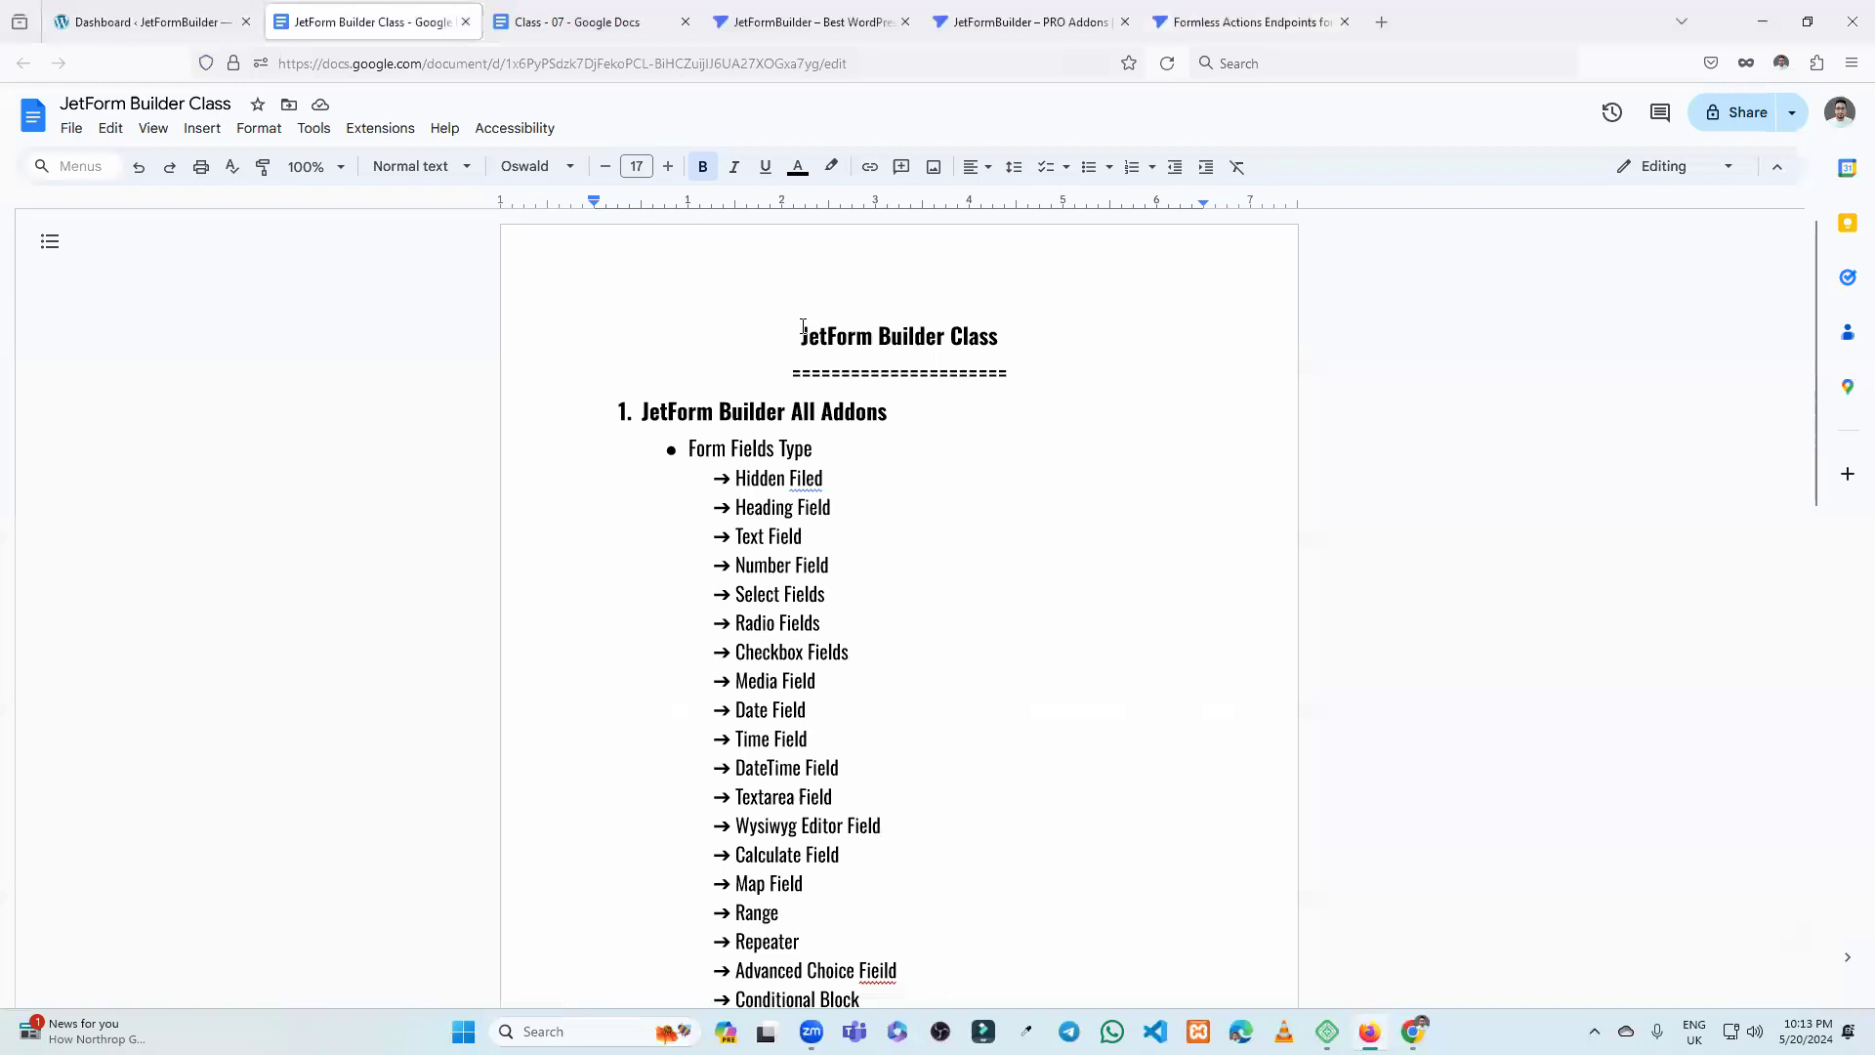
Review the class outline from the title through the form fields list under JetForm Builder All Addons.
drag(797, 329, 967, 423)
click(1017, 502)
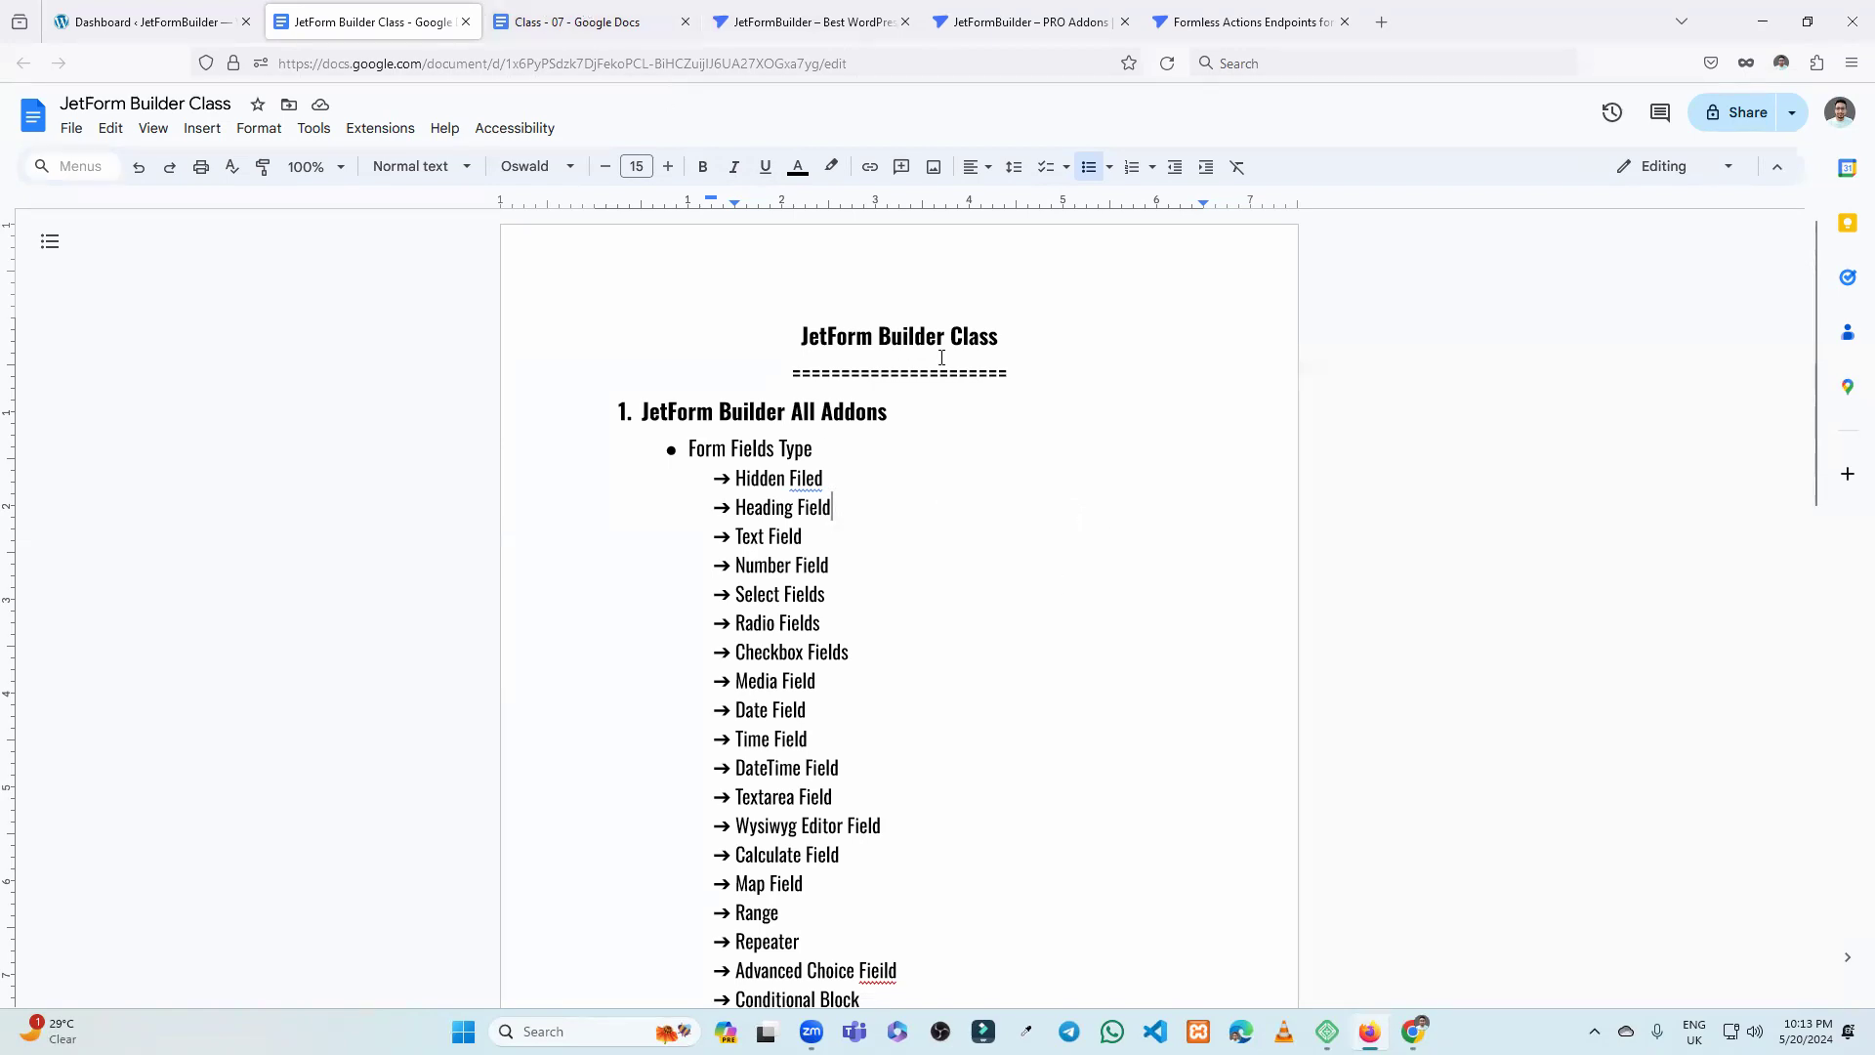
click(643, 411)
drag(643, 410, 899, 410)
click(1008, 451)
scroll(846, 477, down, 3)
scroll(829, 465, down, 4)
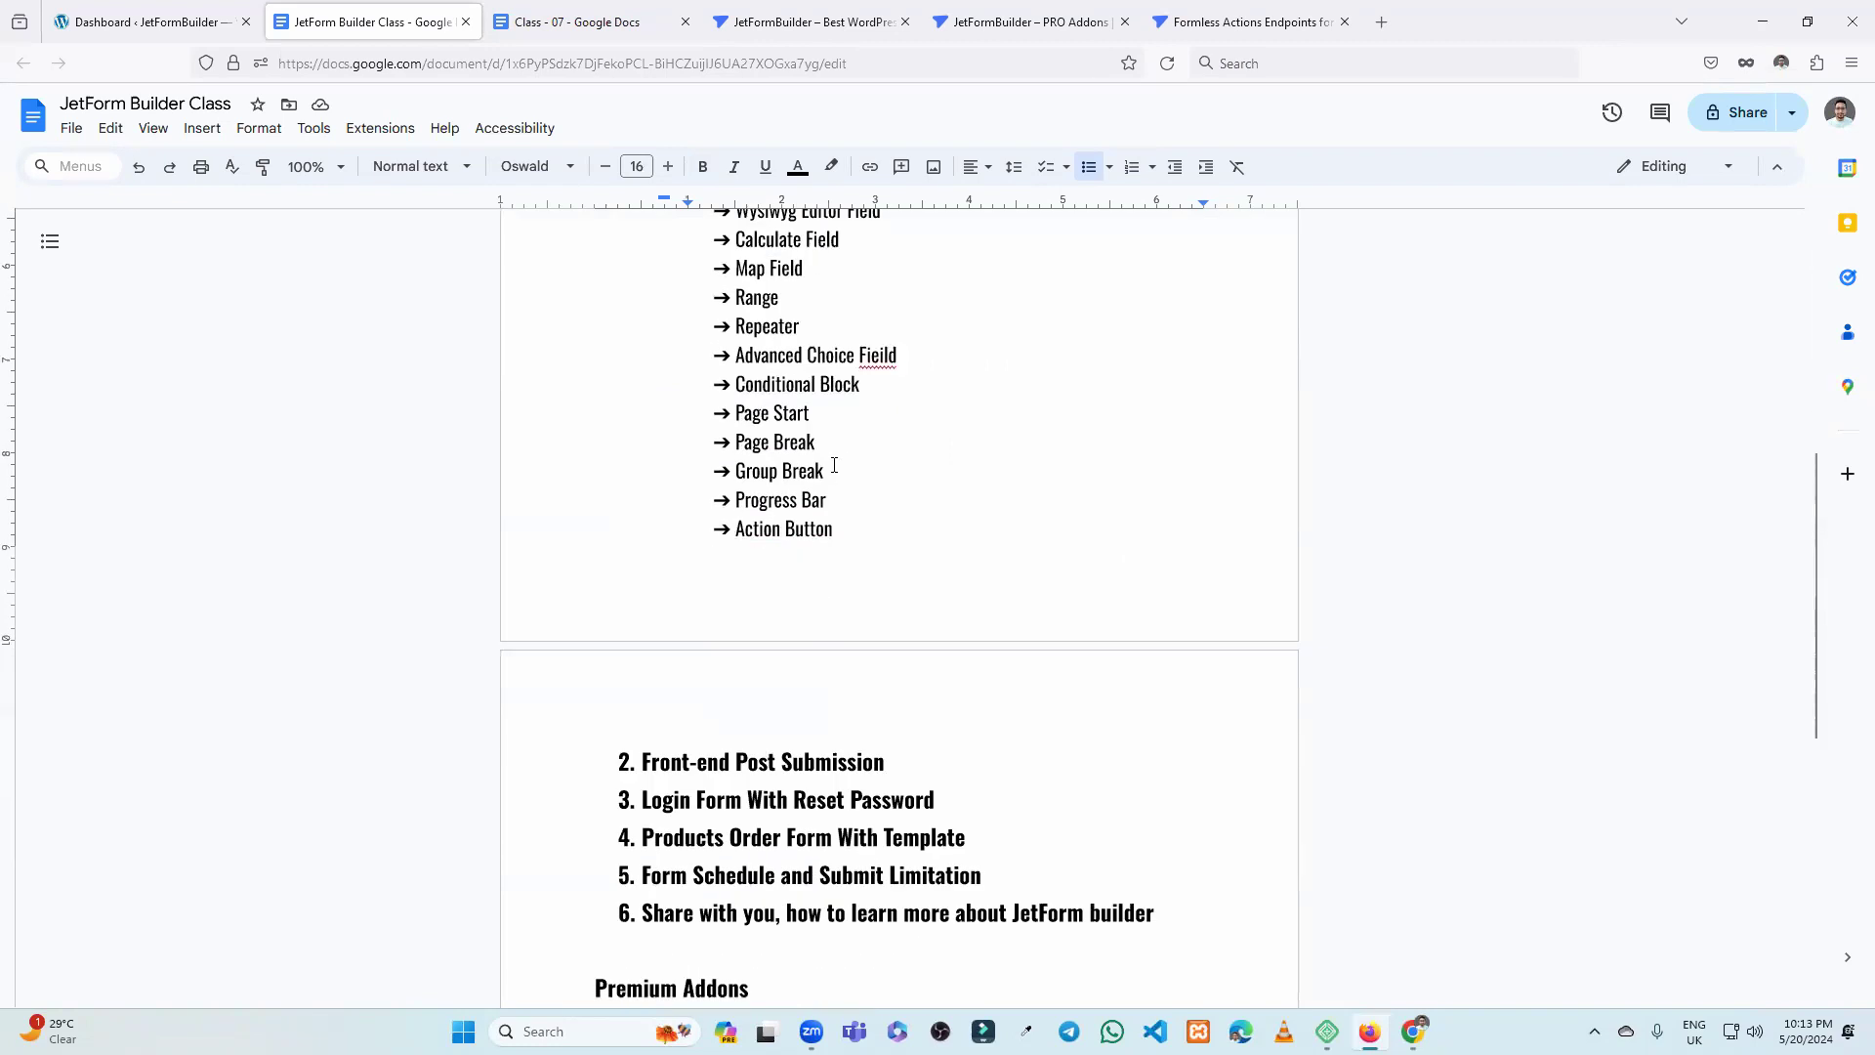
scroll(892, 469, down, 2)
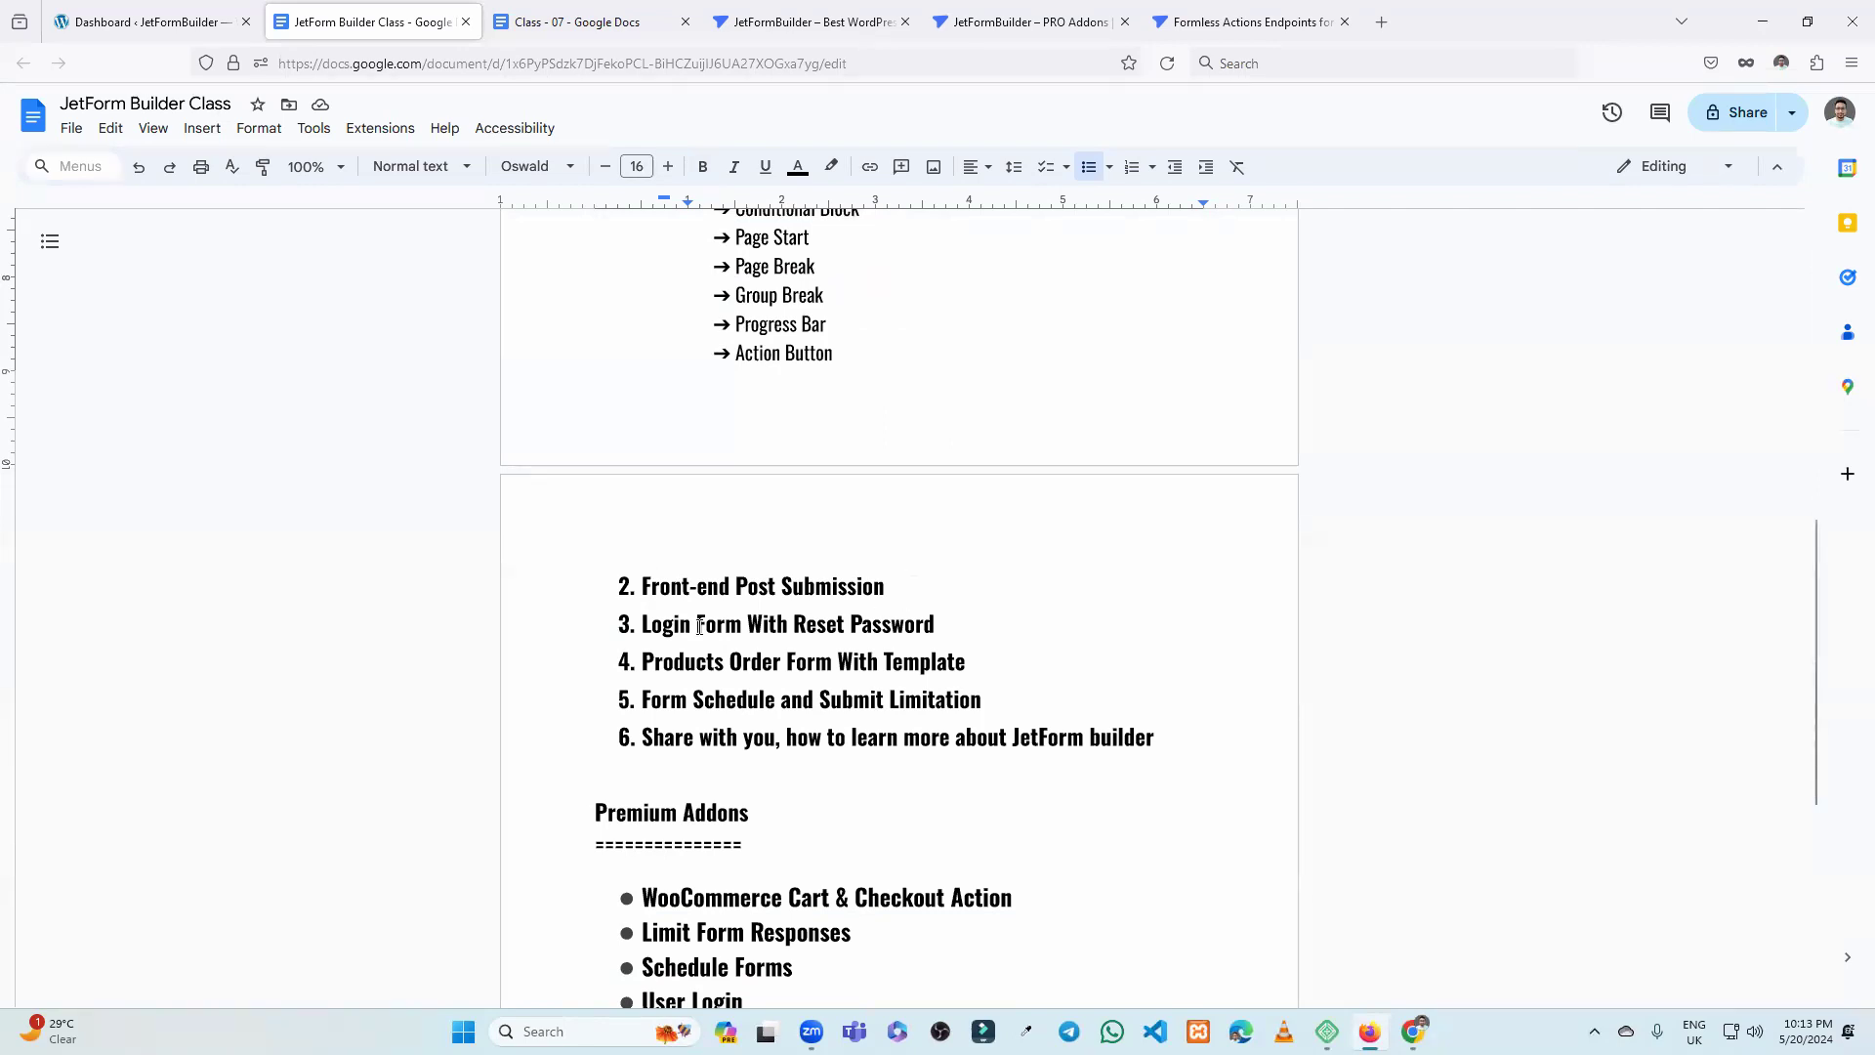
Highlight the outline topics "Login Form With Reset Password" and "Products Order Form With Template" for review.
drag(939, 625, 644, 627)
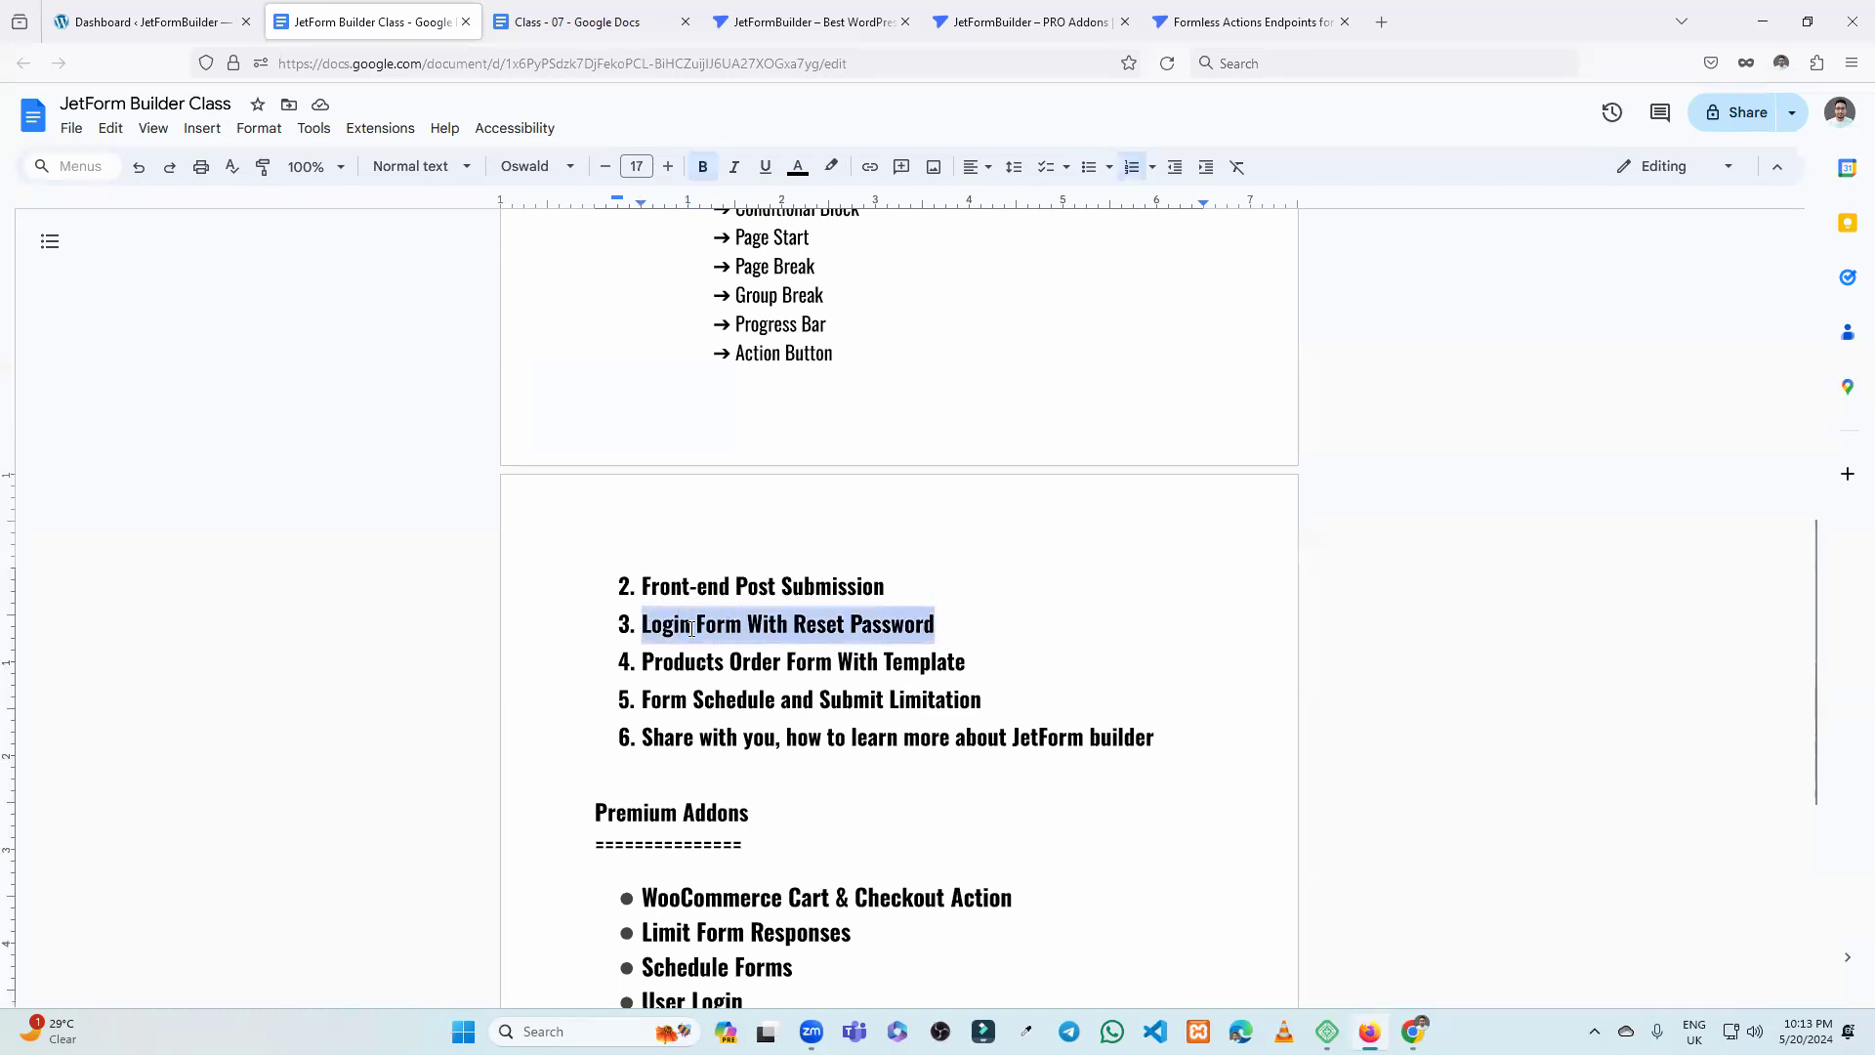
click(691, 625)
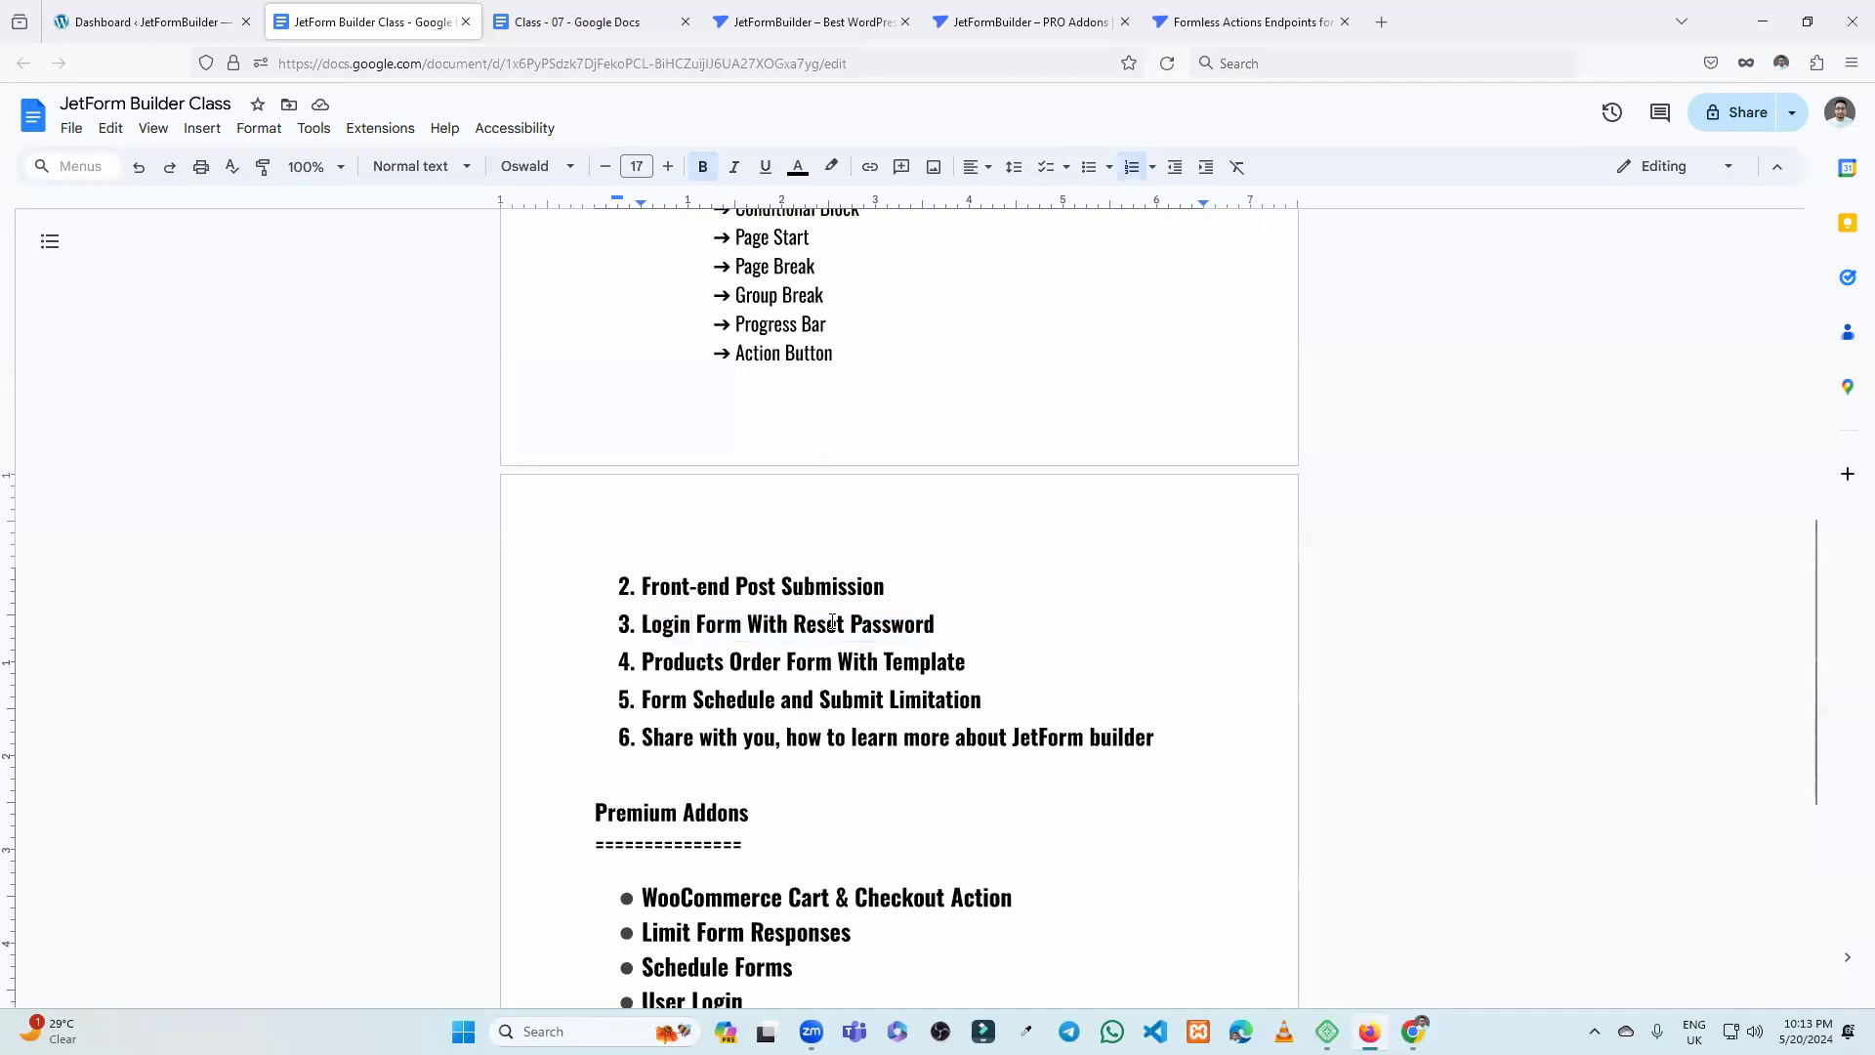
drag(644, 657, 1020, 668)
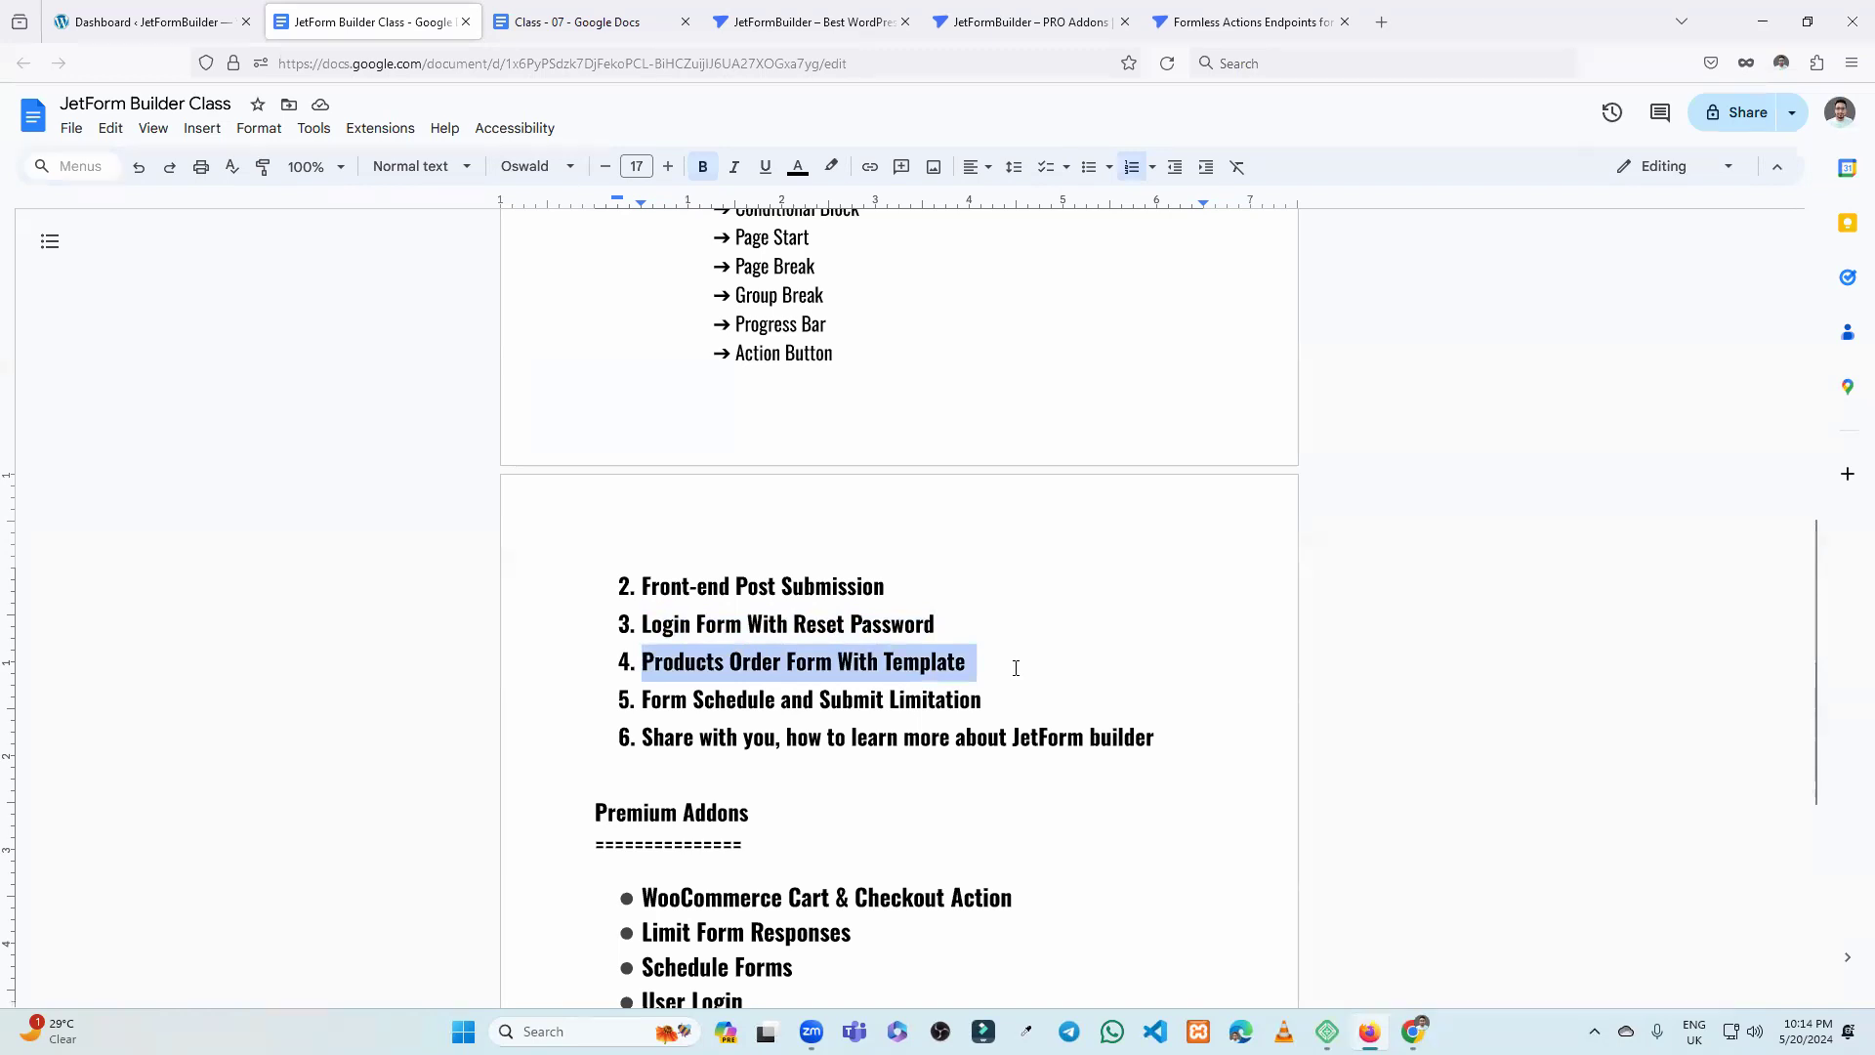
Annotate a screen capture of the outline with two red rectangles, each containing a smaller one, and discard the capture.
key(shift+super+s)
drag(278, 266, 1752, 984)
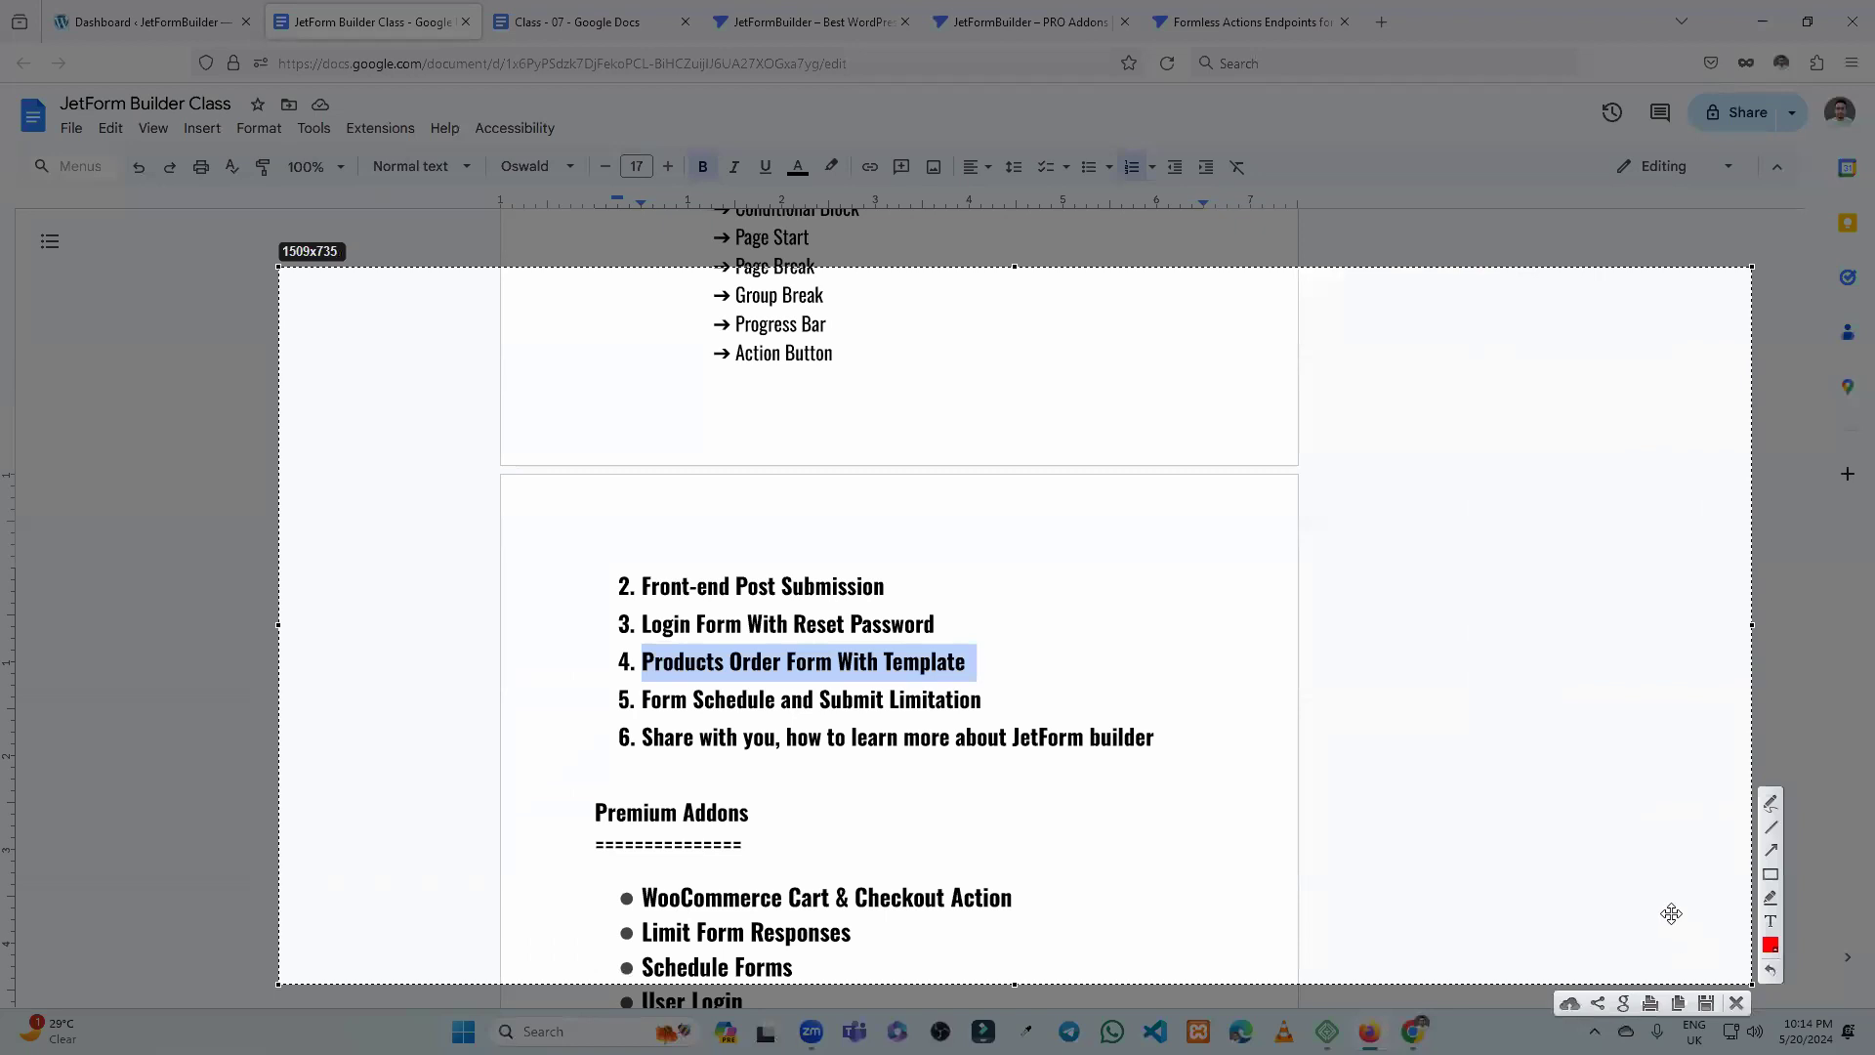
click(1771, 874)
mouse_move(882, 391)
mouse_down()
mouse_move(1063, 496)
mouse_move(1198, 521)
mouse_up()
drag(887, 763, 1180, 872)
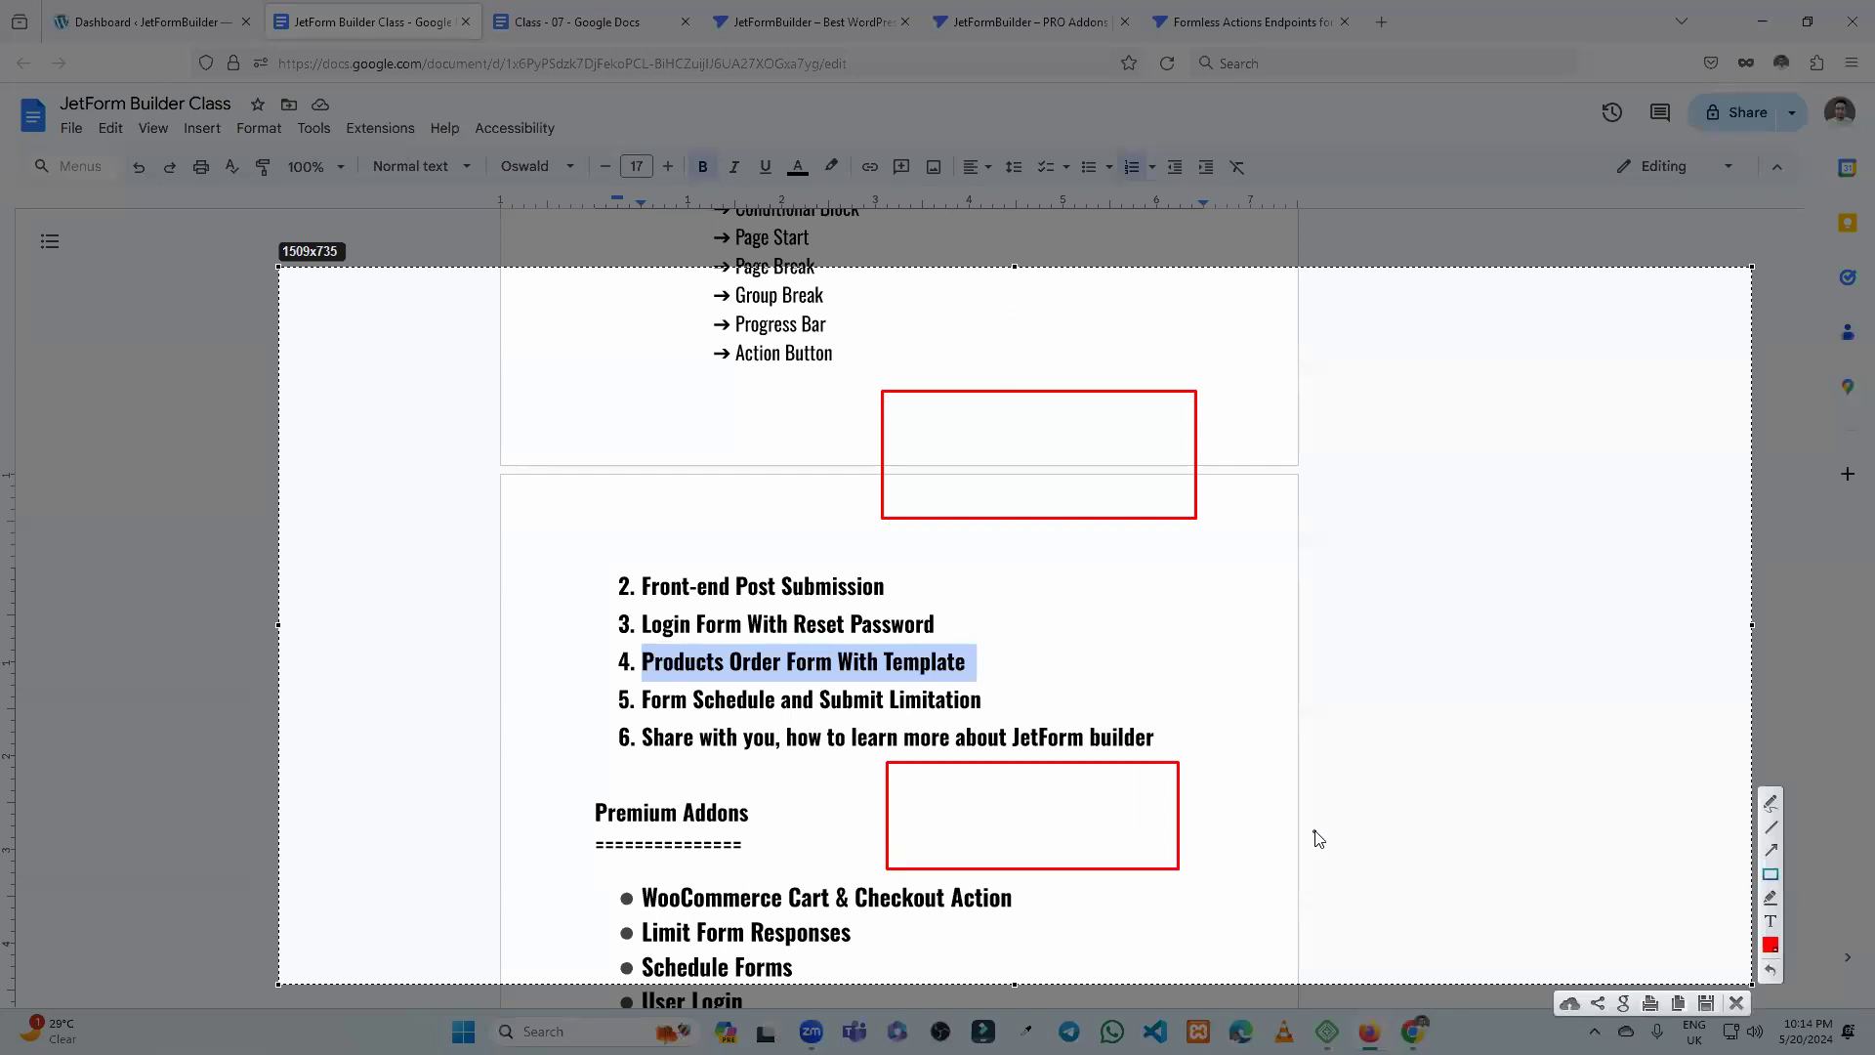
drag(924, 417, 1084, 485)
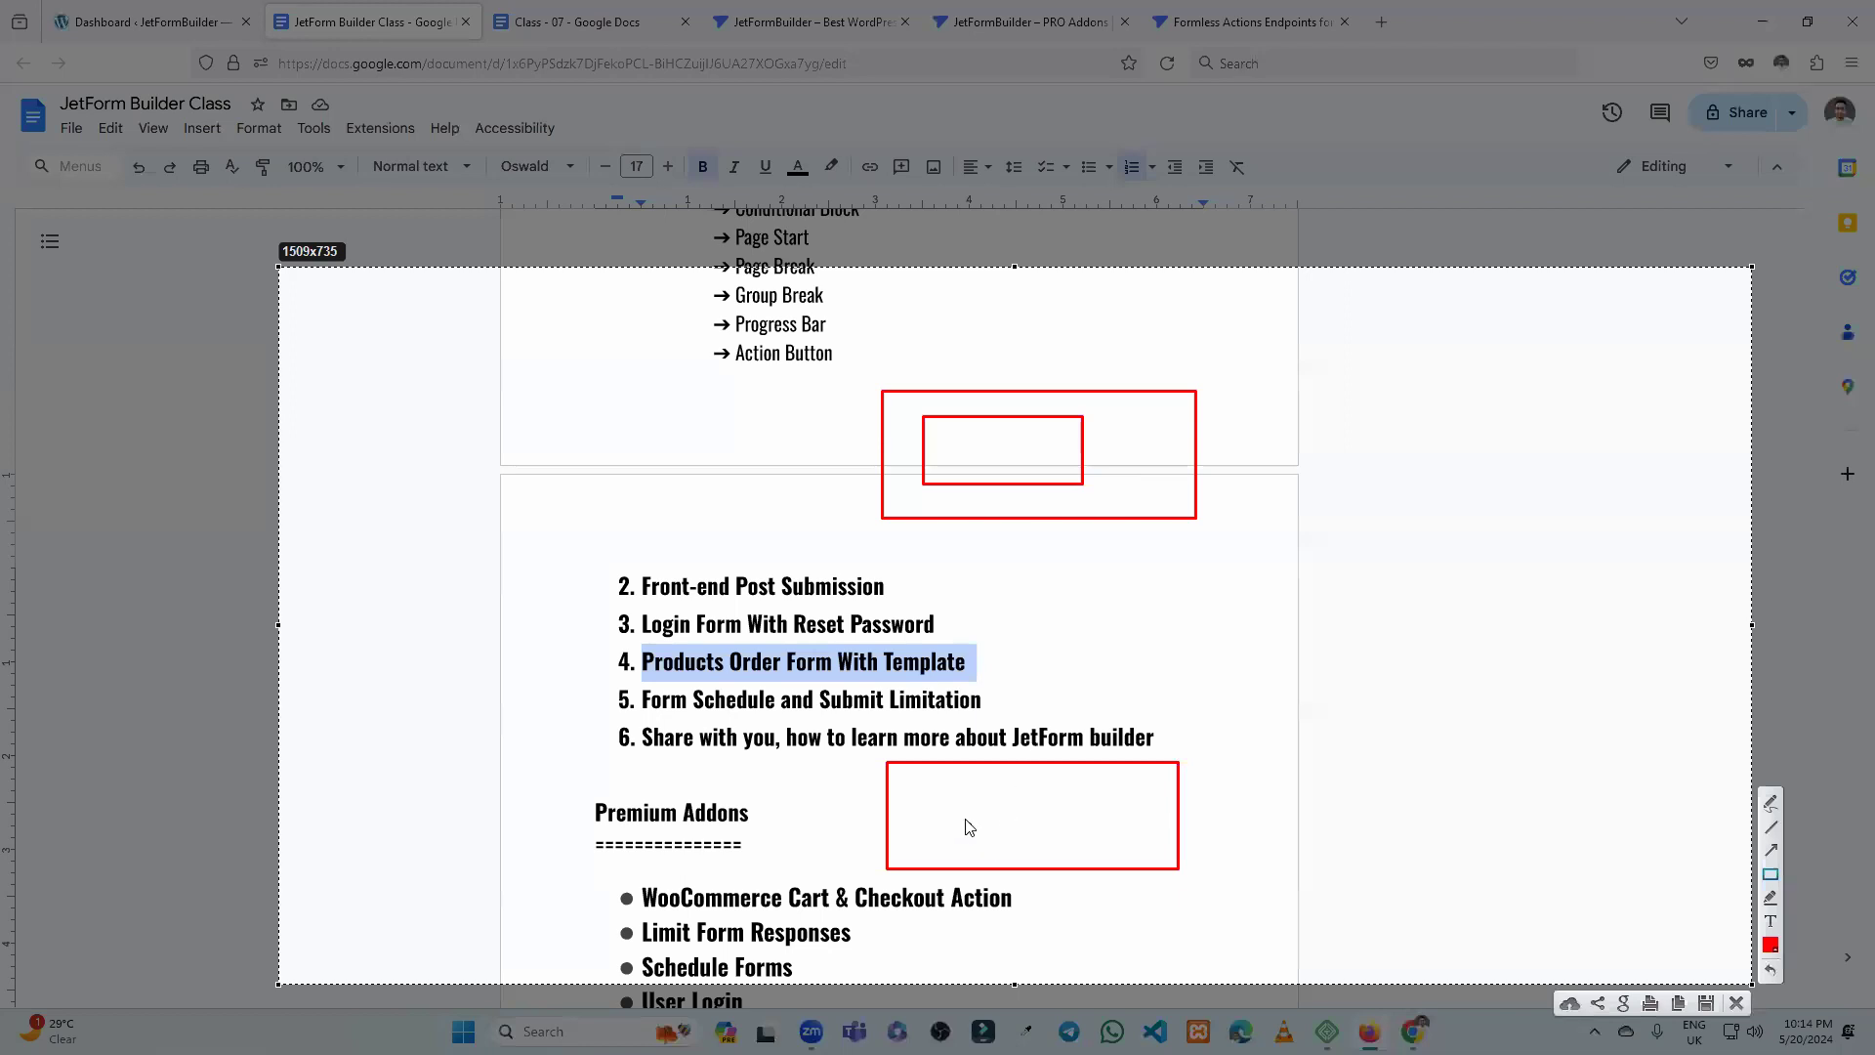
drag(930, 774, 1059, 822)
click(1731, 998)
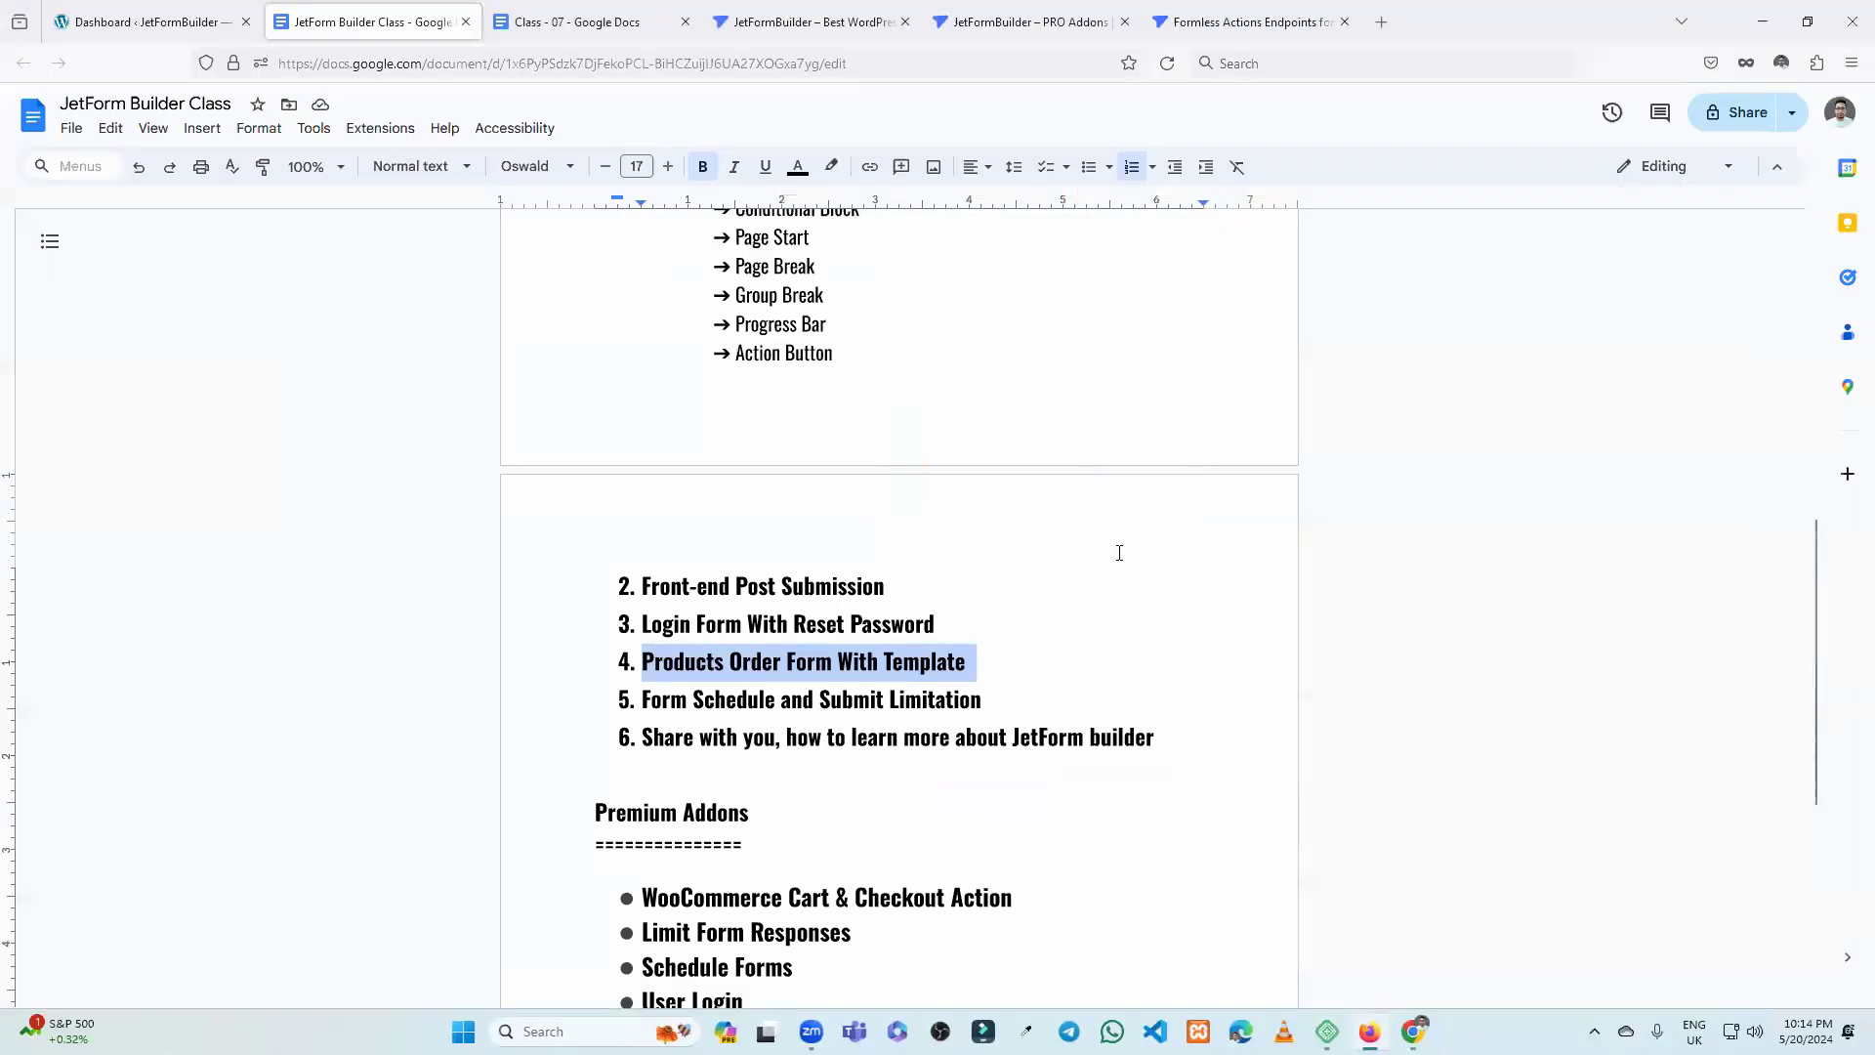
Review the WooCommerce Cart & Checkout Action addon and the outline topics on product order forms and form scheduling.
scroll(1113, 544, down, 3)
drag(646, 543, 1026, 549)
click(876, 544)
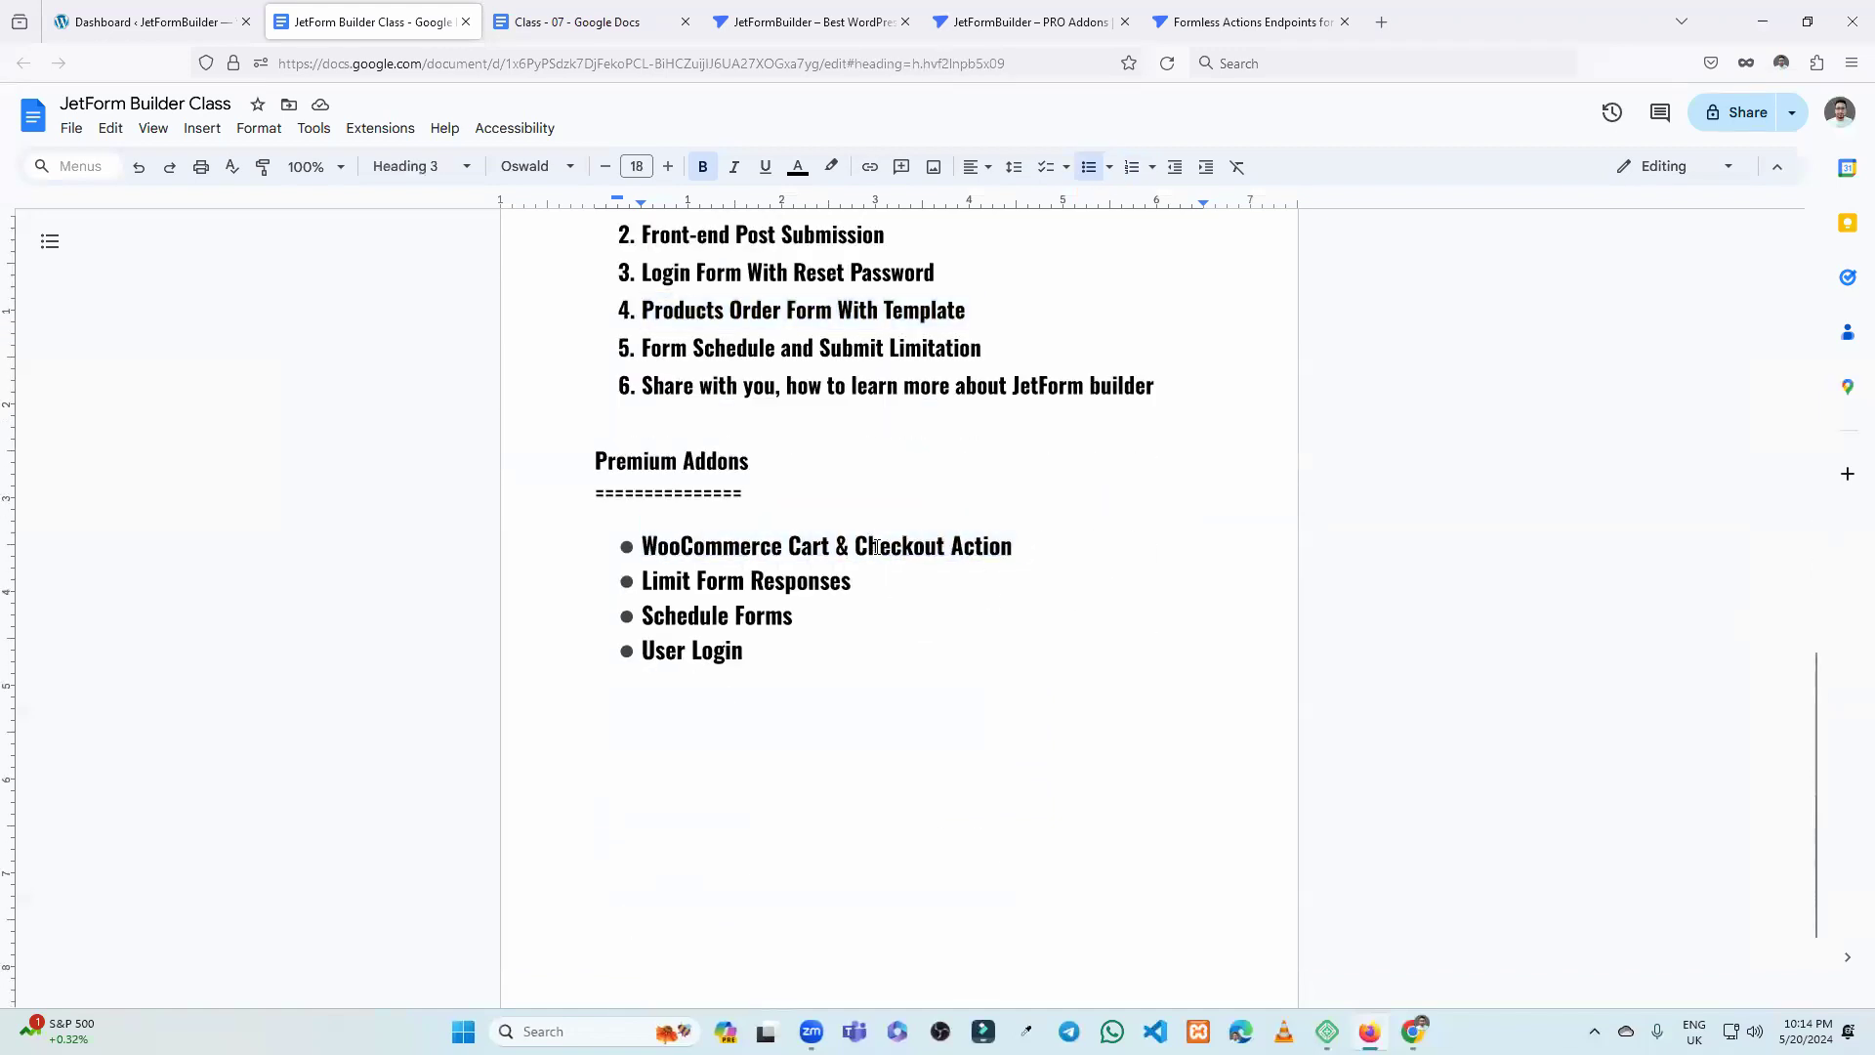
scroll(873, 544, up, 2)
scroll(826, 630, up, 2)
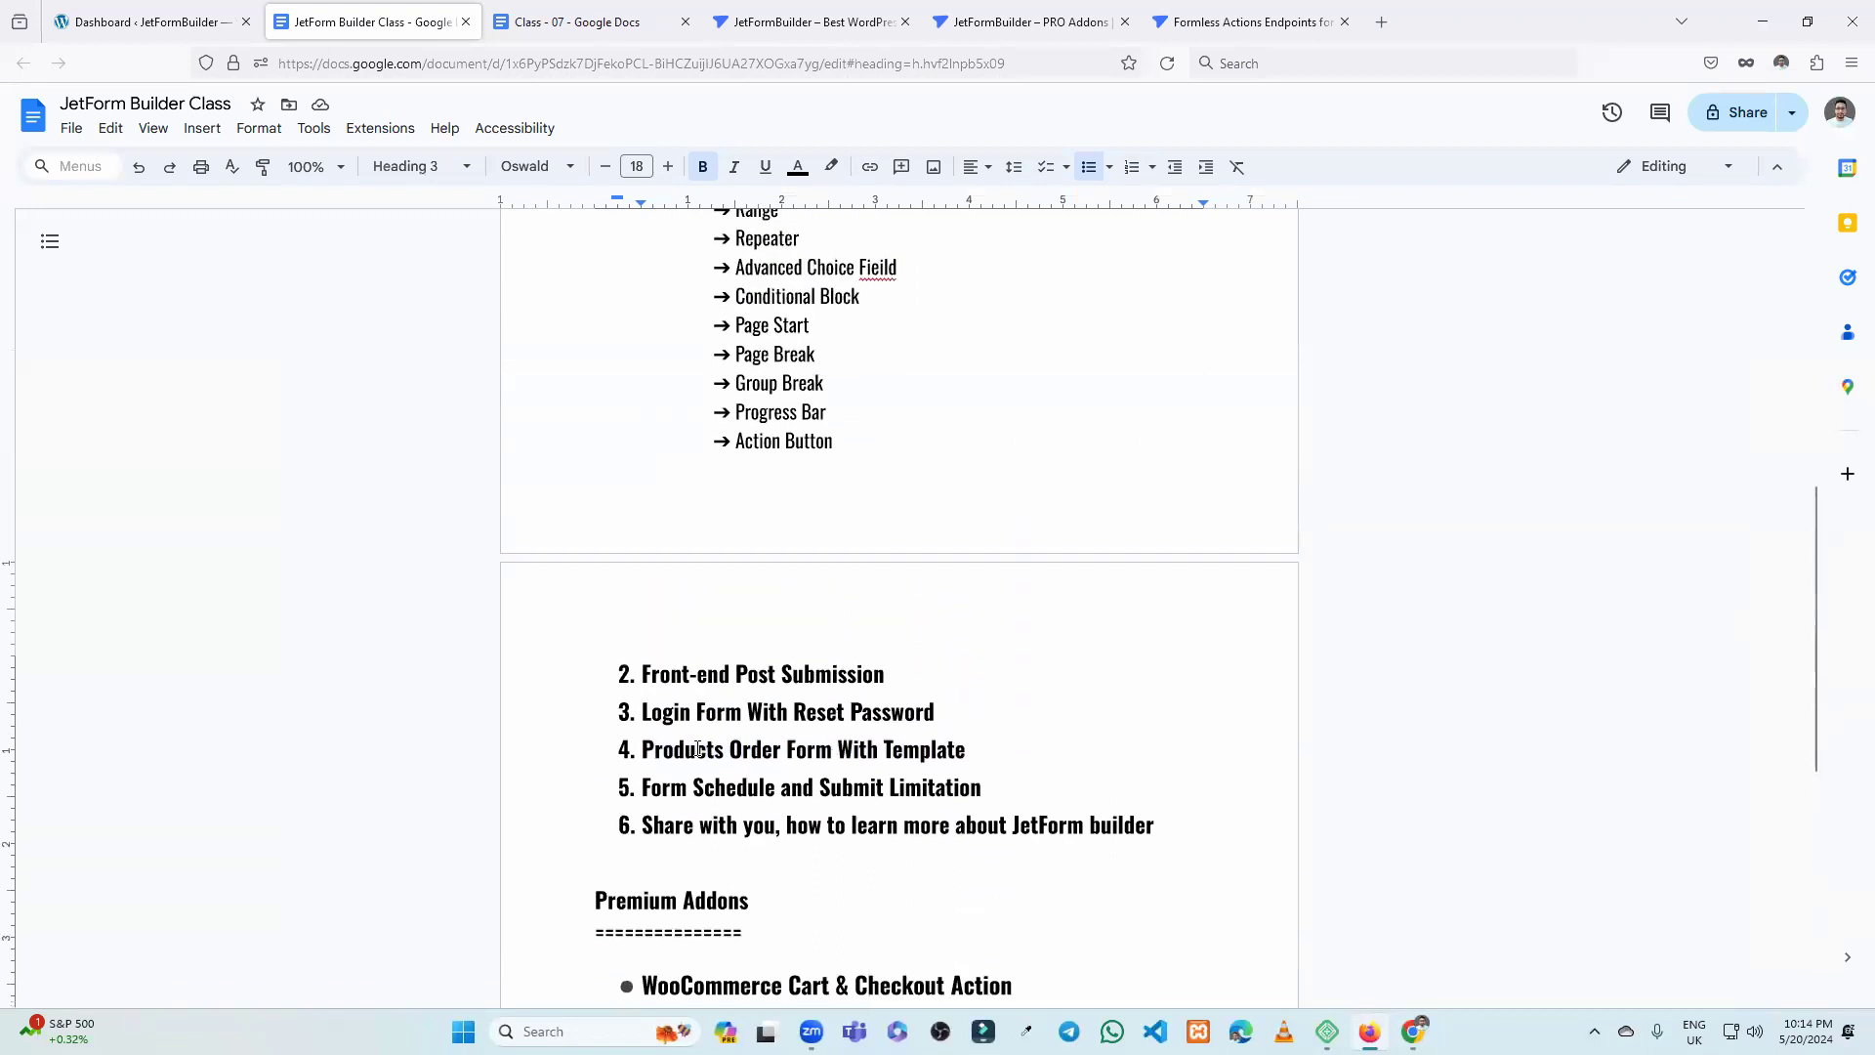
drag(654, 749, 961, 753)
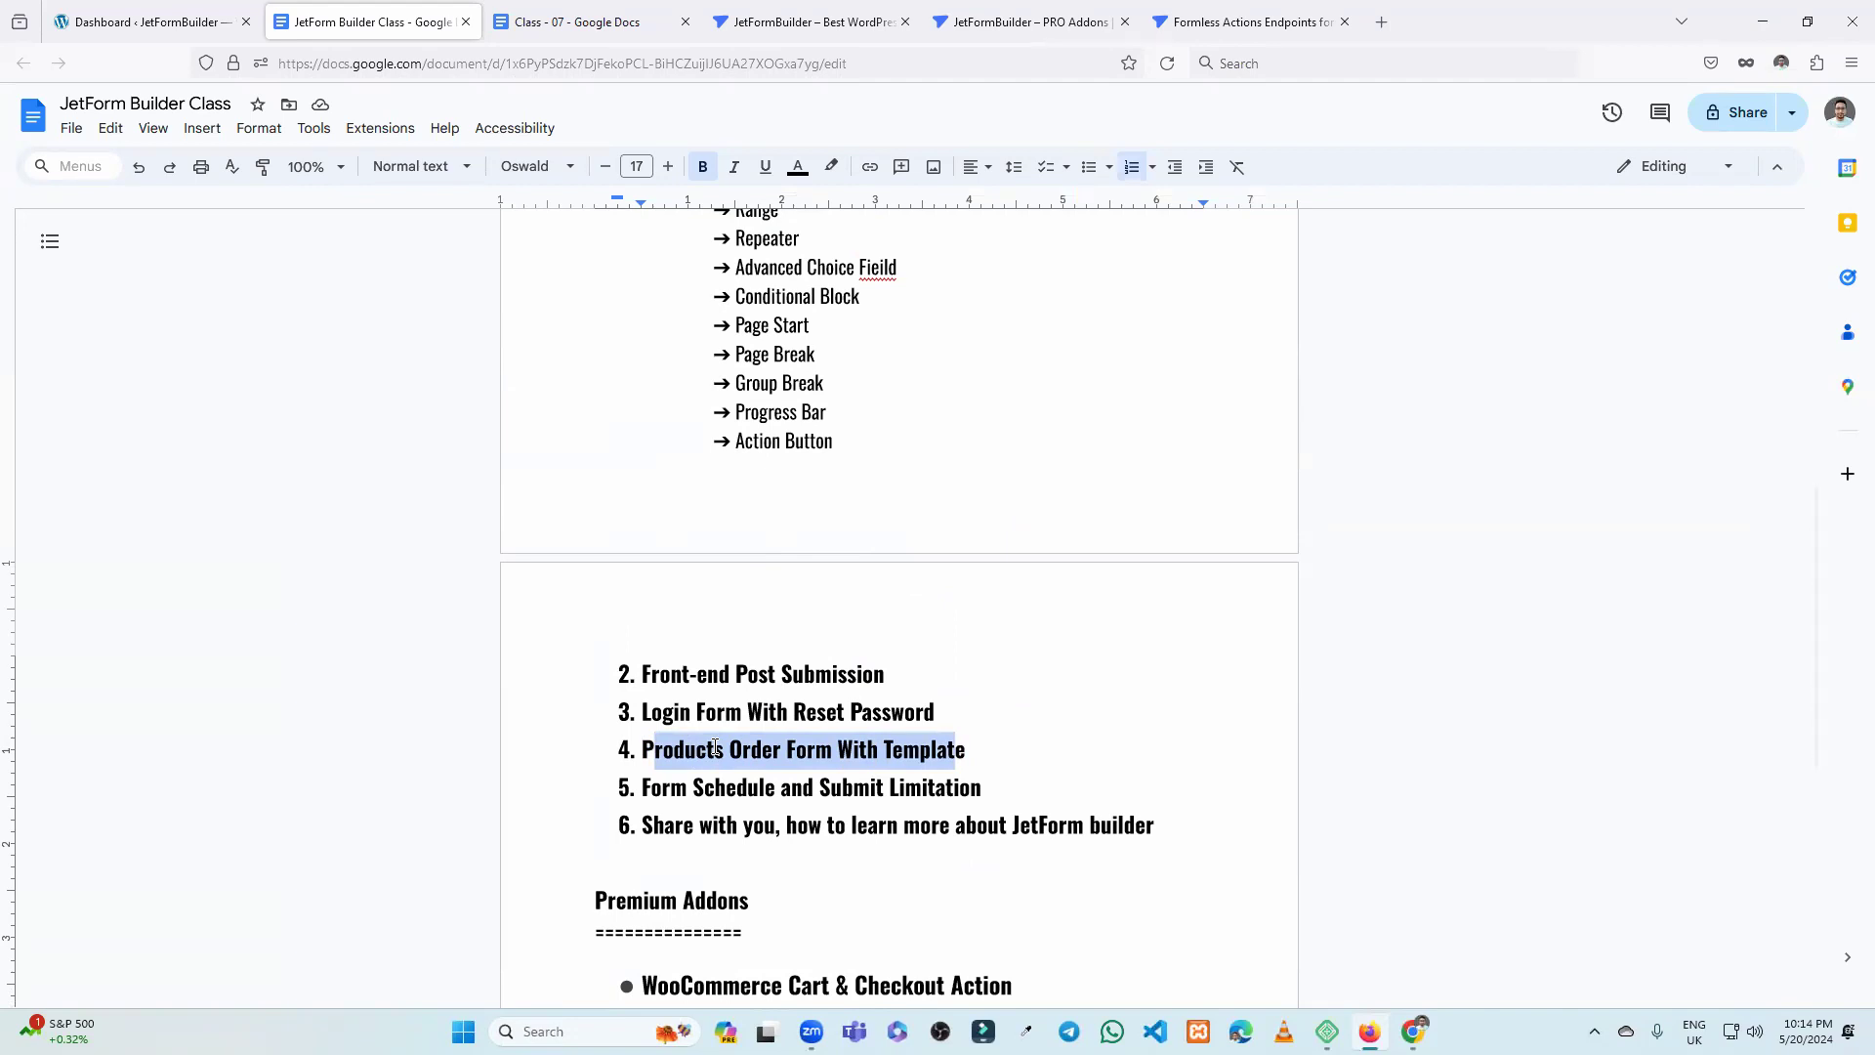
drag(647, 788, 997, 803)
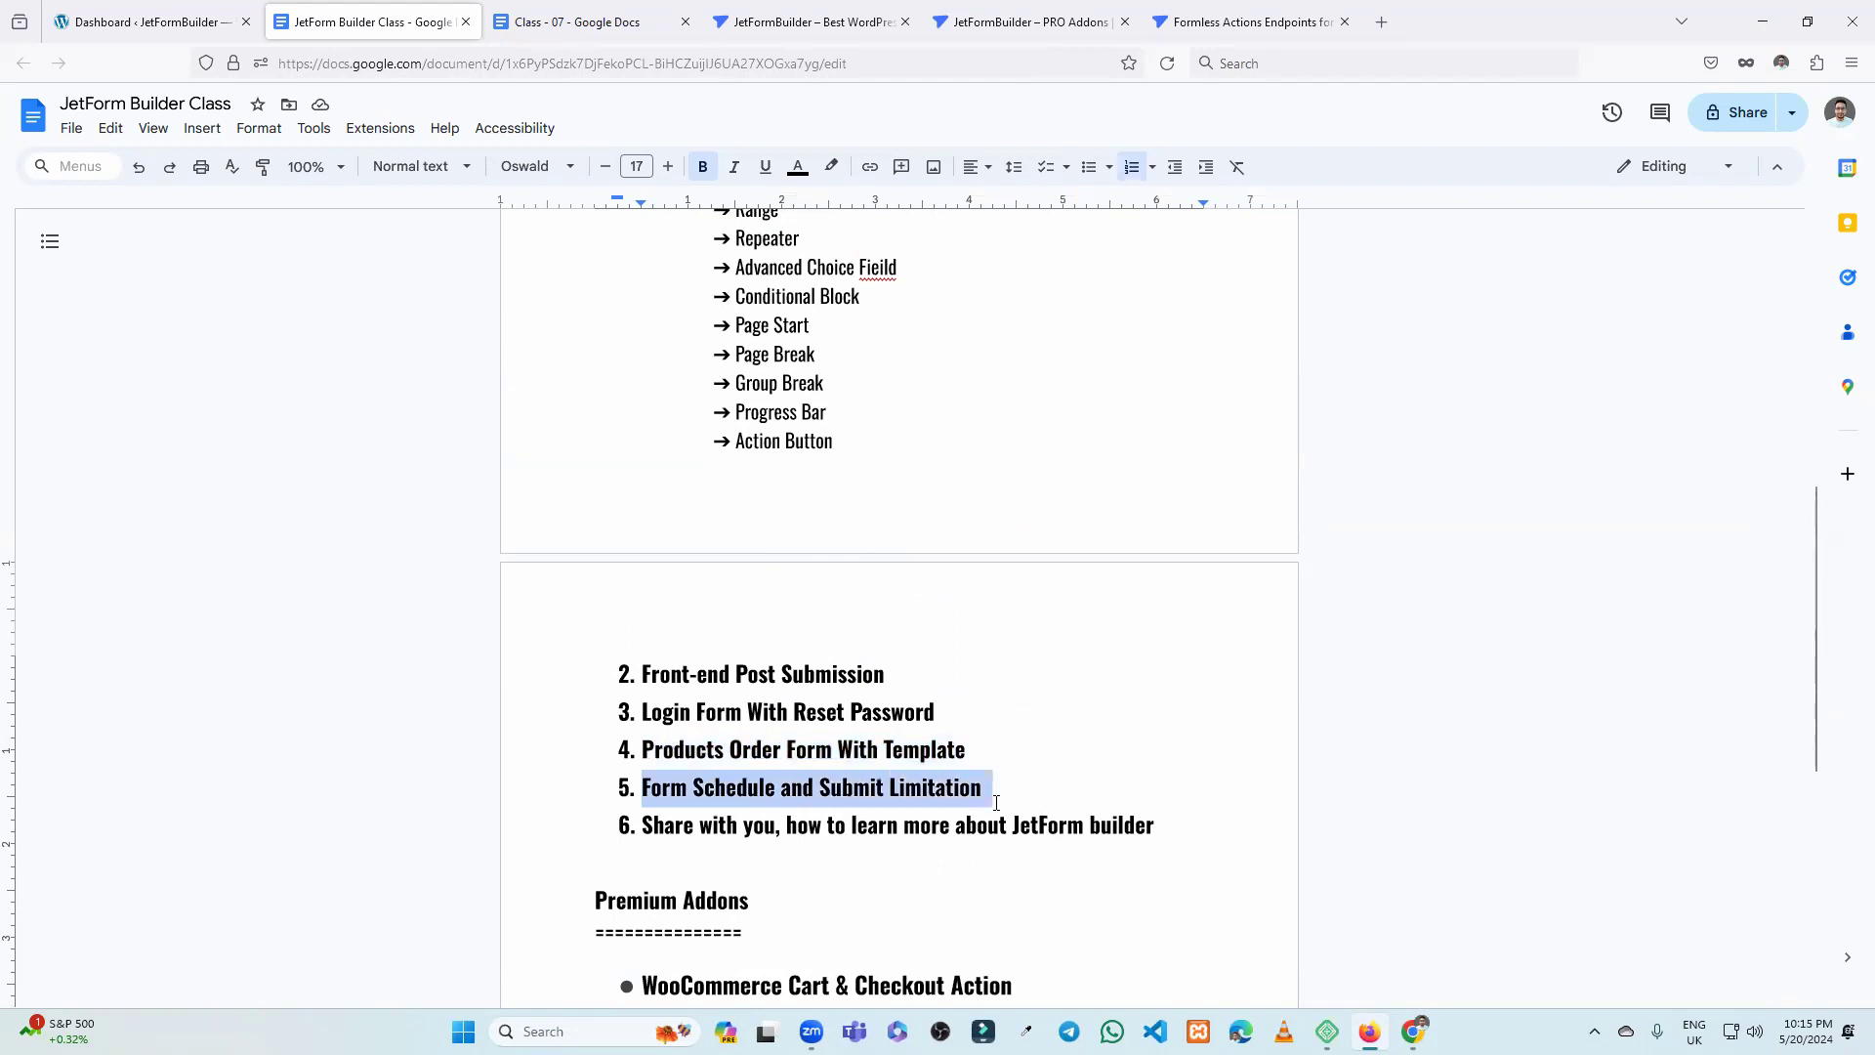
click(802, 791)
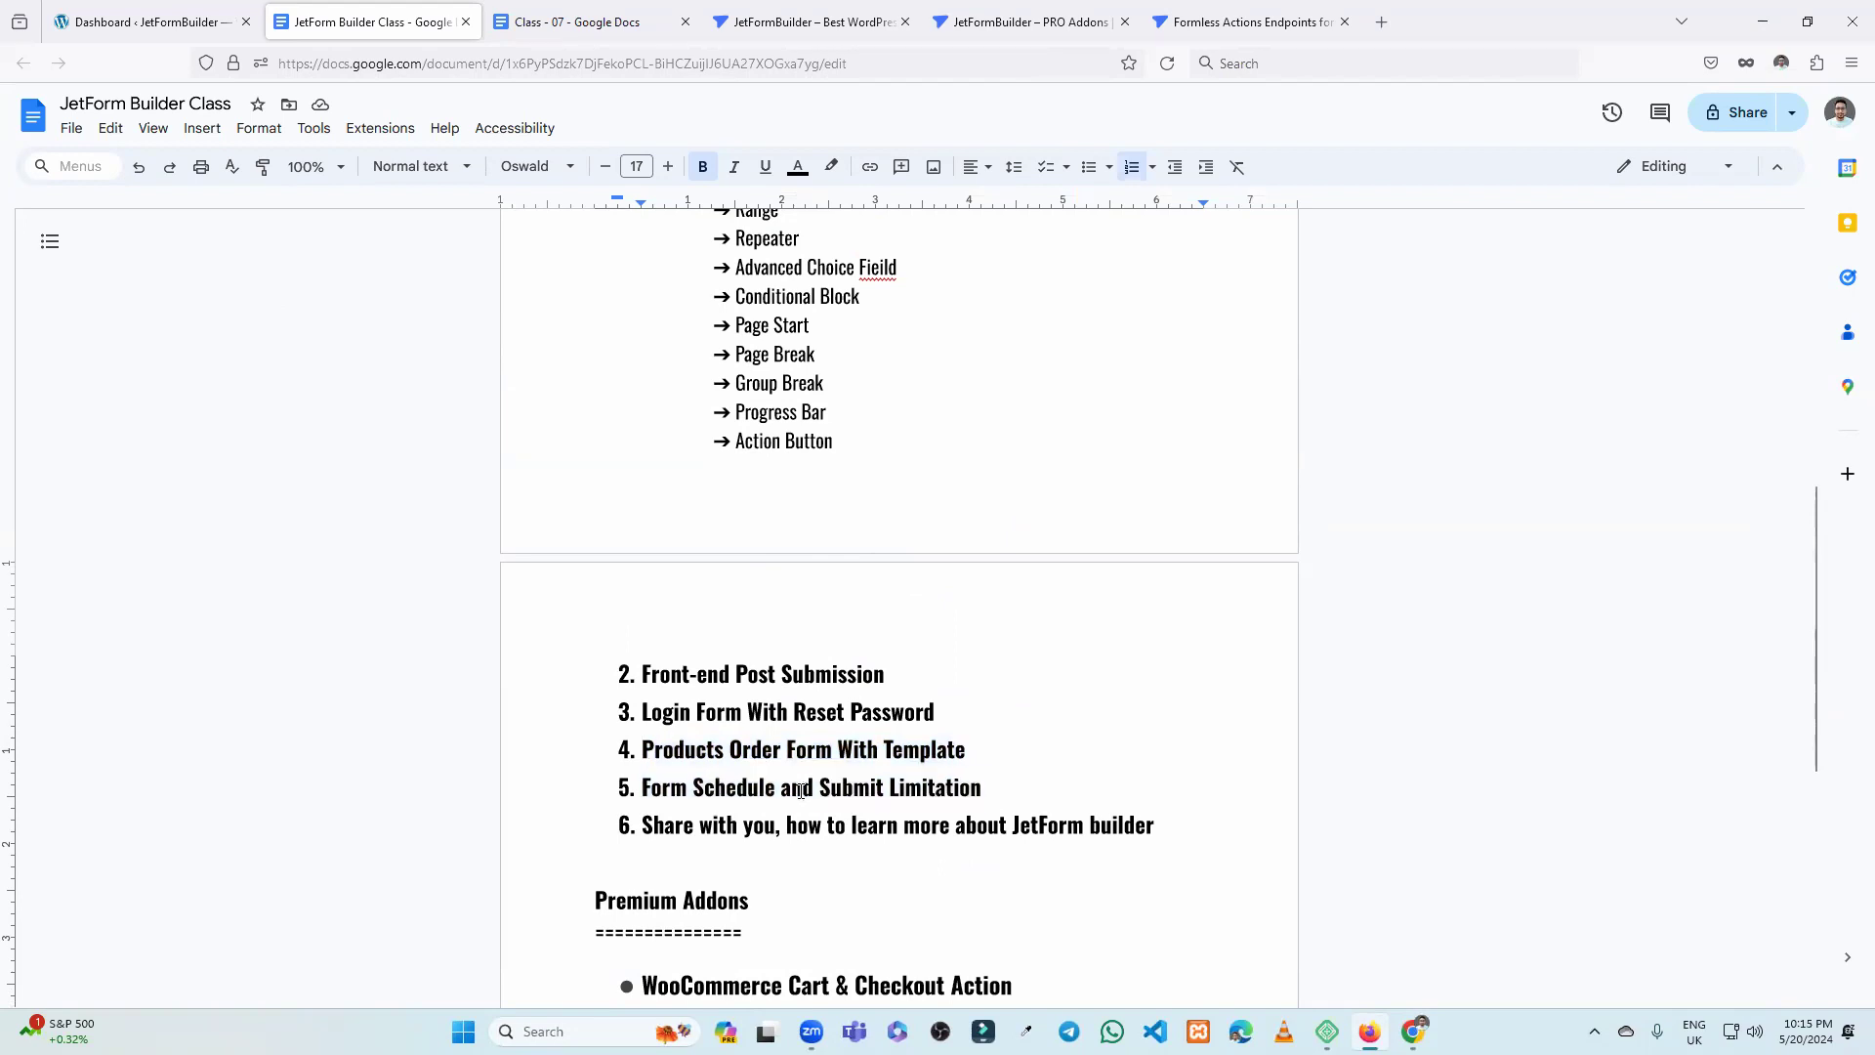
Open webgeniusbd.com/jetform-builder/ in a new browser tab.
click(1393, 16)
text(webgeniusbd.com/)
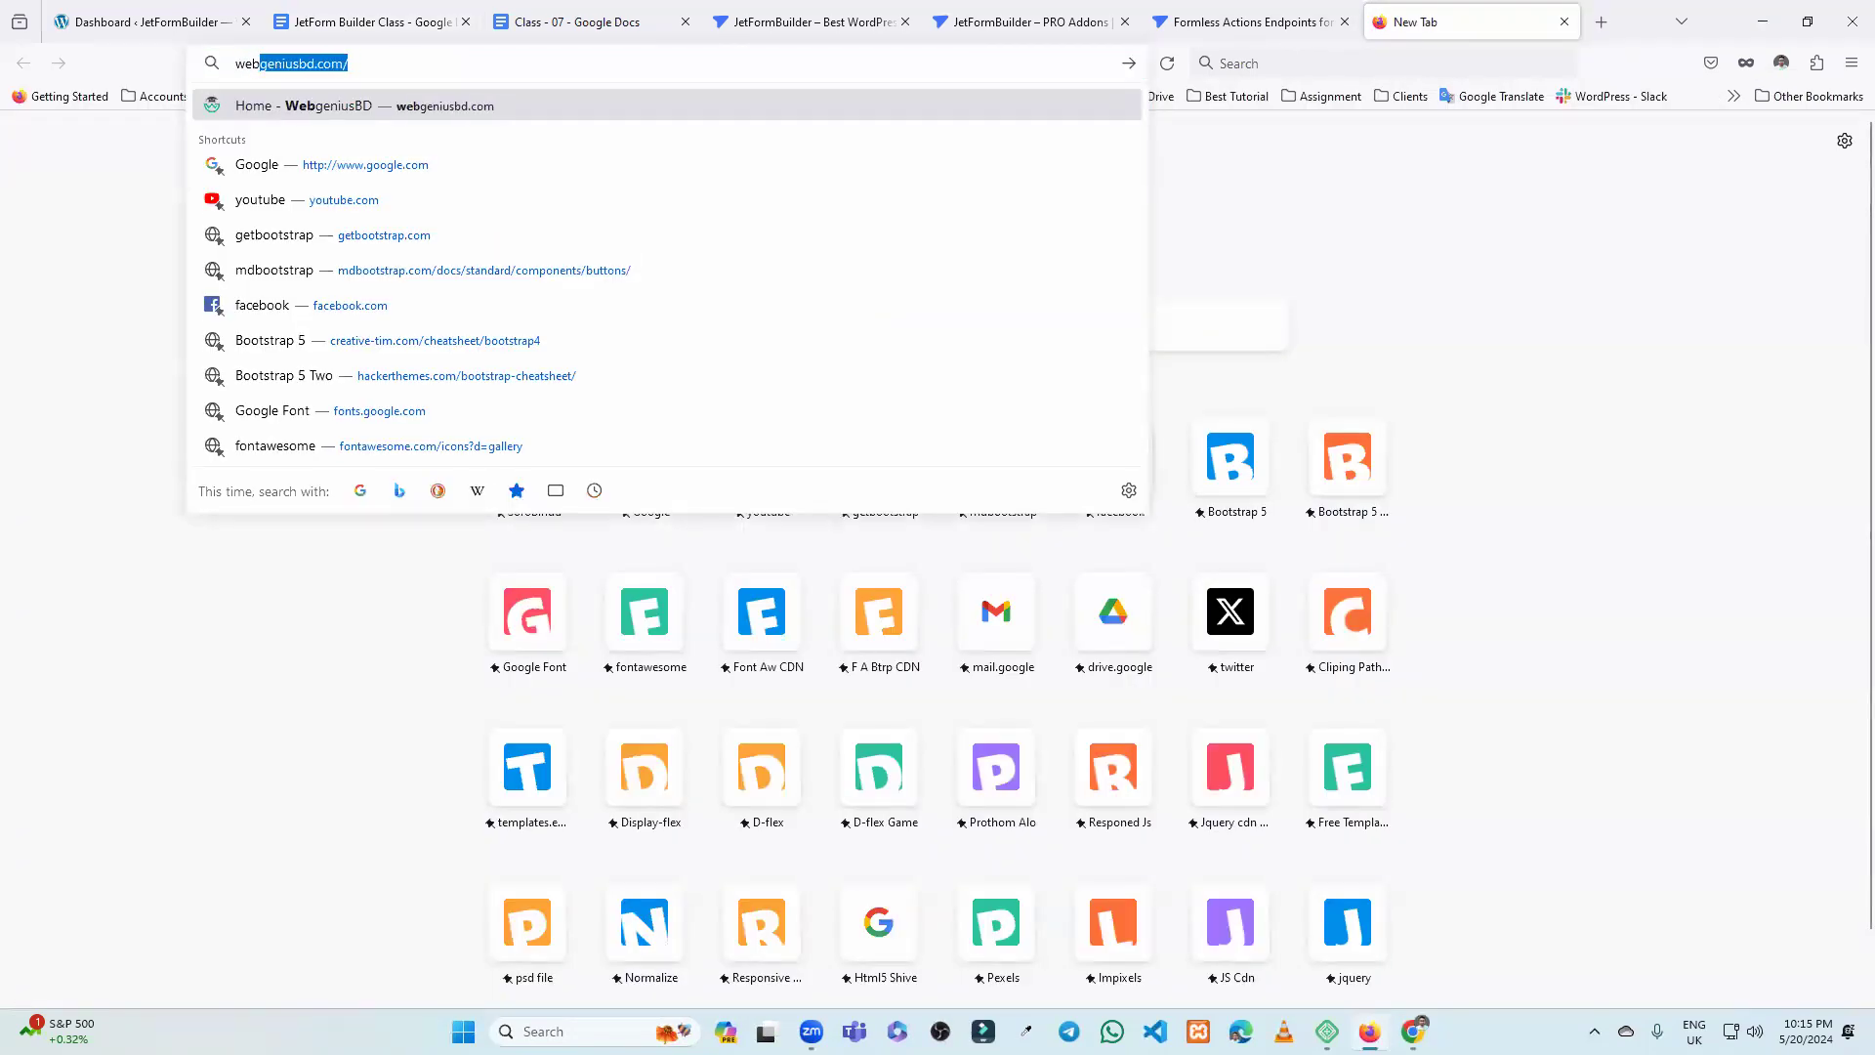
key(Return)
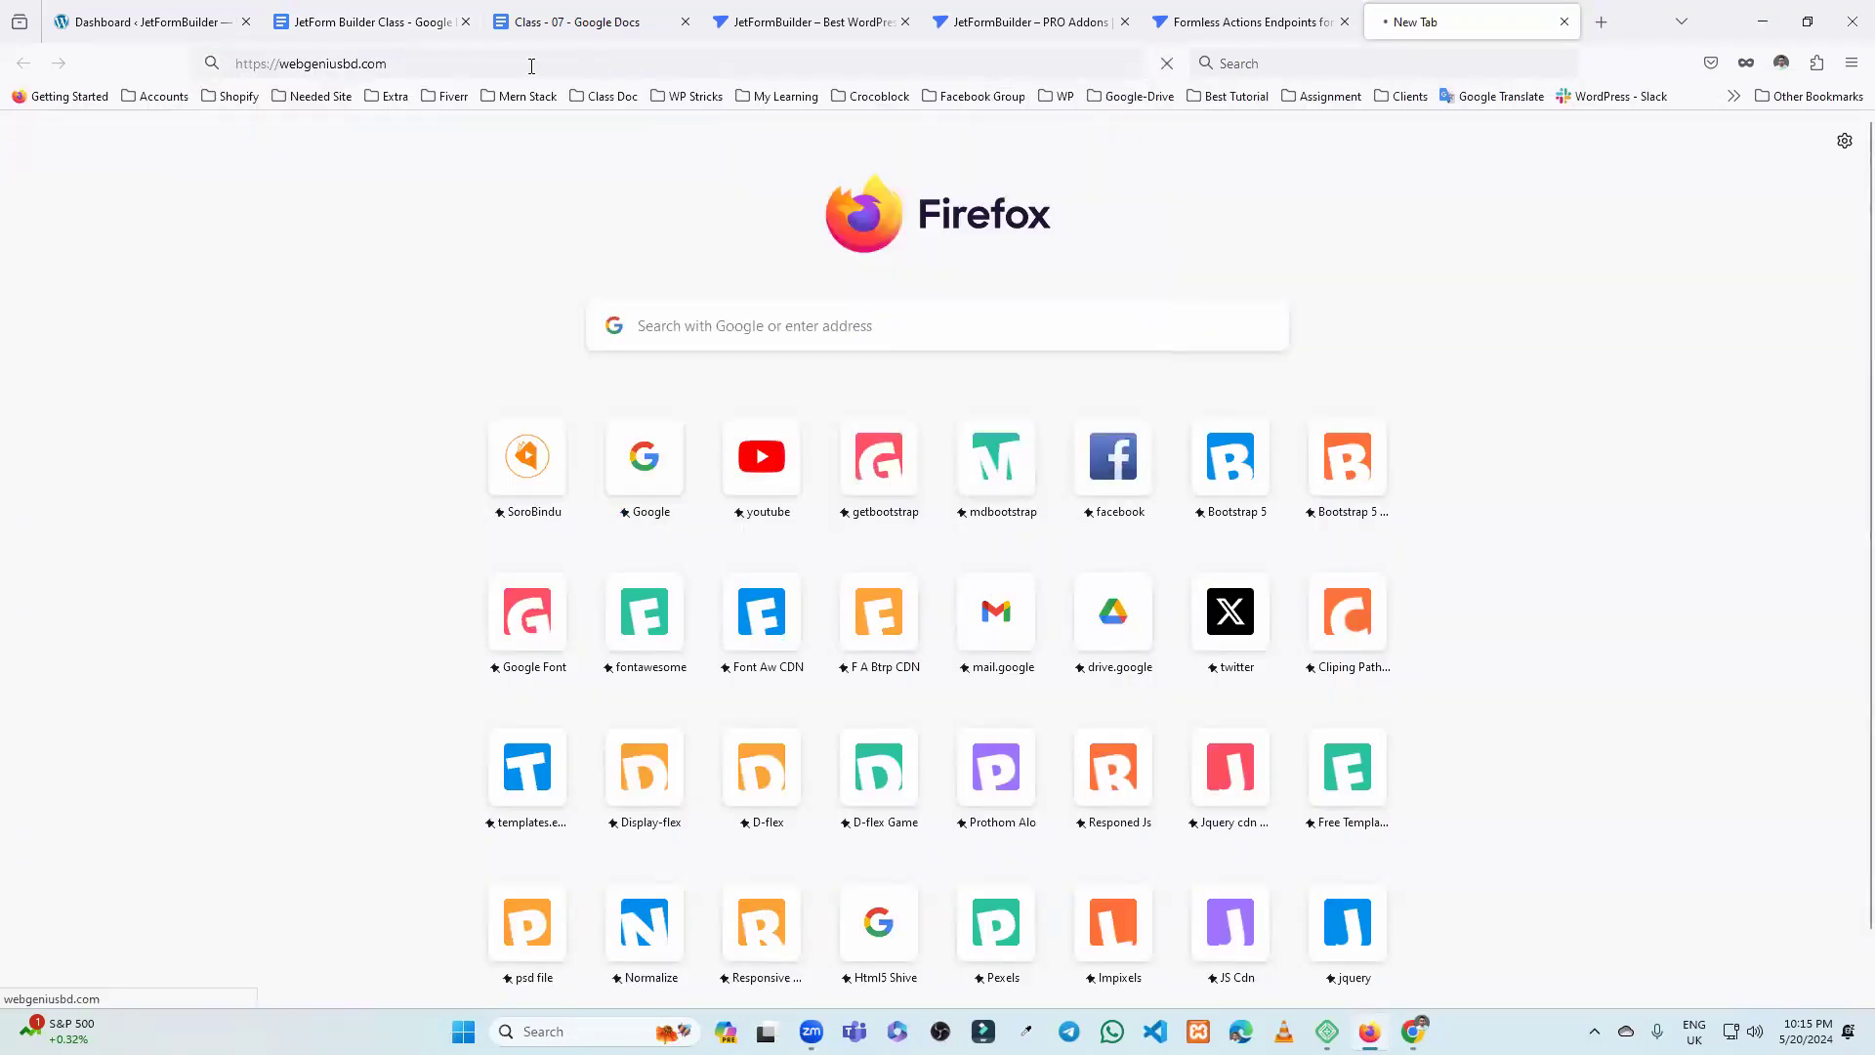
click(621, 60)
text(jetform-builder/)
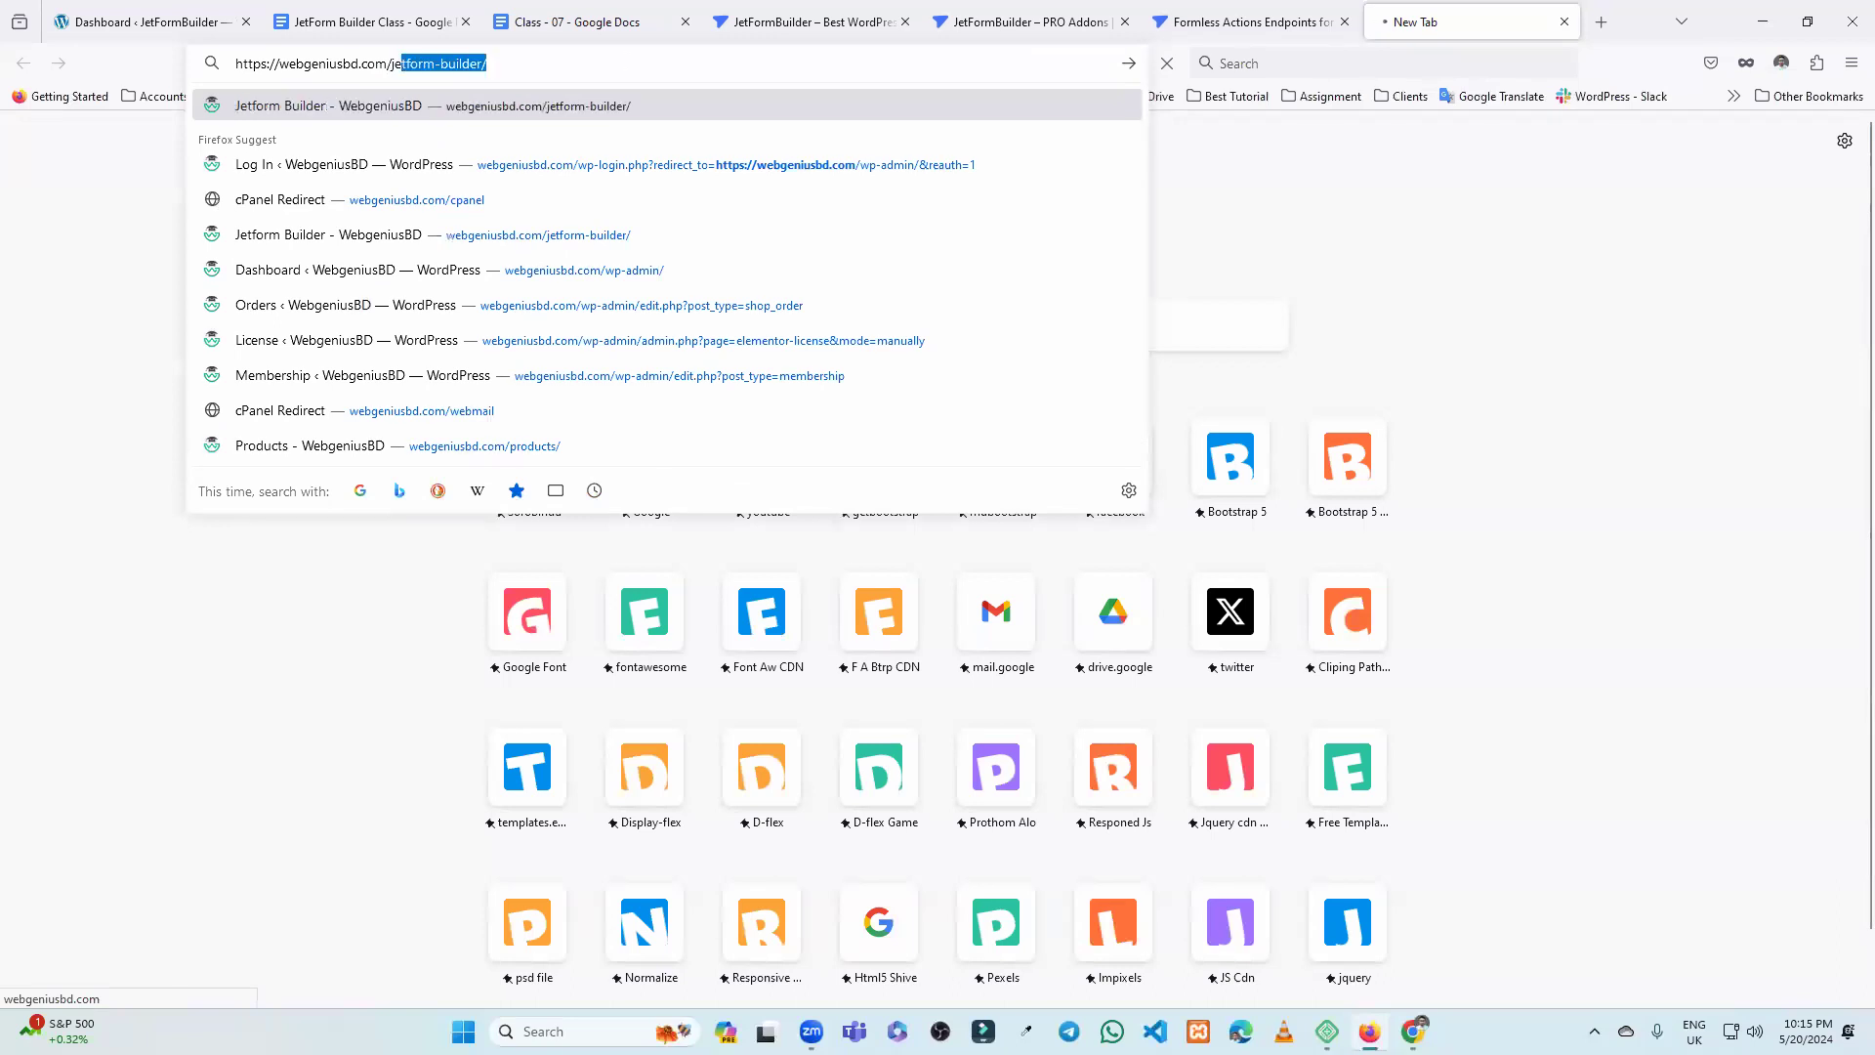
key(Return)
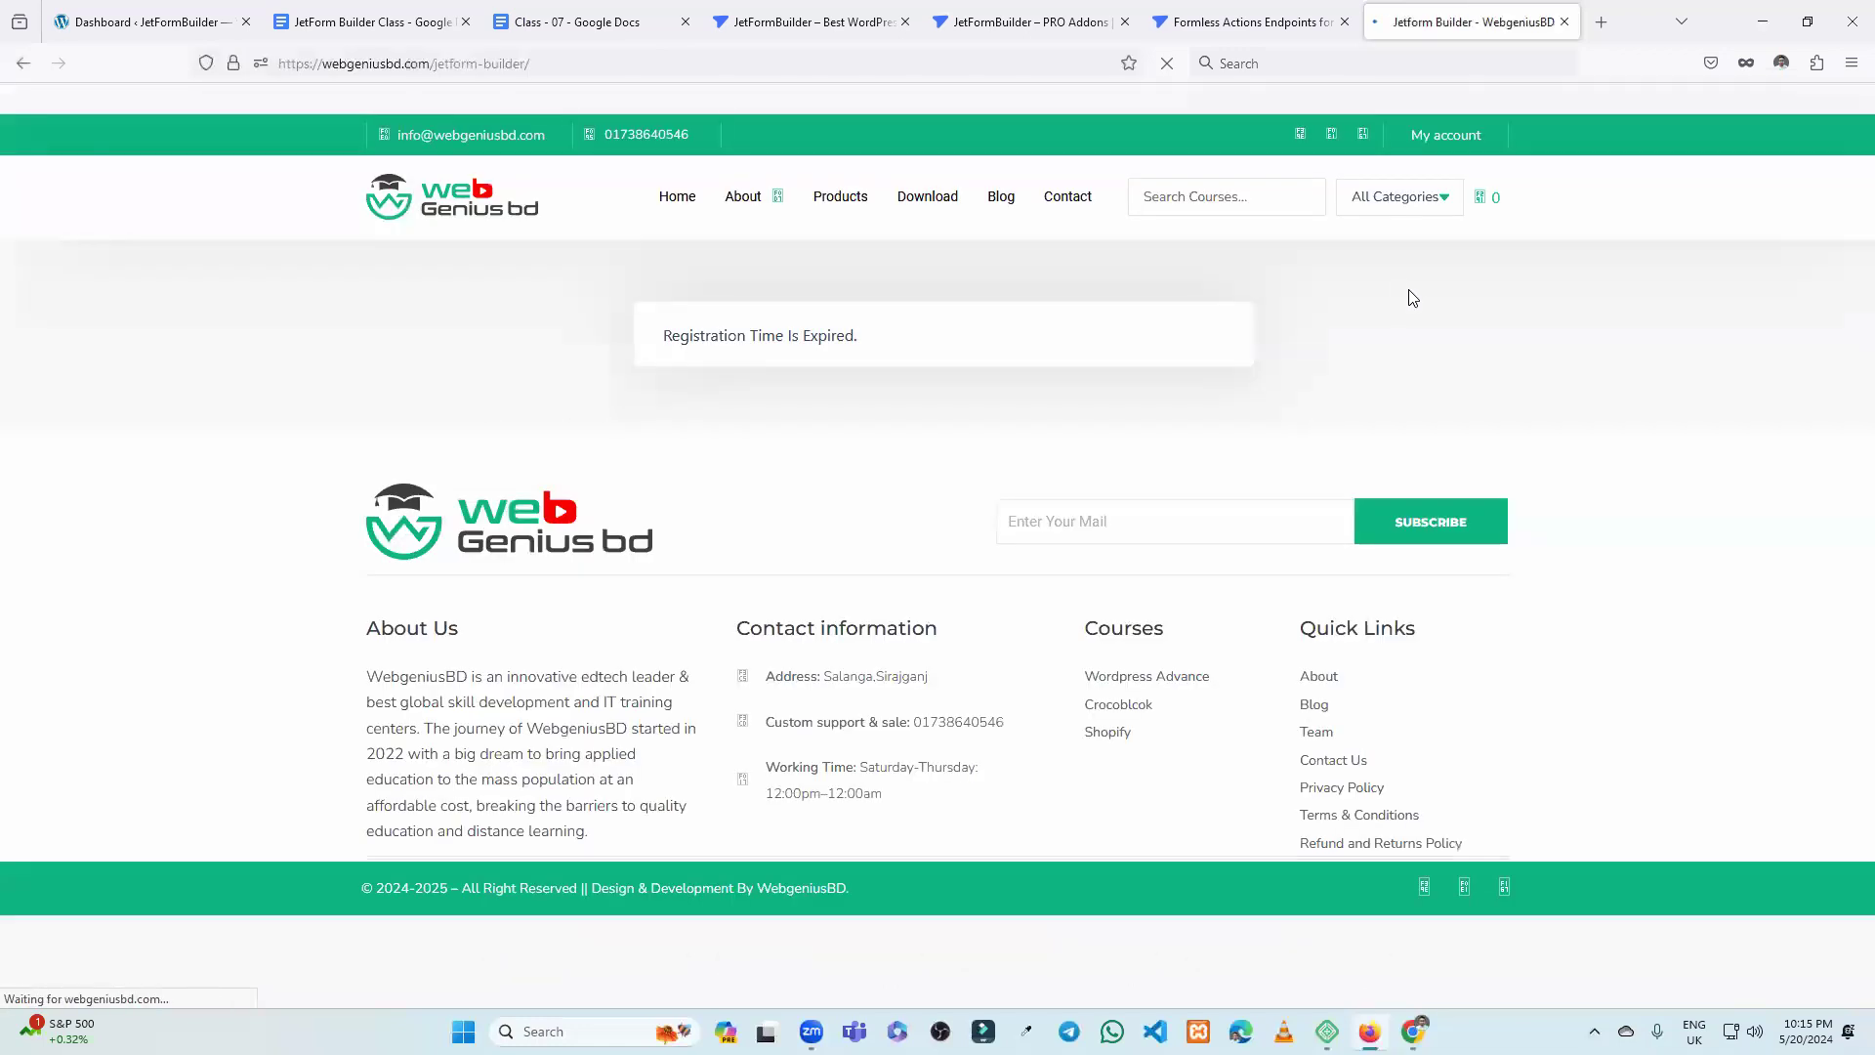
Examine the registration notice on the WebgeniusBD form page, checking back against the class outline.
drag(654, 337, 860, 341)
click(897, 427)
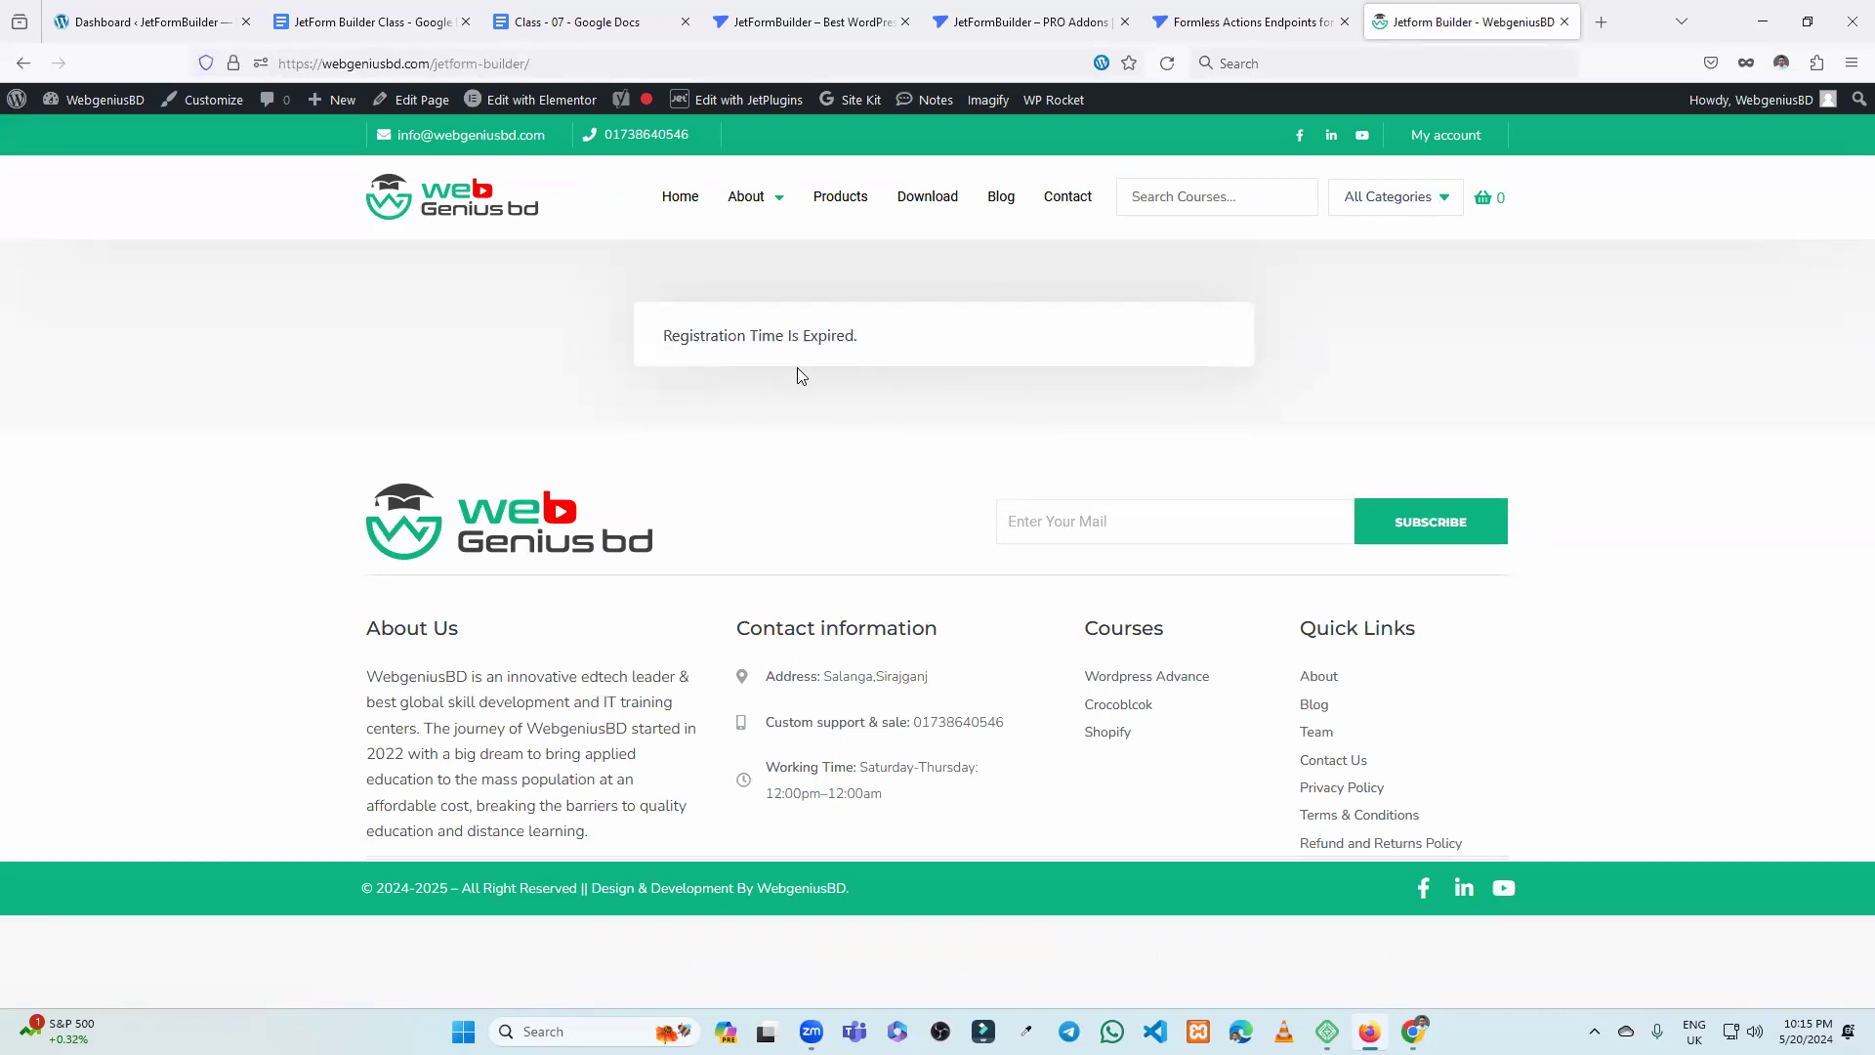
drag(661, 336, 844, 335)
click(787, 446)
click(1038, 520)
click(1078, 520)
click(1010, 523)
click(401, 12)
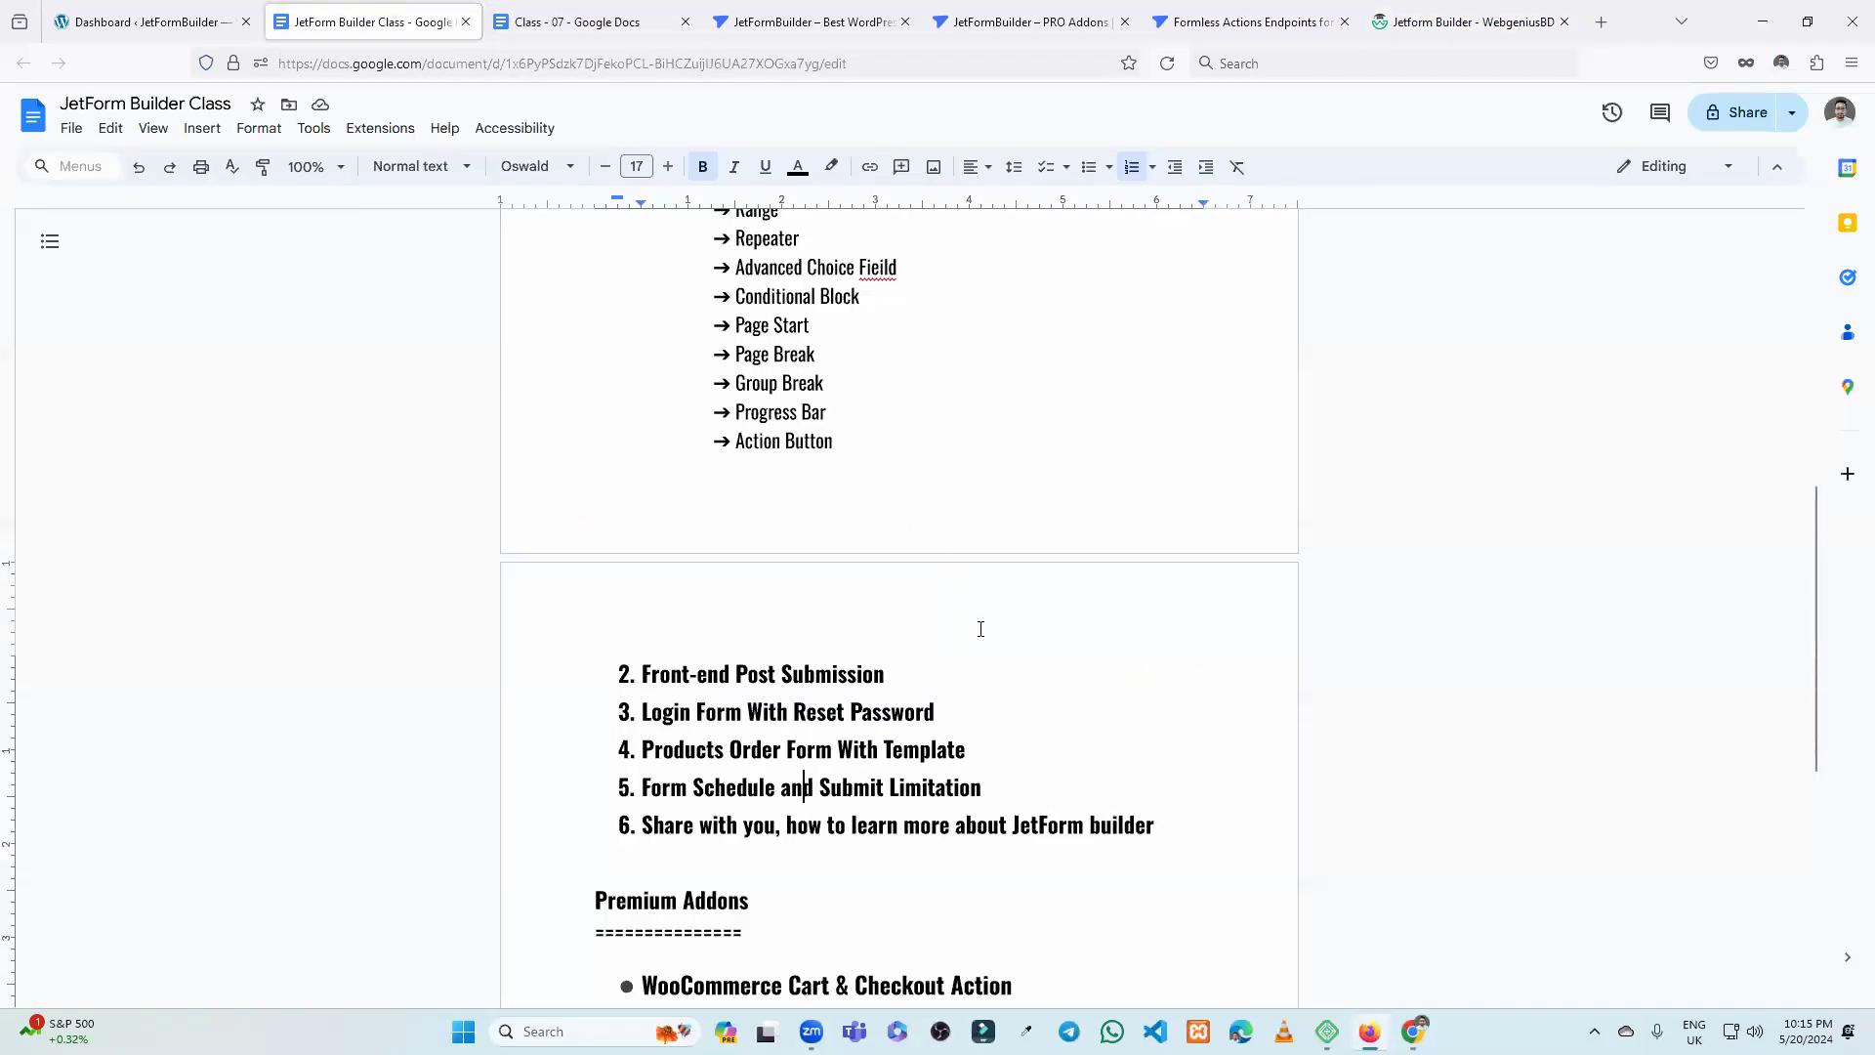
click(1465, 21)
drag(656, 340, 857, 337)
click(757, 361)
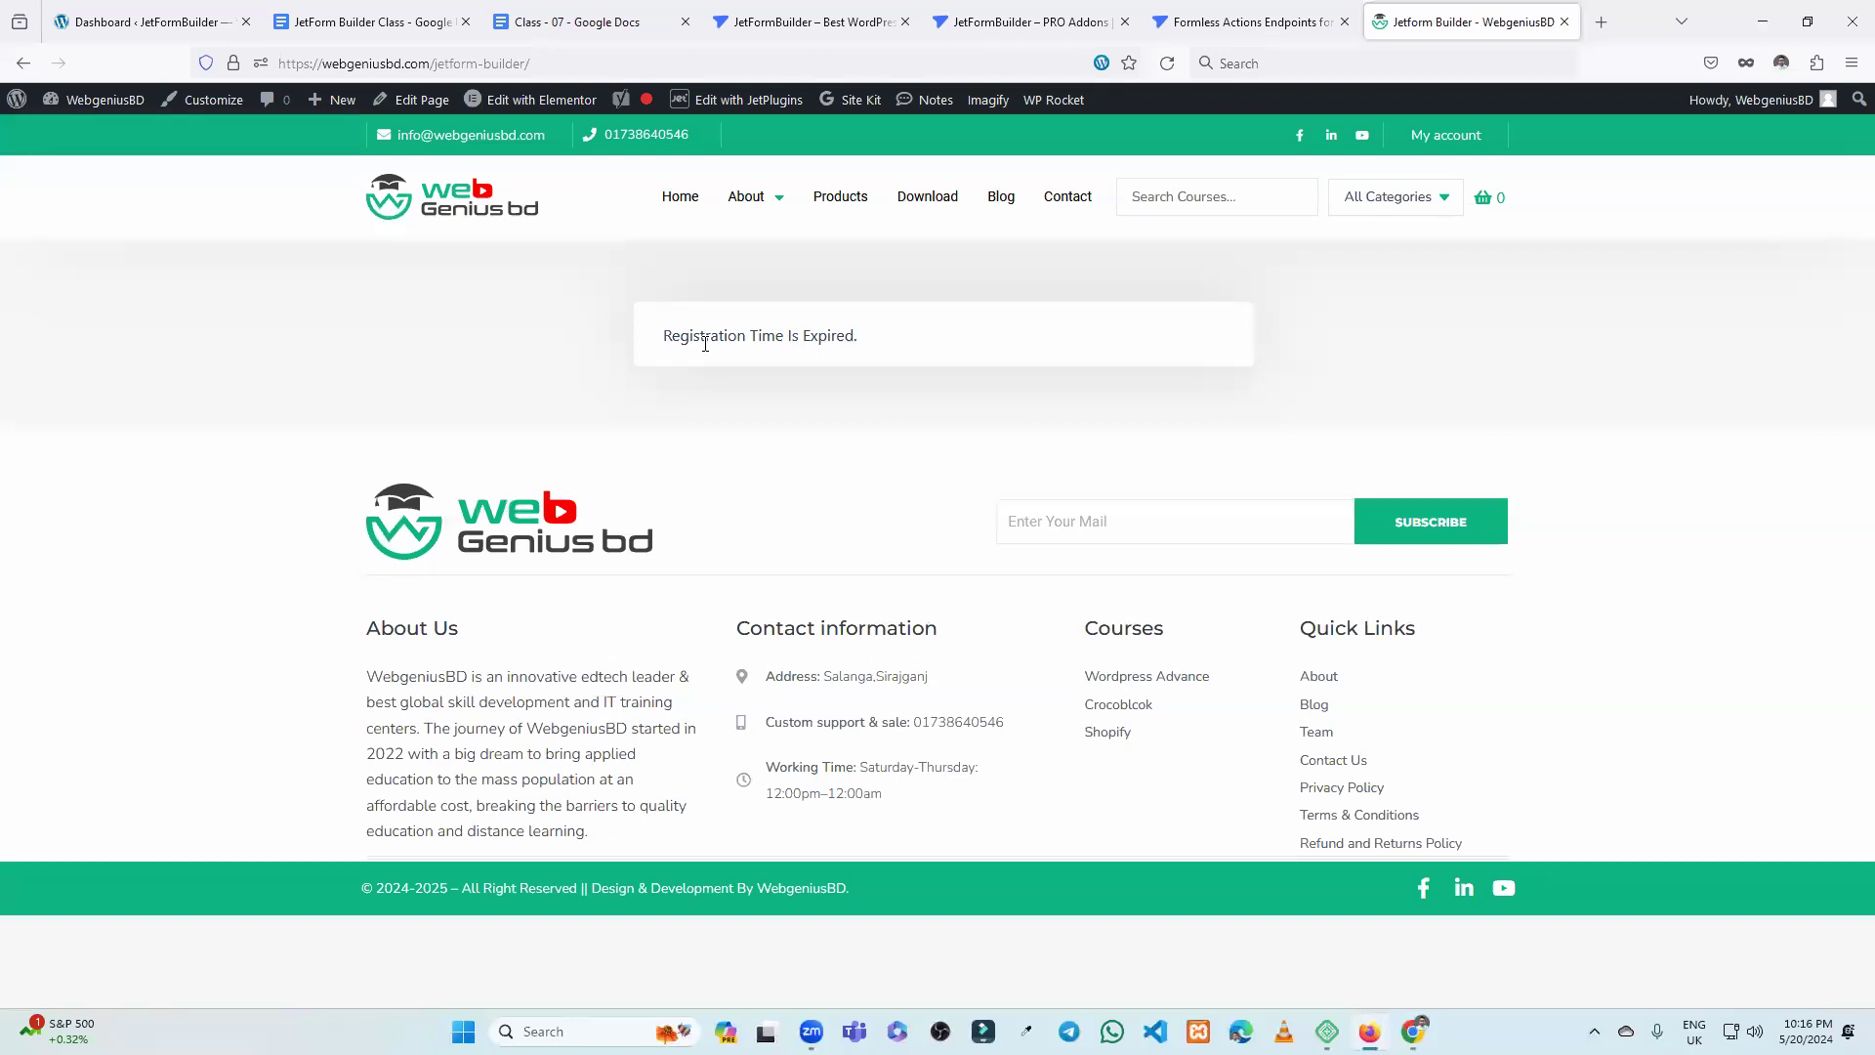
Return to the class outline and review the Form Schedule and Submit Limitation topic and the Premium Addons list.
click(337, 18)
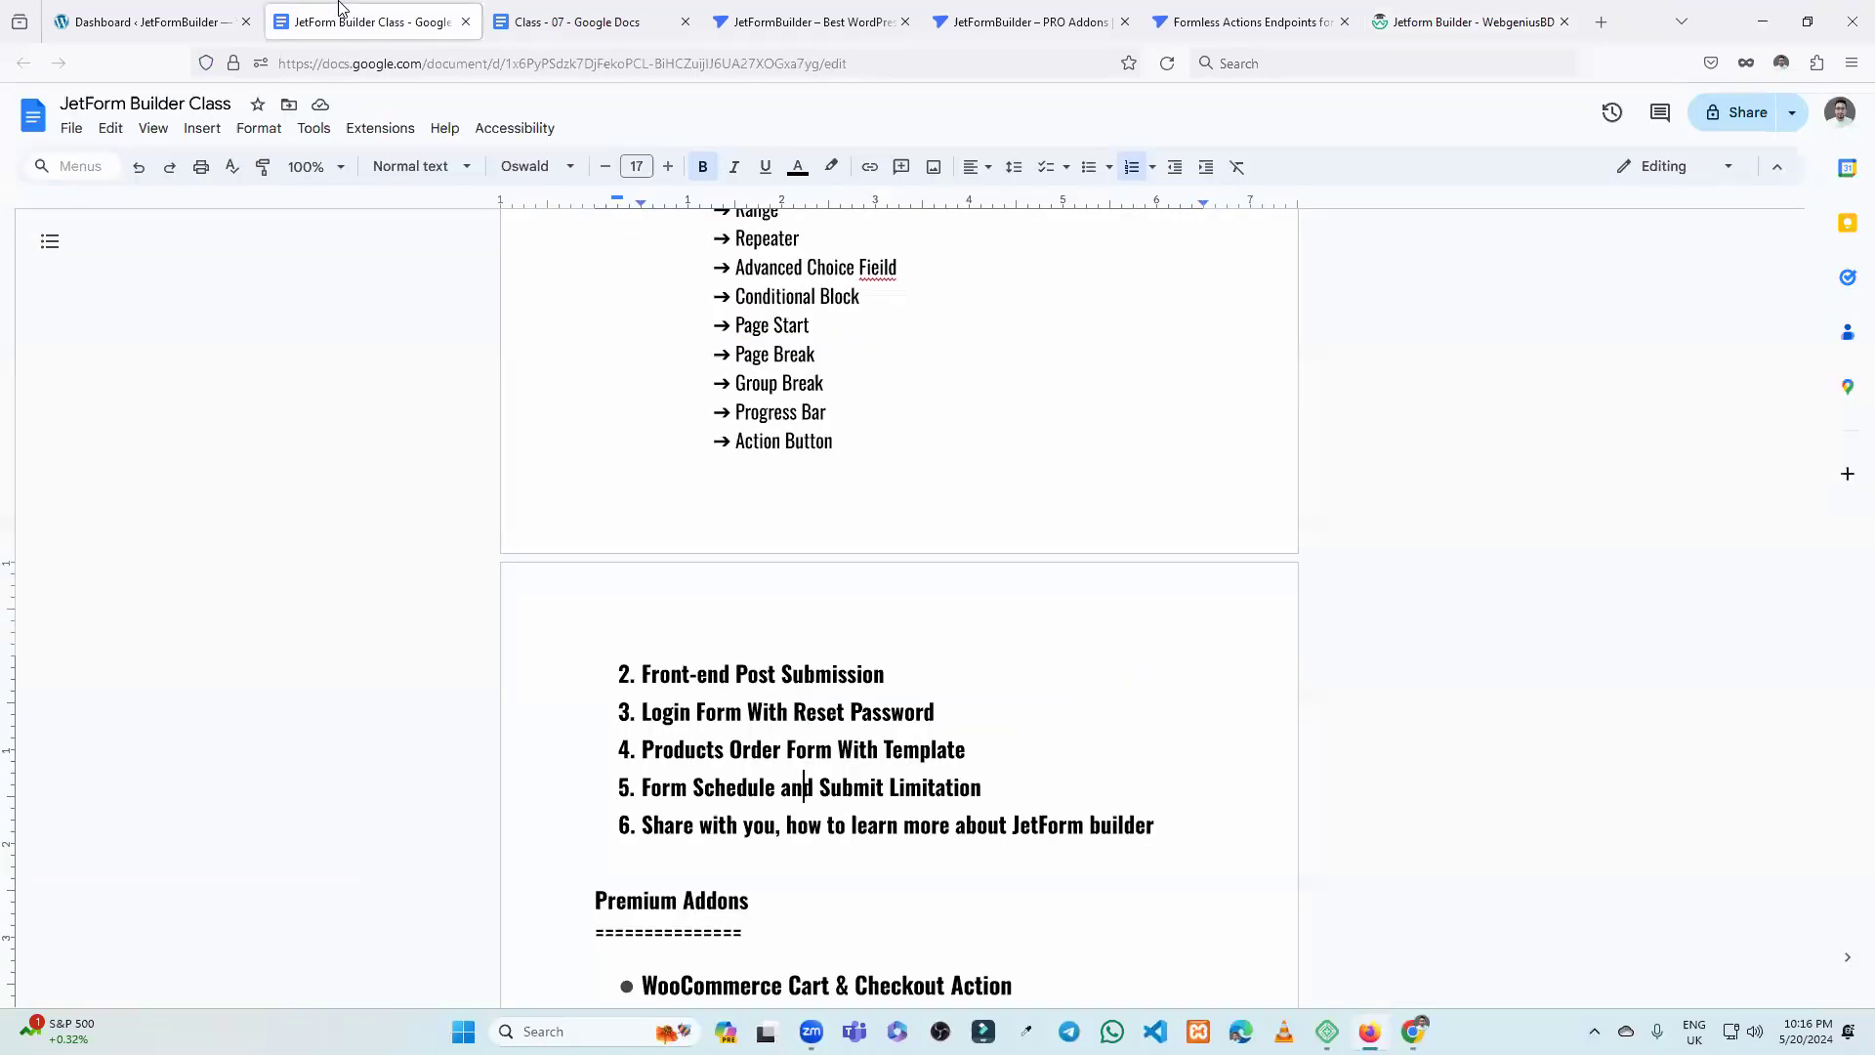
drag(985, 787, 639, 789)
click(720, 860)
scroll(1075, 748, down, 3)
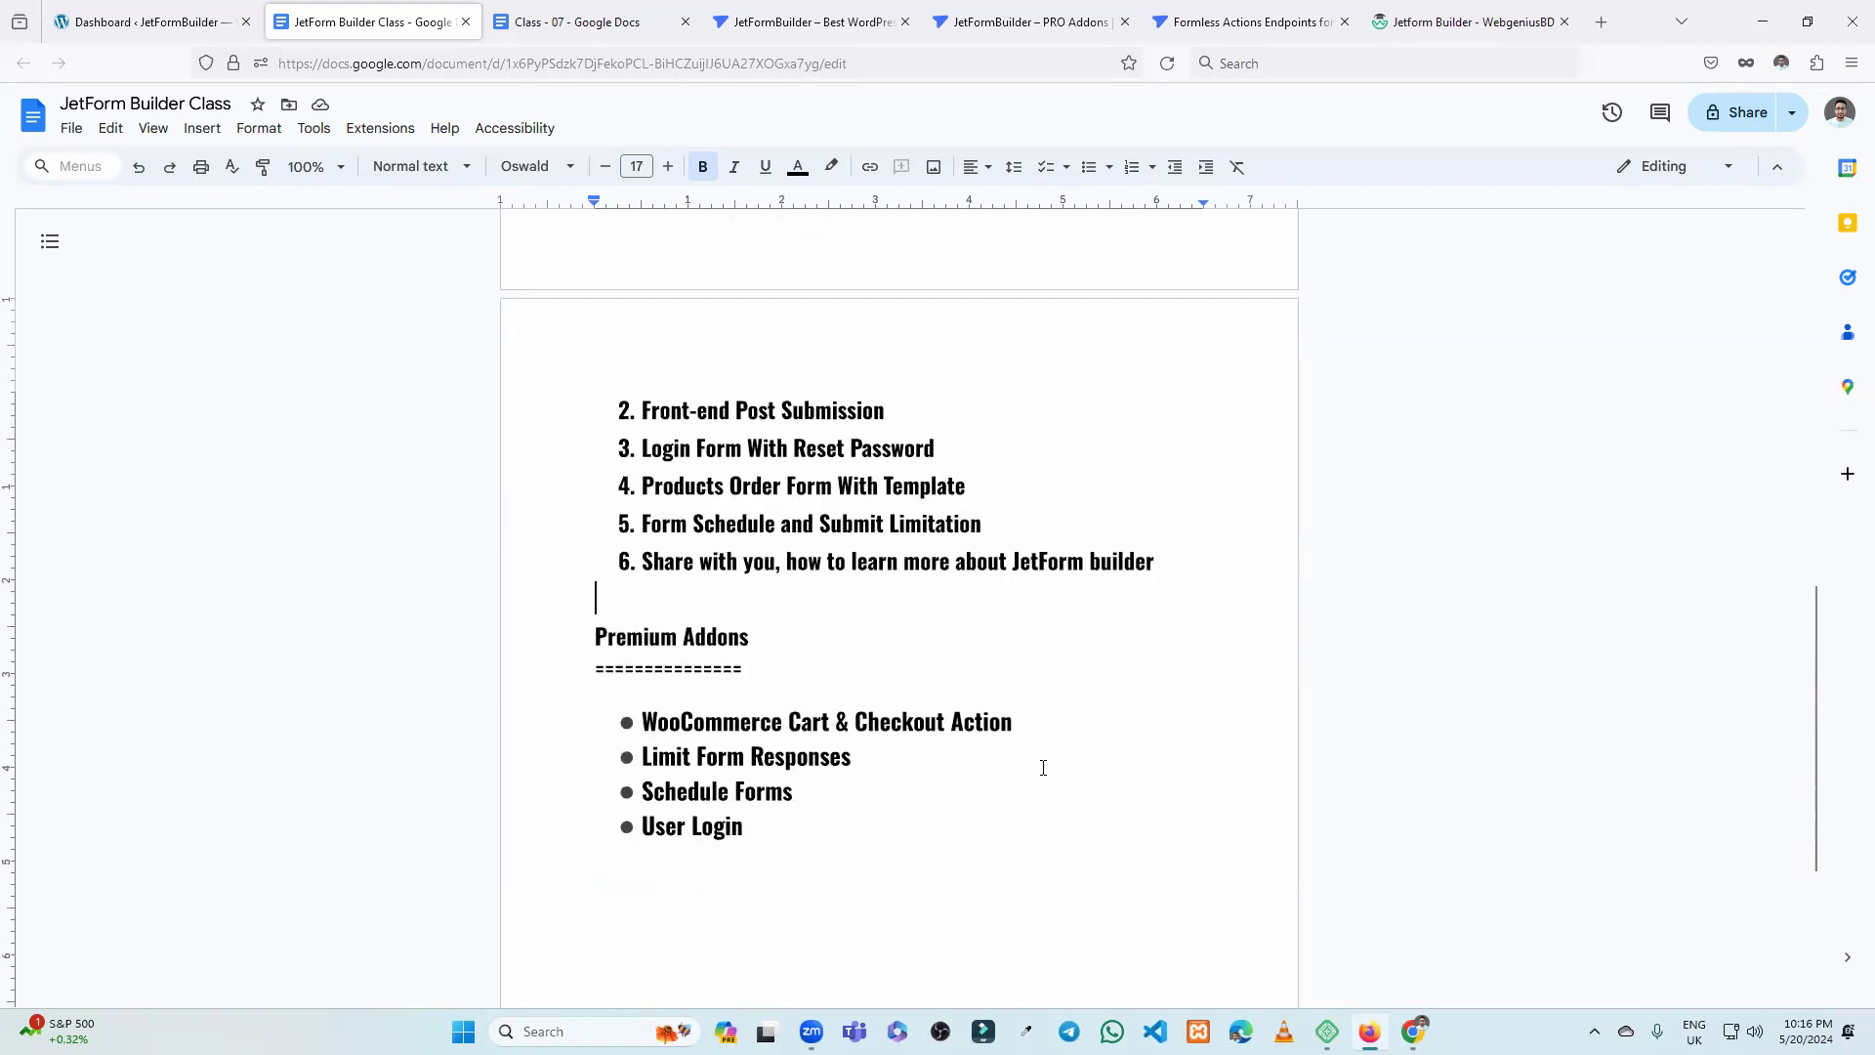
drag(643, 723, 1027, 721)
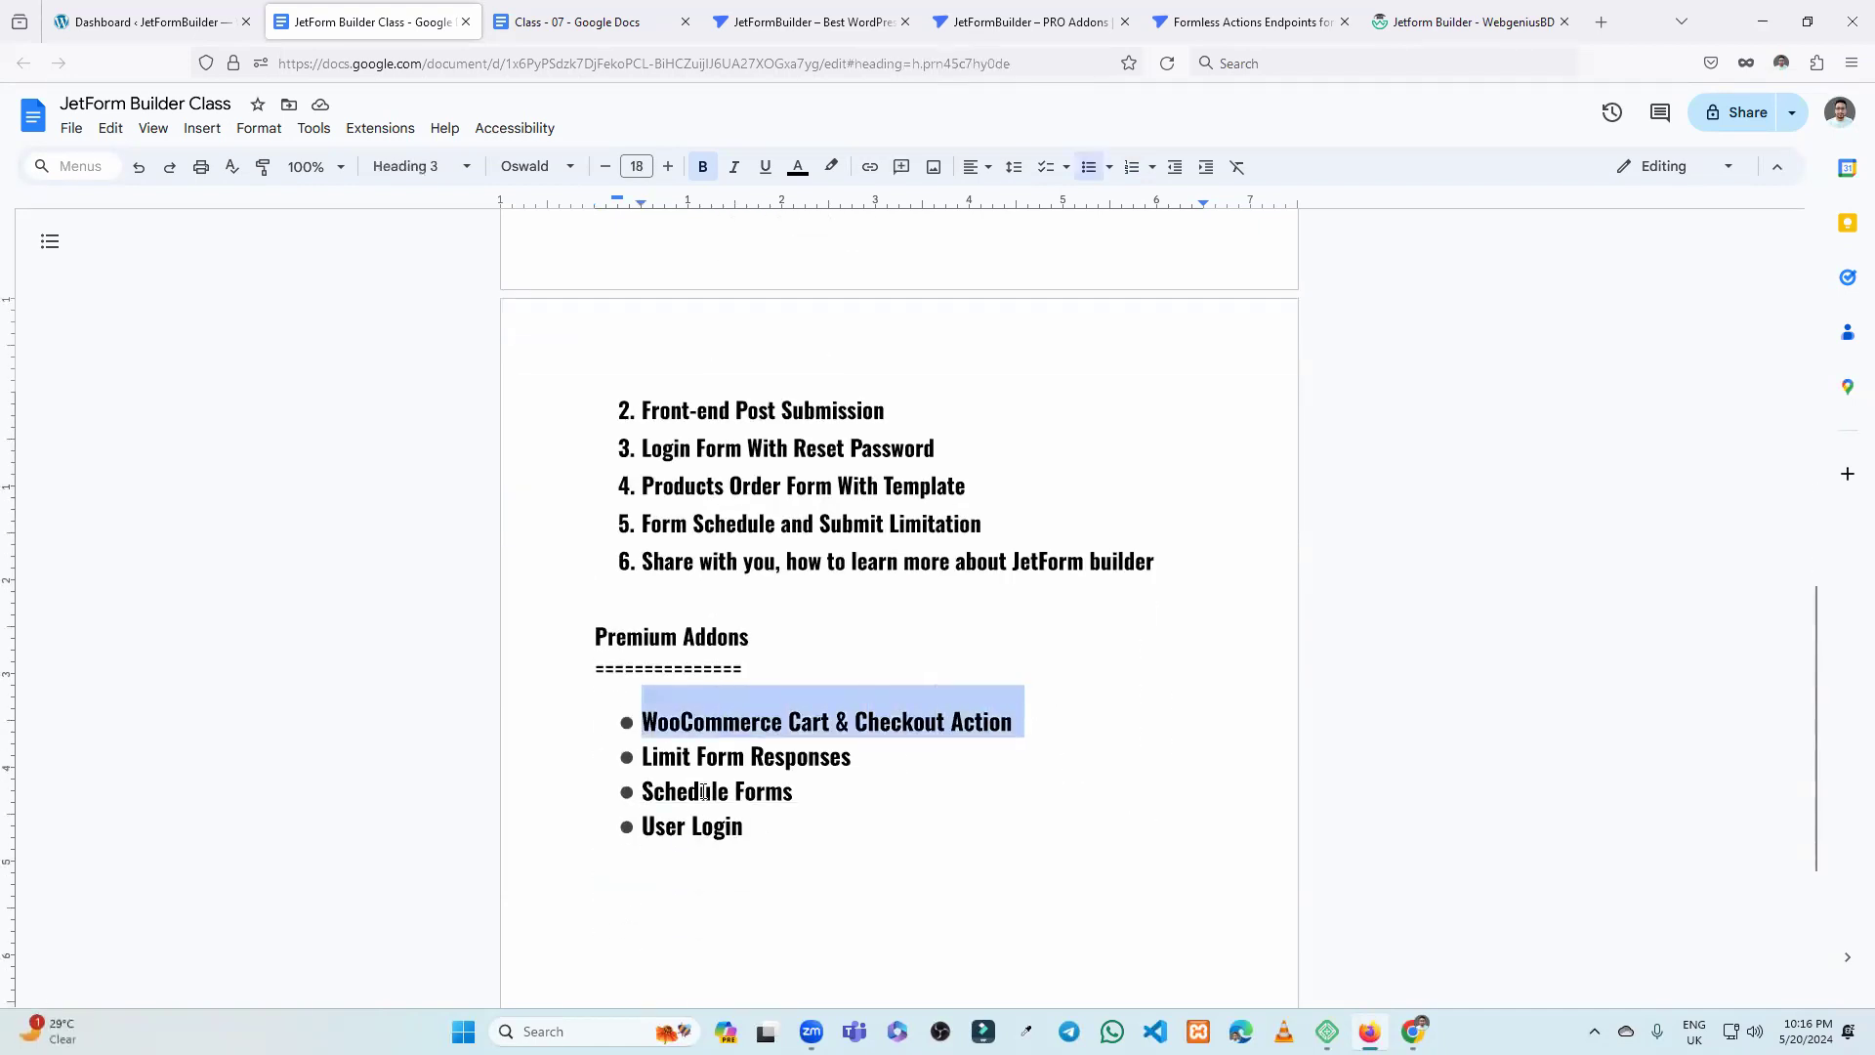
drag(643, 793, 768, 793)
drag(647, 827, 743, 827)
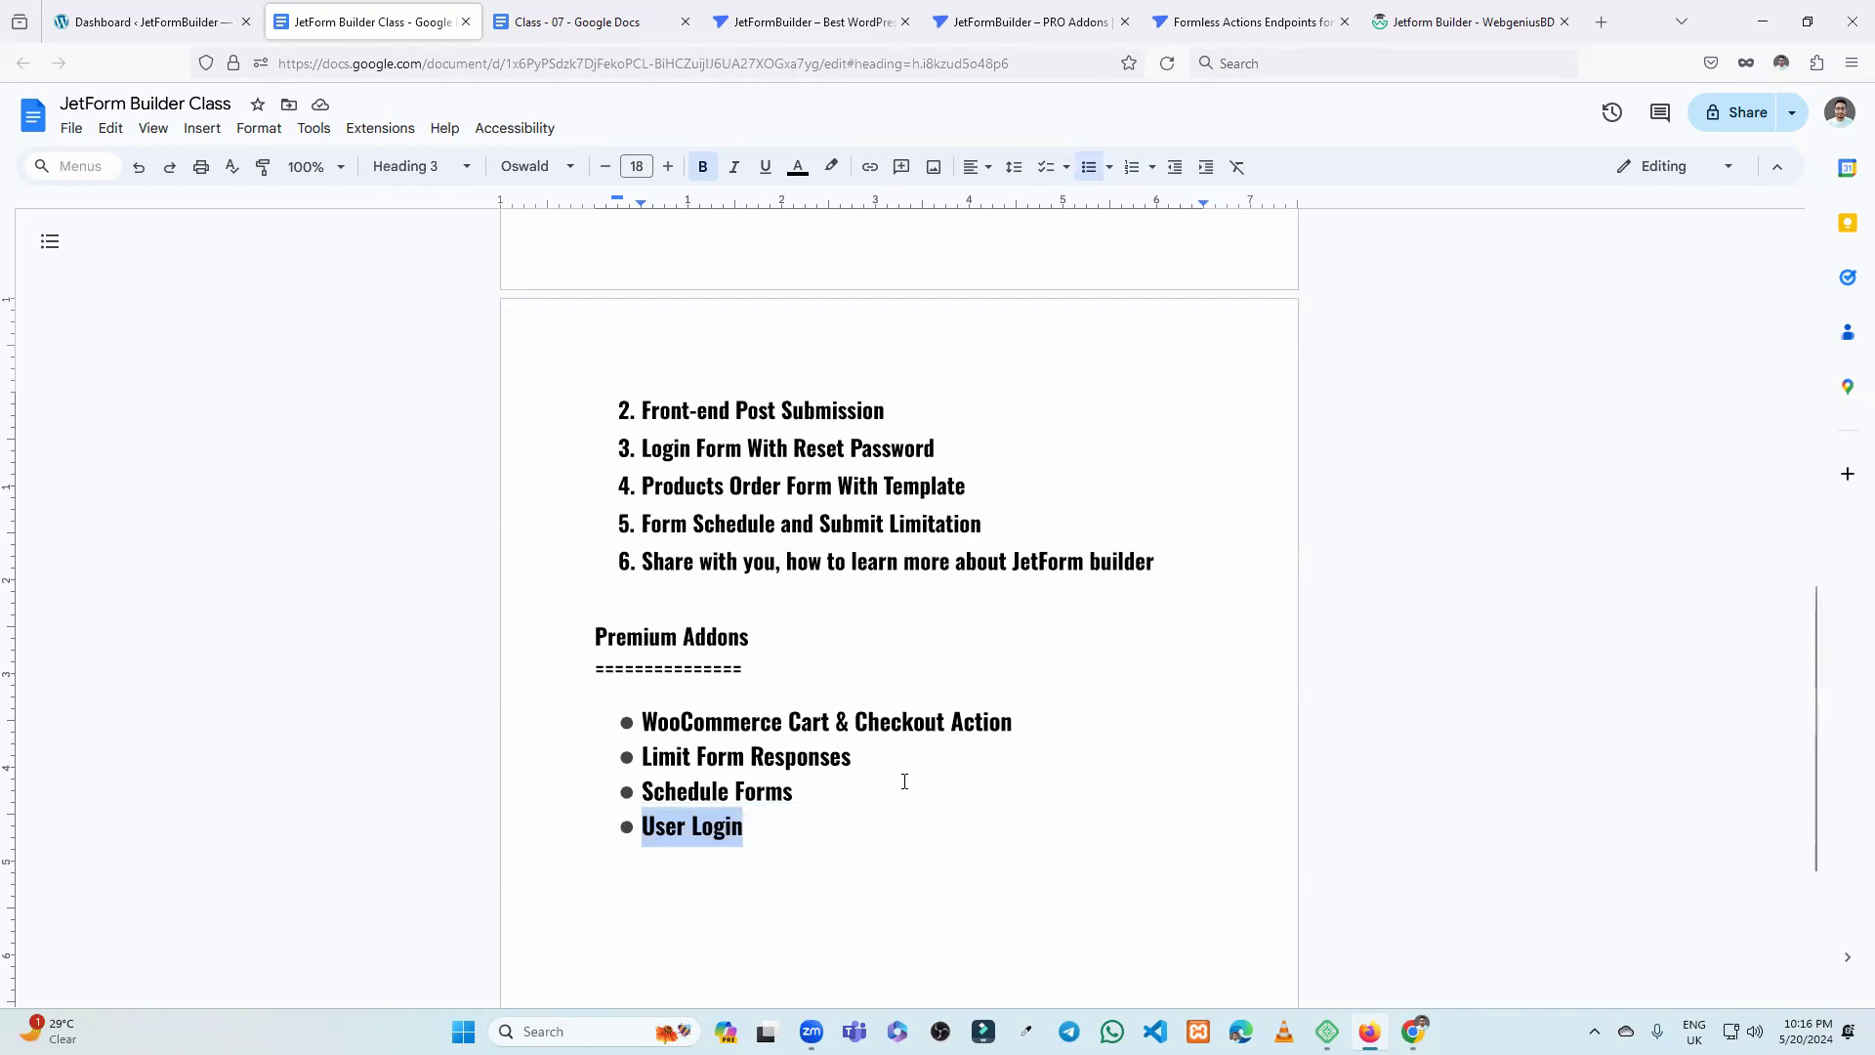
scroll(909, 779, up, 2)
Switch to the jetformbuilder.com homepage and examine the form demo video in its hero section.
click(819, 8)
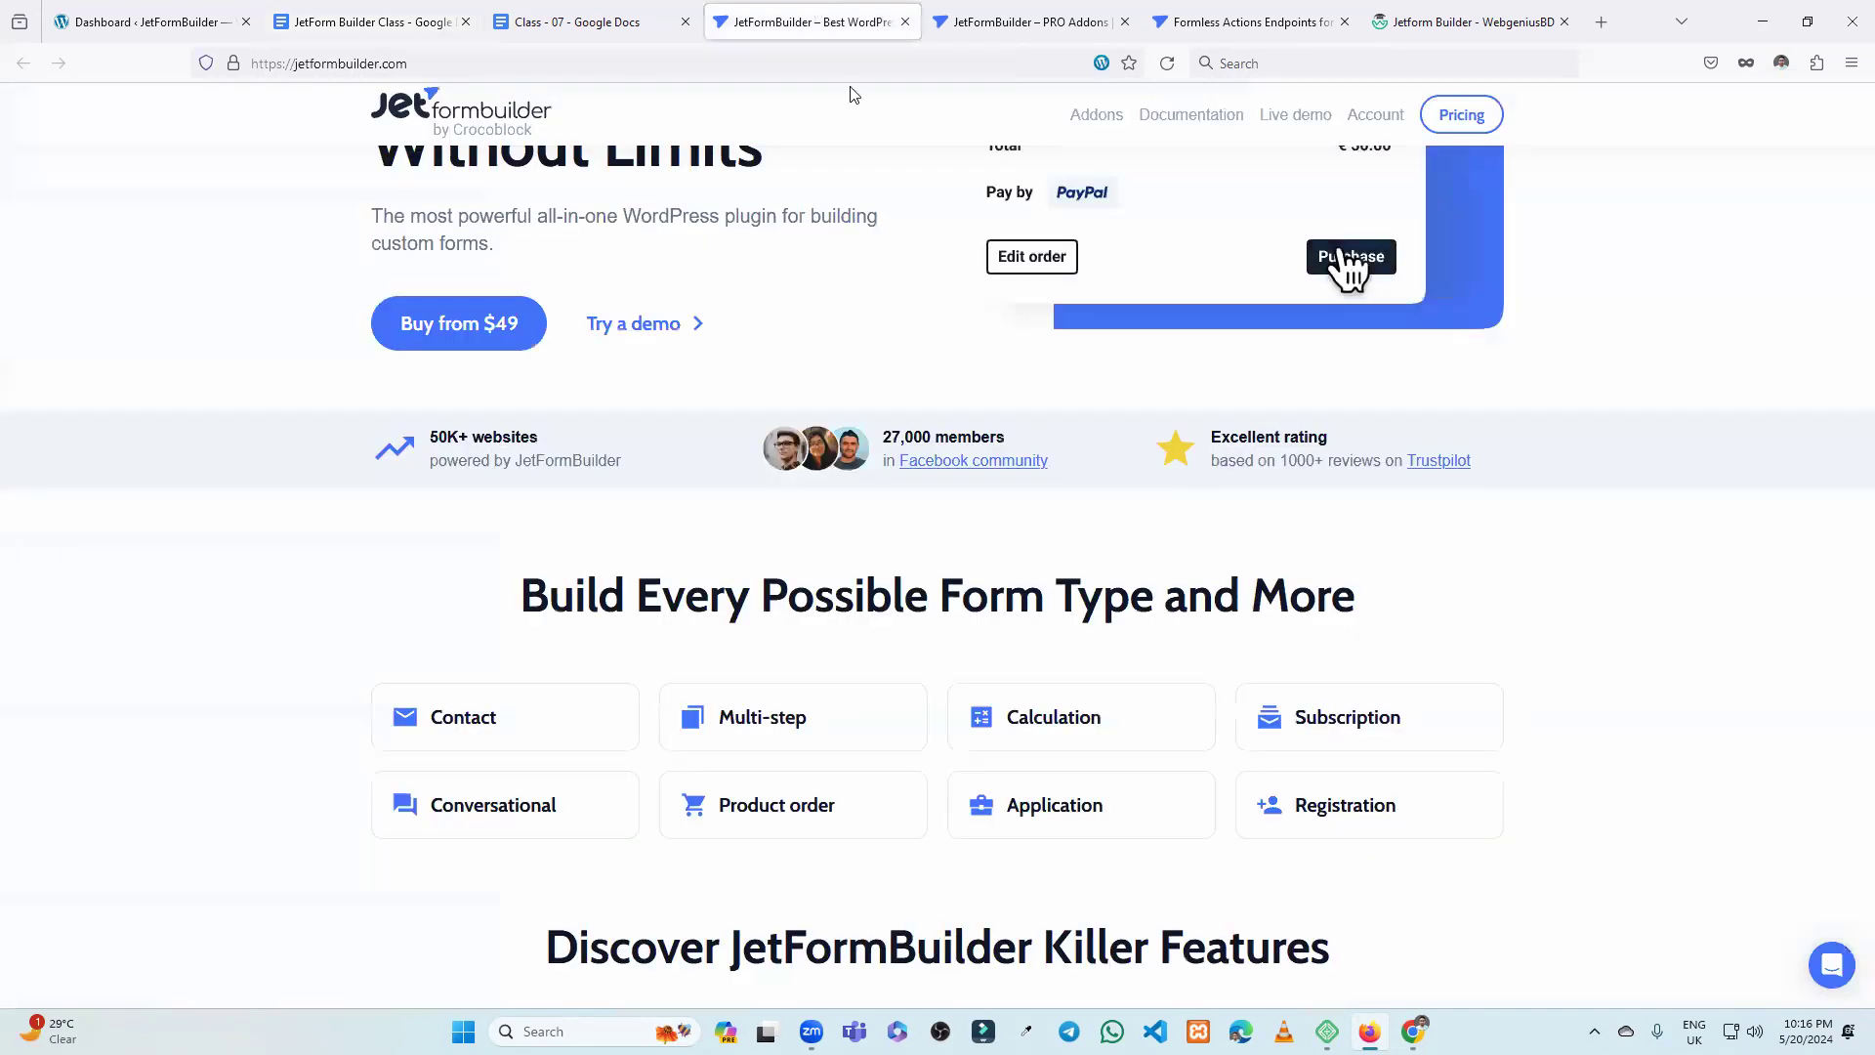
scroll(782, 355, up, 3)
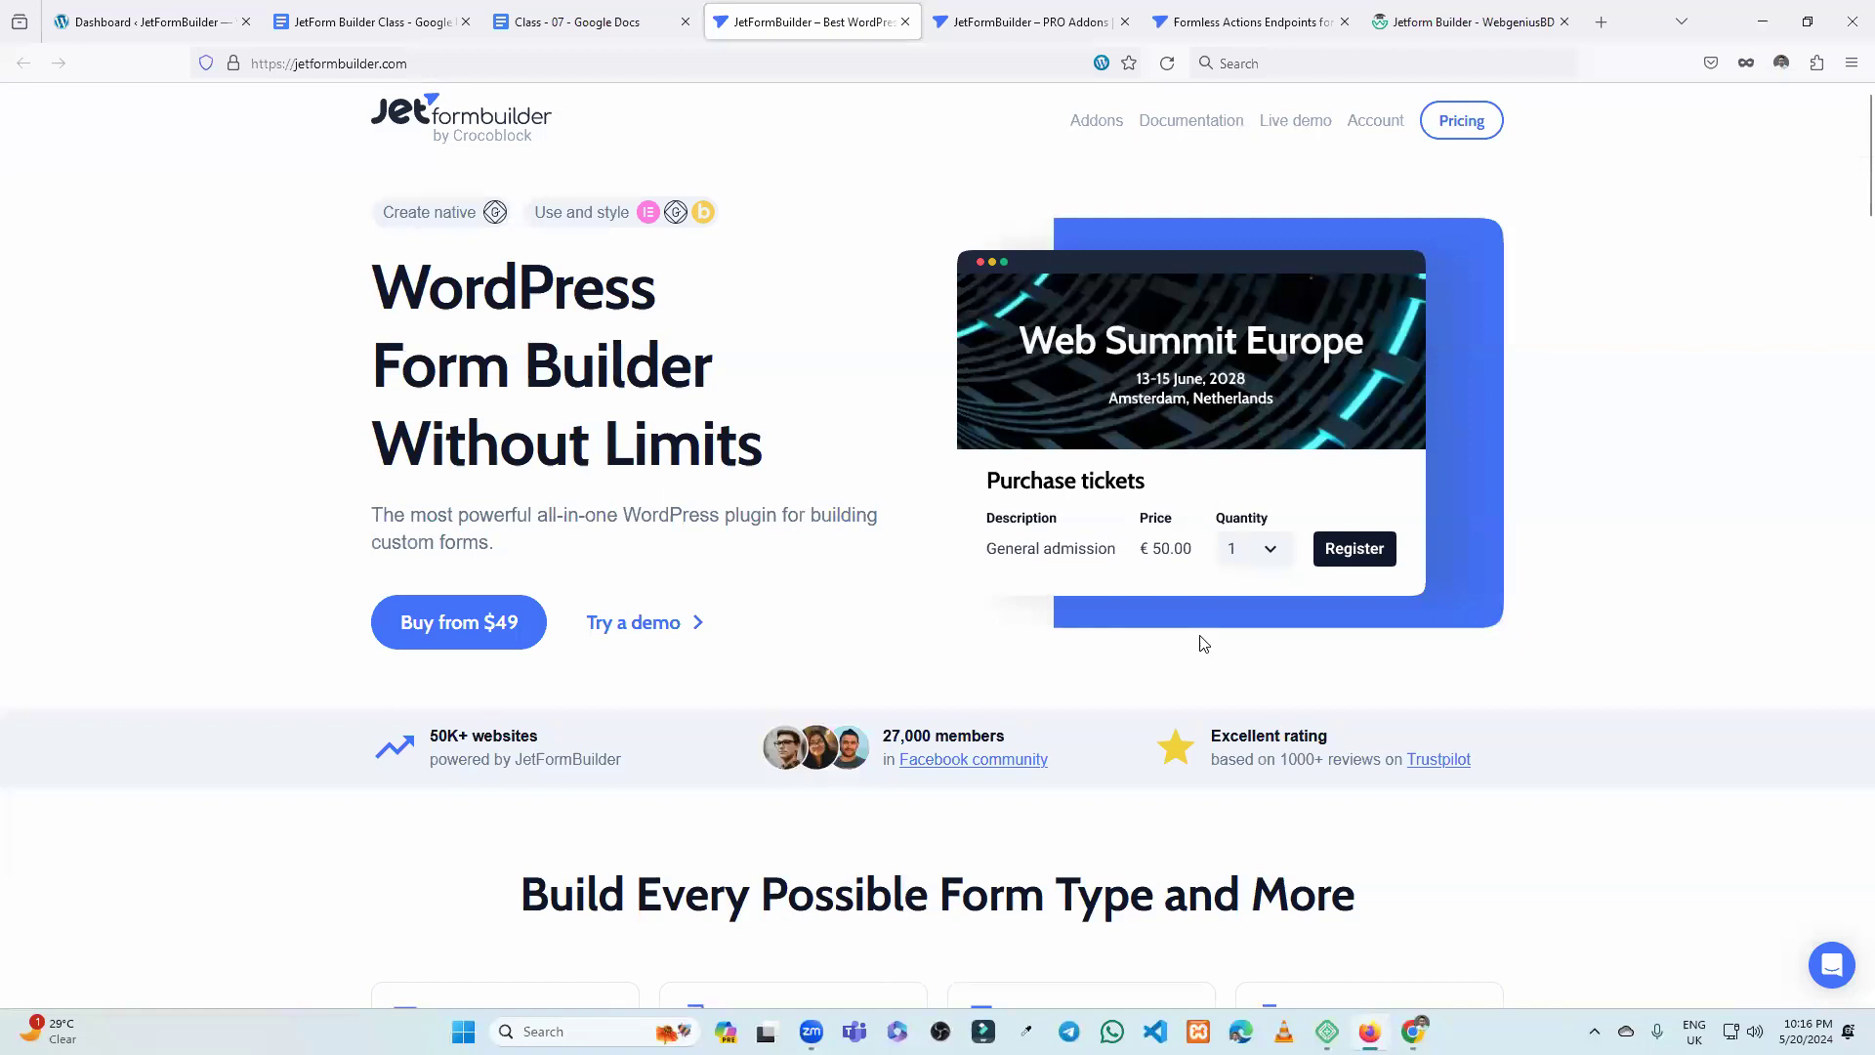
right_click(1306, 405)
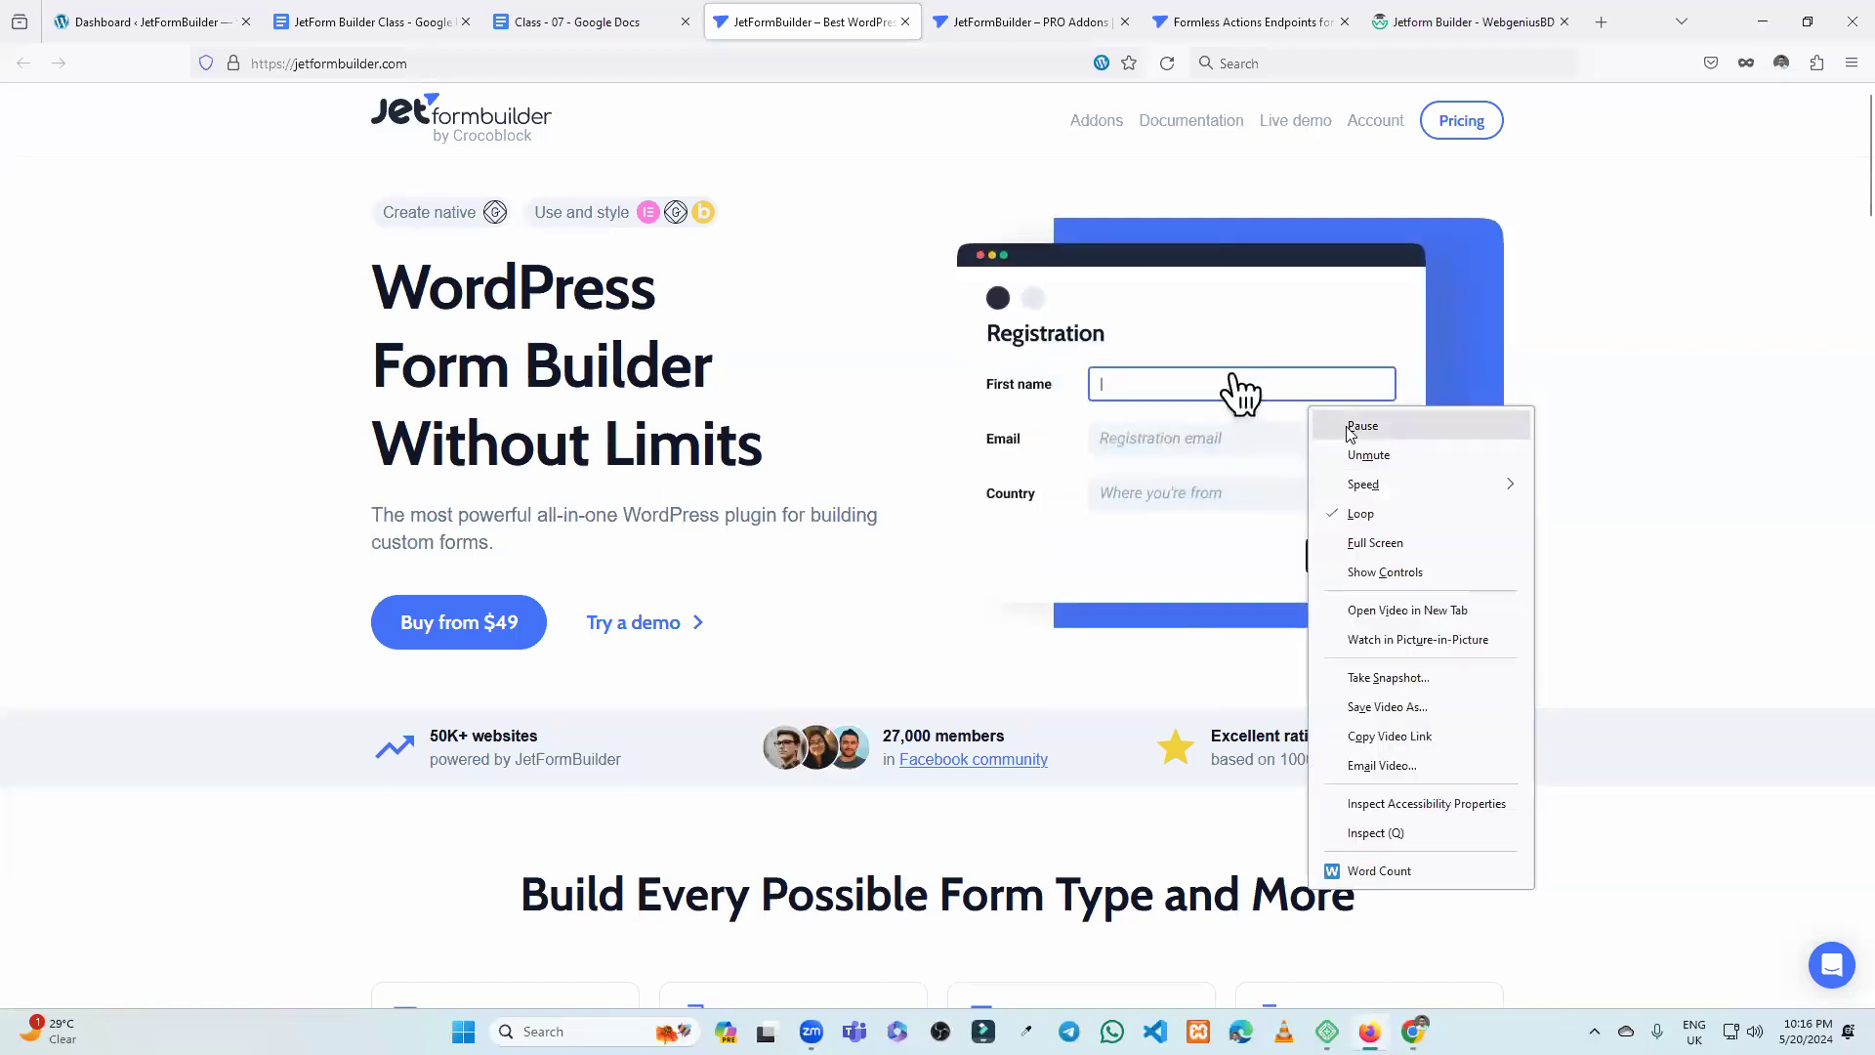
click(1345, 503)
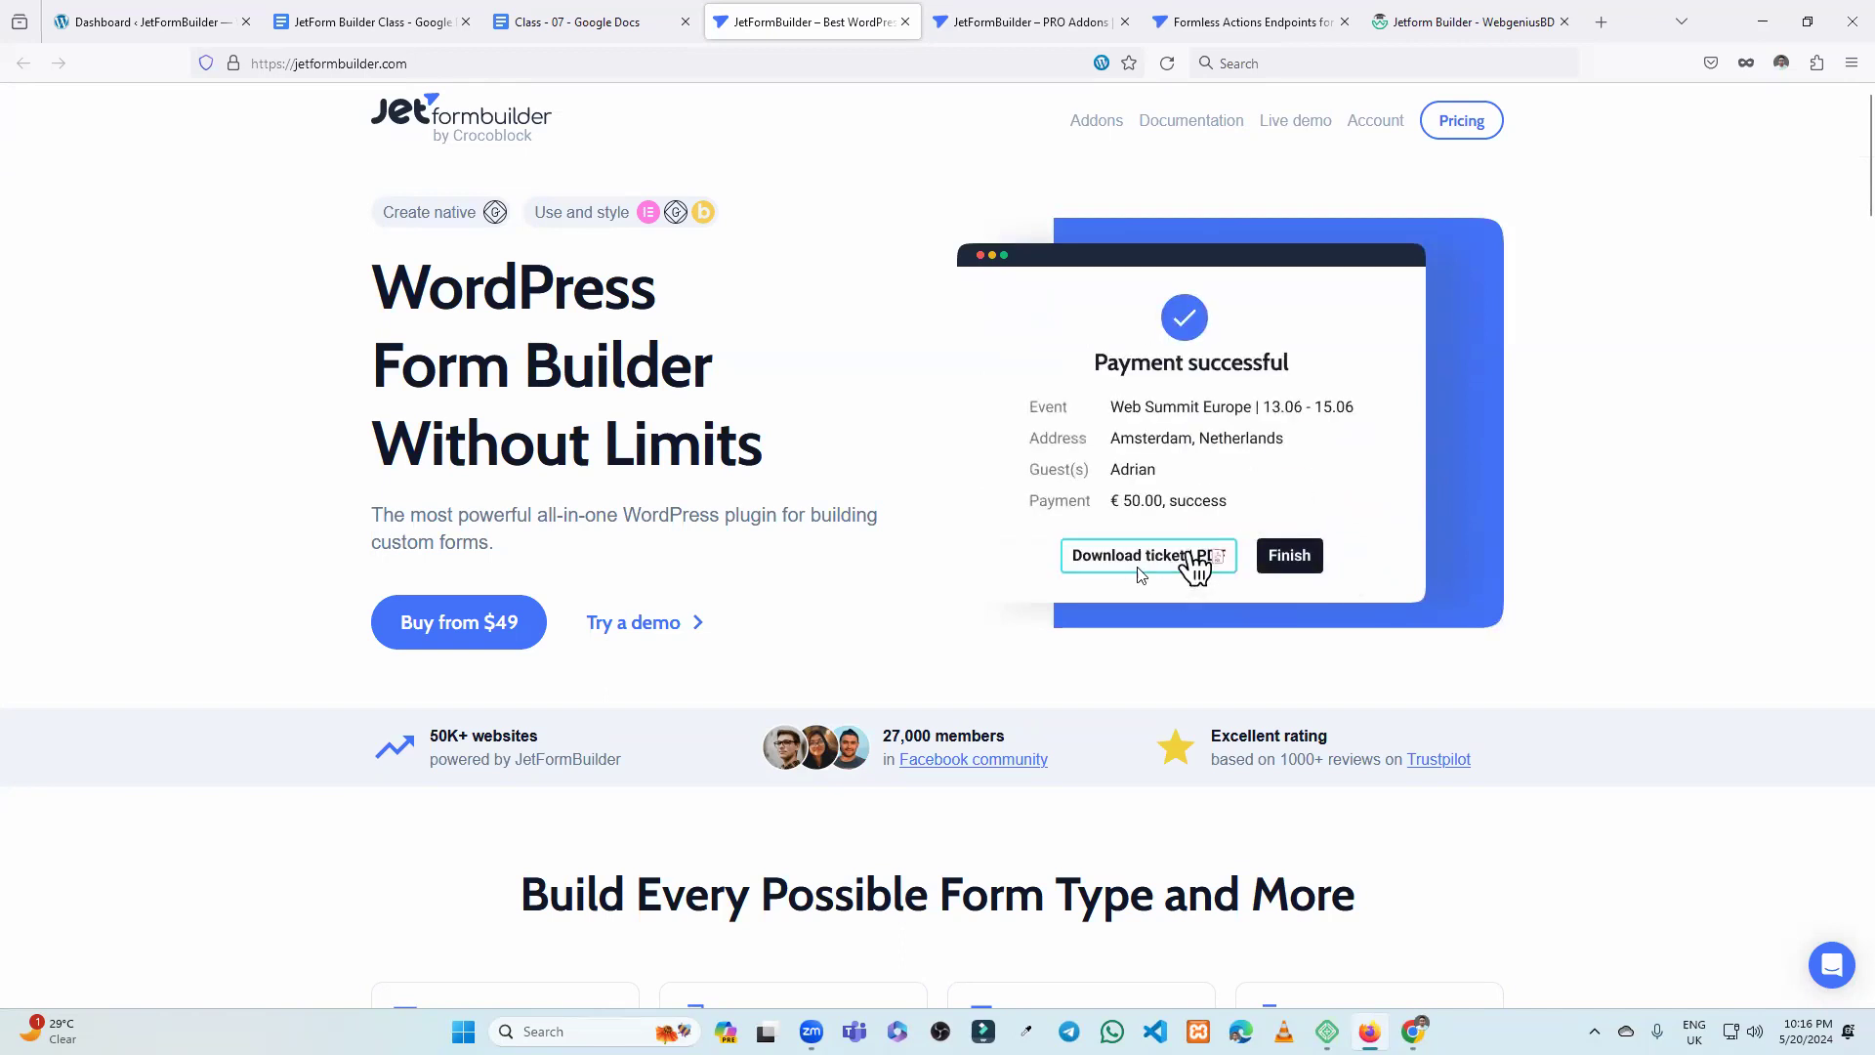
Examine the homepage's "Build Every Possible Form Type and More" section, and open and close the support chat.
scroll(742, 357, down, 3)
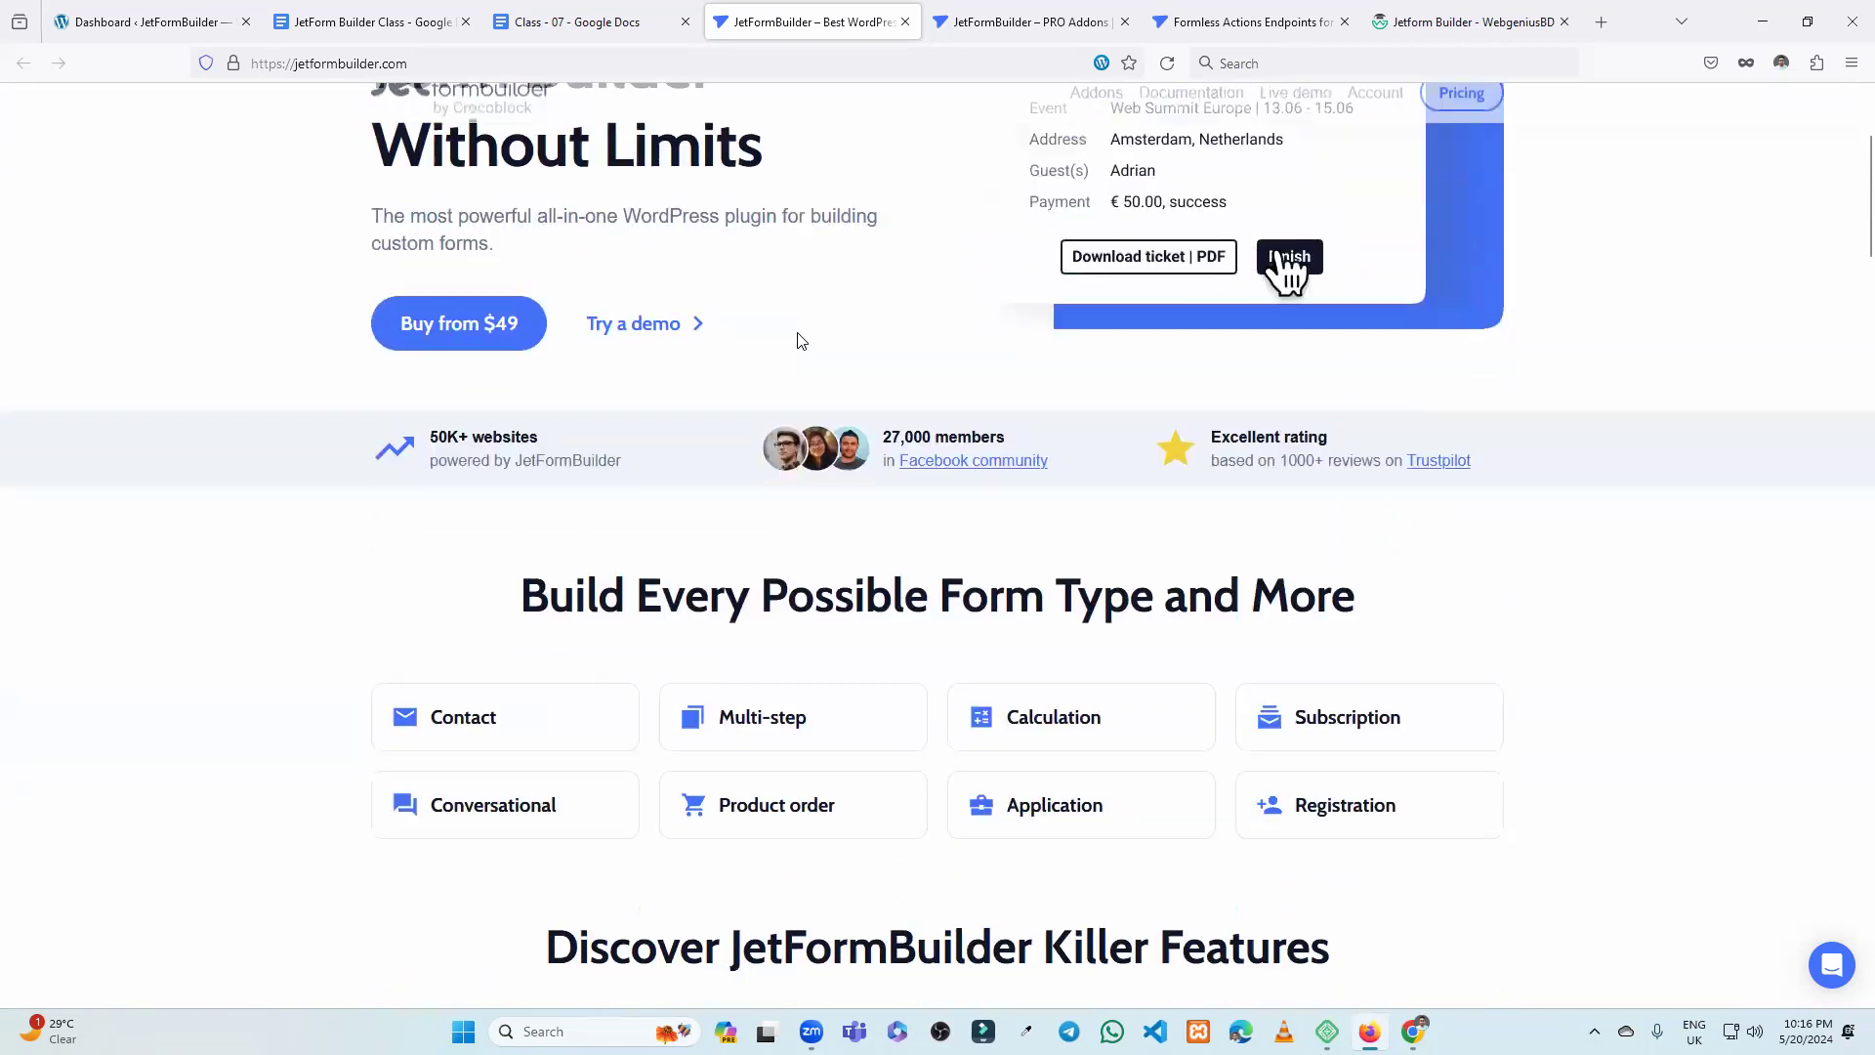
scroll(821, 342, down, 3)
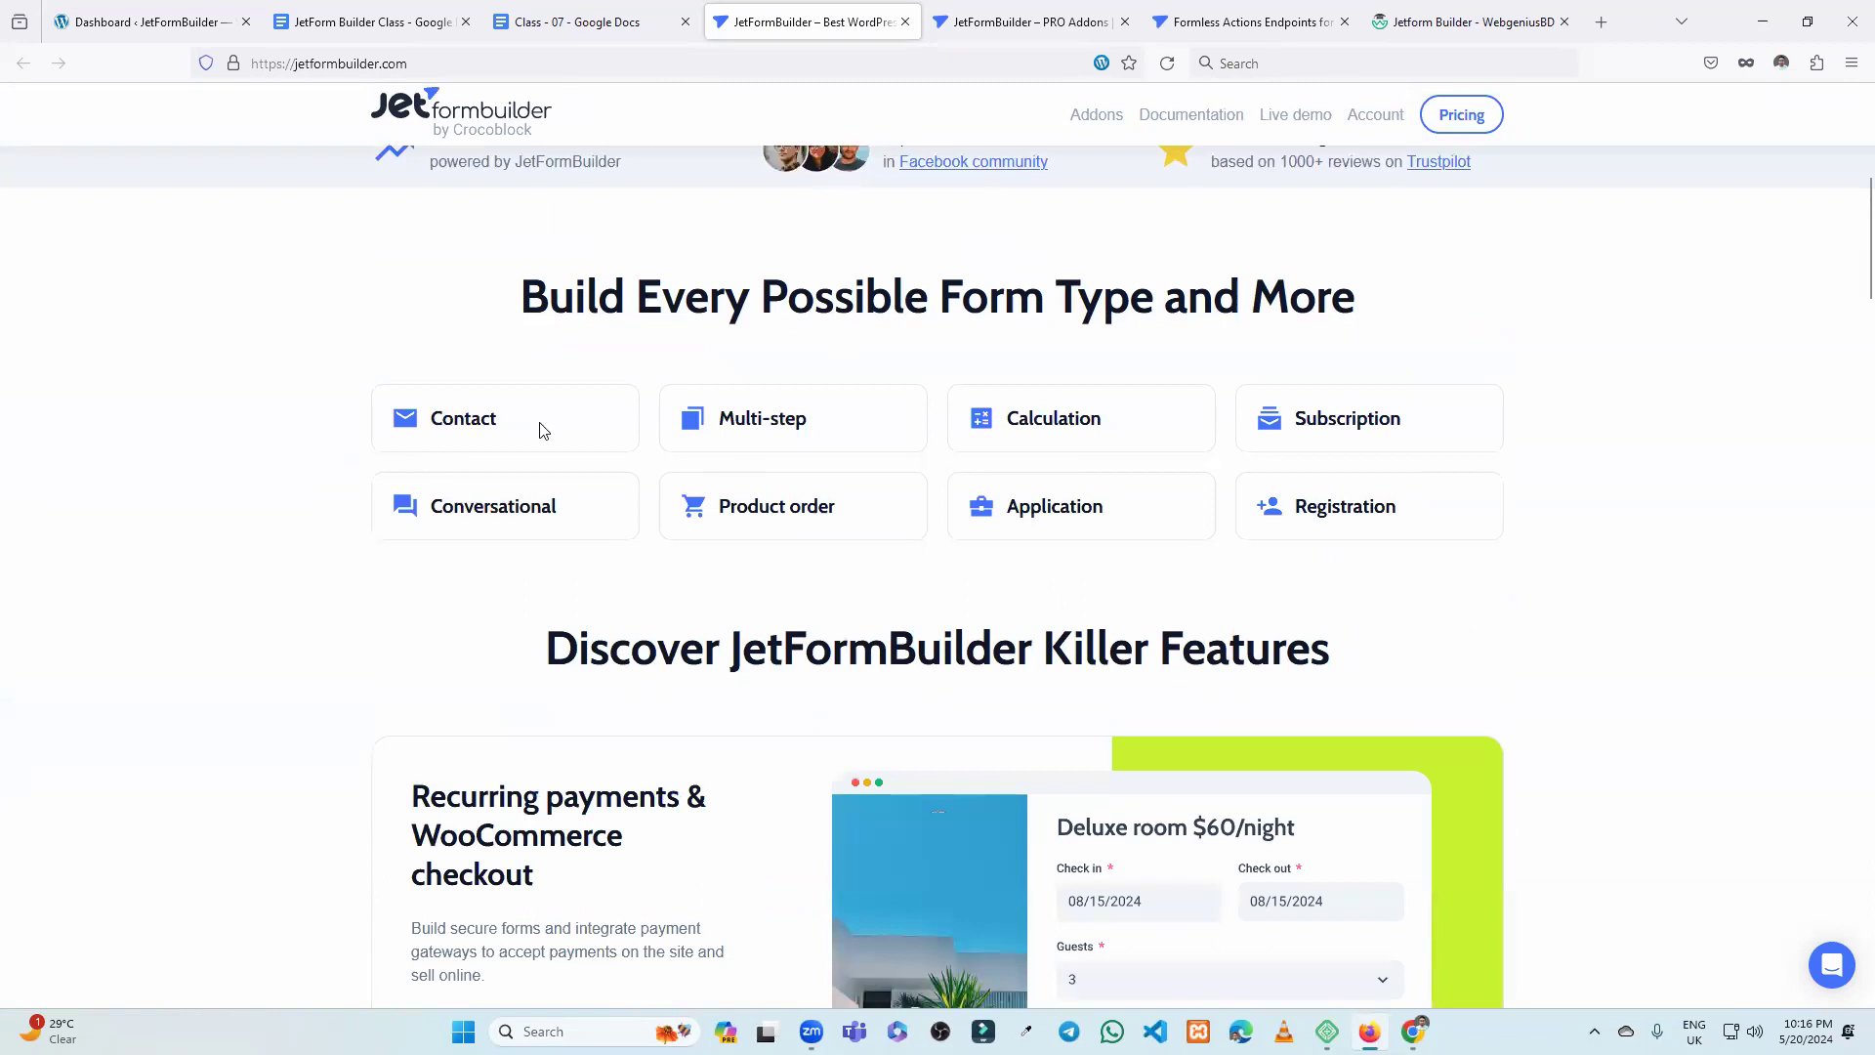
drag(555, 311, 594, 418)
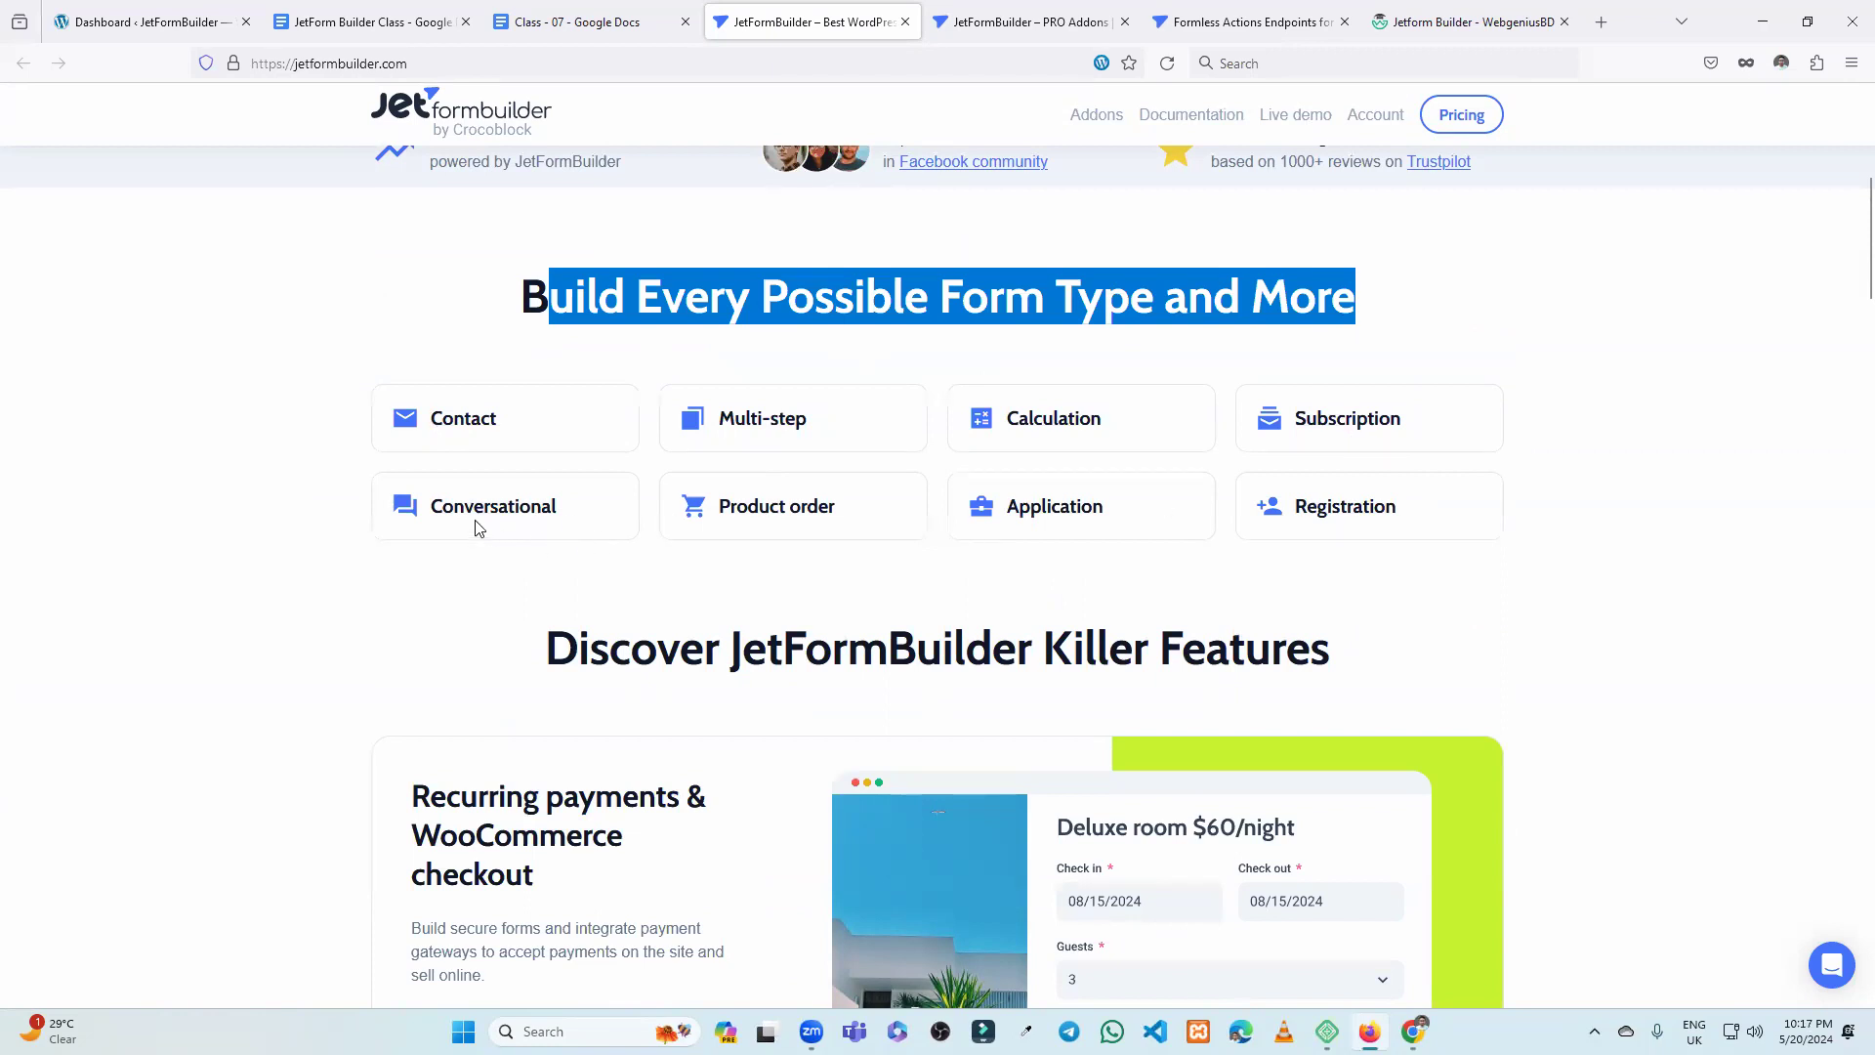
click(1829, 967)
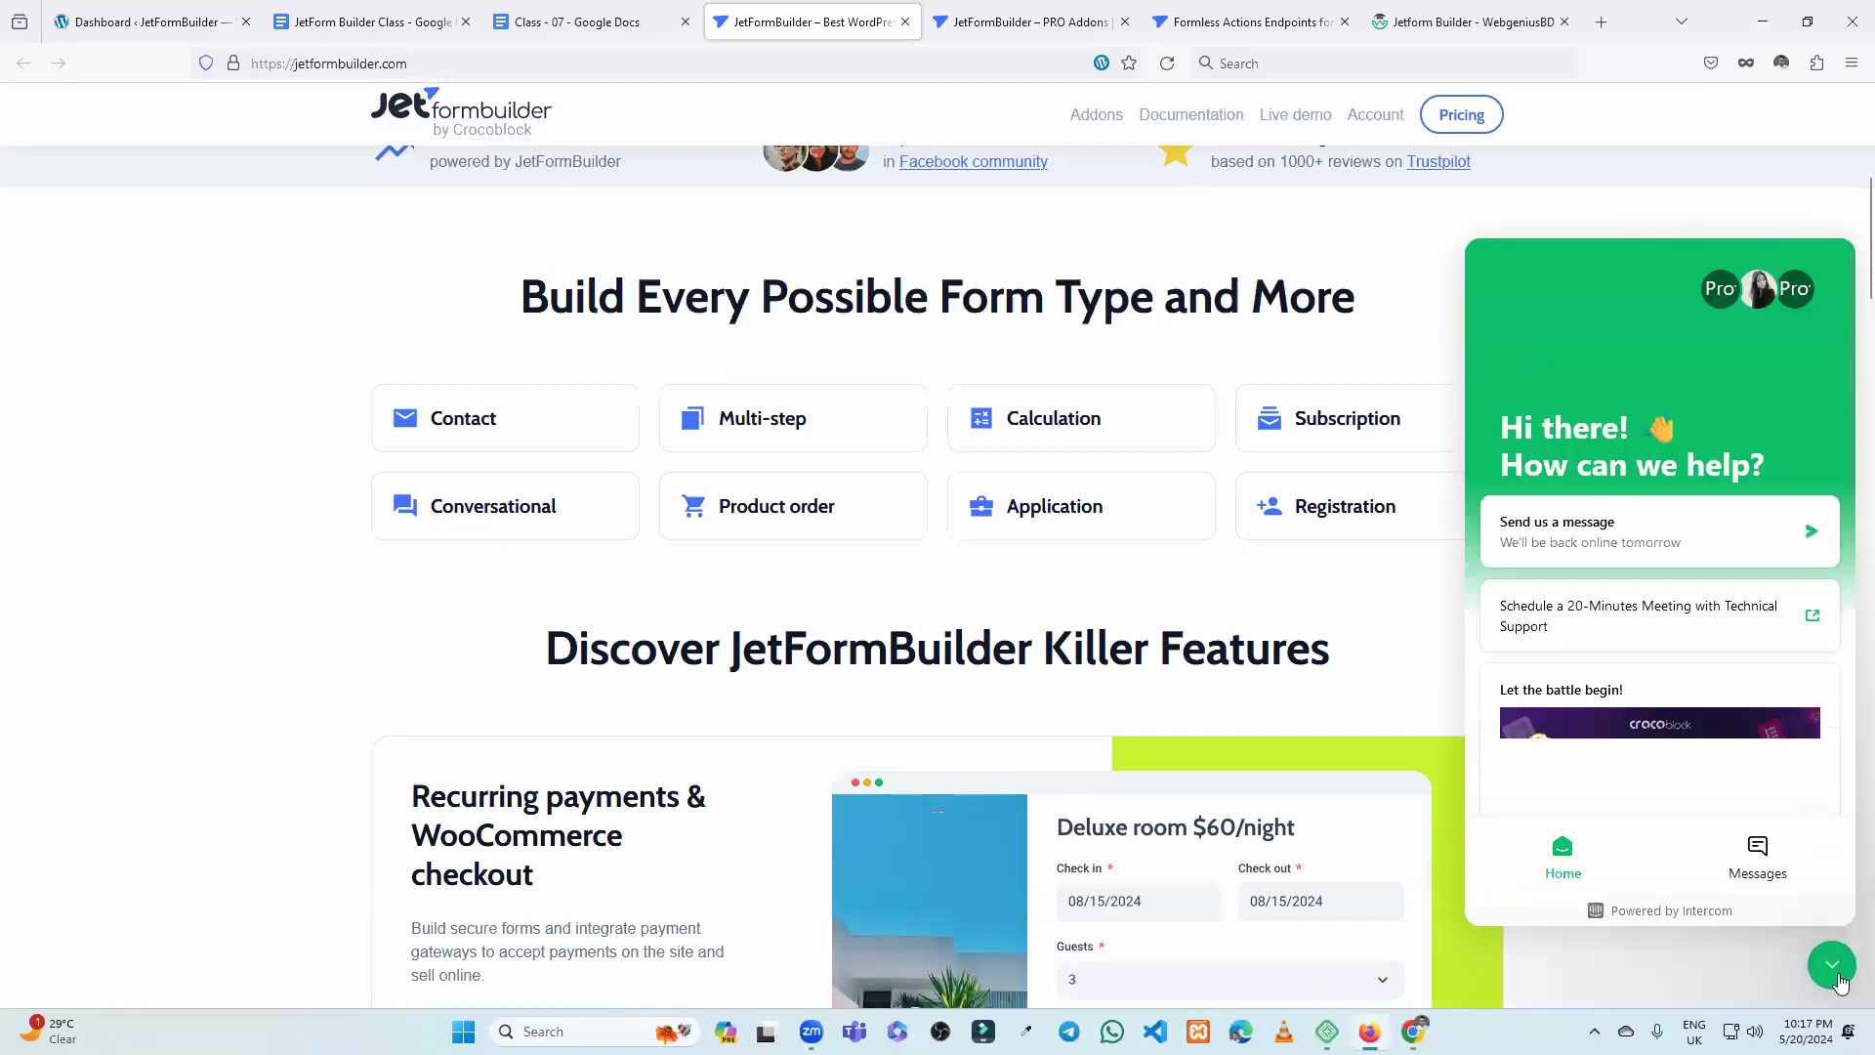
click(1838, 978)
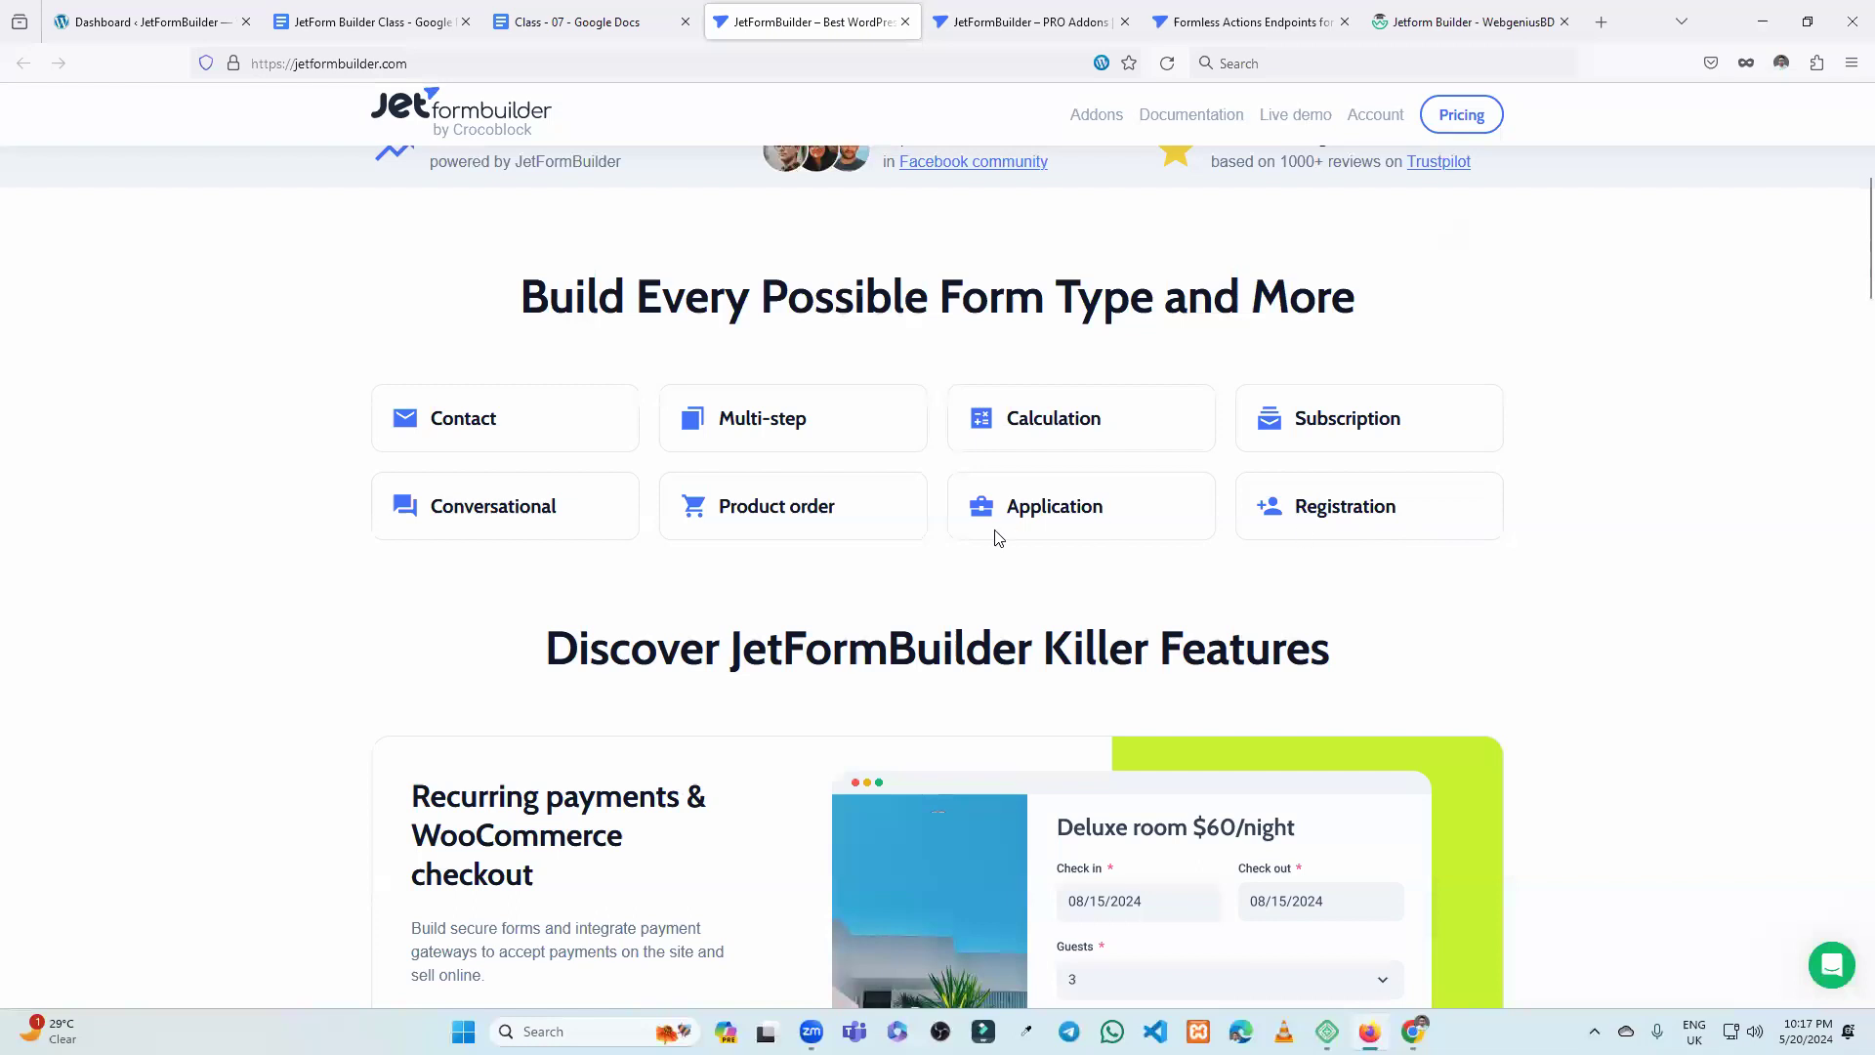
Examine the homepage's "Discover JetFormBuilder Killer Features" section, including AI-powered form generation, user authentication and user-generated content.
scroll(996, 537, down, 5)
scroll(859, 497, down, 5)
scroll(906, 493, down, 2)
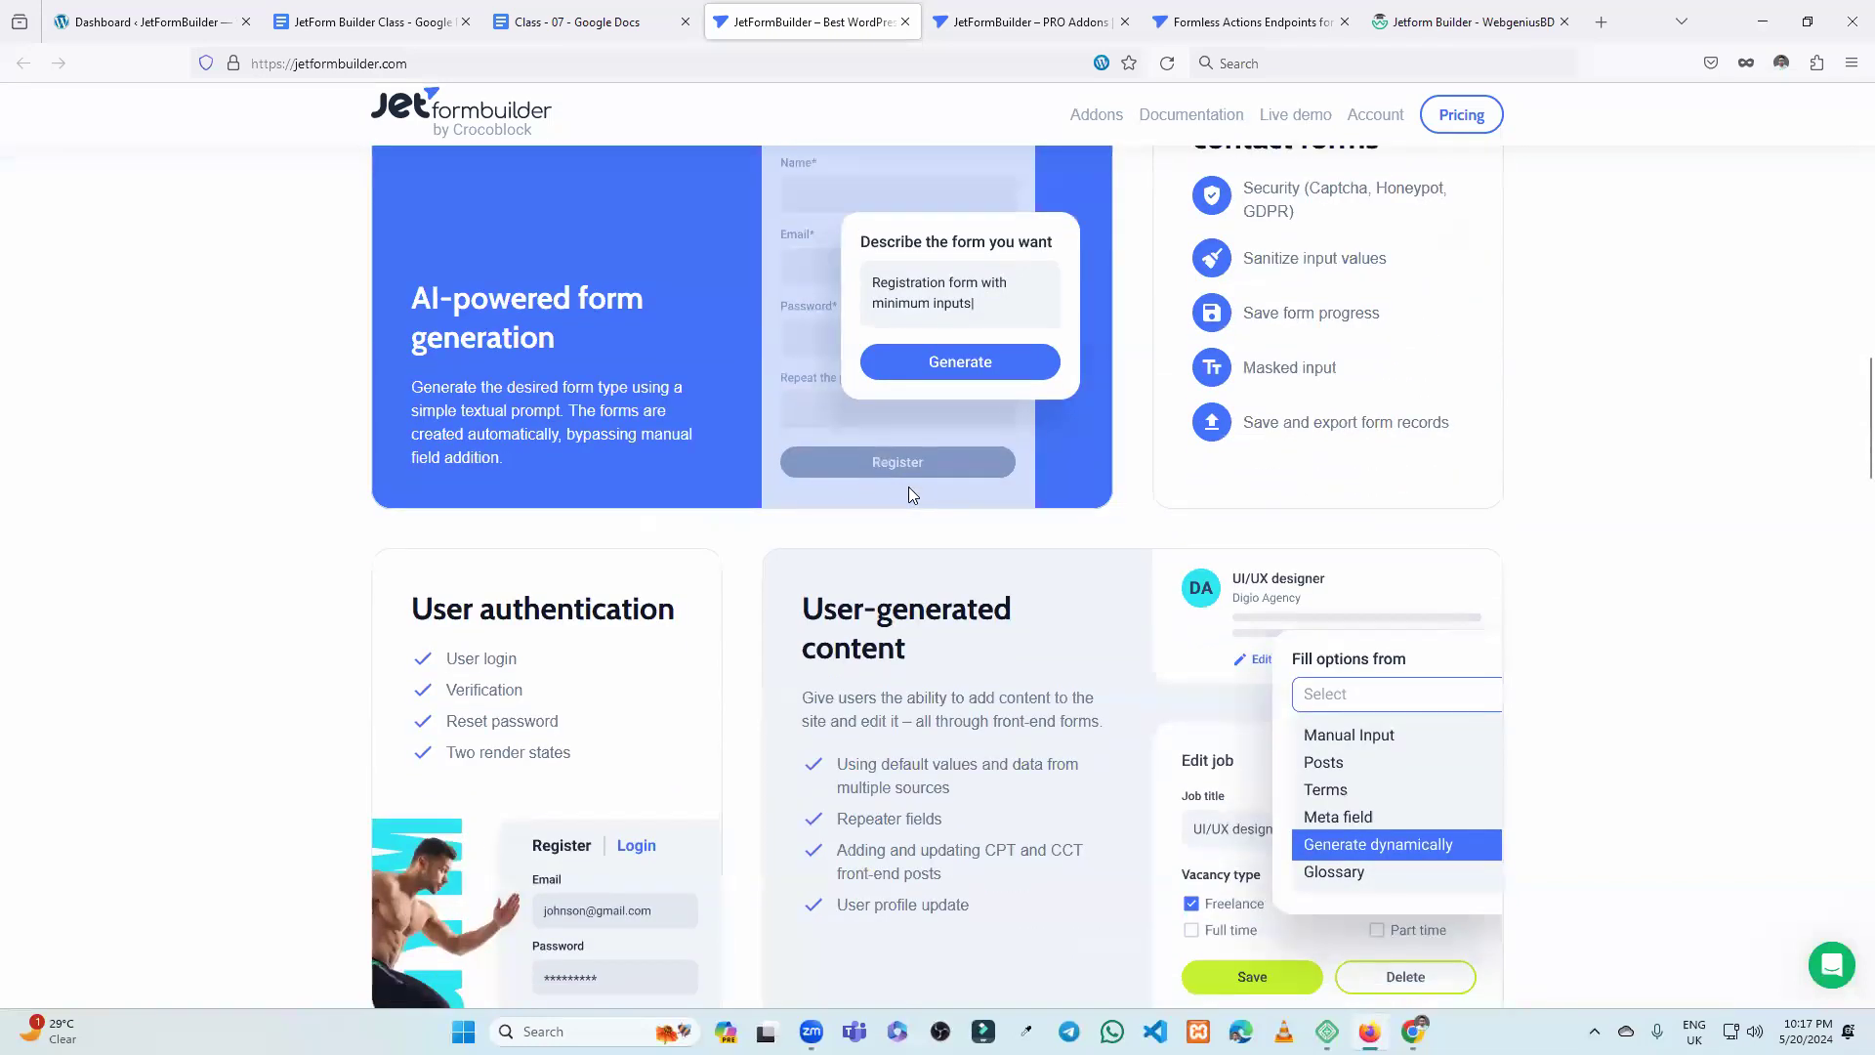
scroll(1065, 392, up, 4)
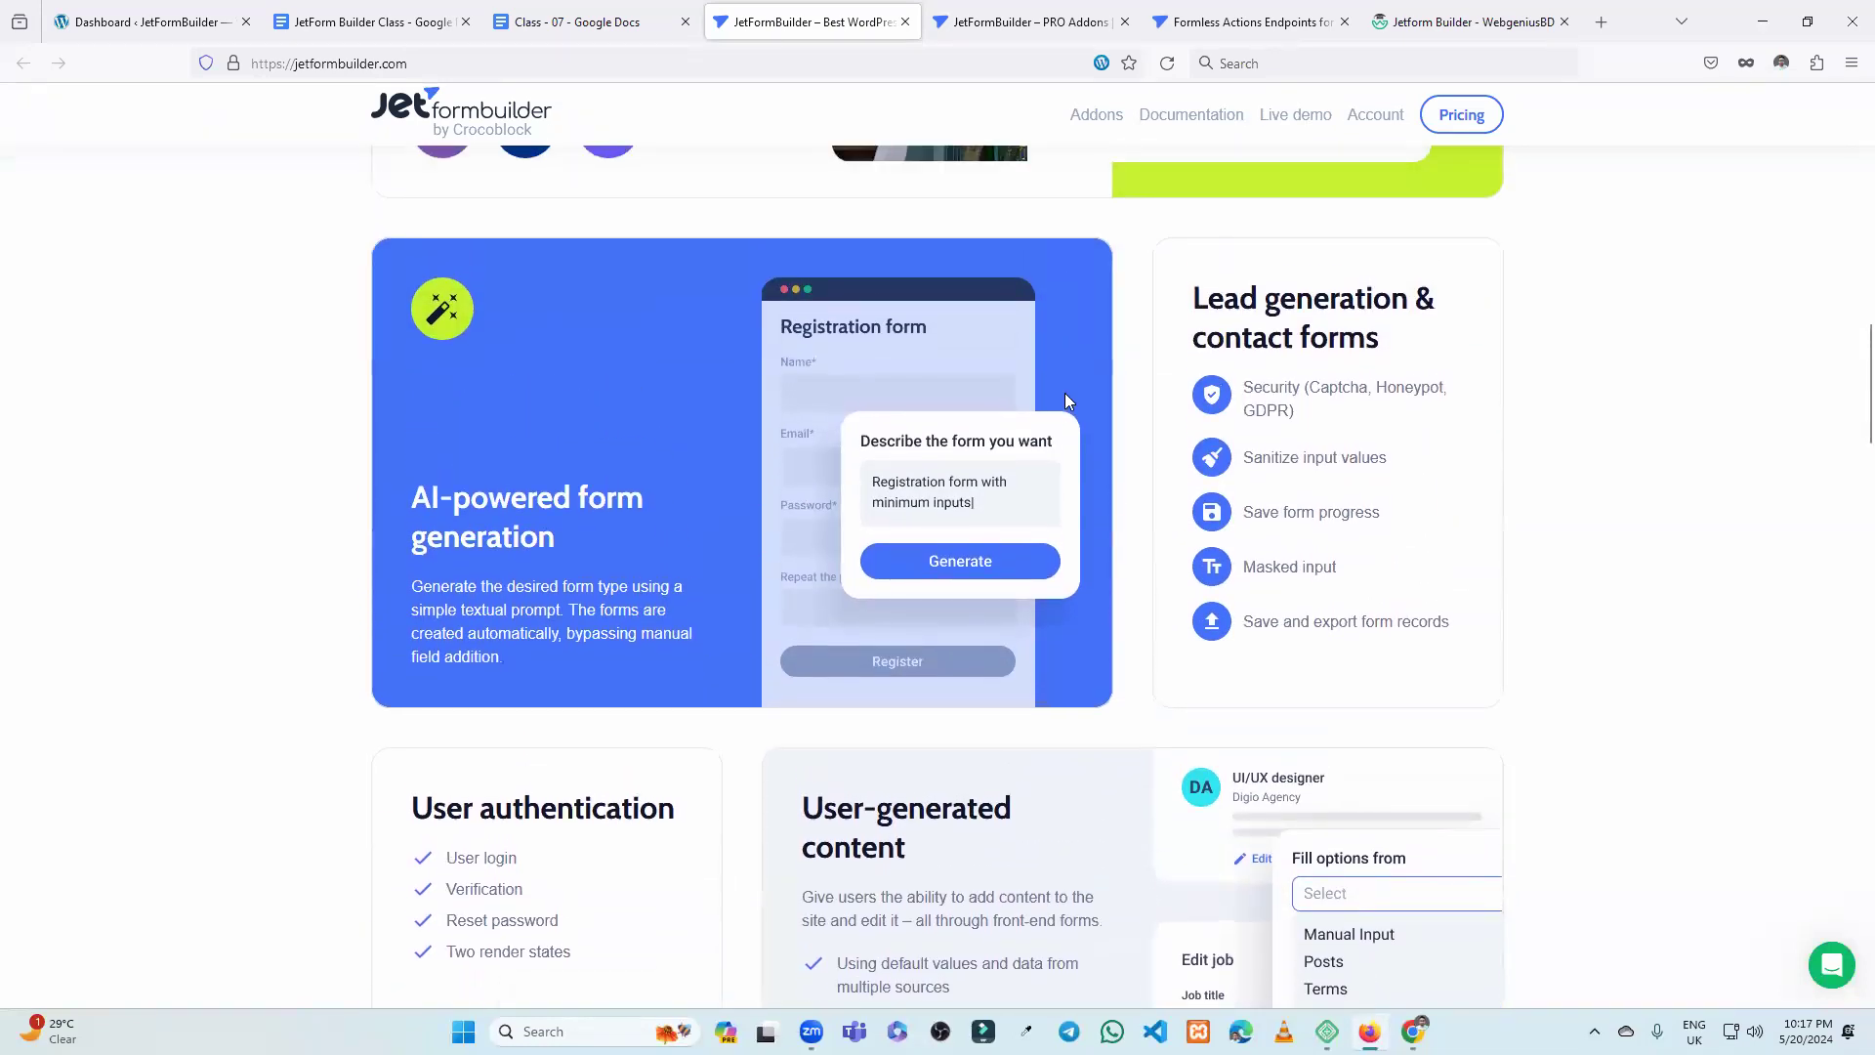
scroll(1072, 401, up, 9)
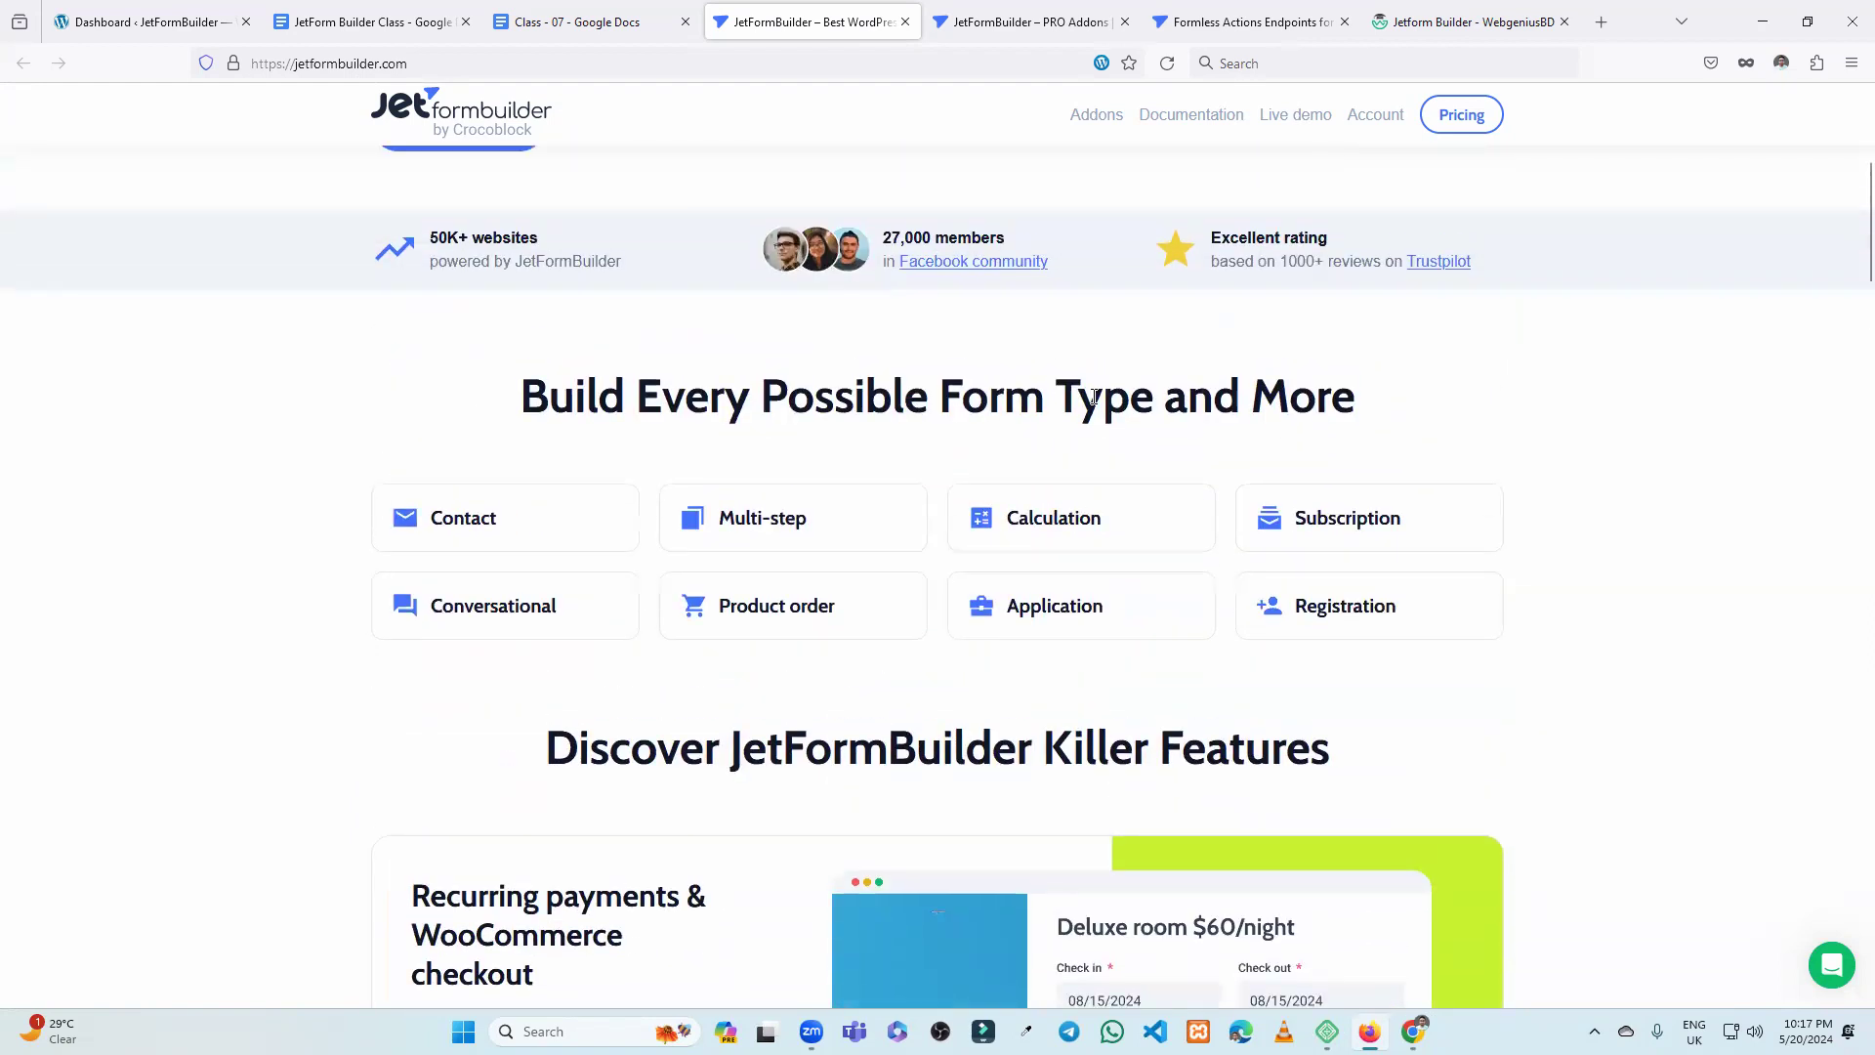
scroll(1338, 519, down, 11)
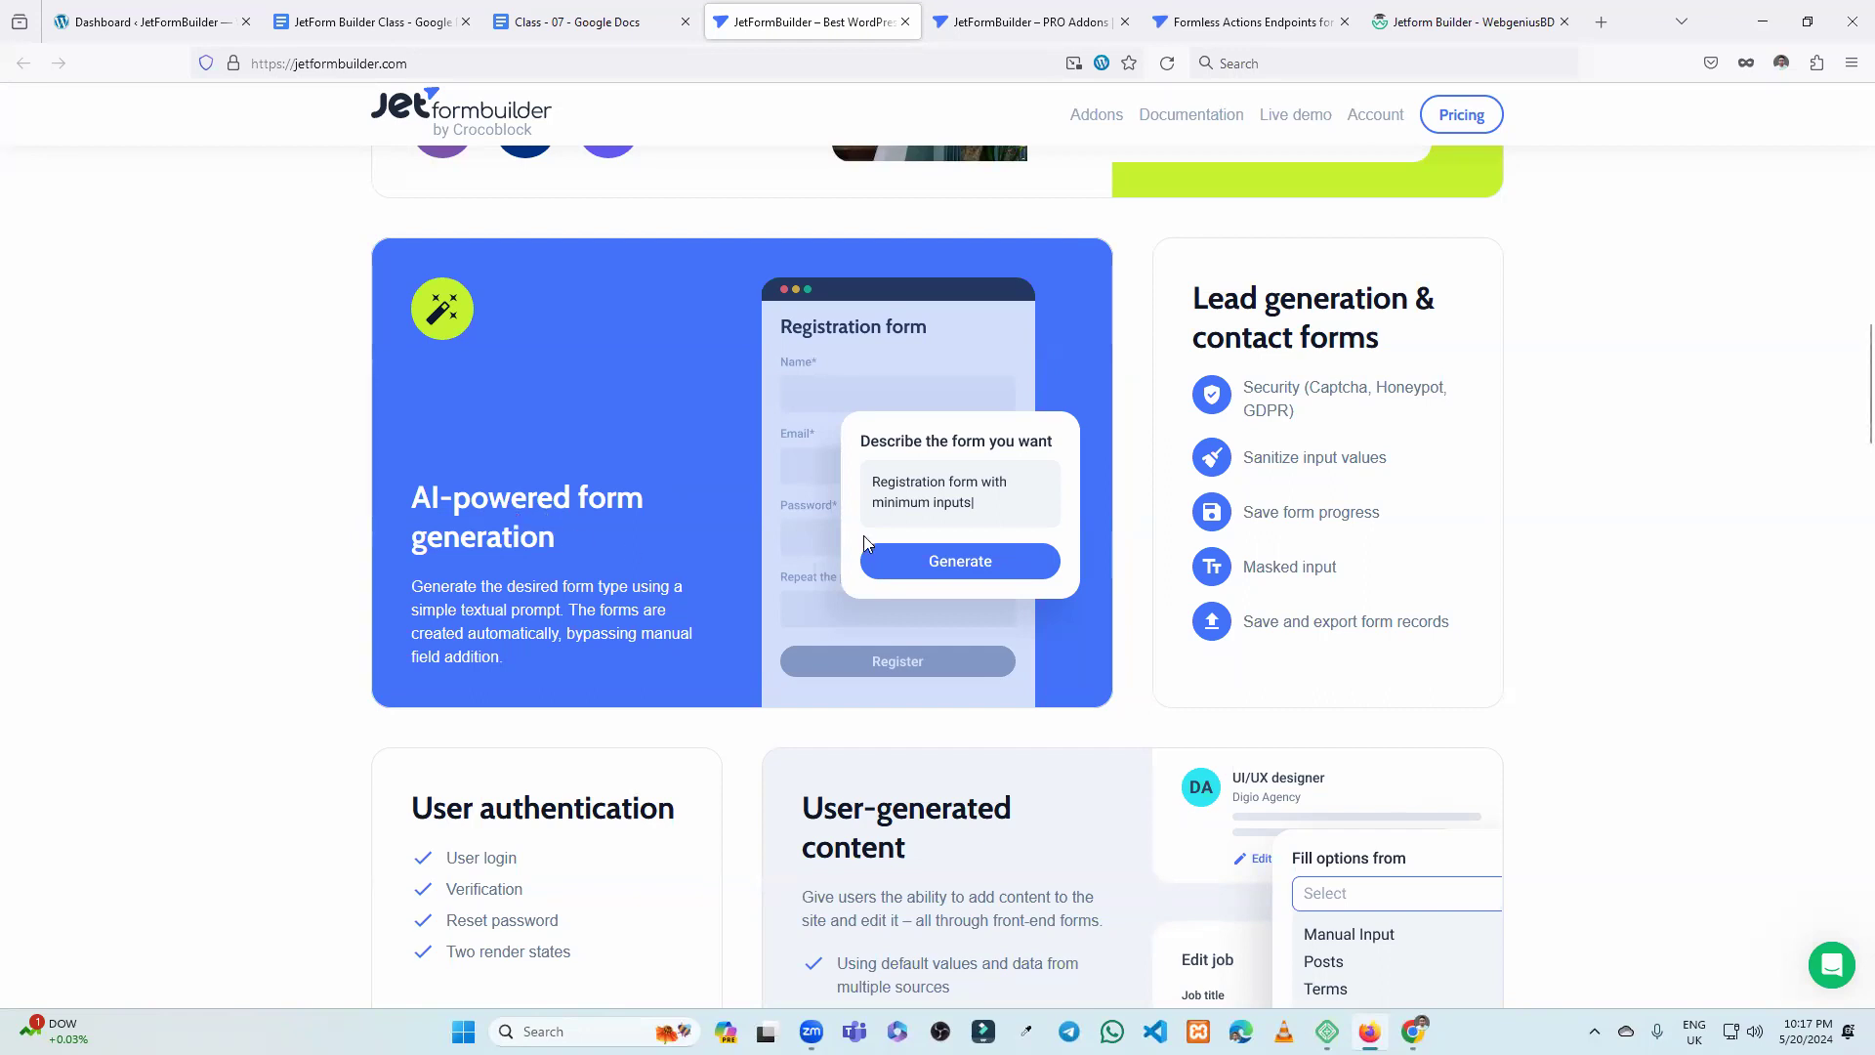
Review the rest of the homepage, from the addon carousel and testimonials down to the "Choose Subscription" plans.
scroll(977, 527, down, 15)
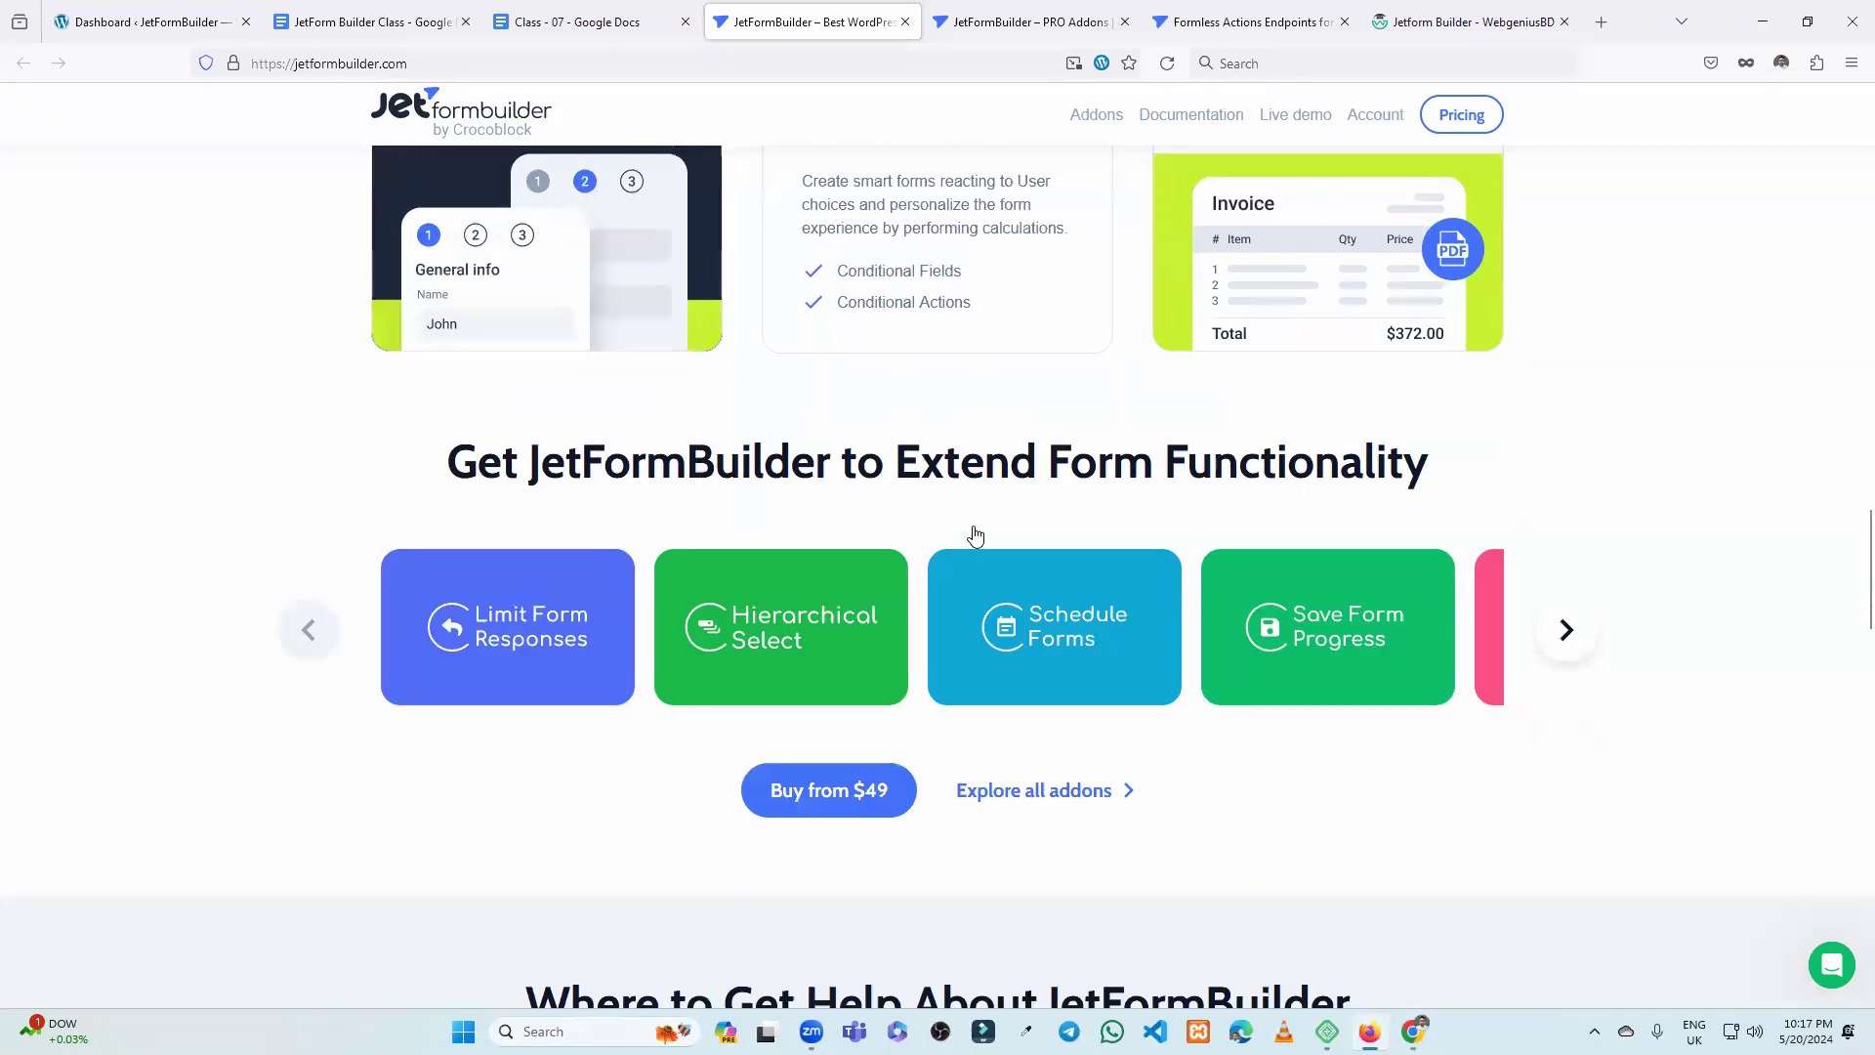
scroll(977, 532, down, 12)
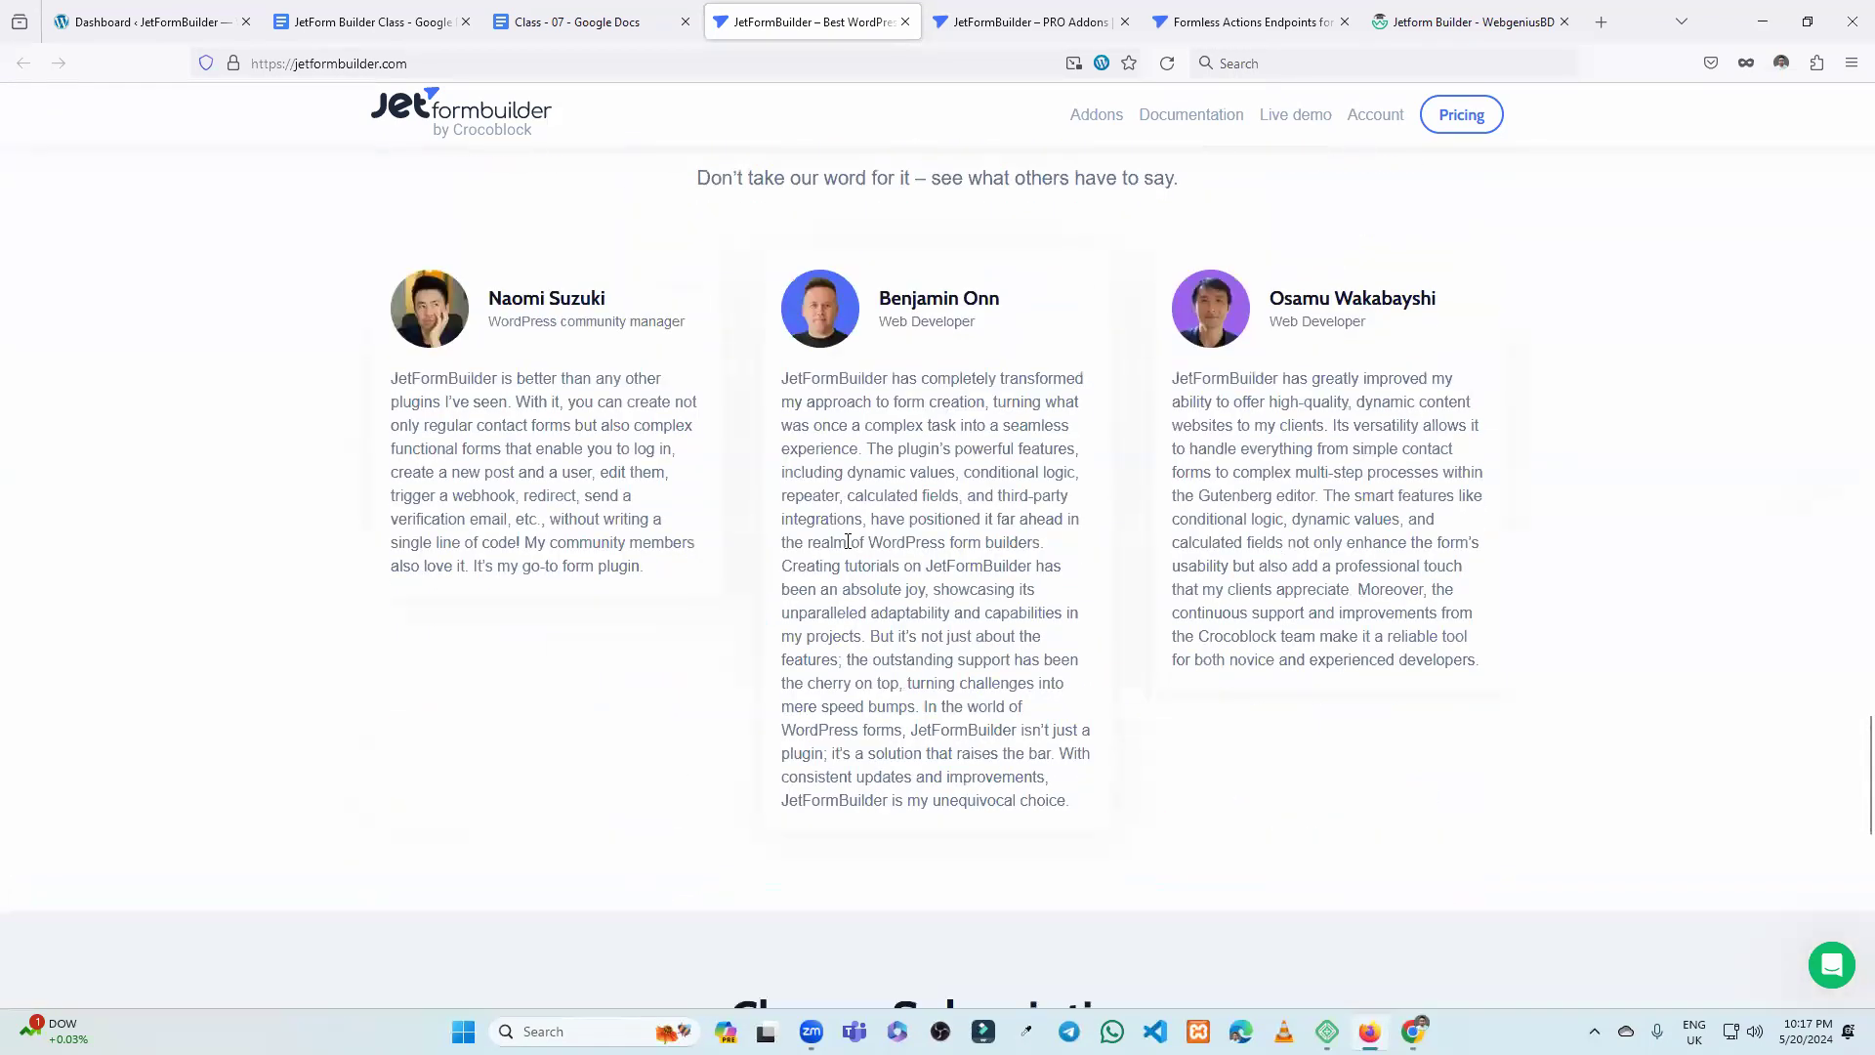
scroll(967, 498, down, 8)
scroll(1275, 387, up, 1)
scroll(1064, 469, up, 2)
scroll(1064, 473, down, 3)
scroll(1071, 493, up, 12)
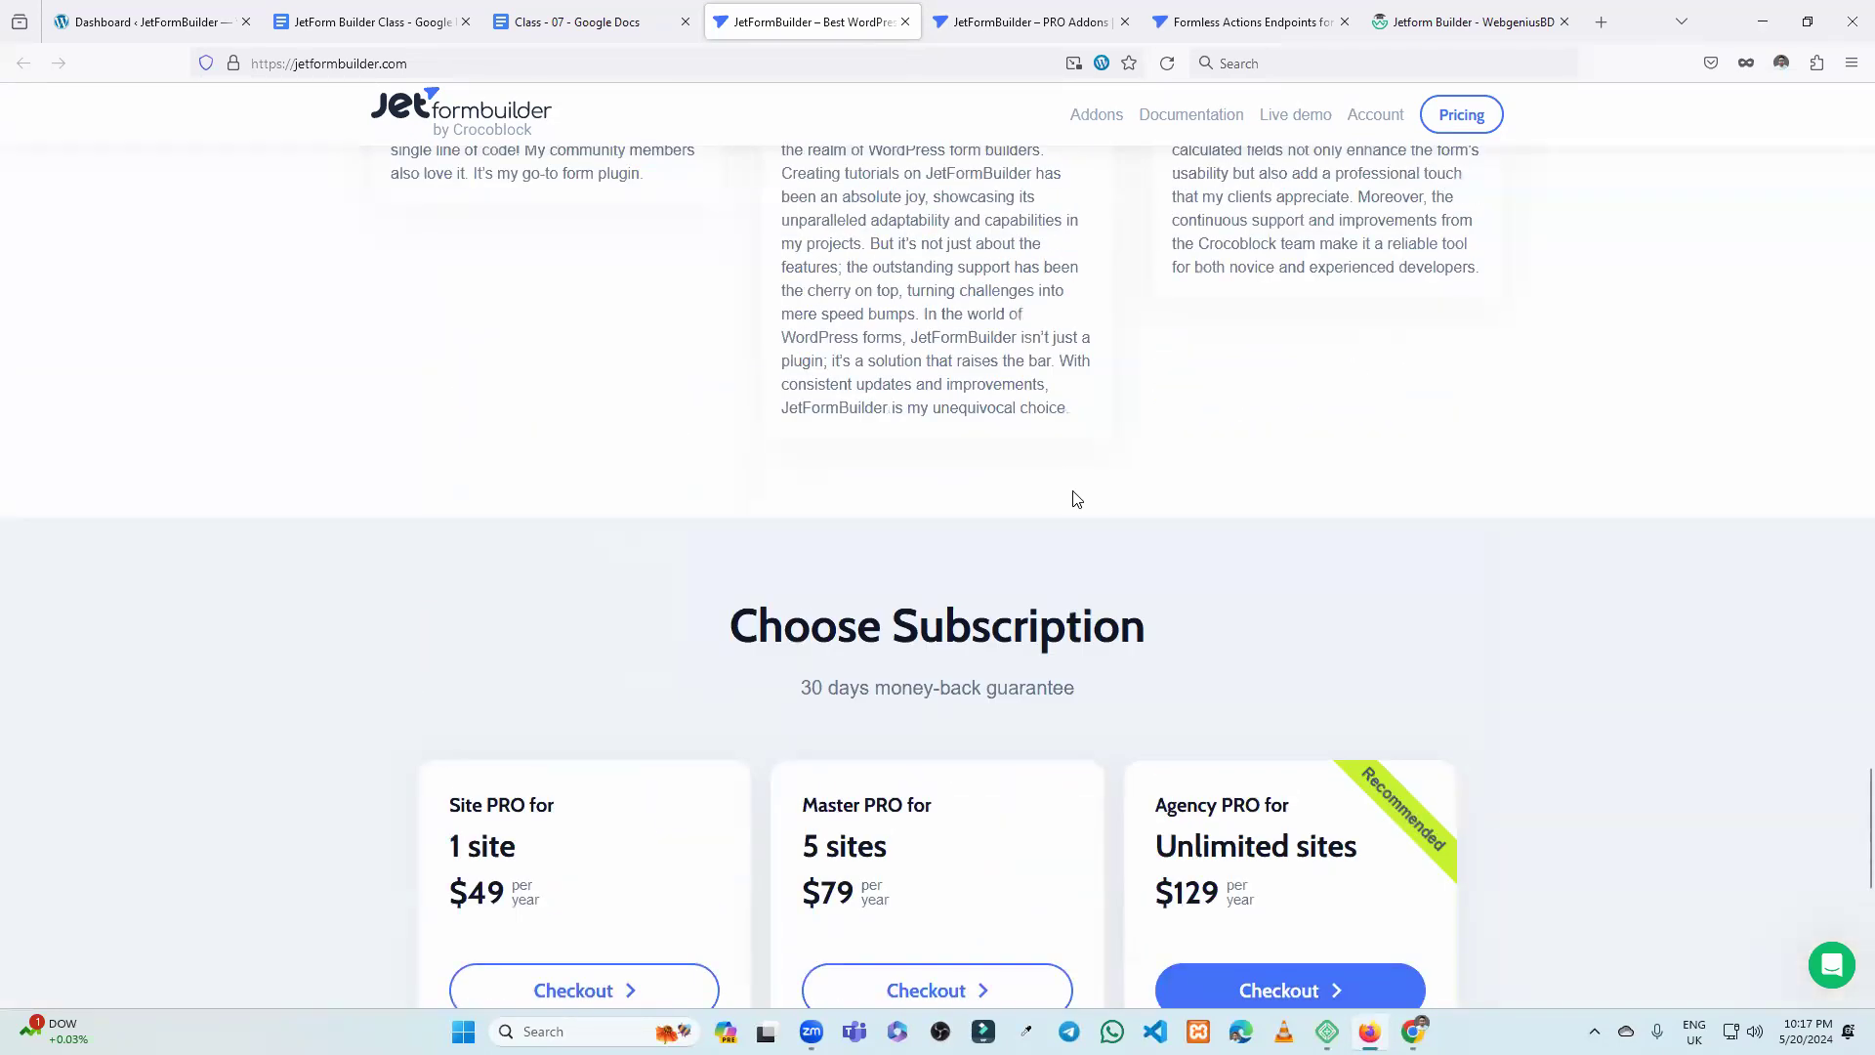
scroll(1073, 490, up, 15)
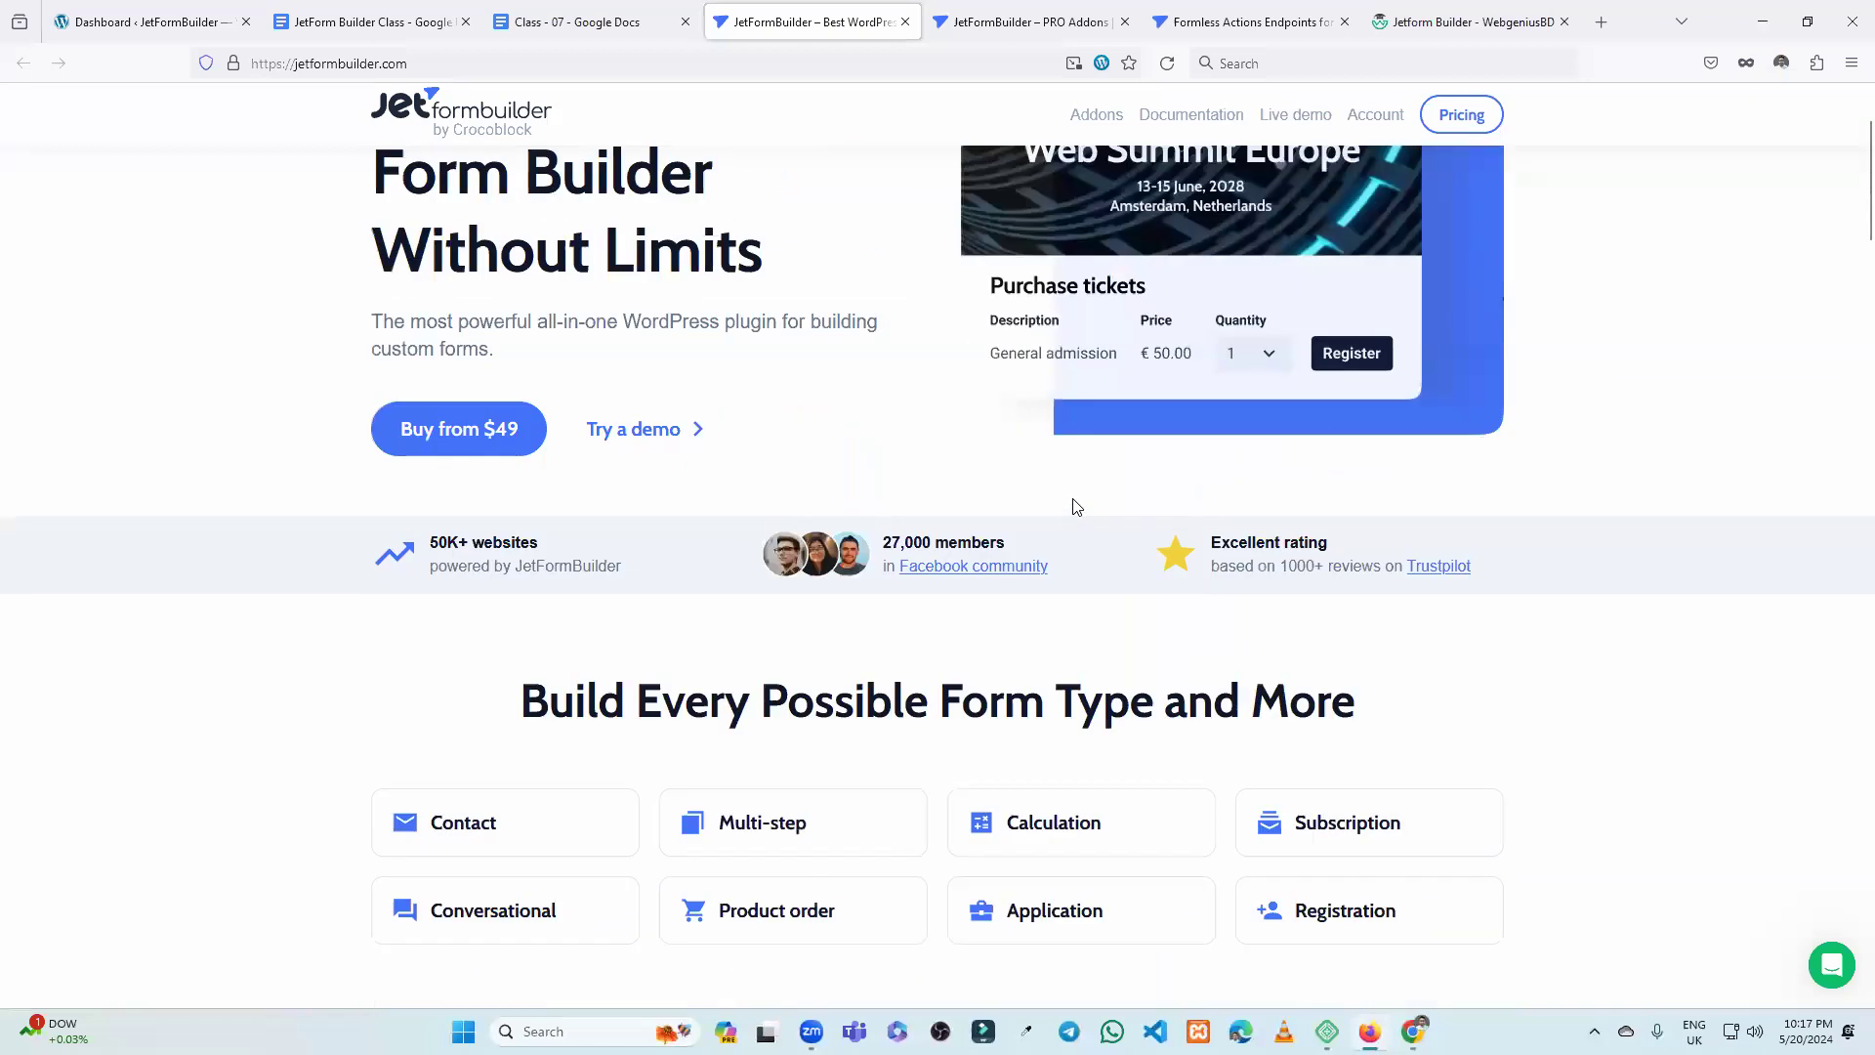
Open the JetFormBuilder documentation, expand the Form Fields topics, and look through the Overview article.
click(1205, 122)
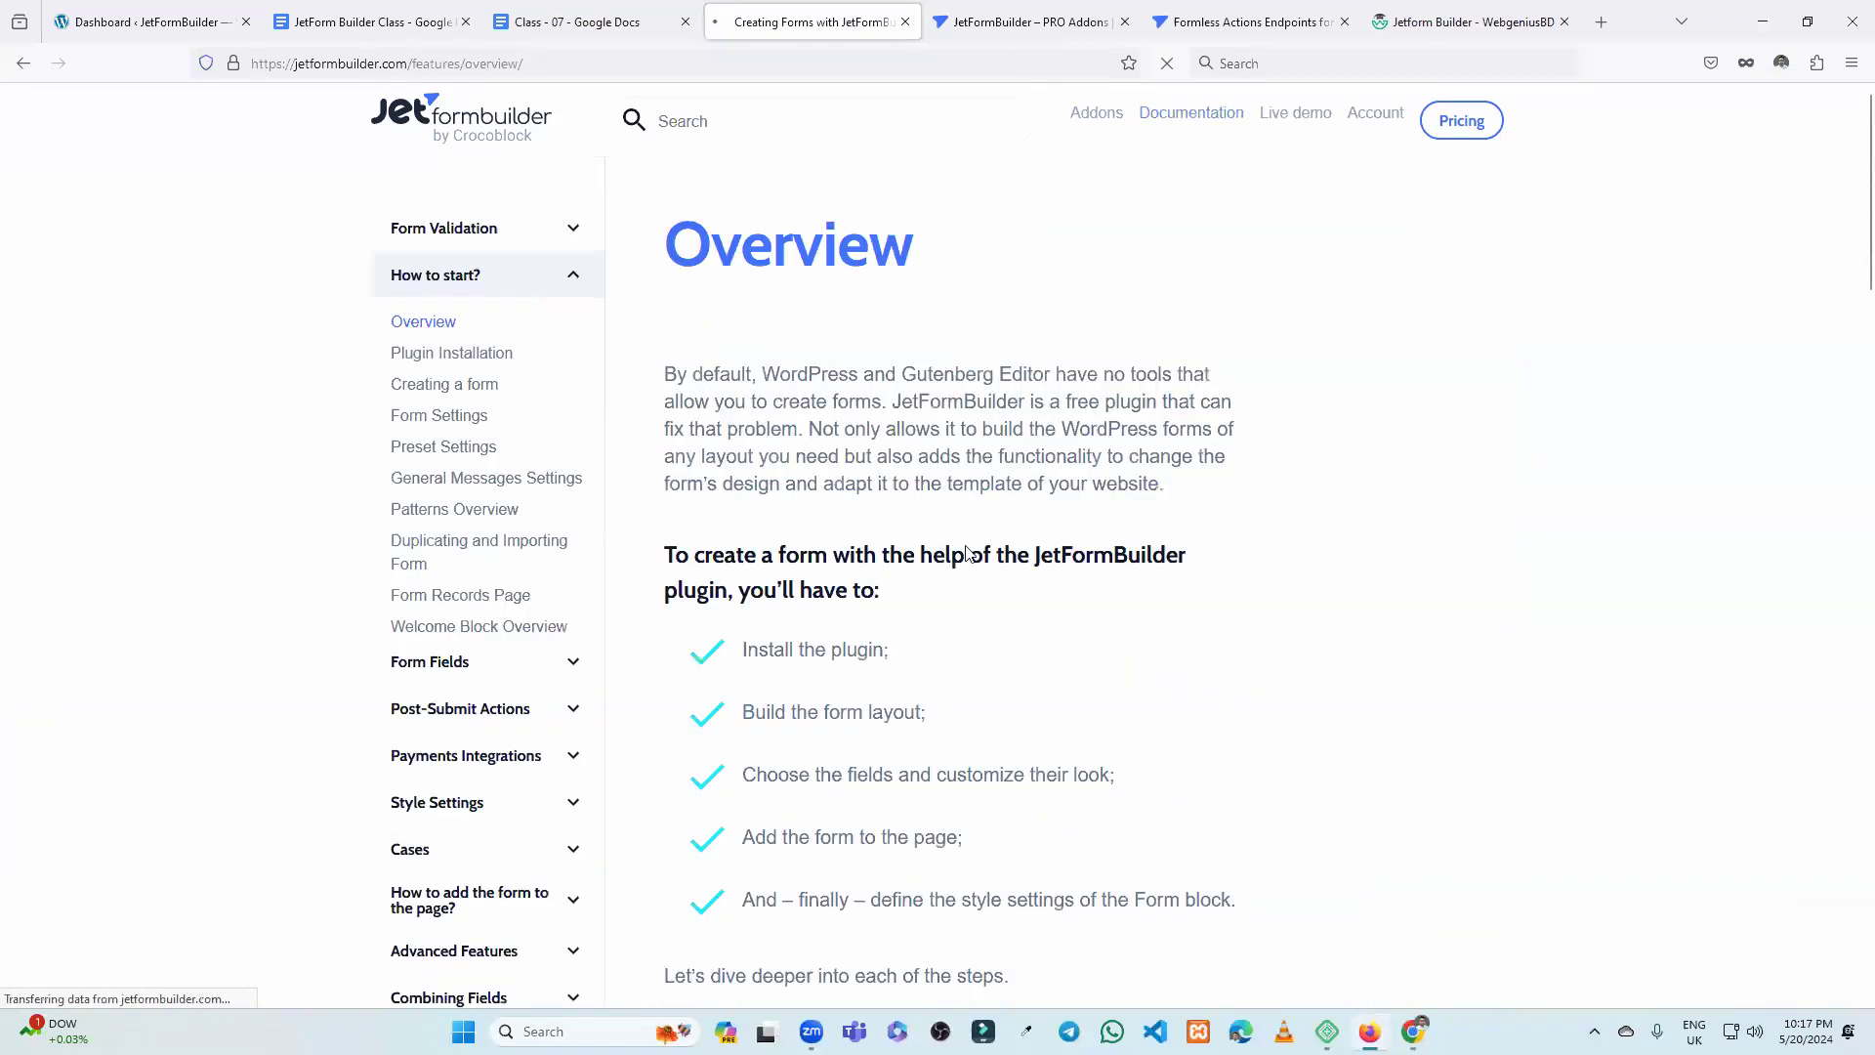
scroll(905, 427, down, 3)
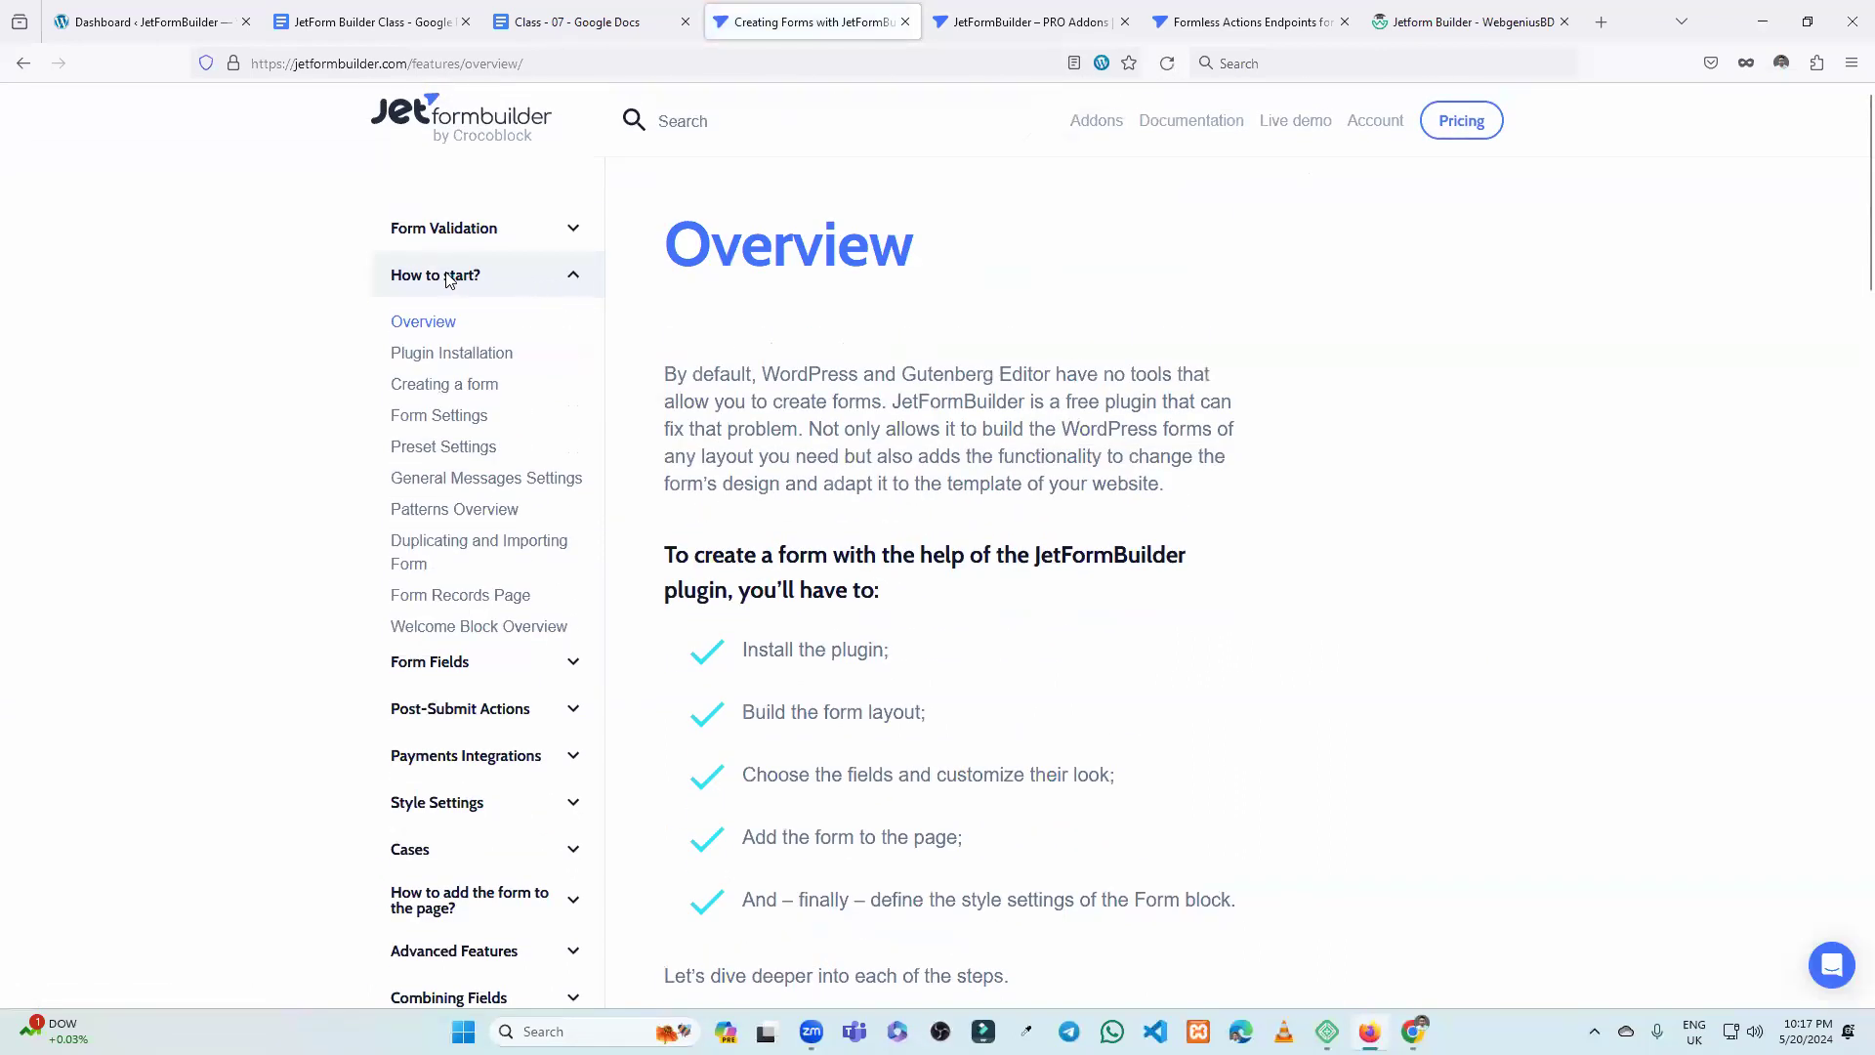
scroll(508, 372, down, 12)
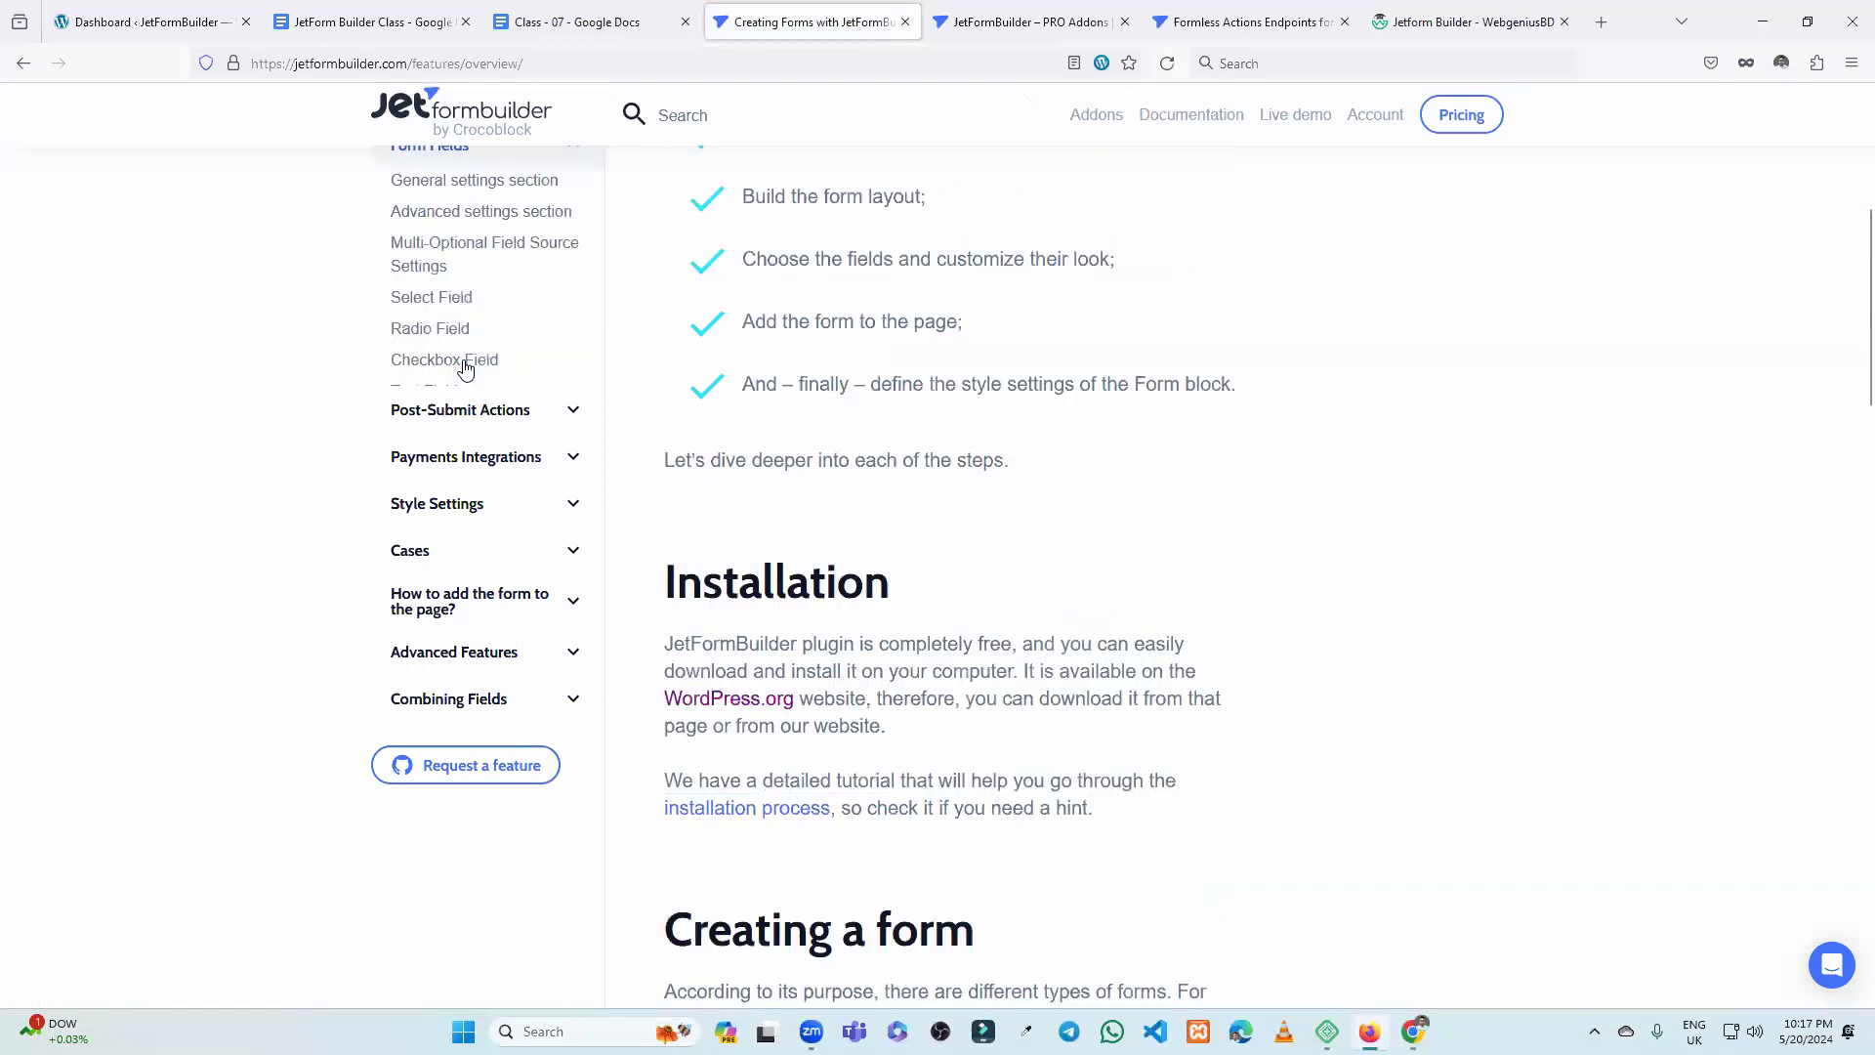
scroll(561, 366, up, 10)
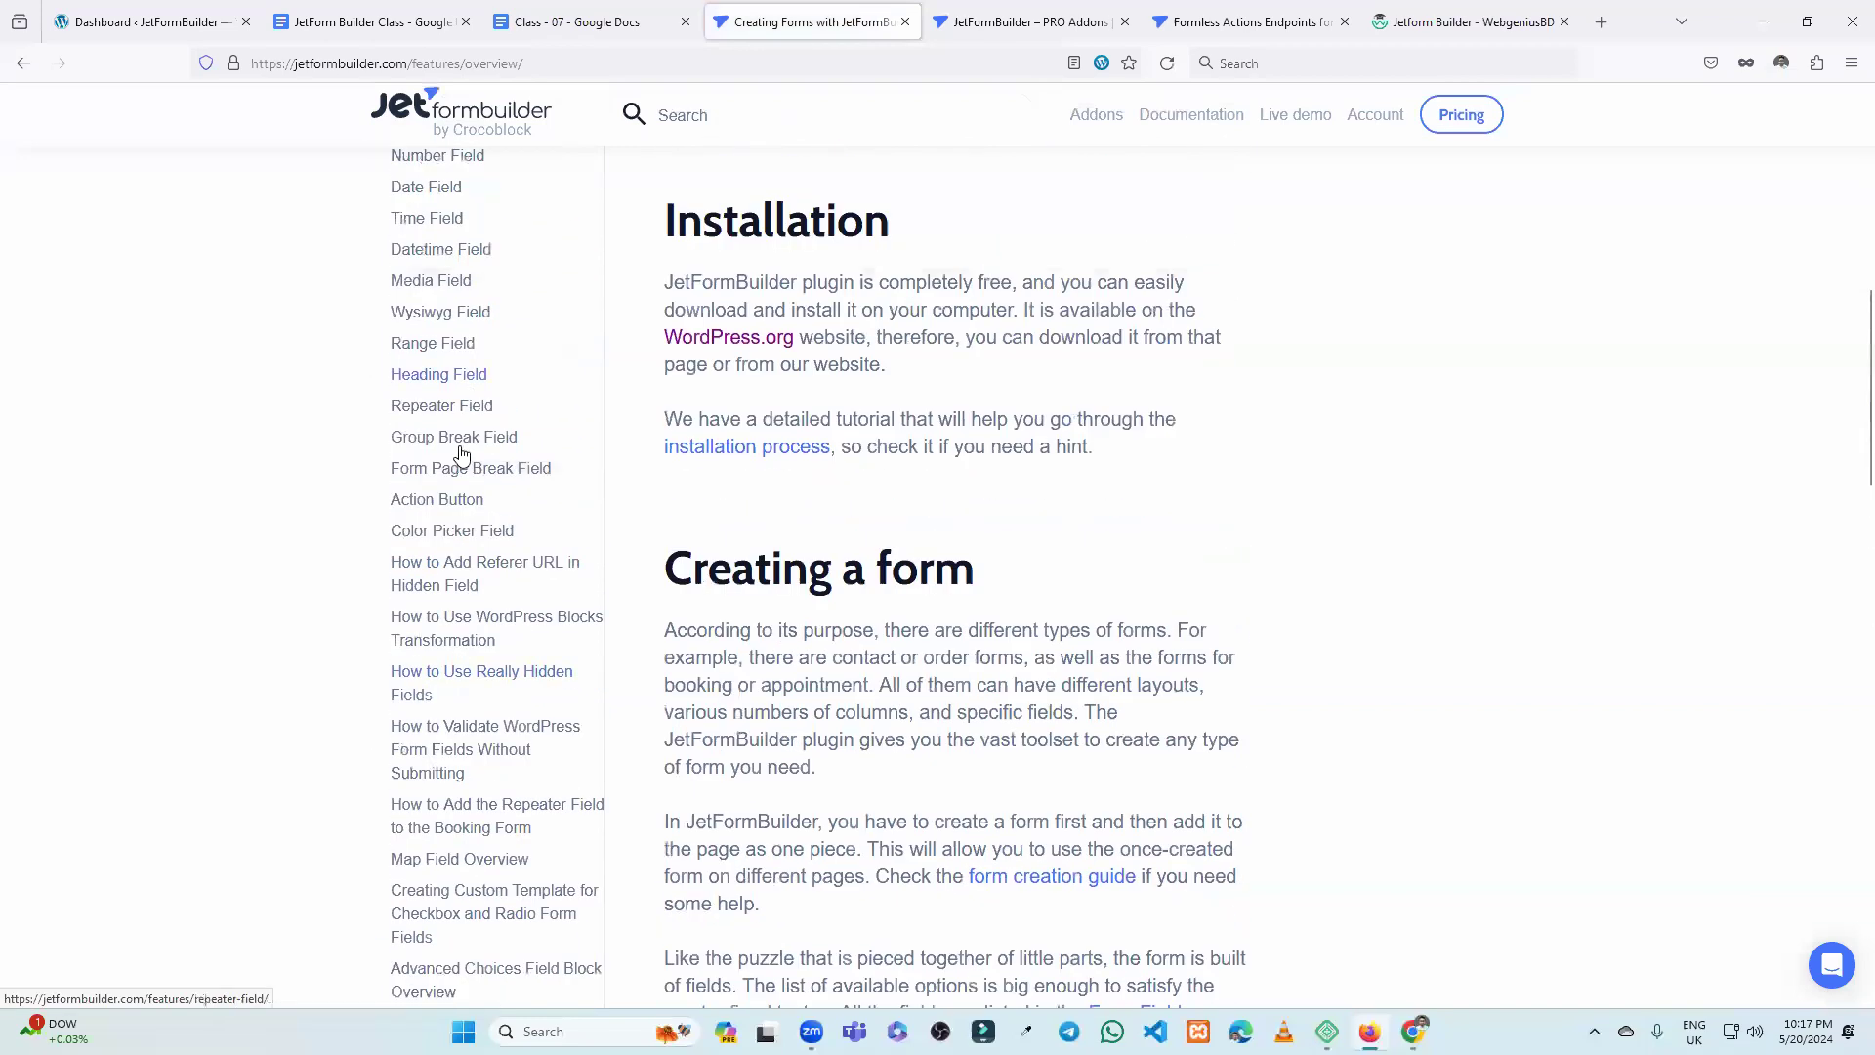
scroll(459, 503, up, 4)
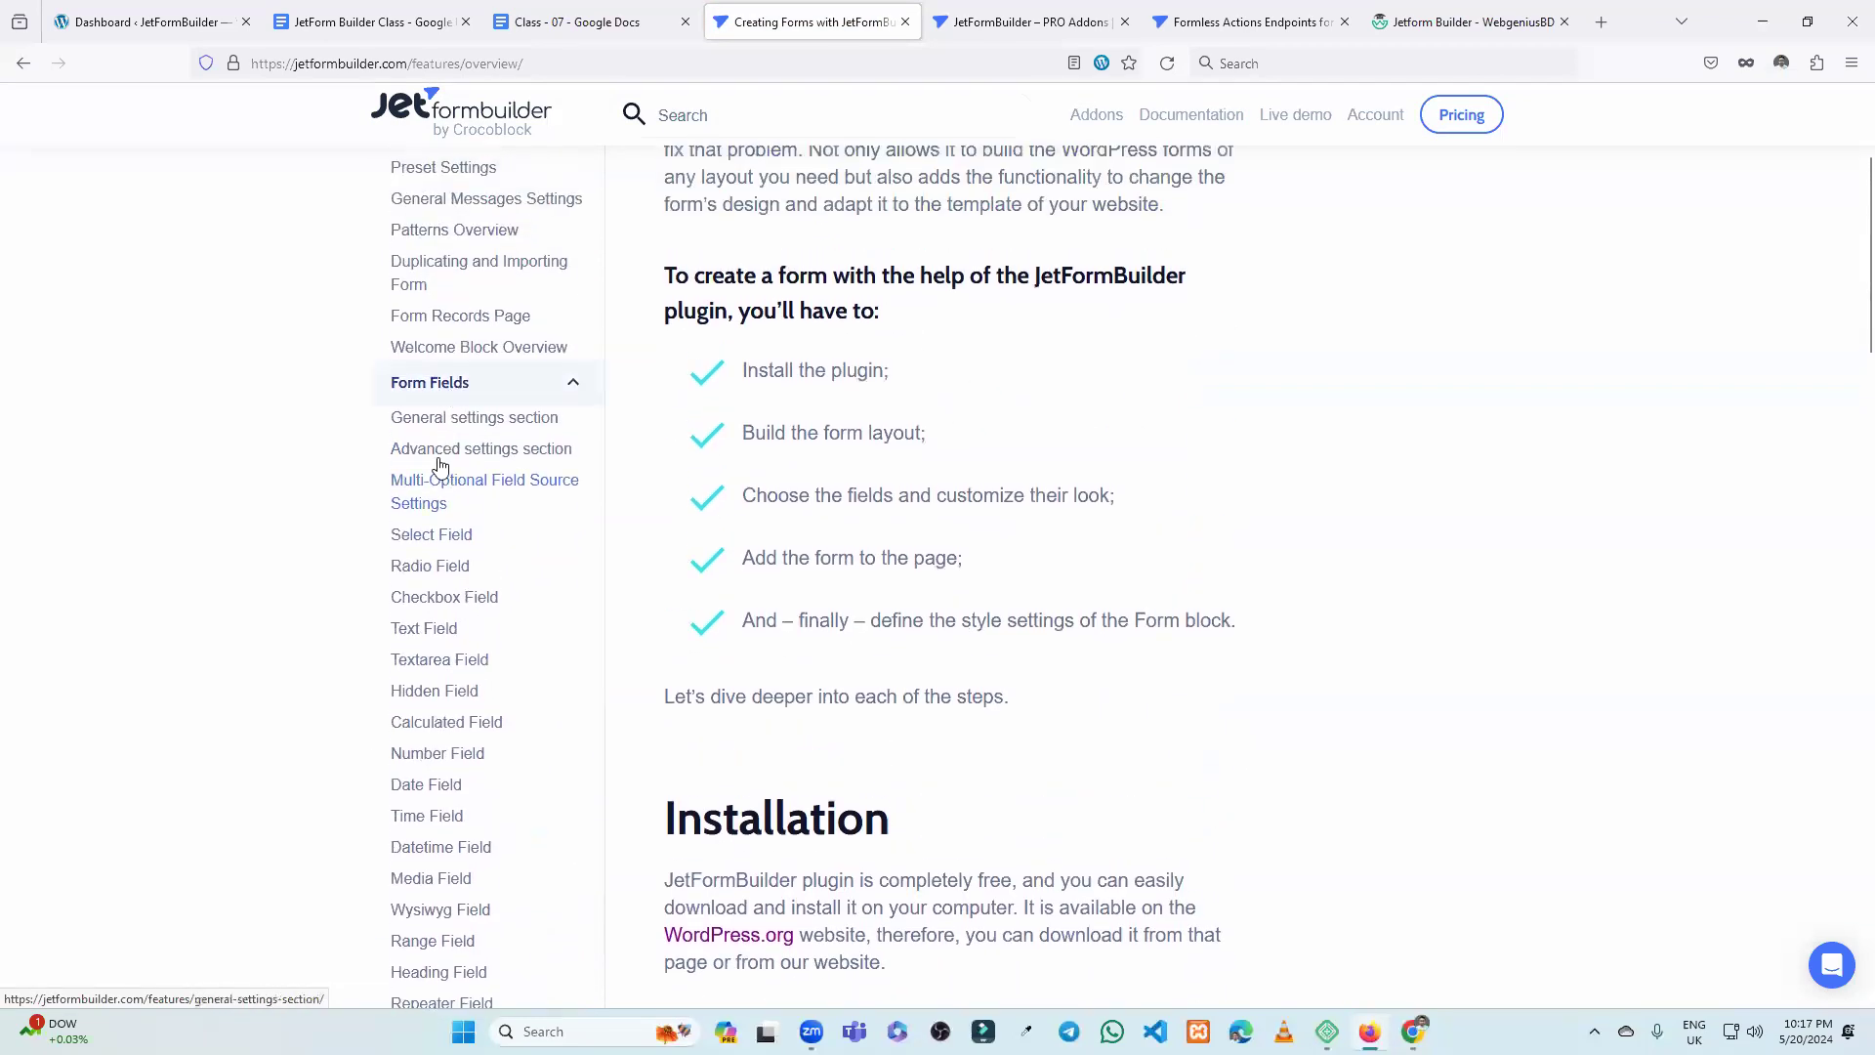
scroll(883, 630, down, 12)
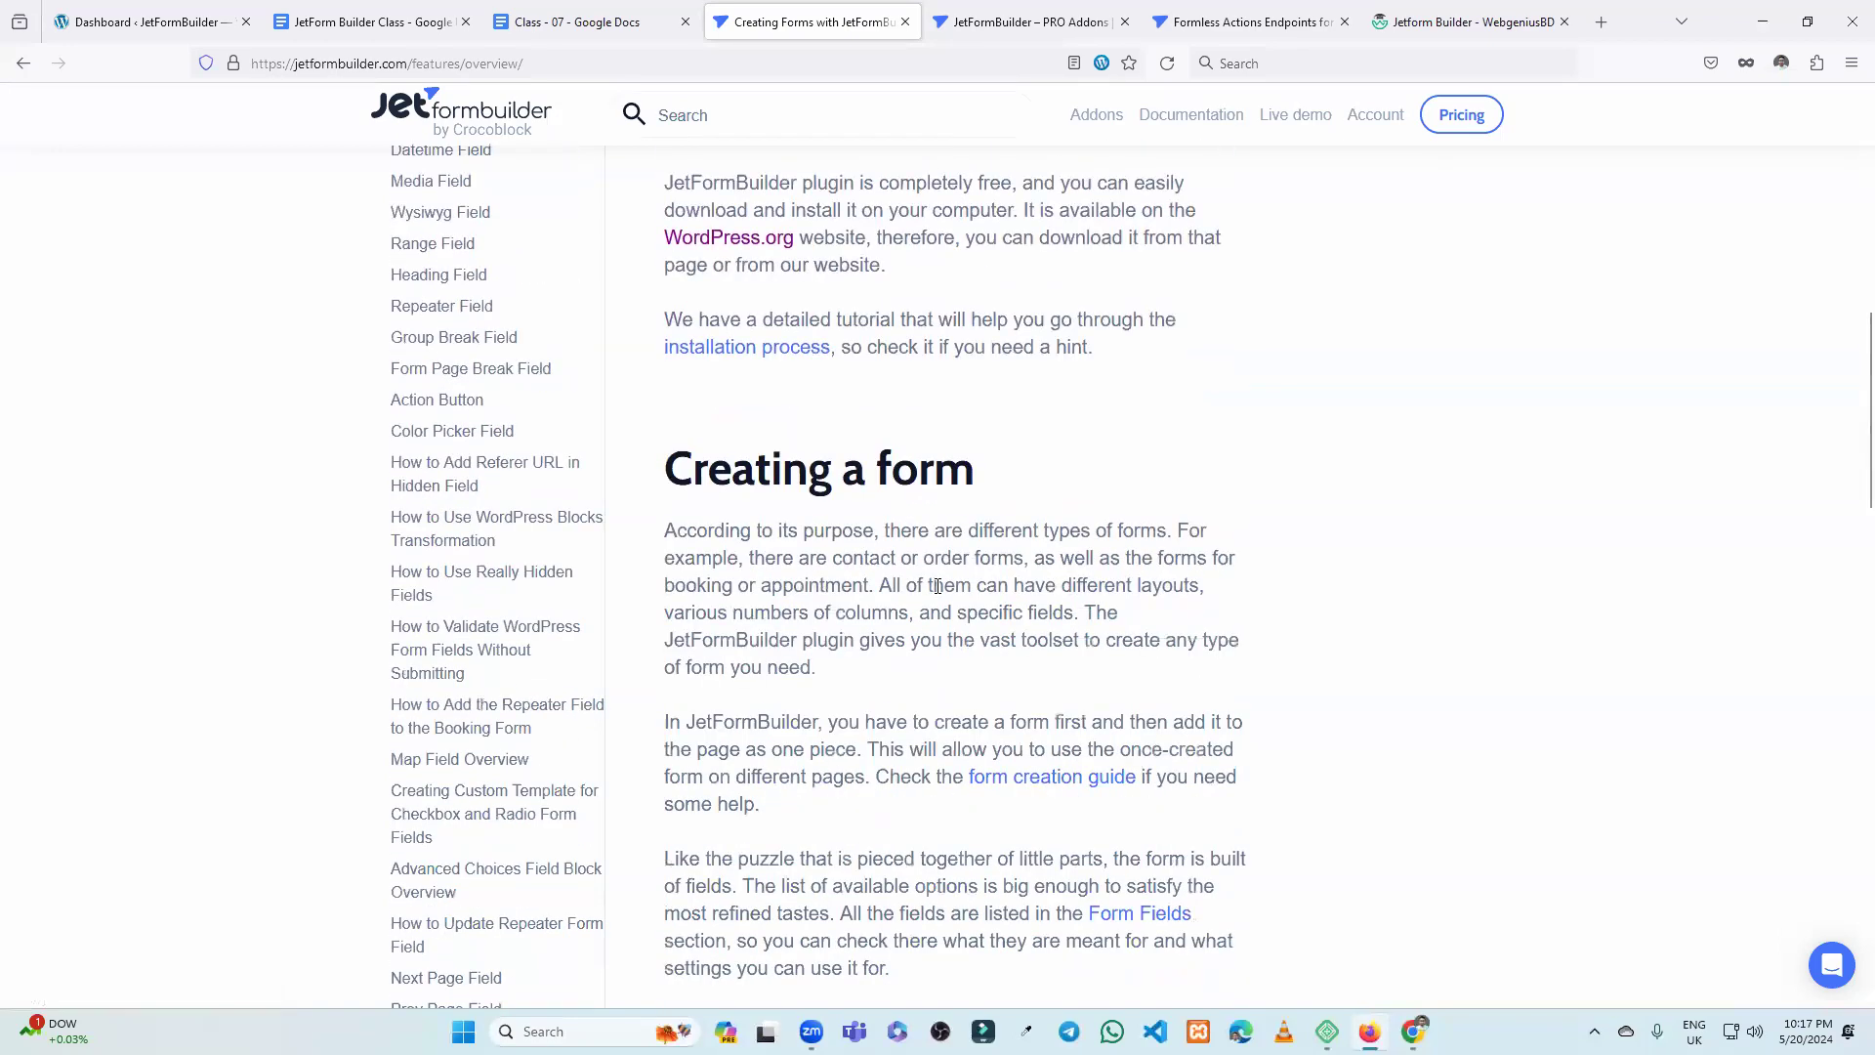
scroll(951, 598, down, 15)
scroll(952, 596, up, 13)
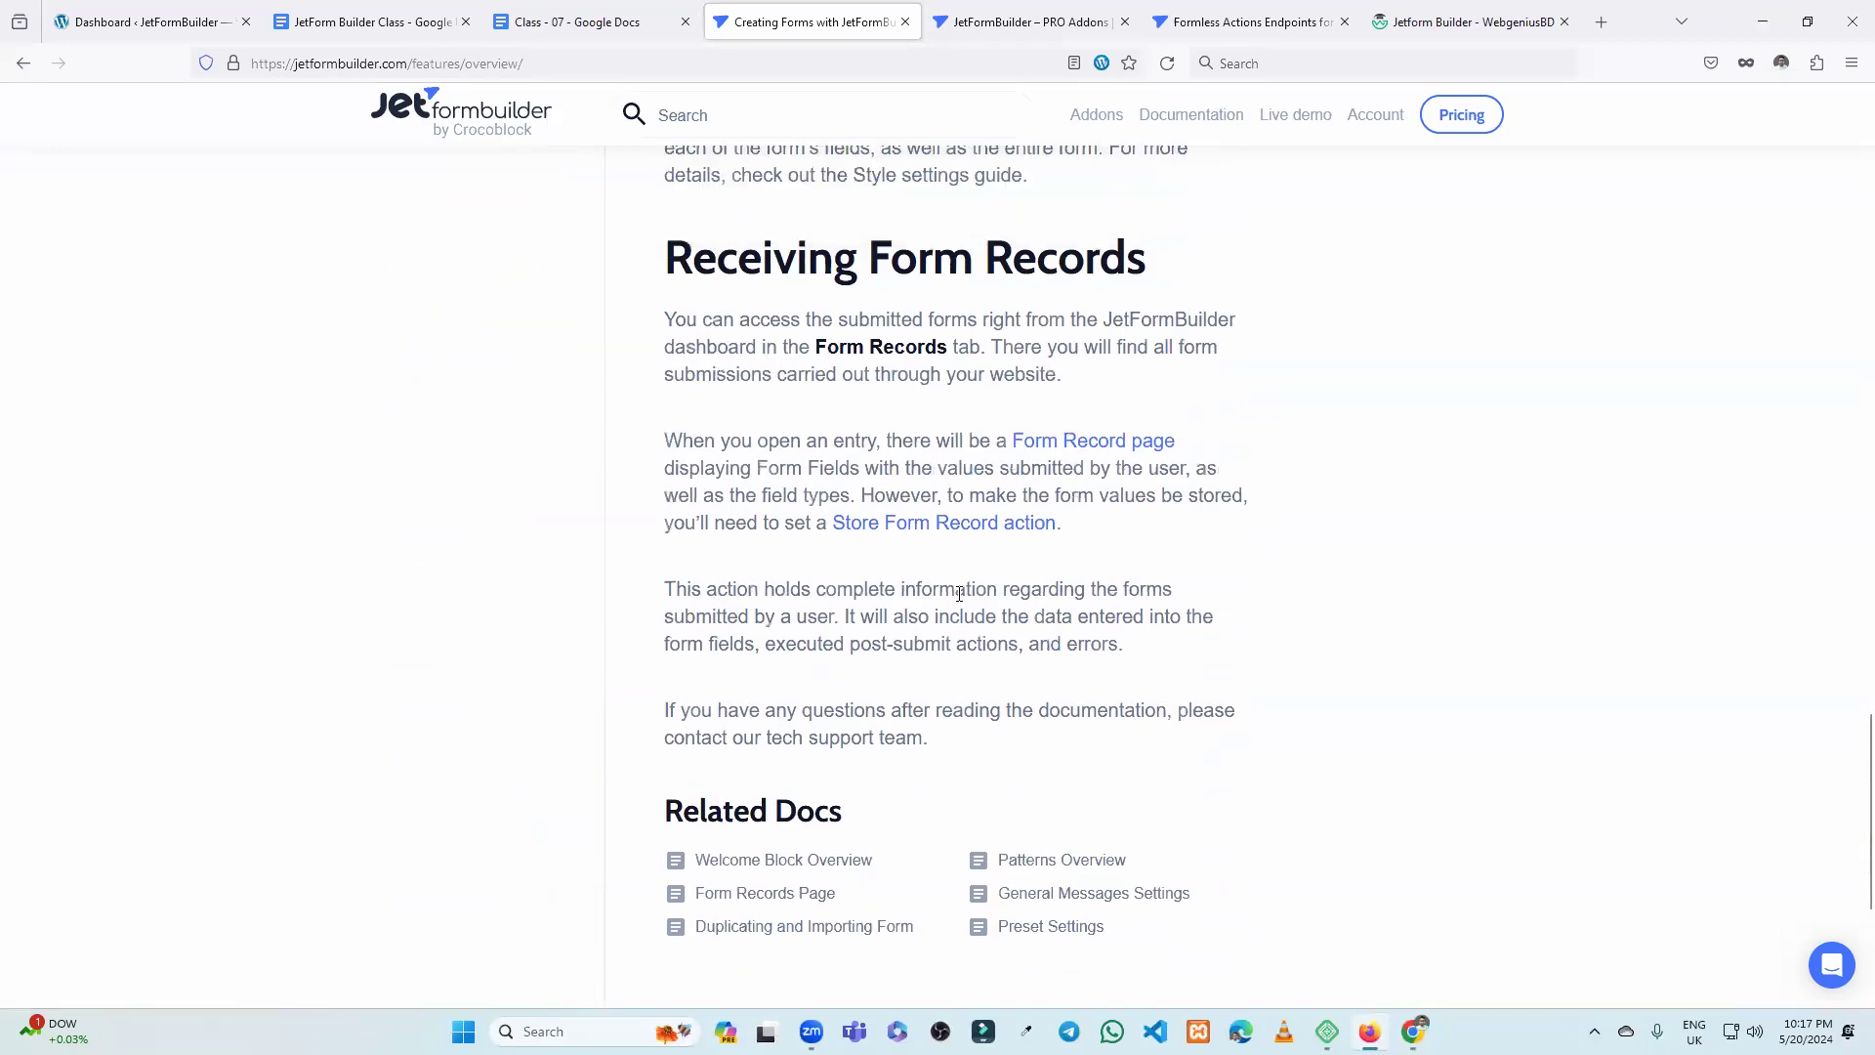
scroll(949, 607, up, 7)
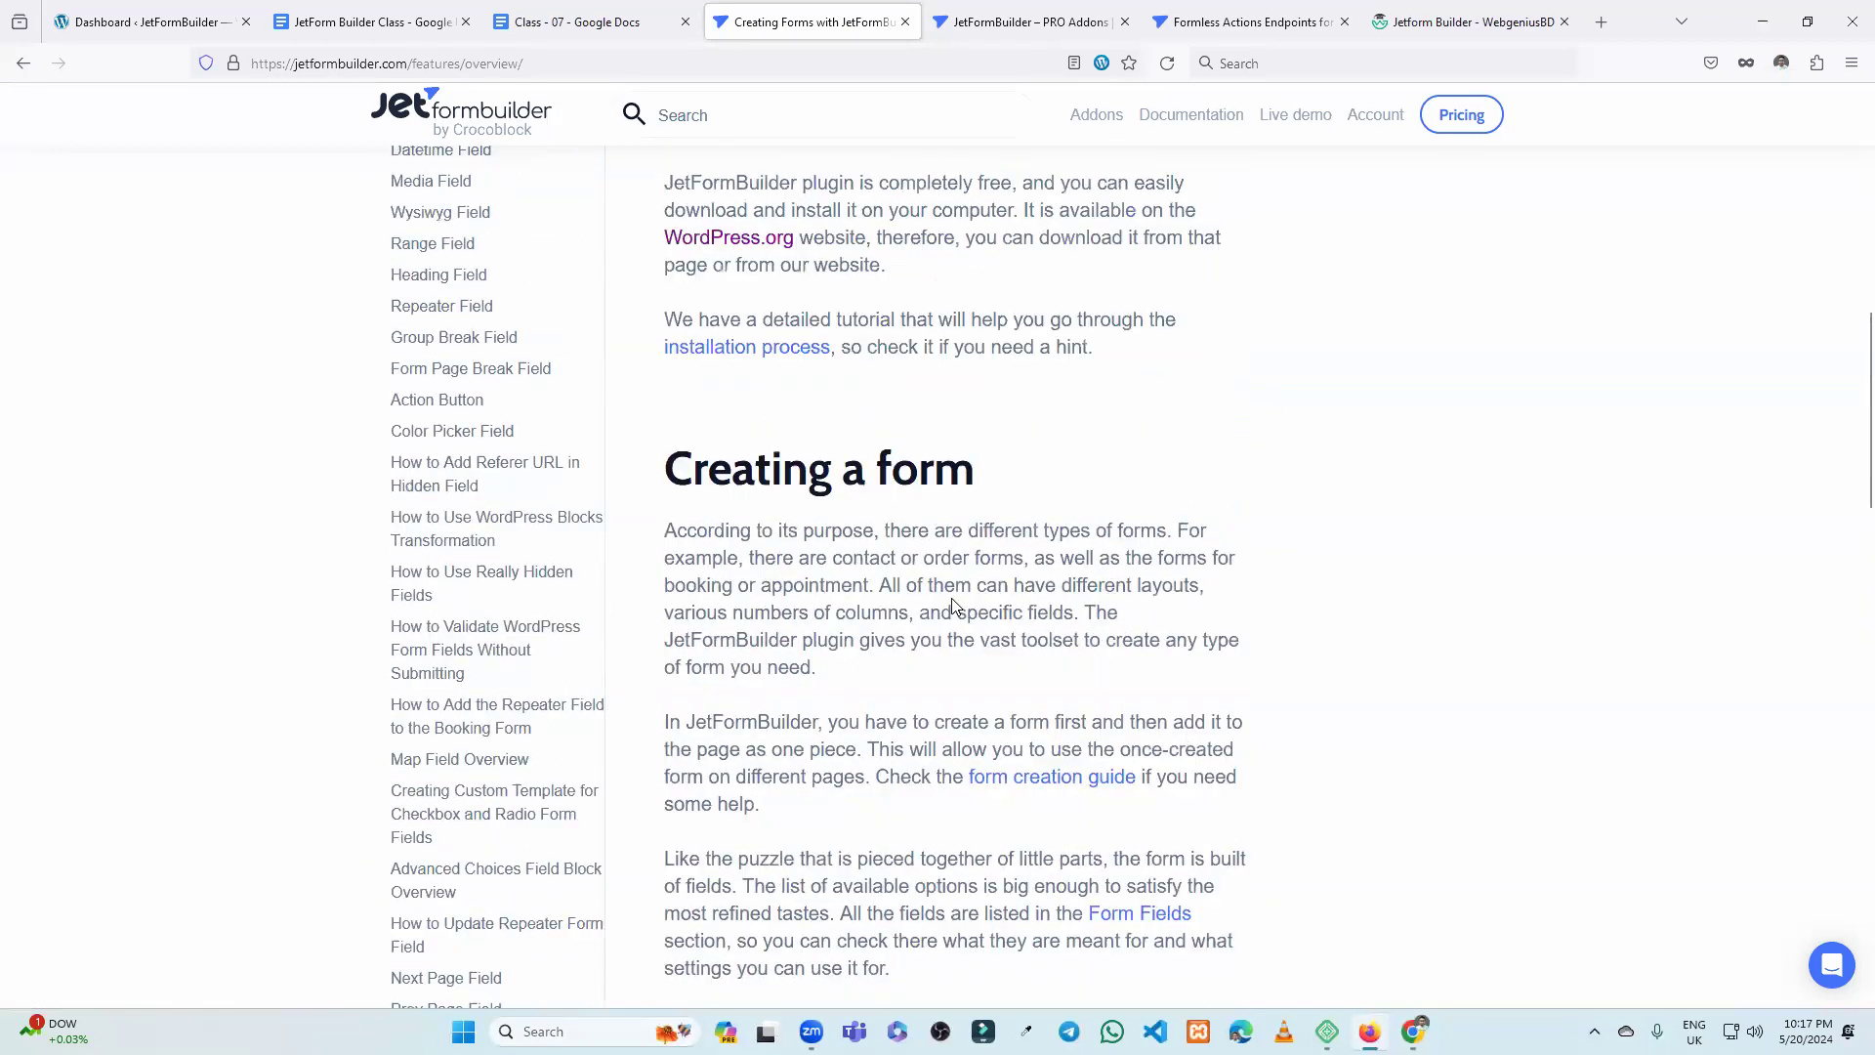
Open the Range Field documentation article and examine its field settings and Style Settings.
click(444, 244)
scroll(992, 430, down, 7)
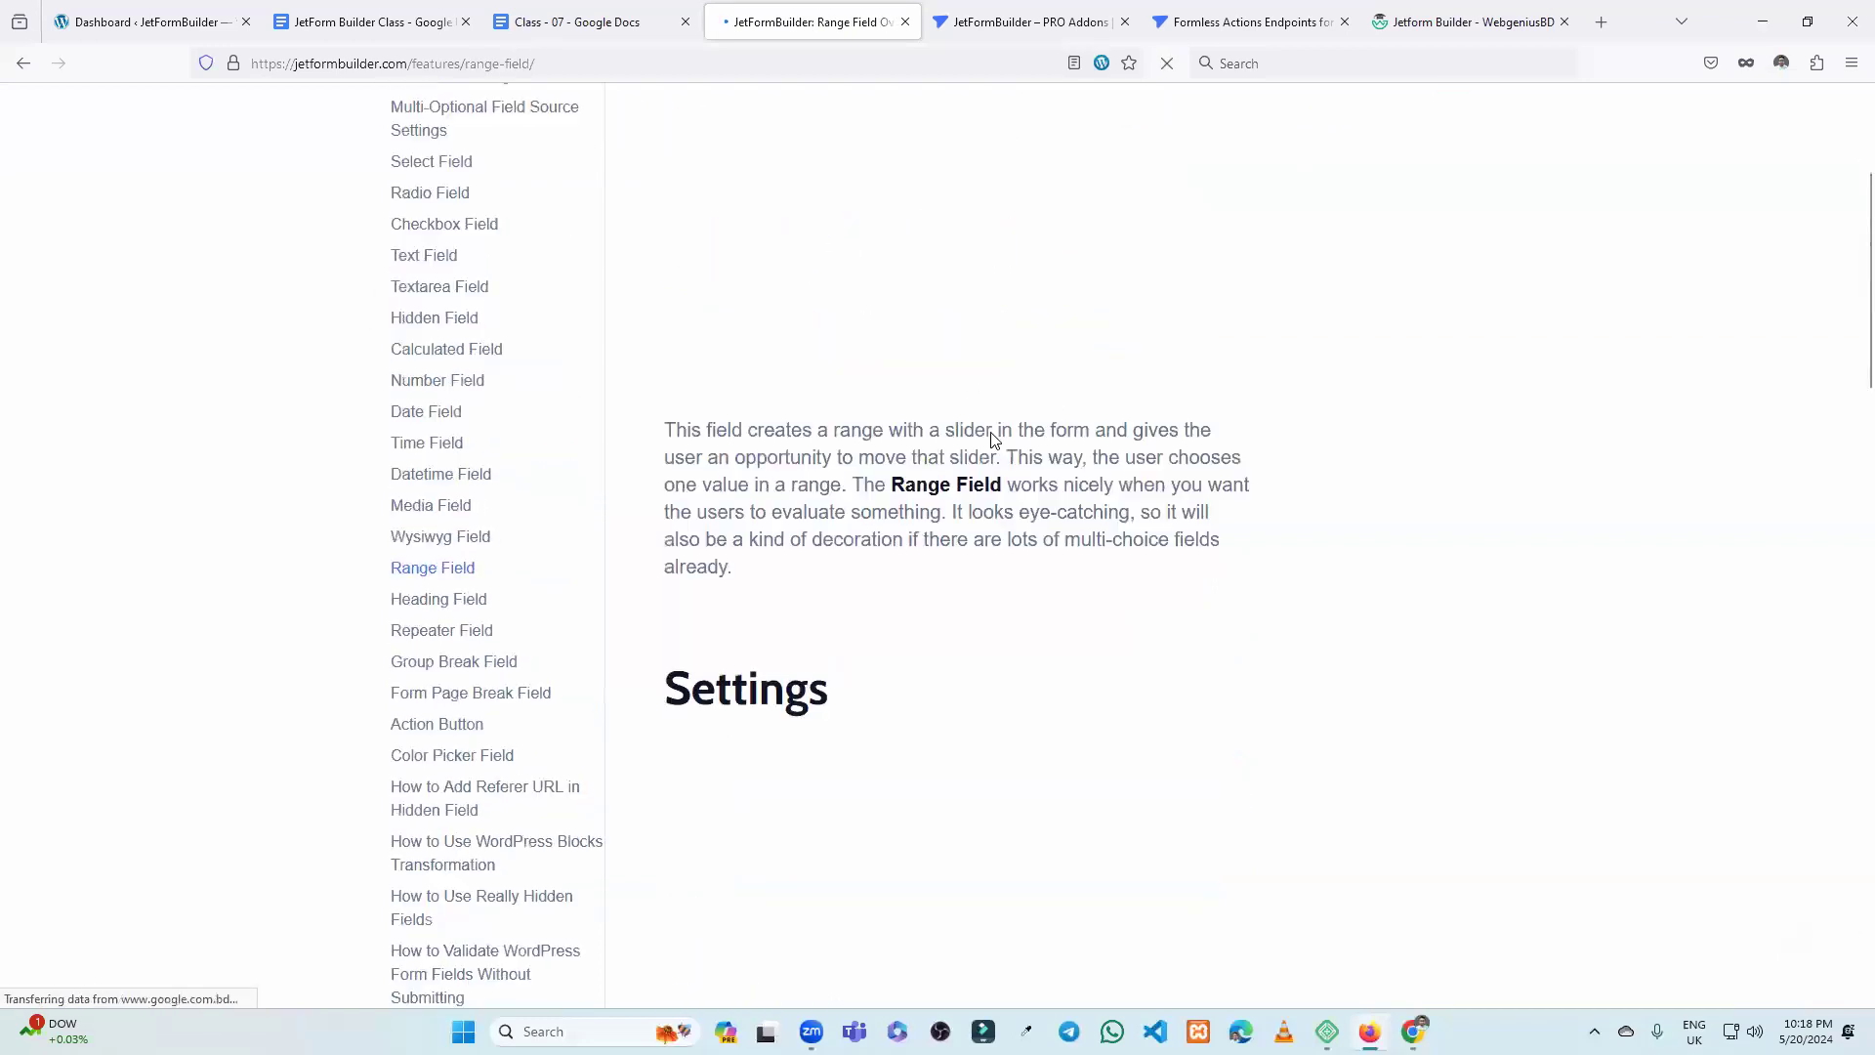
scroll(990, 430, down, 10)
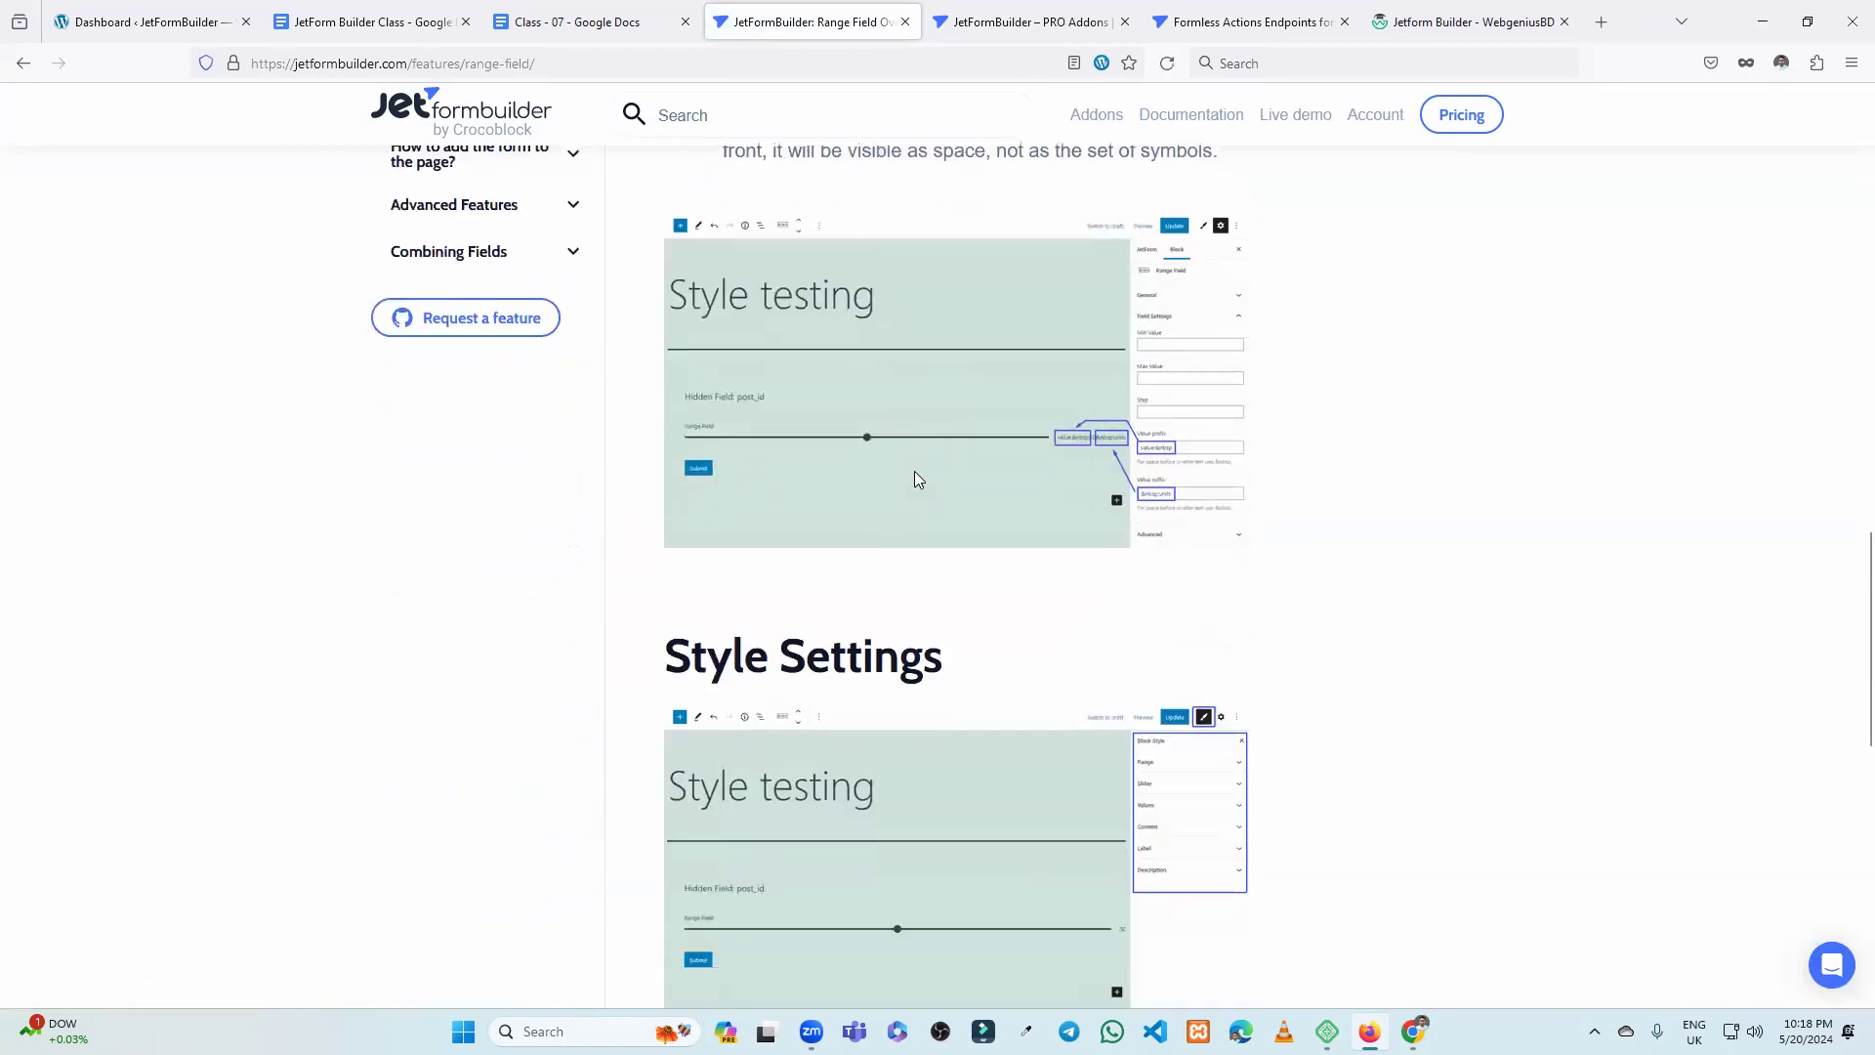
scroll(1029, 413, down, 4)
scroll(1030, 412, down, 5)
scroll(938, 410, up, 16)
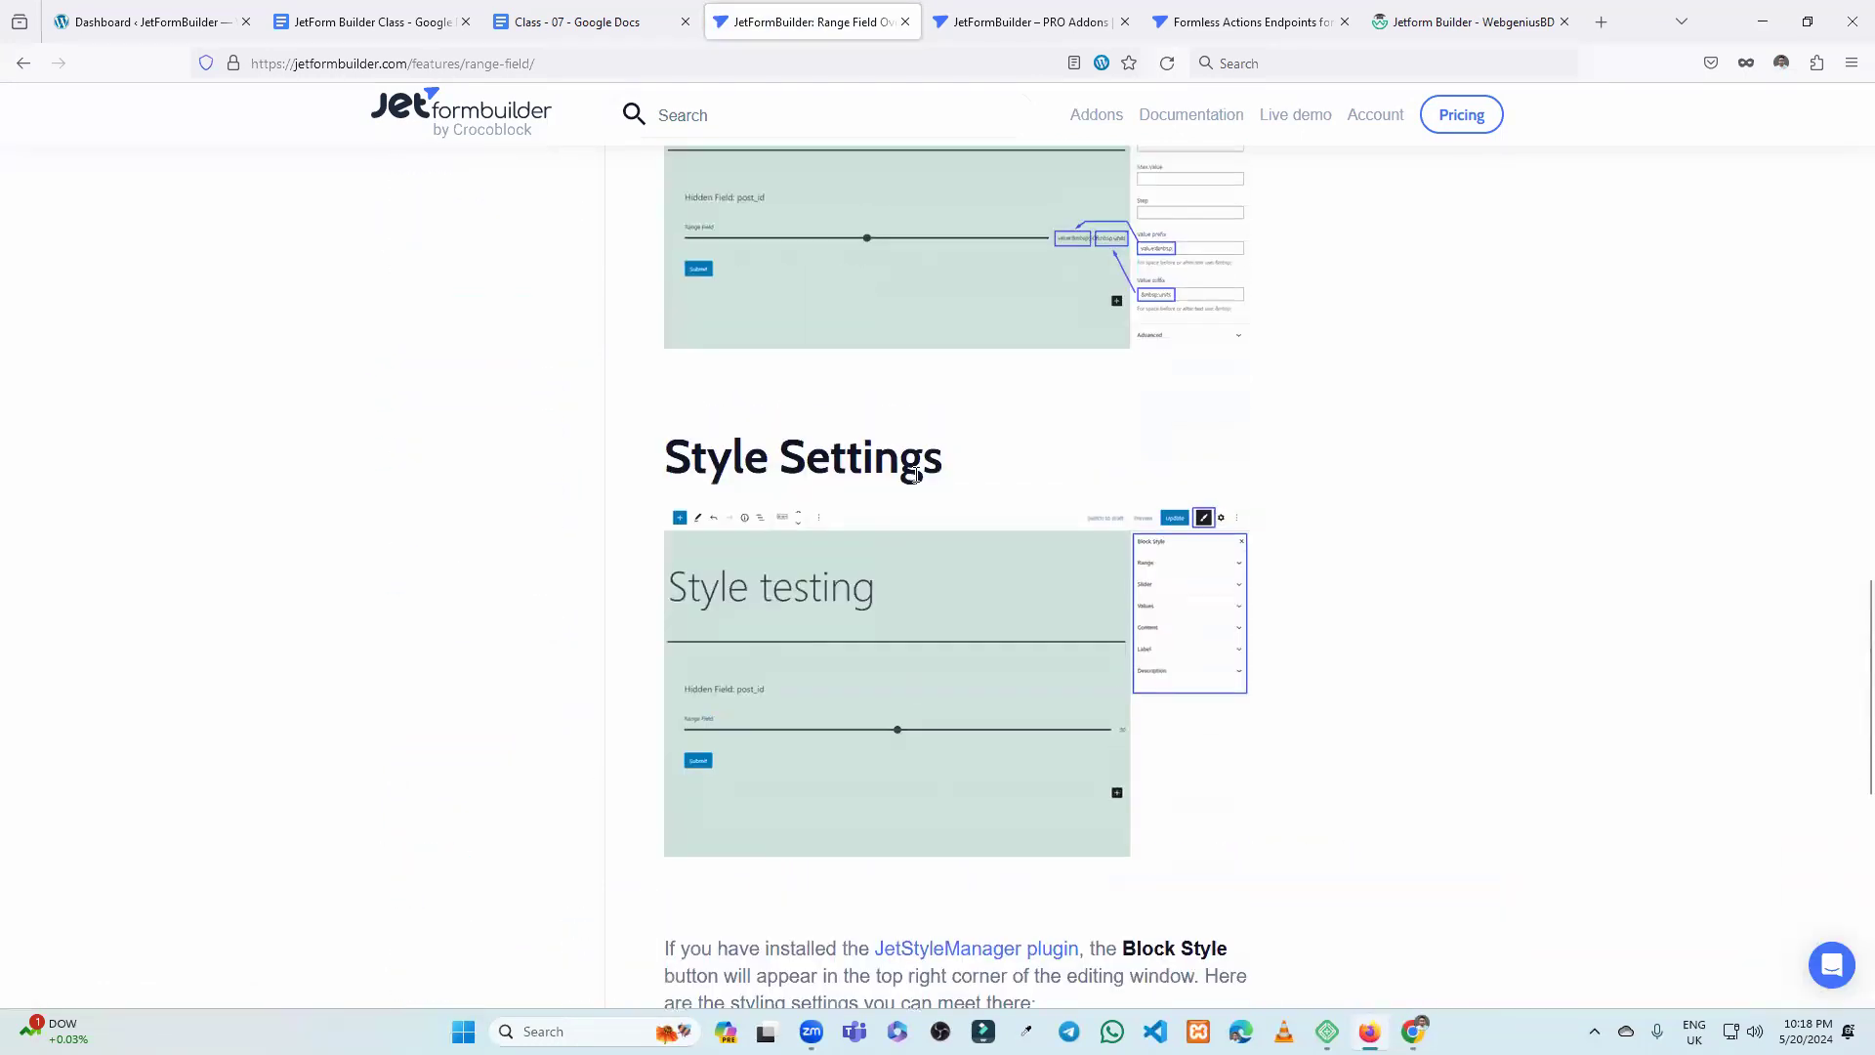
scroll(922, 485, up, 9)
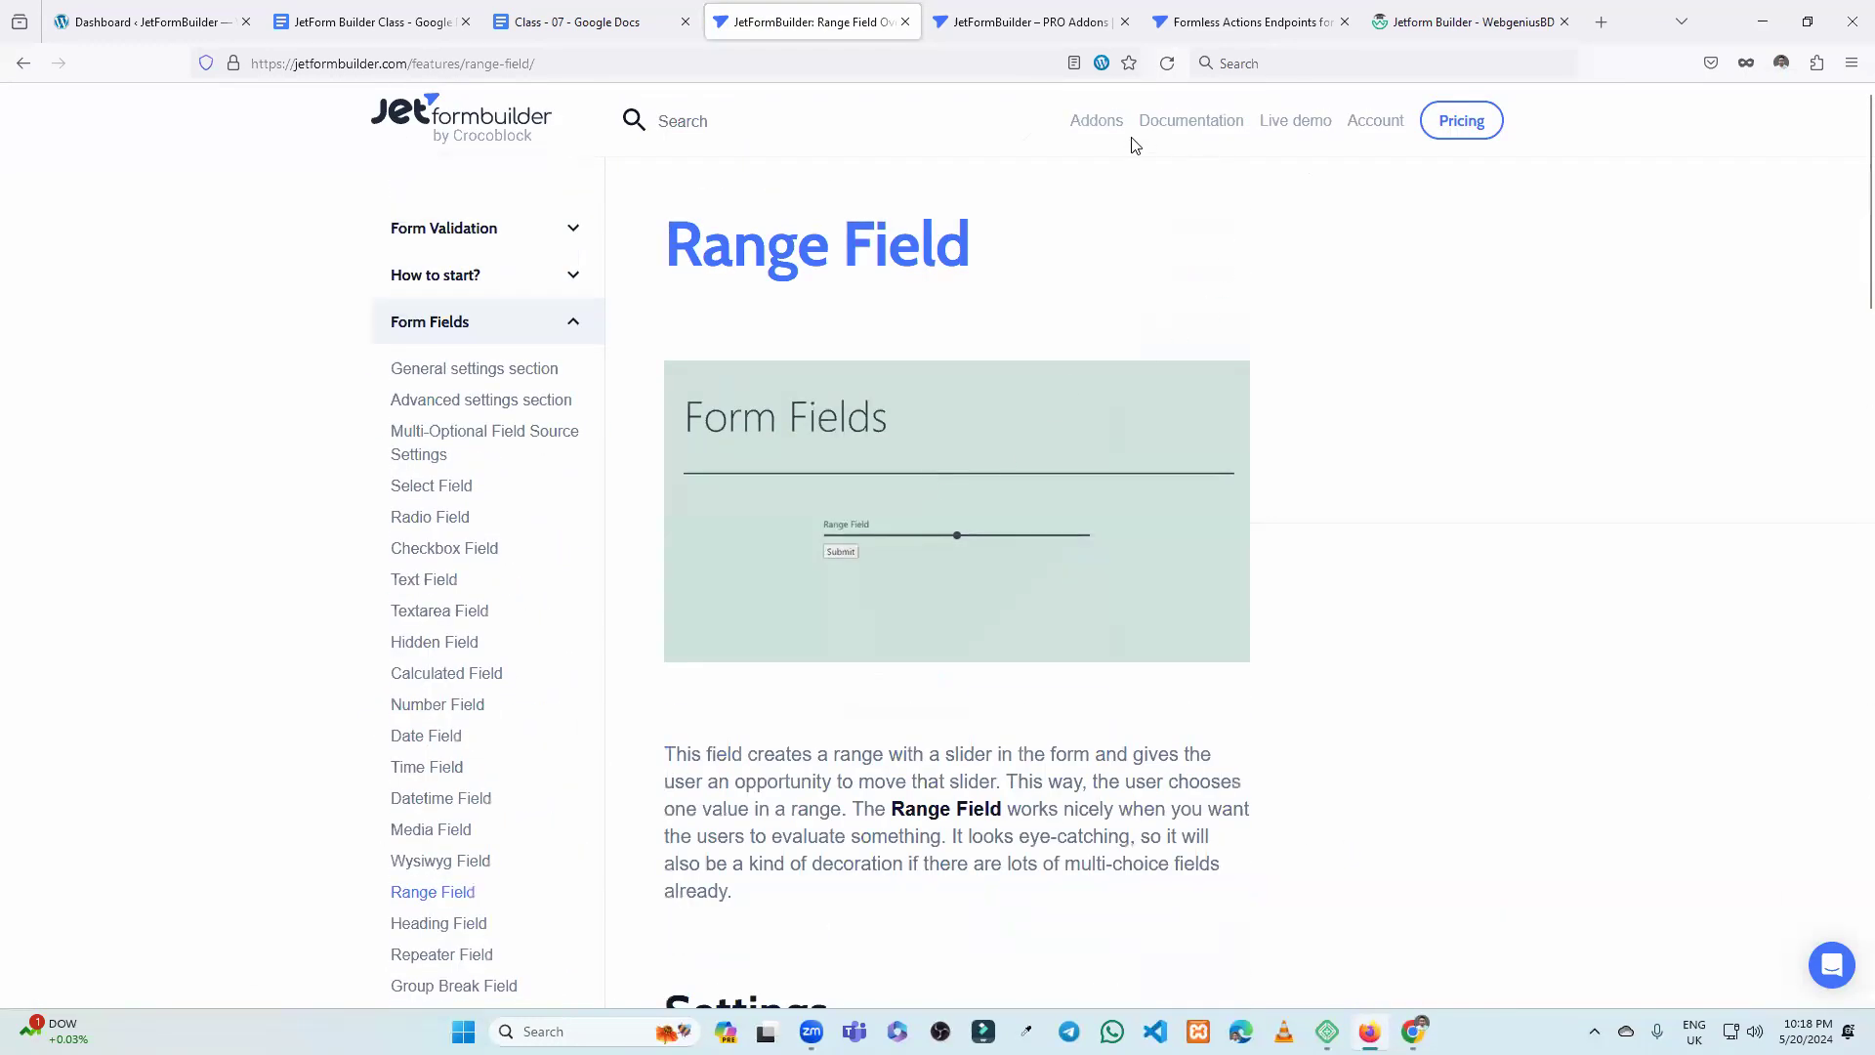
Open the JetFormBuilder PRO Addons page and highlight the PDF-attachment addon title under Form Features.
click(1094, 125)
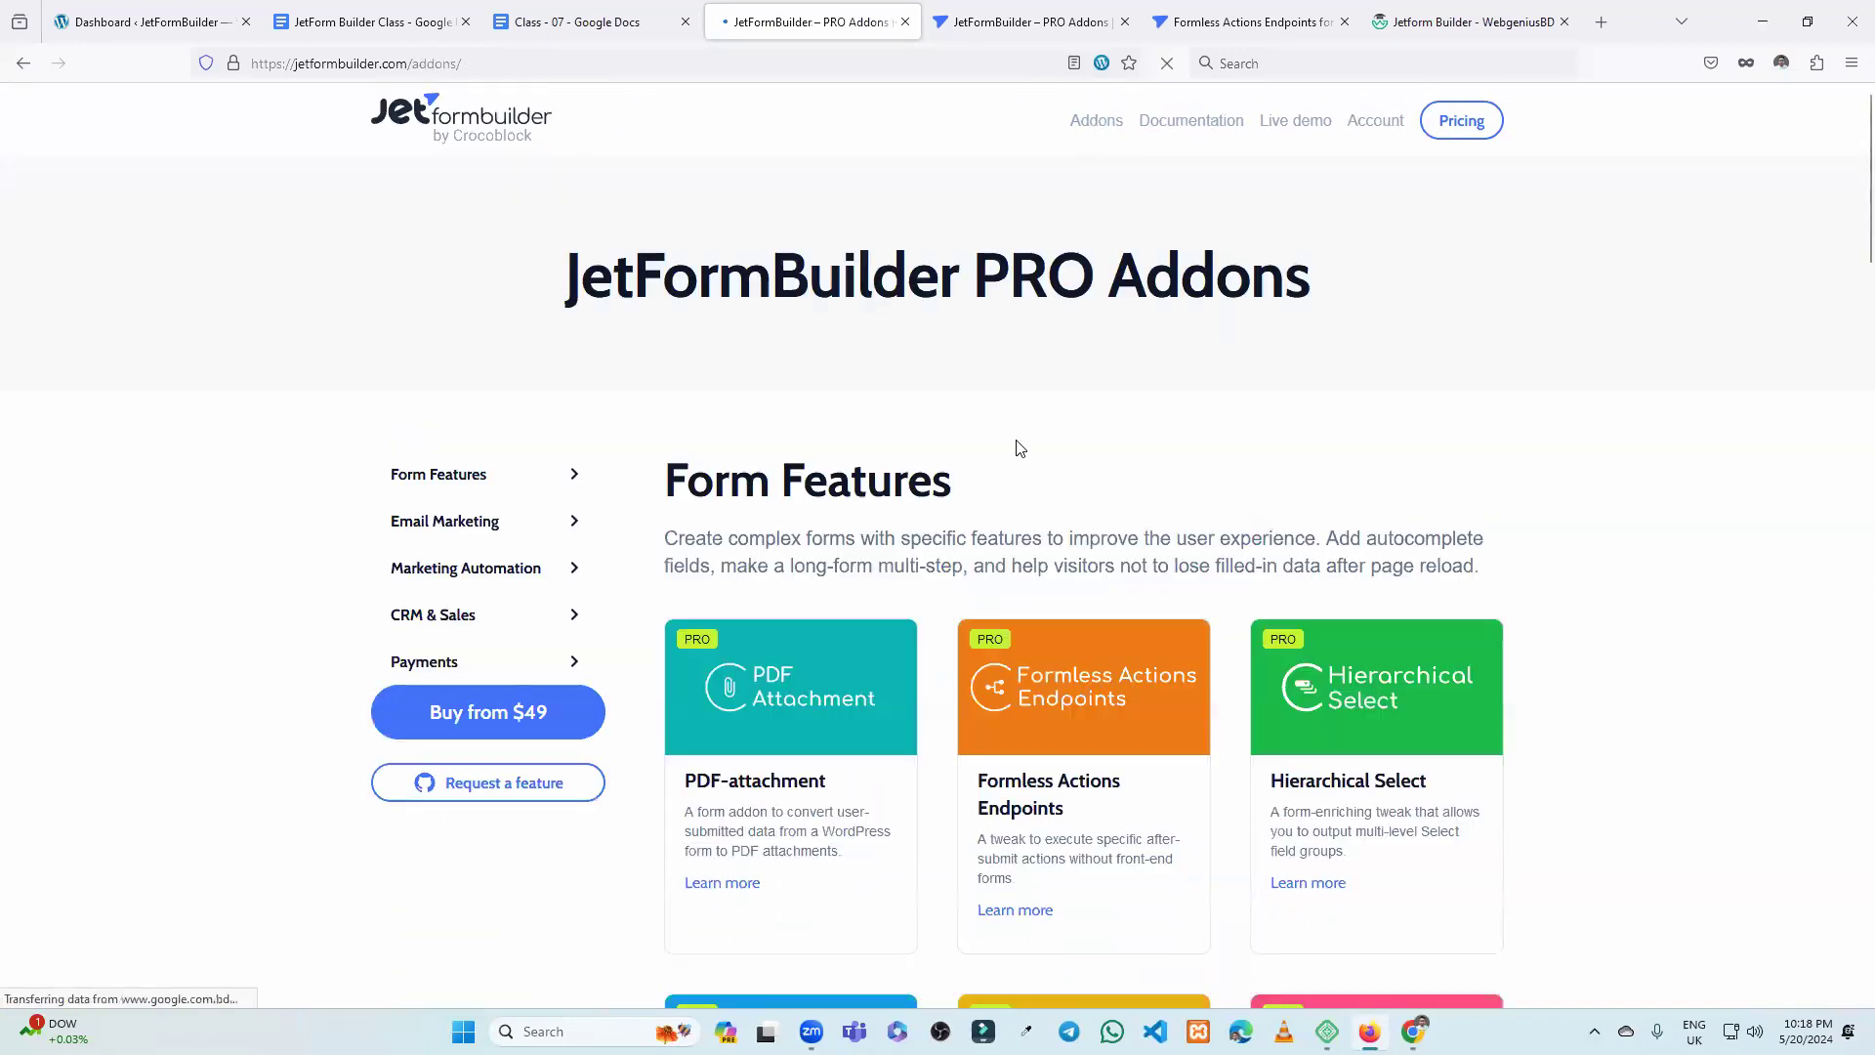
scroll(1074, 444, down, 2)
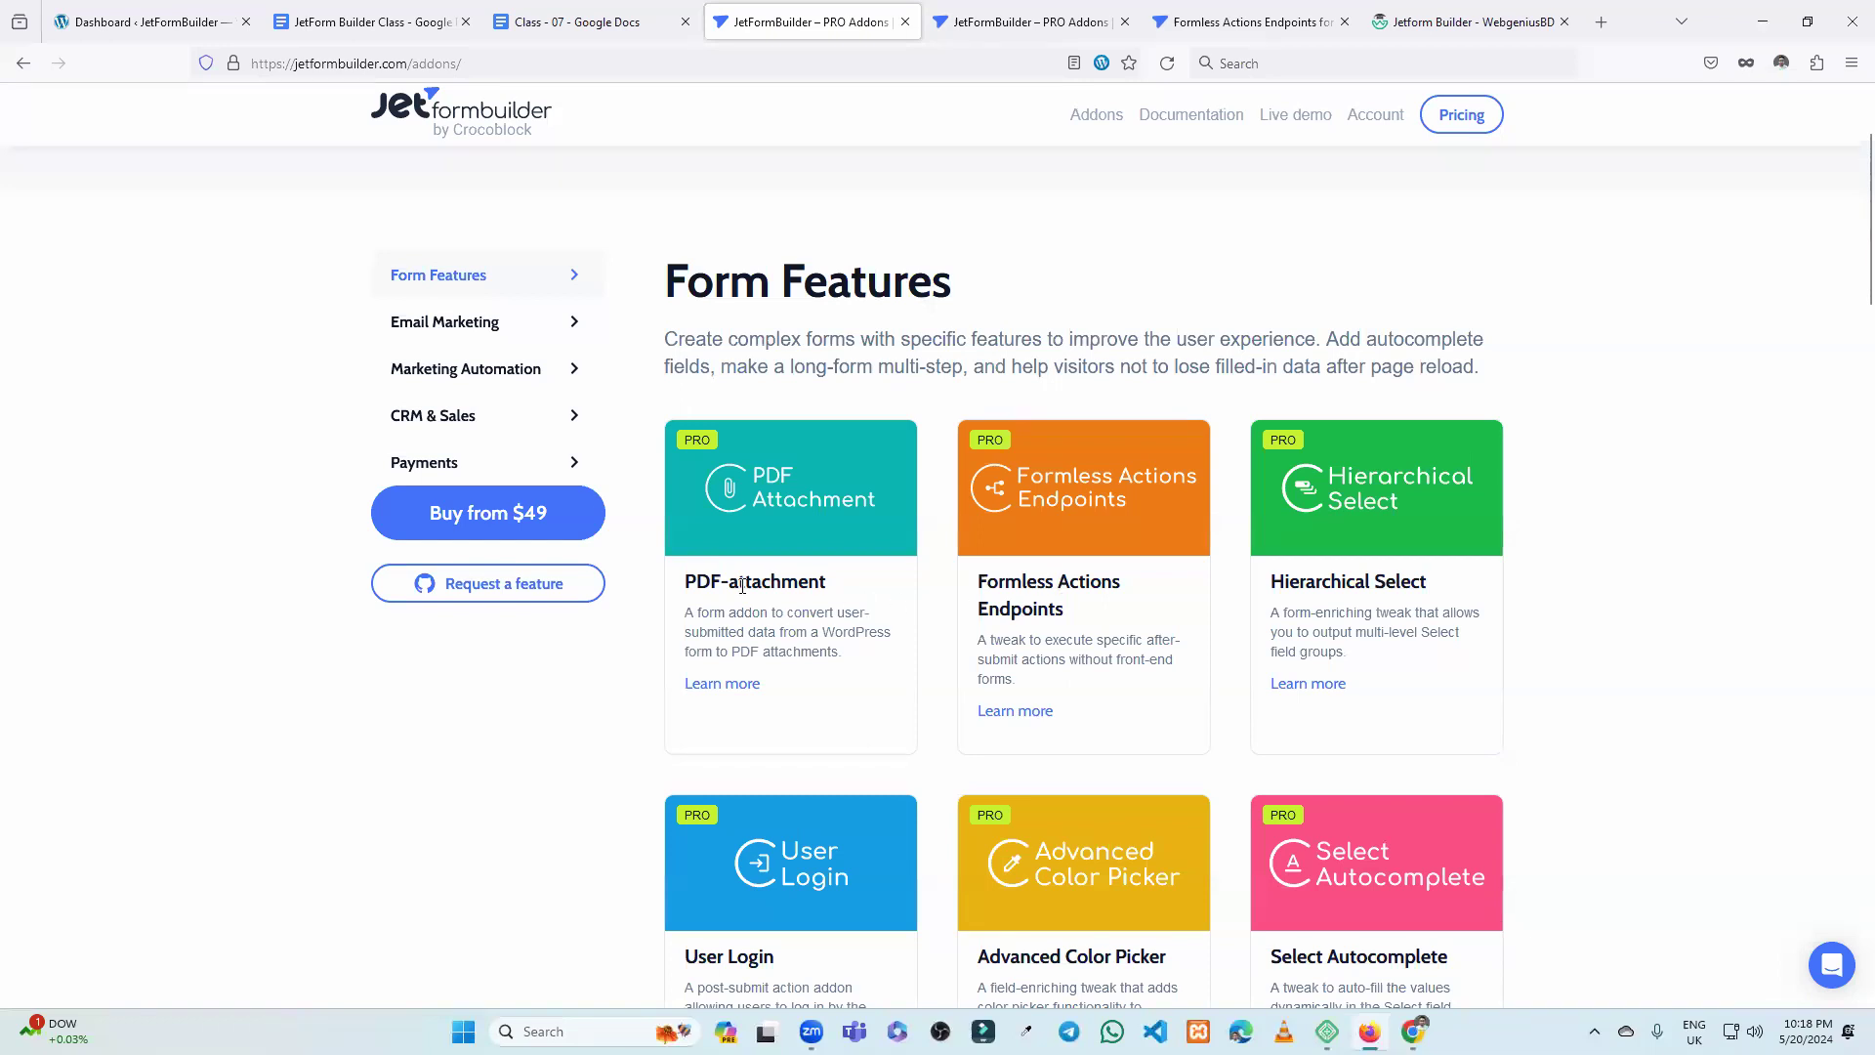
drag(688, 578, 879, 584)
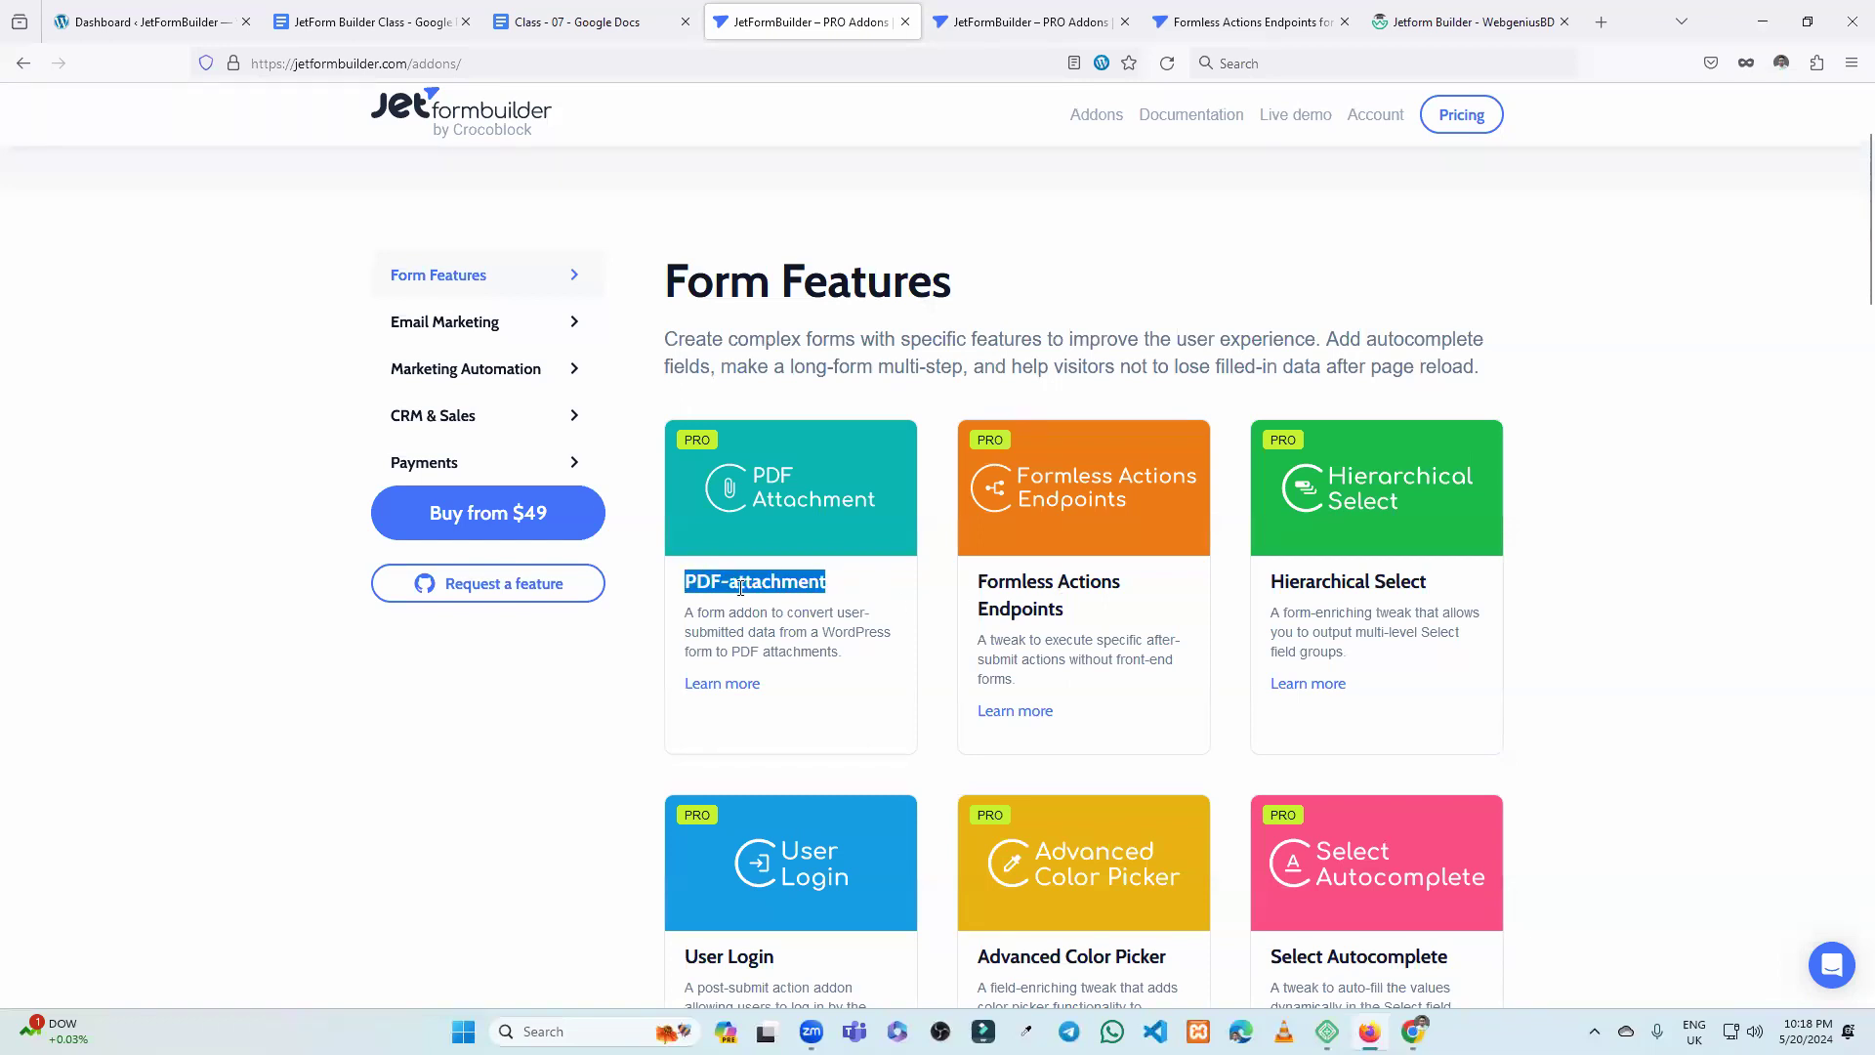
click(804, 588)
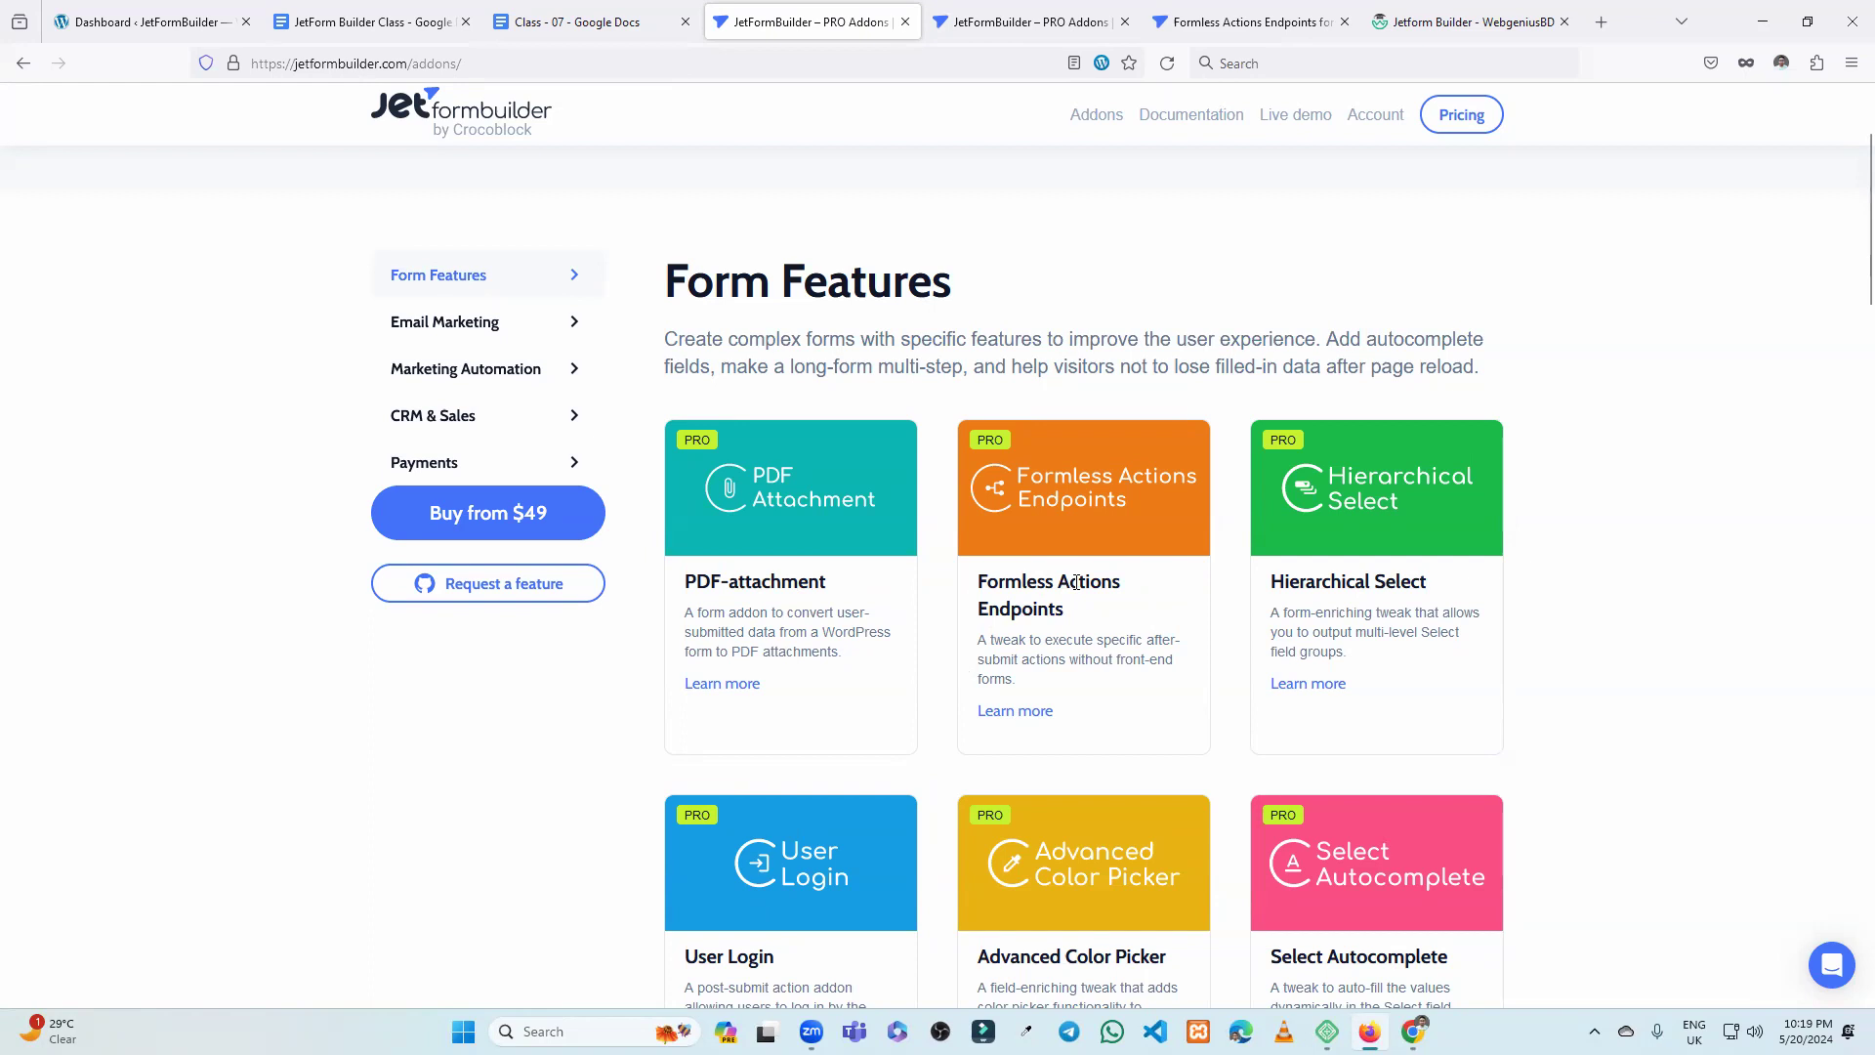
Review the remaining Form Features addons and the Email Marketing, Marketing Automation, and CRM & Sales categories.
scroll(860, 562, down, 4)
scroll(968, 571, down, 1)
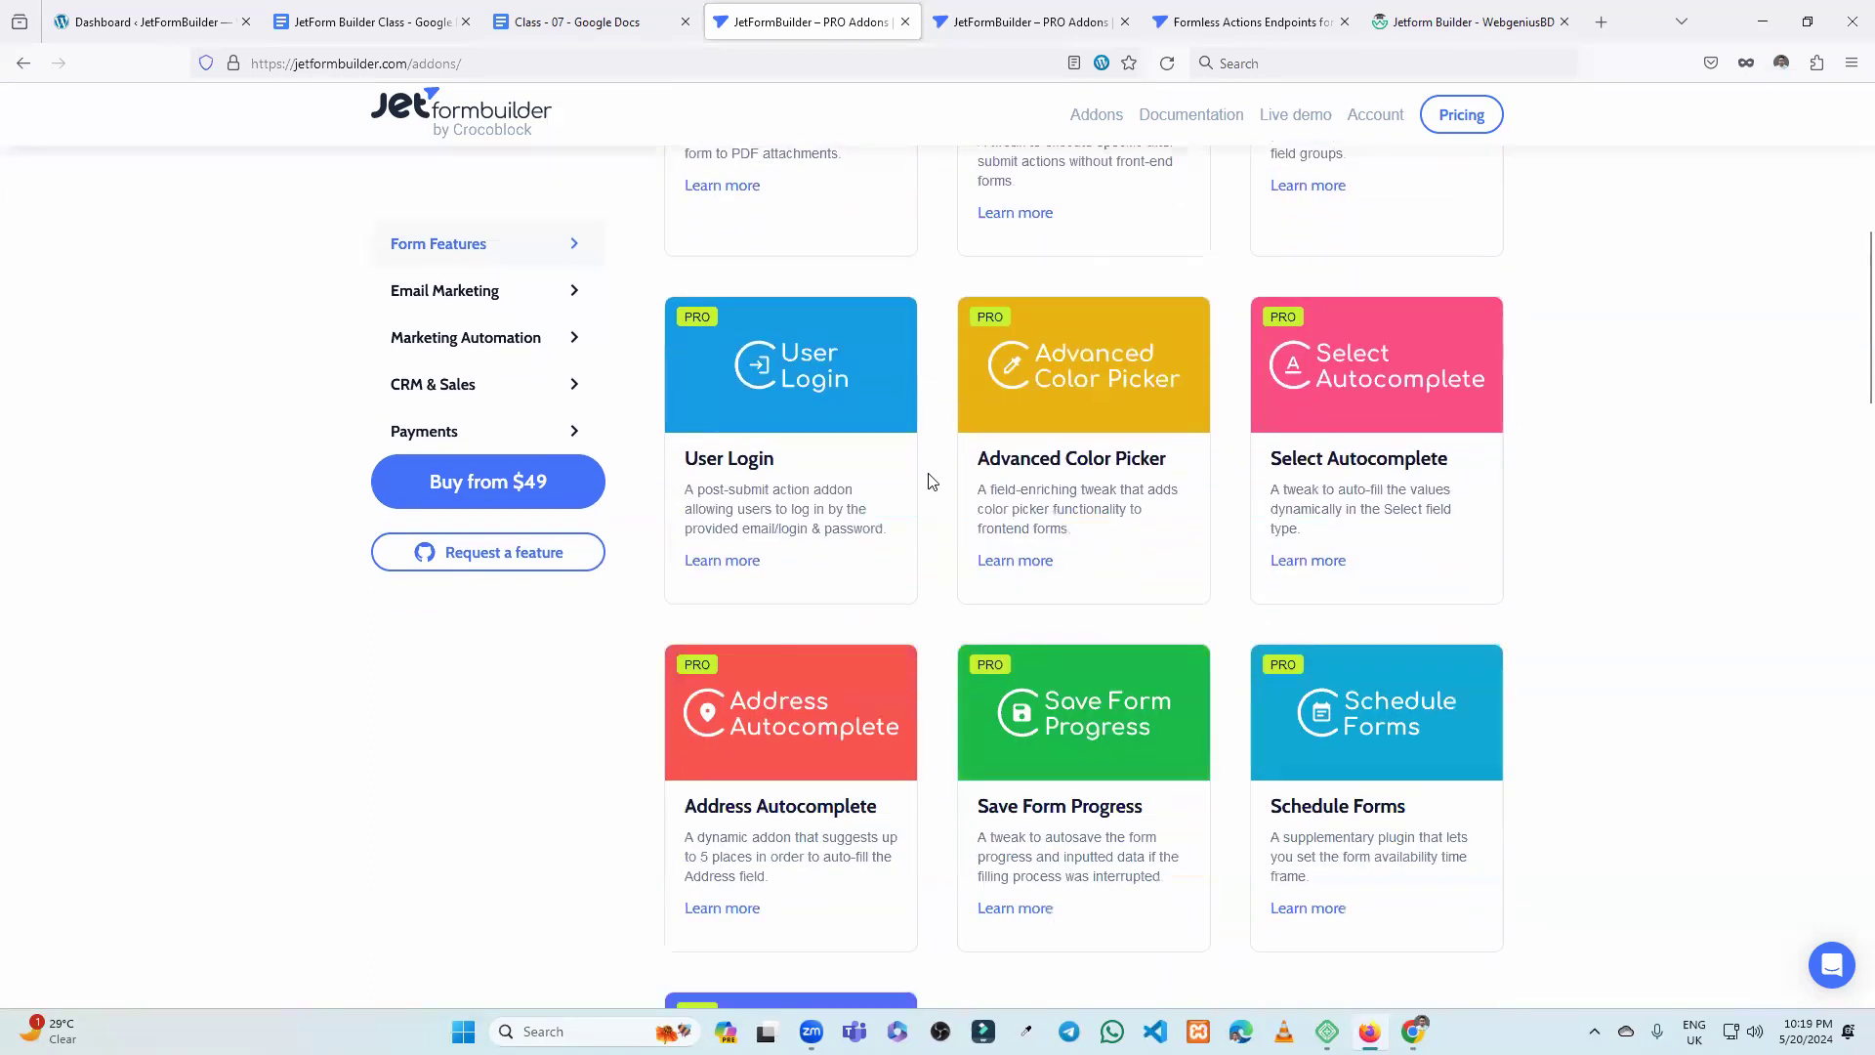
scroll(1072, 559, down, 4)
scroll(1073, 559, down, 6)
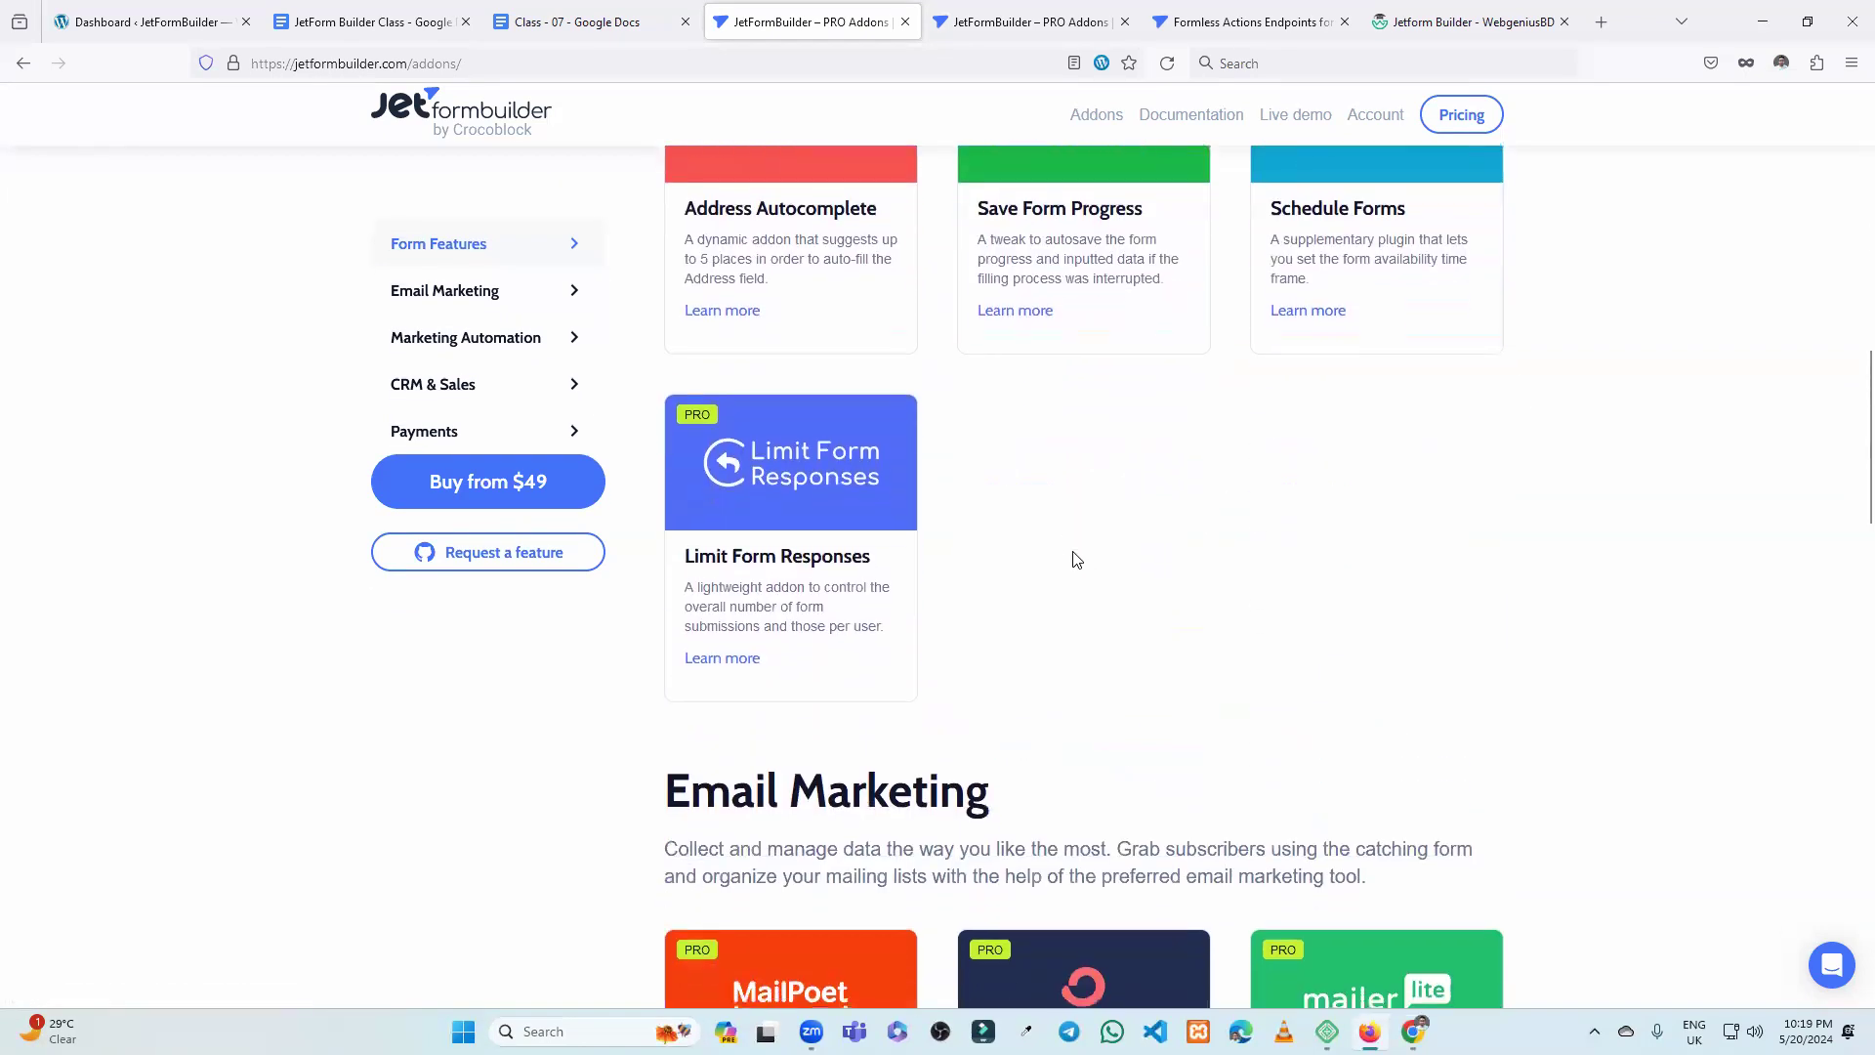
scroll(789, 498, down, 2)
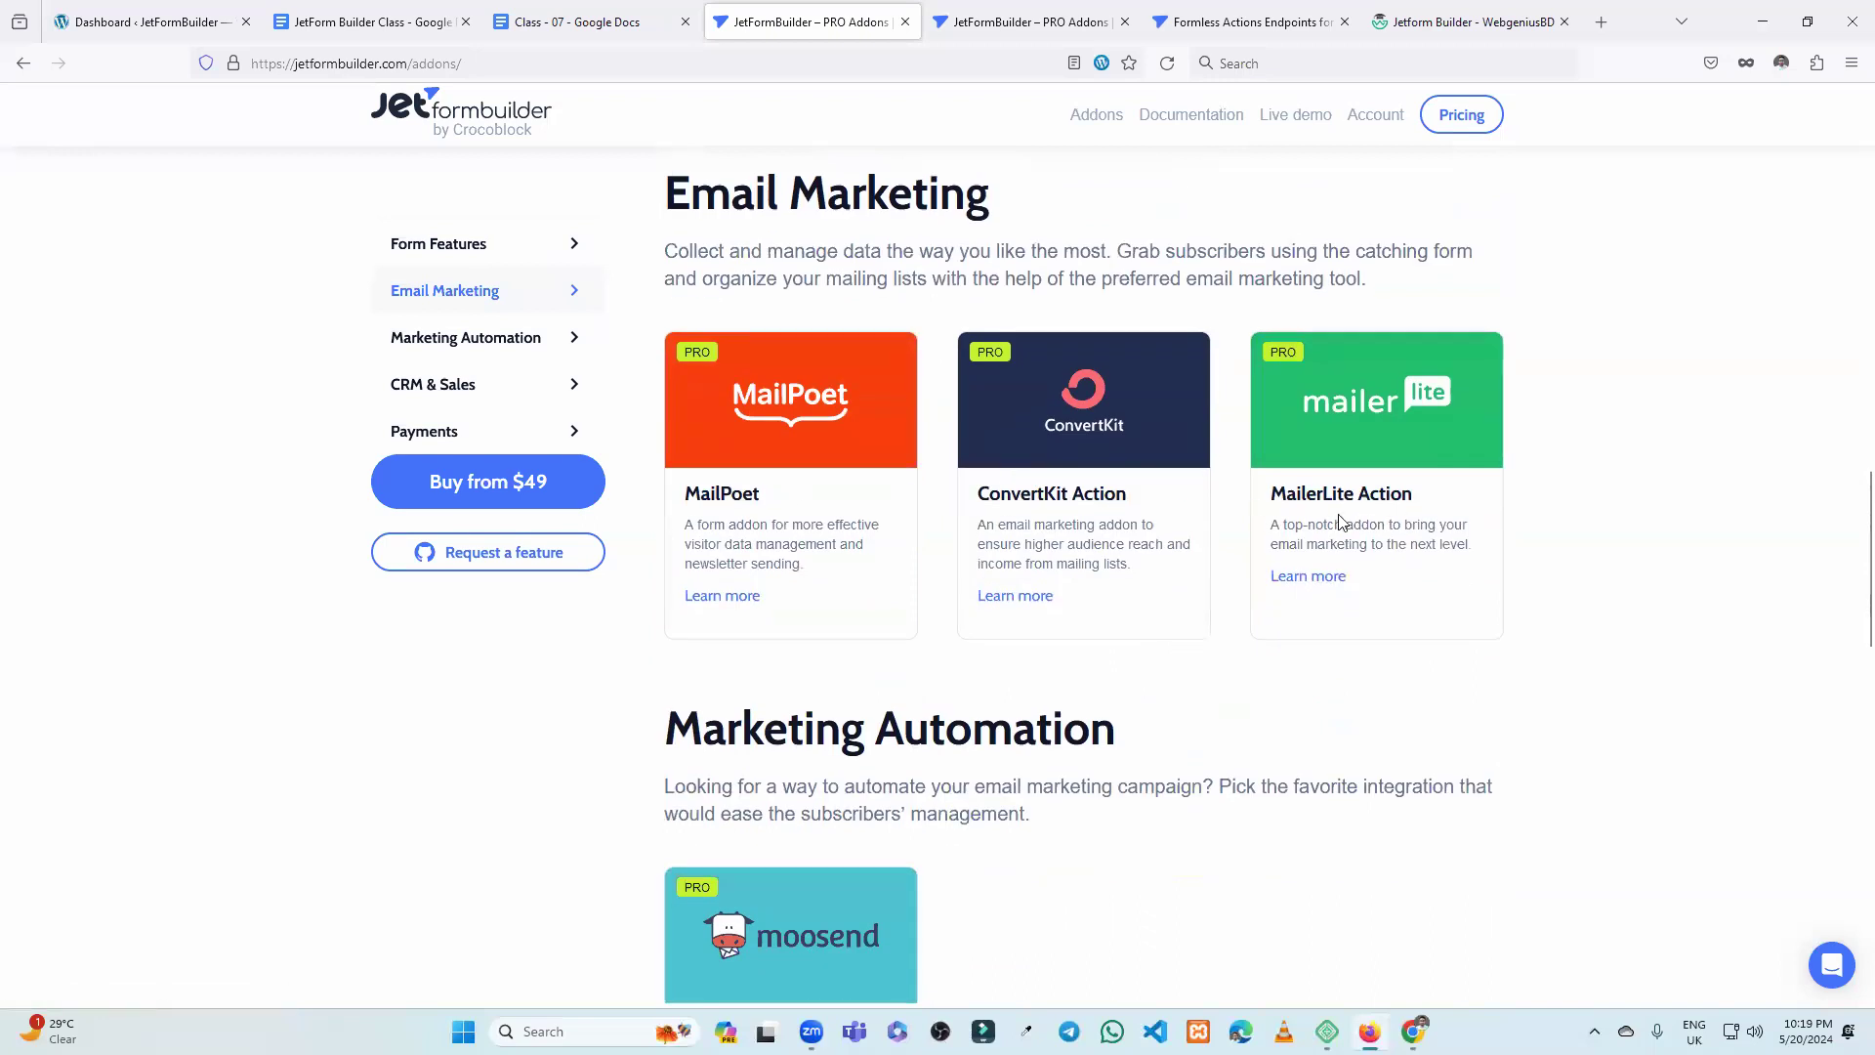
scroll(1068, 511, down, 10)
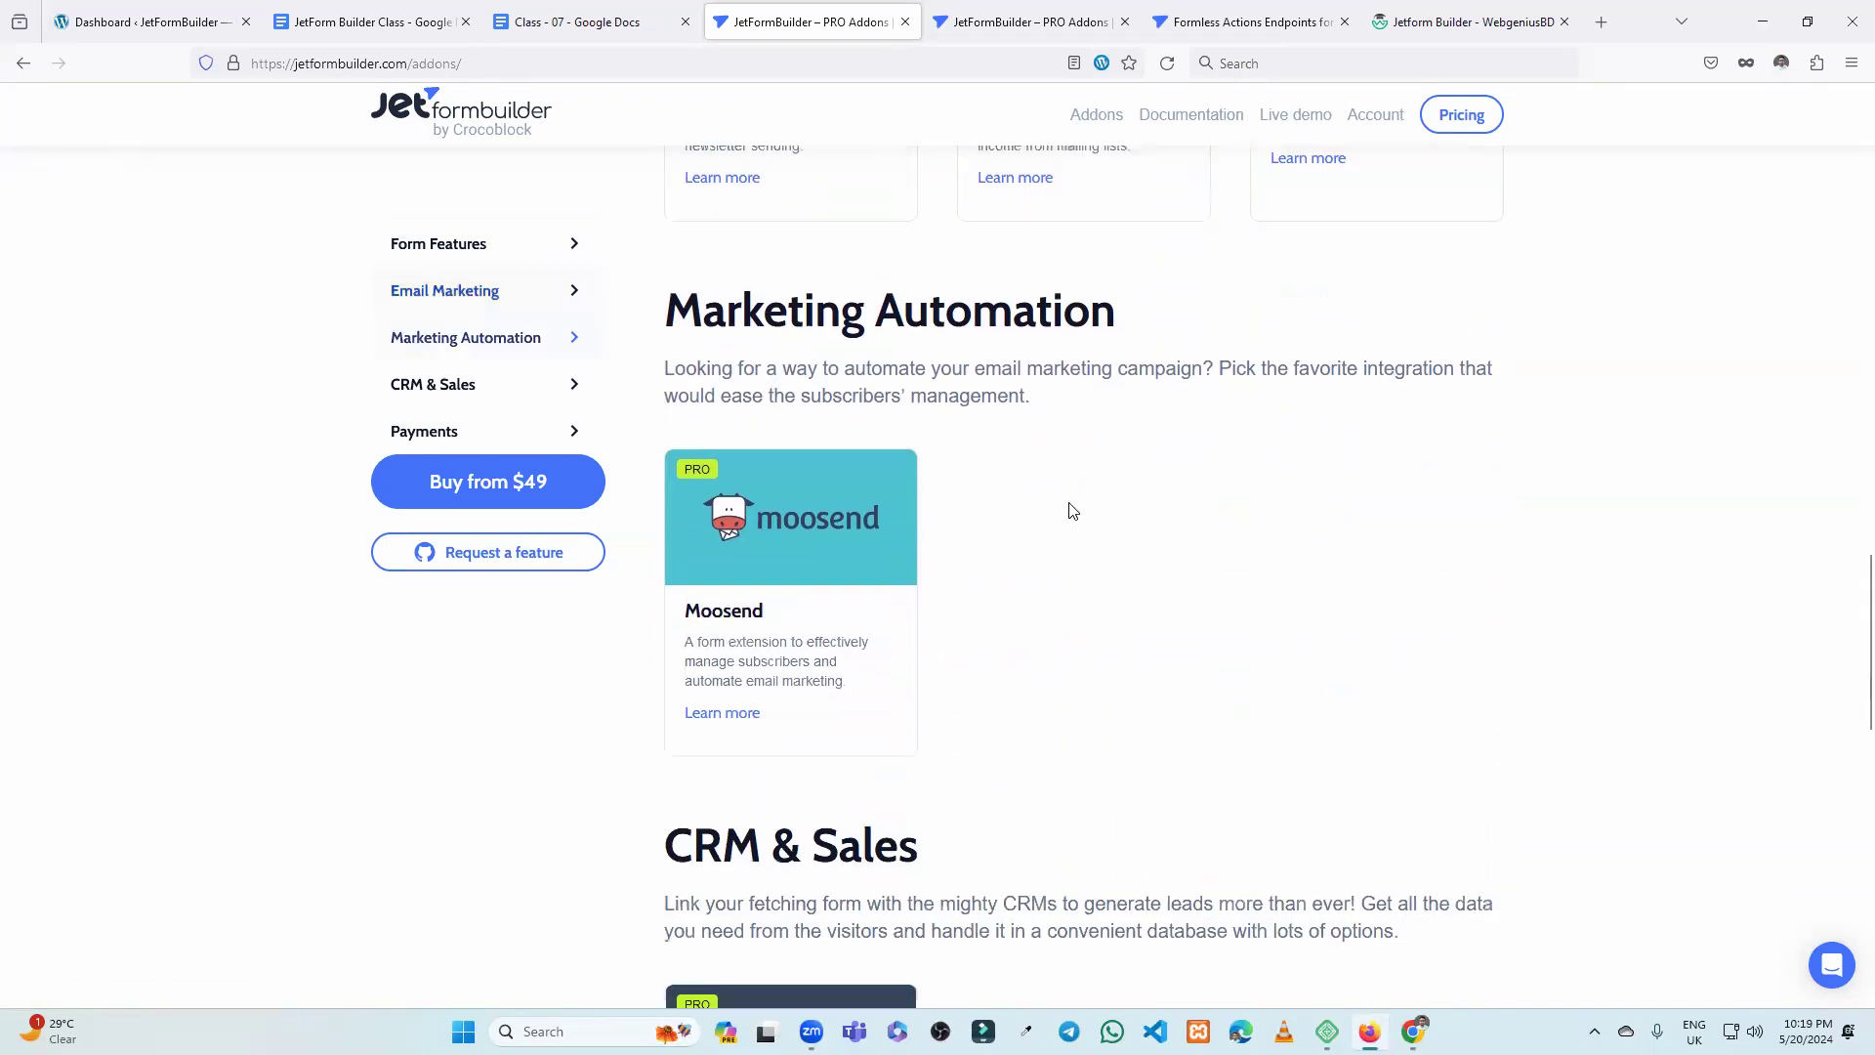
scroll(977, 482, down, 5)
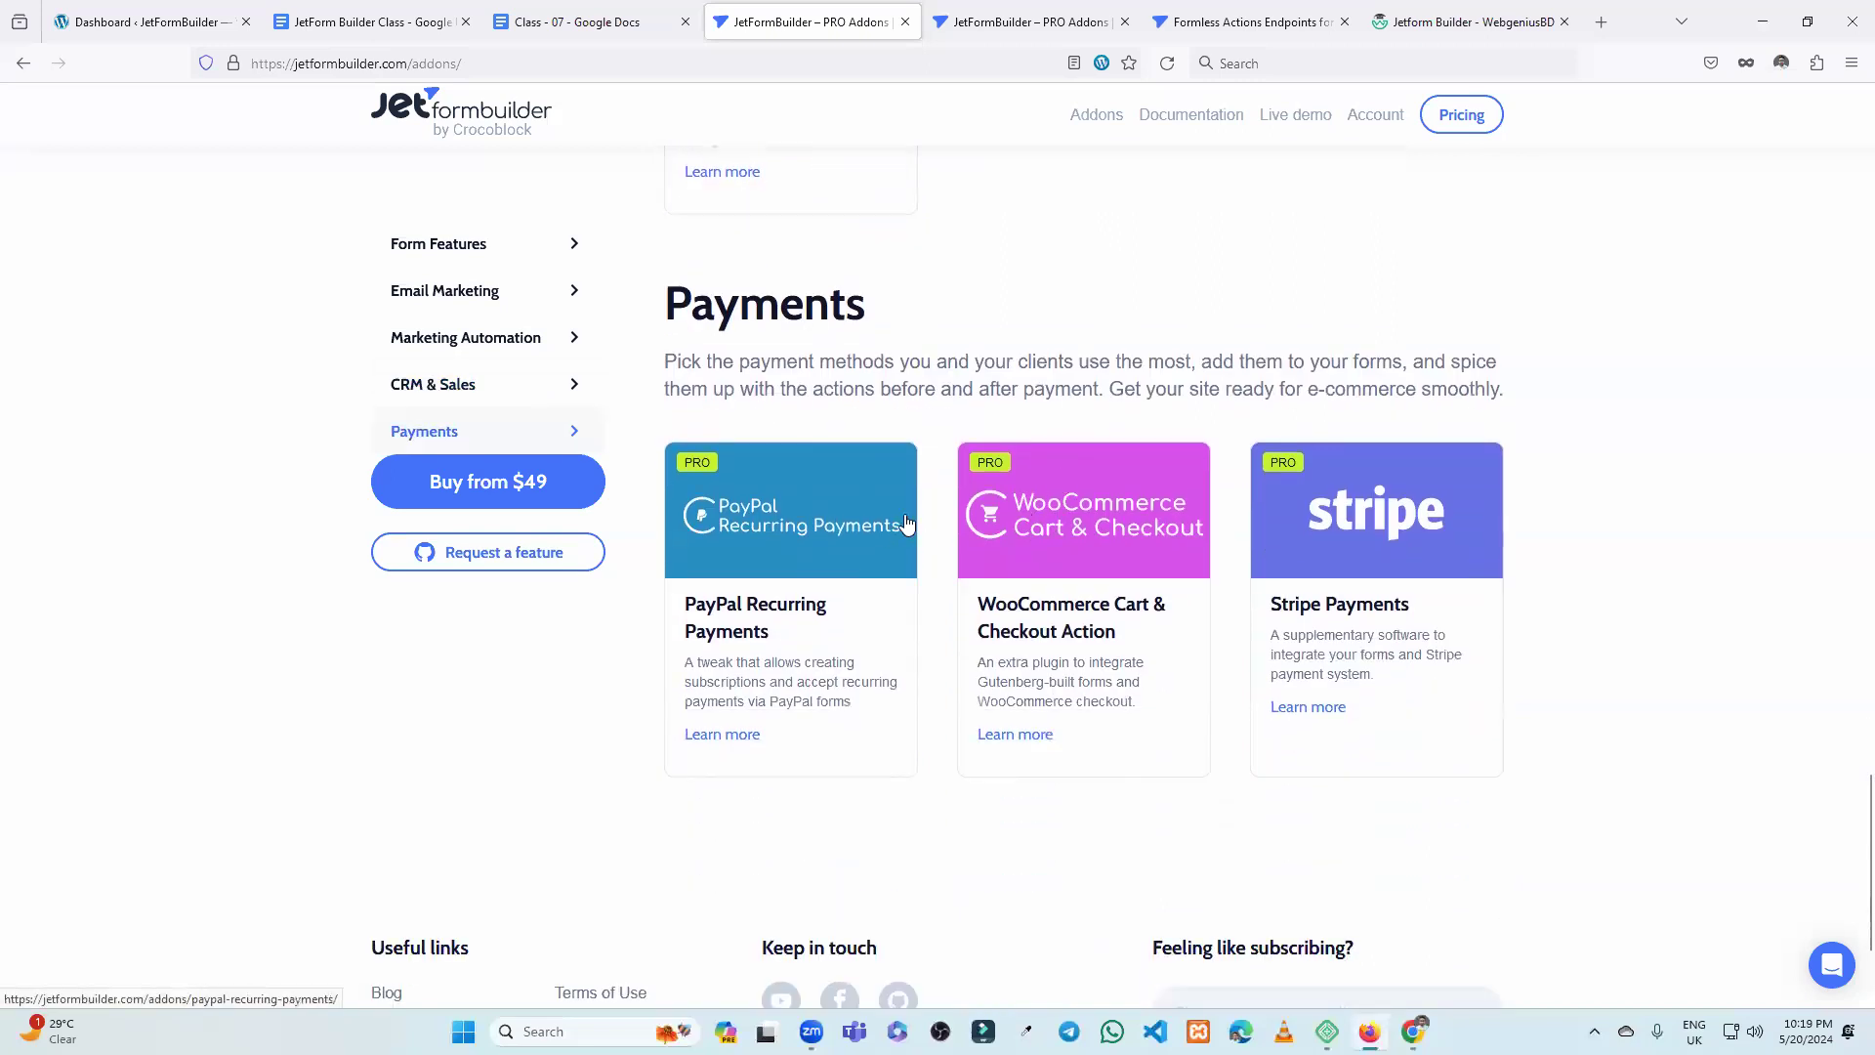
Examine the PayPal, WooCommerce and Stripe addons under Payments, highlighting the WooCommerce Cart & Checkout Action title.
scroll(875, 589, down, 2)
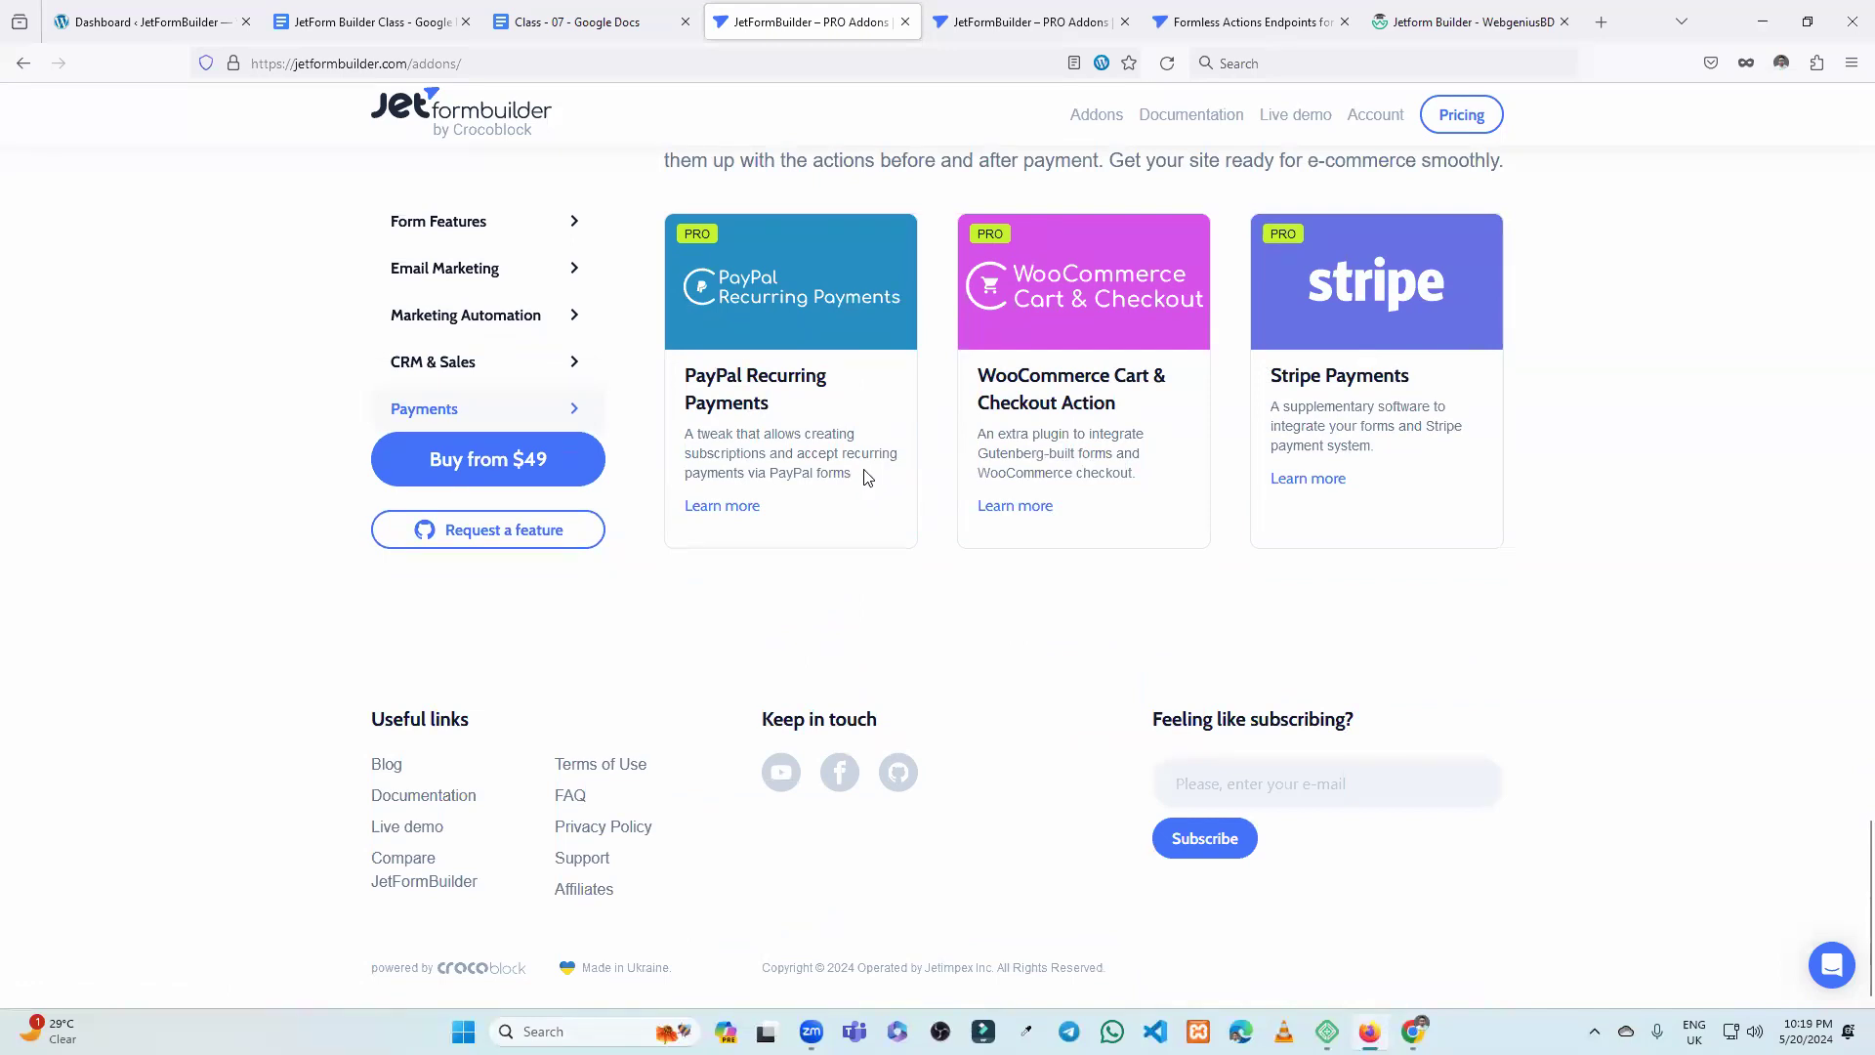
scroll(863, 477, up, 1)
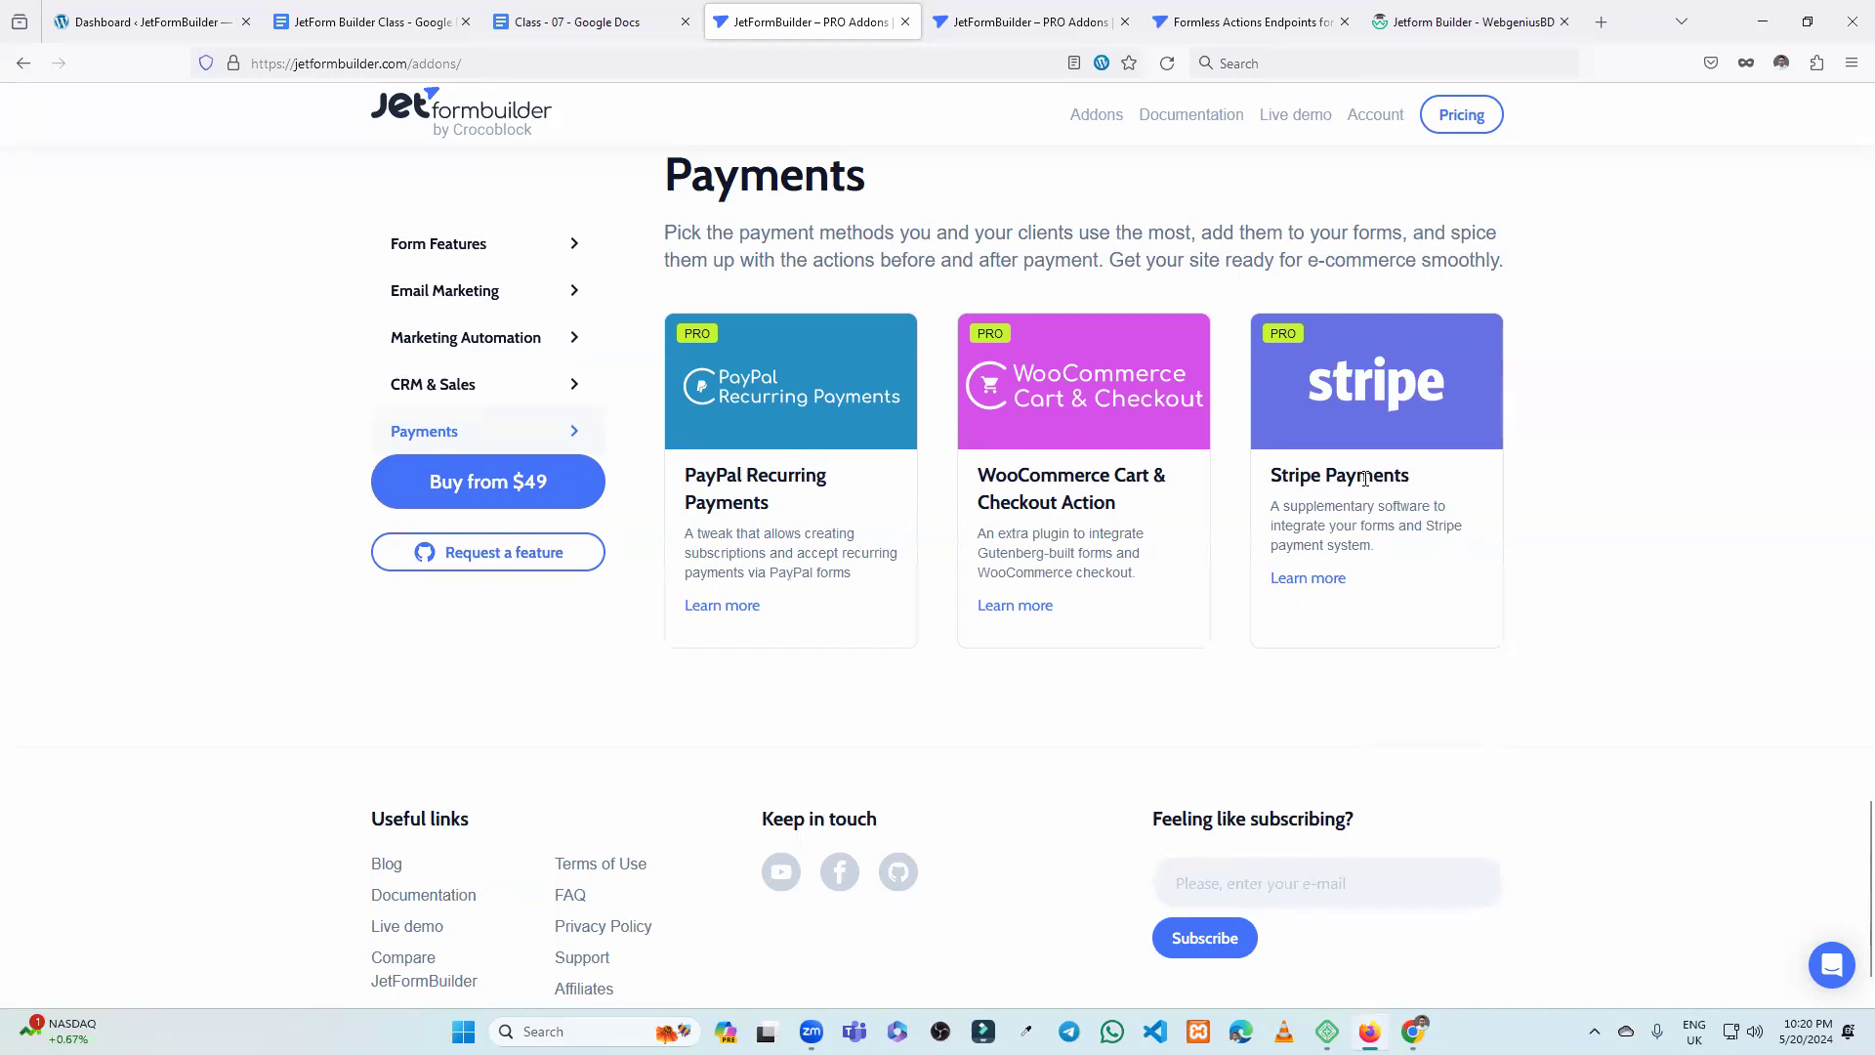
drag(978, 475, 1165, 497)
click(1153, 518)
scroll(1112, 518, up, 1)
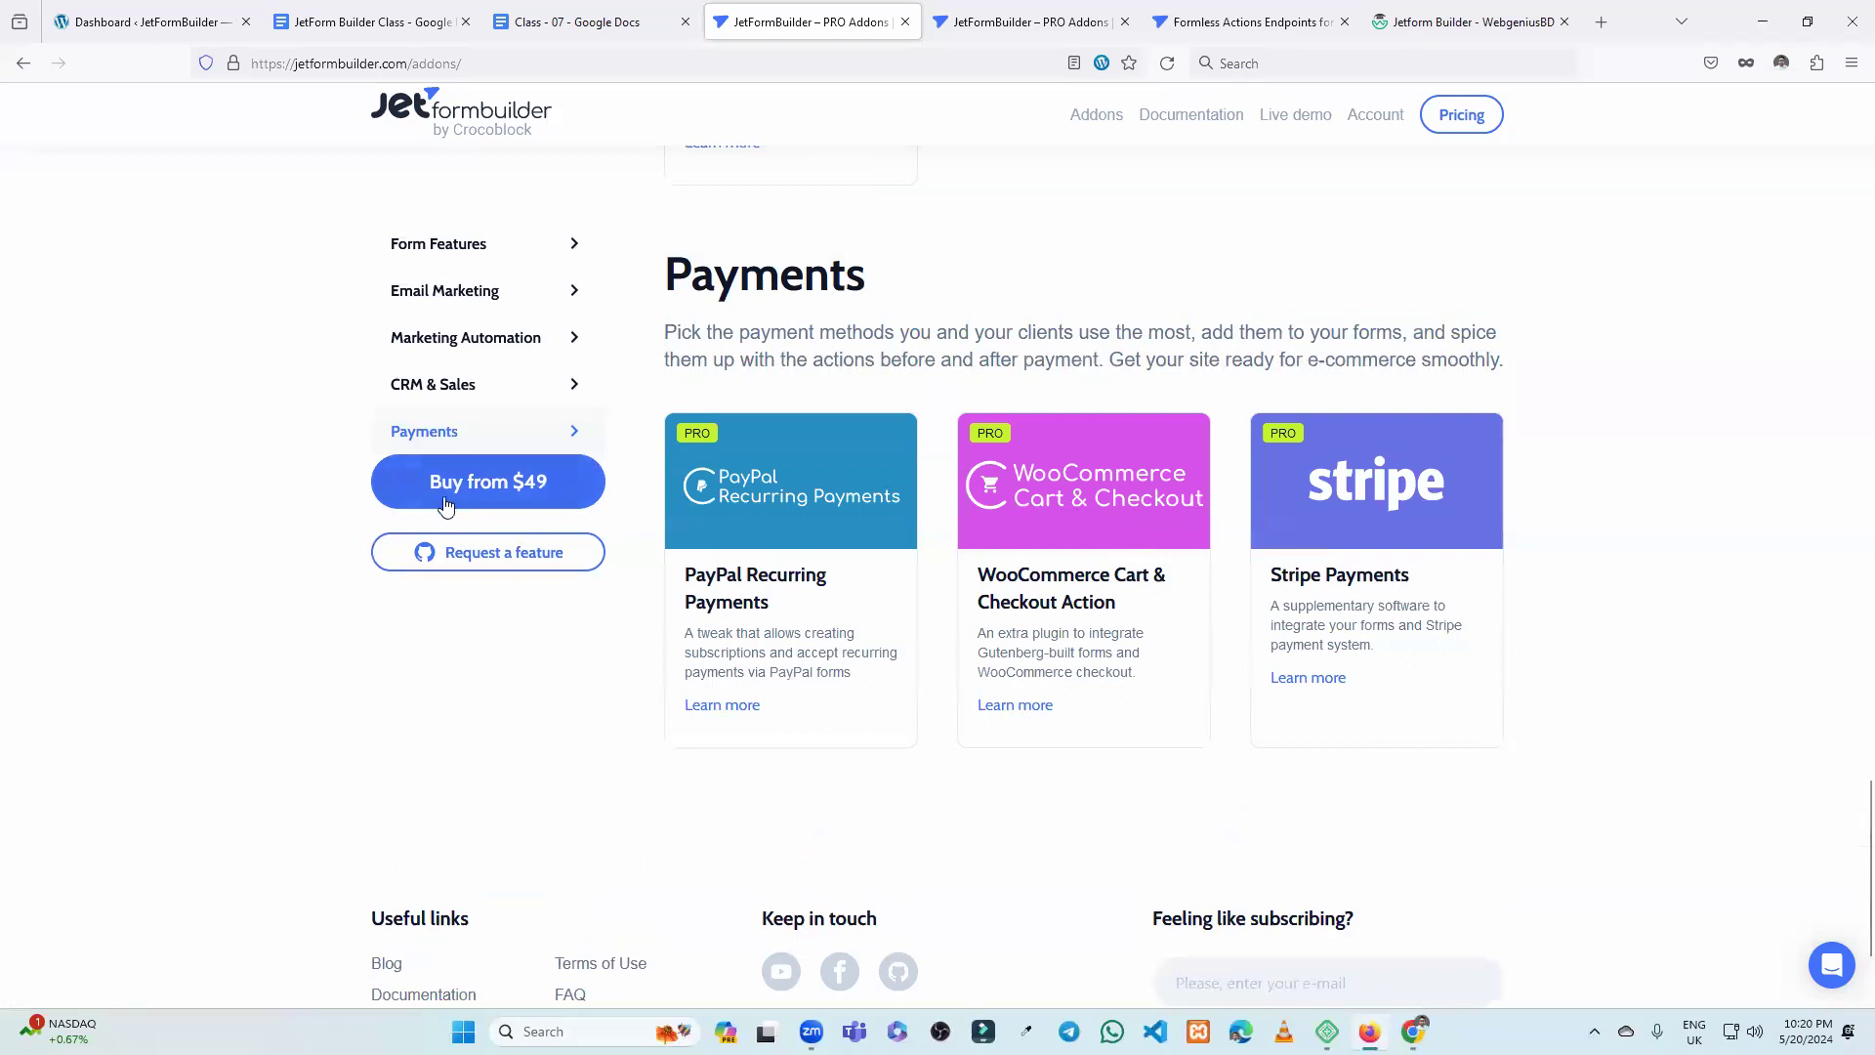
Open the JetFormBuilder homepage and examine the Choose Subscription plans, highlighting the Site PRO plan heading.
scroll(992, 420, up, 20)
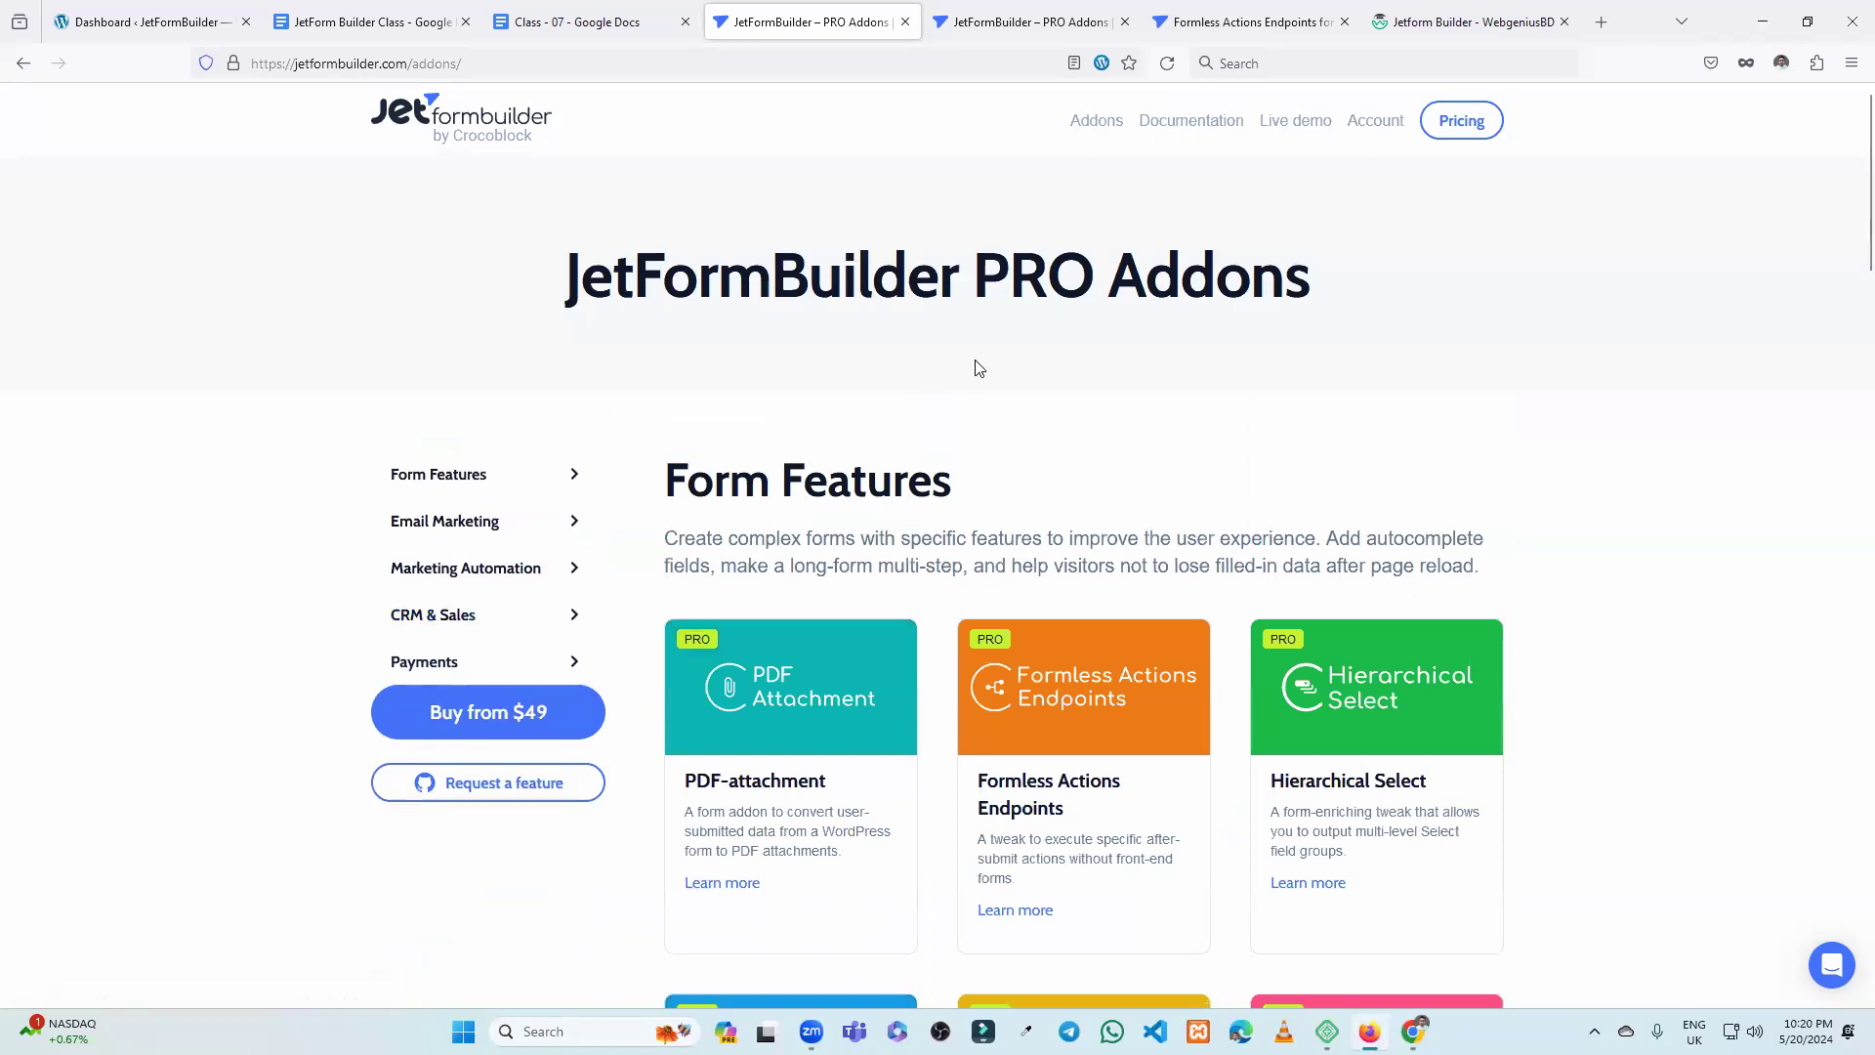
click(459, 118)
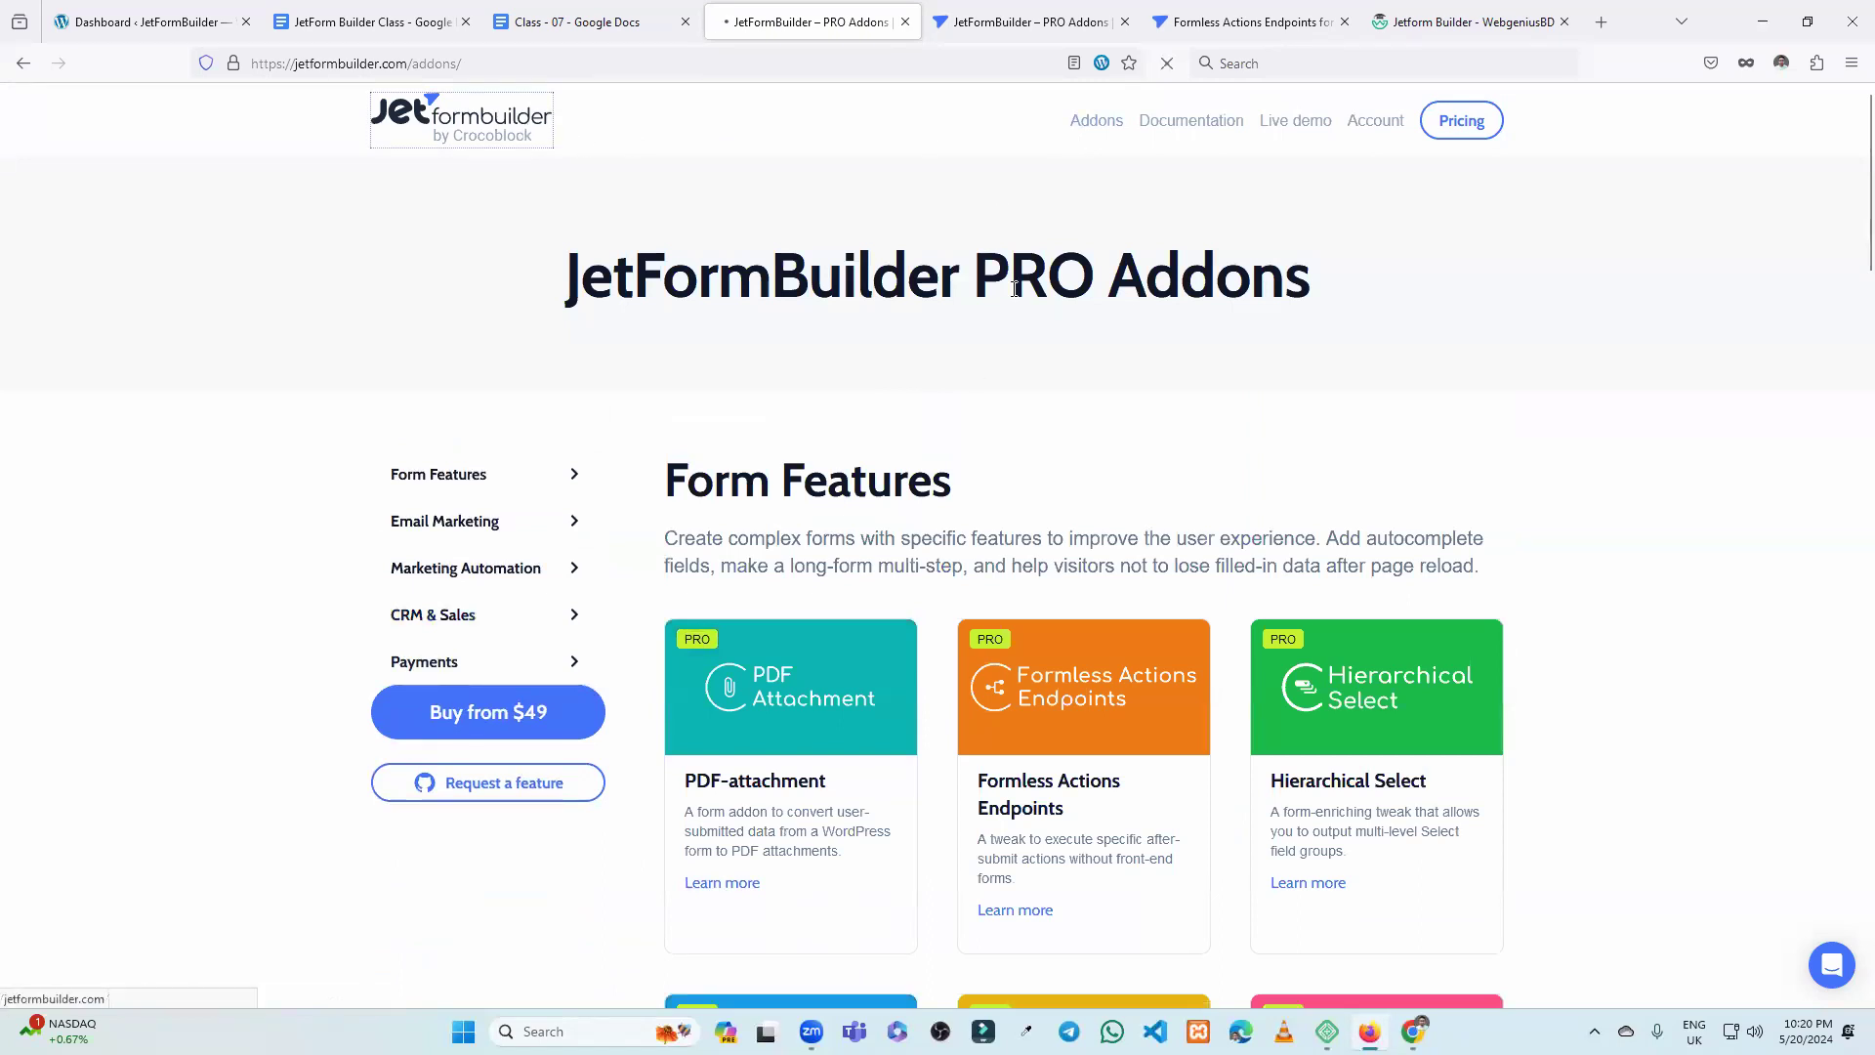
scroll(1060, 322, down, 10)
scroll(1069, 340, down, 15)
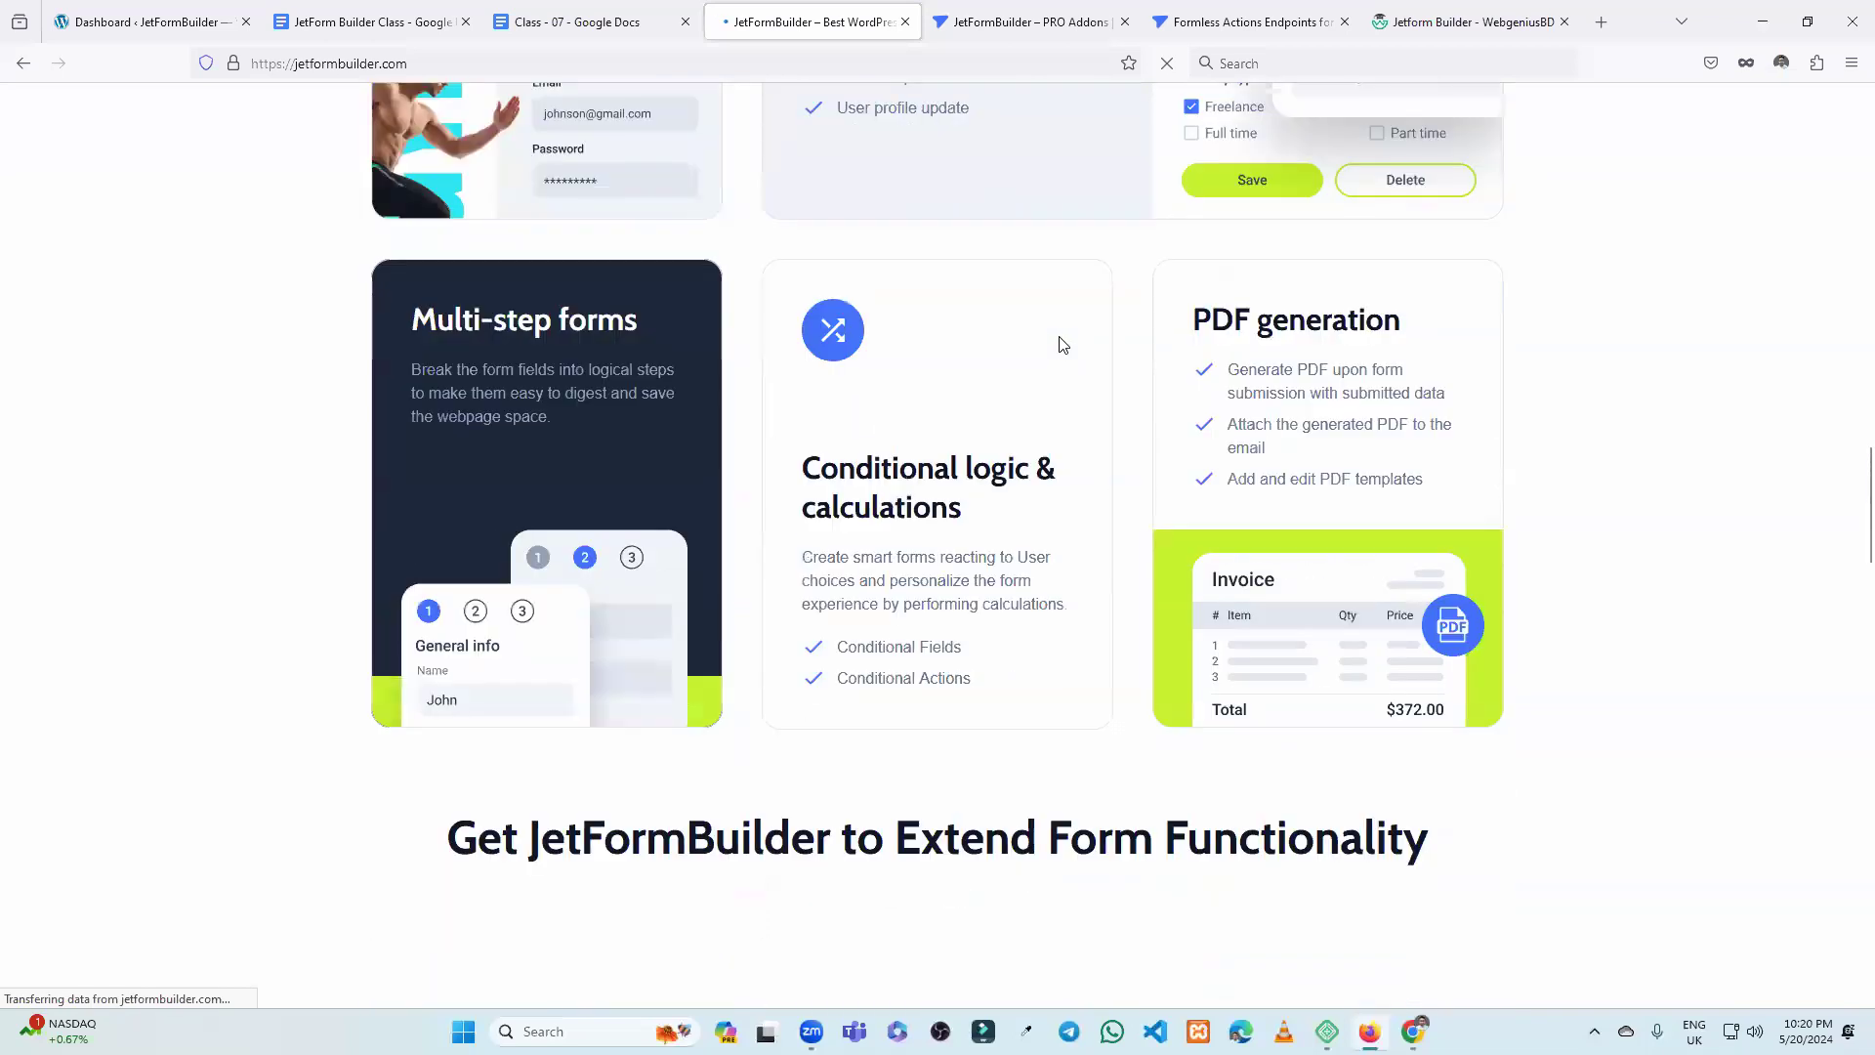
scroll(1063, 354, down, 15)
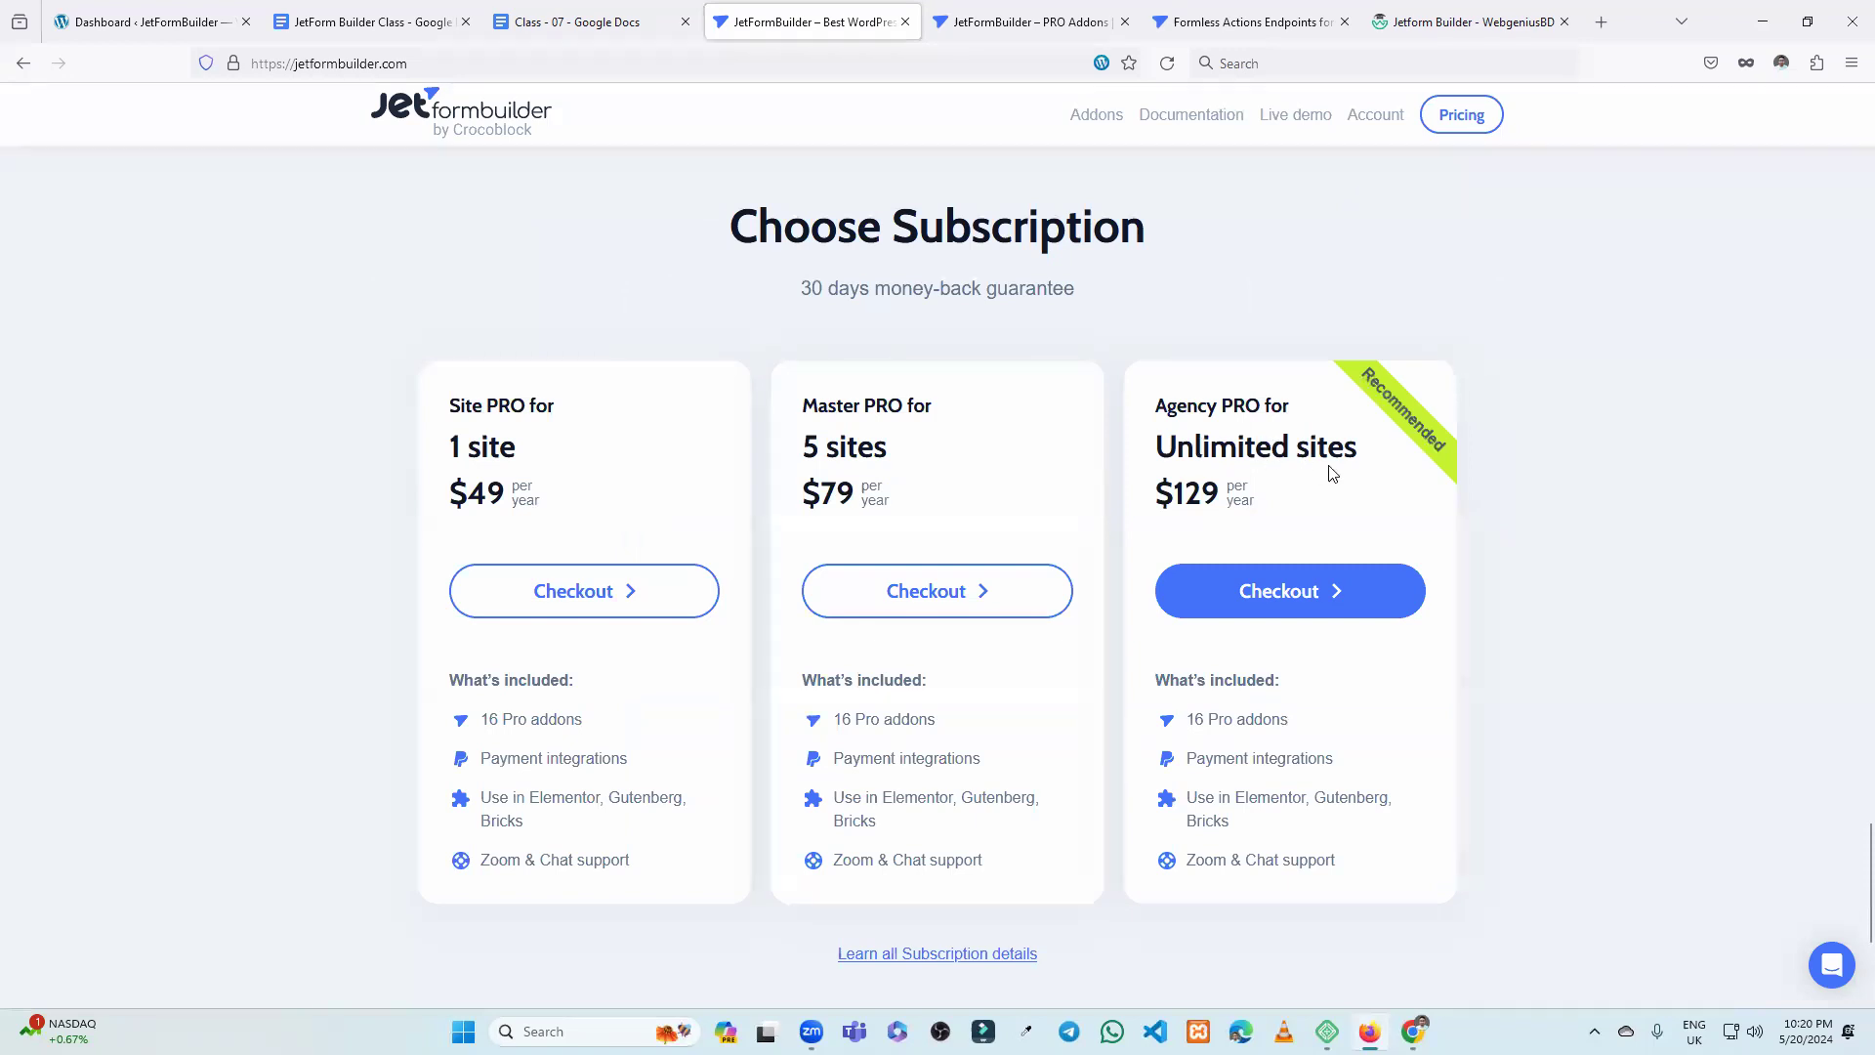
drag(451, 401, 527, 403)
click(600, 453)
scroll(1174, 483, up, 1)
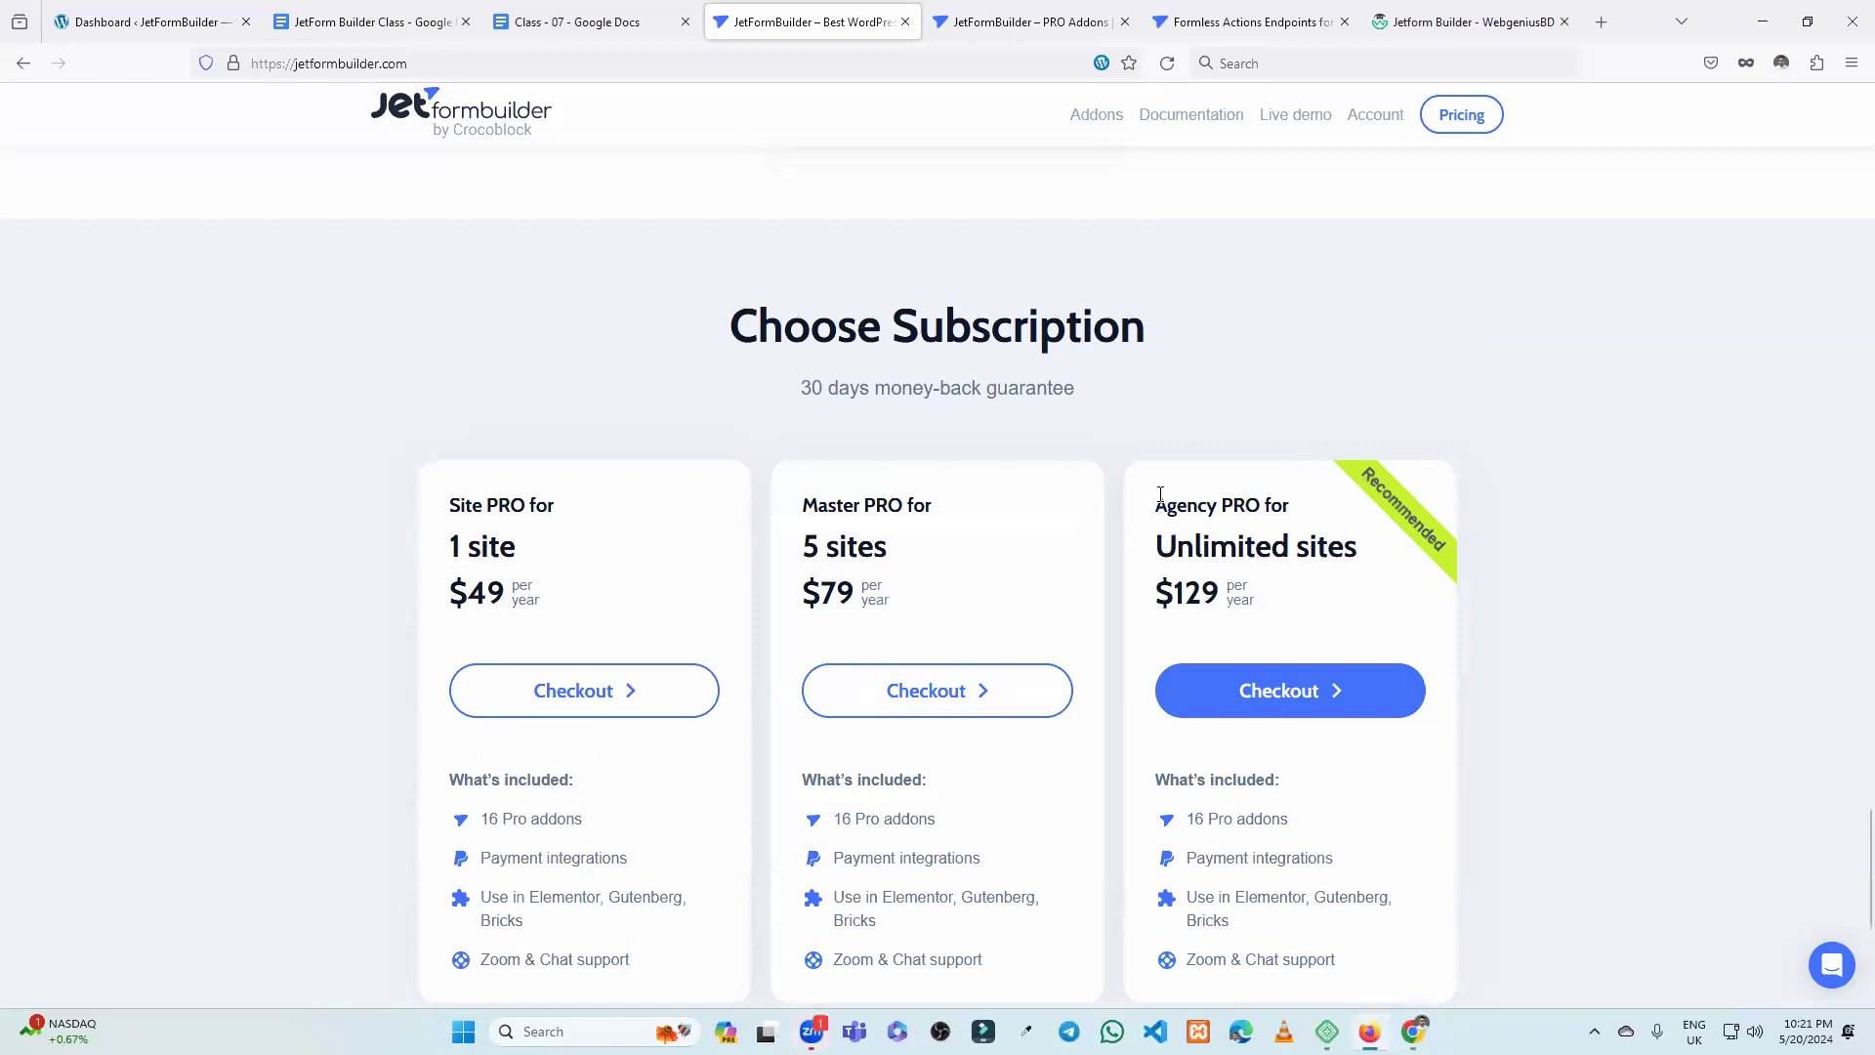
Return to the PRO Addons page and open the PDF-attachment addon's details.
scroll(1167, 496, up, 5)
scroll(1163, 504, up, 8)
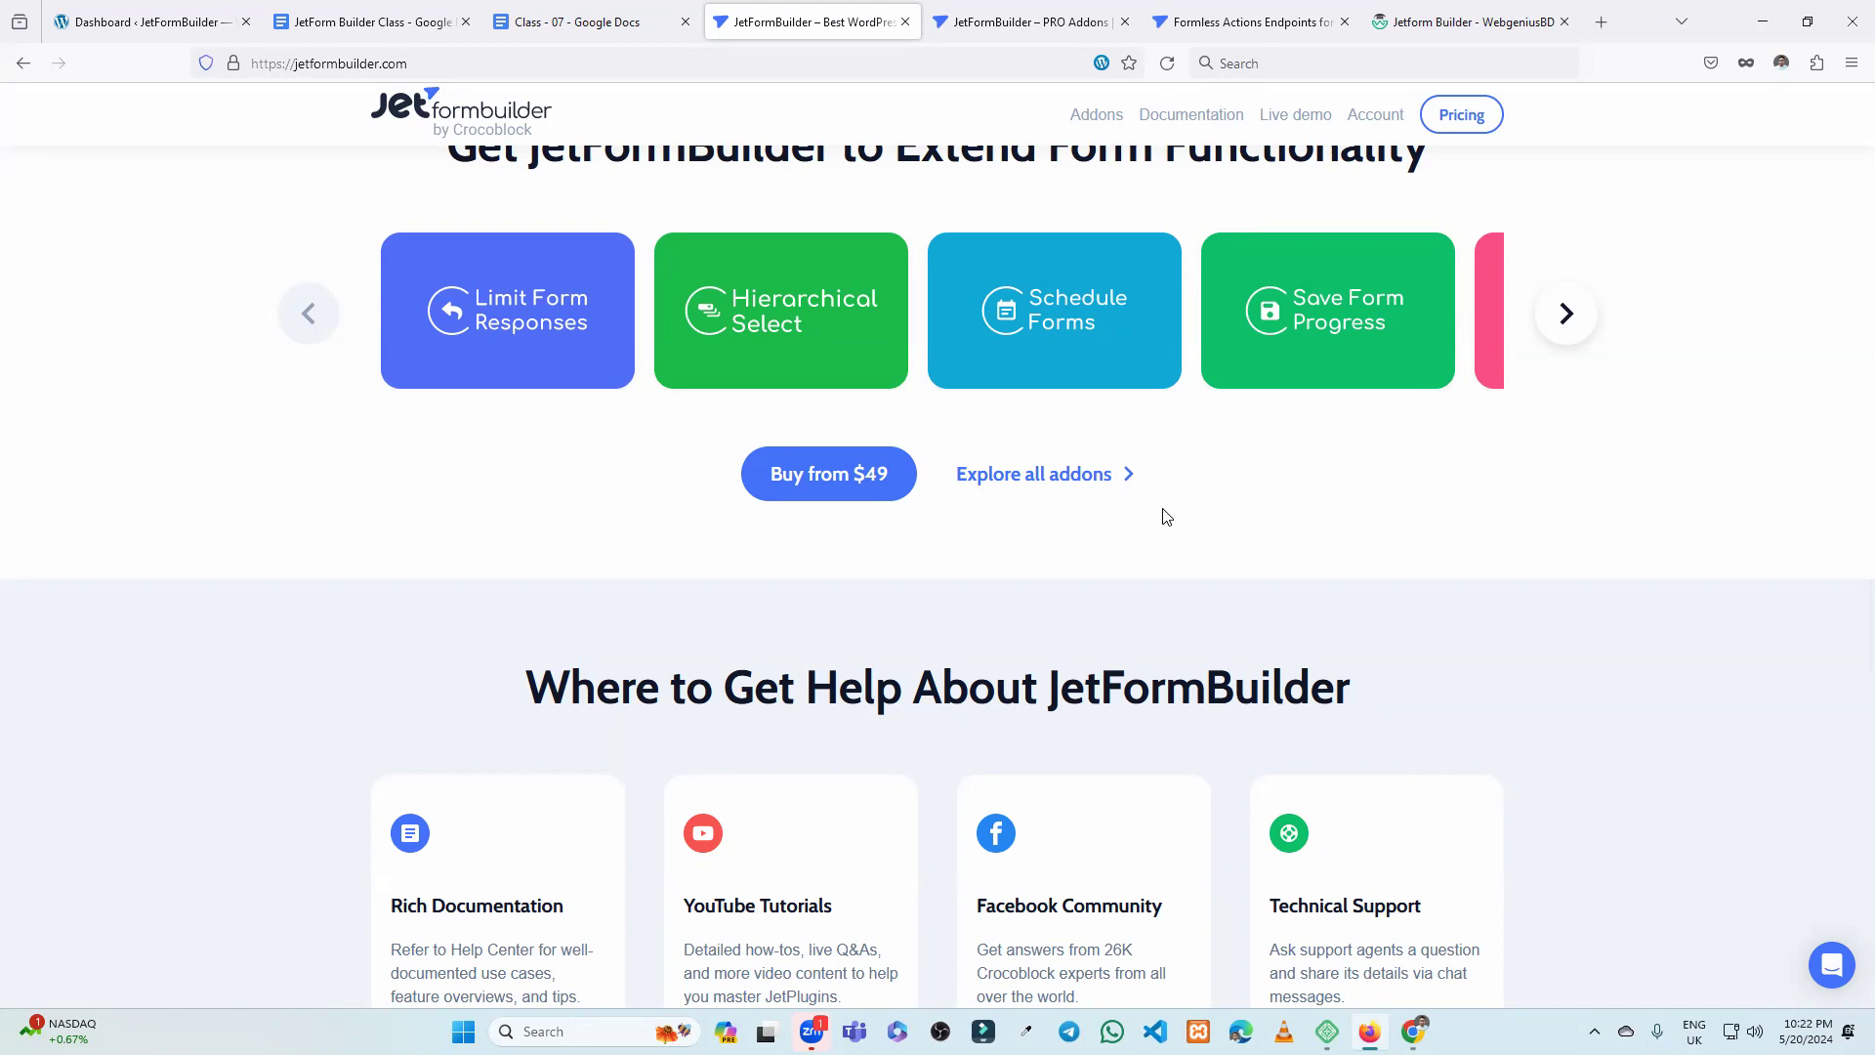
scroll(1092, 495, up, 15)
scroll(1055, 586, up, 10)
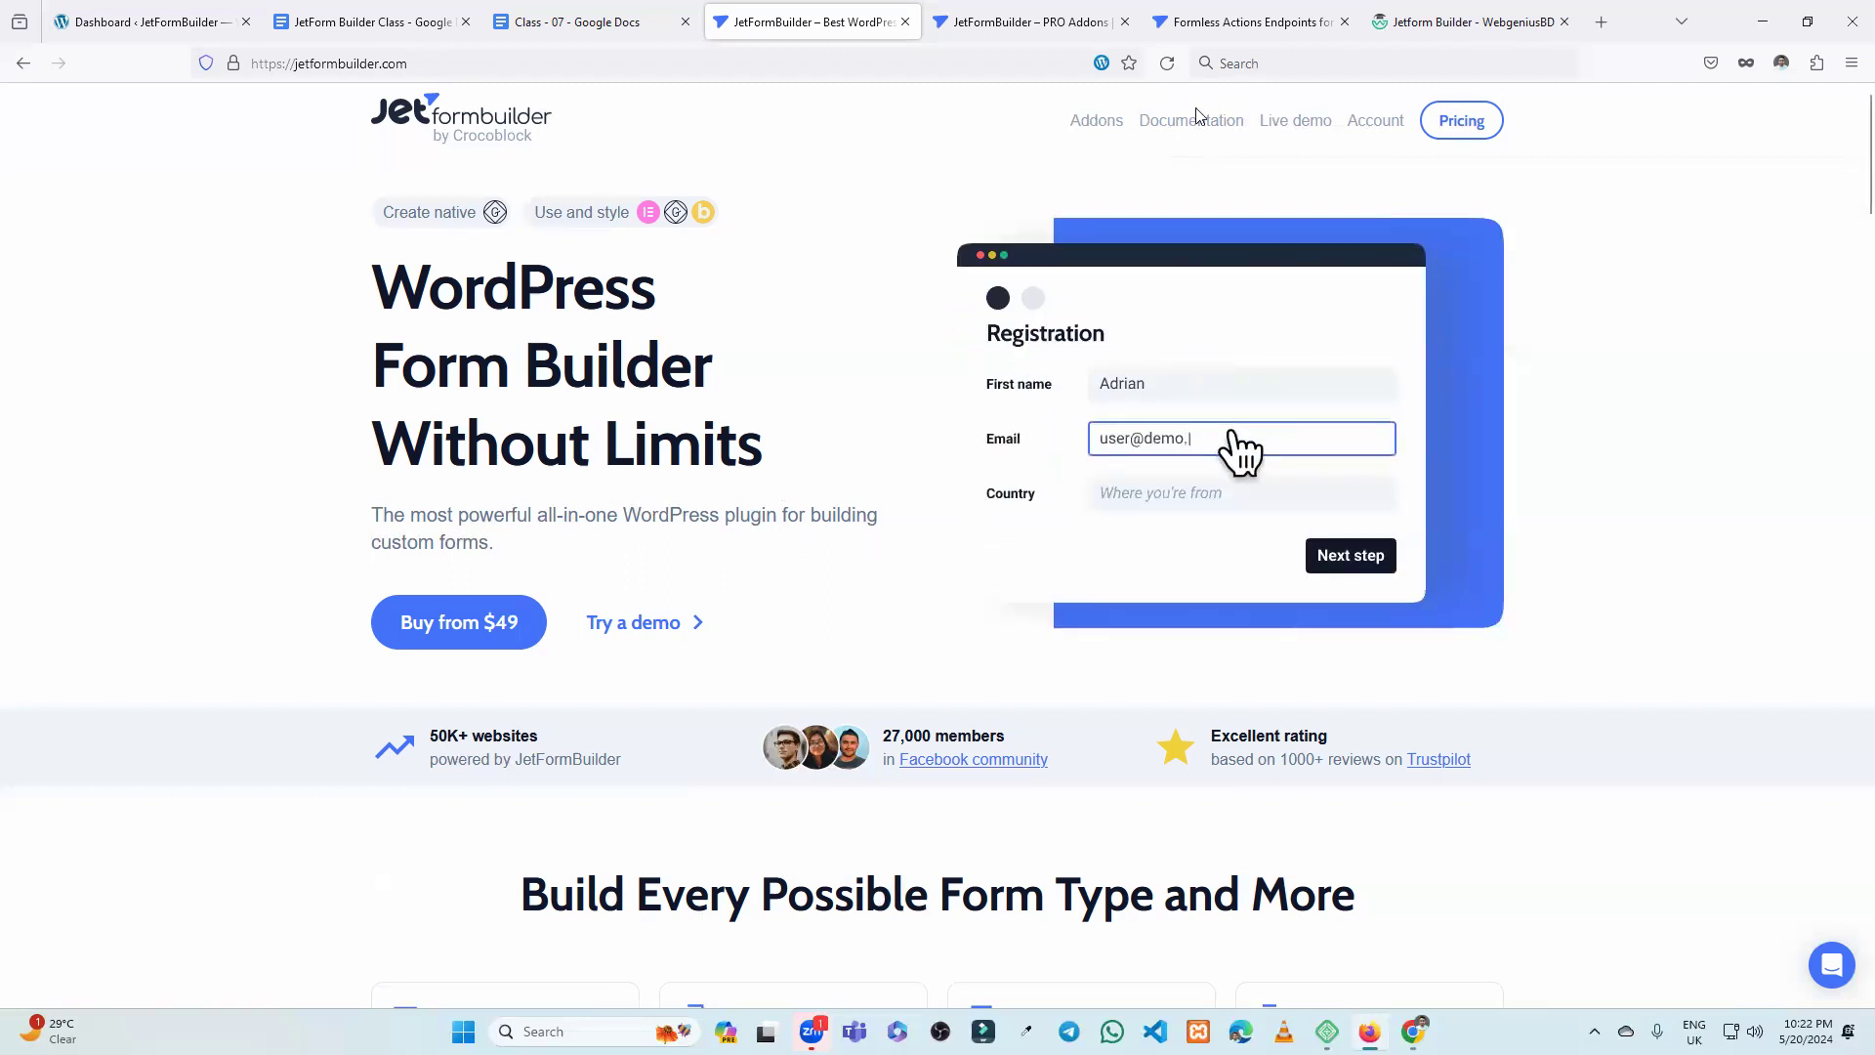
click(1098, 123)
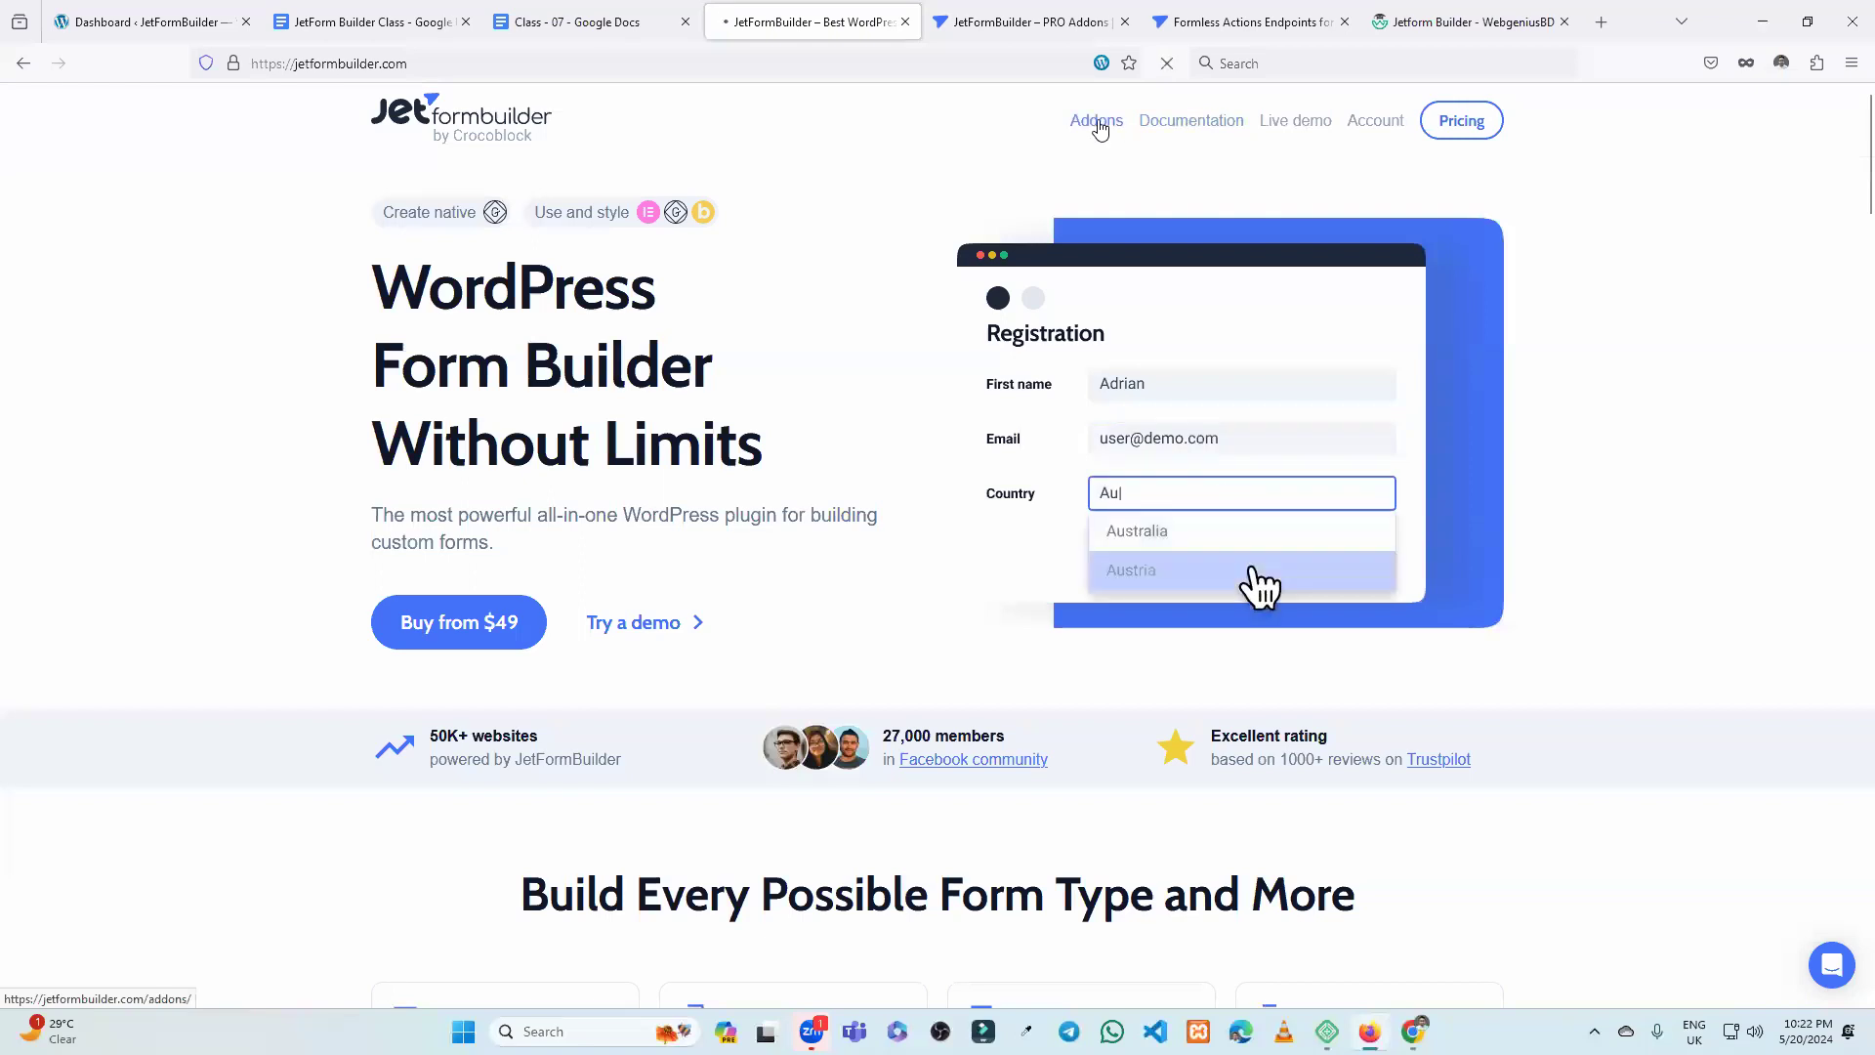
scroll(772, 401, down, 4)
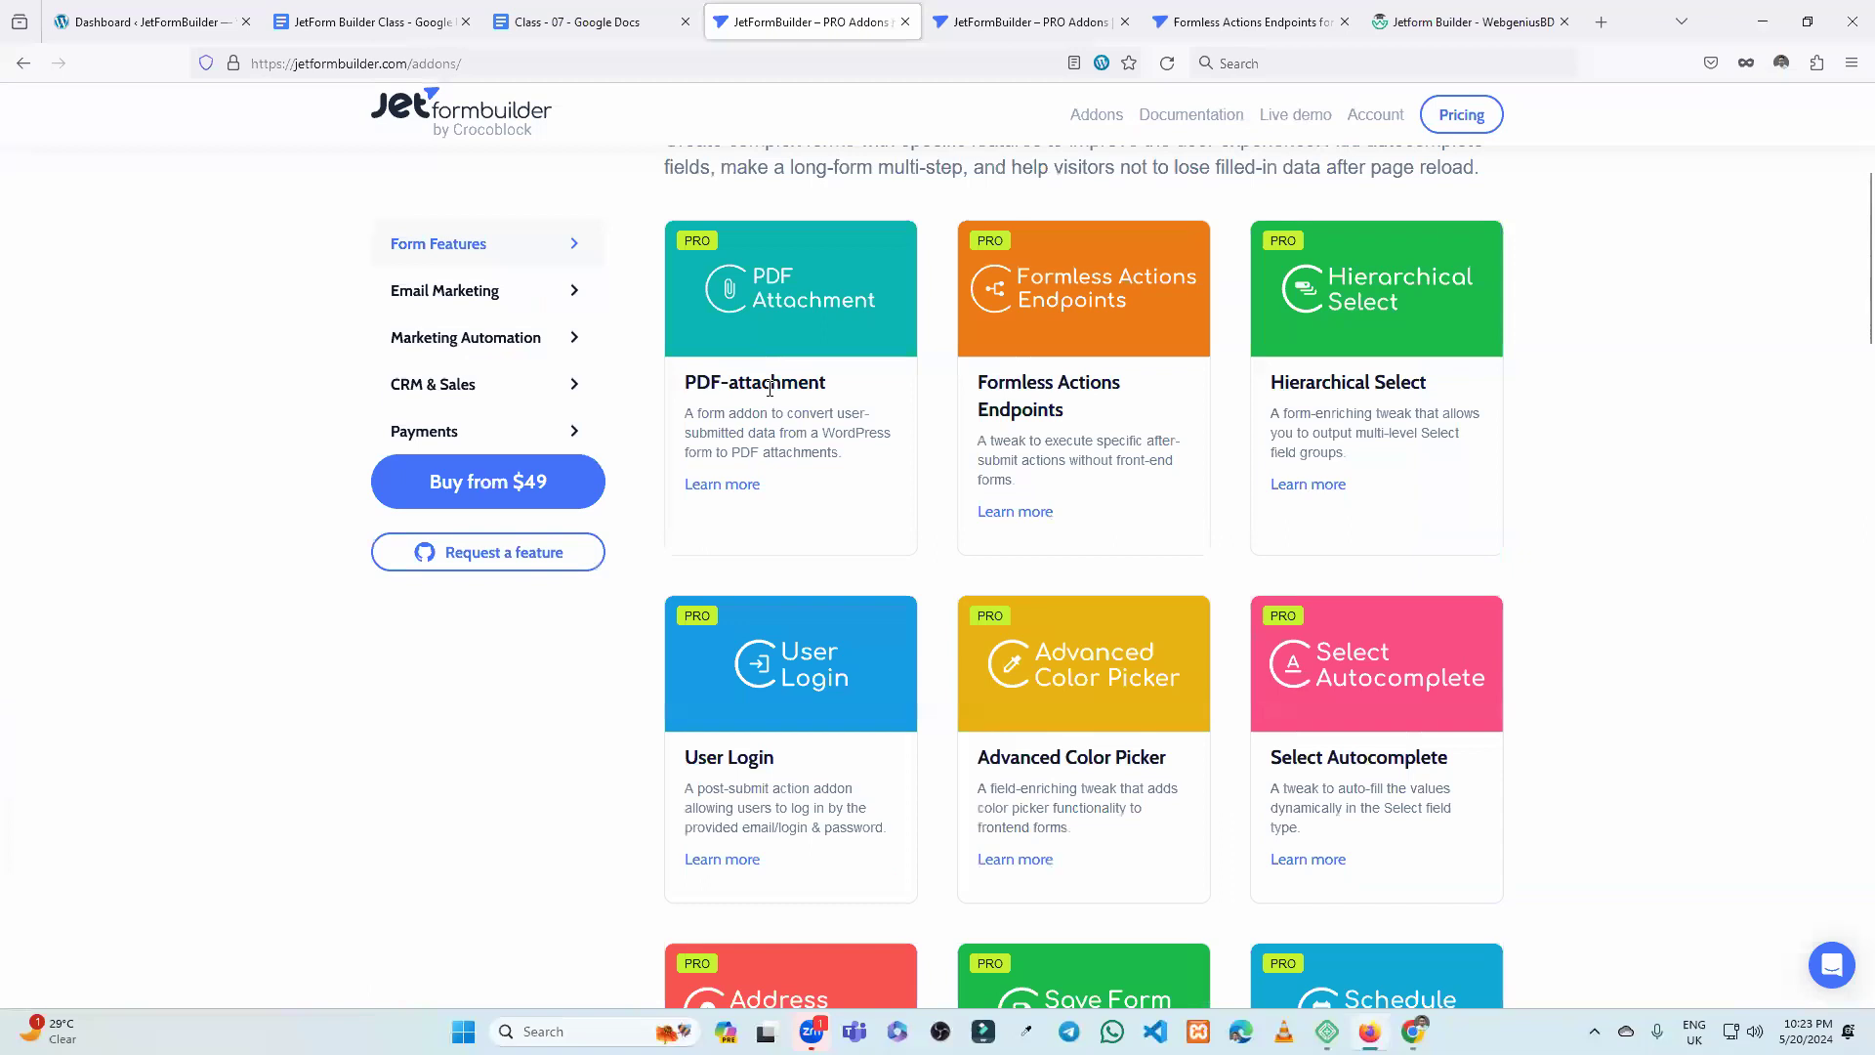
click(725, 486)
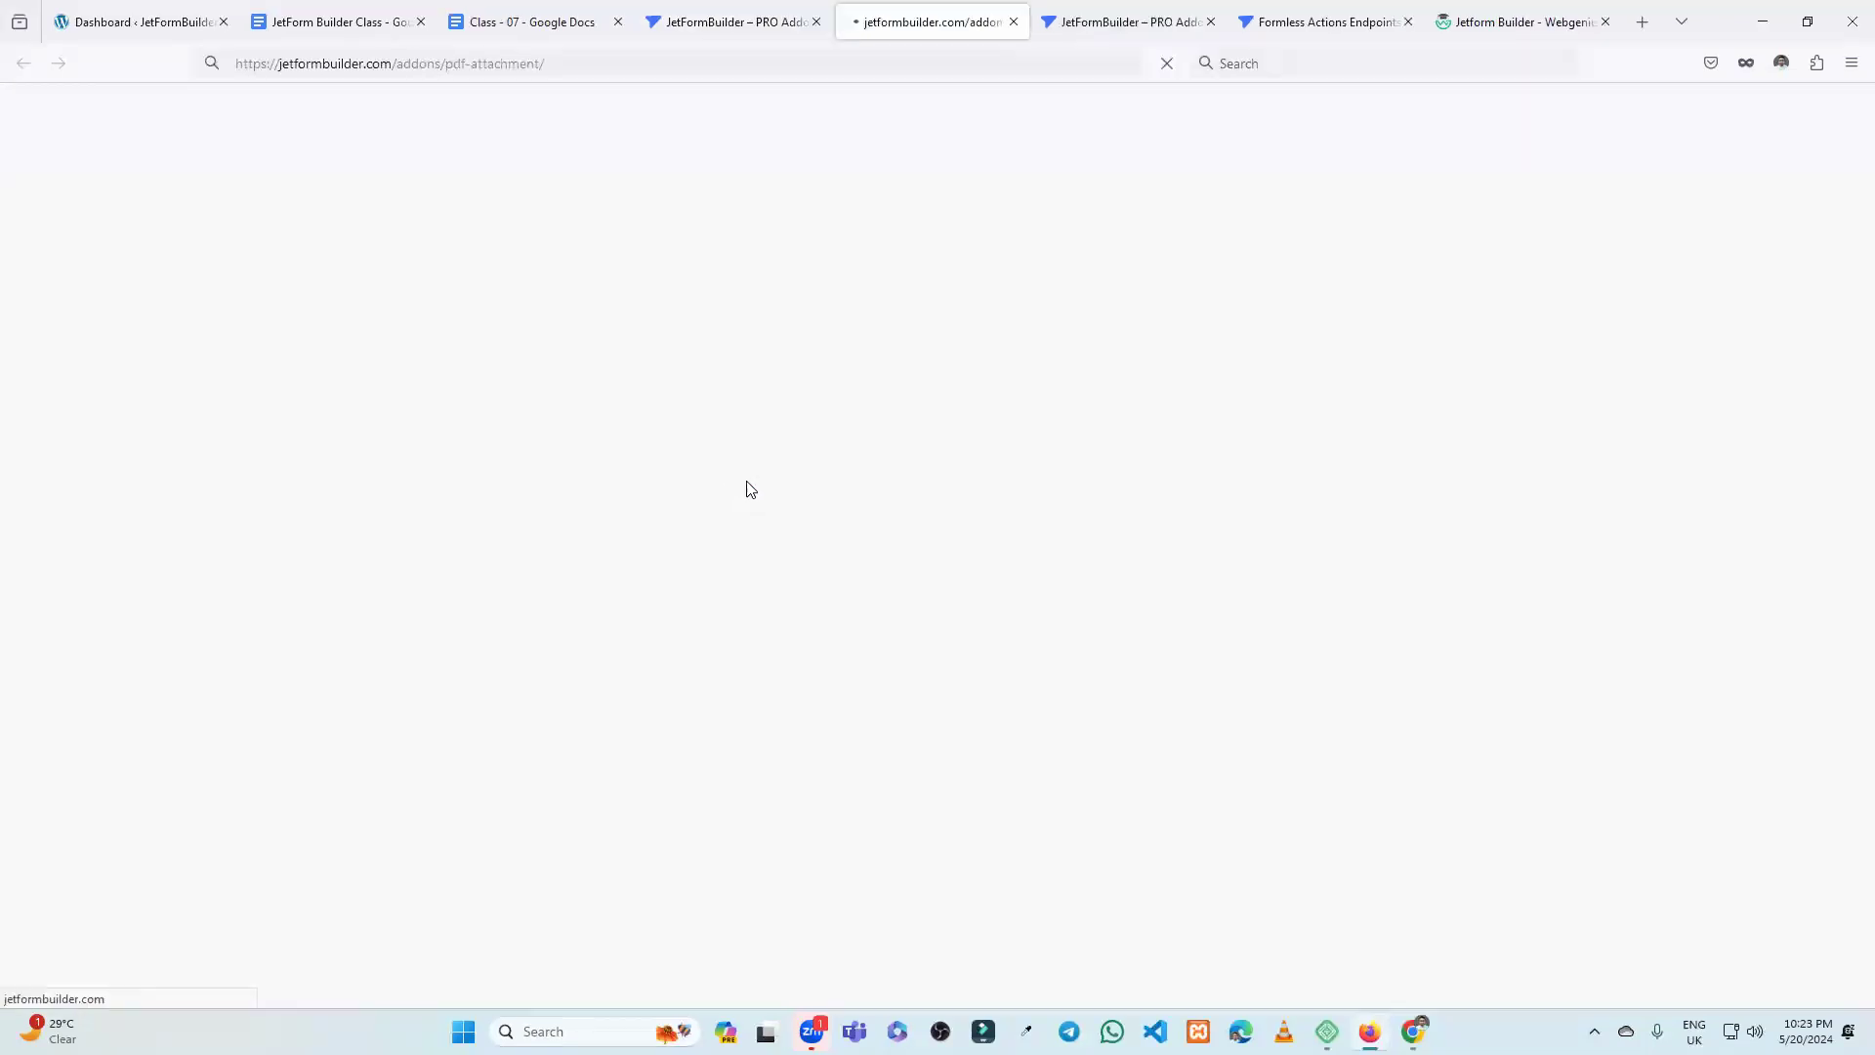
Review the PDF Attachment addon's functionality and dynamic template features, highlighting the How to Configure PDF Attachment heading.
scroll(990, 445, down, 4)
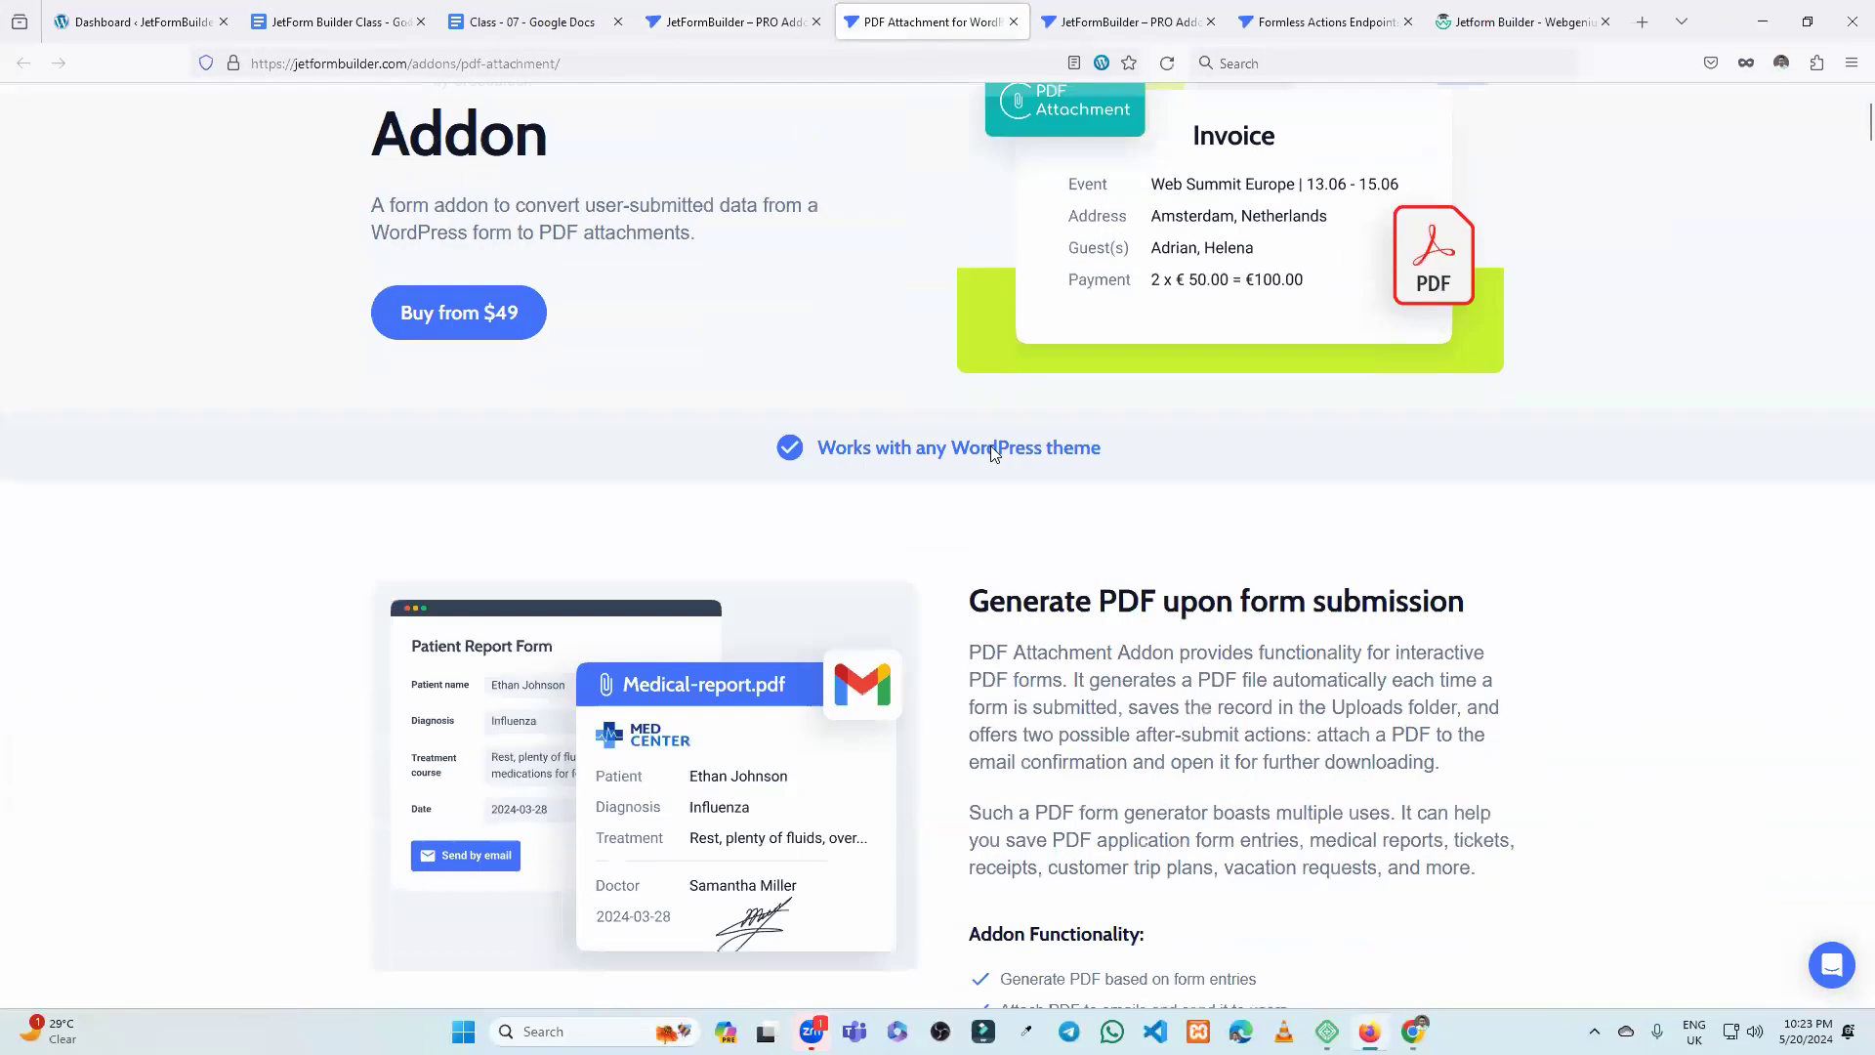
scroll(1143, 418, down, 7)
scroll(728, 453, up, 7)
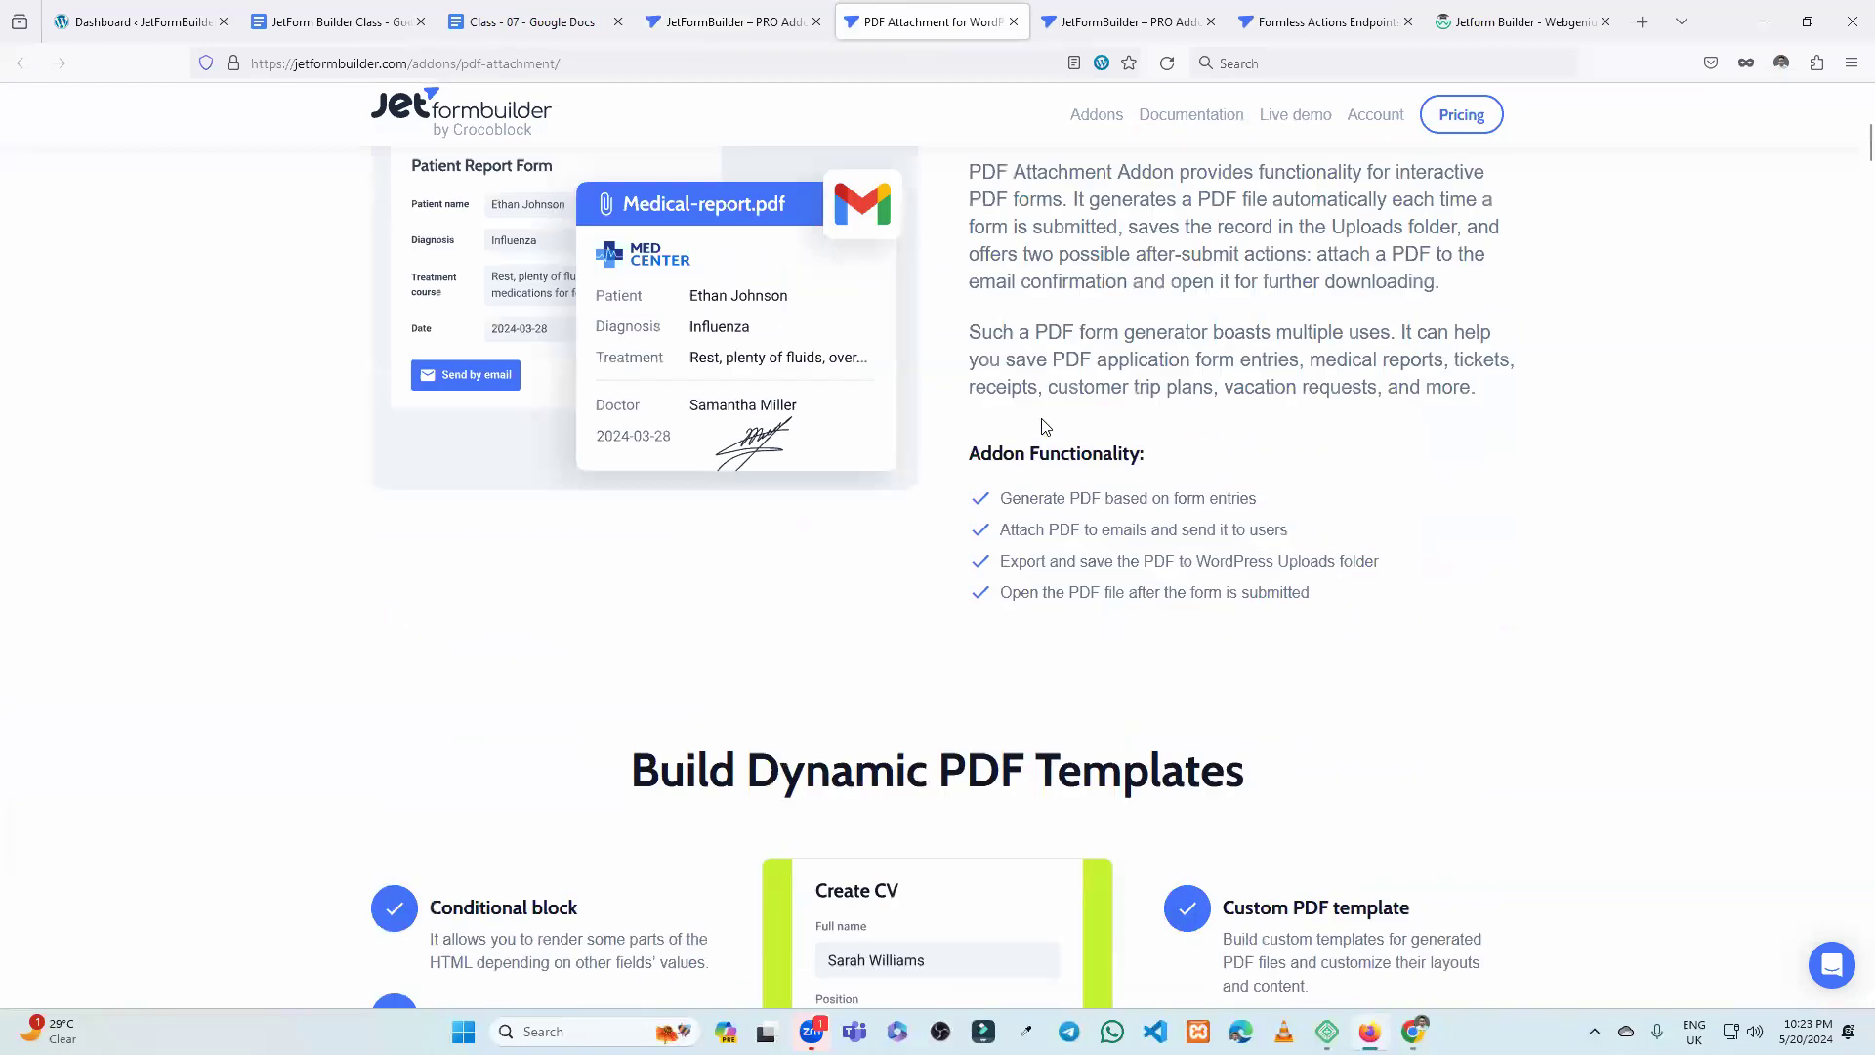
scroll(799, 540, down, 15)
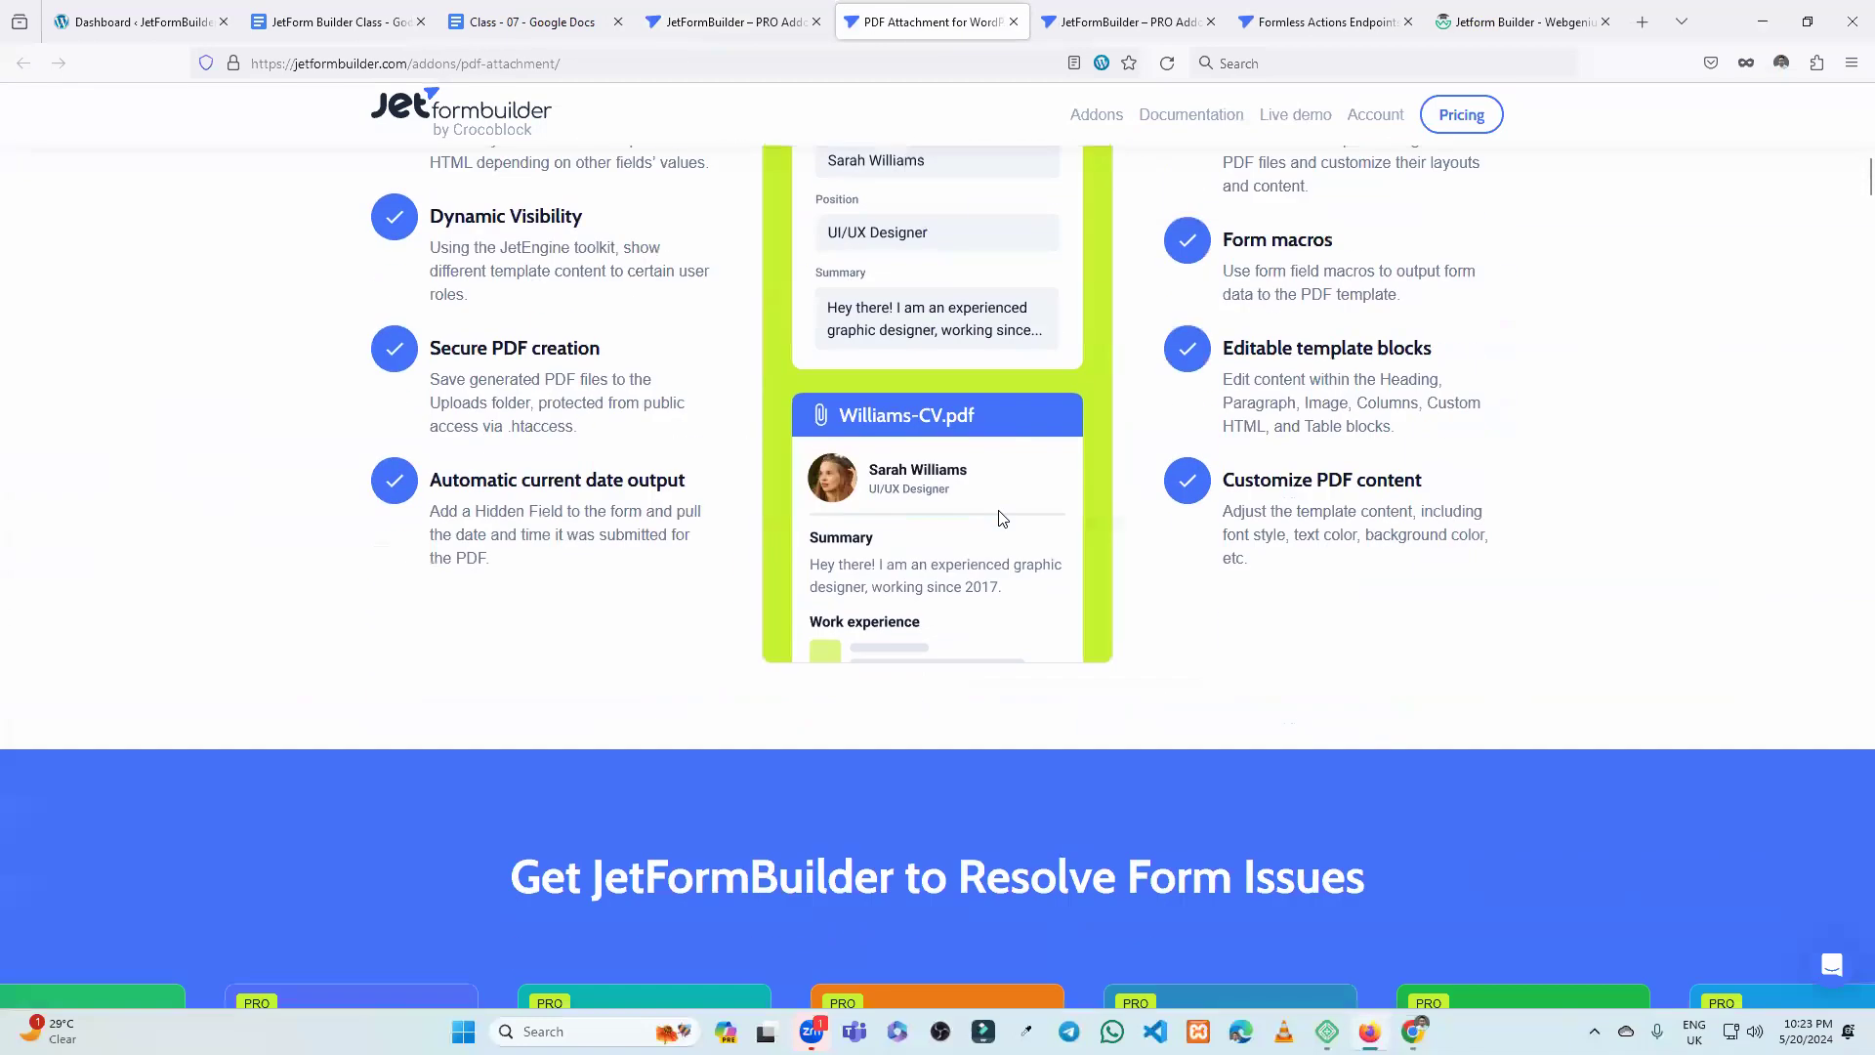
scroll(800, 541, down, 6)
drag(599, 453, 1323, 485)
click(851, 511)
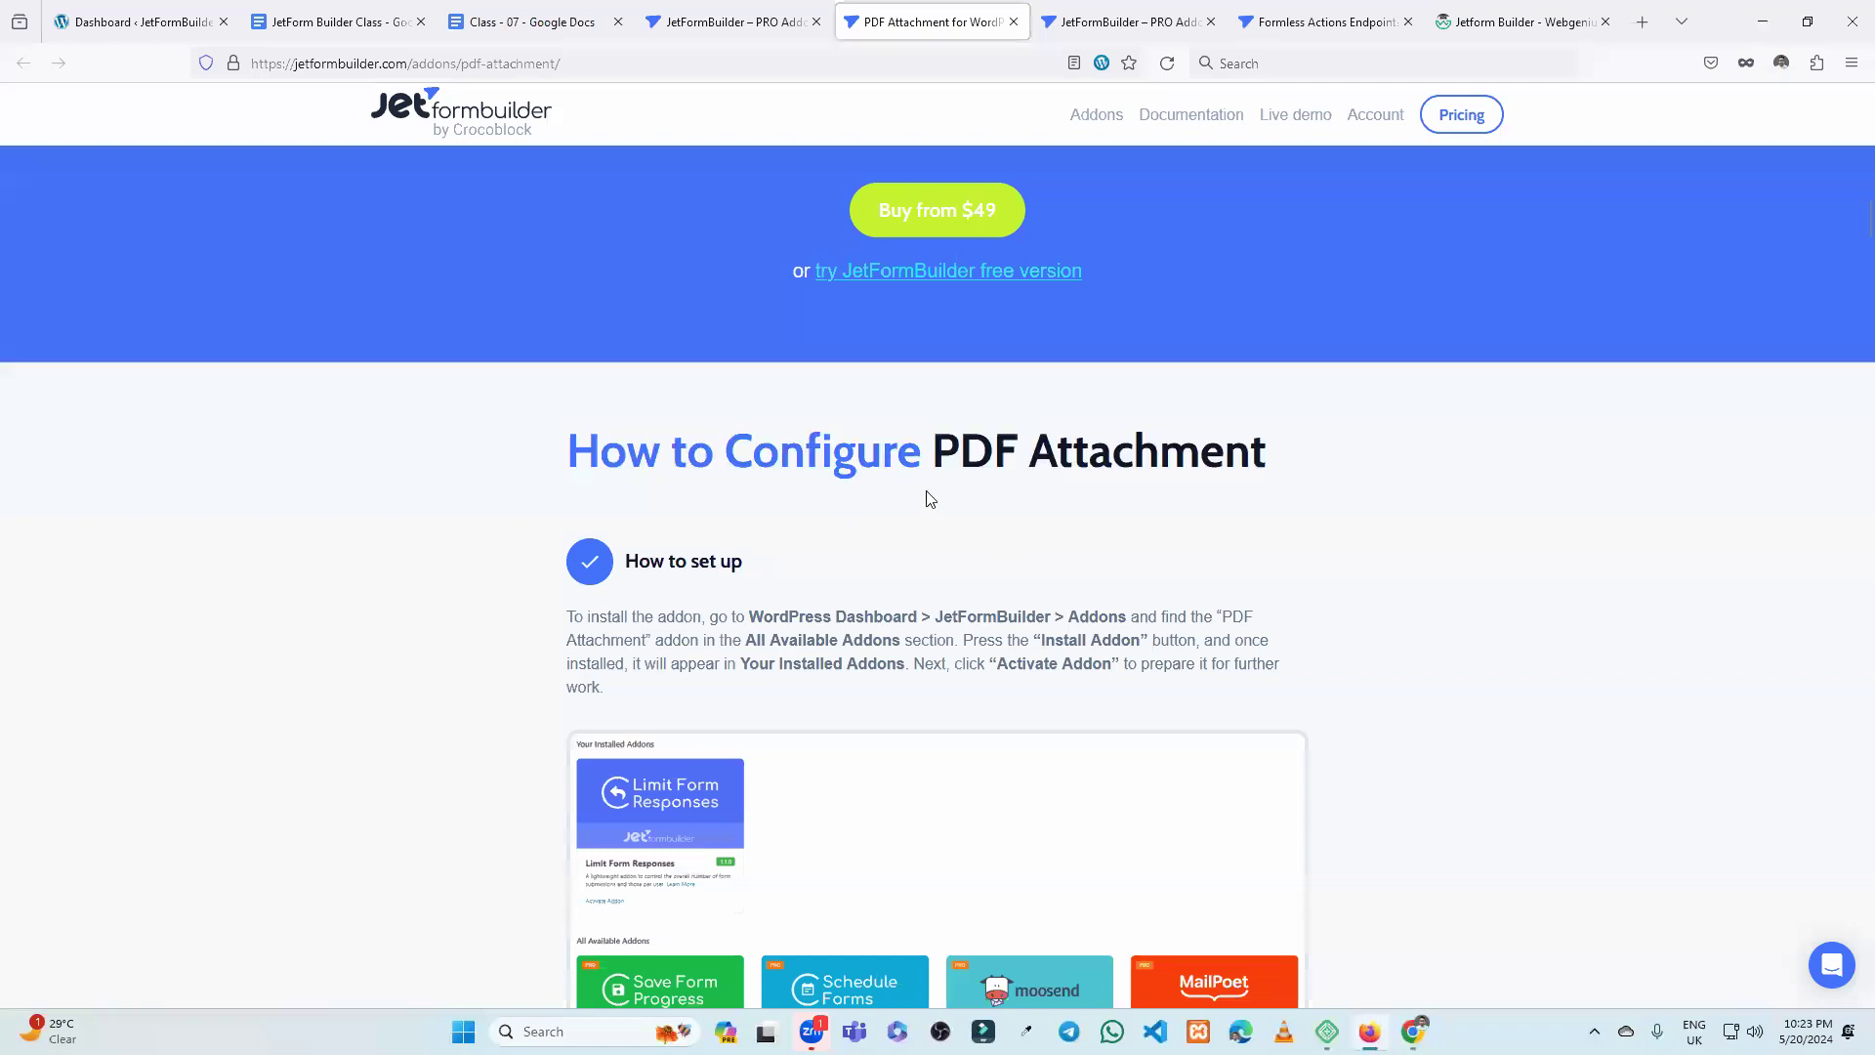
Examine the PDF Attachment setup instructions, covering the Generate PDF action, template creation, field macros, and the Table and Image blocks.
scroll(929, 498, down, 2)
drag(748, 440, 1102, 481)
scroll(903, 436, down, 3)
scroll(942, 377, down, 8)
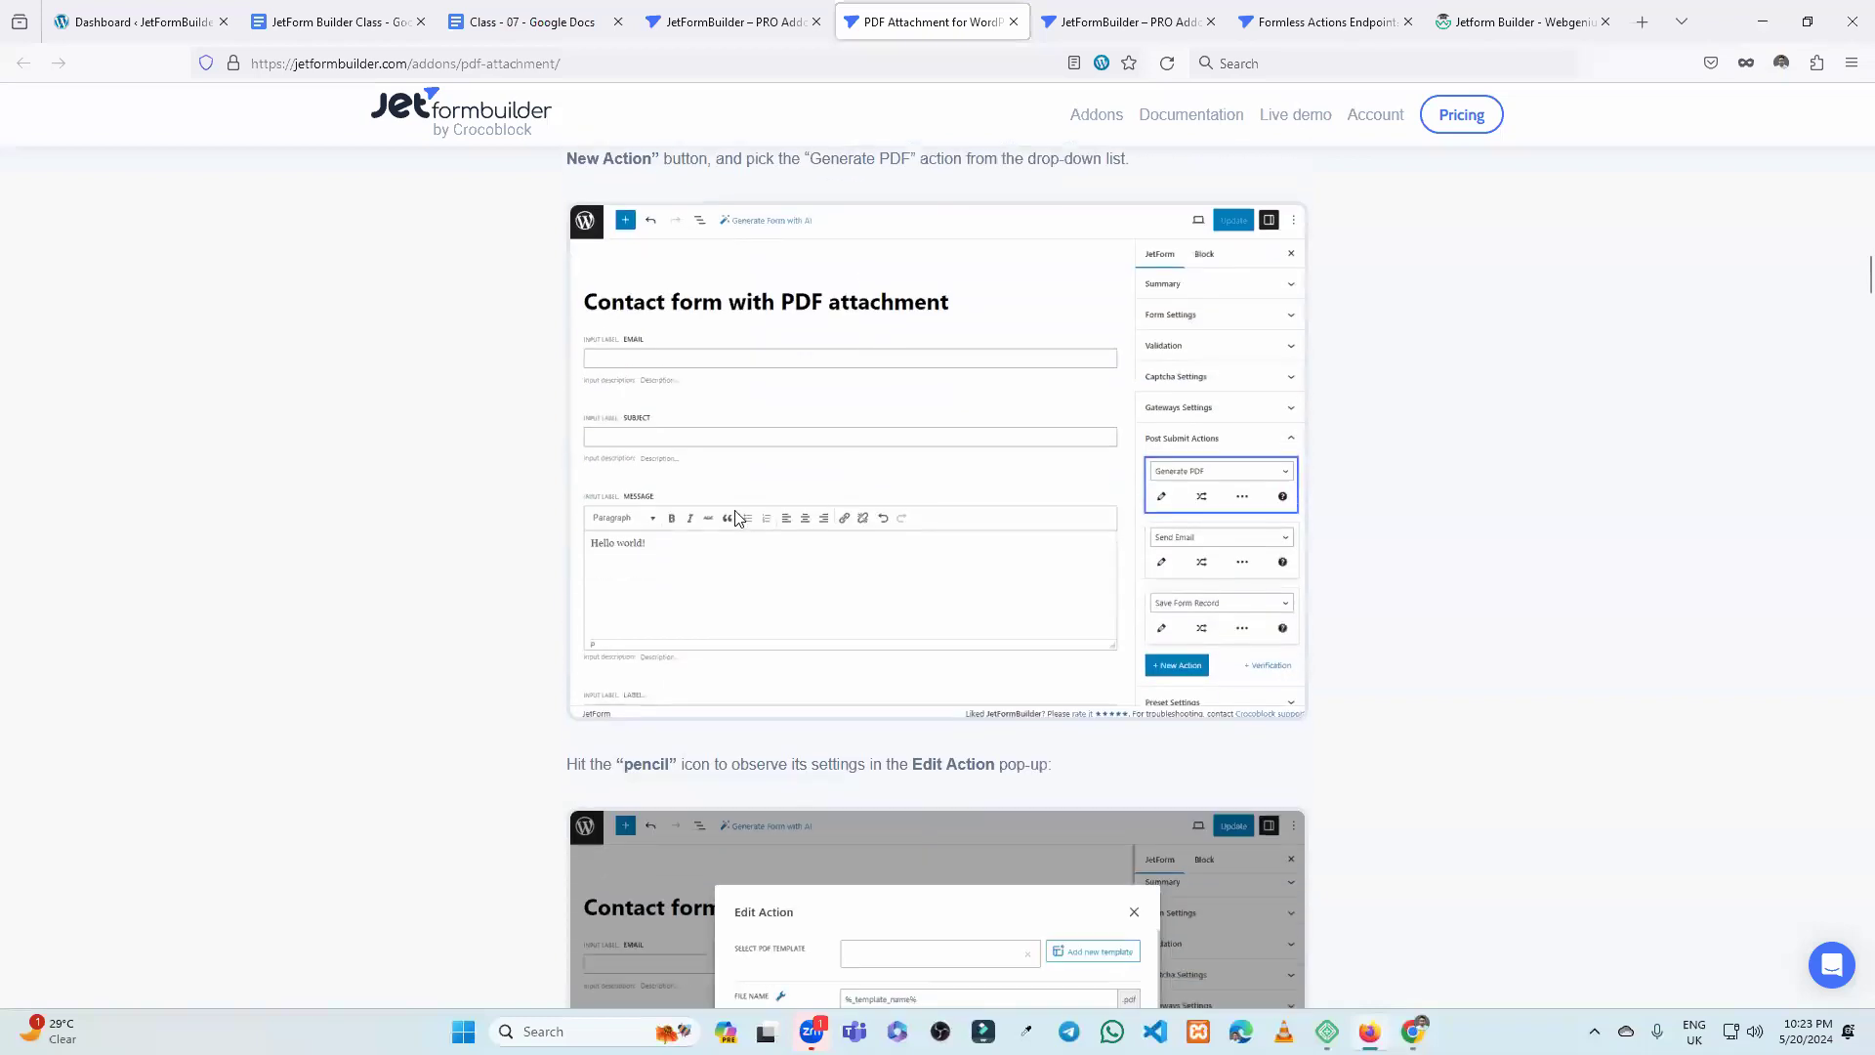
scroll(1055, 594, down, 16)
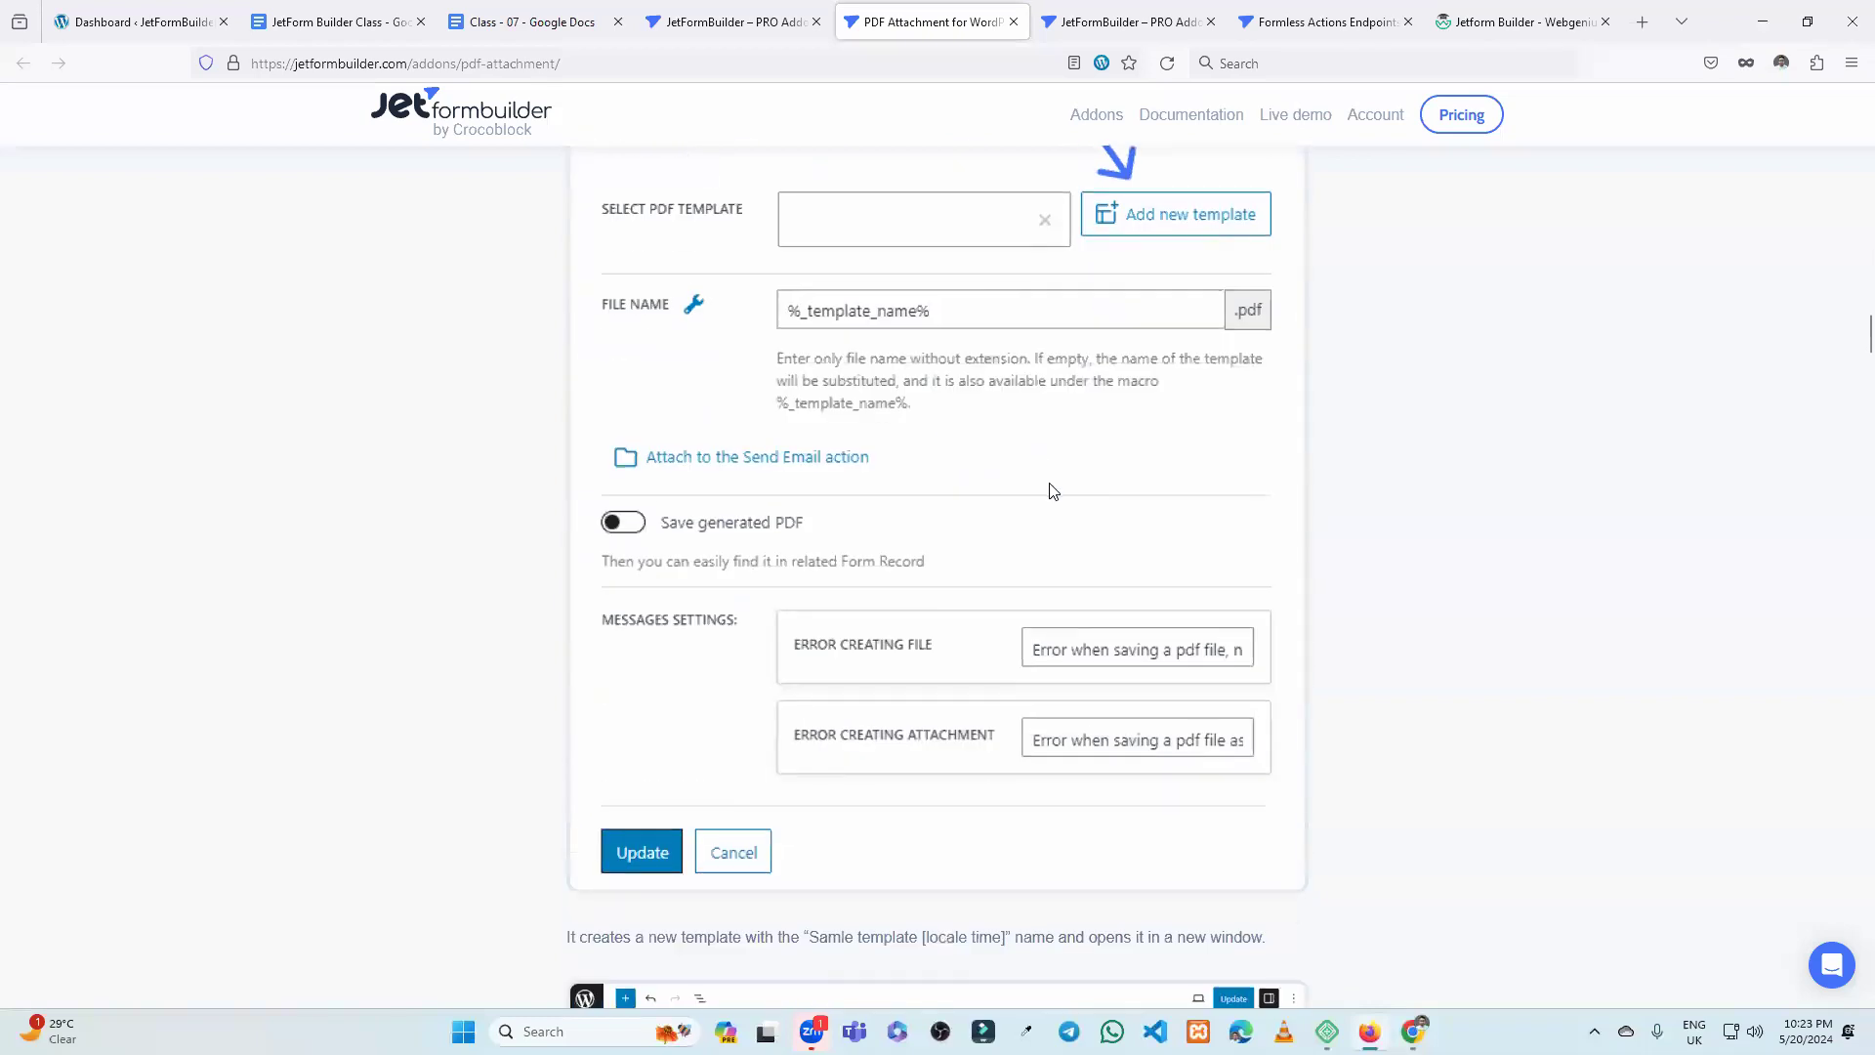
scroll(1060, 481, down, 12)
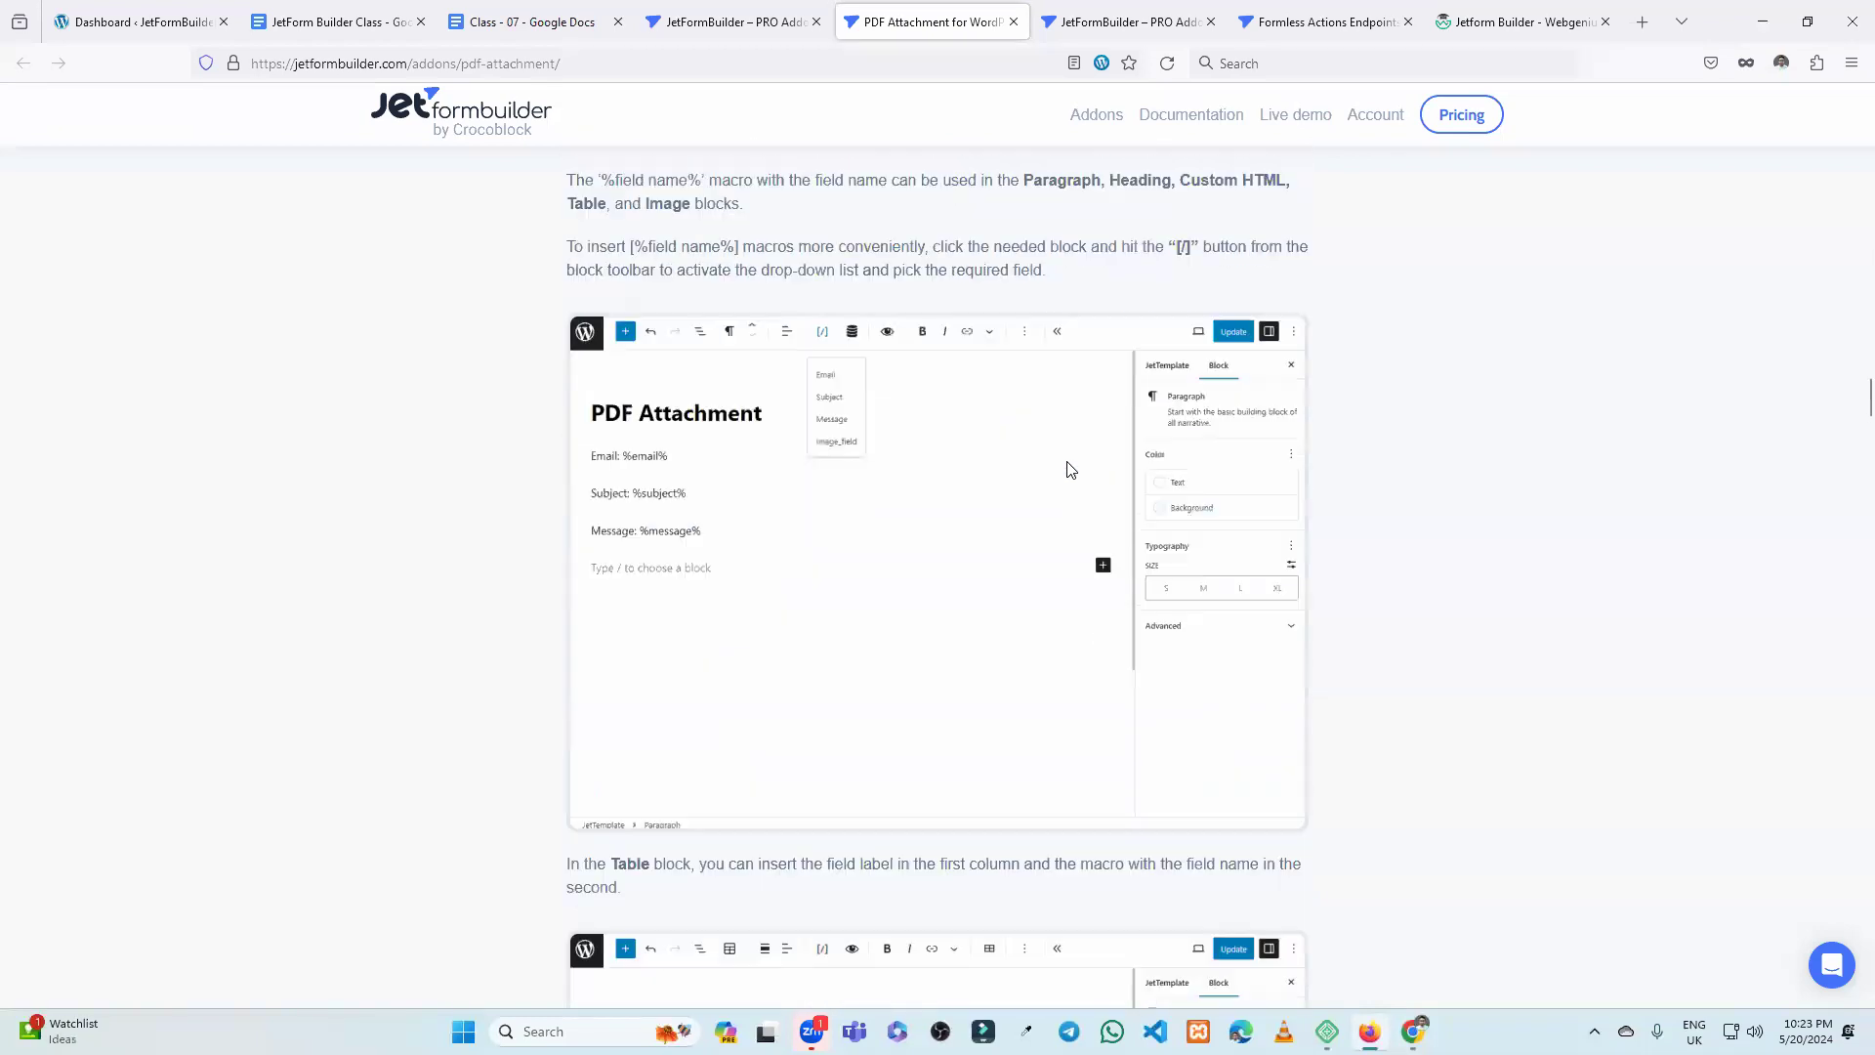
scroll(1067, 479, down, 8)
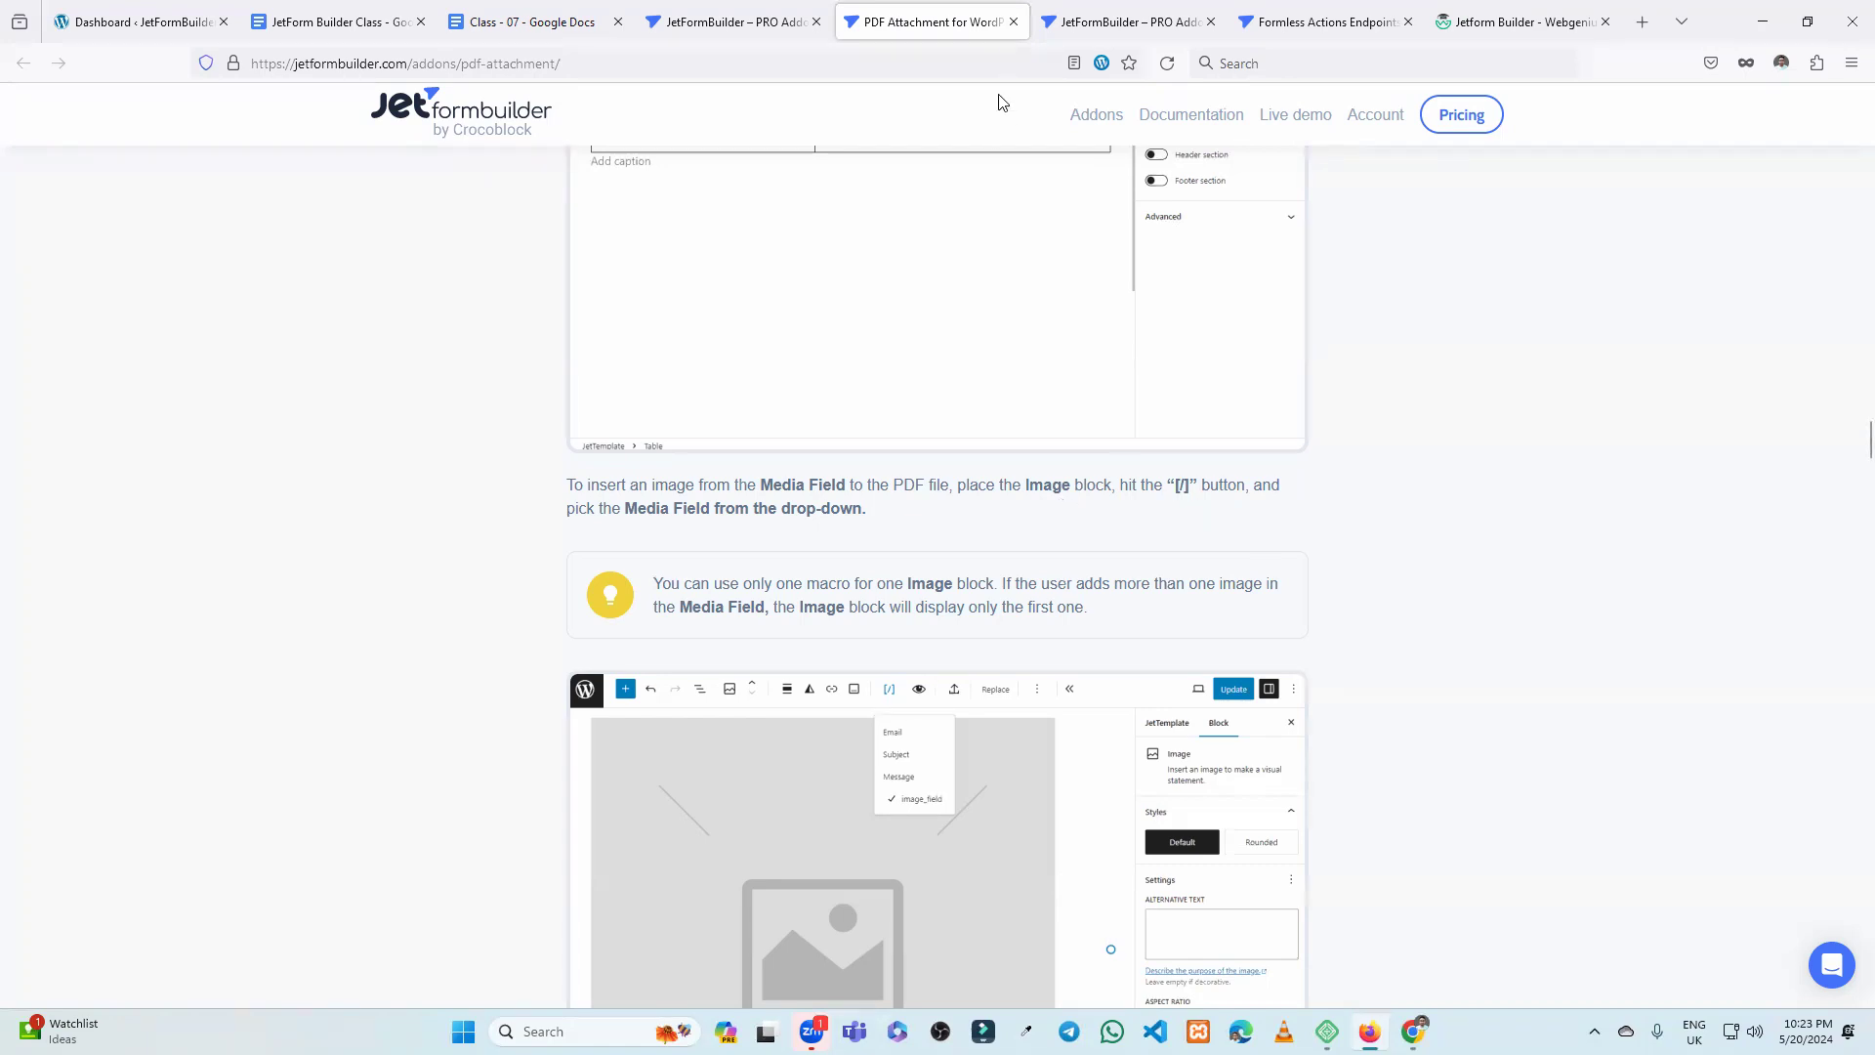
scroll(868, 362, up, 5)
scroll(868, 354, up, 10)
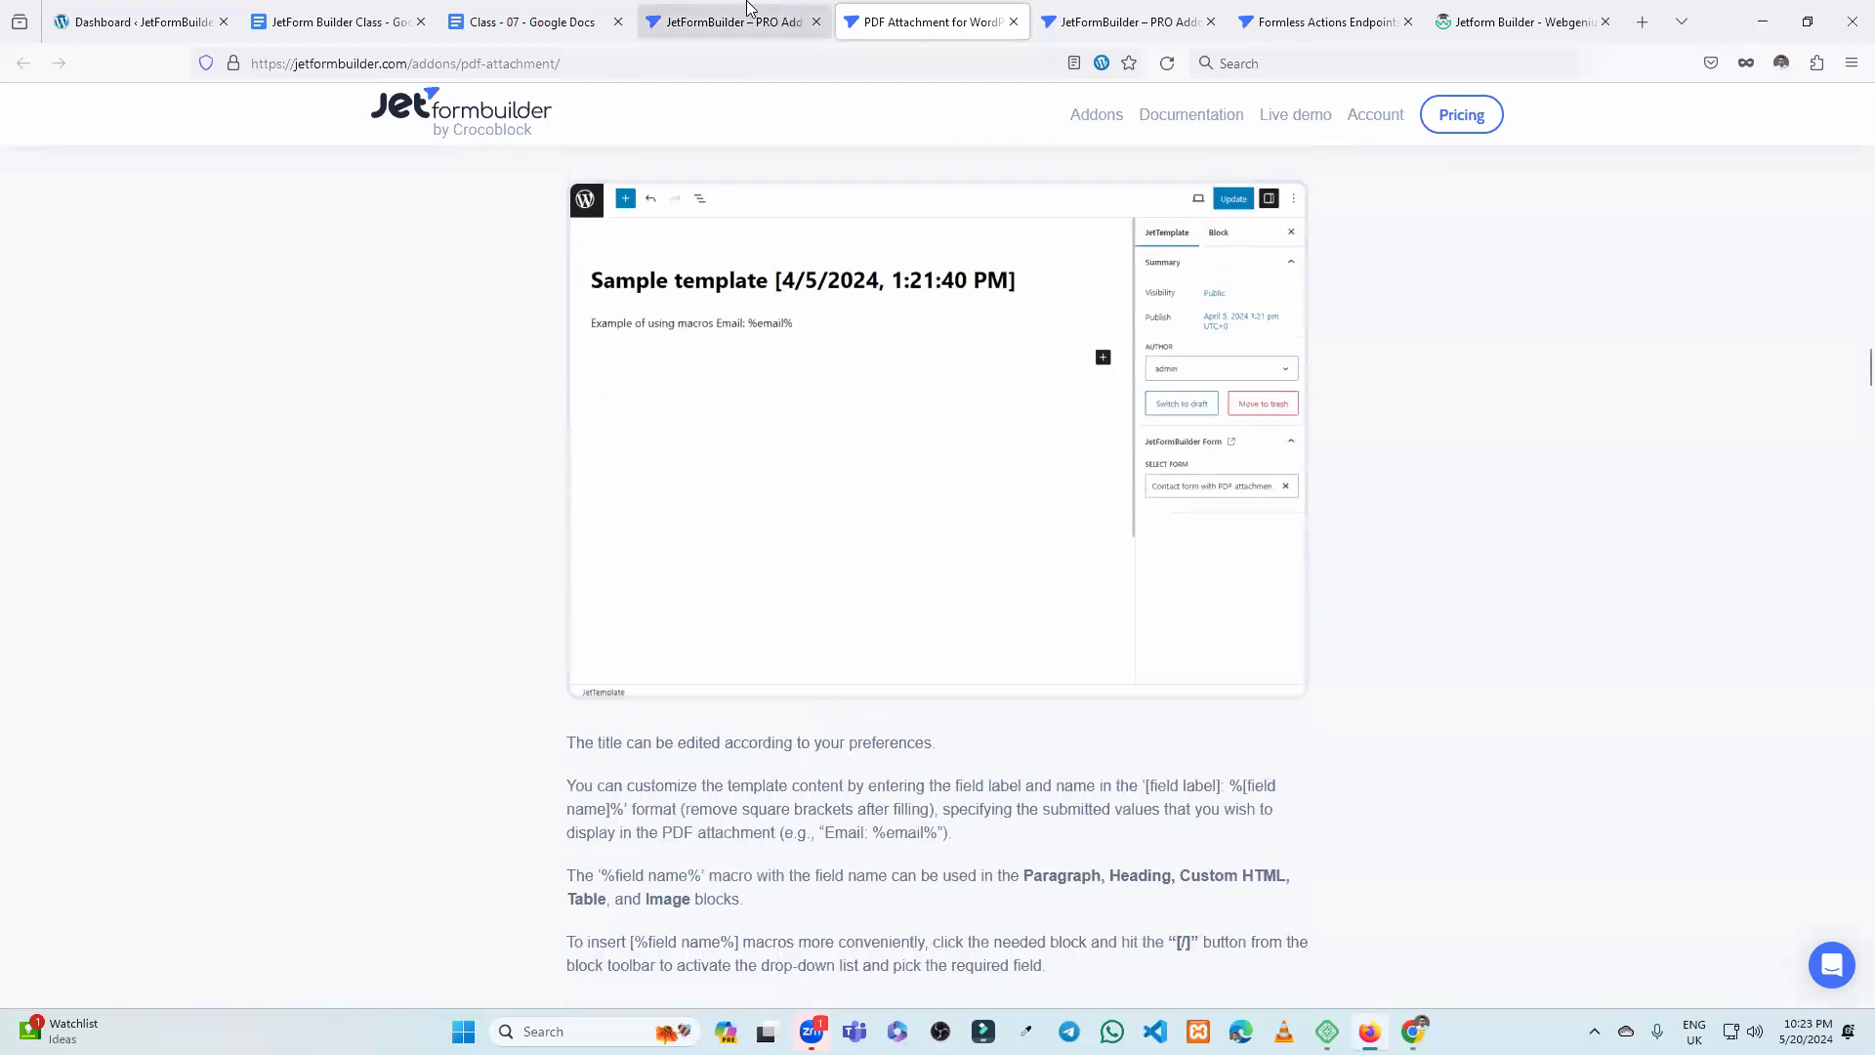
Return to the PRO Addons page and close the PDF Attachment, duplicate PRO Addons, Formless Actions Endpoints and Jetform Builder pages.
click(748, 16)
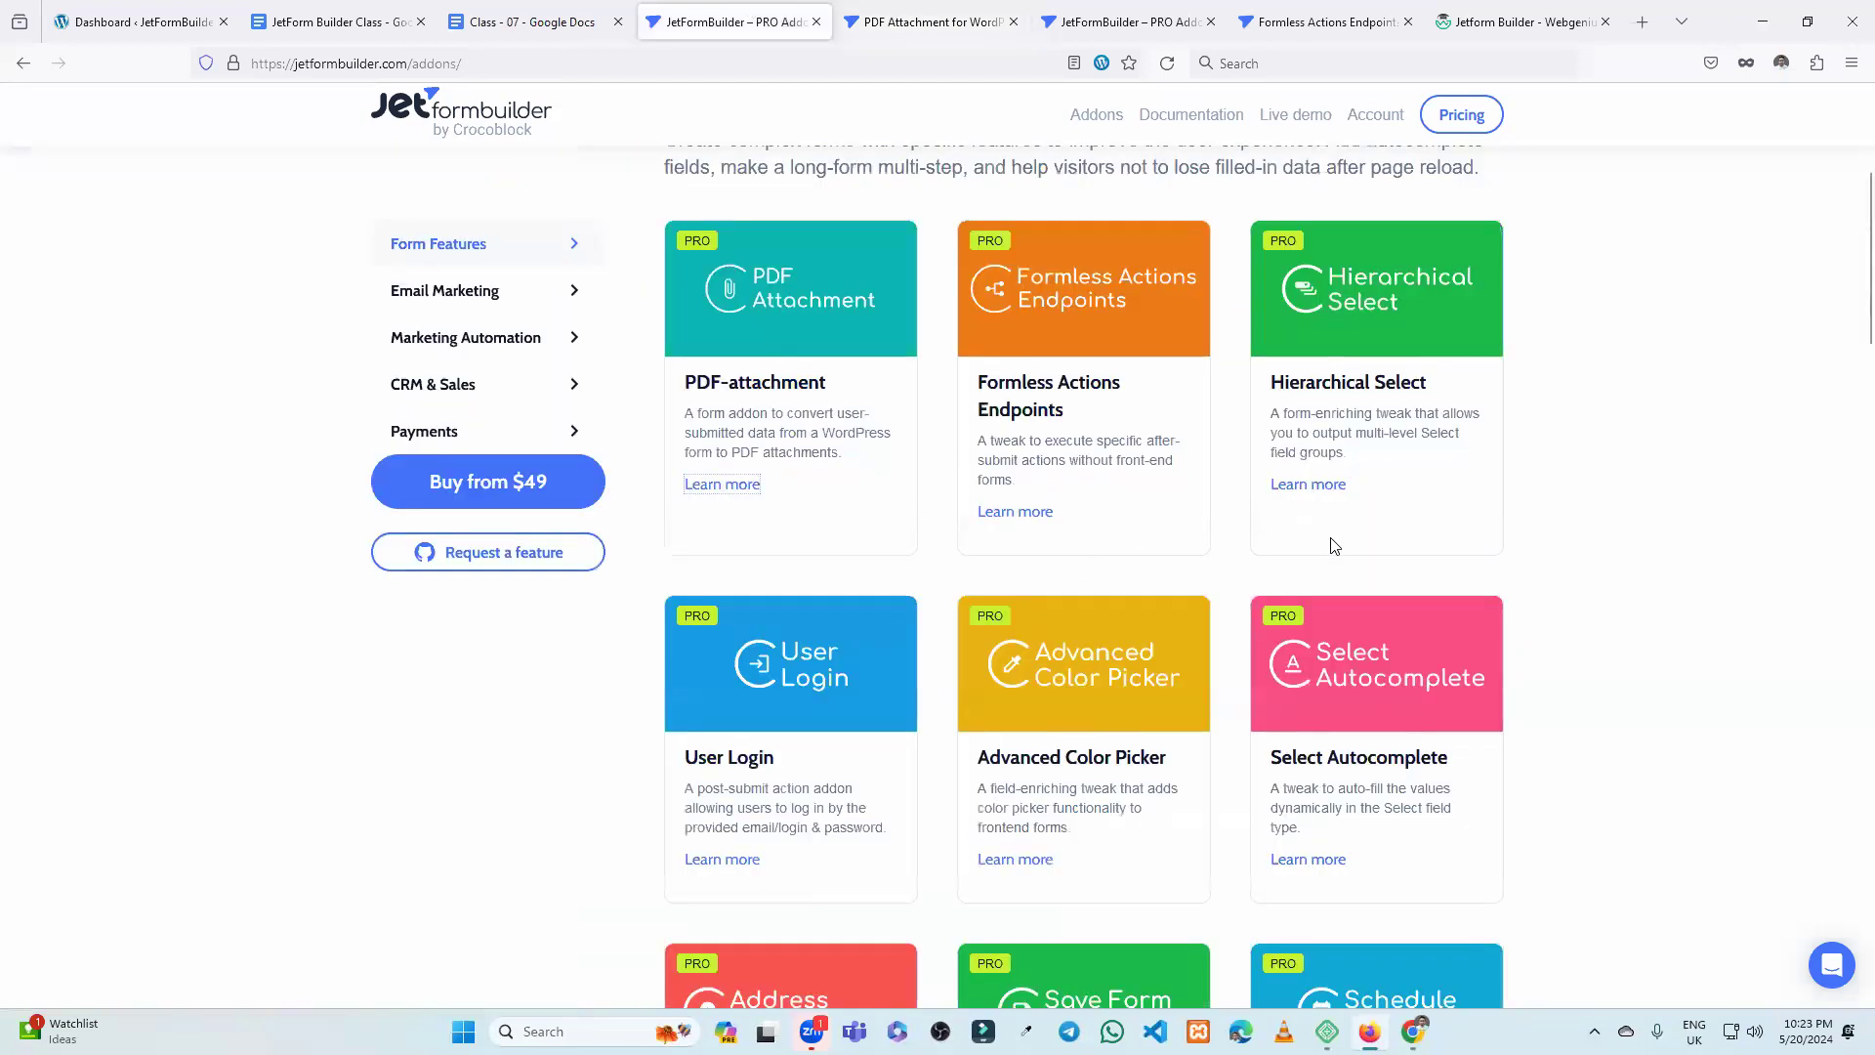
click(1012, 22)
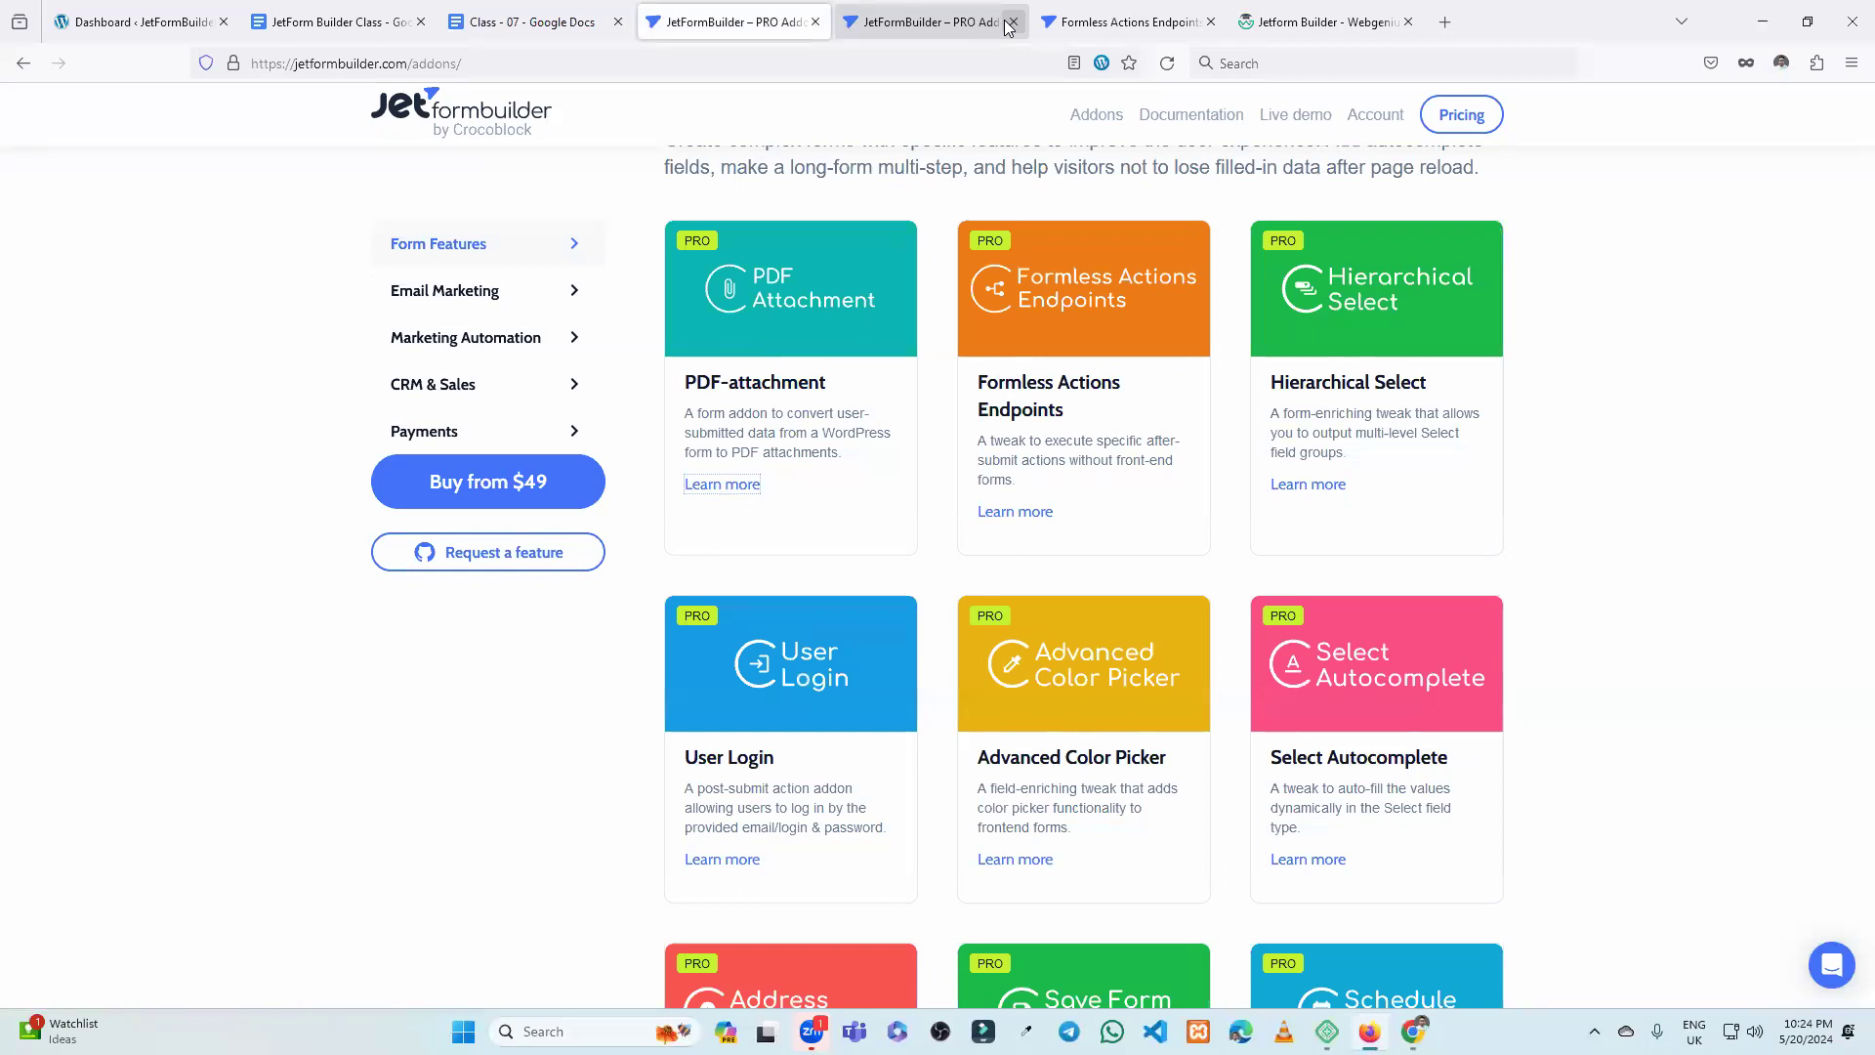
click(1012, 22)
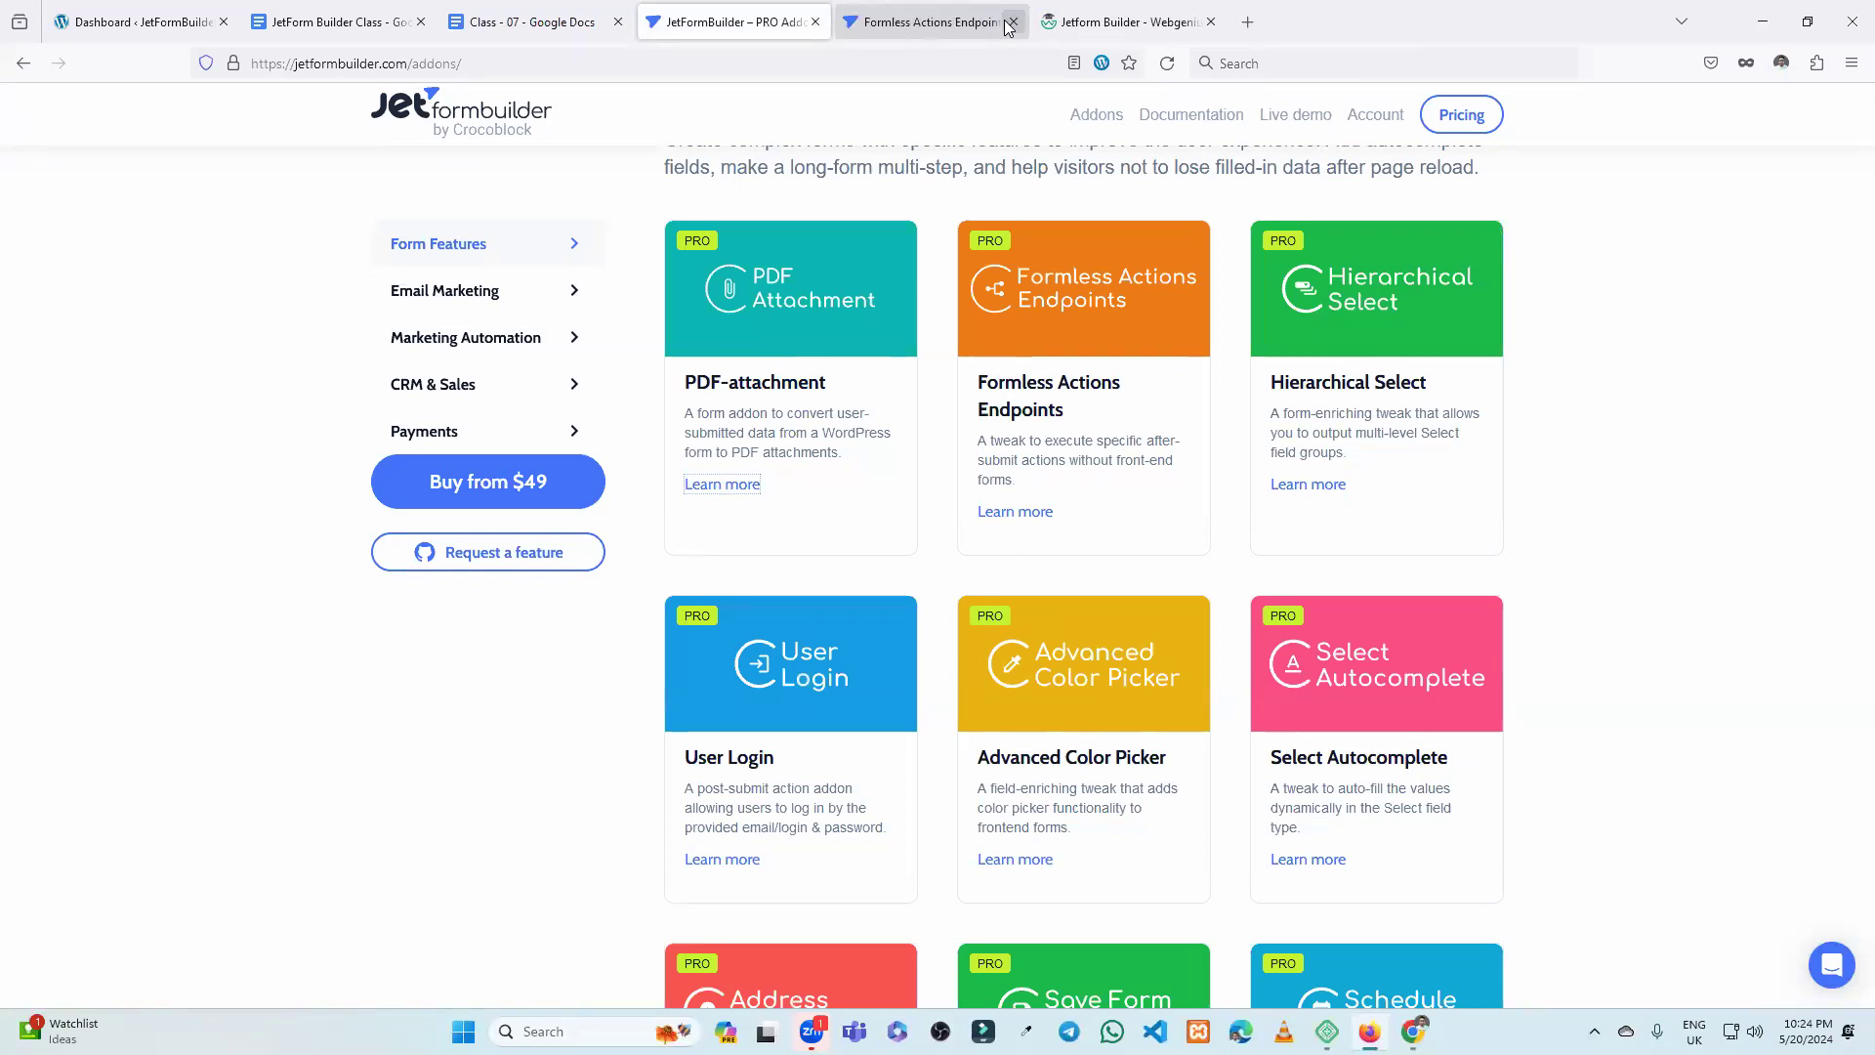
click(1012, 21)
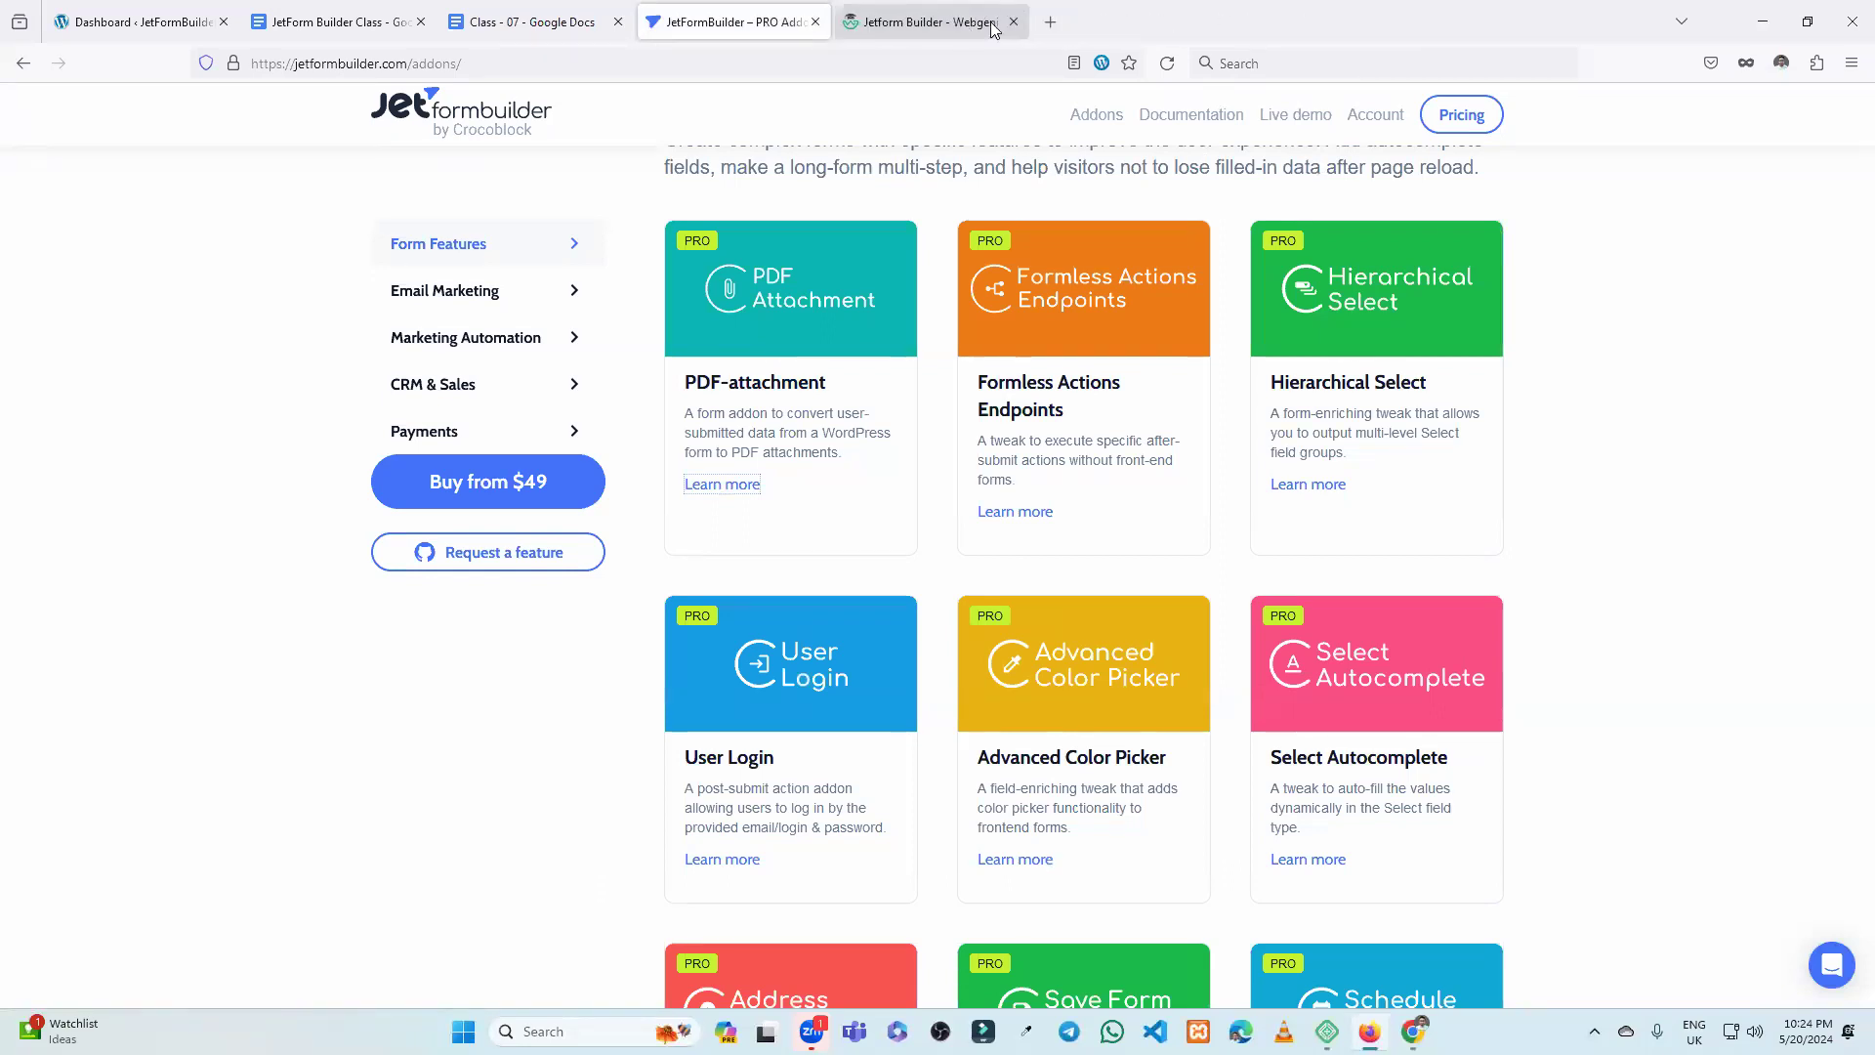
click(1050, 22)
click(1345, 22)
click(1125, 22)
Switch to the WordPress dashboard, view the JetFormBuilder forms list, and open the plugin's Settings page.
click(335, 14)
click(147, 21)
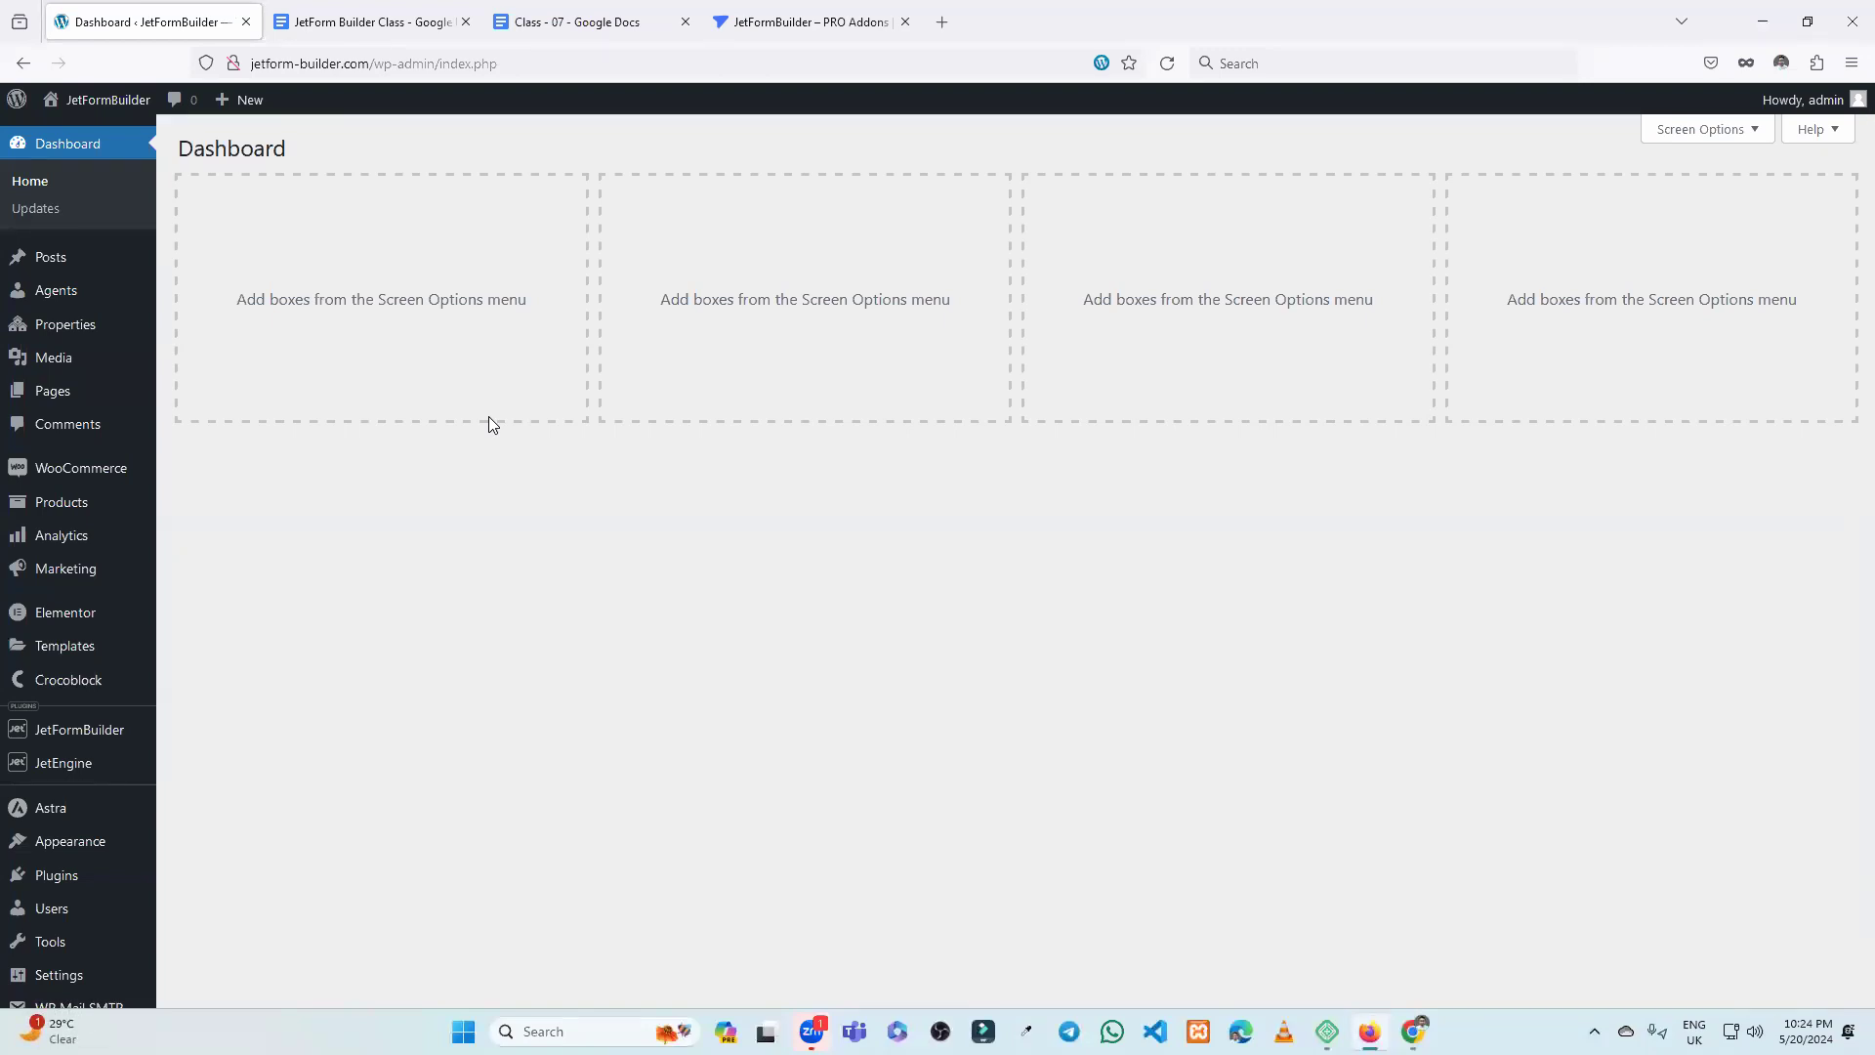
mouse_move(108, 741)
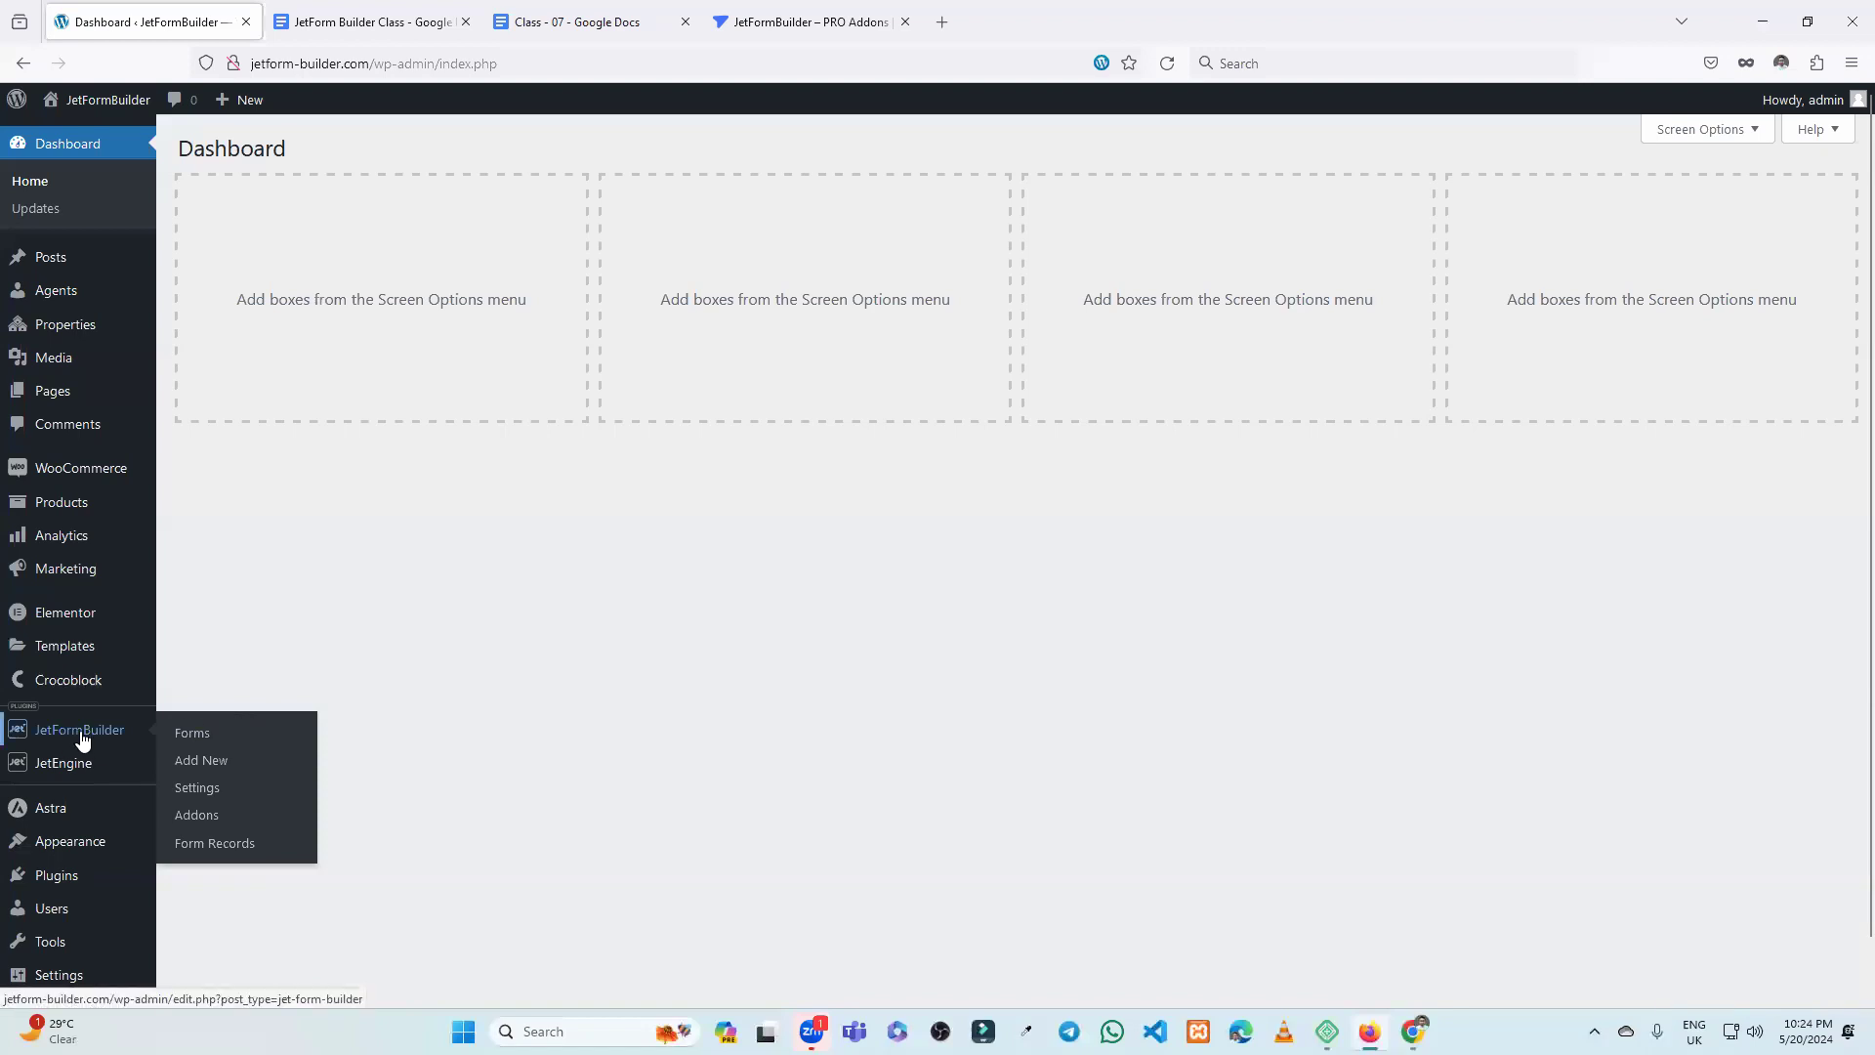
click(203, 741)
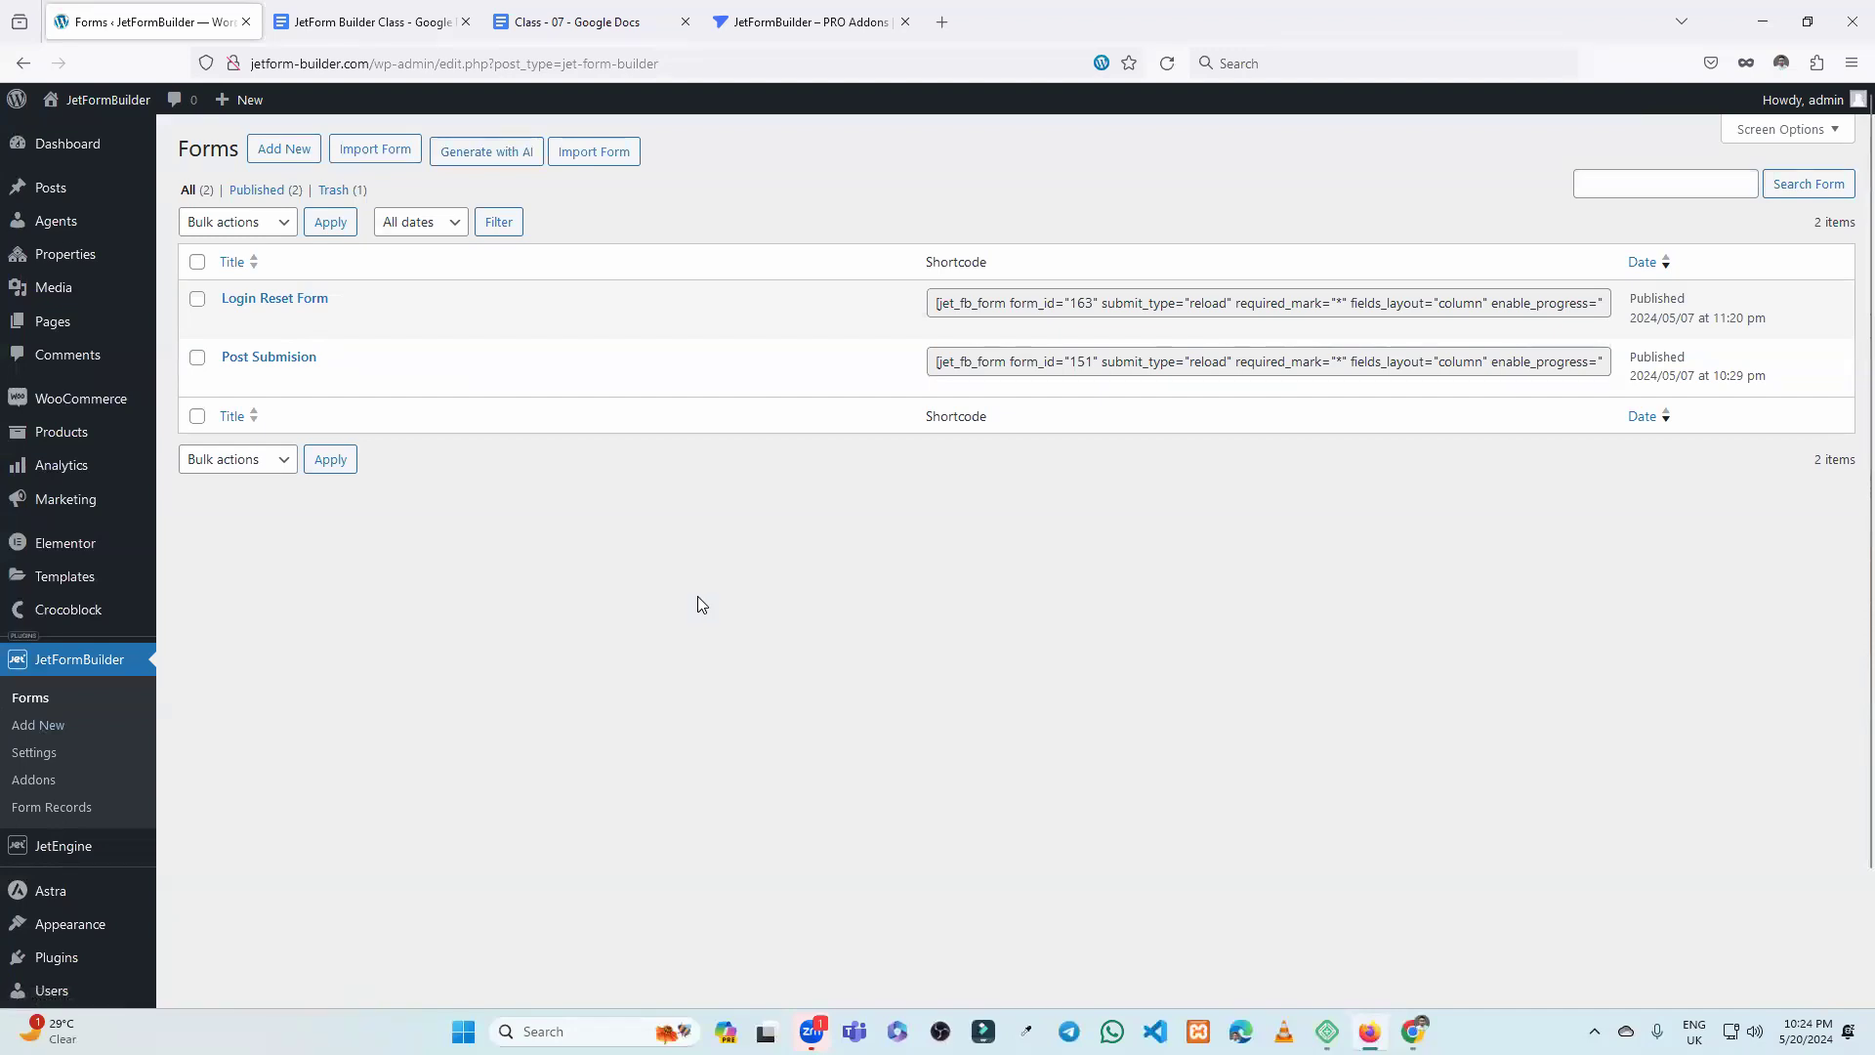
click(44, 728)
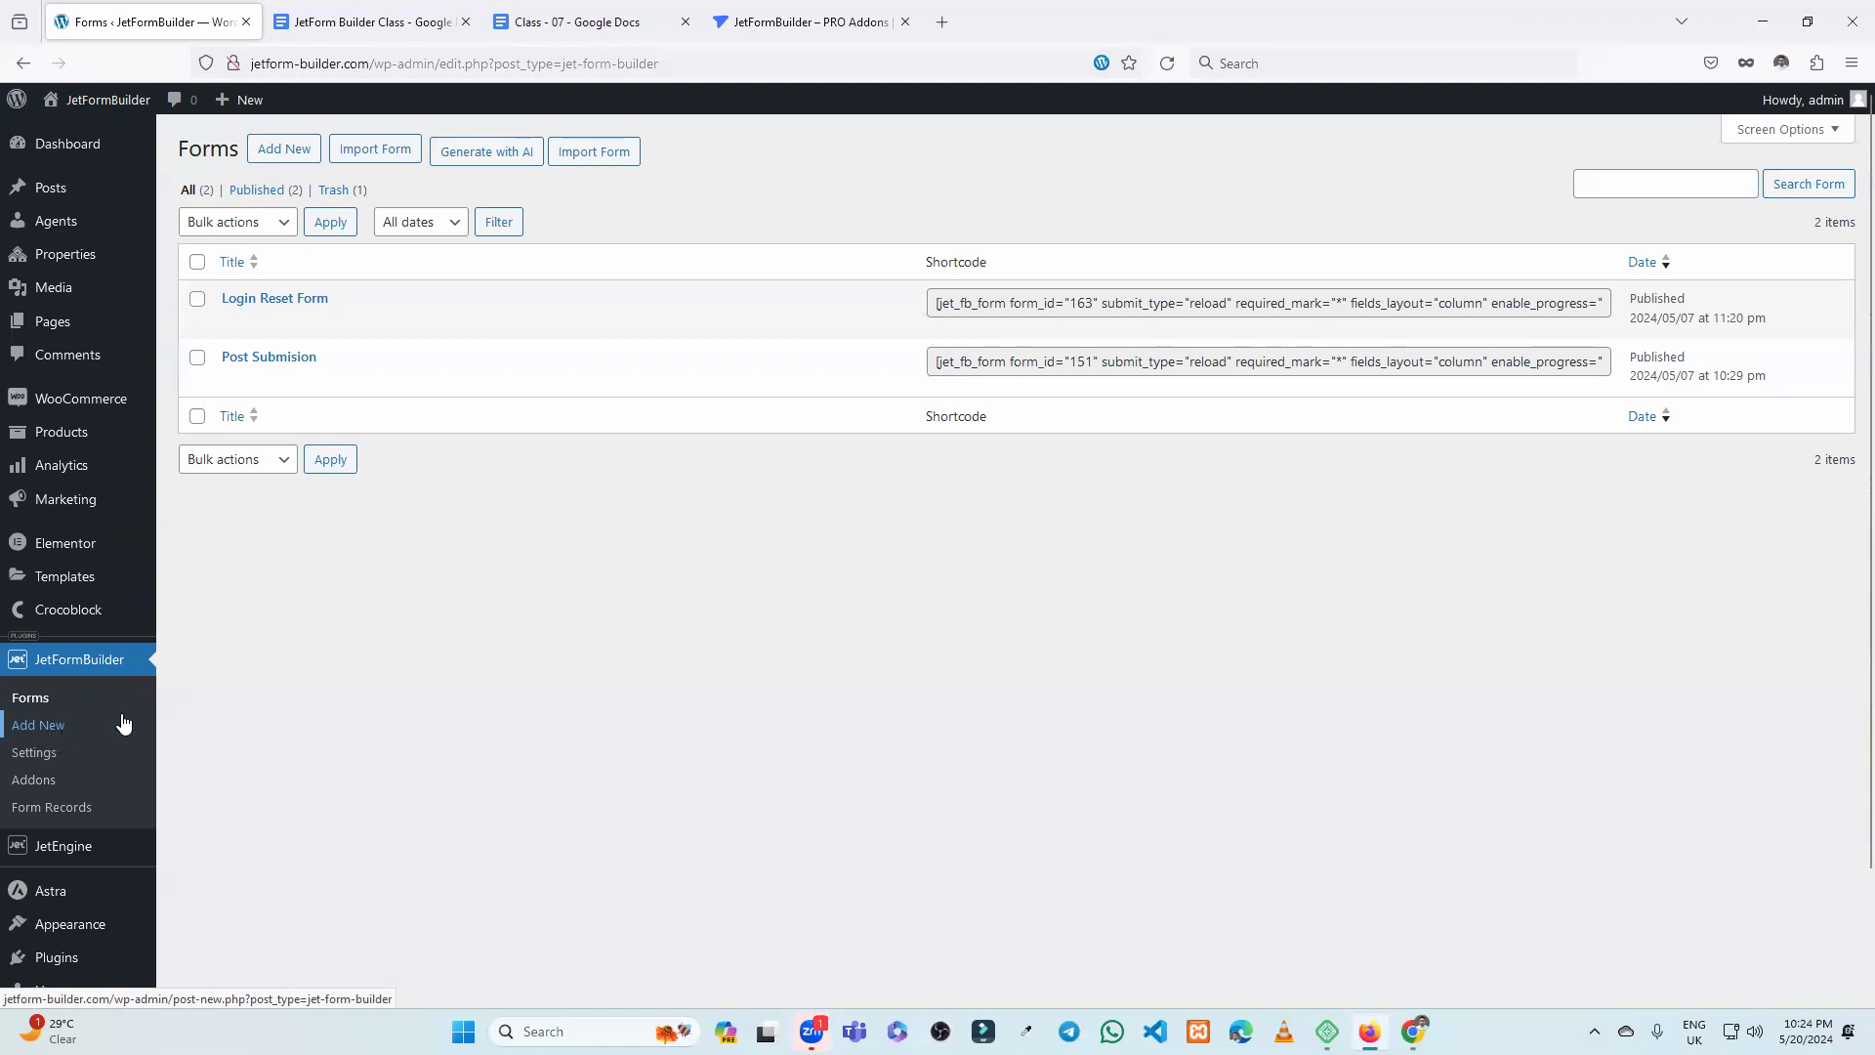
click(31, 754)
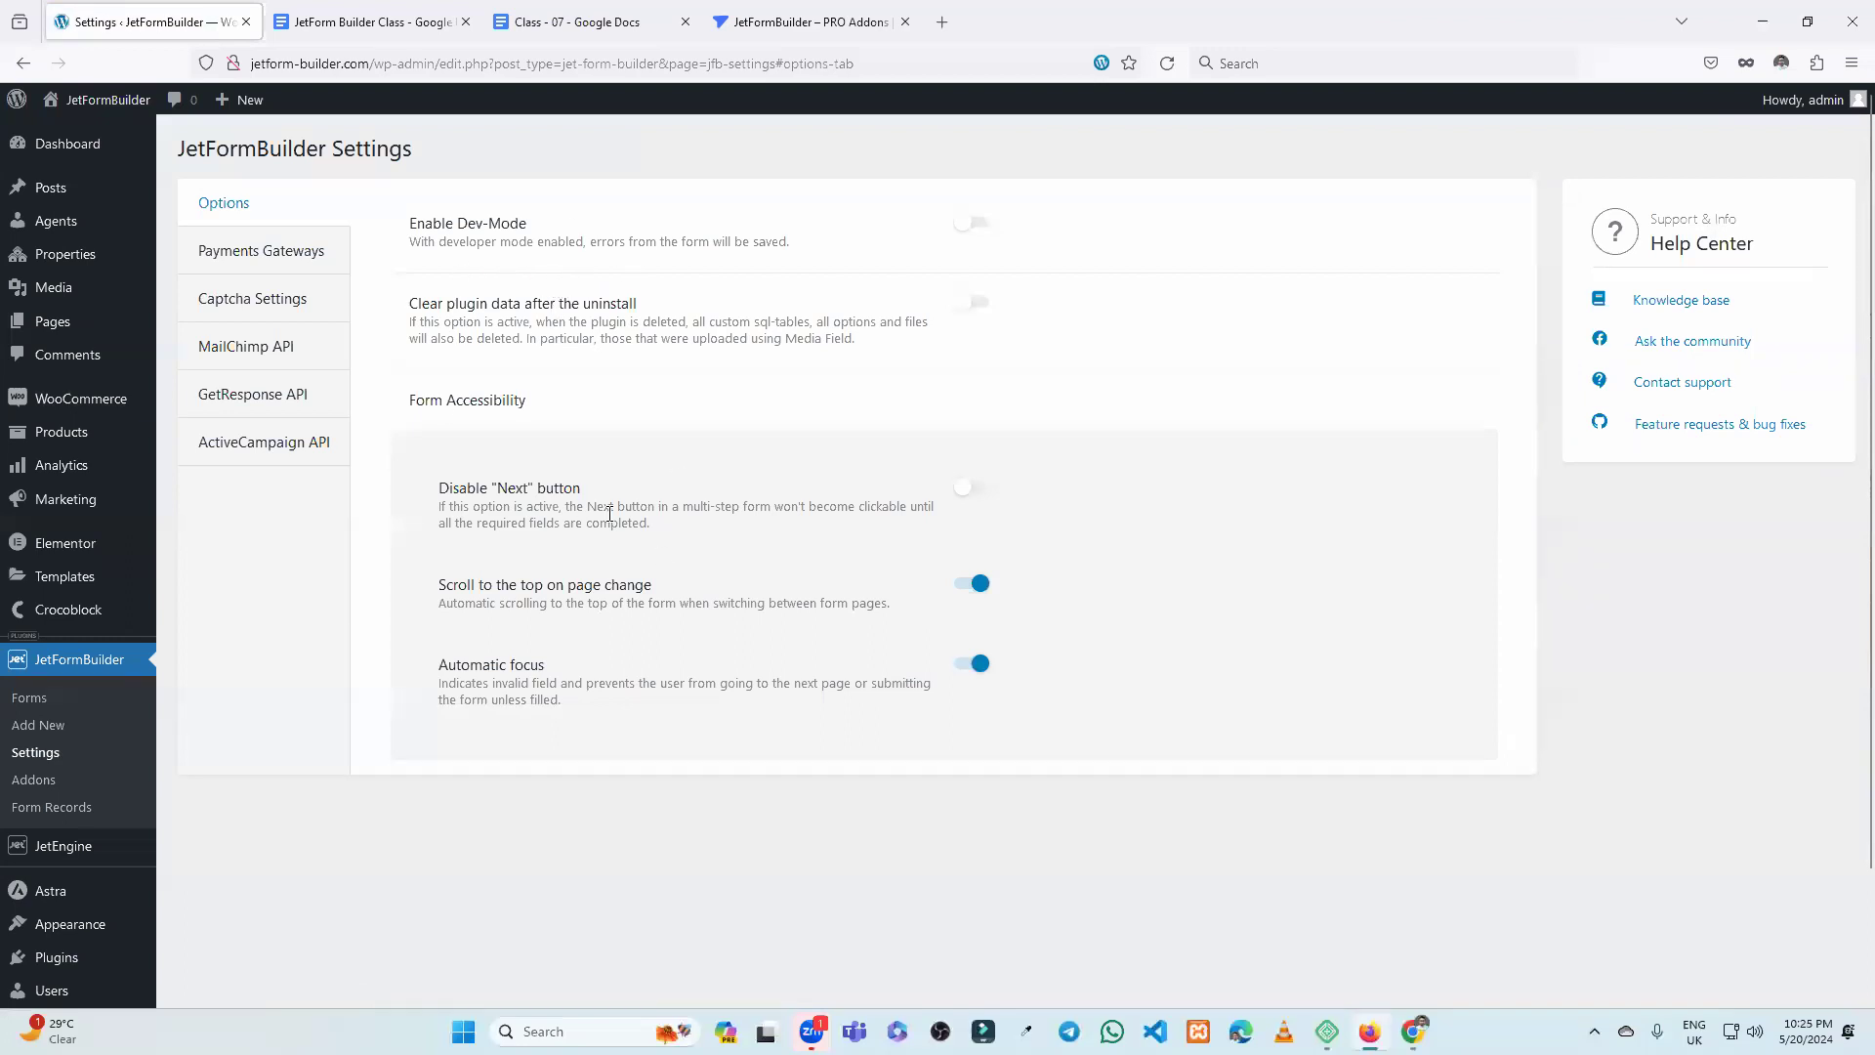
Switch Enable Dev-Mode on and back off, and examine the remaining general and Form Accessibility options.
drag(411, 225, 771, 217)
click(823, 215)
click(972, 225)
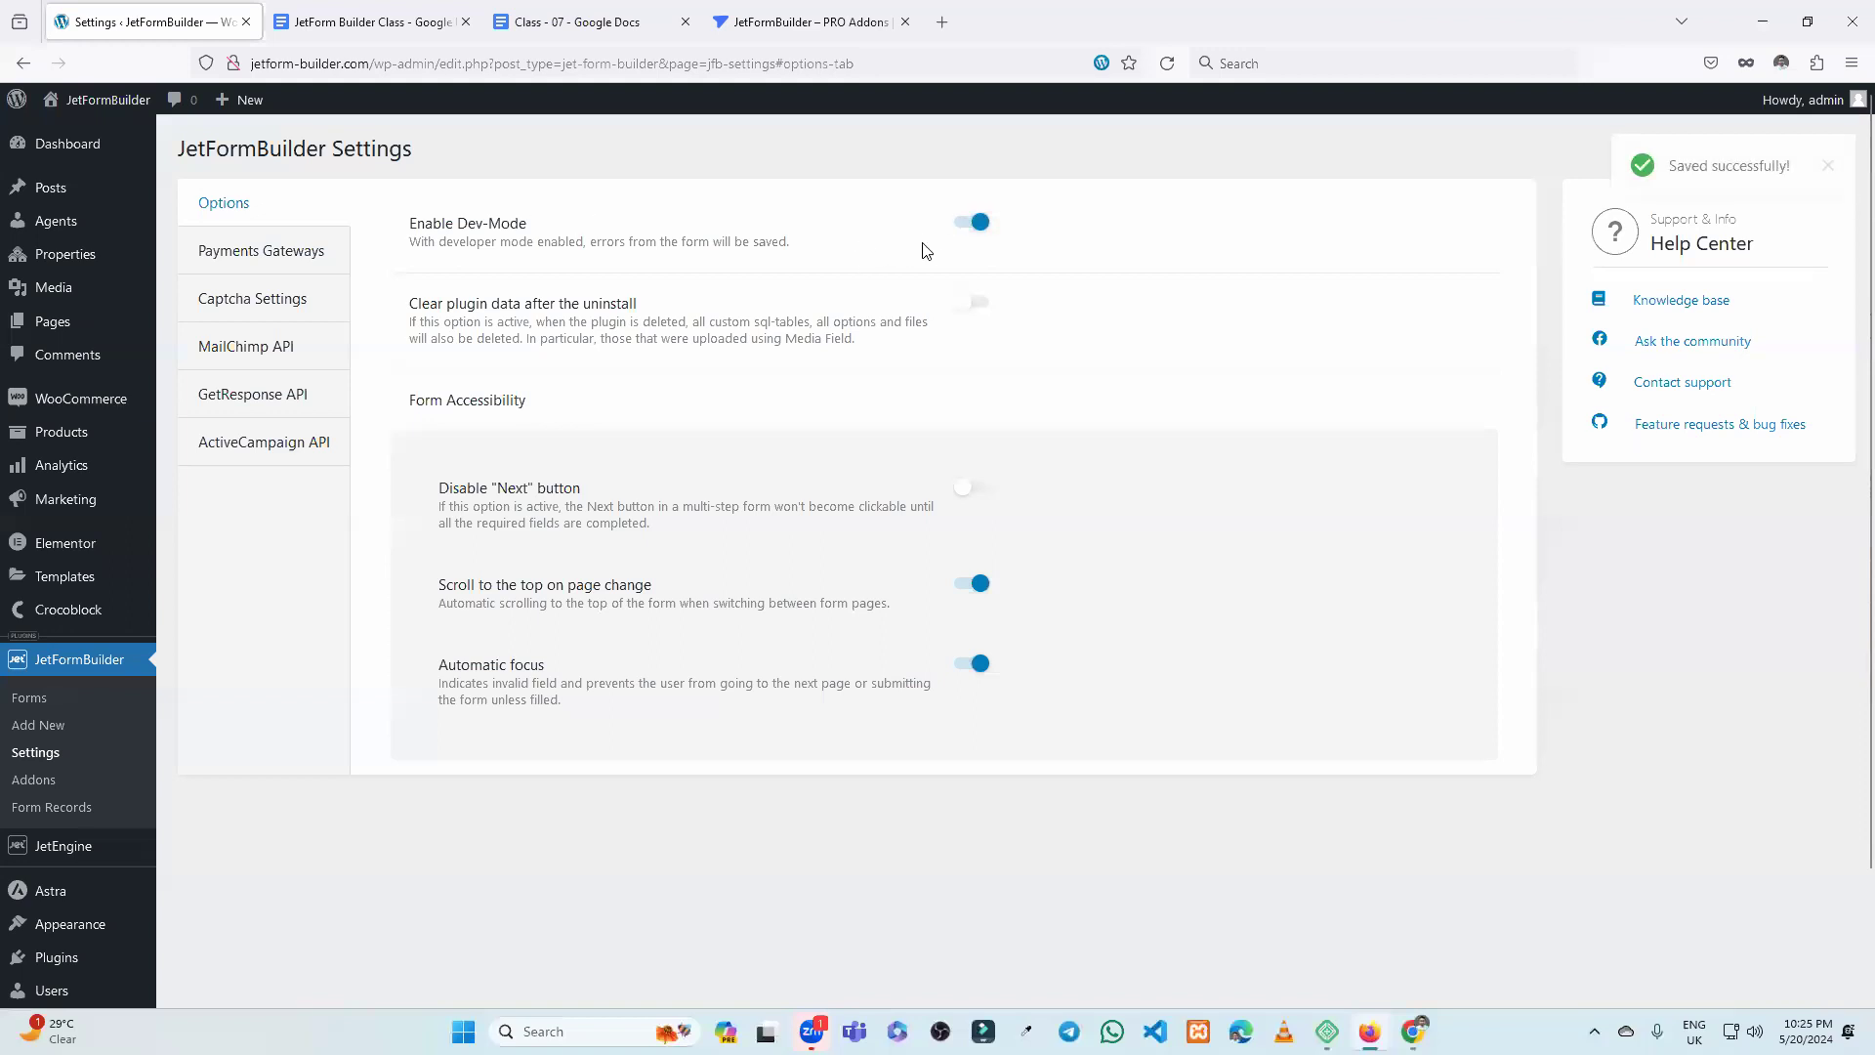
click(967, 223)
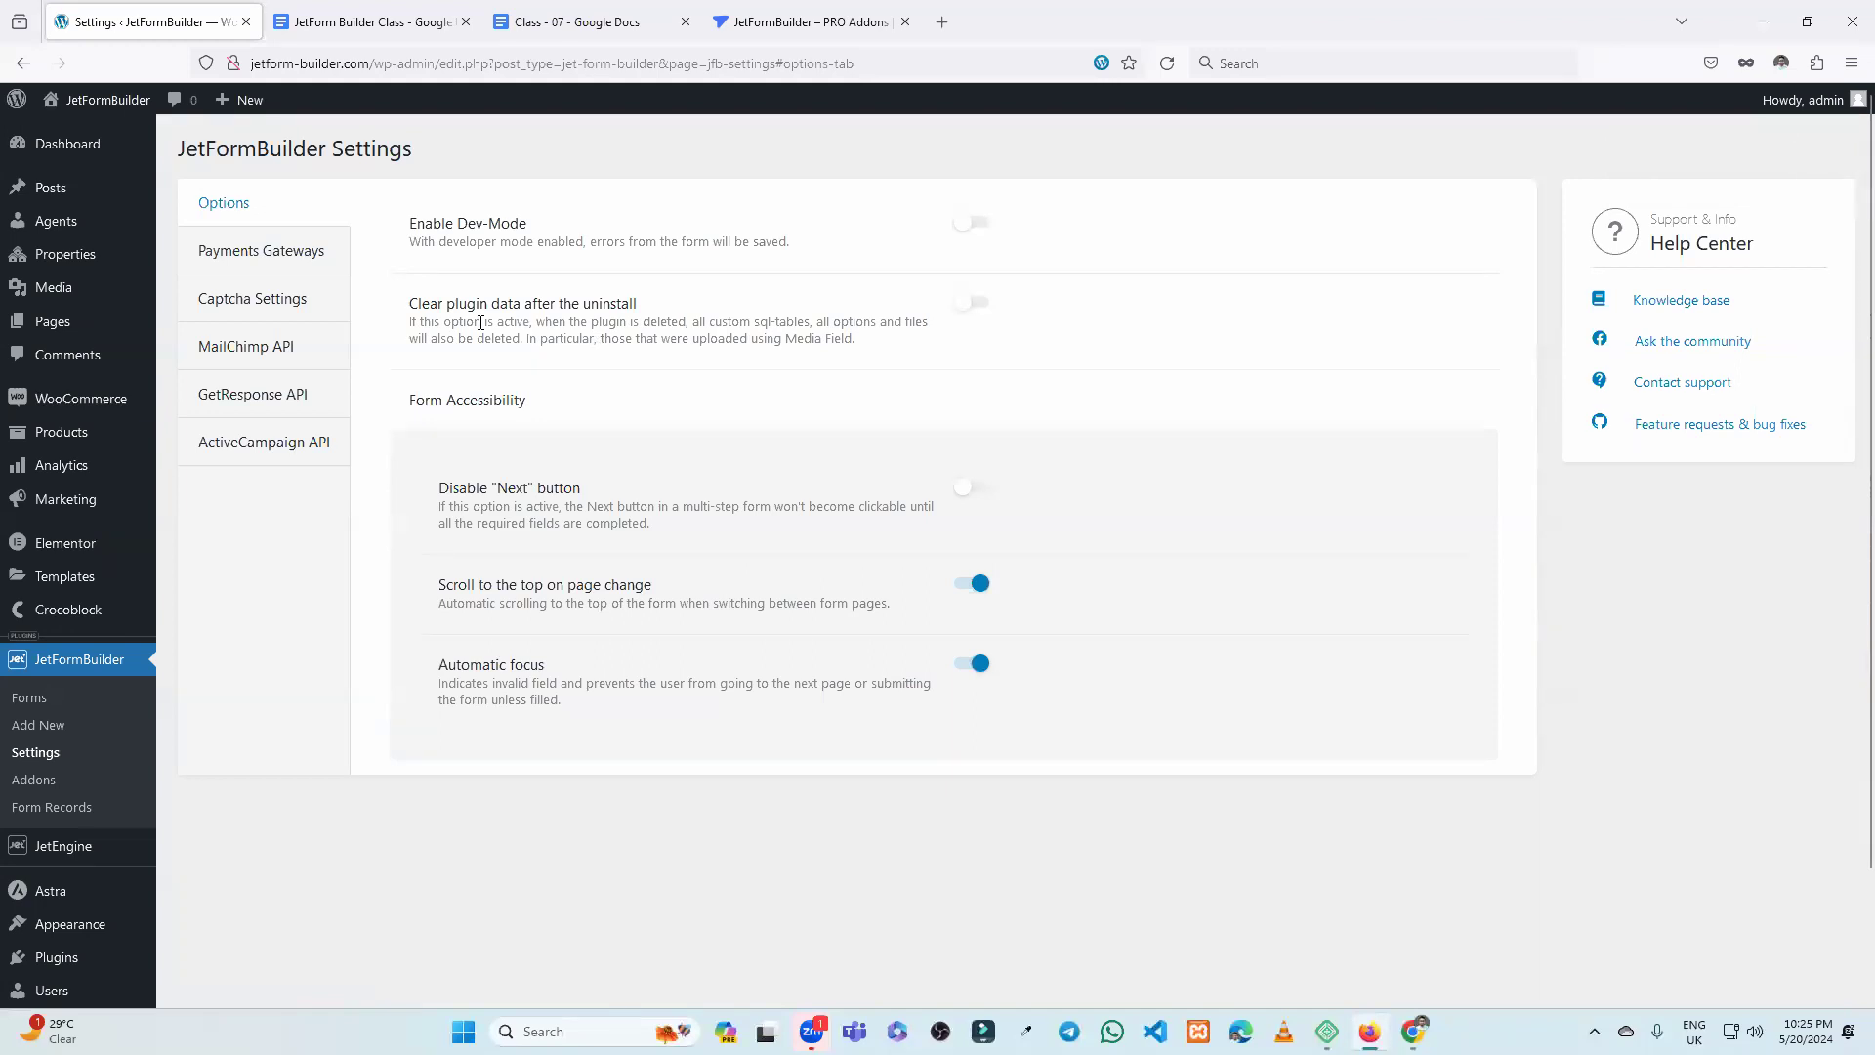
scroll(720, 486, down, 2)
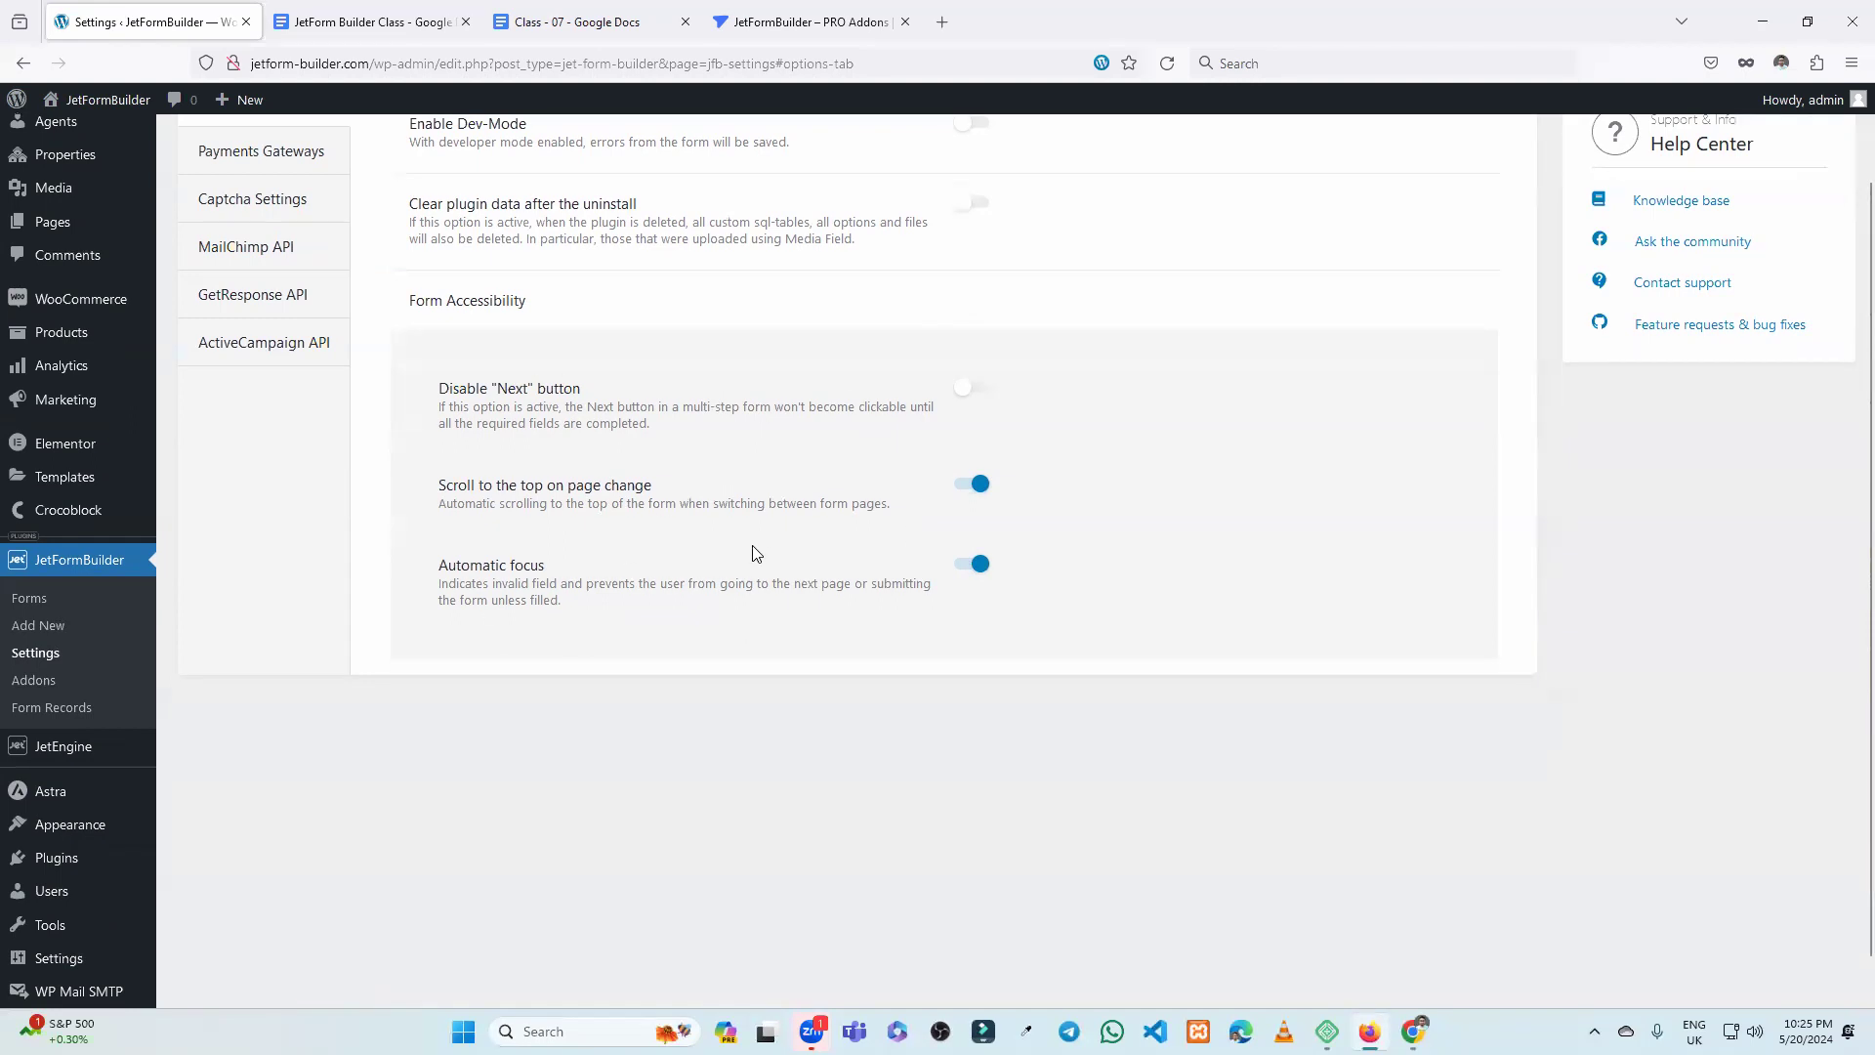
scroll(762, 542, up, 2)
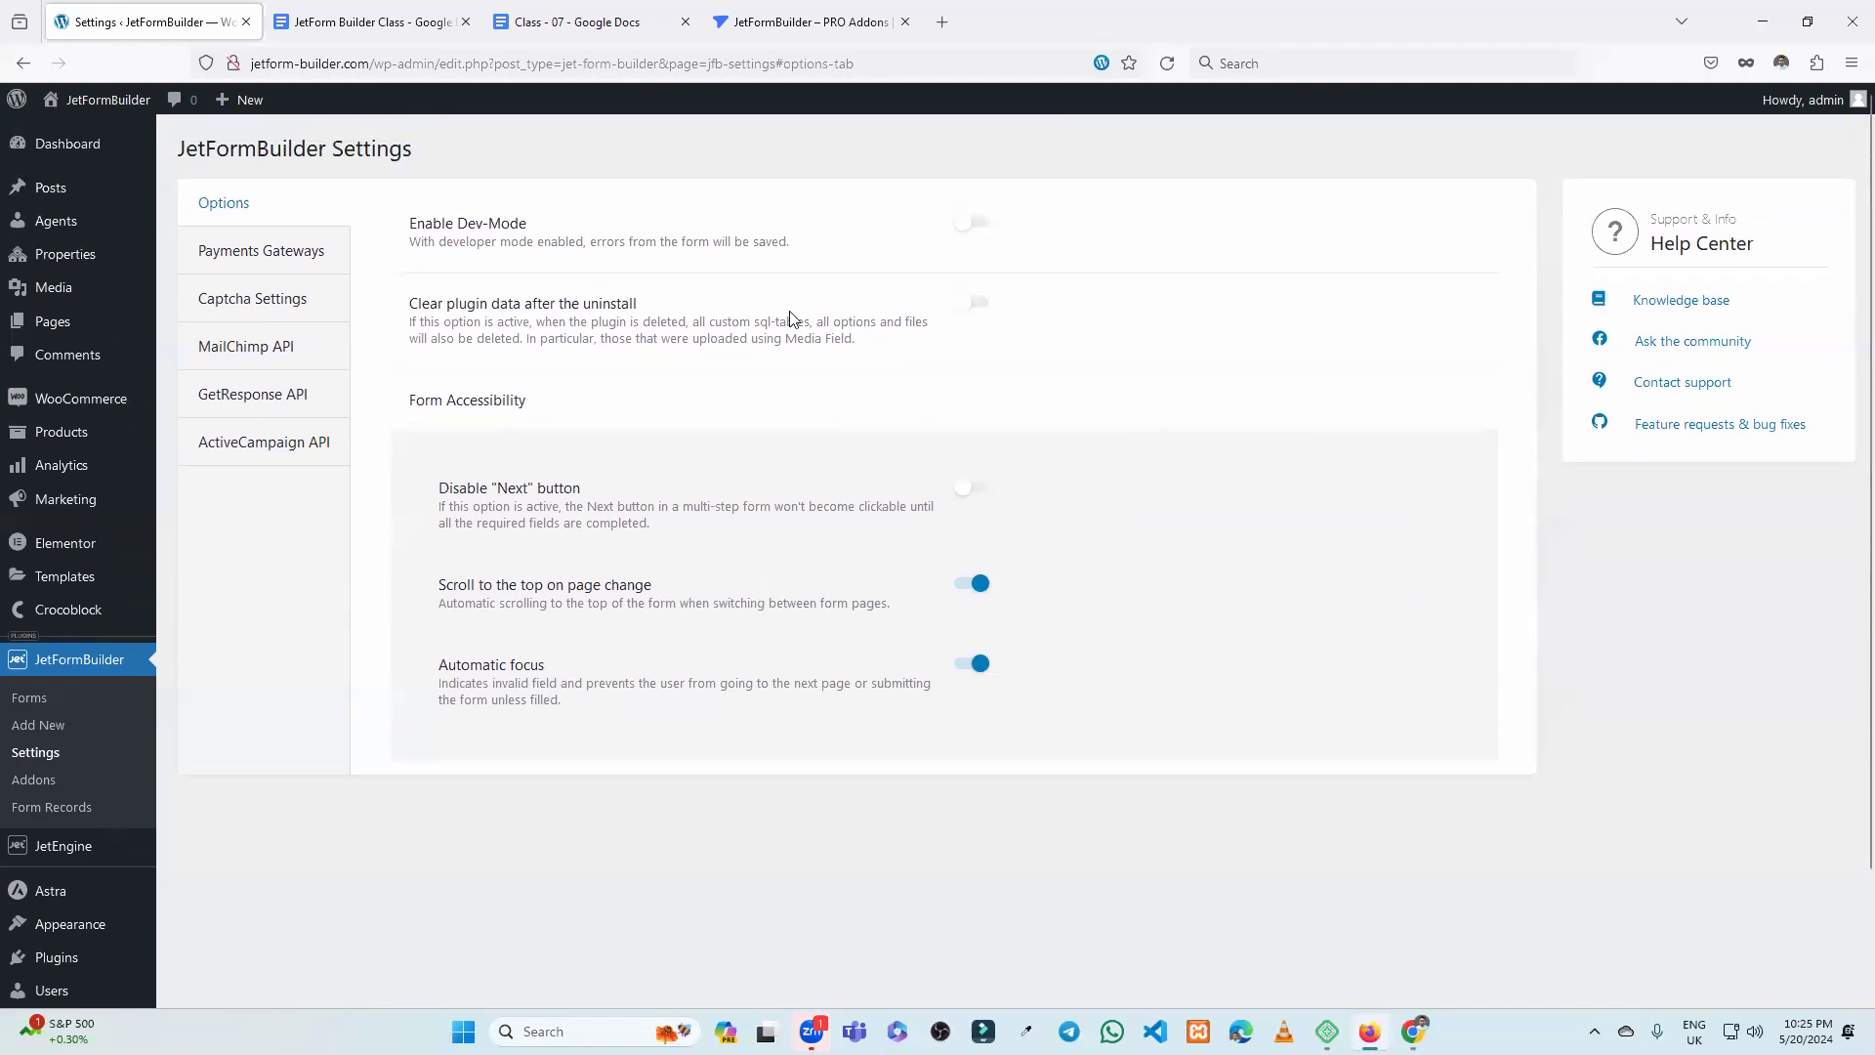
Enable payment gateways for the forms and expand the PayPal Gateway API settings.
click(266, 264)
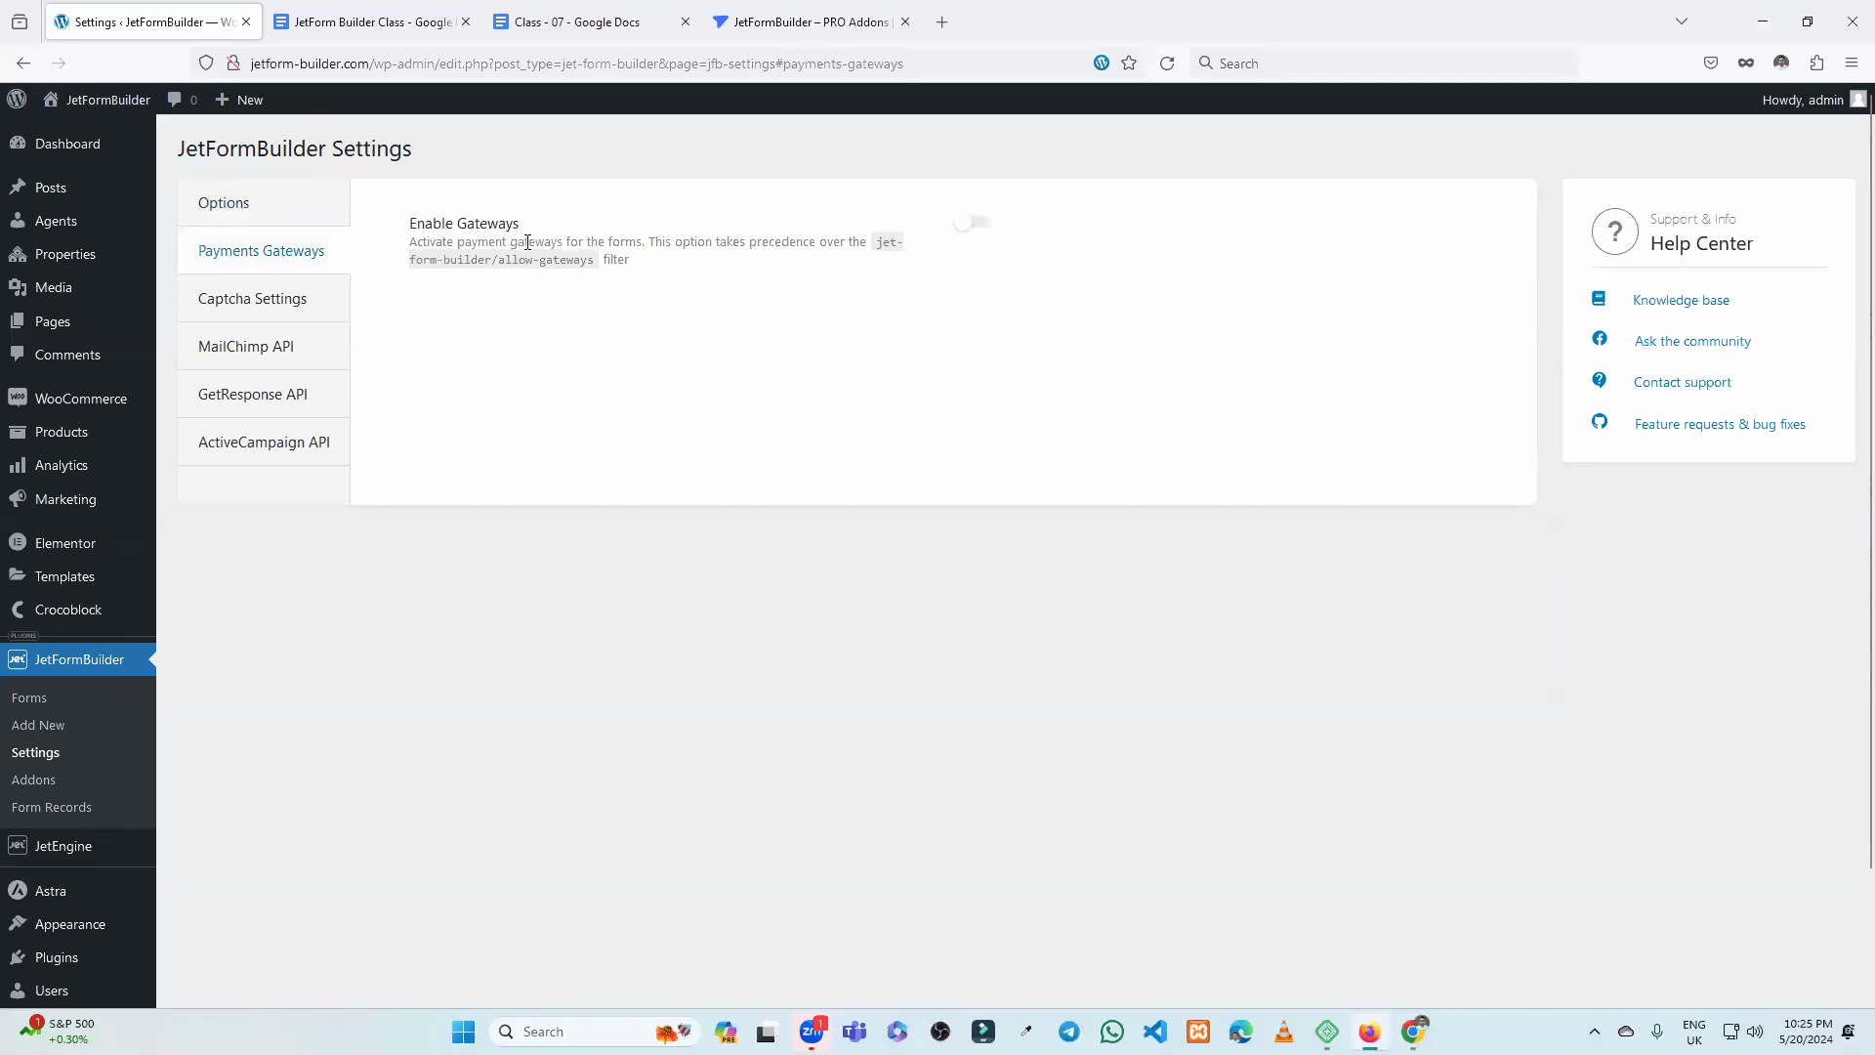
click(967, 224)
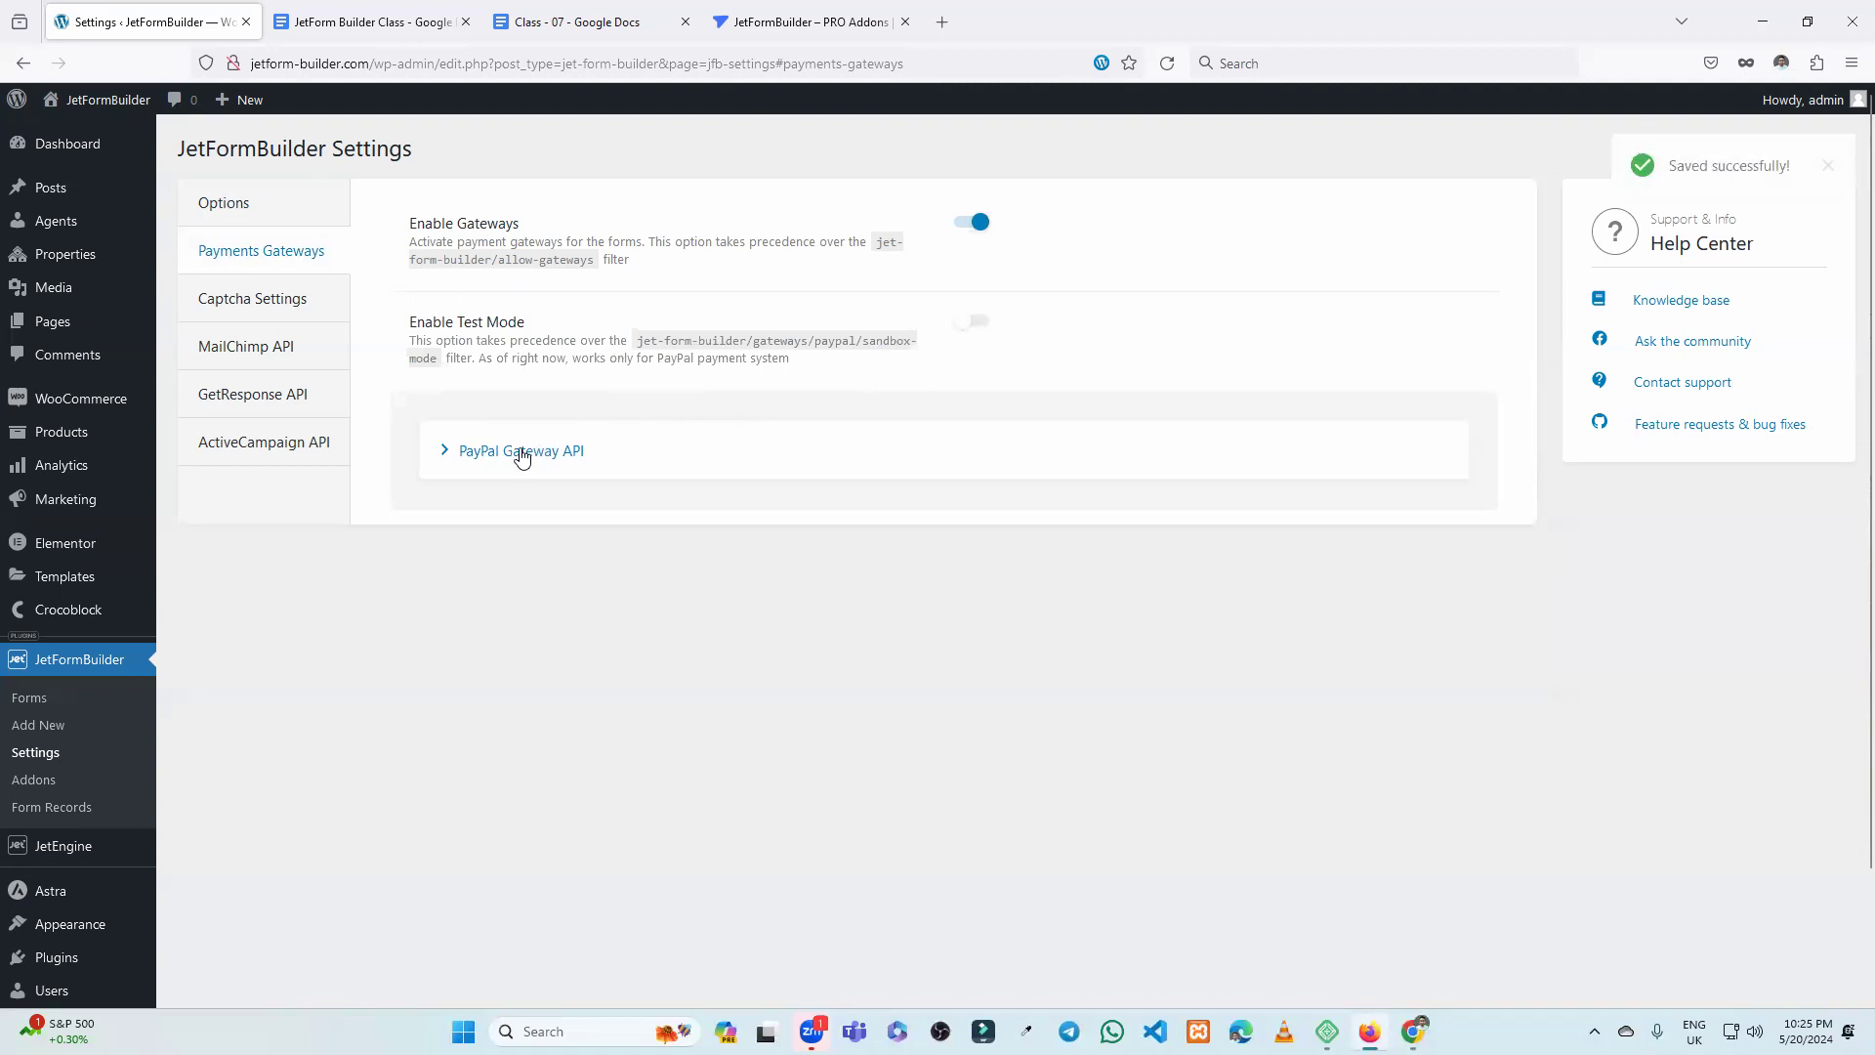
click(521, 452)
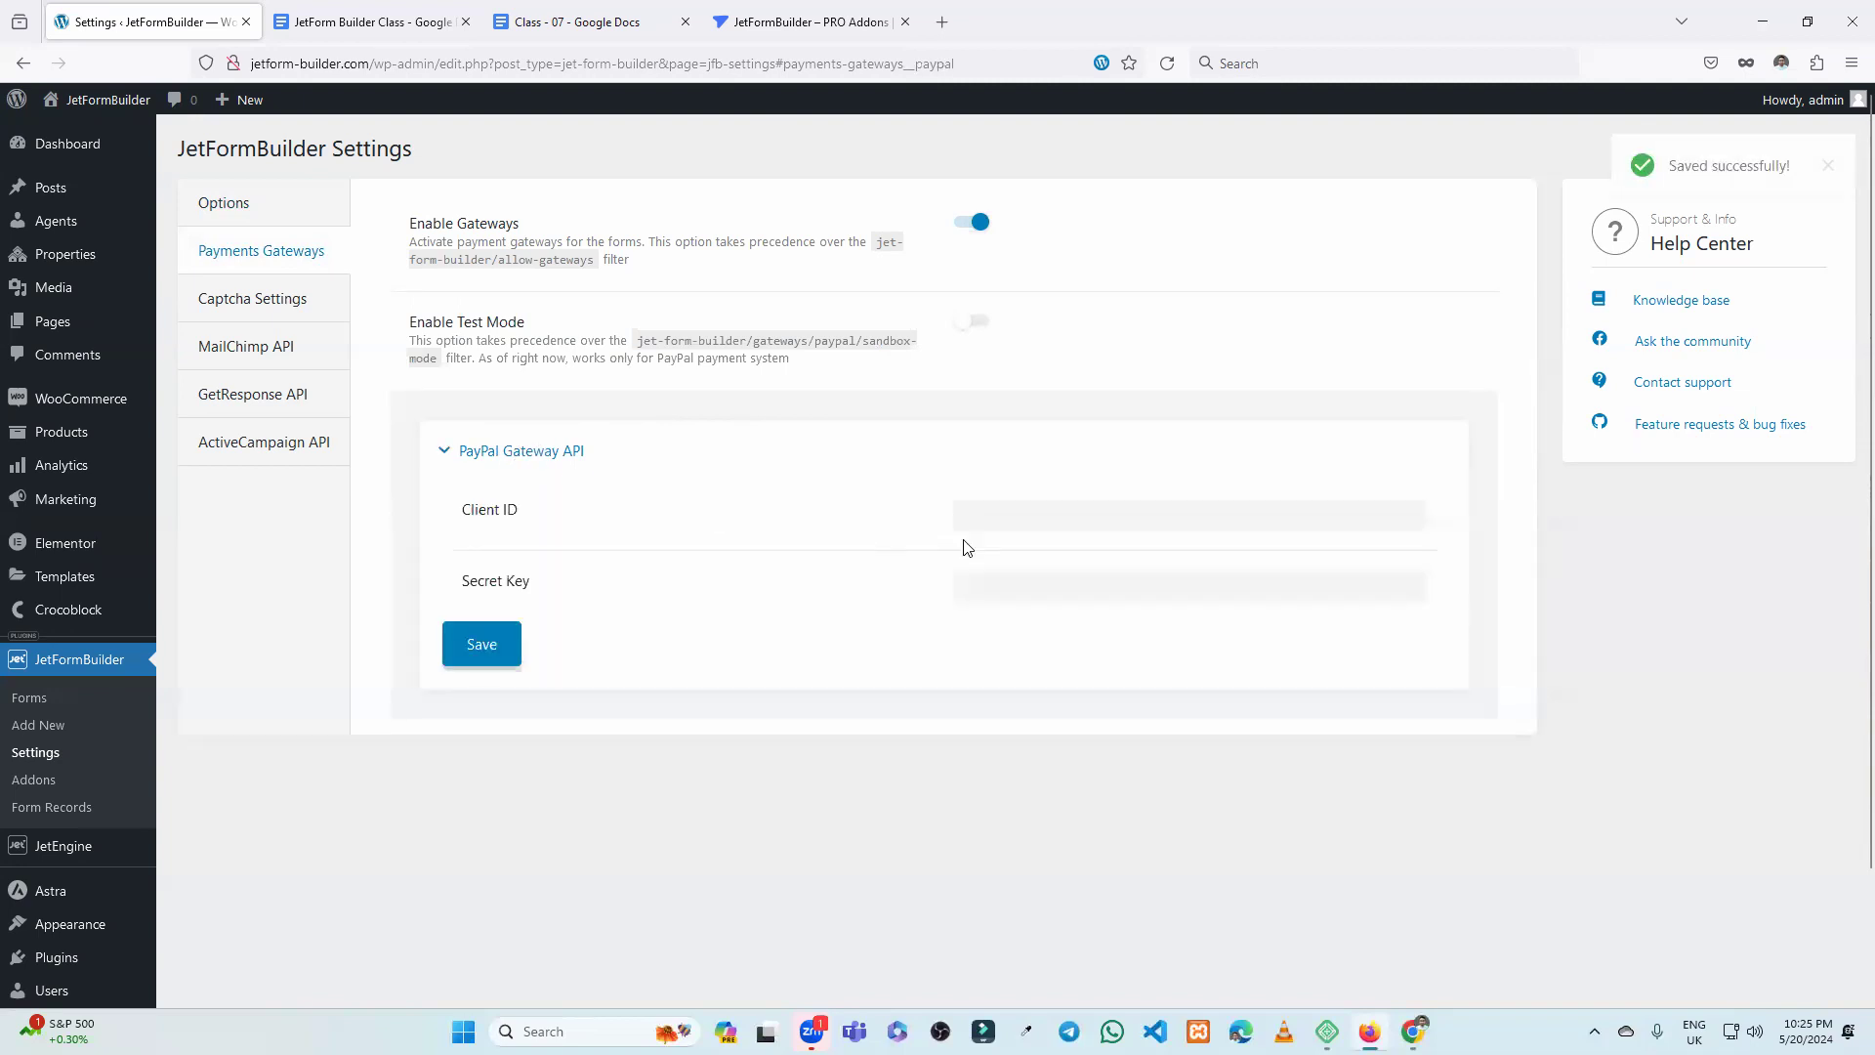
Disable the payment gateways for the forms and view the reCAPTCHA v3 options in the Captcha Settings.
click(971, 231)
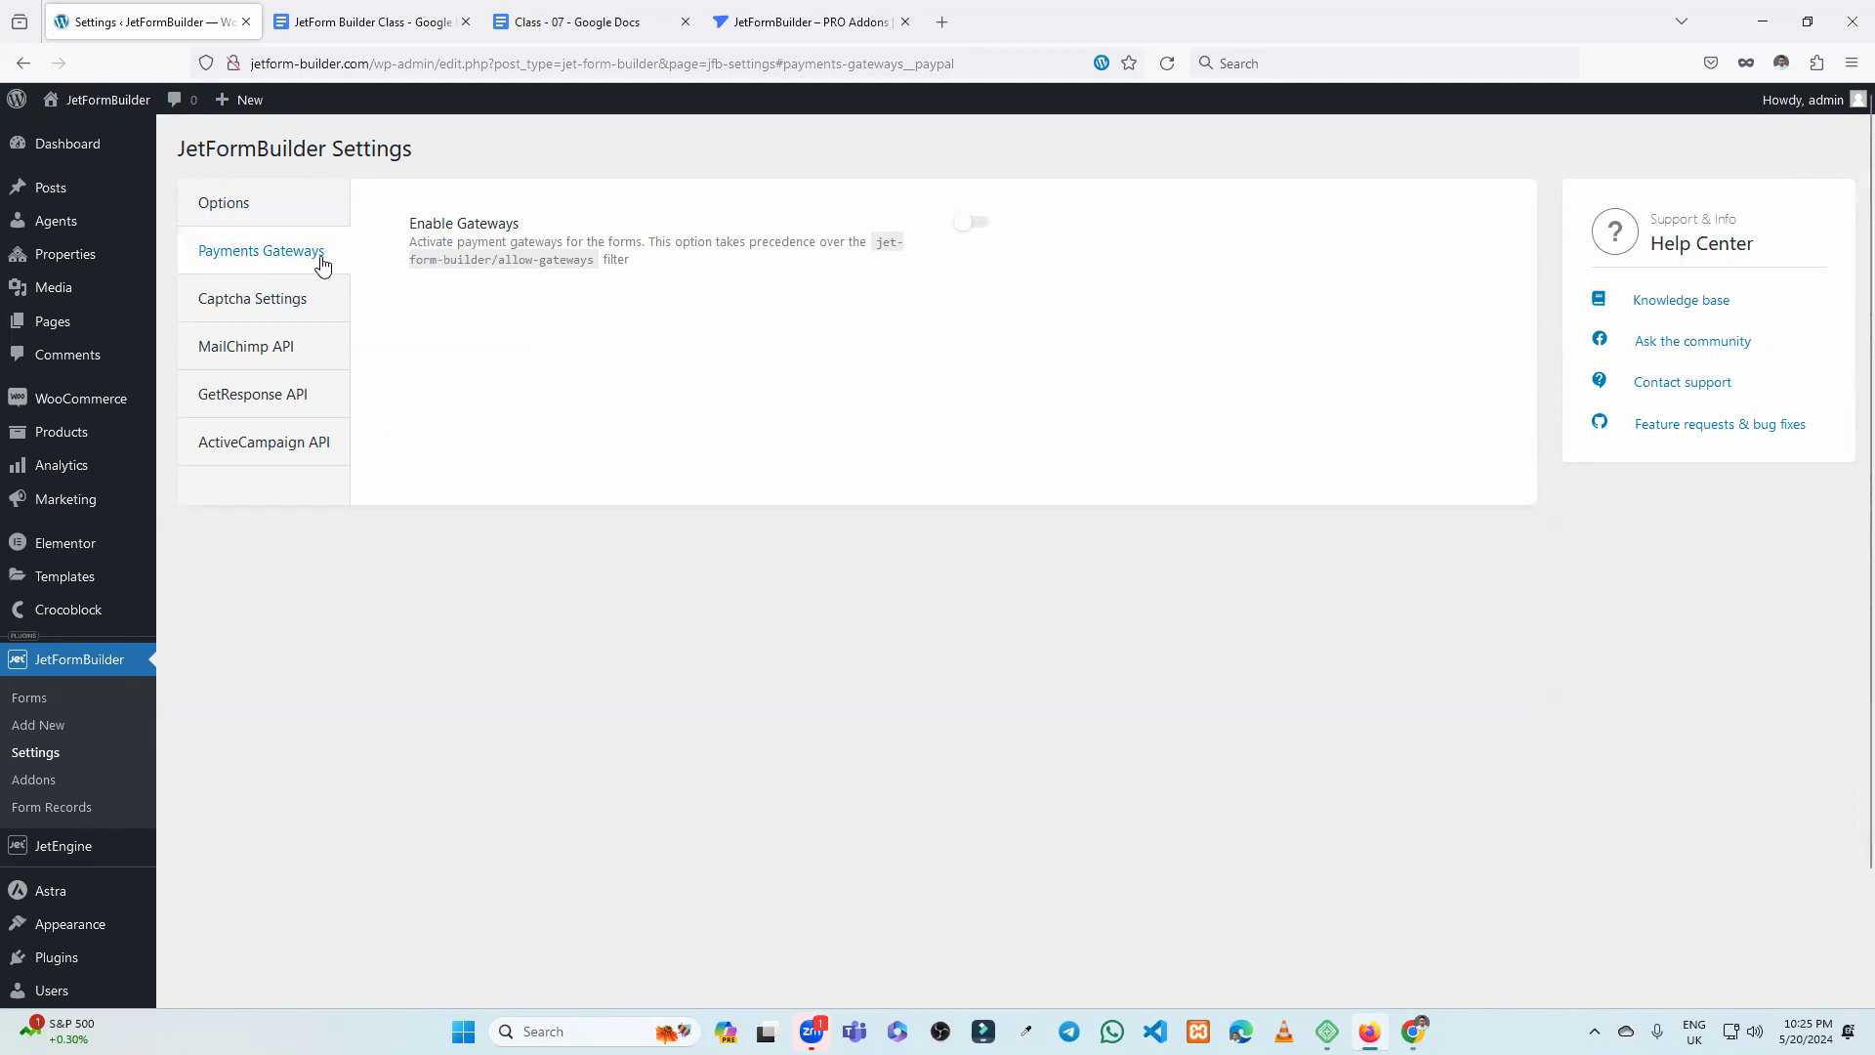
click(290, 302)
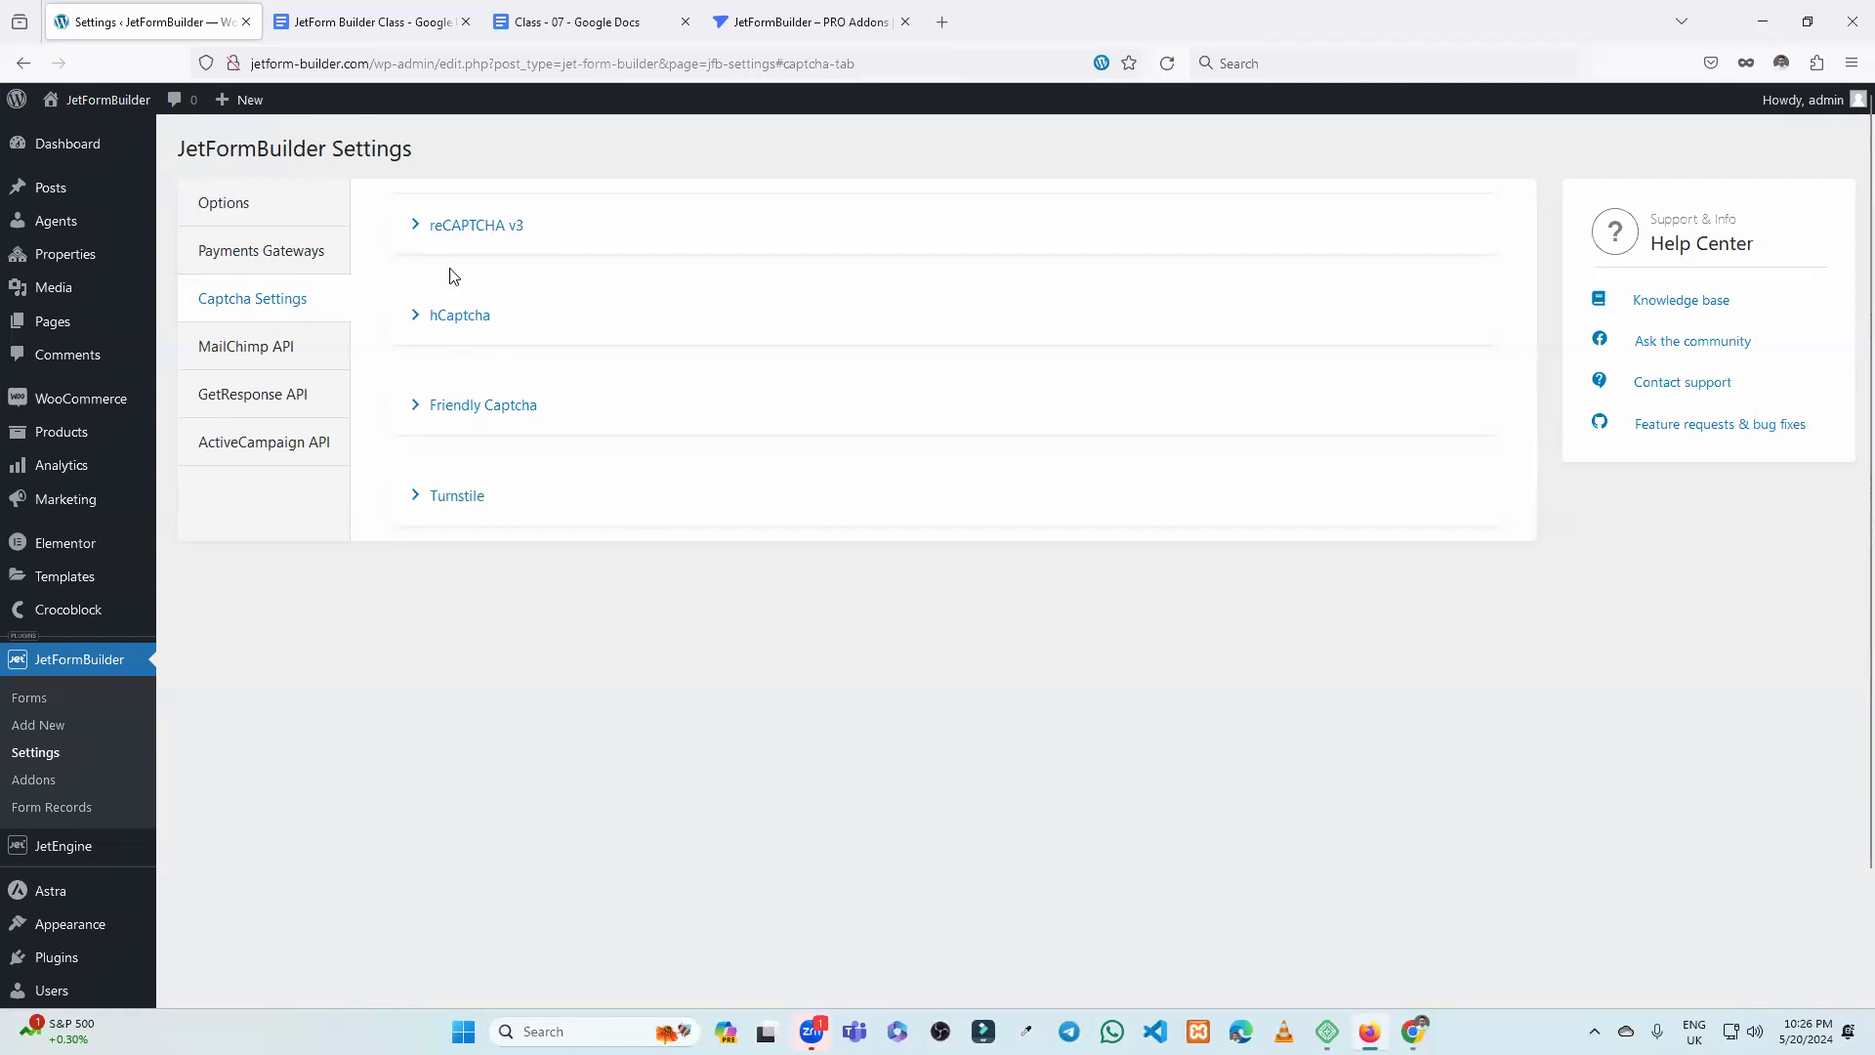
click(446, 237)
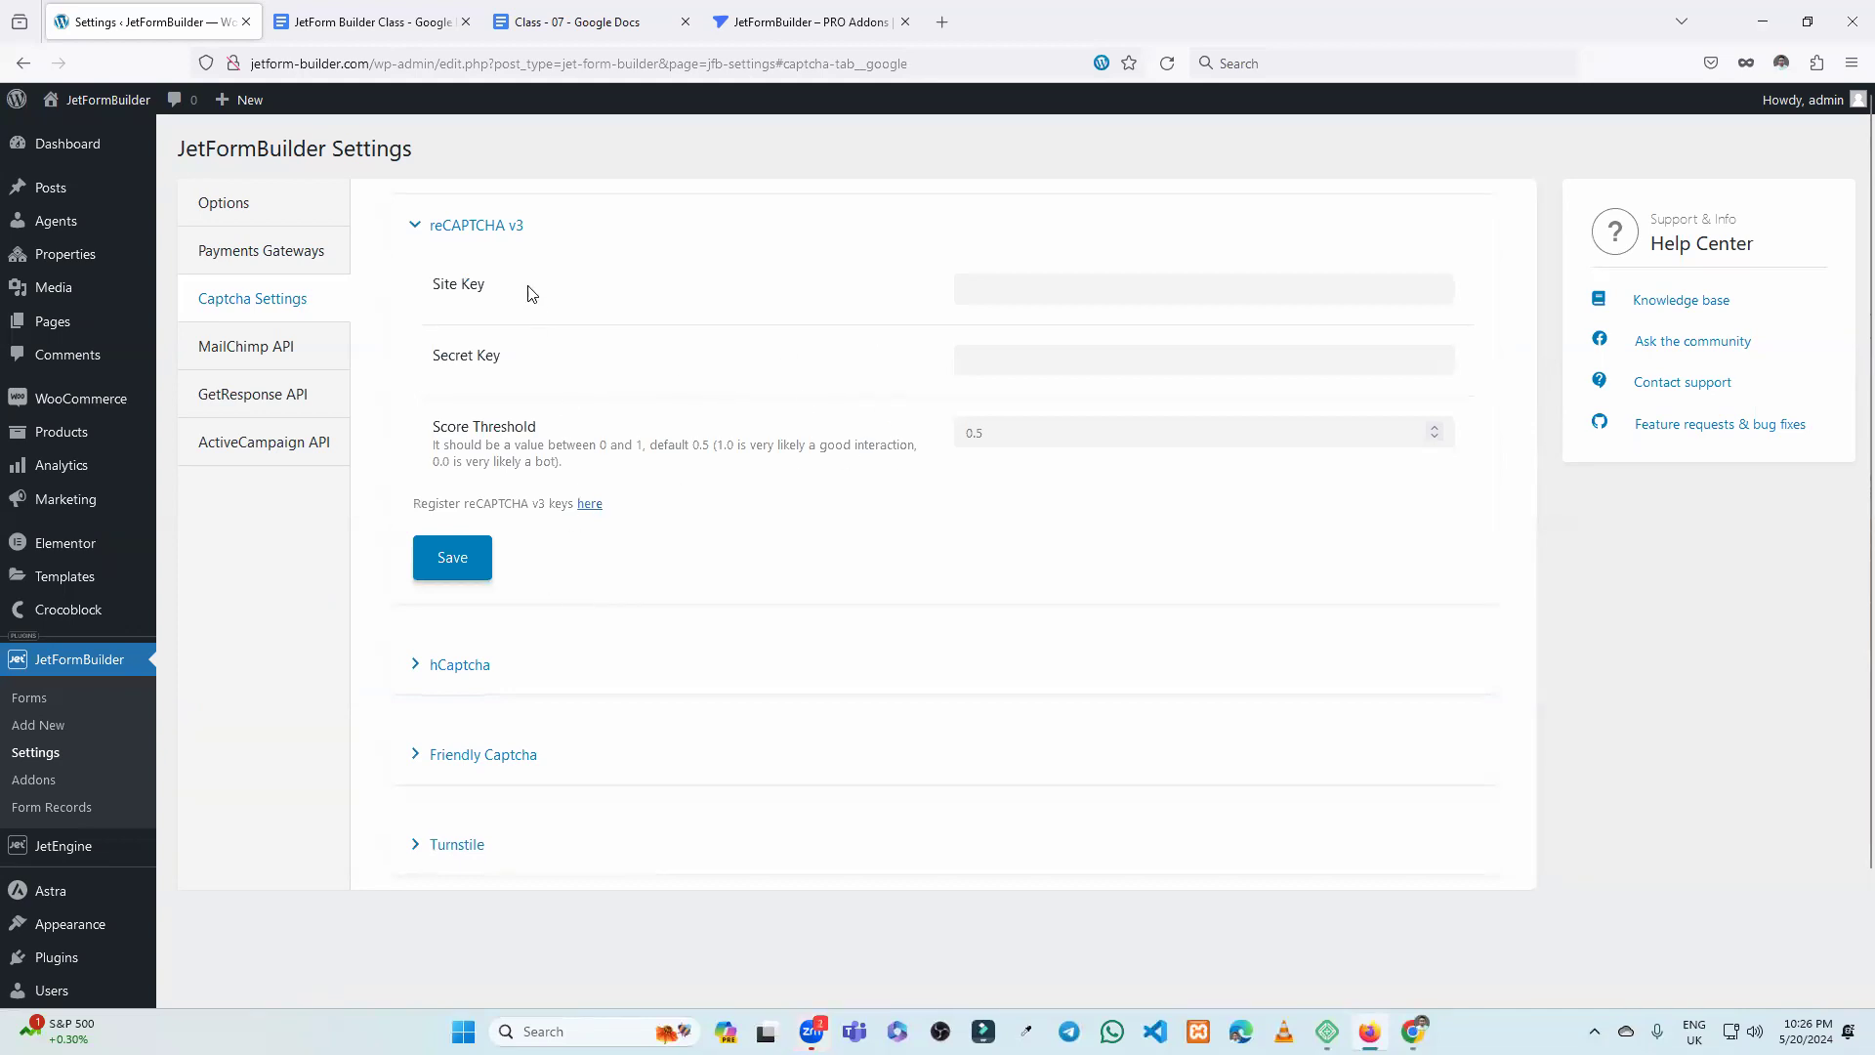
click(478, 232)
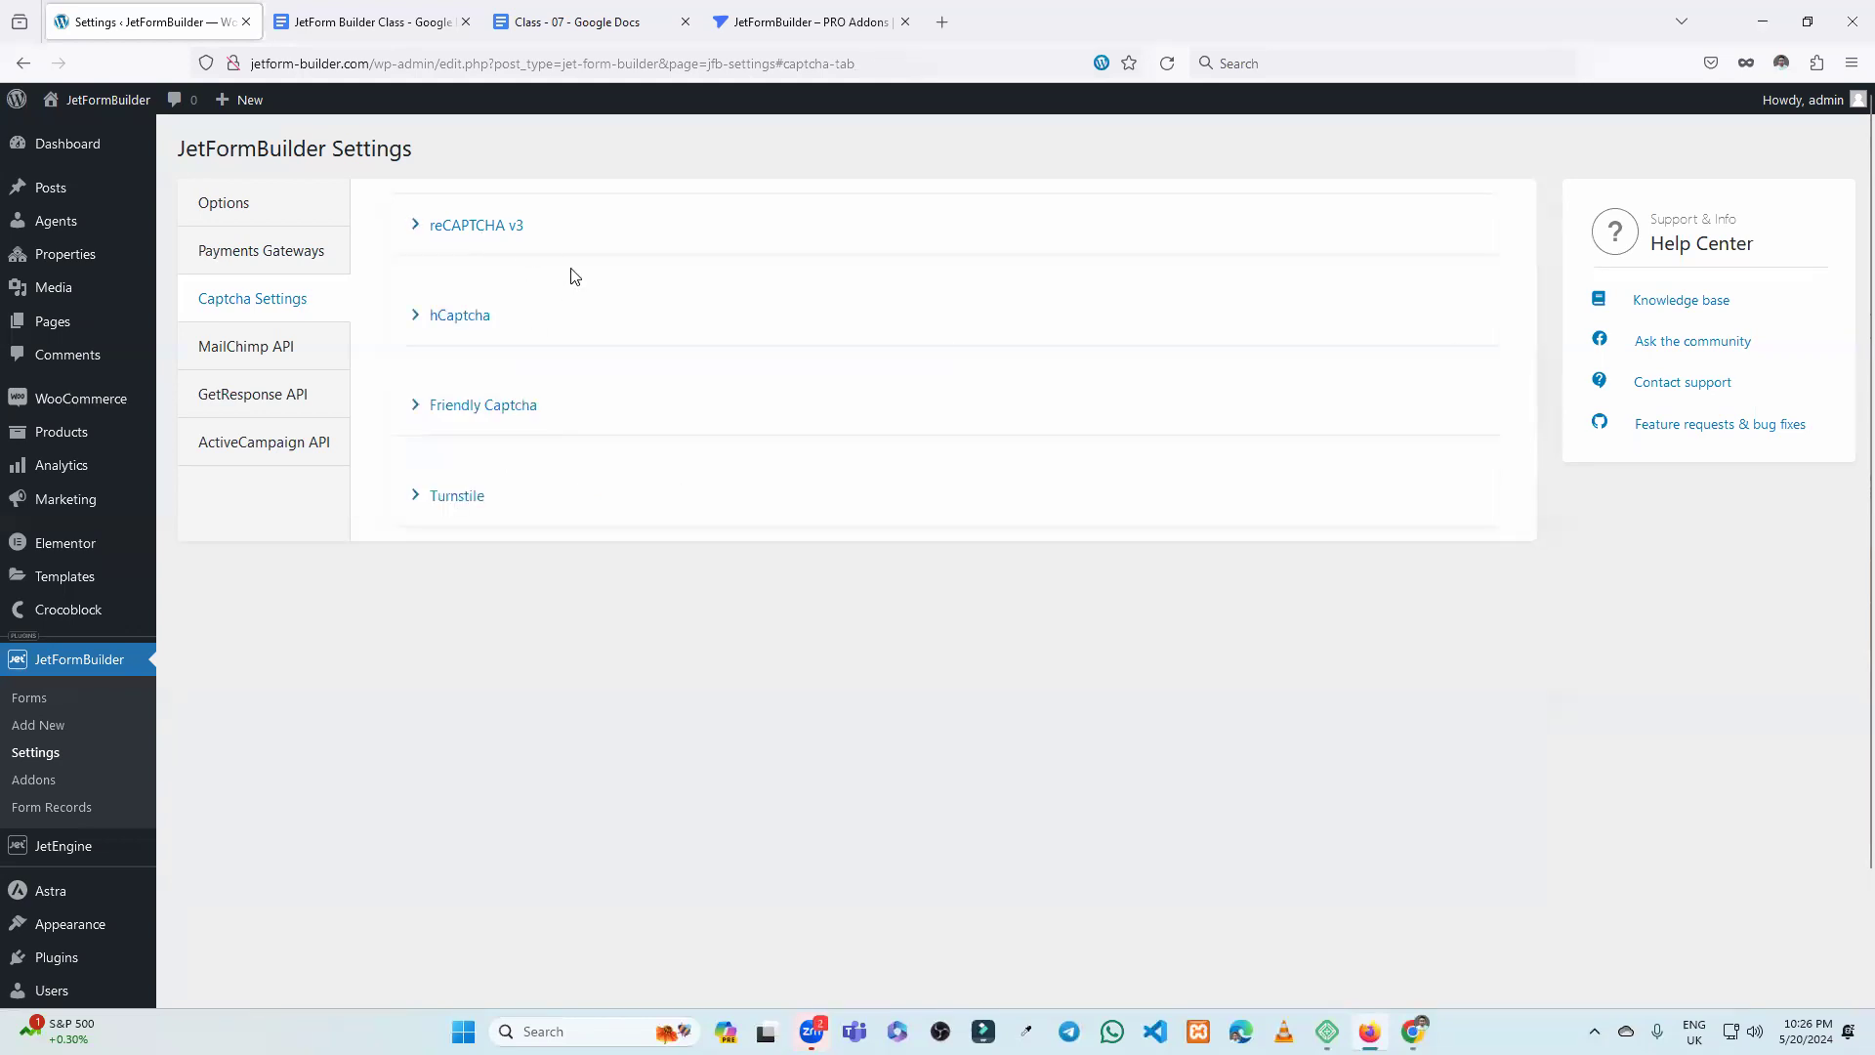
Expand the hCaptcha settings, view the linked hCaptcha dashboard of sites, close it and return to the plugin settings.
click(469, 322)
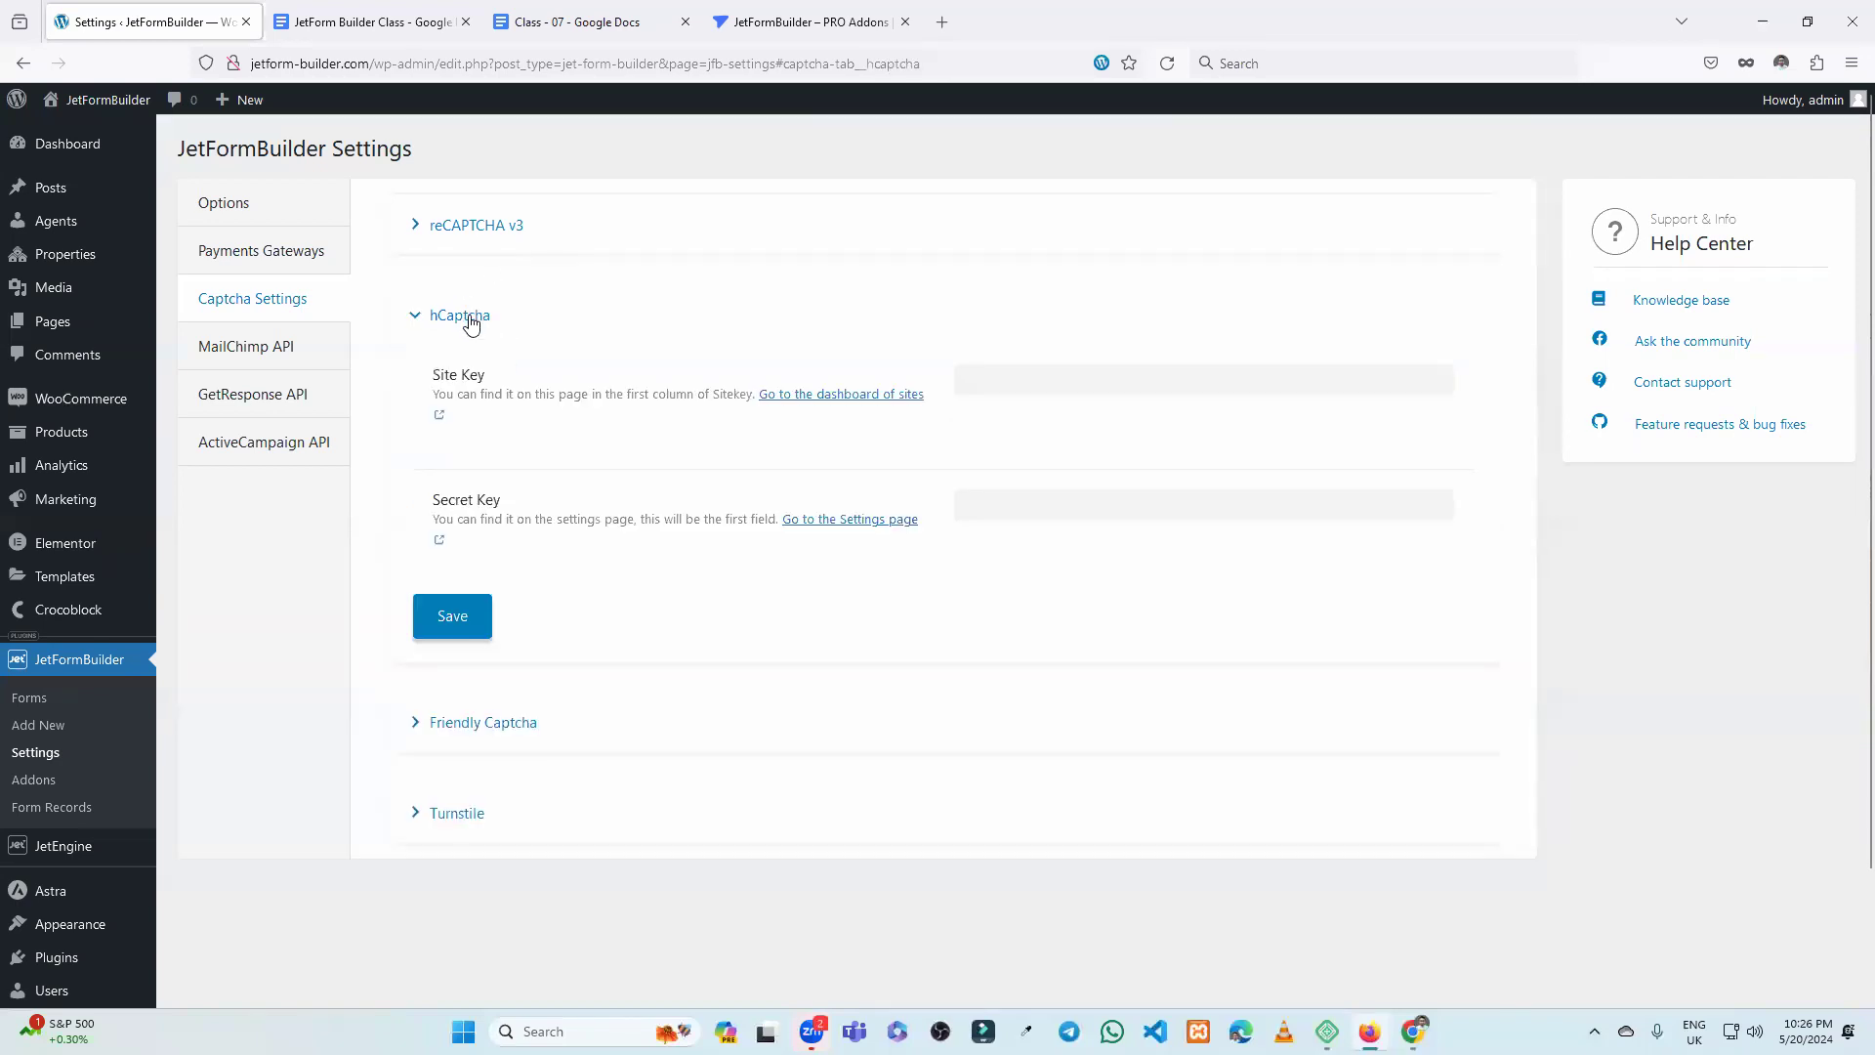
click(845, 396)
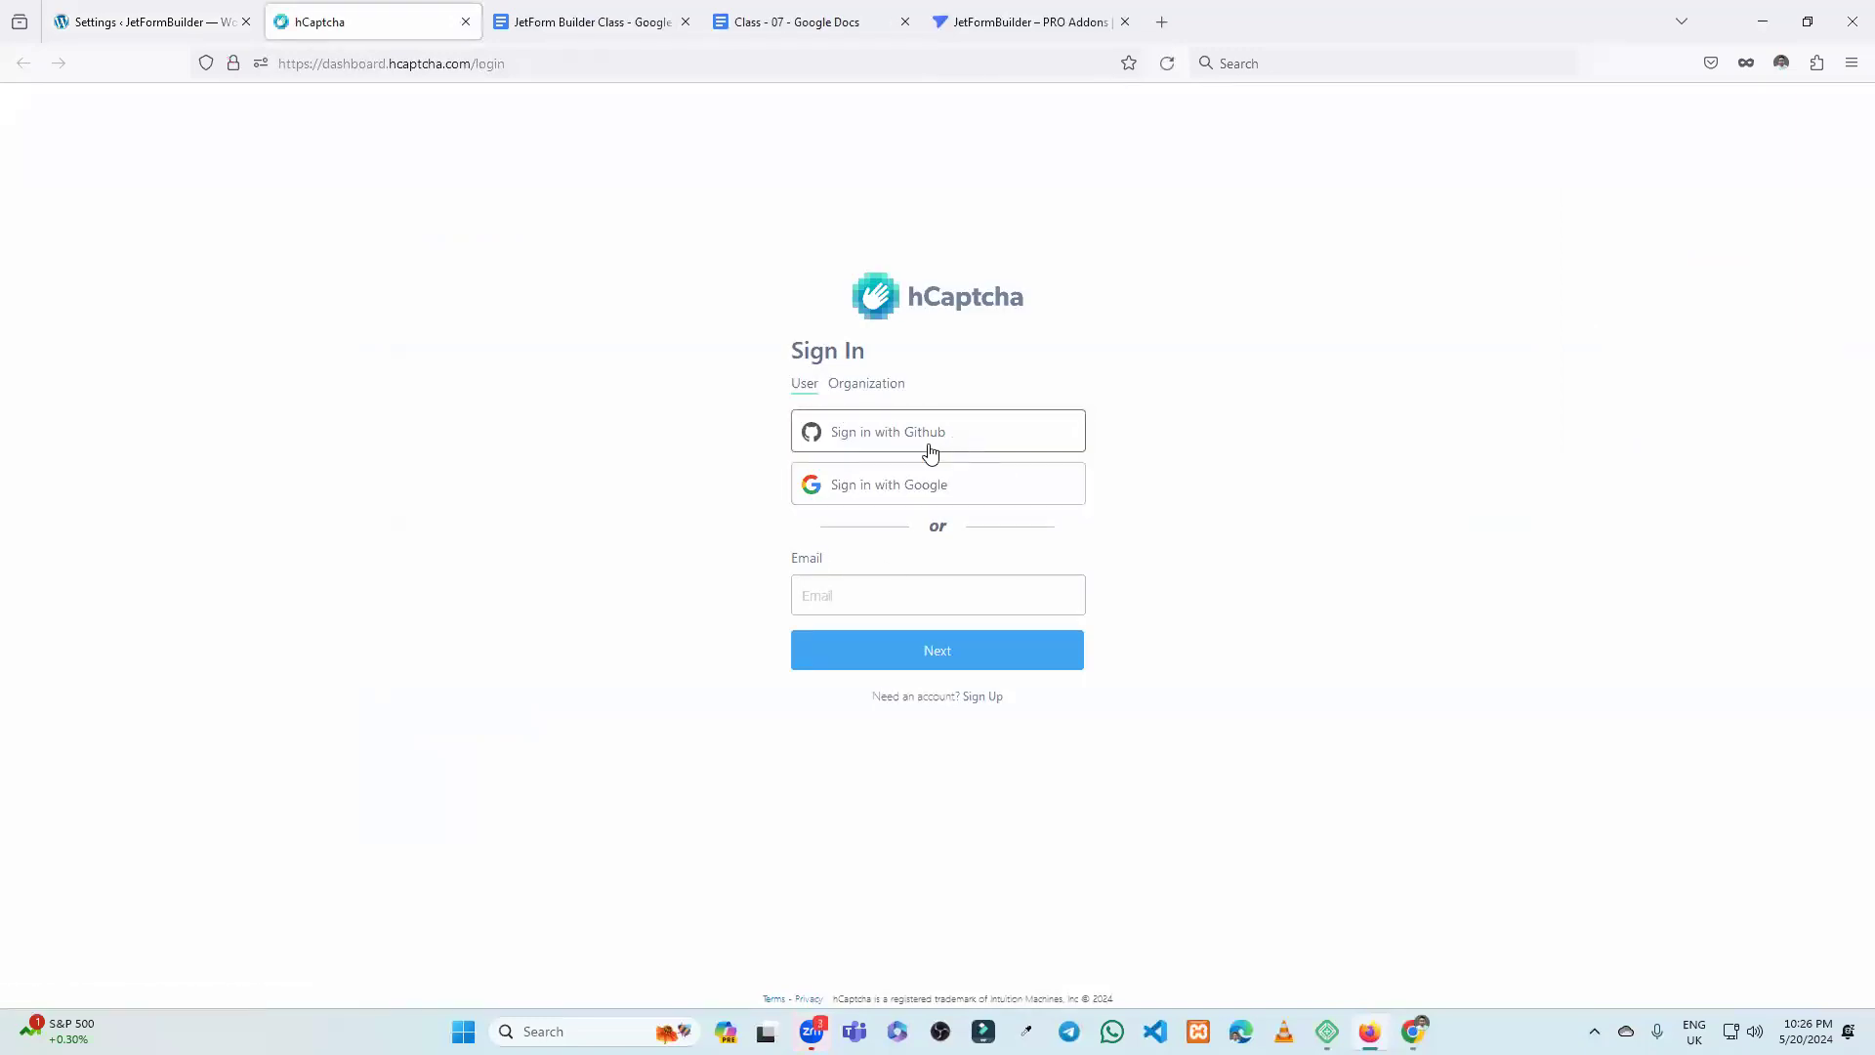
click(182, 10)
click(407, 18)
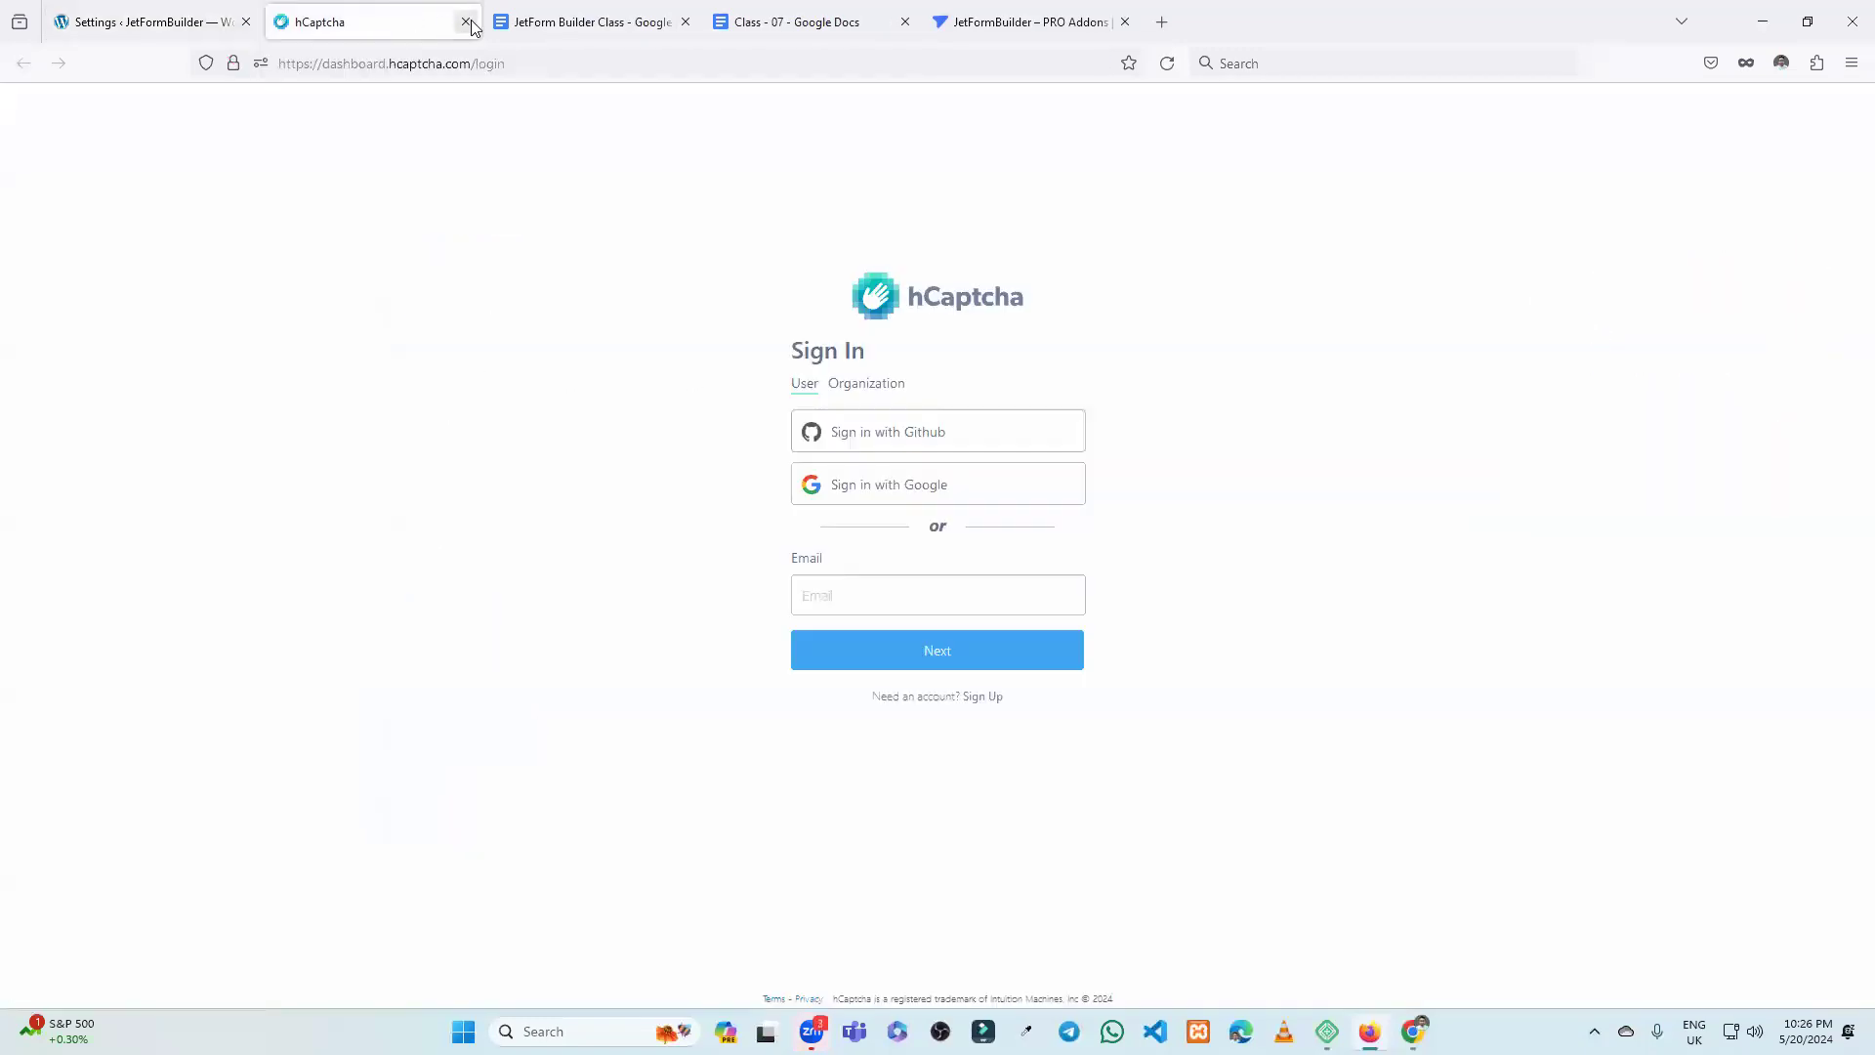
click(466, 22)
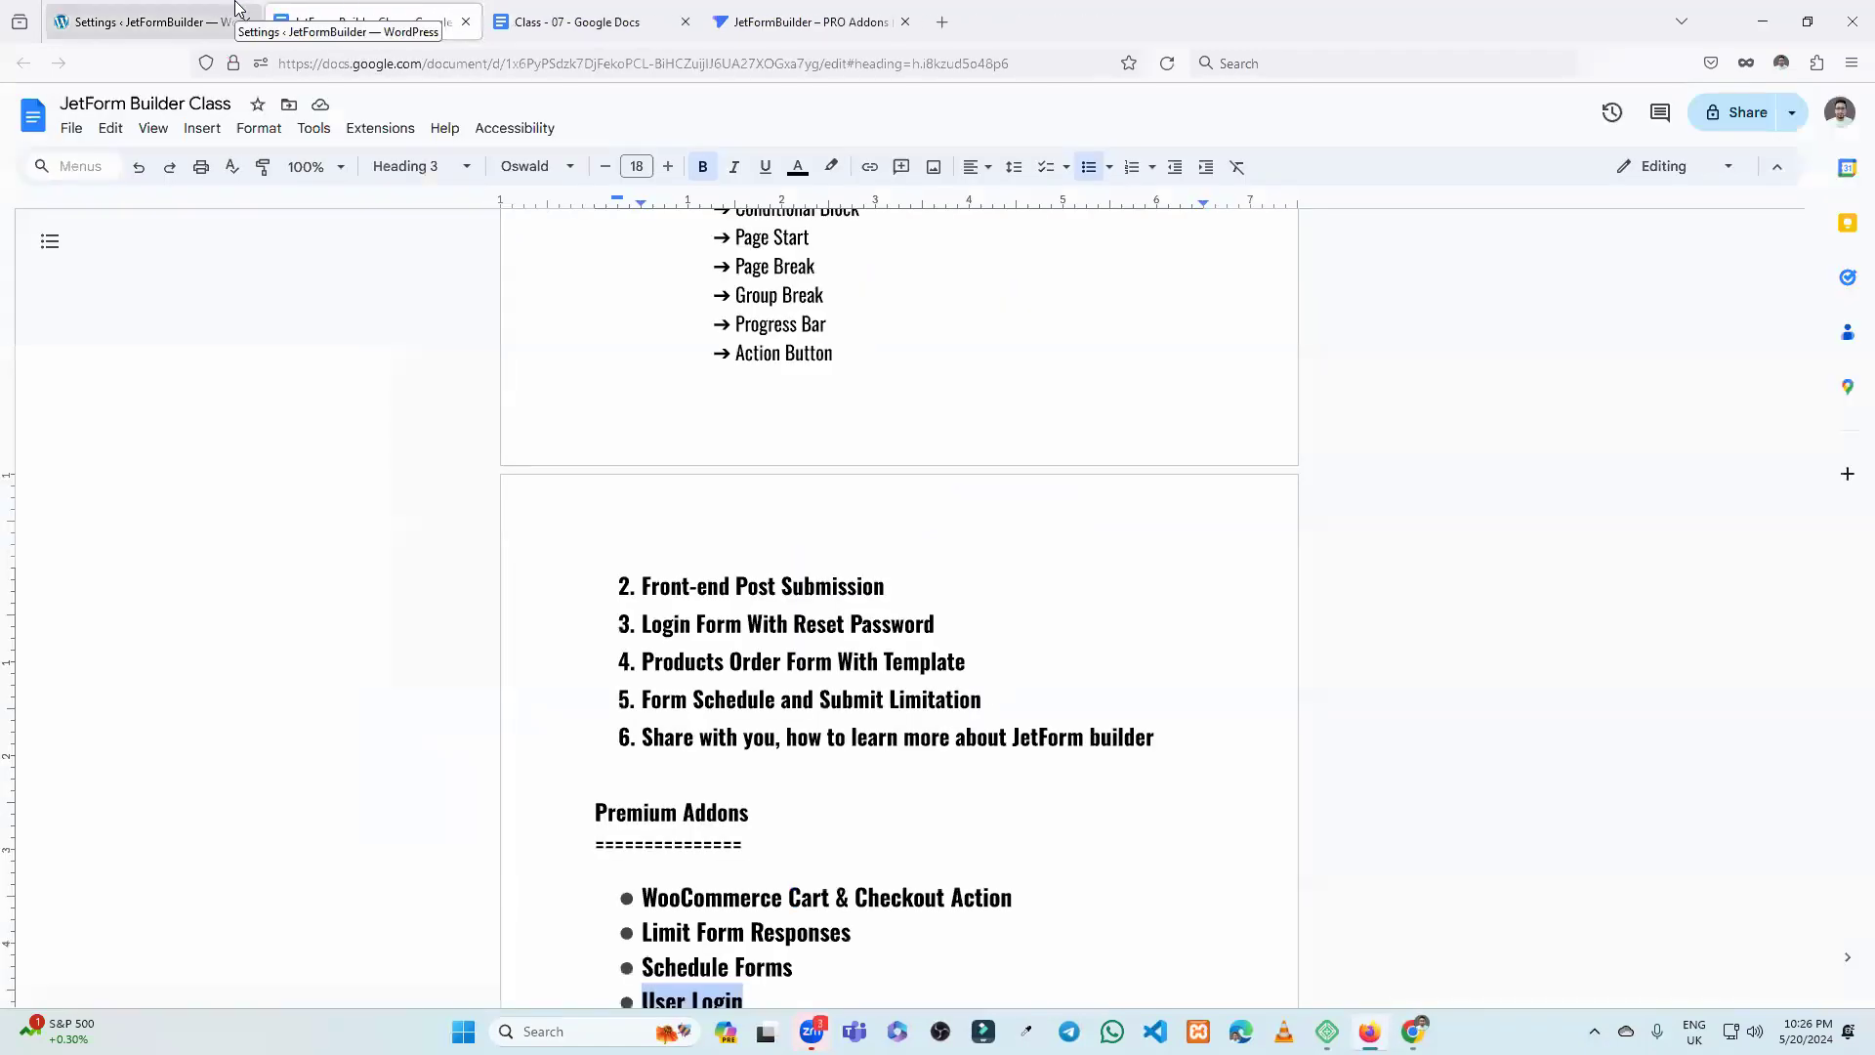
click(234, 8)
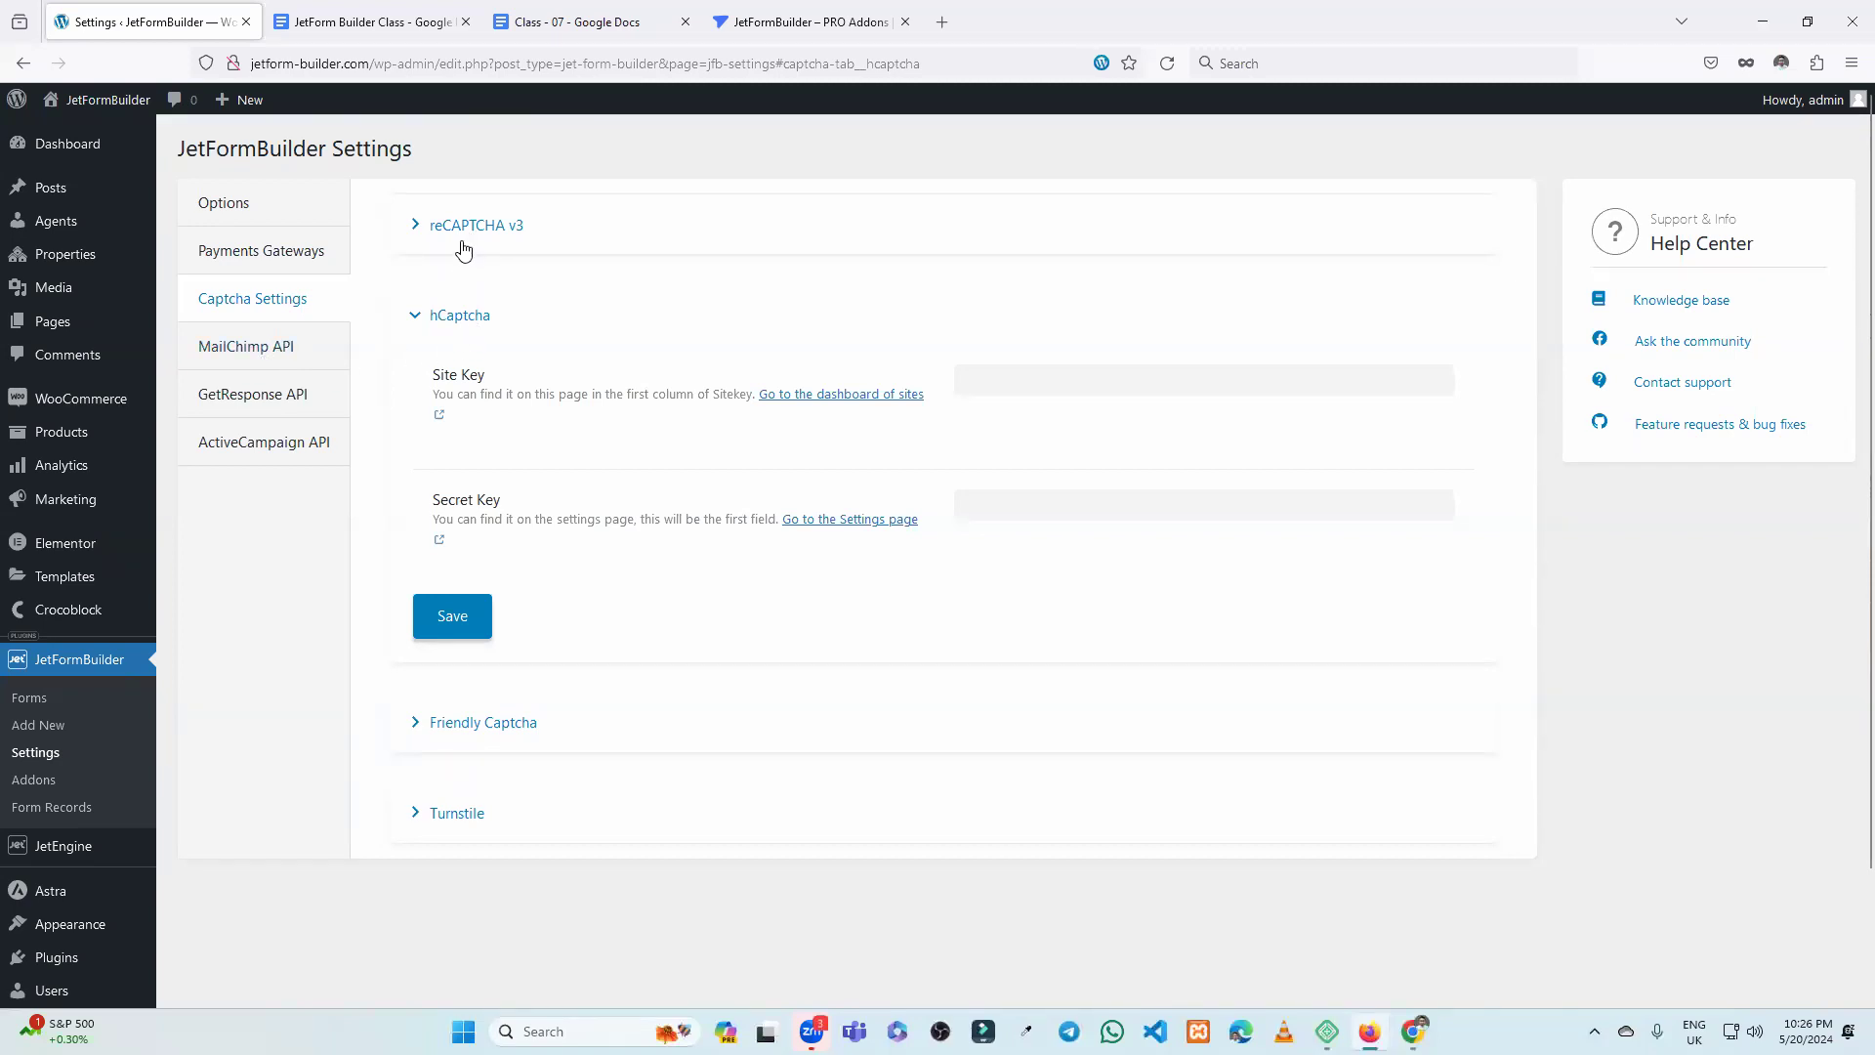
Look through the MailChimp, GetResponse and ActiveCampaign API settings.
click(245, 351)
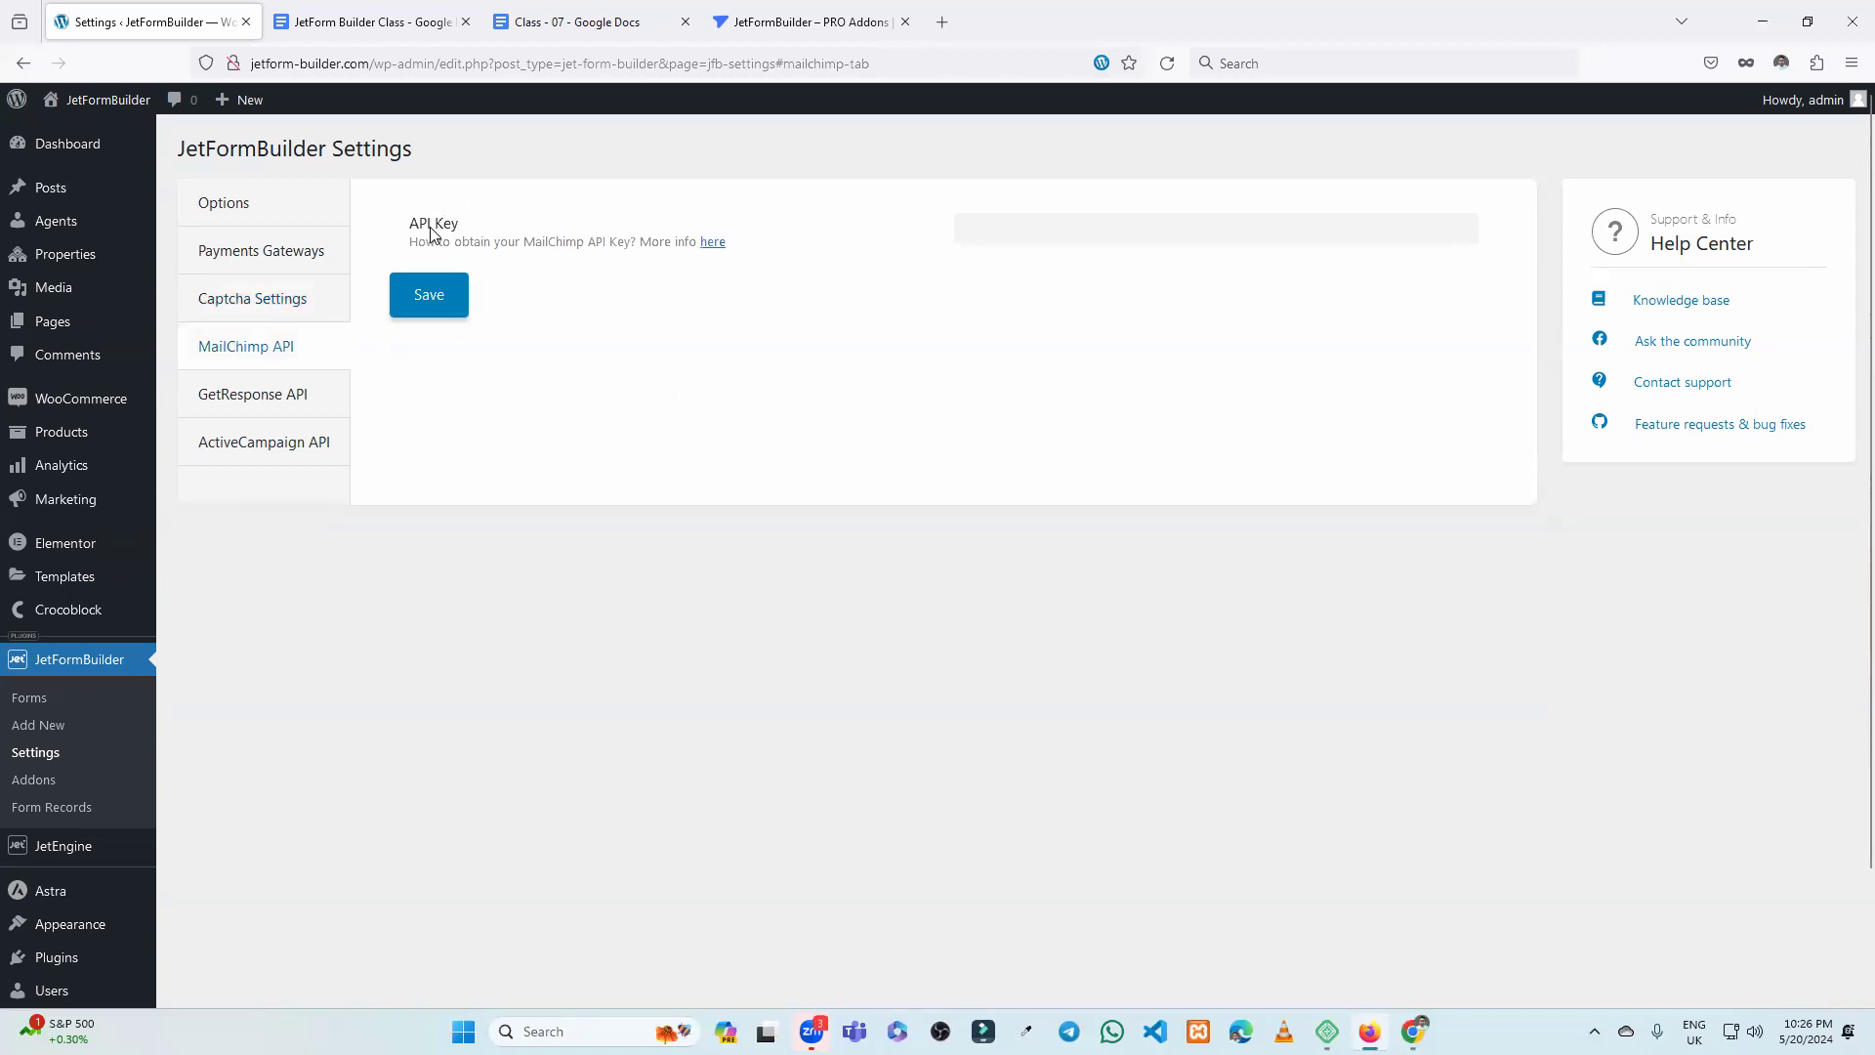
click(274, 410)
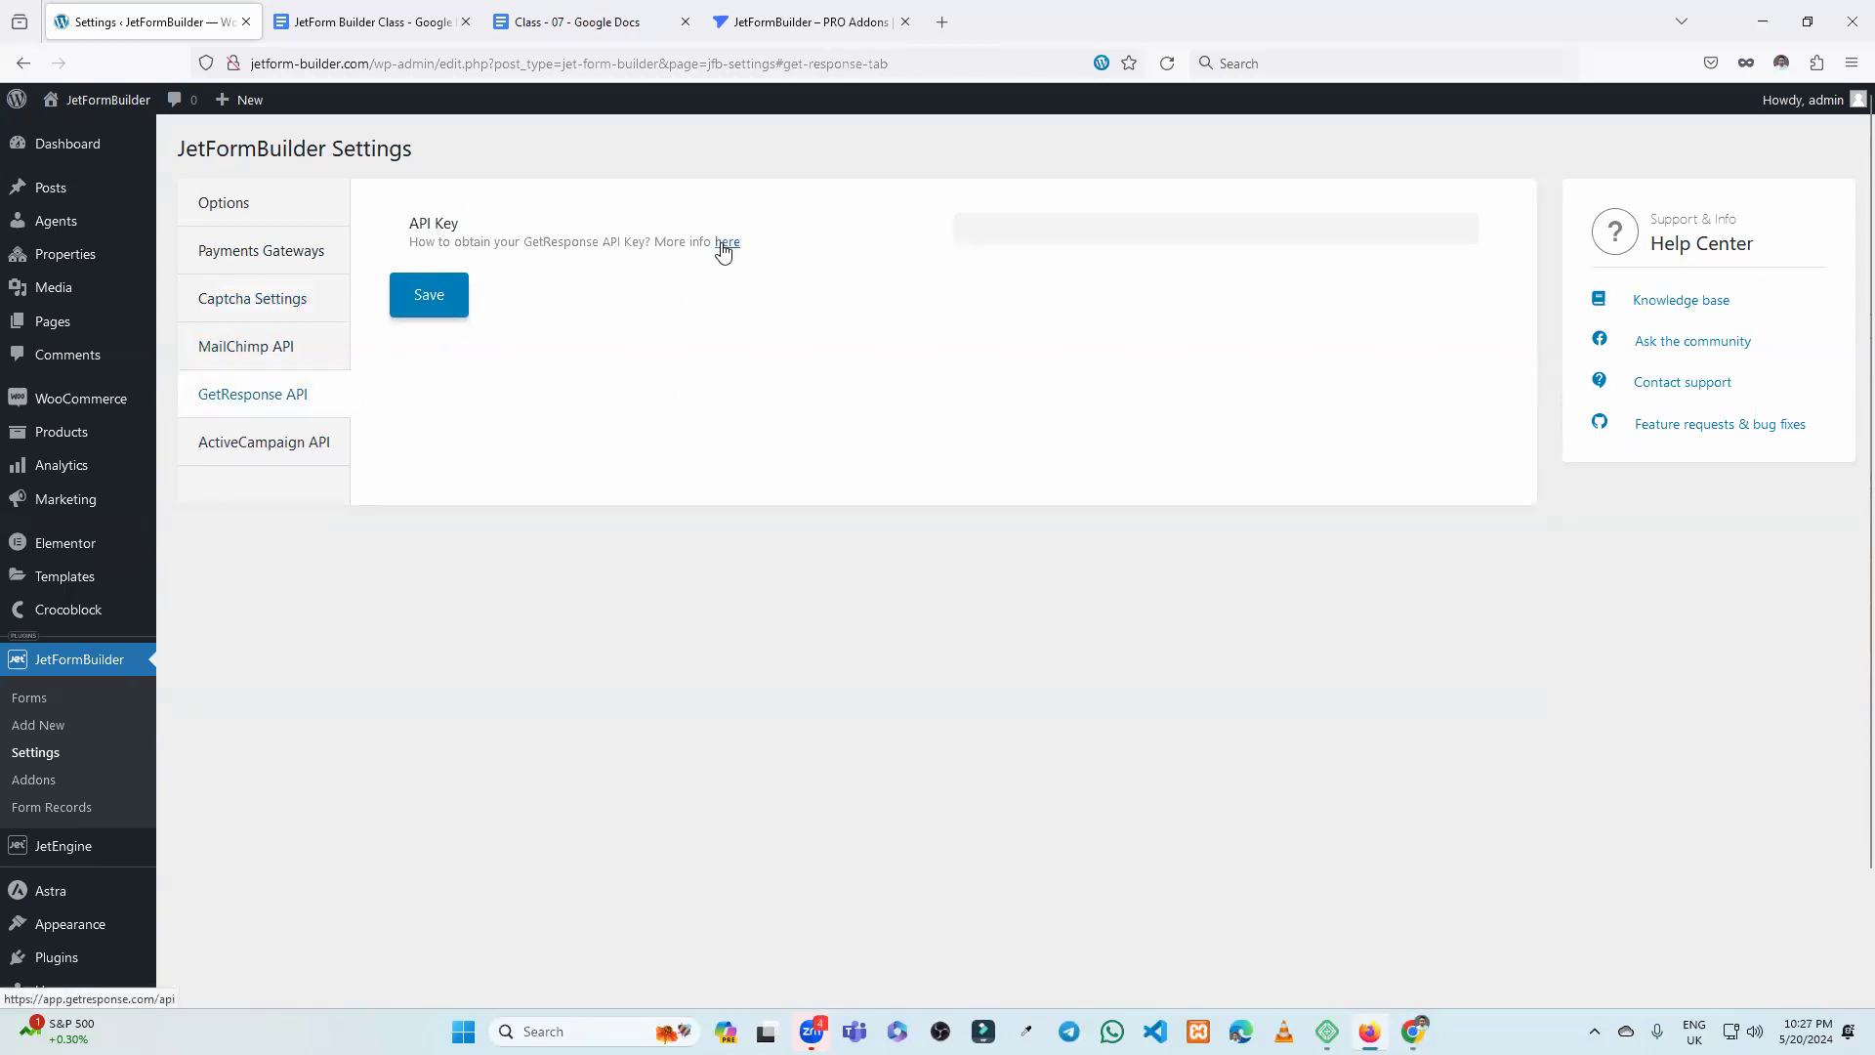
click(291, 446)
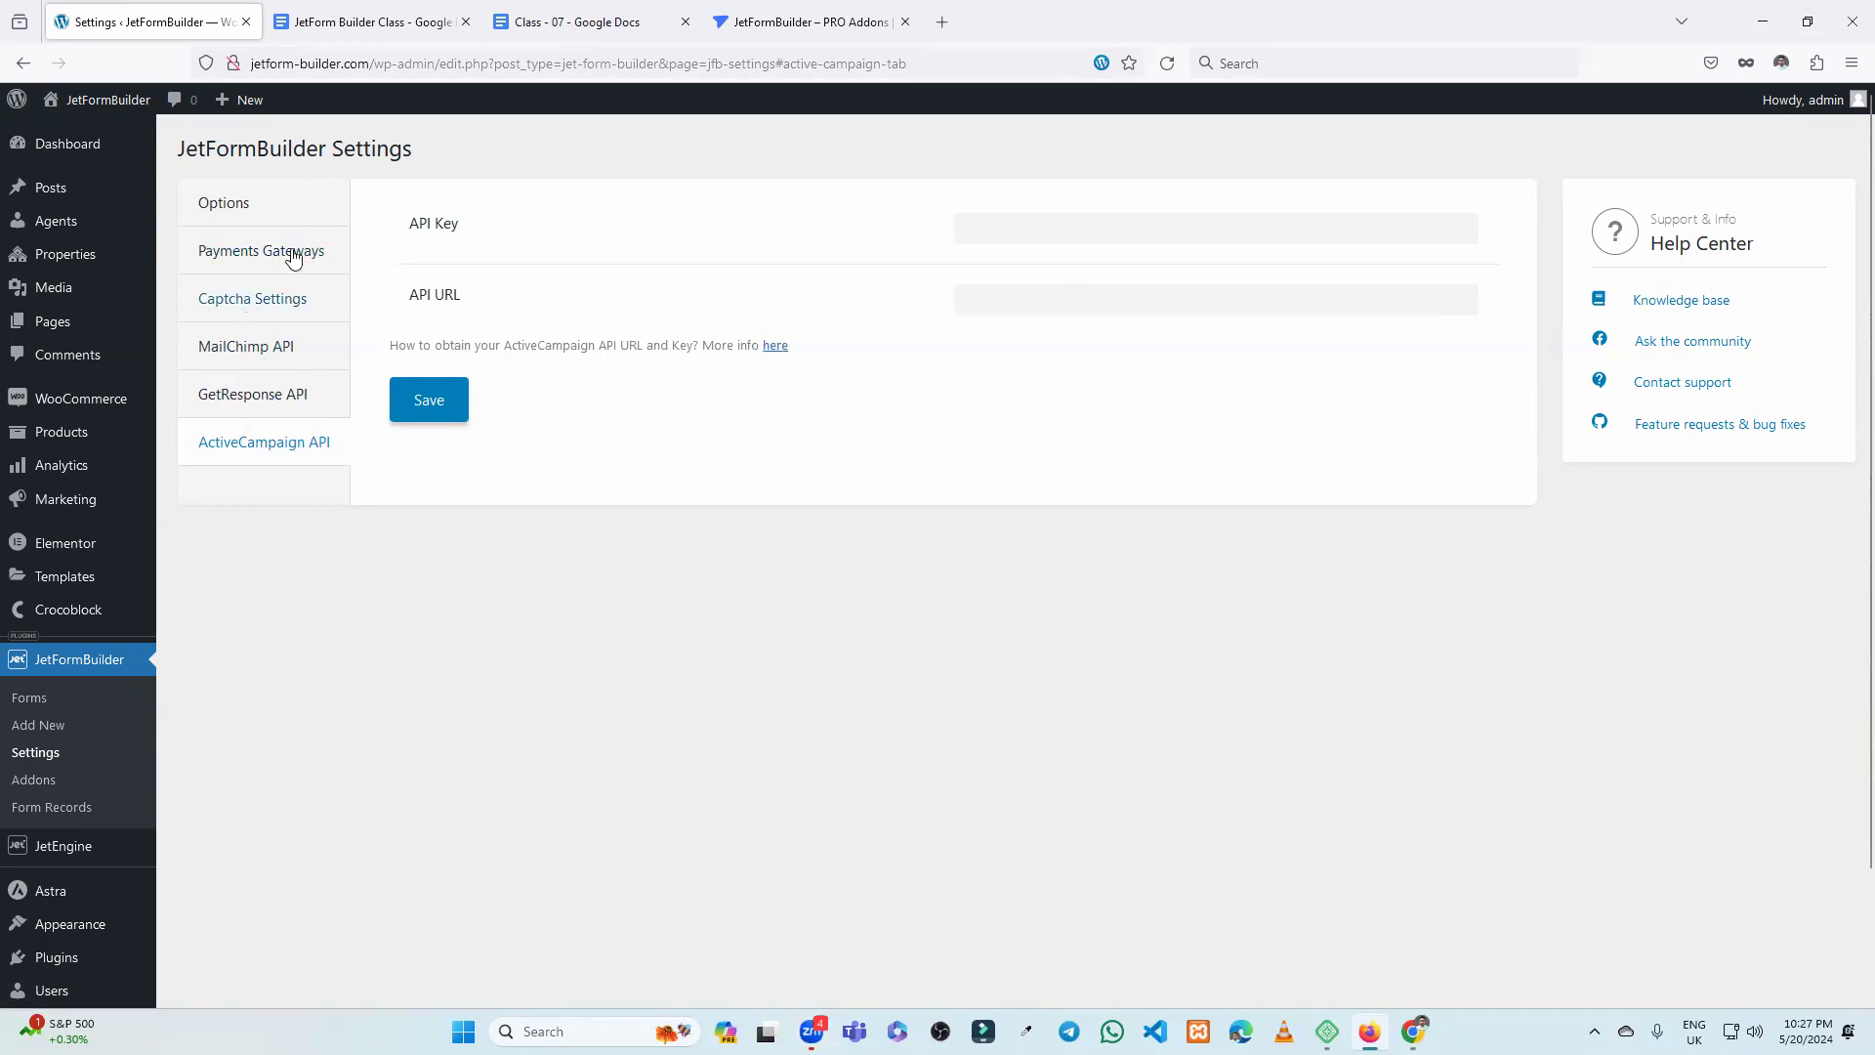
Open the JetFormBuilder Addons page and examine the installed addons and all available PRO addons.
click(52, 784)
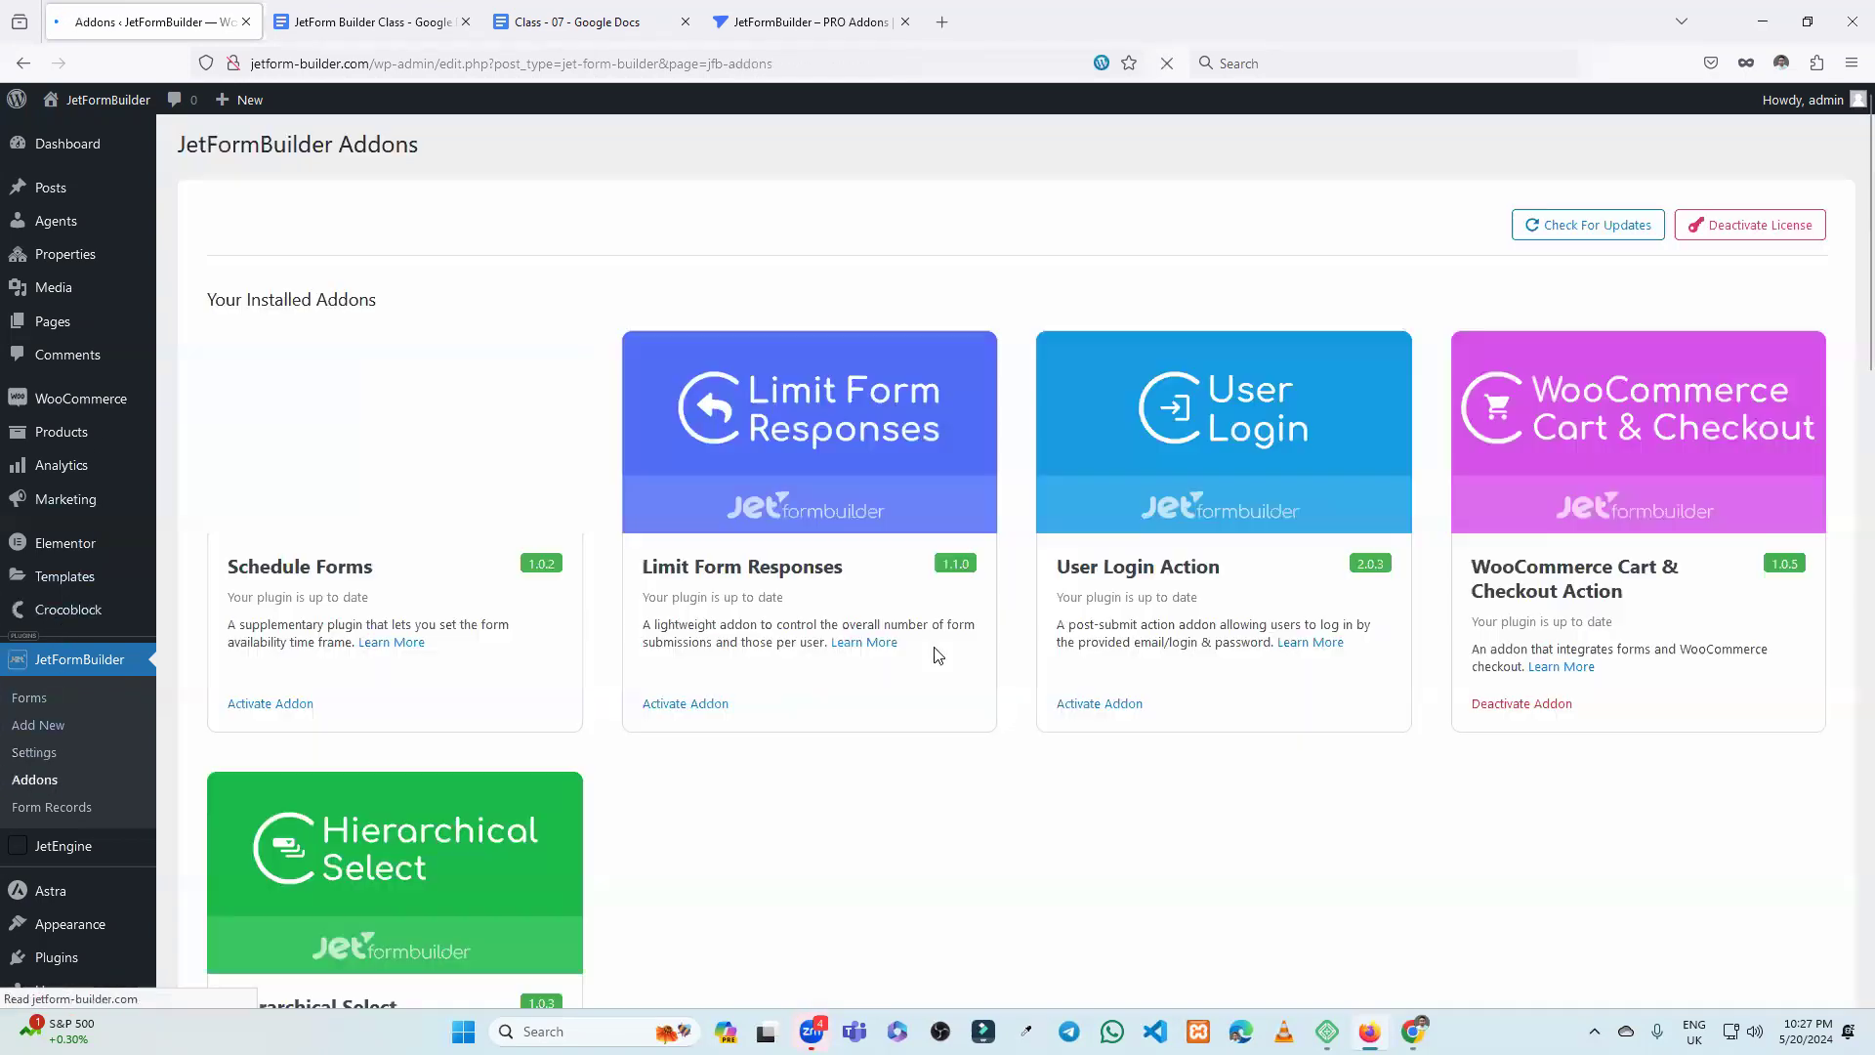
scroll(820, 586, down, 9)
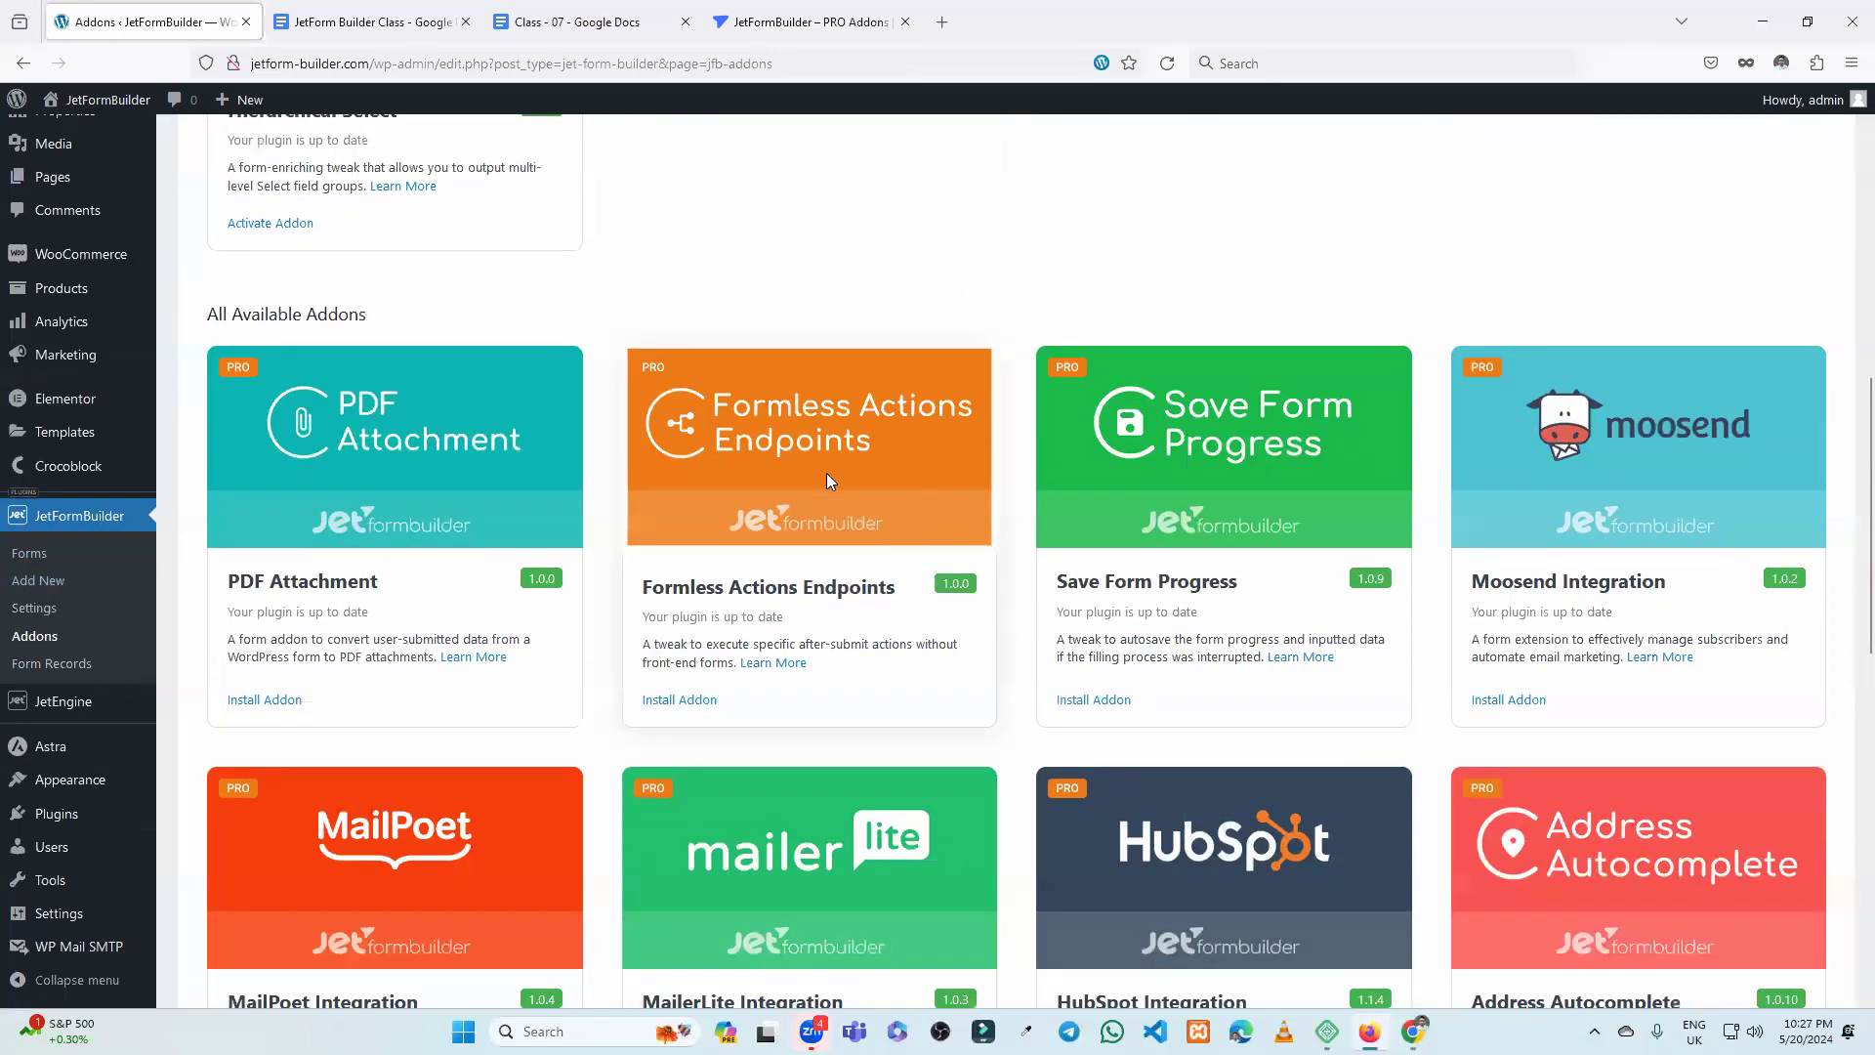
scroll(826, 472, down, 2)
scroll(742, 574, up, 8)
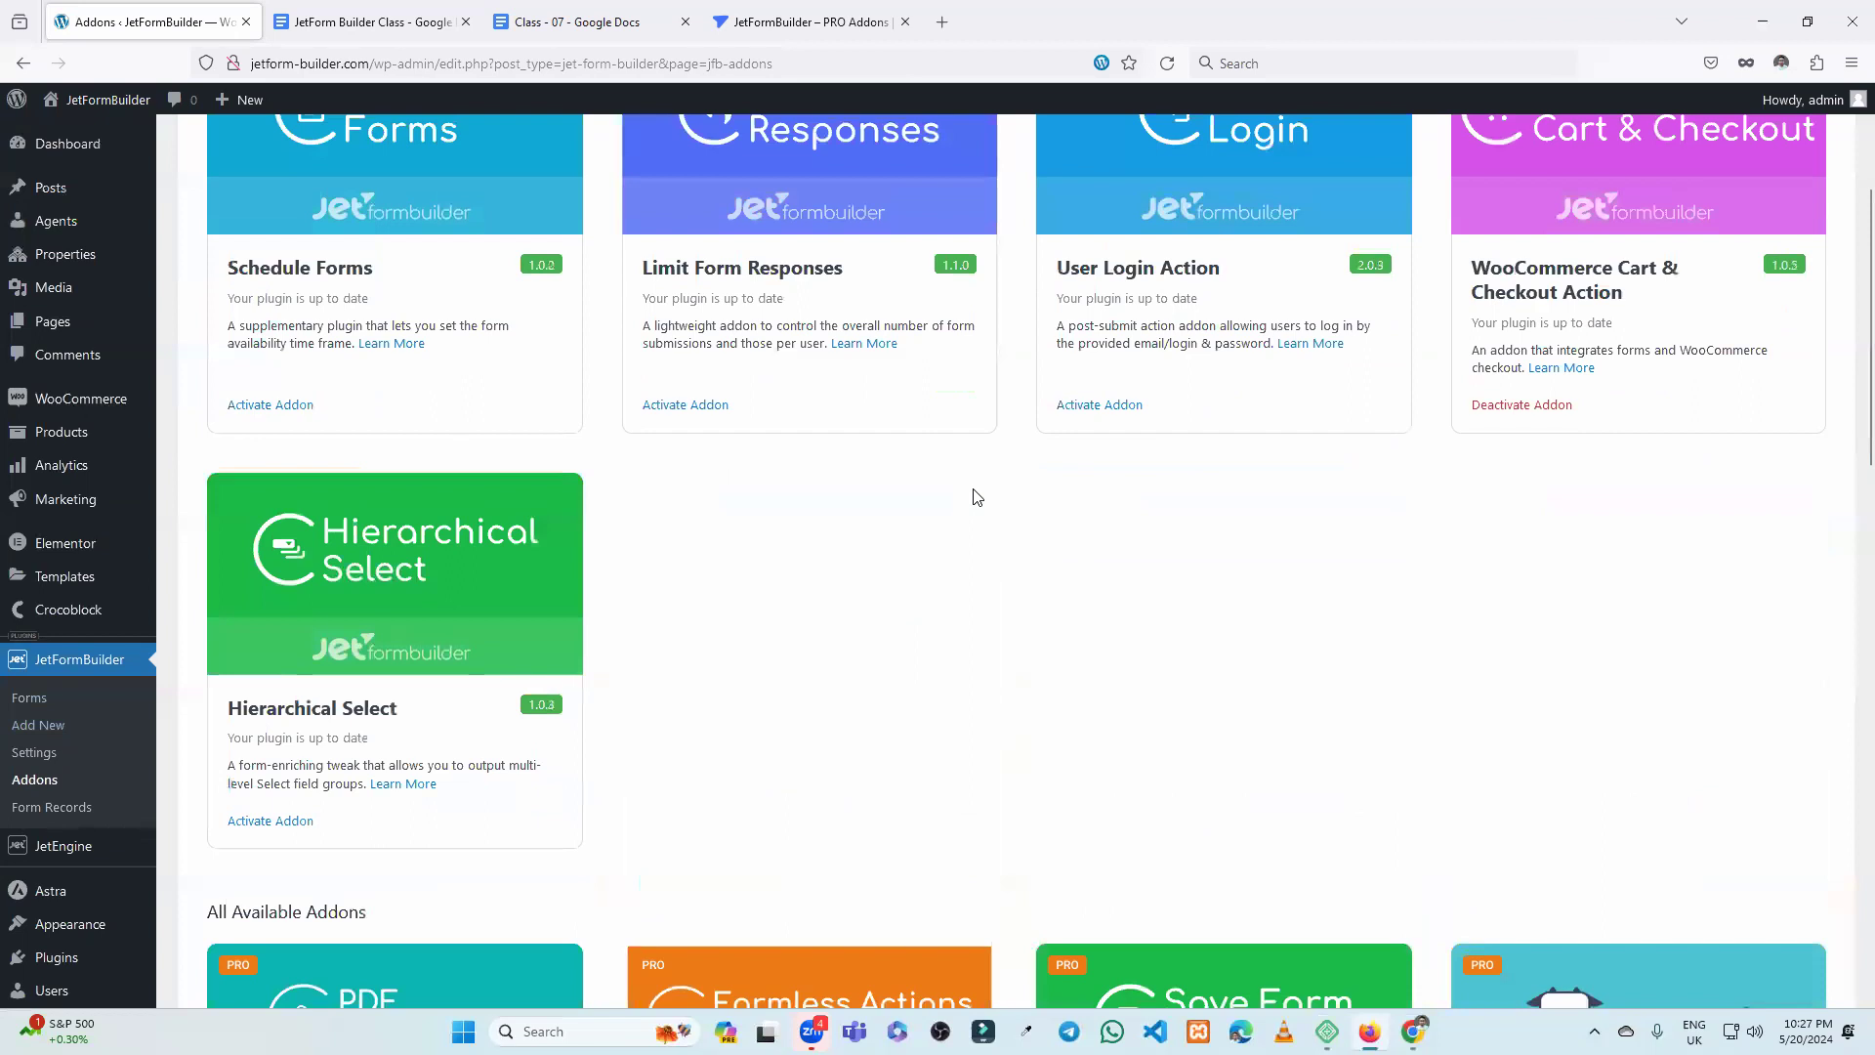
scroll(967, 489, up, 3)
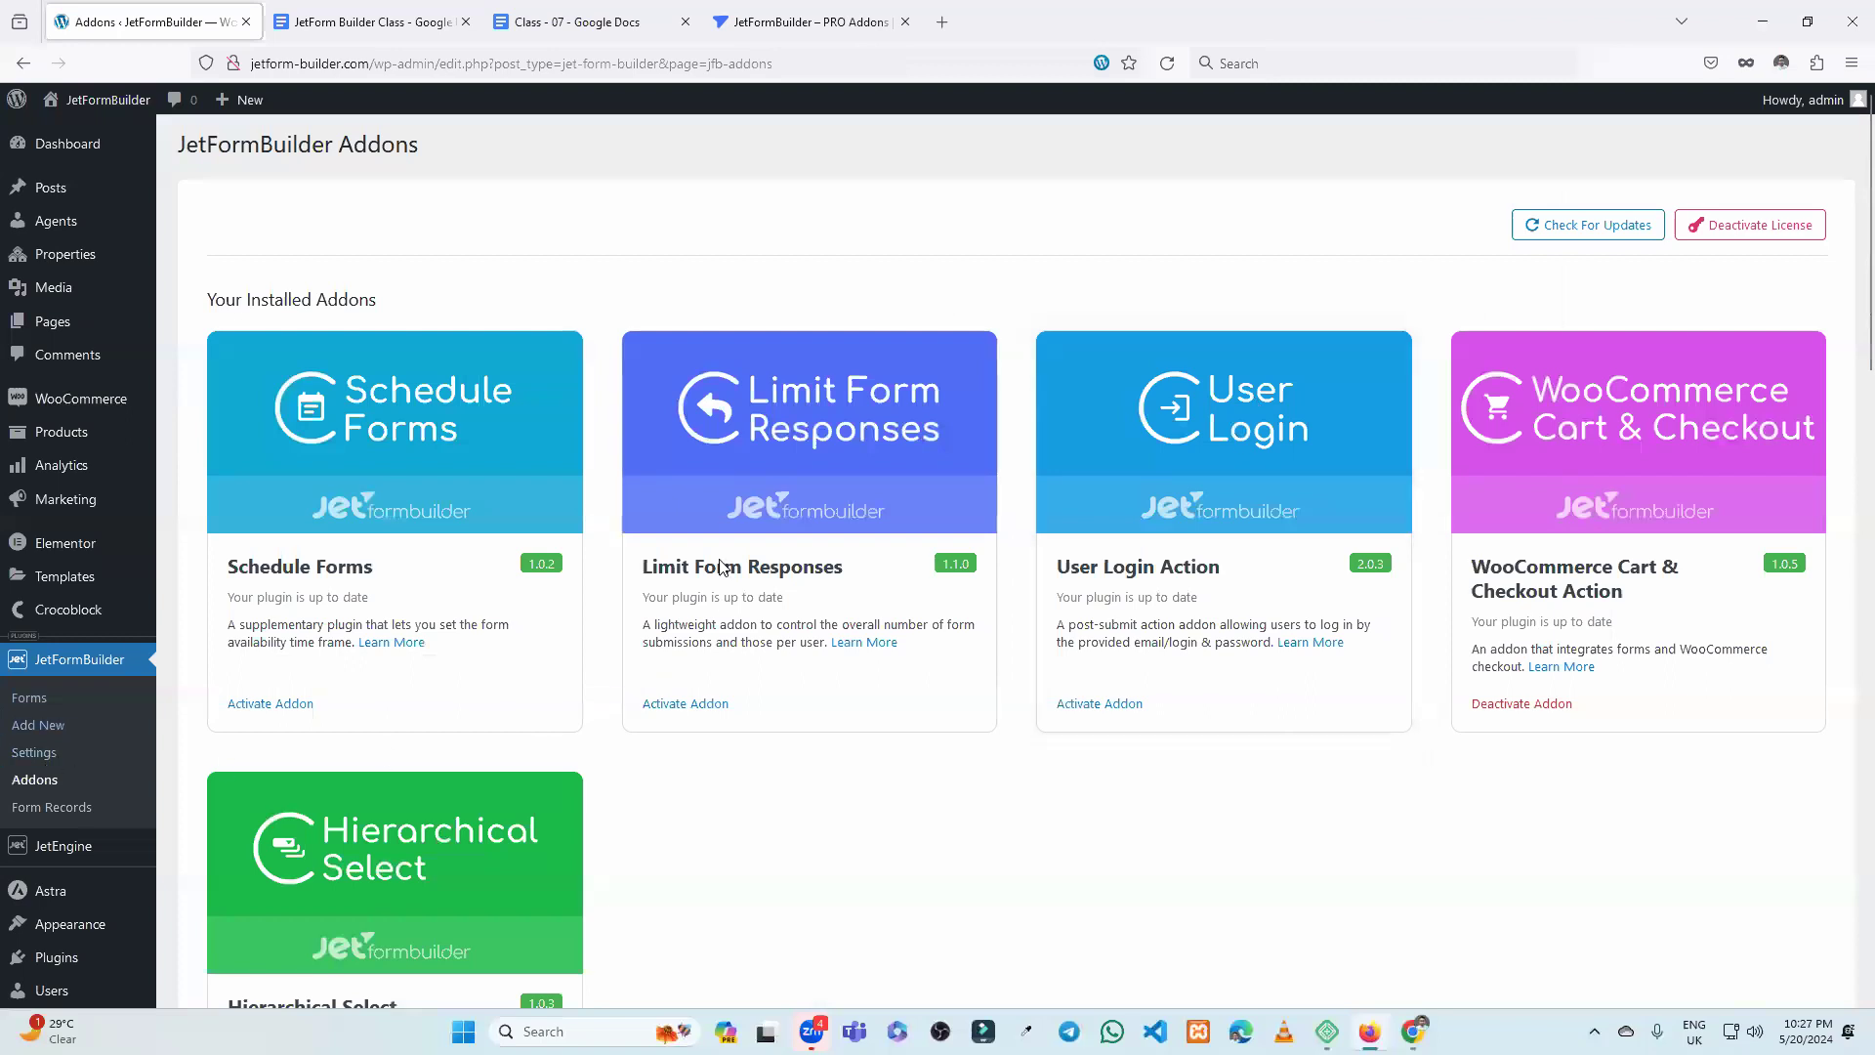
scroll(470, 506, down, 1)
scroll(470, 506, down, 2)
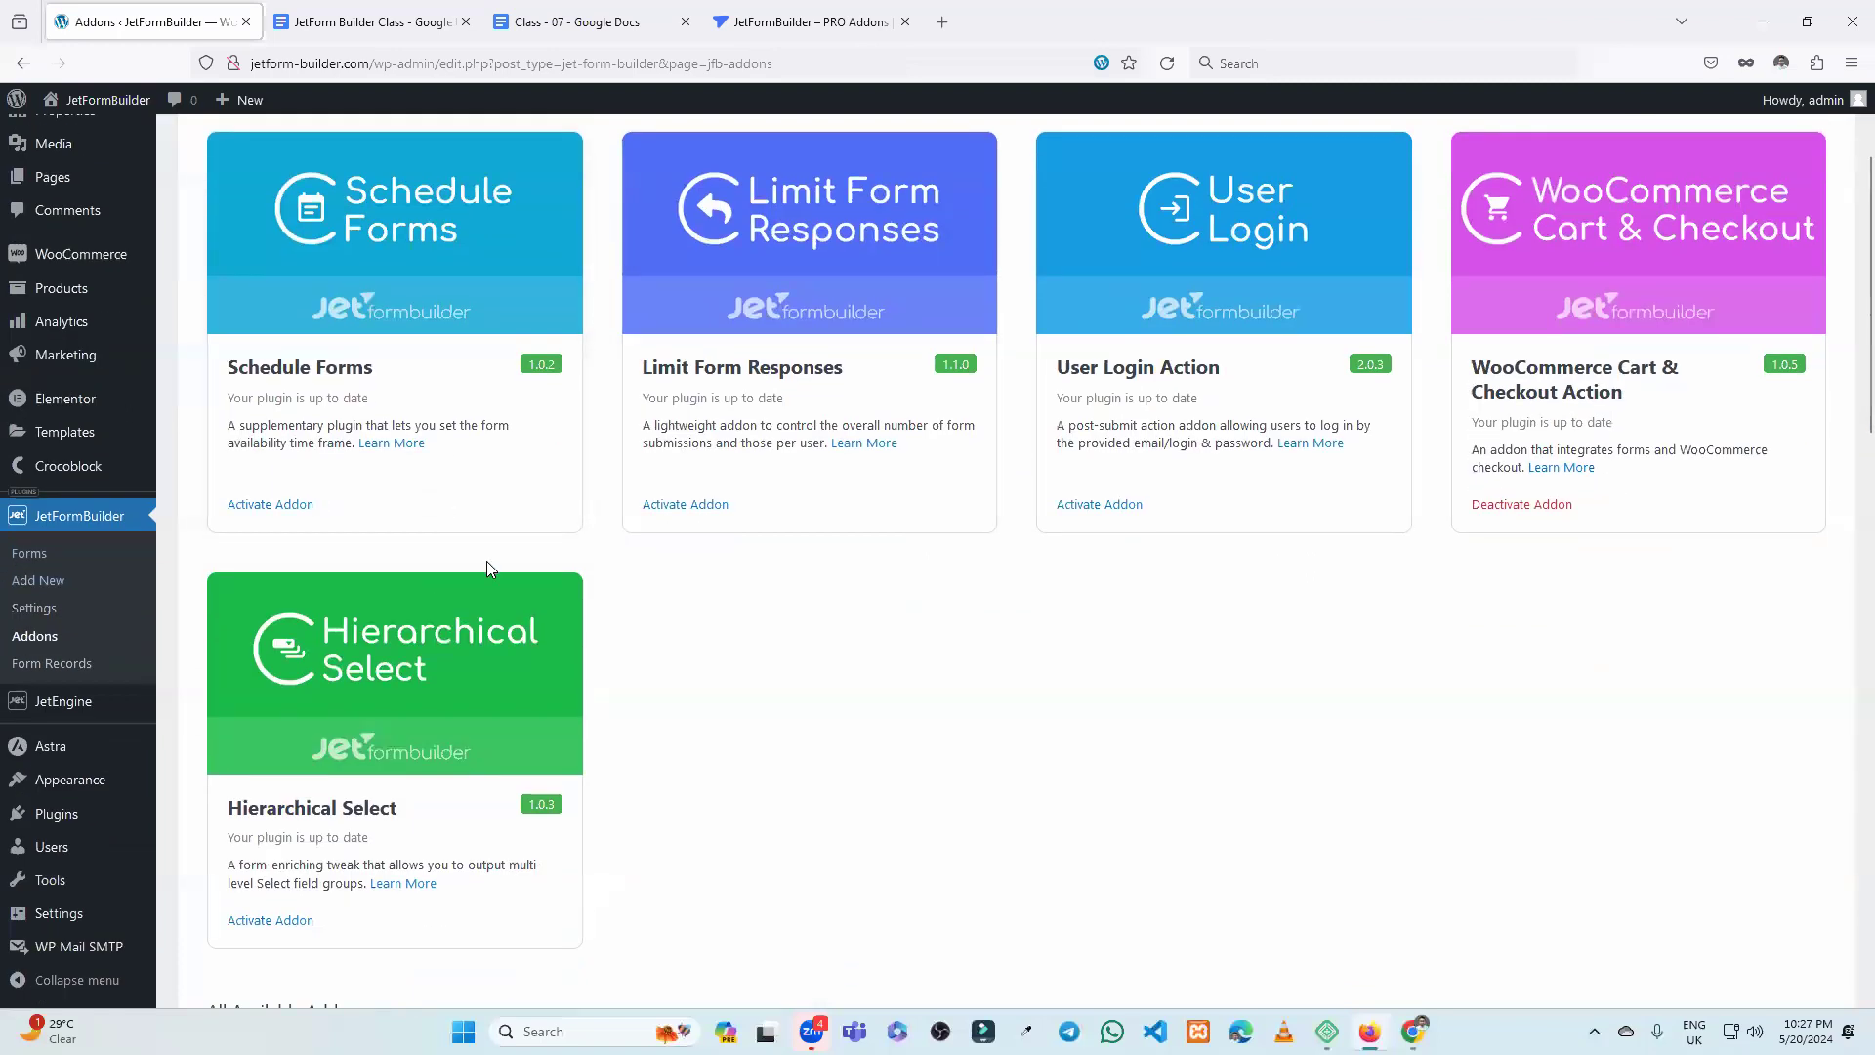
scroll(486, 561, up, 1)
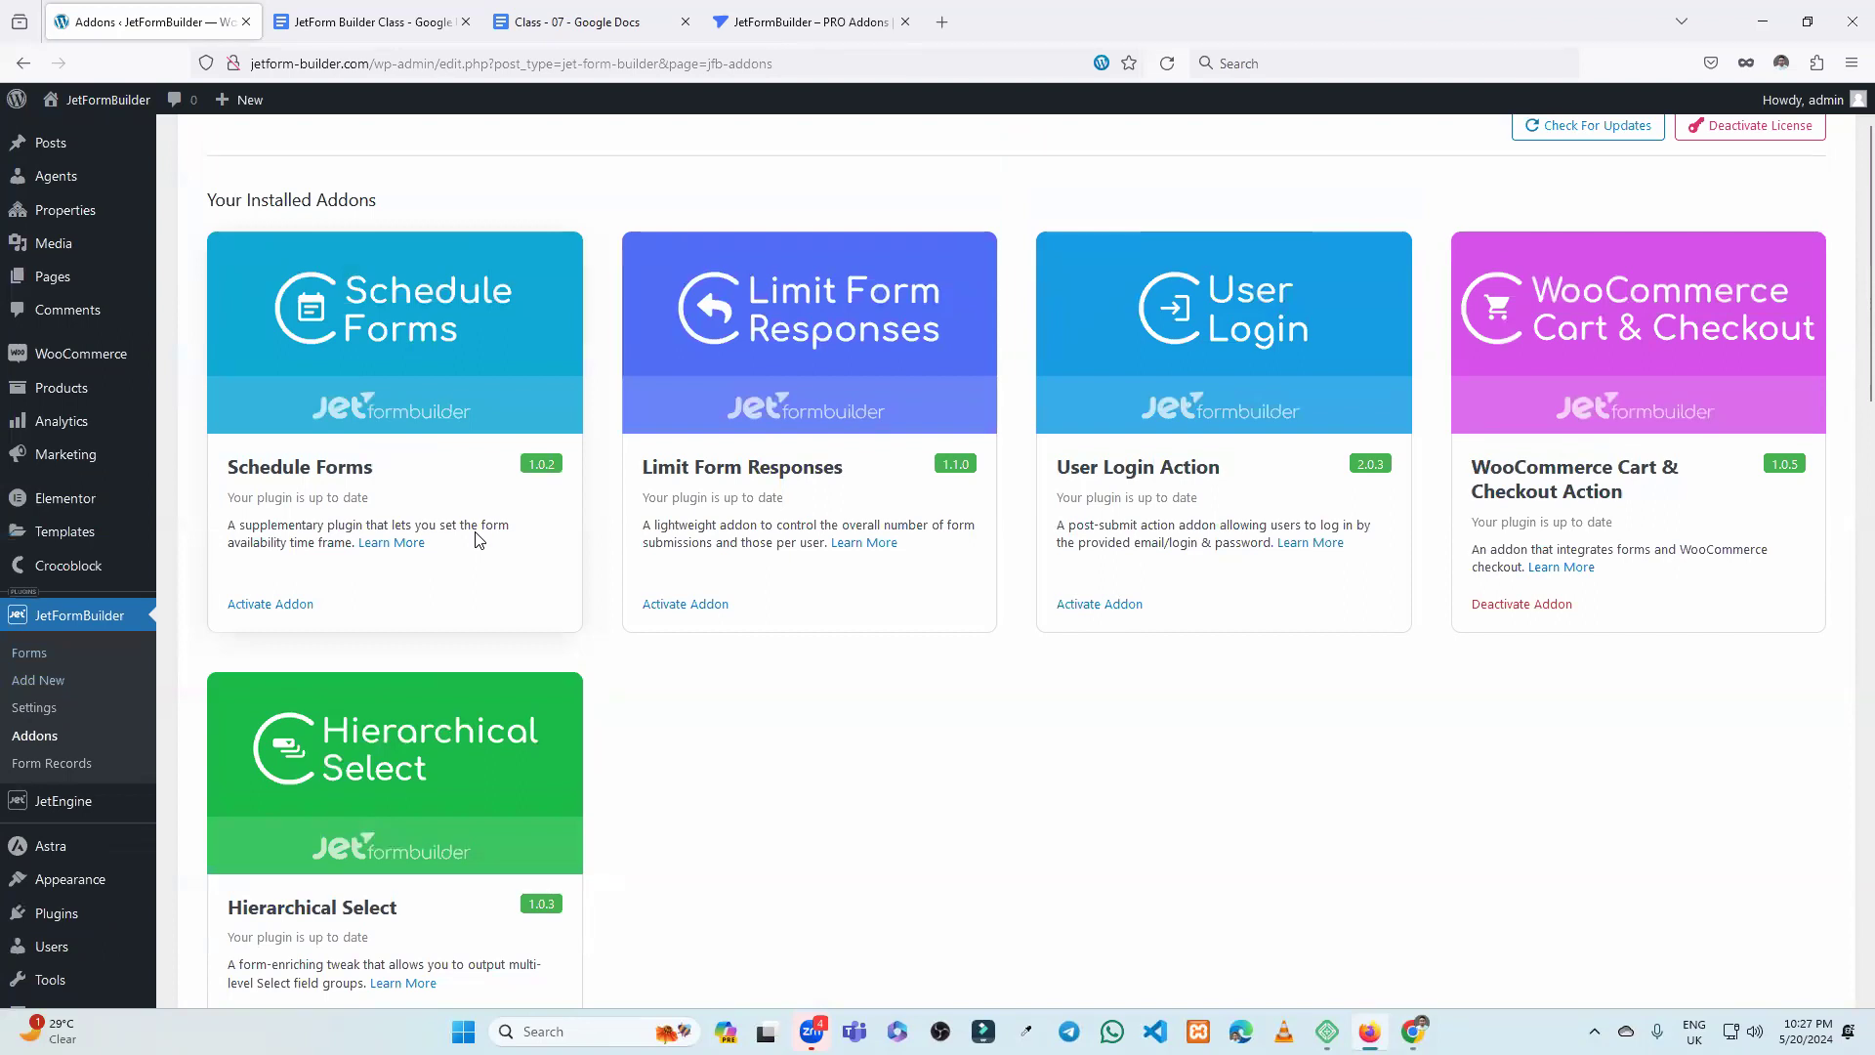
scroll(491, 593, up, 1)
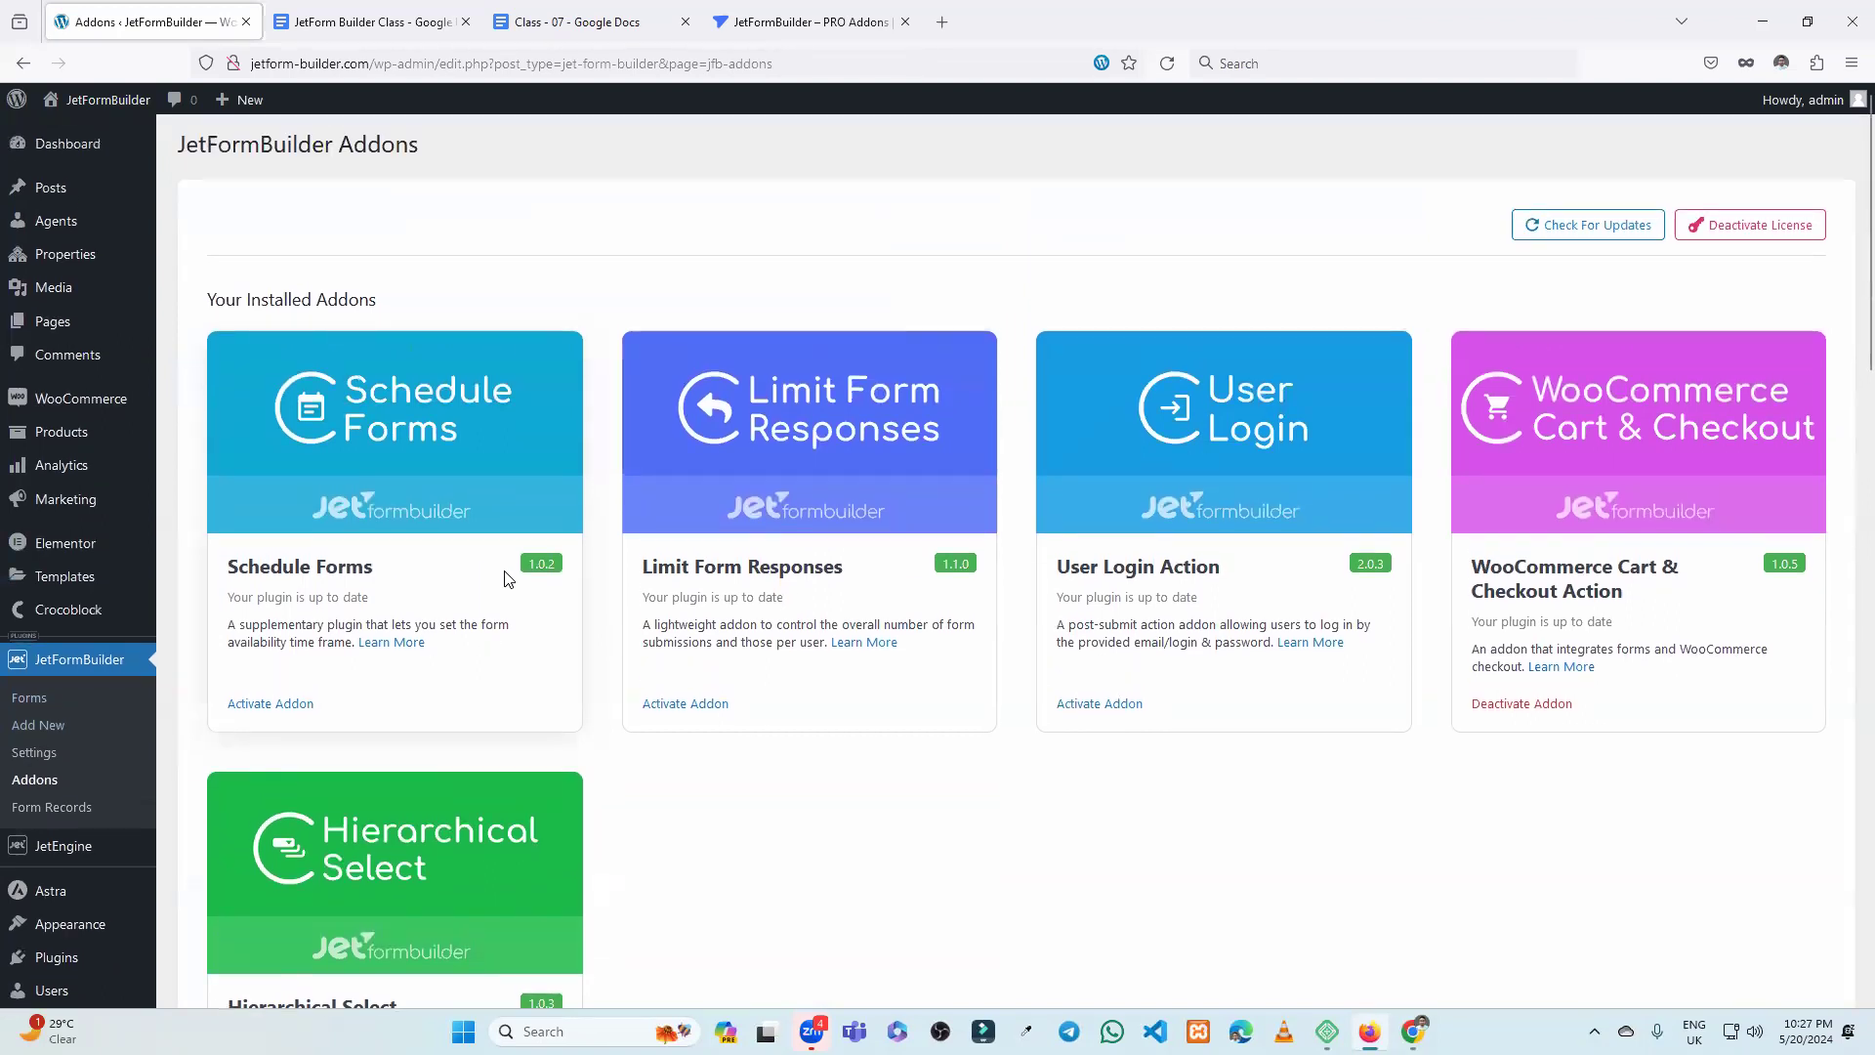
scroll(83, 757, down, 1)
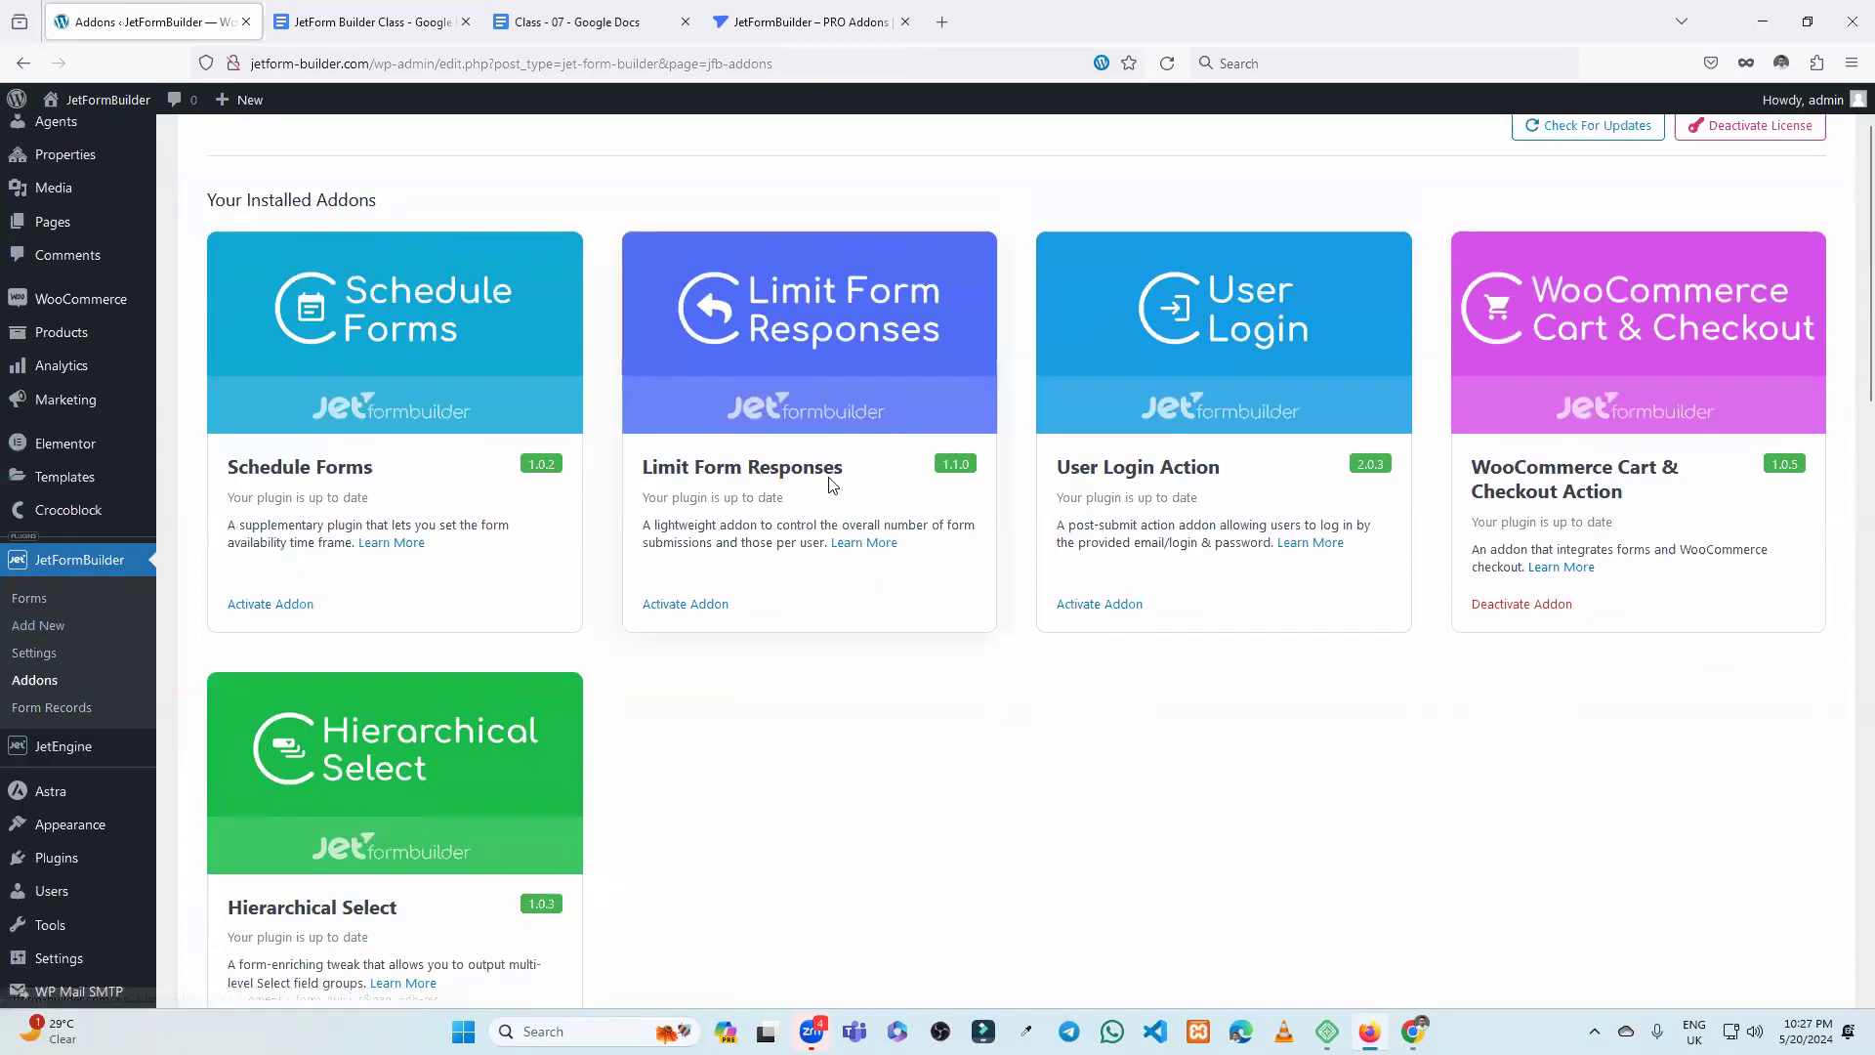
mouse_move(98, 755)
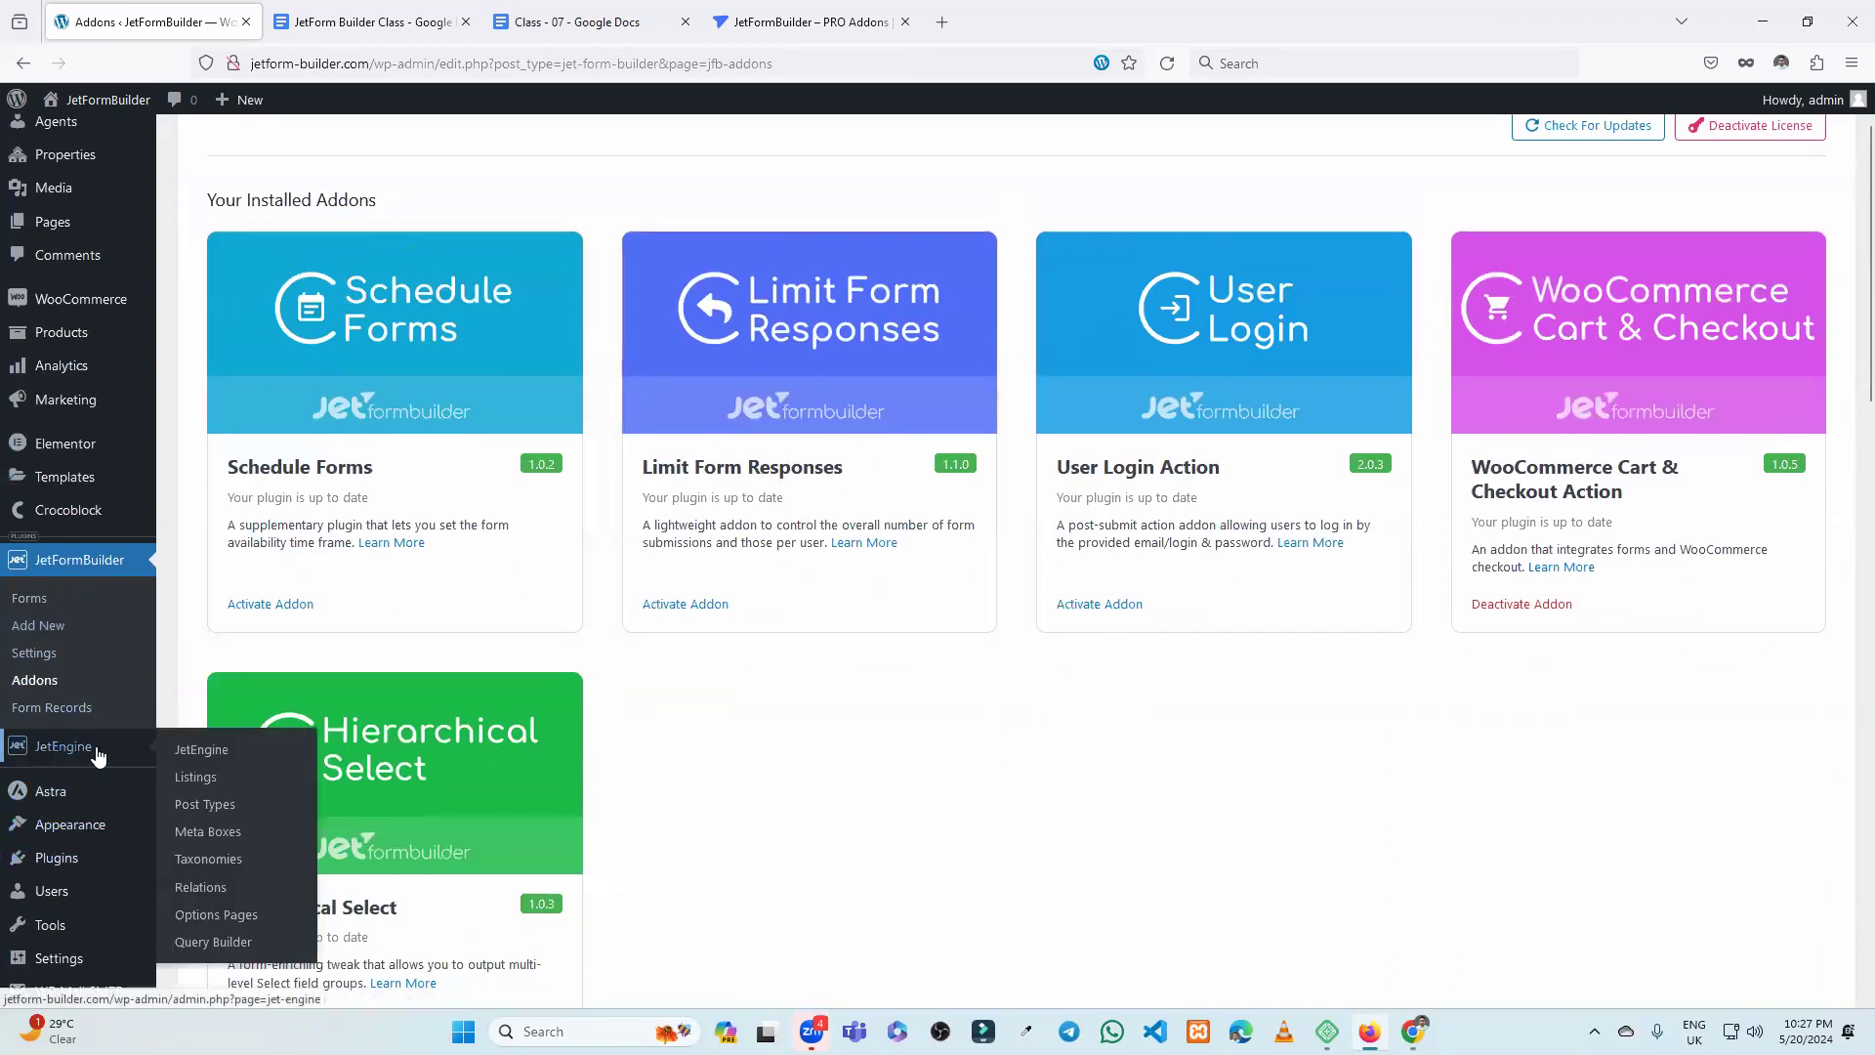
mouse_move(81, 866)
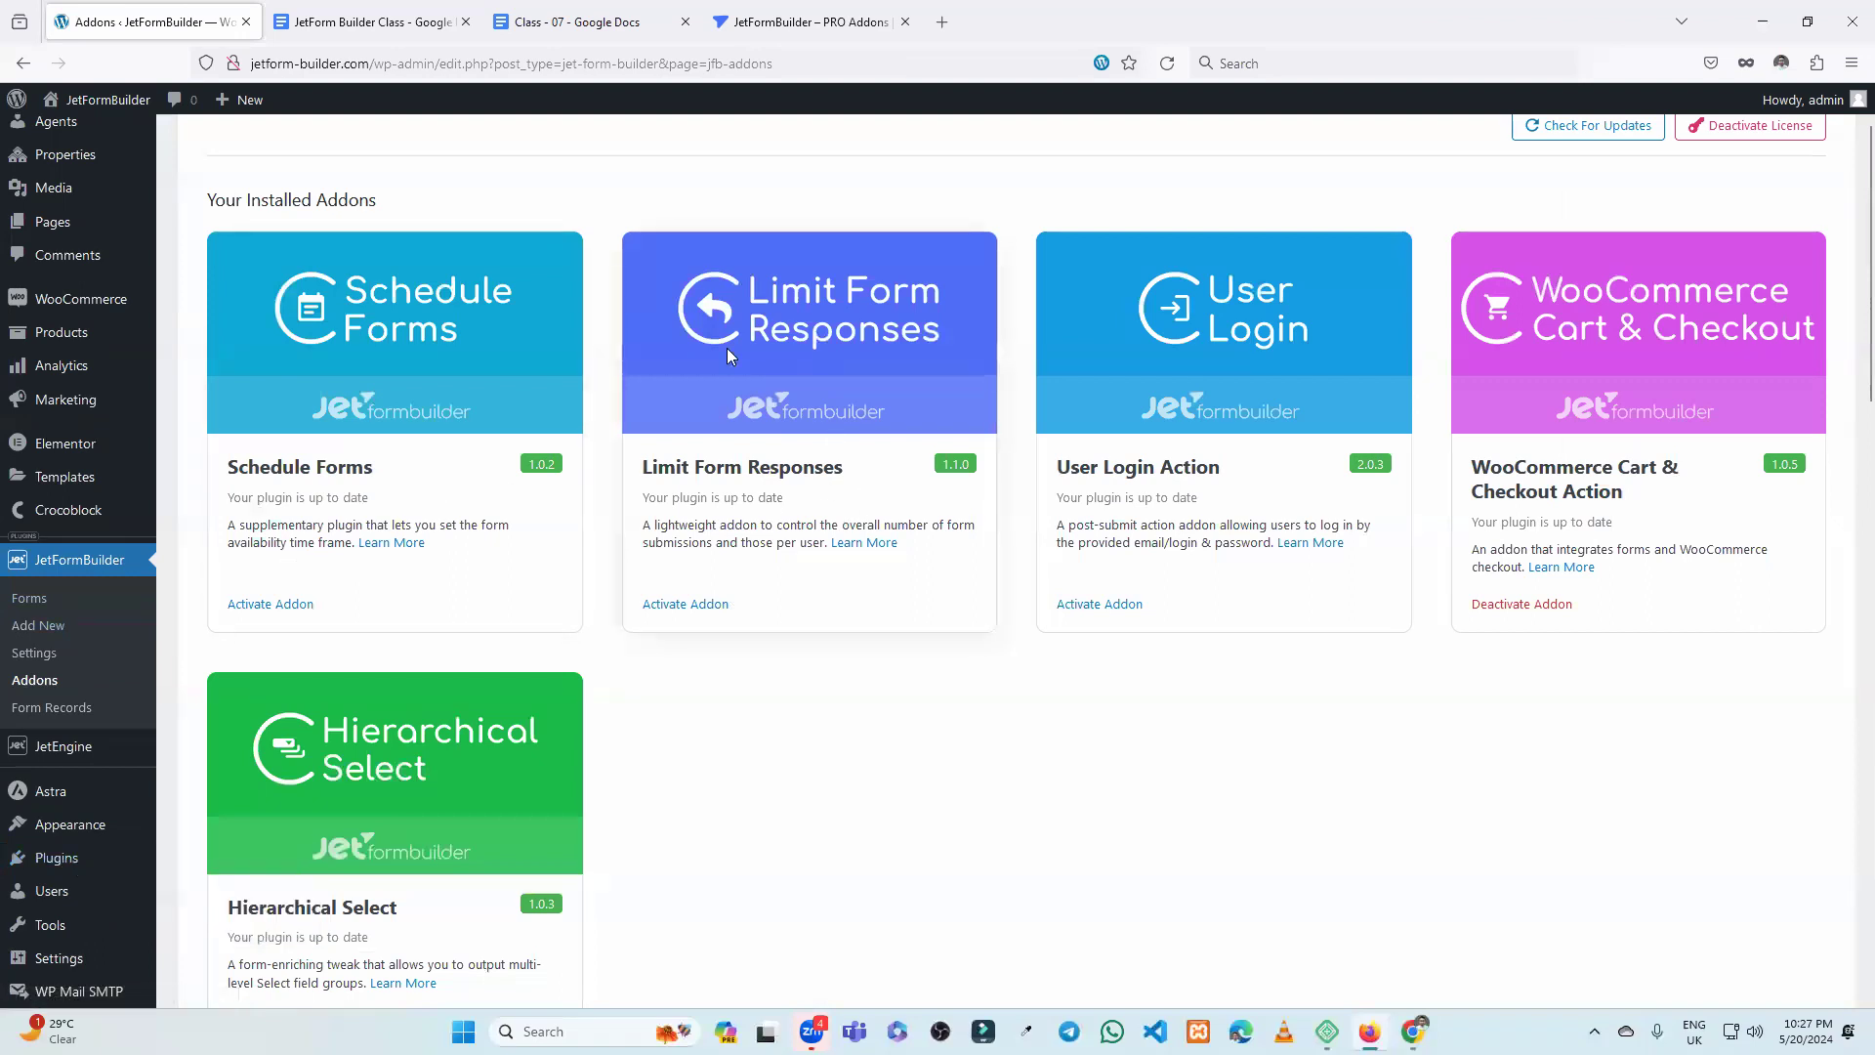
scroll(337, 513, up, 2)
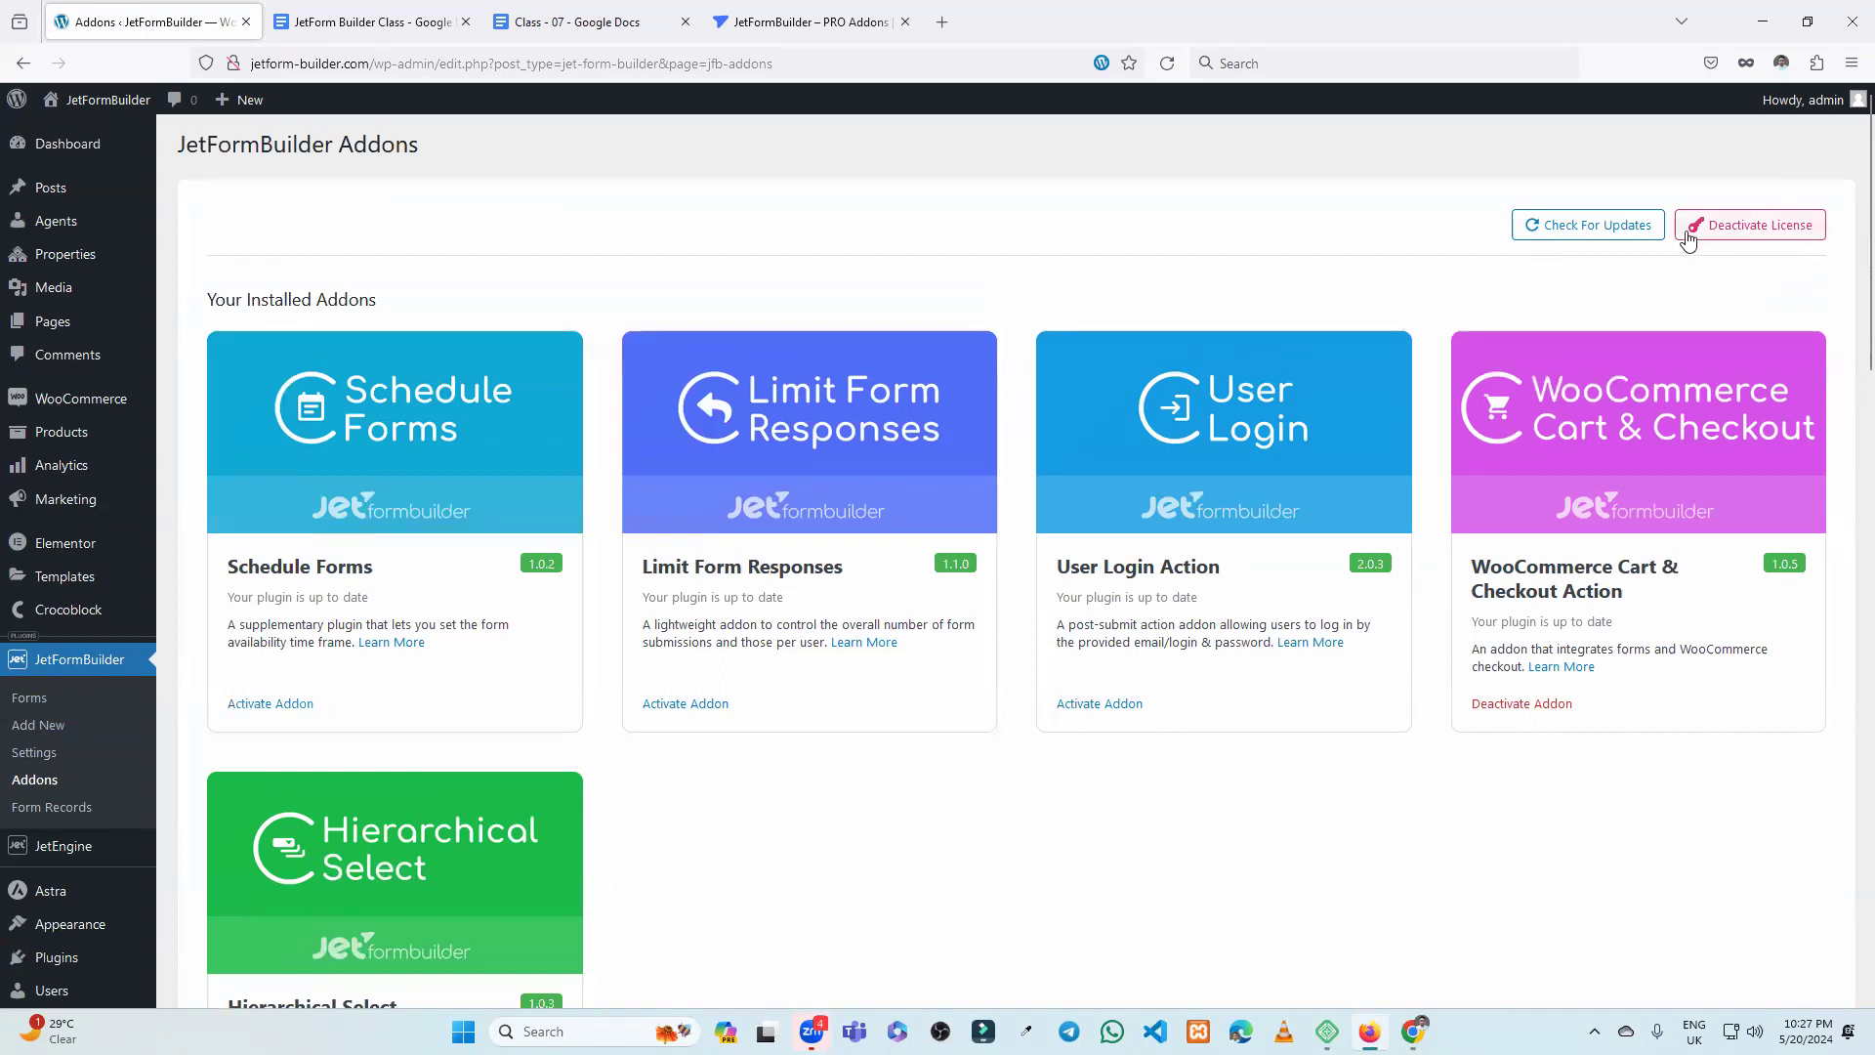
scroll(938, 485, down, 7)
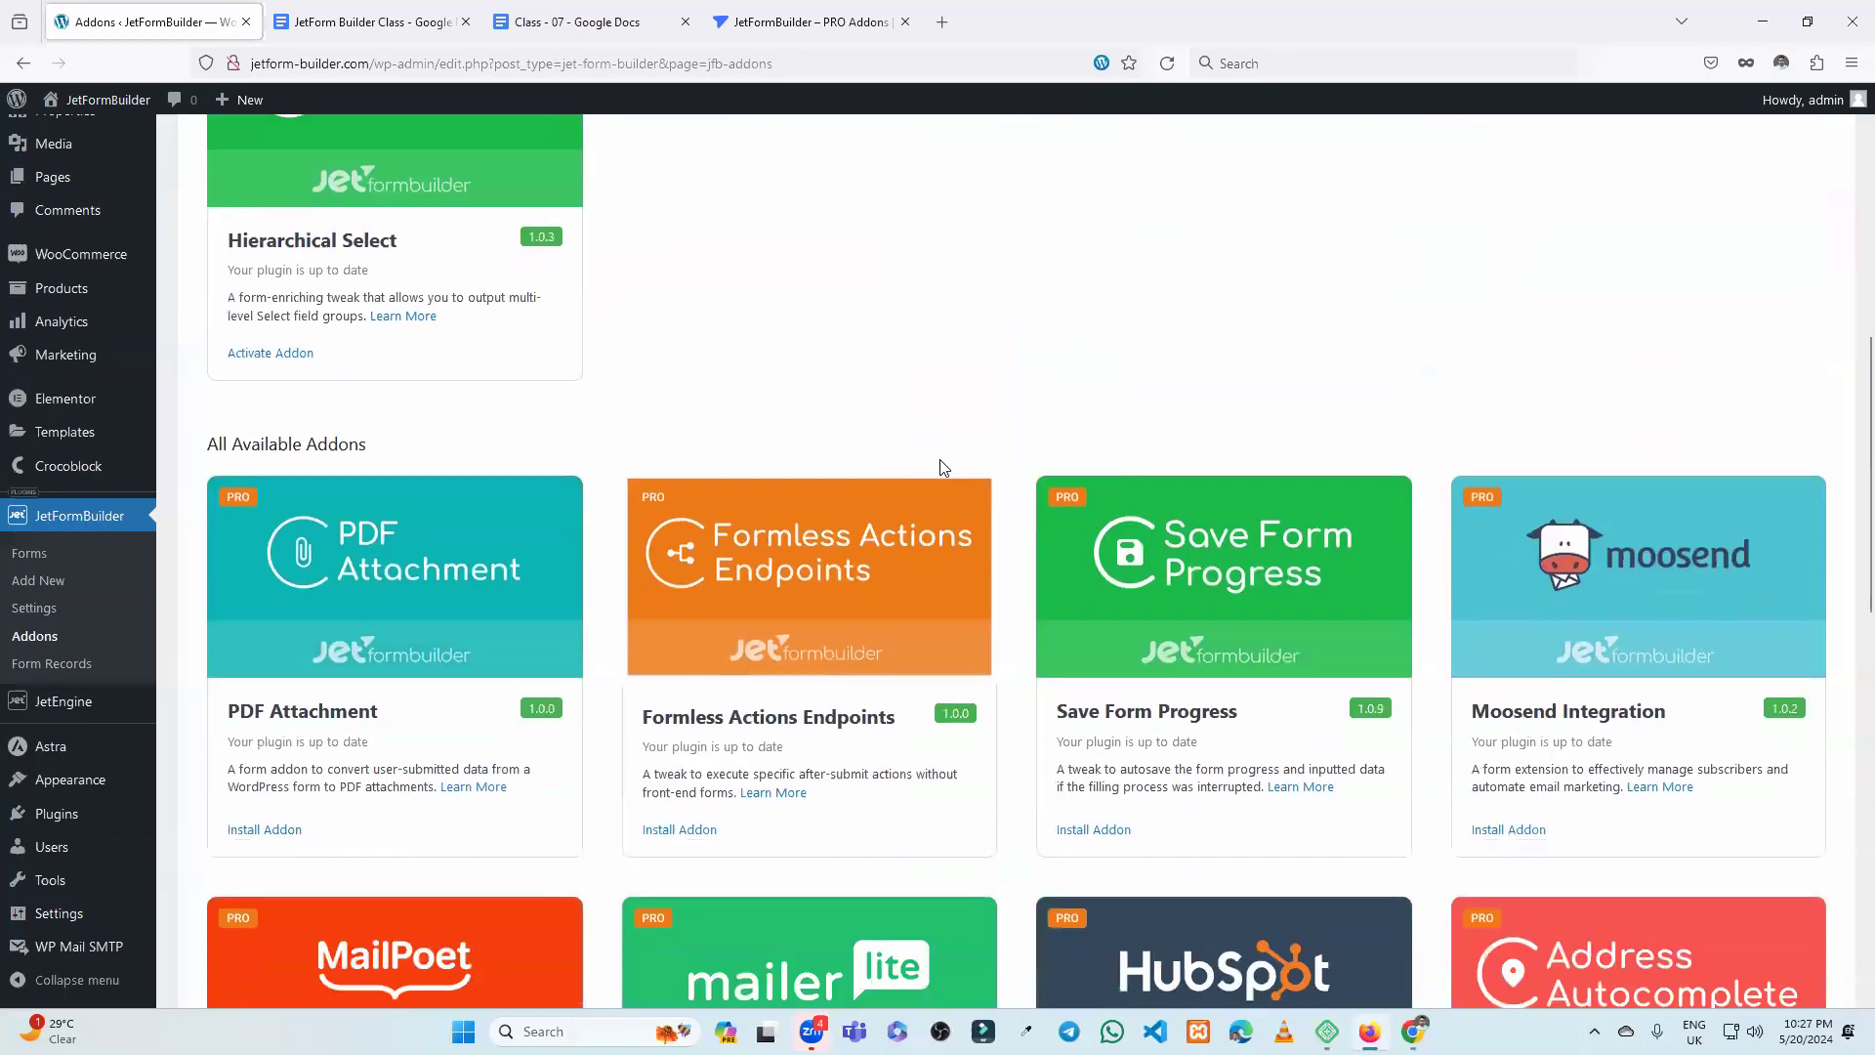
scroll(945, 467, down, 1)
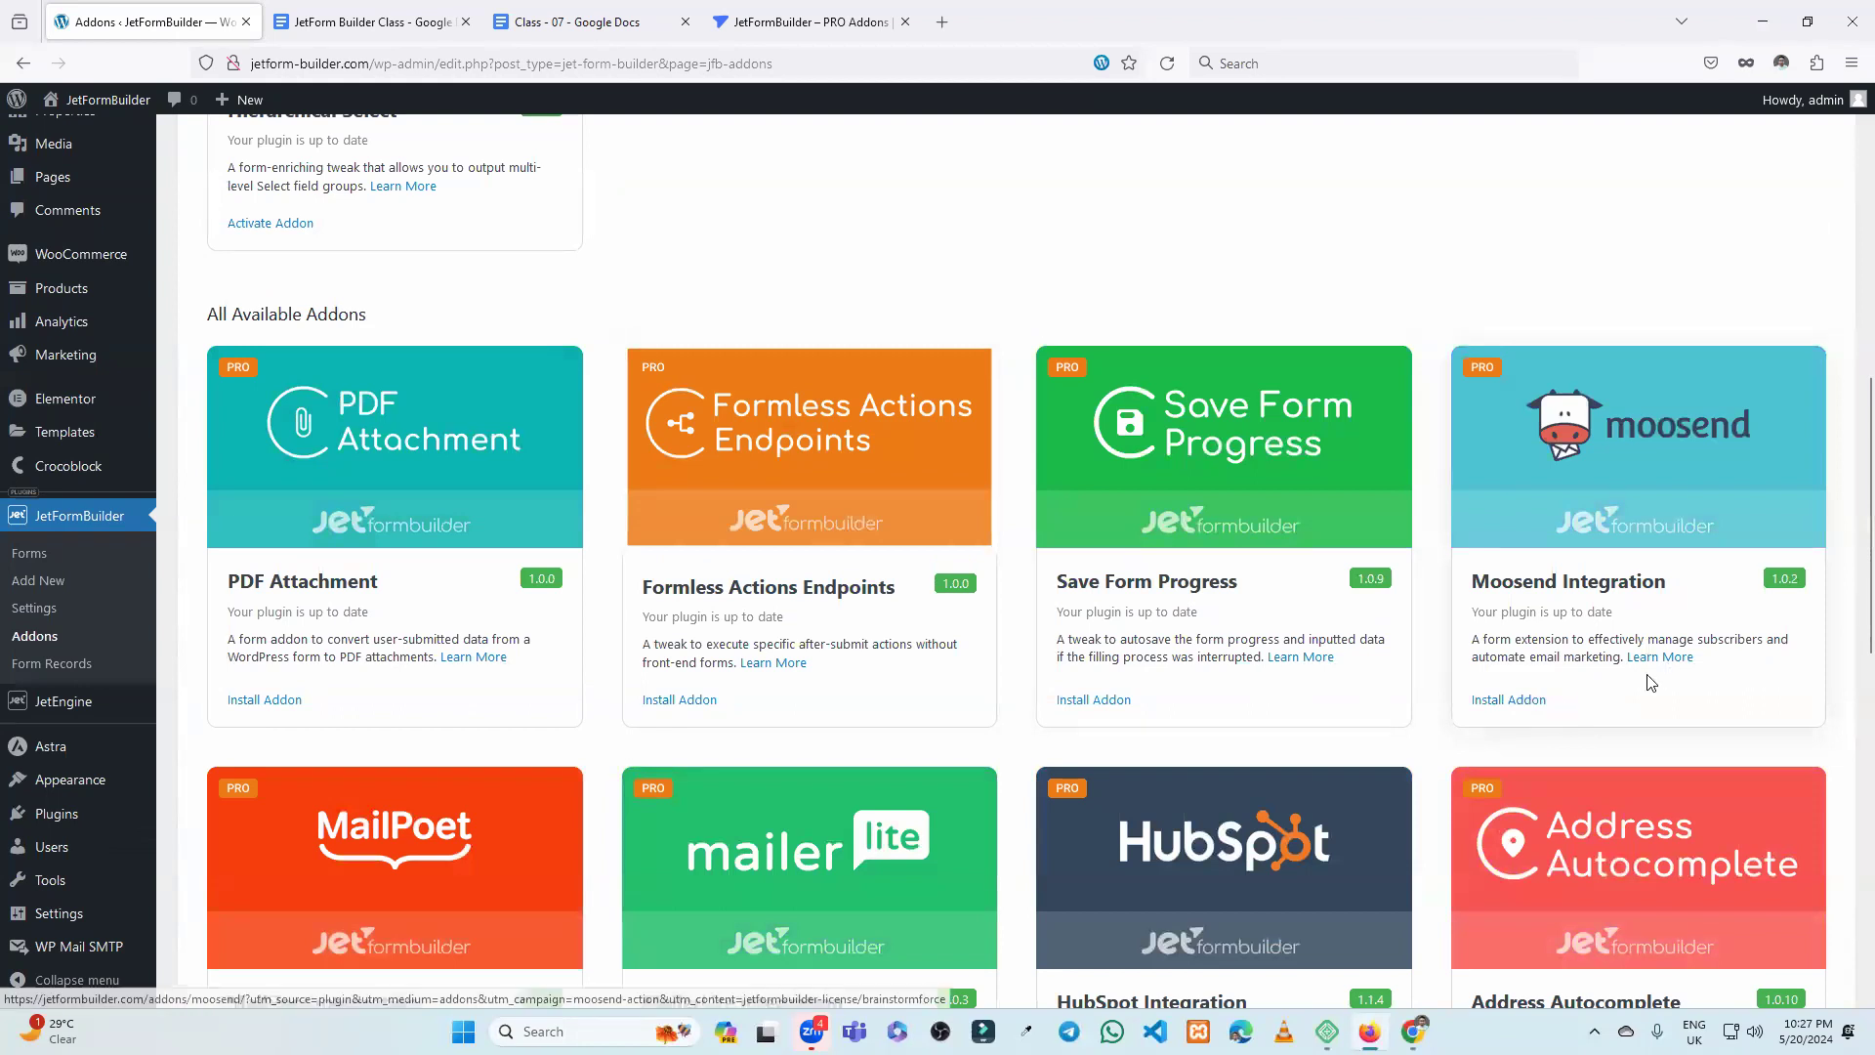
scroll(762, 469, up, 3)
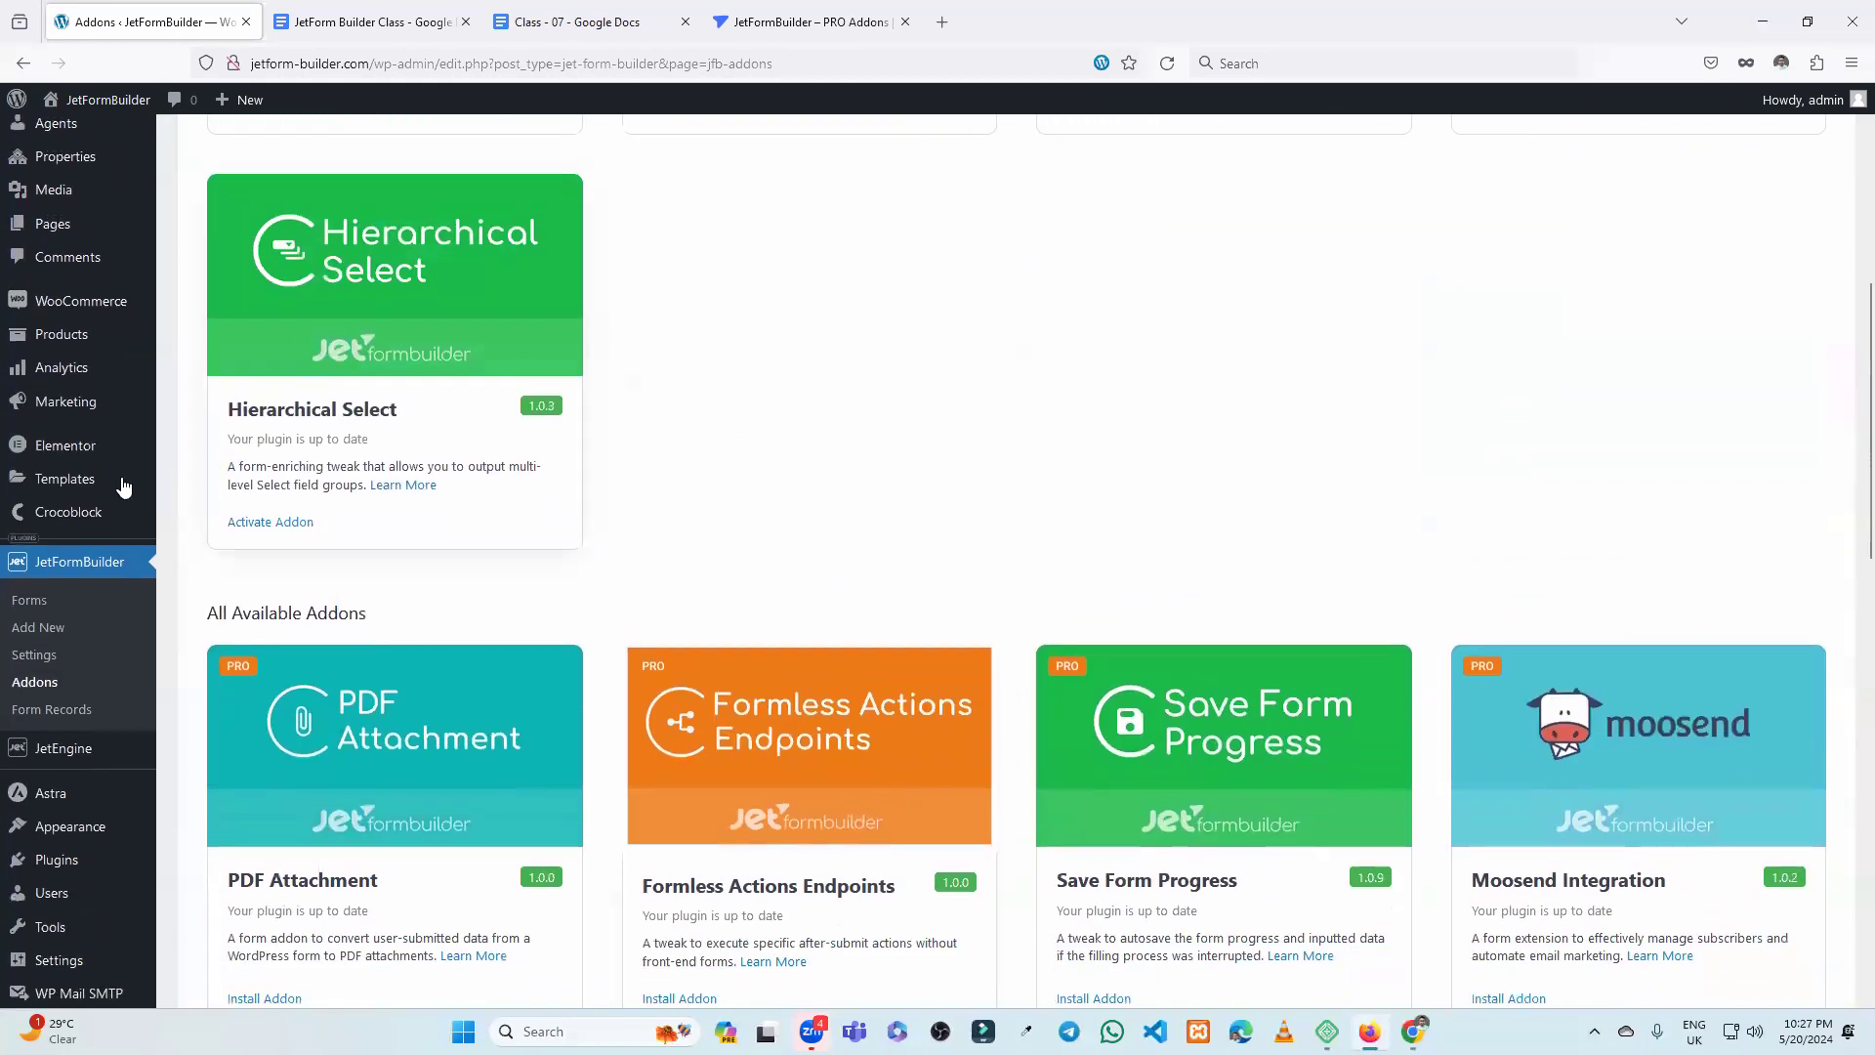
View the Form Records page, and open the editor for a new form in a separate browser tab.
click(54, 711)
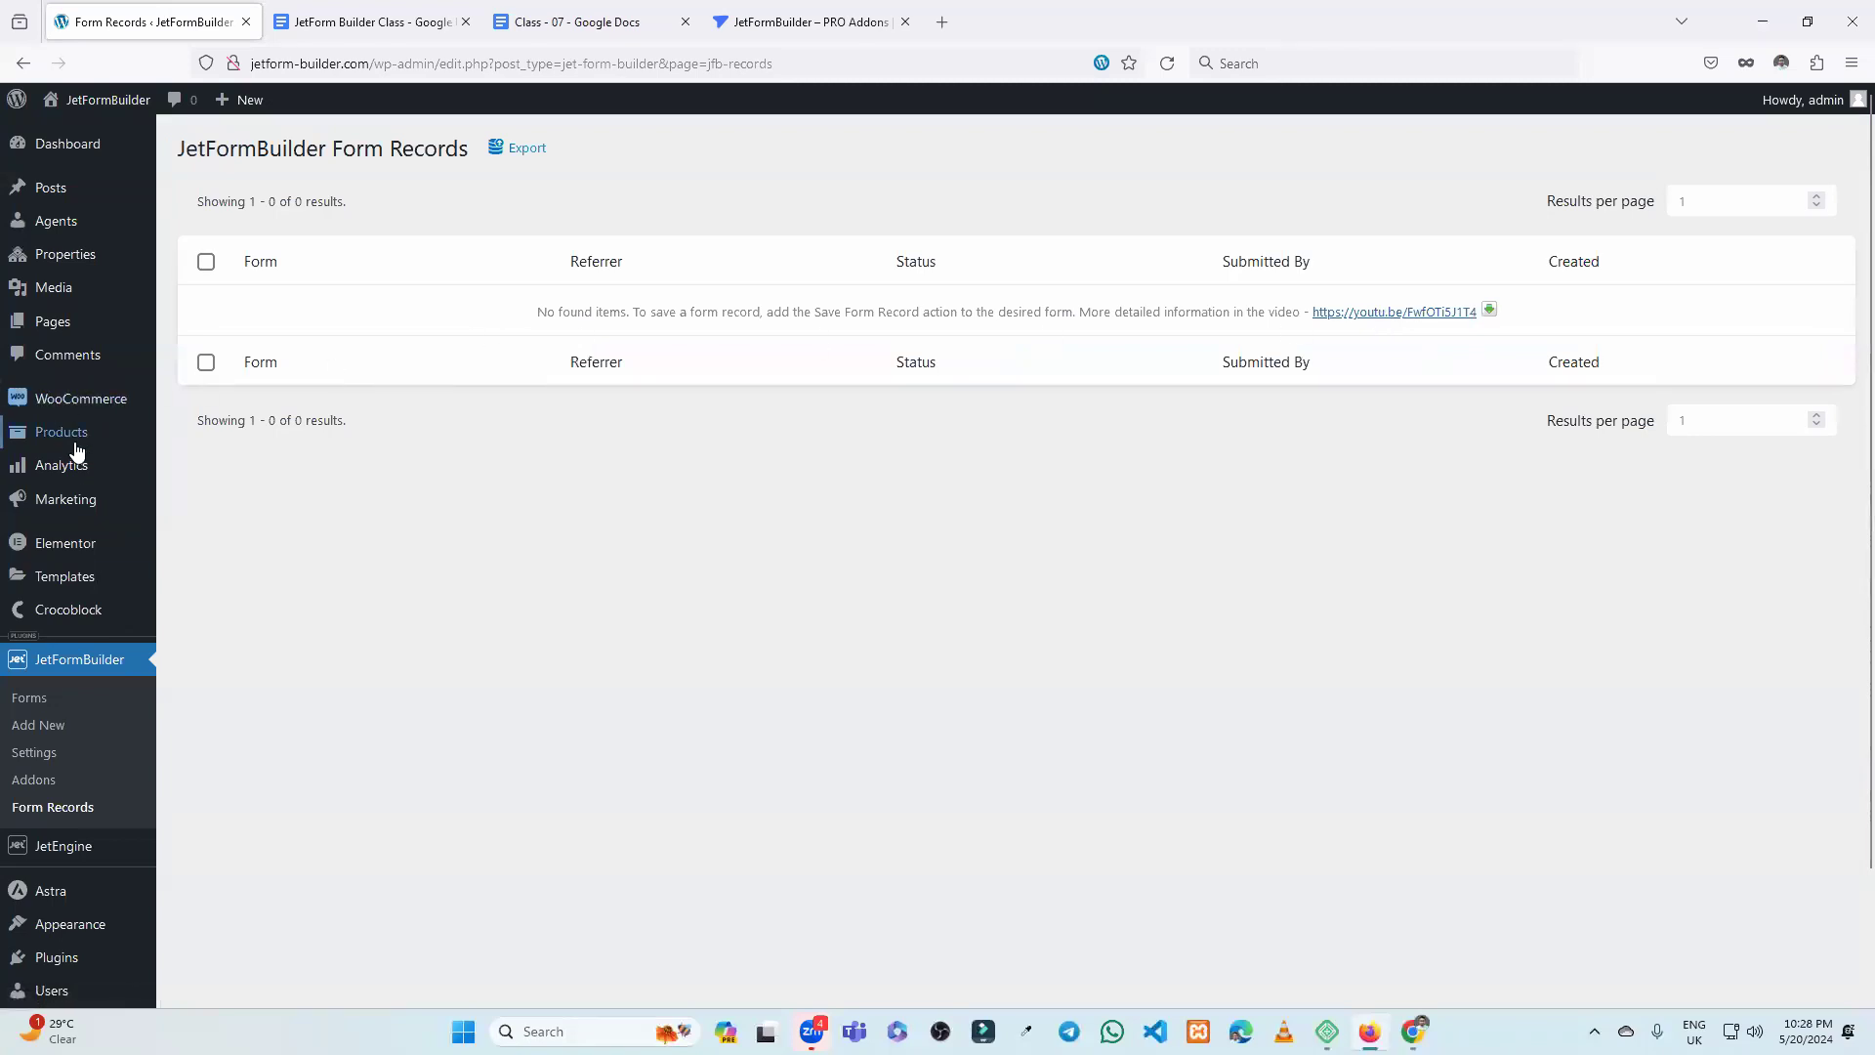
mouse_move(76, 553)
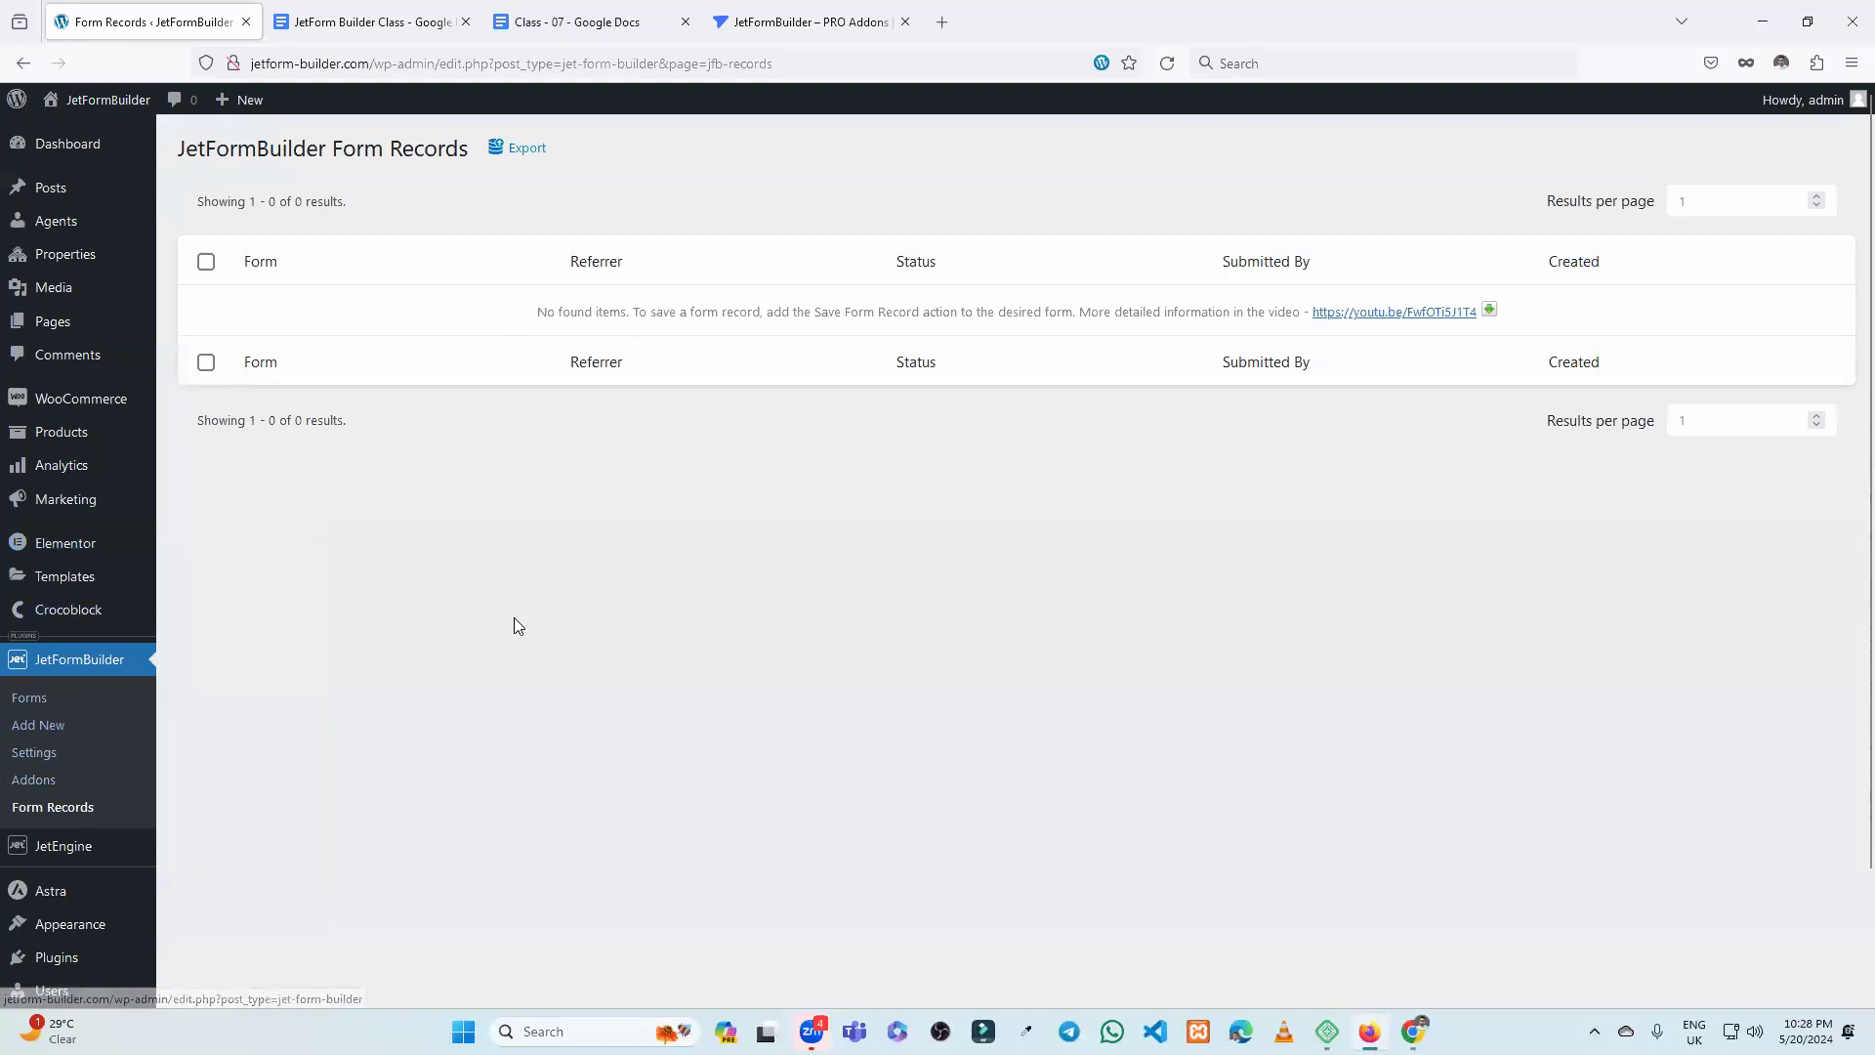
middle_click(44, 728)
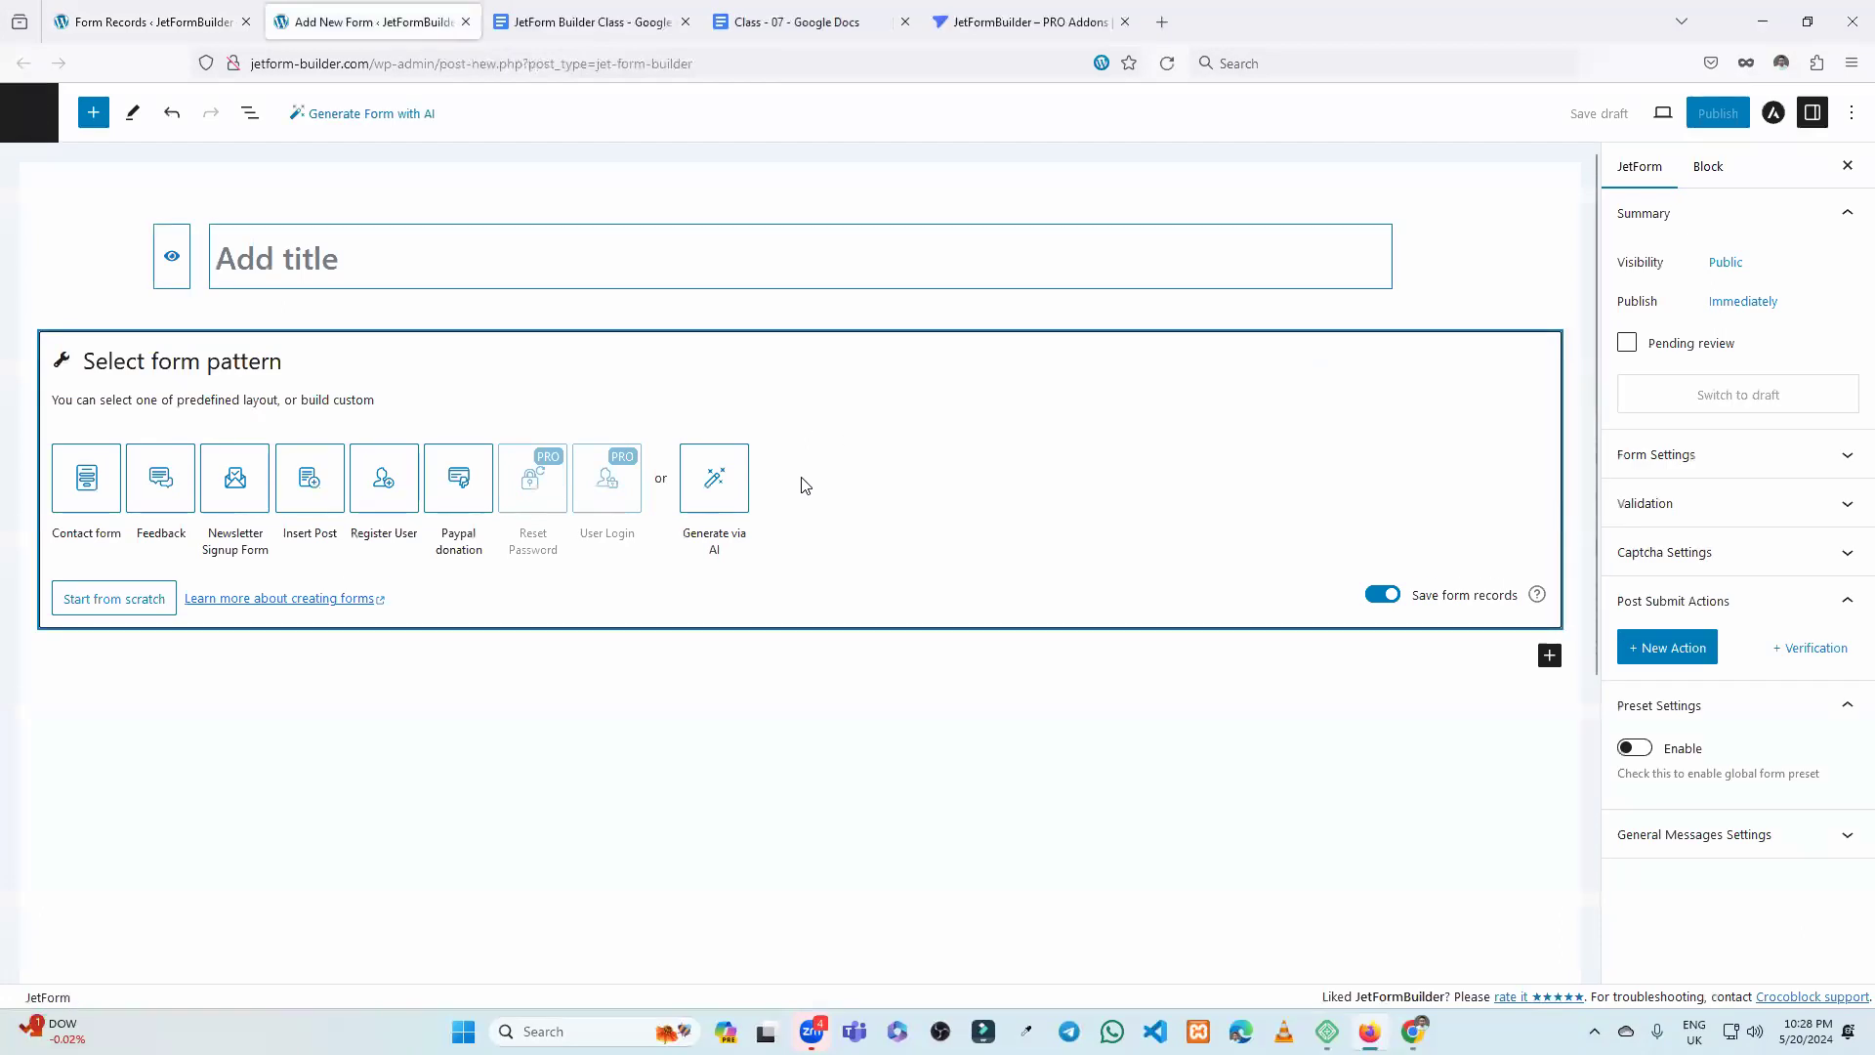
Title the new form "Test Form".
click(289, 264)
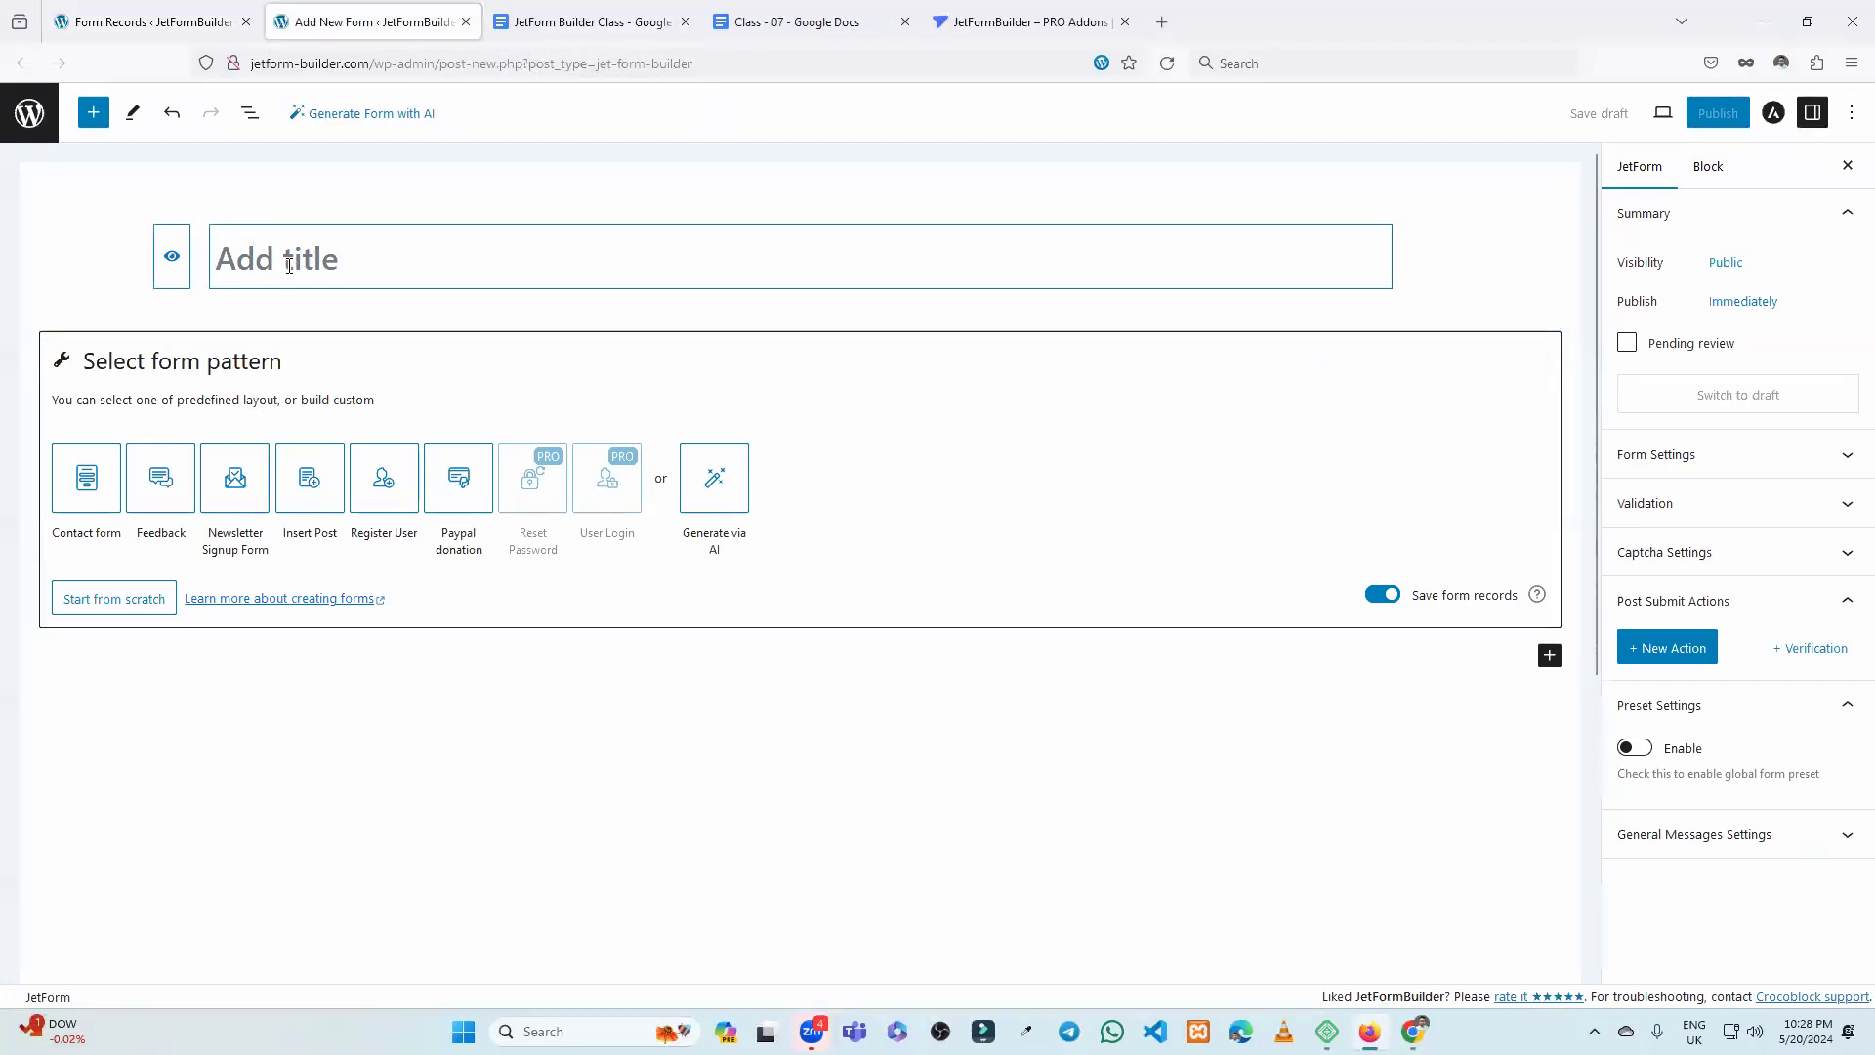
text(Test Form)
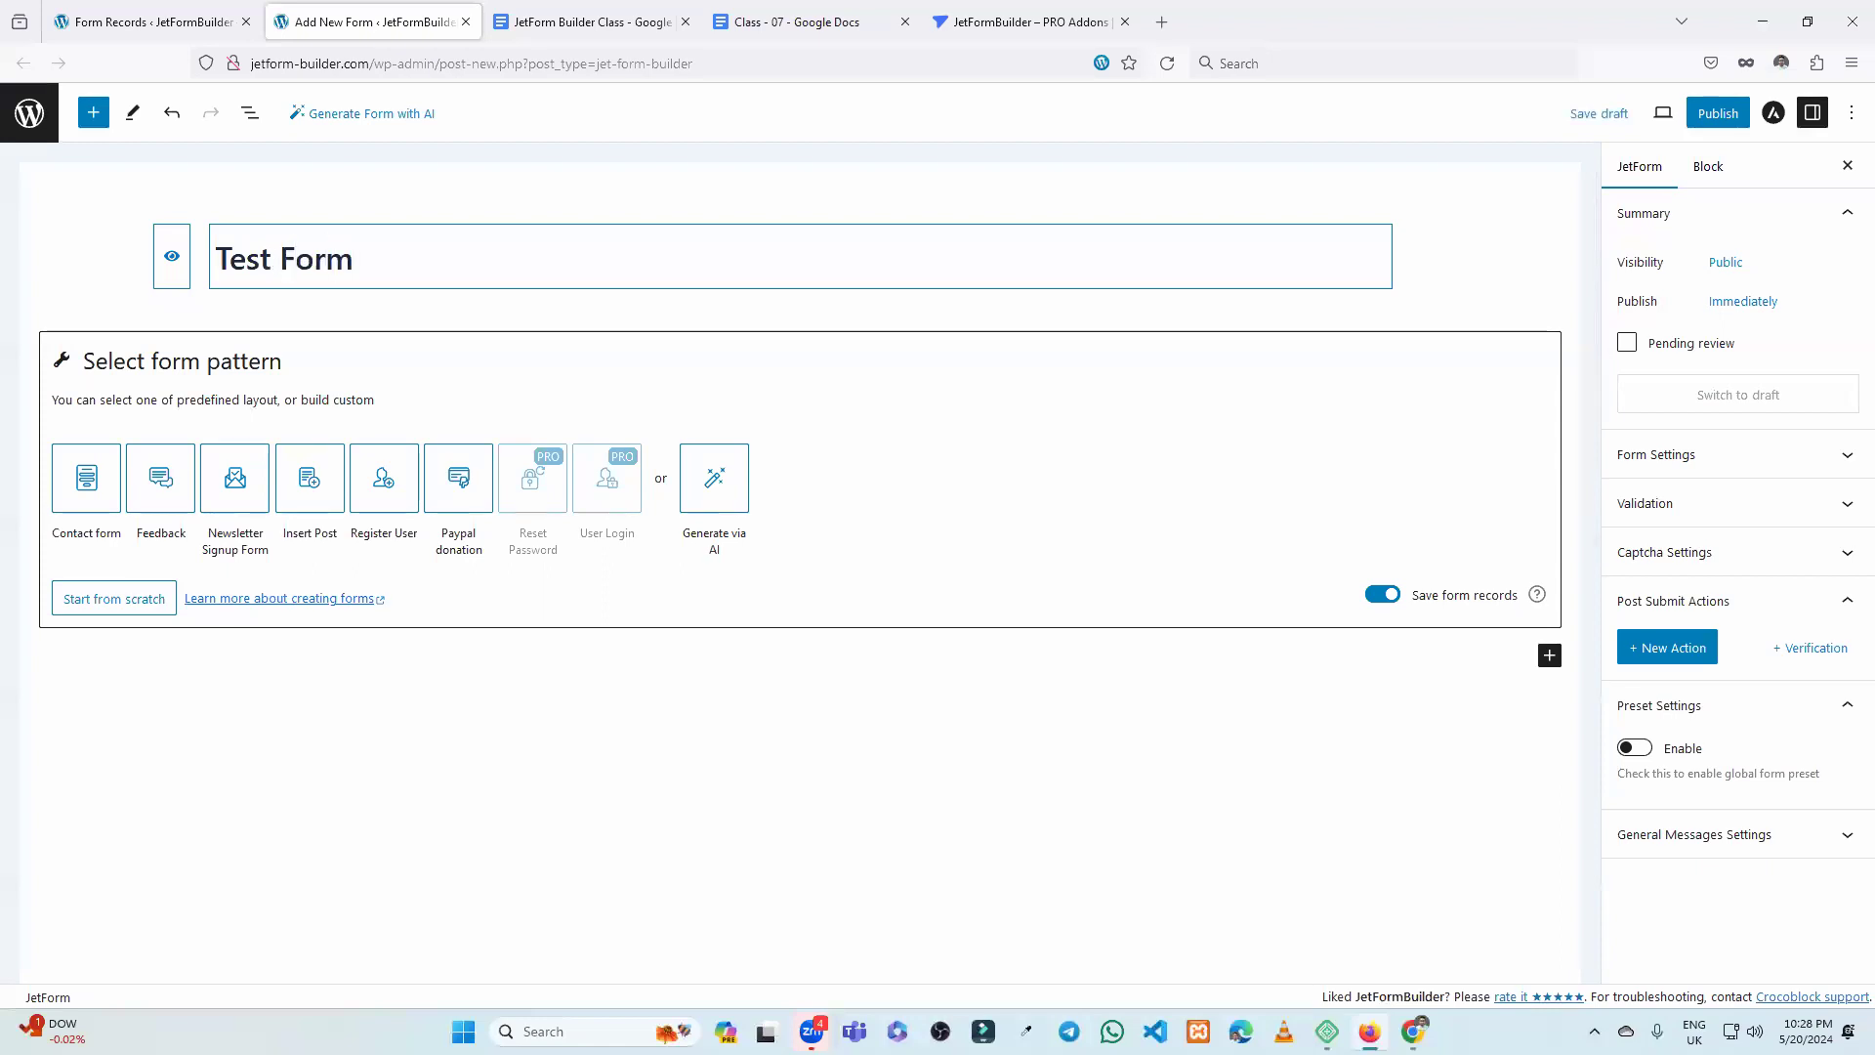
click(84, 264)
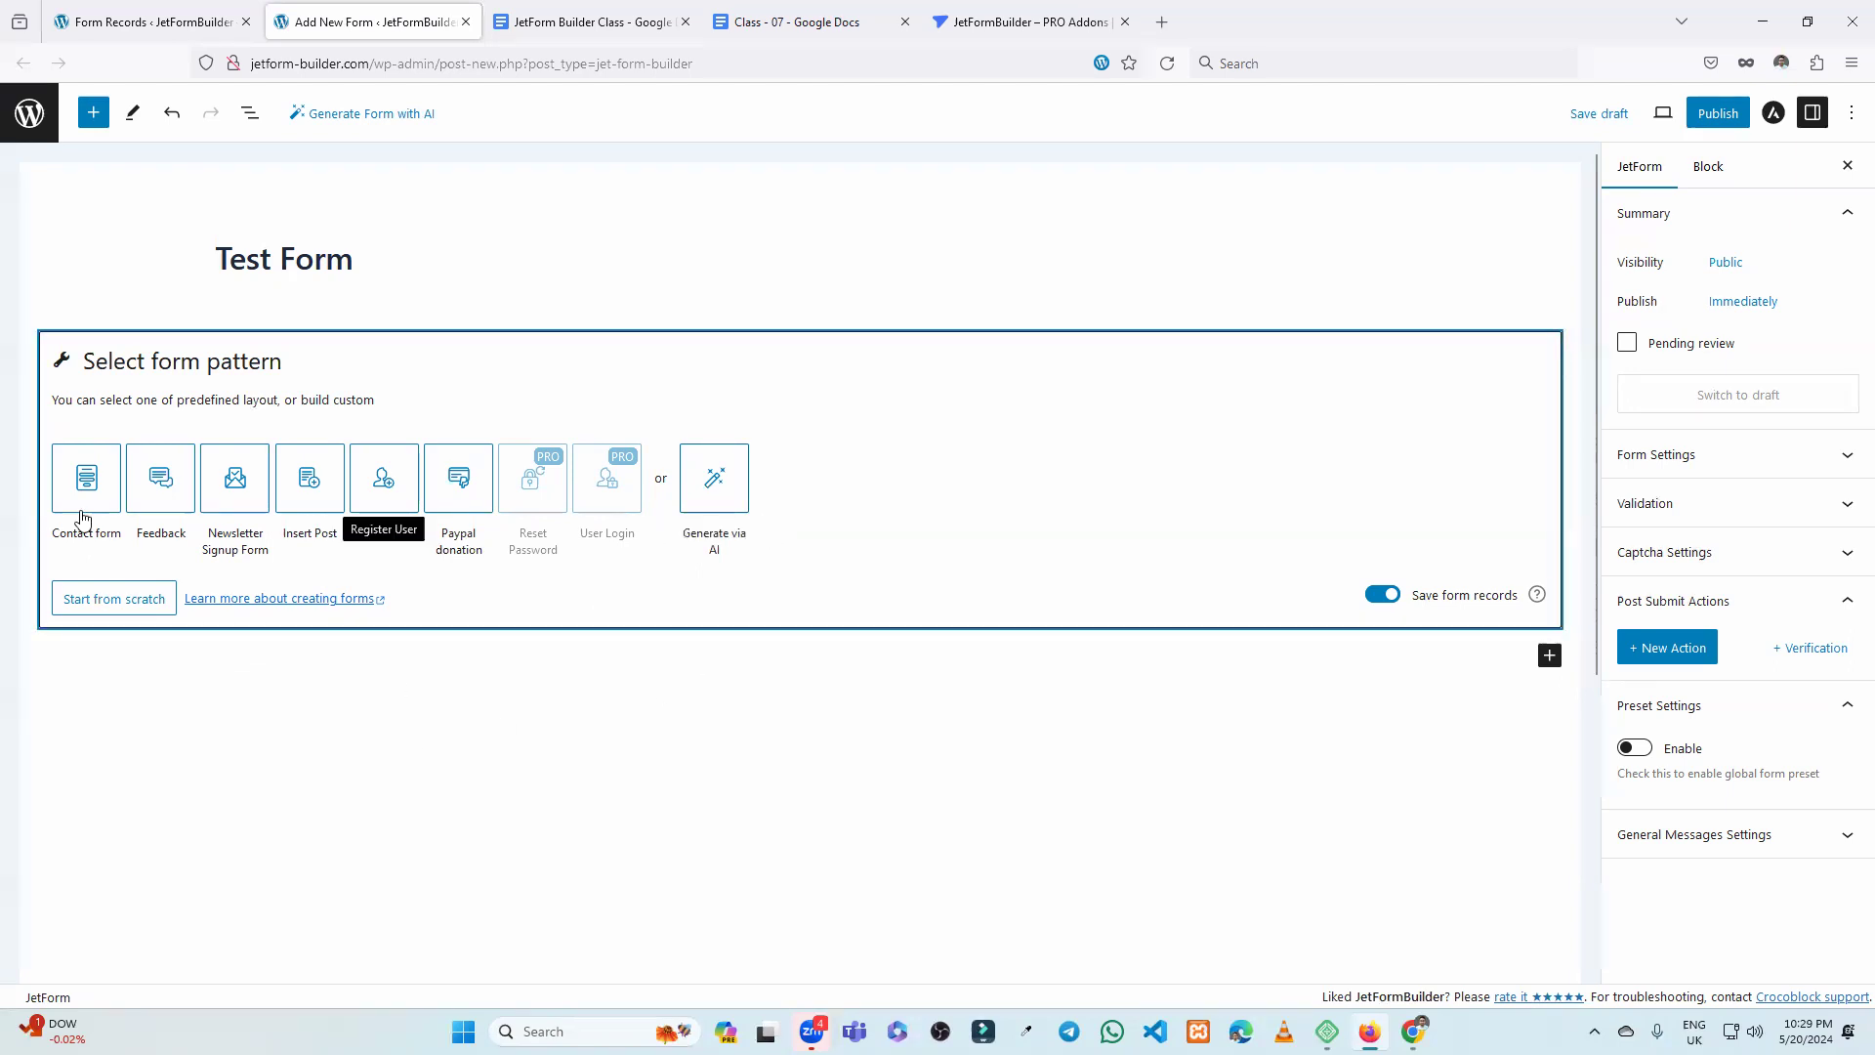
Generate a contact form with Name, Email and Phone fields using the AI form generator.
click(705, 484)
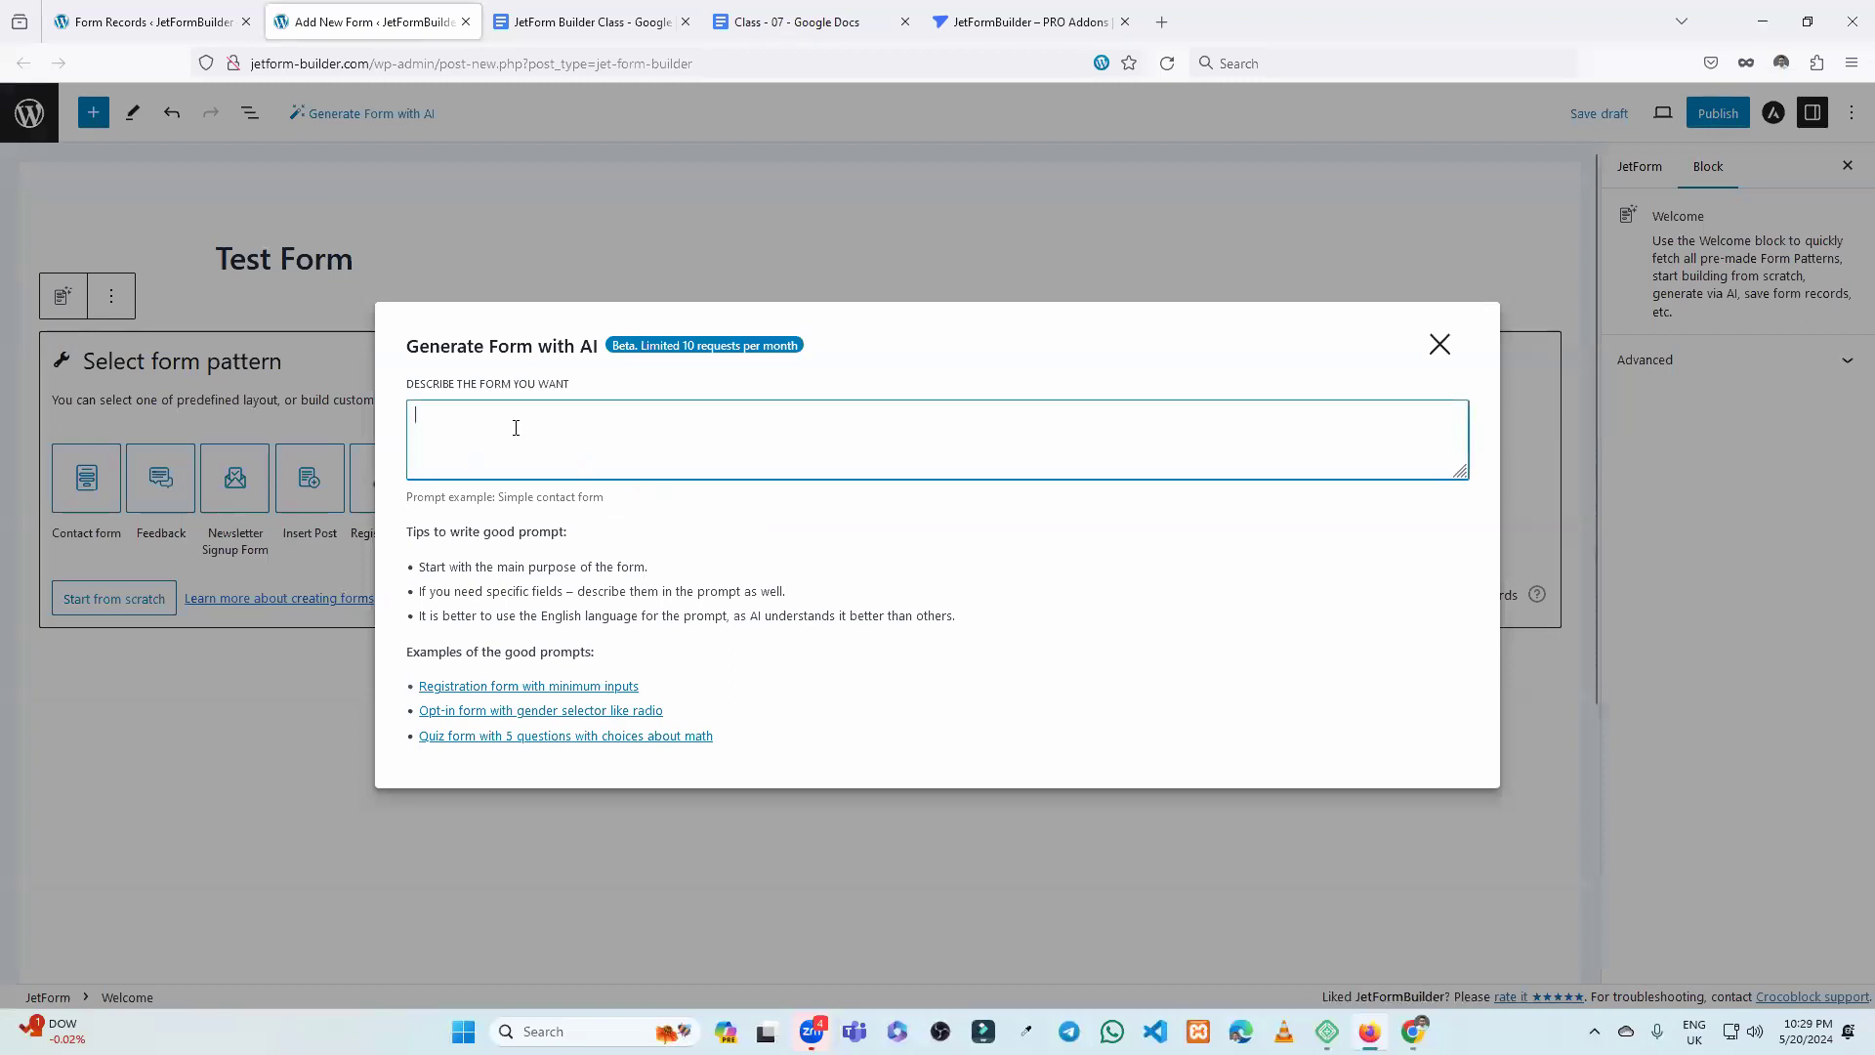
text(contact form)
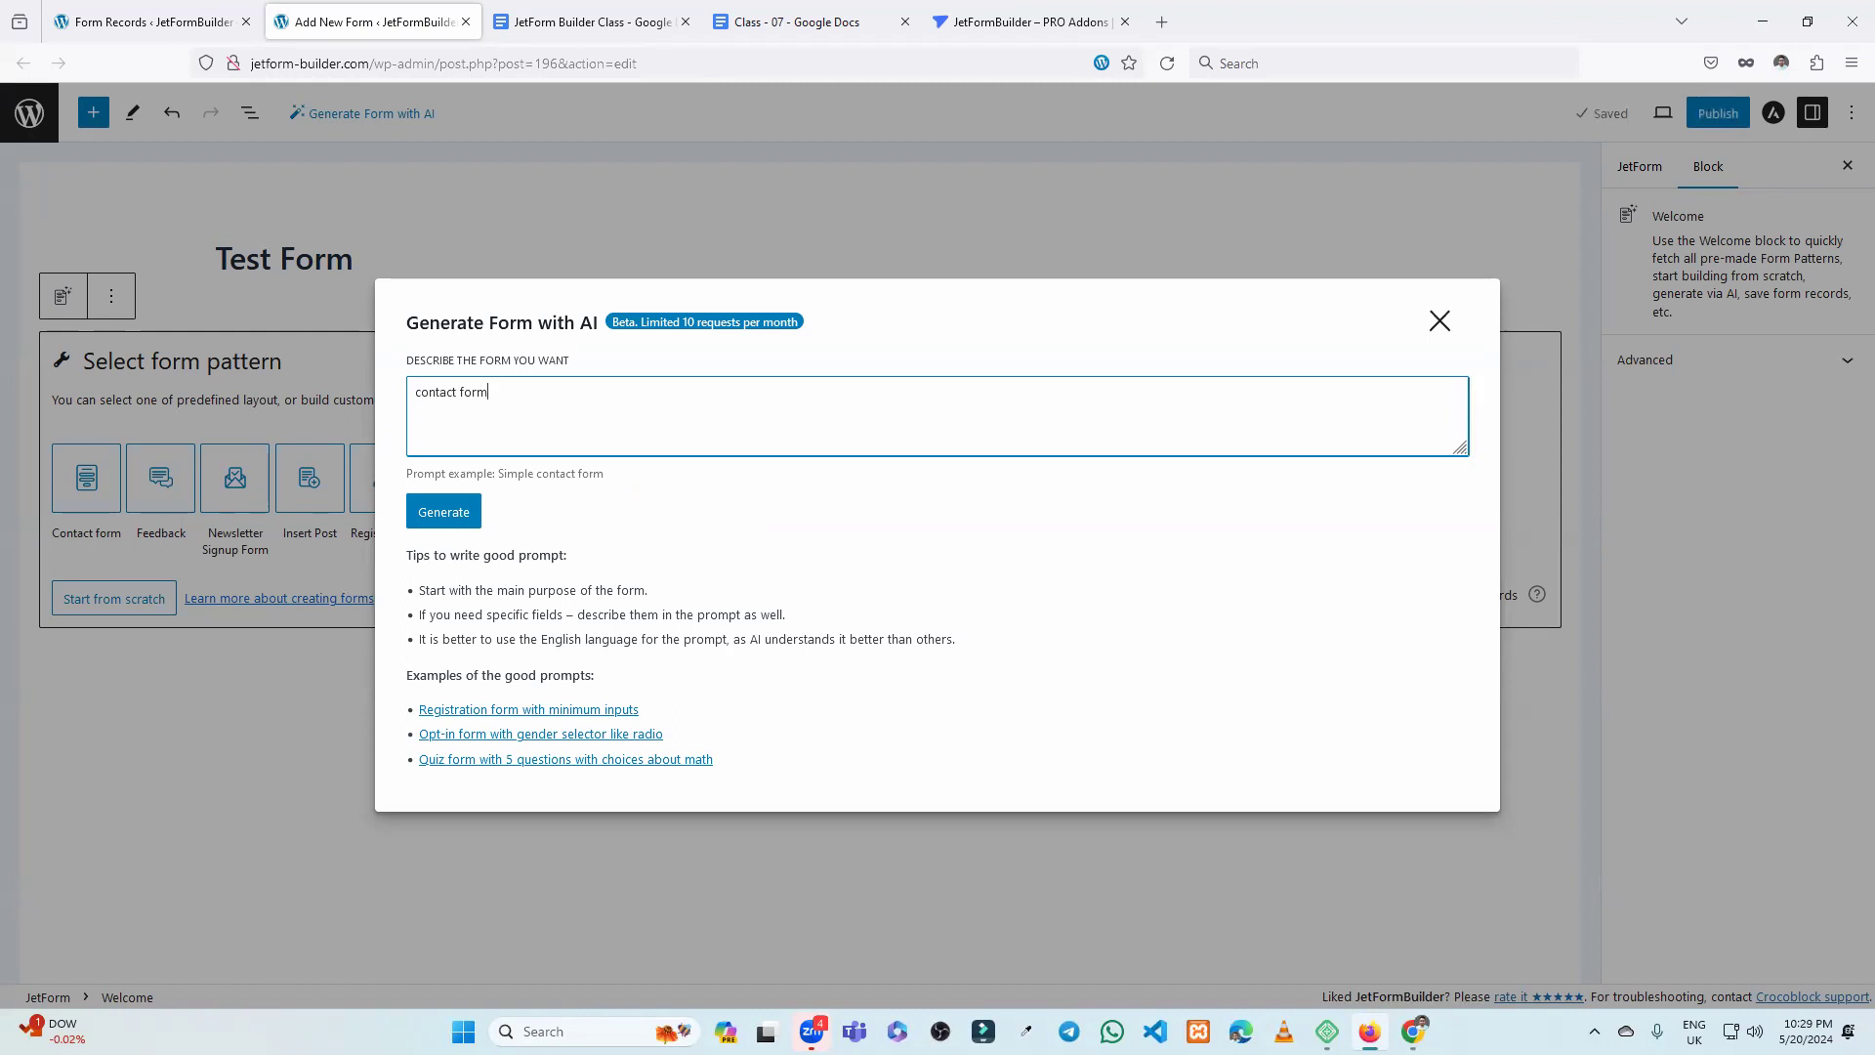
key(BackSpace)
key(BackSpace)
key(BackSpace)
key(BackSpace)
key(BackSpace)
key(BackSpace)
key(BackSpace)
key(BackSpace)
key(BackSpace)
key(BackSpace)
key(BackSpace)
text(cr)
click(442, 517)
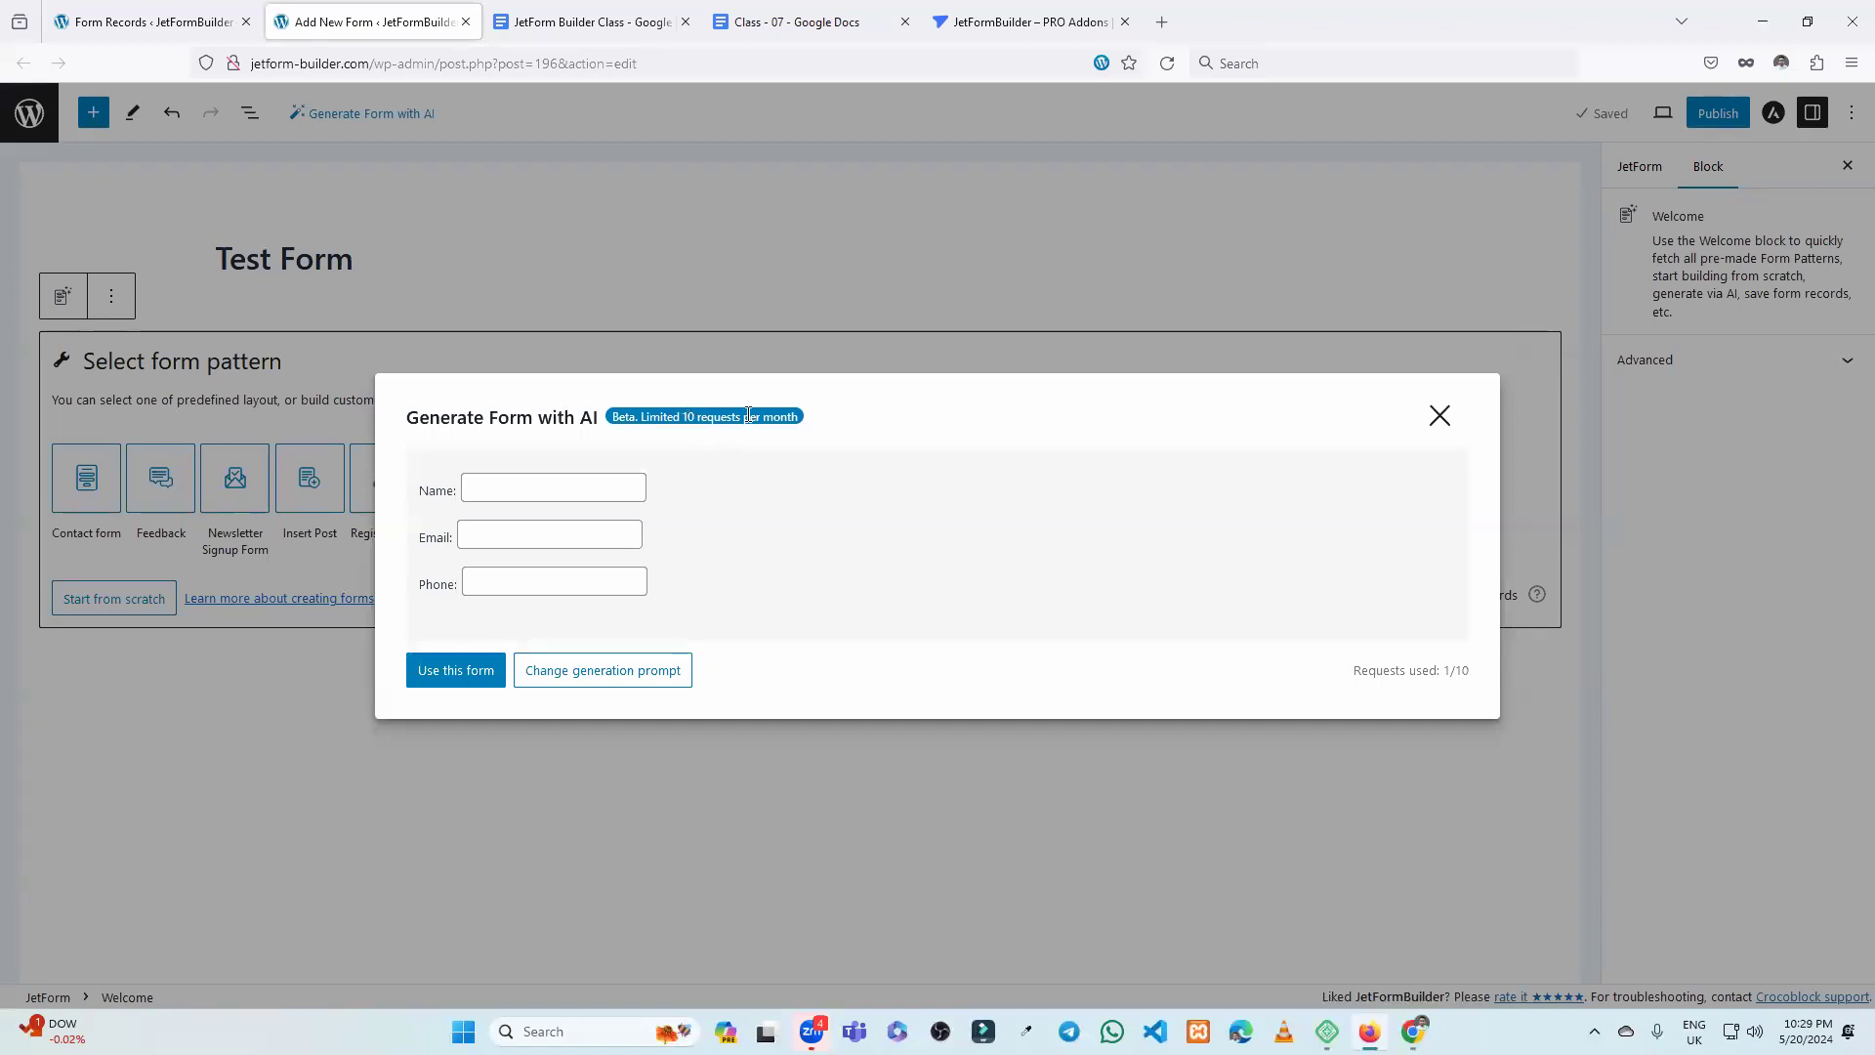
Insert the AI-generated form with Name, Email and Phone fields, and check the Name field's label and form field name.
click(508, 486)
click(508, 533)
click(515, 583)
click(485, 672)
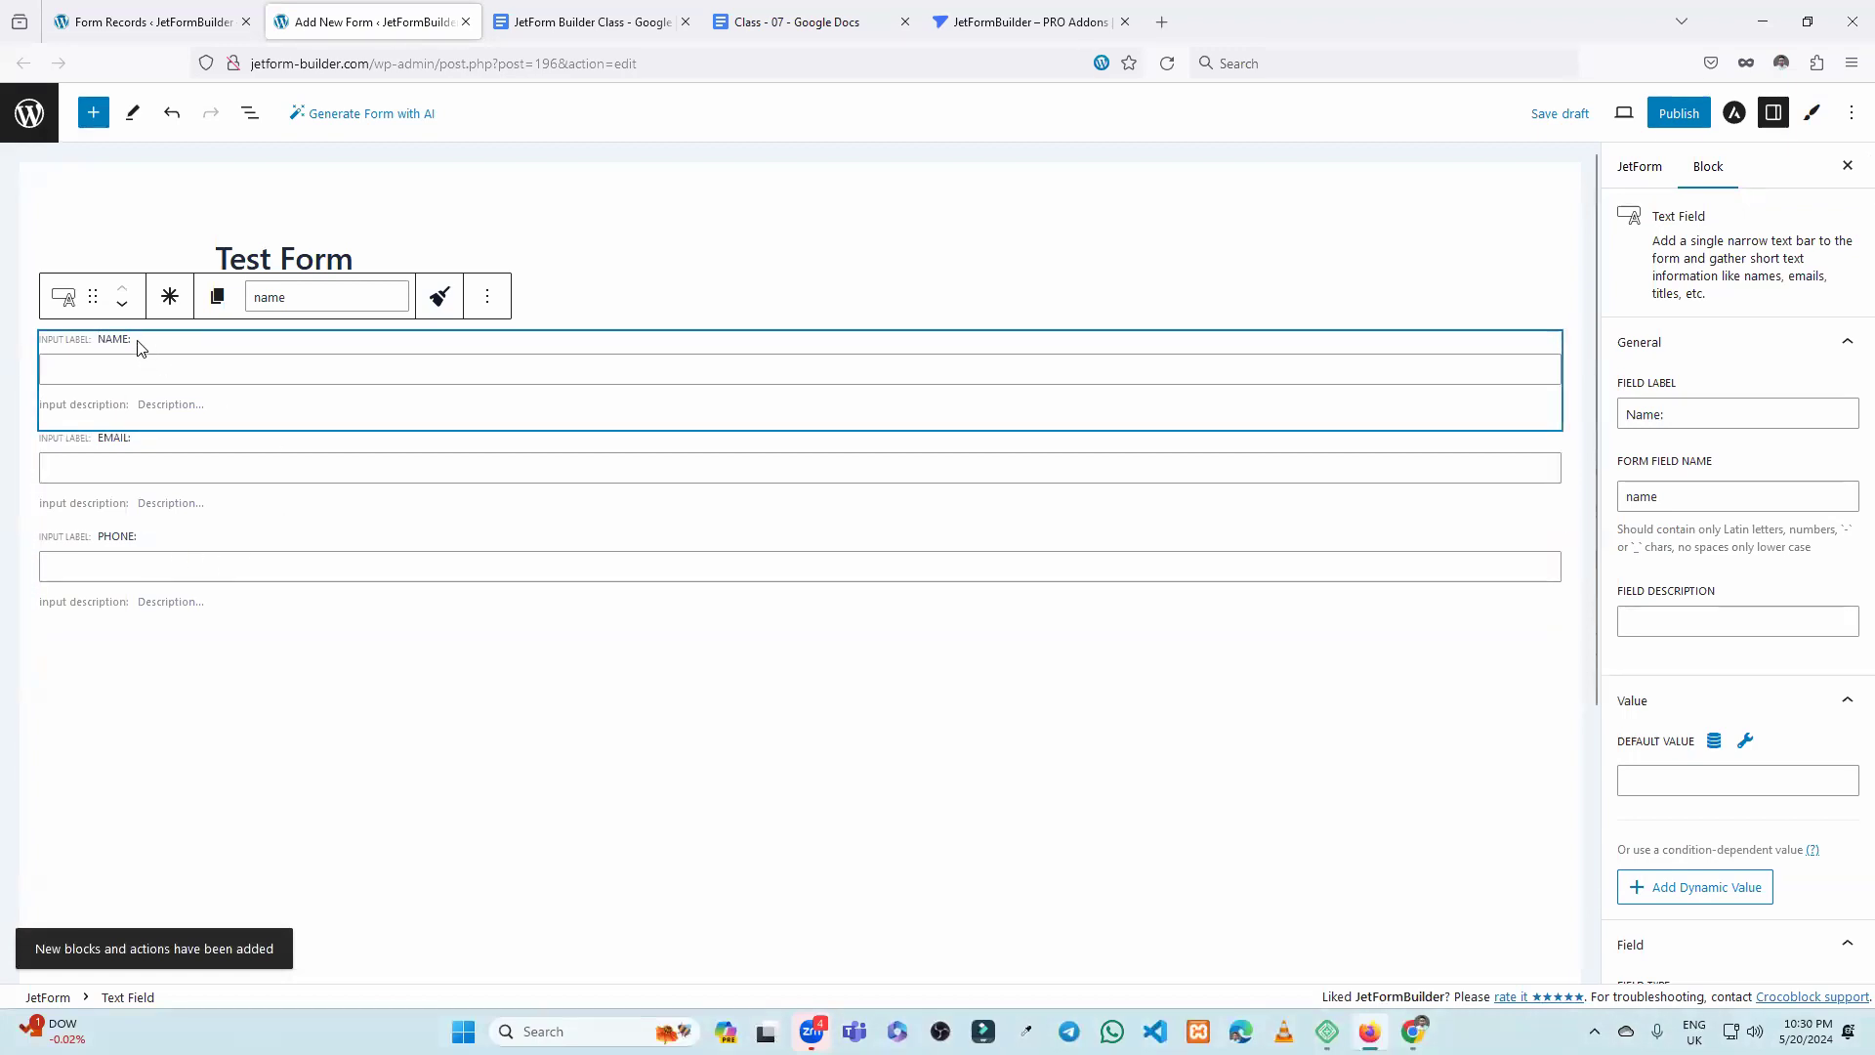
click(1693, 414)
click(1678, 498)
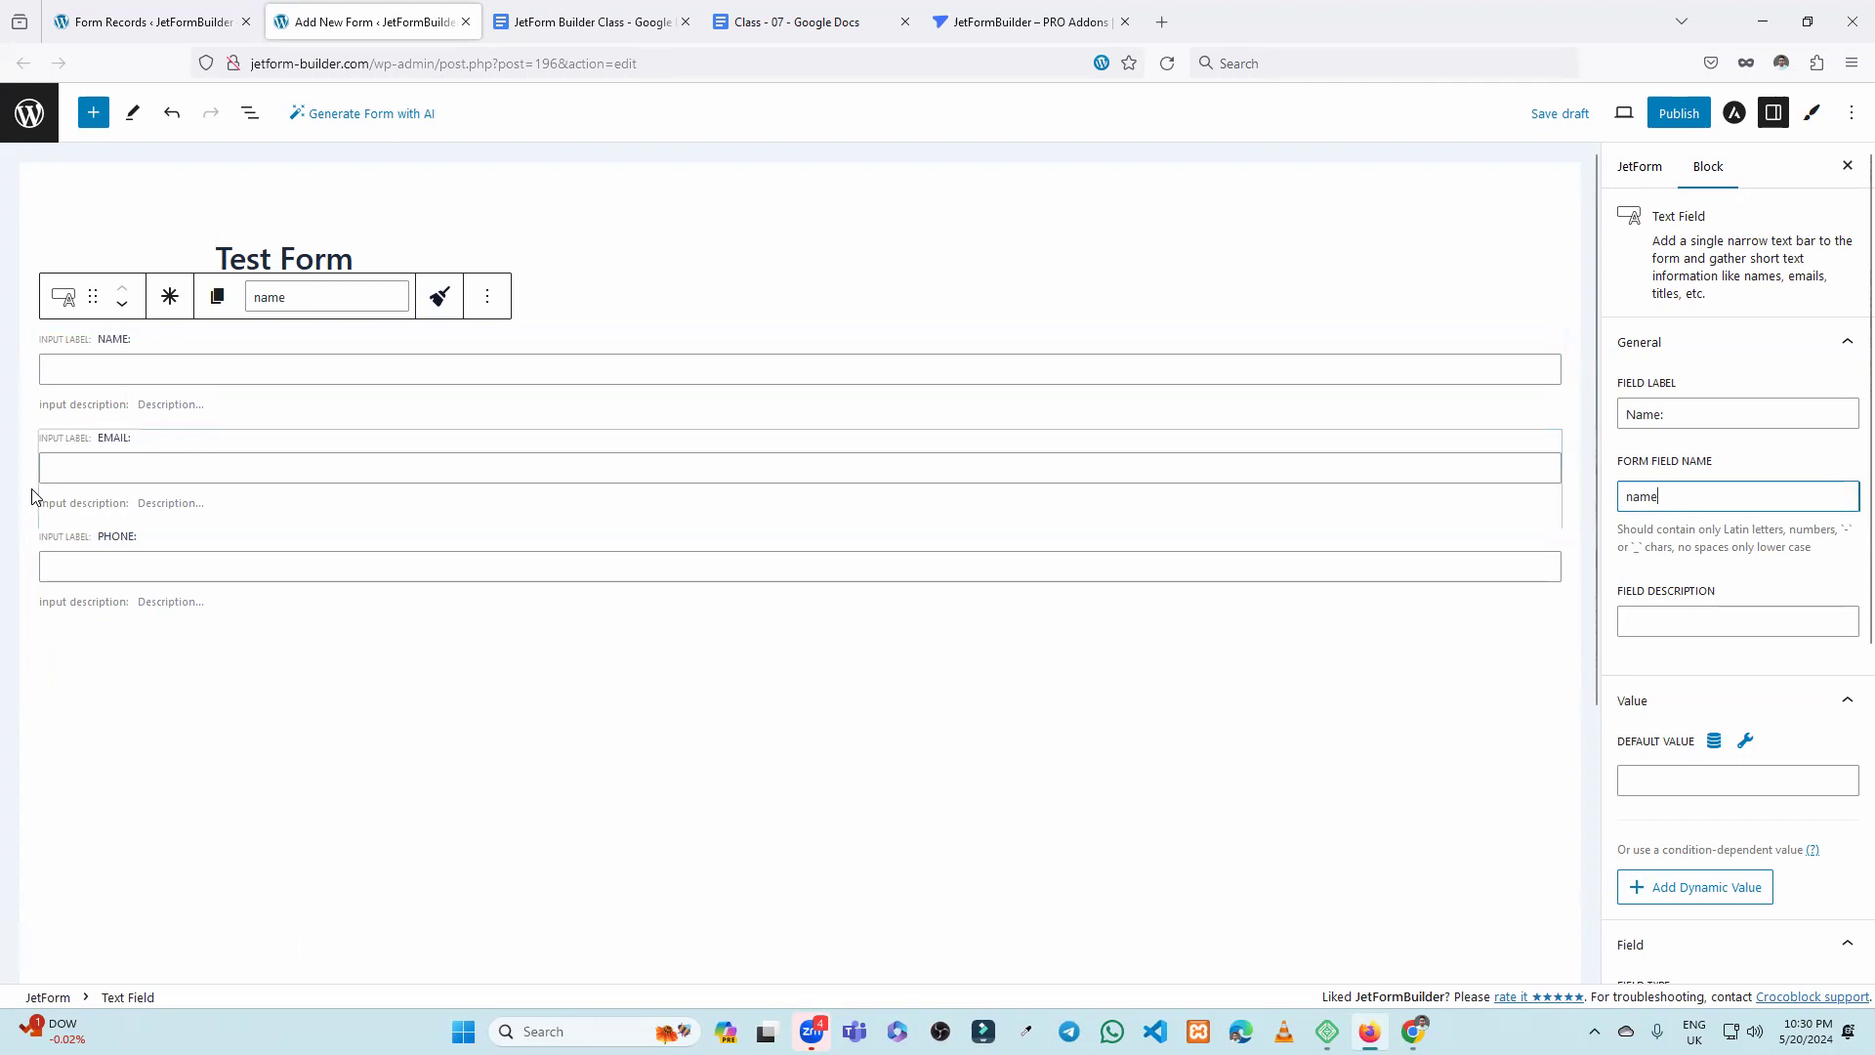
Delete the Name, Email and Phone fields from the form.
click(487, 297)
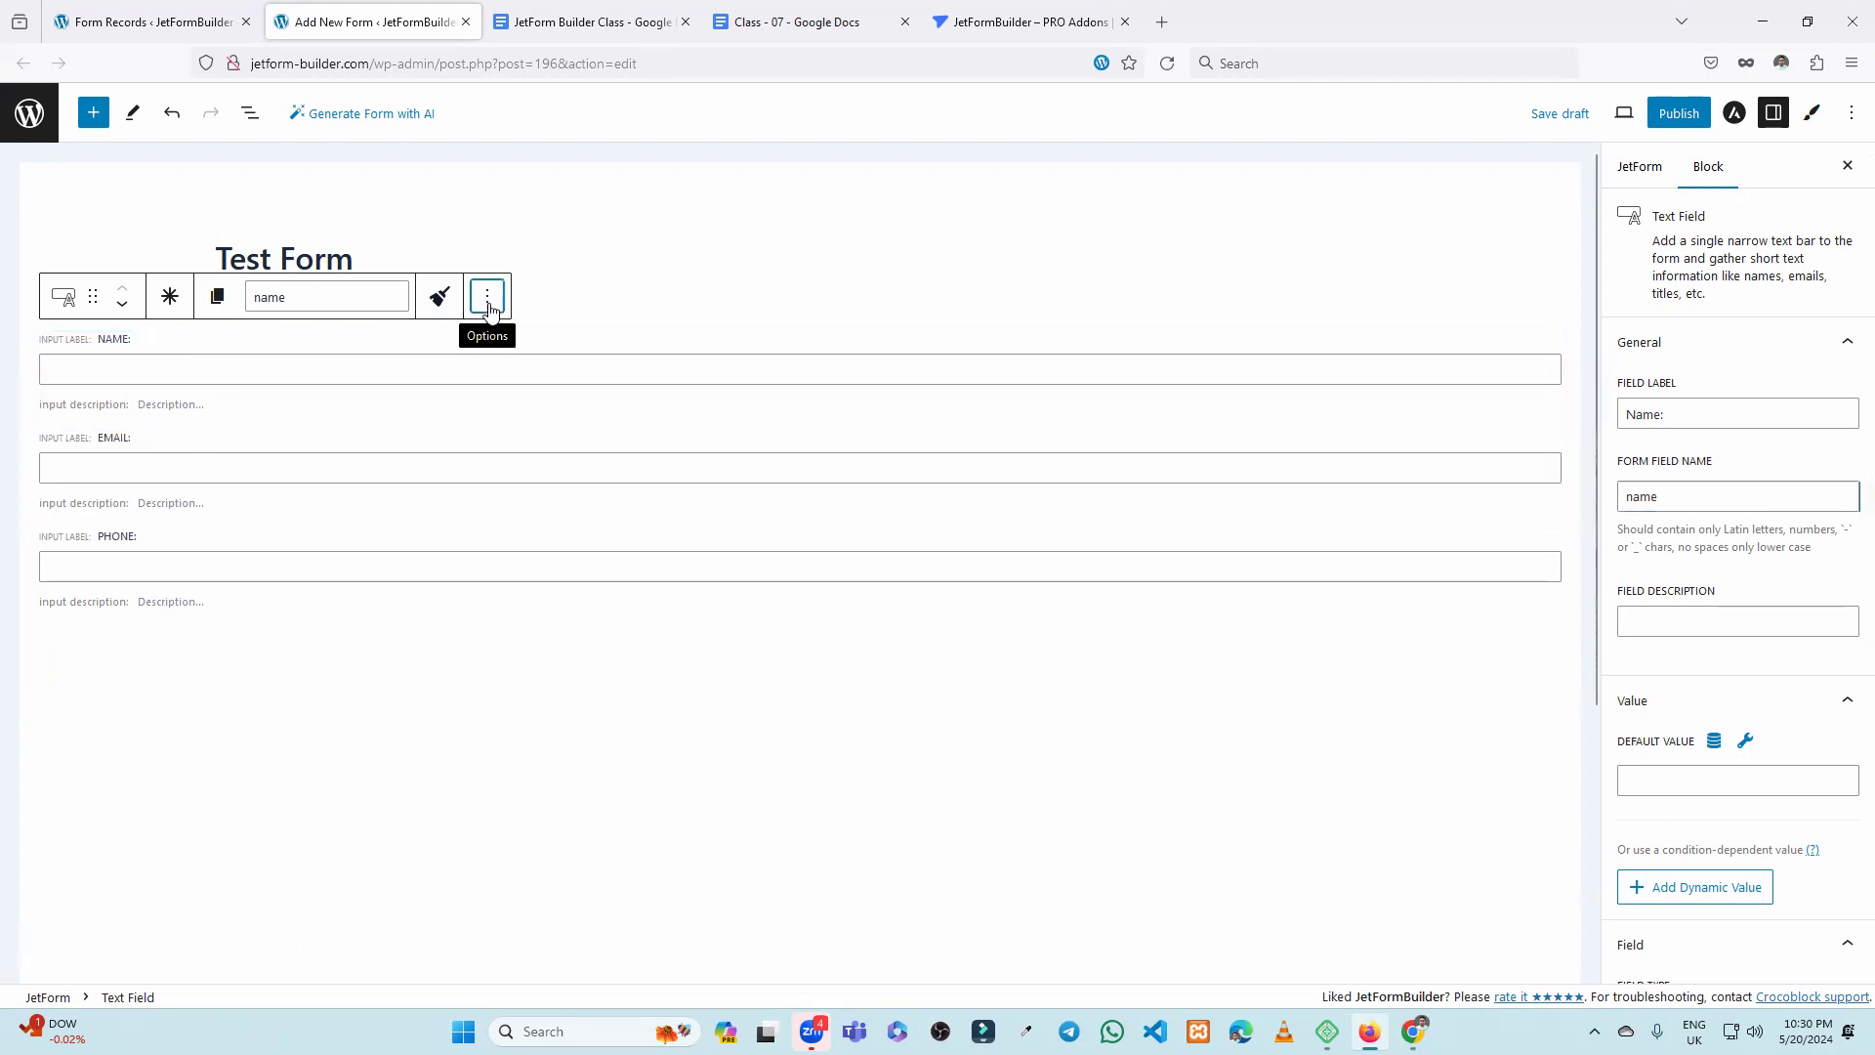
click(532, 705)
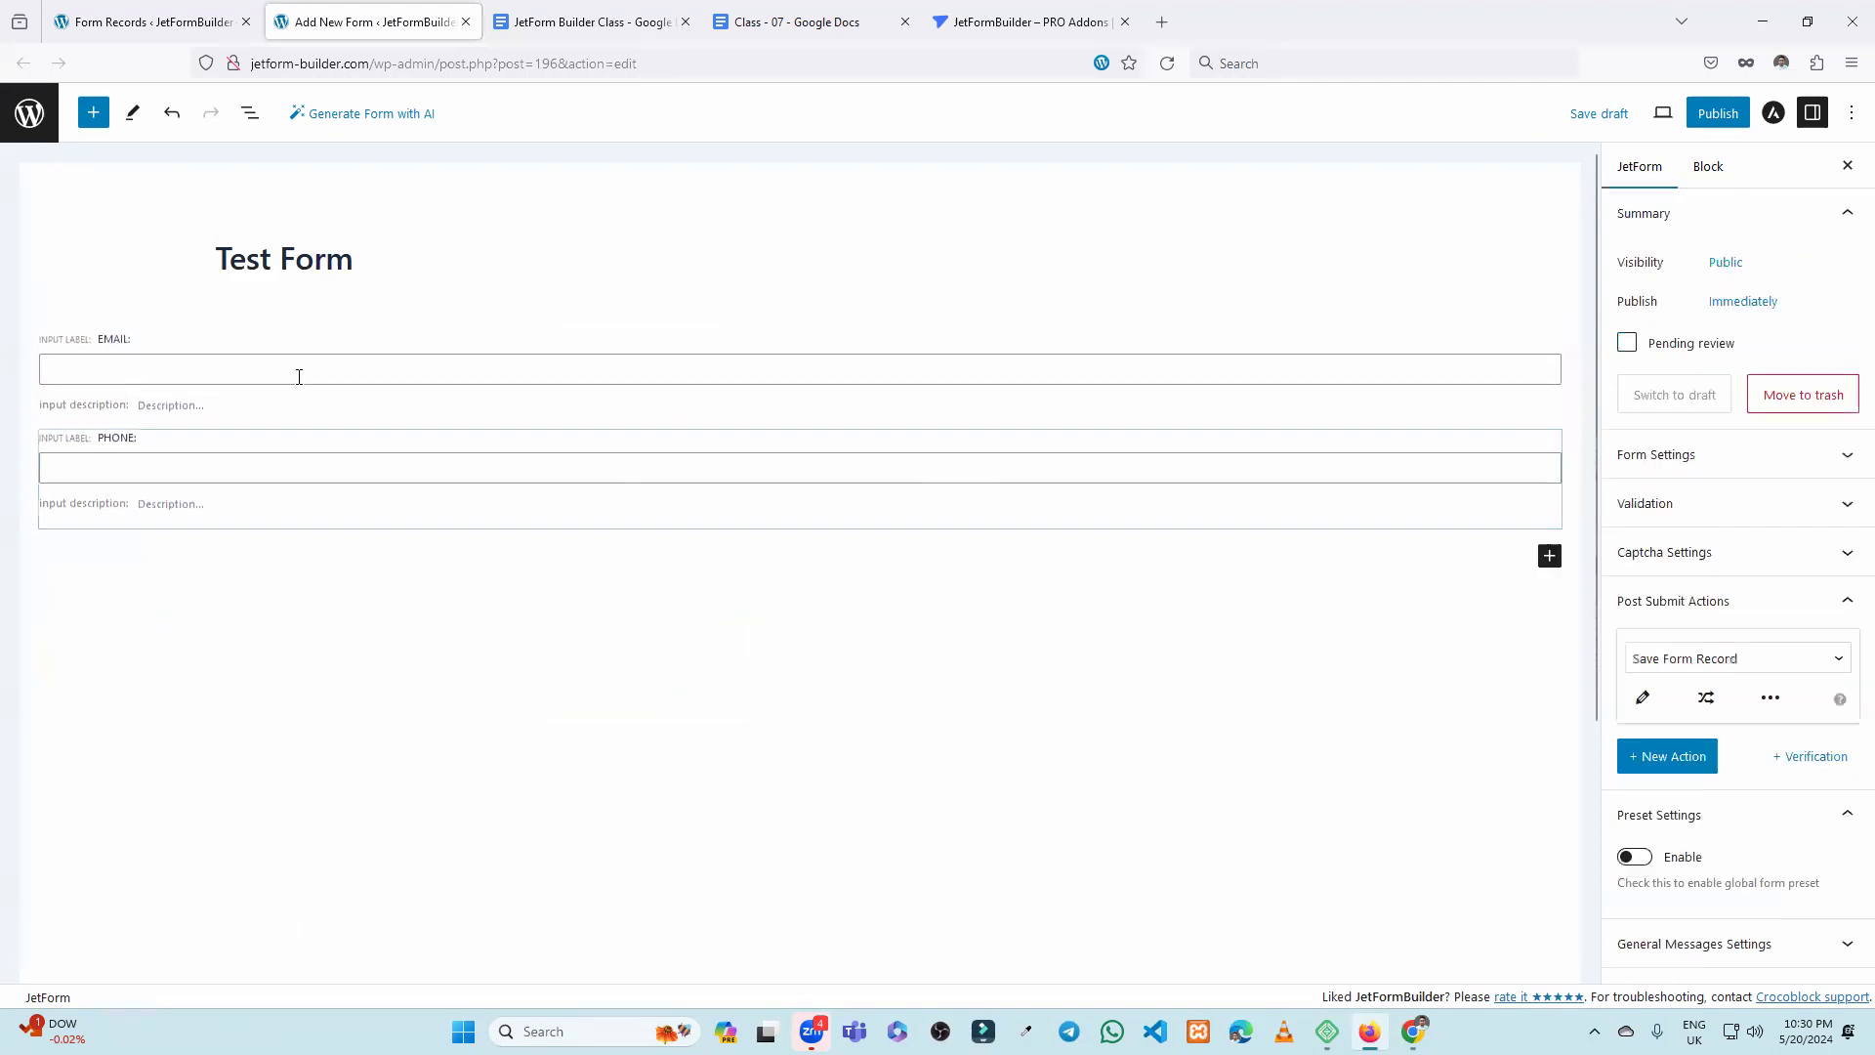
click(276, 347)
click(488, 297)
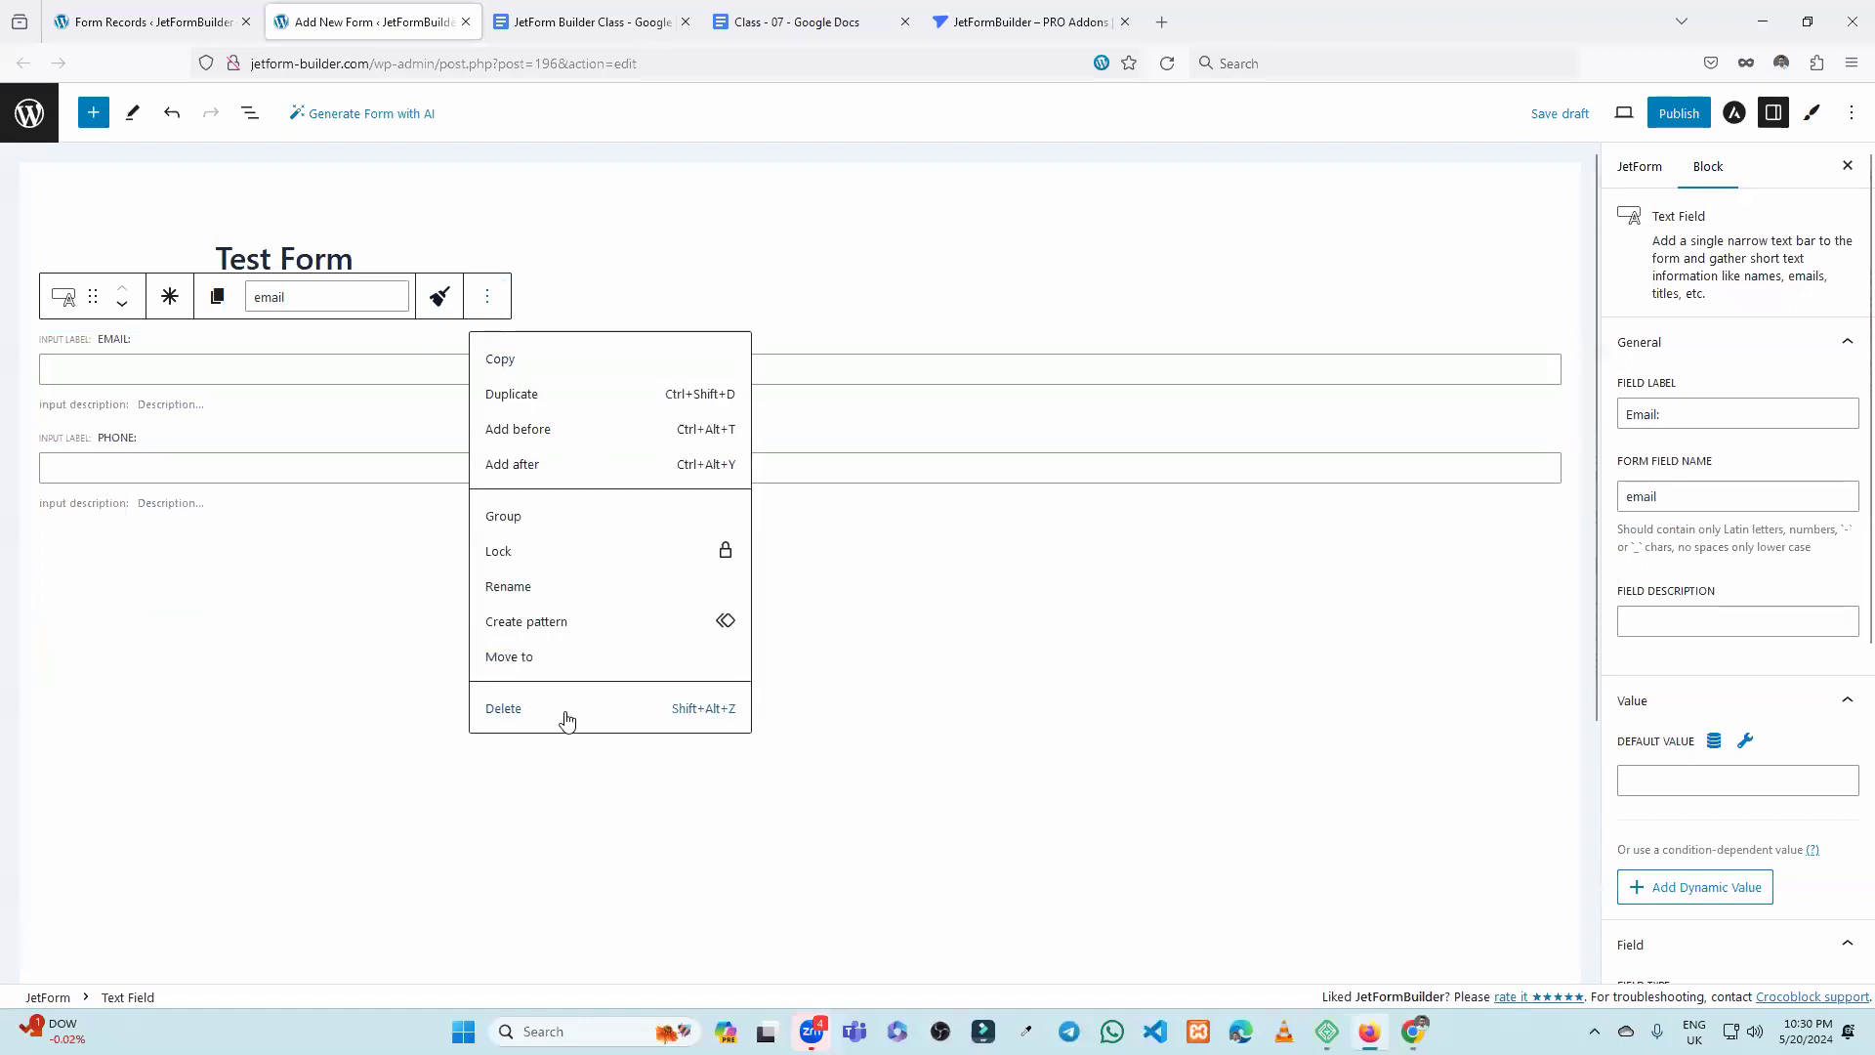
click(563, 711)
click(452, 353)
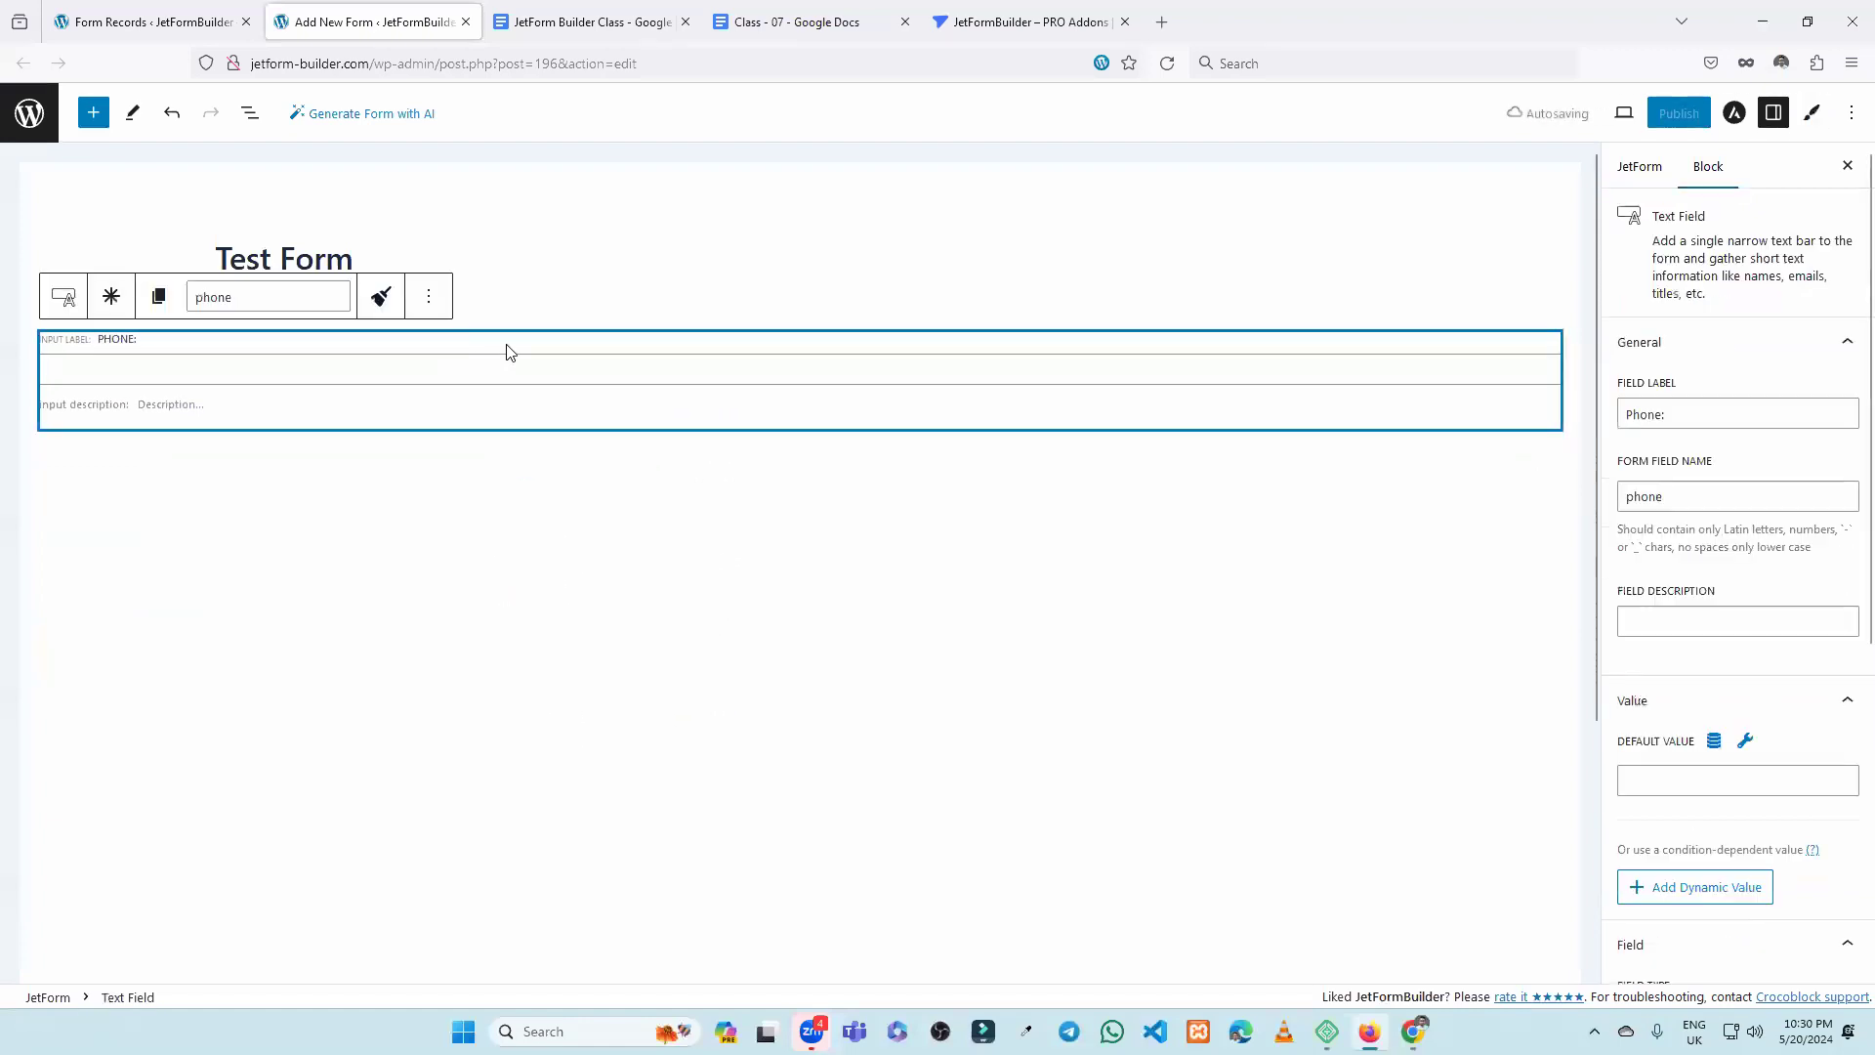
click(429, 297)
click(492, 681)
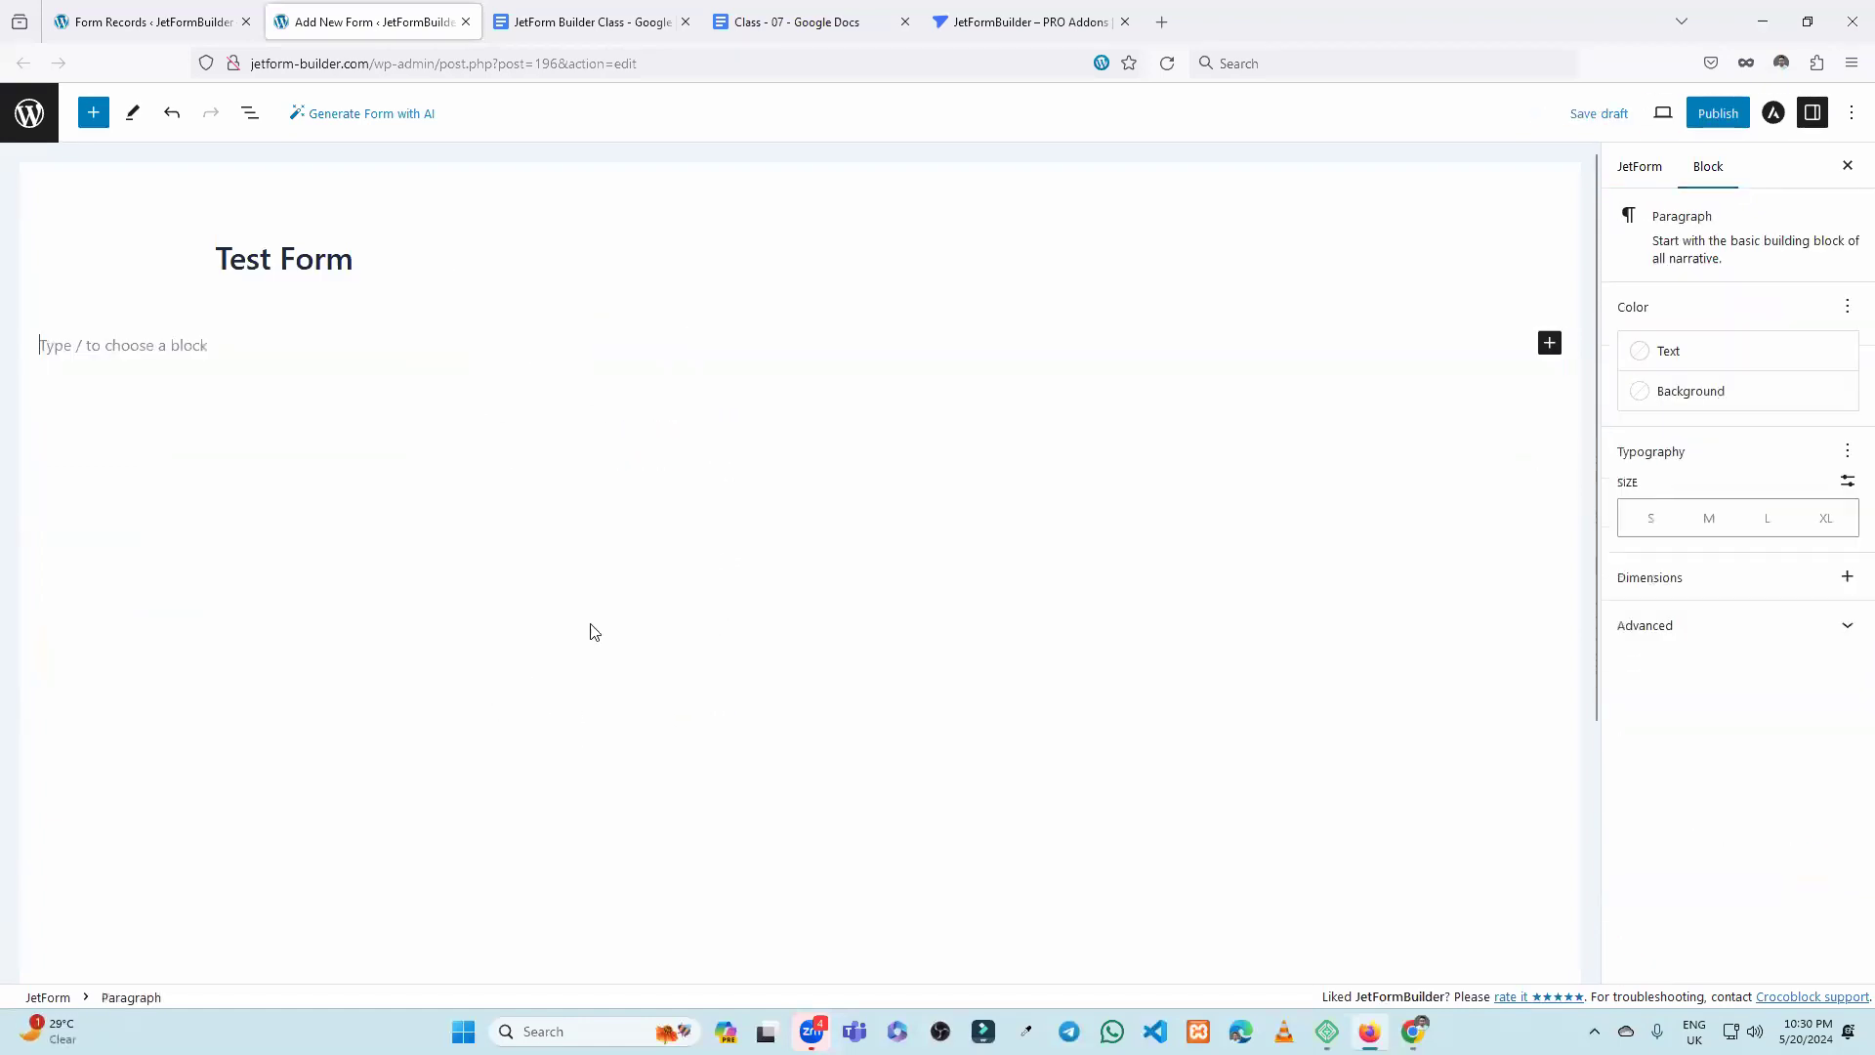
View the AI form generator's prompt dialog and the form's block list view, closing both without changes.
click(328, 117)
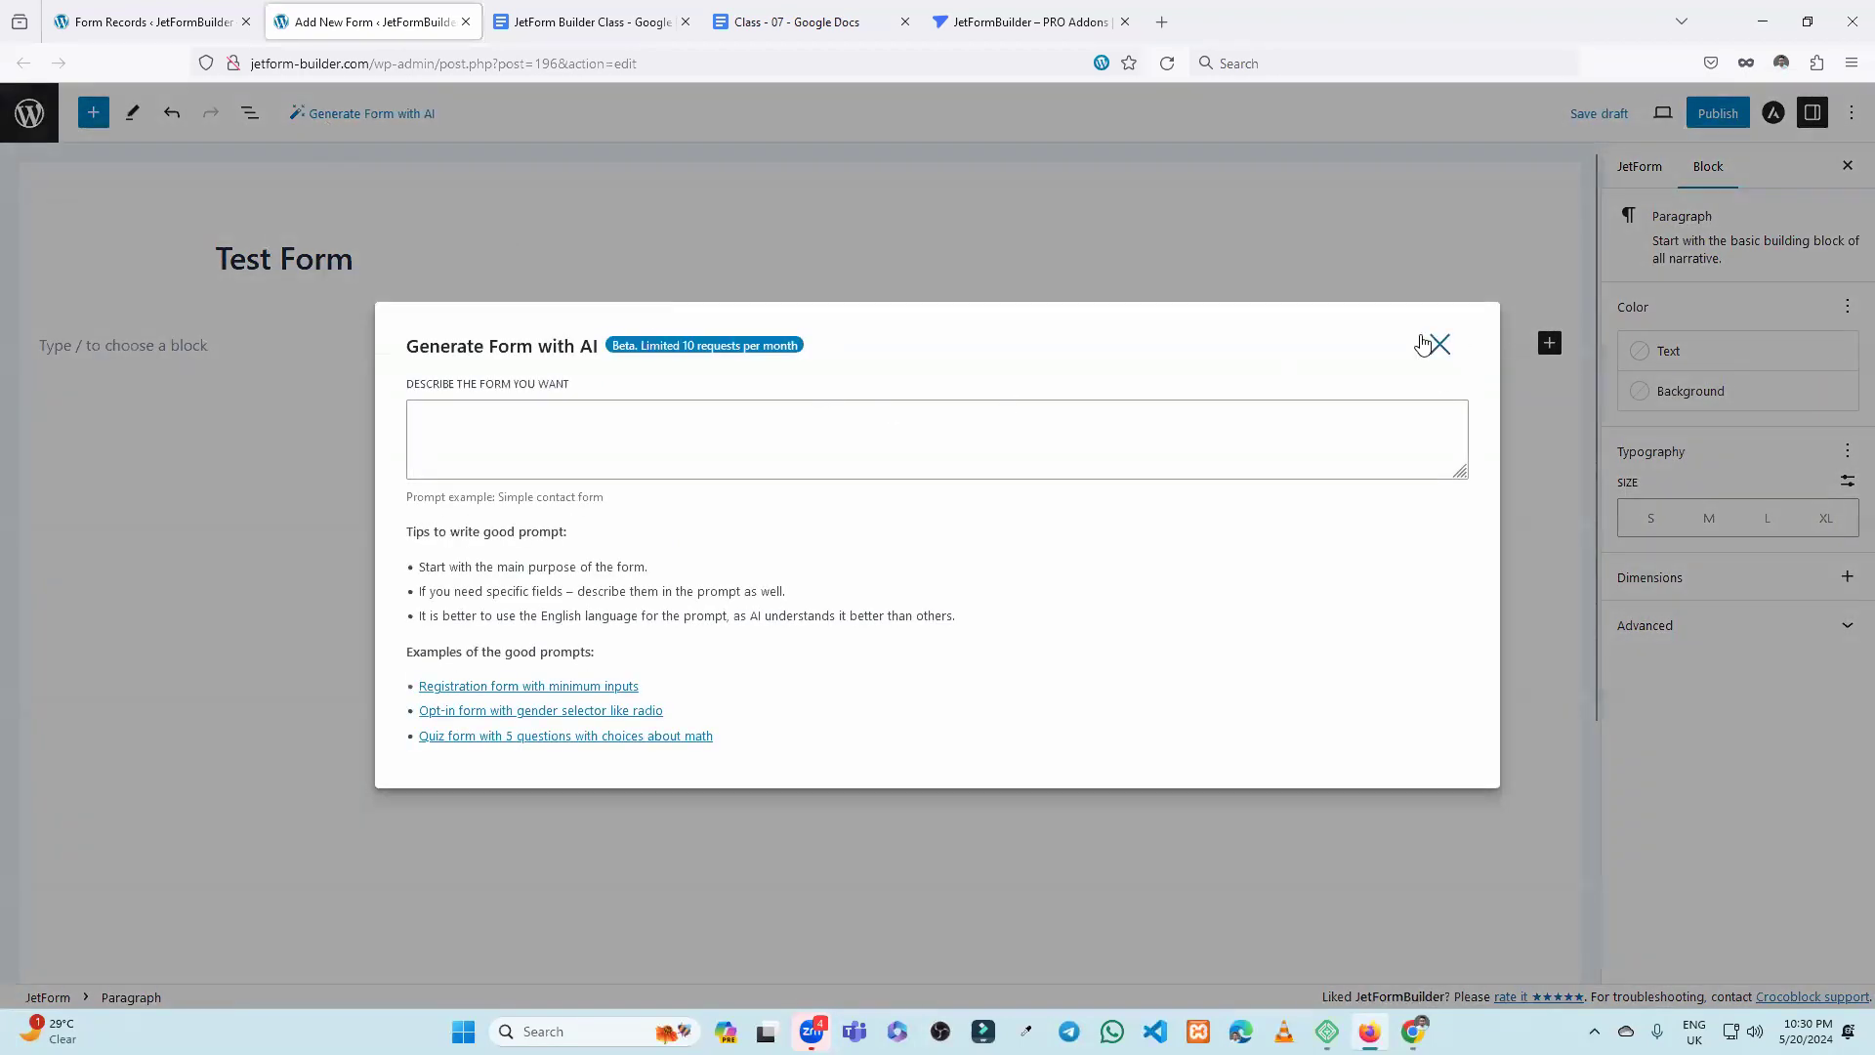
click(1439, 345)
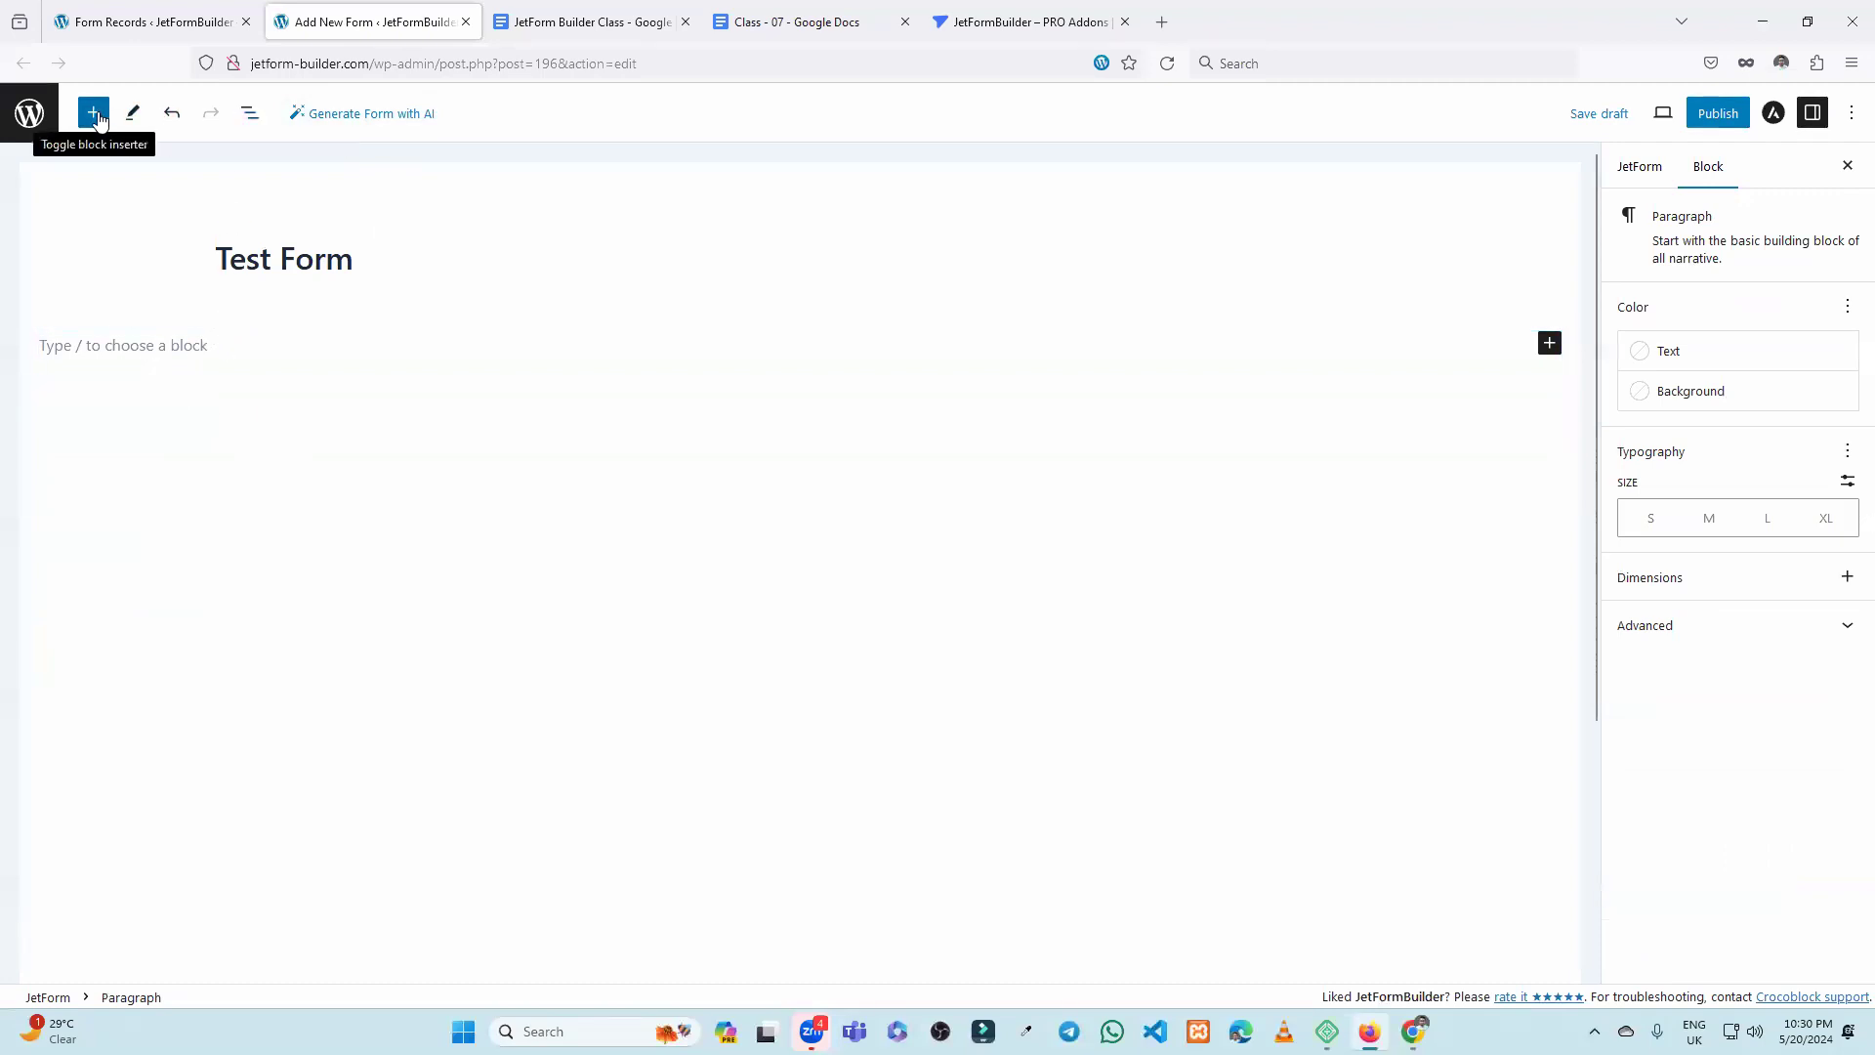
click(133, 114)
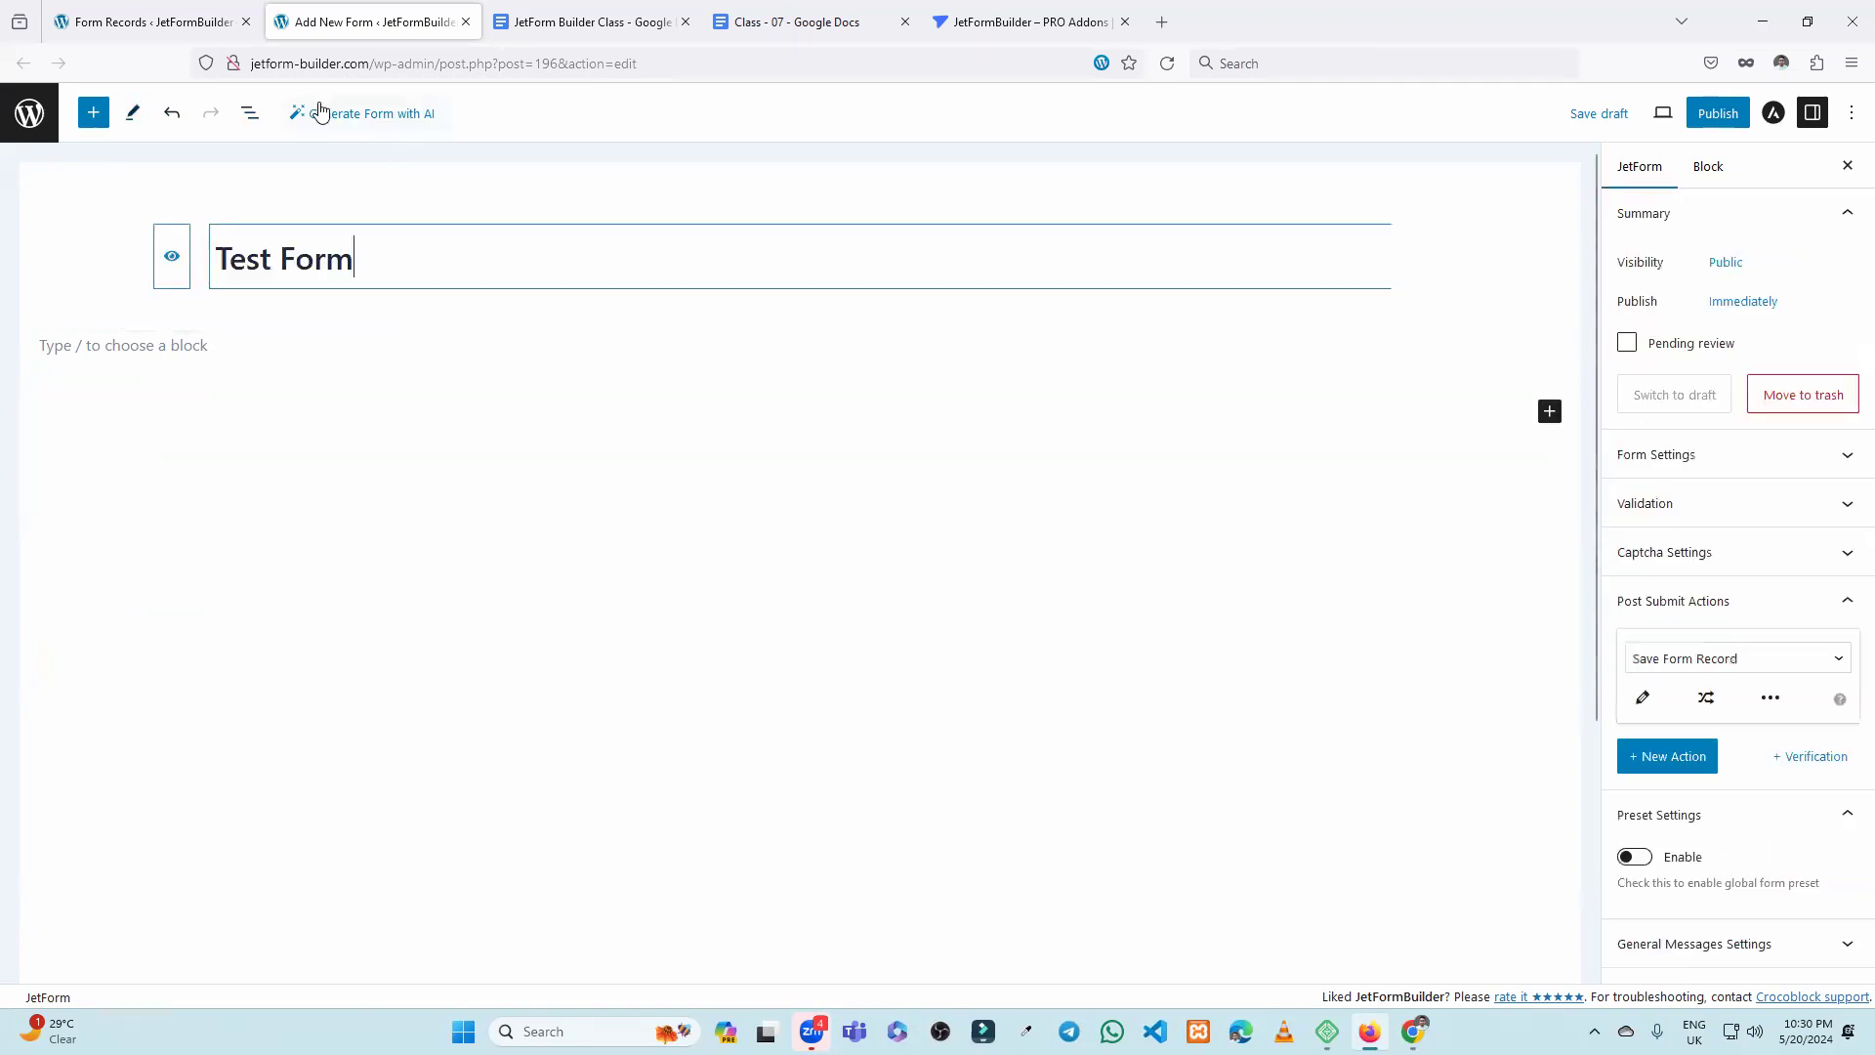
click(314, 114)
click(1442, 345)
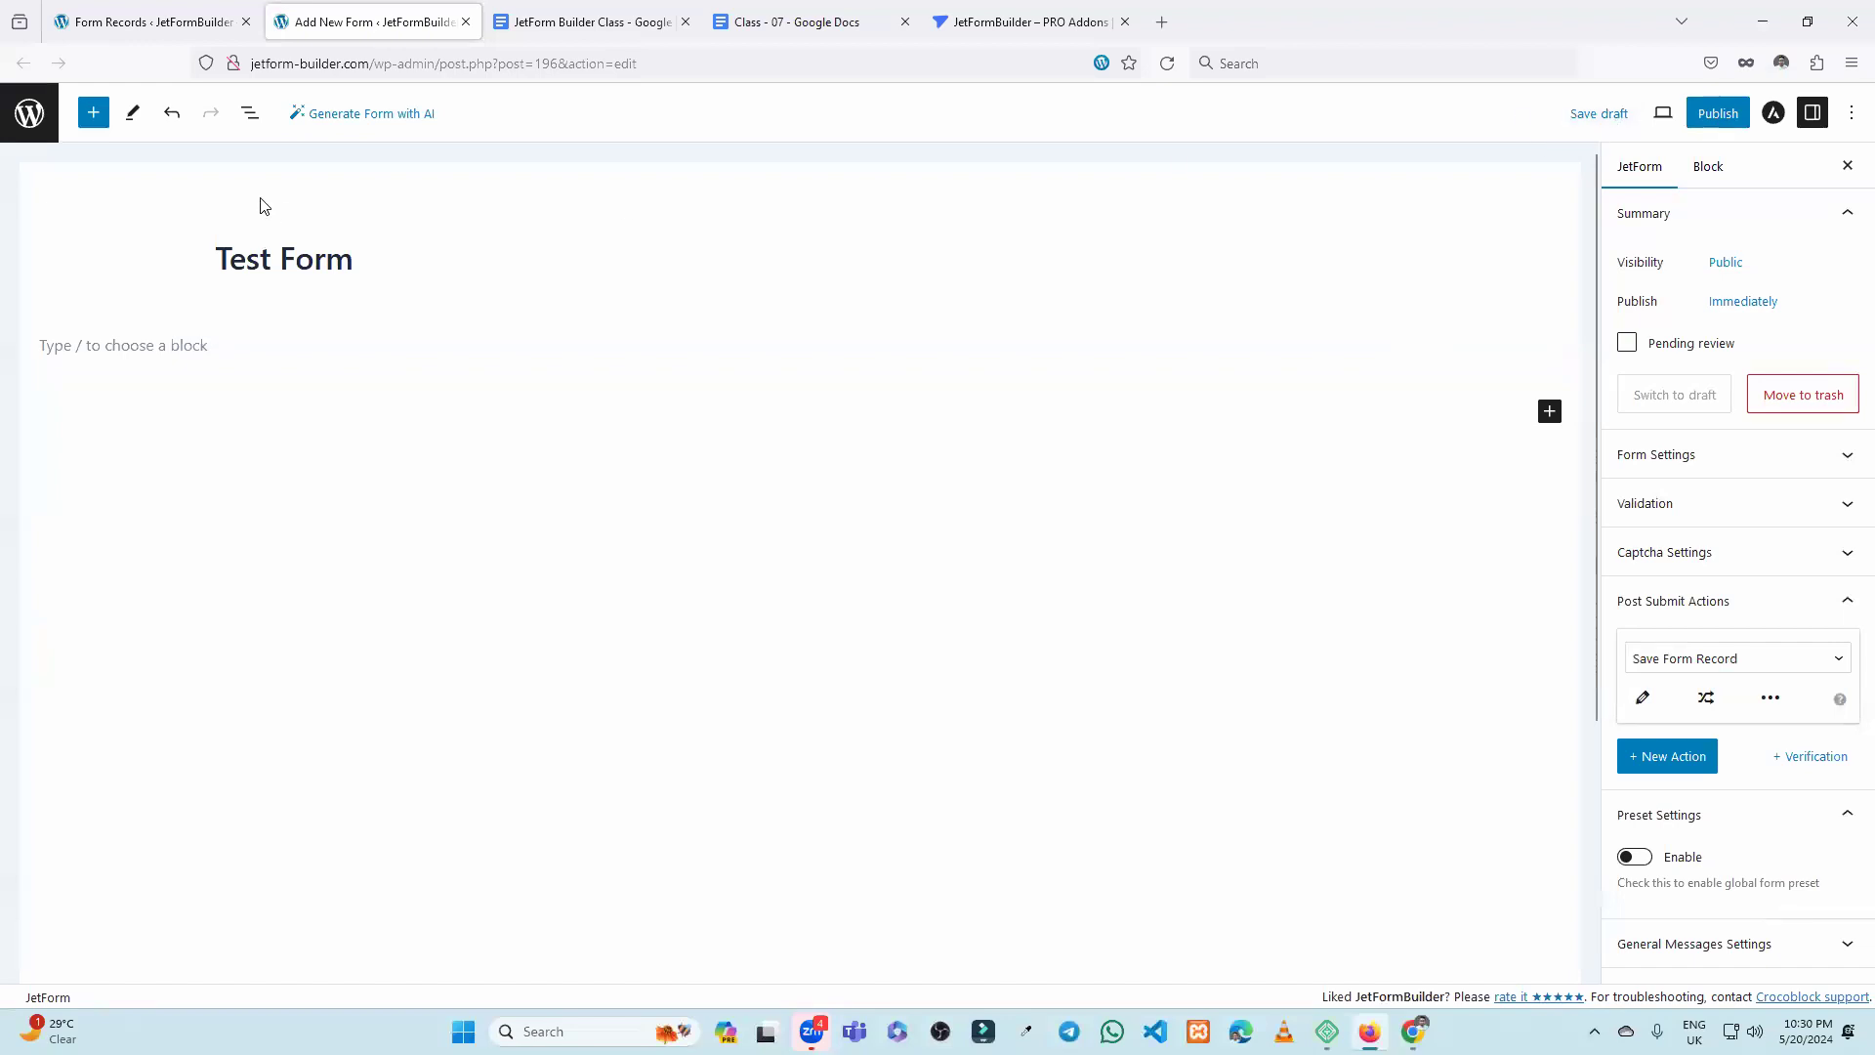
click(252, 115)
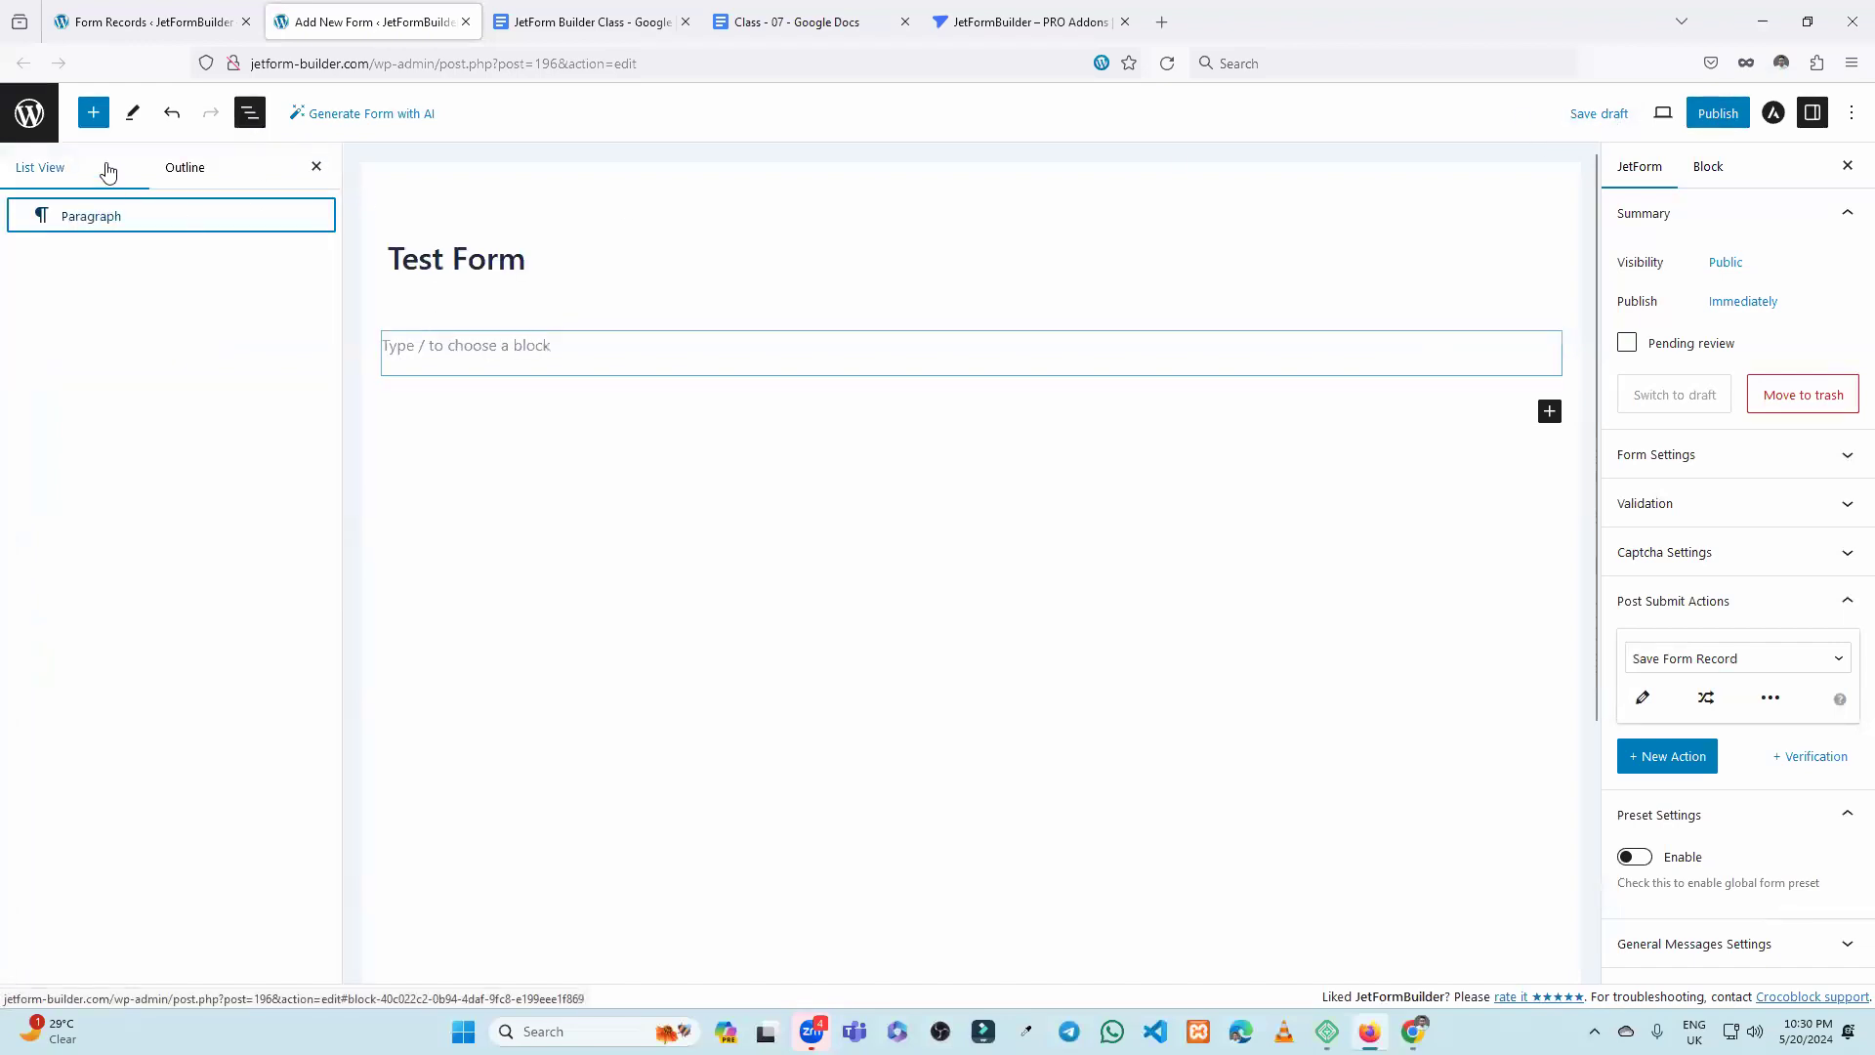
click(706, 276)
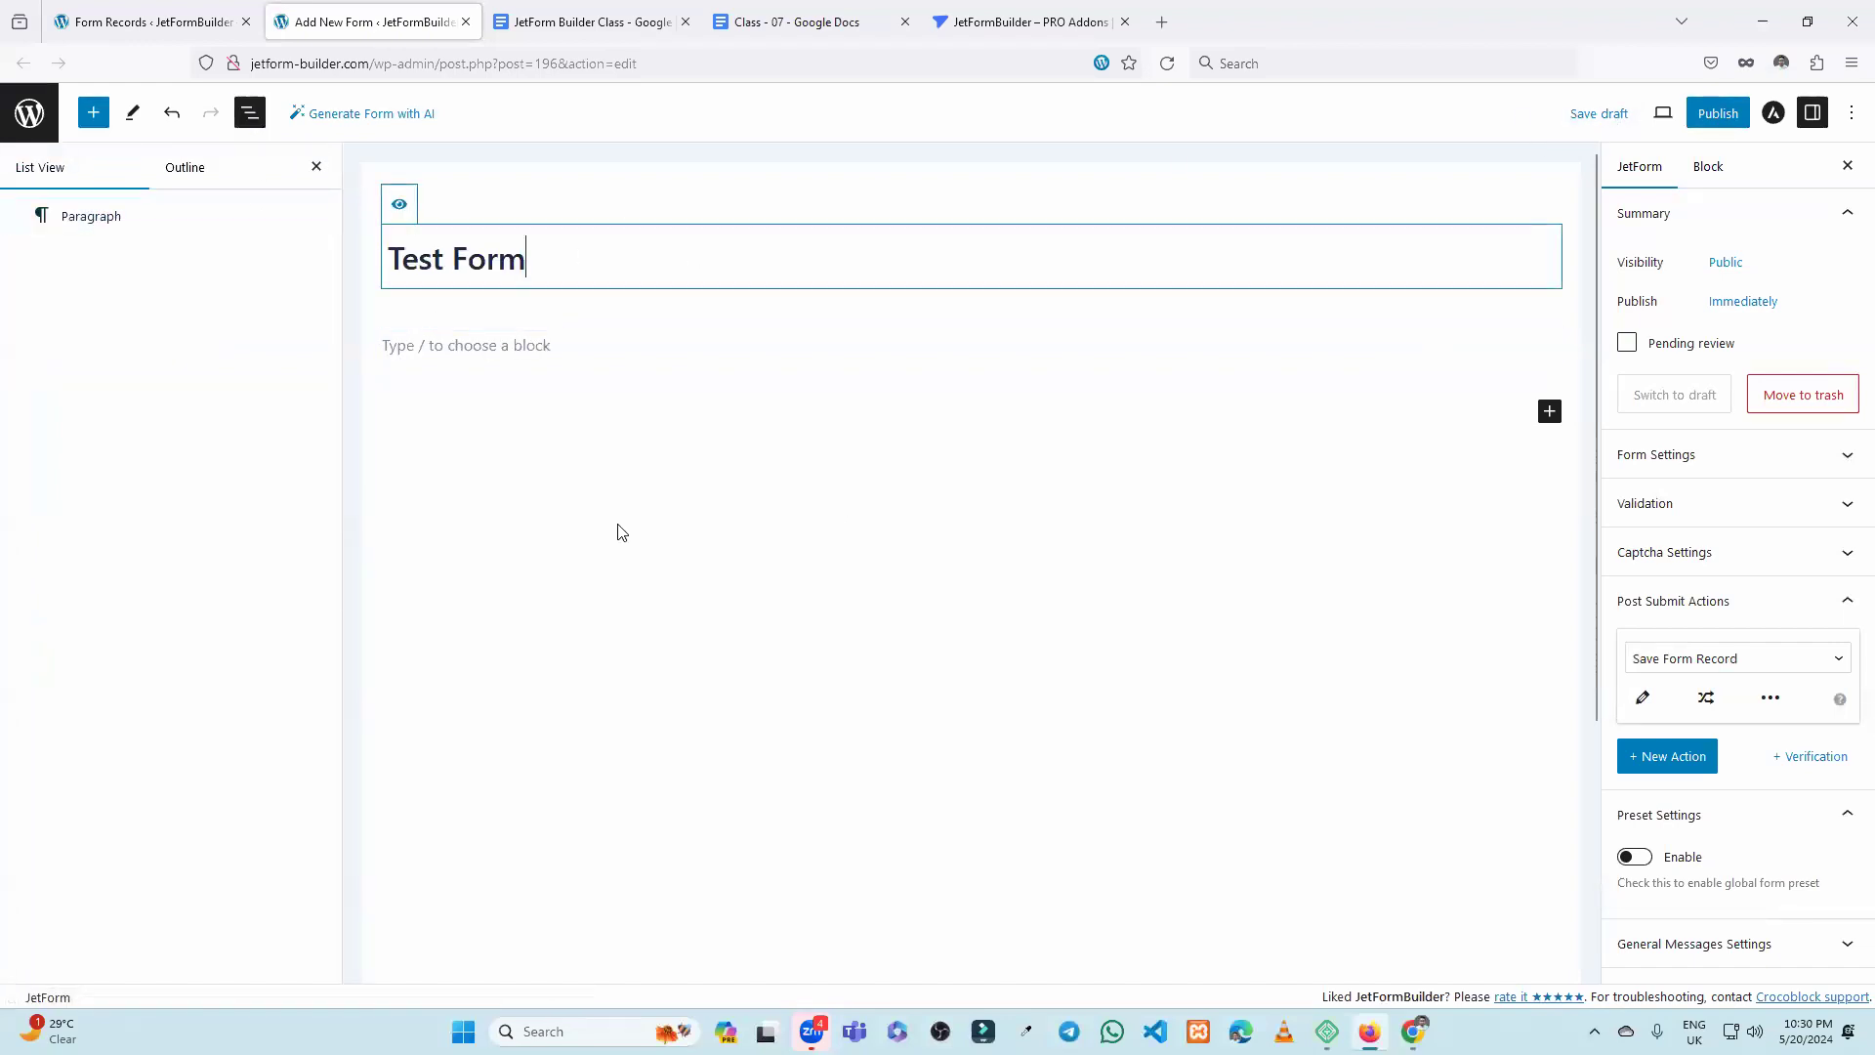
click(315, 166)
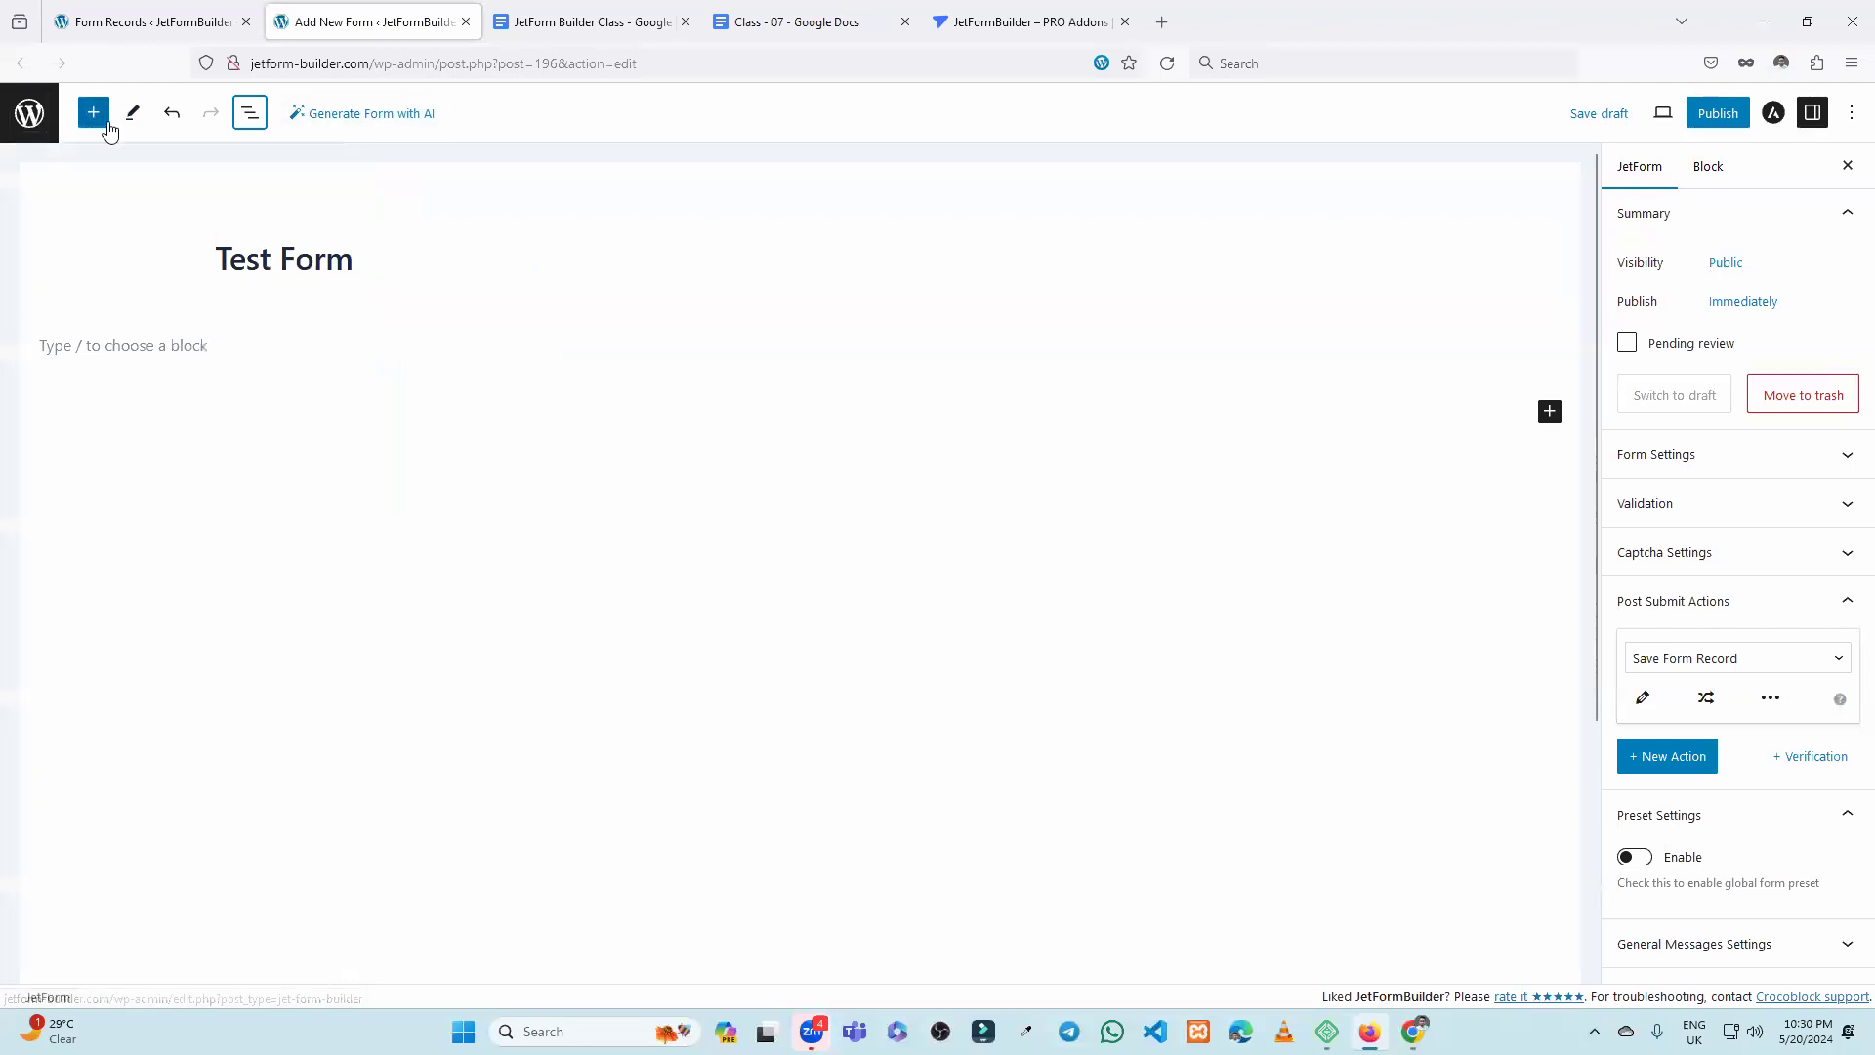
Reload the form editor and restore the browser backup of the form.
scroll(406, 506, down, 2)
scroll(645, 435, up, 2)
scroll(611, 435, down, 1)
scroll(611, 436, up, 1)
click(1292, 344)
click(1167, 65)
click(977, 588)
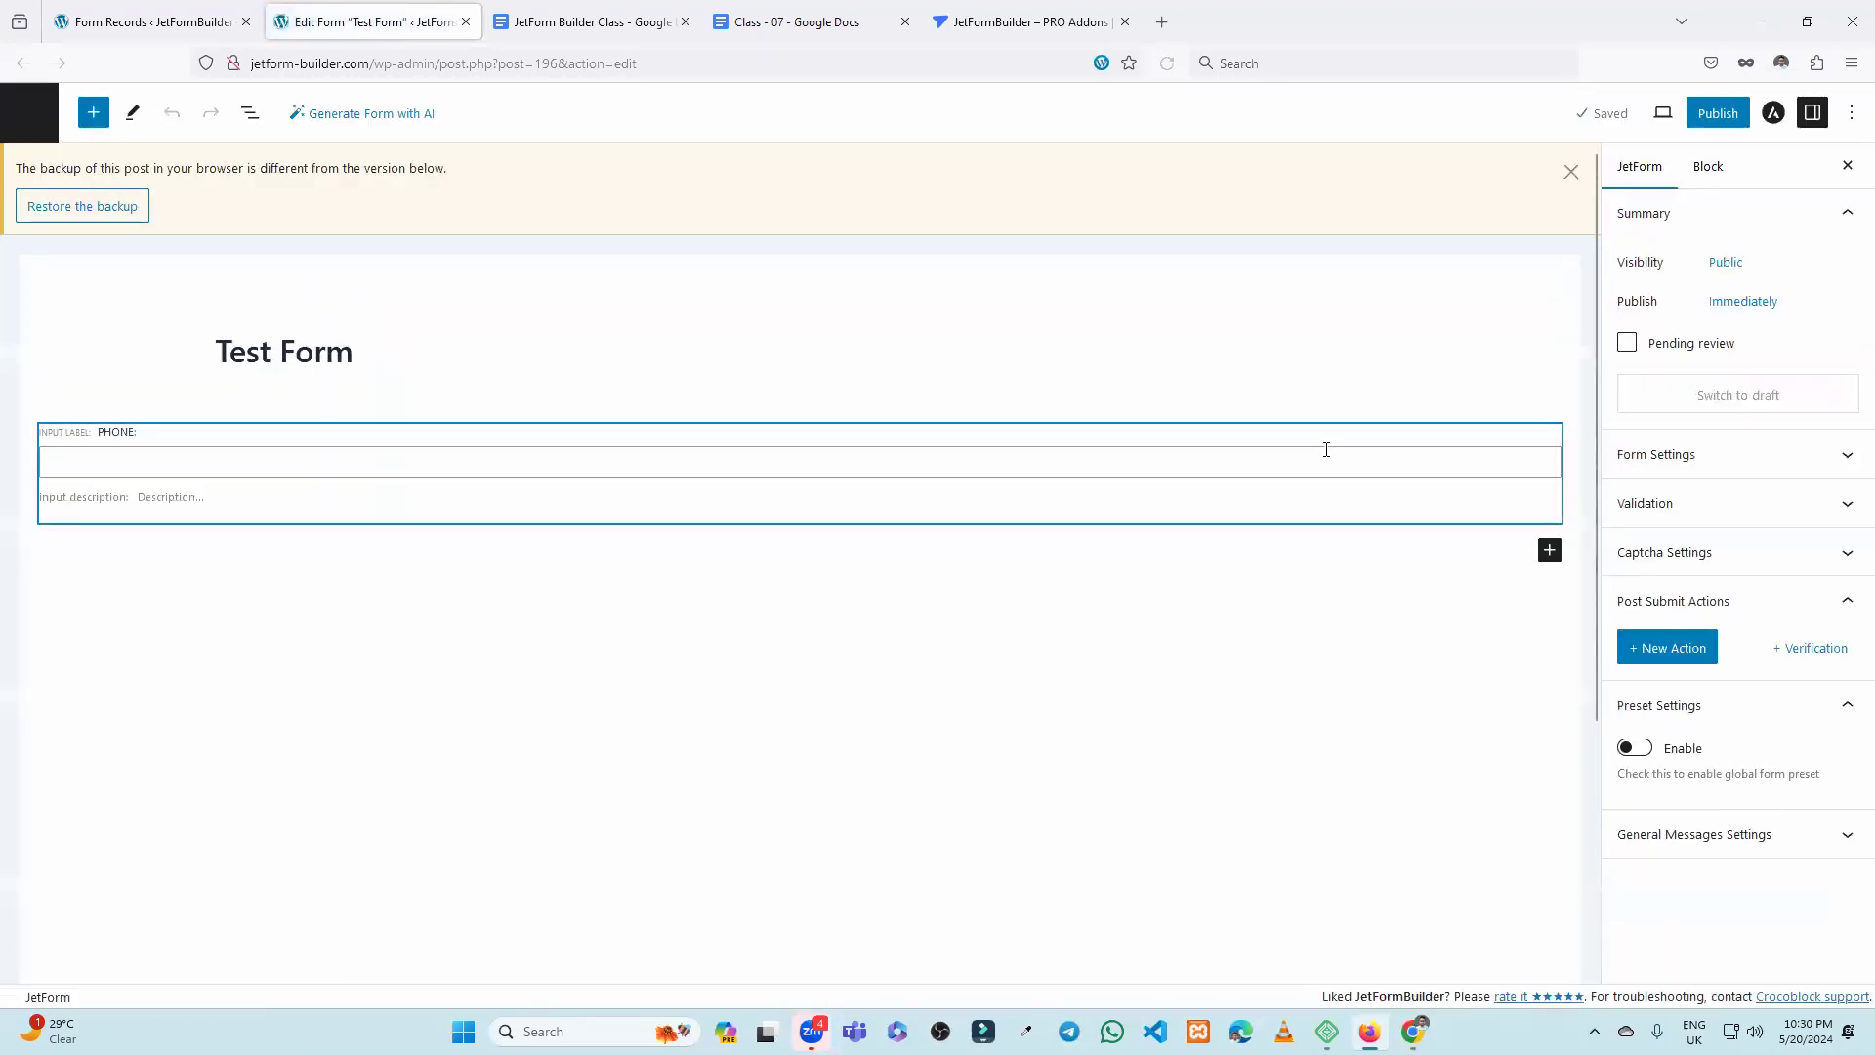
click(381, 449)
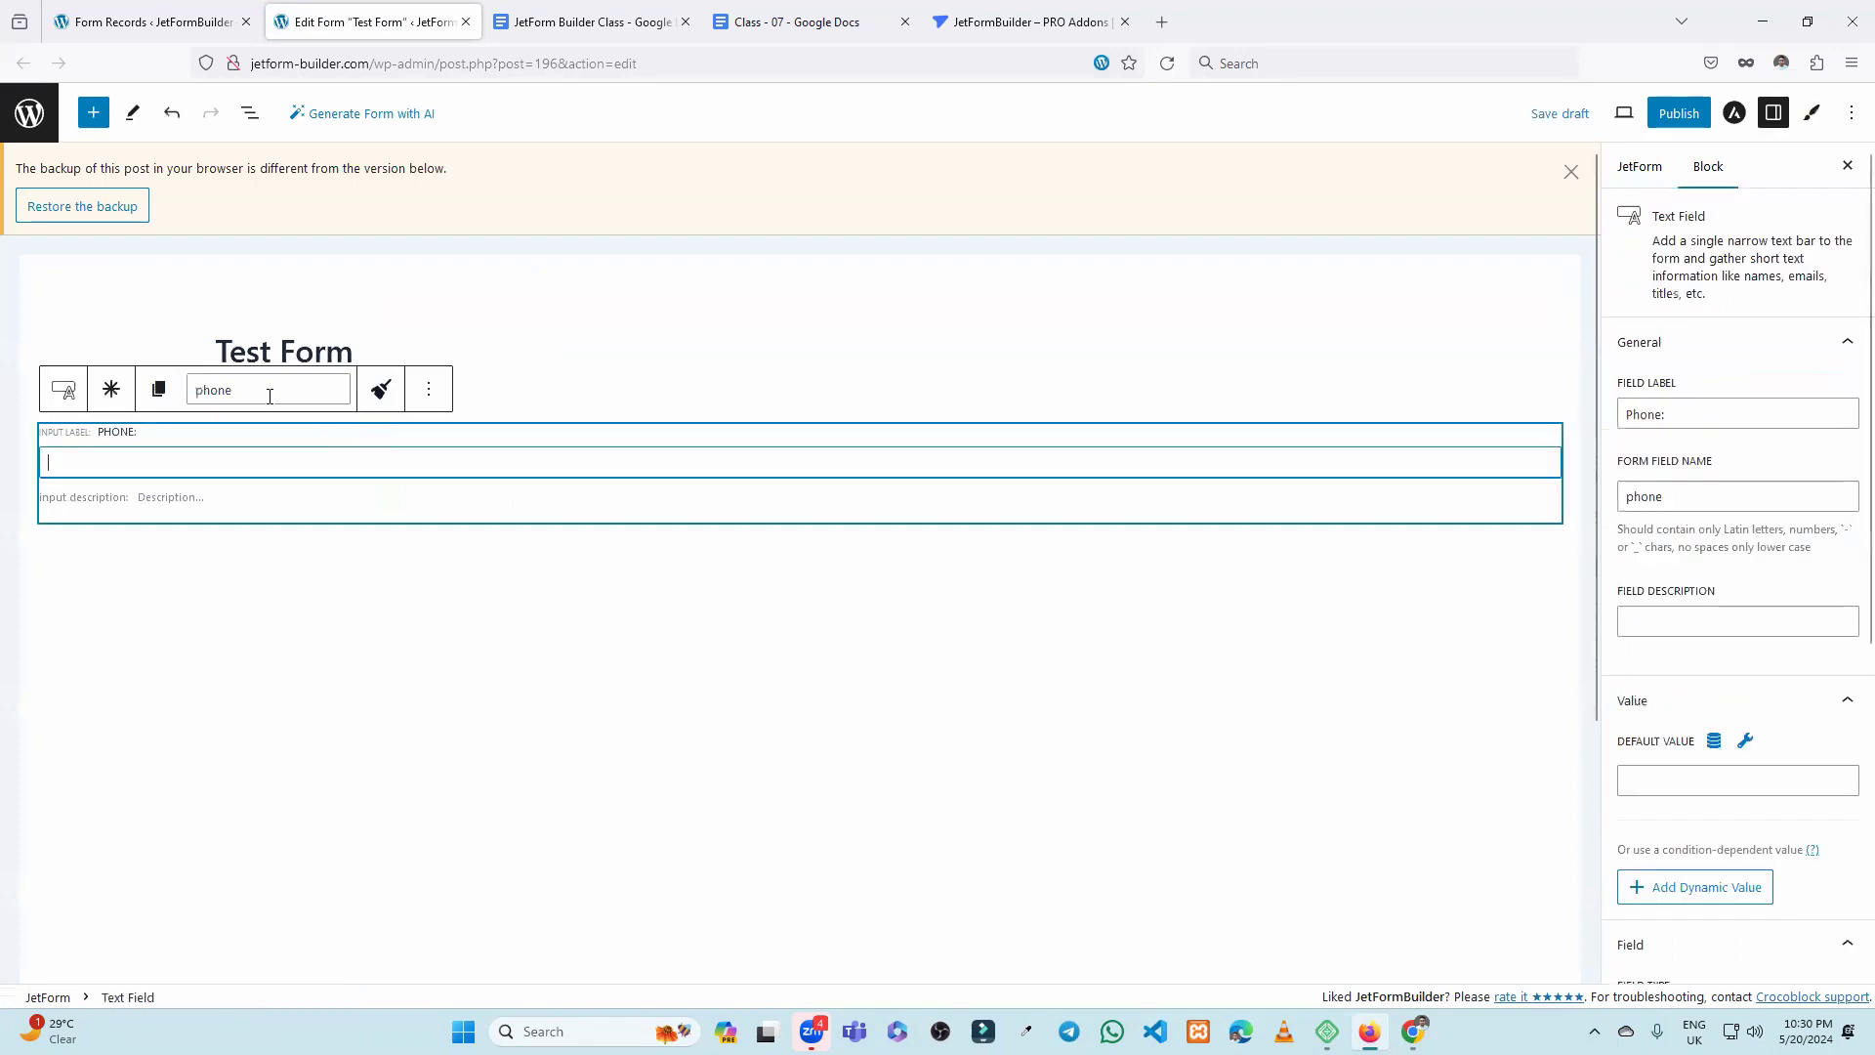
click(85, 215)
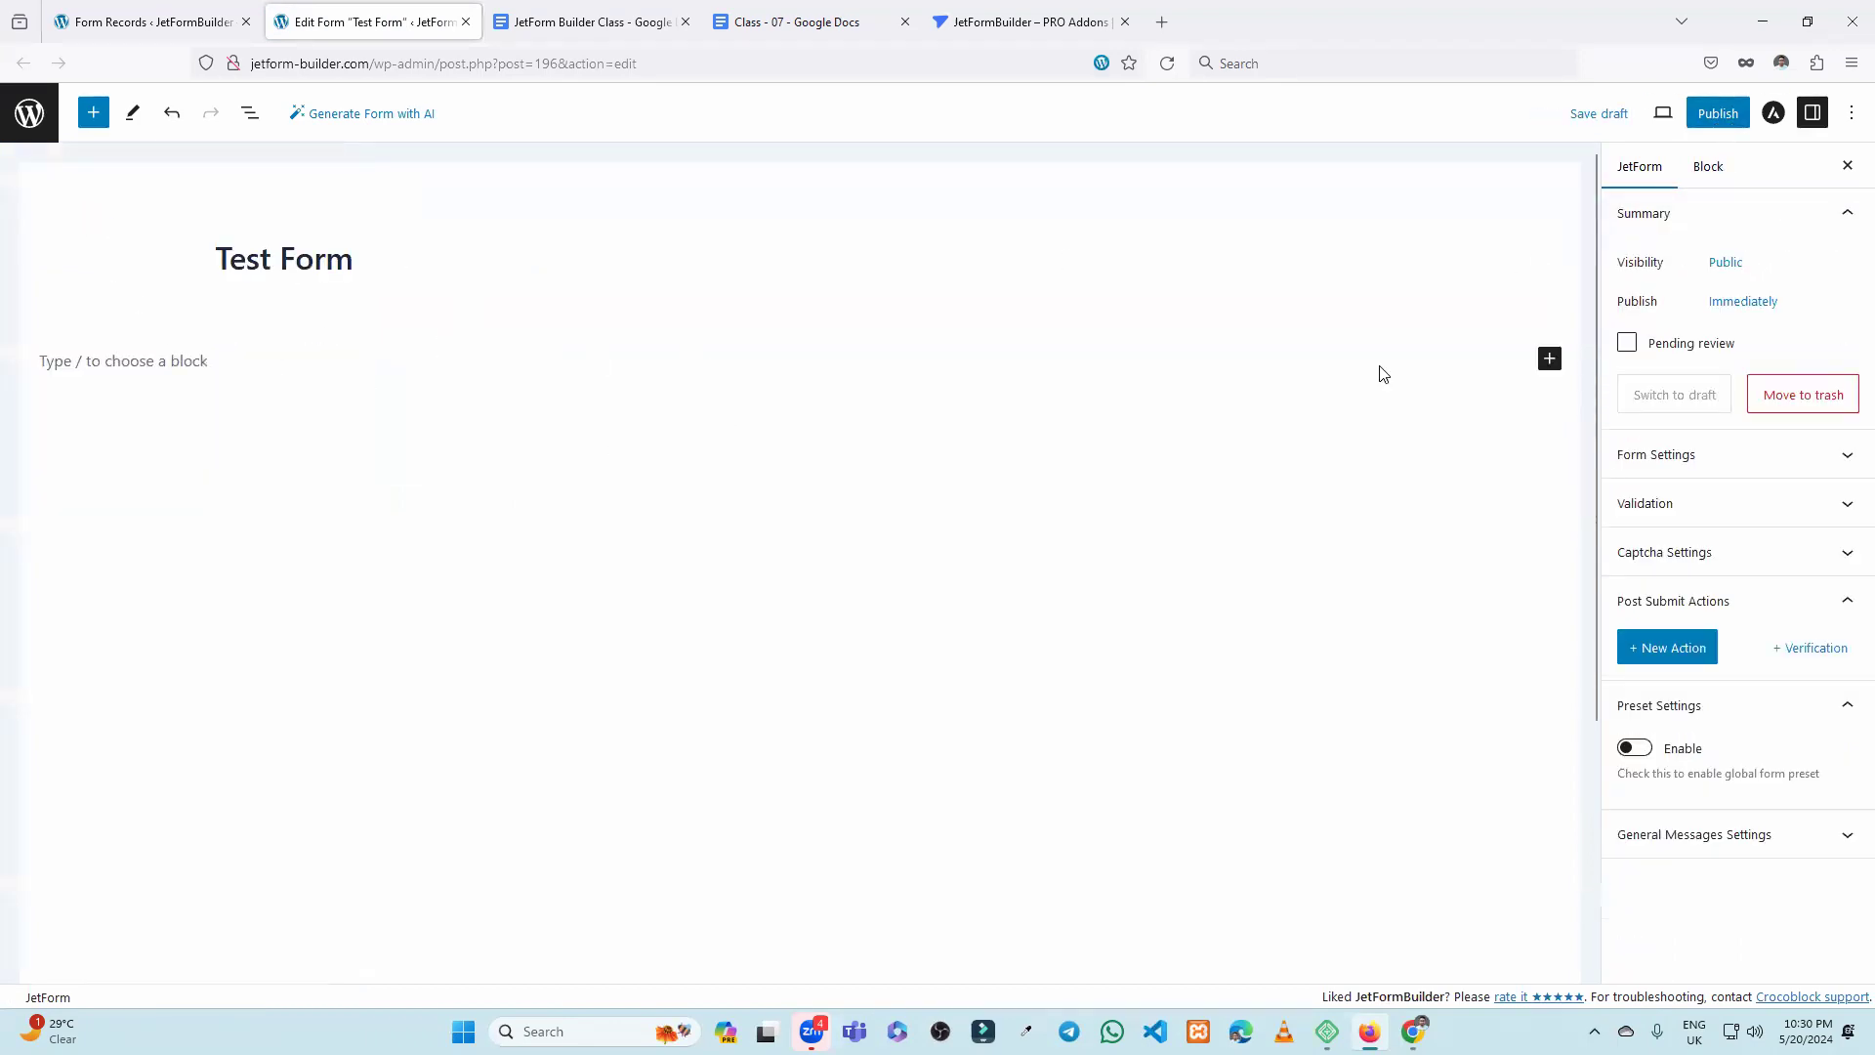
Add a Text Field block to the empty form using the slash block chooser.
click(375, 364)
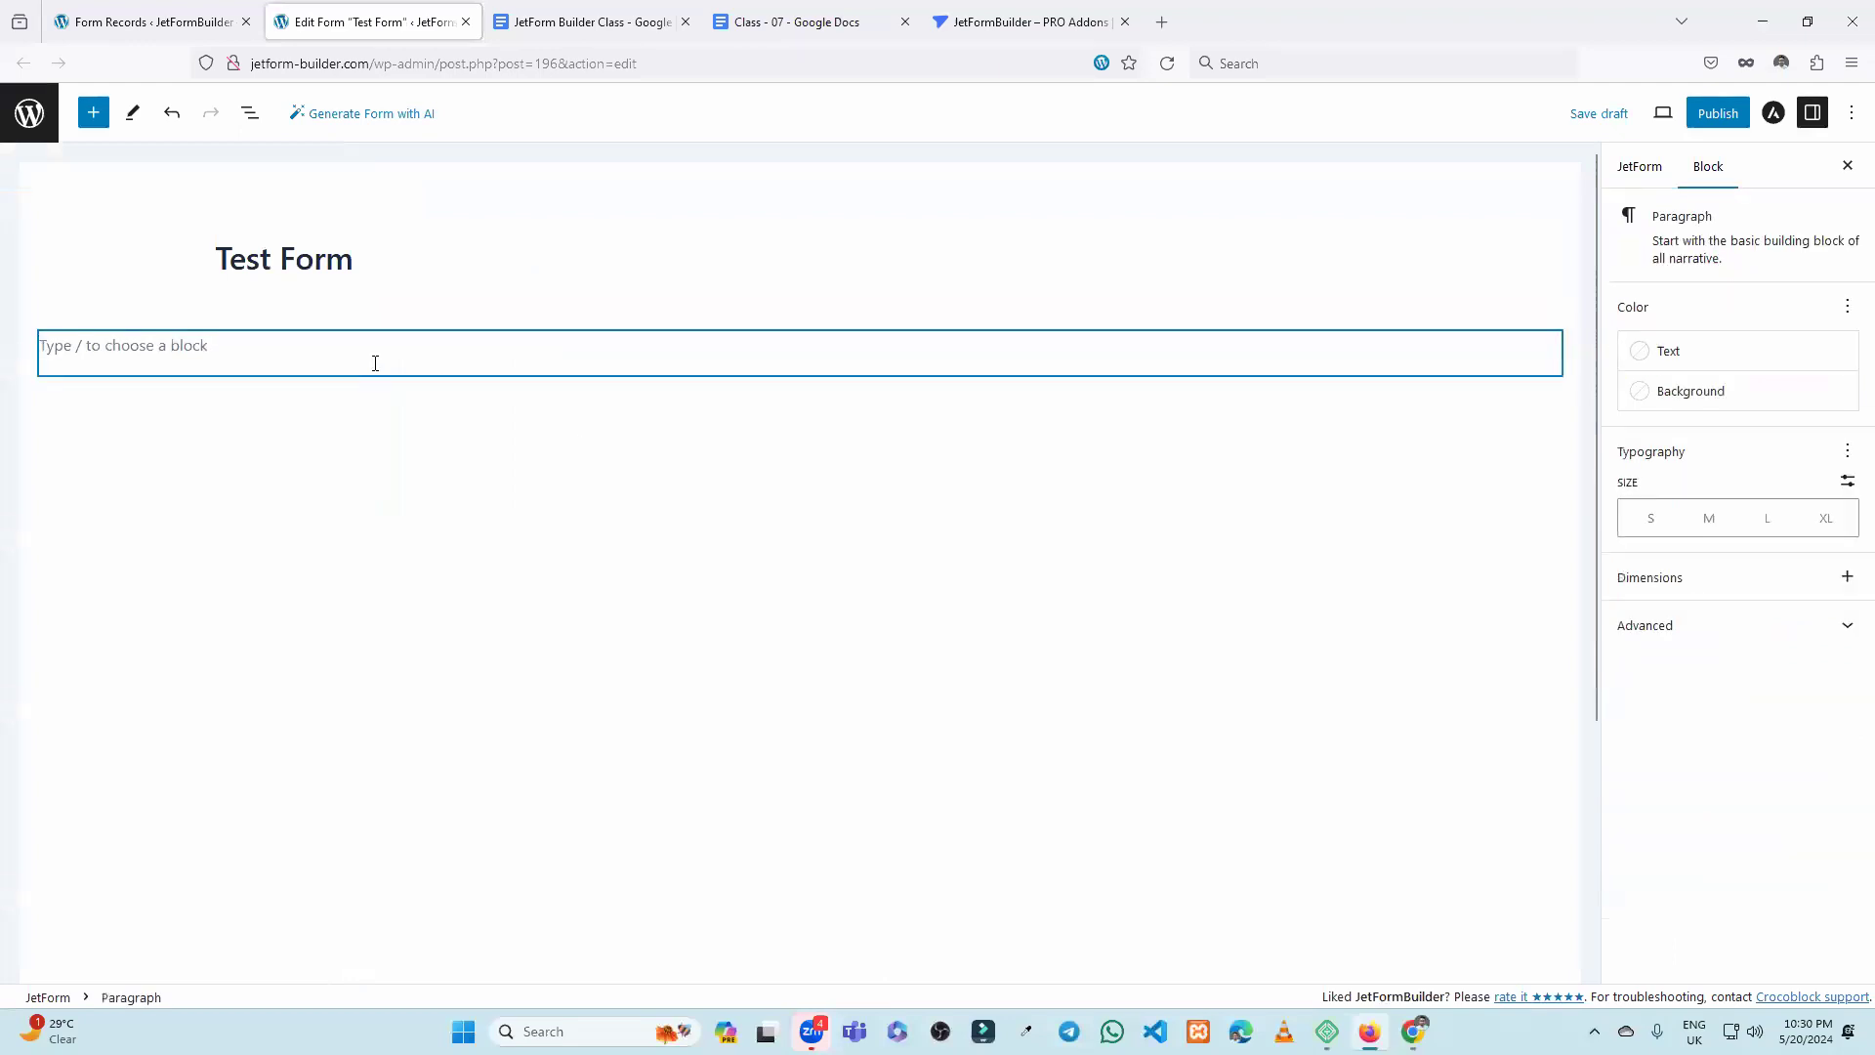
text(?te)
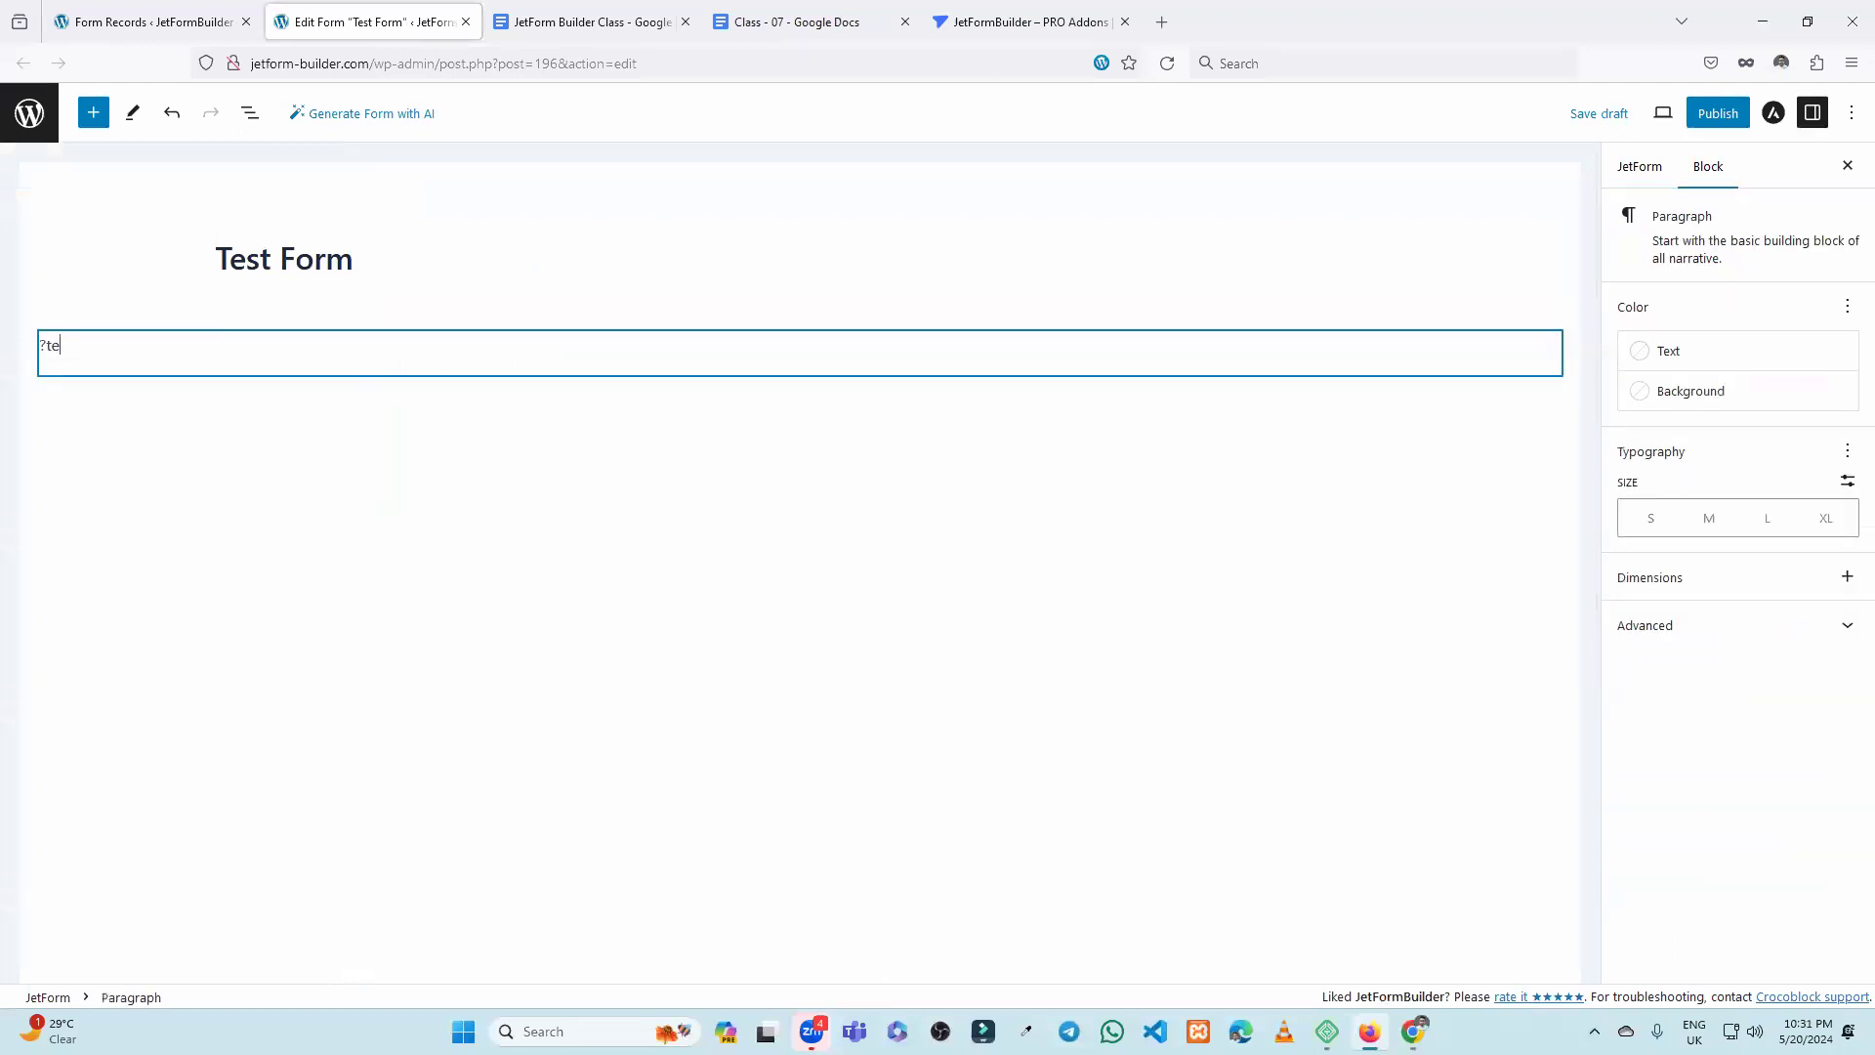
text(s)
key(BackSpace)
key(BackSpace)
key(BackSpace)
key(BackSpace)
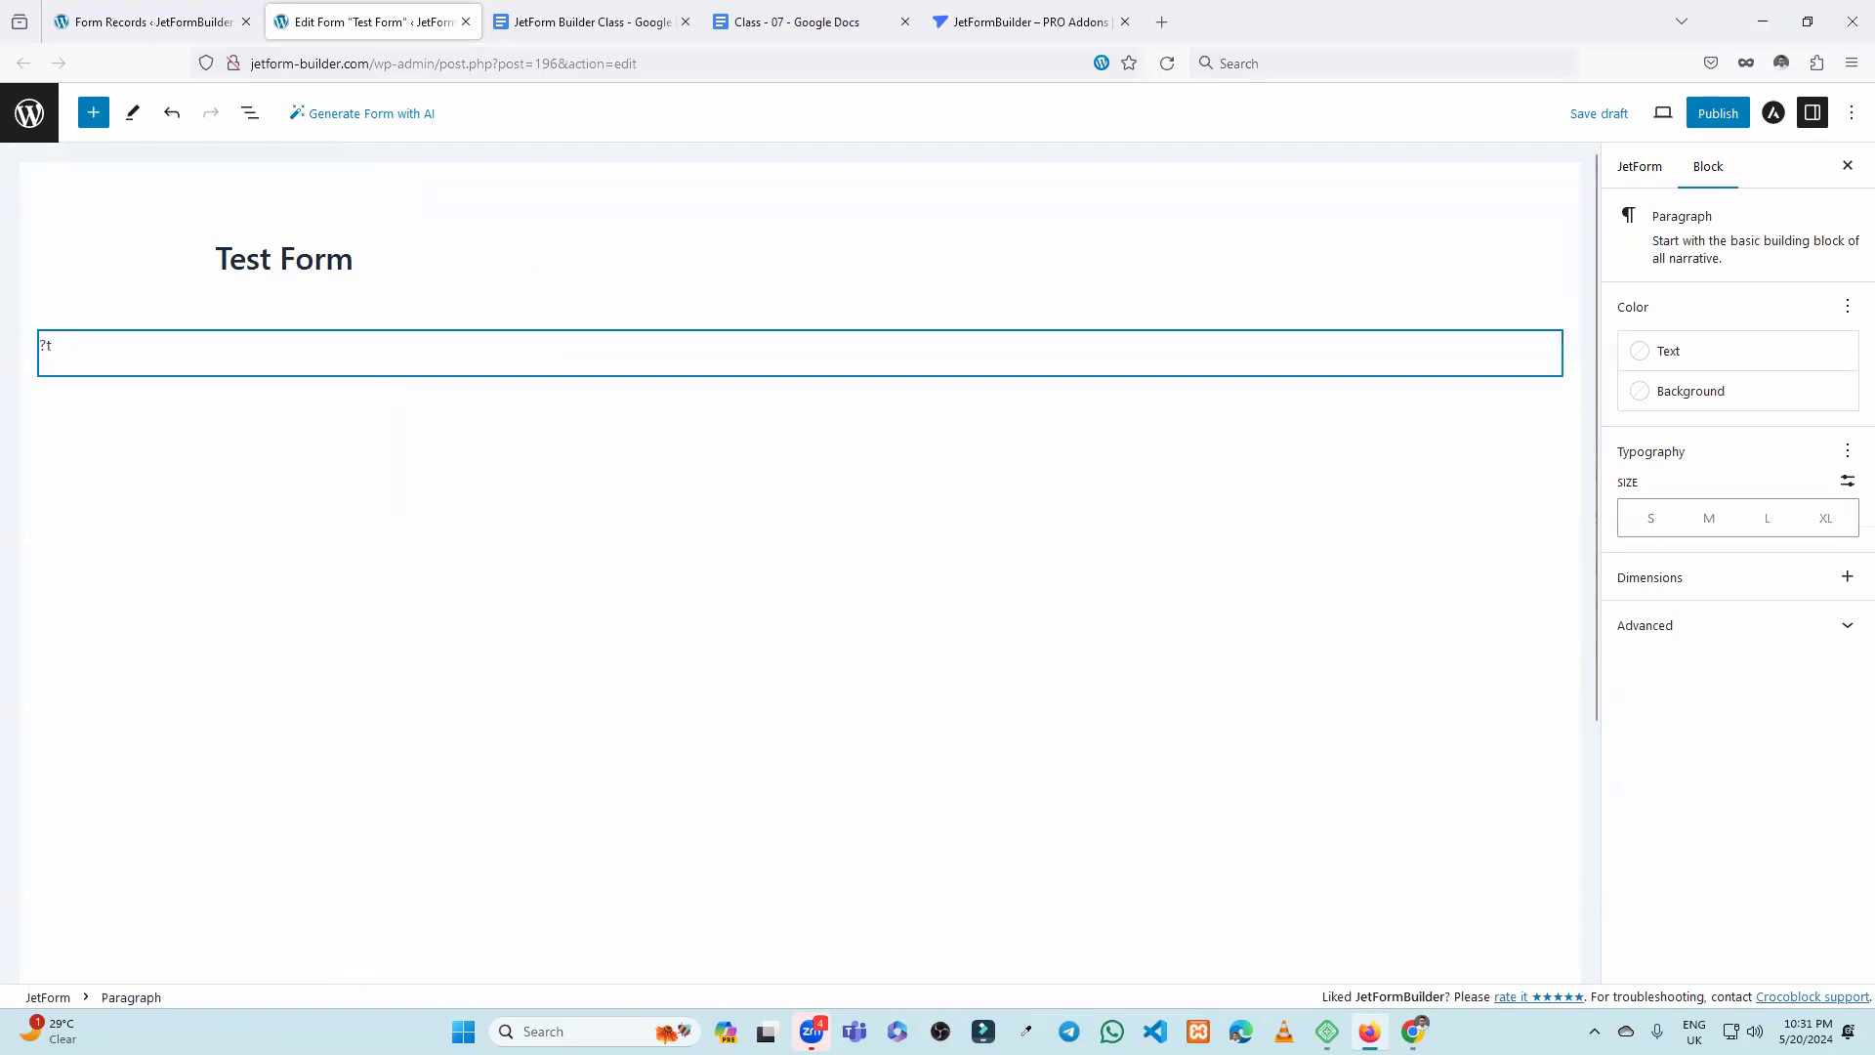
text(/)
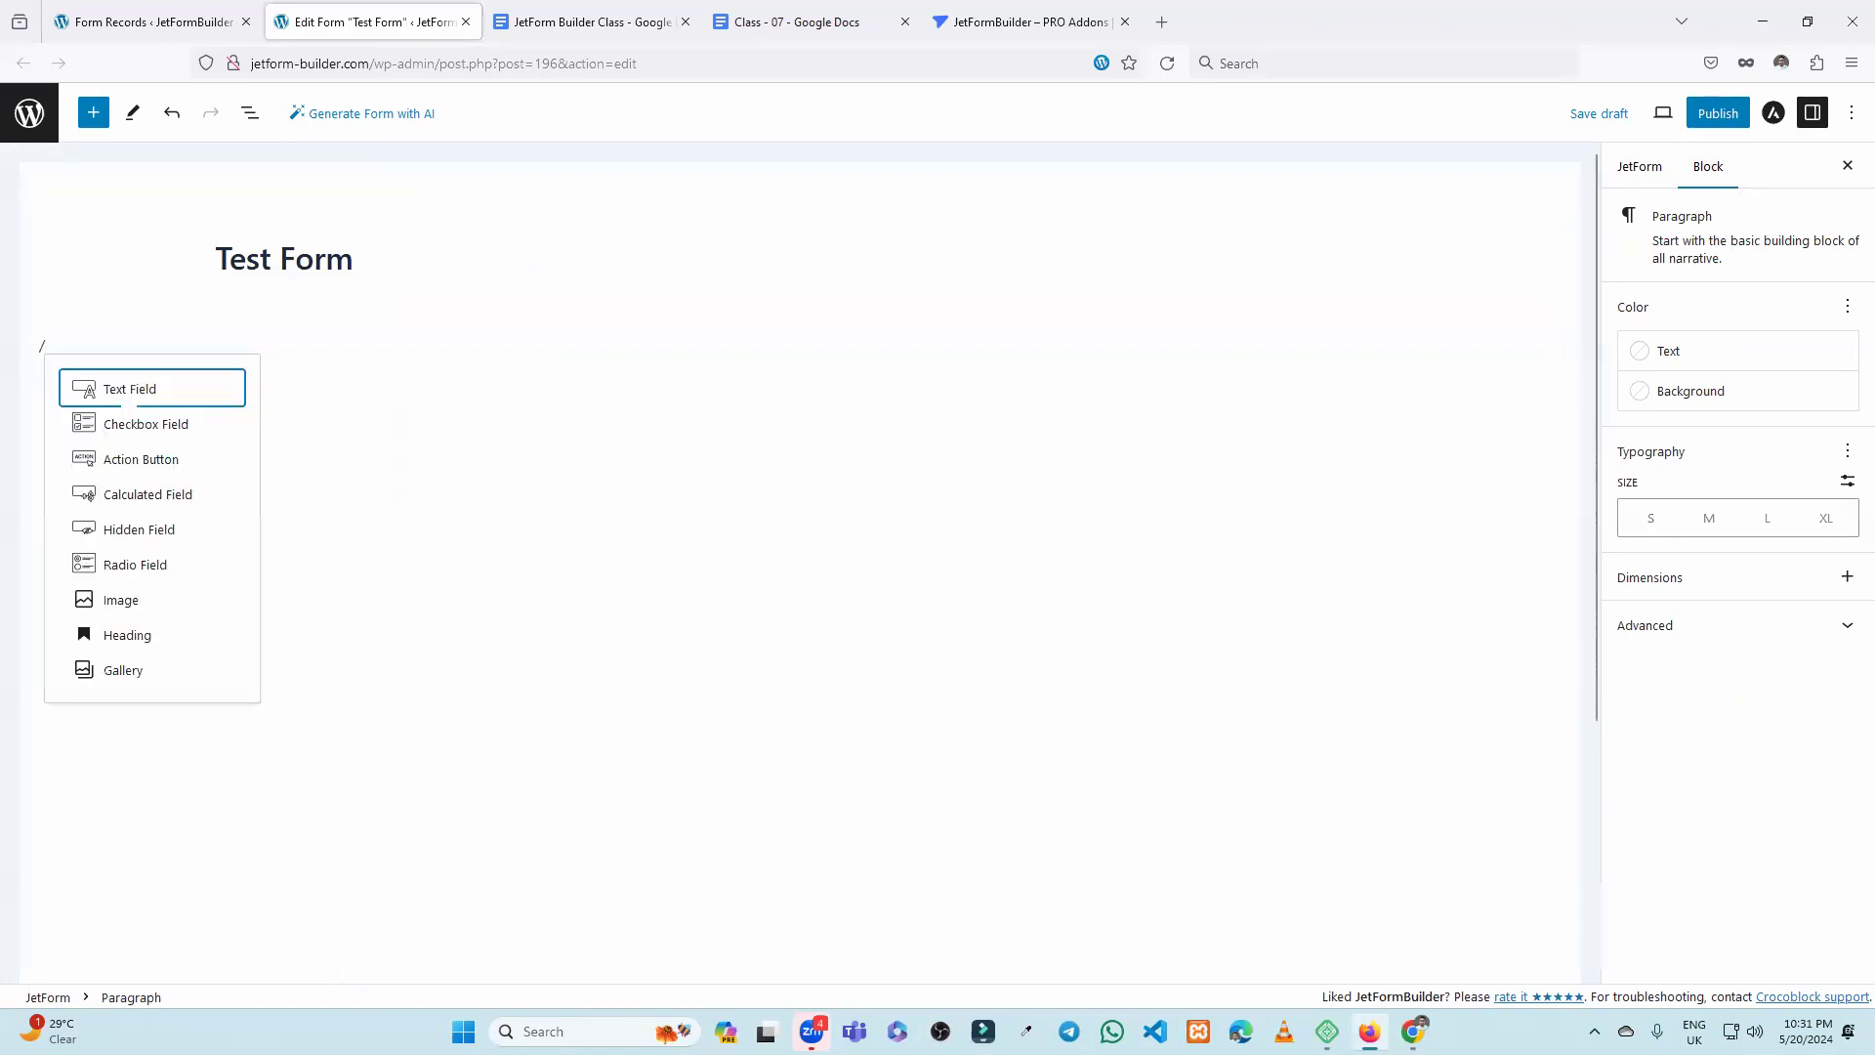
click(209, 393)
click(587, 594)
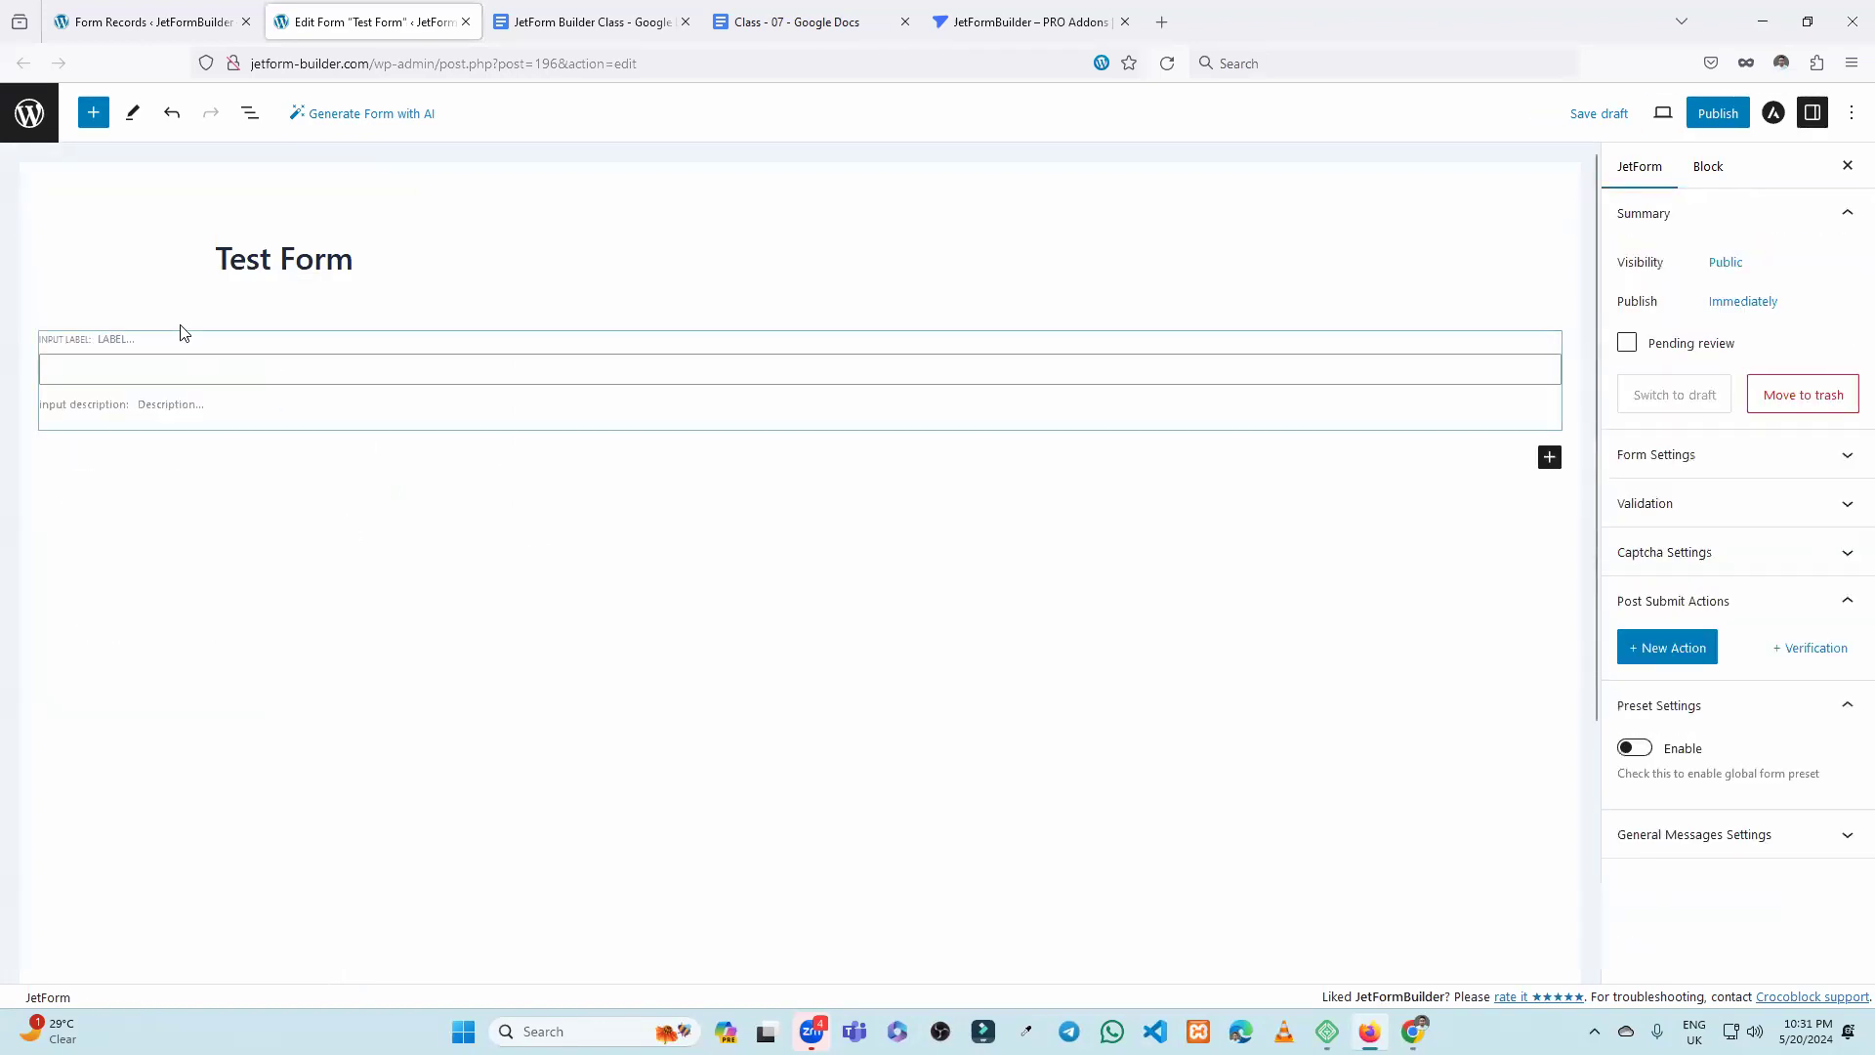
Delete the newly added, unlabelled Text Field block from the form.
click(180, 349)
click(428, 296)
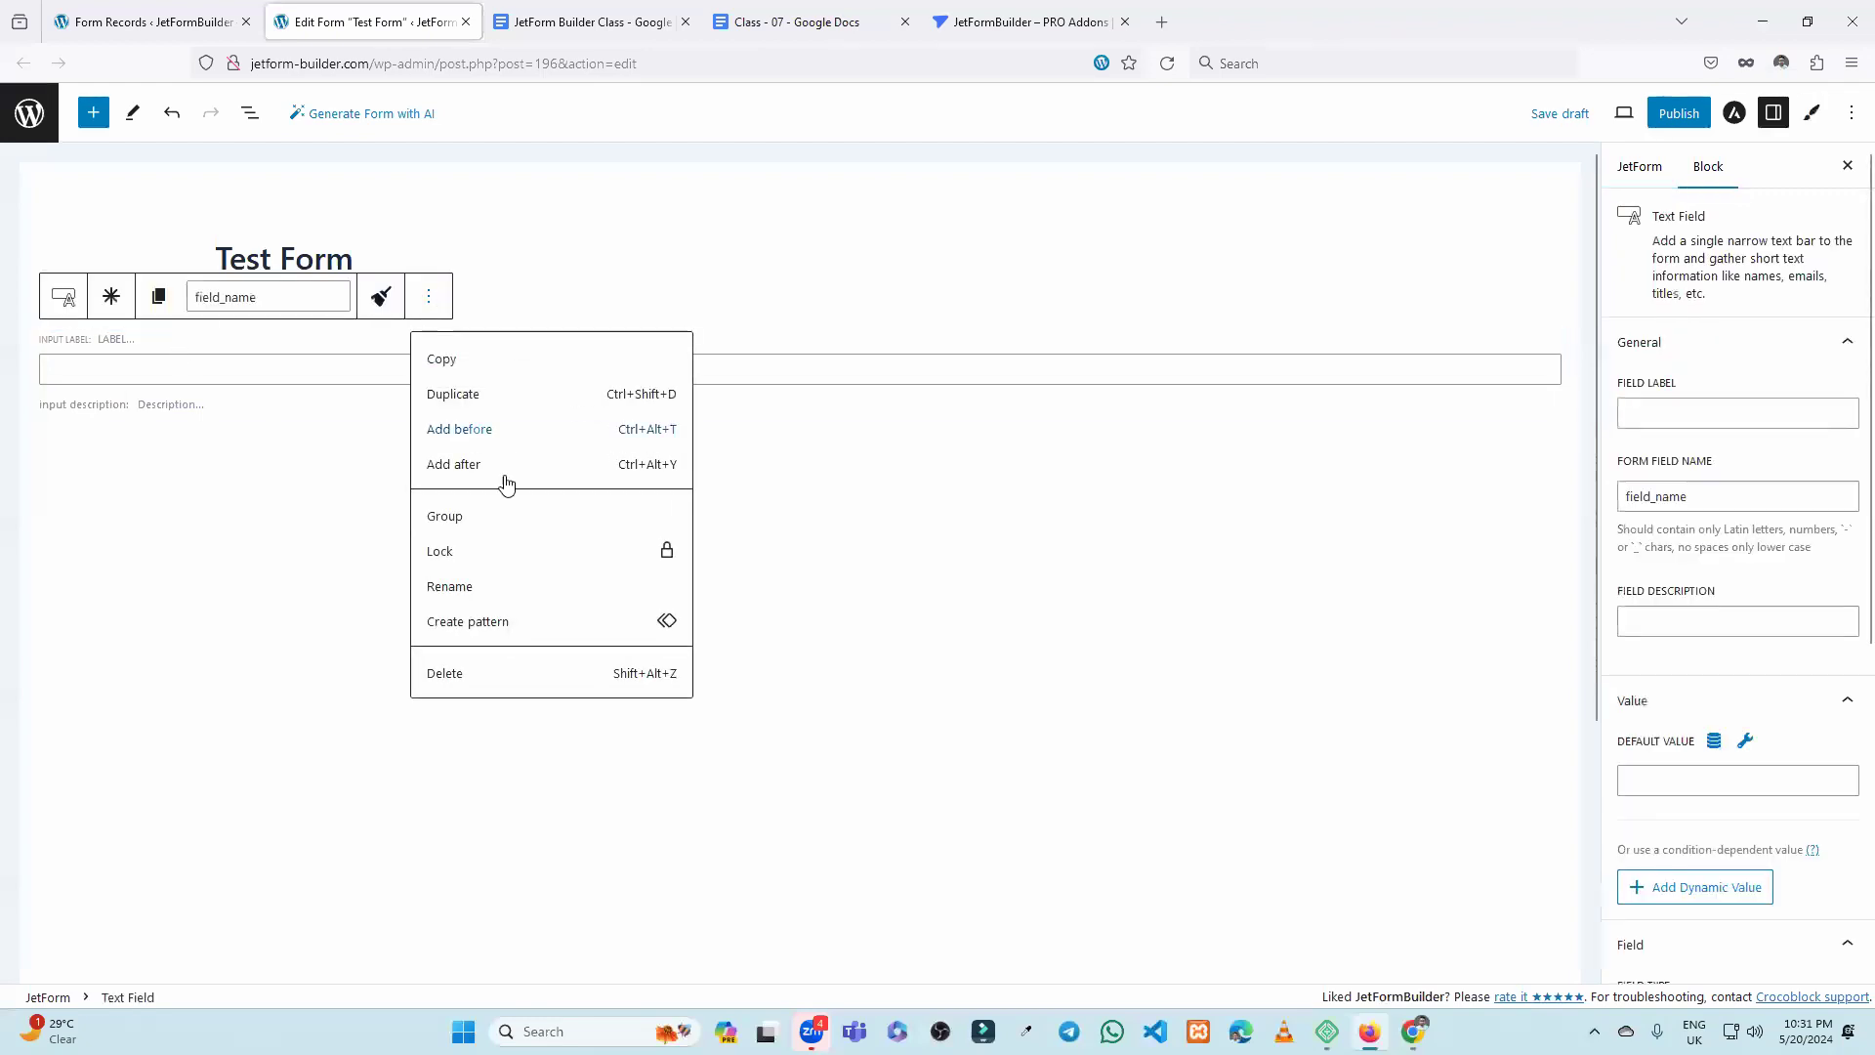
click(465, 673)
Enter "fdfg" as a paragraph in the form, and delete that paragraph block.
click(319, 349)
text(fdfg)
click(449, 550)
click(273, 358)
click(361, 296)
click(420, 796)
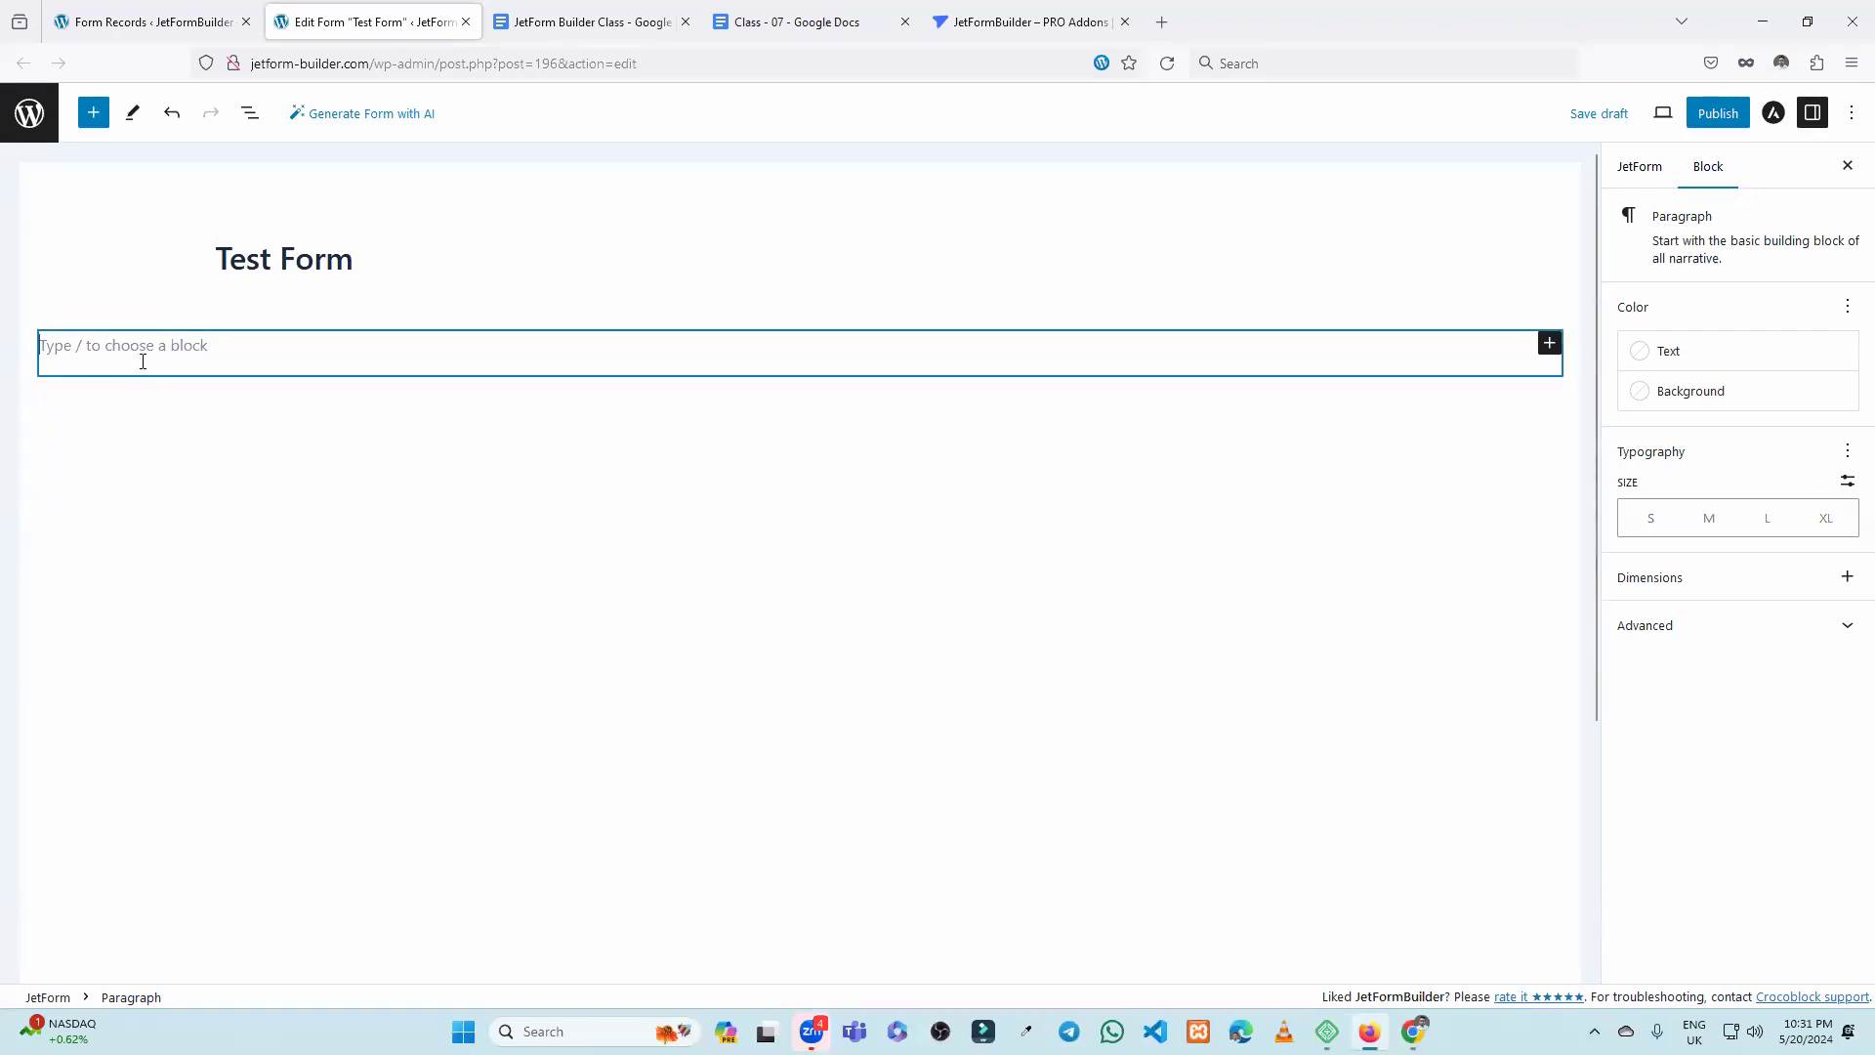
Browse the block inserters, examining the available Jet Form Fields and Jet Form Elements.
click(1548, 348)
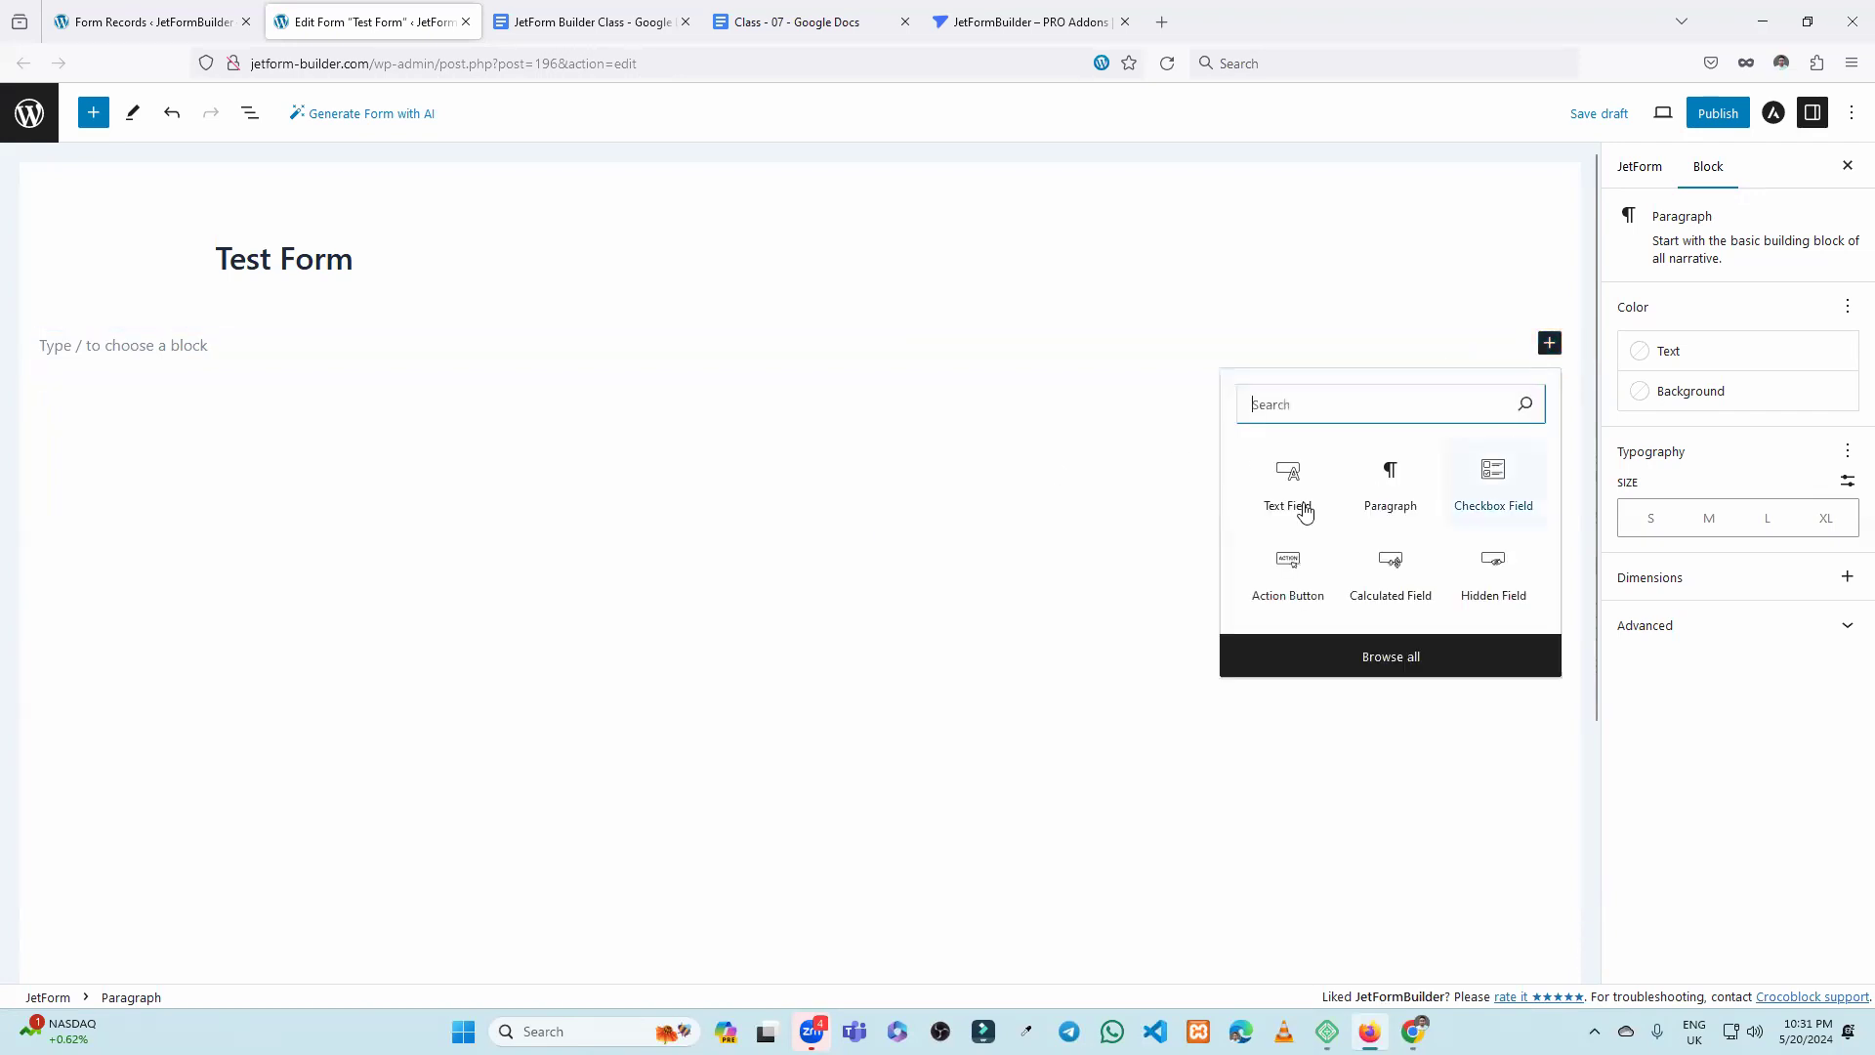
click(897, 600)
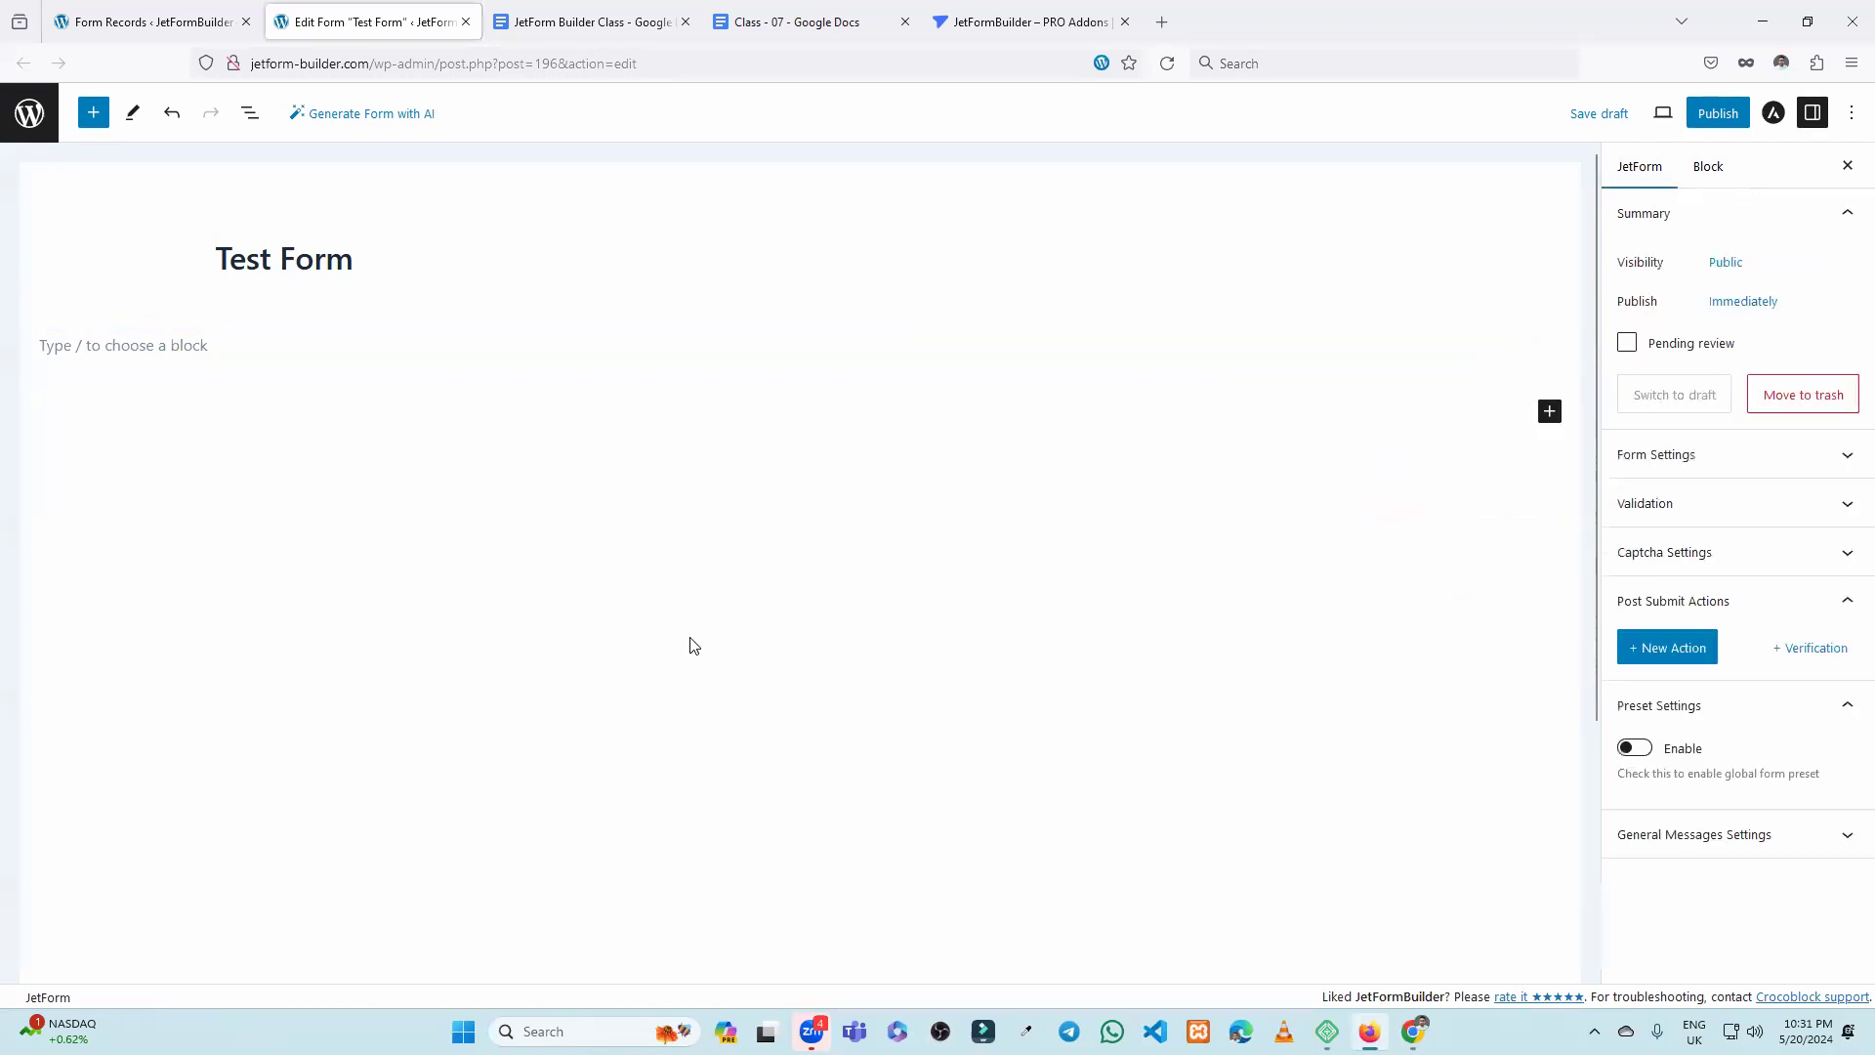
click(94, 116)
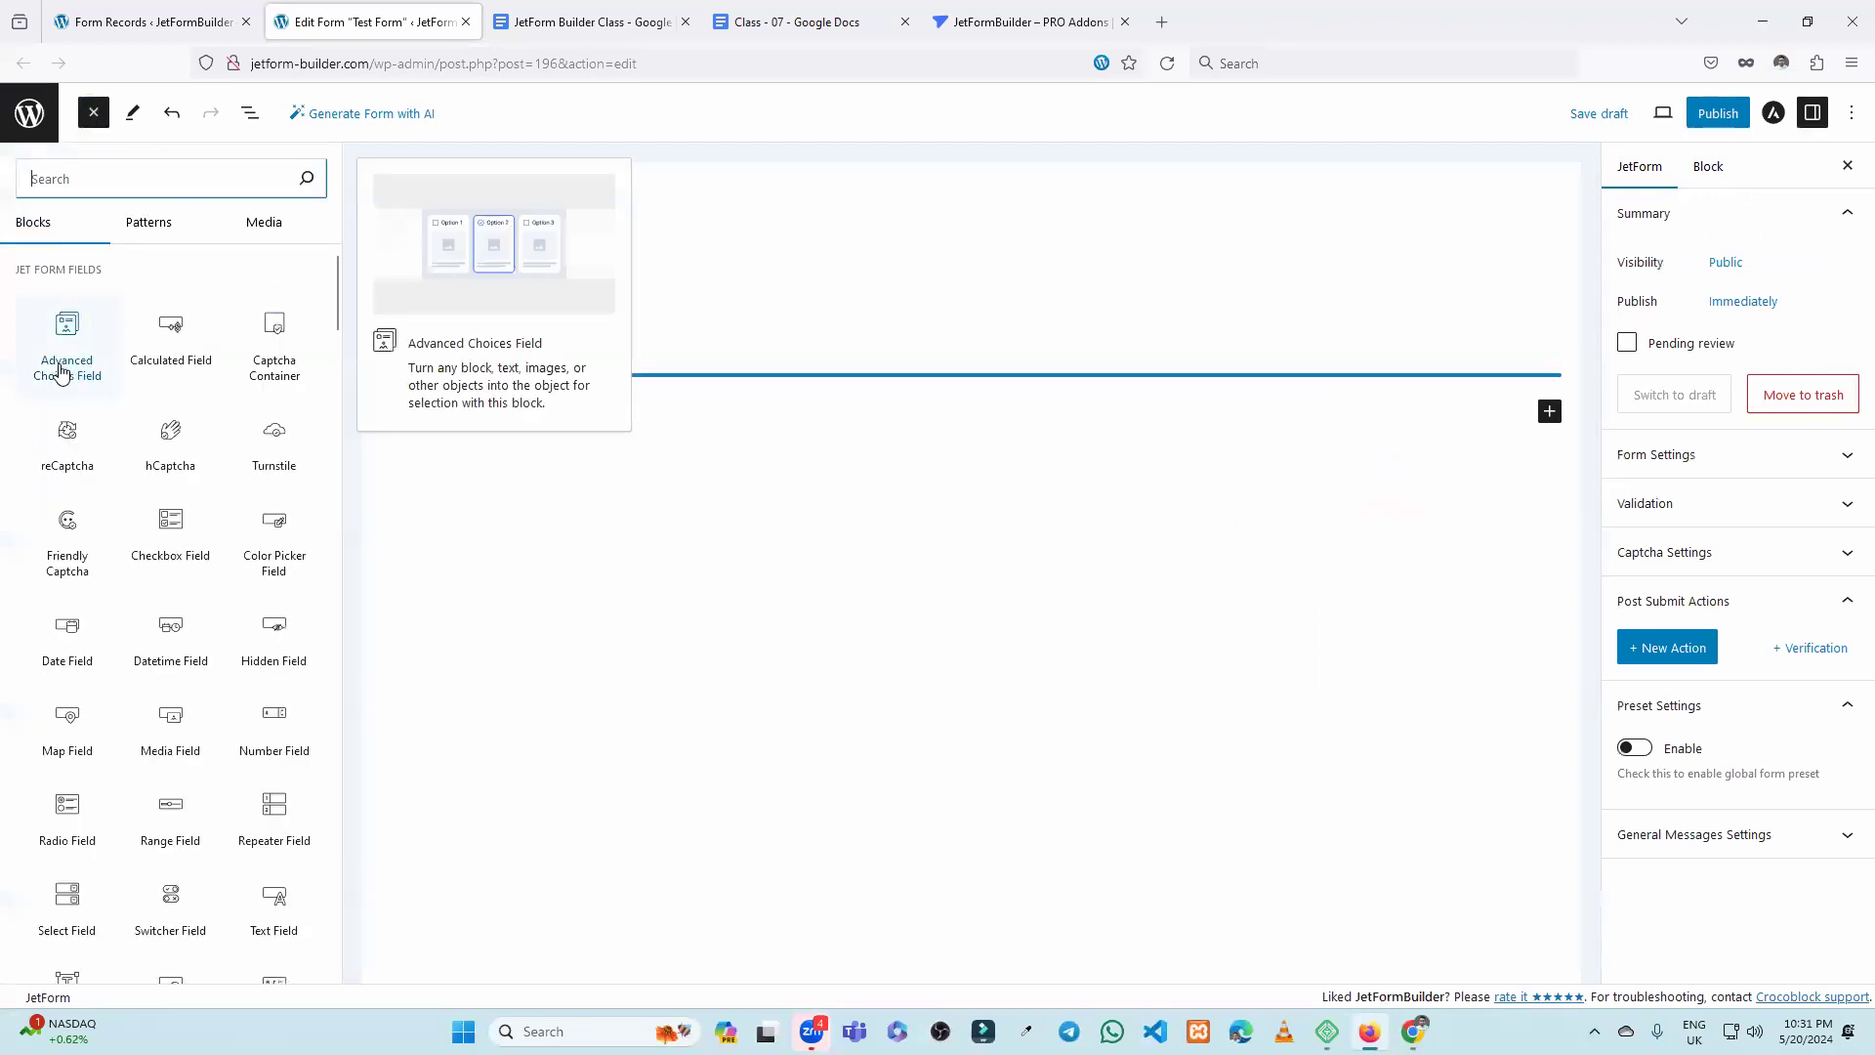
mouse_move(268, 371)
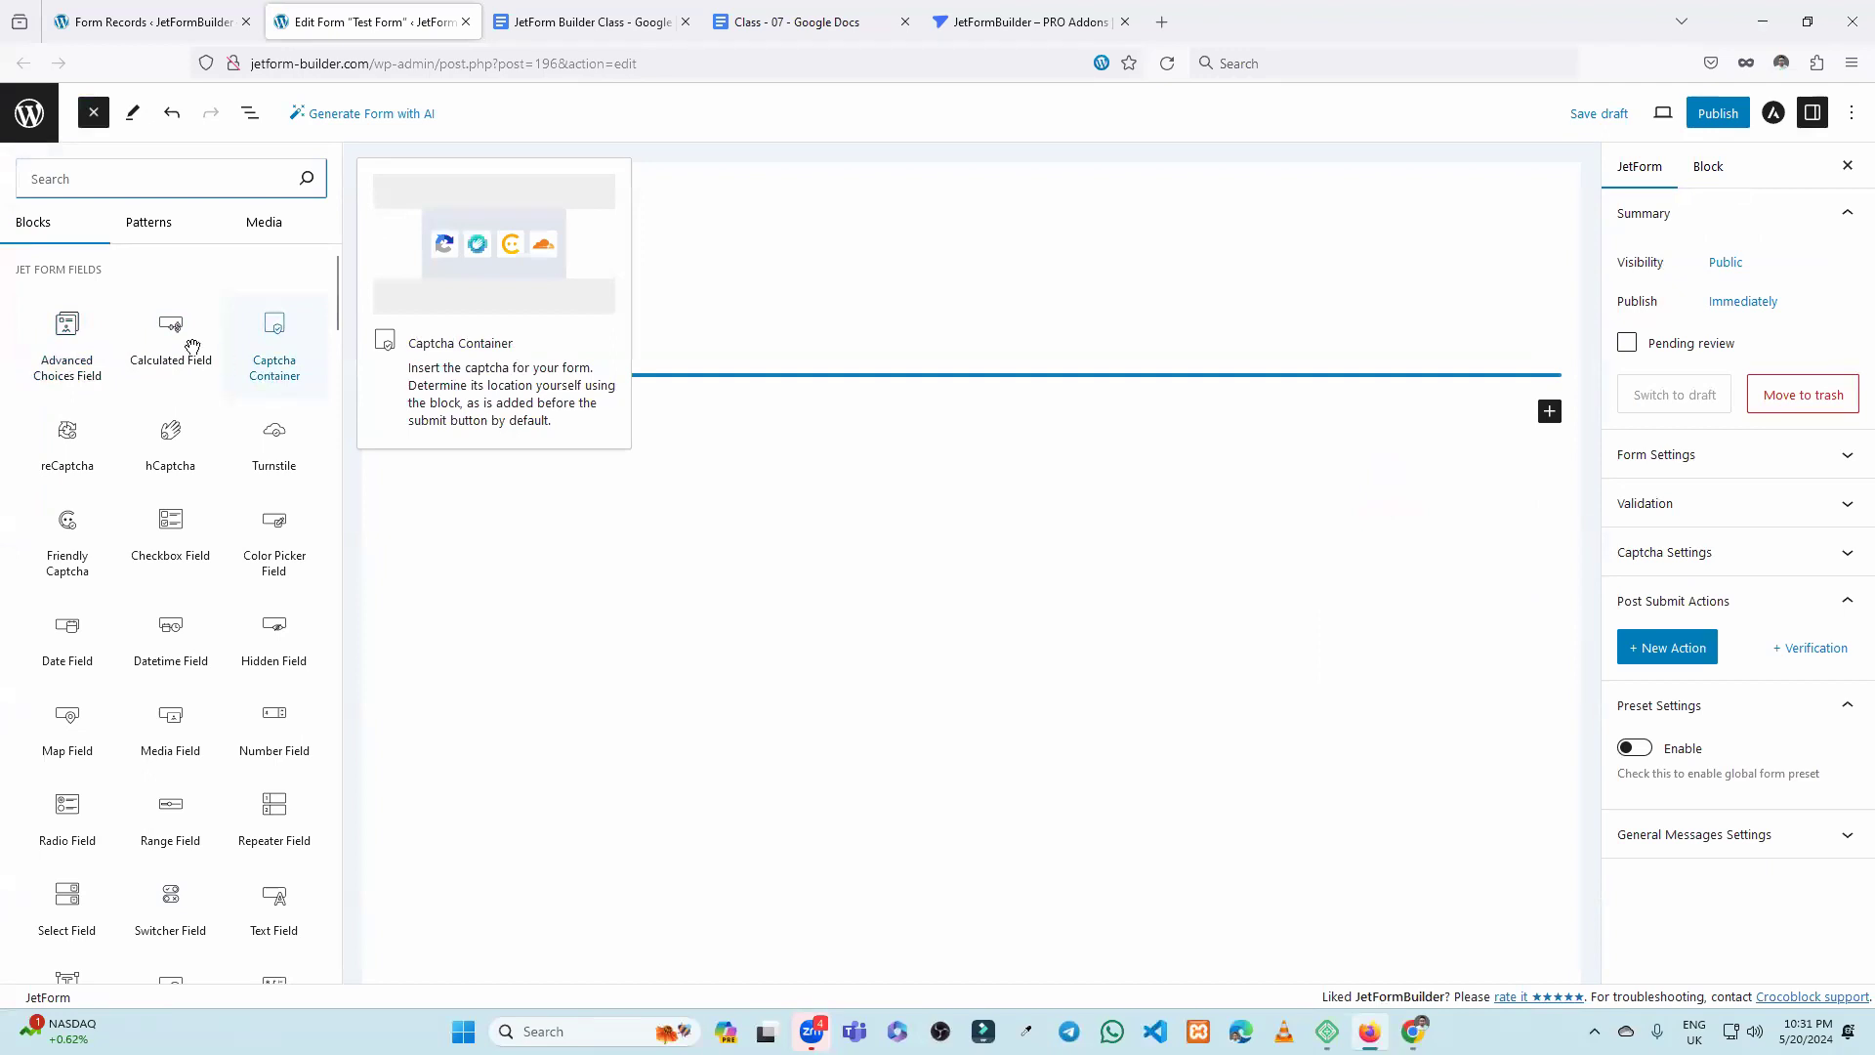
scroll(217, 505, down, 6)
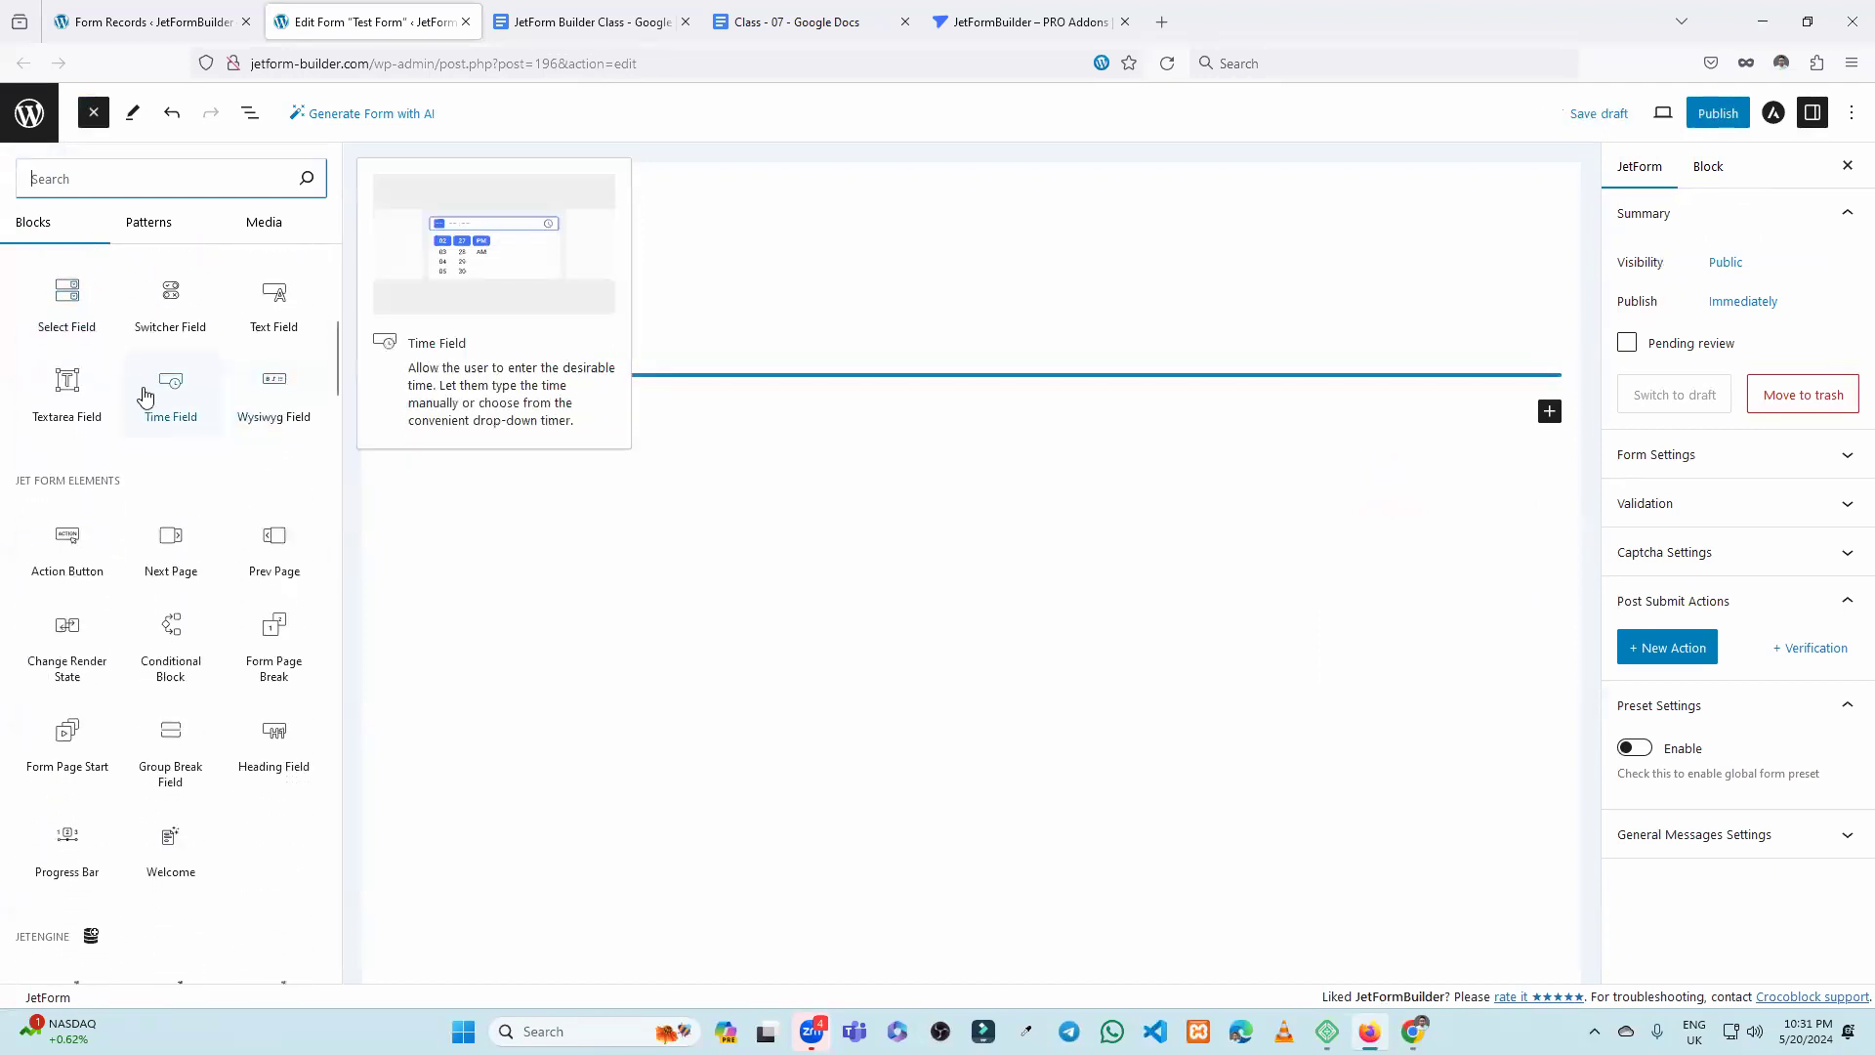
scroll(97, 586, down, 1)
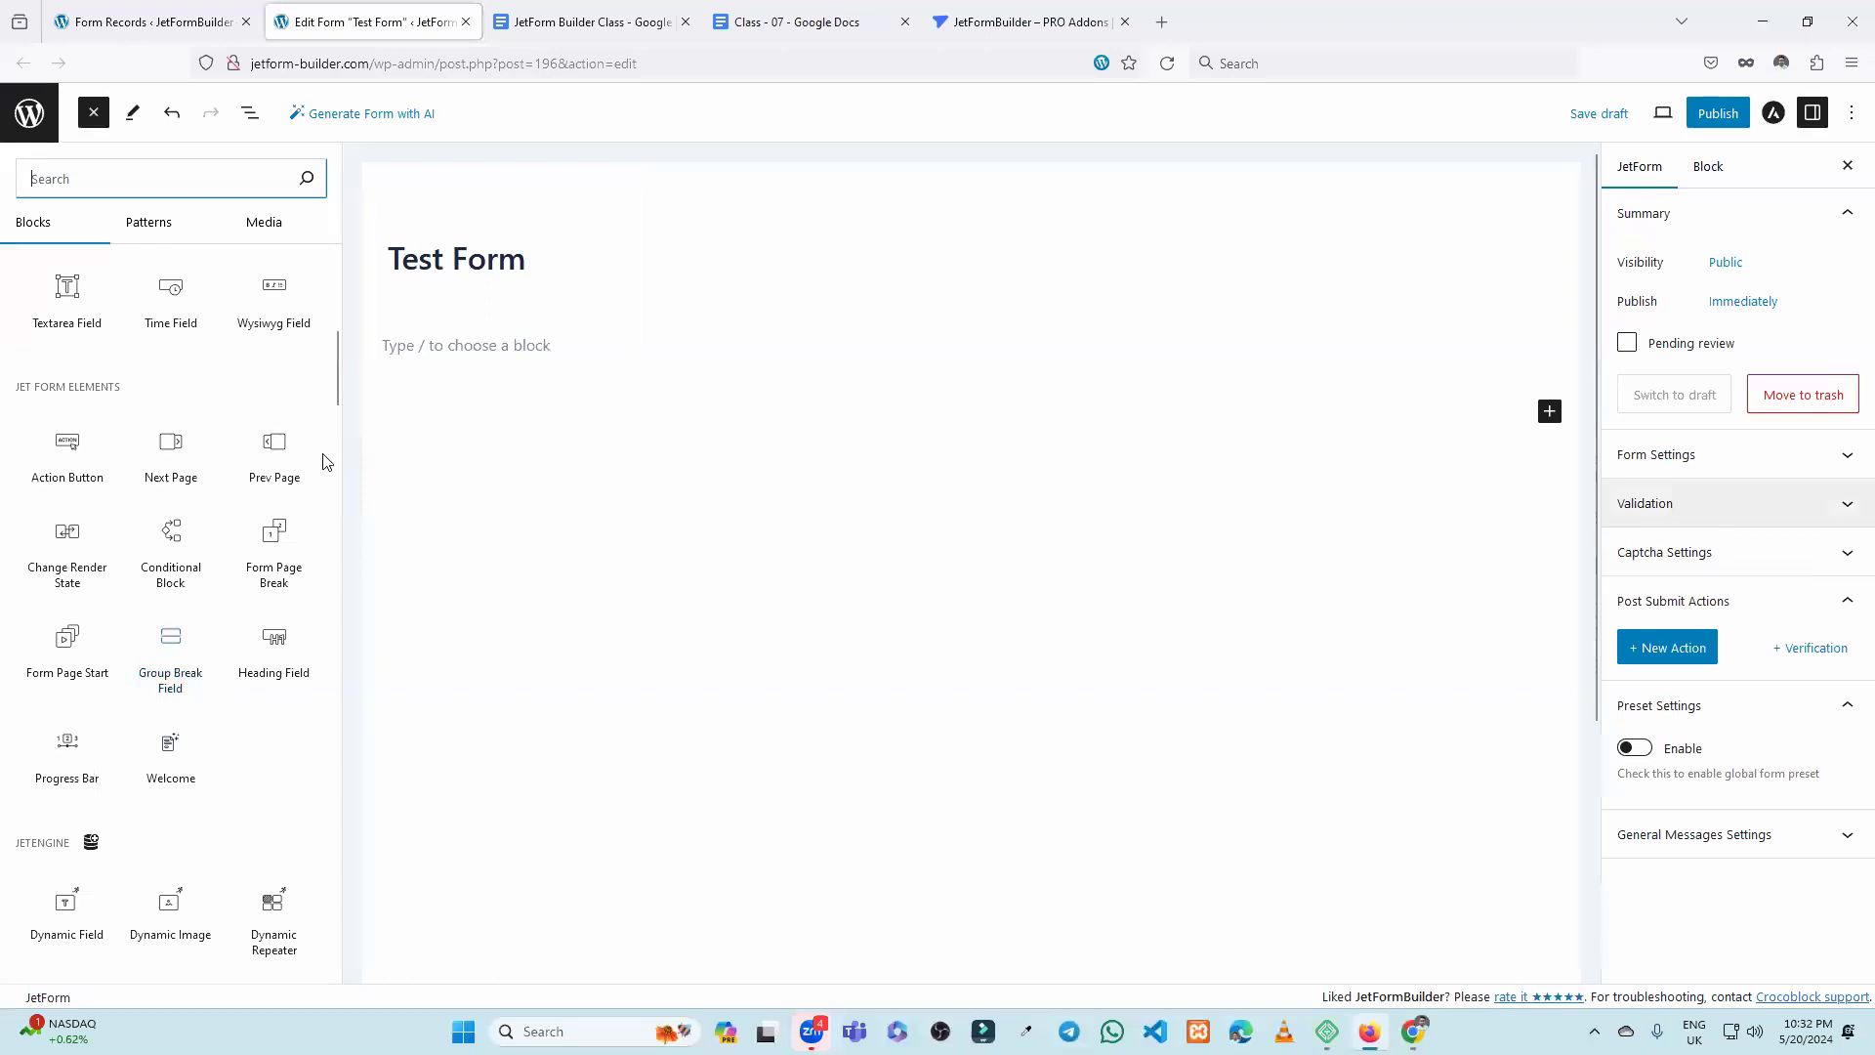
scroll(58, 293, up, 1)
click(94, 113)
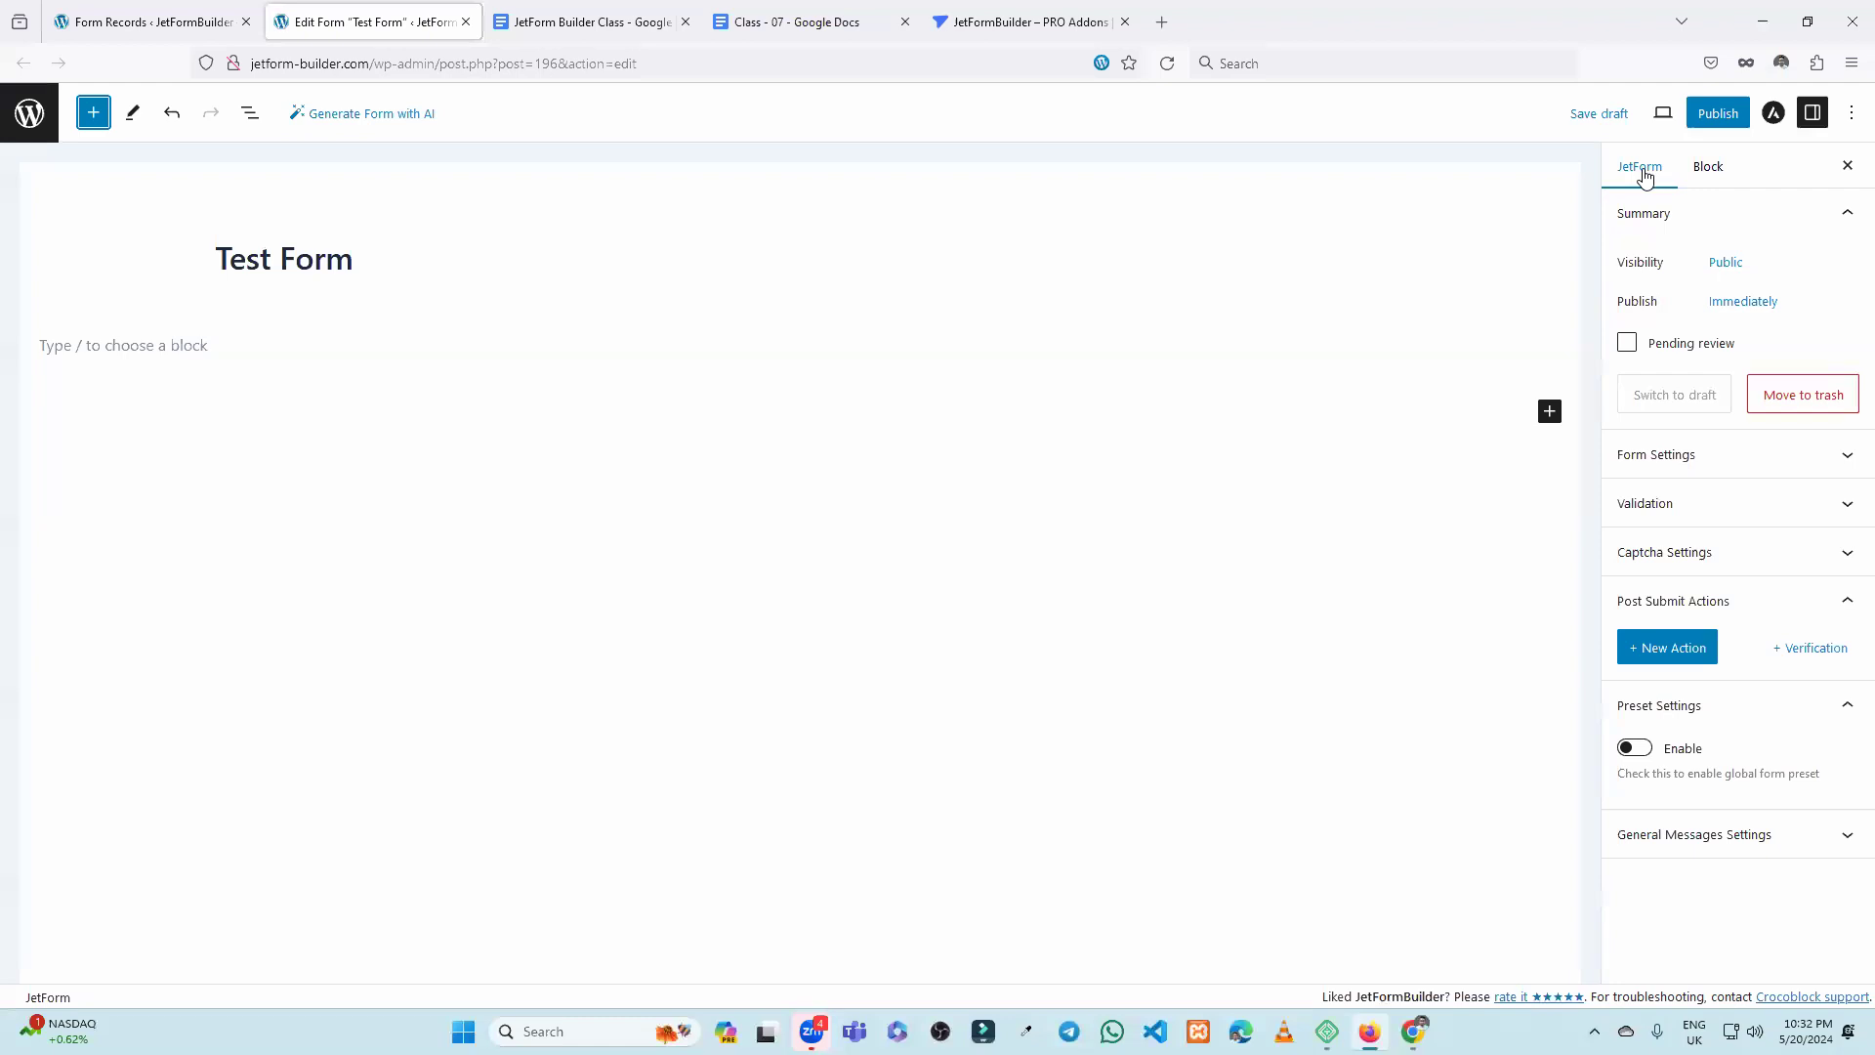
Examine the form's Form Settings, including the choices for fields layout, required mark, fields label HTML tag and submit type.
click(1704, 171)
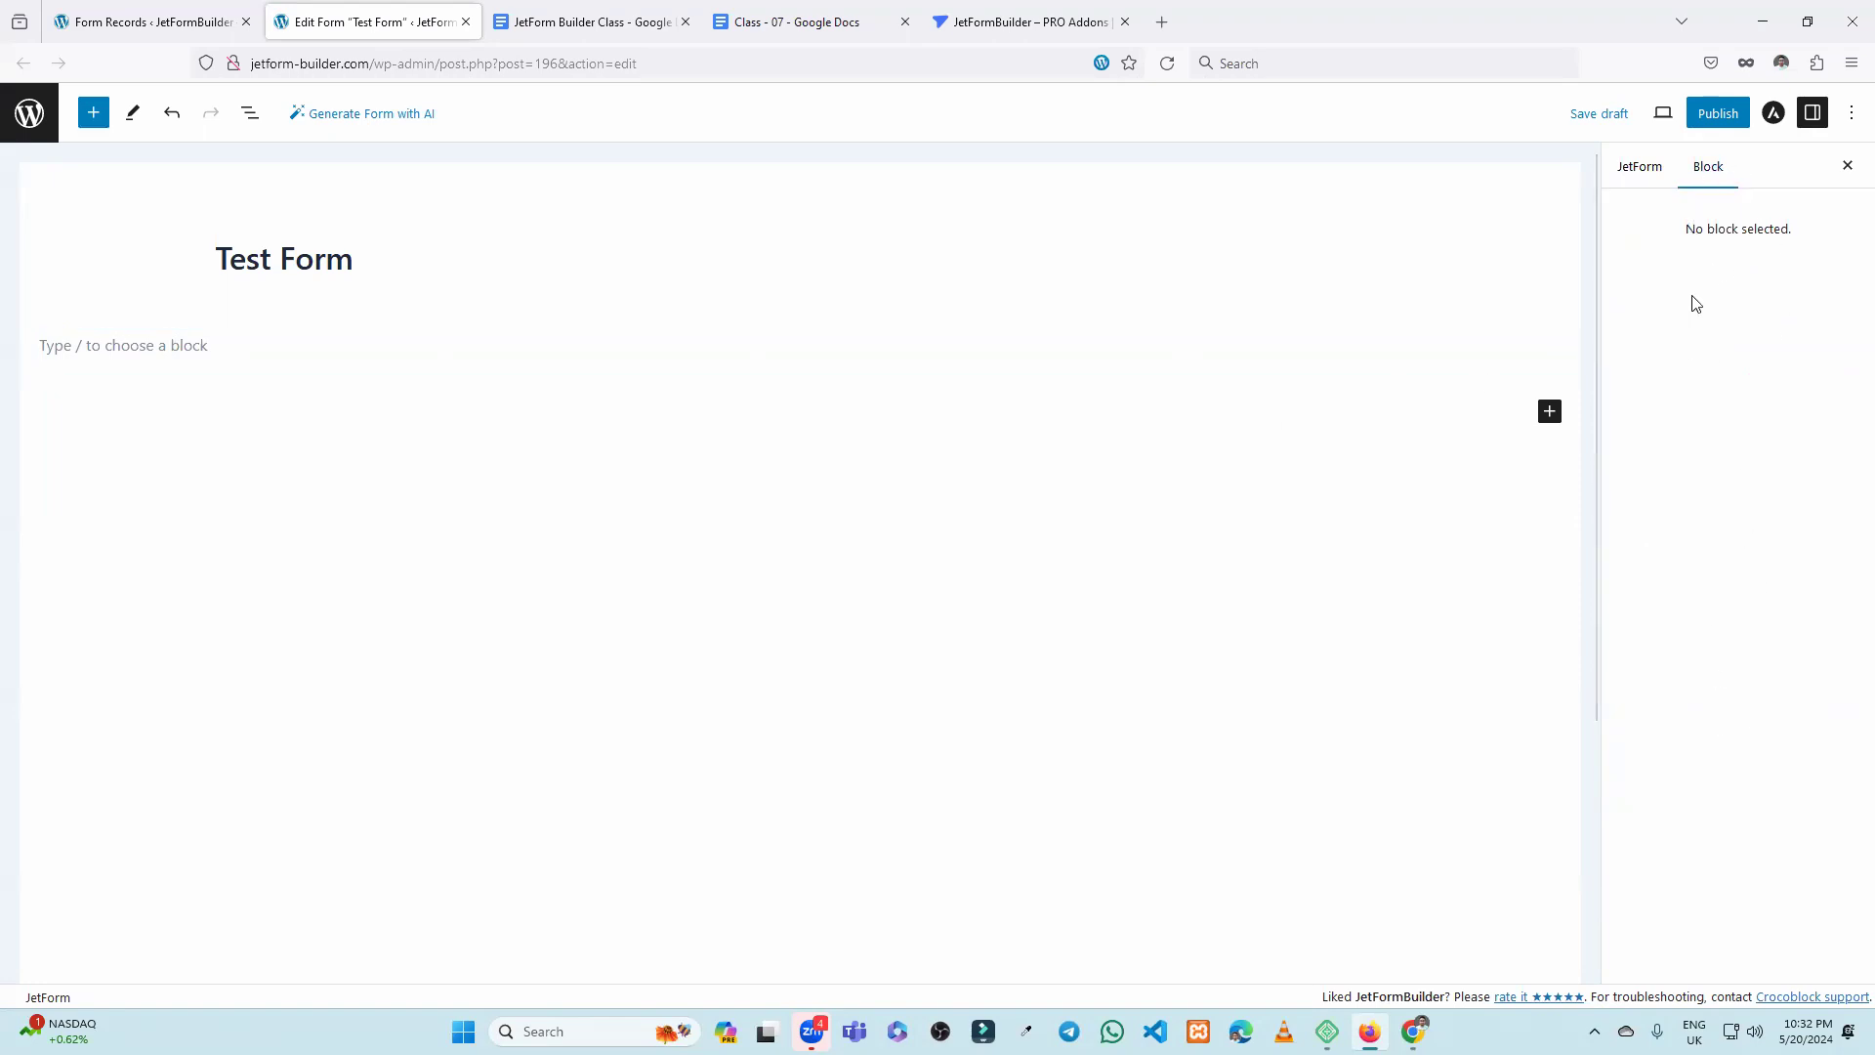
click(1653, 176)
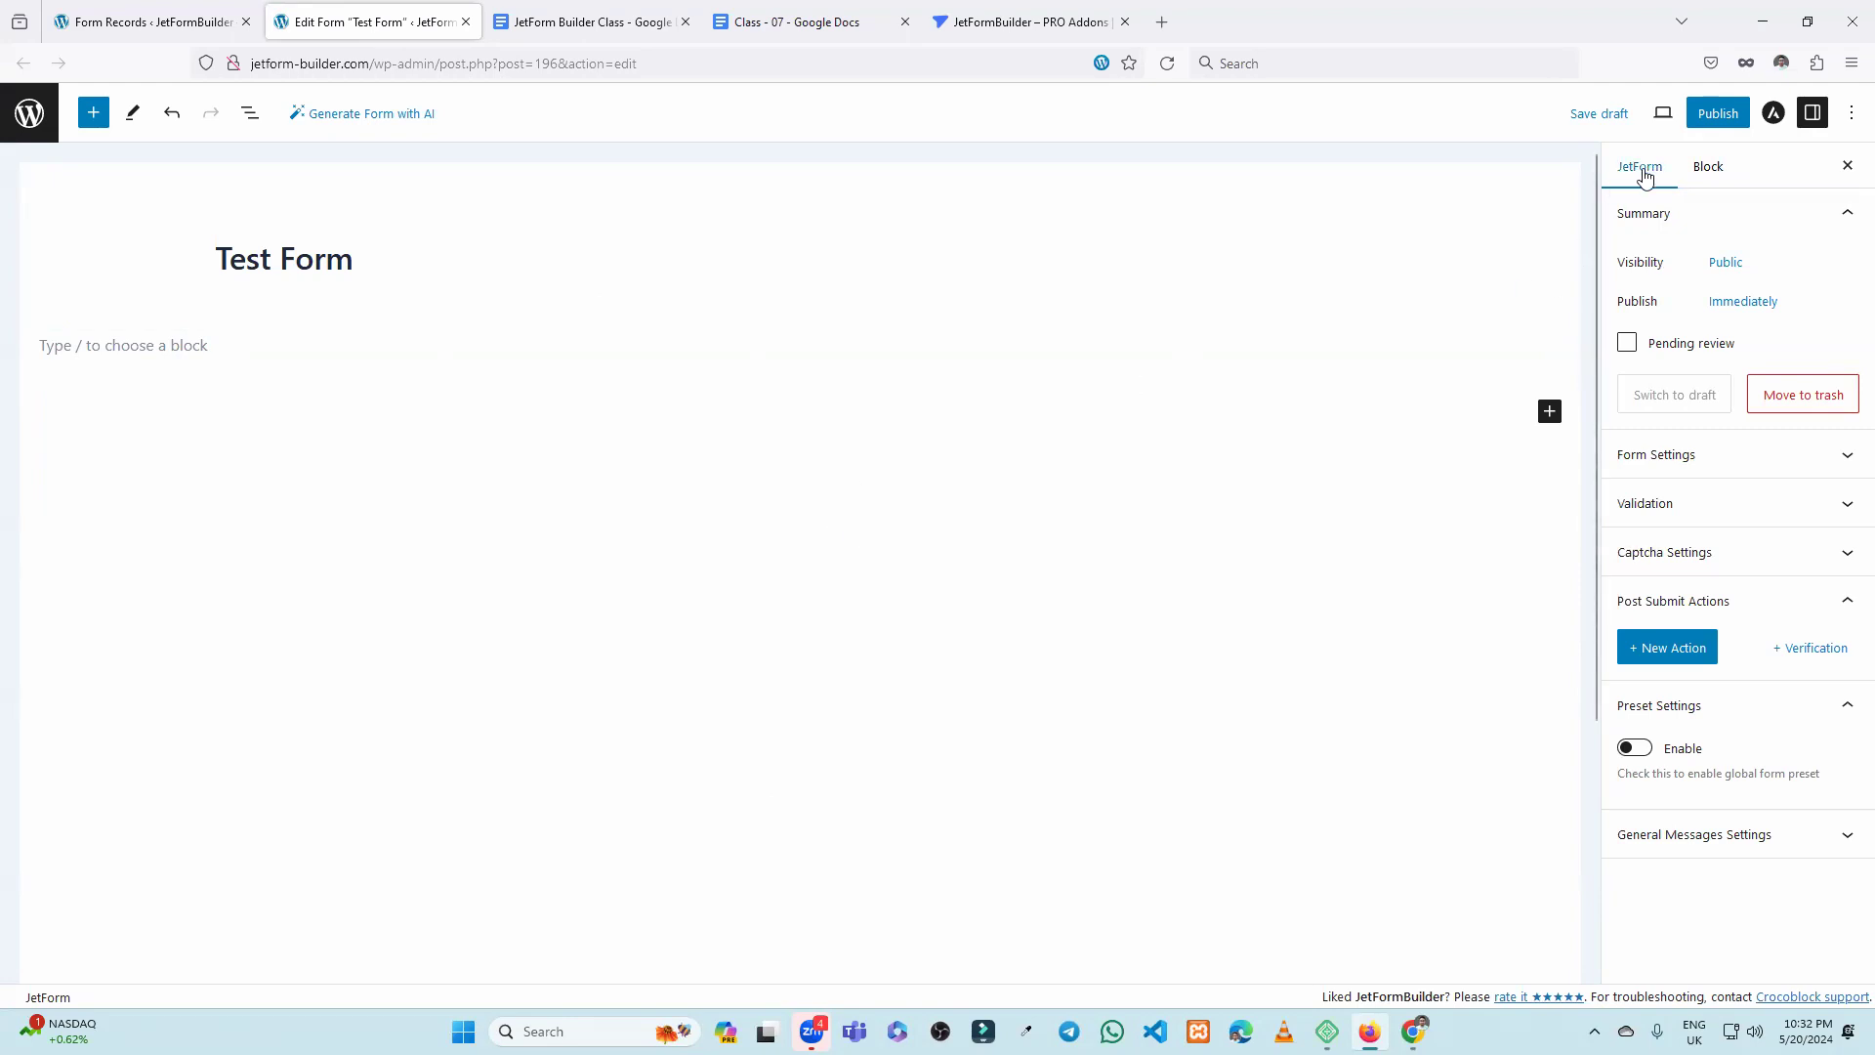
click(1672, 457)
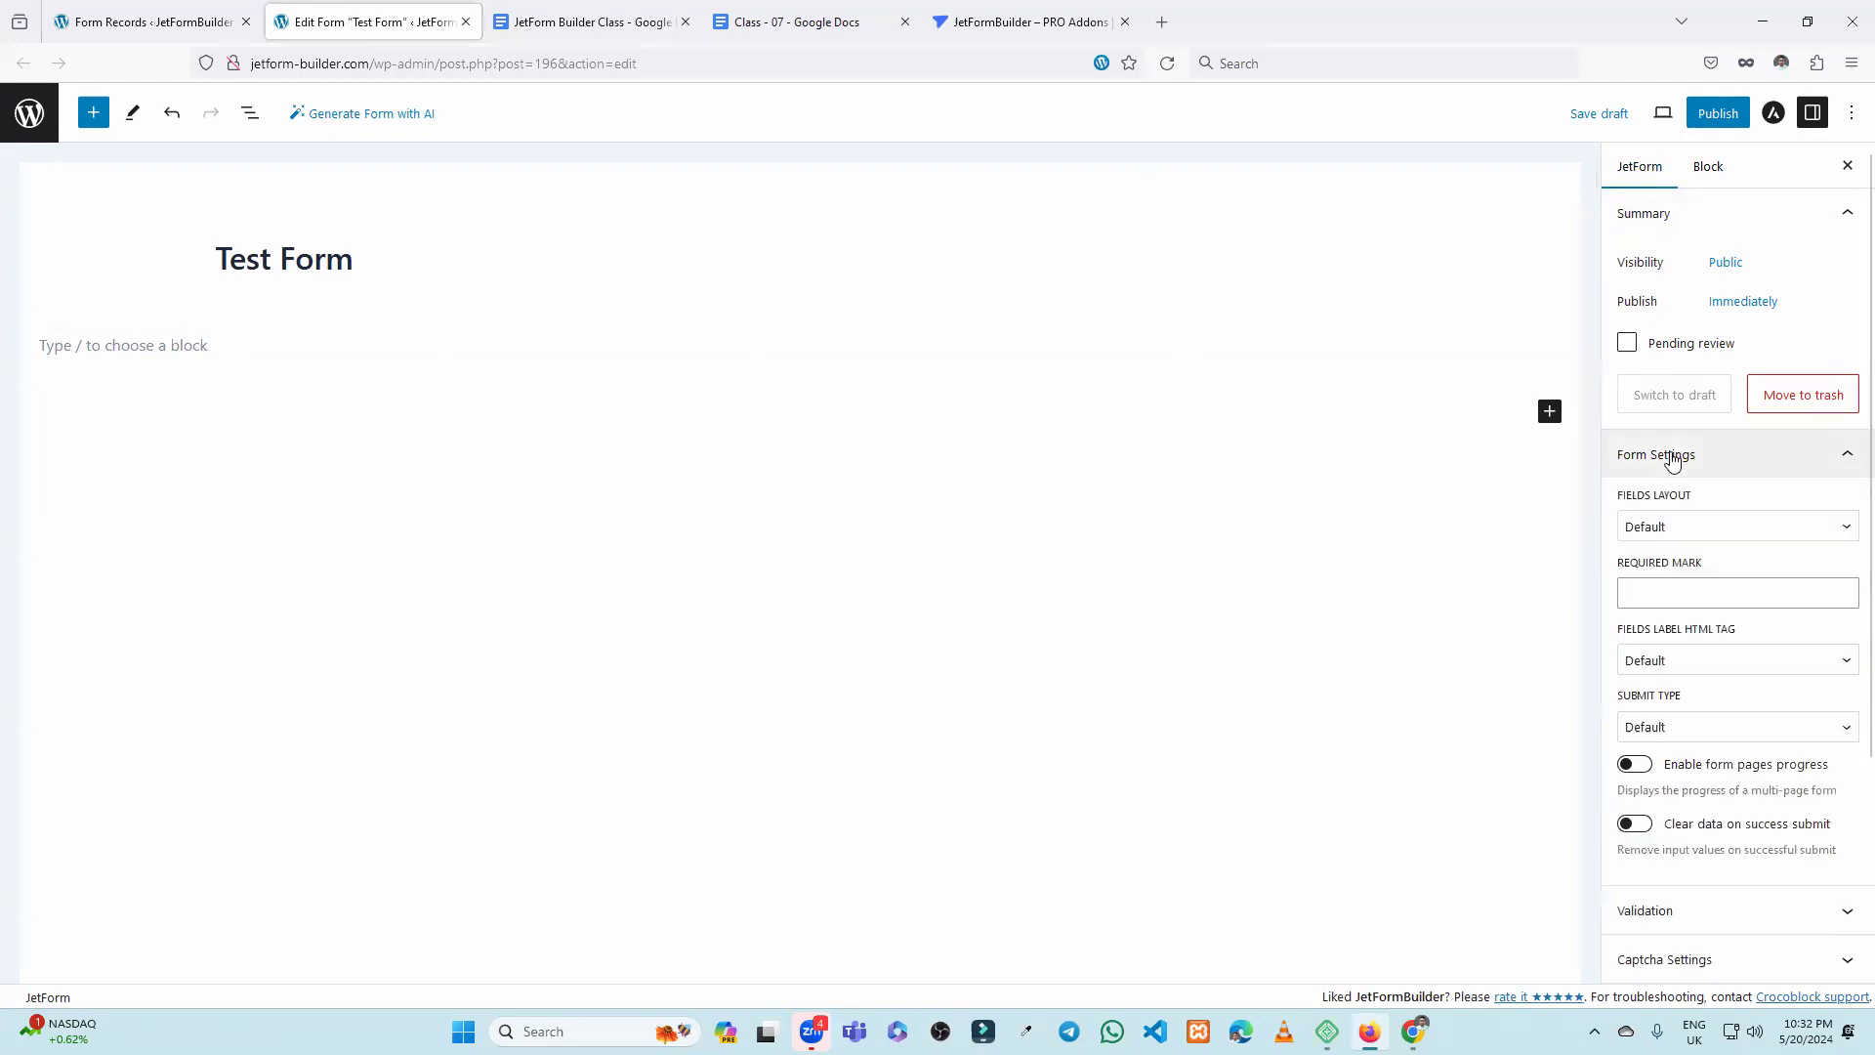
click(1678, 526)
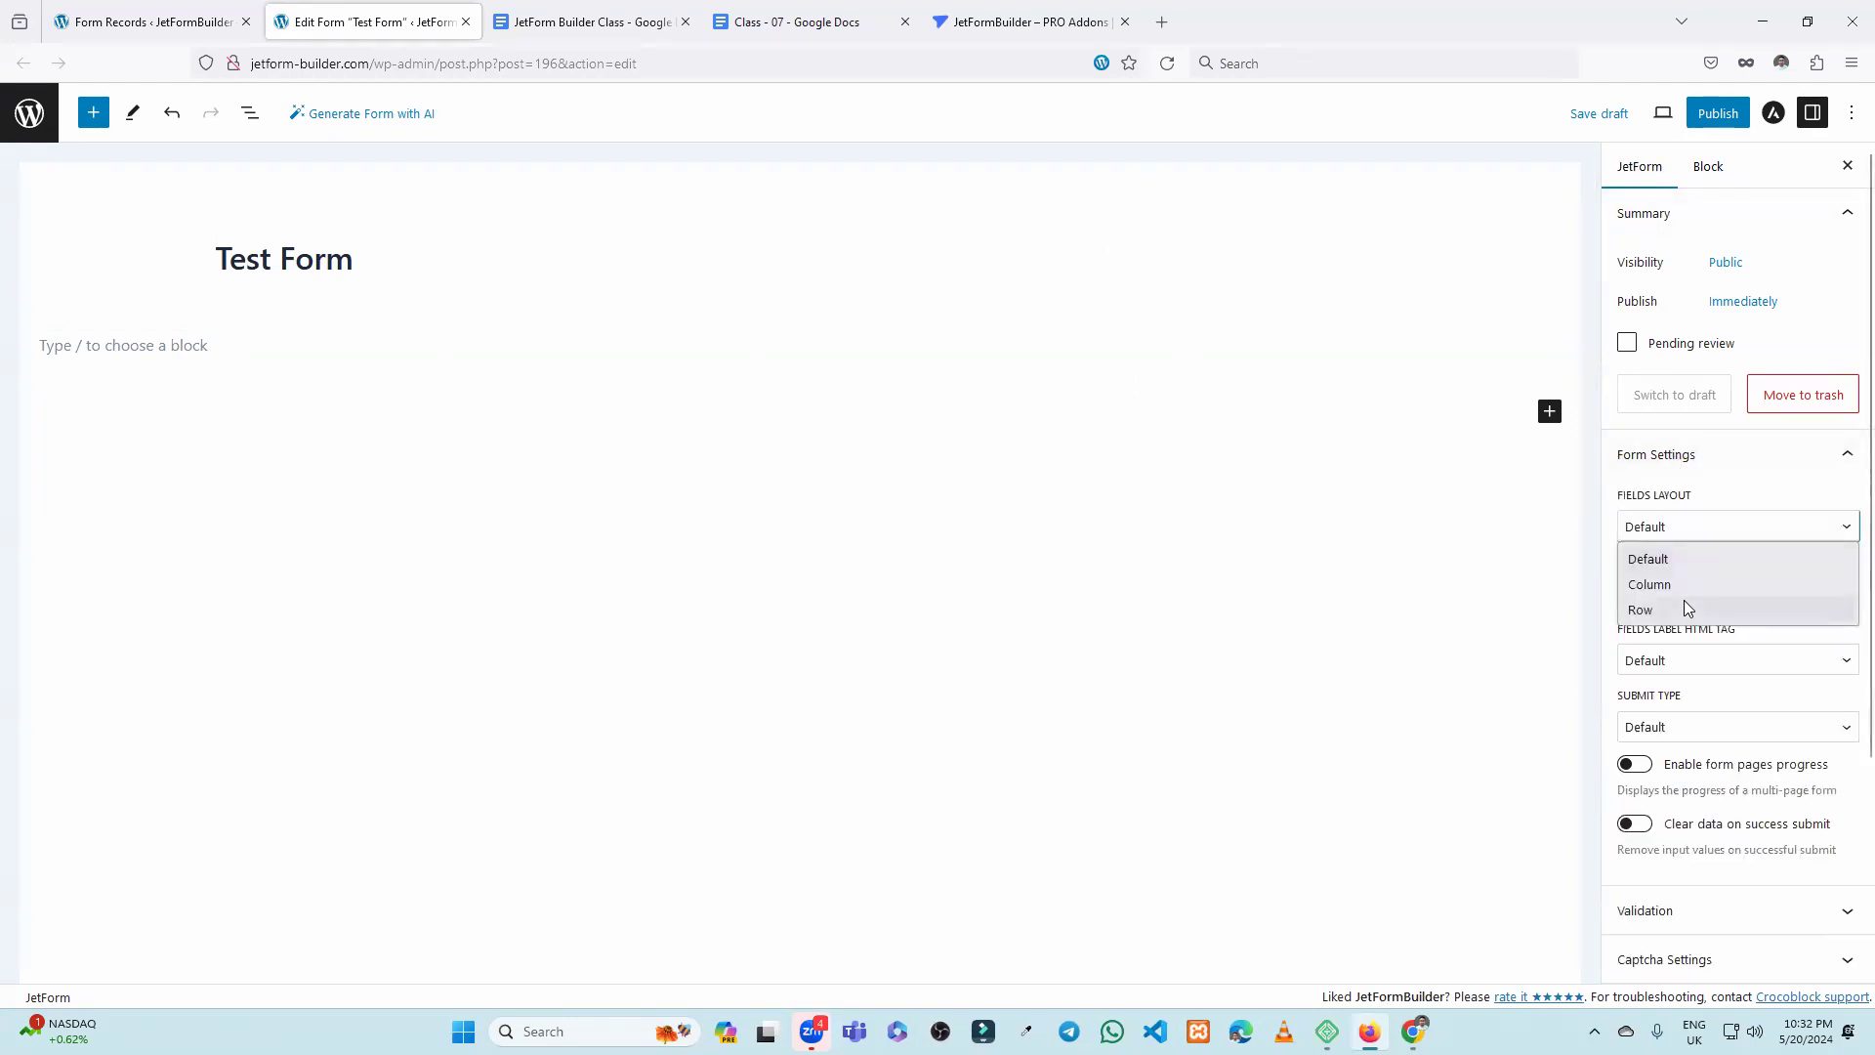
click(1699, 529)
click(1701, 590)
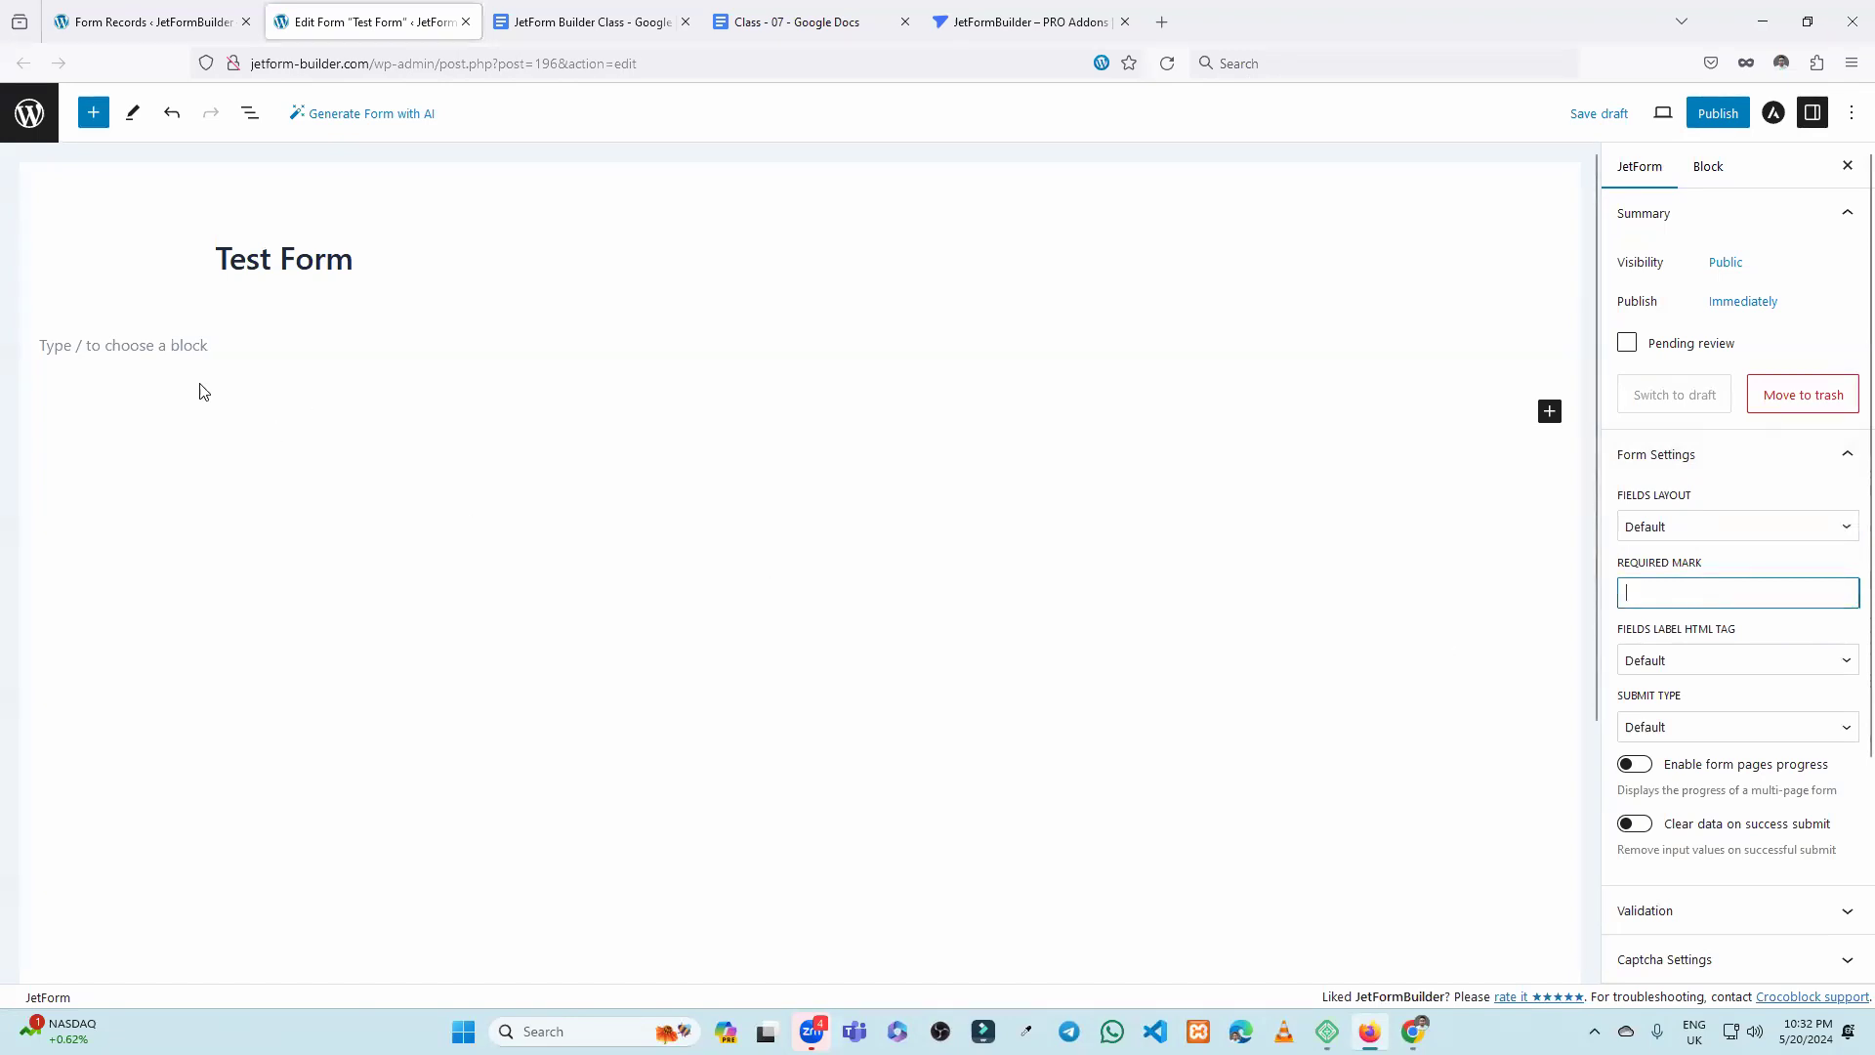
scroll(1676, 598, down, 1)
click(1680, 561)
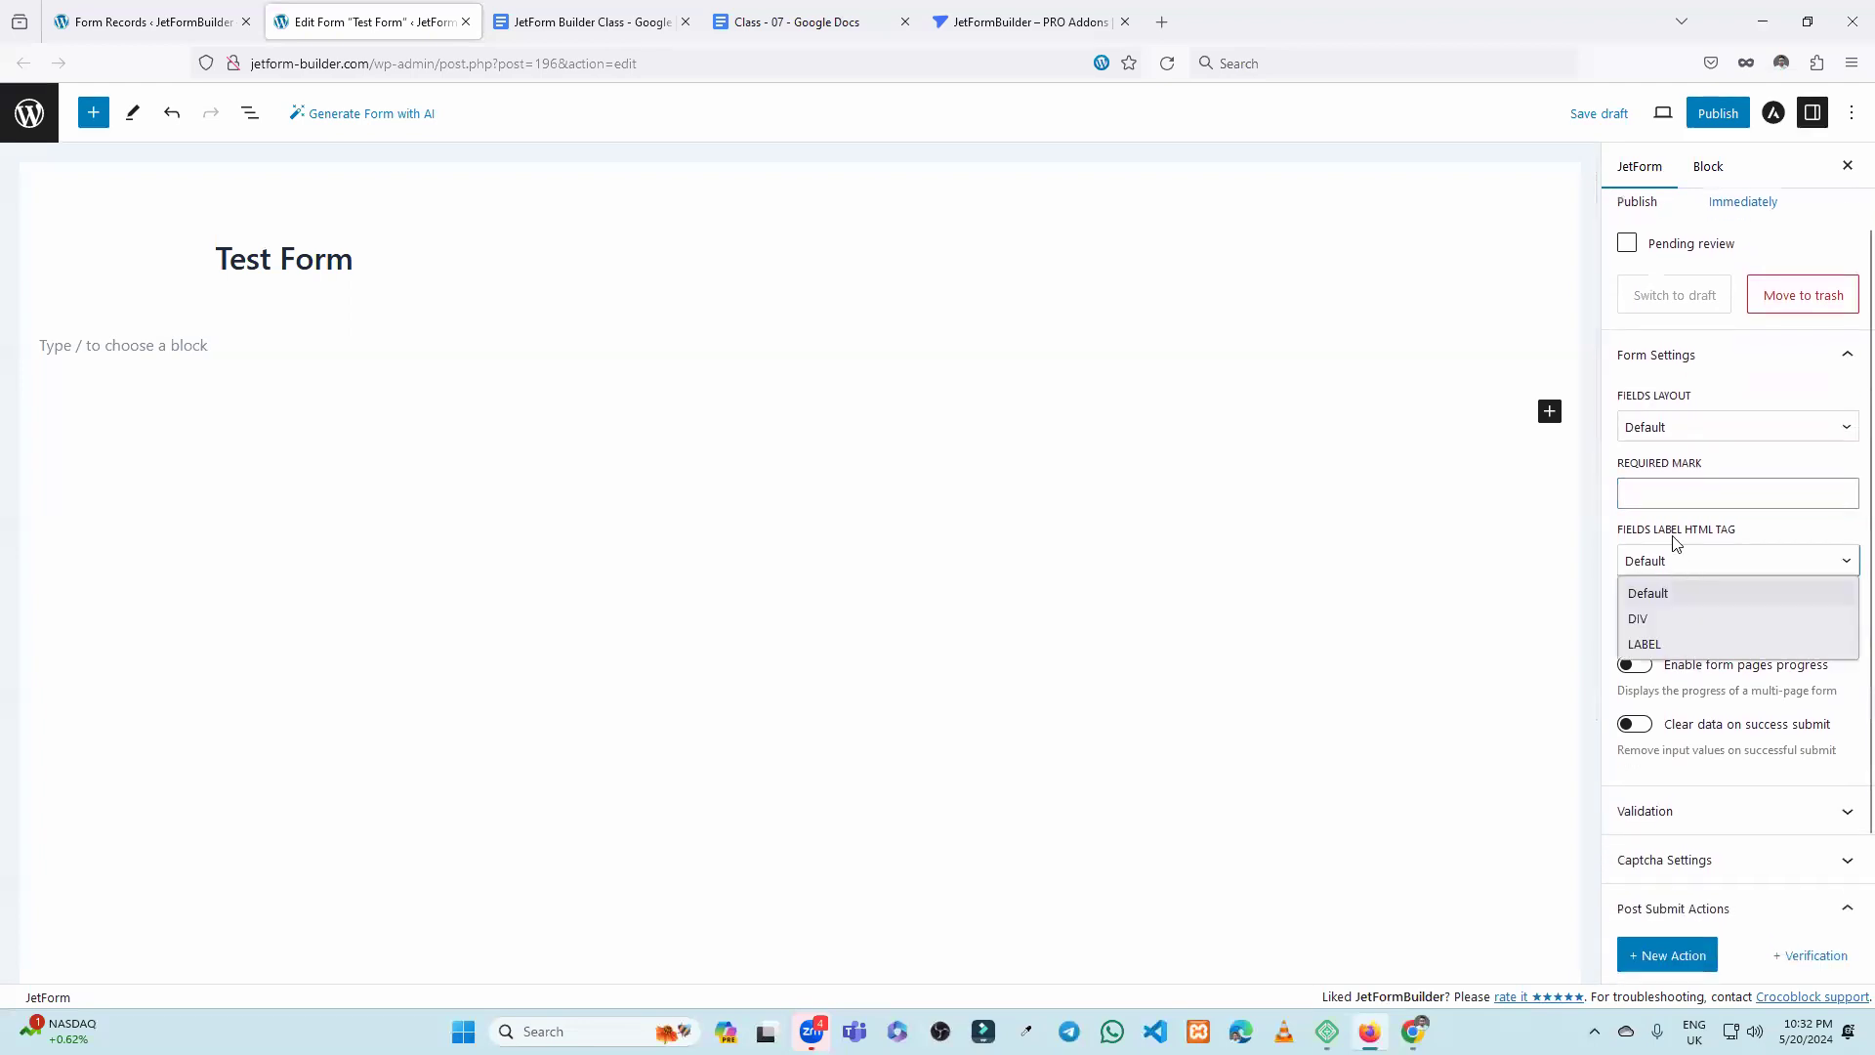
click(1680, 594)
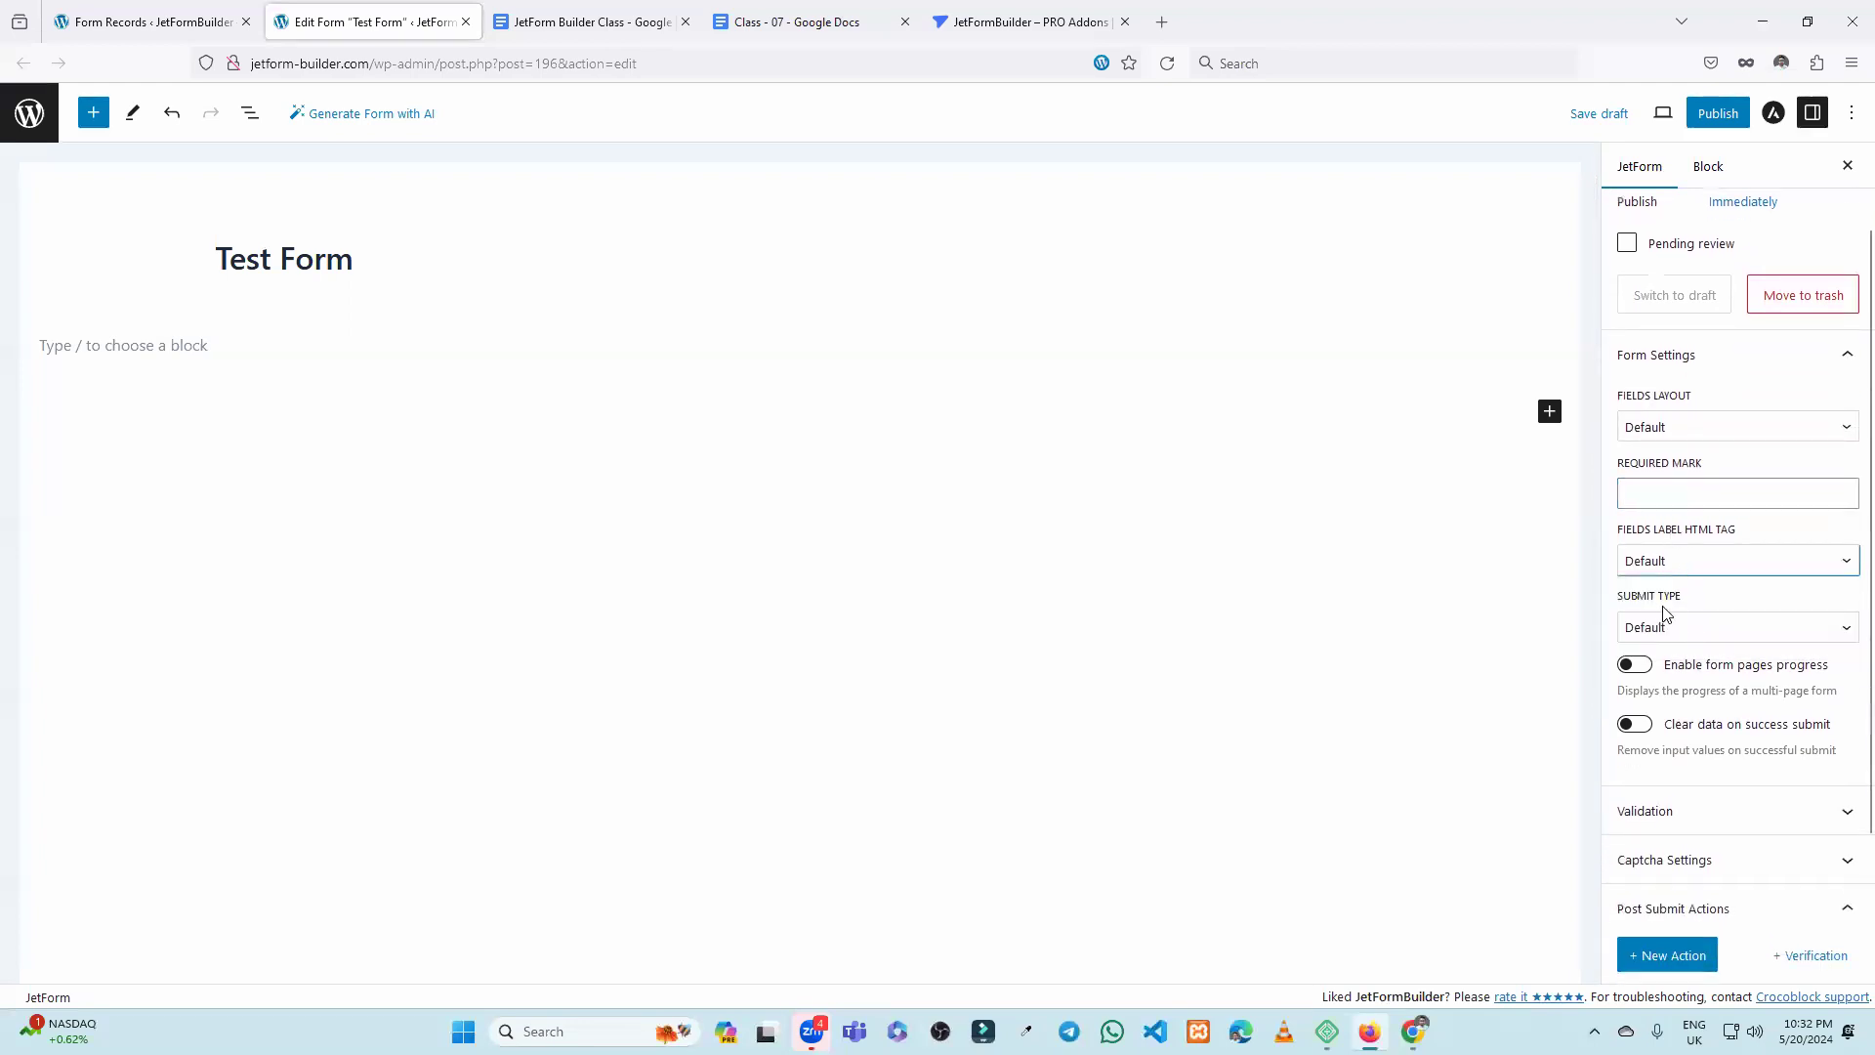
click(1678, 635)
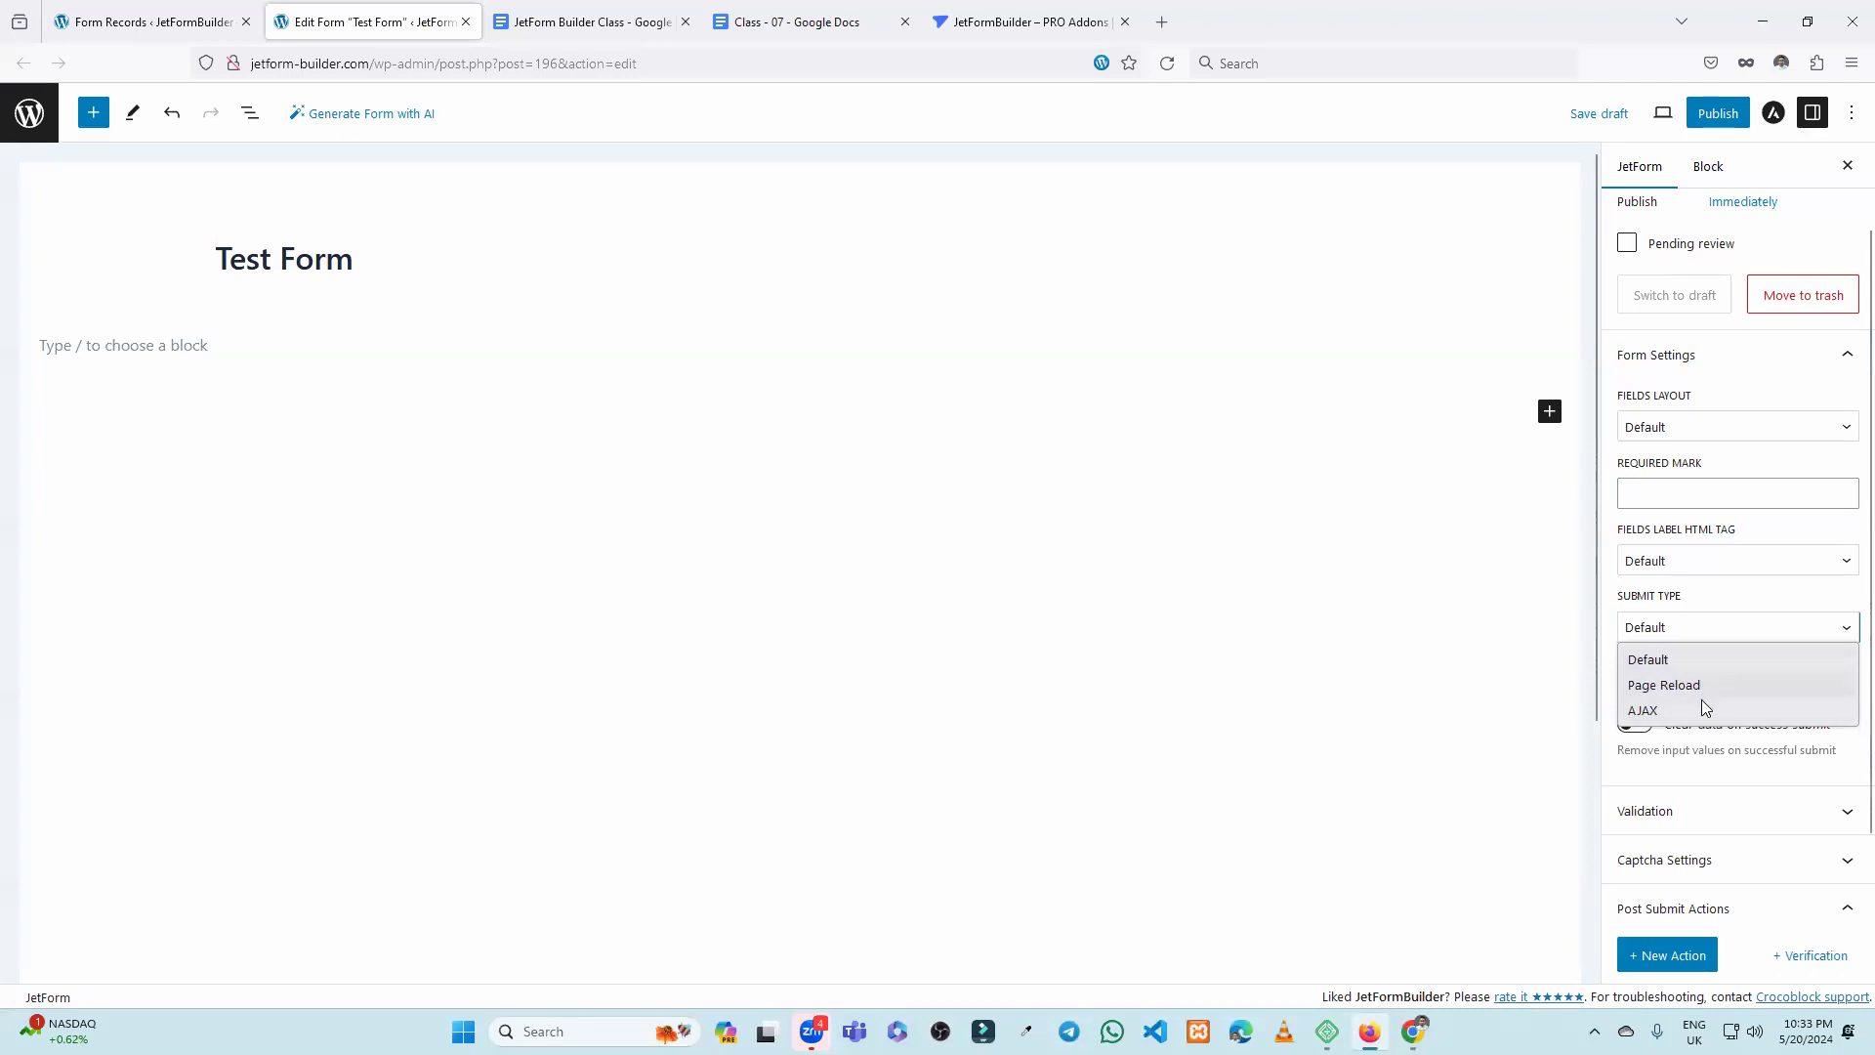
click(1711, 612)
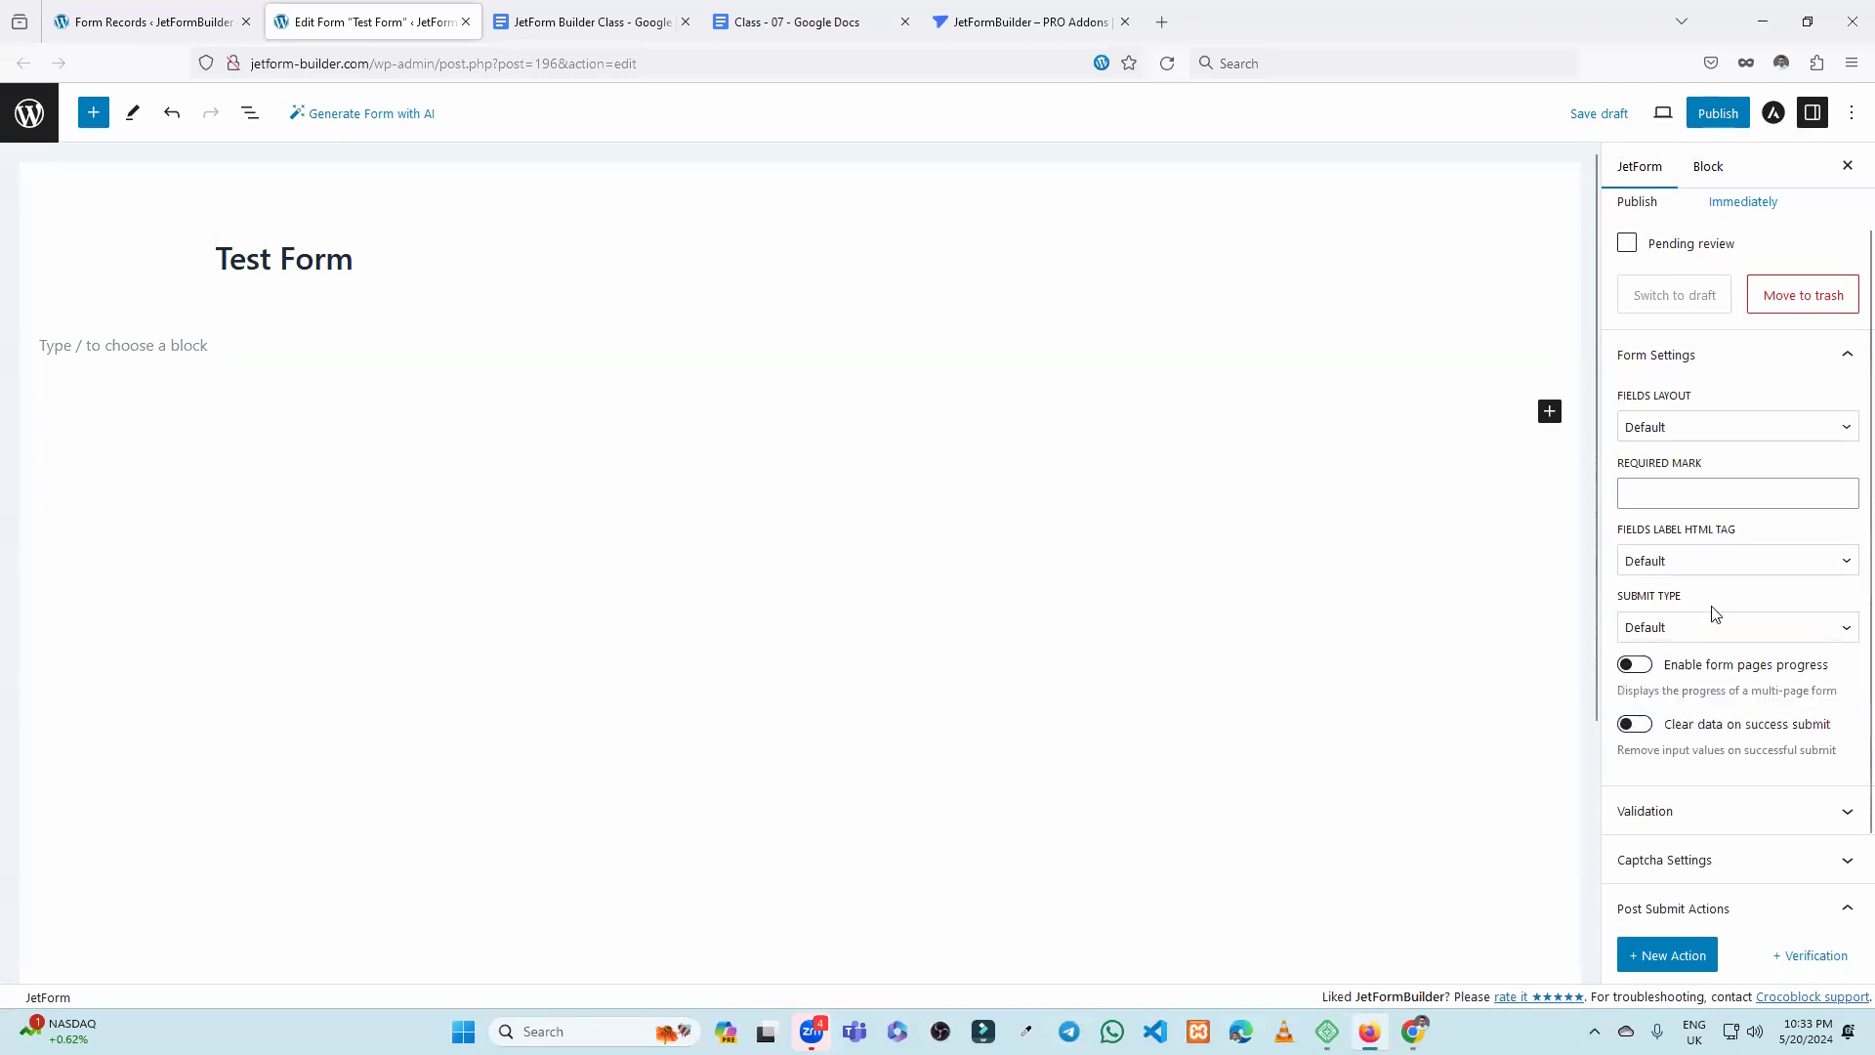
Look through the block inserter's Jet Form Fields and Jet Form Elements for the page-related blocks.
click(93, 113)
scroll(127, 721, down, 1)
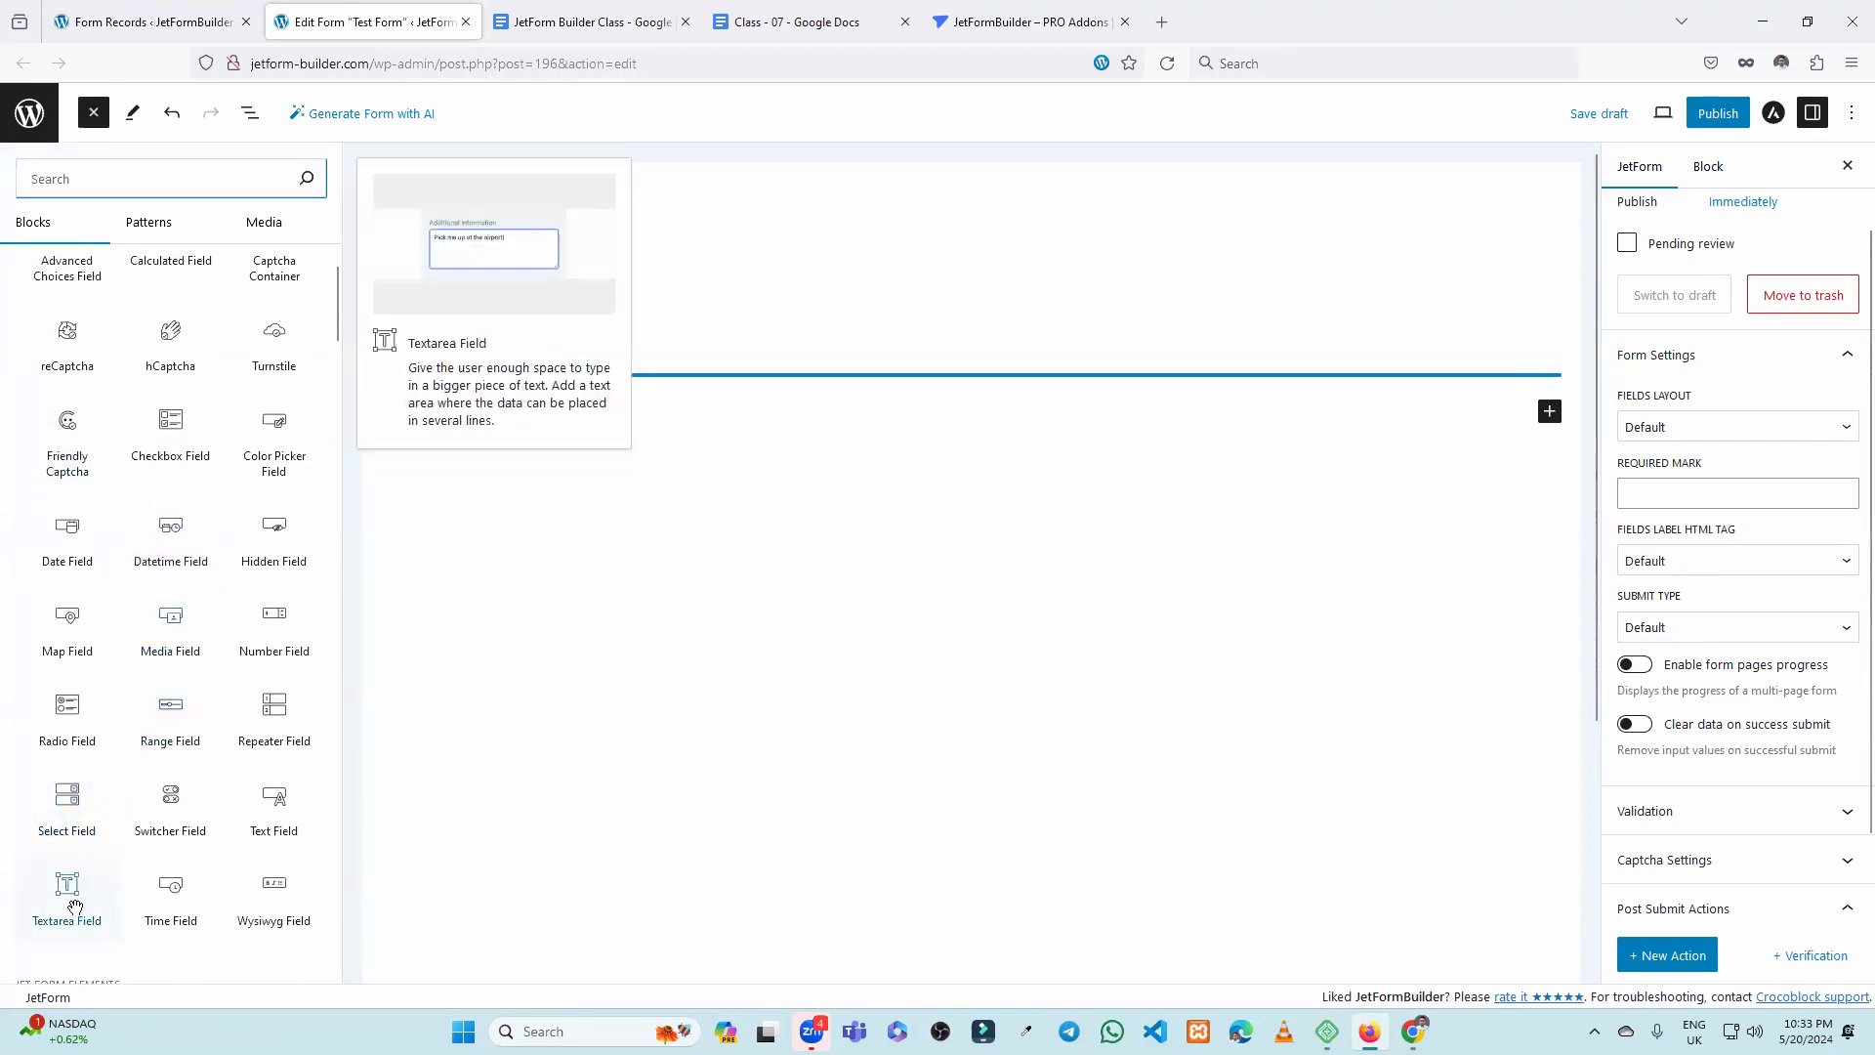
scroll(54, 860, down, 3)
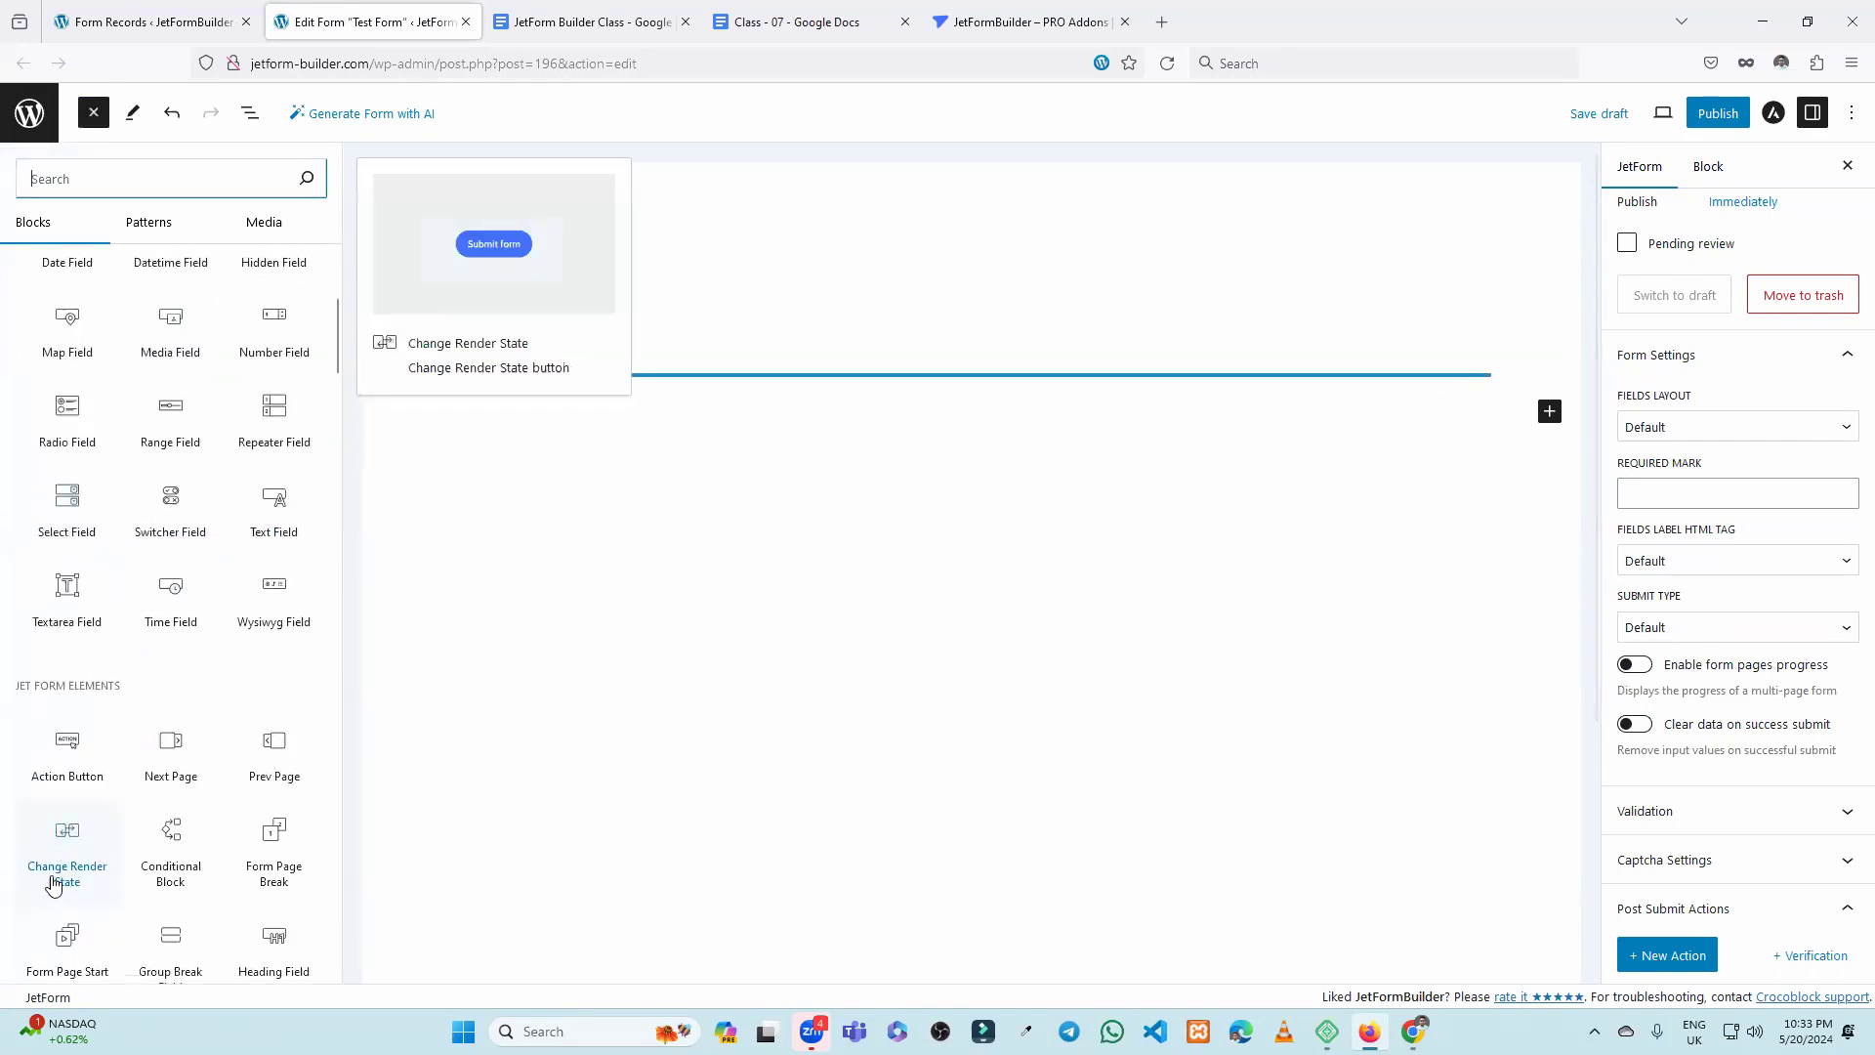
click(1055, 682)
Try the form pages progress and clear data on success submit options, and switch both off again.
click(1636, 666)
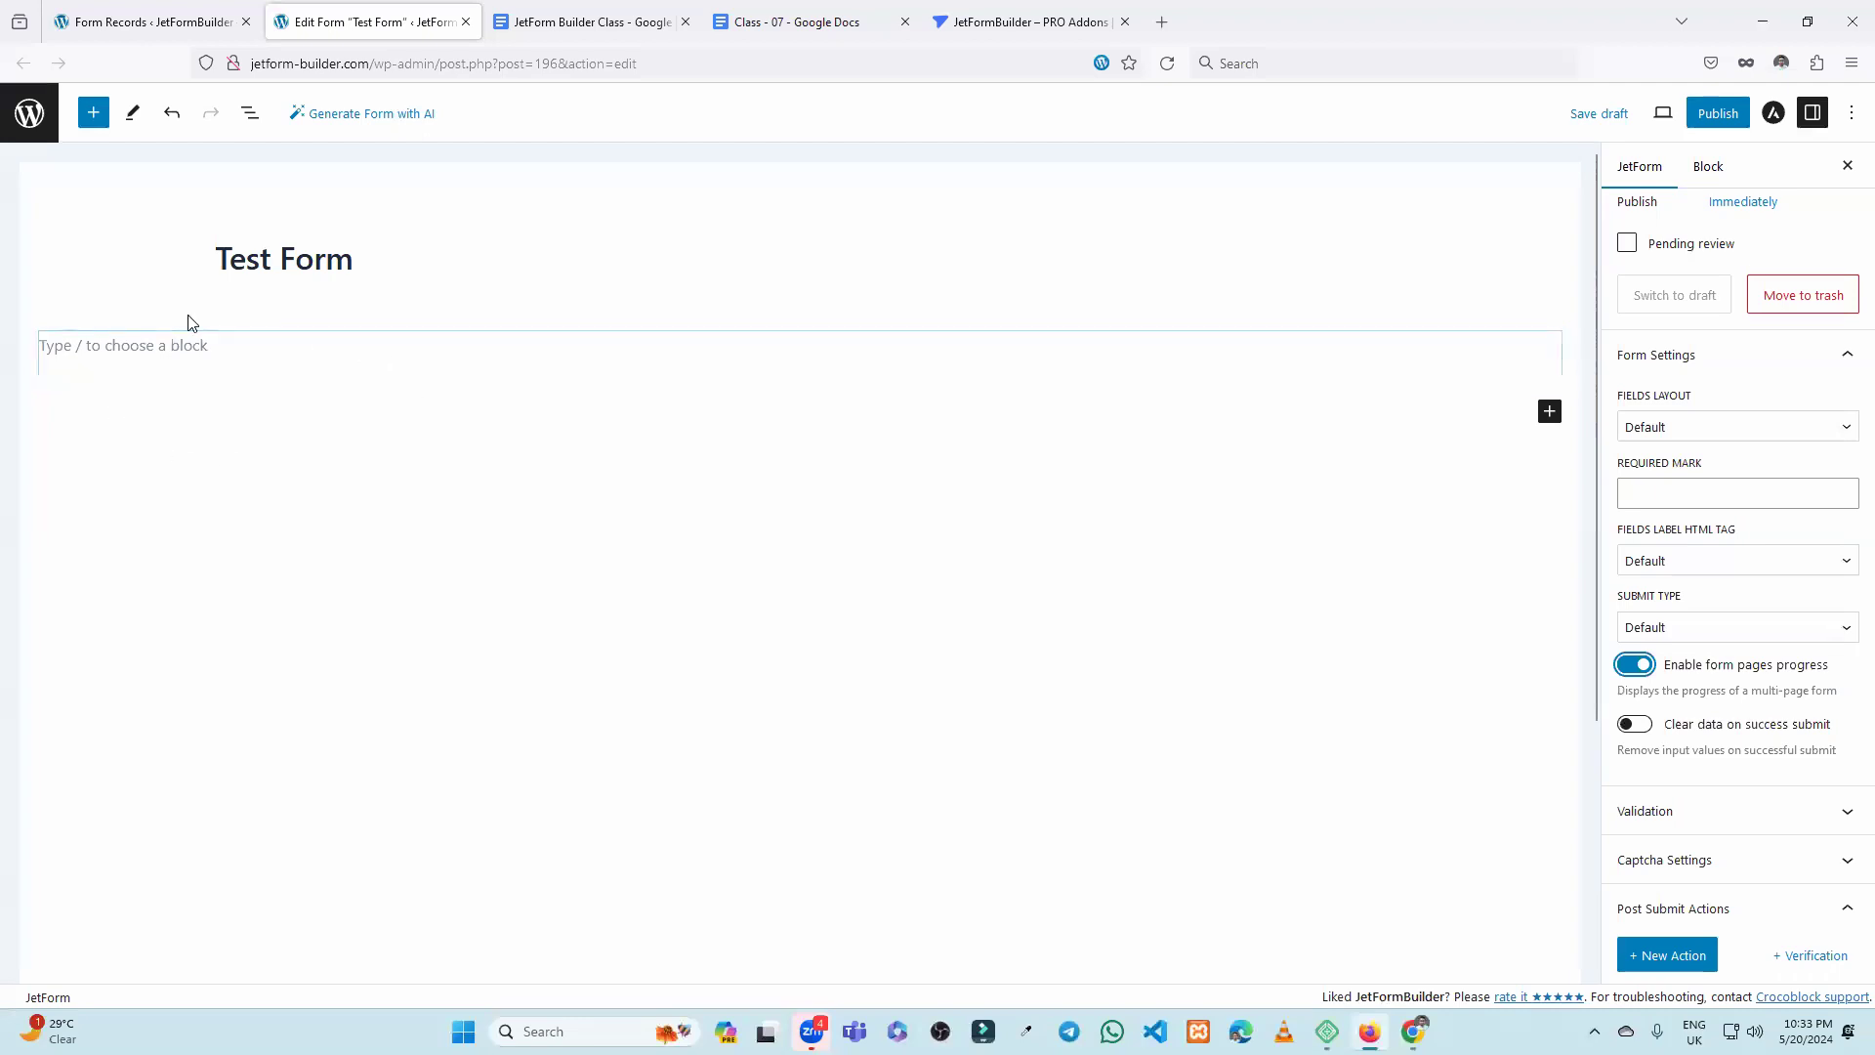
click(159, 352)
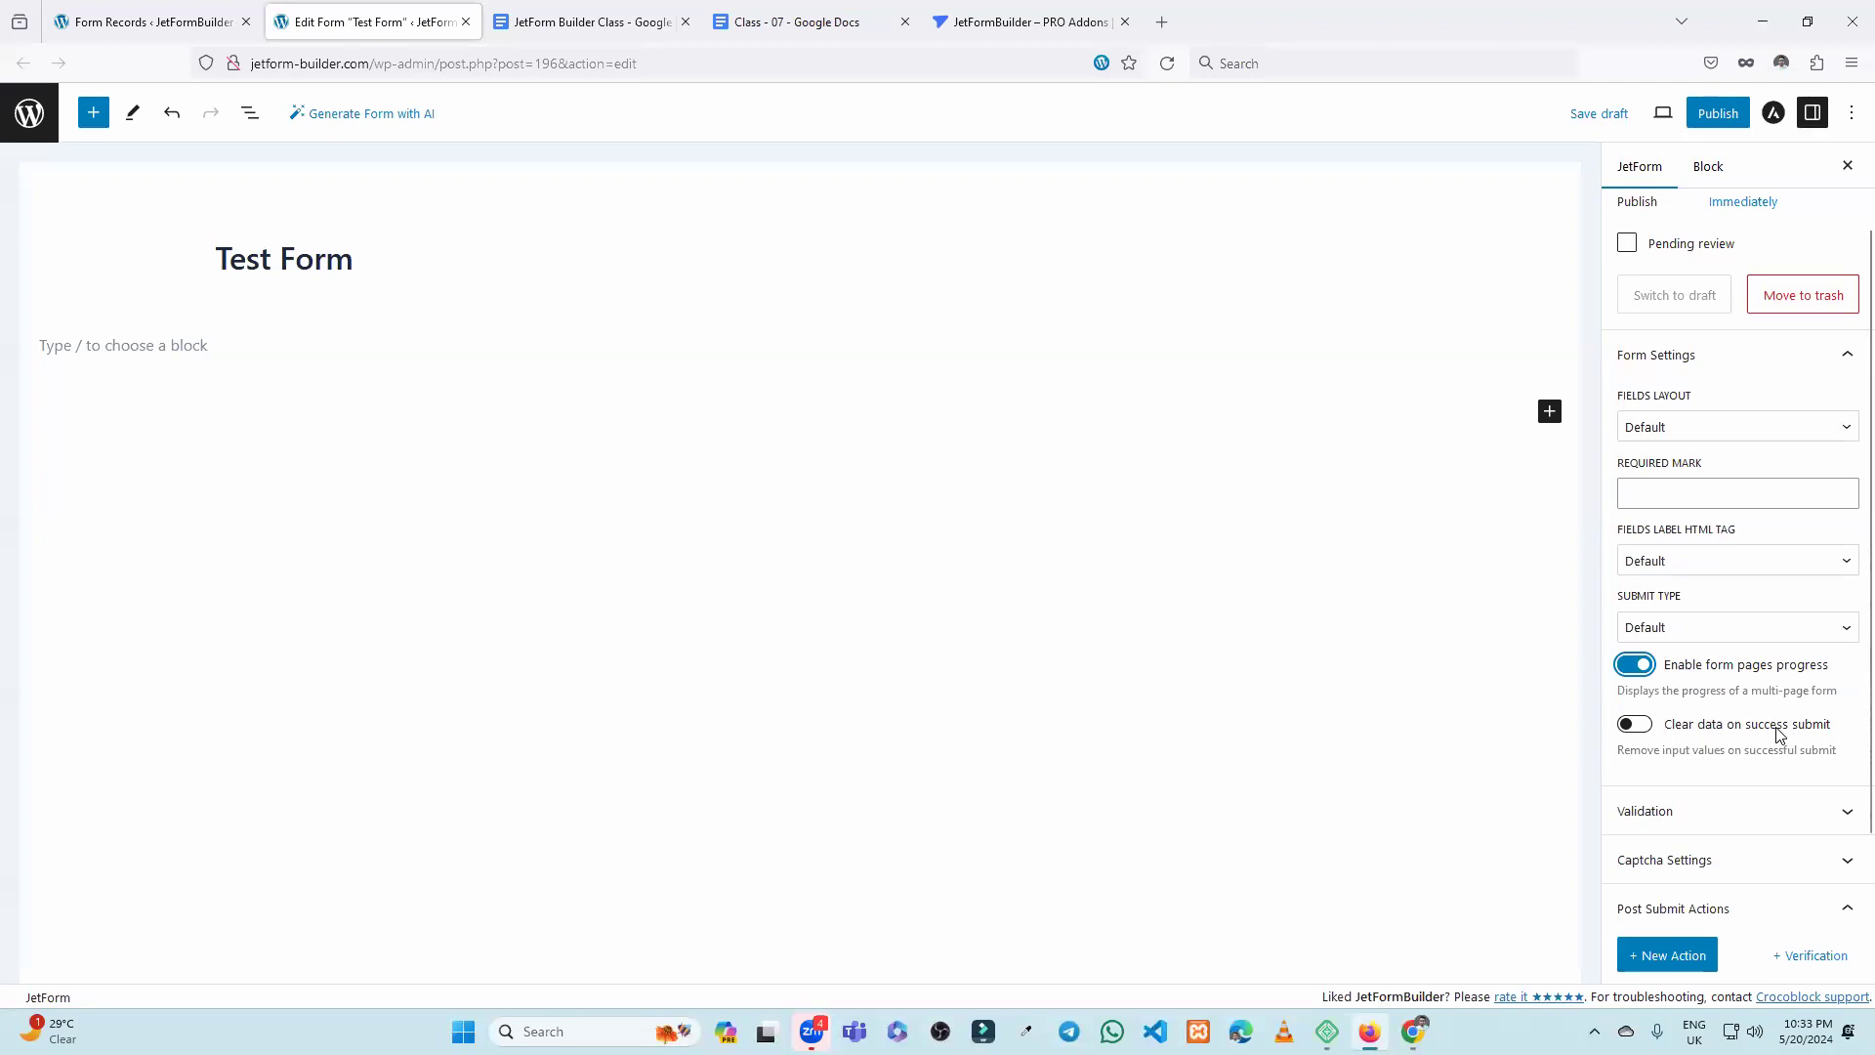
click(1678, 491)
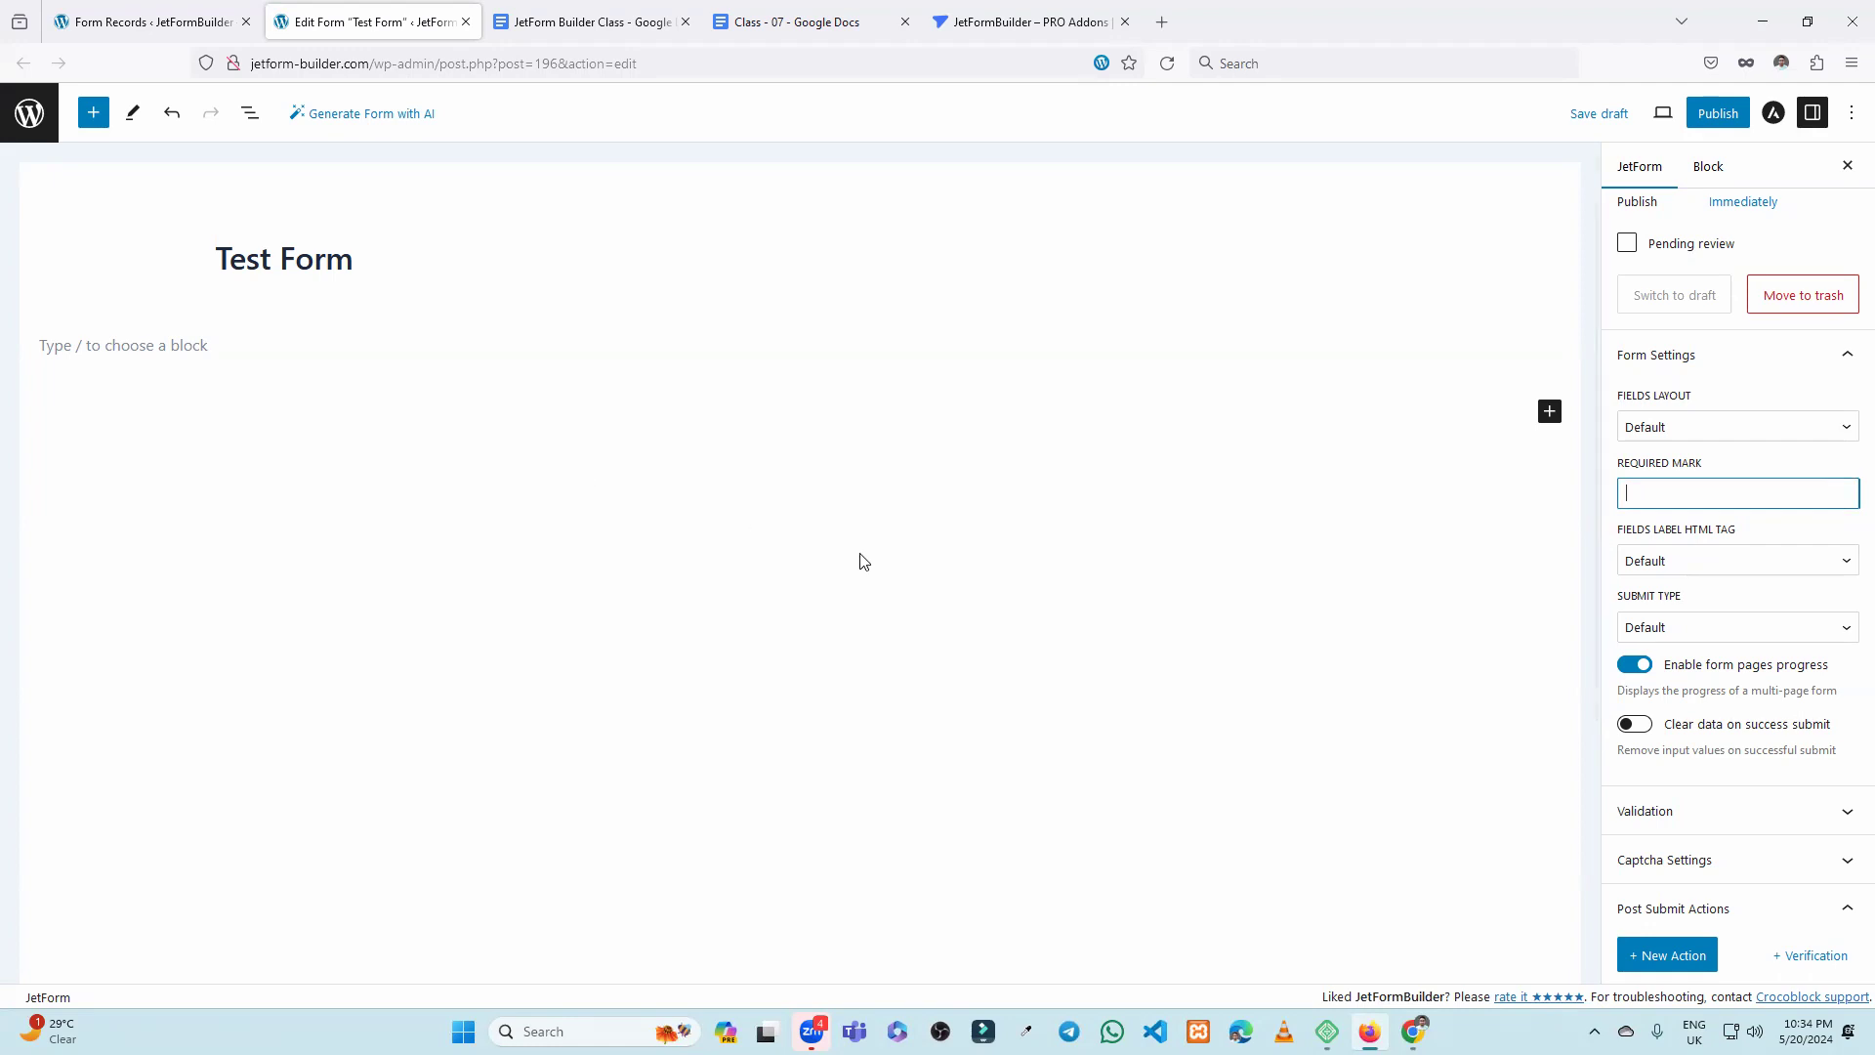
click(1634, 724)
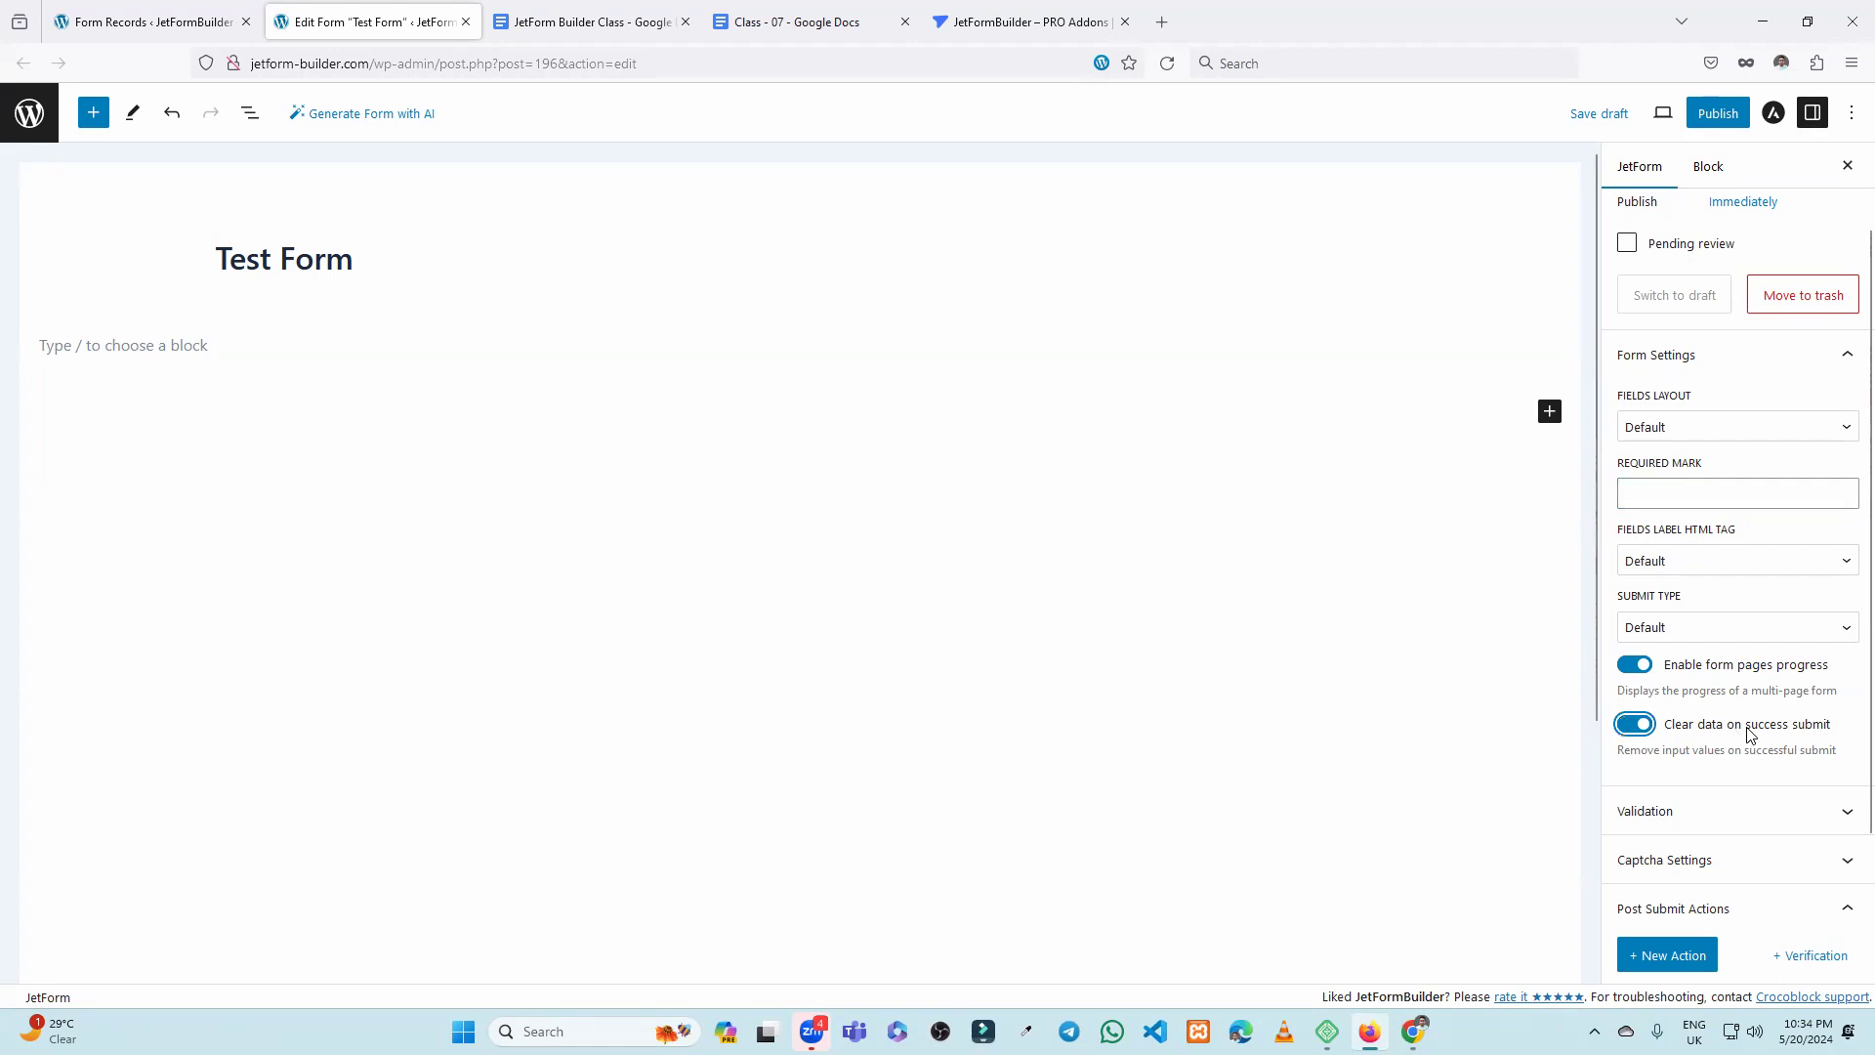
click(1634, 724)
click(1635, 665)
Examine the form's Validation options for form safety, CSRF protection, Honeypot protection and validation type.
scroll(1719, 688, down, 2)
click(1720, 635)
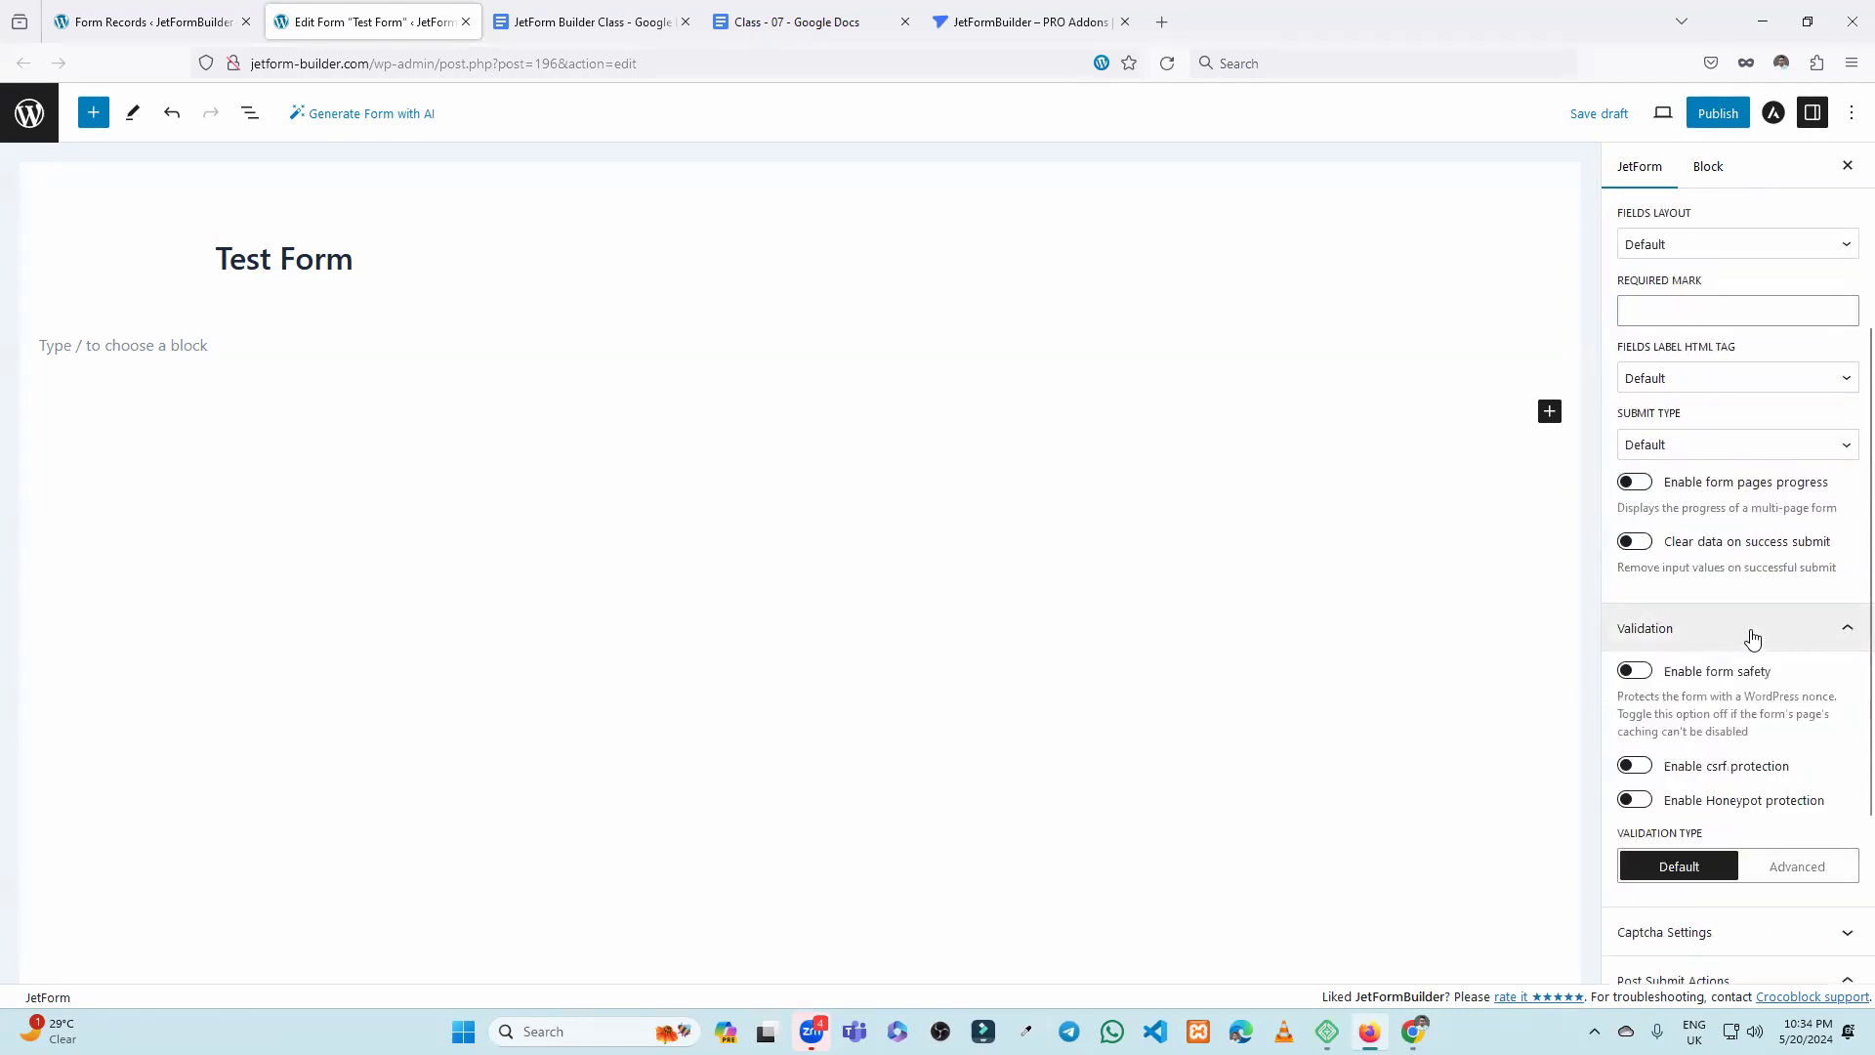
scroll(1739, 630, down, 1)
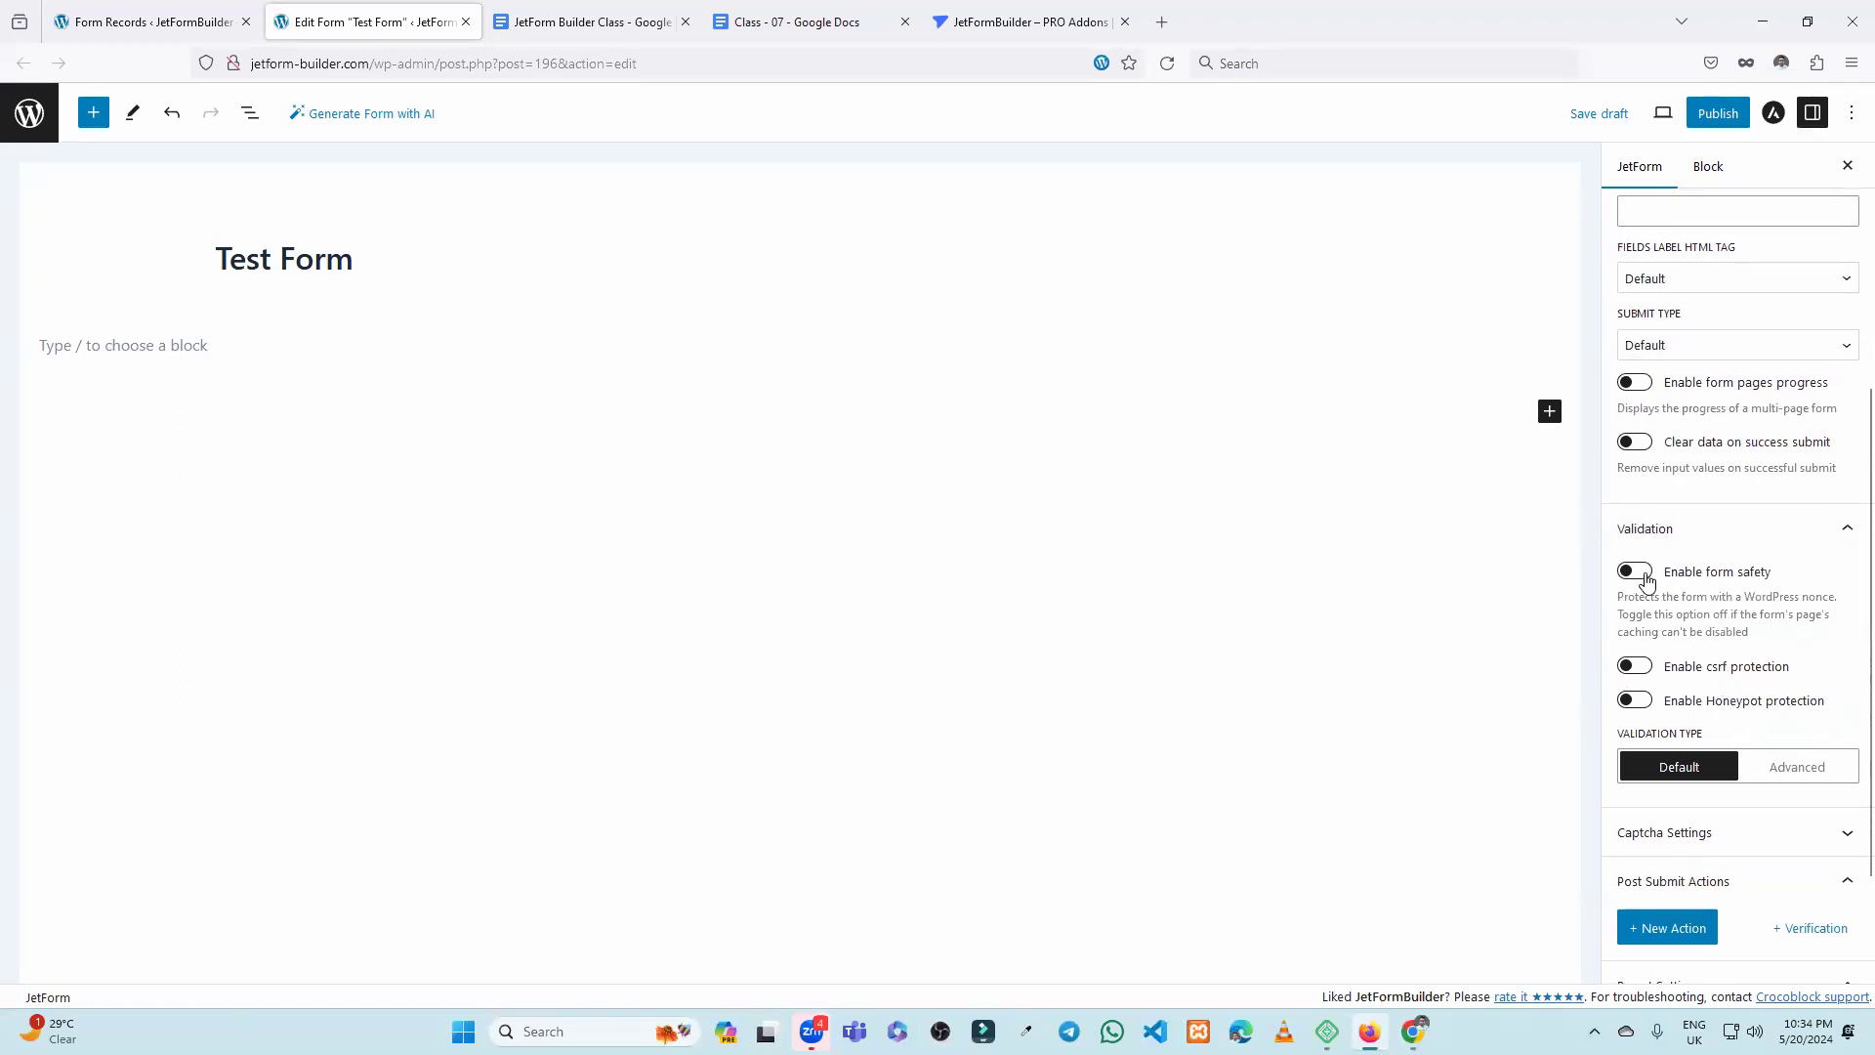
click(1698, 543)
click(1682, 491)
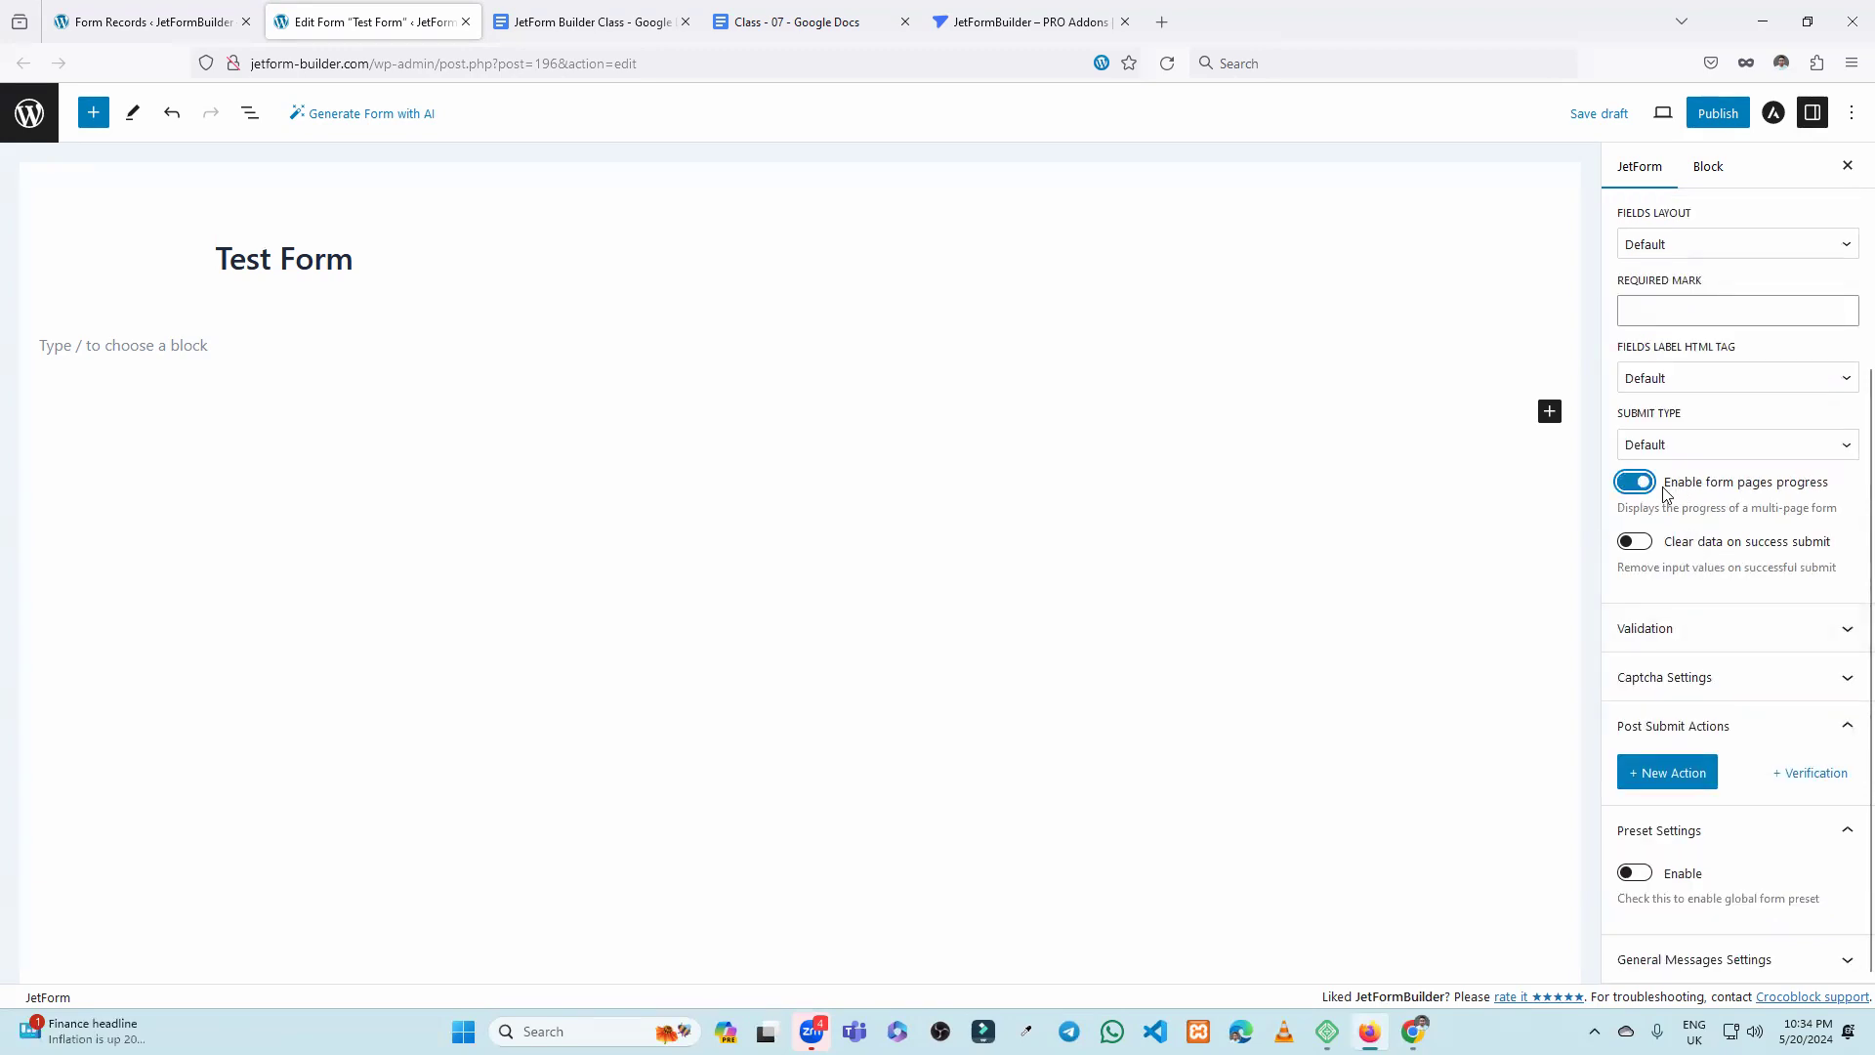
click(1672, 492)
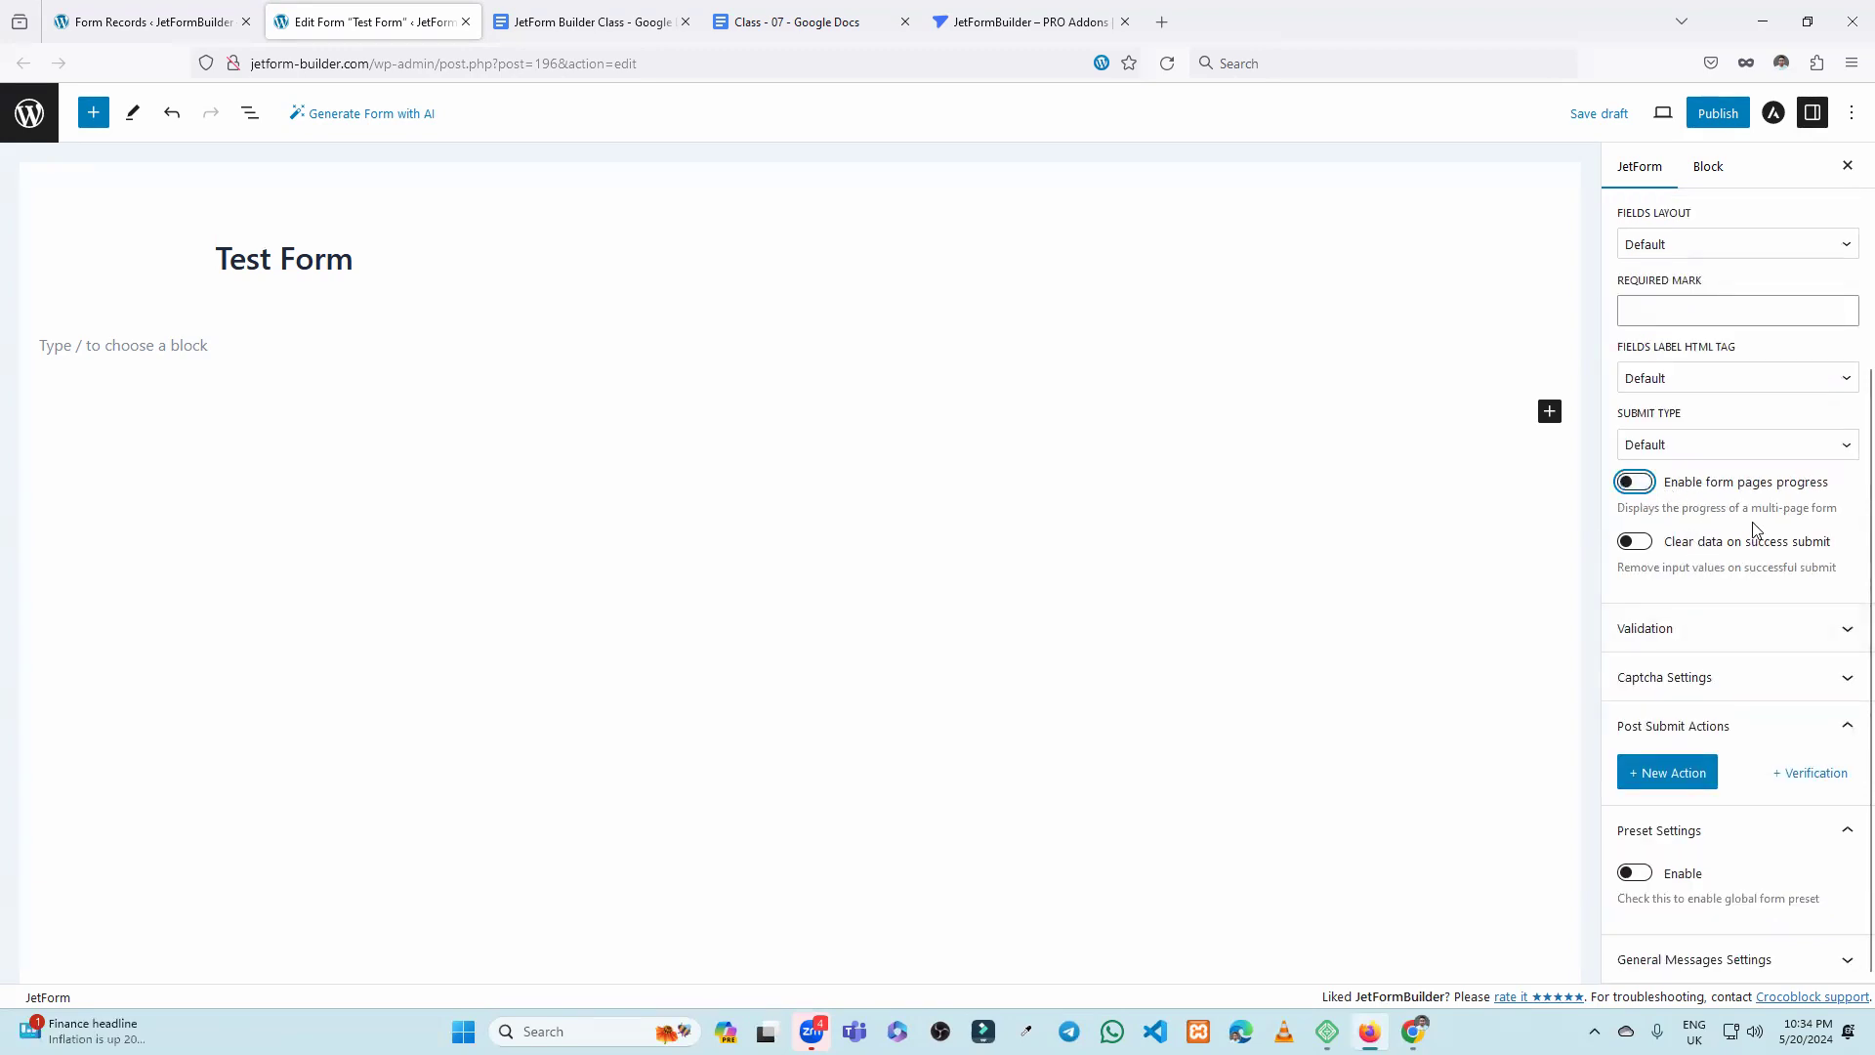
click(1731, 626)
scroll(1720, 586, down, 3)
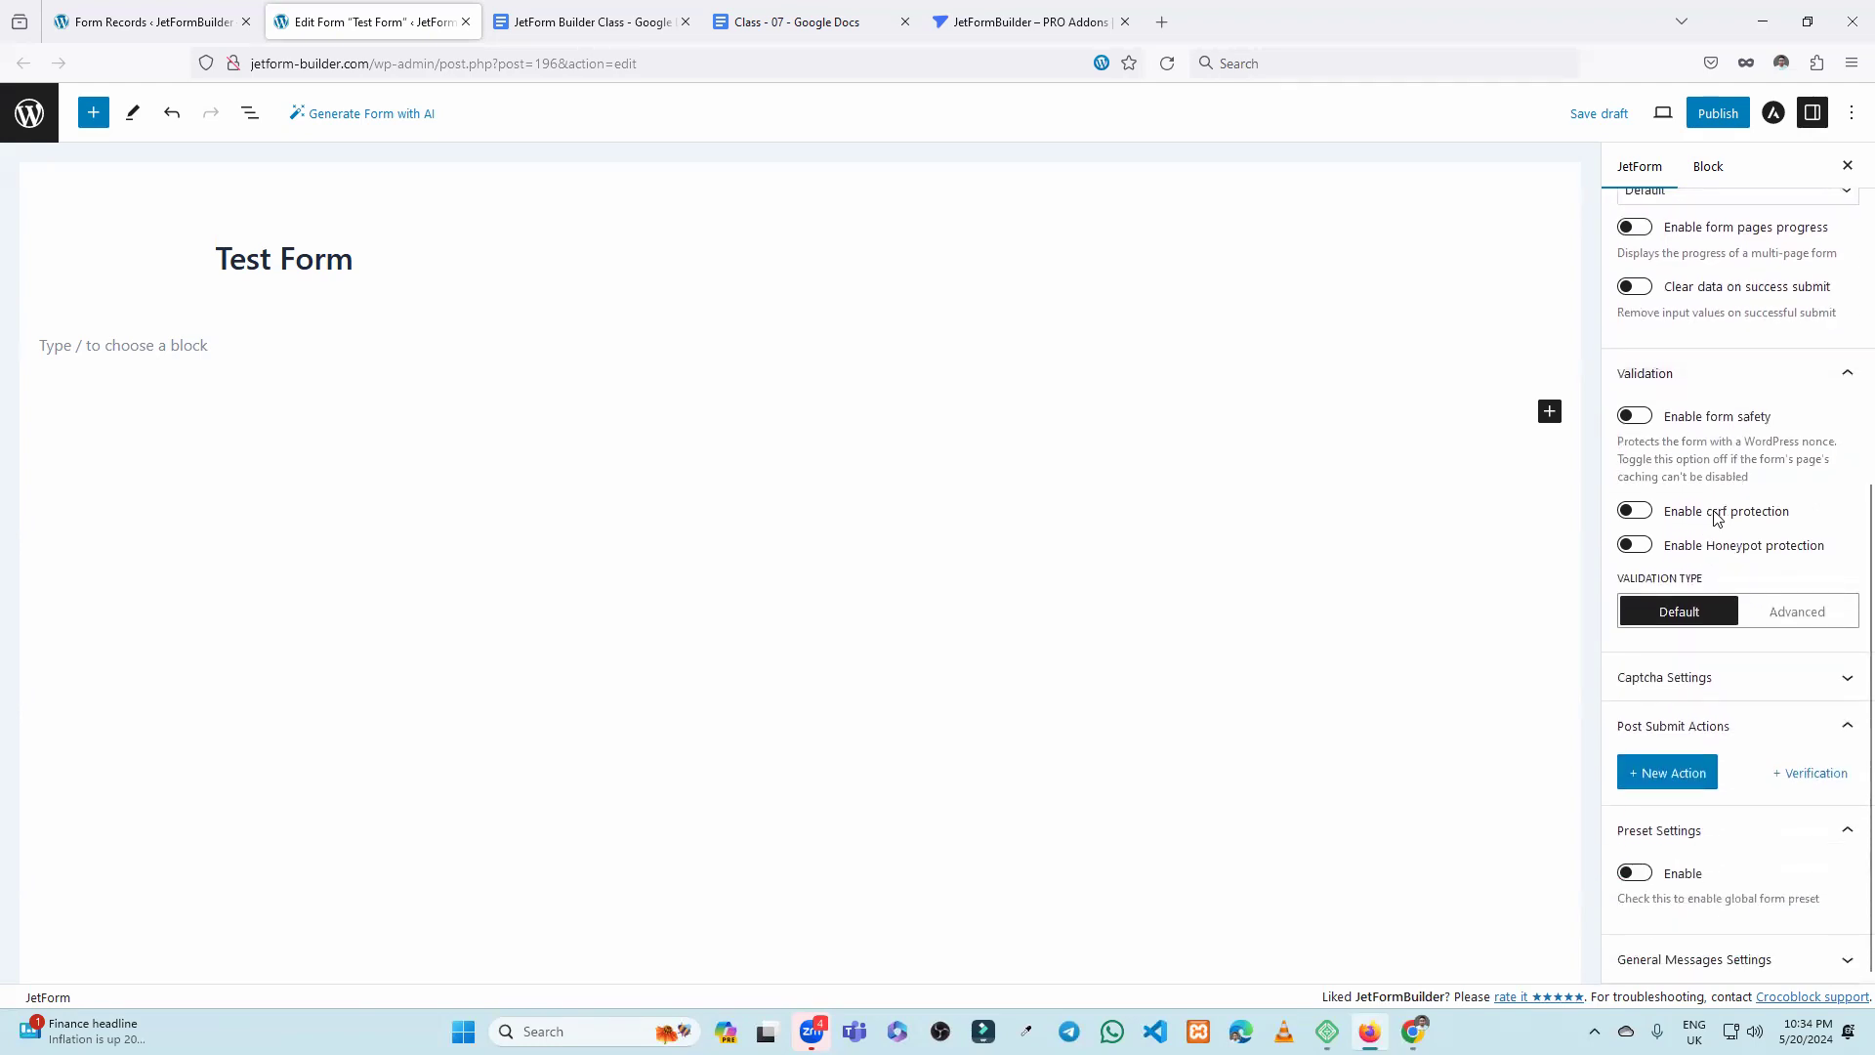
Examine the captcha providers offered in the Captcha Settings, keeping Without protection.
click(1719, 683)
scroll(1719, 684, down, 2)
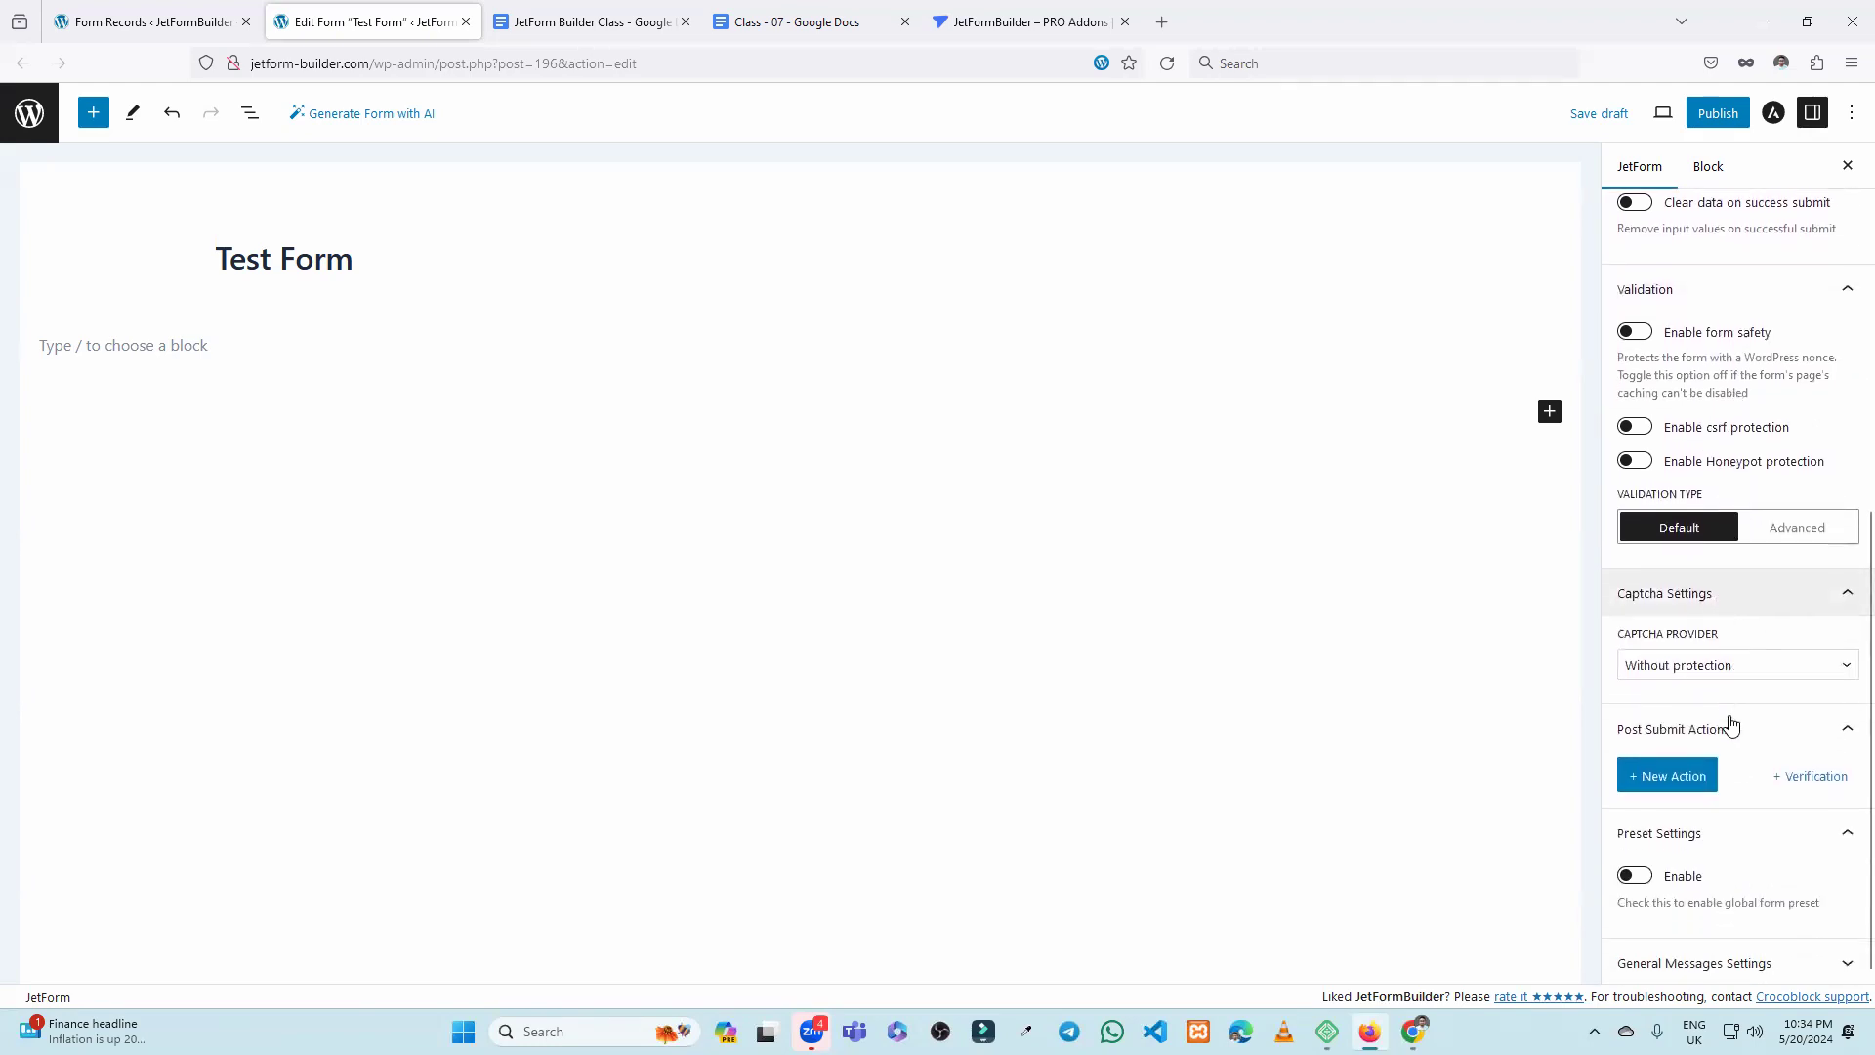
click(1688, 672)
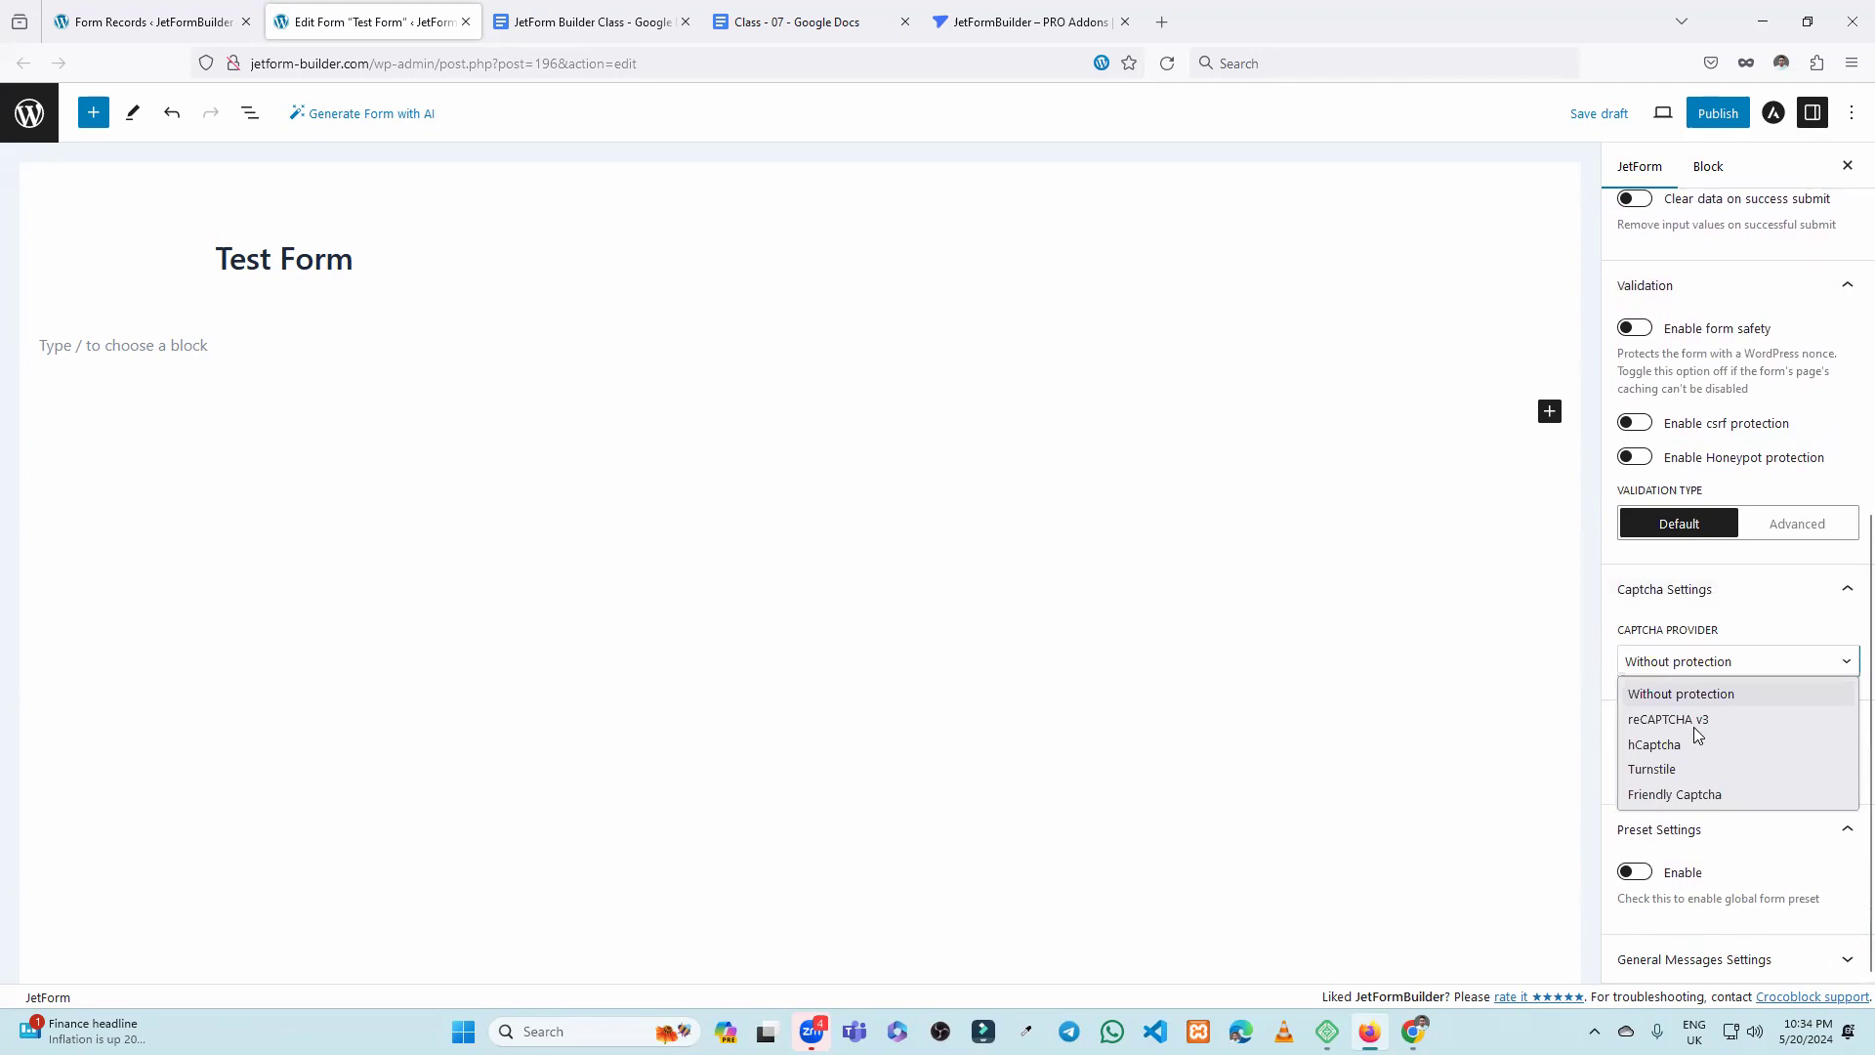
click(1701, 645)
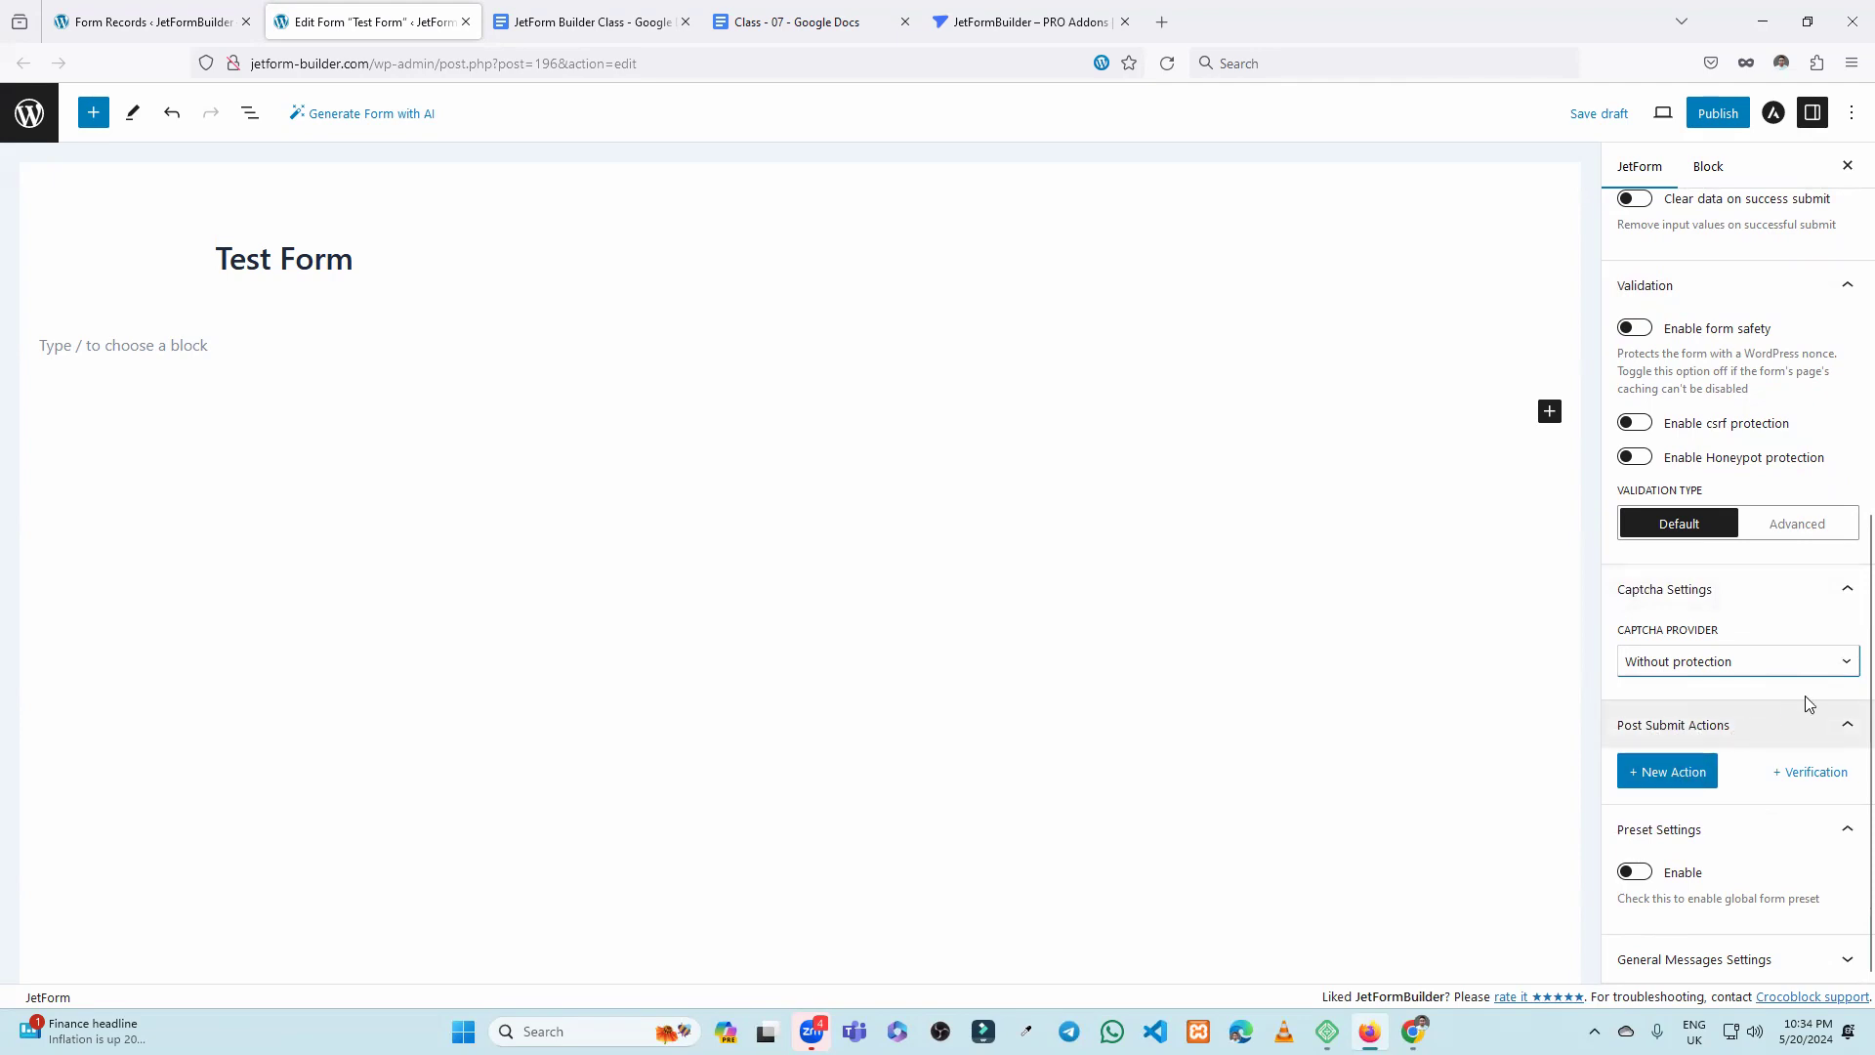
Collapse the Captcha Settings, Validation, Form Settings and Summary sections of the form's settings.
click(1845, 590)
click(1846, 381)
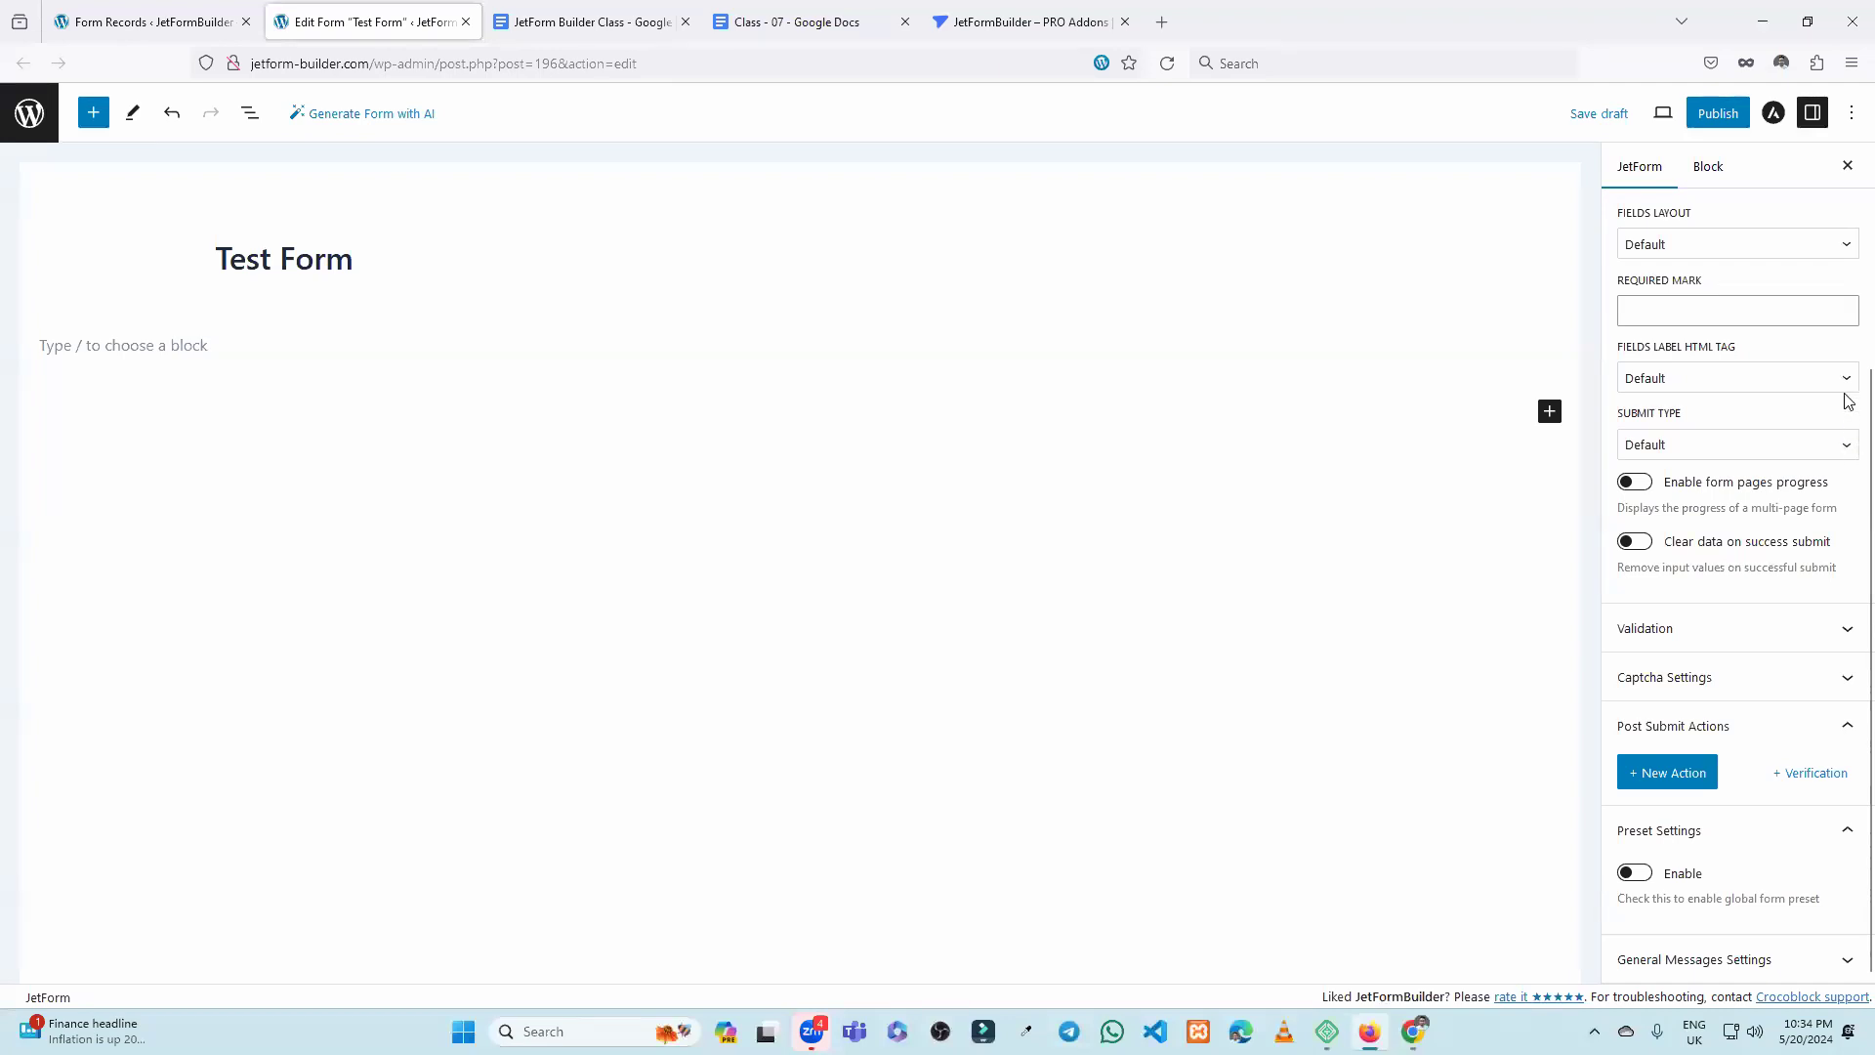
scroll(1840, 301, up, 1)
scroll(1839, 301, up, 3)
click(1843, 369)
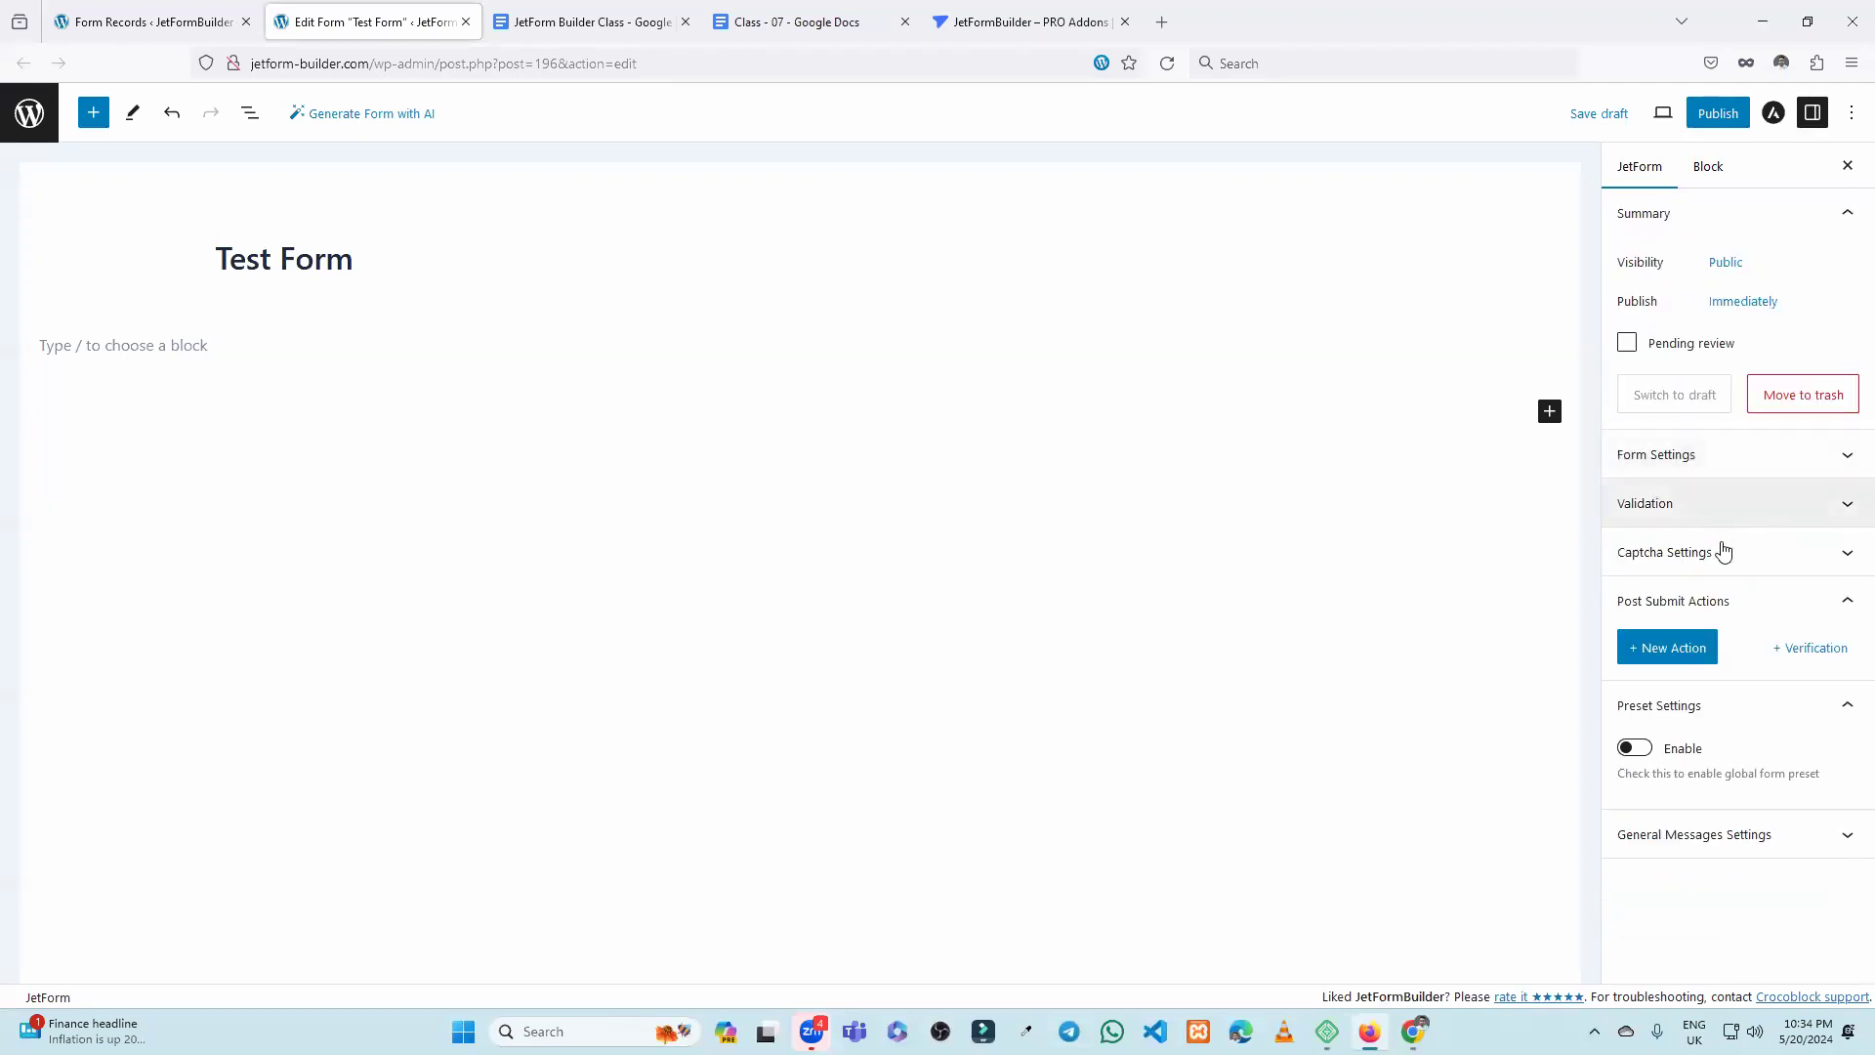
click(1847, 215)
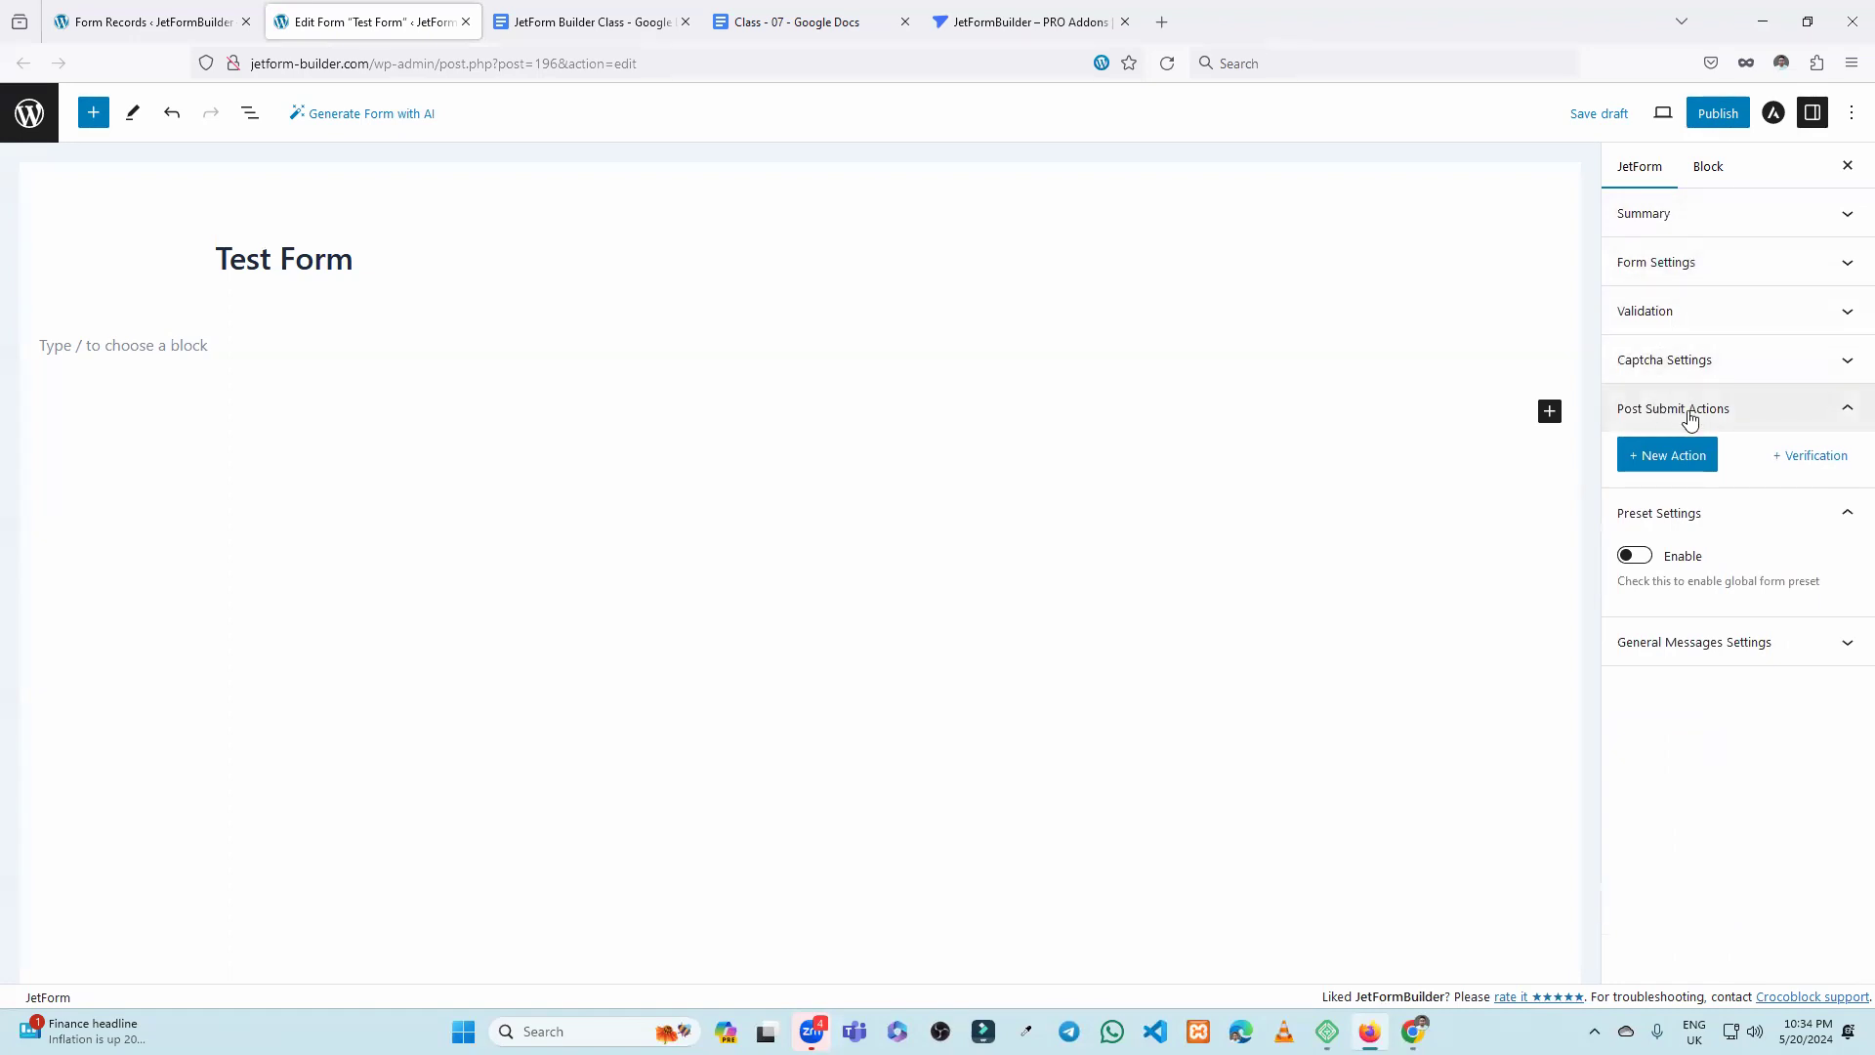
Add a Send Email post-submit action, review the available action types, and collapse the Post Submit Actions section.
key(ctrl+s)
click(1673, 465)
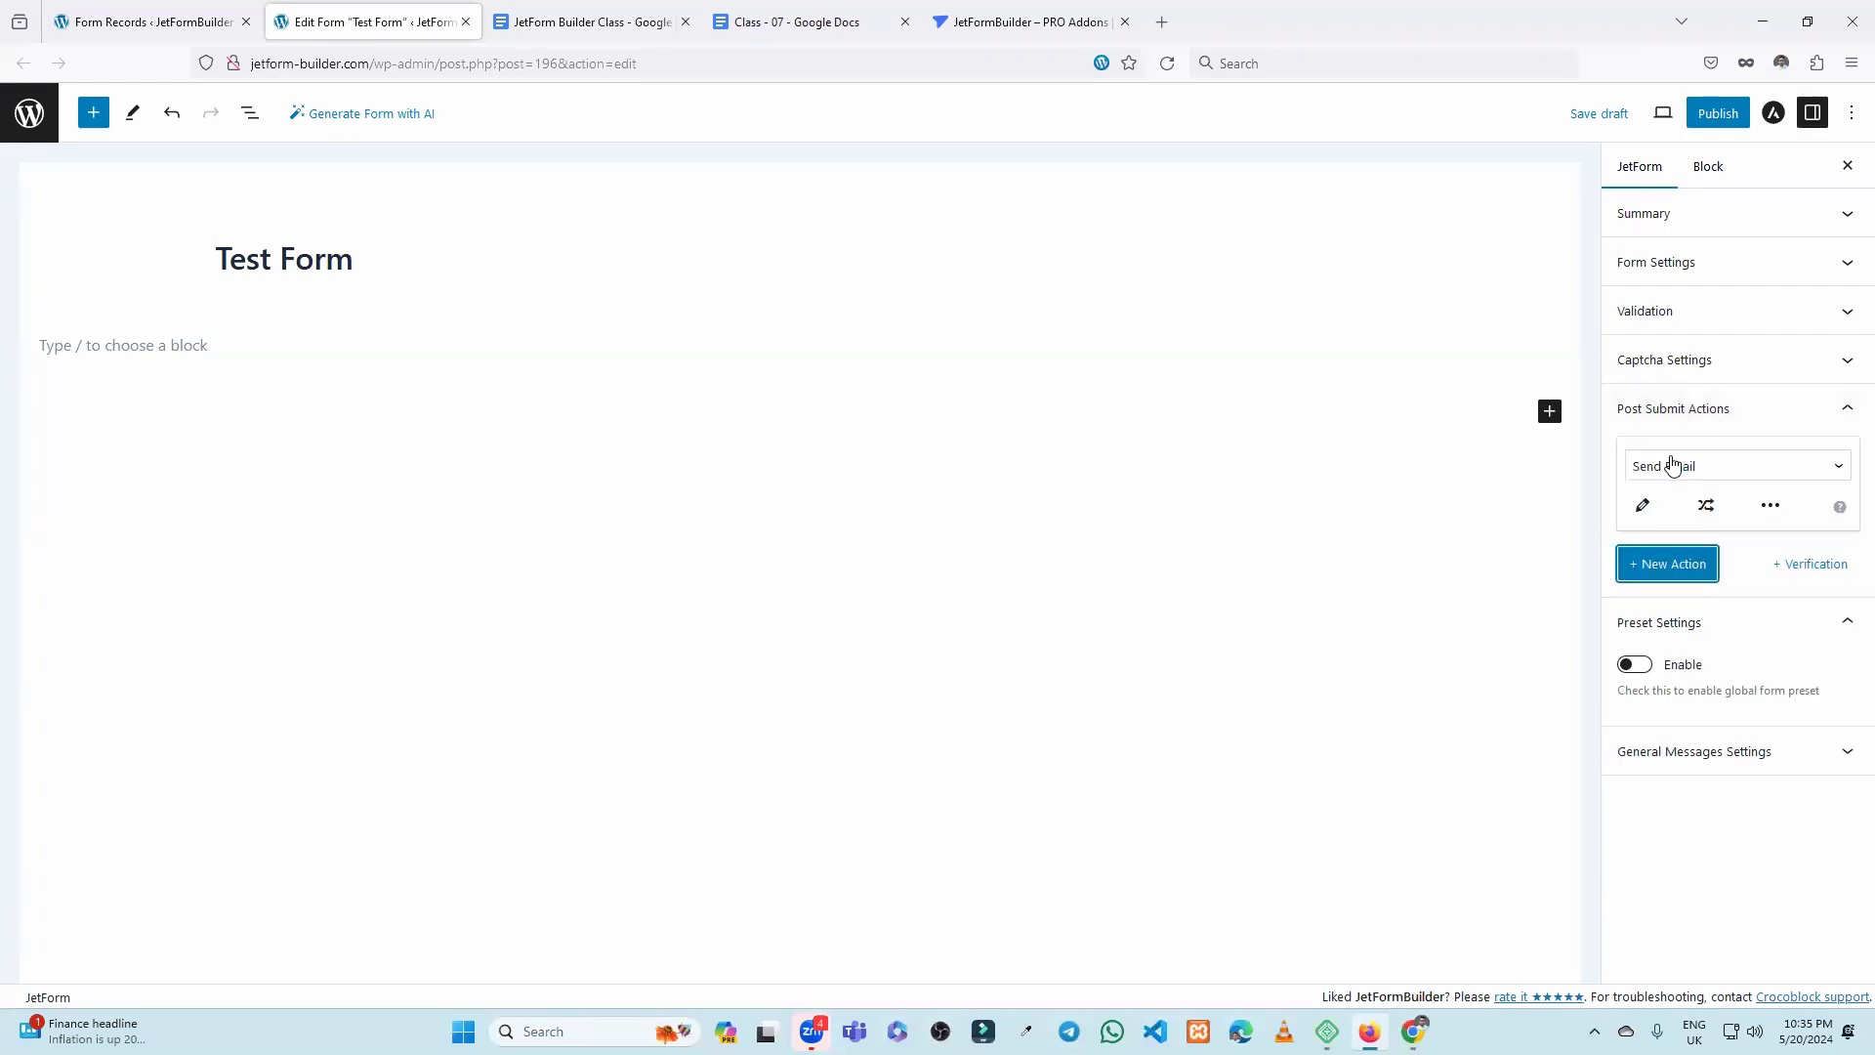
click(1674, 465)
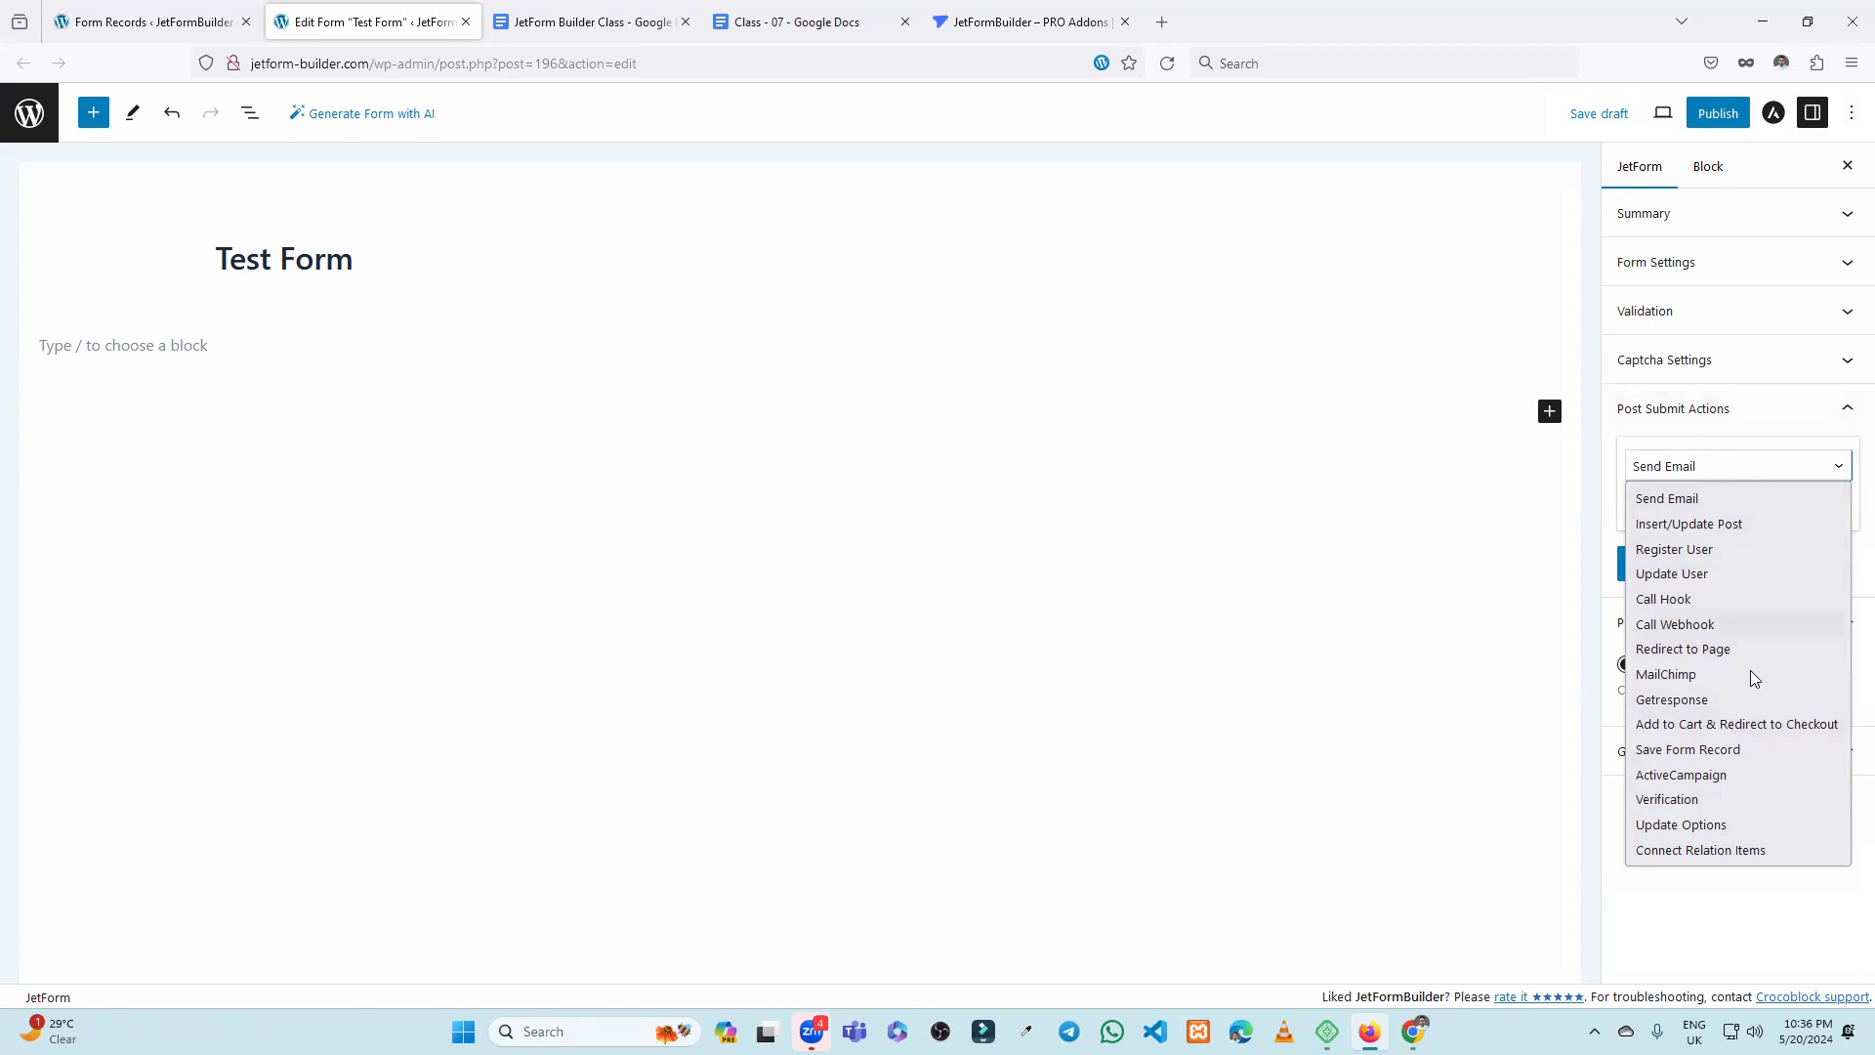
click(1700, 423)
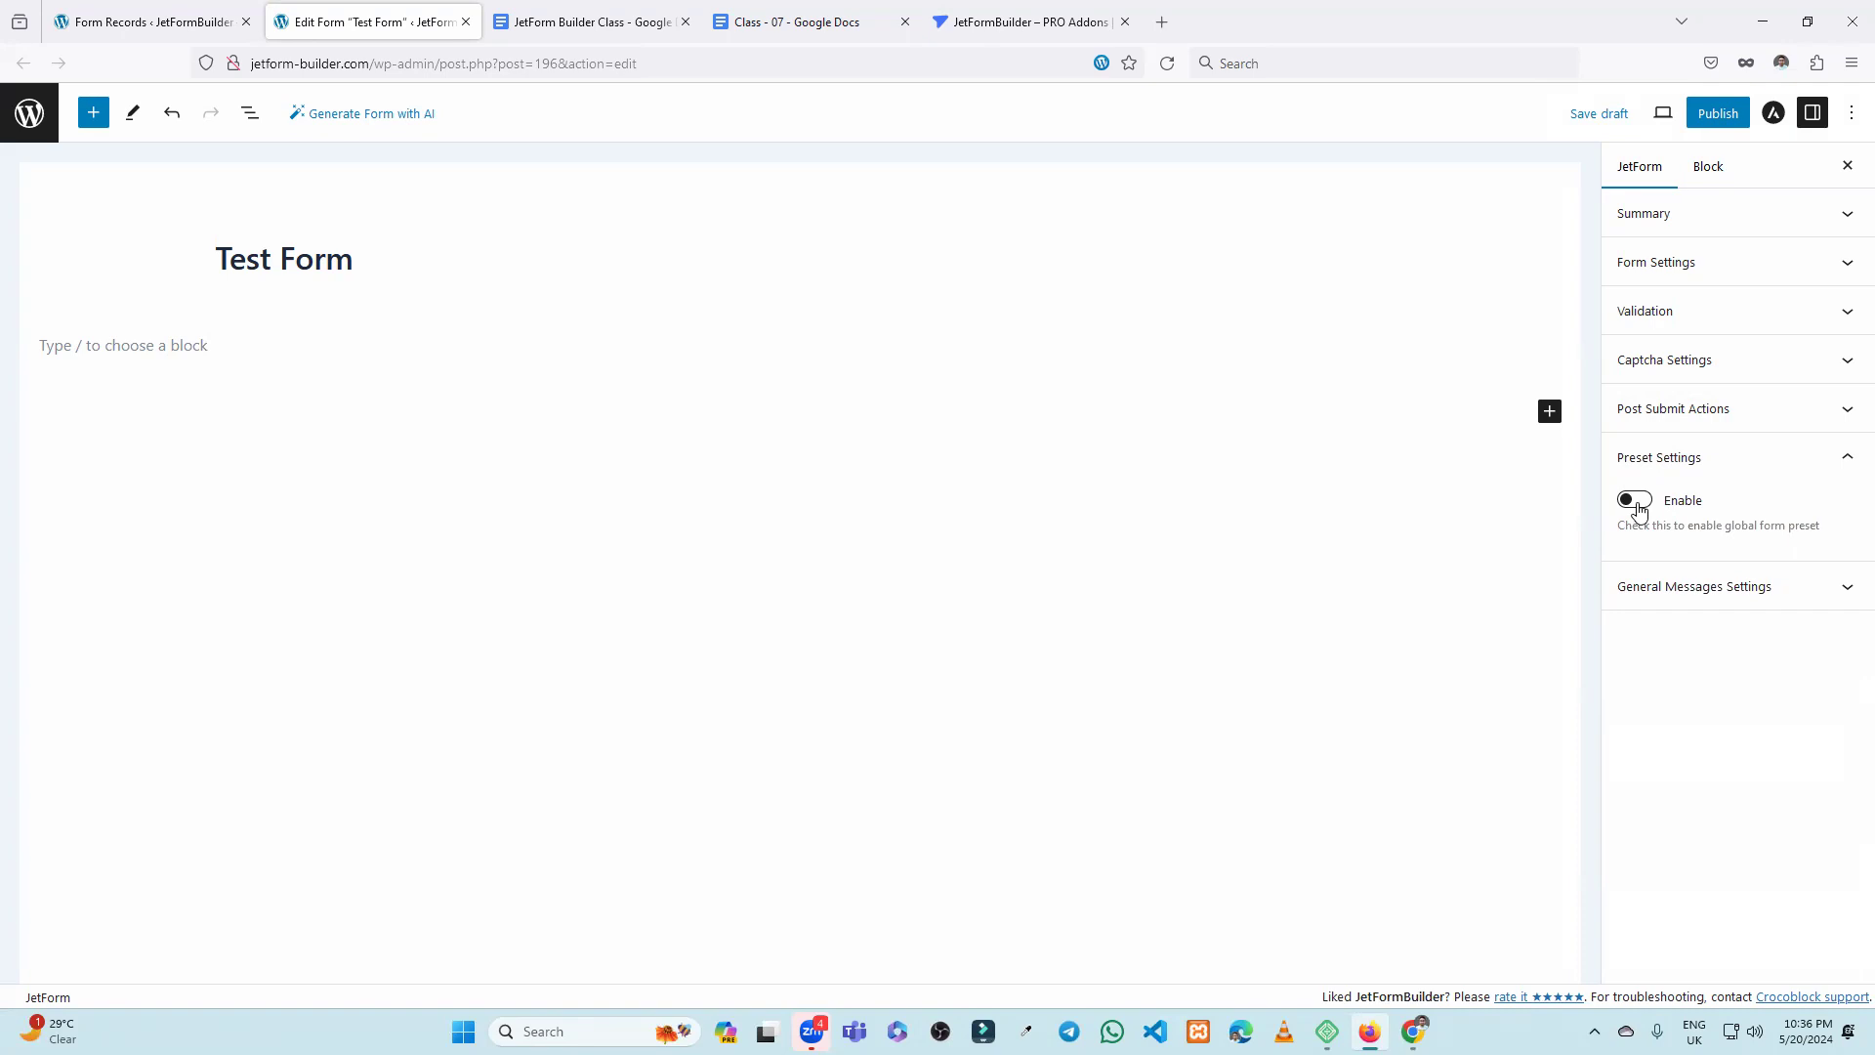
Open the "Hello world!" post for editing from the site's list of posts.
click(156, 19)
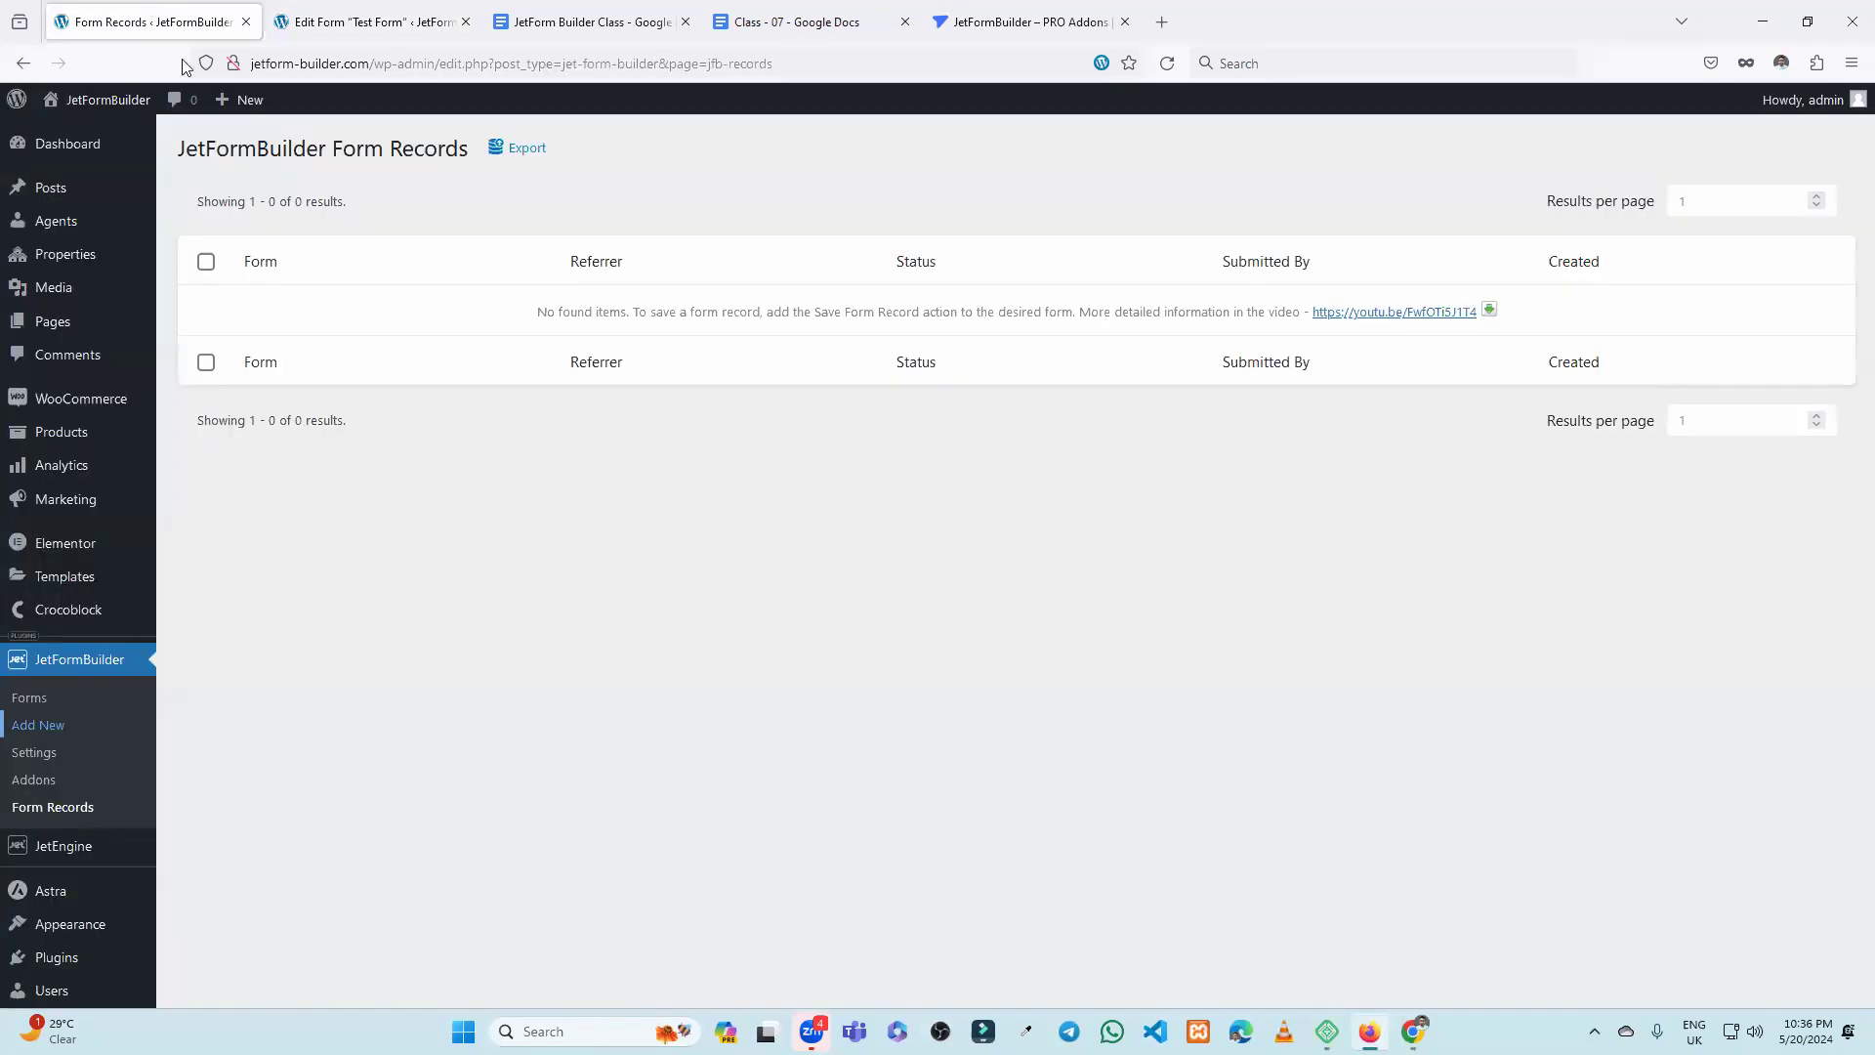
click(61, 203)
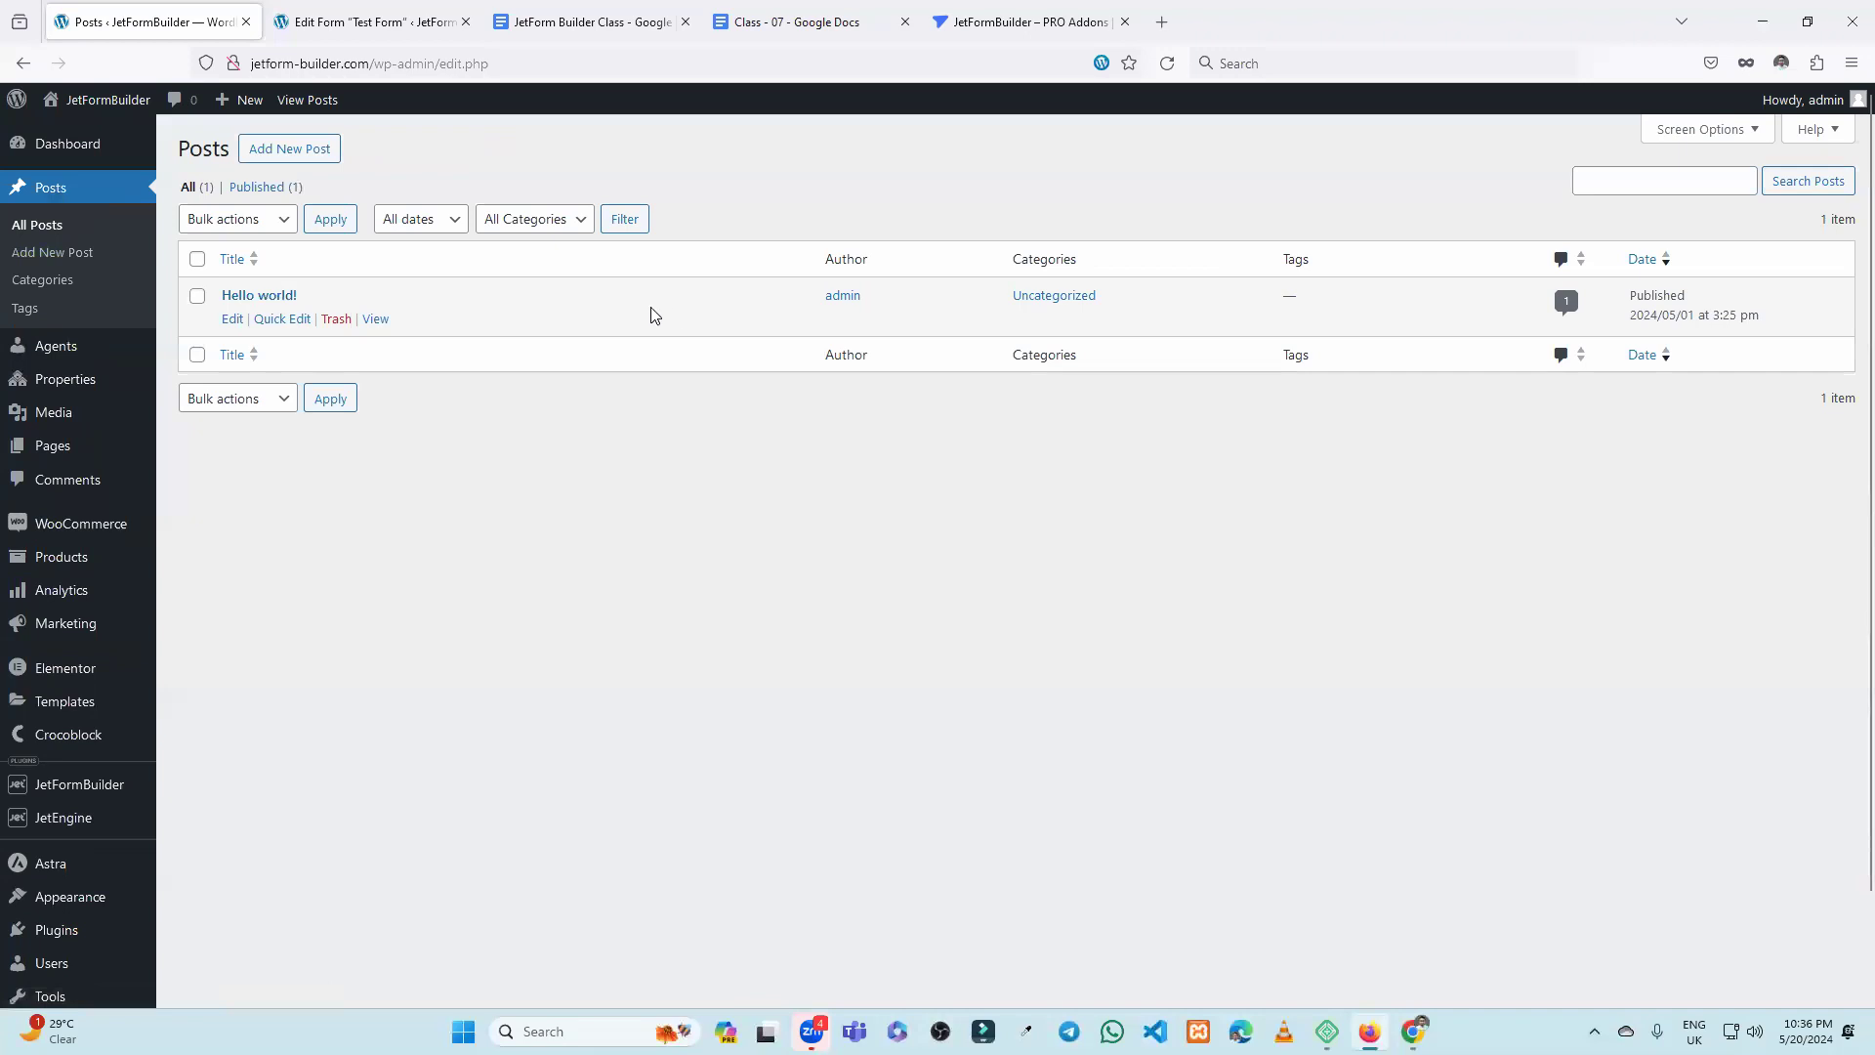
click(234, 320)
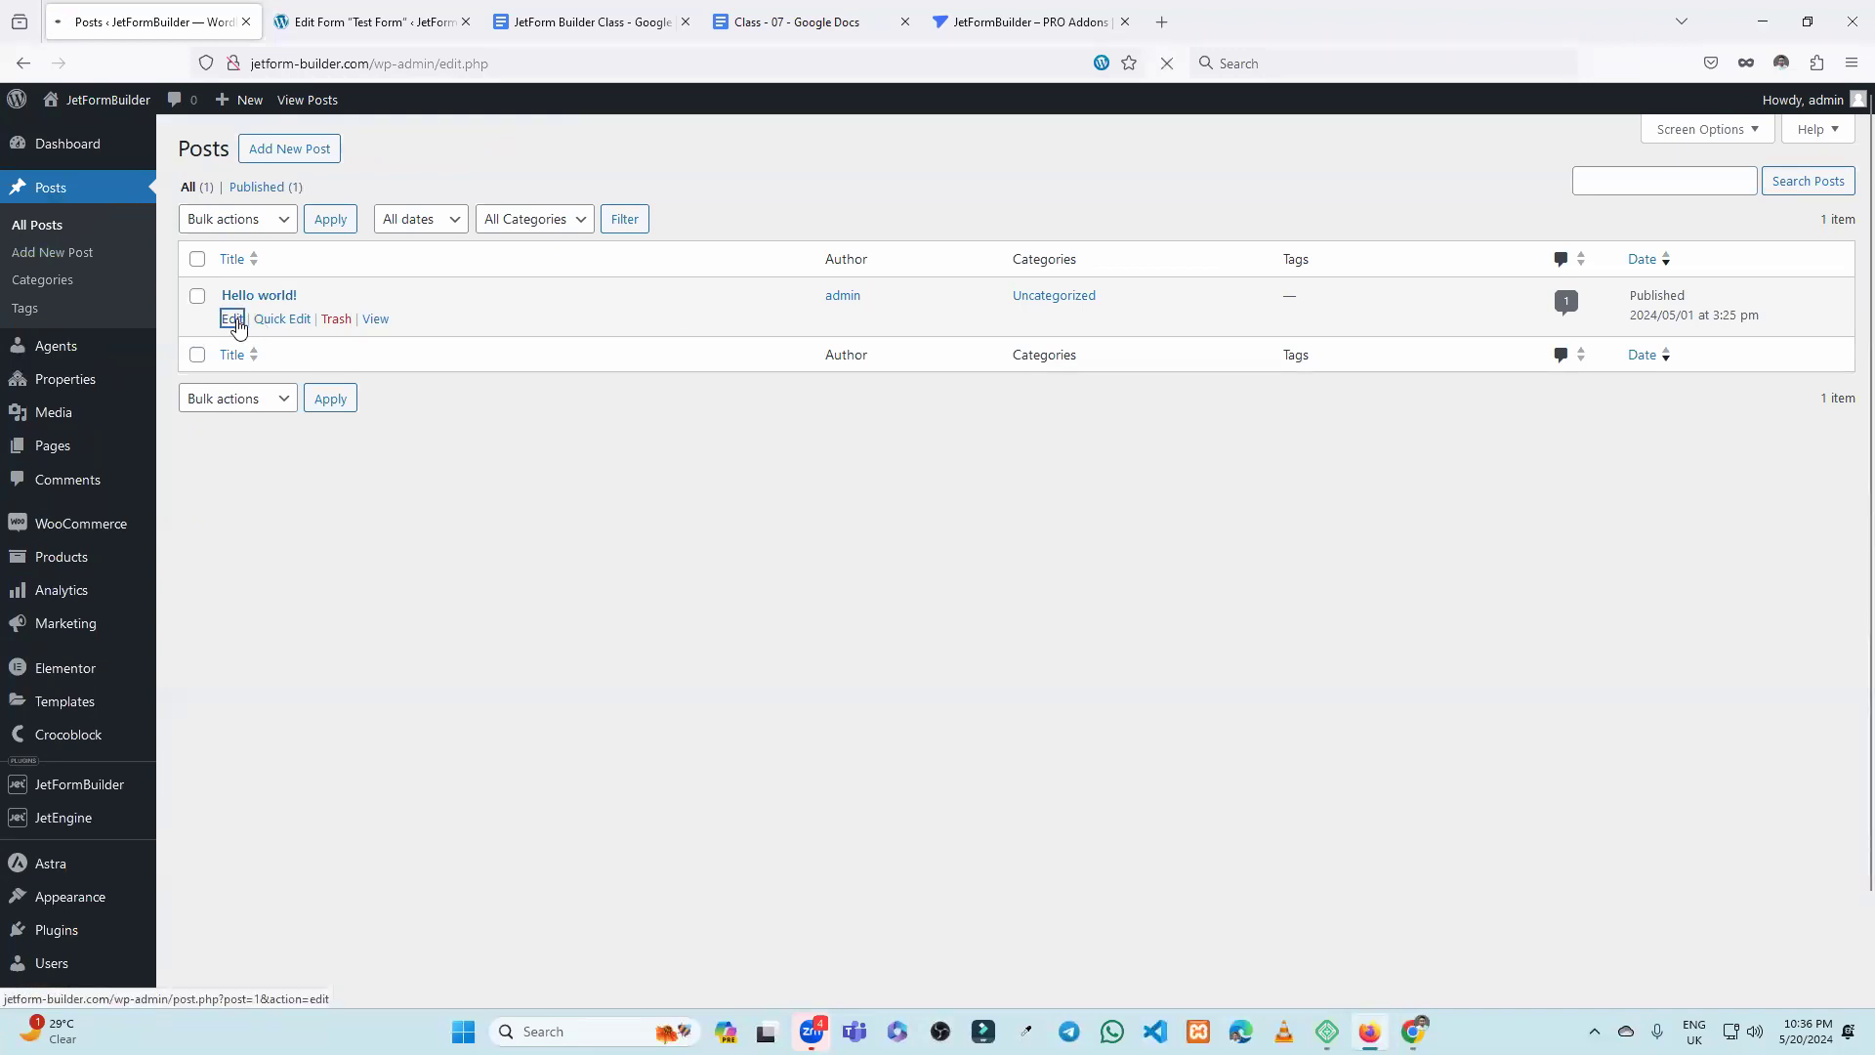
Examine the post's title, content, format, categories, tags and other attributes in its editor.
click(351, 199)
key(ctrl+a)
drag(199, 451, 817, 448)
click(978, 477)
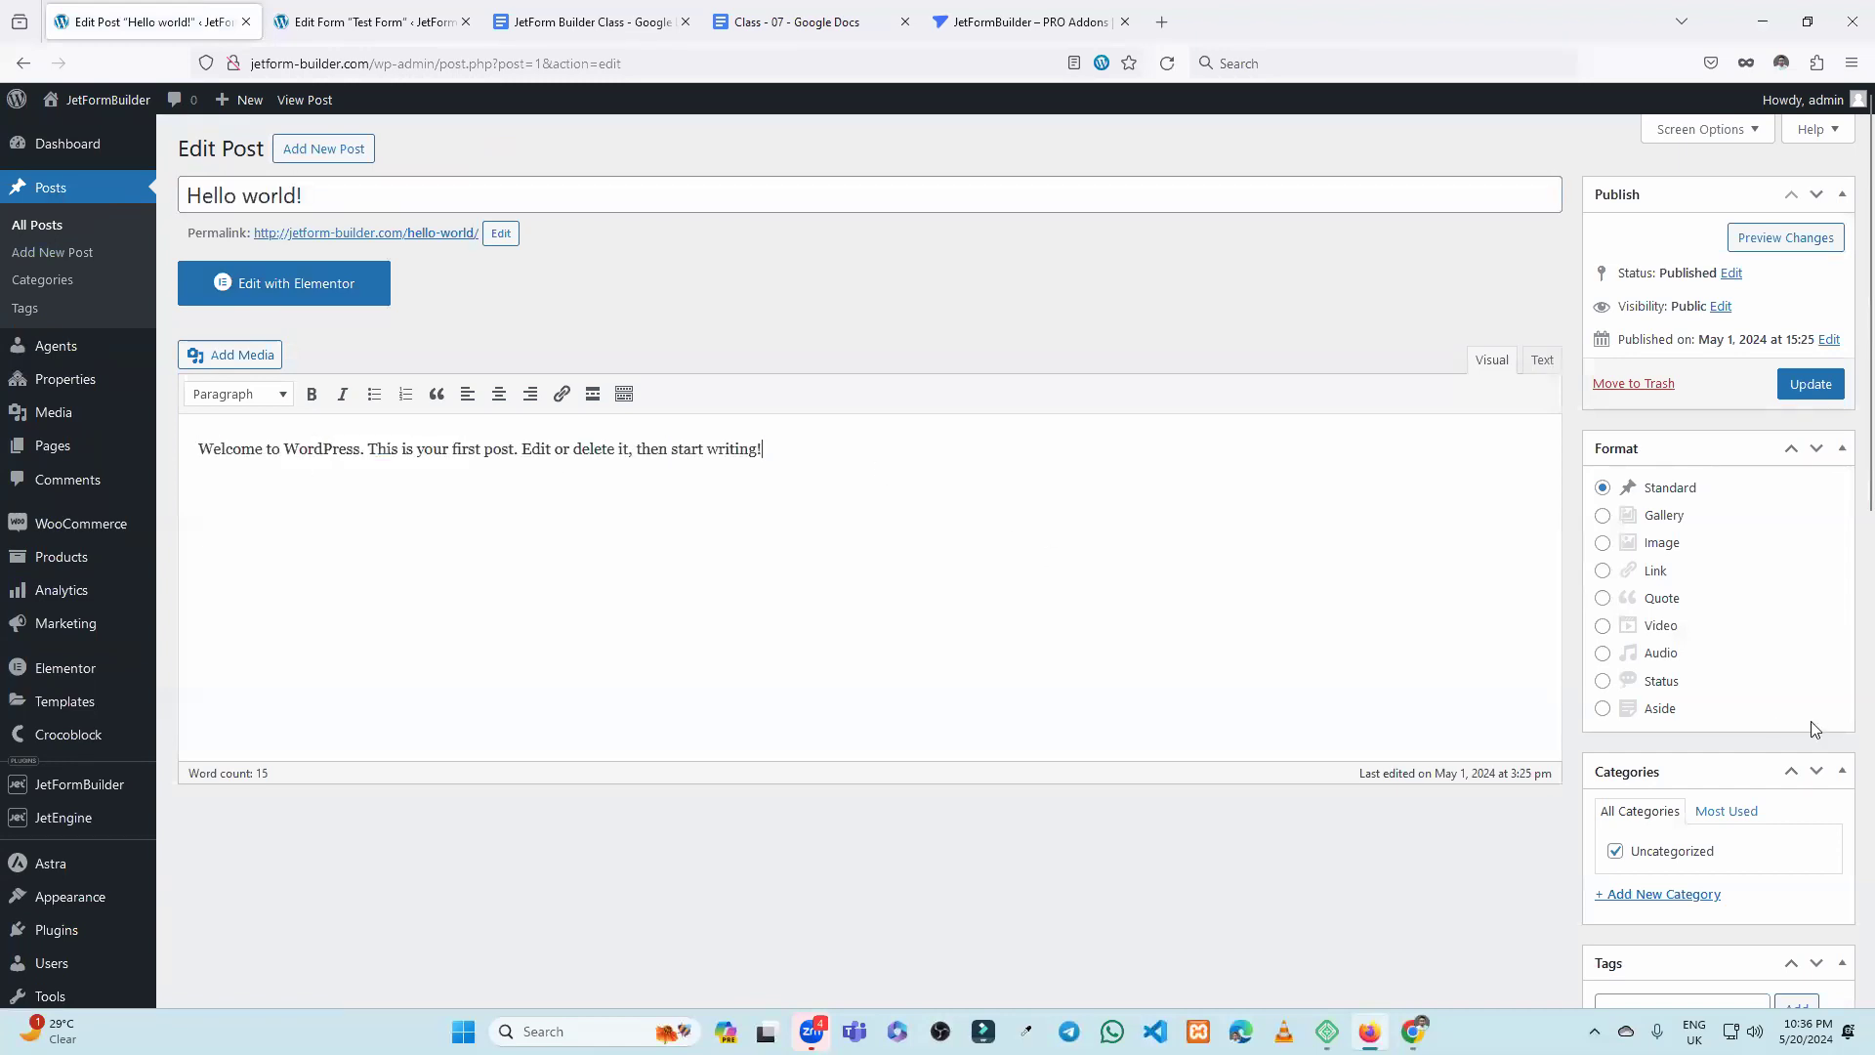
scroll(1811, 728, down, 4)
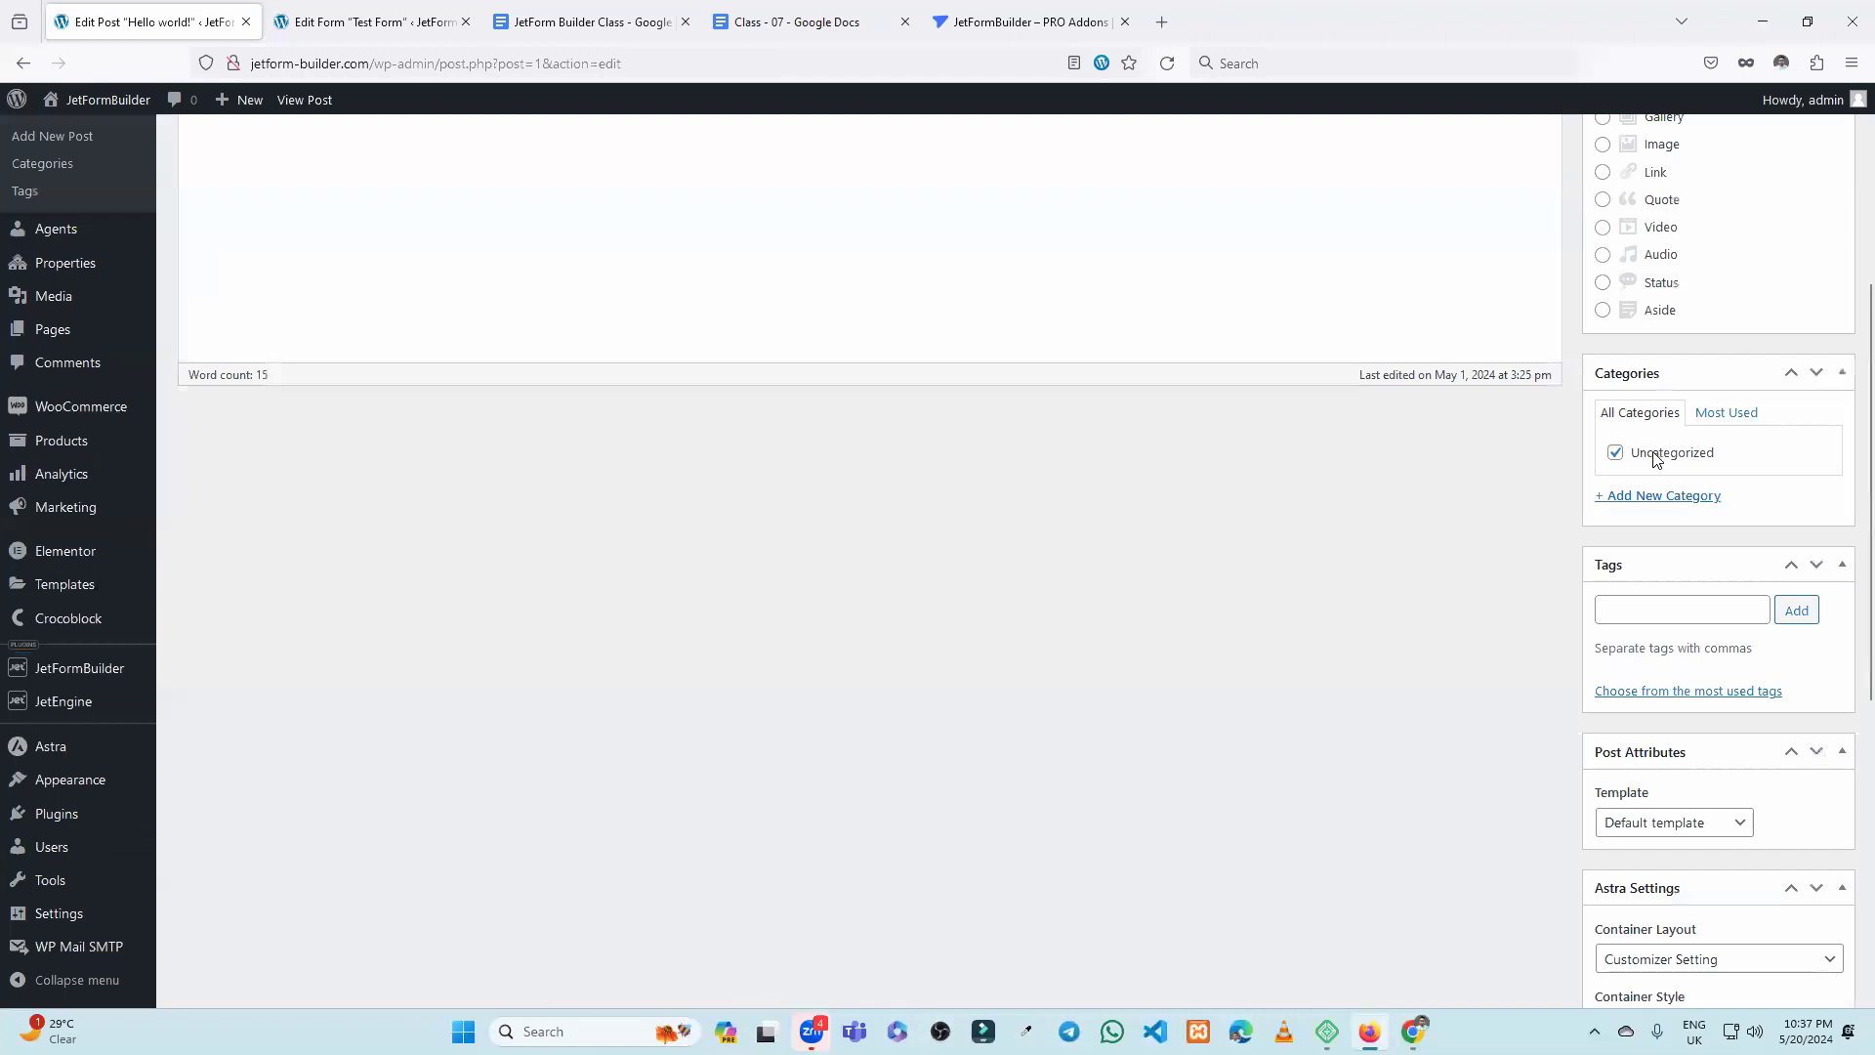
scroll(1658, 459, down, 6)
scroll(1670, 817, up, 5)
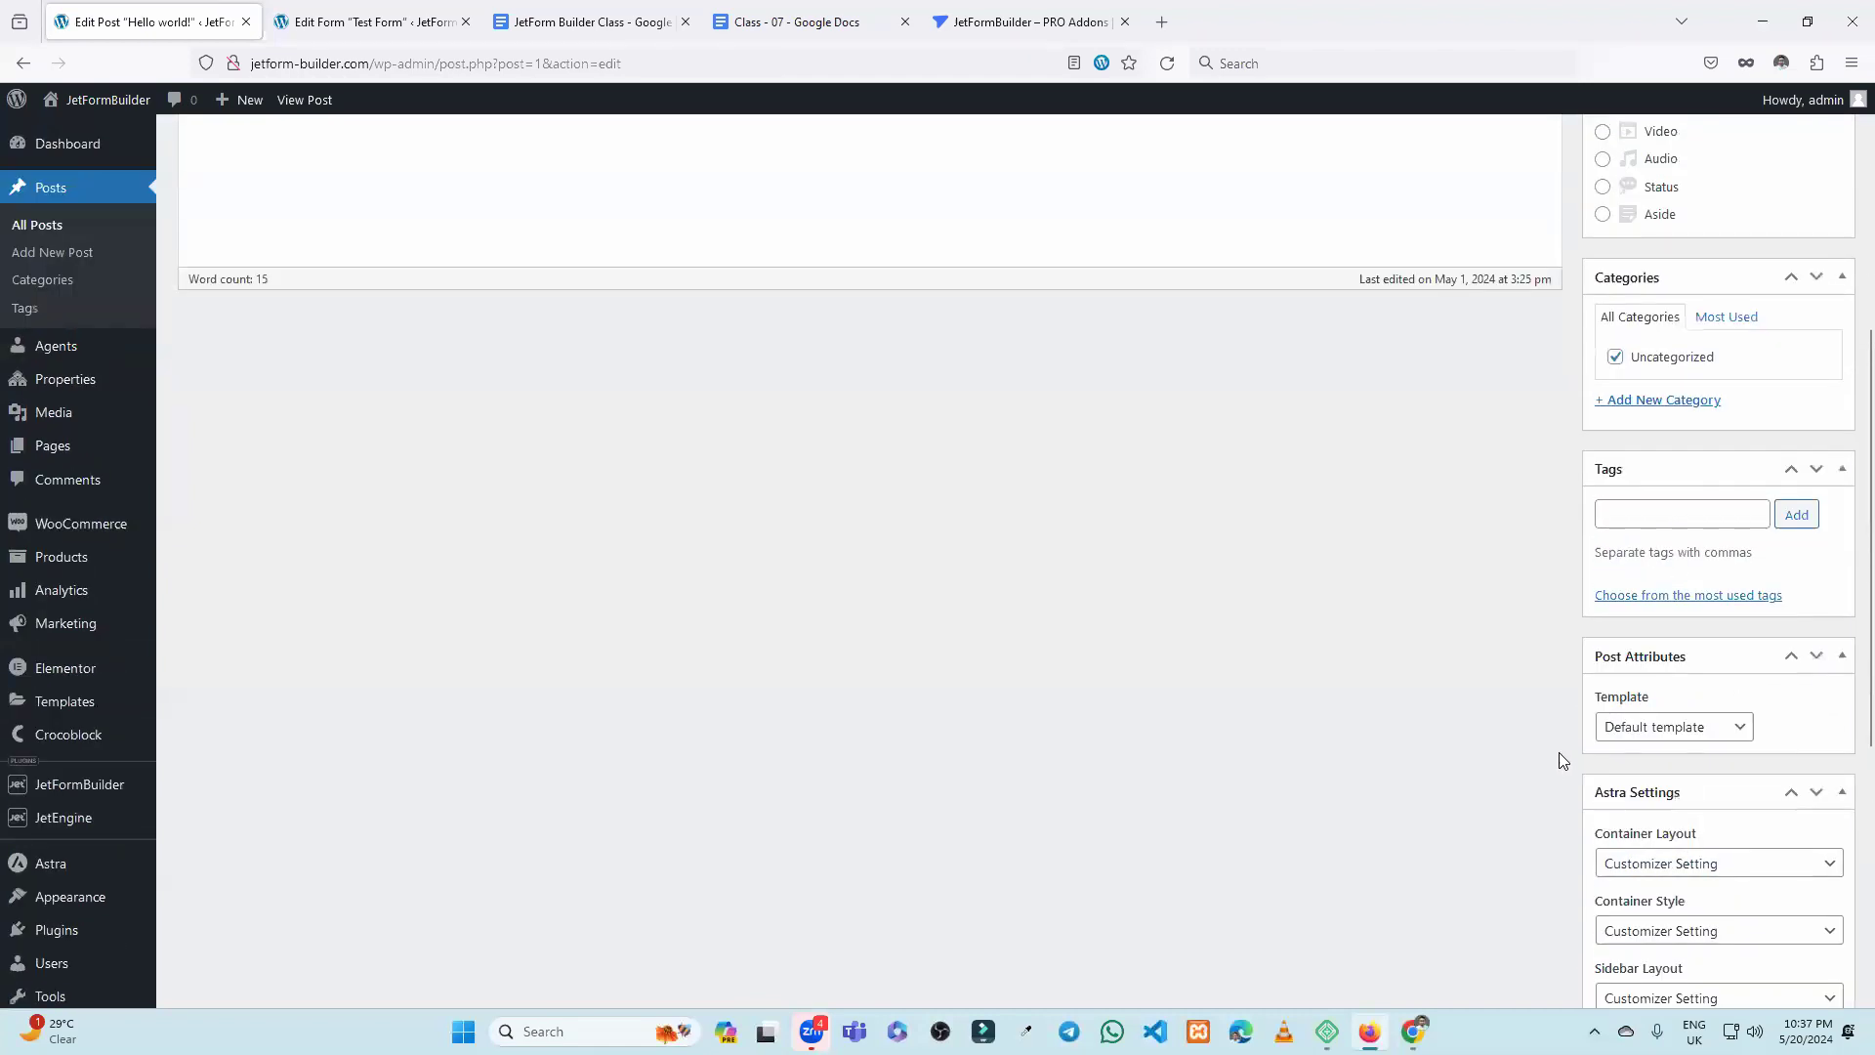
Hide the Post Attributes and Astra Settings boxes from the post editor through its screen options.
scroll(1560, 760, up, 5)
click(1756, 132)
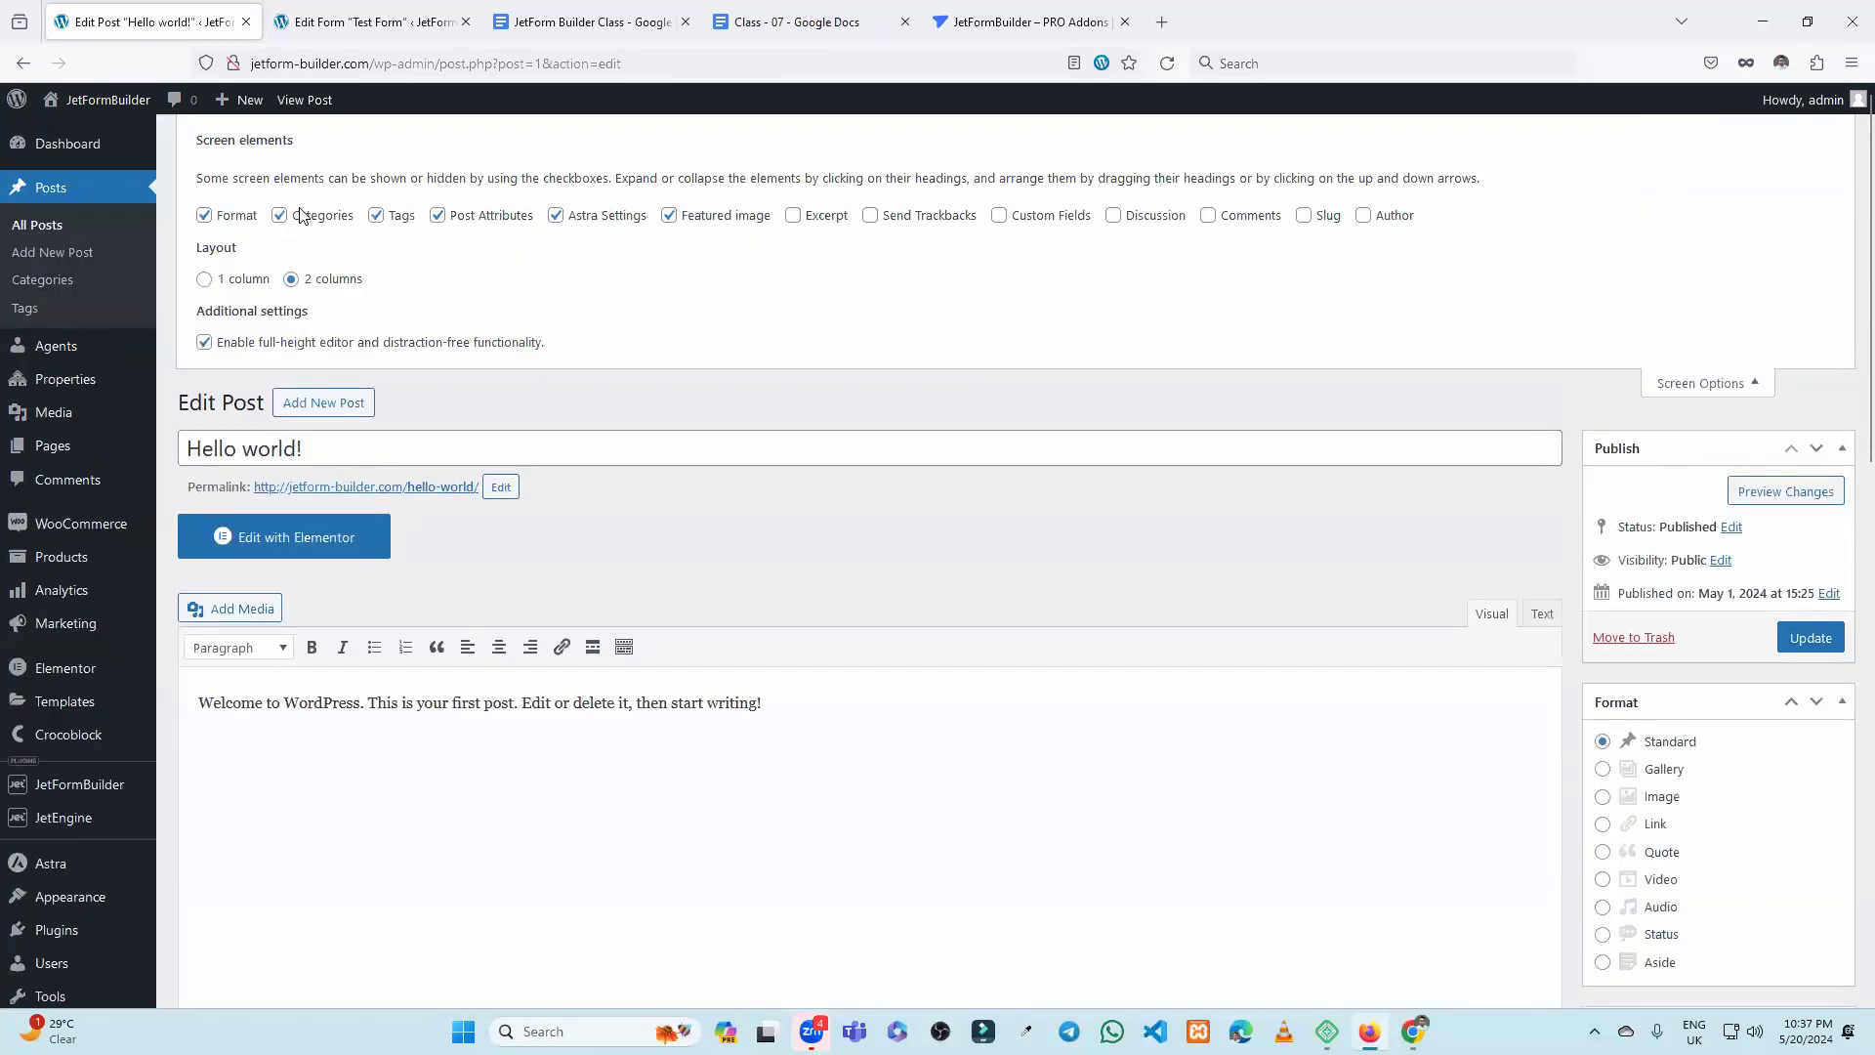
click(476, 218)
click(556, 216)
click(1665, 383)
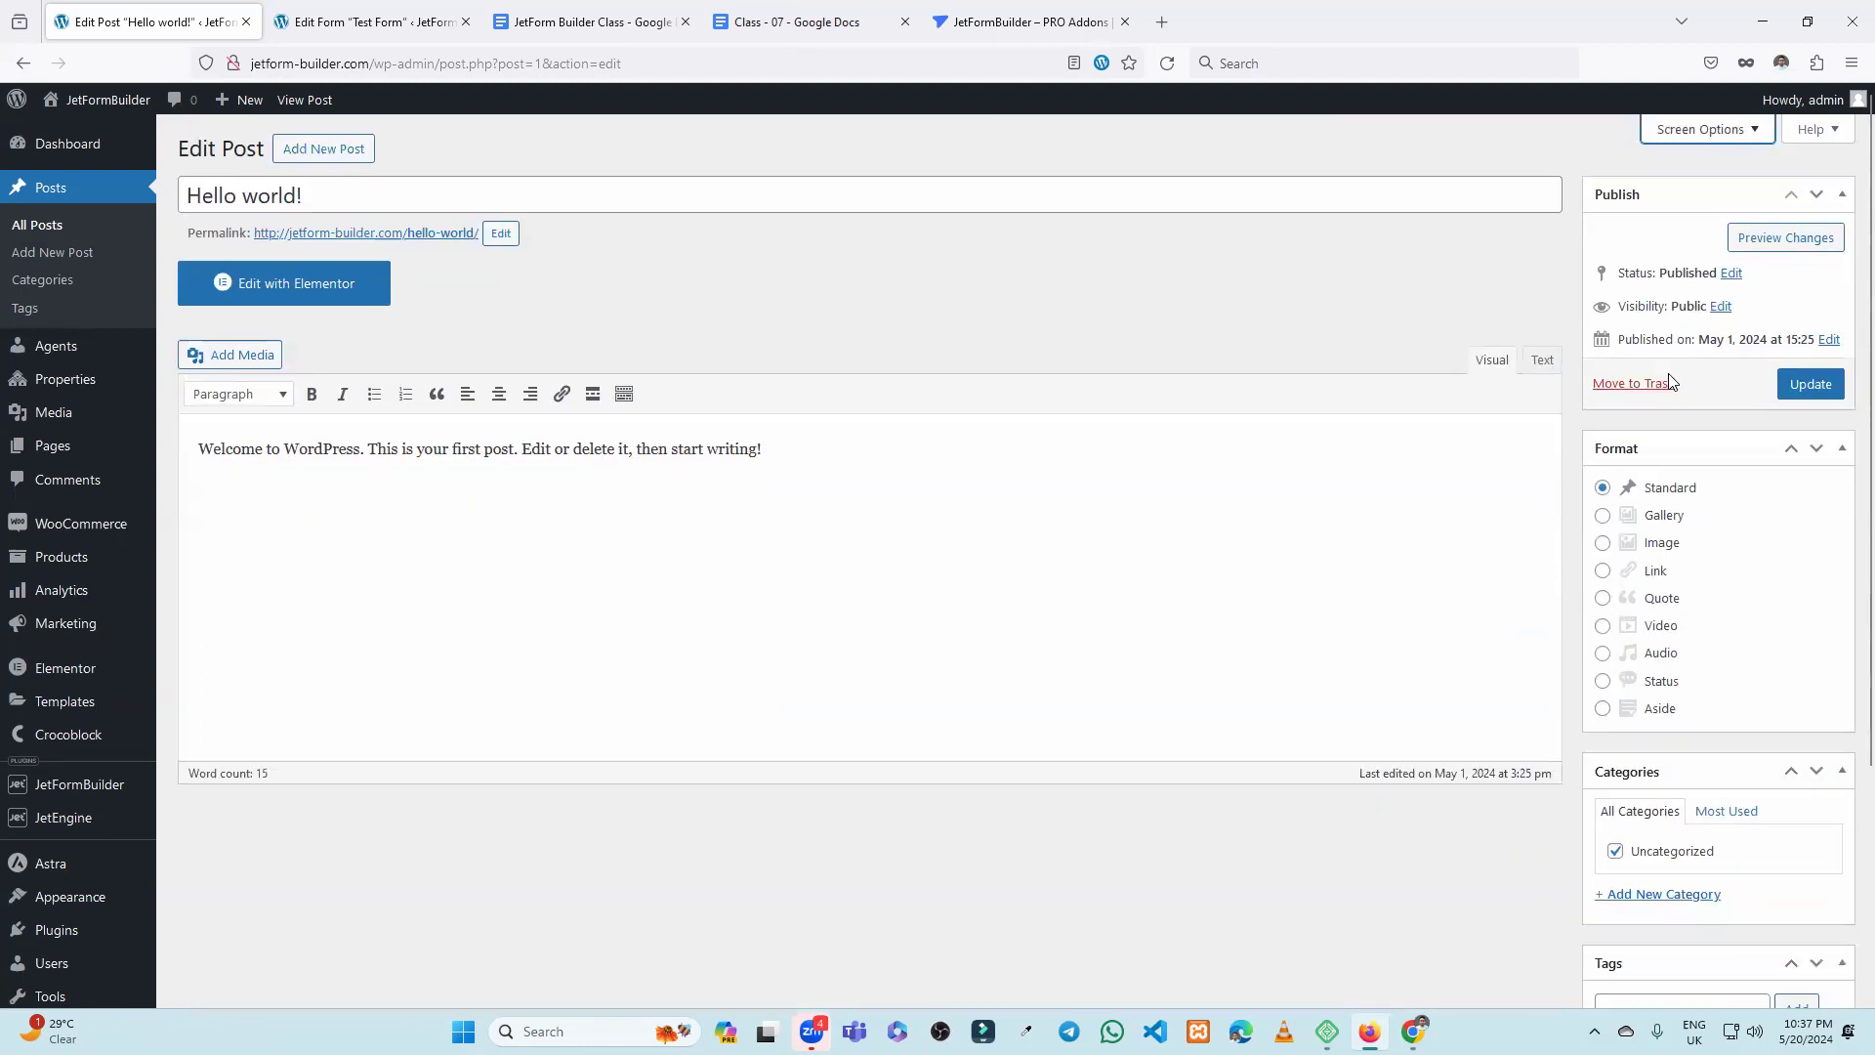
Hide the Format box from the post editor as well, and close the screen options.
scroll(1680, 401, down, 2)
scroll(1688, 410, up, 3)
click(1706, 137)
click(234, 217)
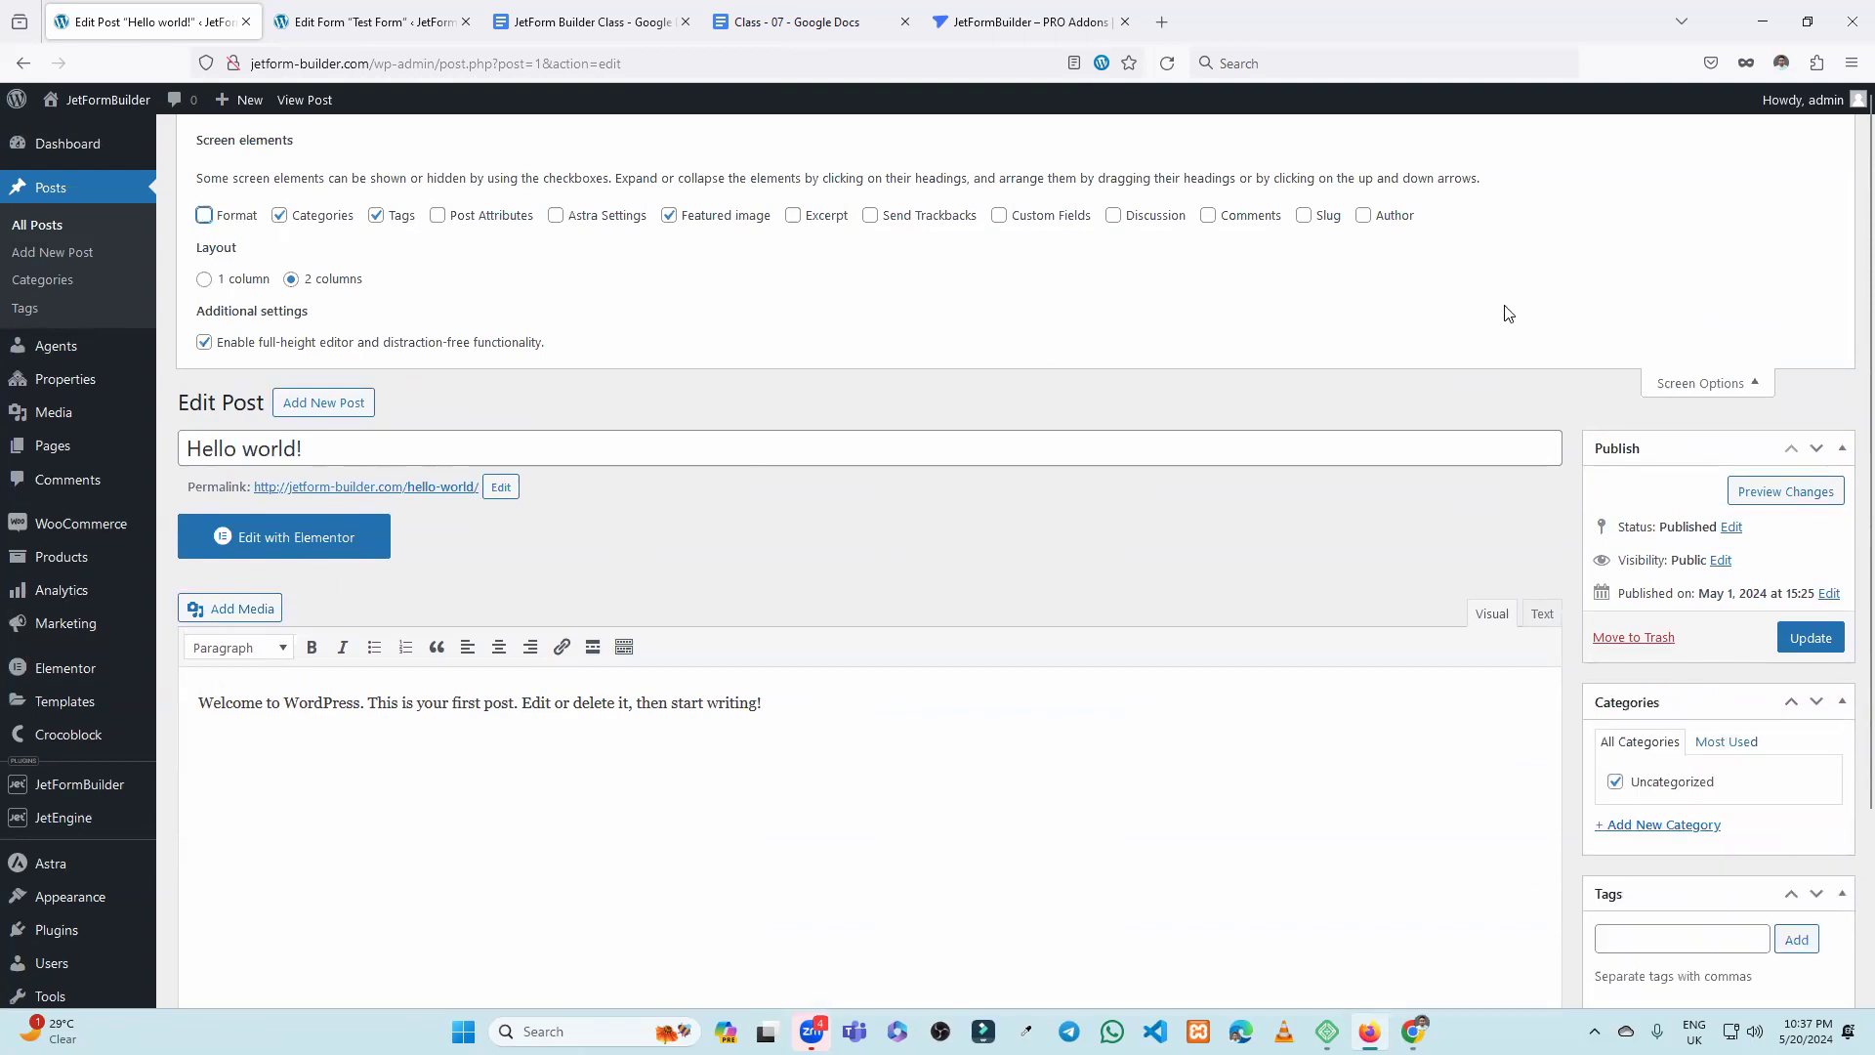
click(1690, 383)
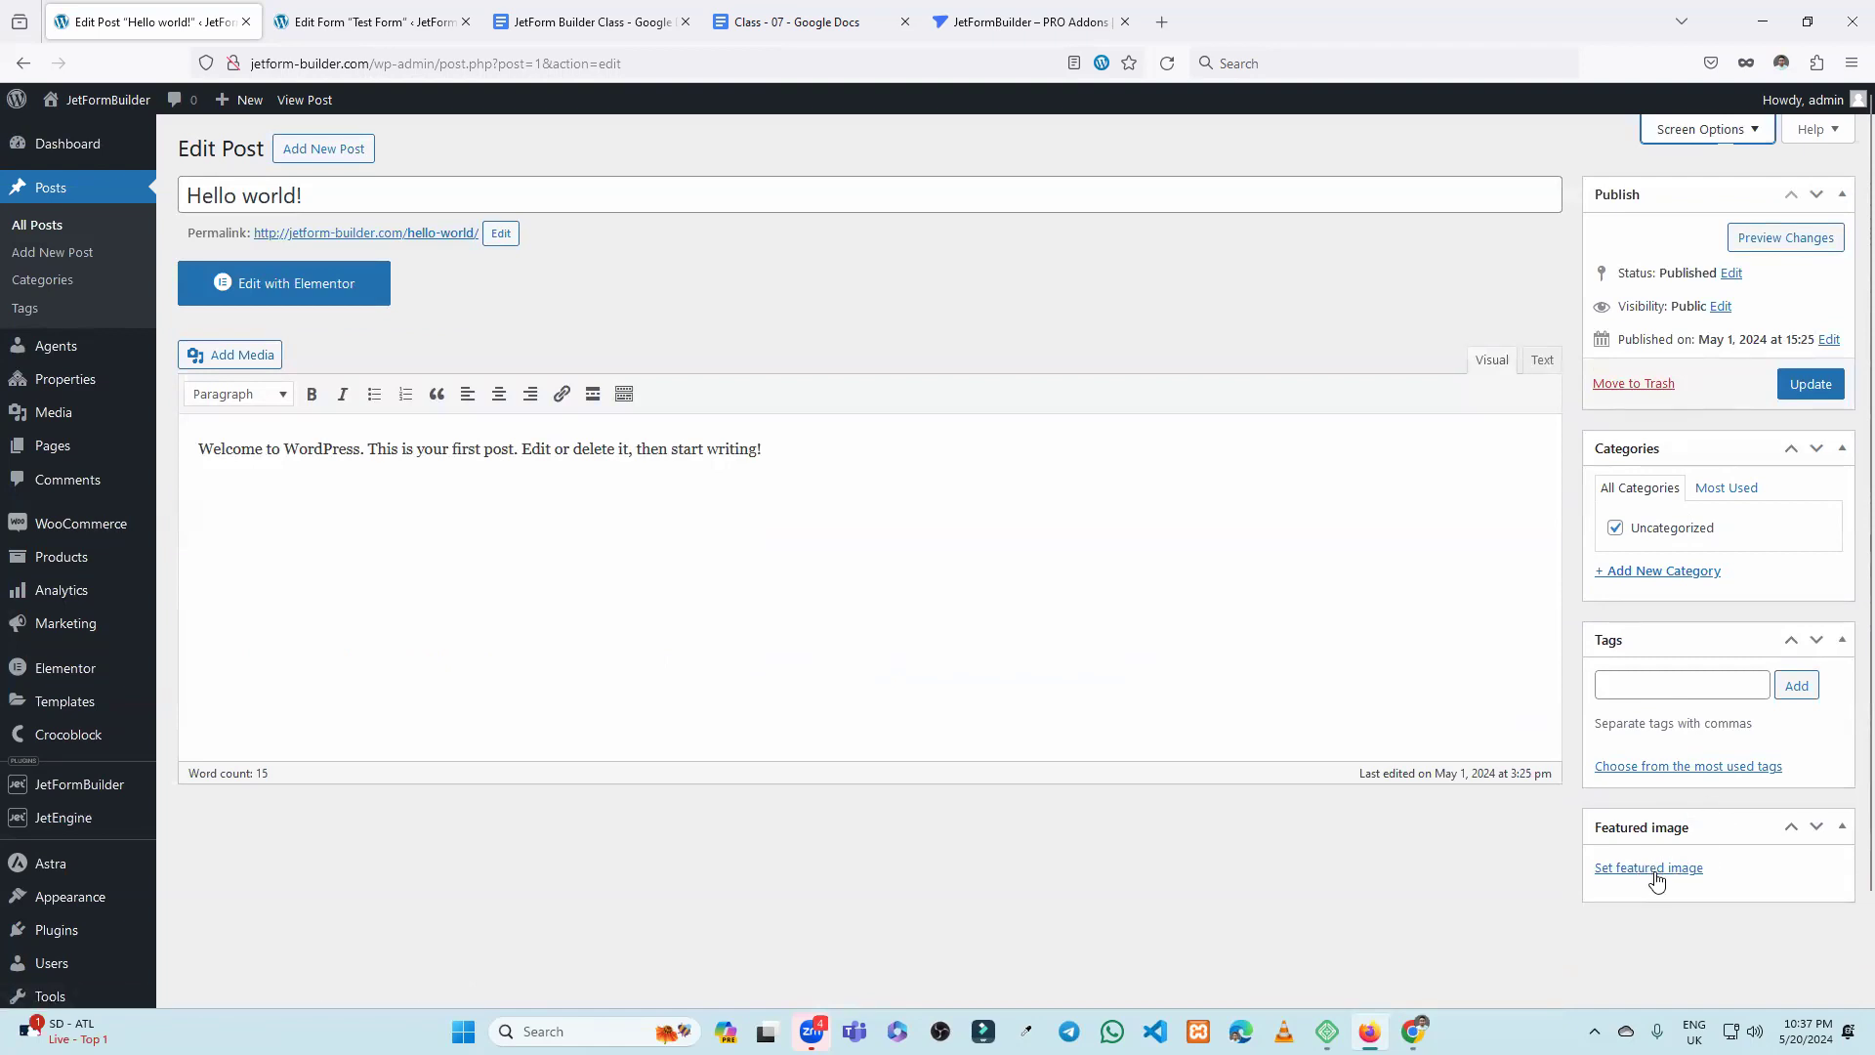
Examine the title and content of the "Hello world!" post in its editor.
click(82, 227)
click(234, 320)
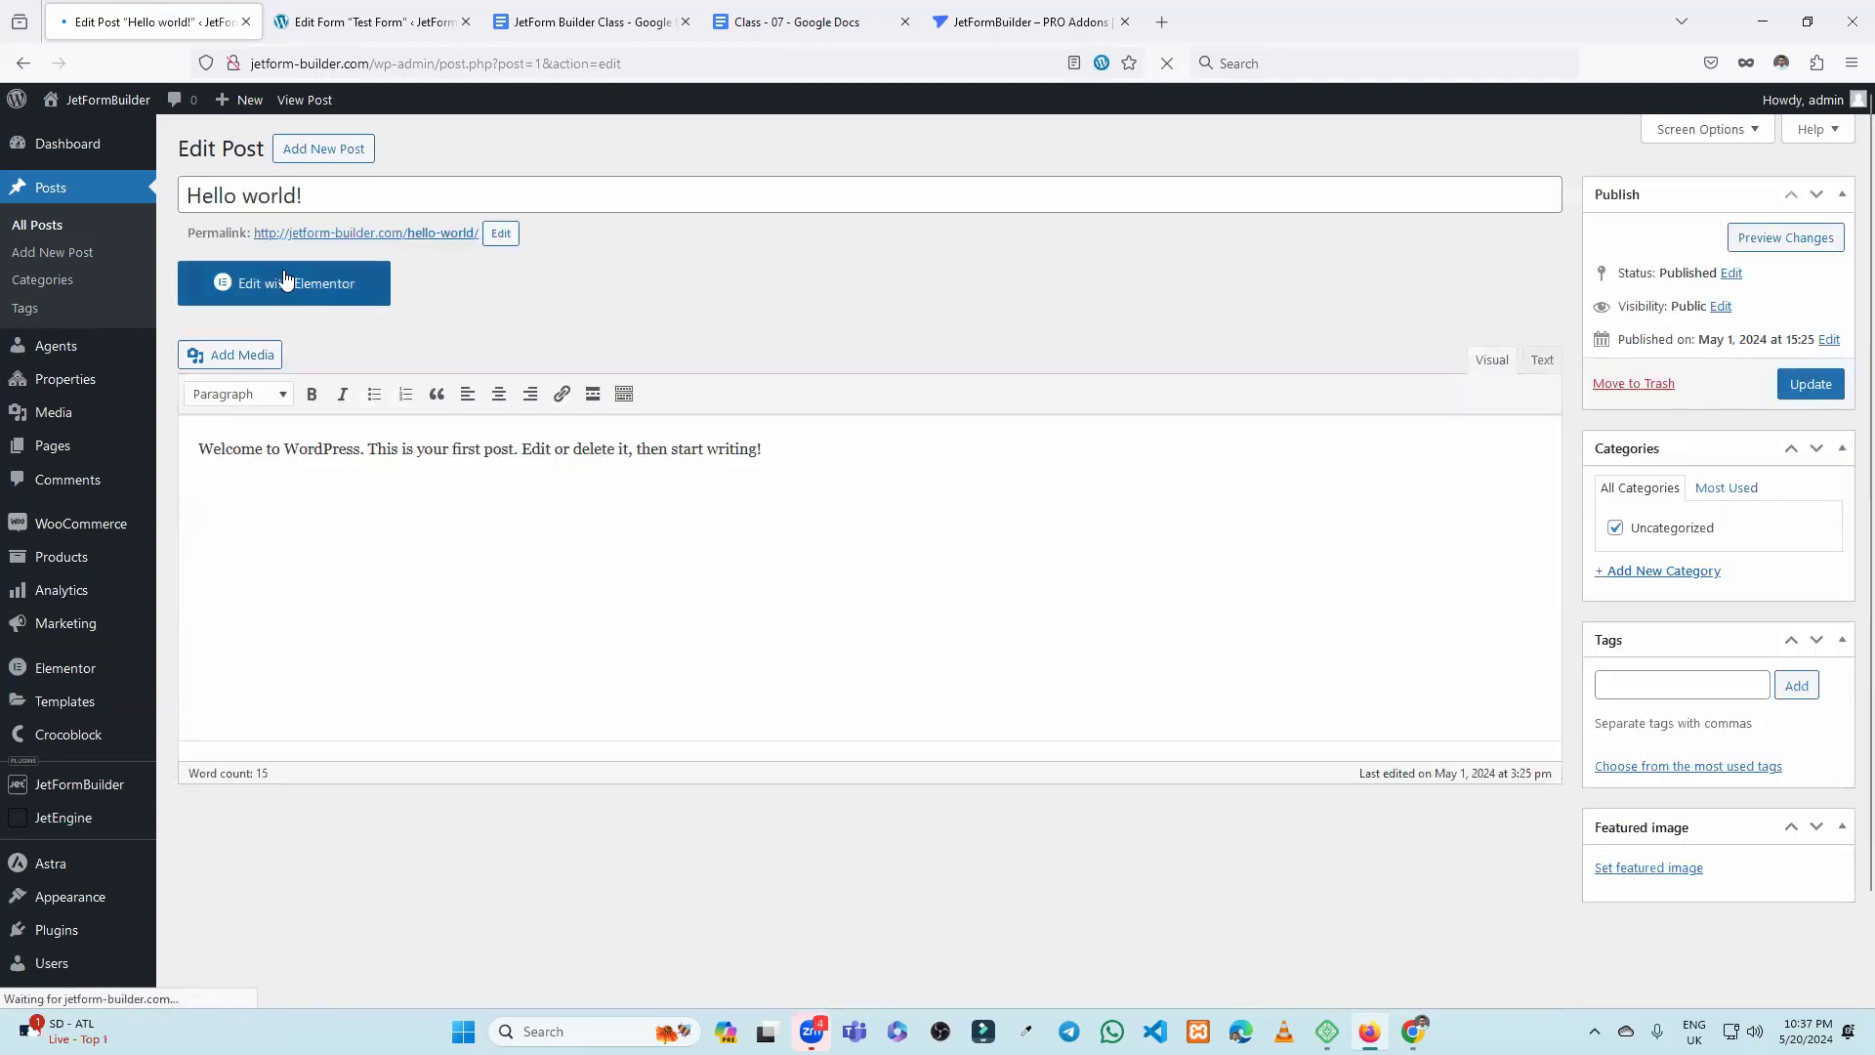
drag(309, 196, 144, 189)
drag(213, 449, 668, 467)
click(935, 510)
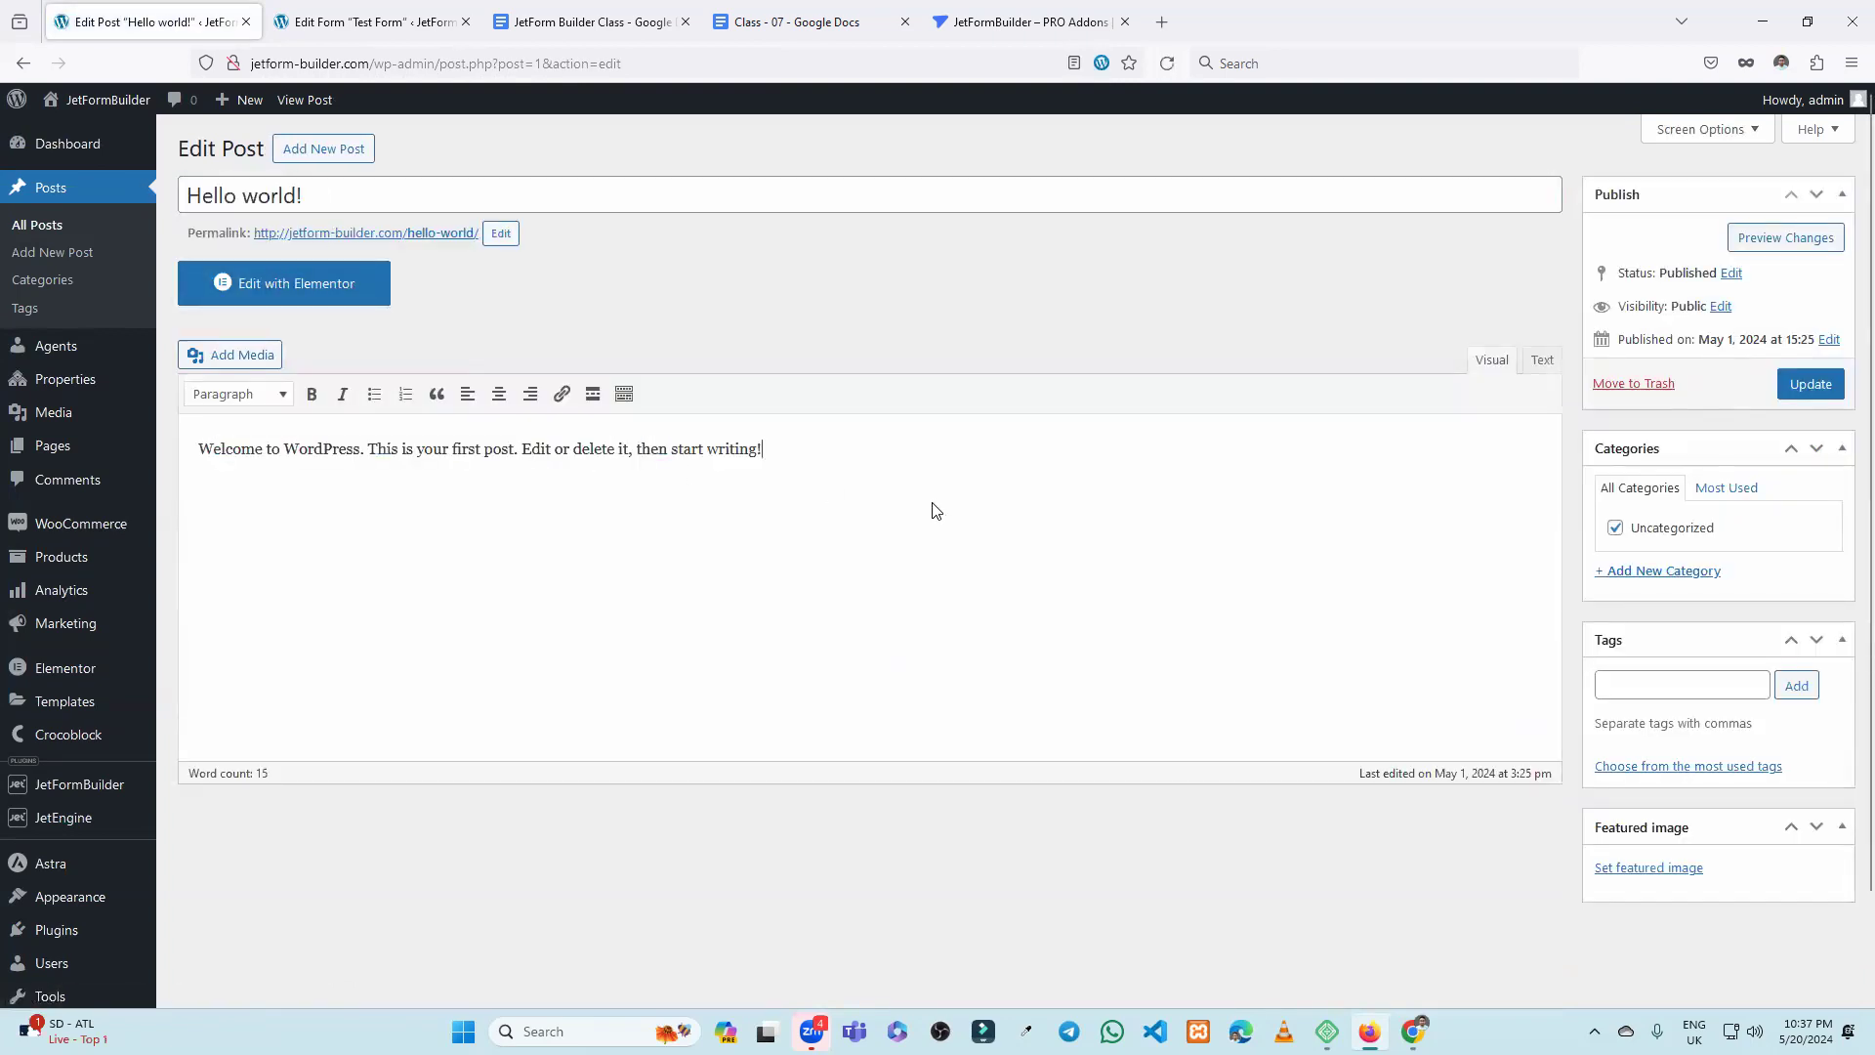
Open a blank new post in a separate tab and compare it with the "Hello world!" post's title and content.
middle_click(348, 150)
click(339, 28)
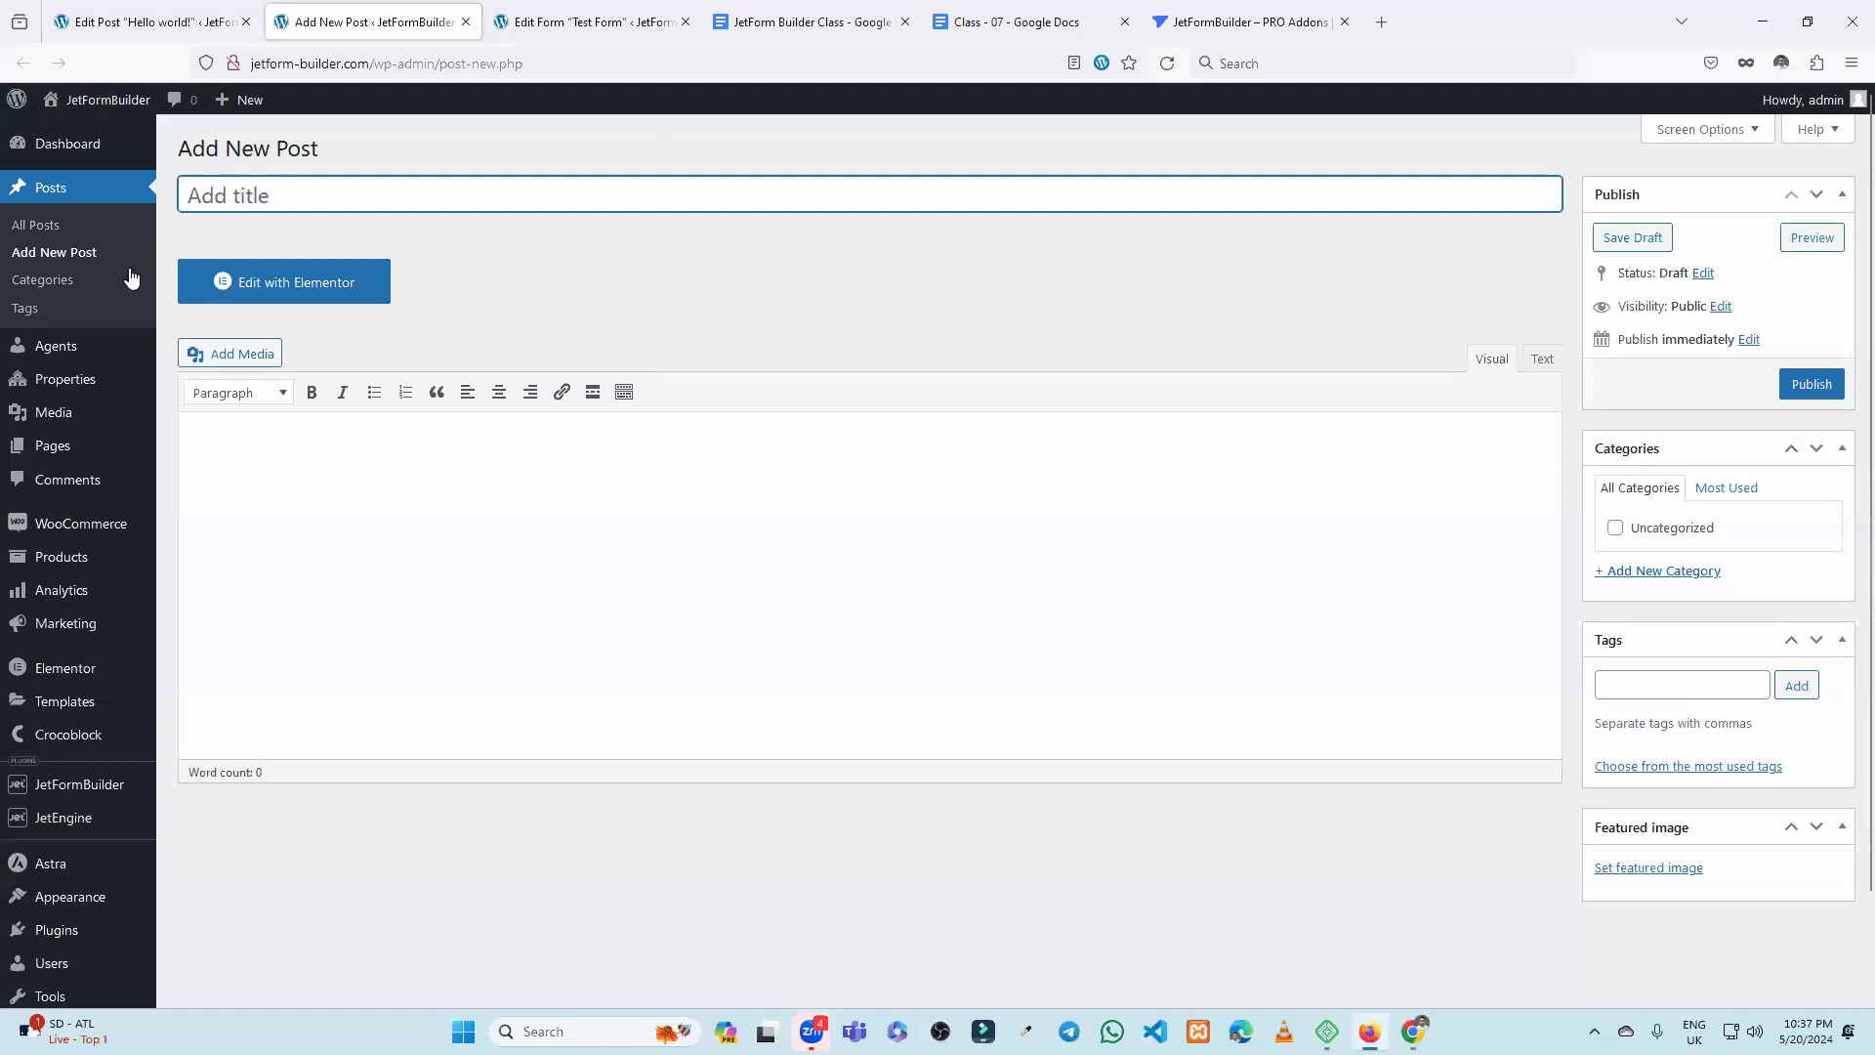
click(141, 21)
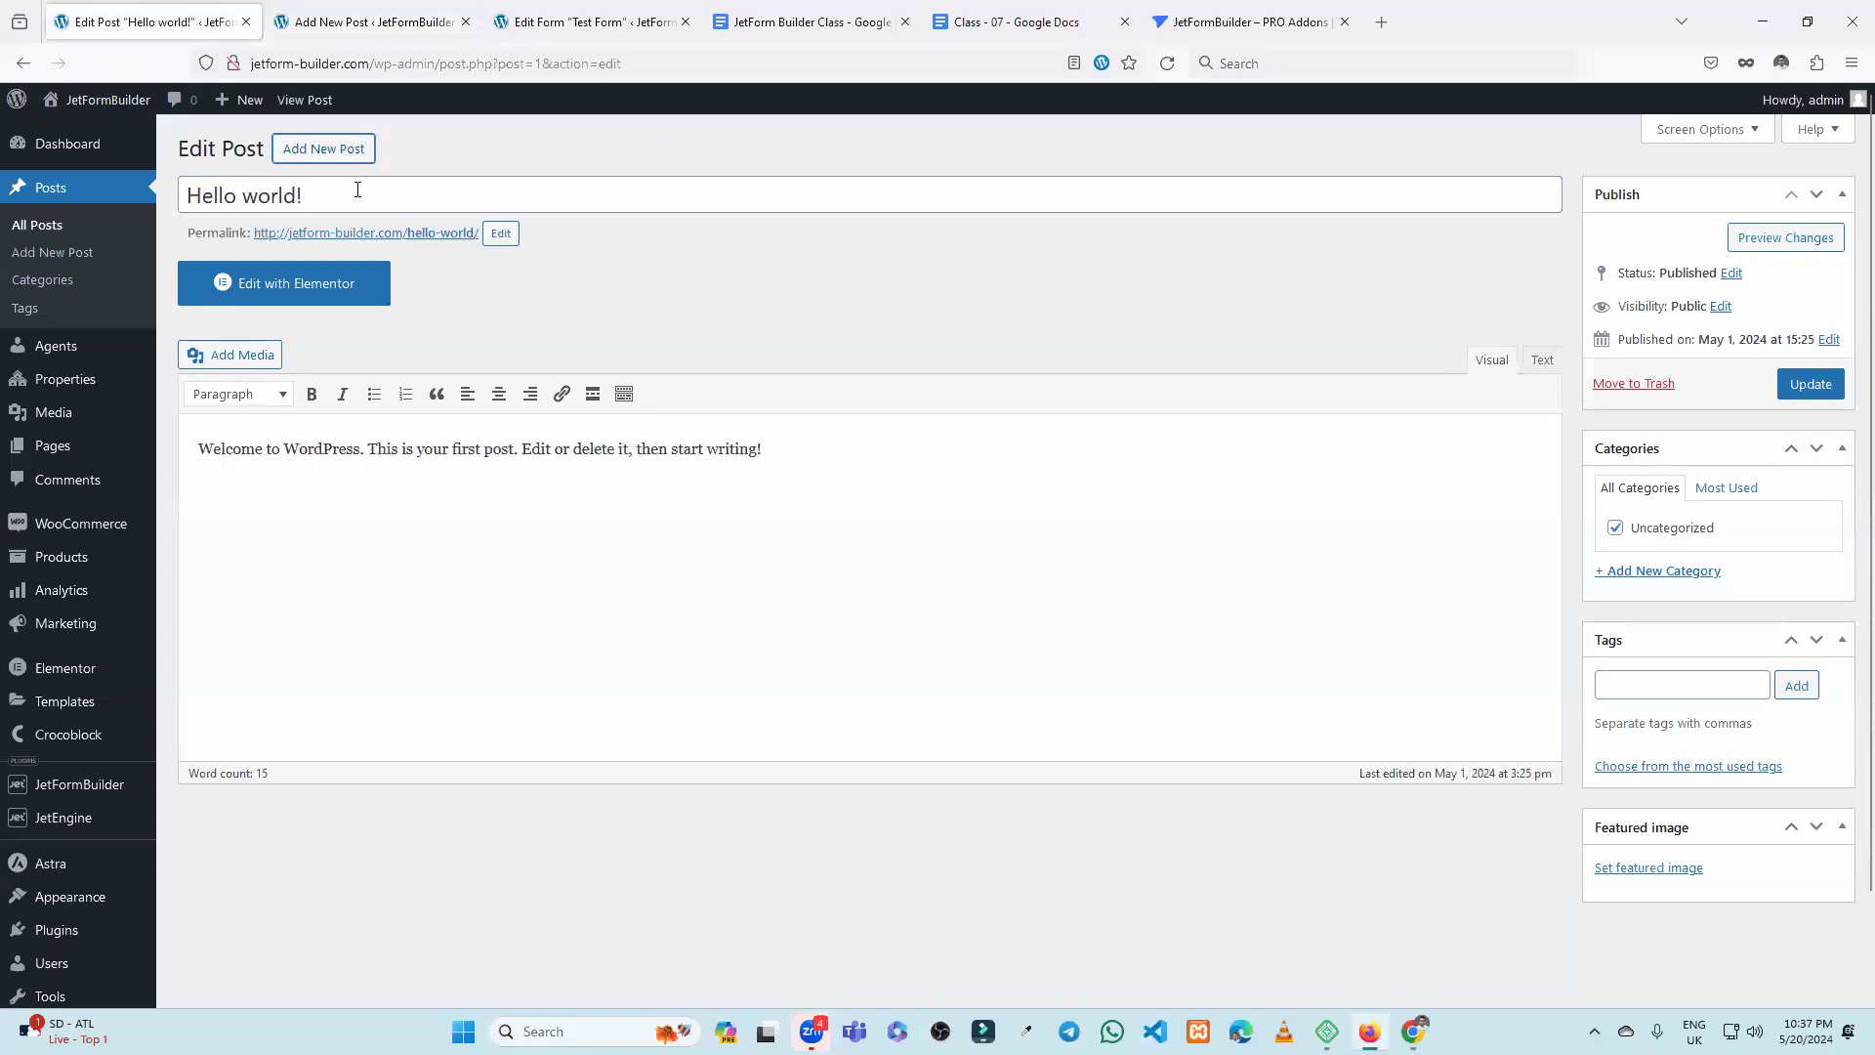
click(253, 198)
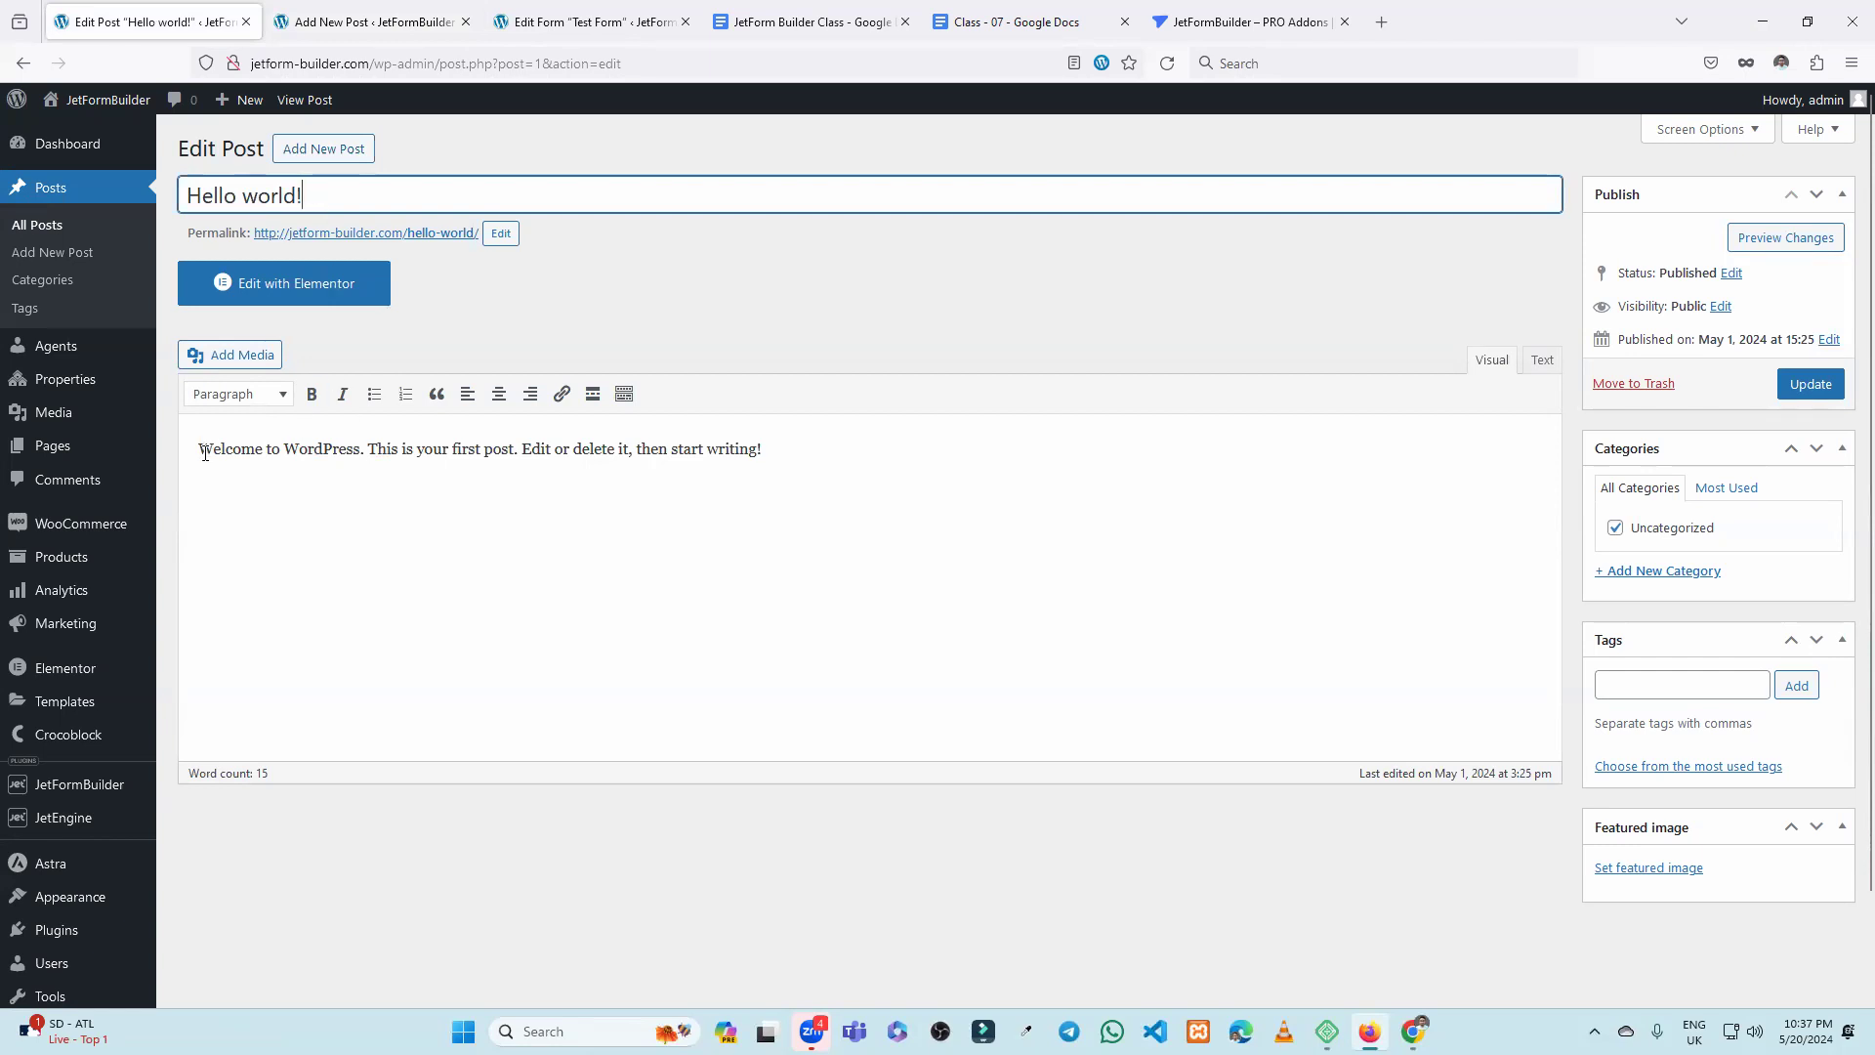
drag(205, 452, 825, 447)
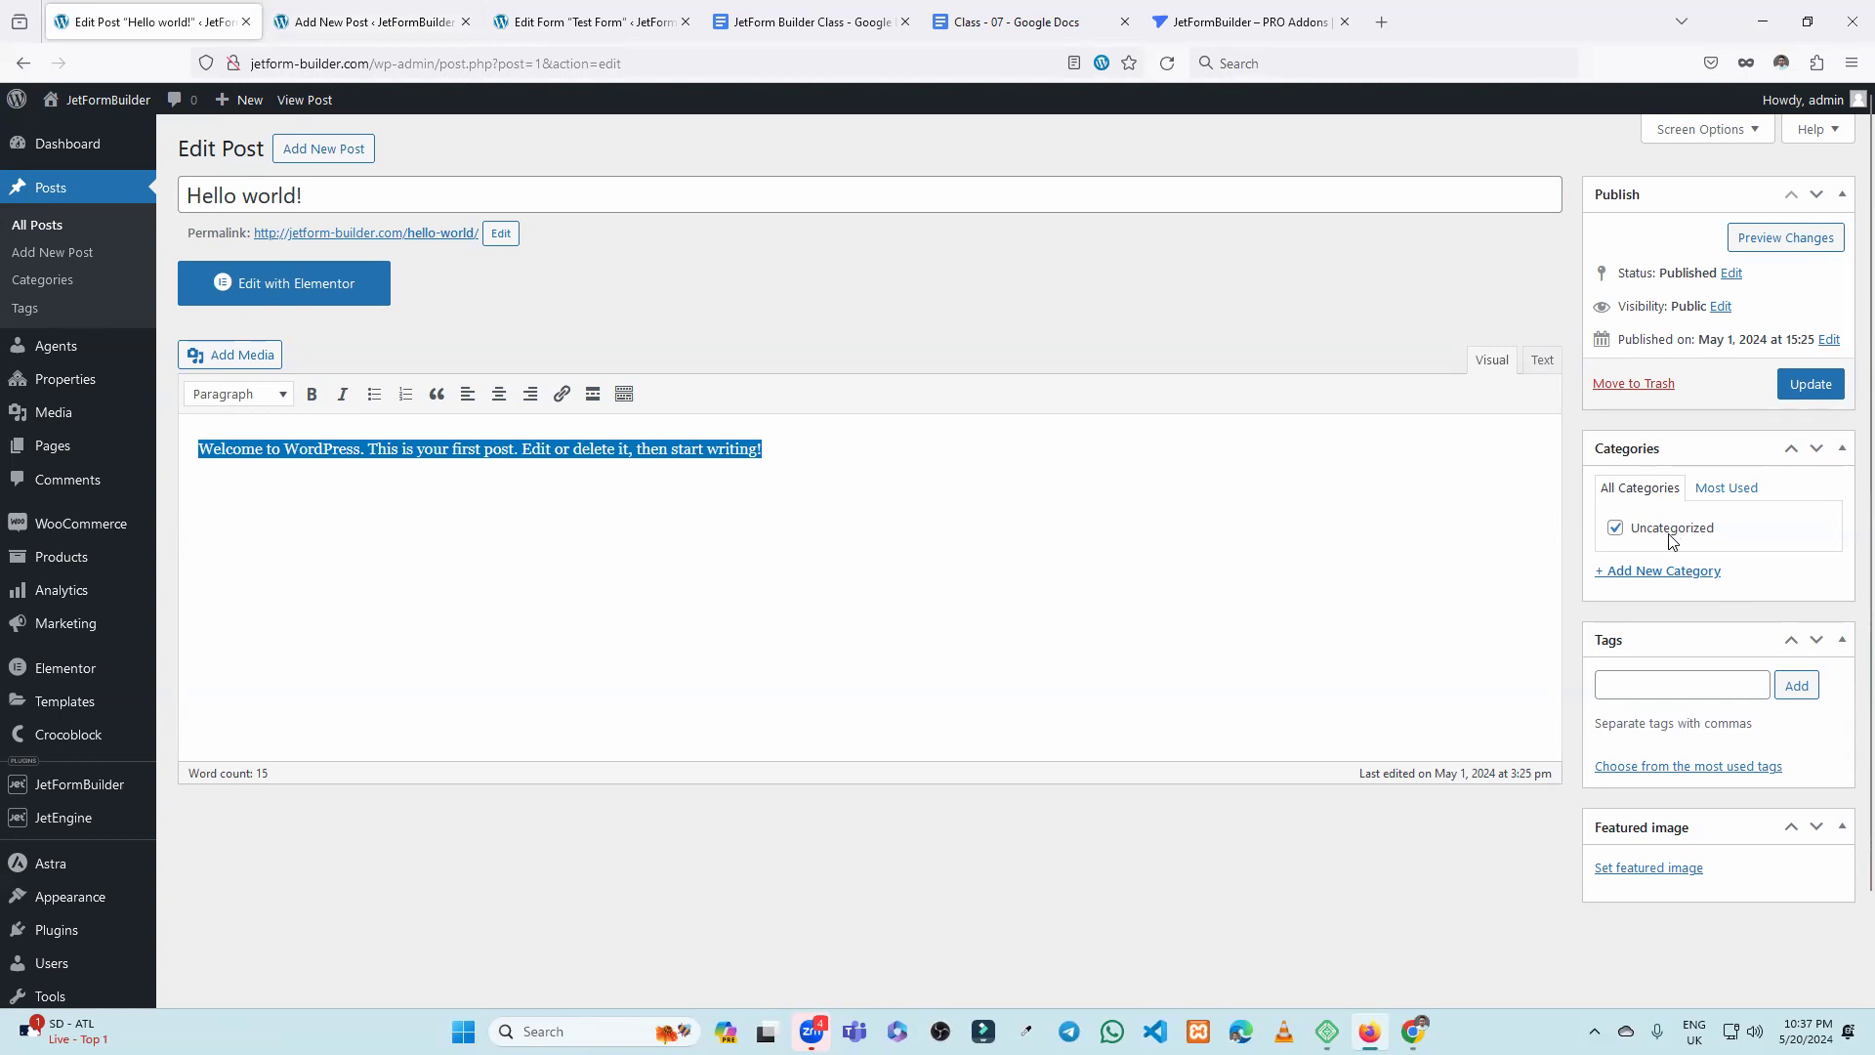
In Test Form, try enabling the global form preset with URL Query Variable as its source, and disable it again.
click(547, 21)
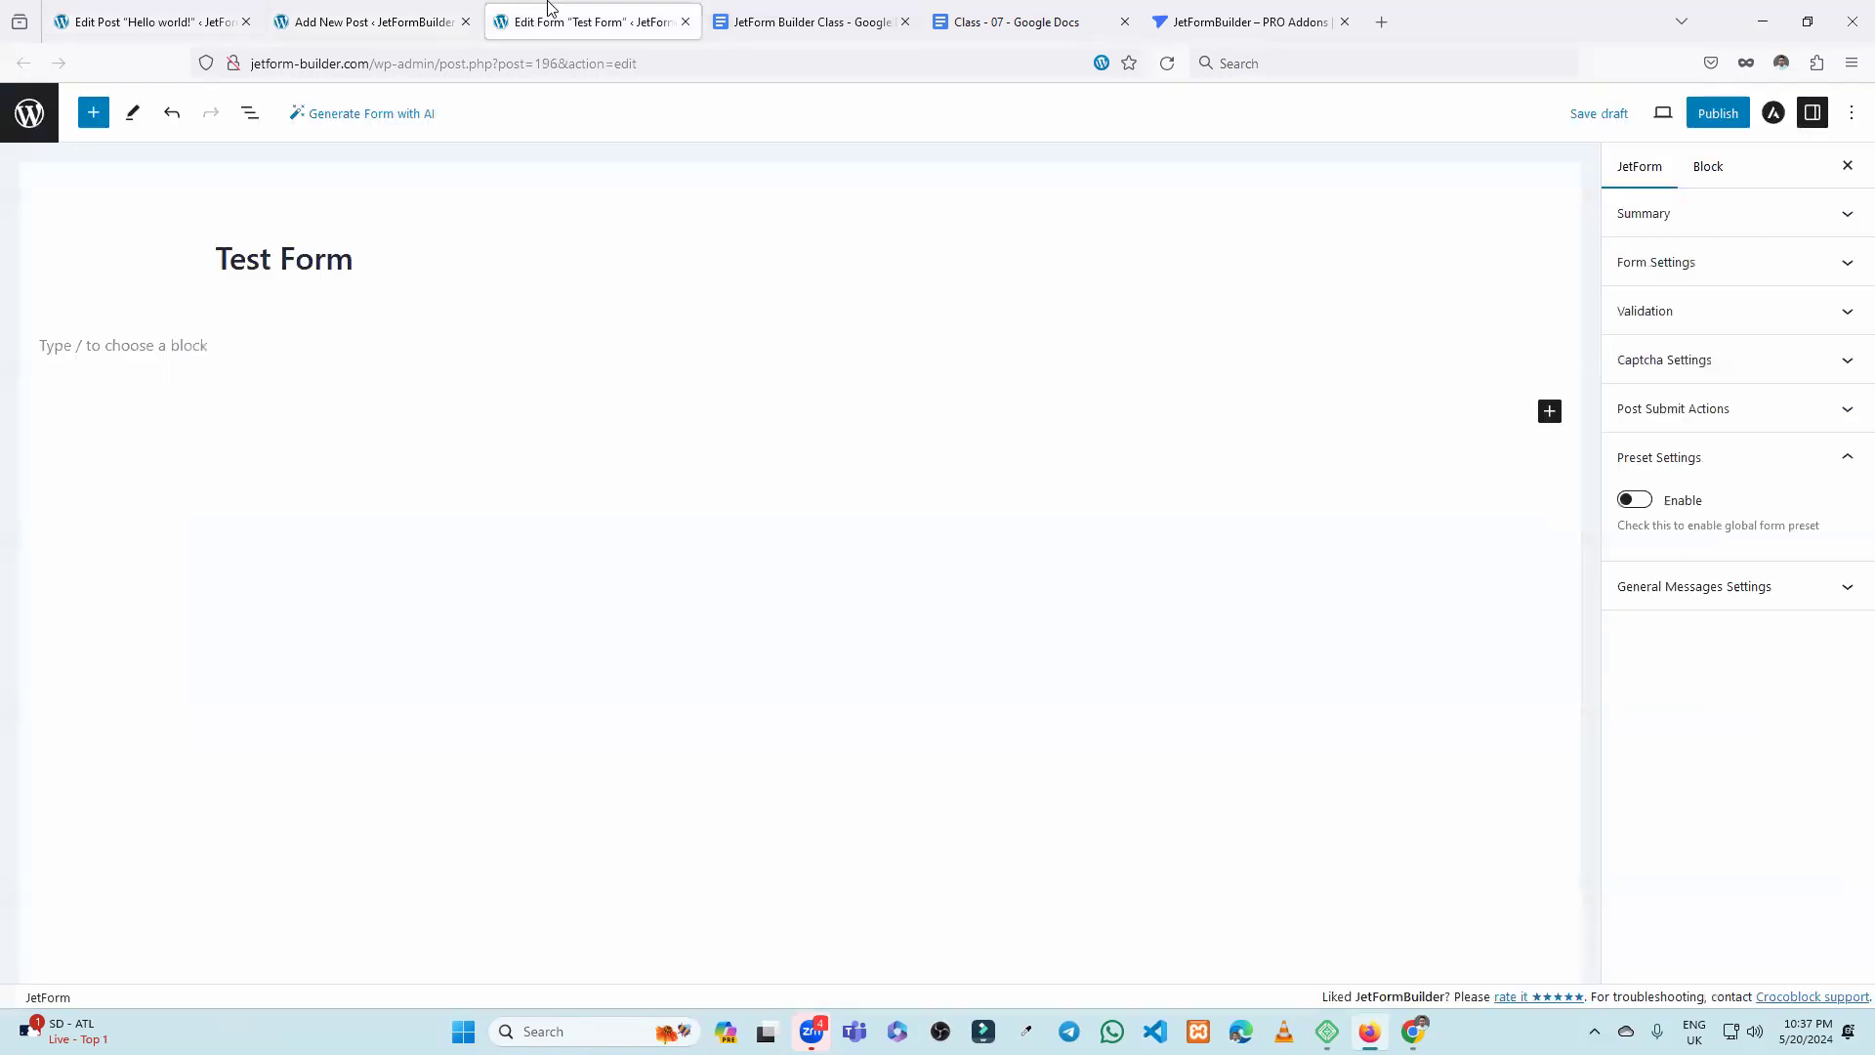
click(1635, 502)
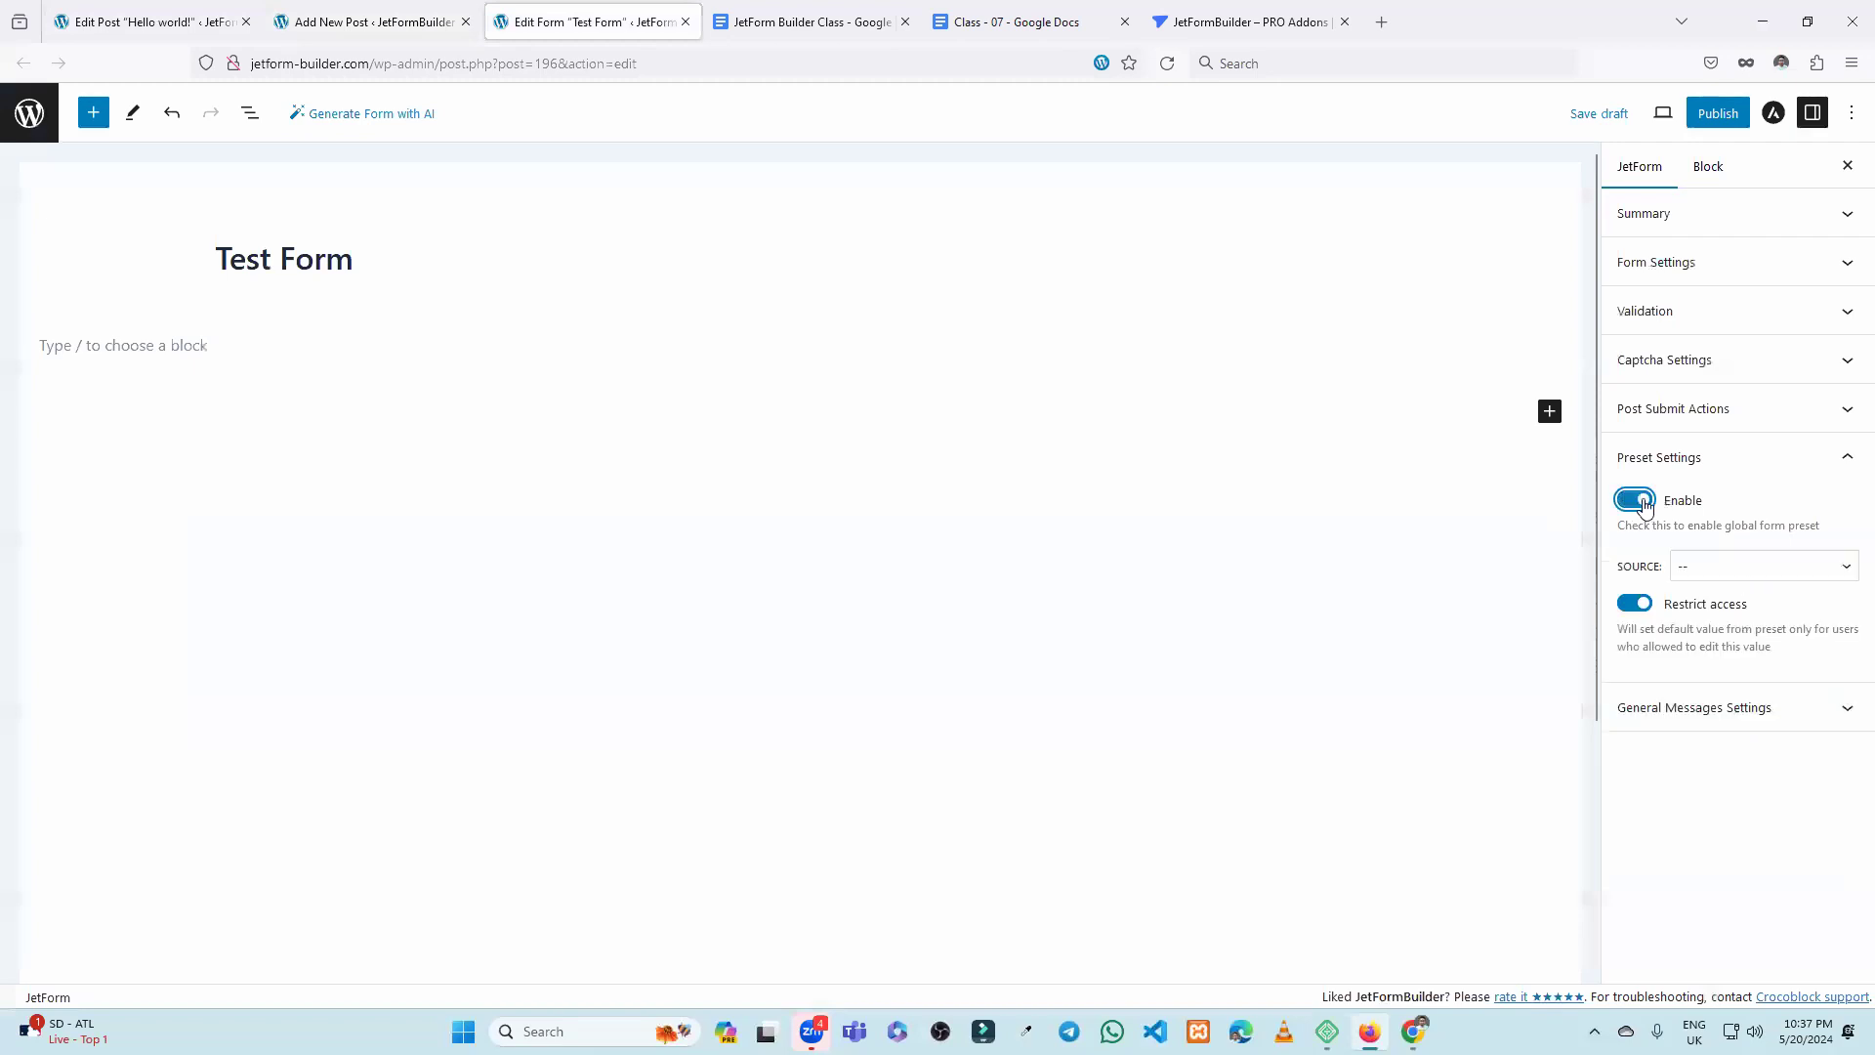
click(1707, 571)
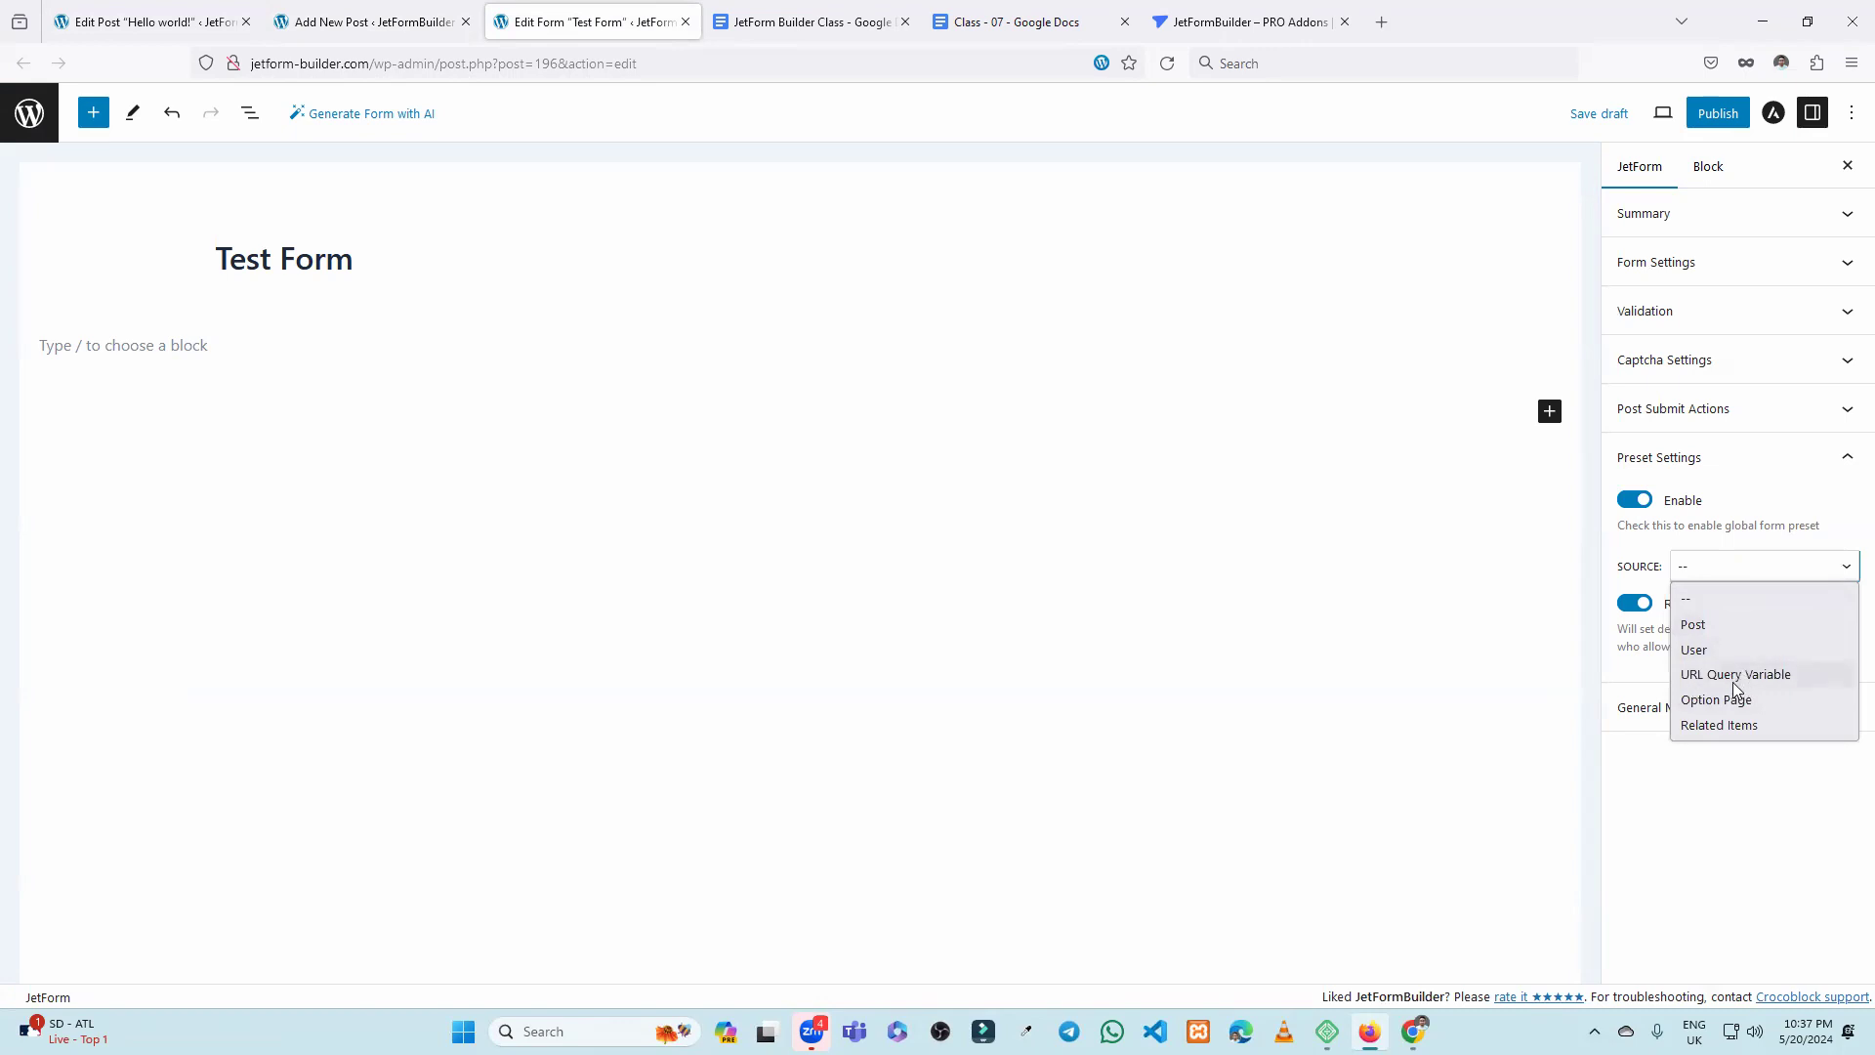
click(1628, 565)
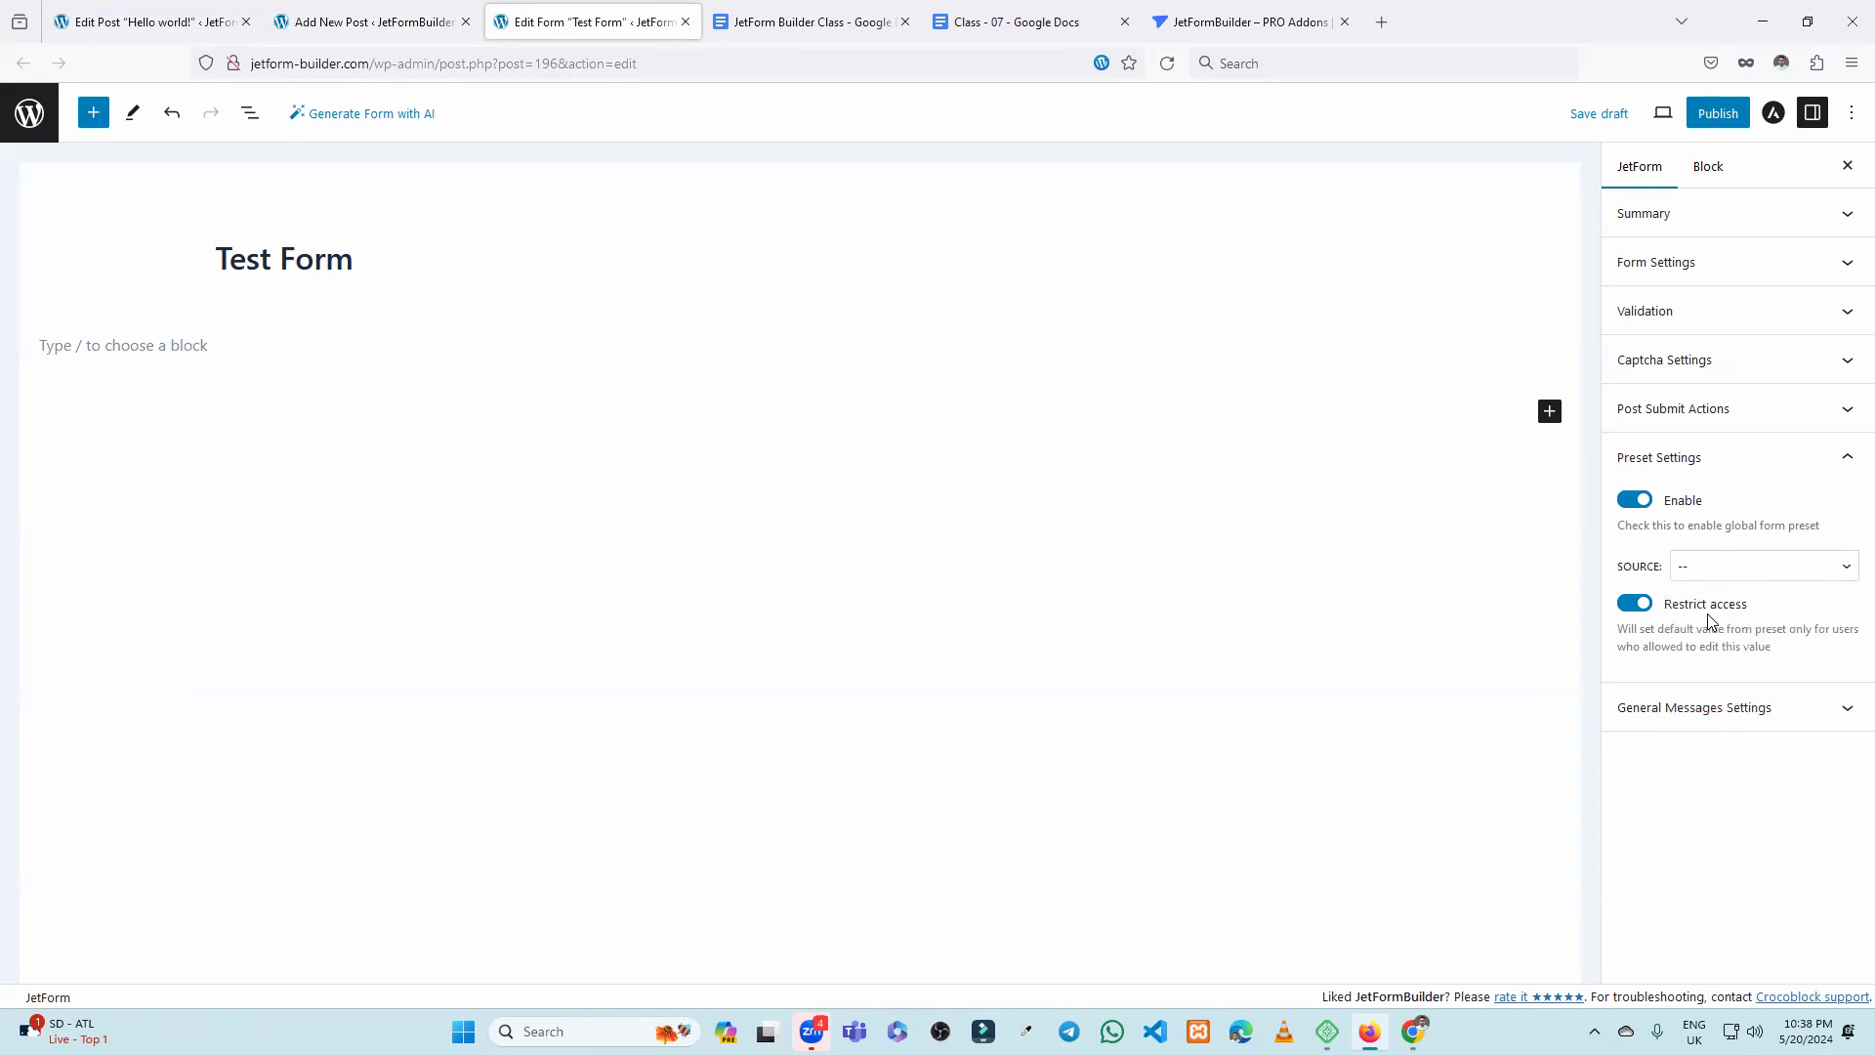
click(1720, 582)
click(1744, 670)
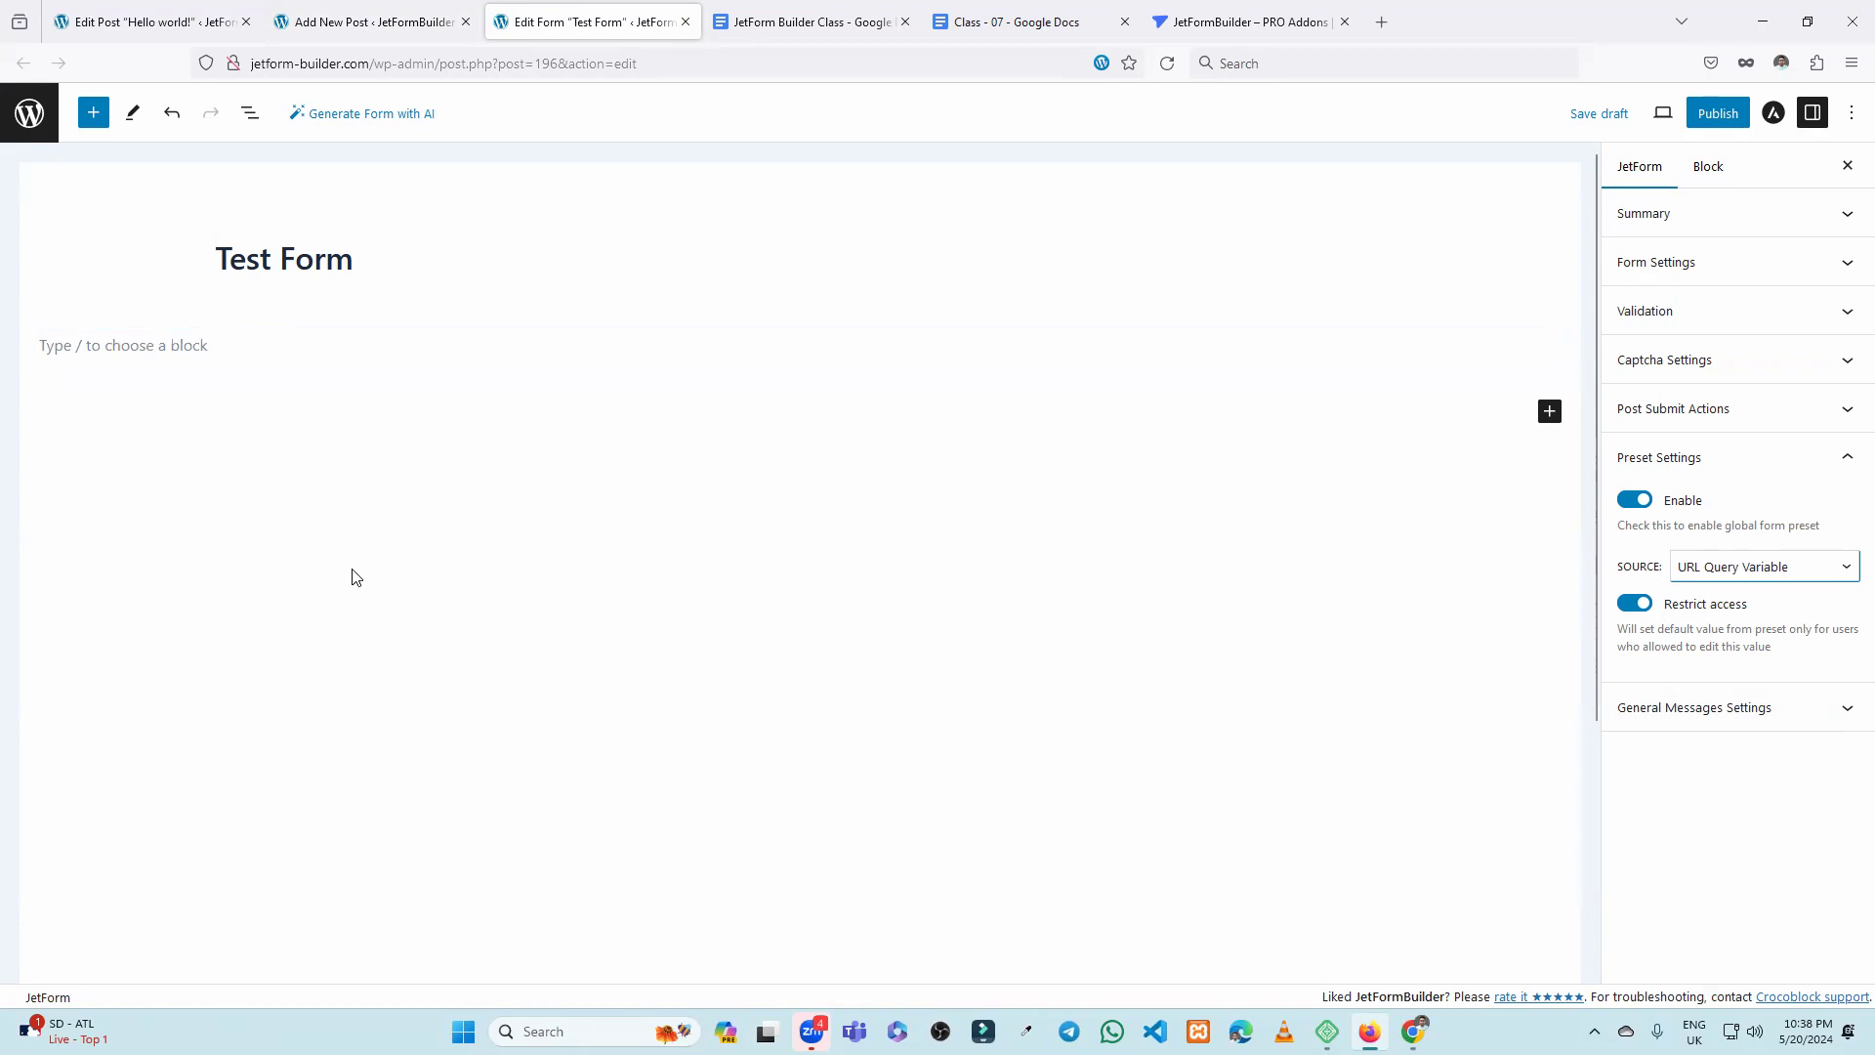
click(1638, 502)
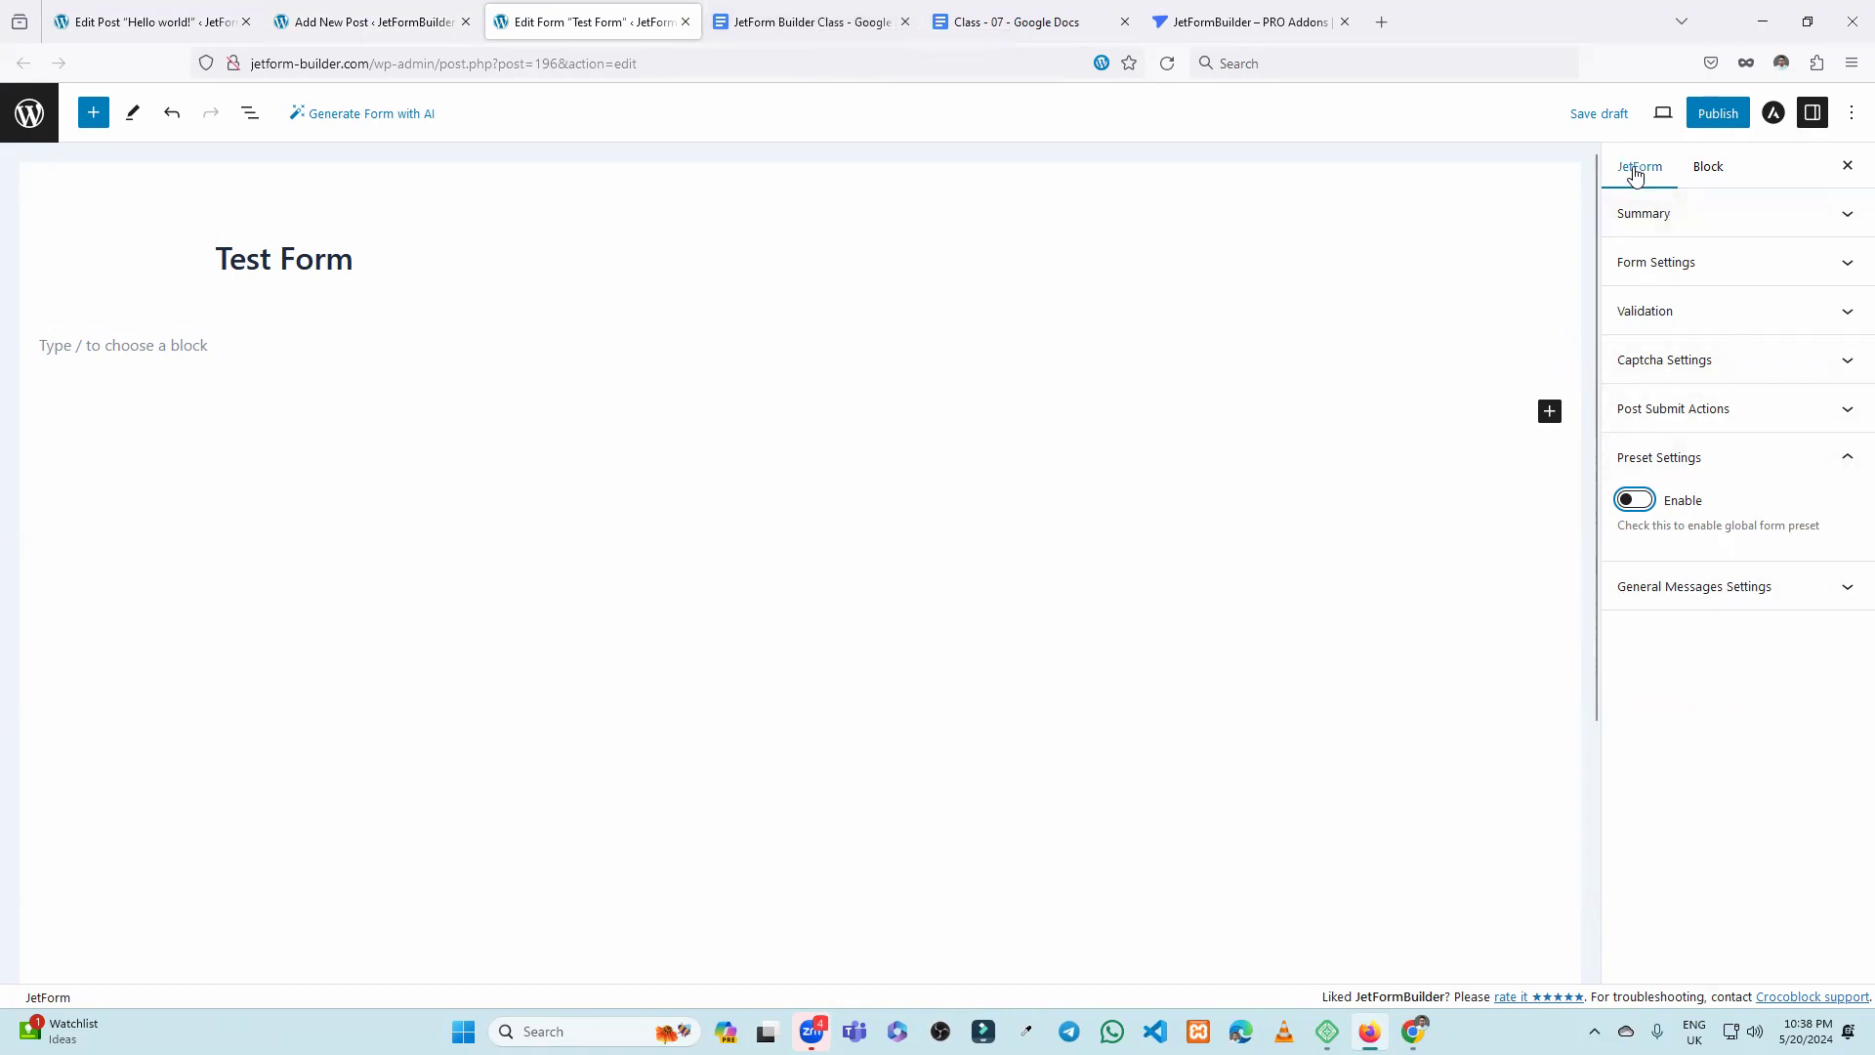
Examine the form's general messages, from successful submission to validation, captcha and media file errors, and collapse the section.
click(1695, 586)
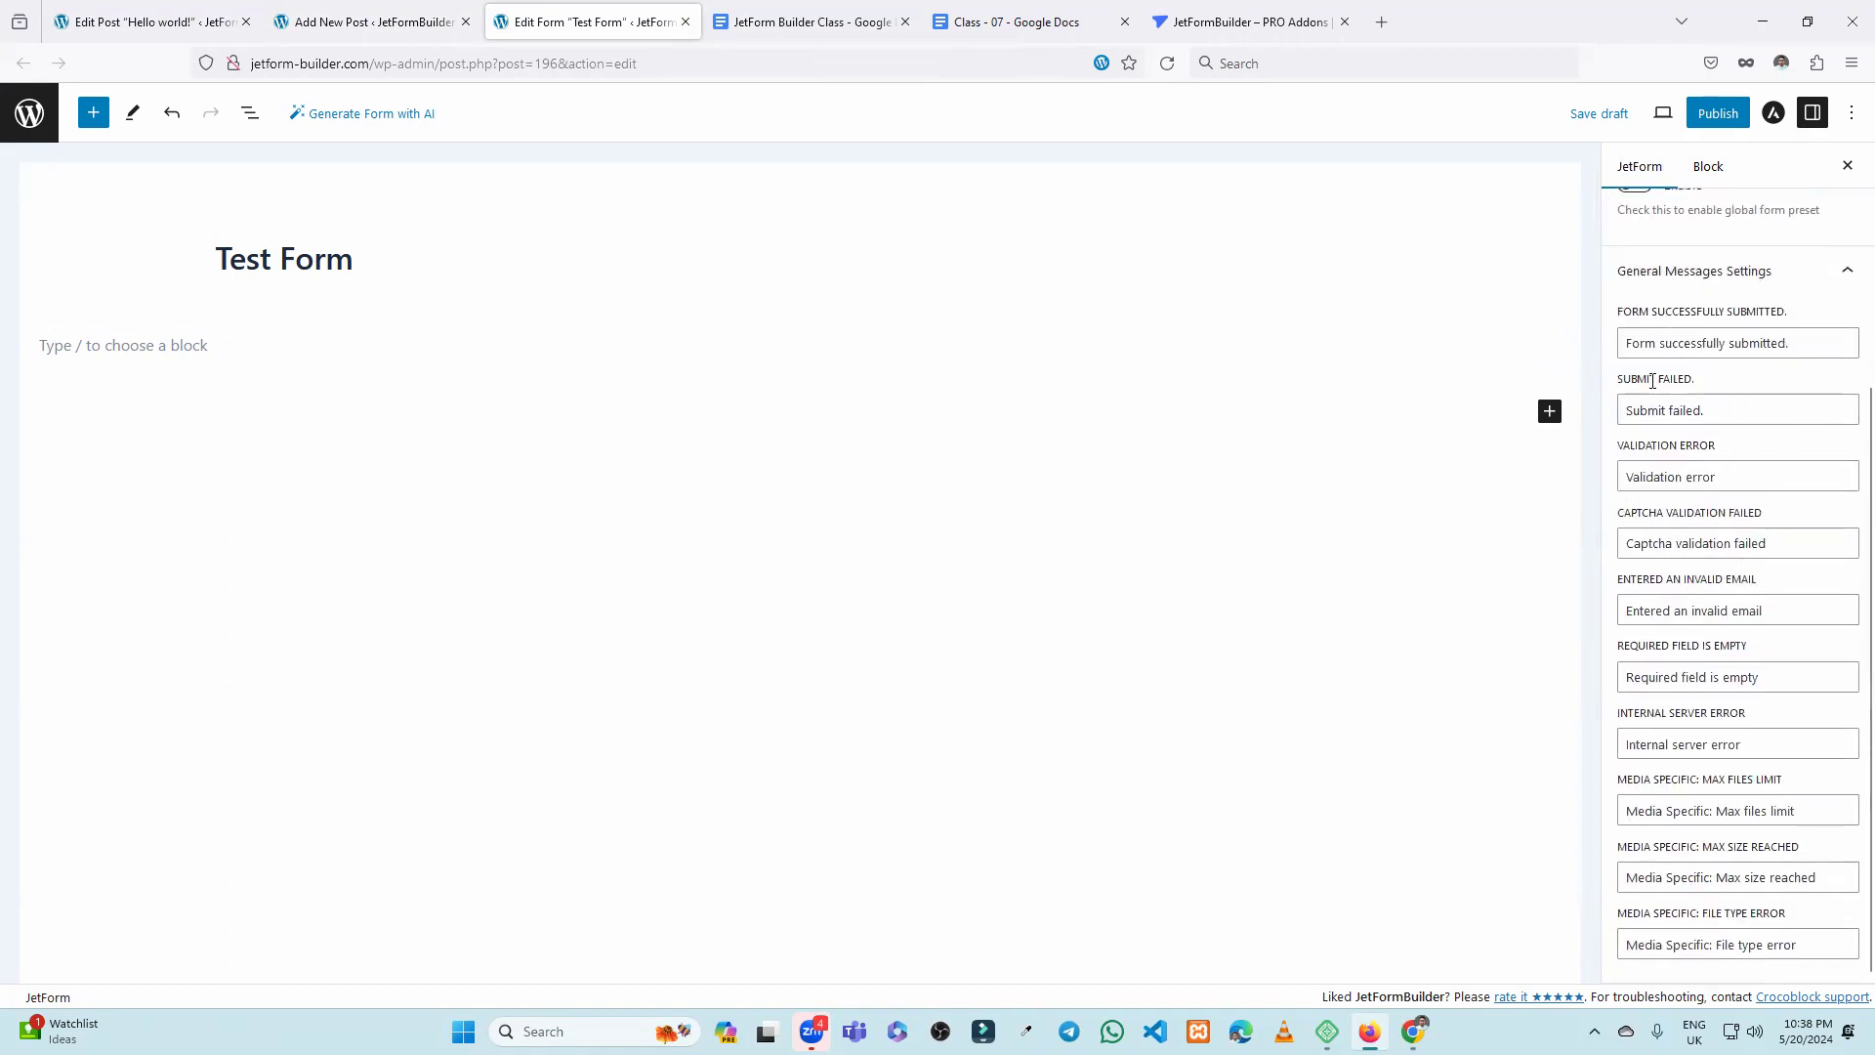
drag(1795, 349, 1621, 346)
drag(1735, 414, 1611, 414)
drag(1728, 479, 1610, 483)
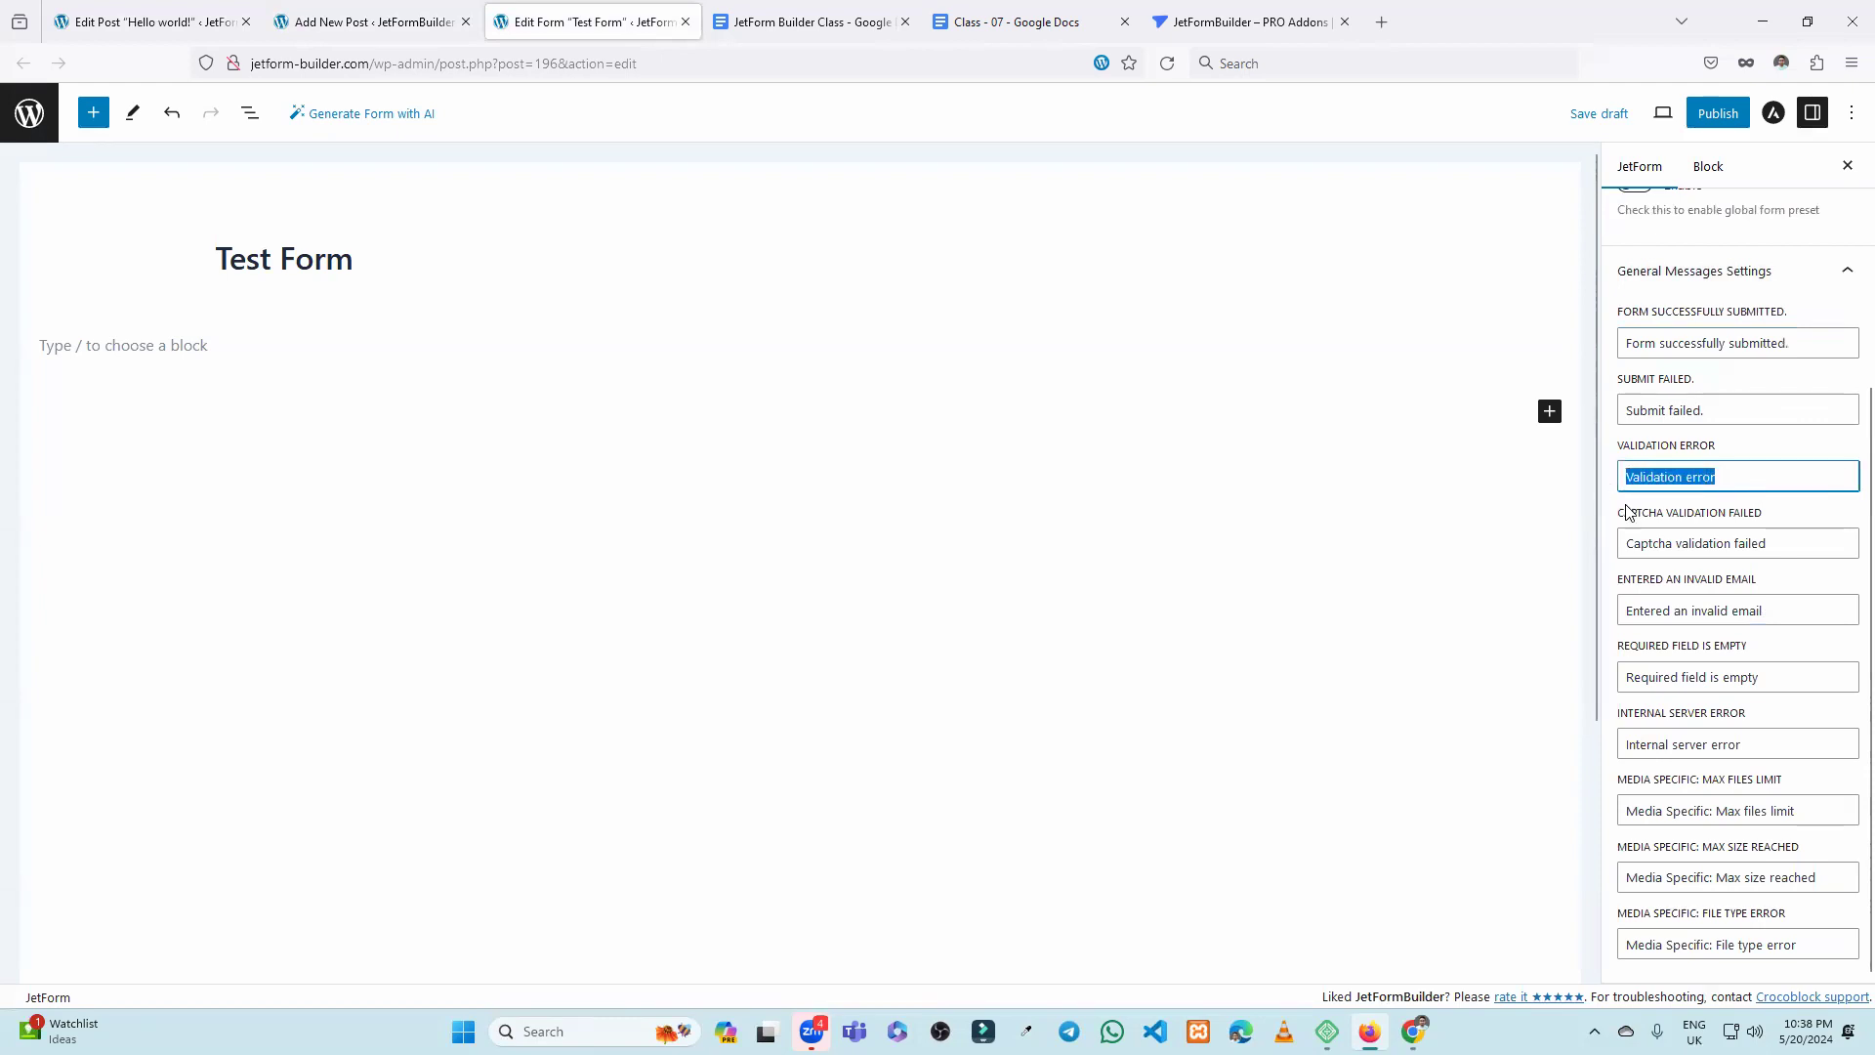
drag(1811, 553, 1616, 547)
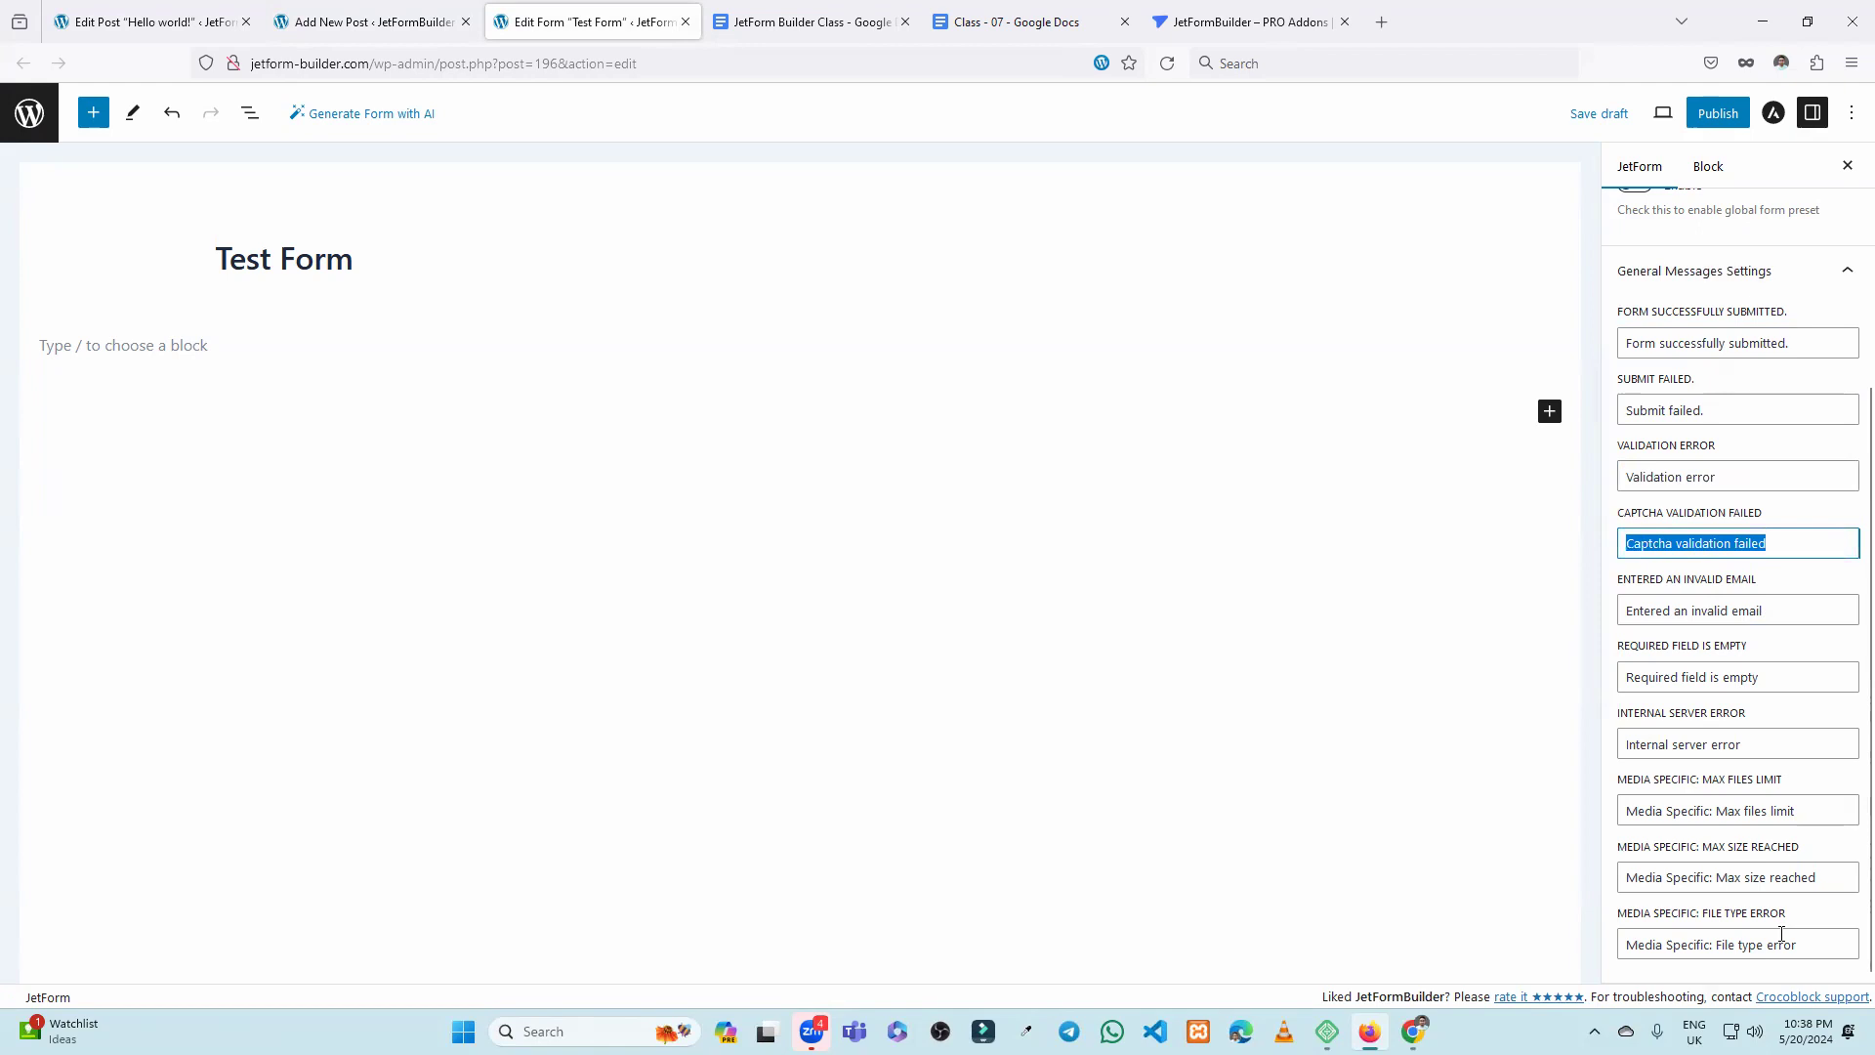
drag(1830, 879, 1609, 885)
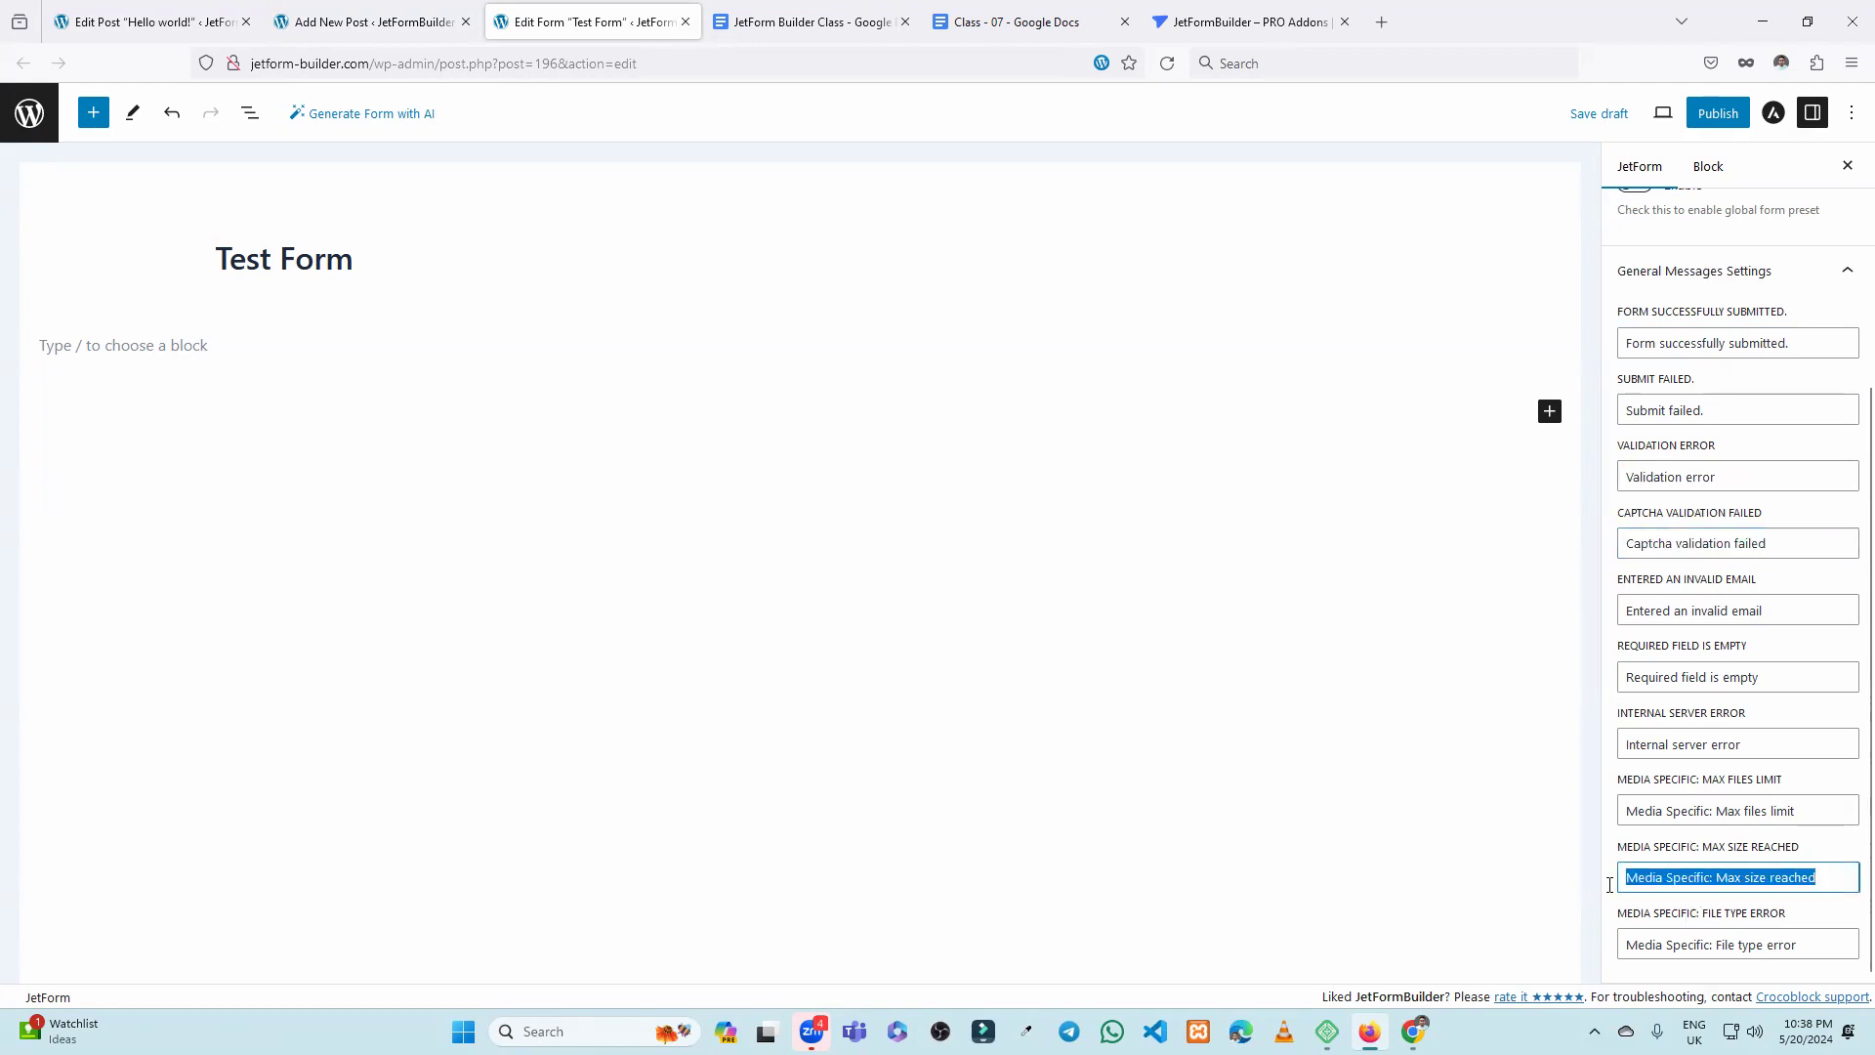
click(1721, 882)
drag(1796, 946, 1624, 947)
scroll(1719, 781, up, 3)
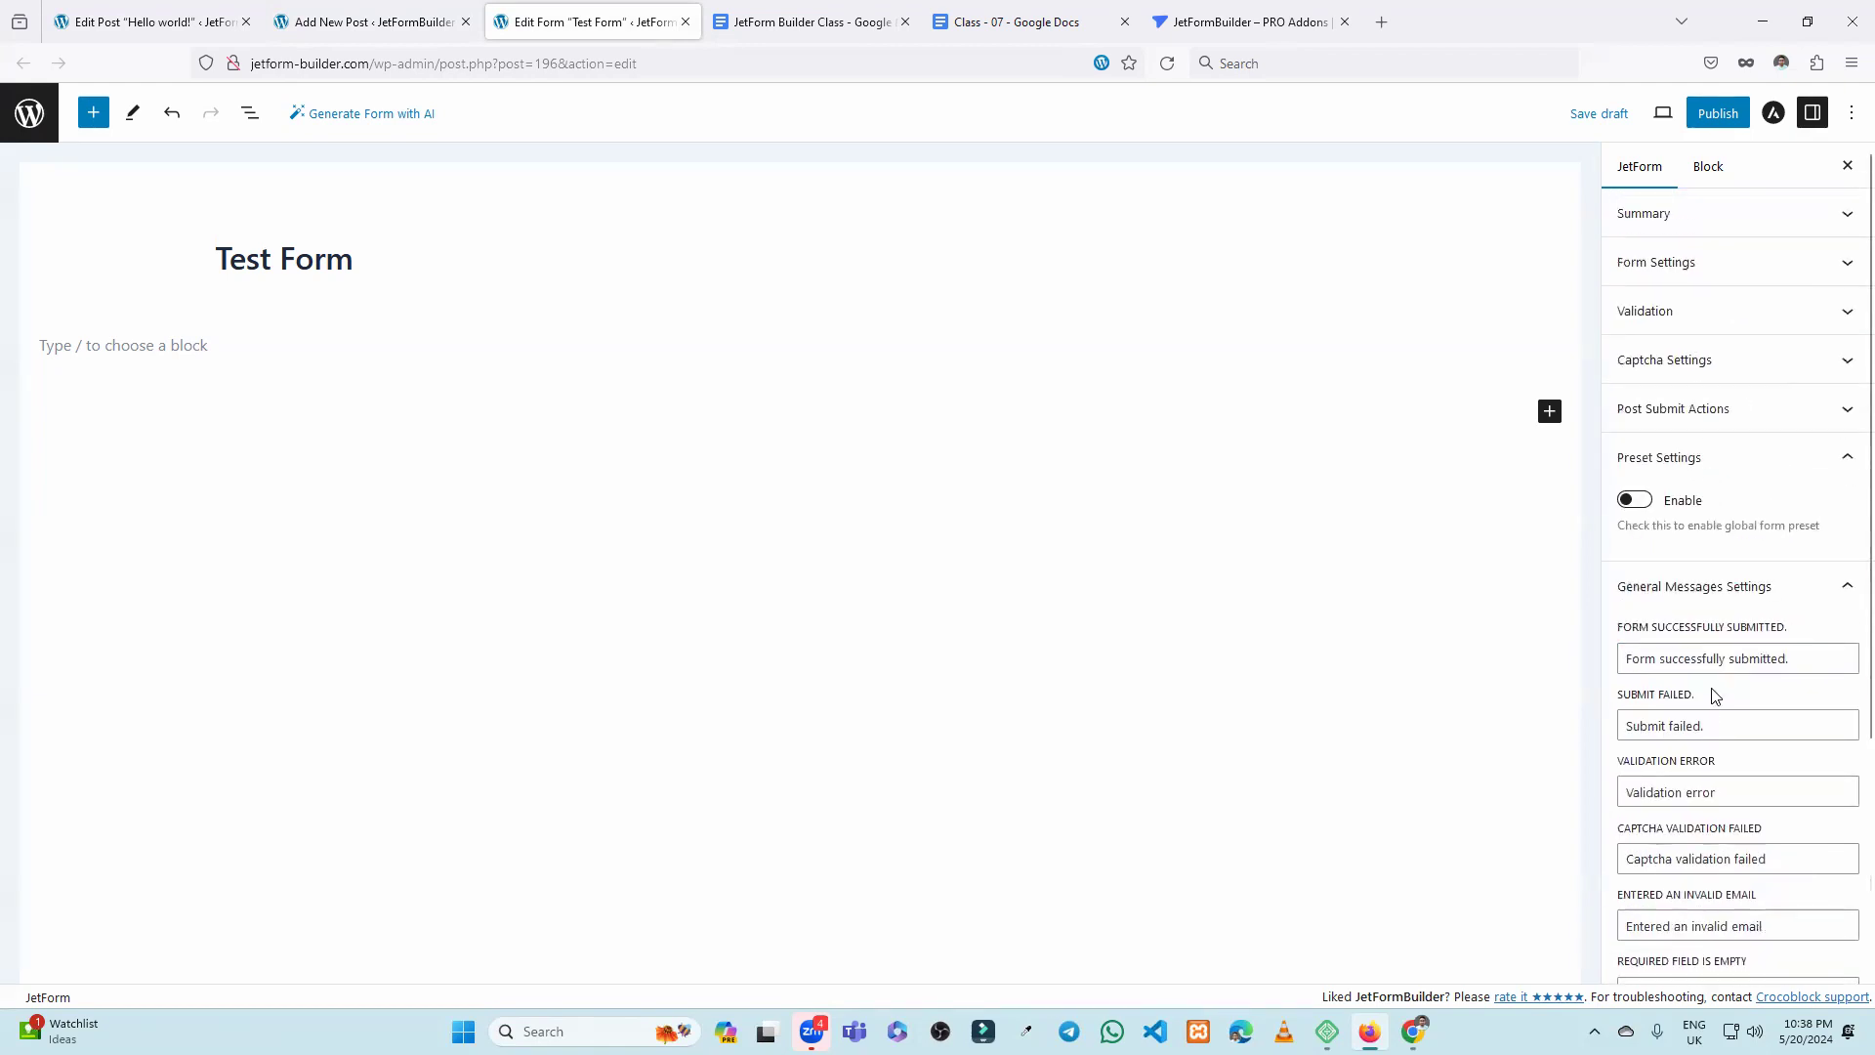
click(1730, 590)
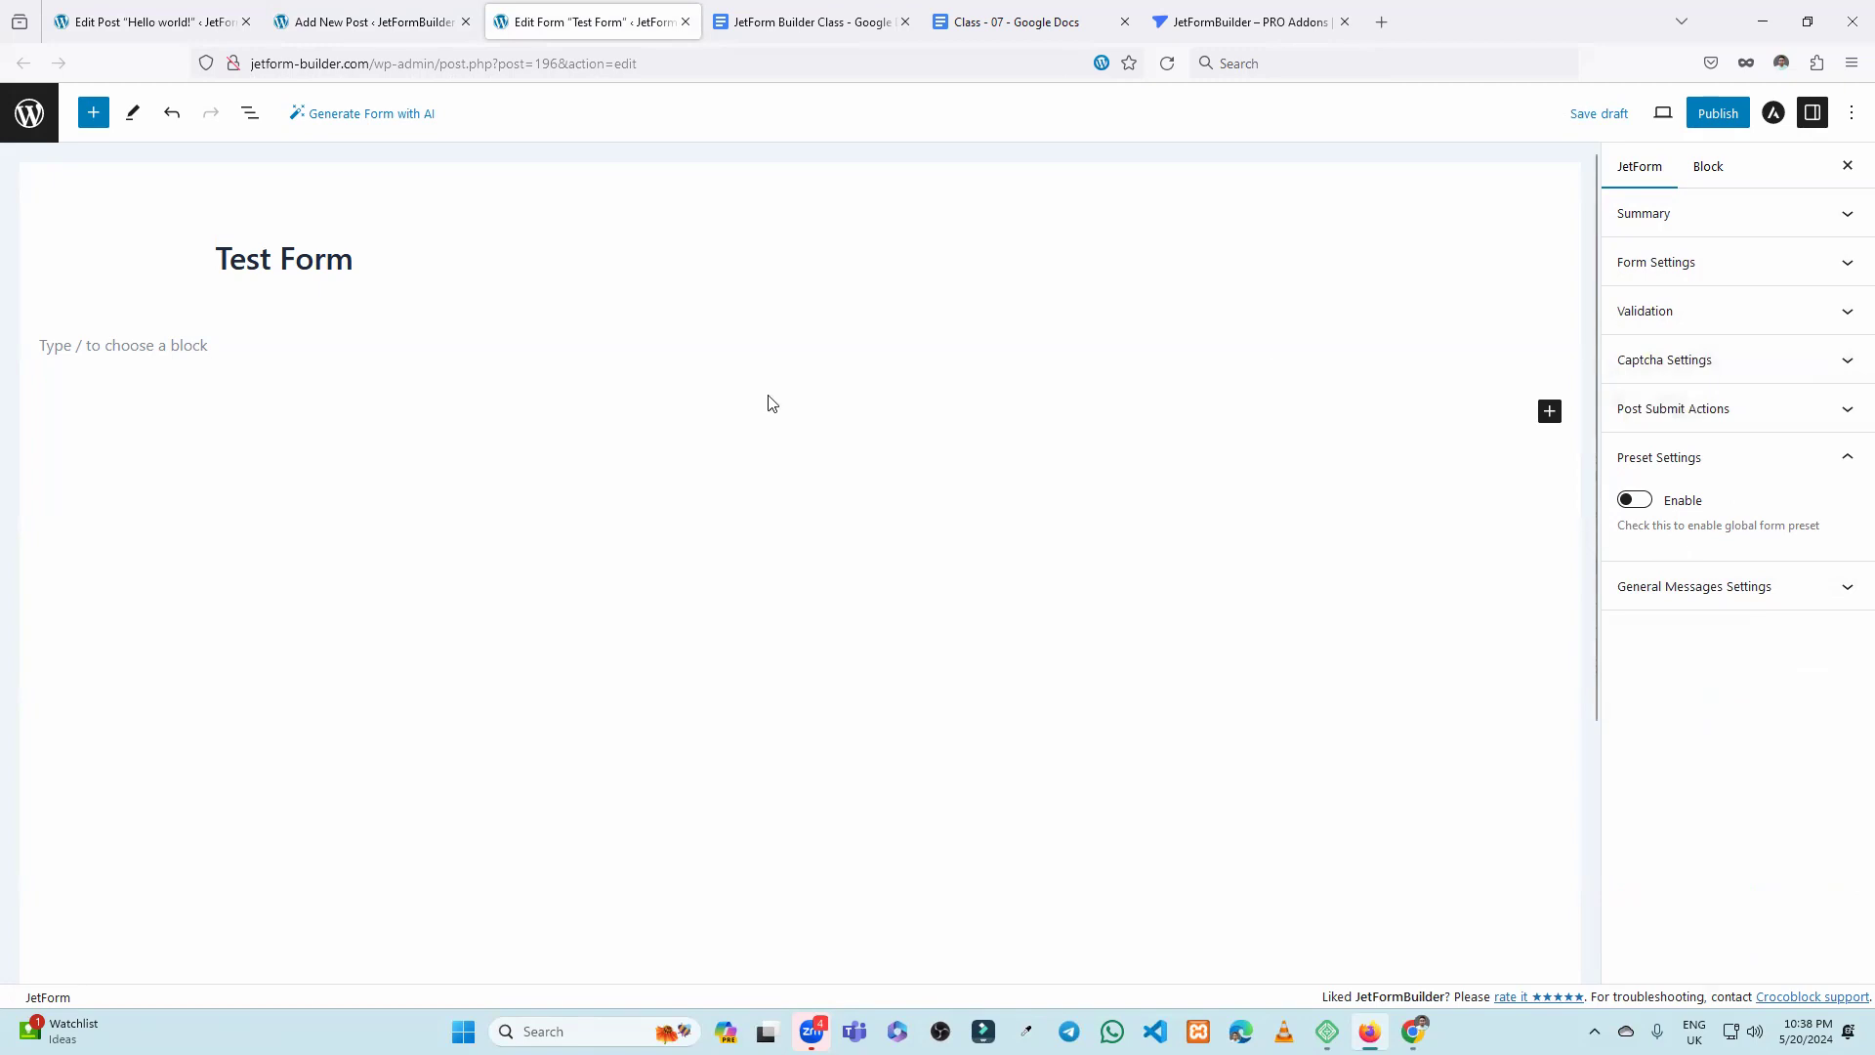
Search the blocks for "/text" and insert a Text Field in the empty block below the form's title.
click(158, 361)
click(215, 343)
click(424, 371)
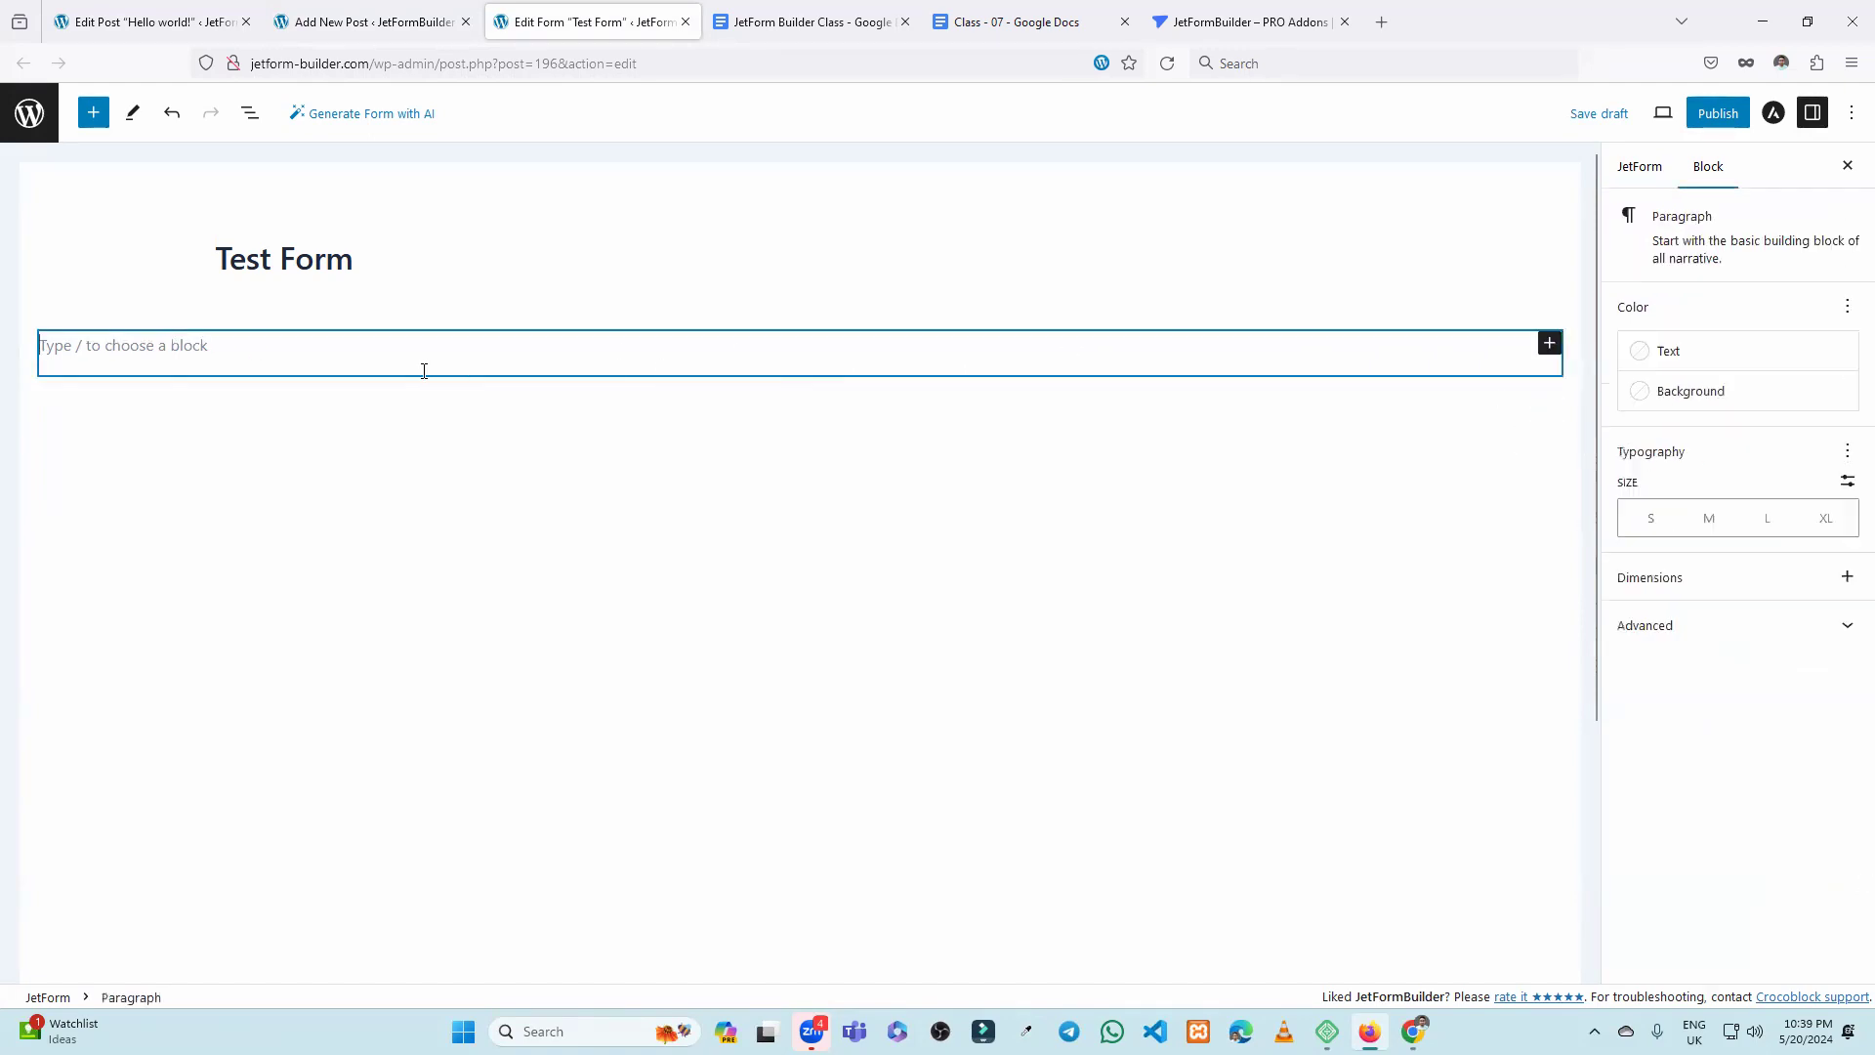
click(1551, 345)
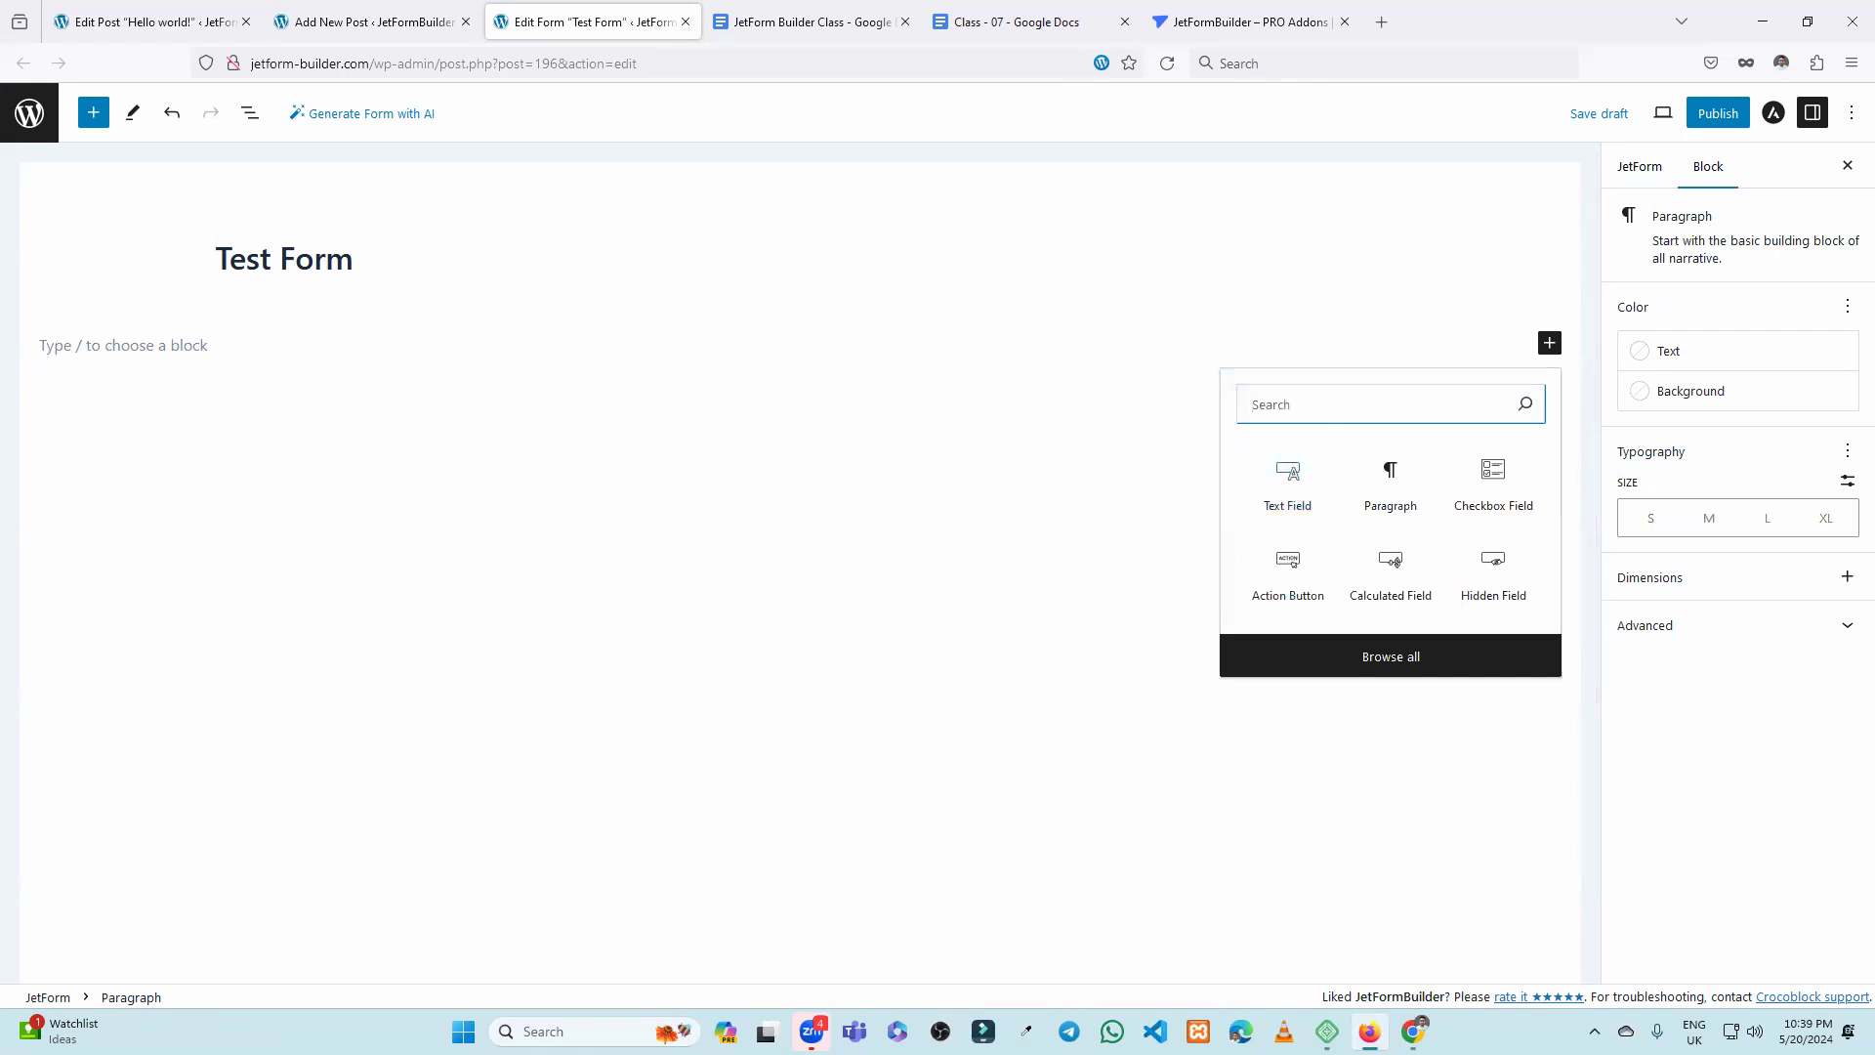
text(f)
key(BackSpace)
text(/test)
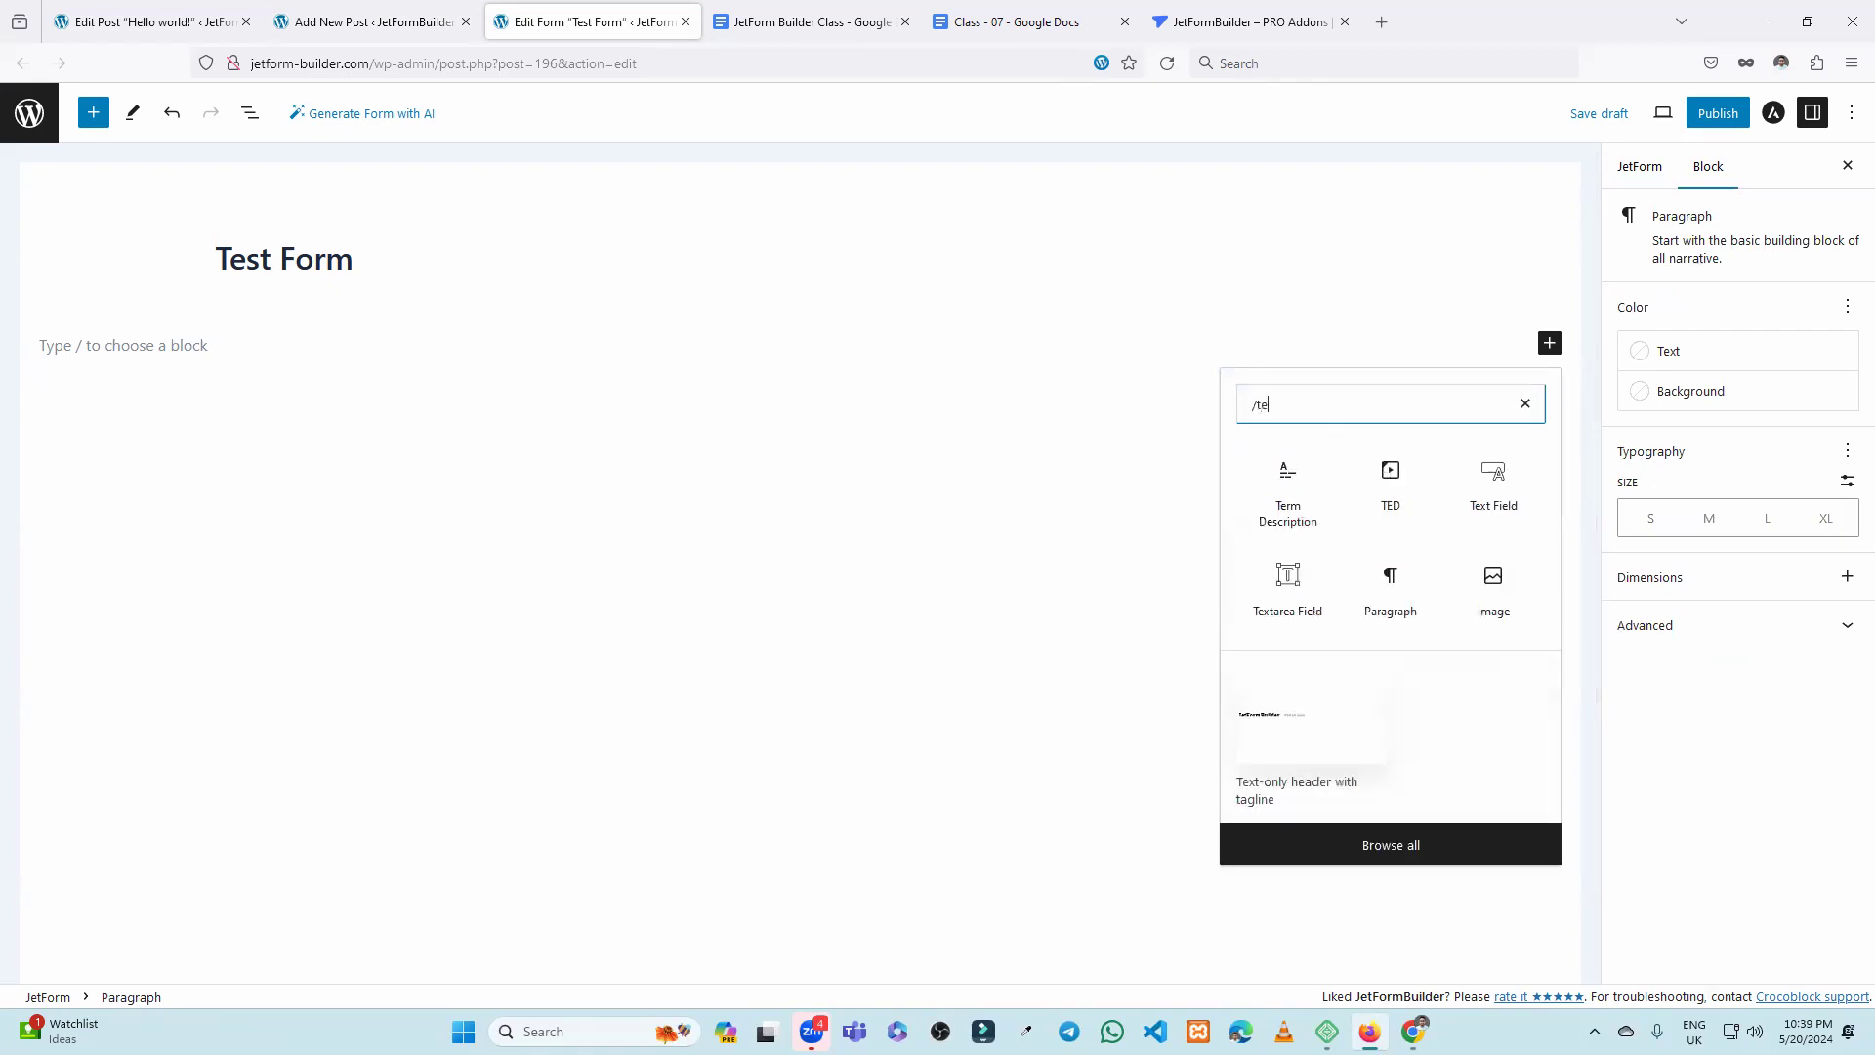
key(BackSpace)
key(BackSpace)
text(xt)
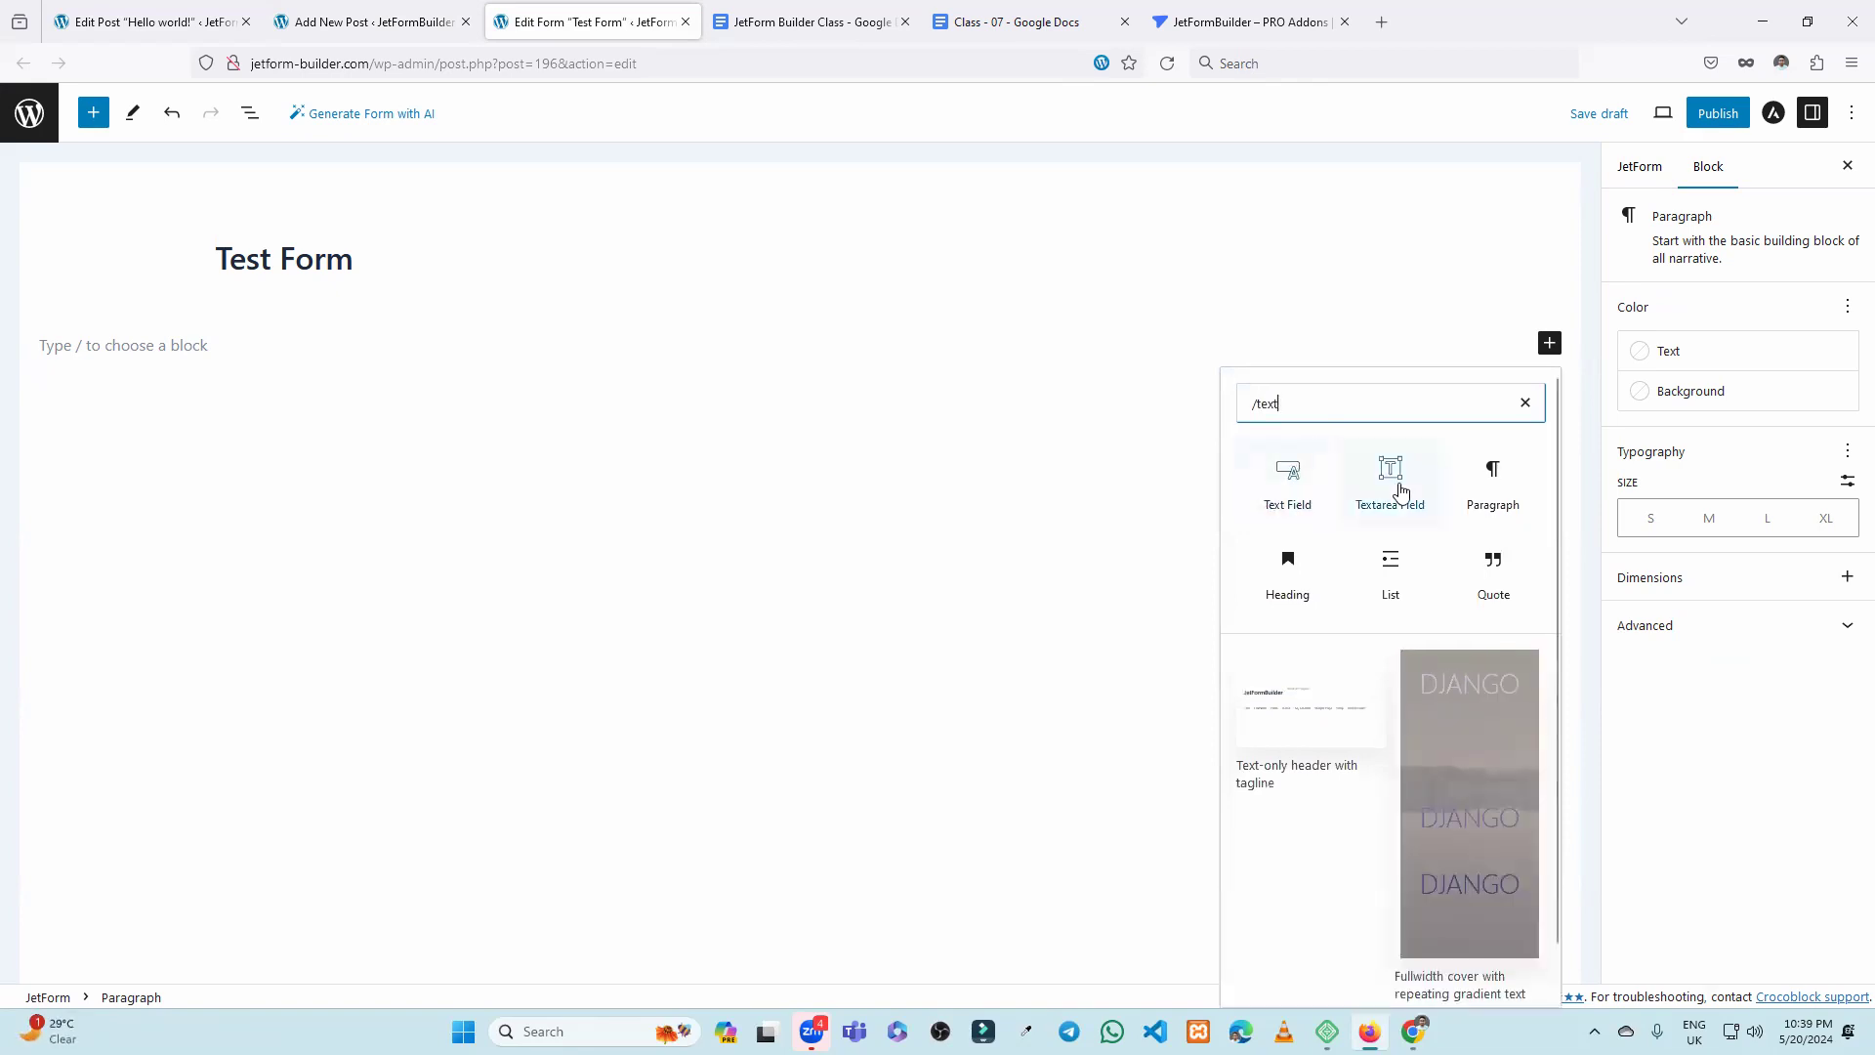
click(1290, 499)
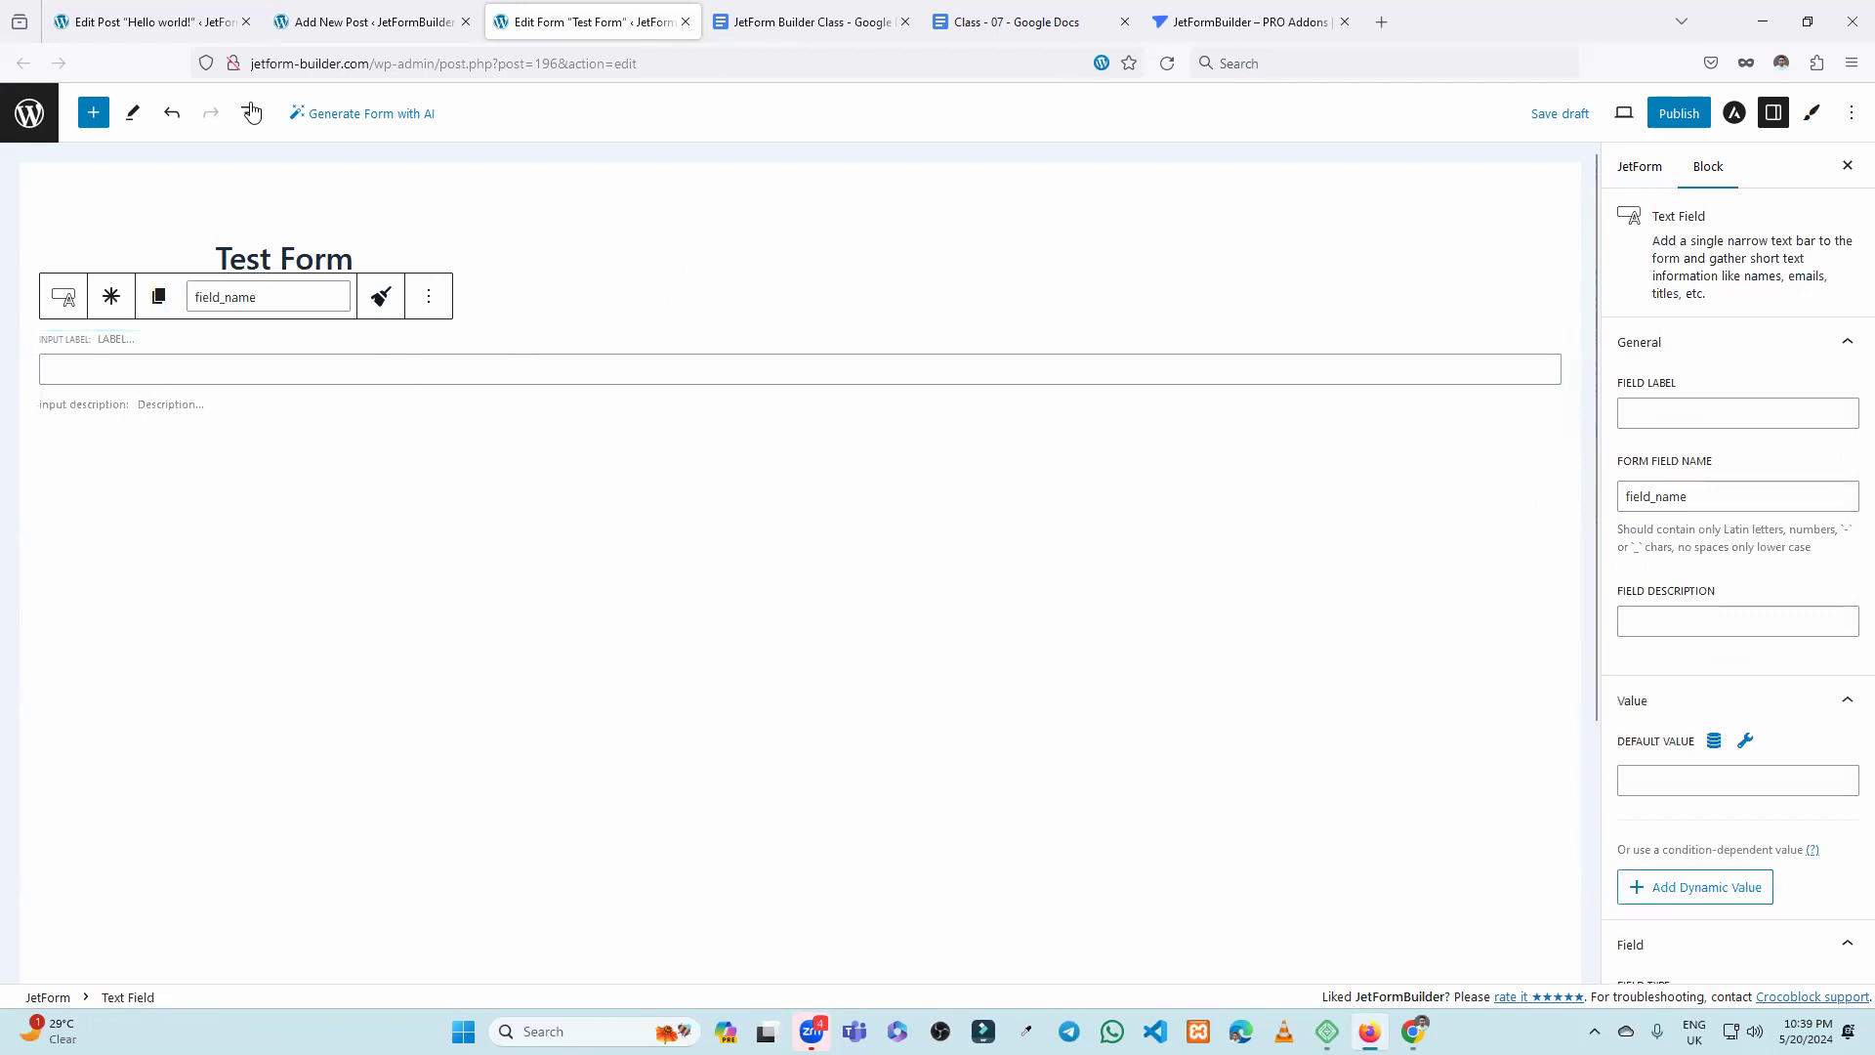
Browse the Jet Form Fields blocks, and review the field types listed in the JetForm Builder Class document.
click(93, 113)
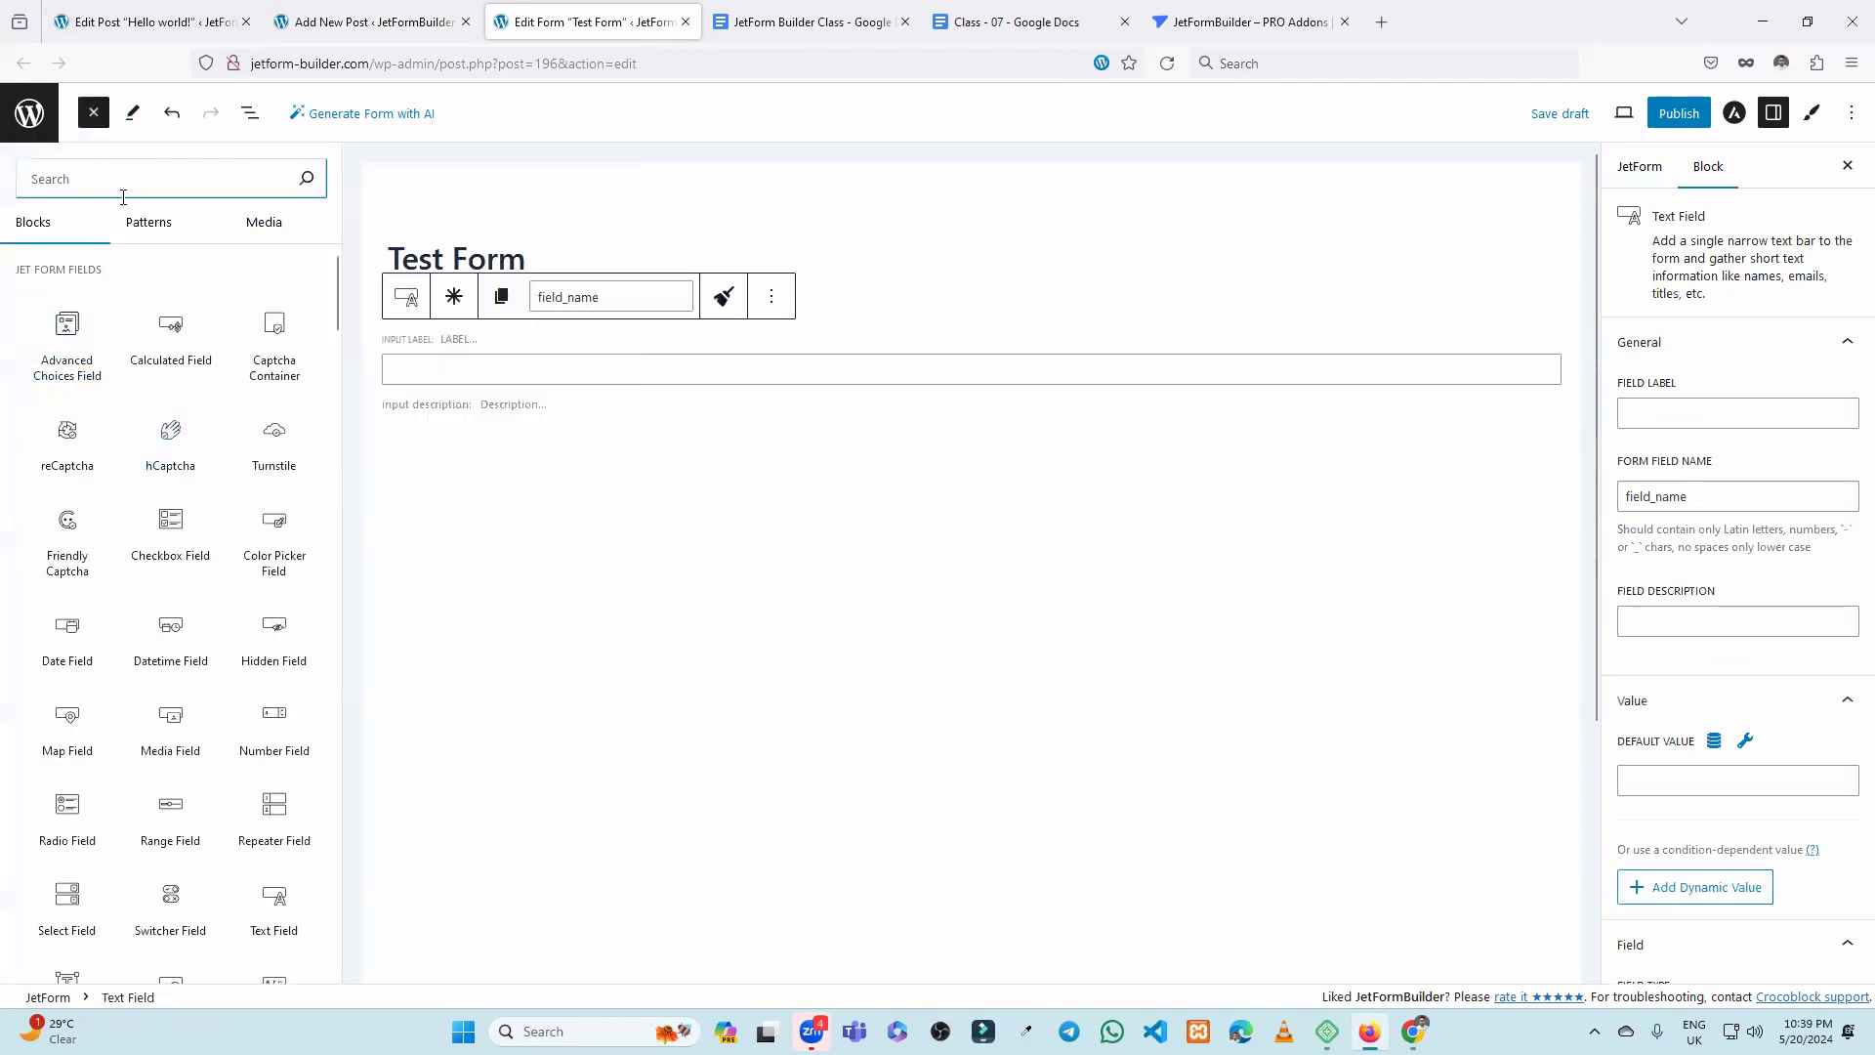
scroll(121, 440, down, 3)
scroll(101, 574, up, 3)
click(808, 17)
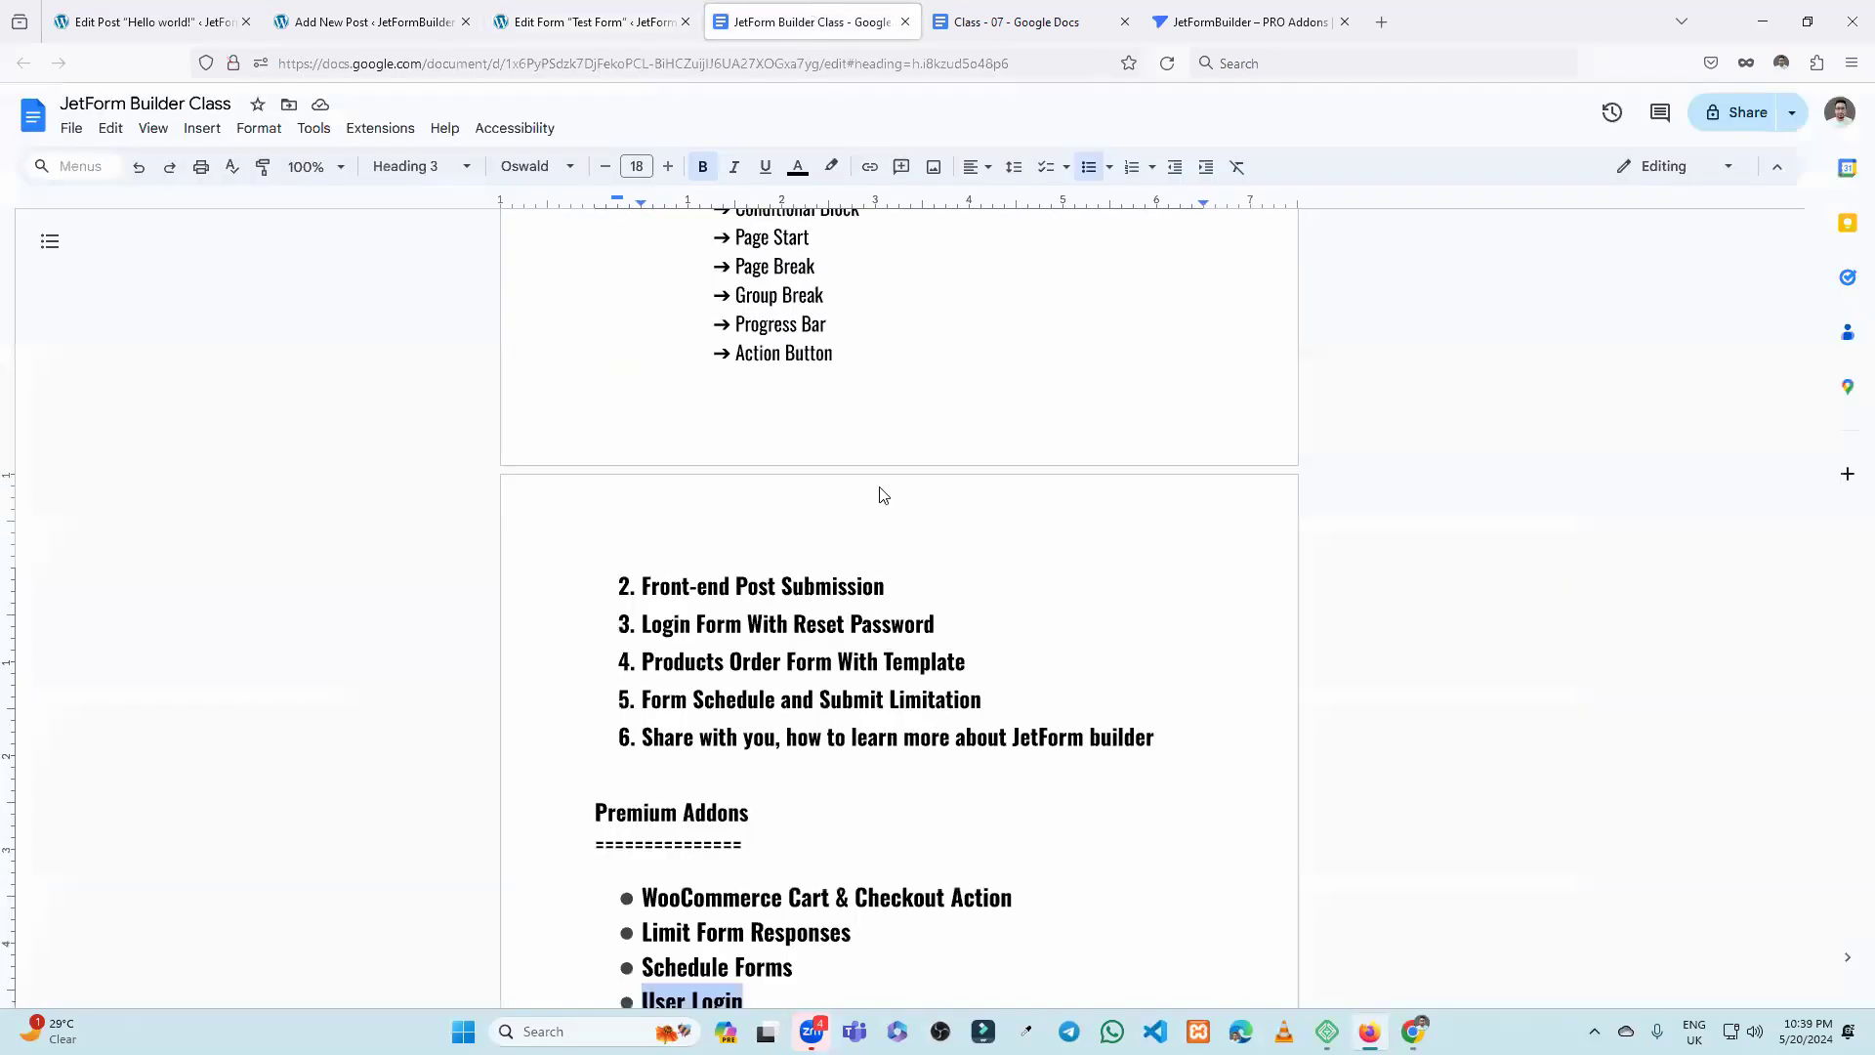
scroll(880, 494, up, 10)
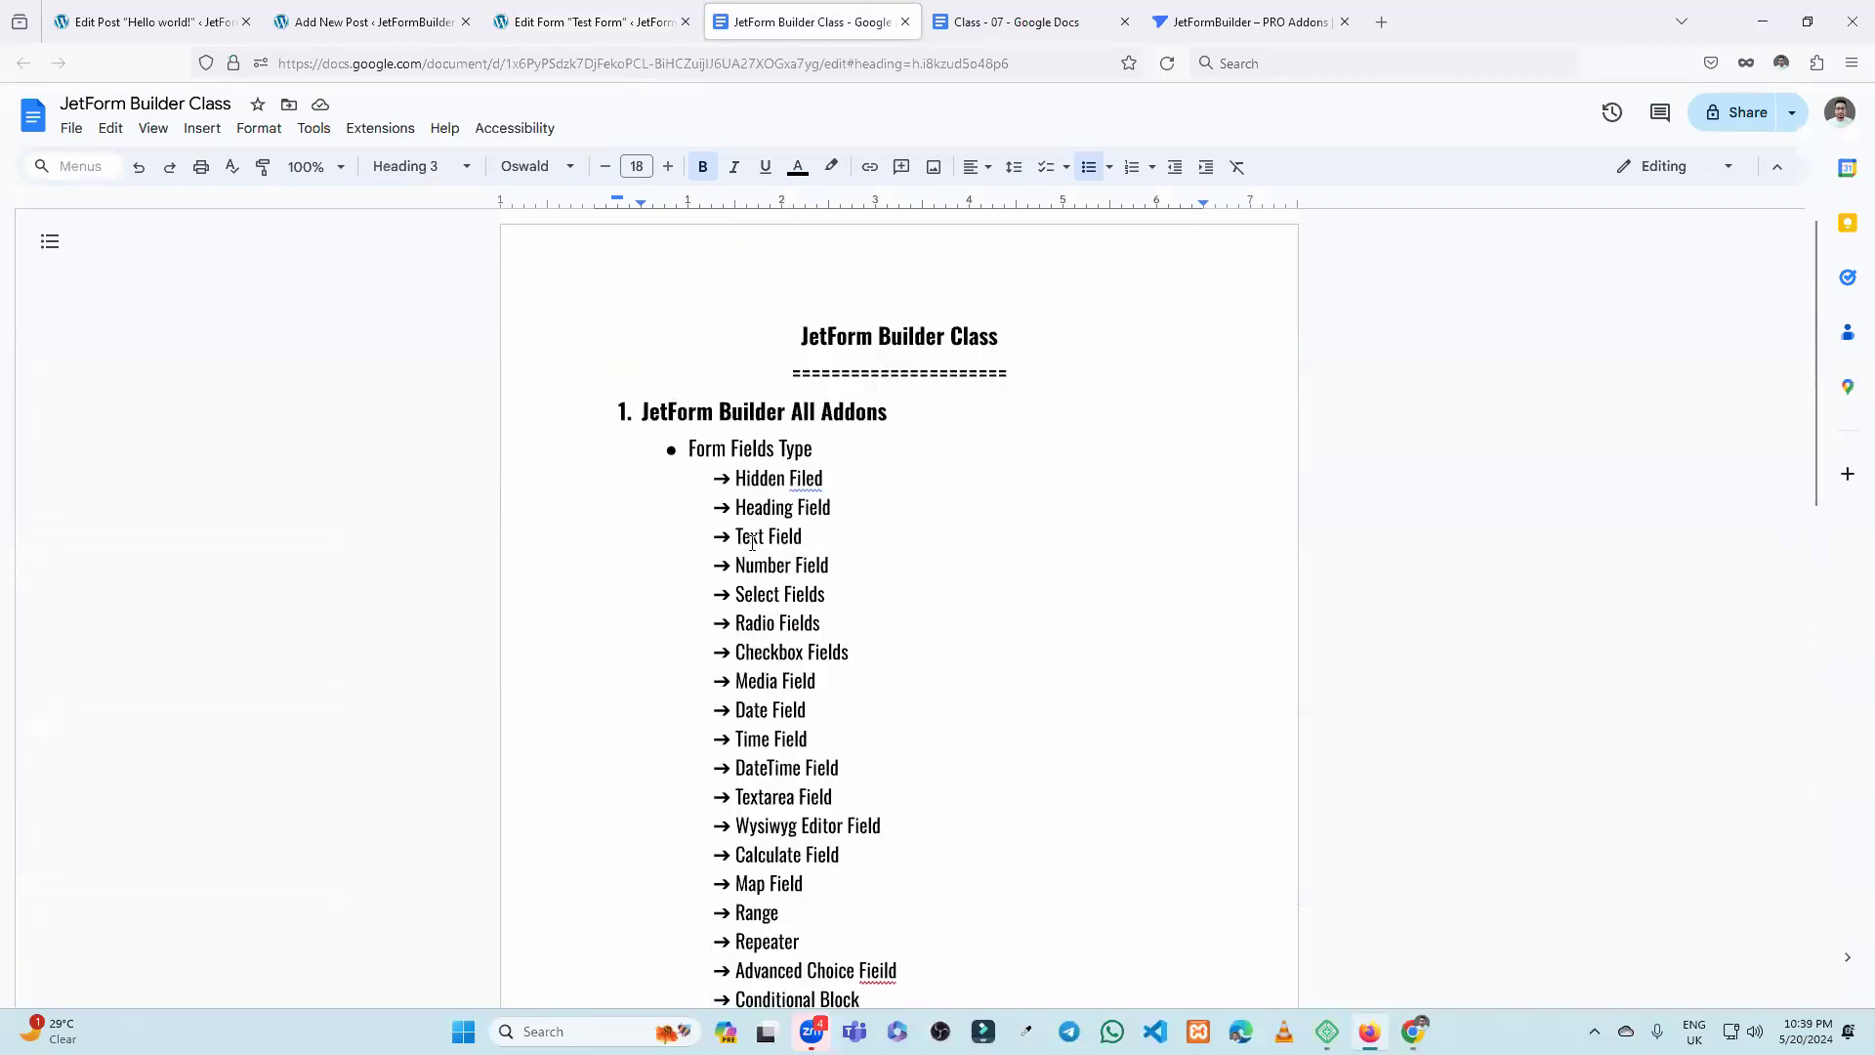
scroll(762, 596, down, 5)
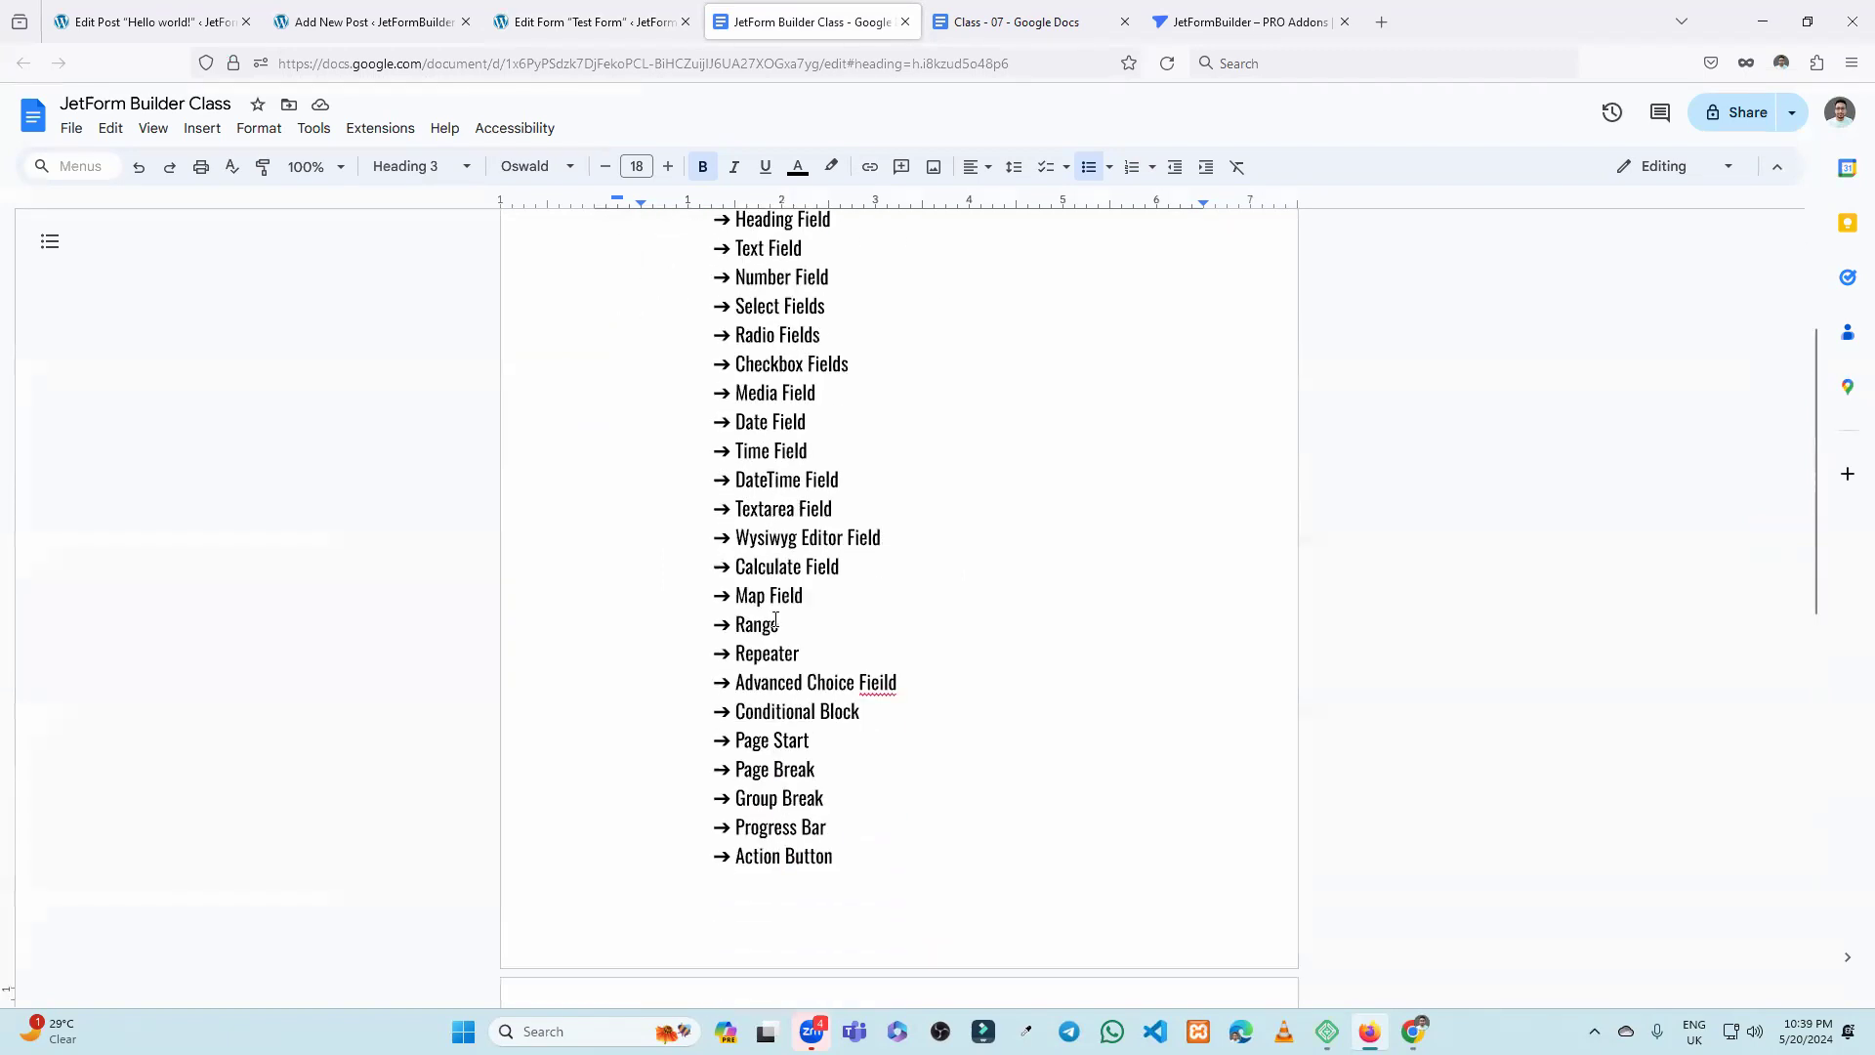
scroll(788, 627, down, 2)
scroll(788, 626, up, 7)
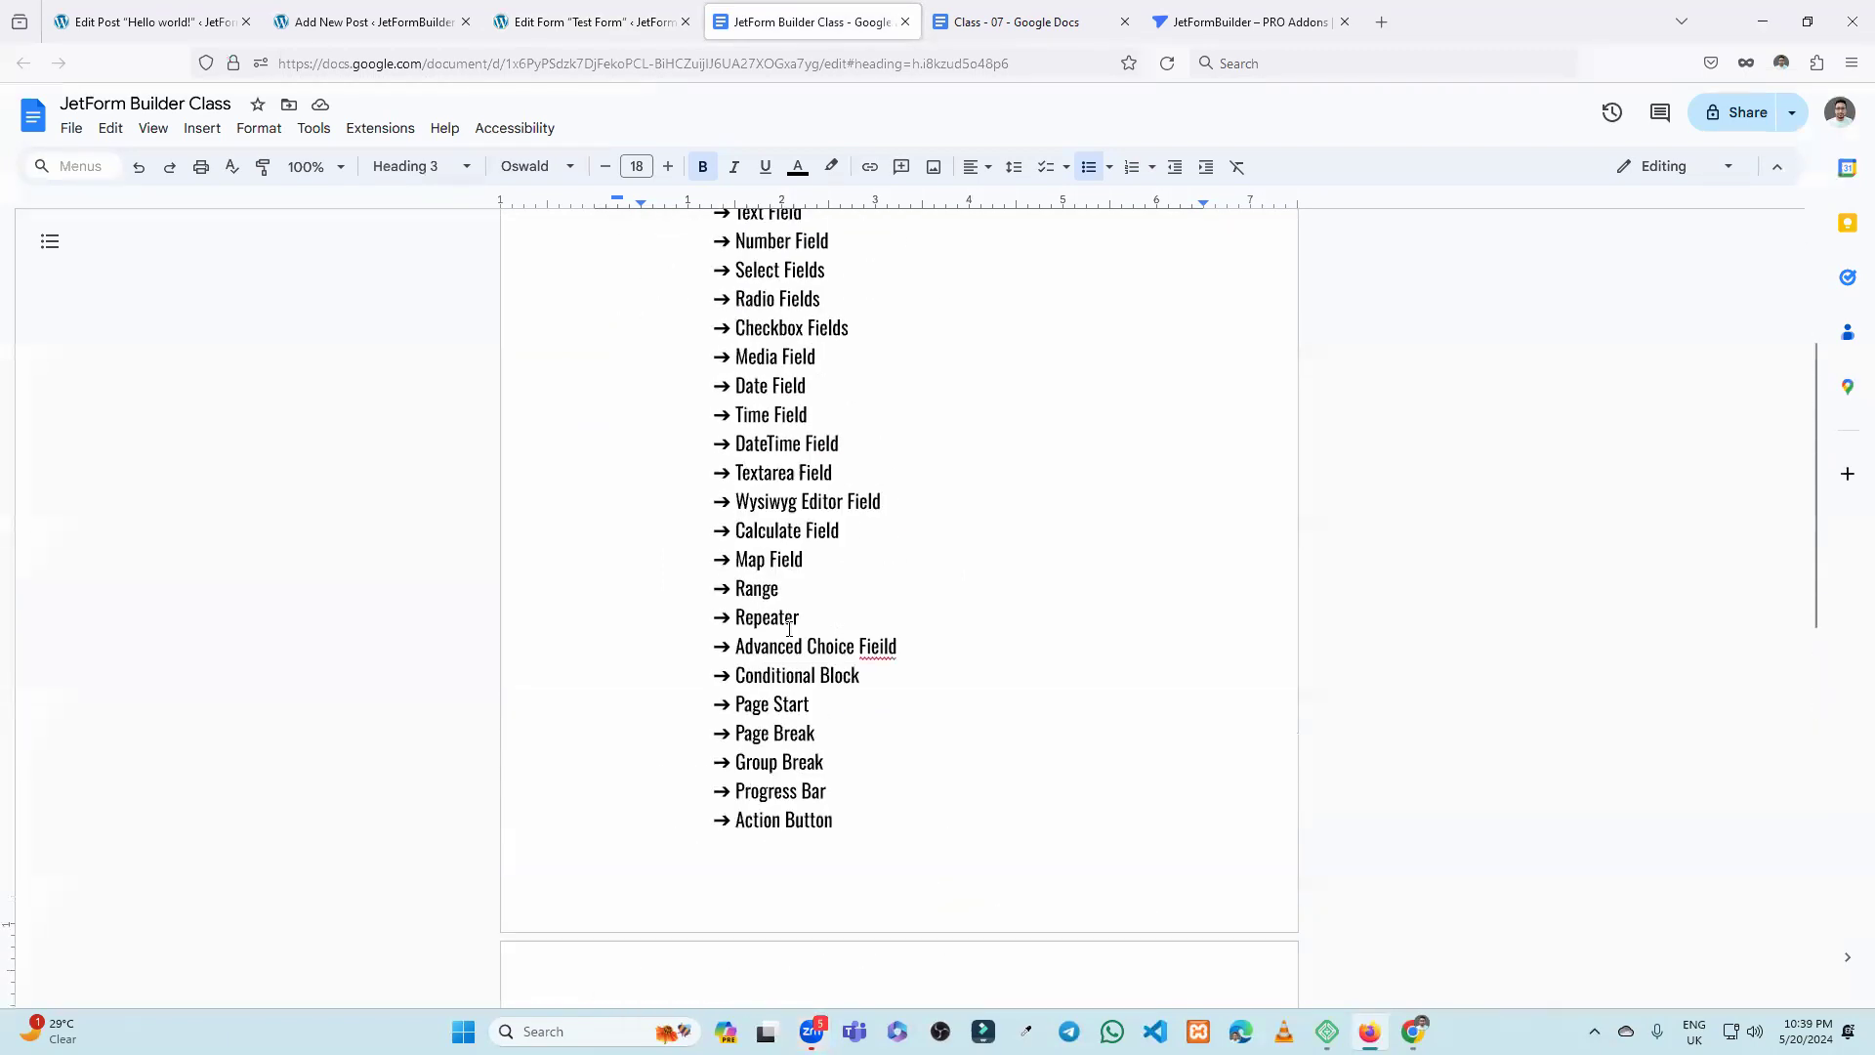
Close the unused Add New Post tab, return to Test Form, and deselect its text field with the block library closed.
click(376, 21)
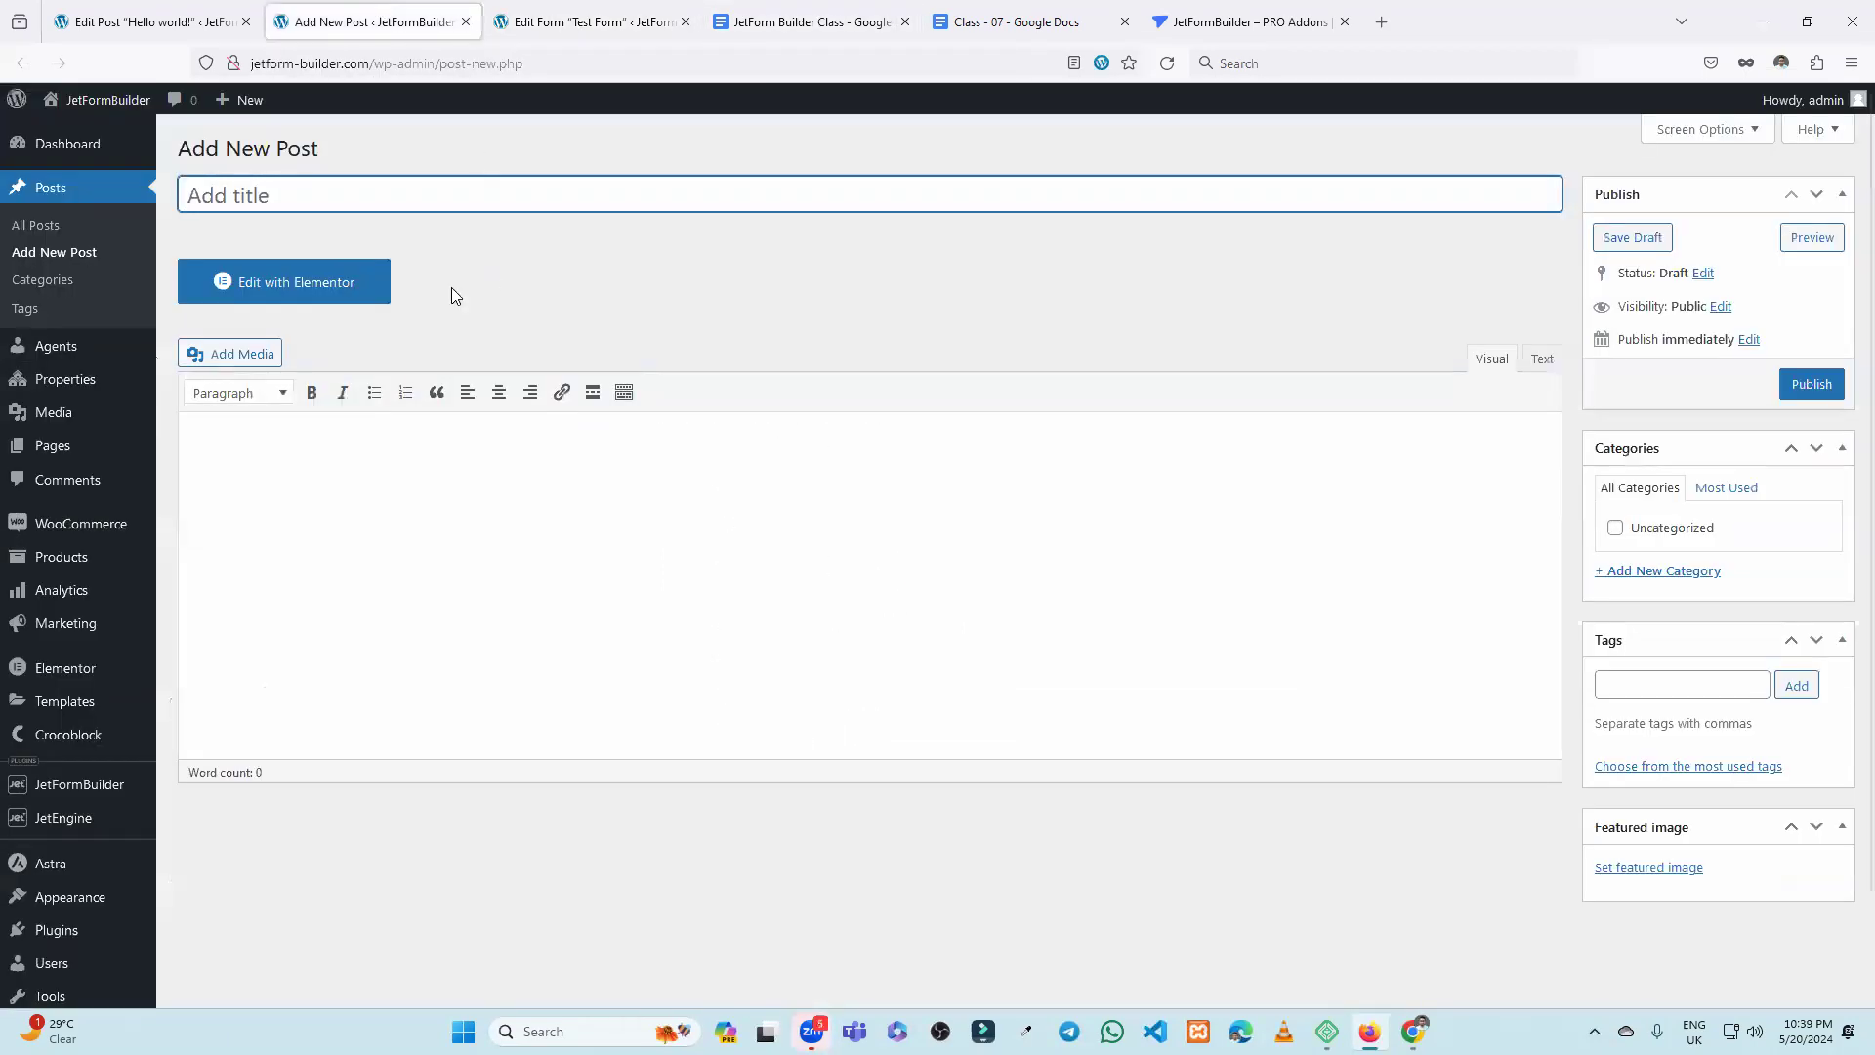
click(466, 21)
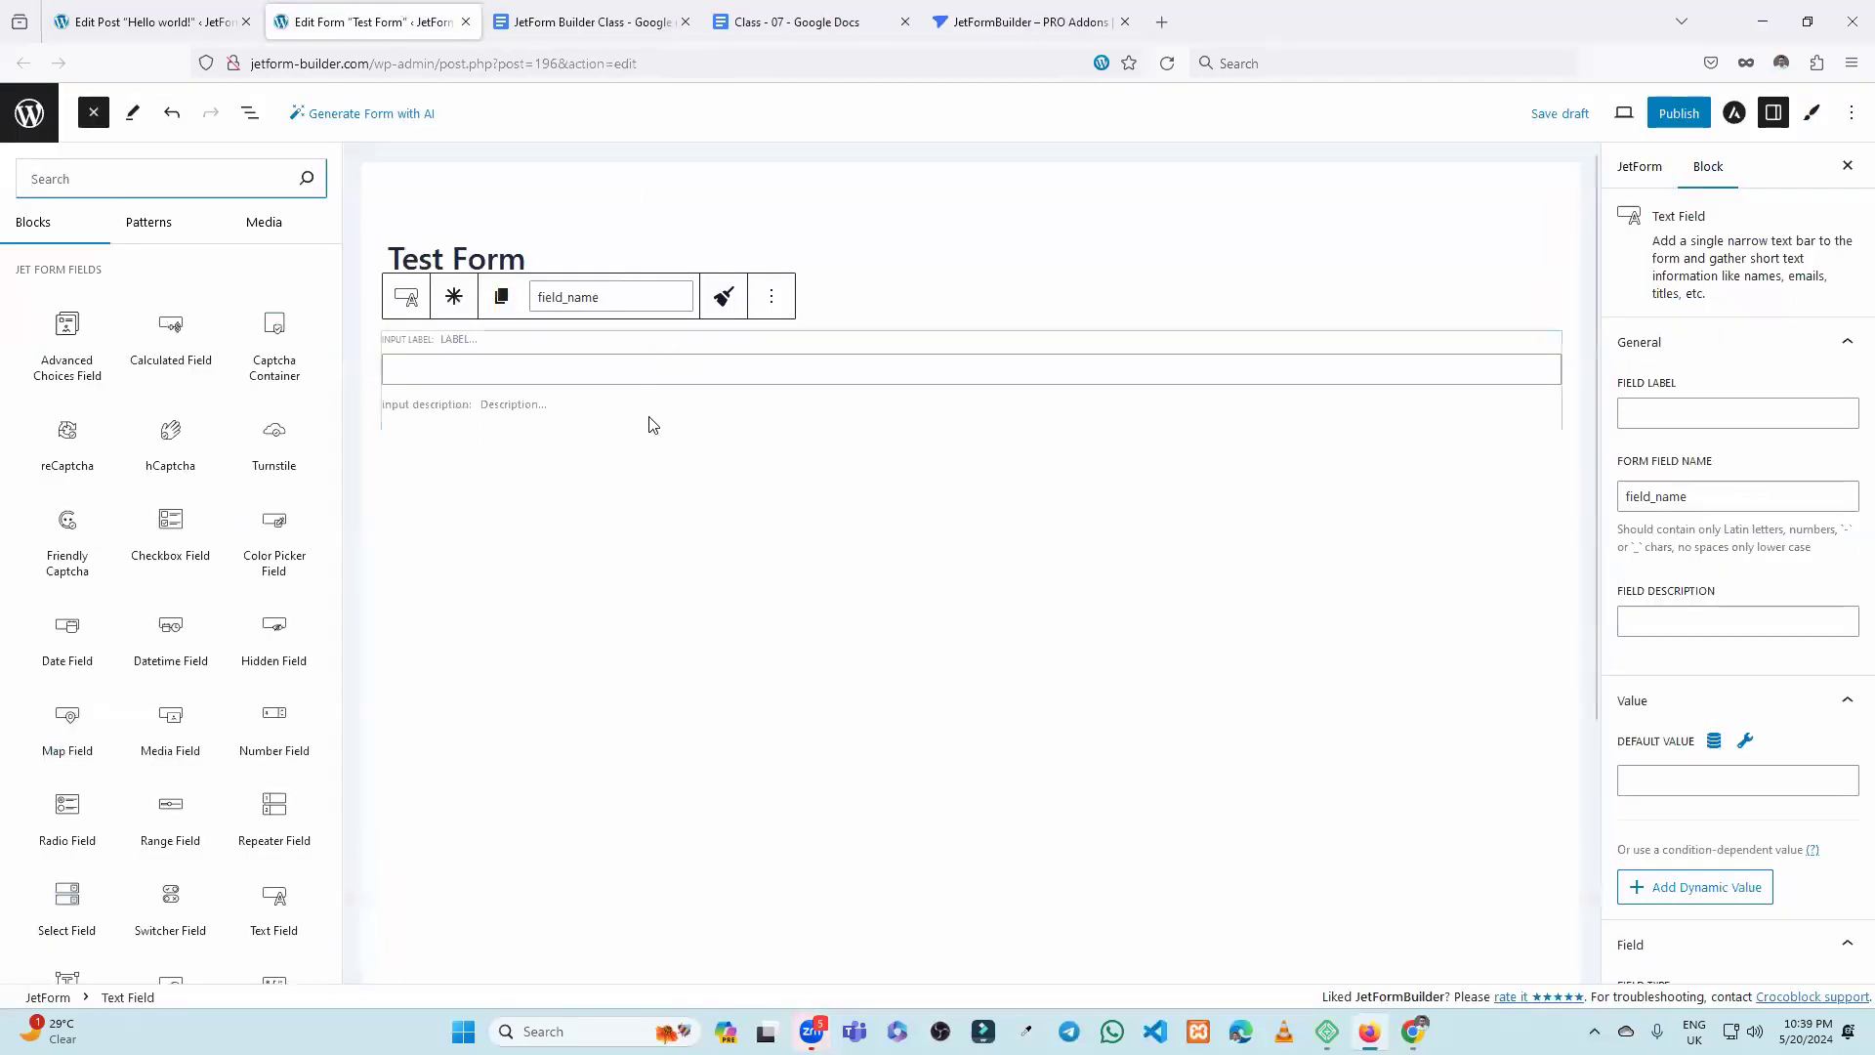
click(918, 492)
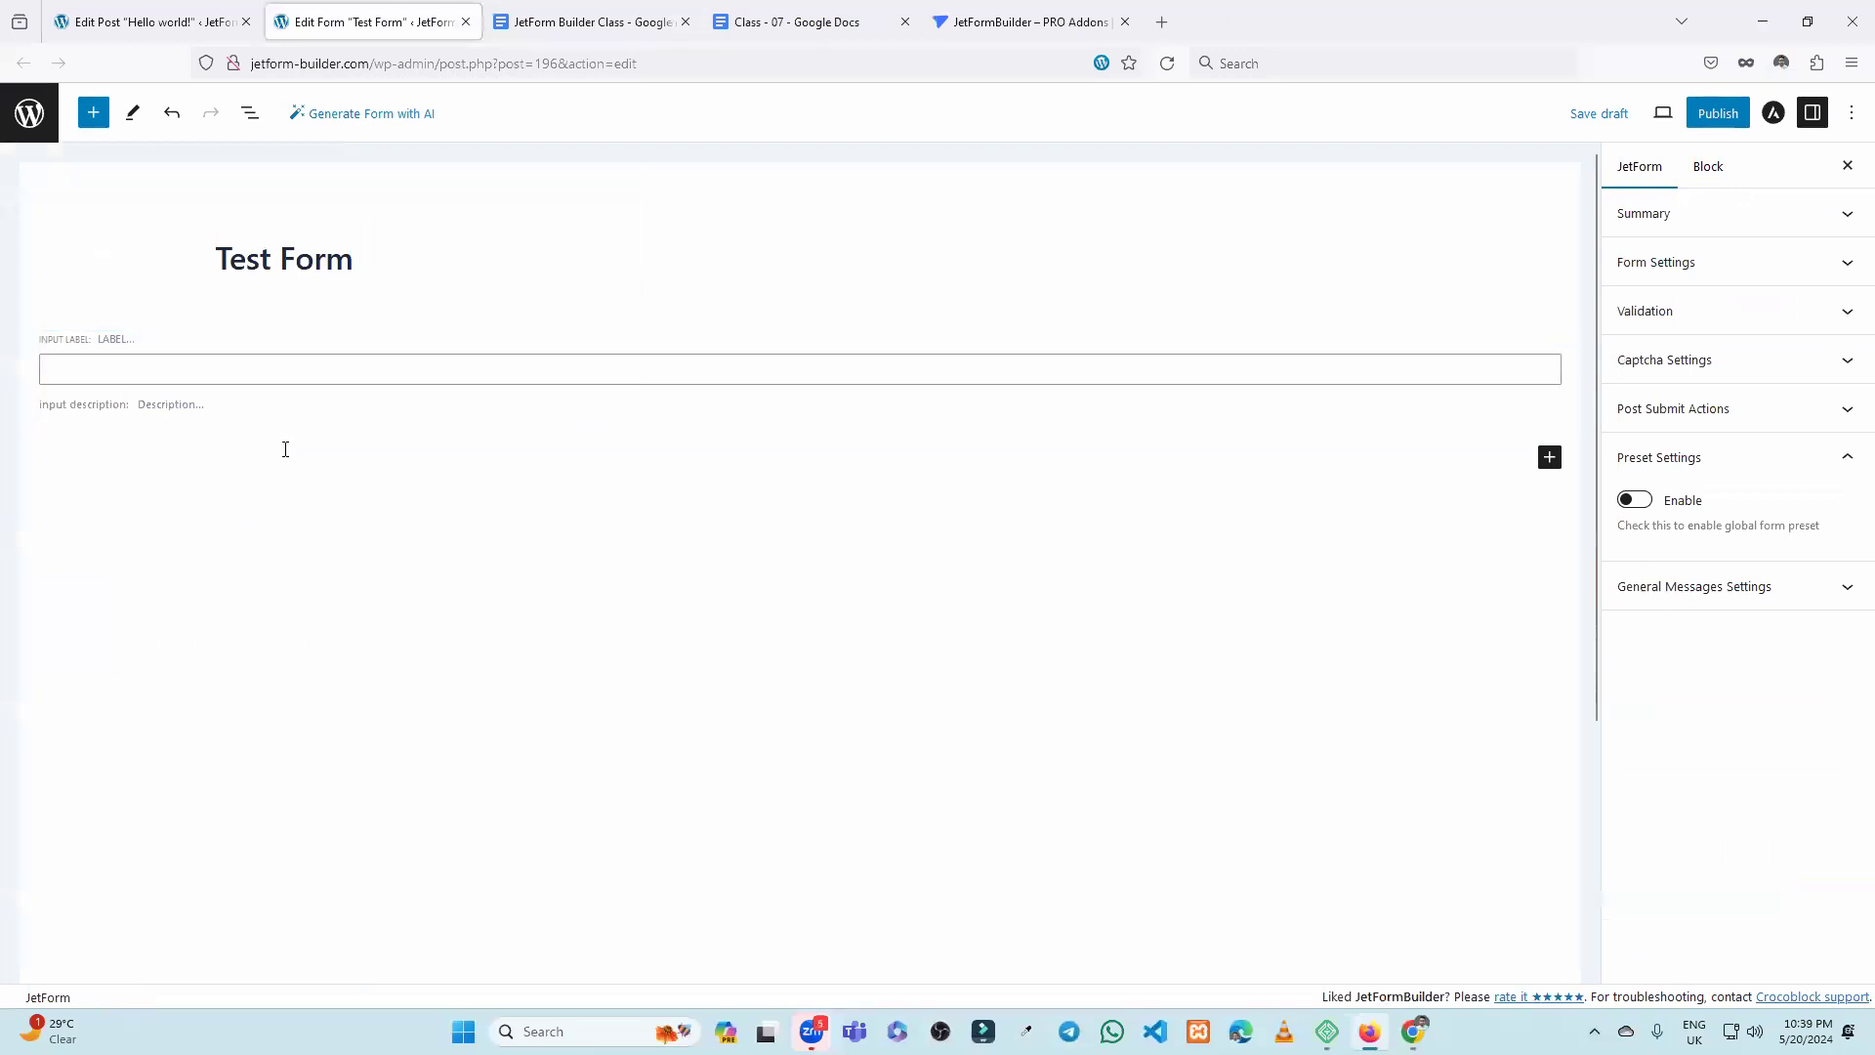
Set the label of the text field below the form's title to "First name".
click(109, 374)
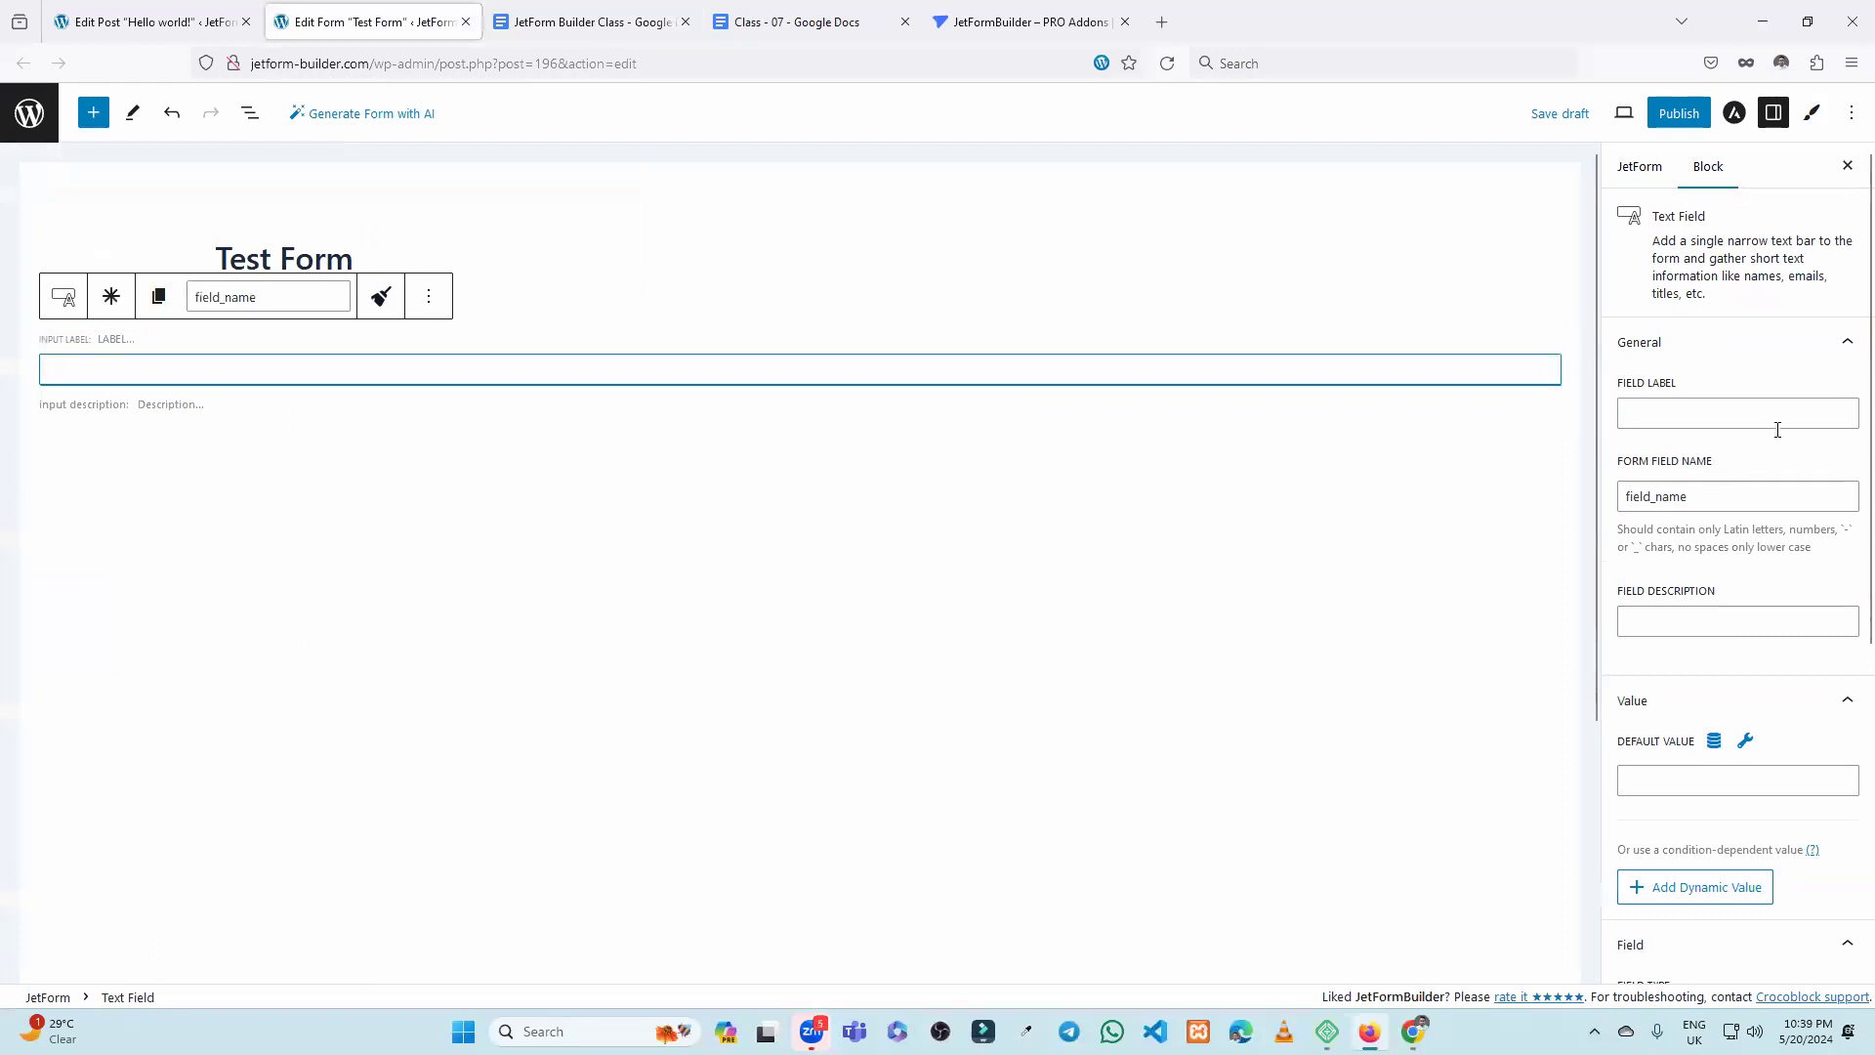
click(1641, 412)
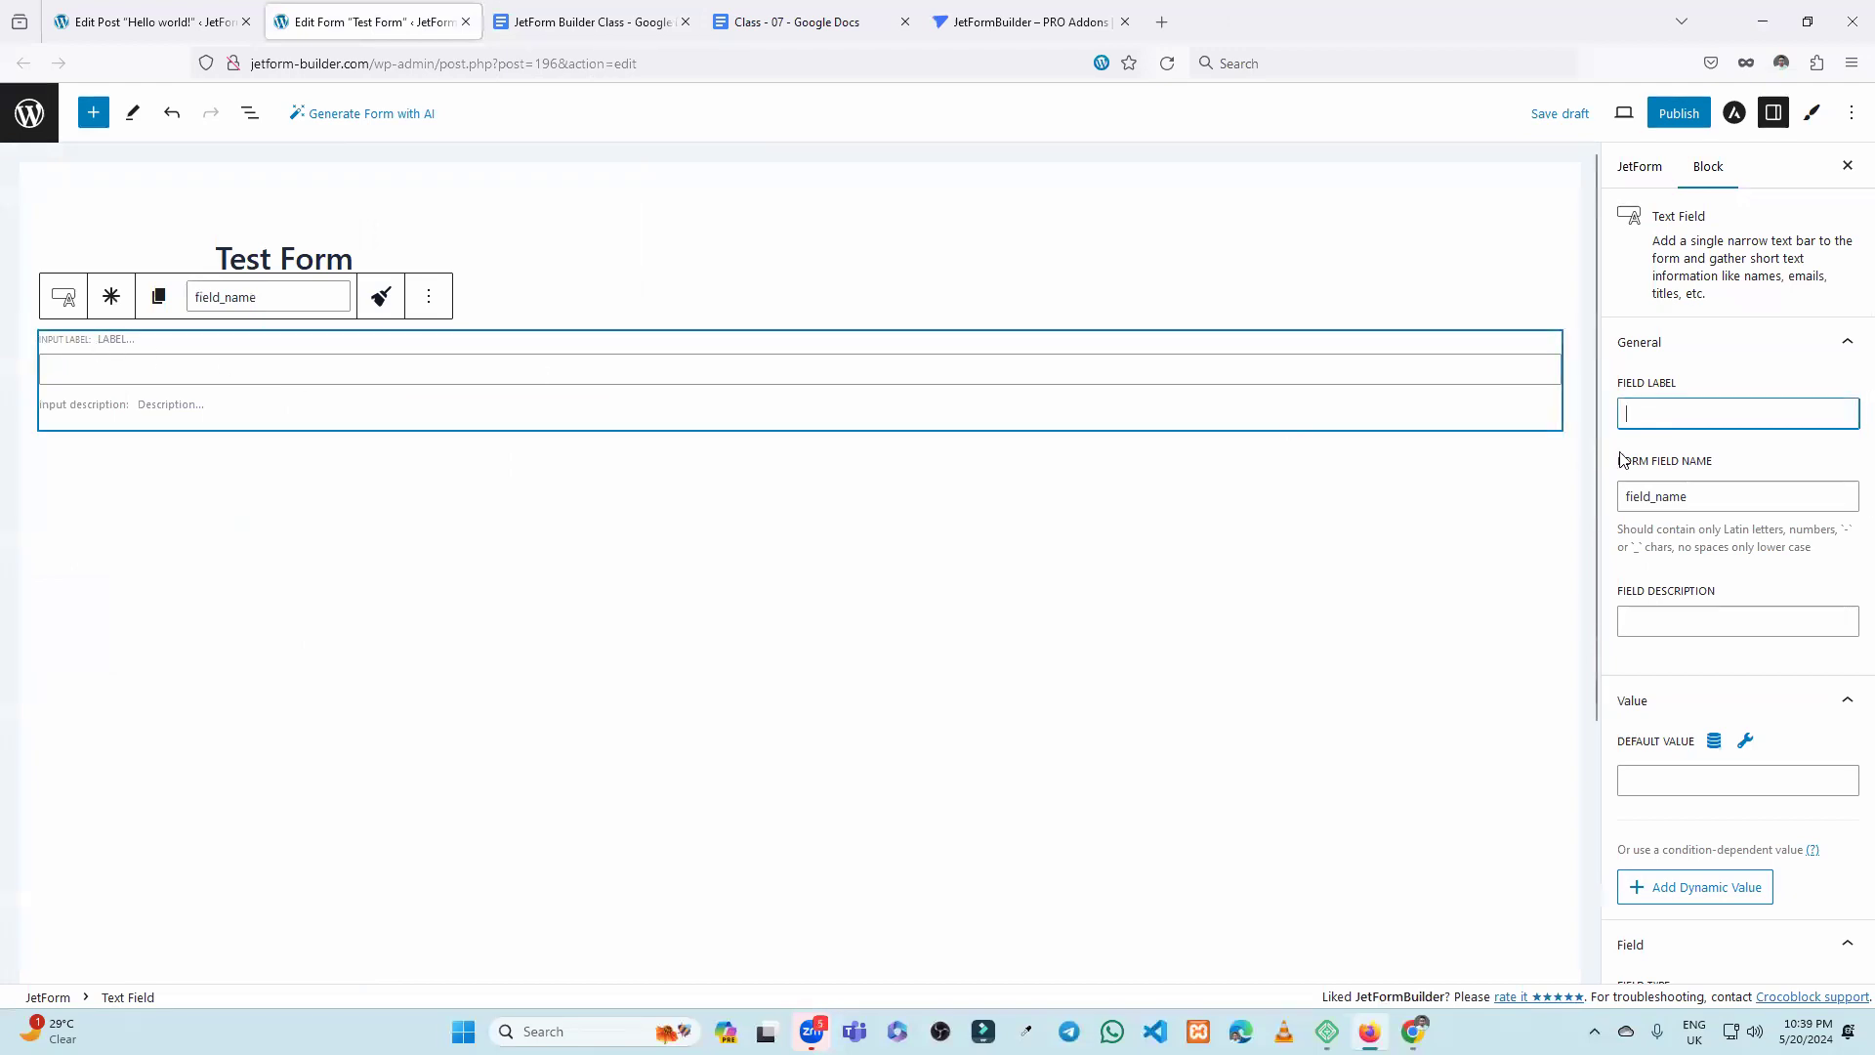
text(F)
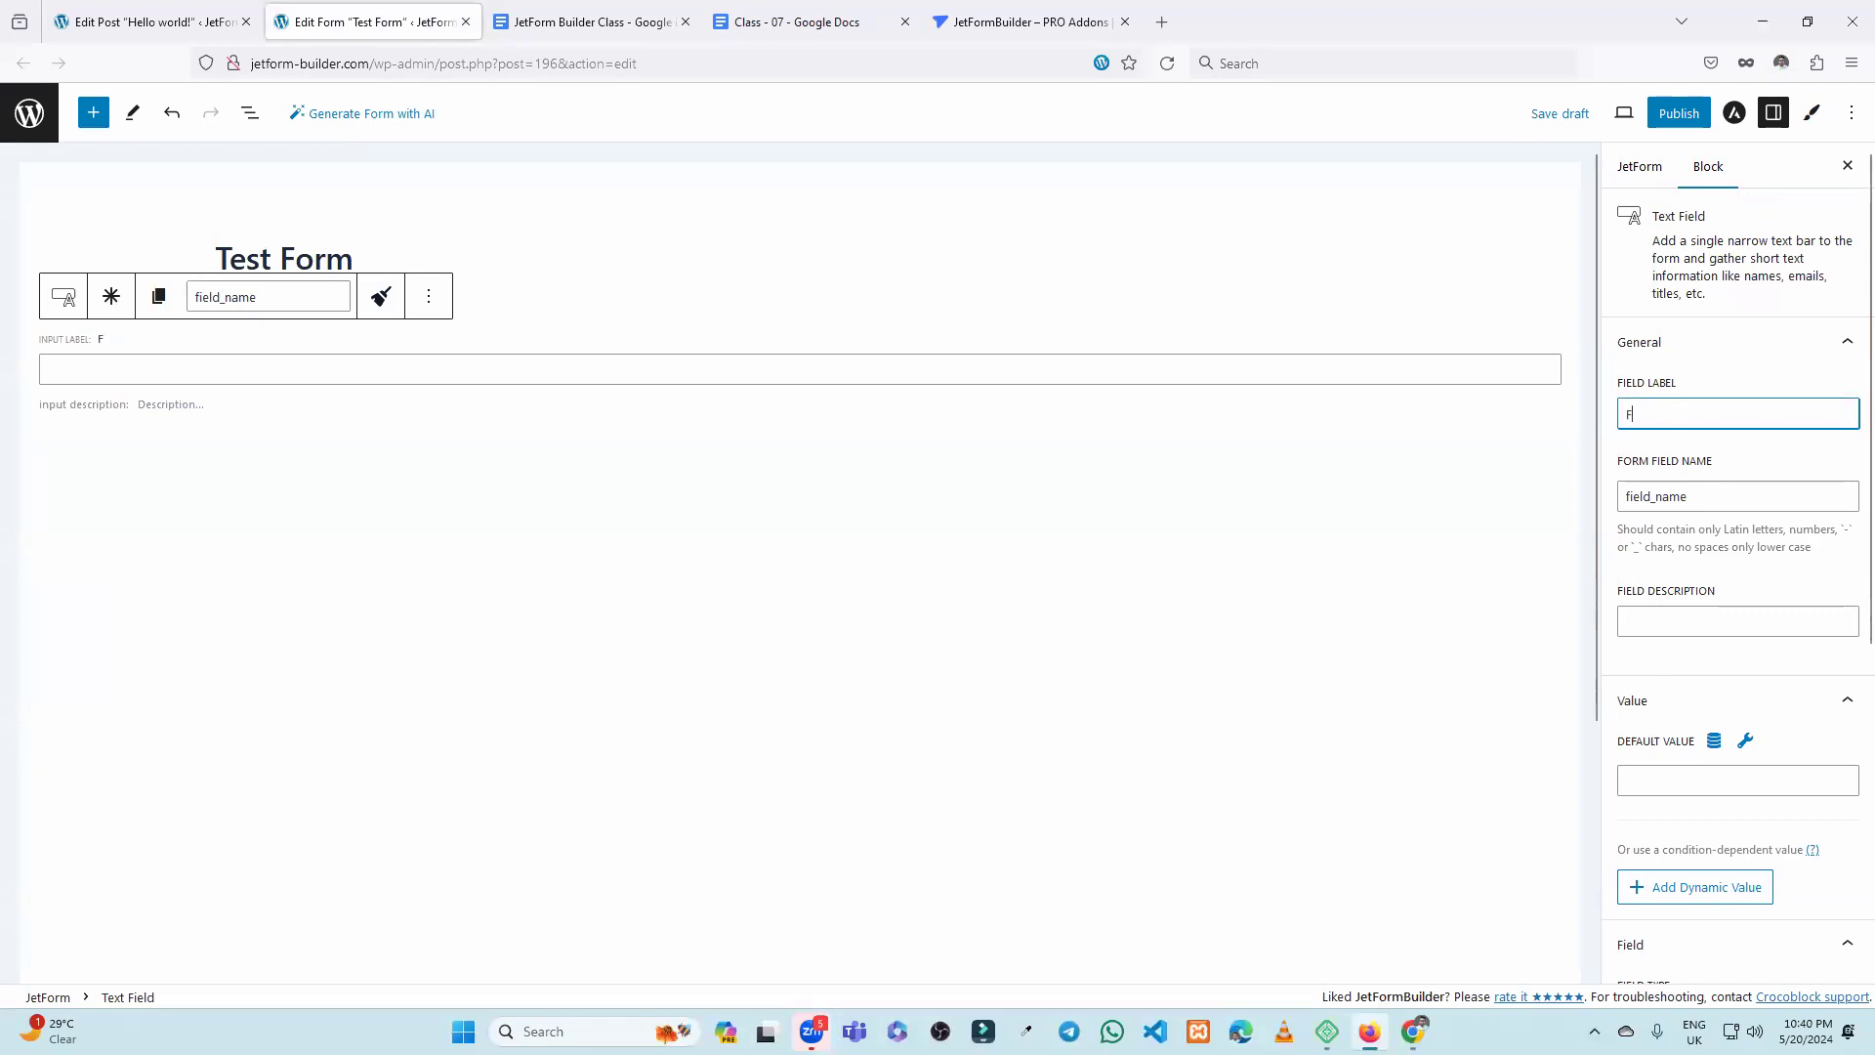
text(irst name)
click(1755, 455)
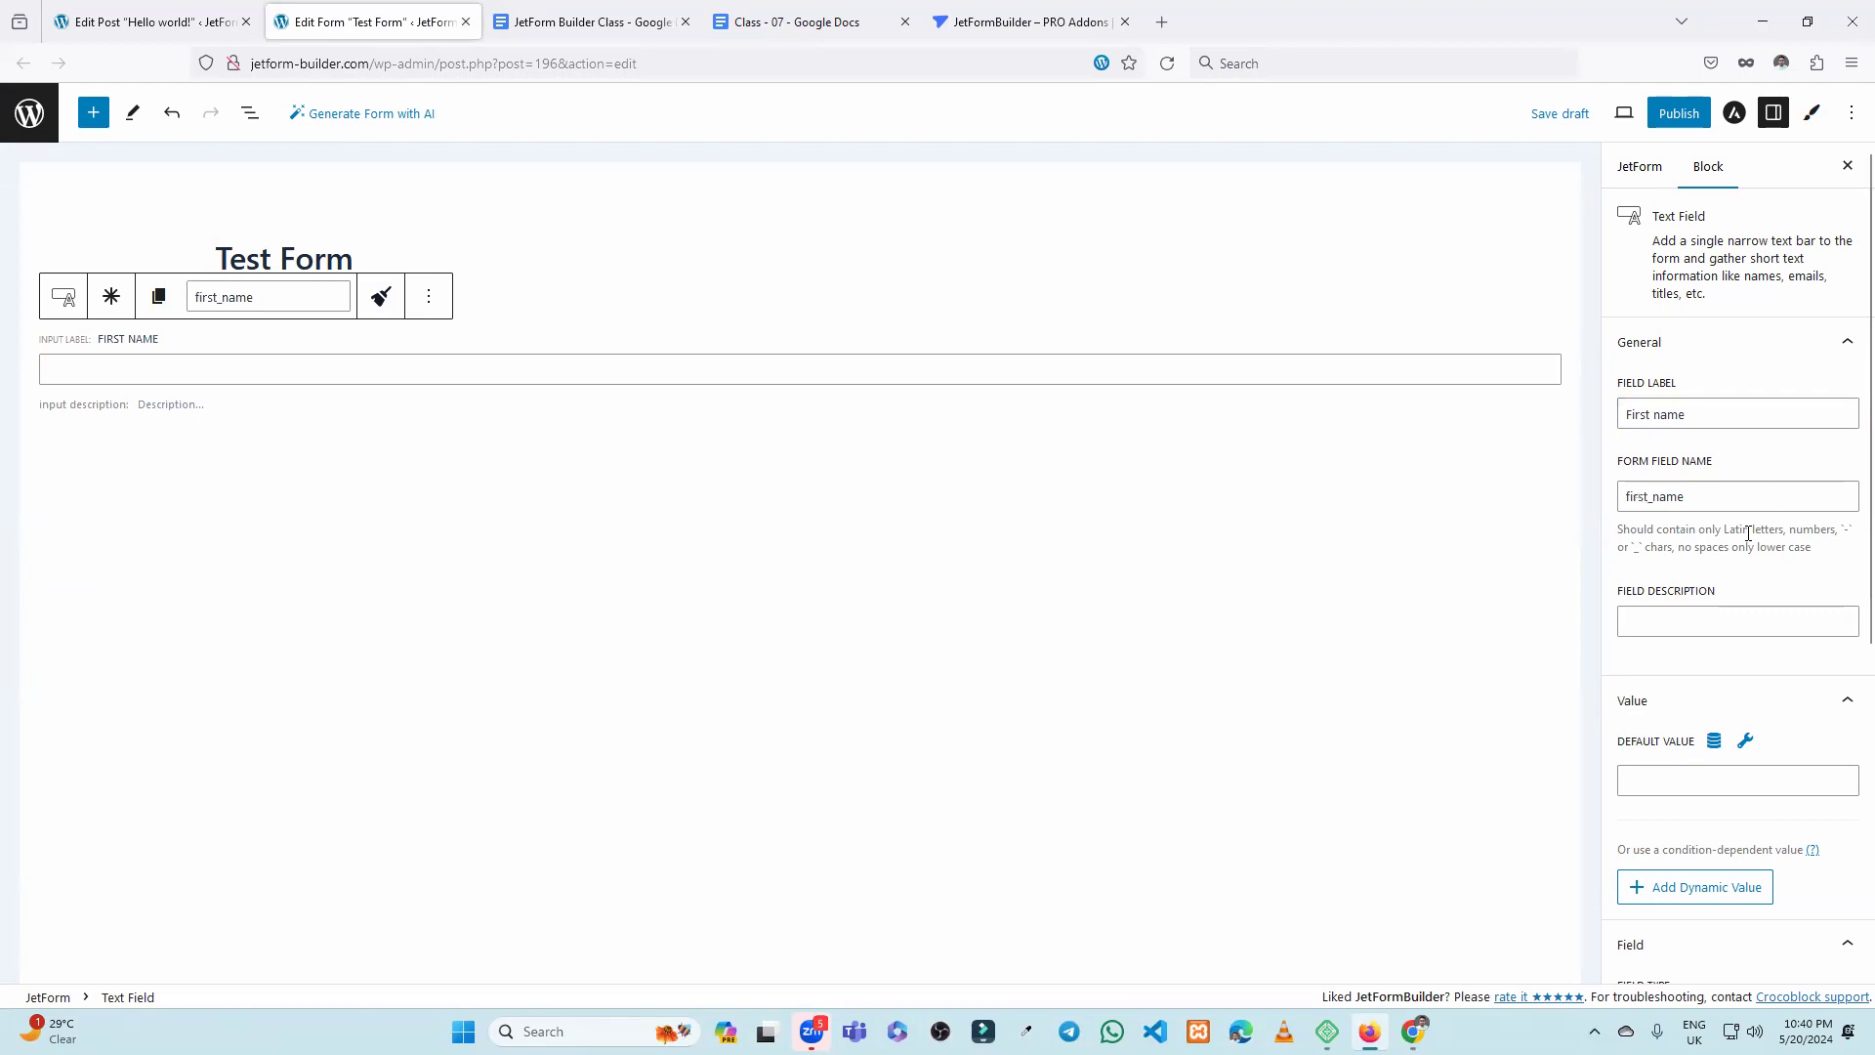
Capitalise the second word of the field label so it reads "First Name".
double_click(1710, 503)
click(1801, 444)
click(1731, 416)
click(1718, 503)
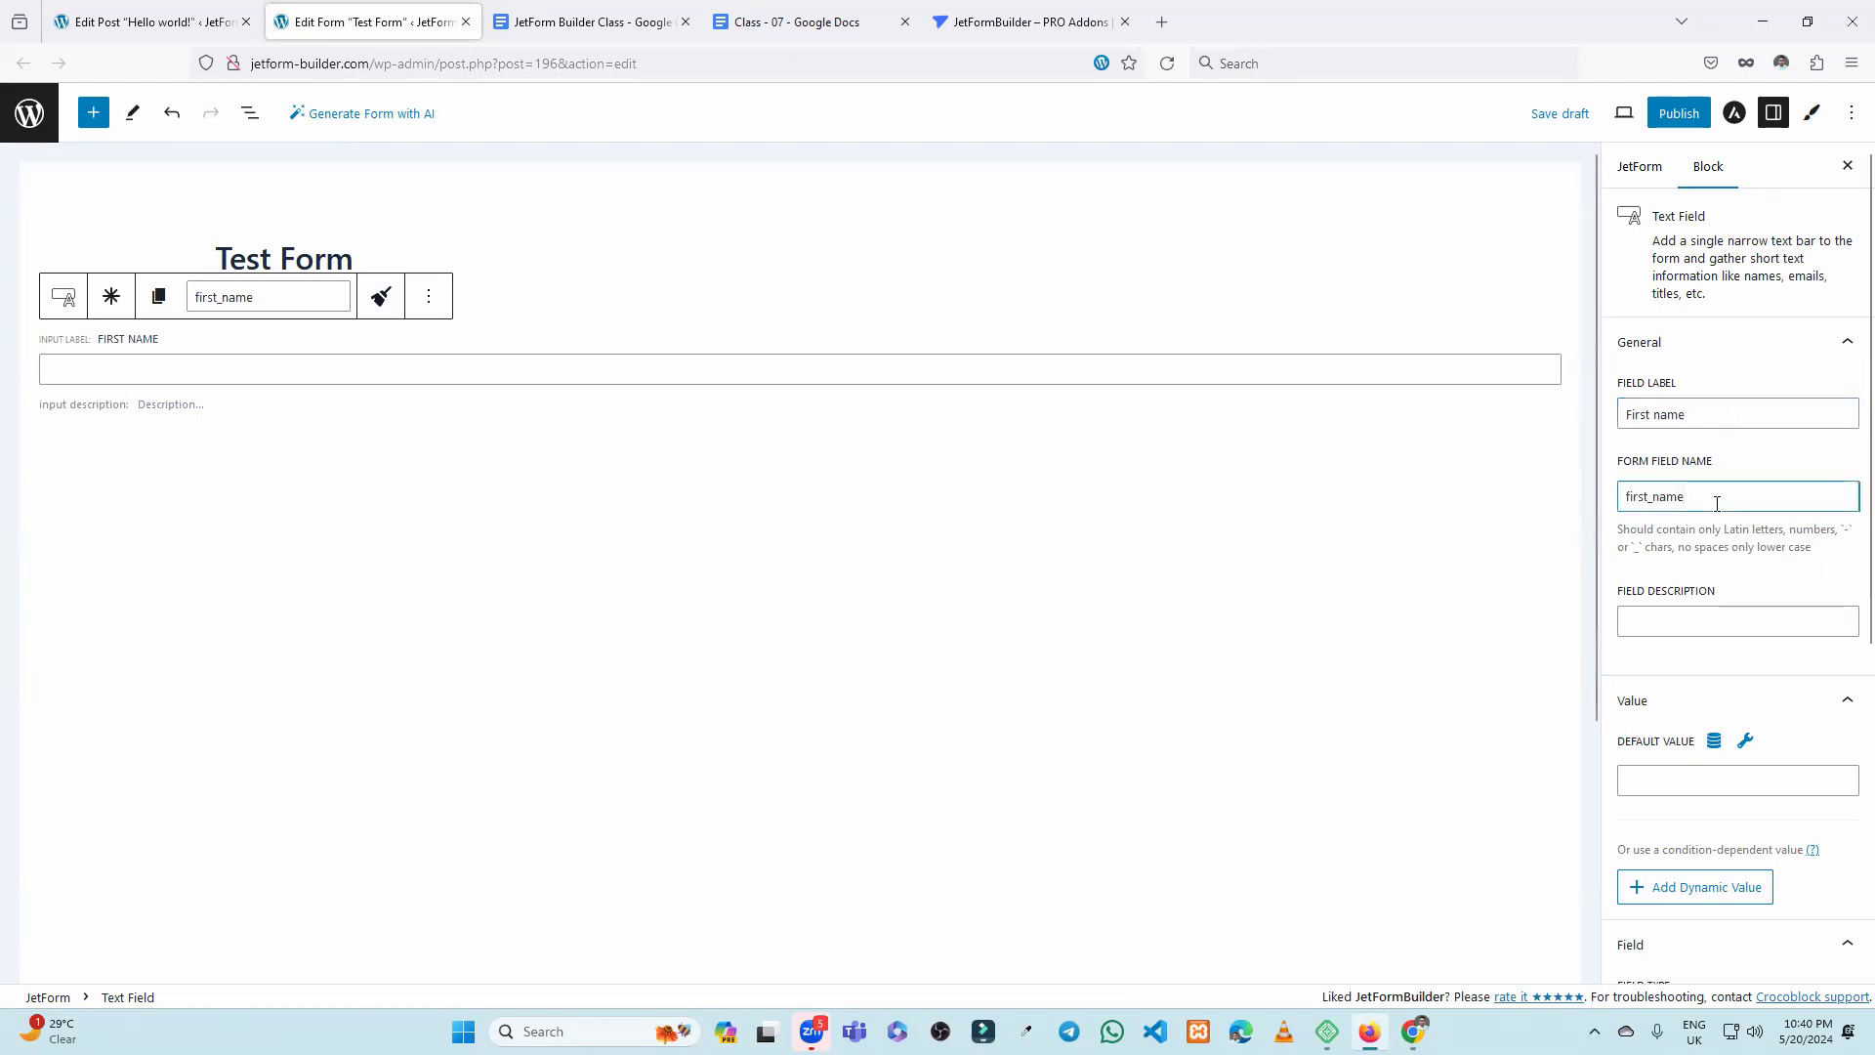
click(1660, 416)
key(BackSpace)
text(N)
click(1737, 446)
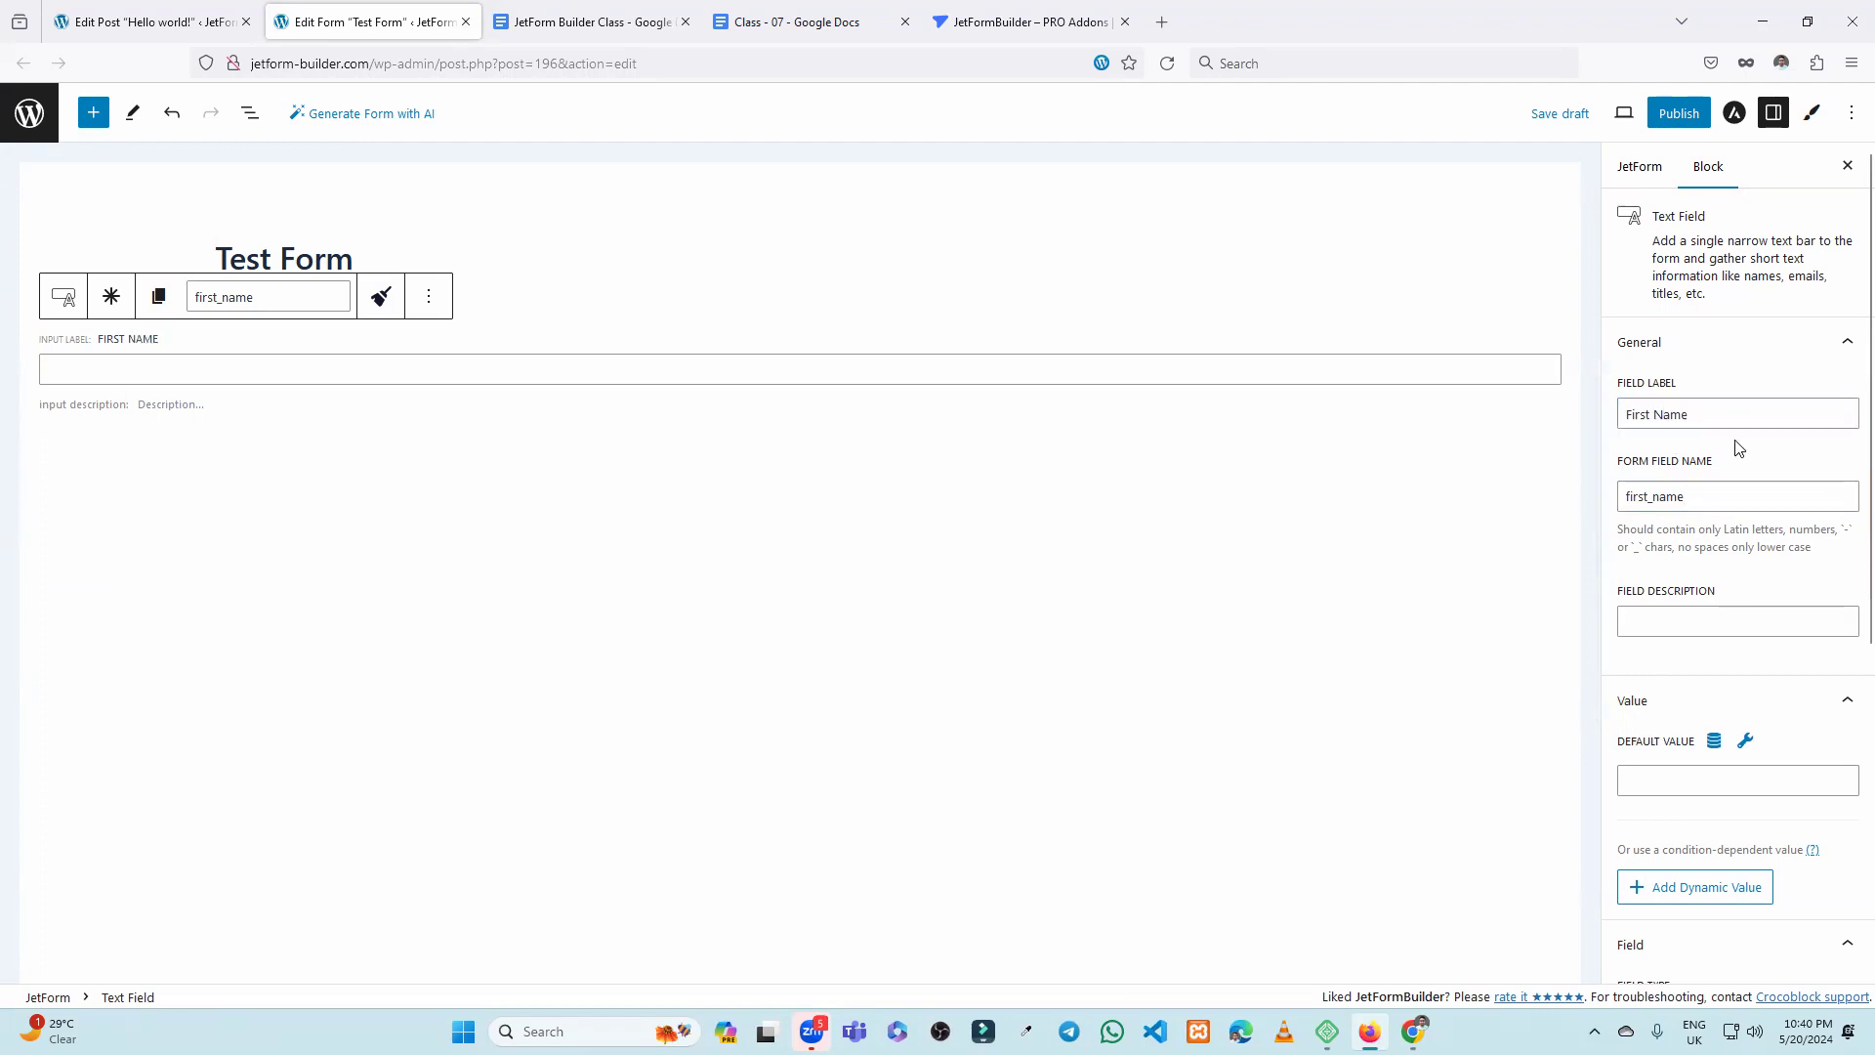
Compare the text field's label with its form field name, highlighting each value.
click(1704, 421)
click(1720, 502)
double_click(1717, 498)
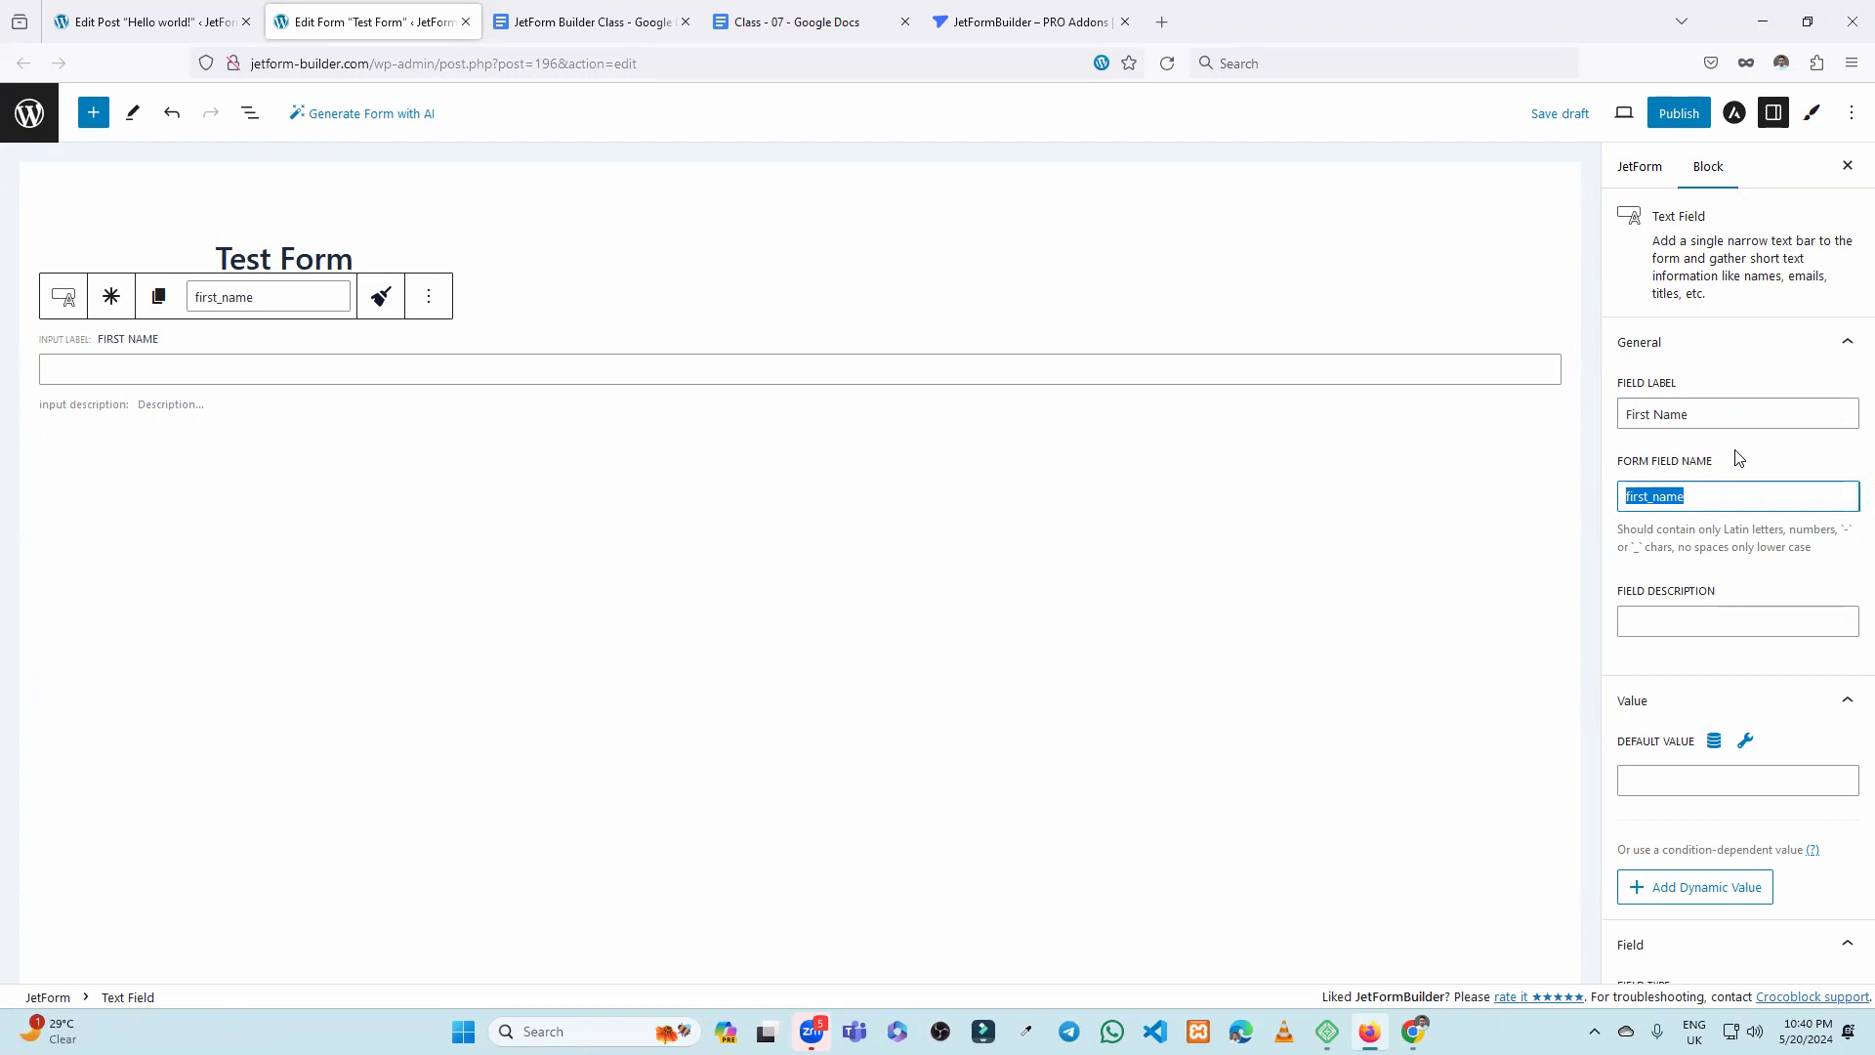
click(1743, 488)
drag(1746, 490, 1588, 504)
click(1706, 500)
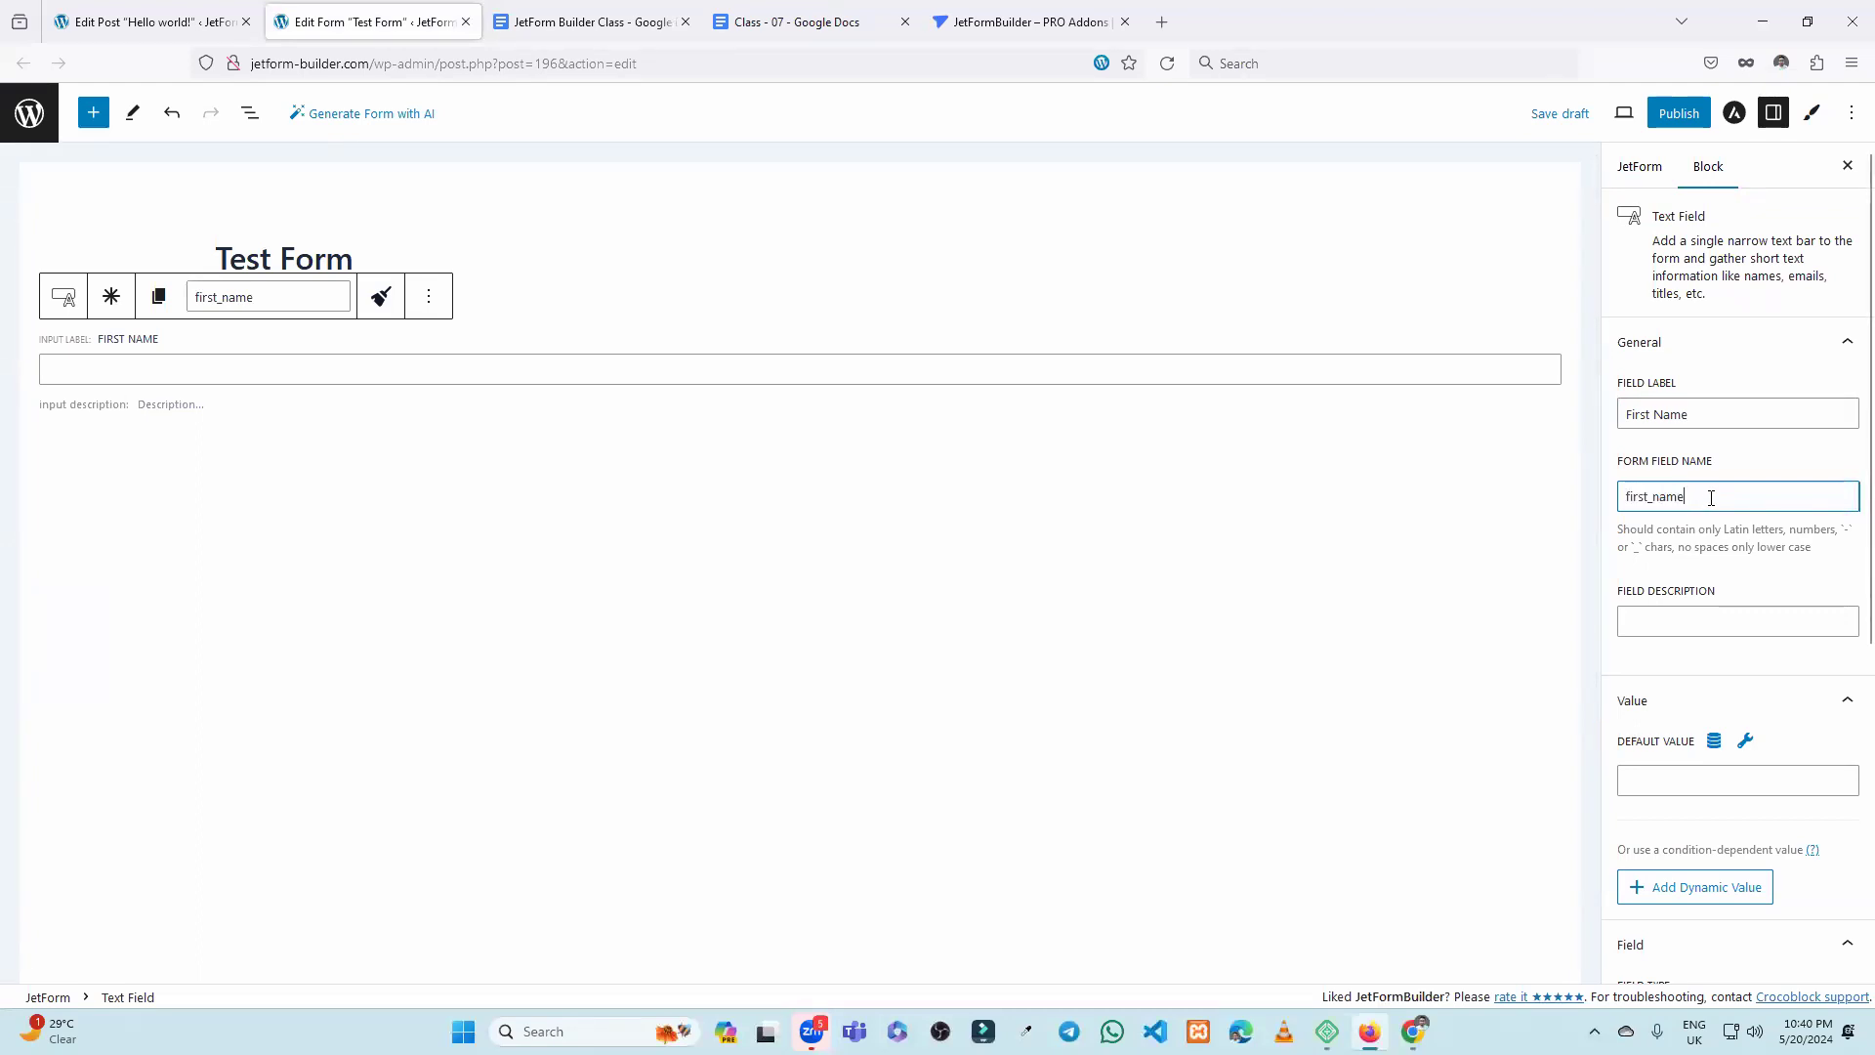
double_click(1711, 494)
click(1711, 494)
key(shift+Left)
key(shift+Left)
key(shift+Left)
key(shift+Left)
key(shift+Left)
key(shift+Left)
key(shift+Left)
key(shift+Left)
key(shift+Left)
key(shift+Left)
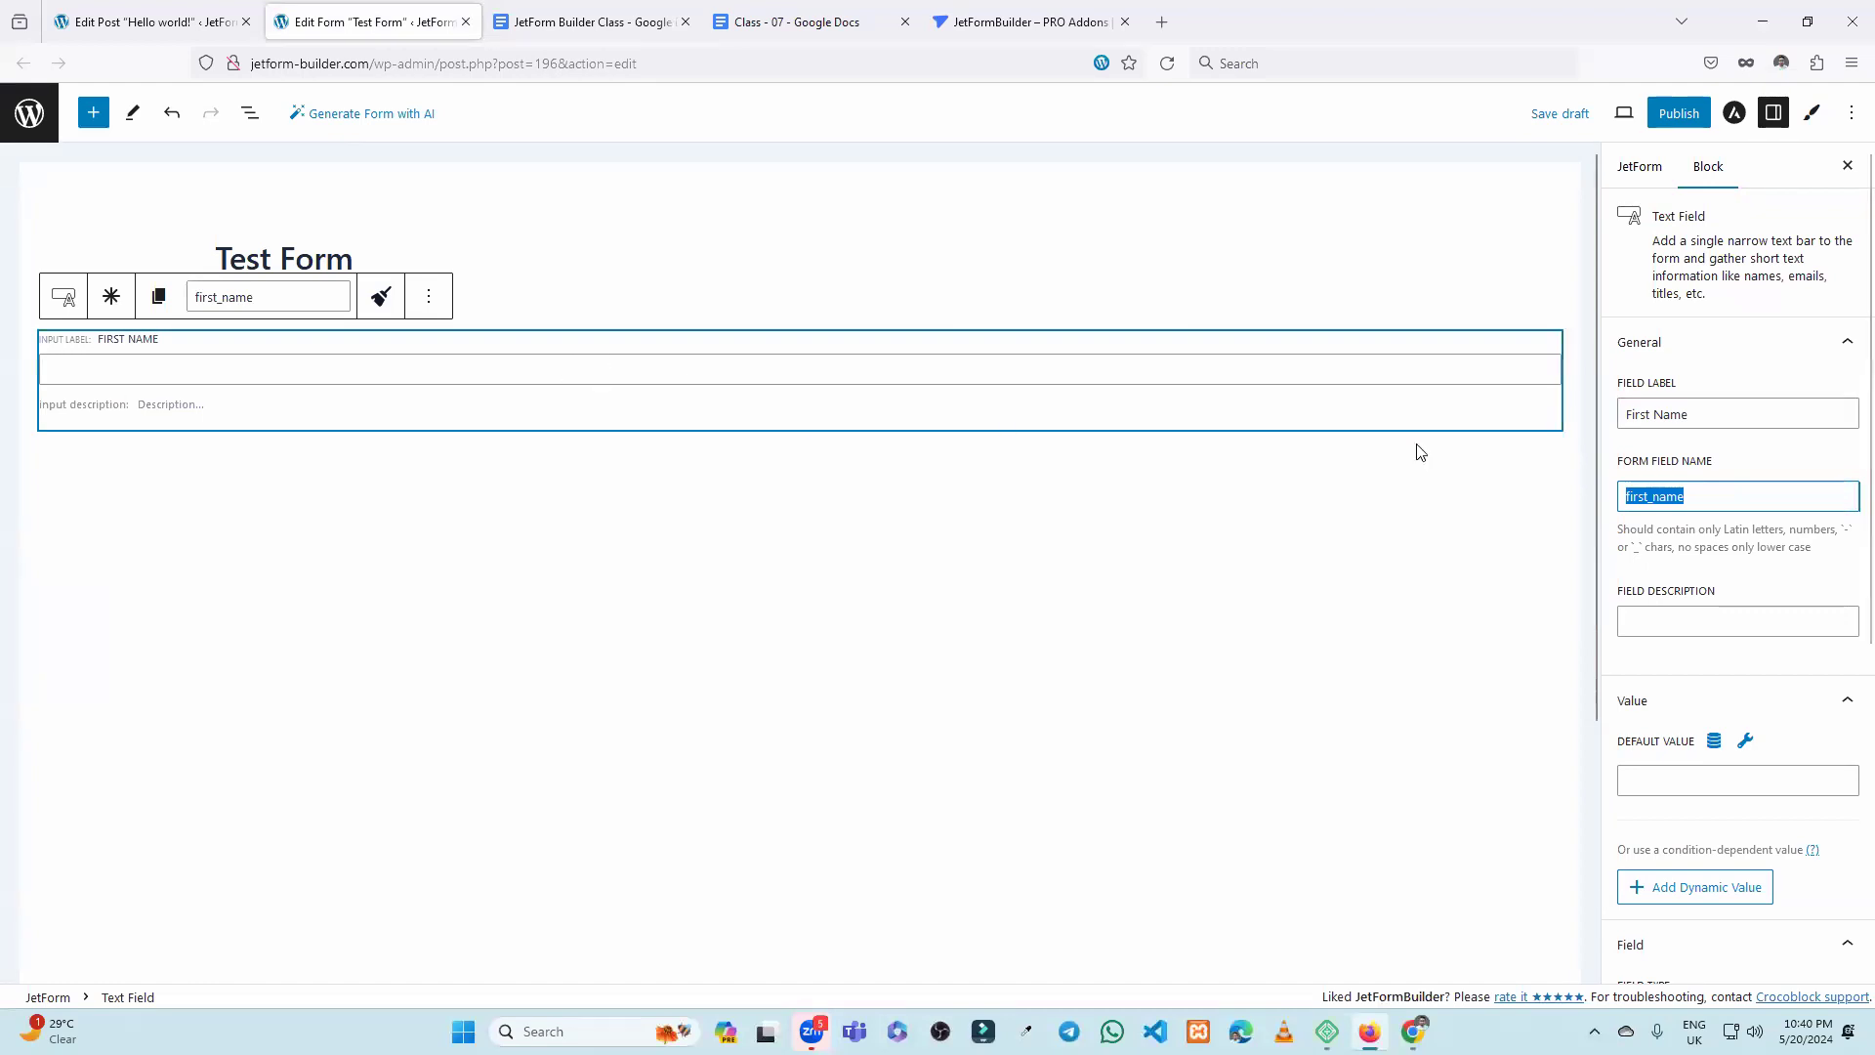
drag(1717, 493, 1574, 499)
click(1707, 500)
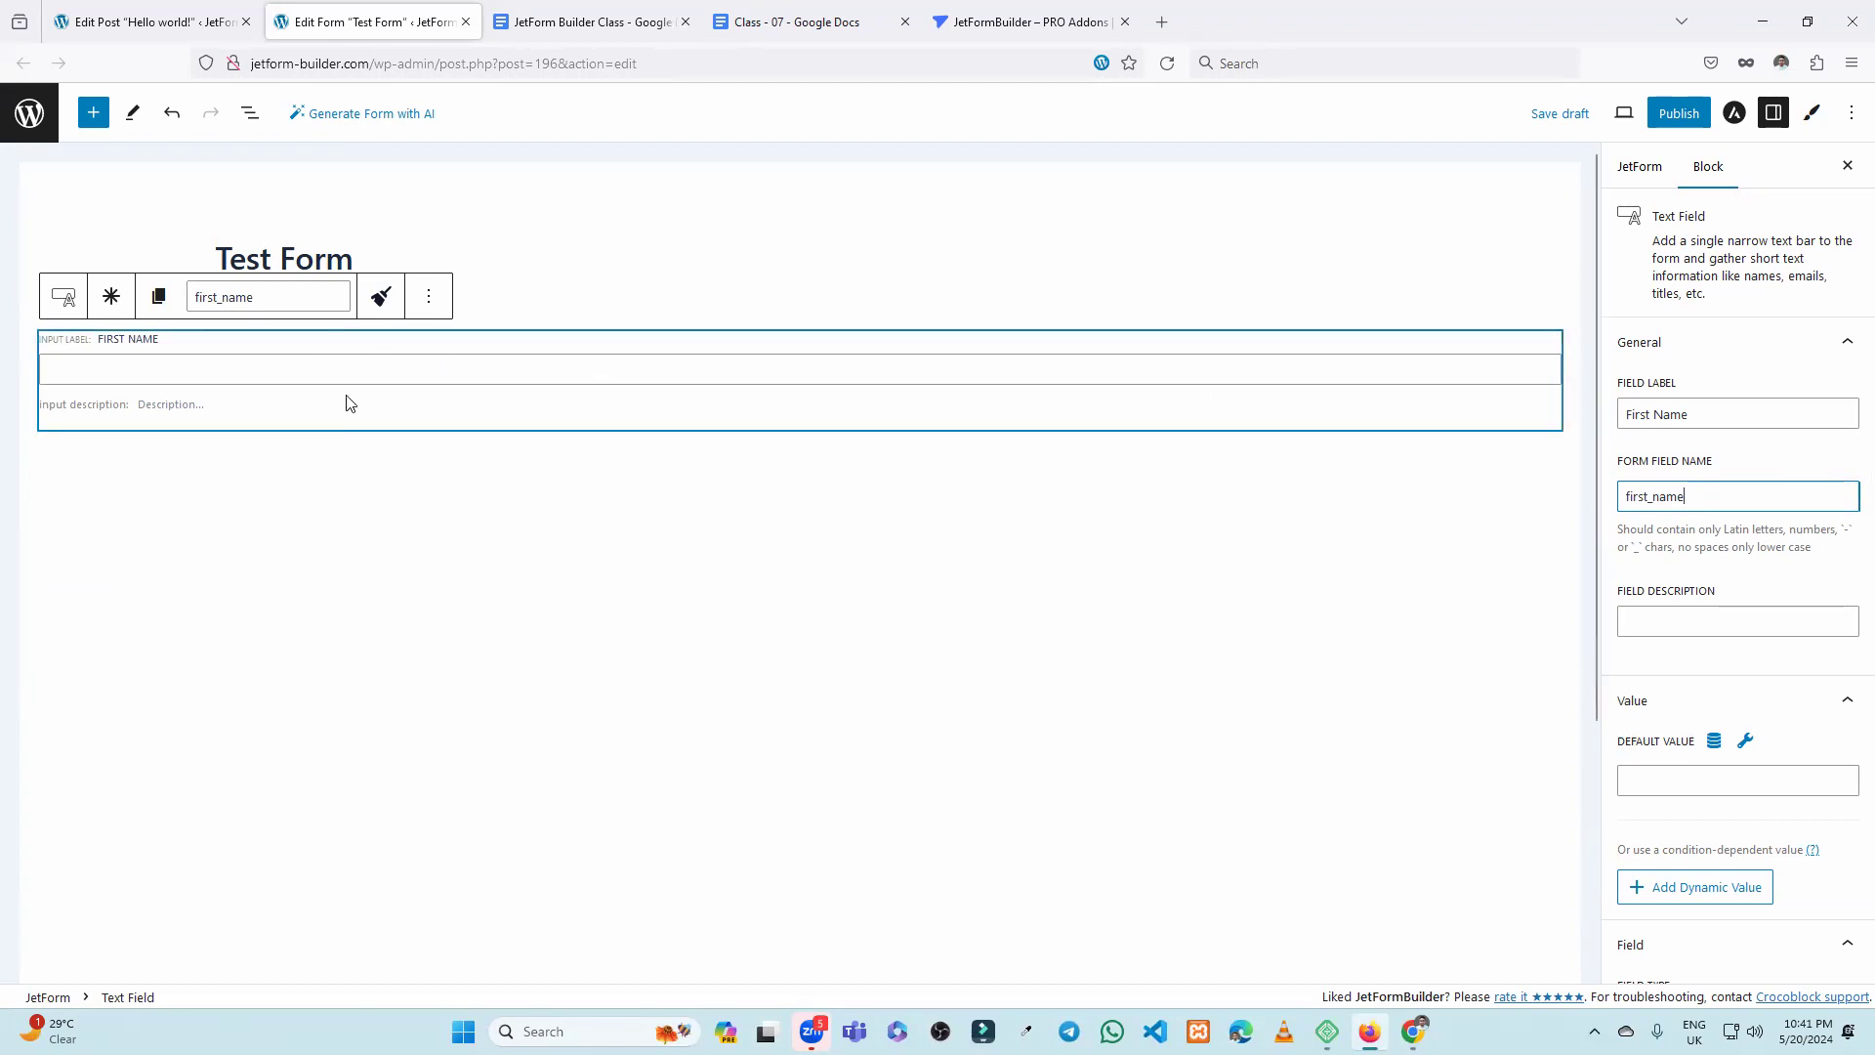
drag(1738, 414, 1617, 420)
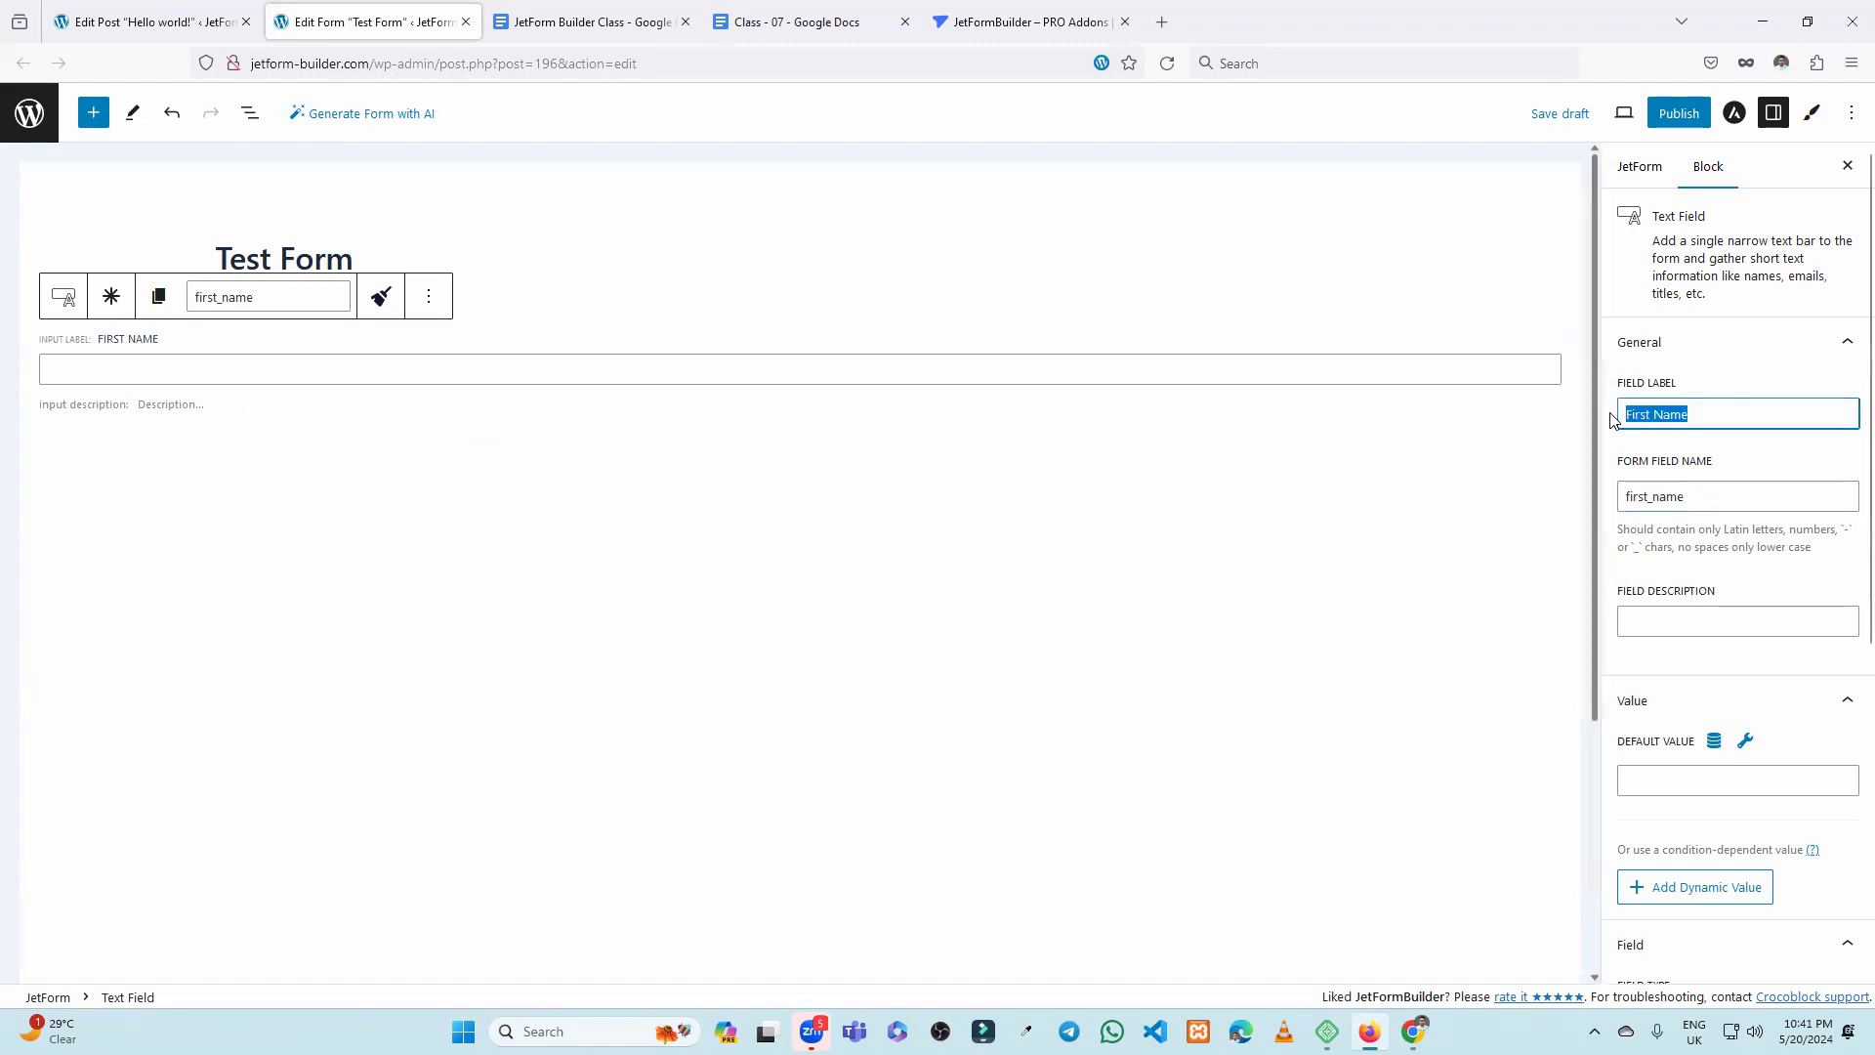
drag(1709, 498, 1625, 502)
click(1657, 500)
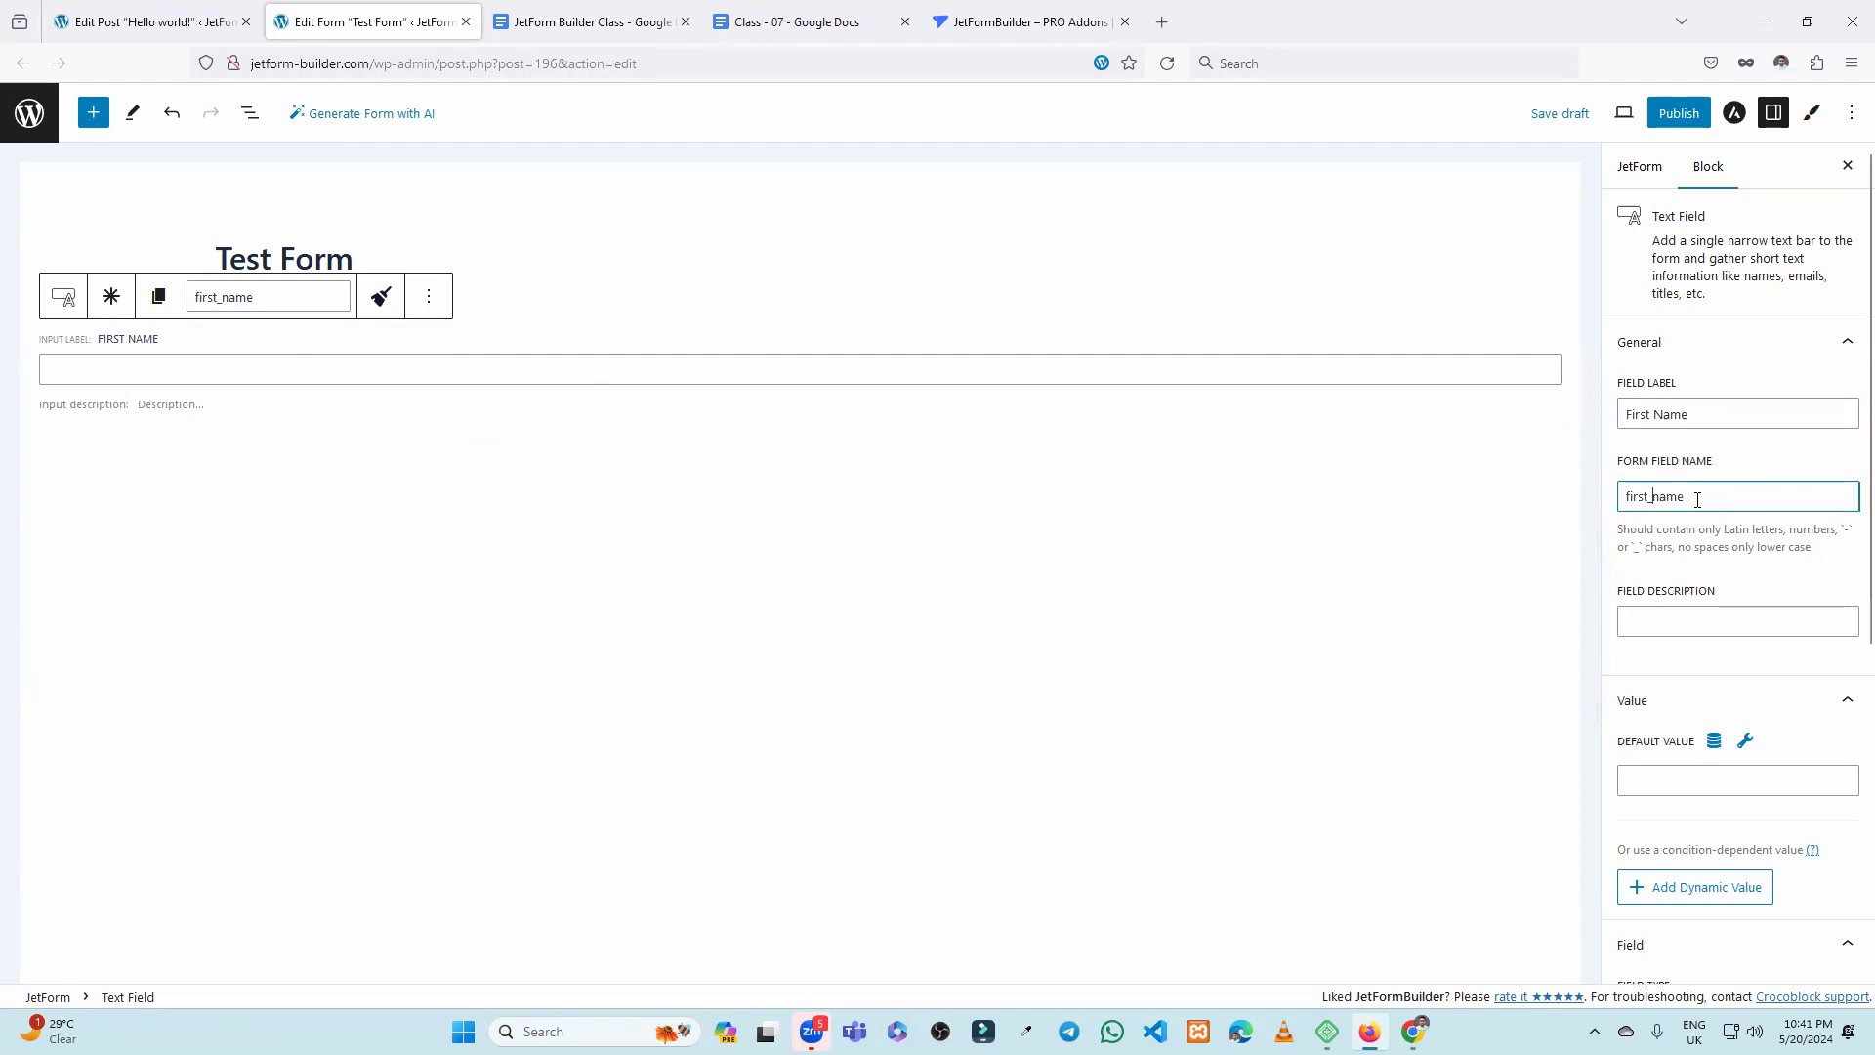
Examine the field description and the default value's preset options, closing the preset editor without changes.
click(1682, 613)
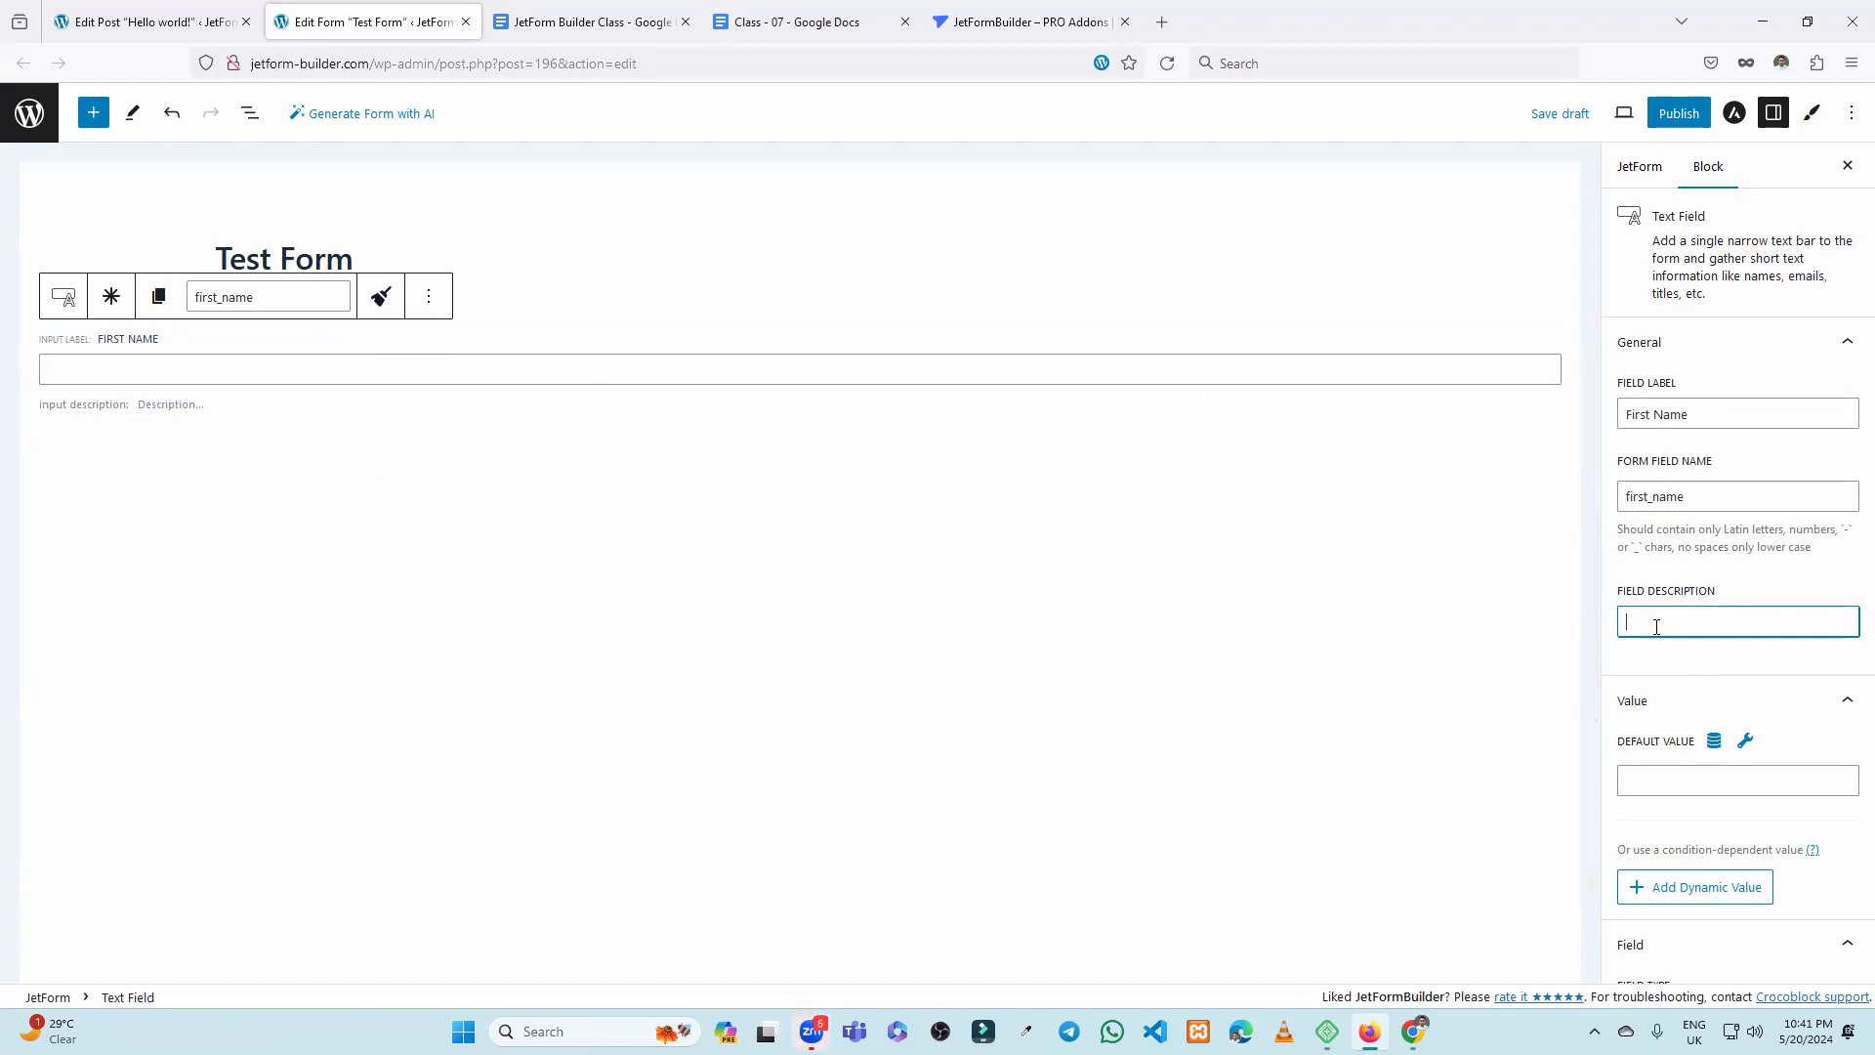
scroll(1749, 602, down, 2)
click(1692, 582)
click(1714, 542)
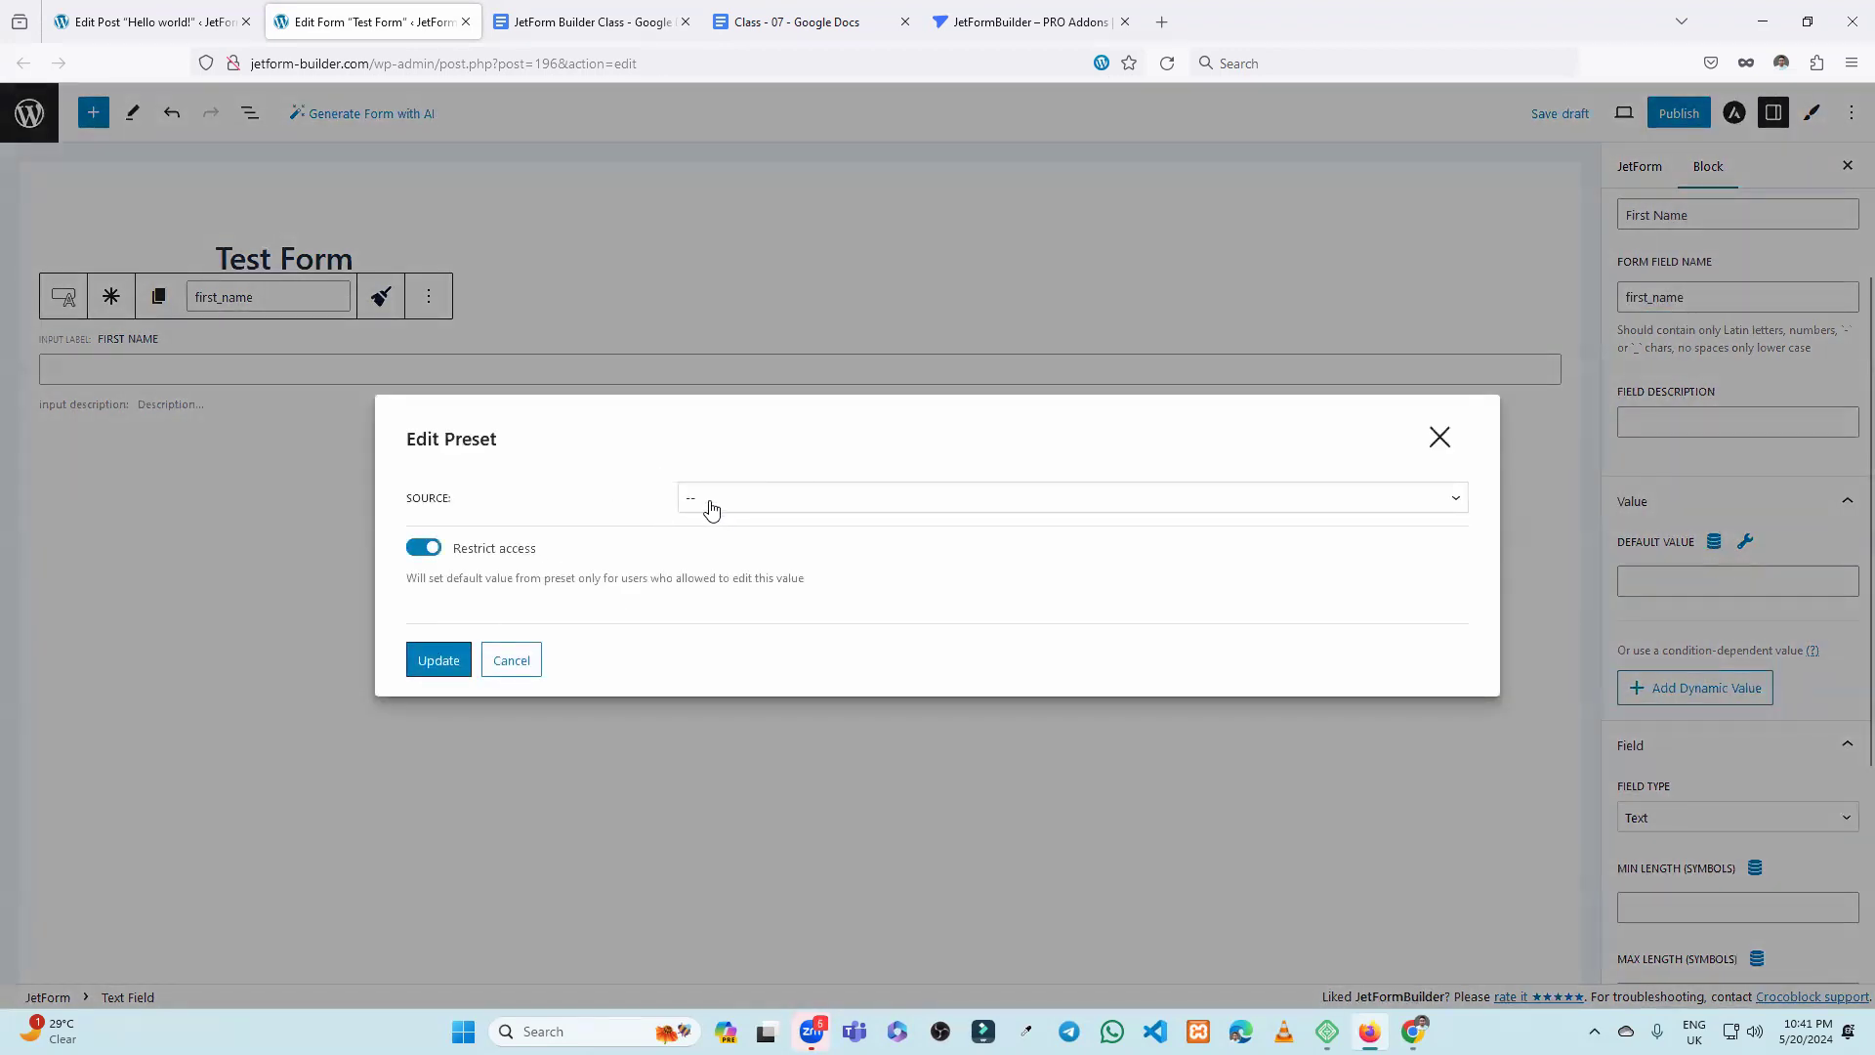
click(1441, 437)
Review the field's general and value settings, and examine the dynamic value editor before cancelling it.
scroll(1724, 555, down, 2)
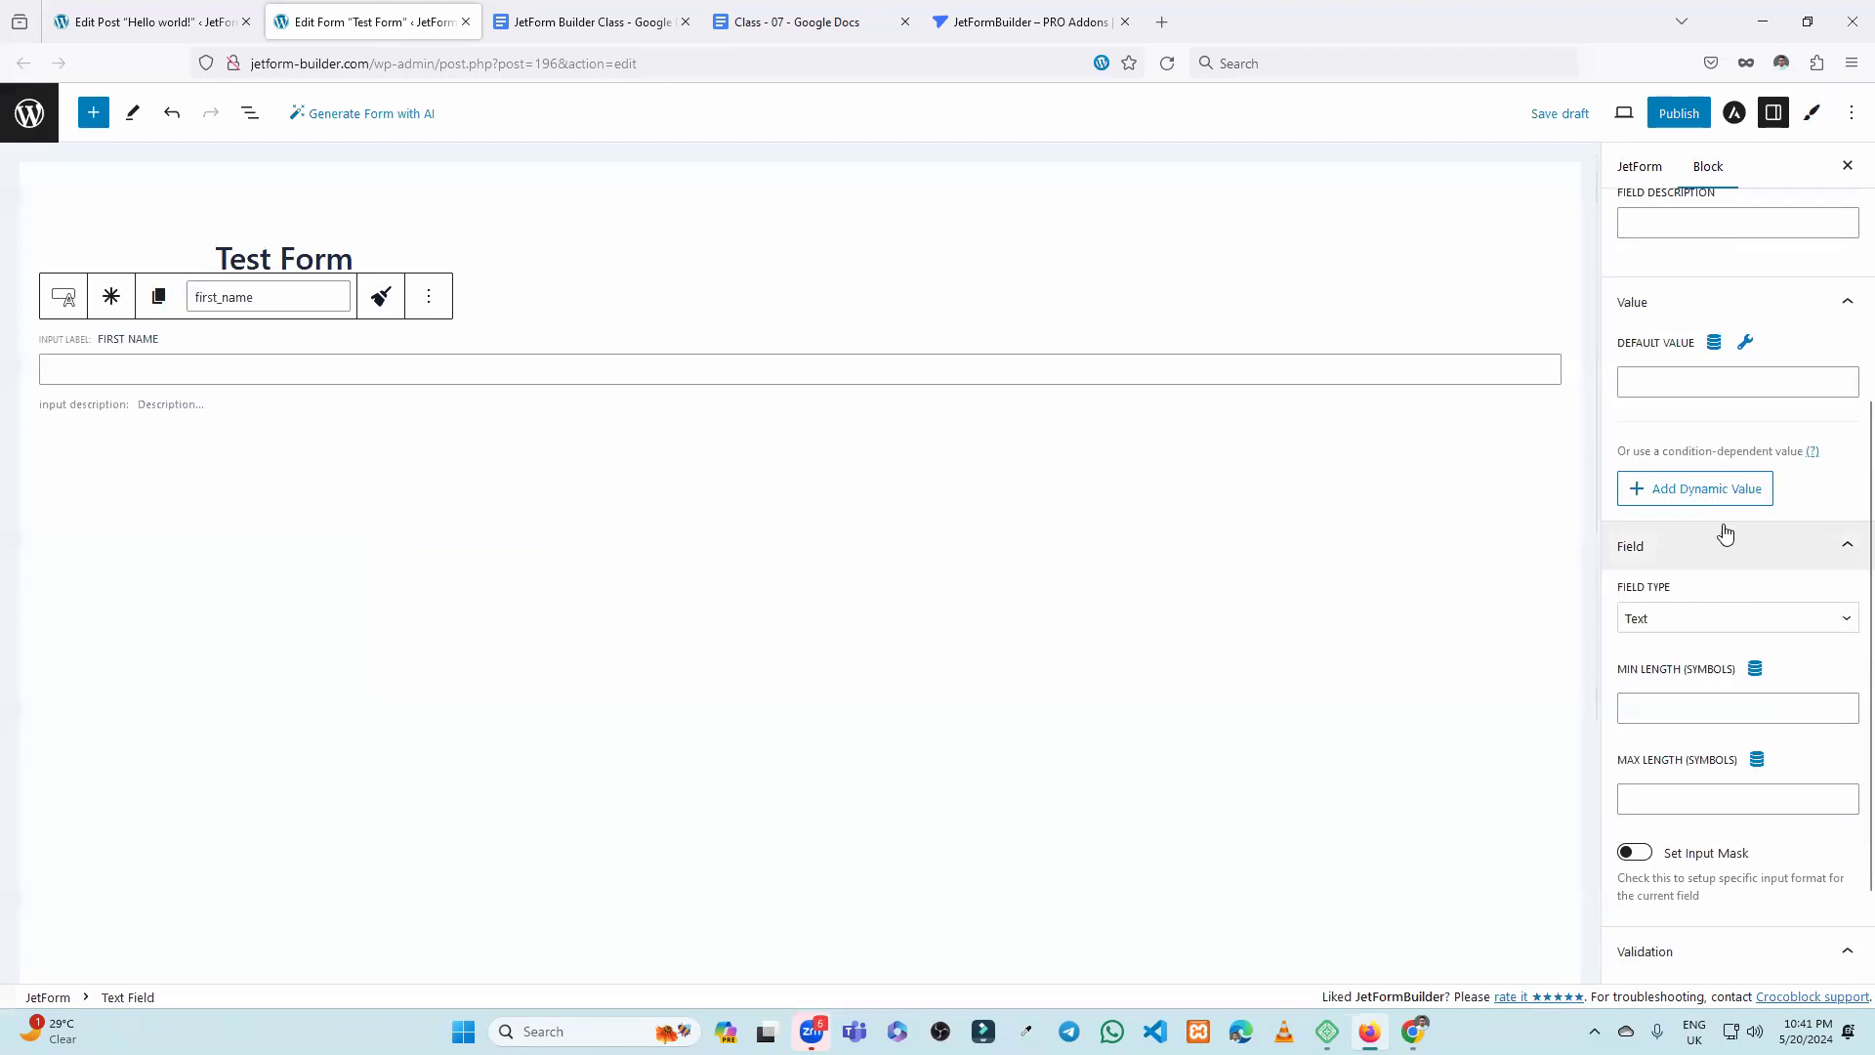
scroll(1660, 410, up, 1)
scroll(1676, 429, up, 3)
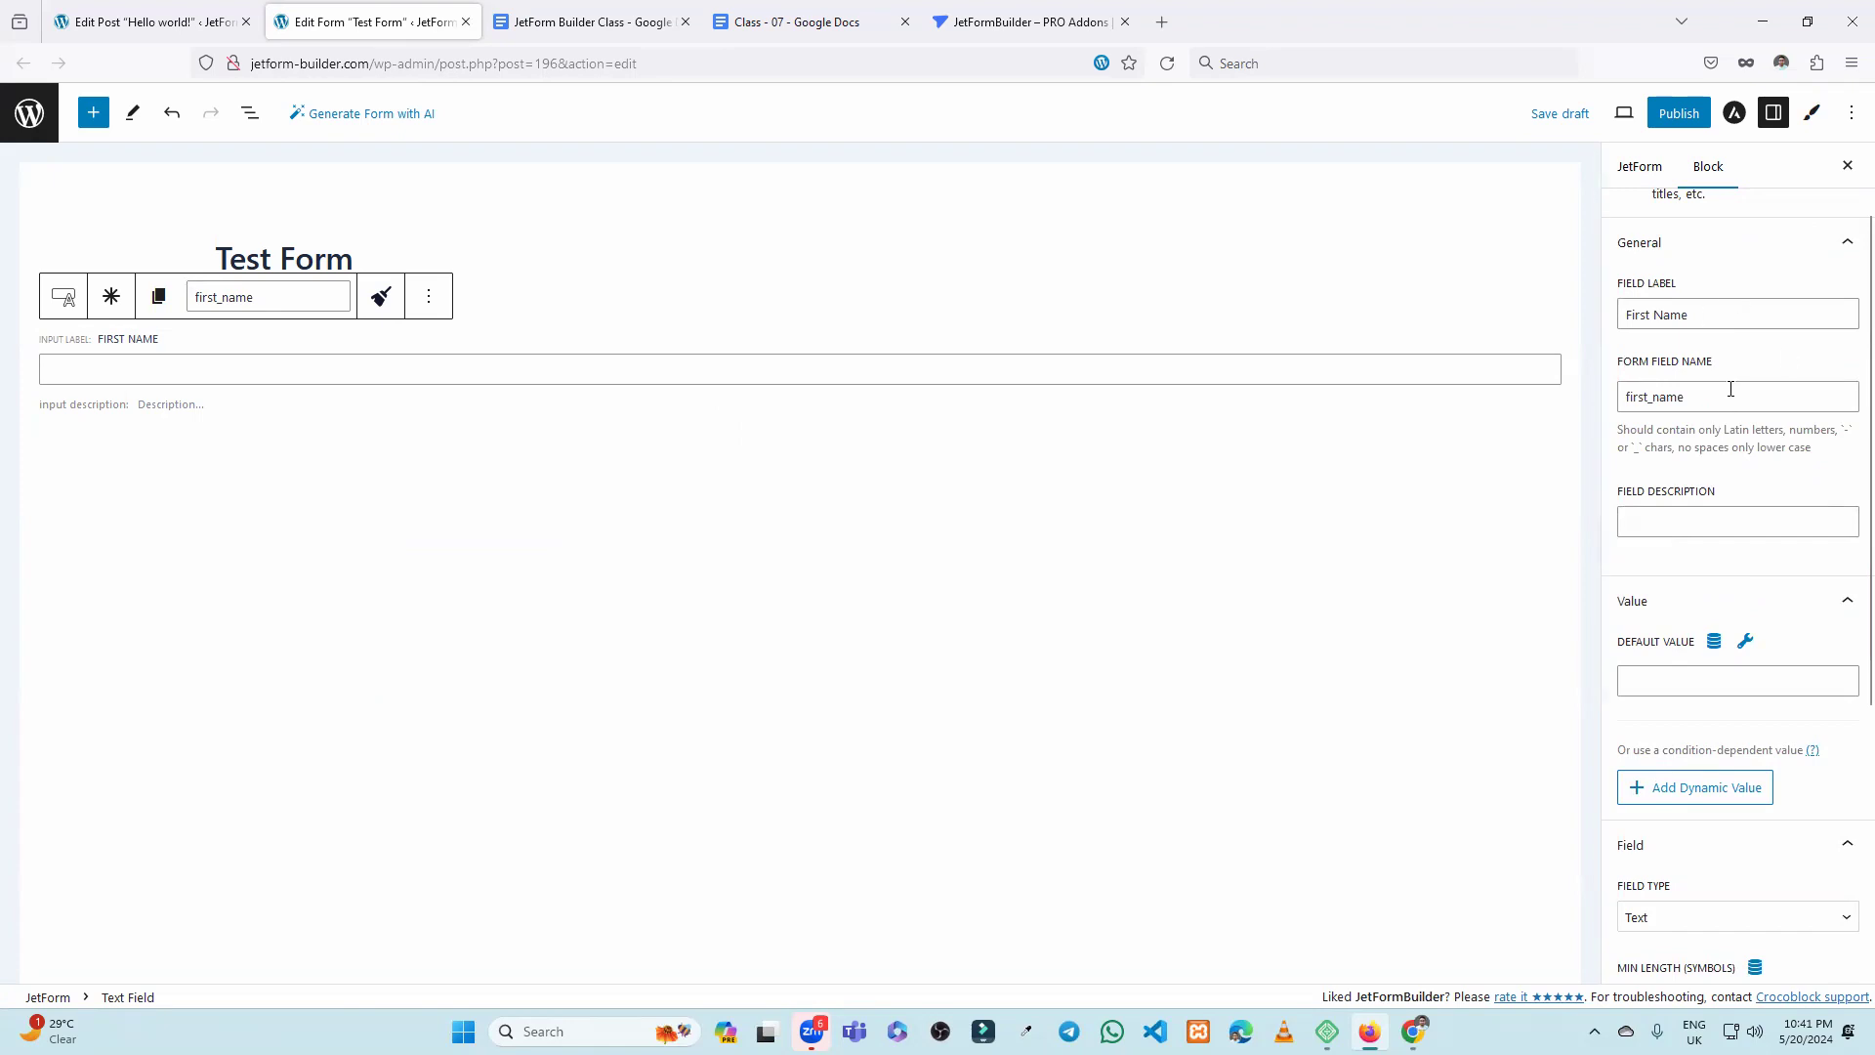
scroll(1721, 410, down, 3)
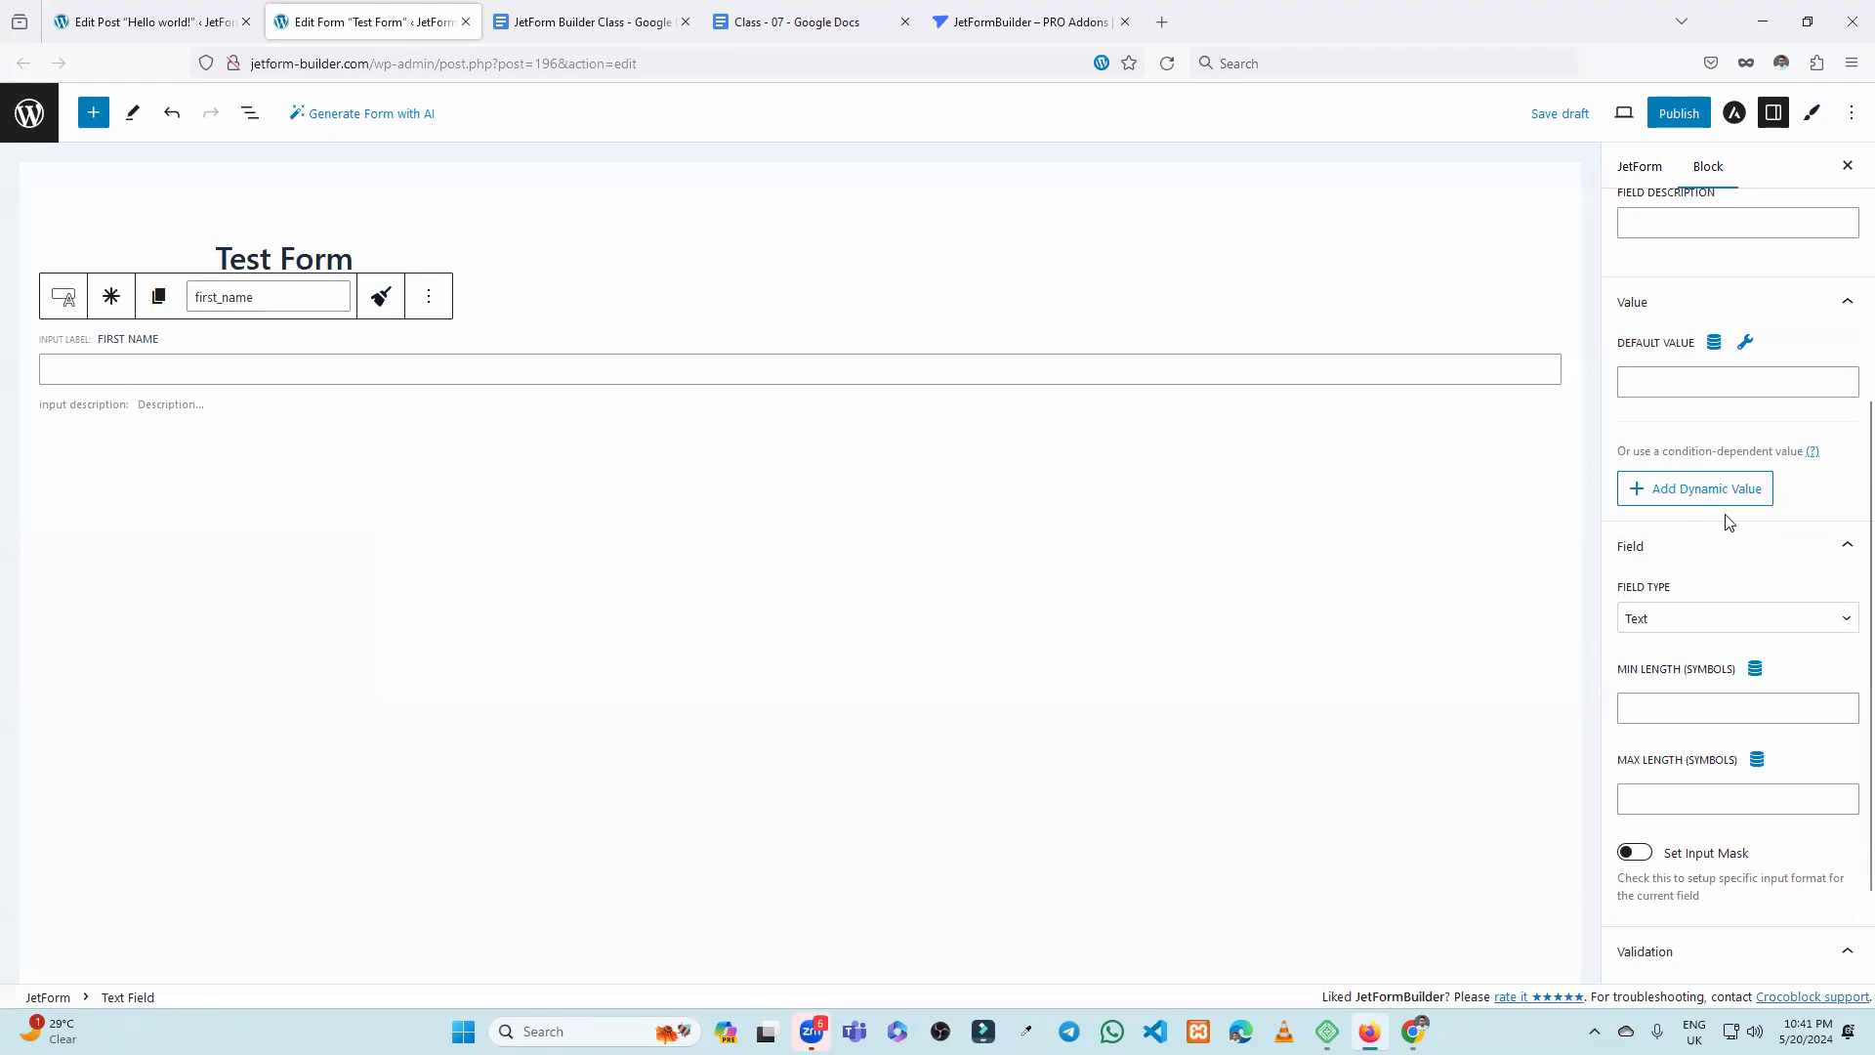
scroll(1722, 521, down, 1)
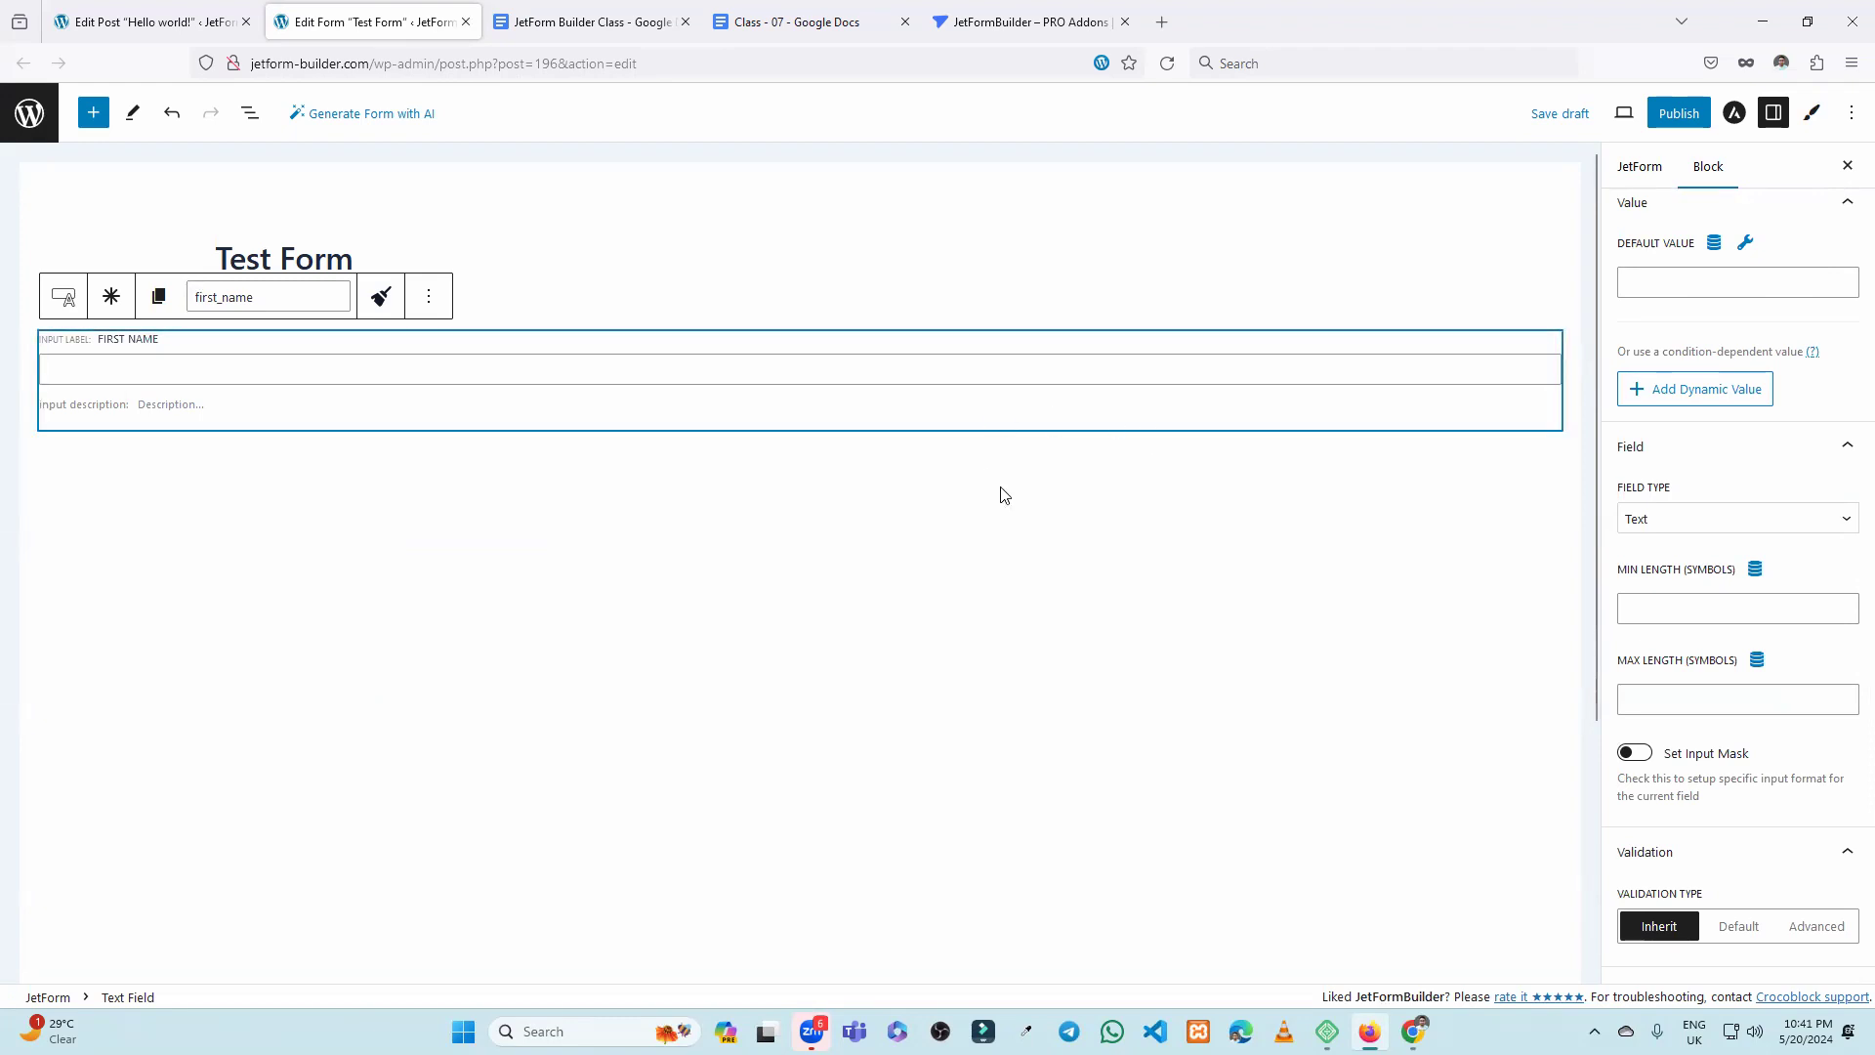
click(1693, 389)
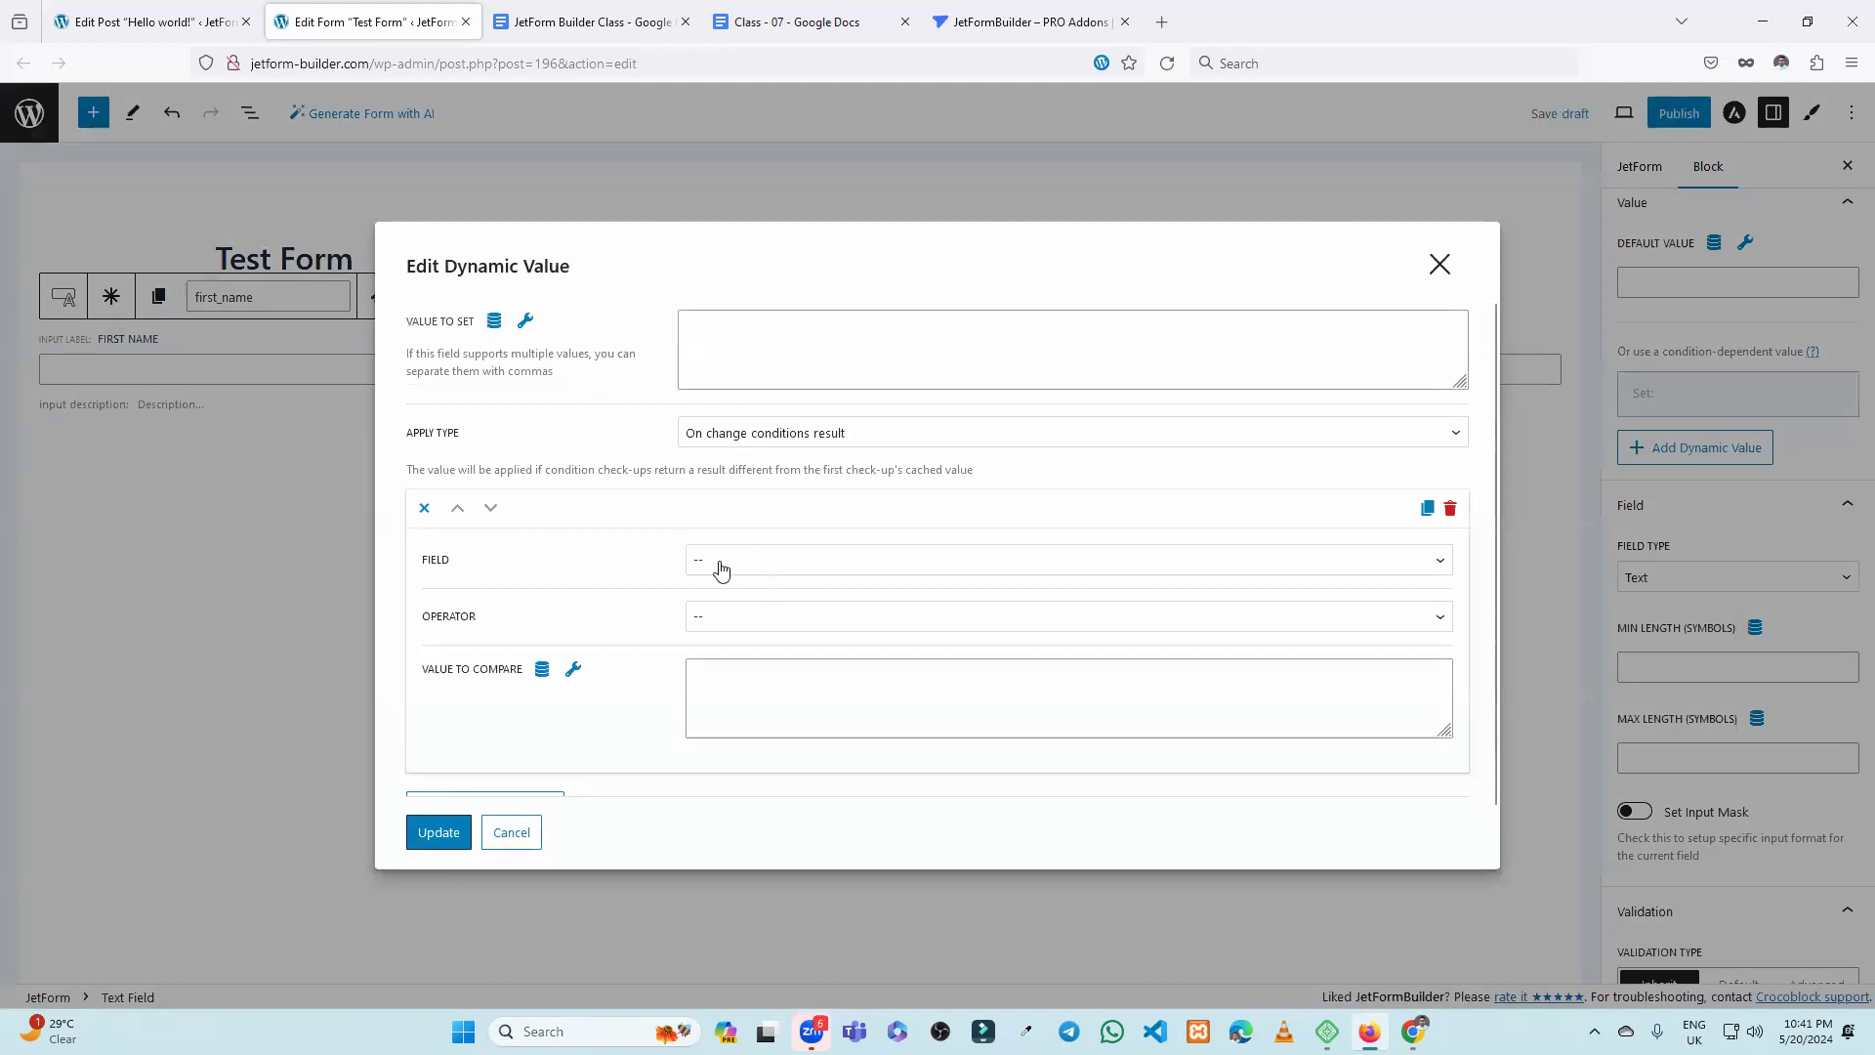
click(515, 832)
scroll(1777, 498, down, 2)
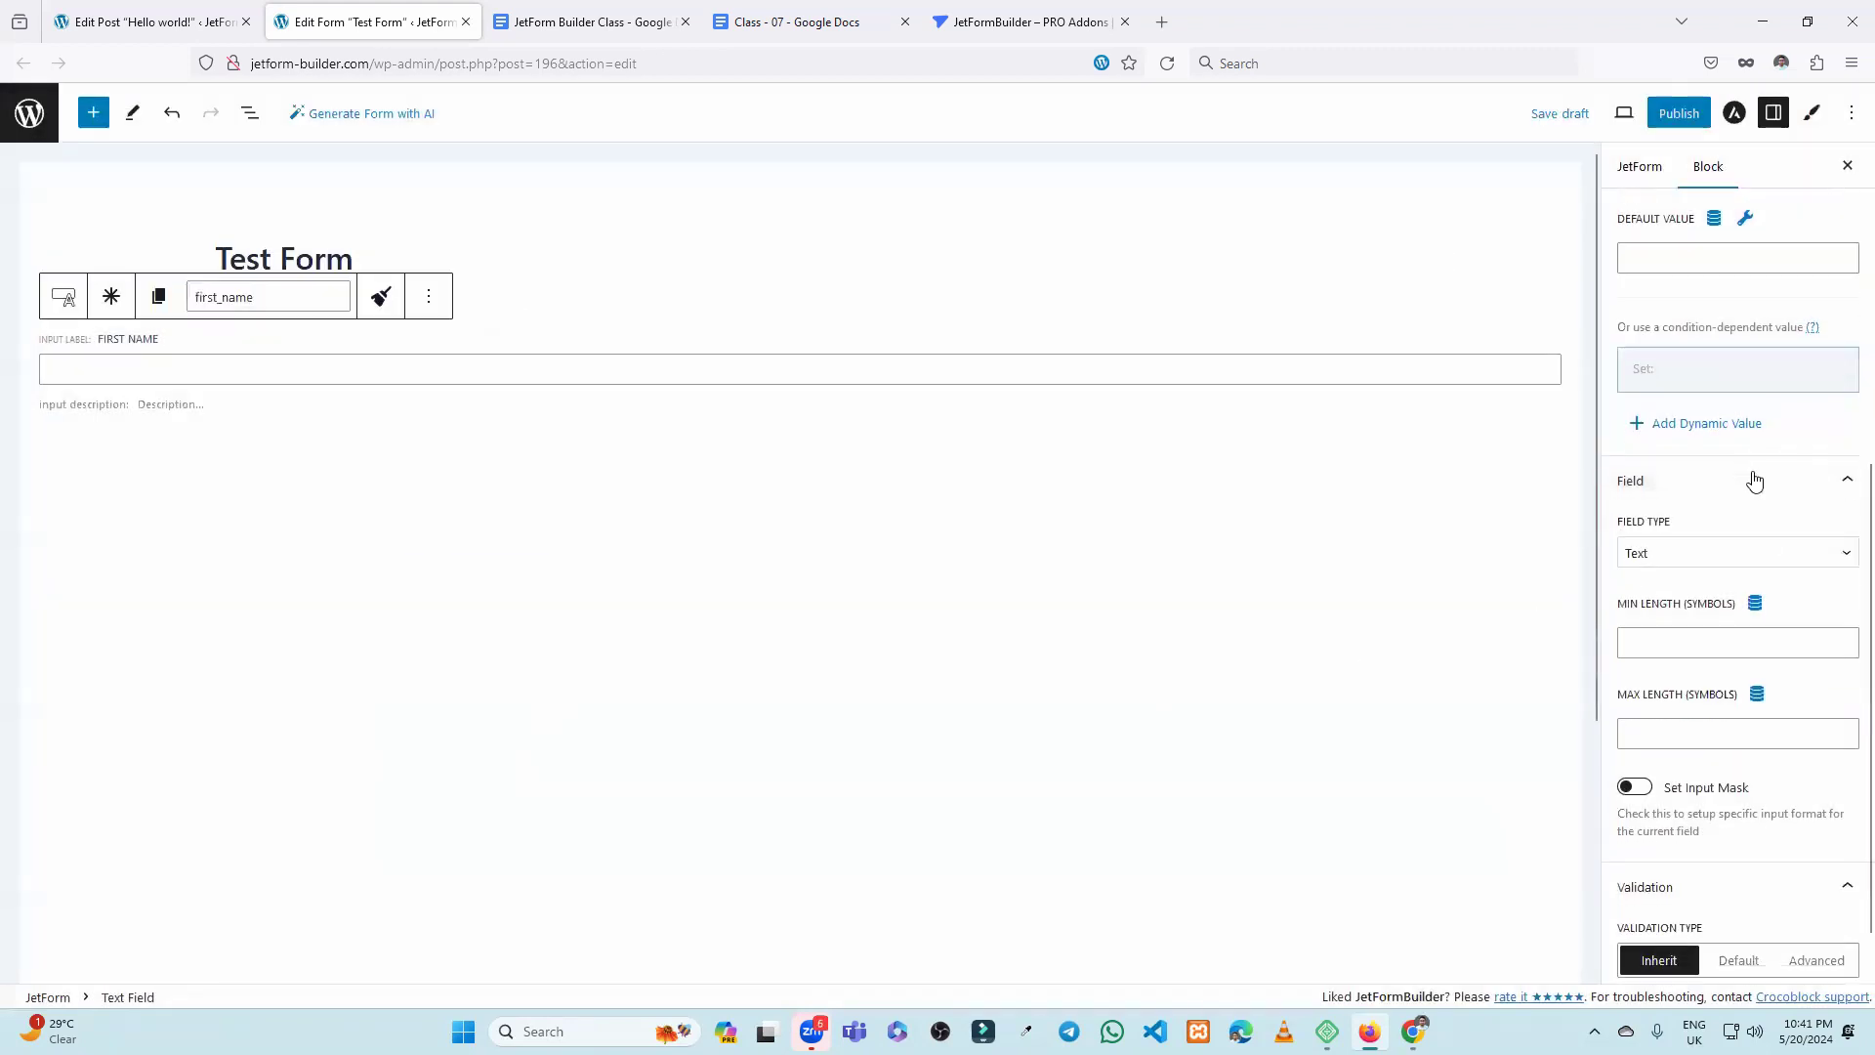
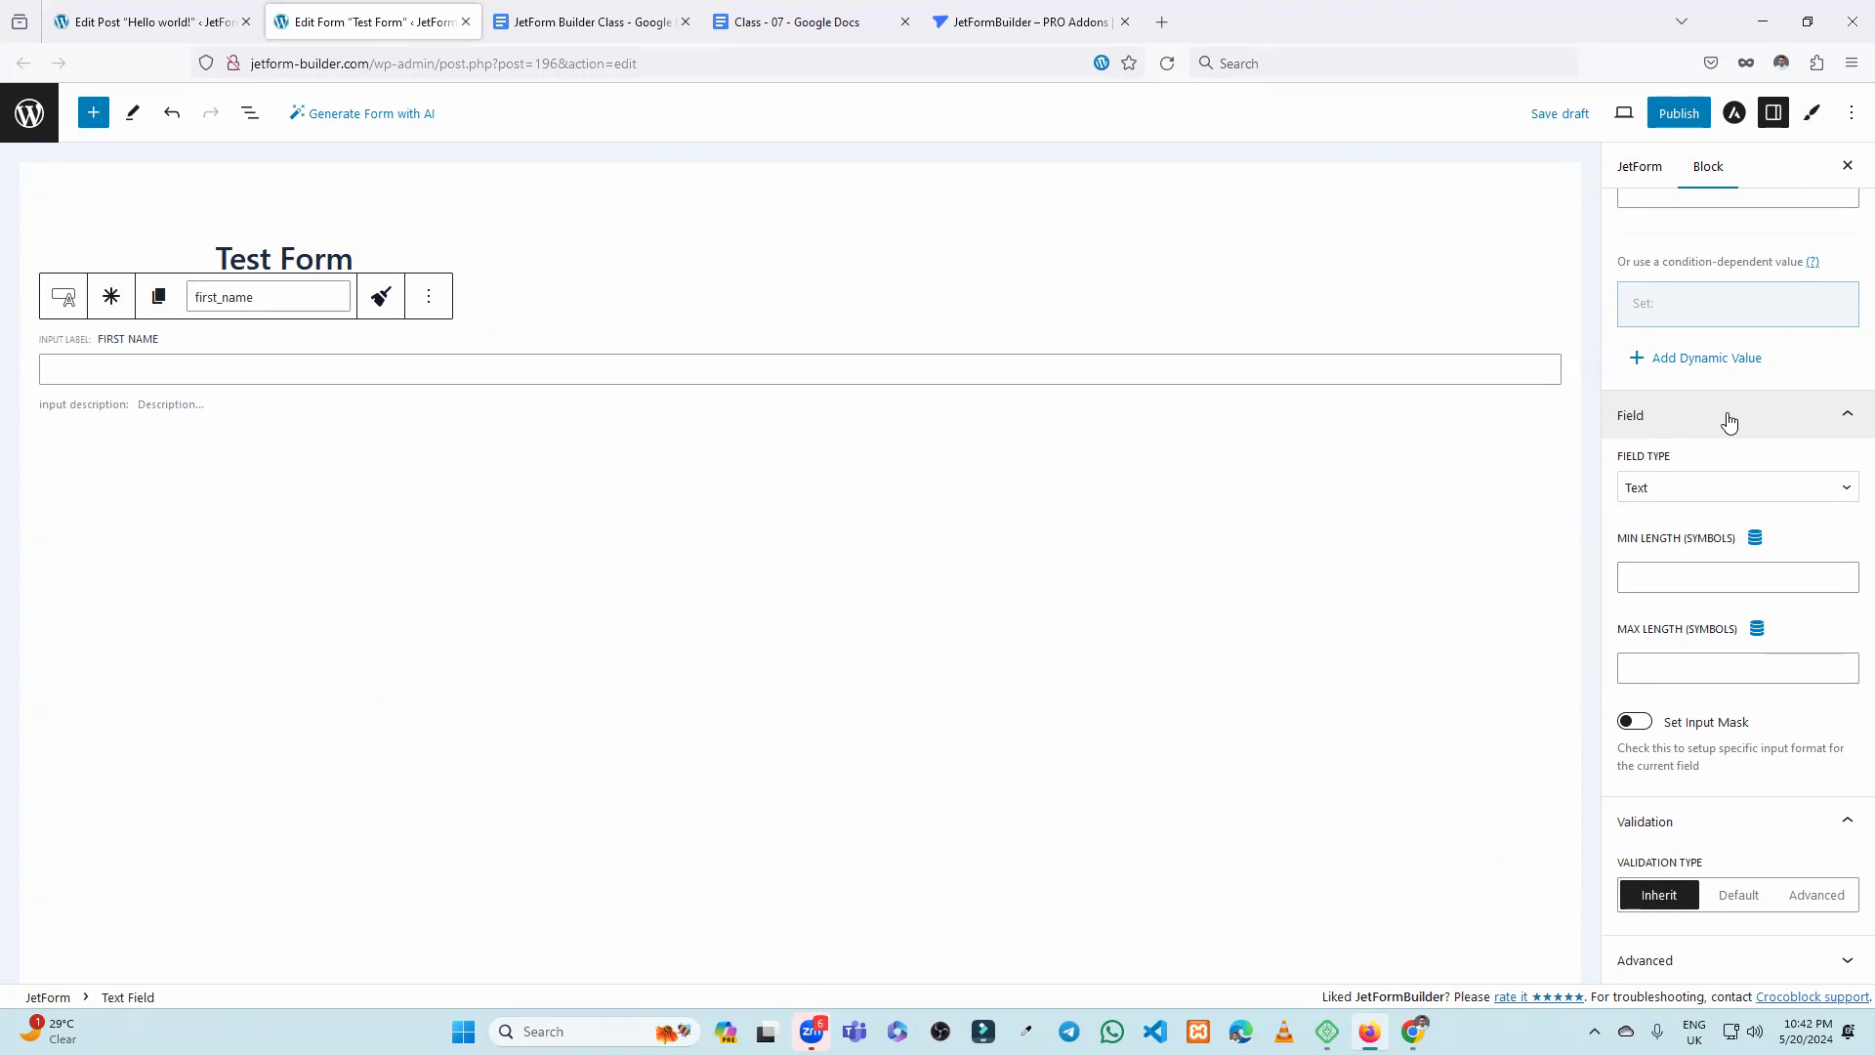
Set the field type to Password, enter sample text in the form's field and clear it again.
click(156, 385)
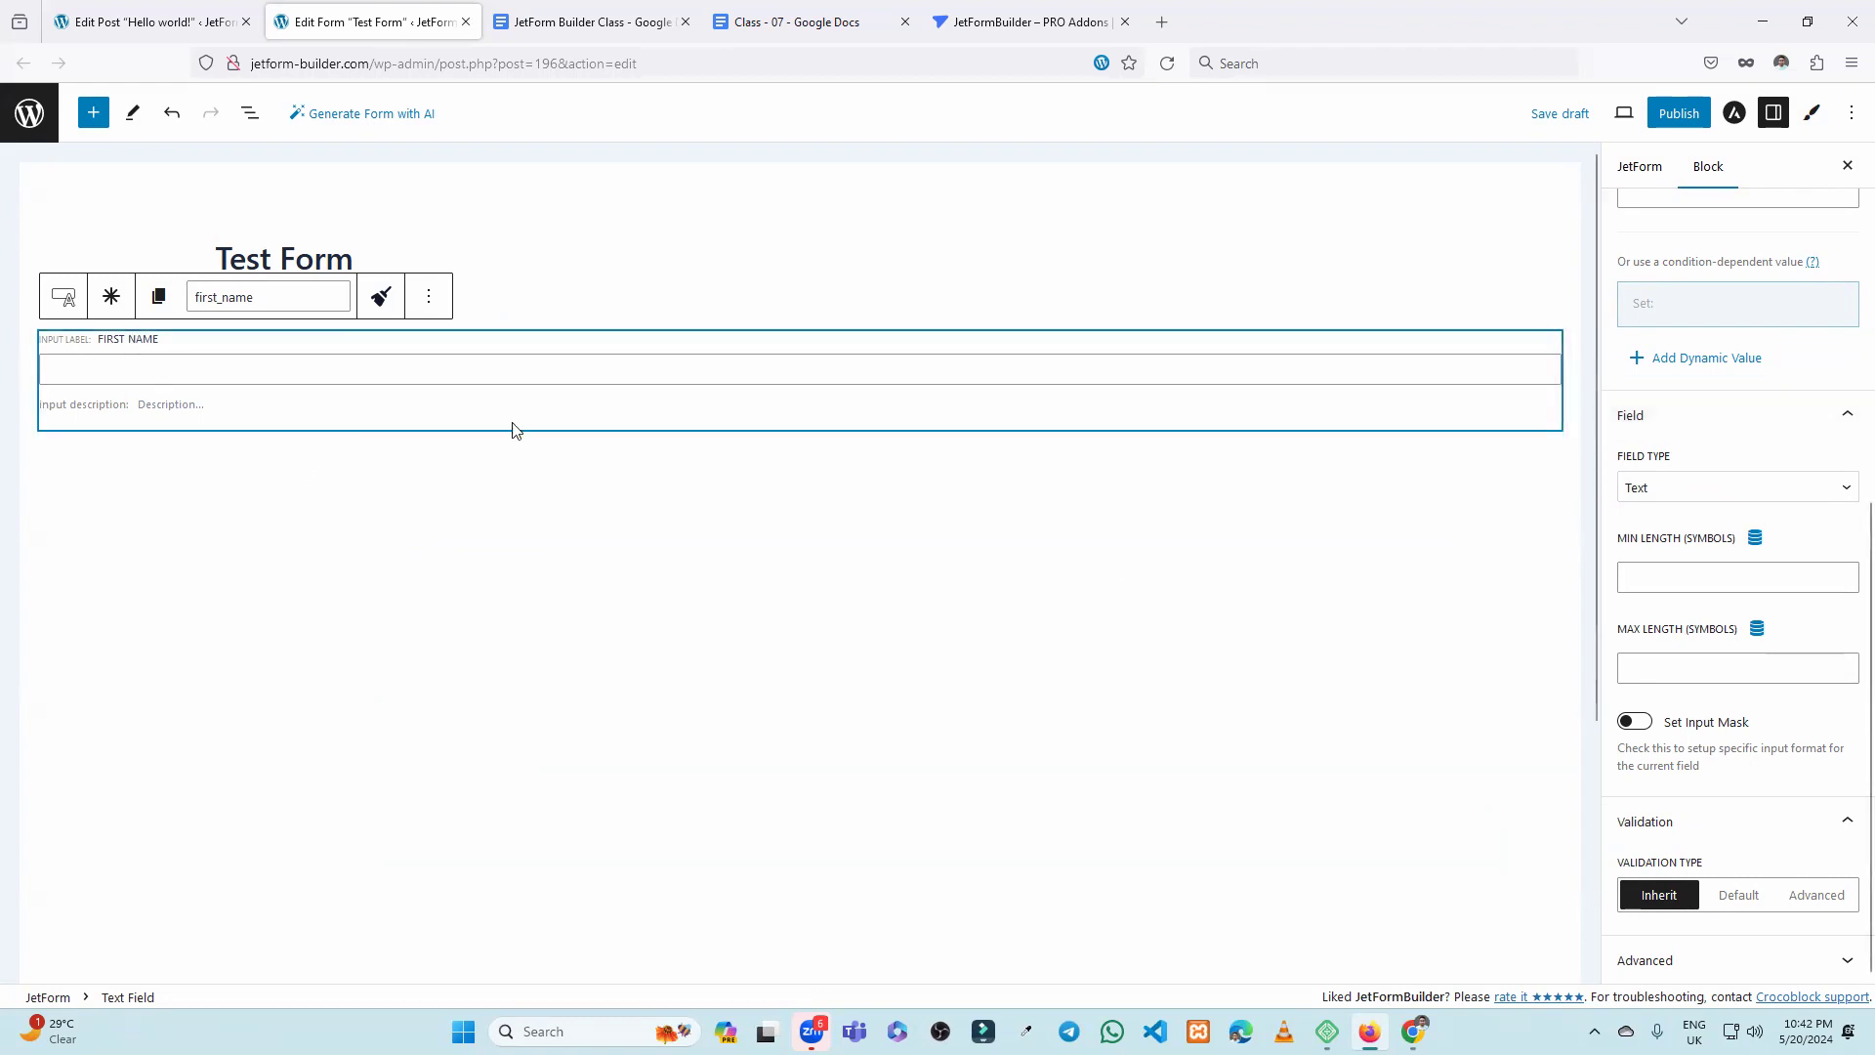
click(1699, 488)
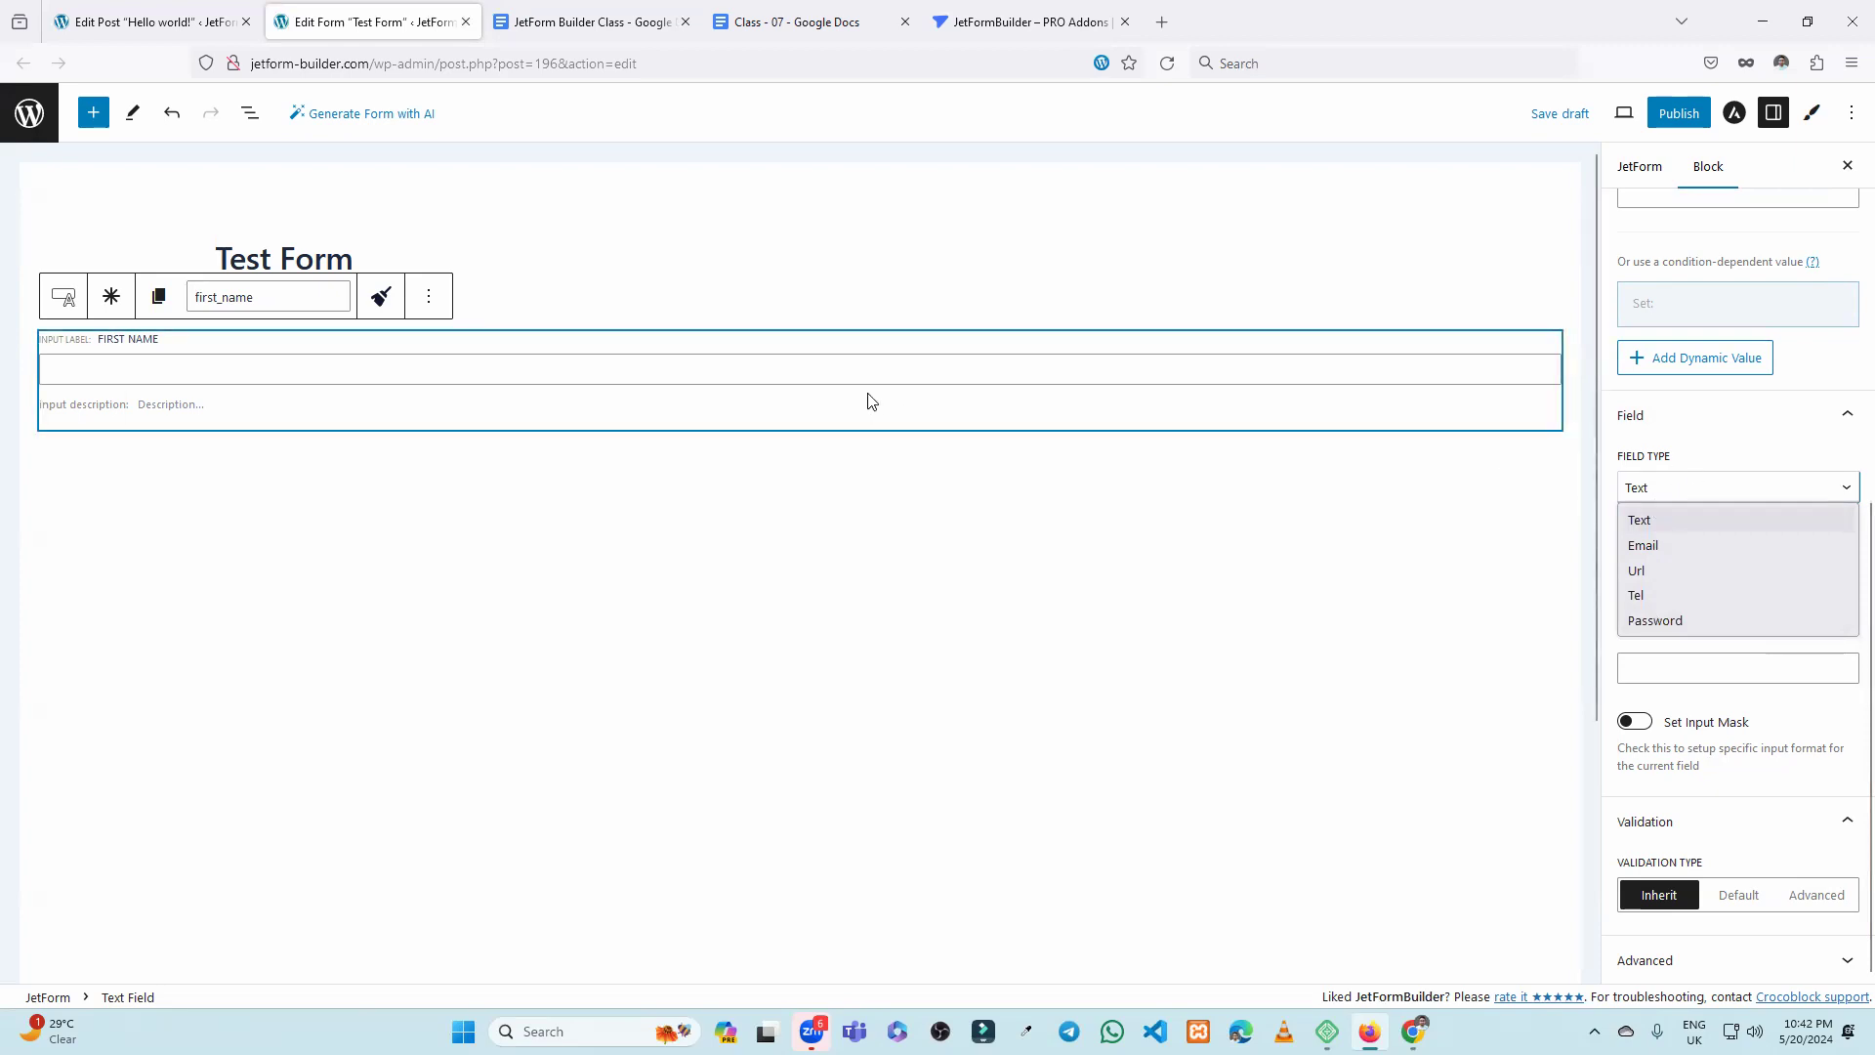
click(1672, 622)
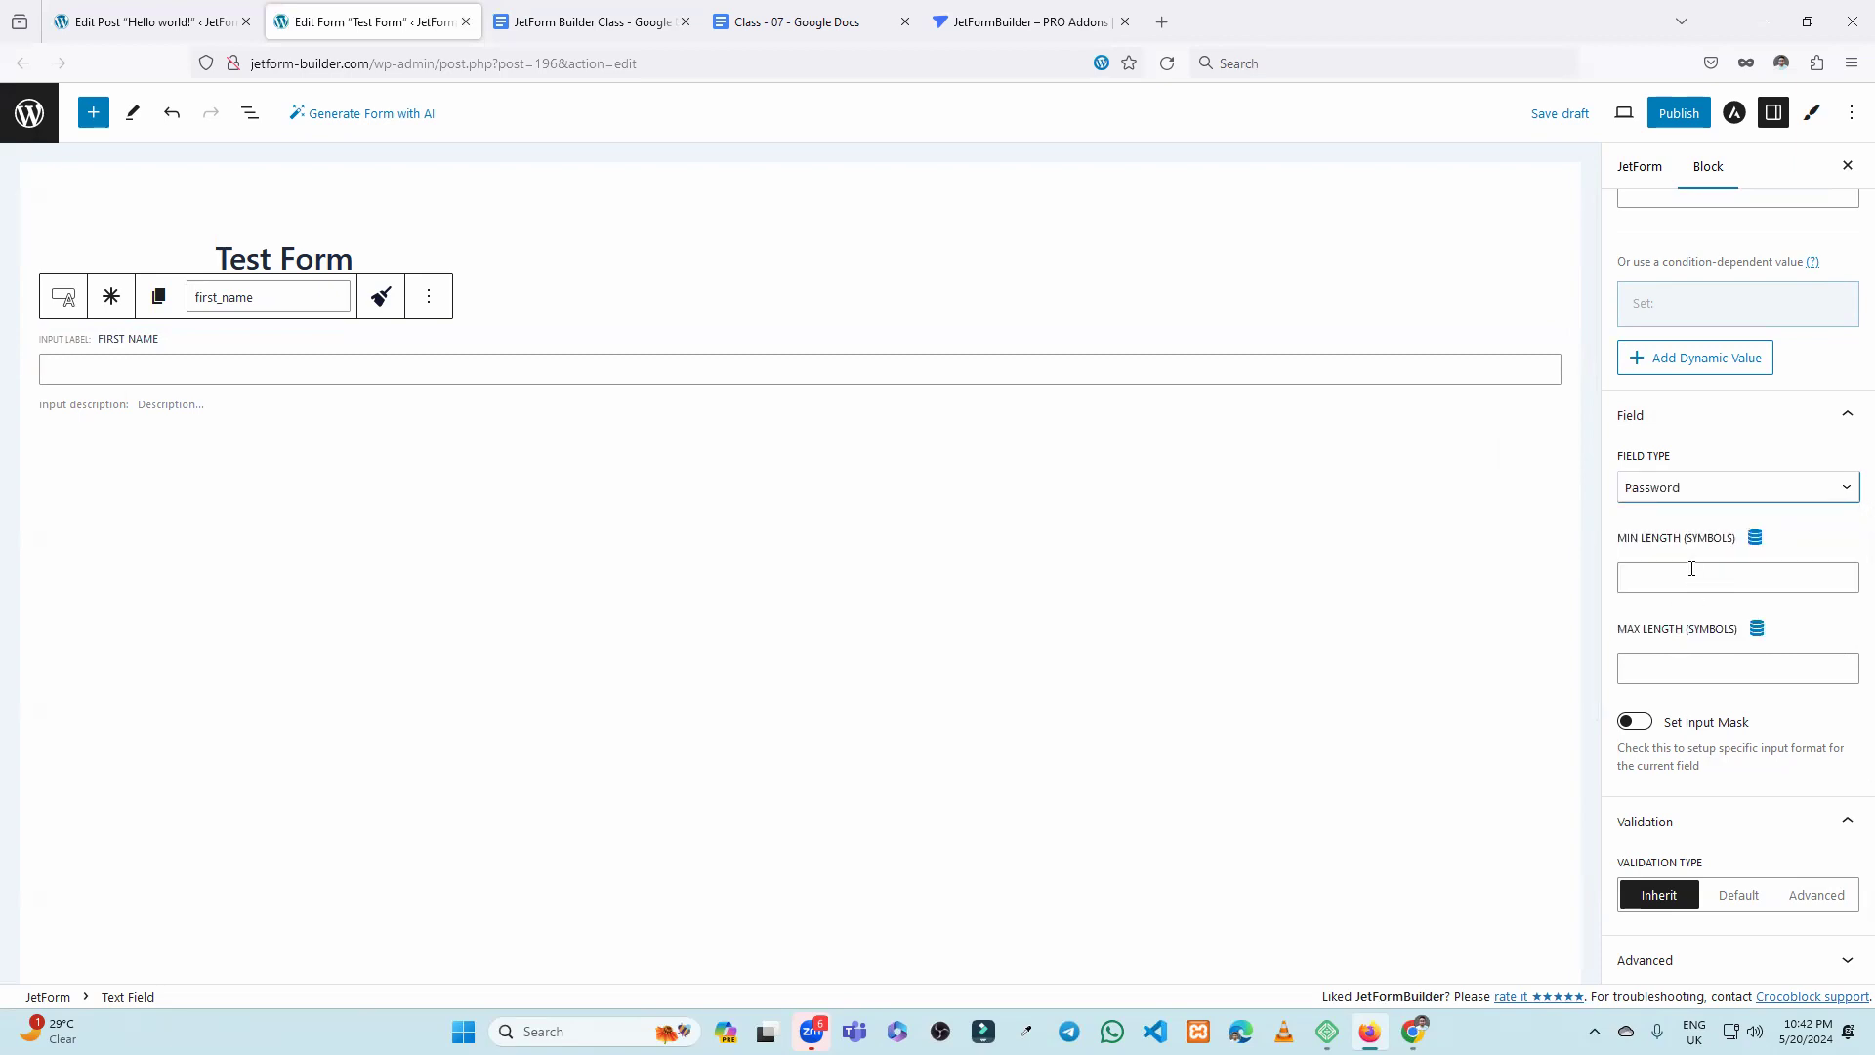
click(846, 363)
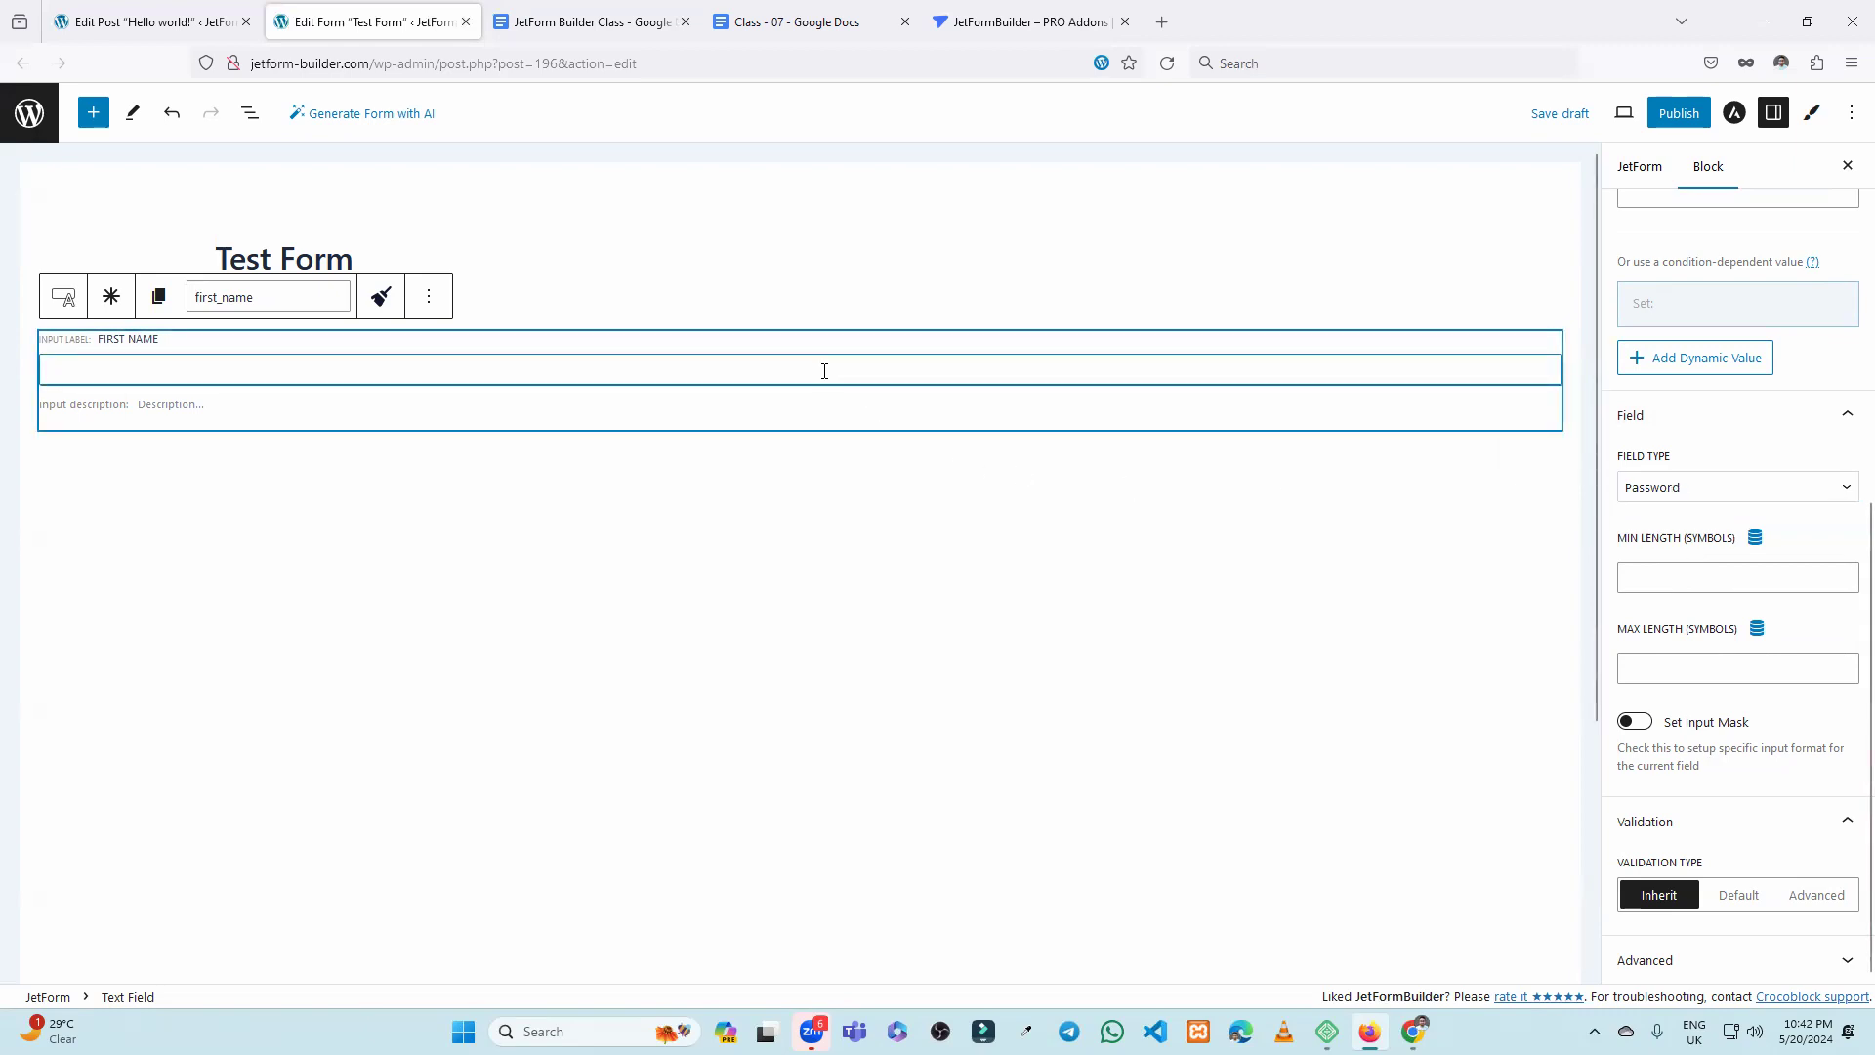
text(gfhgfhg)
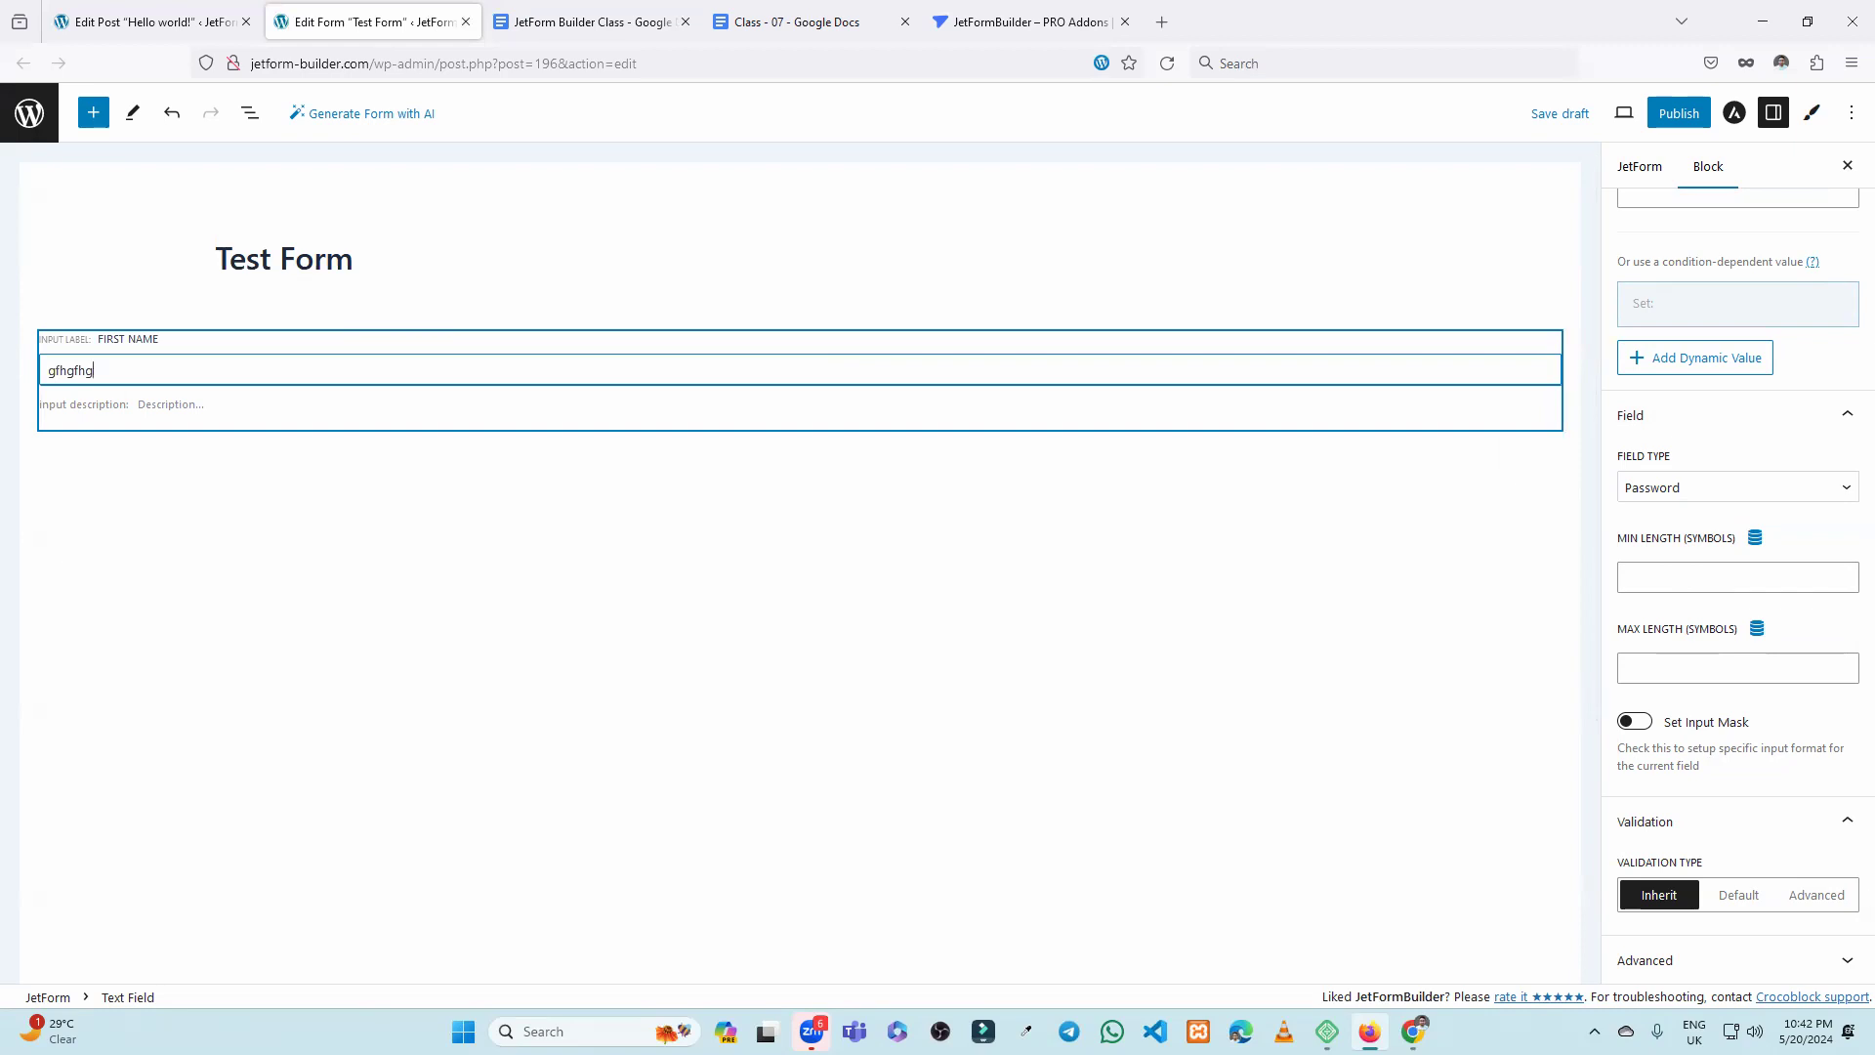
key(BackSpace)
key(BackSpace)
key(BackSpace)
key(BackSpace)
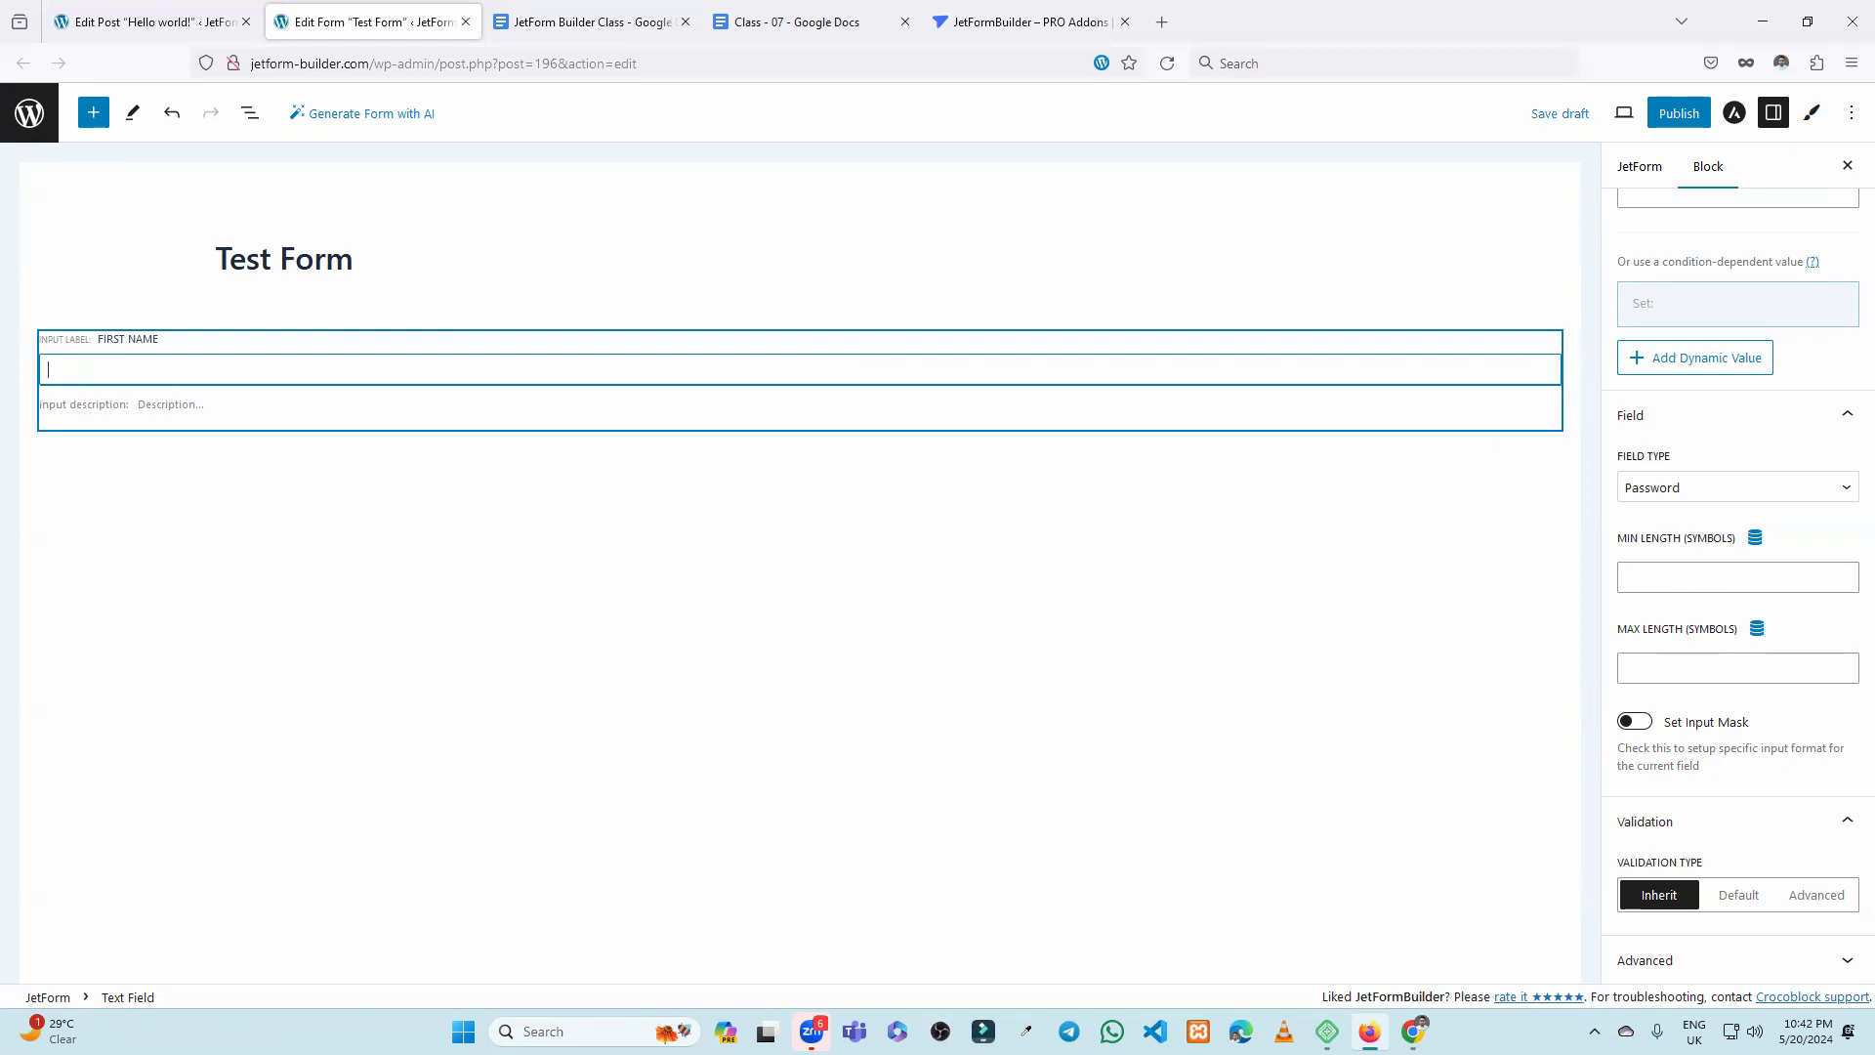
Switch the field type to Email and back to Text.
click(1687, 489)
click(1662, 545)
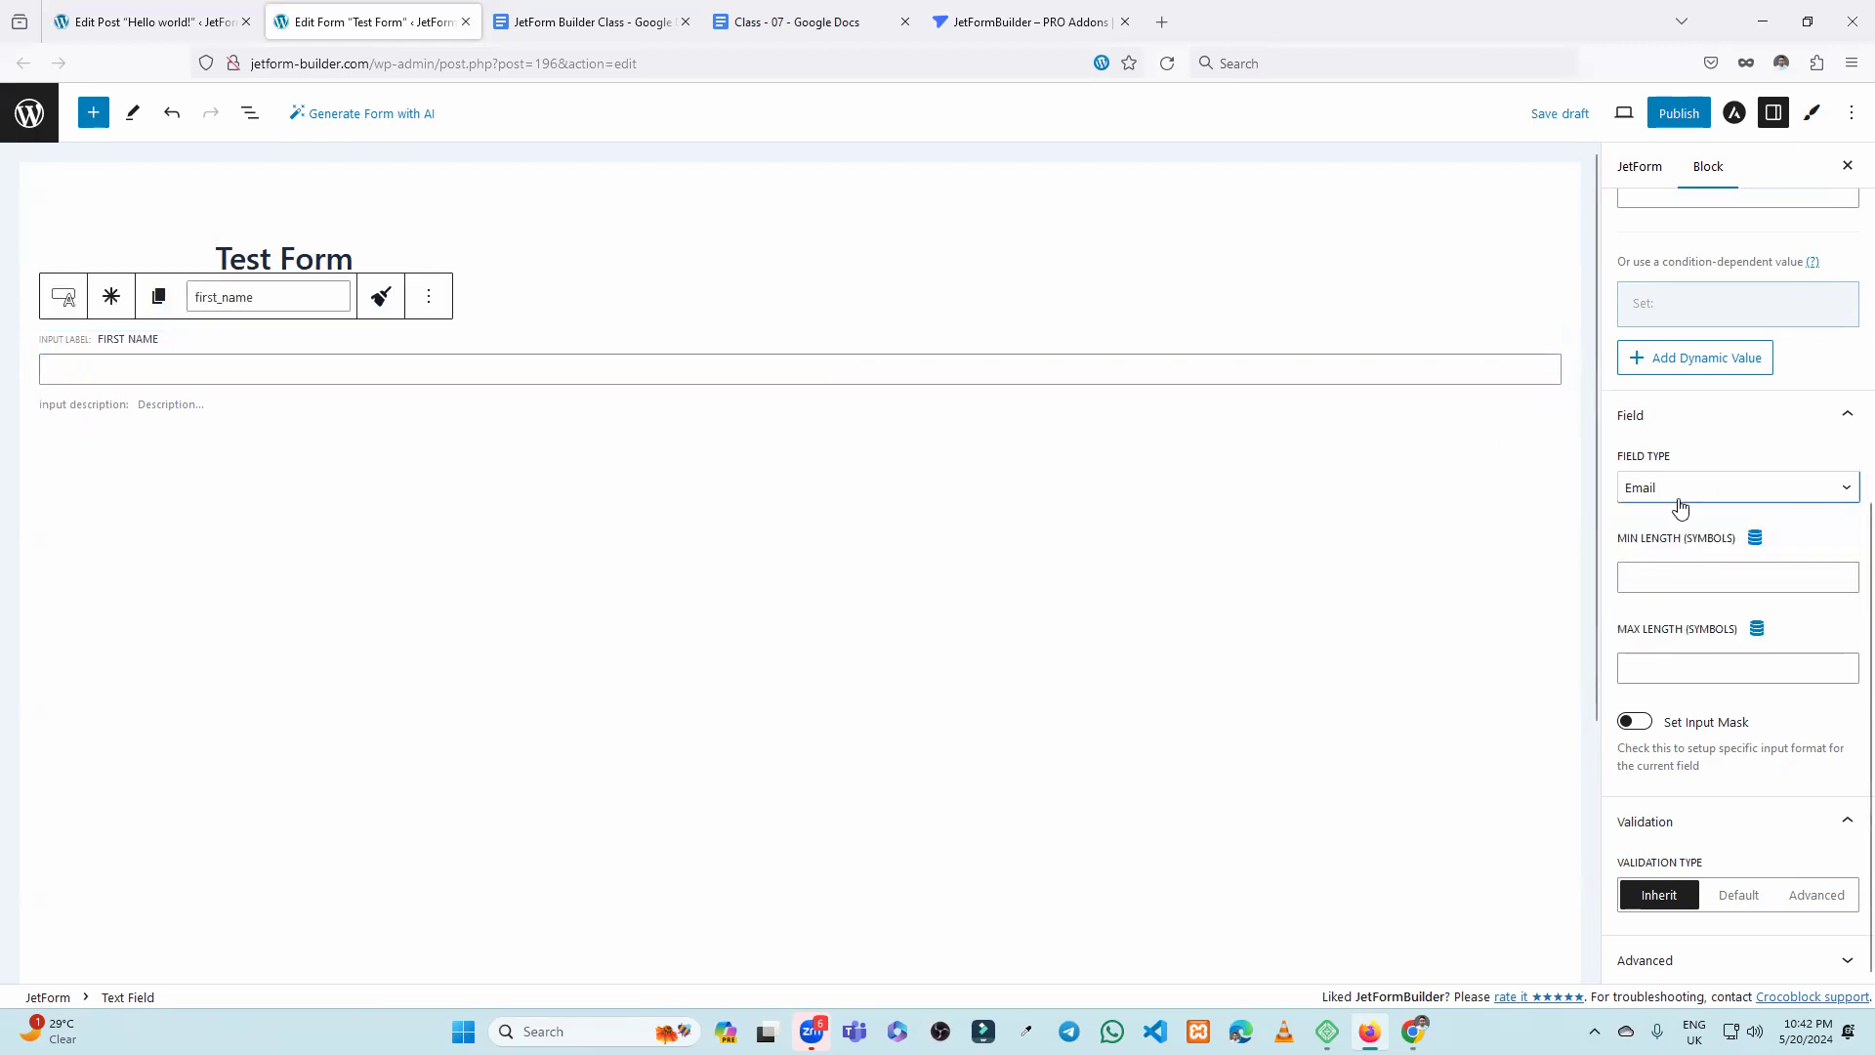
click(1687, 489)
click(1687, 519)
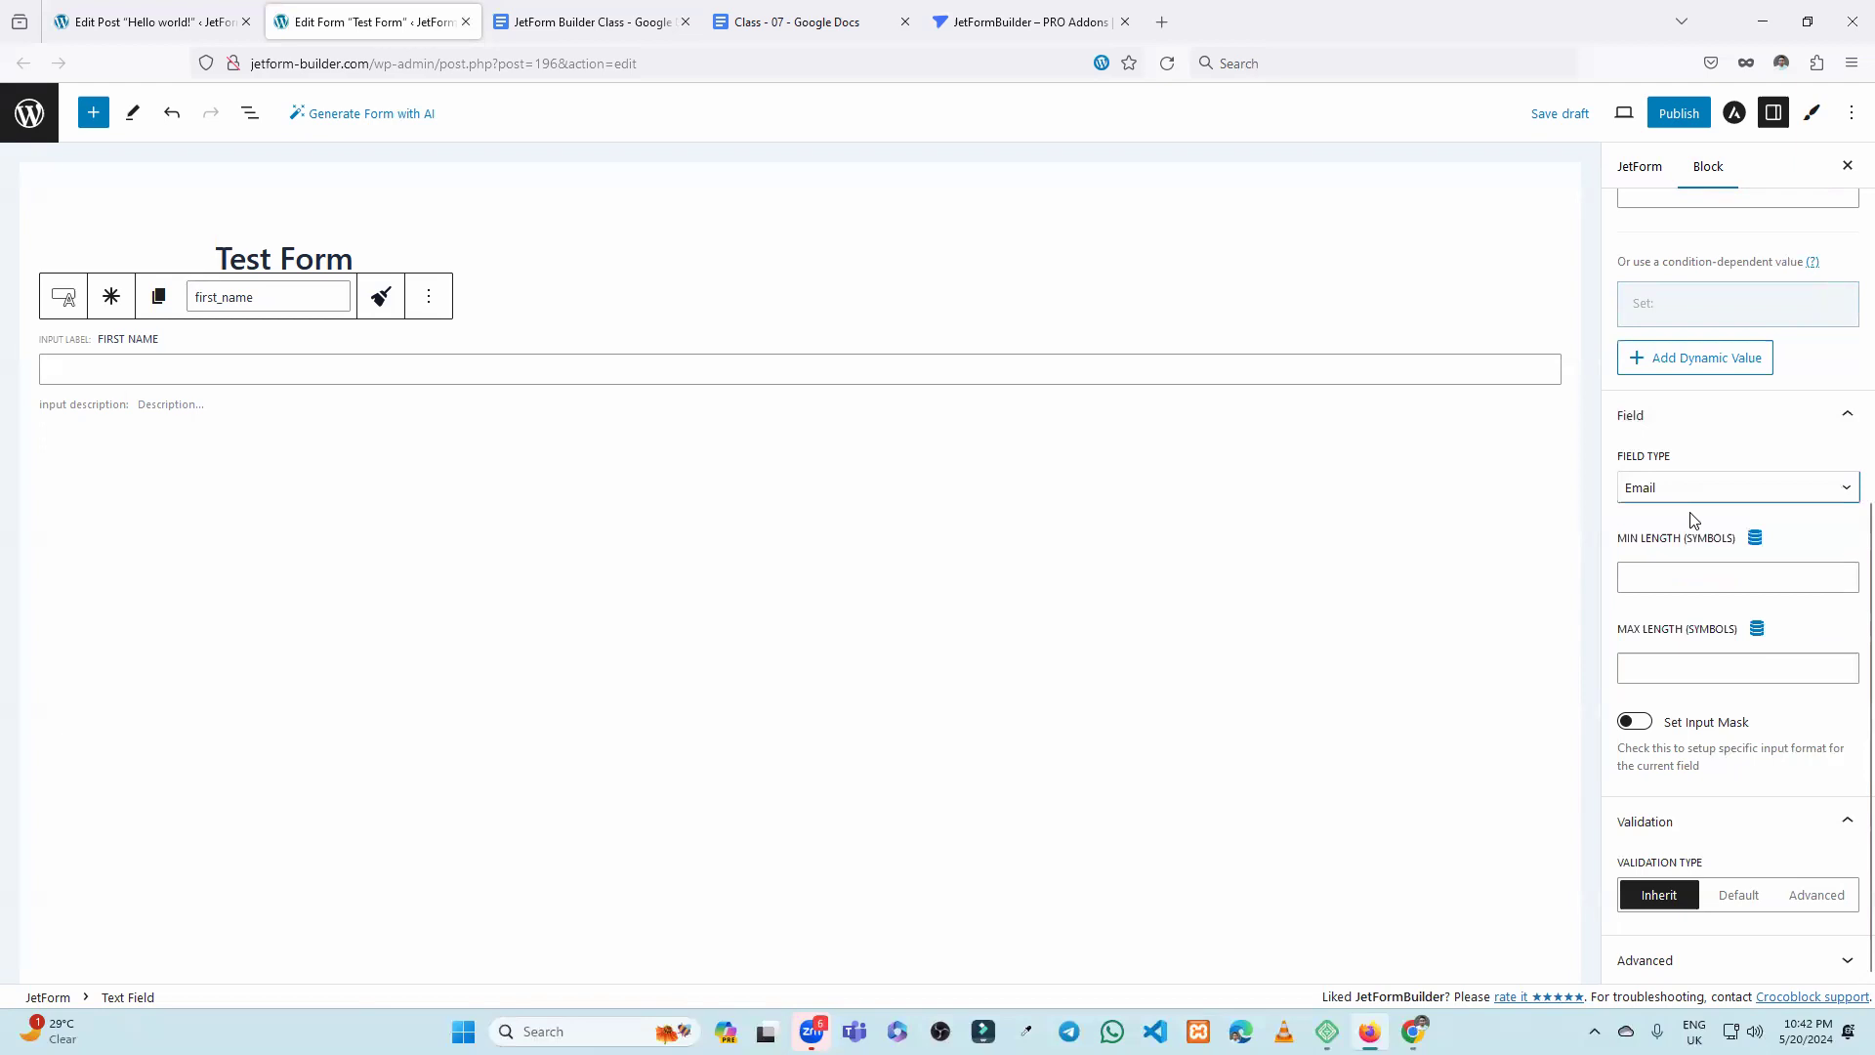
Try the Set Input Mask option and the Default validation type, restoring them to off and Inherit.
click(1671, 583)
click(1672, 676)
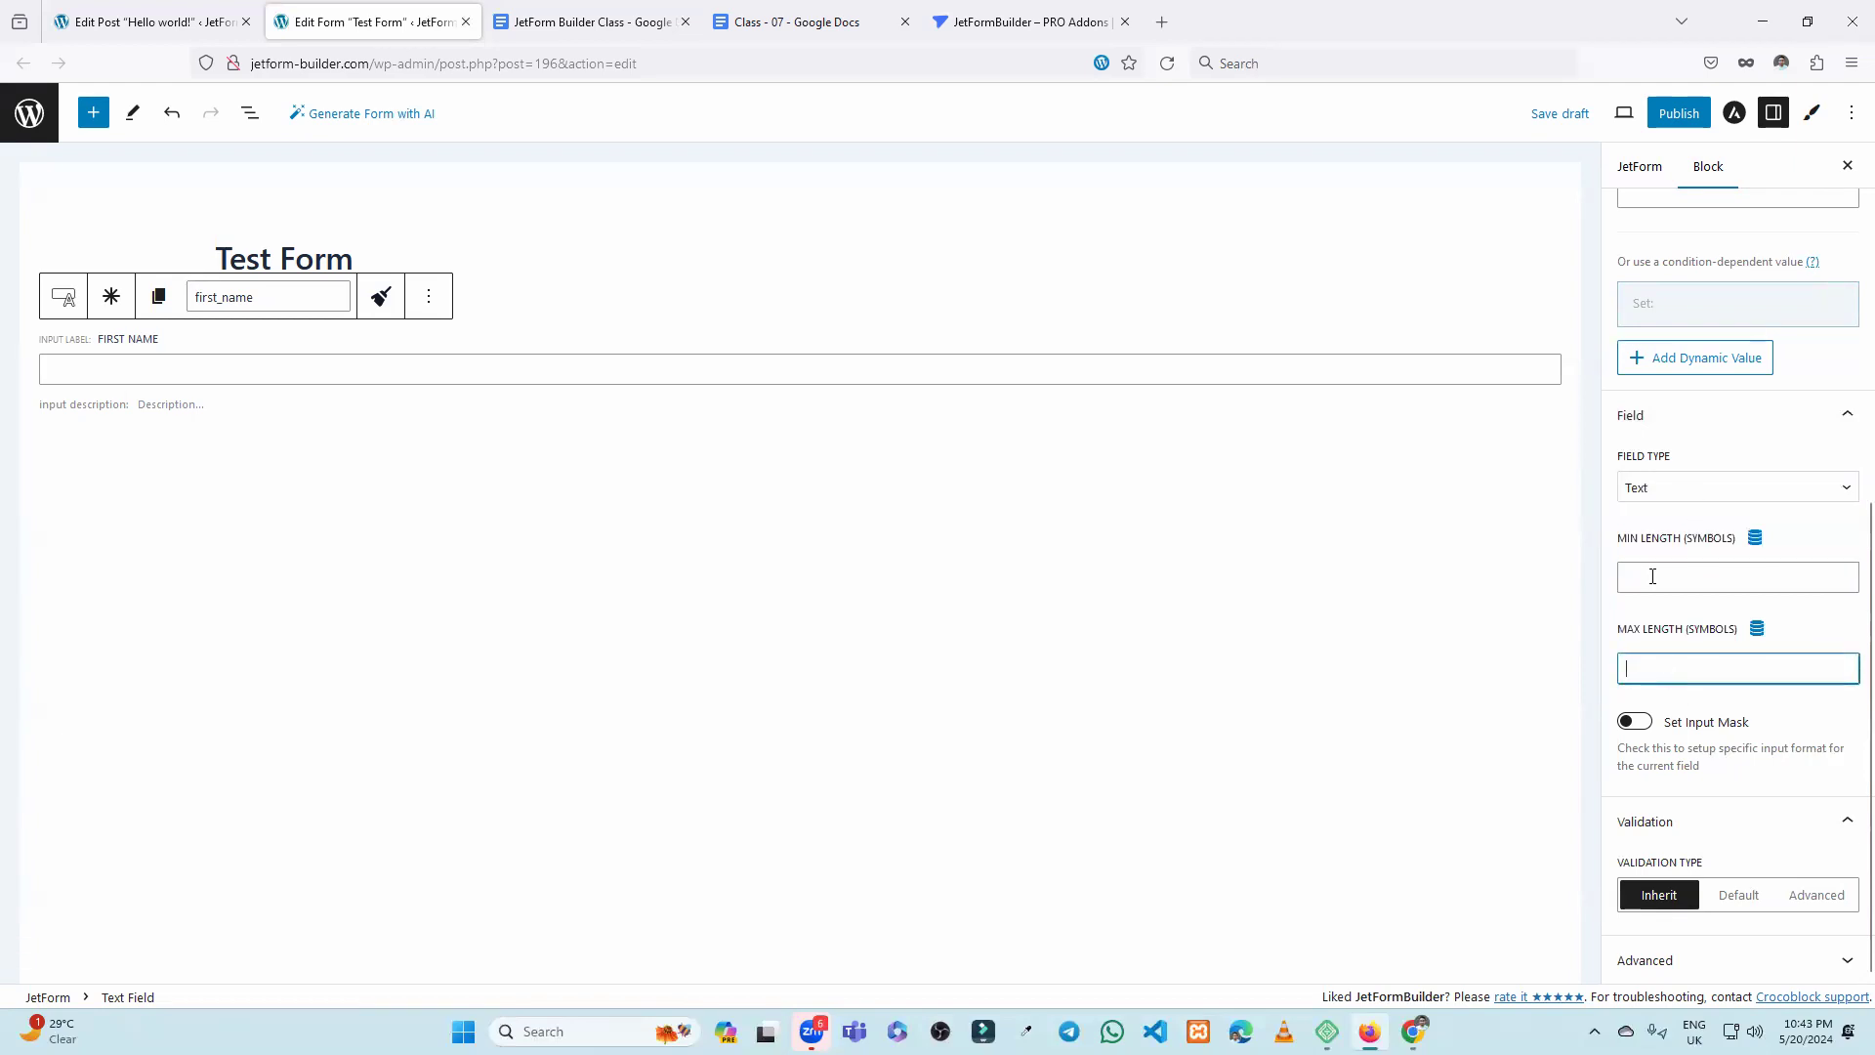
click(1652, 645)
click(1633, 725)
scroll(1753, 689, down, 2)
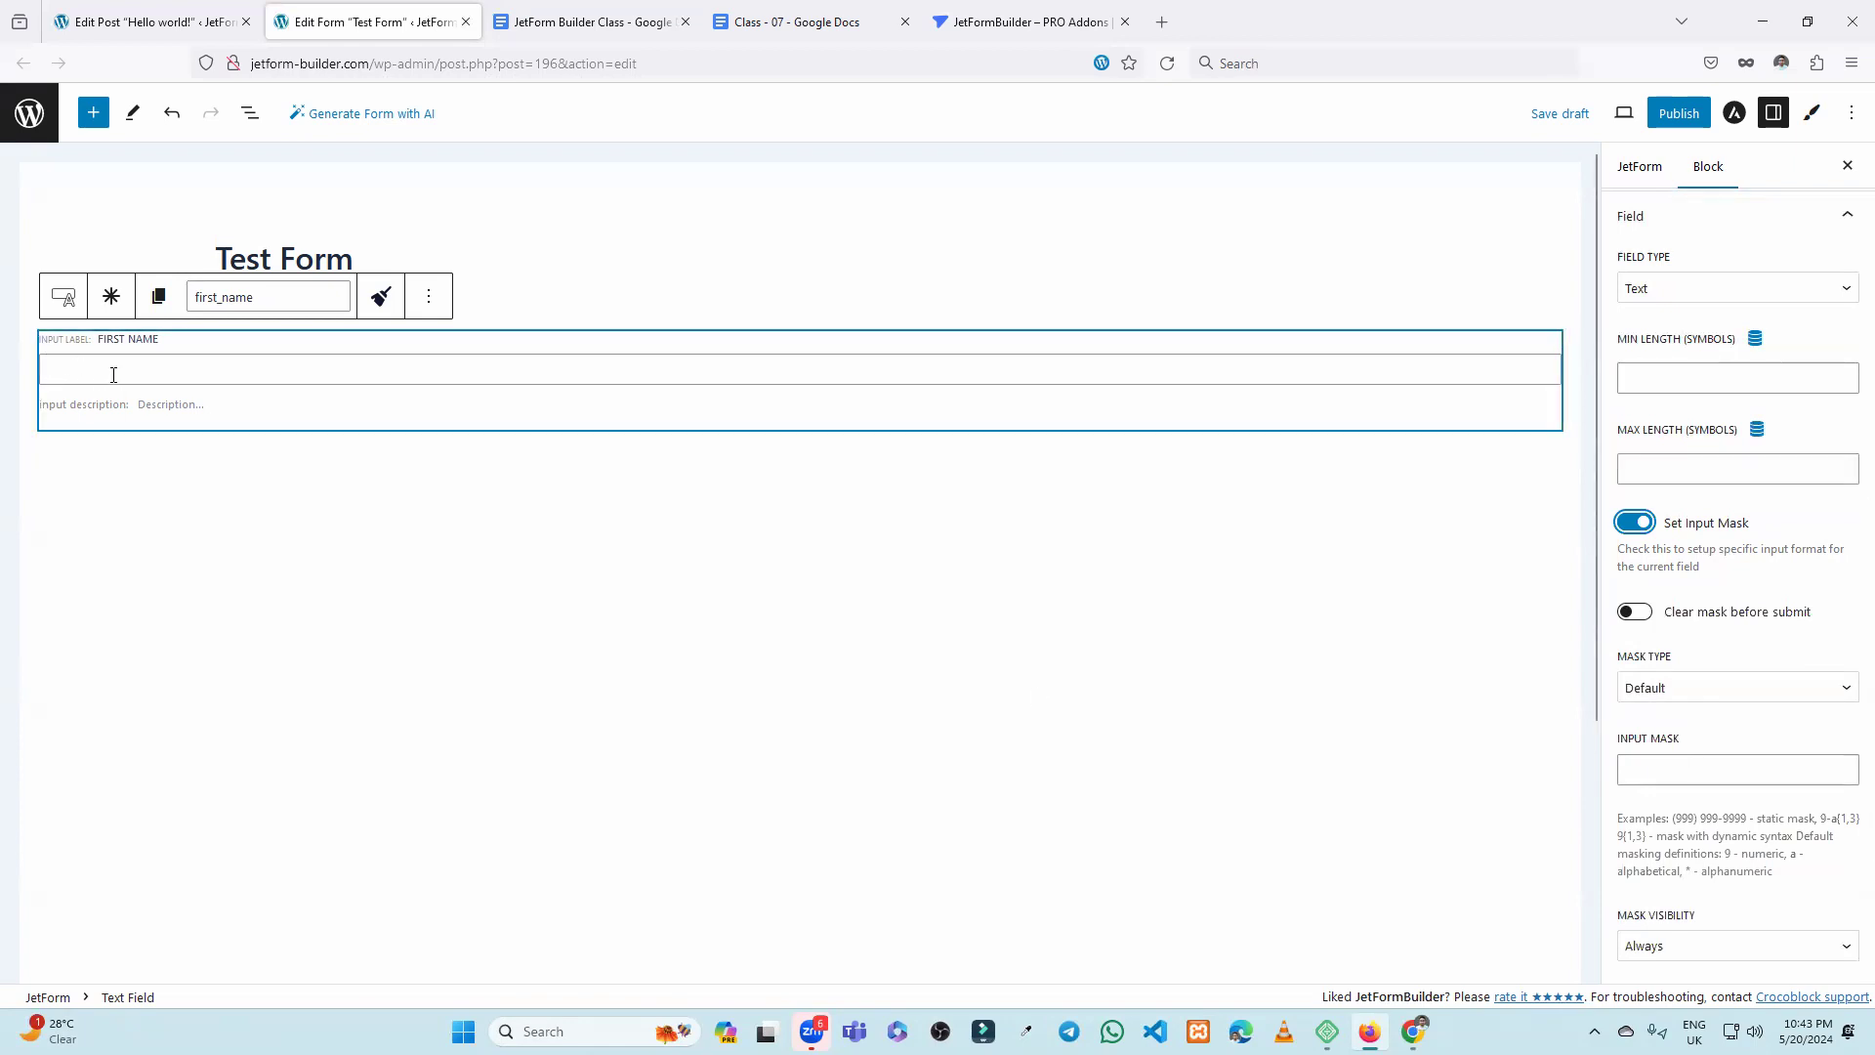
click(1634, 522)
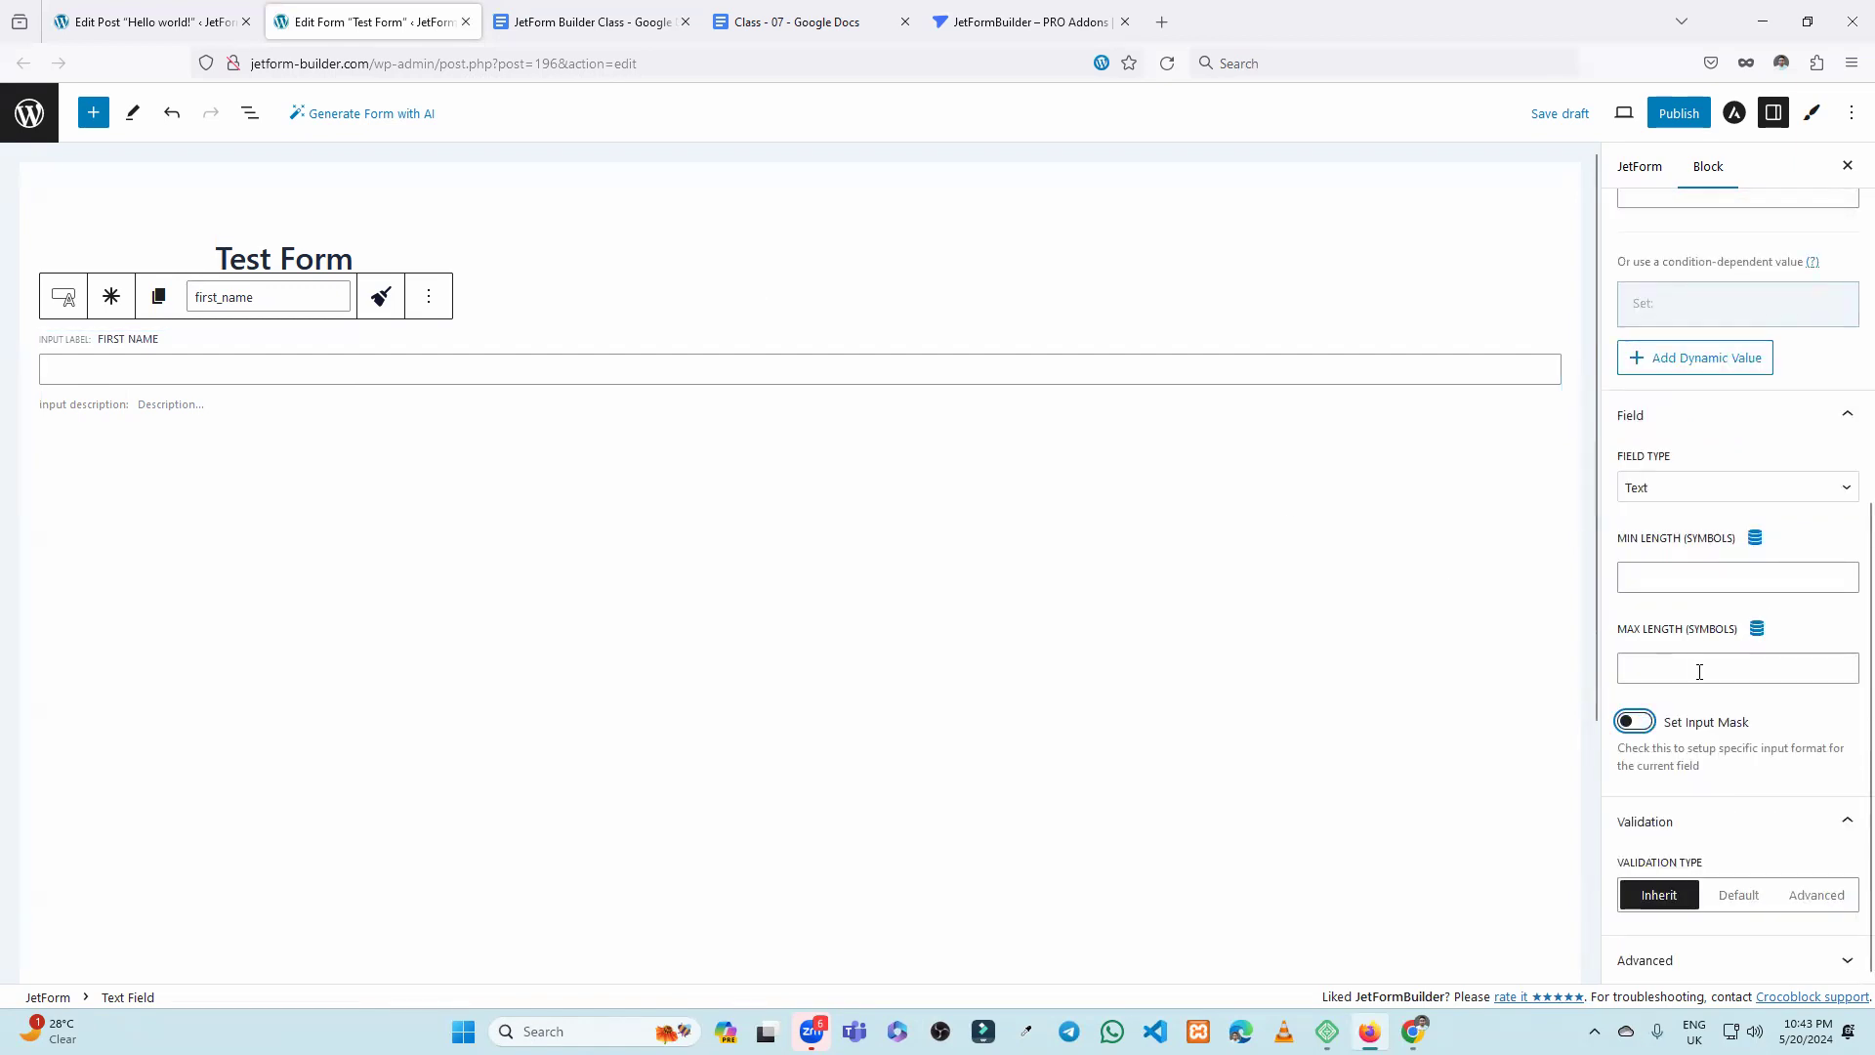
click(1749, 894)
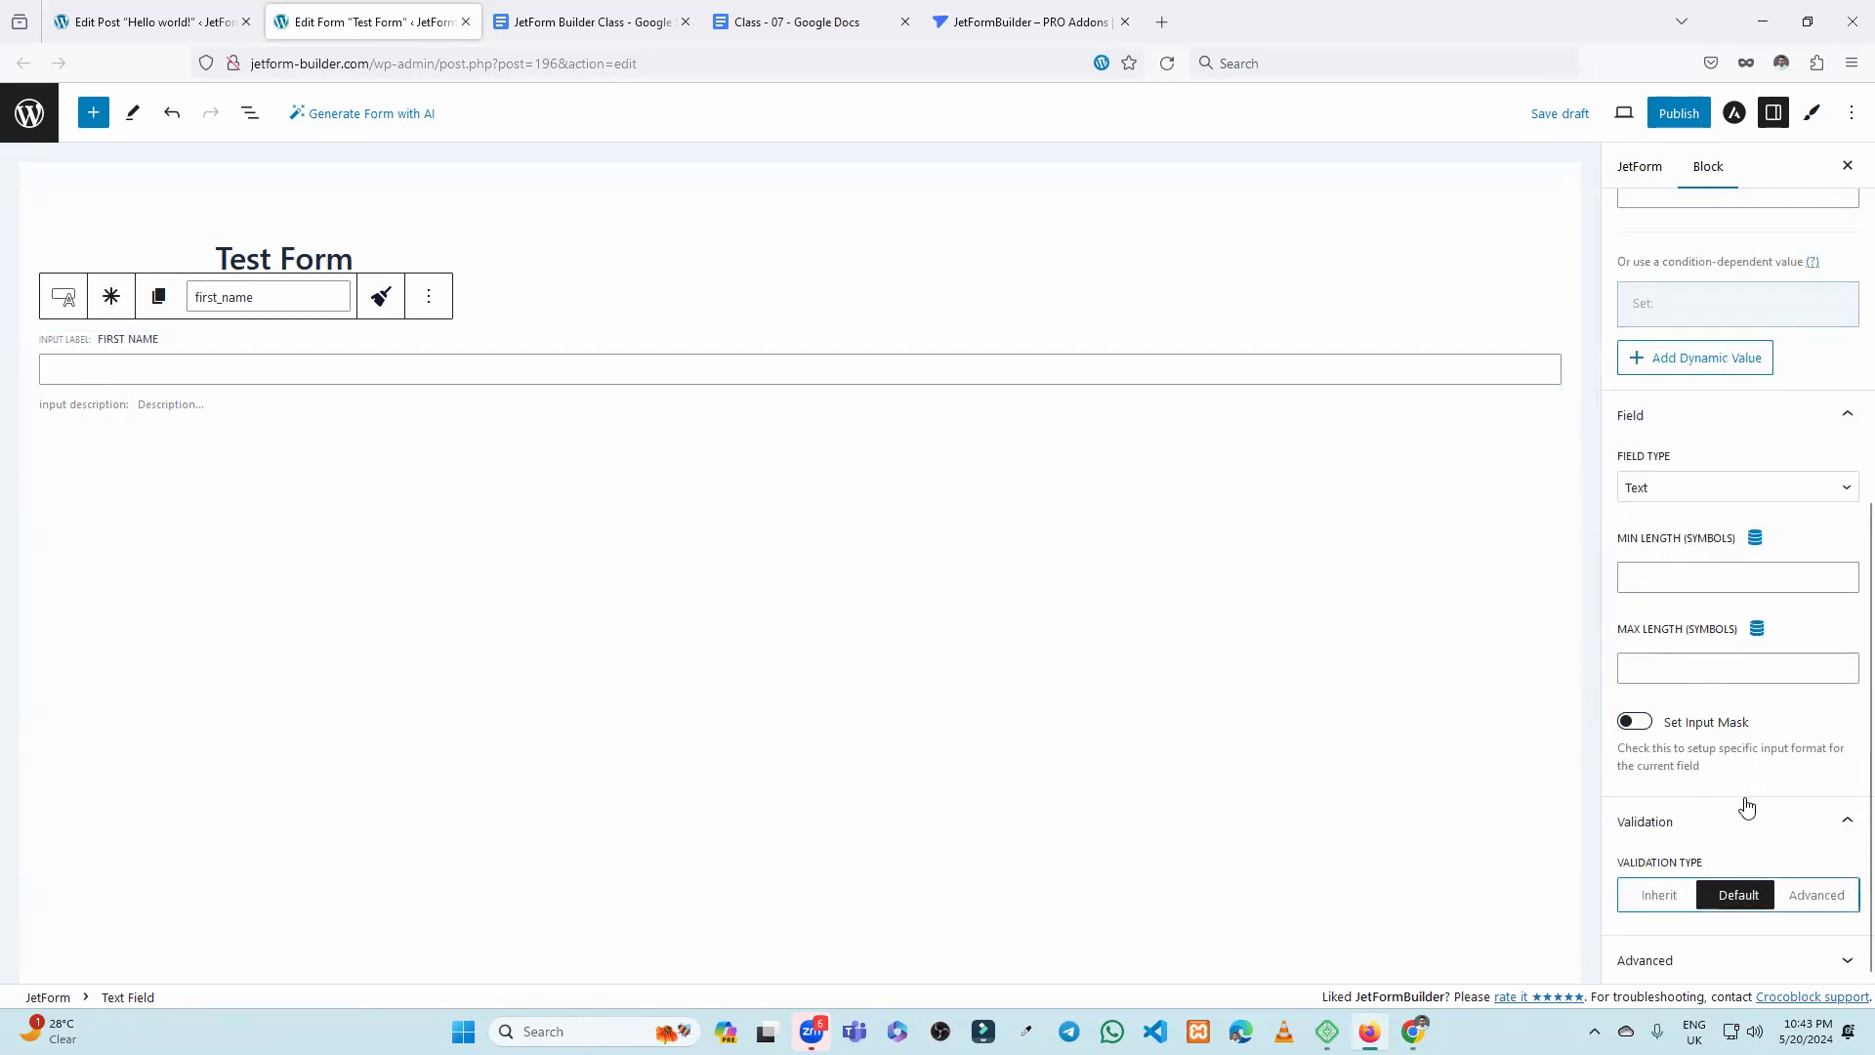
click(1661, 899)
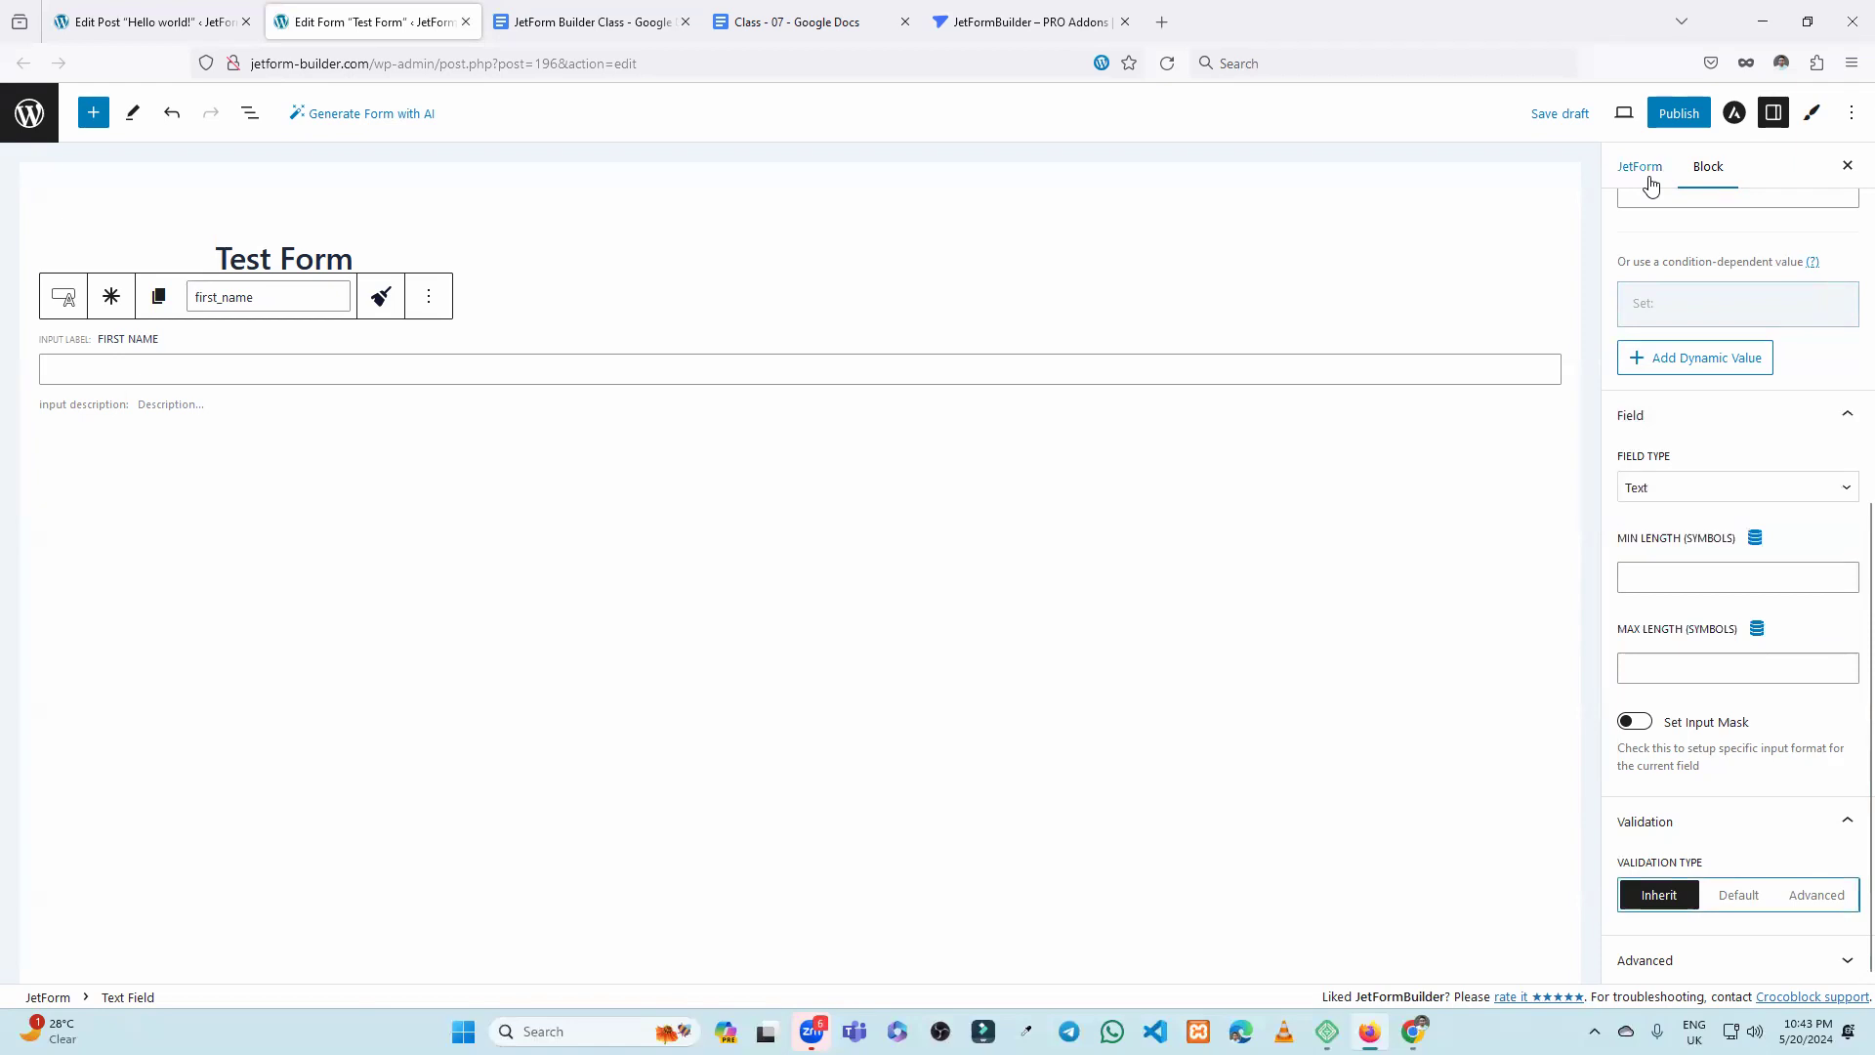
Examine the First Name field's Advanced settings, including its block name and CSS class name.
click(1737, 960)
scroll(1727, 652, down, 4)
click(1674, 606)
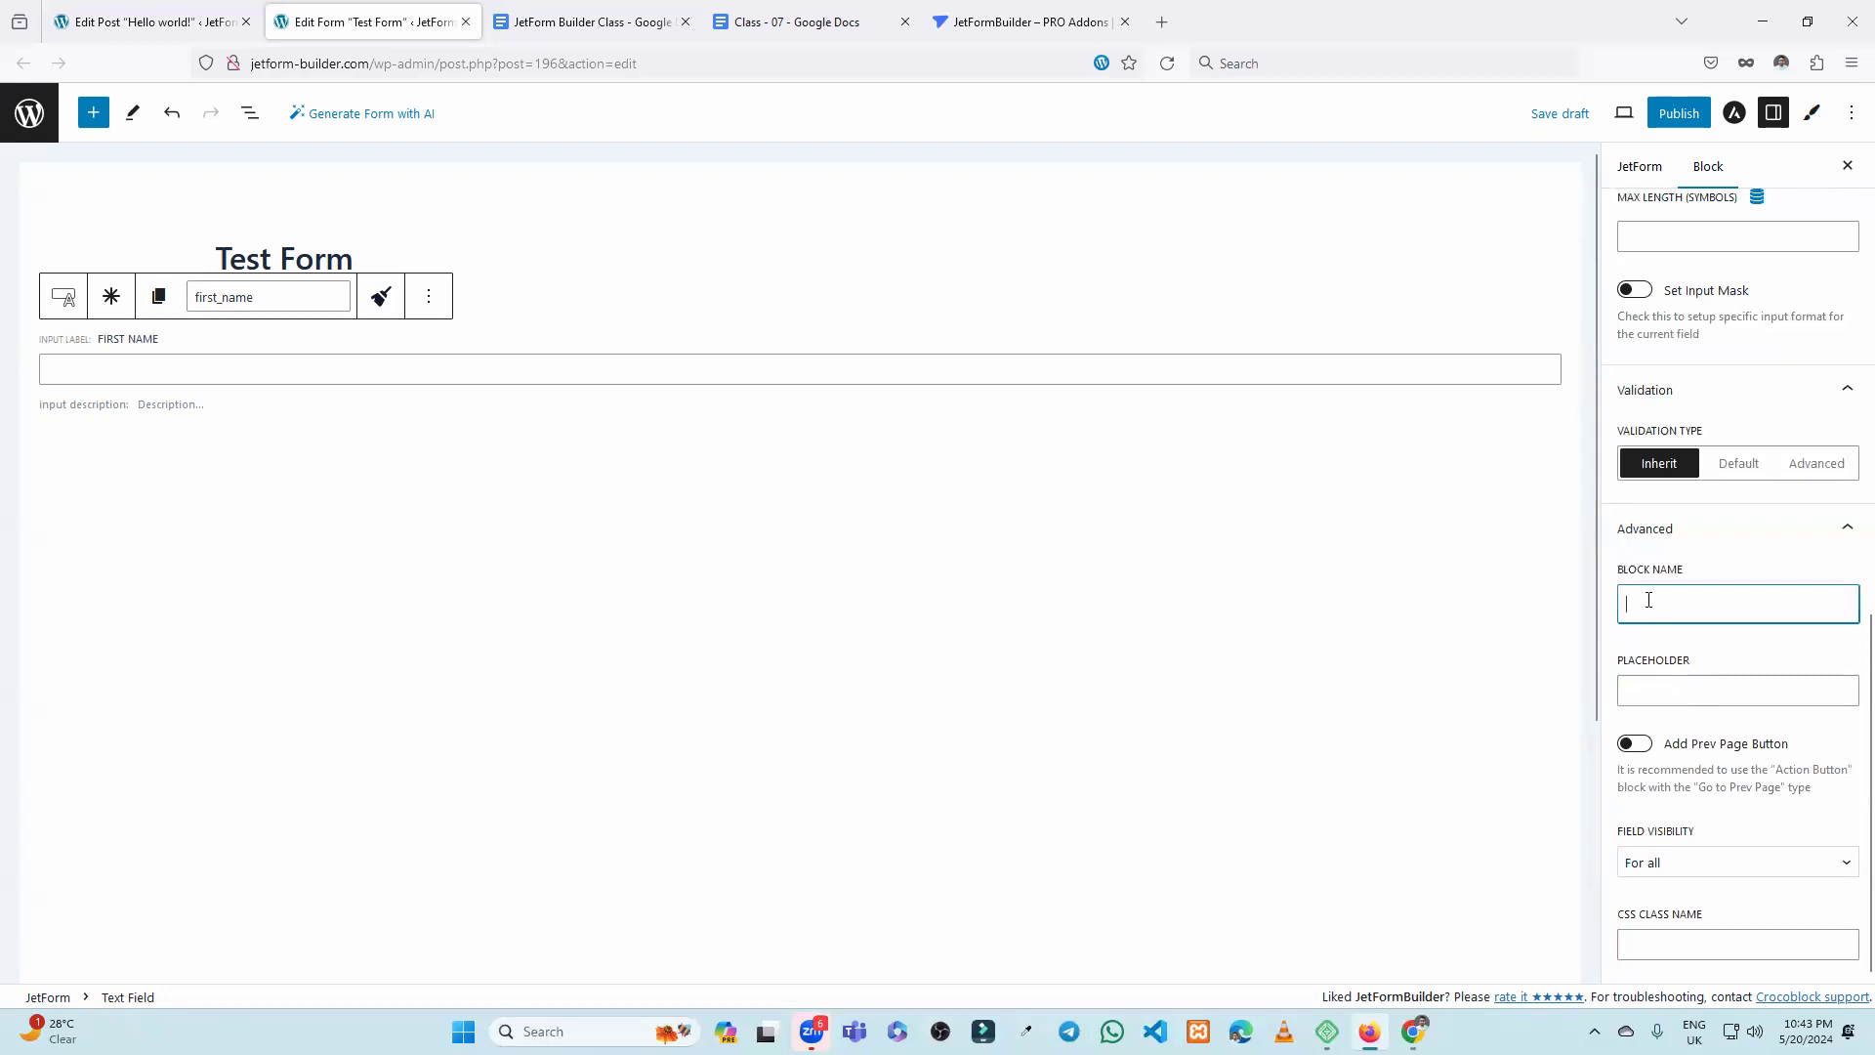
click(1661, 945)
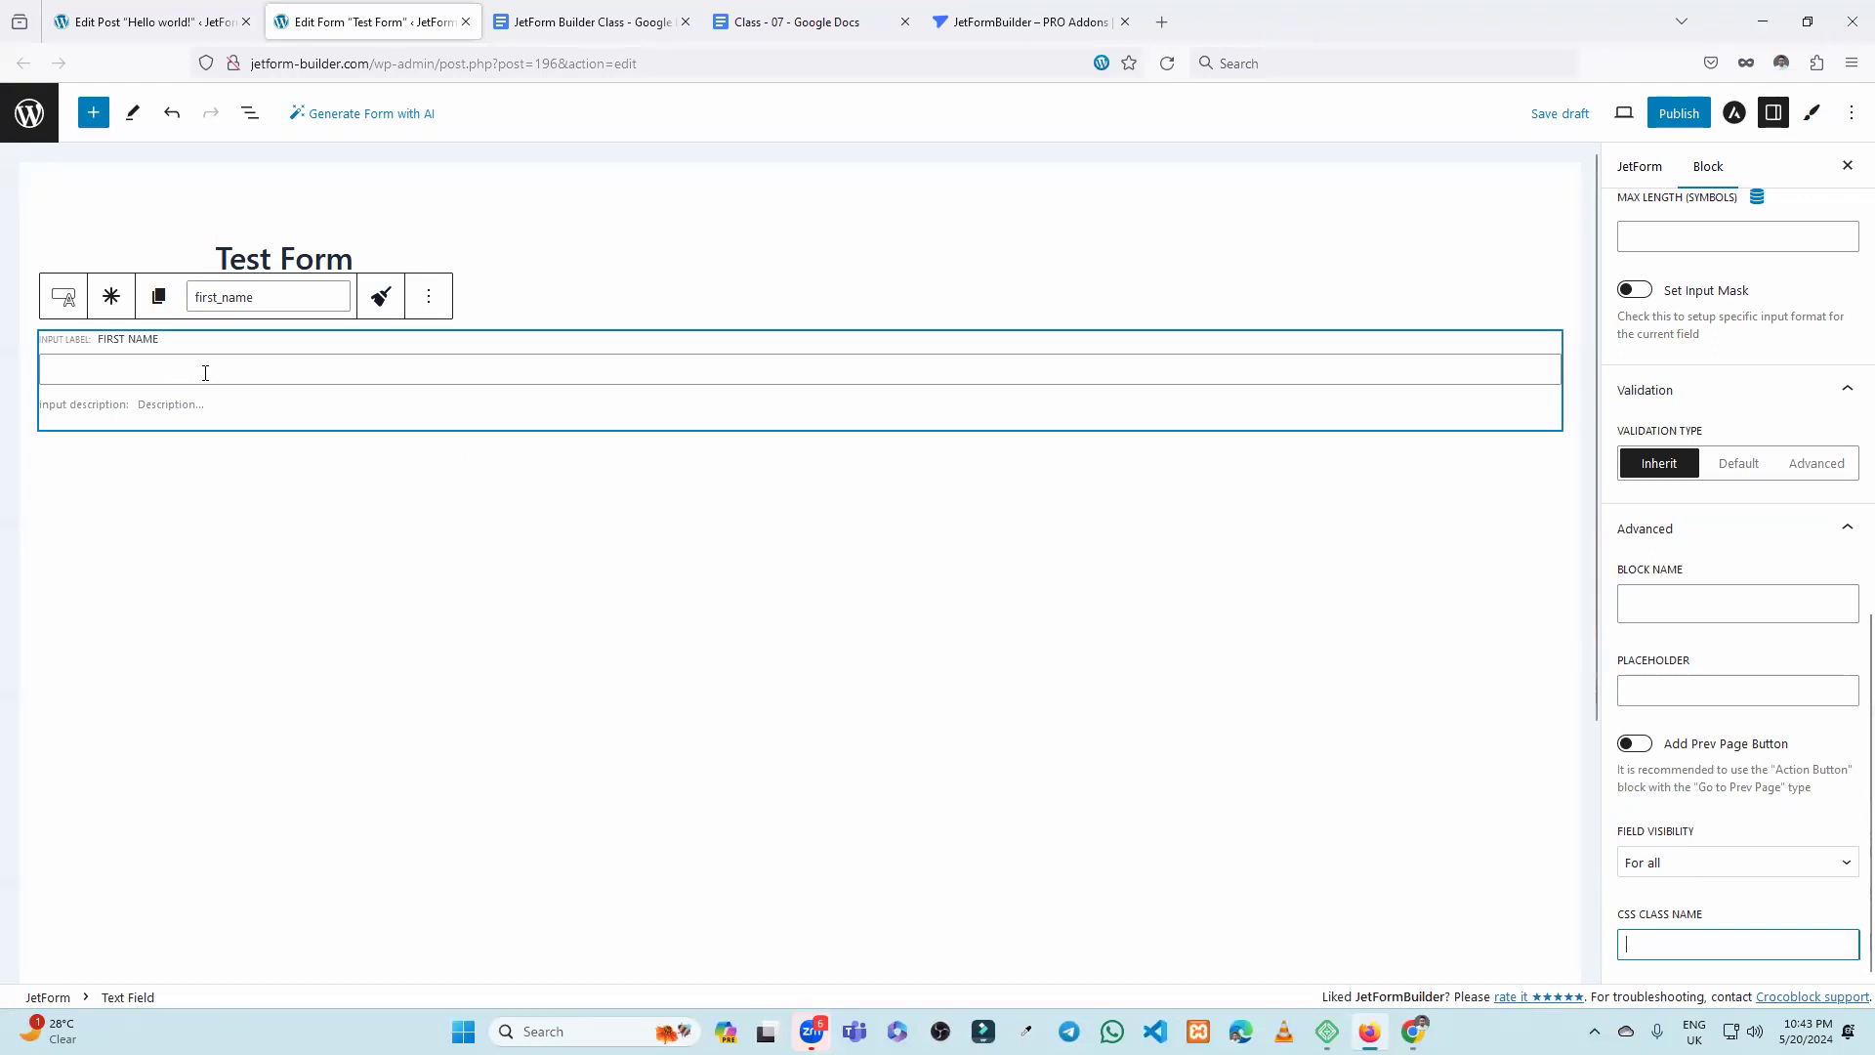
scroll(1691, 544, up, 5)
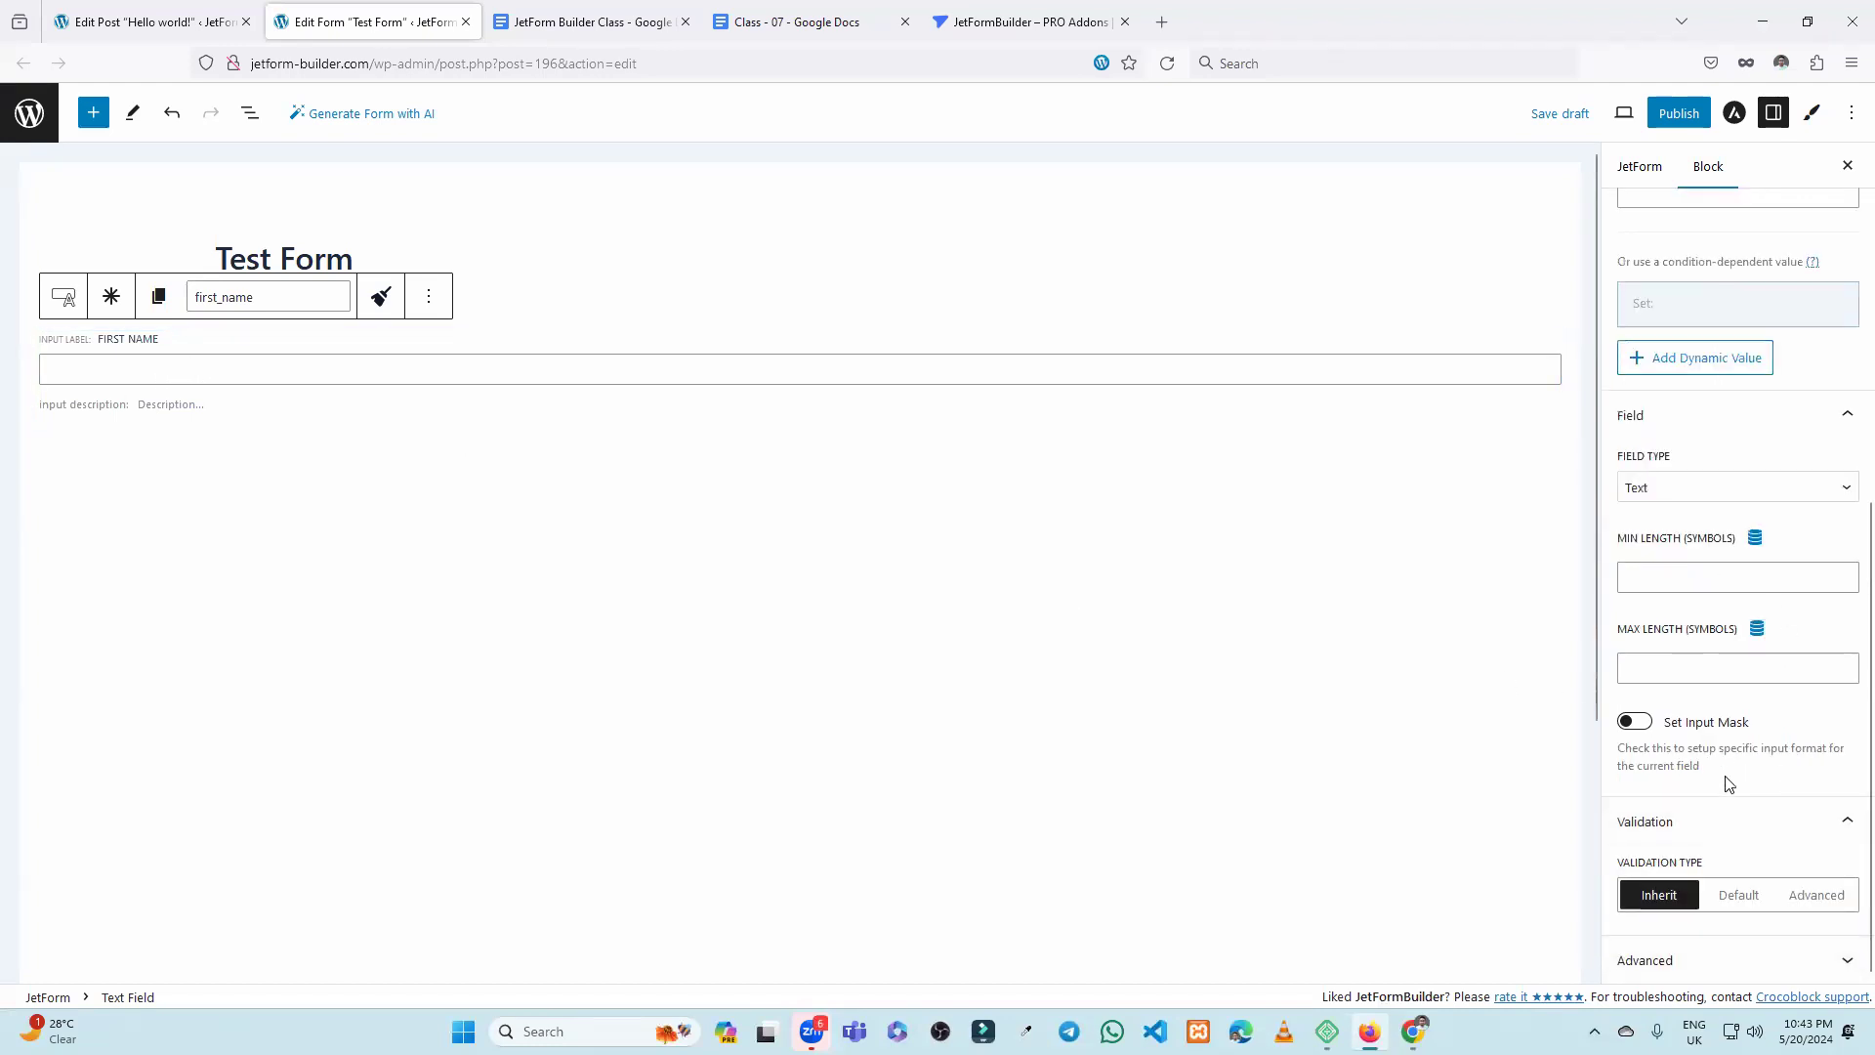
Set the First Name field's placeholder to "Name Here" in its Advanced settings.
click(1697, 963)
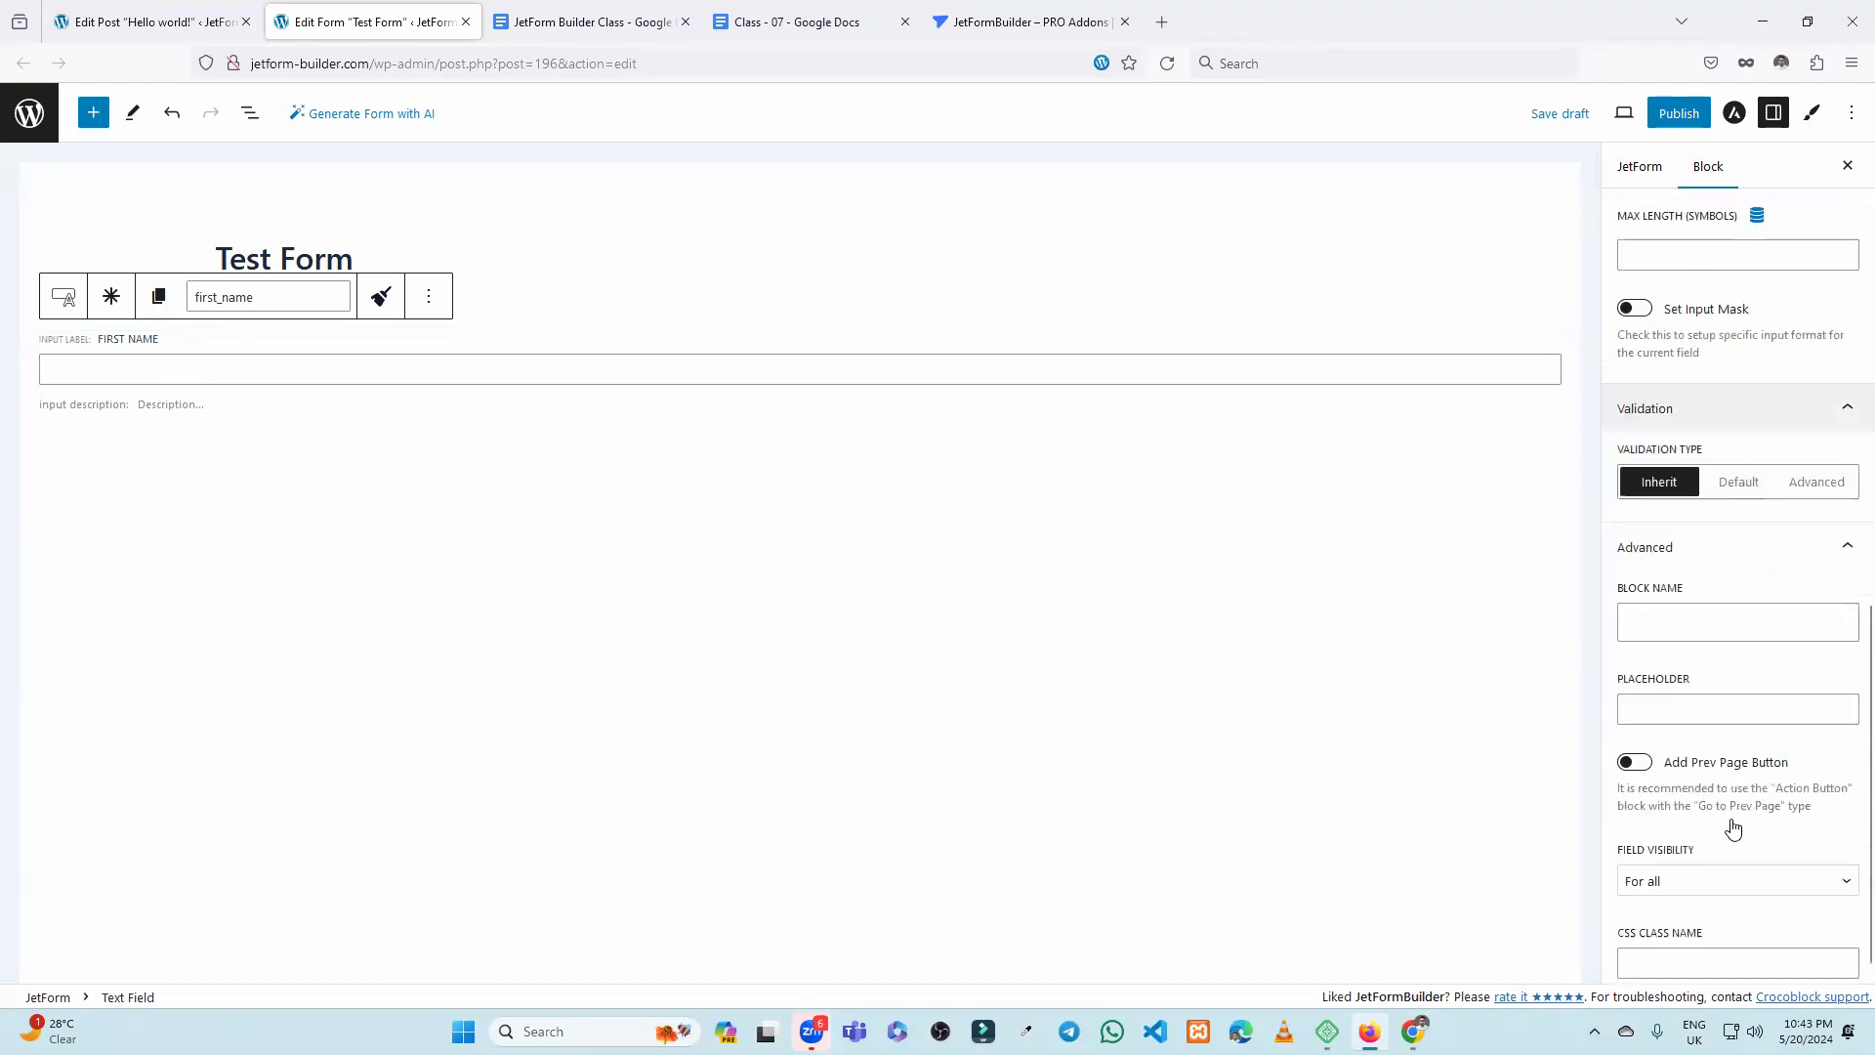
click(1670, 685)
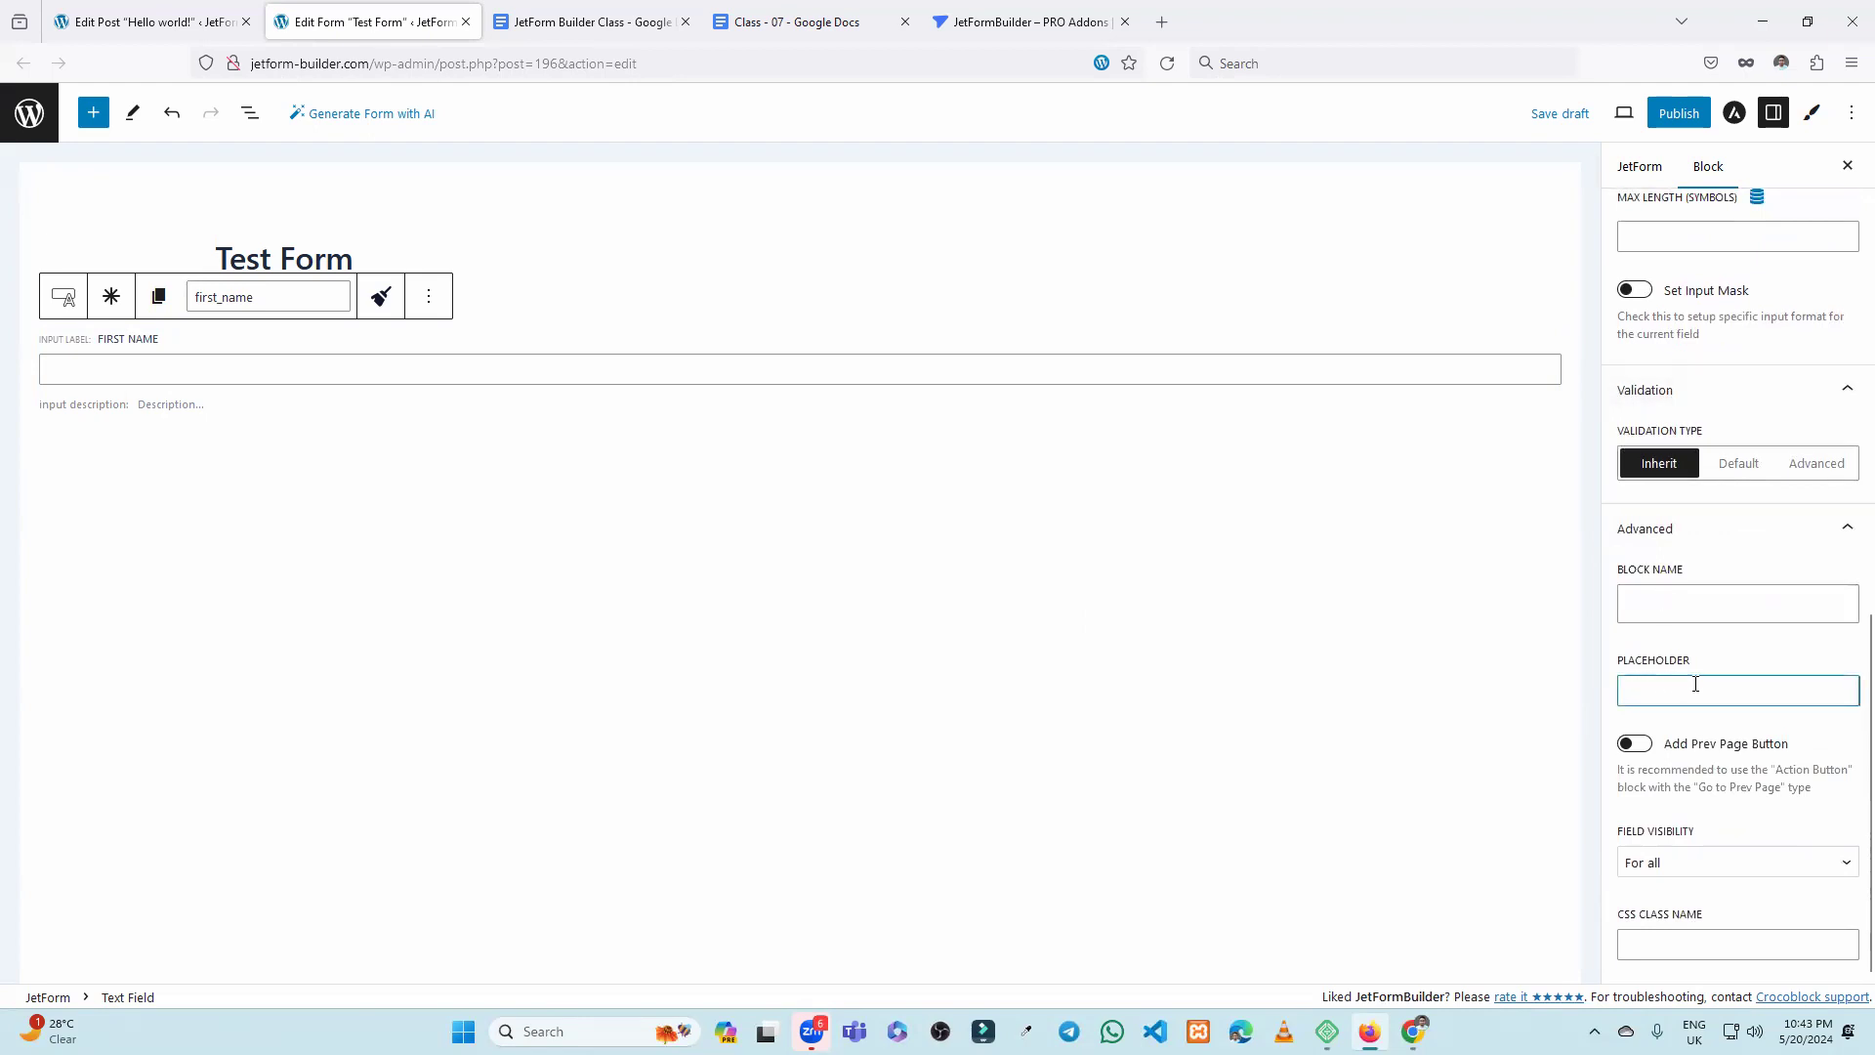
text(amehere)
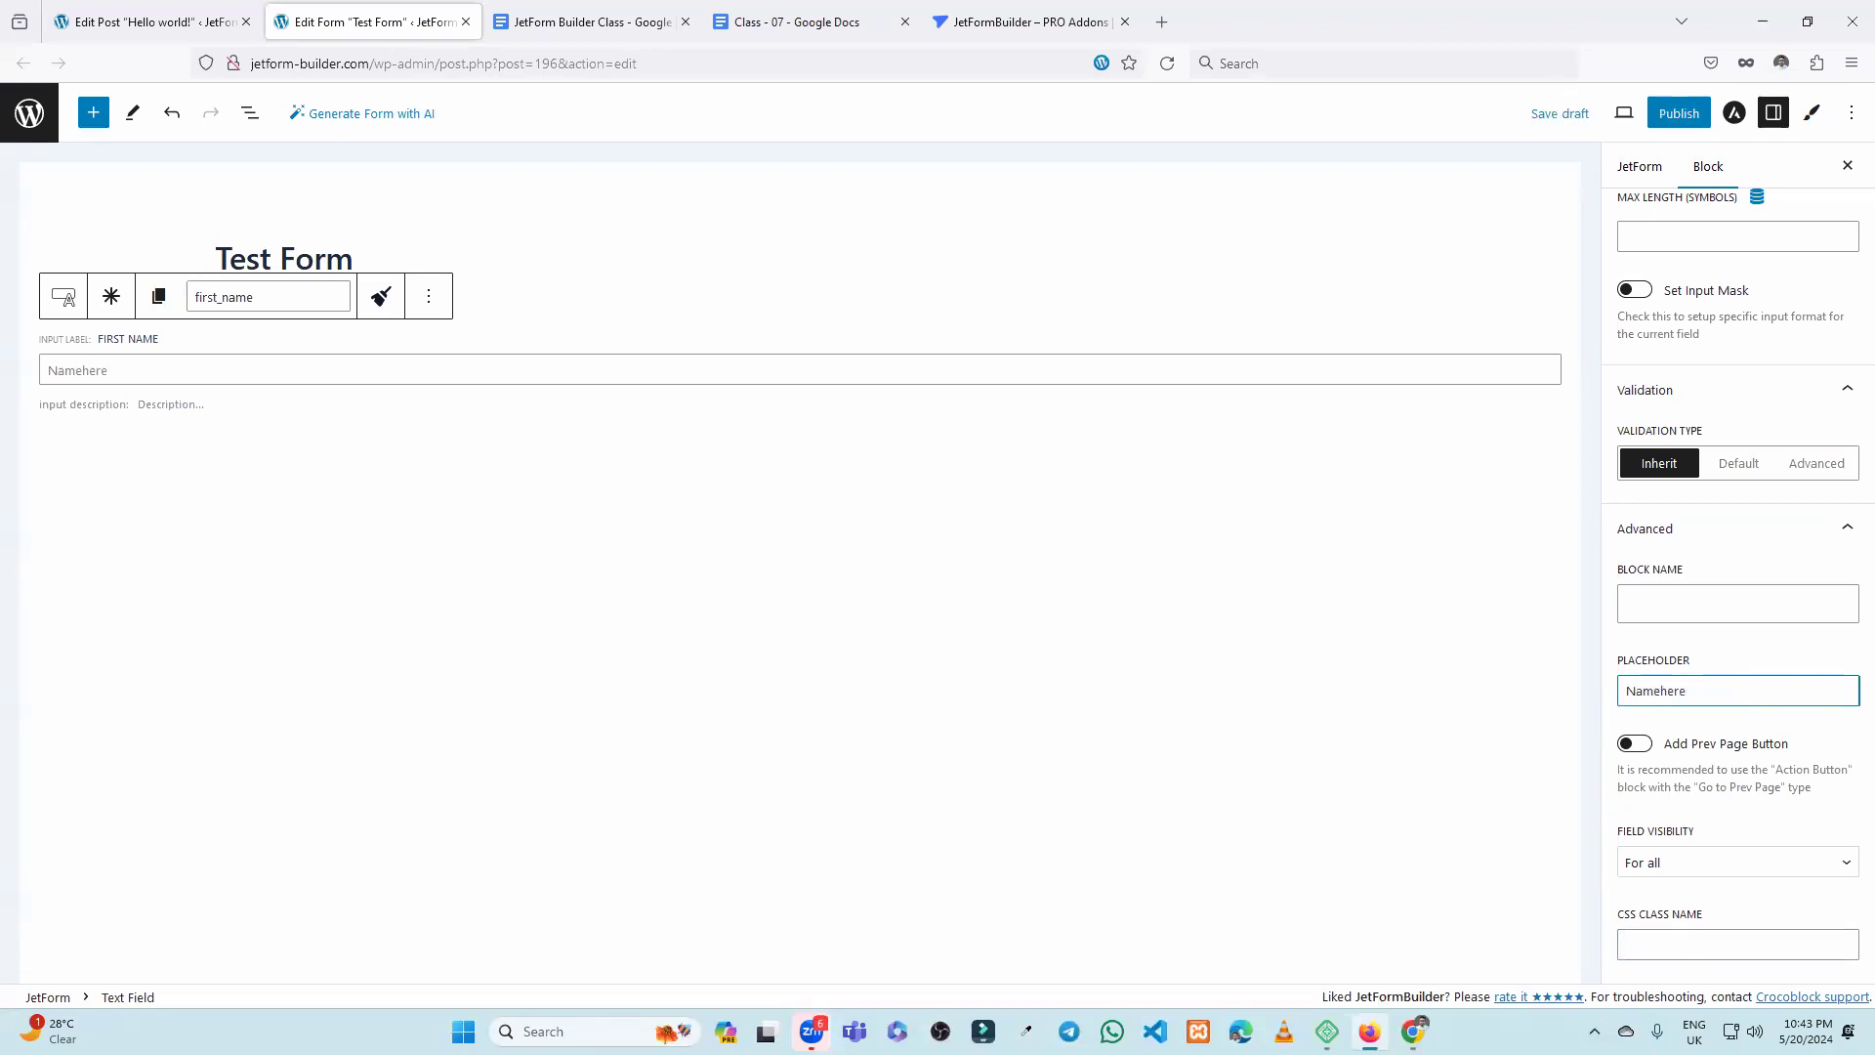
click(1662, 691)
click(1674, 691)
key(BackSpace)
text(H)
click(1754, 721)
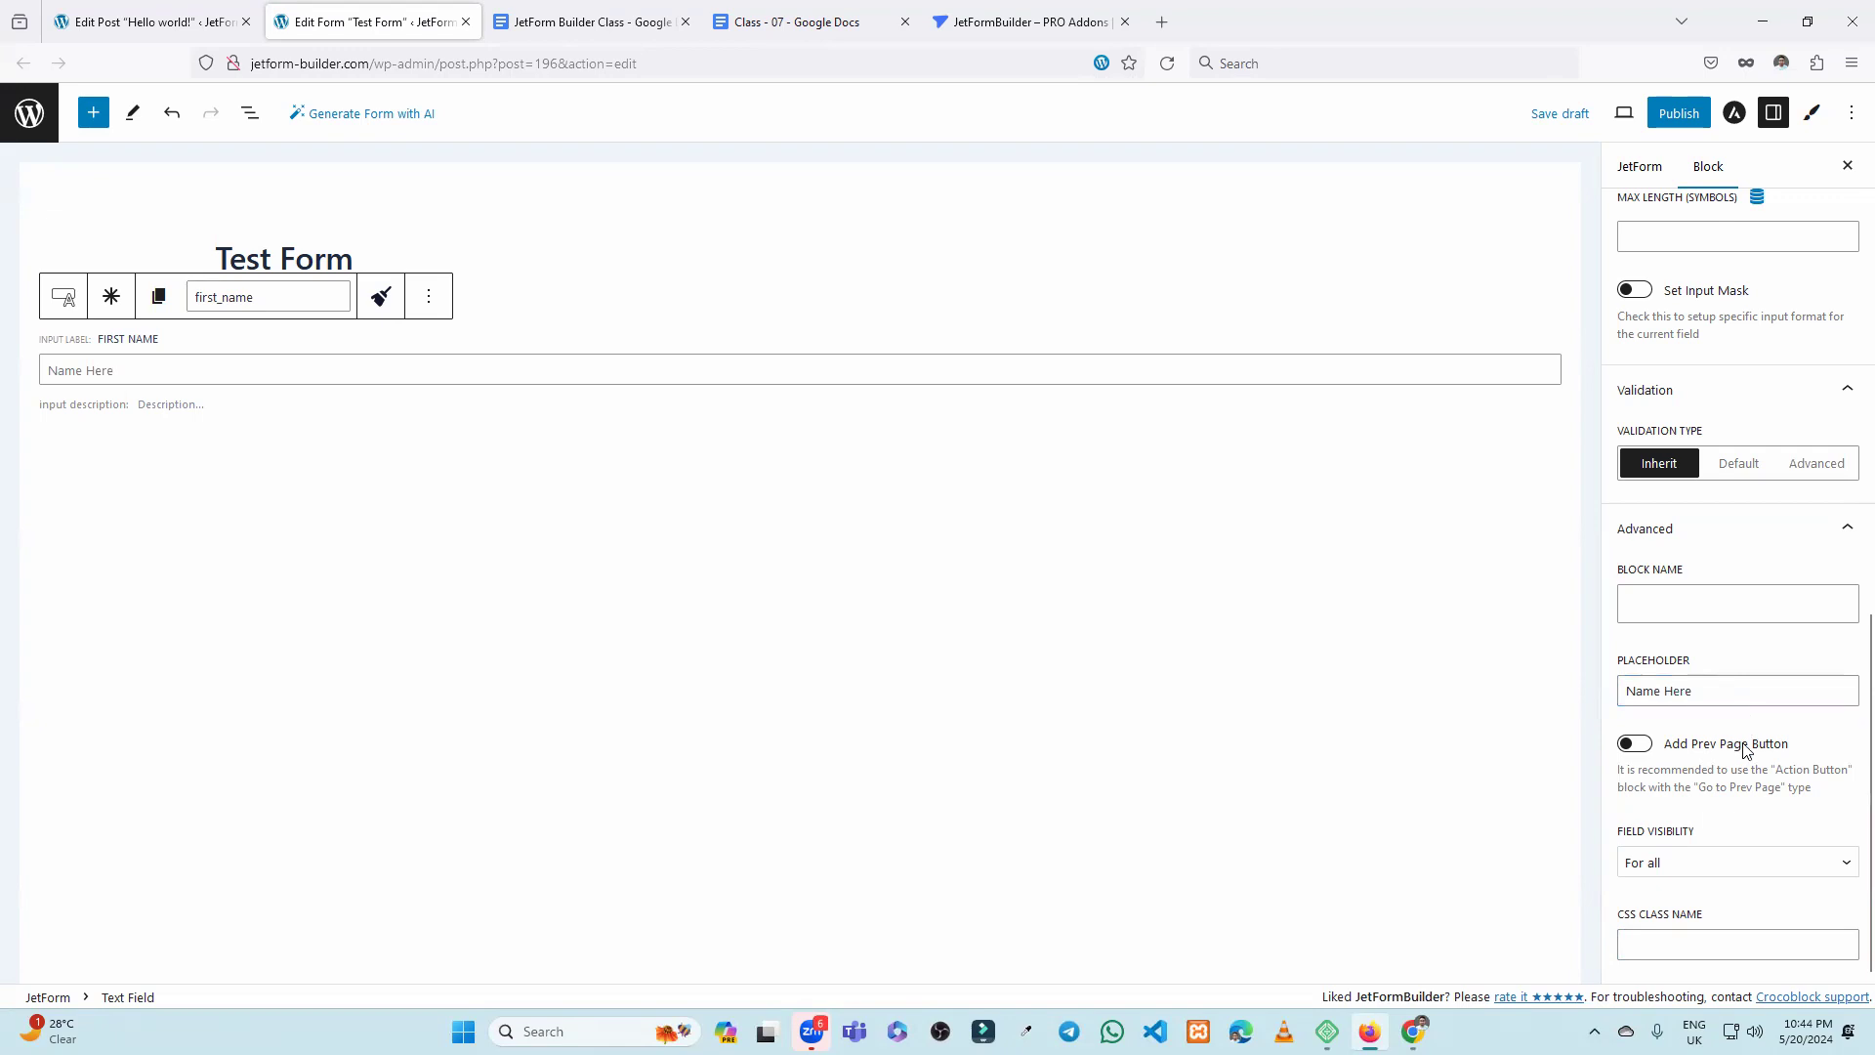
Review the CSS class name and the field's other settings, and look over the available form field blocks.
click(1672, 940)
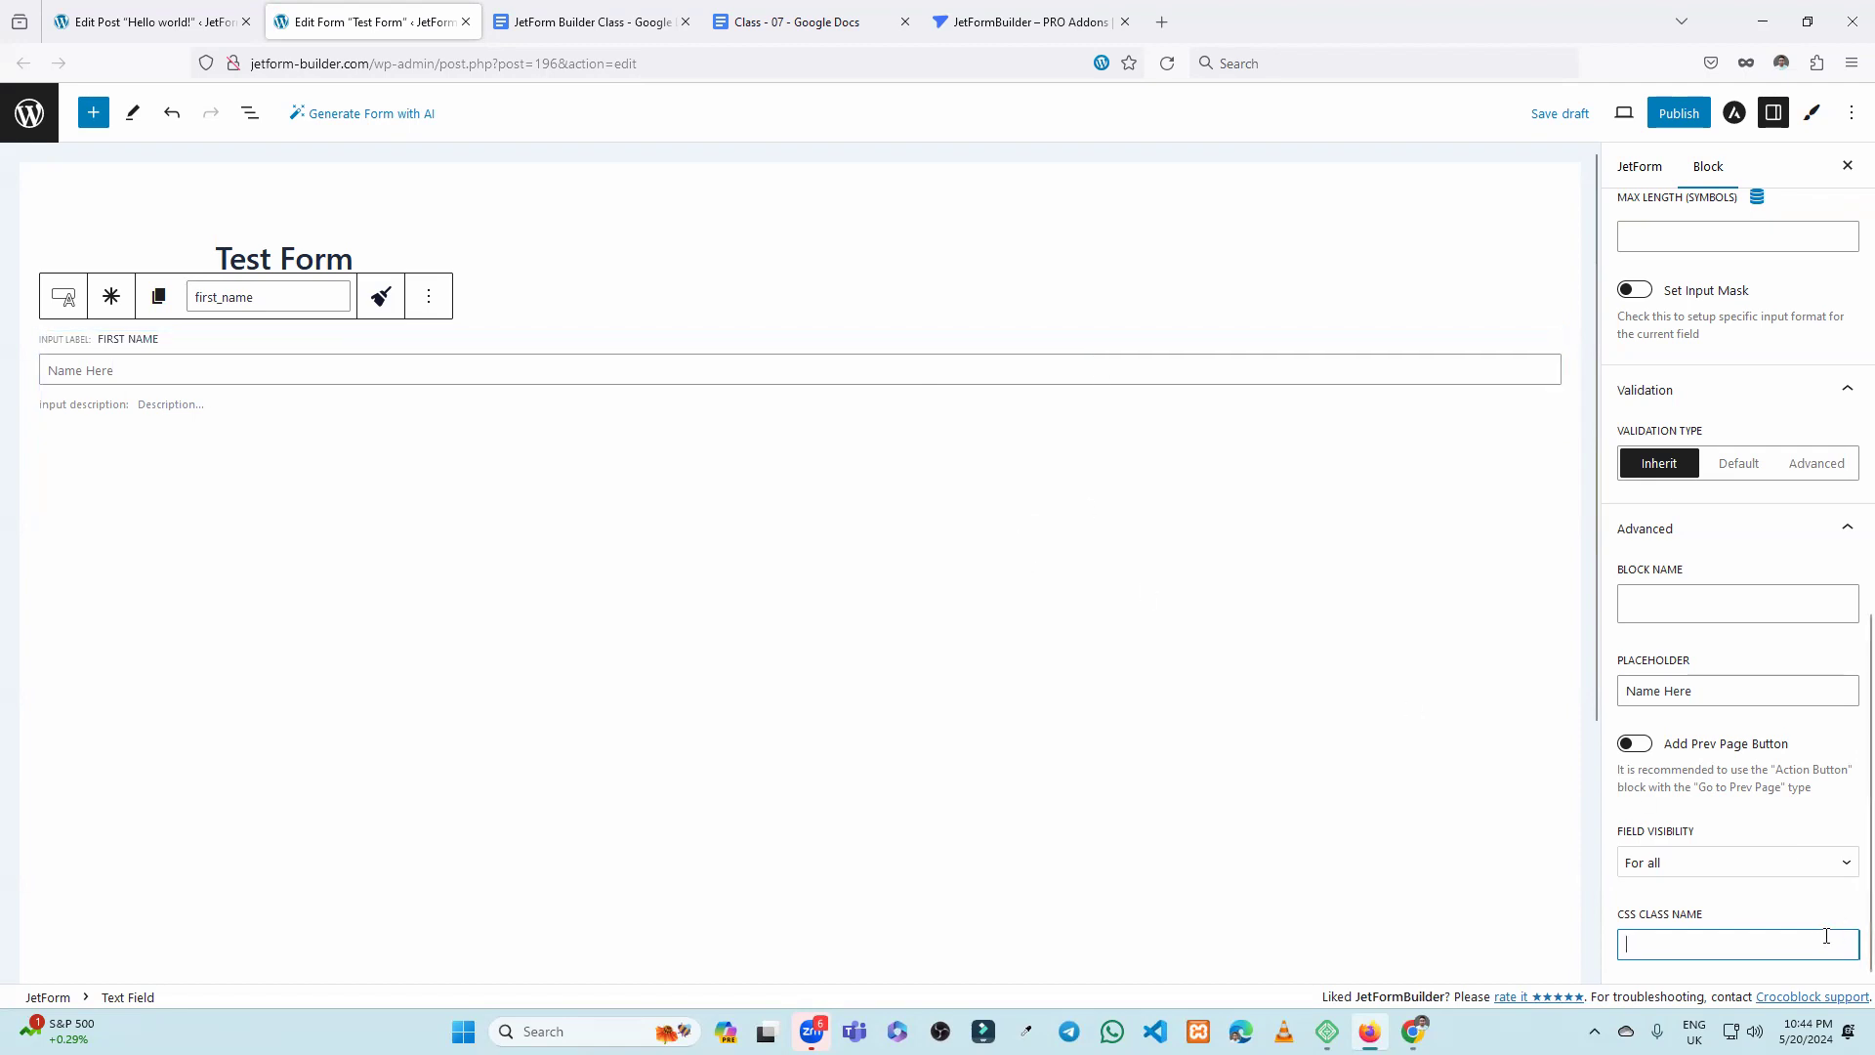
scroll(1746, 870, up, 10)
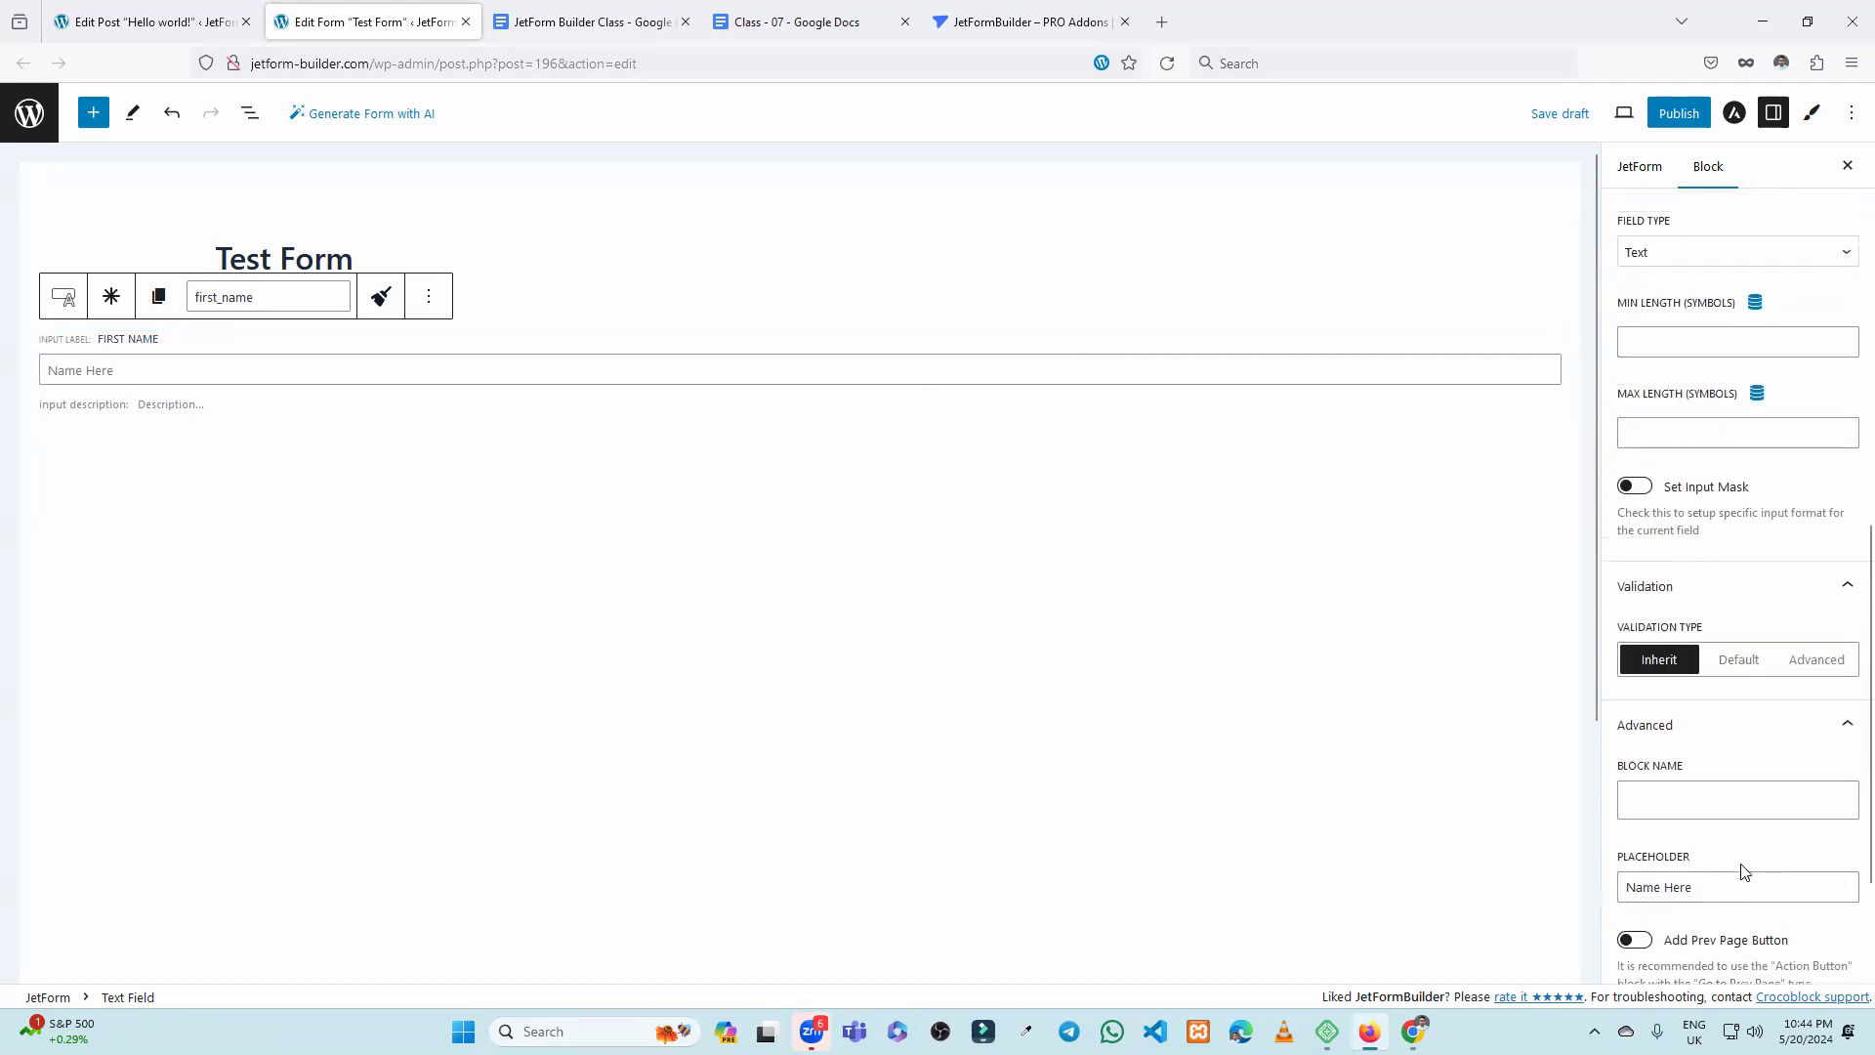
scroll(1739, 743, up, 2)
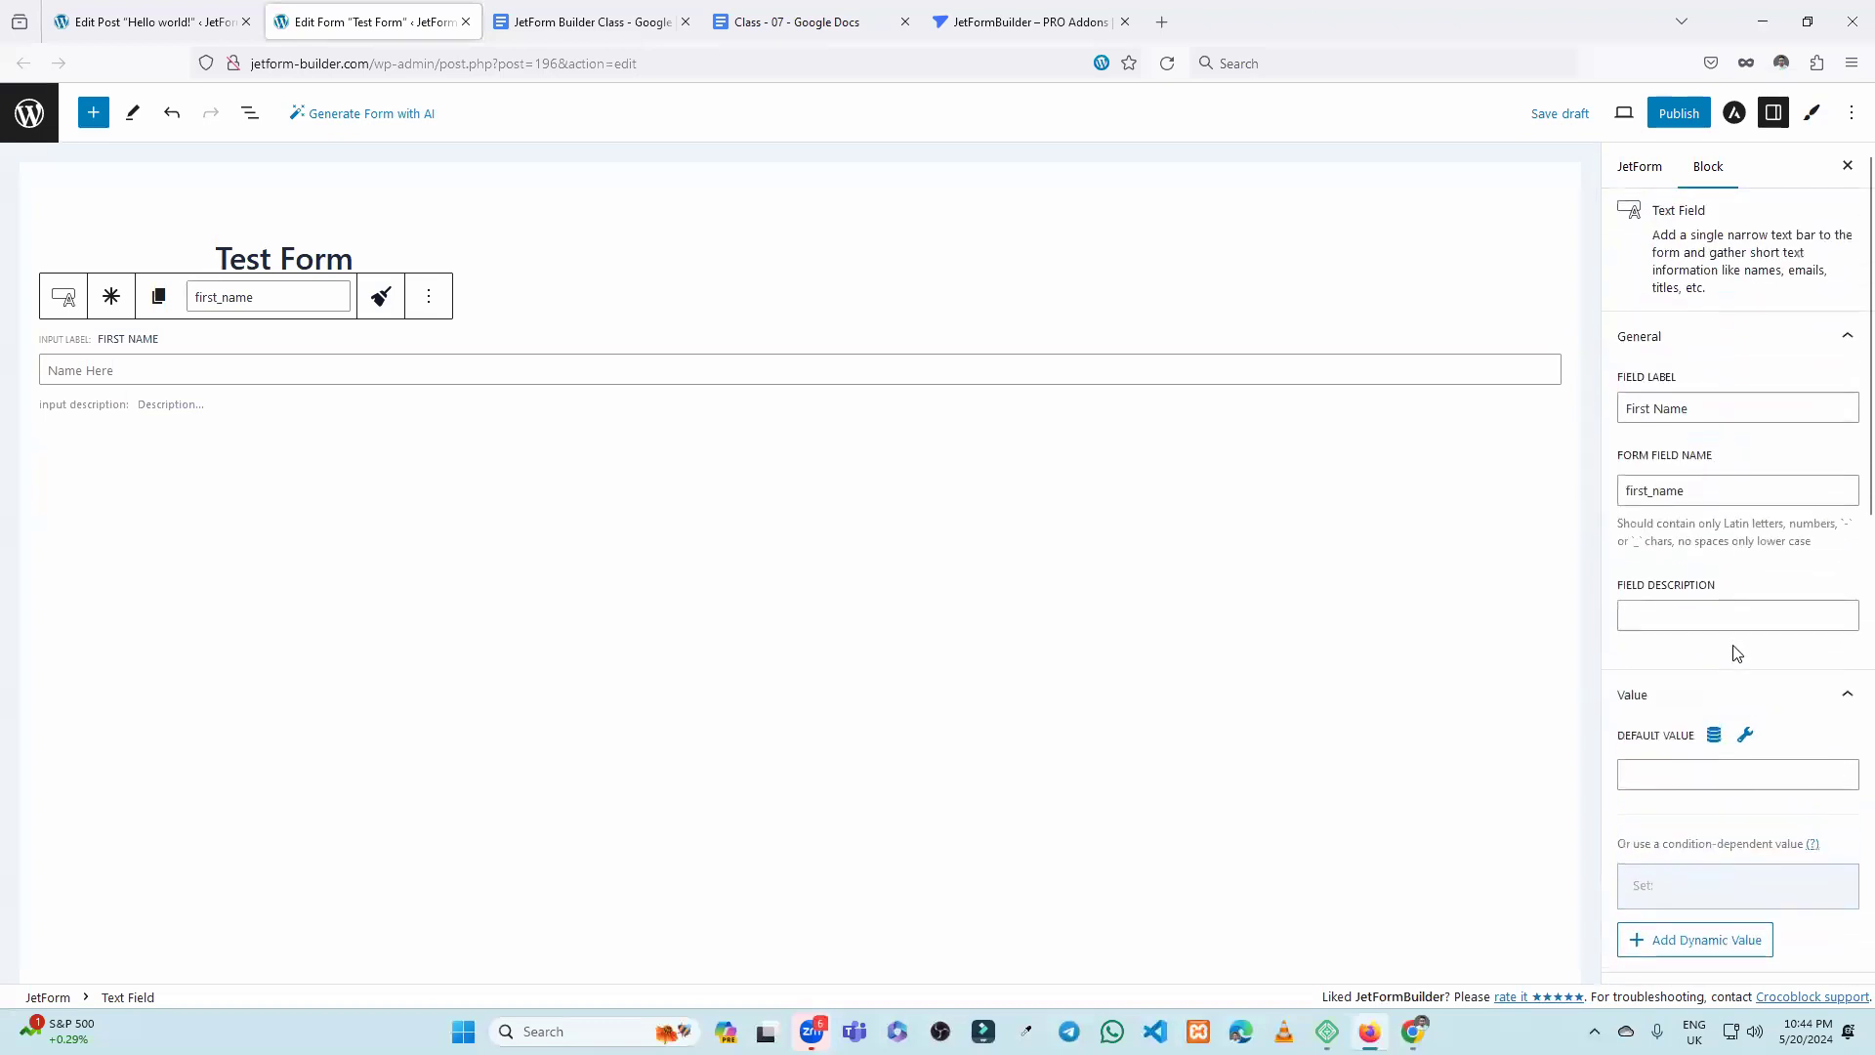
click(92, 112)
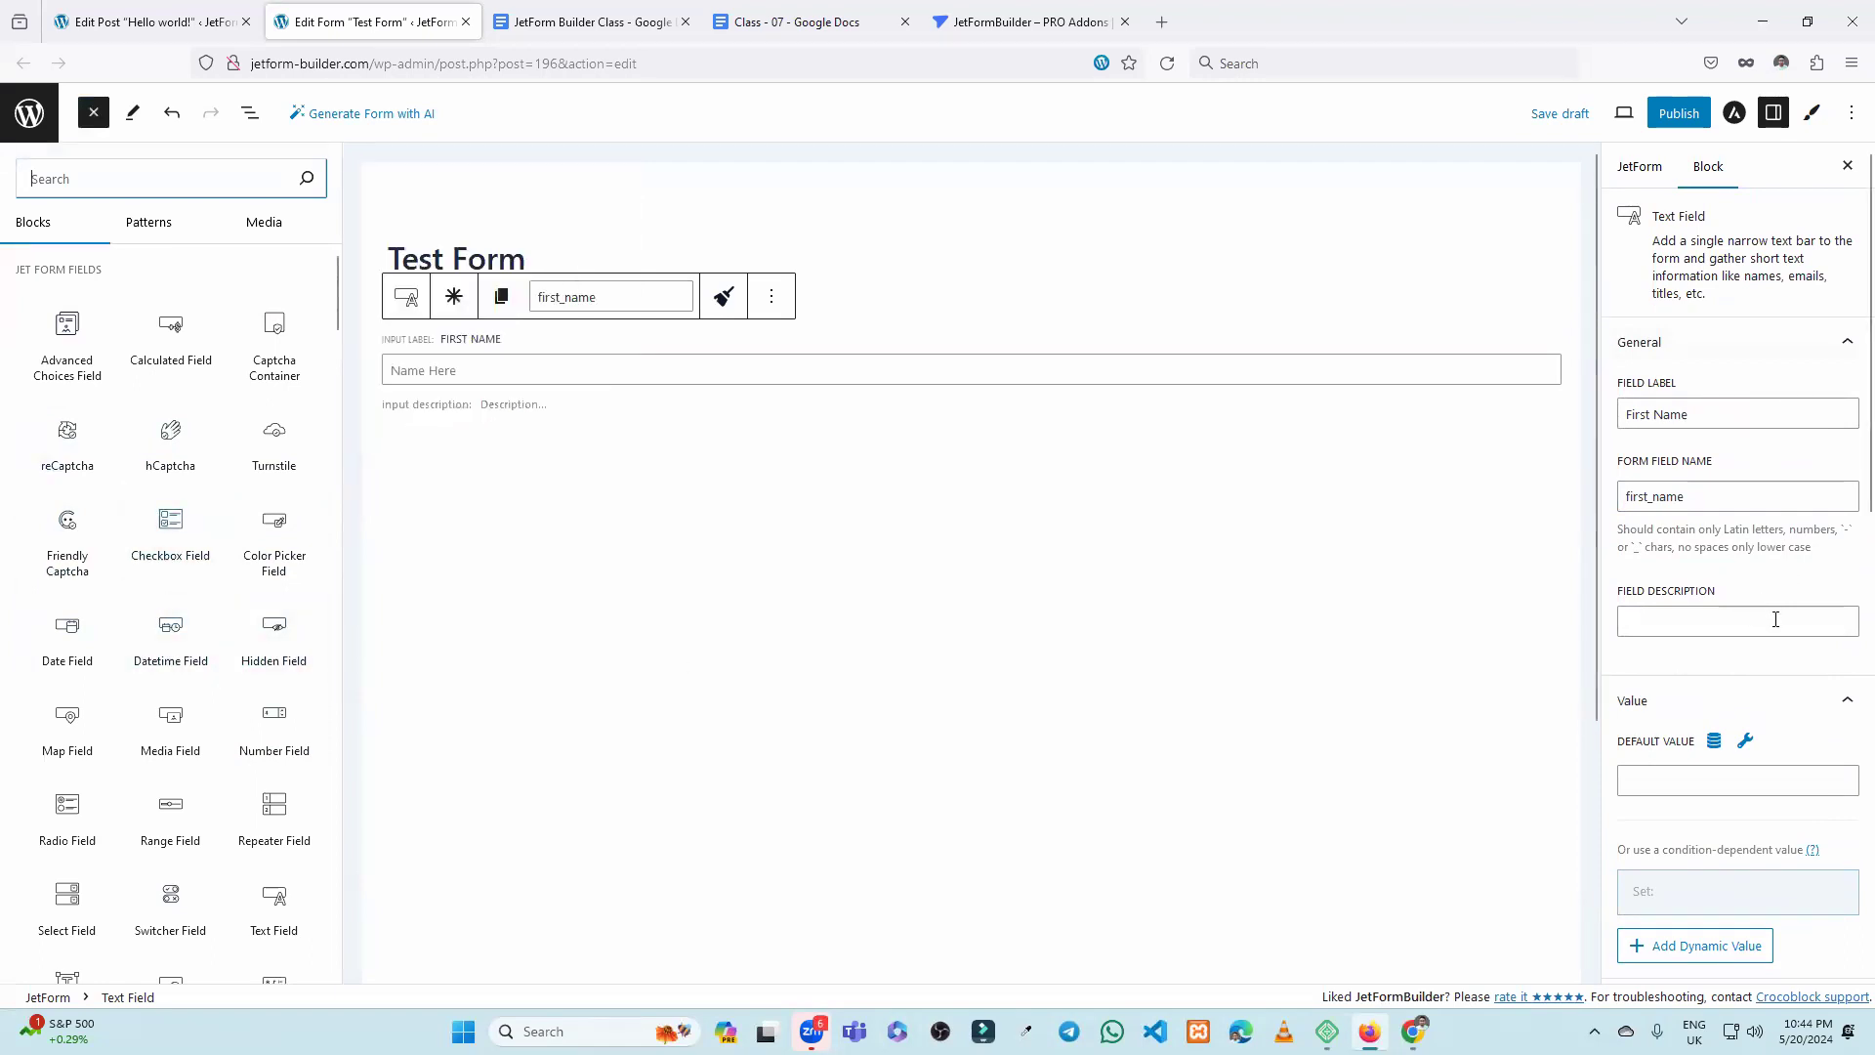
click(885, 562)
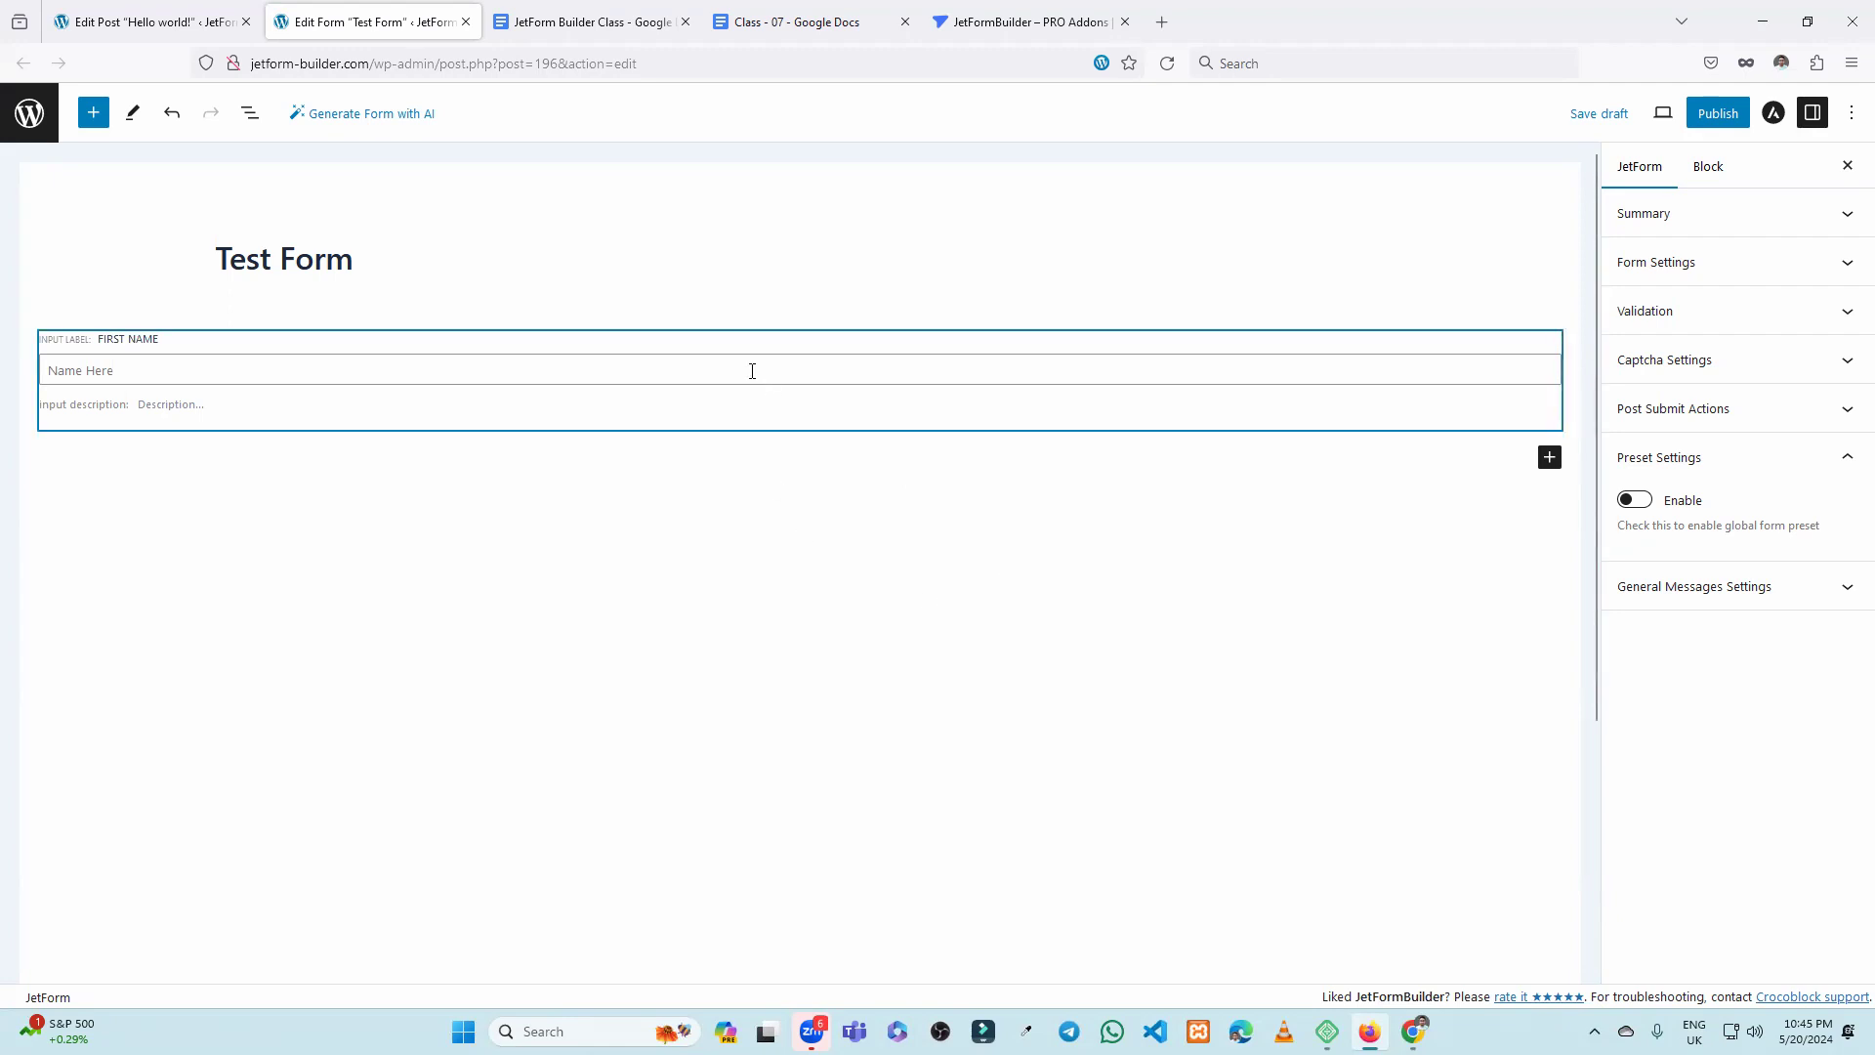
Add a 50 / 50 Columns block below the First Name field and move that field into the first column.
click(1549, 457)
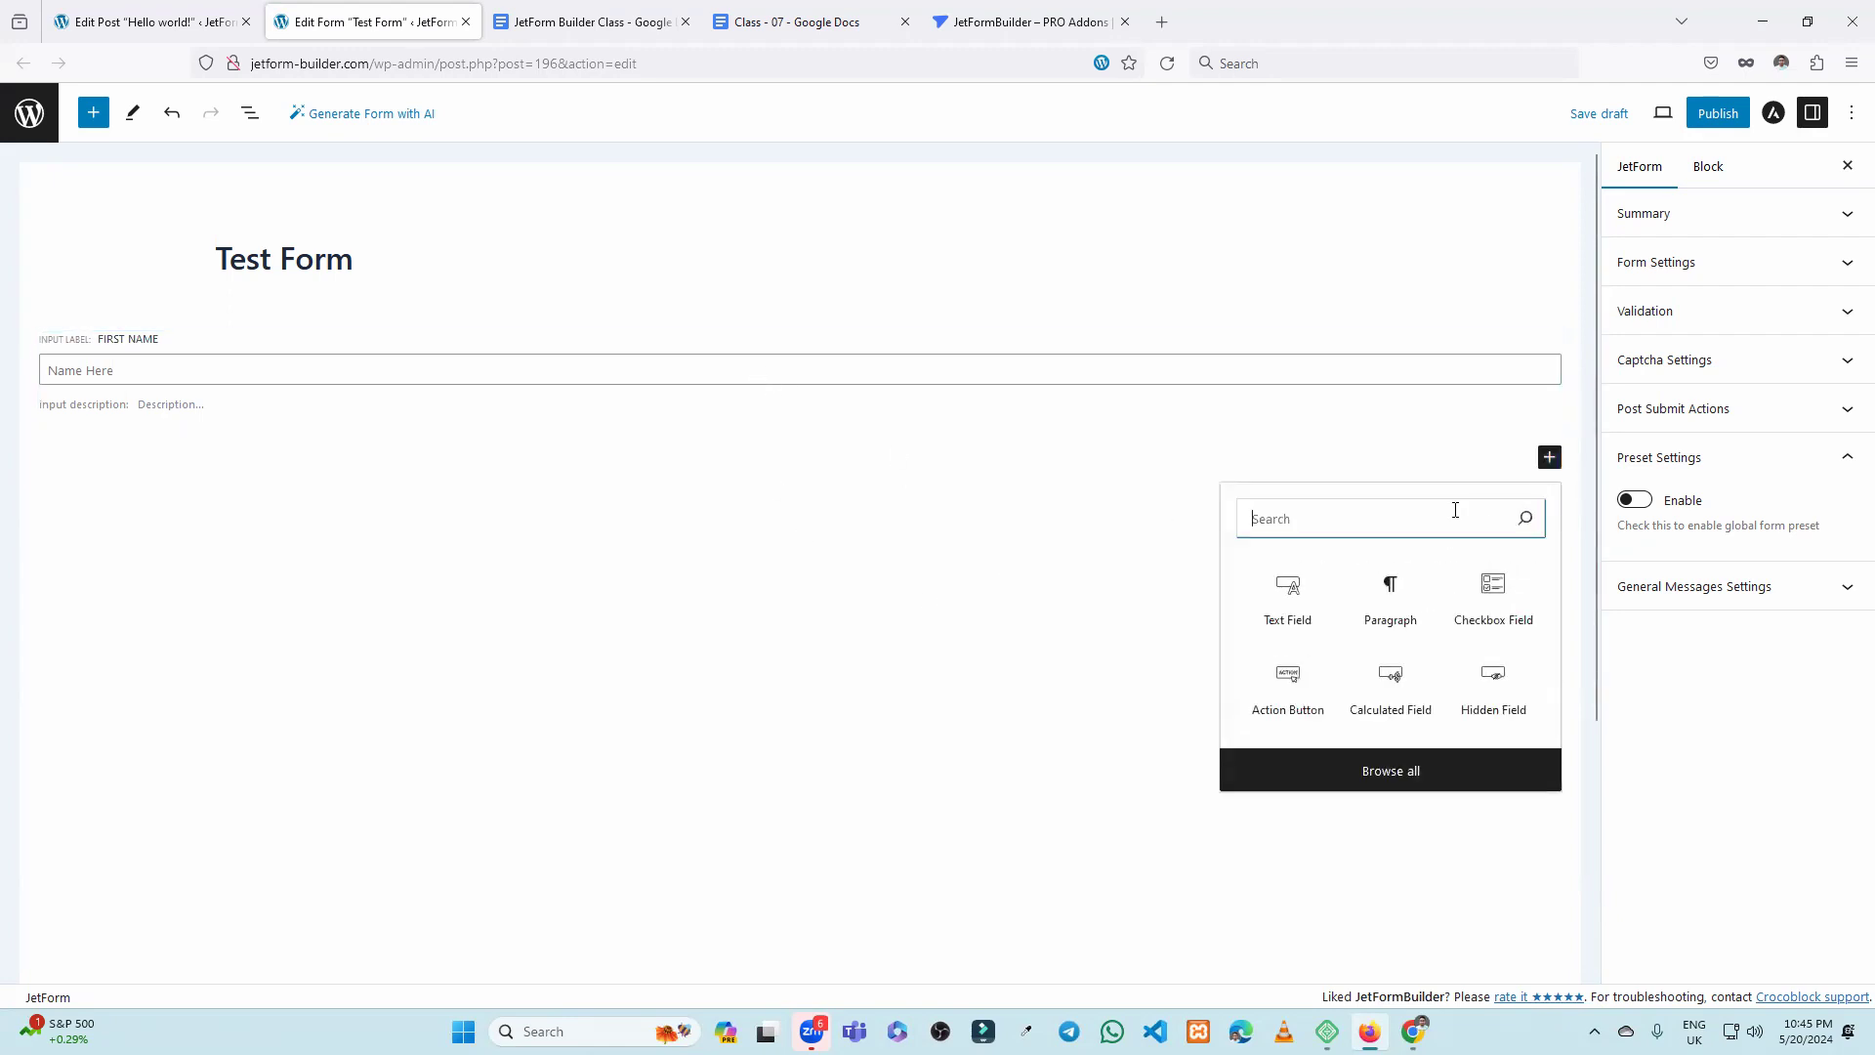
text(coll)
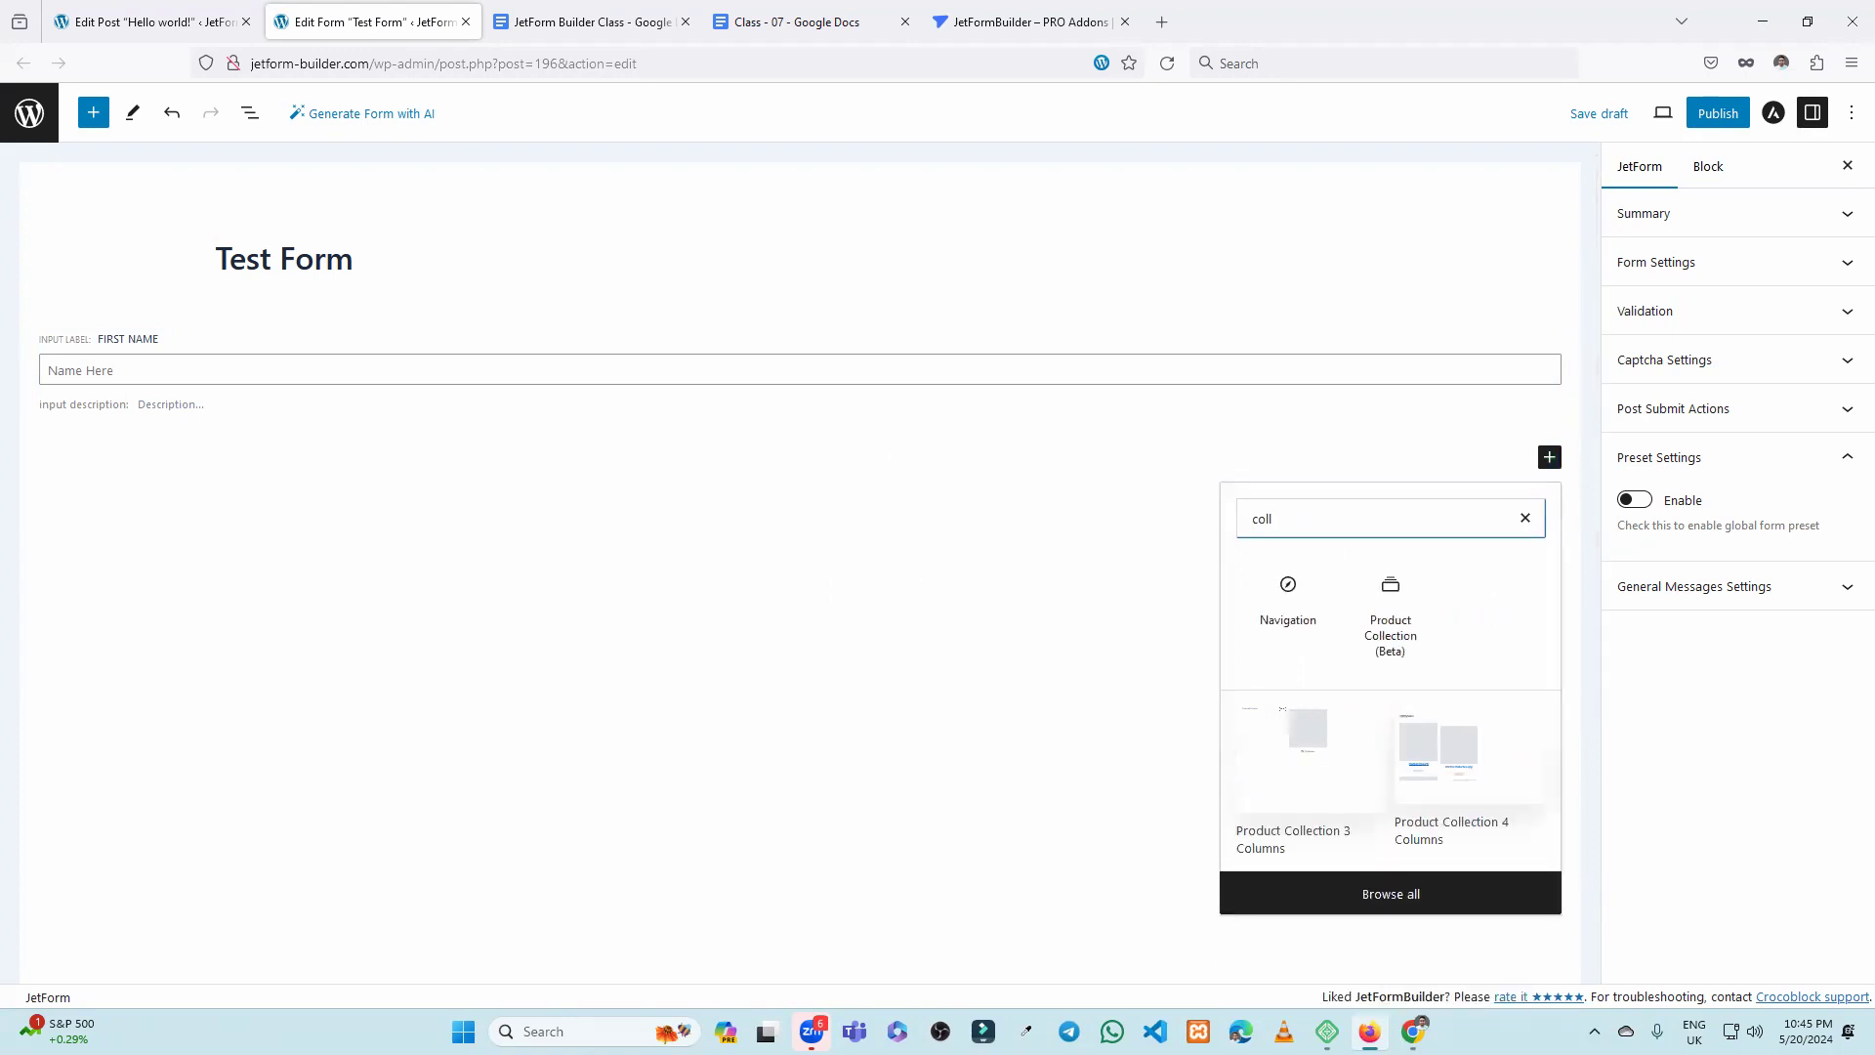
key(BackSpace)
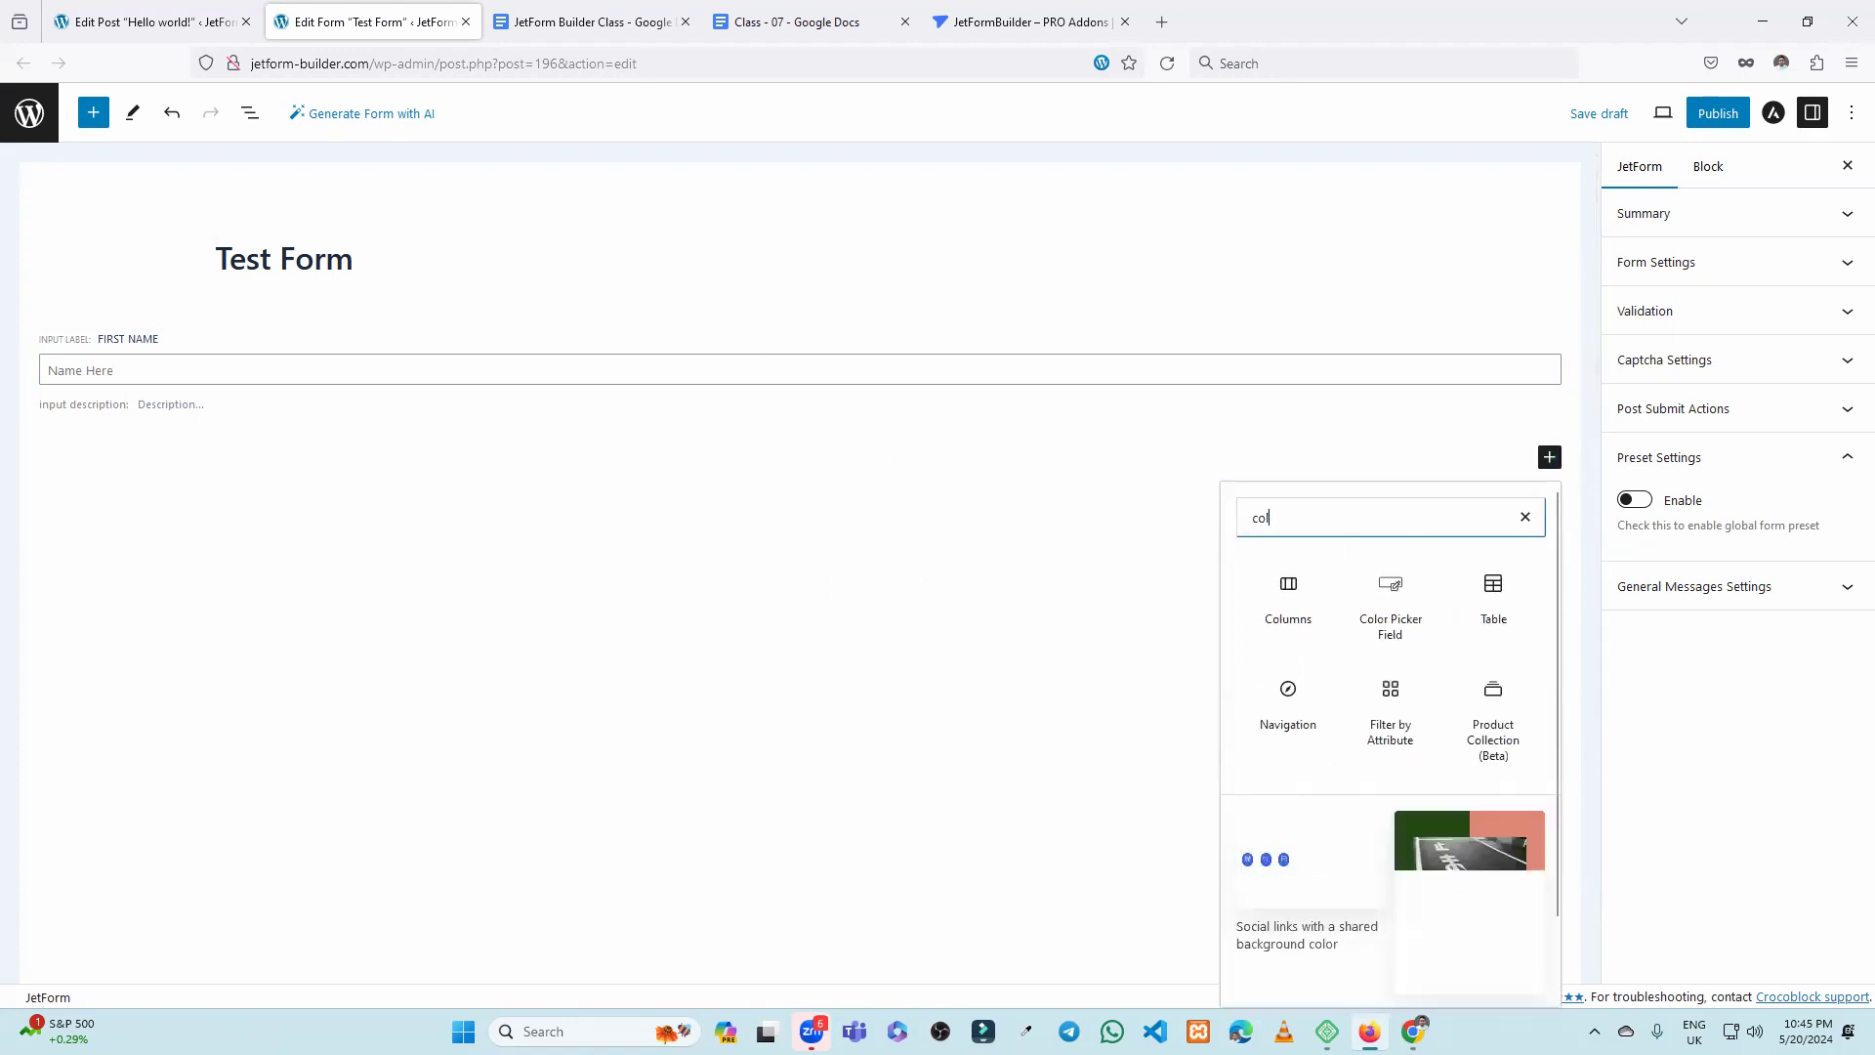
click(1288, 604)
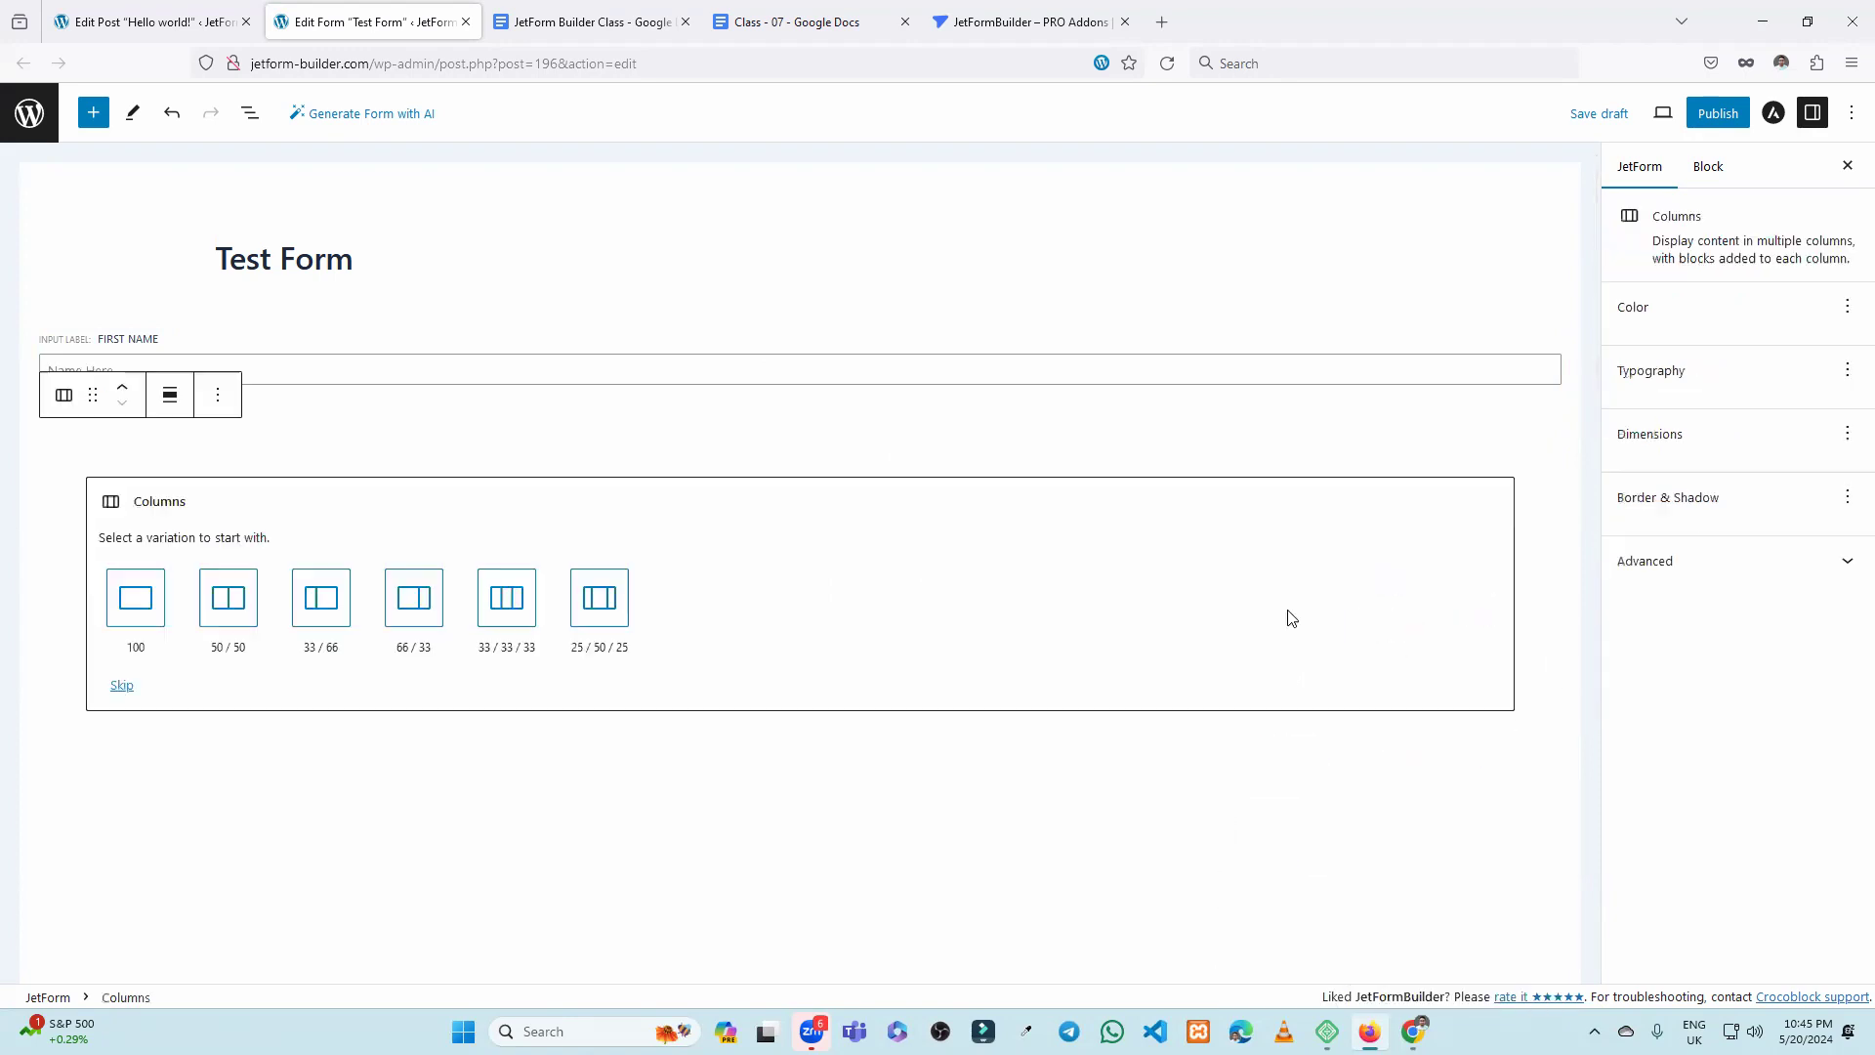
click(227, 610)
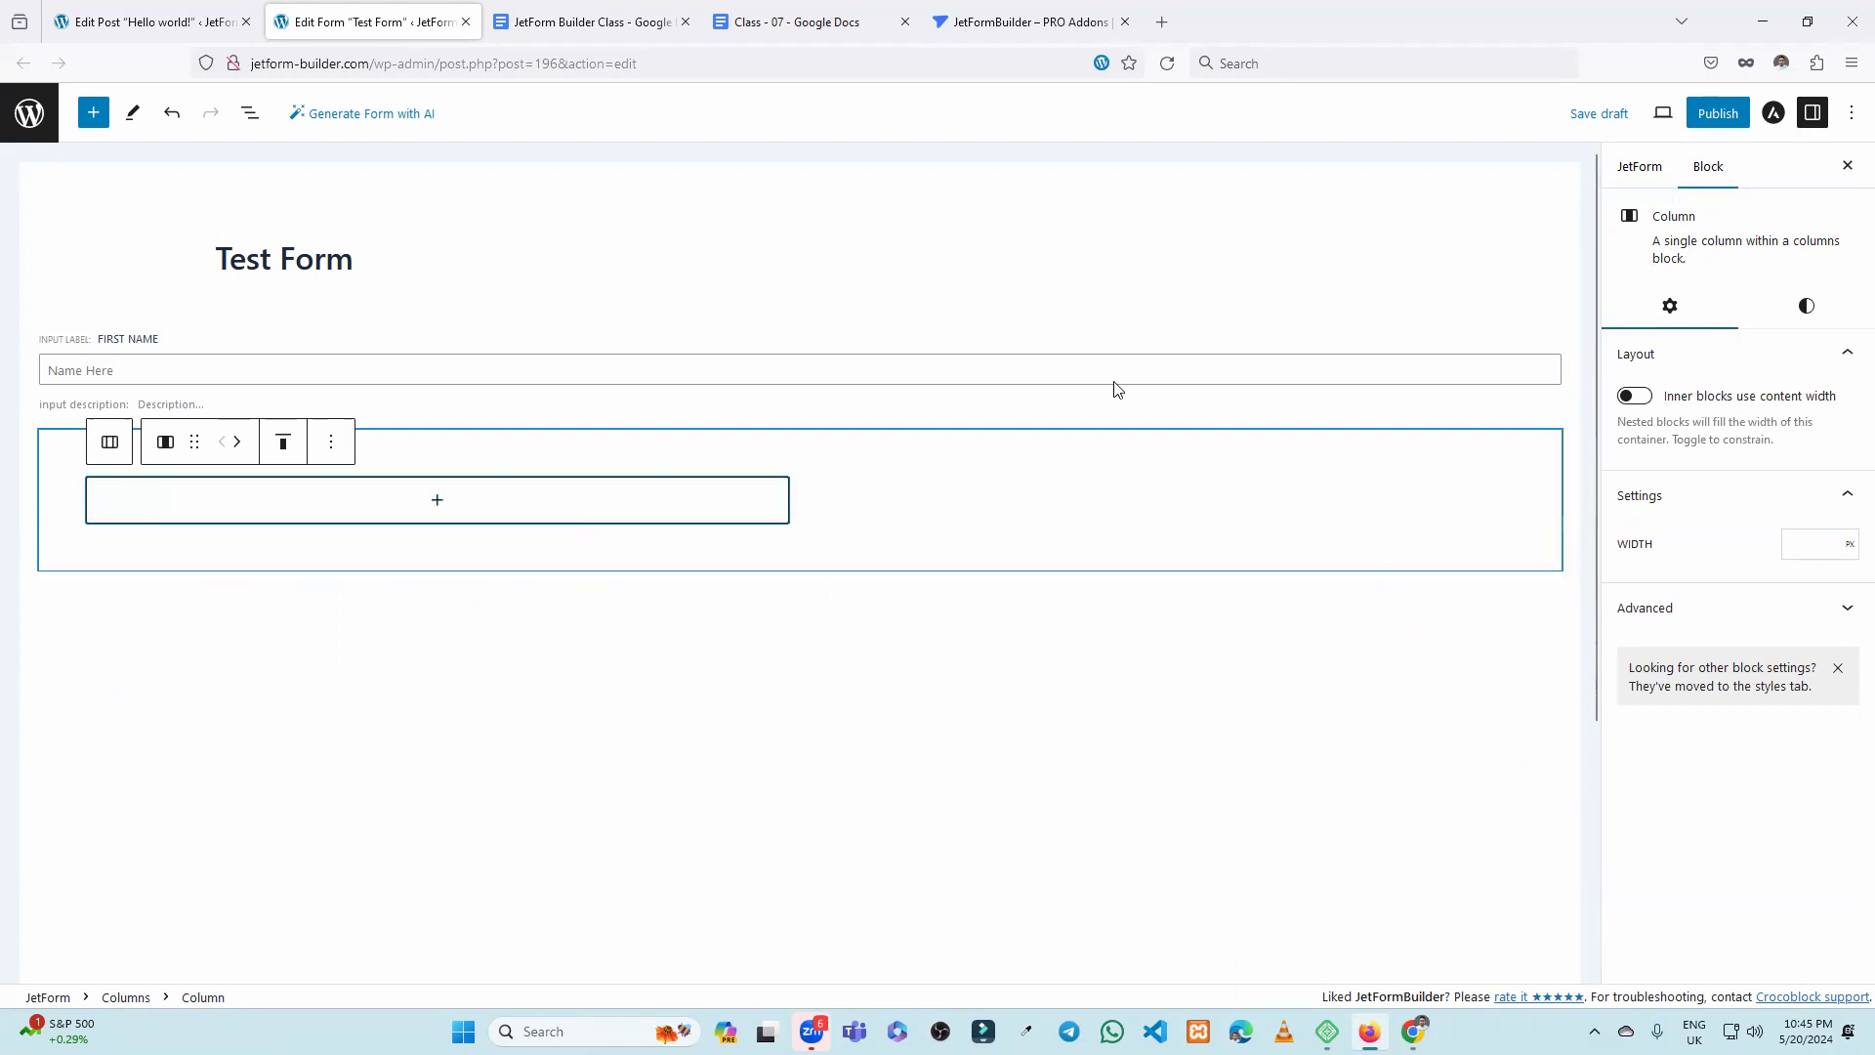
click(207, 358)
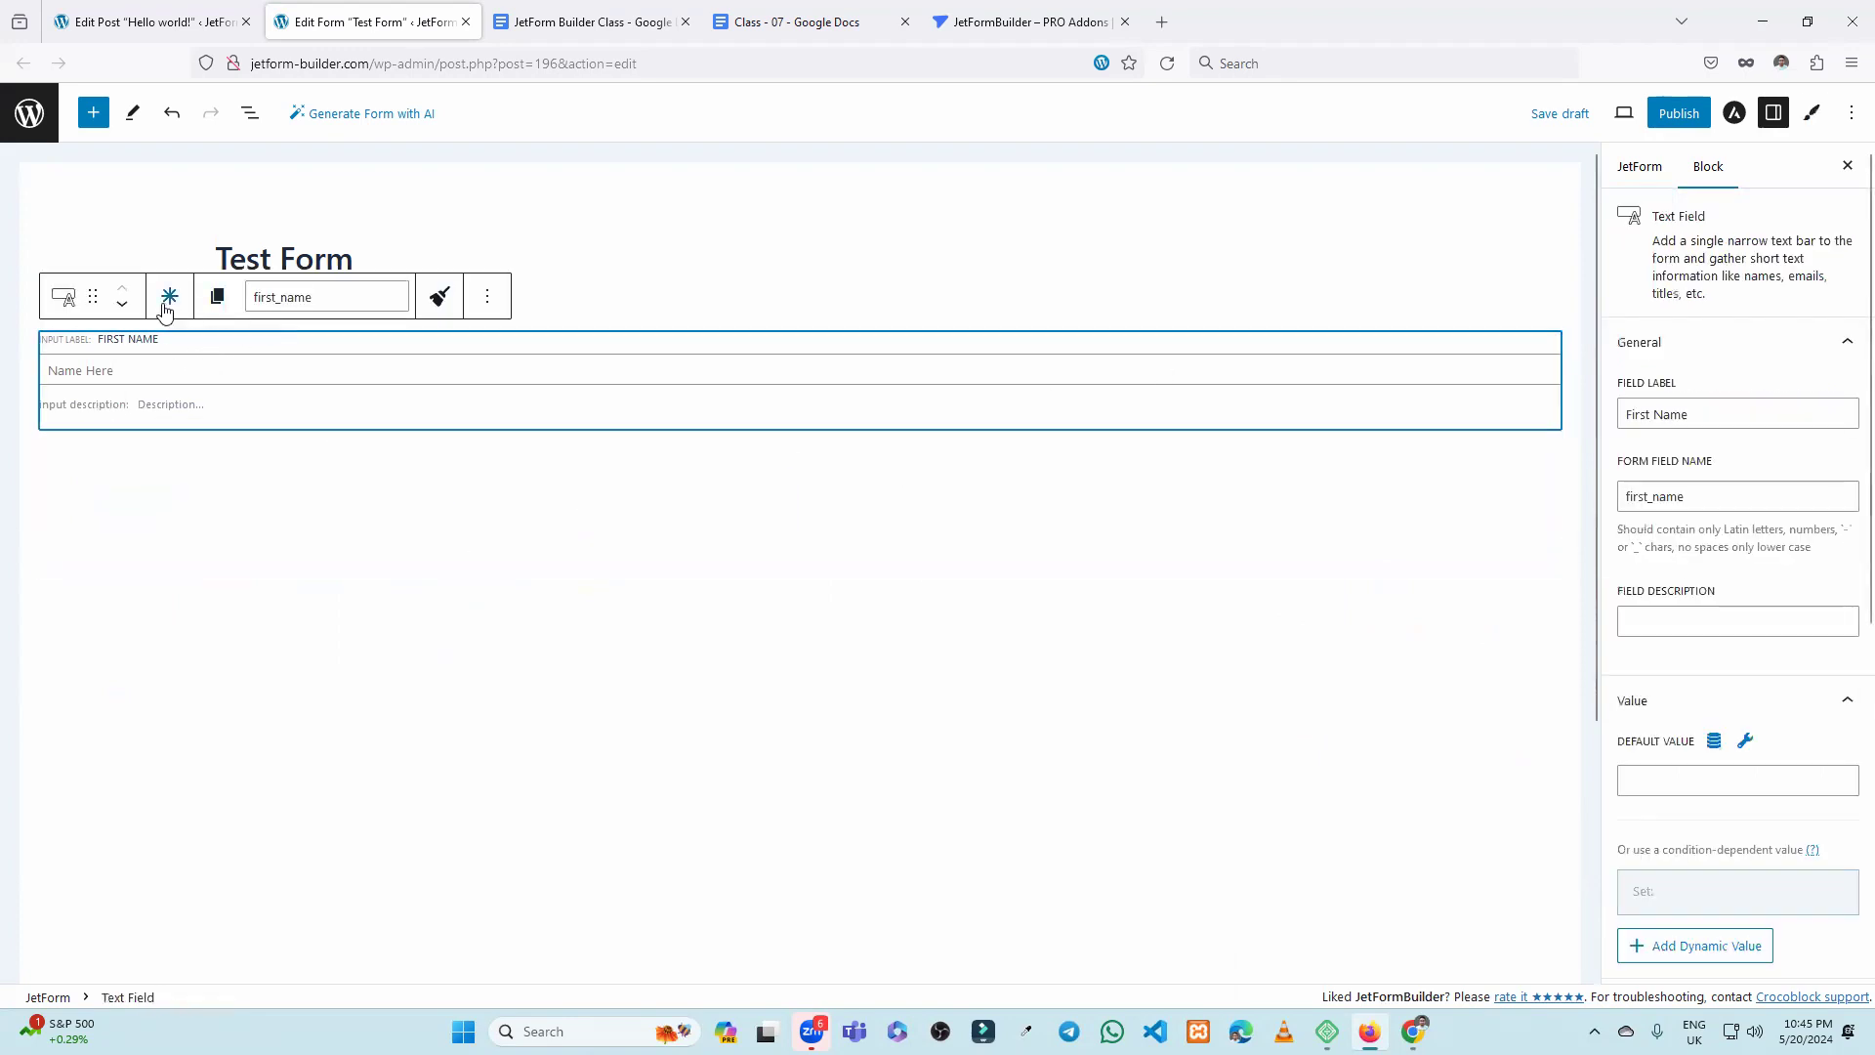
drag(86, 295, 244, 379)
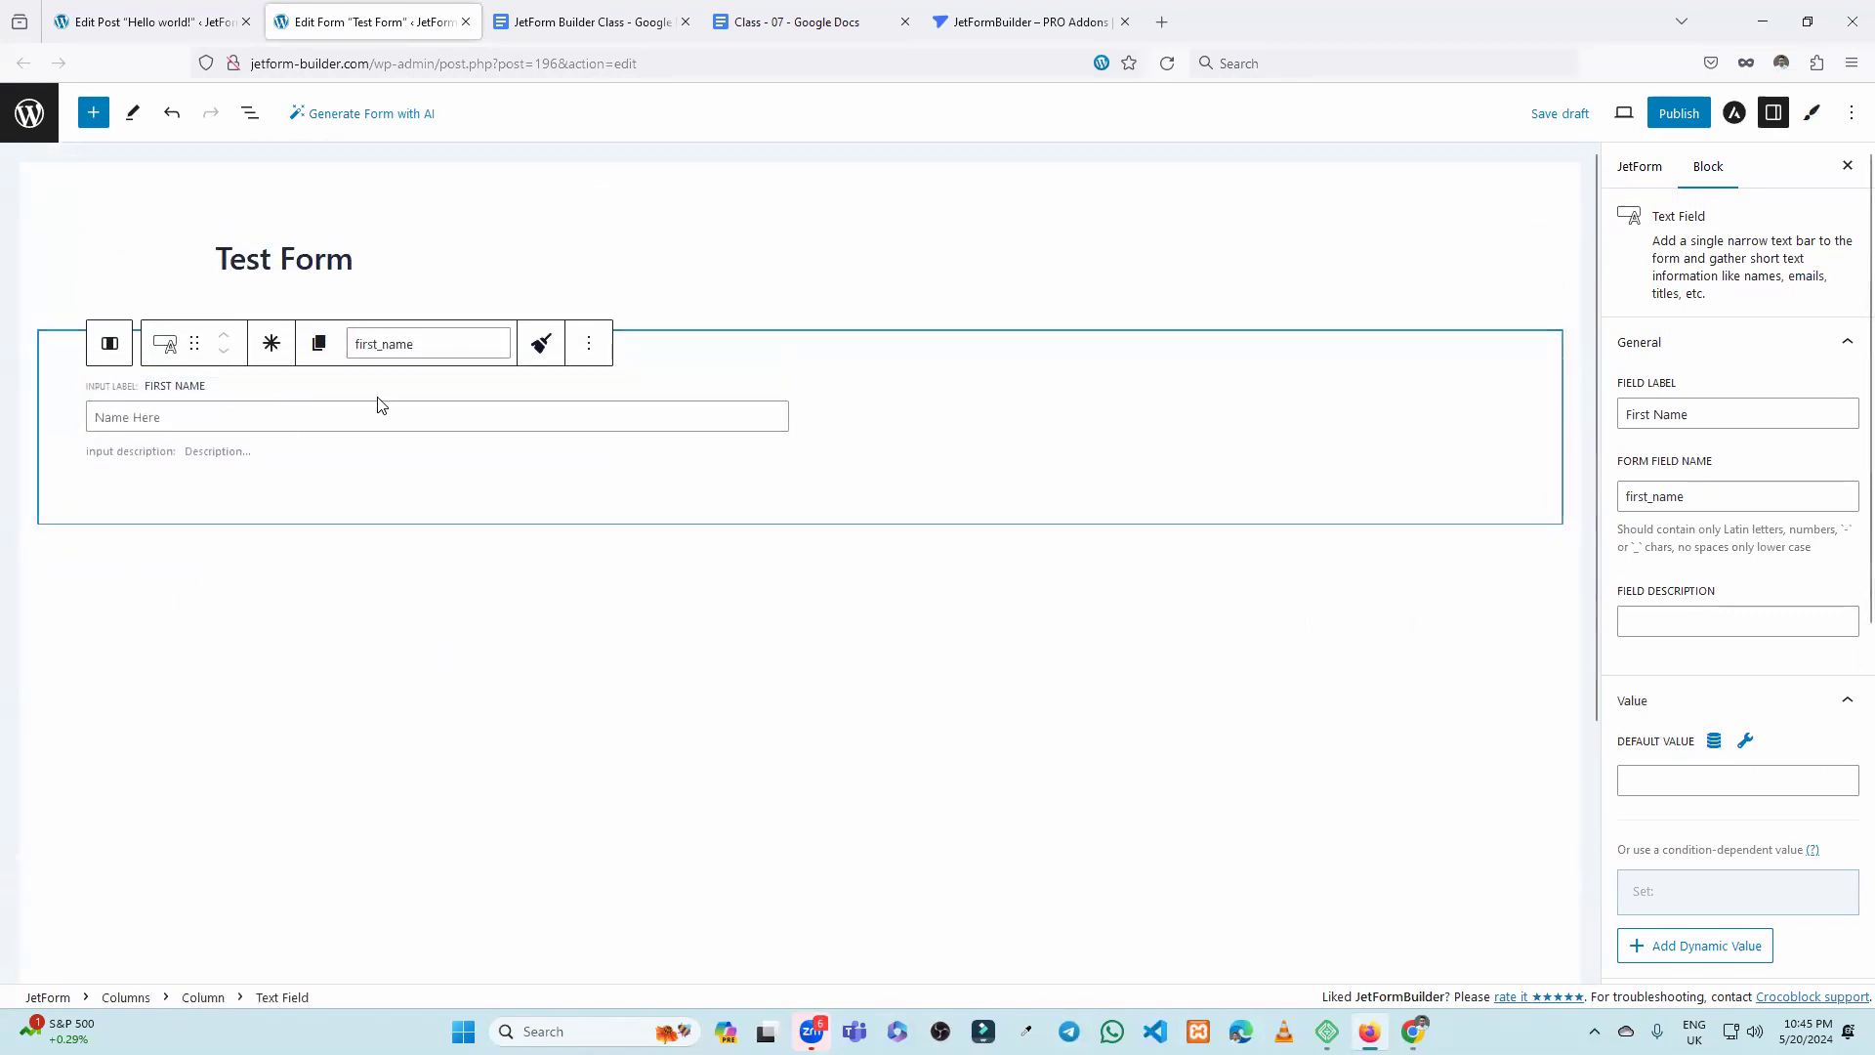
Duplicate the First Name field and move the copy into the second column.
click(589, 343)
click(626, 445)
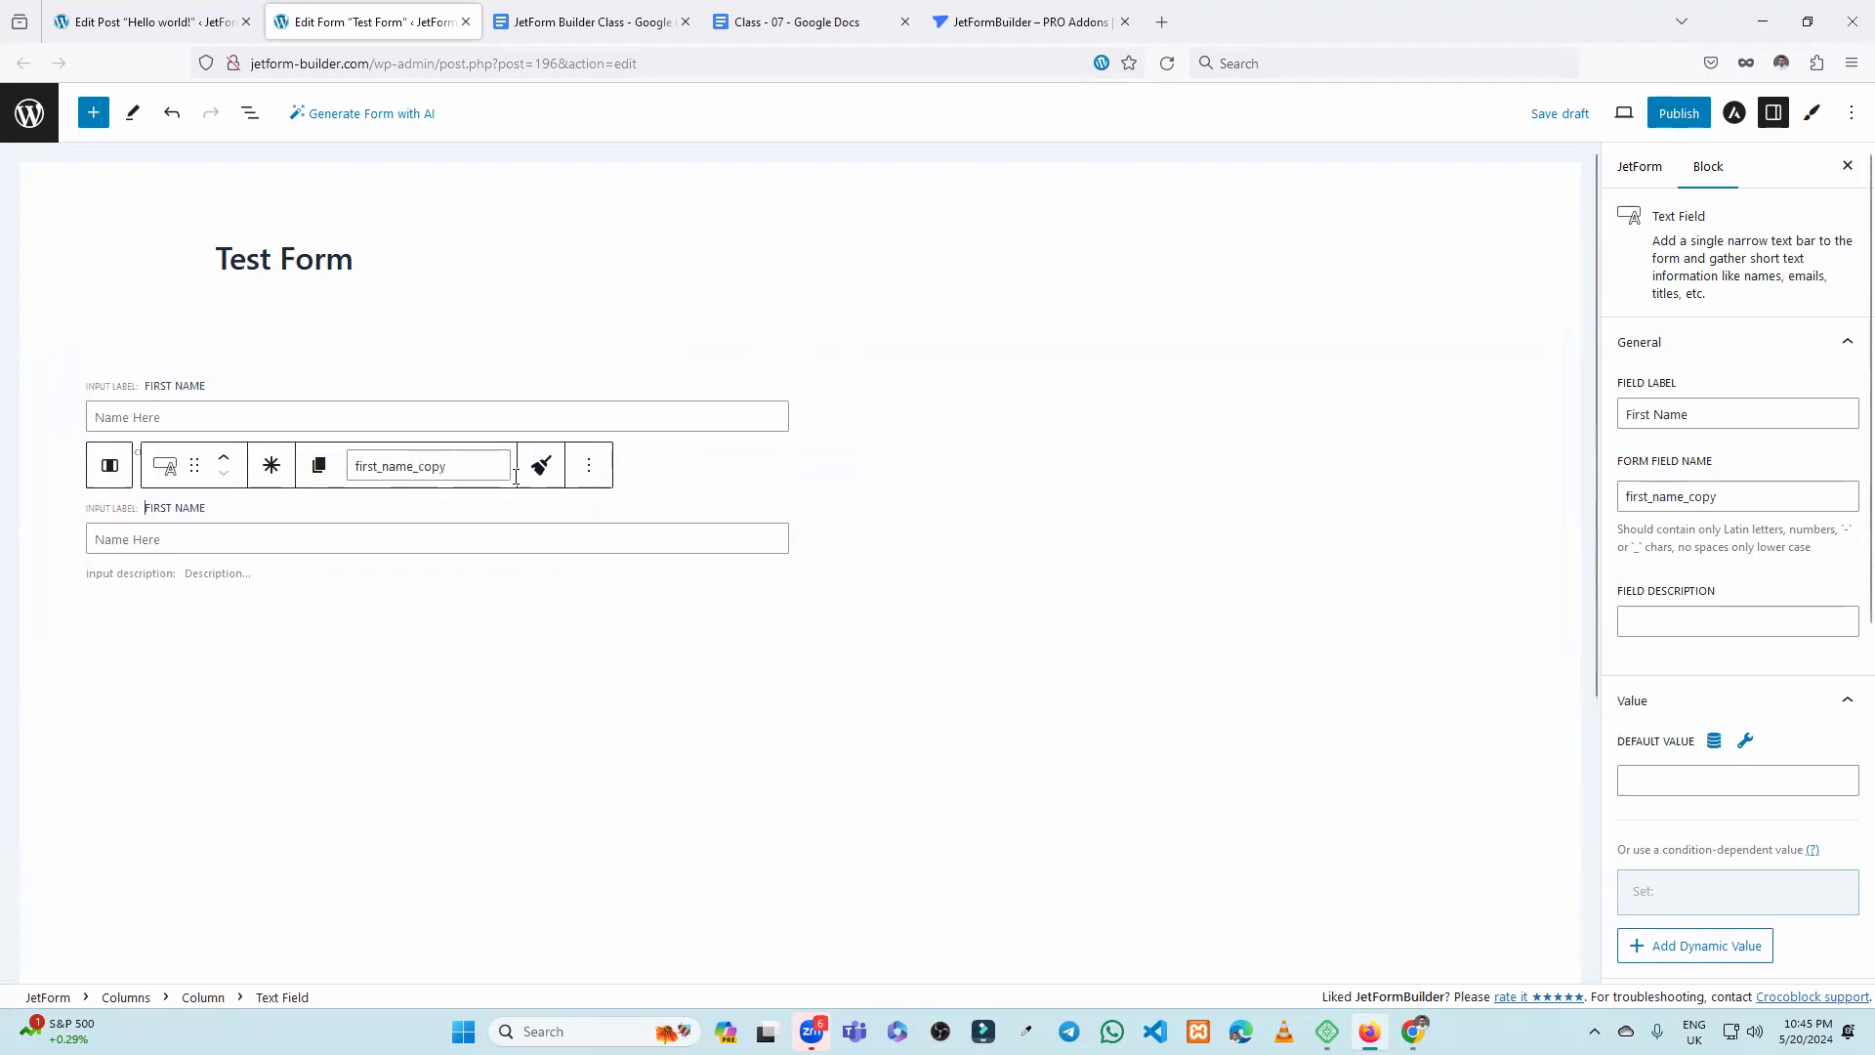
drag(195, 465, 1154, 420)
click(1005, 655)
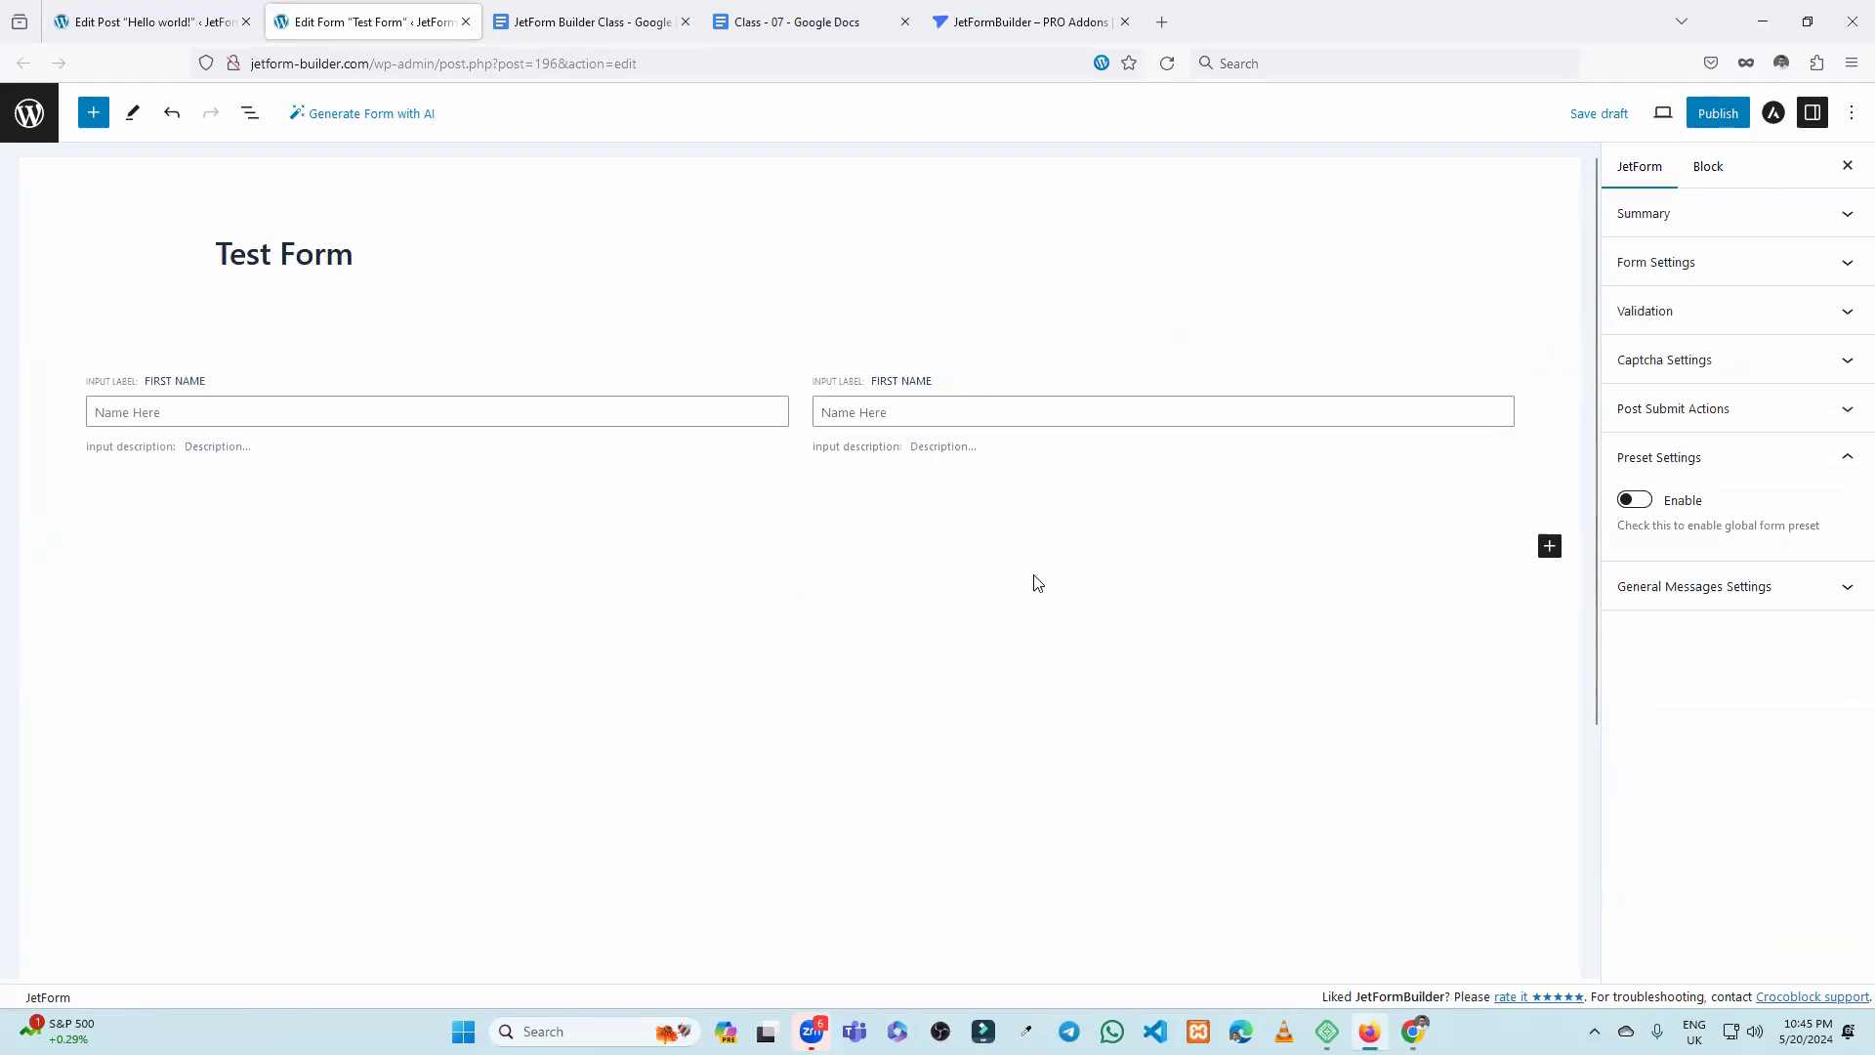
Change the label of the copied field in the second column to "Last Name".
click(1046, 398)
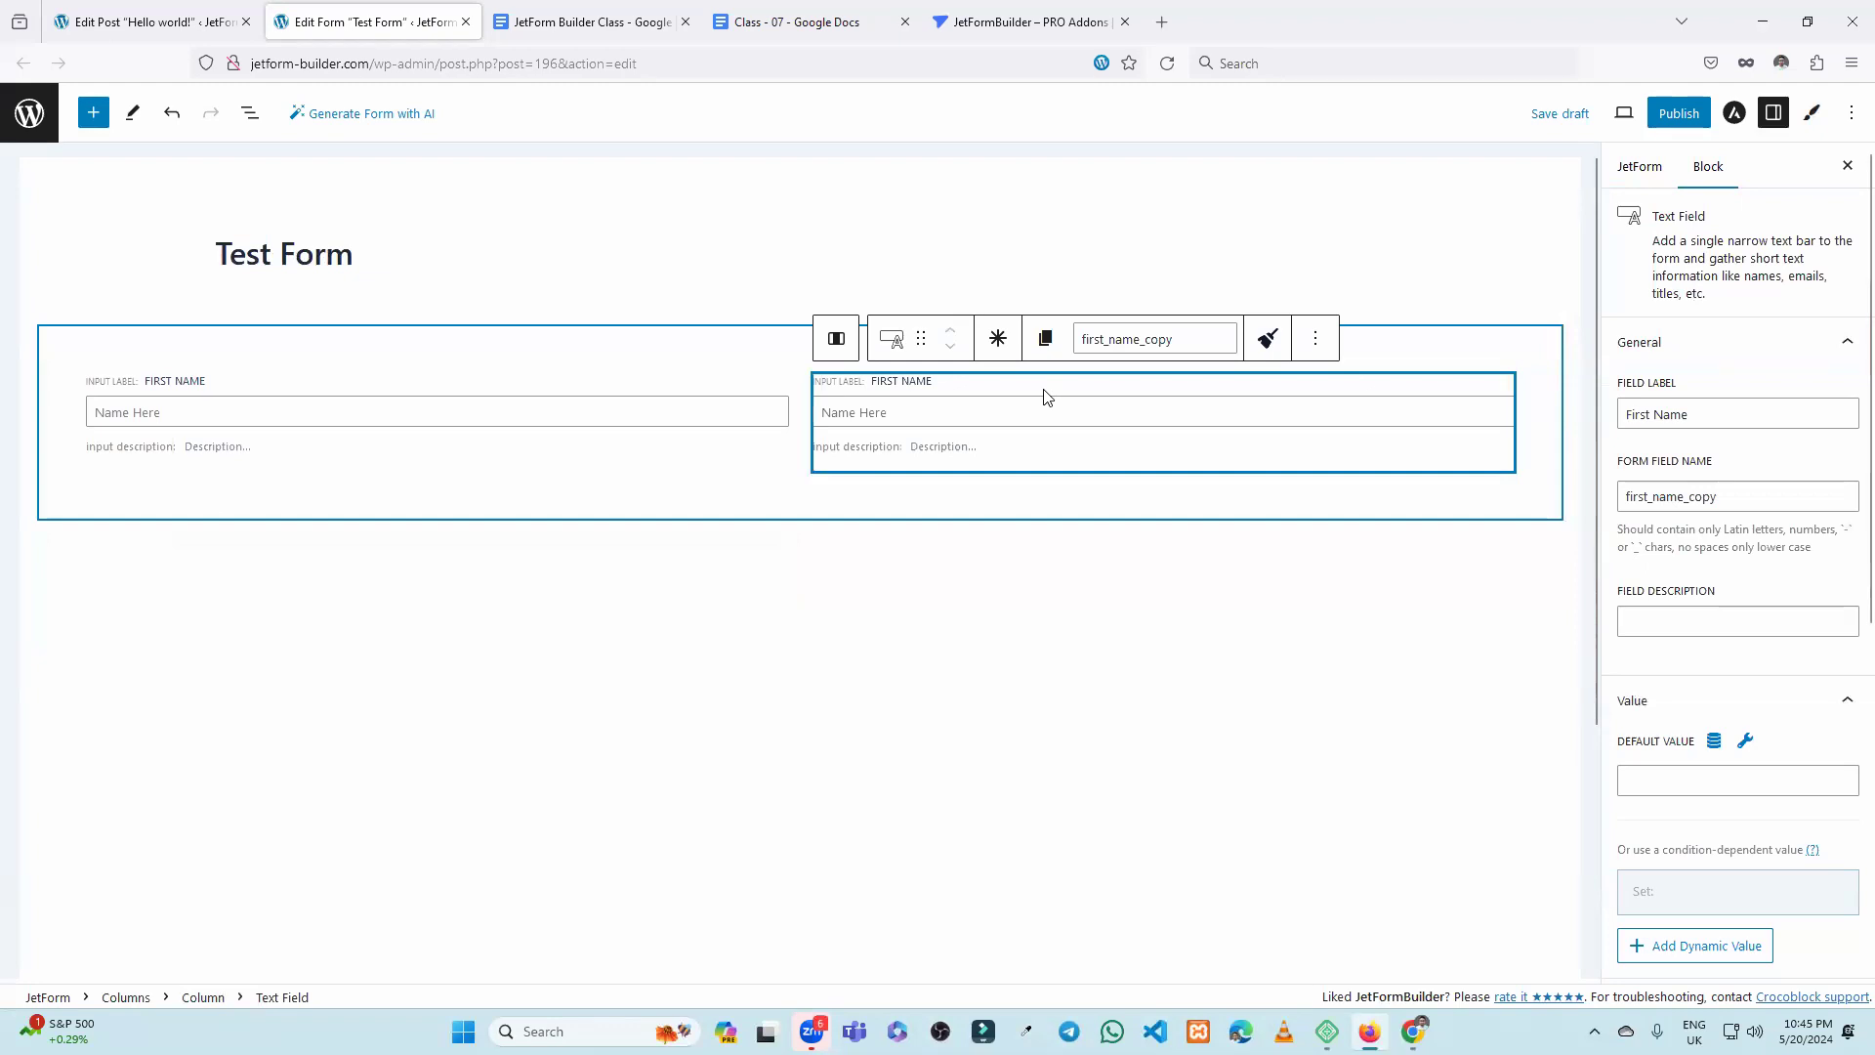
click(1654, 412)
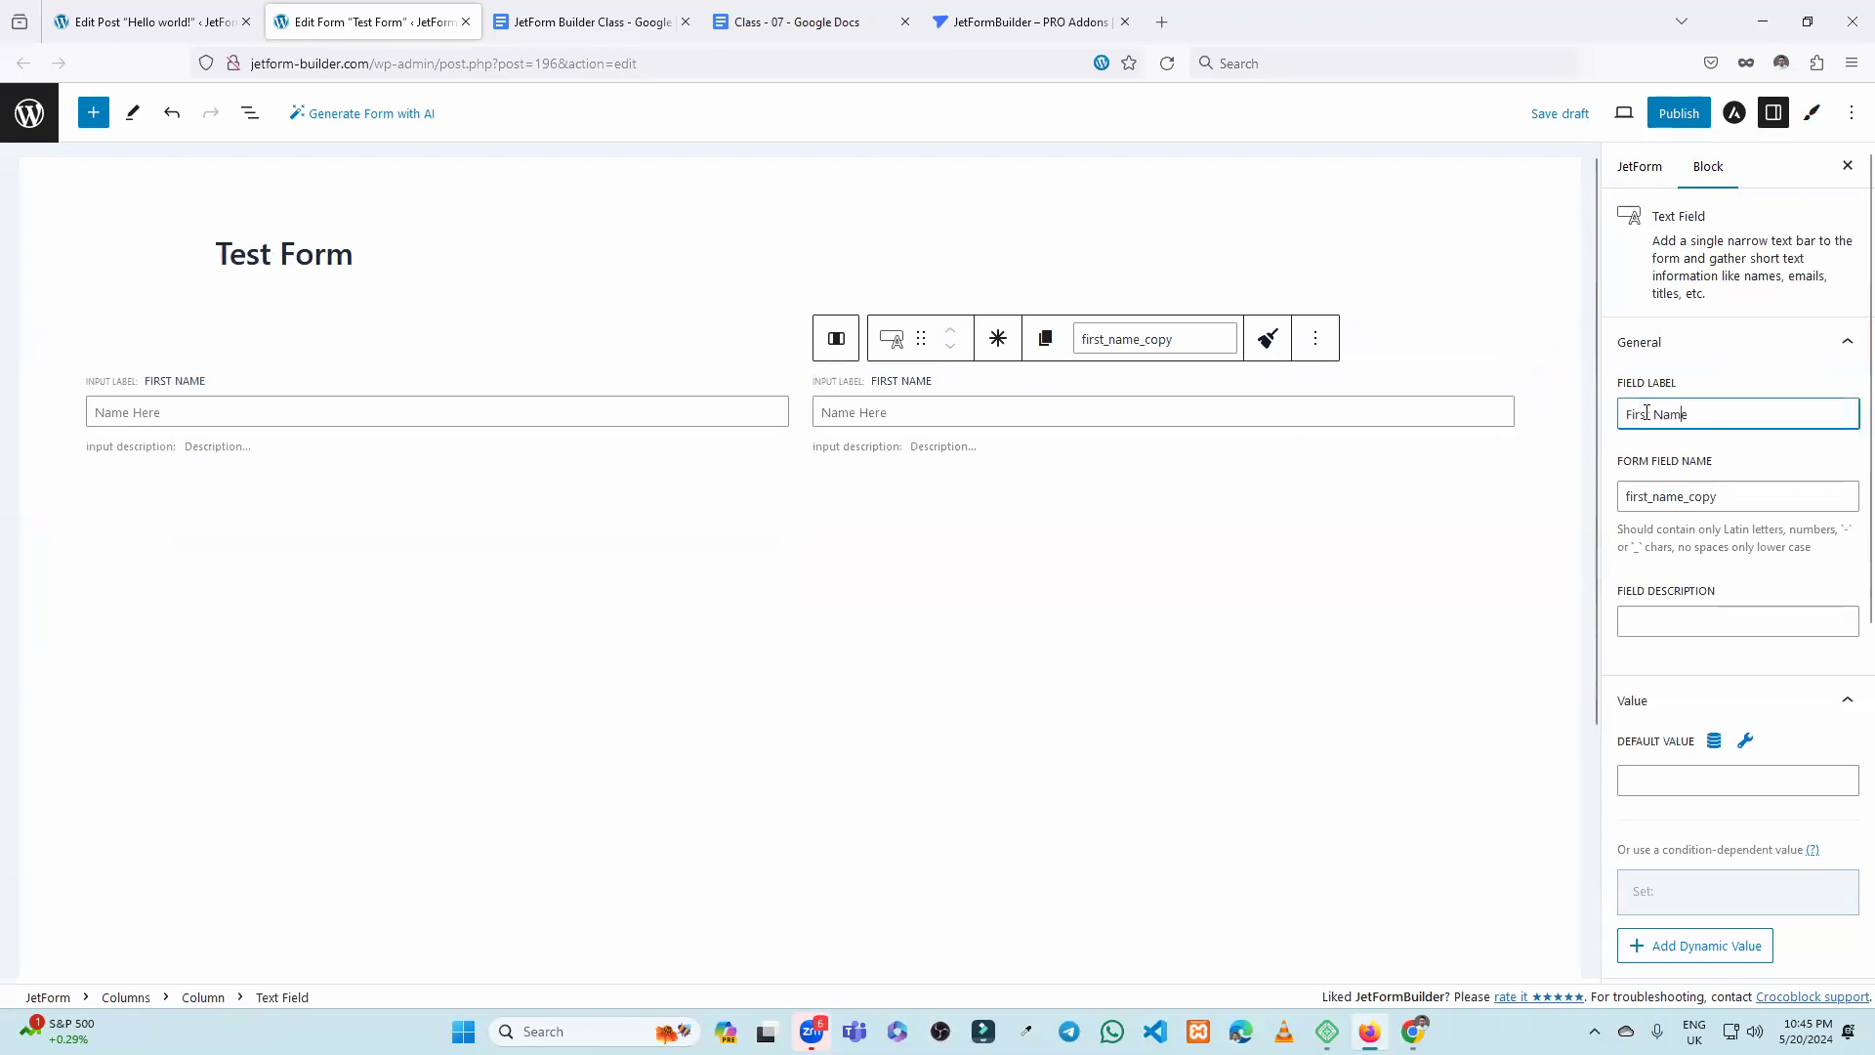
double_click(1651, 414)
text(Las)
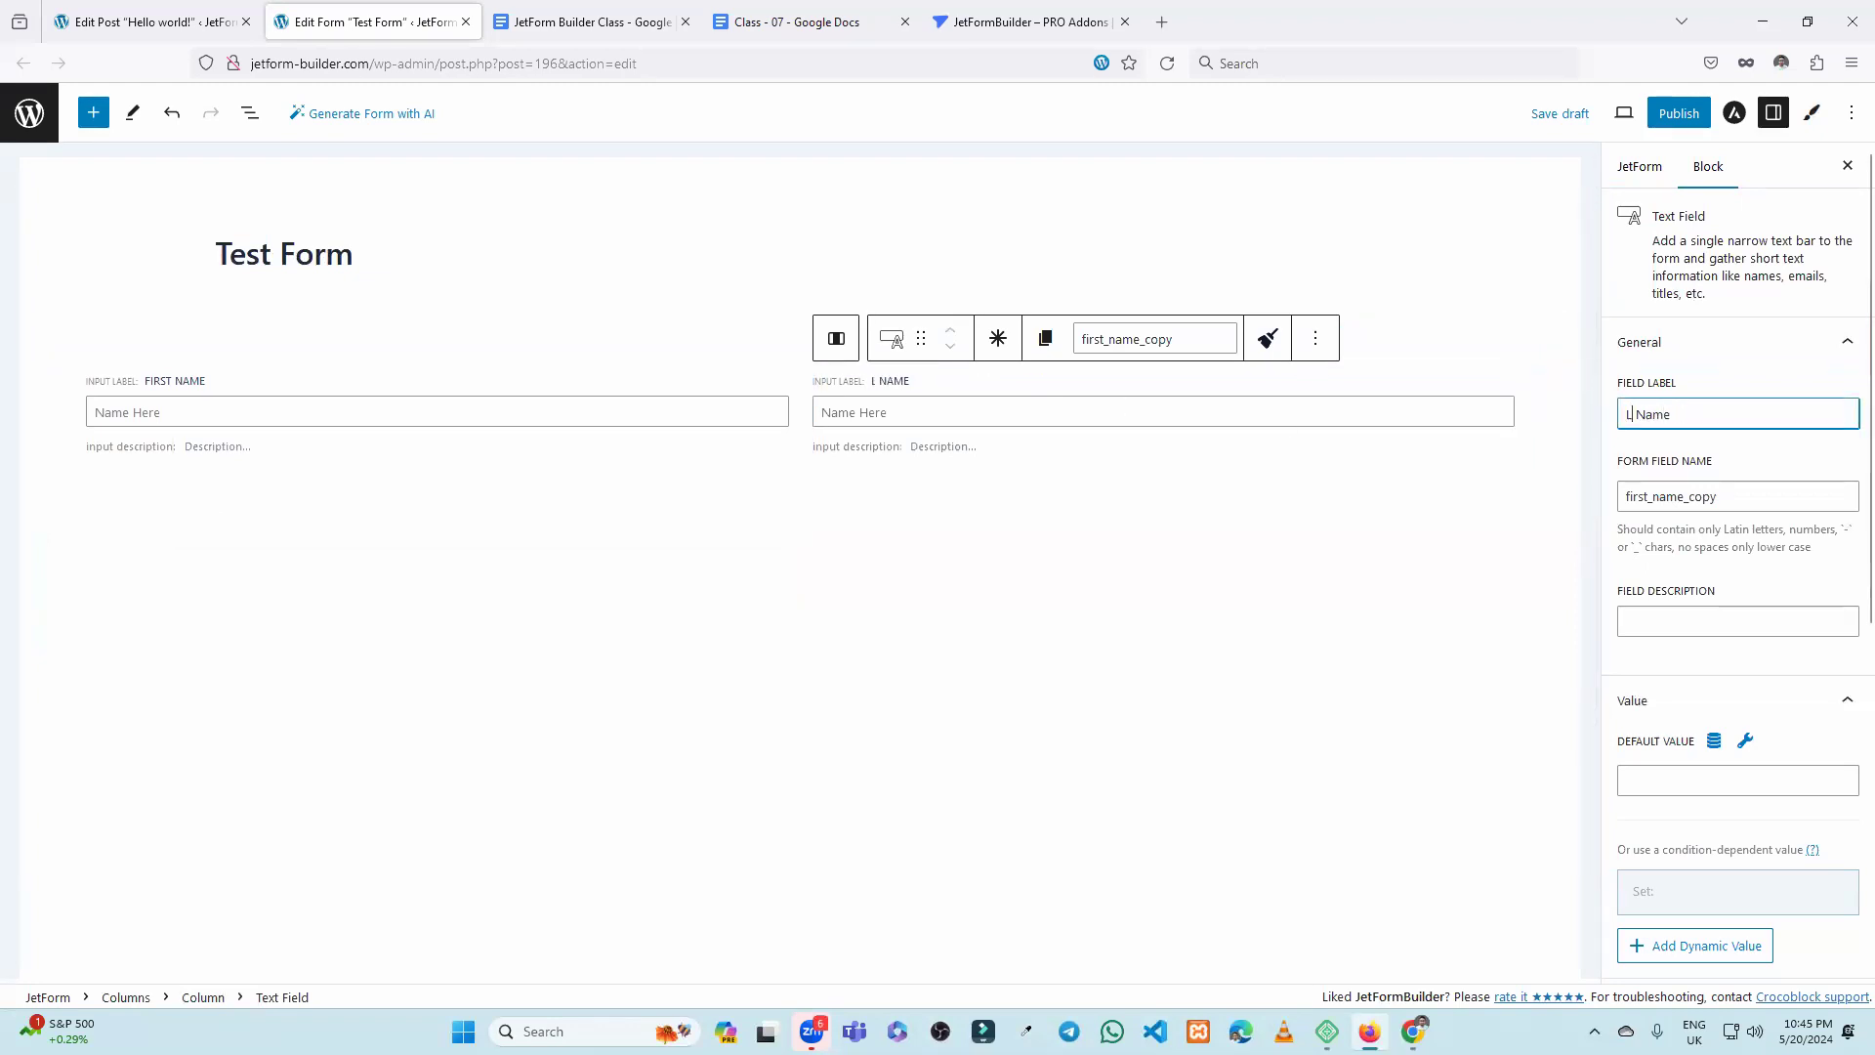
text(t)
key(BackSpace)
Set the second column field's form field name to last_name and deselect the field.
double_click(1733, 498)
key(BackSpace)
click(1755, 443)
click(1749, 496)
click(1758, 414)
click(1750, 500)
click(1758, 463)
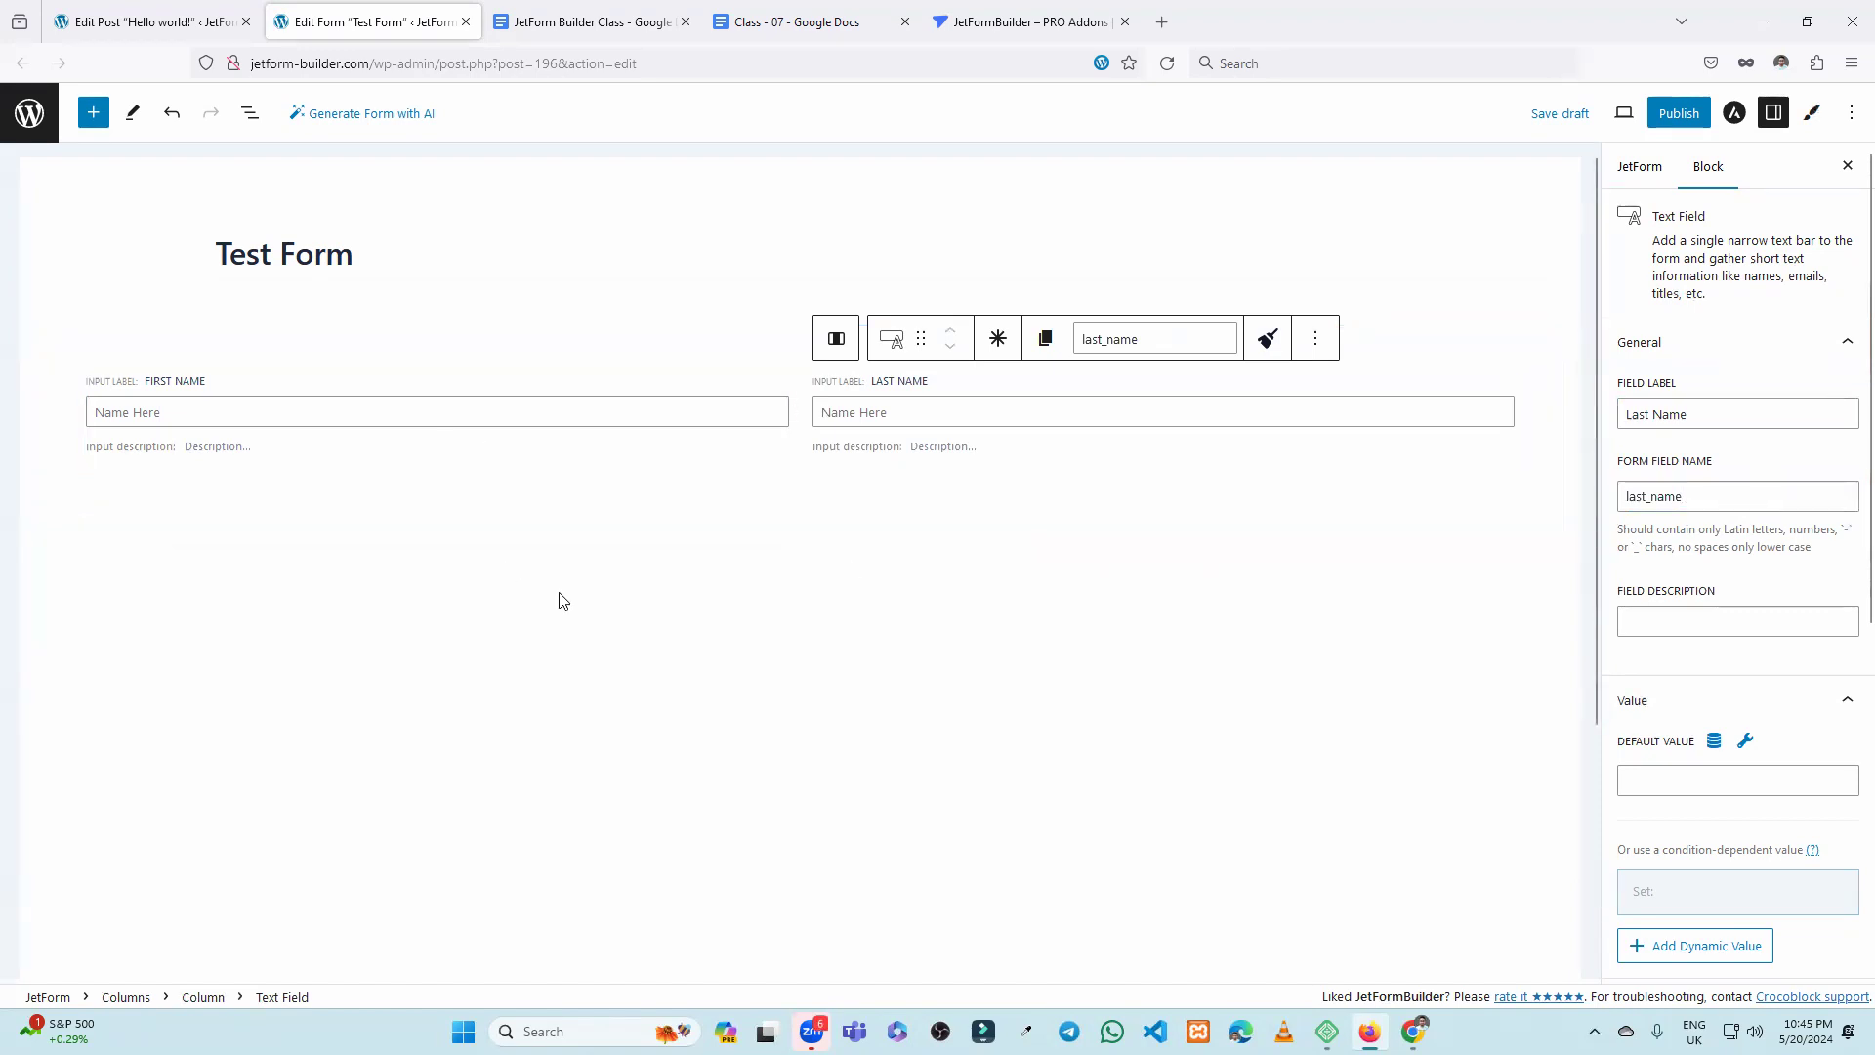
click(884, 635)
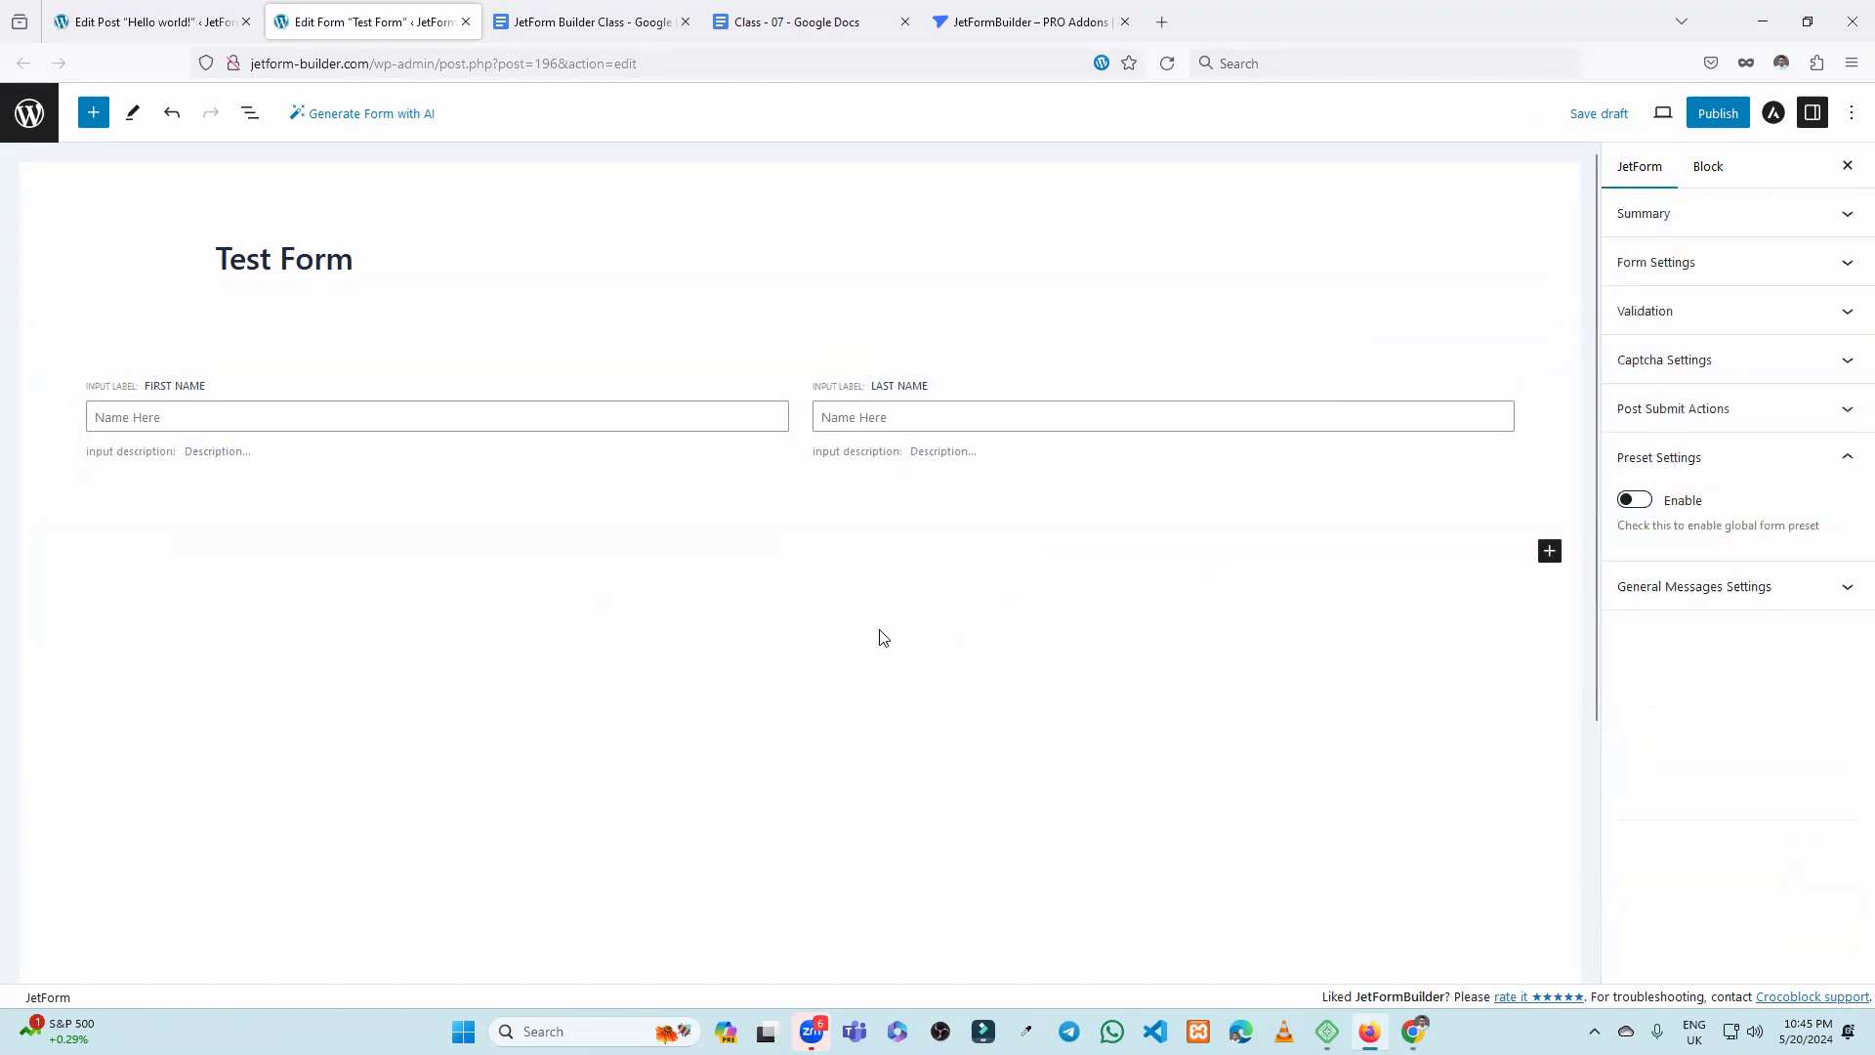
Add a Checkbox Field below the two name columns and close the block library.
click(102, 112)
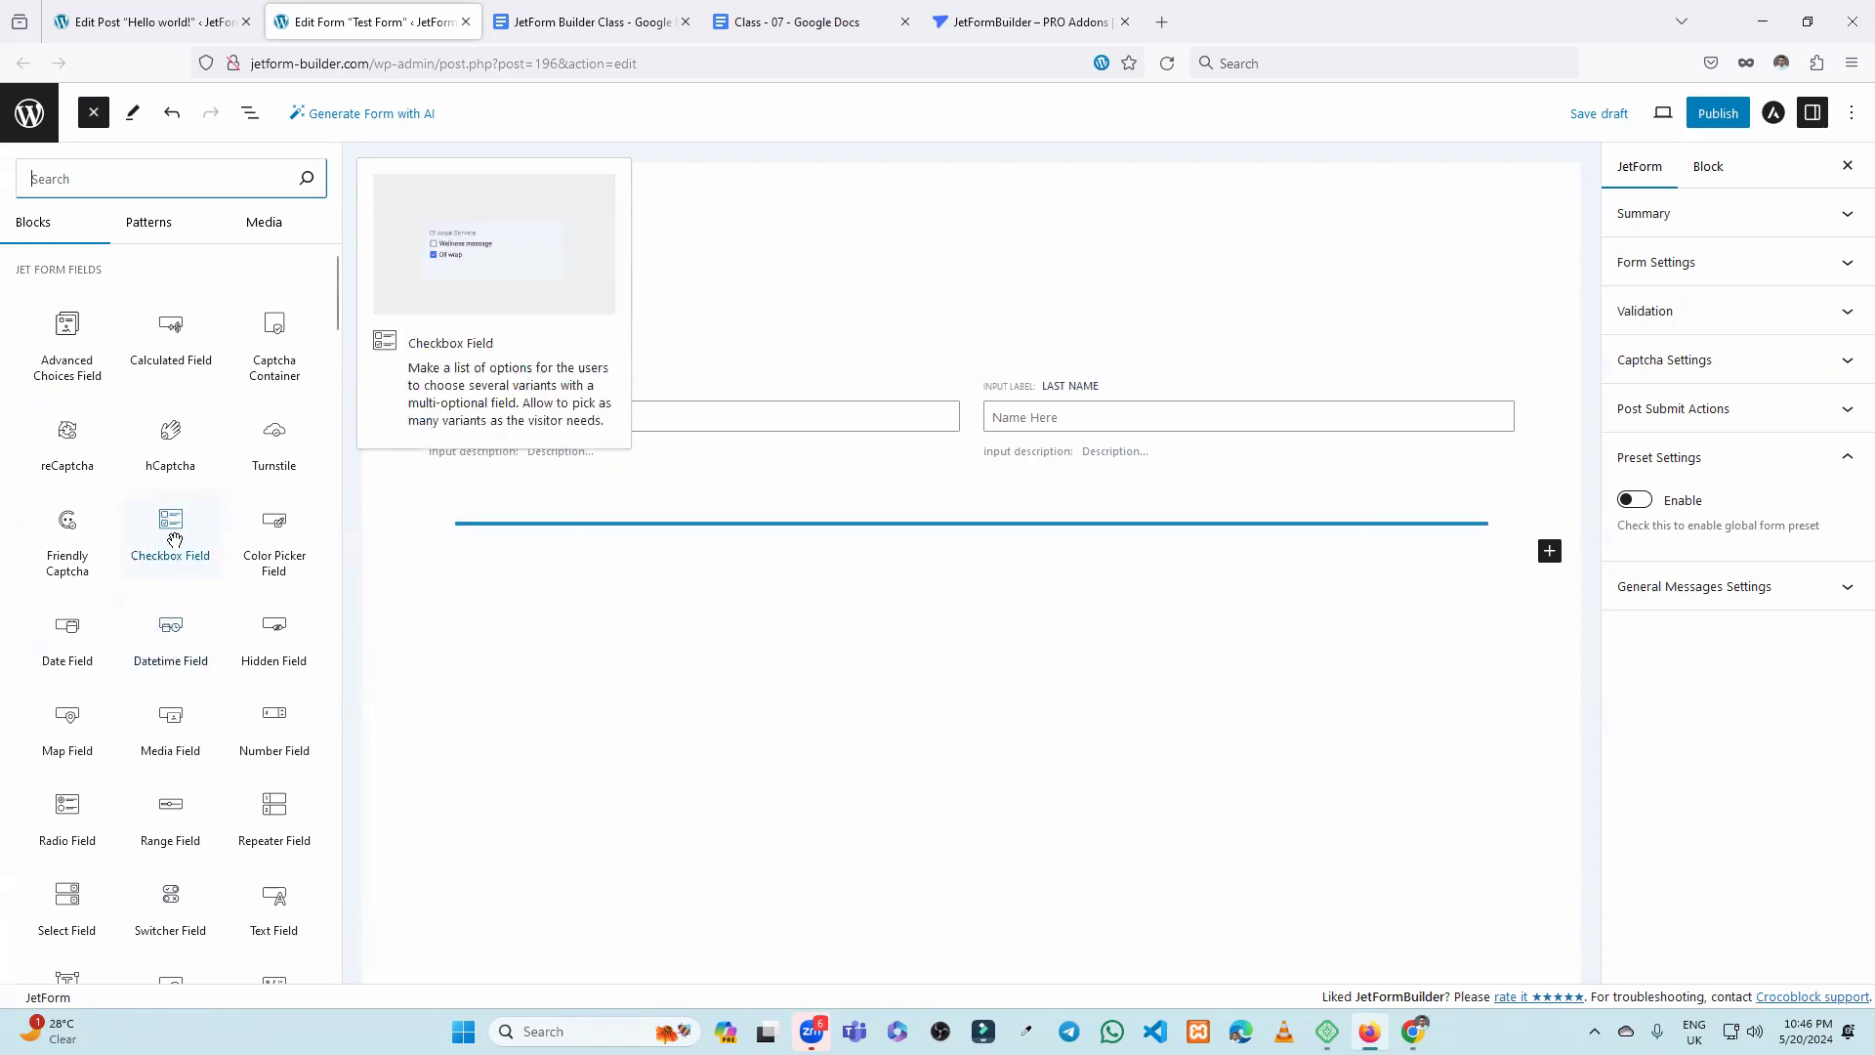
click(170, 533)
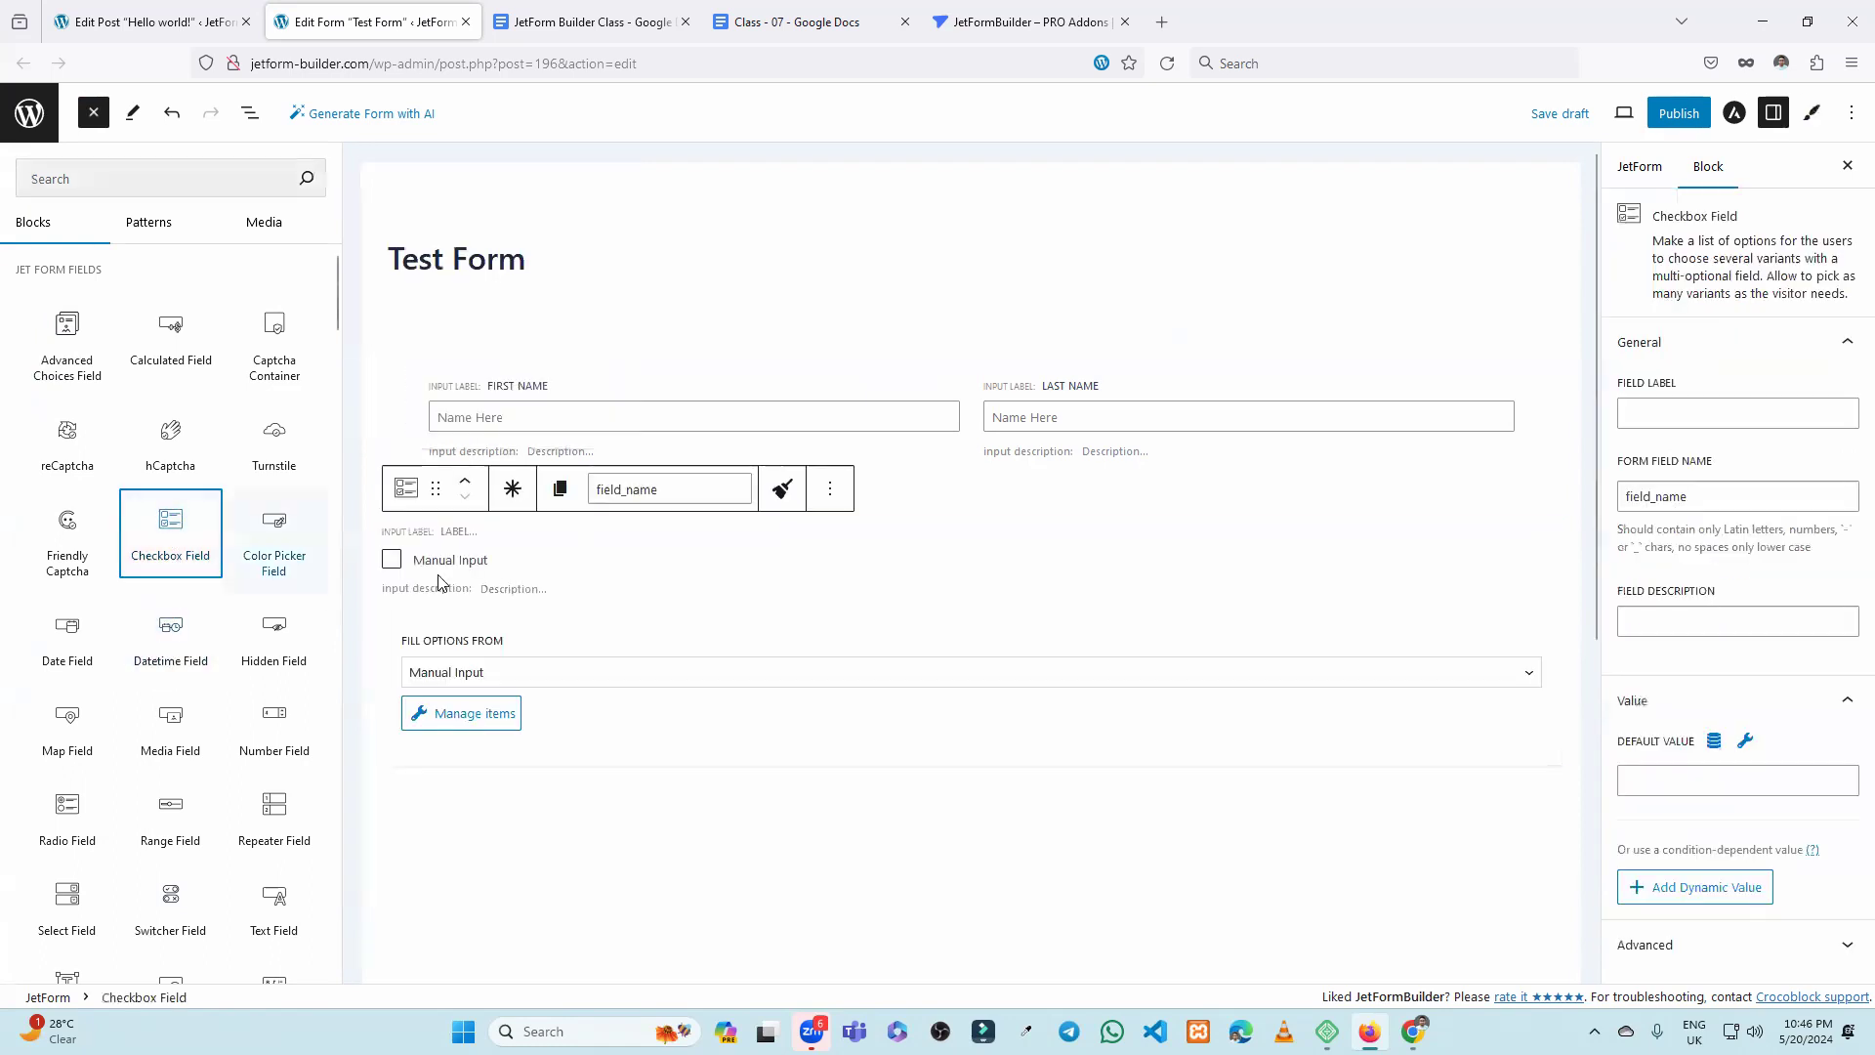
click(674, 299)
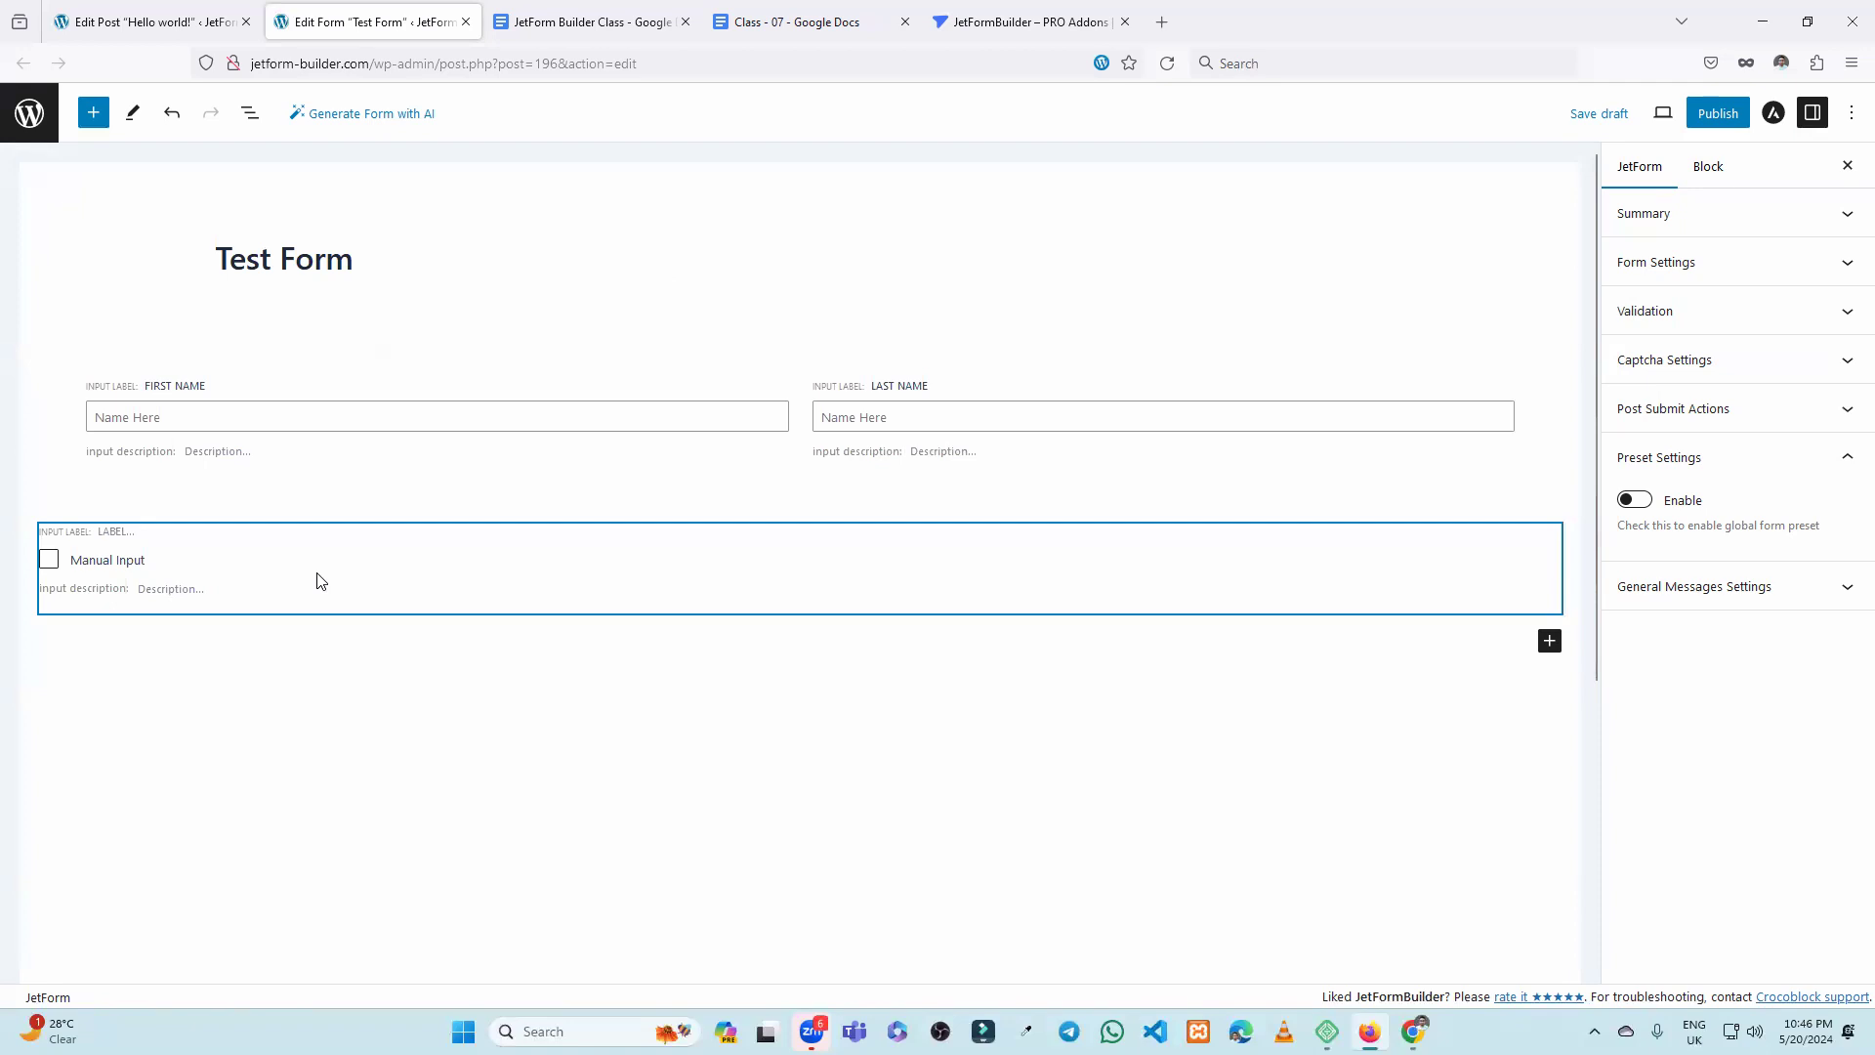
Examine the Checkbox Field's option sources and its manual options editor, closing the editor without adding an option.
click(195, 582)
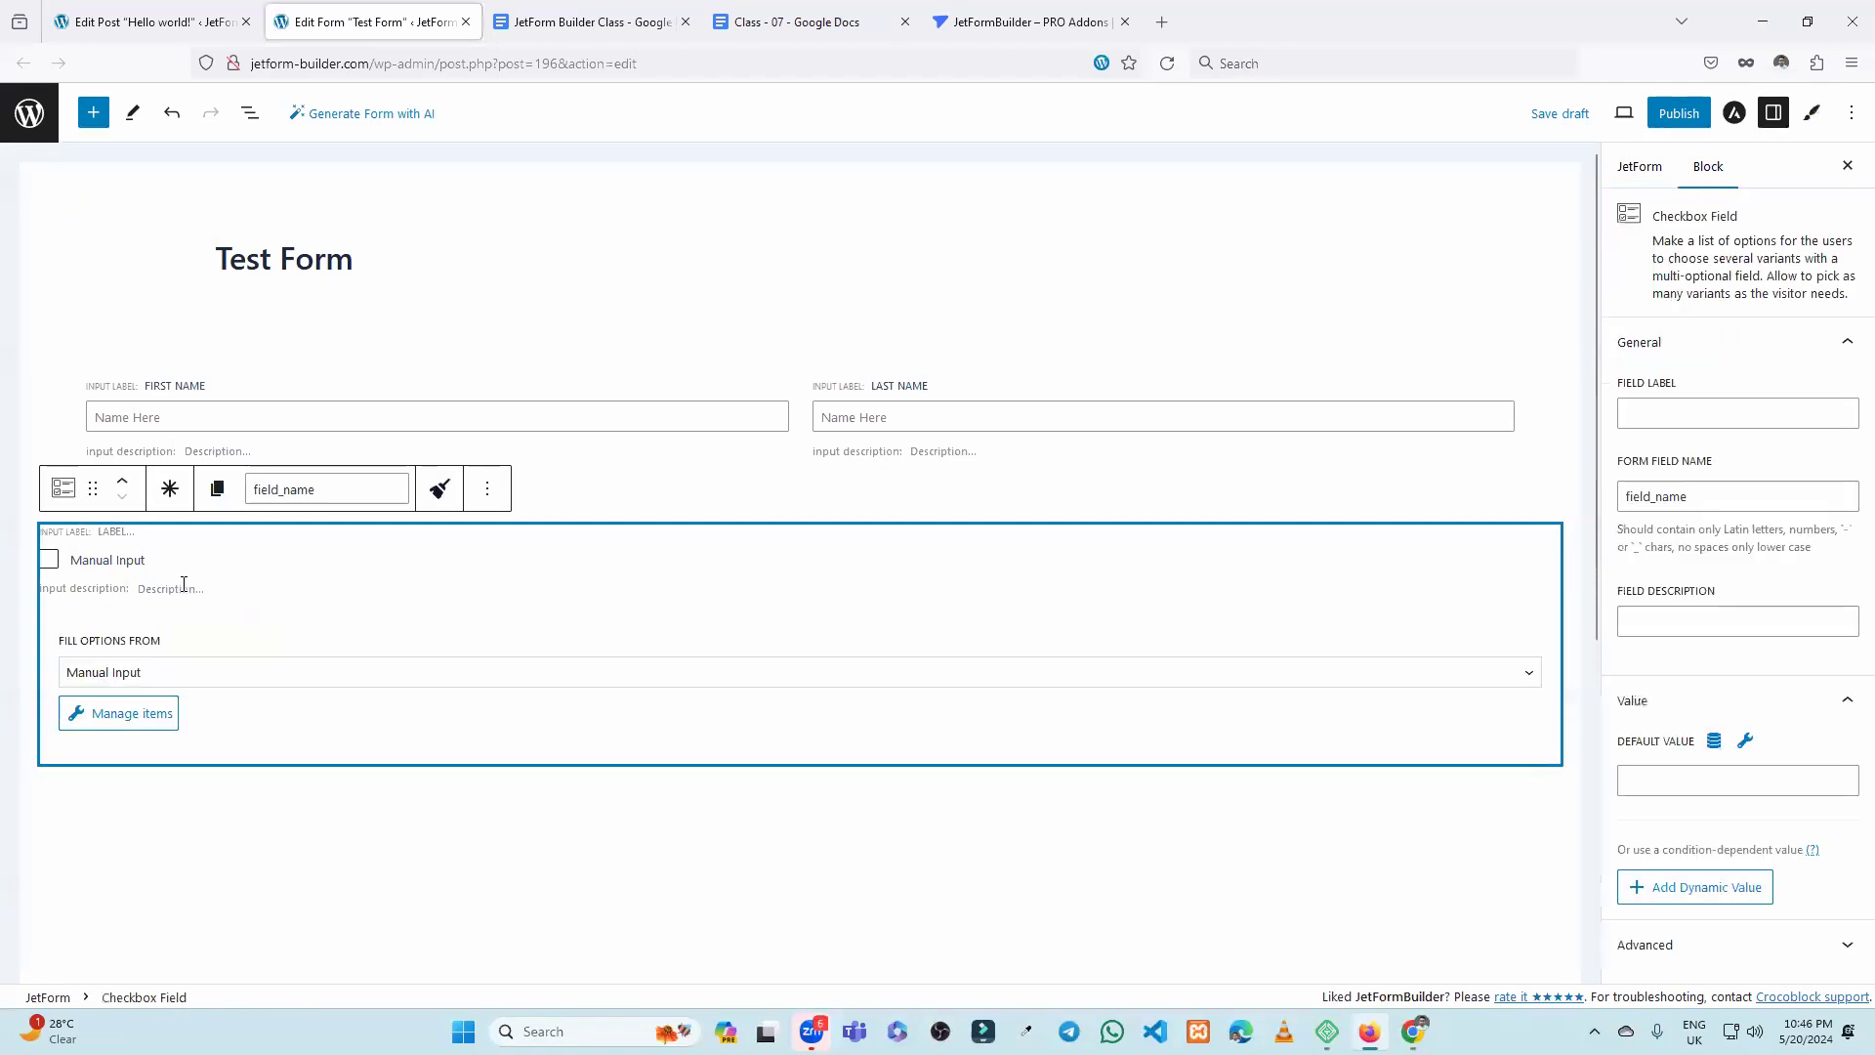
click(148, 672)
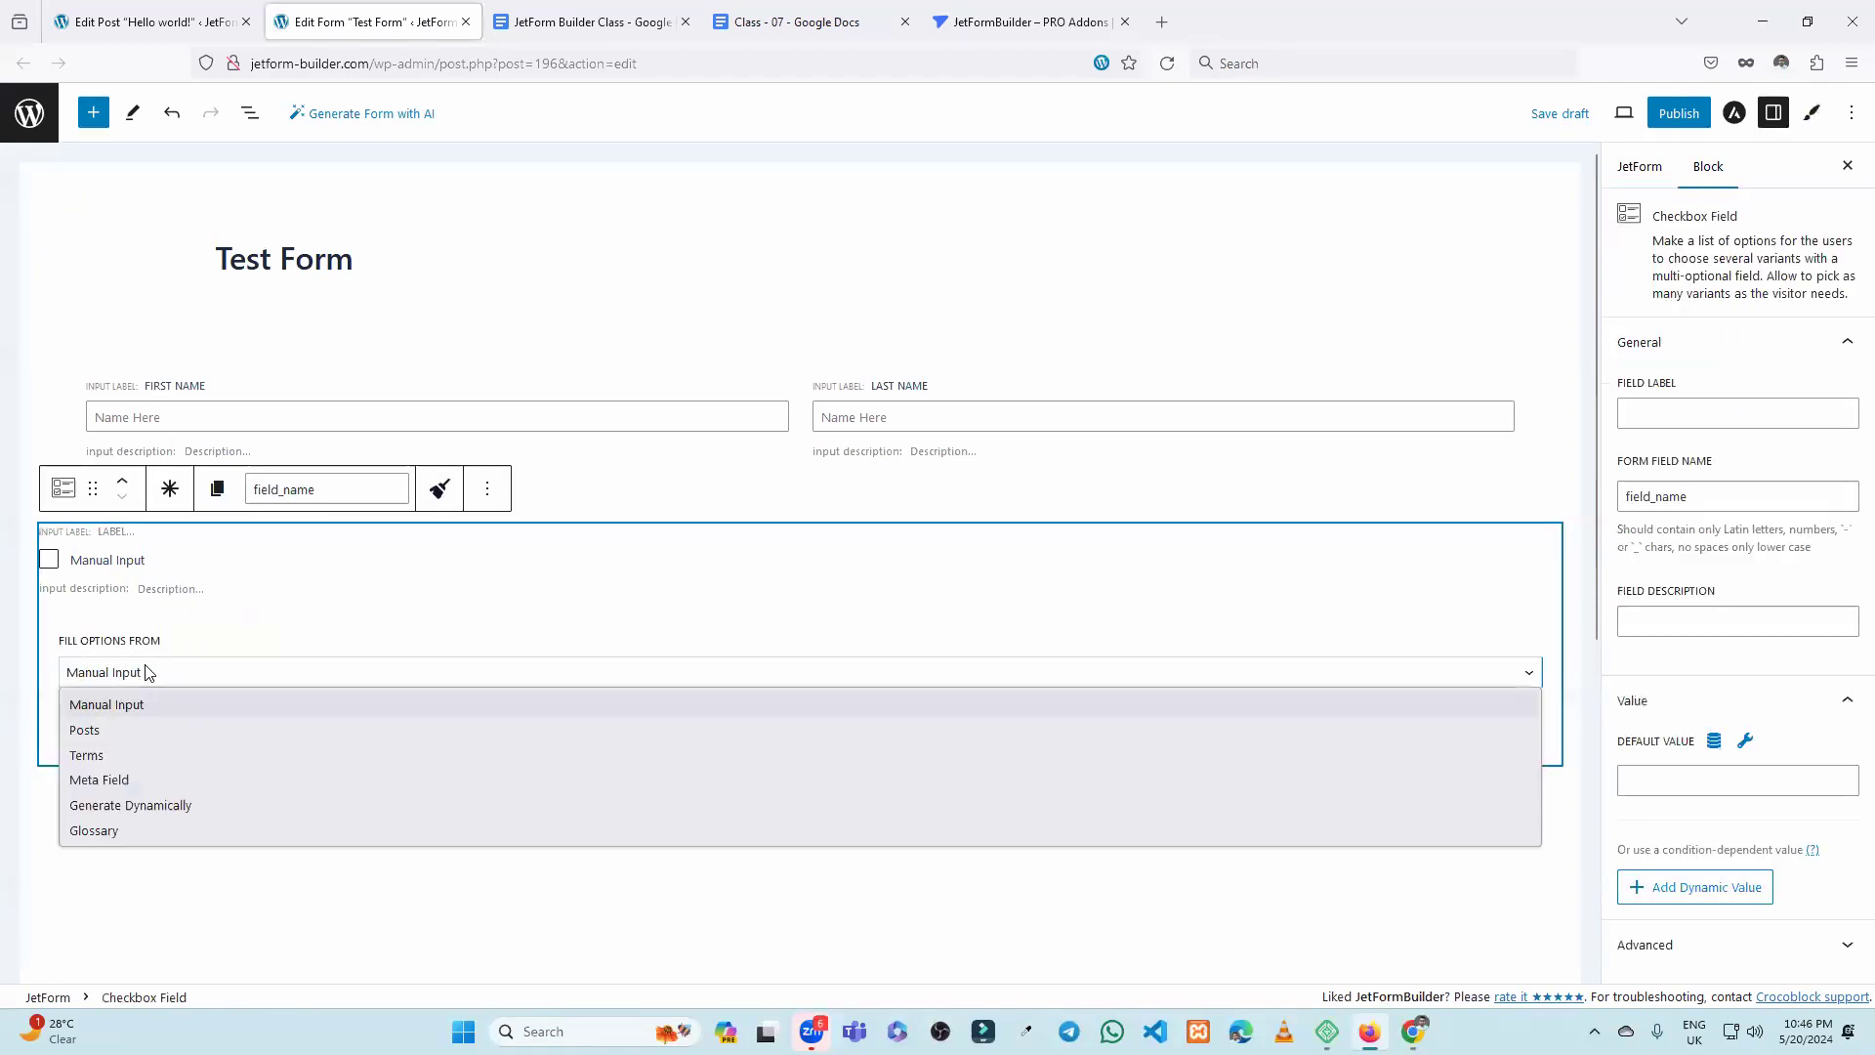
click(141, 704)
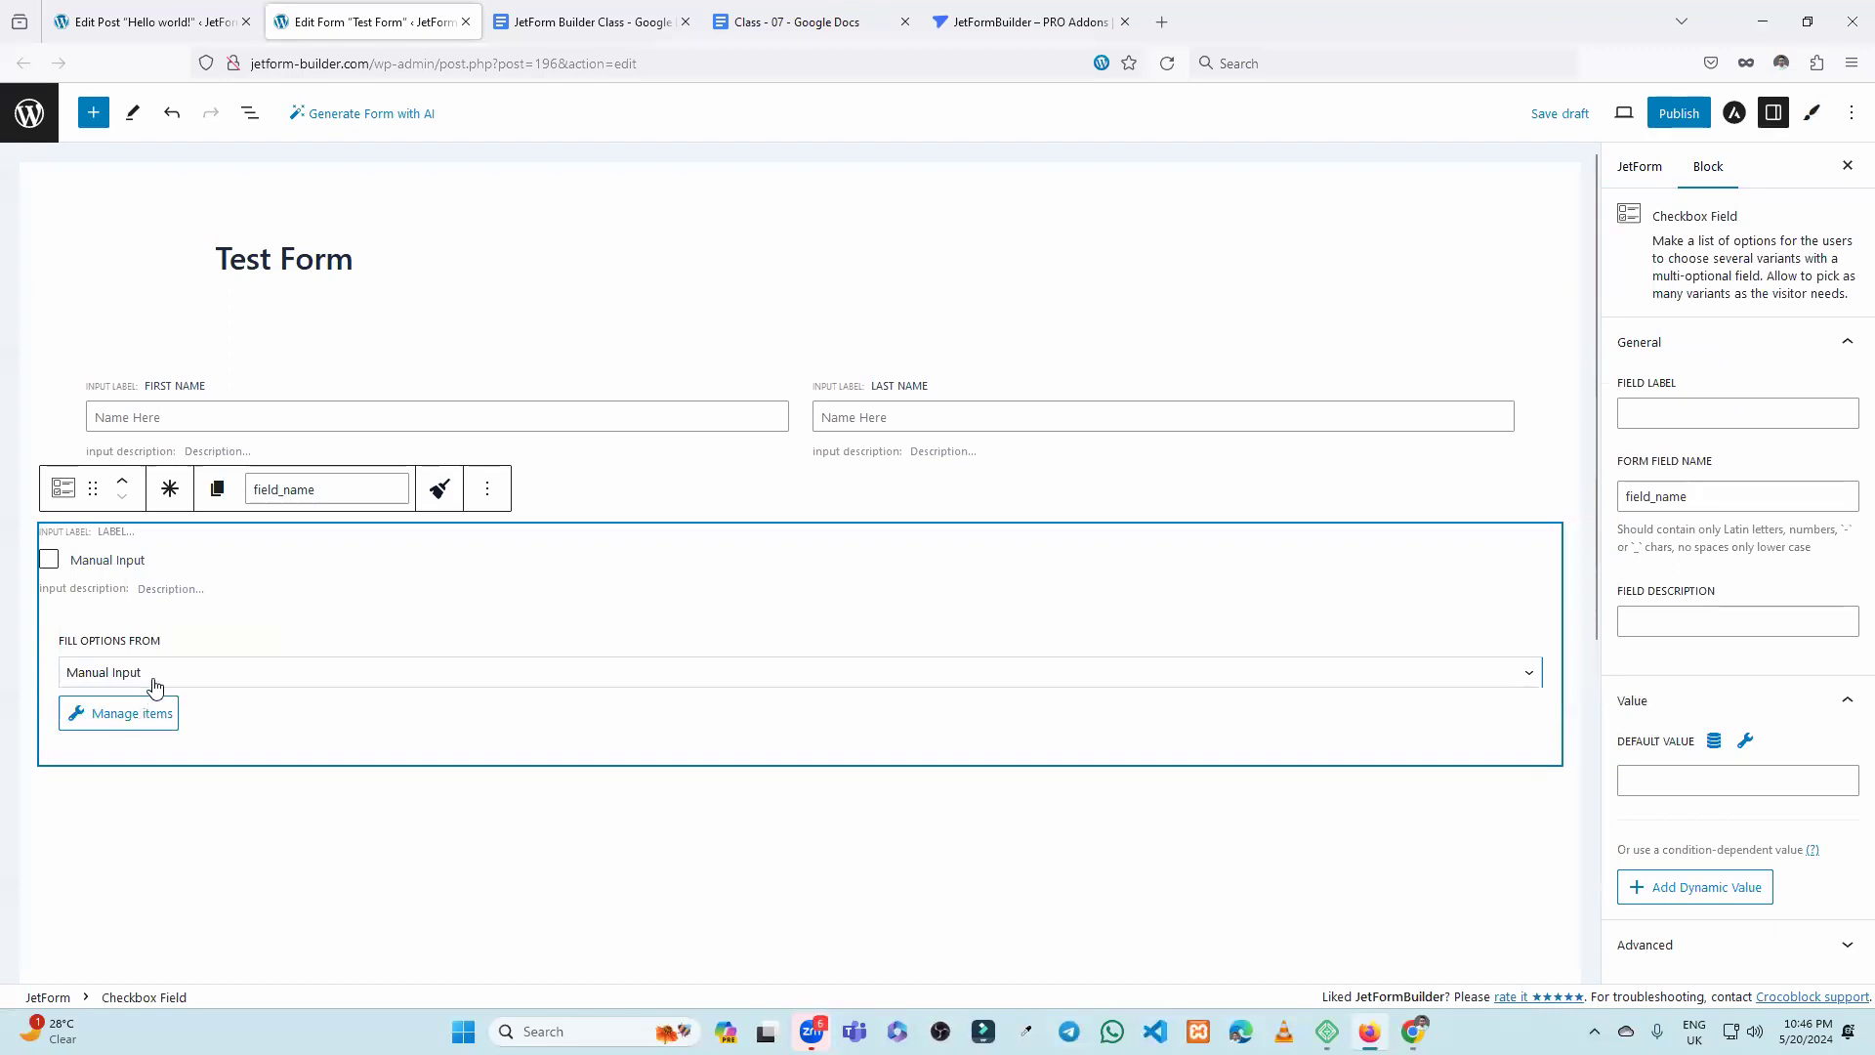
click(133, 716)
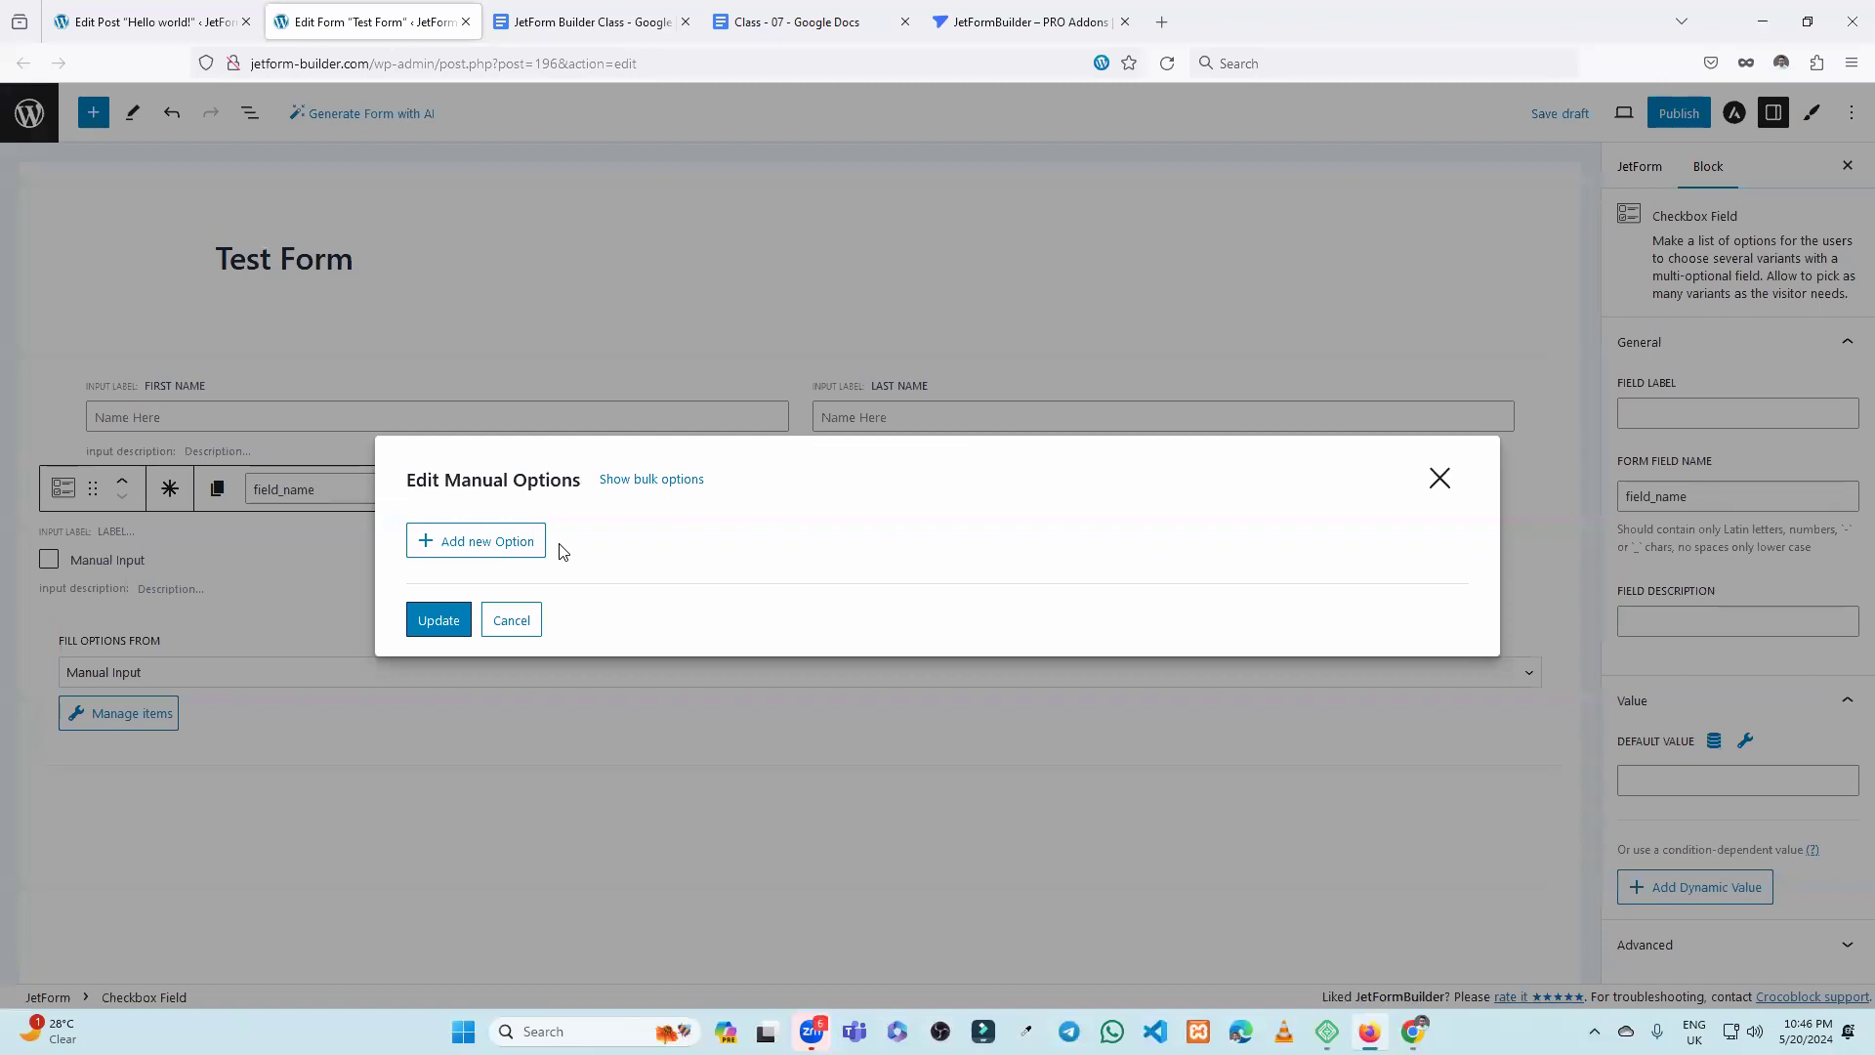
click(1440, 477)
Close the manual options editor and fill the Checkbox Field's options from Posts.
click(247, 671)
click(176, 730)
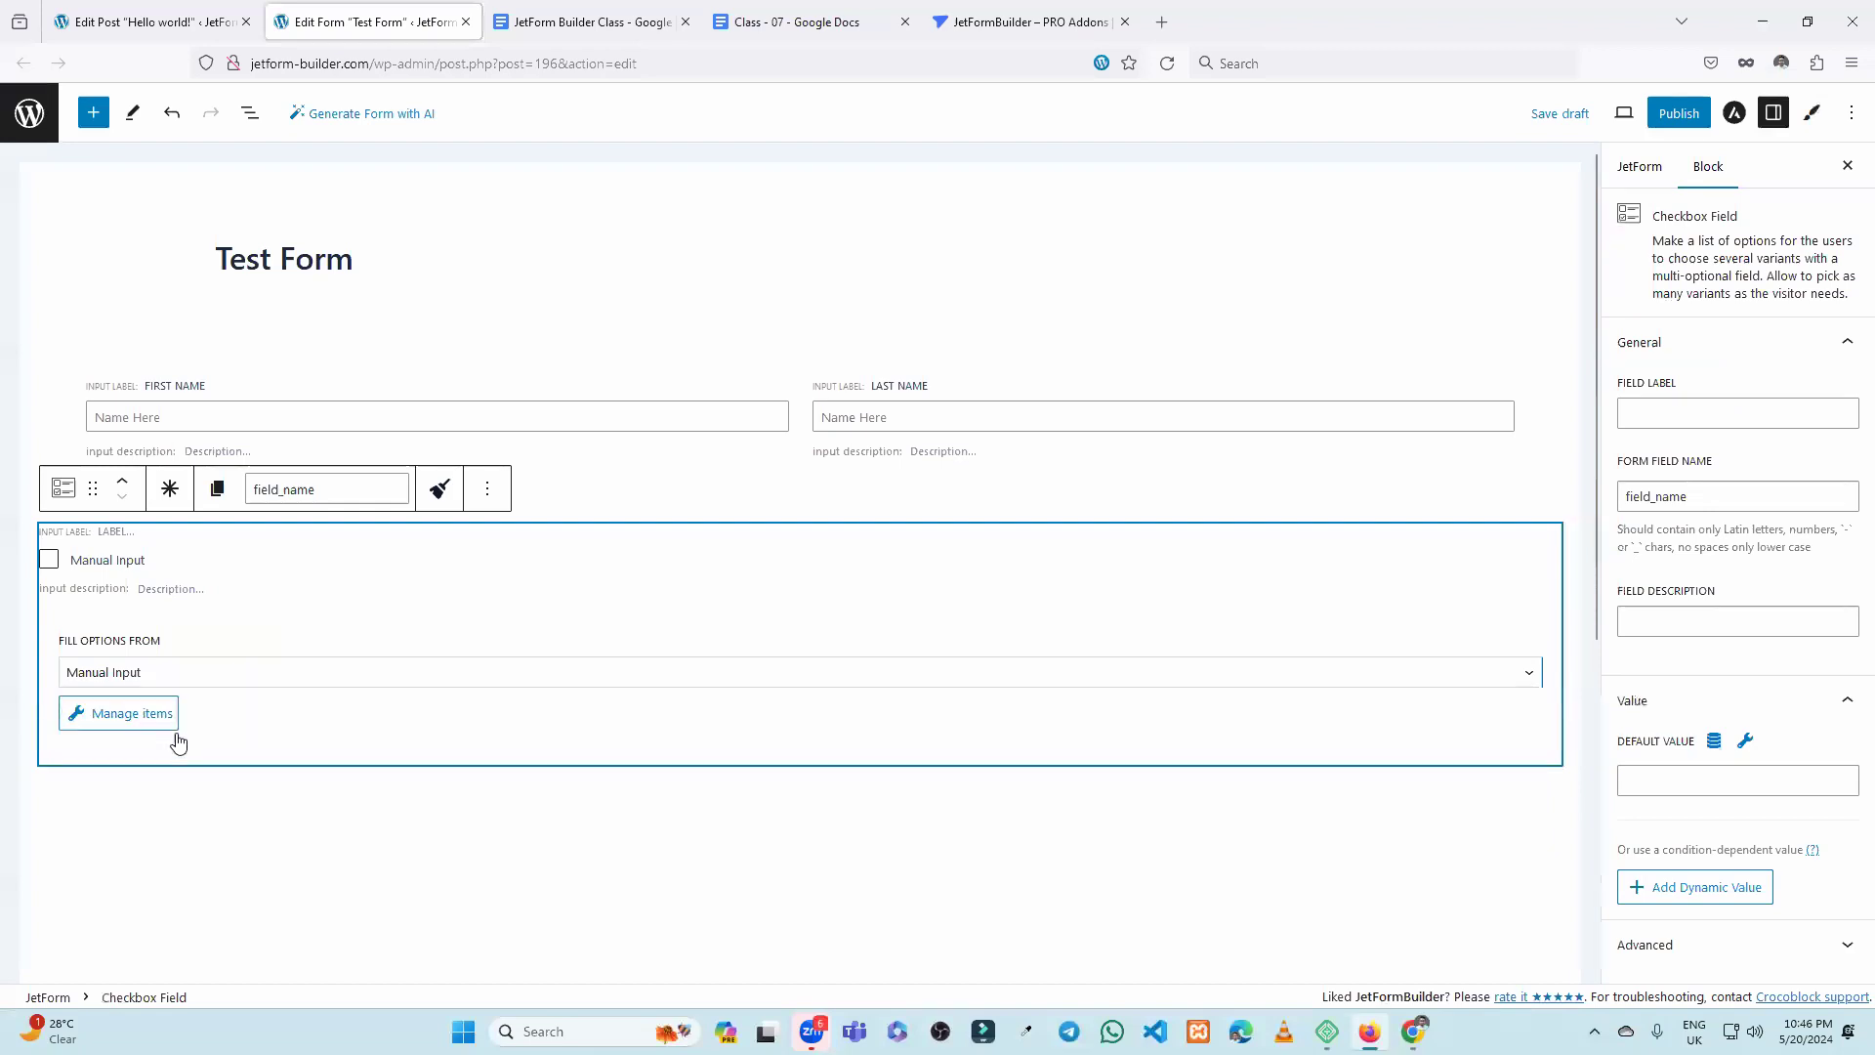
click(137, 674)
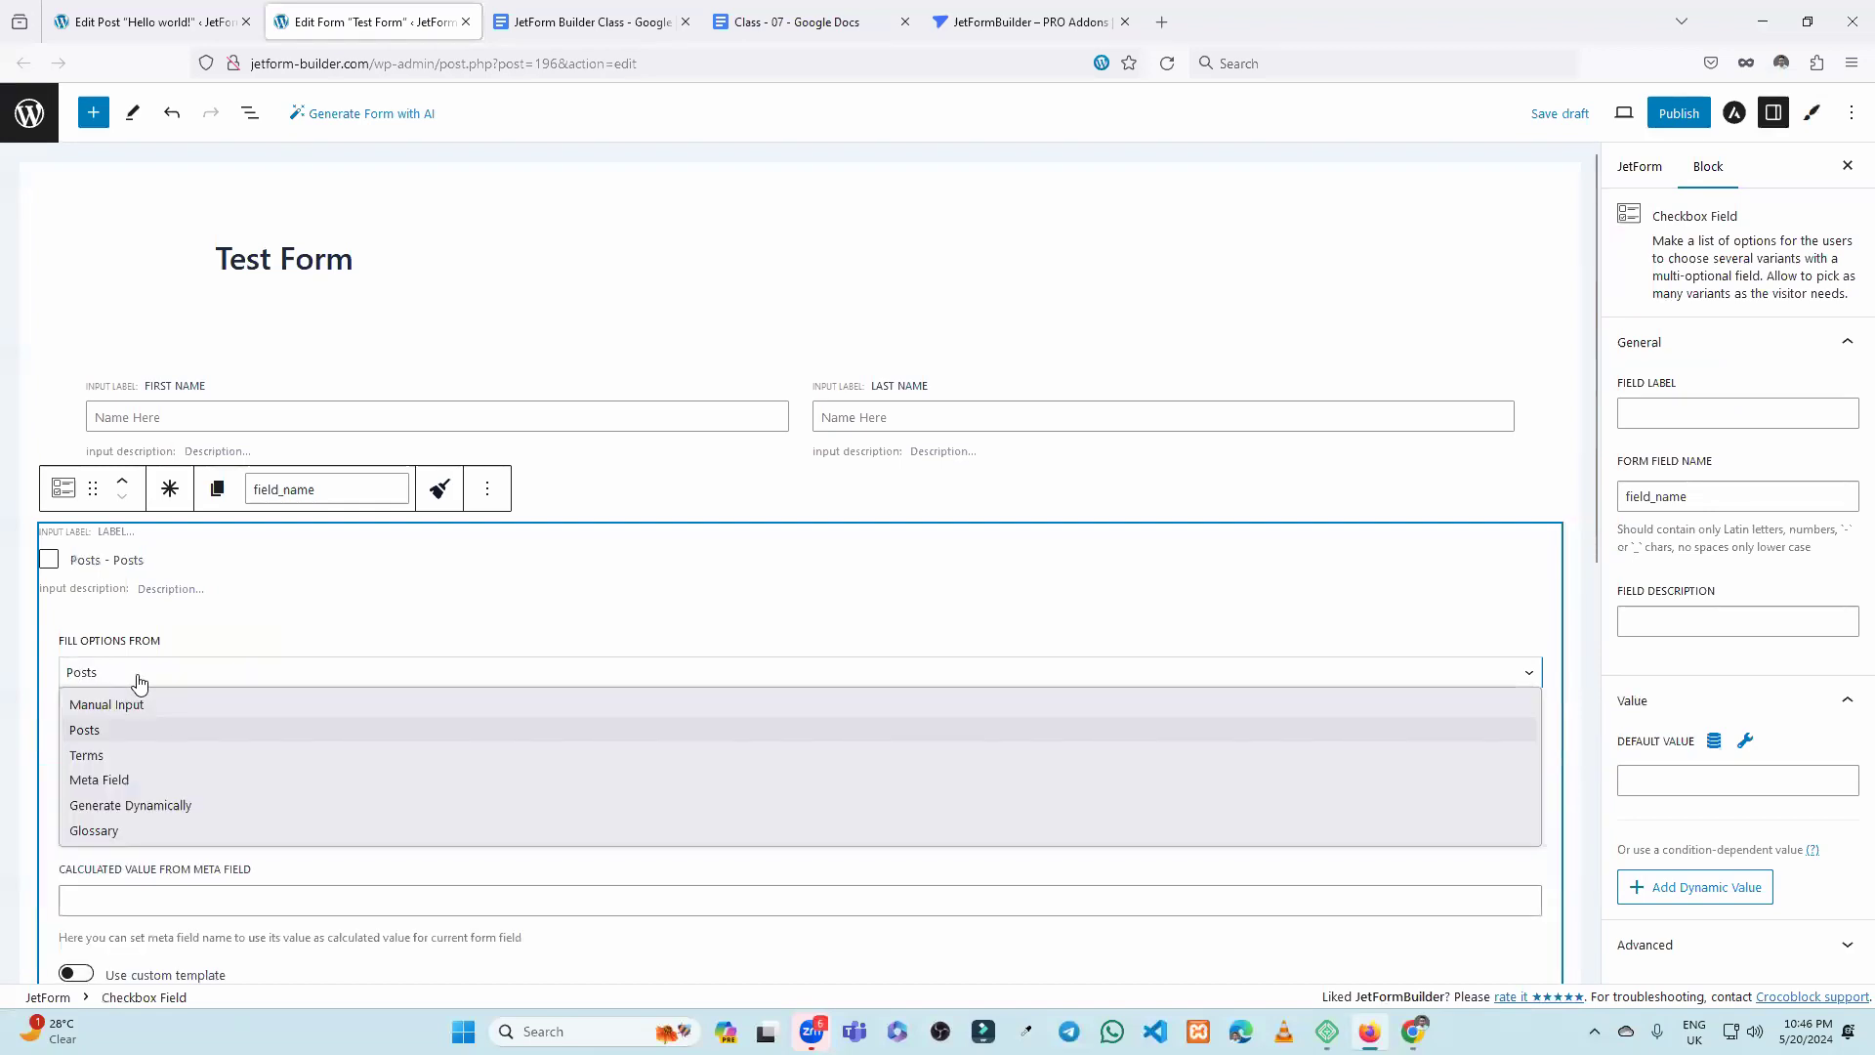
click(138, 681)
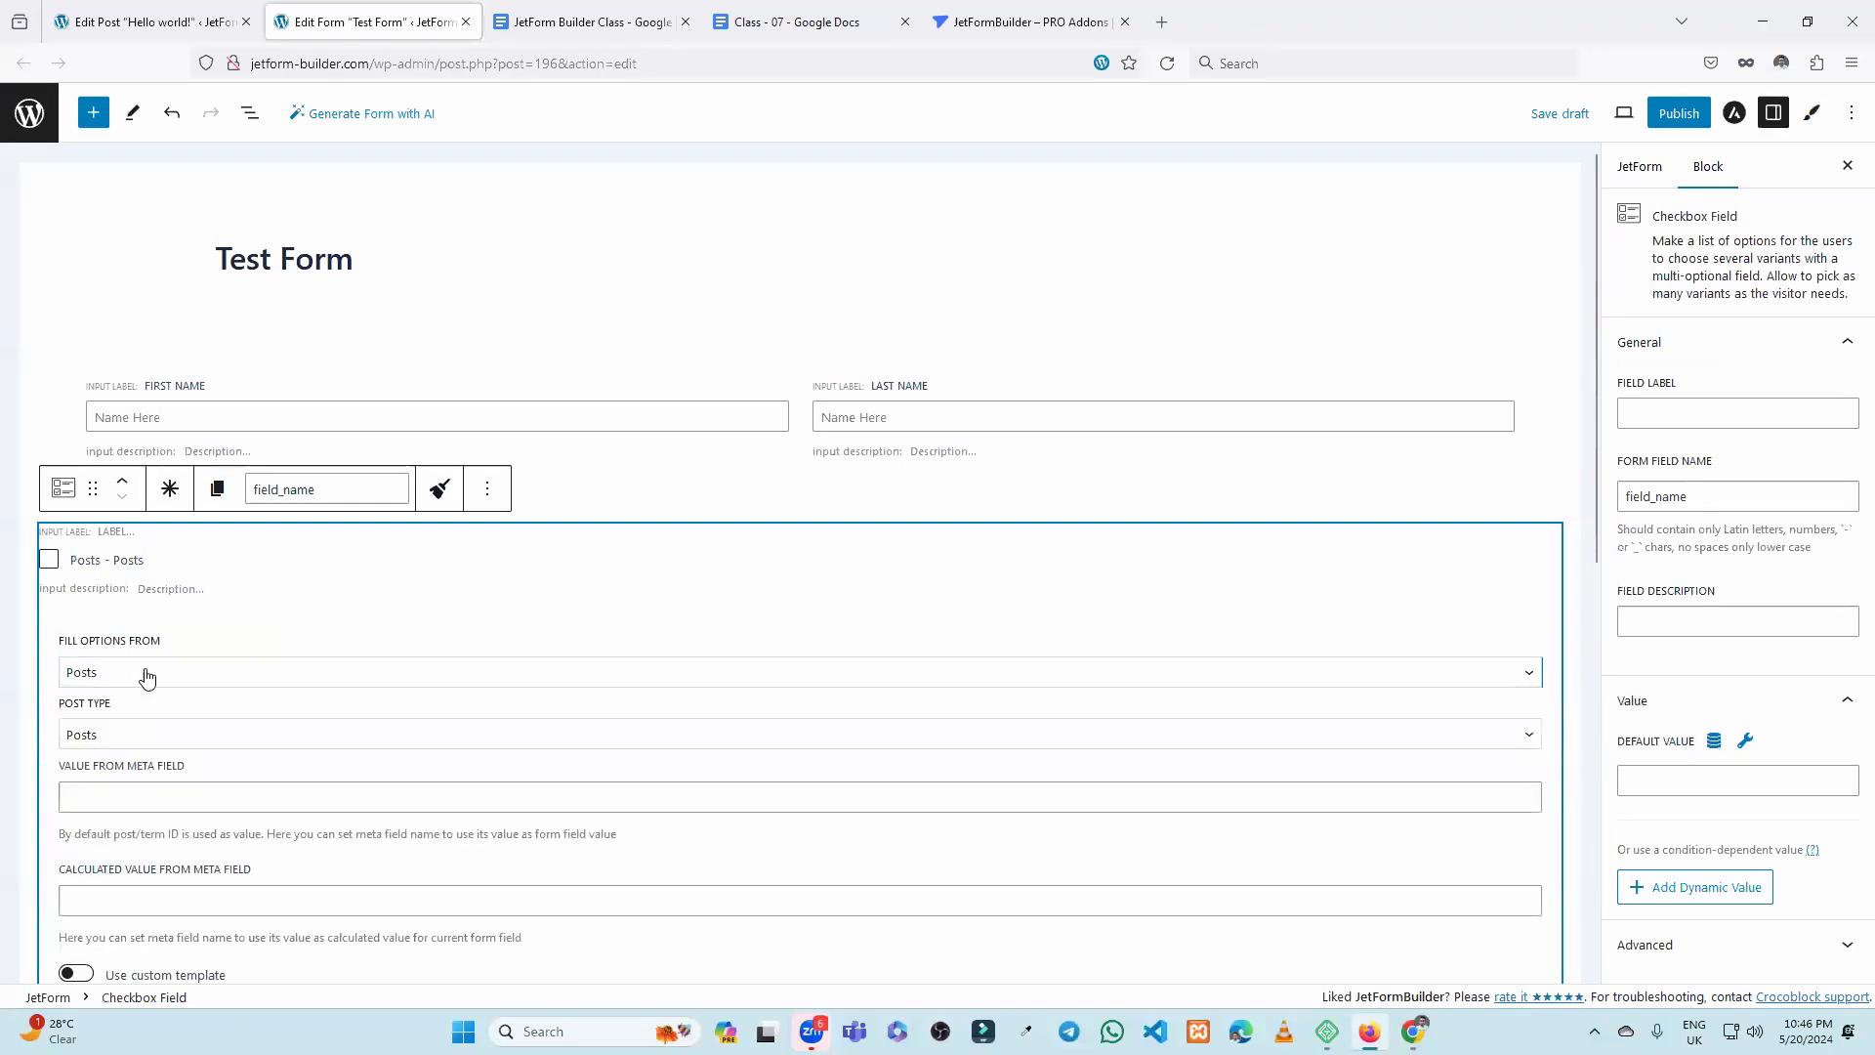
View the list of all posts in the WordPress admin and return to the Test Form editor.
click(199, 6)
mouse_move(56, 359)
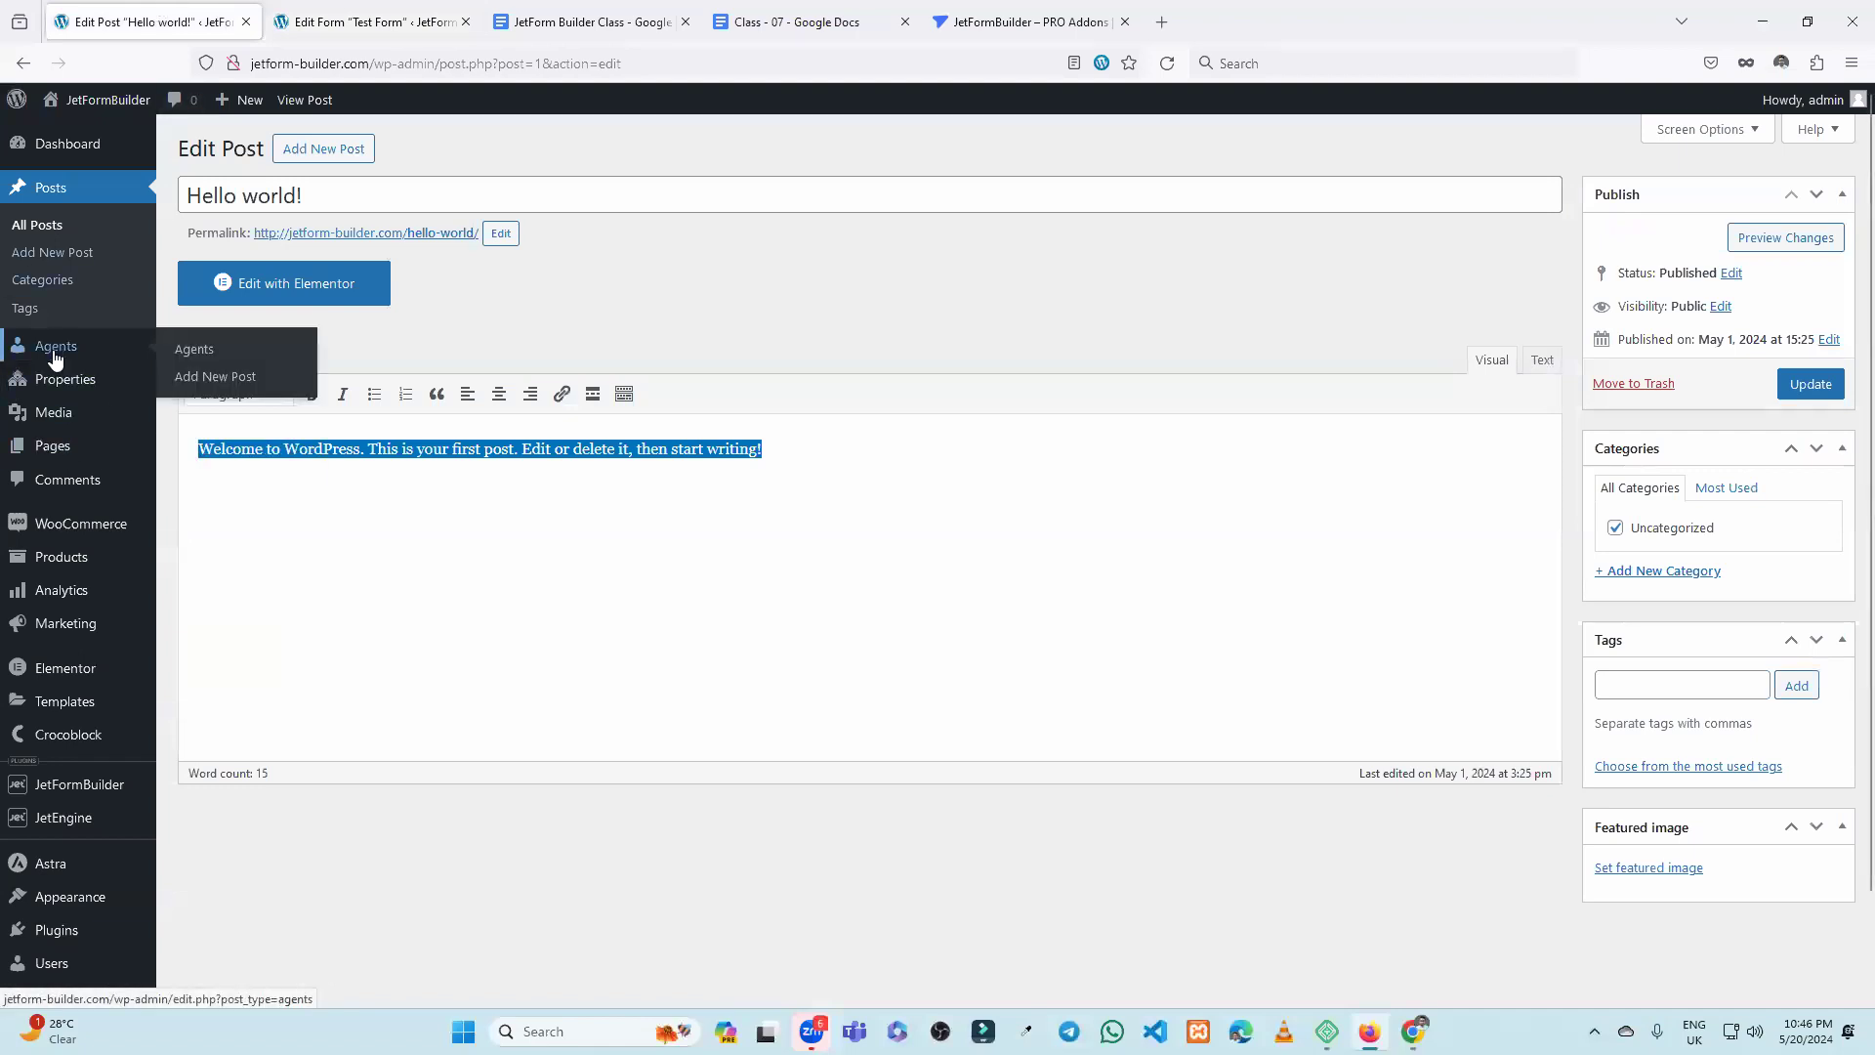
click(54, 189)
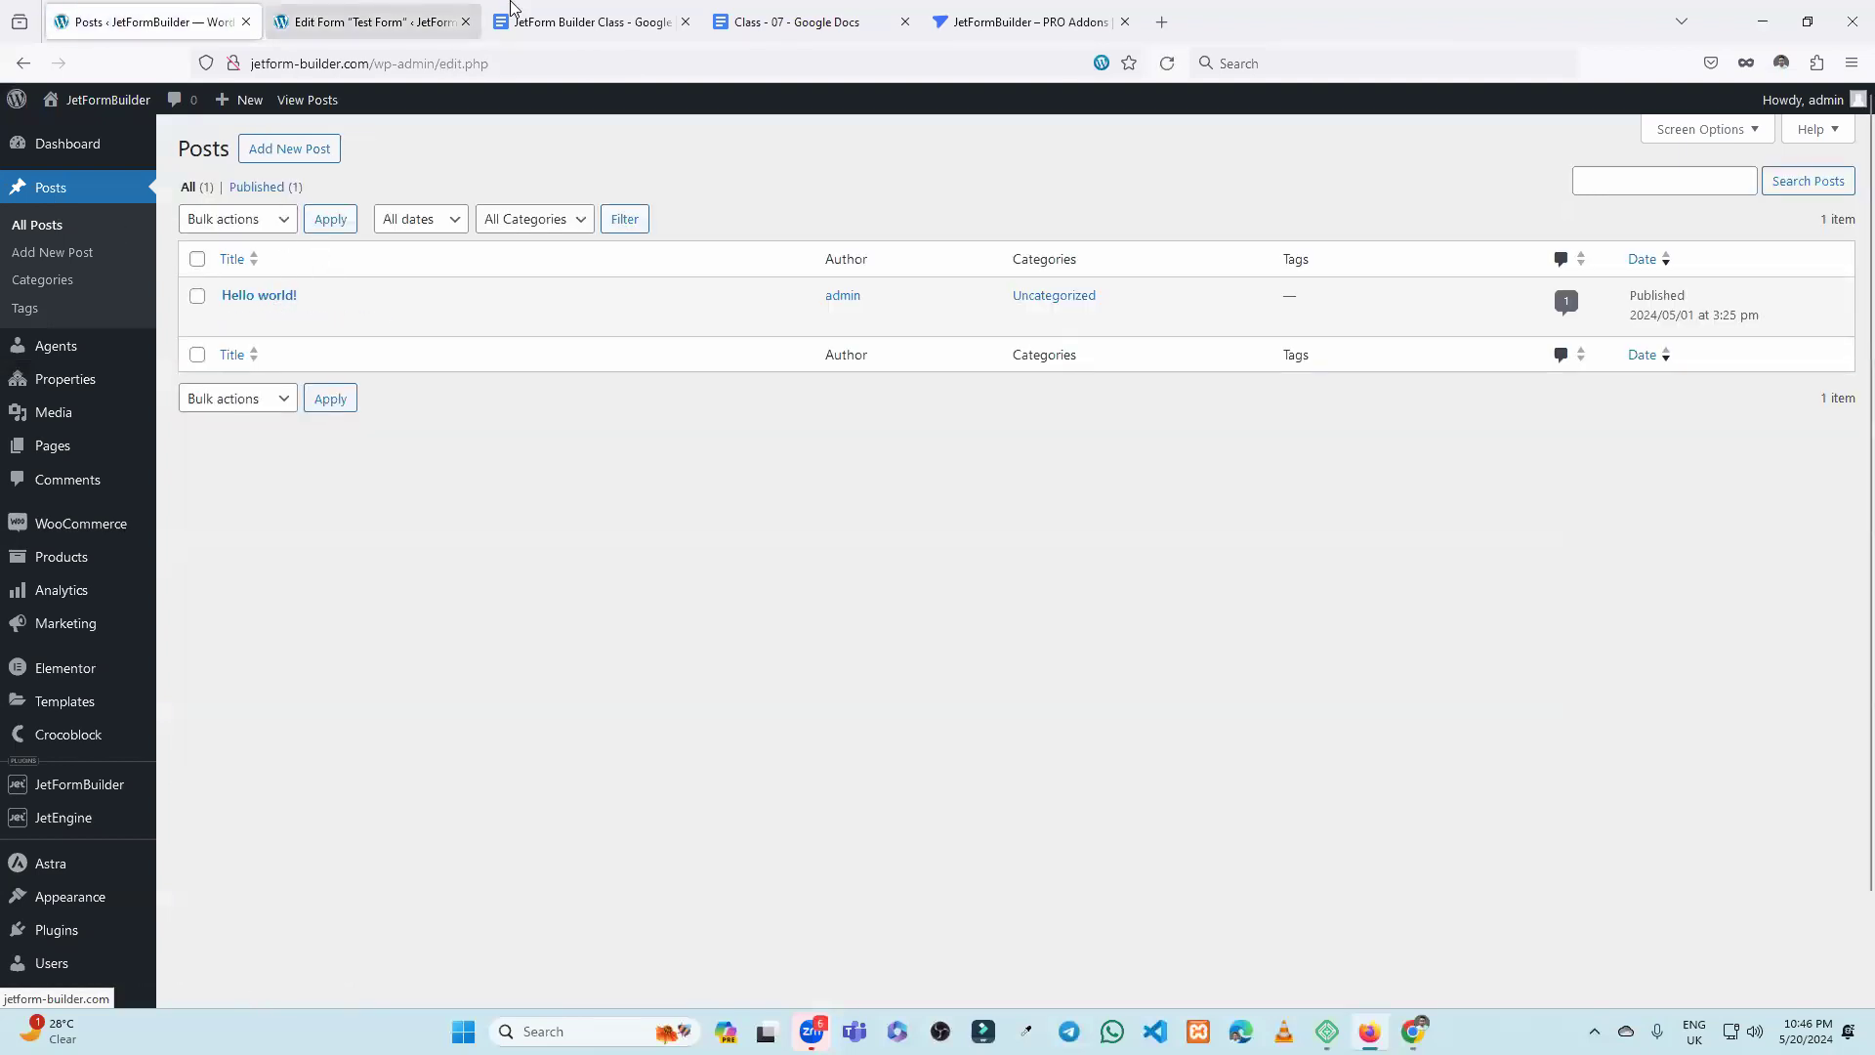
click(564, 11)
click(381, 22)
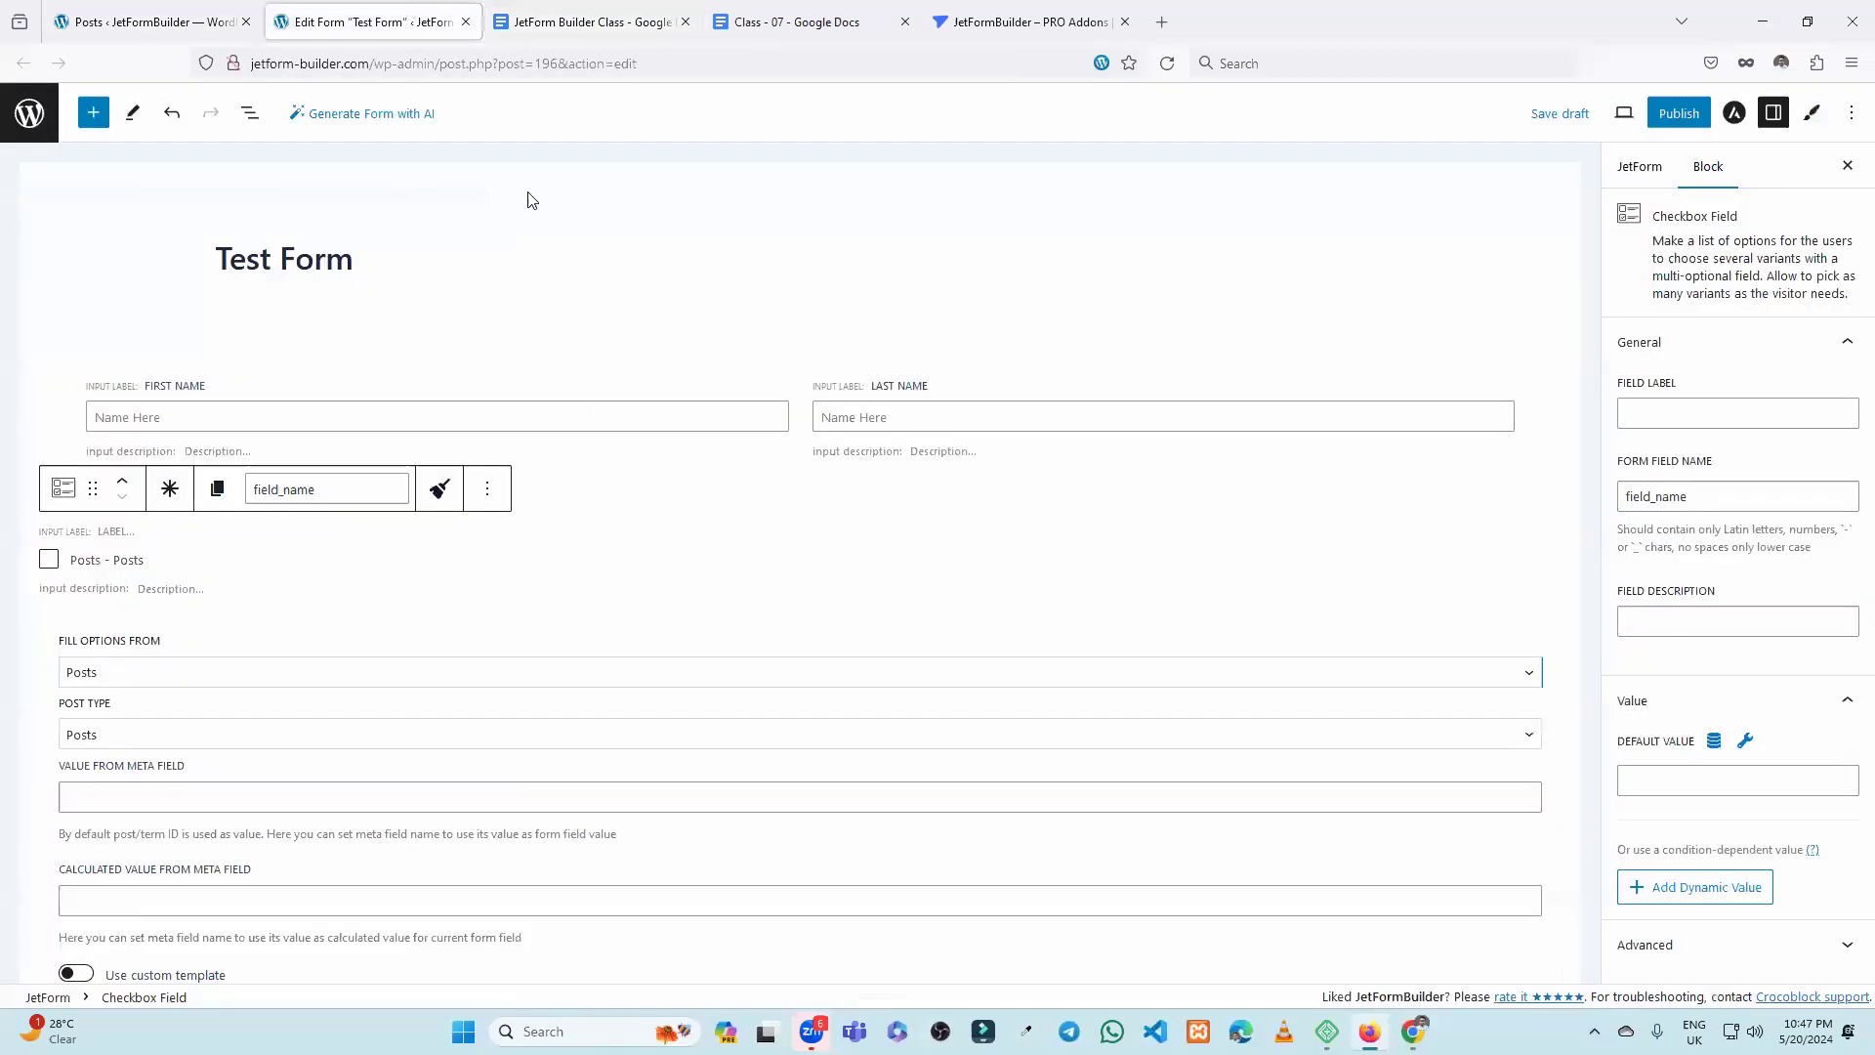
Try Terms, Meta Field, Generate Dynamically and Glossary in turn as the Checkbox Field's option source.
click(86, 473)
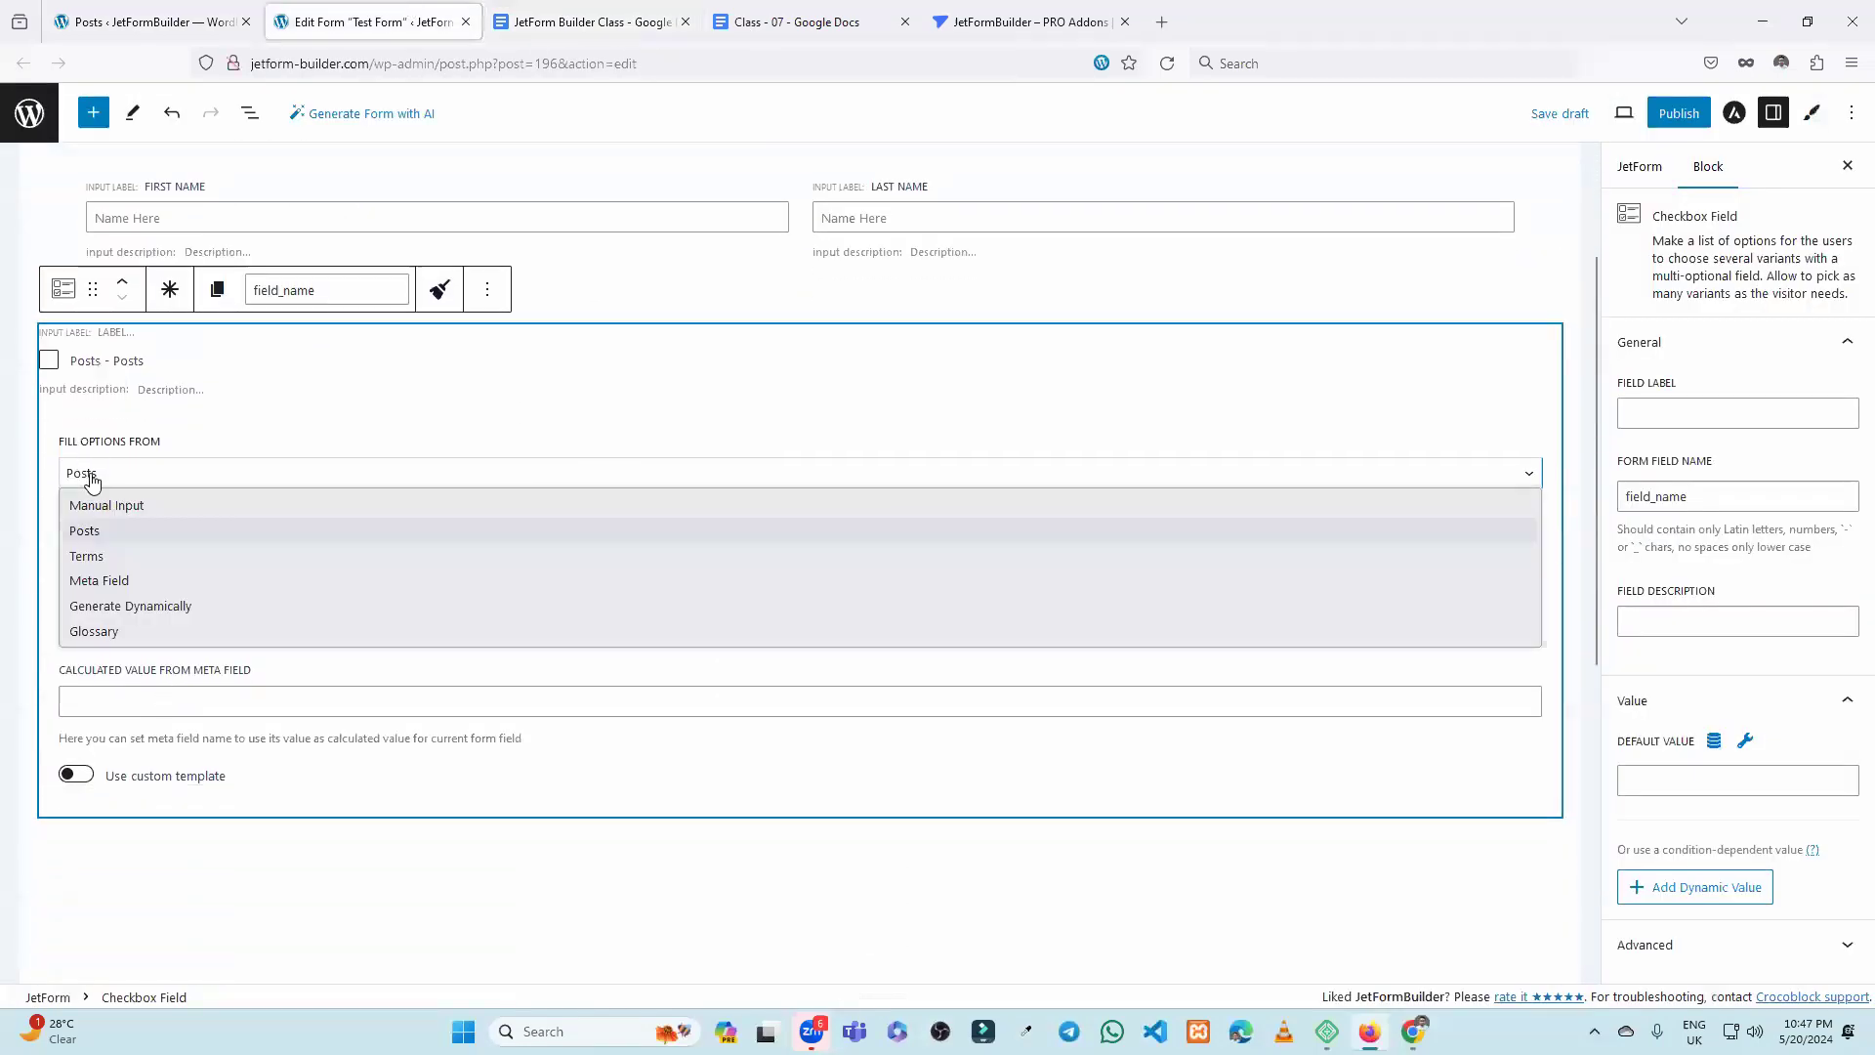
click(107, 556)
click(113, 479)
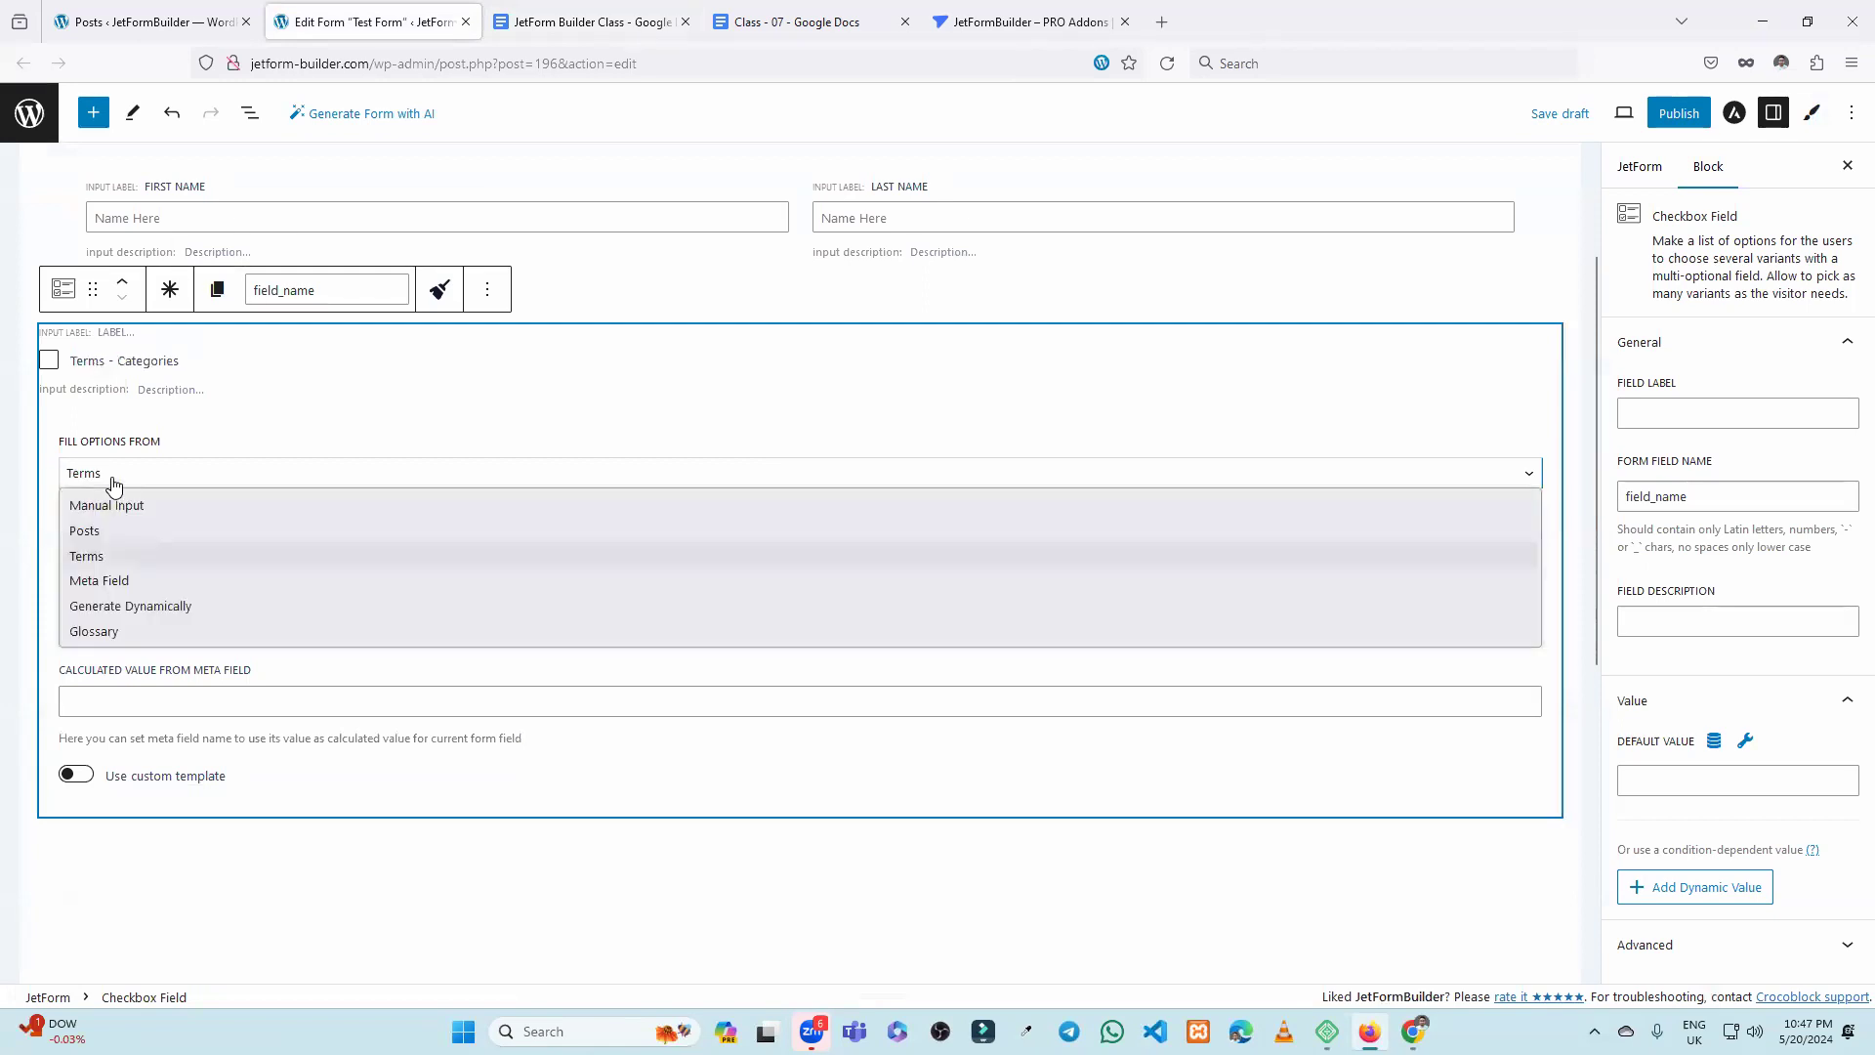
click(127, 580)
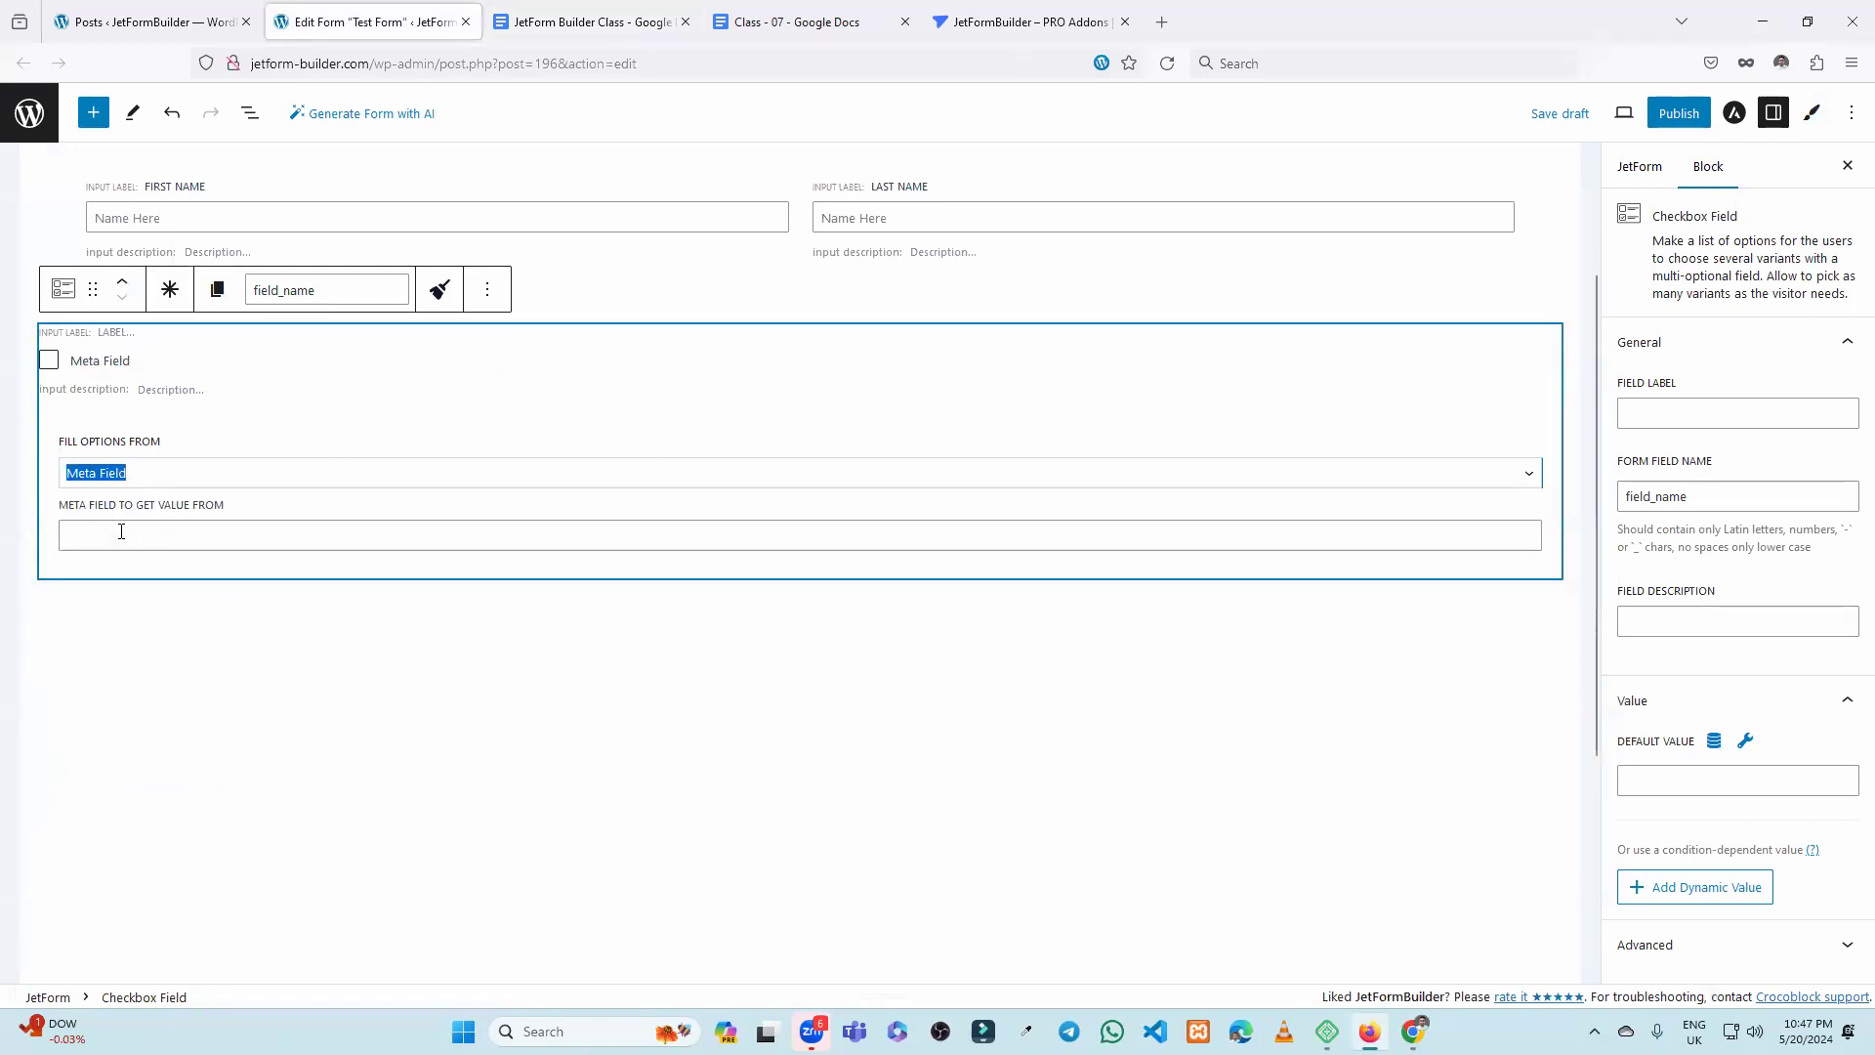
click(144, 476)
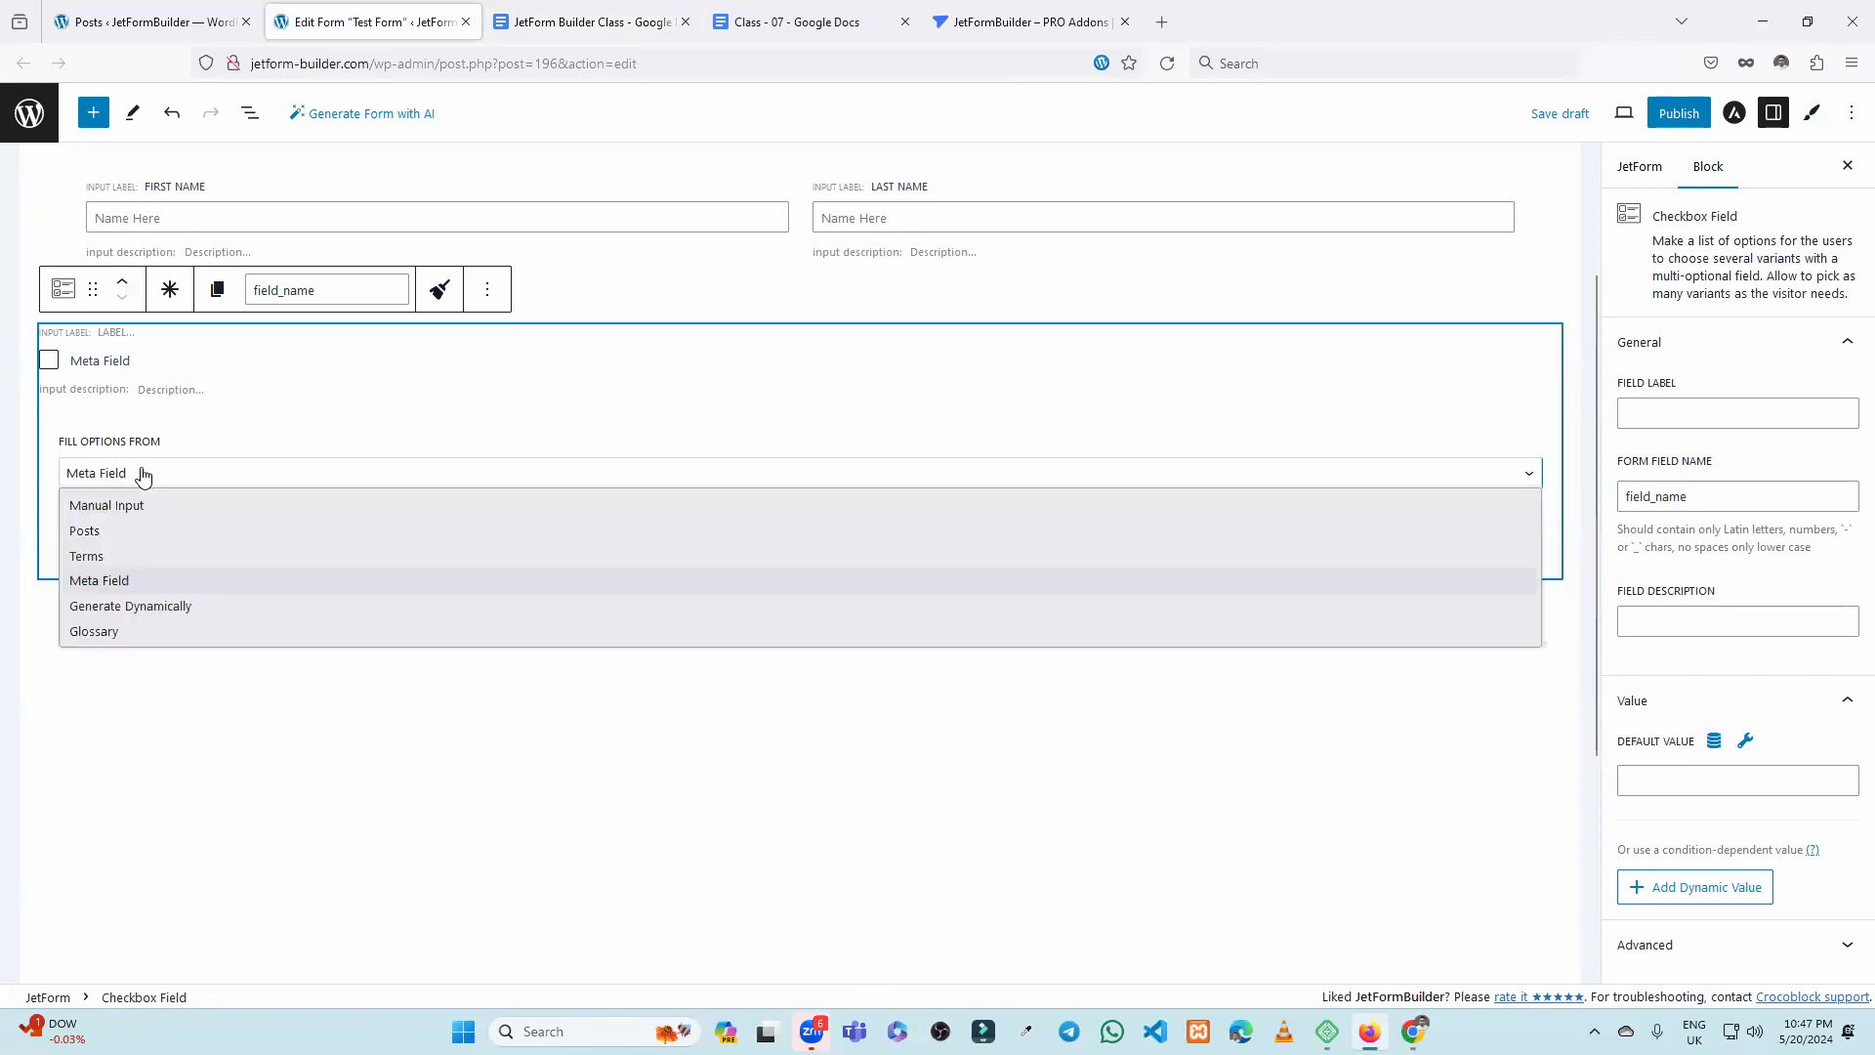
click(143, 607)
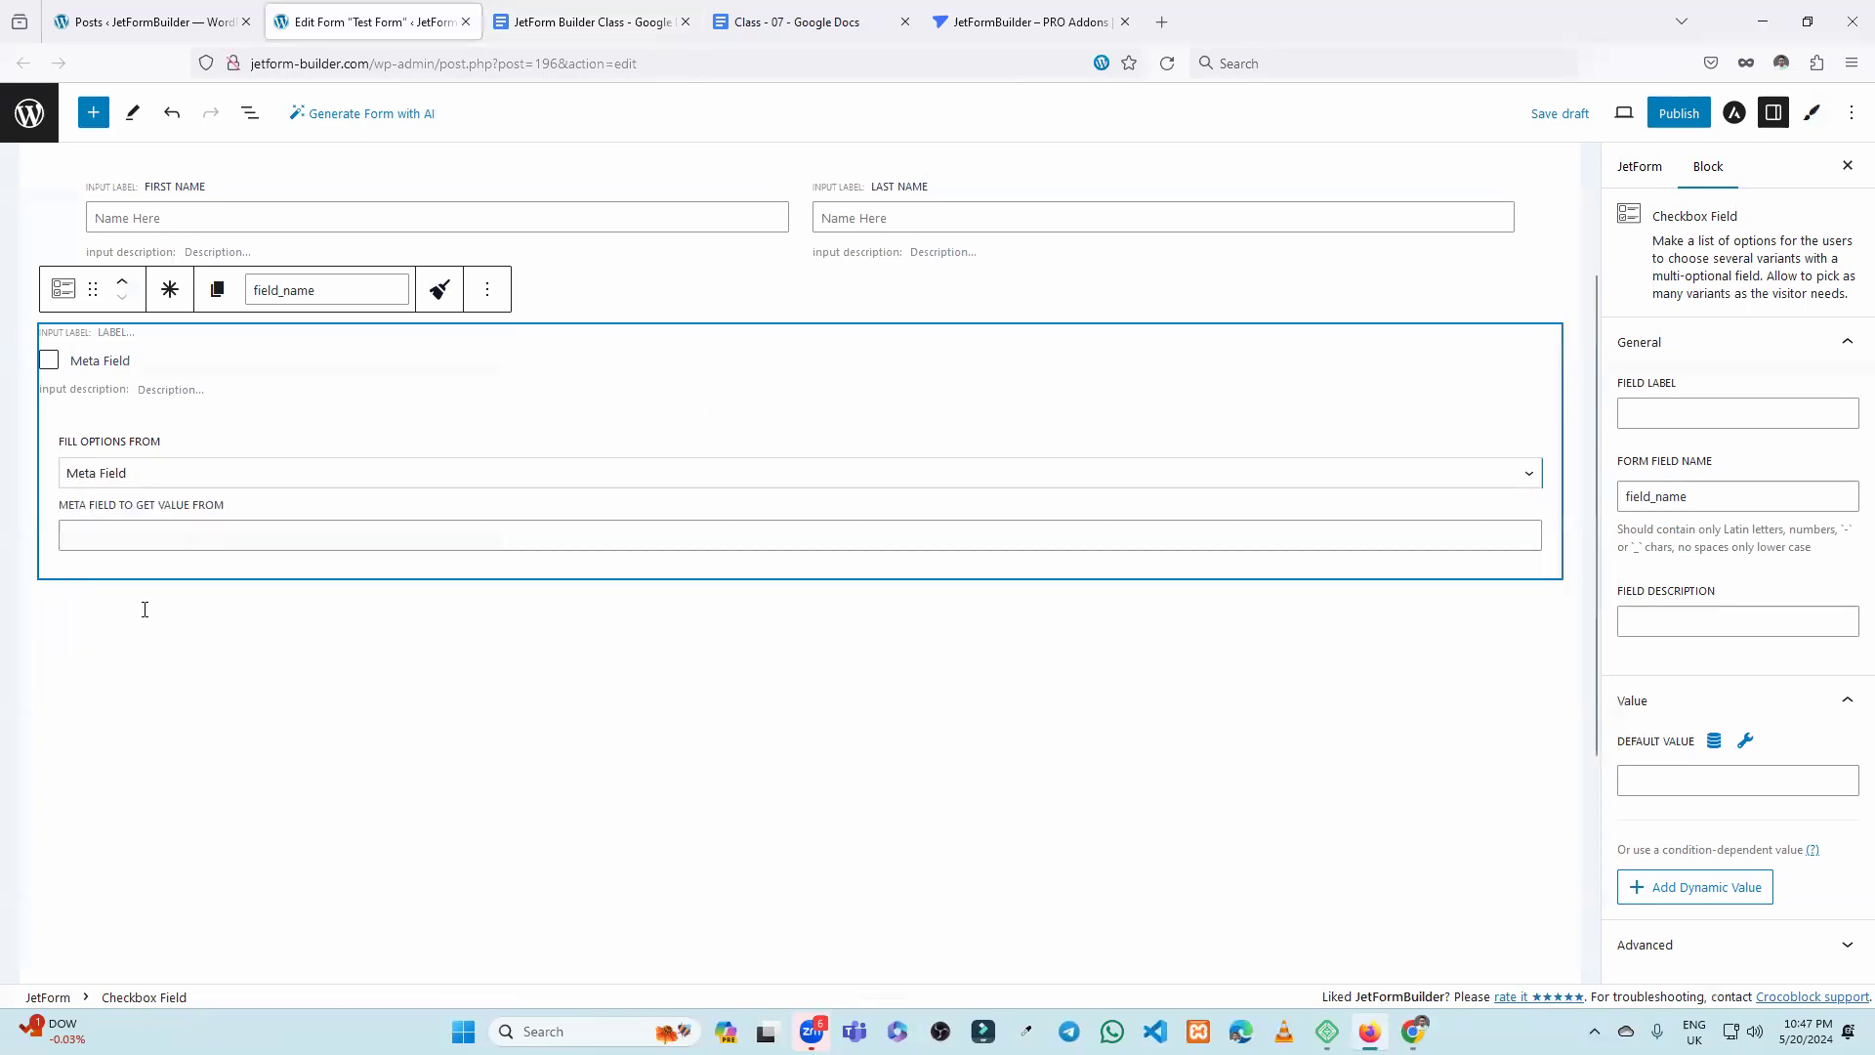
click(415, 428)
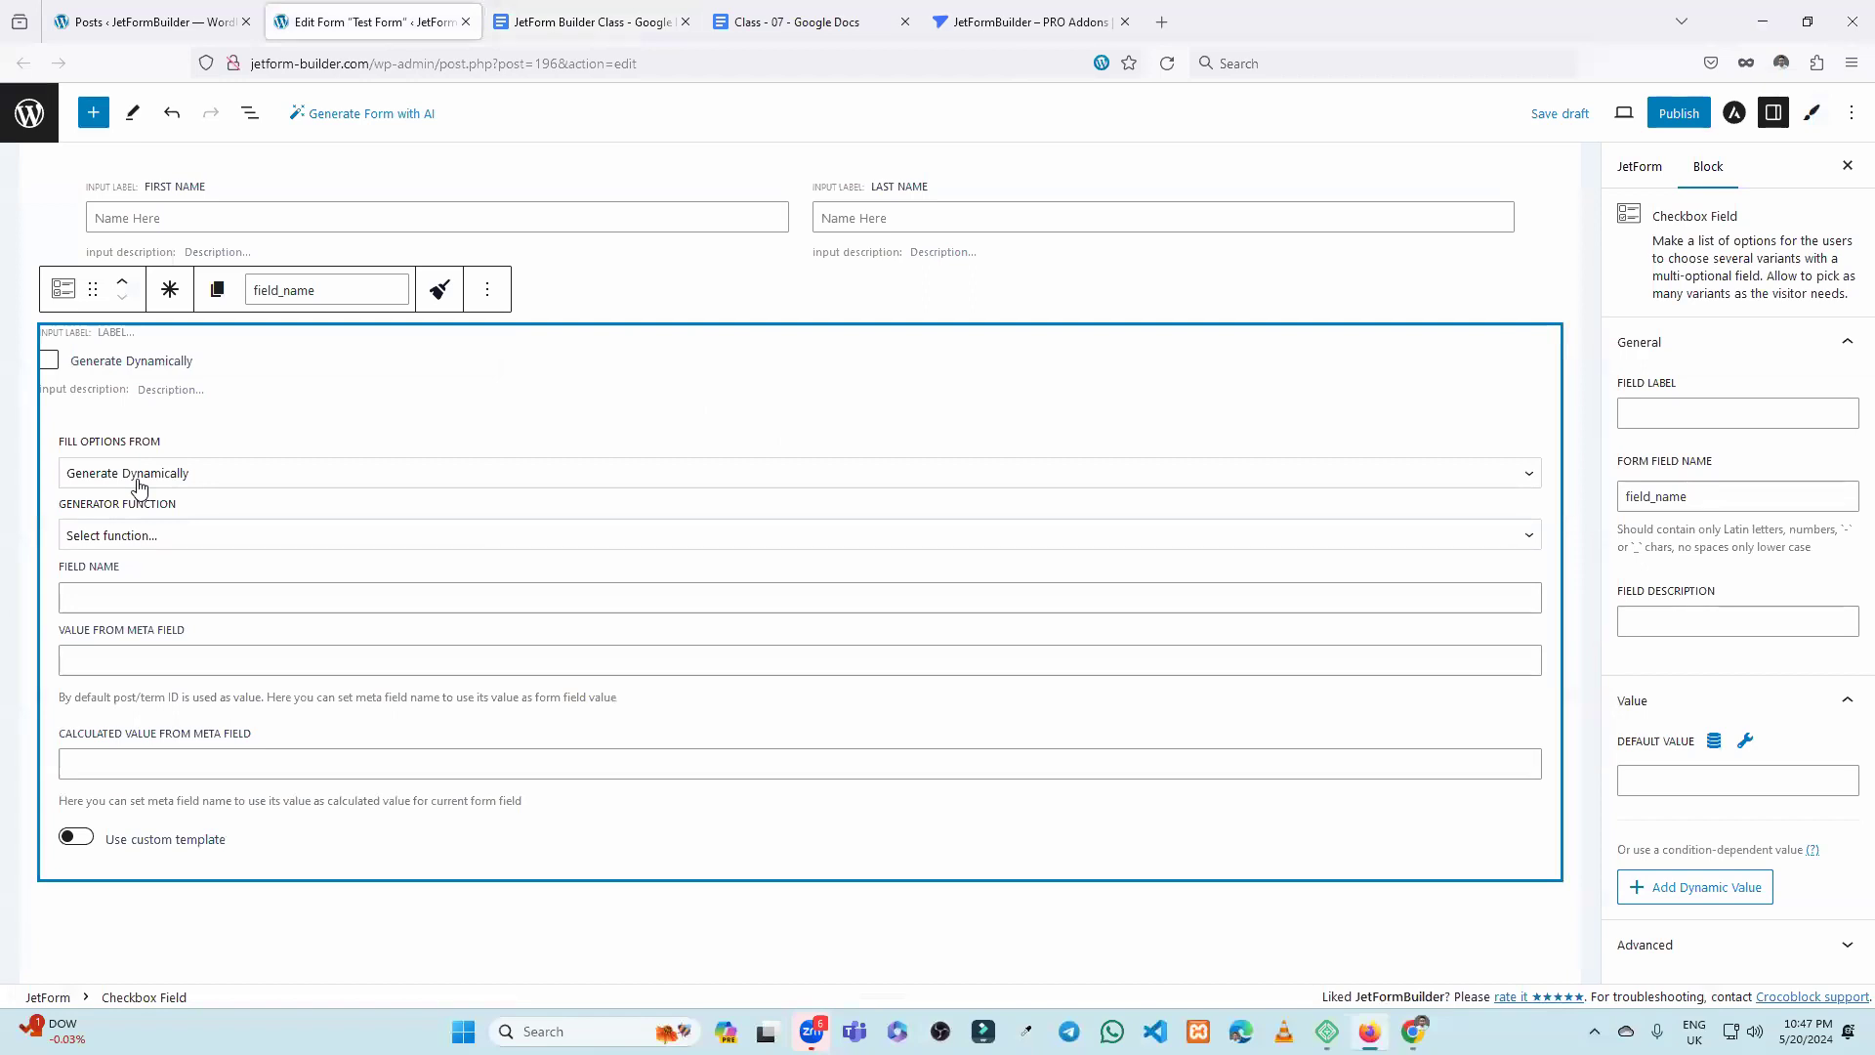
click(139, 485)
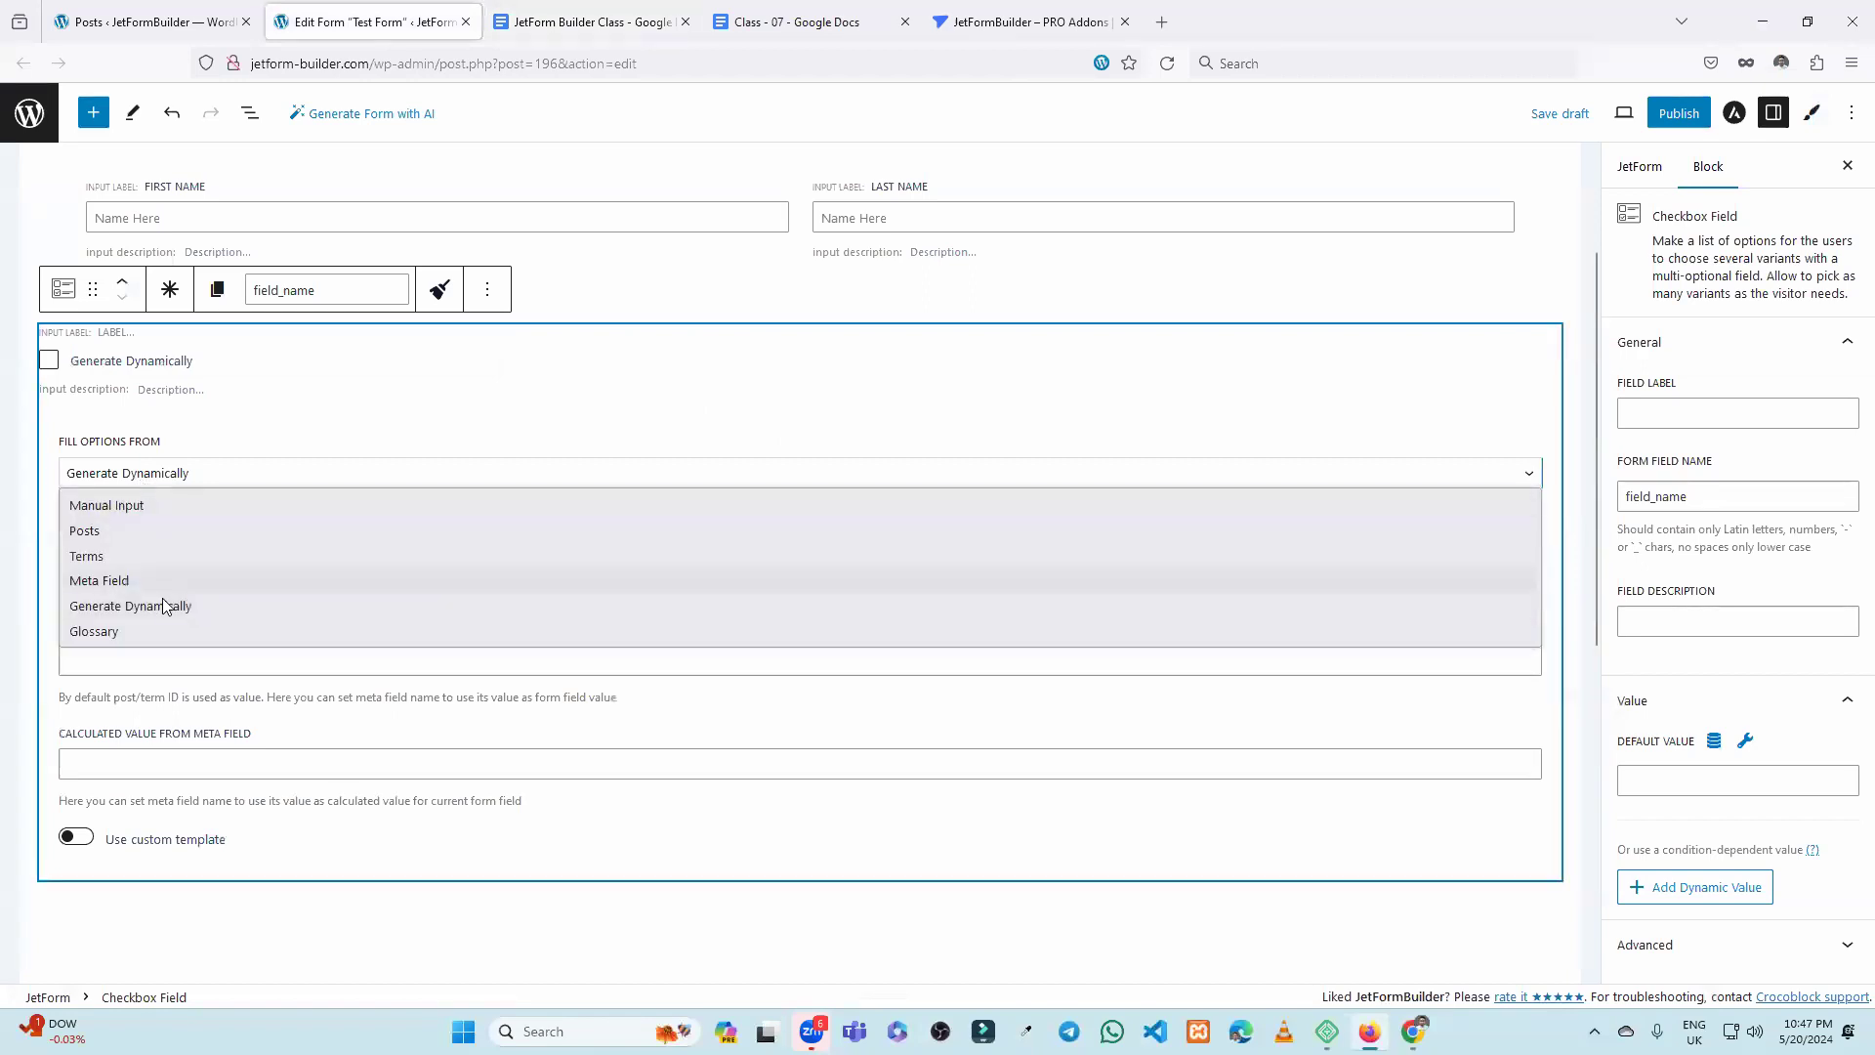
click(166, 632)
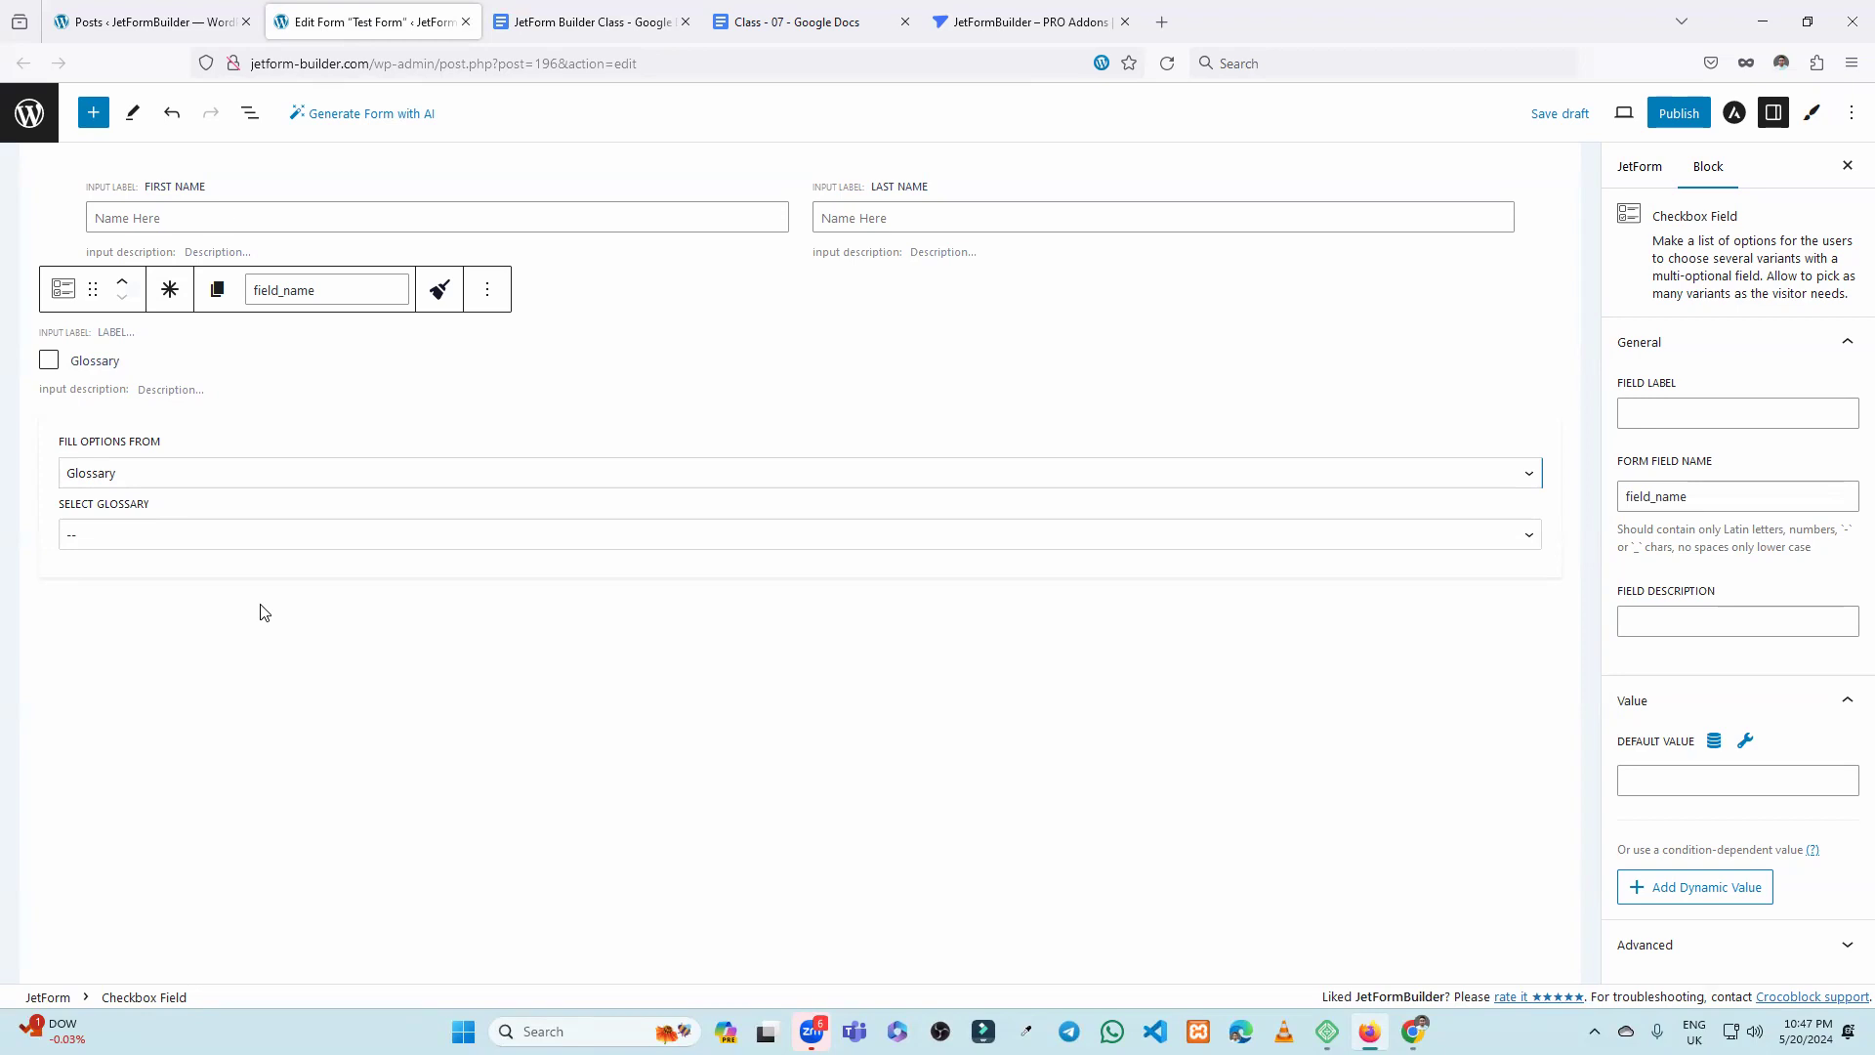
key(ctrl+s)
Look over the Agents and Properties post types in the WordPress admin and return to the form editor.
click(157, 21)
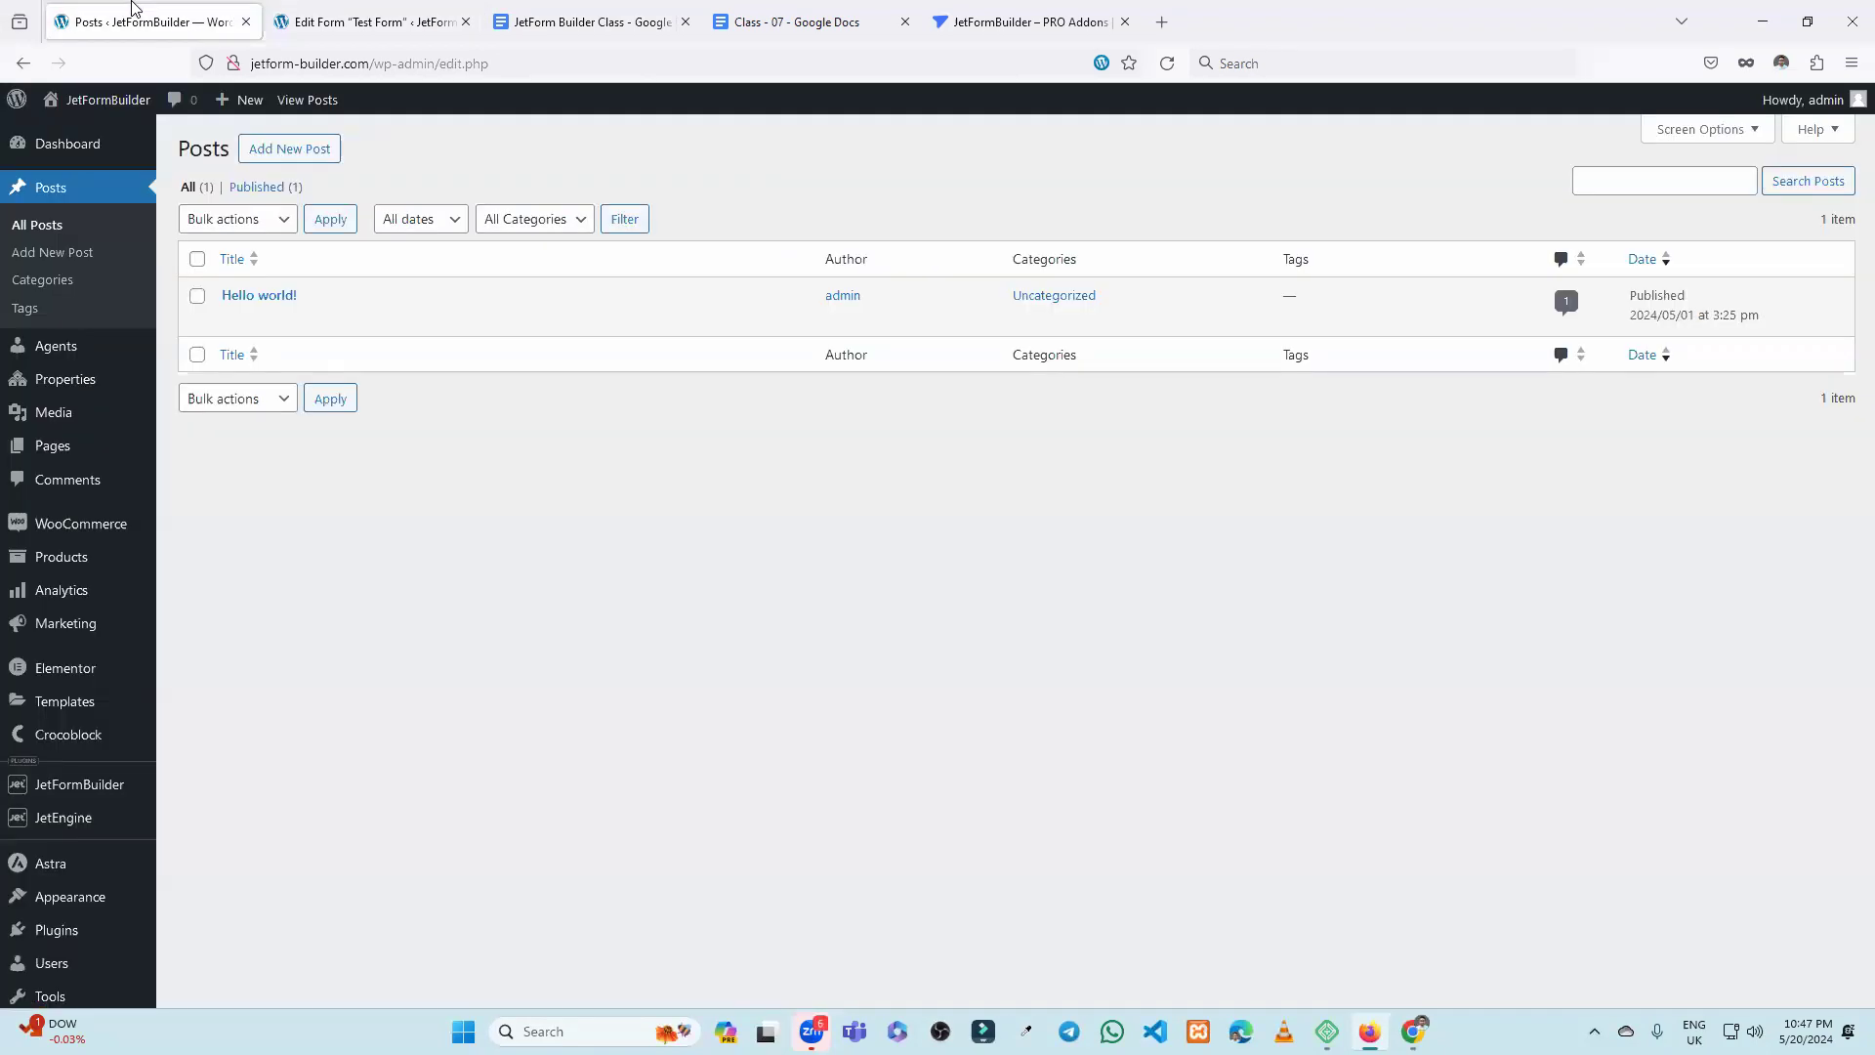
mouse_move(70, 350)
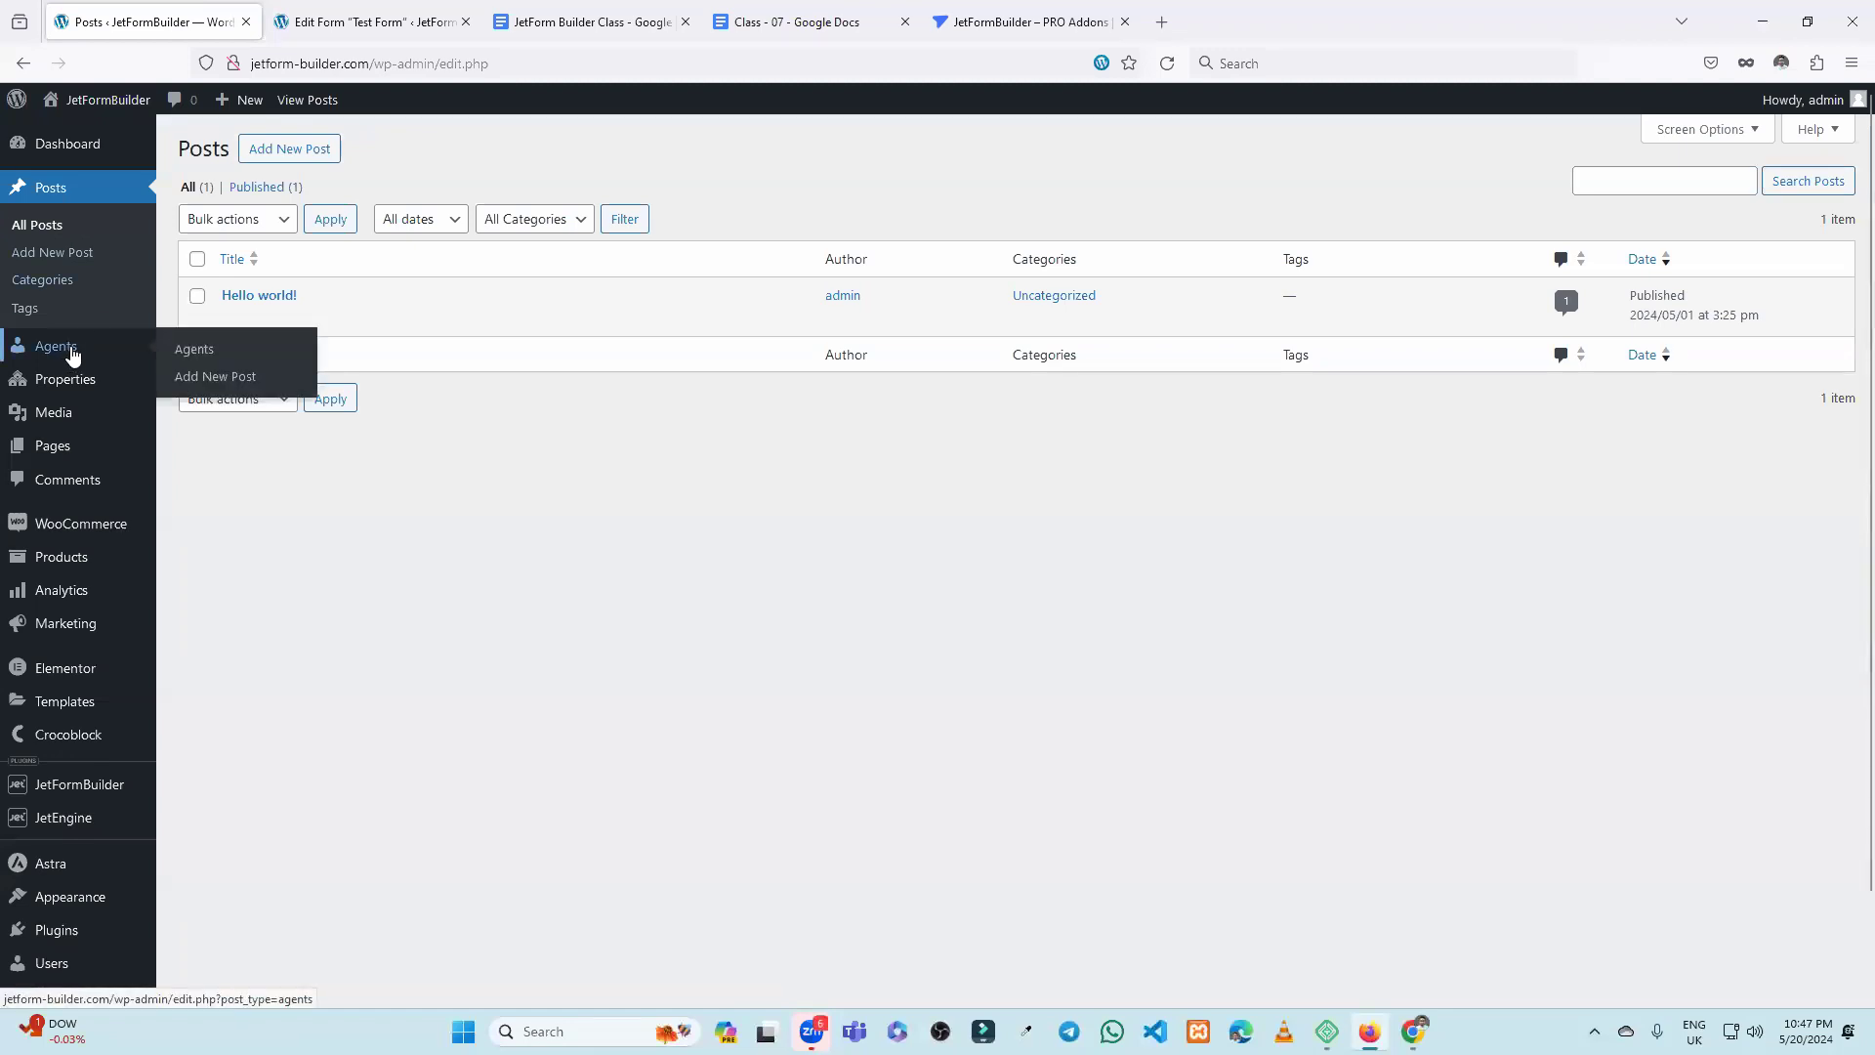
mouse_move(68, 388)
click(323, 19)
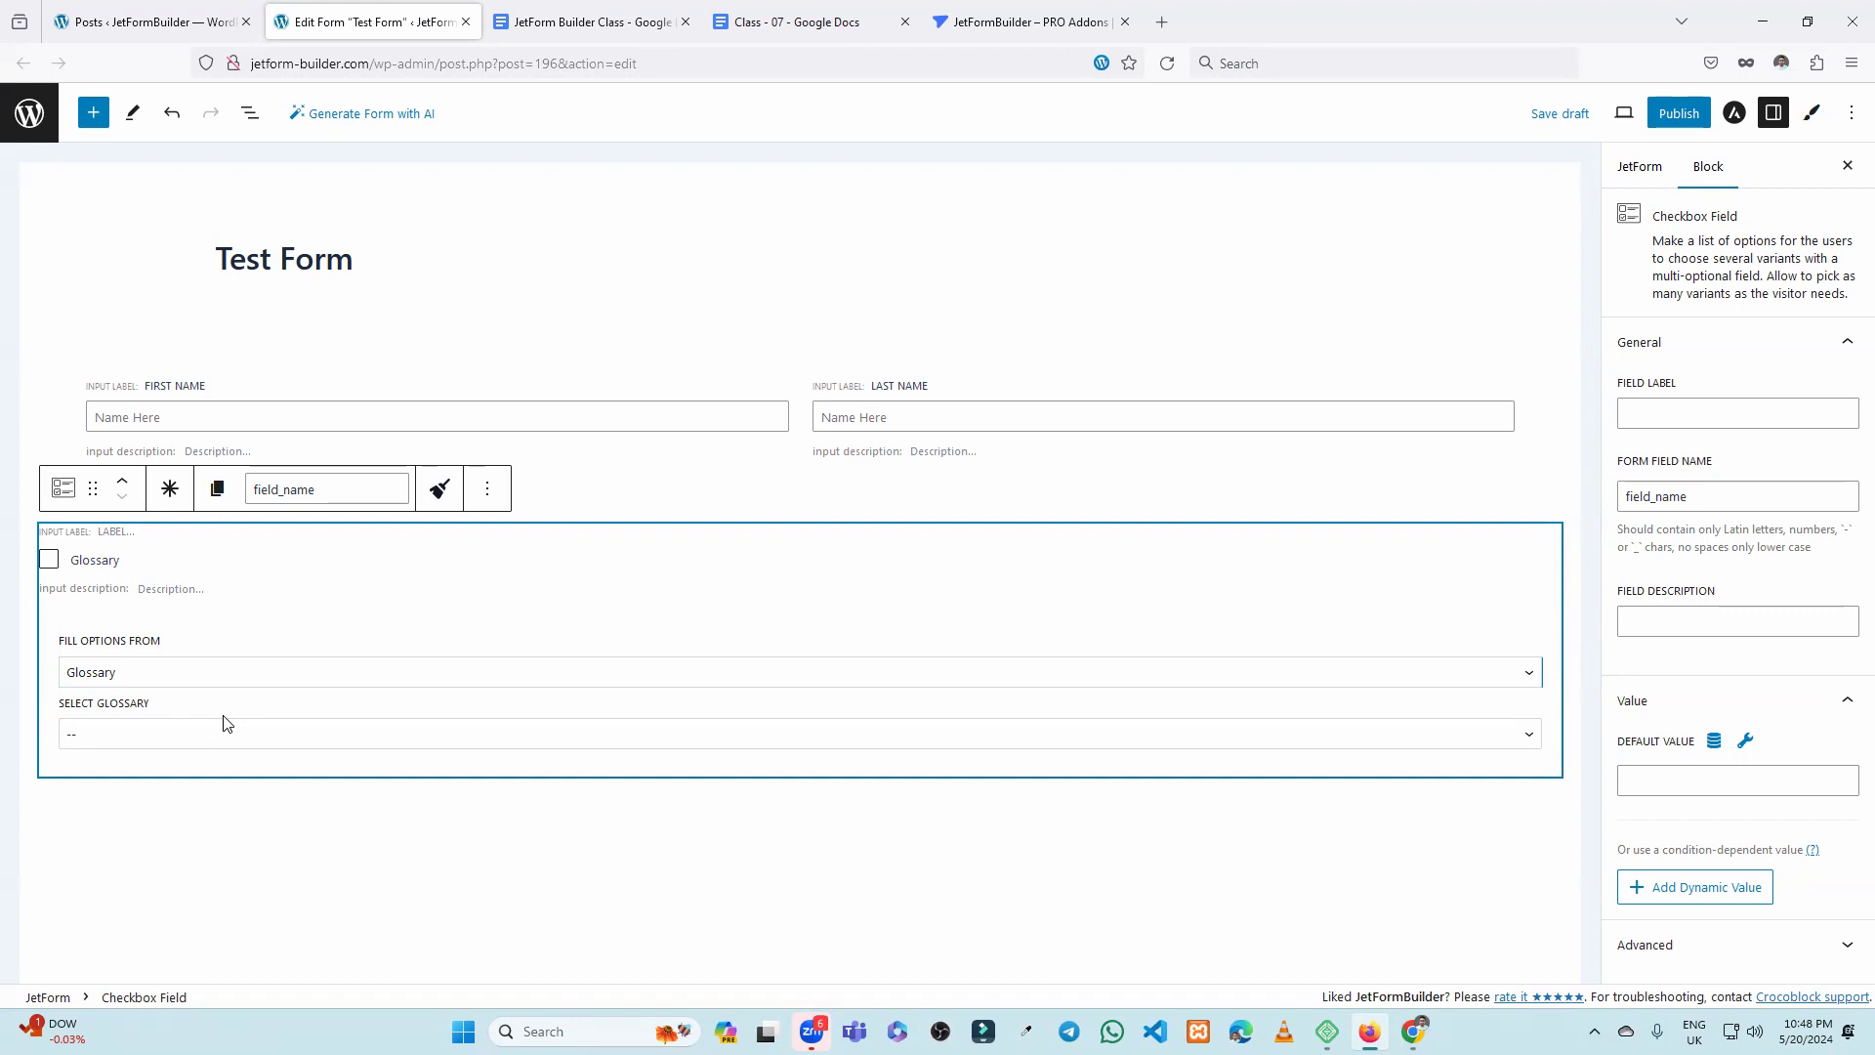
Set the Checkbox Field's option source to Manual Input and deselect the field.
click(201, 678)
click(192, 707)
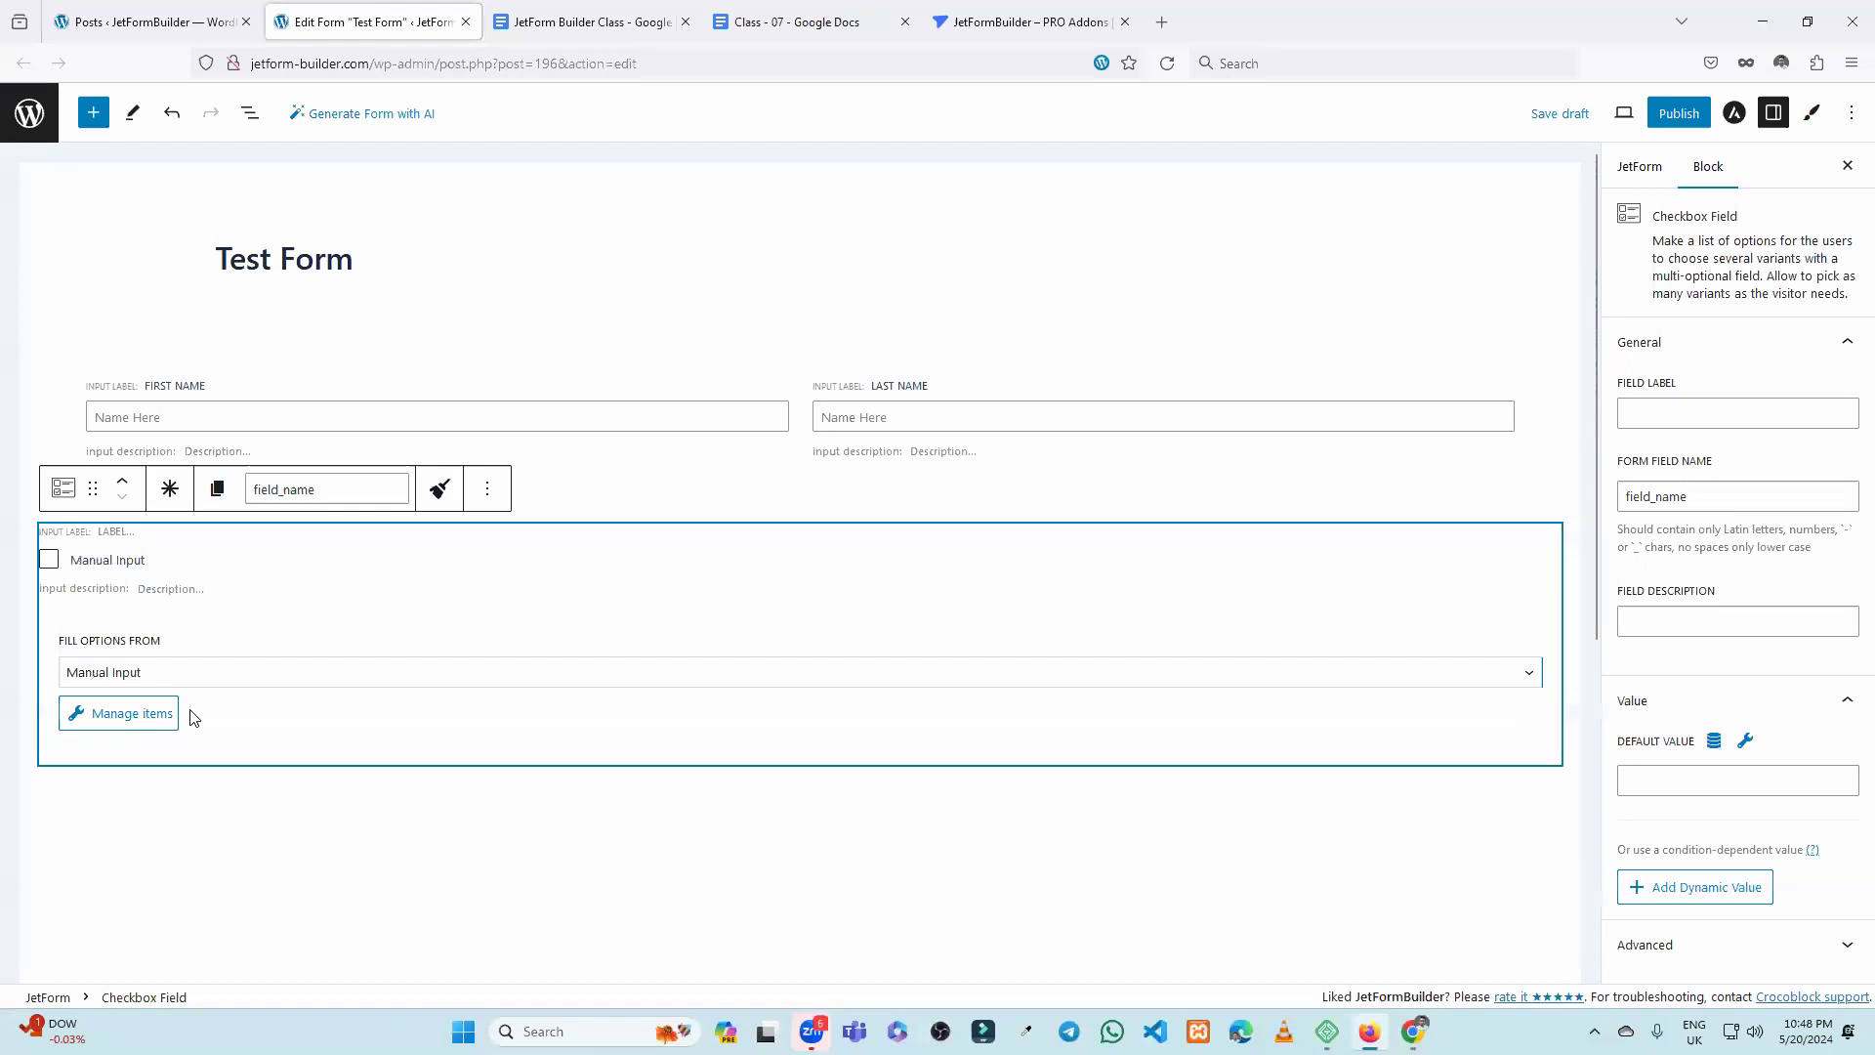
click(403, 831)
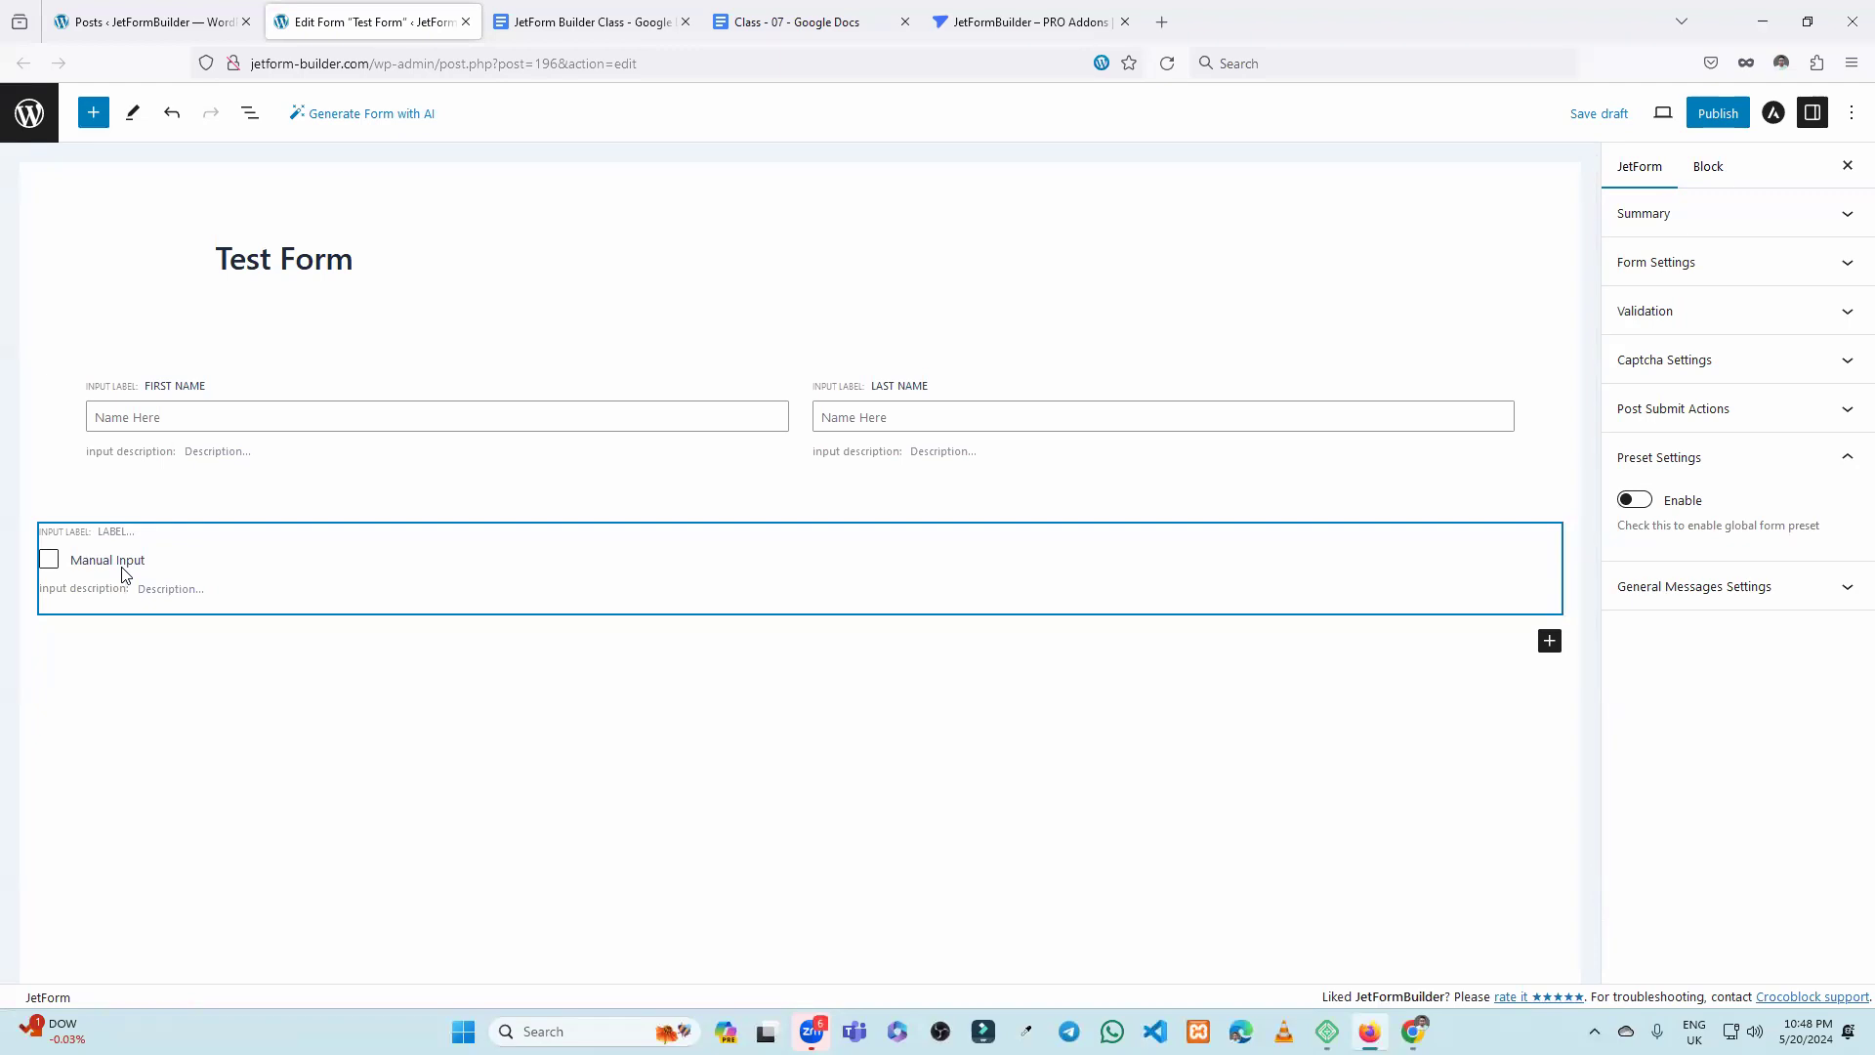
Check the Properties entries in the WordPress admin and try Glossary as the Checkbox Field's option source, viewing its glossary choices.
click(146, 22)
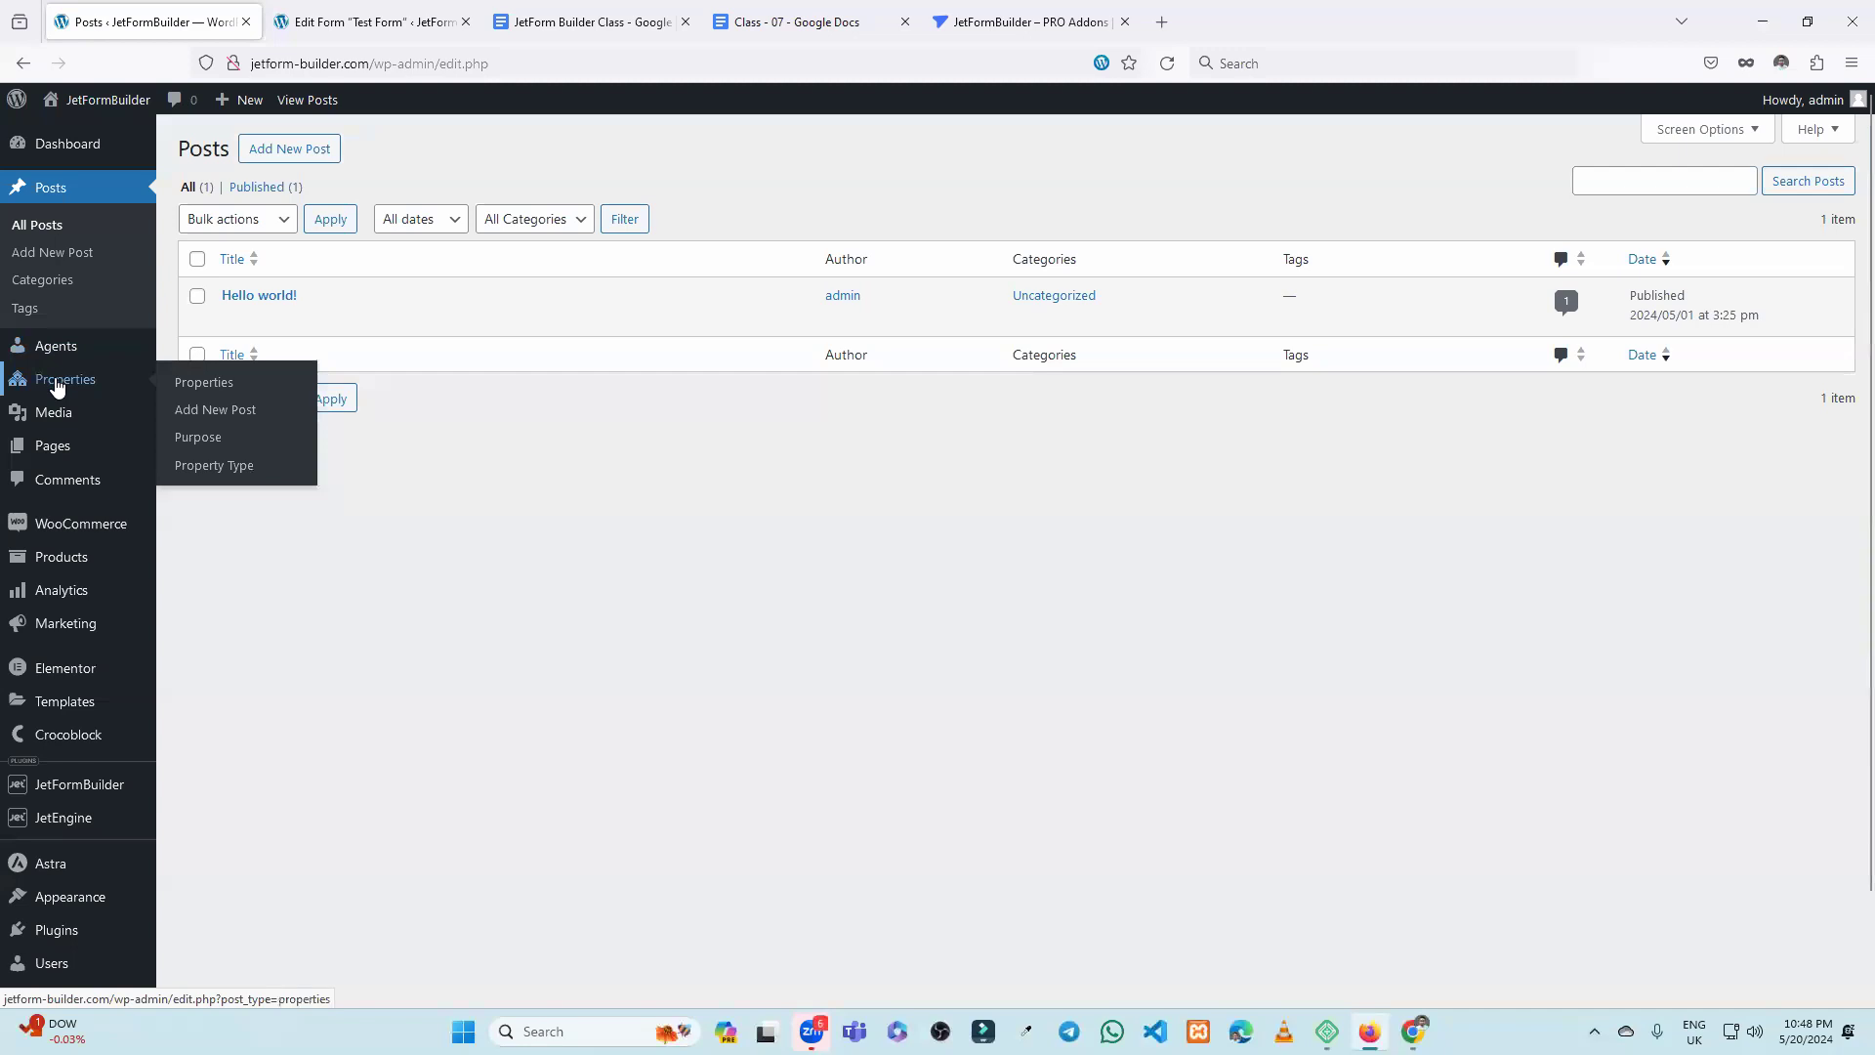
click(329, 7)
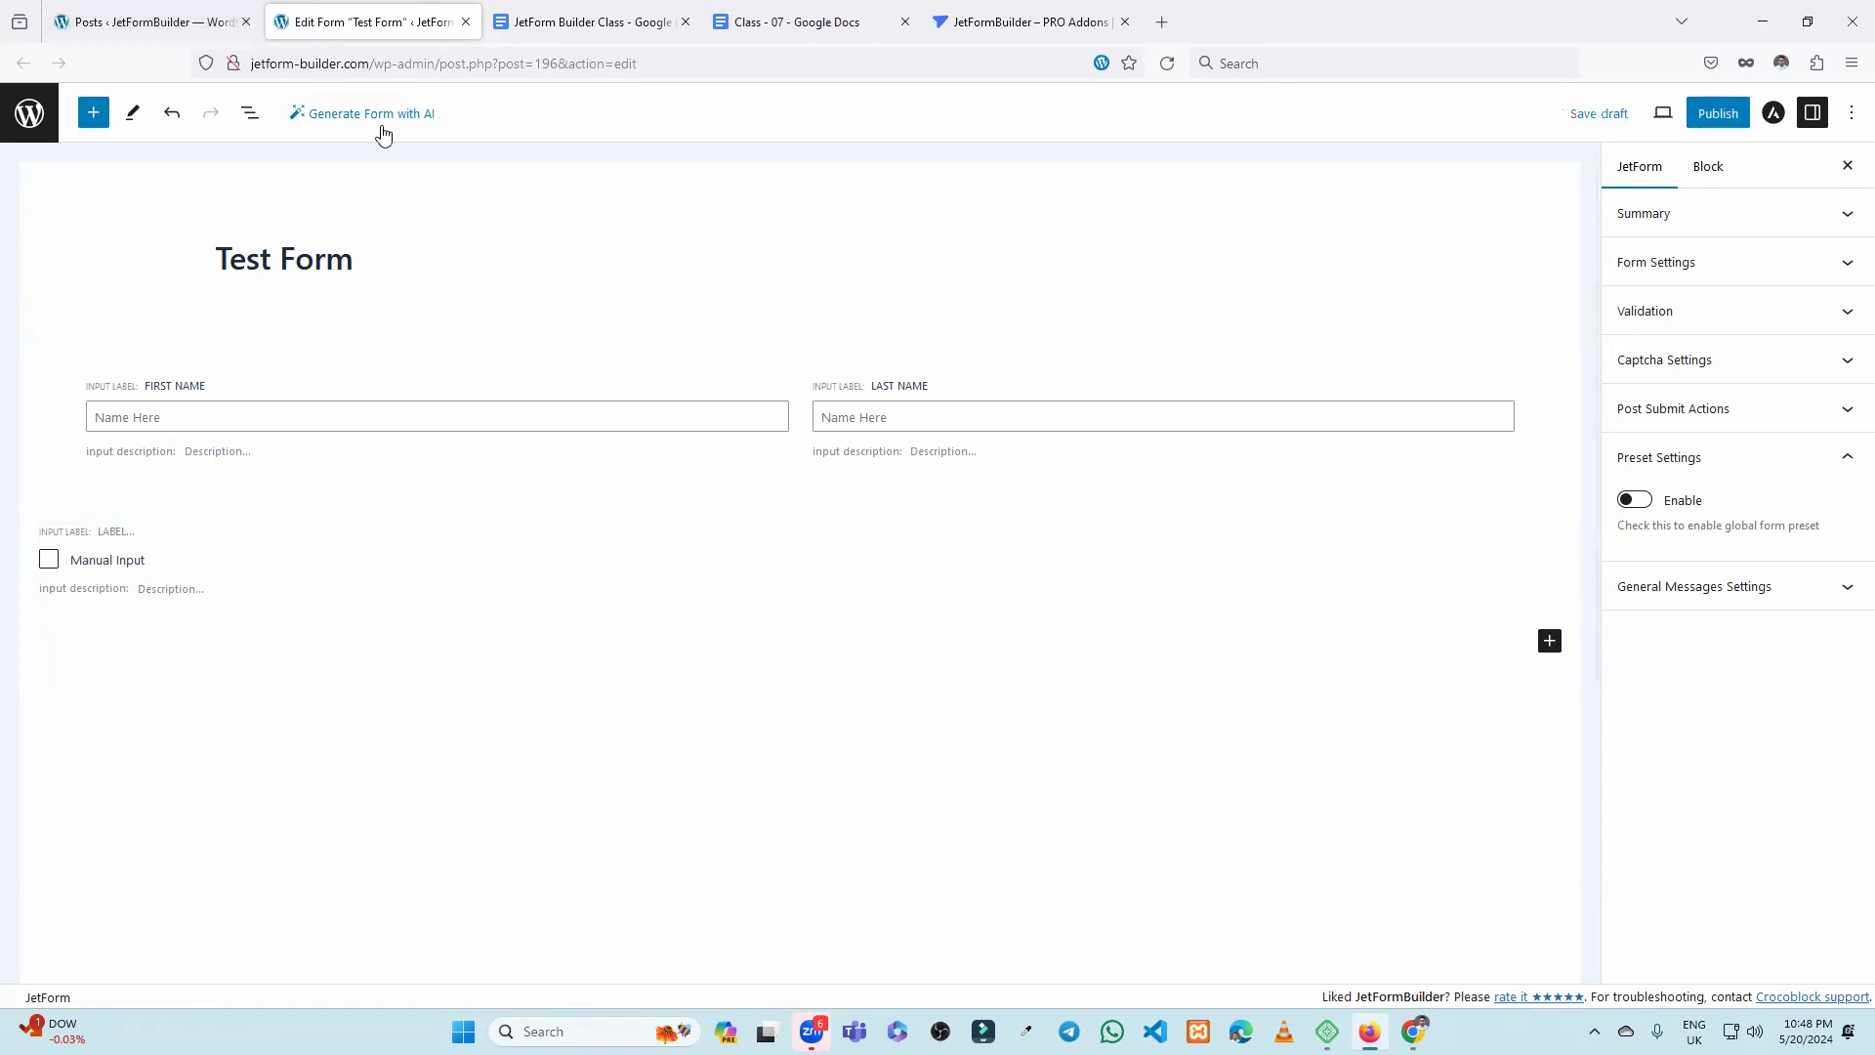
click(166, 571)
click(142, 676)
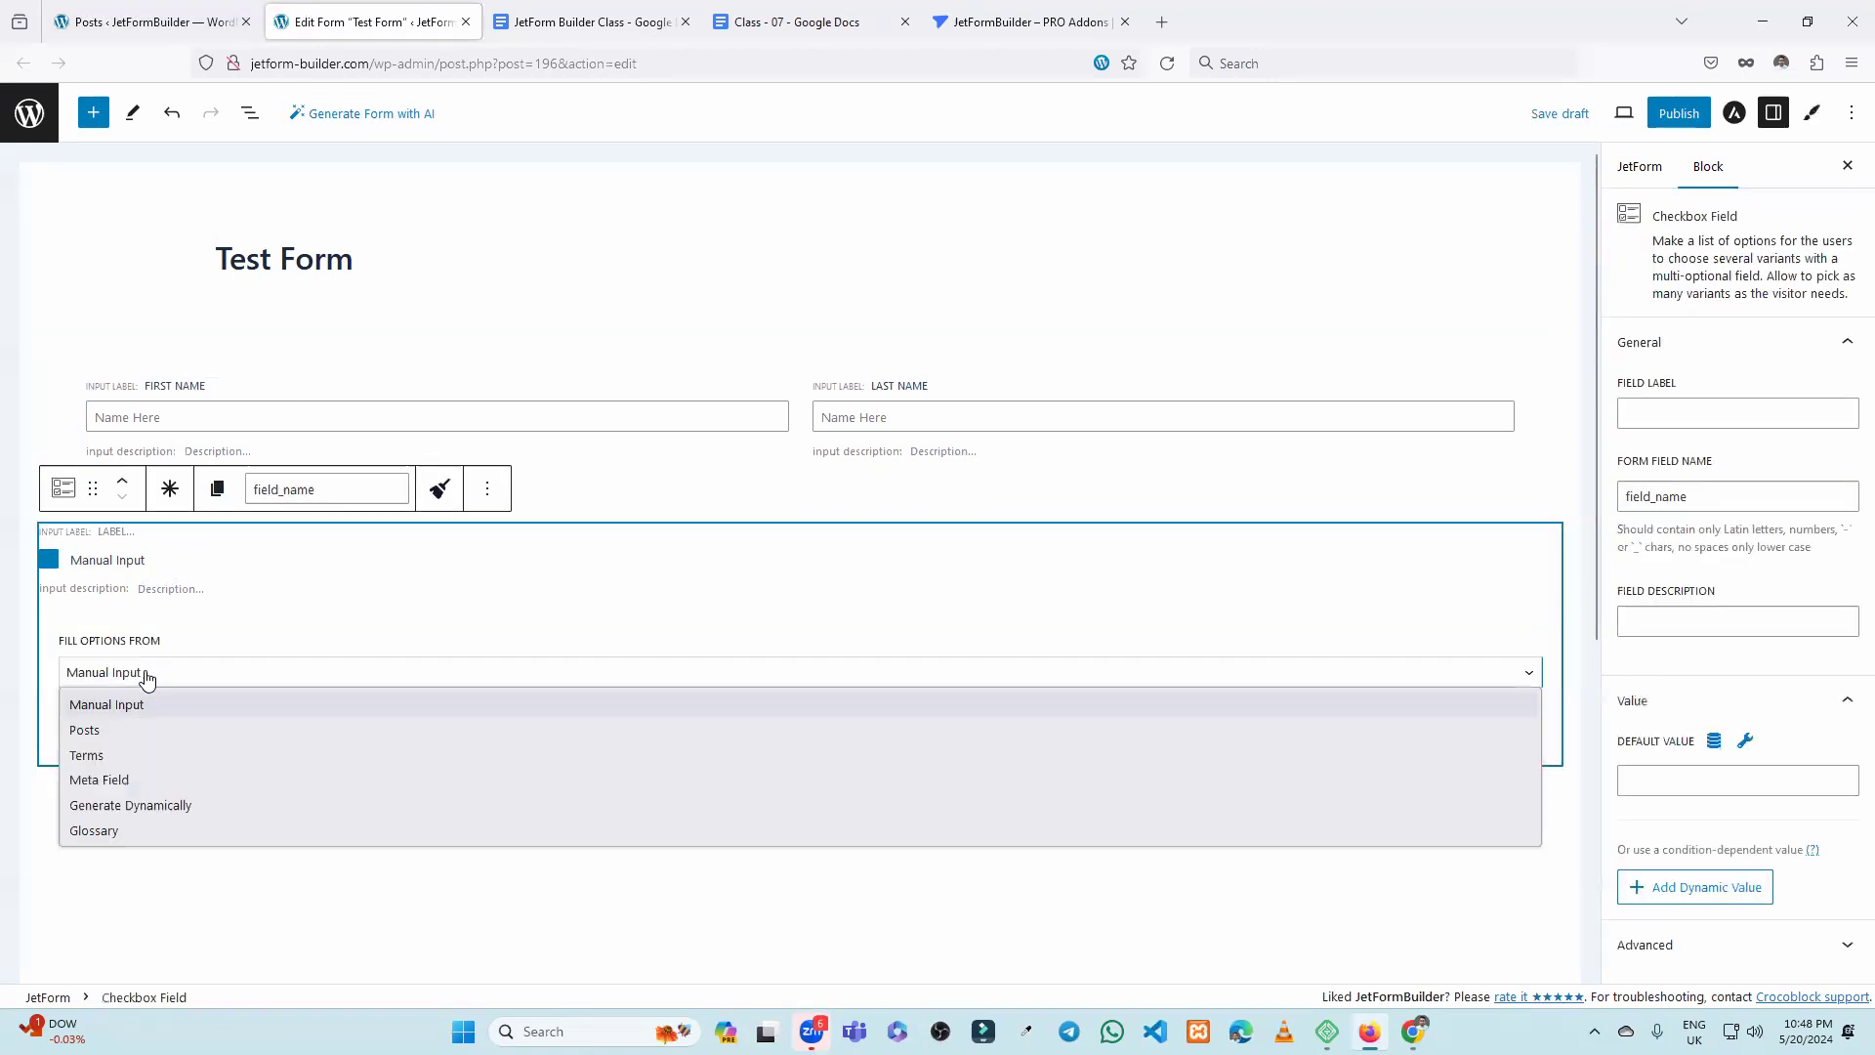
click(115, 831)
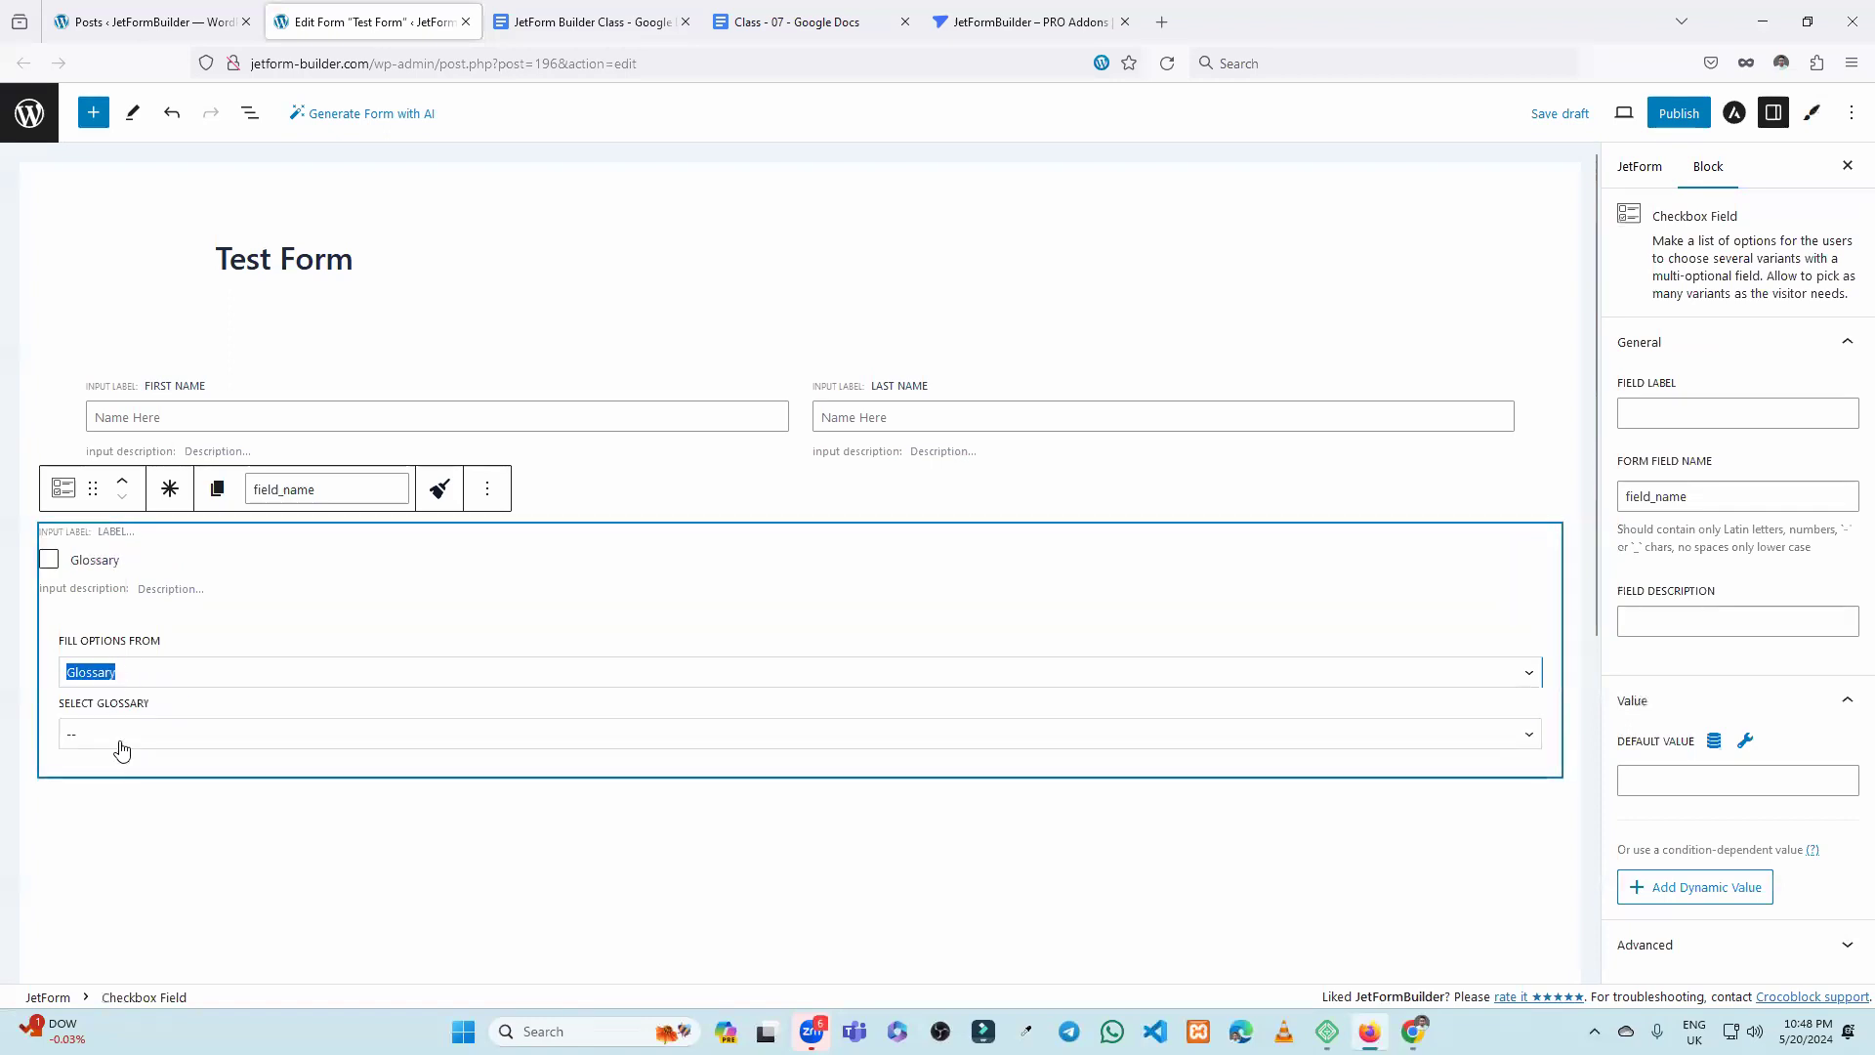
click(127, 738)
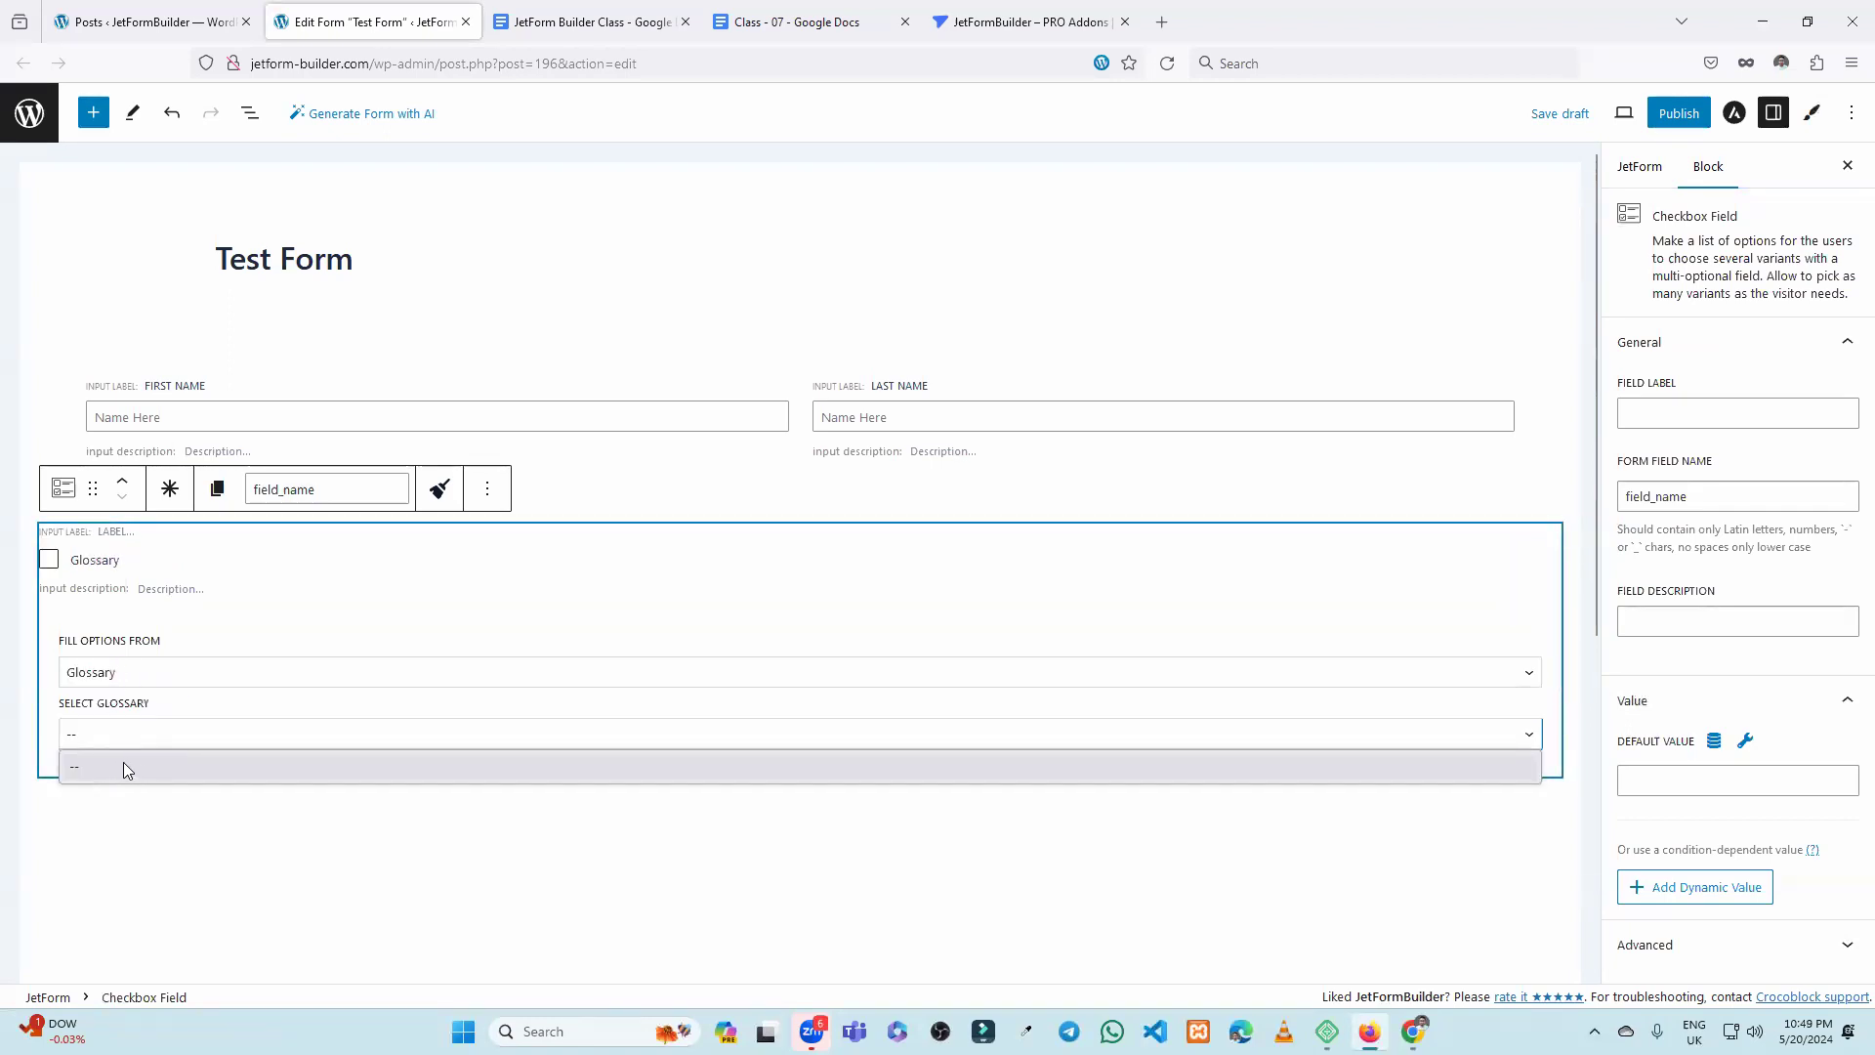
Return the Checkbox Field's option source to Manual Input.
click(153, 674)
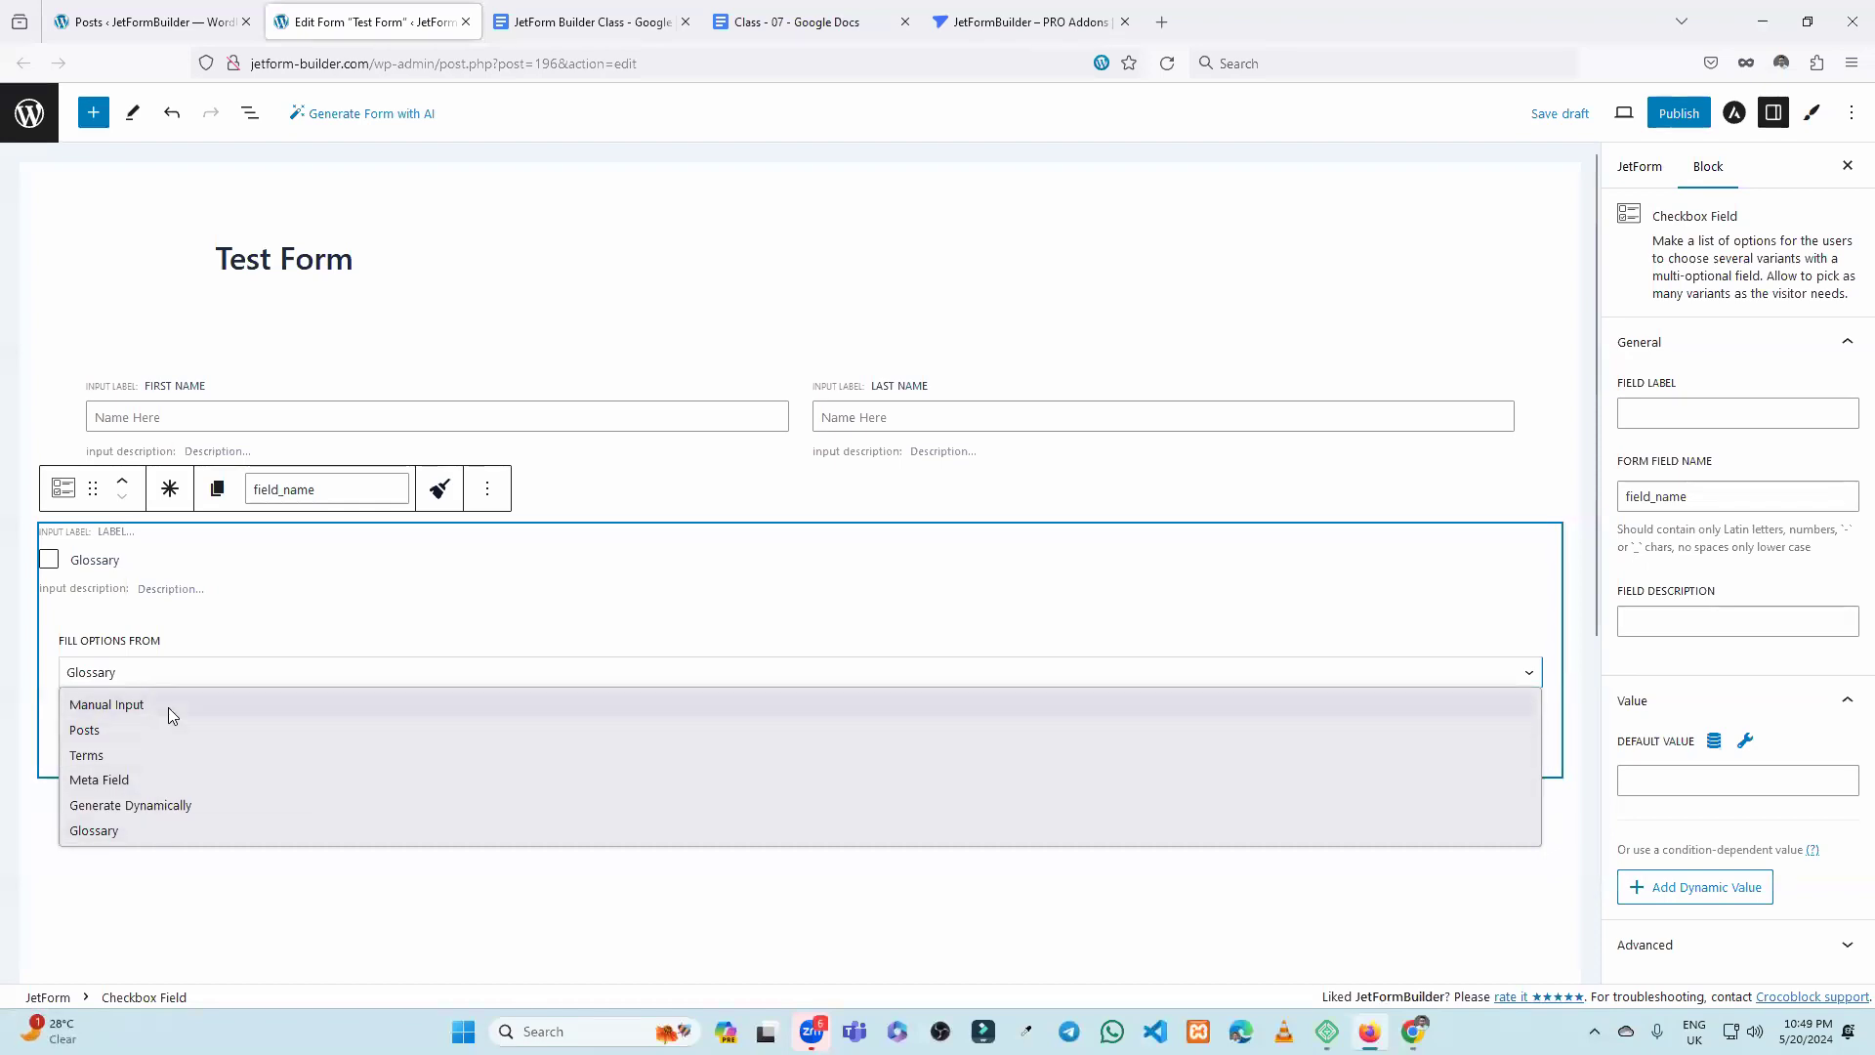
click(168, 705)
click(225, 673)
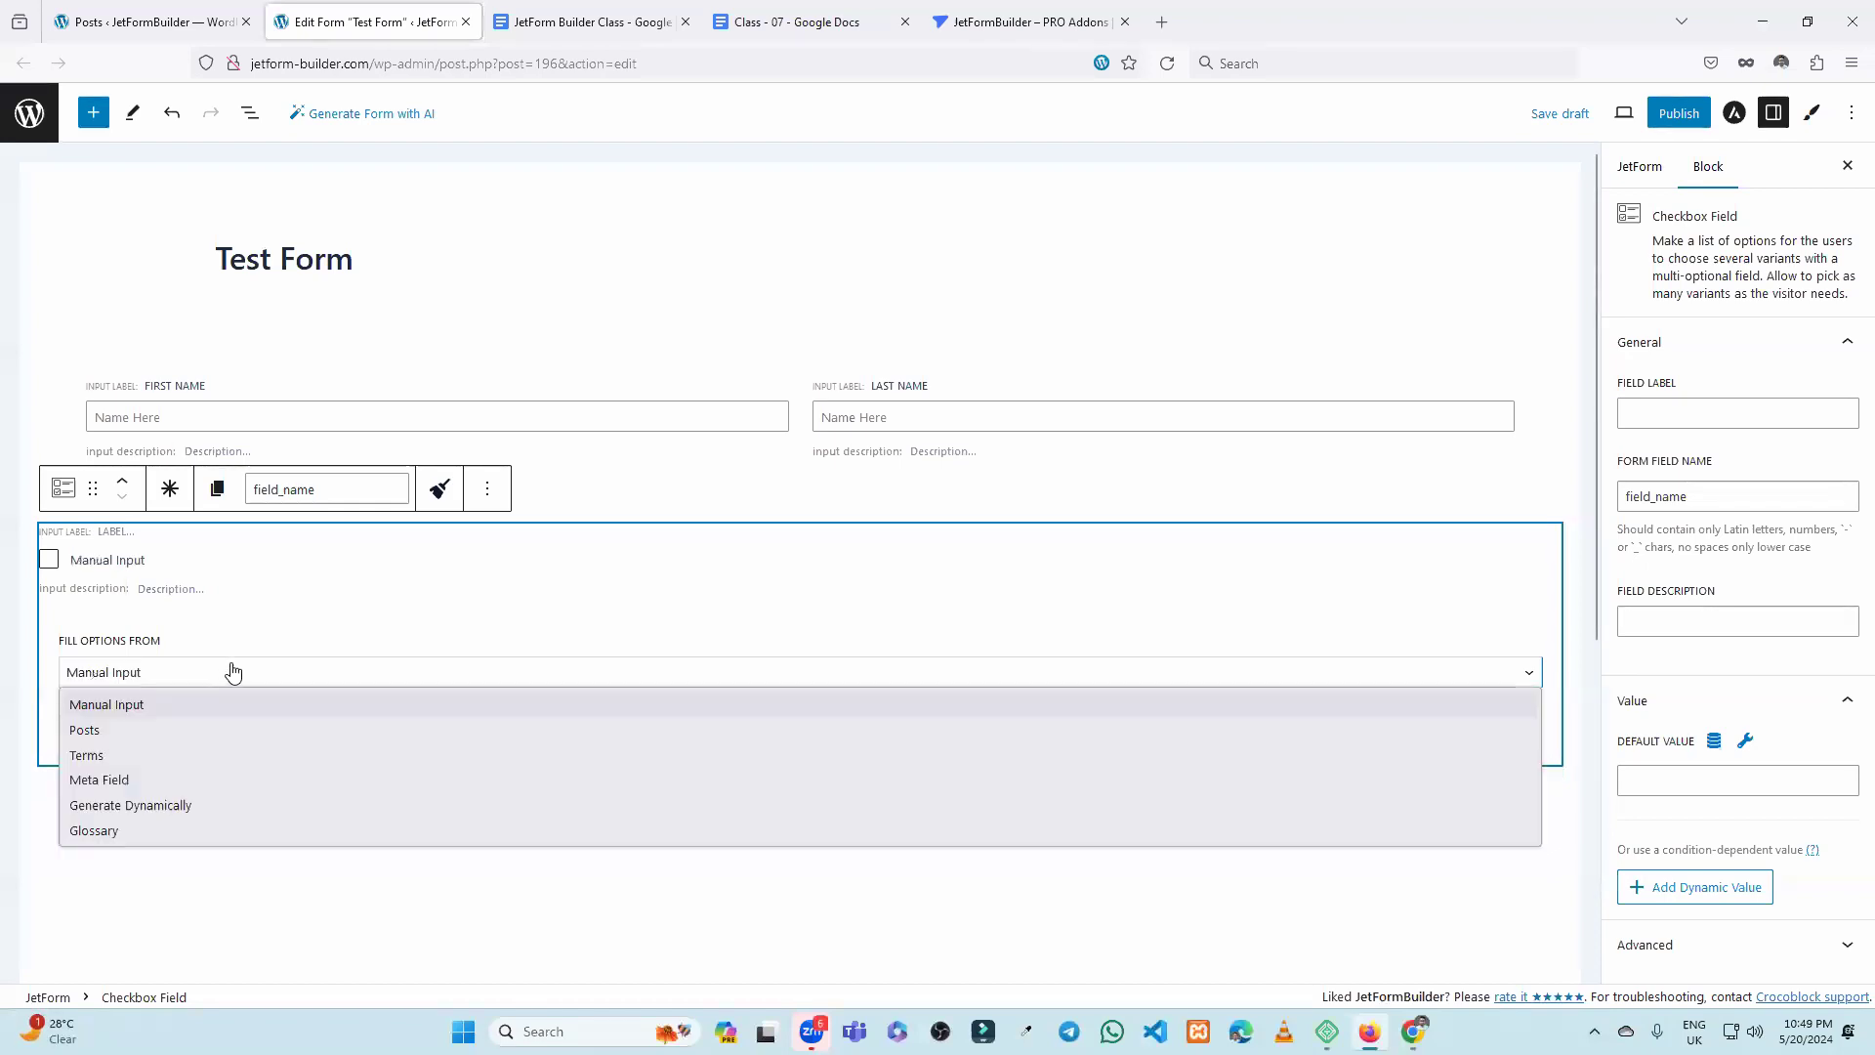
click(226, 673)
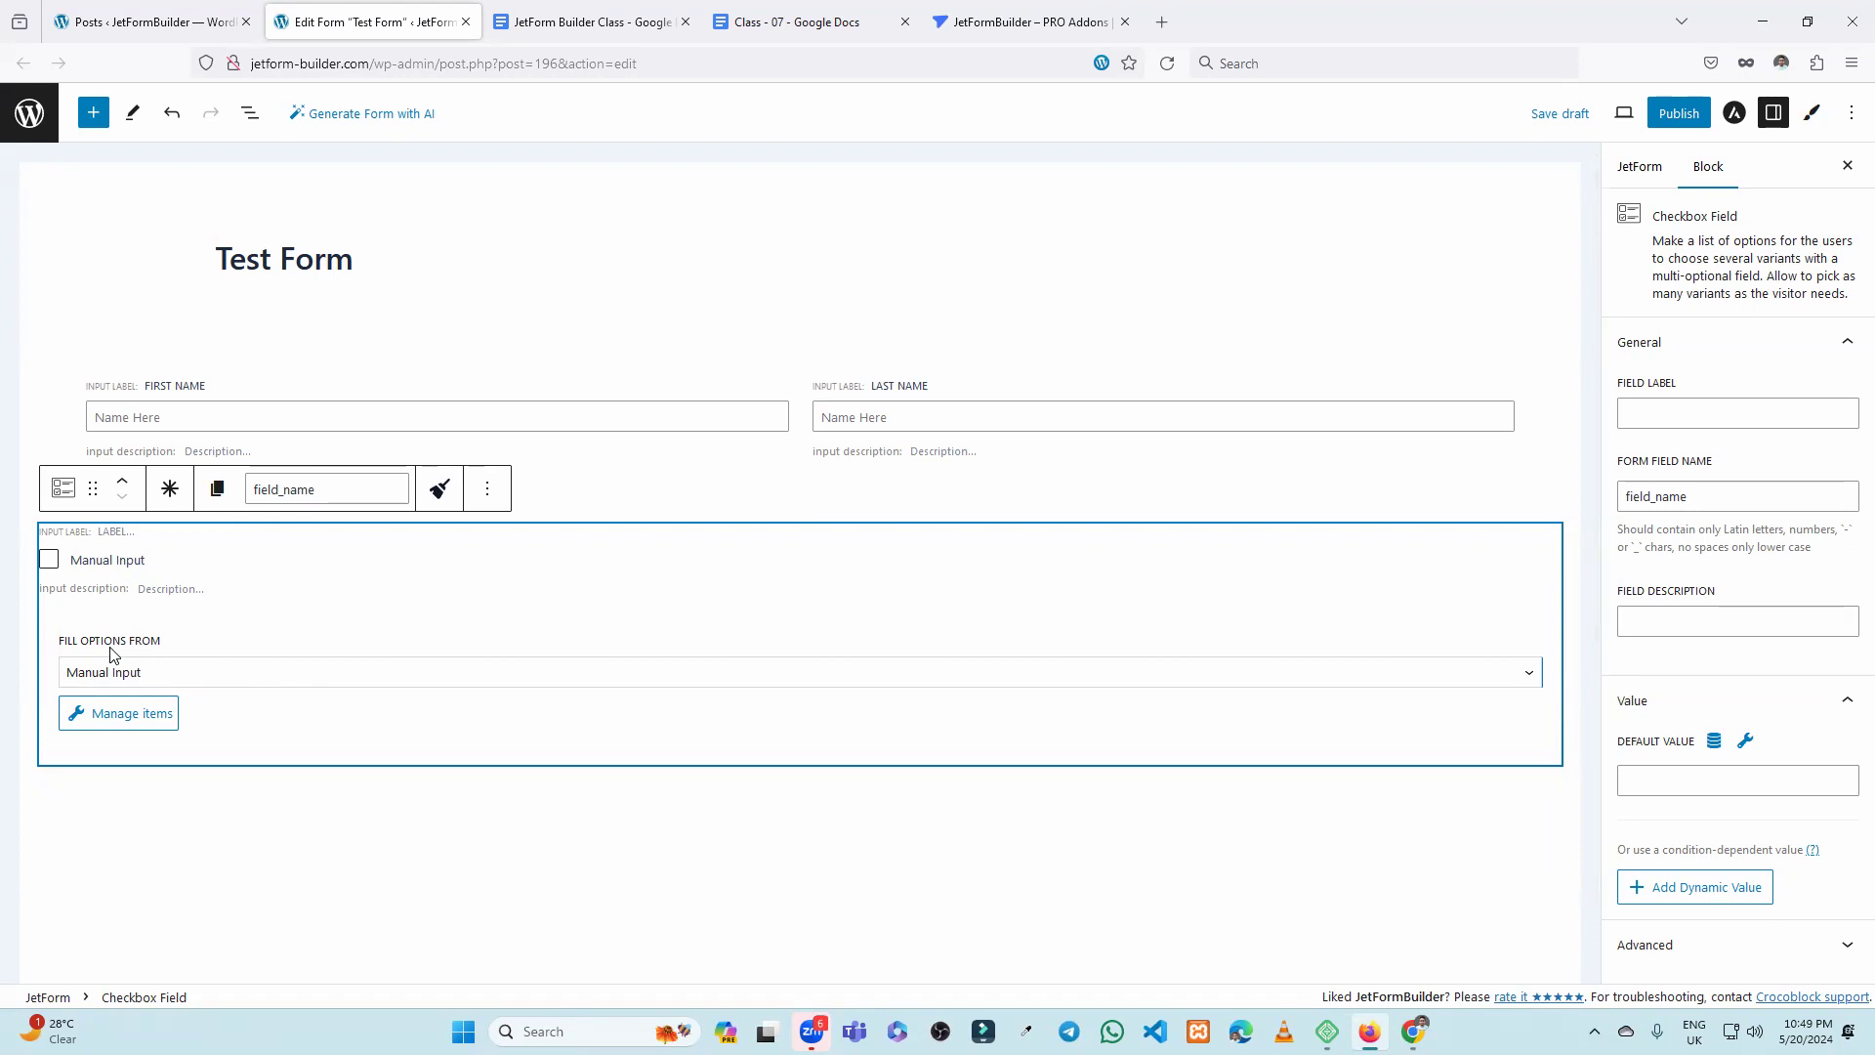
Add the bulk preset "Three simple options" to the Checkbox Field's manual options and update the field.
click(125, 718)
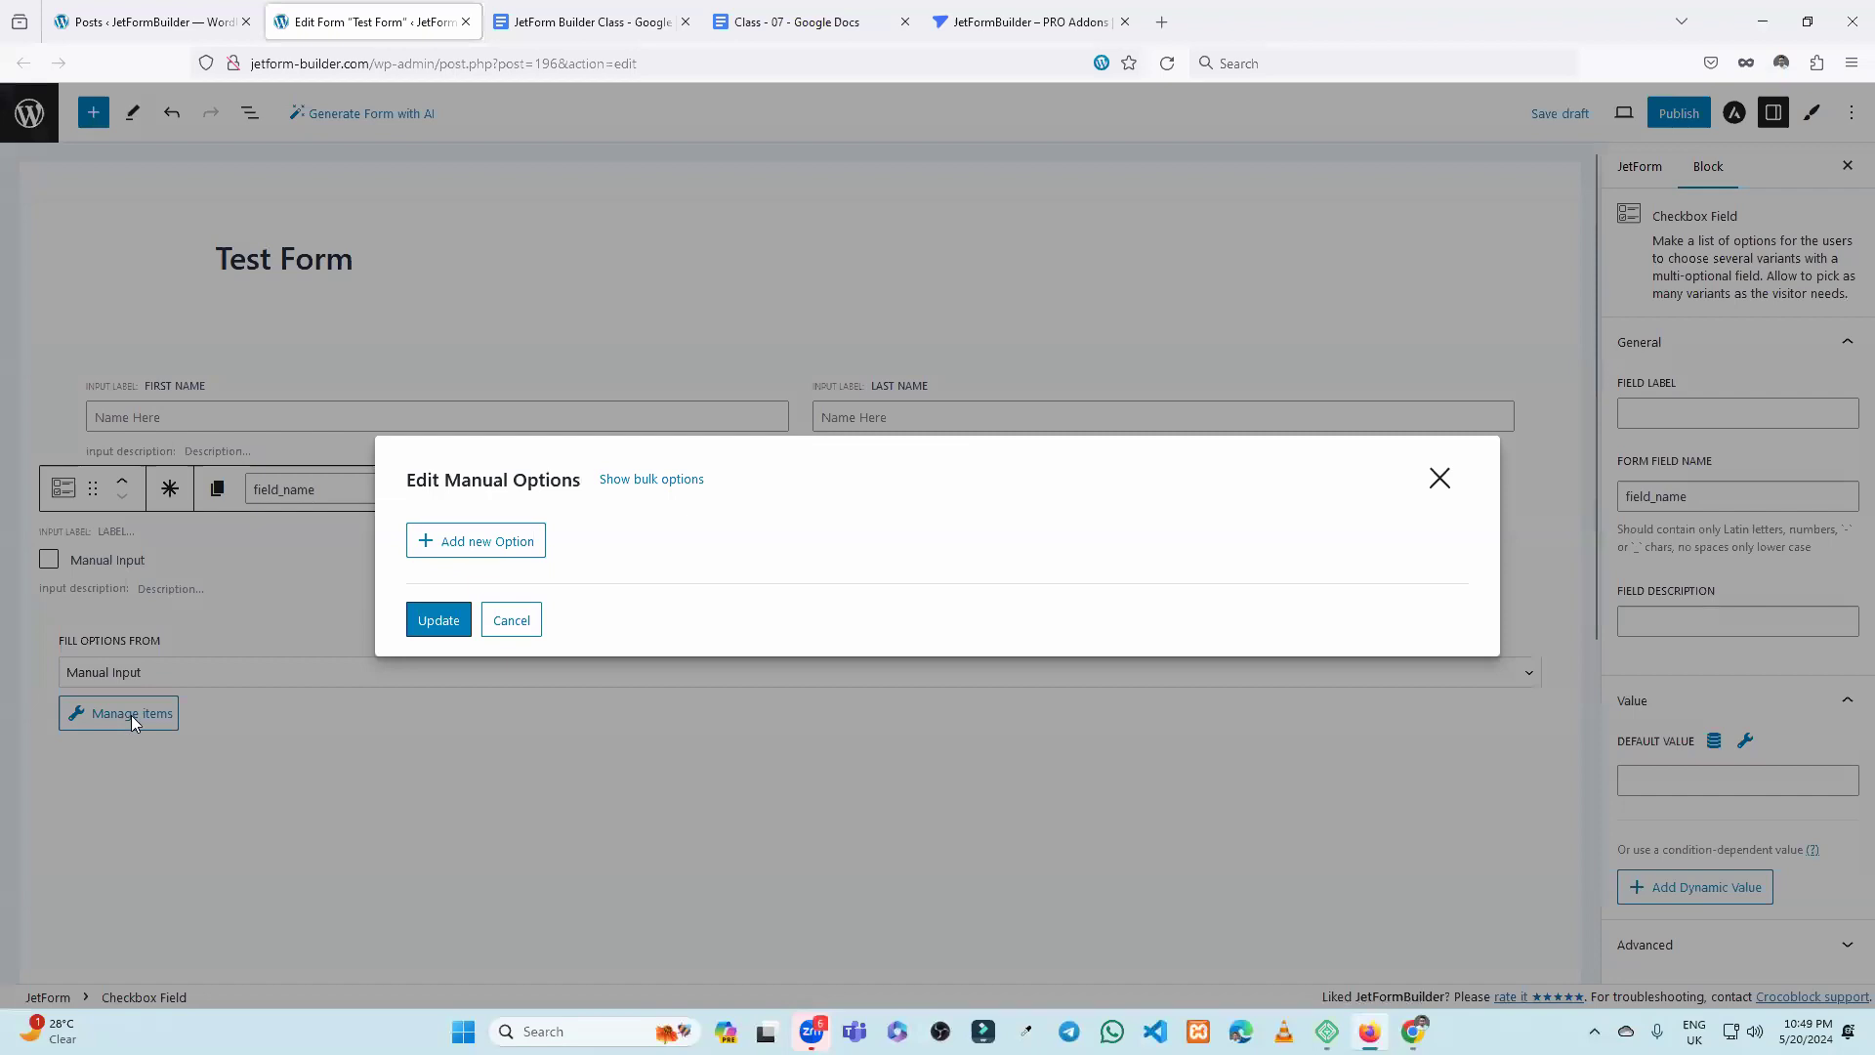
click(648, 480)
mouse_move(416, 399)
mouse_down()
mouse_move(576, 401)
mouse_move(415, 400)
mouse_up()
click(495, 418)
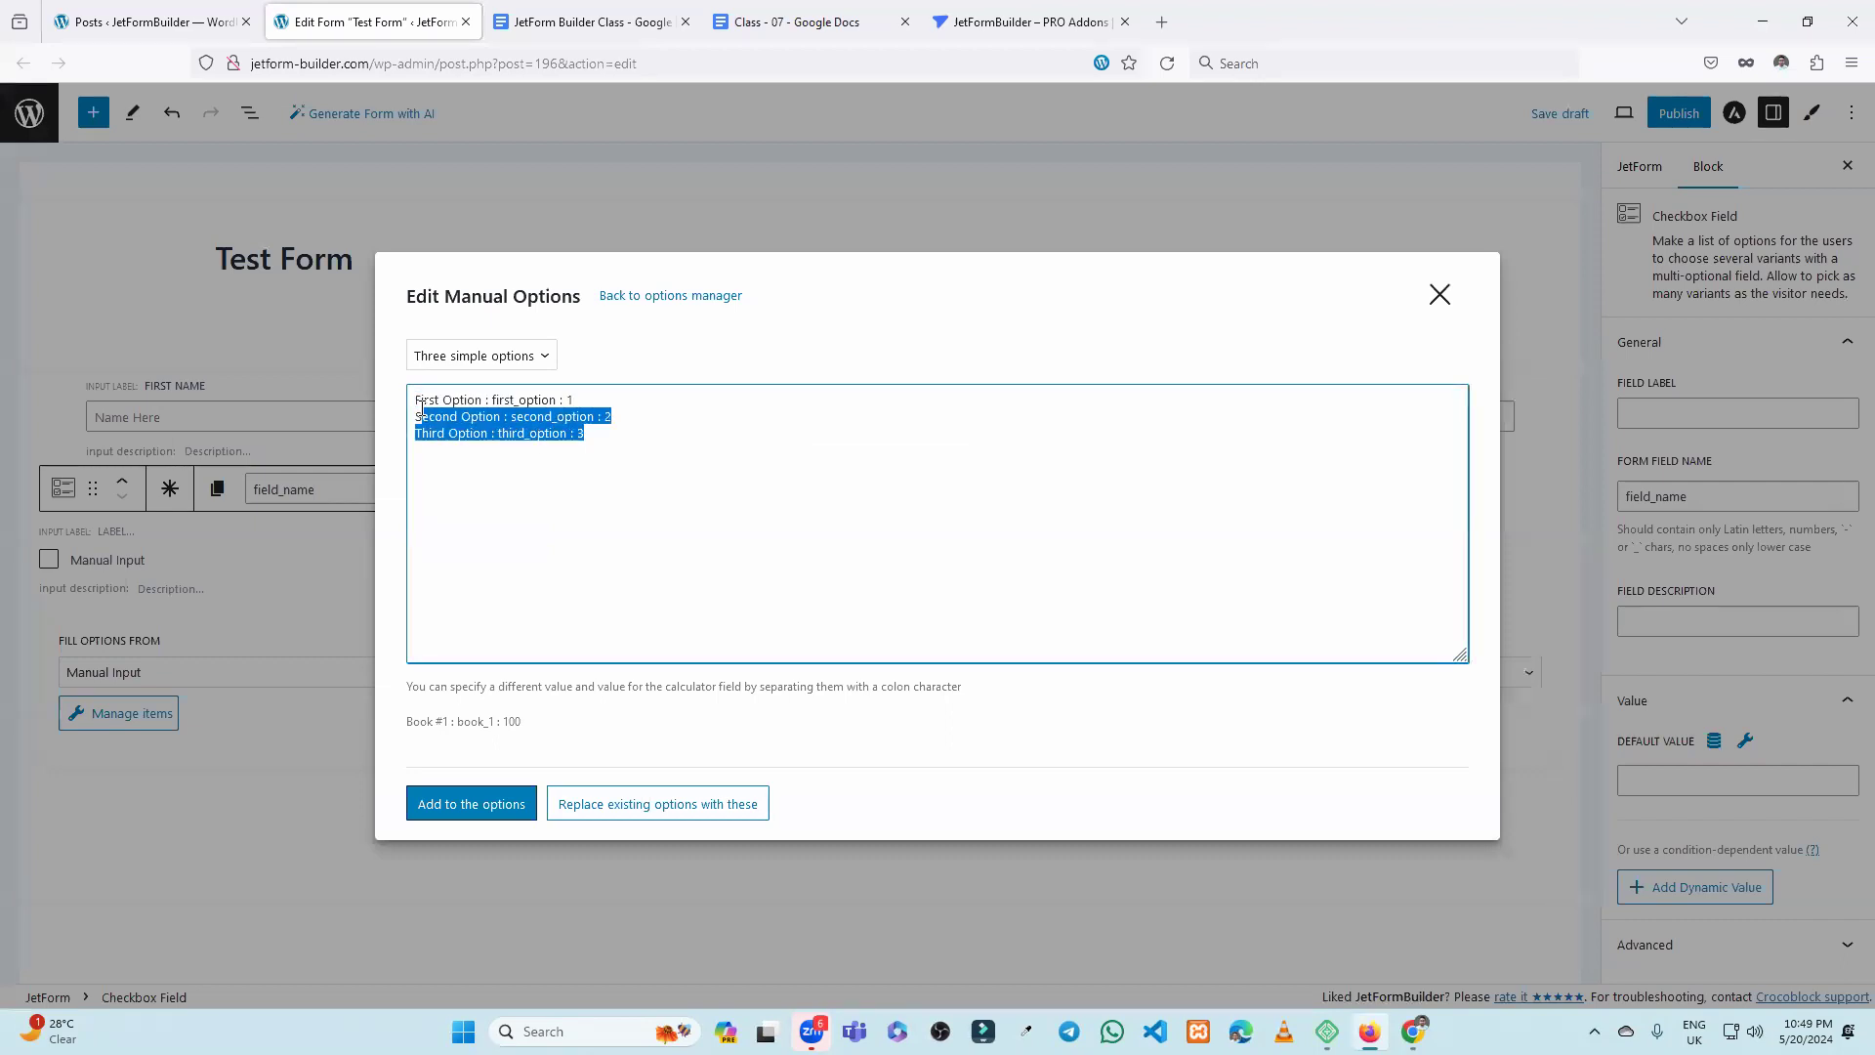
click(478, 811)
click(456, 856)
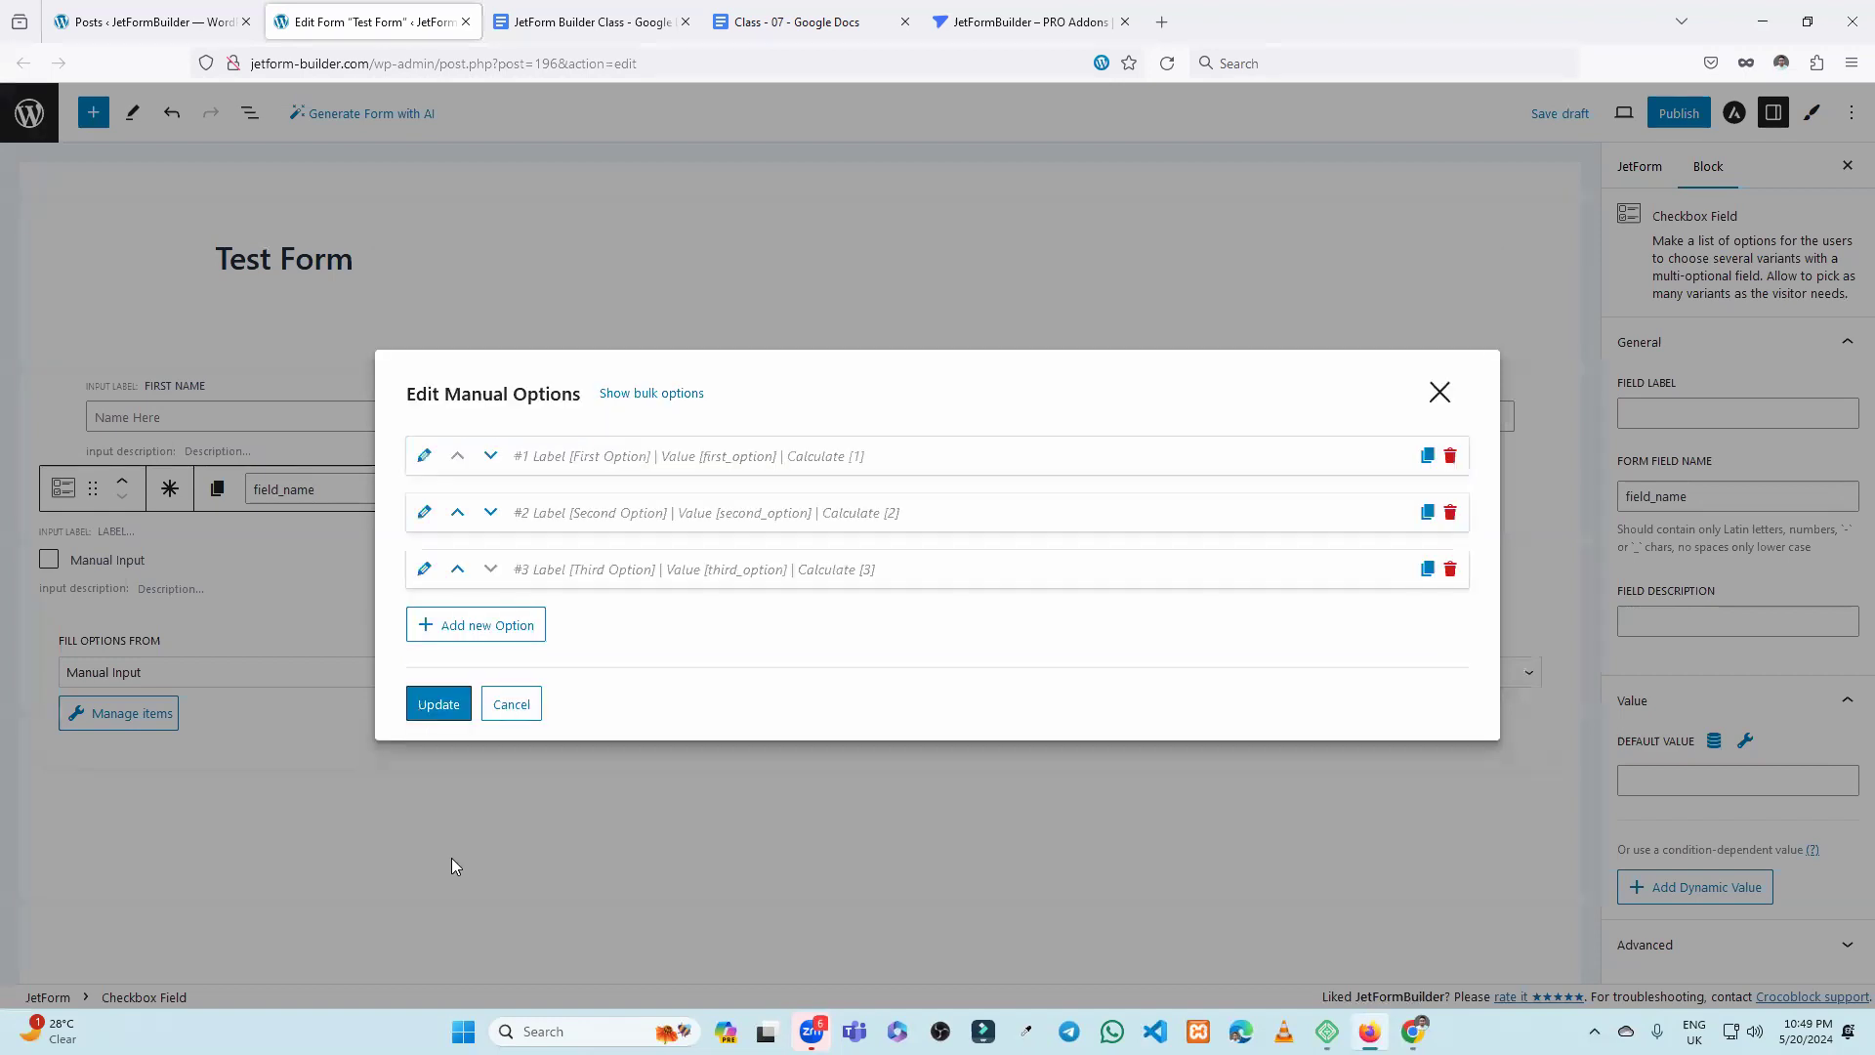
click(439, 703)
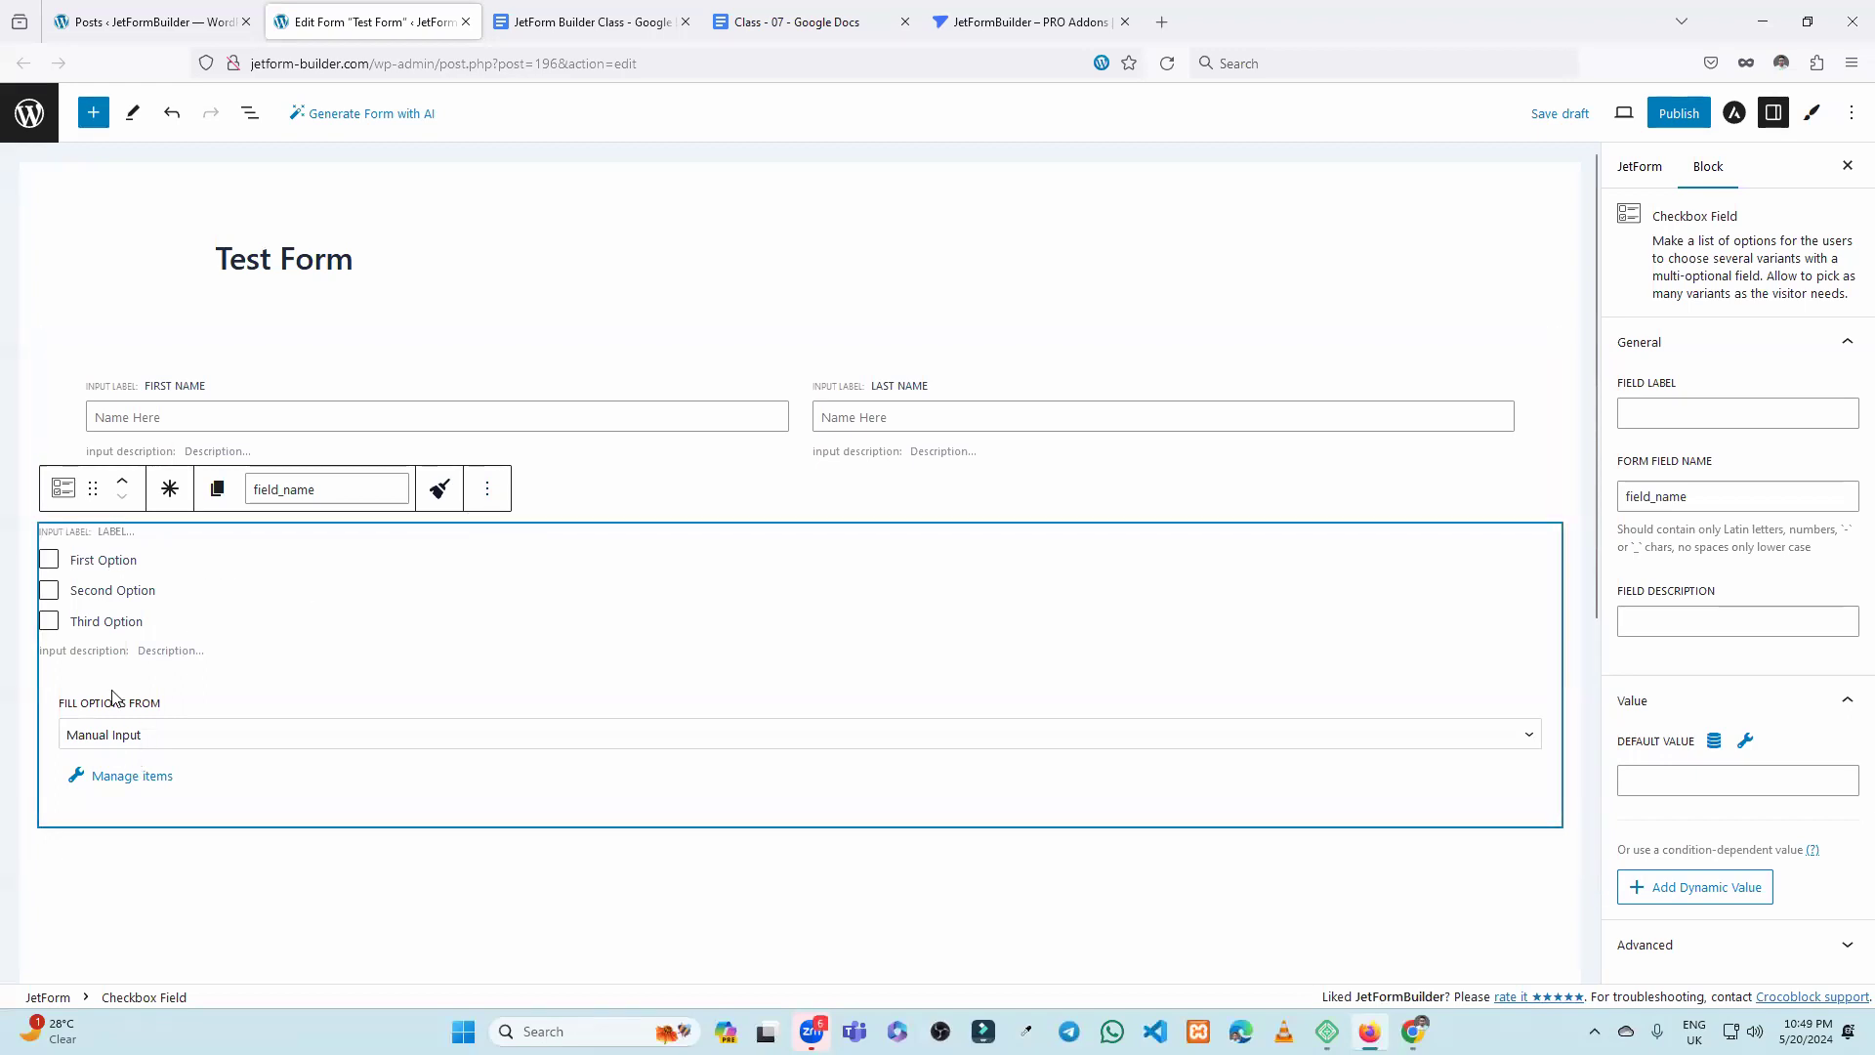
Reopen the manual options editor and delete the First, Second and Third Option entries.
click(116, 777)
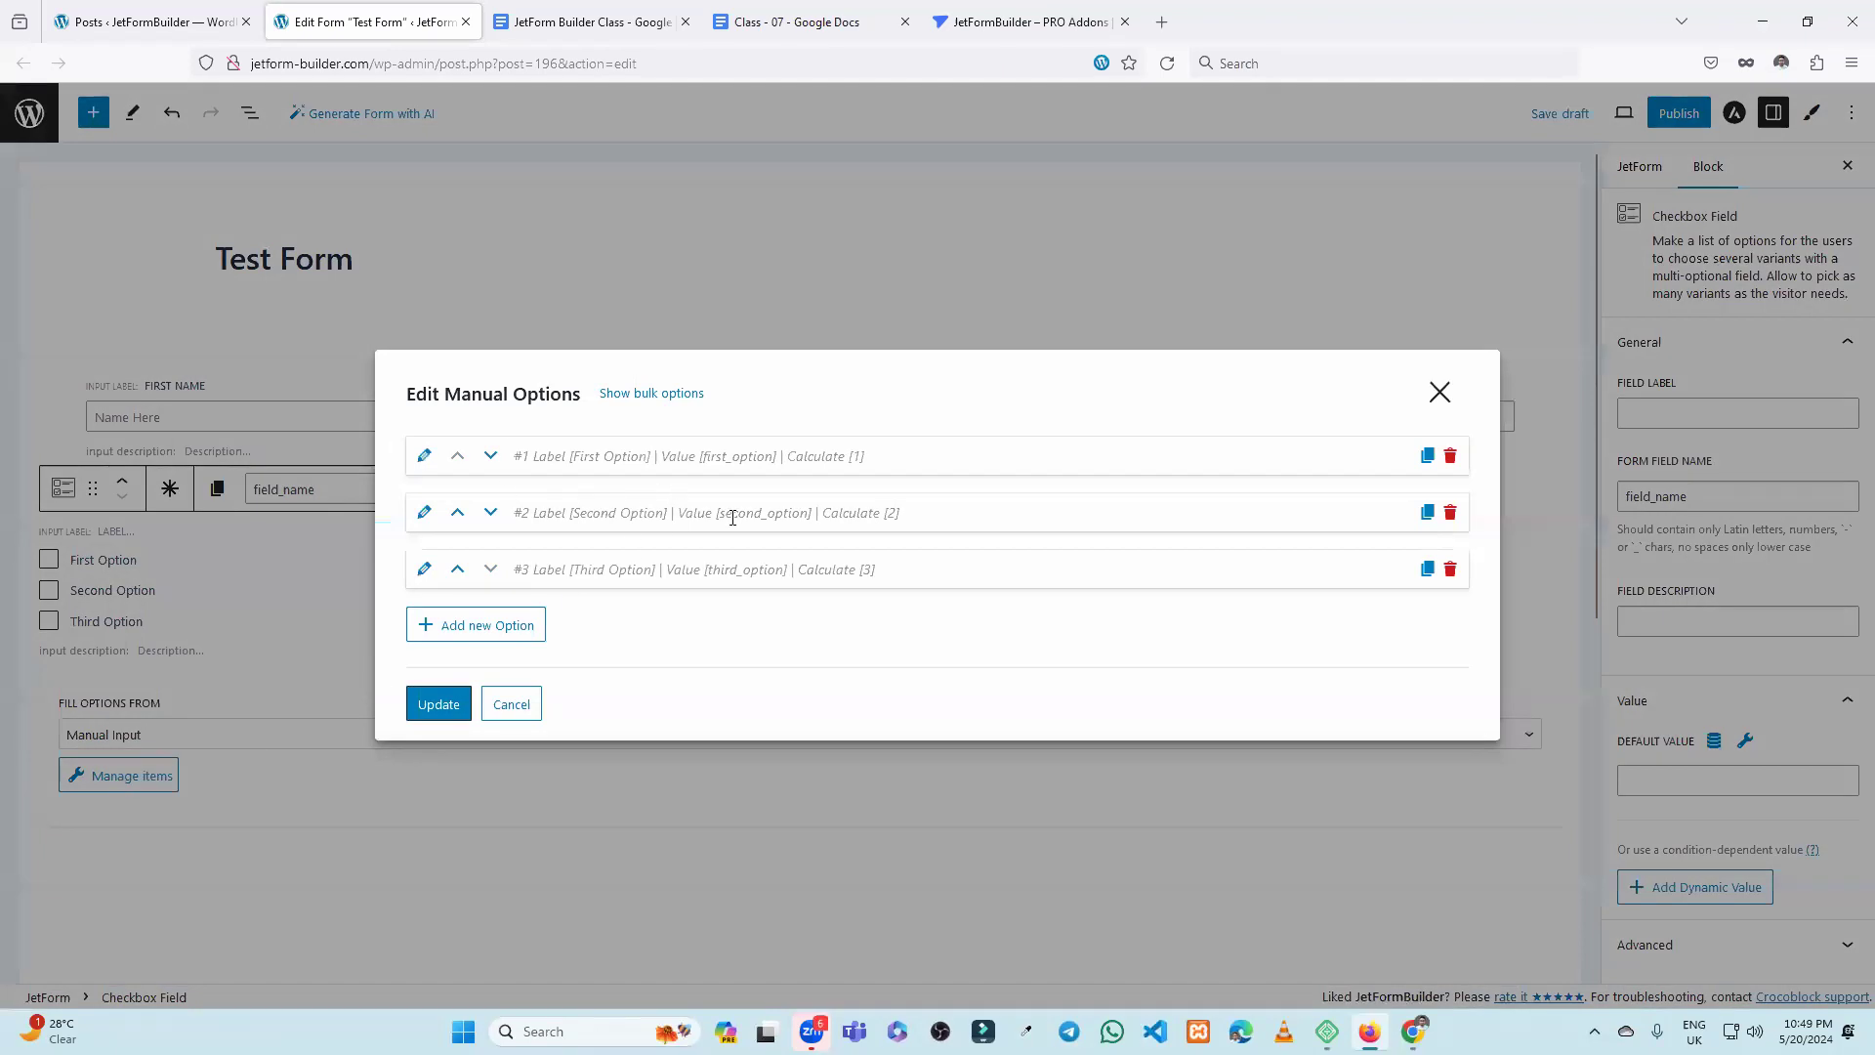
click(1450, 457)
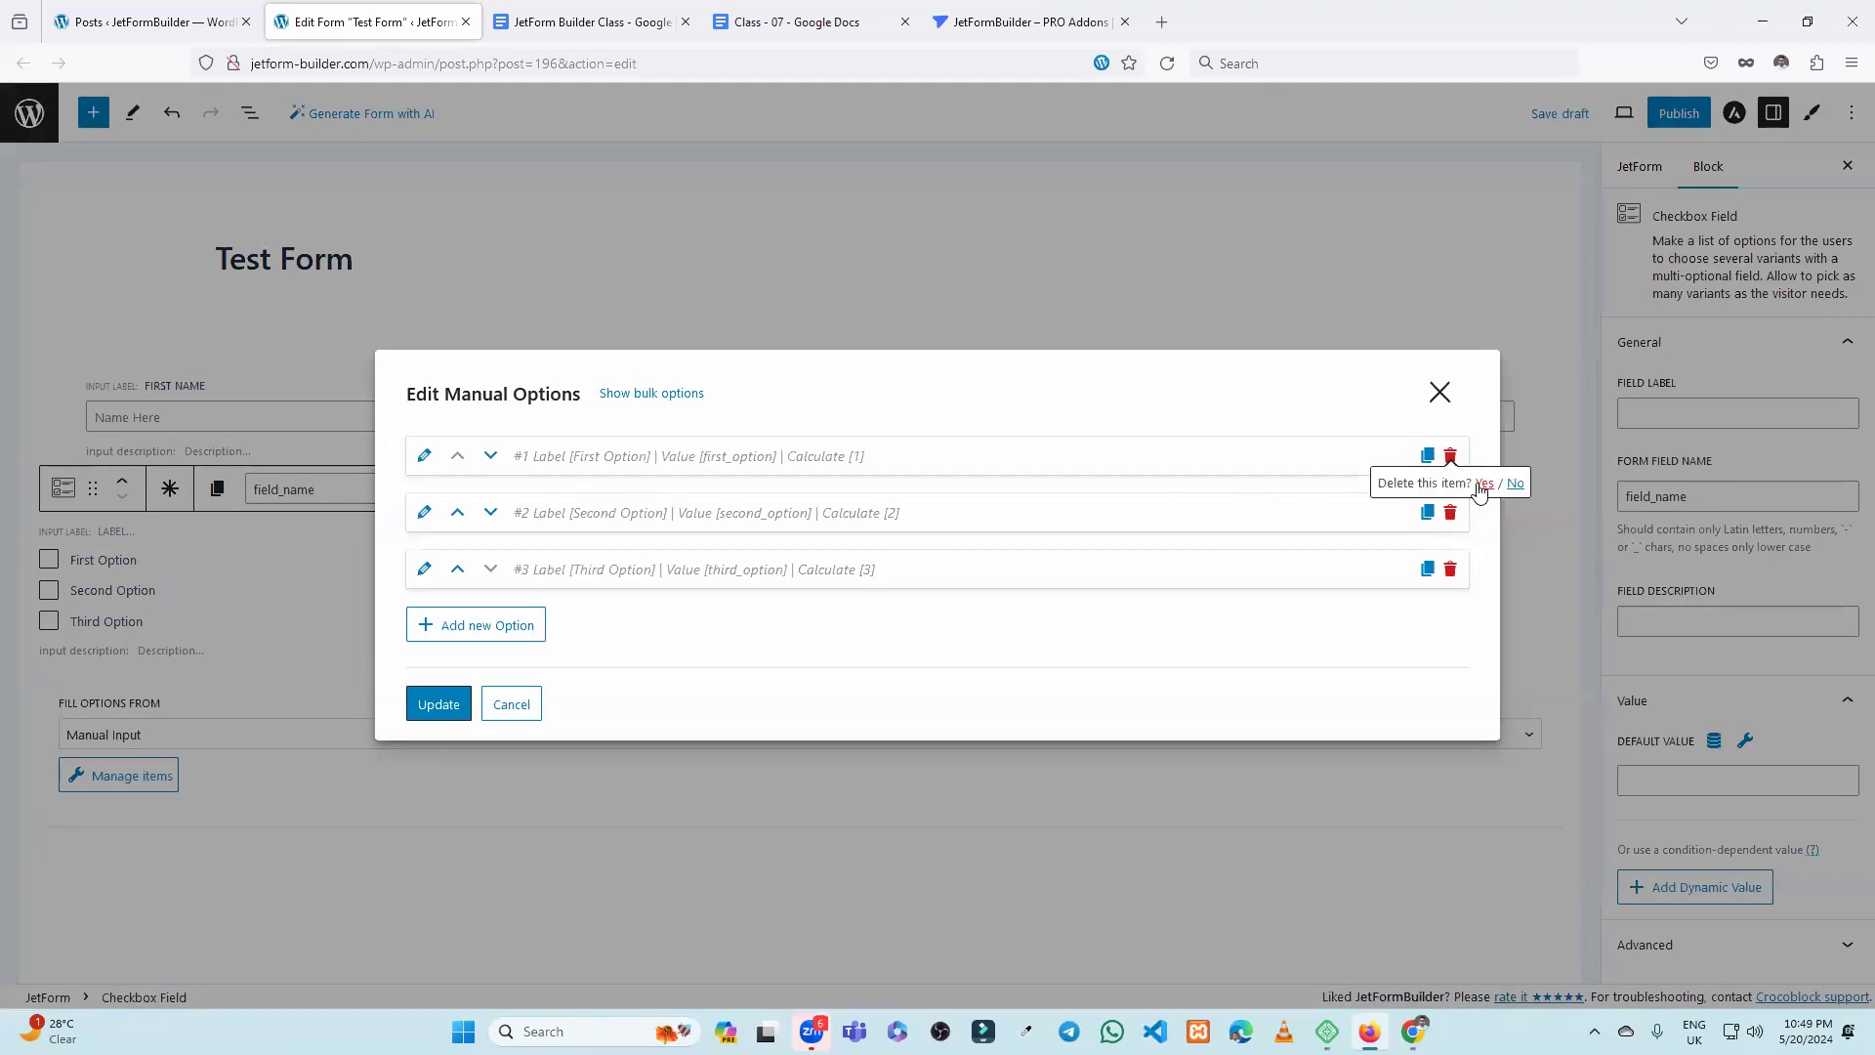
click(1484, 483)
click(1450, 485)
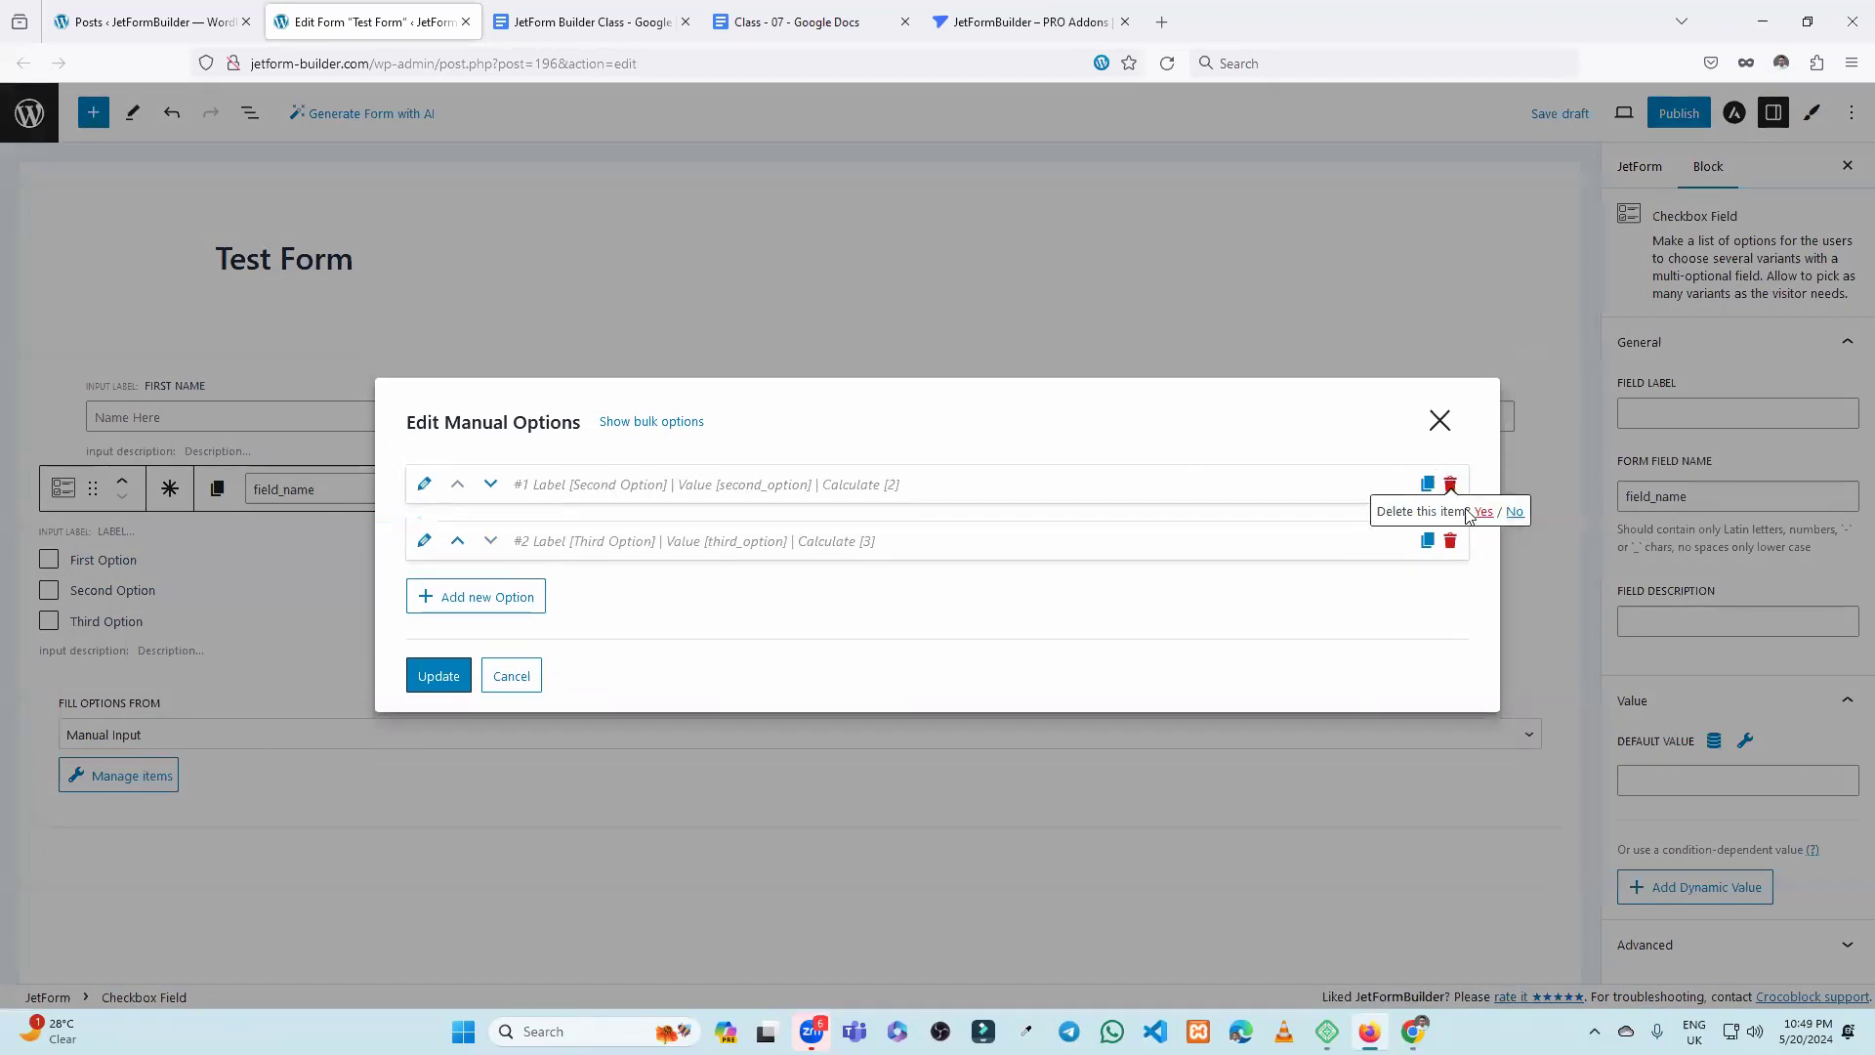
click(1484, 512)
click(1452, 516)
click(1452, 517)
click(1452, 514)
click(1484, 540)
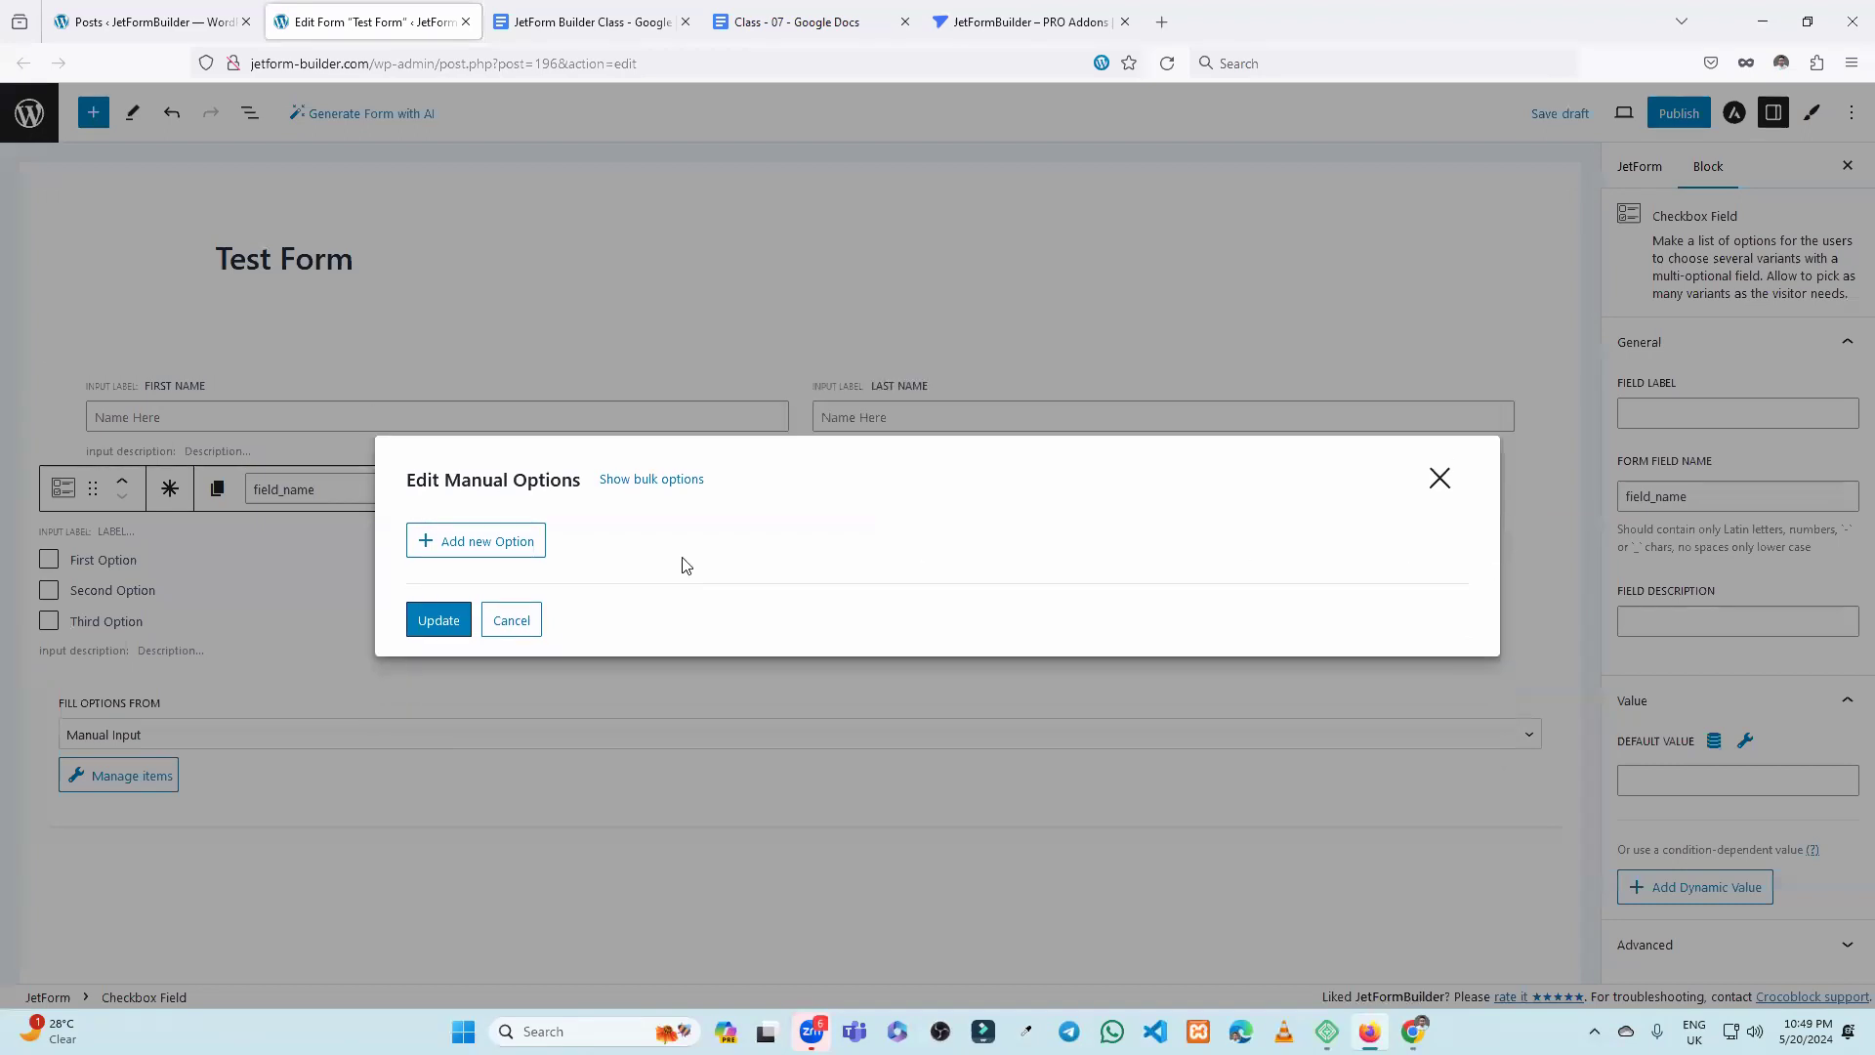
Add a new manual option with the label CSS.
click(482, 545)
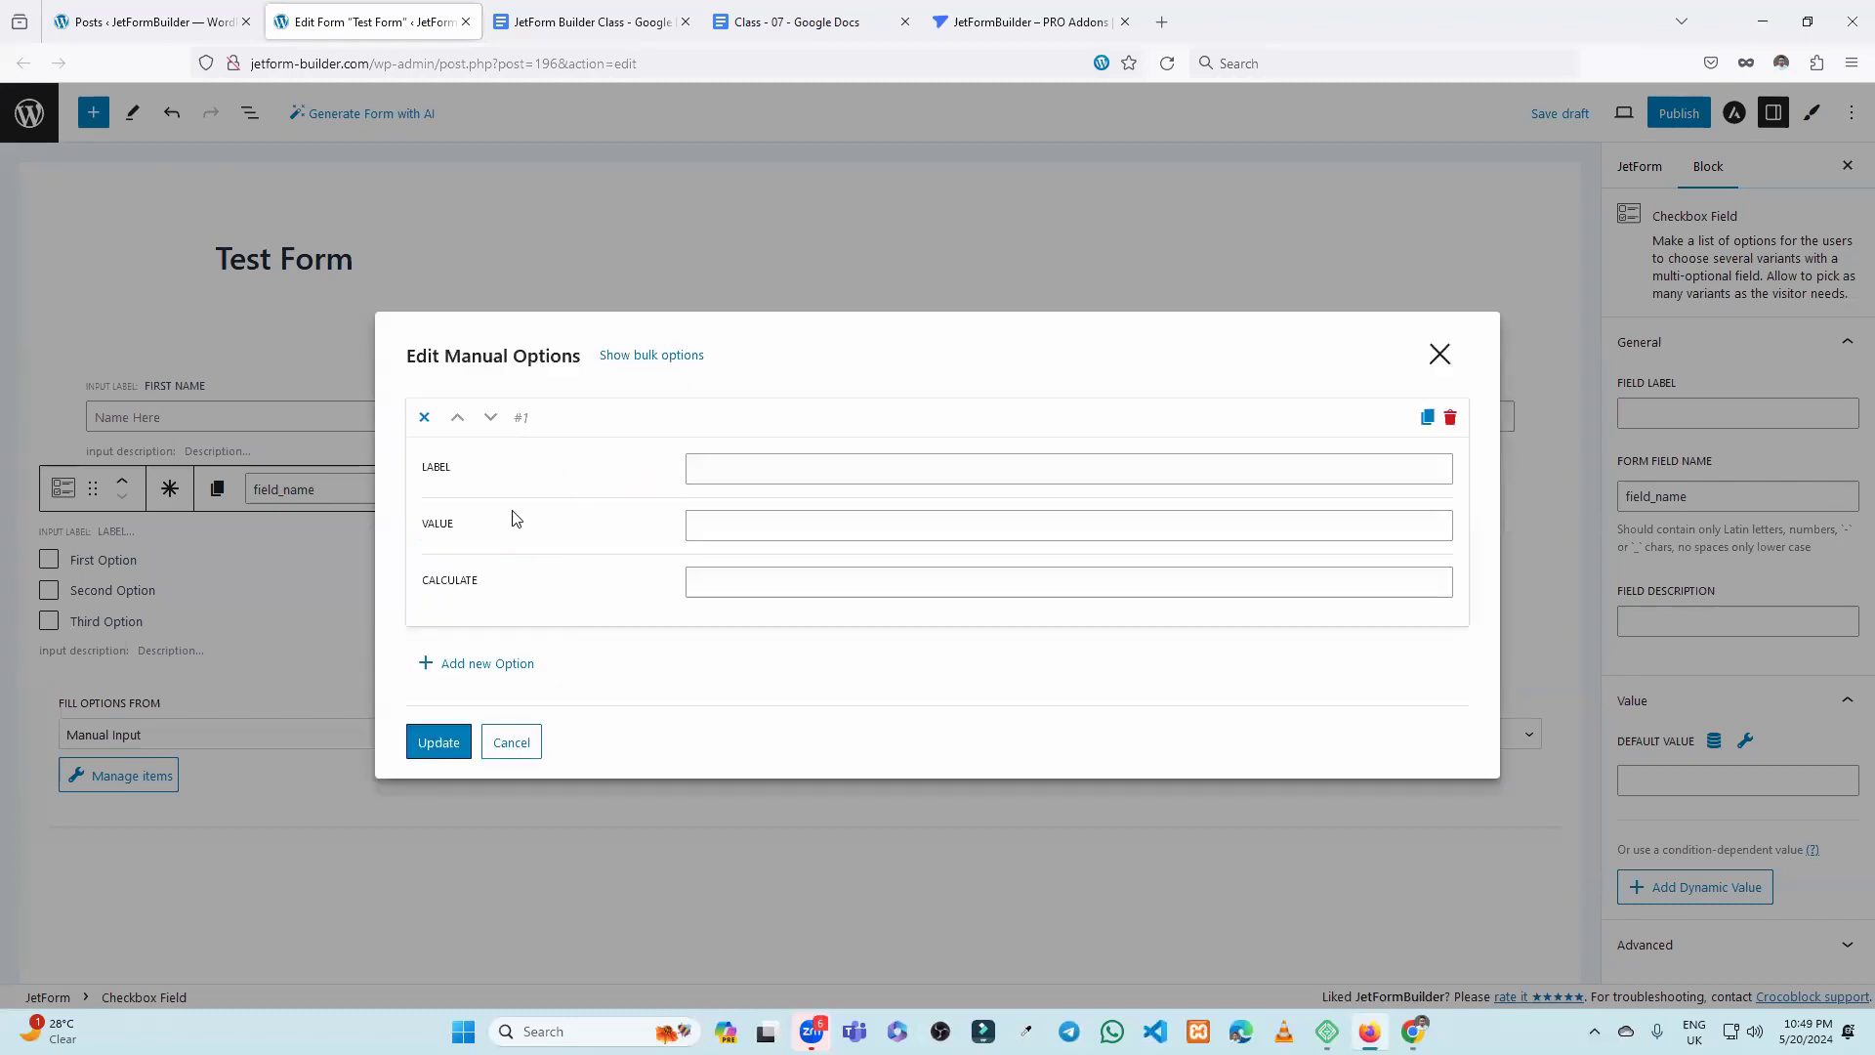
click(758, 475)
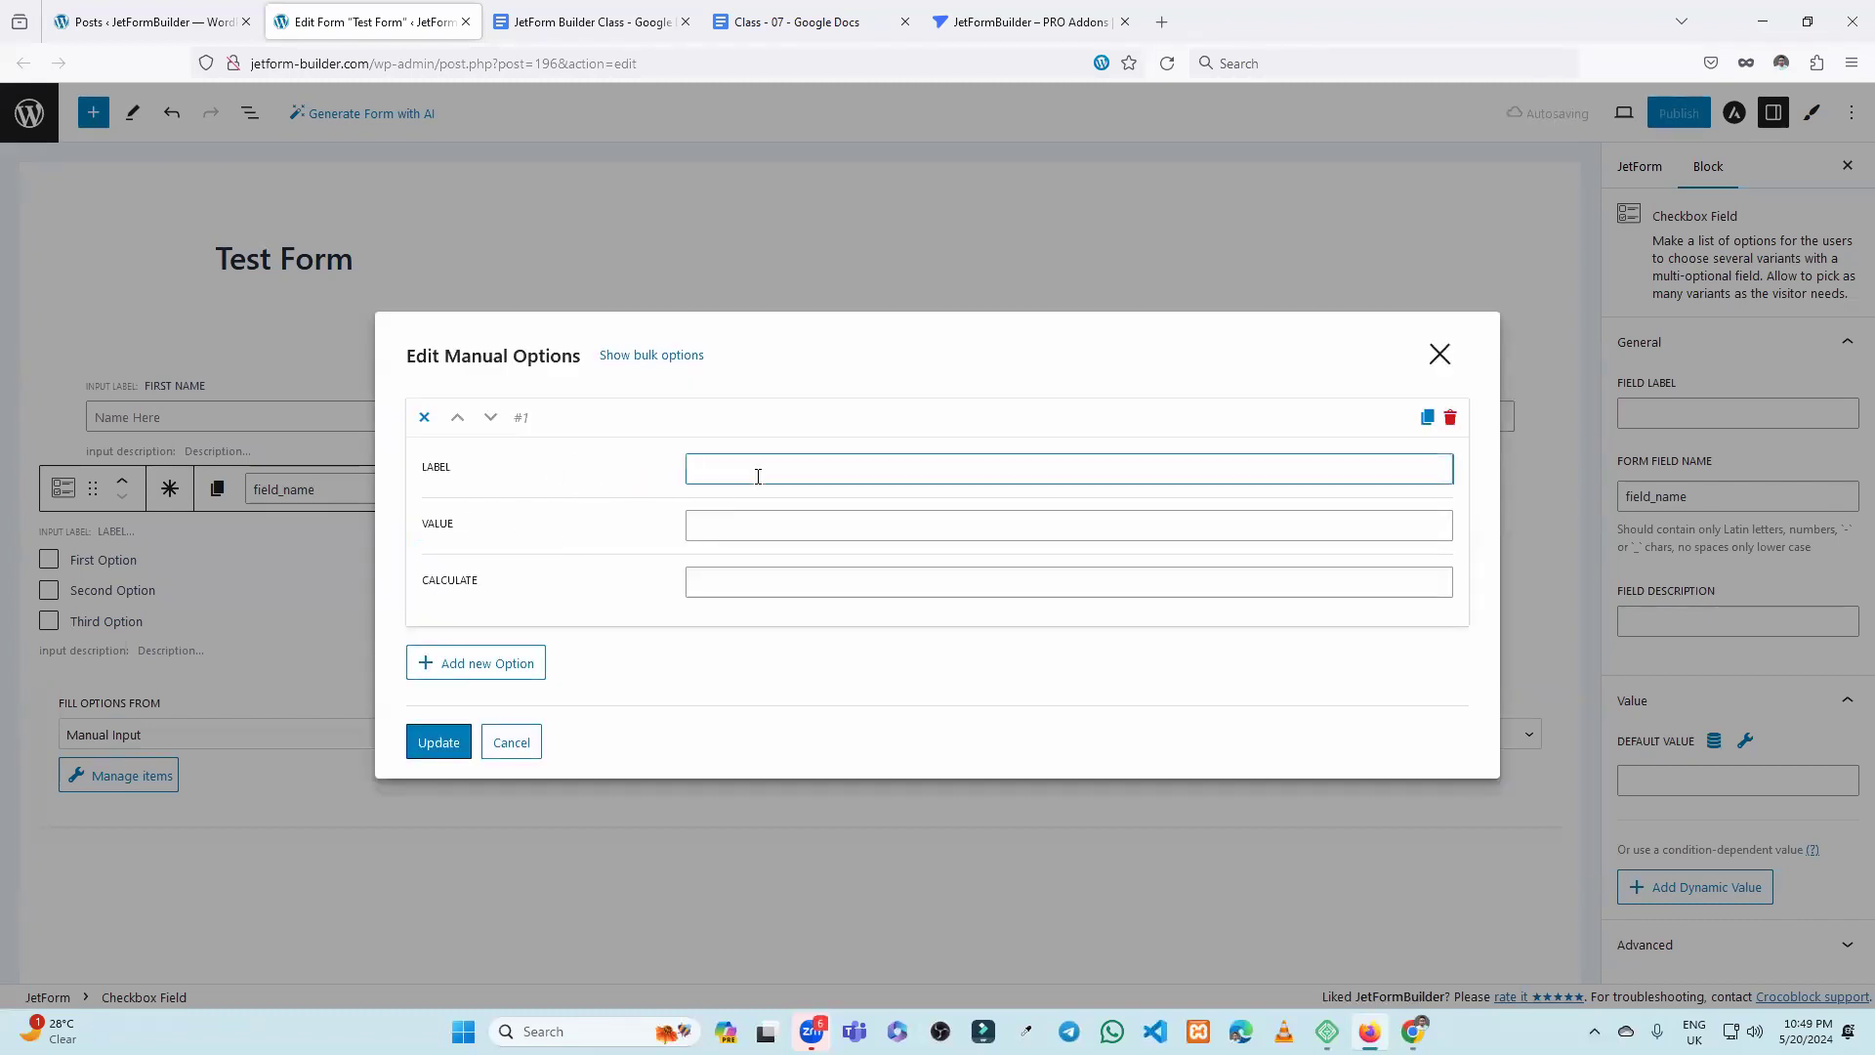
text(CSS)
click(784, 528)
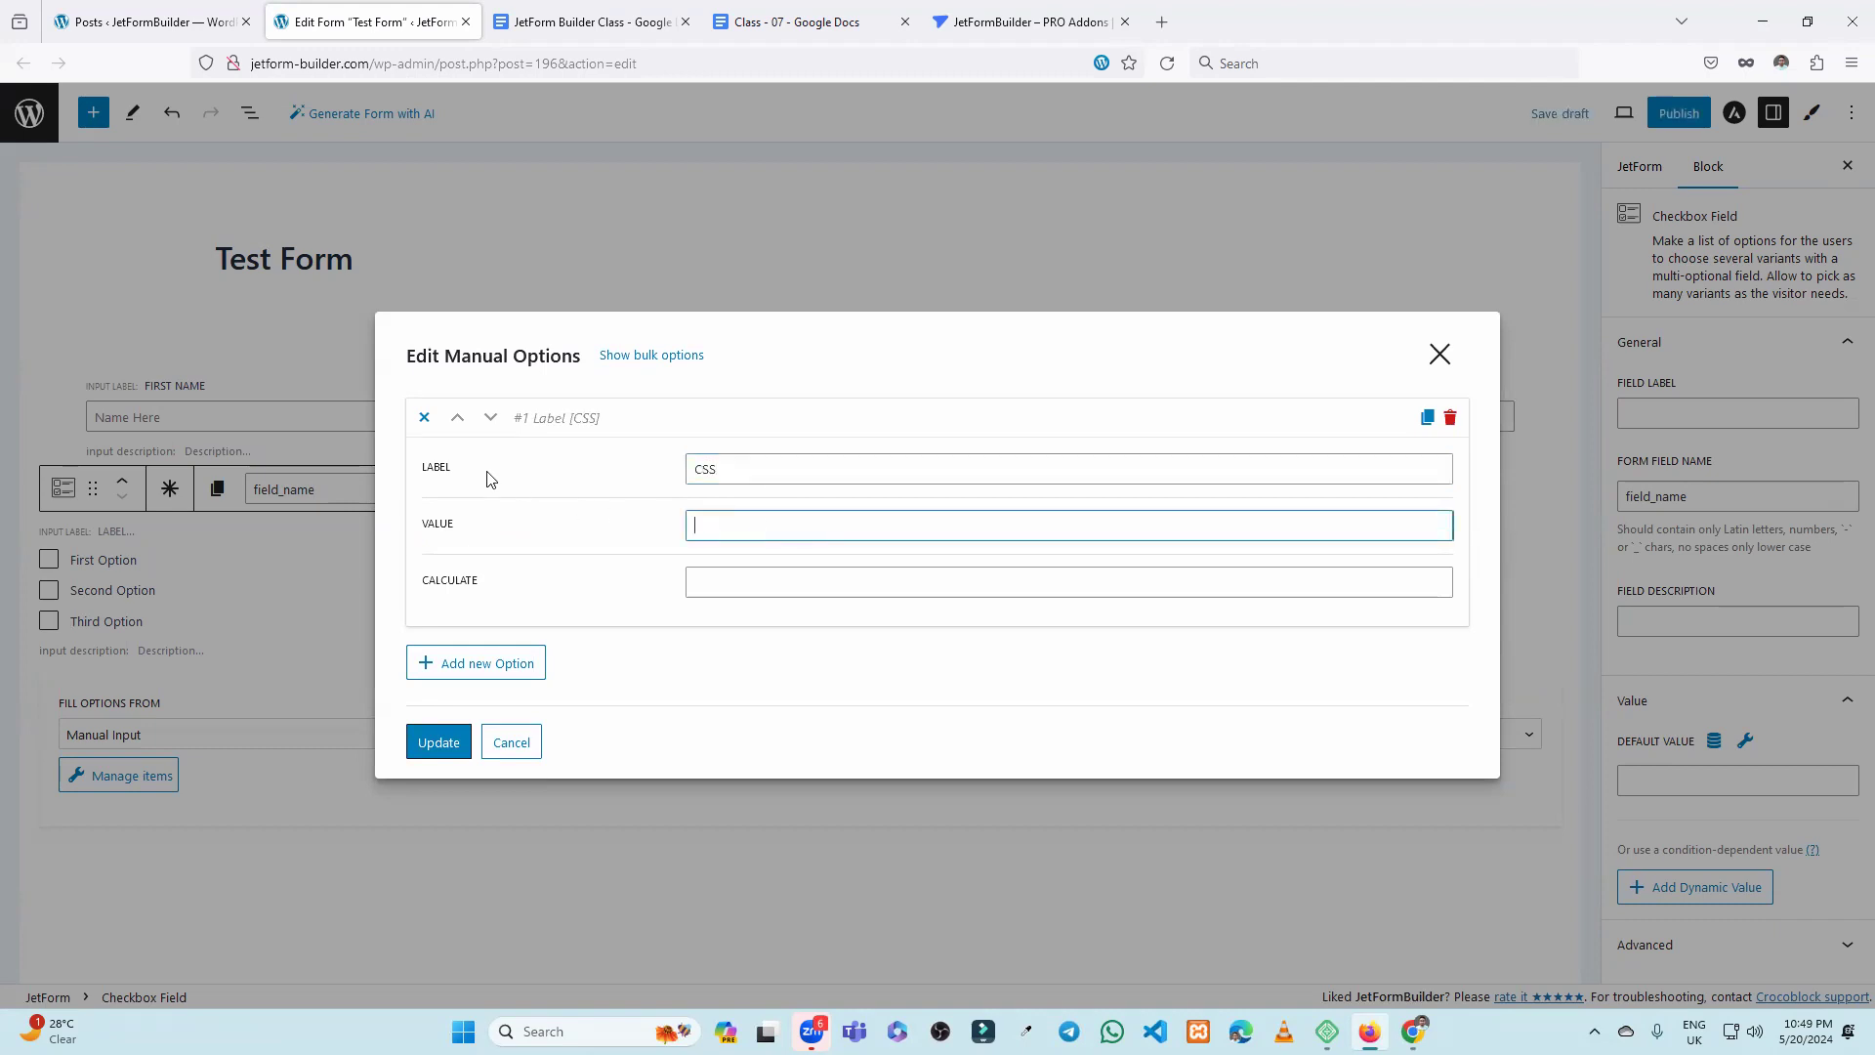
Enter css as the value of the checkbox field's CSS option.
drag(740, 467, 641, 481)
click(738, 467)
click(738, 521)
drag(725, 469, 700, 469)
click(711, 519)
text(css)
Set the CSS option's calculate value to 10.
click(742, 591)
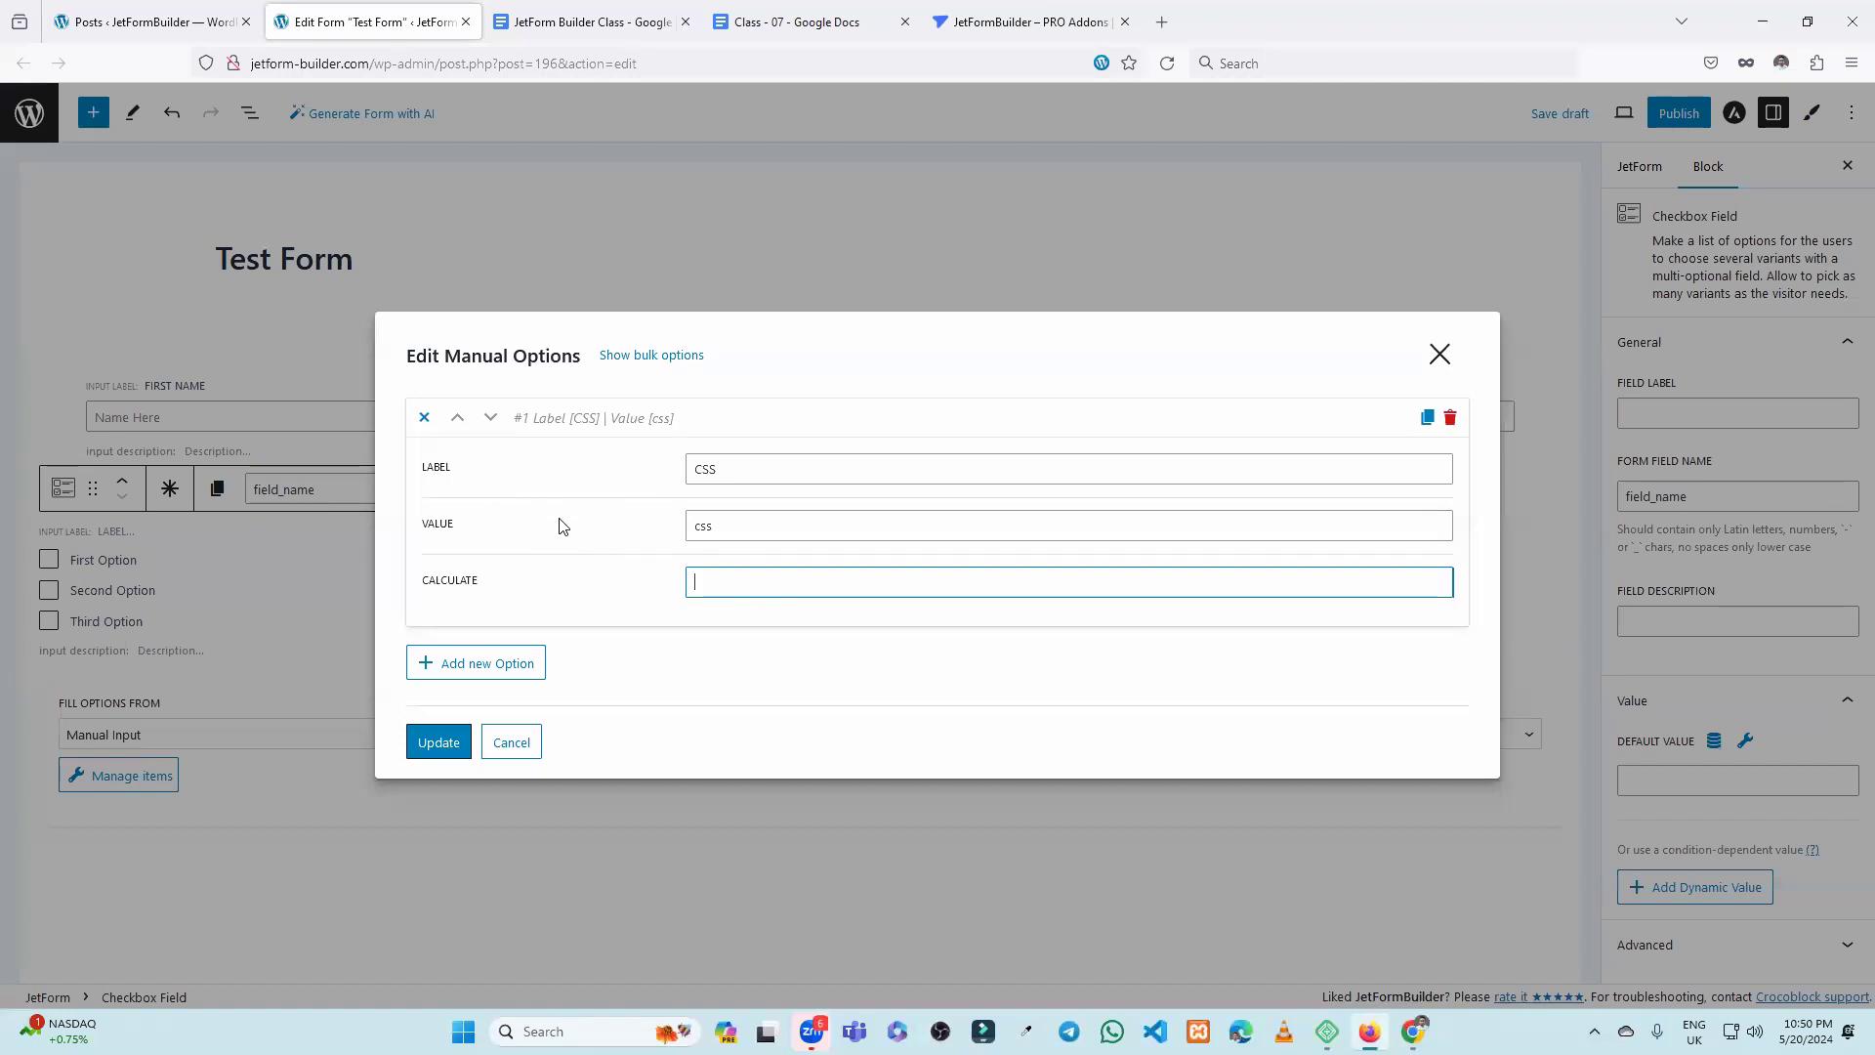
drag(426, 586, 574, 588)
click(762, 585)
text(10)
click(758, 465)
drag(746, 581, 643, 576)
click(723, 459)
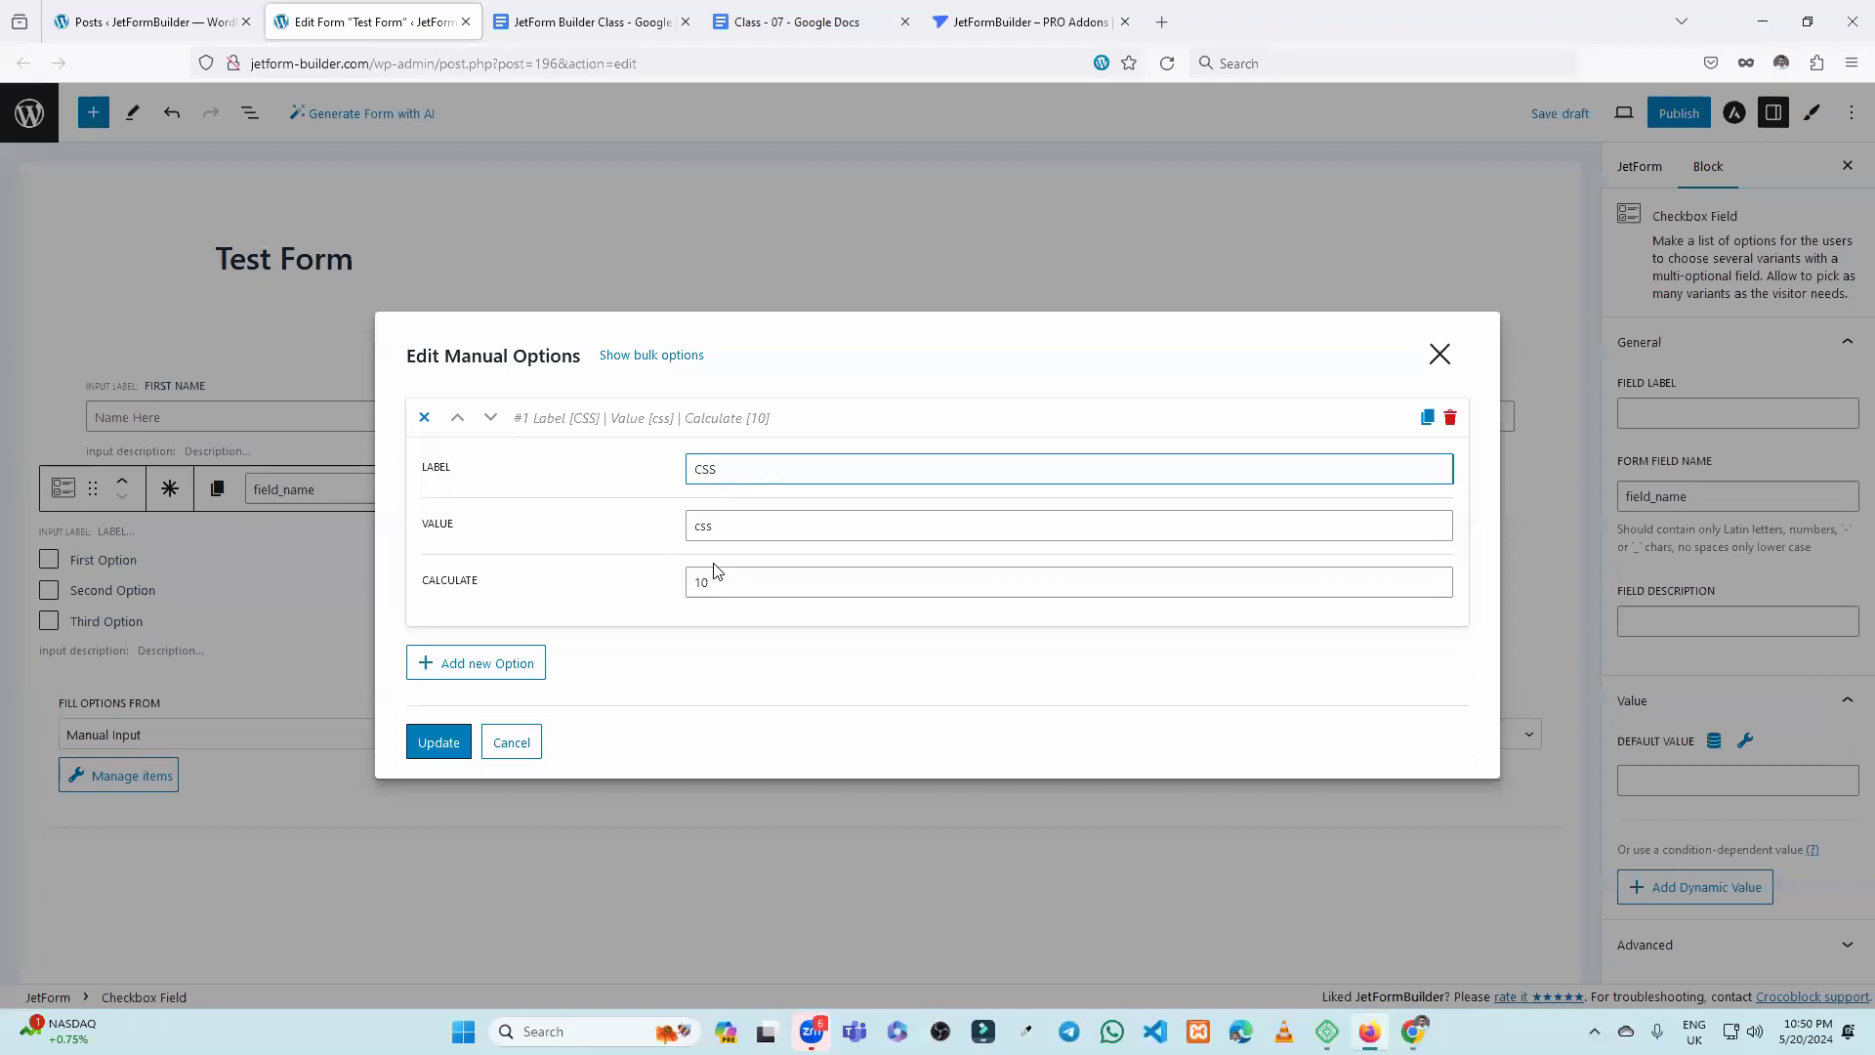
drag(731, 467, 692, 476)
click(743, 473)
double_click(701, 582)
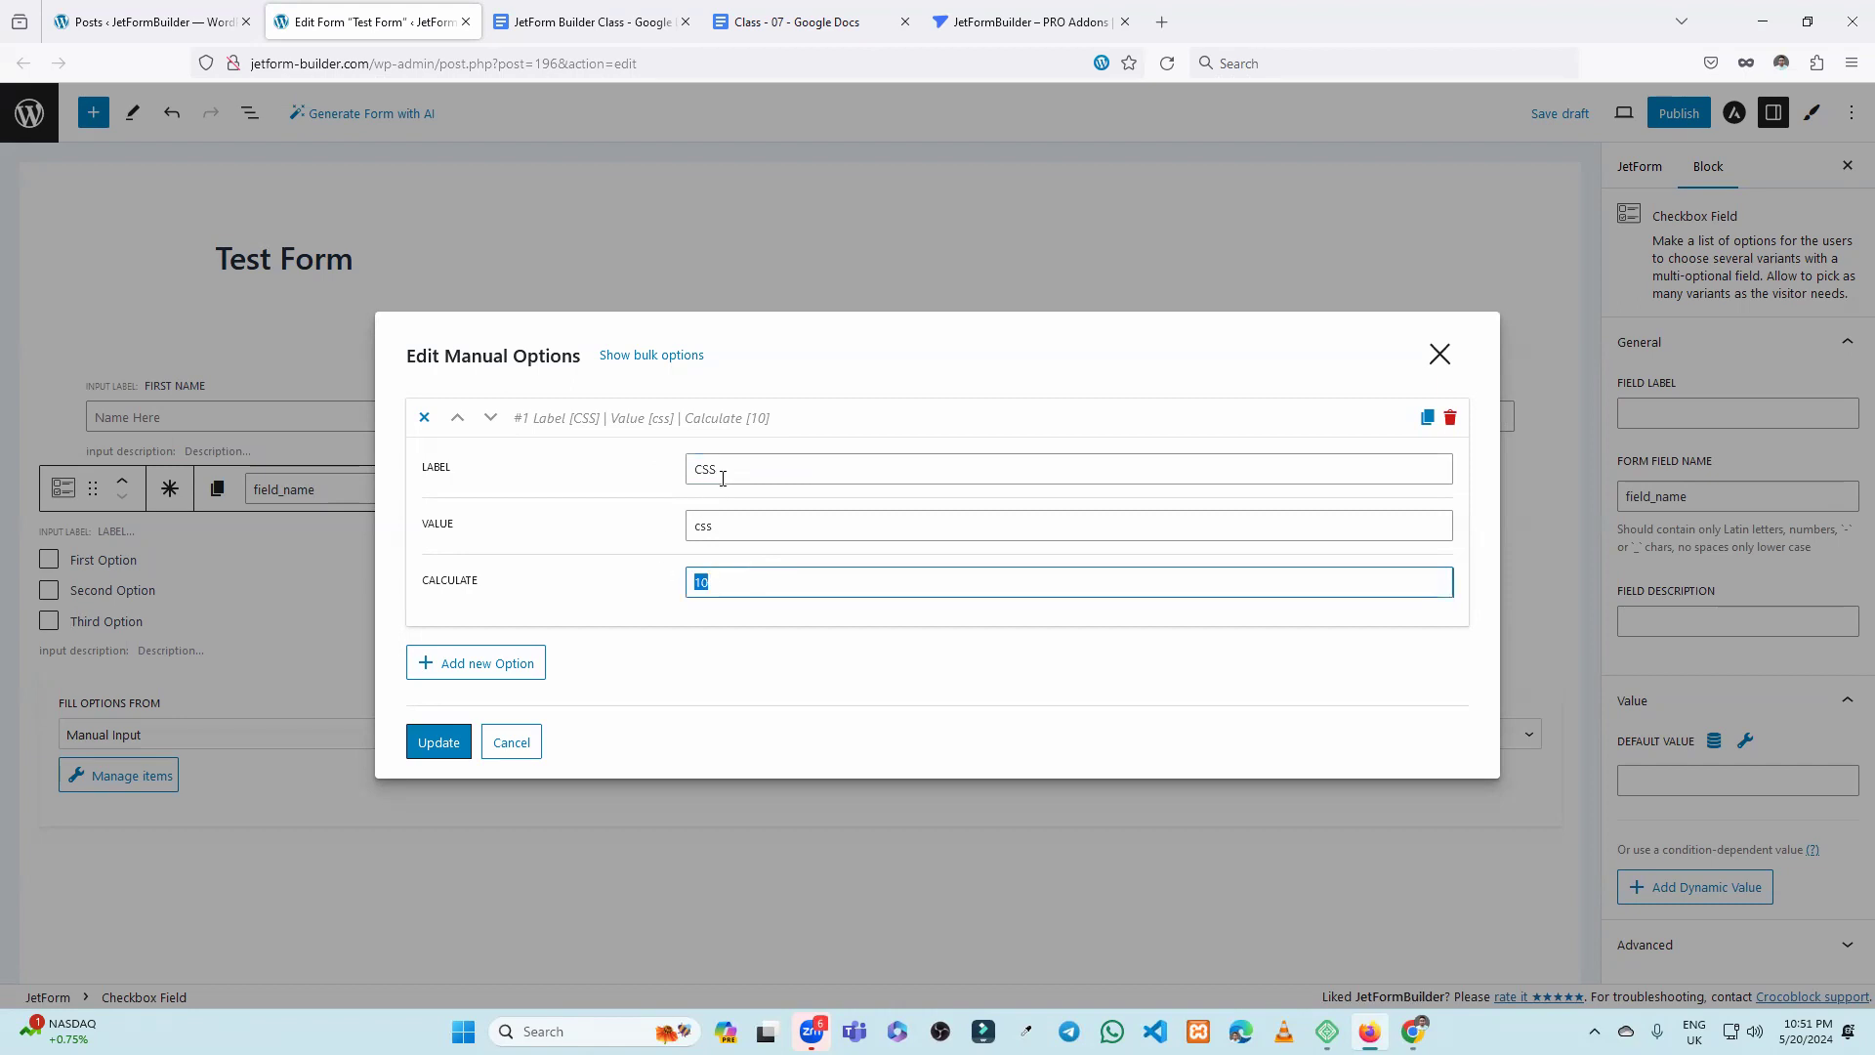
Clear the calculate value of the CSS option.
click(742, 574)
drag(758, 580, 657, 586)
key(BackSpace)
click(593, 576)
click(701, 582)
drag(424, 586, 519, 586)
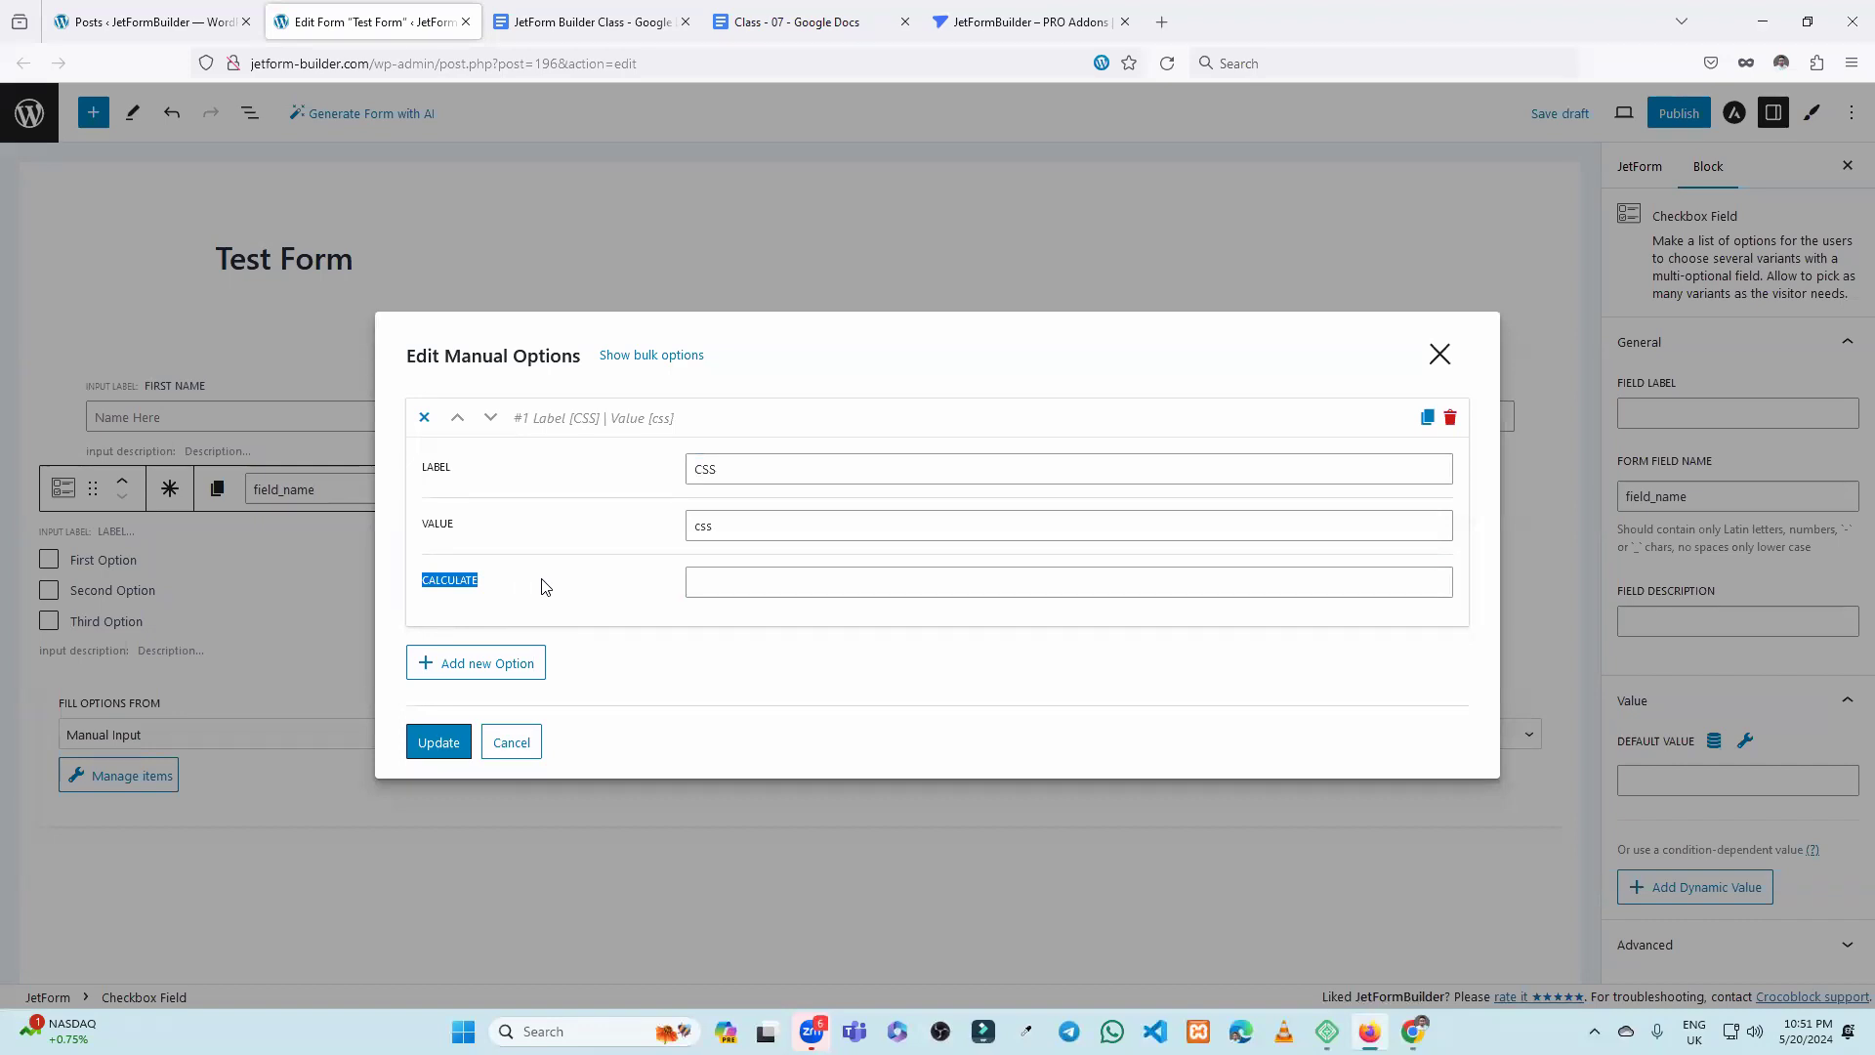
Add a second checkbox option with the label HTML and the value html.
click(506, 668)
click(707, 629)
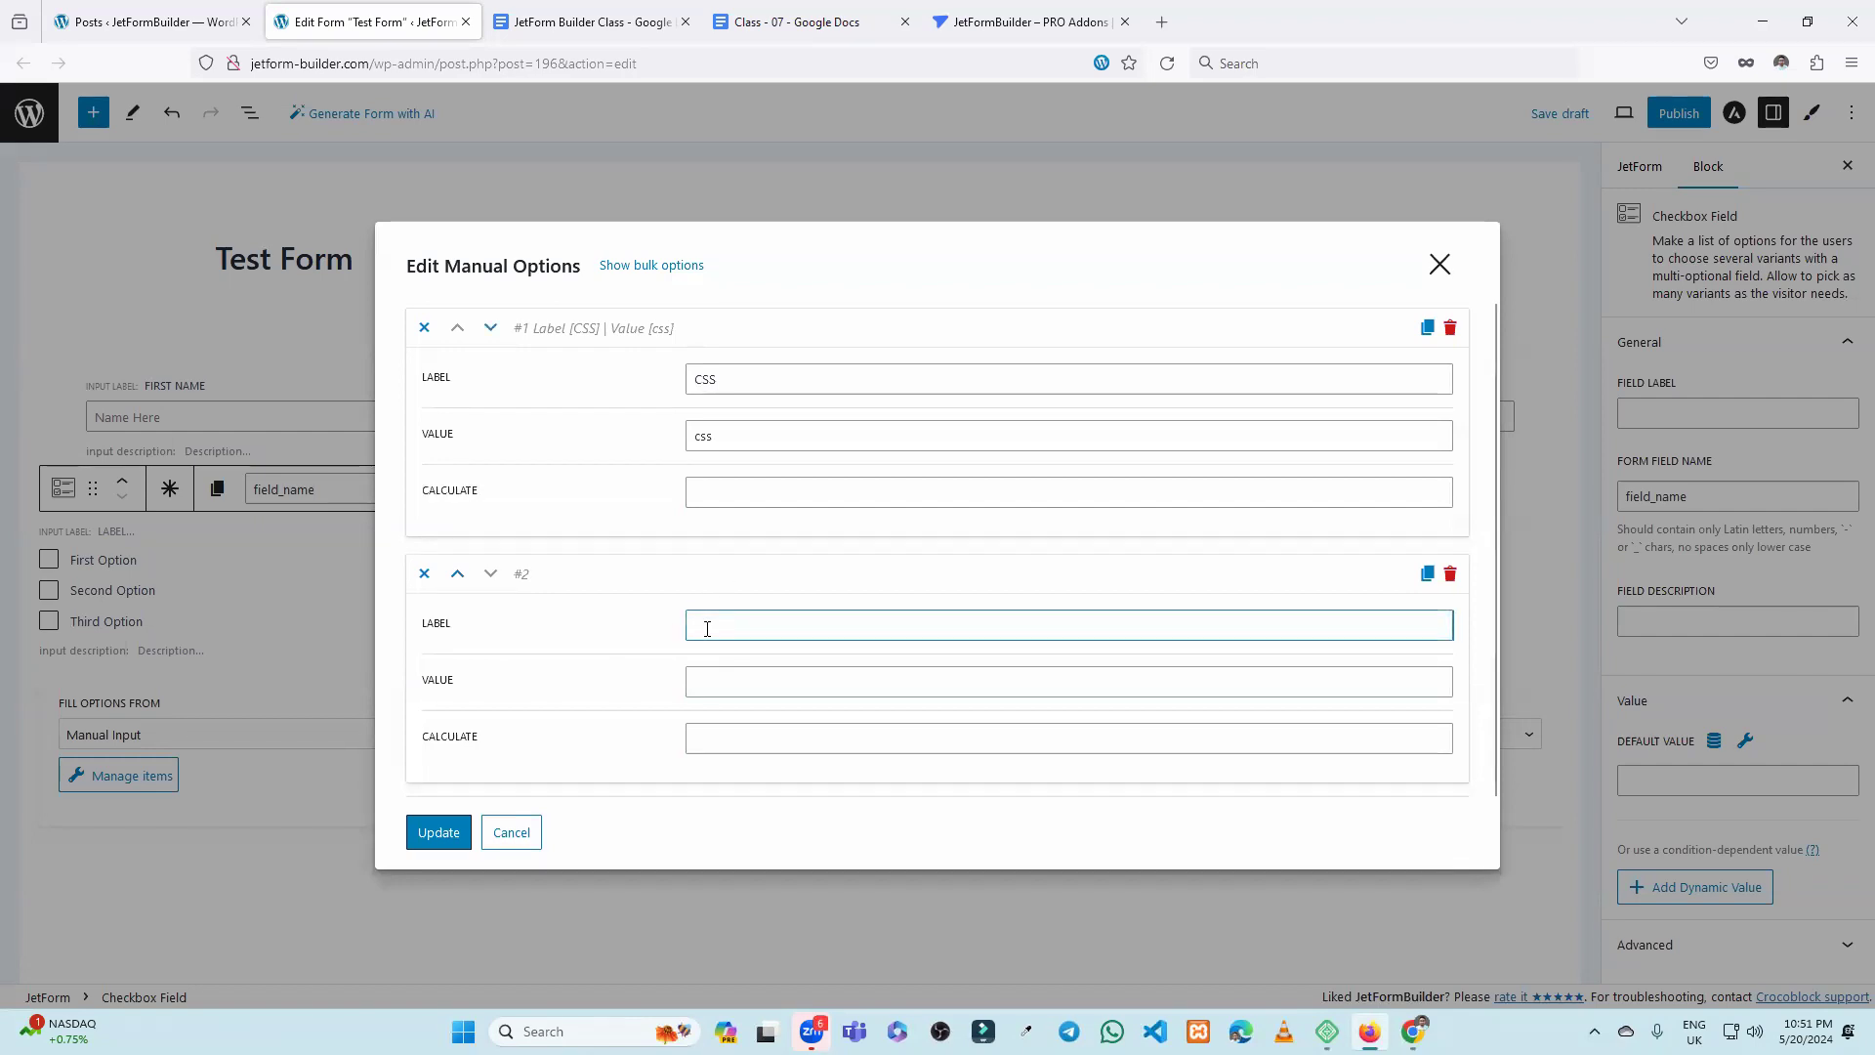
text(HTML)
click(727, 689)
text(h)
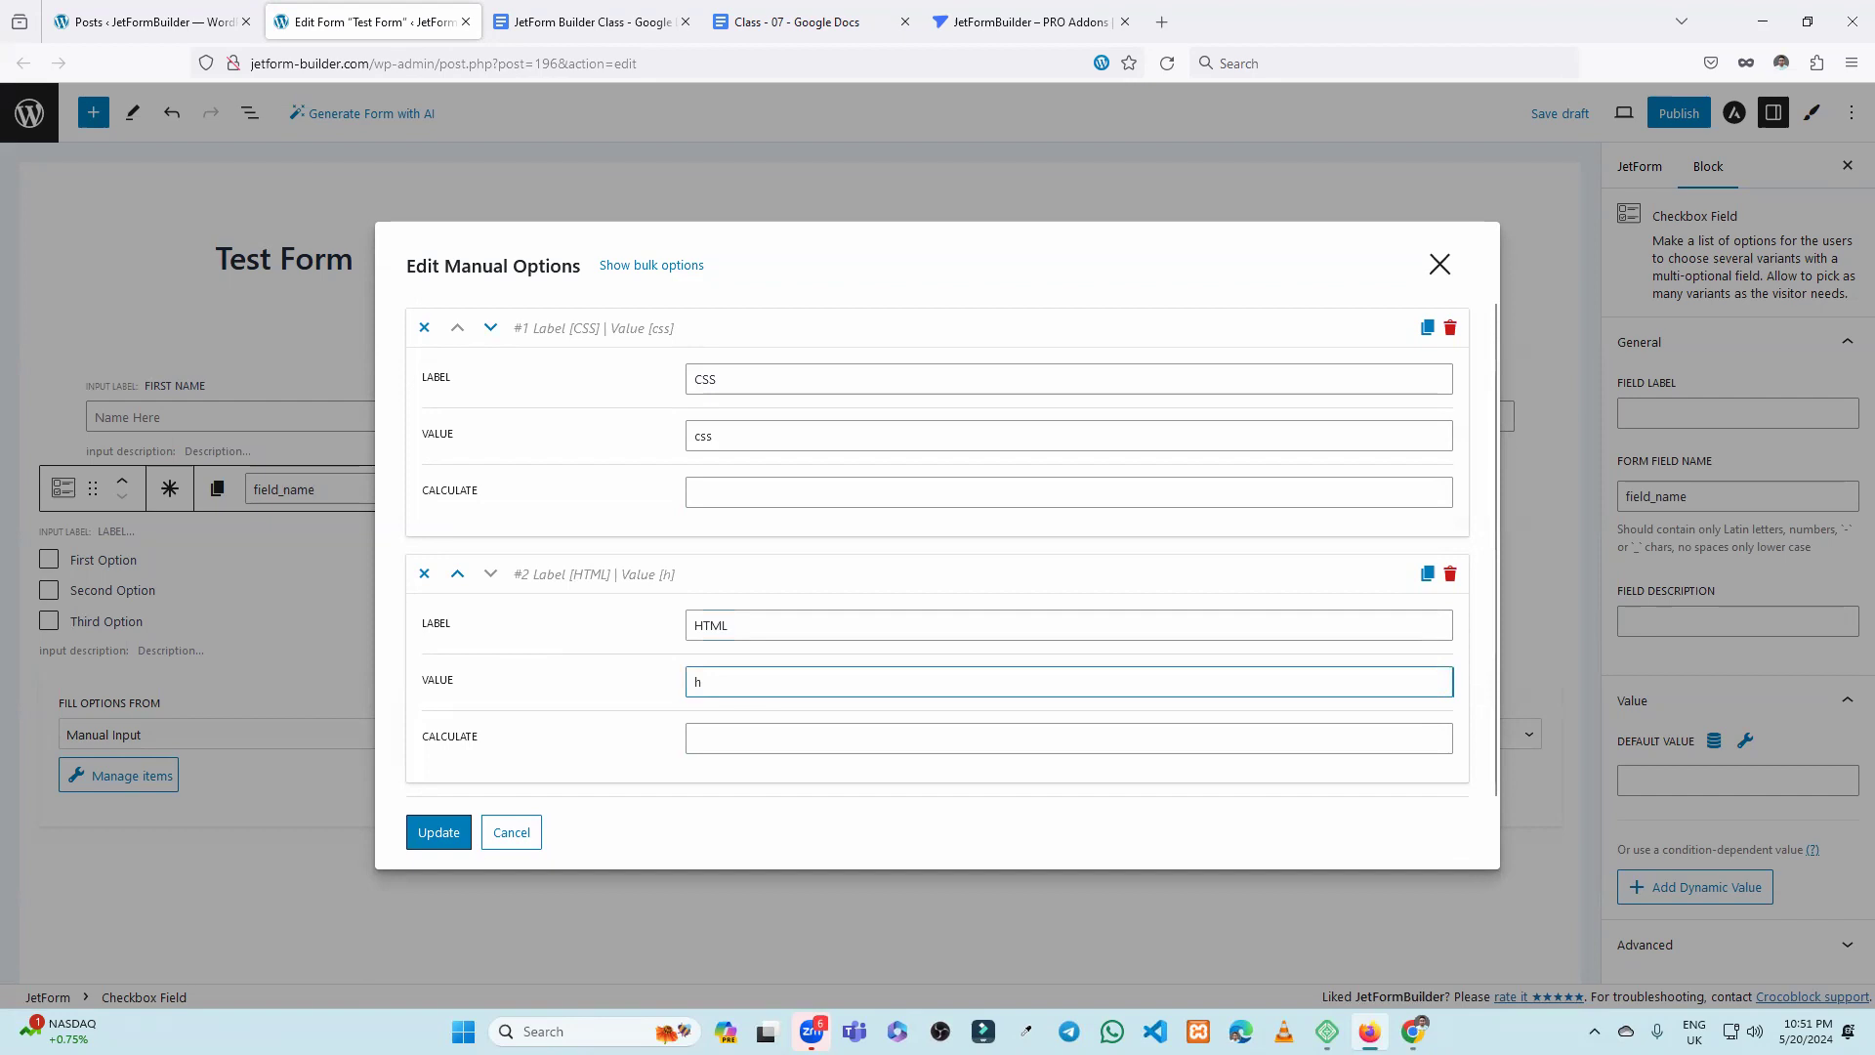
text(tml)
Add a third checkbox option labelled PHP with the value php, and apply the manual options to the field.
scroll(493, 772, down, 2)
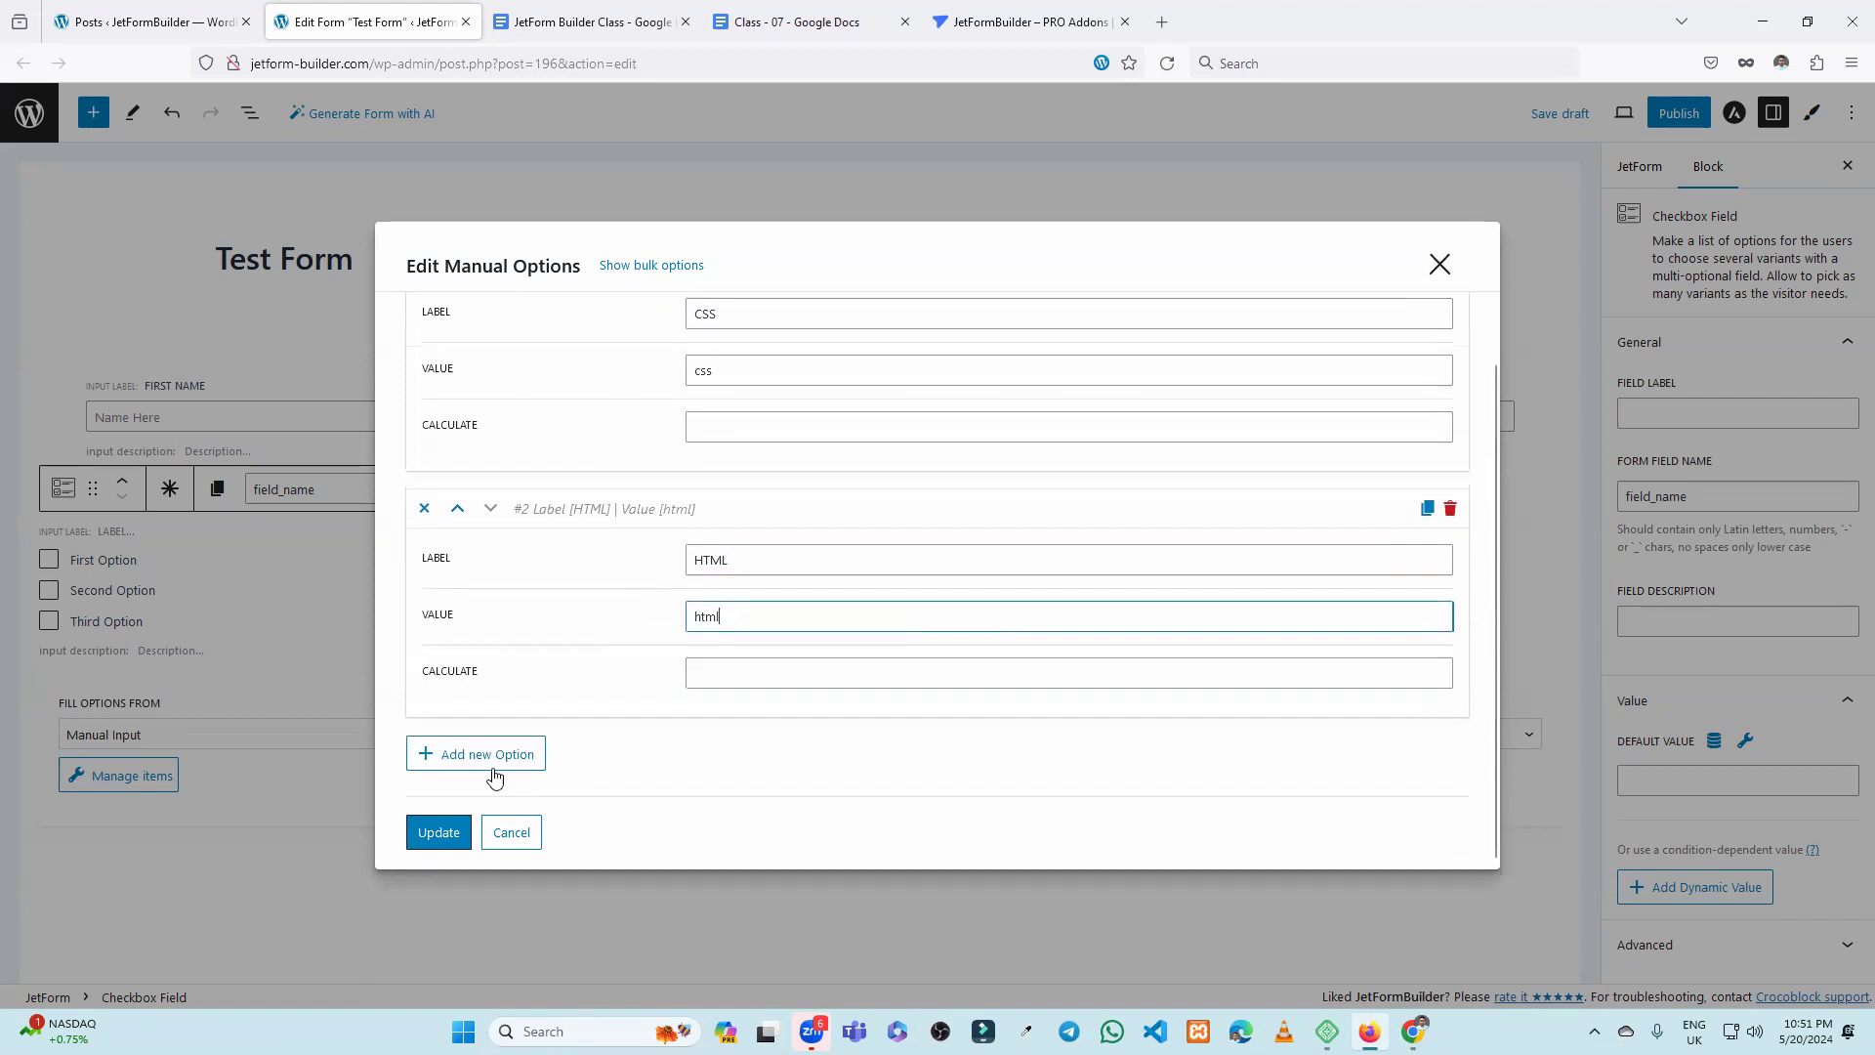
click(491, 765)
scroll(798, 762, down, 3)
click(731, 563)
text(PHP)
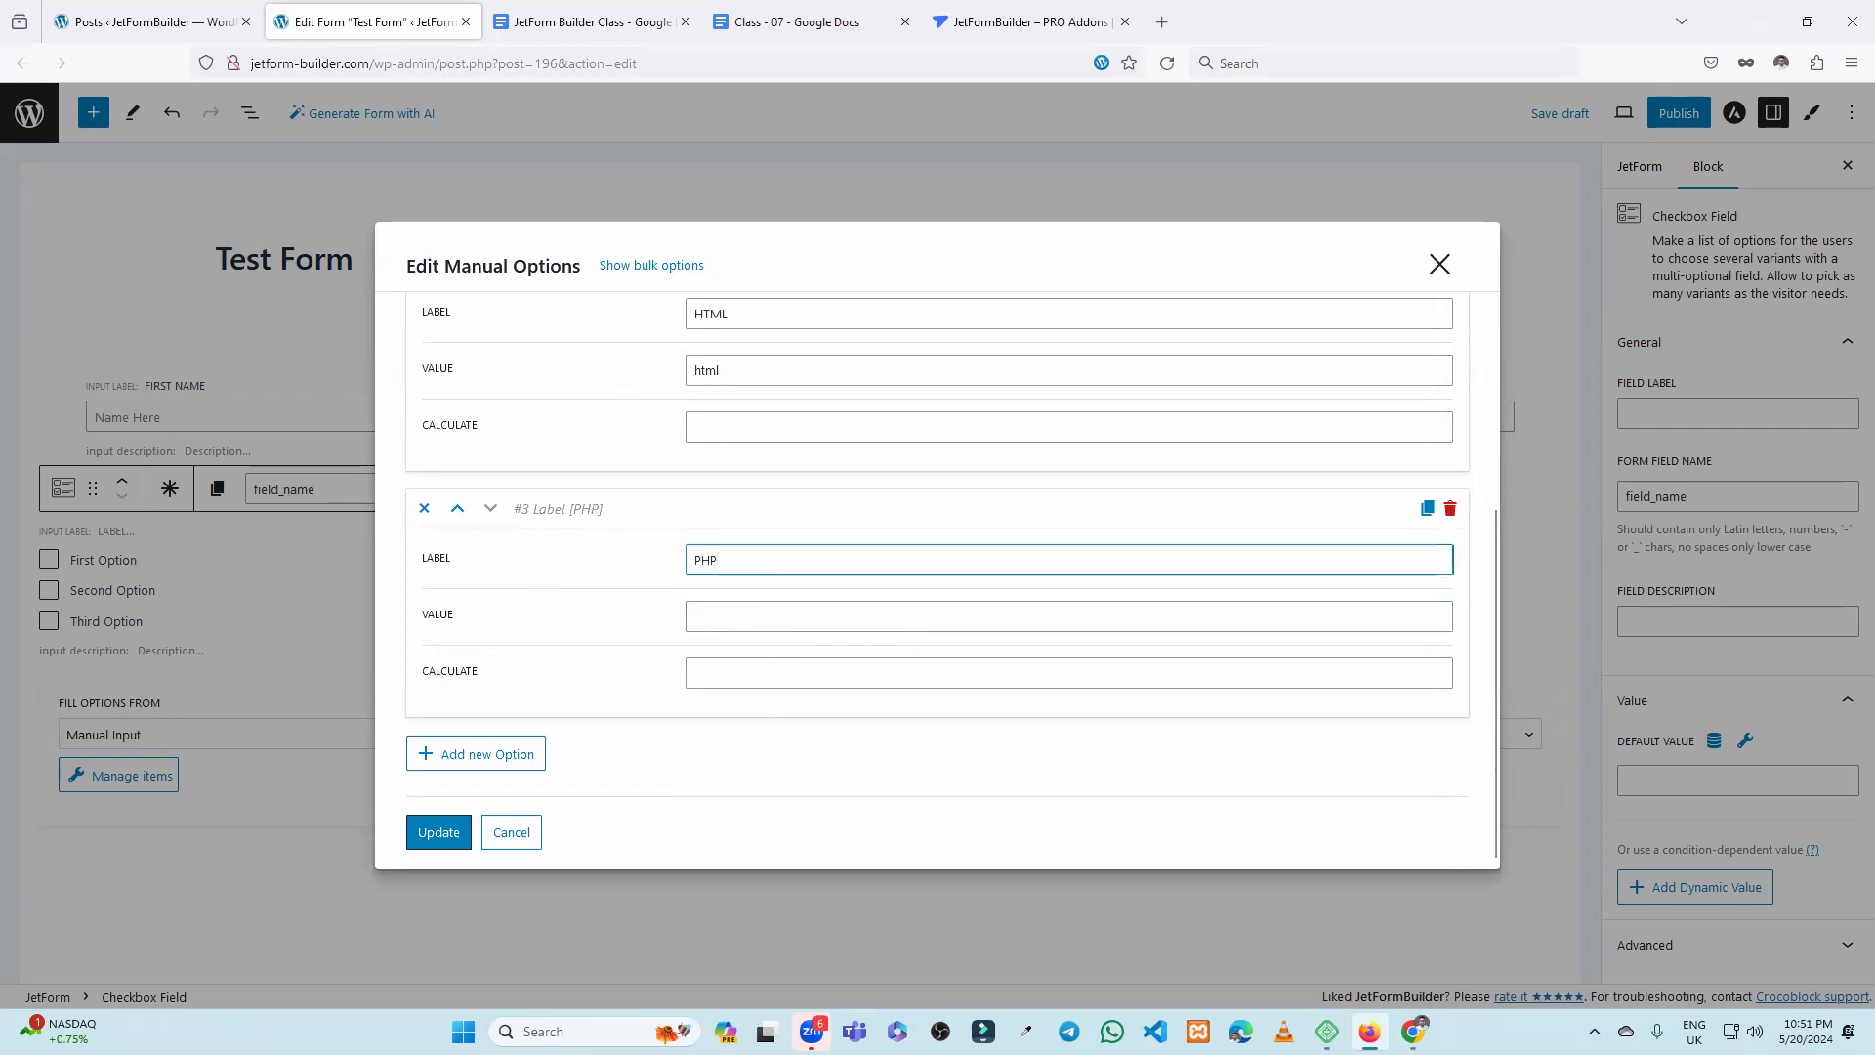
click(749, 602)
text(php)
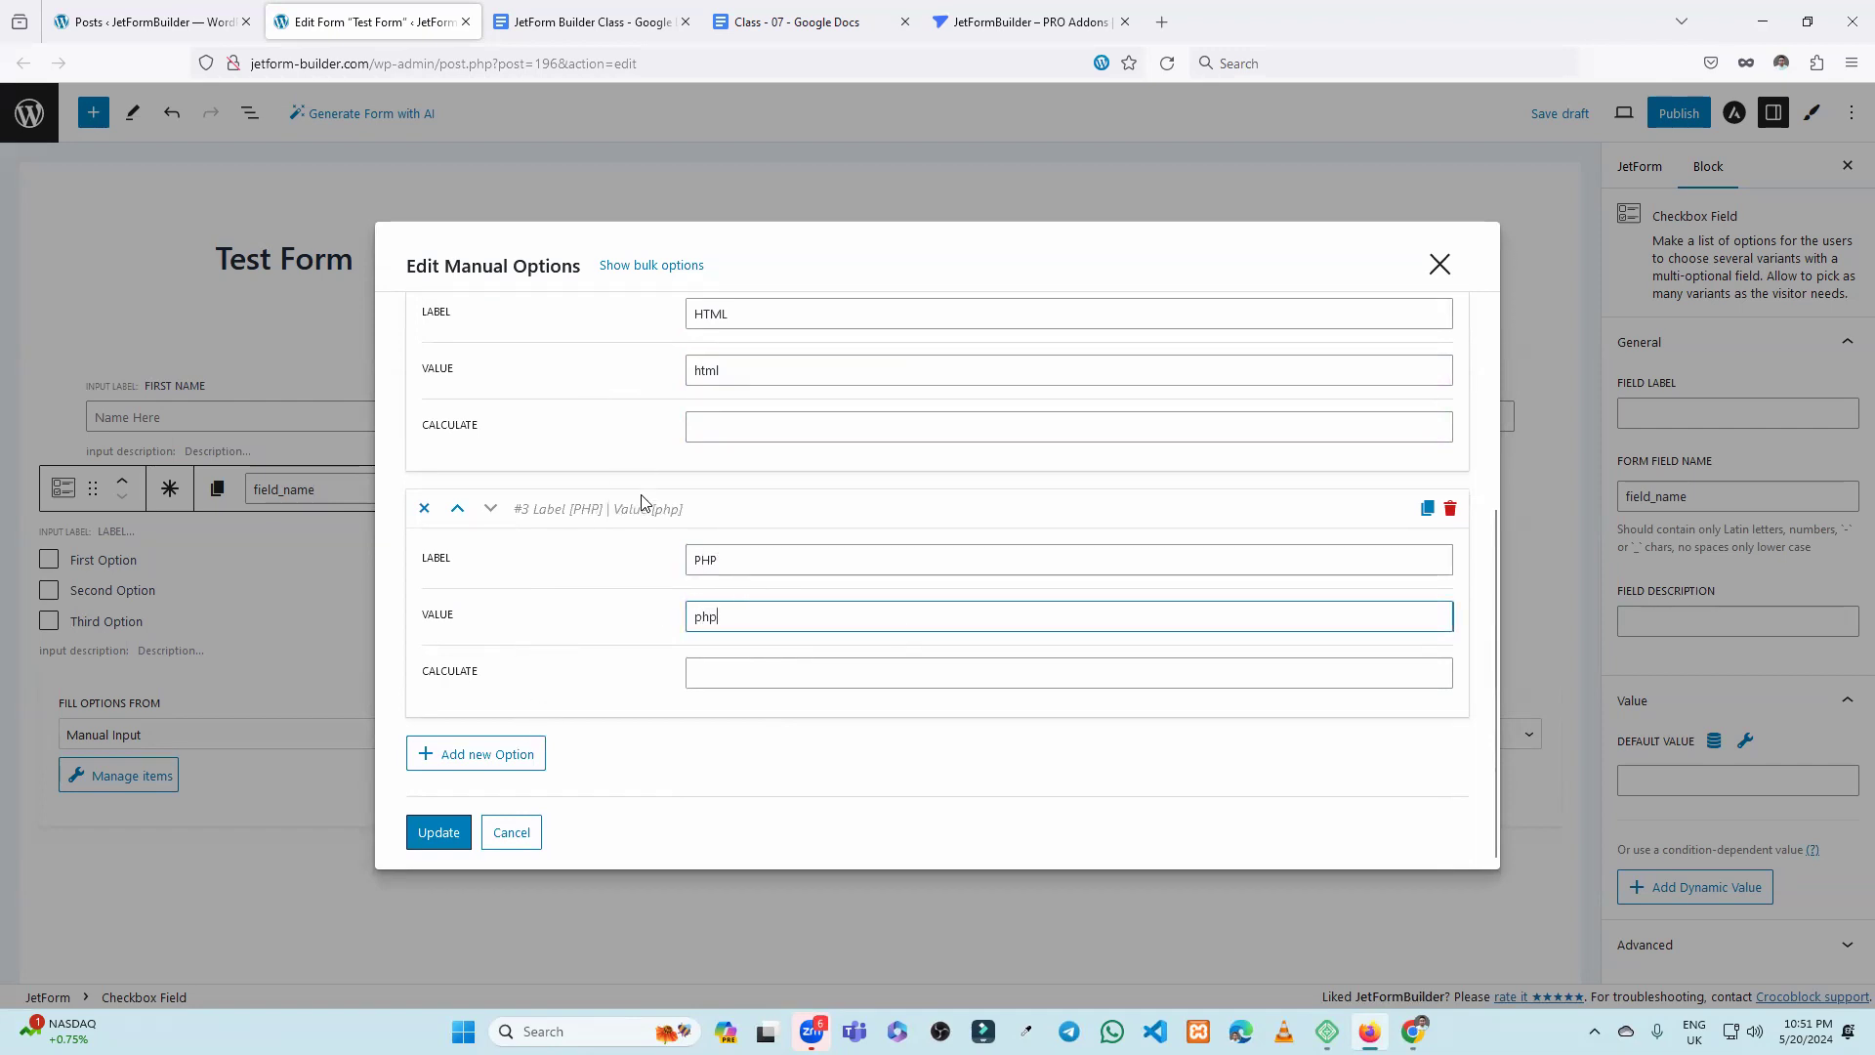
click(437, 832)
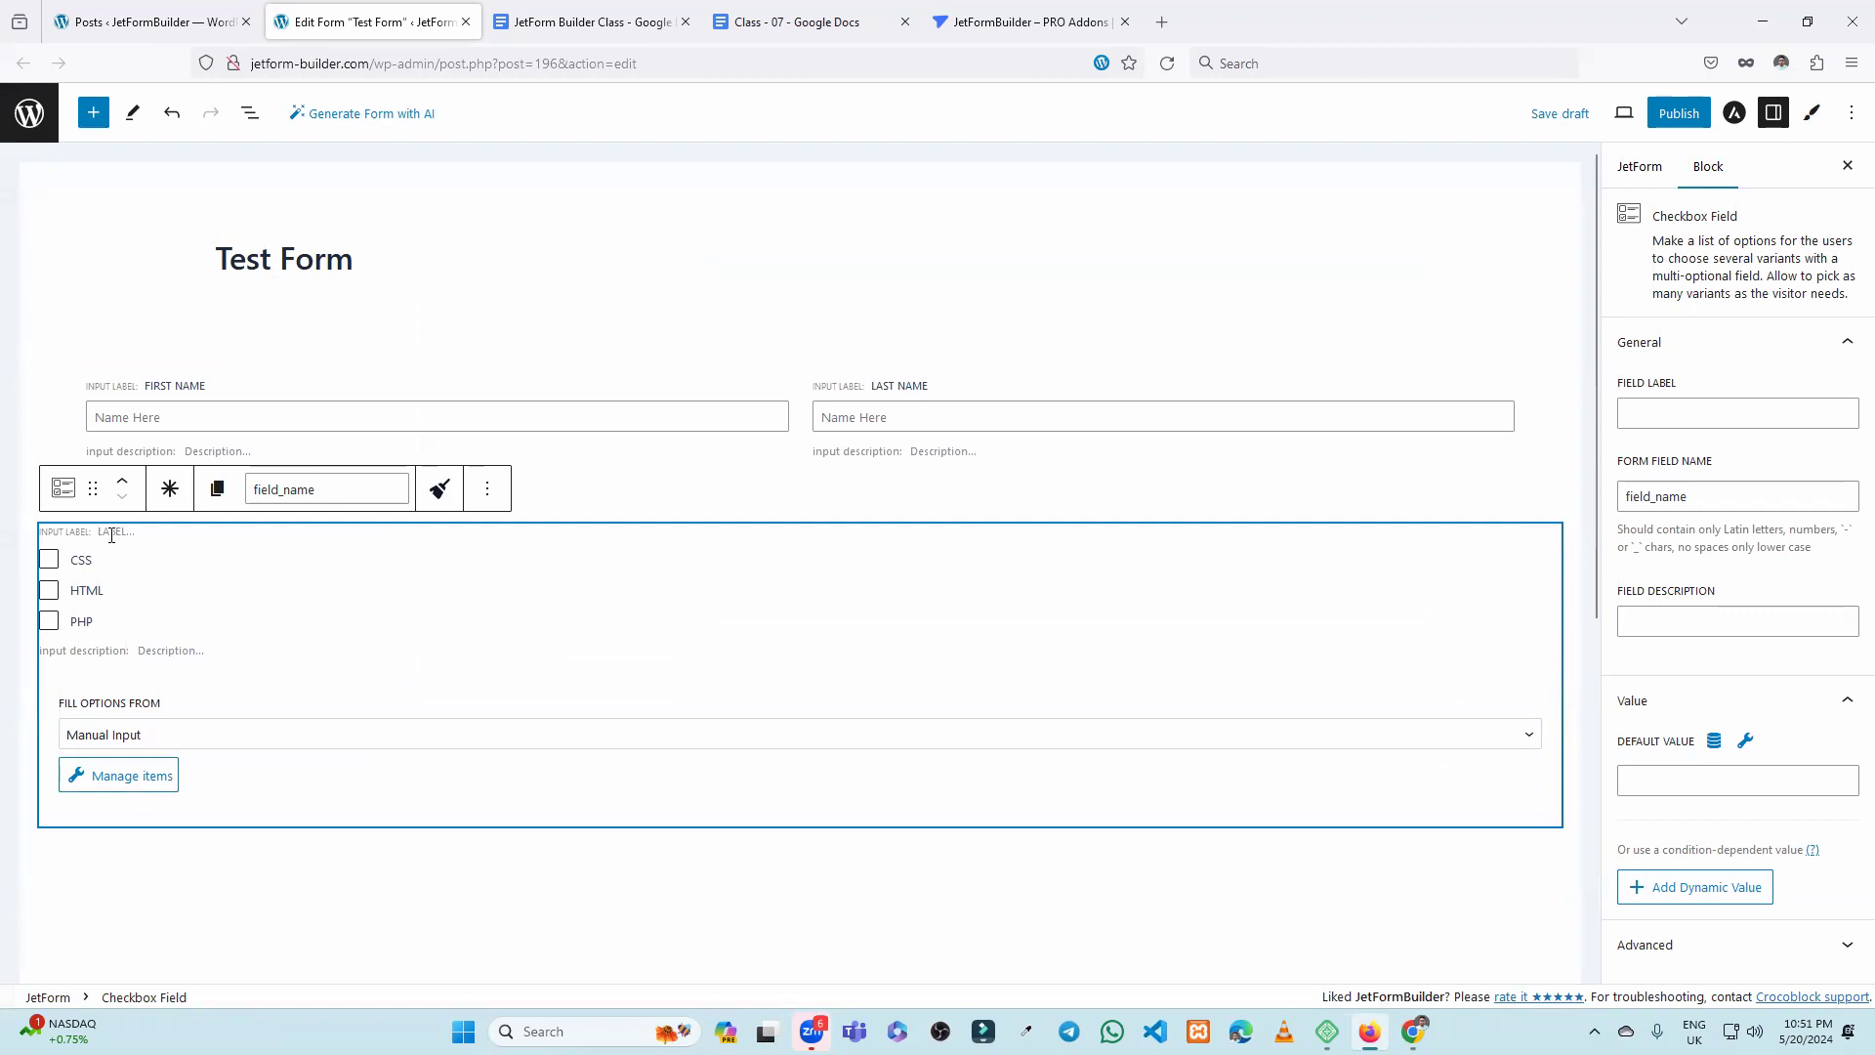
Set the checkbox field's label to Skill.
click(1678, 407)
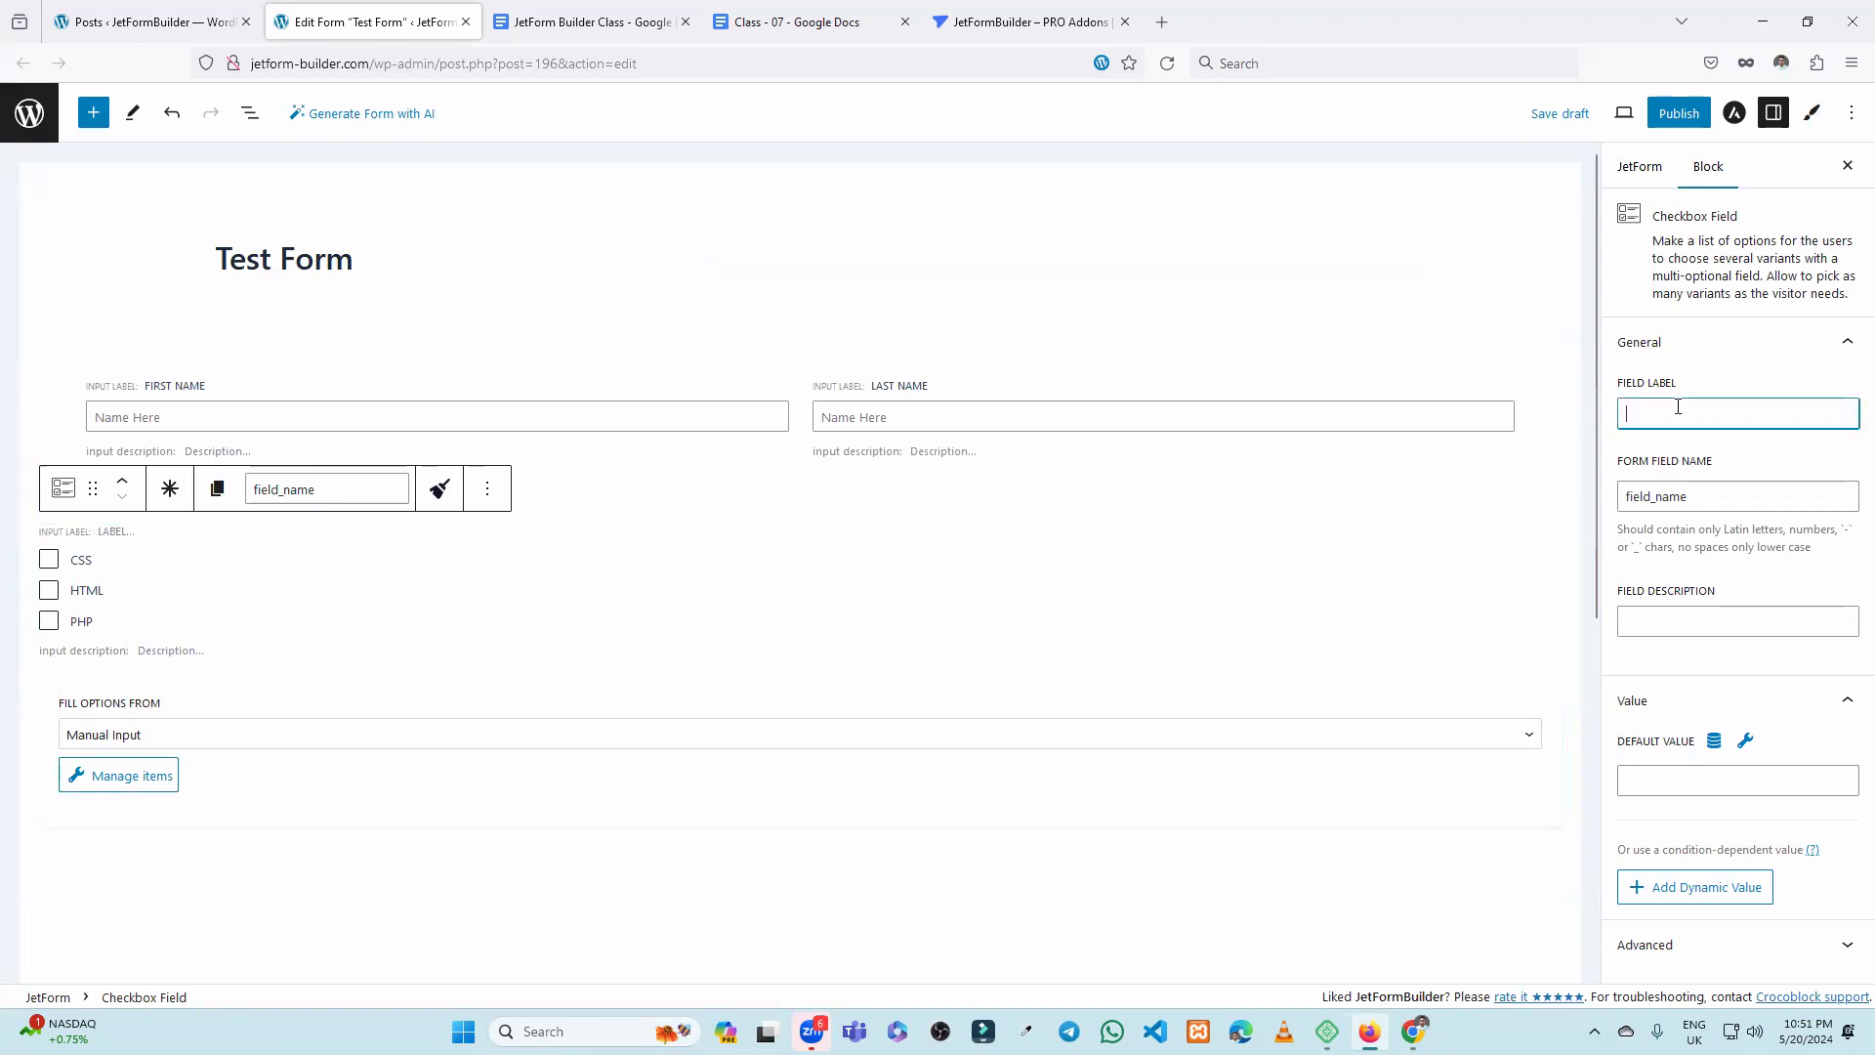
text(Skill)
click(1801, 475)
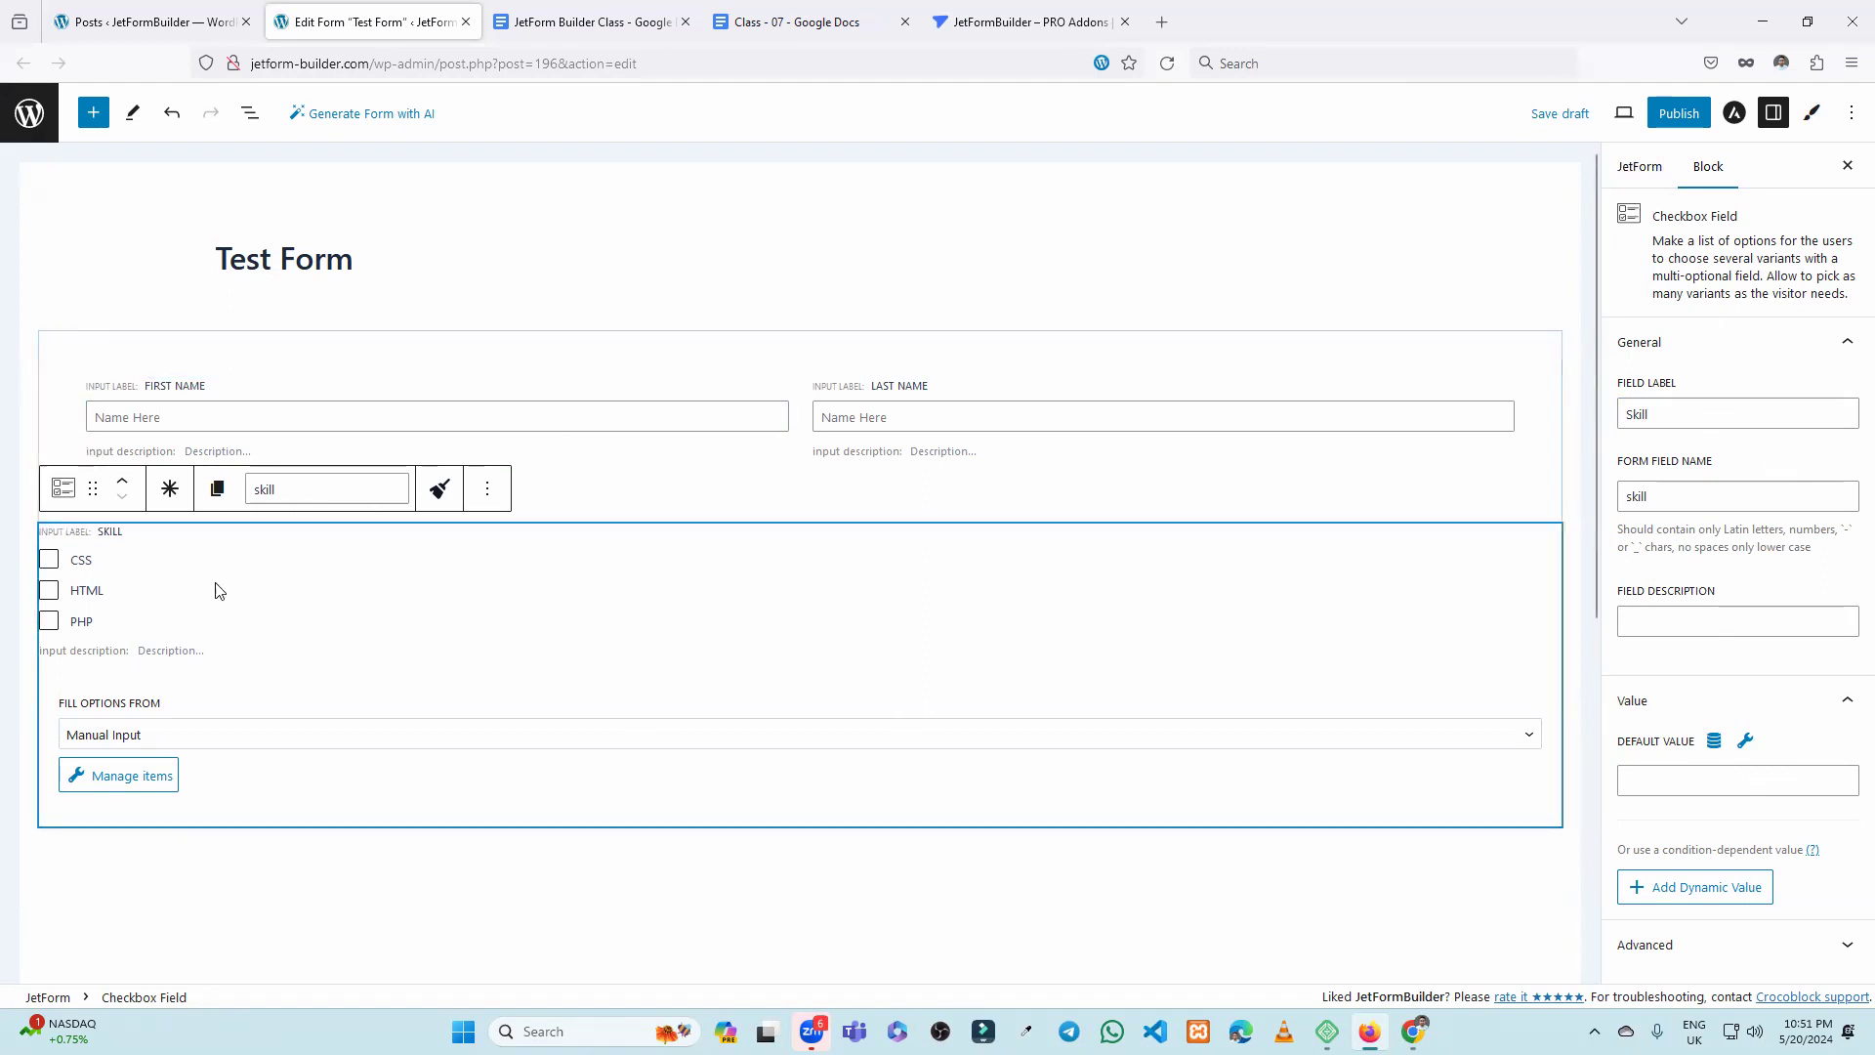
Insert a Radio Field block below the Skill checkbox field.
scroll(217, 590, down, 3)
click(289, 741)
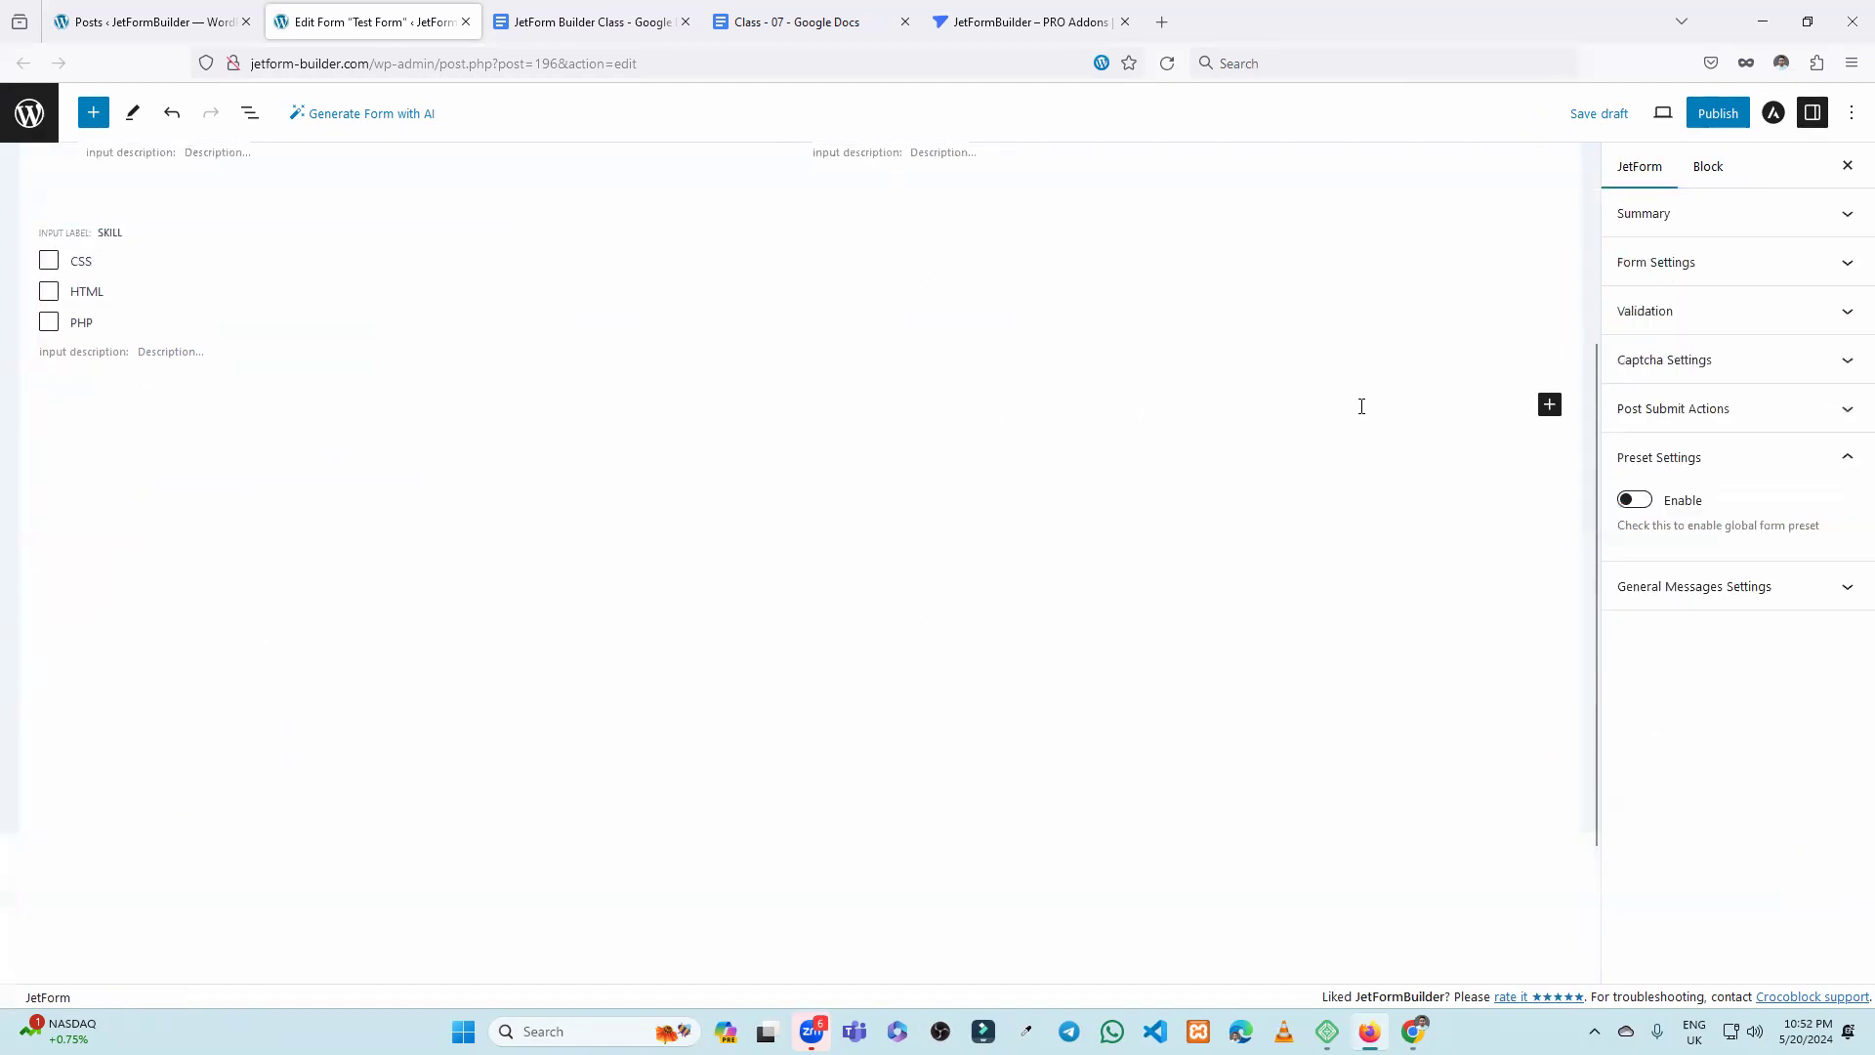
click(1551, 406)
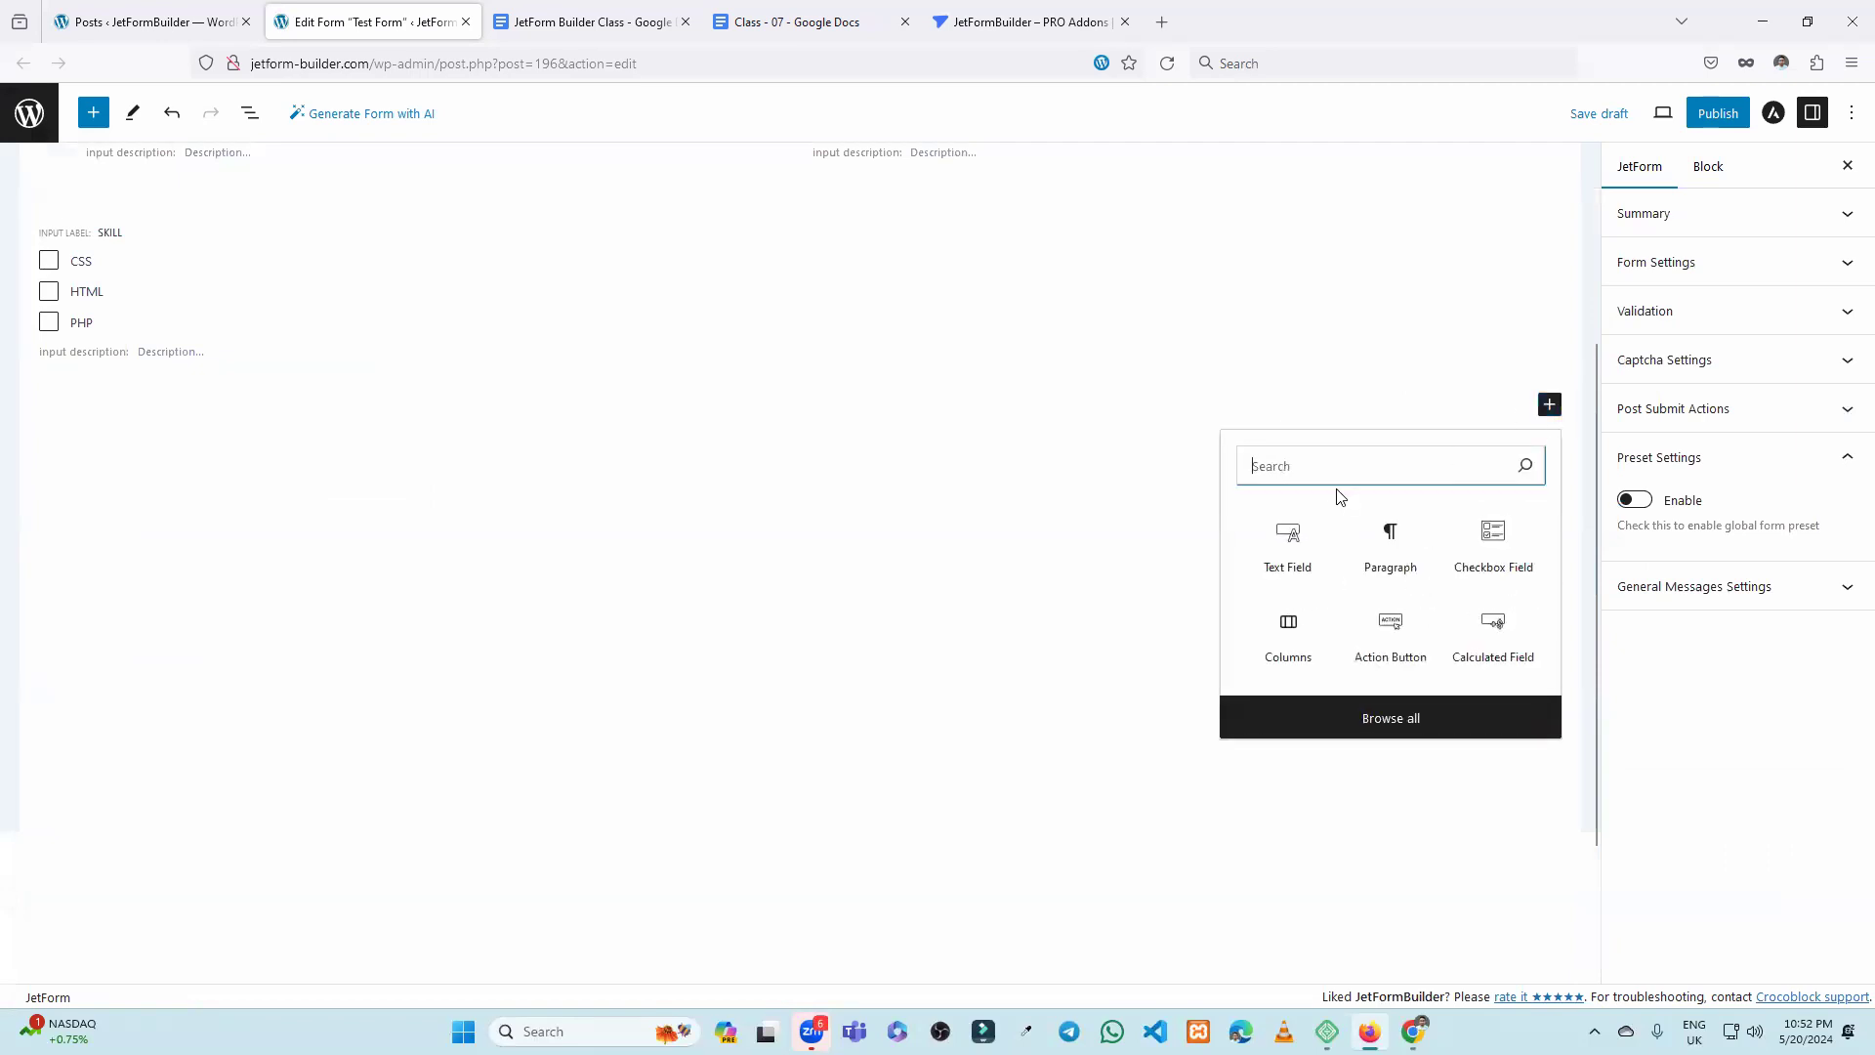
click(984, 615)
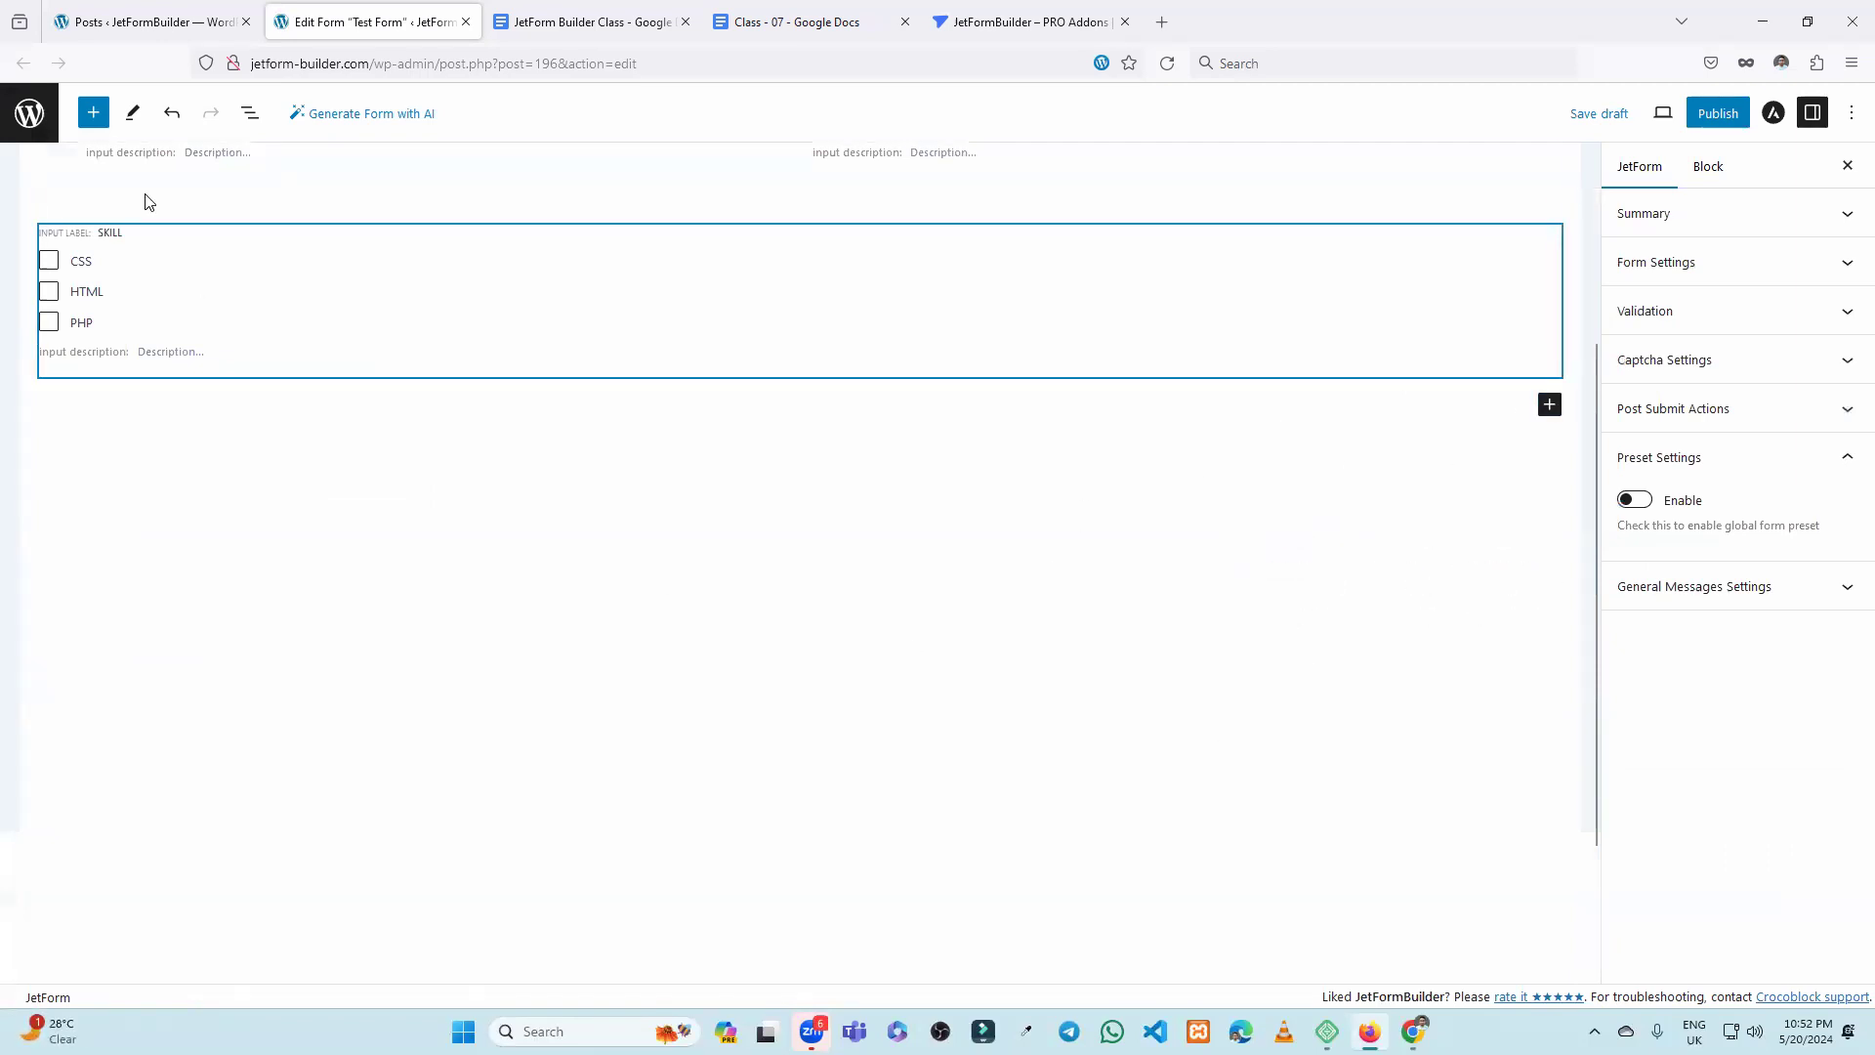
click(93, 113)
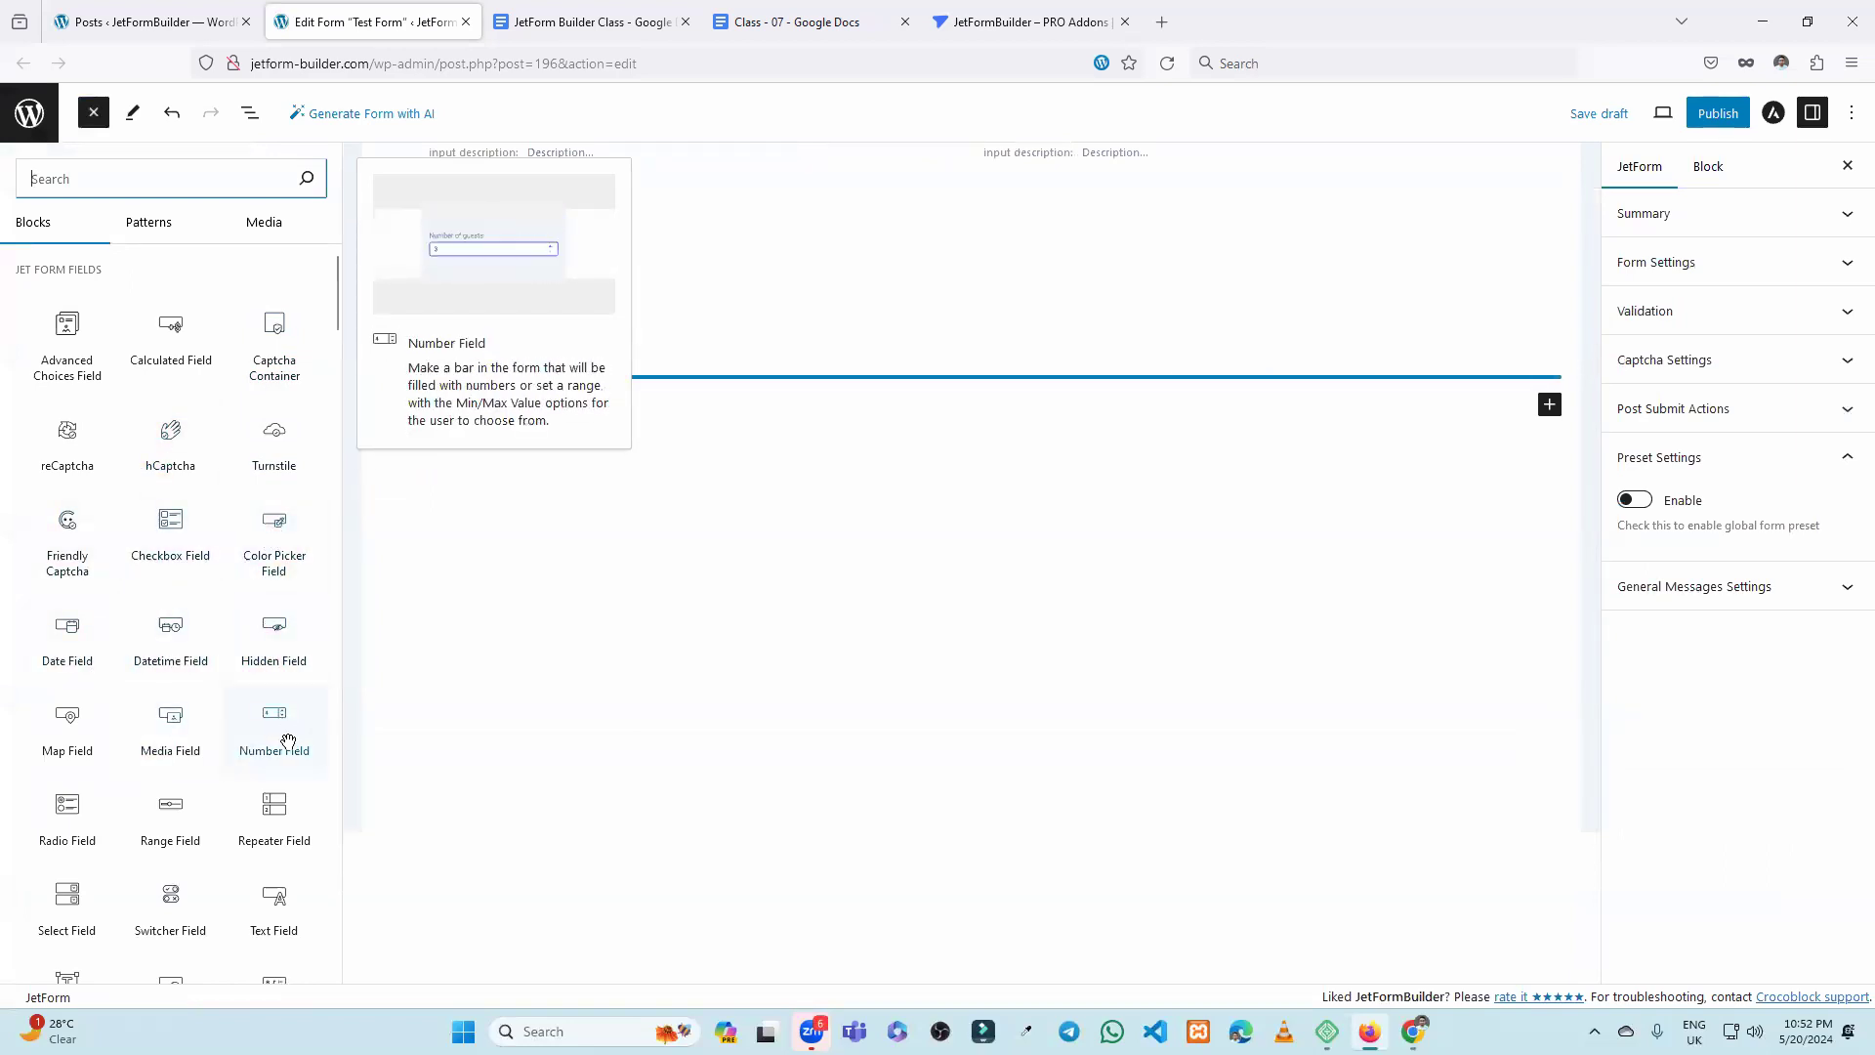
click(59, 842)
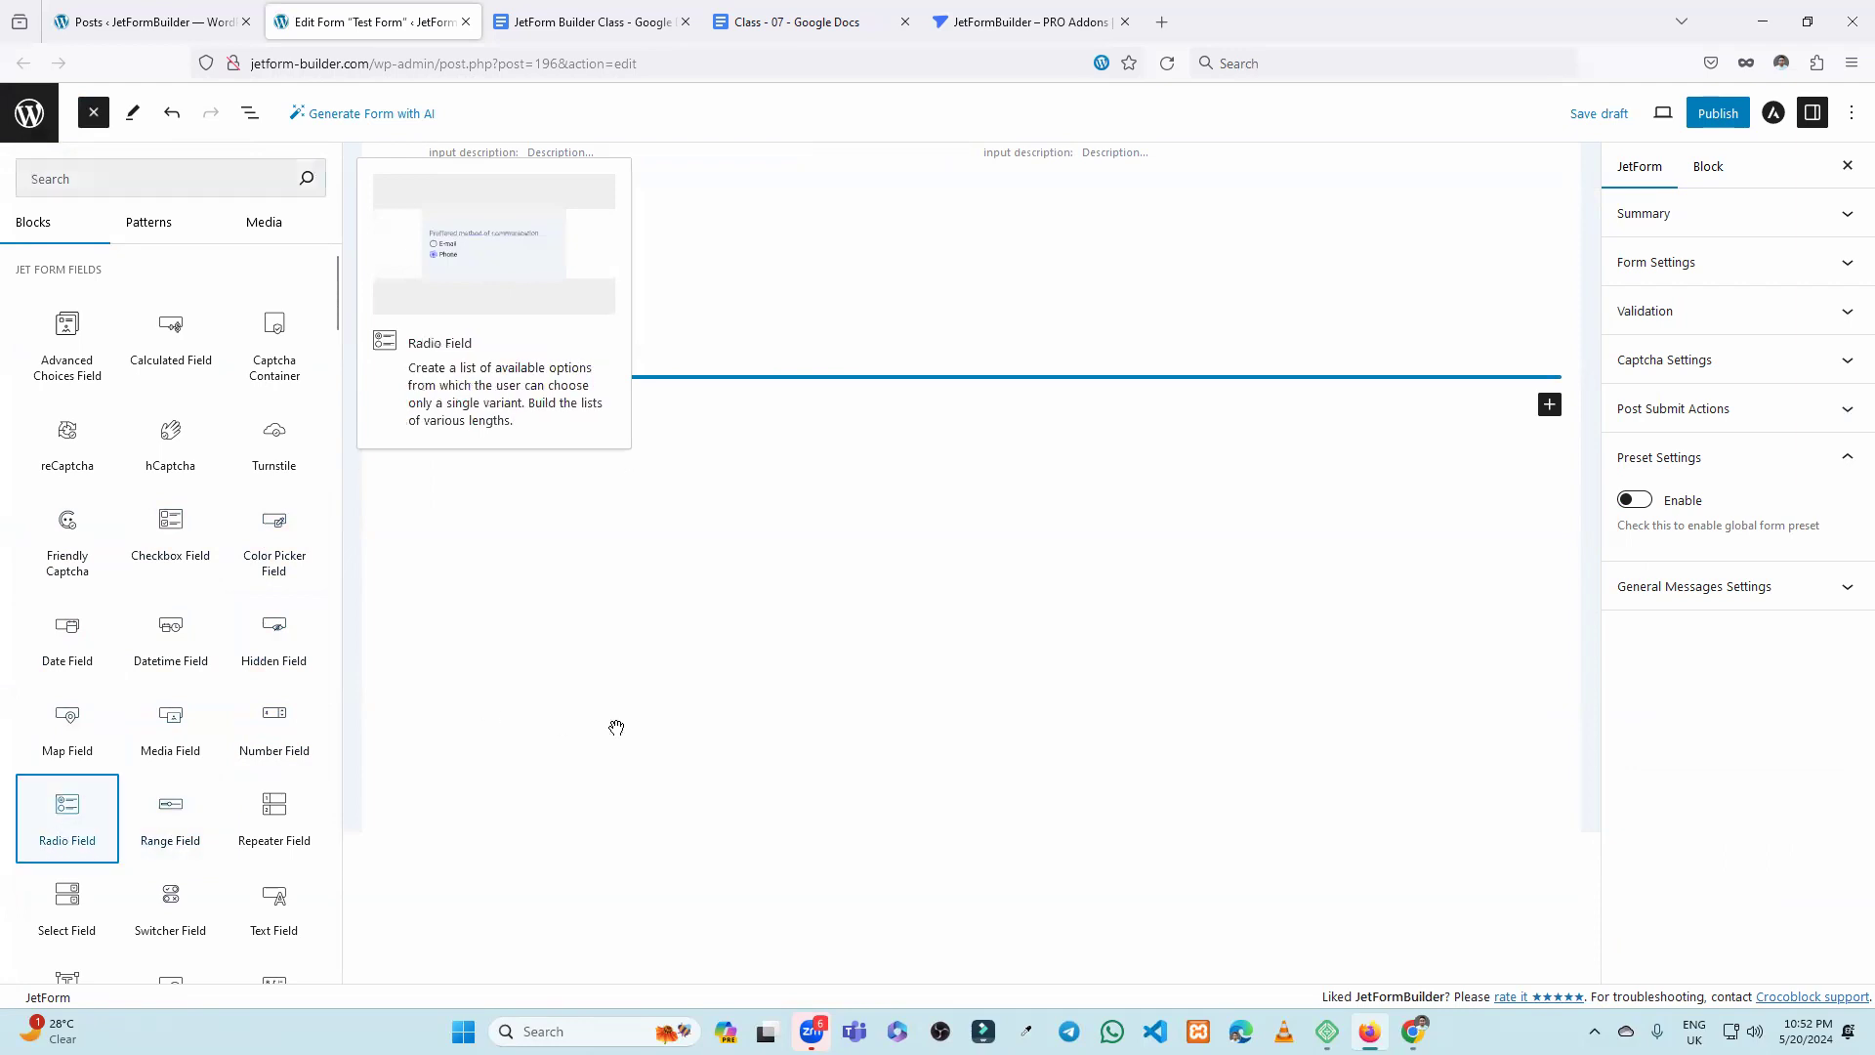
click(581, 623)
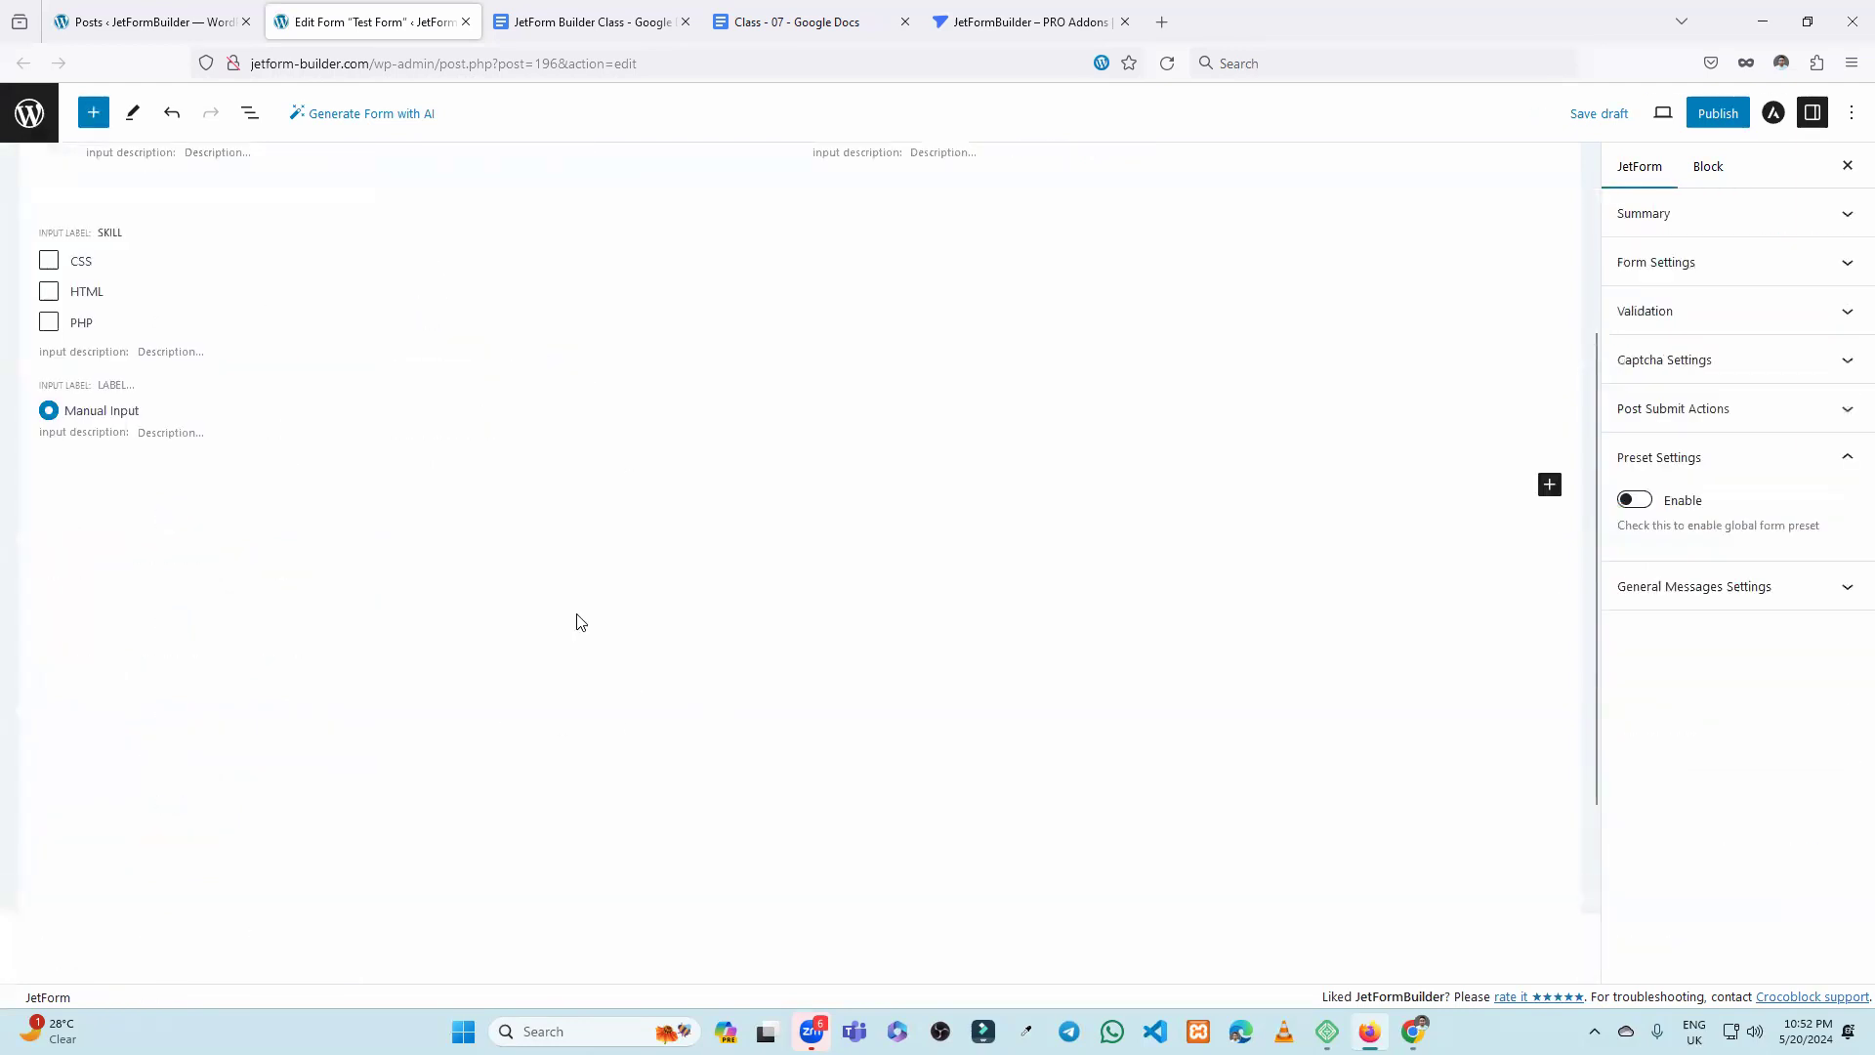
Define the radio field's first manual option with the label Male and the value male.
click(64, 409)
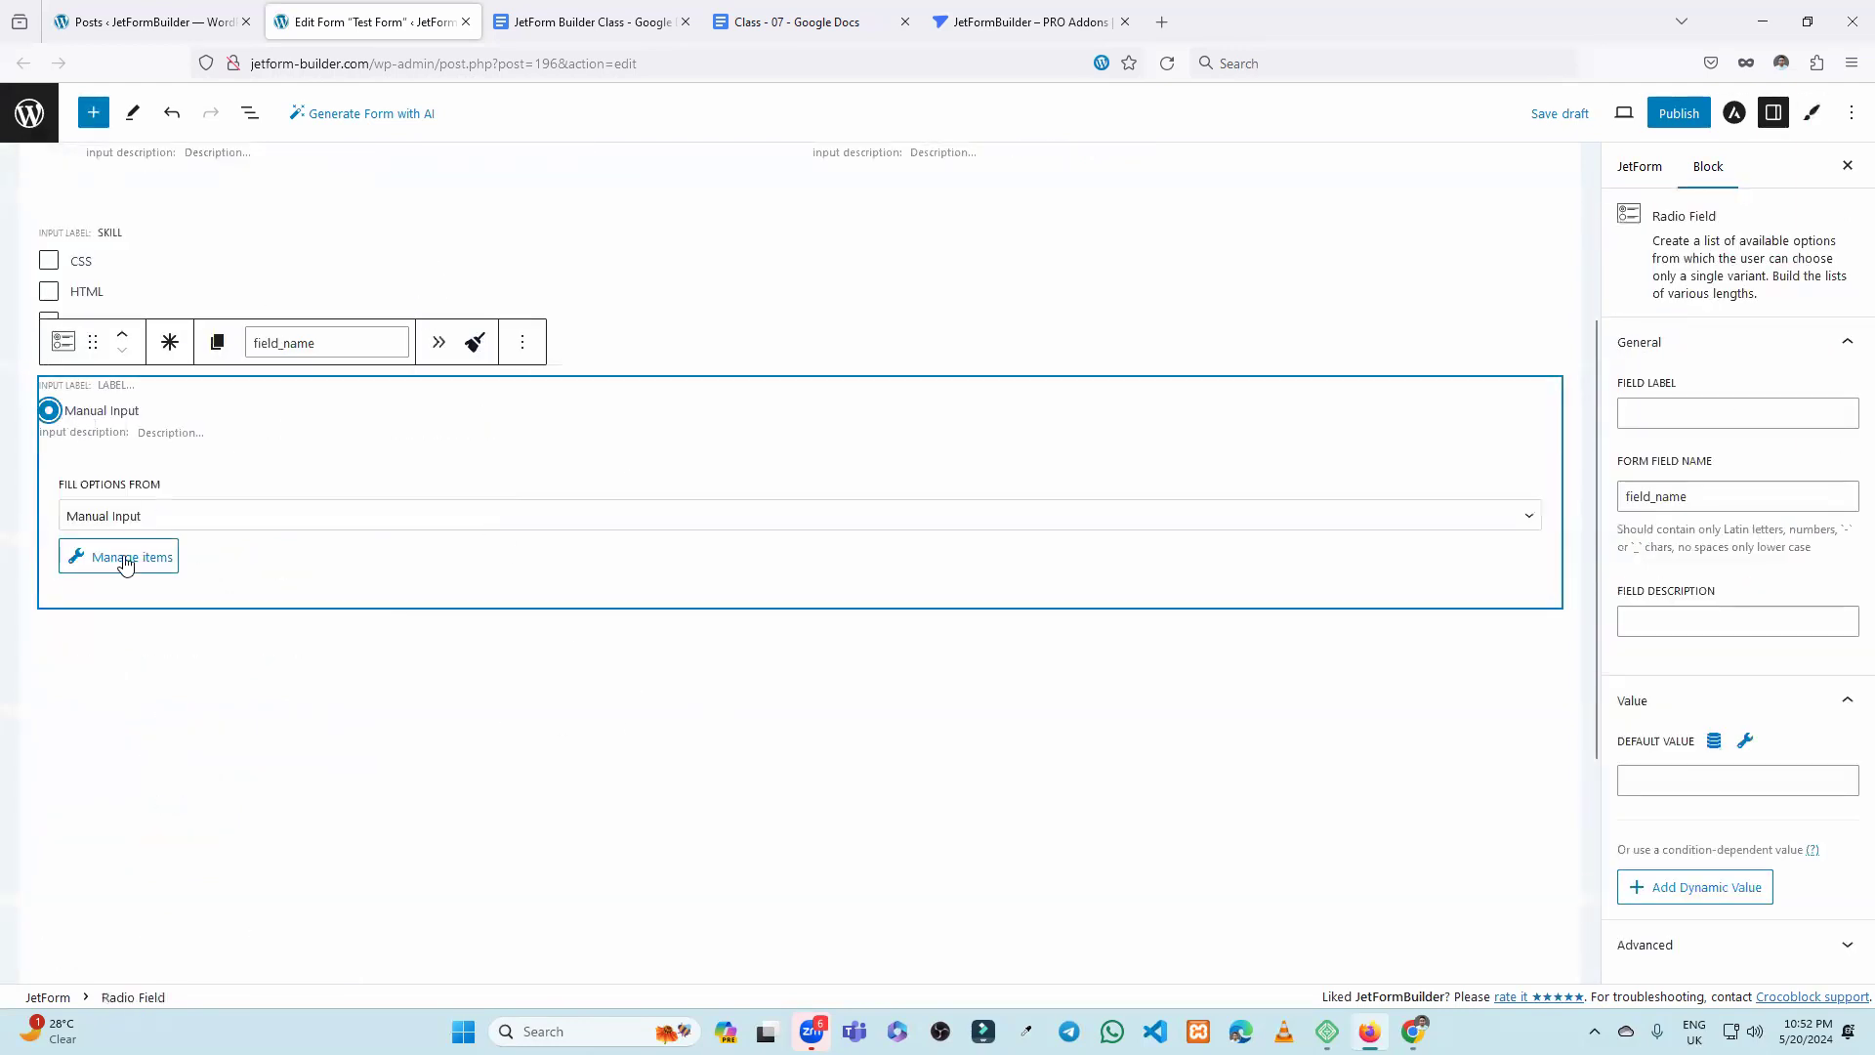
click(112, 516)
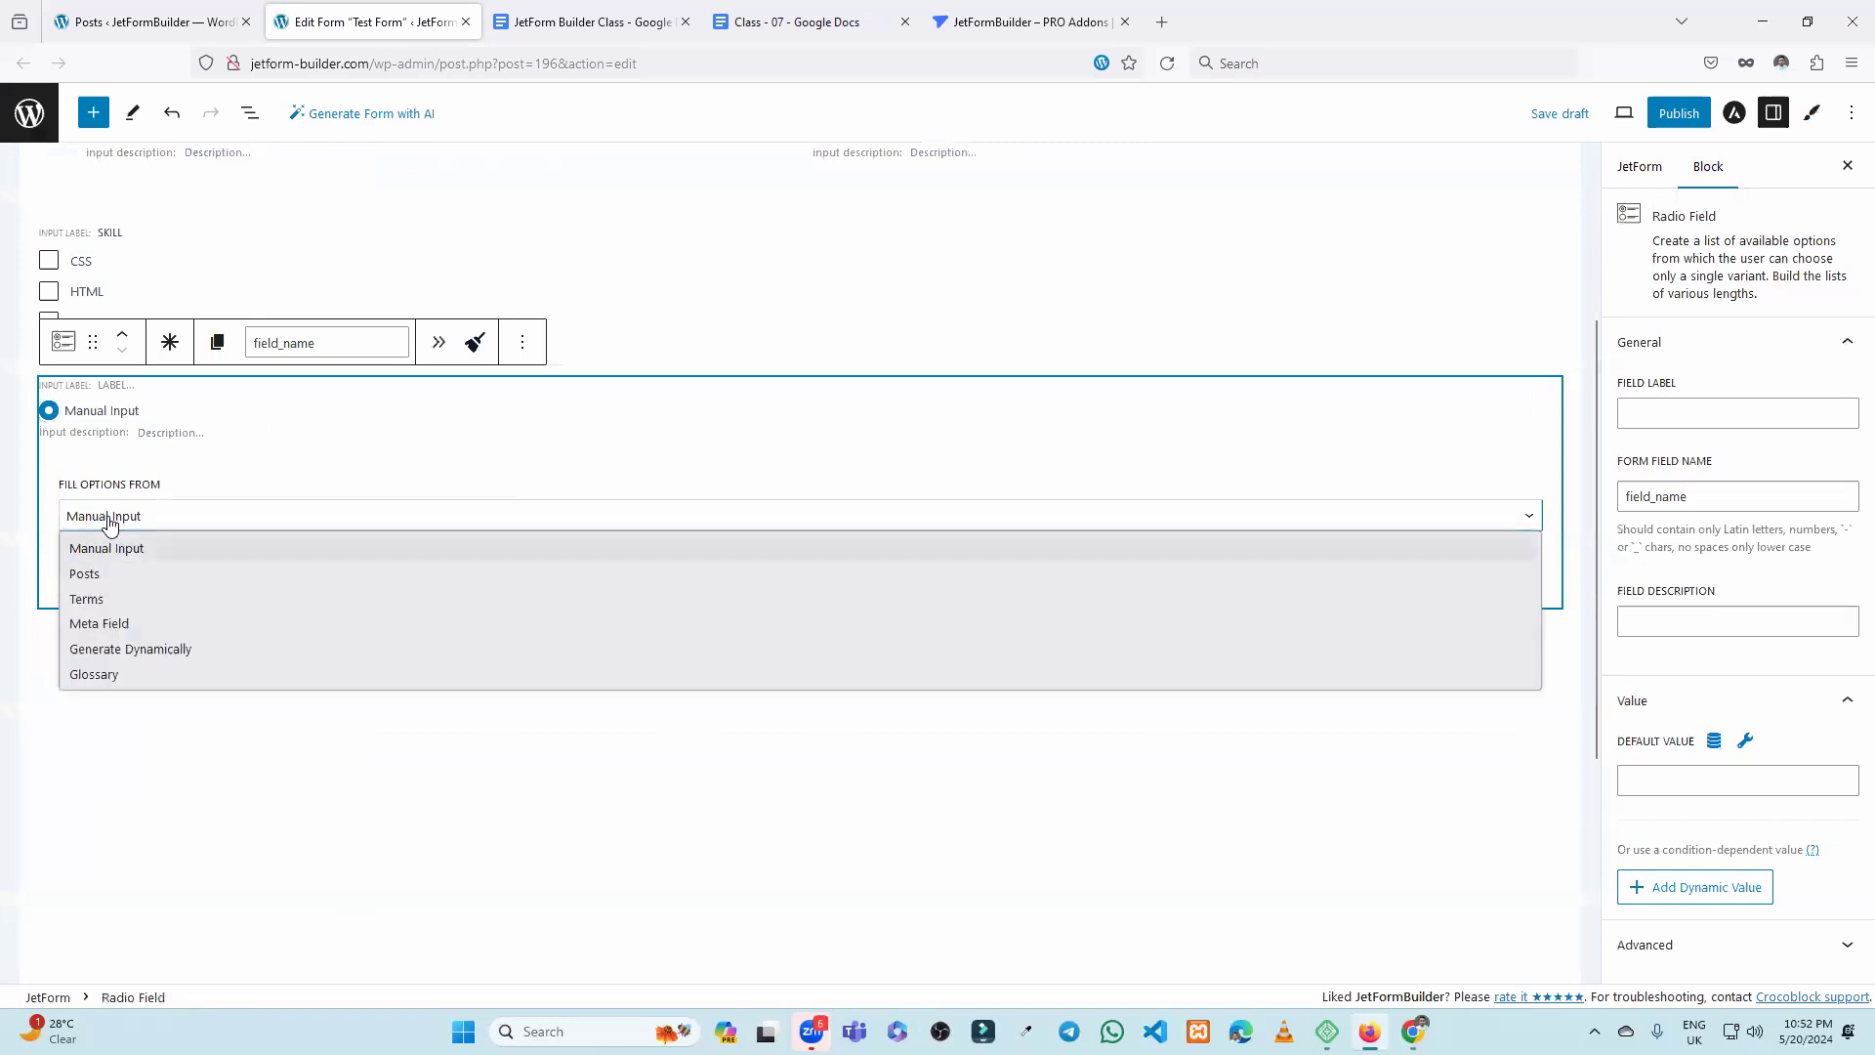
click(153, 788)
click(88, 411)
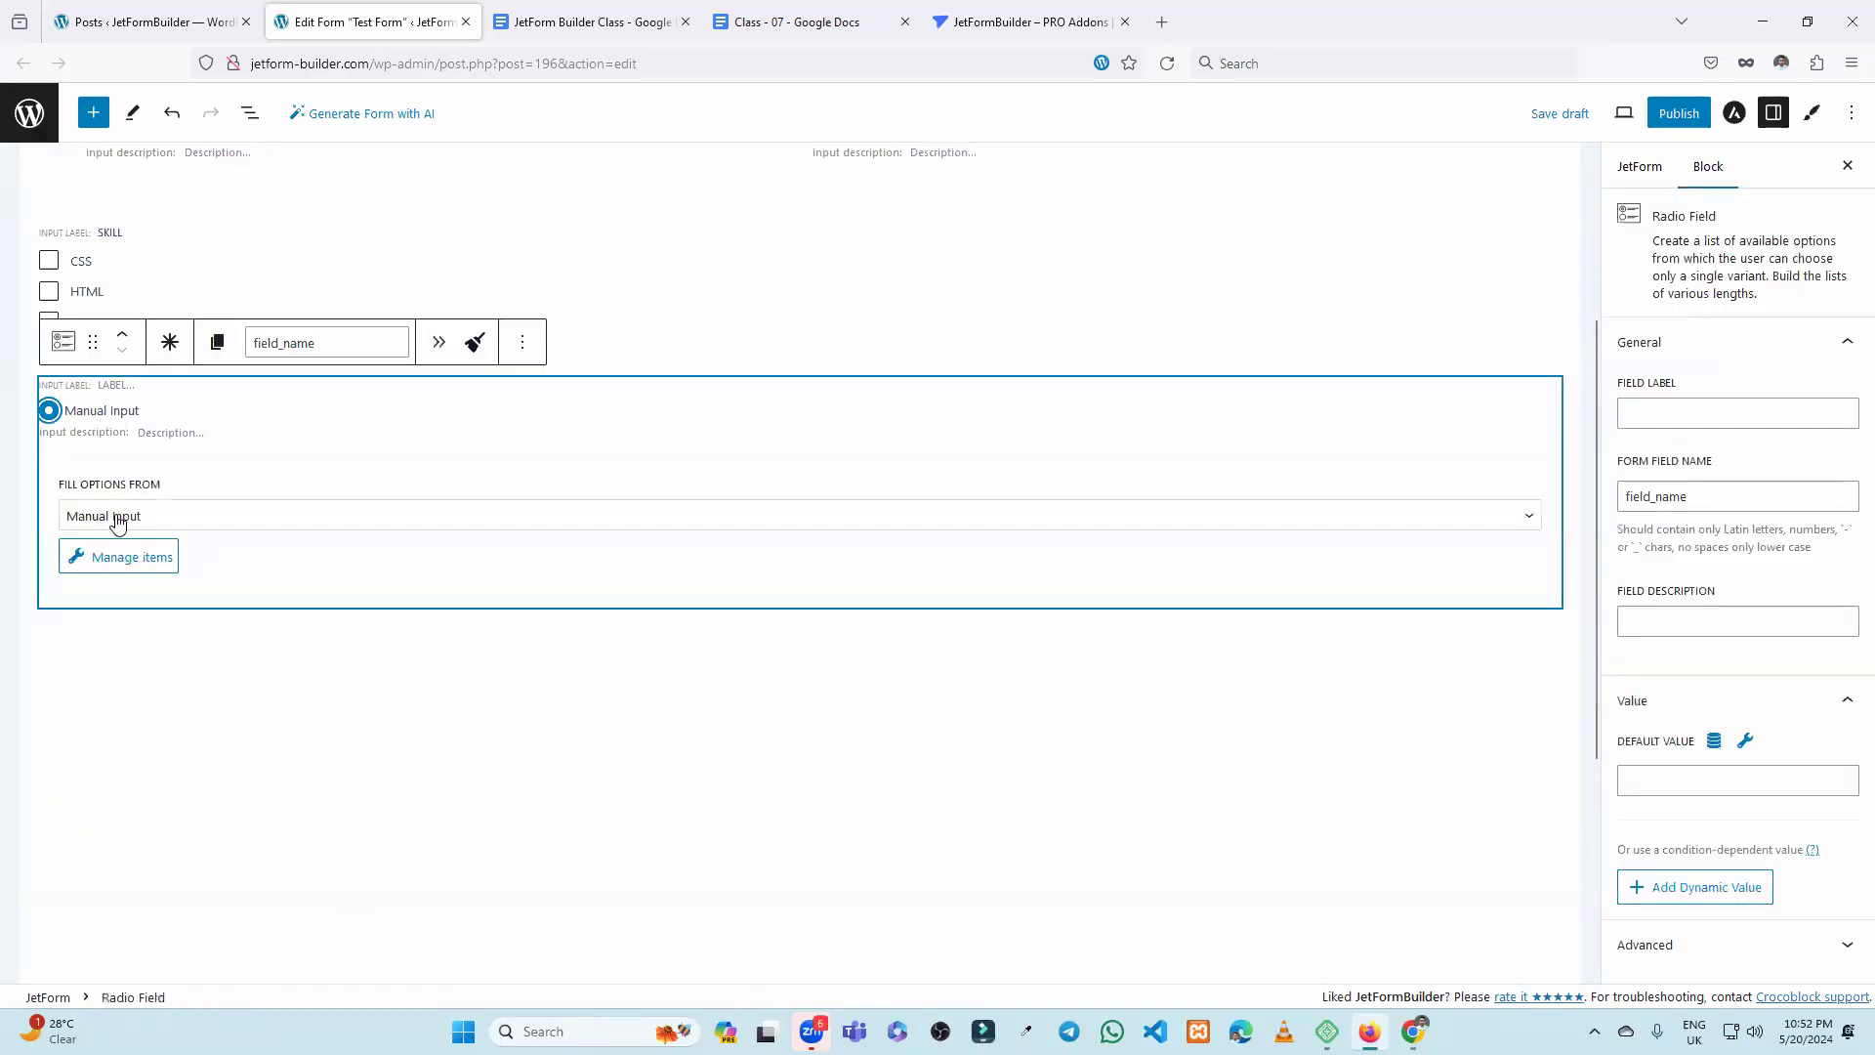
click(114, 556)
click(461, 542)
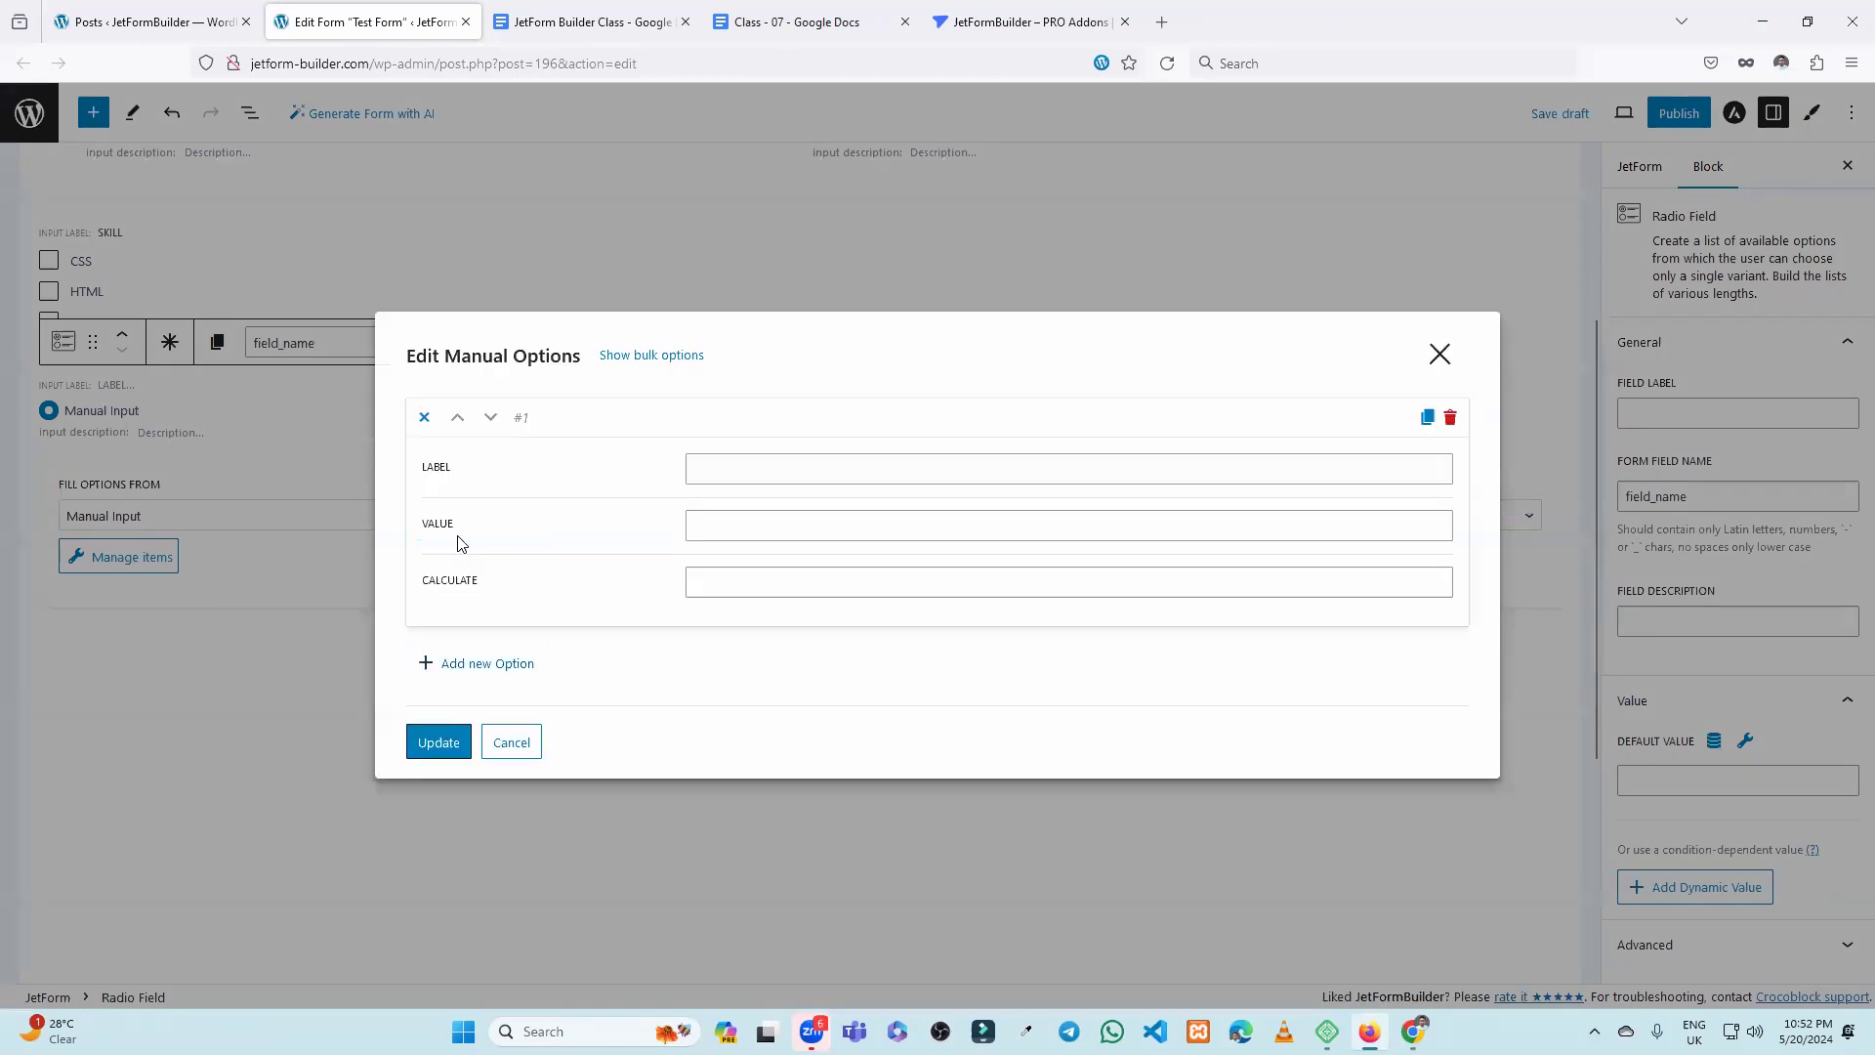
click(703, 468)
text(MAle)
key(BackSpace)
key(BackSpace)
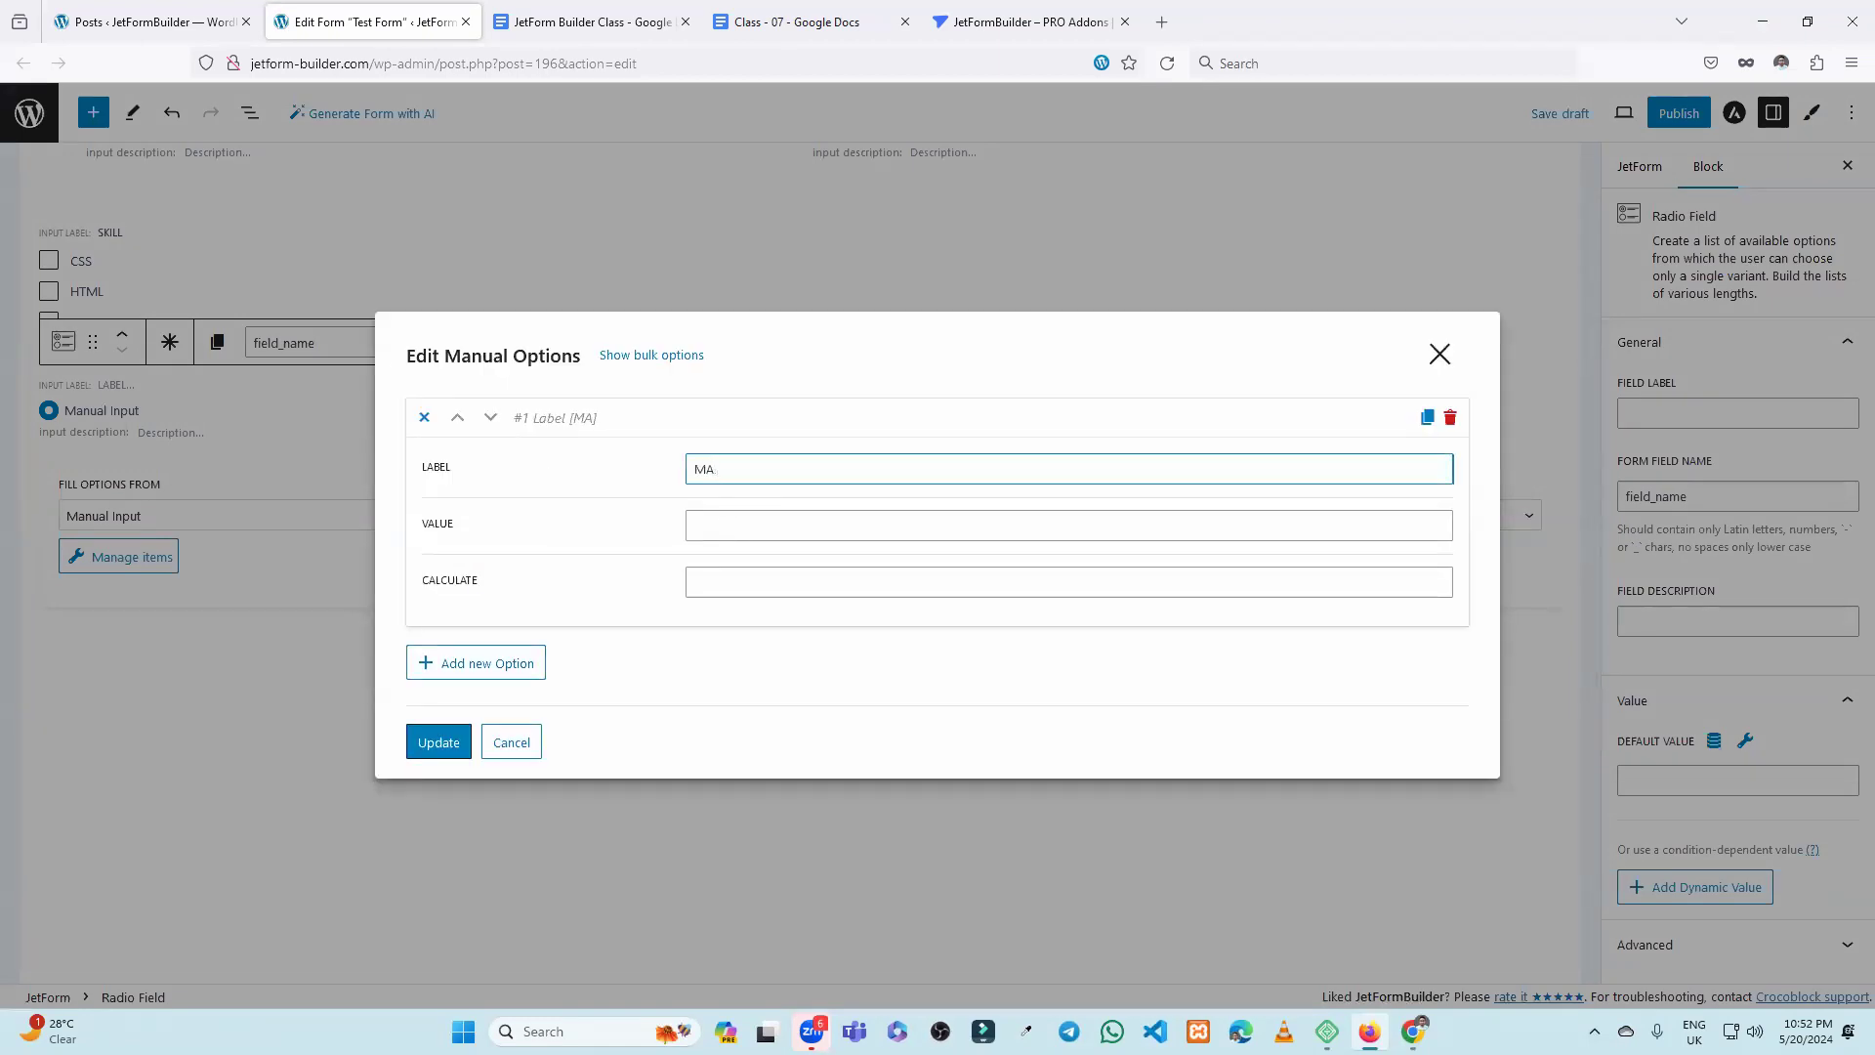
key(BackSpace)
text(ale)
click(772, 516)
text(male)
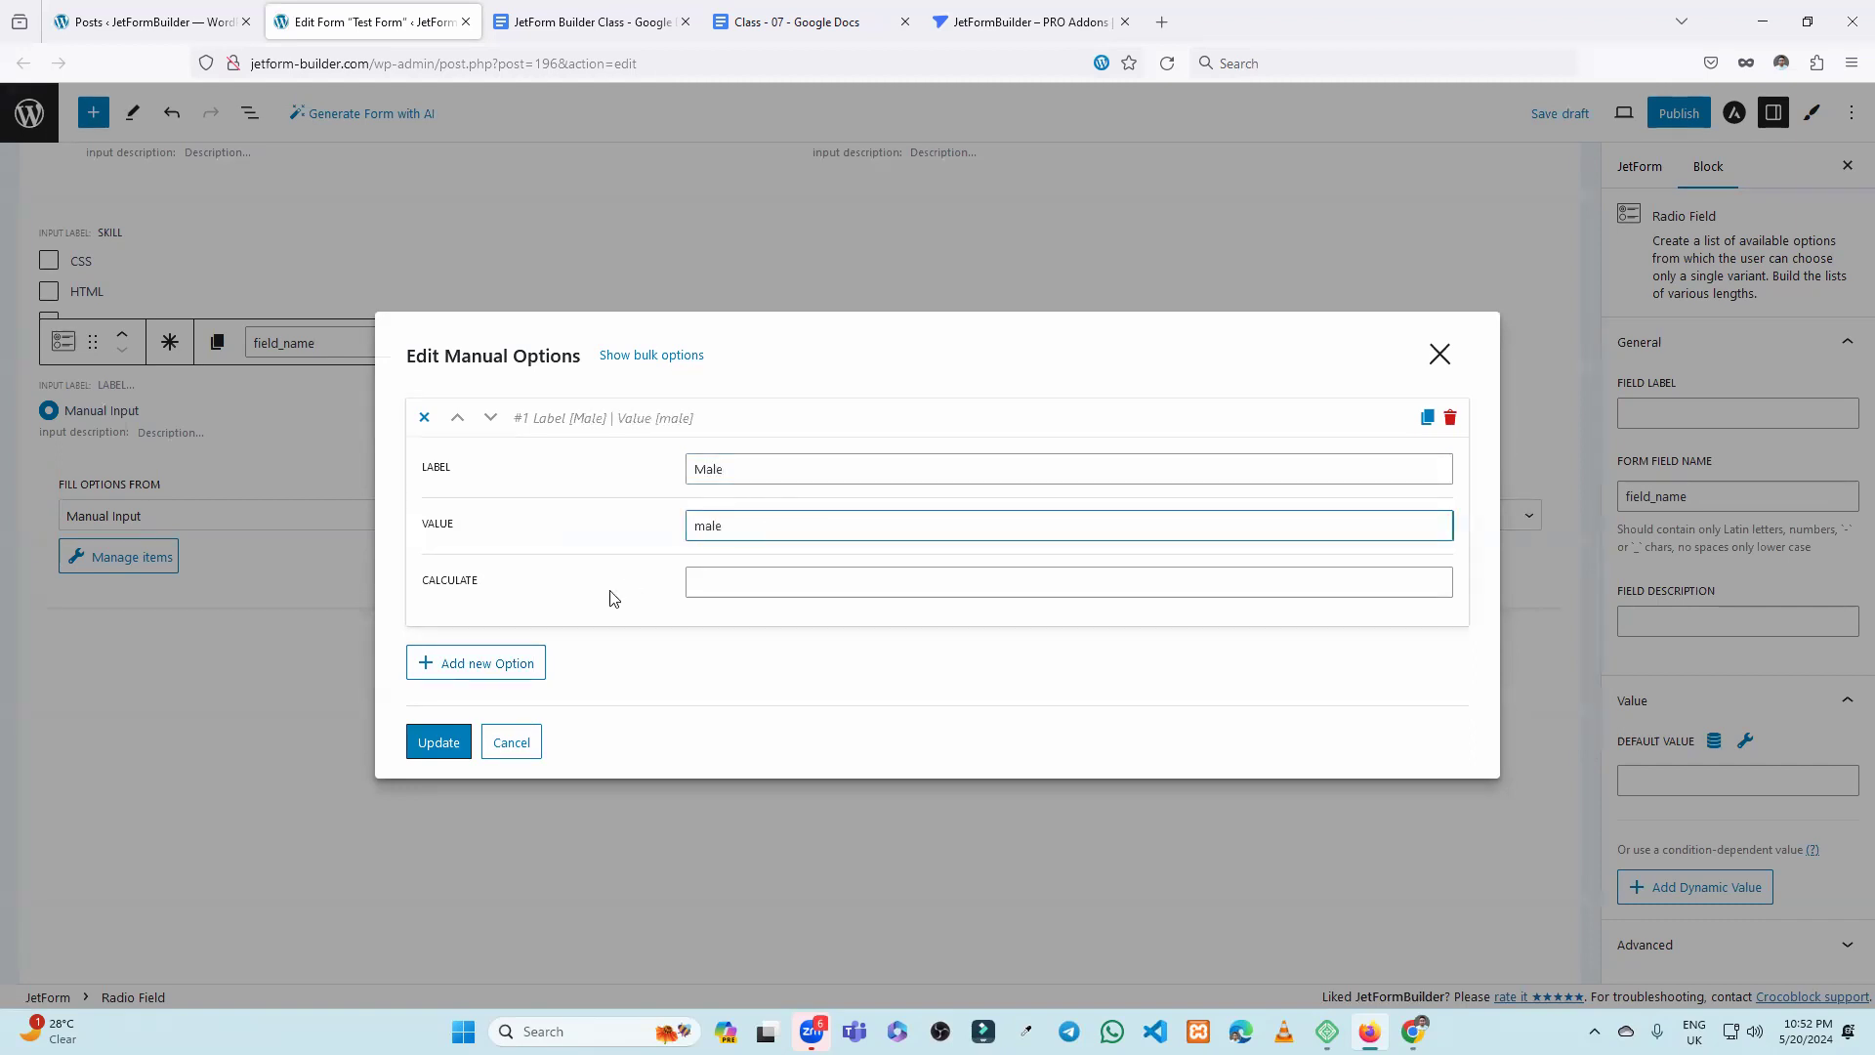
Add a second radio option labelled Female with the value female, and apply the manual options to the field.
click(494, 662)
click(711, 627)
text(Fem)
key(BackSpace)
text(n)
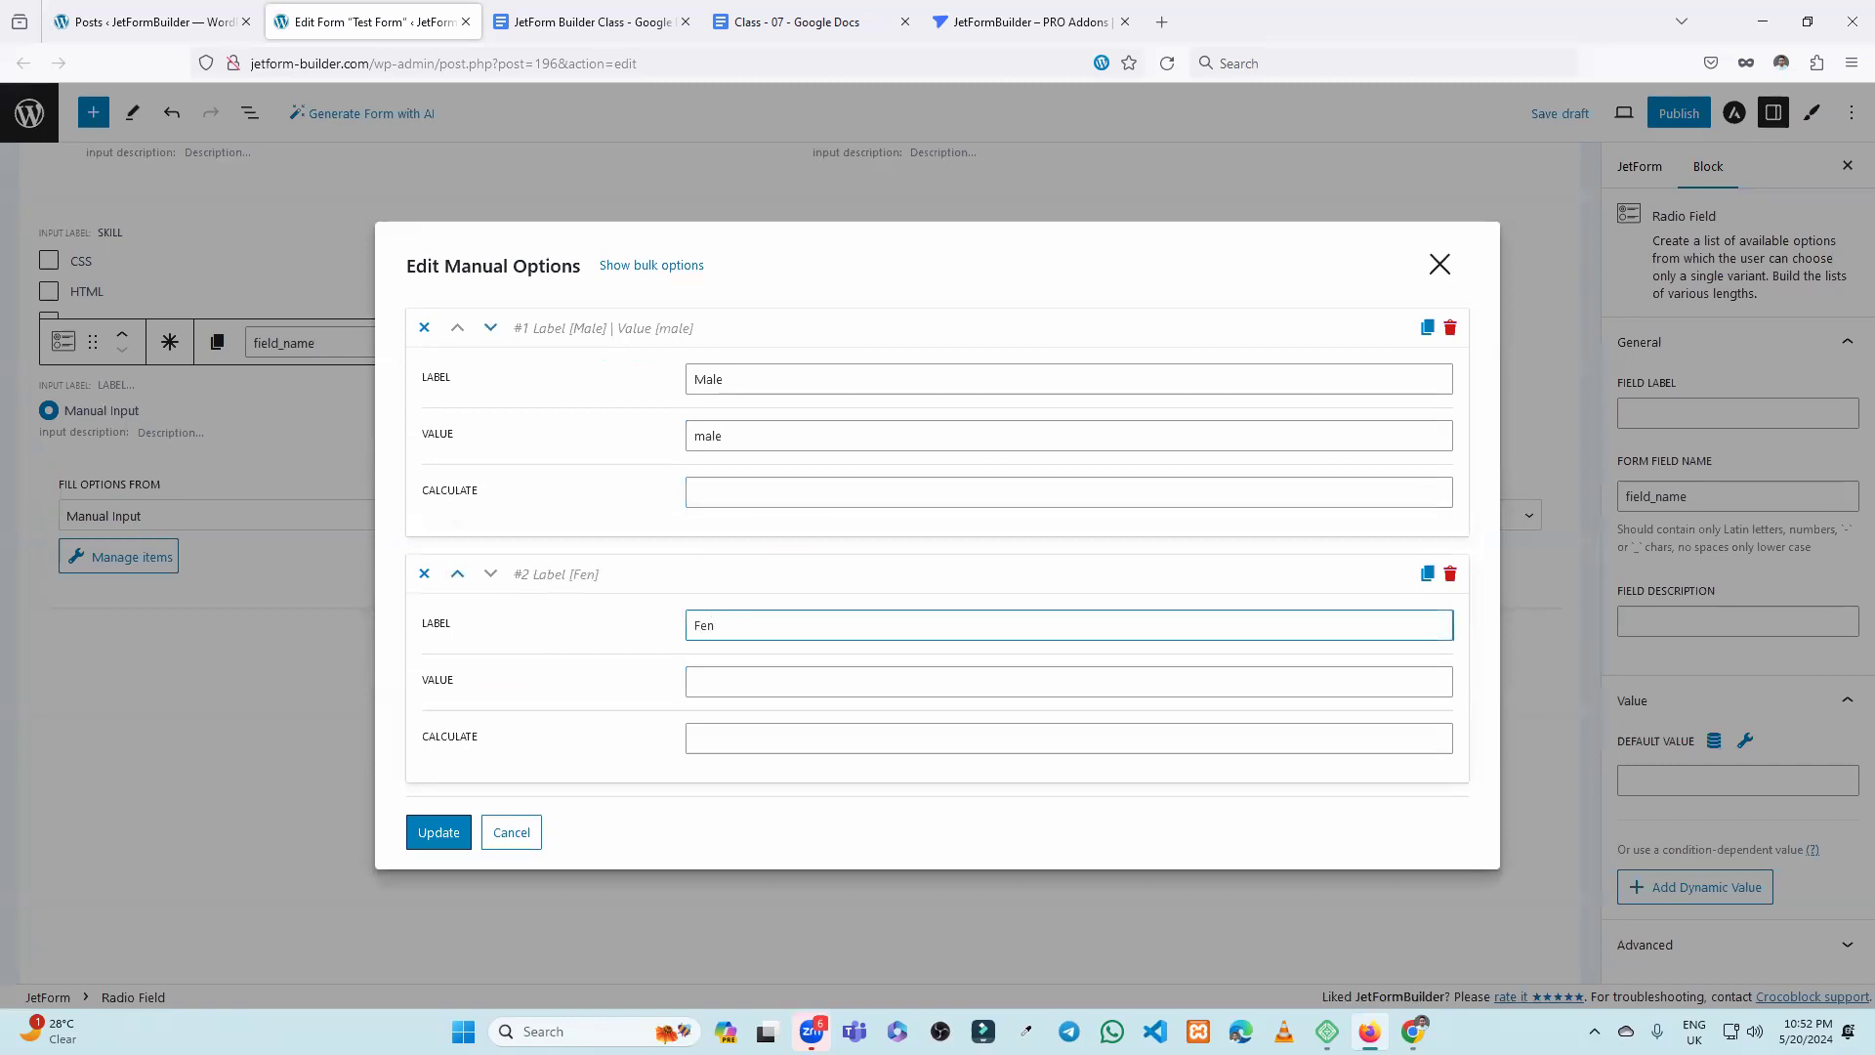
text(mal)
key(BackSpace)
text(le)
click(729, 676)
text(r)
key(BackSpace)
text(female)
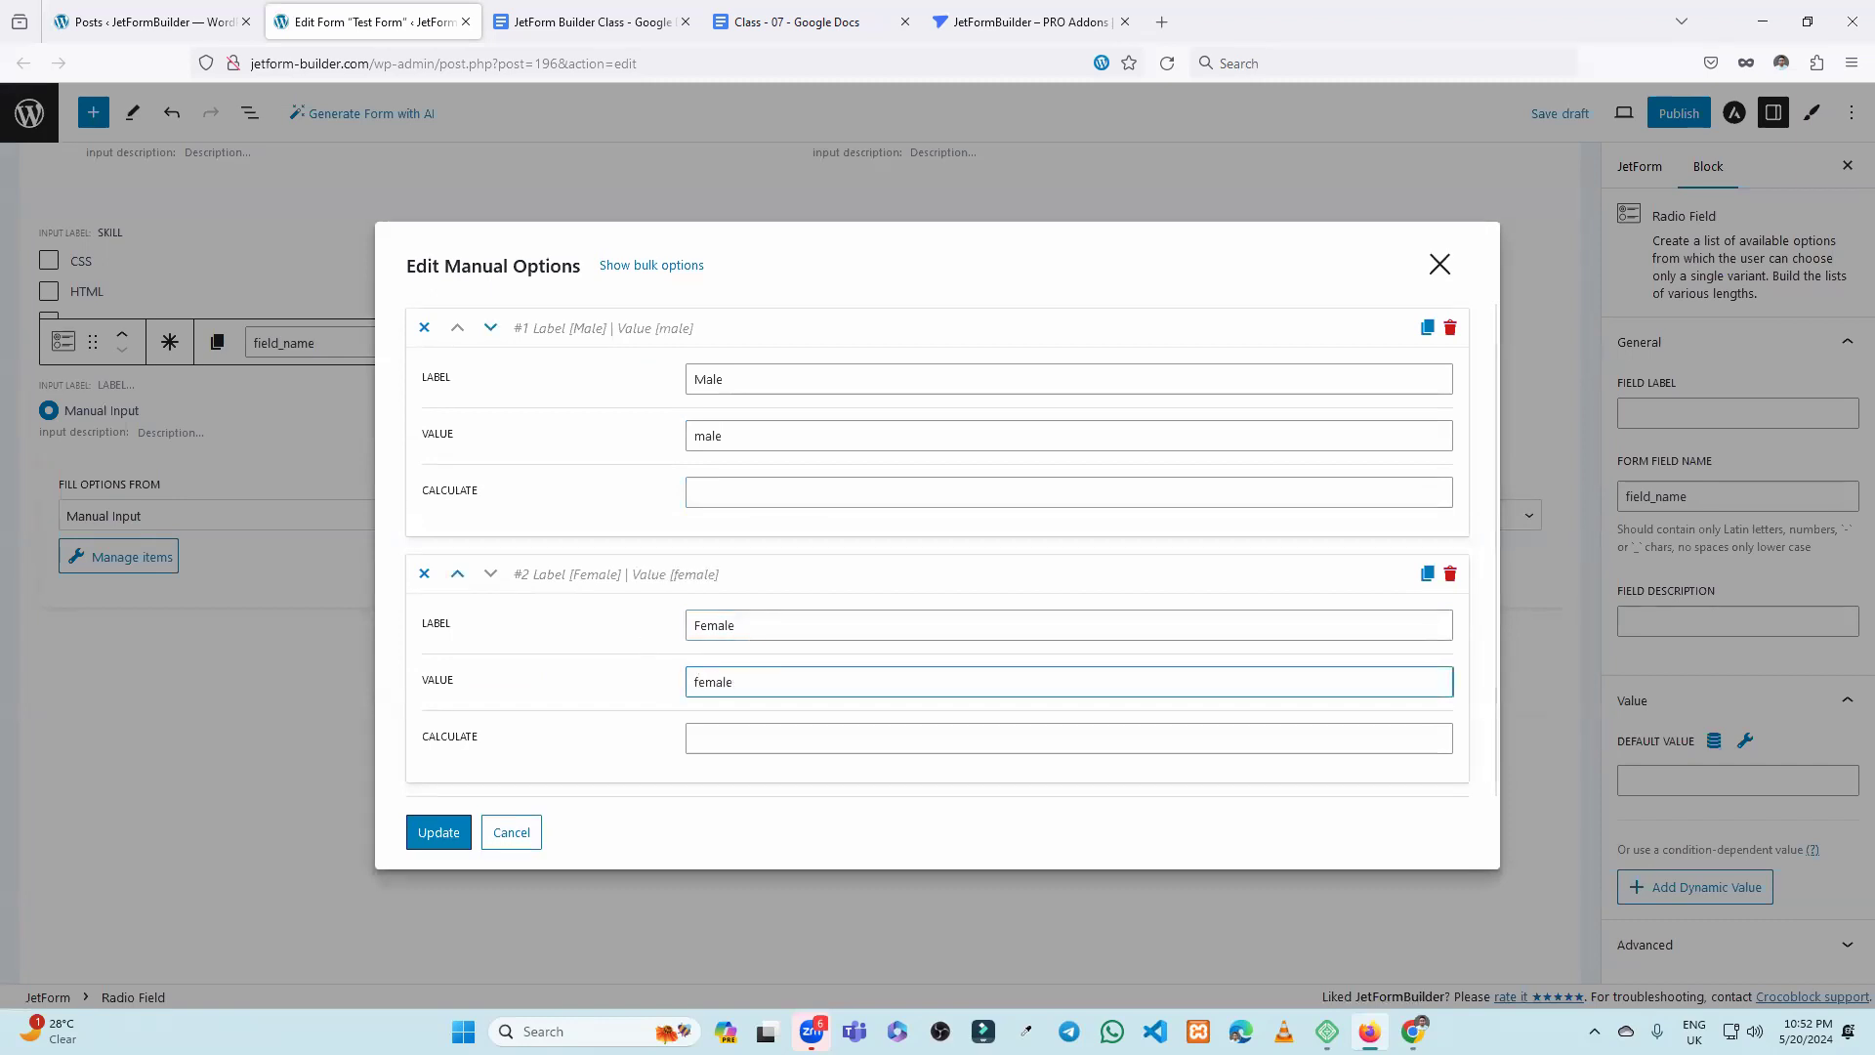
click(439, 832)
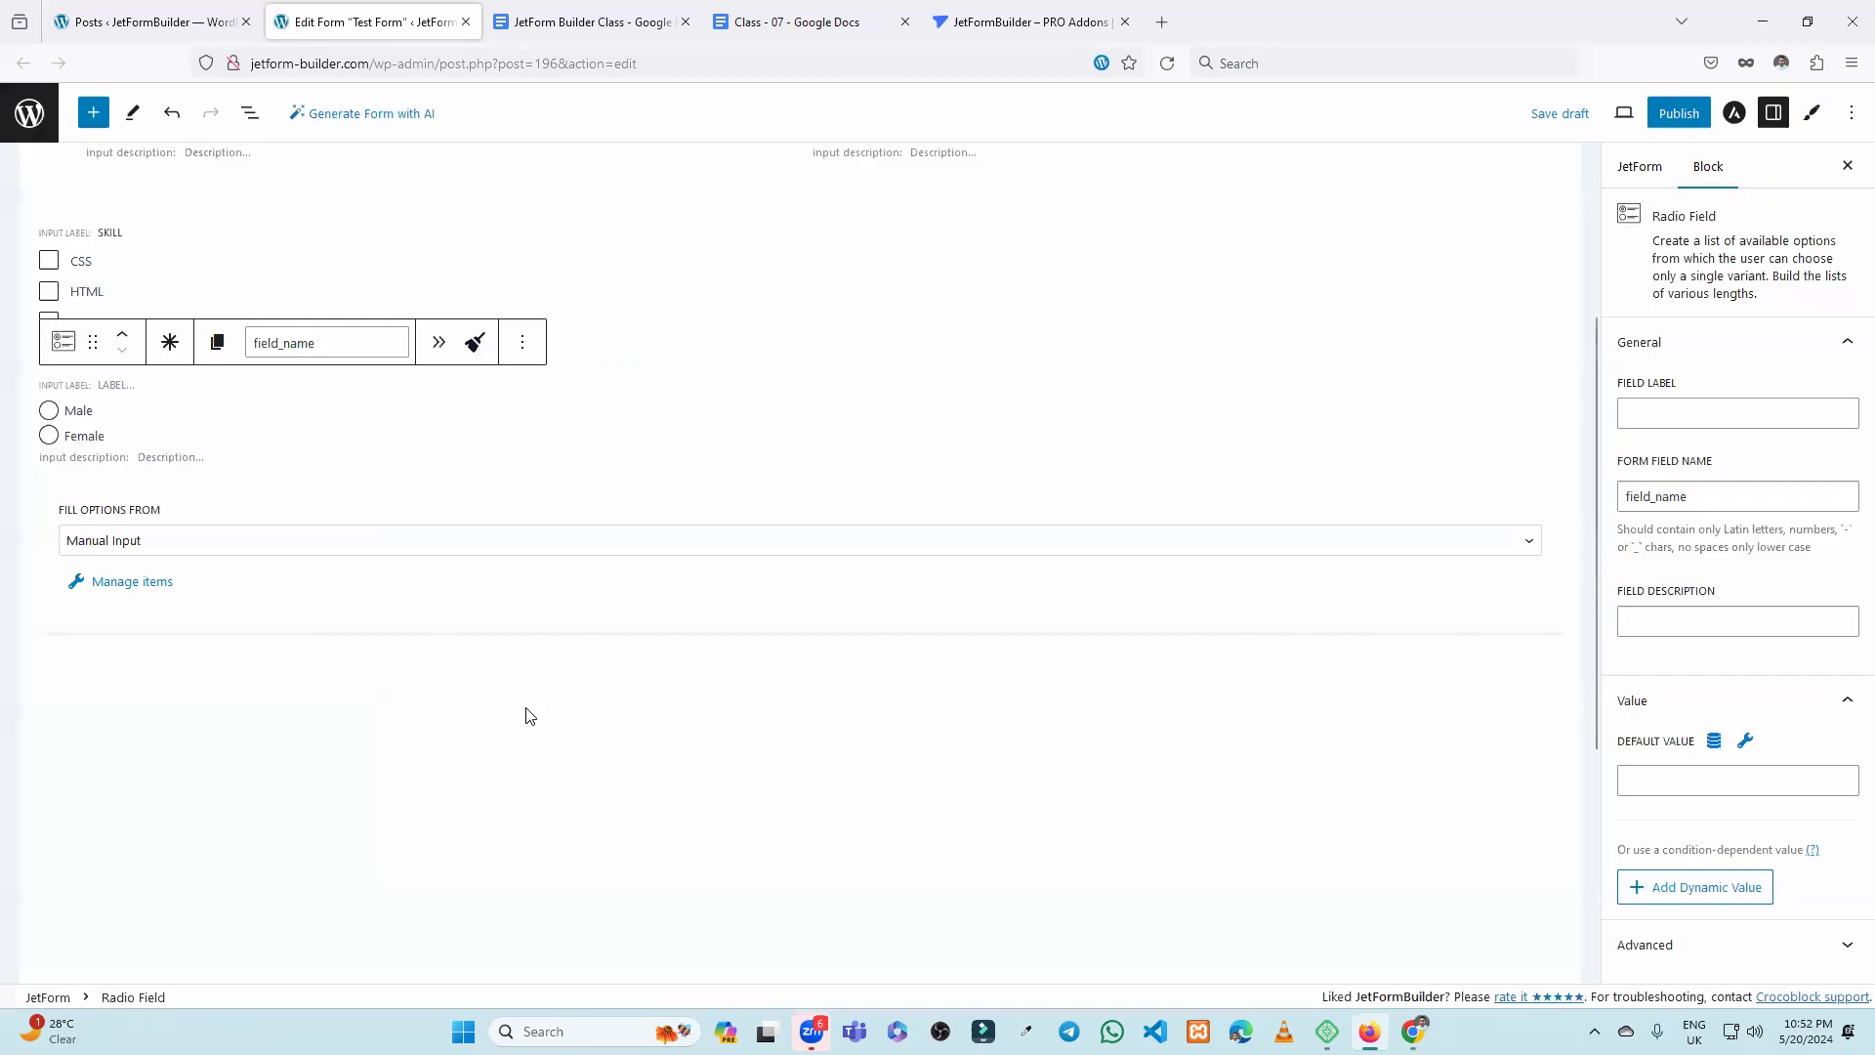
Set the radio field's label to Gender and save the form.
click(1676, 414)
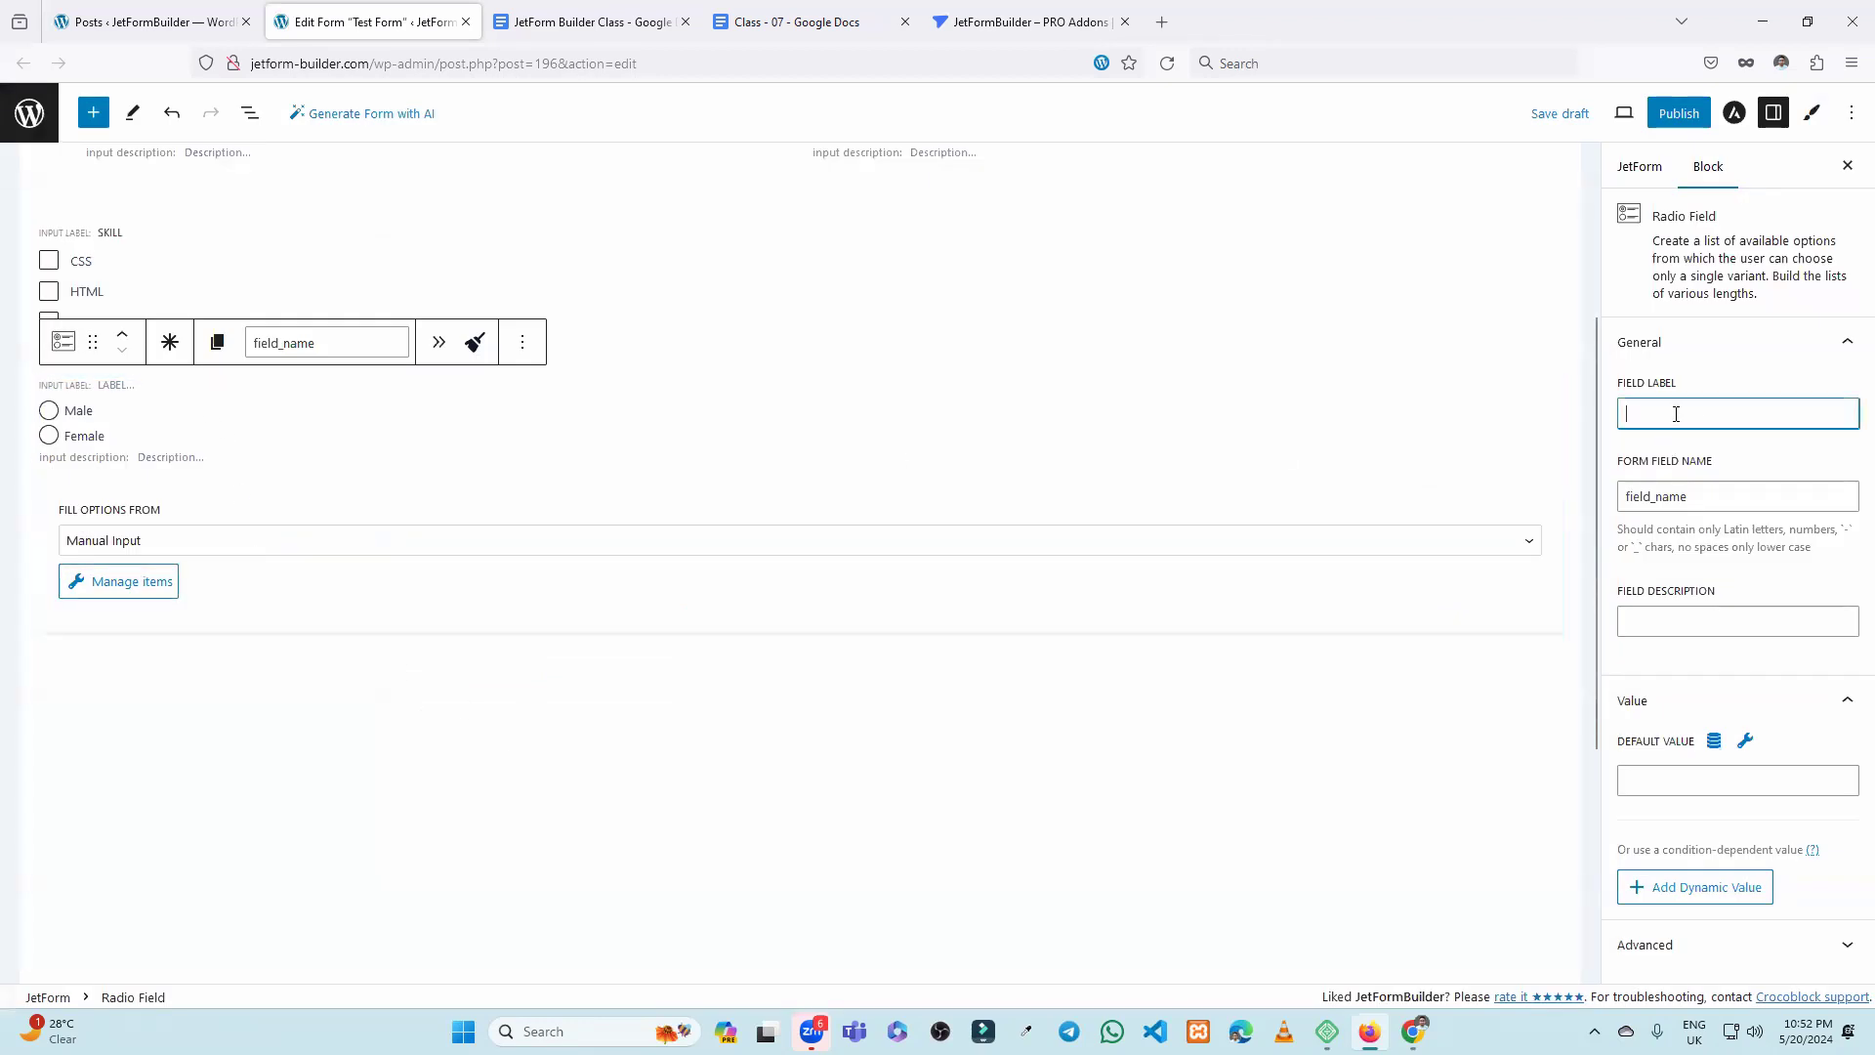
text(ge)
text(der)
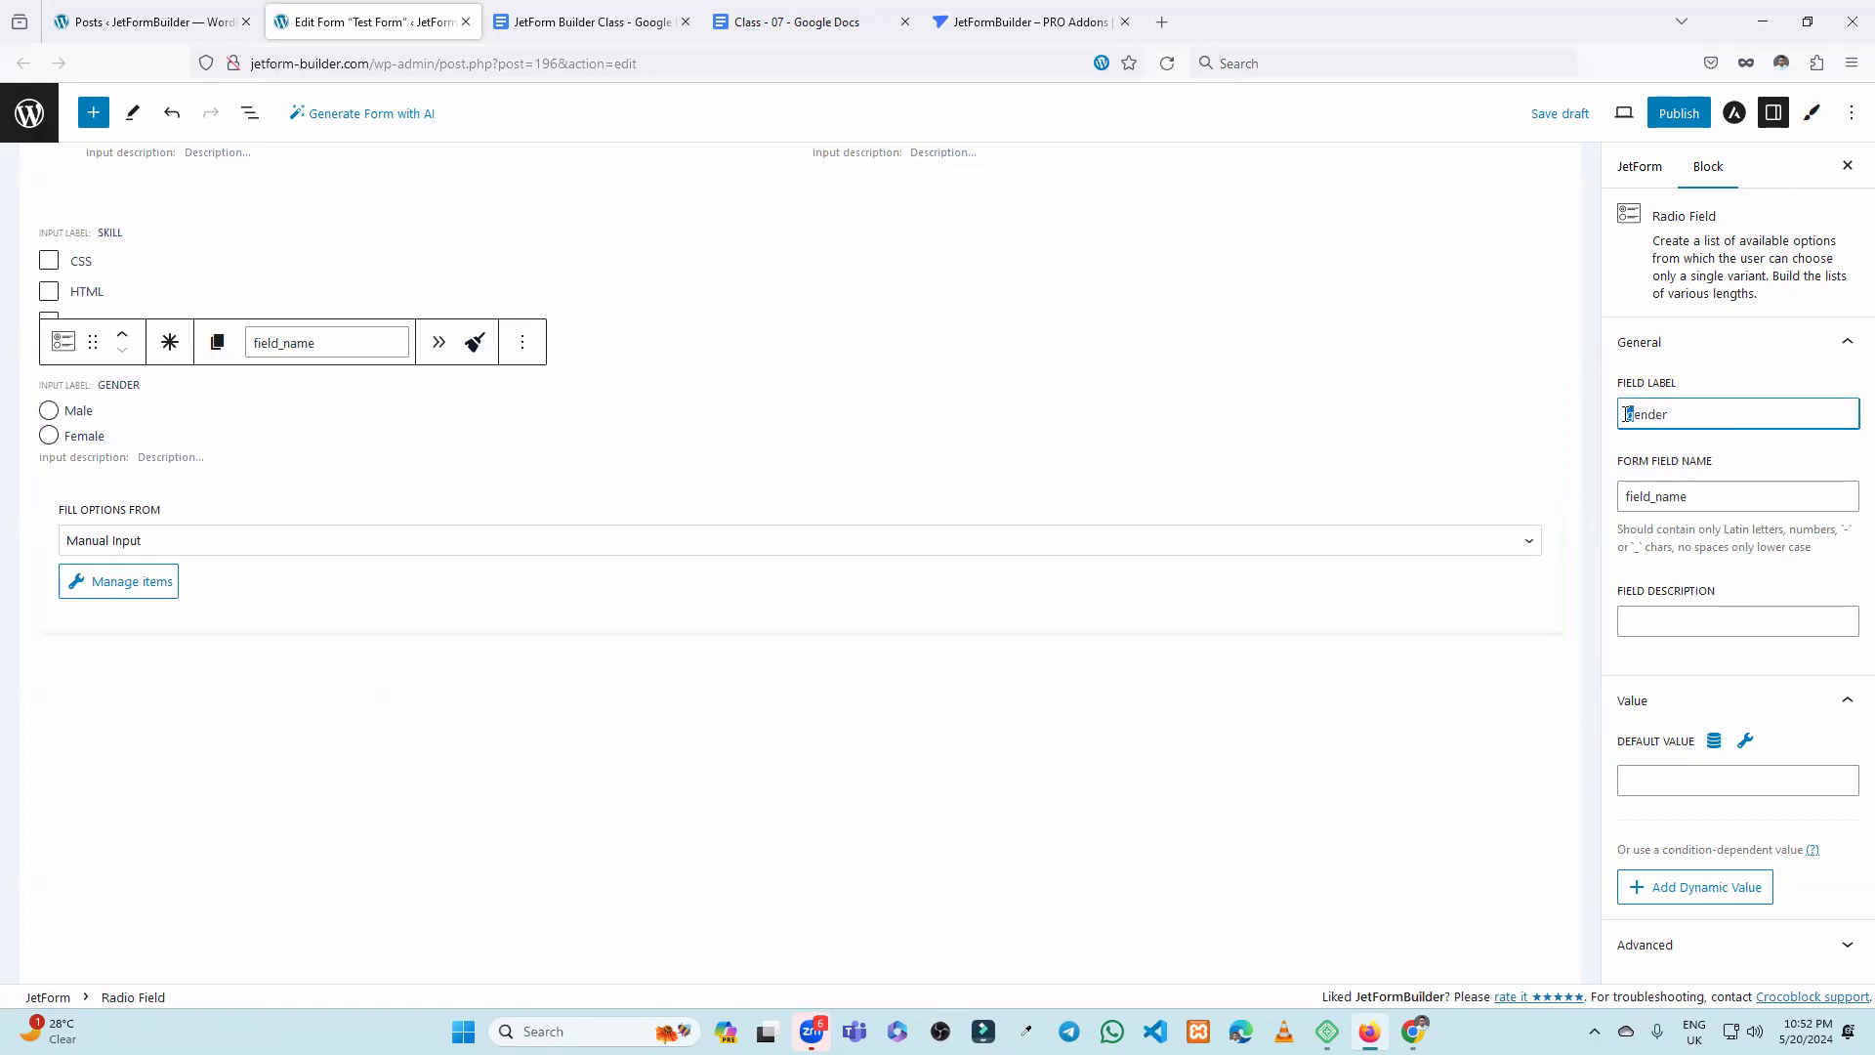
click(1737, 452)
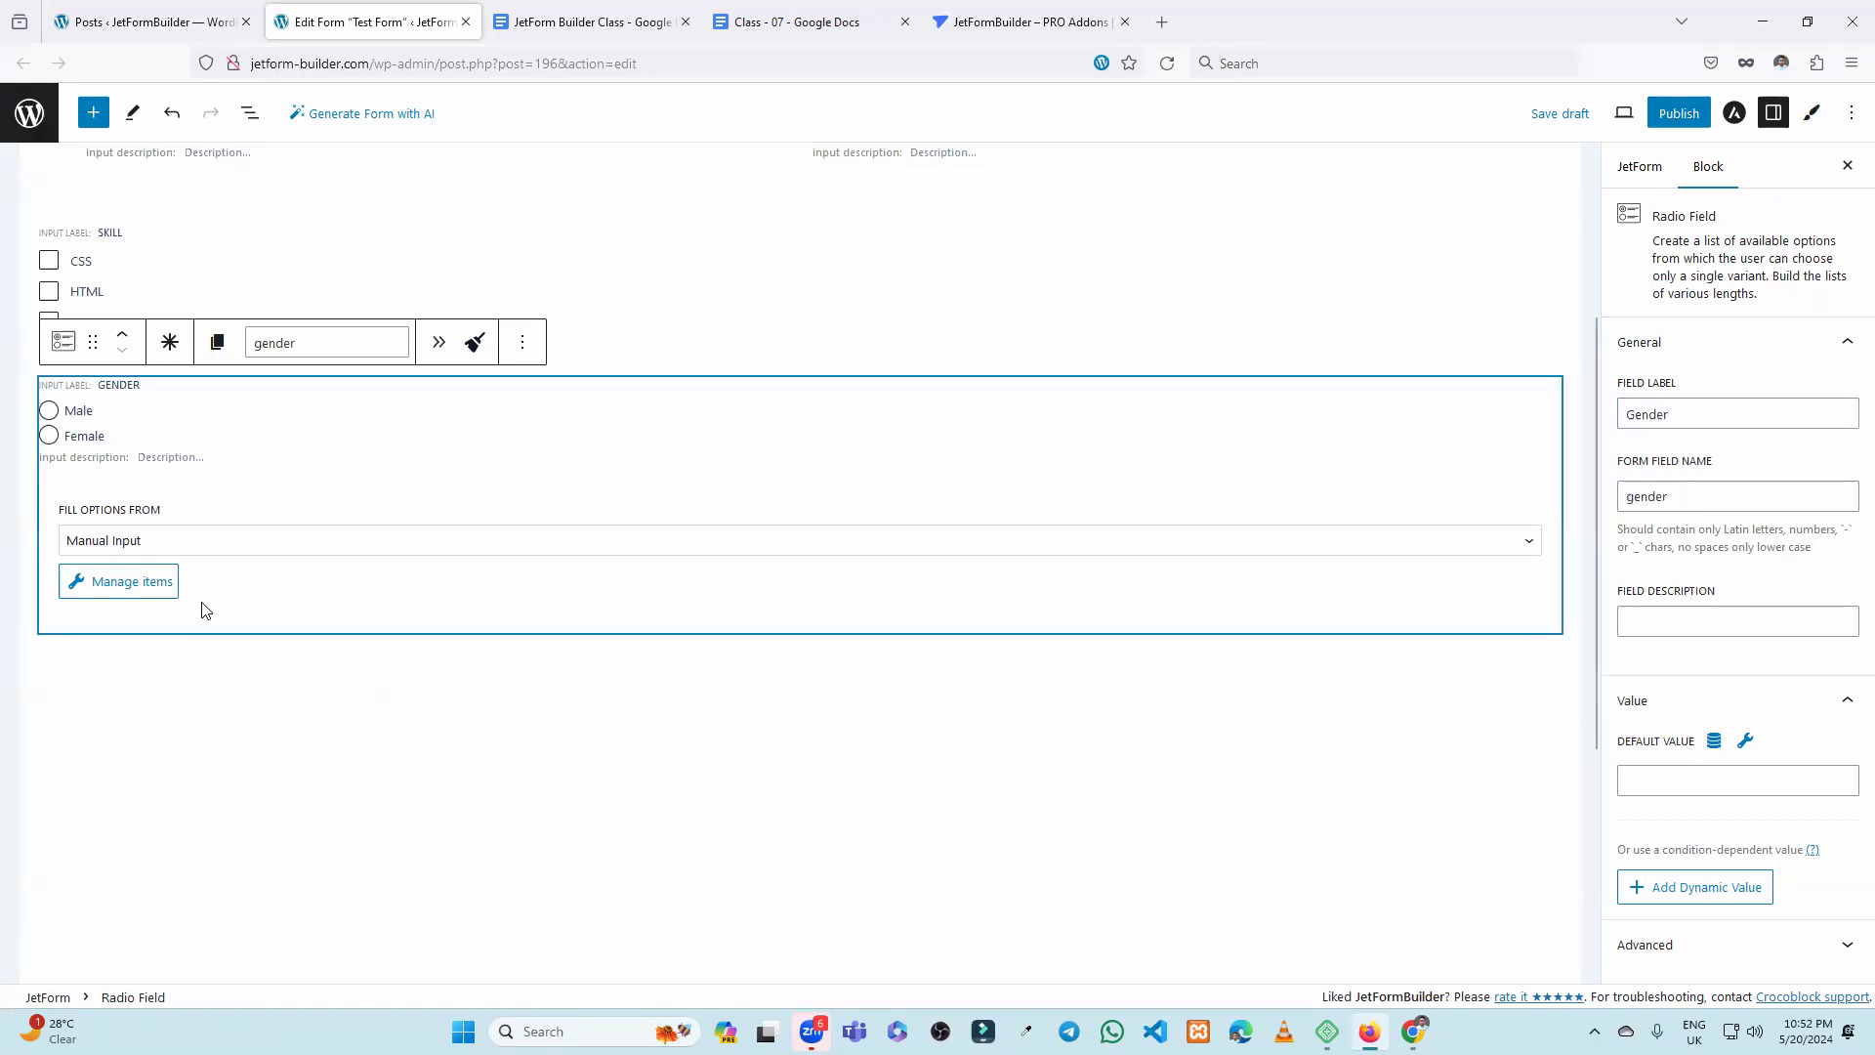
click(276, 777)
key(ctrl+s)
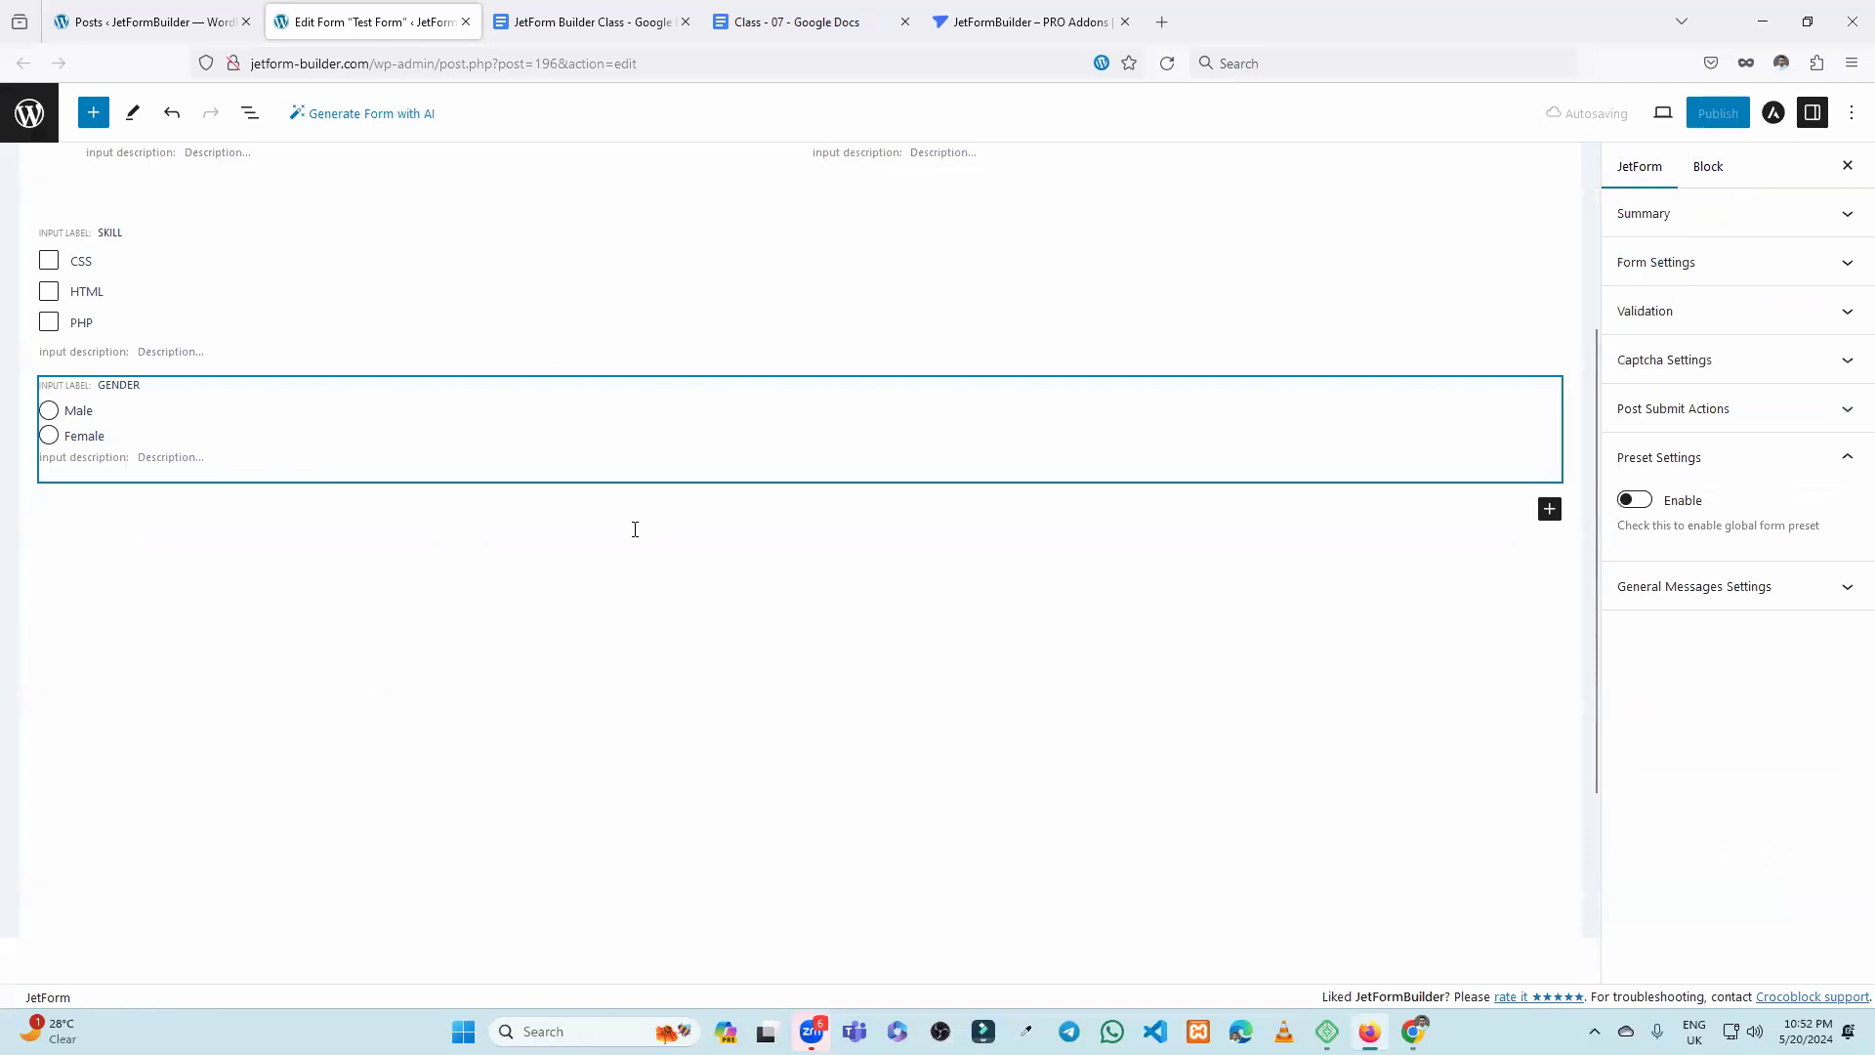
Insert a Color Picker Field block below the Gender radio field.
click(93, 112)
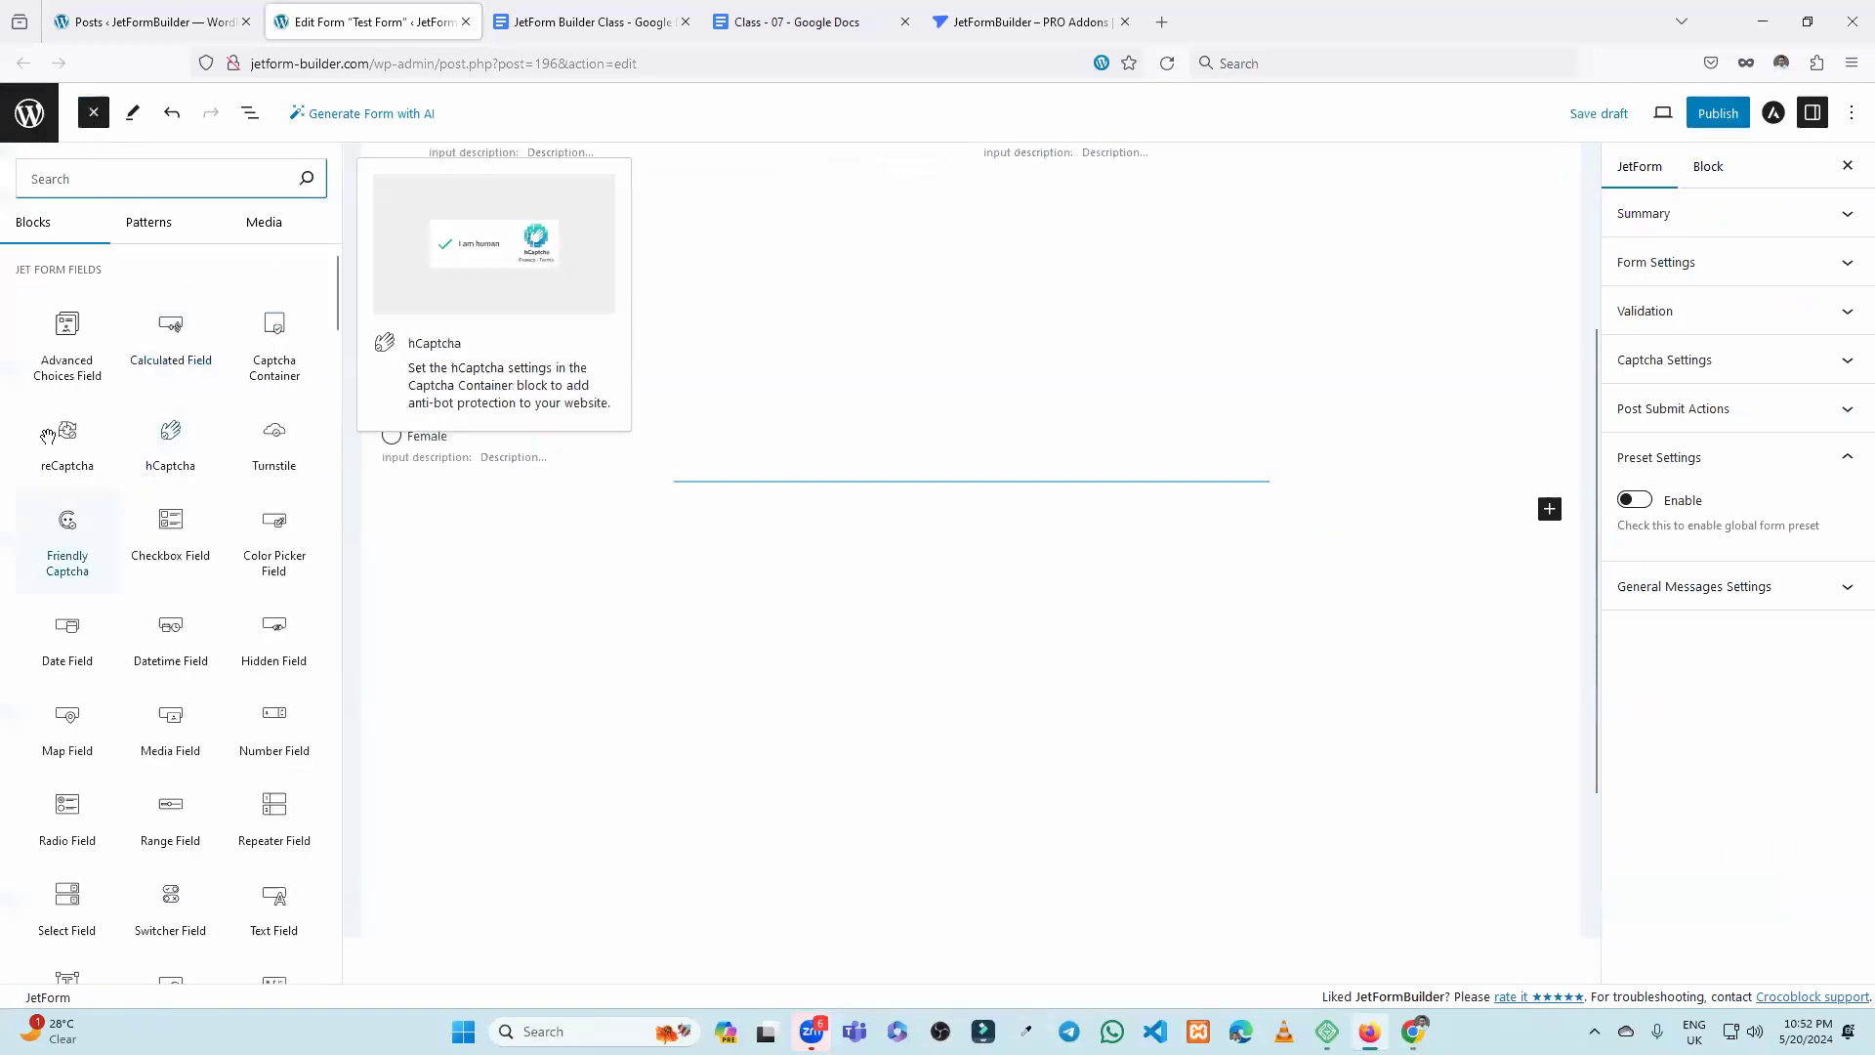
scroll(186, 531, down, 3)
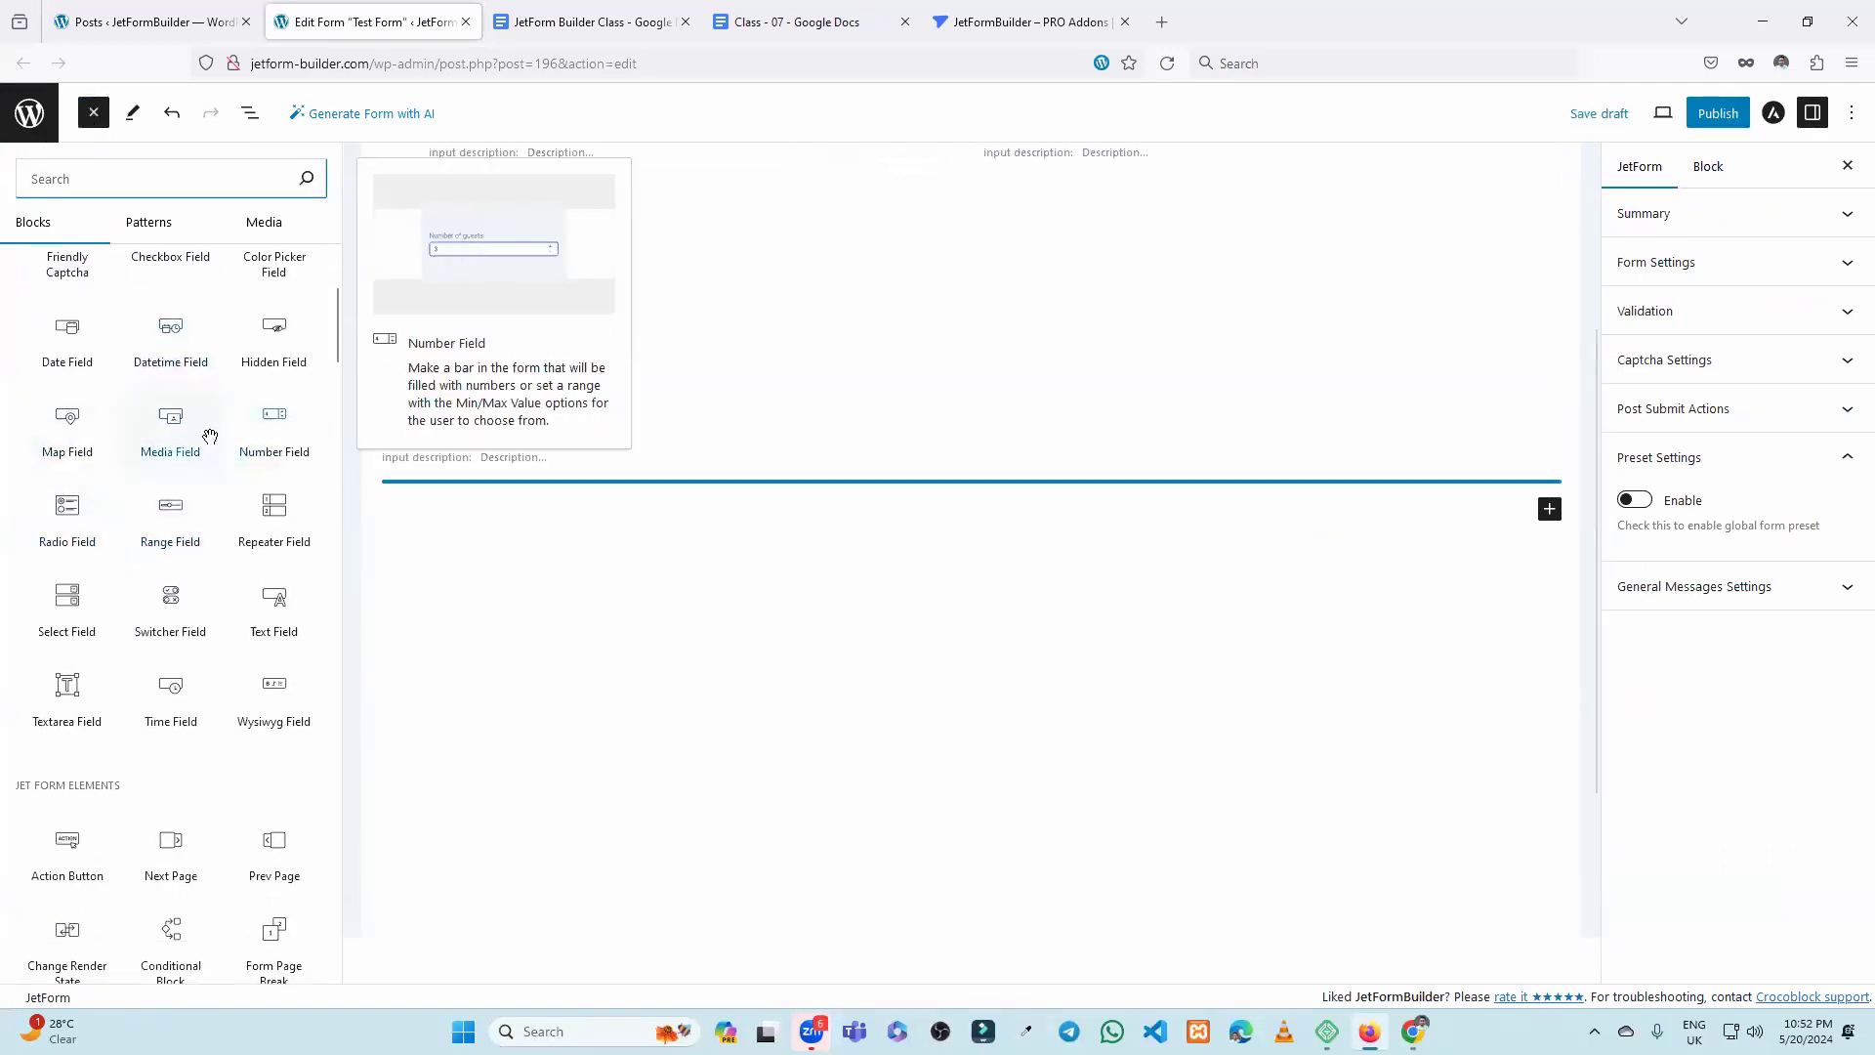
scroll(249, 485, down, 1)
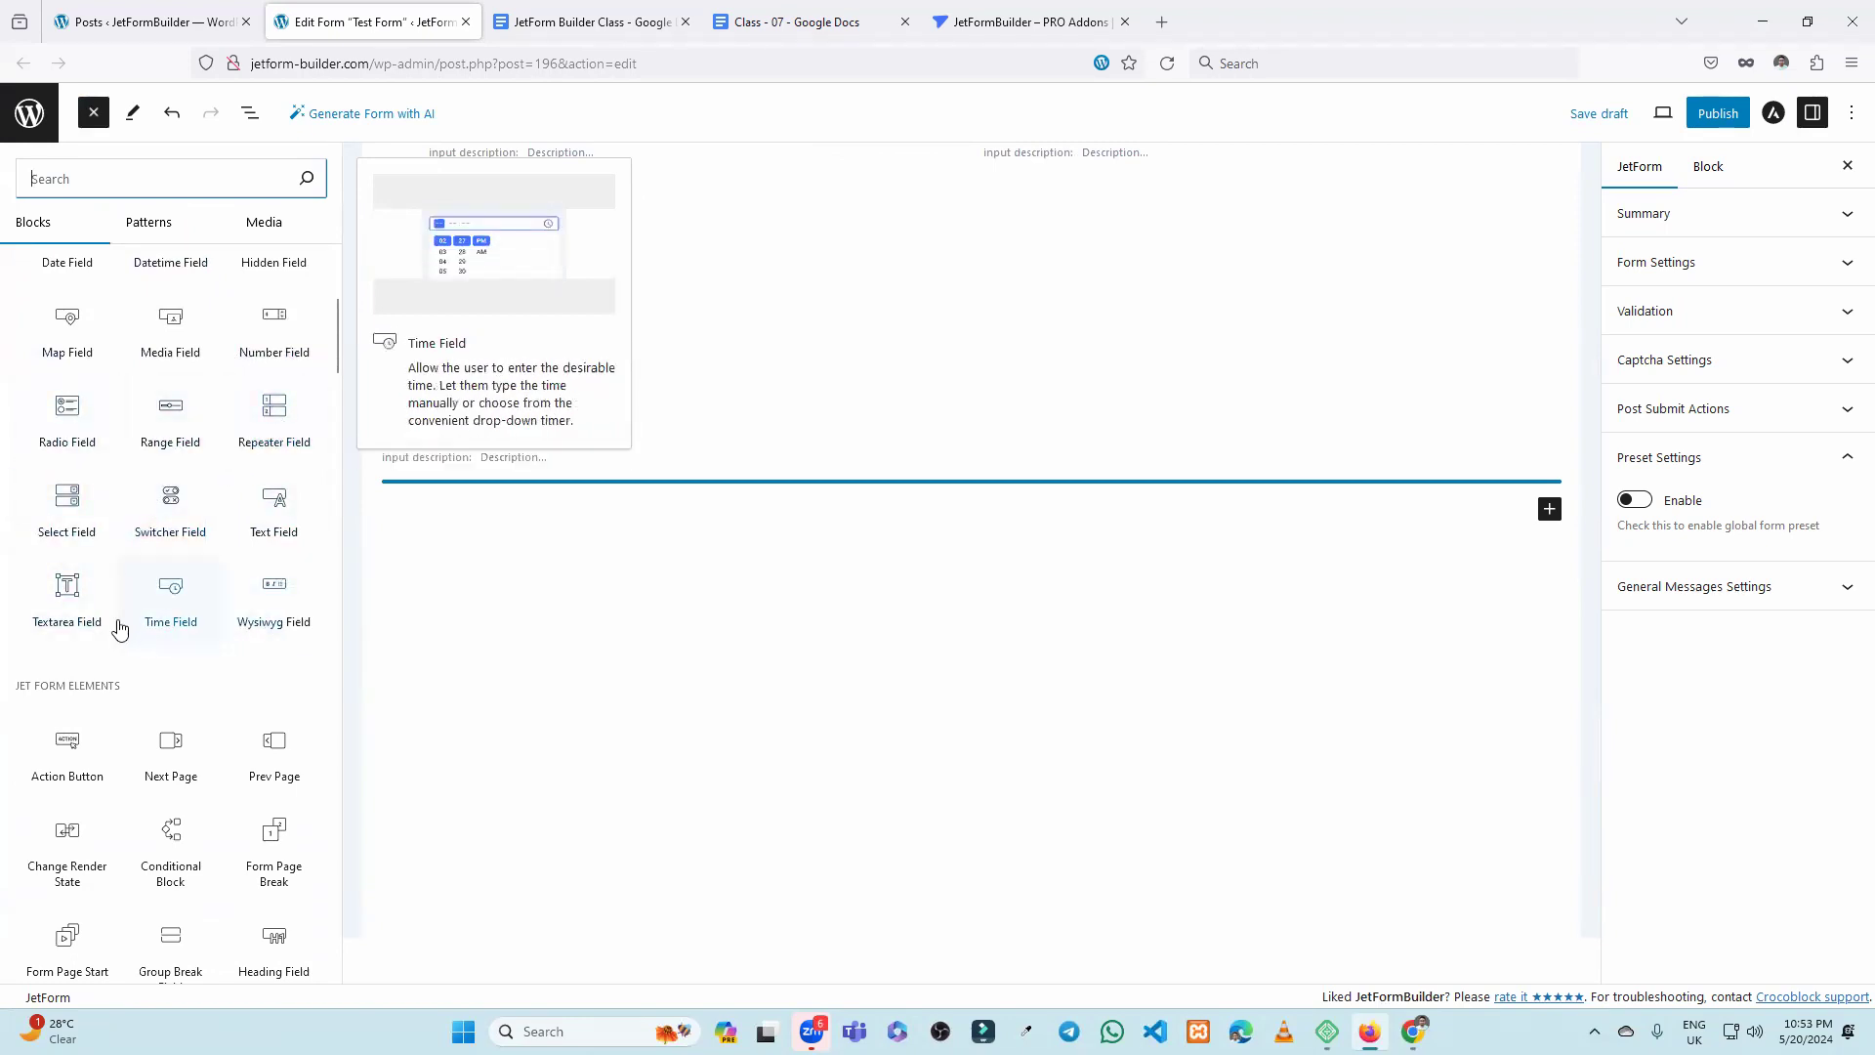
scroll(182, 583, up, 1)
scroll(183, 583, up, 3)
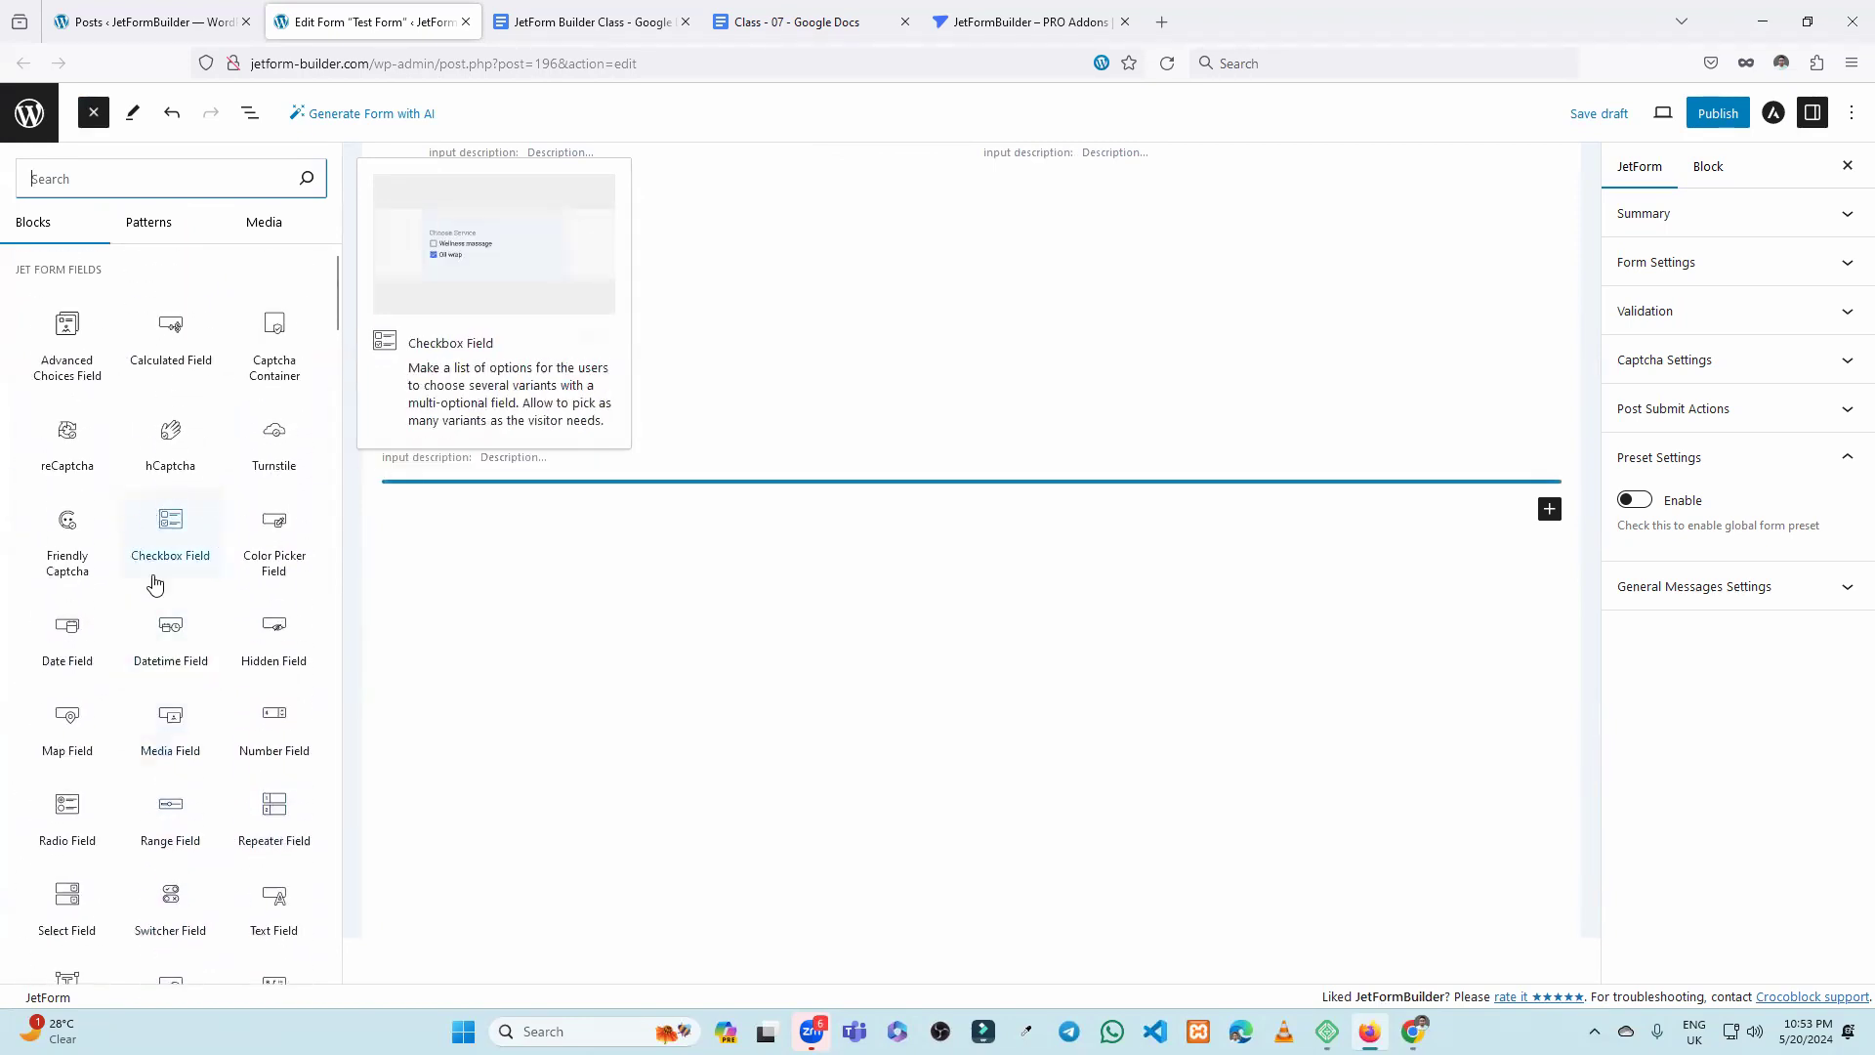
click(282, 554)
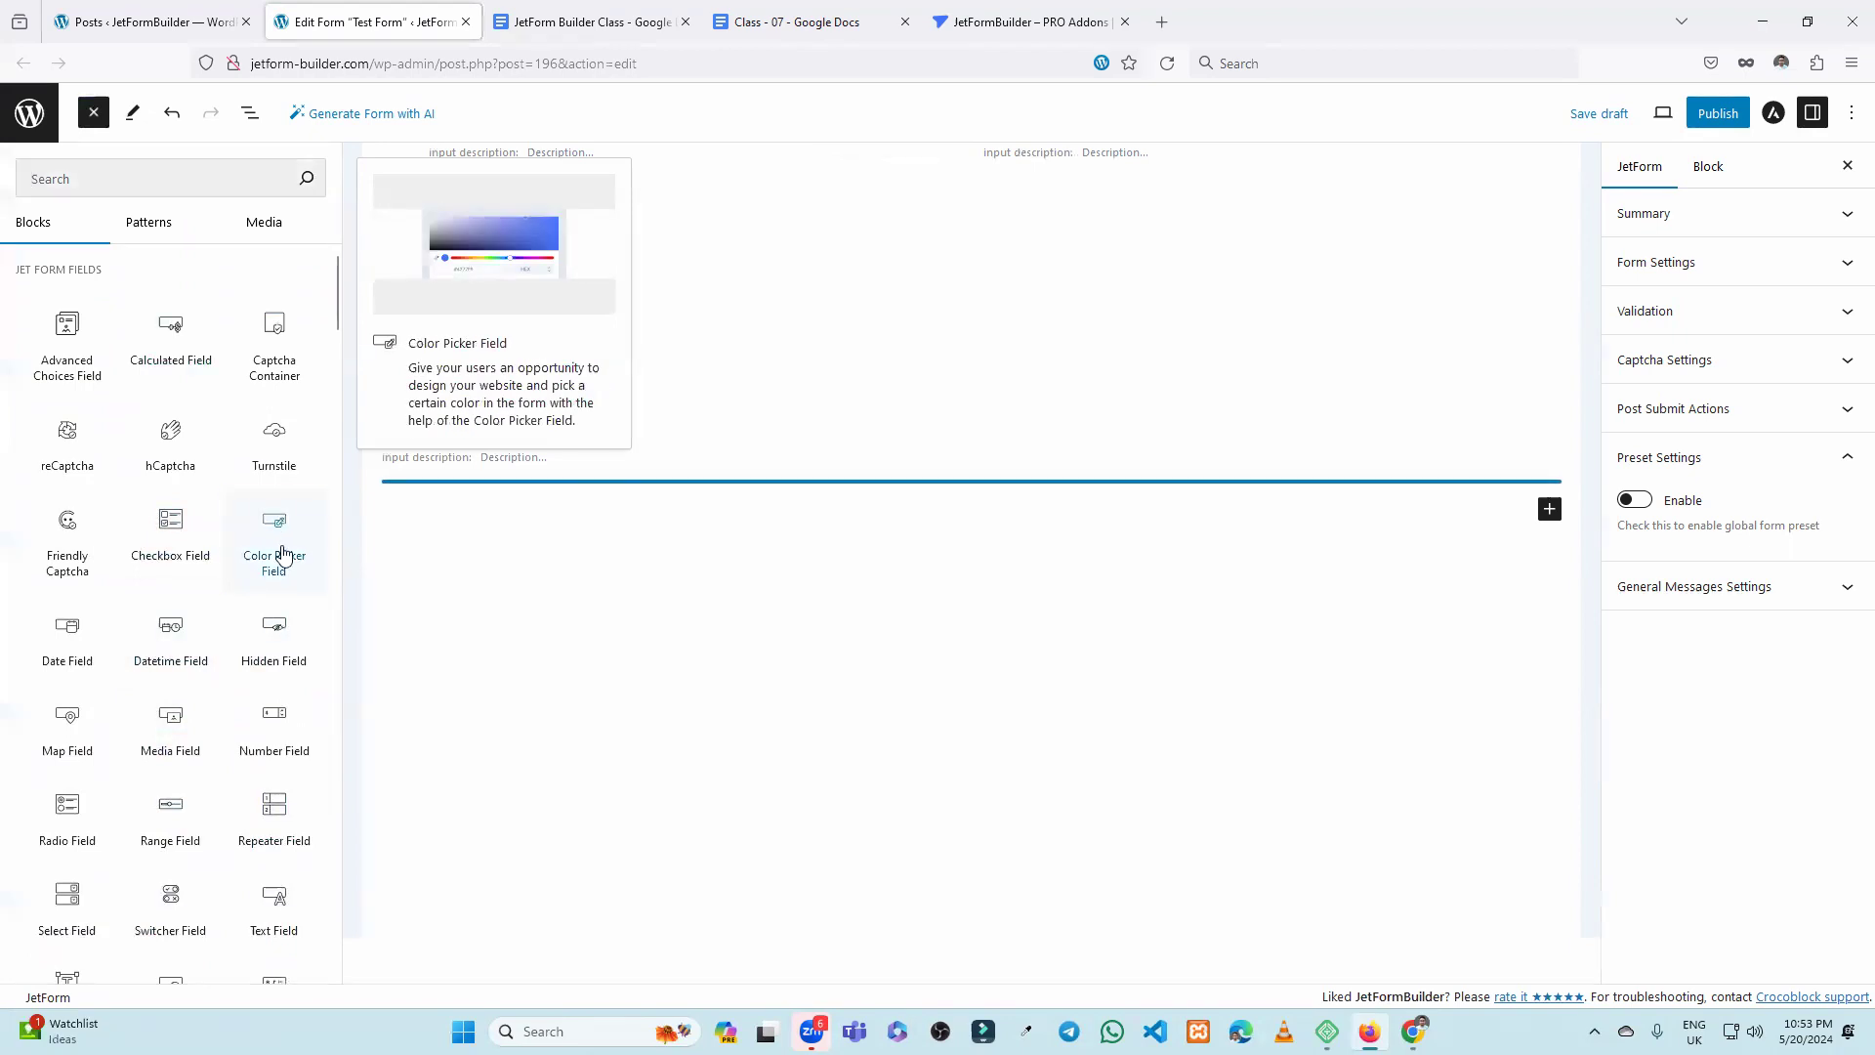
click(627, 679)
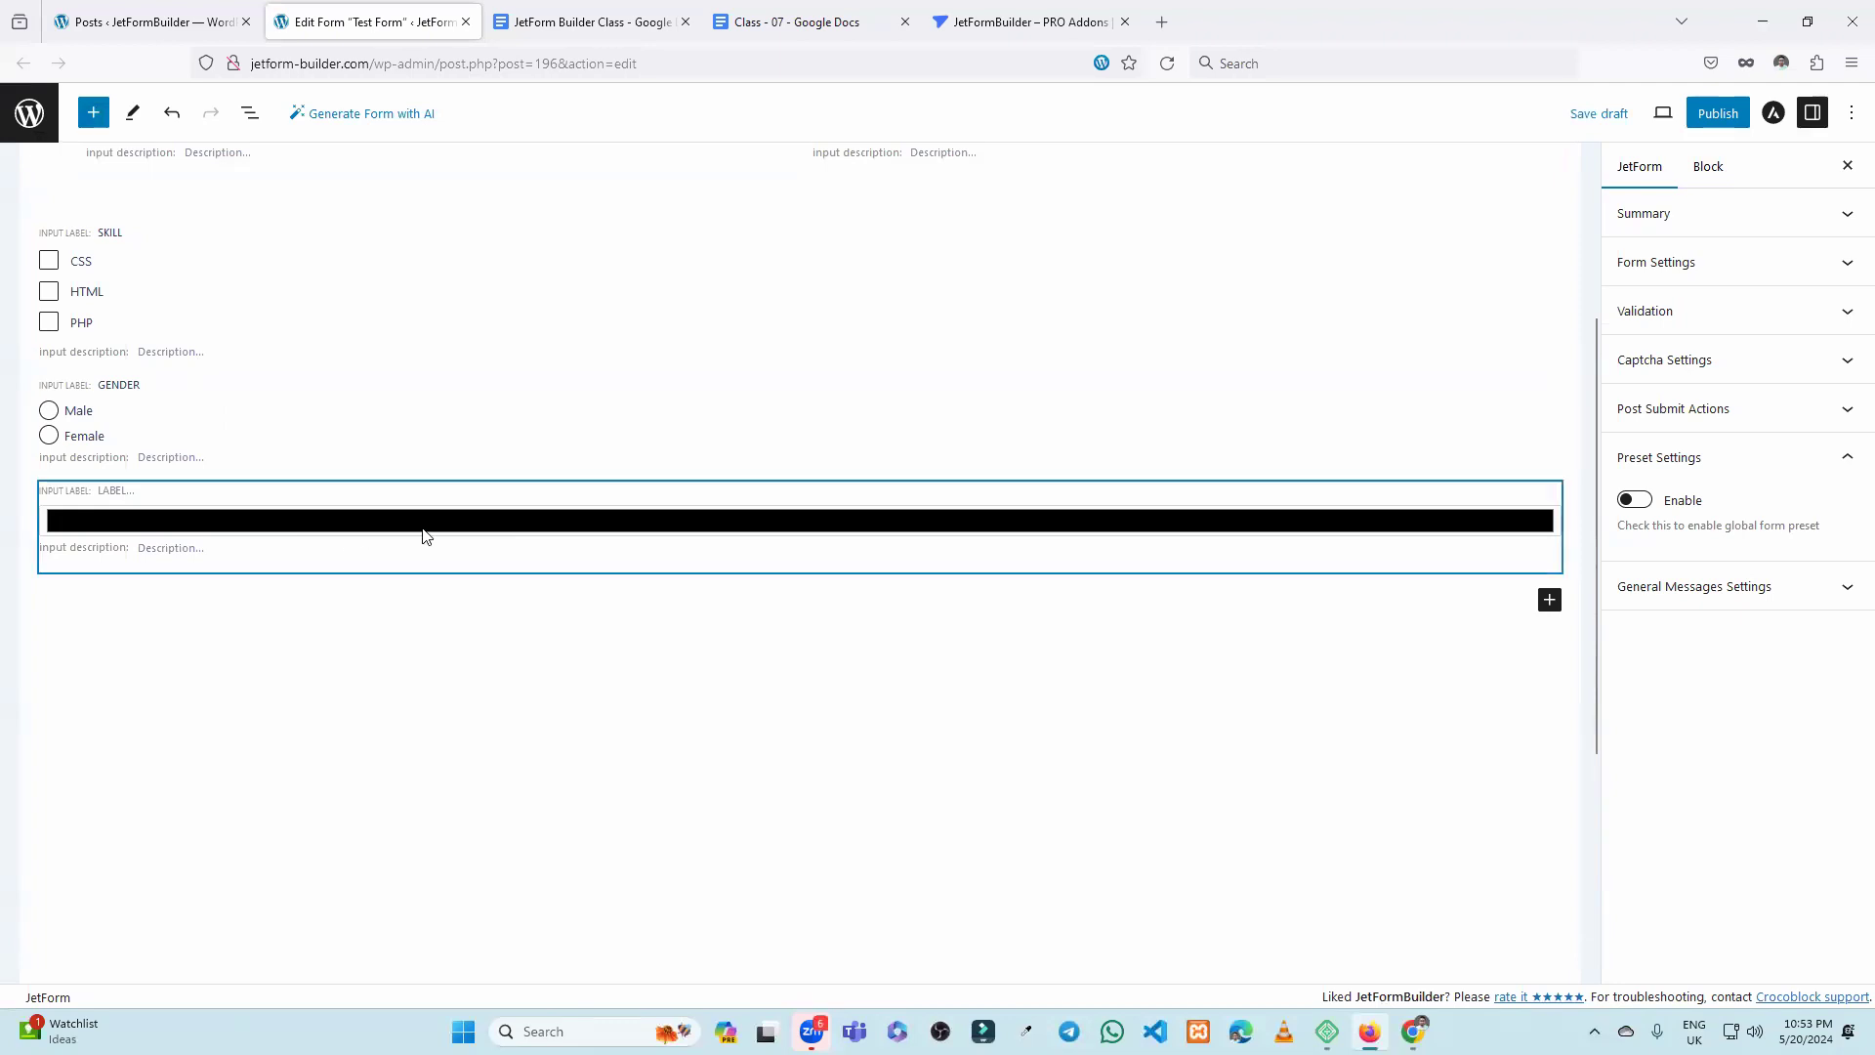
Insert a Date Field block below the color picker field.
click(1550, 600)
click(342, 369)
click(93, 113)
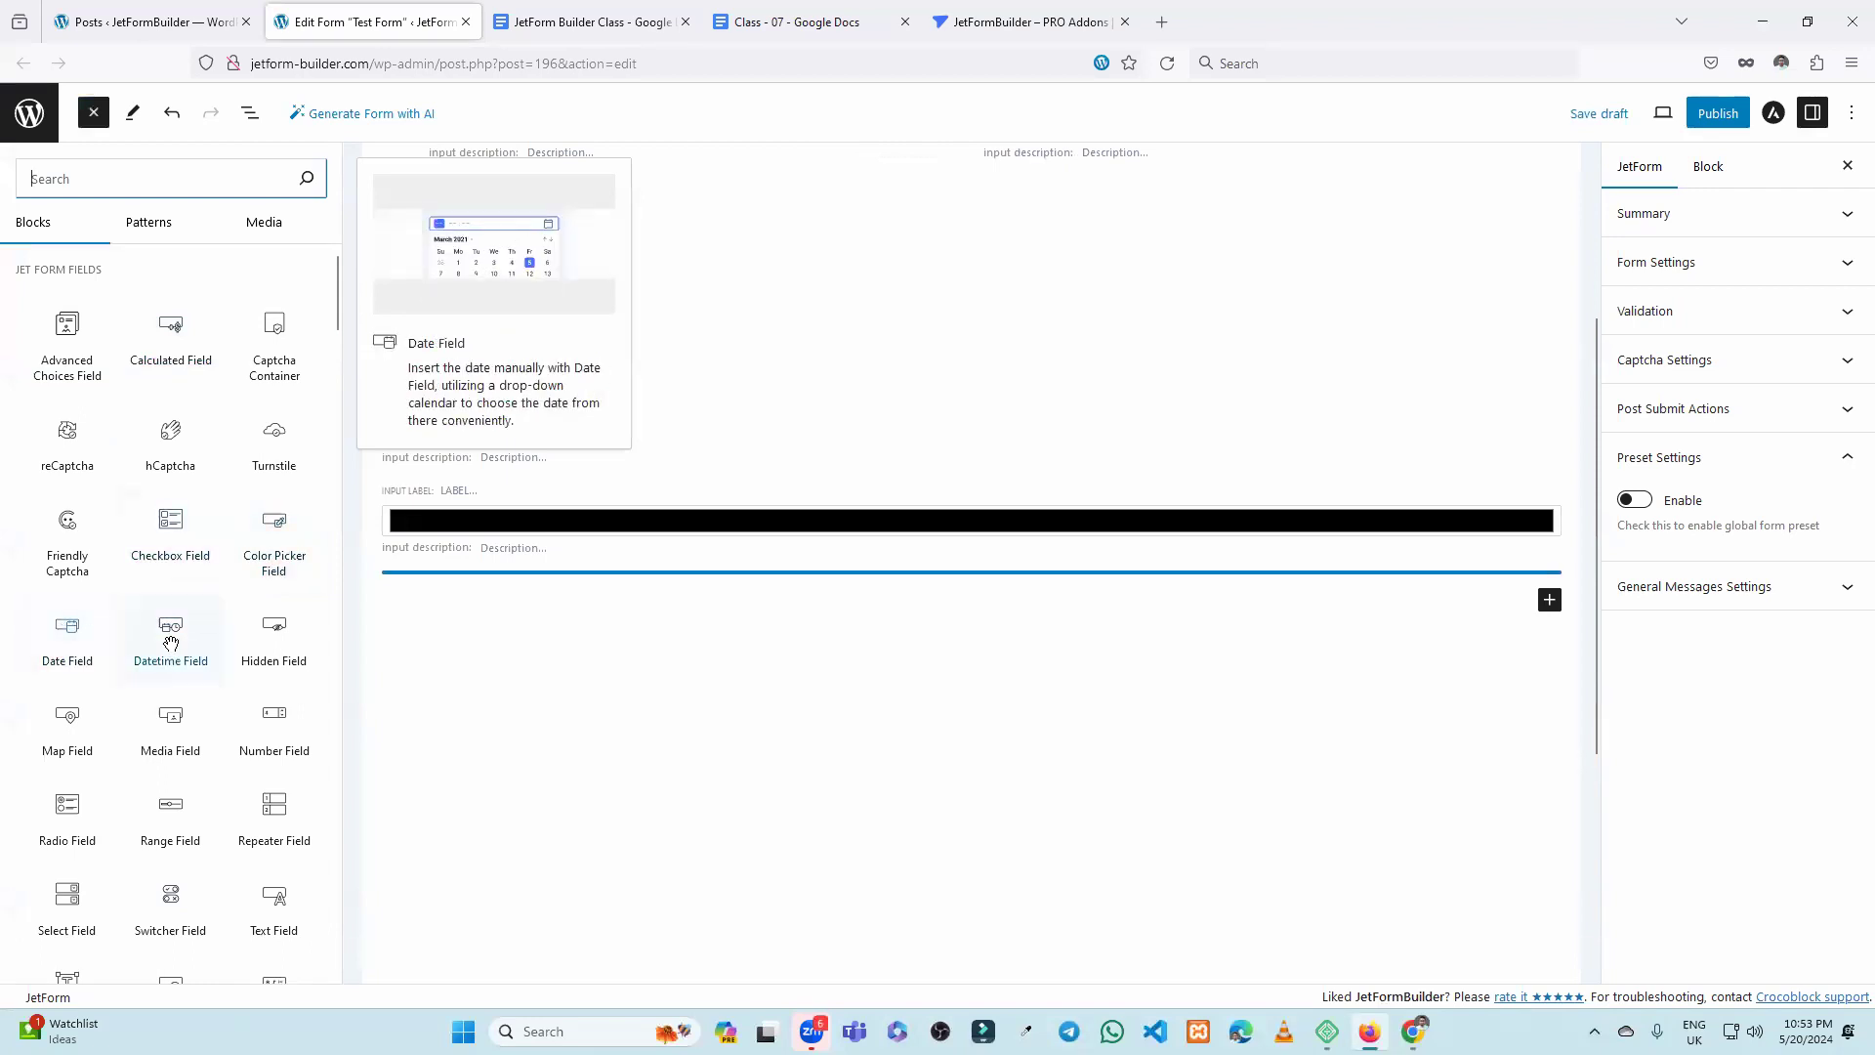
click(63, 632)
click(765, 703)
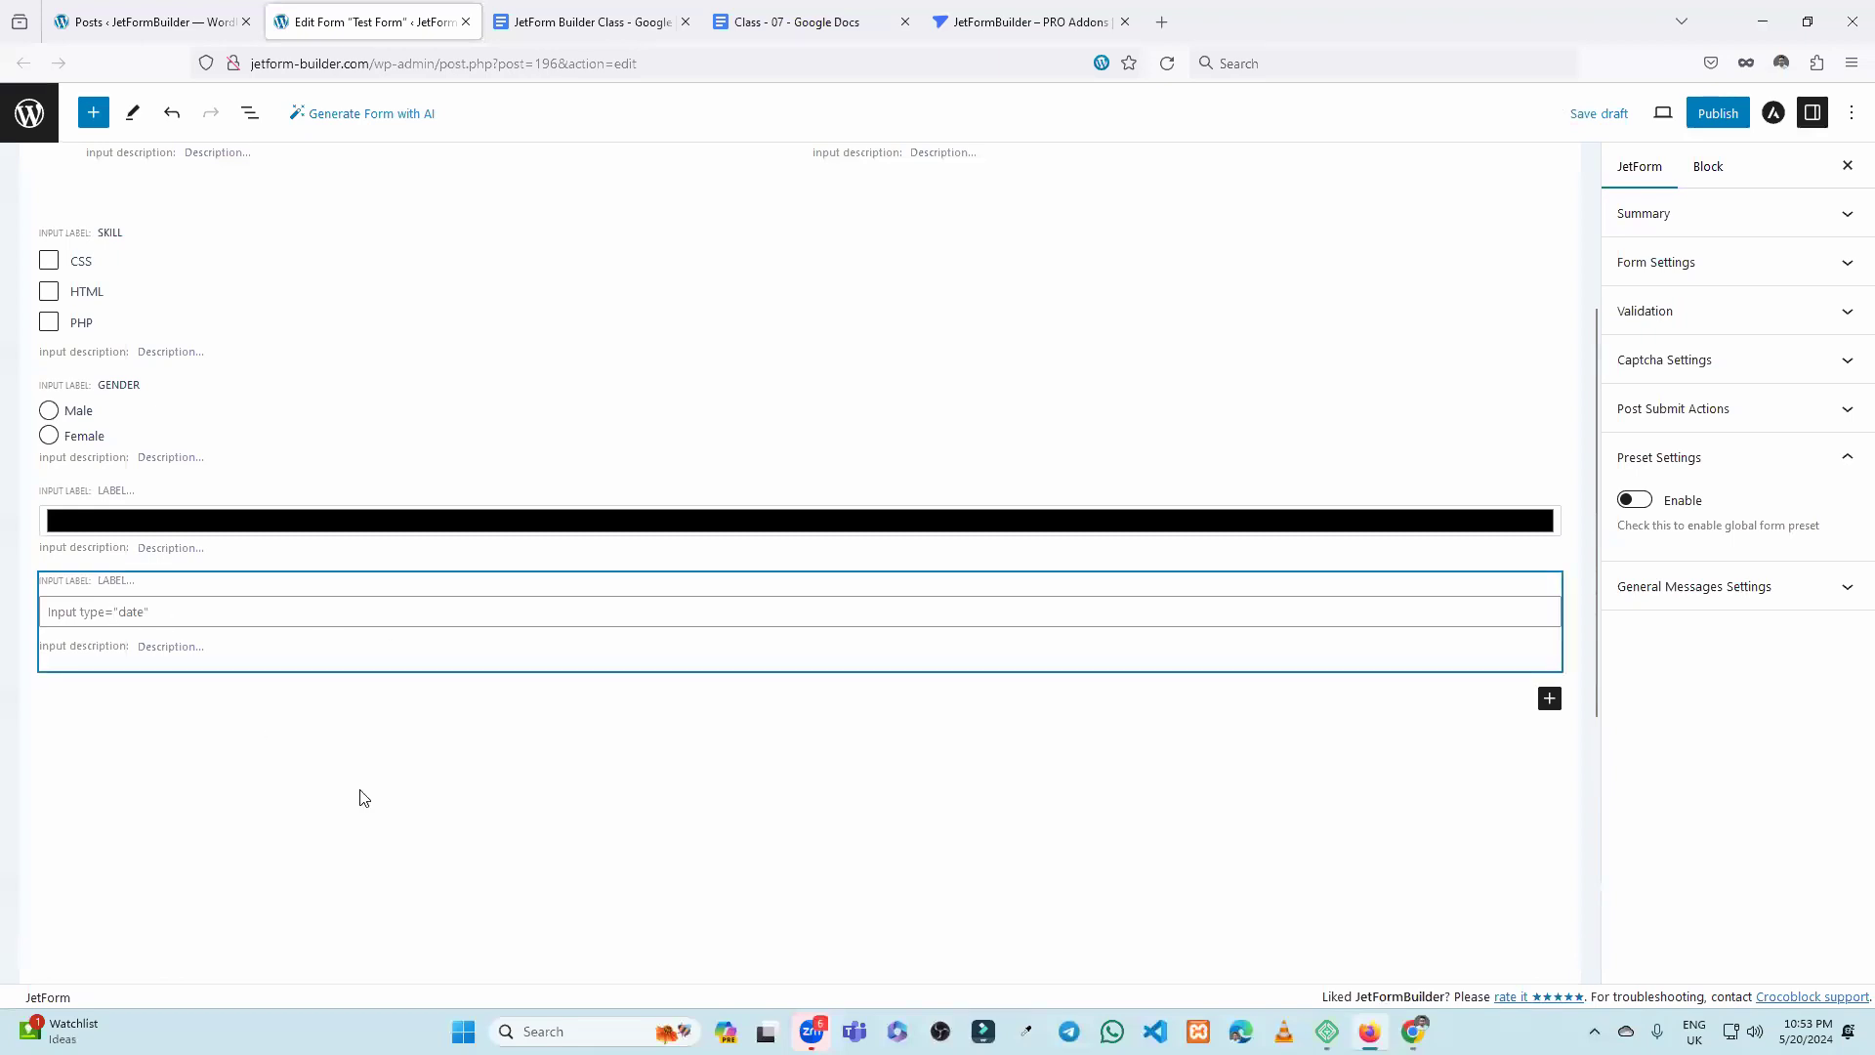
Add a Datetime Field and a Number Field below the date field.
click(93, 113)
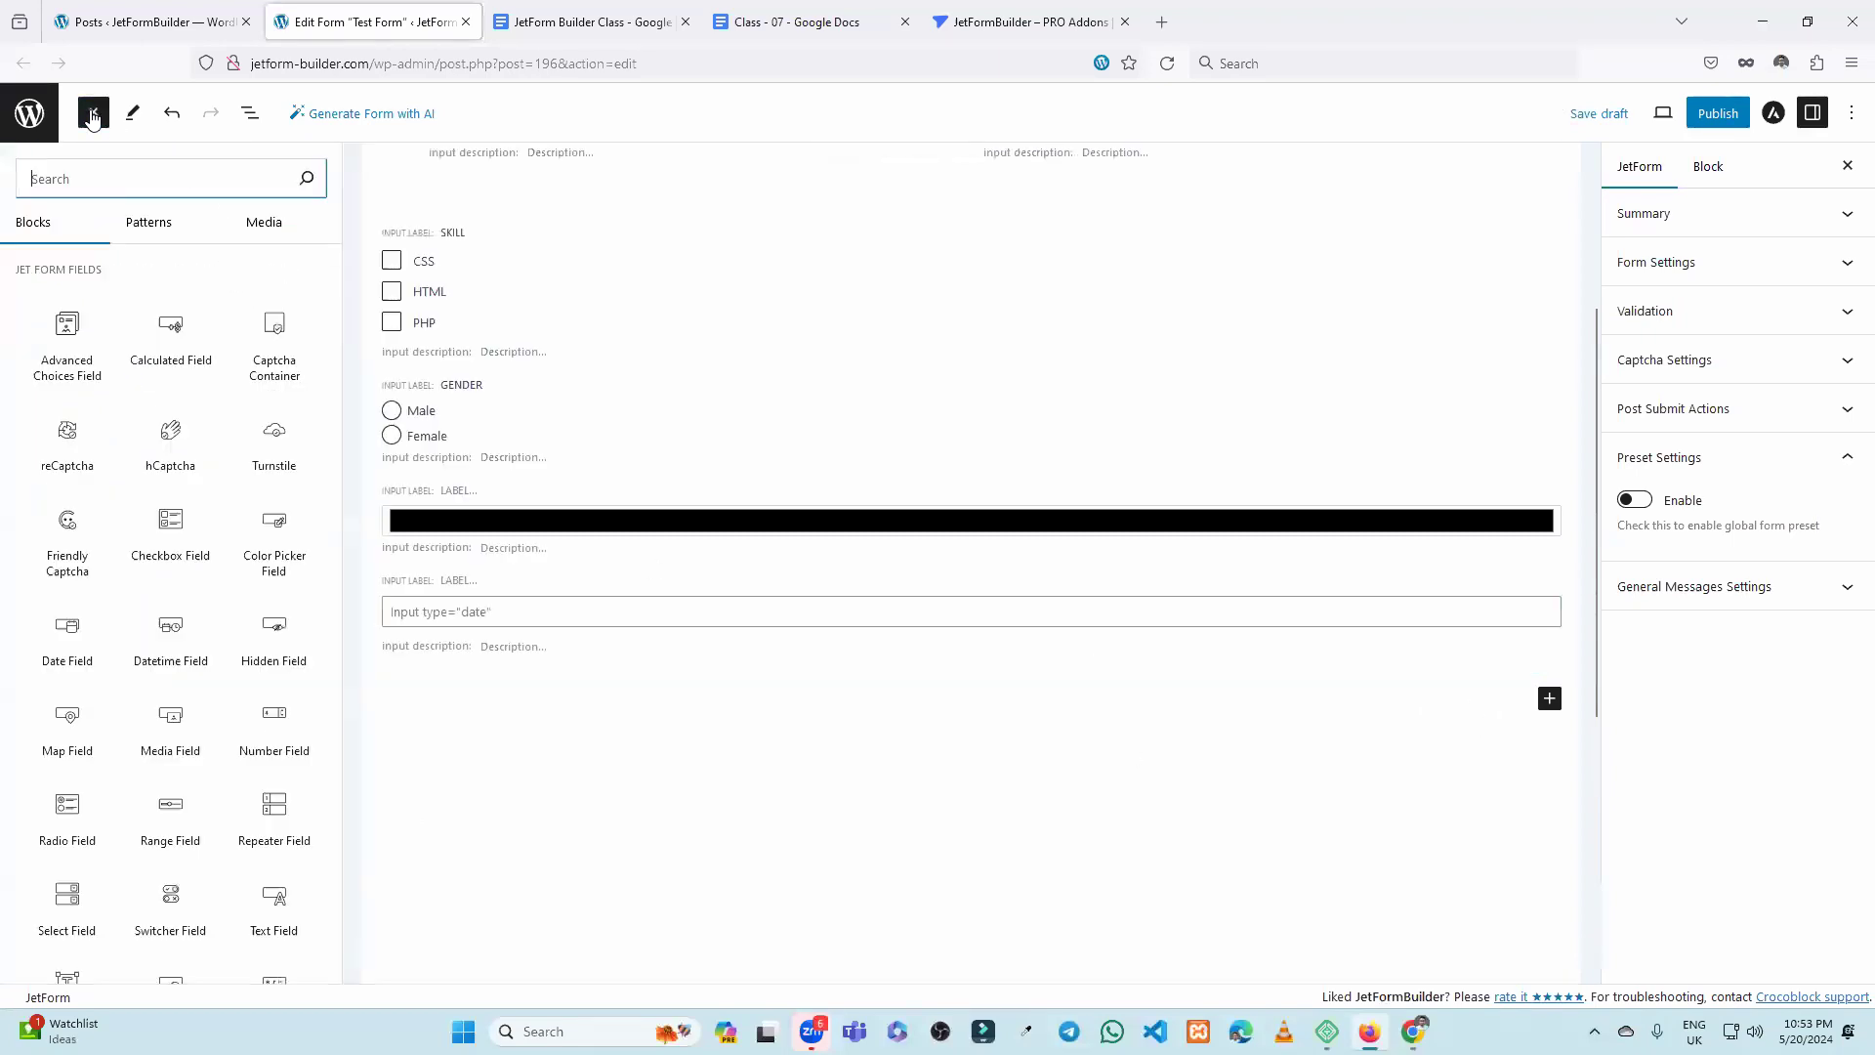
click(171, 657)
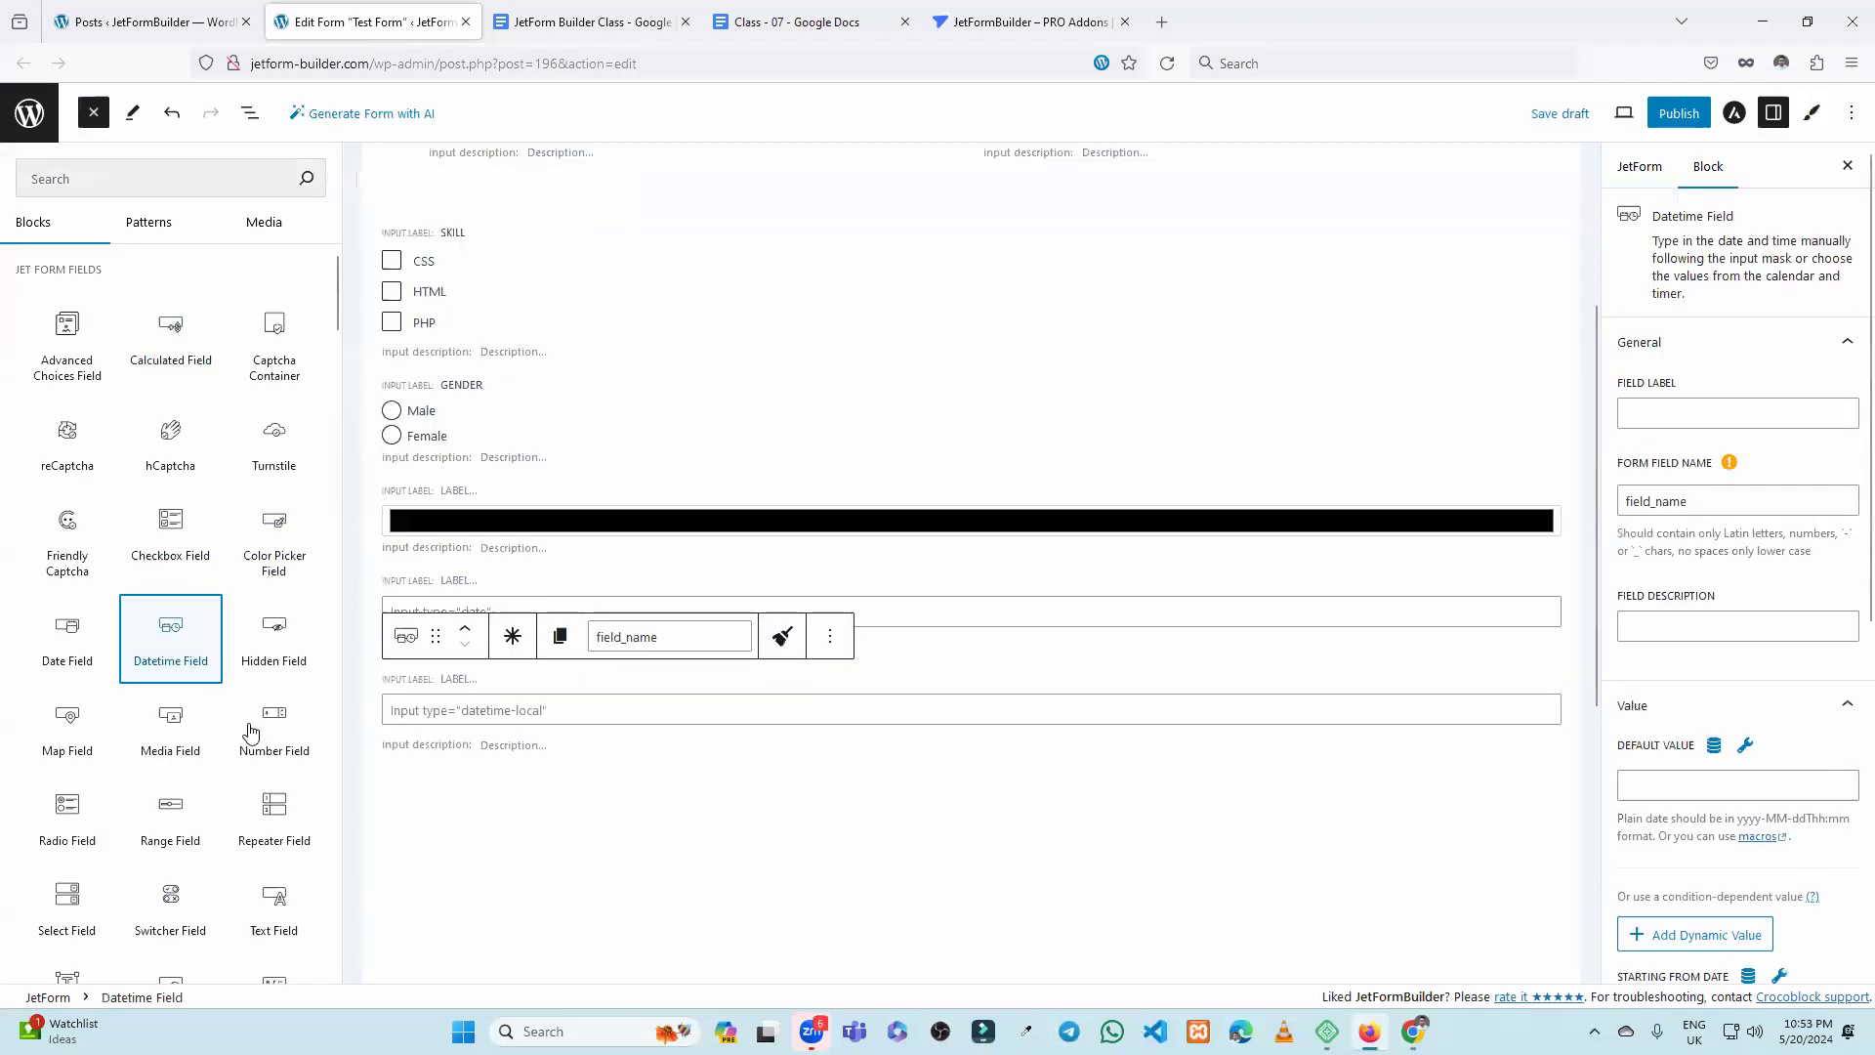
click(665, 808)
click(93, 119)
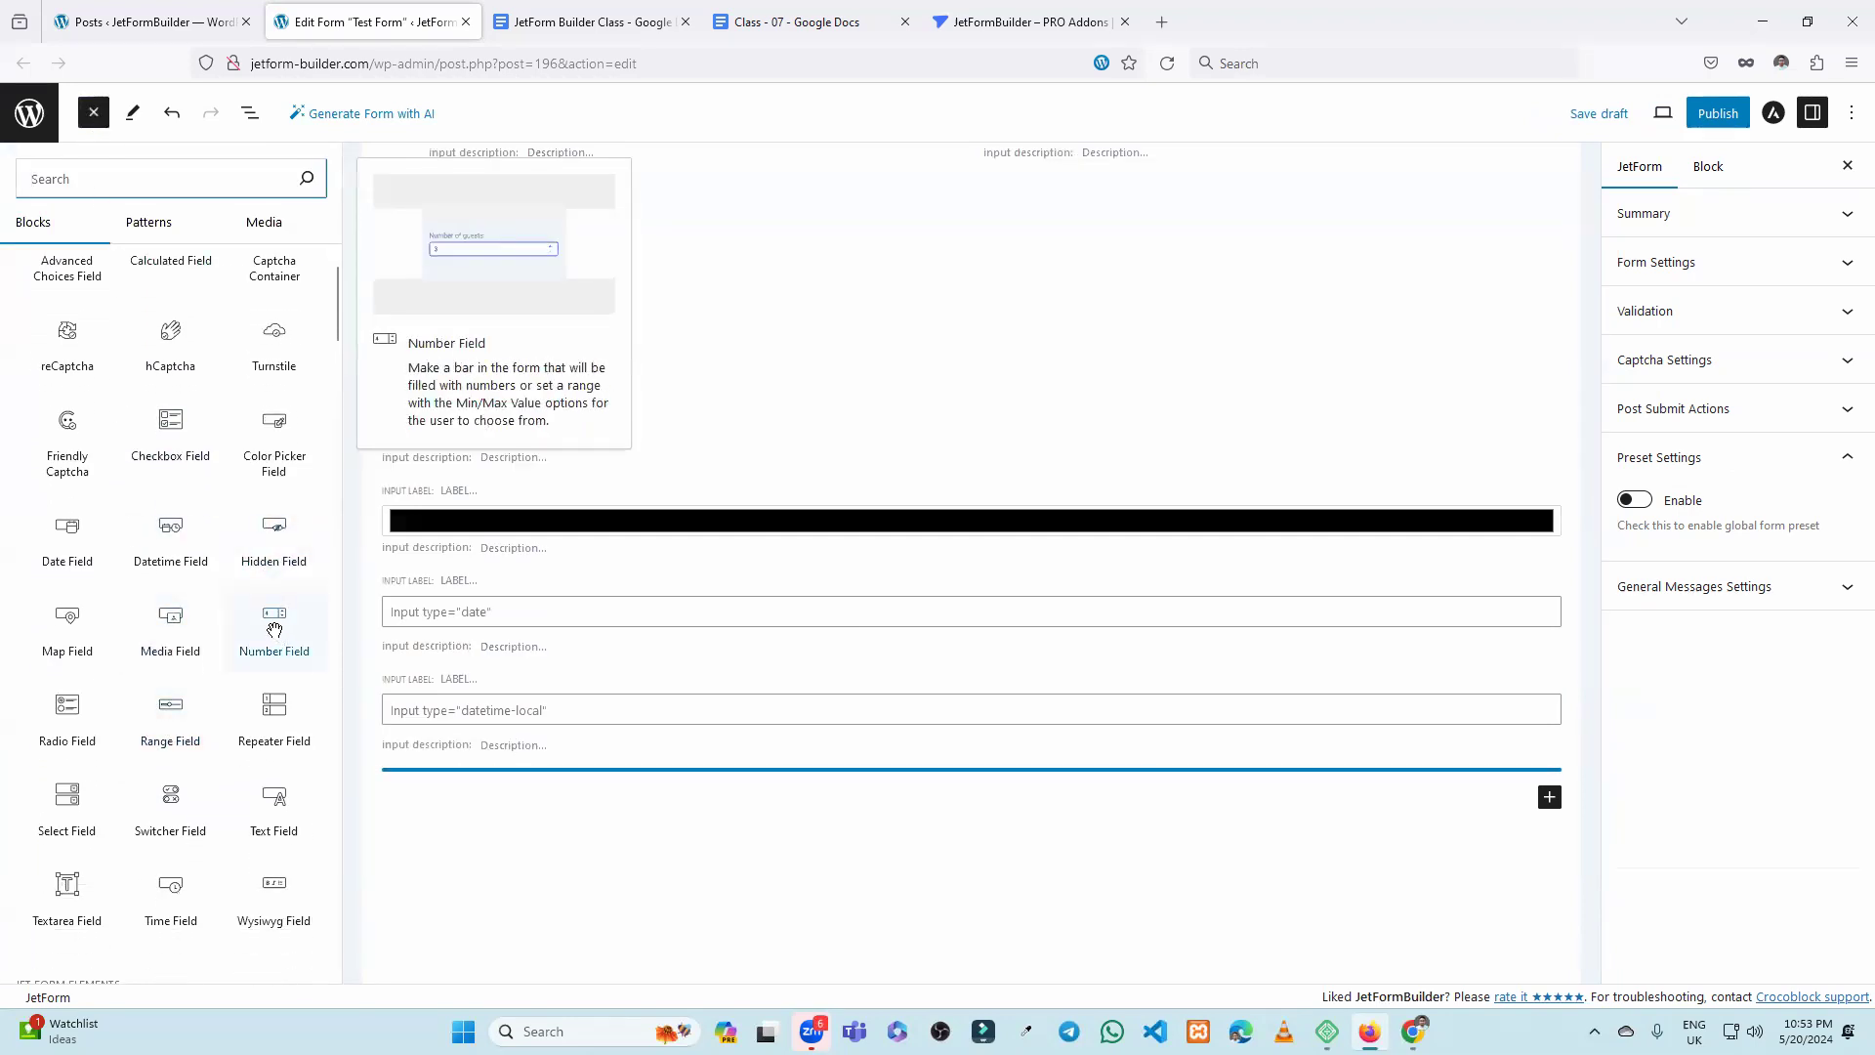
click(275, 630)
click(561, 883)
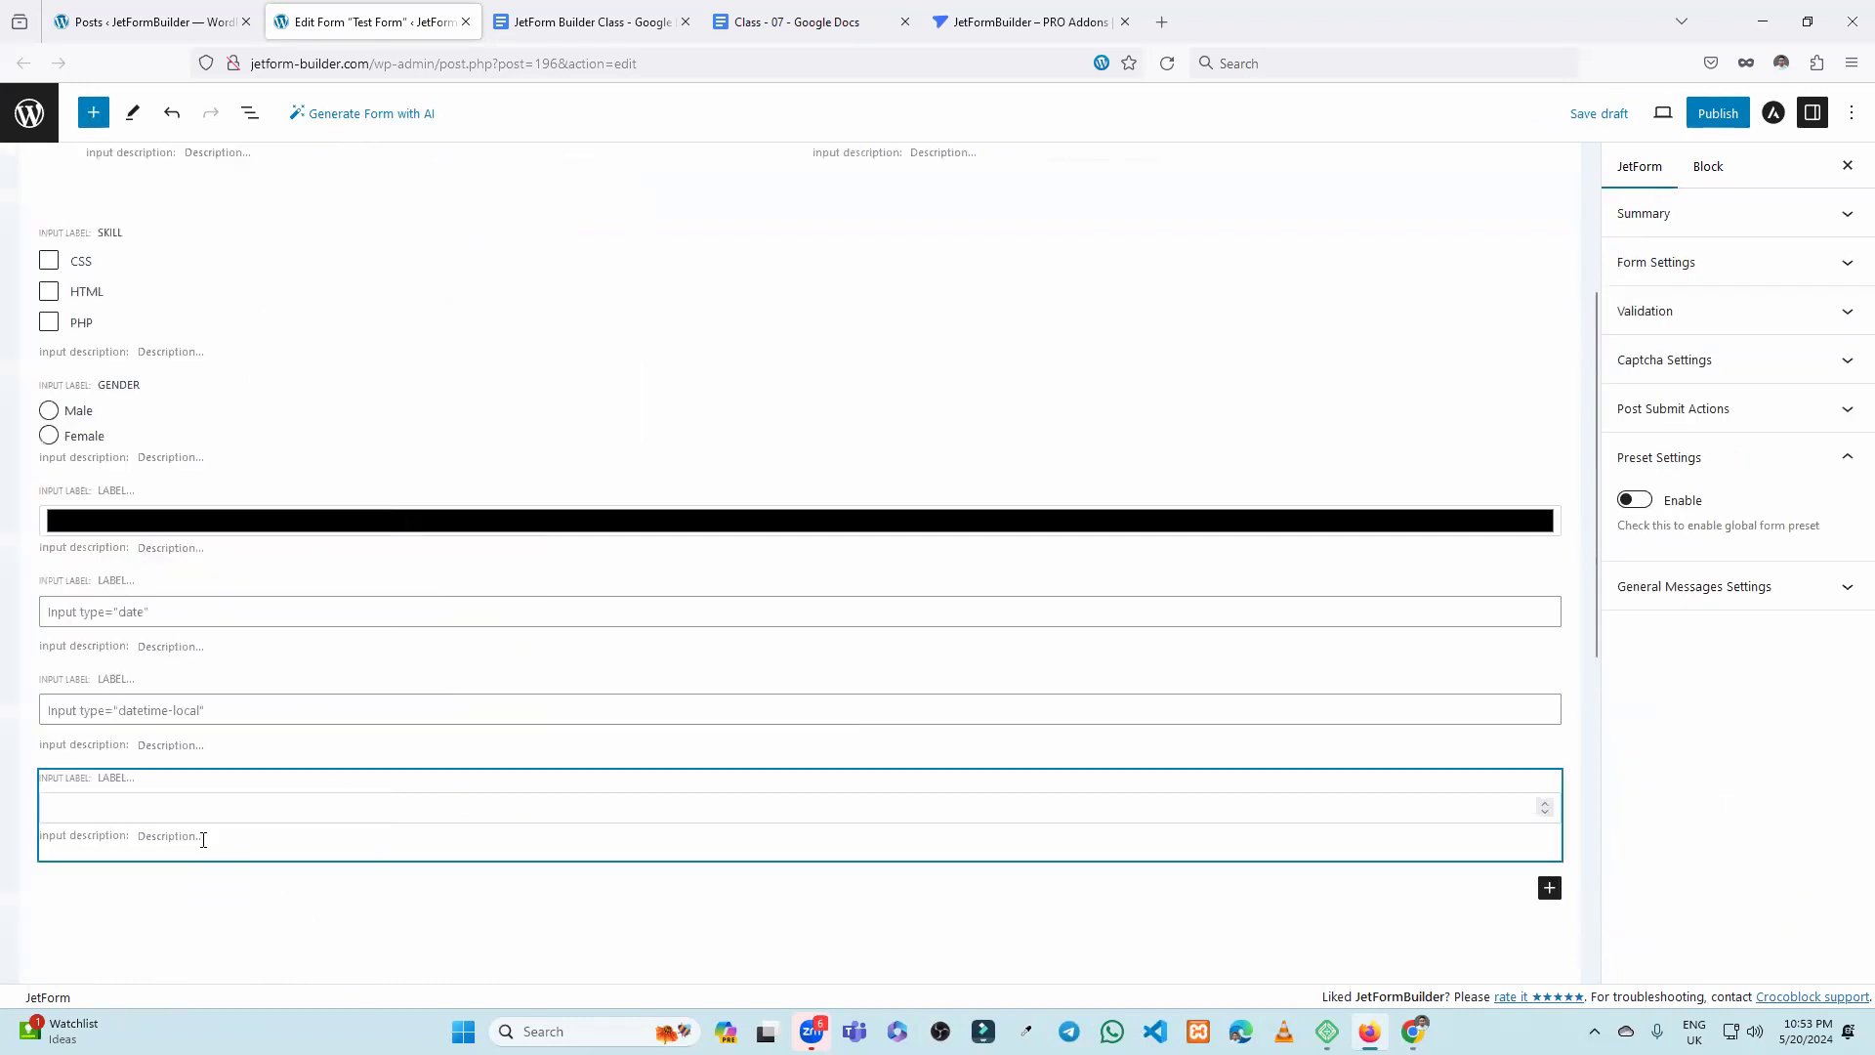
Add a Media Field and a Range Field below the number field.
click(93, 113)
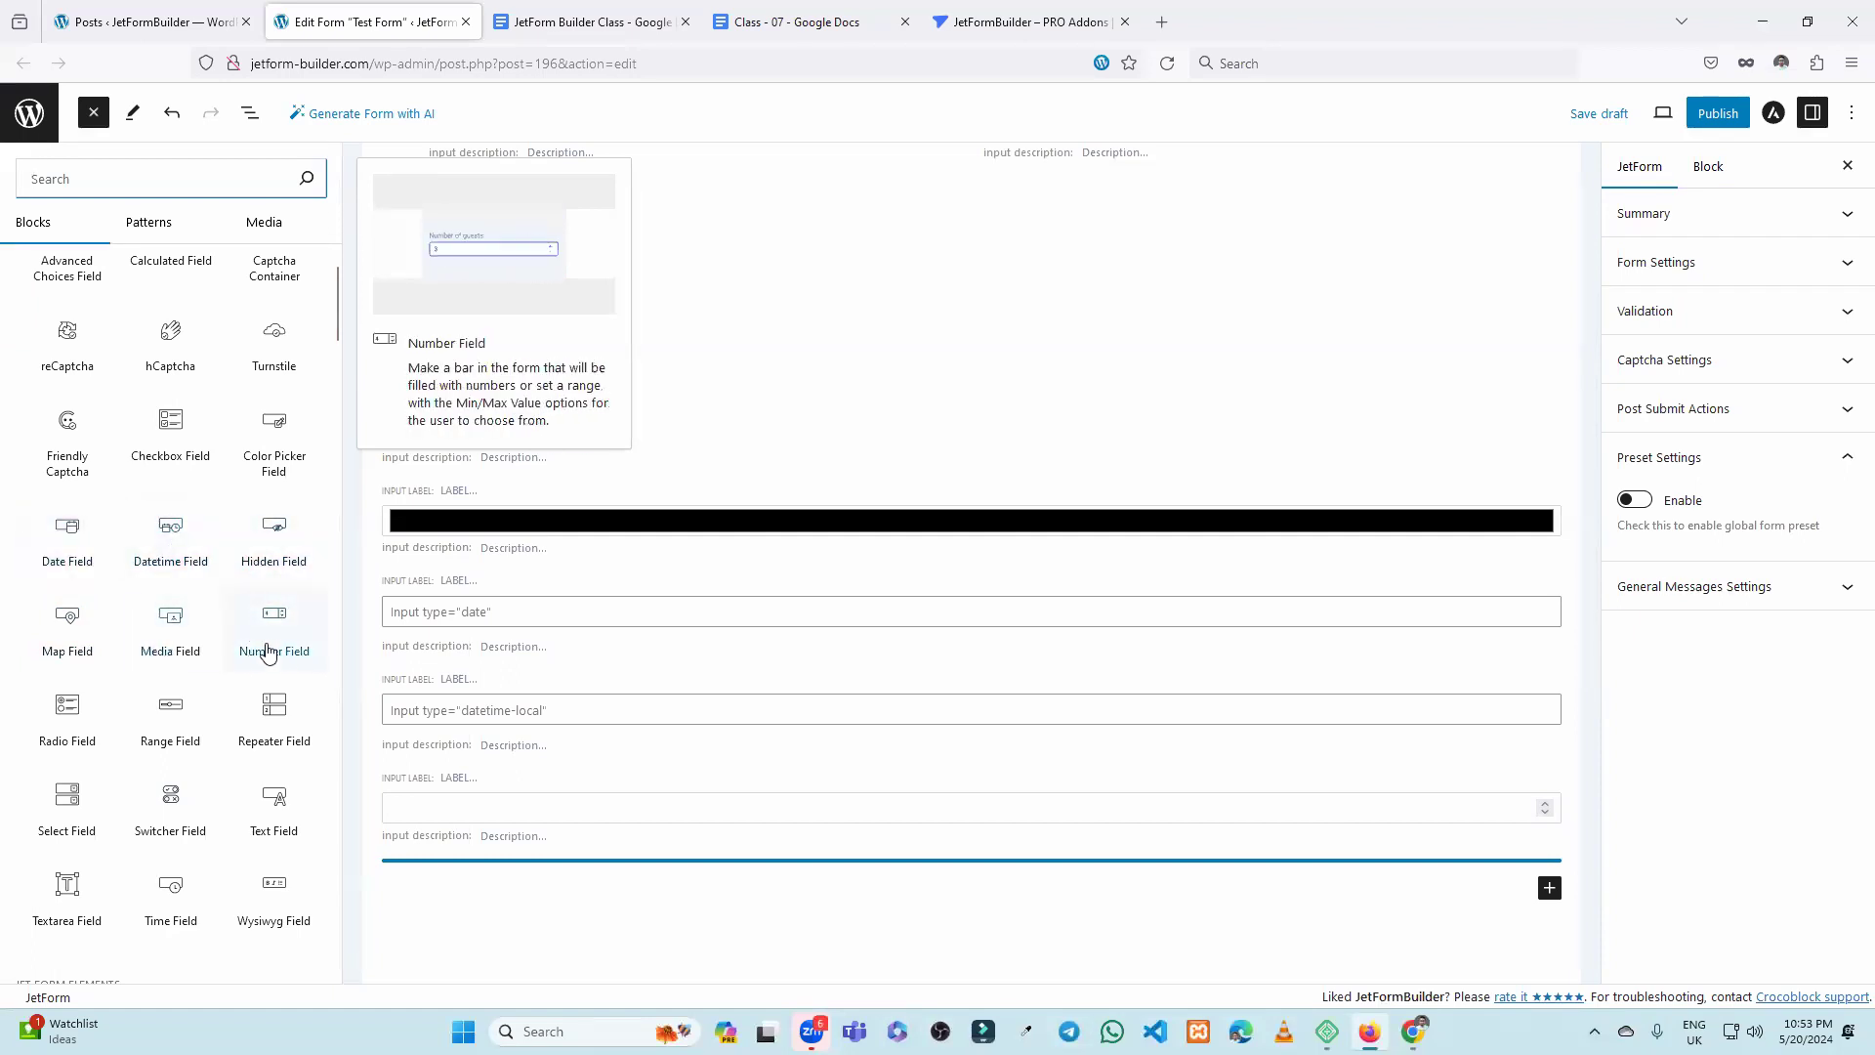
click(170, 635)
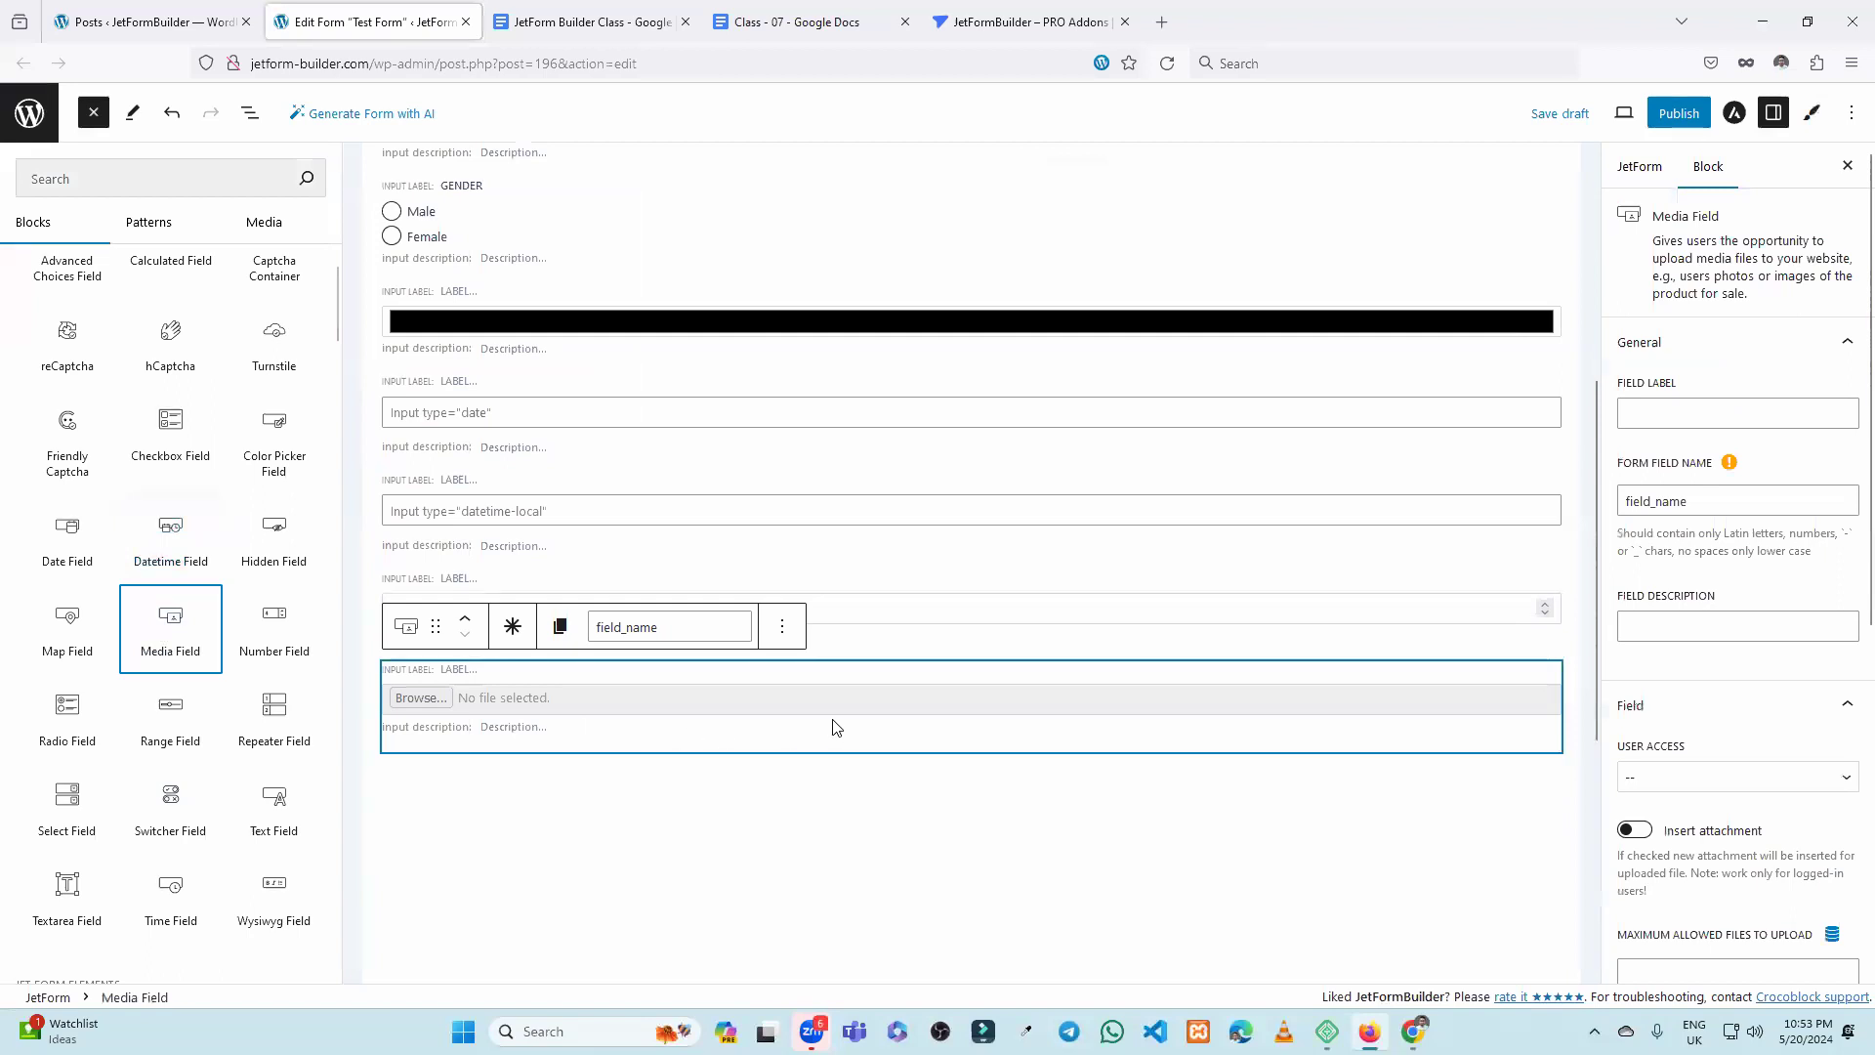
scroll(260, 552, down, 1)
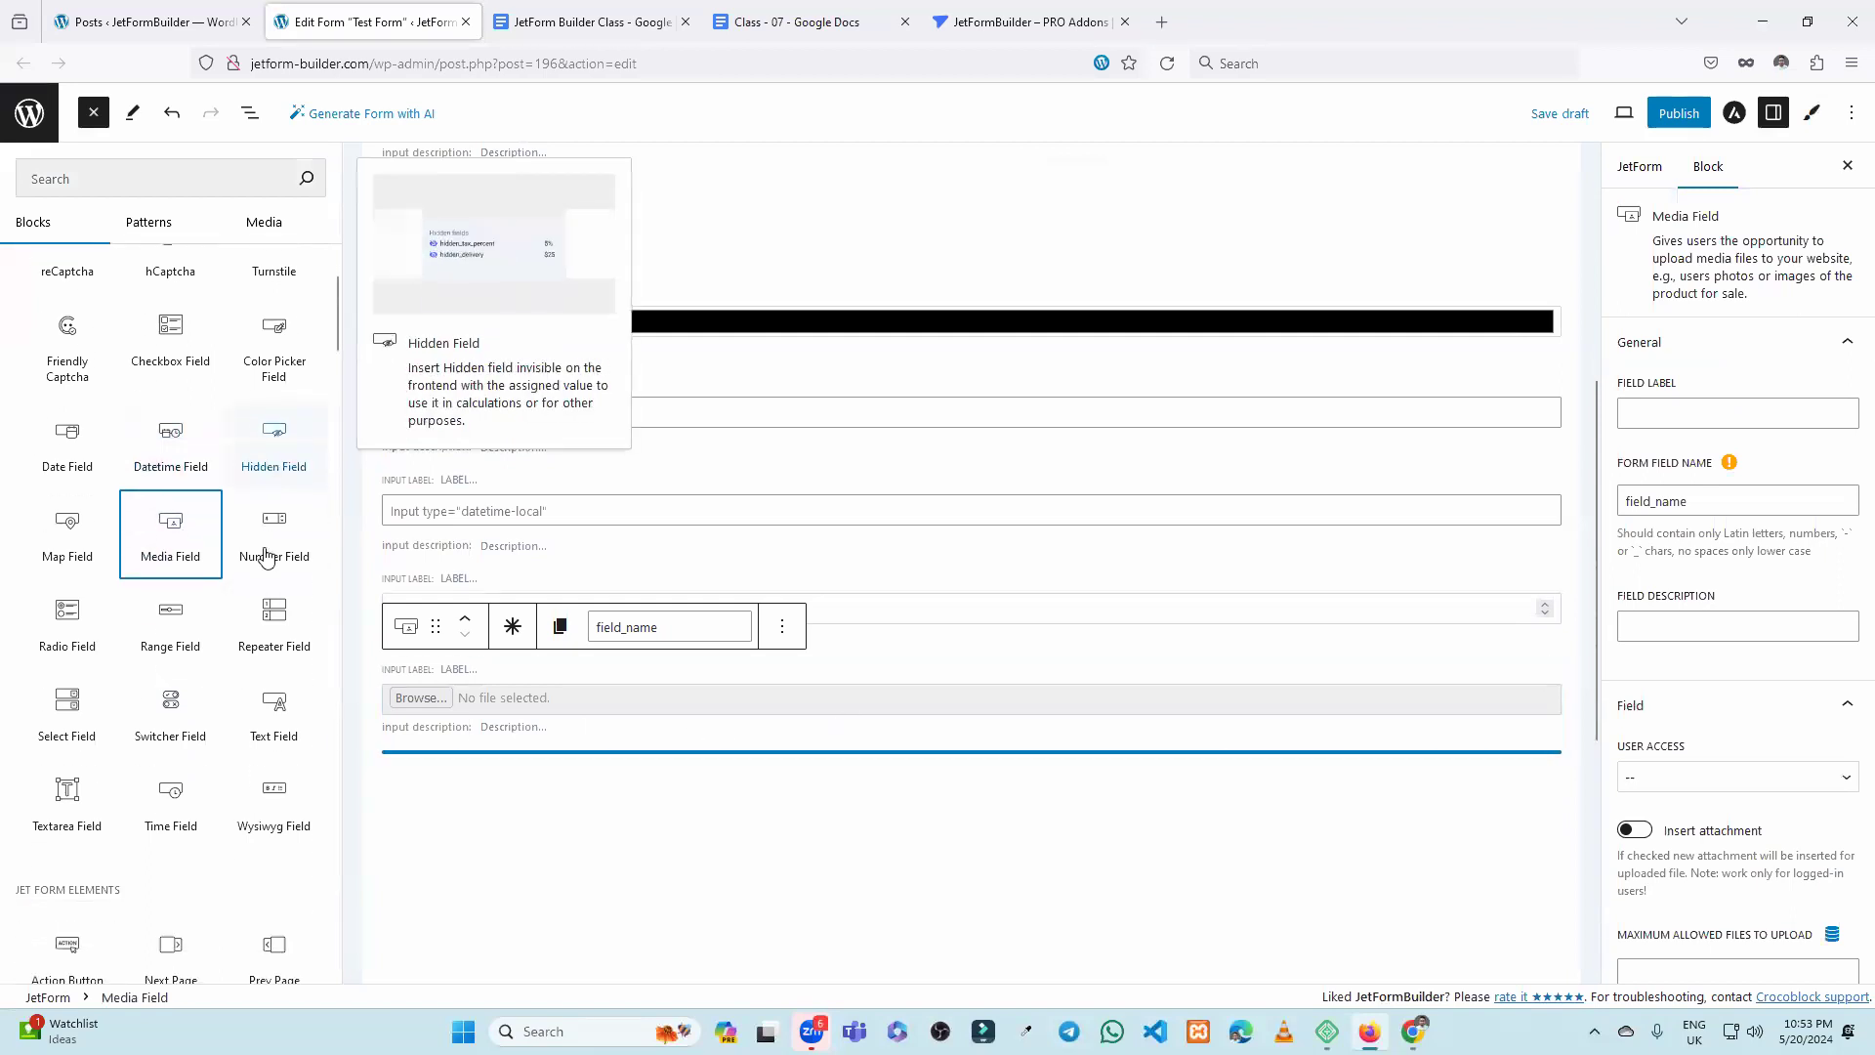
click(171, 622)
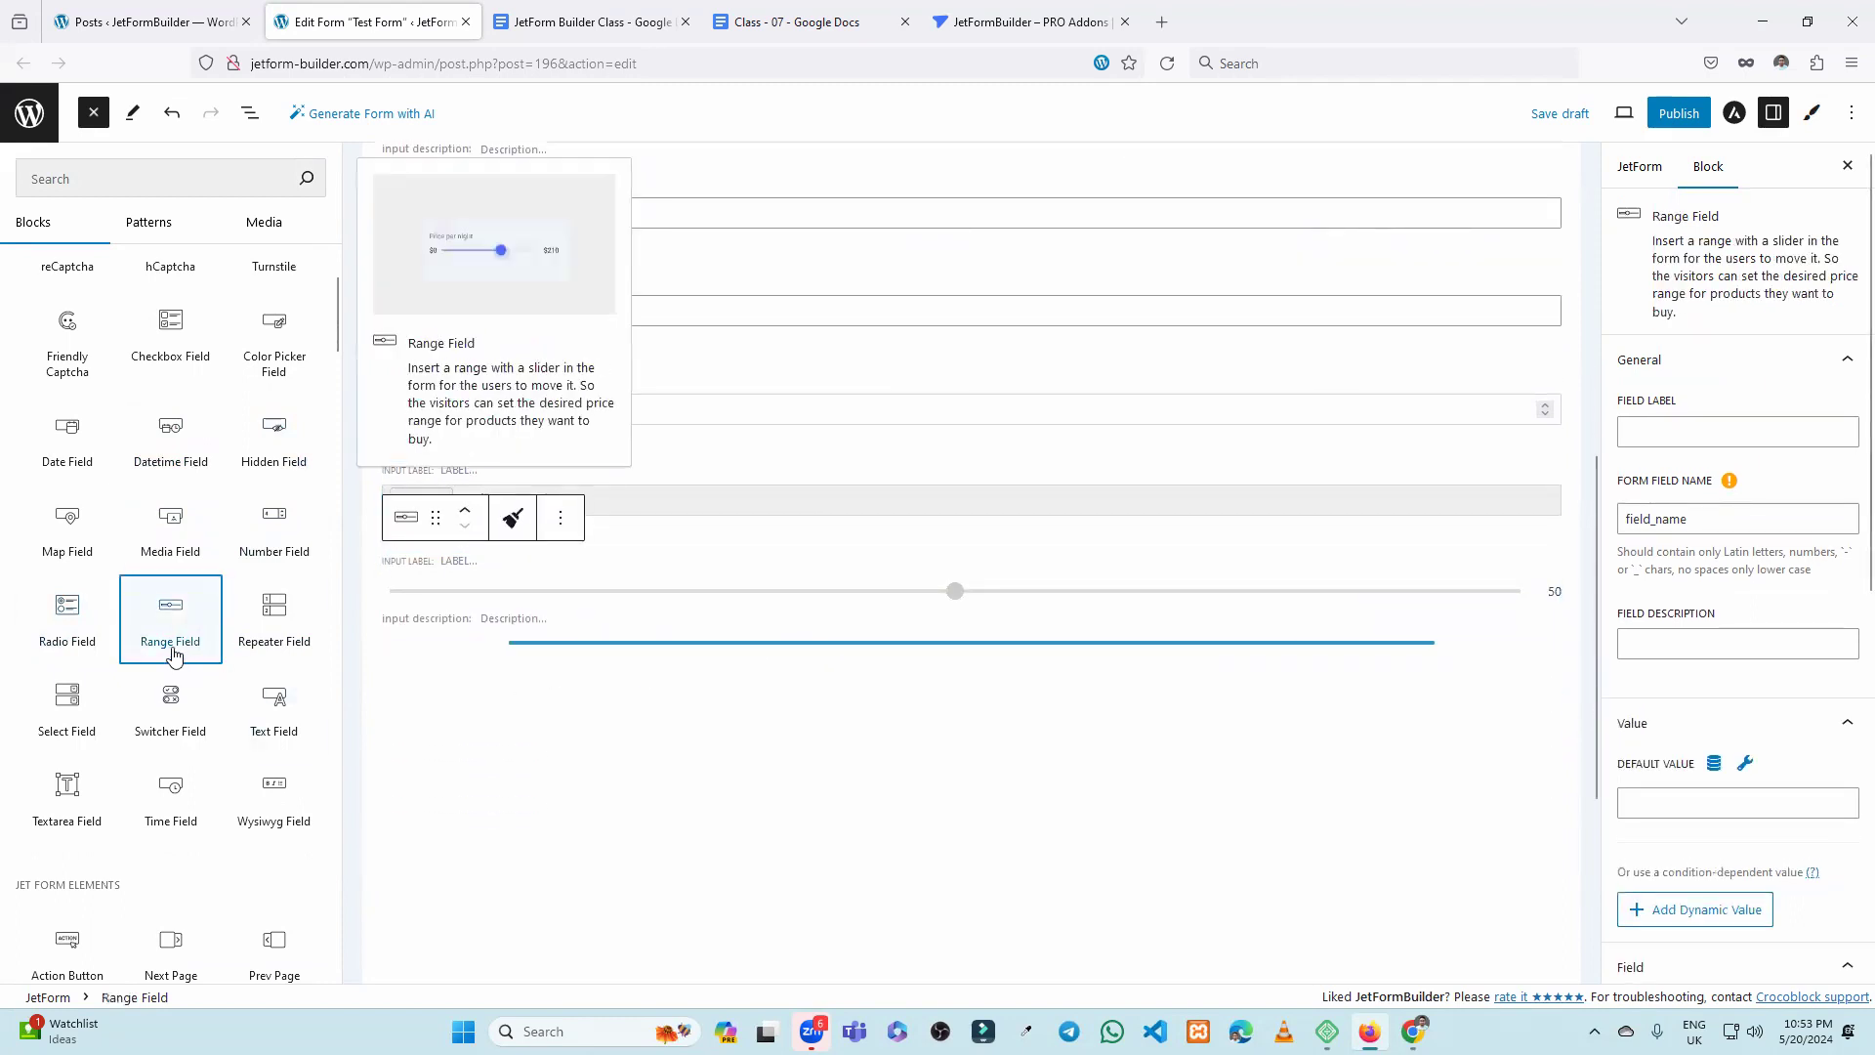
Add a Textarea Field and a Time Field below the range slider.
scroll(188, 671, down, 1)
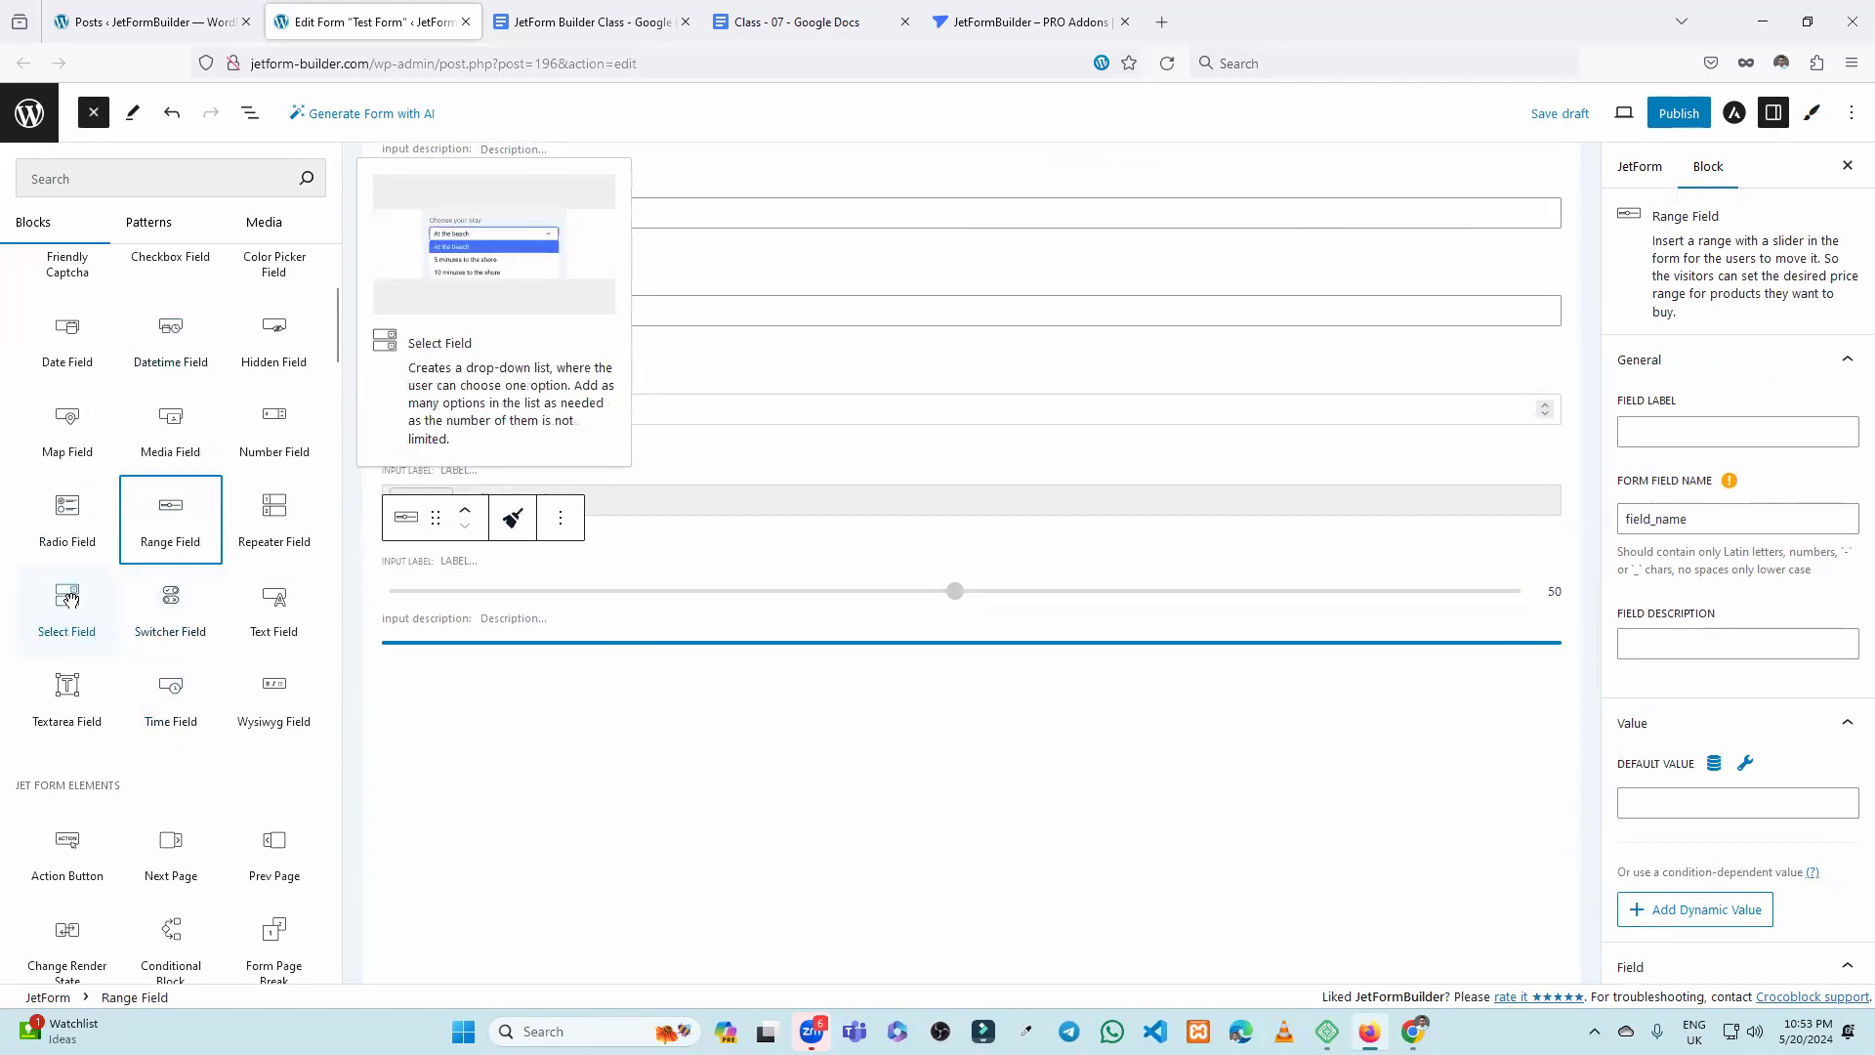
click(64, 713)
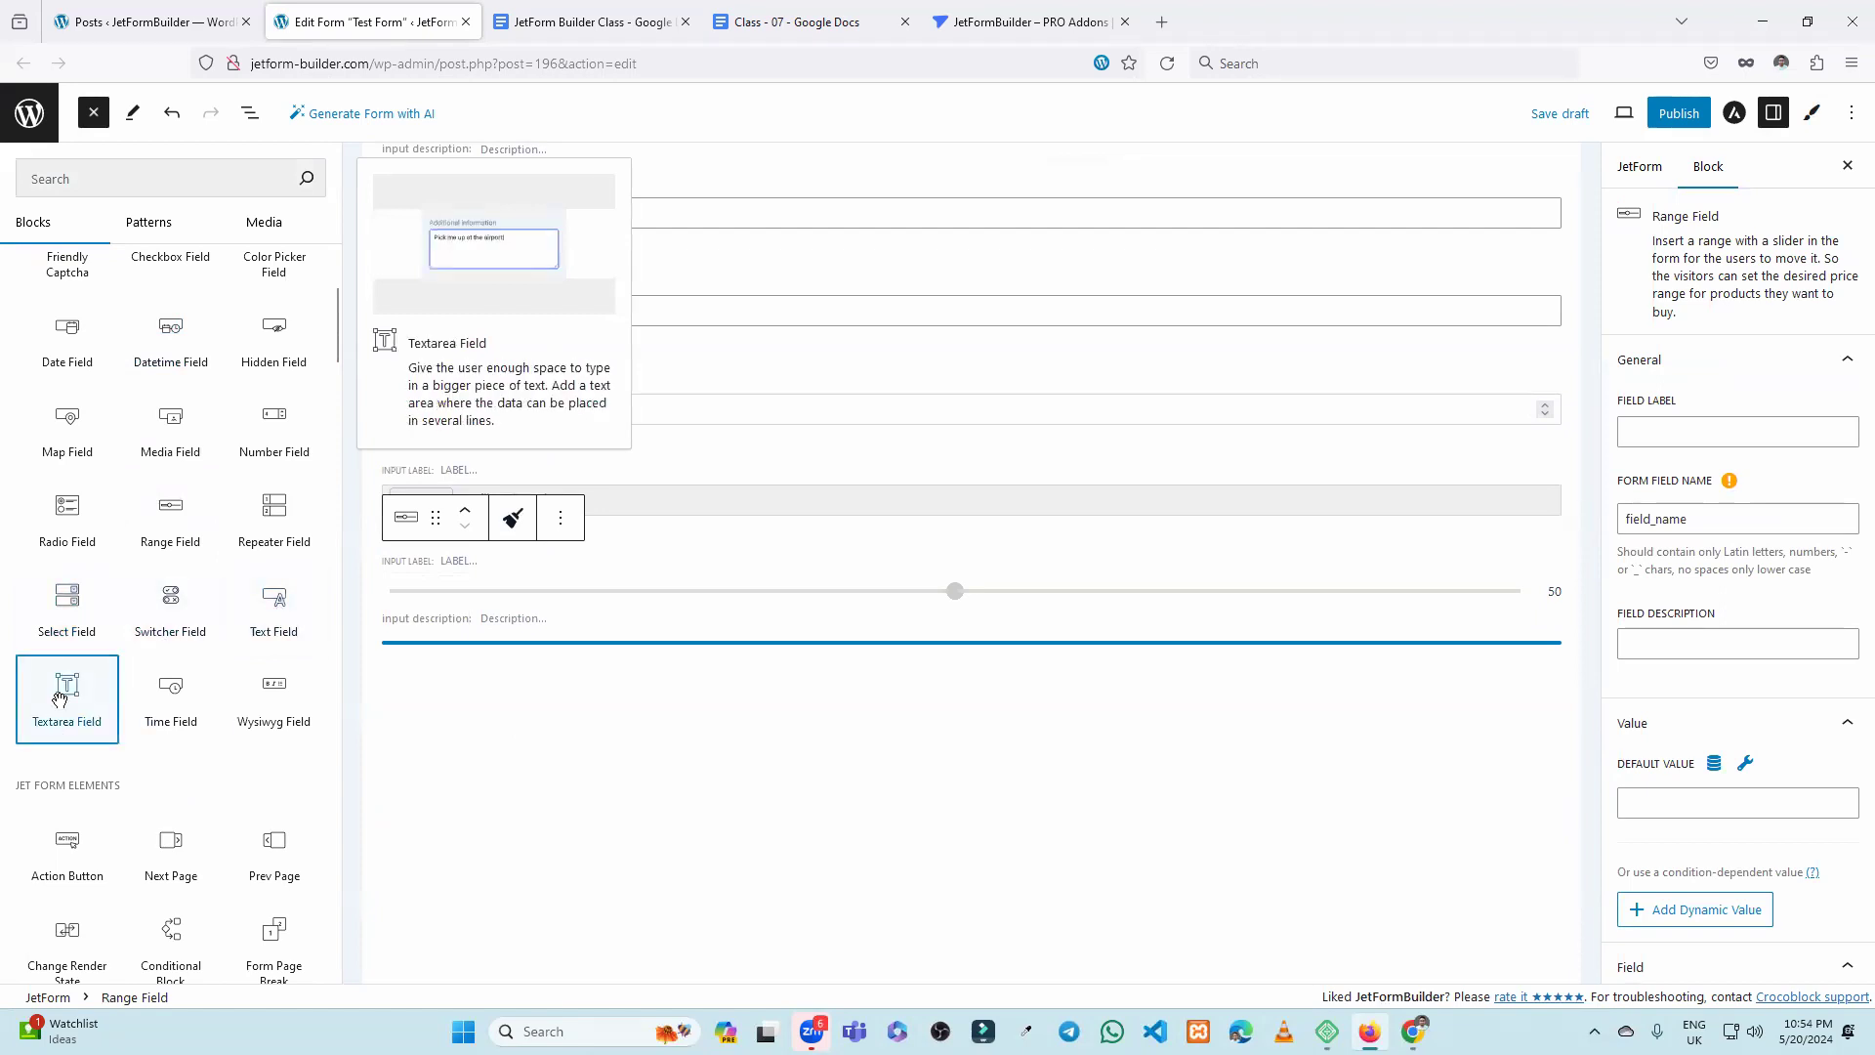
scroll(194, 606, down, 1)
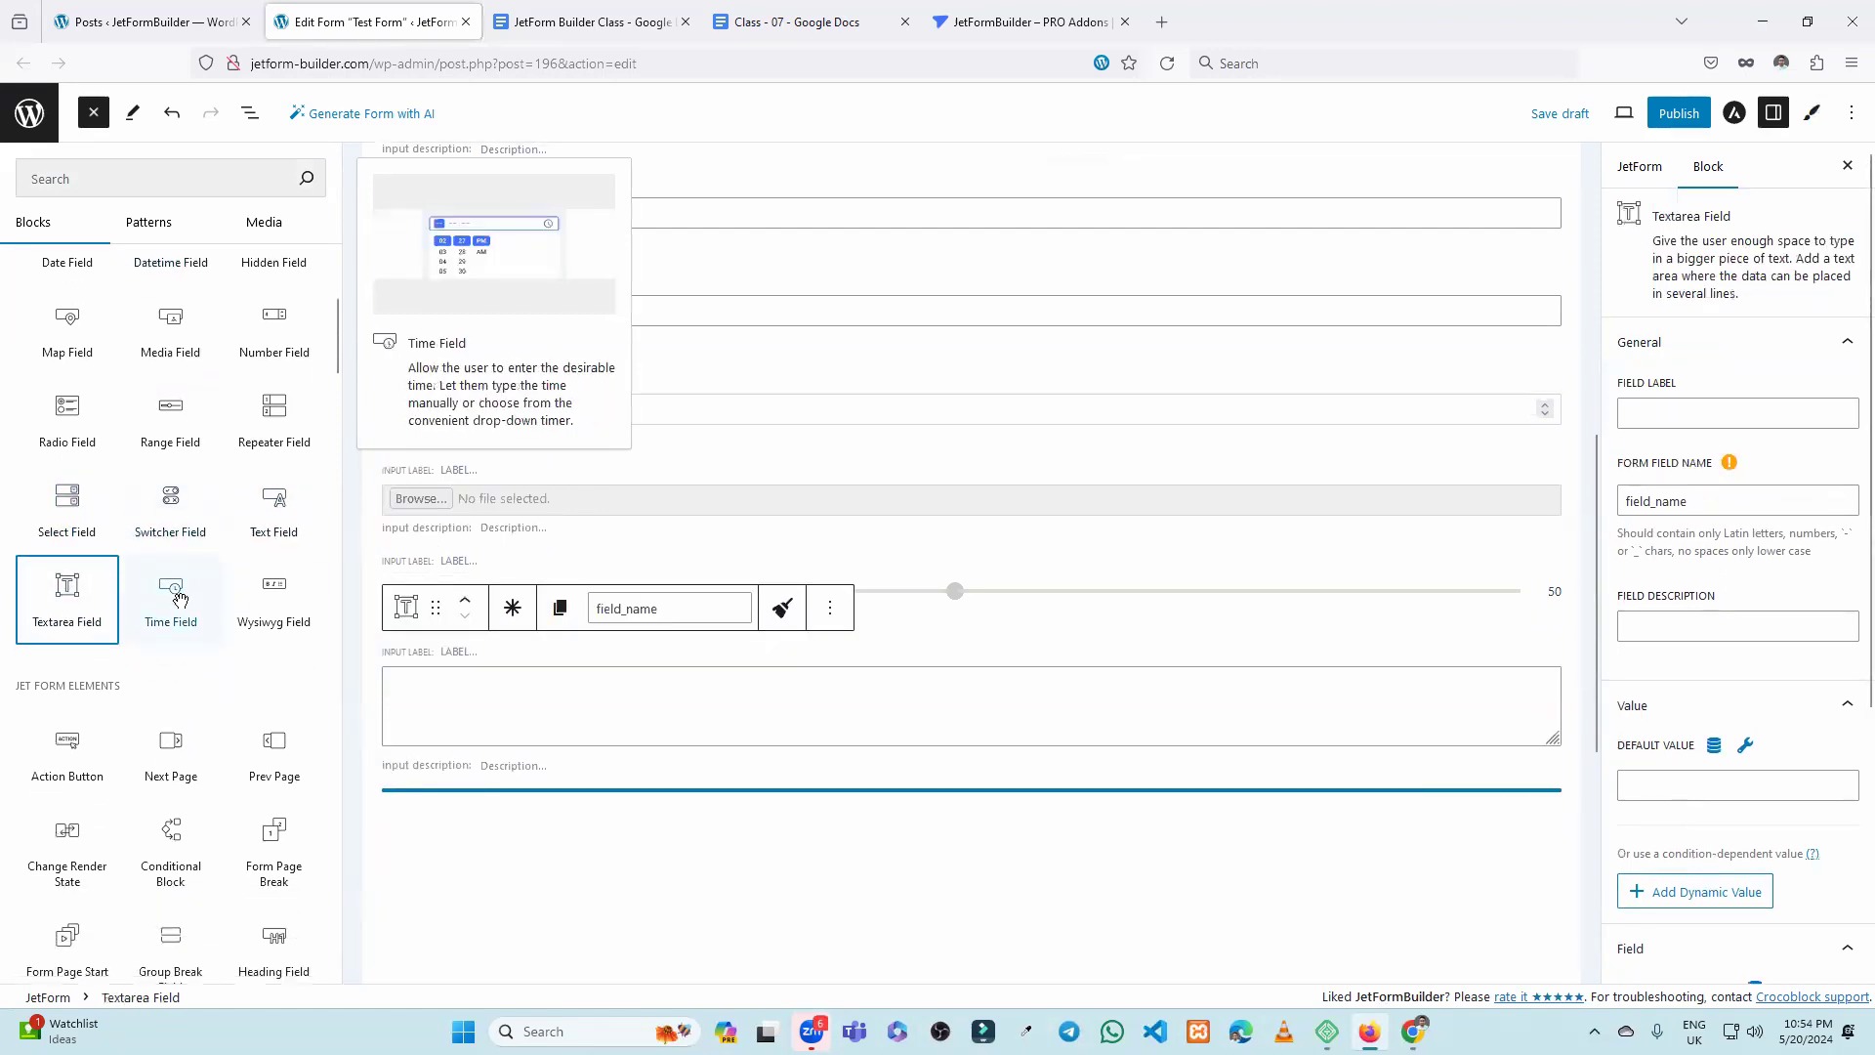
scroll(176, 598, up, 2)
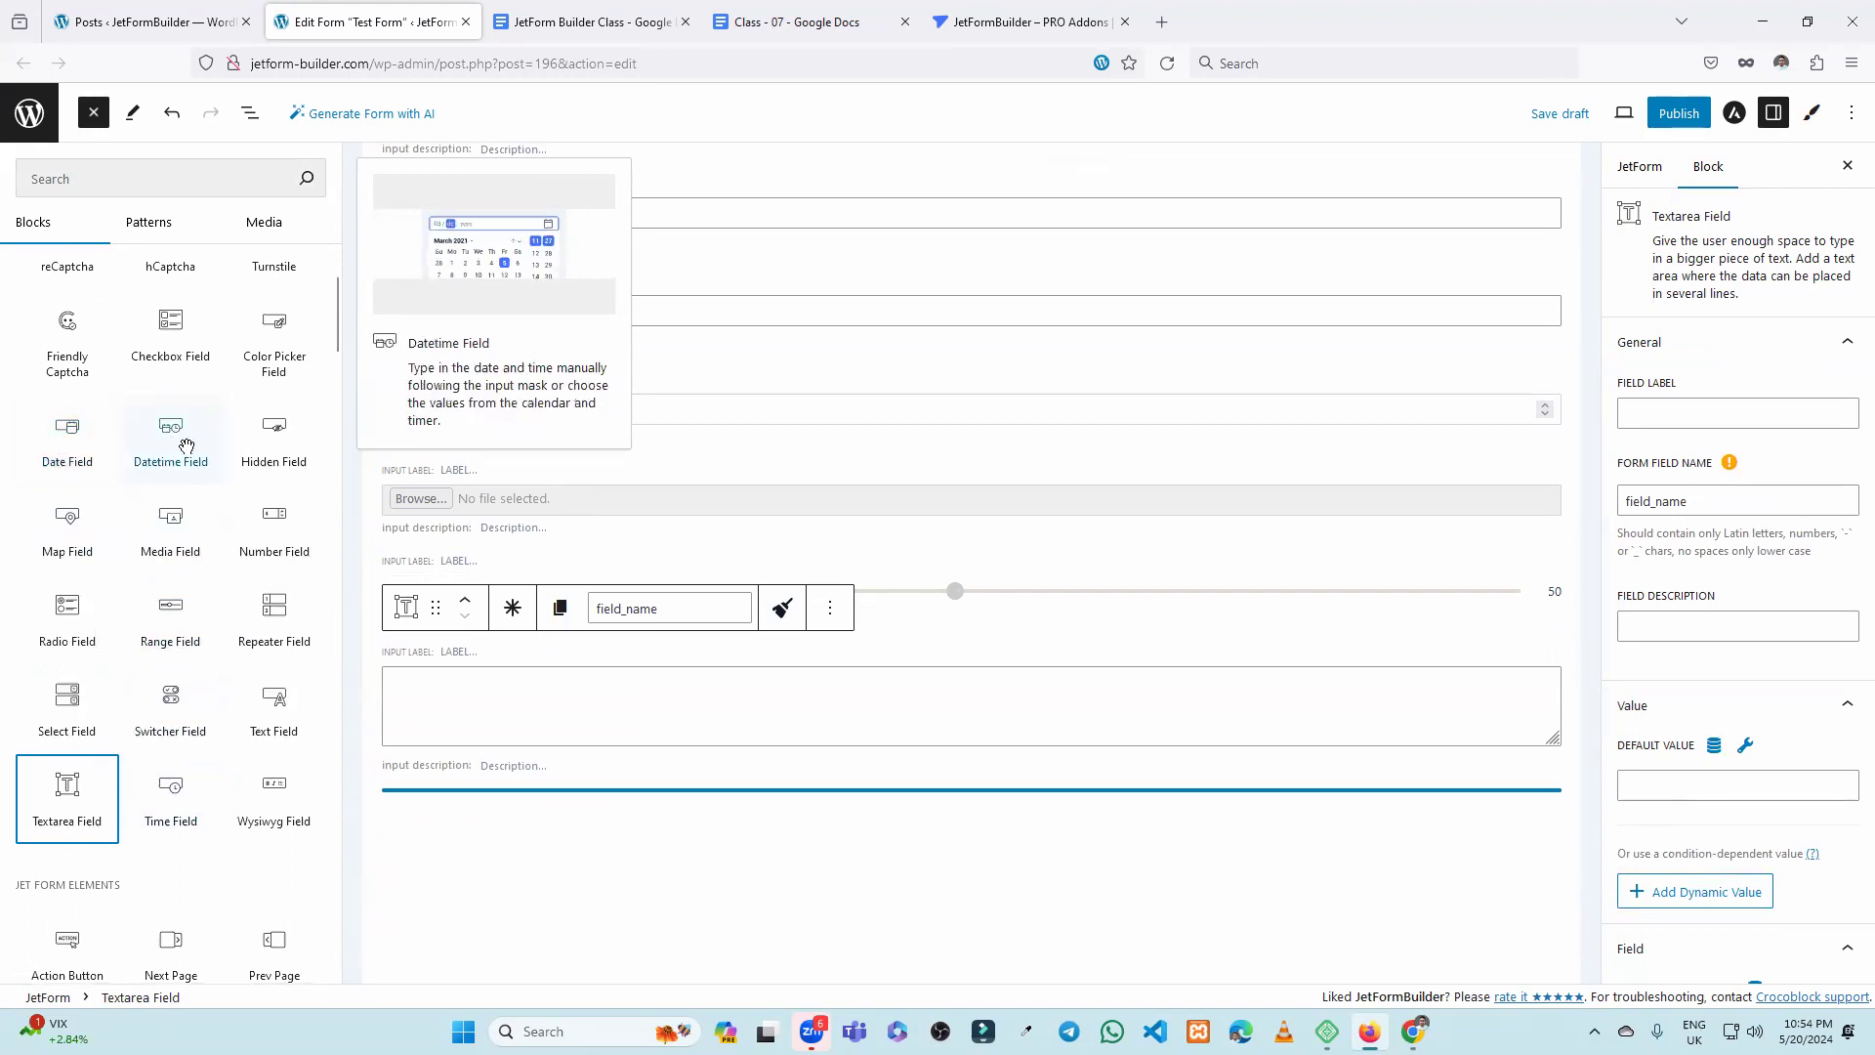
scroll(186, 448, down, 2)
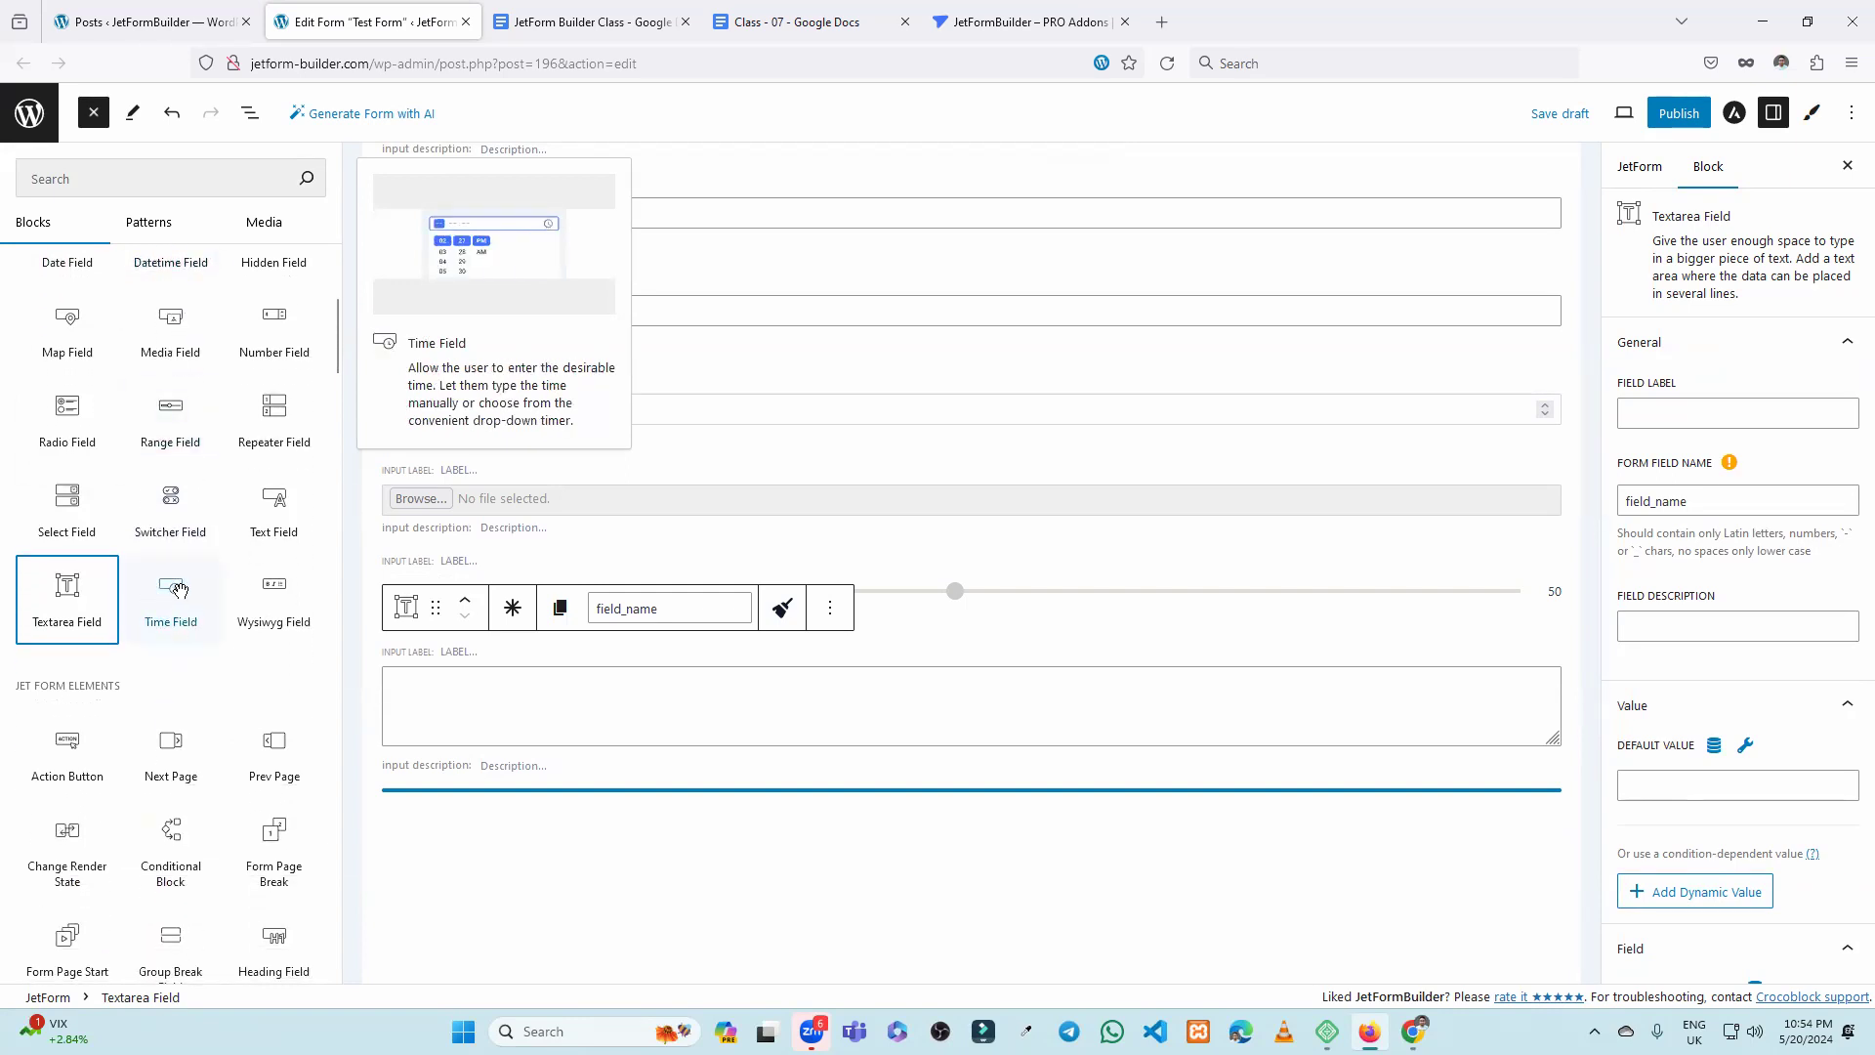
click(179, 589)
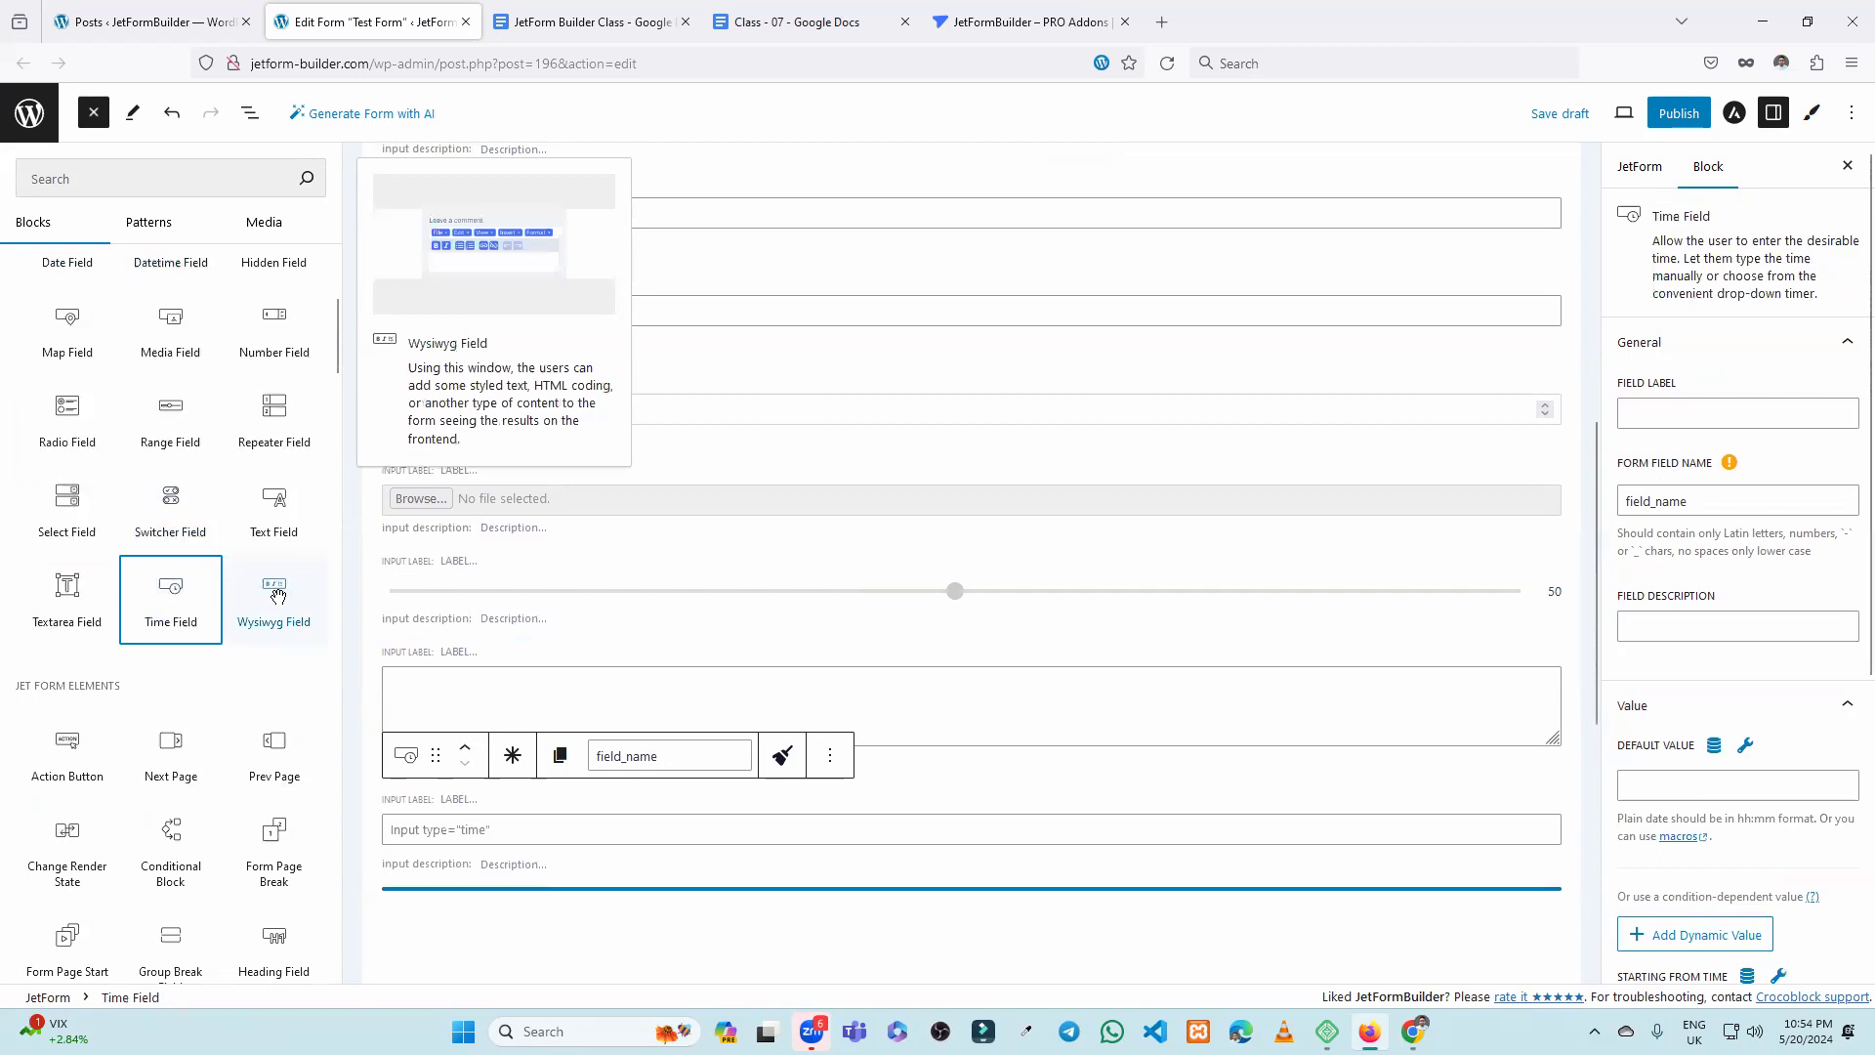
Add a Wysiwyg Field and a Switcher Field below the time field.
click(278, 595)
scroll(762, 658, down, 4)
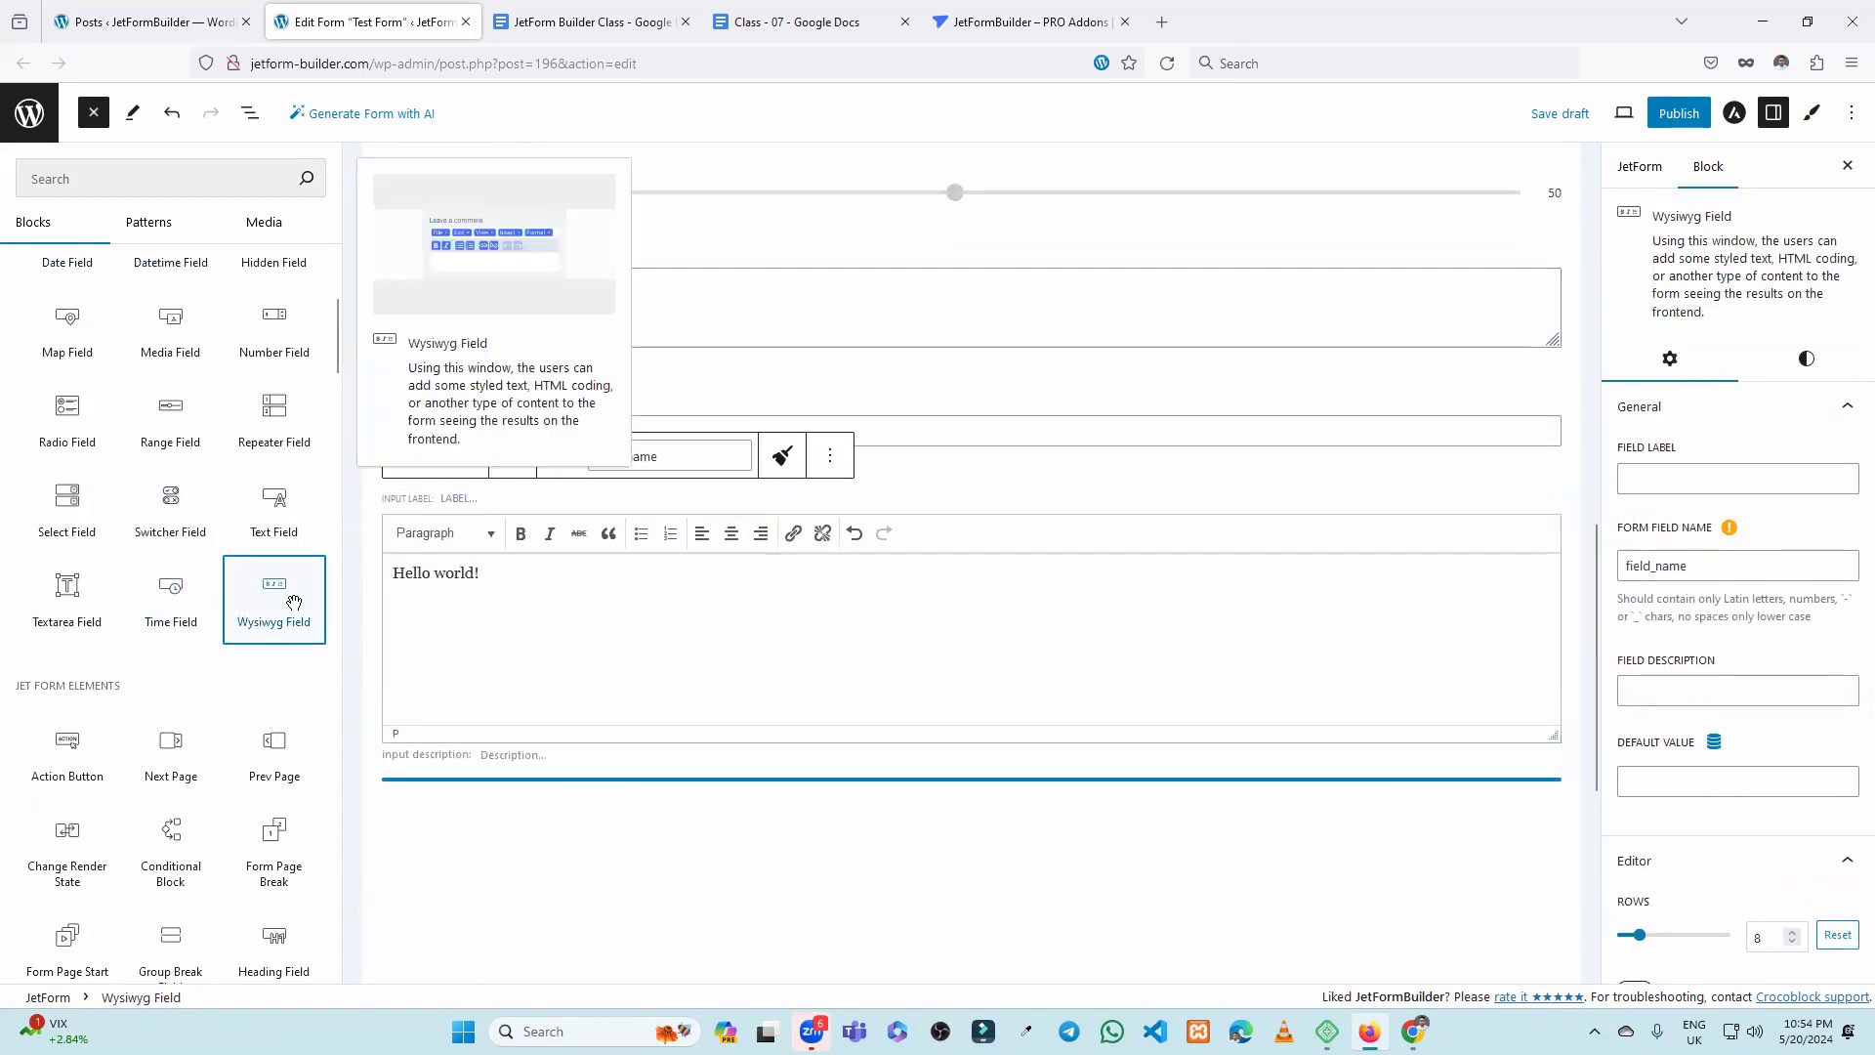
scroll(162, 606, down, 2)
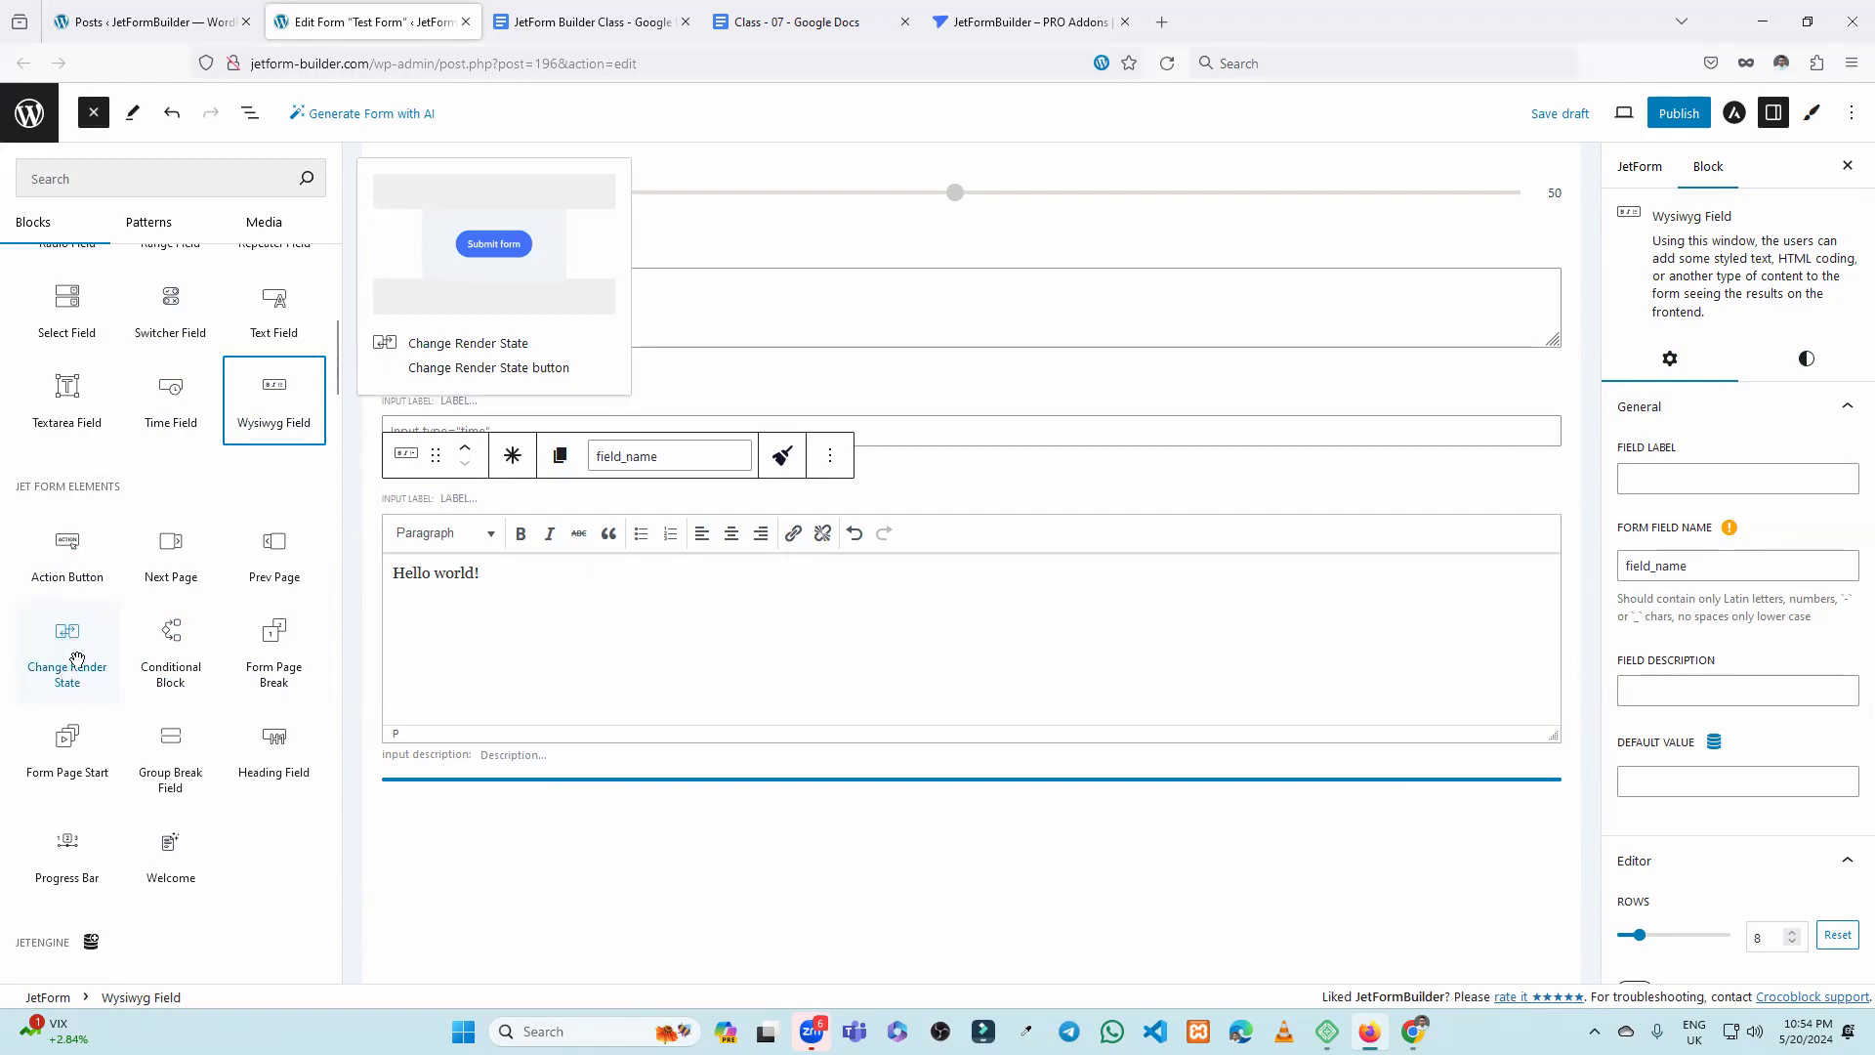
scroll(126, 561, up, 2)
scroll(167, 503, down, 2)
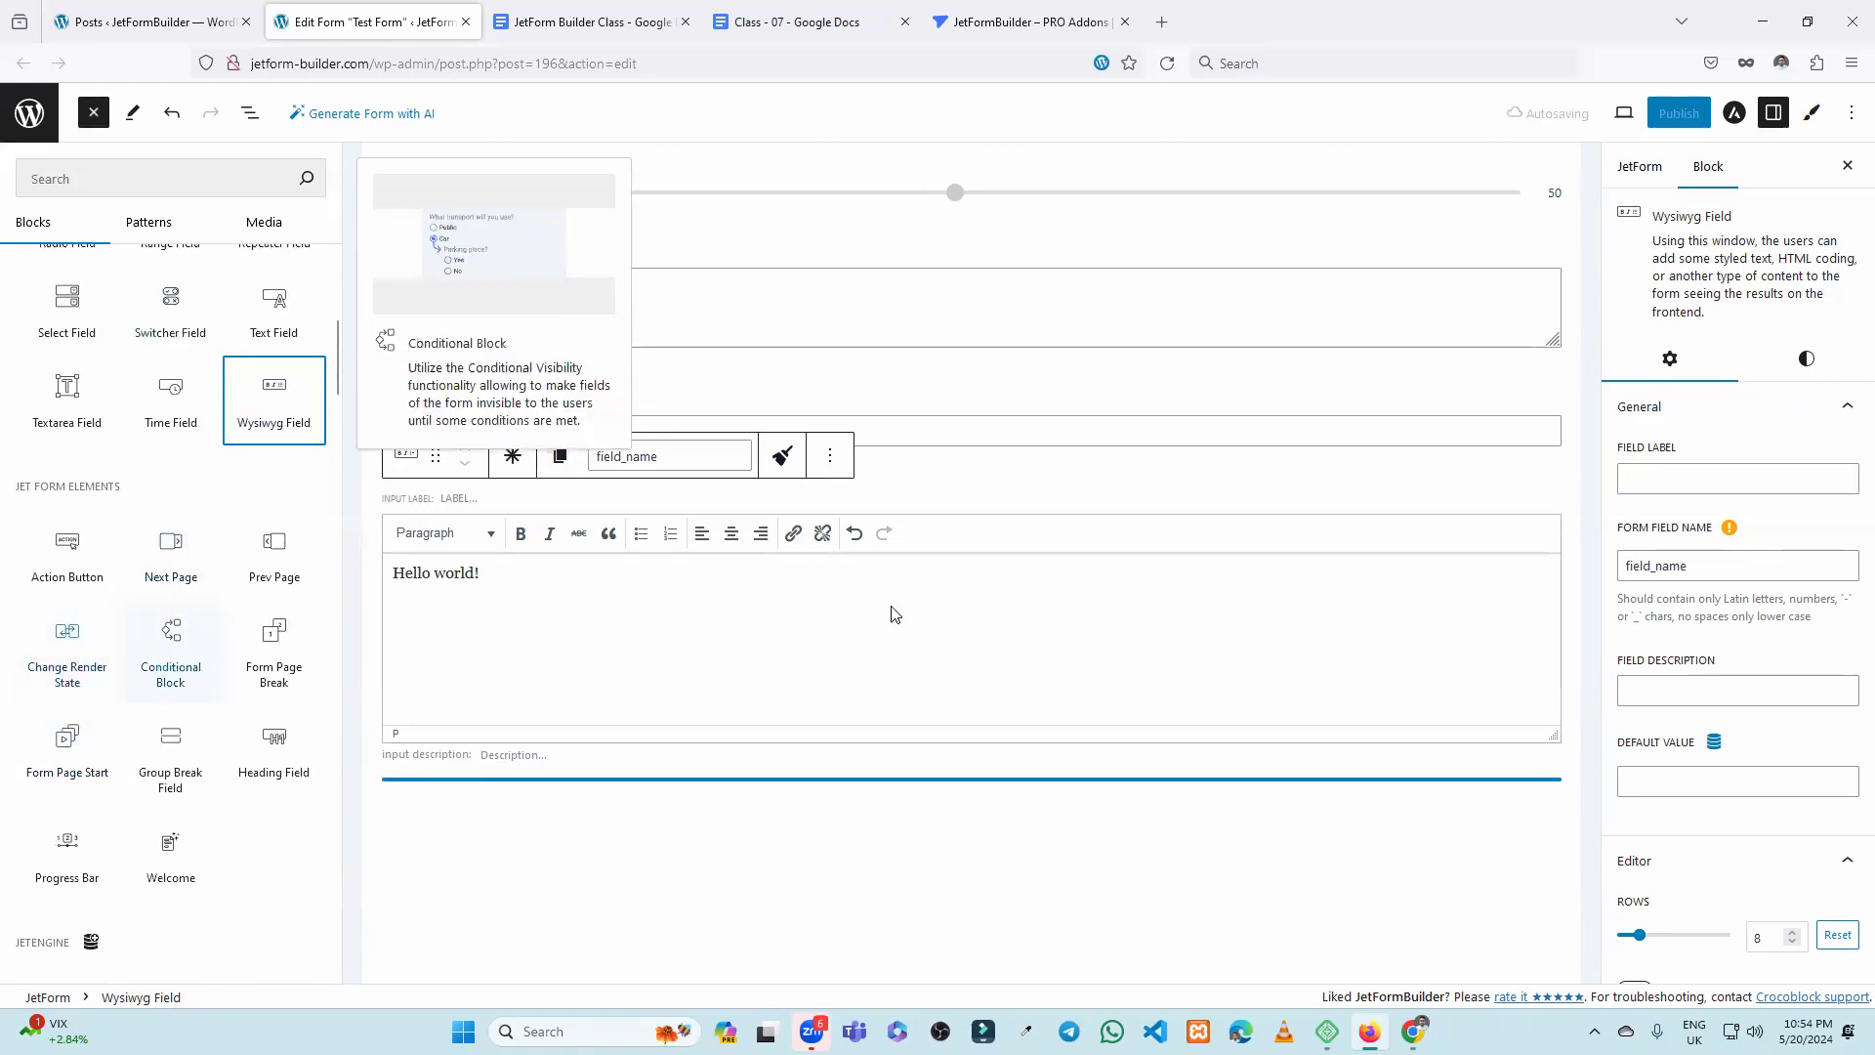
scroll(967, 586, down, 2)
scroll(166, 391, up, 1)
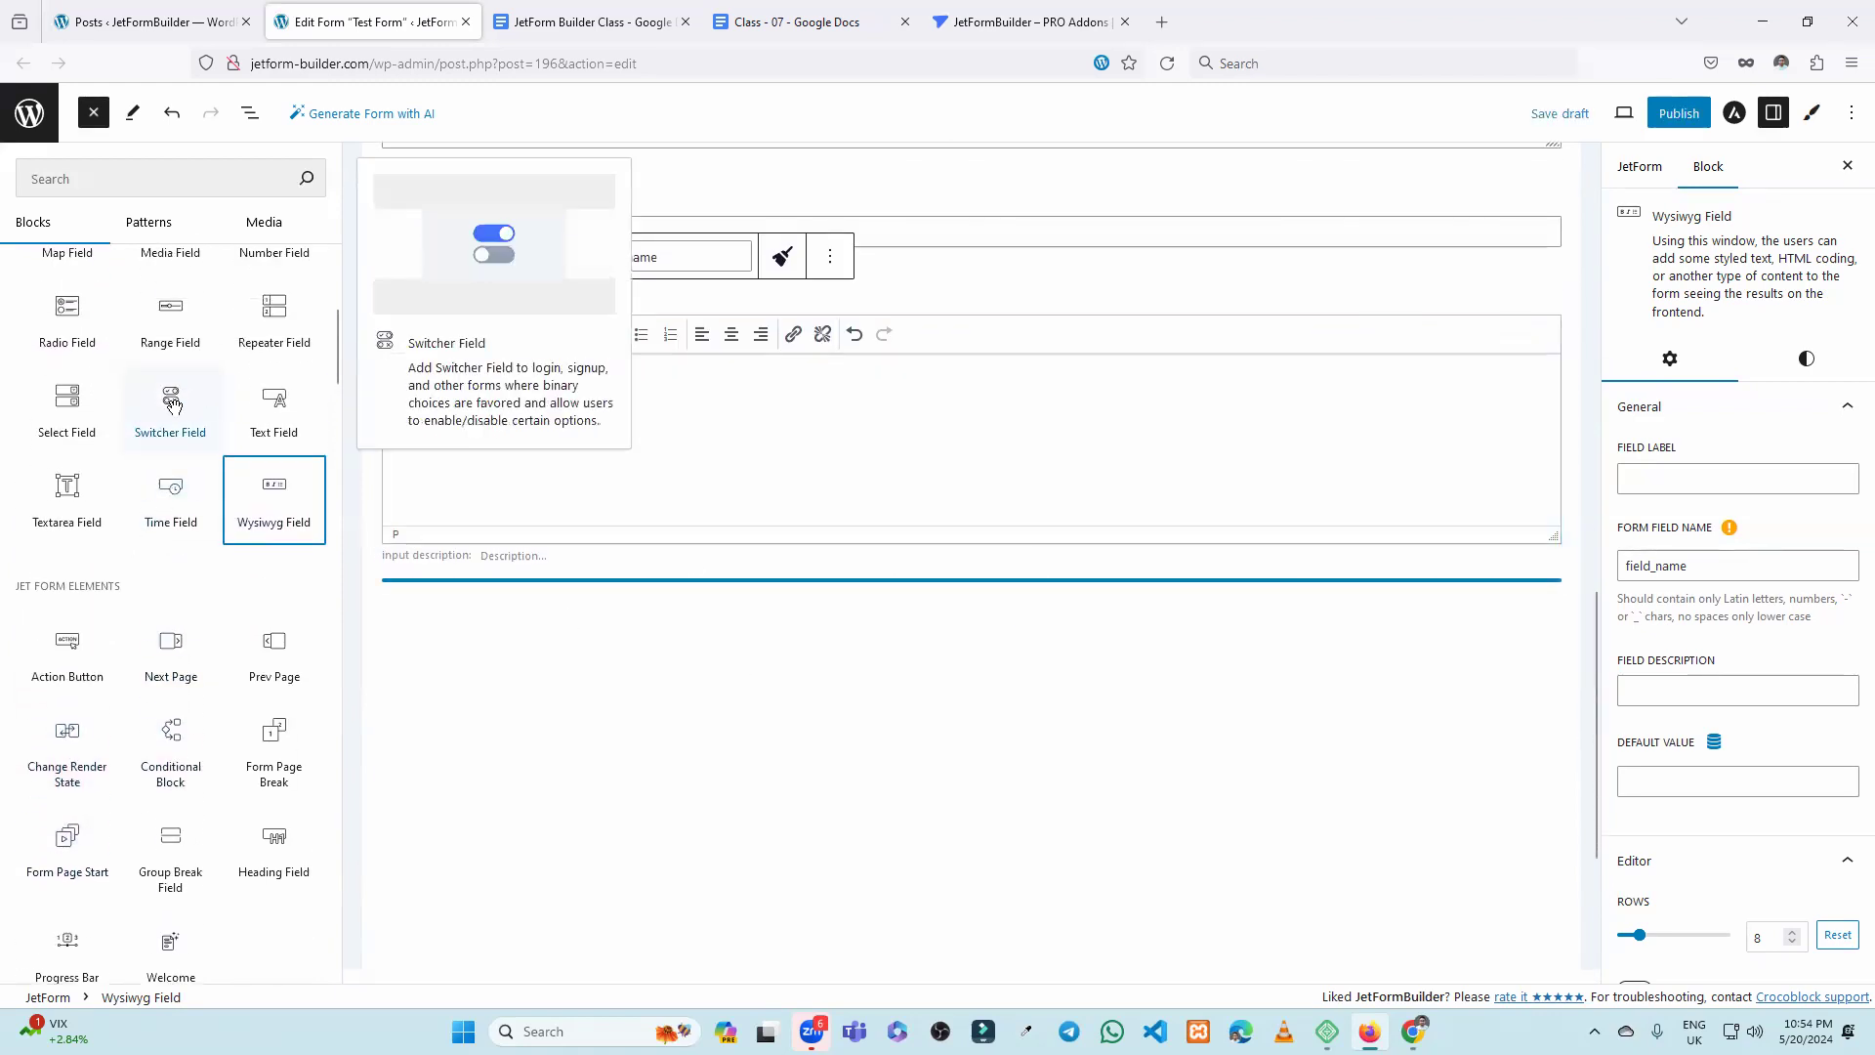
click(167, 394)
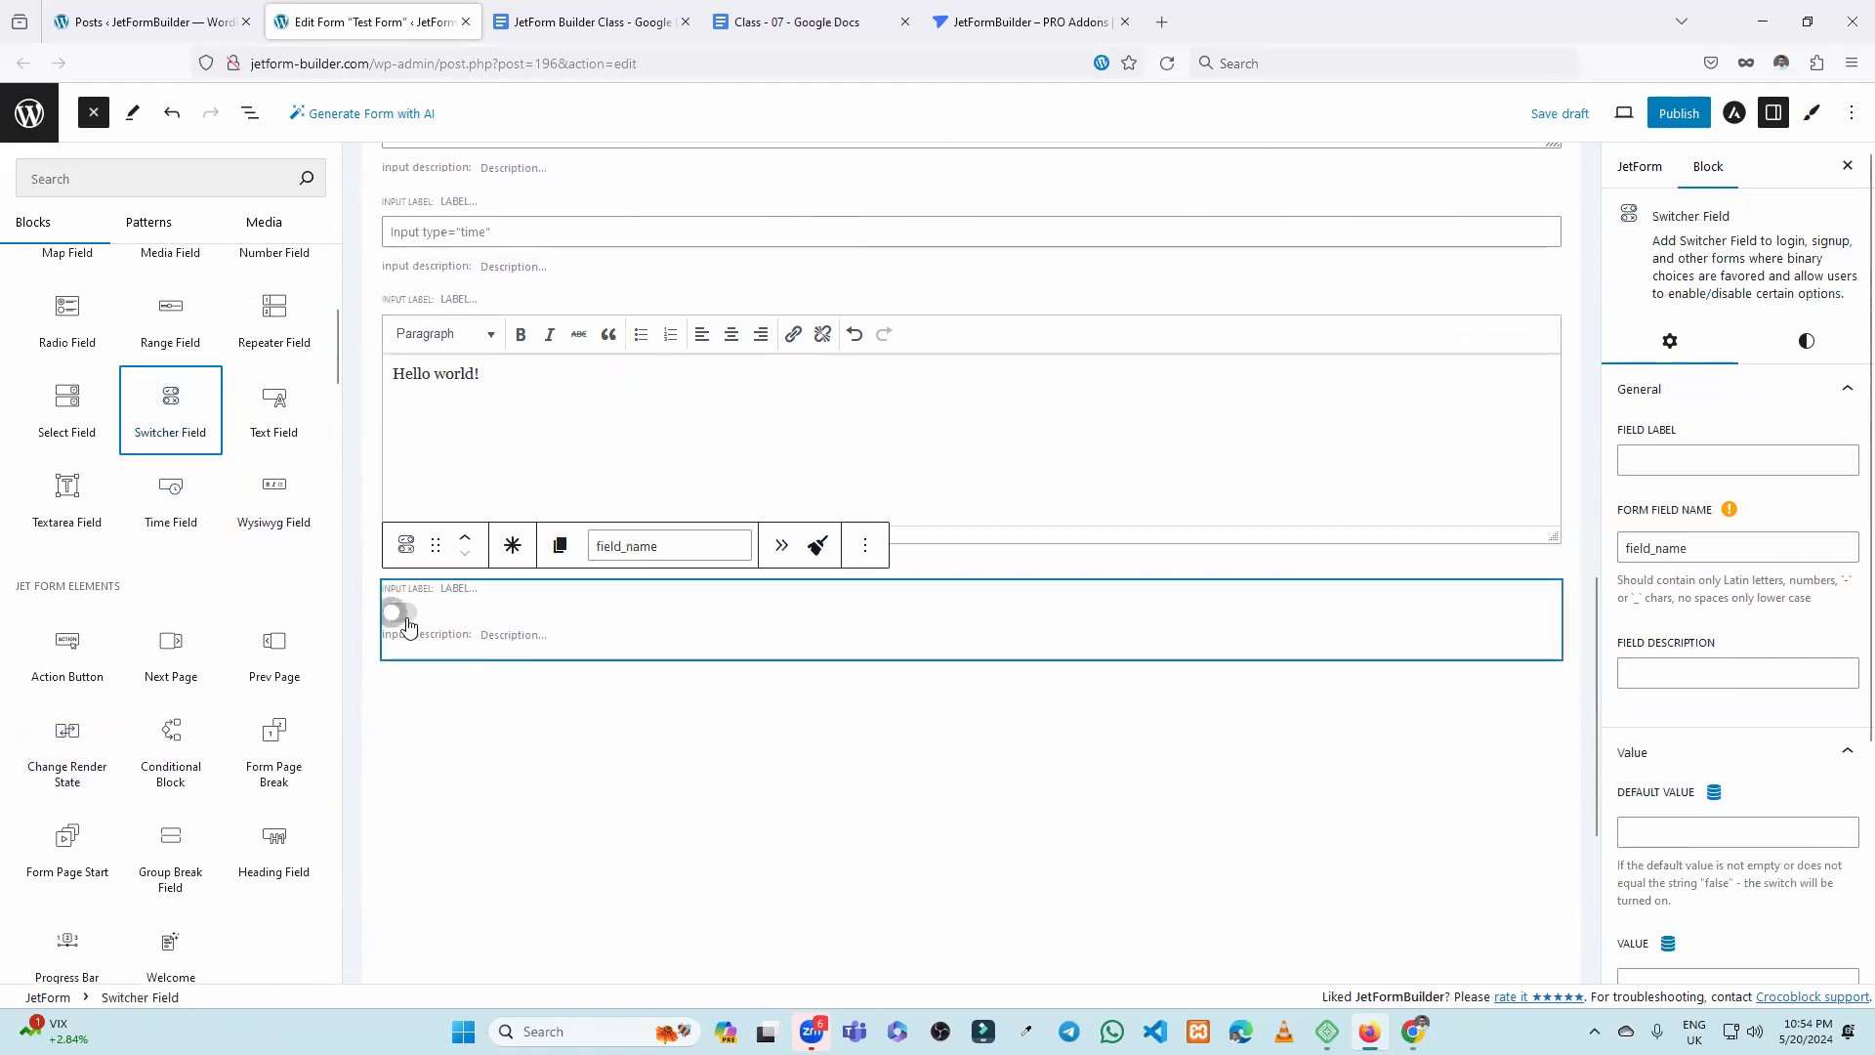
Insert a Progress Bar block at the end of the form, below the switcher field.
scroll(176, 586, down, 4)
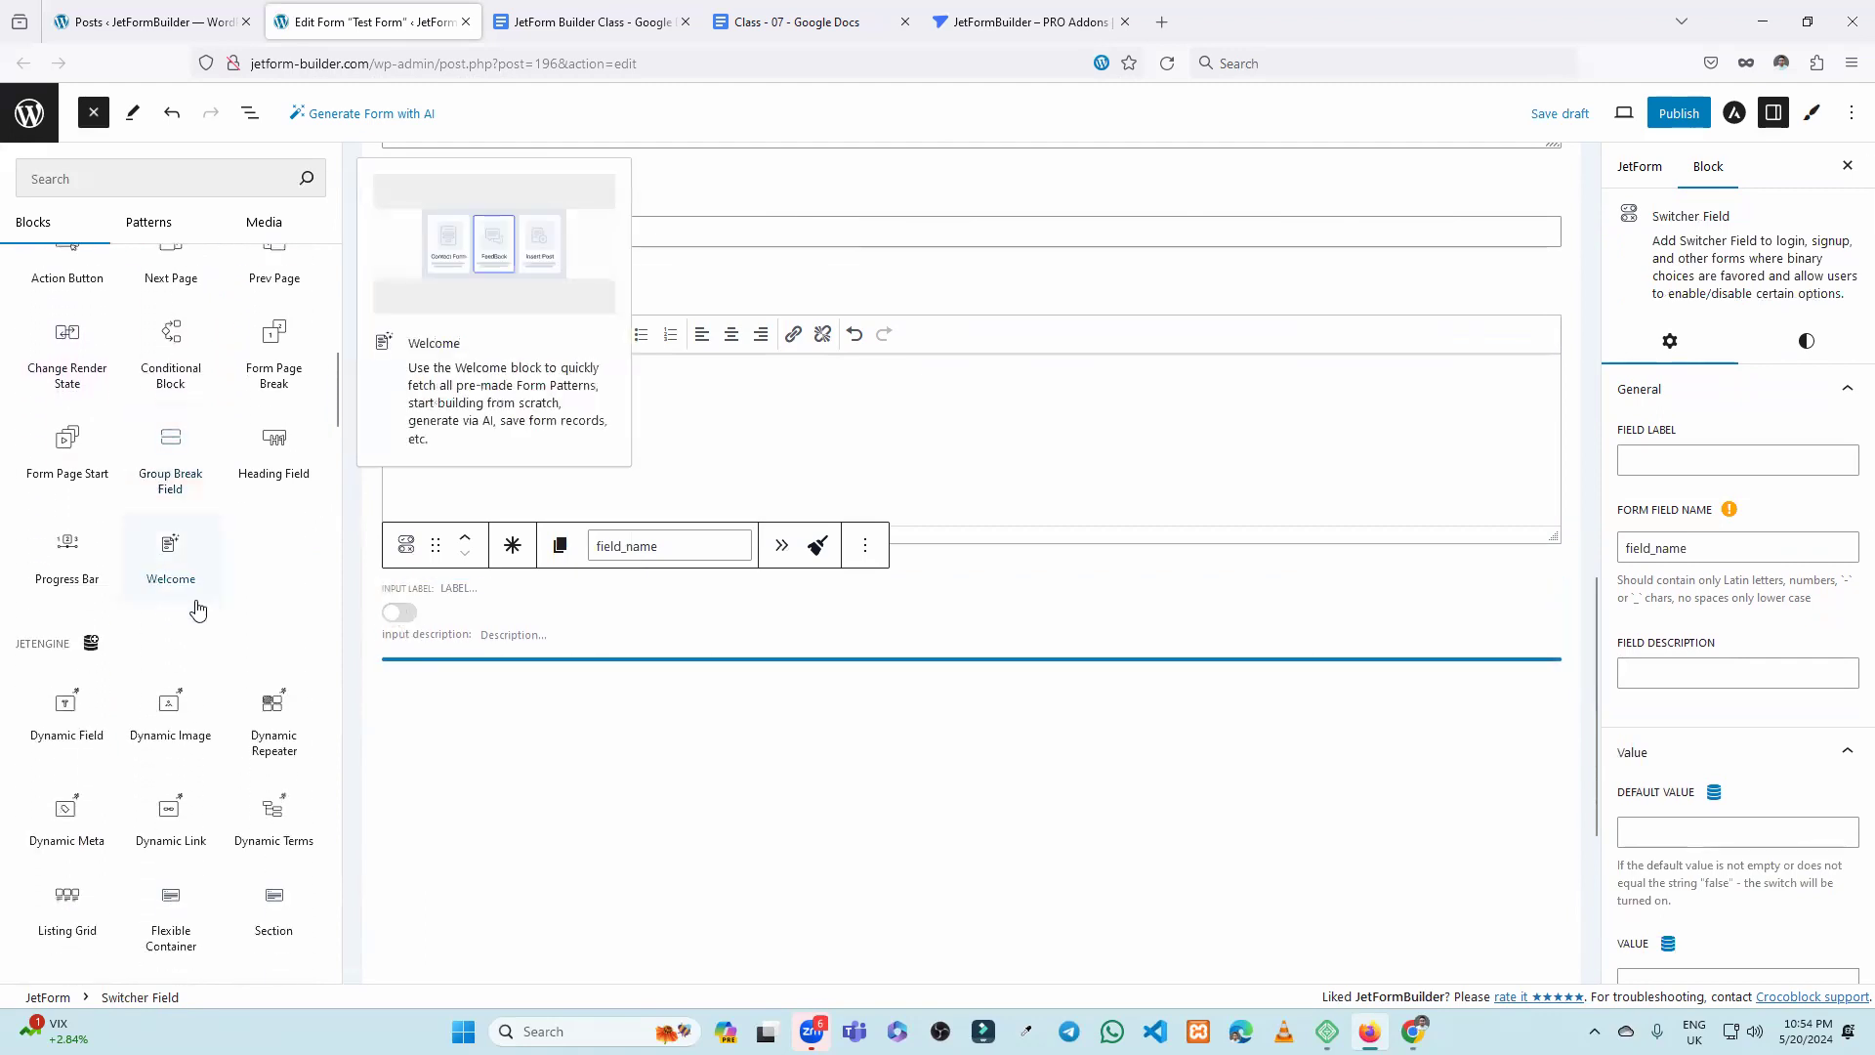
scroll(91, 591, up, 1)
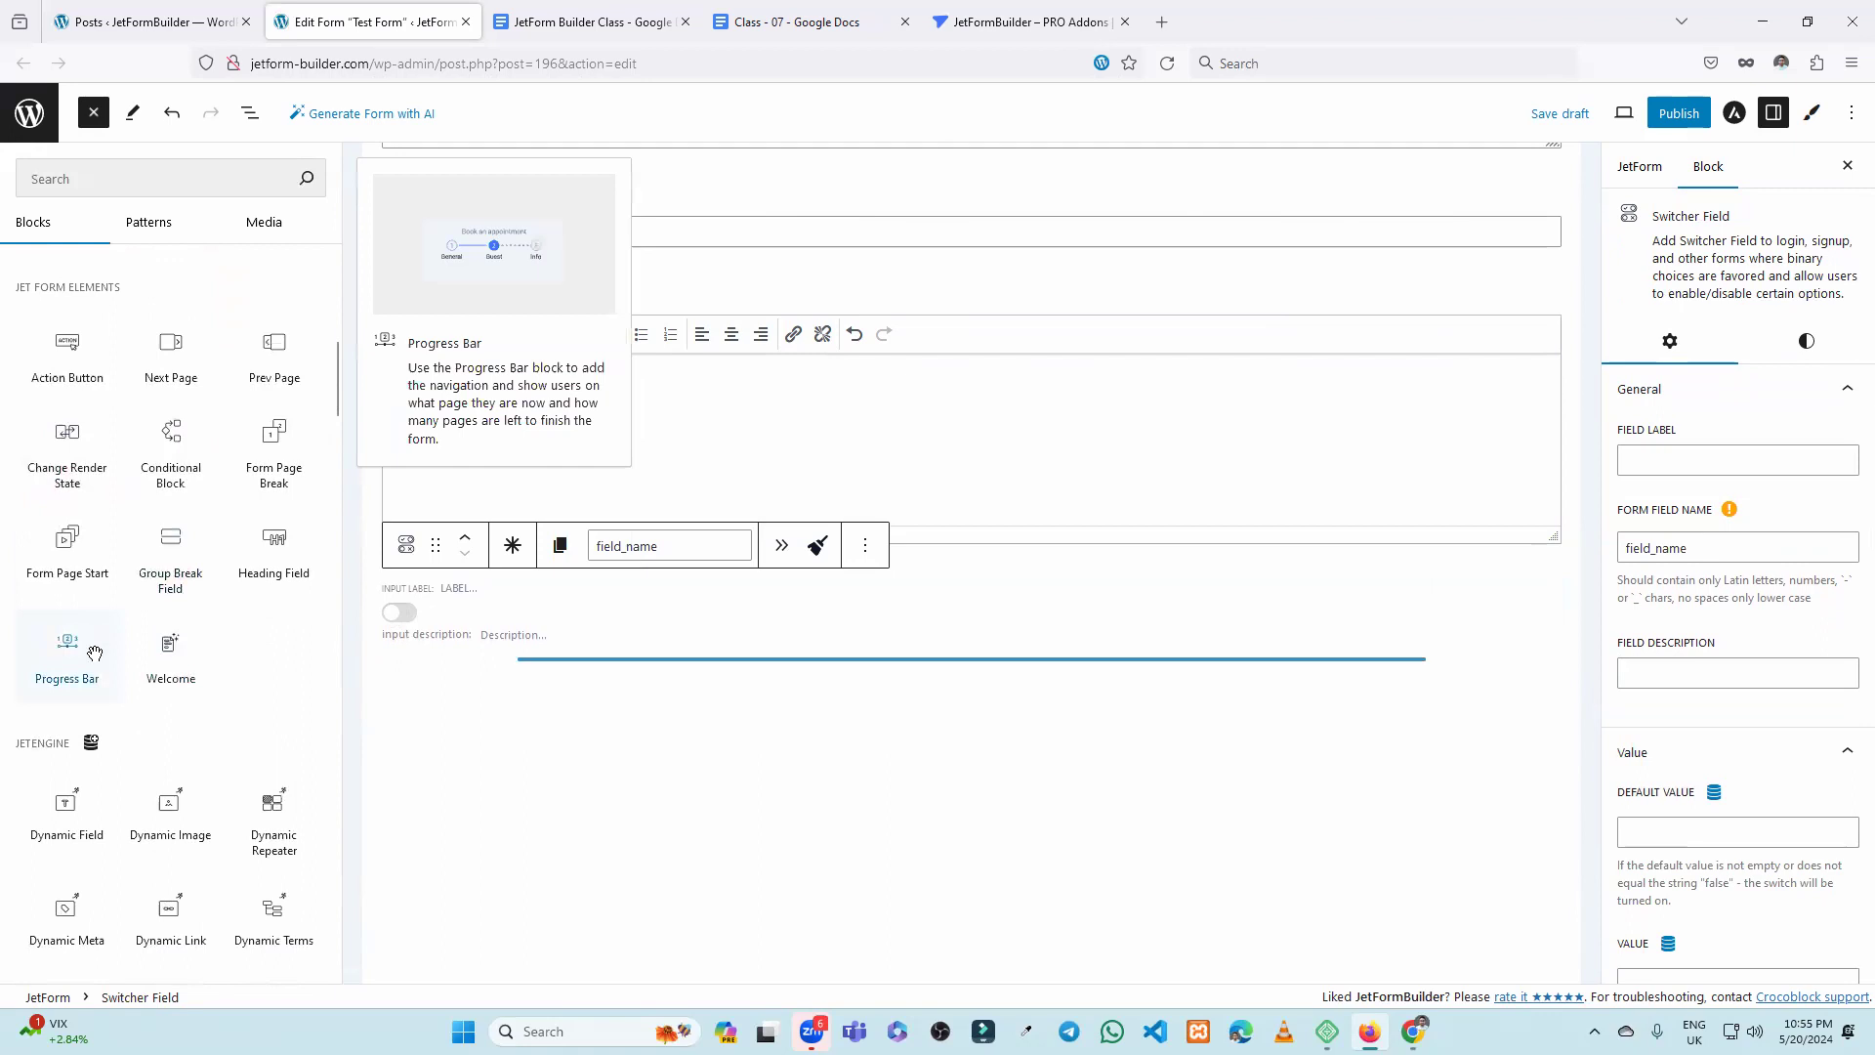
scroll(849, 574, up, 9)
scroll(738, 573, down, 6)
scroll(737, 573, down, 4)
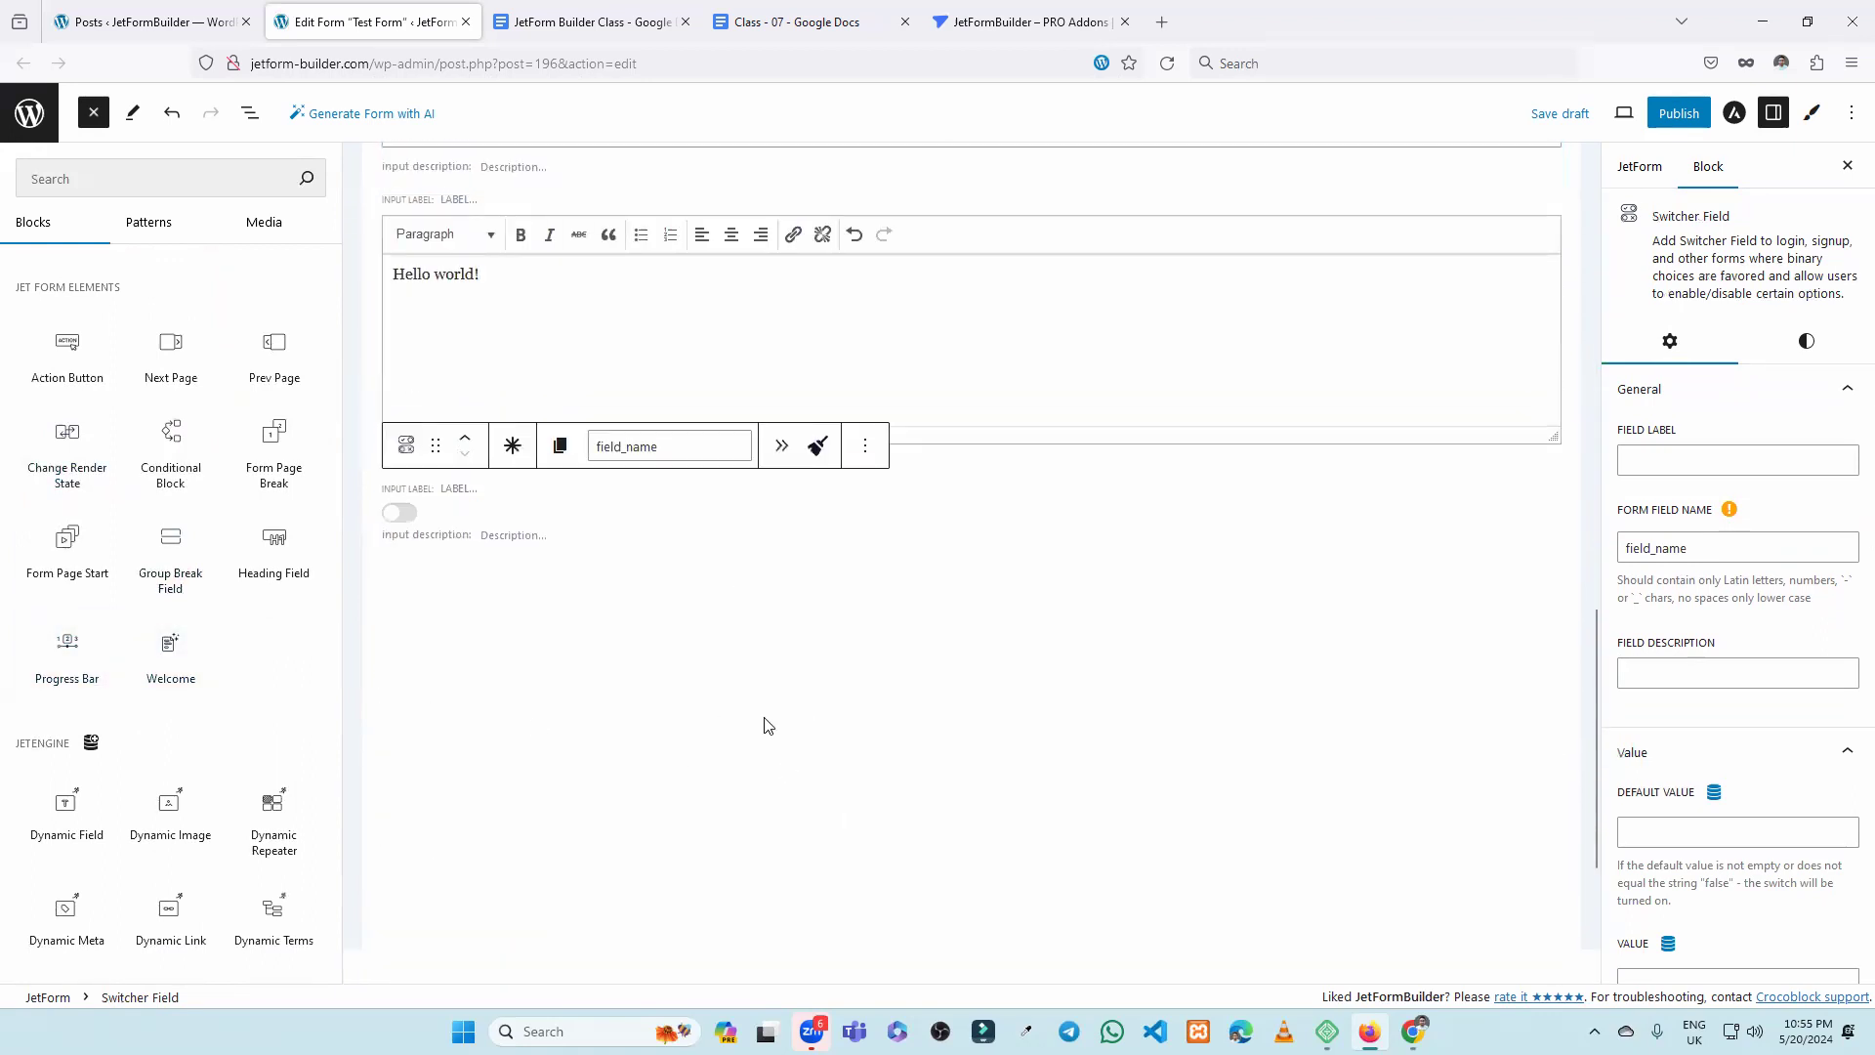
click(66, 654)
scroll(157, 640, up, 1)
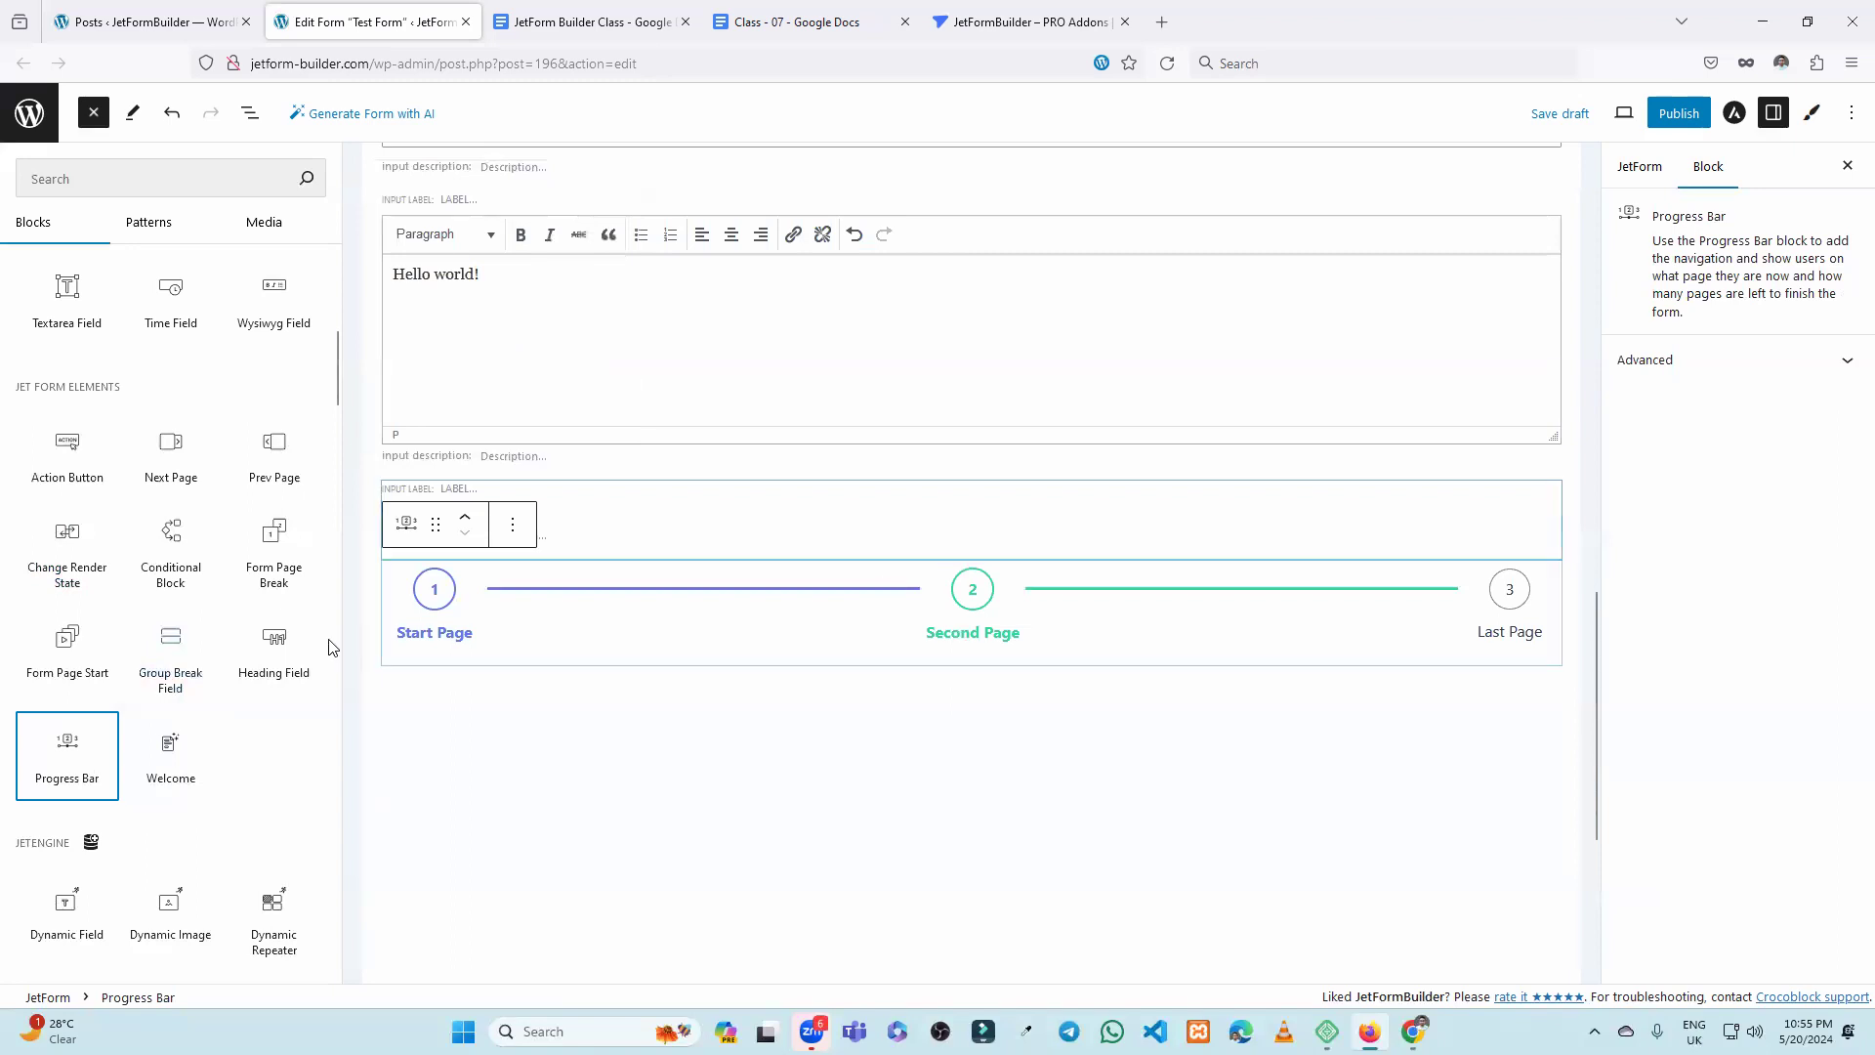
click(735, 764)
click(319, 584)
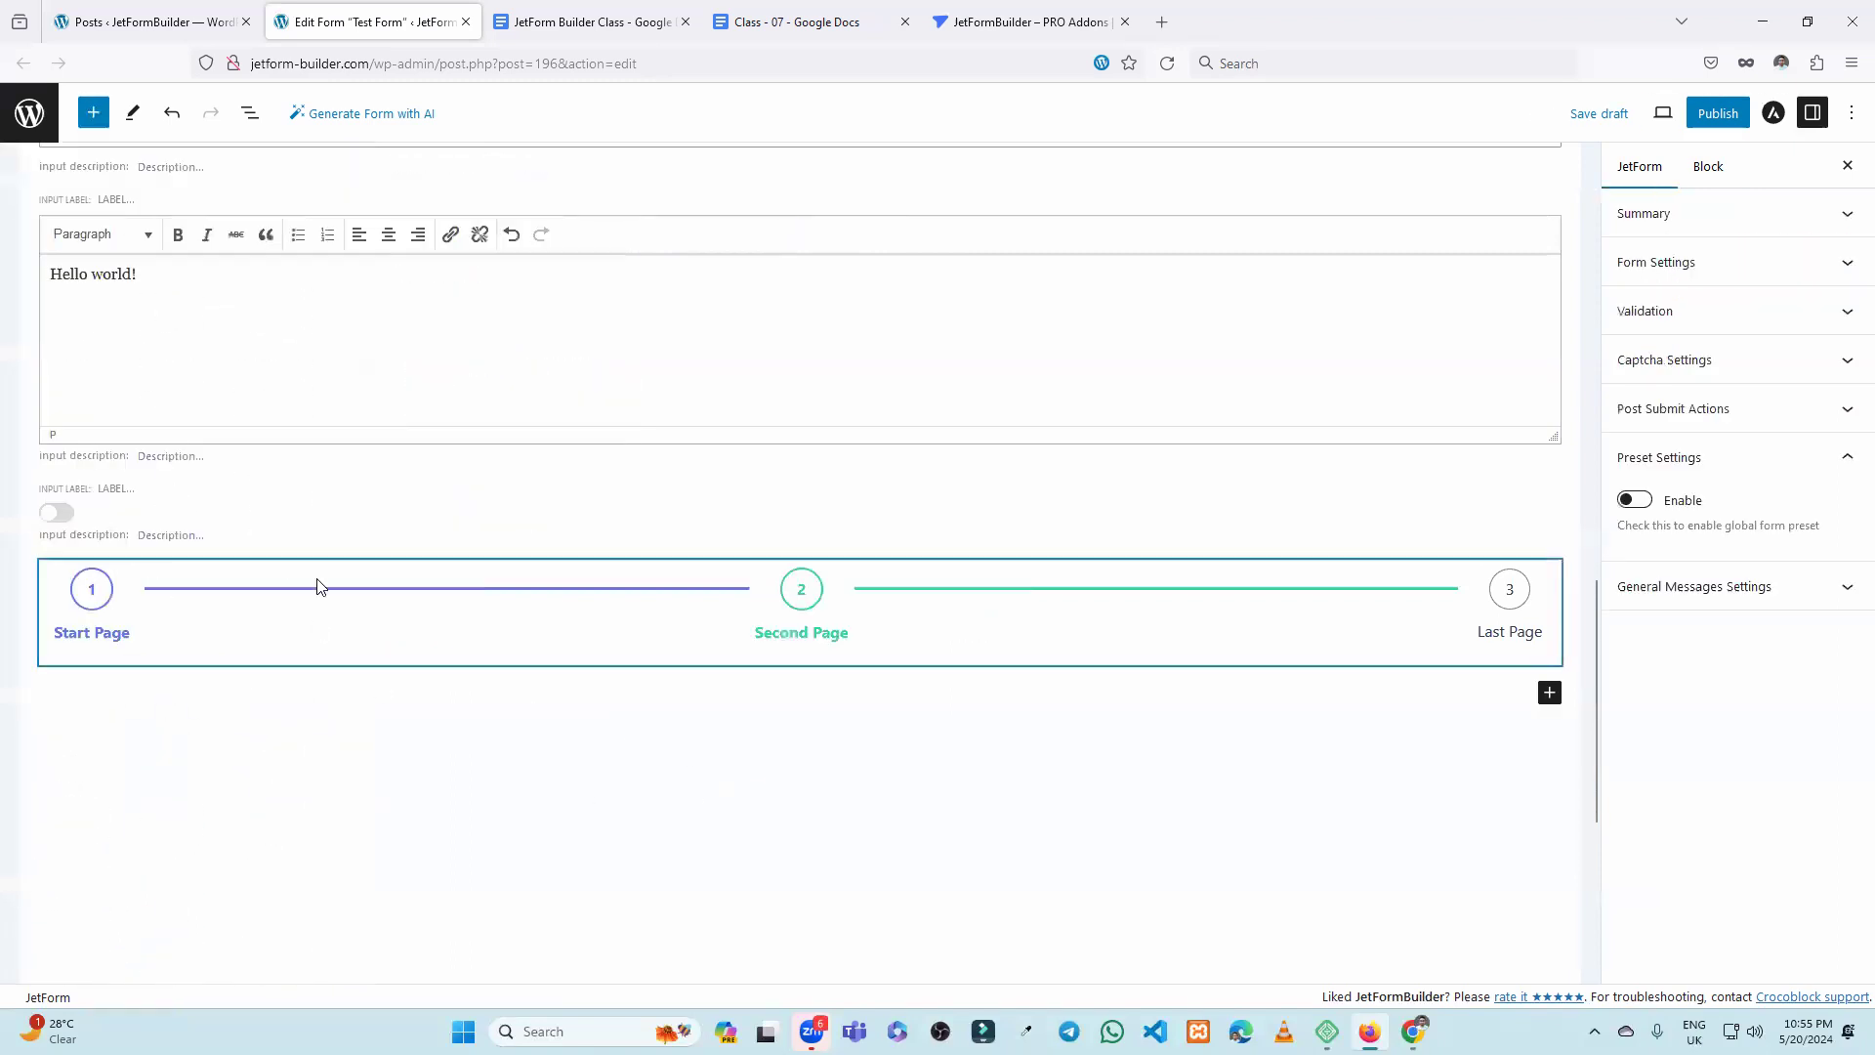
Label the Color Picker Field below the Gender options "Color".
scroll(326, 582, up, 3)
scroll(356, 580, up, 10)
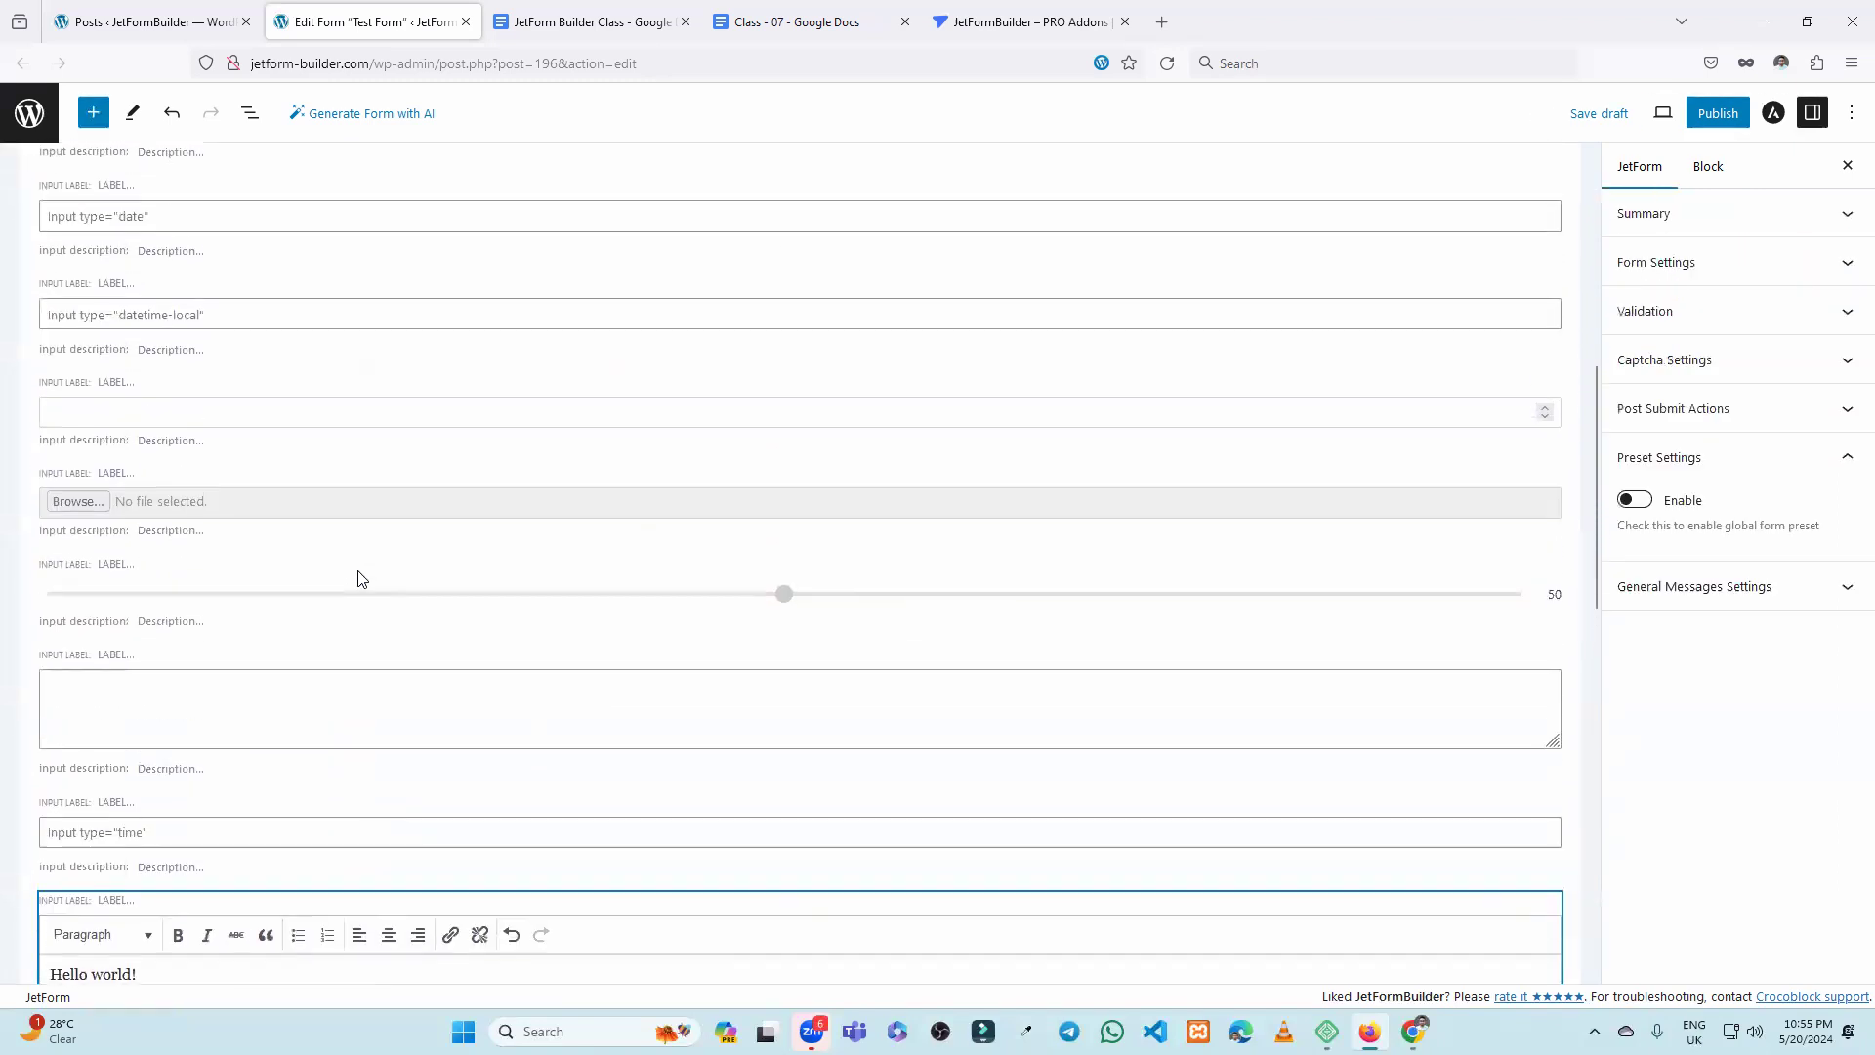
scroll(466, 590, up, 2)
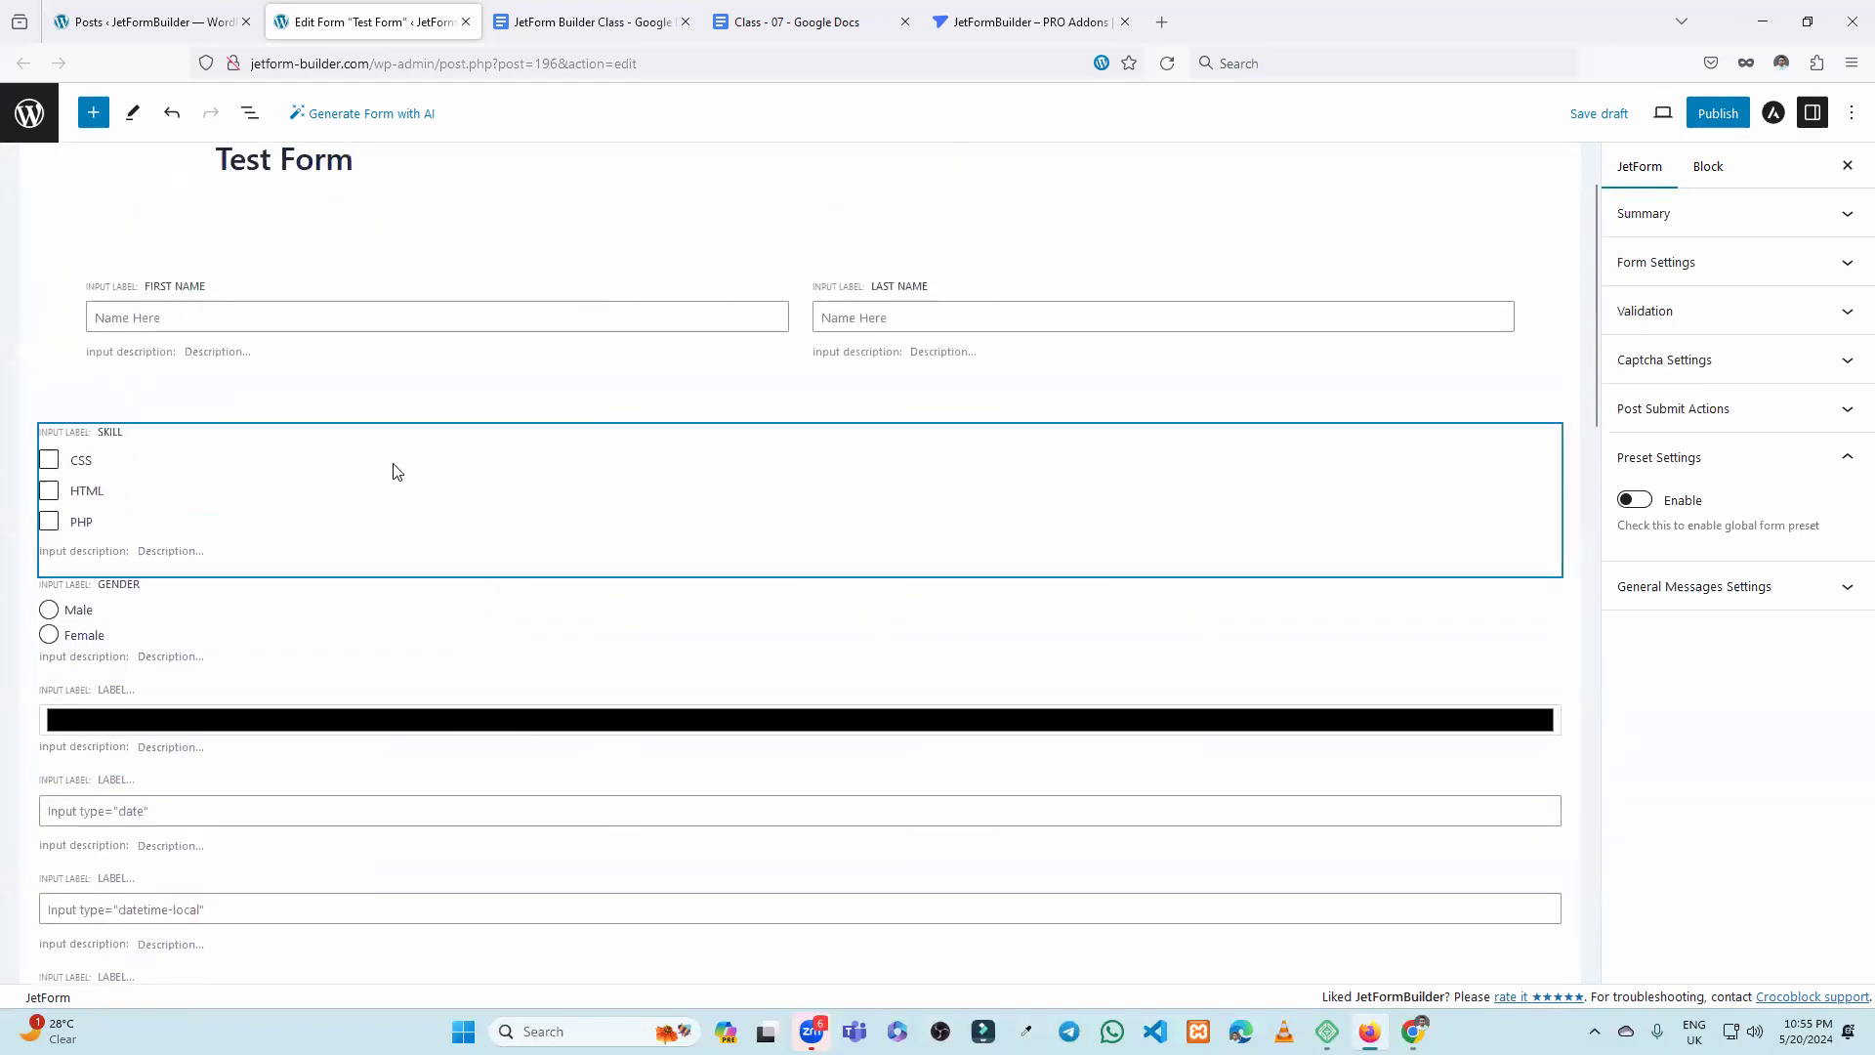
scroll(389, 499, down, 3)
click(271, 503)
click(1712, 412)
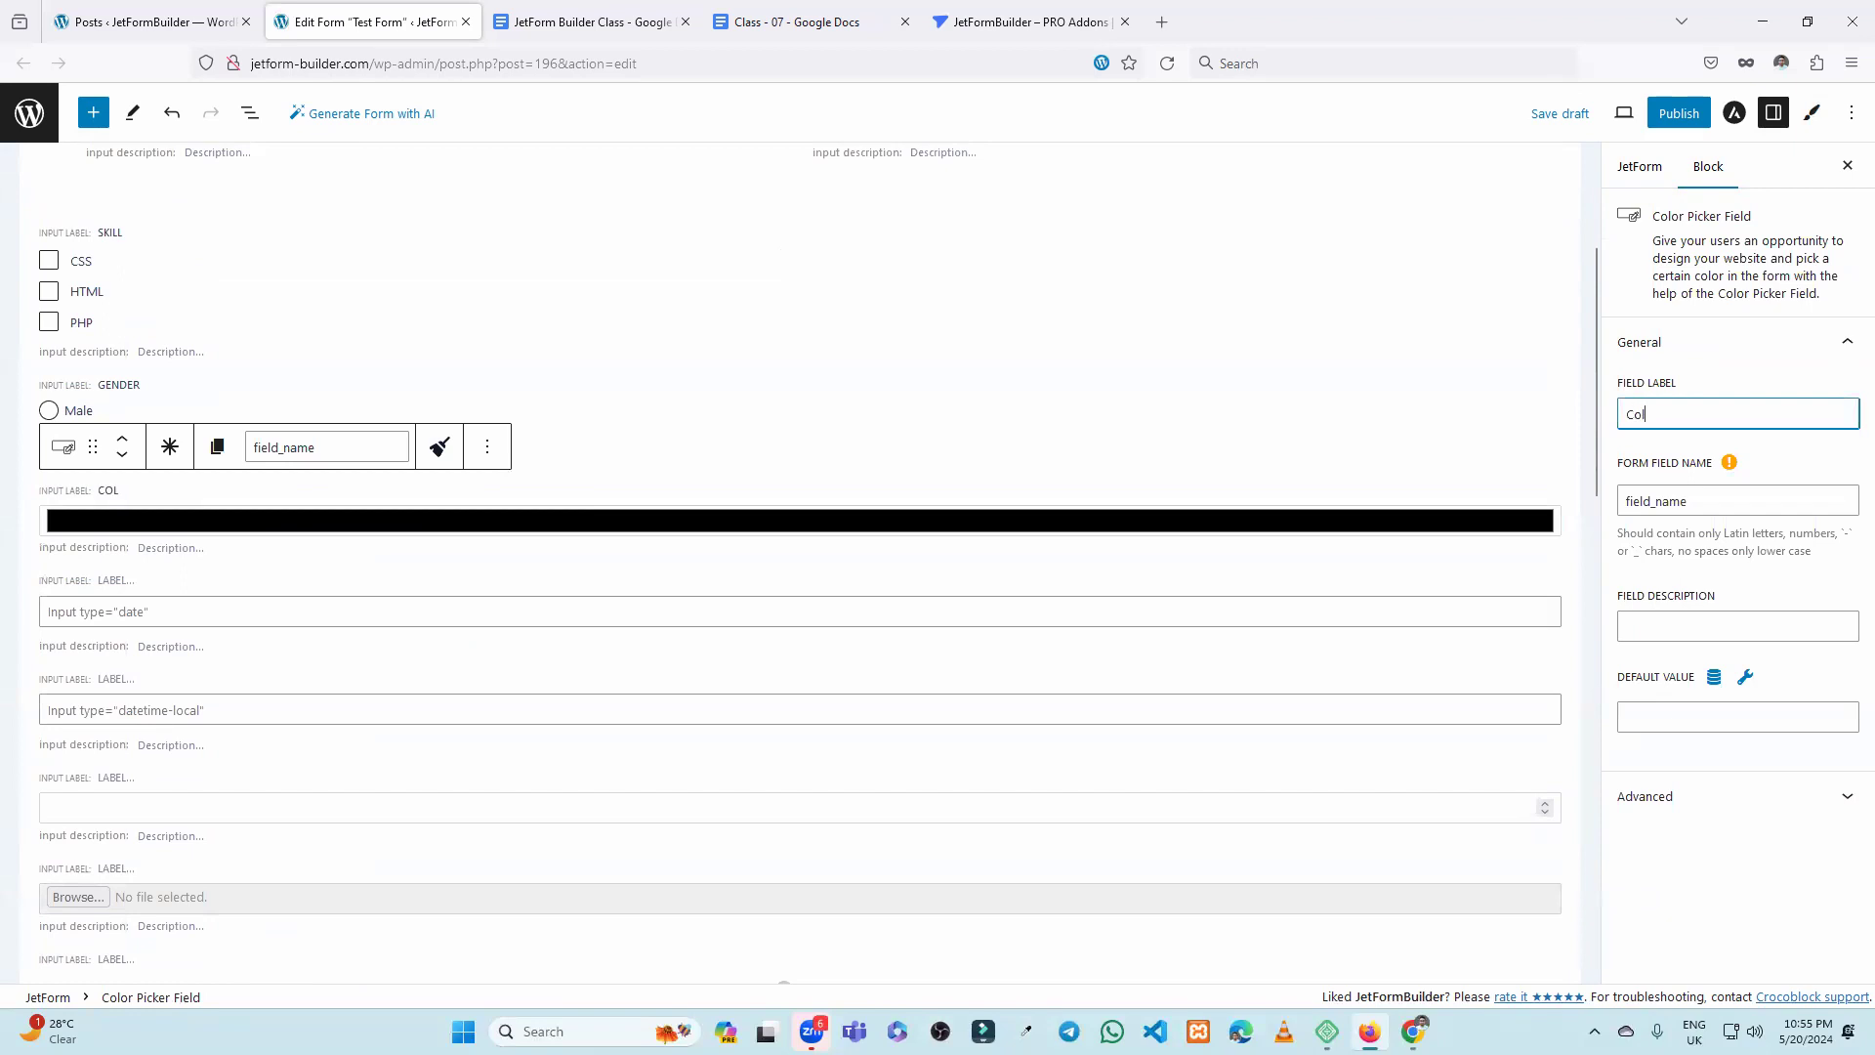
click(1110, 503)
Label the date field "Date" and the datetime field below it "Date Time".
scroll(385, 481, down, 2)
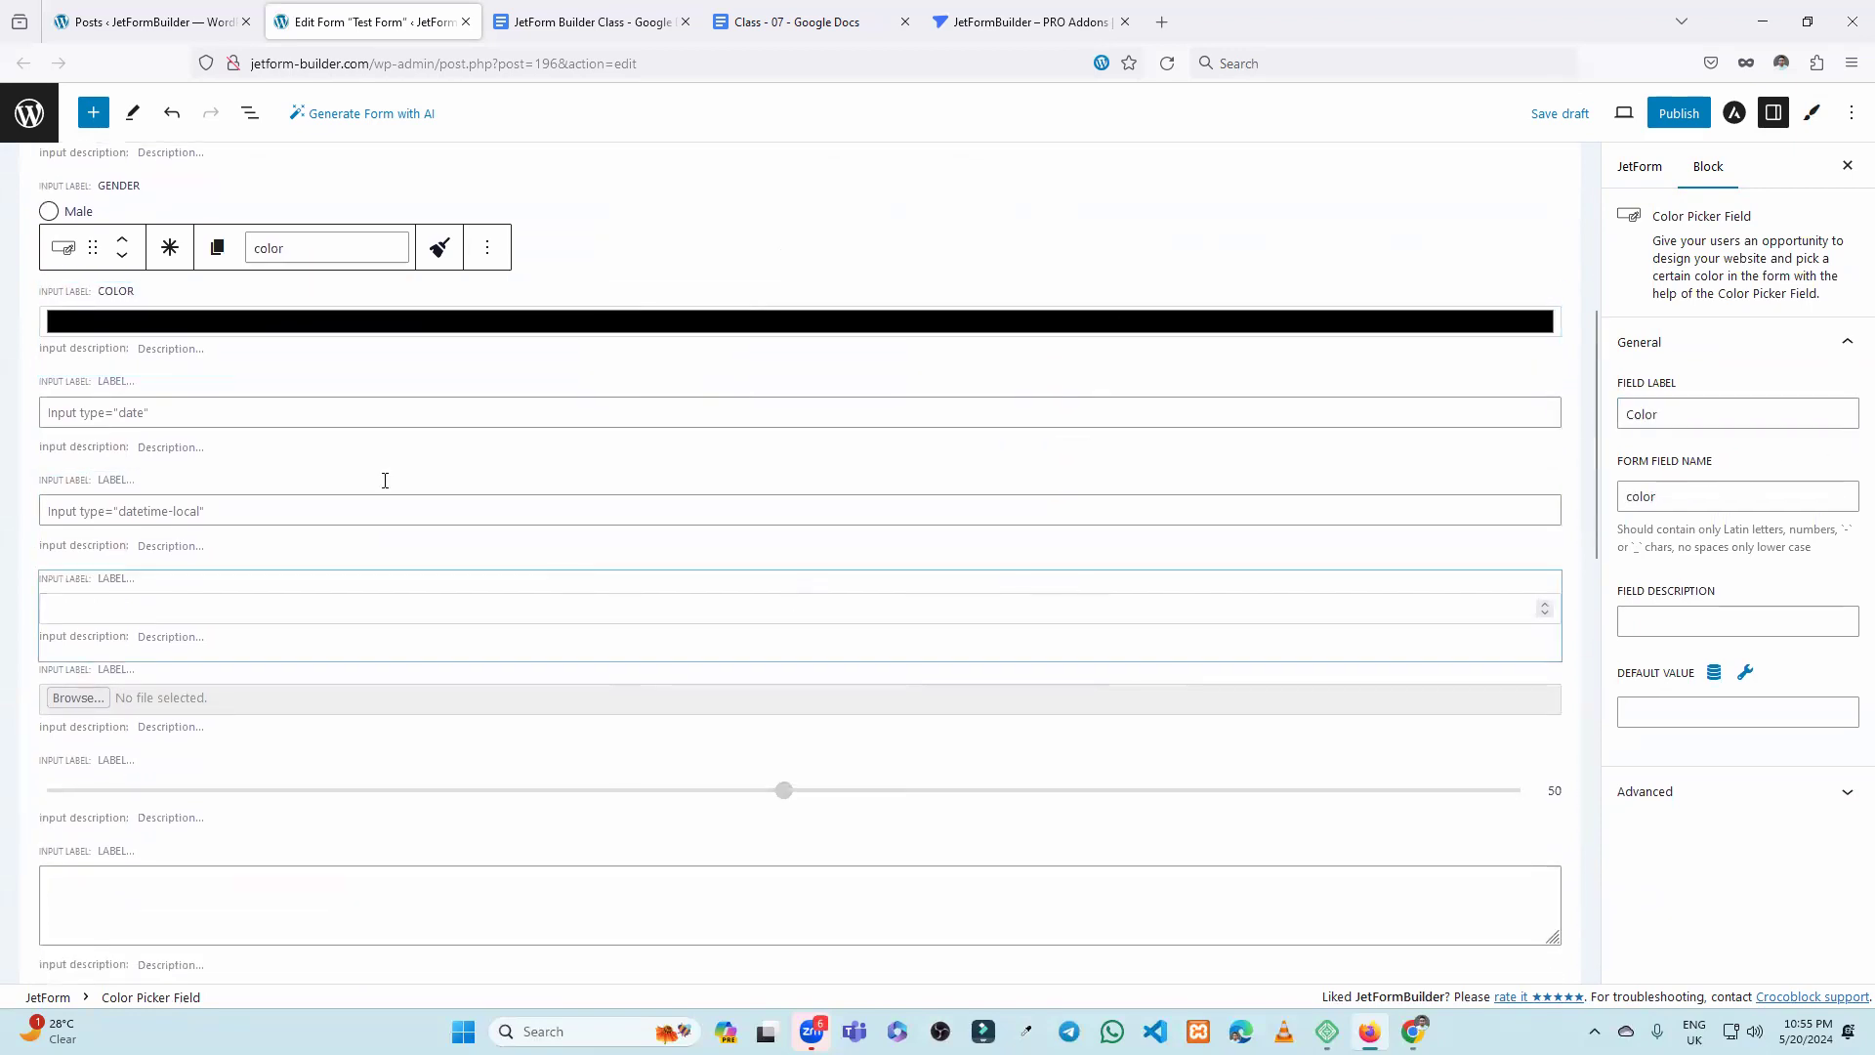
click(270, 402)
click(1684, 415)
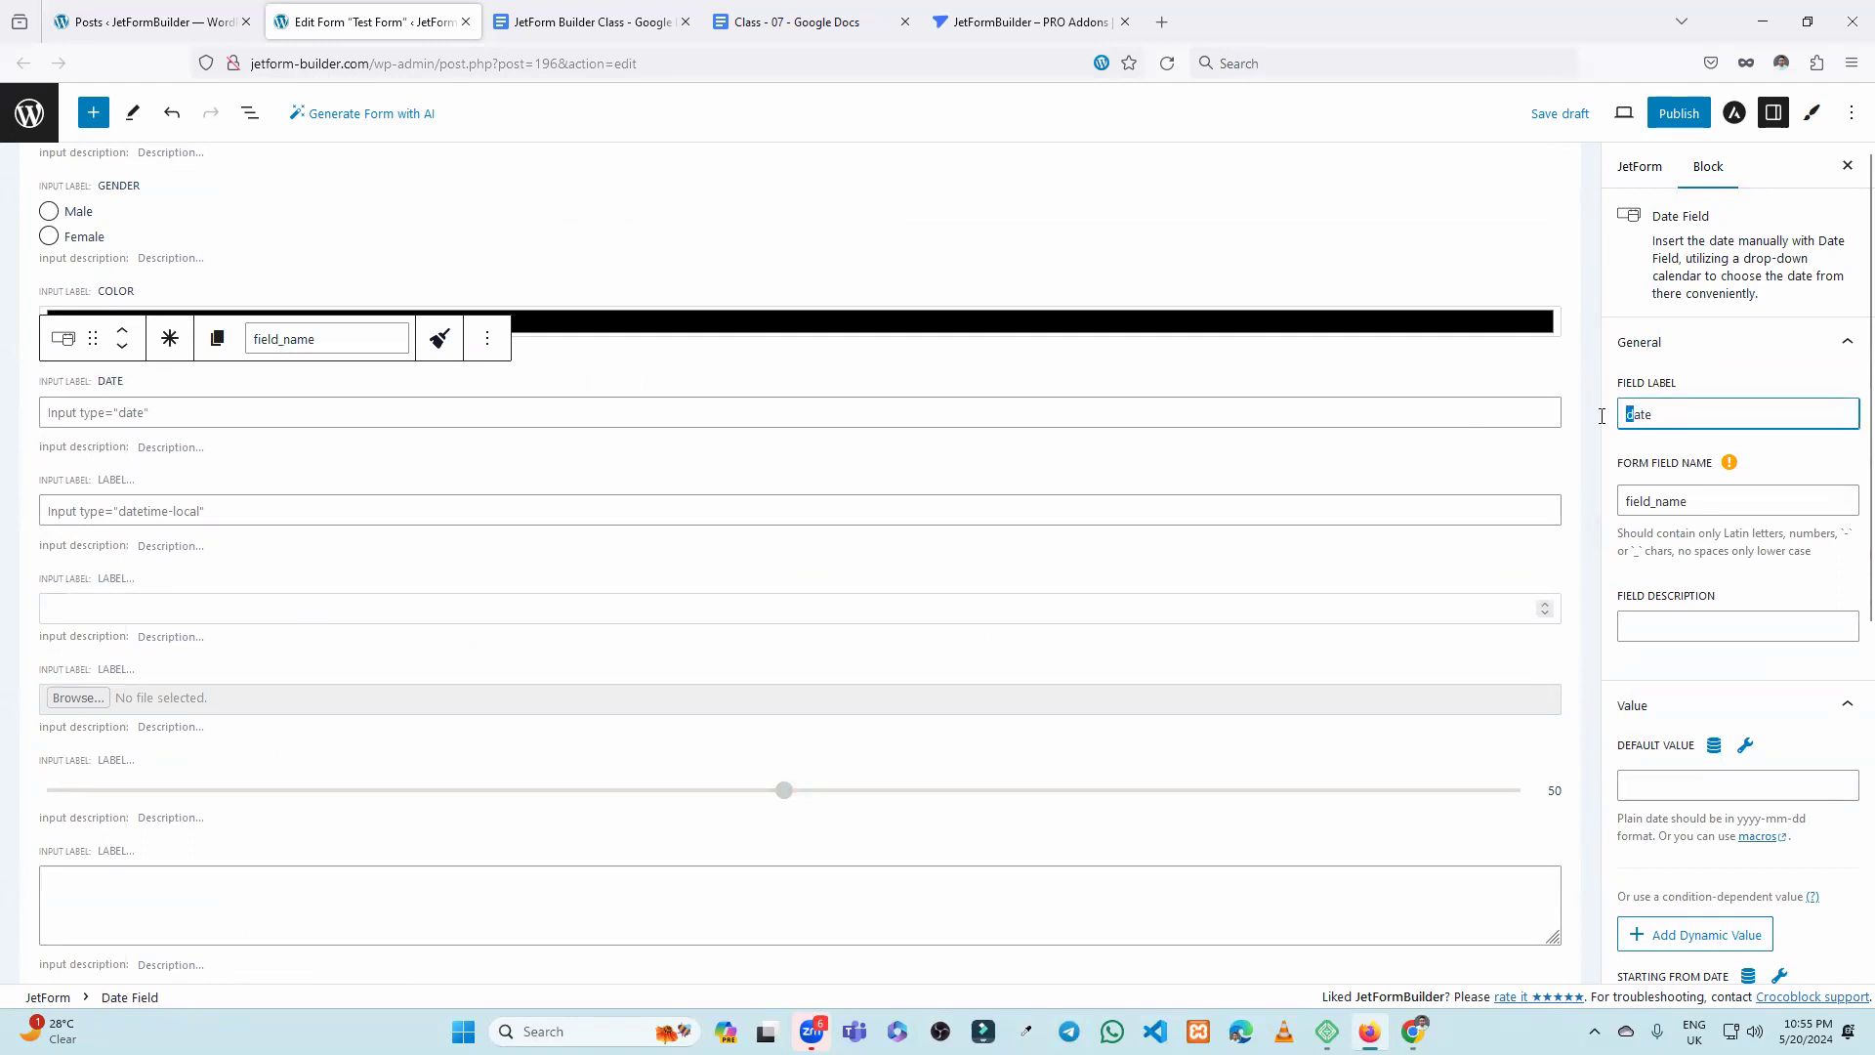
click(1779, 468)
scroll(703, 532, down, 1)
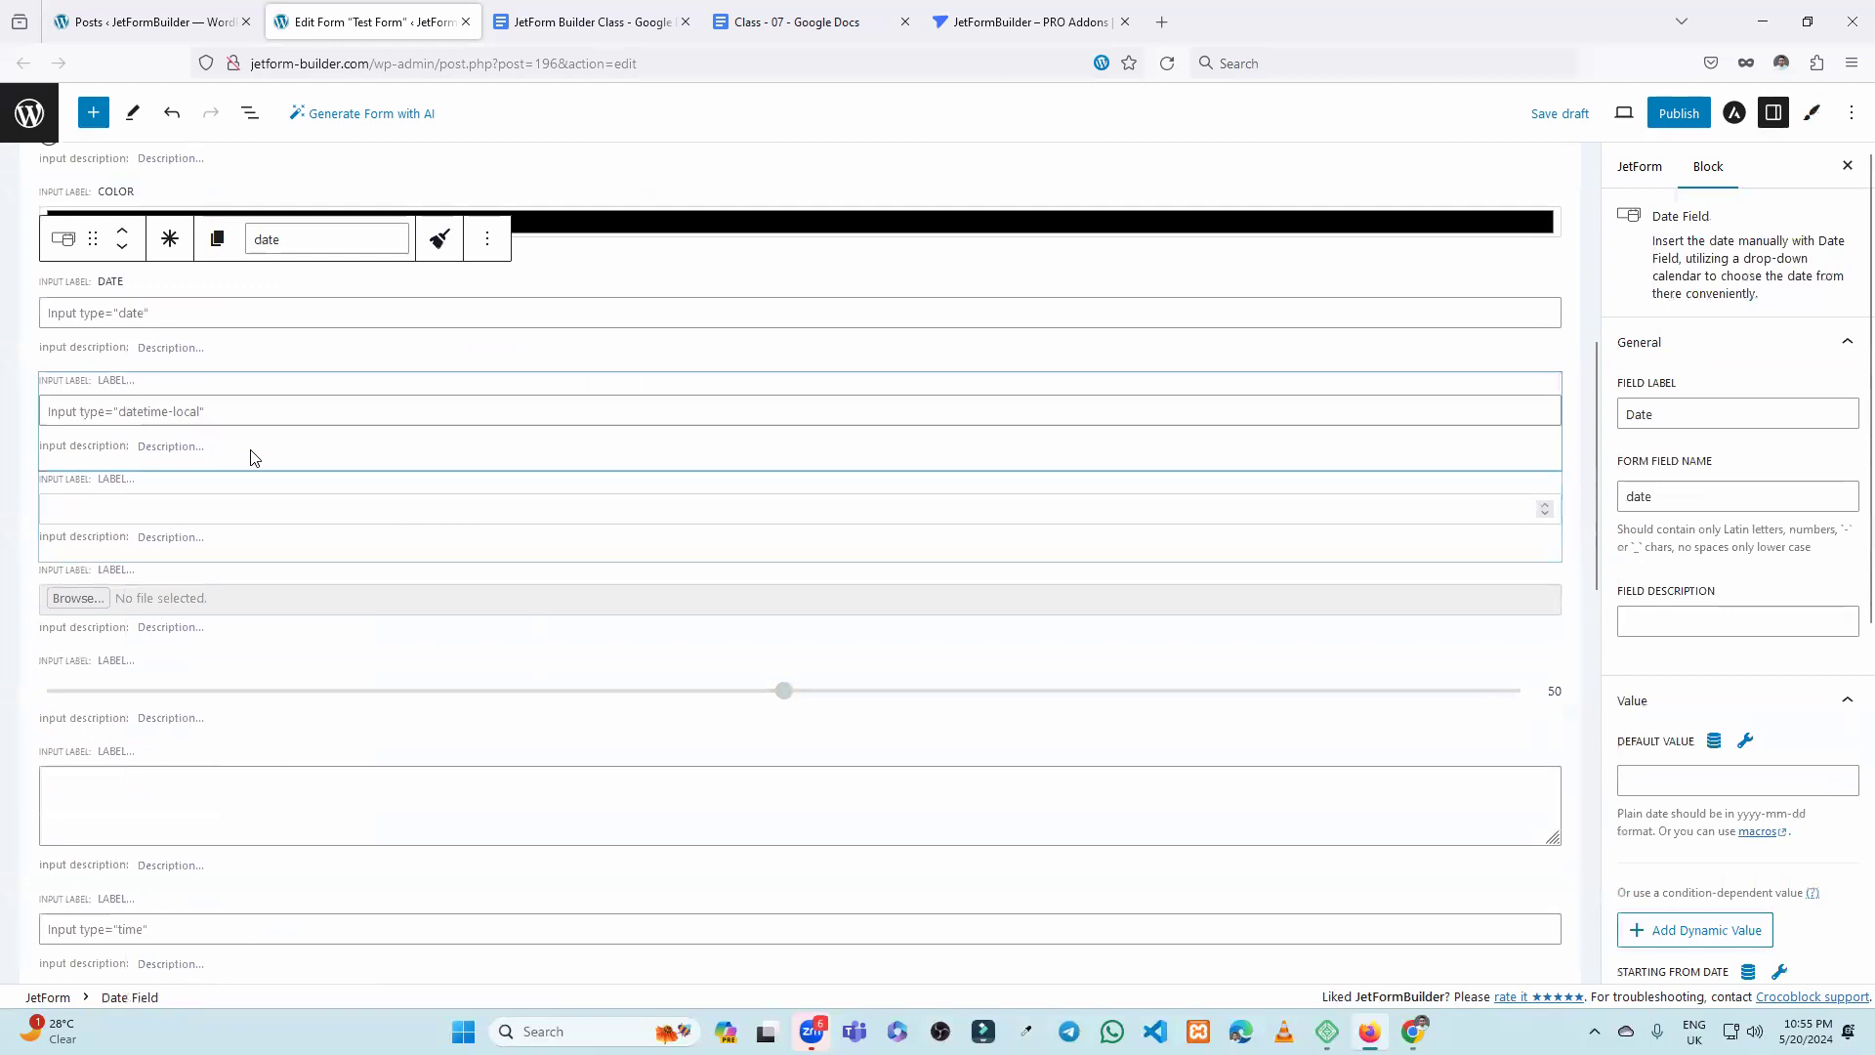
click(234, 405)
click(1723, 409)
text(Date Time)
scroll(832, 545, down, 1)
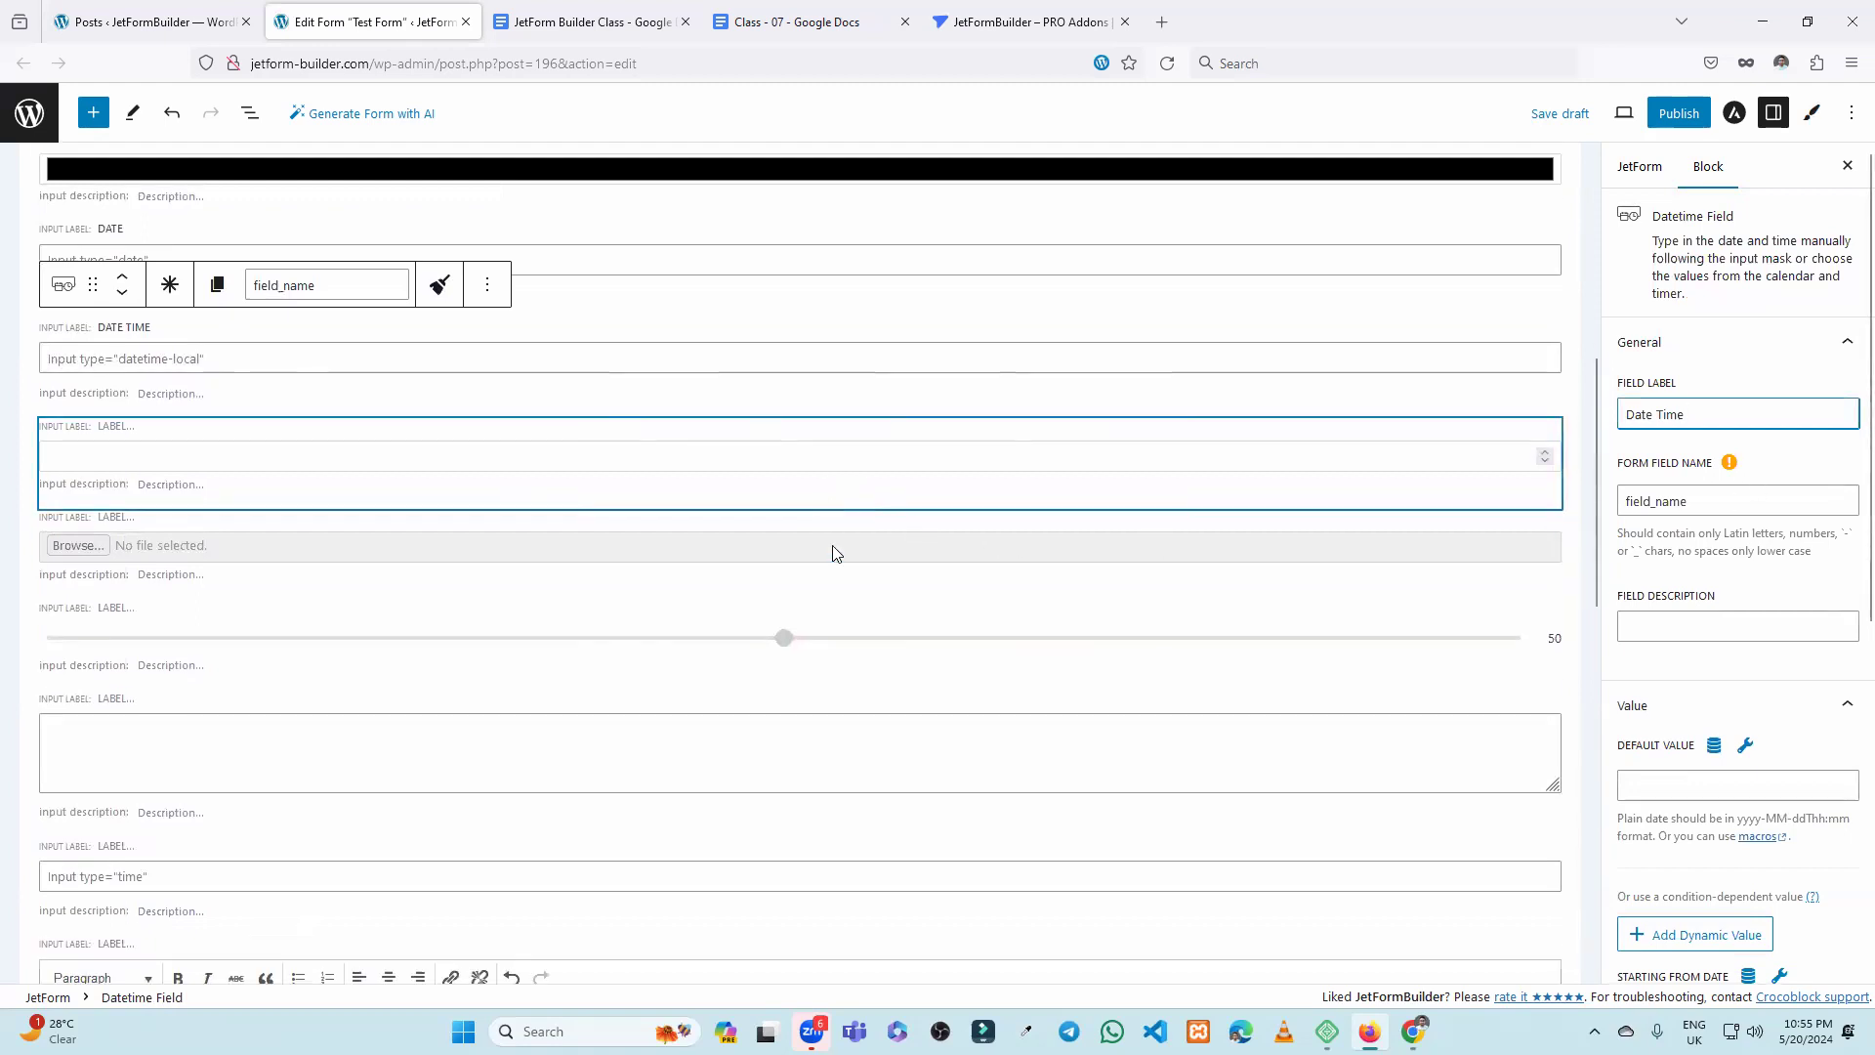
Label the number field "Number" and the media upload field below it "Image".
scroll(833, 550, down, 1)
click(659, 528)
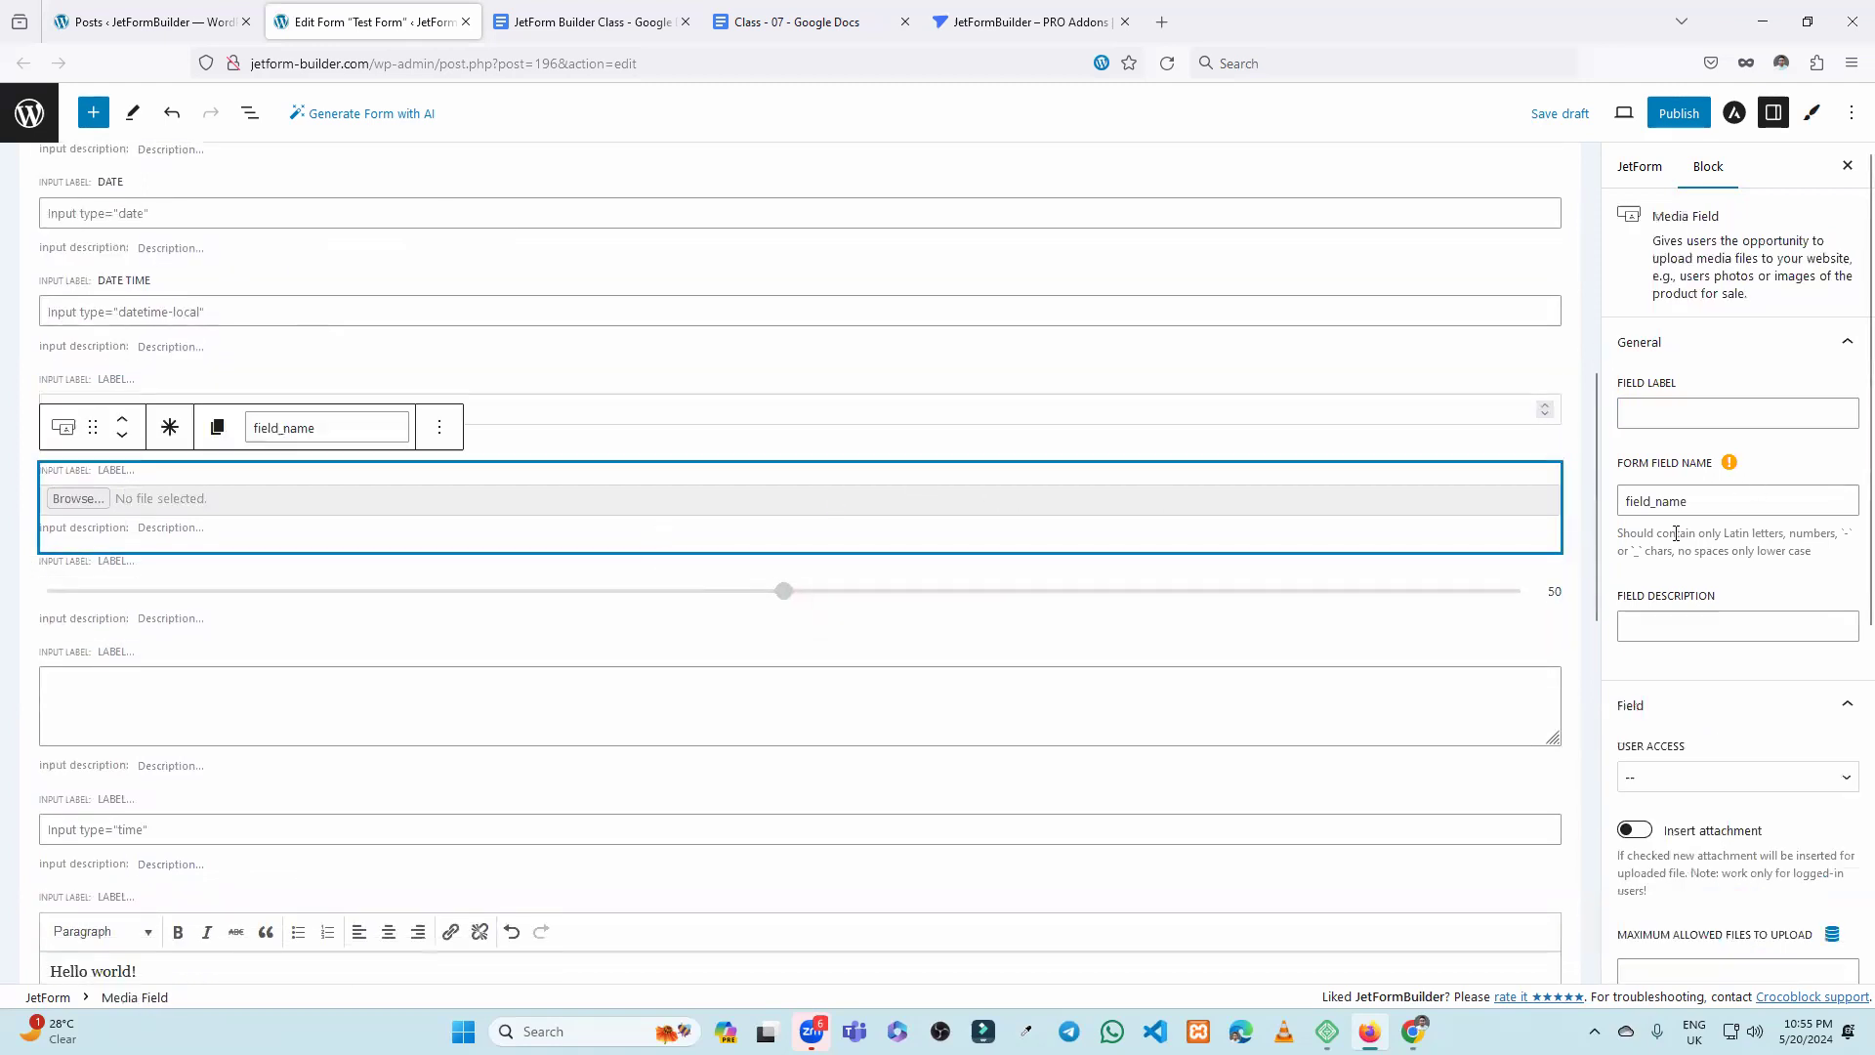
click(243, 396)
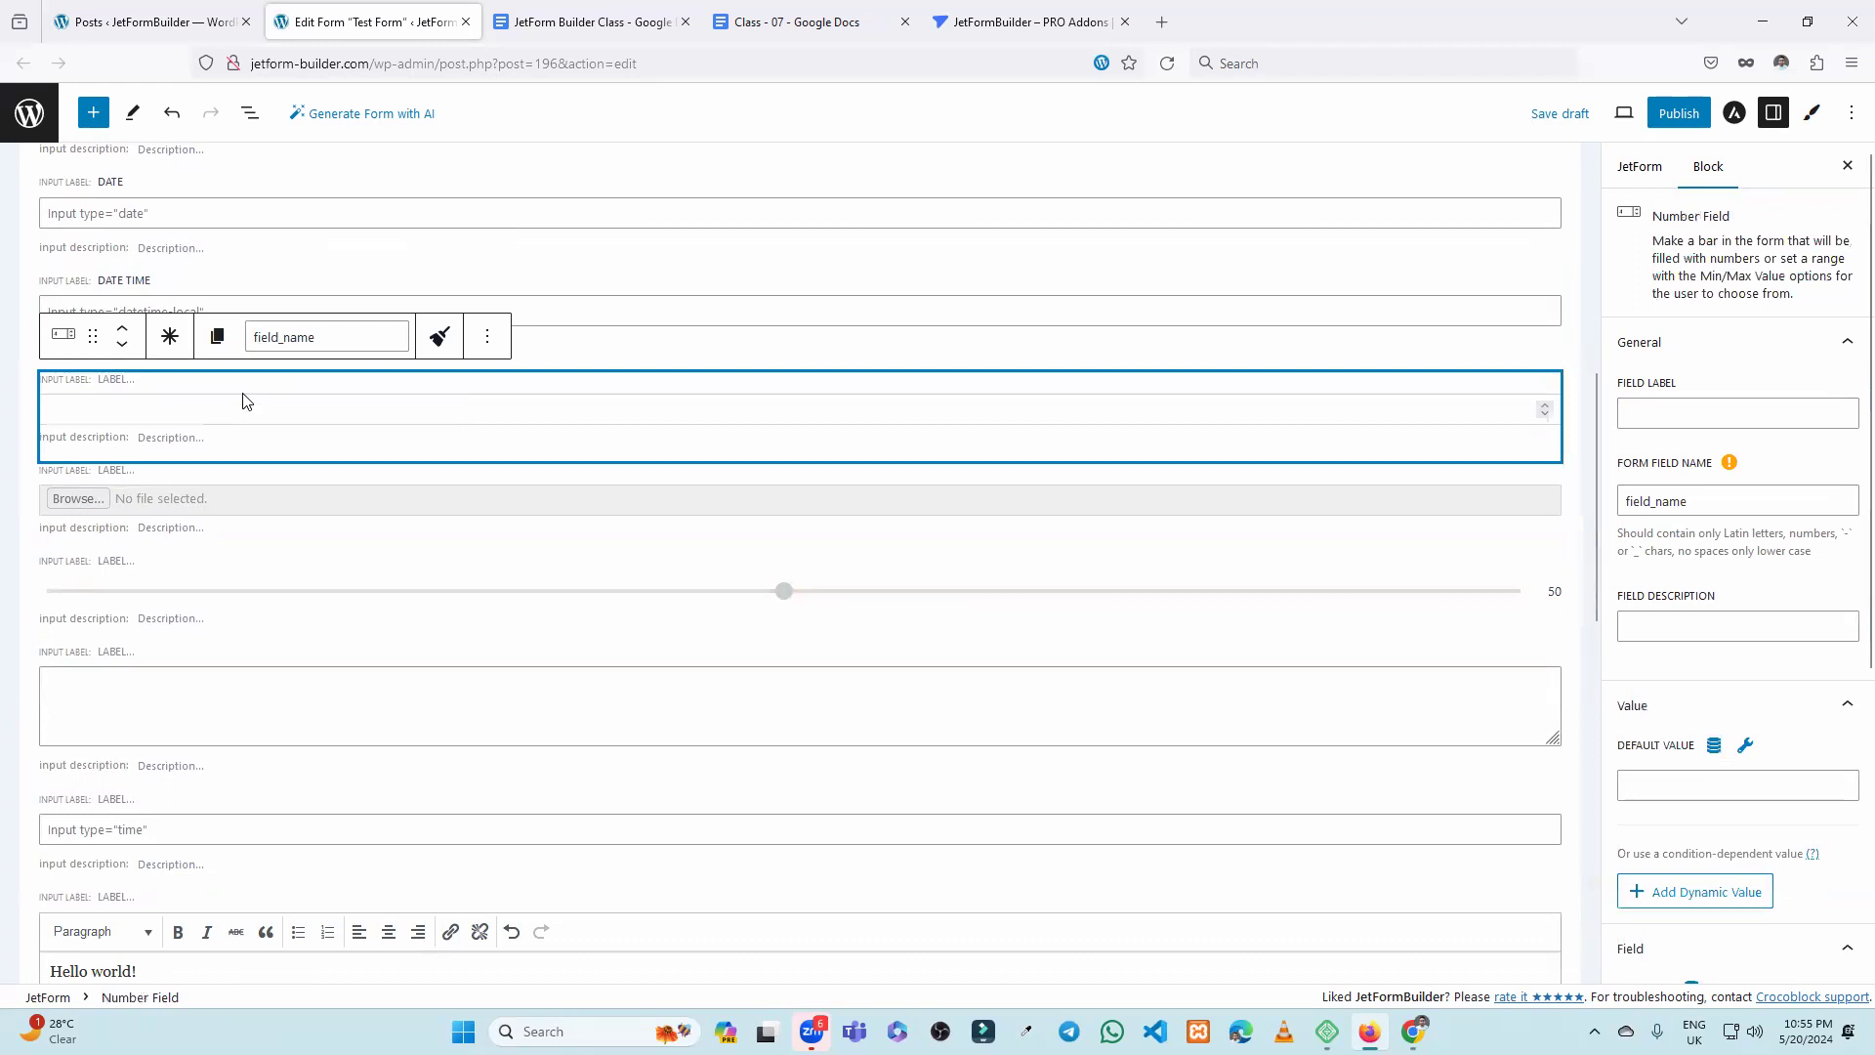
click(1752, 414)
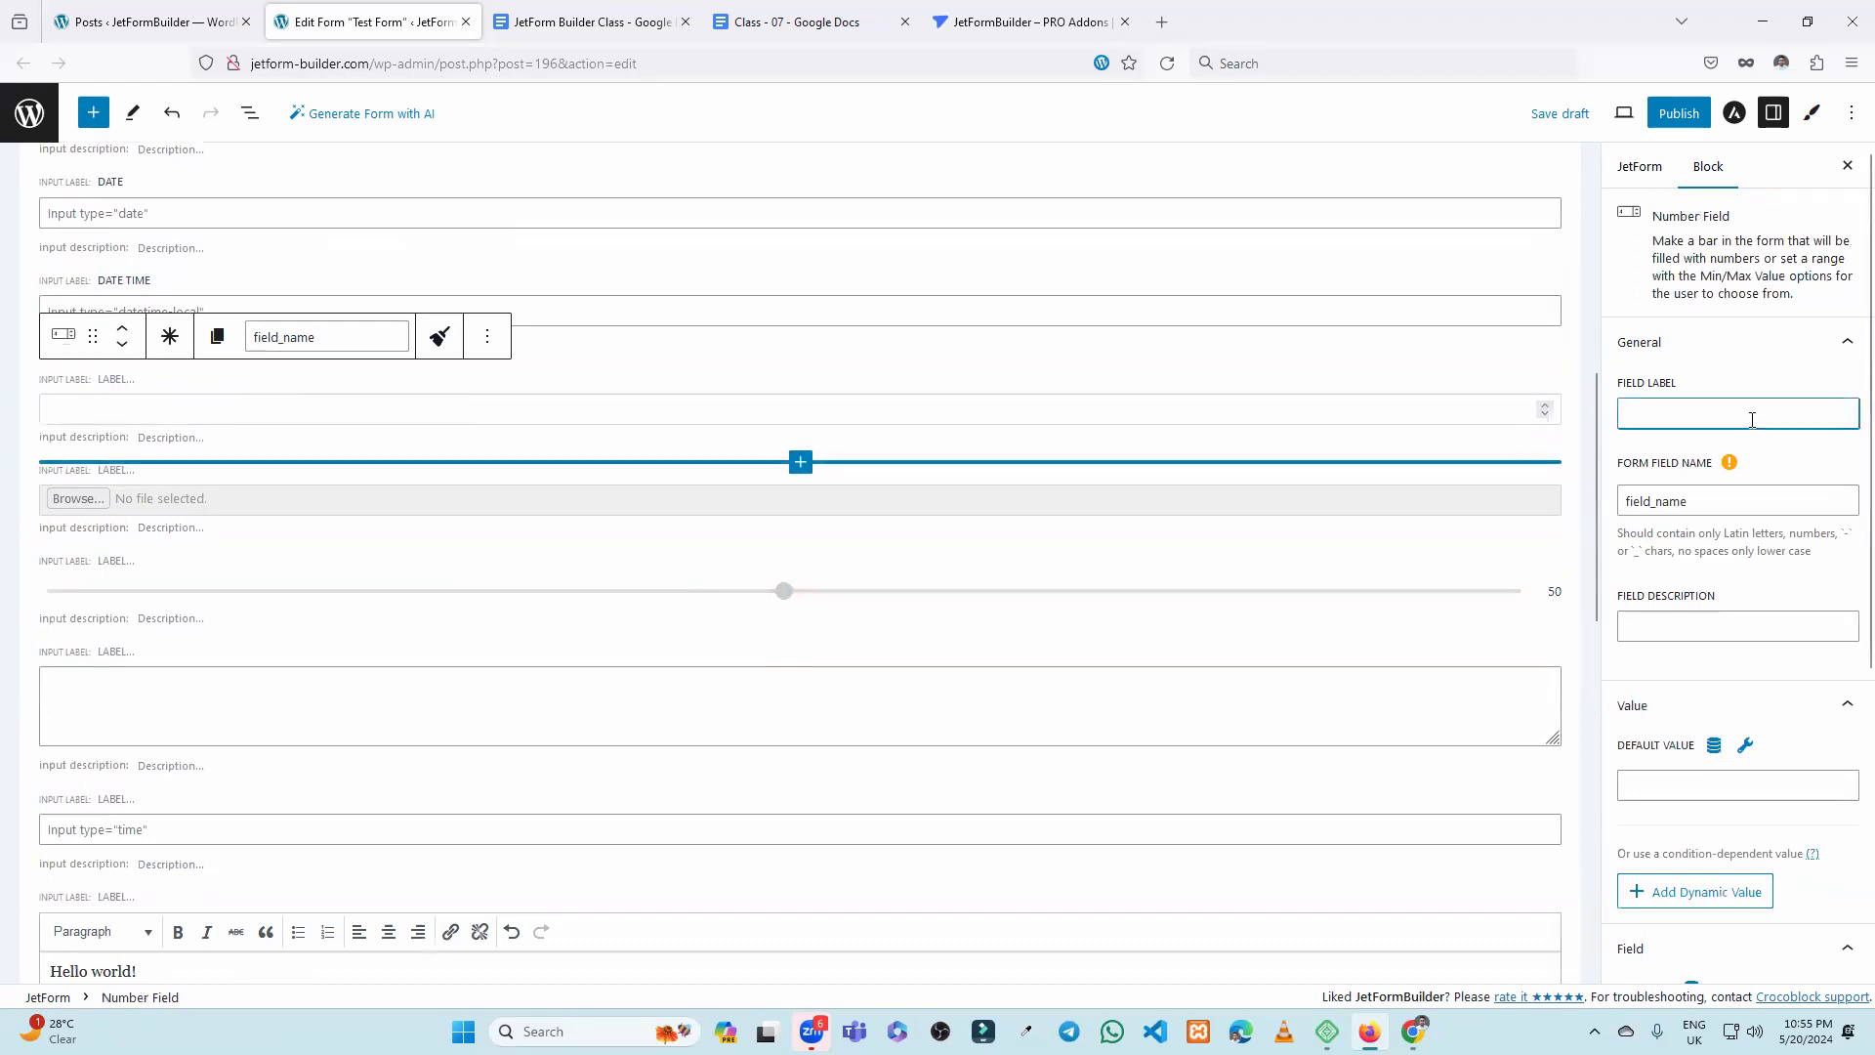
text(Number)
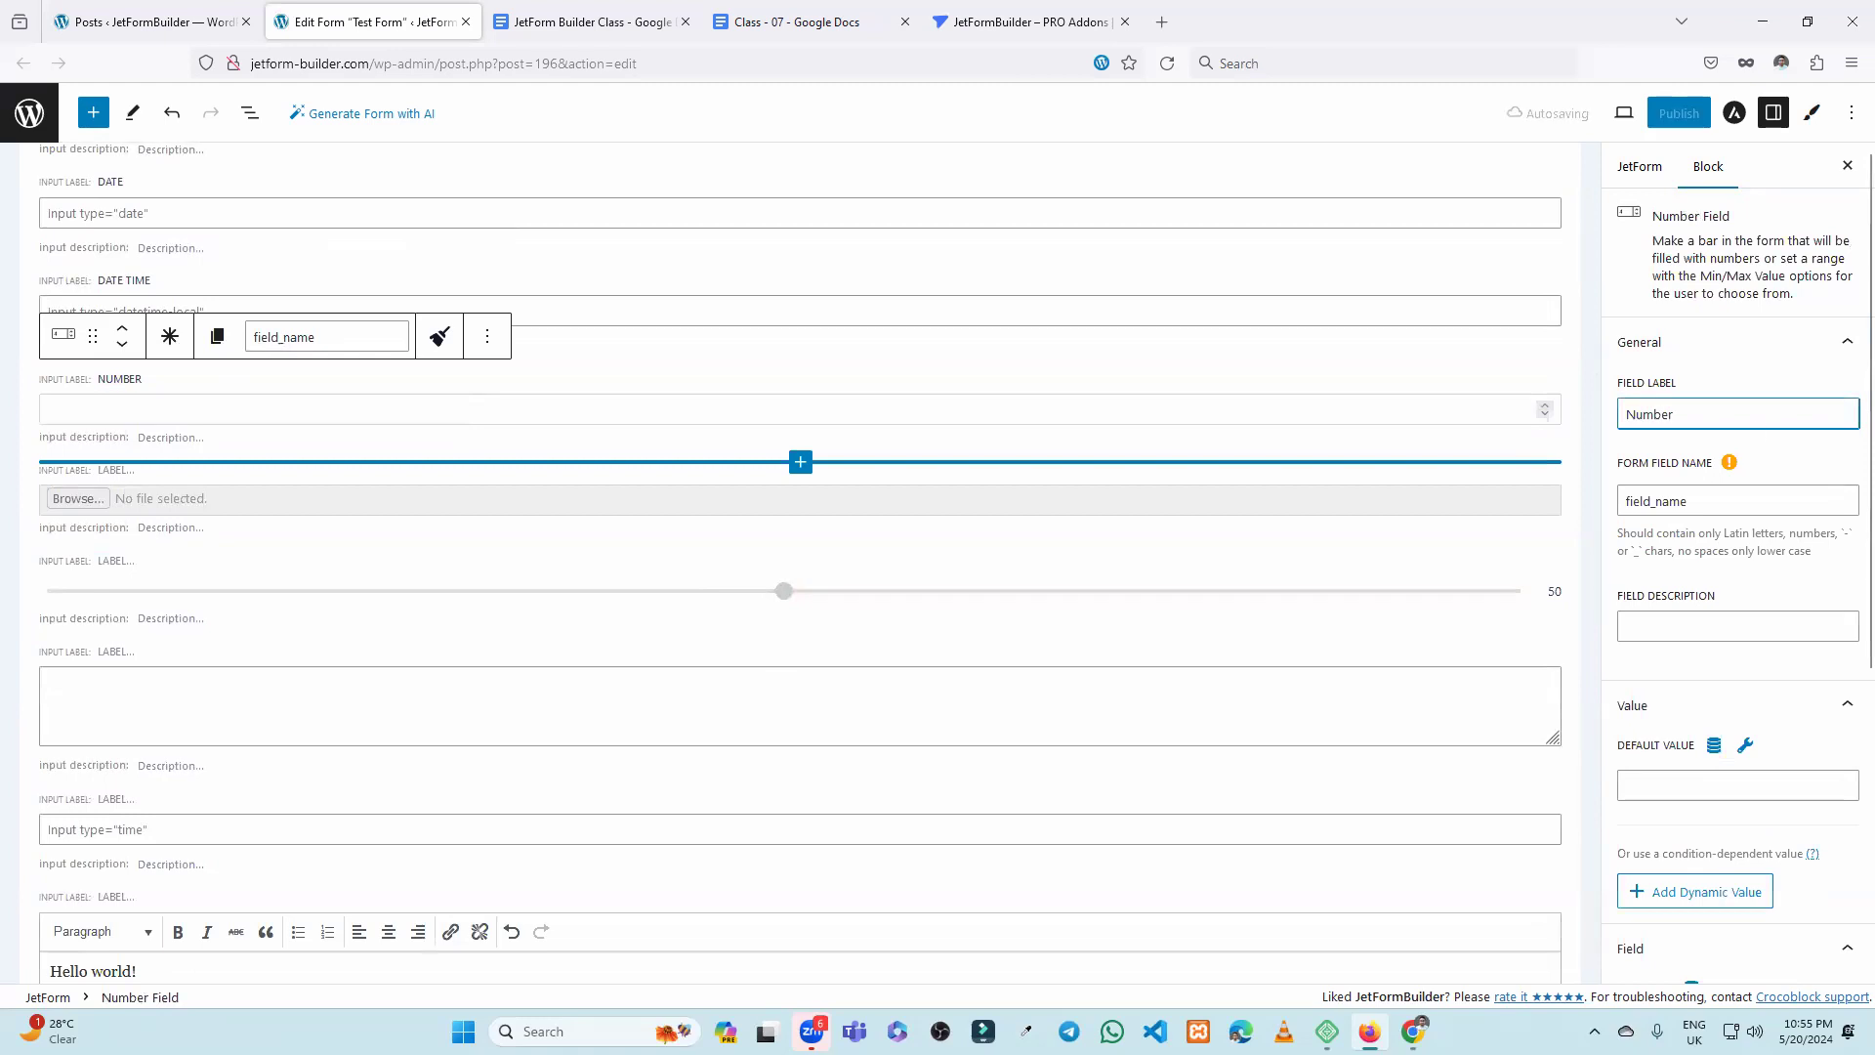
click(328, 526)
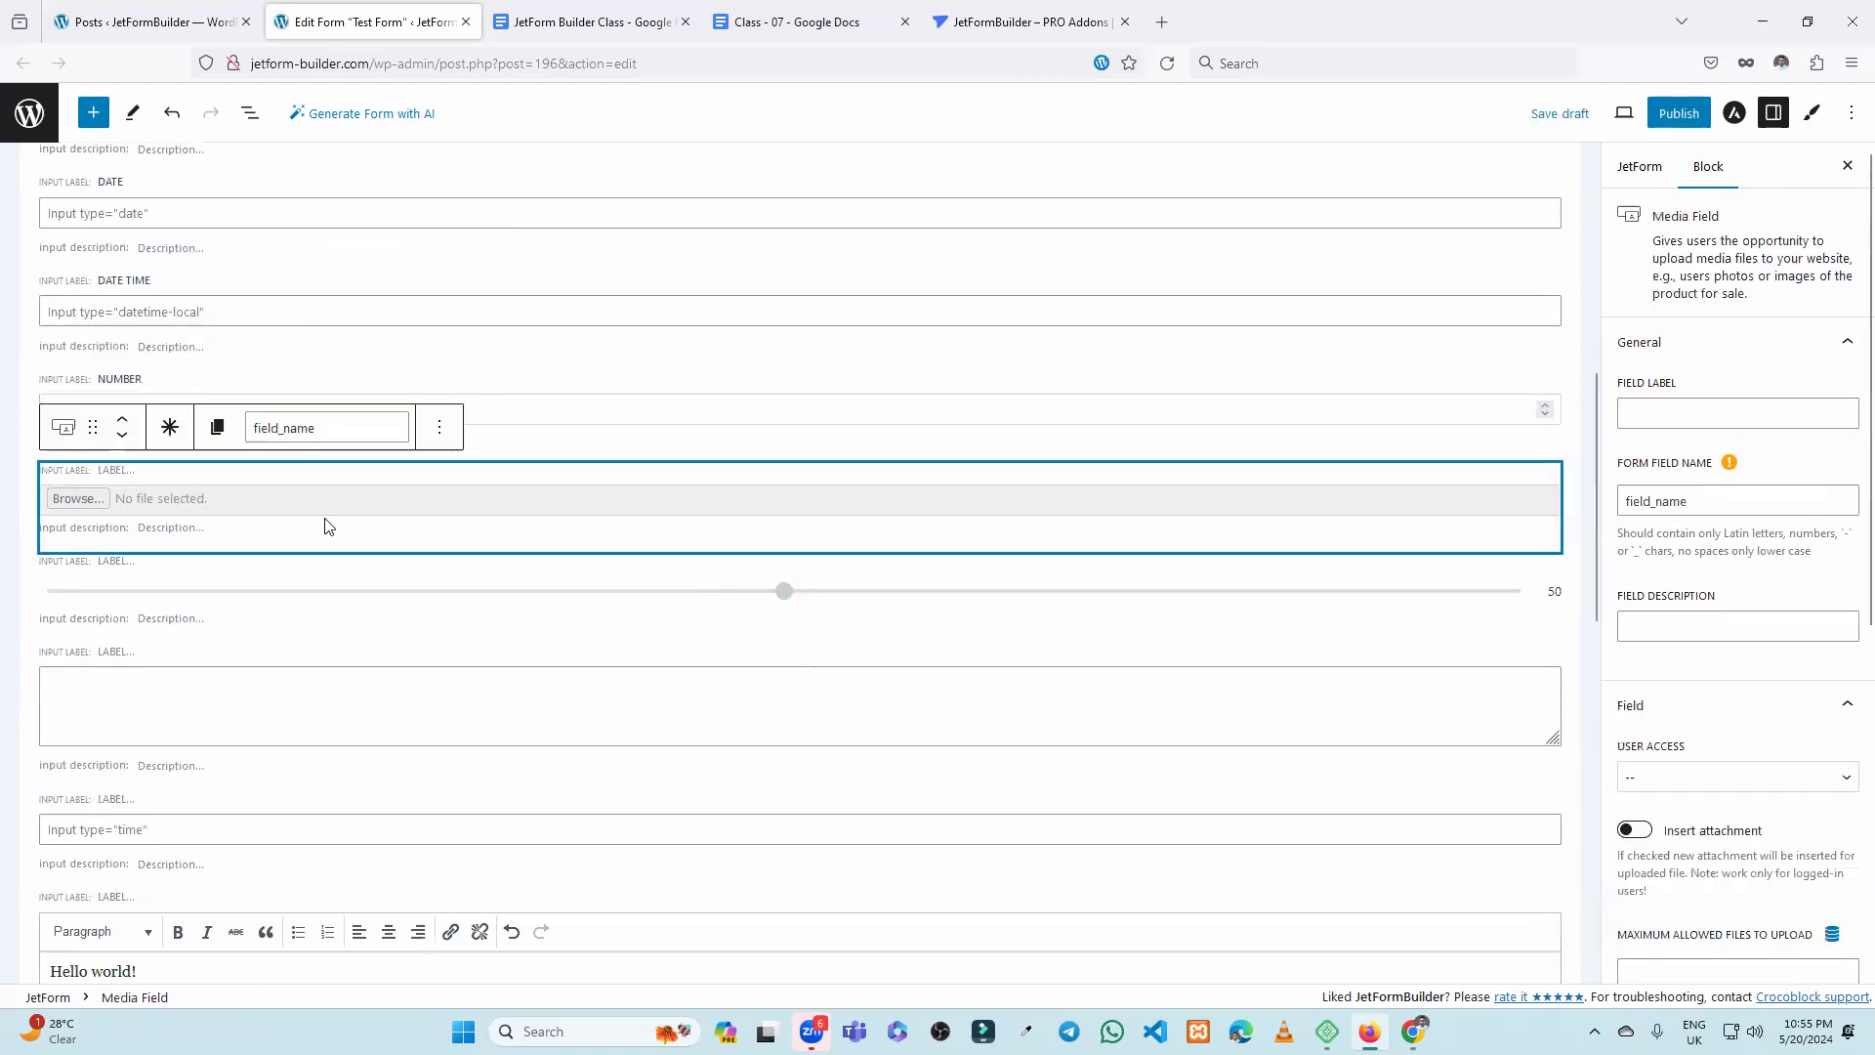
click(1653, 412)
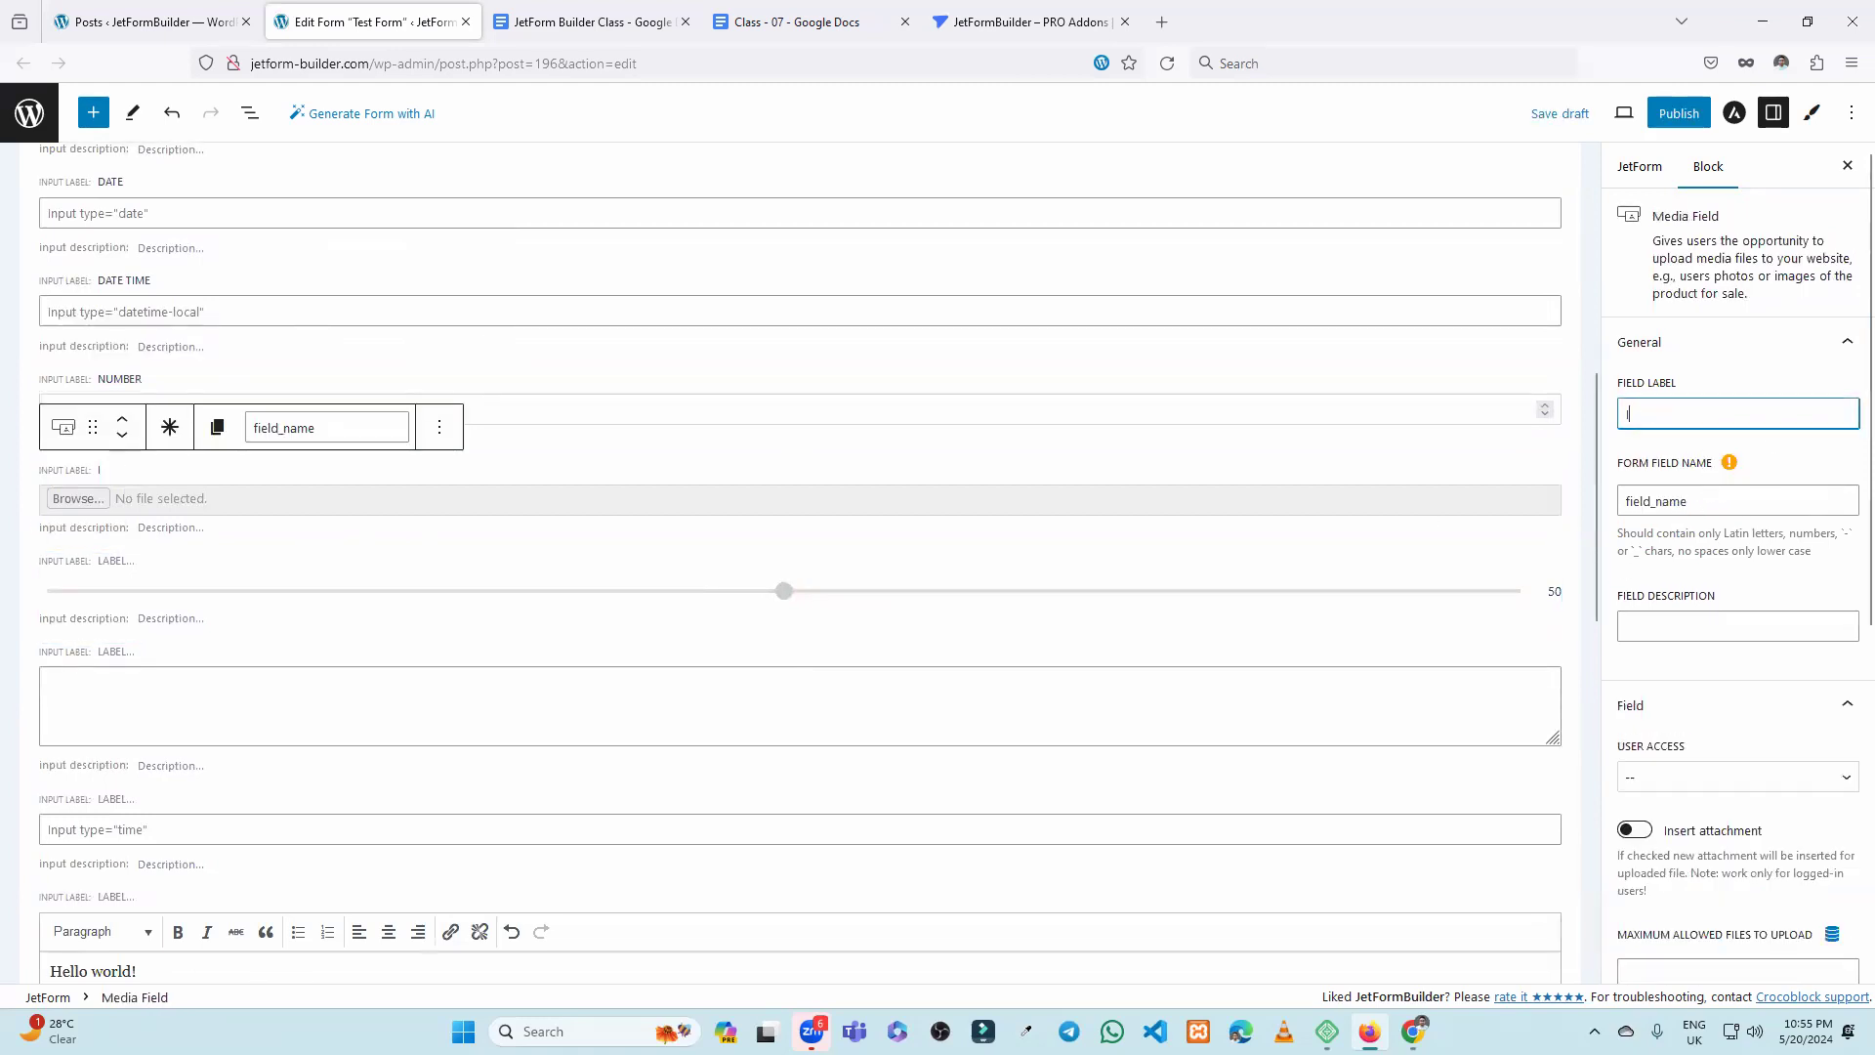
Label the range slider "Range" and the textarea field below it "Short Des".
scroll(736, 593, down, 1)
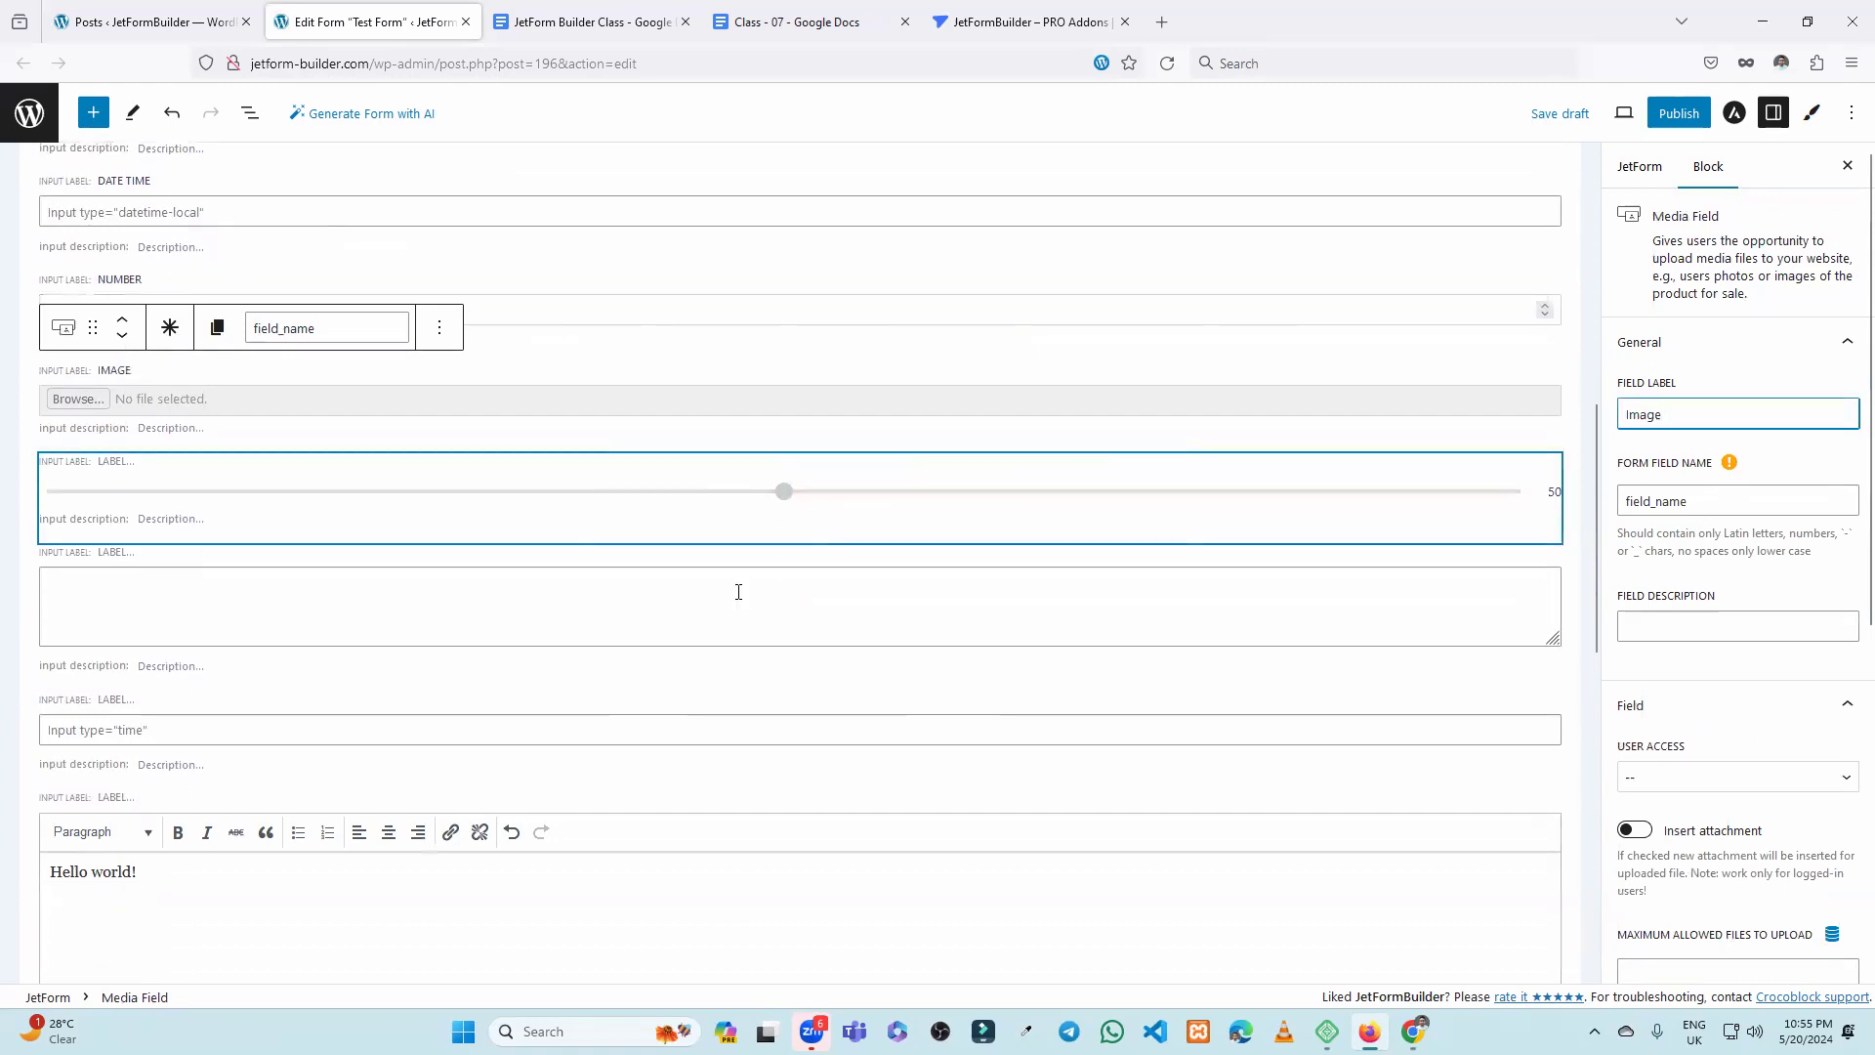
click(614, 537)
click(1696, 431)
text(Range)
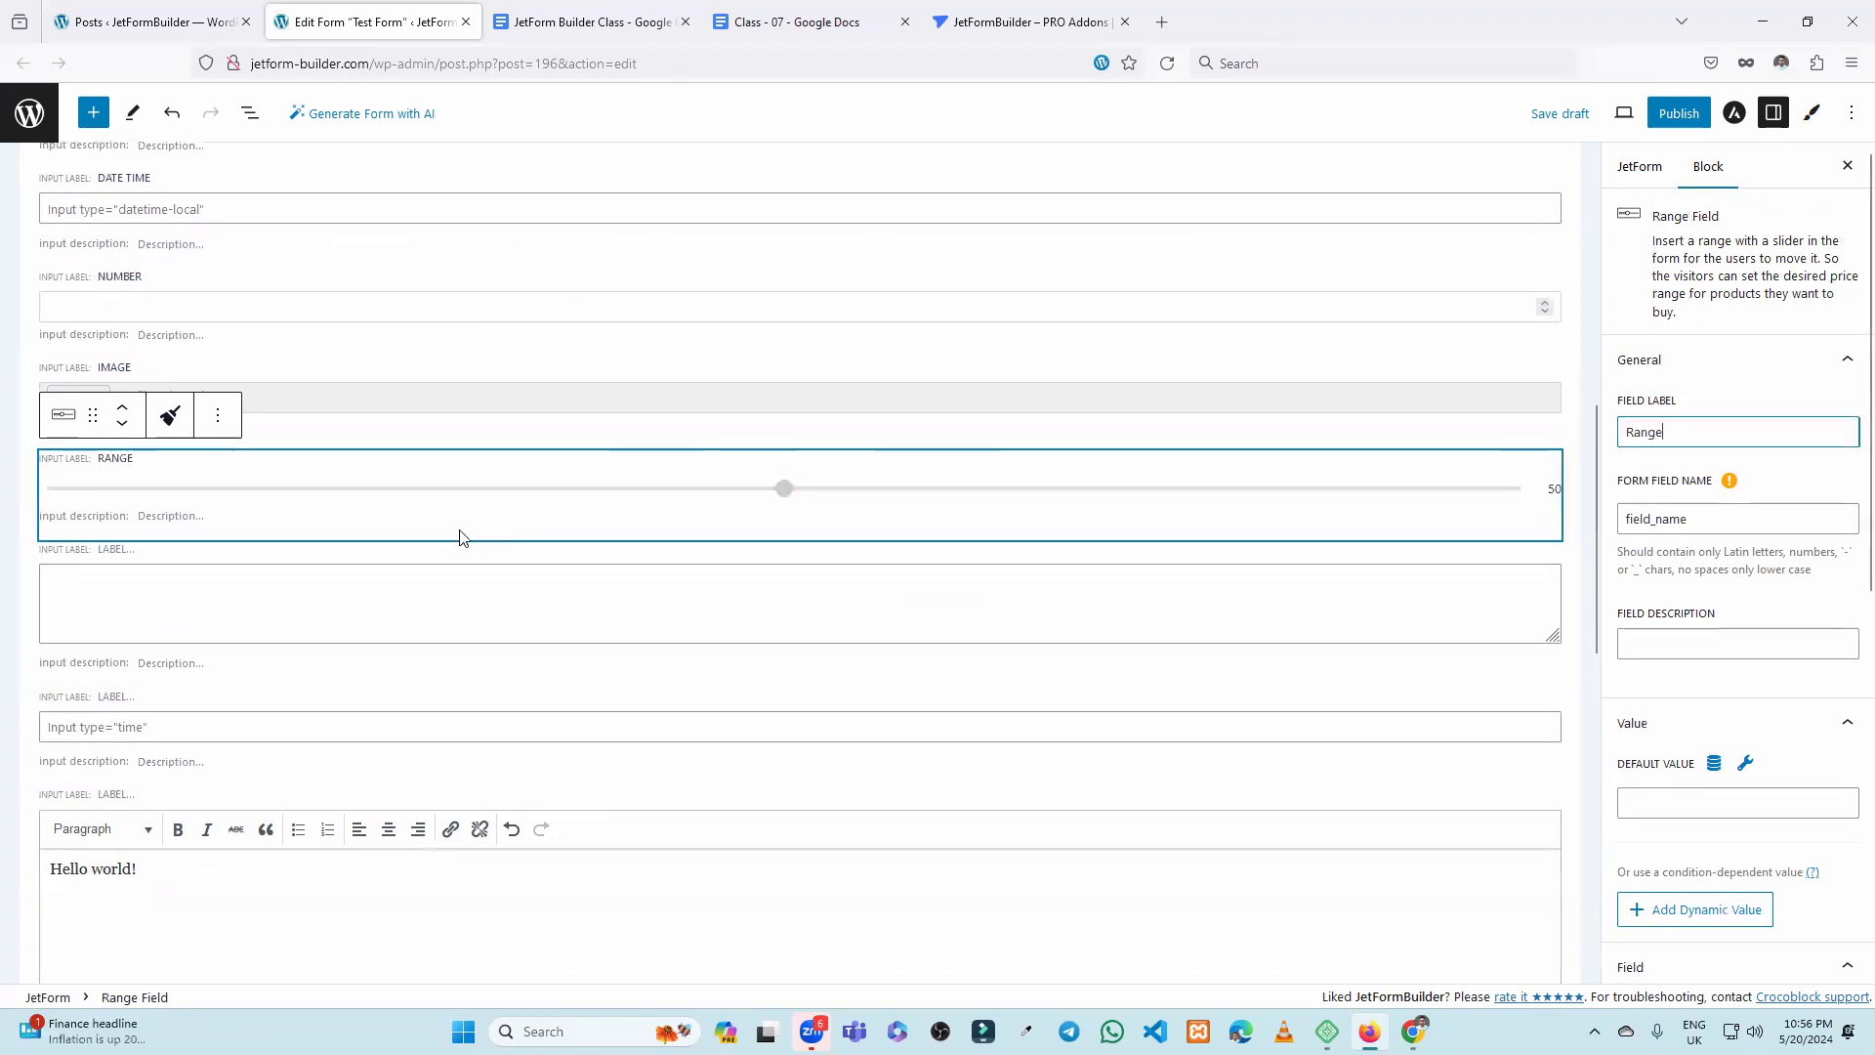
scroll(450, 547, down, 1)
click(423, 559)
click(1678, 413)
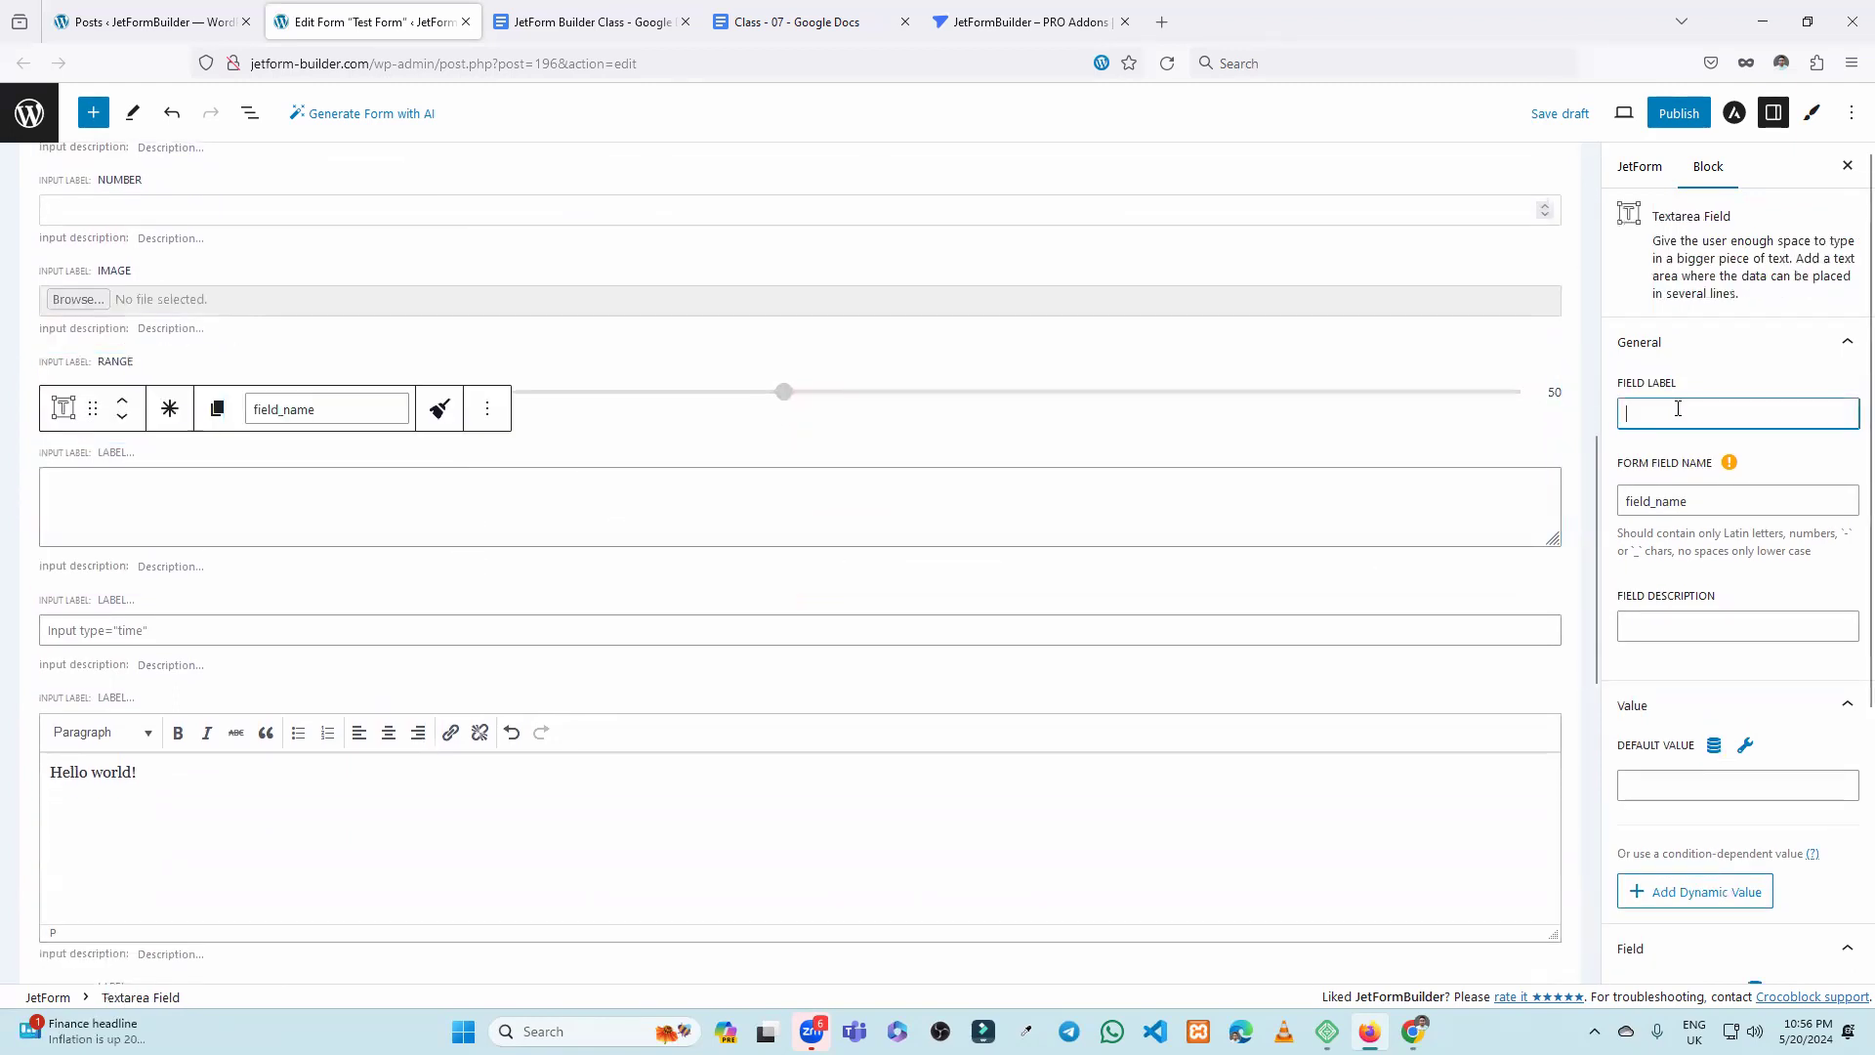
text(Short Dews)
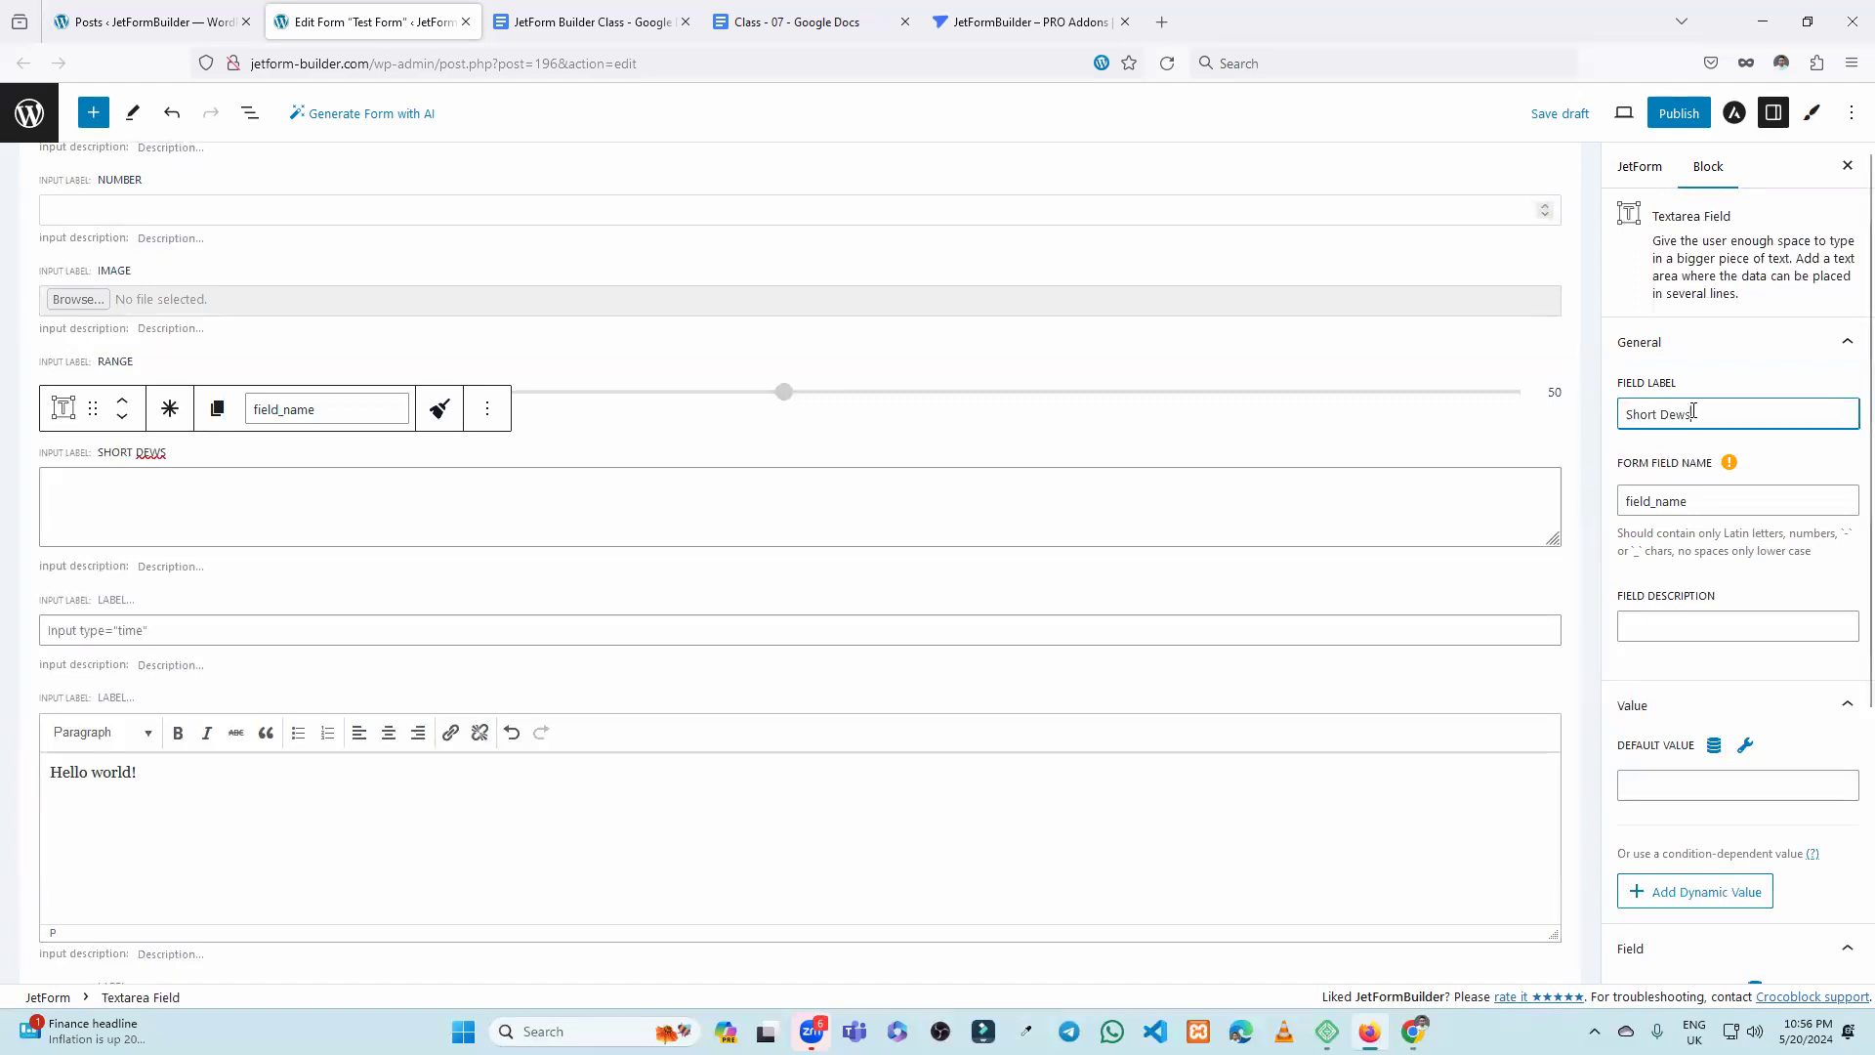
key(BackSpace)
Label the time field "Time" and the Wysiwyg editor field below it "Content".
scroll(256, 555, down, 1)
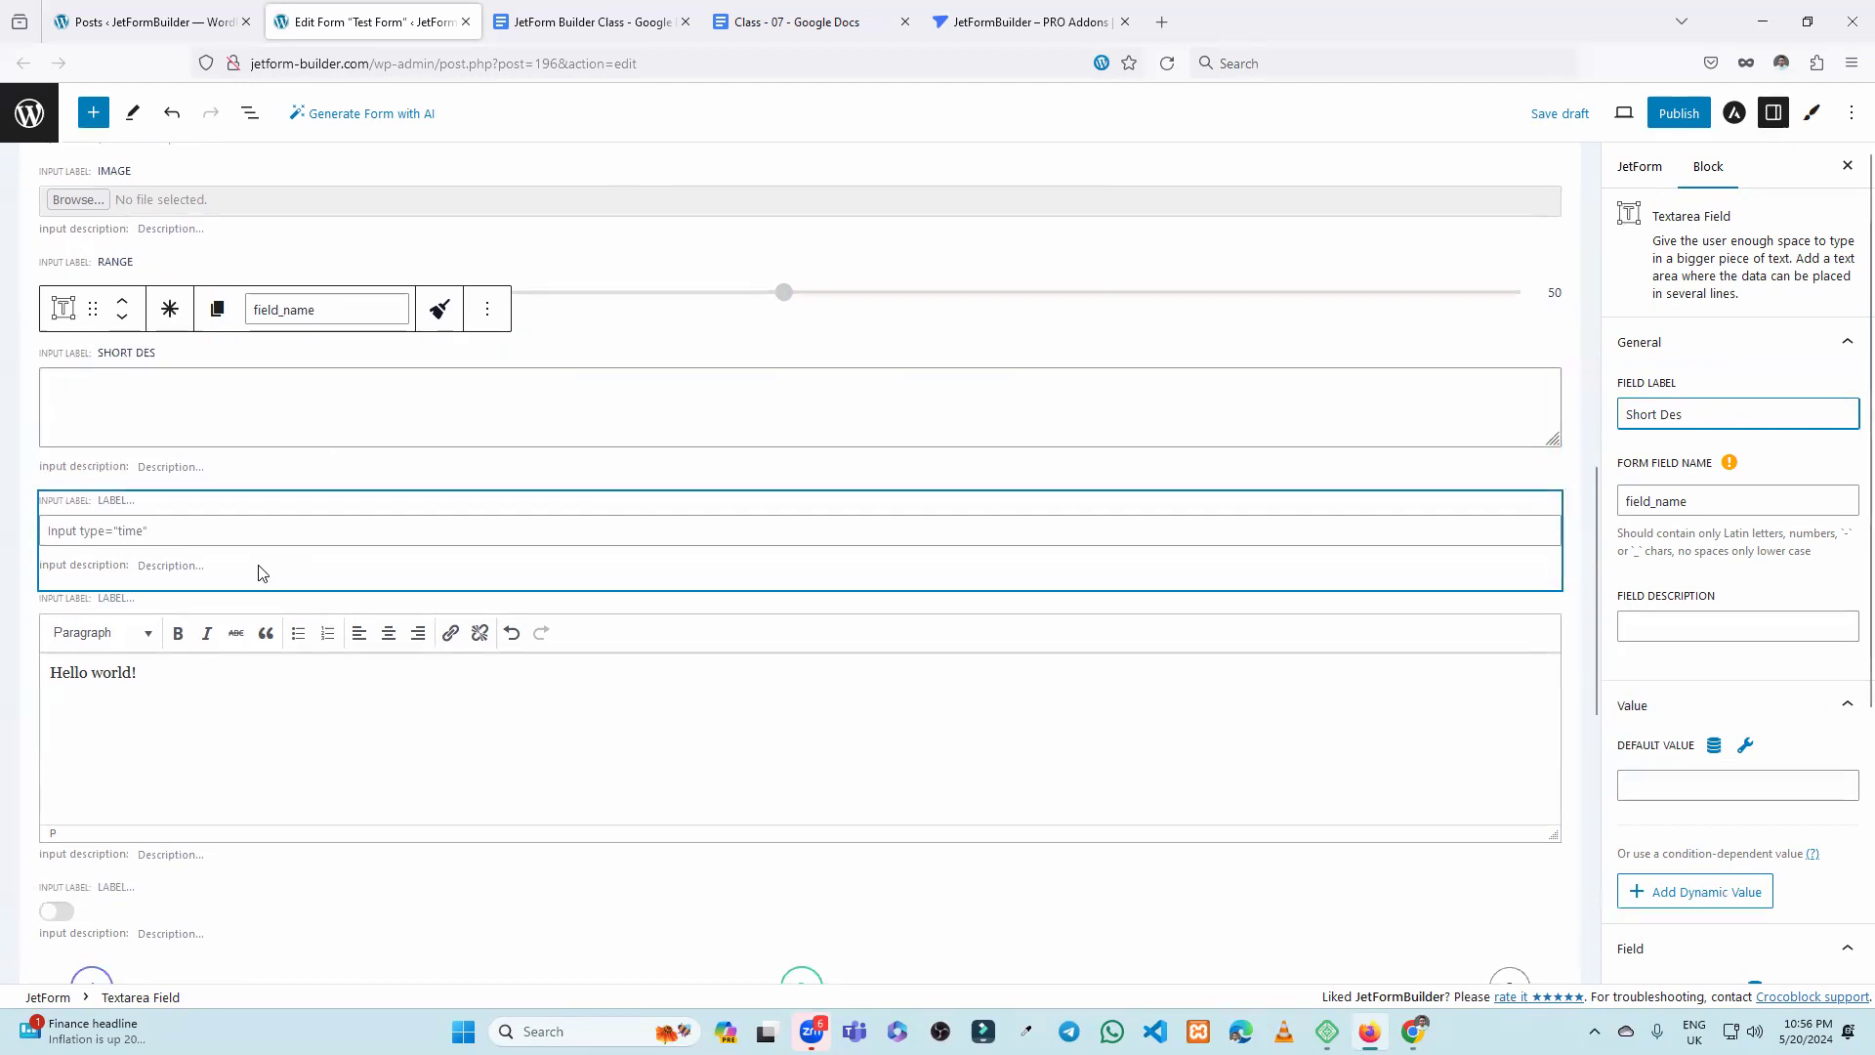
click(260, 573)
click(1676, 414)
text(Time)
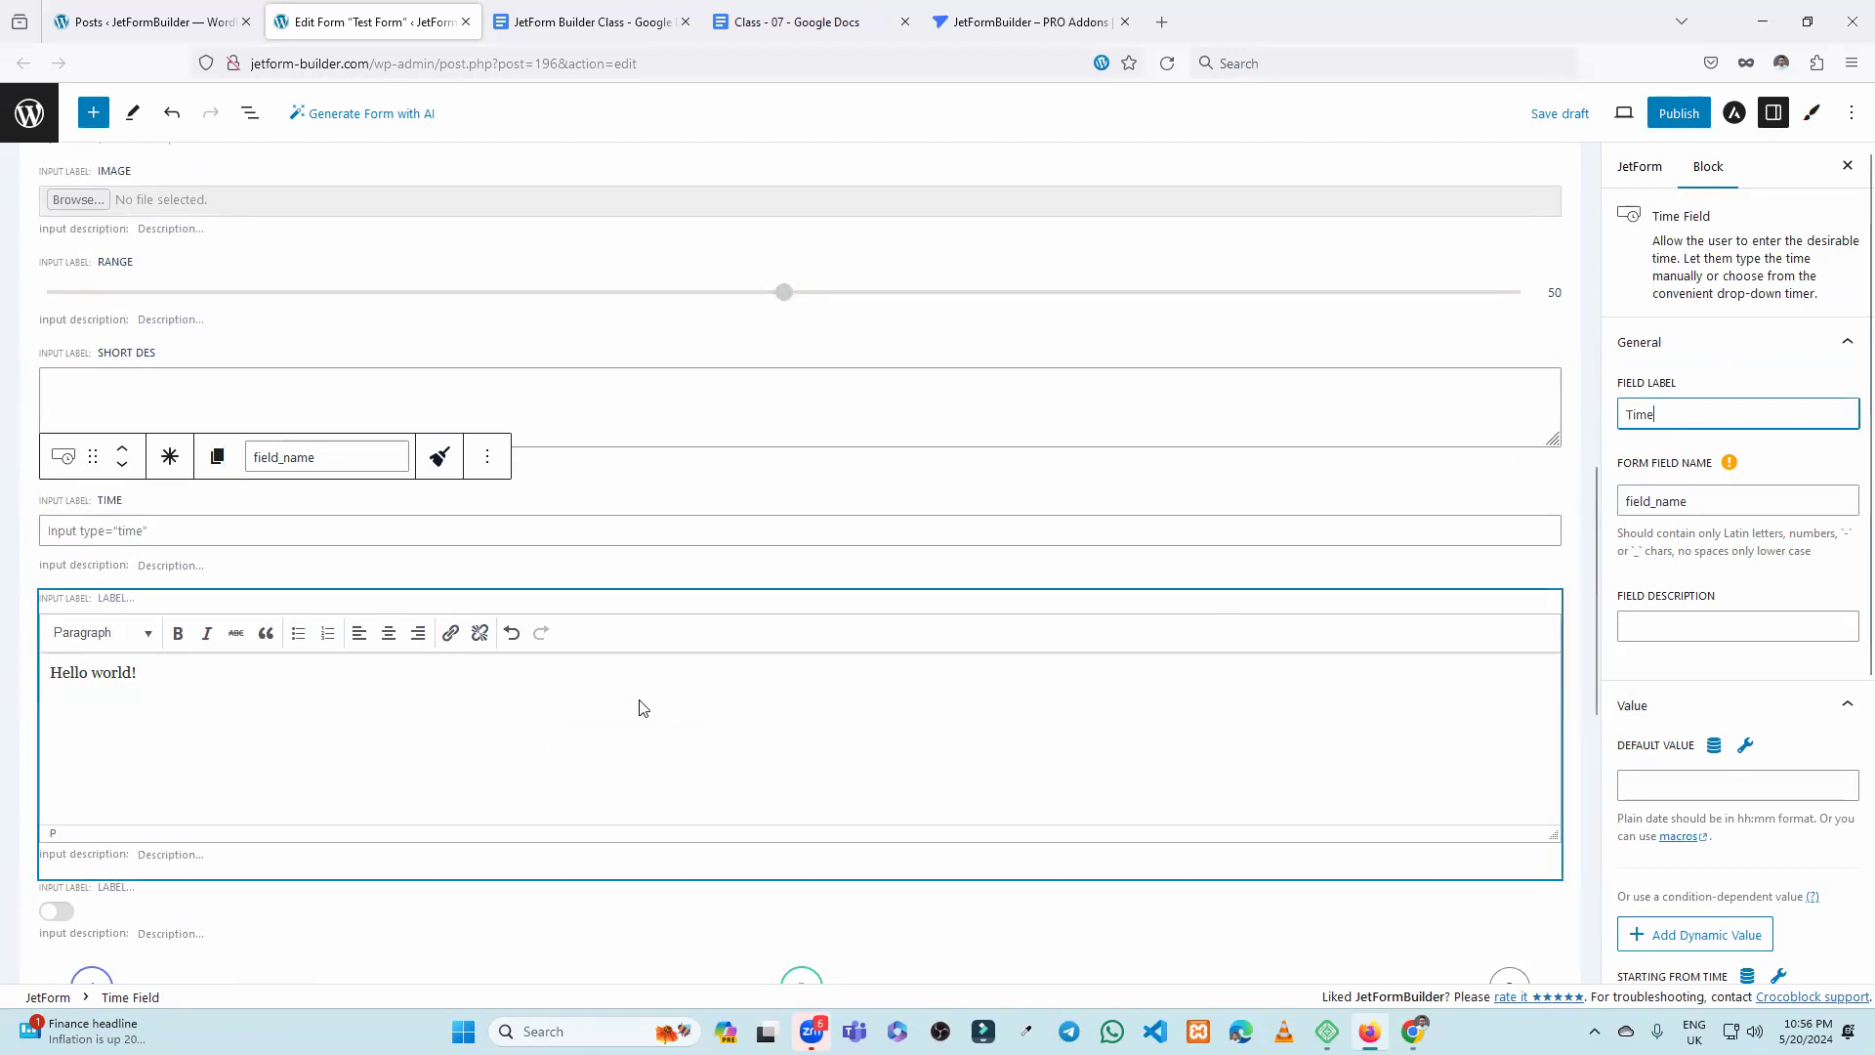
click(640, 707)
click(1676, 488)
text(Content)
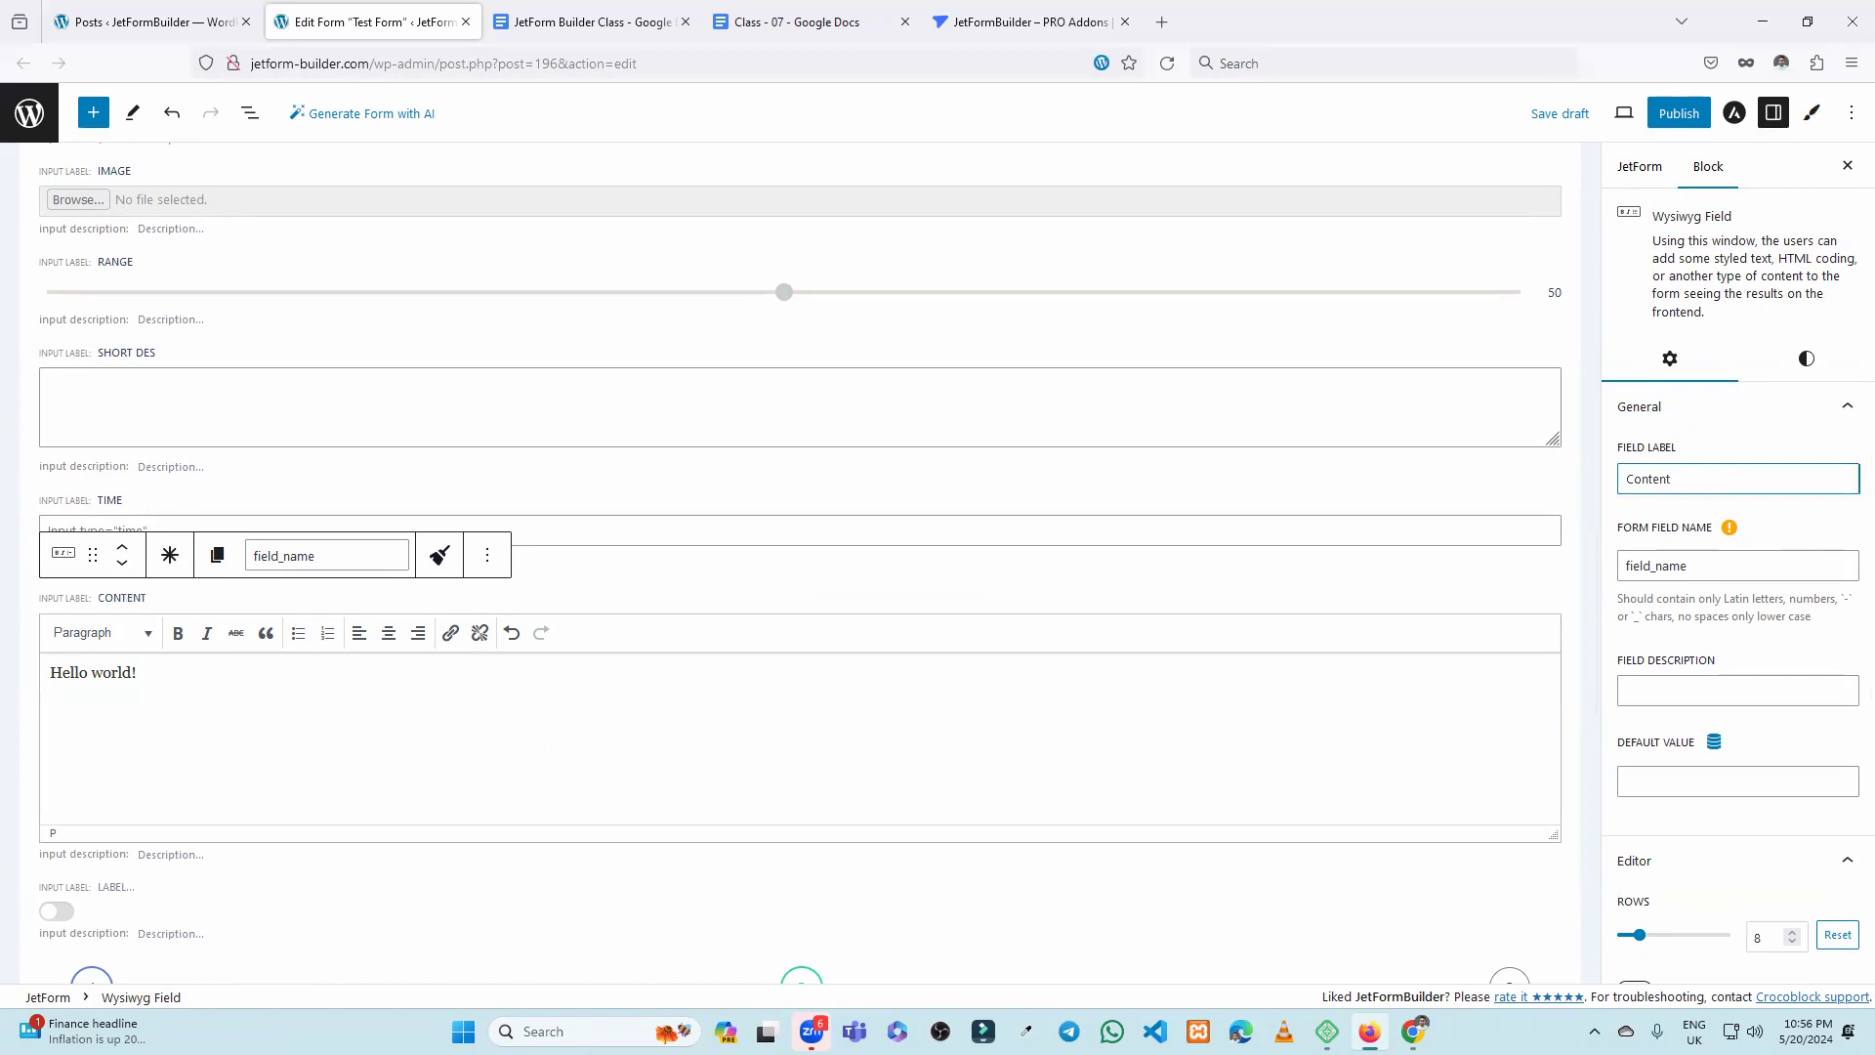
Label the Switcher Field below the content editor "Swicther".
scroll(607, 557, down, 4)
click(494, 526)
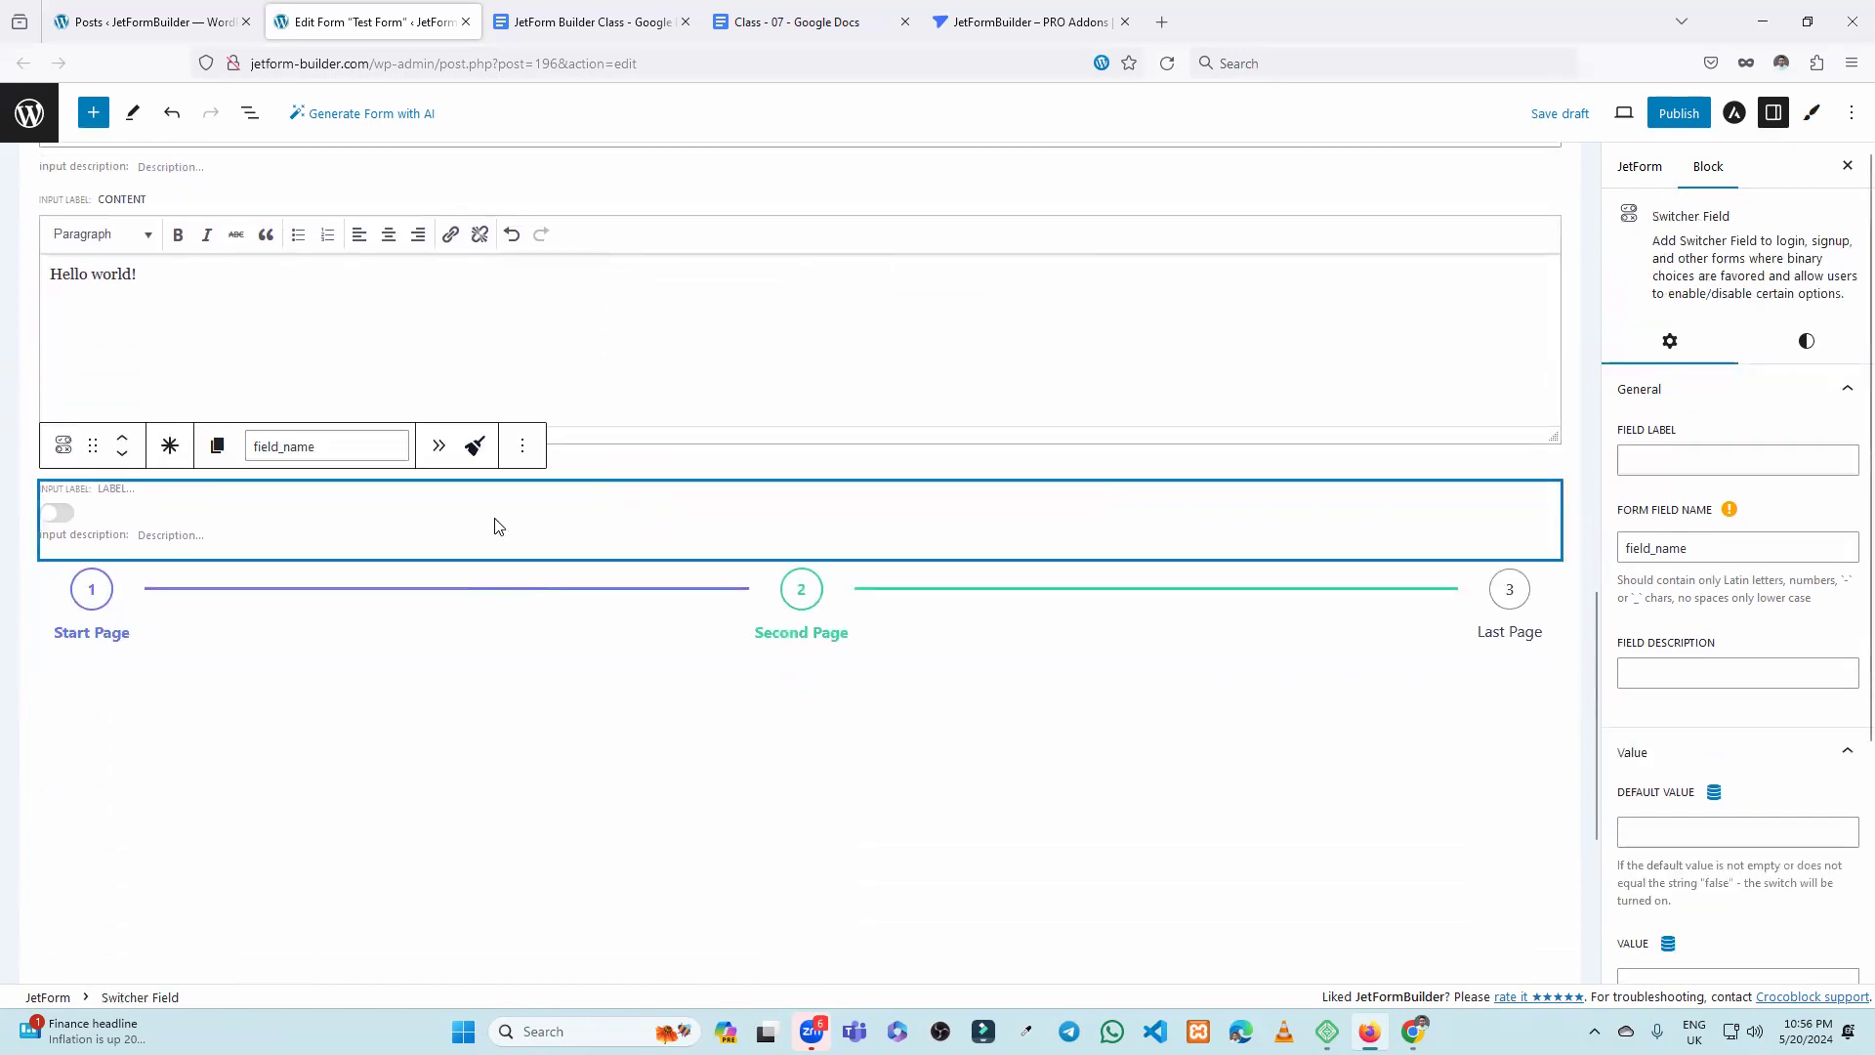
click(1666, 466)
text(Swicther)
scroll(842, 609, down, 1)
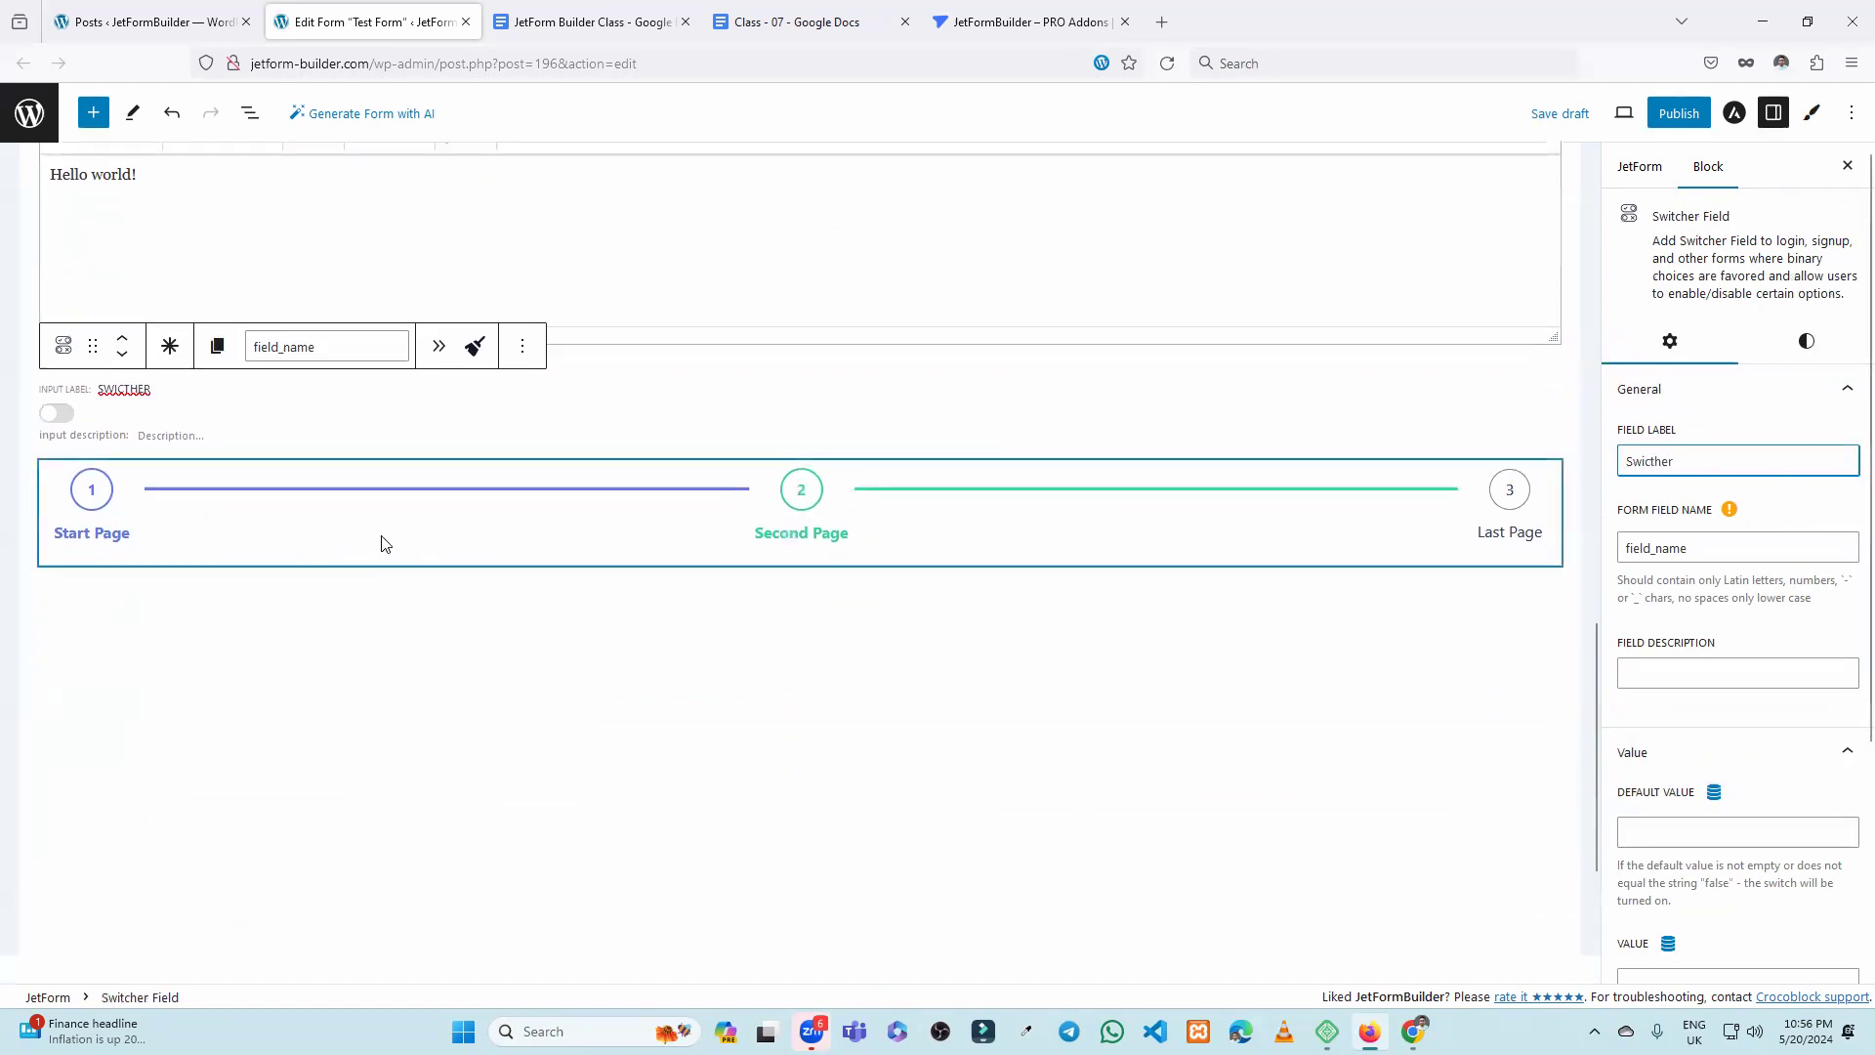
click(612, 696)
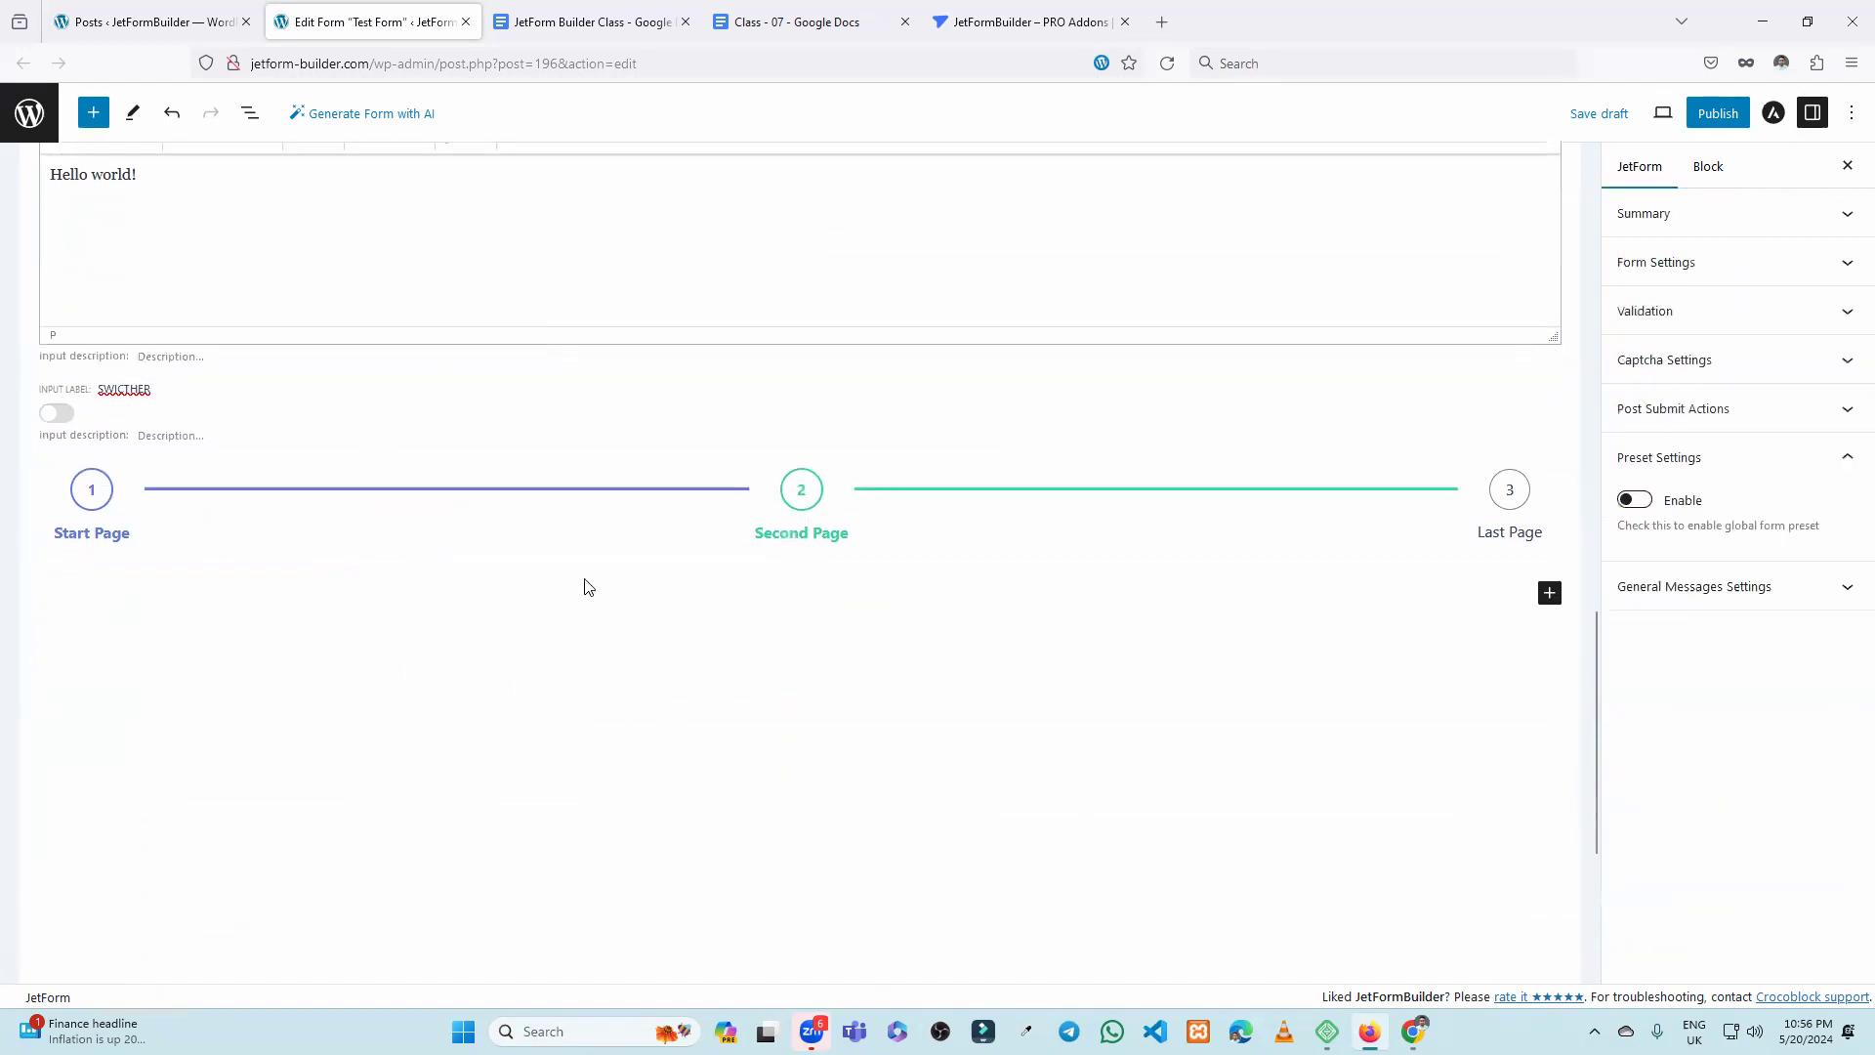
Move the Progress Bar block from the end of the form to between the Color and Date fields.
scroll(586, 586, up, 2)
click(459, 749)
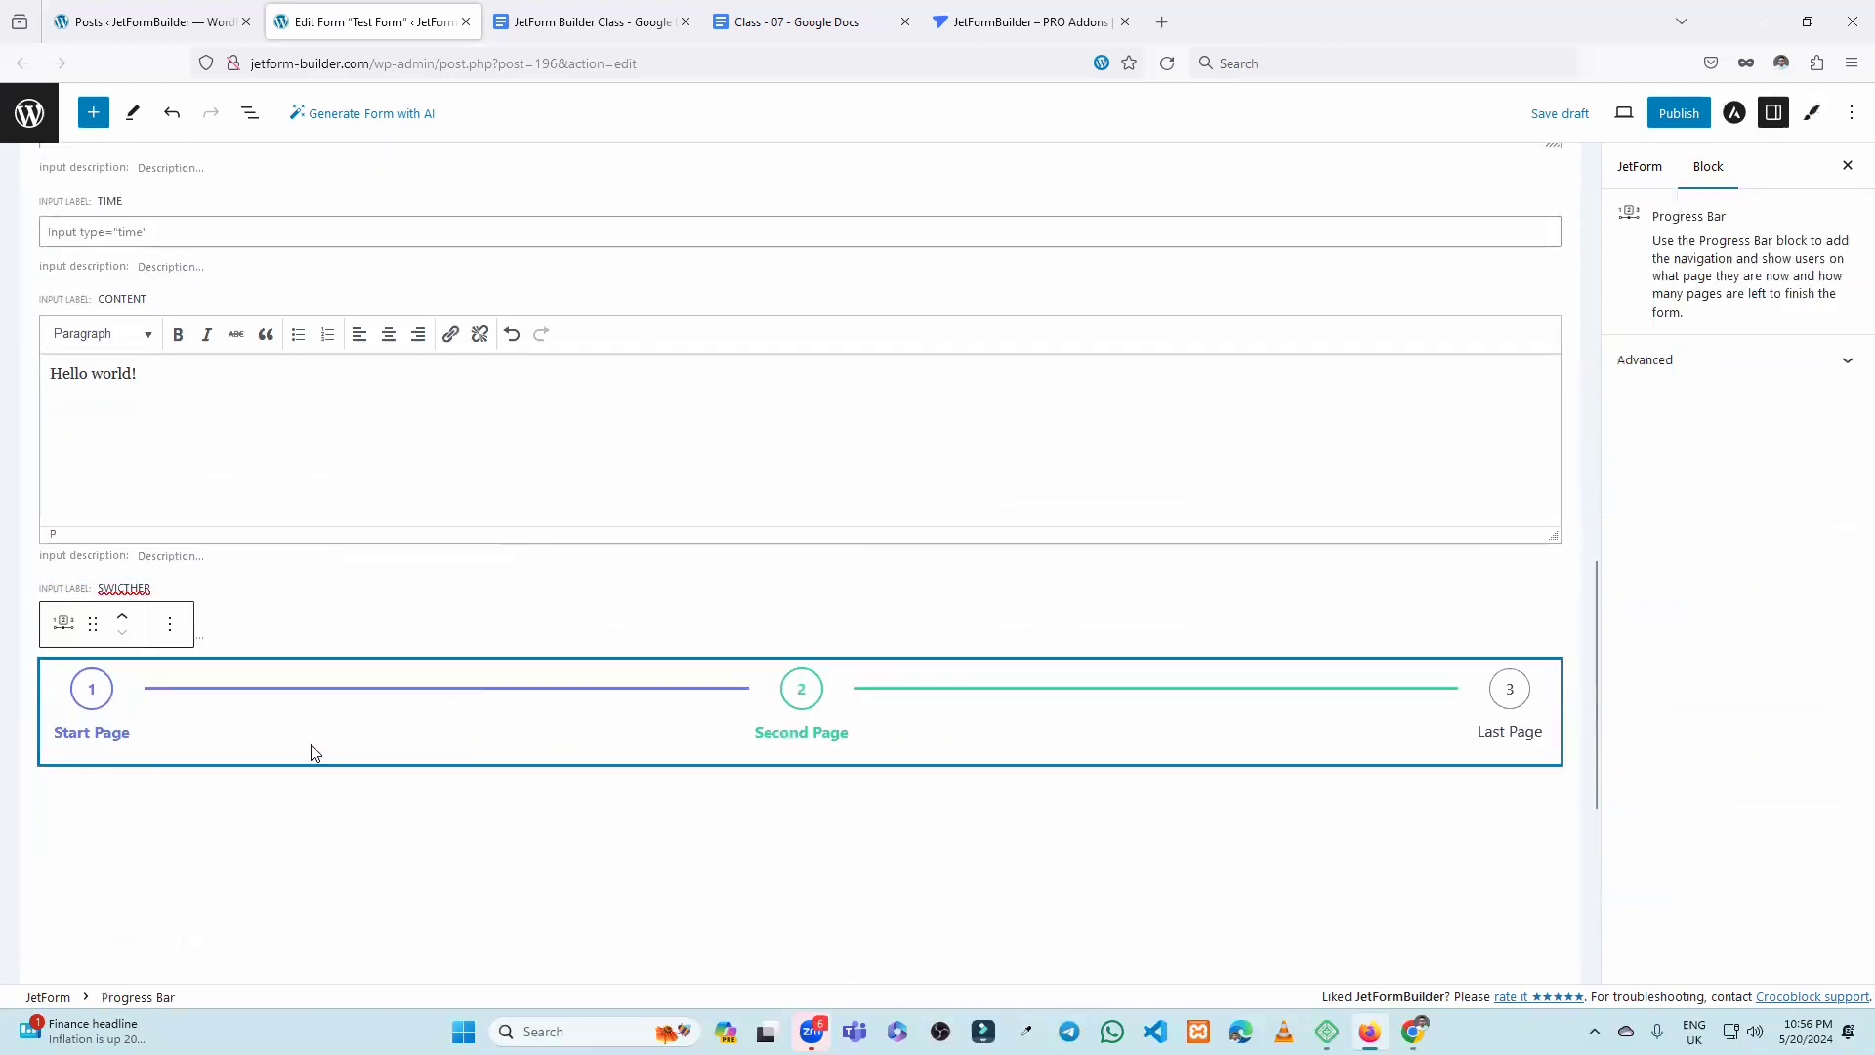
drag(92, 620, 129, 590)
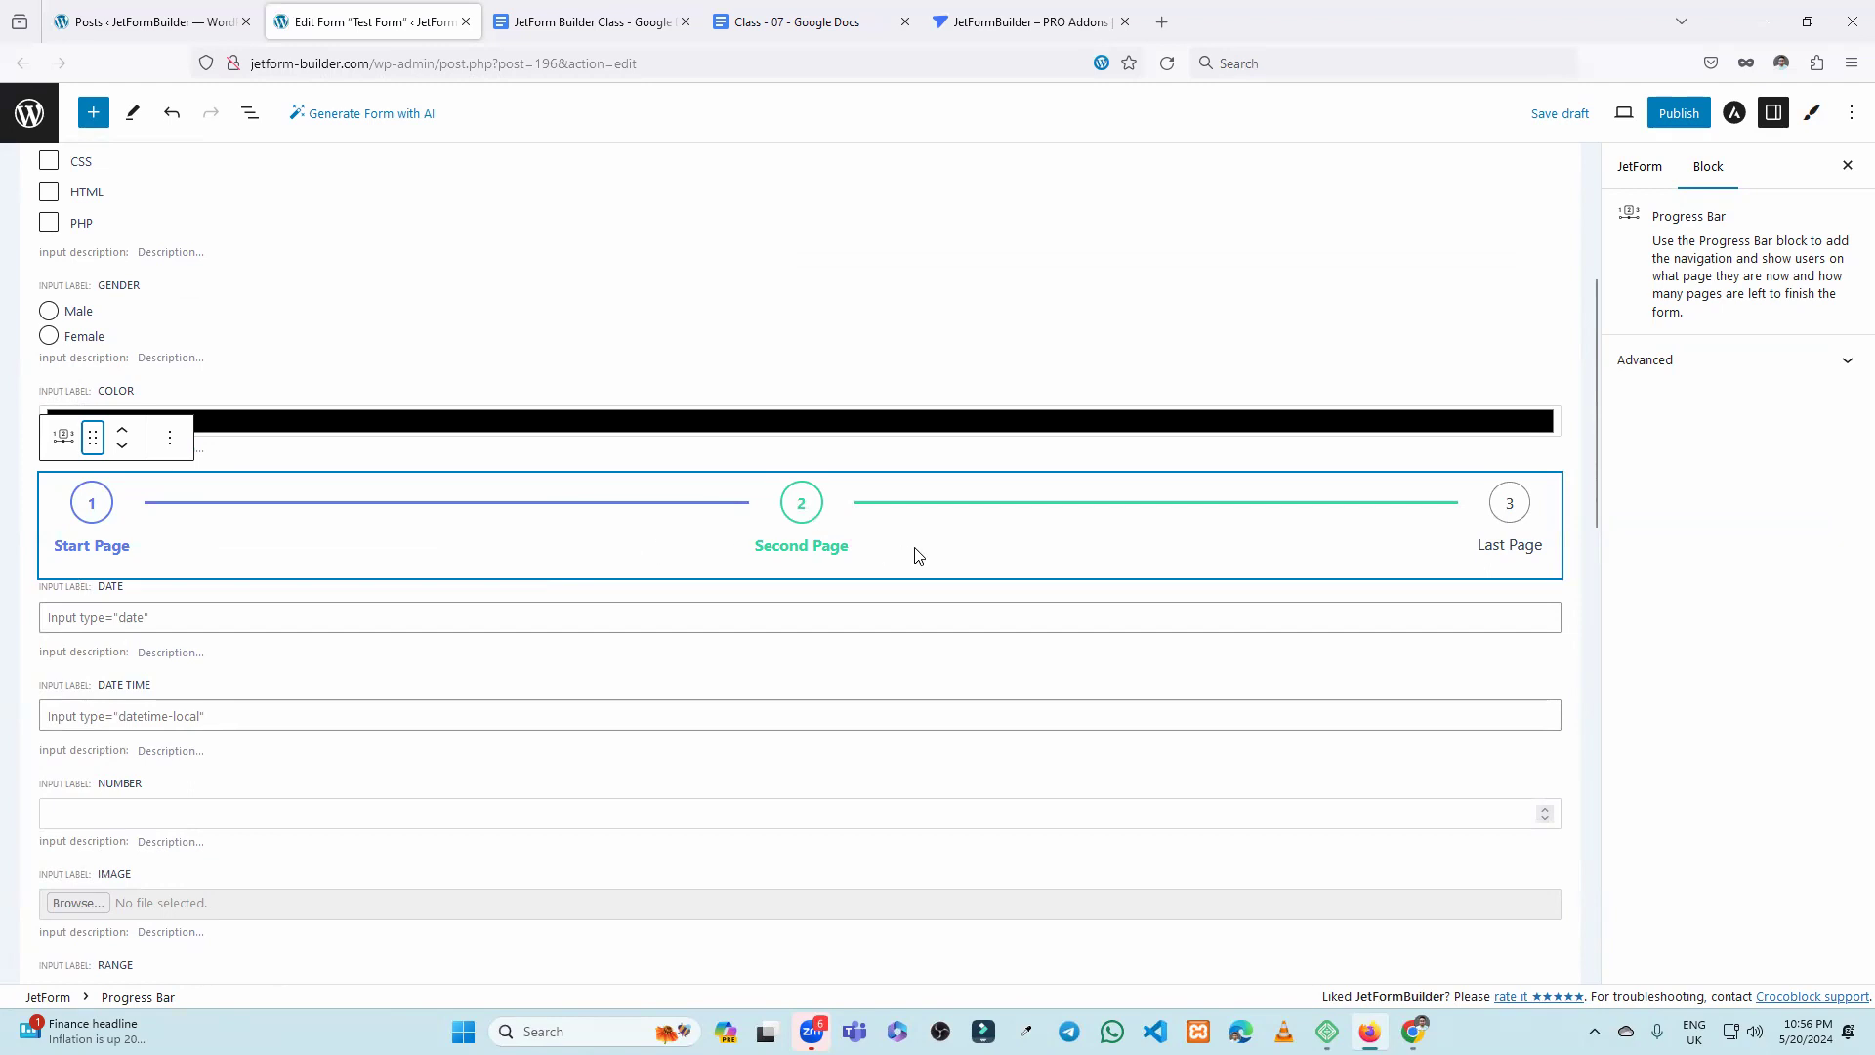
Delete the Progress Bar block from the form.
click(164, 446)
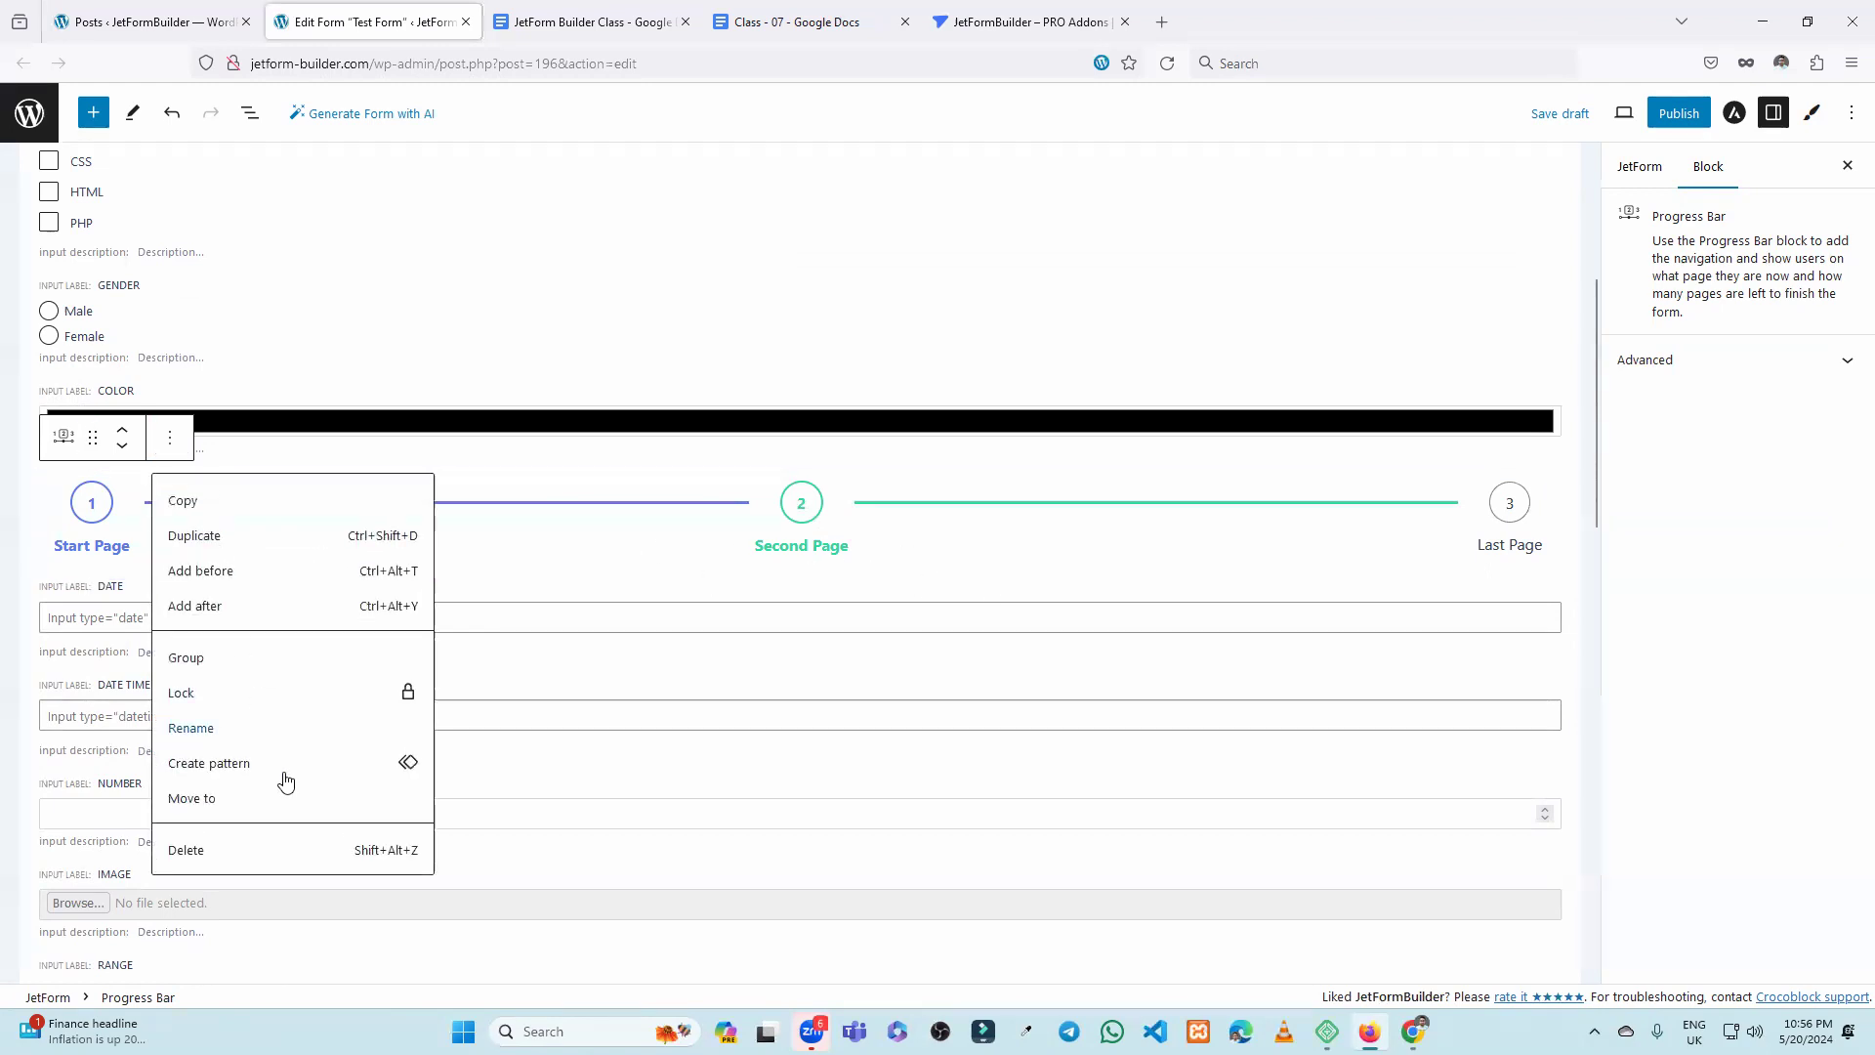
click(224, 856)
scroll(541, 504, down, 10)
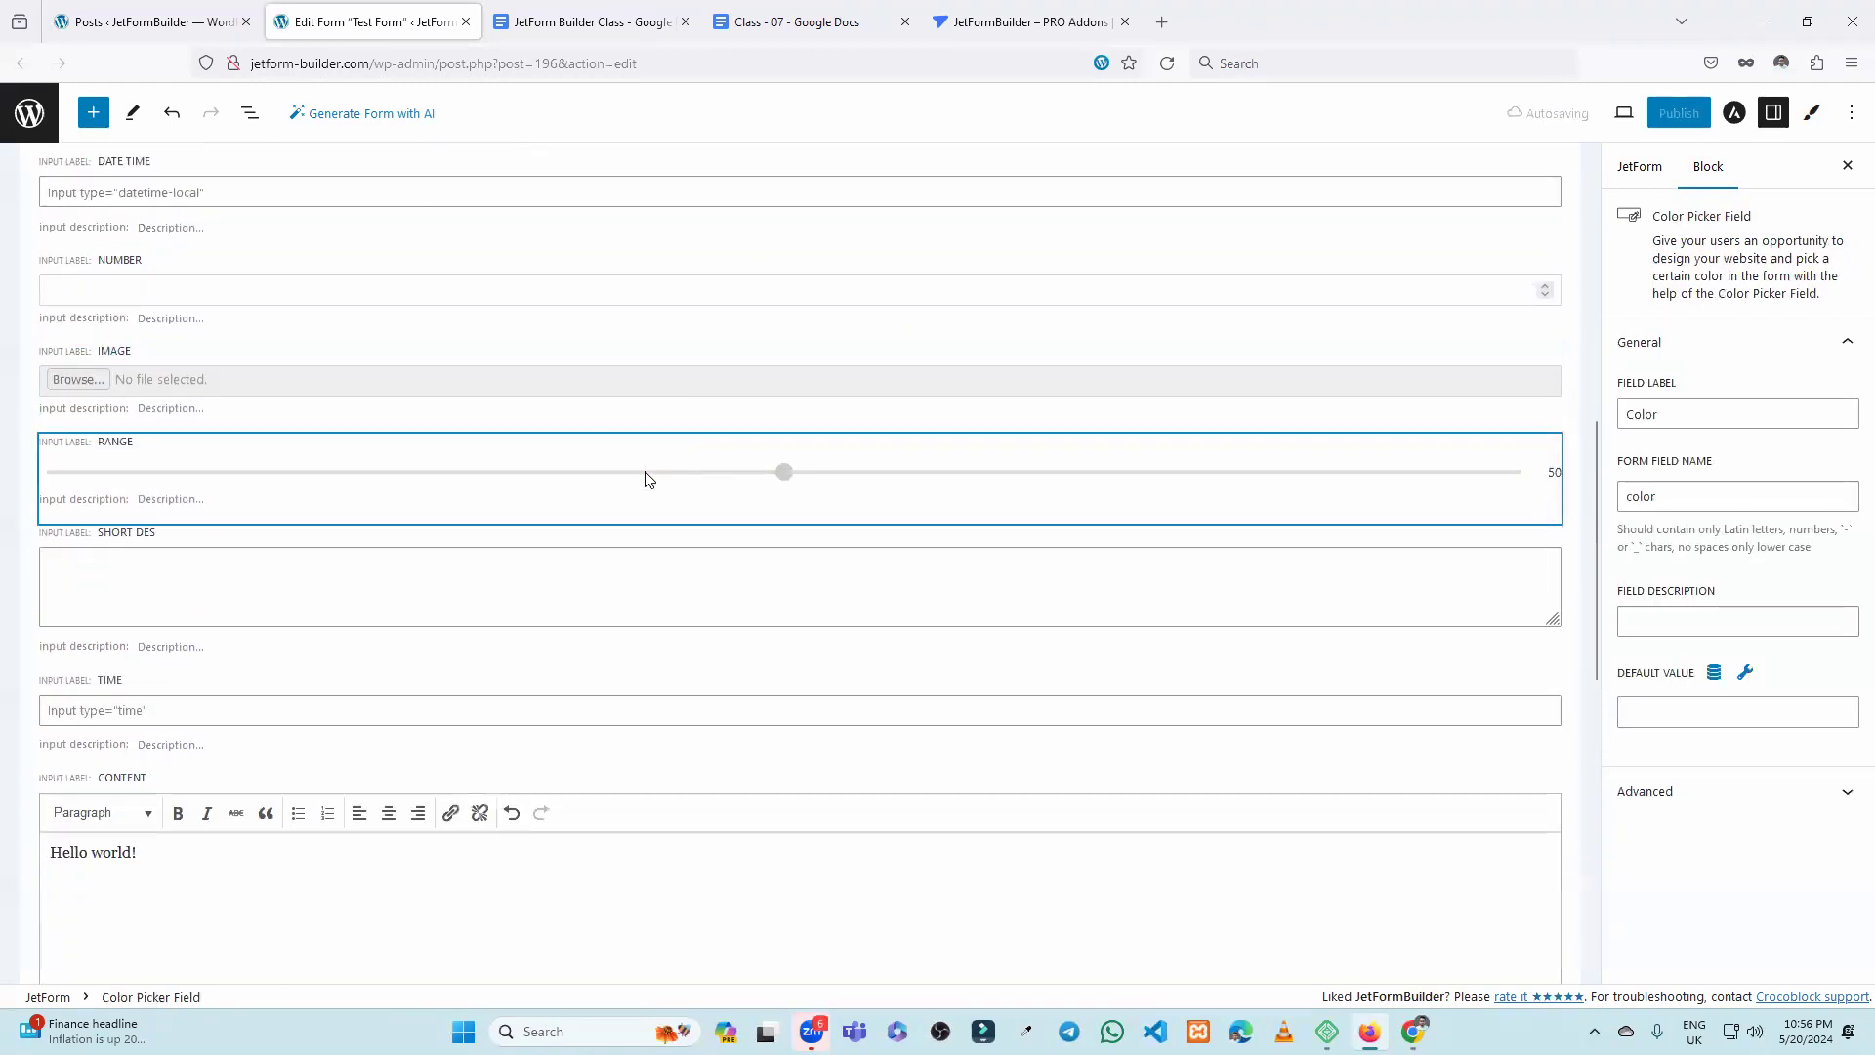
click(432, 762)
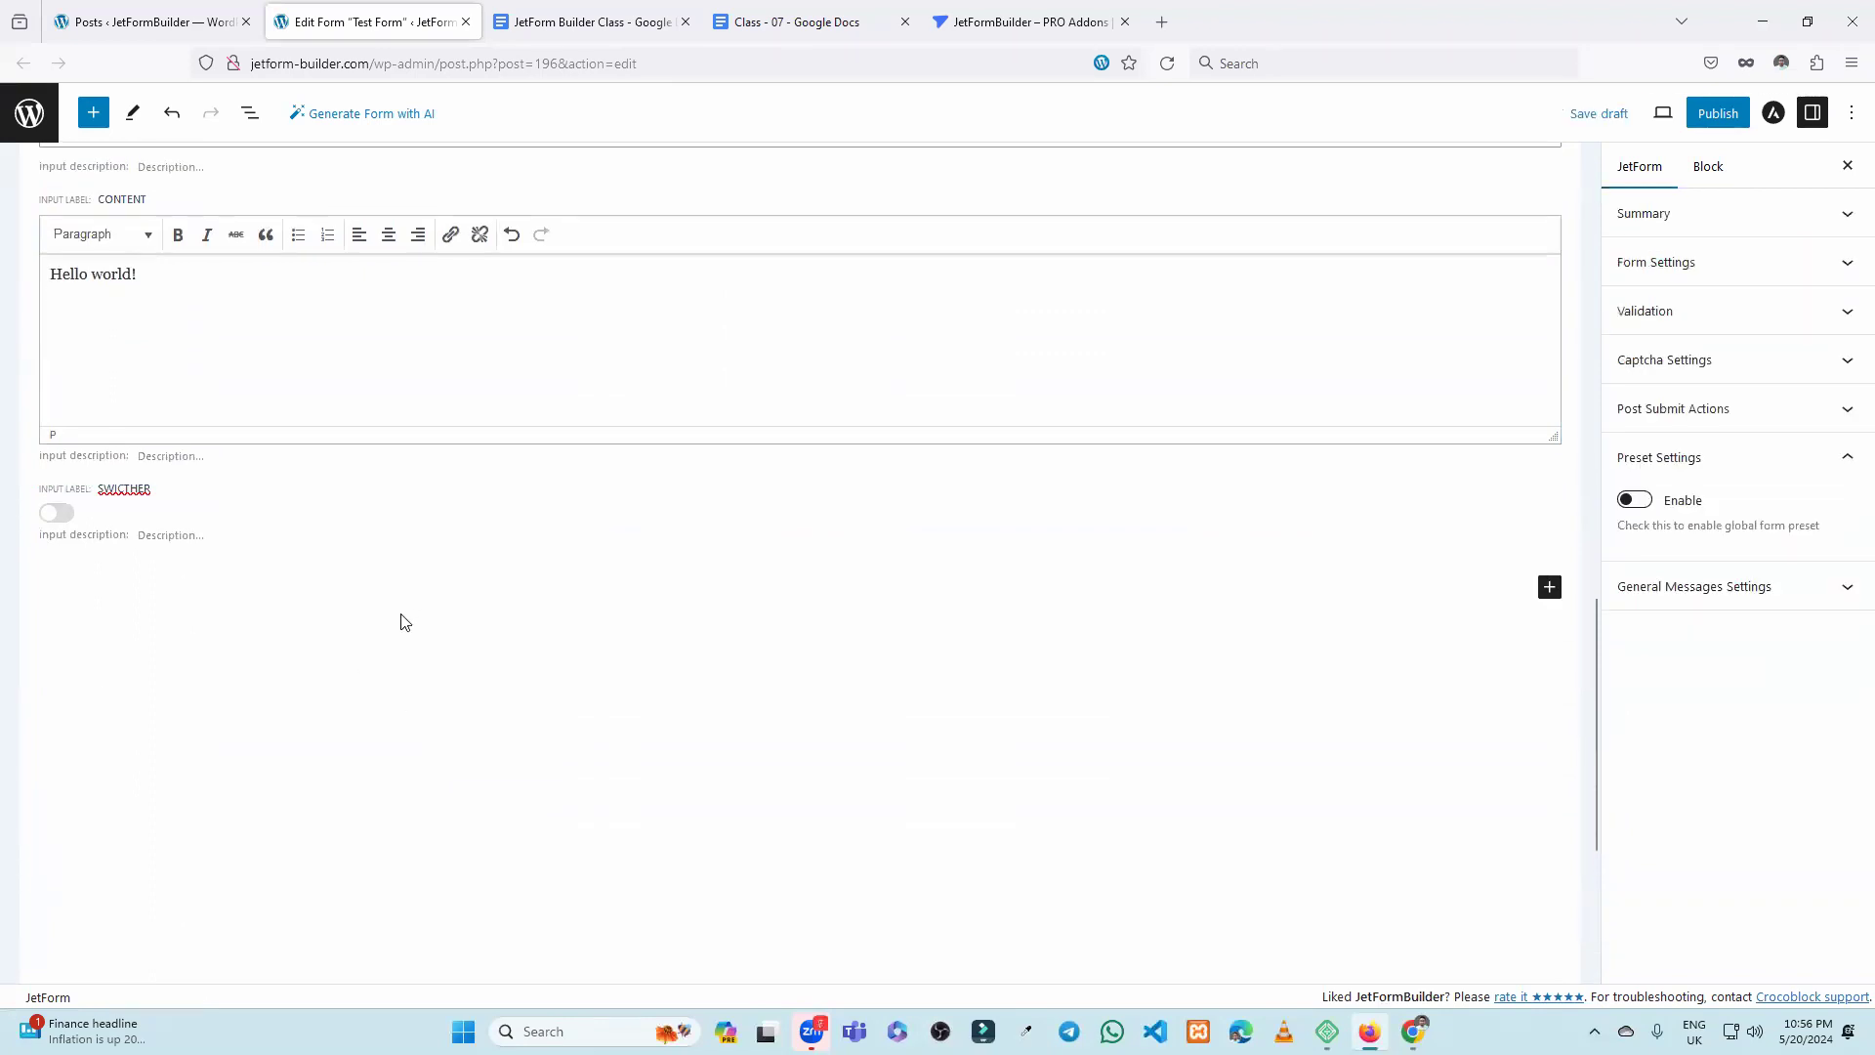
Insert an Action Button block for submitting at the end of the form, below the switcher field.
click(1548, 589)
click(892, 653)
click(90, 115)
scroll(68, 586, down, 10)
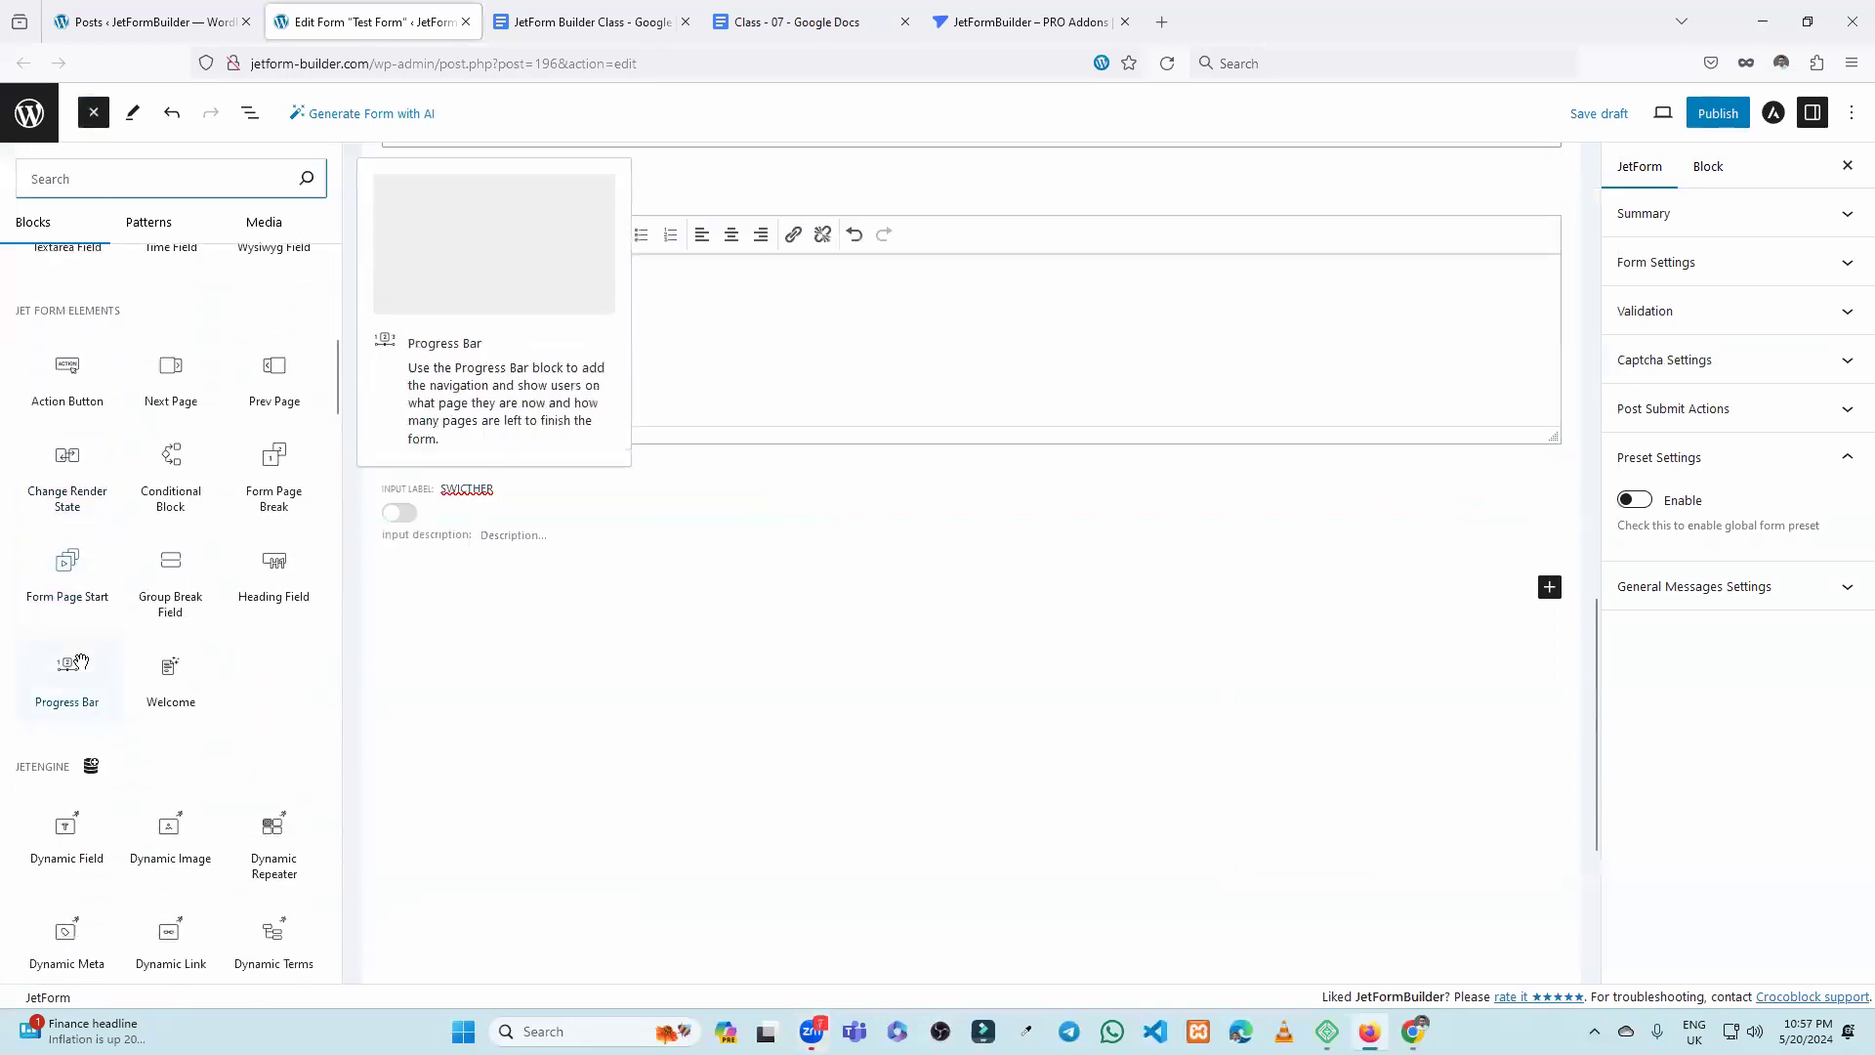
scroll(68, 703, down, 3)
scroll(84, 586, up, 1)
scroll(93, 659, down, 3)
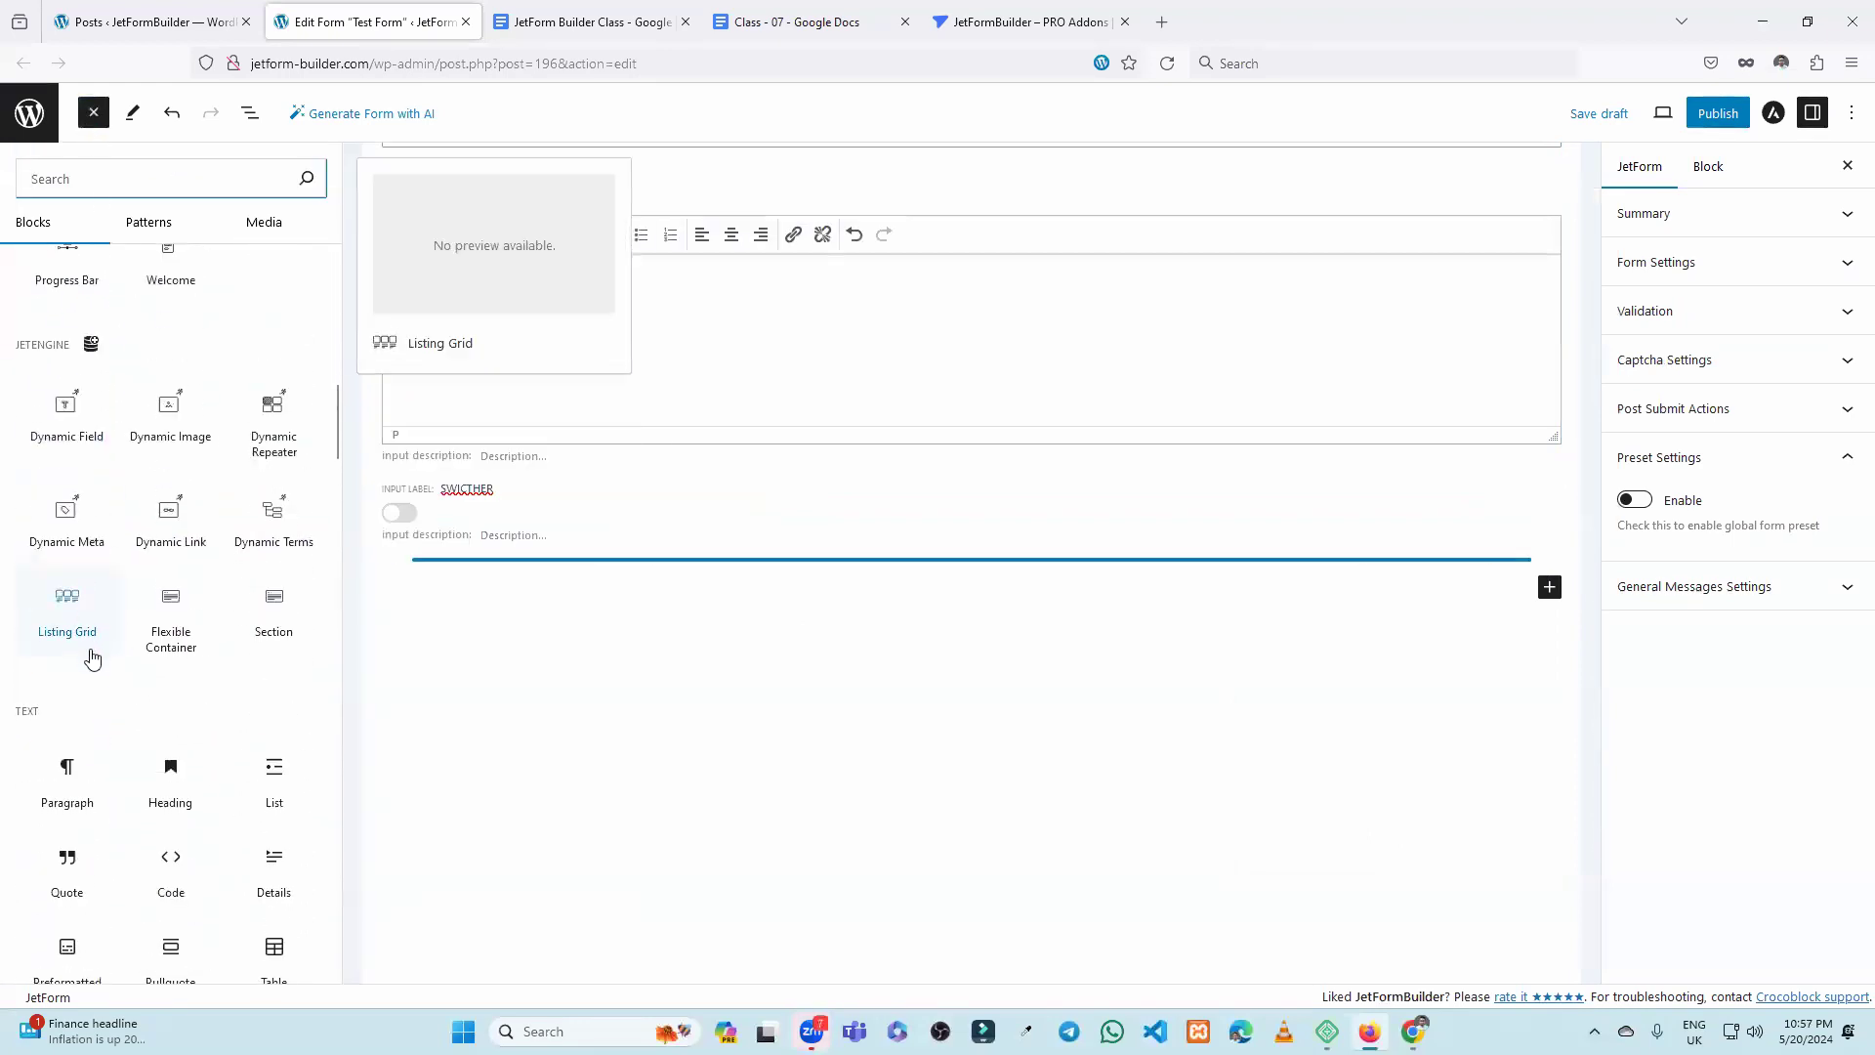
scroll(94, 674, up, 3)
scroll(78, 674, up, 3)
drag(65, 547, 689, 741)
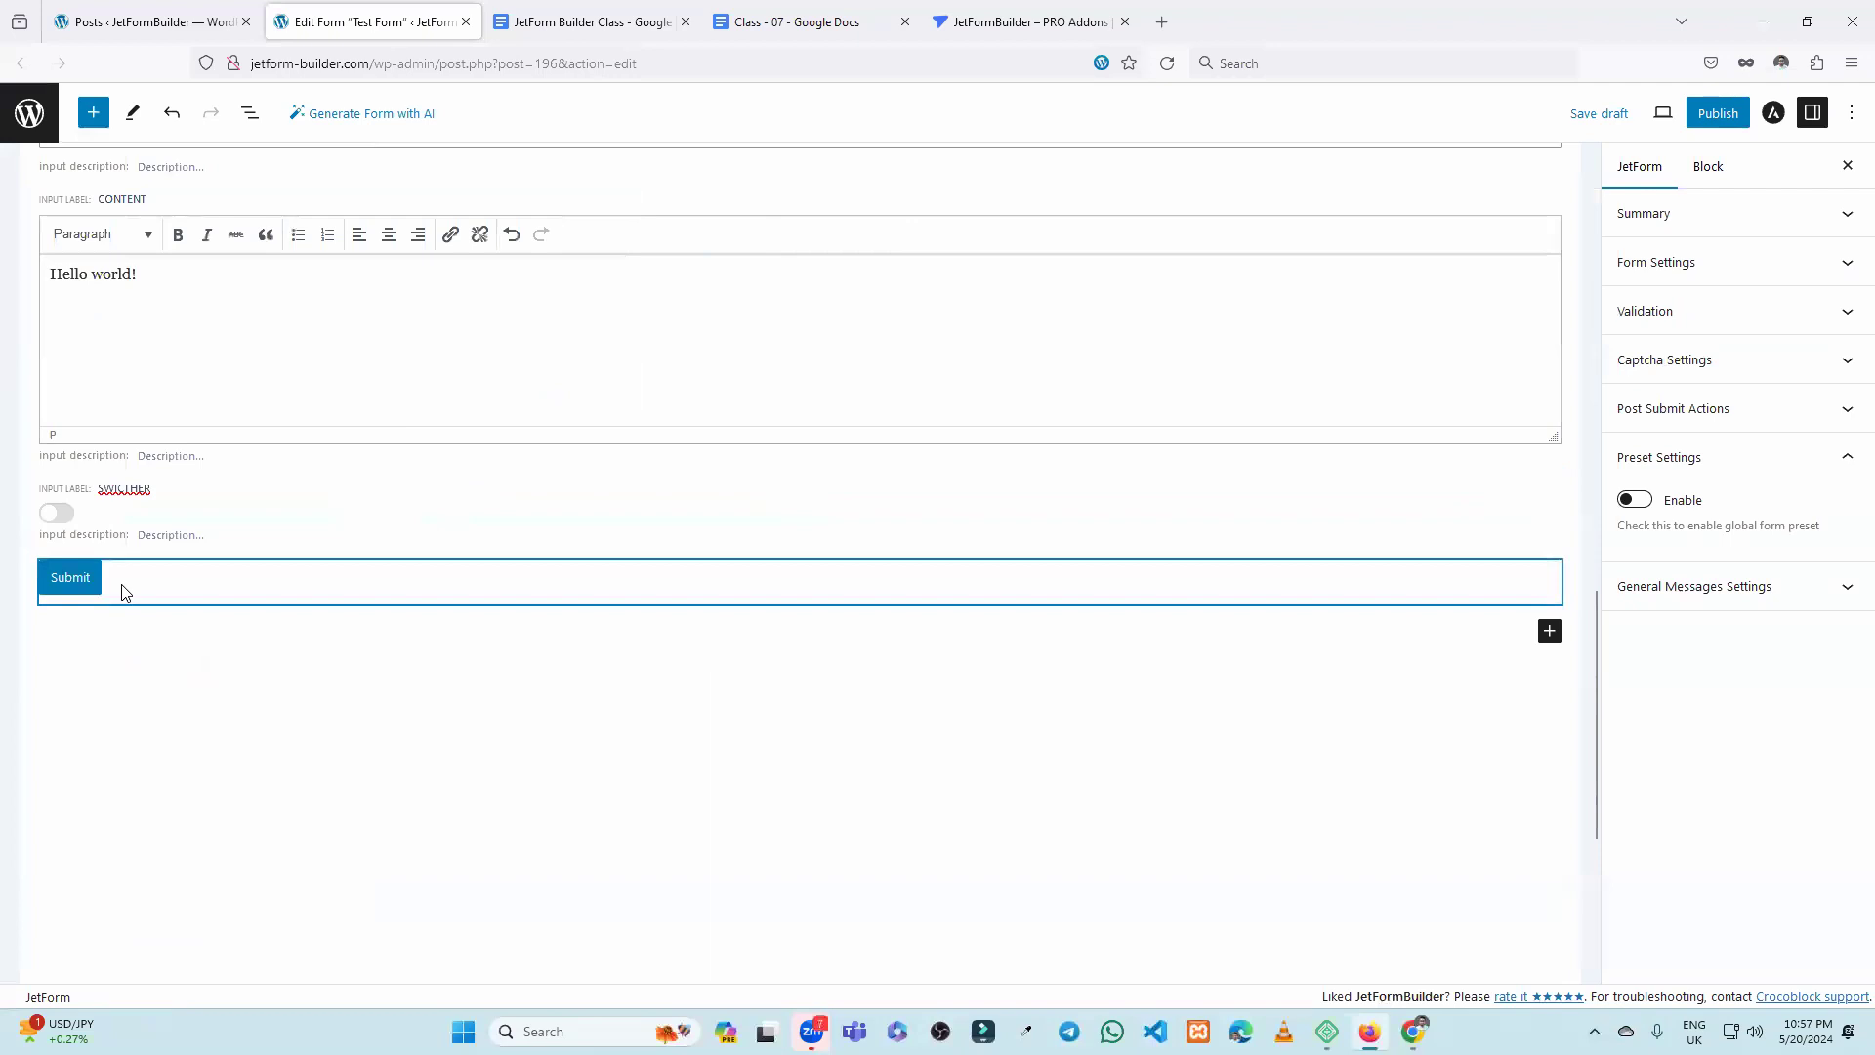
click(121, 592)
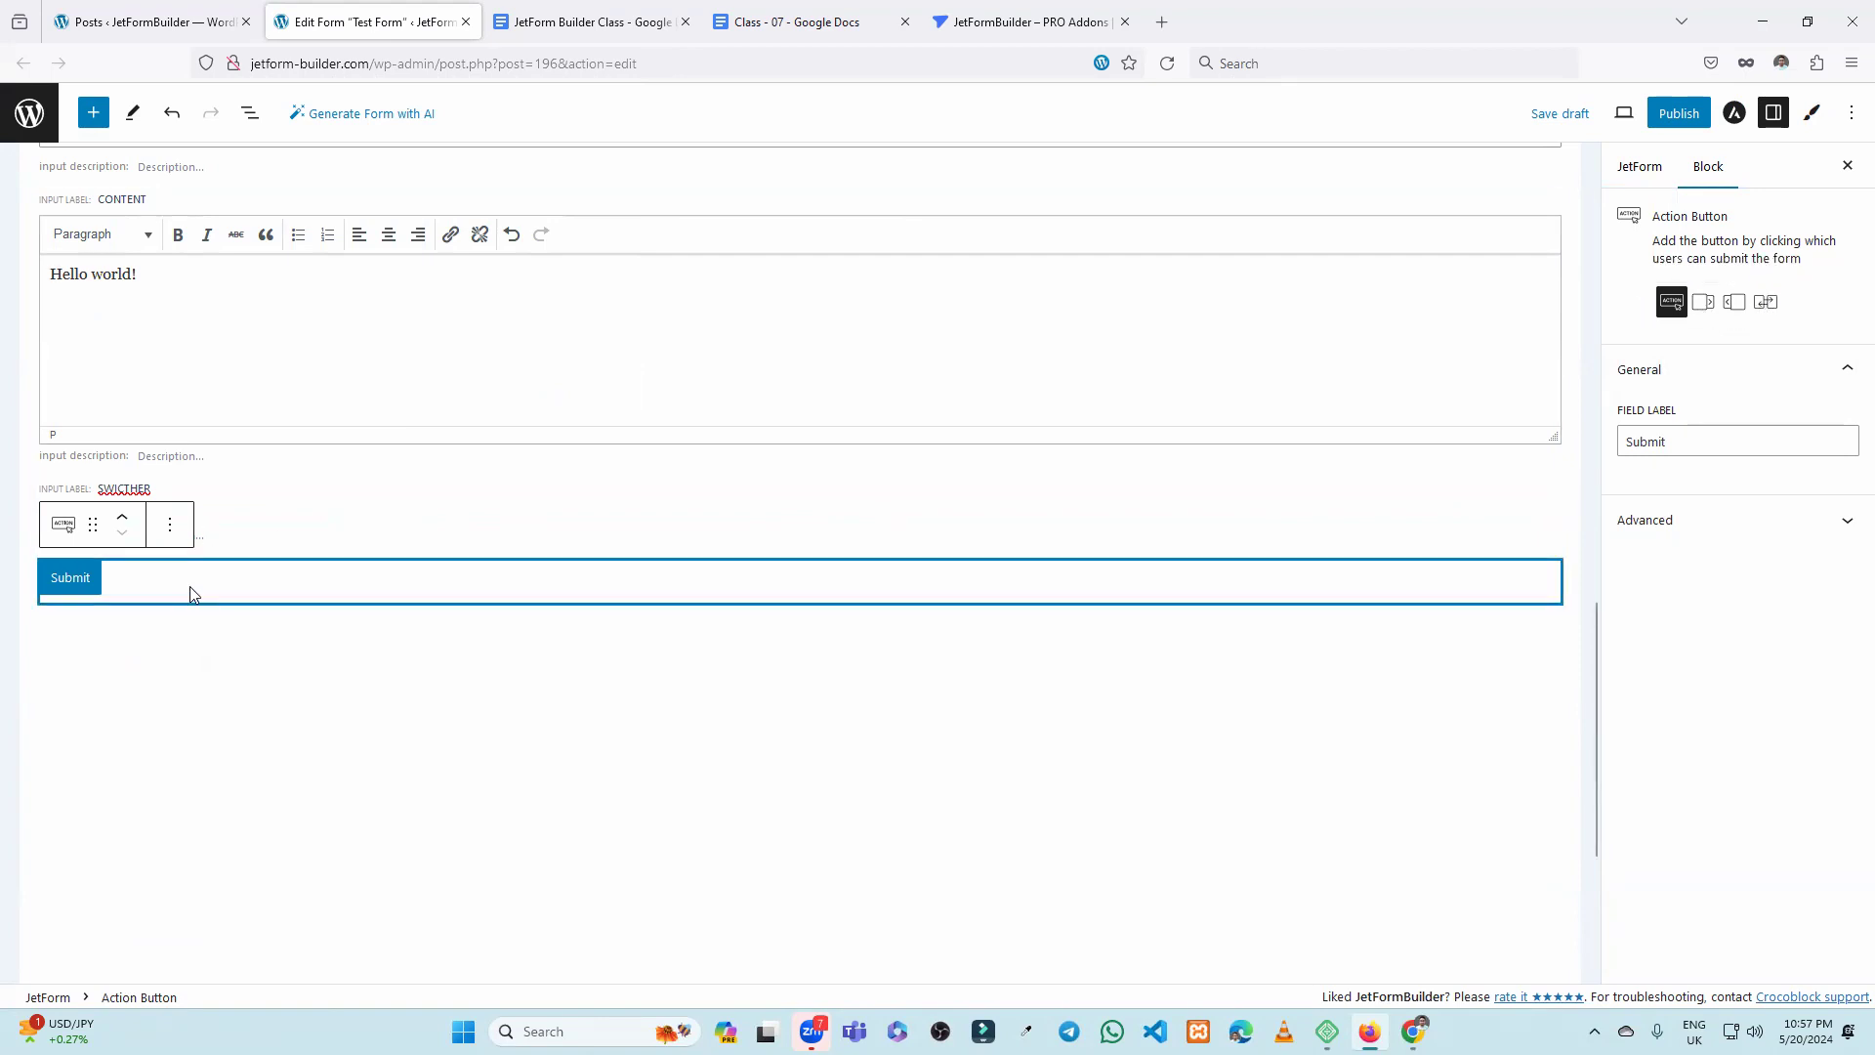
click(244, 650)
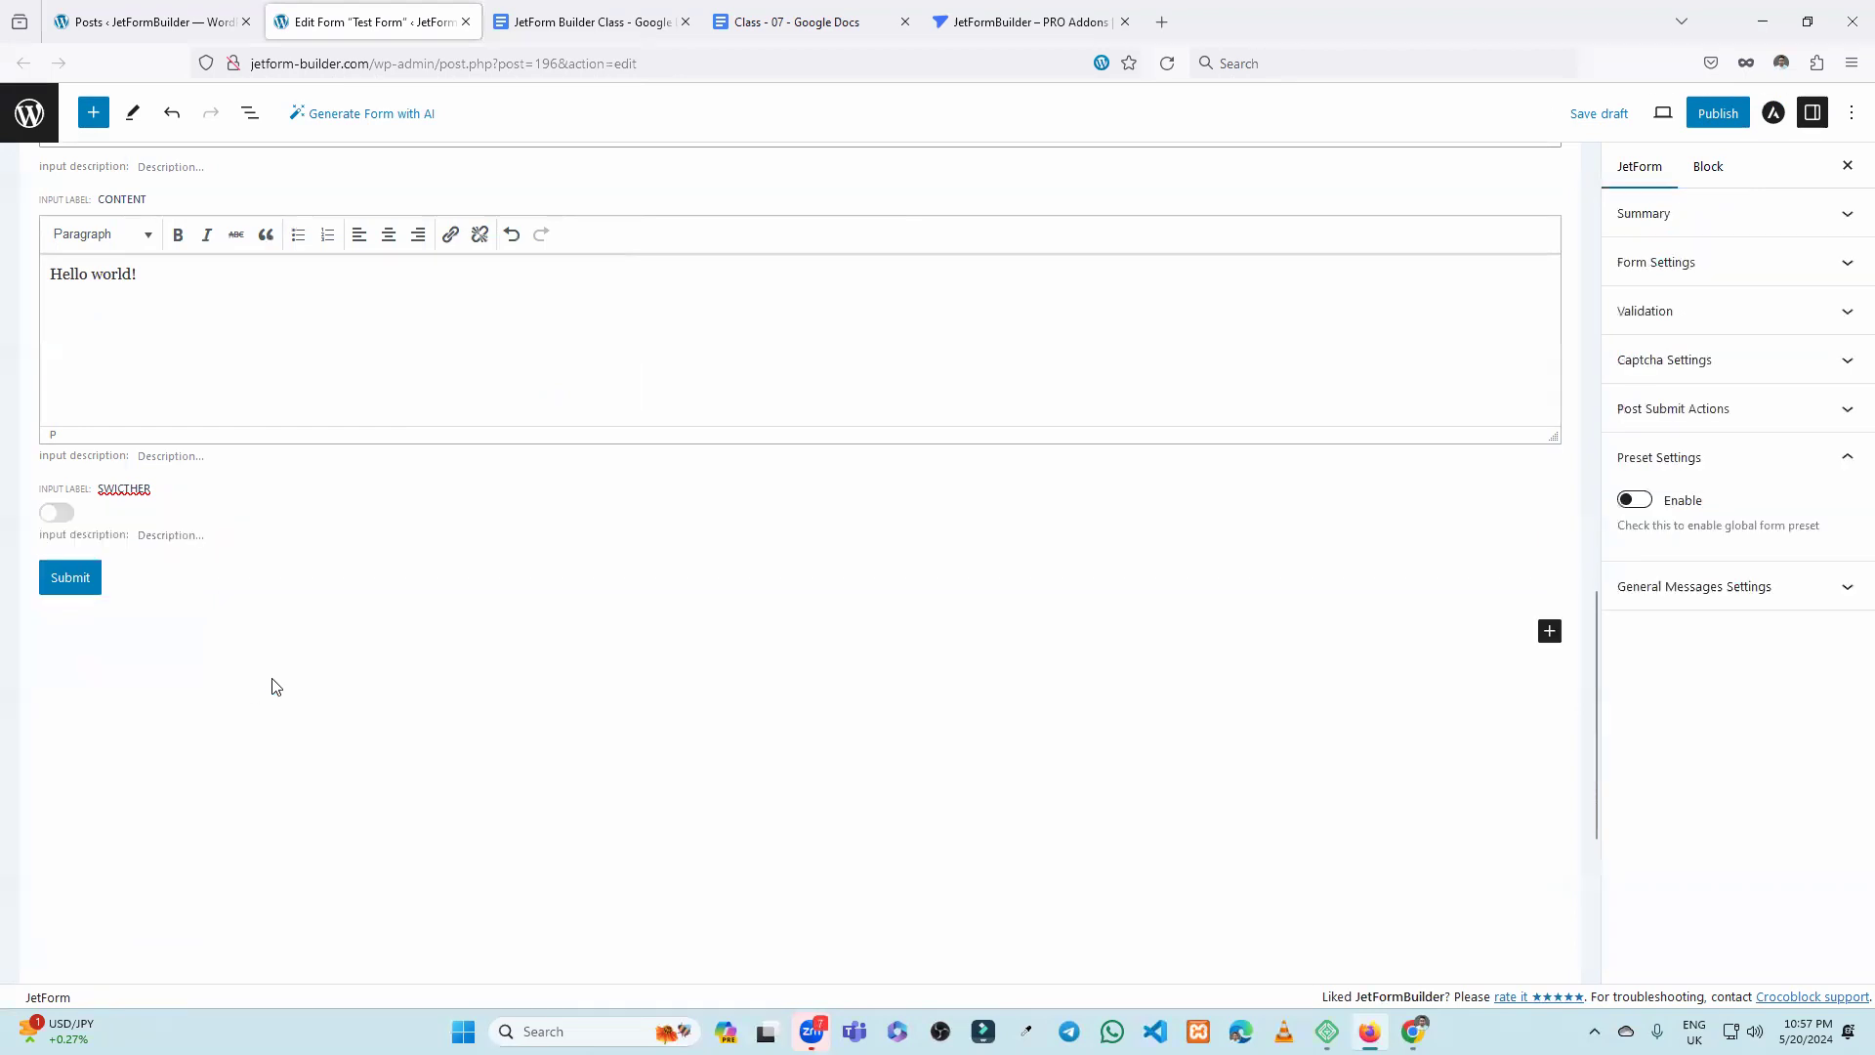
scroll(365, 536, up, 15)
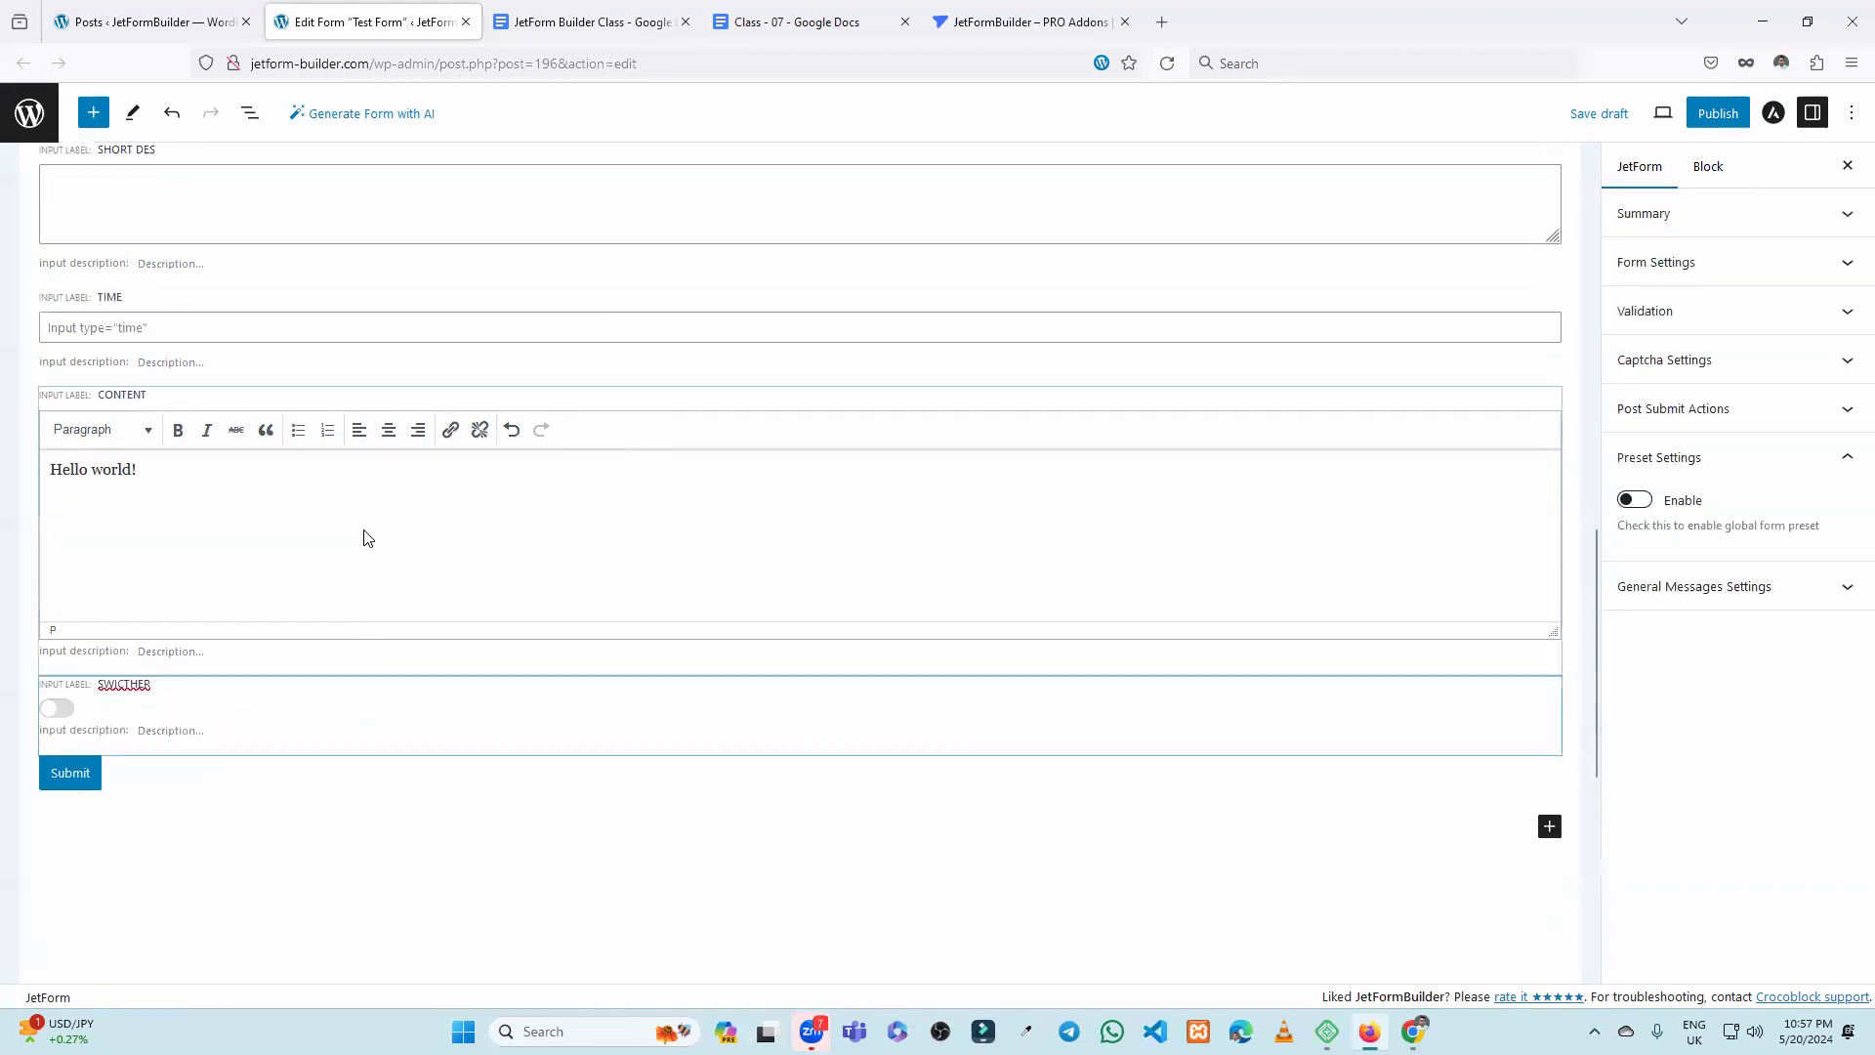
scroll(390, 522, up, 3)
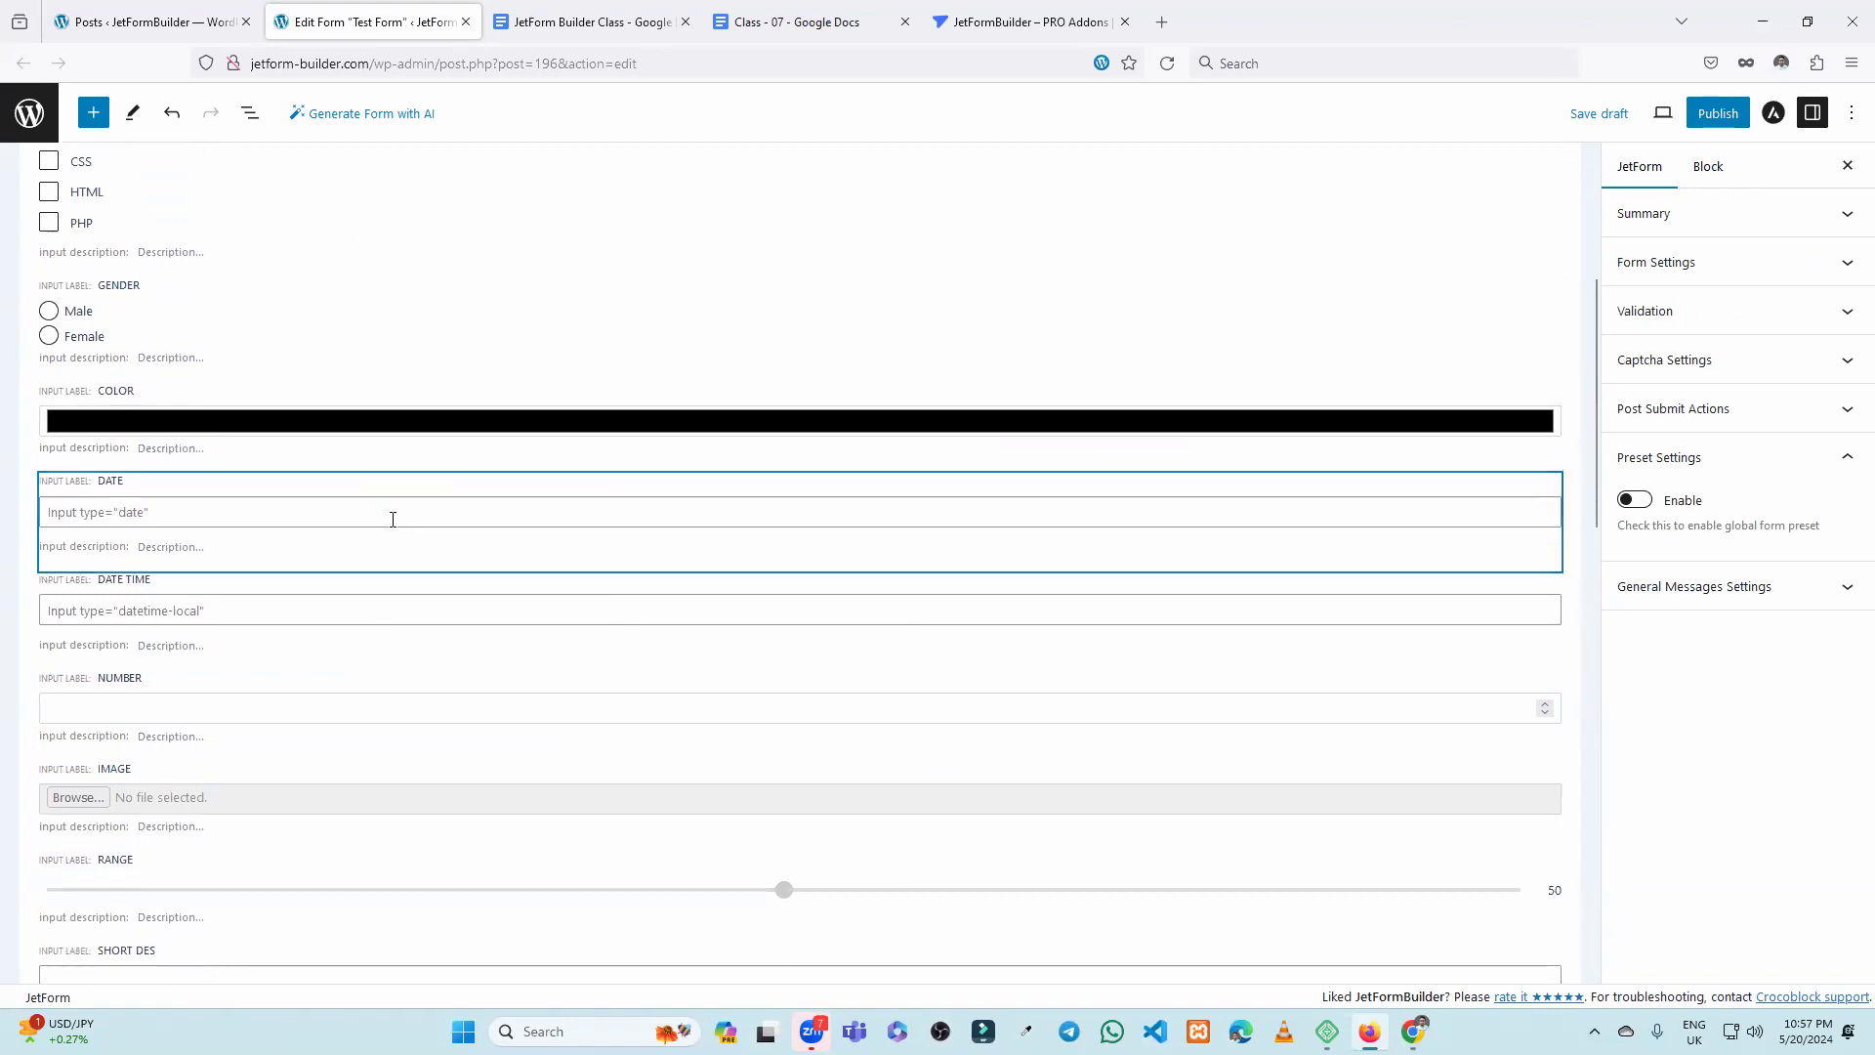
Set the form field name of the Image media field to "image".
scroll(393, 519, down, 5)
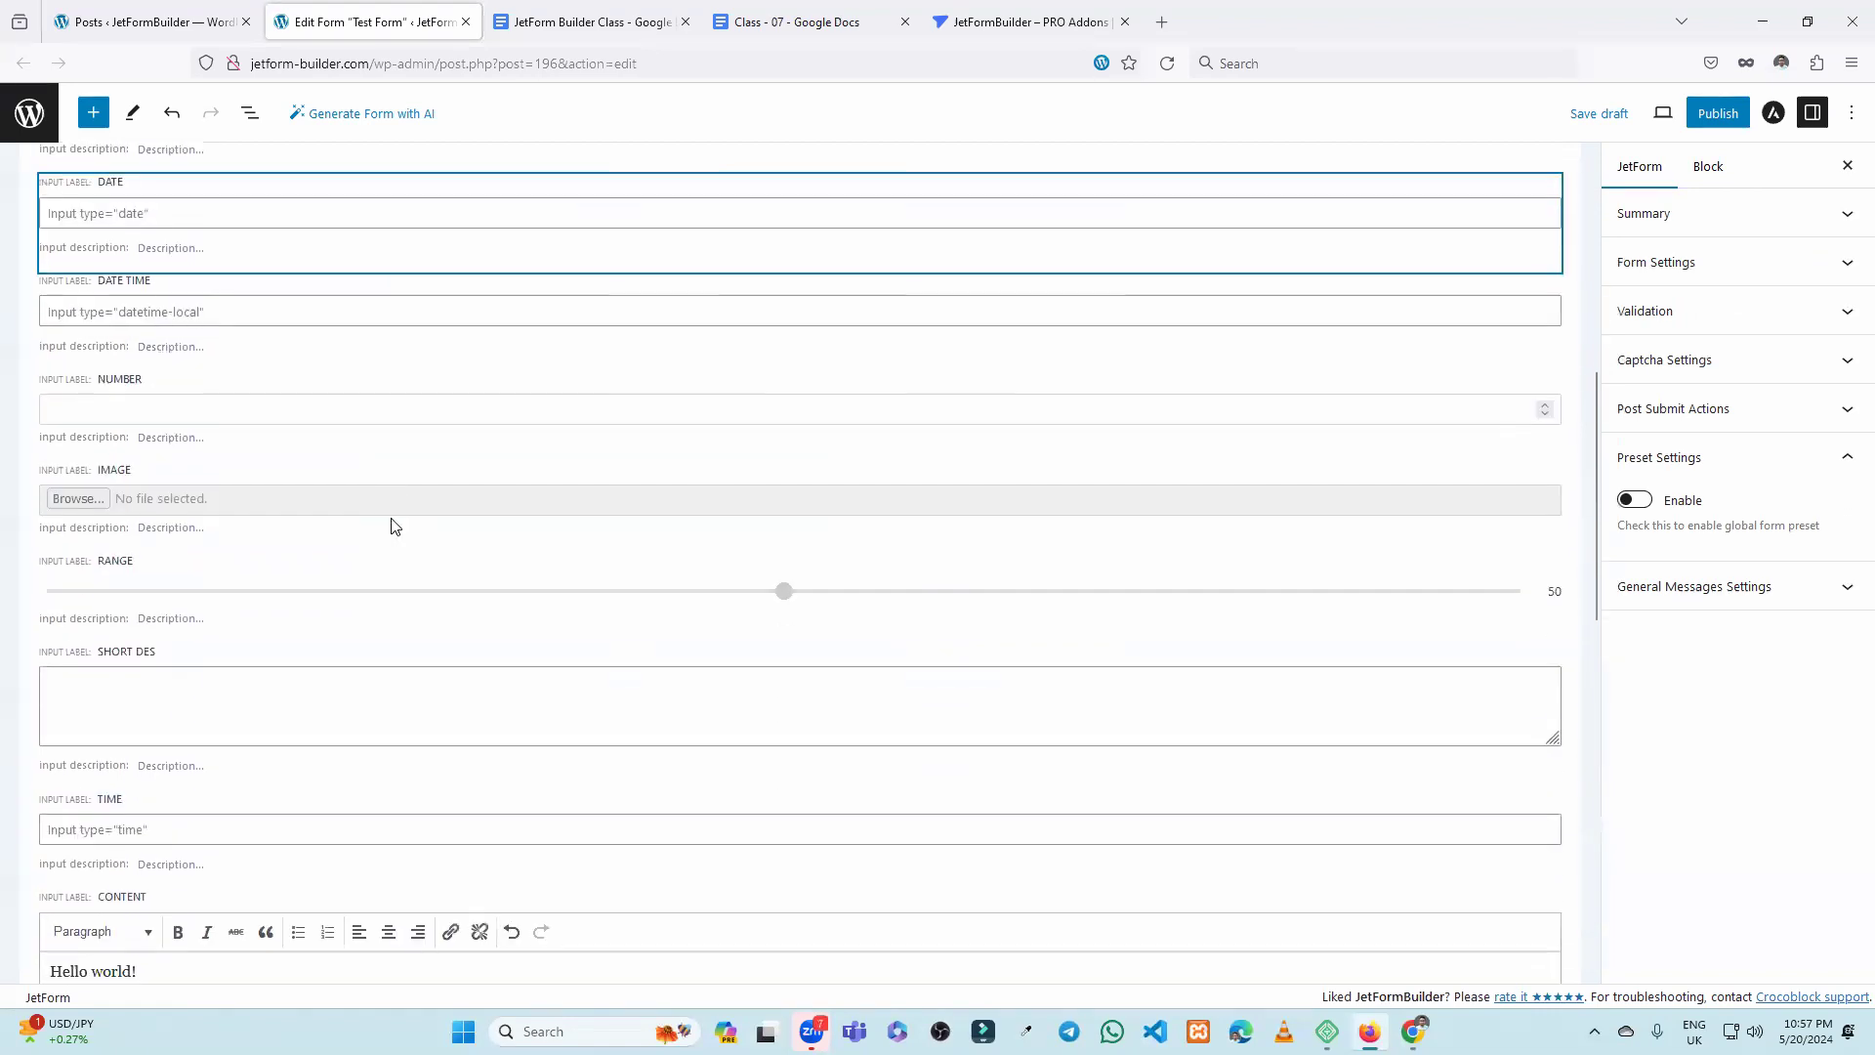
click(152, 479)
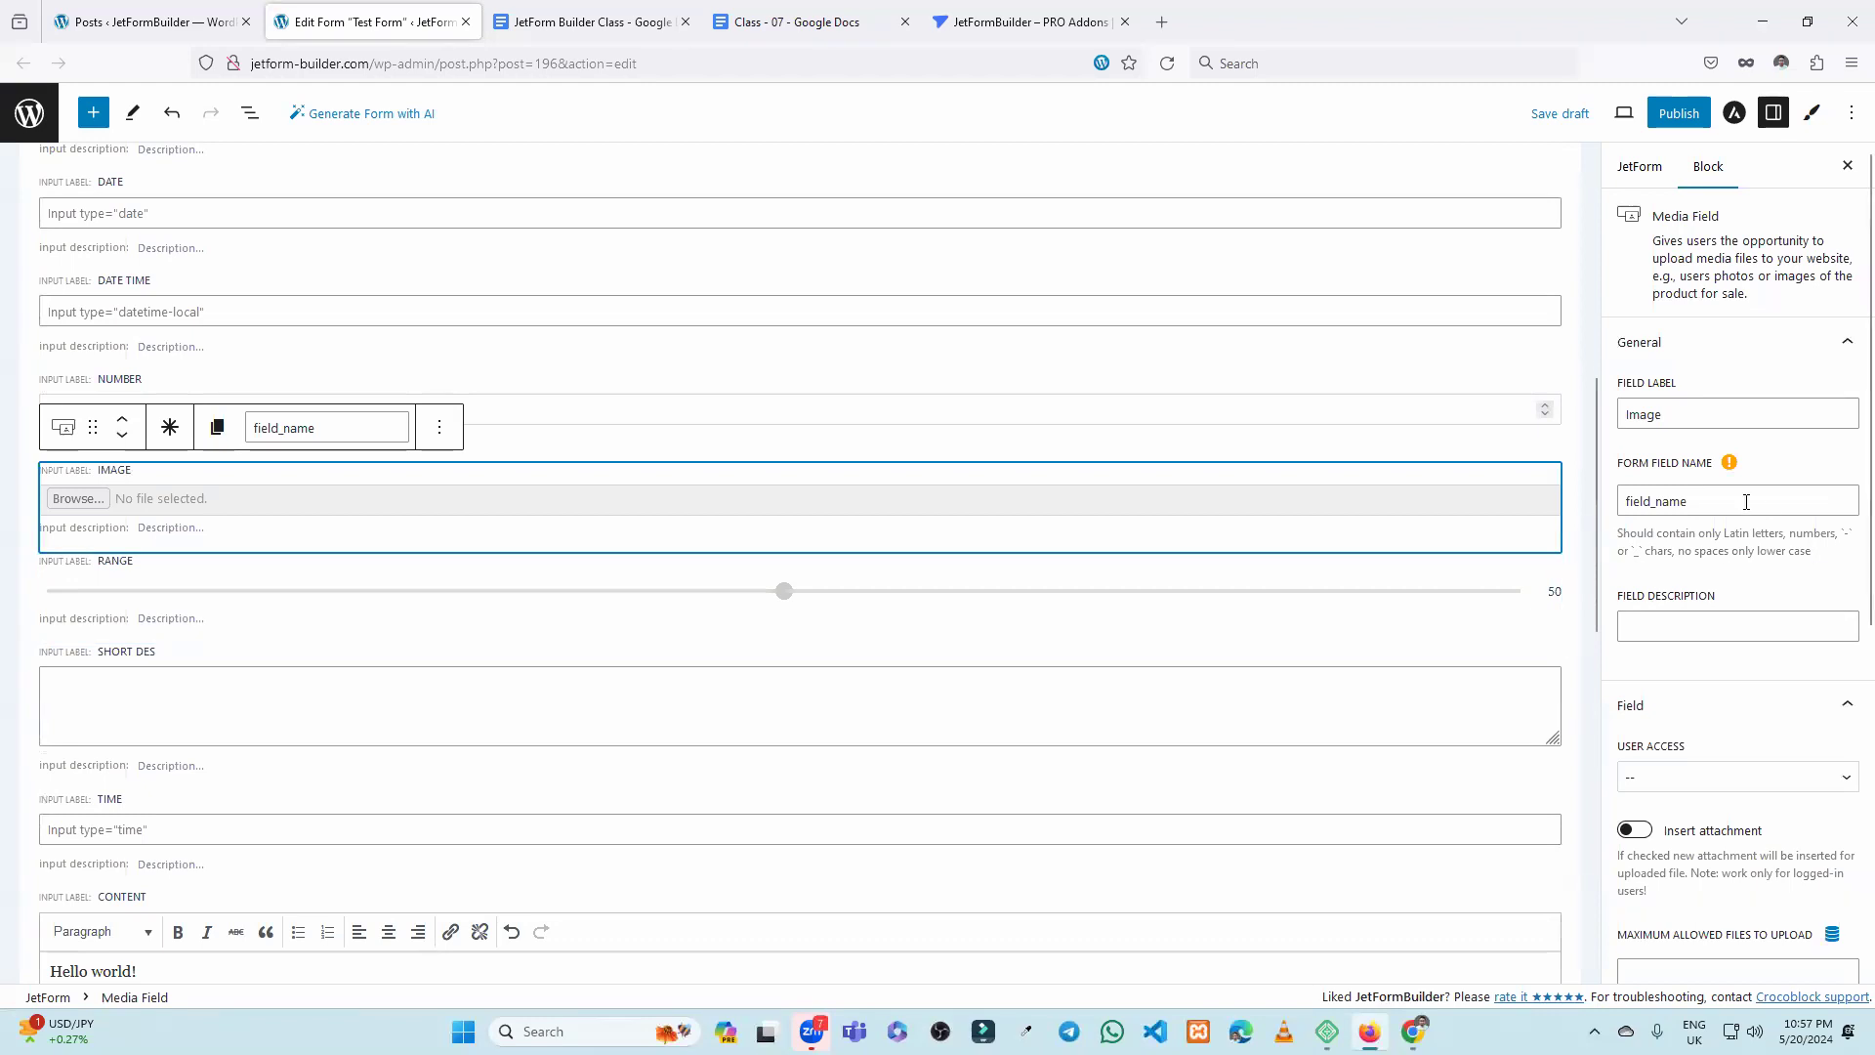
click(1714, 412)
text(e)
click(1747, 497)
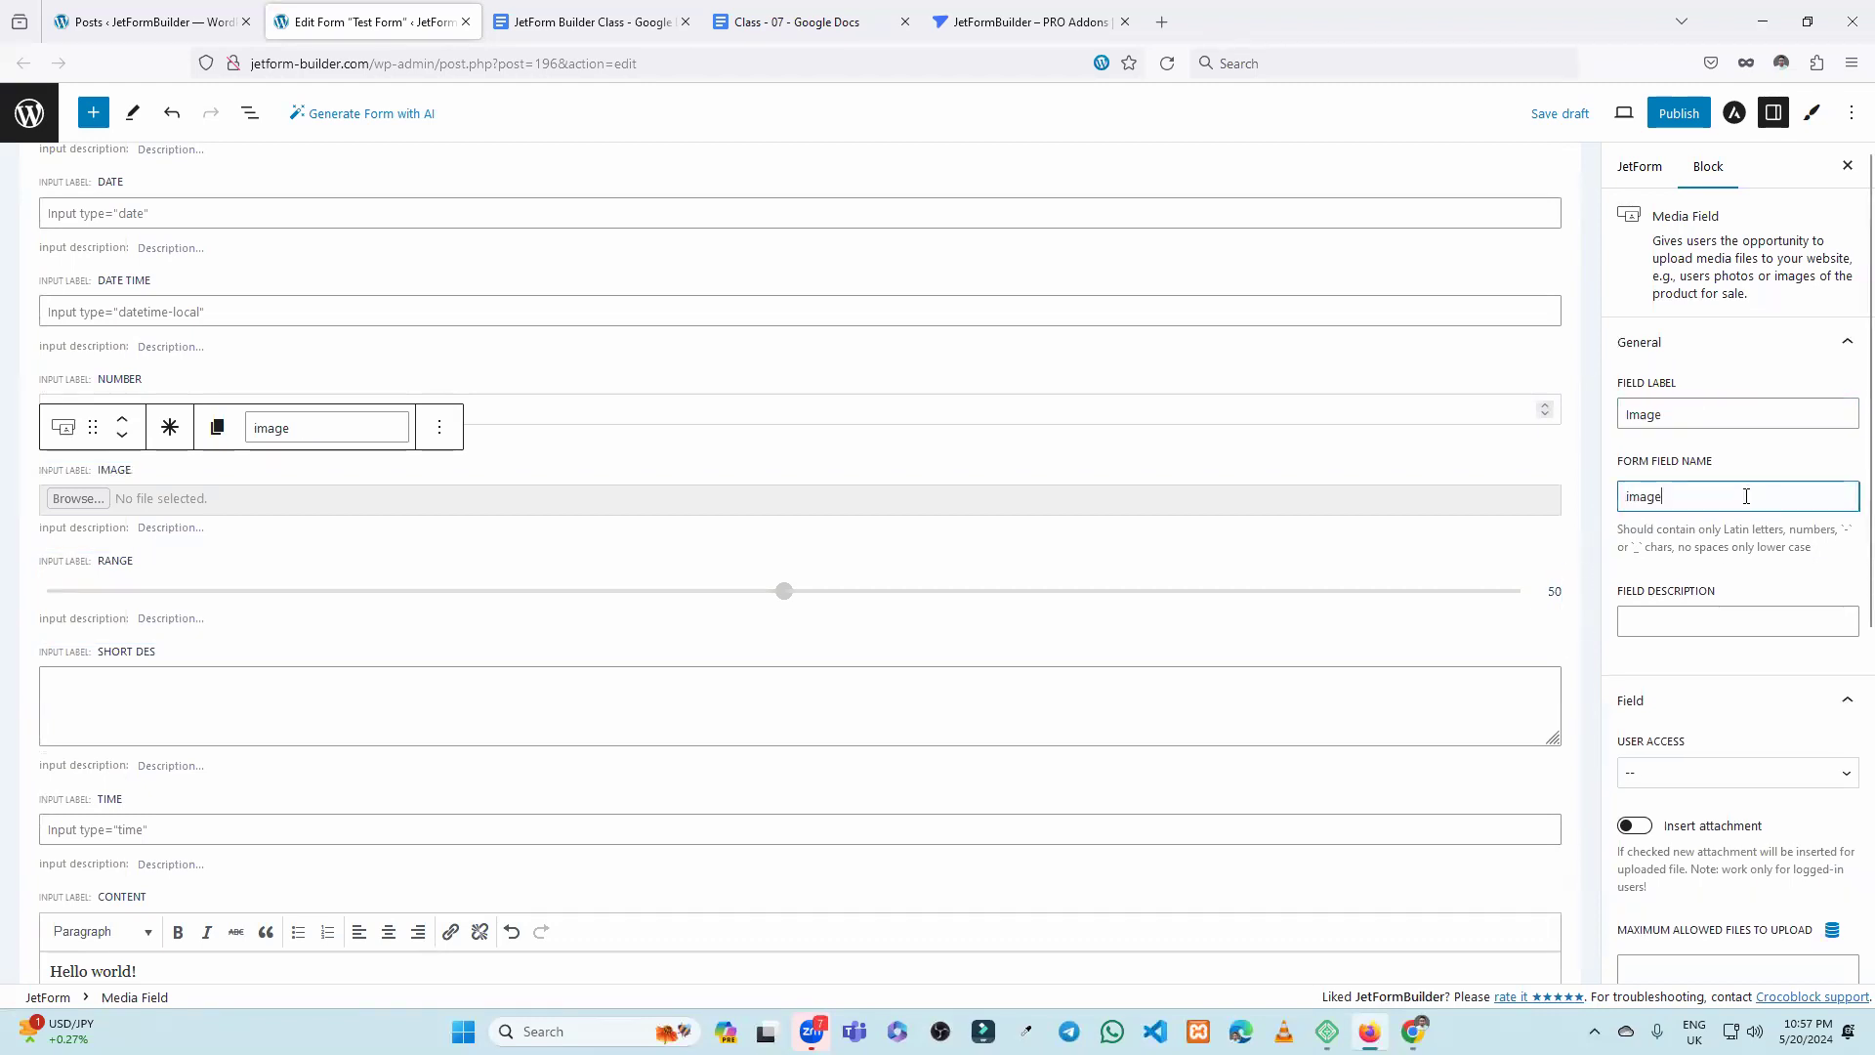
Set the form field name of the Short Des textarea field to "short_des".
click(1017, 659)
click(1727, 412)
click(1724, 508)
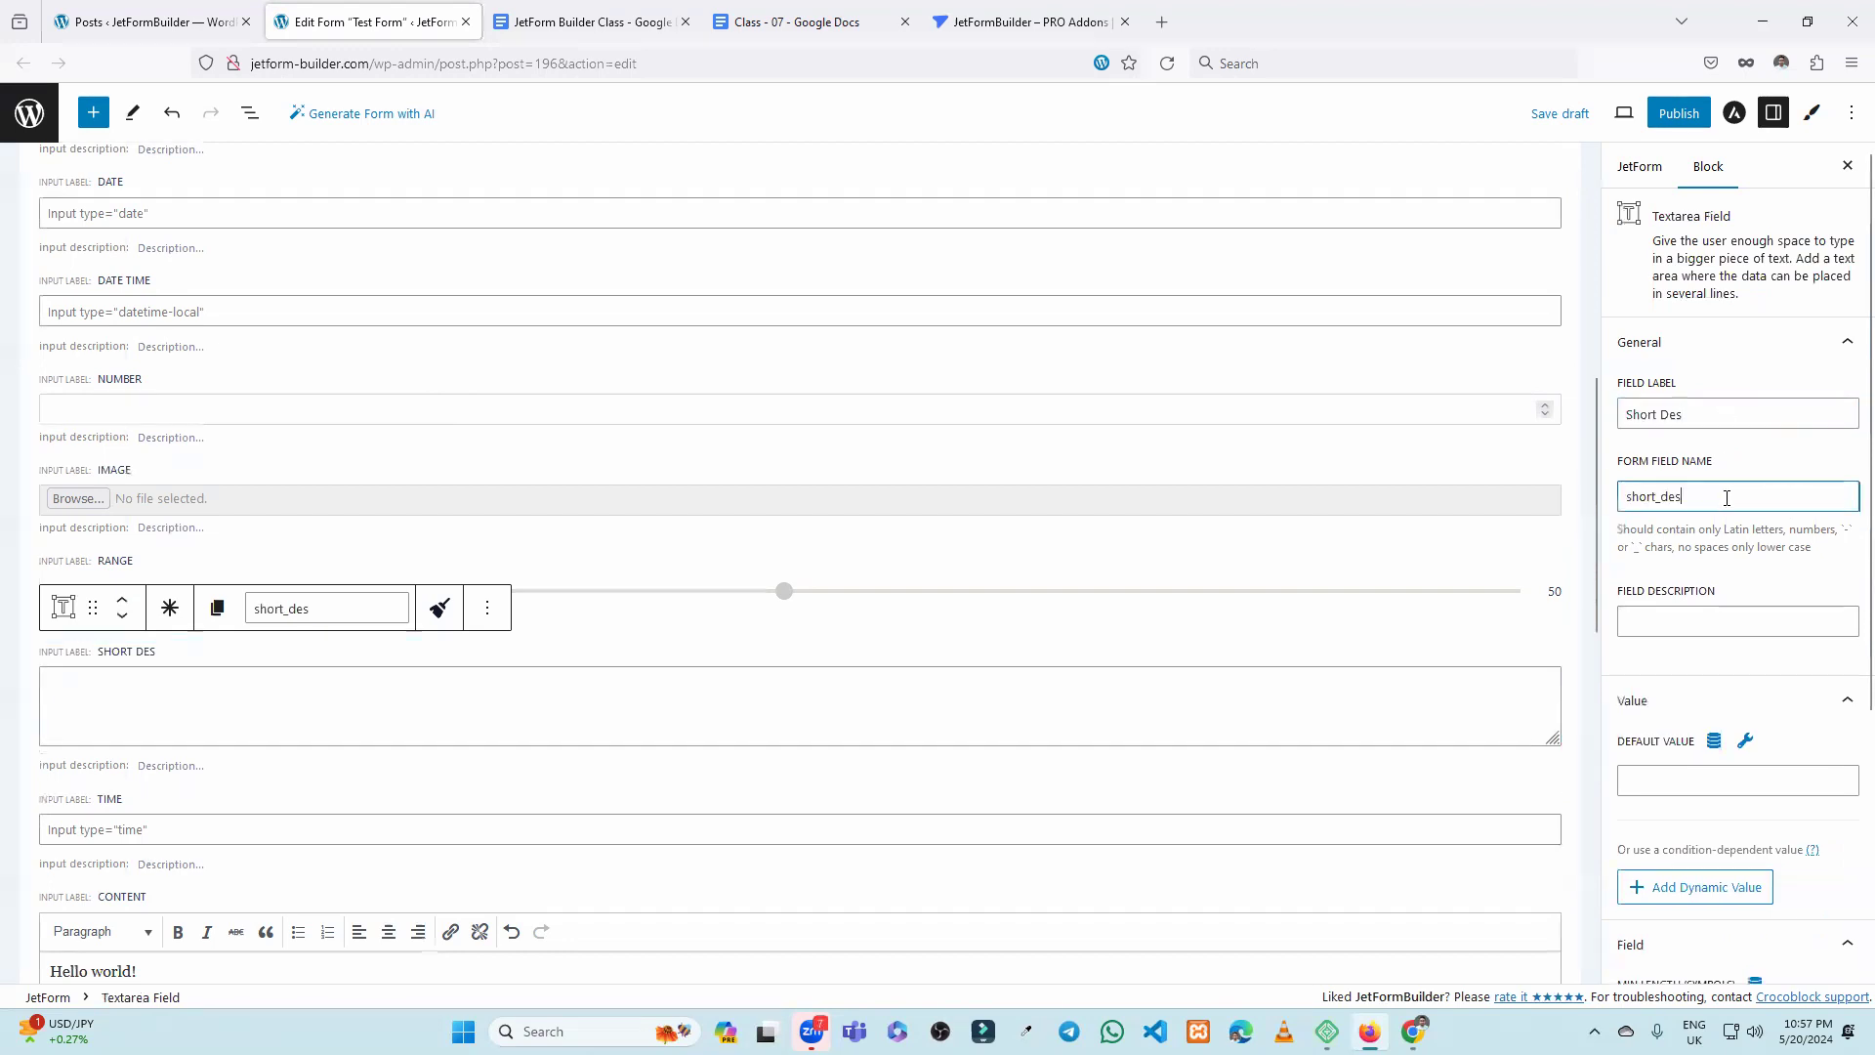
click(684, 736)
Set the form field name of the Time field to match its label.
scroll(856, 515, down, 3)
click(867, 541)
click(1733, 495)
click(1725, 416)
click(1725, 492)
Set the form field name of the Content Wysiwyg field to "content".
click(720, 733)
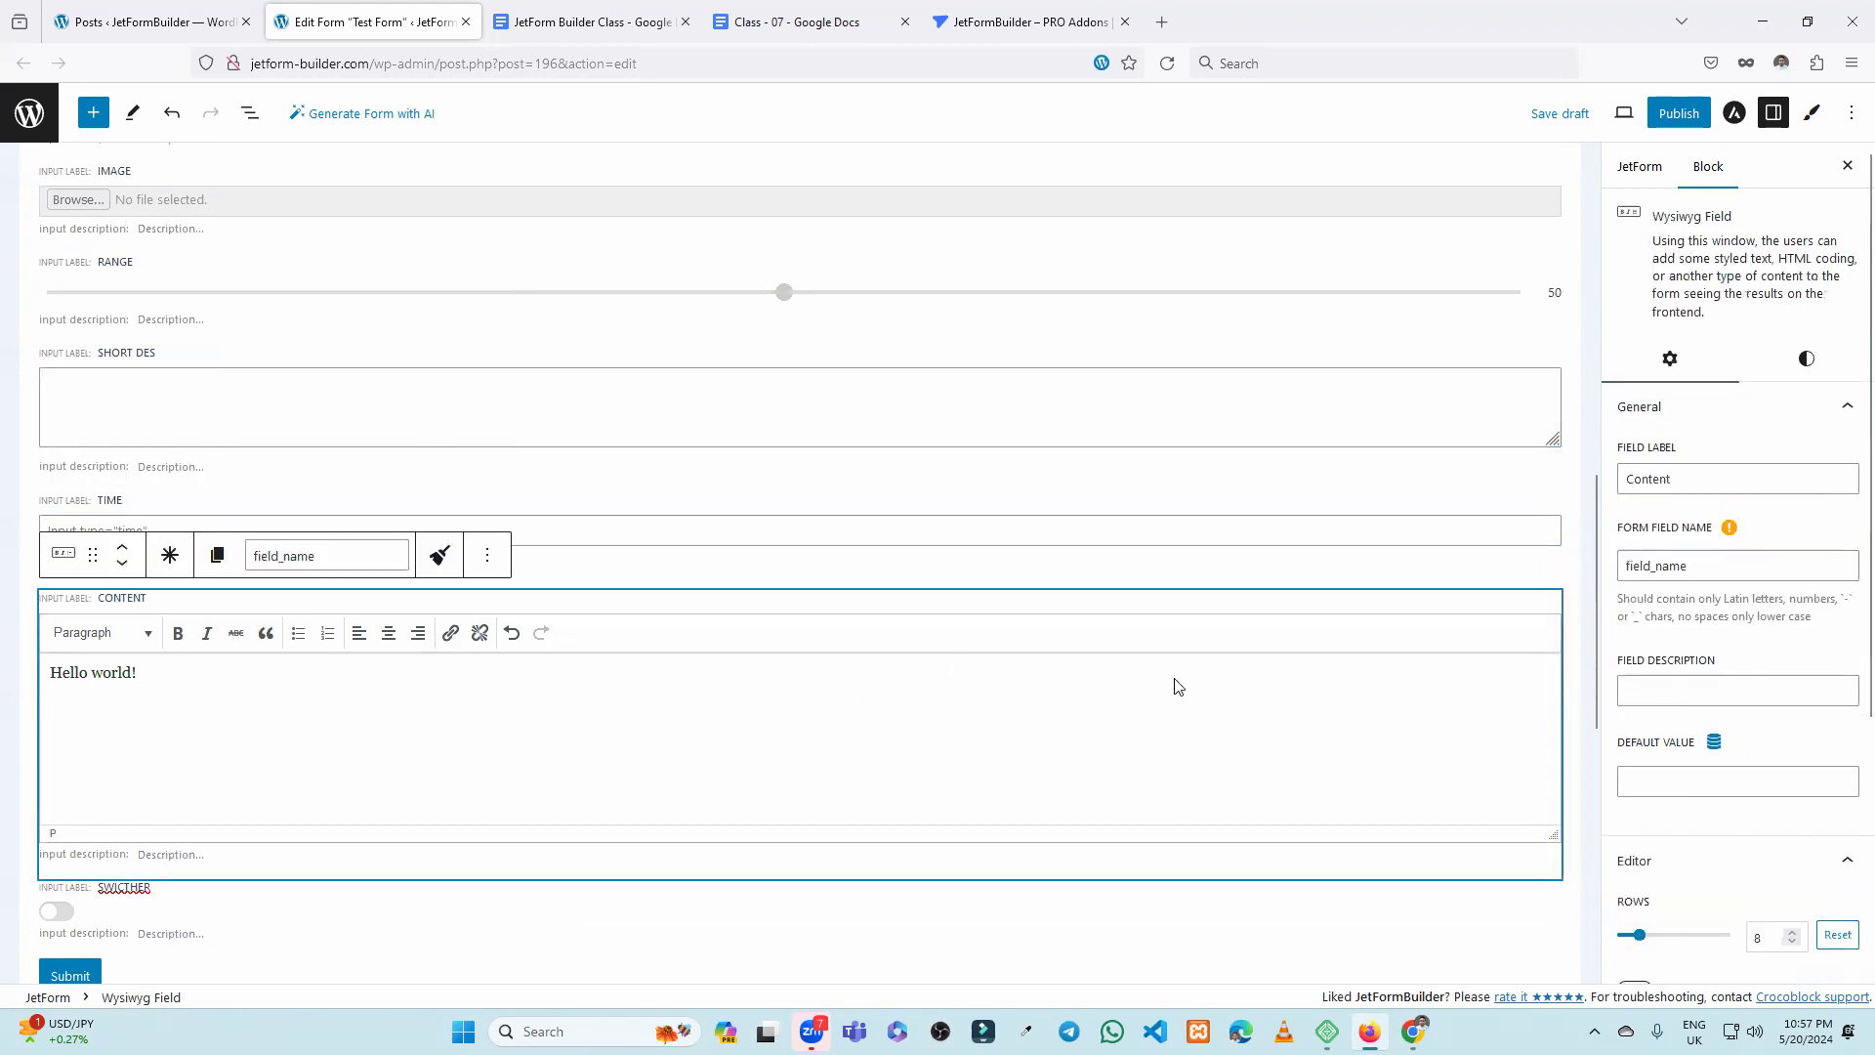
click(1725, 486)
click(1744, 563)
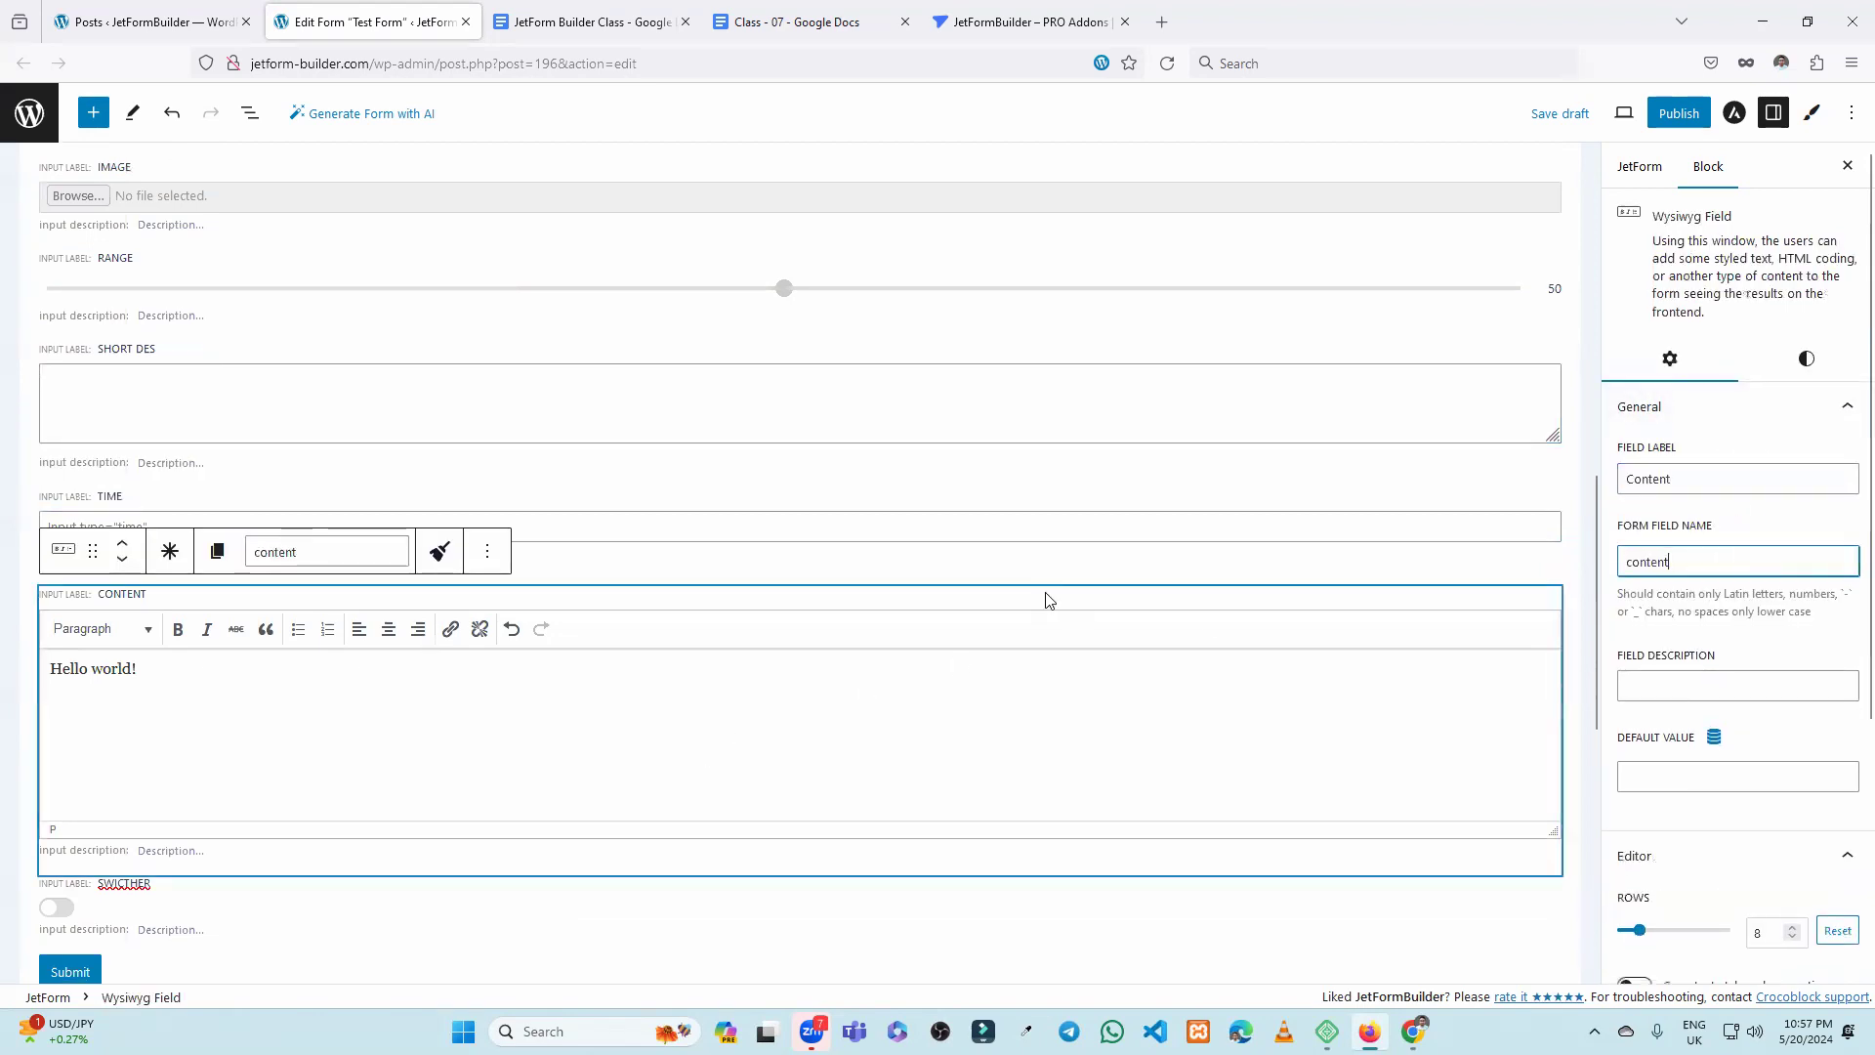
Set the form field name of the switcher field above the submit button to "swicther".
scroll(883, 553, down, 3)
click(827, 608)
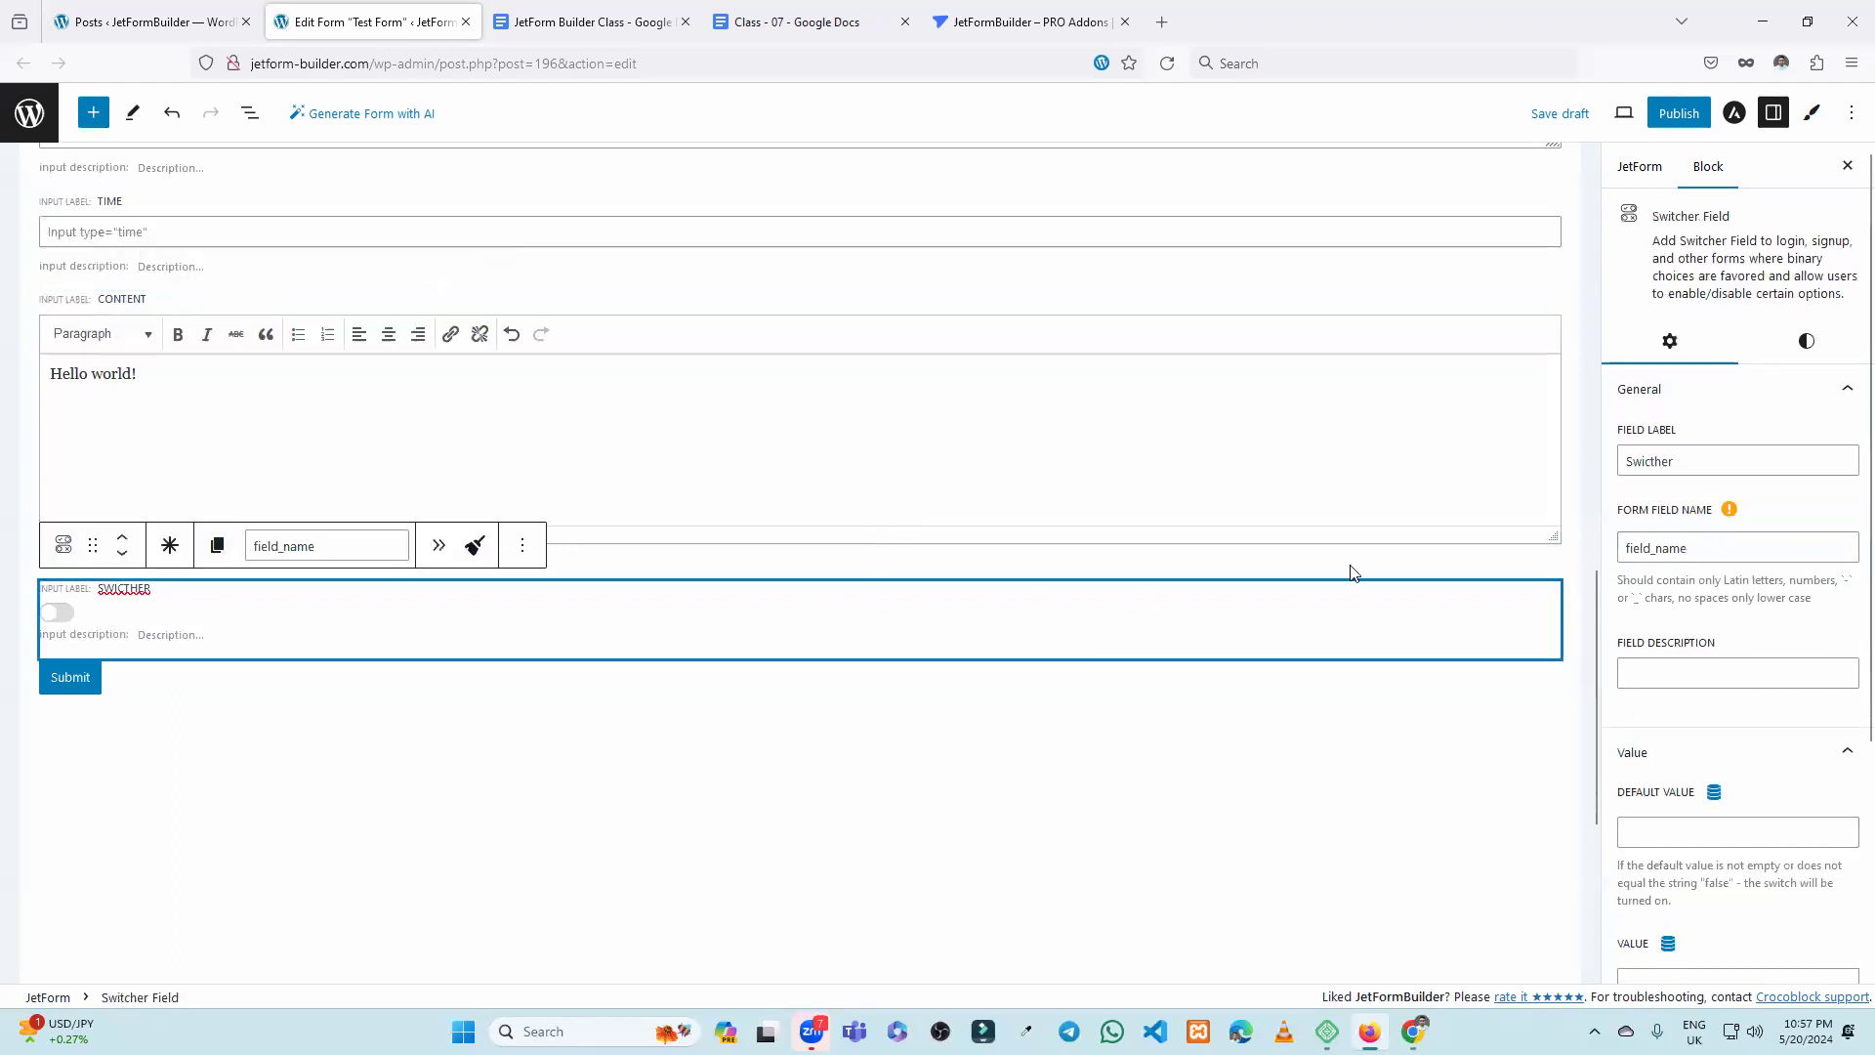
click(1748, 461)
click(1758, 544)
Set the Image media field's user access to "Any user, who allowed to upload files".
scroll(1037, 620, up, 7)
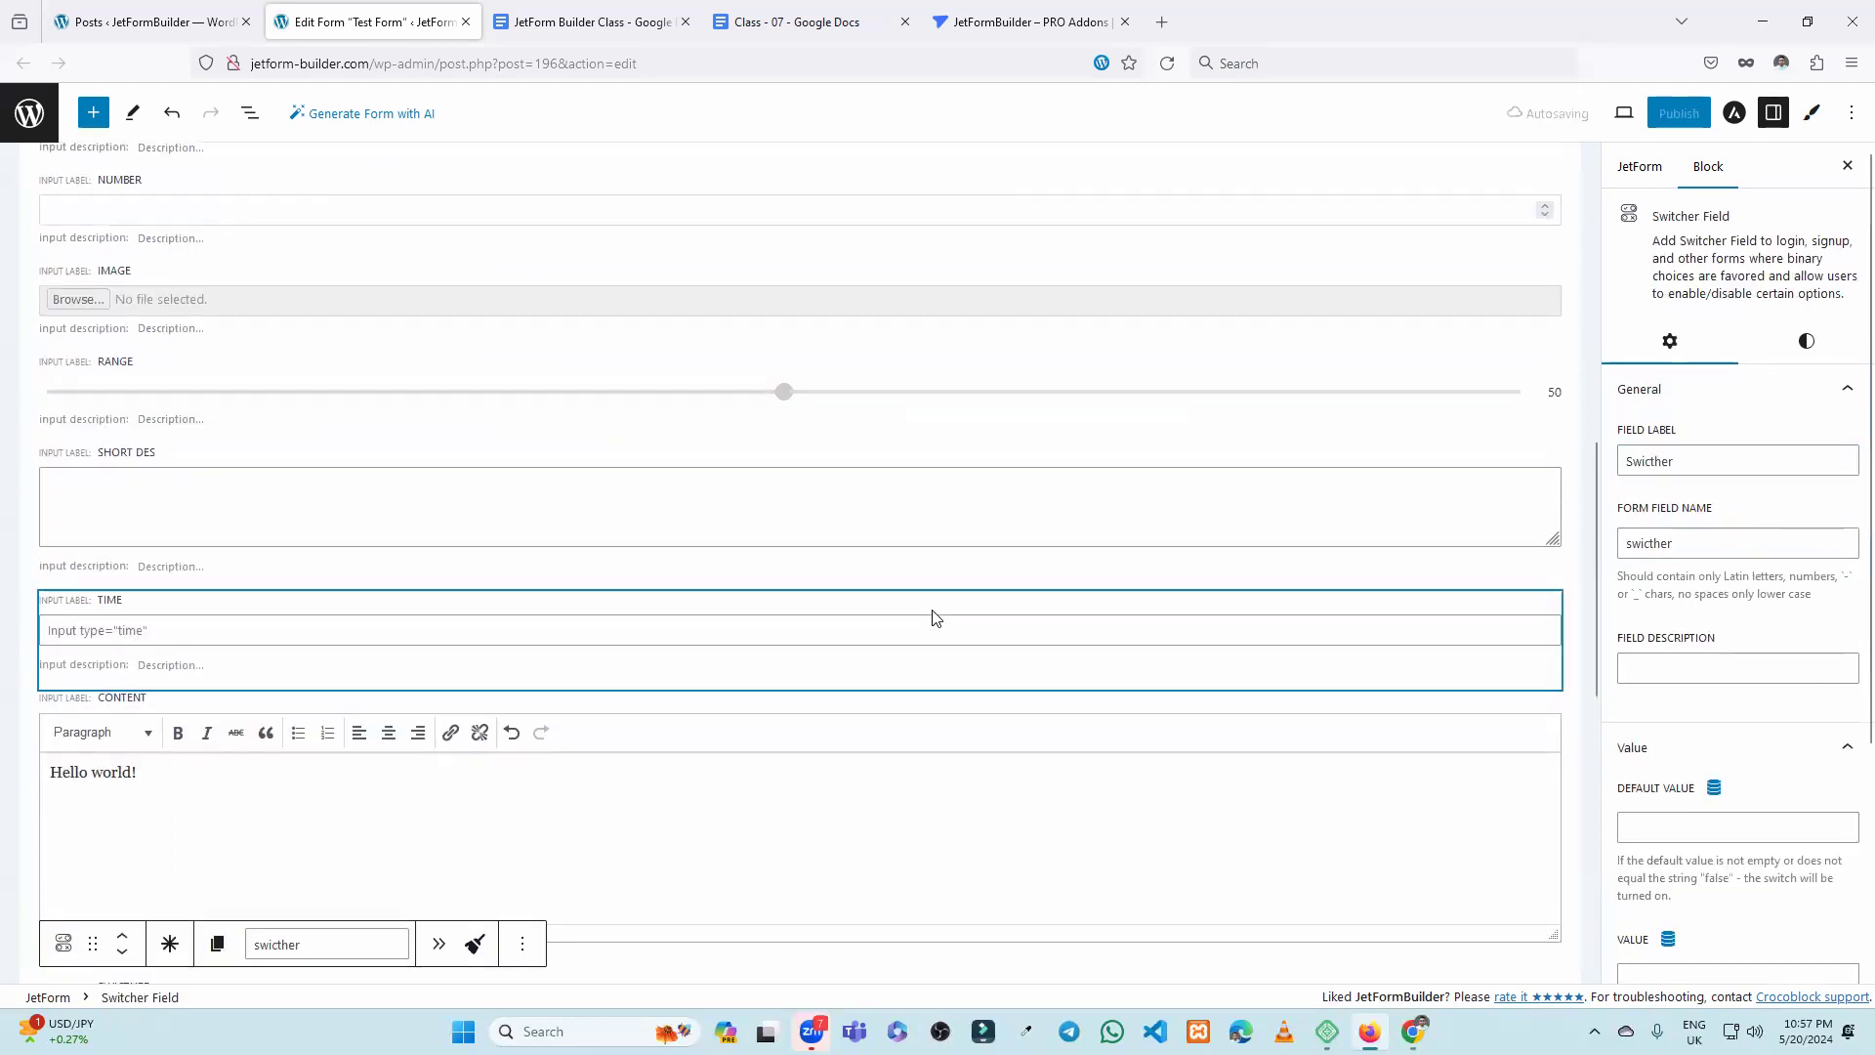
click(358, 588)
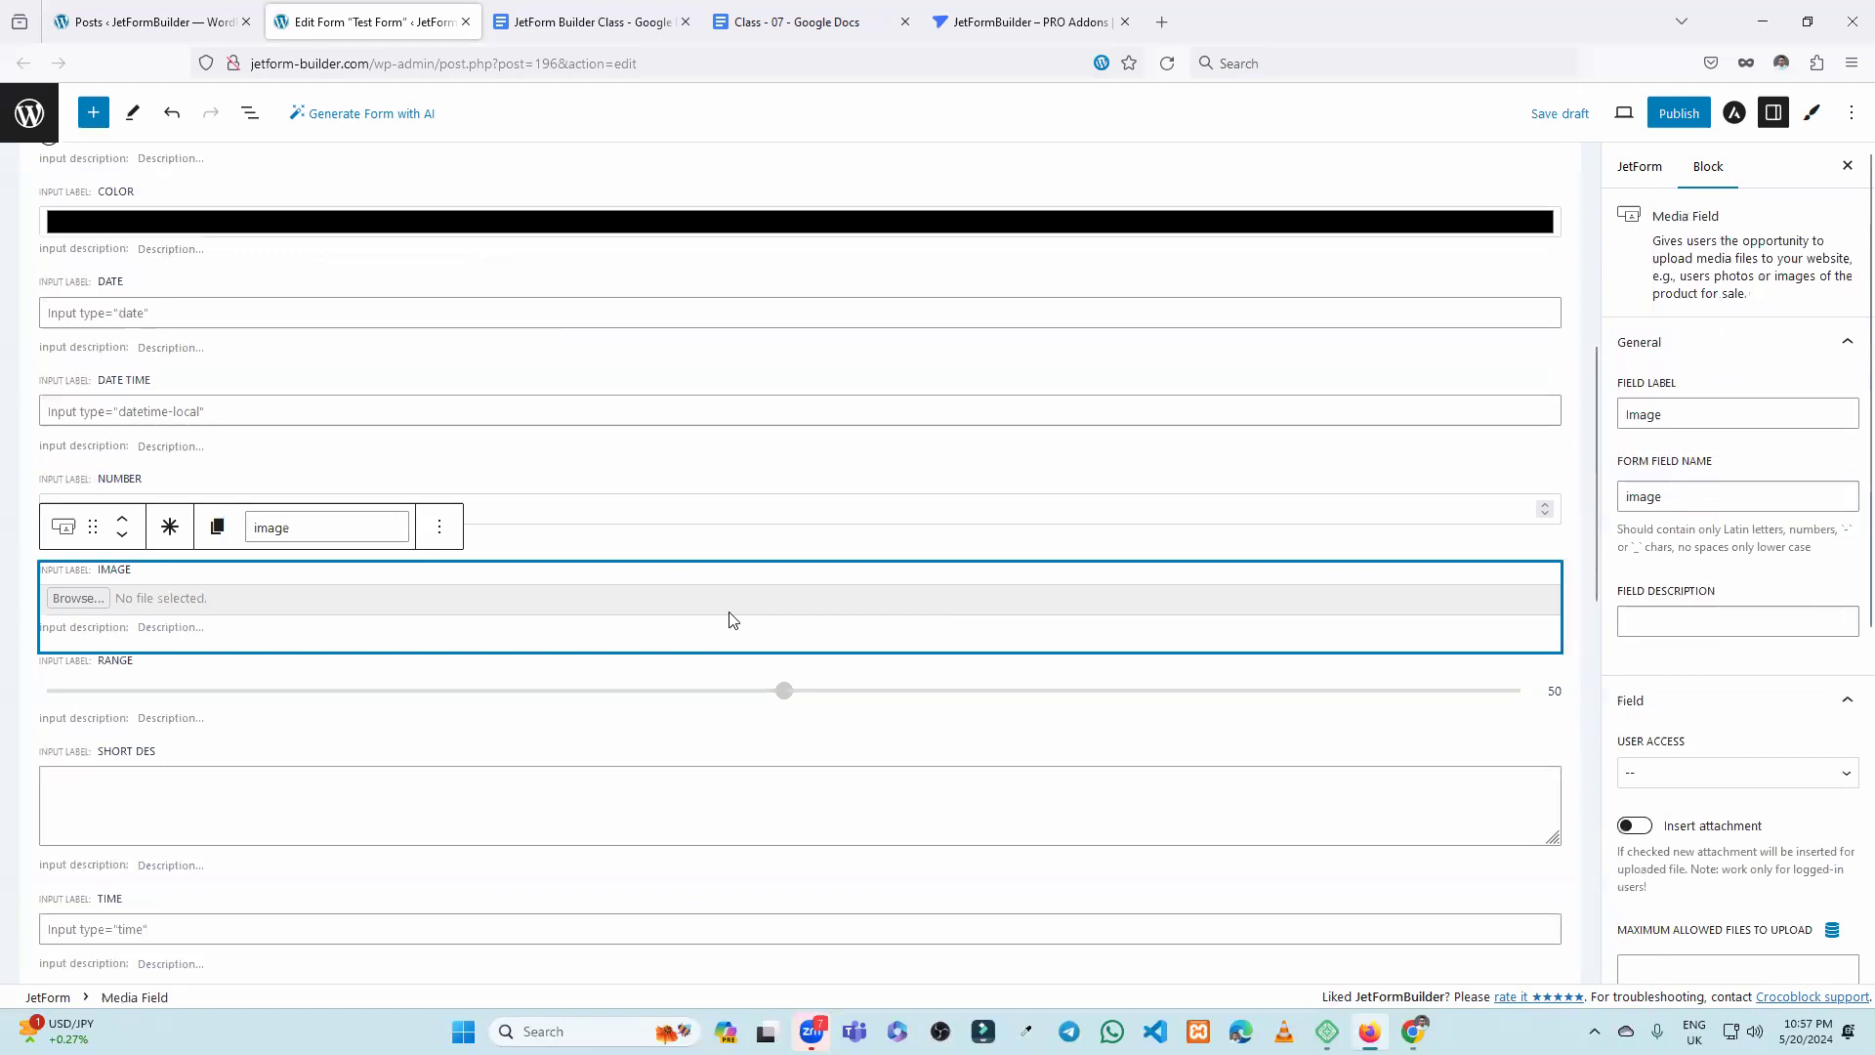
click(1680, 414)
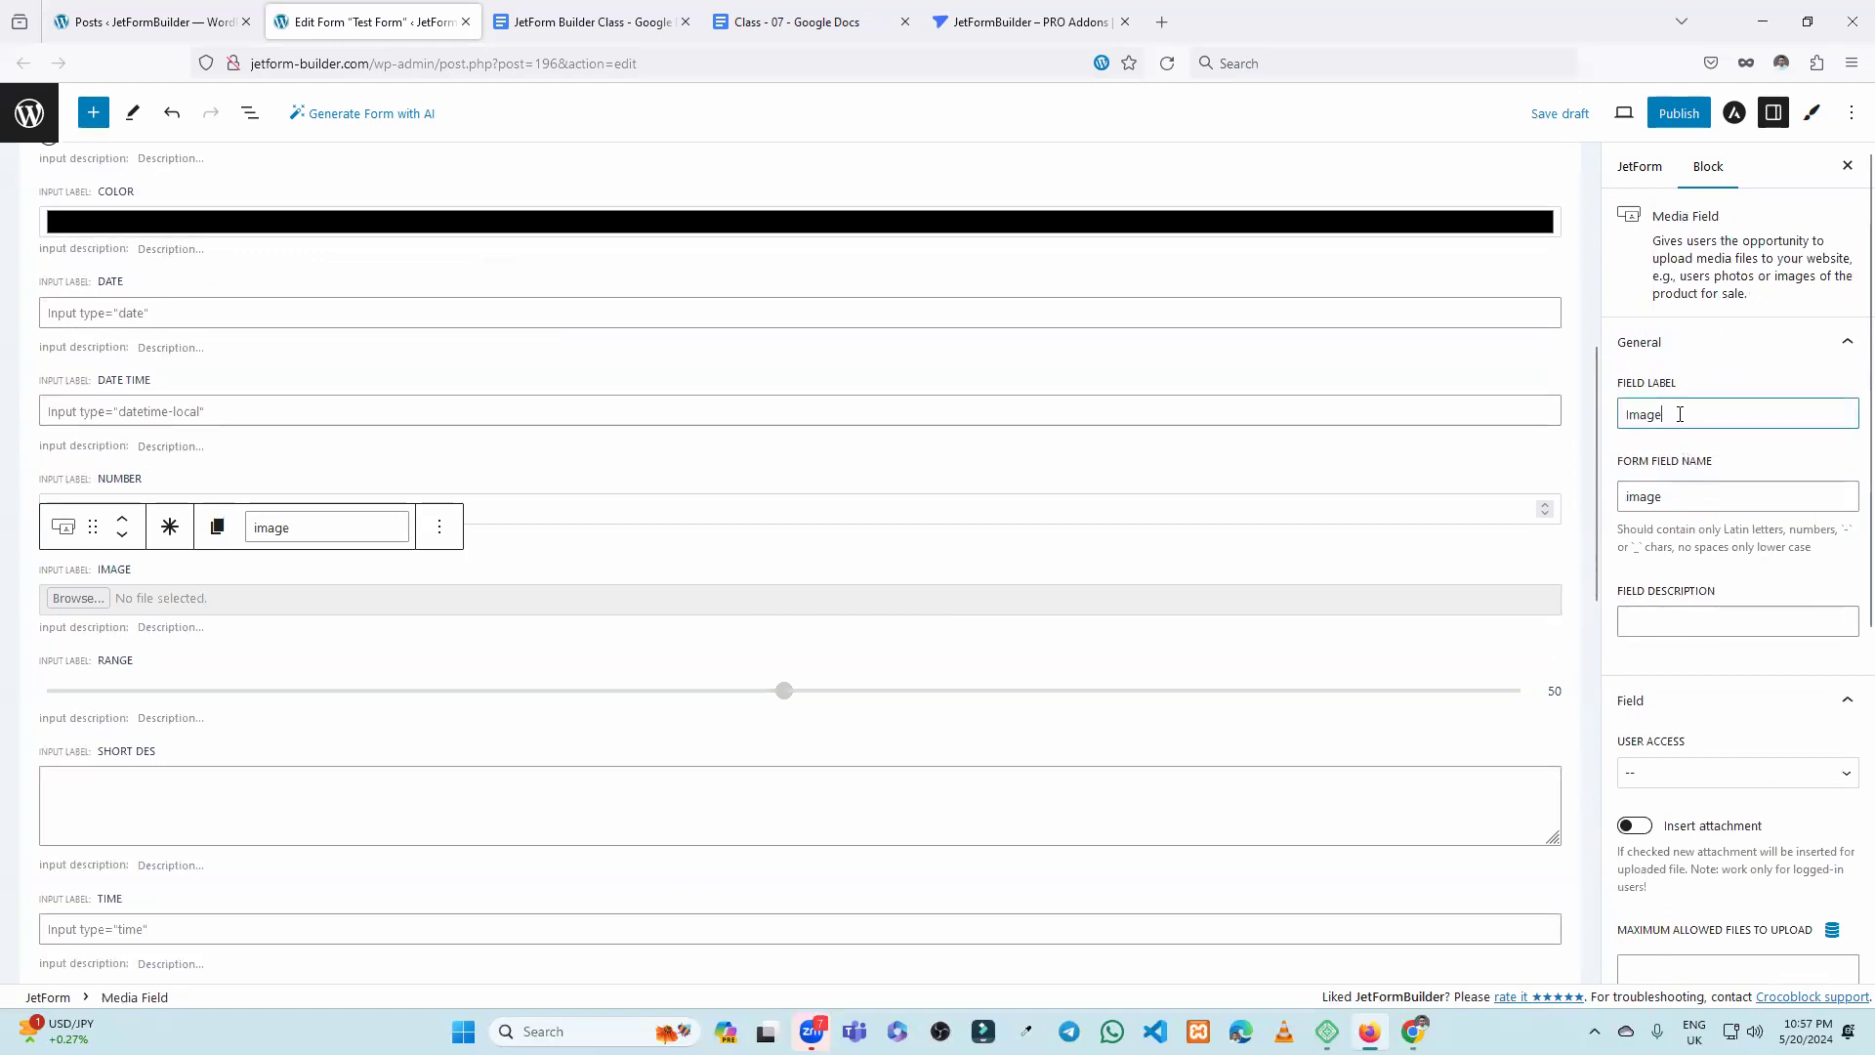
click(1672, 485)
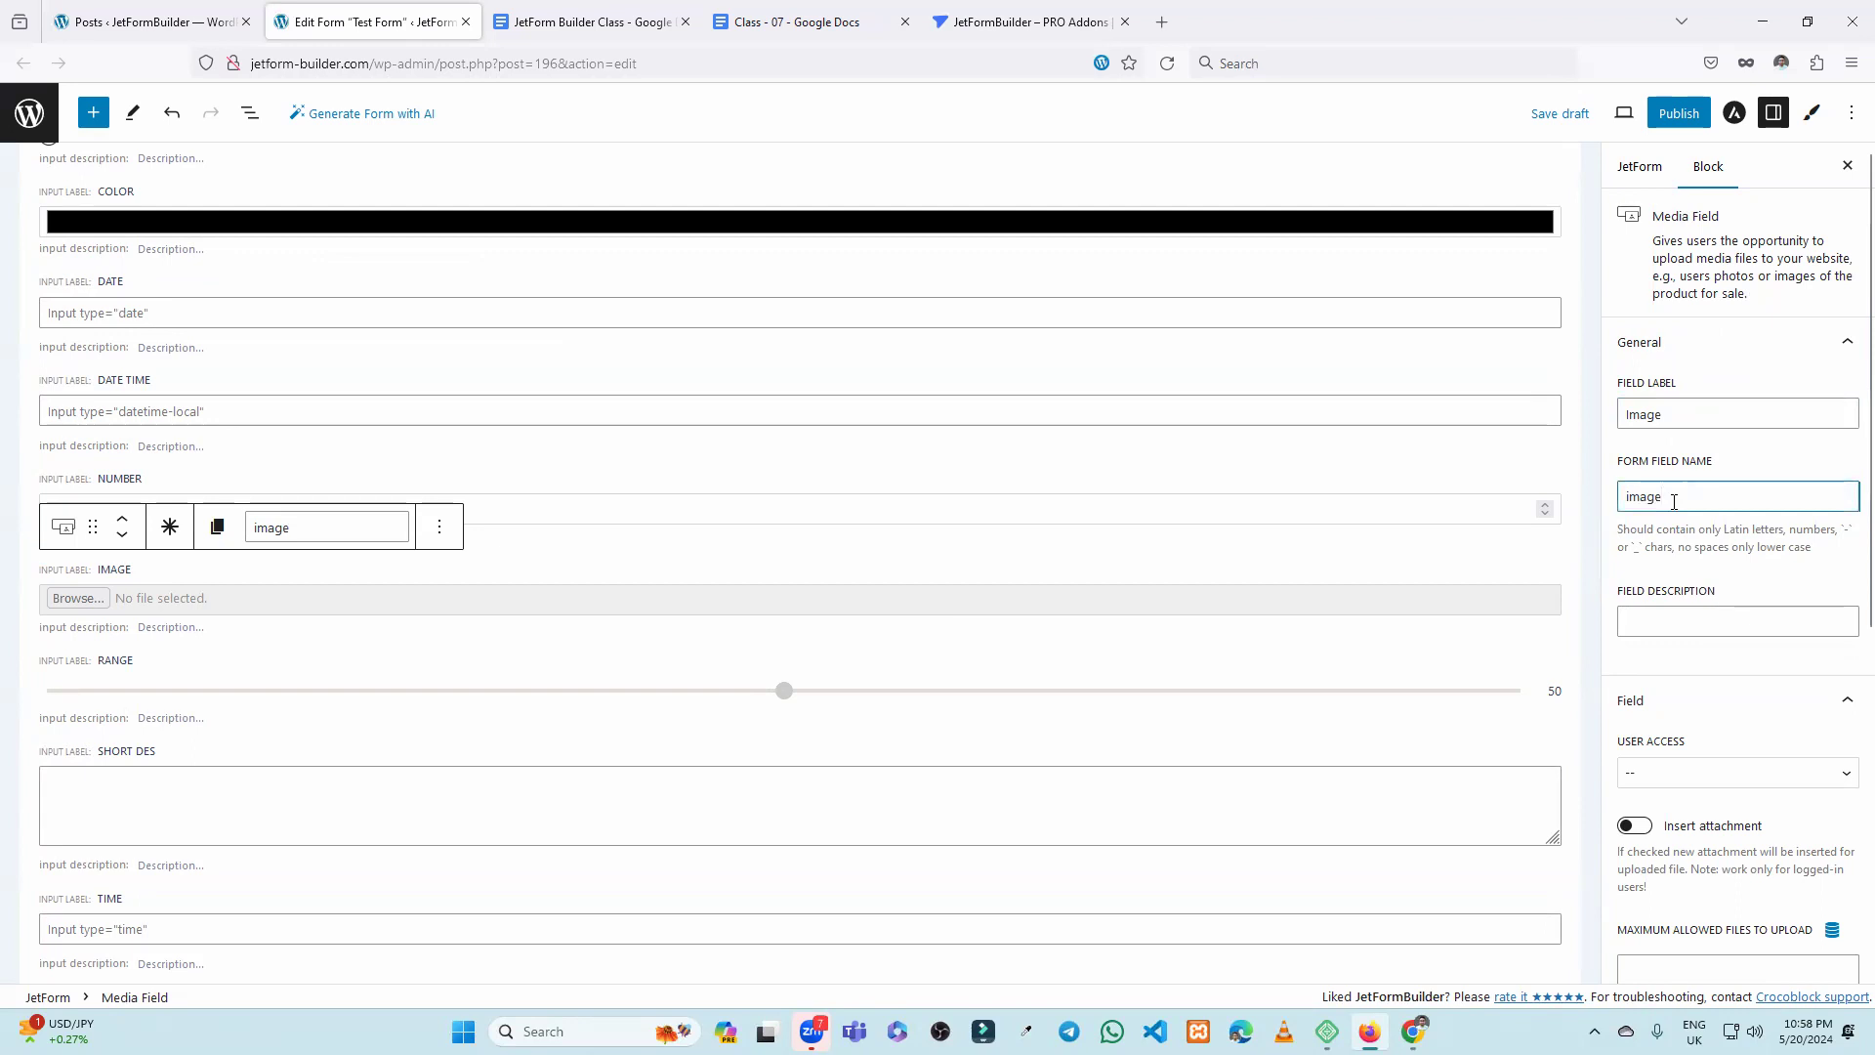
scroll(1674, 502, down, 3)
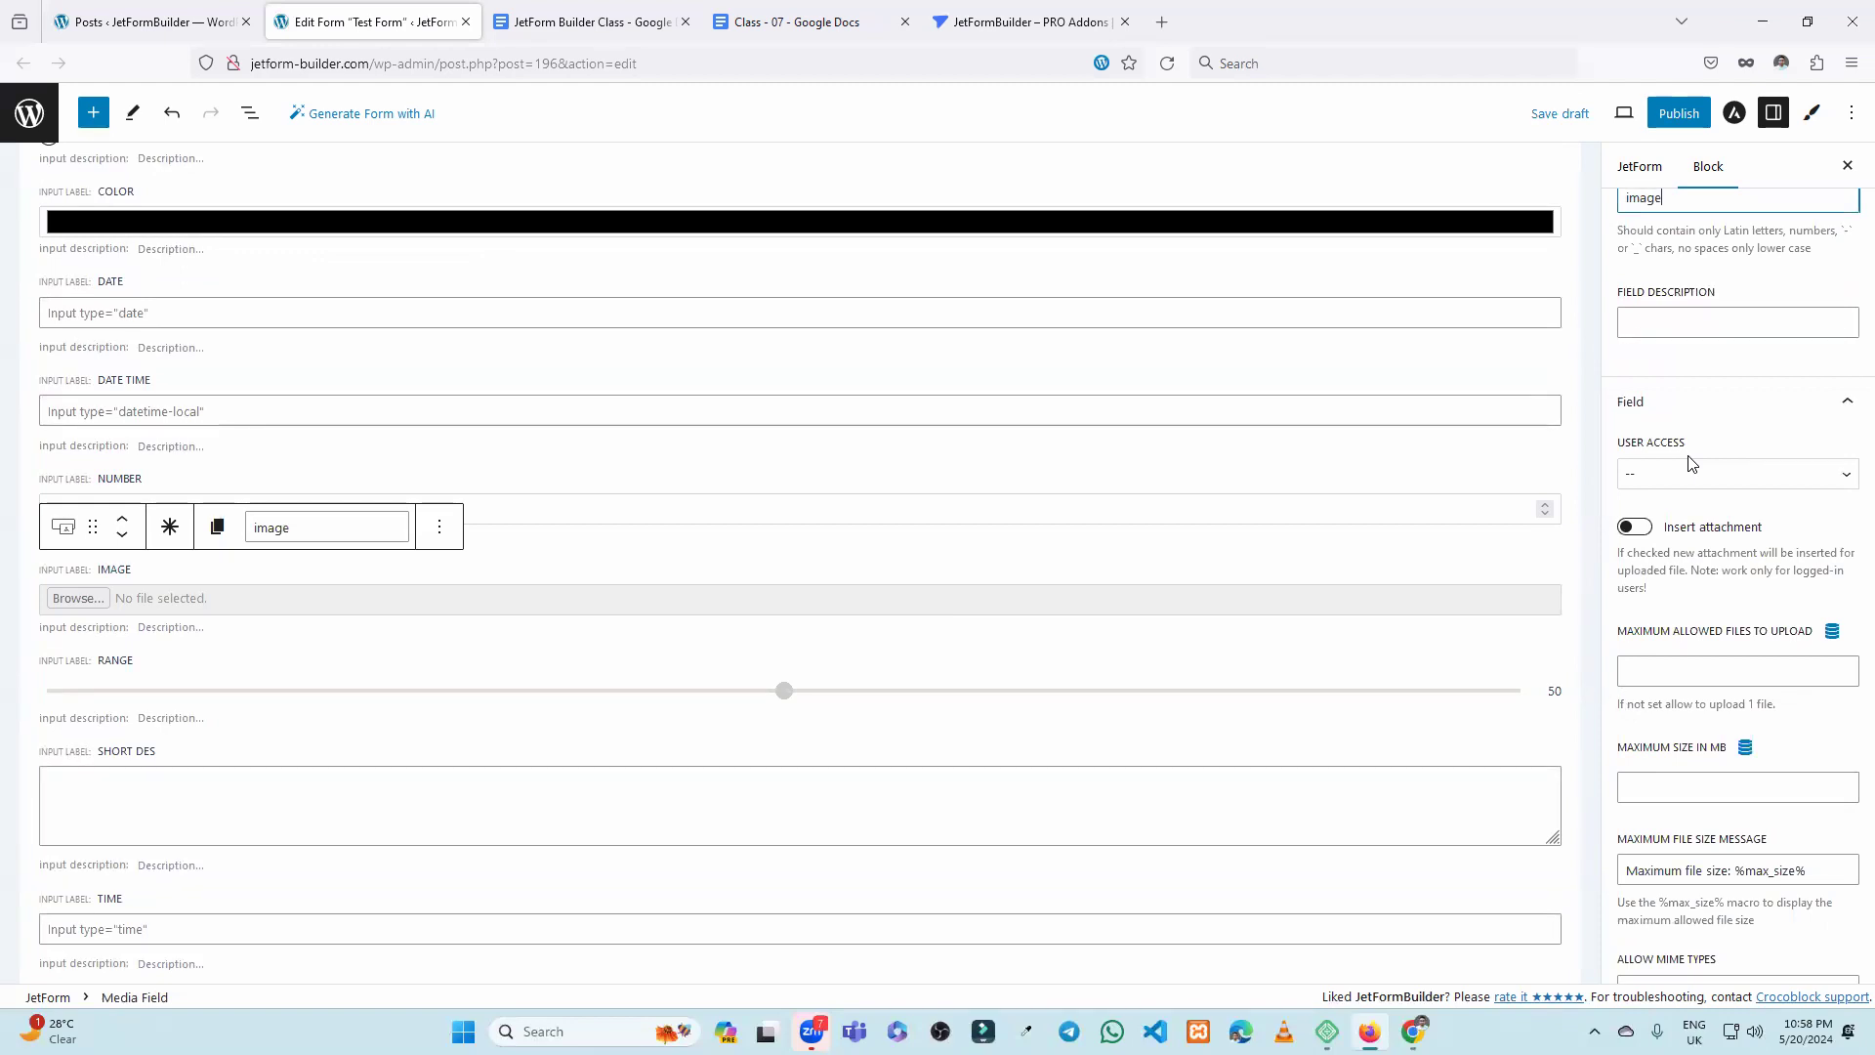
click(1744, 476)
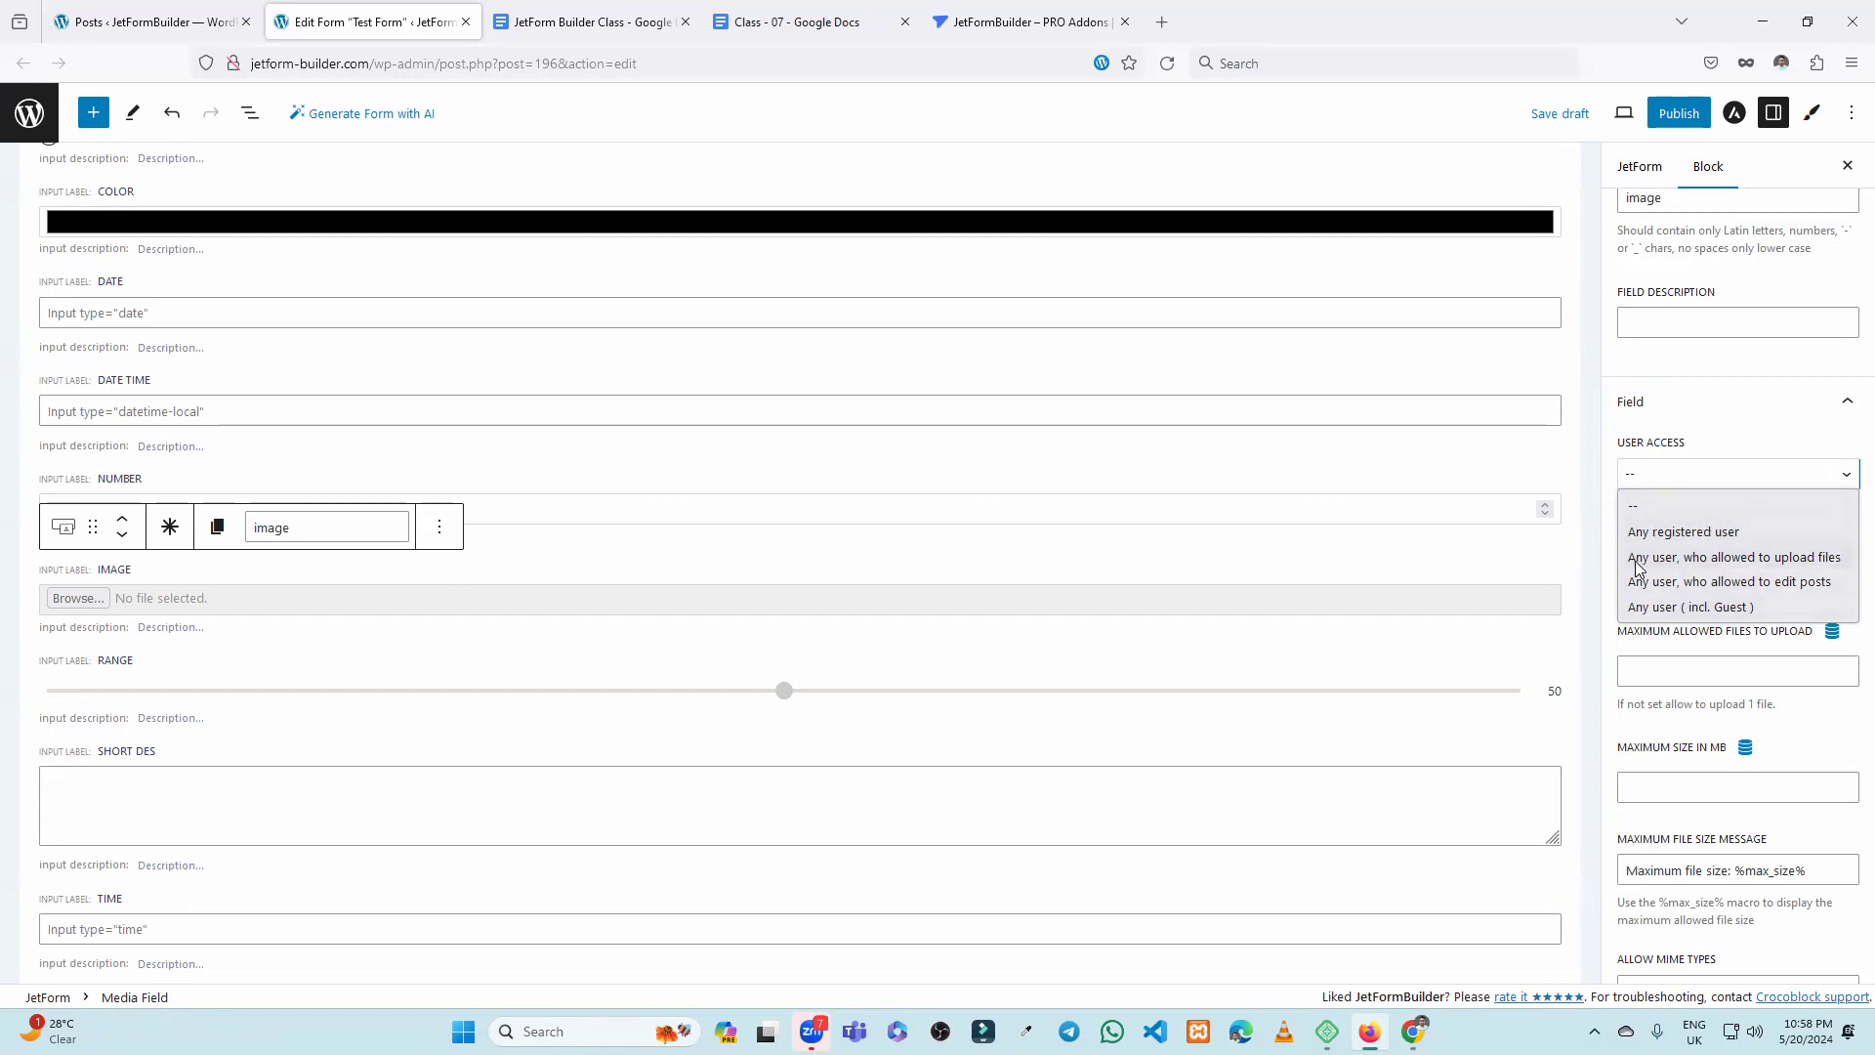
click(1776, 566)
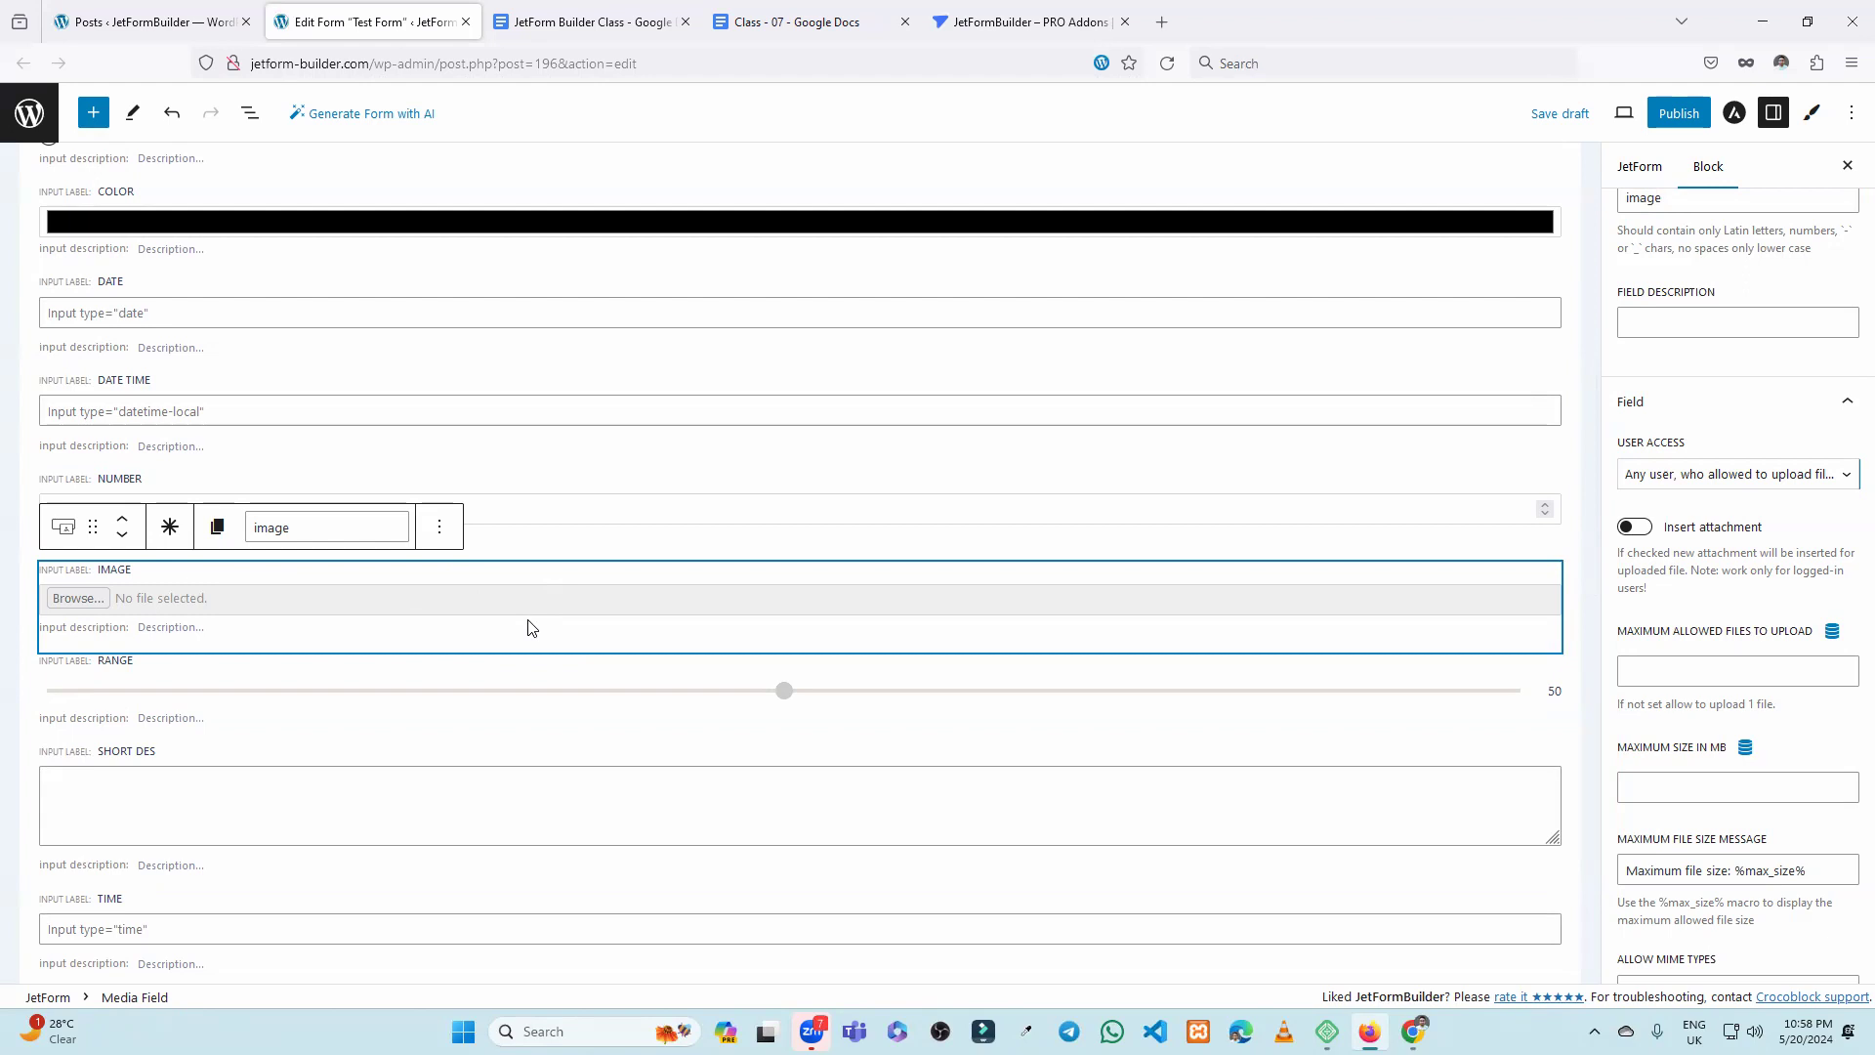
click(1724, 475)
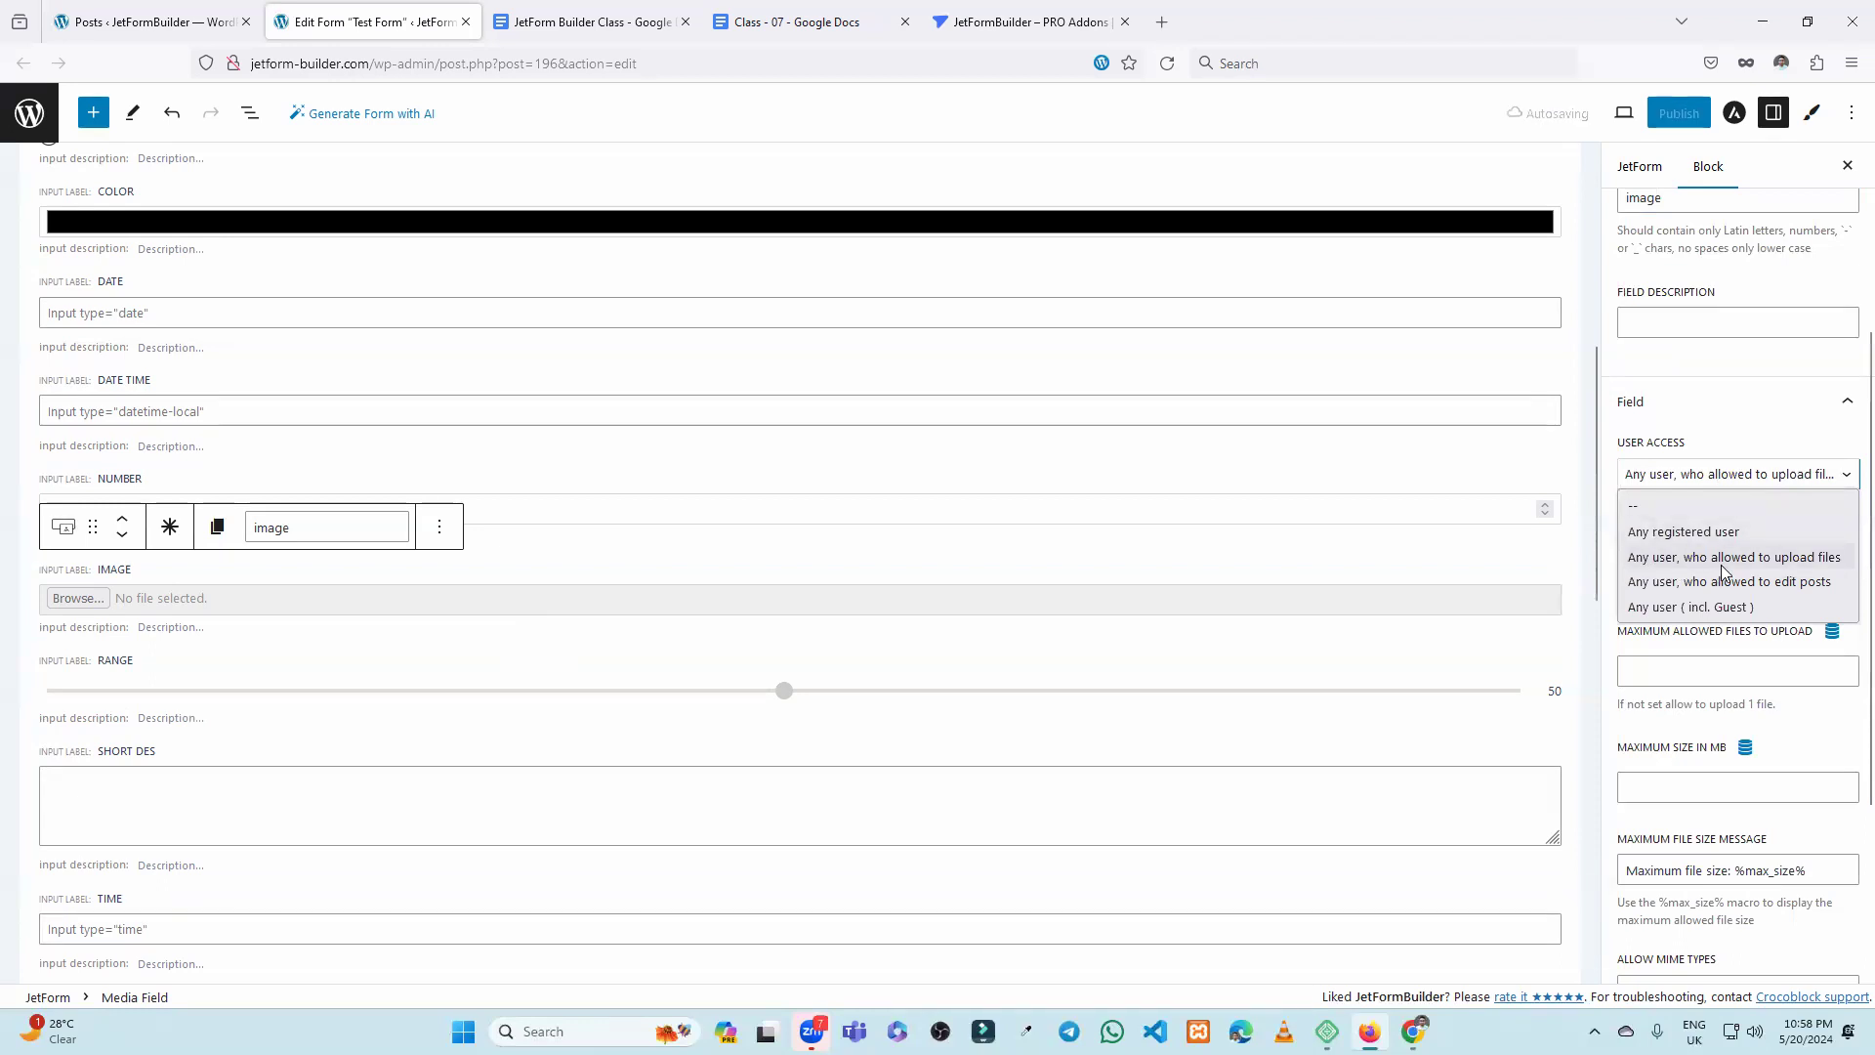
click(1781, 565)
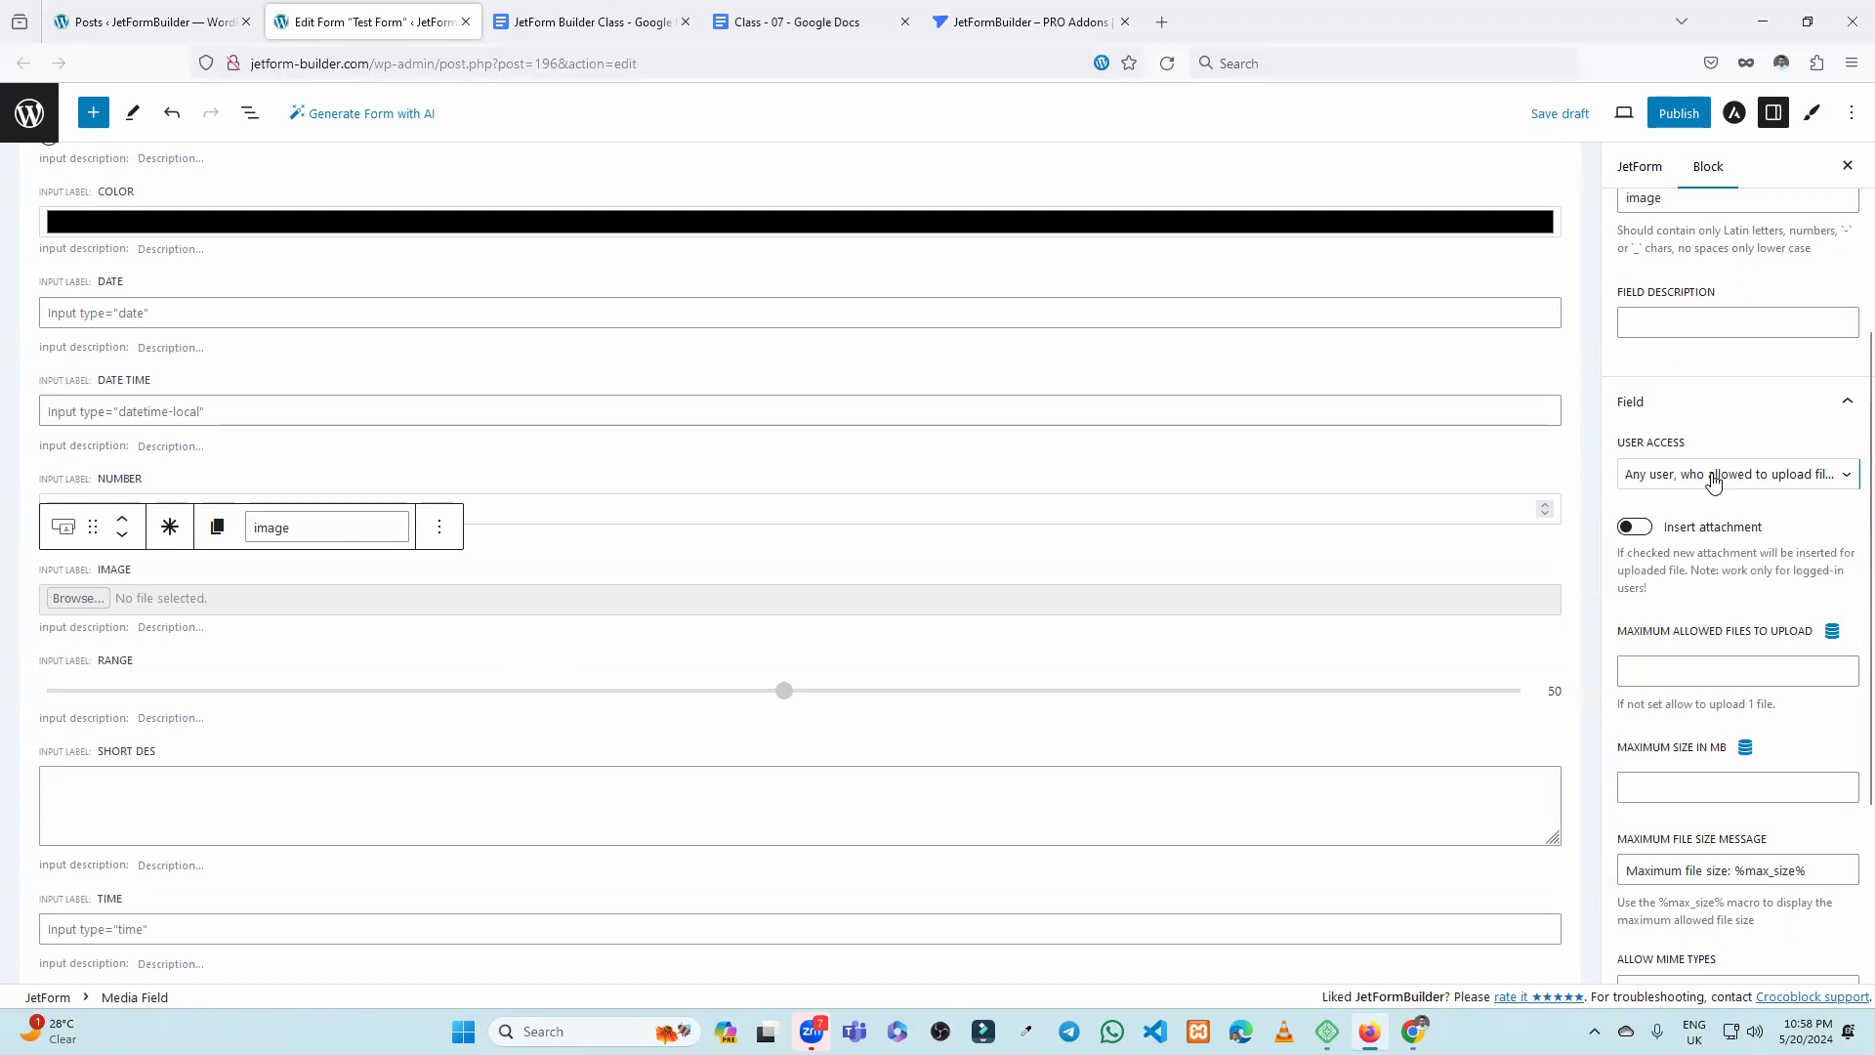
Enable Insert attachment for the Image media field and set its field value to Attachment ID.
click(1638, 529)
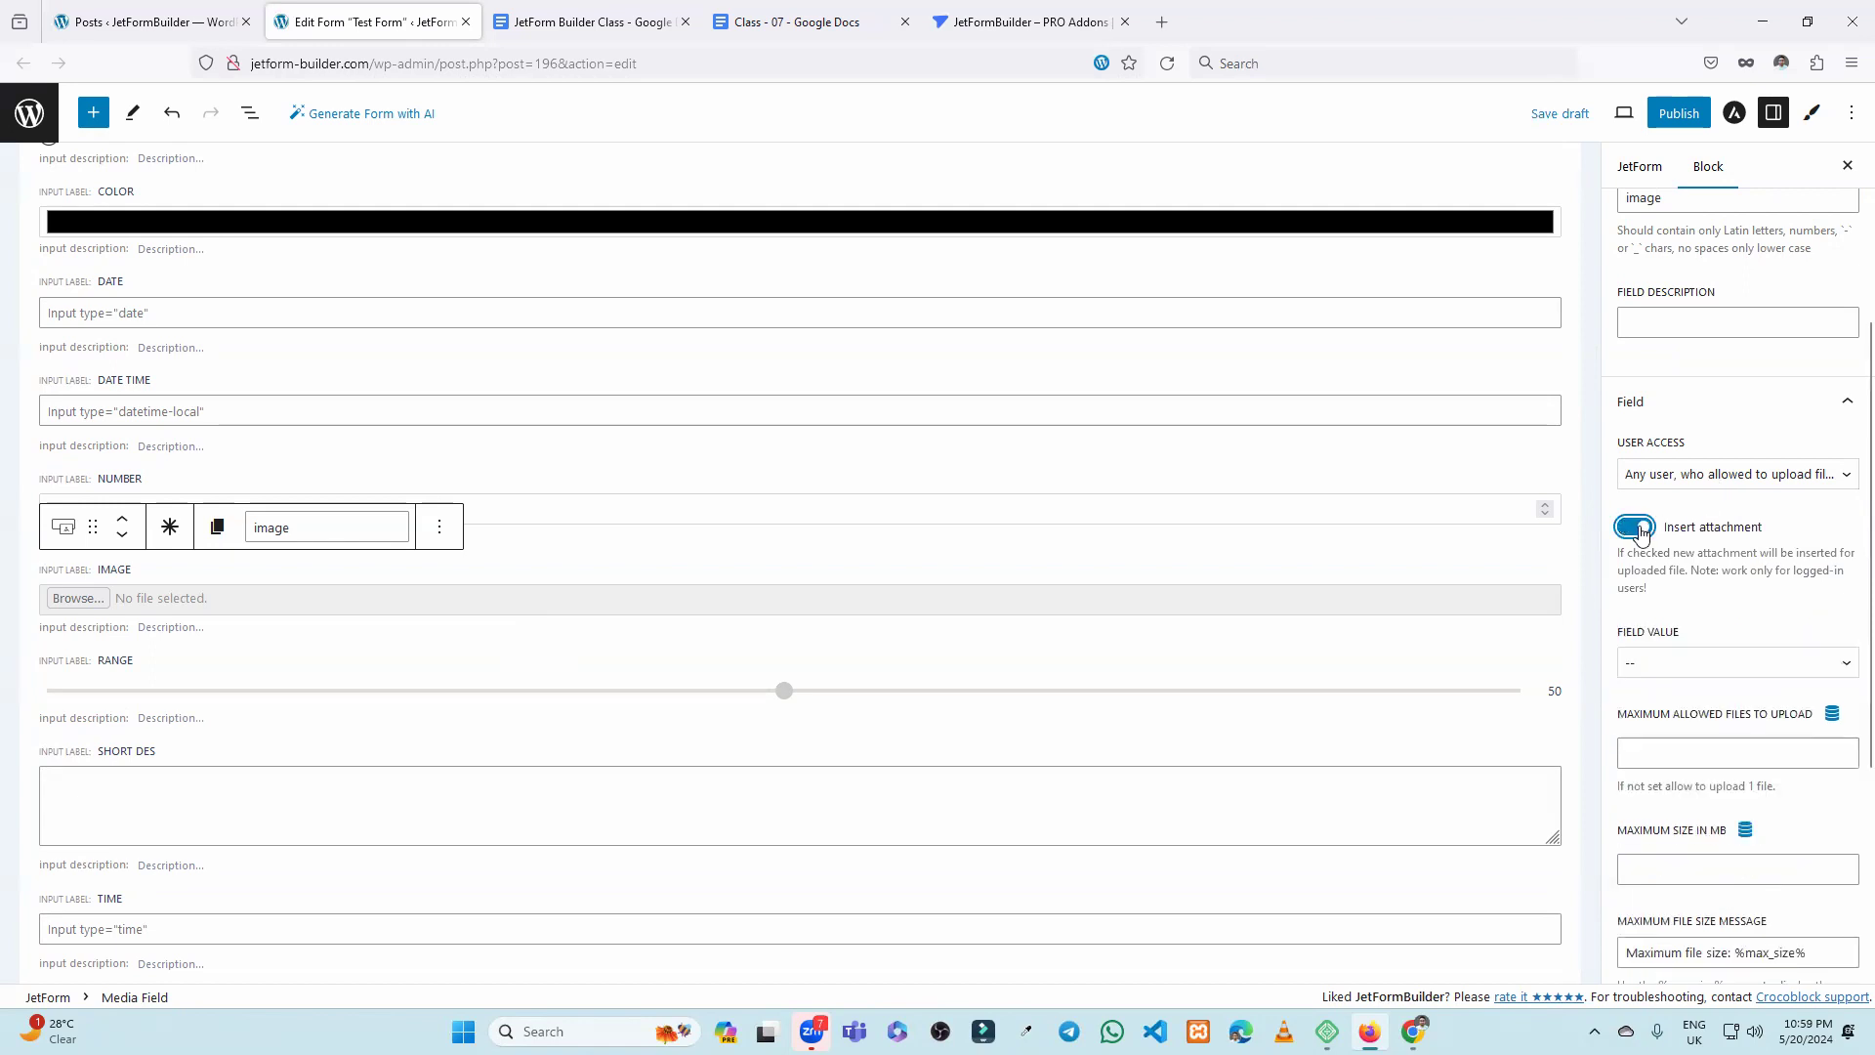
scroll(1739, 538, down, 2)
click(1717, 572)
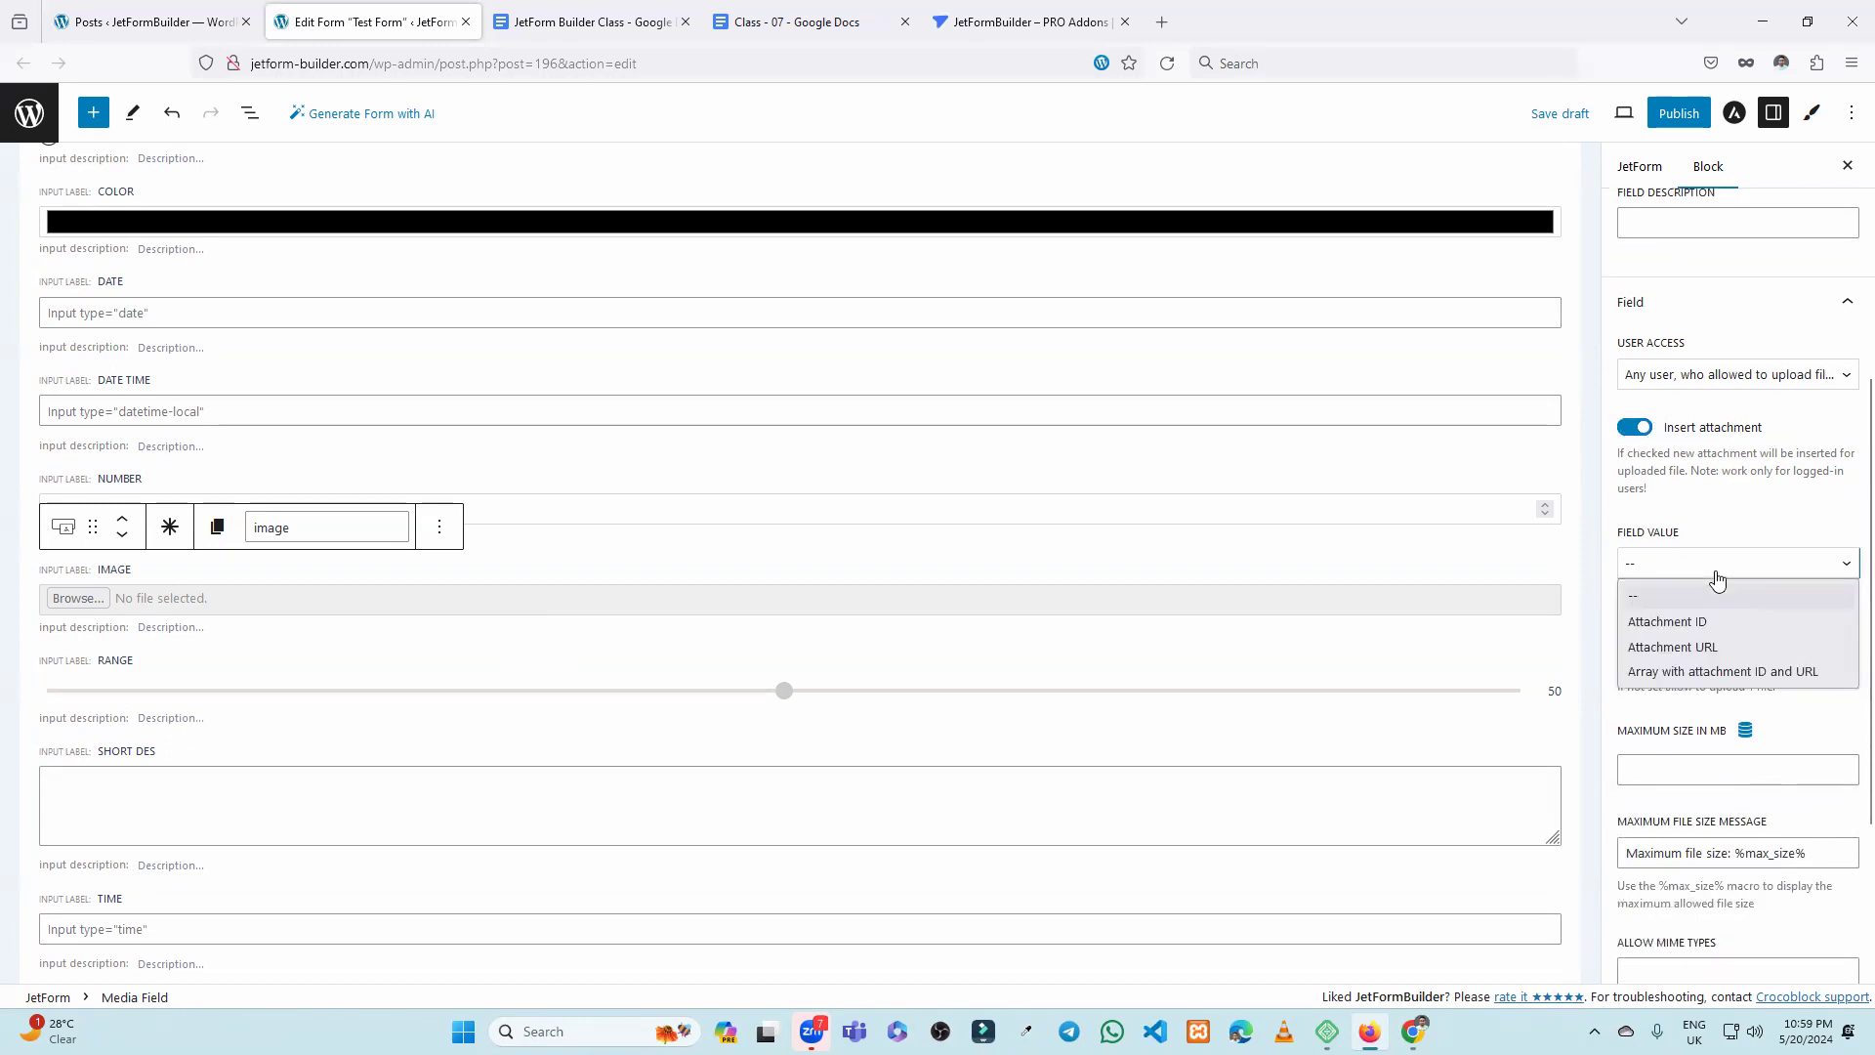
click(1719, 617)
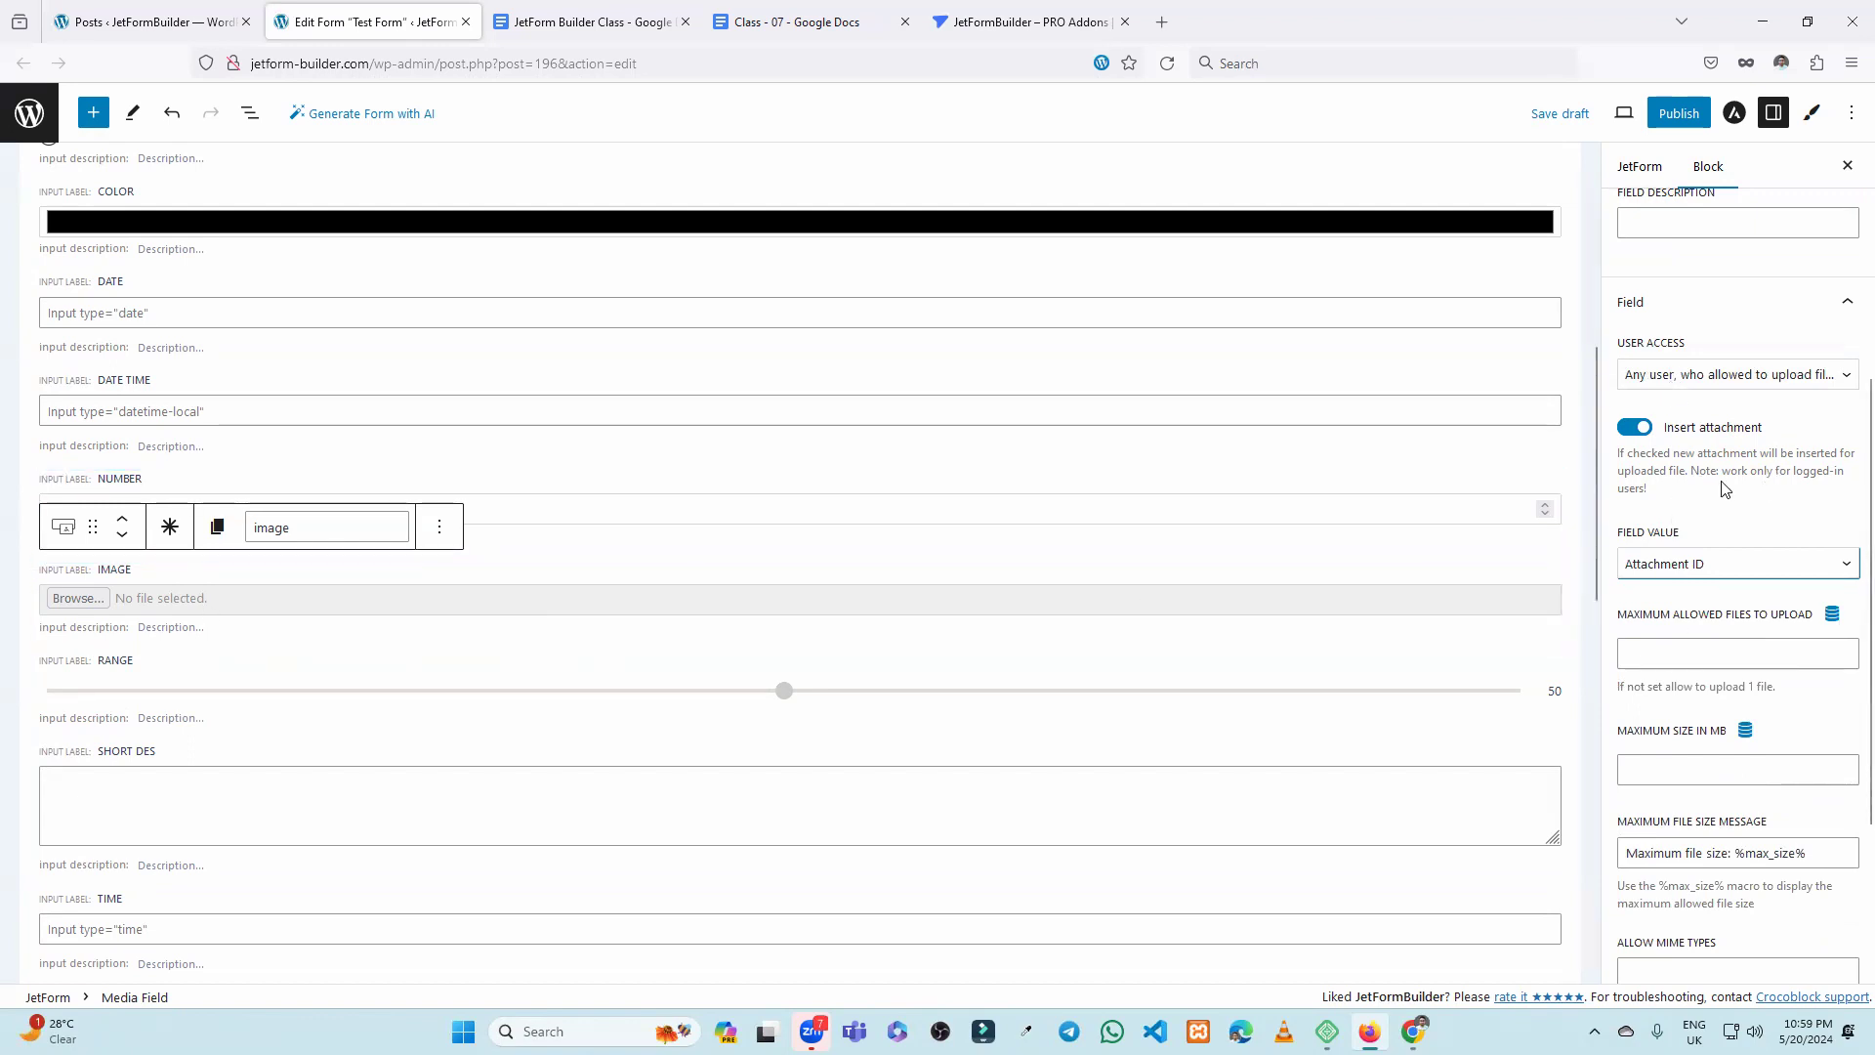
Try a maximum of 5 allowed files to upload for the Image media field and clear the entry again.
scroll(1725, 490, down, 1)
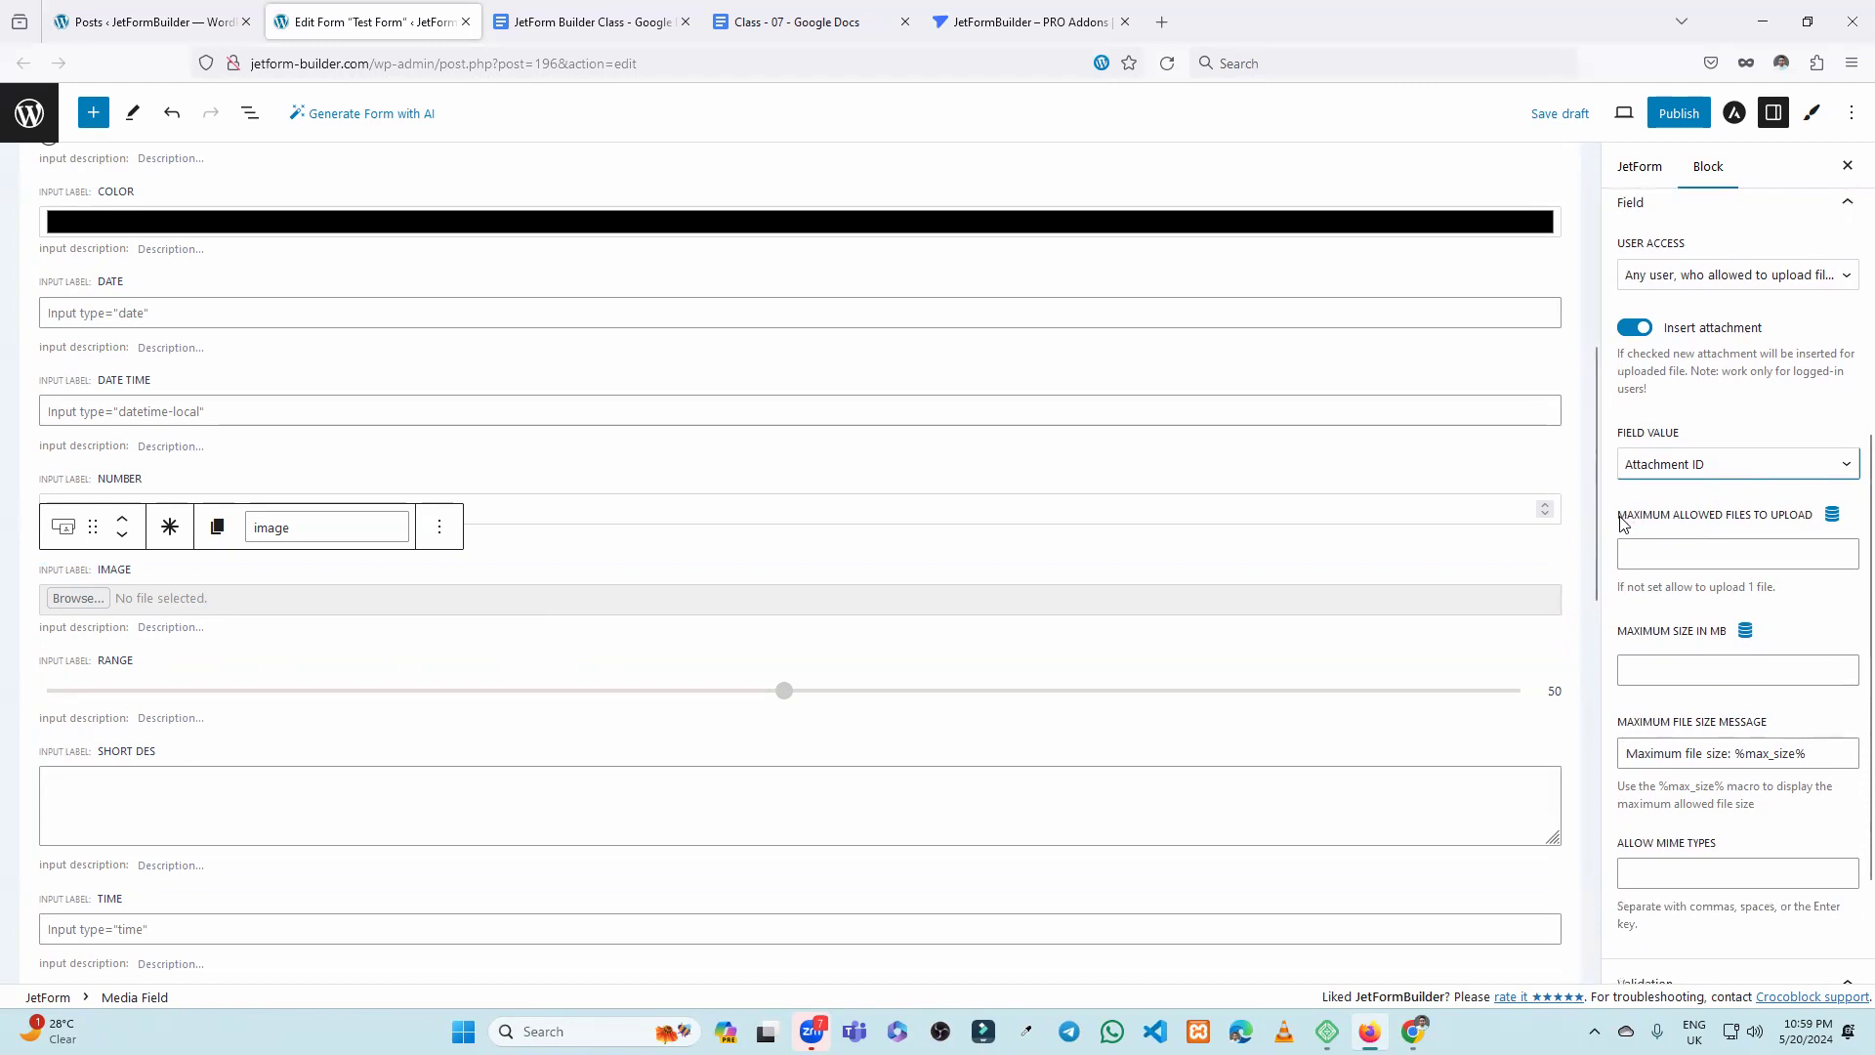
drag(1620, 523, 1778, 527)
click(1720, 544)
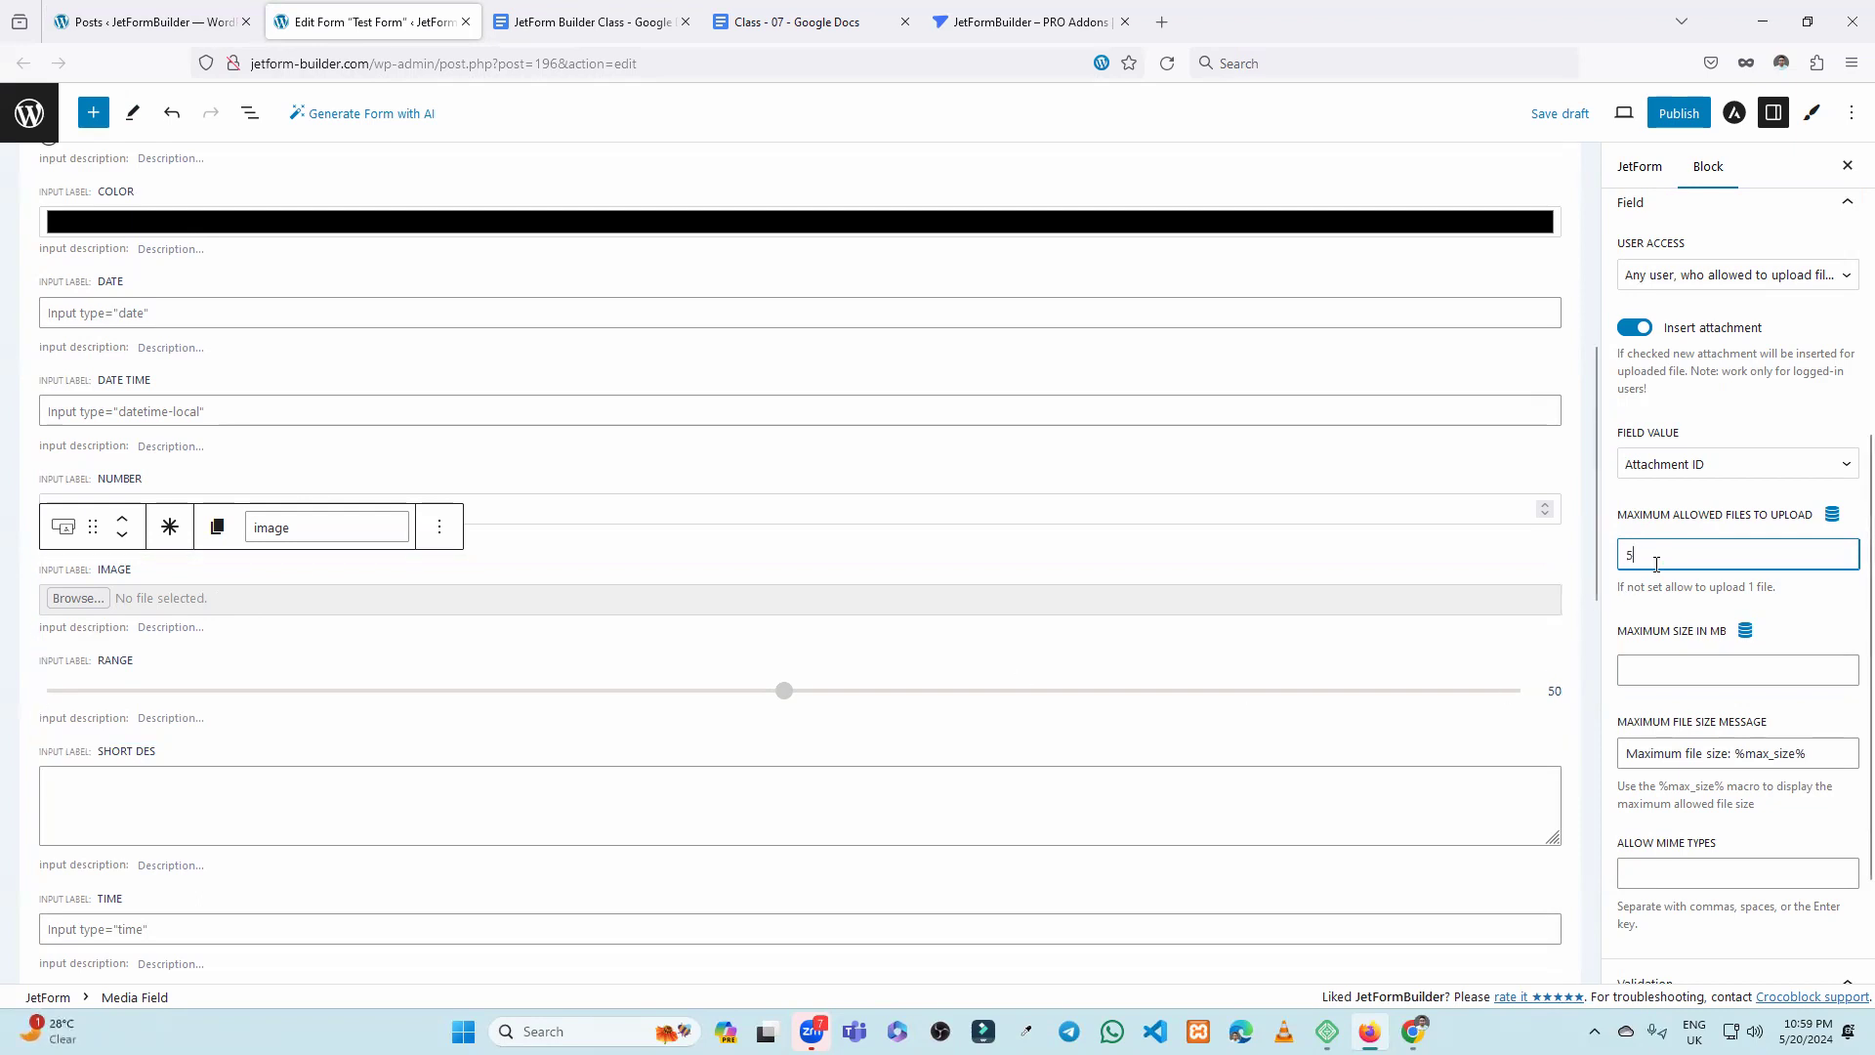
key(BackSpace)
drag(1672, 563, 1588, 569)
key(BackSpace)
click(1812, 622)
scroll(1700, 552, down, 3)
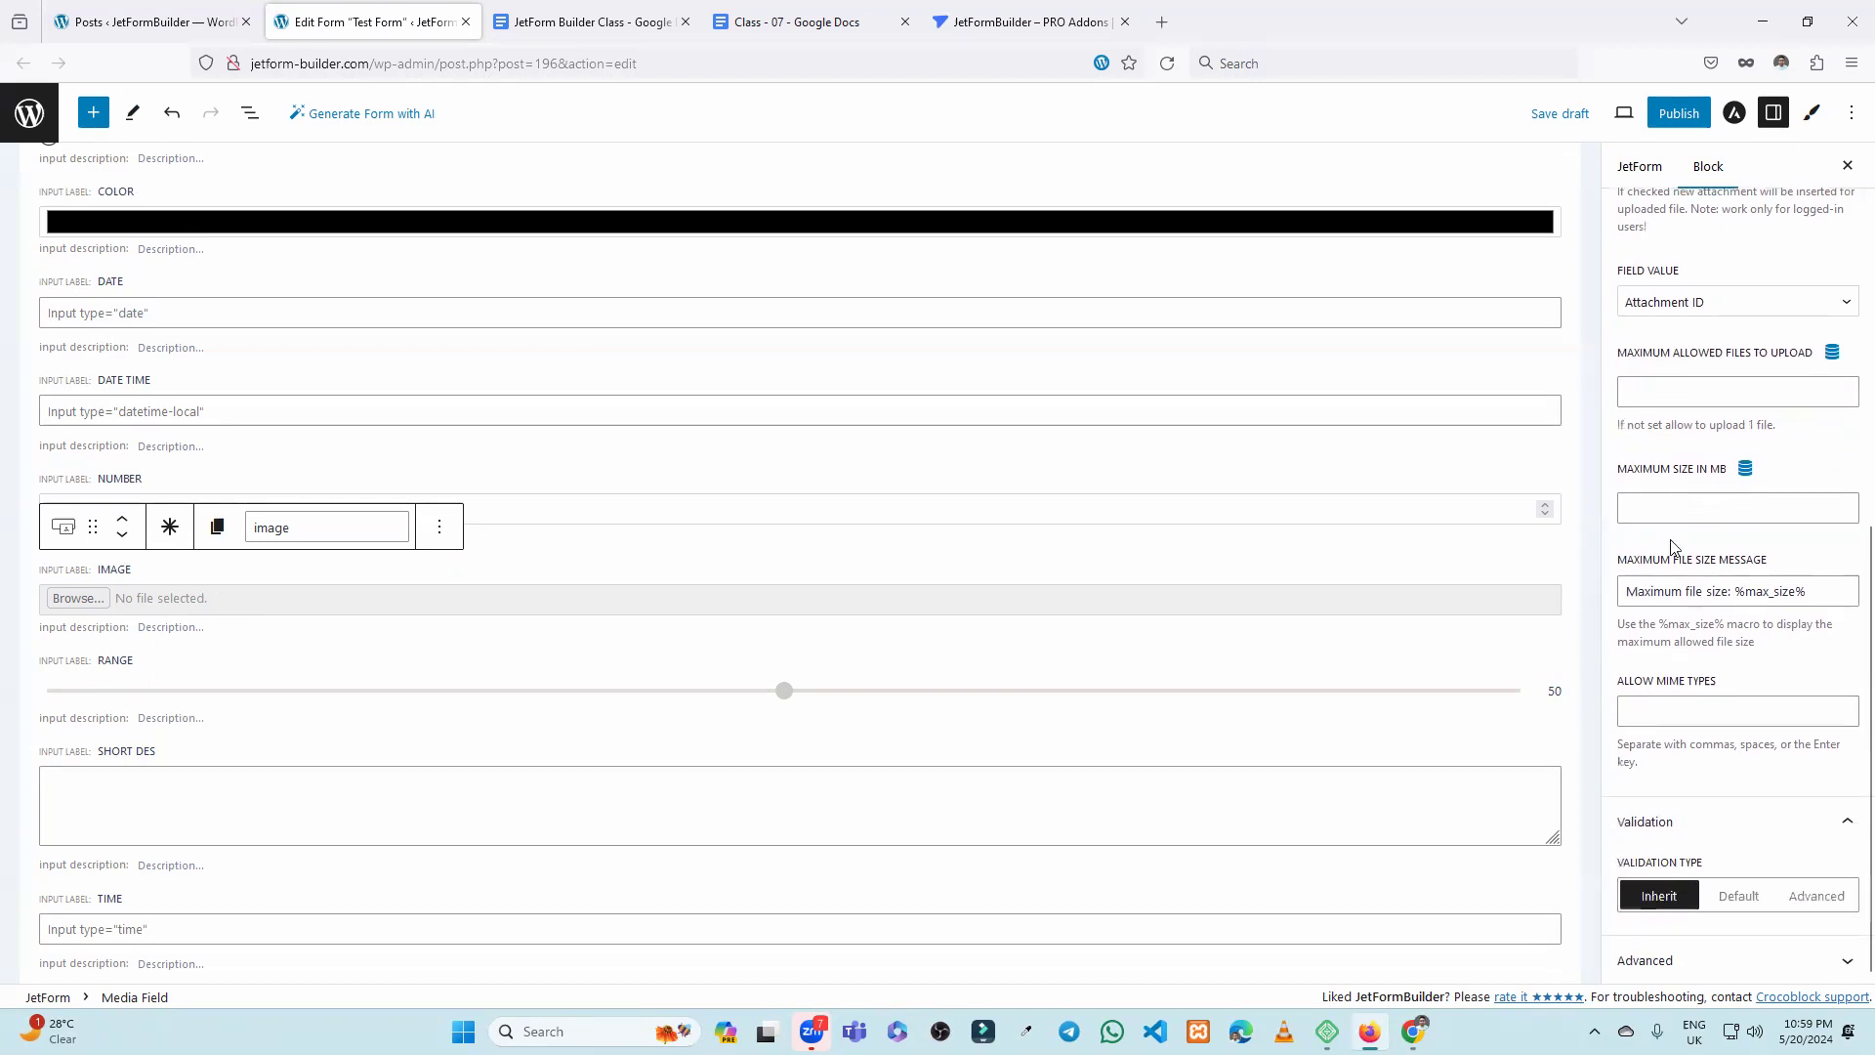
Try a maximum size of 5 MB for the Image media field and clear the entry again.
click(1645, 391)
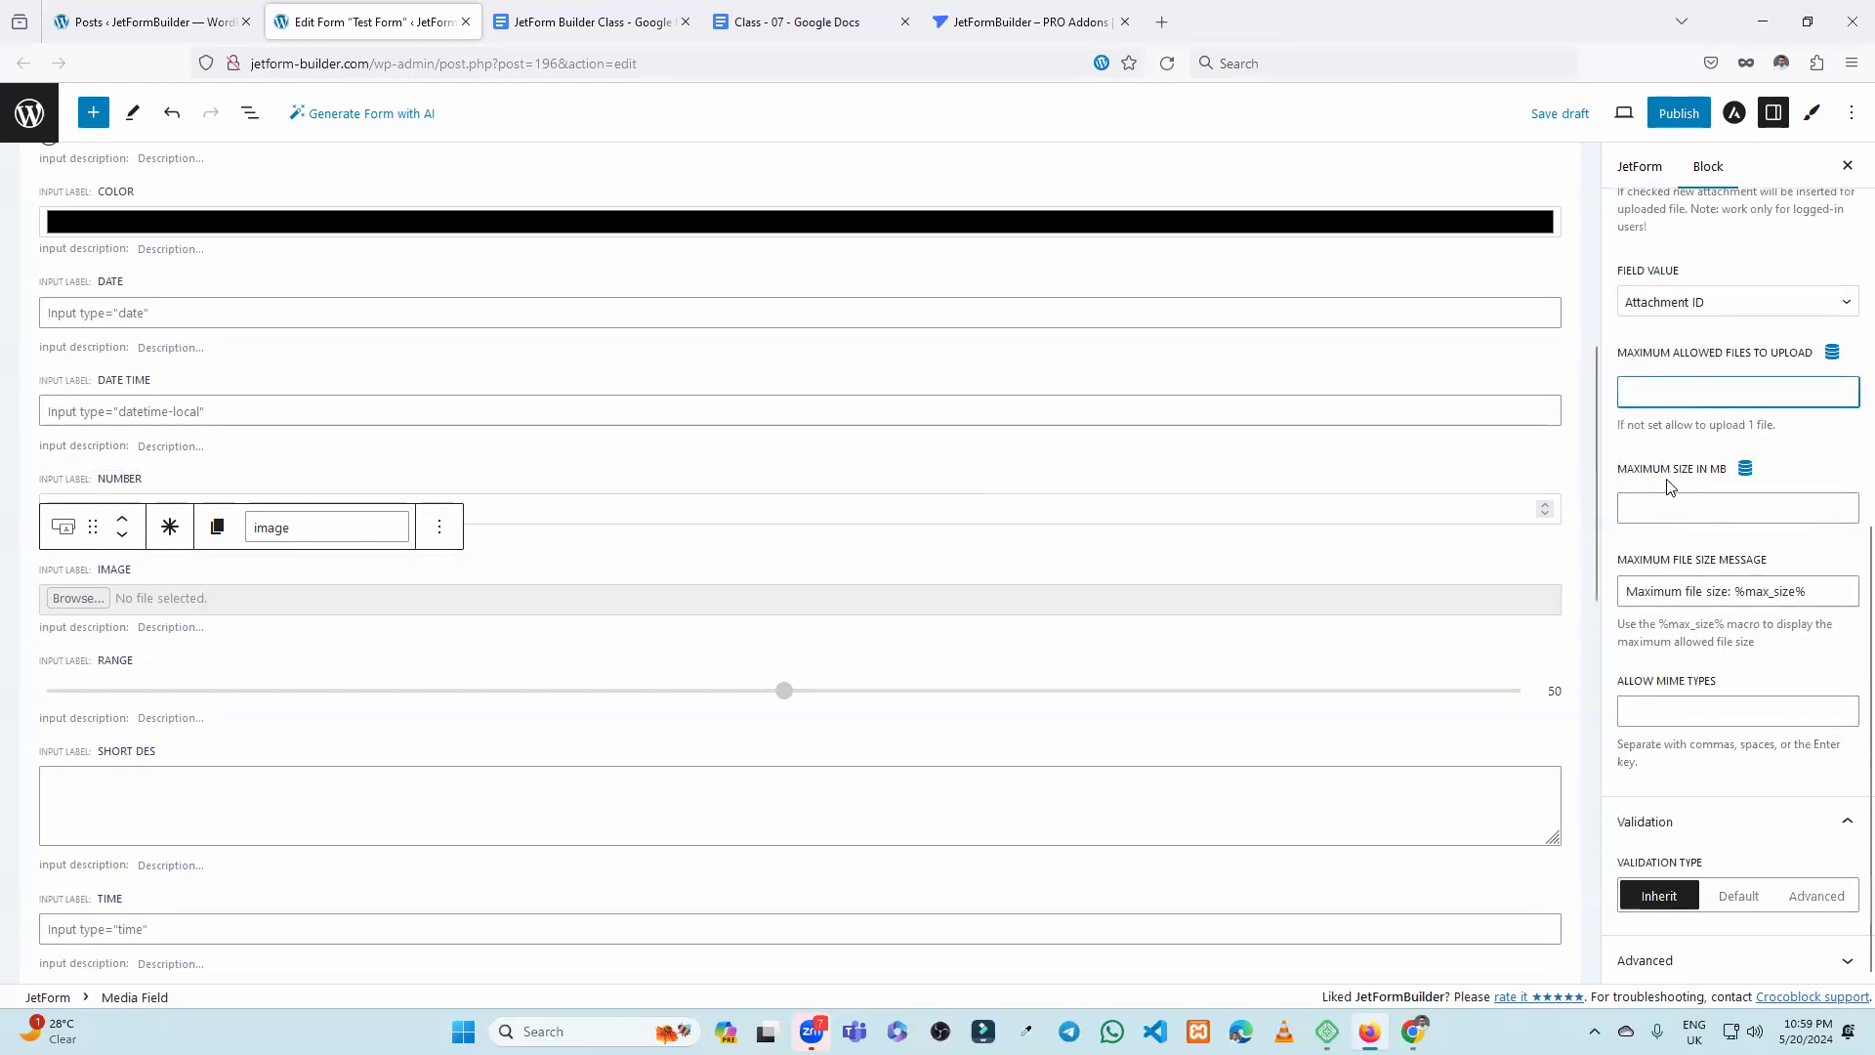
click(1698, 504)
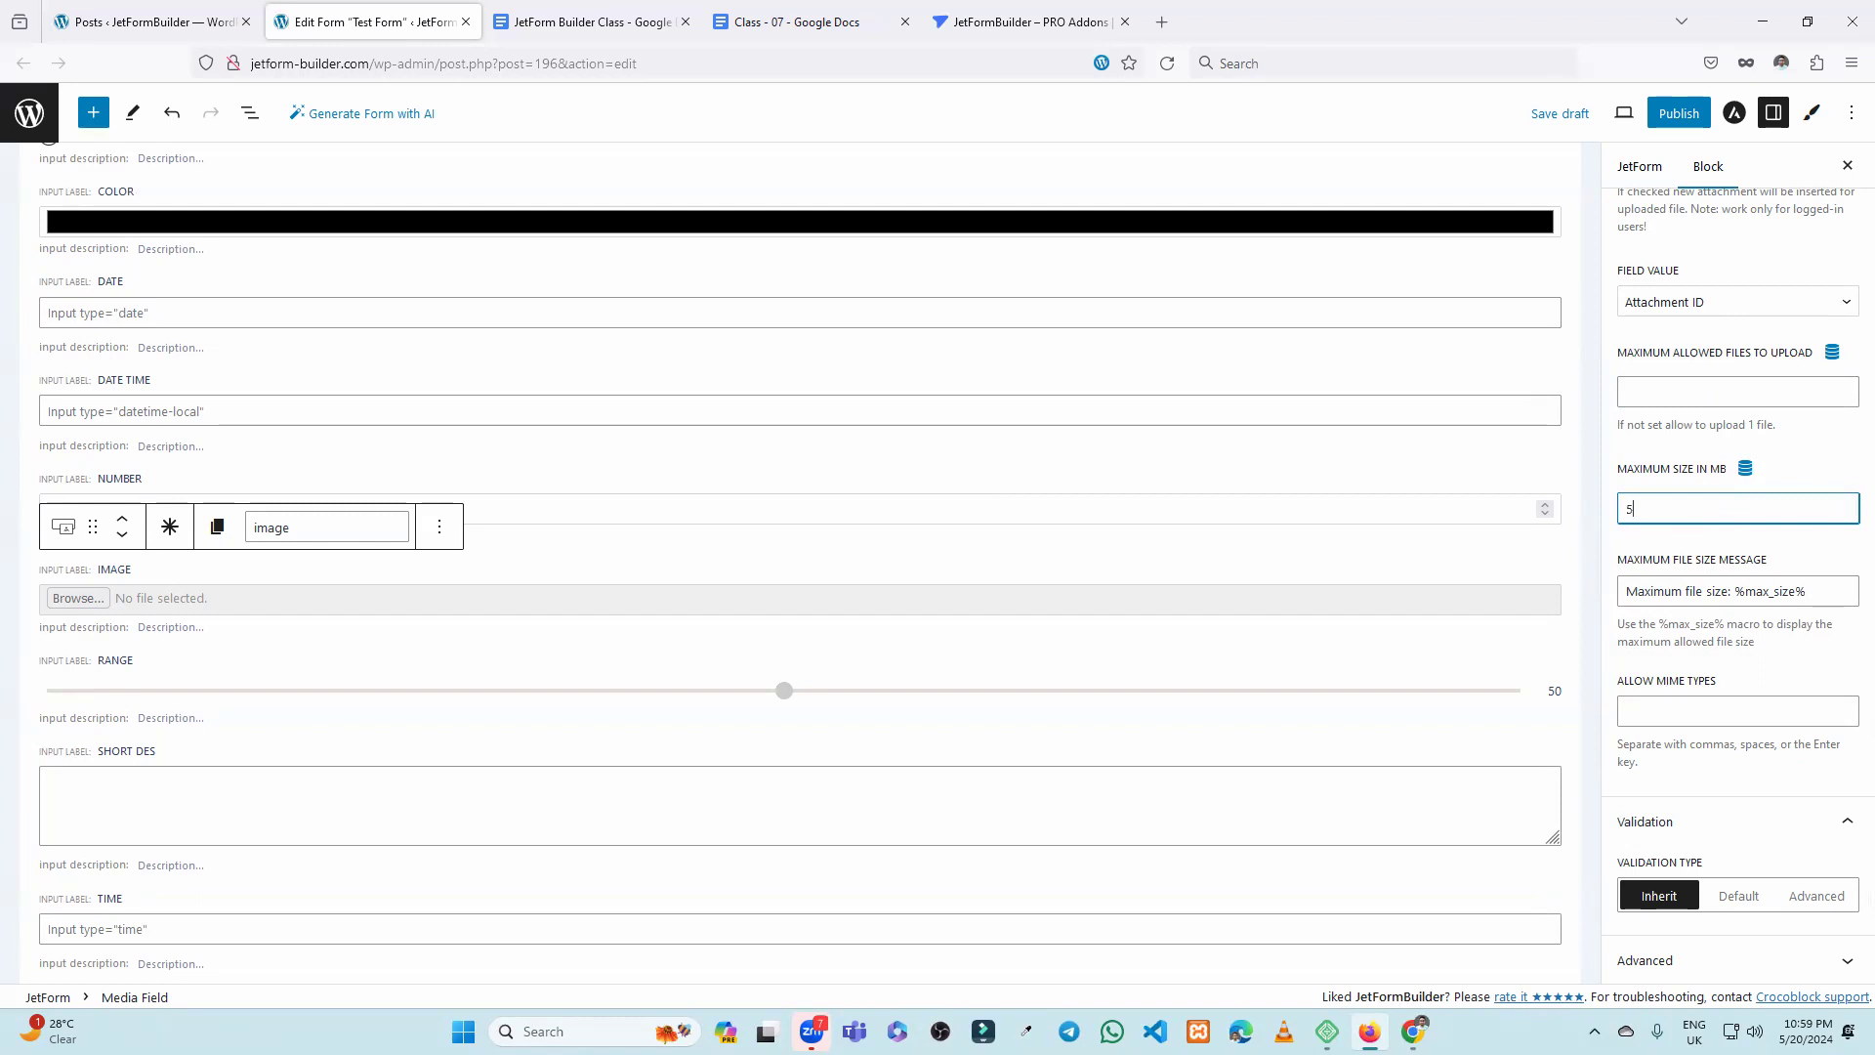
double_click(1662, 512)
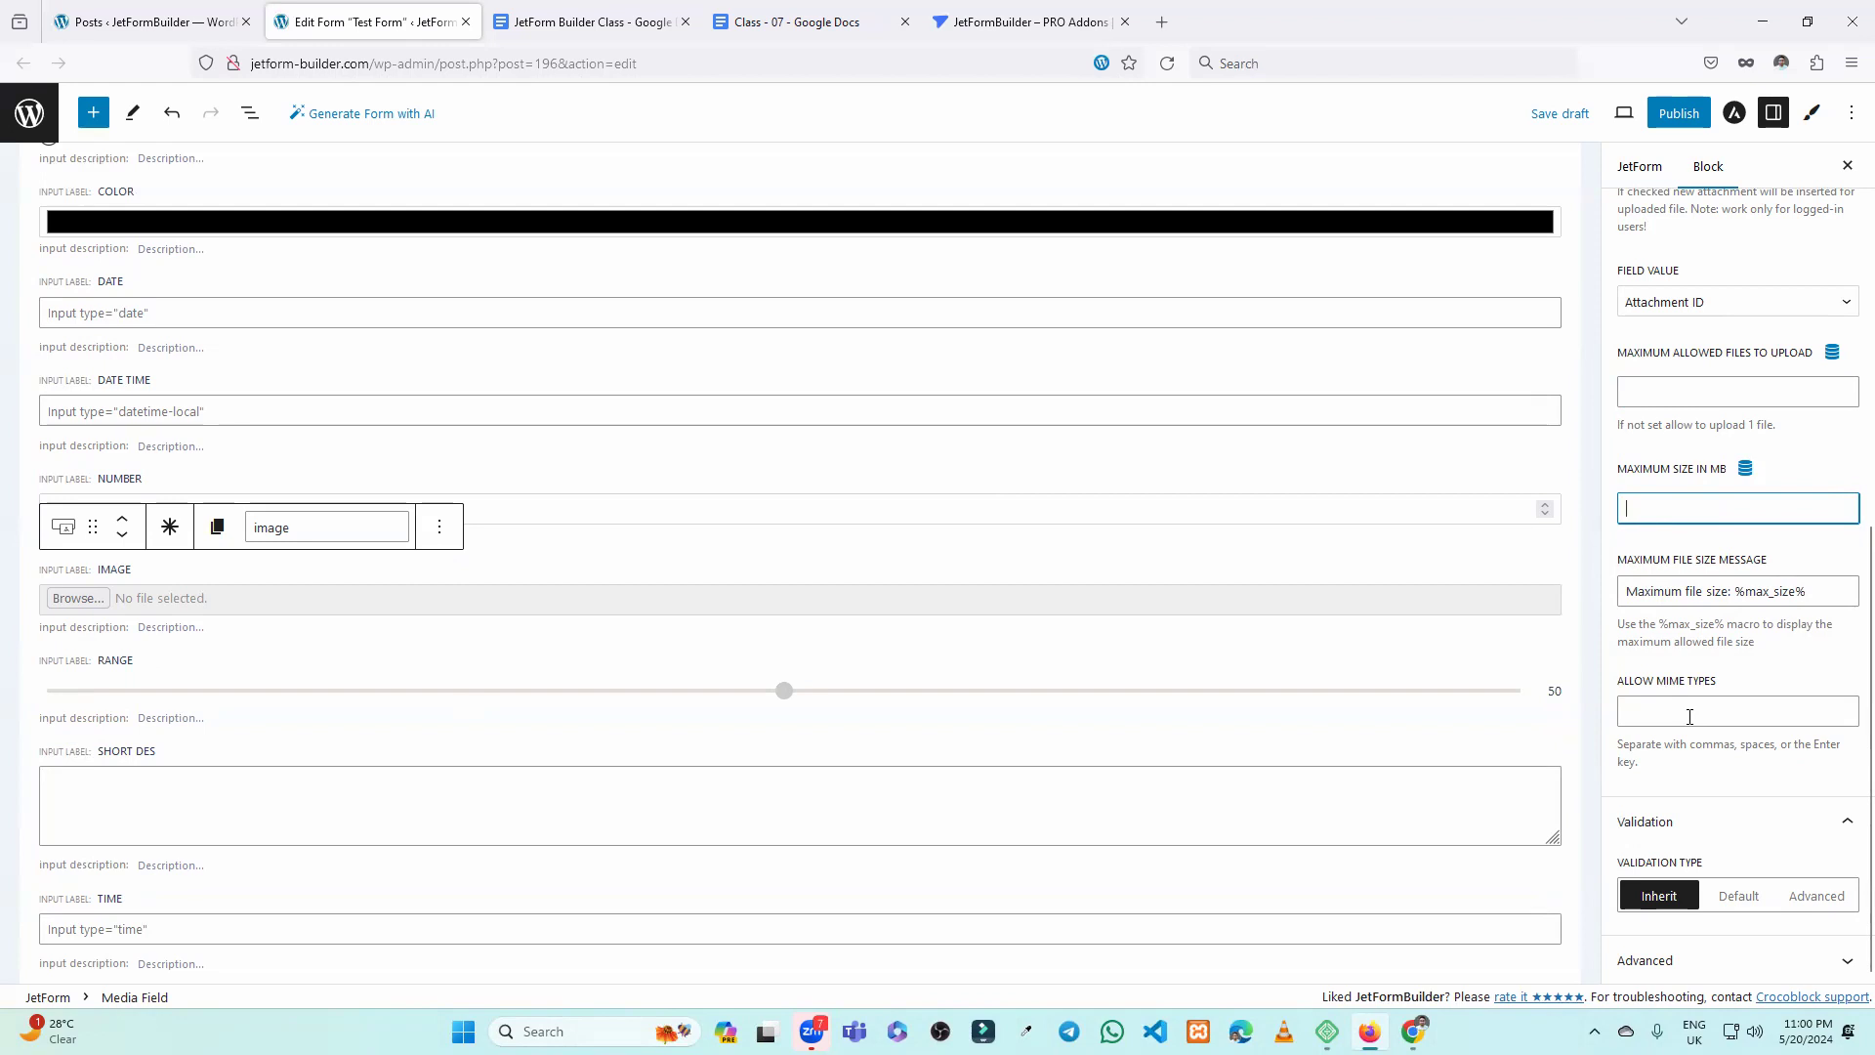
Try allowing the image/jpeg and image/png MIME types for the Image media field and remove both again.
click(1690, 717)
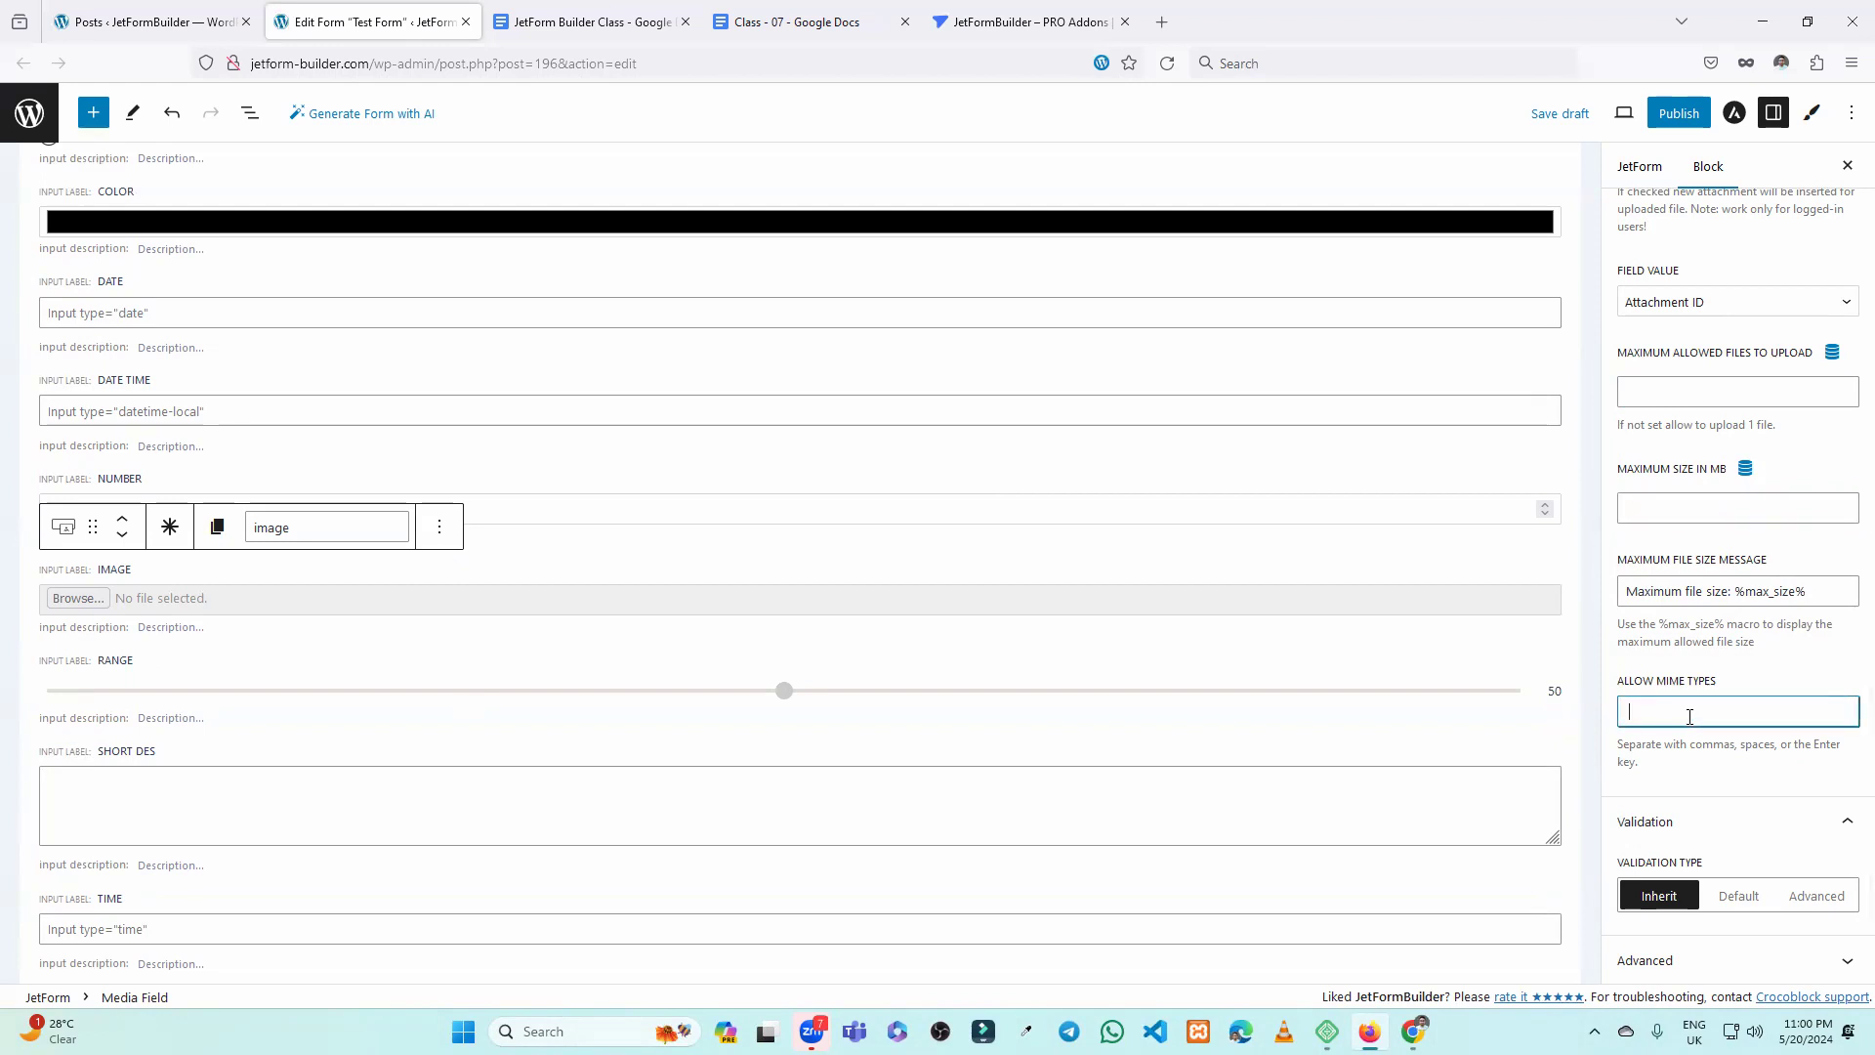
text(jpe)
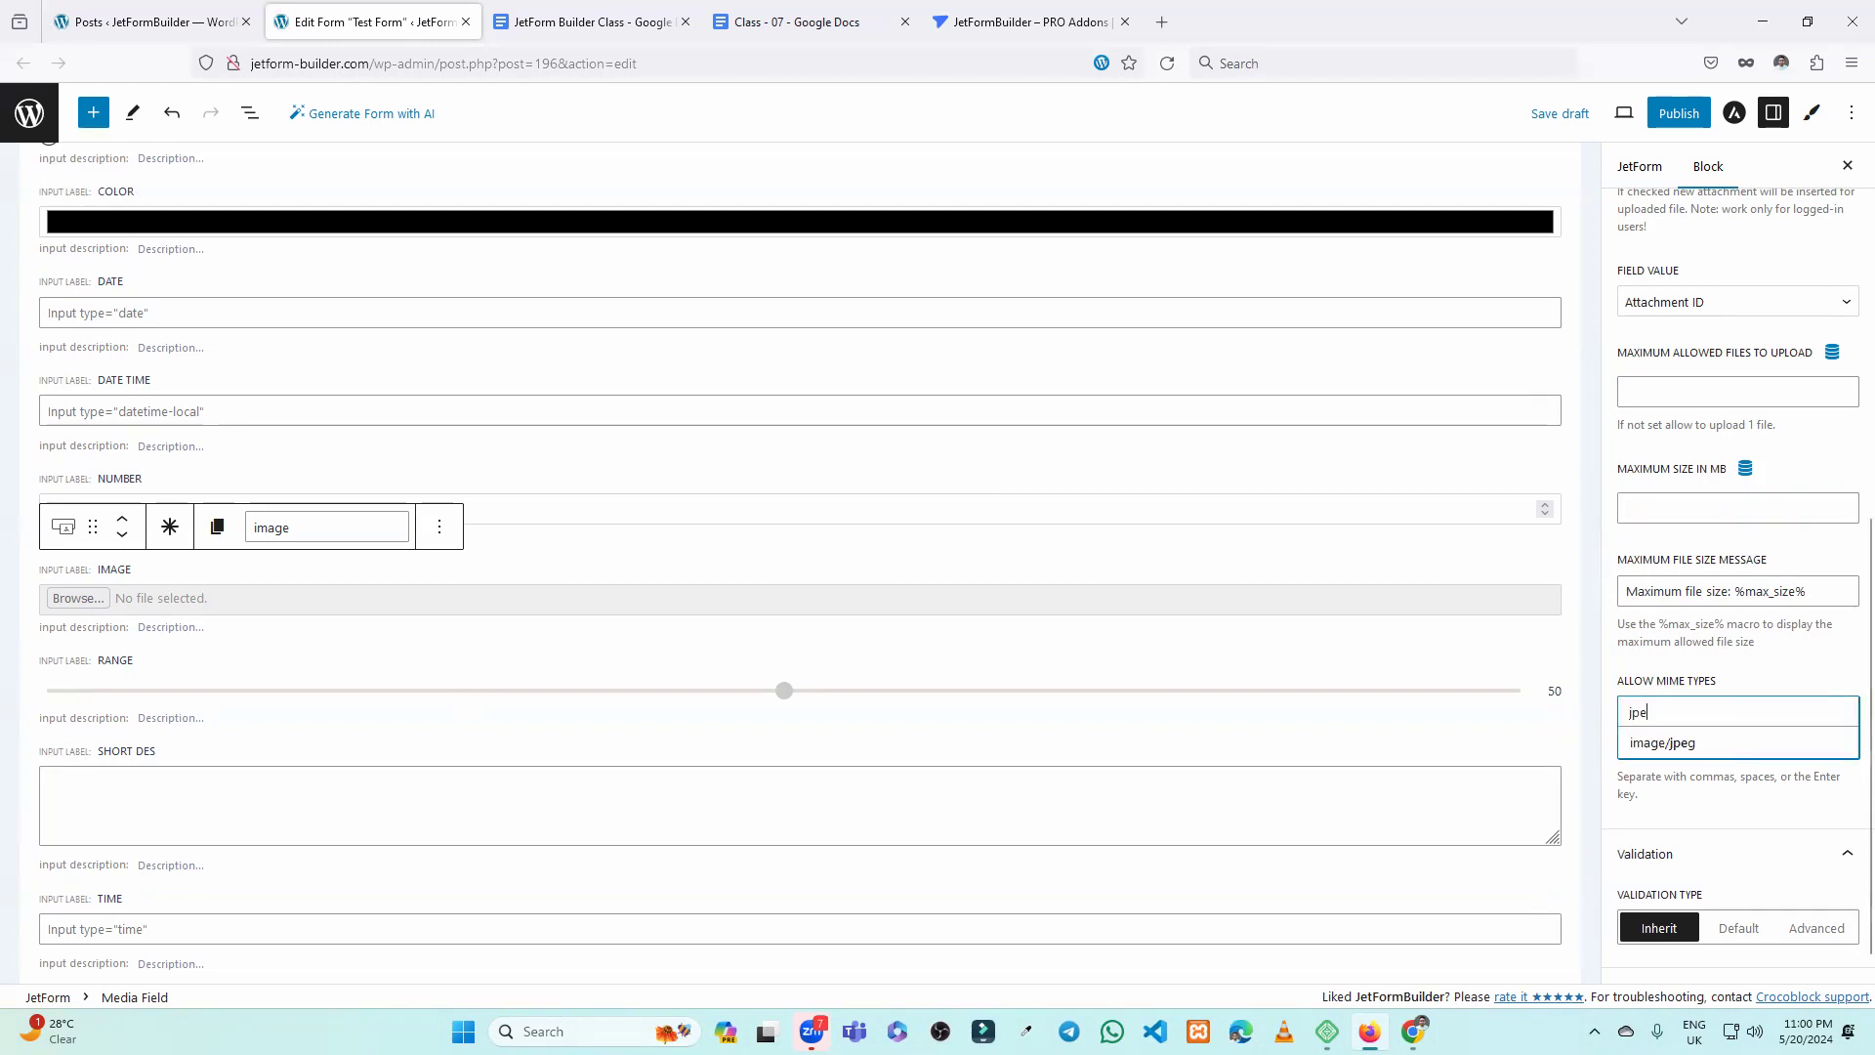
click(1698, 742)
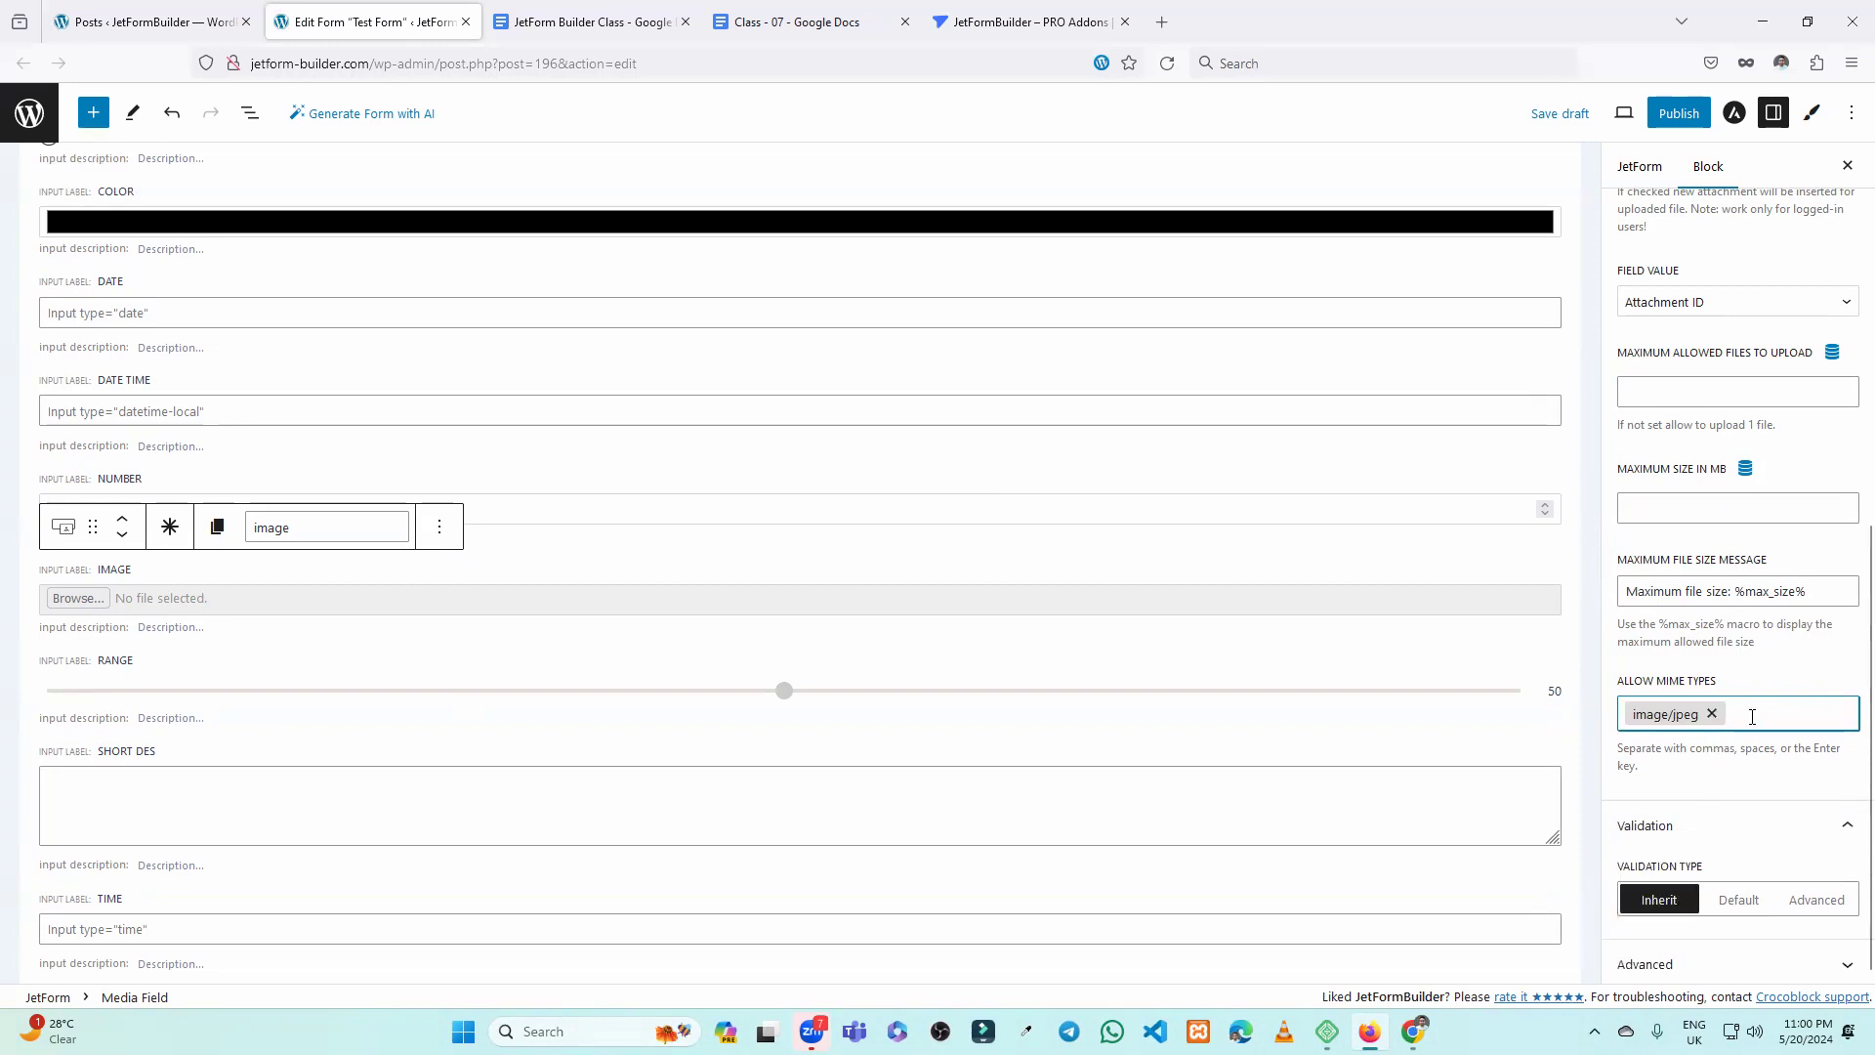
text(png)
click(1729, 745)
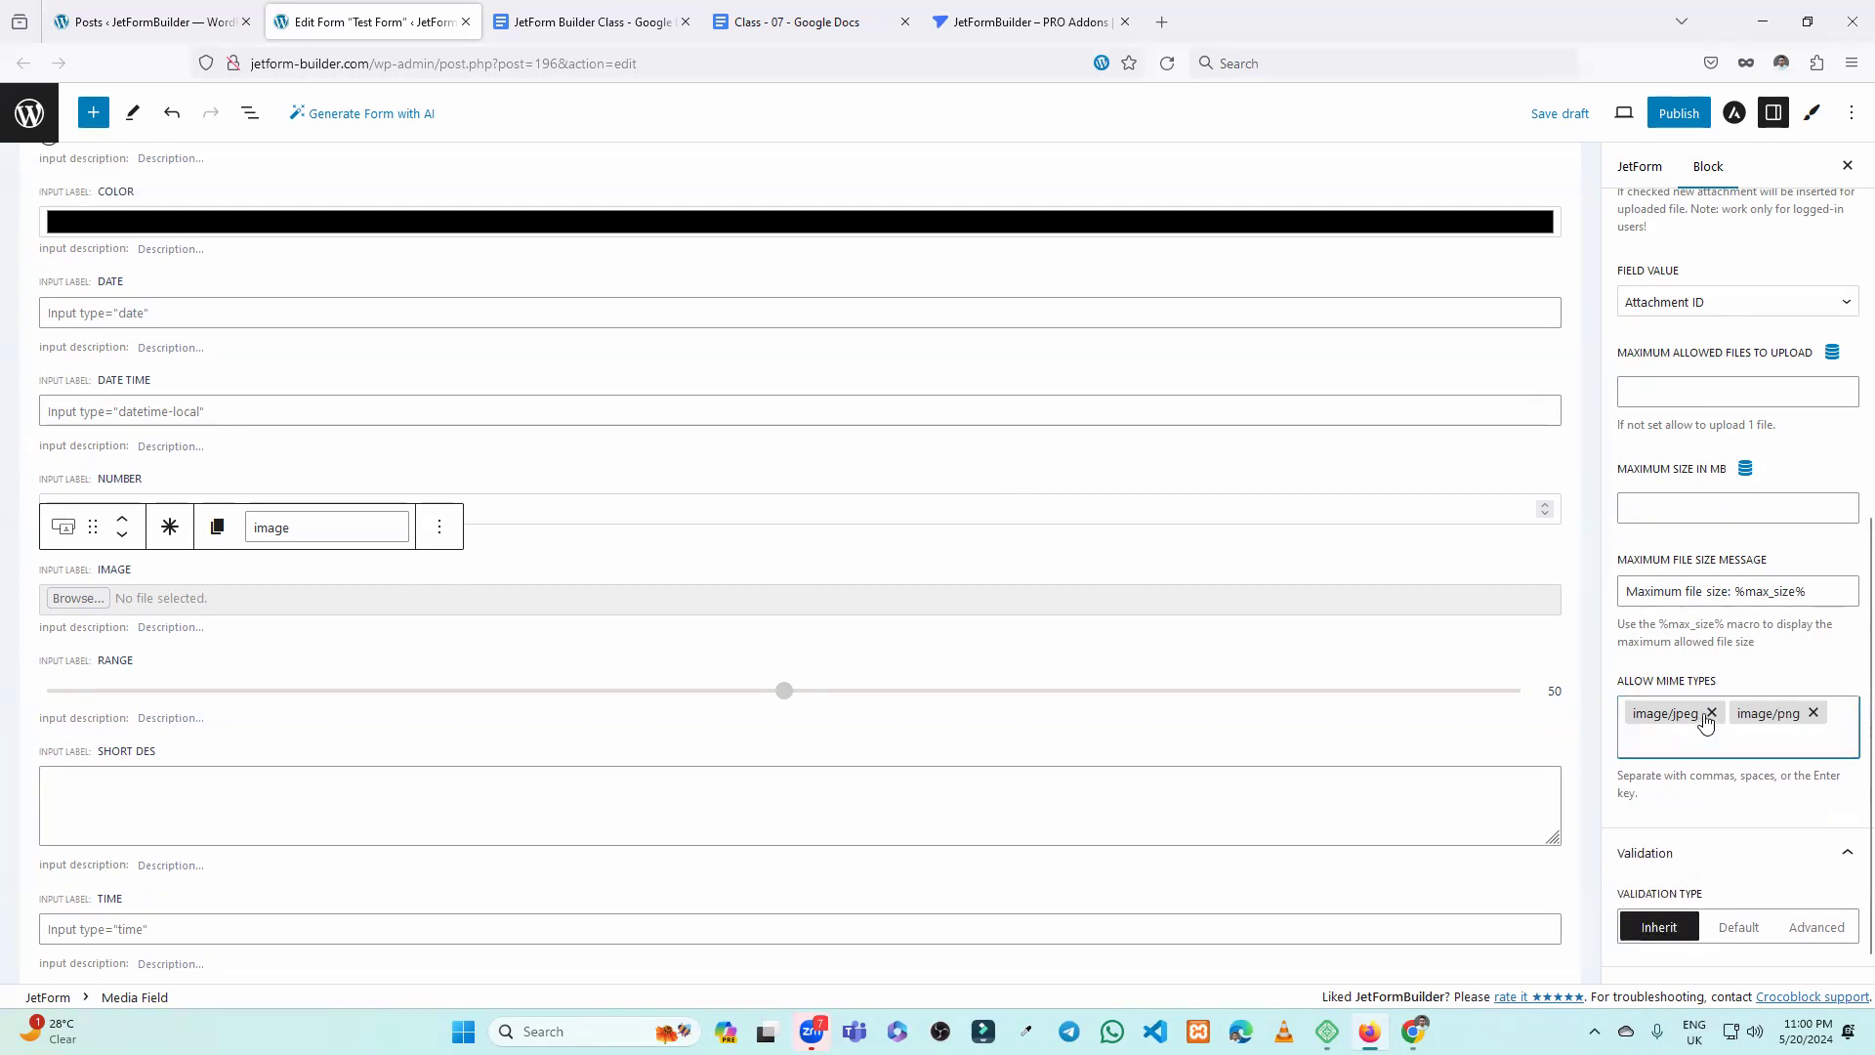
click(1712, 713)
click(1710, 711)
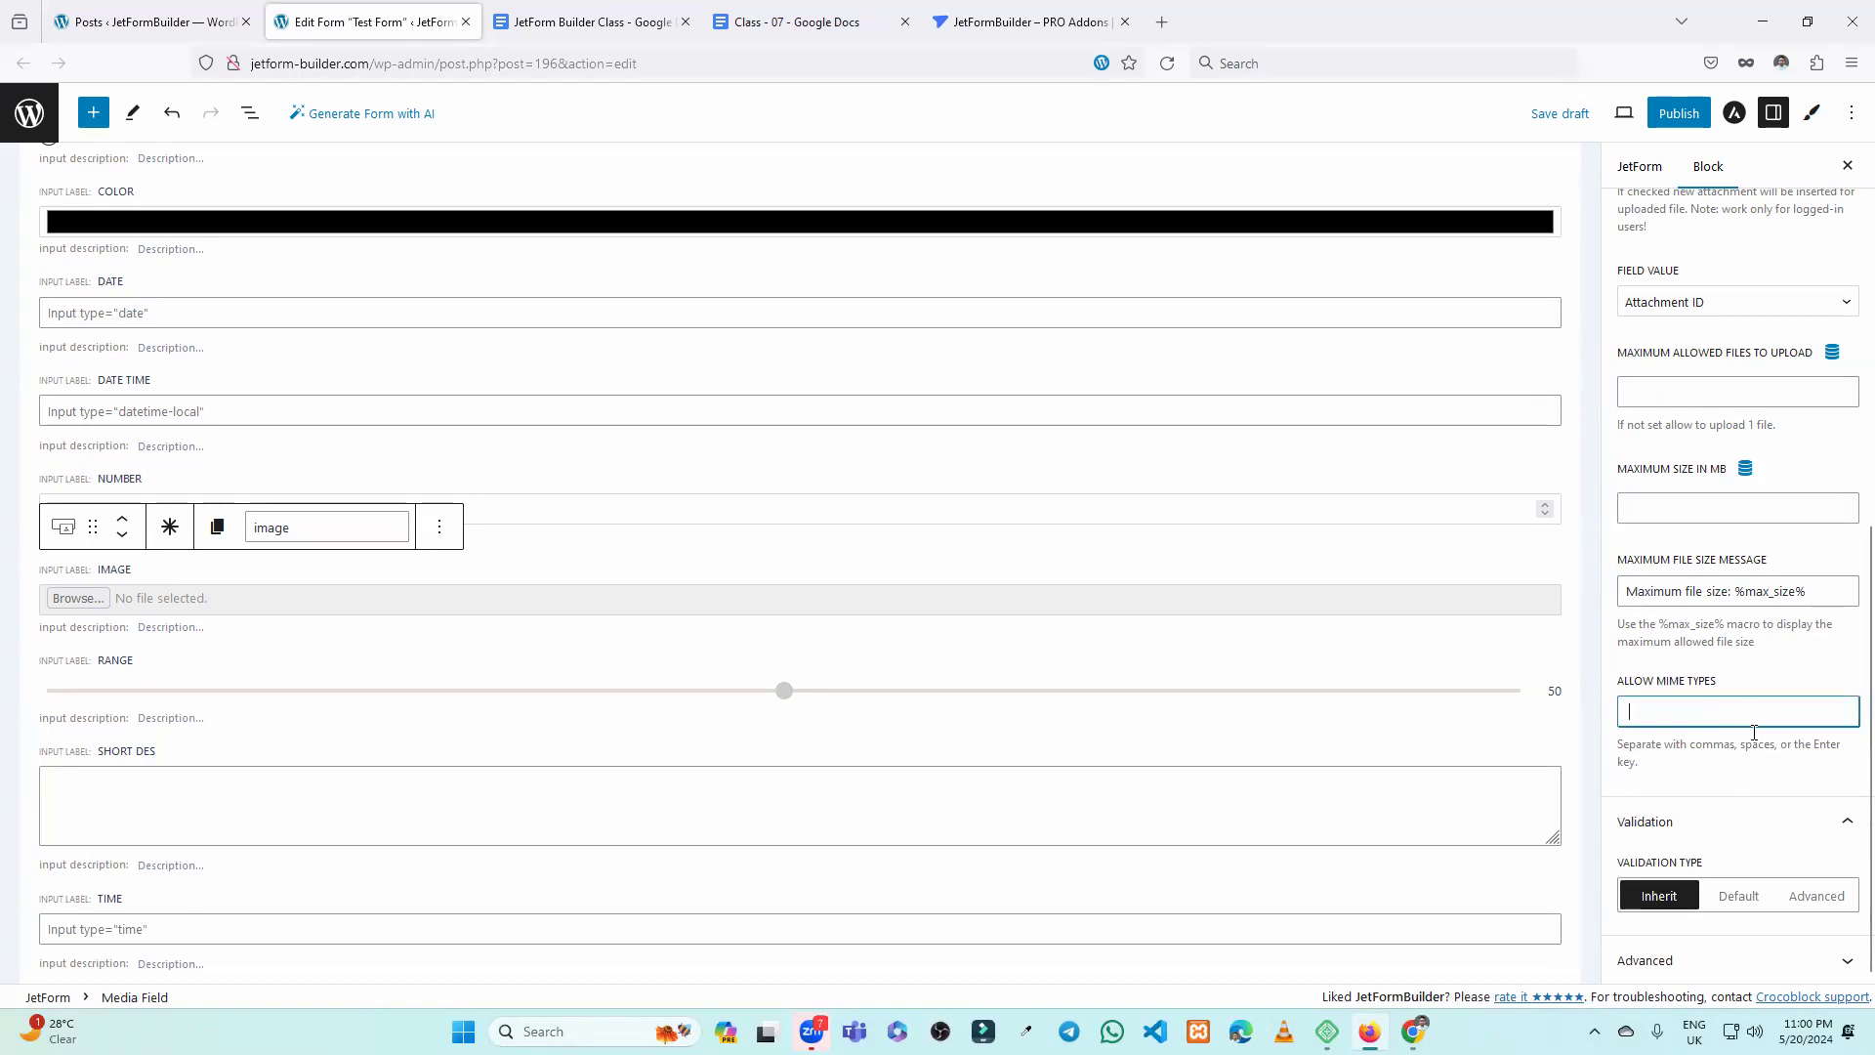
Set the form field name of the Range field to "range".
scroll(625, 645, down, 2)
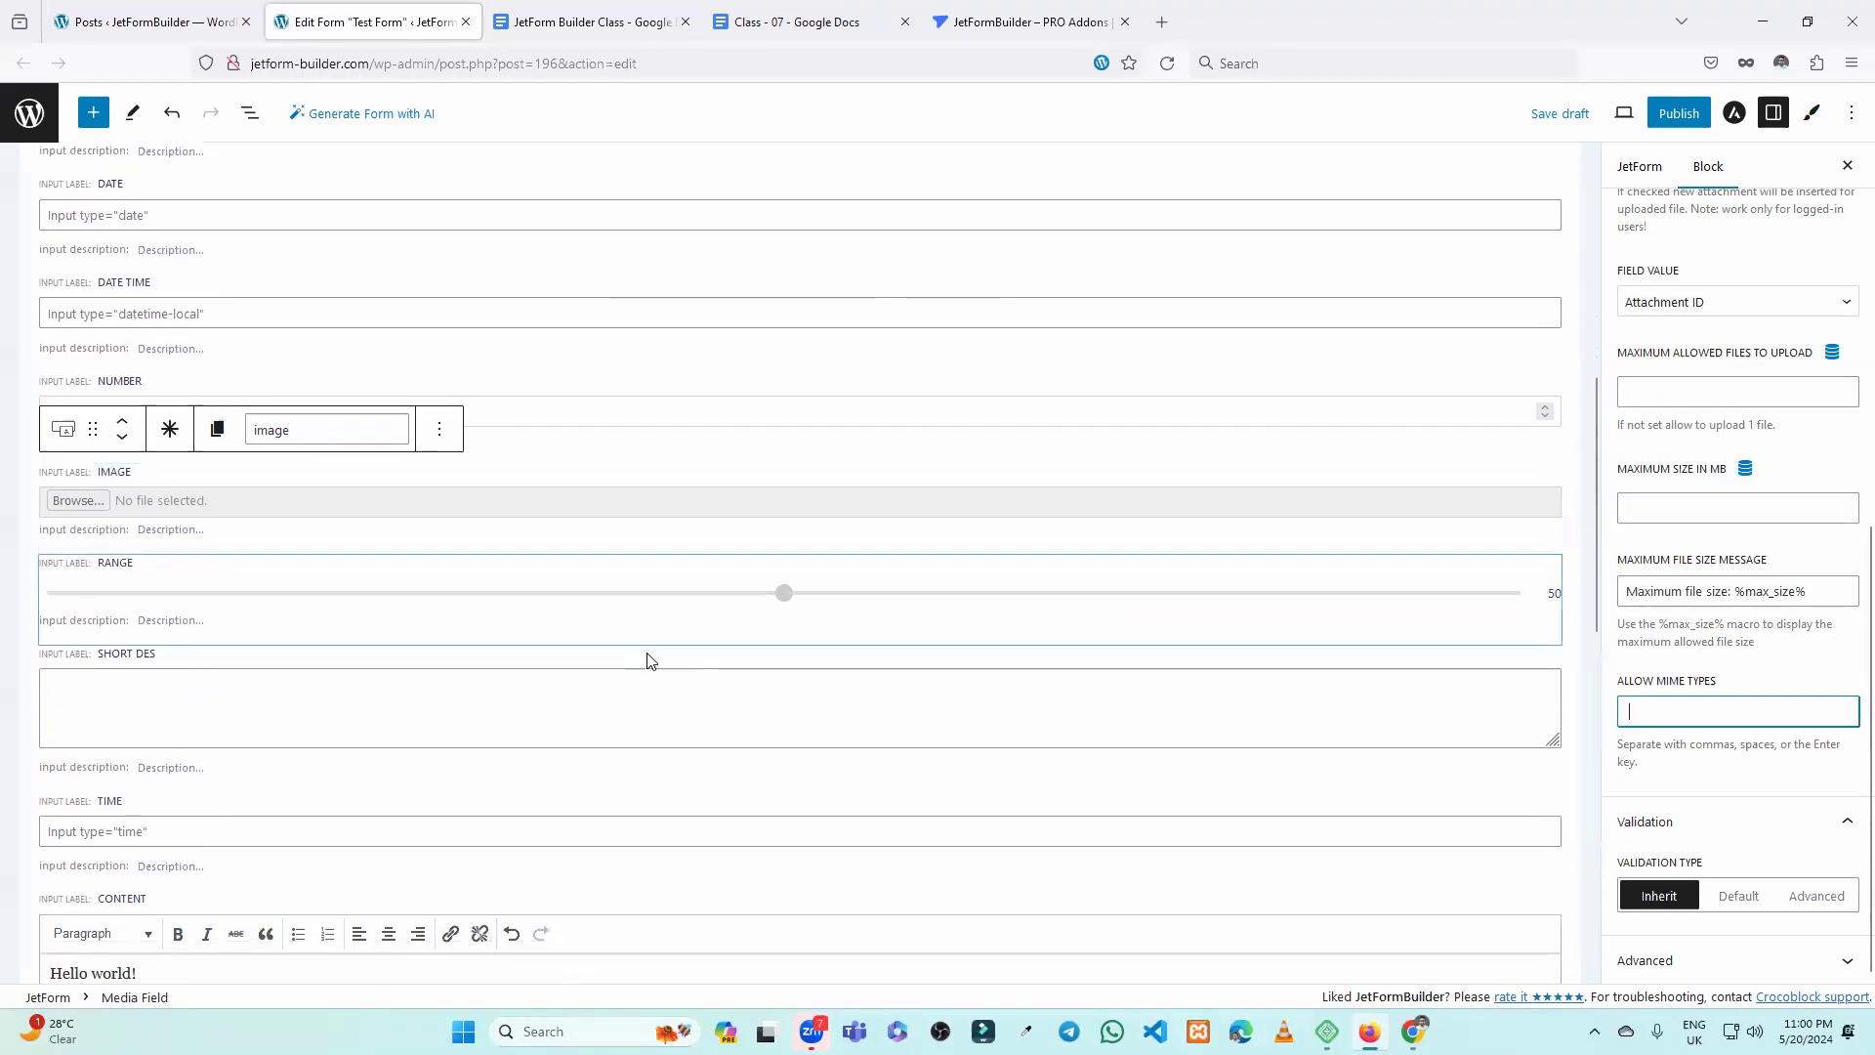
click(645, 636)
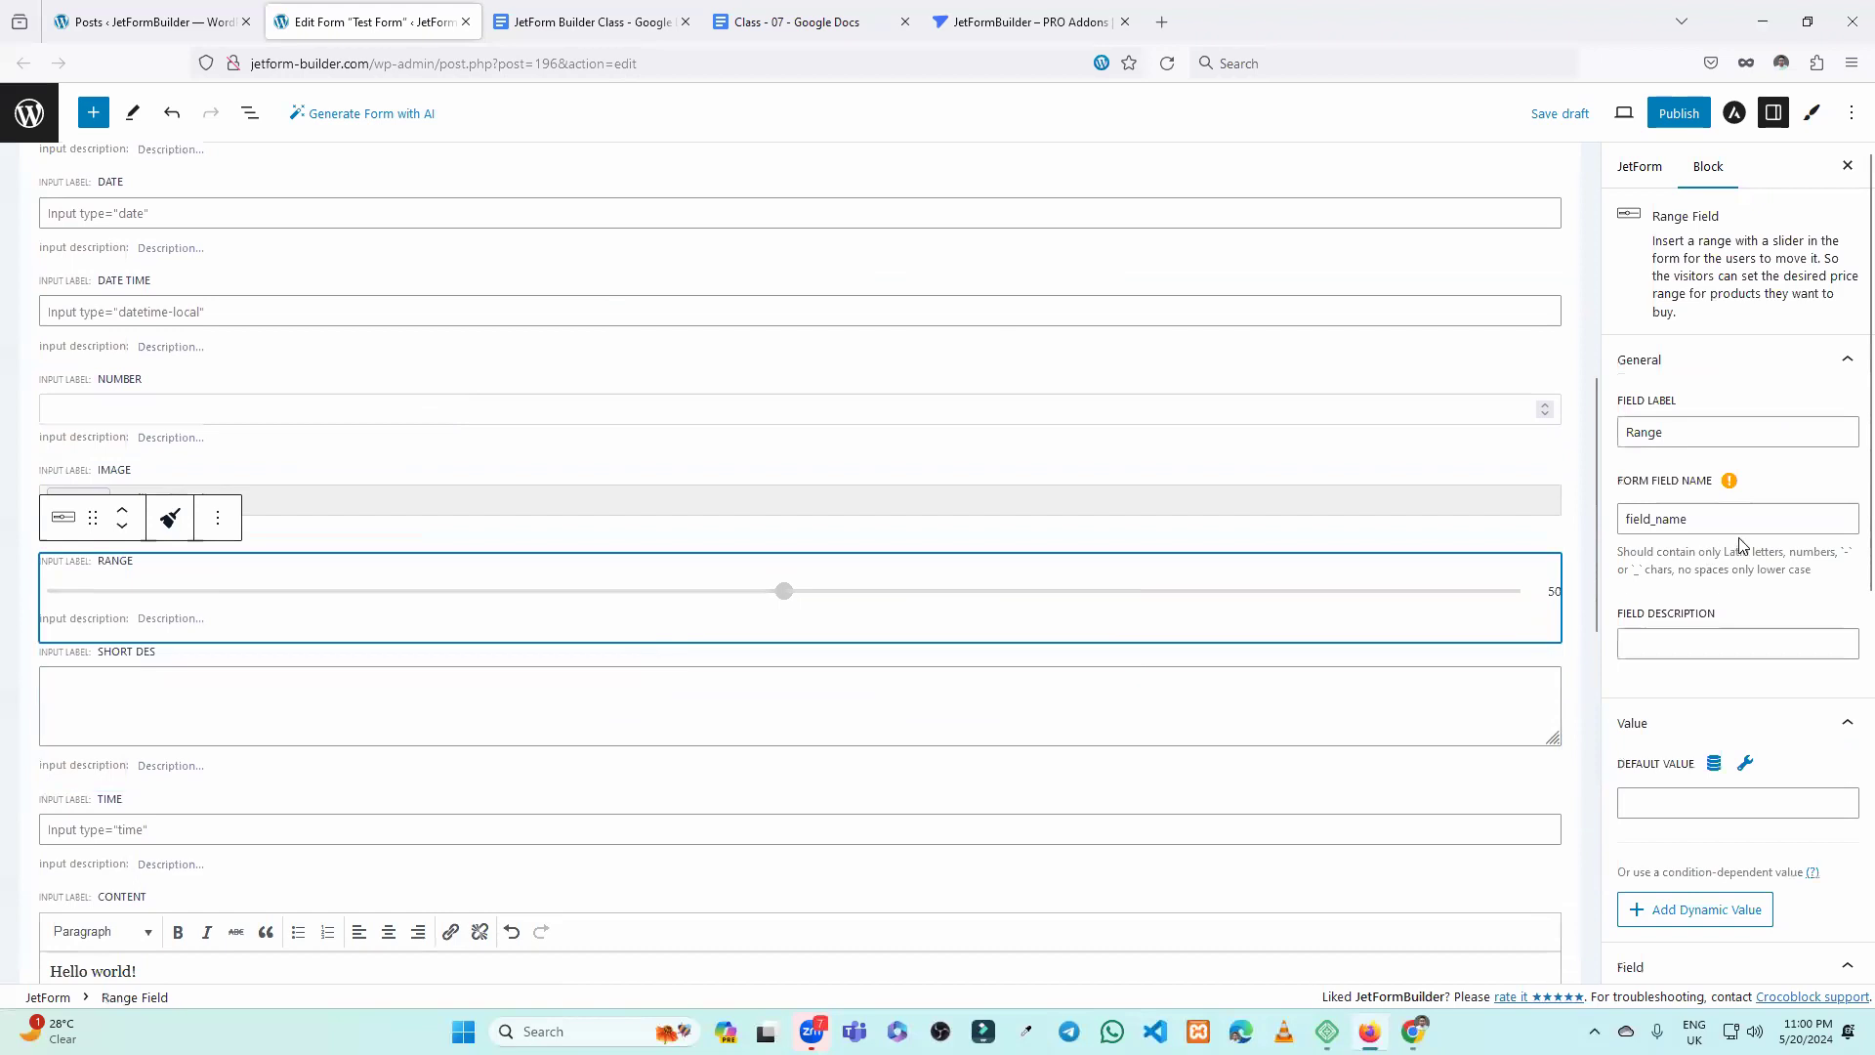
click(1748, 432)
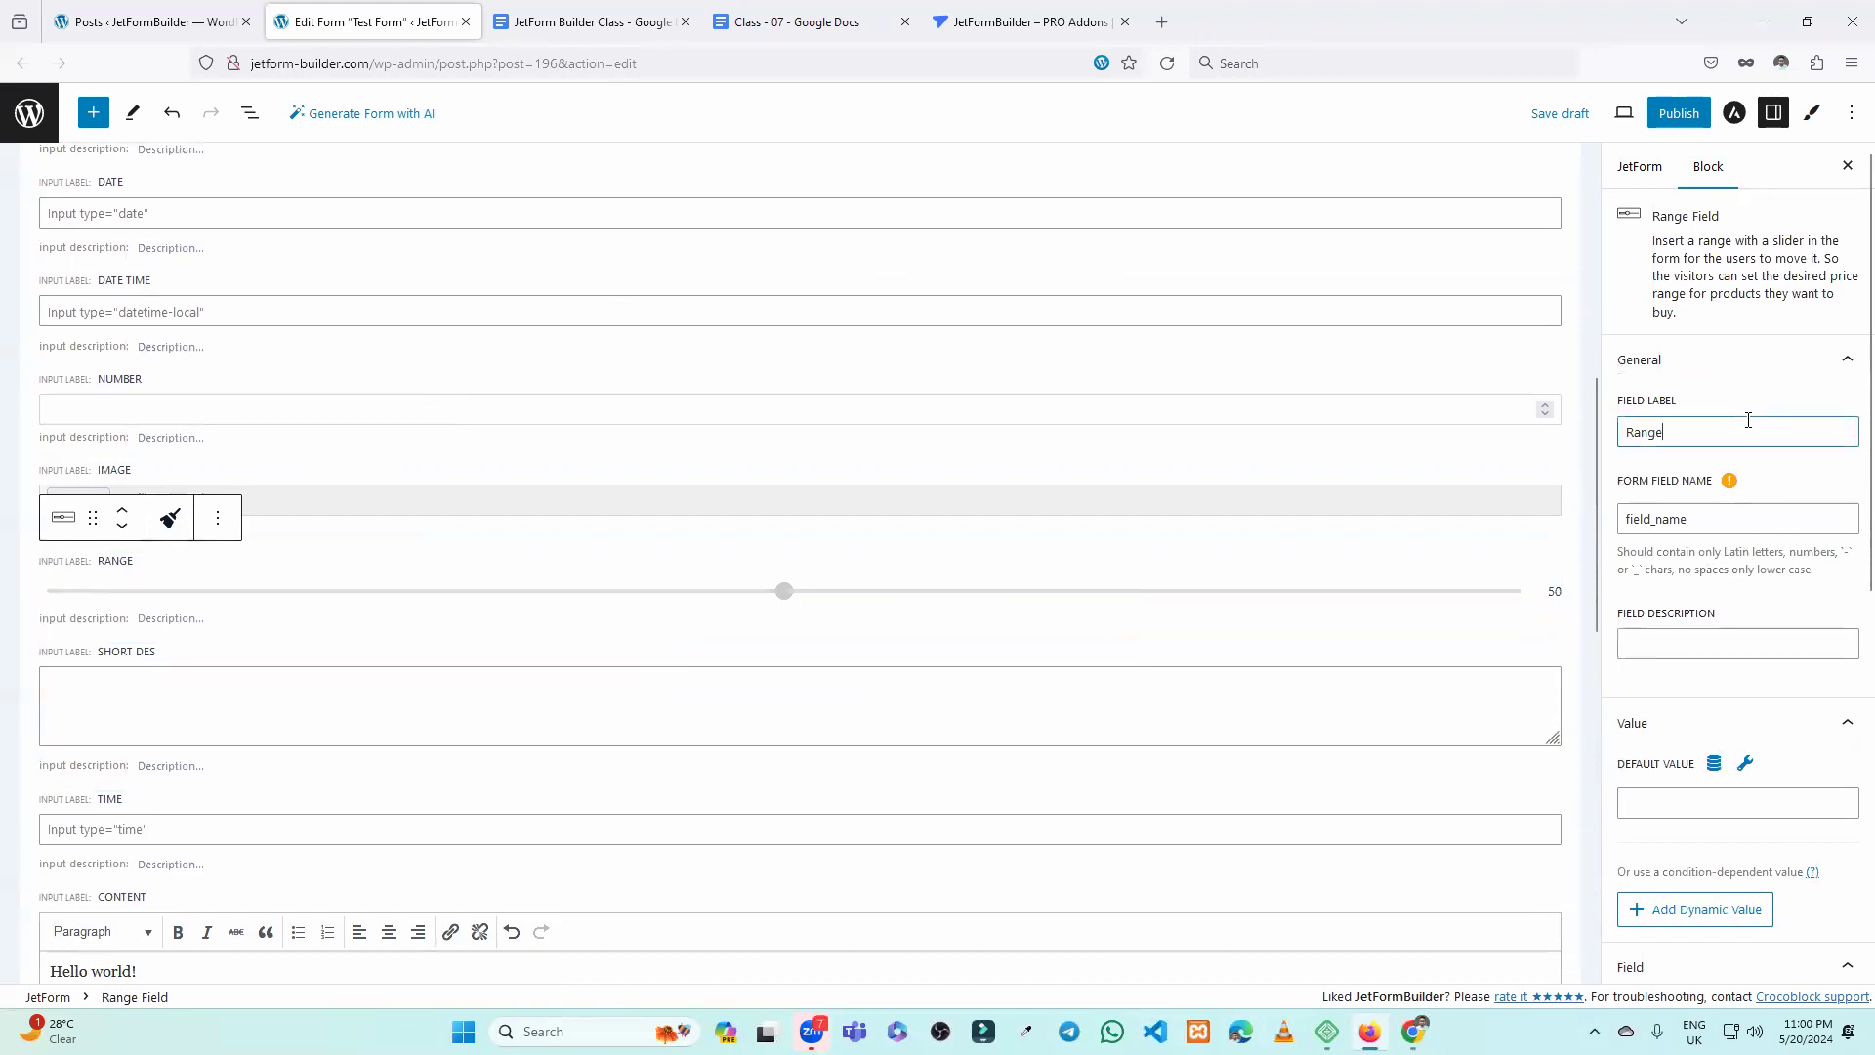
click(1721, 517)
Inspect the minimum and maximum value settings of the Range field.
scroll(1756, 547, down, 6)
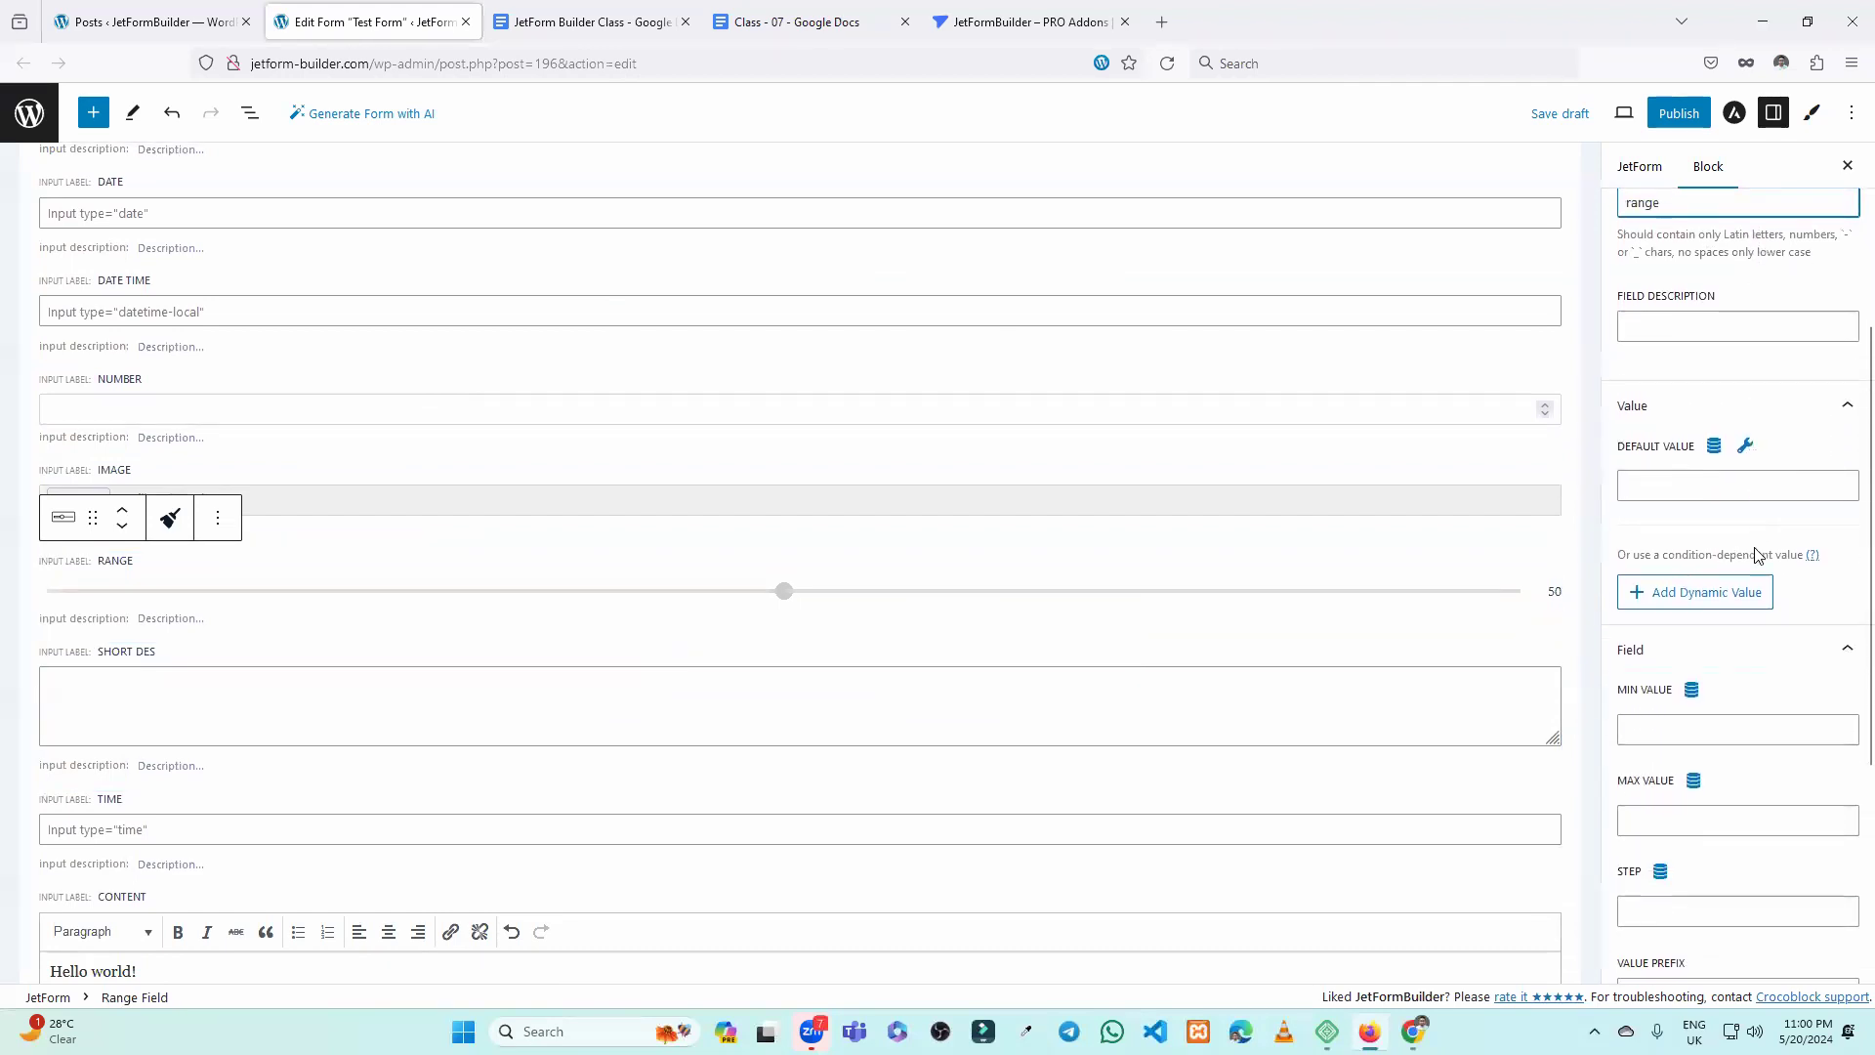
click(1688, 445)
click(1678, 543)
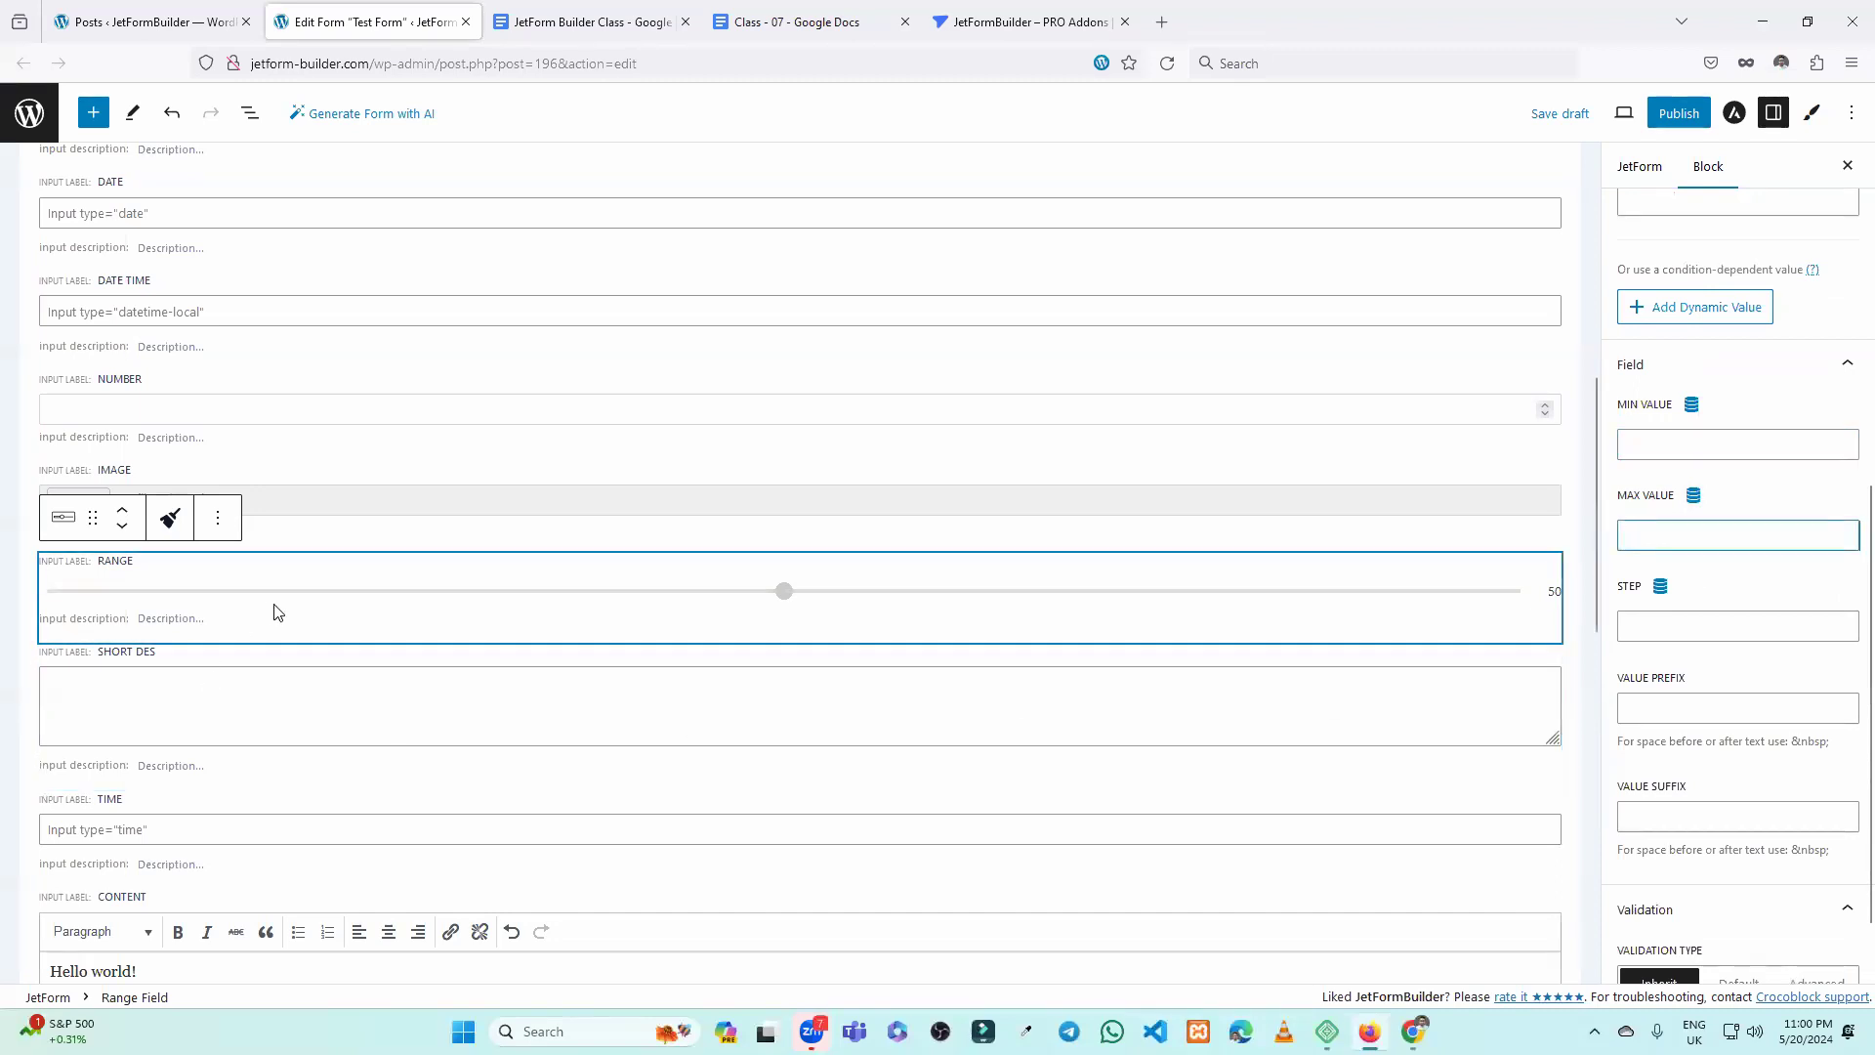
Set the Range field's minimum value to 10 and maximum value to 100, and try out its slider.
click(1673, 441)
text(10)
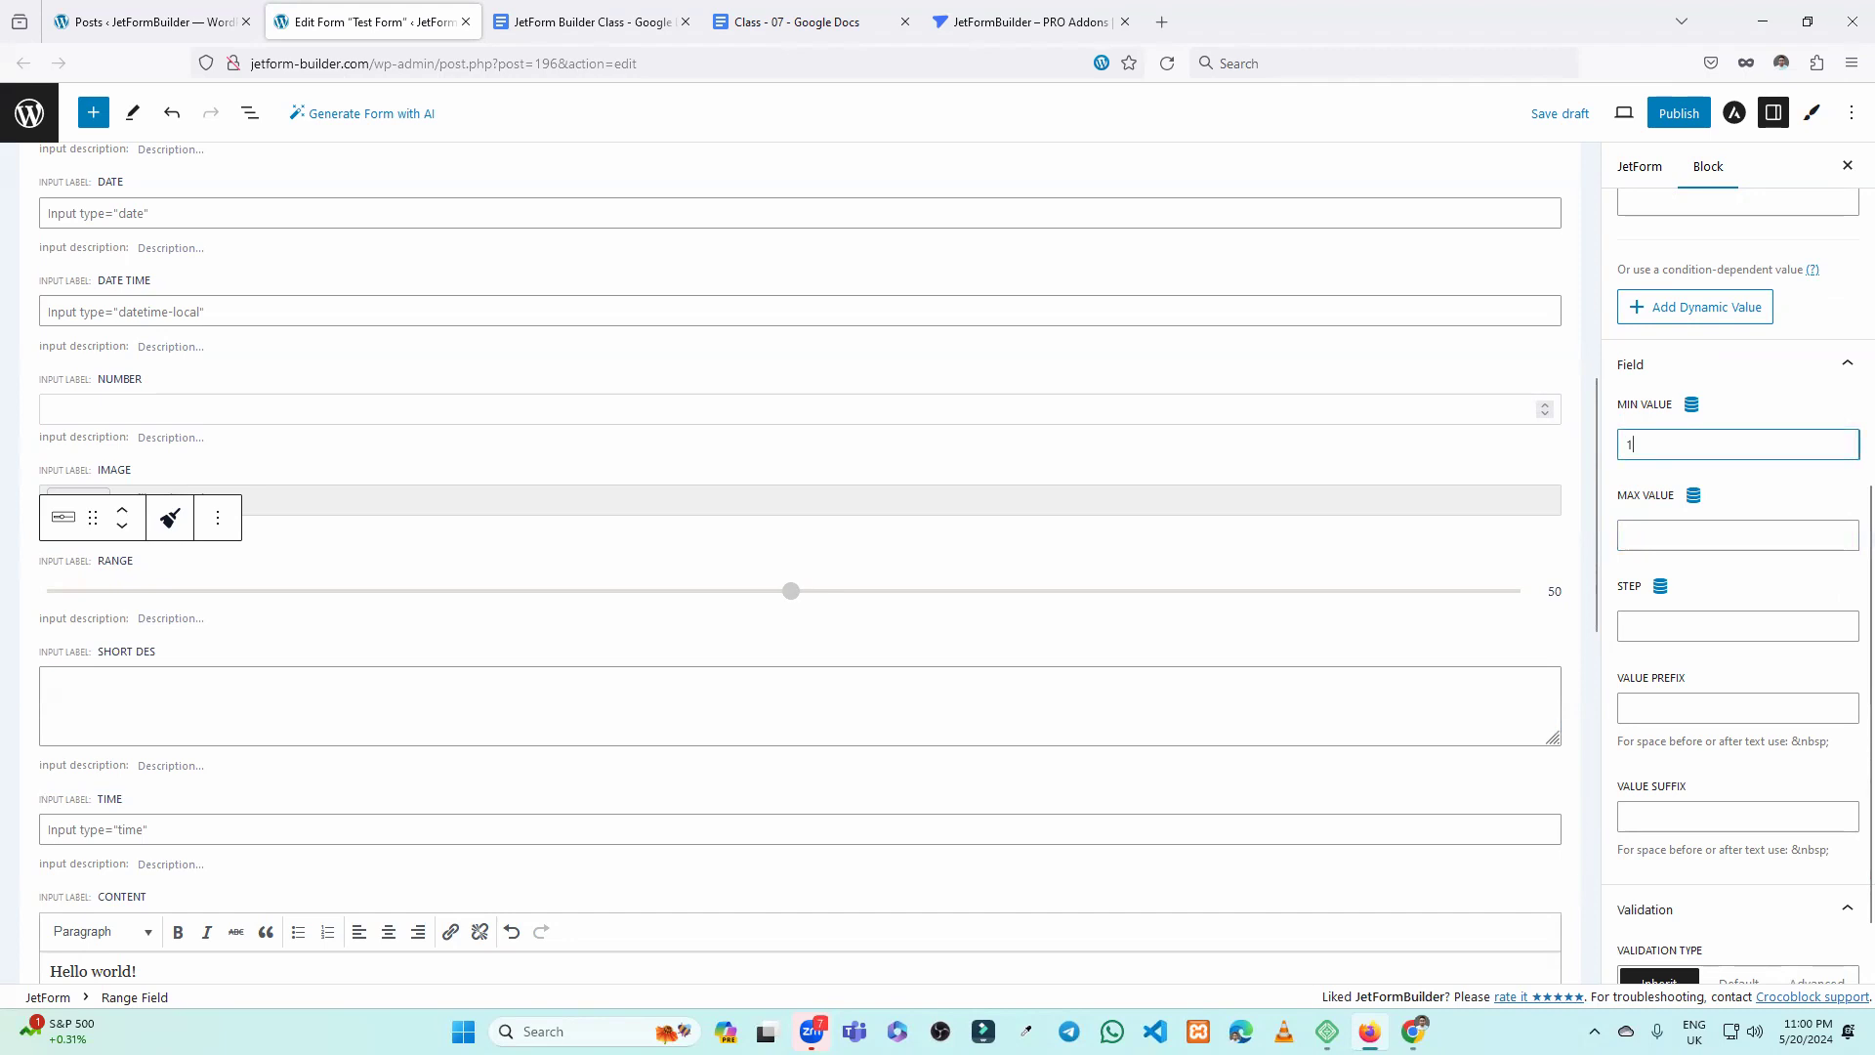
click(1740, 503)
click(1680, 543)
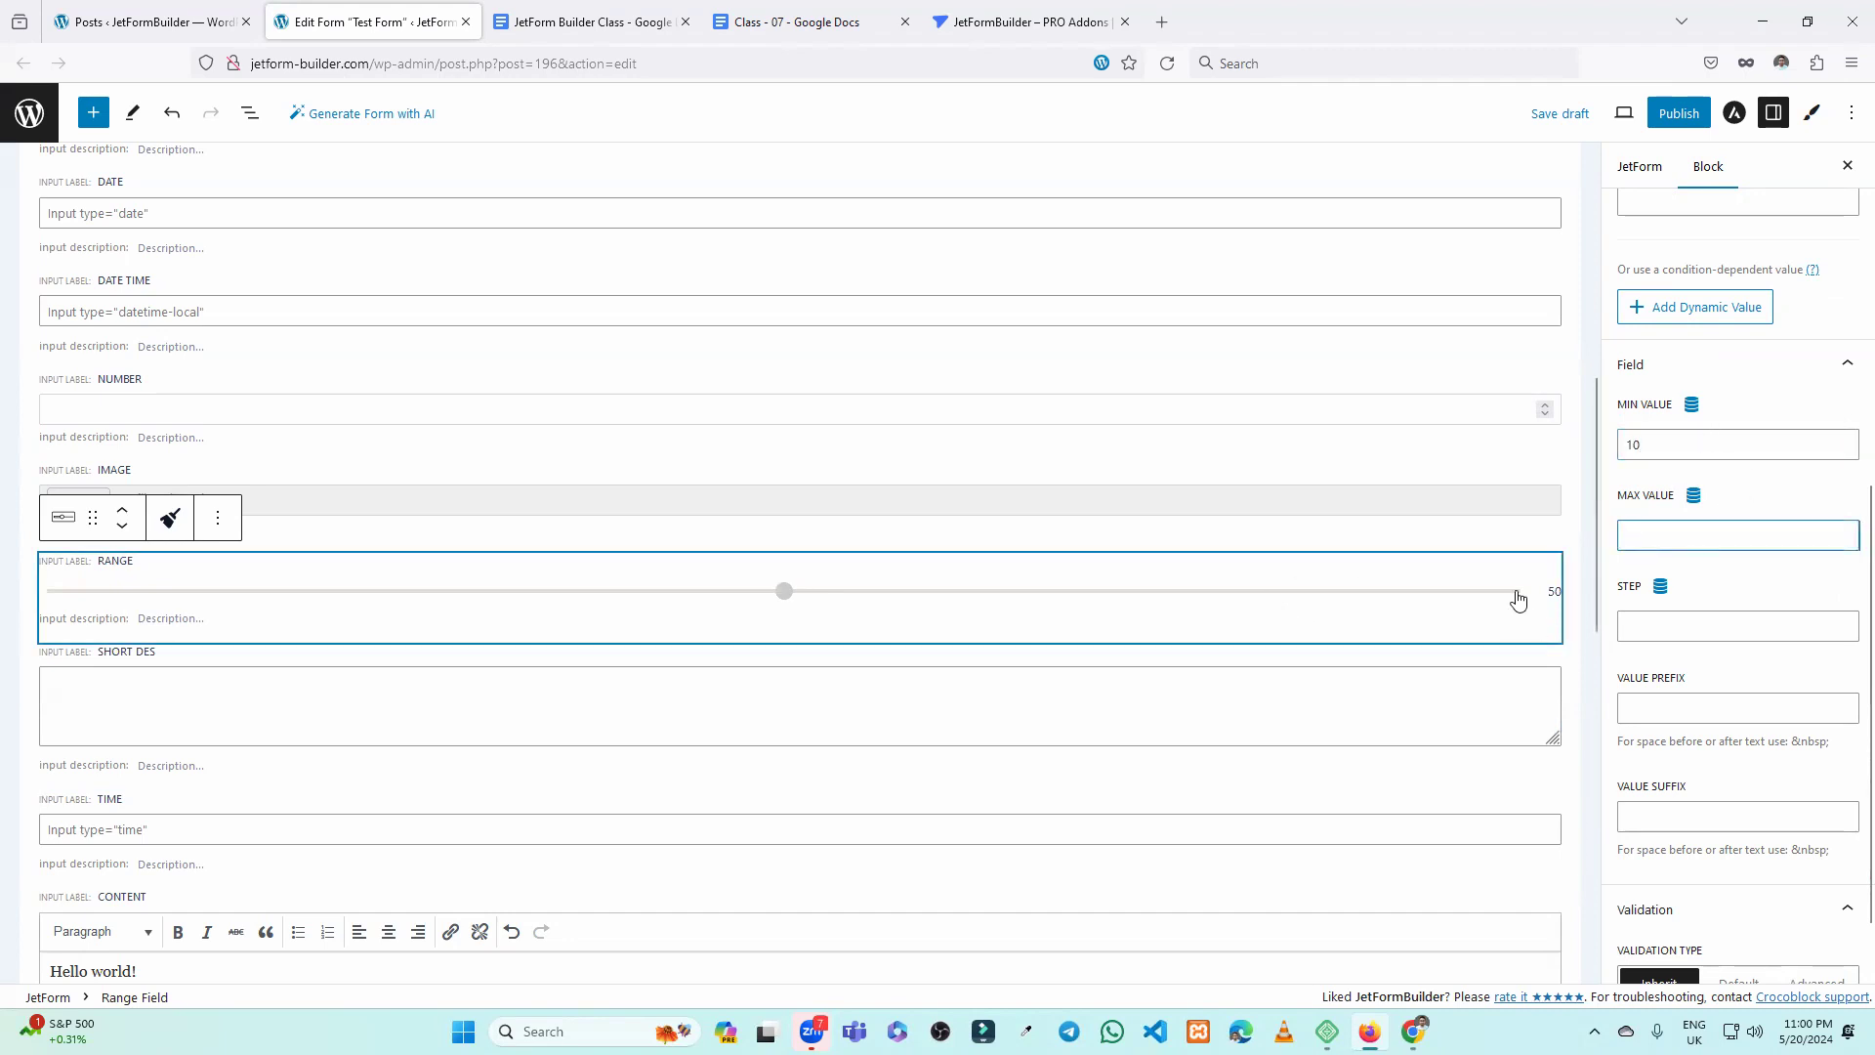
text(100)
click(1733, 591)
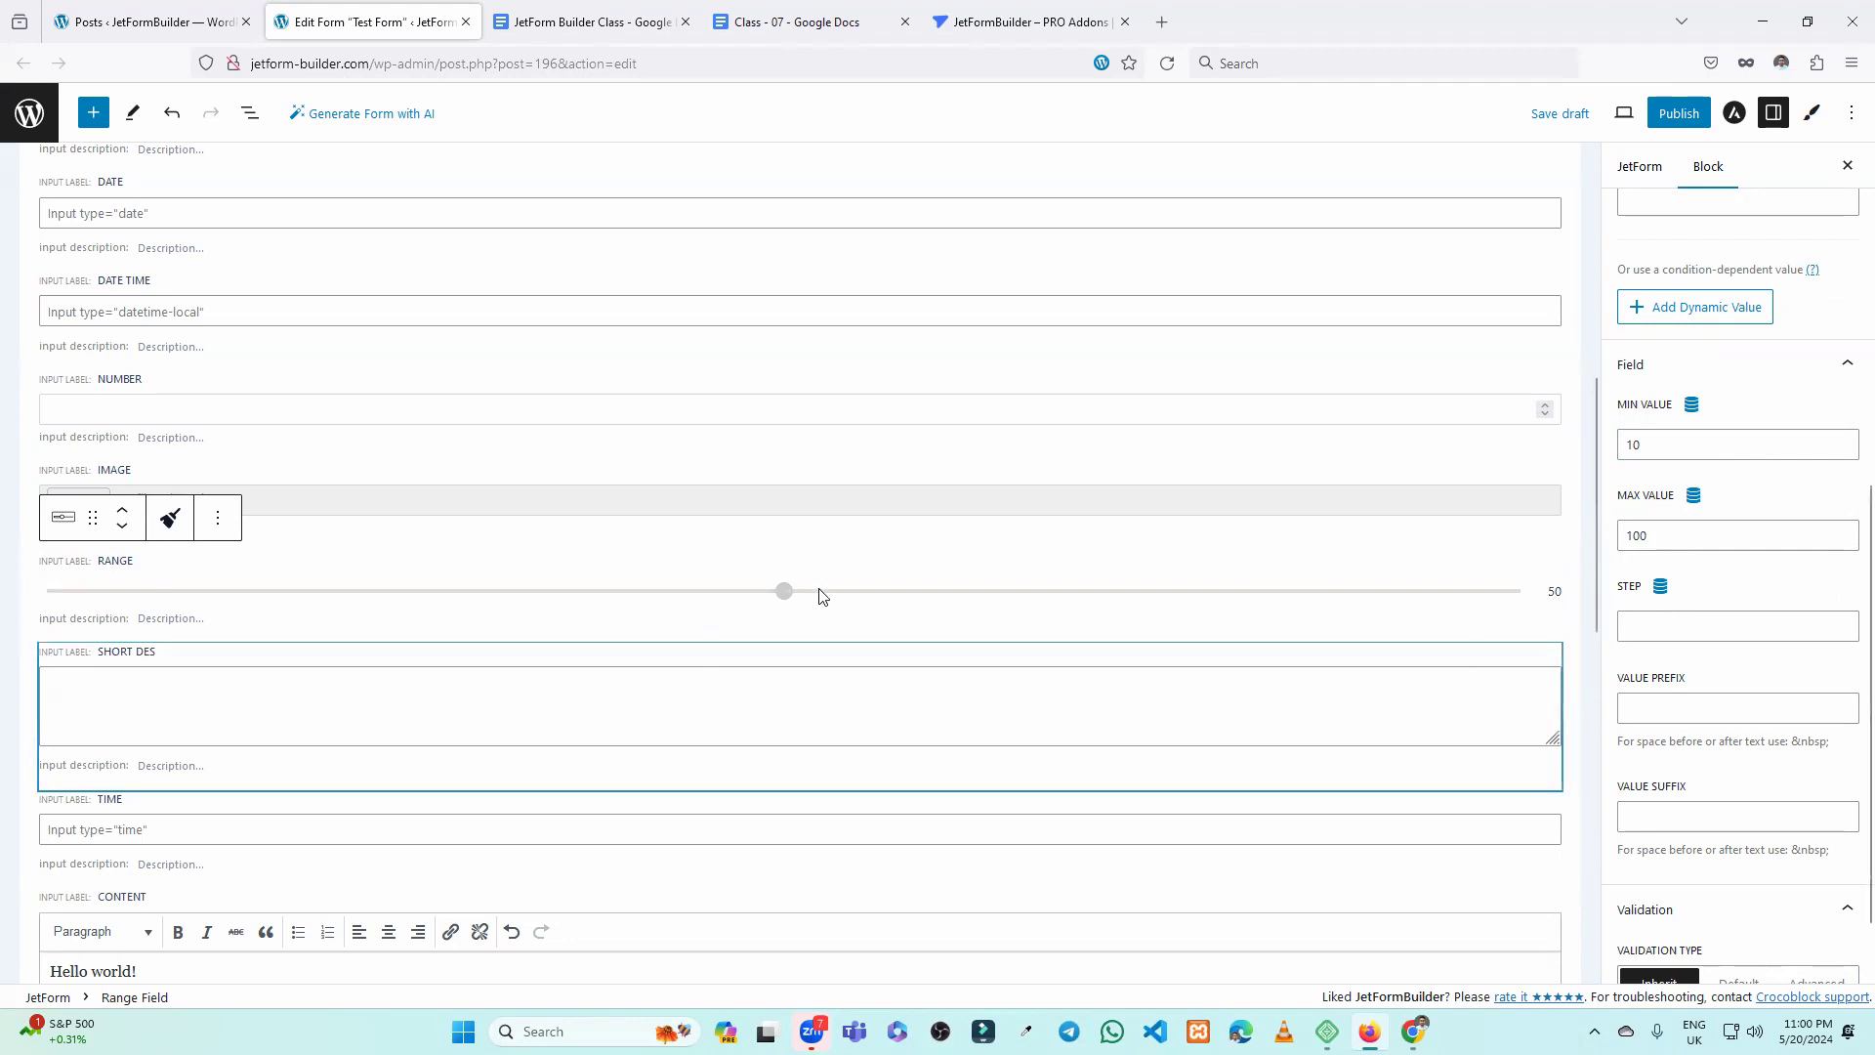
drag(789, 603, 457, 607)
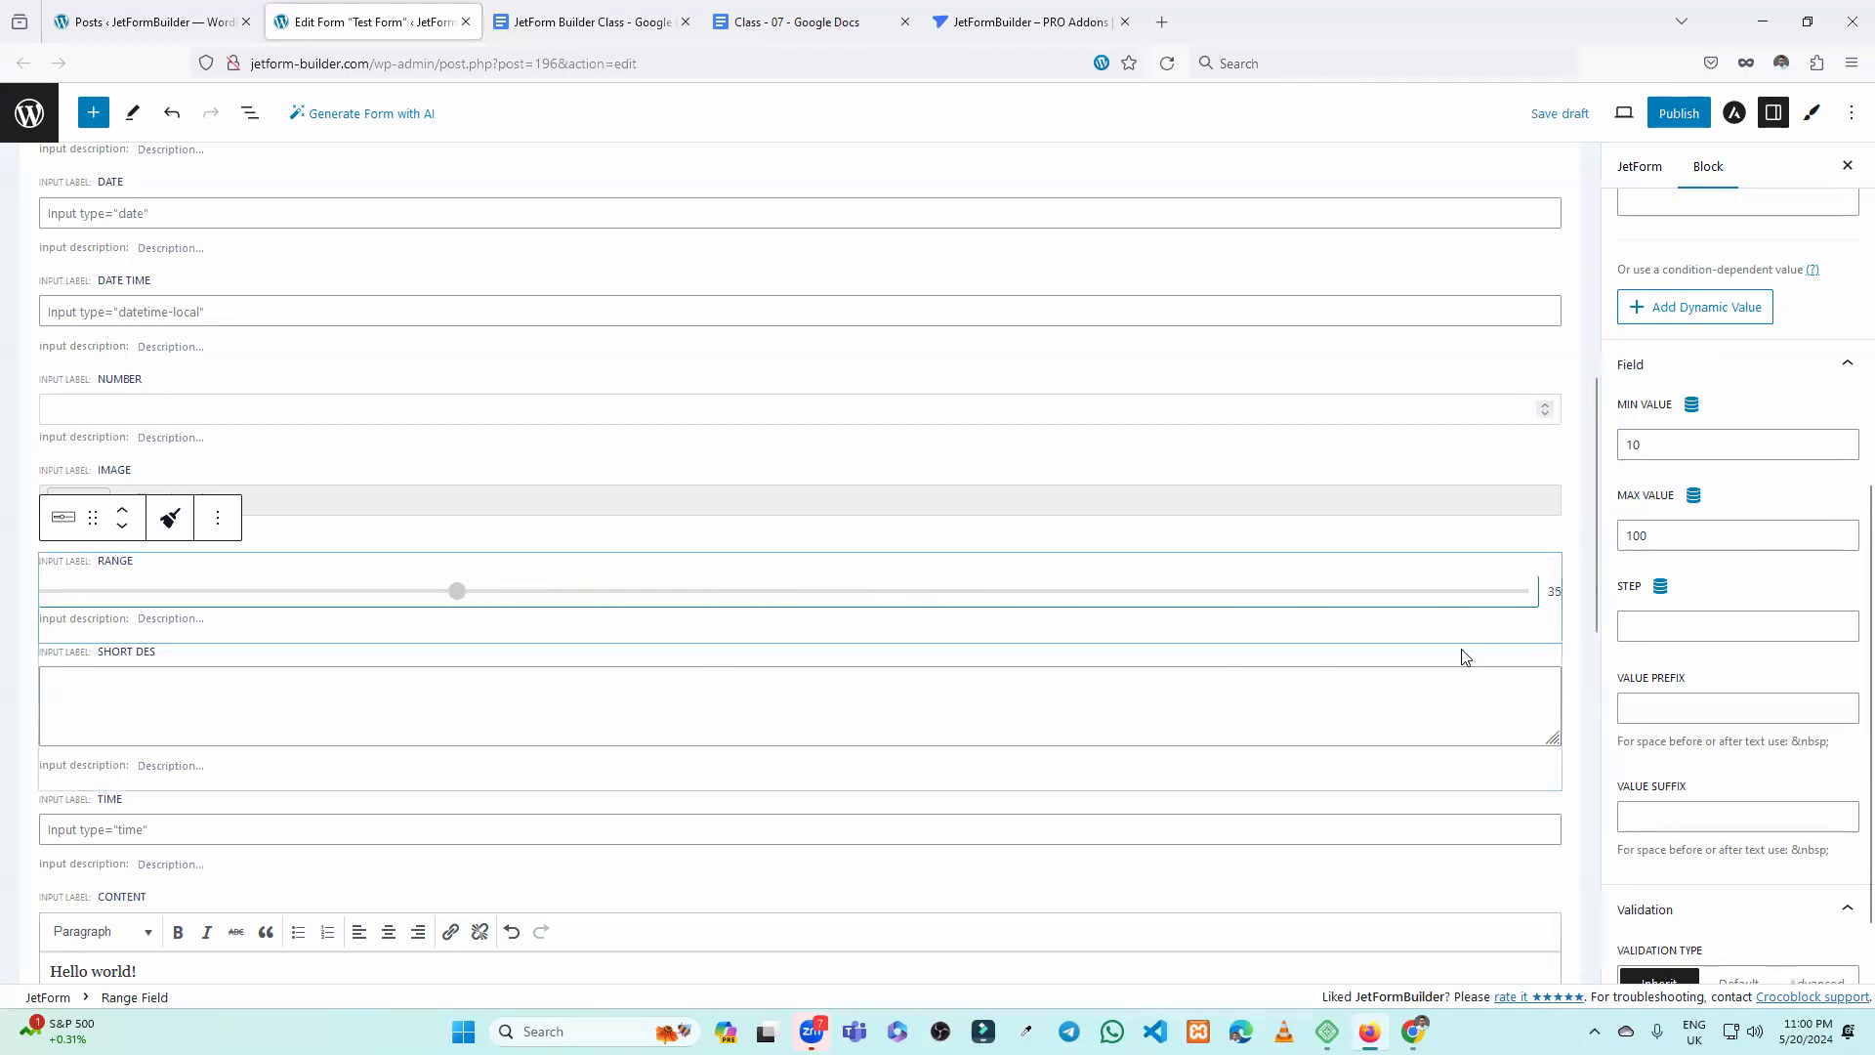
Try a step of 5 on the Range field's slider and clear the step entry again.
click(1654, 625)
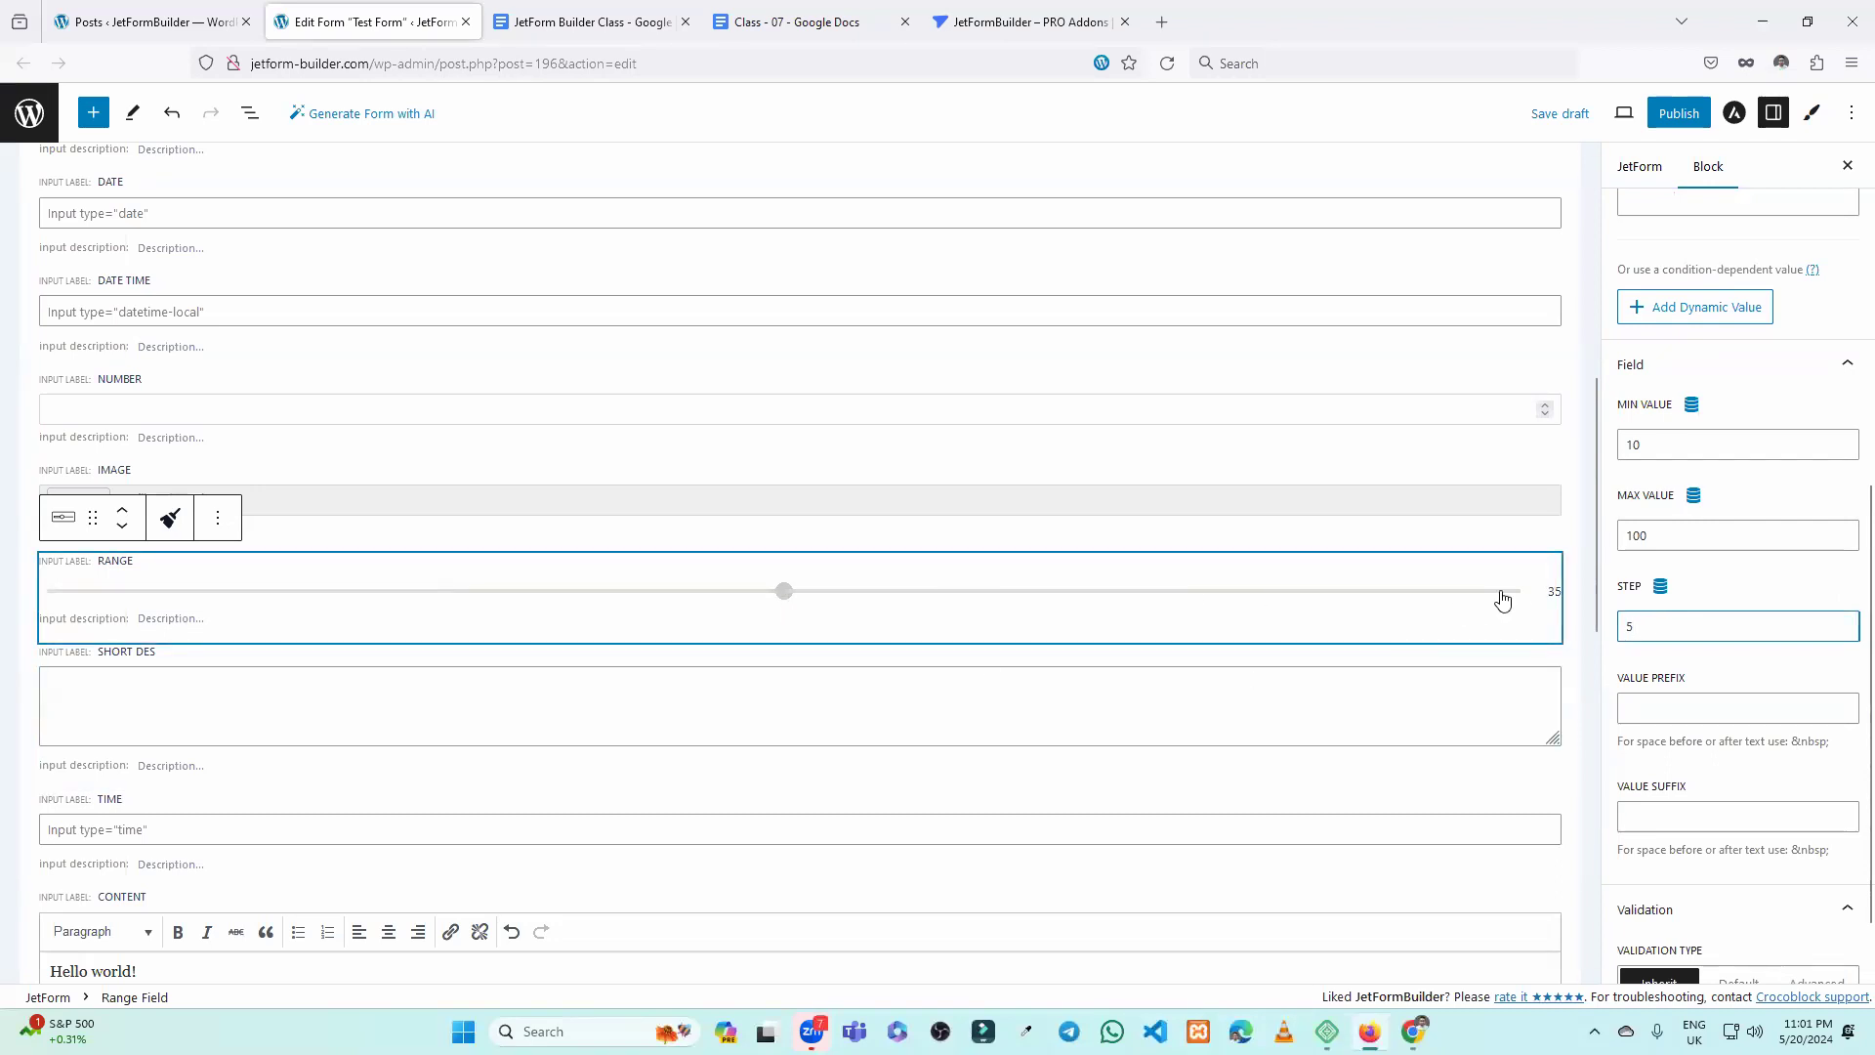
click(1096, 615)
click(787, 598)
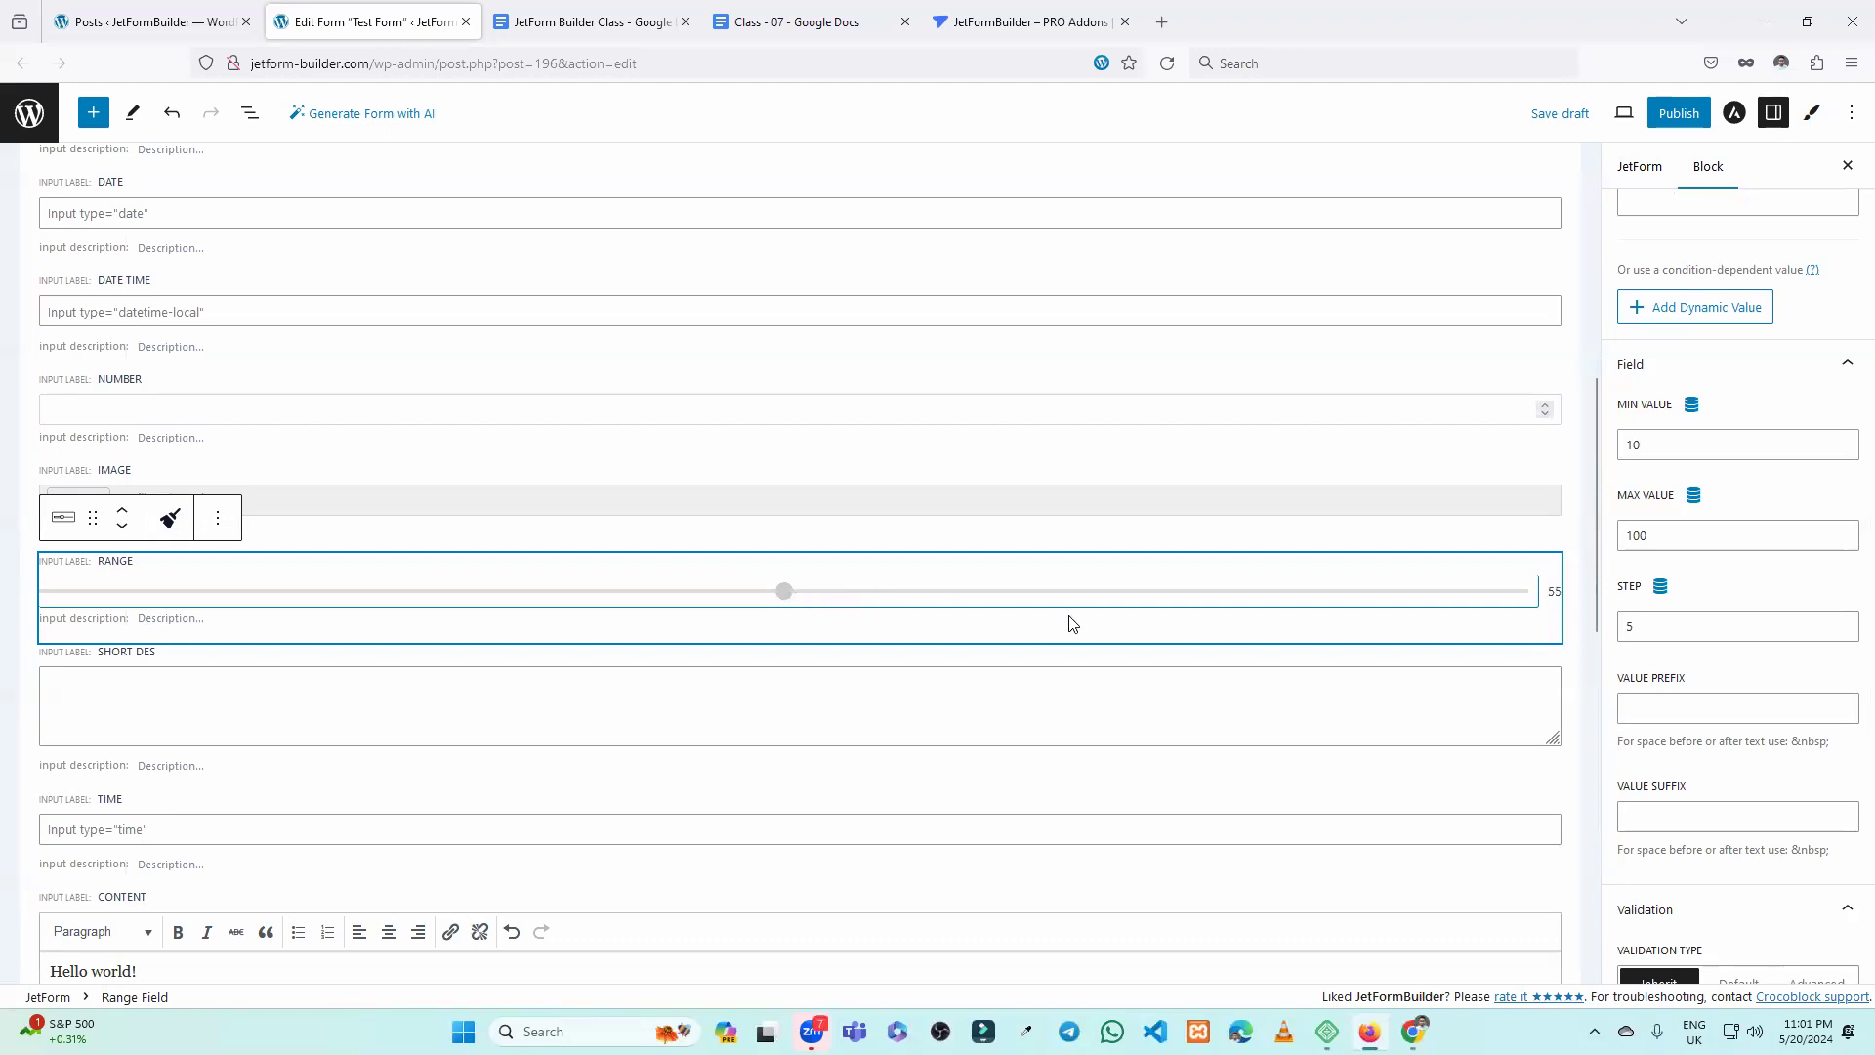
click(1661, 633)
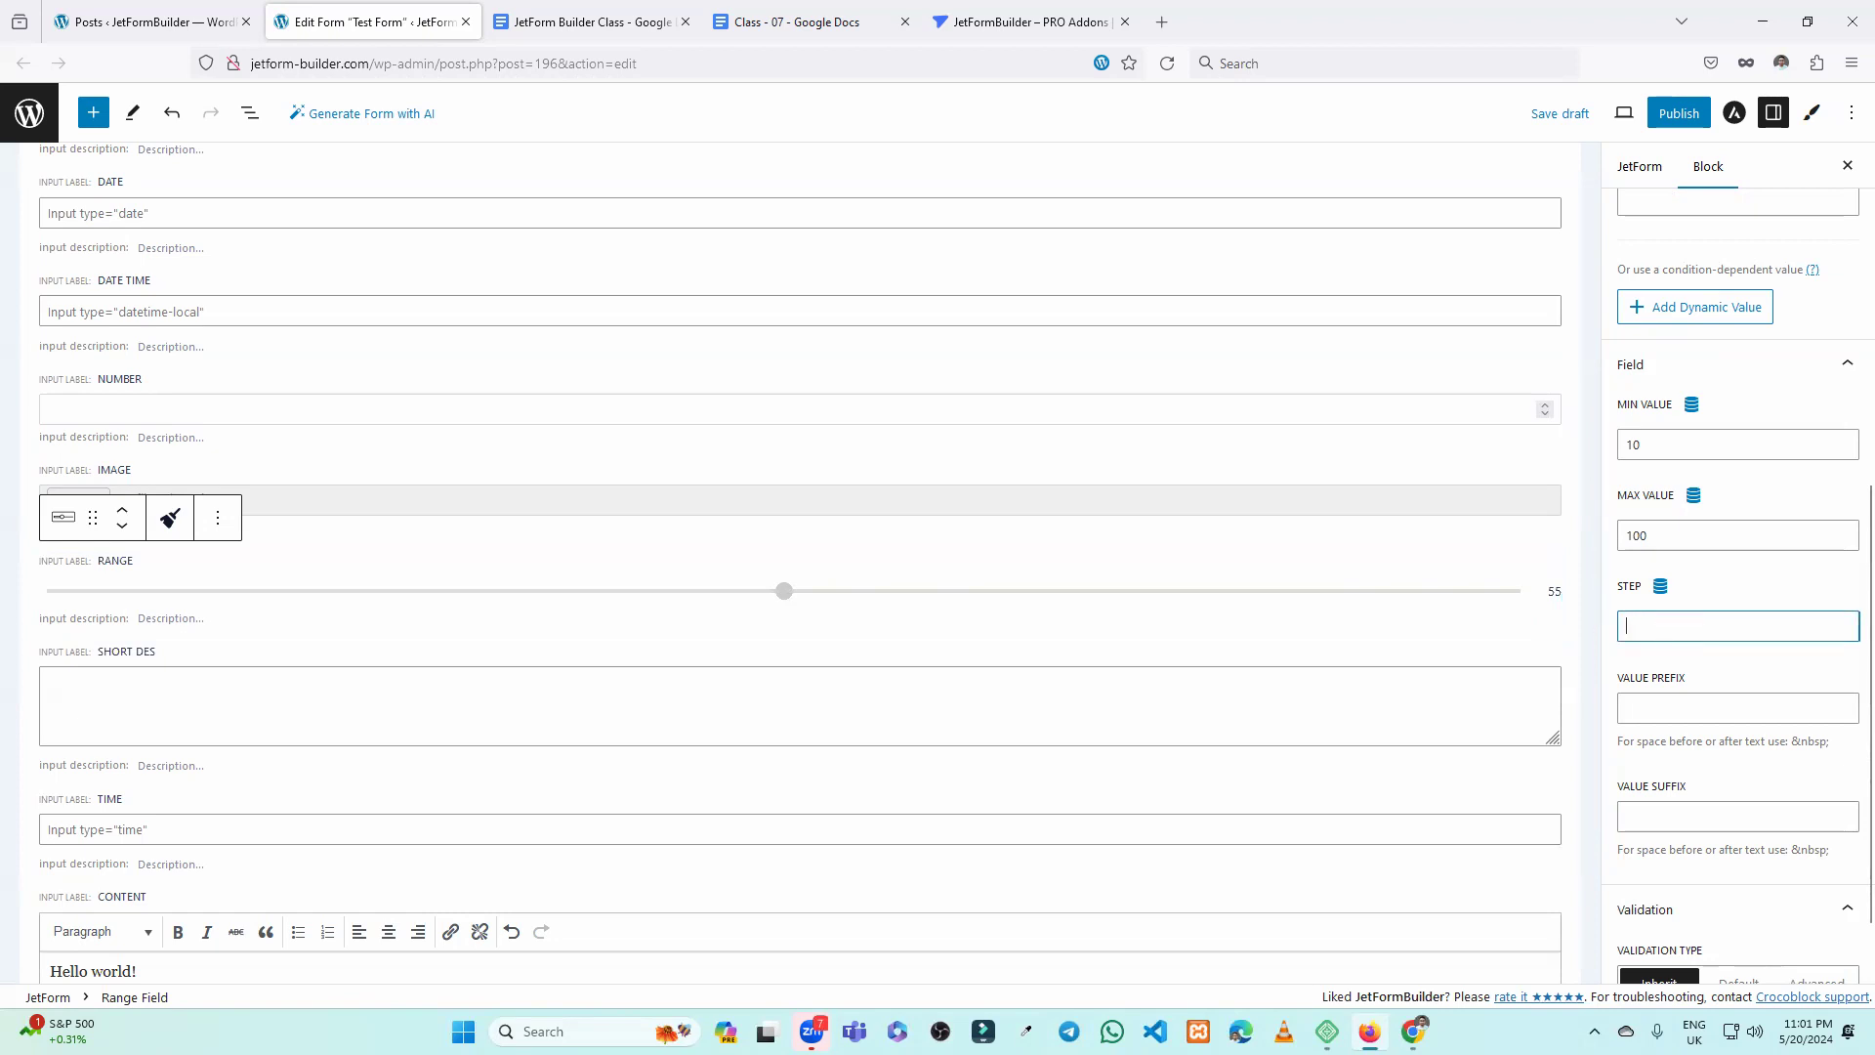
Inspect the value prefix and value suffix settings of the Range field.
scroll(1703, 649, down, 2)
click(1692, 625)
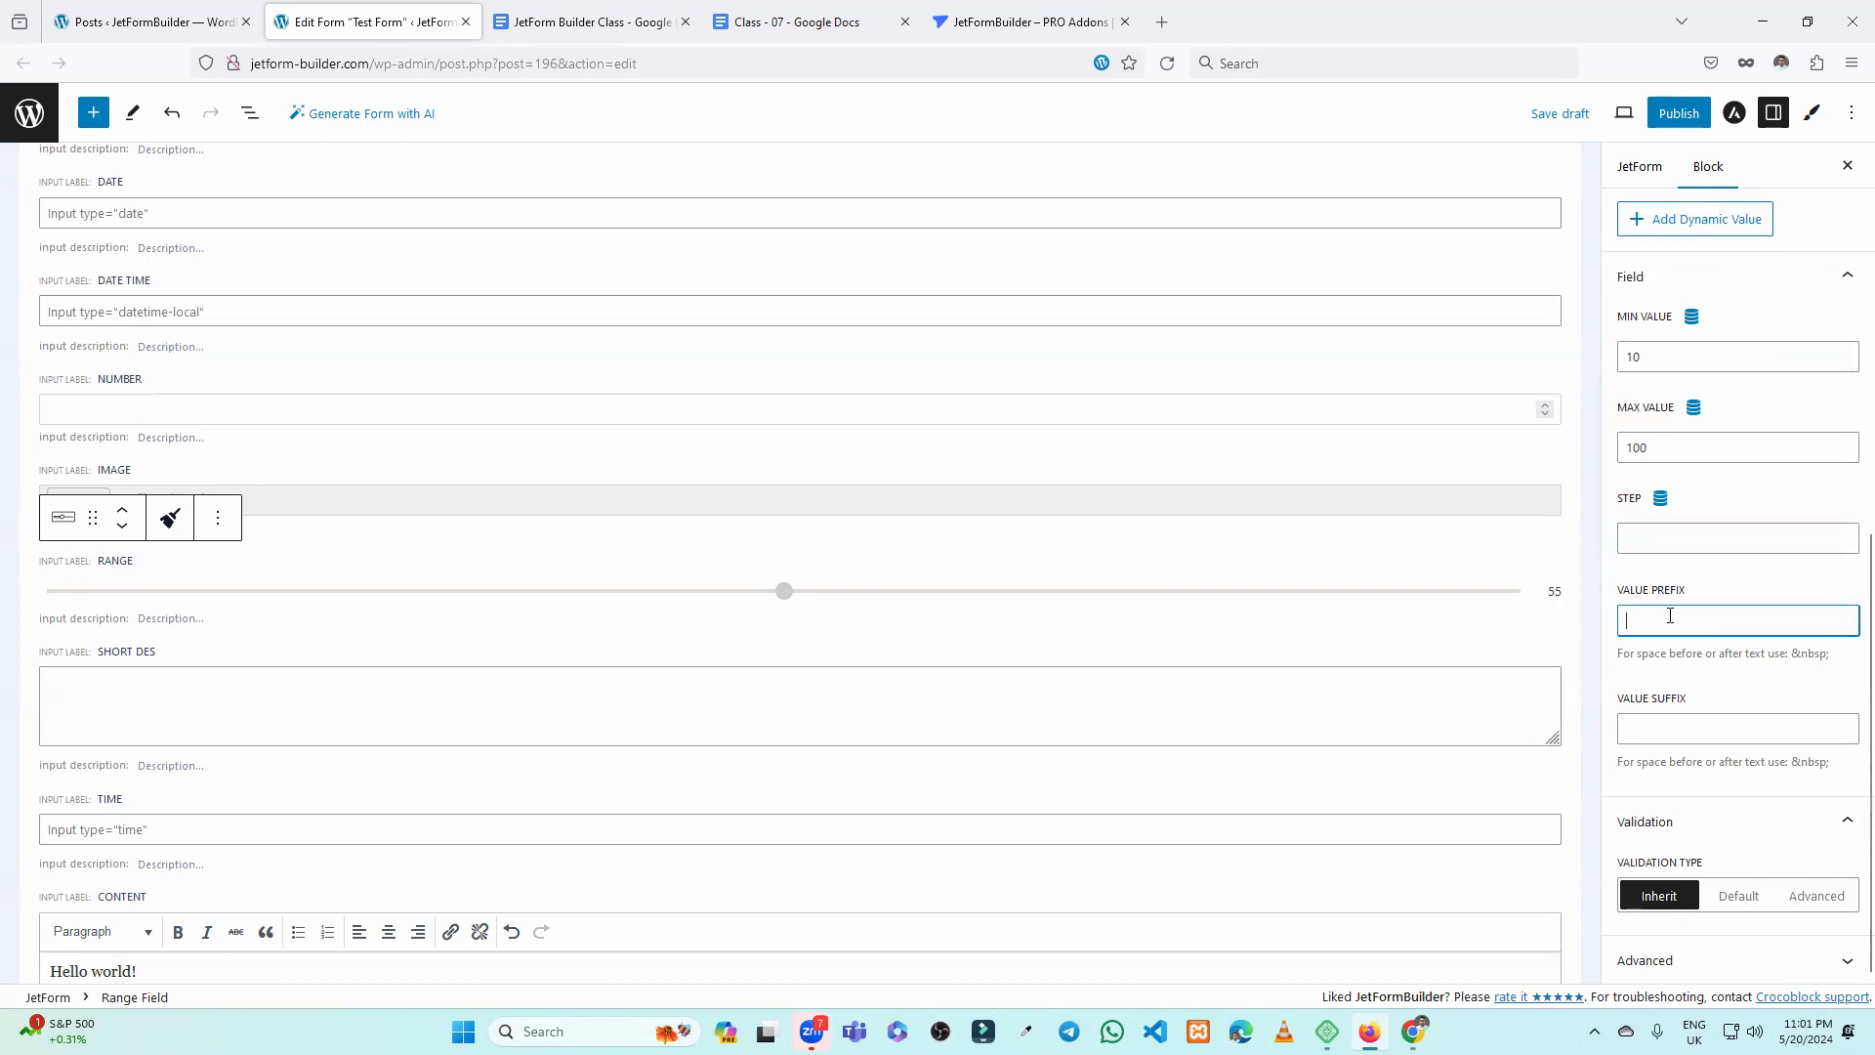
click(1655, 725)
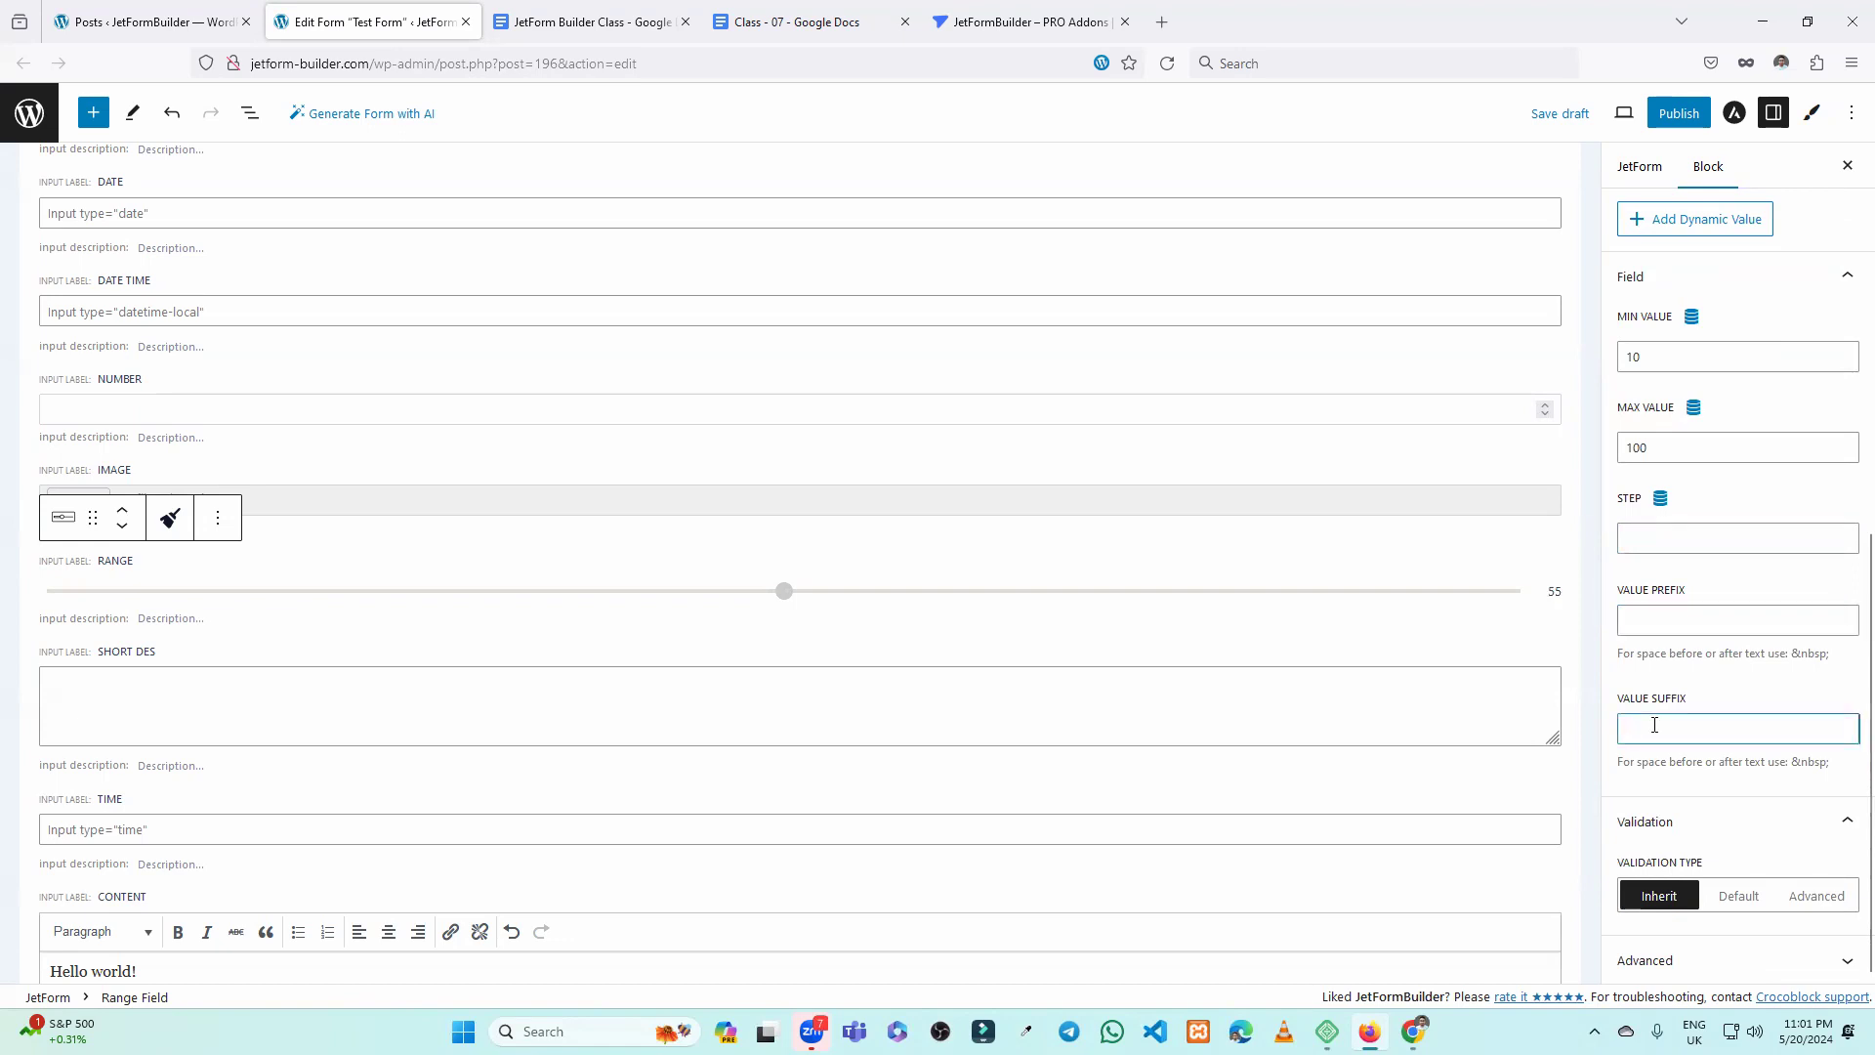
scroll(1748, 625, up, 1)
scroll(465, 556, down, 4)
scroll(469, 581, up, 3)
Check the Color field's settings and publish the Test Form.
scroll(443, 578, up, 5)
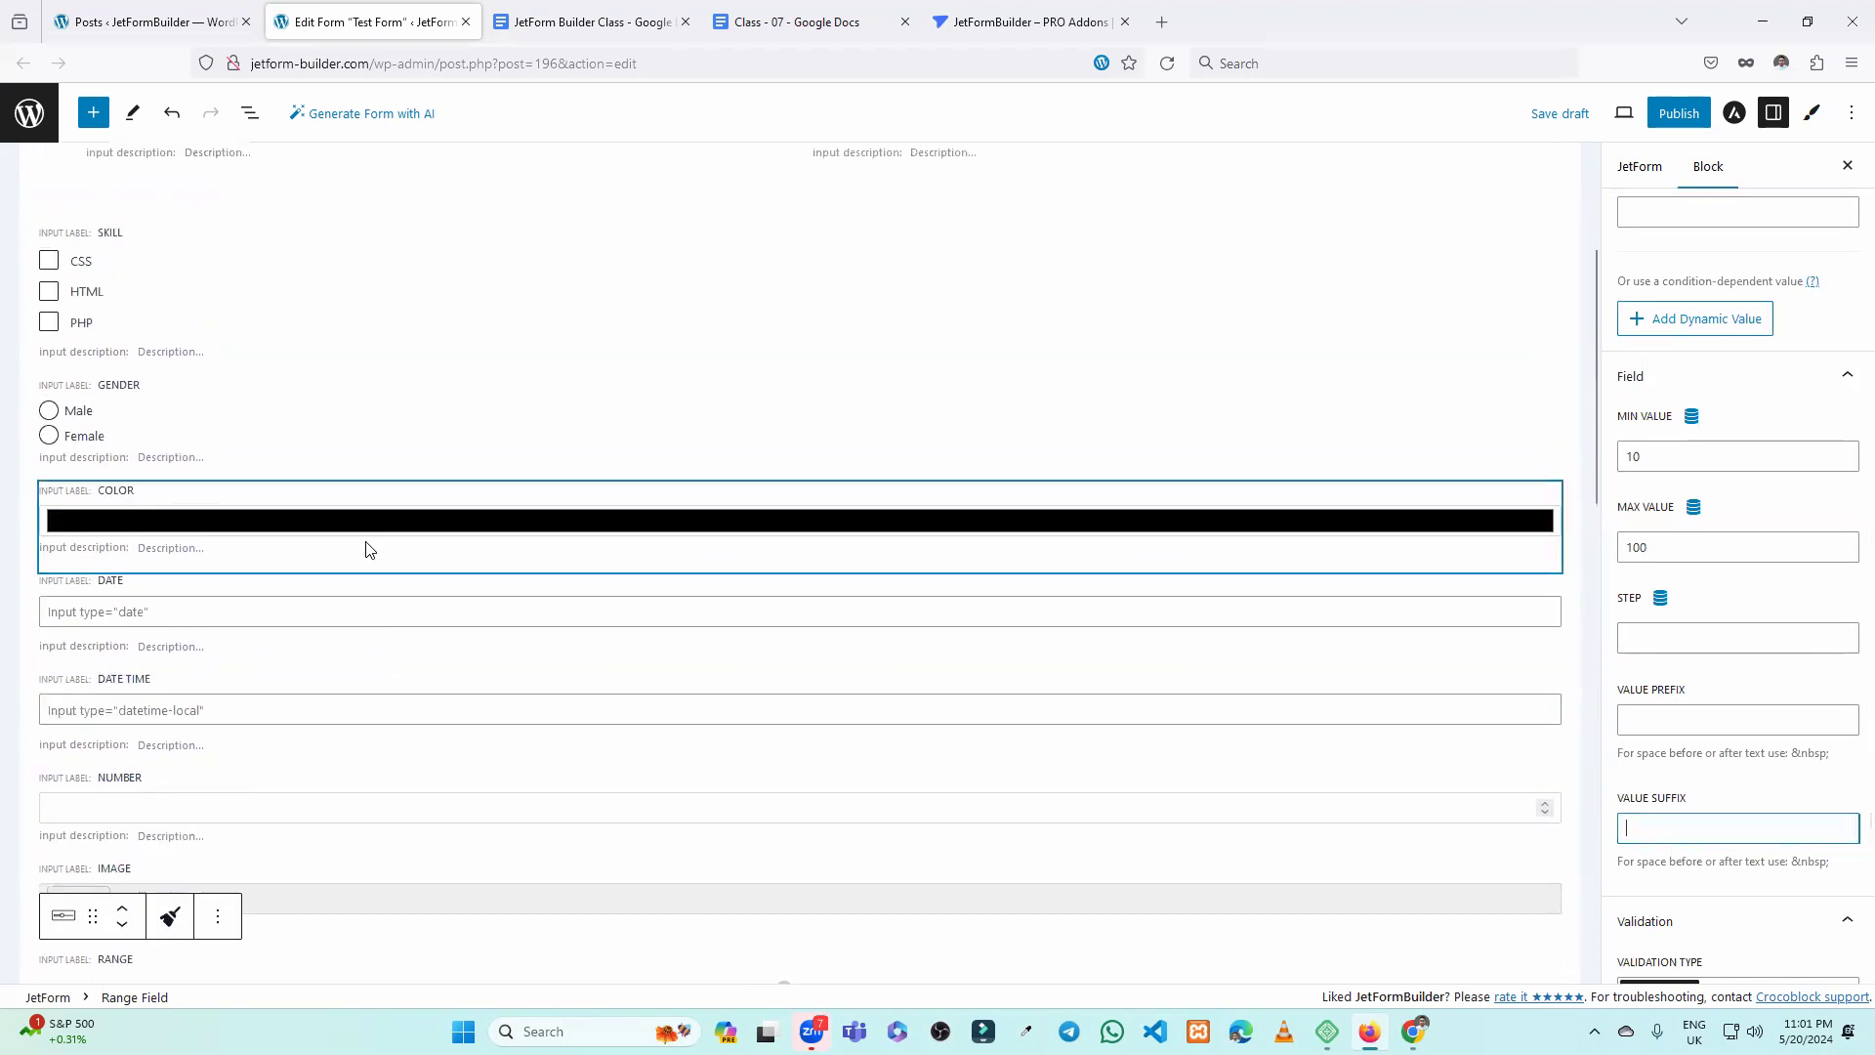
click(366, 545)
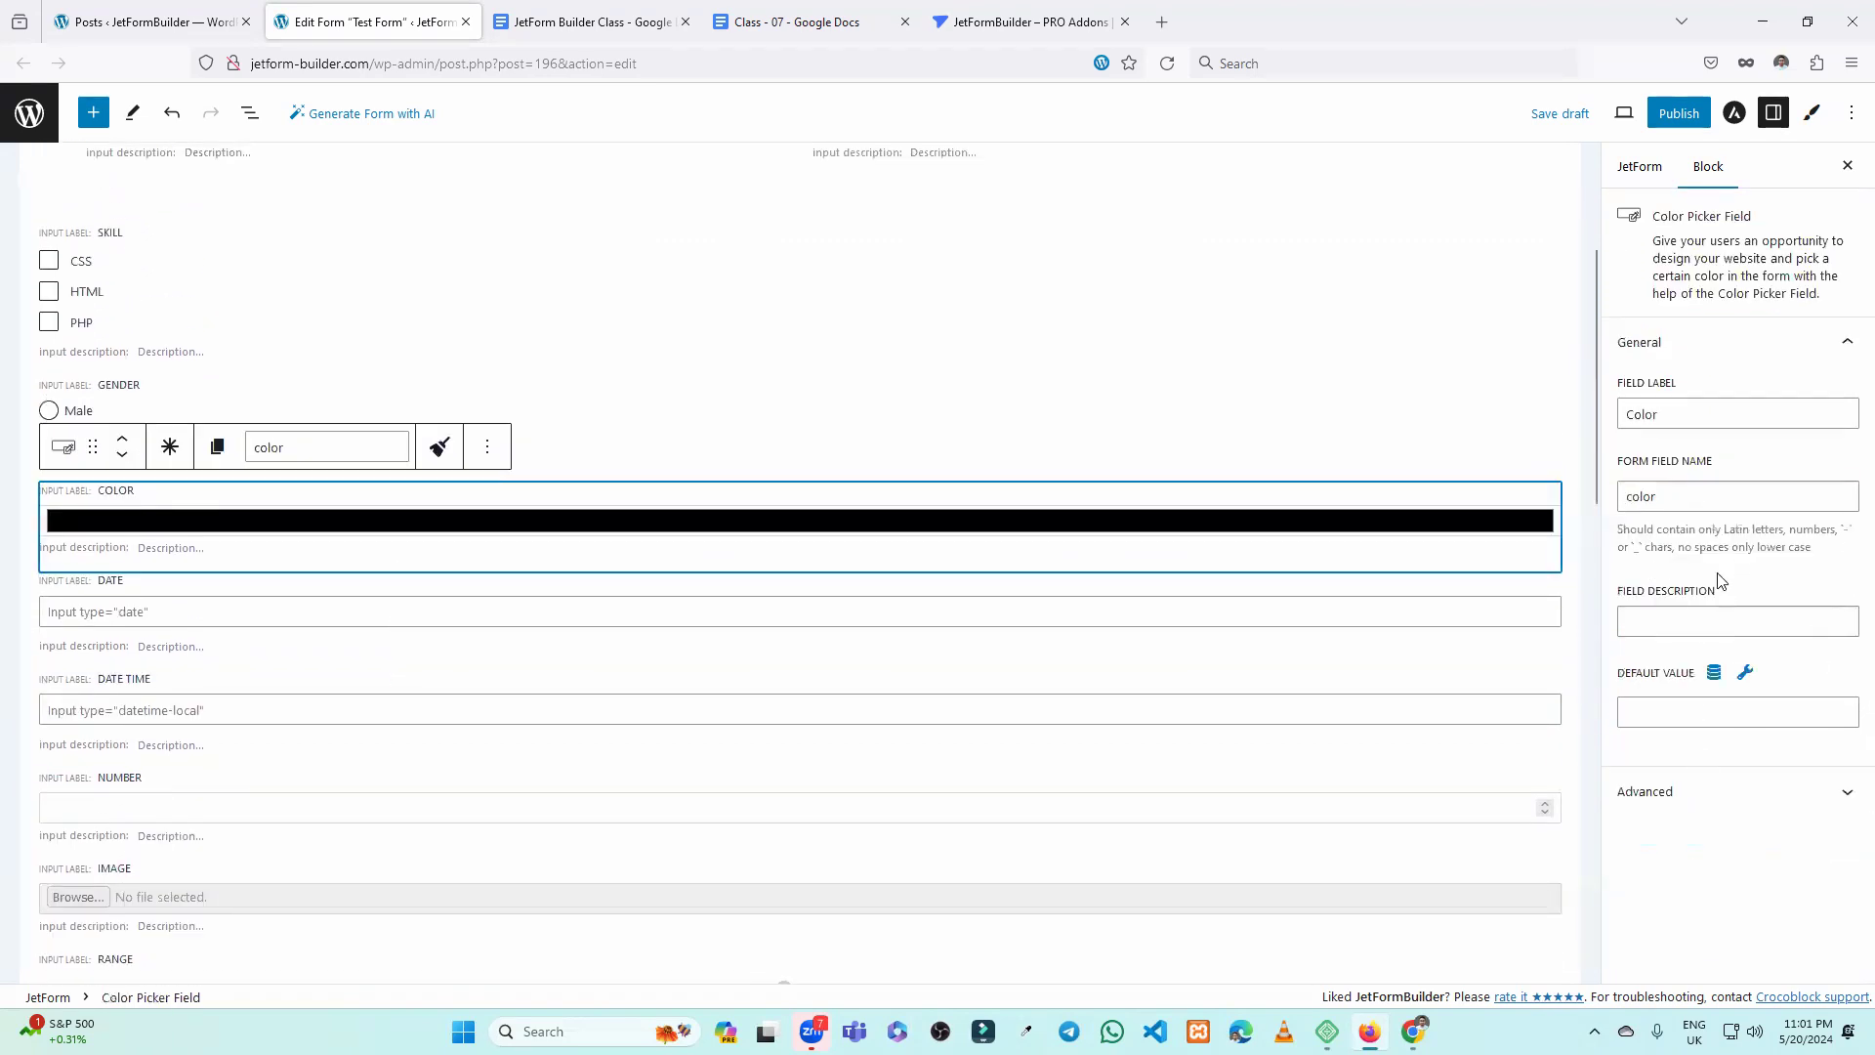
scroll(230, 632, up, 3)
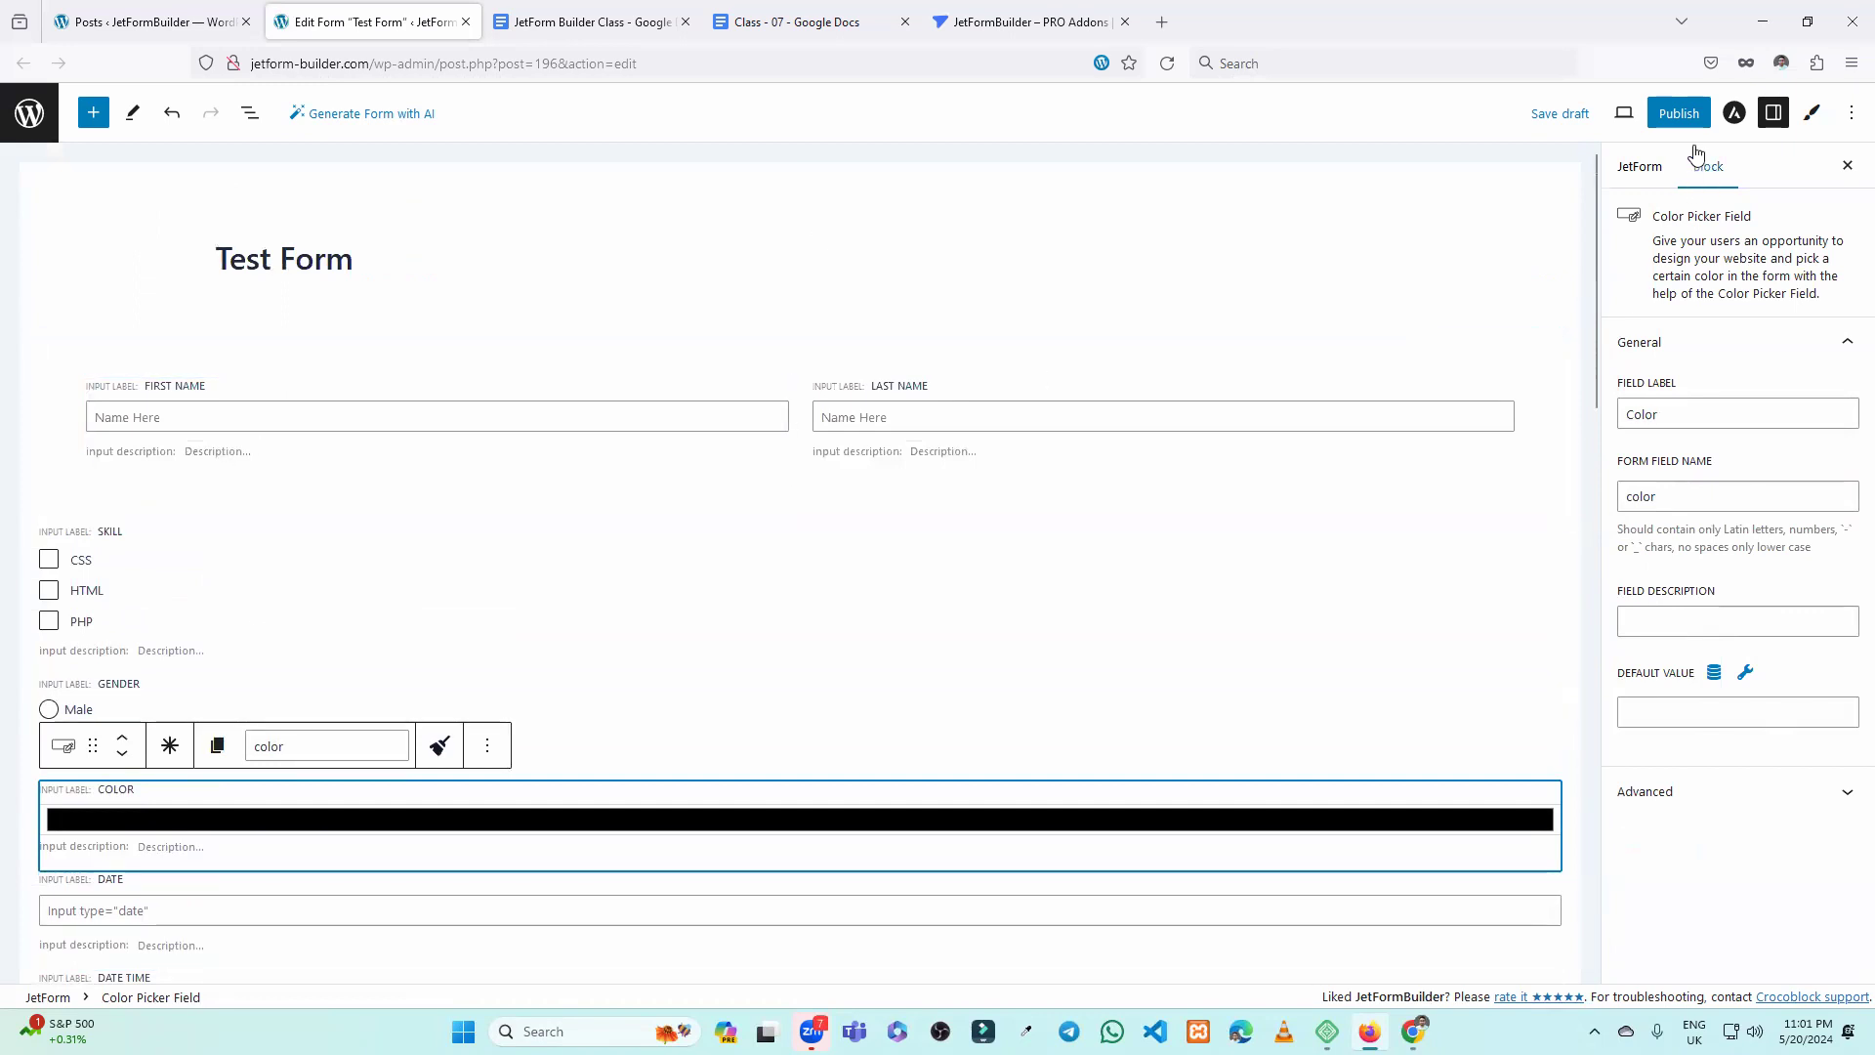
click(1678, 113)
click(1677, 113)
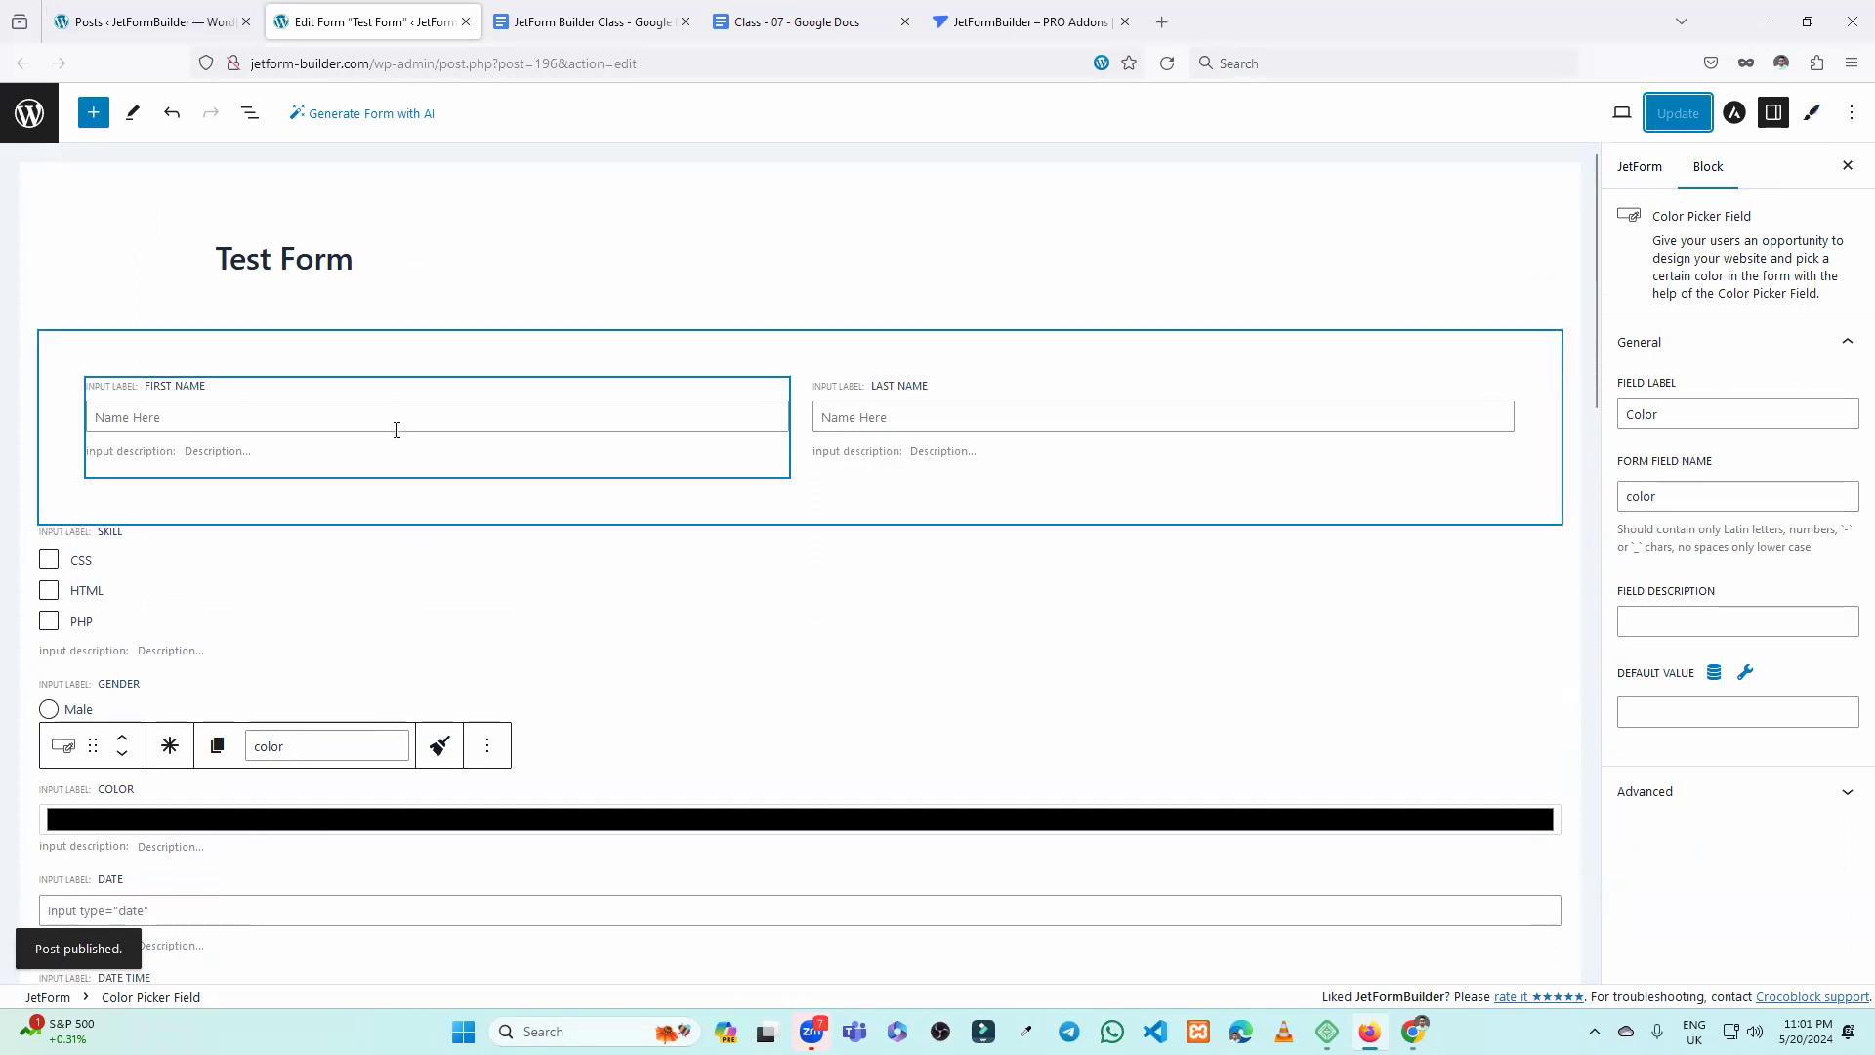
Create a new WordPress page titled "Test Page" and publish it.
click(124, 14)
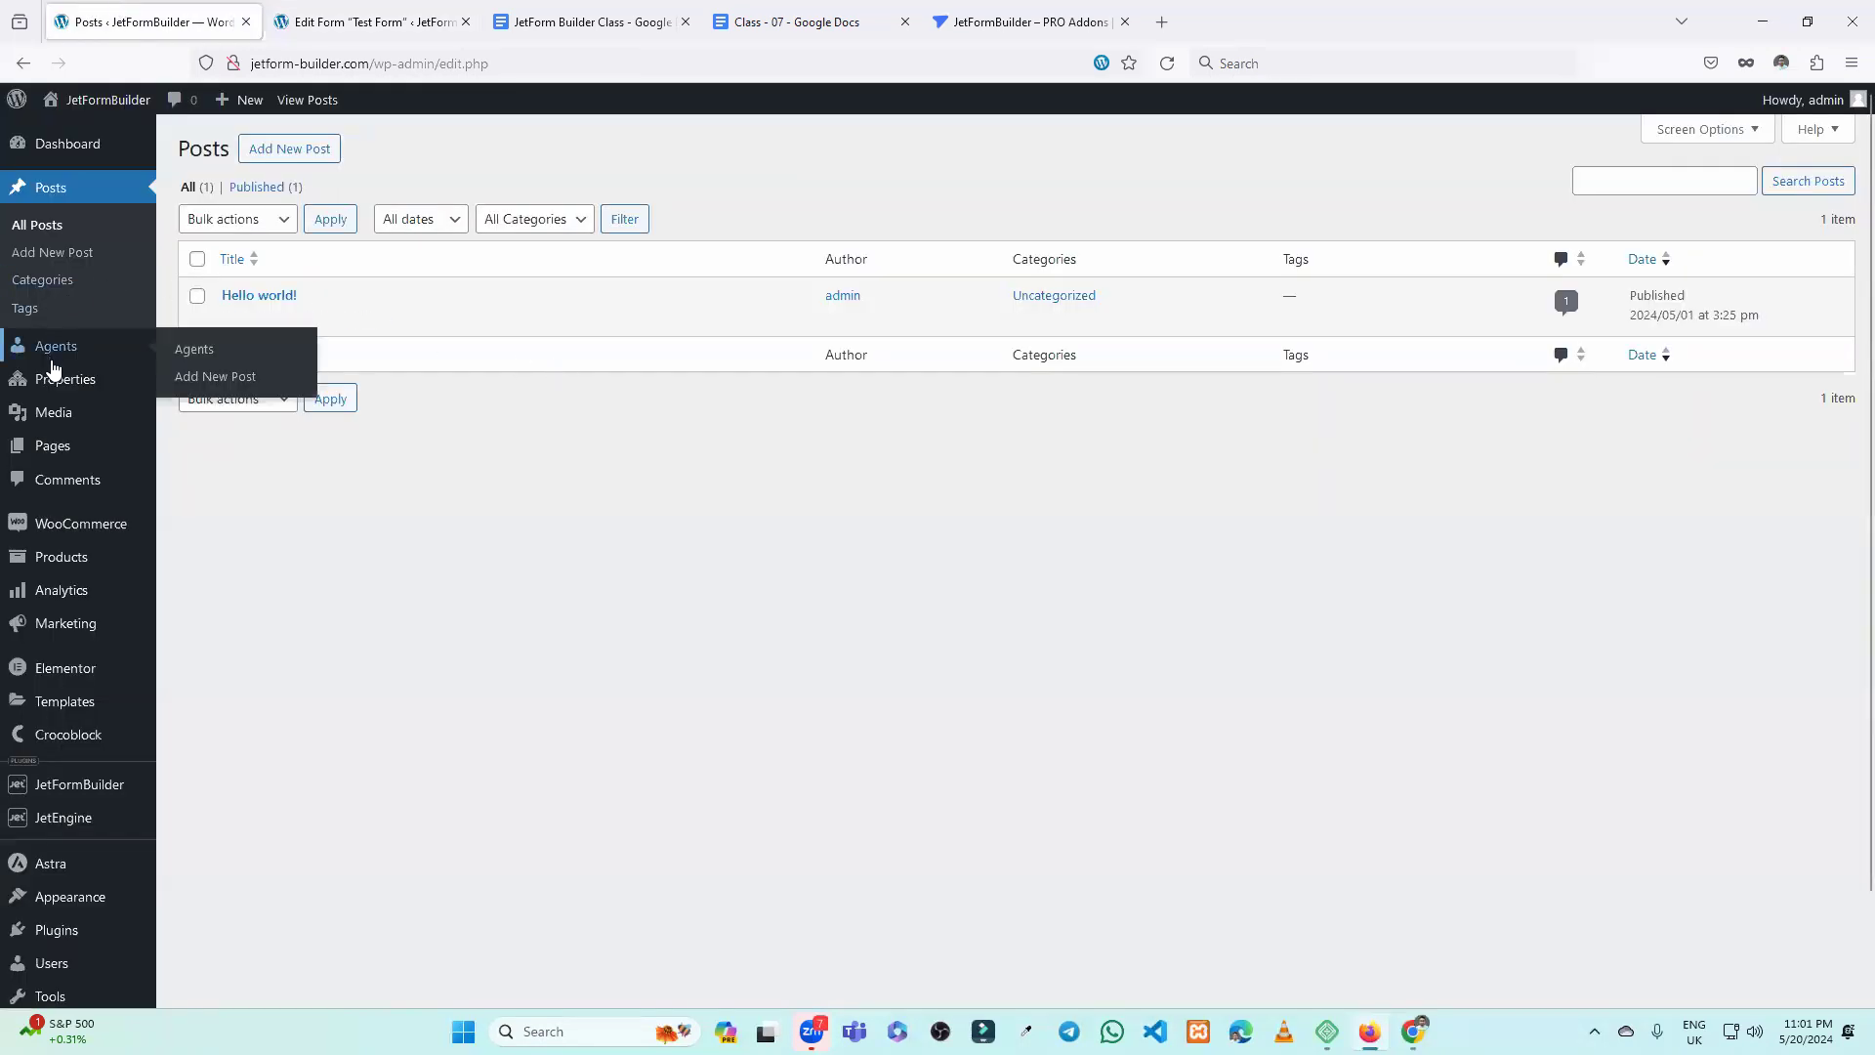
click(64, 449)
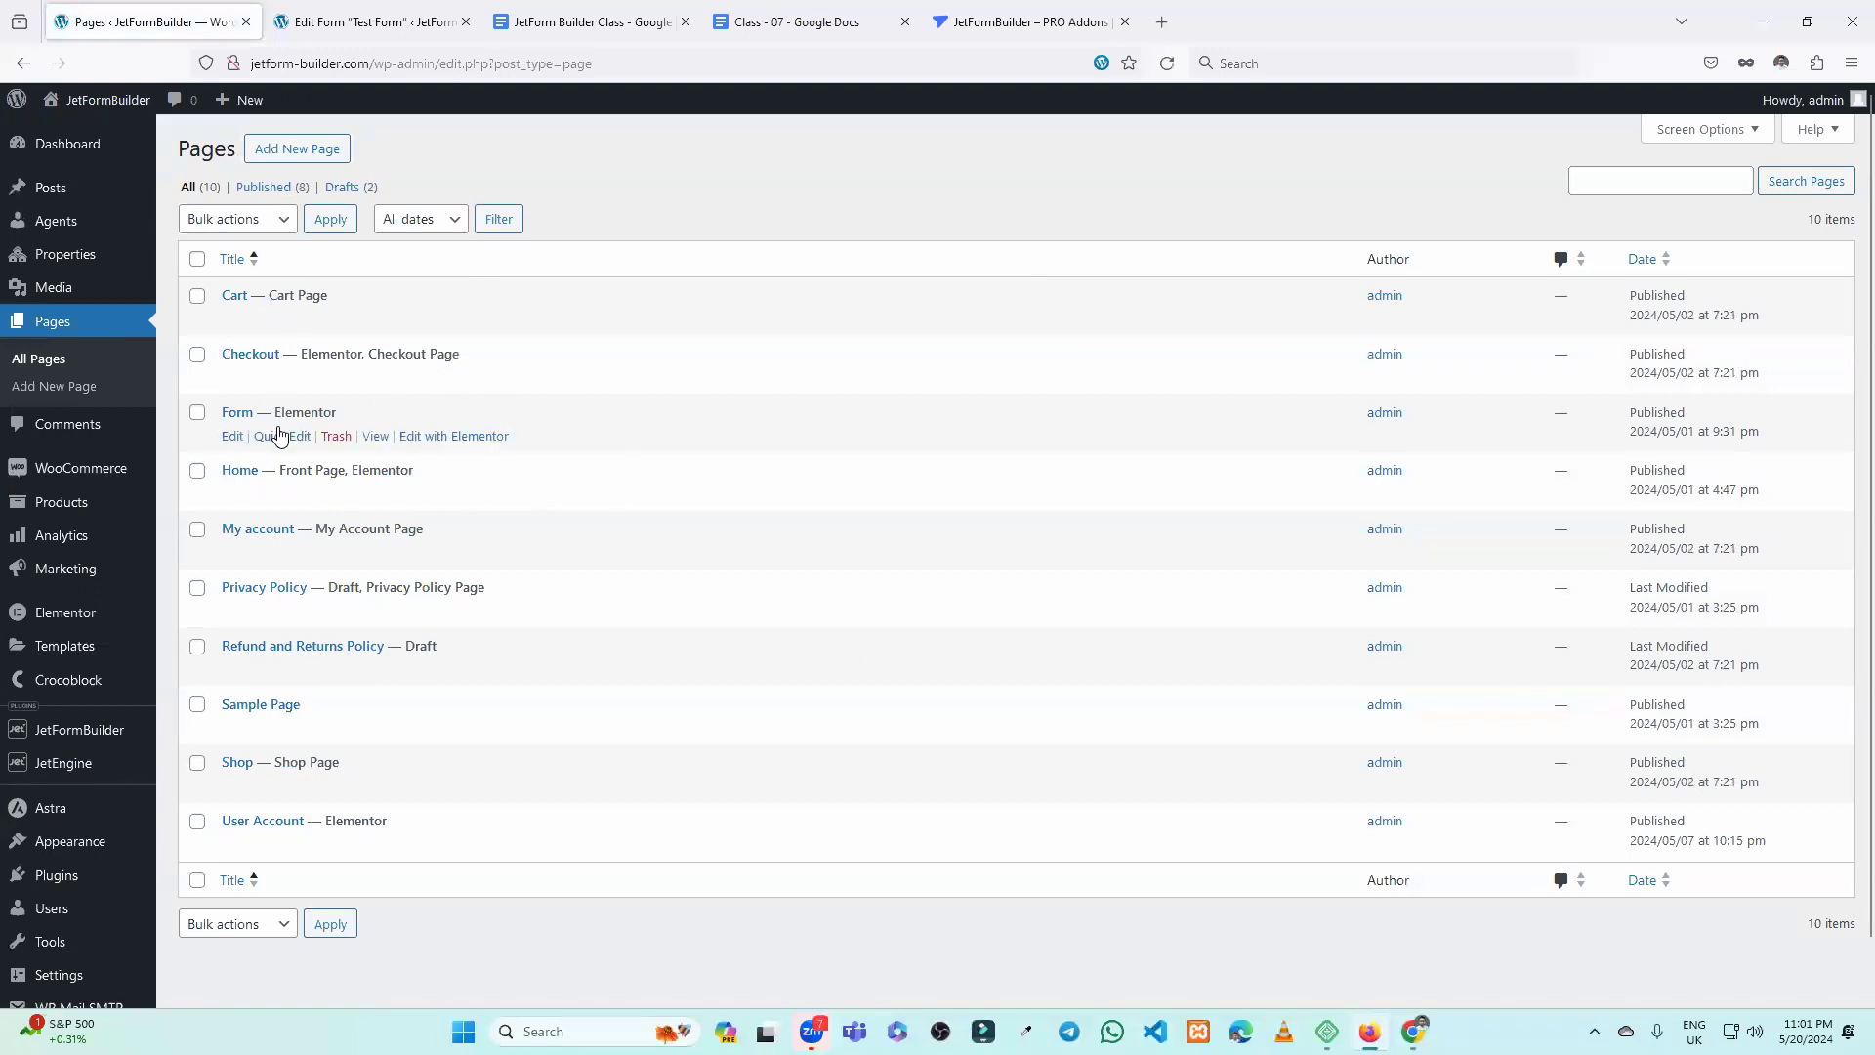
click(291, 151)
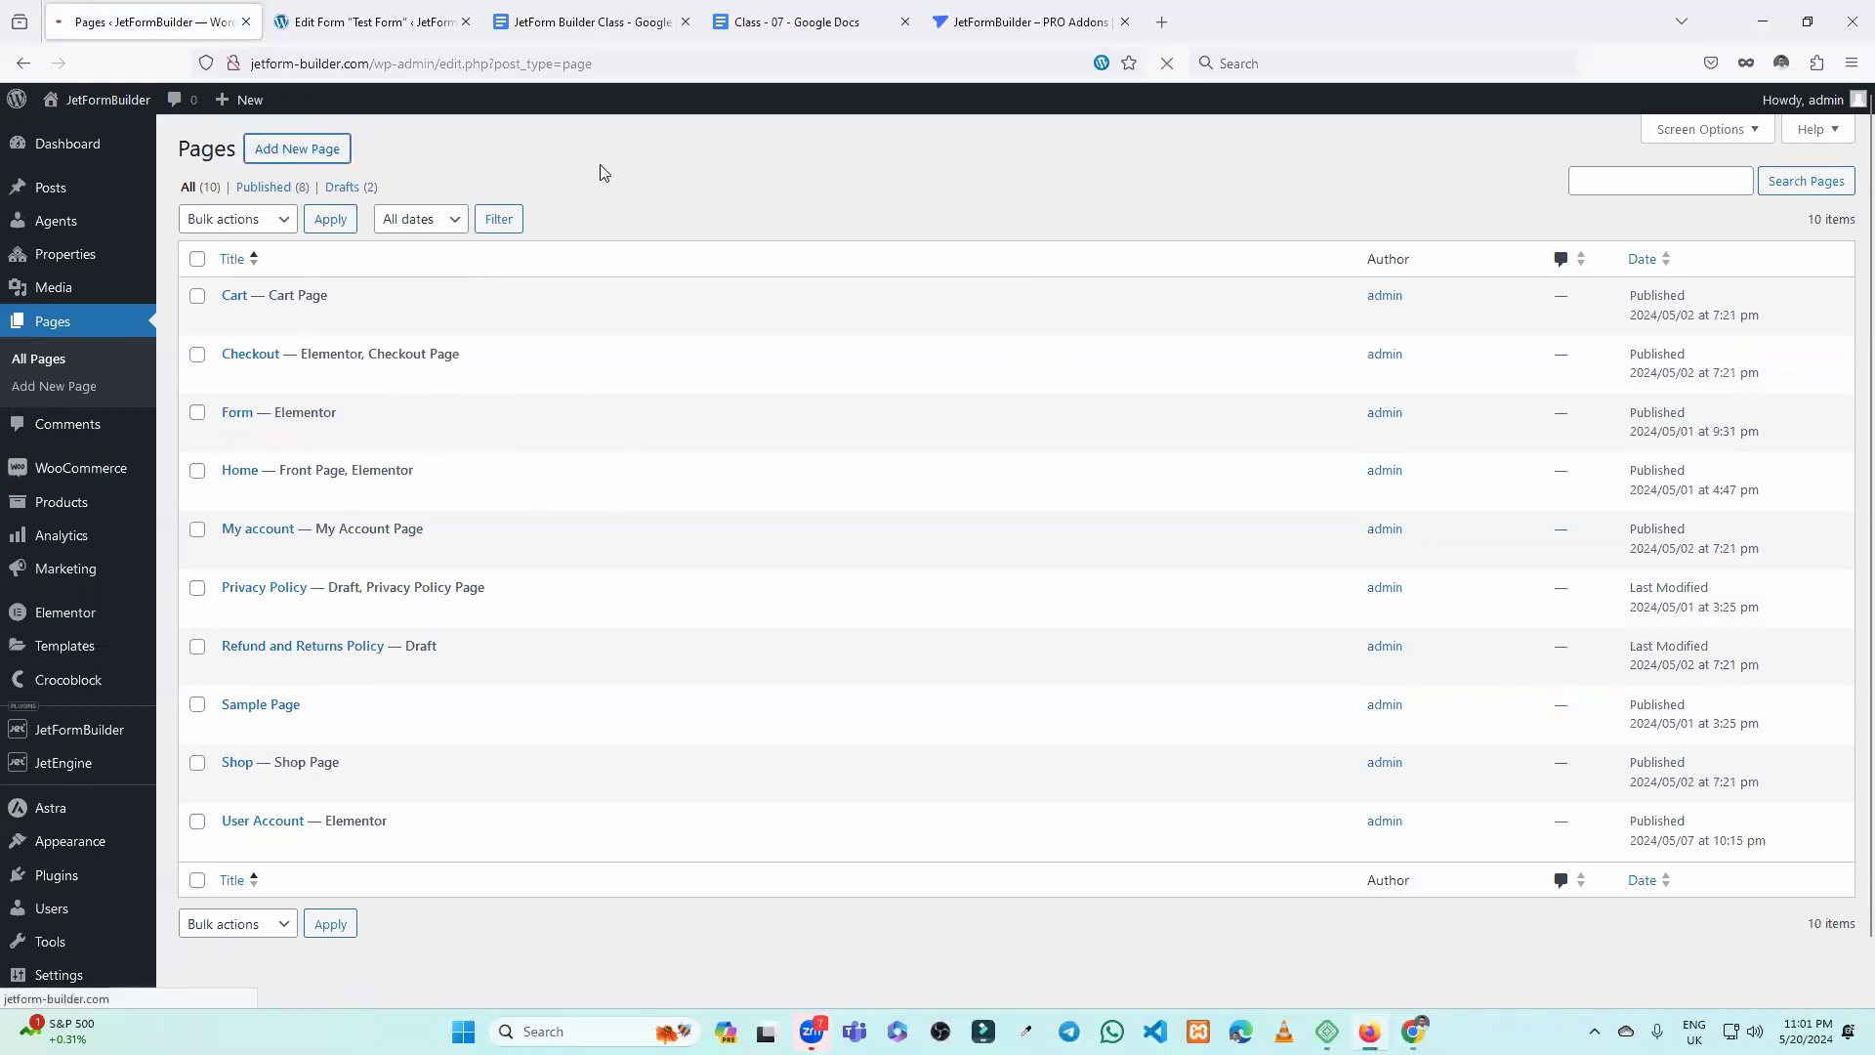
text(Test Page)
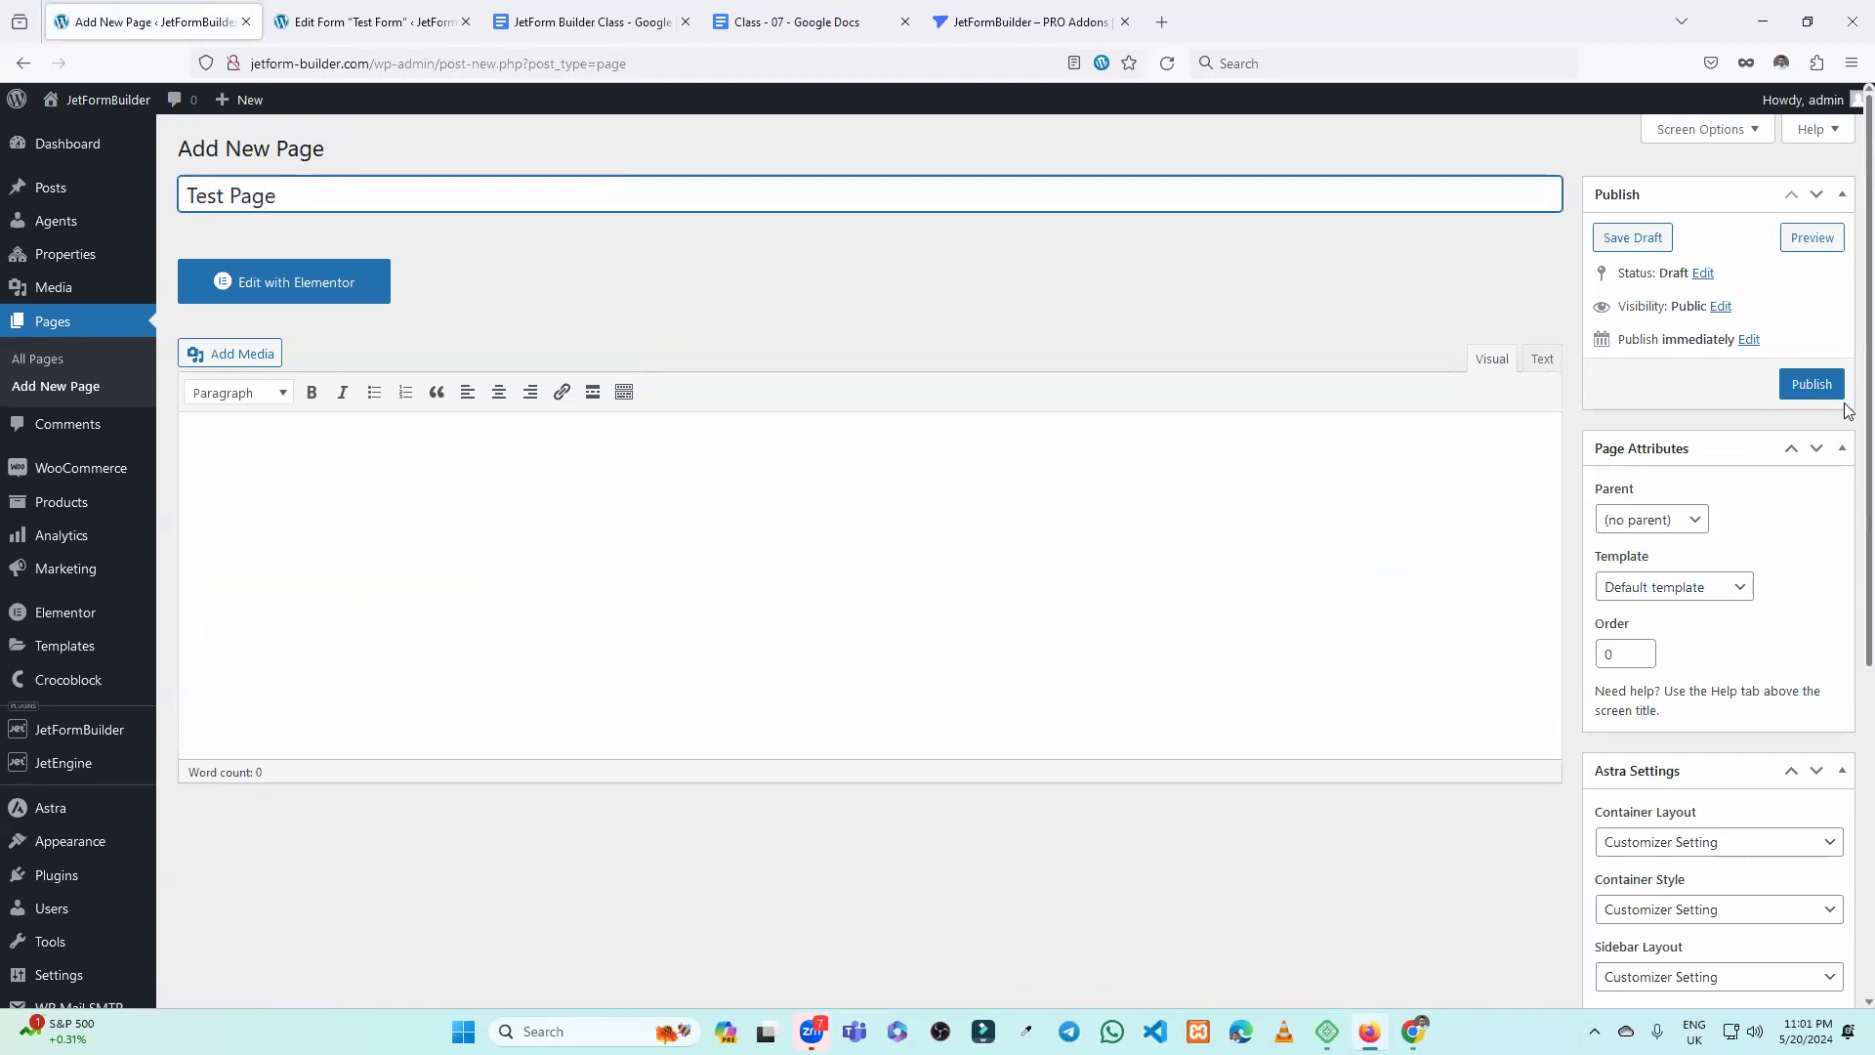
click(1819, 387)
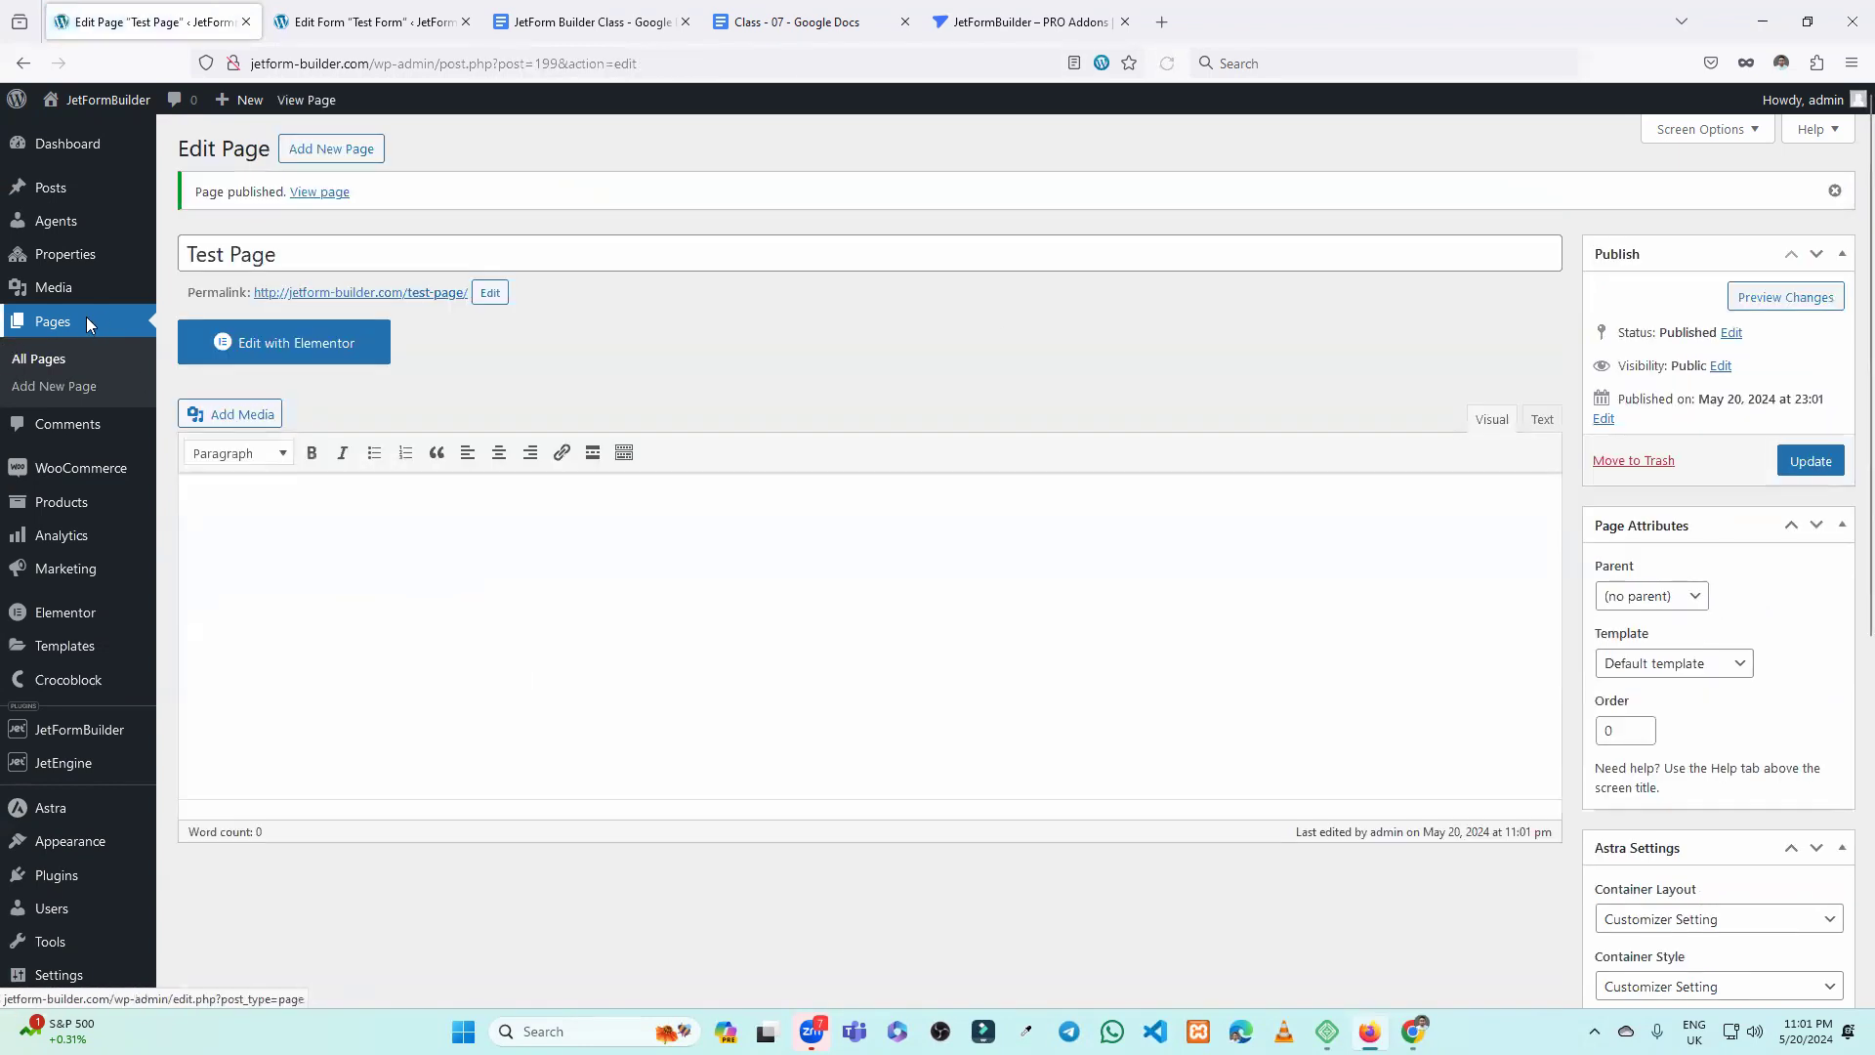
Open Test Page from the list of pages for editing with Elementor.
middle_click(86, 318)
click(354, 36)
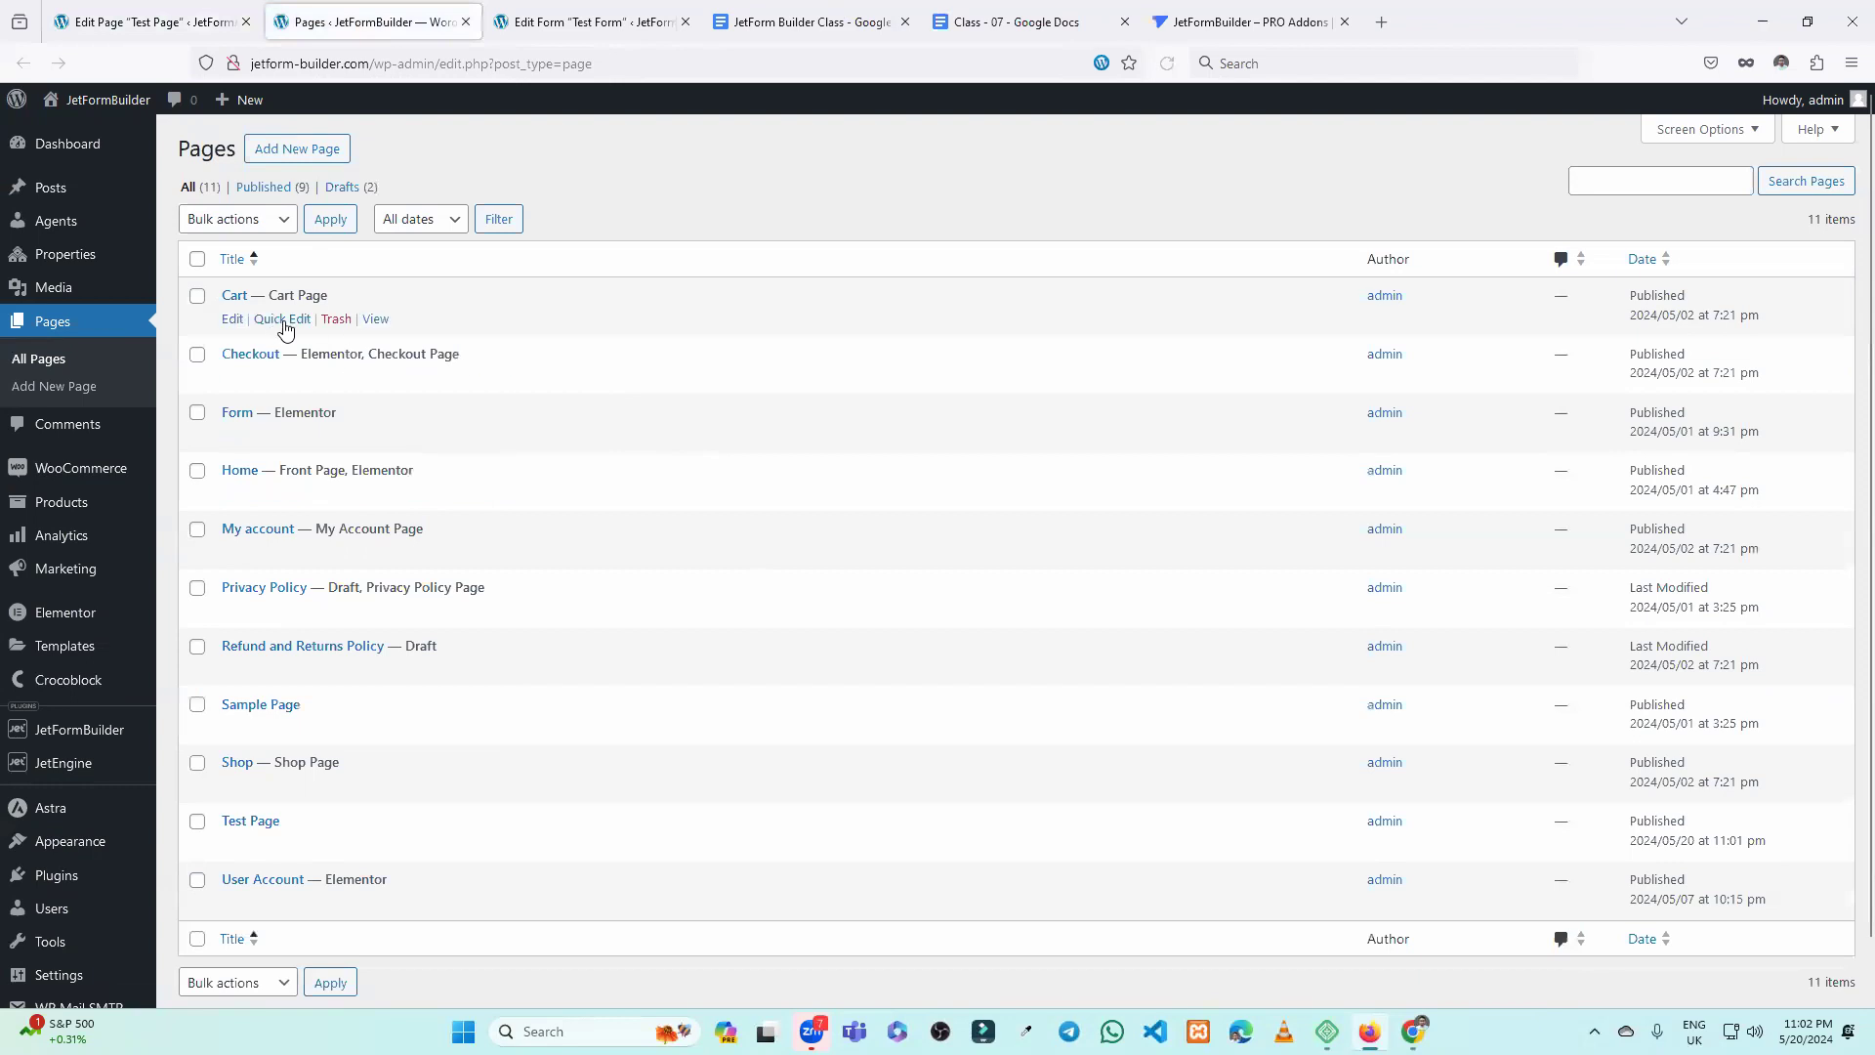
middle_click(233, 842)
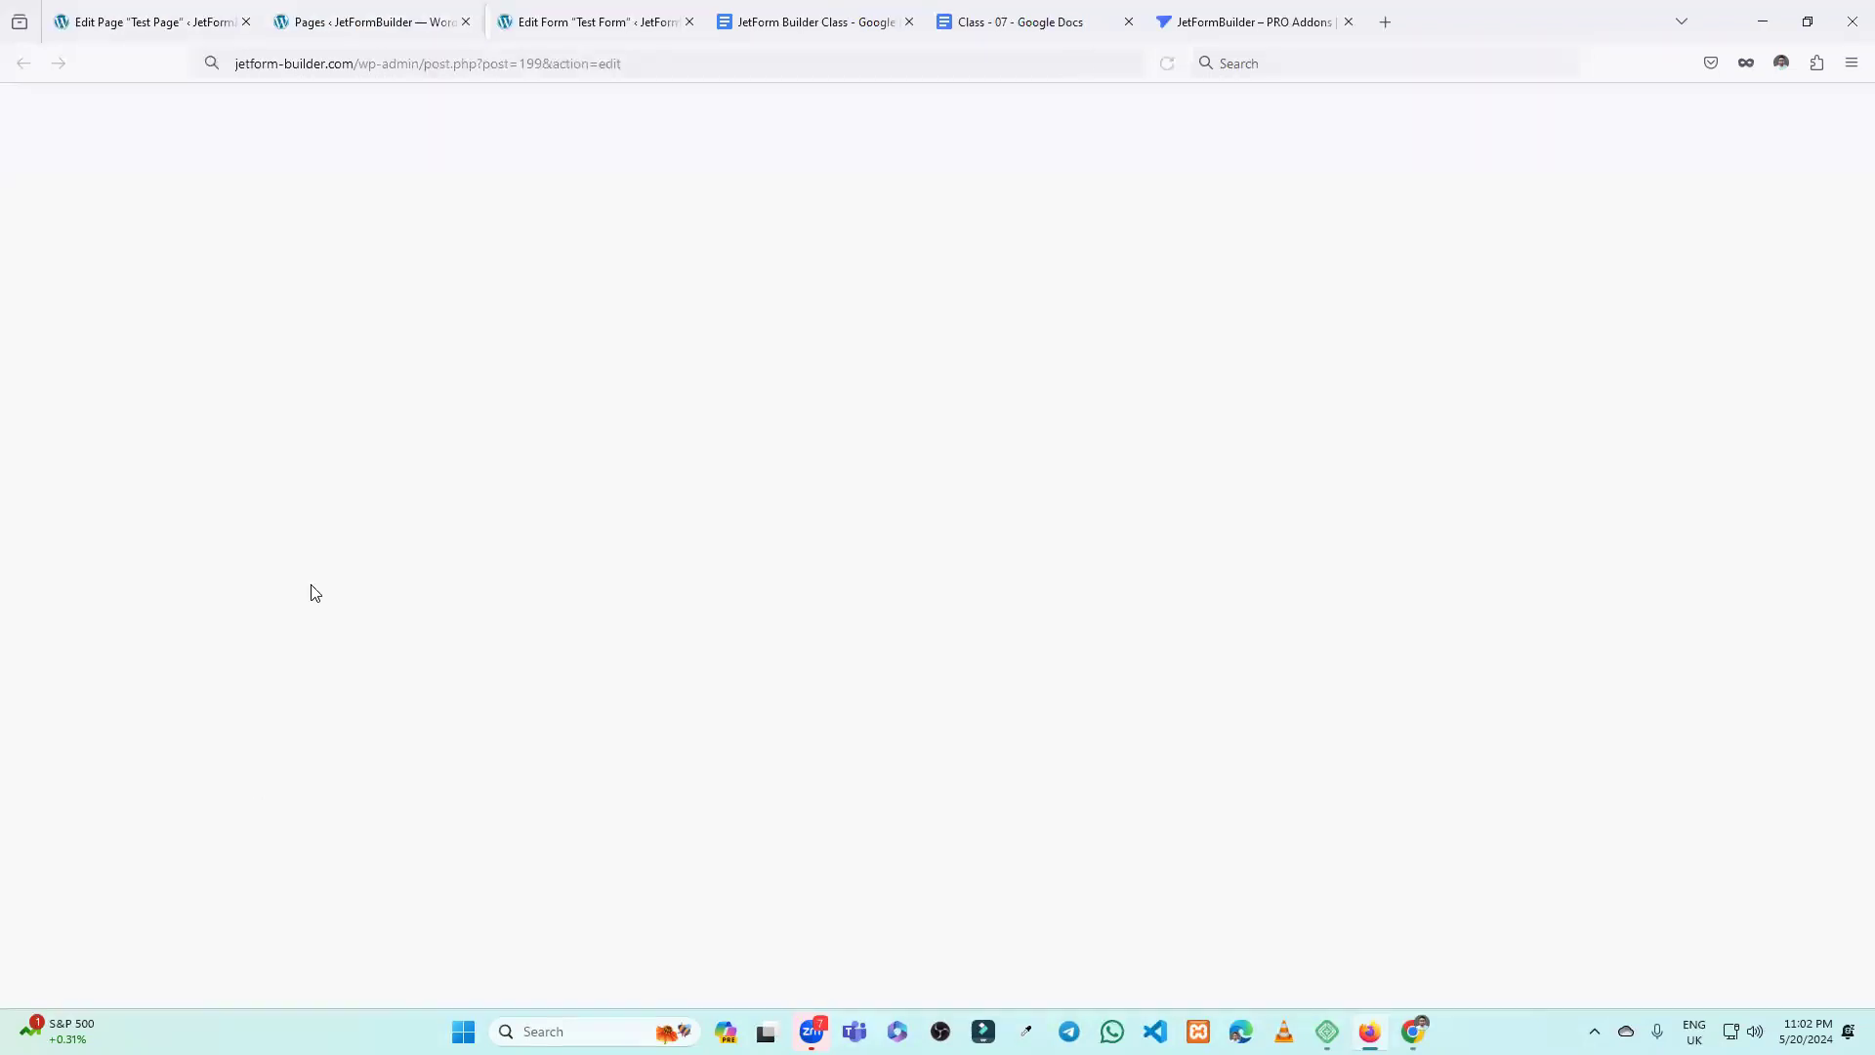
click(465, 21)
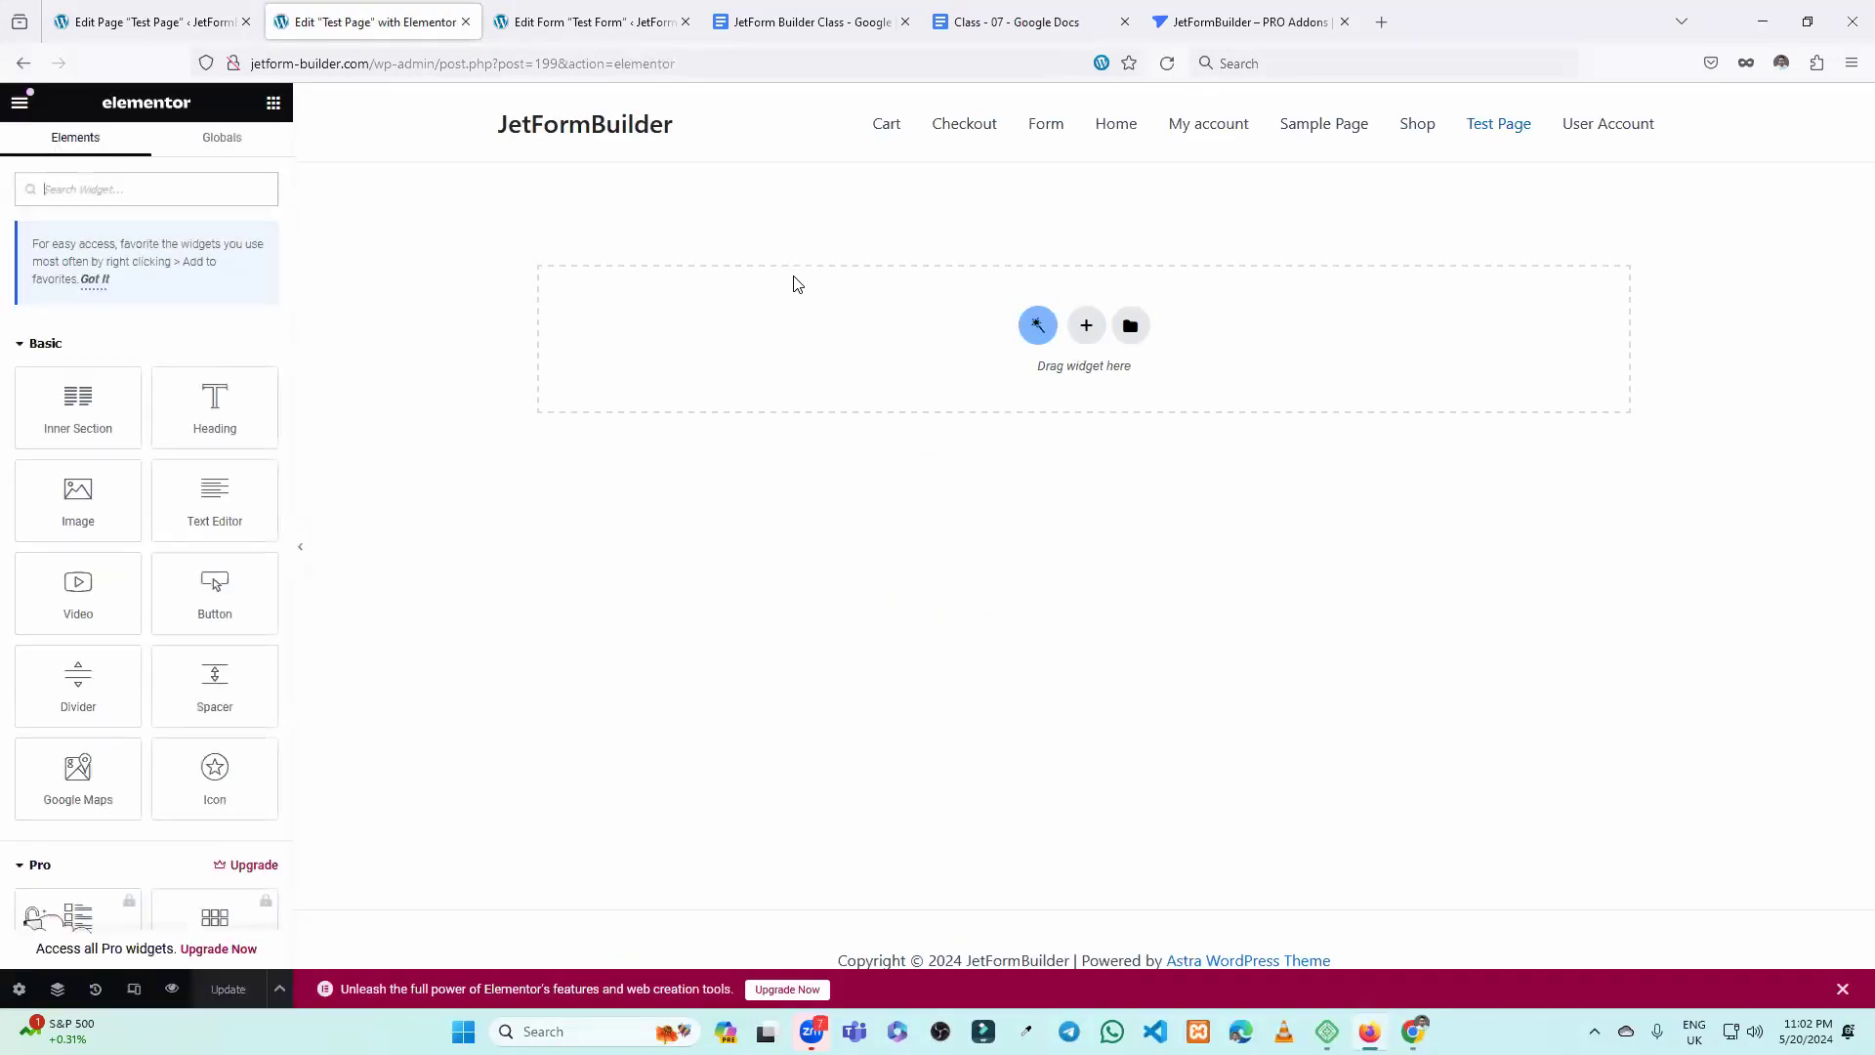
Add a single-column section to Test Page and dismiss the Elementor upgrade banner.
click(1084, 327)
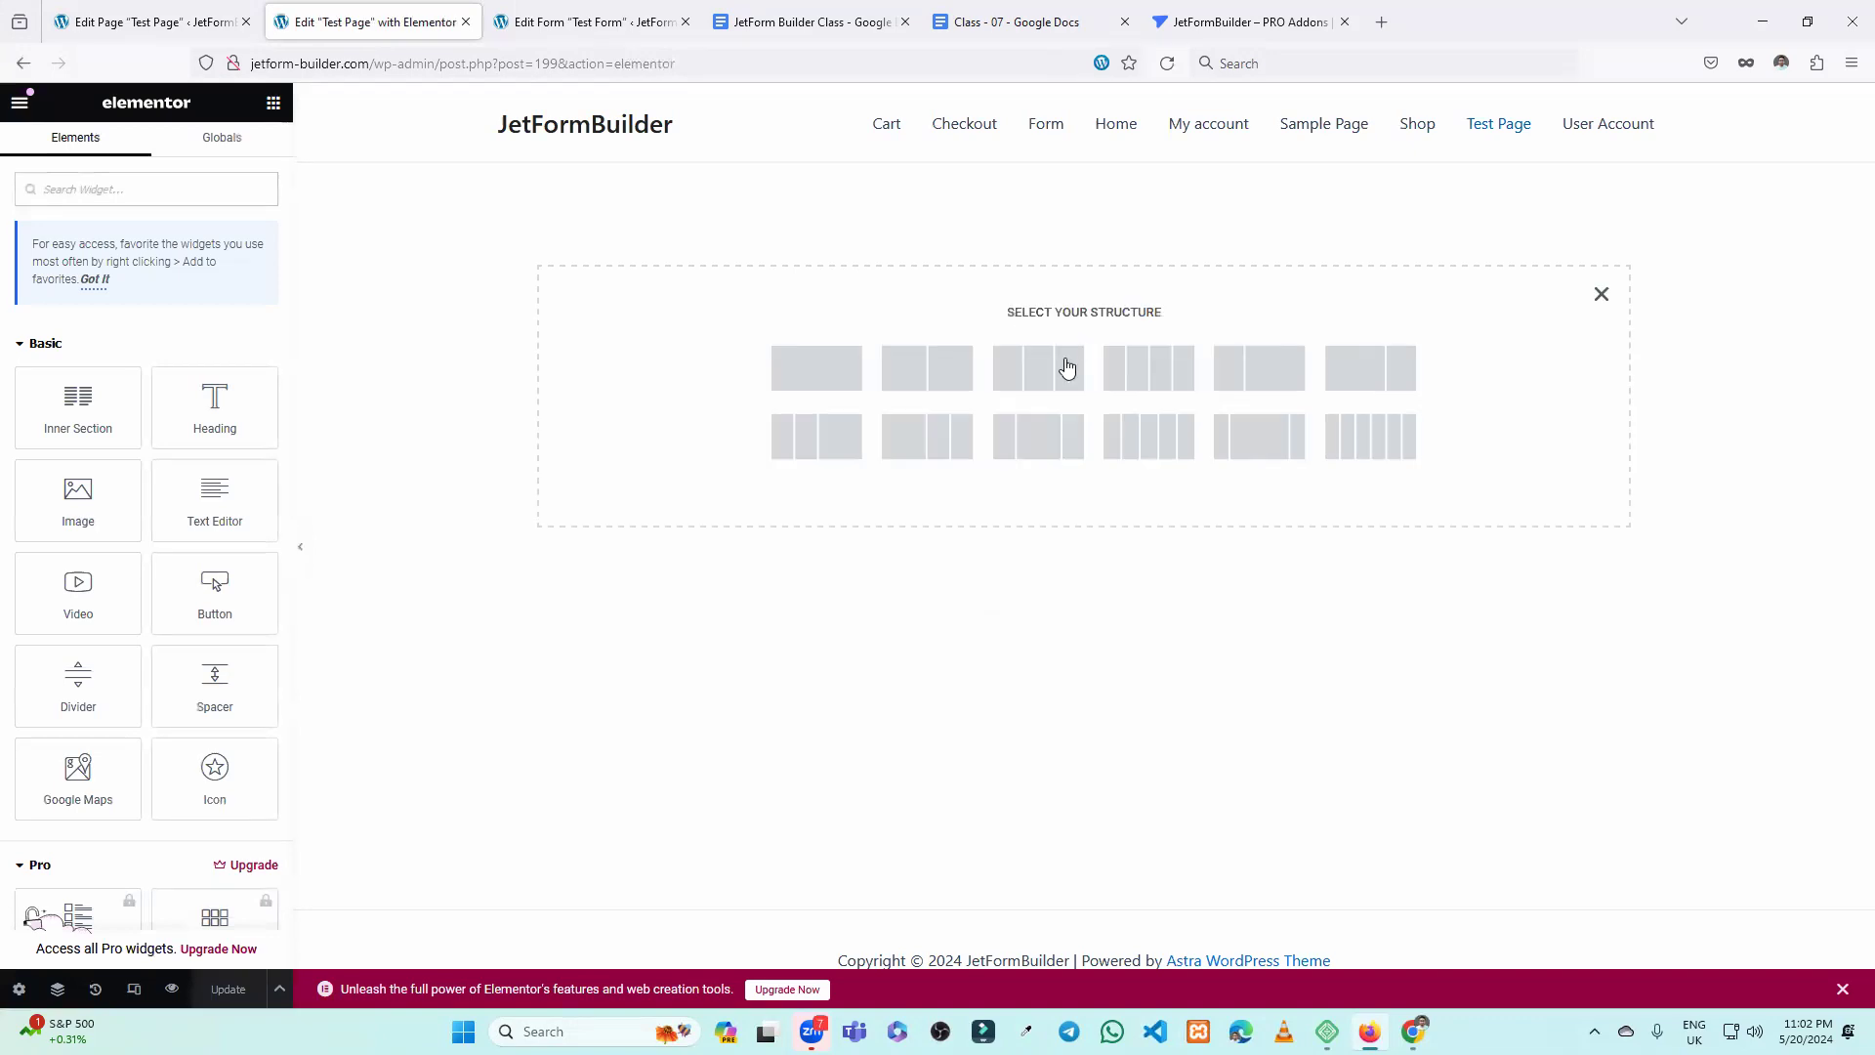
click(837, 383)
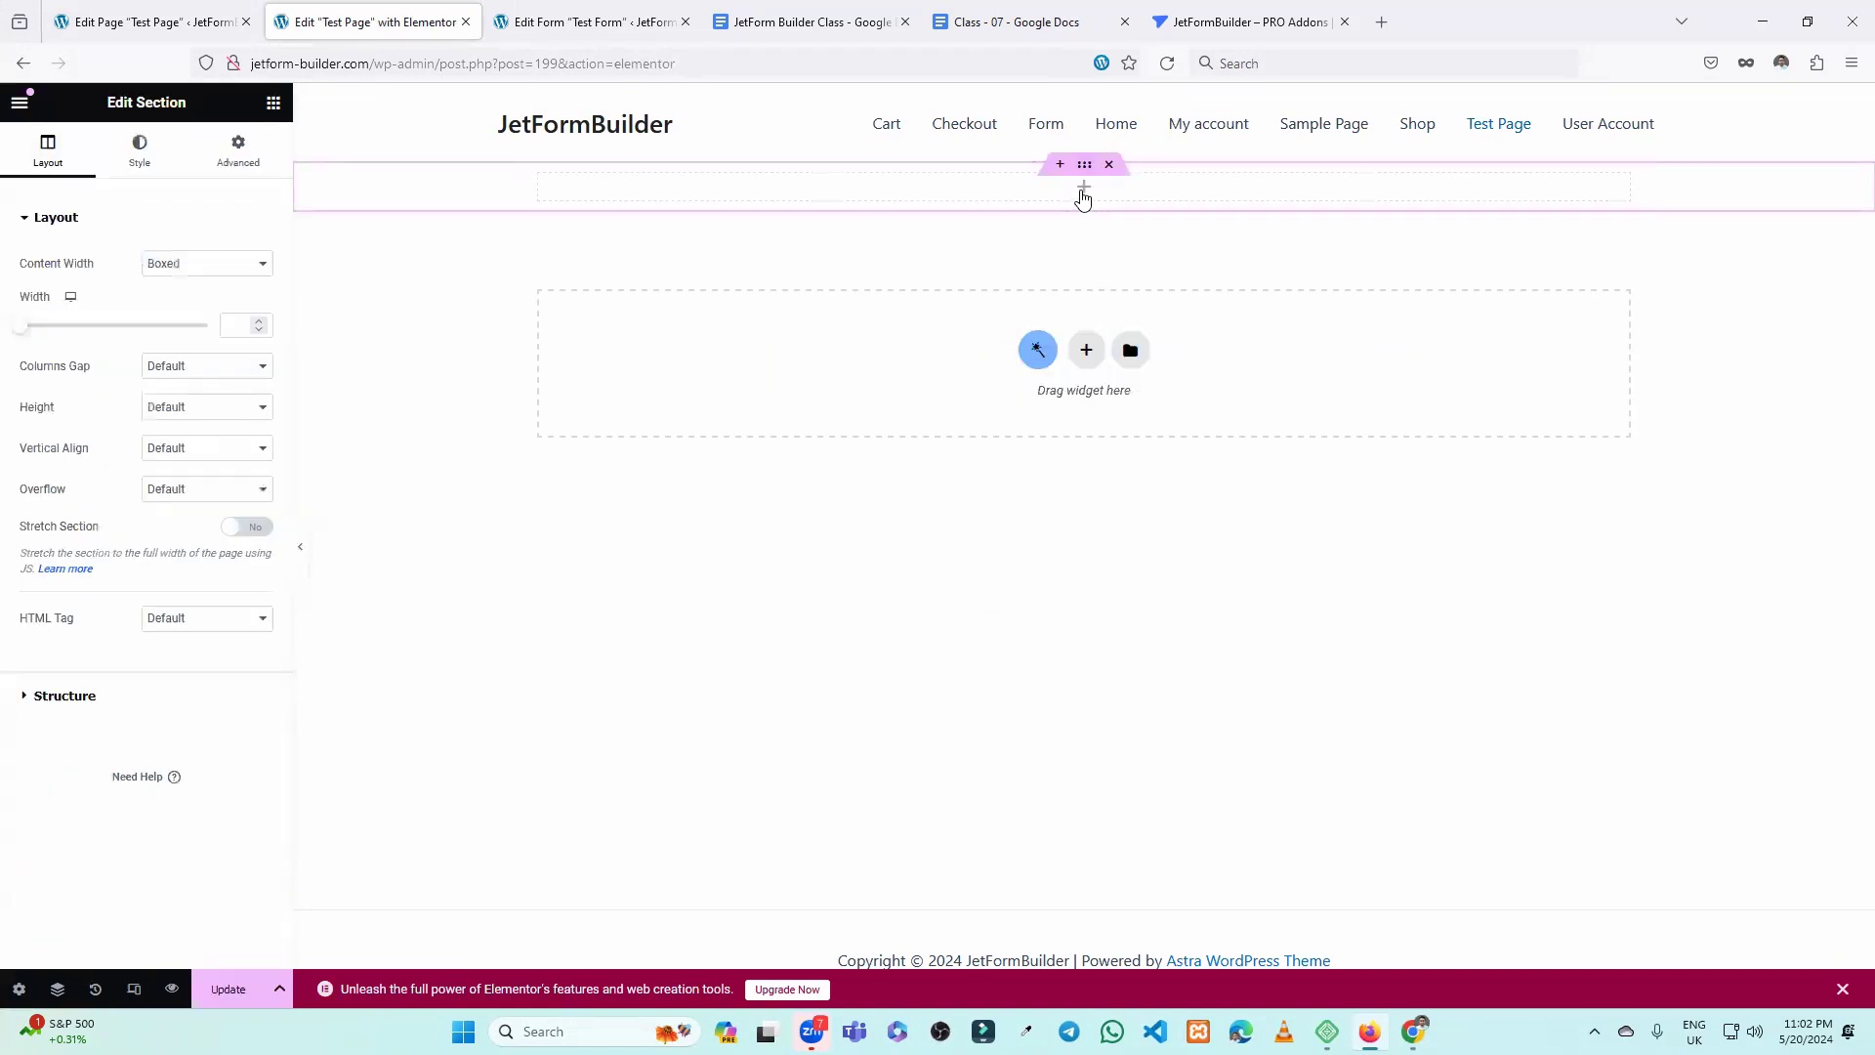
click(1085, 194)
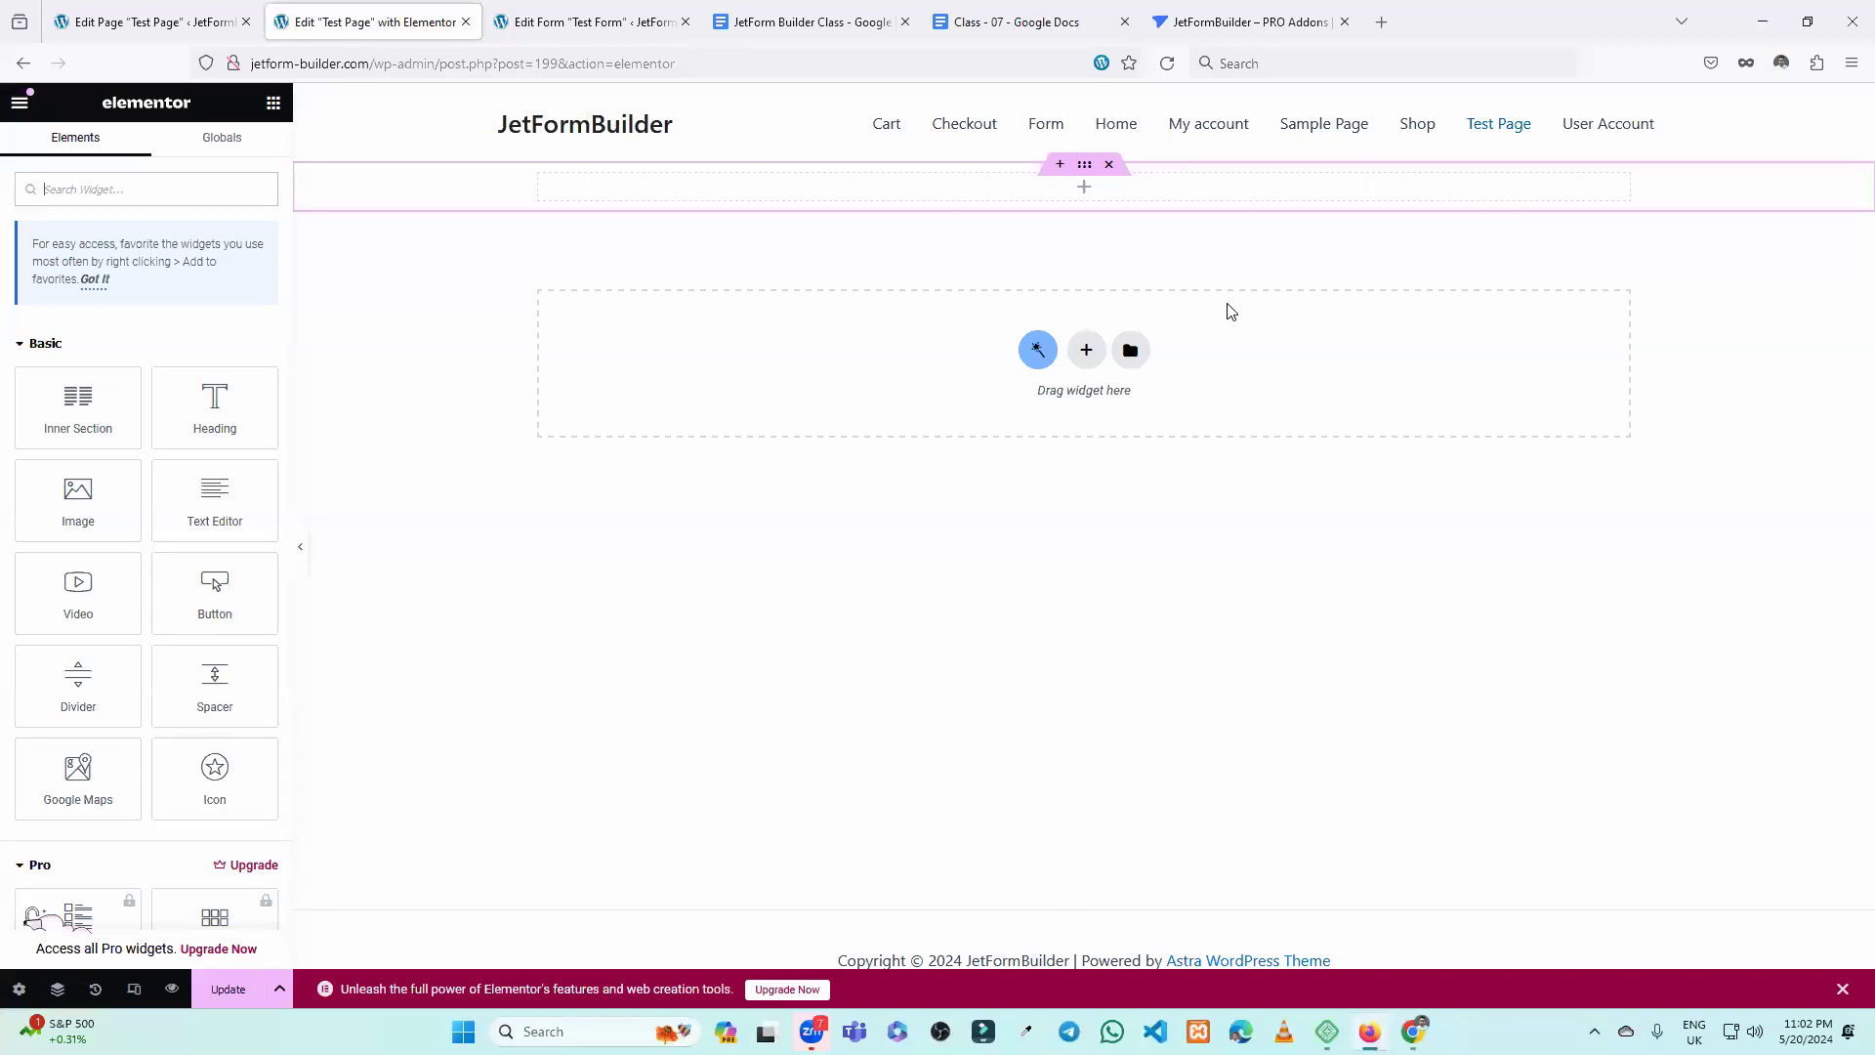
click(1842, 991)
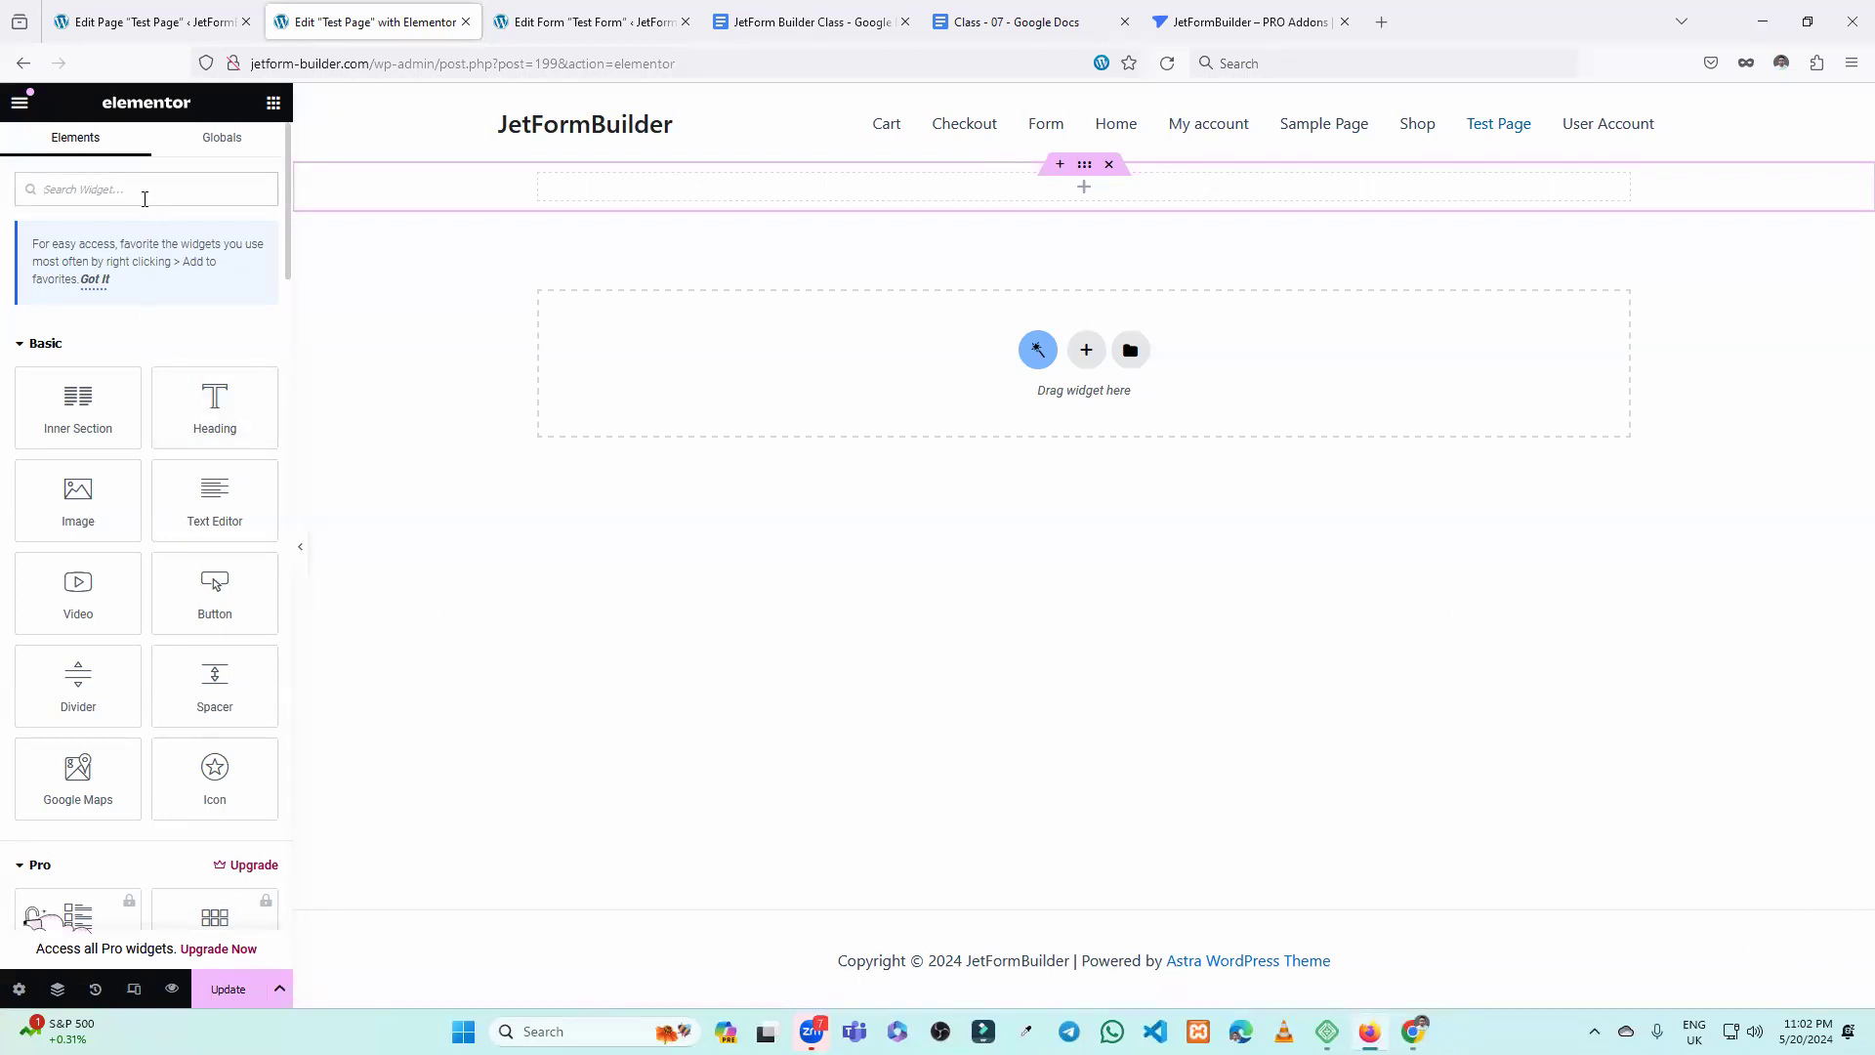
Place a JetForm widget in the new section and choose Test Form as its form.
click(145, 200)
text(form)
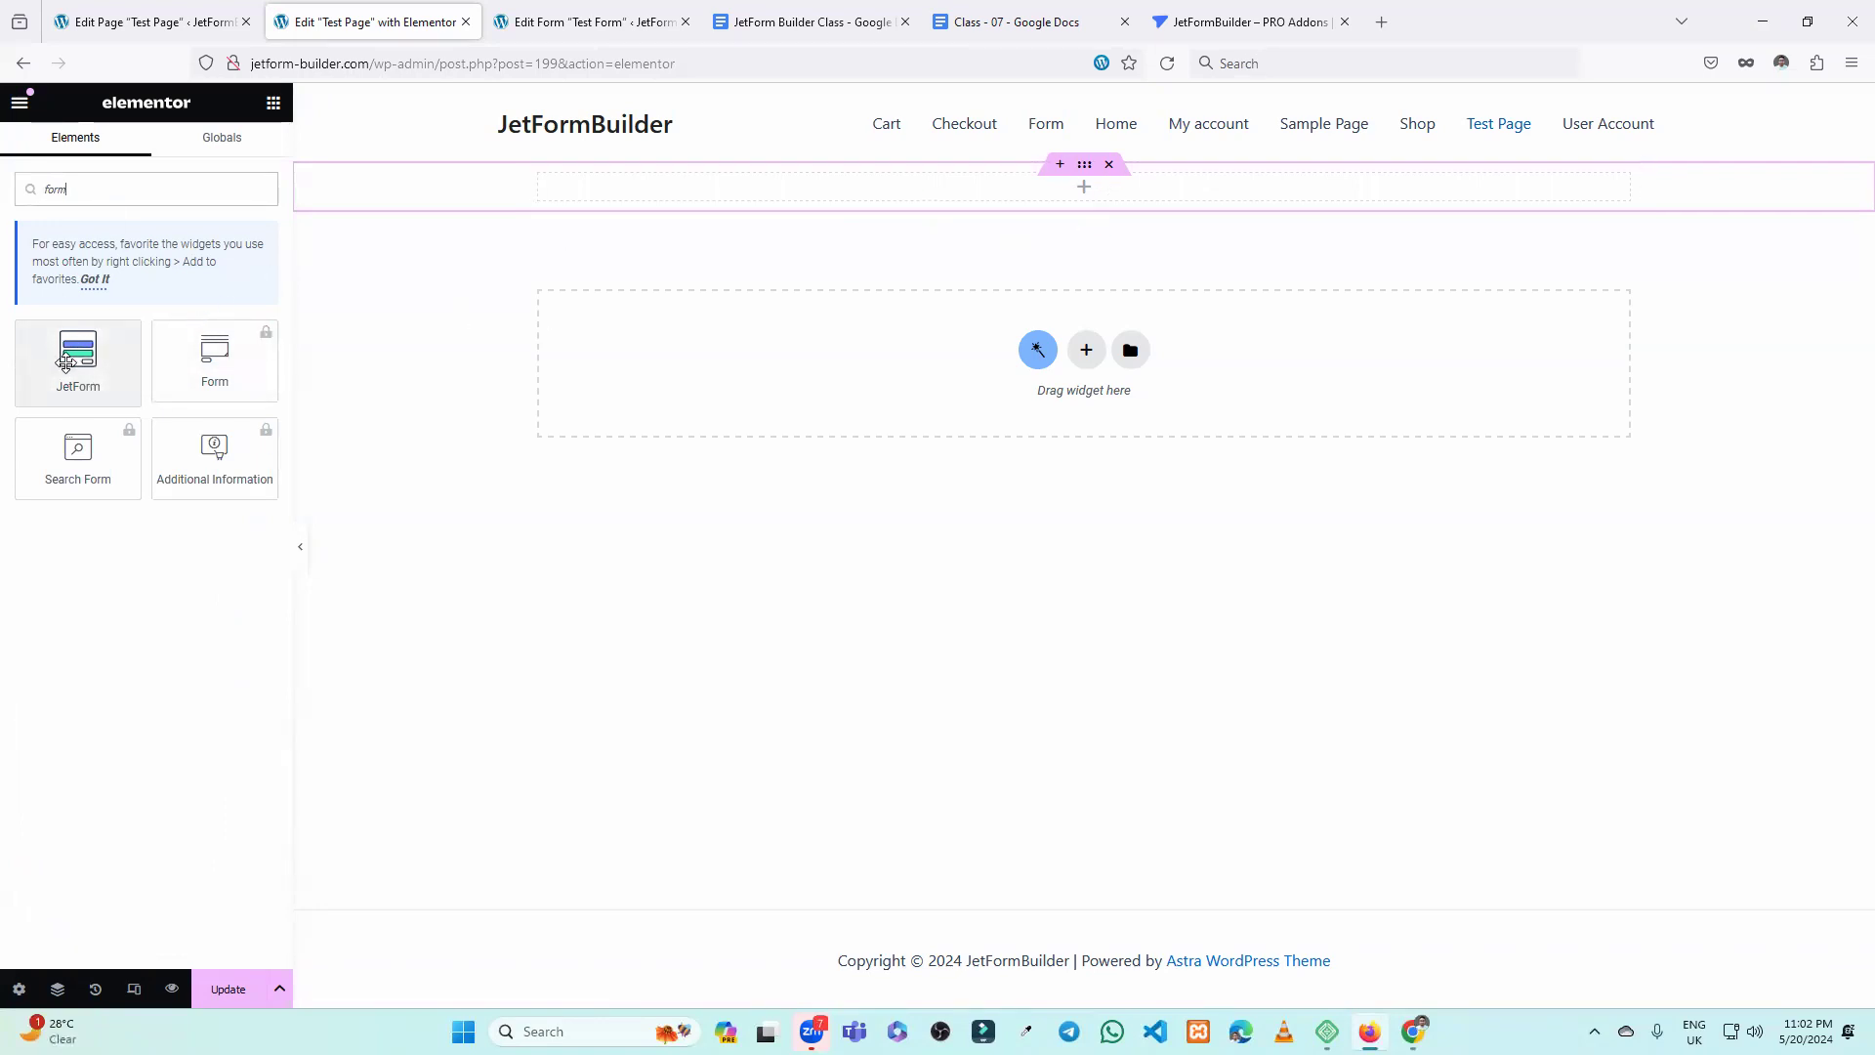
drag(65, 363, 142, 375)
drag(1105, 203, 1102, 201)
click(208, 266)
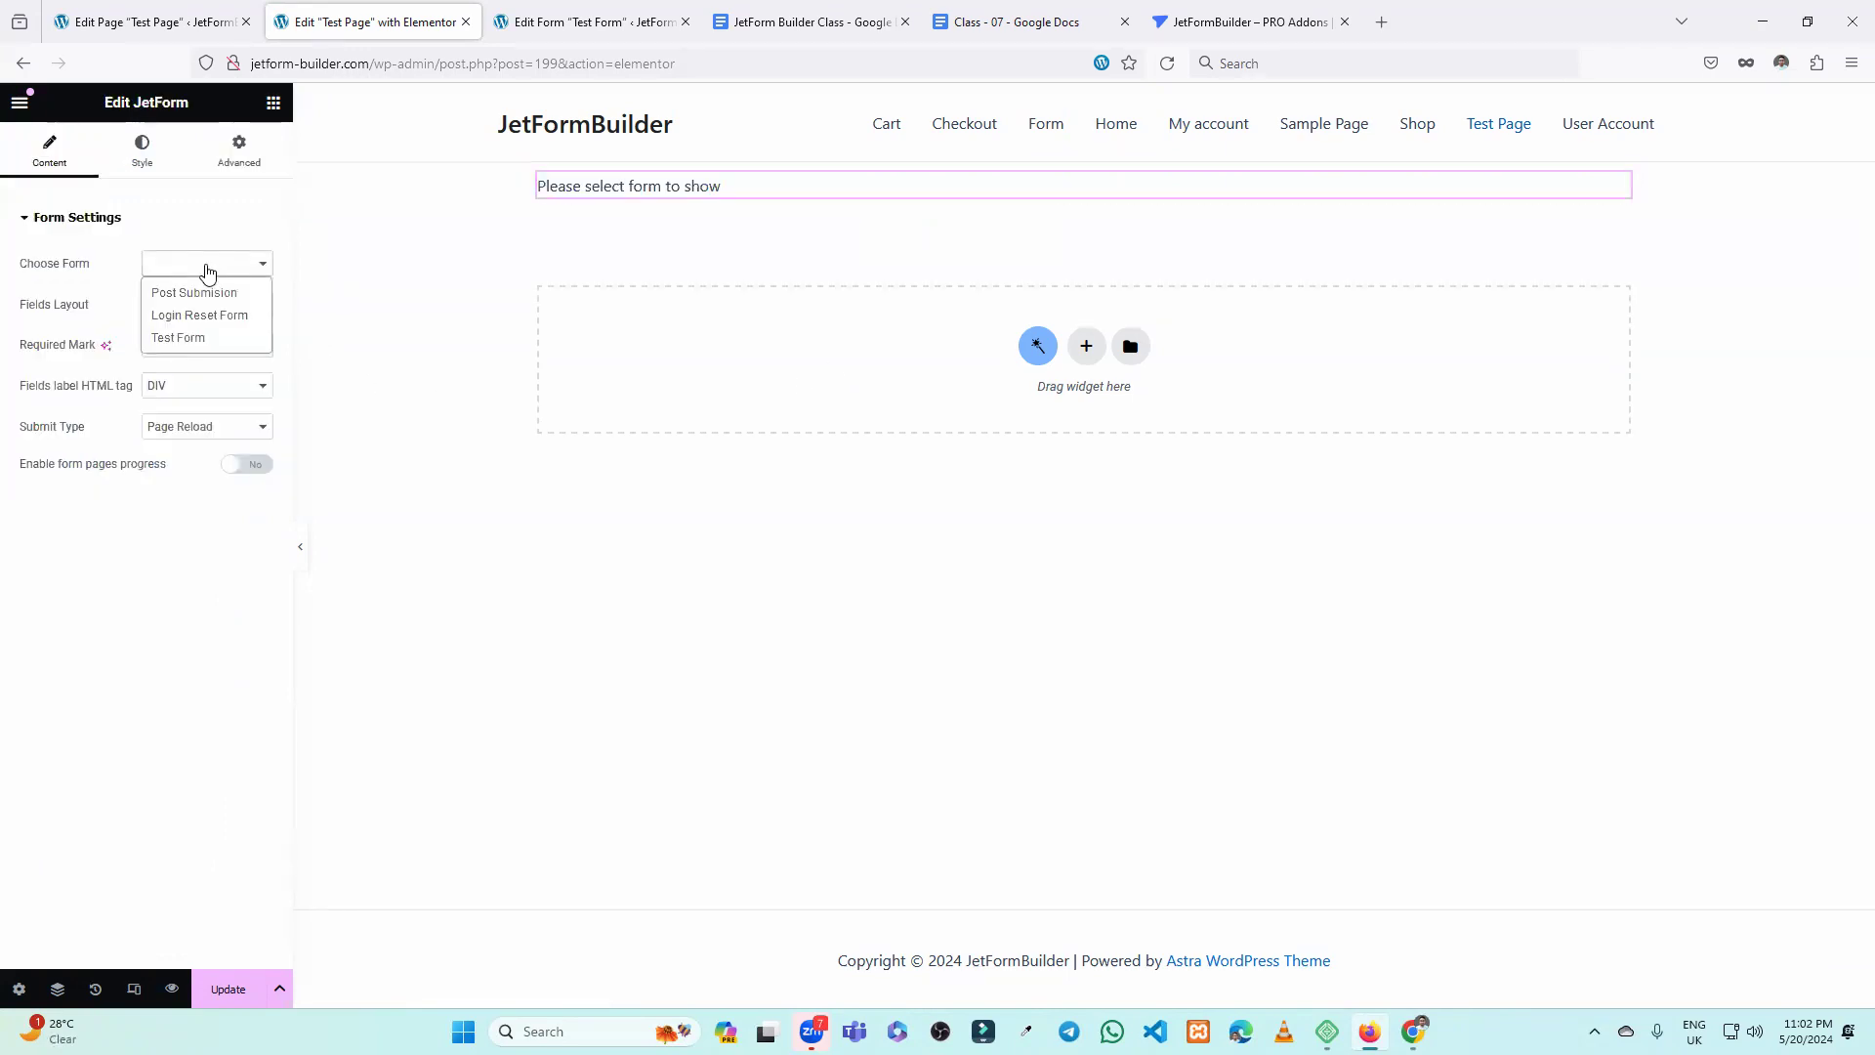
click(207, 336)
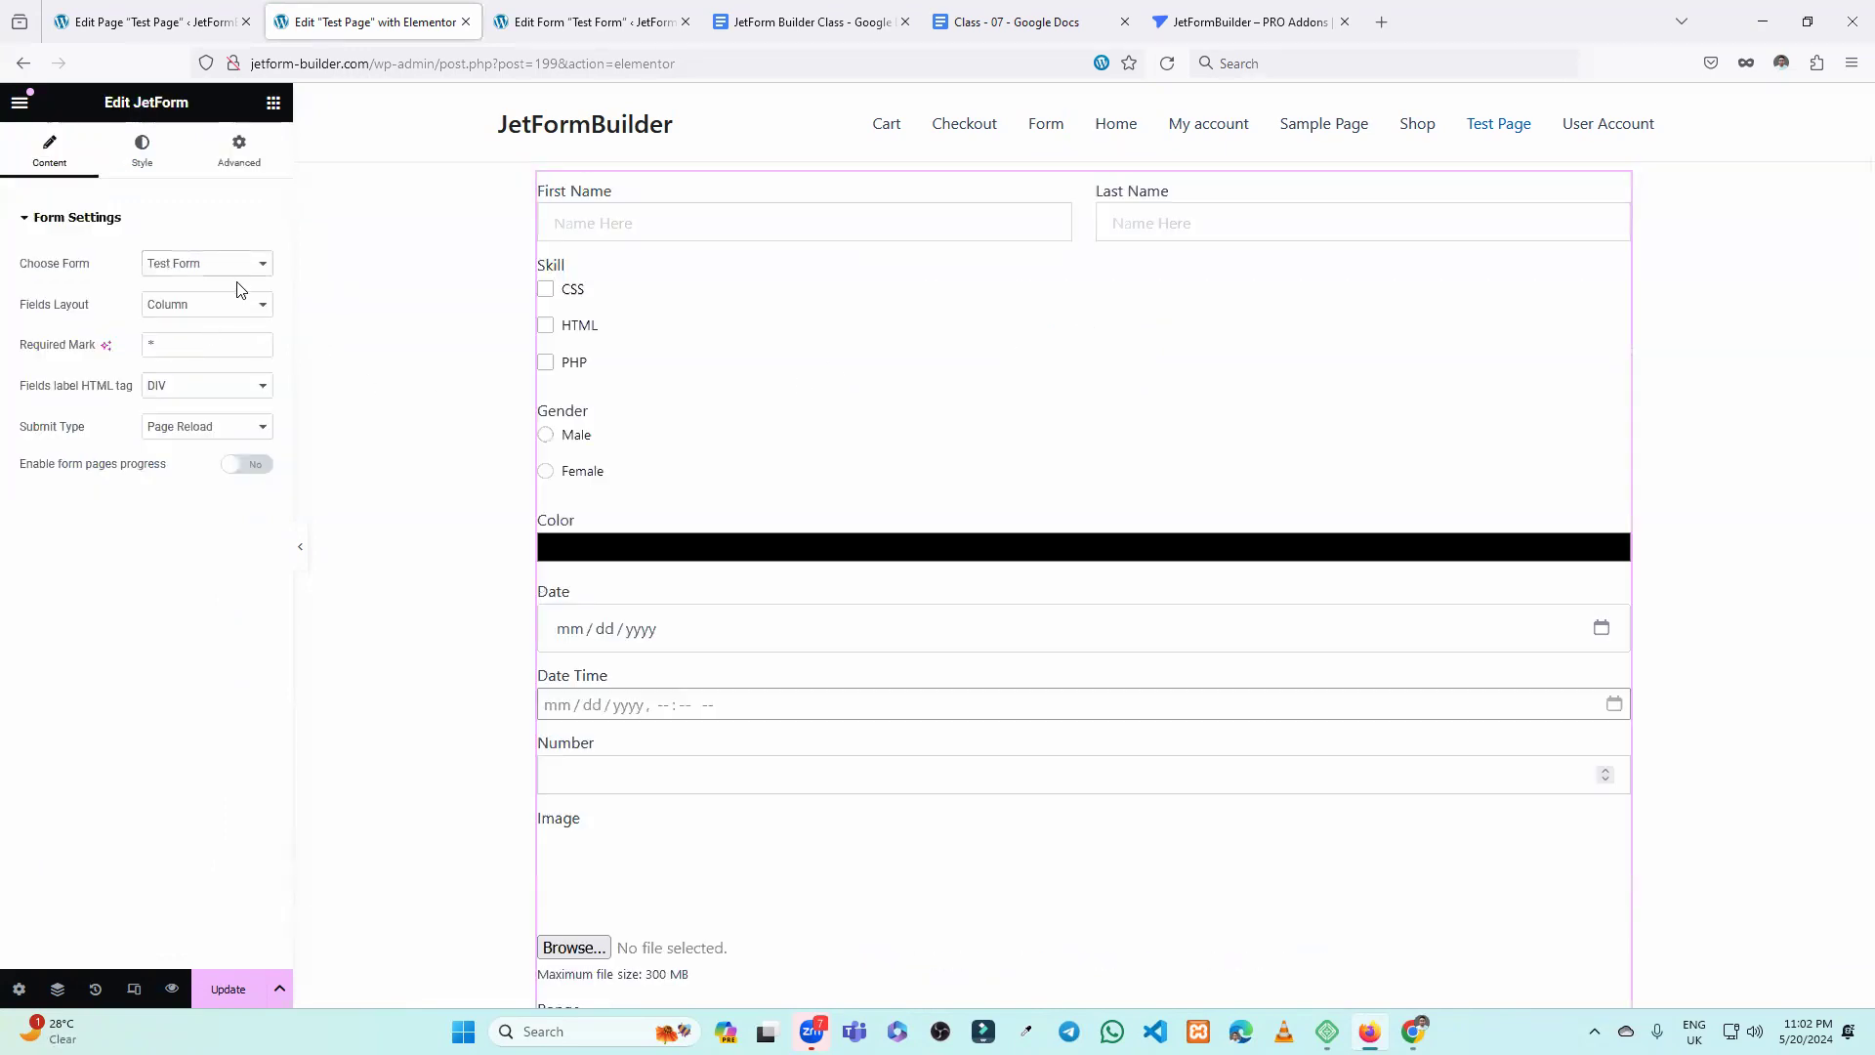
Save the Elementor changes to Test Page and open the live page from its permalink.
scroll(932, 449, down, 10)
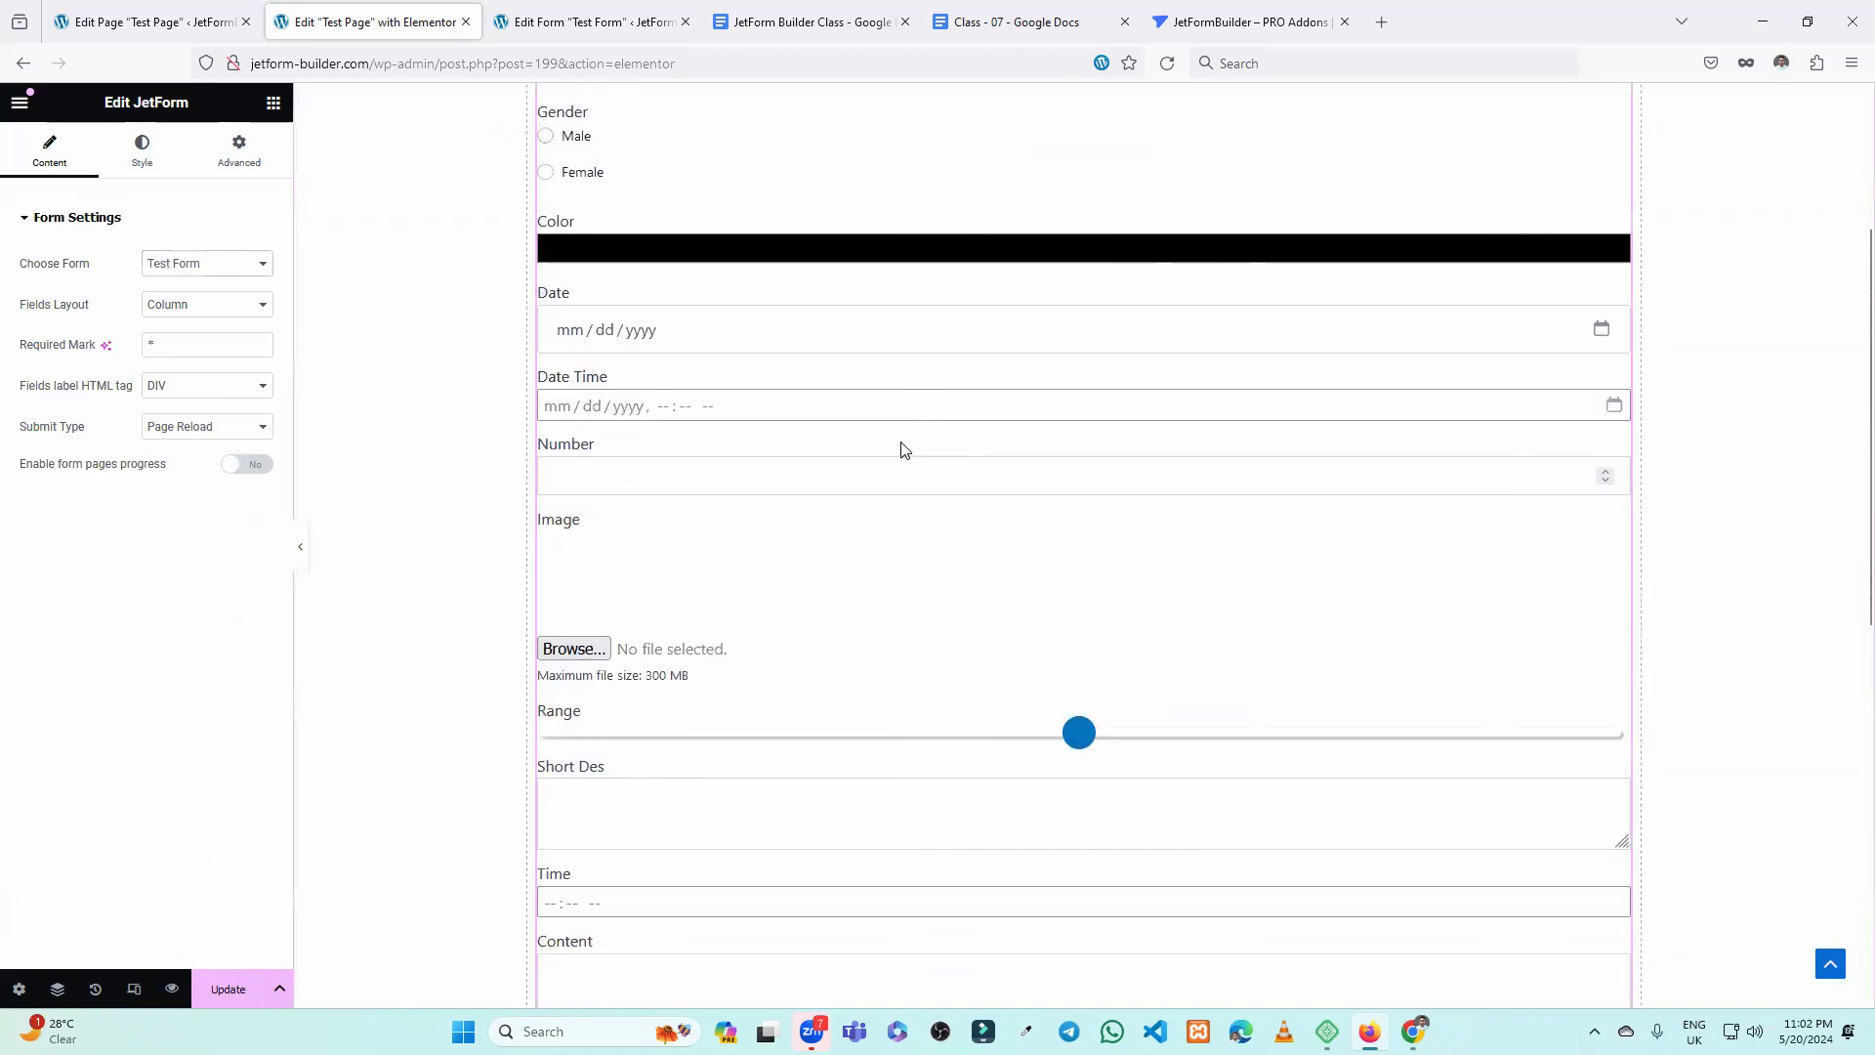
click(224, 989)
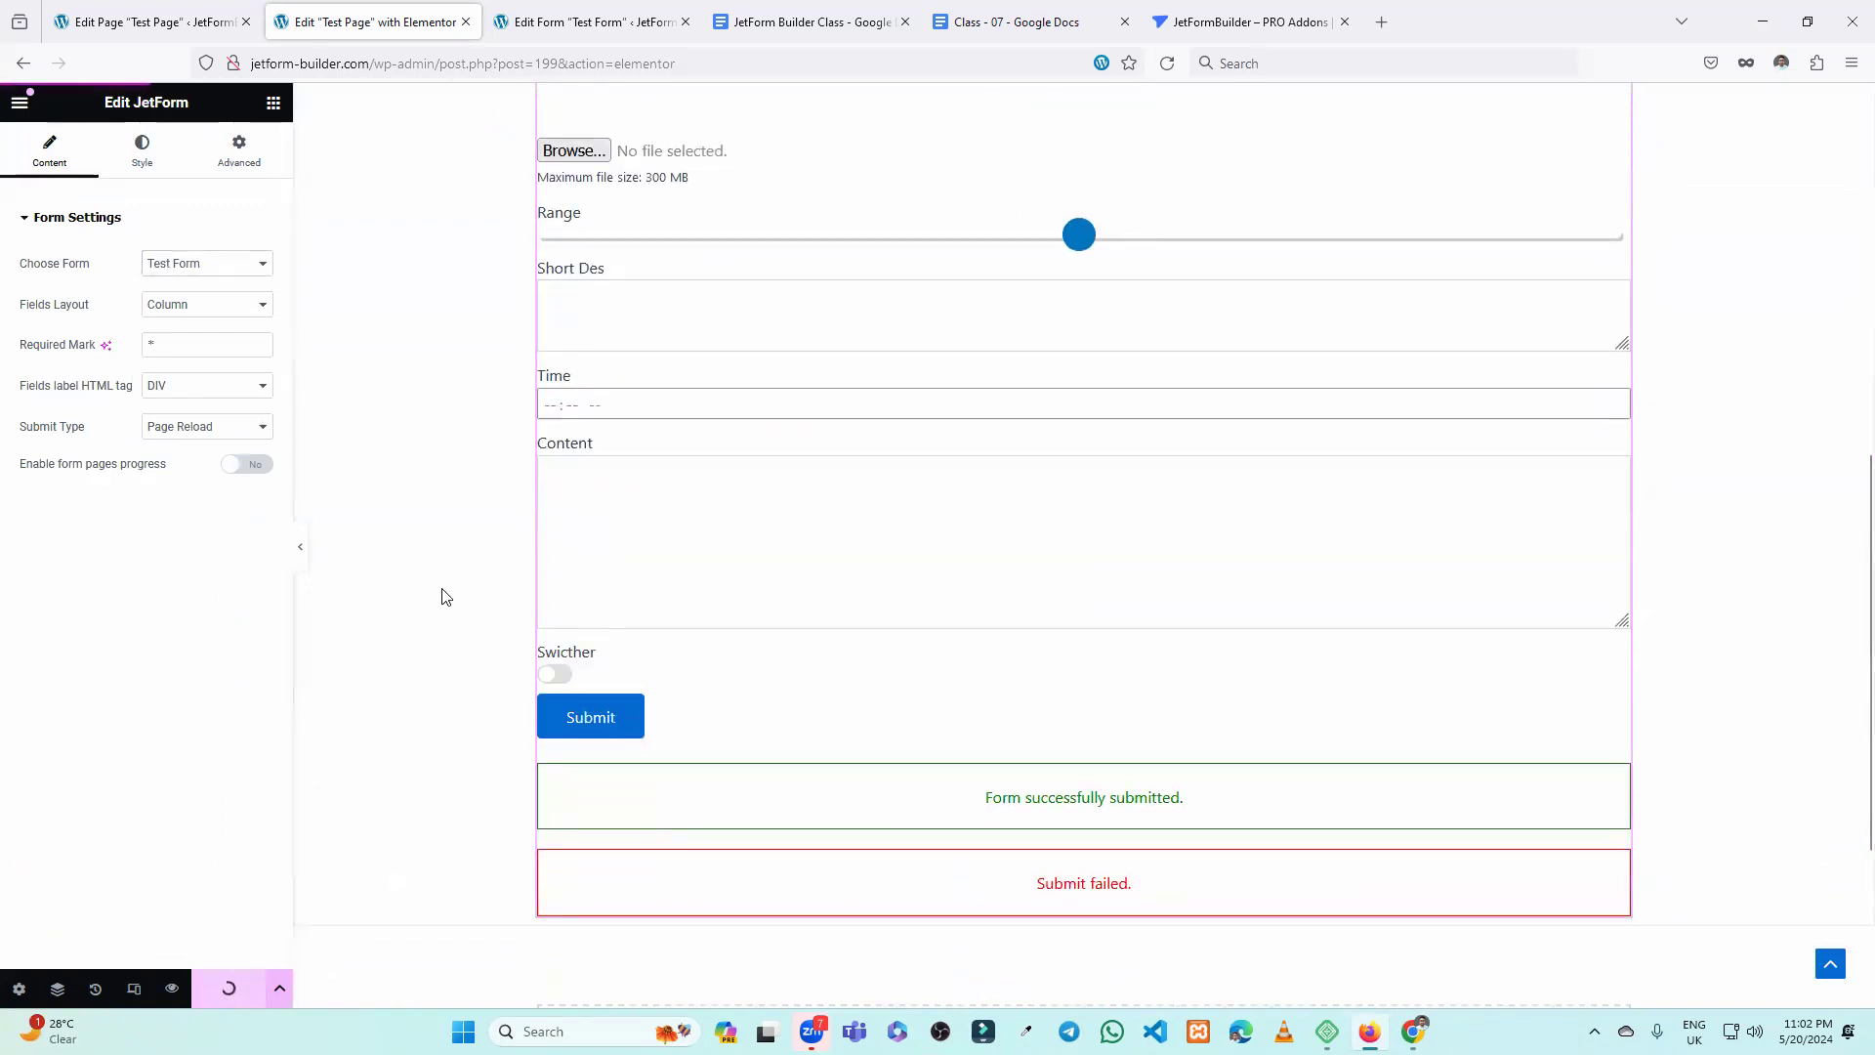
click(172, 11)
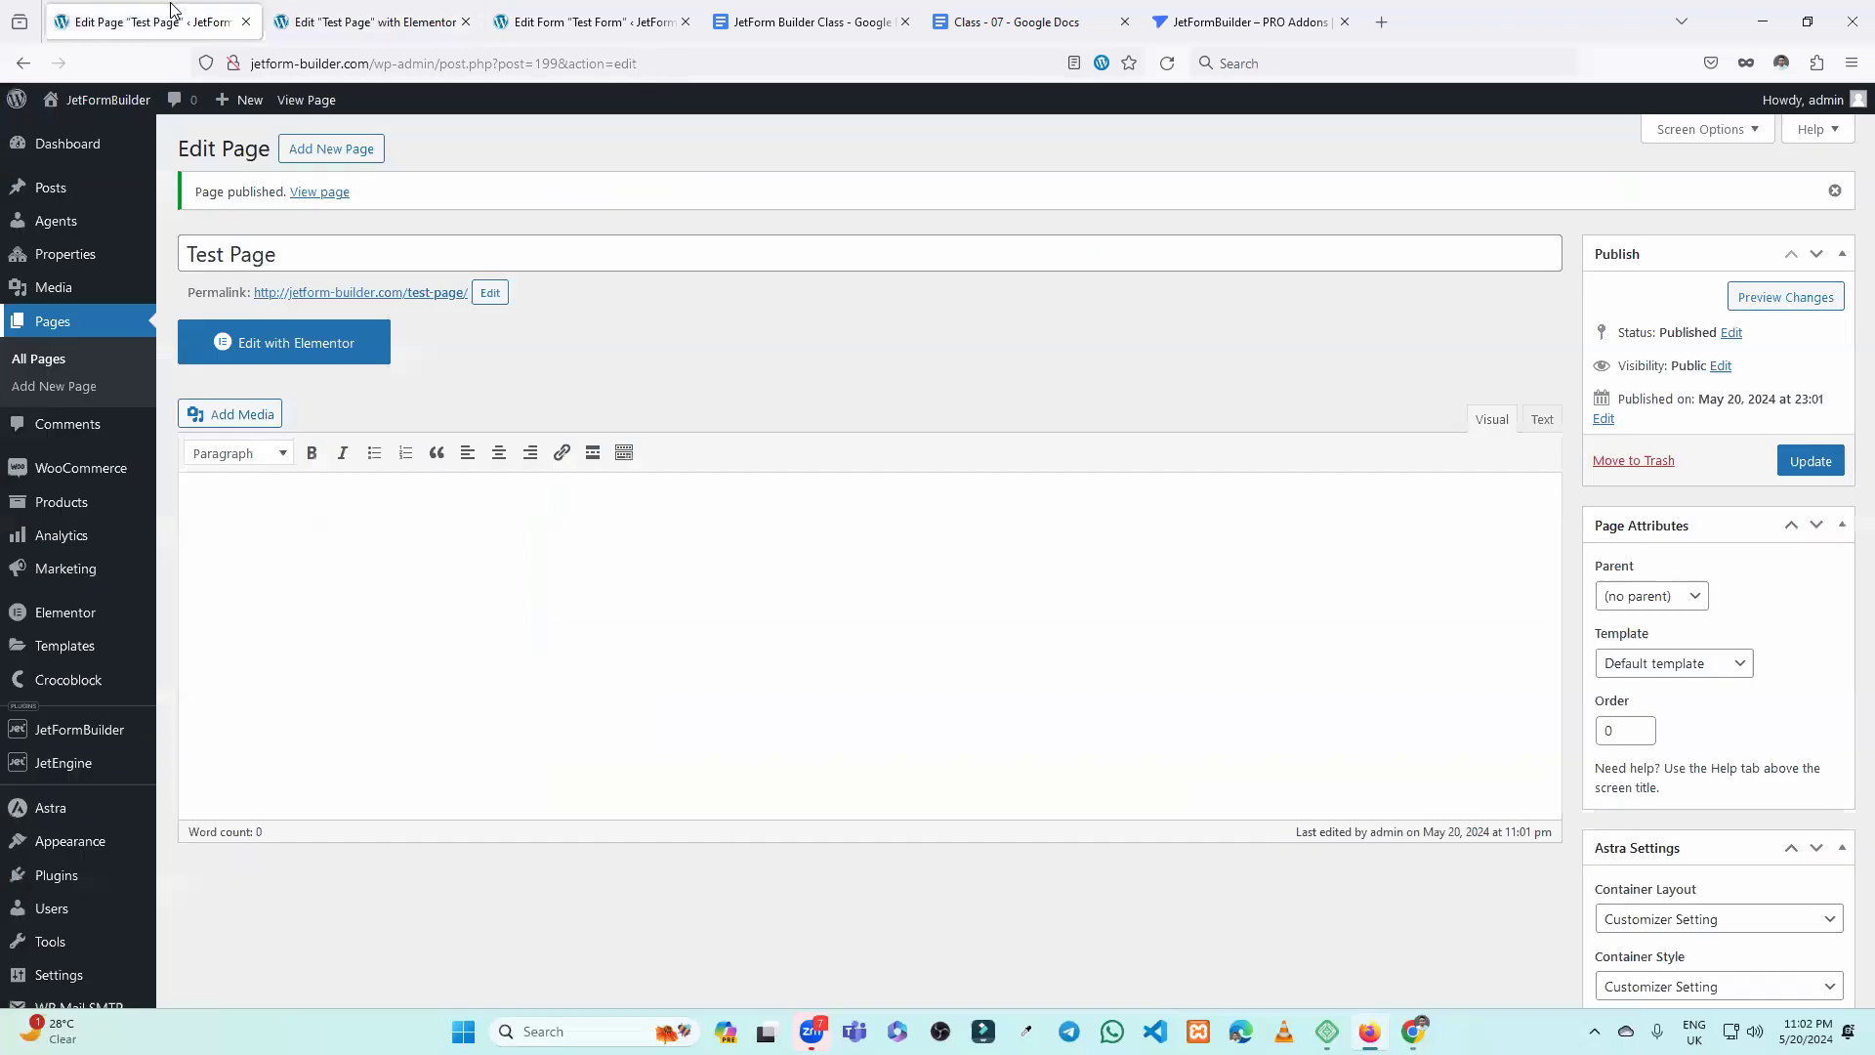
click(339, 293)
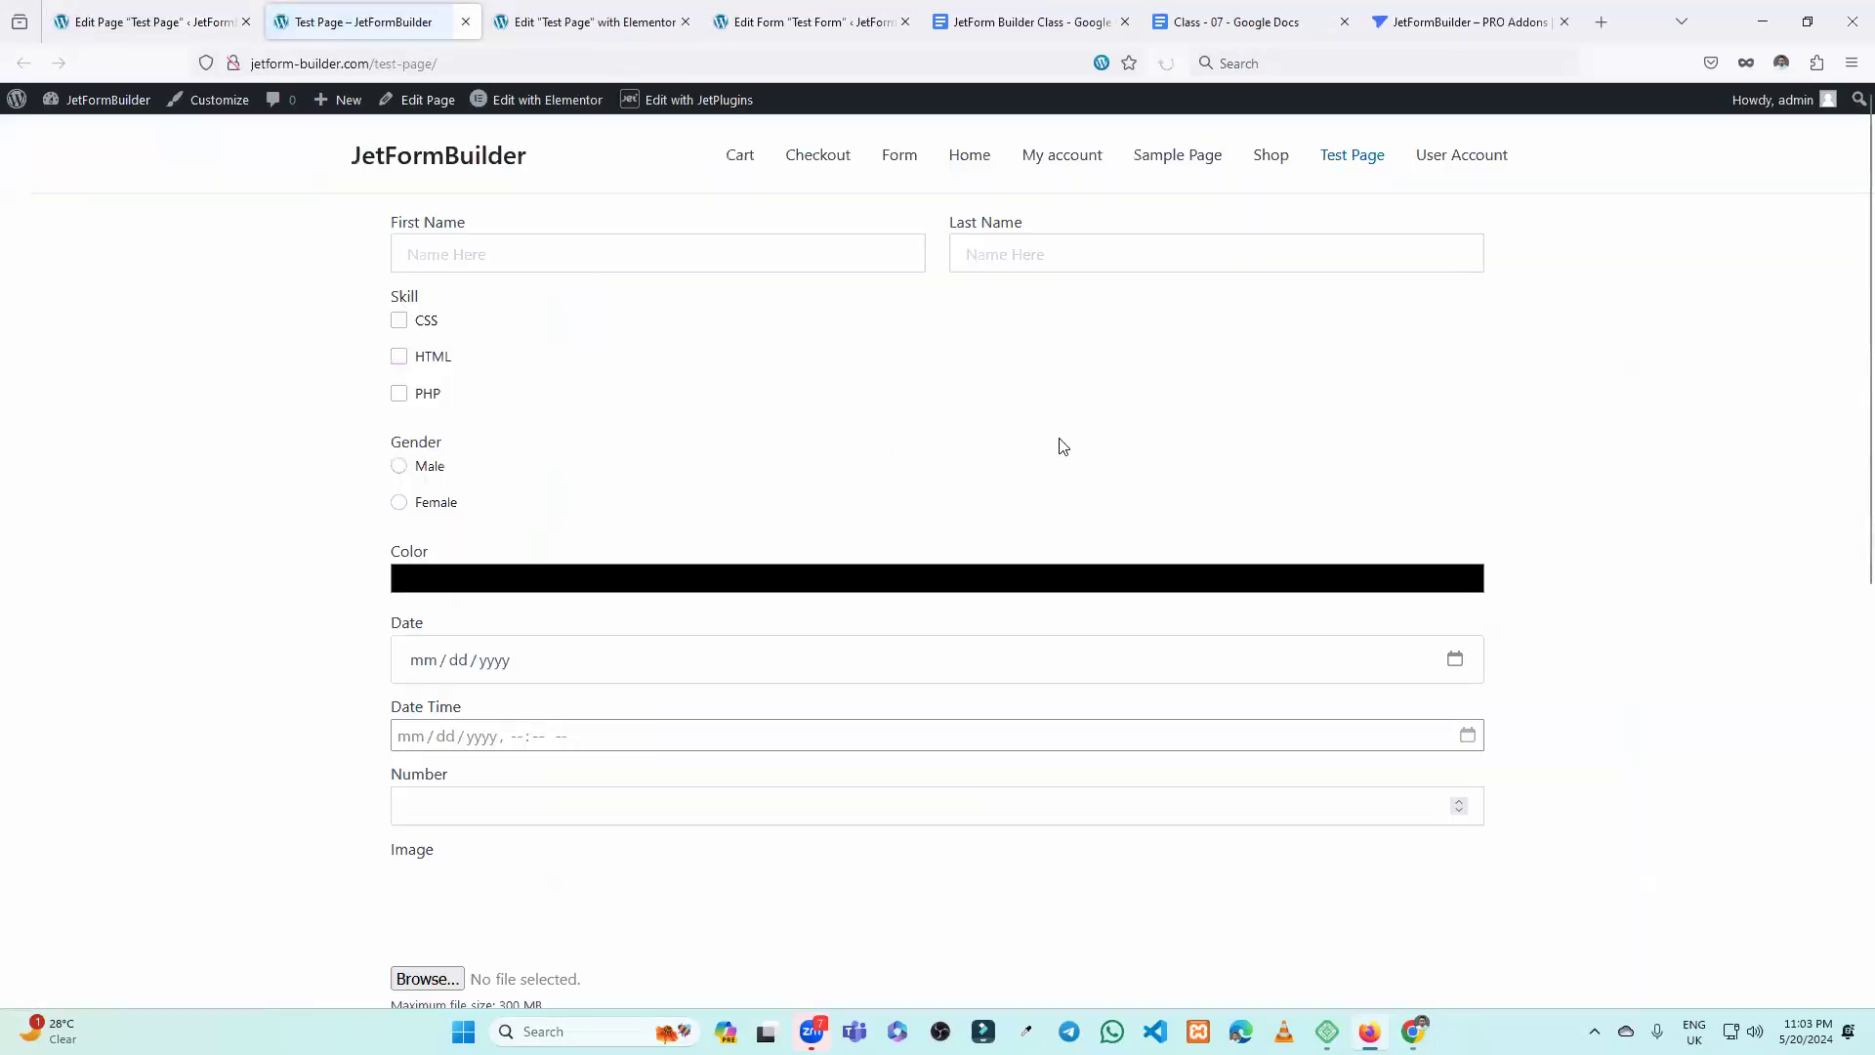
Fill in the first name and last name on the live form with suggested entries.
click(540, 260)
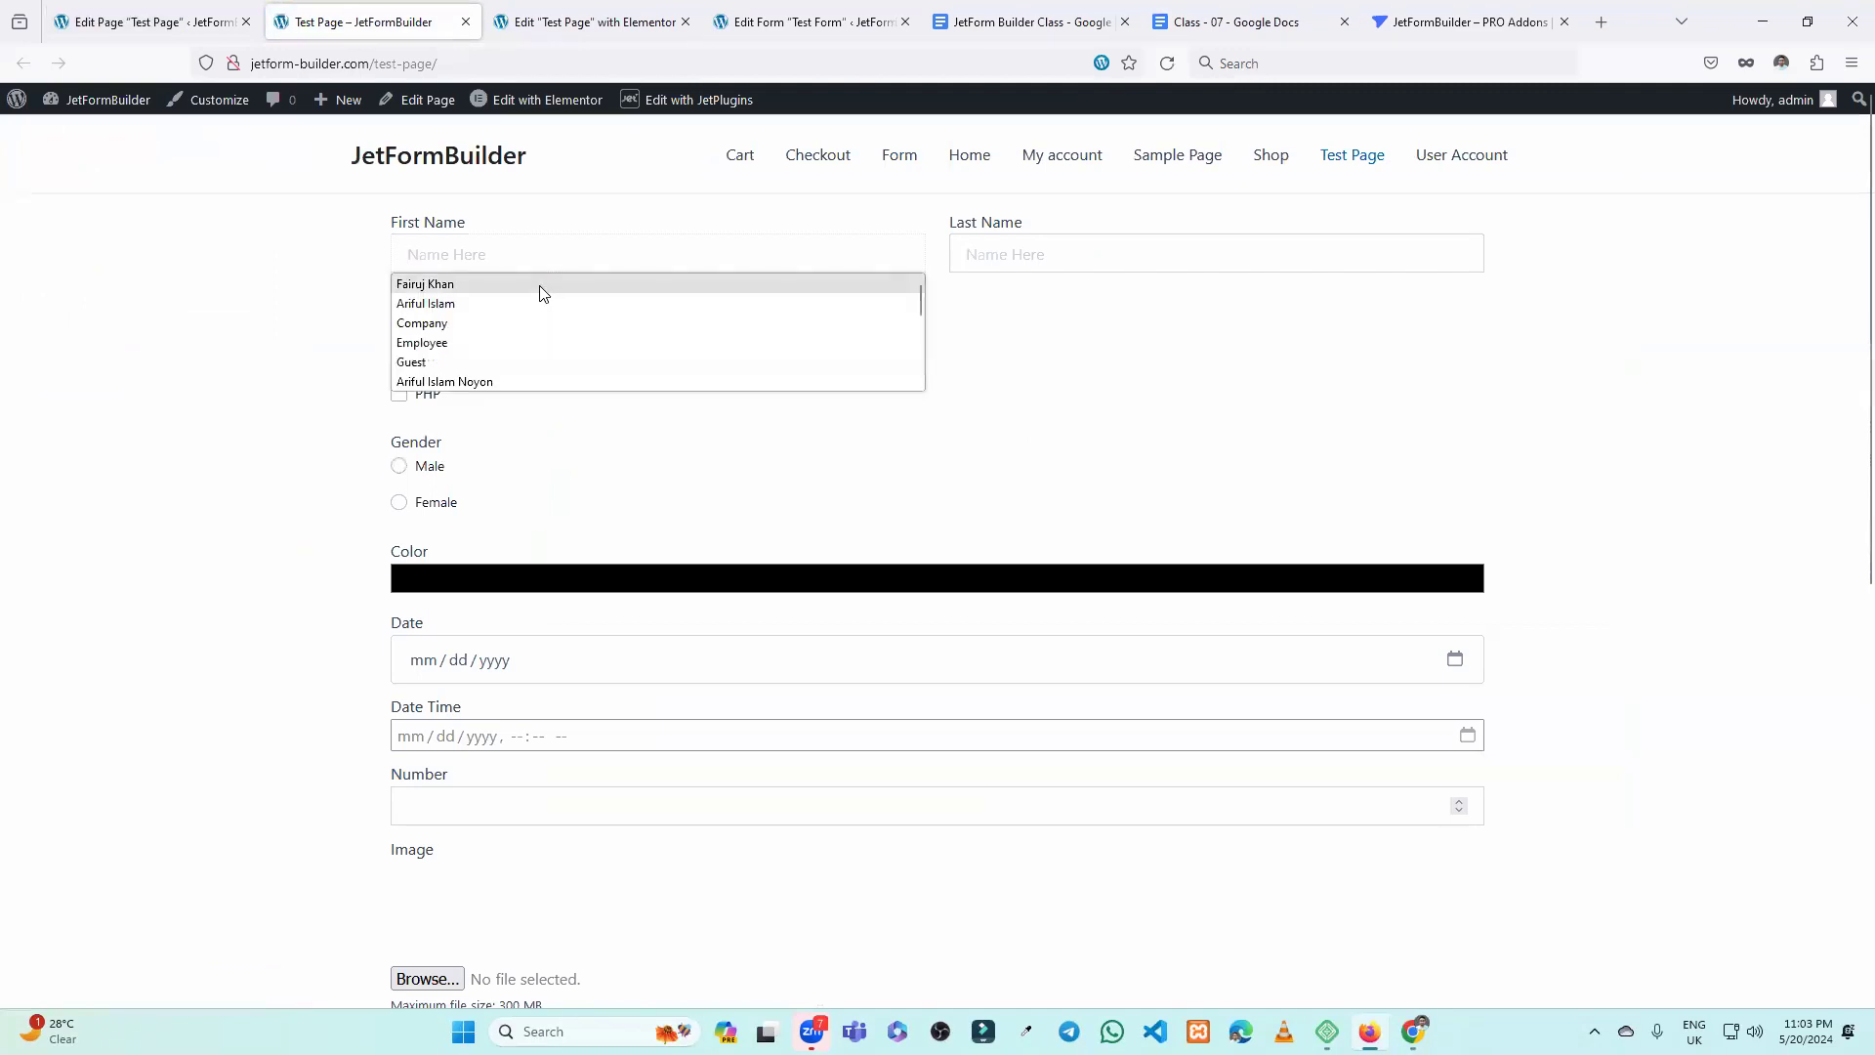
click(540, 300)
click(1000, 252)
click(1014, 285)
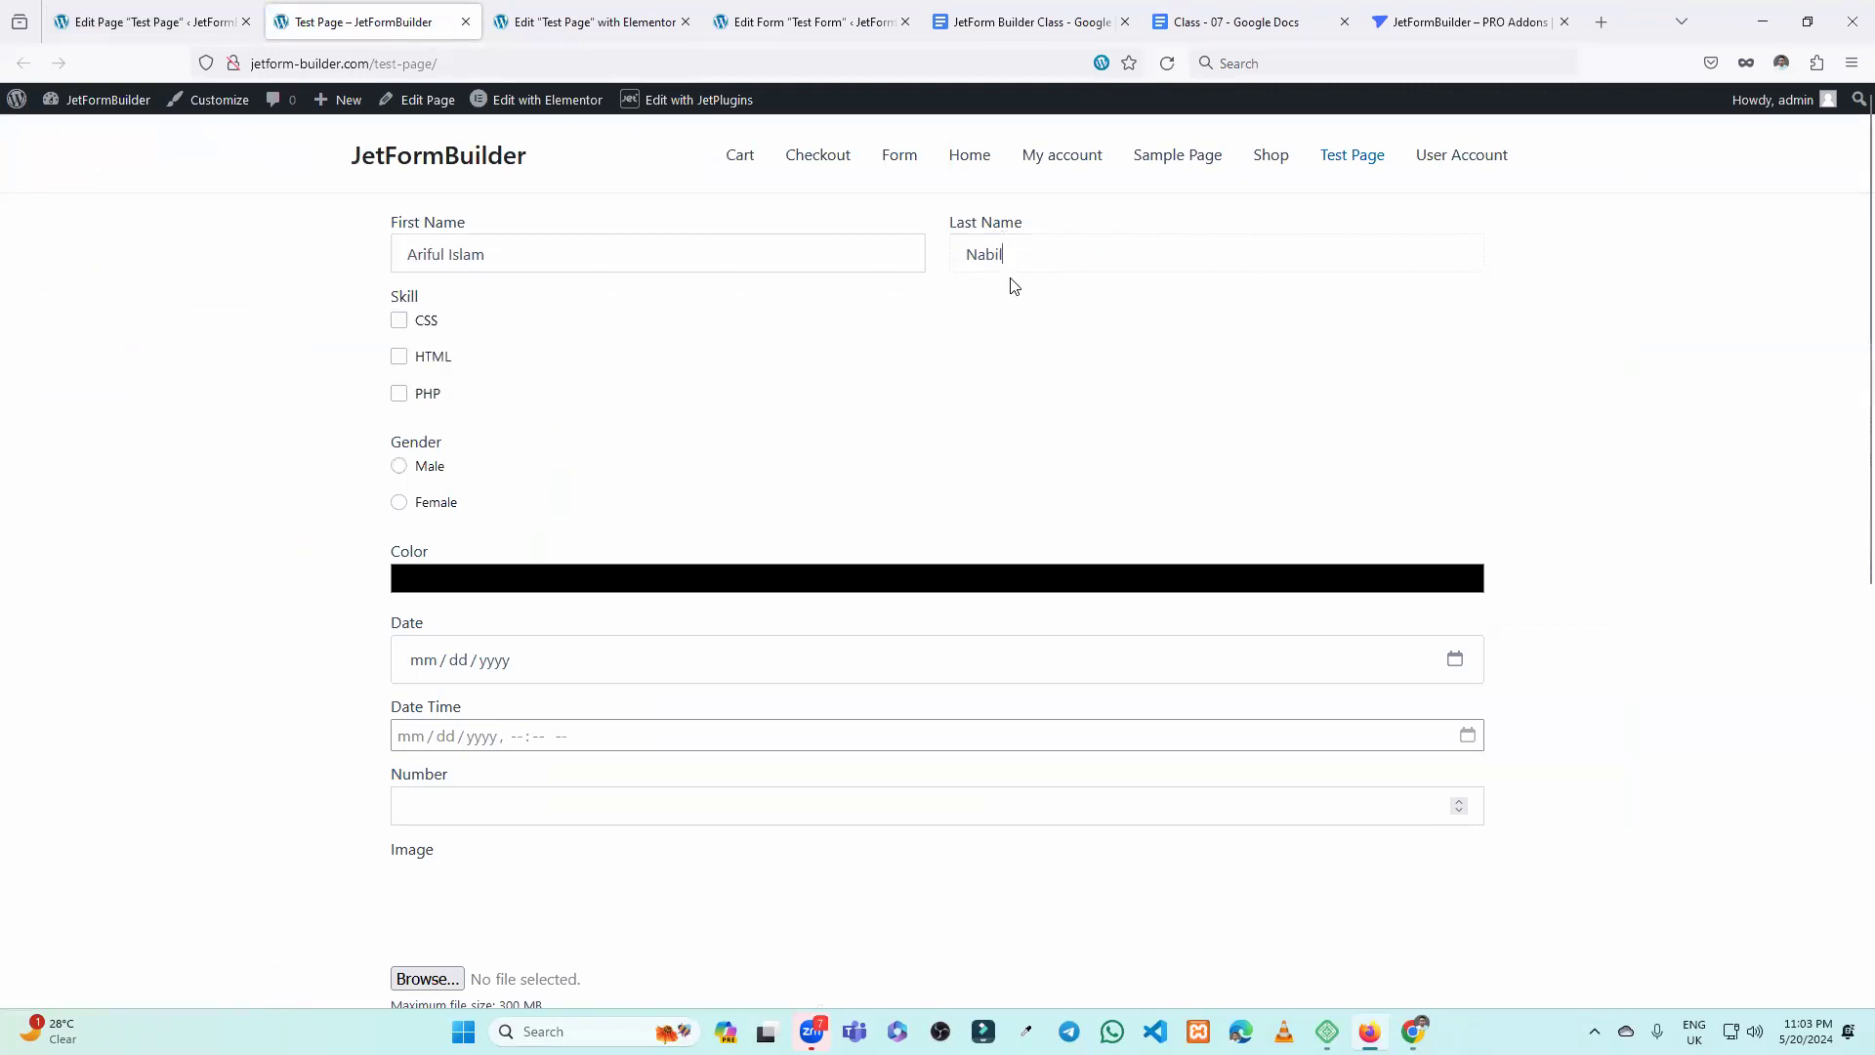
Select the CSS and HTML skills and set the gender to Female on the live form.
click(431, 324)
click(434, 360)
click(426, 468)
click(433, 505)
scroll(791, 396, down, 2)
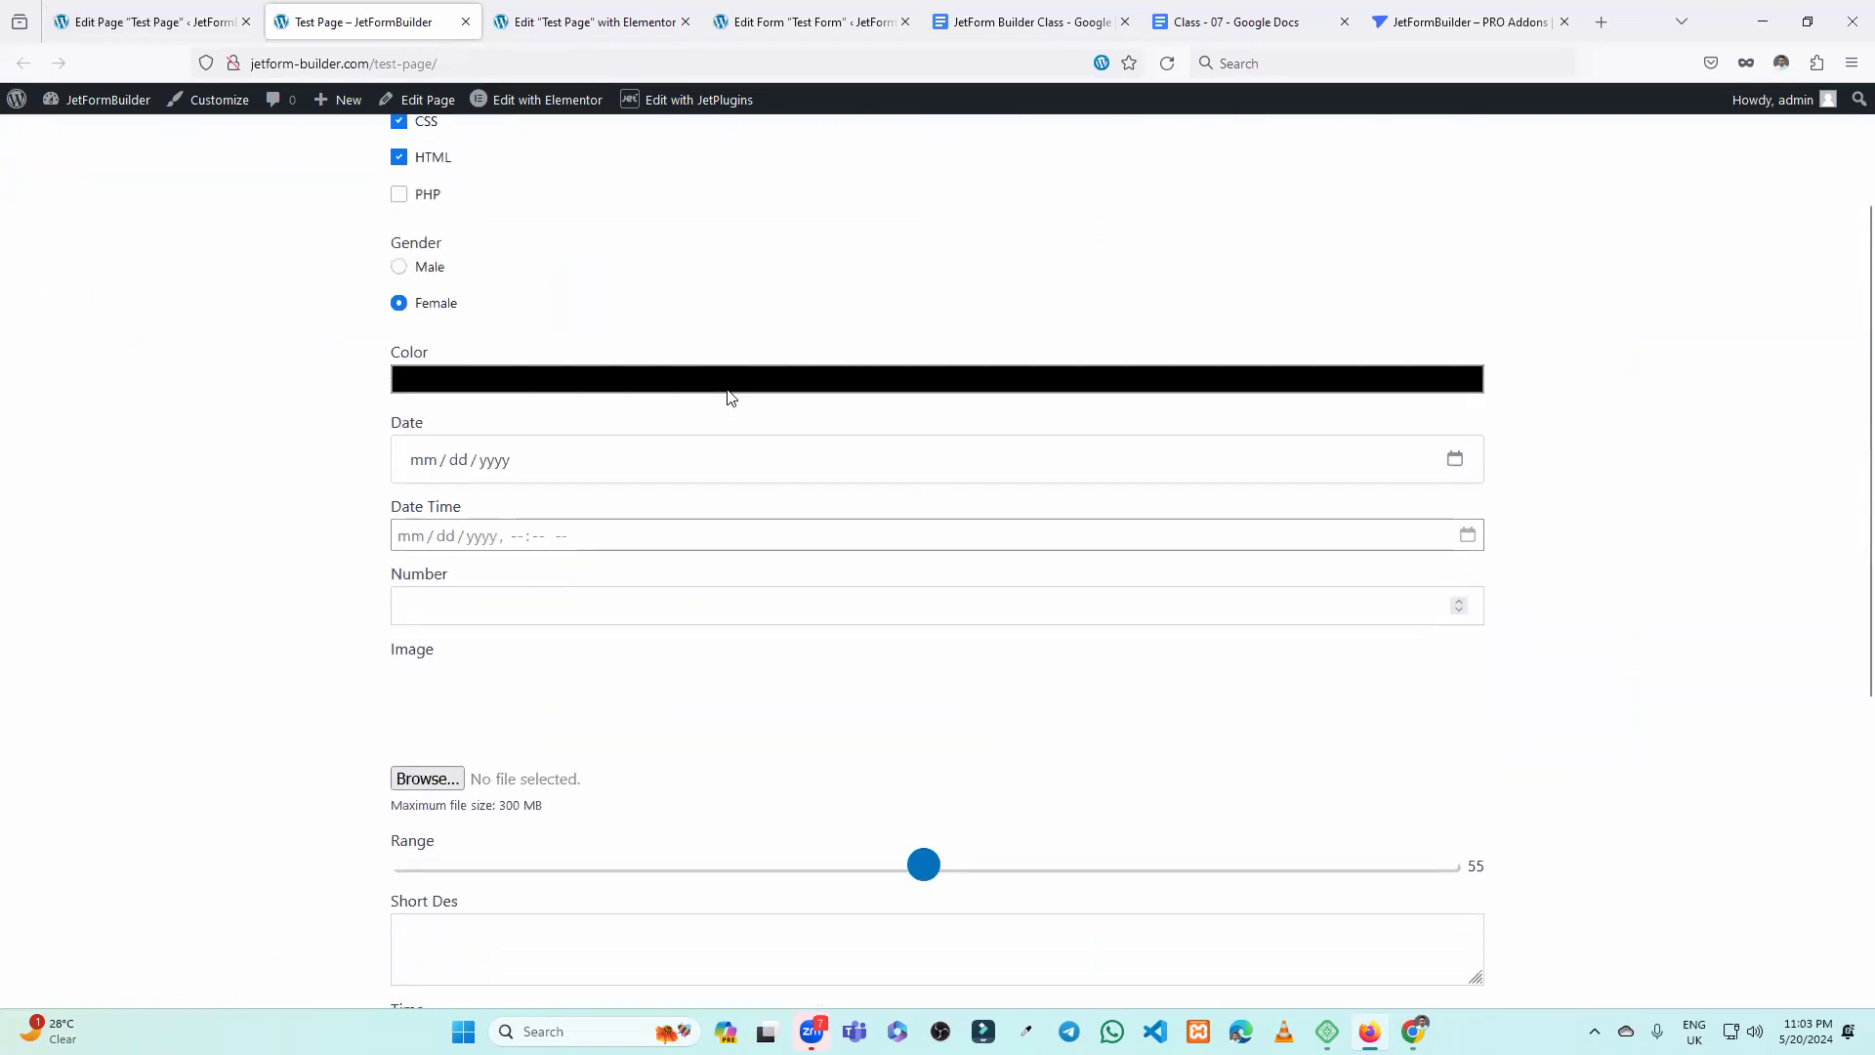
Set the Color field on the live form to bright green.
click(732, 382)
click(392, 73)
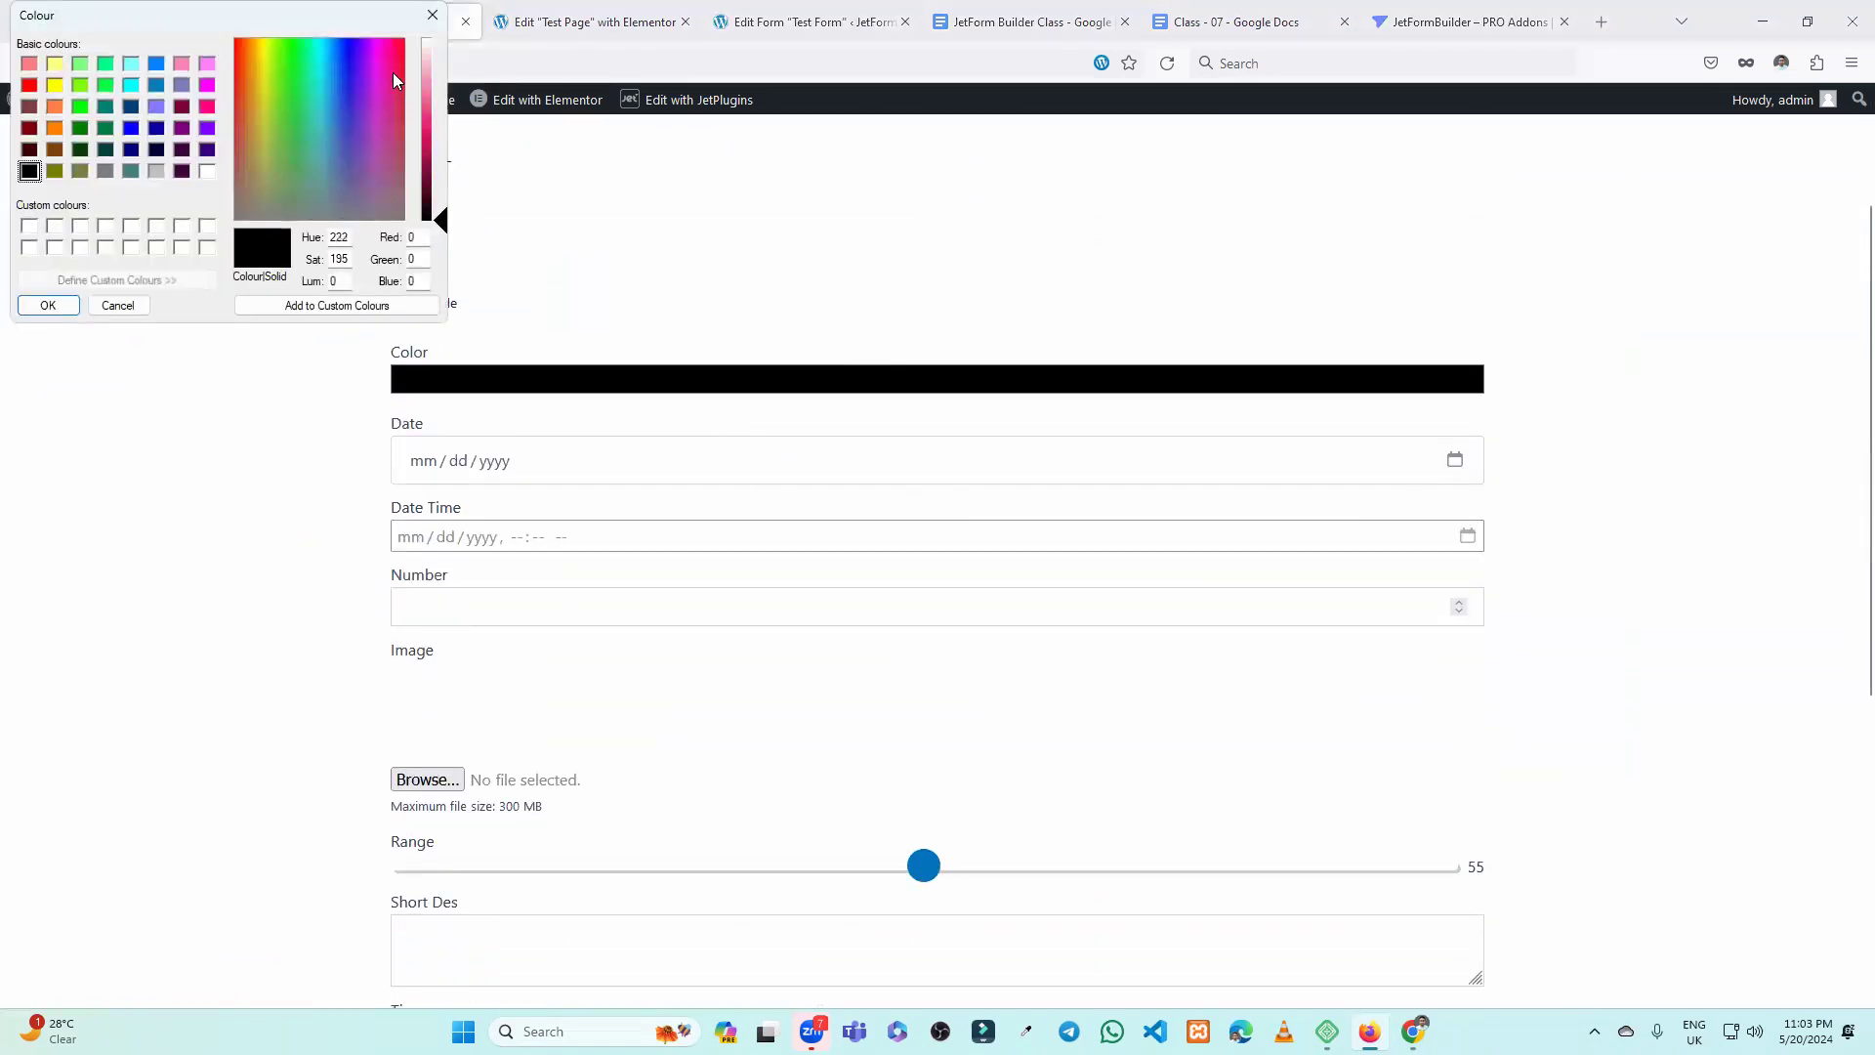
click(106, 107)
click(80, 107)
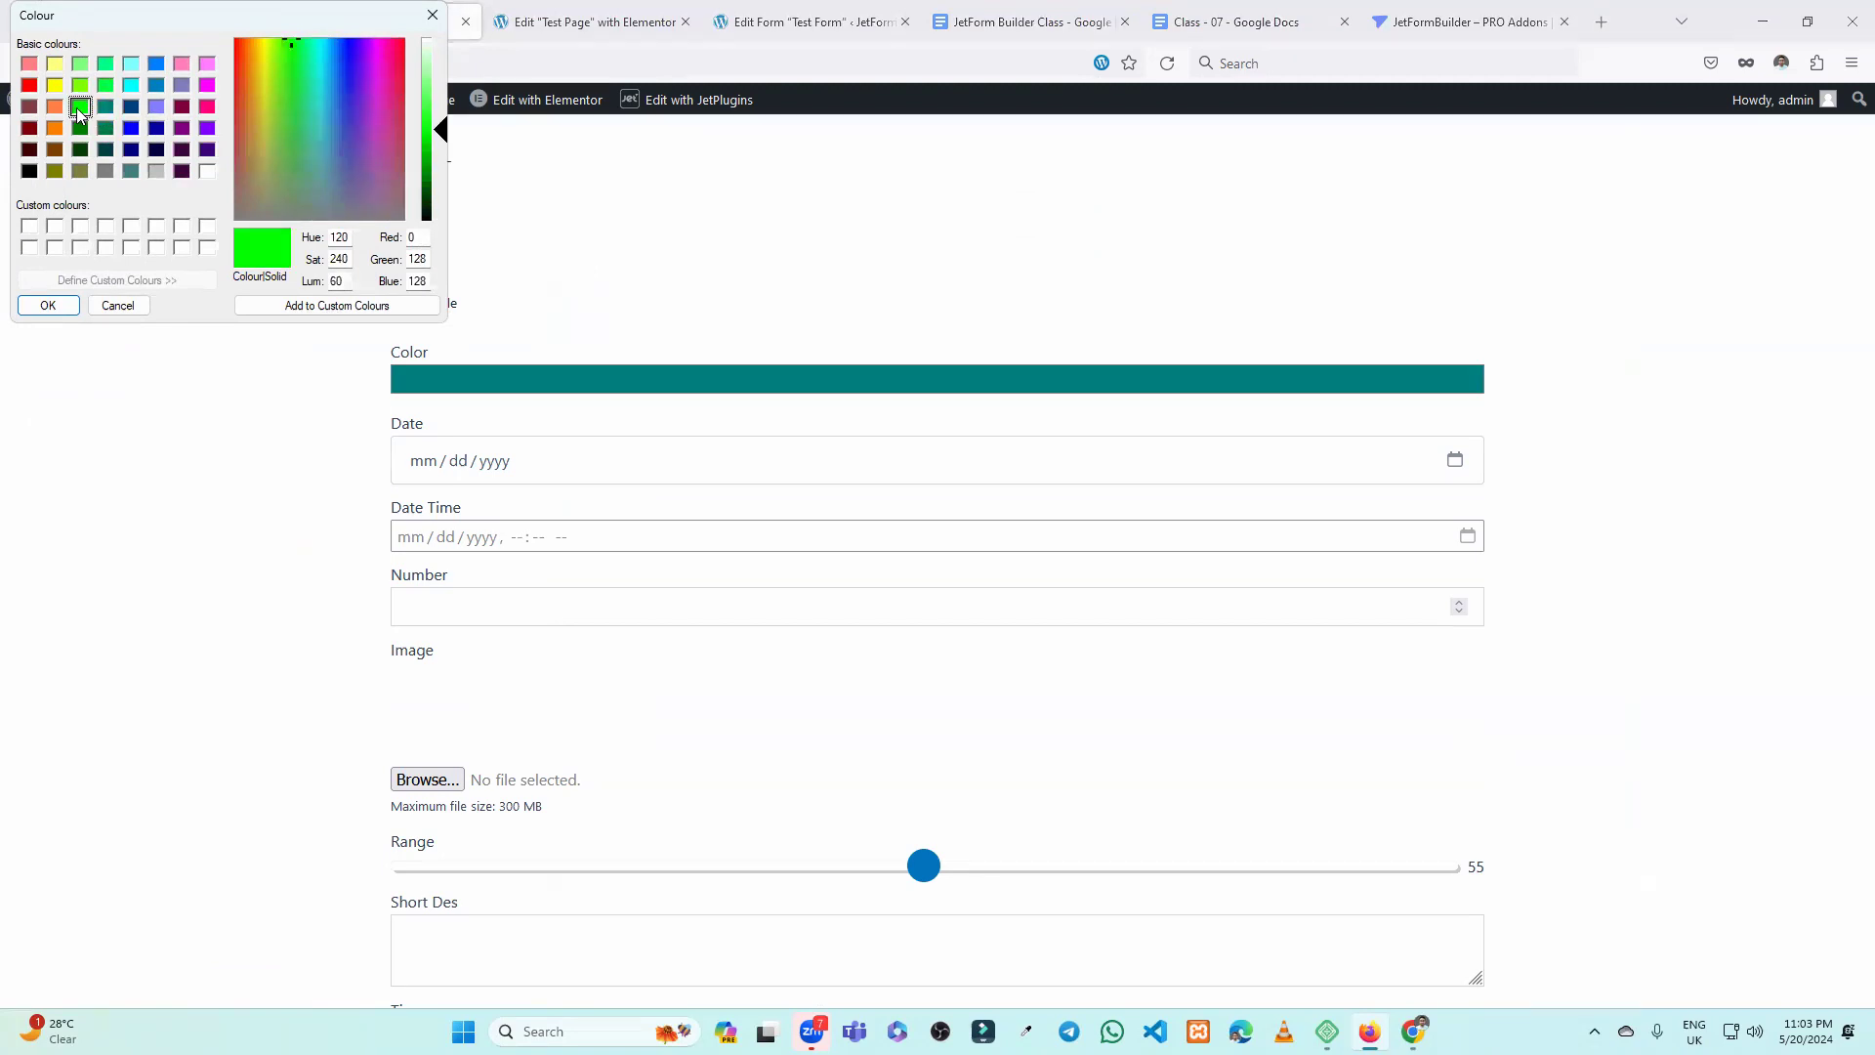
click(48, 305)
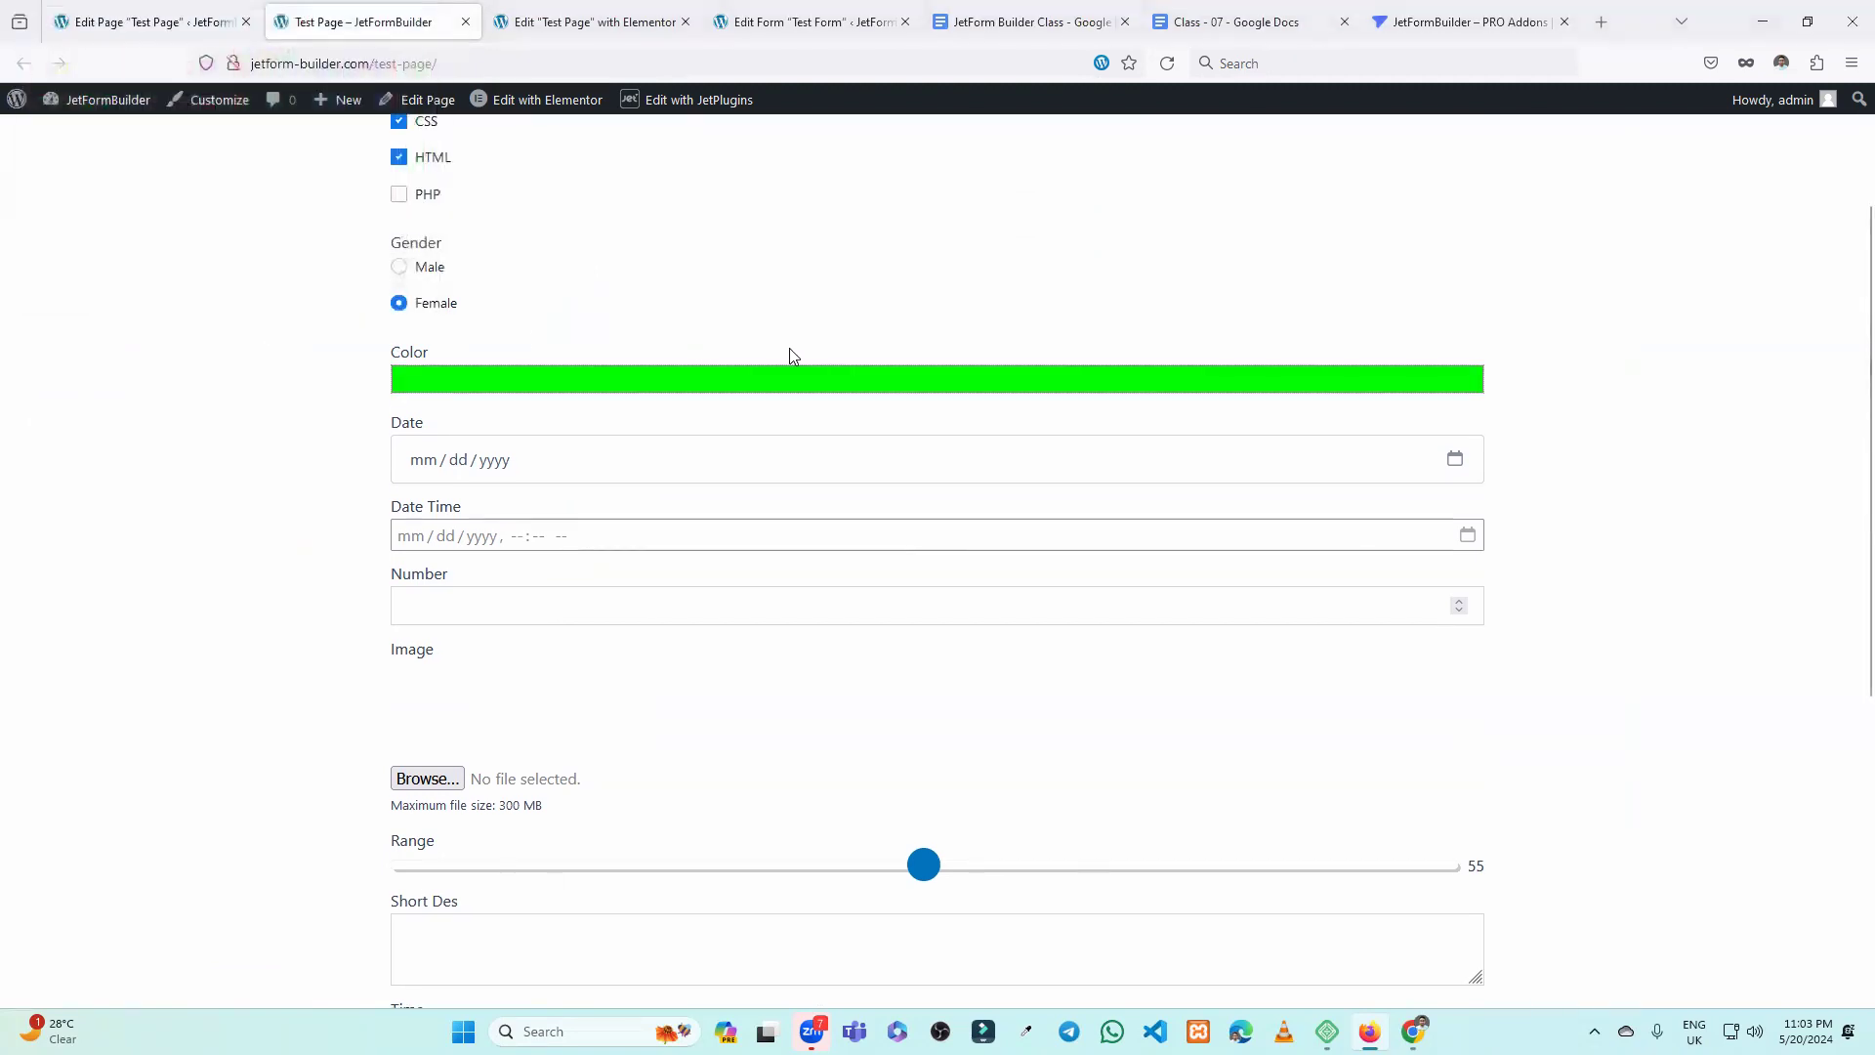
Set the Date field on the live form to 05/15/2024.
scroll(787, 355, down, 2)
click(474, 272)
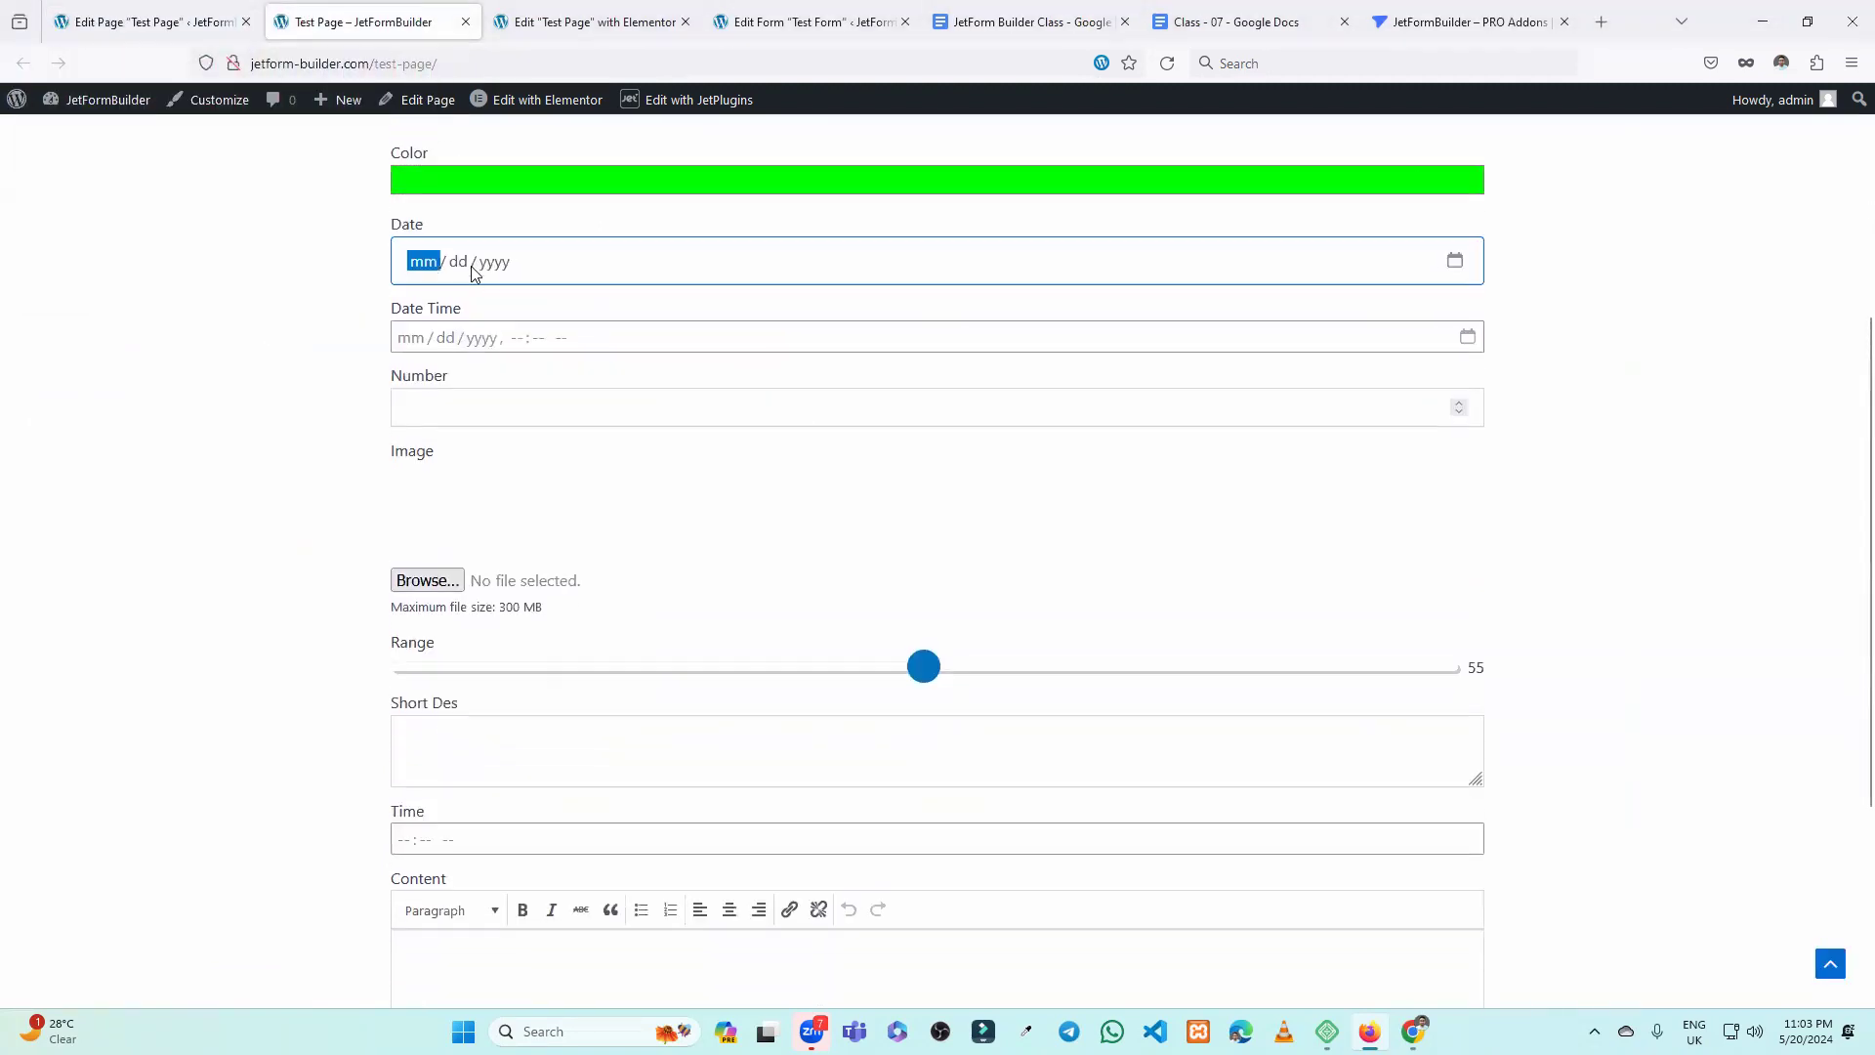
click(1453, 266)
click(525, 431)
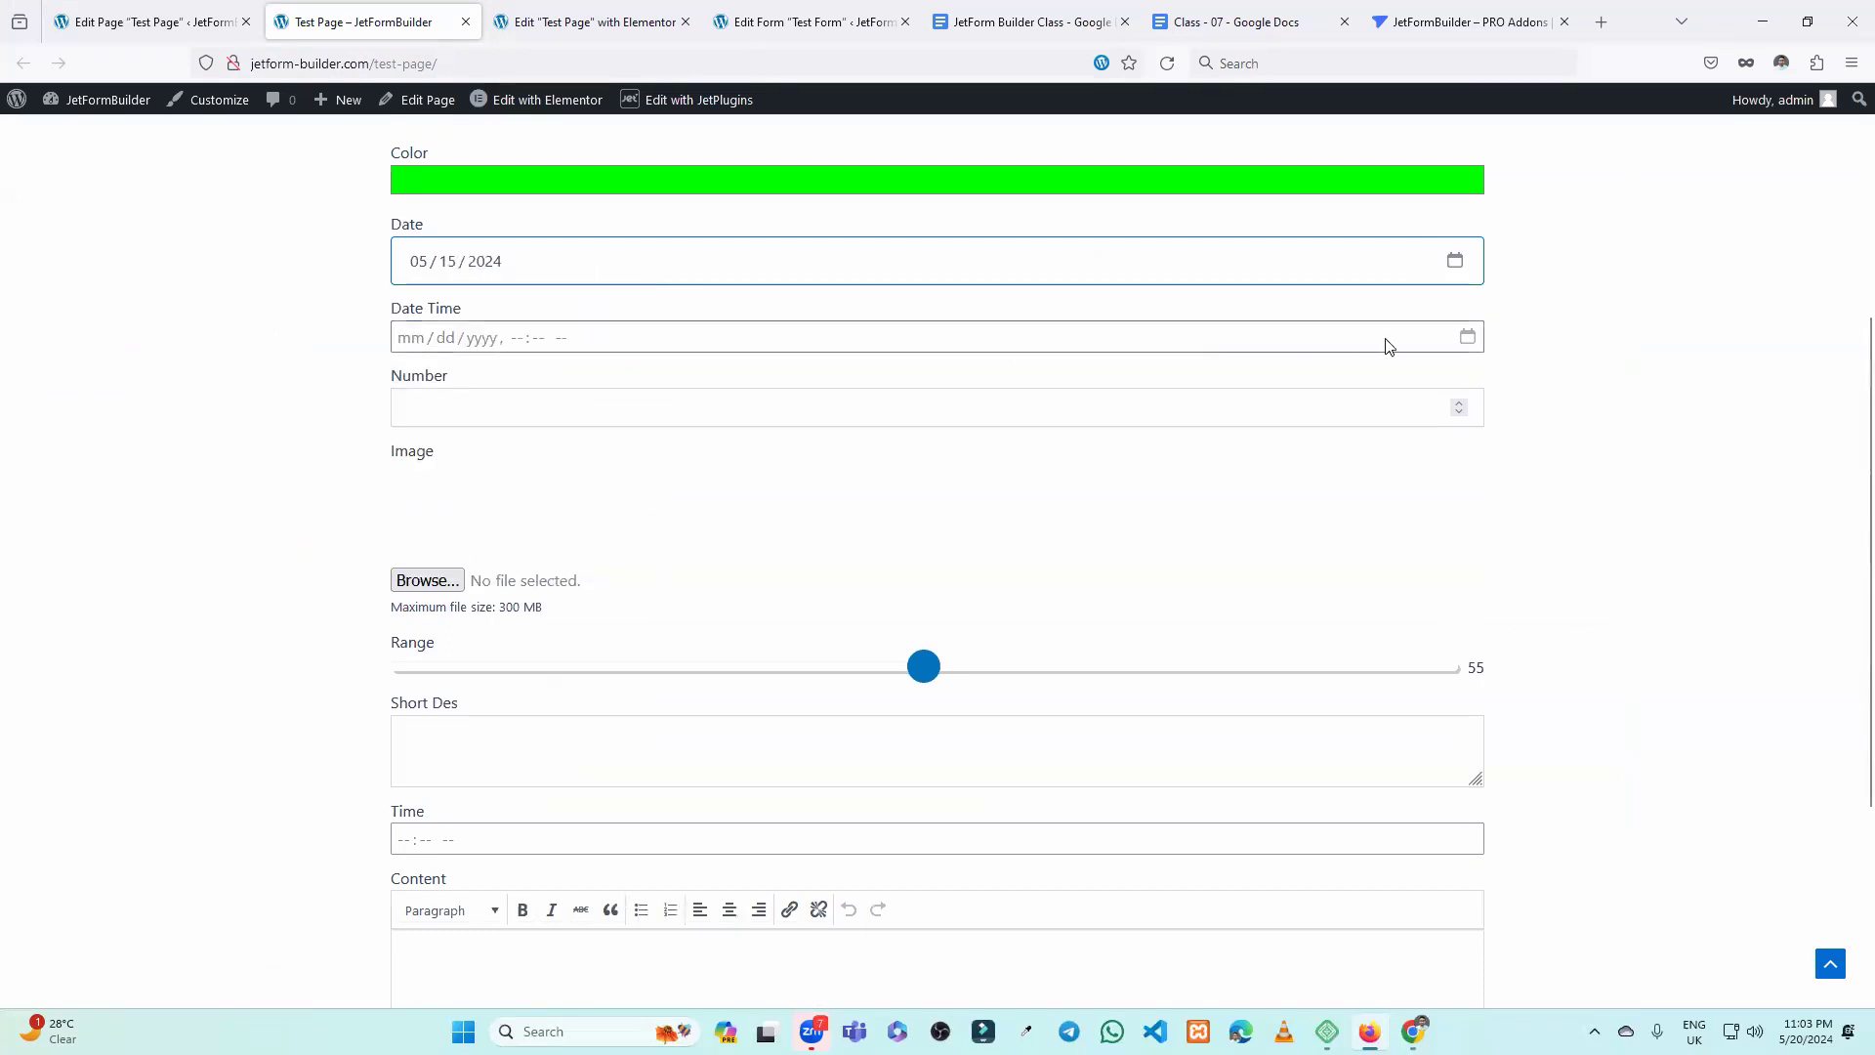
Set the Date Time field to 05/08/2024, 12:20 PM.
click(1469, 337)
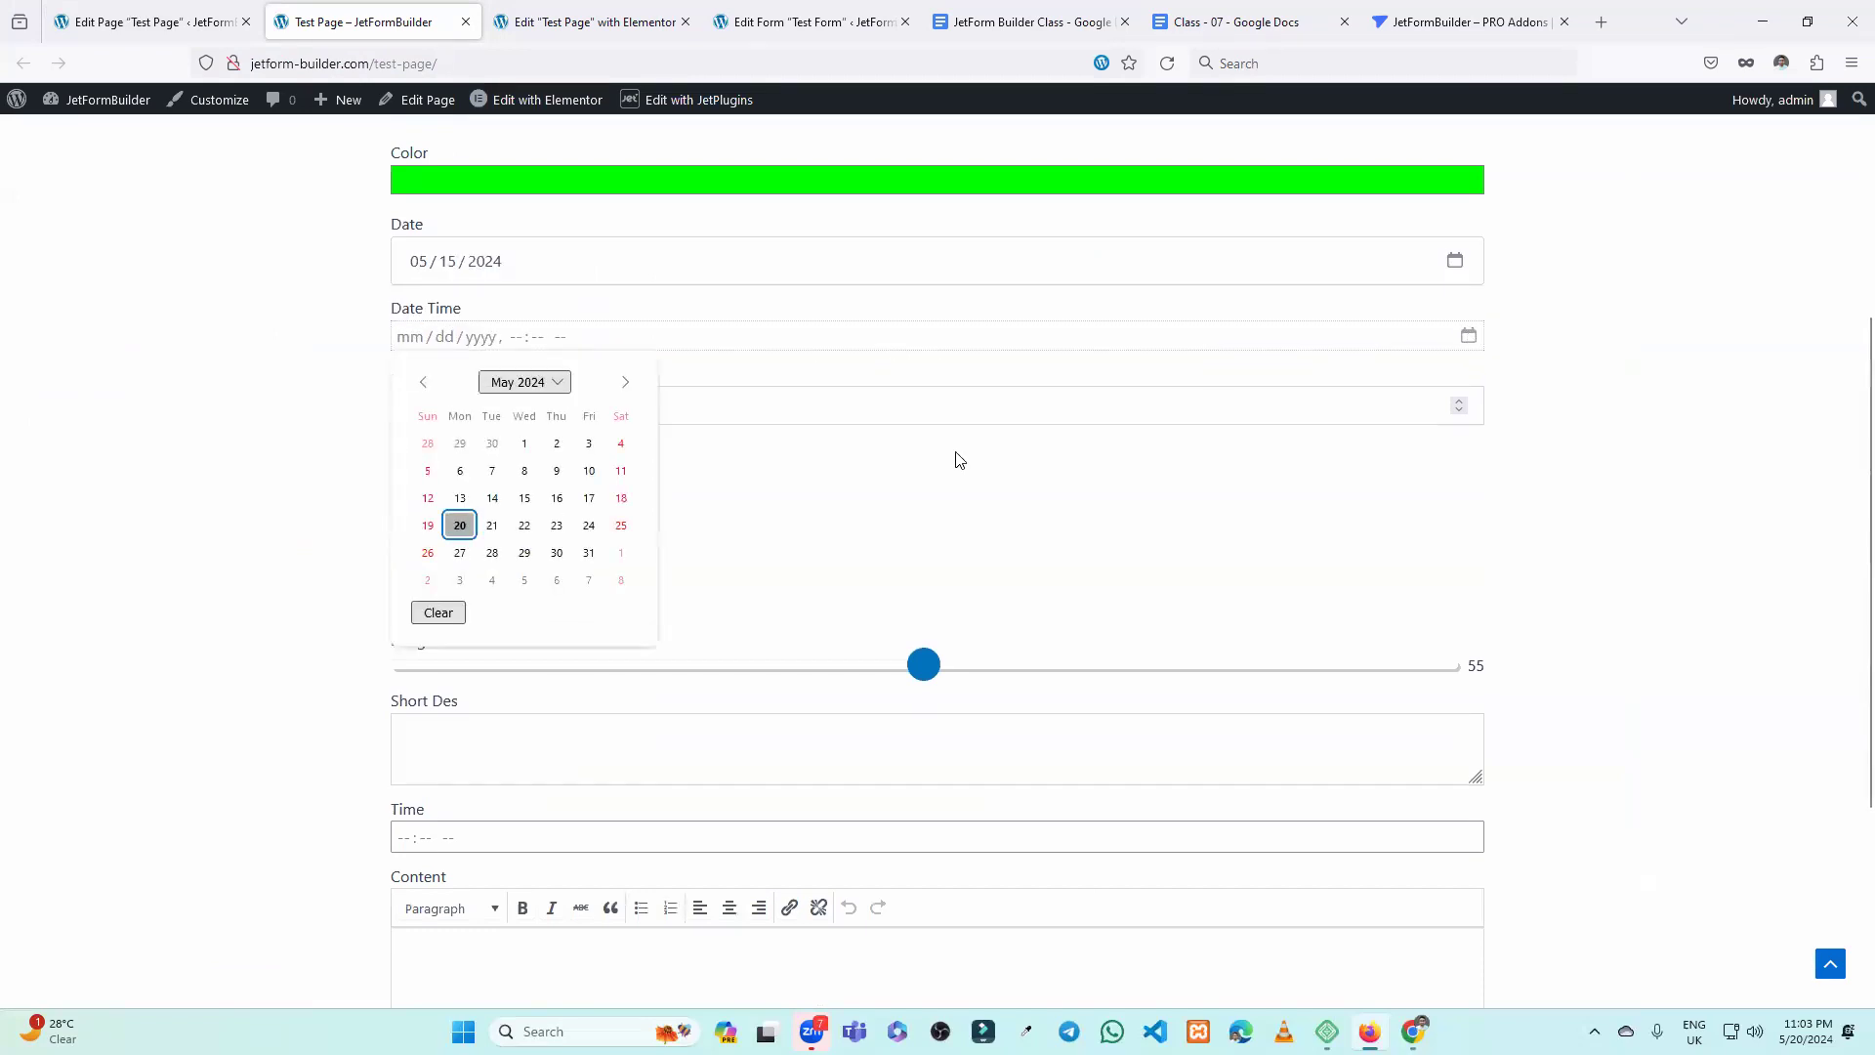
click(525, 471)
click(509, 337)
click(531, 340)
click(506, 341)
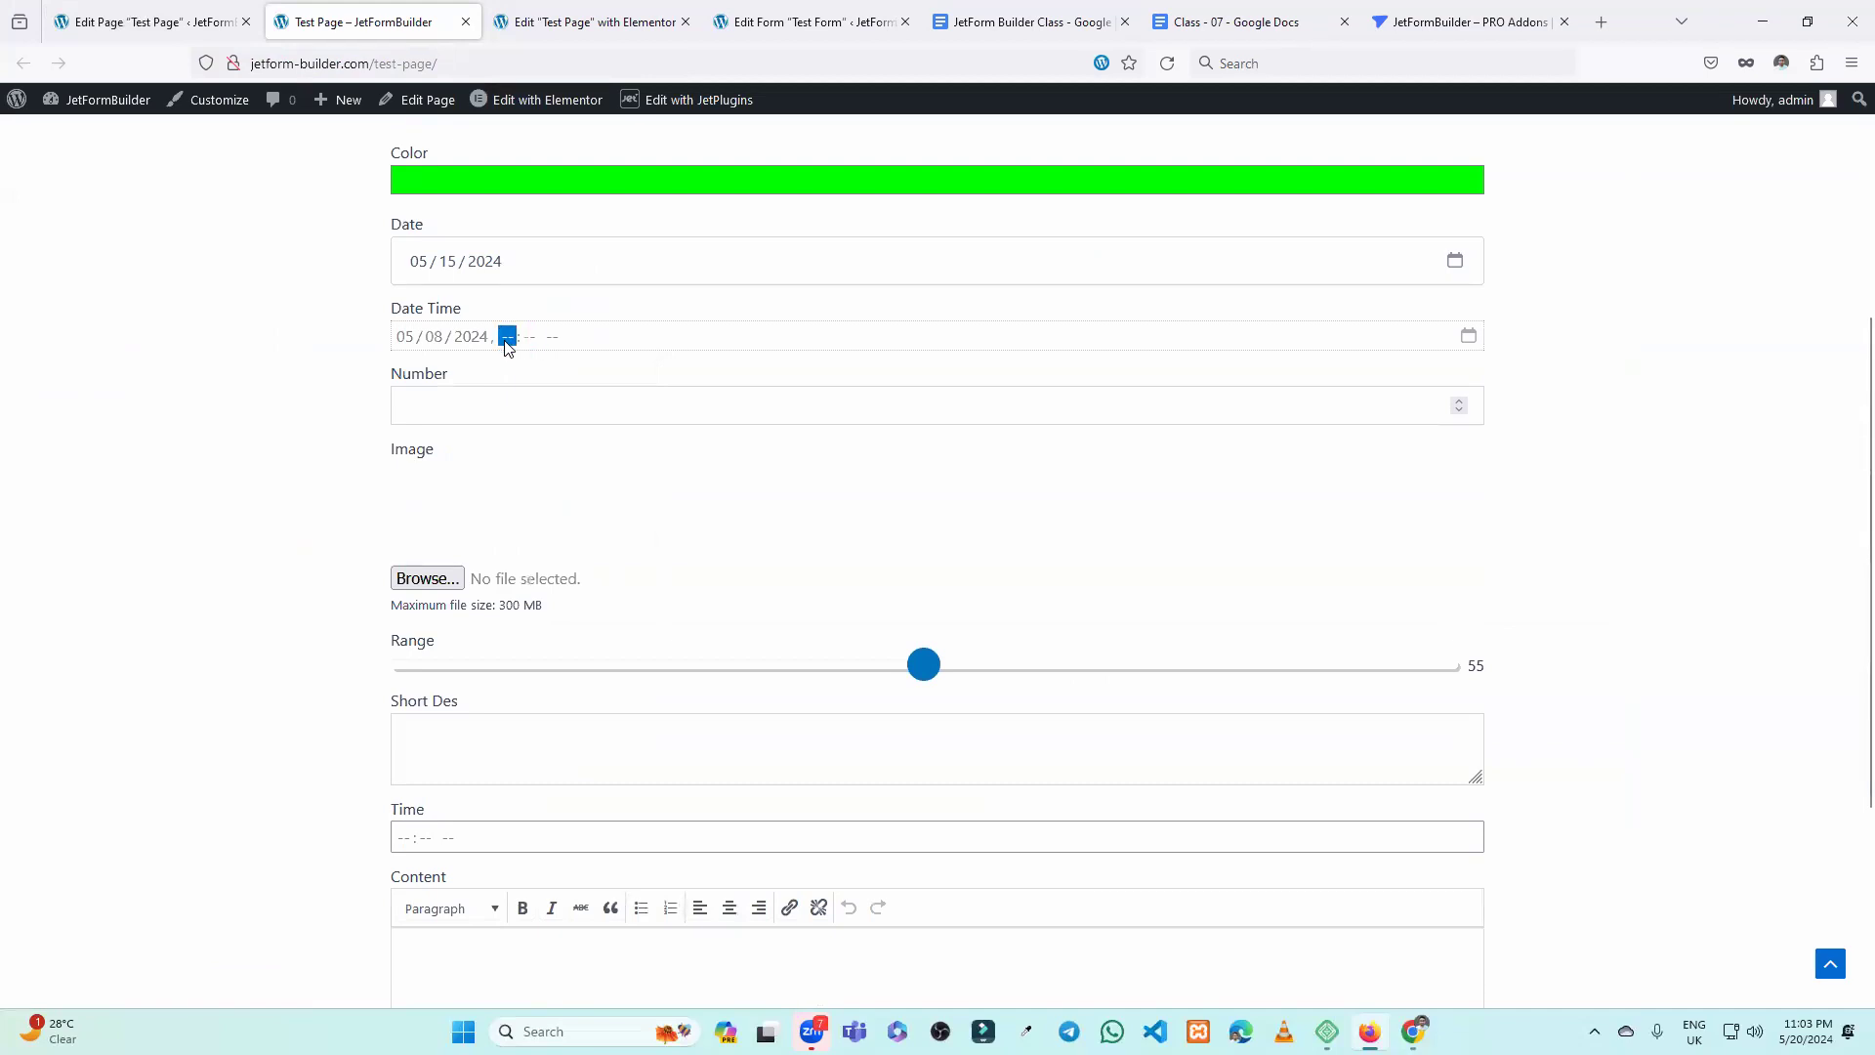
text(12 : )
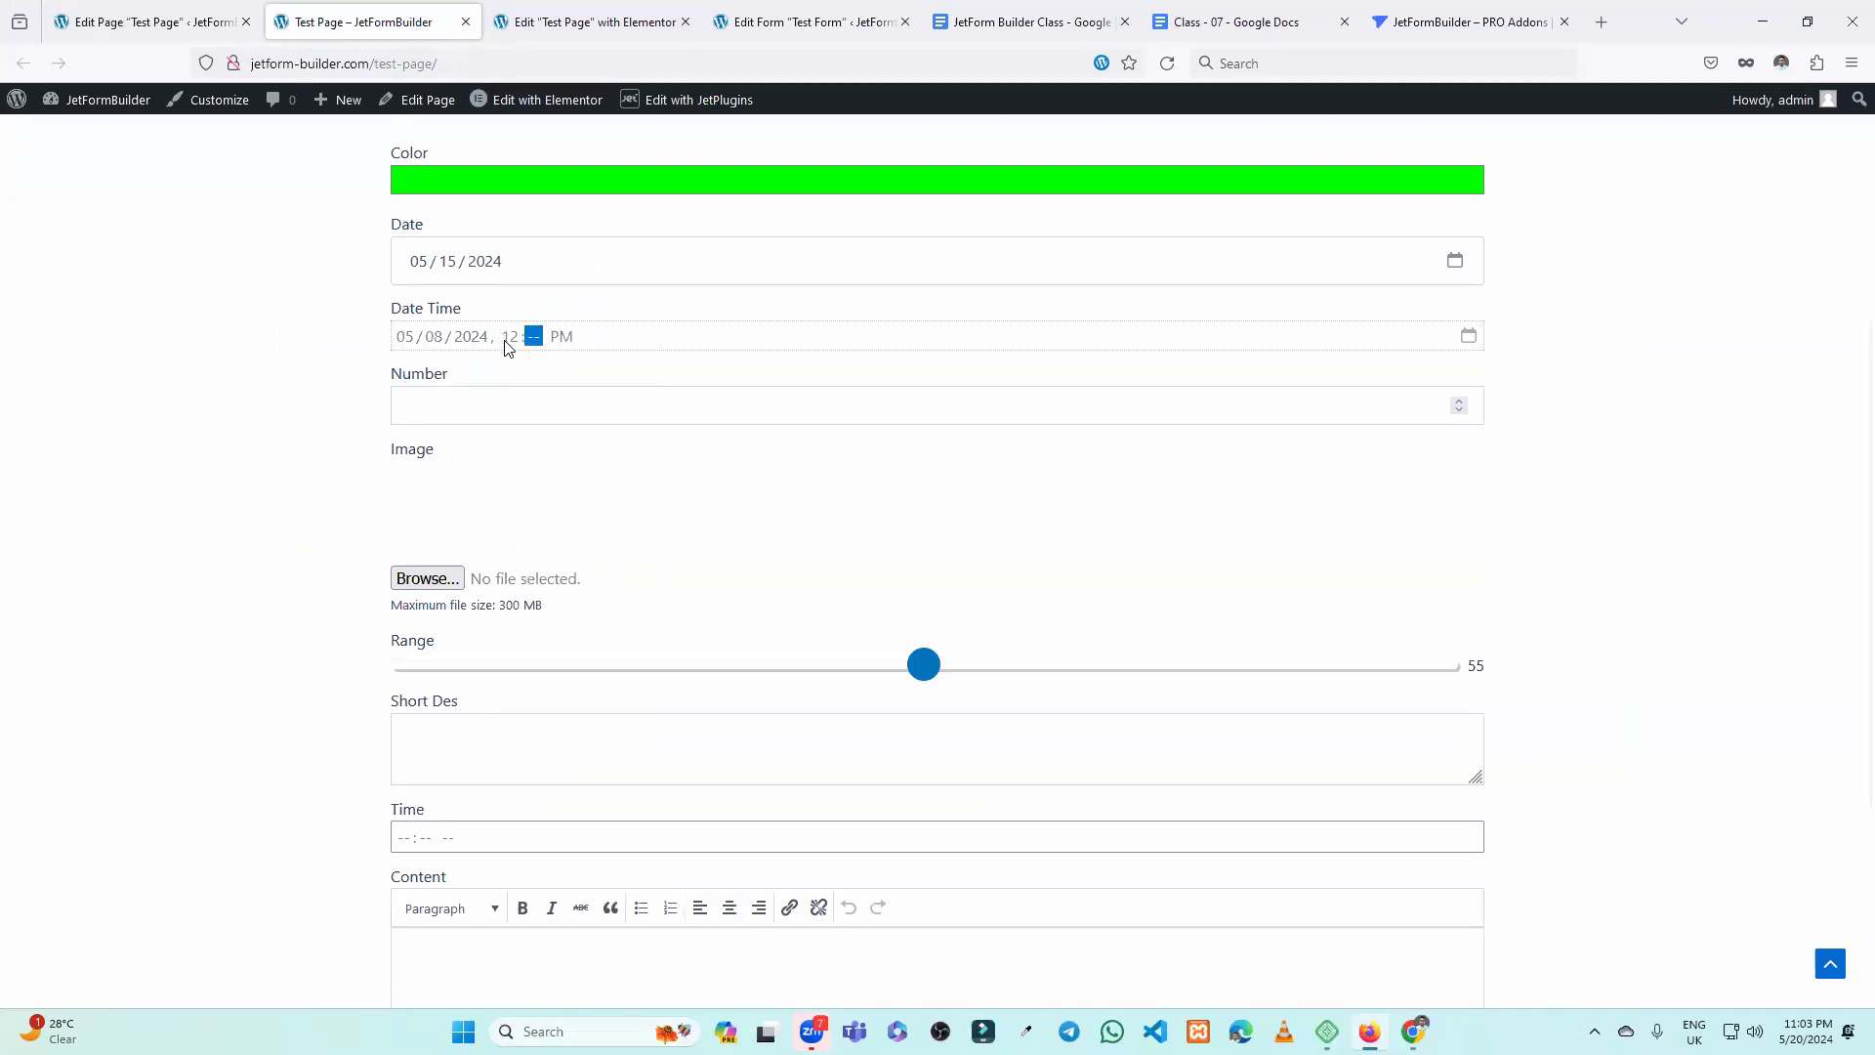
text(20)
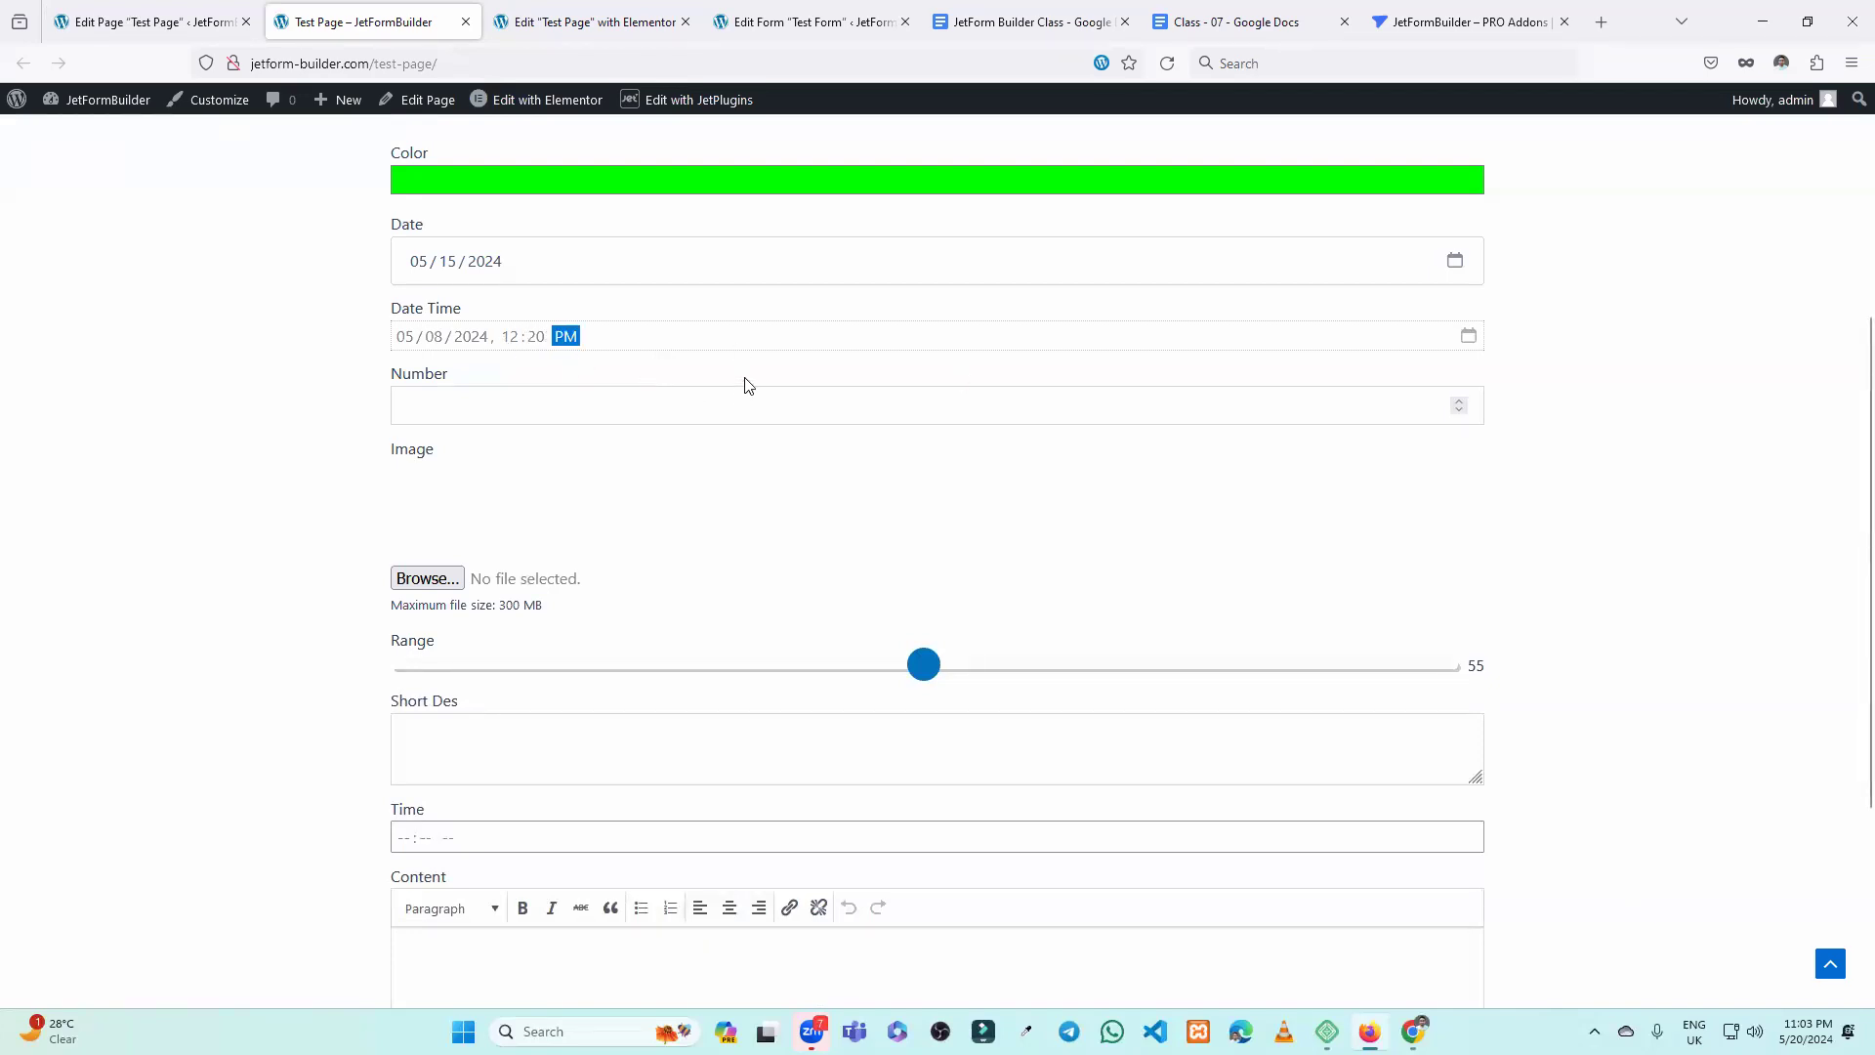
Leave the Number field empty and set the Range field to 33.
click(458, 415)
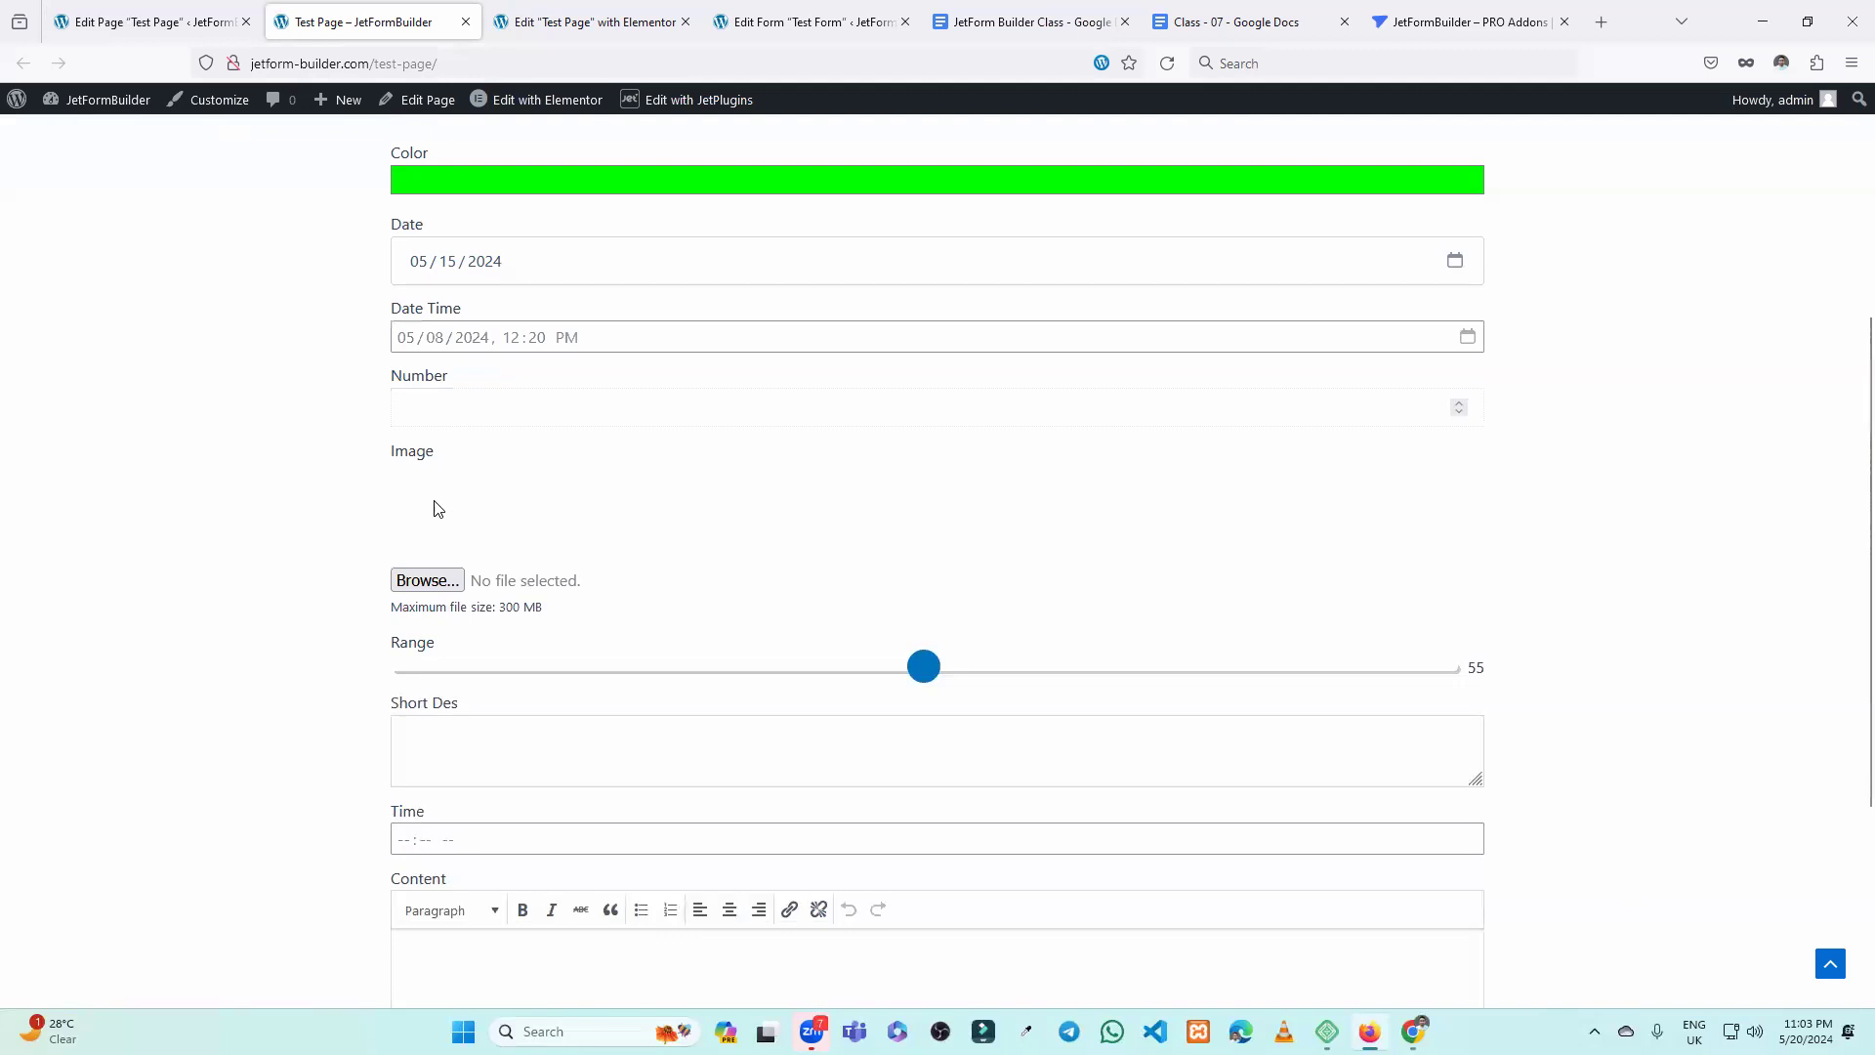
scroll(791, 537, down, 2)
drag(931, 473, 698, 504)
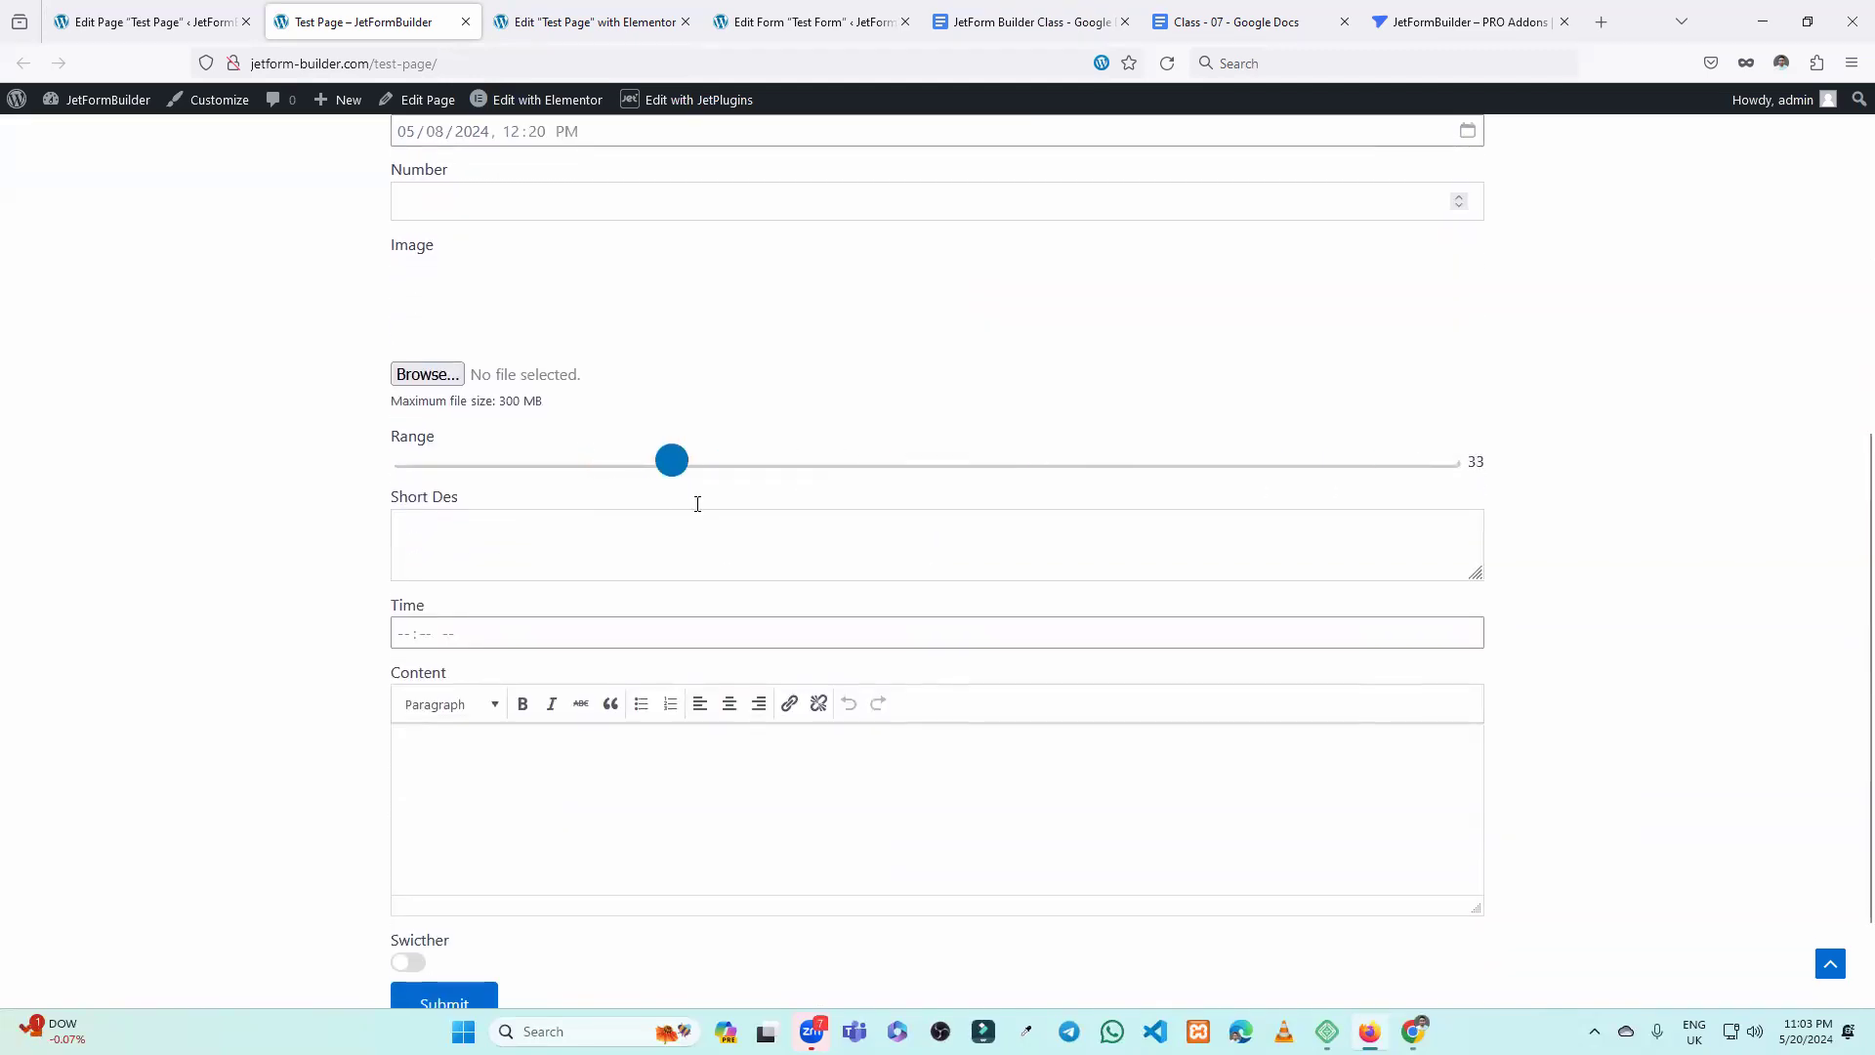
Try out the Time and Content fields without entering values, and toggle the Swicther field on and back off.
scroll(698, 504, down, 1)
click(427, 540)
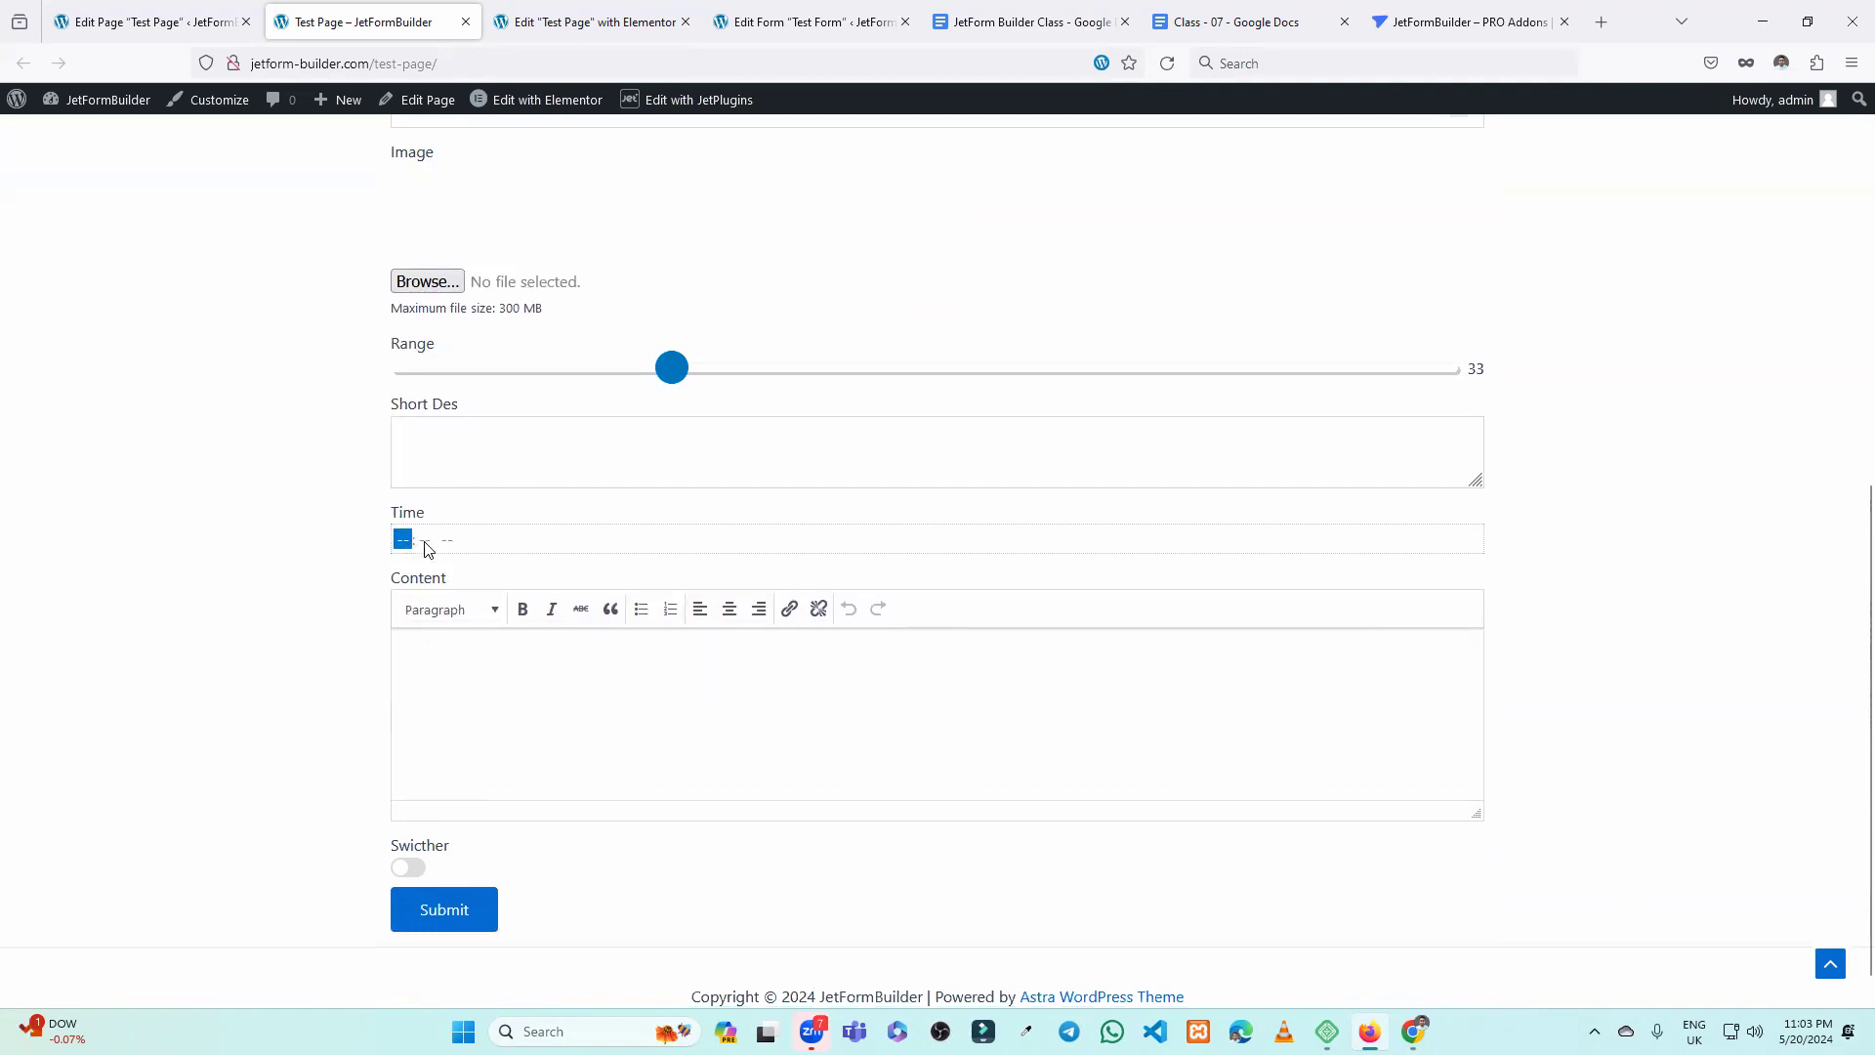
click(407, 541)
scroll(684, 596, down, 1)
click(478, 637)
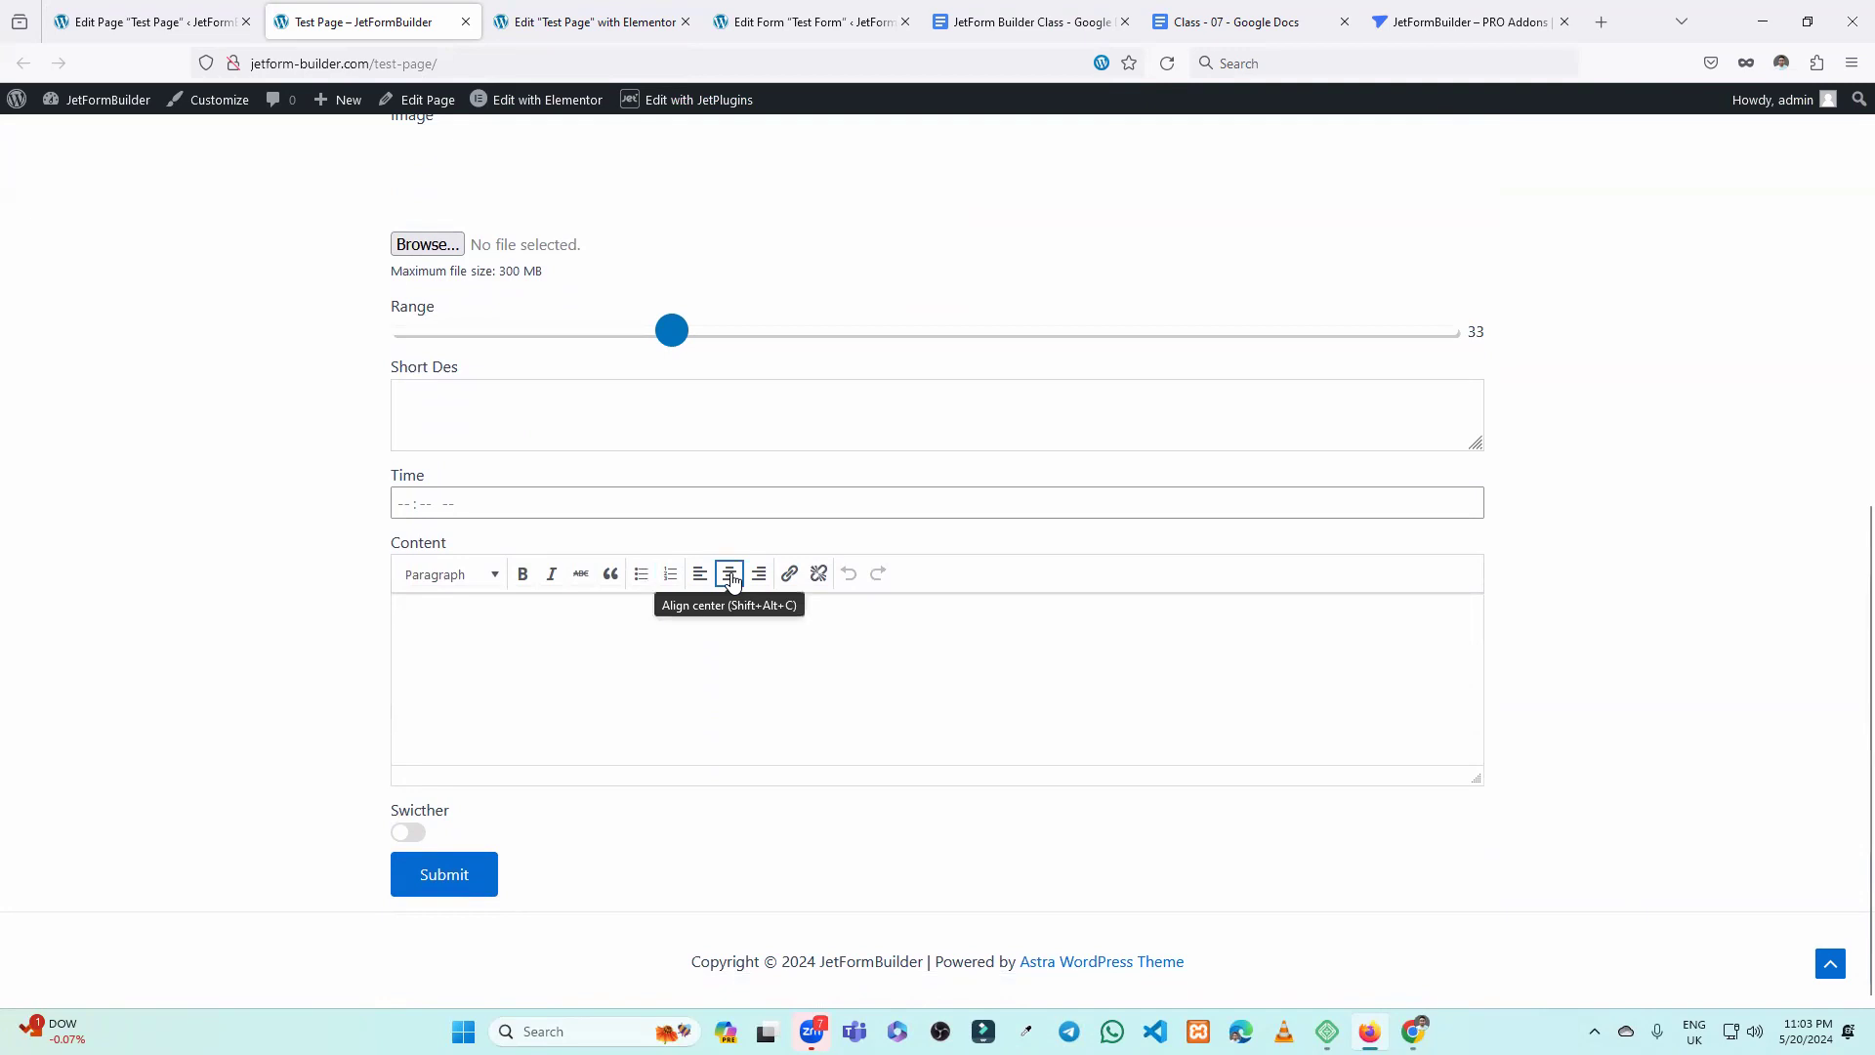
click(406, 832)
click(410, 832)
Return to the Elementor editor of Test Page and open the Label style settings of the JetForm widget.
scroll(687, 782, up, 10)
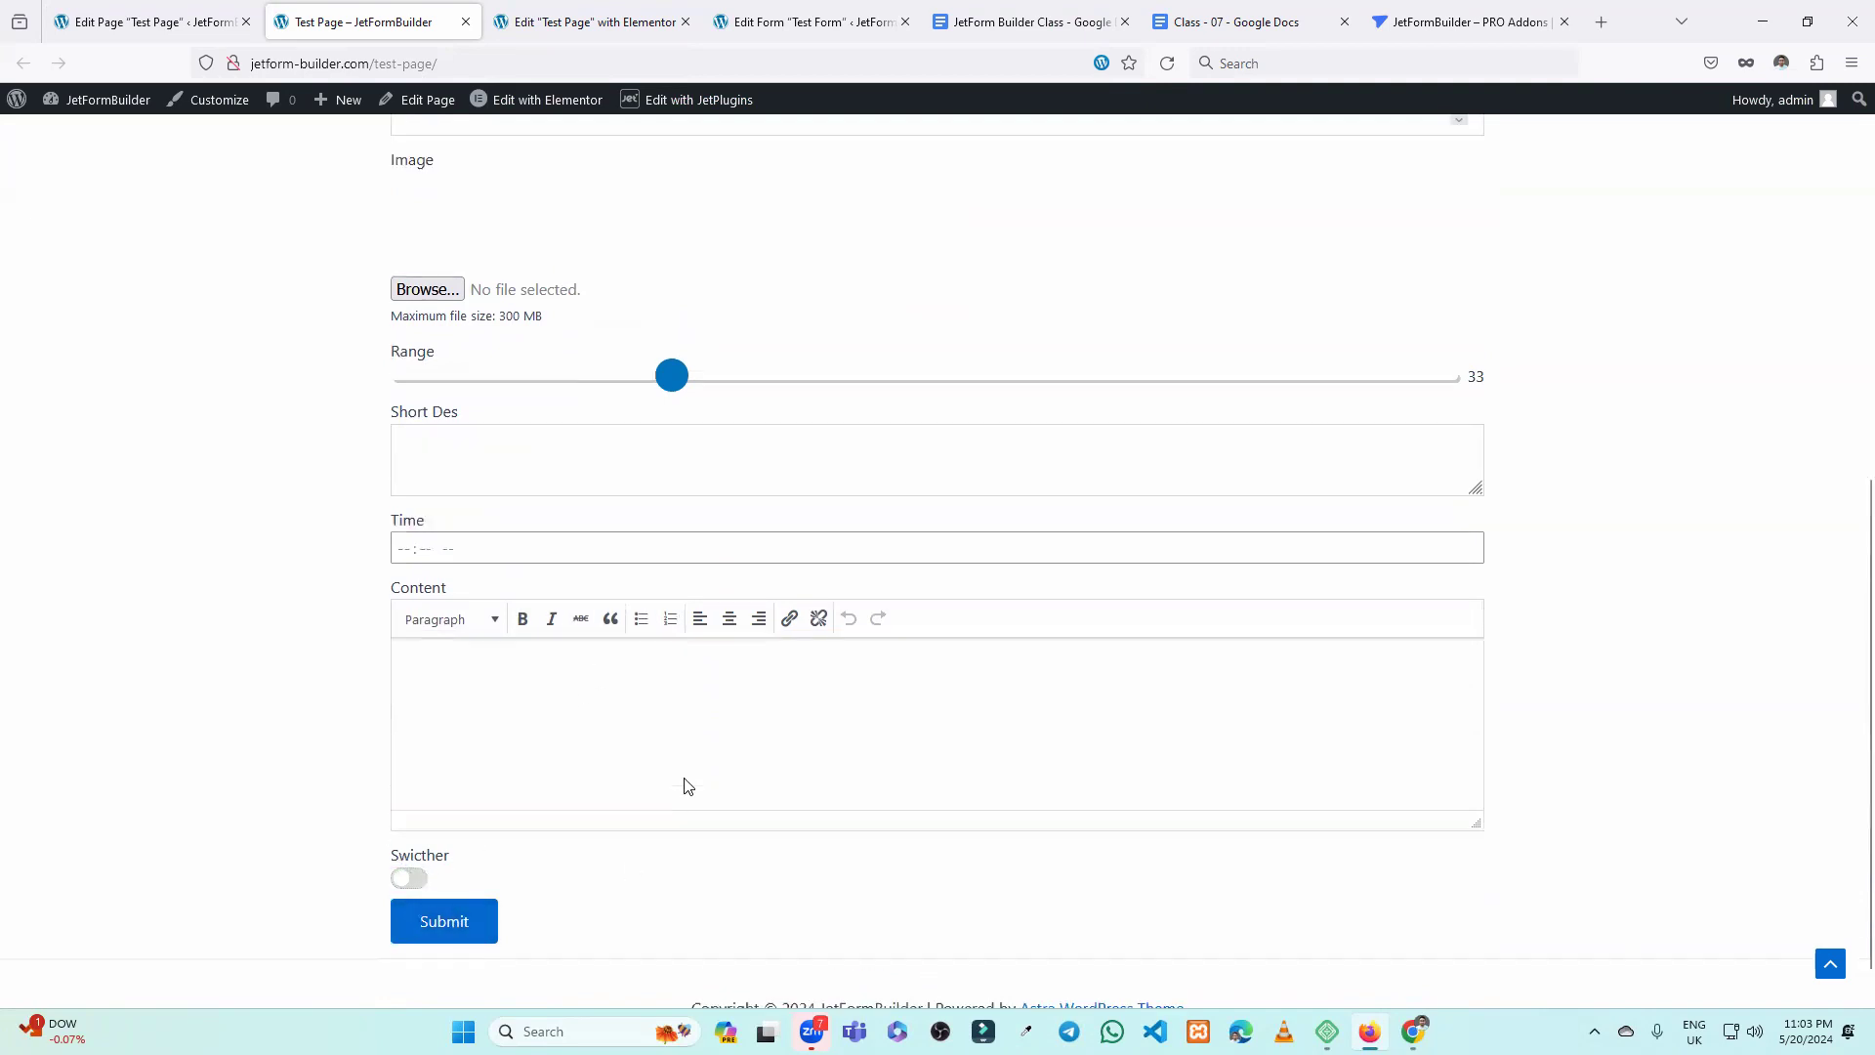
key(ctrl+Tab)
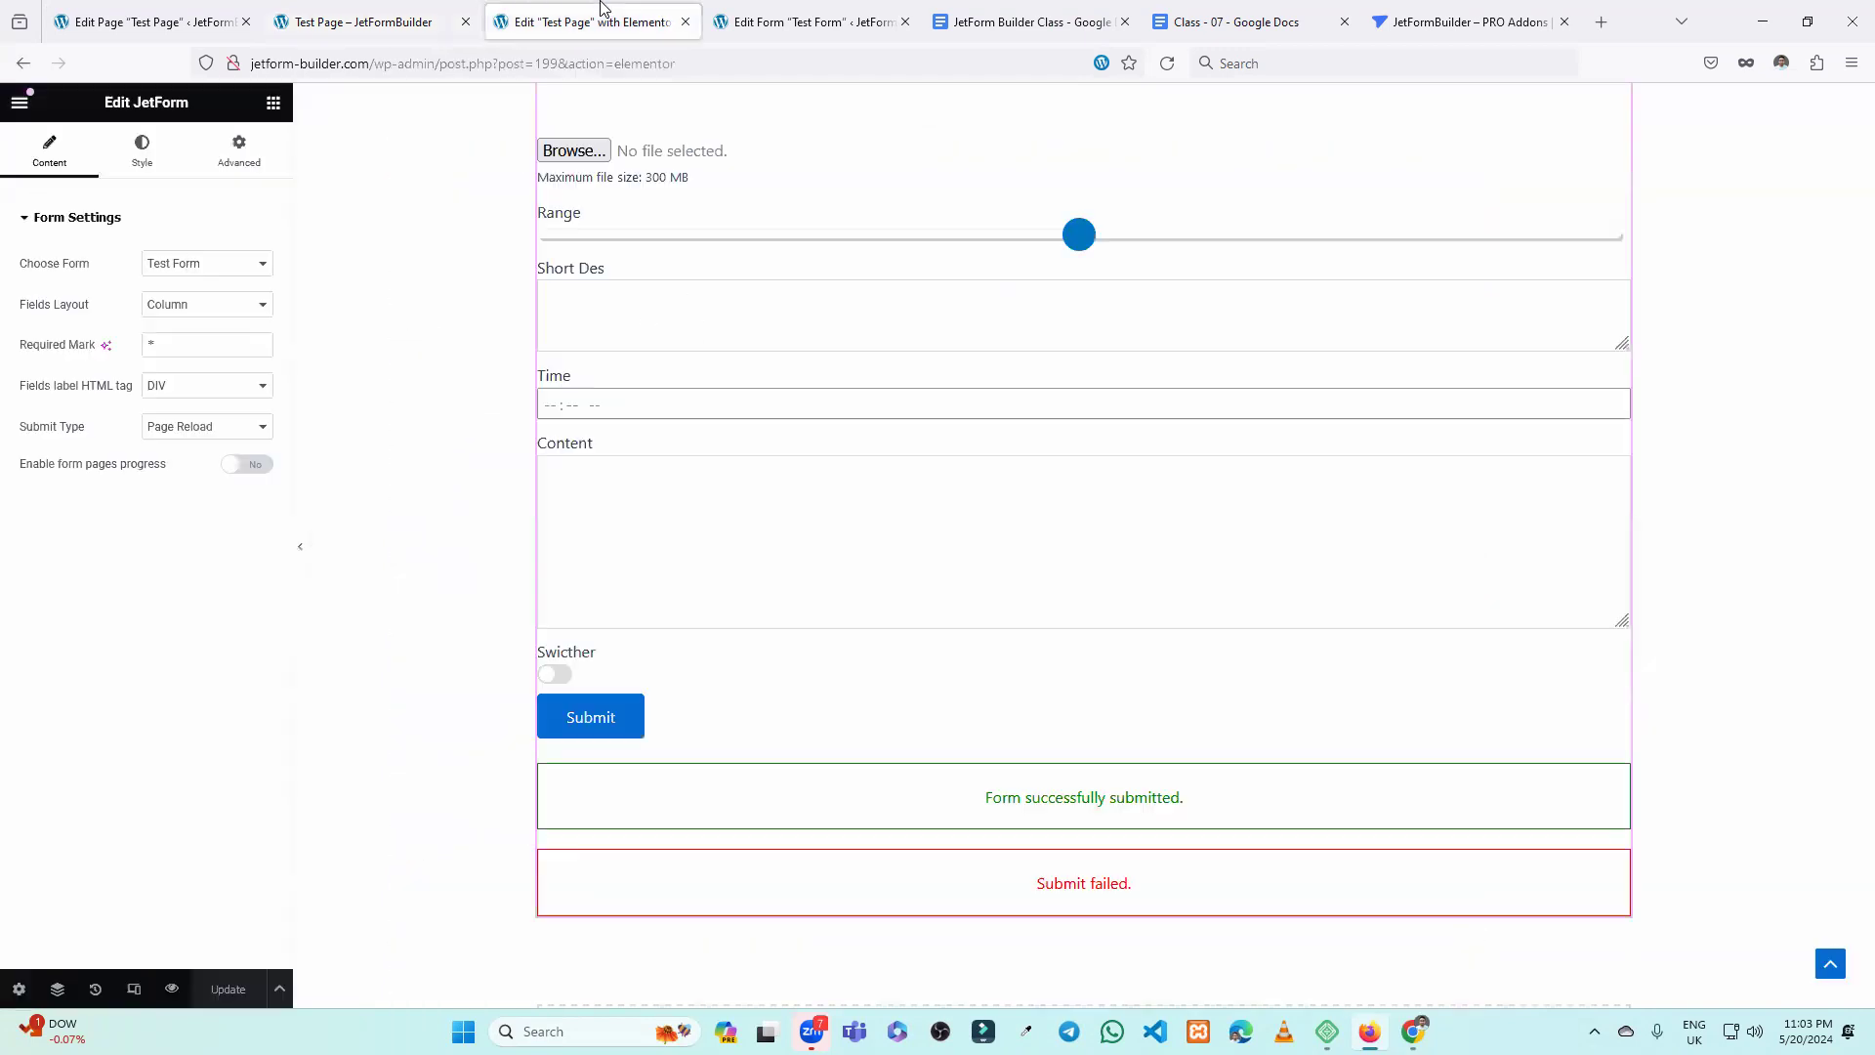
scroll(649, 401, up, 7)
scroll(821, 376, up, 1)
scroll(884, 368, down, 1)
scroll(850, 379, up, 1)
scroll(820, 390, down, 1)
scroll(1075, 342, up, 1)
scroll(1270, 313, down, 1)
scroll(1495, 259, up, 1)
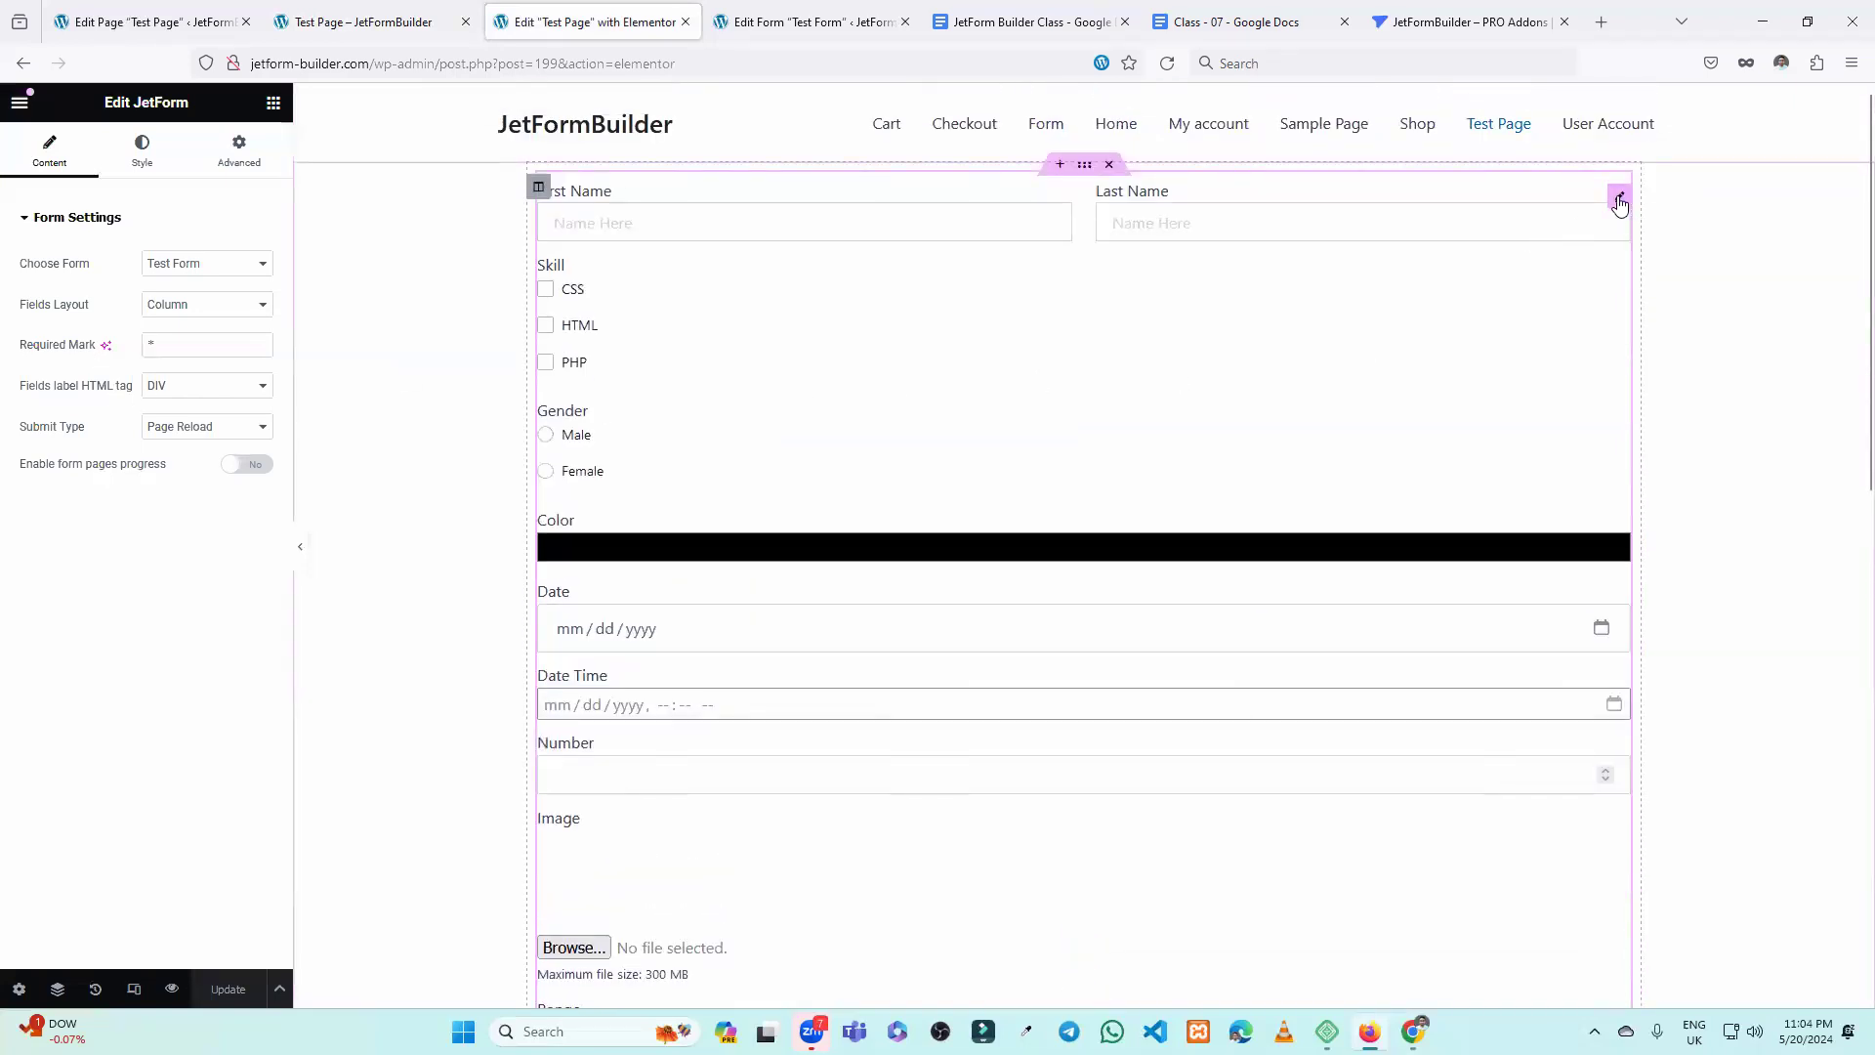
drag(1618, 200, 1271, 294)
click(141, 155)
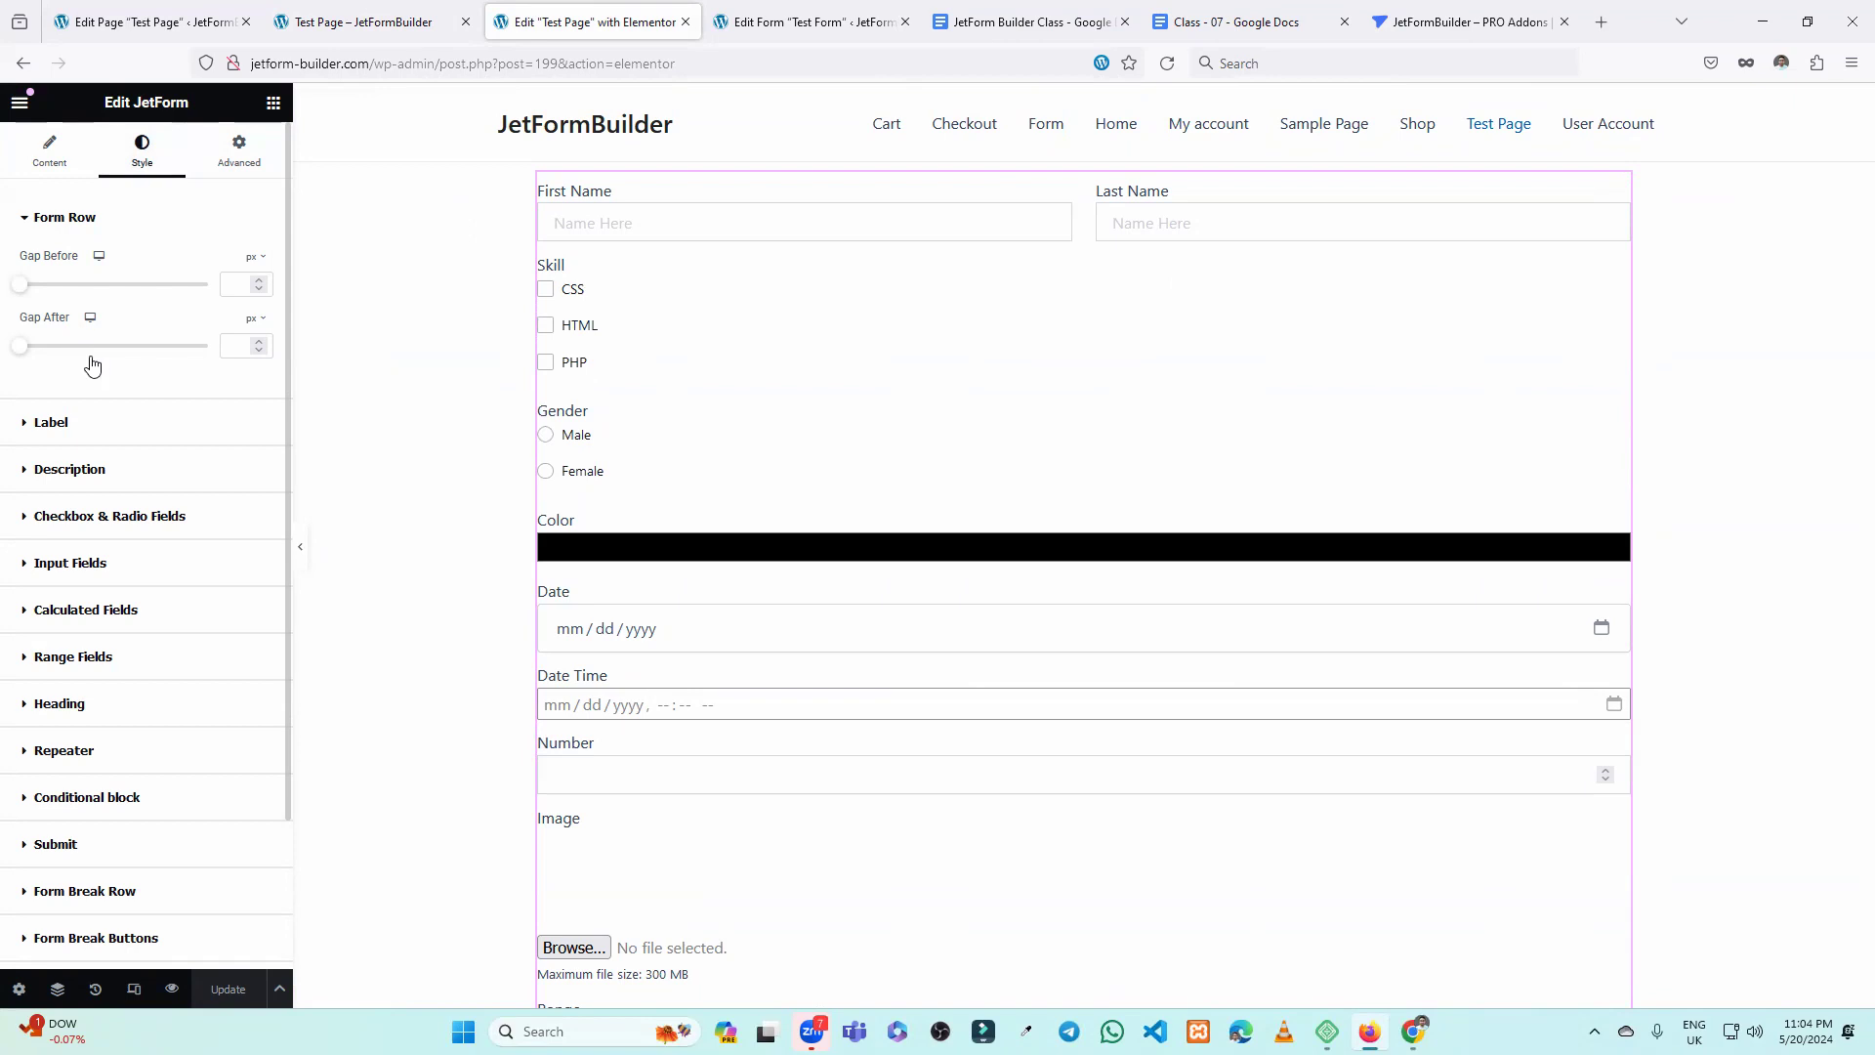
click(61, 225)
click(62, 270)
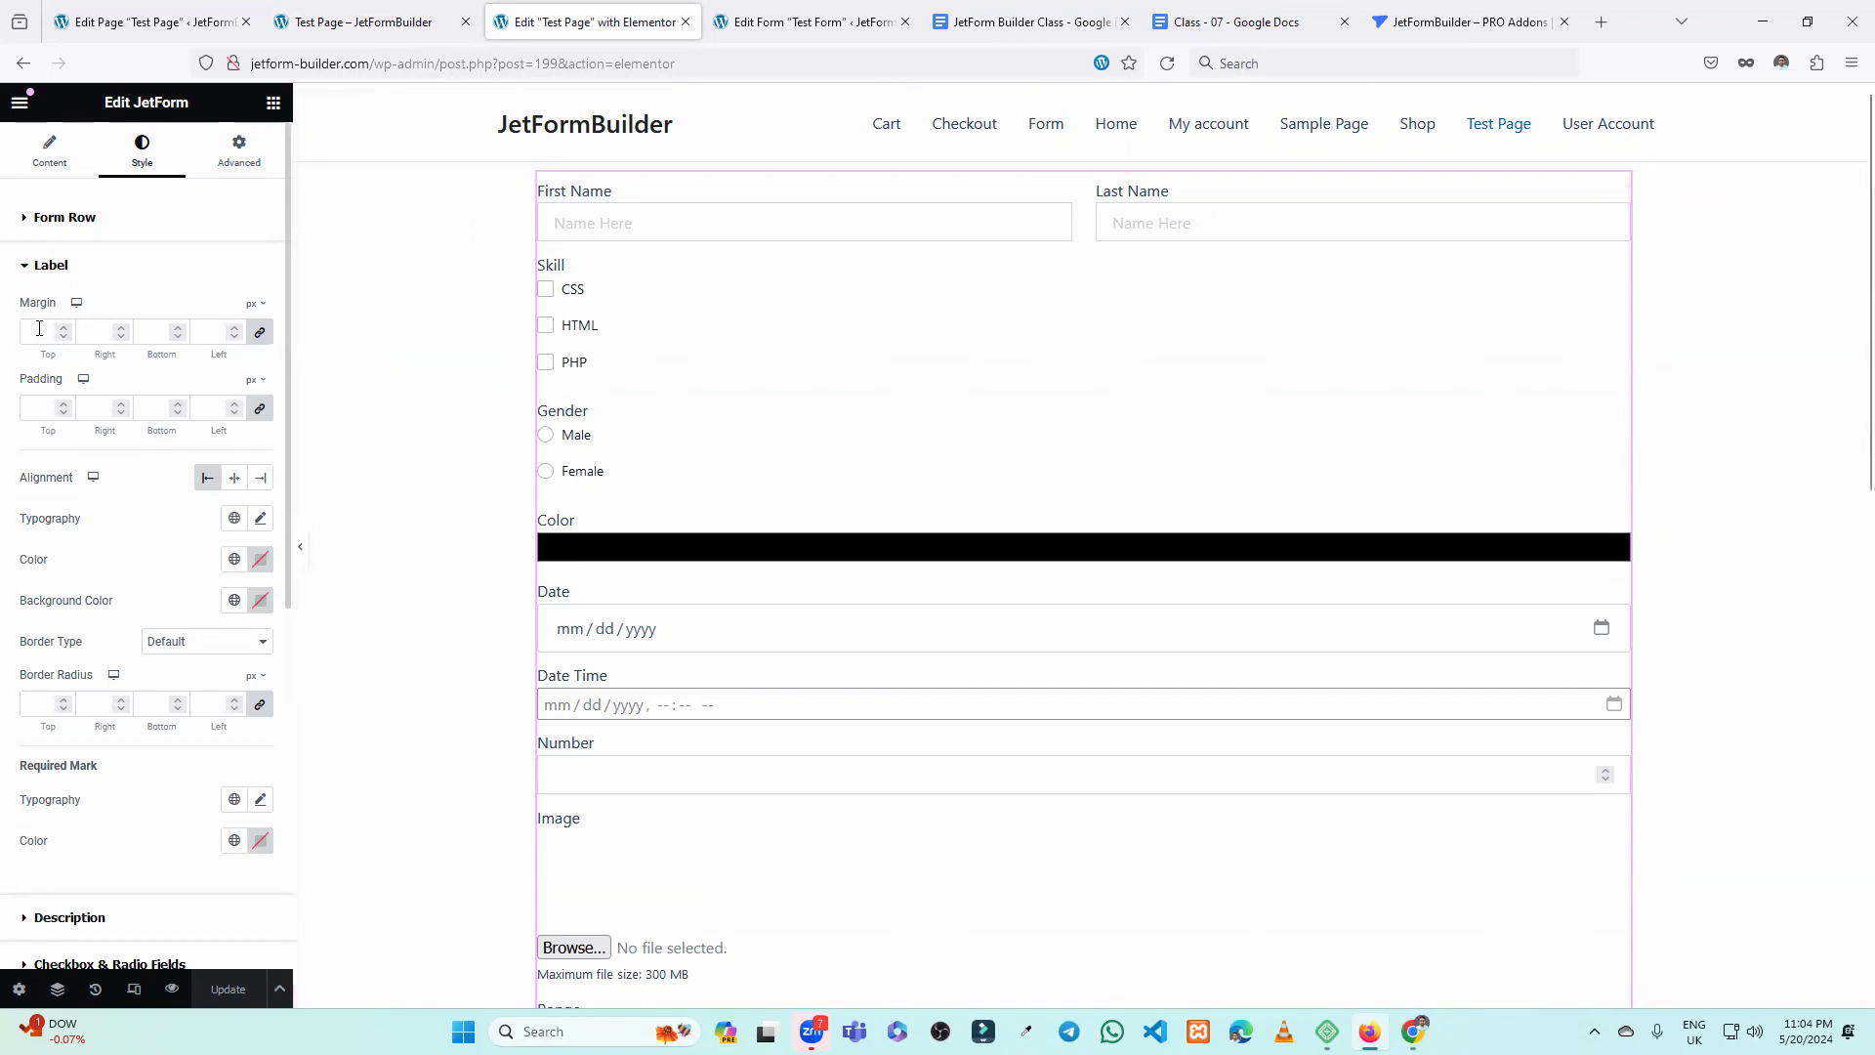
Try centred form labels with a 20 px text size, raised to 35 px and lowered to 23 px.
click(234, 478)
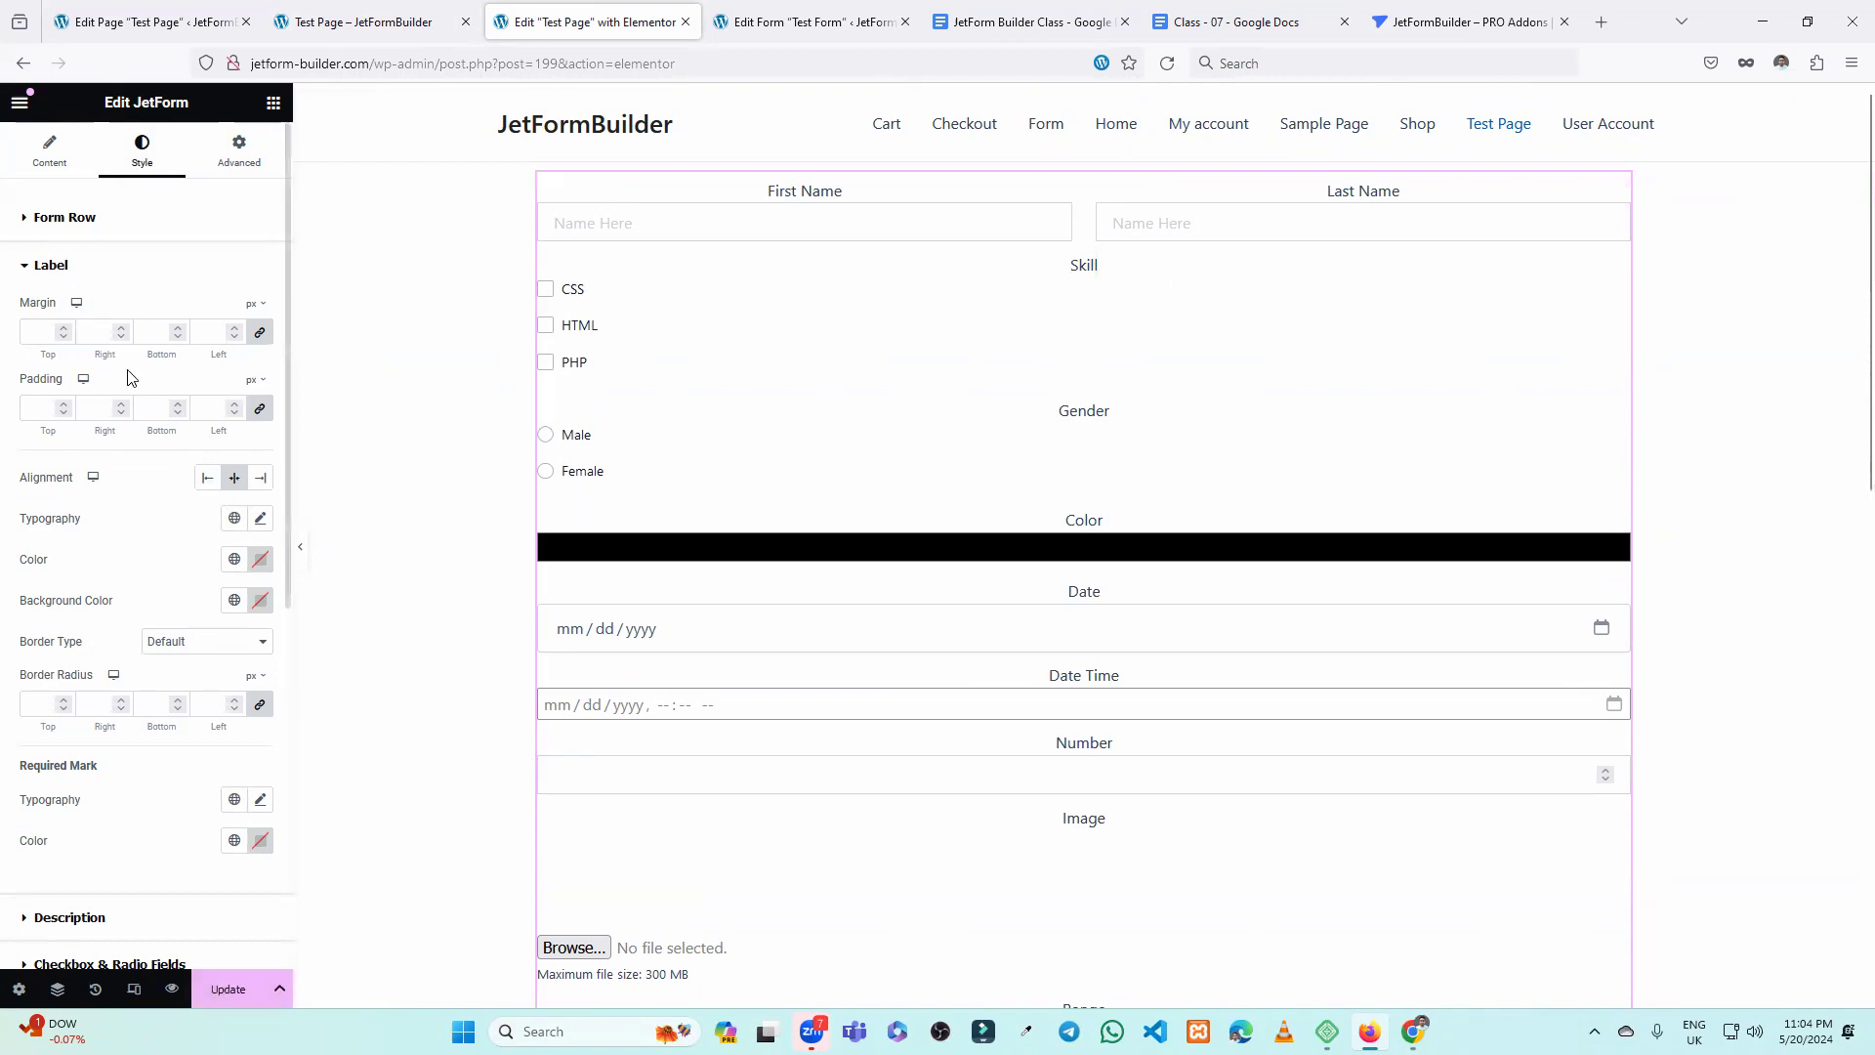
click(260, 520)
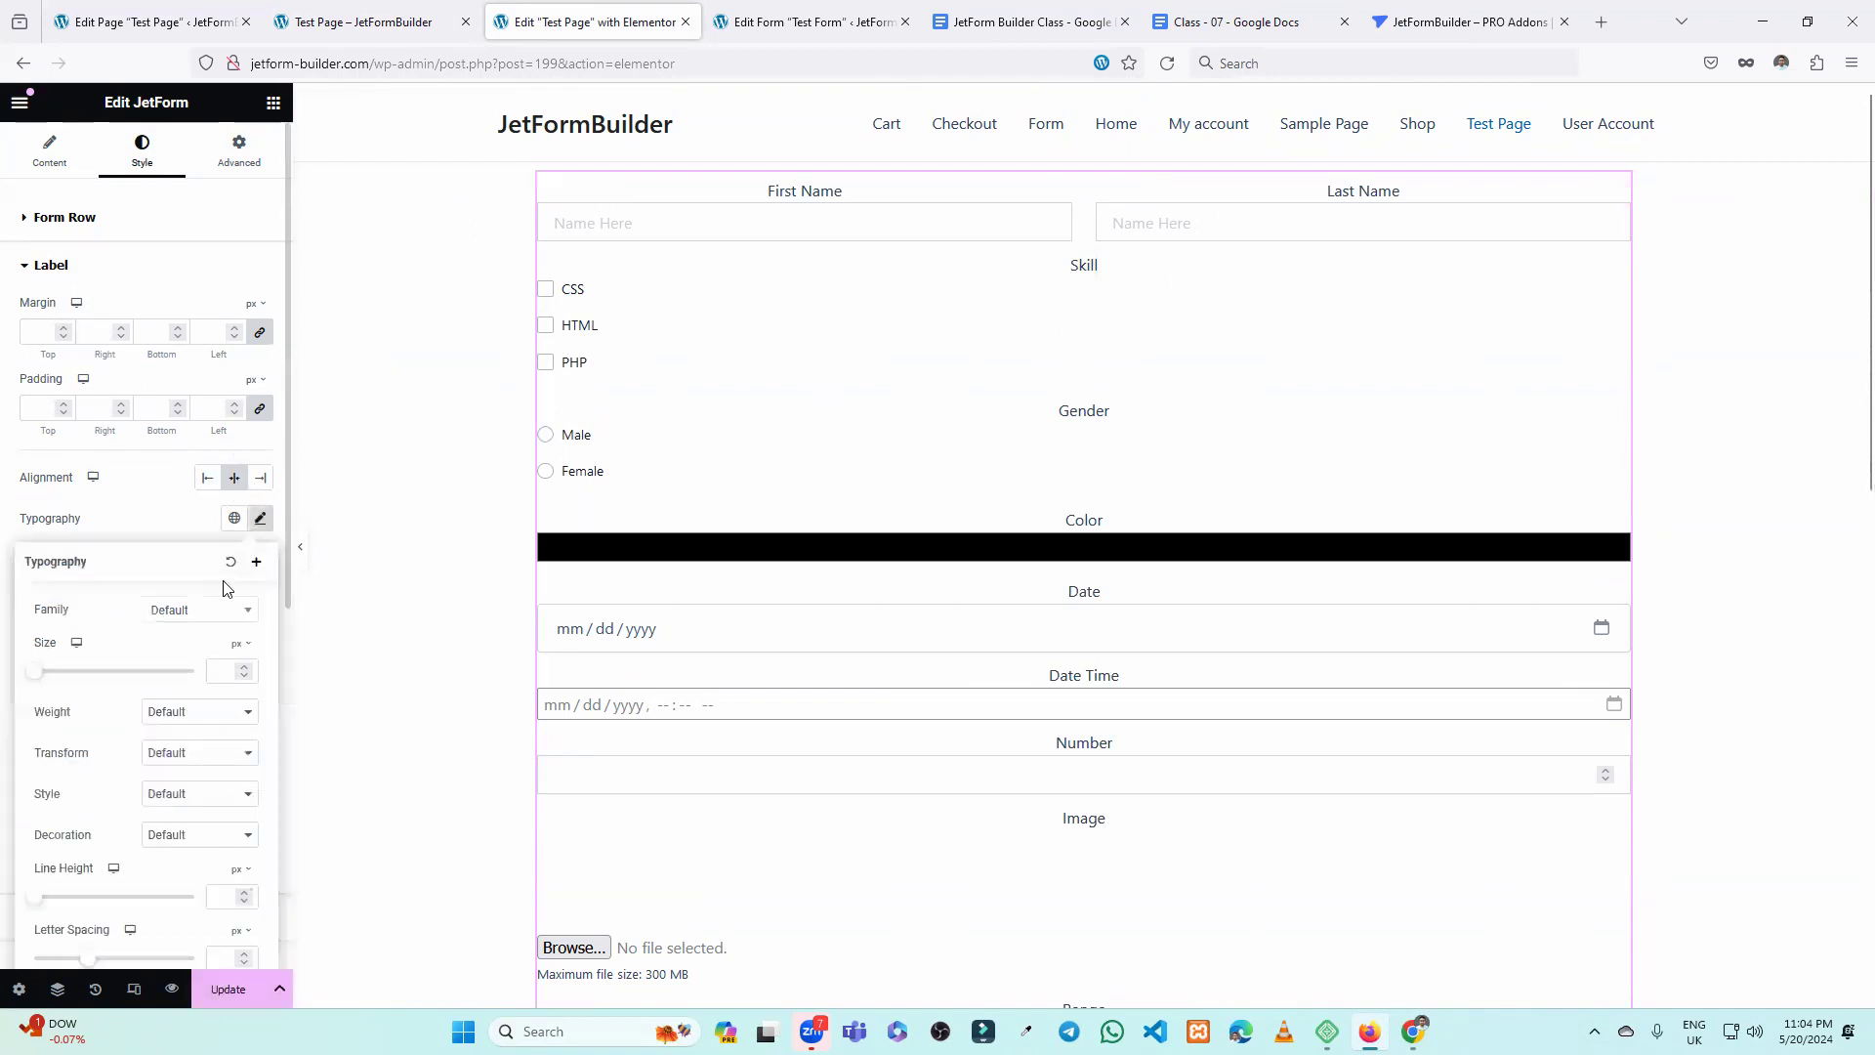
click(218, 660)
text(20)
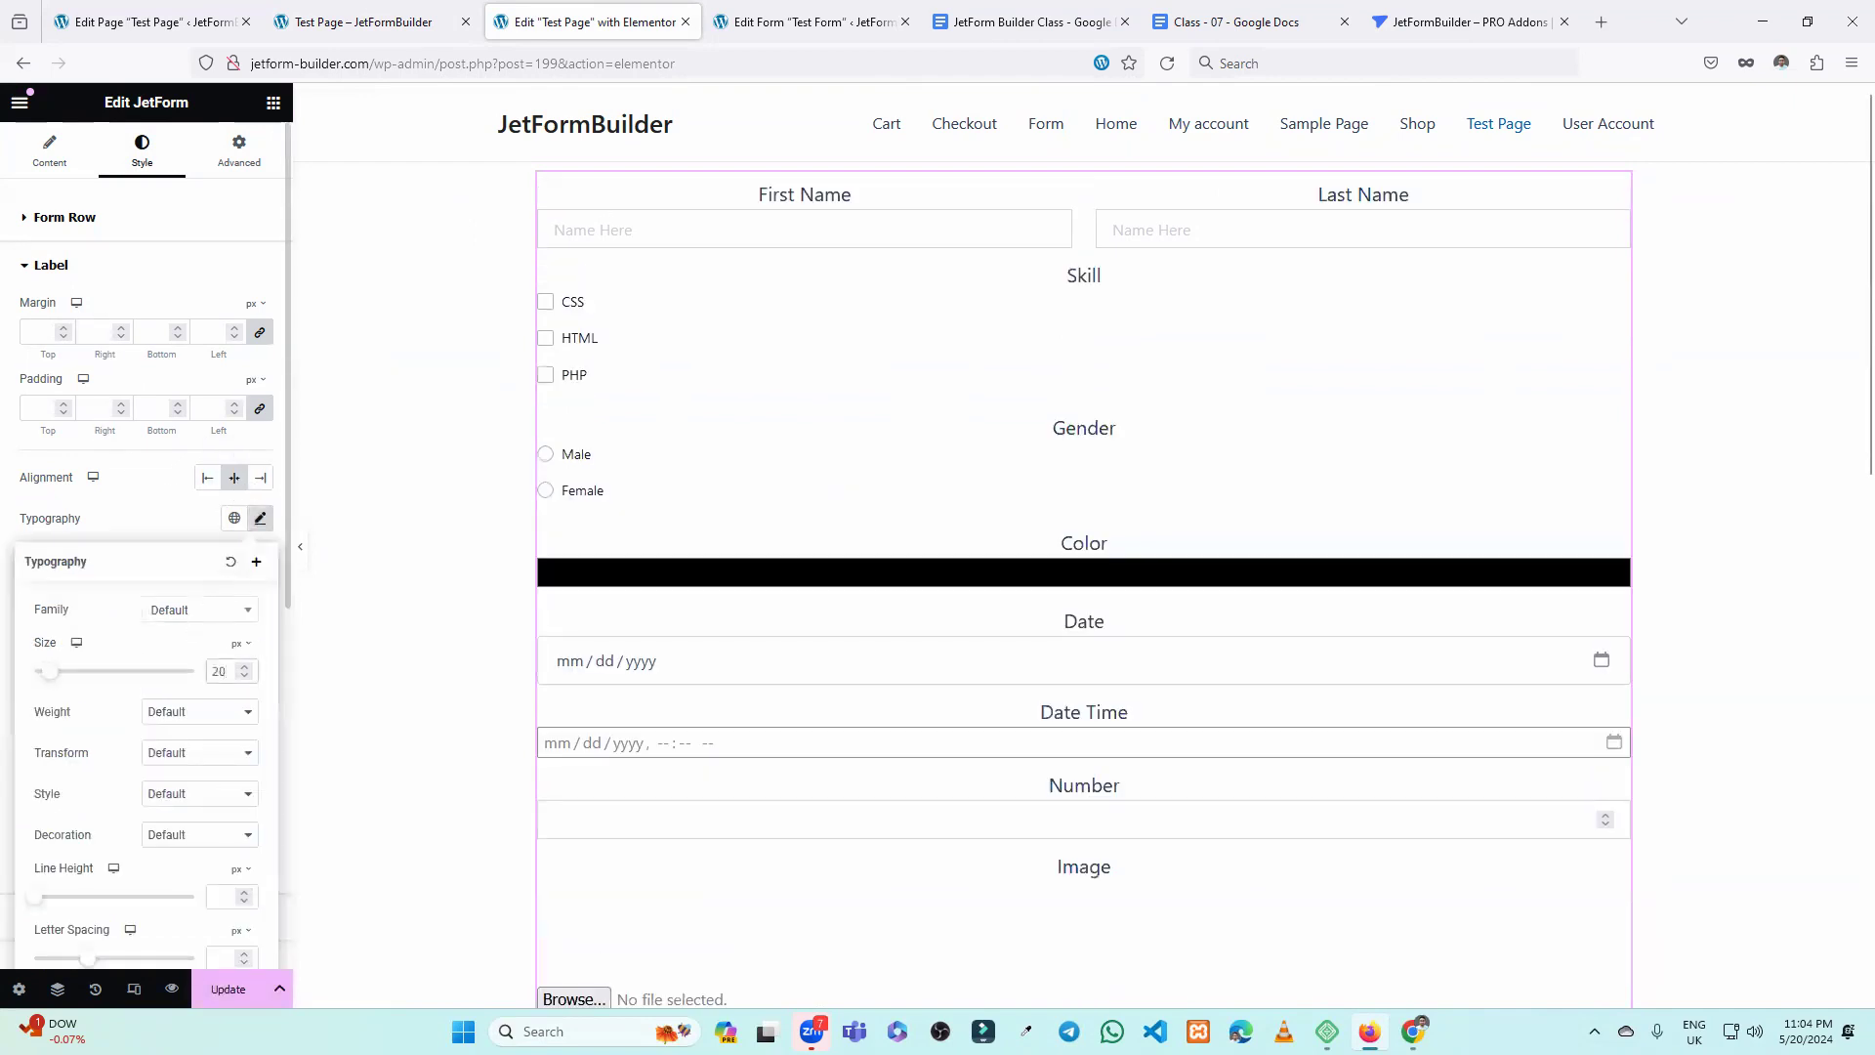
key(Up)
key(Up)
key(Up)
key(Up)
key(Up)
key(Up)
key(Up)
key(Up)
key(Up)
key(Up)
key(Up)
key(Up)
key(Up)
key(Up)
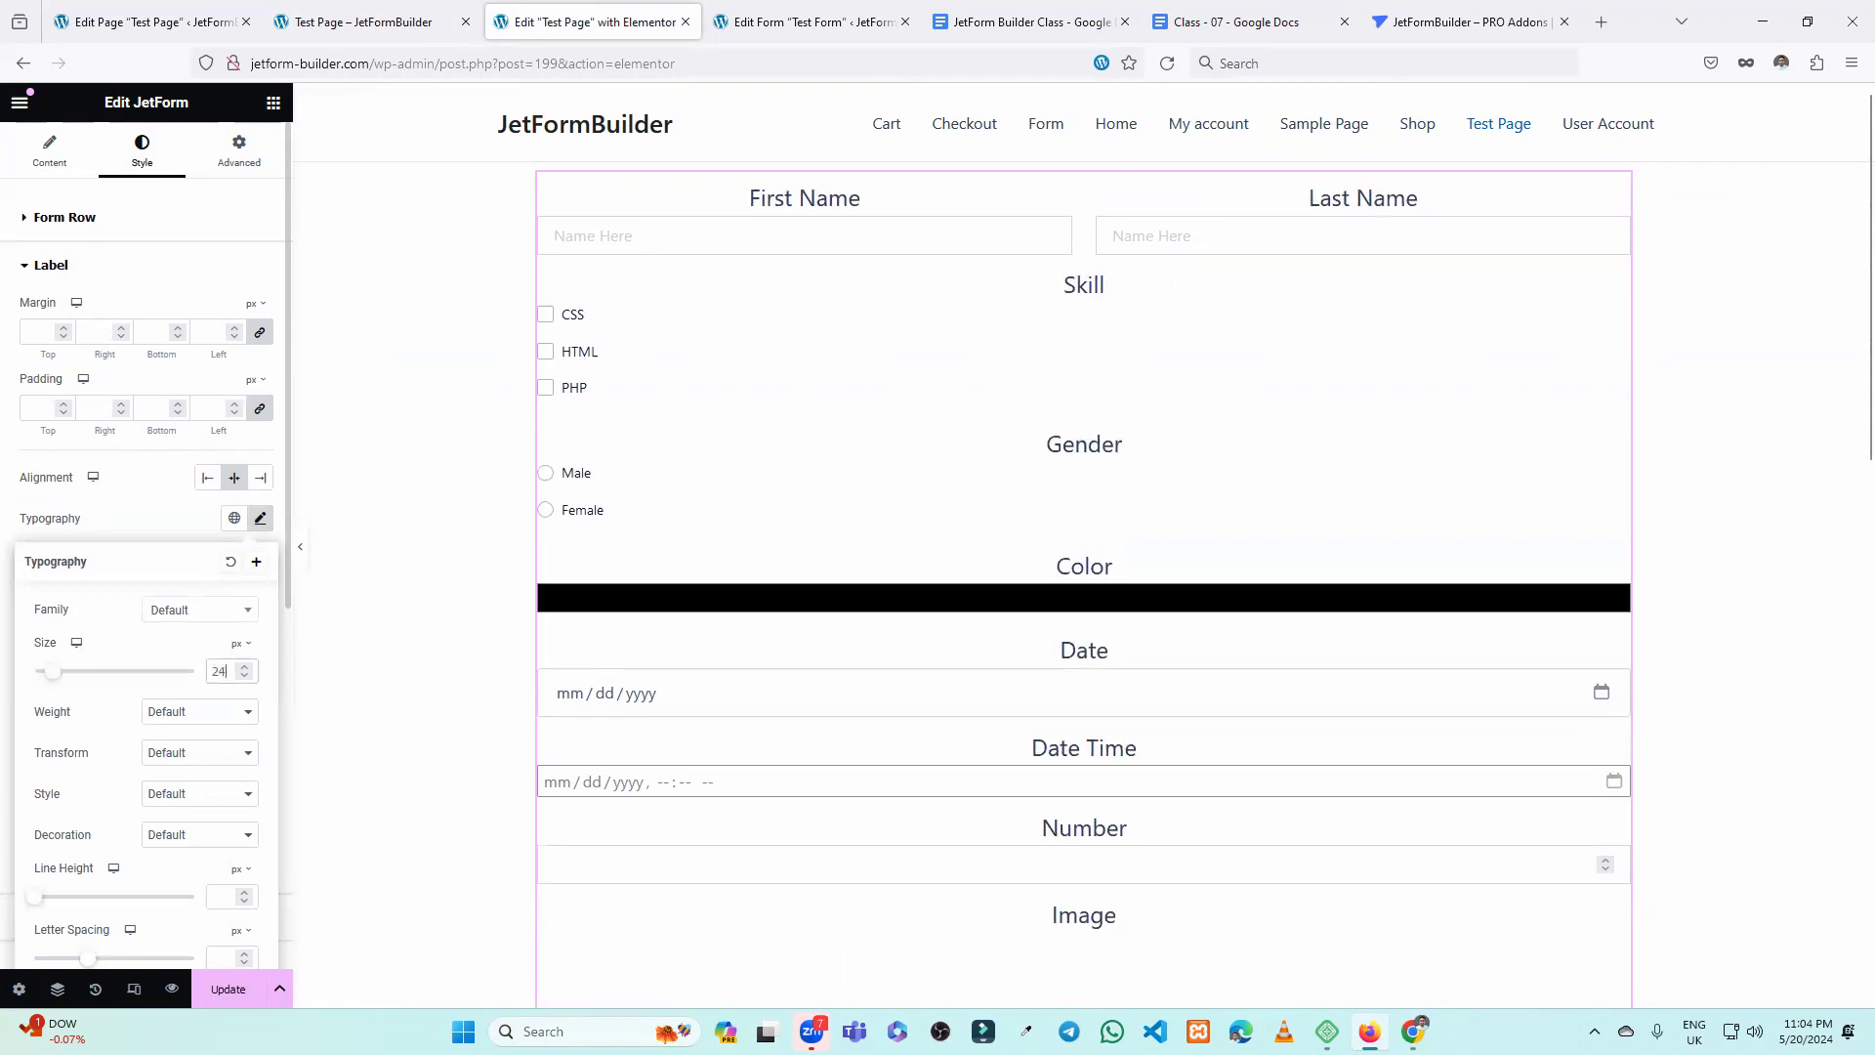
key(Up)
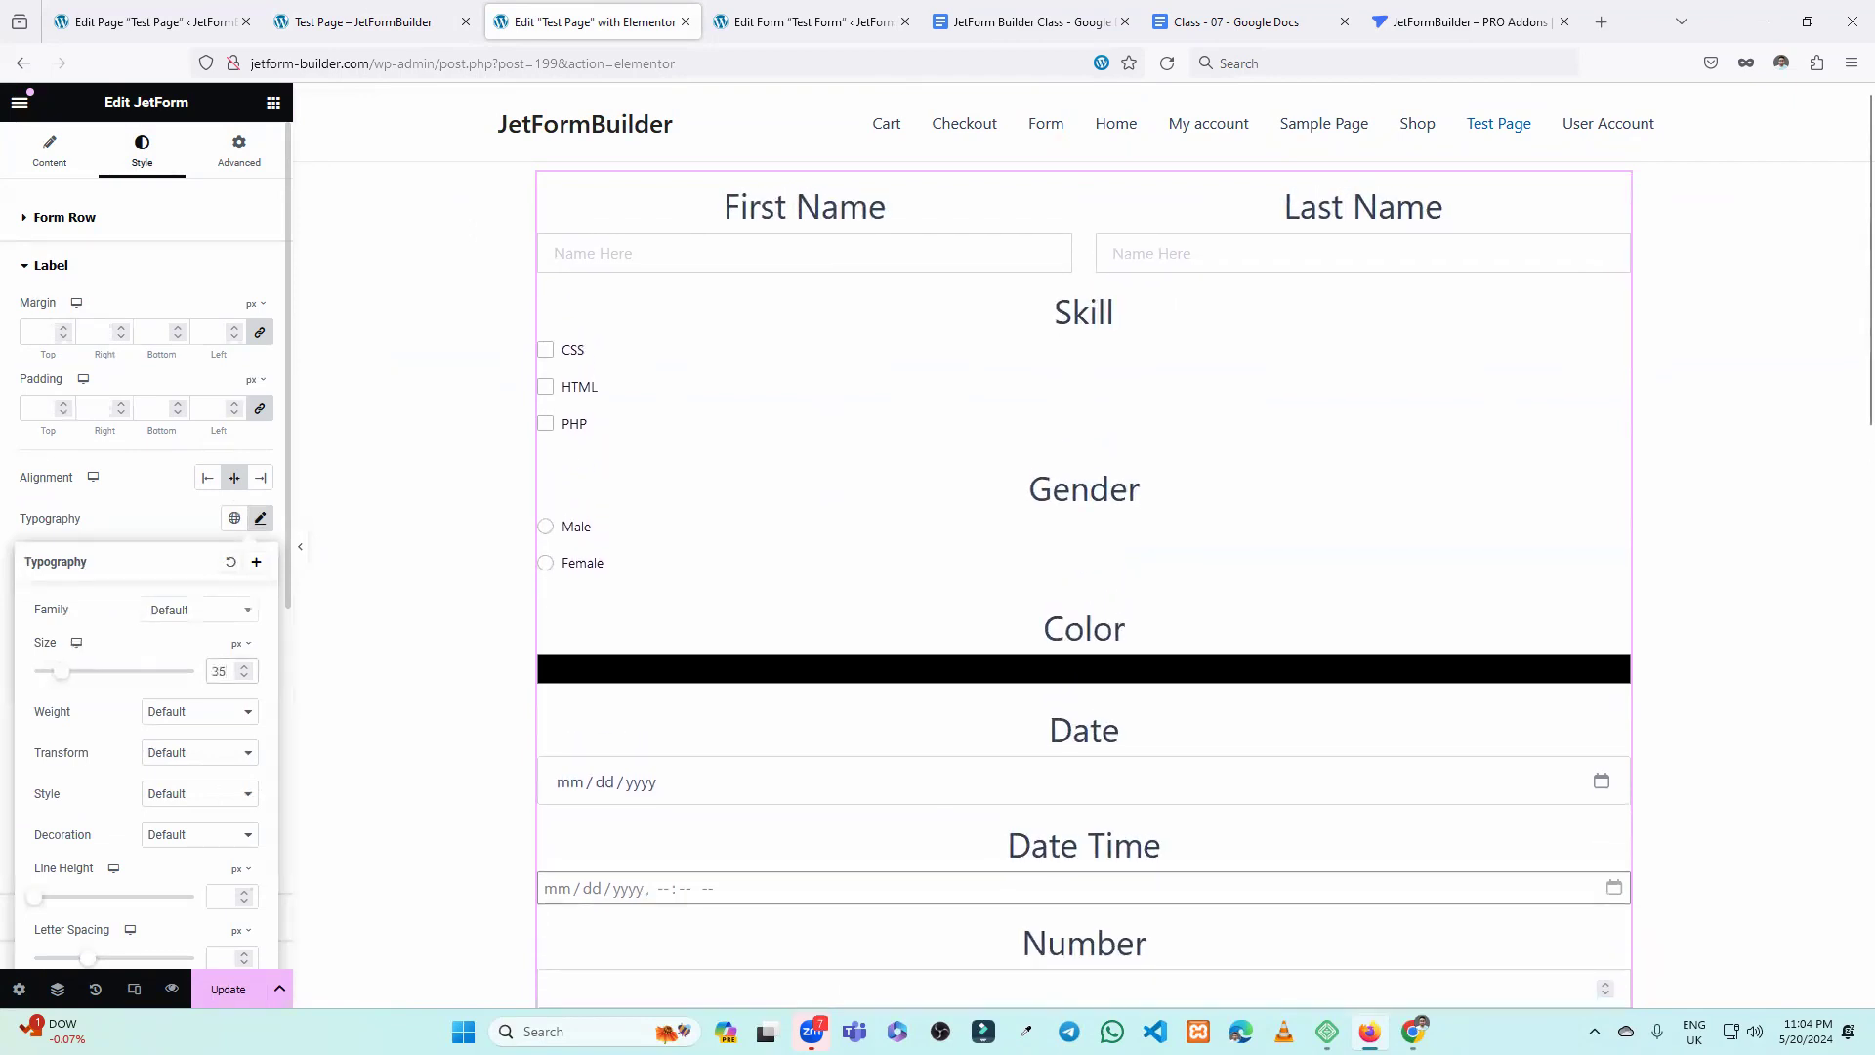
key(Down)
key(Down)
key(Down)
key(Down)
key(Down)
key(Down)
key(Down)
key(Down)
key(Down)
key(Down)
key(Down)
key(Down)
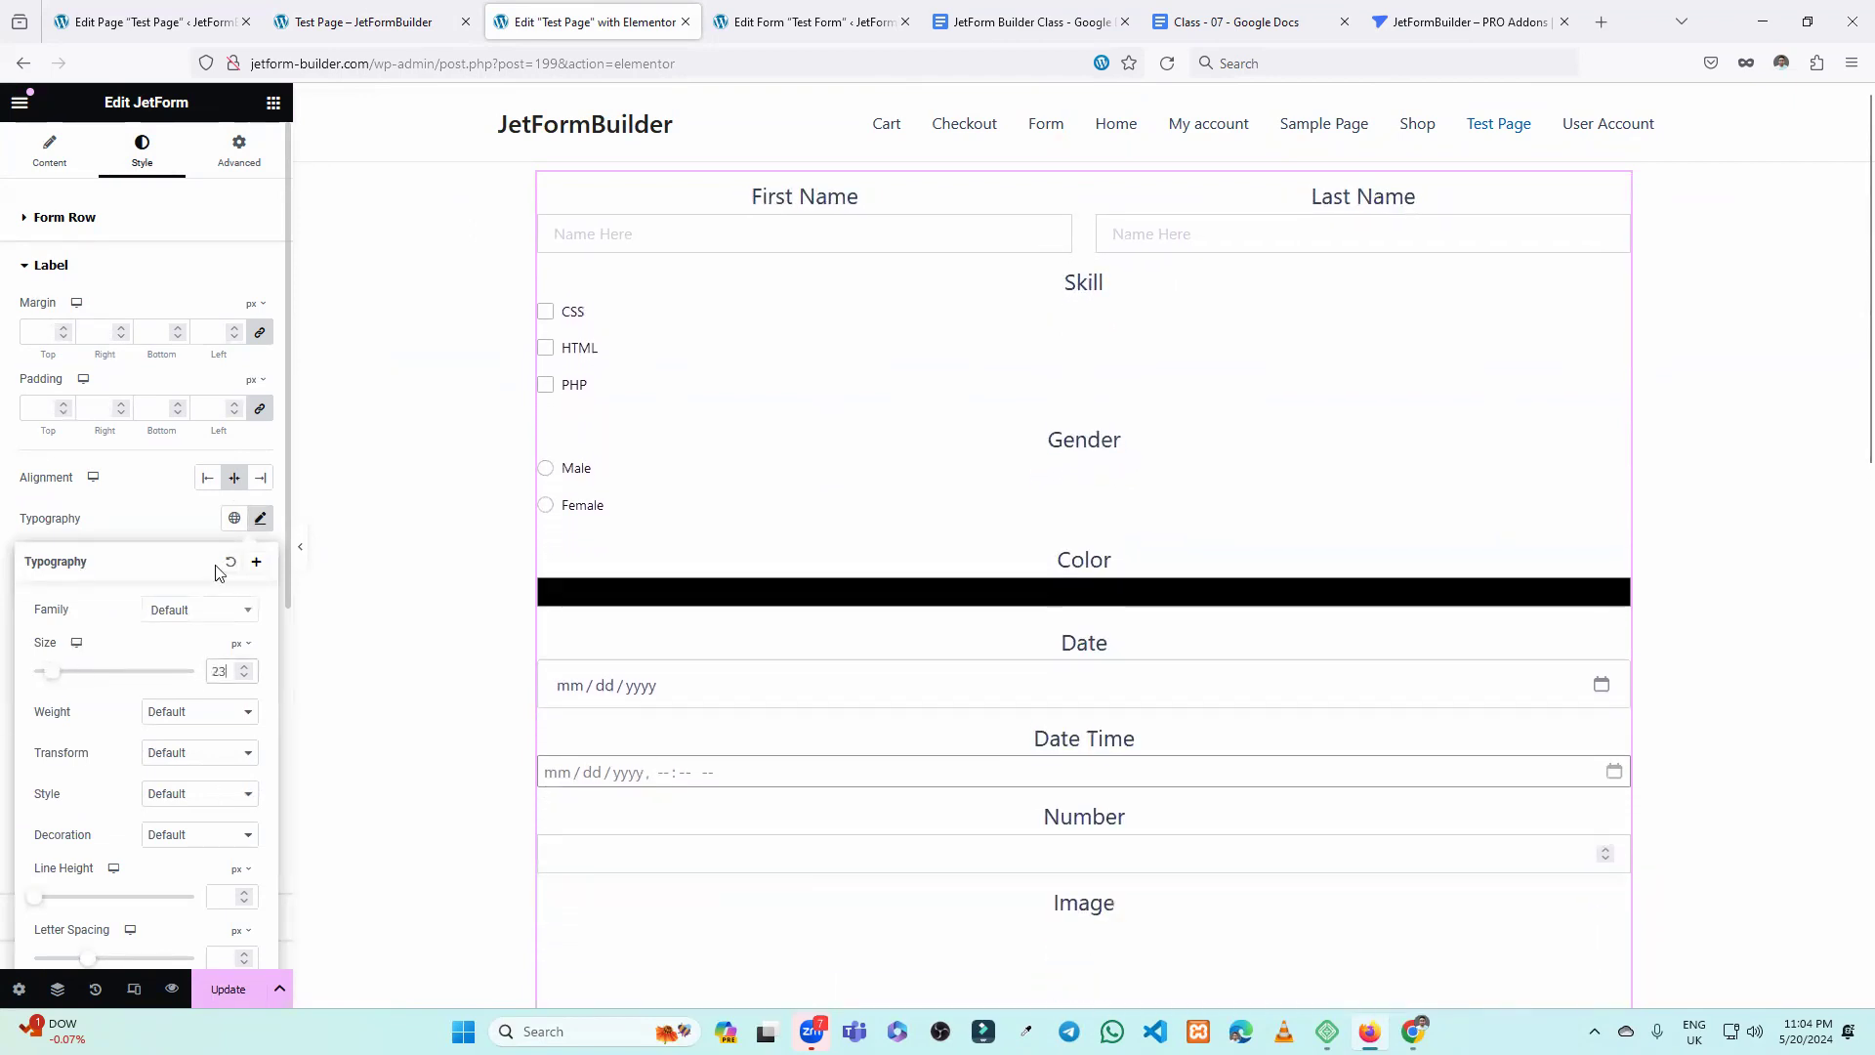
Reset the label typography to default and align the form labels left.
click(230, 562)
click(208, 477)
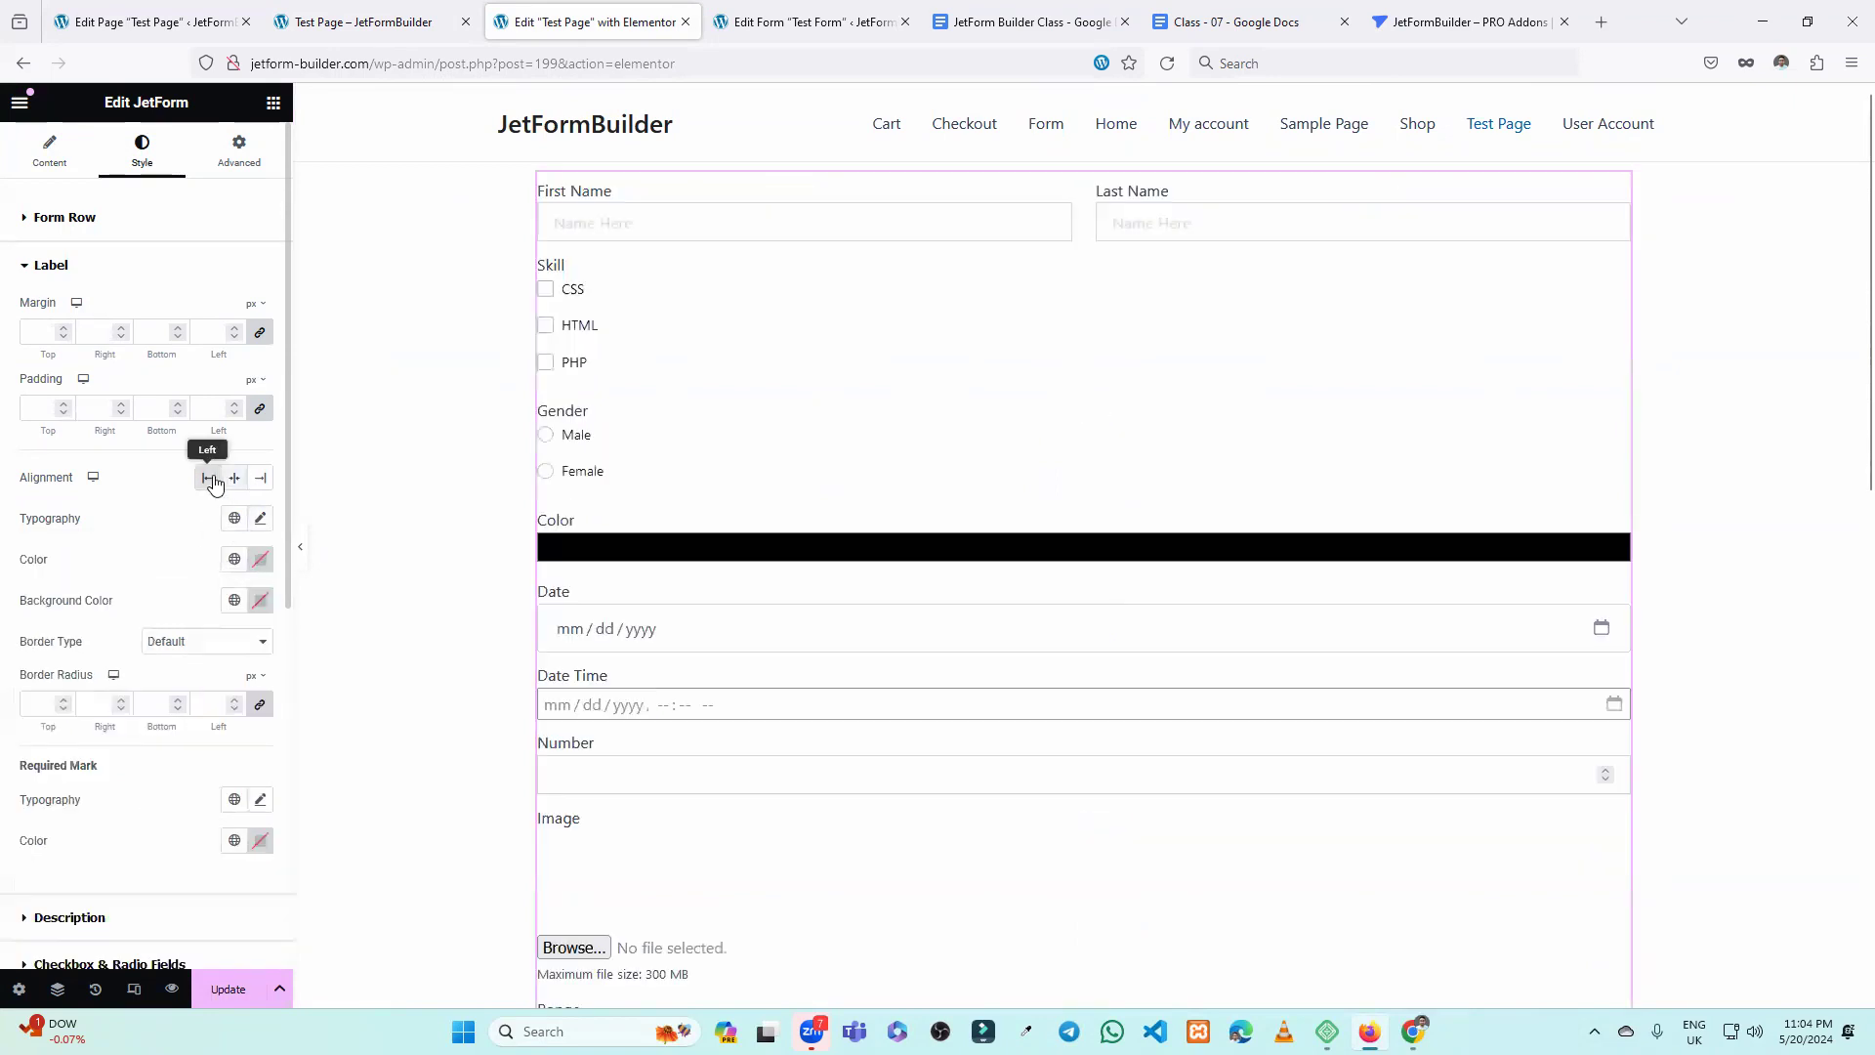
Set the text color of the form labels to red (#E91010).
click(260, 566)
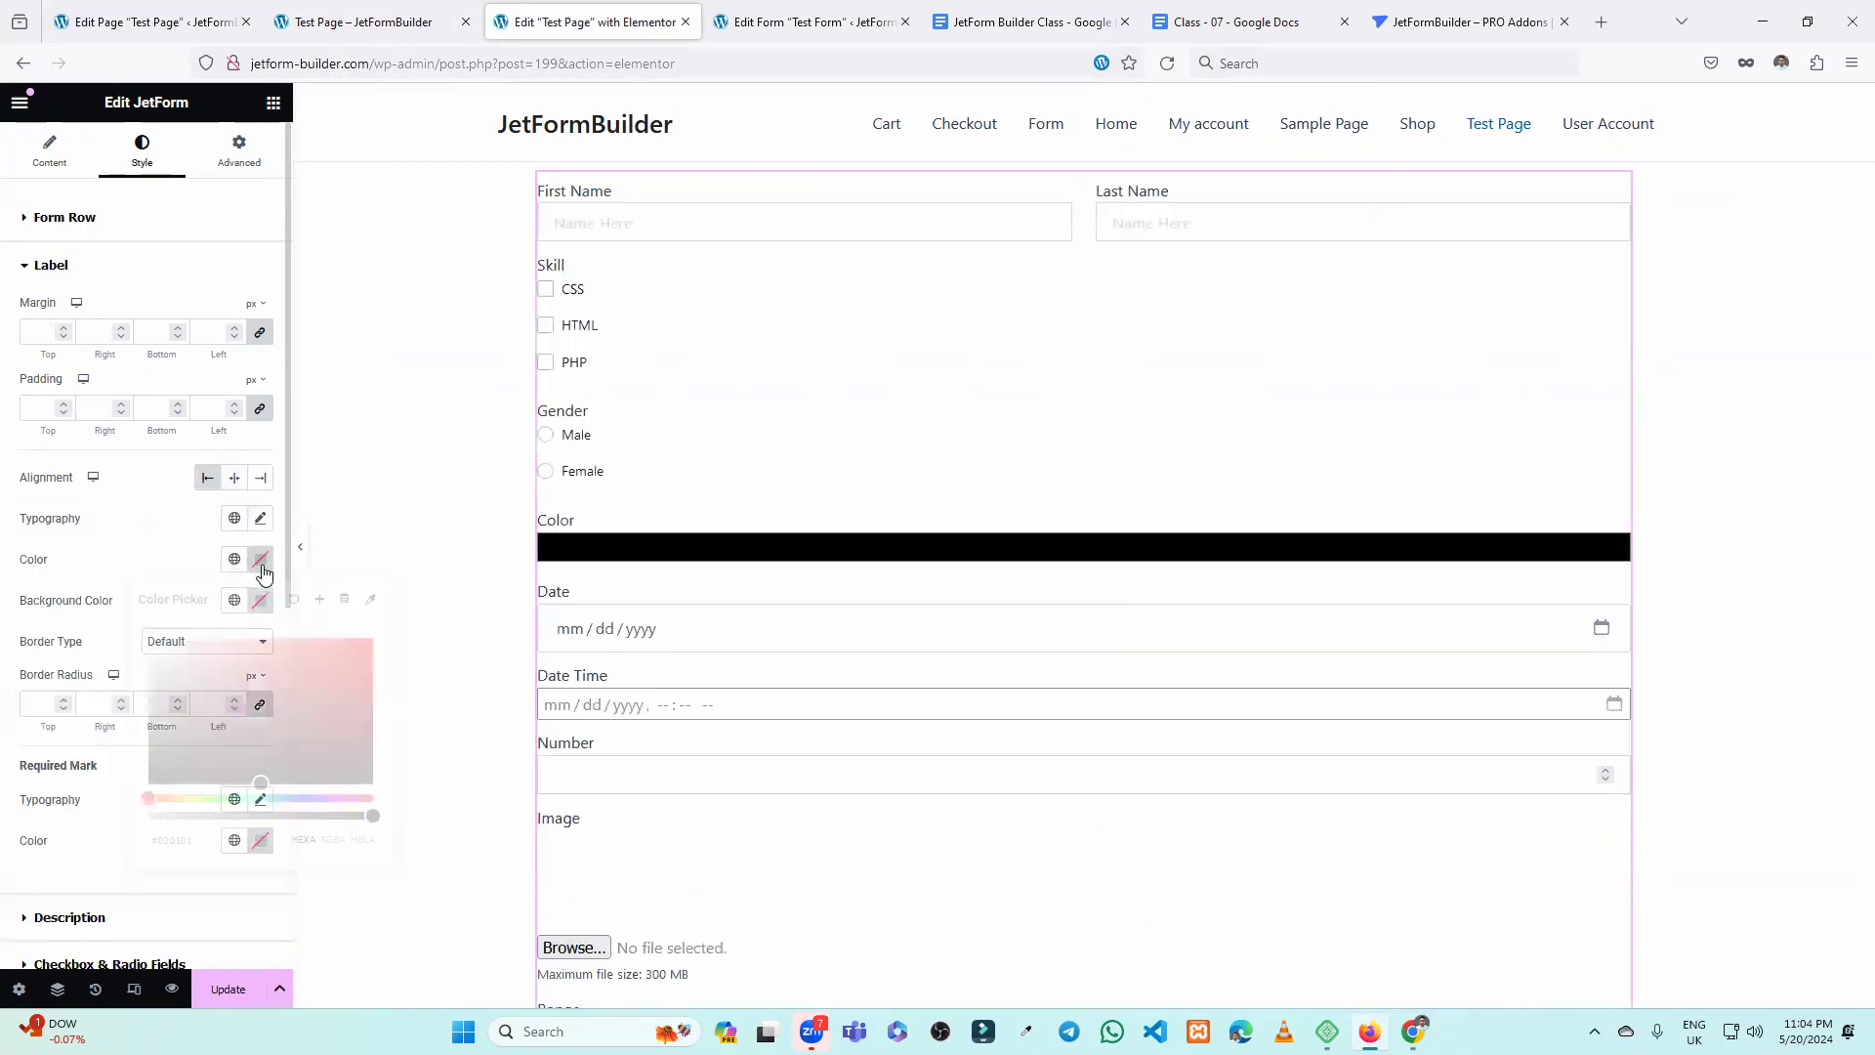
drag(347, 649, 357, 650)
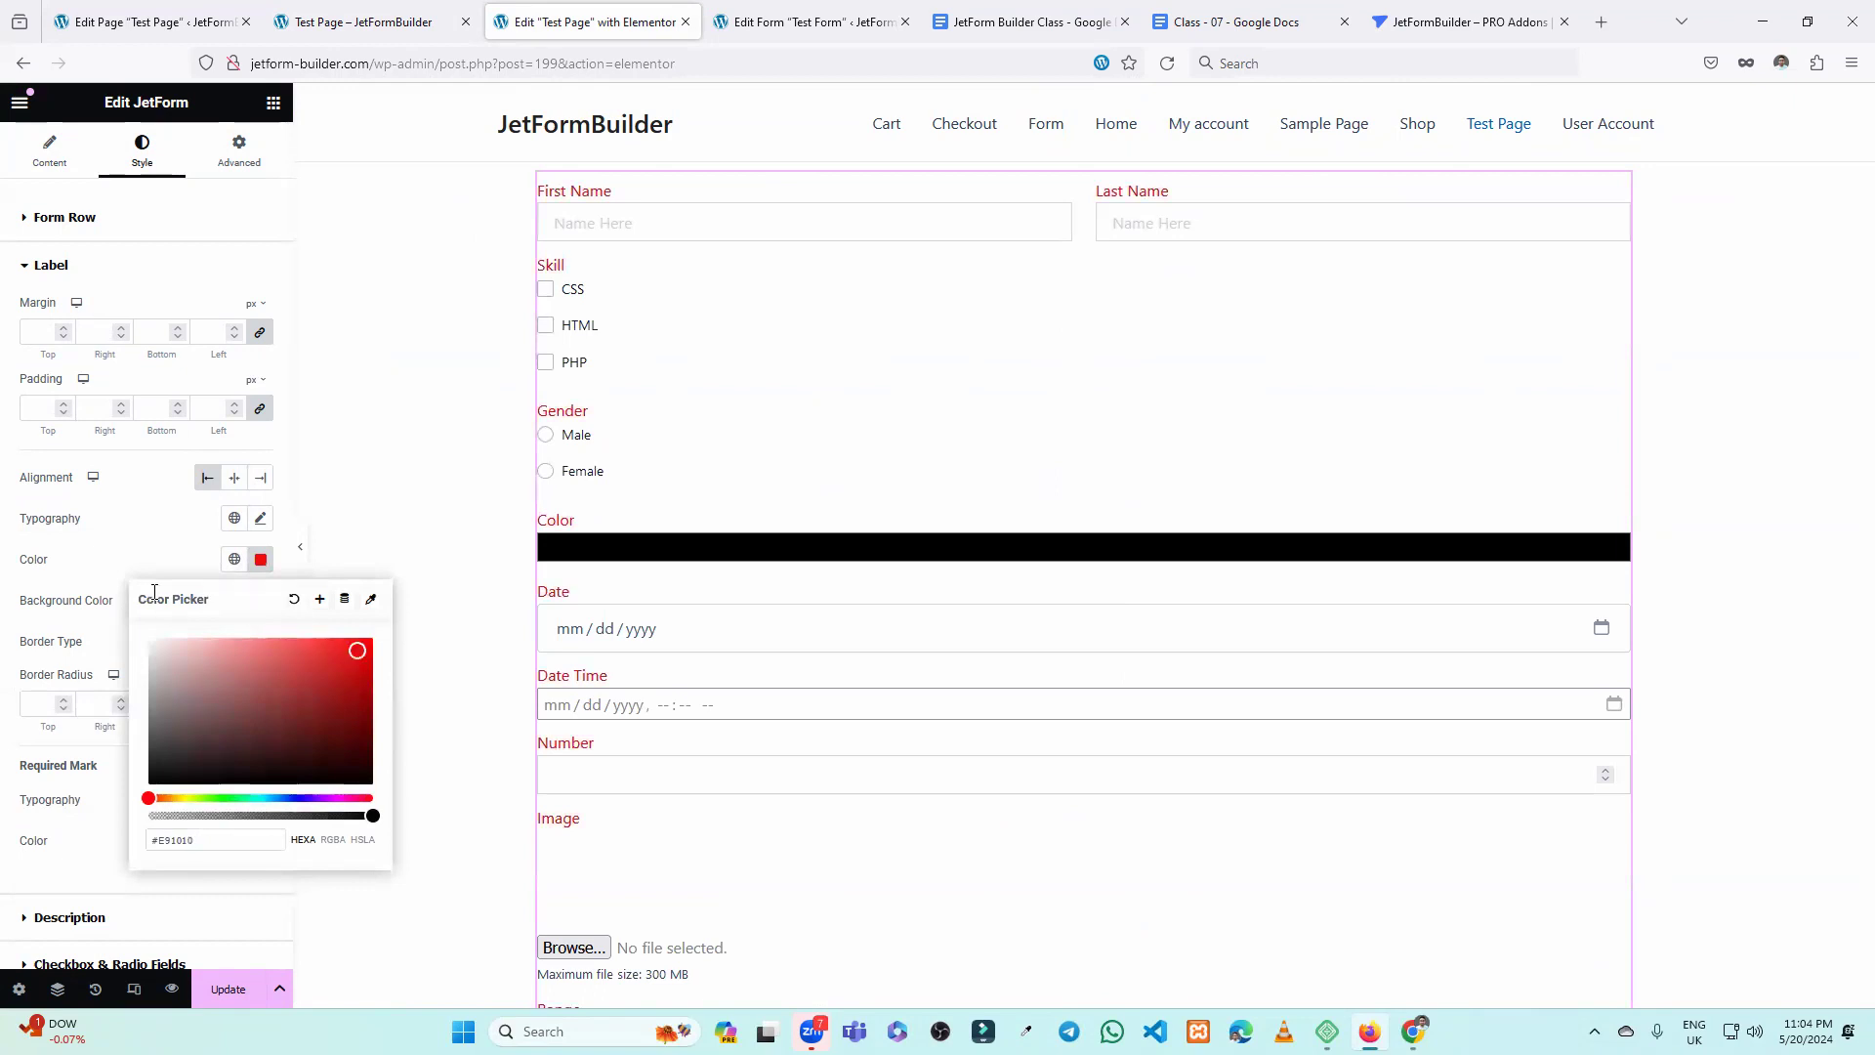
click(115, 536)
Try a black (#000000) background color on the form labels and reset it.
click(261, 599)
drag(264, 764, 78, 835)
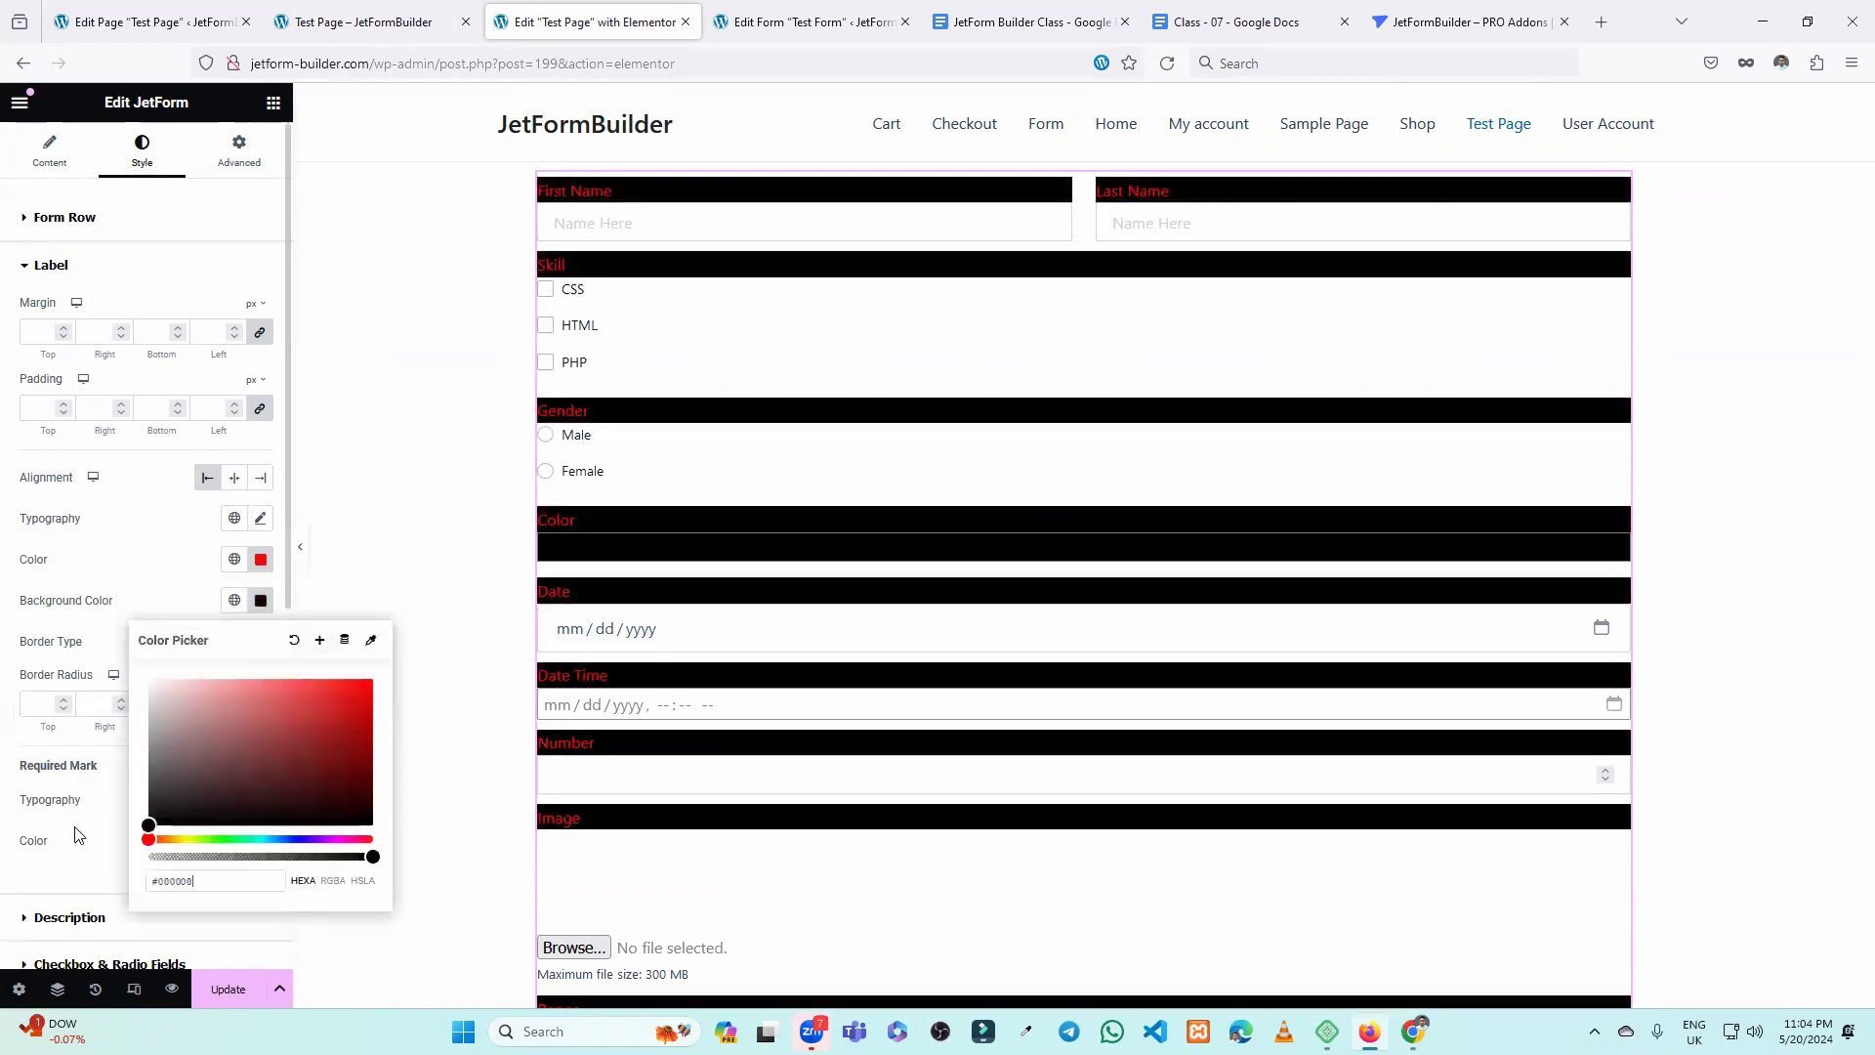
click(294, 640)
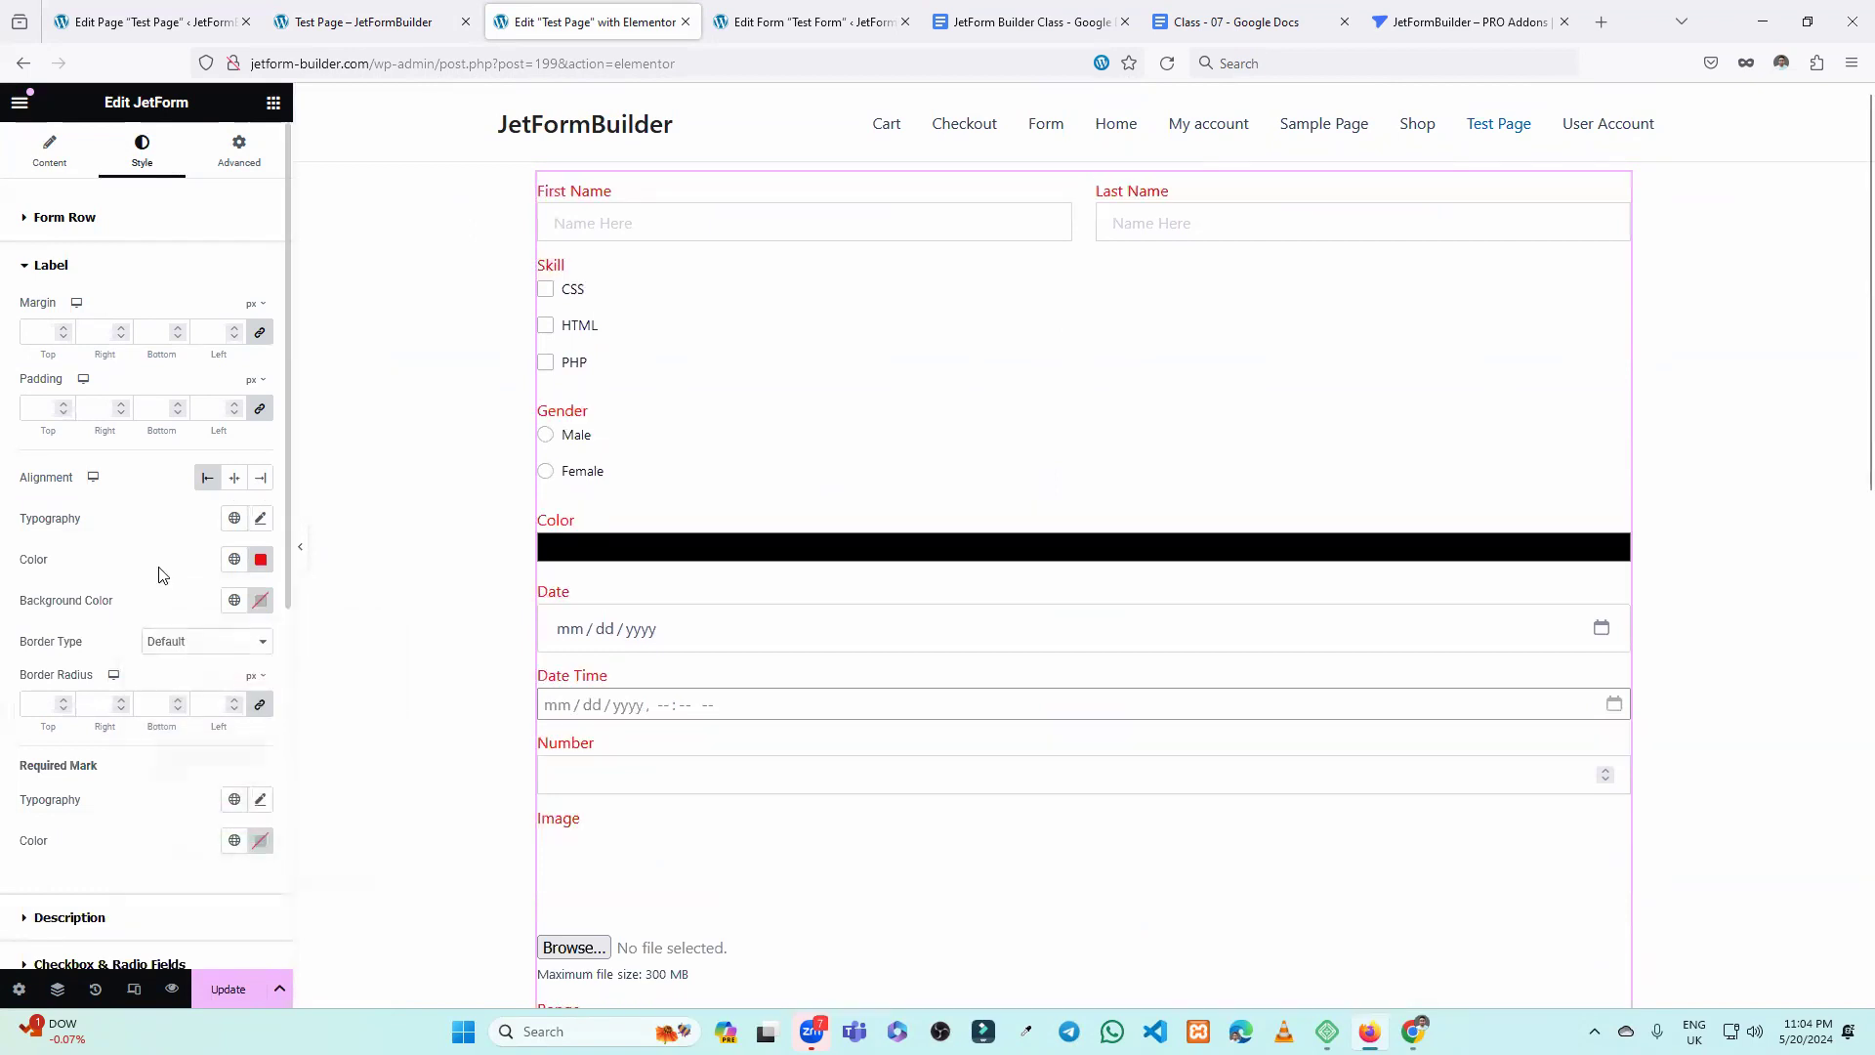
Look over the remaining Label style options and open the Description style settings.
scroll(149, 584, down, 2)
scroll(88, 388, up, 2)
click(59, 274)
click(68, 323)
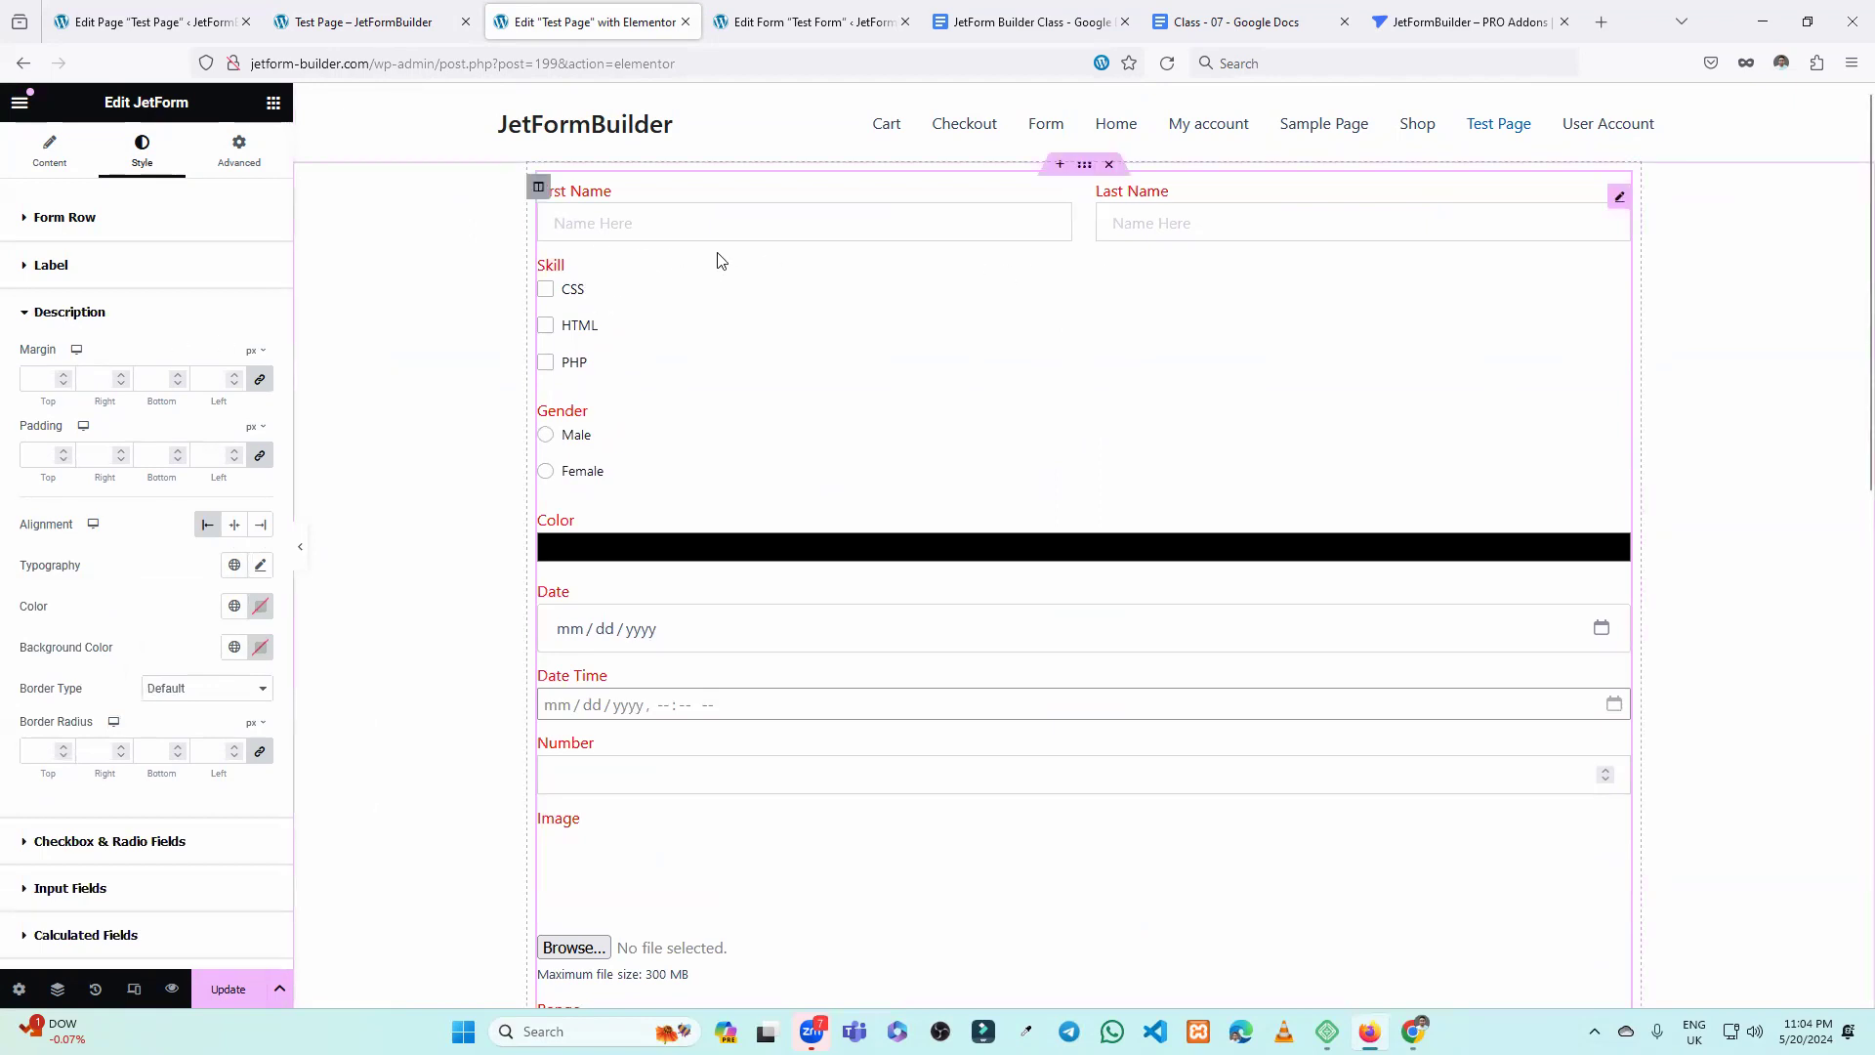
Switch to the Test Form editor and examine the First Name field's description setting.
click(842, 19)
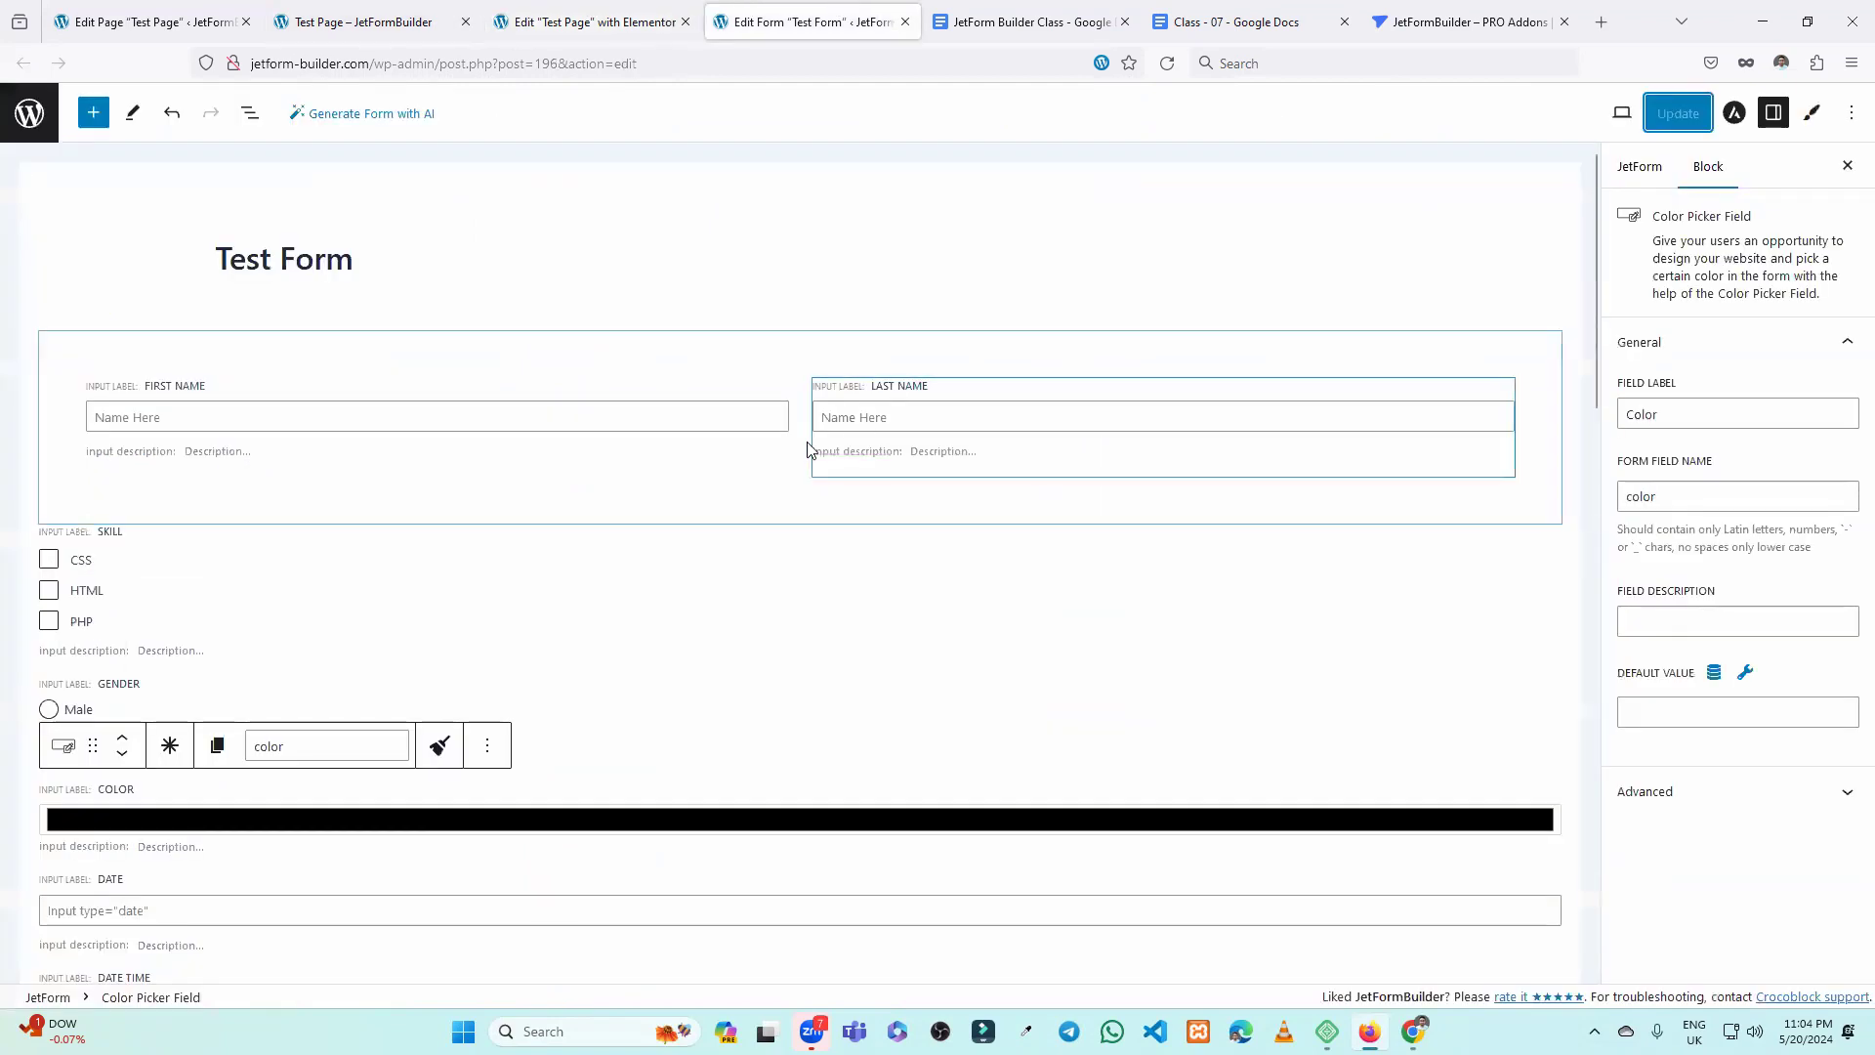
click(663, 459)
click(1627, 623)
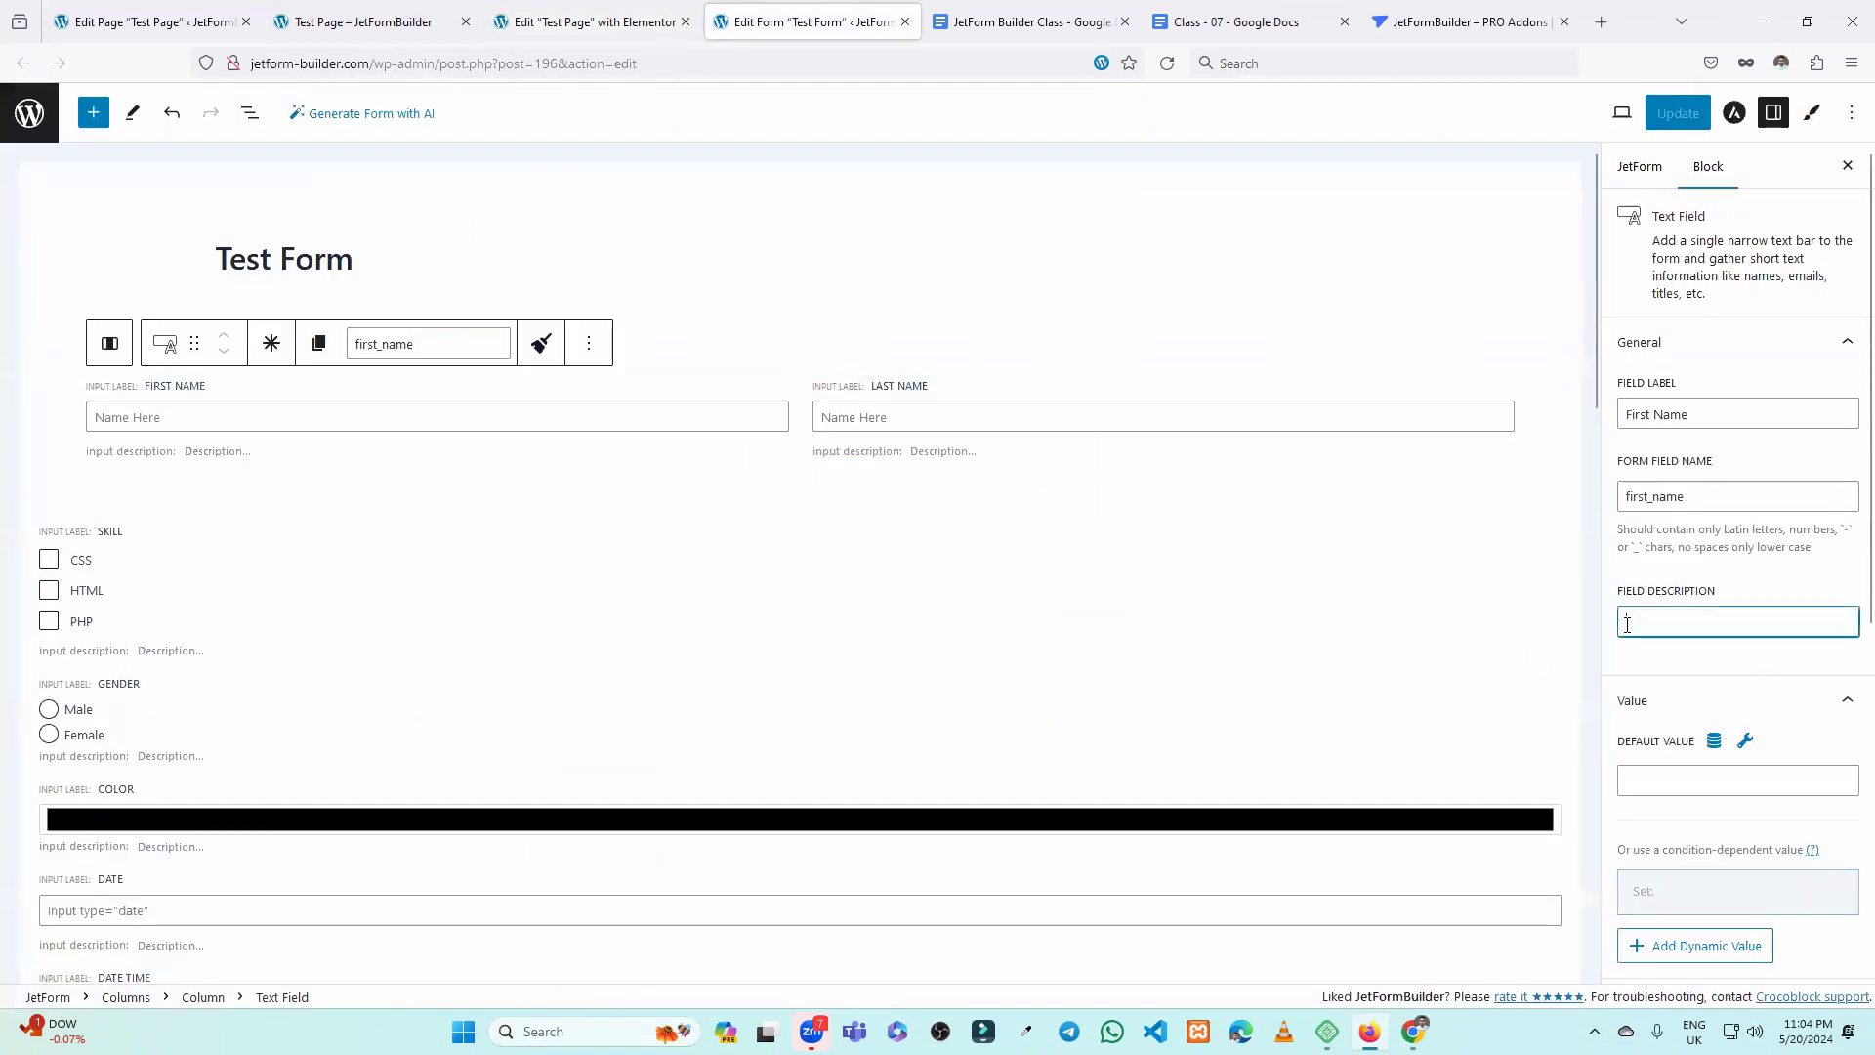
Return to the Elementor editor and open the Checkbox & Radio Fields style settings of the JetForm widget.
click(614, 19)
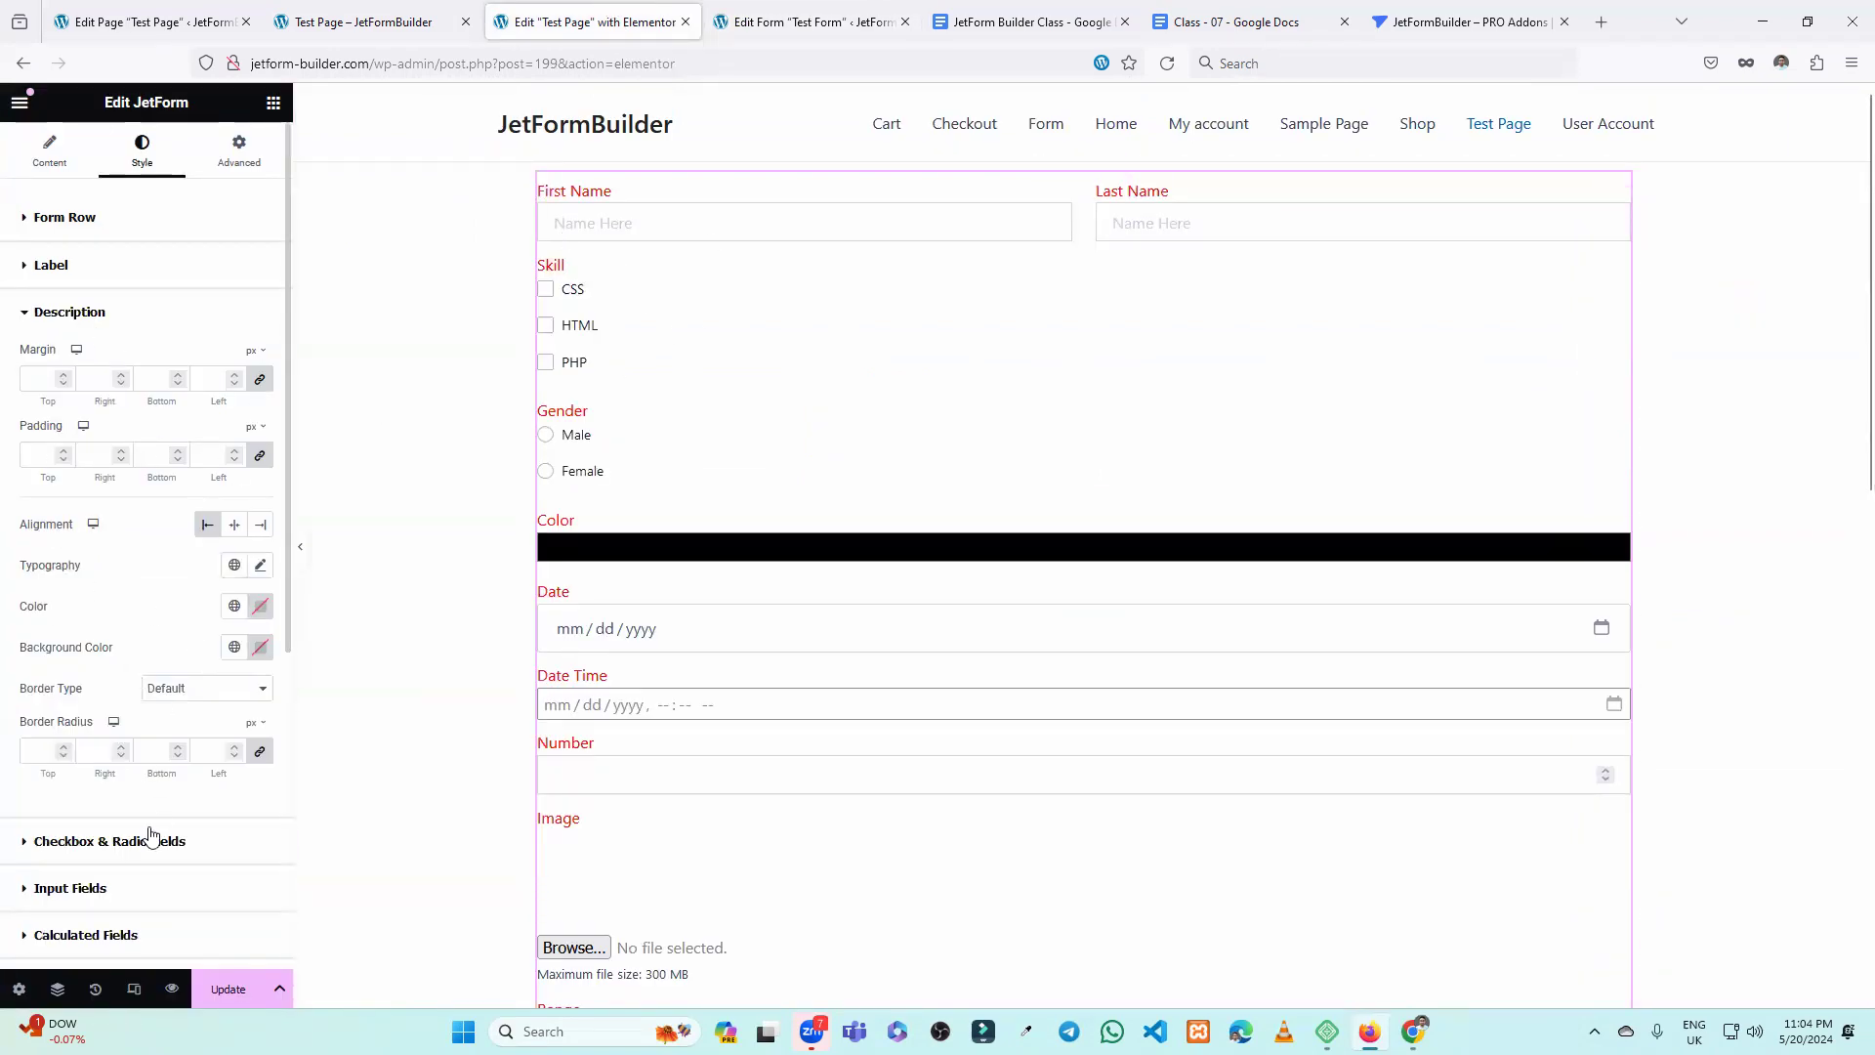
click(71, 314)
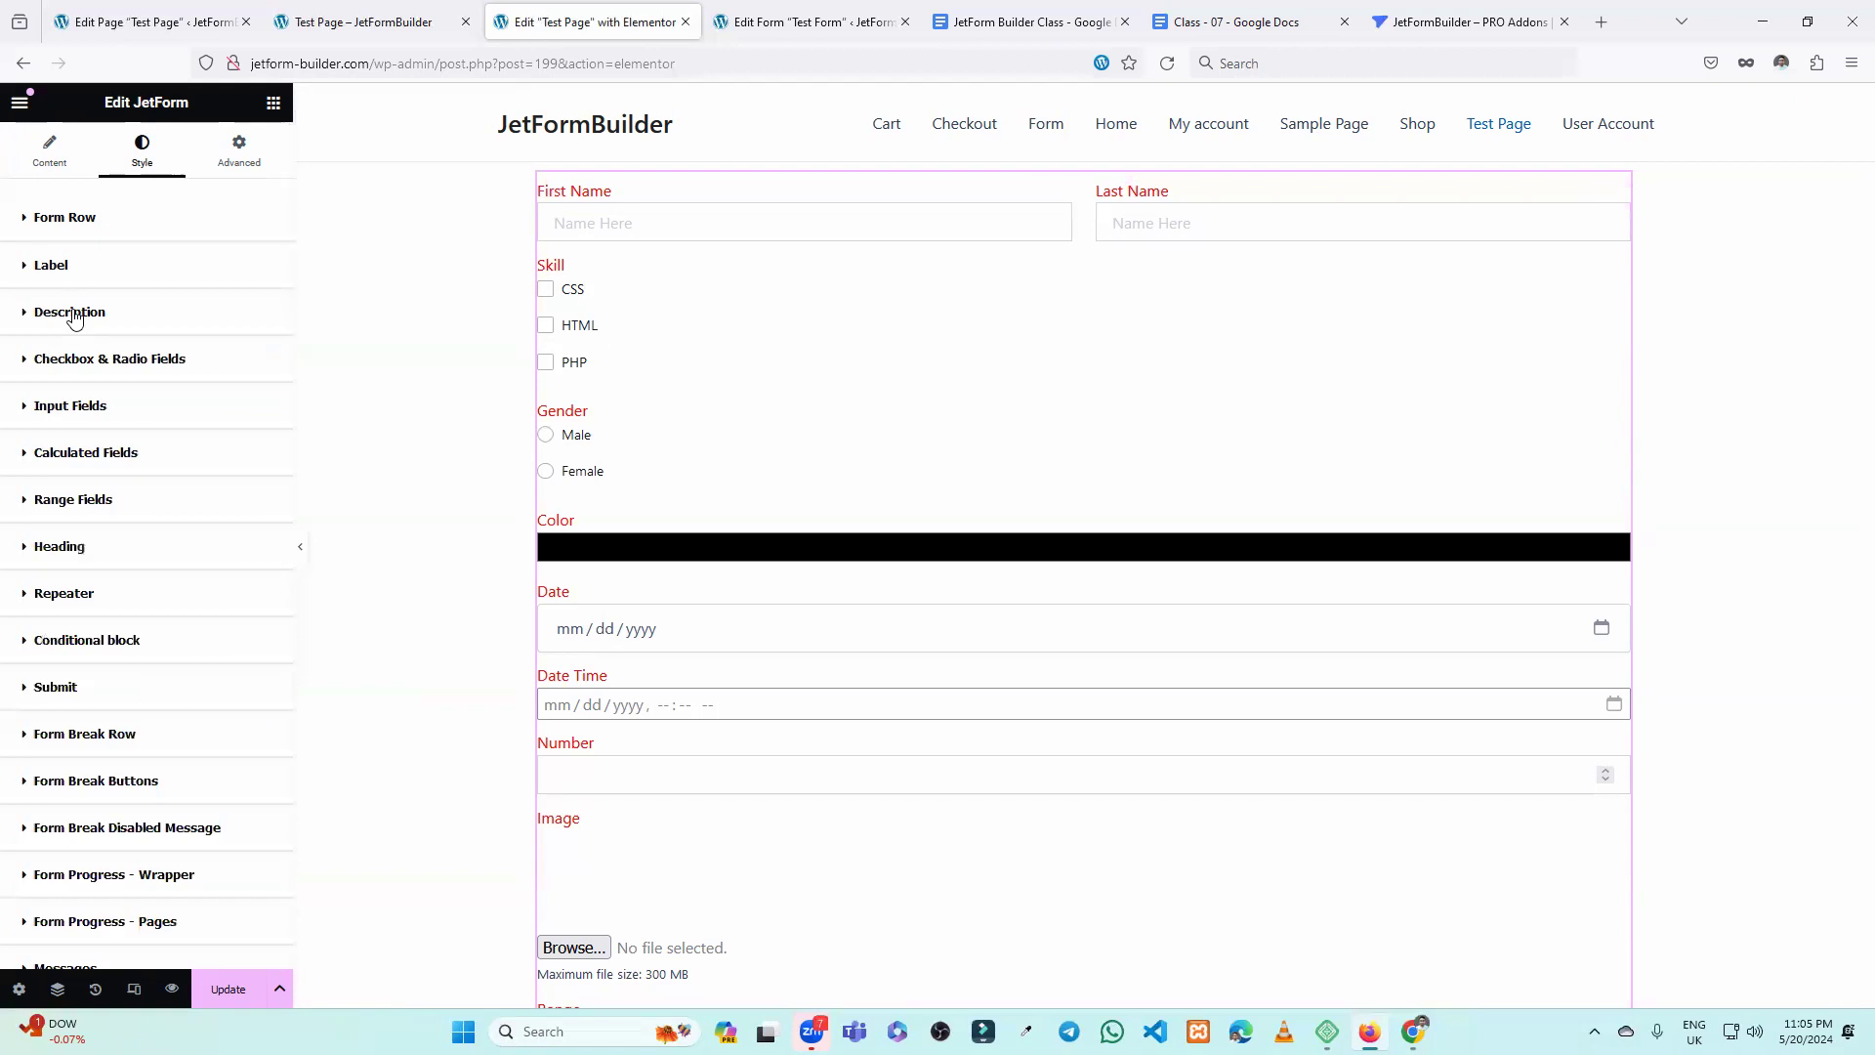
click(75, 362)
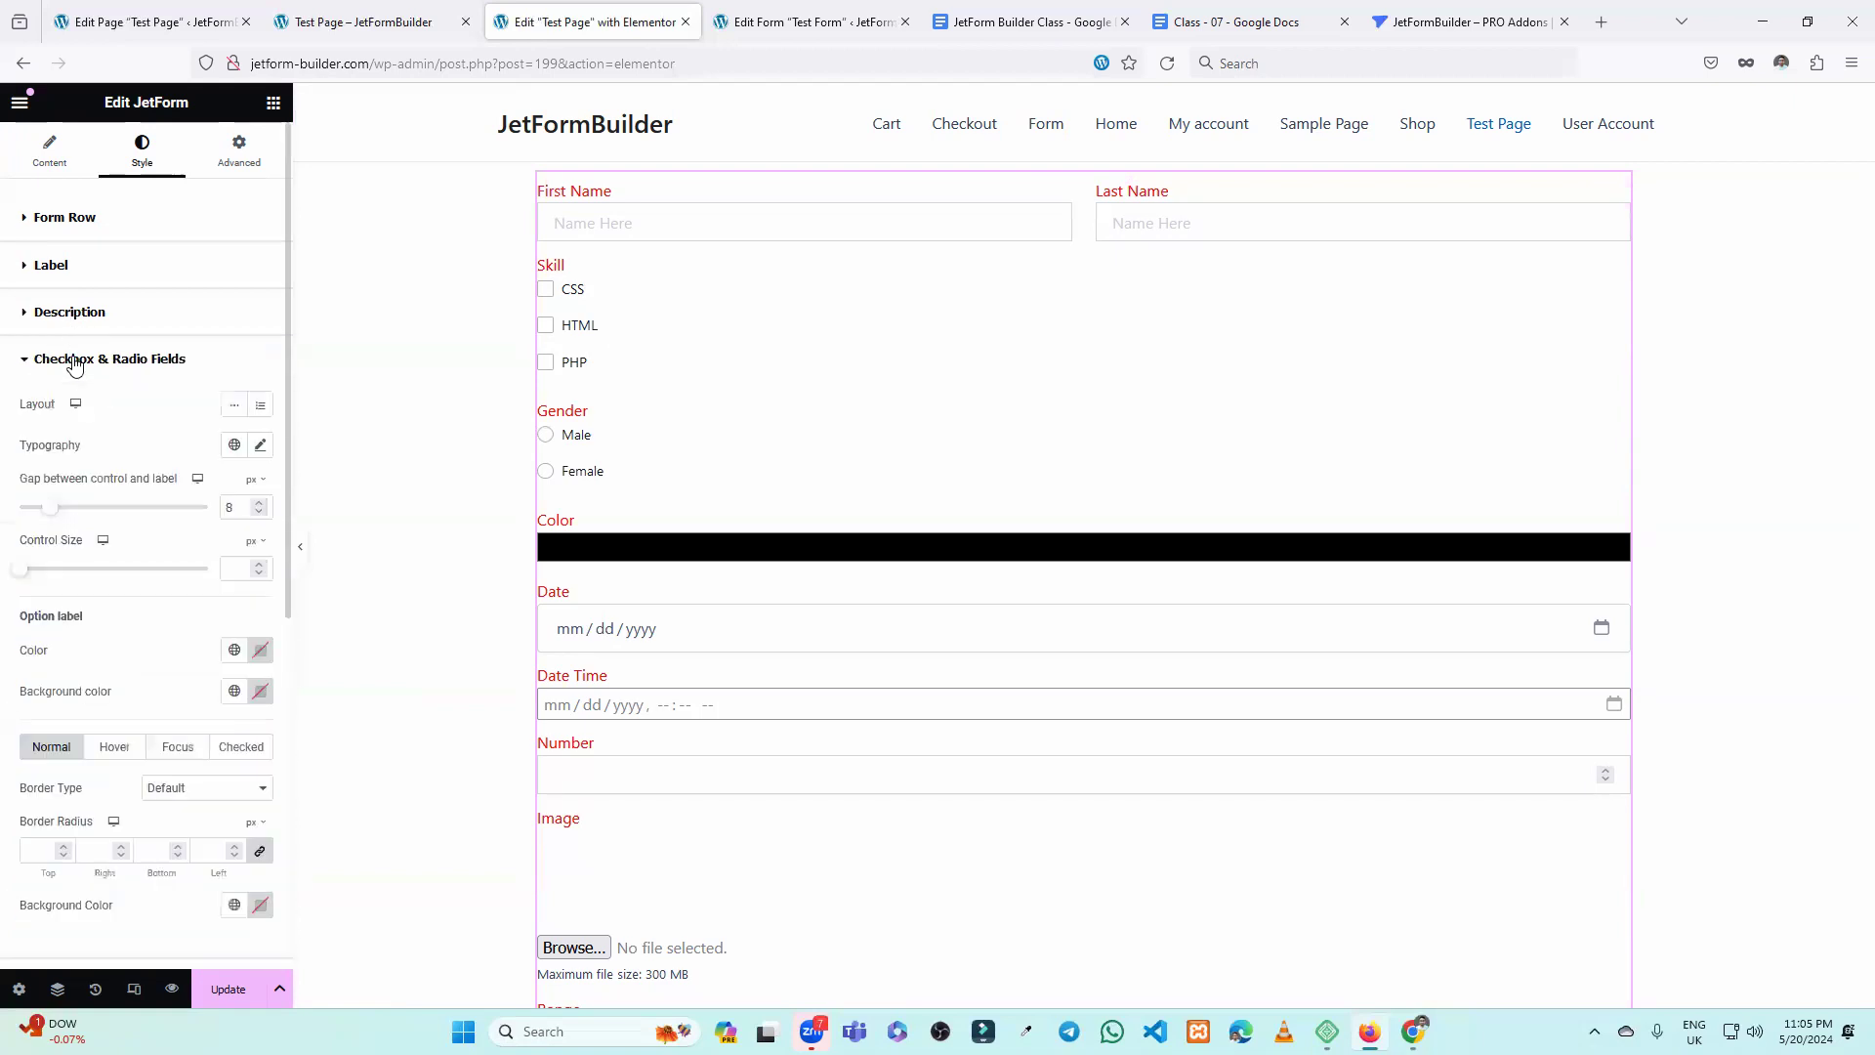
Set the checkbox and radio options to a vertical layout with a 12 px control-to-label gap and a 30 px control size.
click(235, 414)
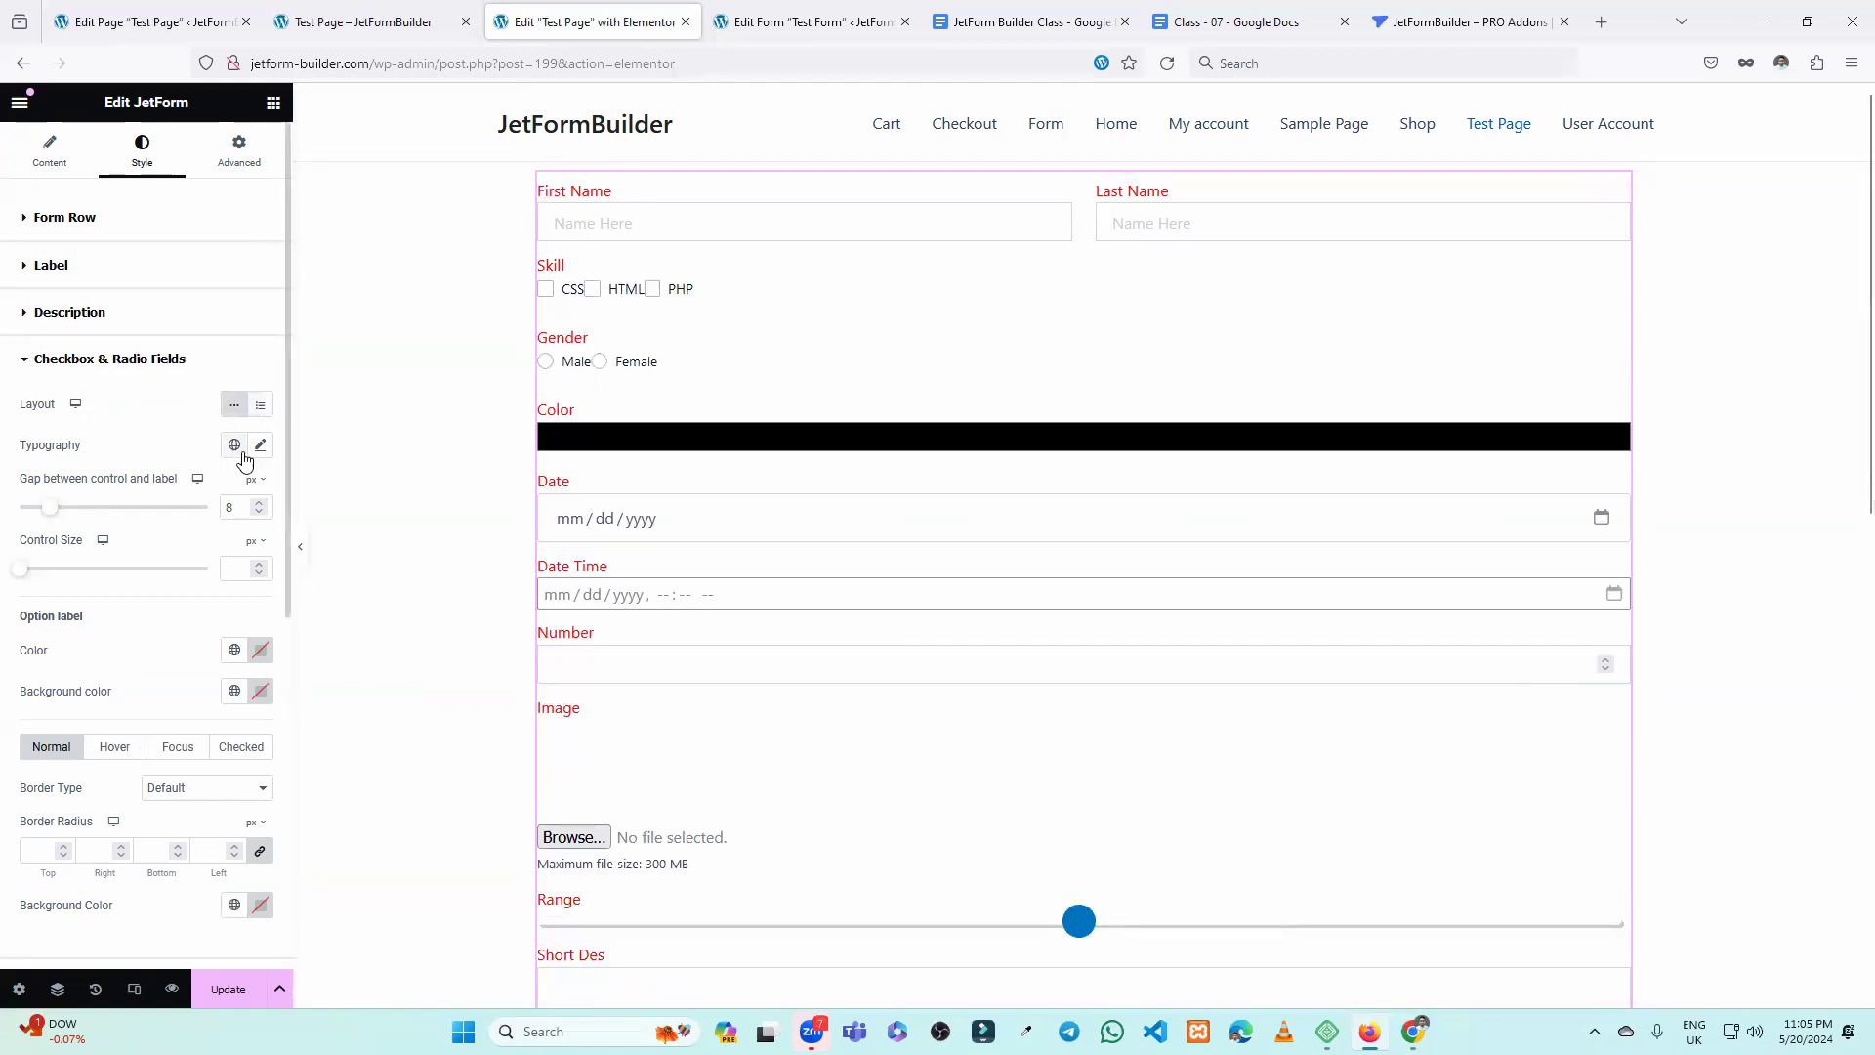
click(259, 404)
click(261, 447)
click(261, 446)
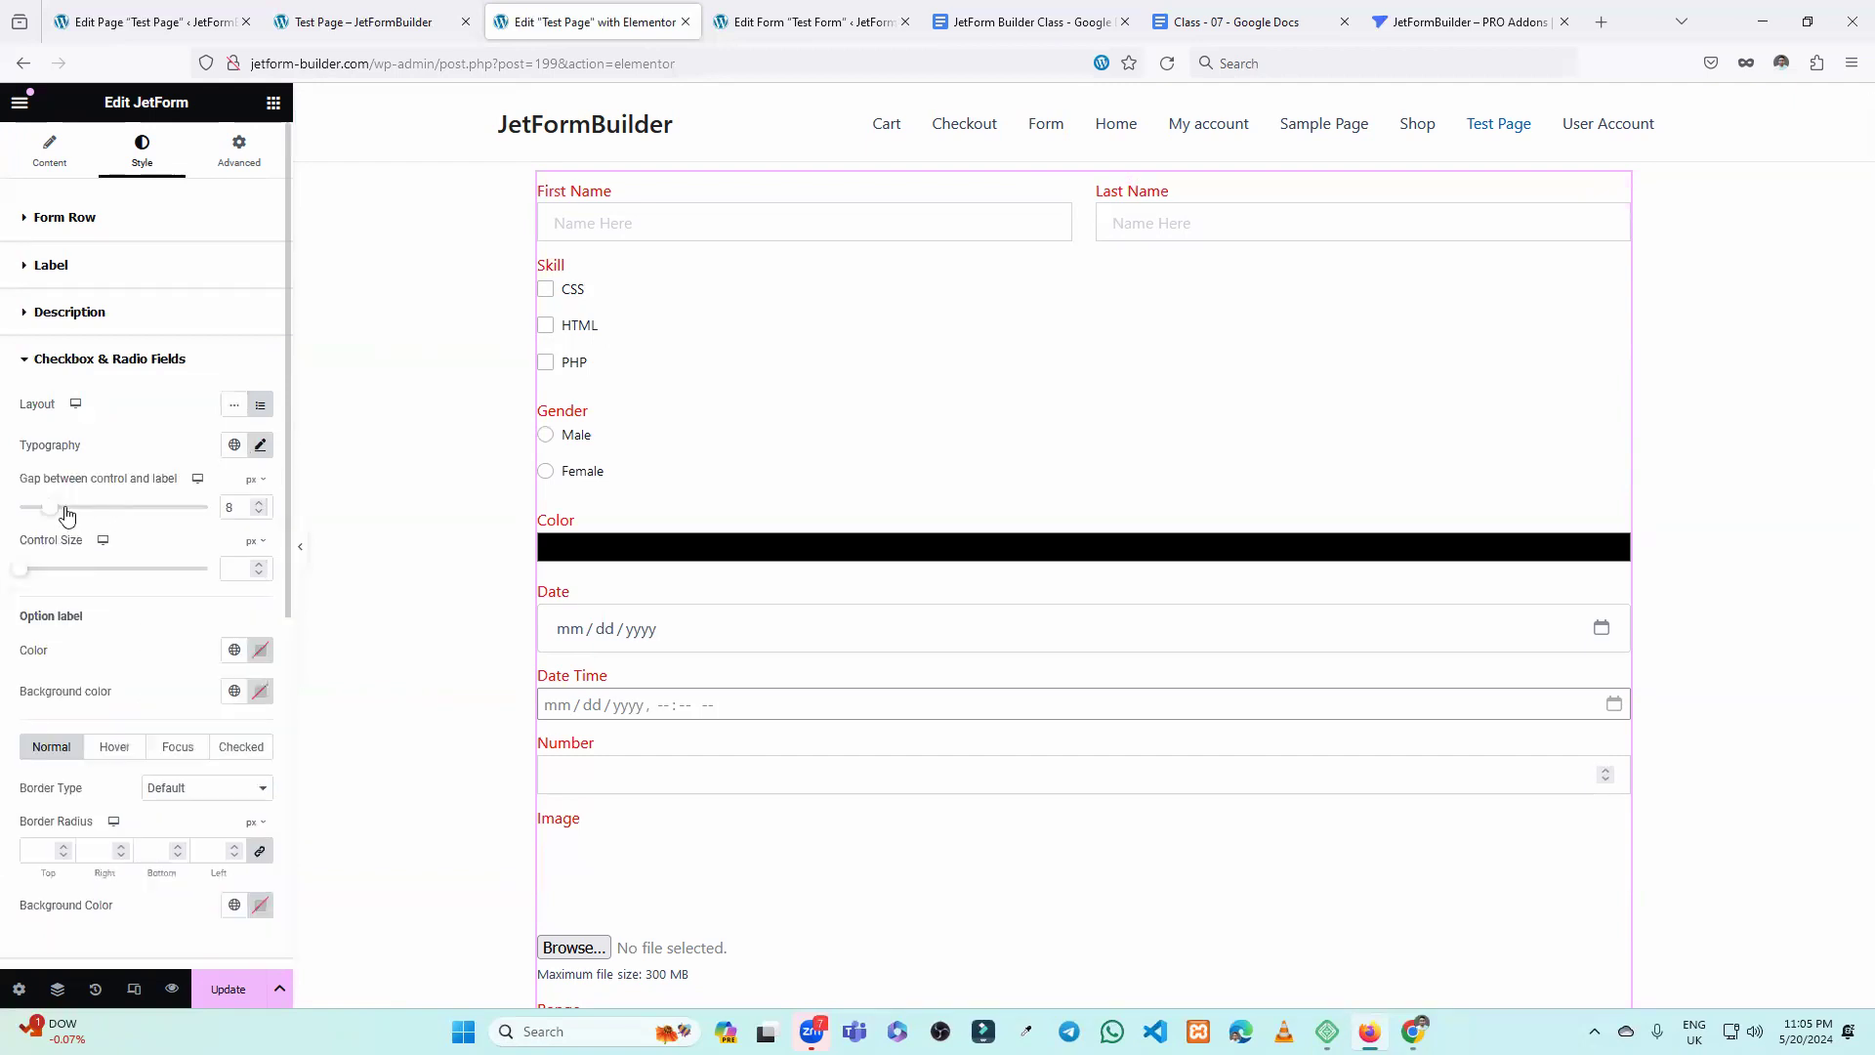
drag(51, 512, 133, 570)
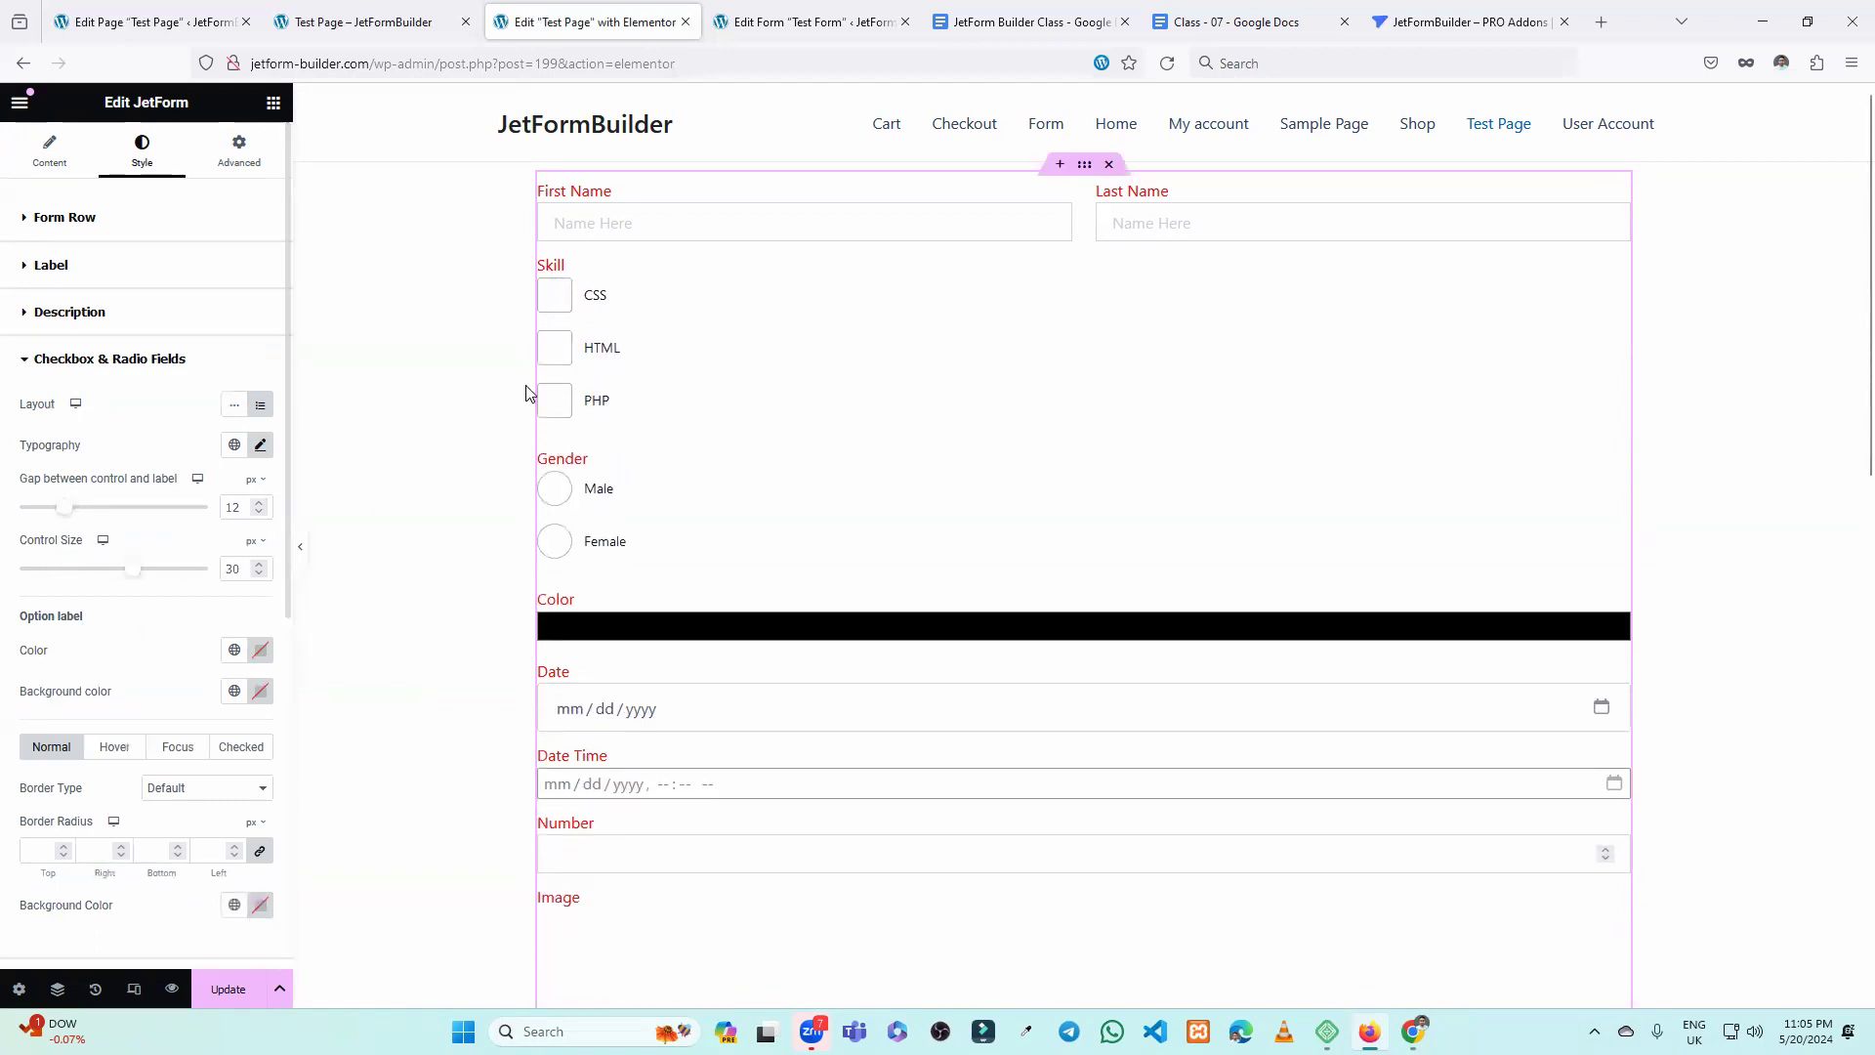
Try a red (#F30808) option label color with a dark brown (#563B3B) background, and clear both colors.
click(259, 649)
click(363, 735)
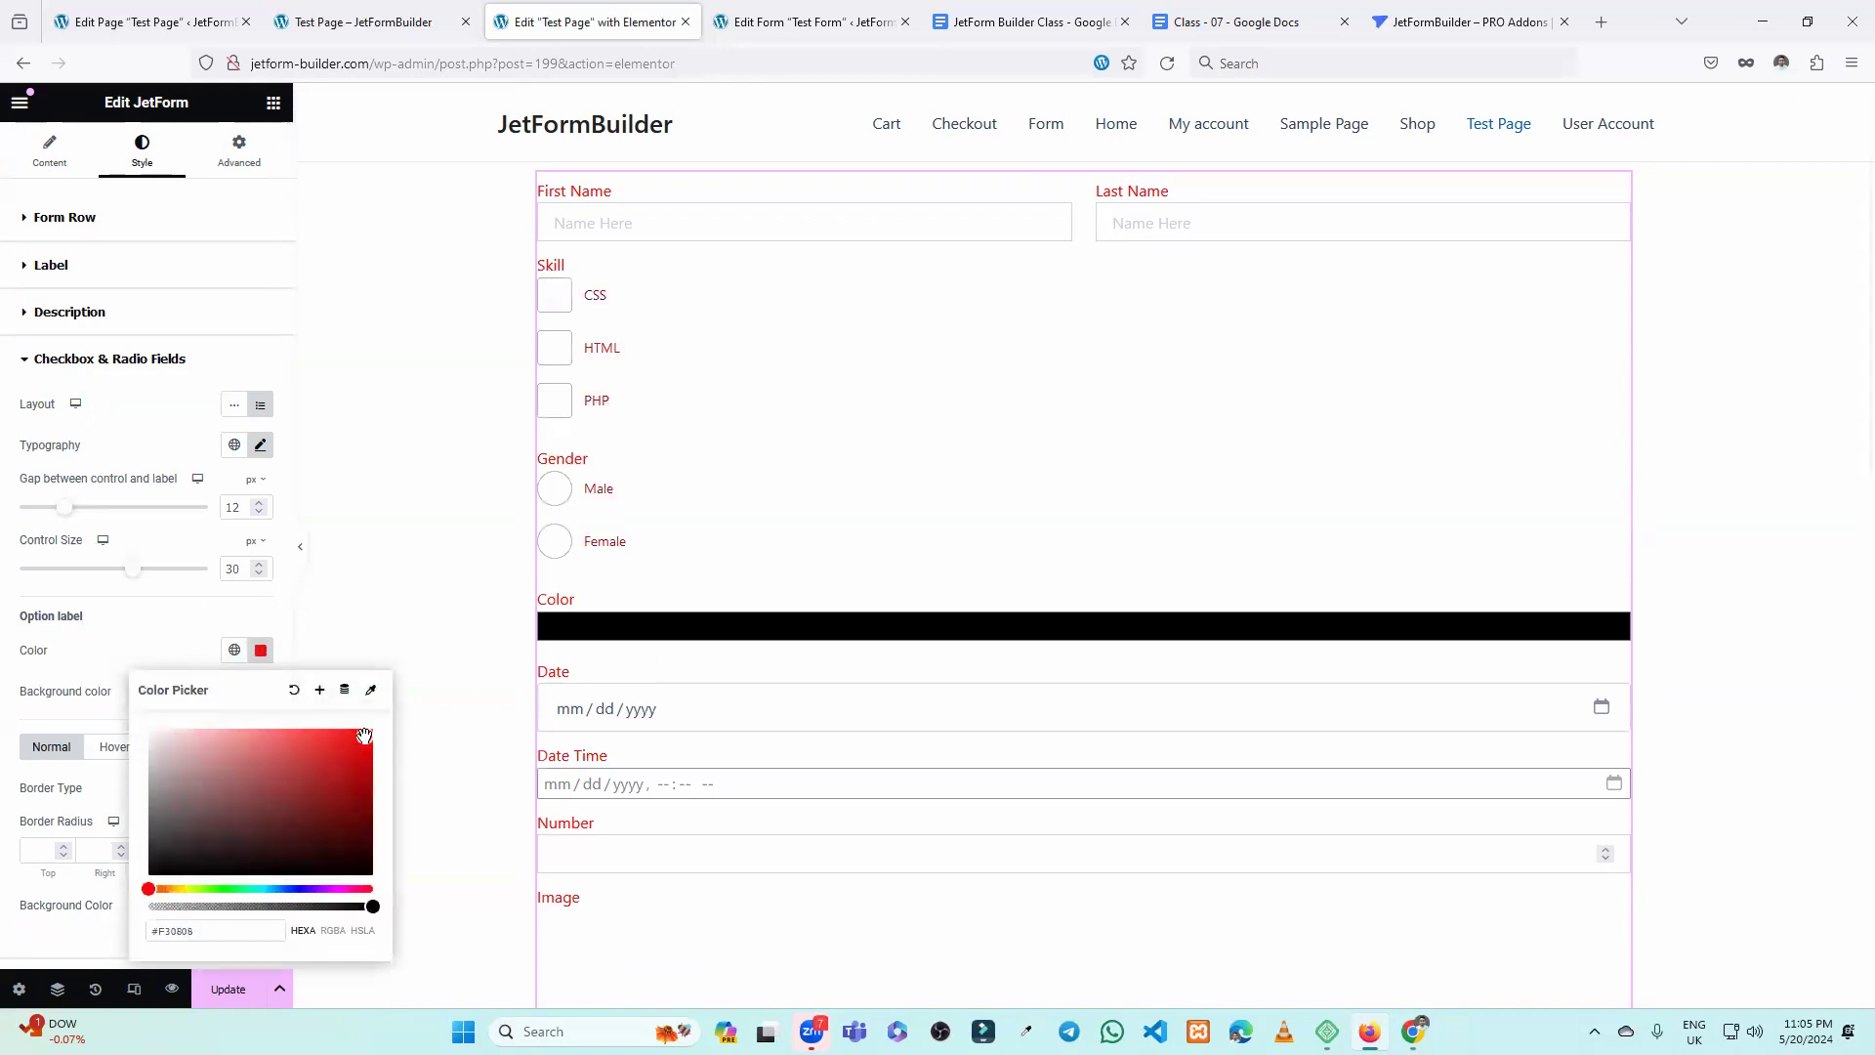
click(104, 668)
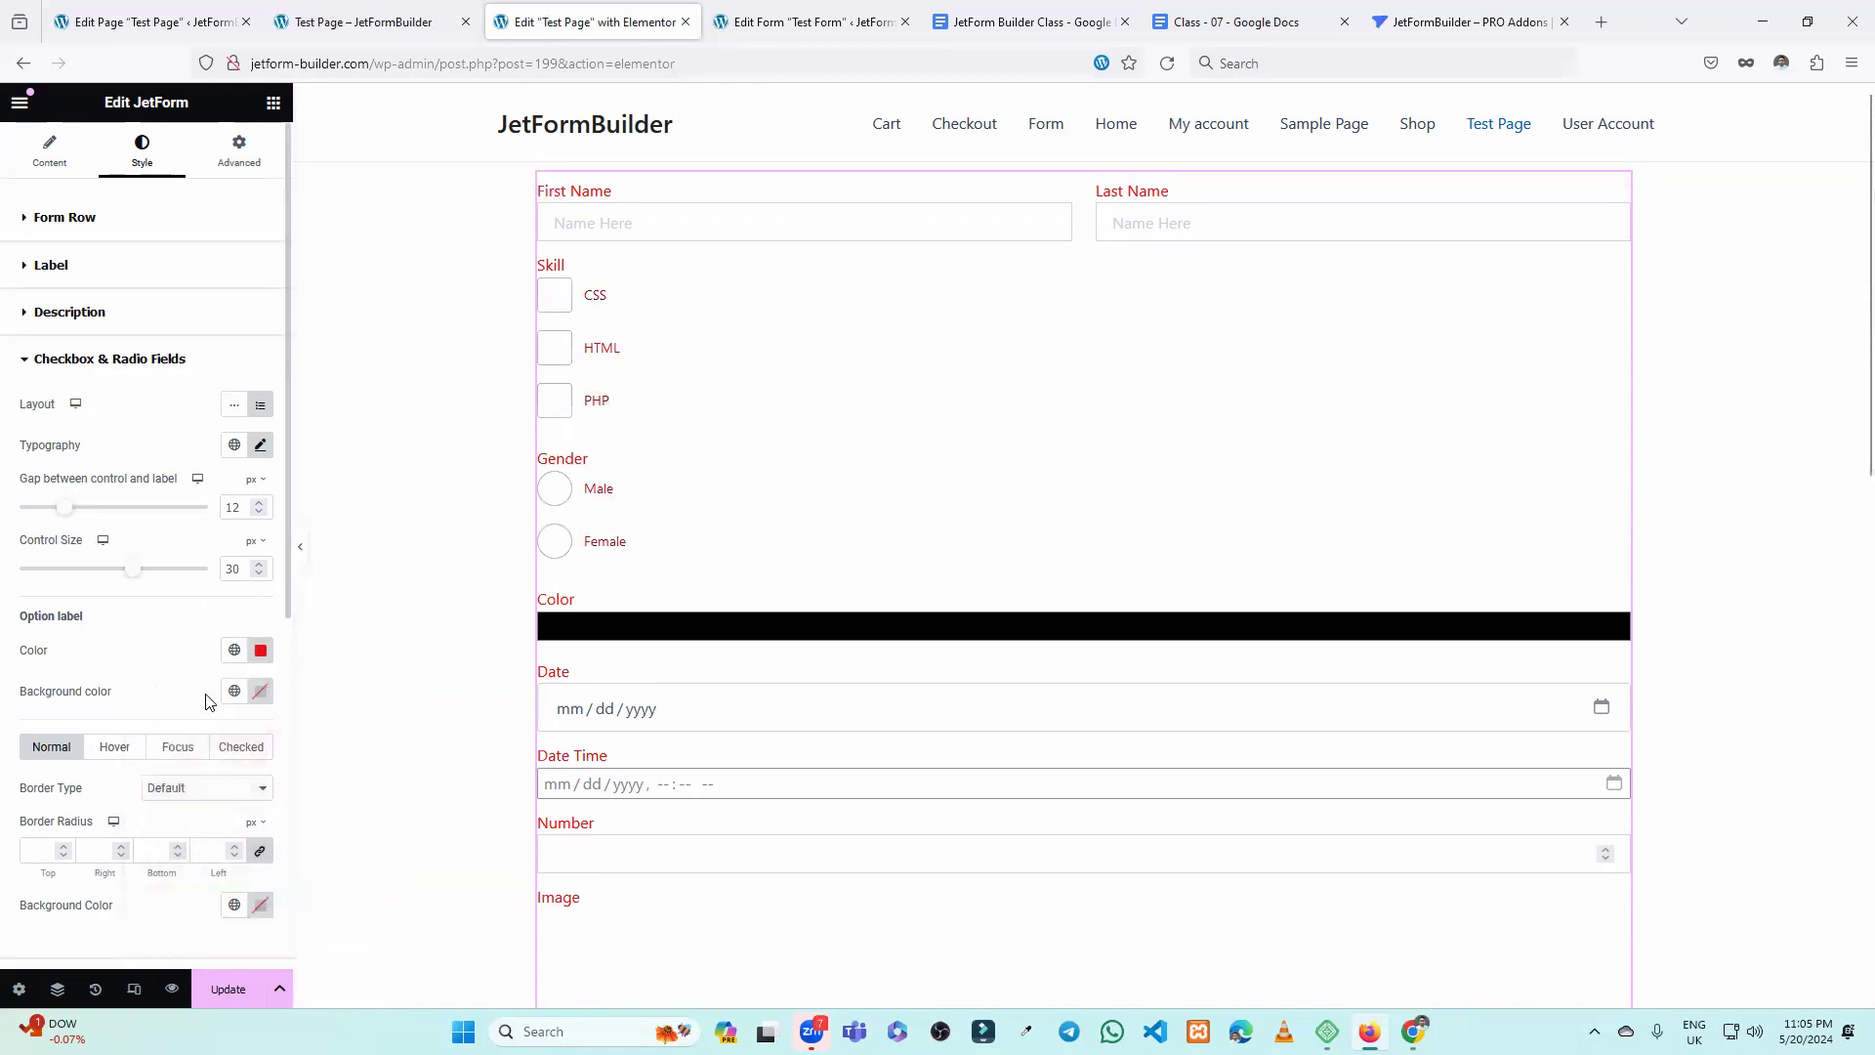
click(259, 692)
drag(262, 811, 223, 866)
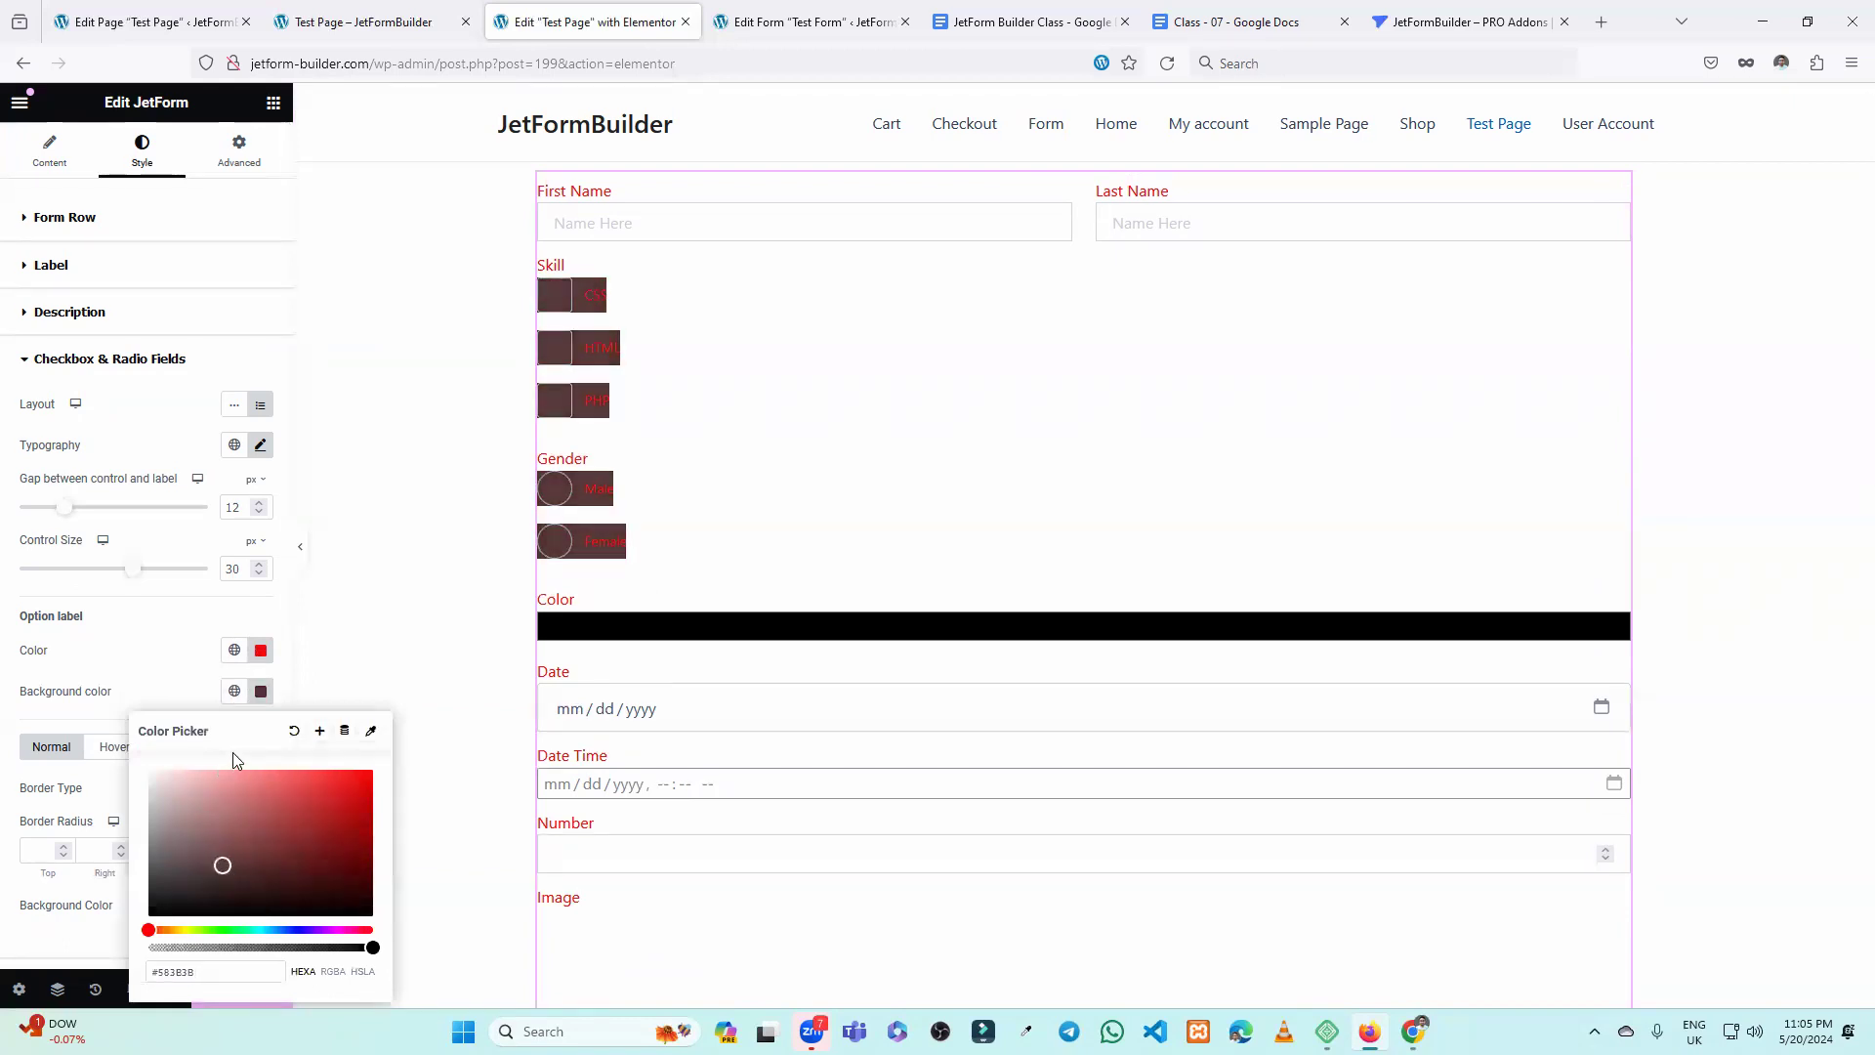
click(294, 731)
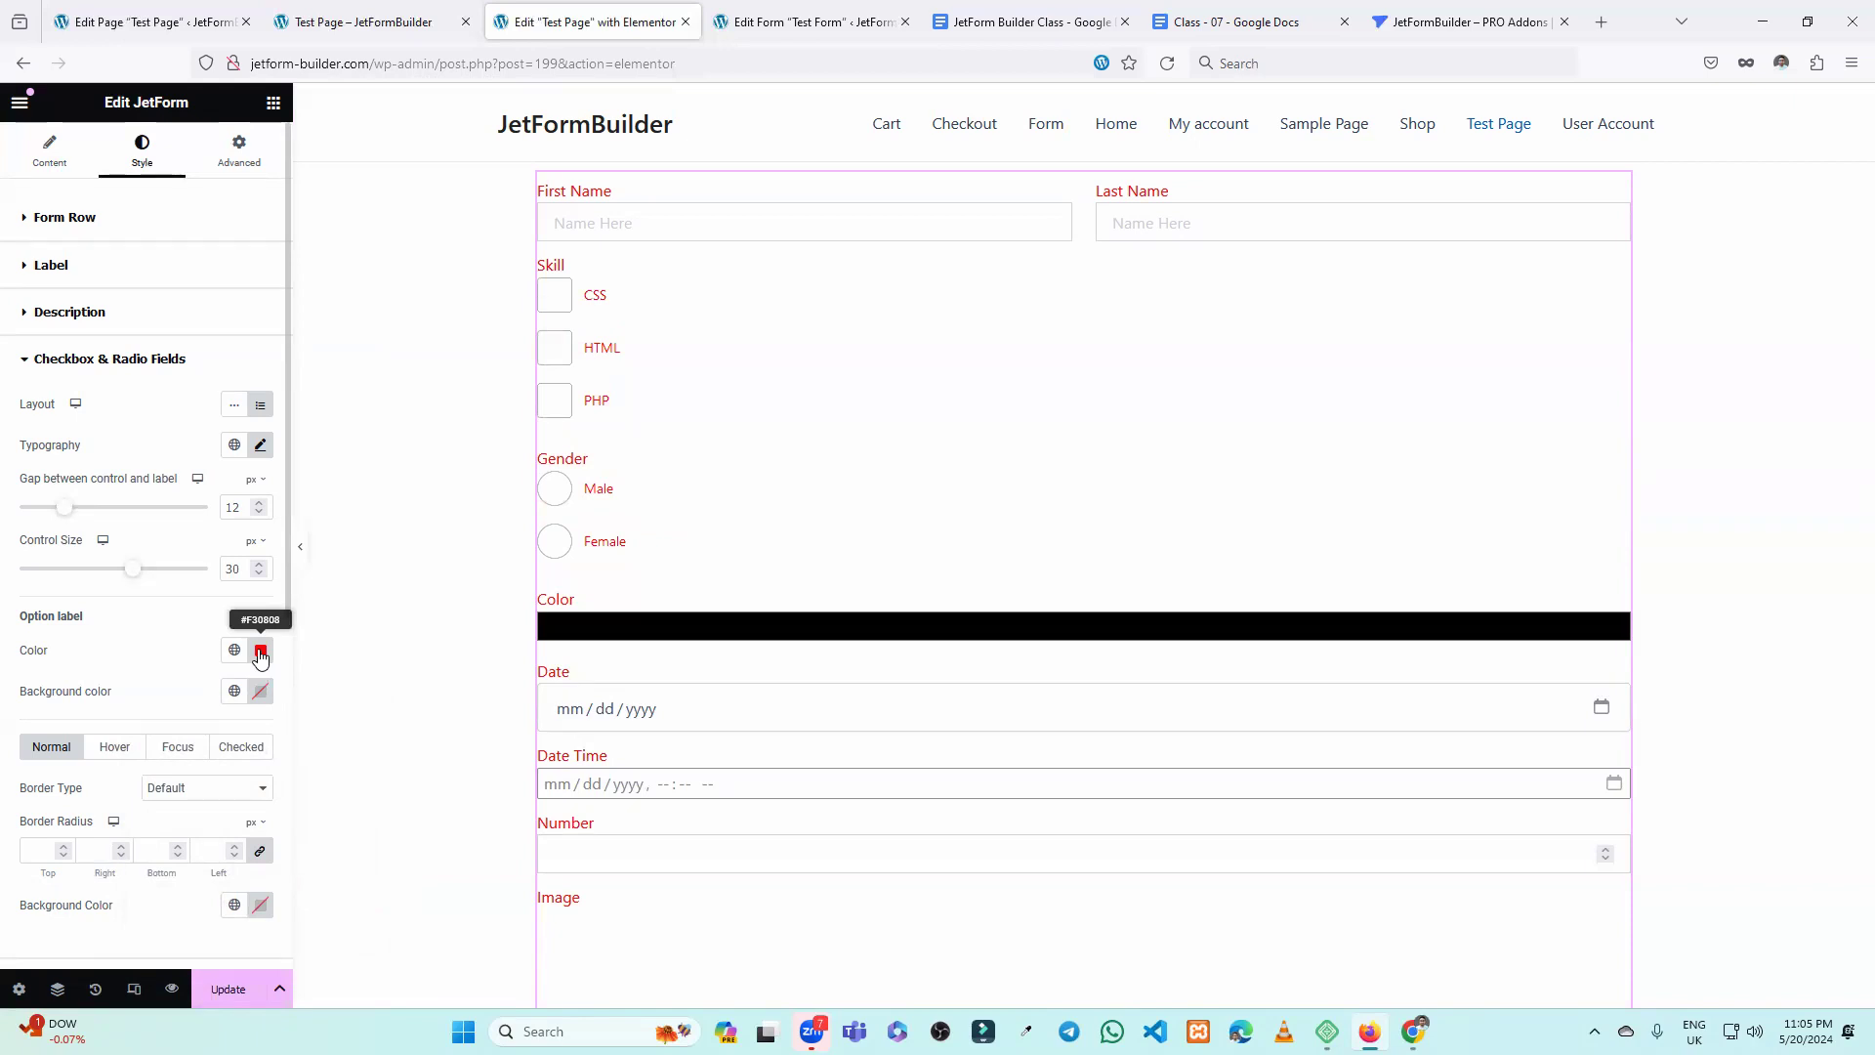
click(260, 653)
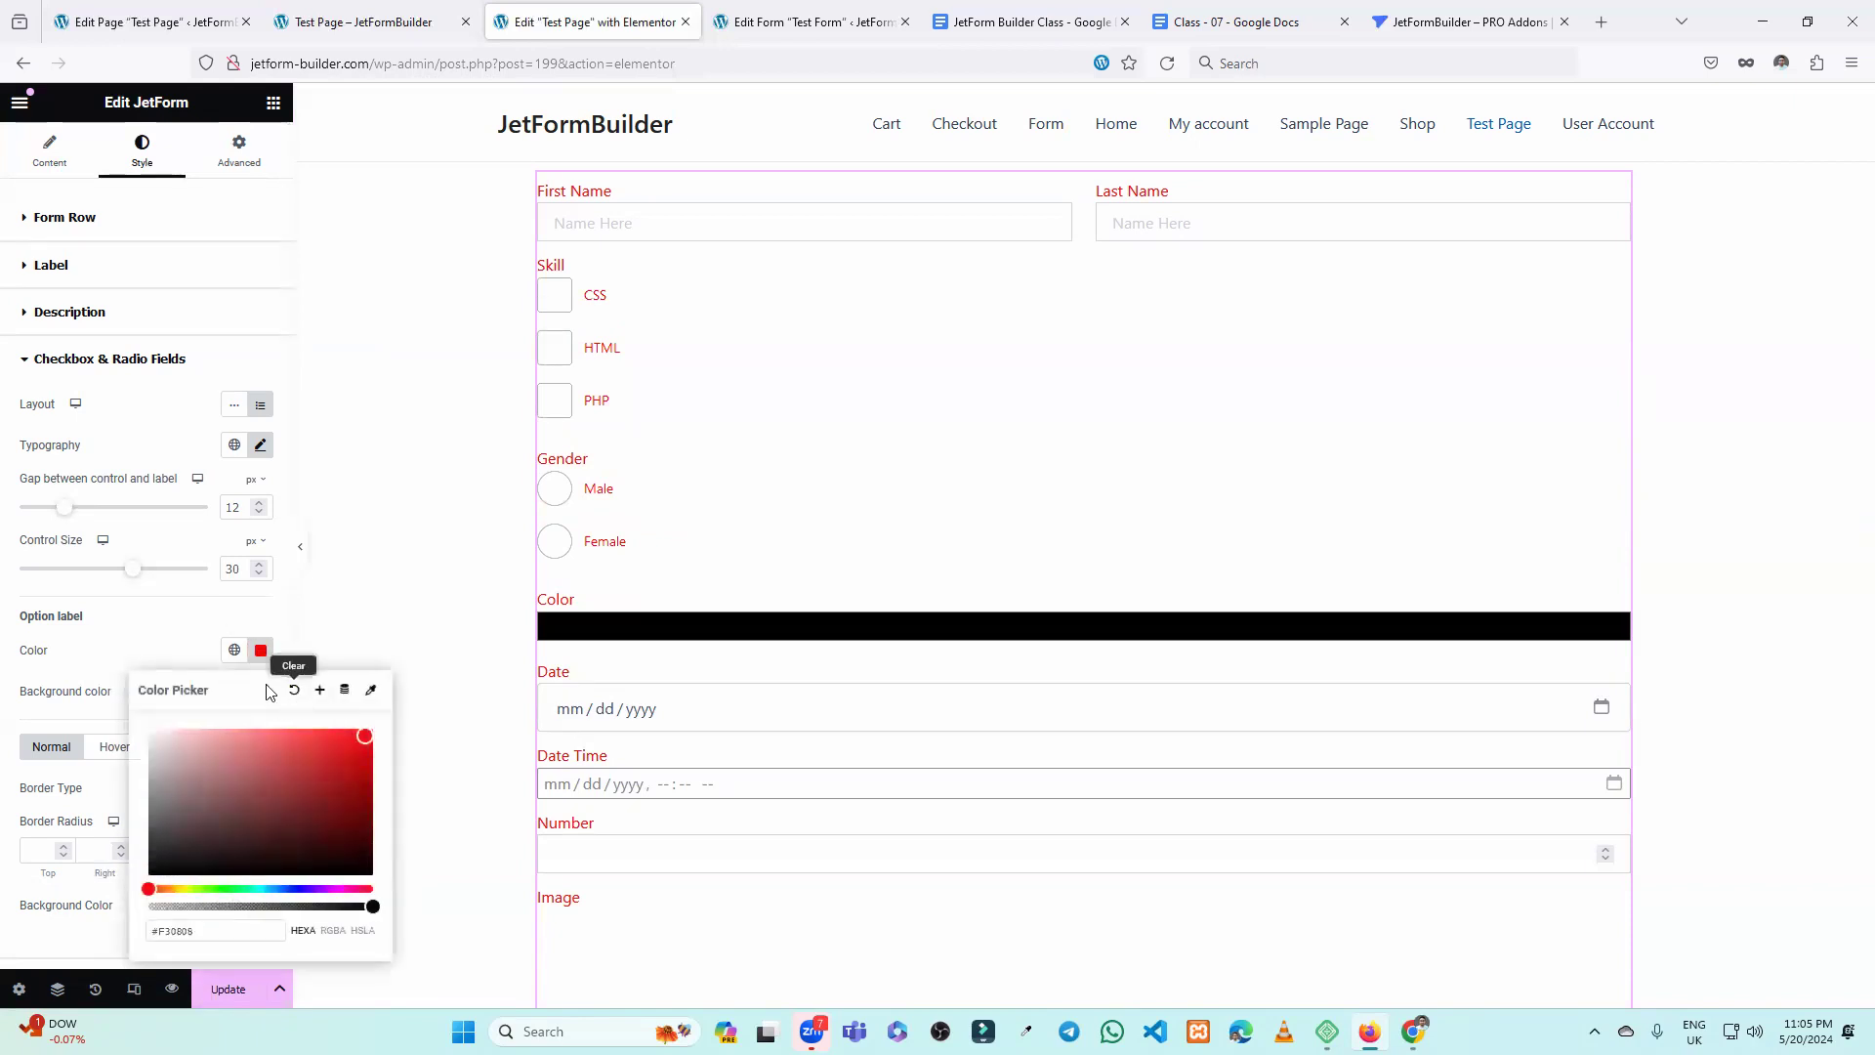
click(292, 689)
Examine the Normal, Hover, Focus and Checked state style options of the checkbox and radio controls.
scroll(137, 640, down, 1)
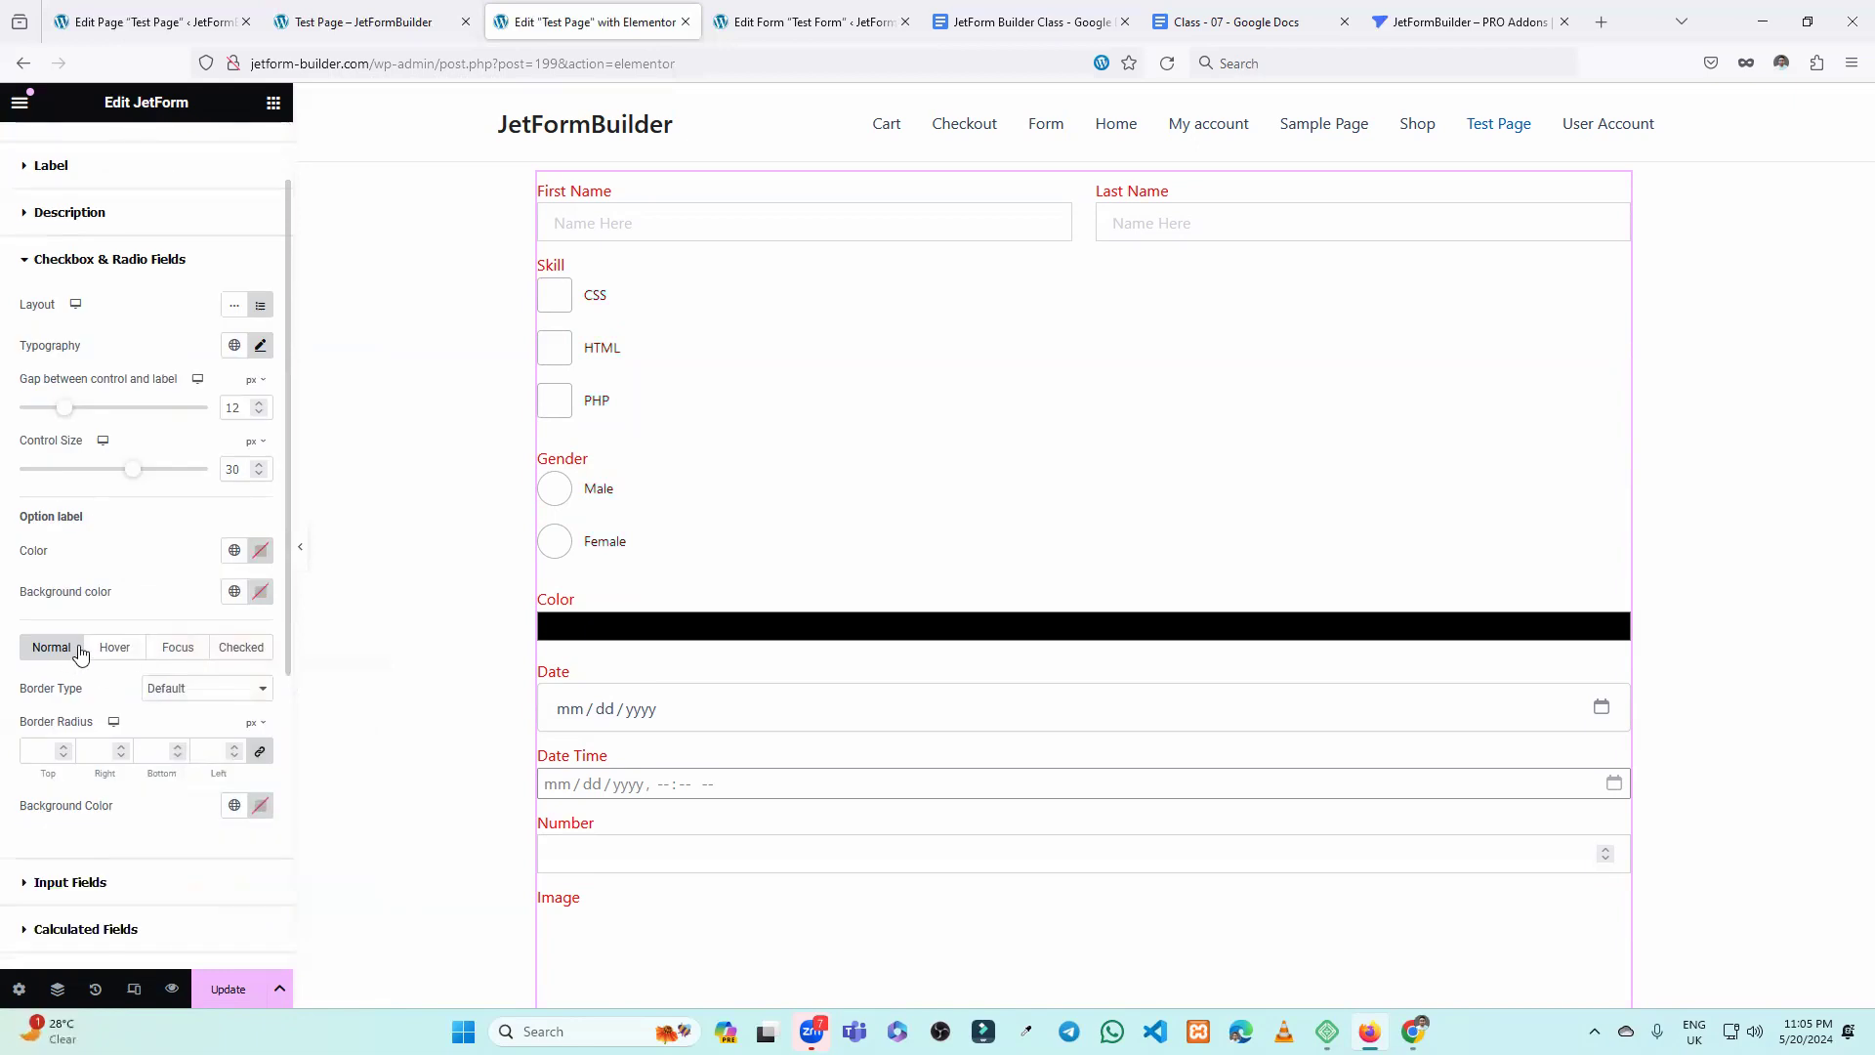
click(114, 648)
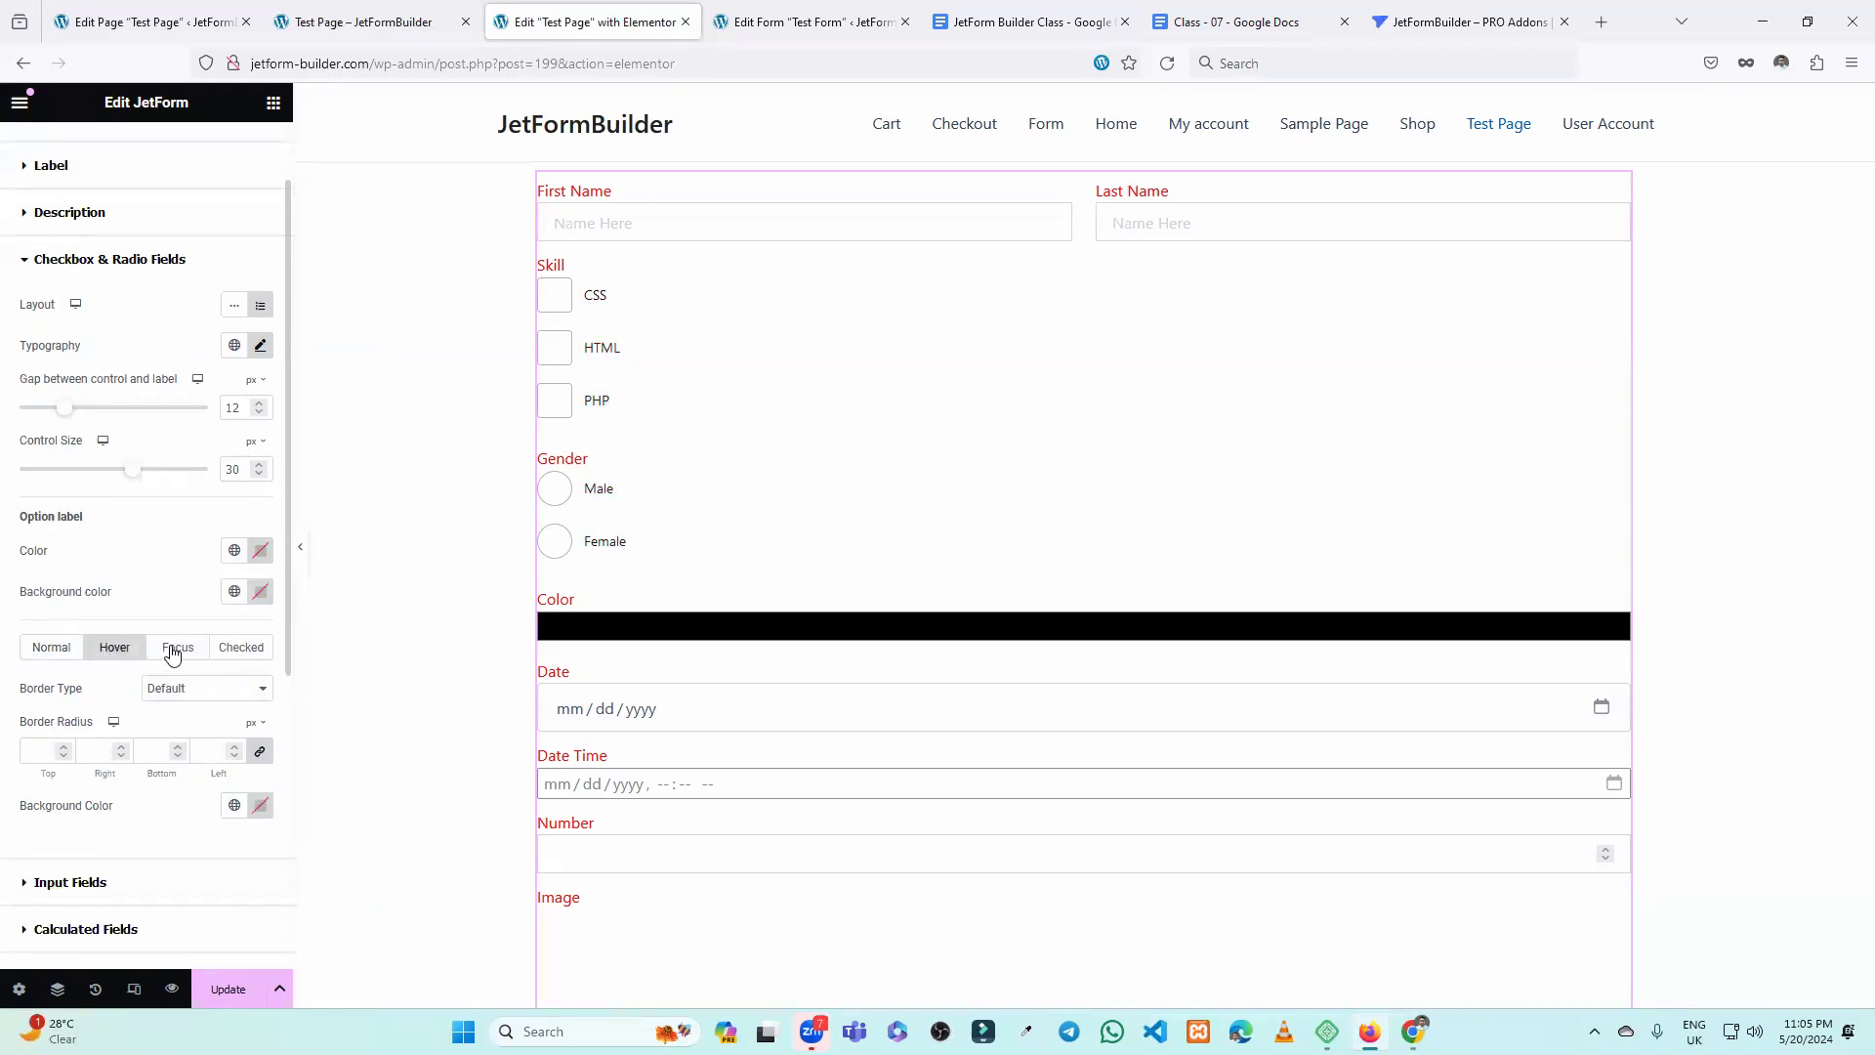
click(173, 653)
click(227, 652)
click(178, 654)
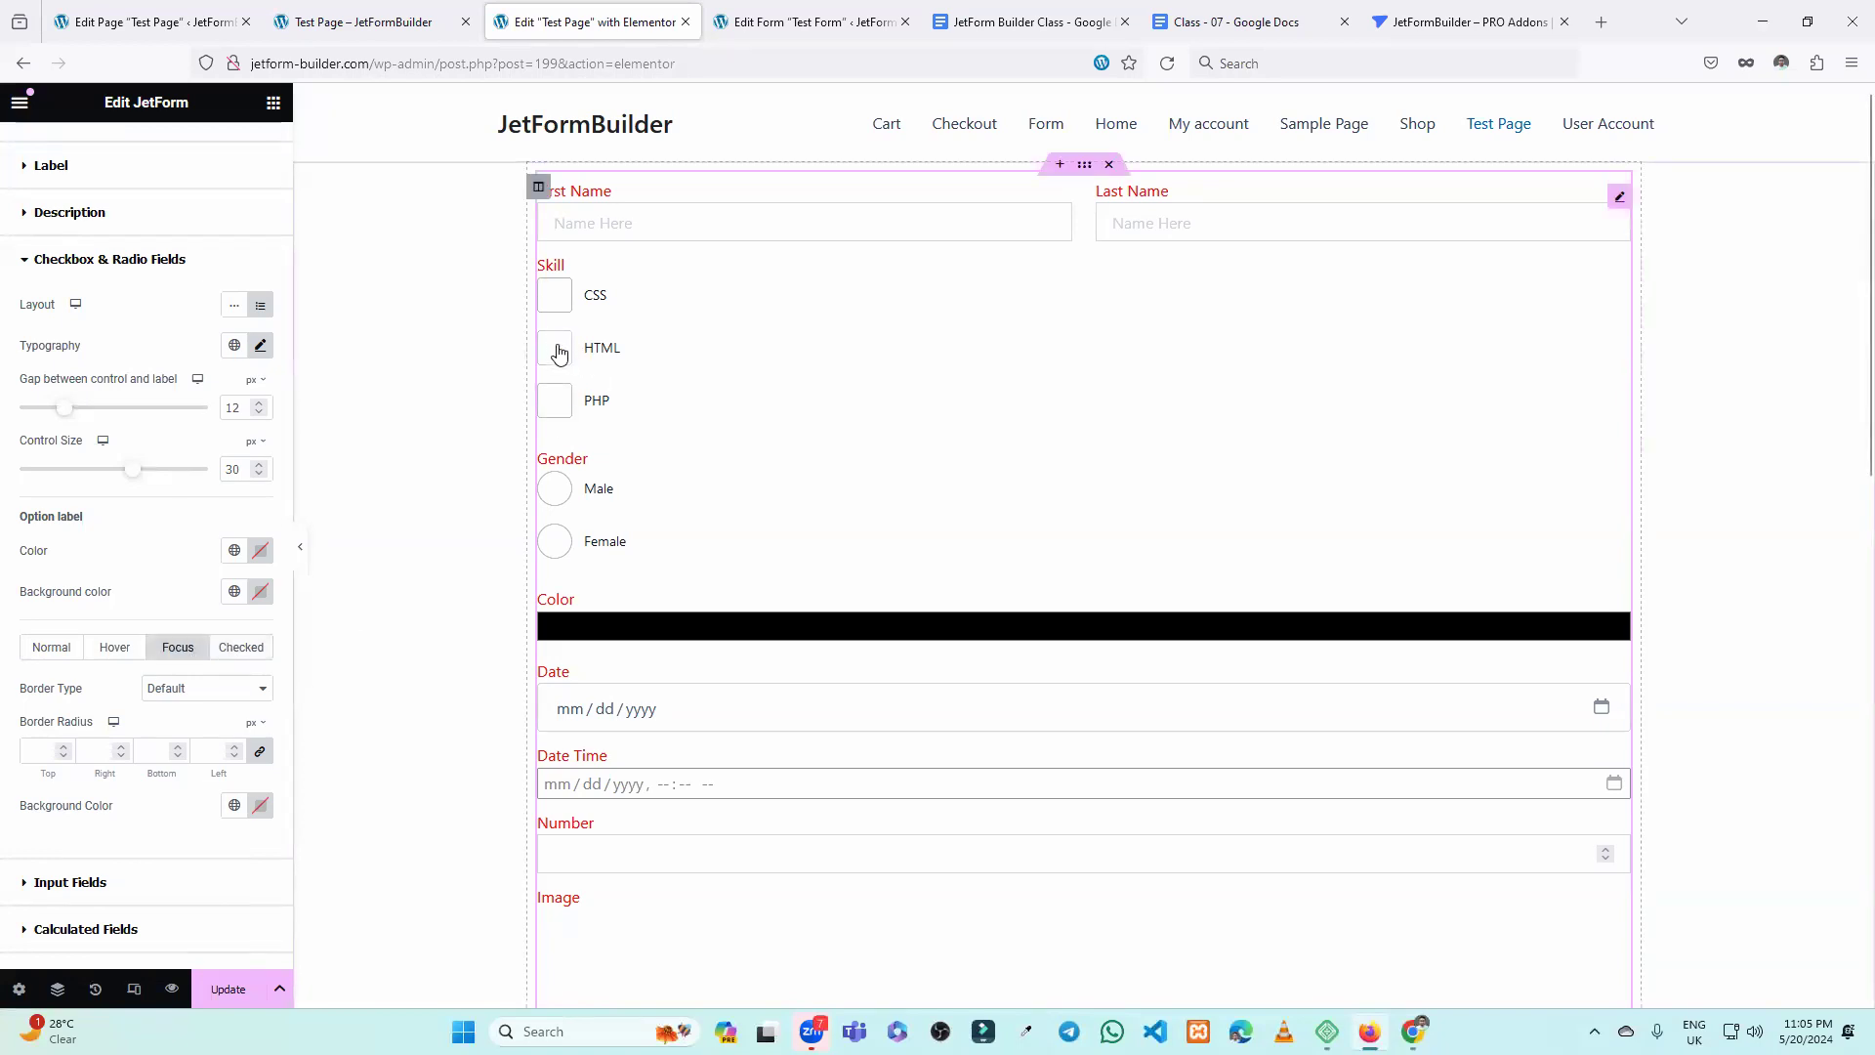
click(240, 649)
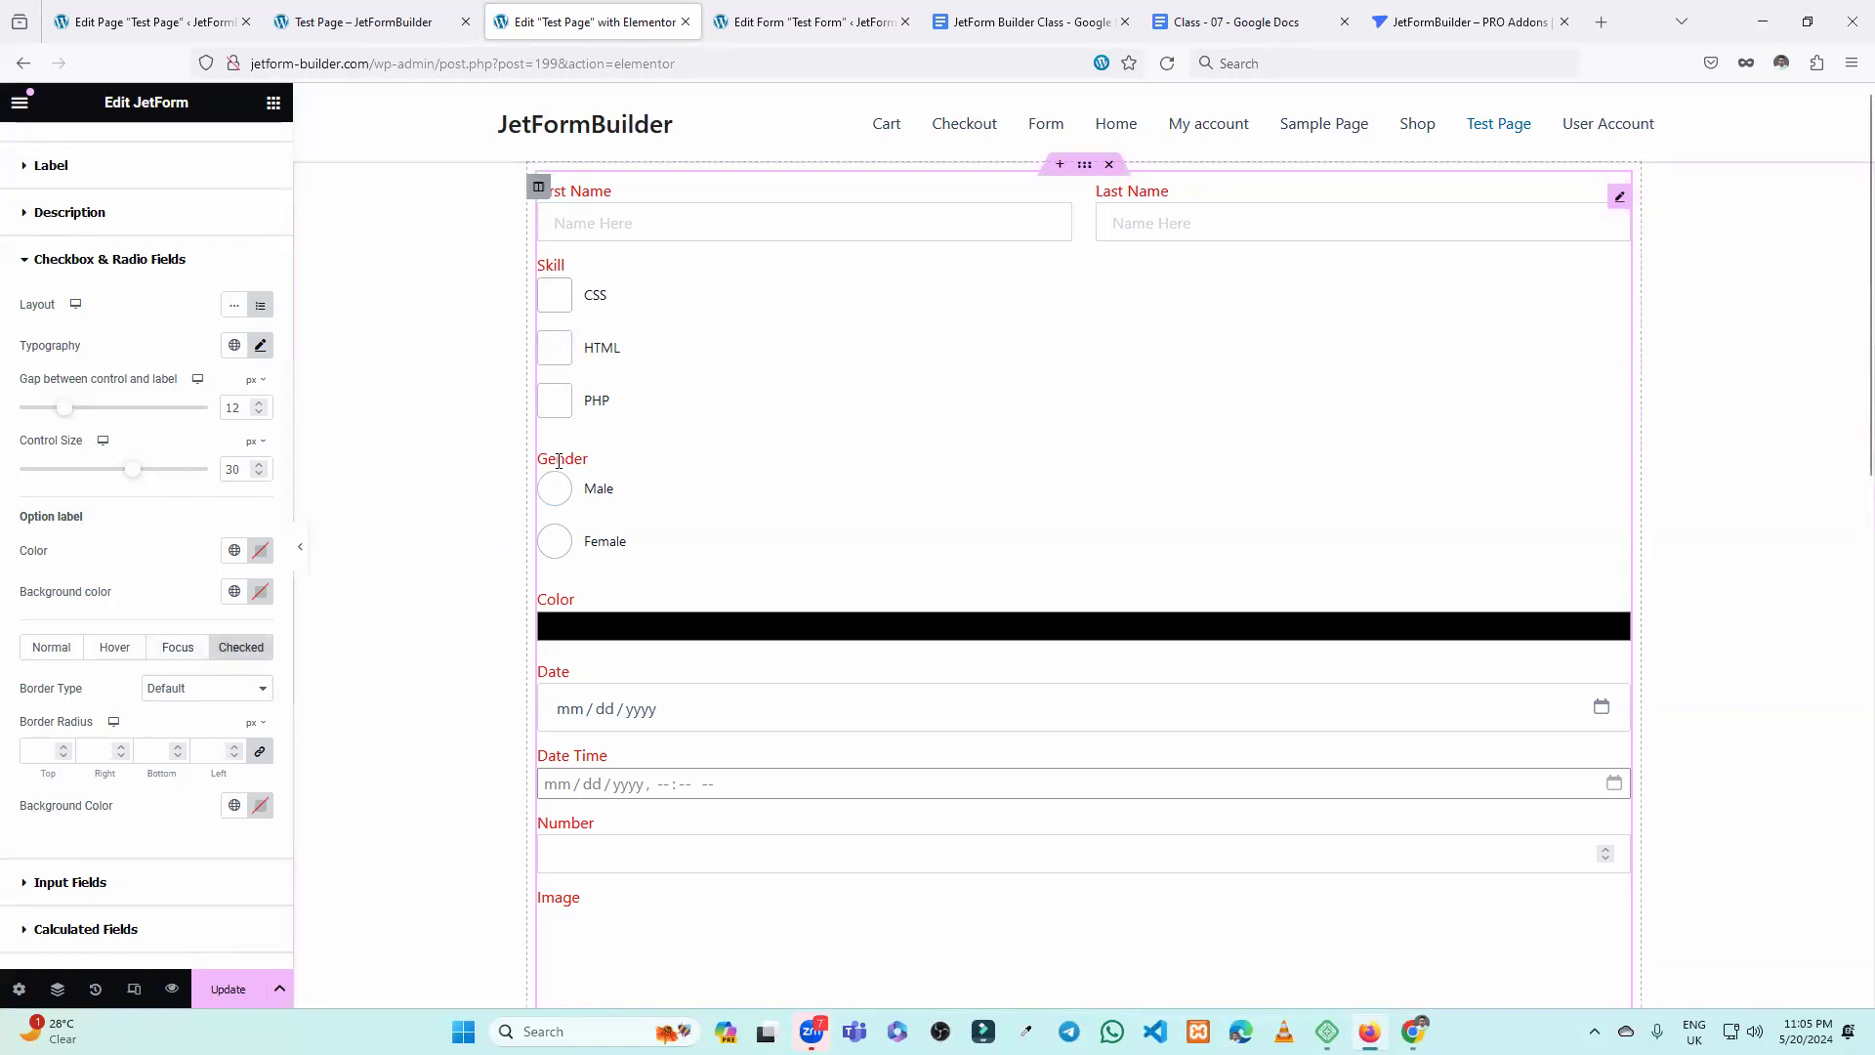
click(114, 651)
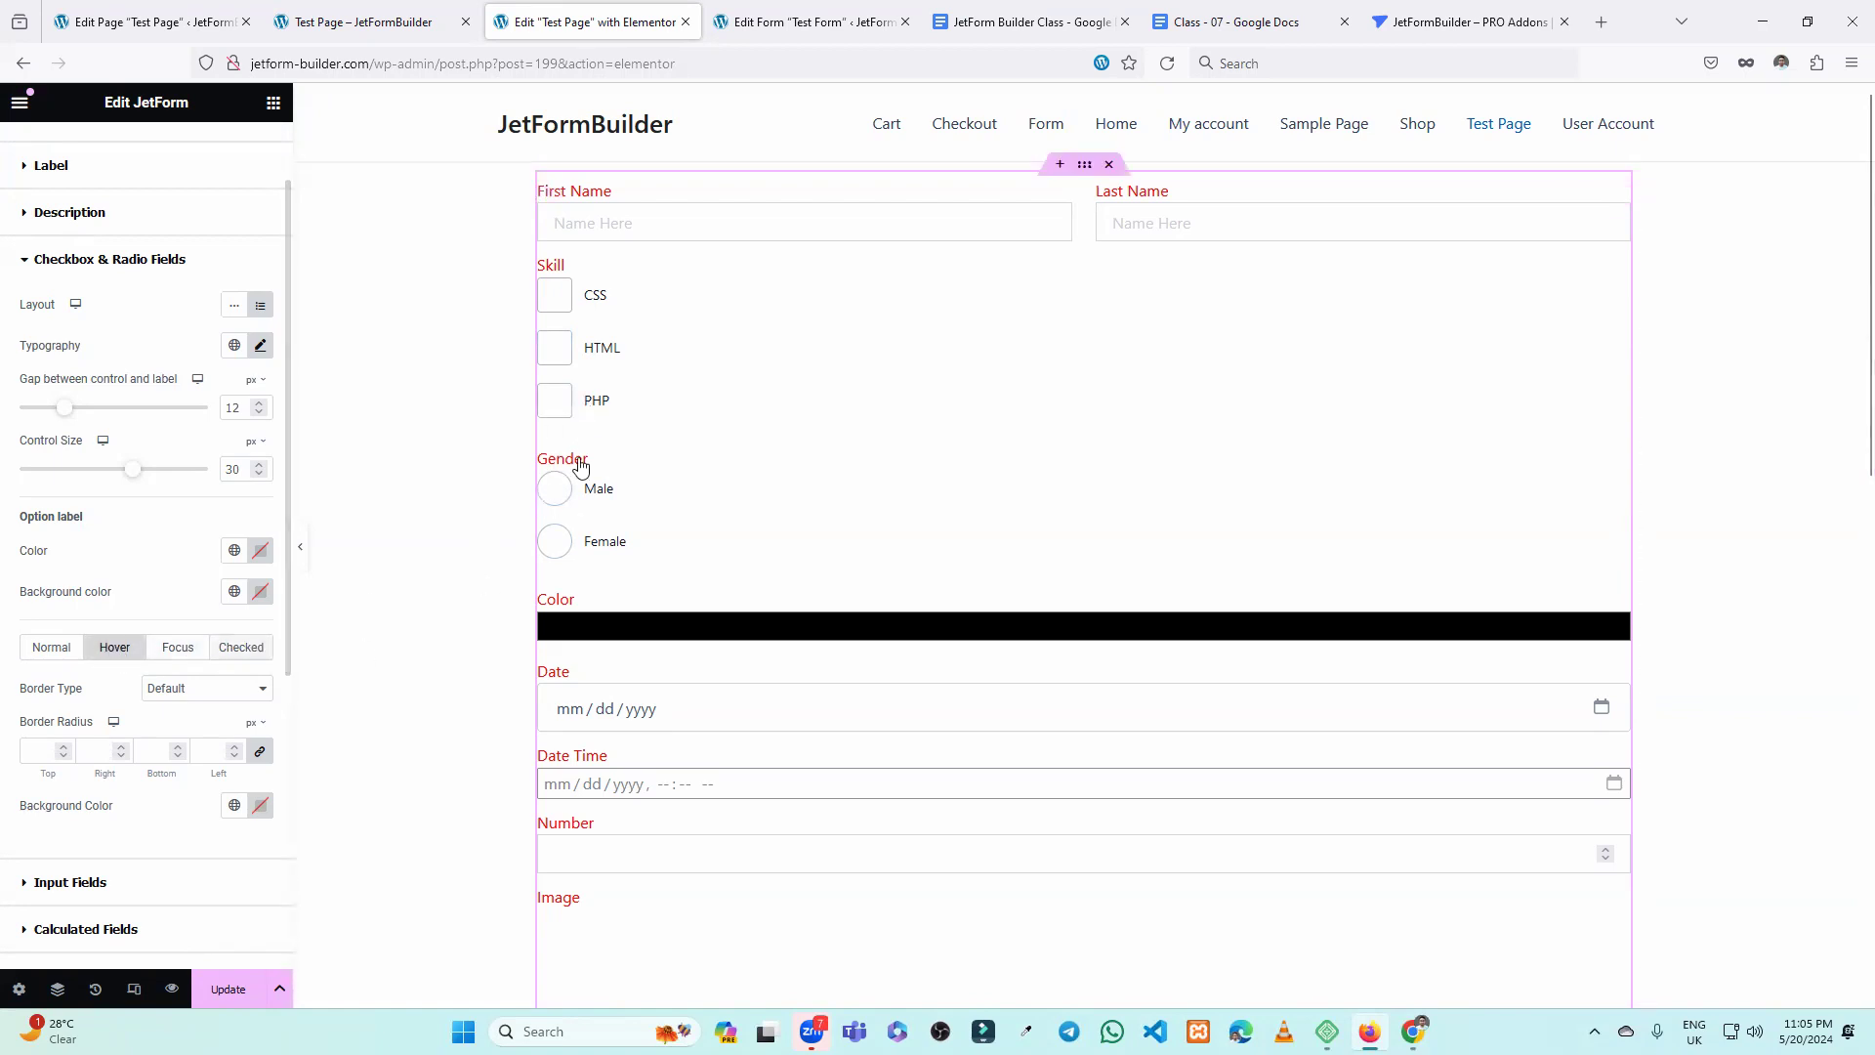
click(51, 650)
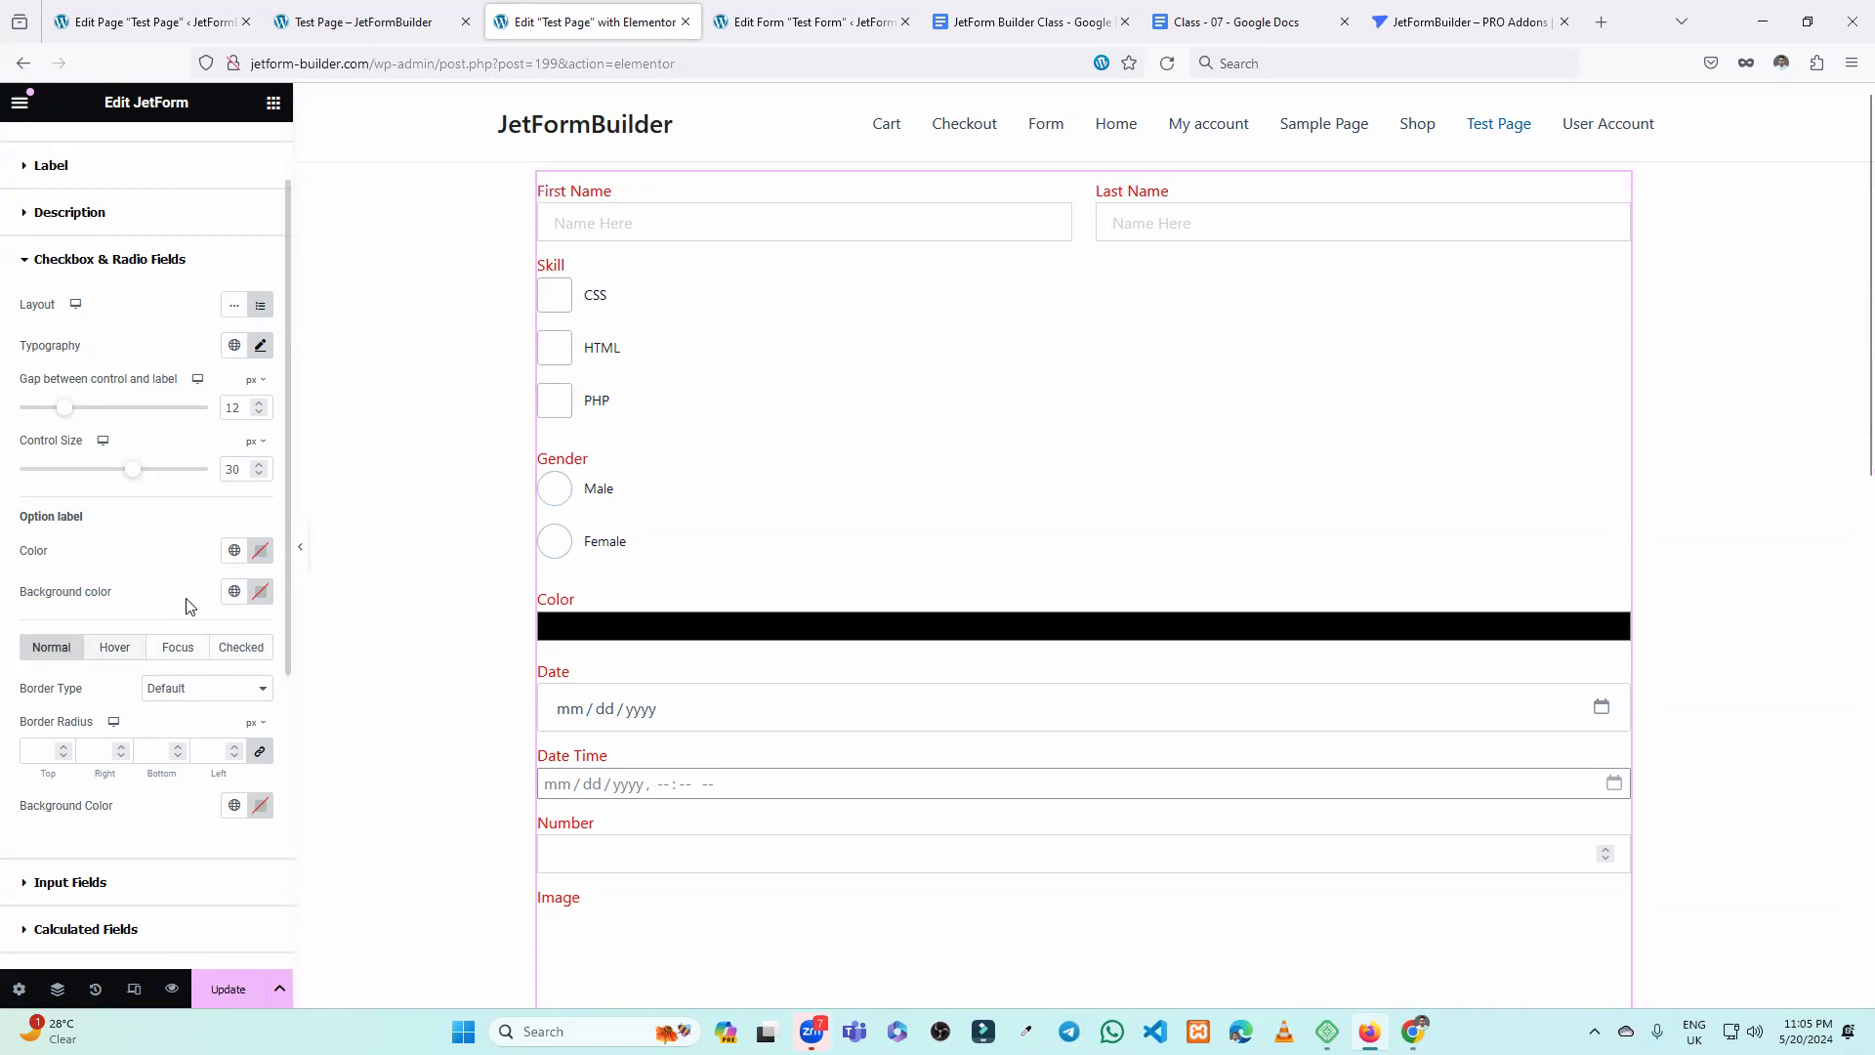
click(114, 647)
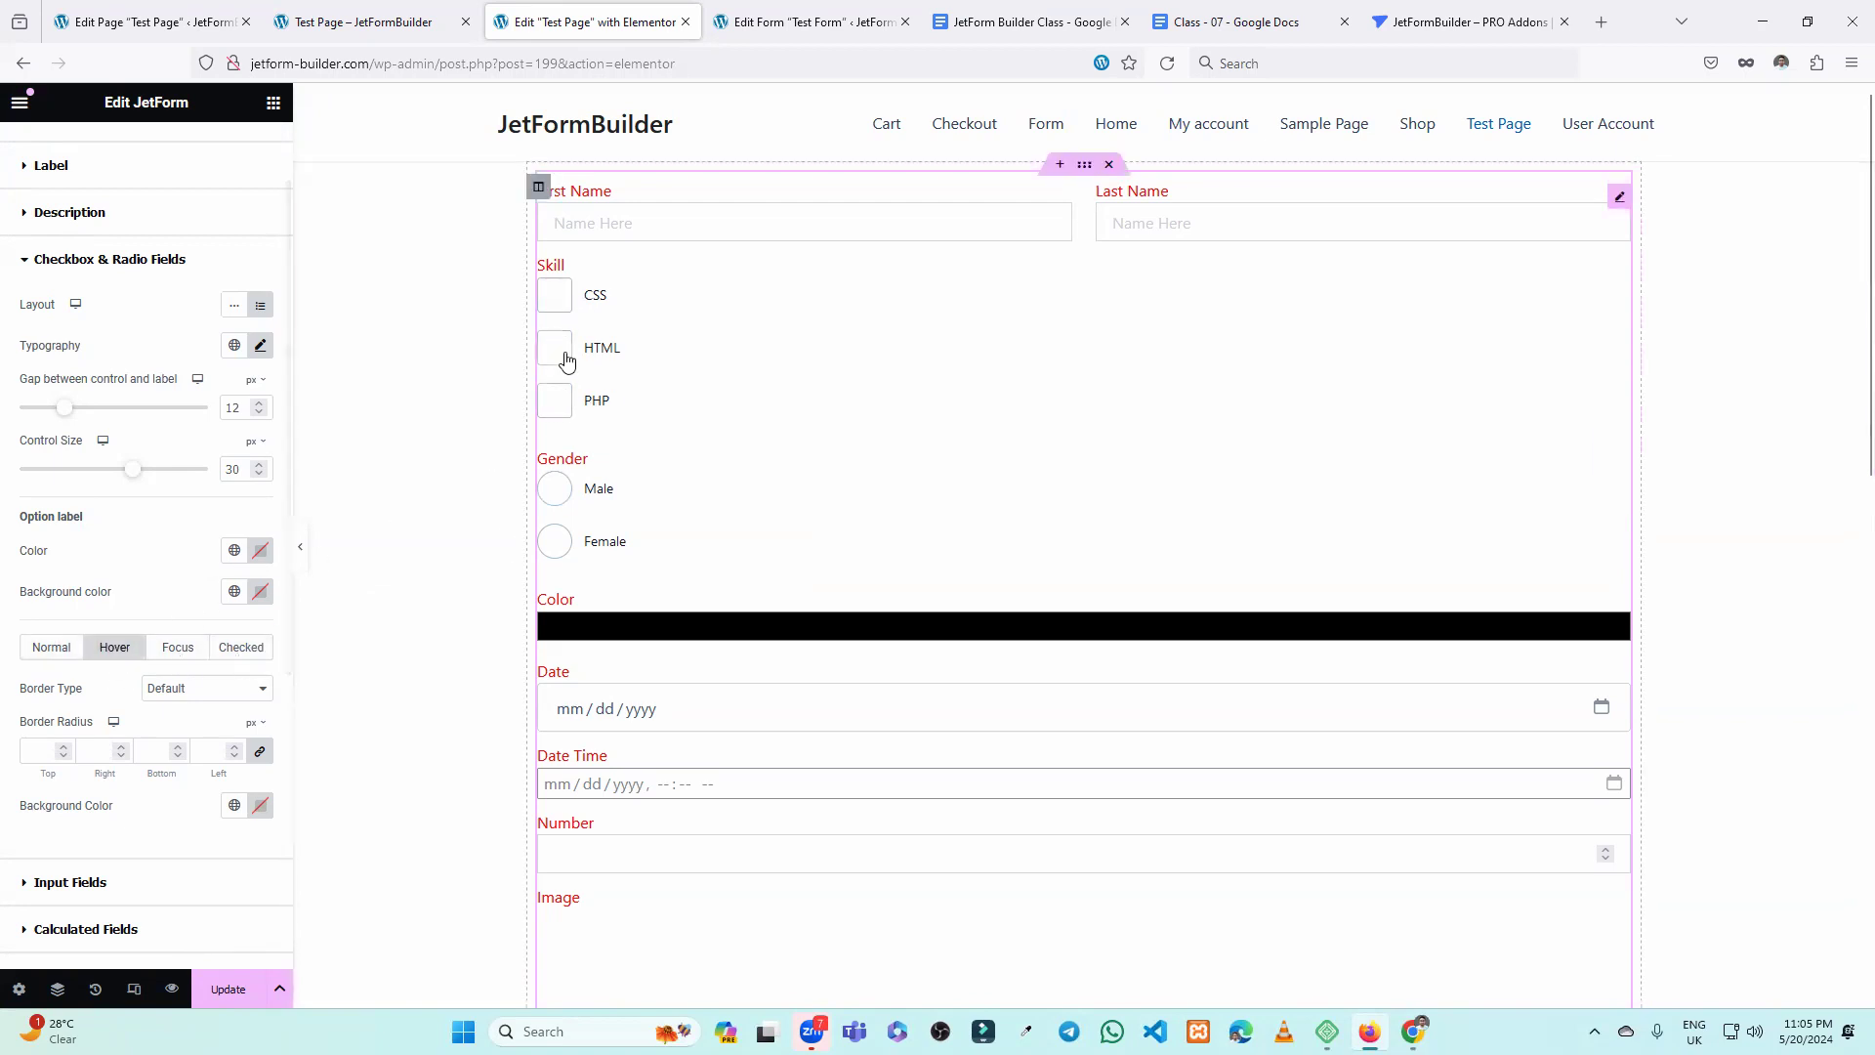
click(178, 648)
click(241, 647)
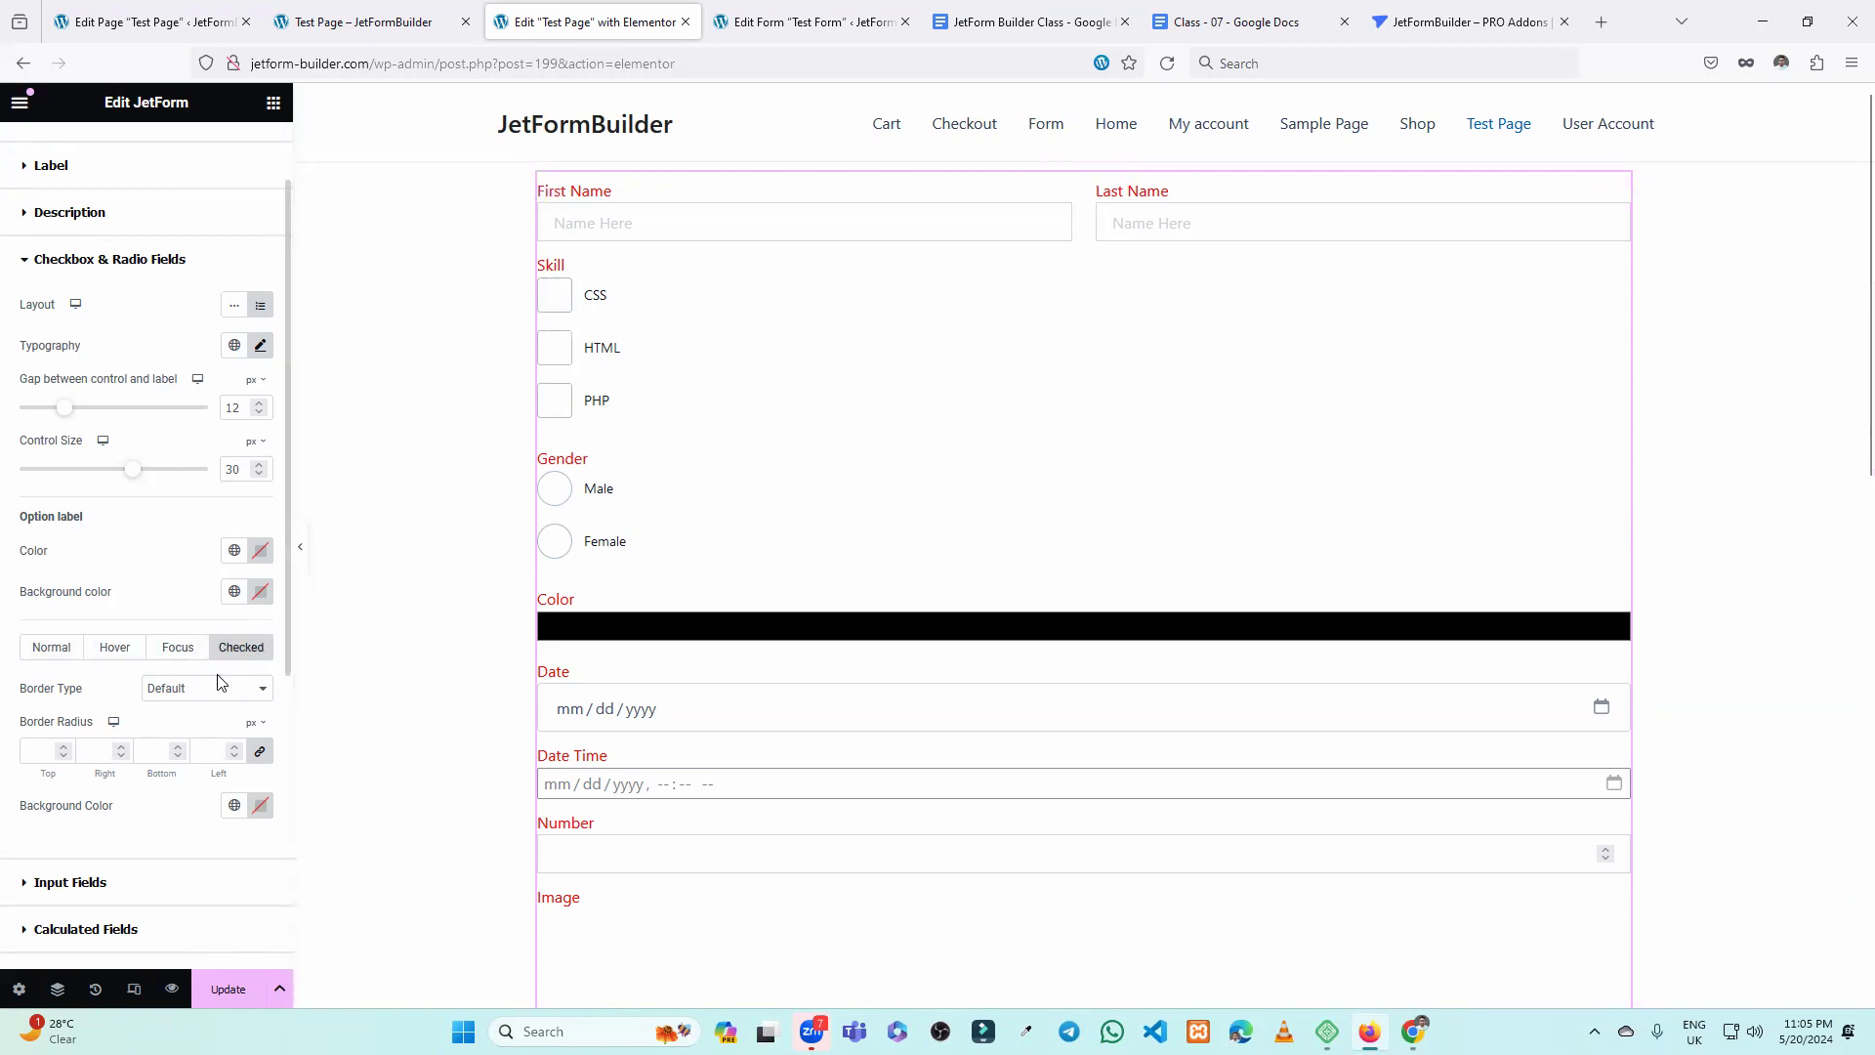
scroll(88, 741, down, 1)
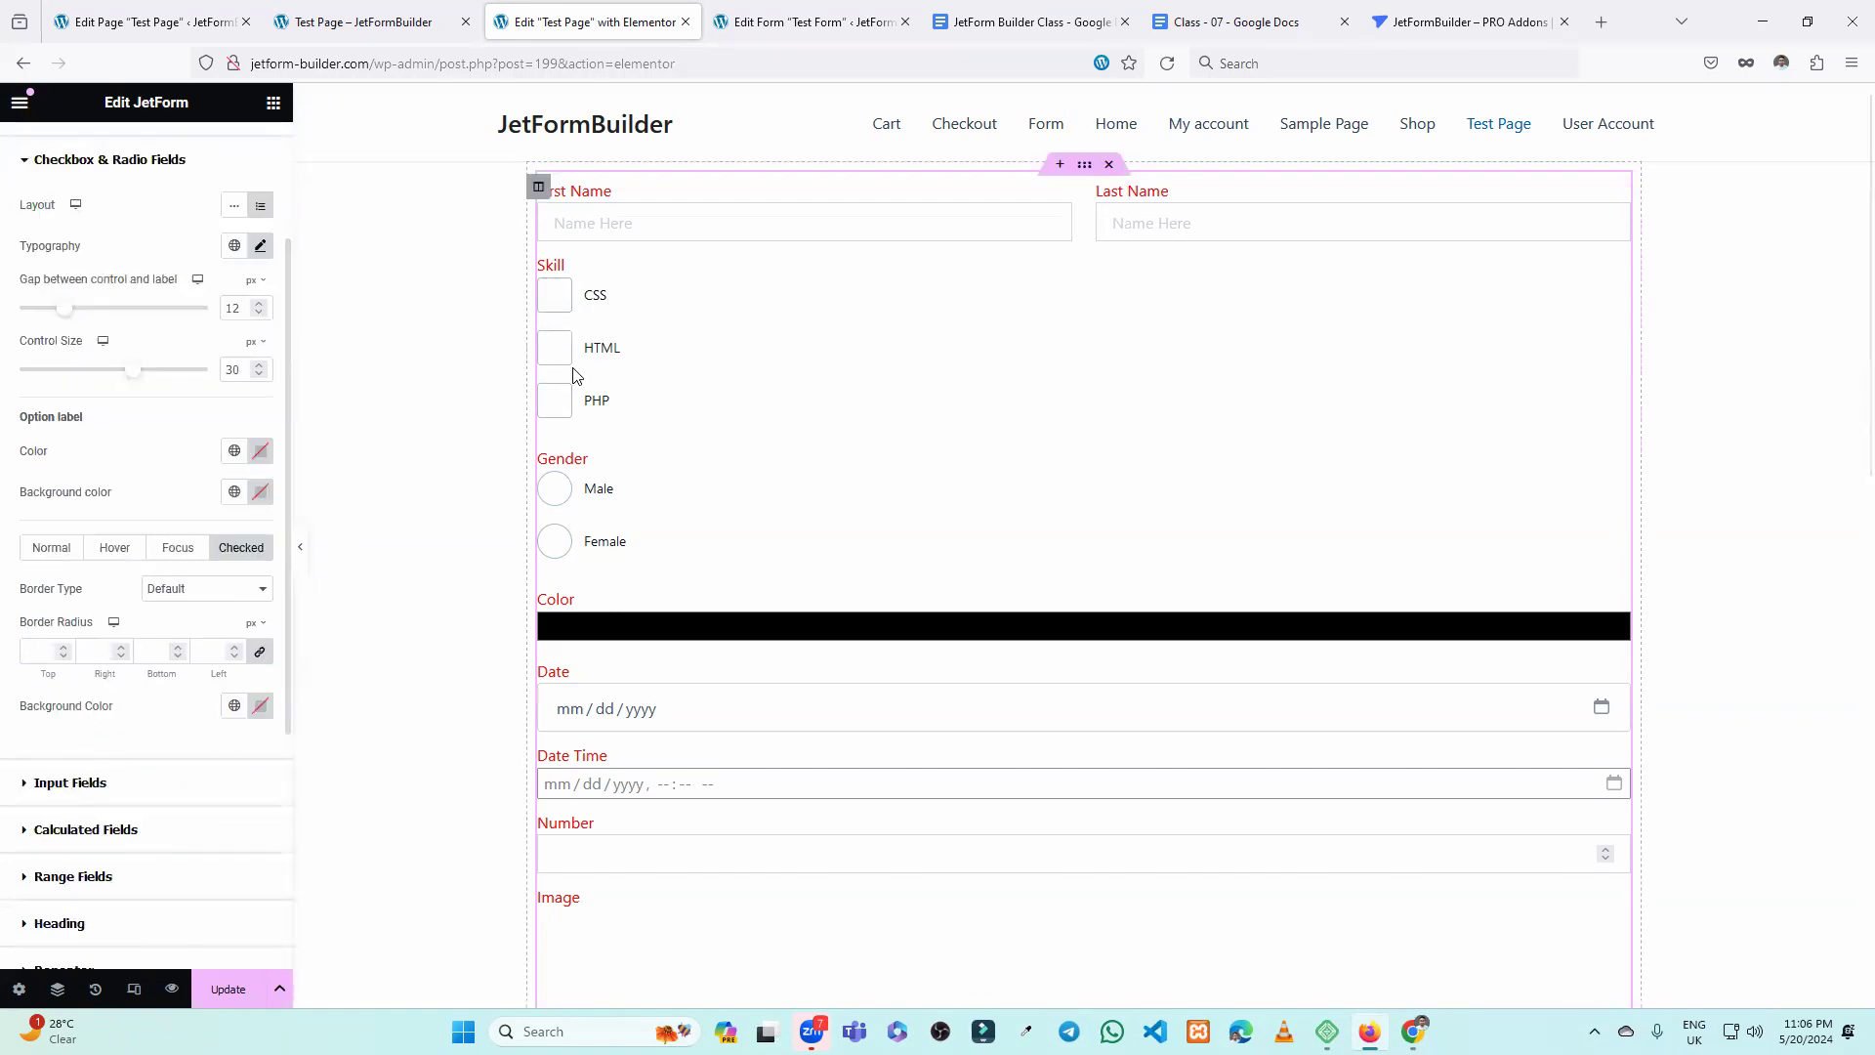
click(770, 223)
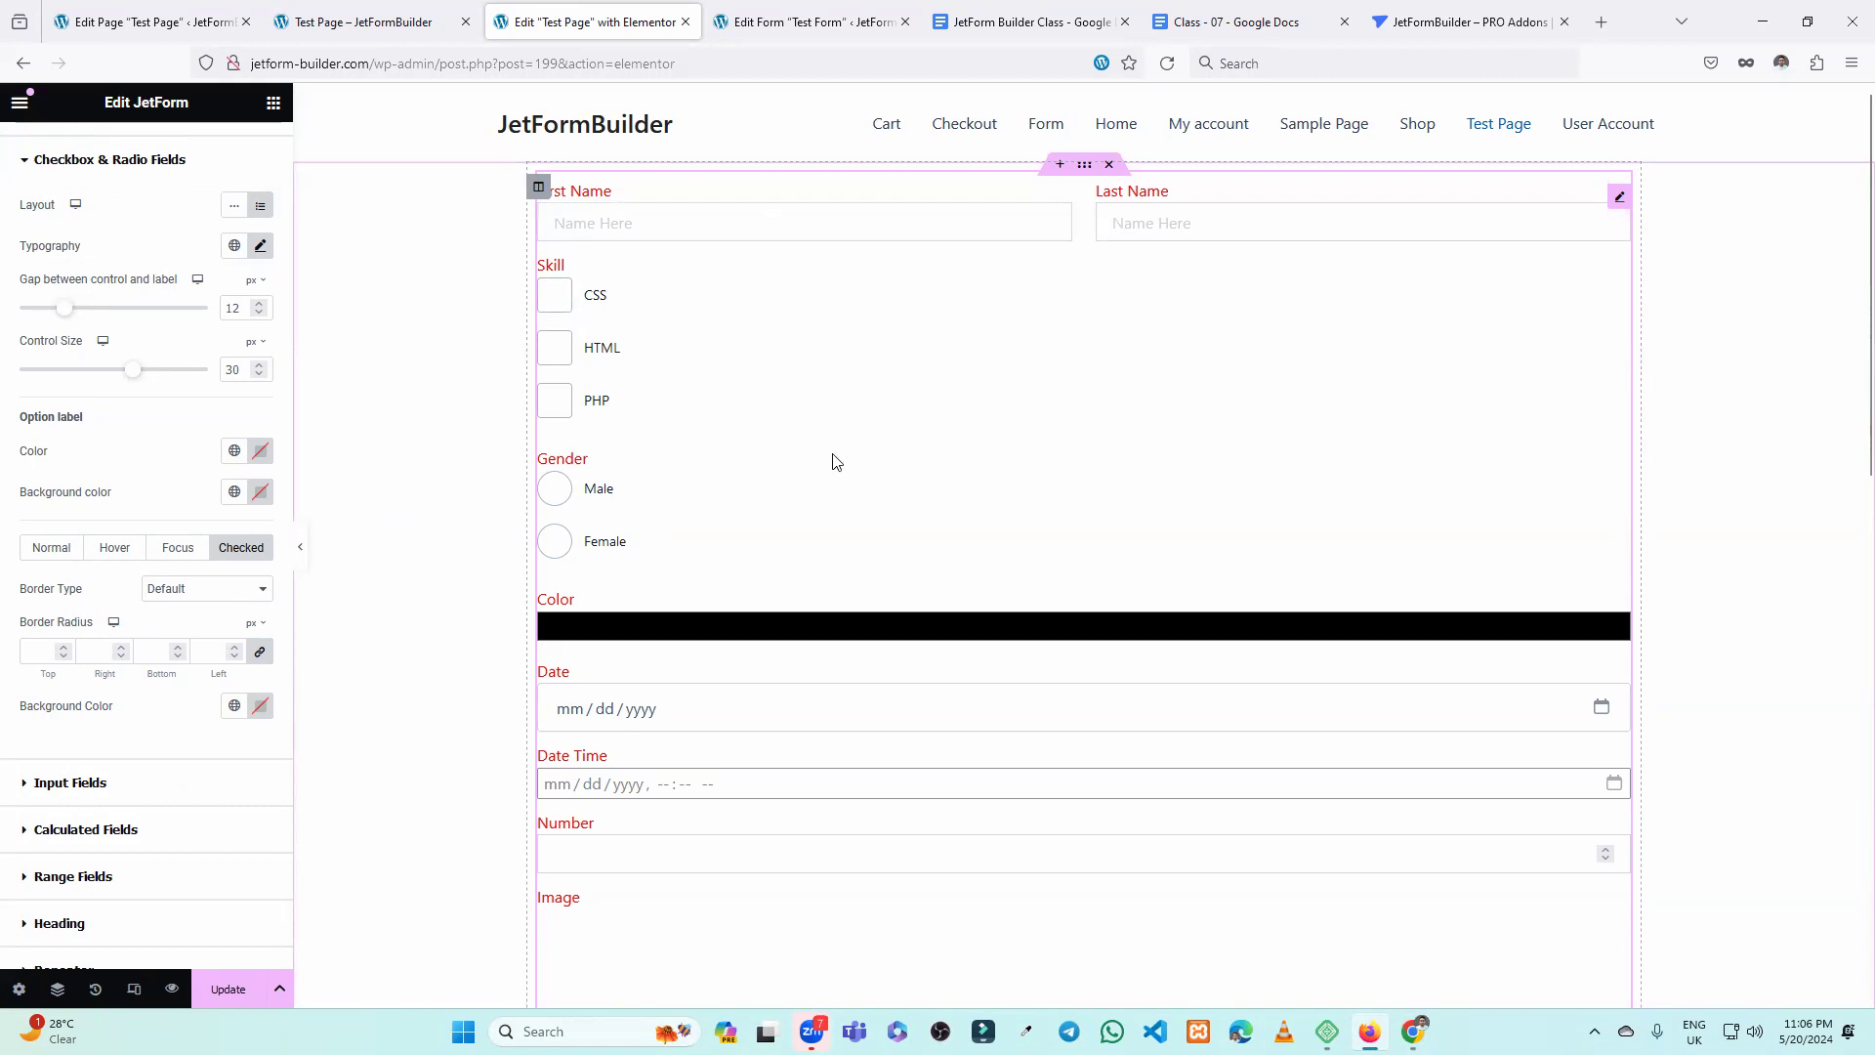
scroll(49, 674, down, 2)
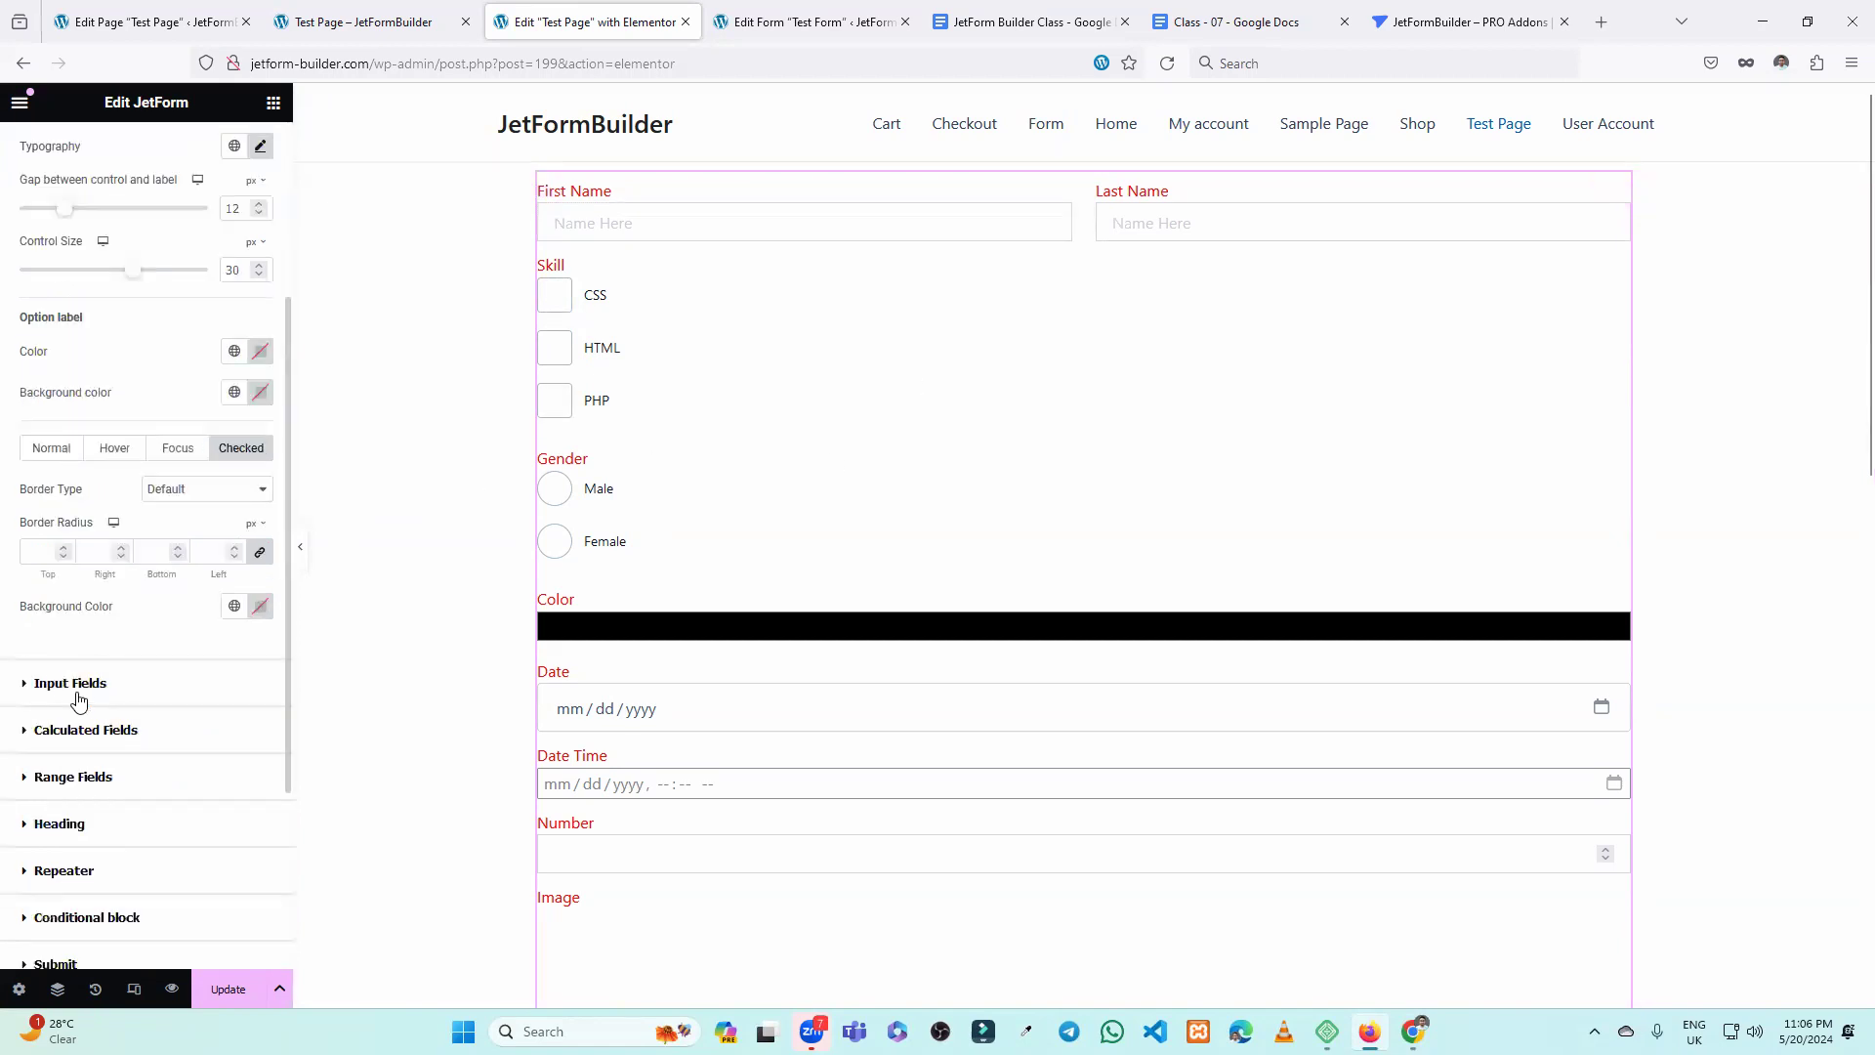
Look over the Input Fields and Calculated Fields style settings of the JetForm widget.
scroll(79, 684, up, 4)
click(85, 360)
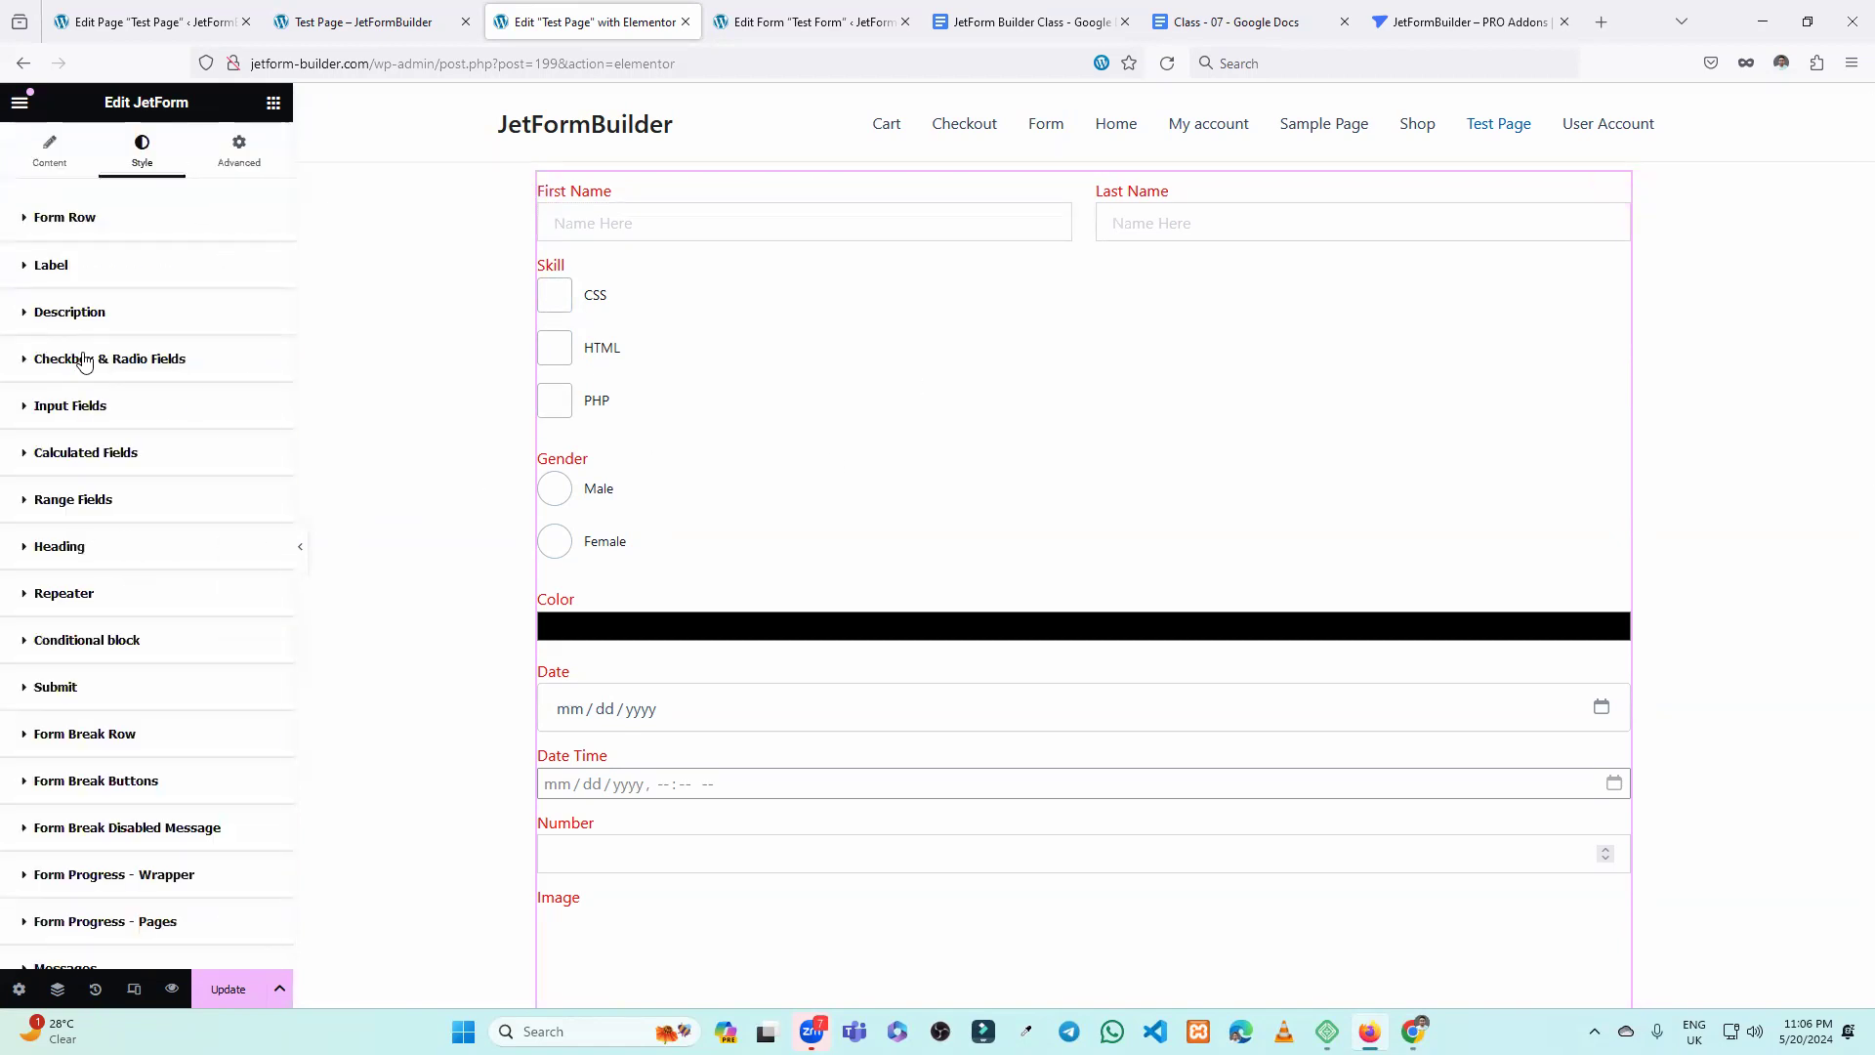
click(97, 406)
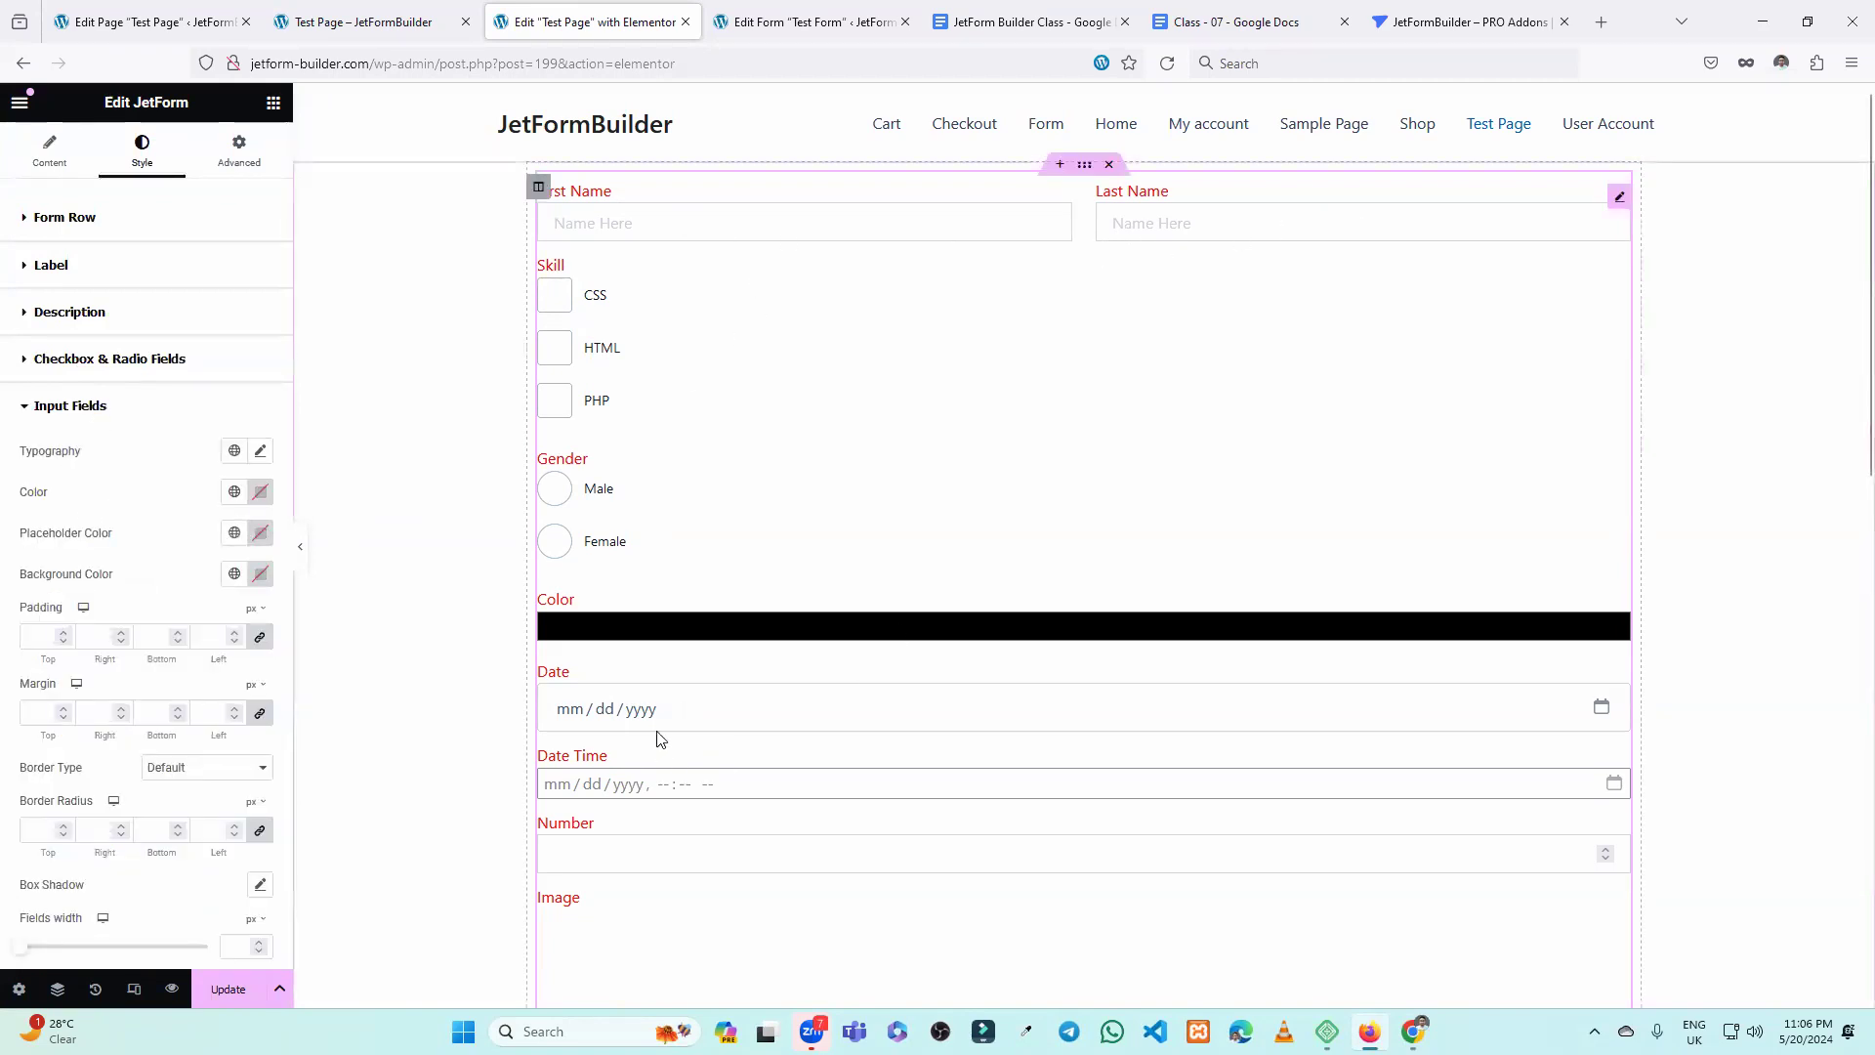
scroll(132, 596, down, 4)
scroll(143, 626, up, 4)
click(105, 311)
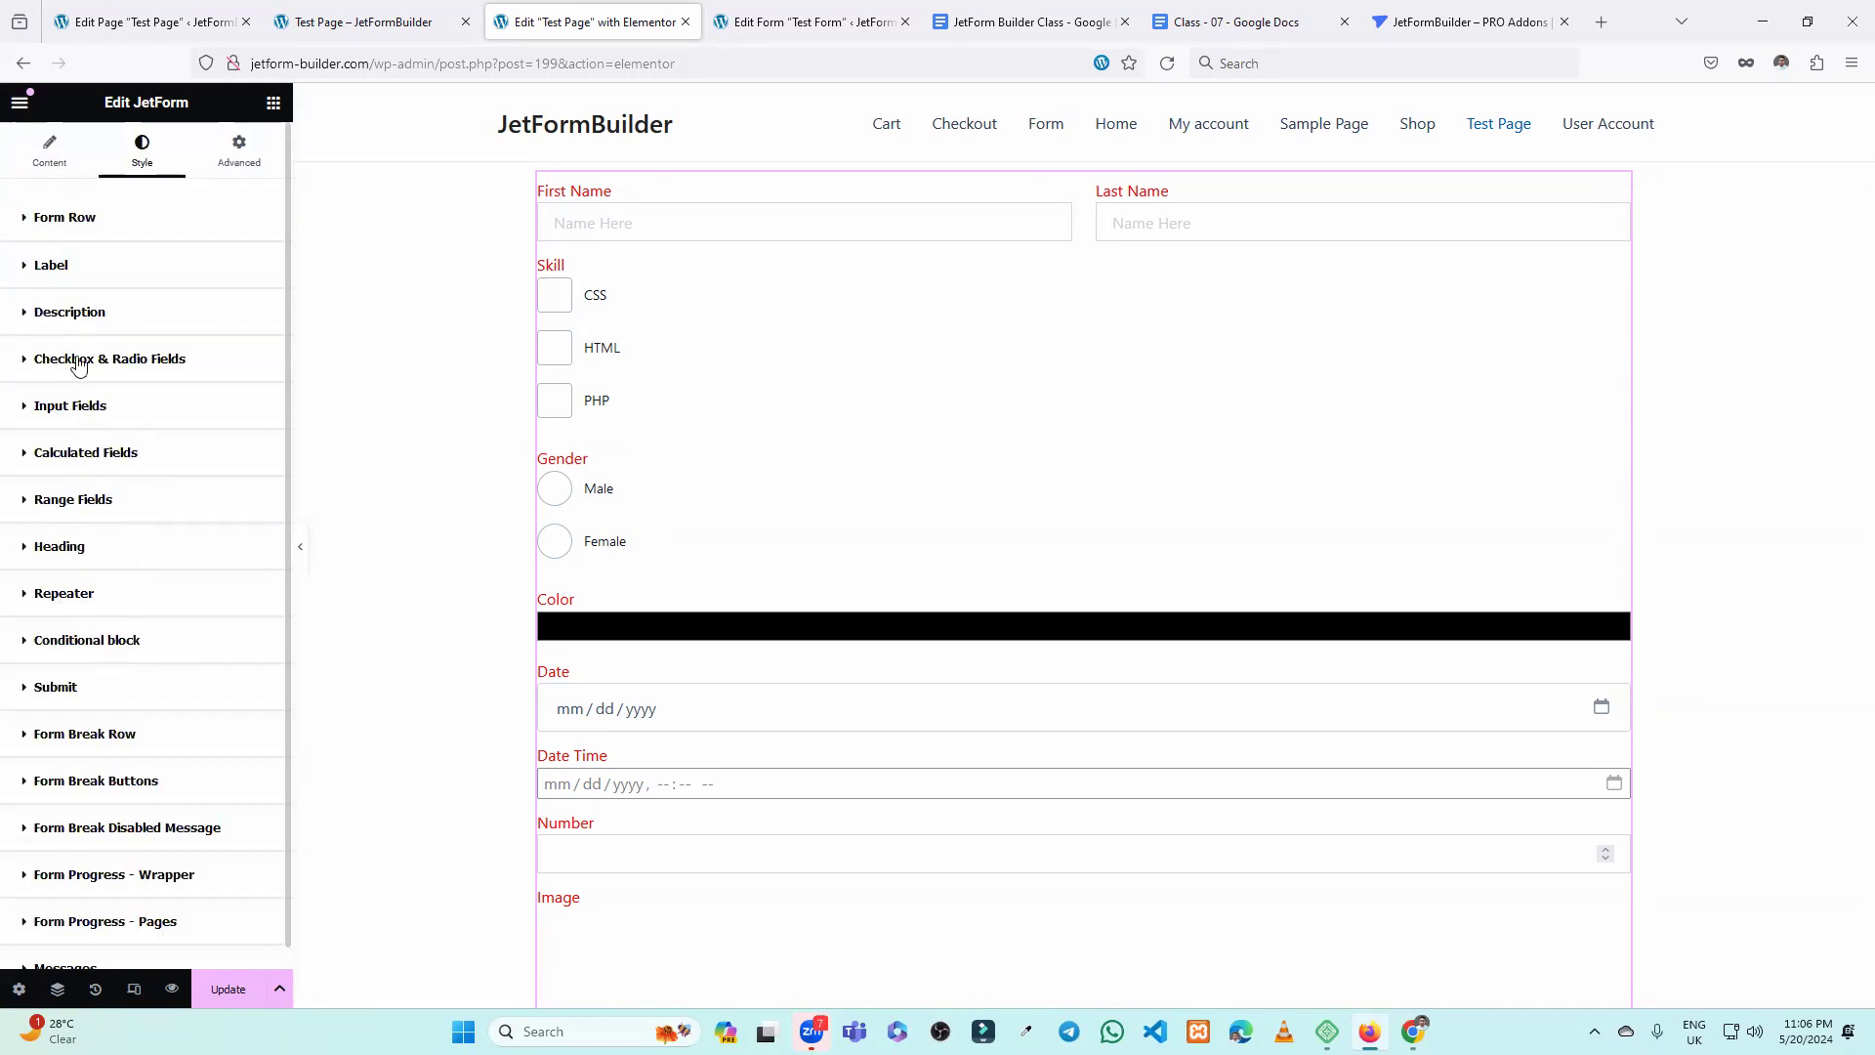
click(111, 464)
scroll(122, 684, down, 4)
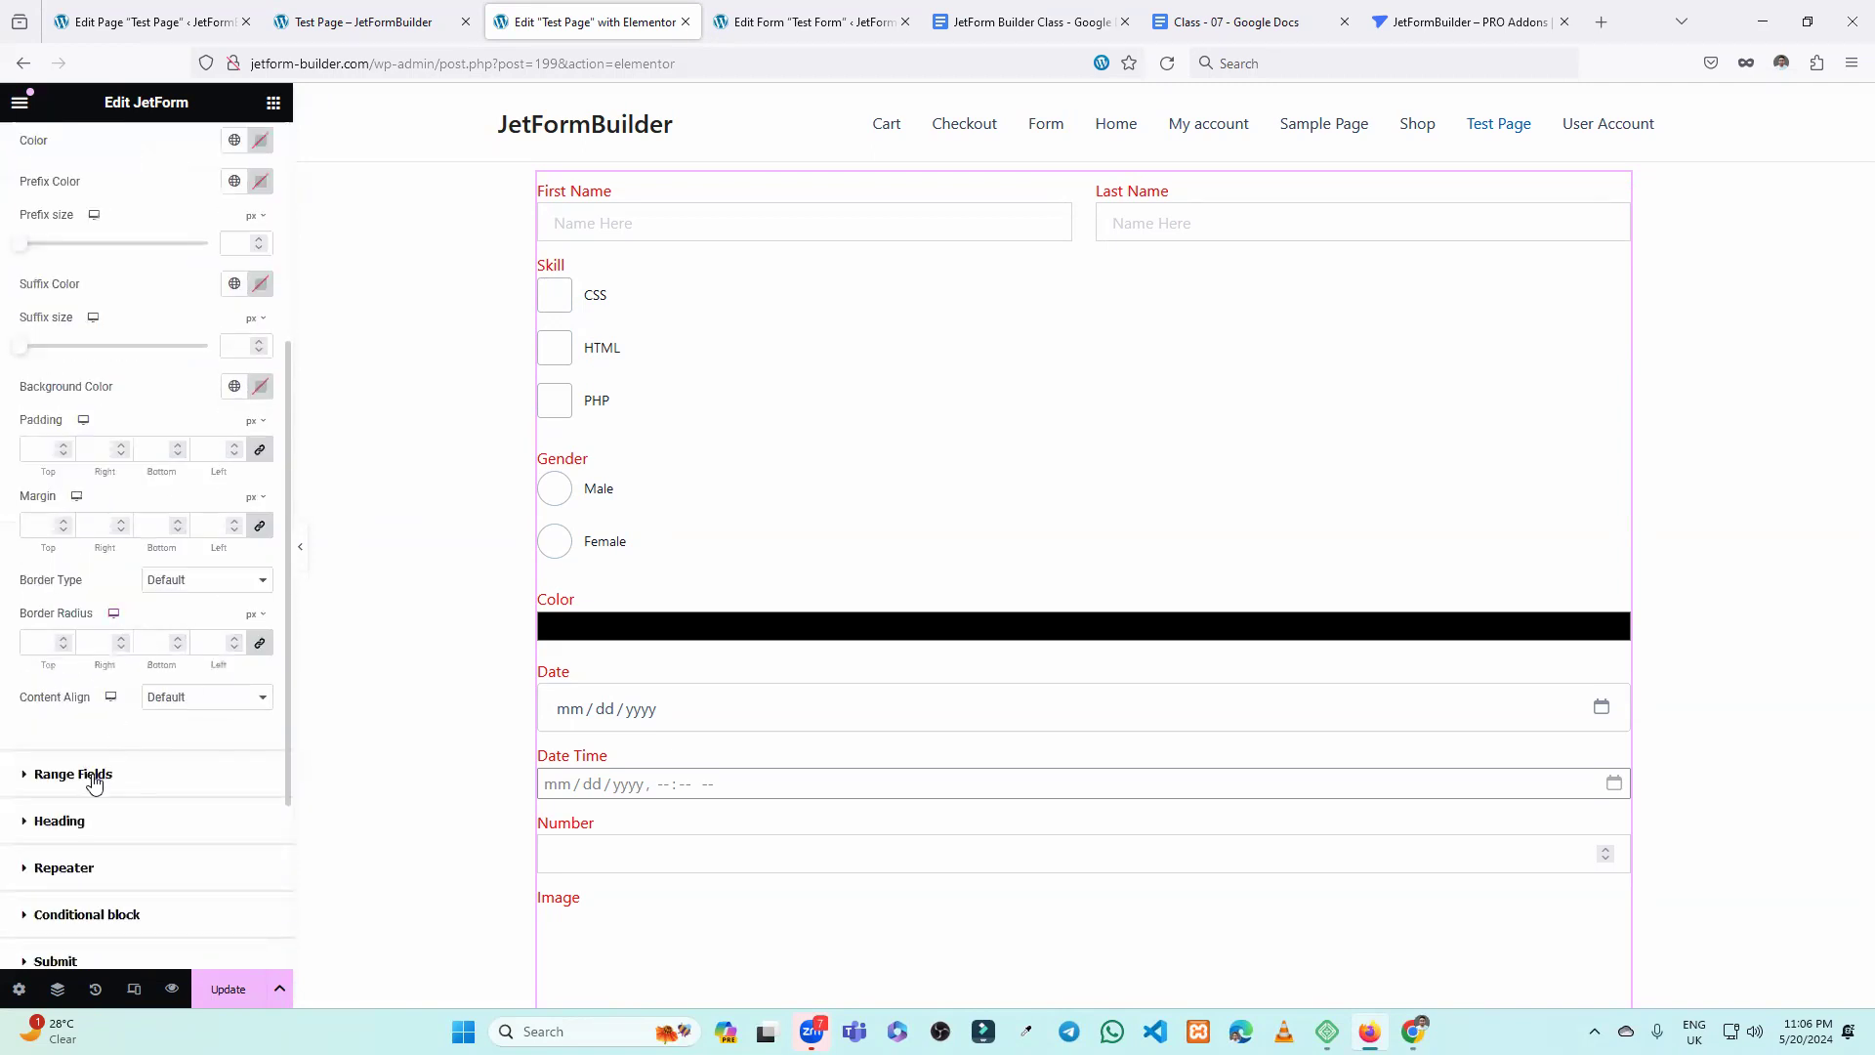
scroll(83, 732, up, 5)
click(68, 457)
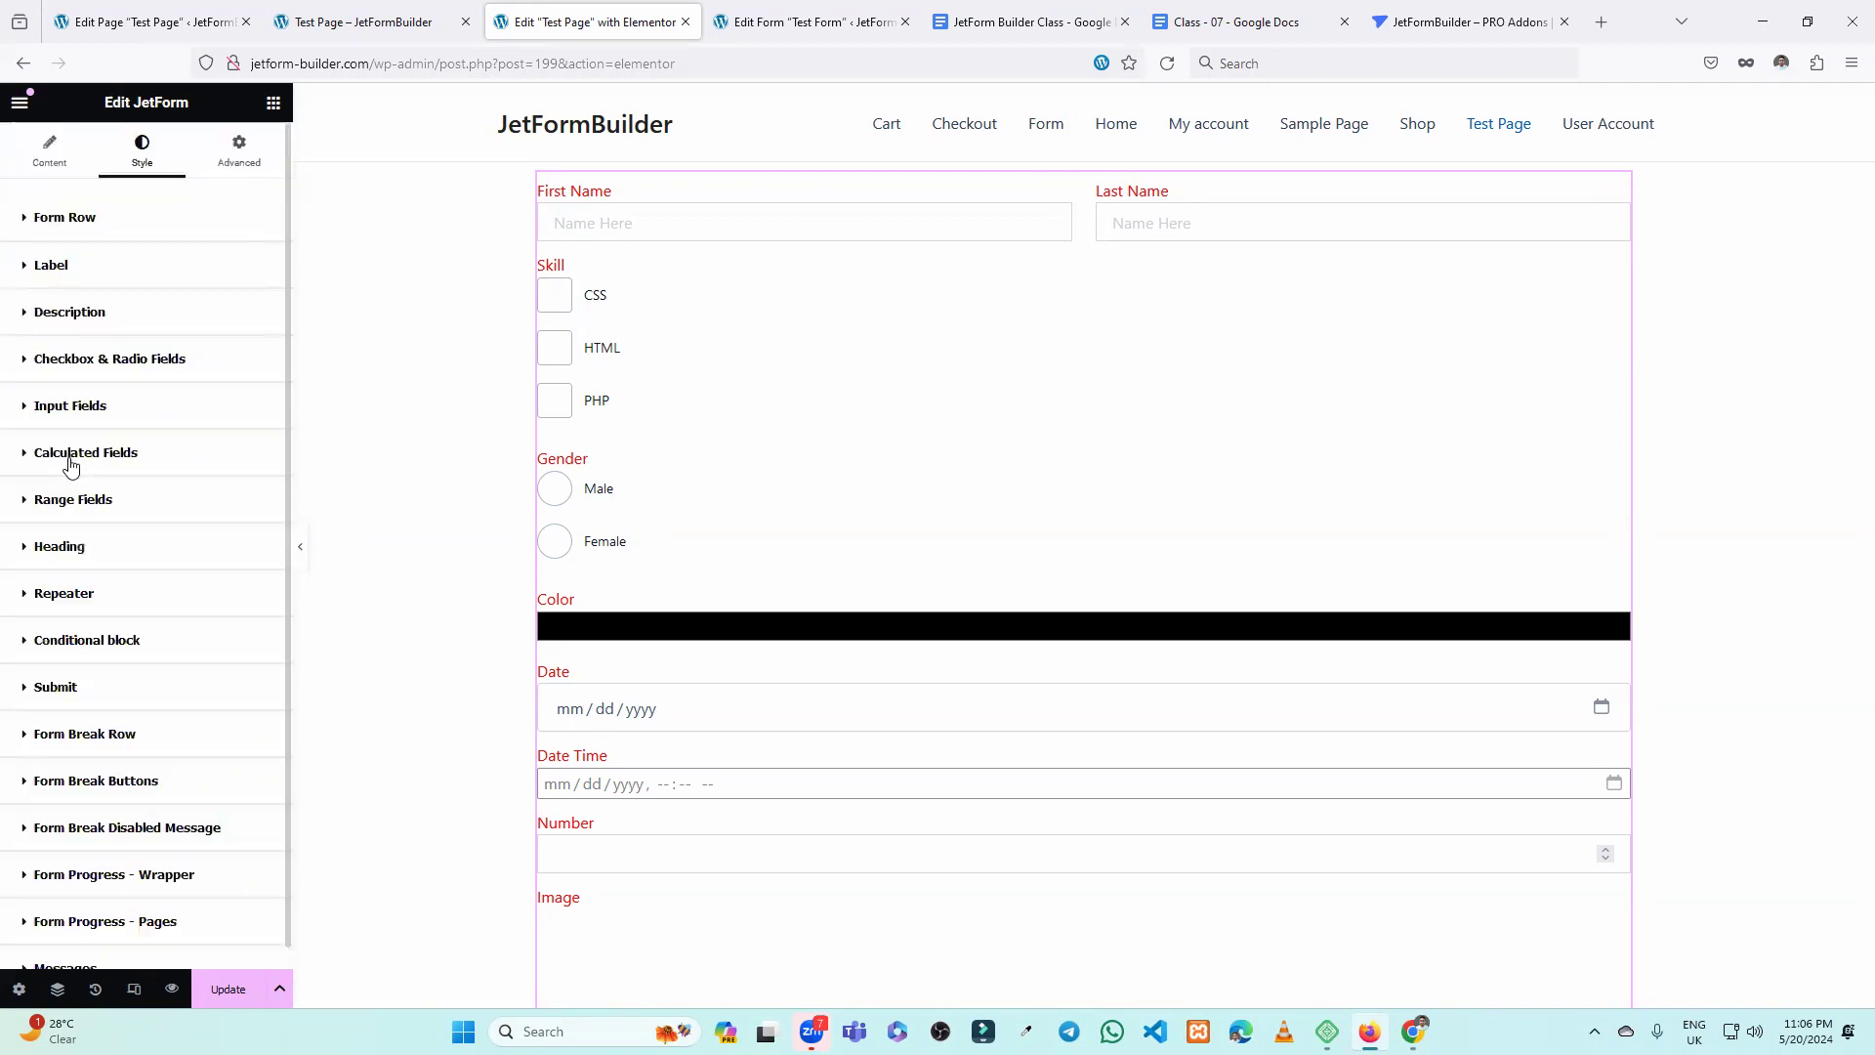
Set the track color of the range fields to golden yellow in the Range Fields style settings.
click(84, 515)
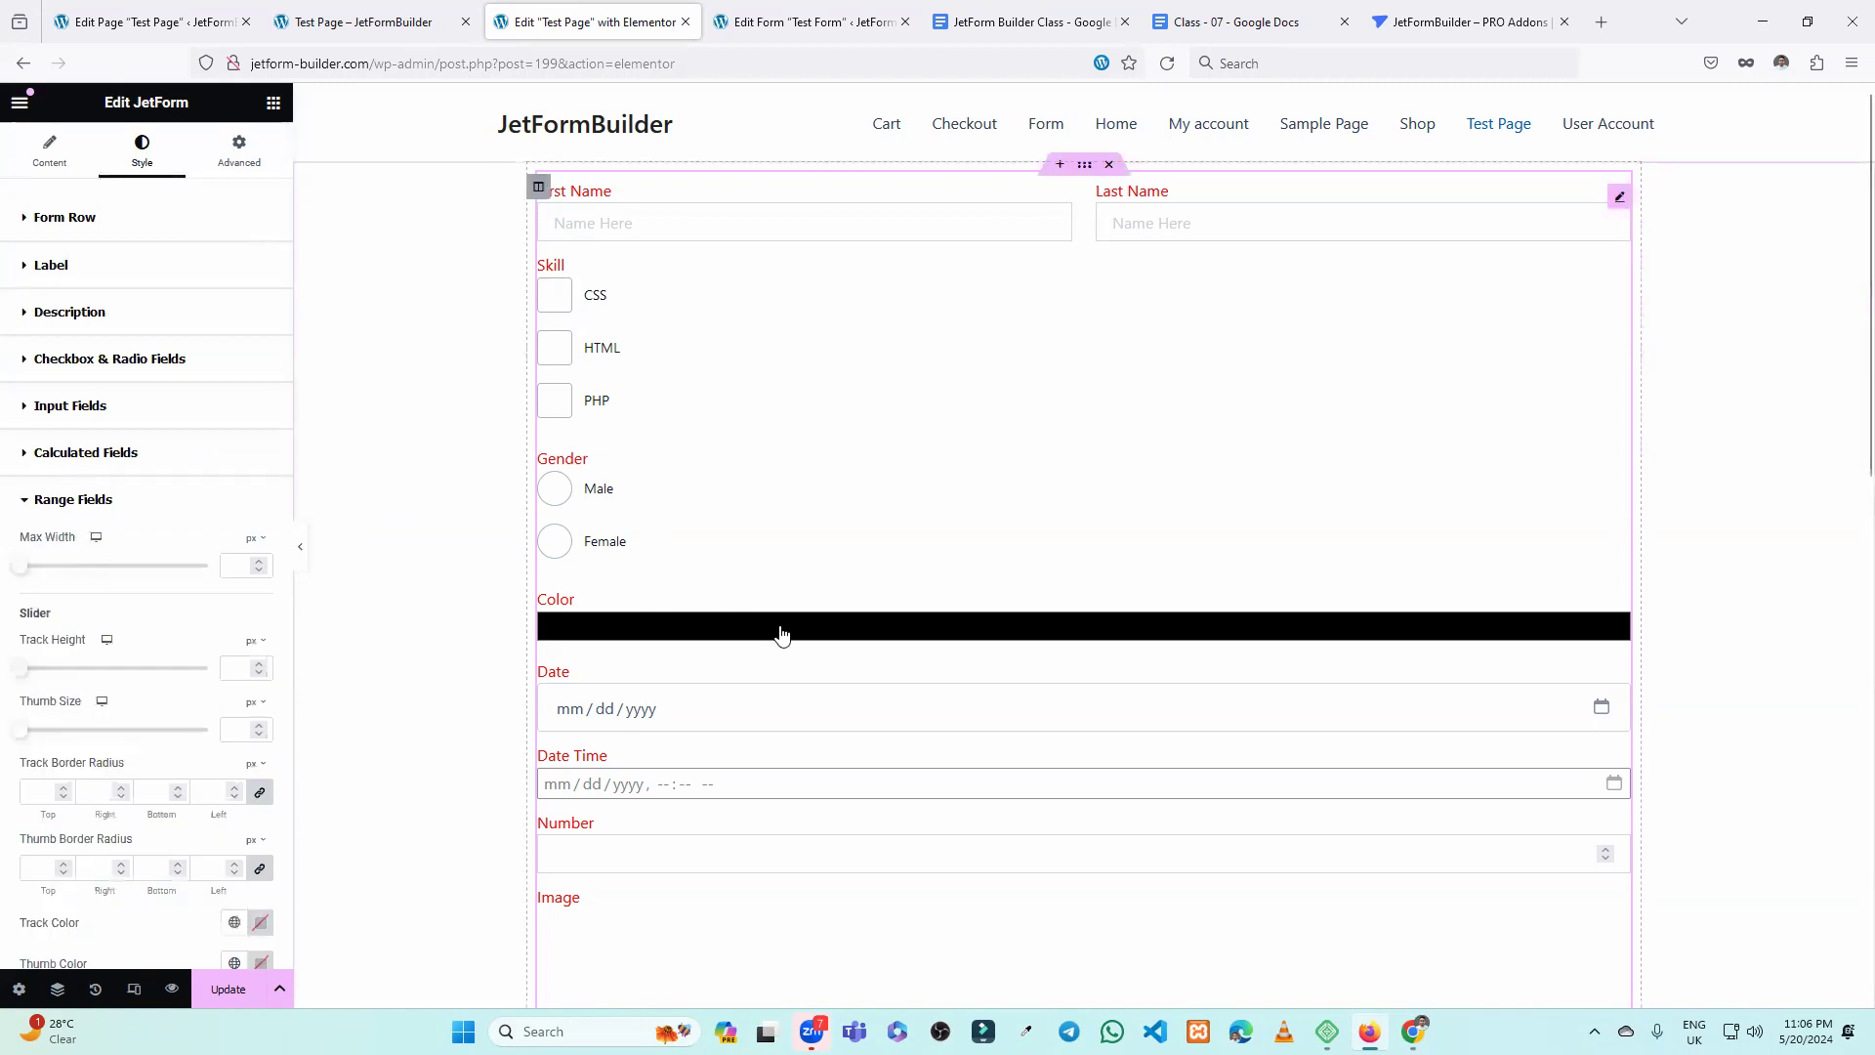
scroll(782, 635, down, 6)
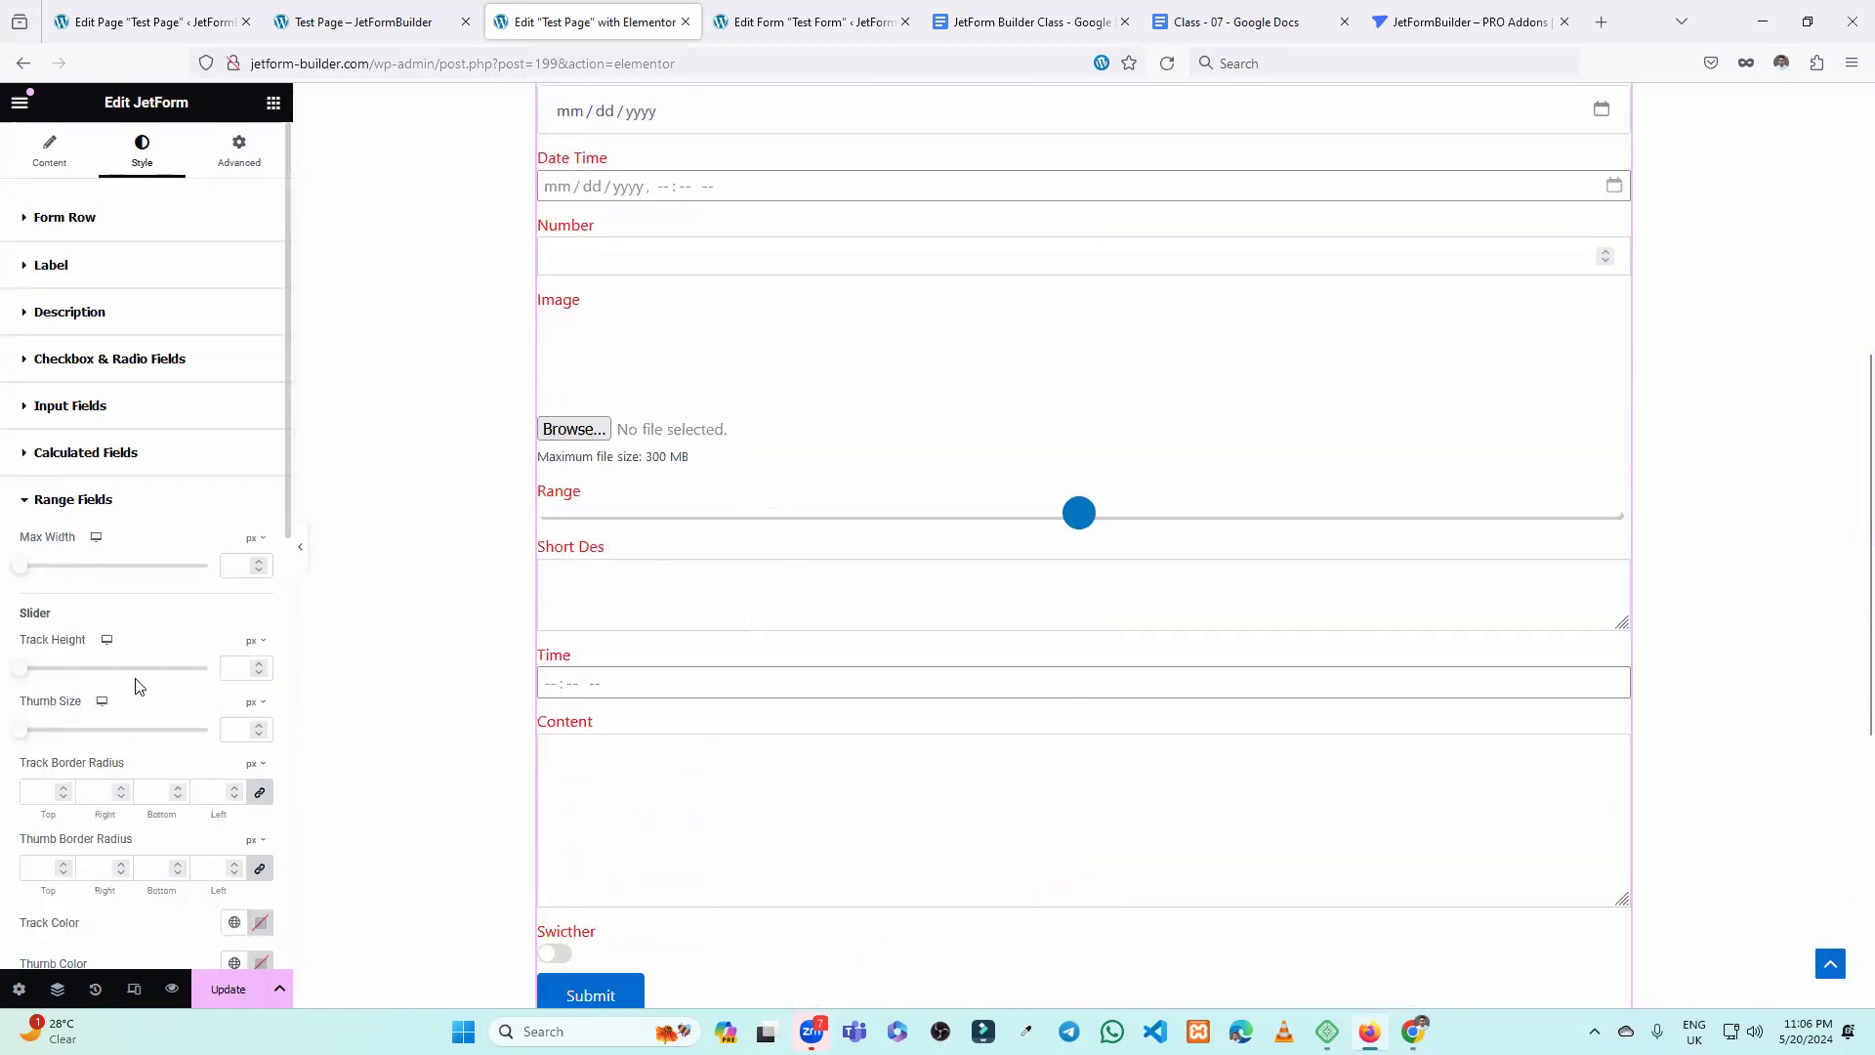
scroll(137, 674, down, 3)
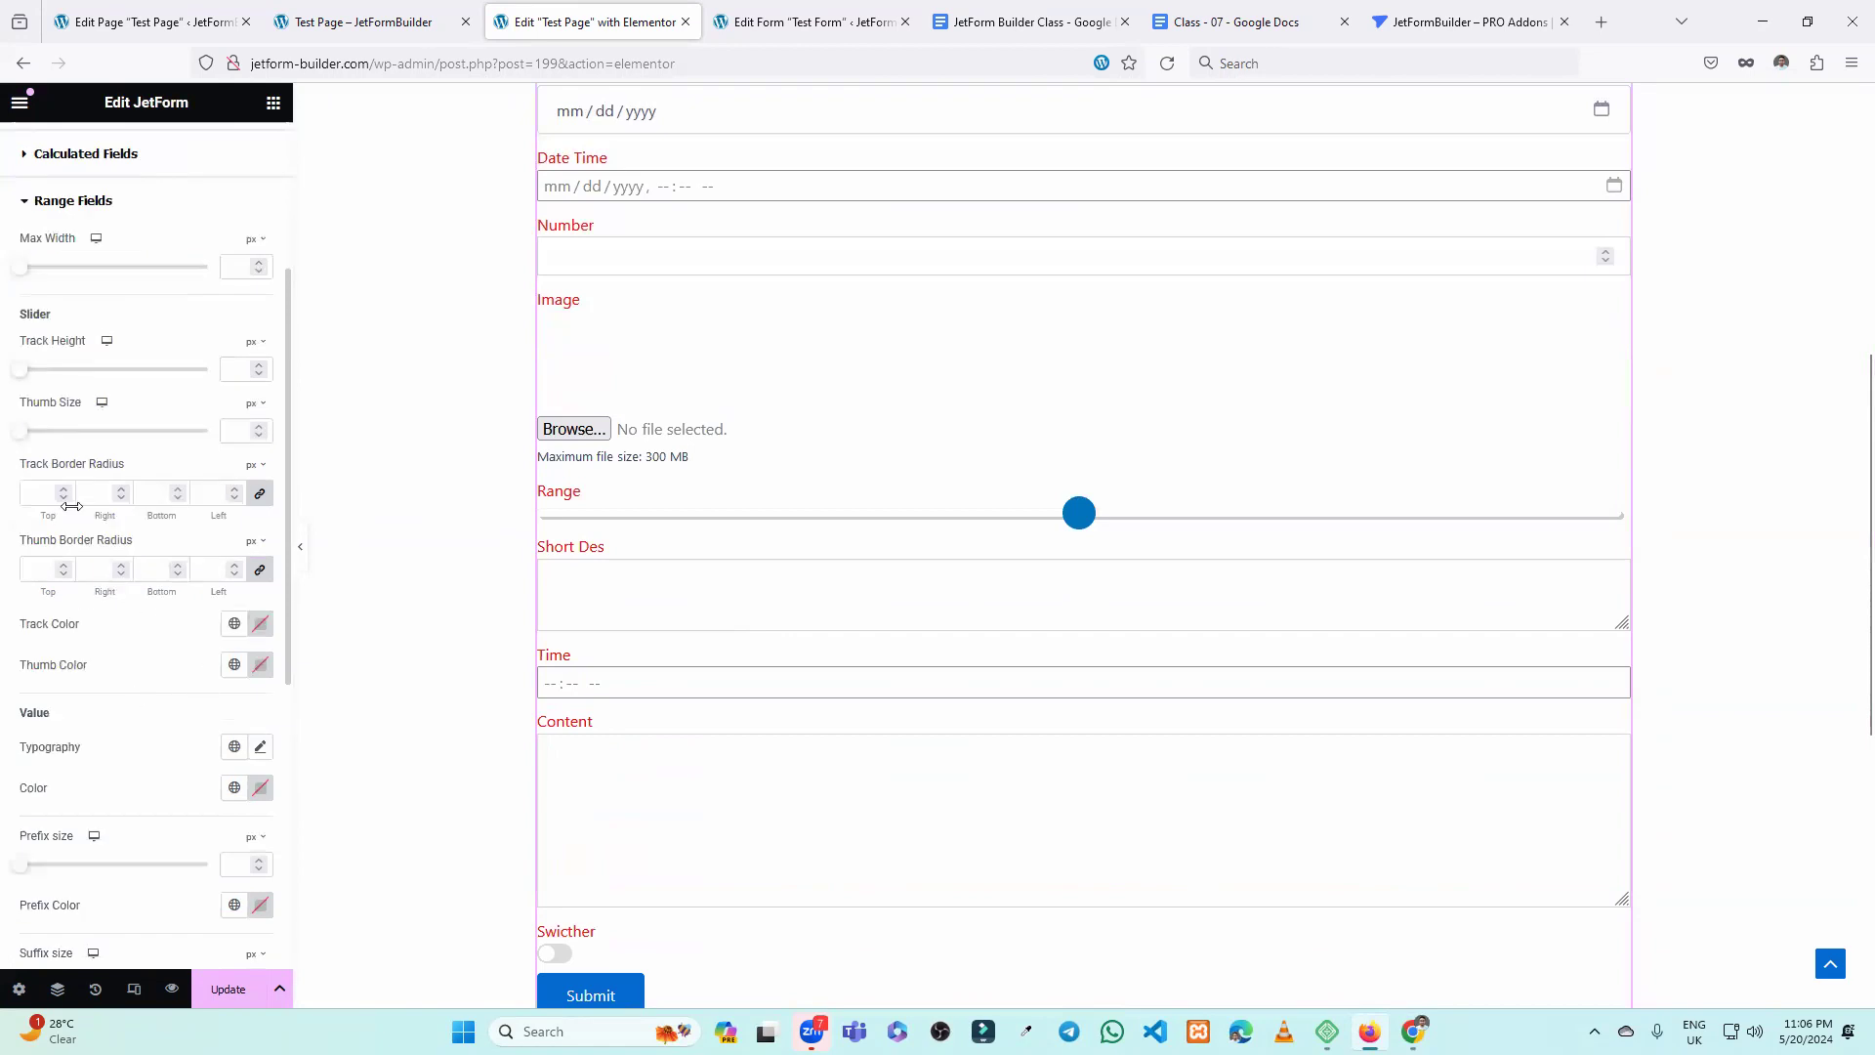
scroll(58, 586, up, 1)
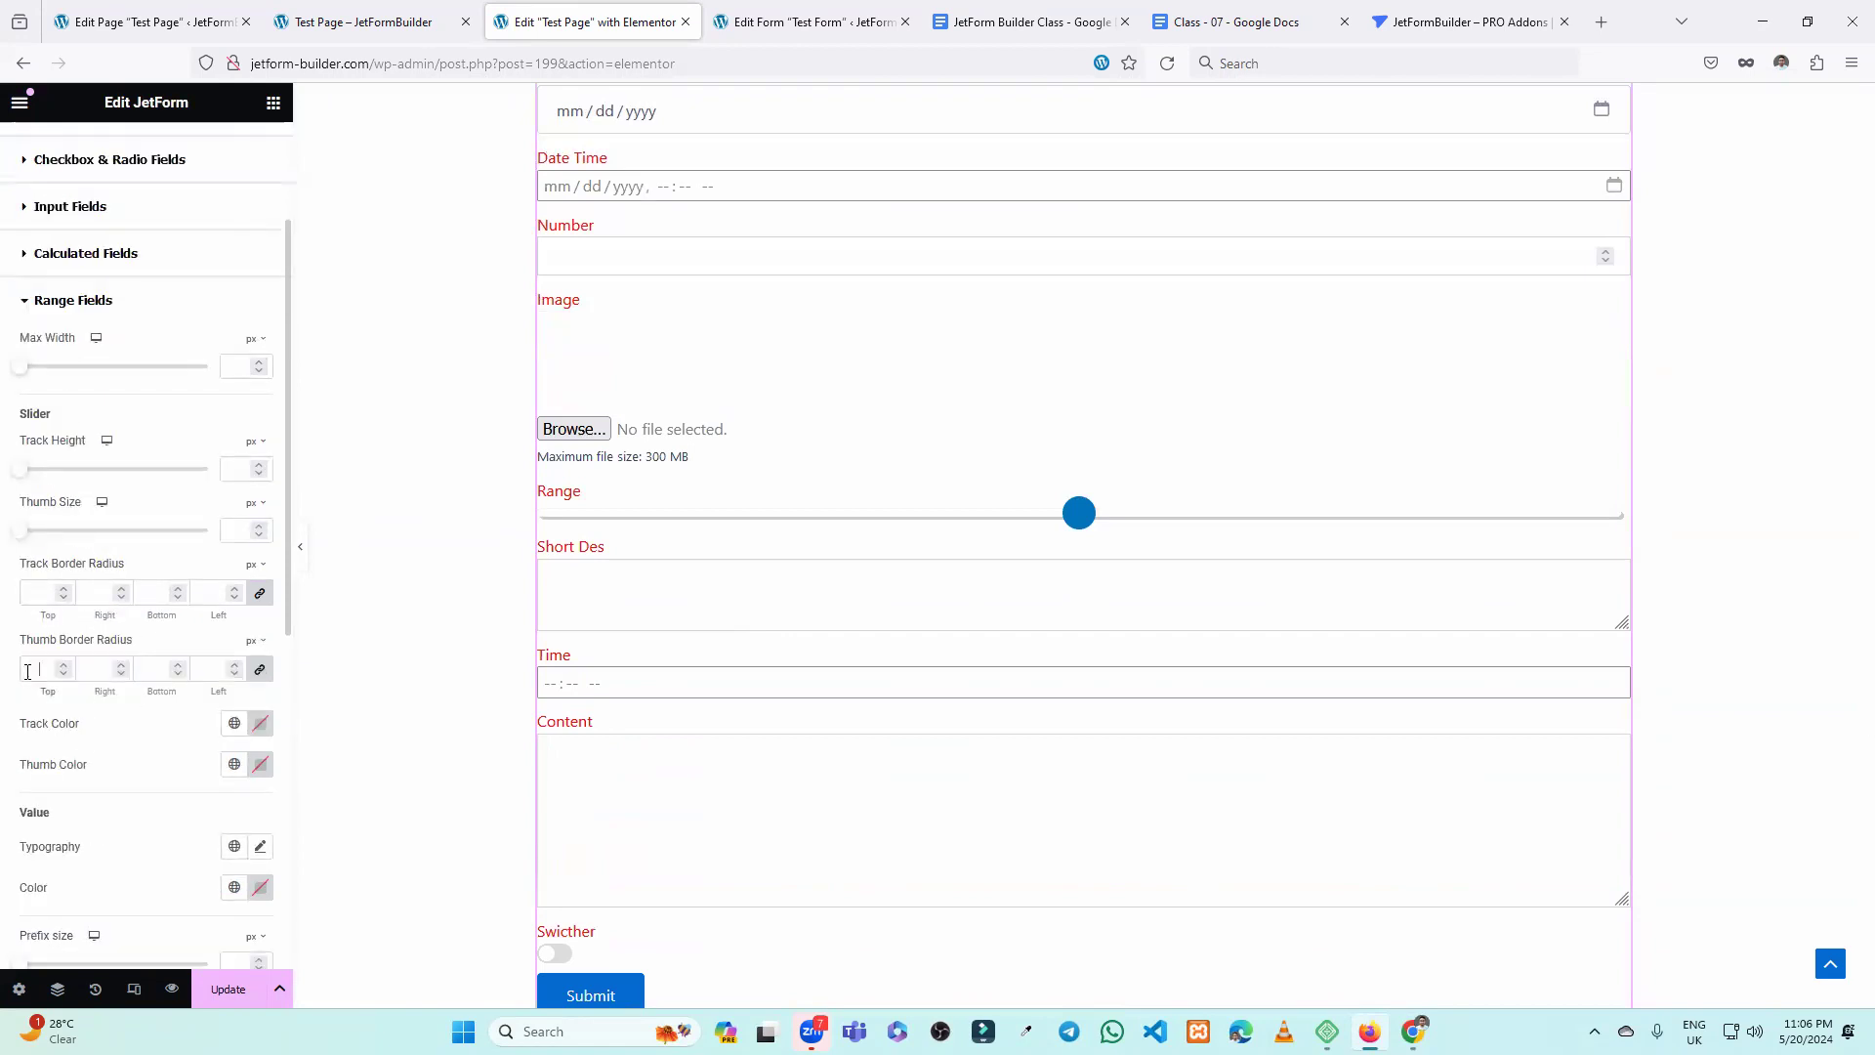
click(260, 725)
click(220, 546)
mouse_move(264, 536)
mouse_down()
mouse_move(289, 531)
mouse_move(297, 576)
mouse_move(357, 493)
mouse_up()
click(274, 630)
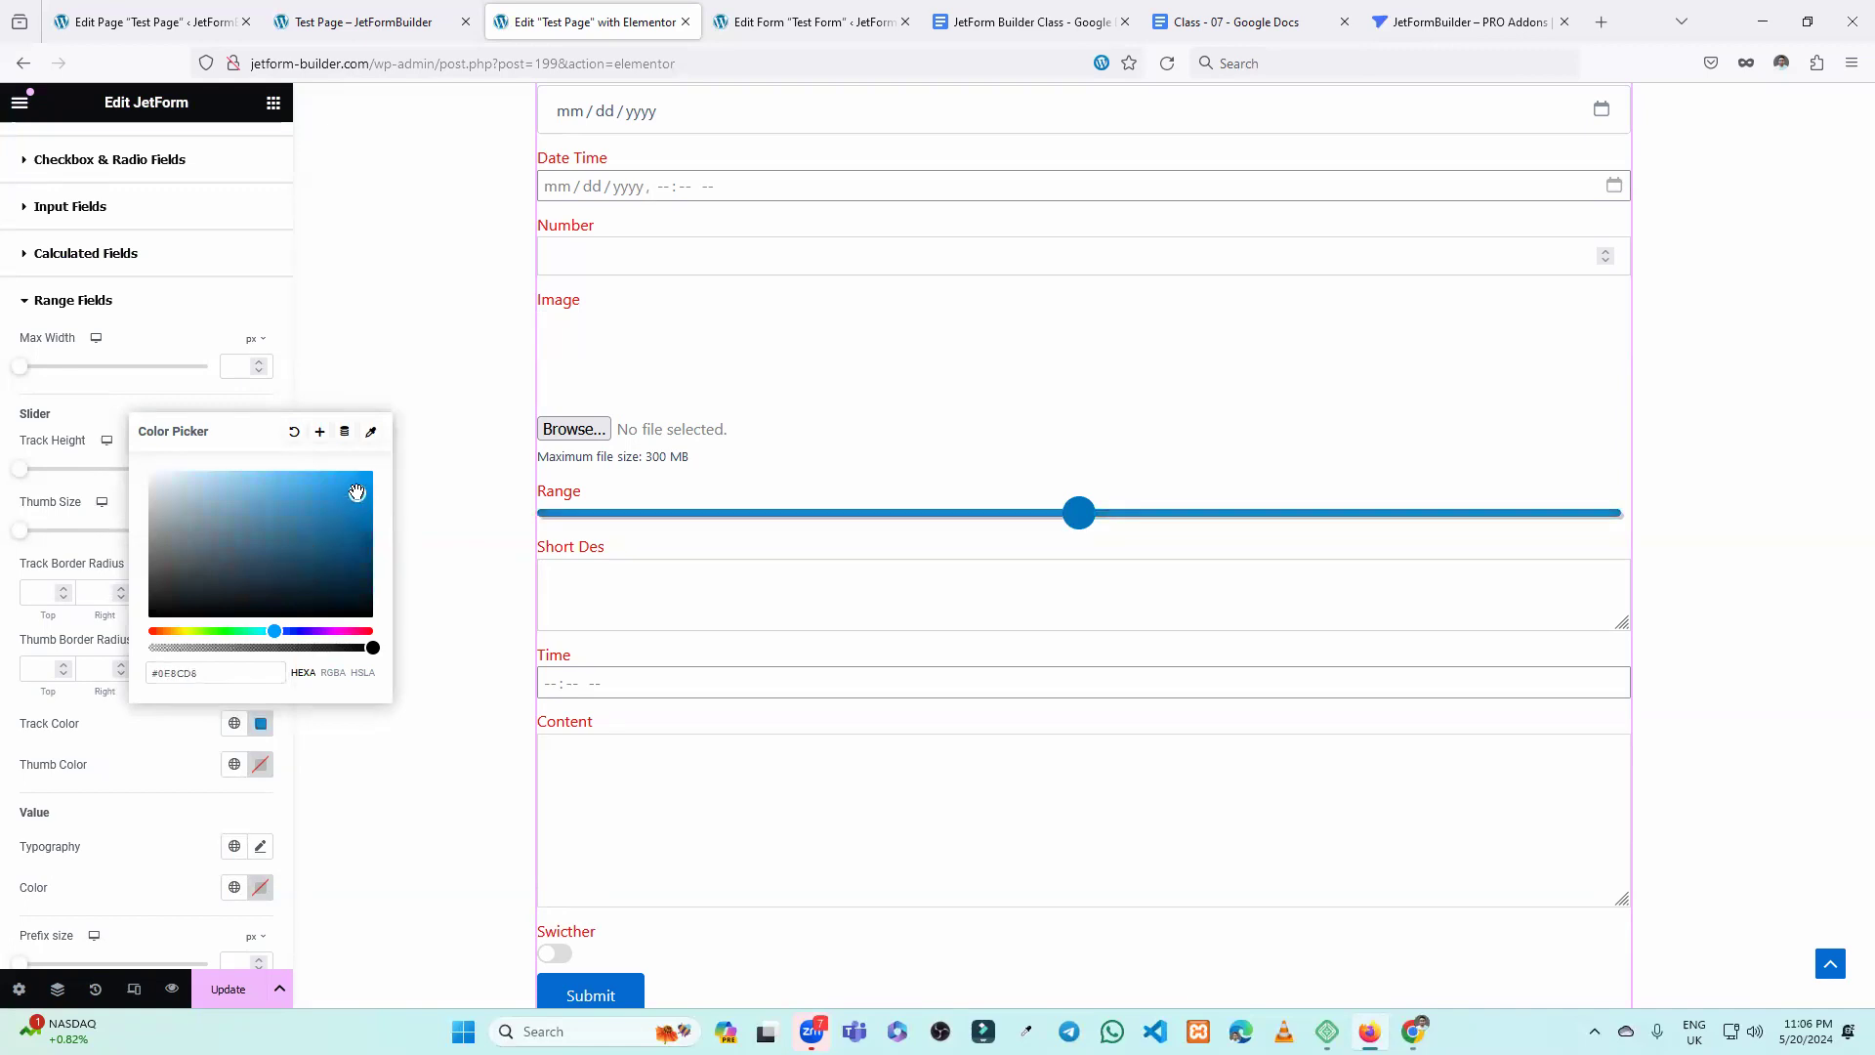
drag(171, 631, 176, 631)
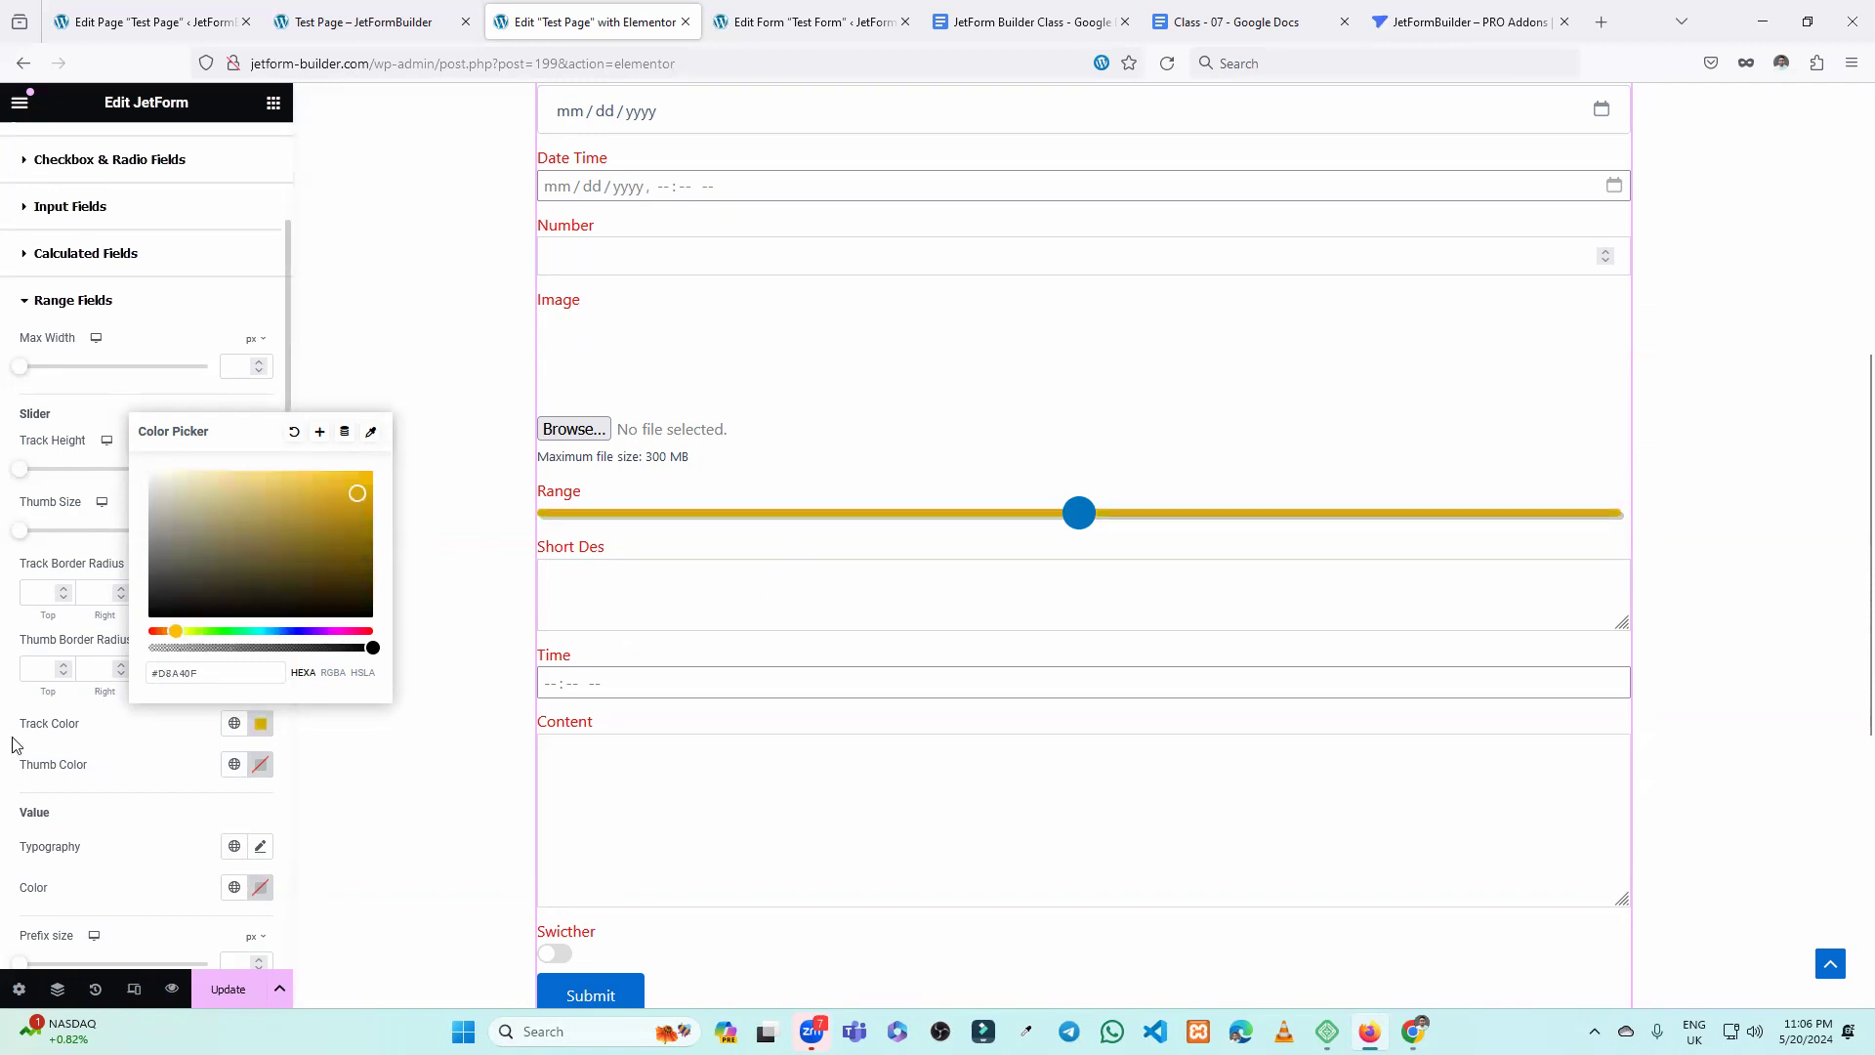
Set the thumb color of the range fields to red (#F00C0C).
click(111, 757)
click(258, 764)
click(360, 520)
scroll(4, 625, down, 3)
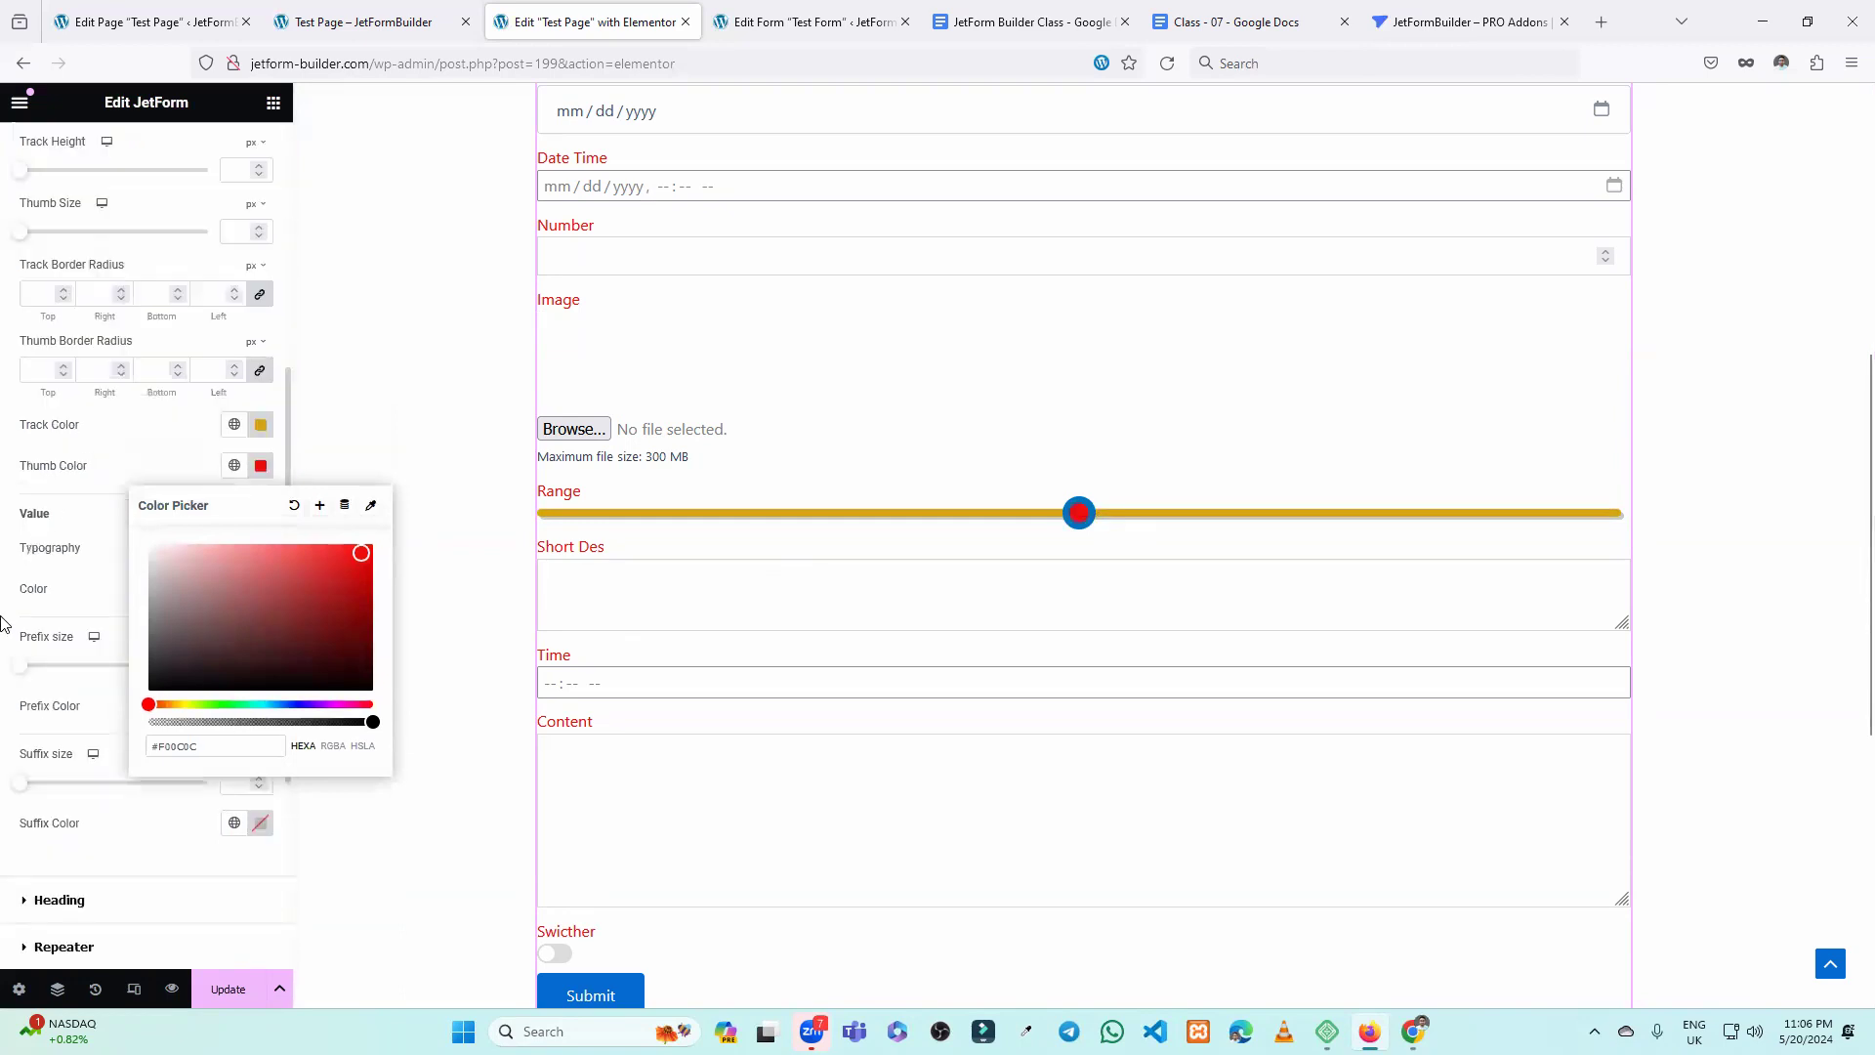
click(83, 590)
Look over the remaining Range Fields value options and open the Heading style settings.
scroll(137, 626, down, 1)
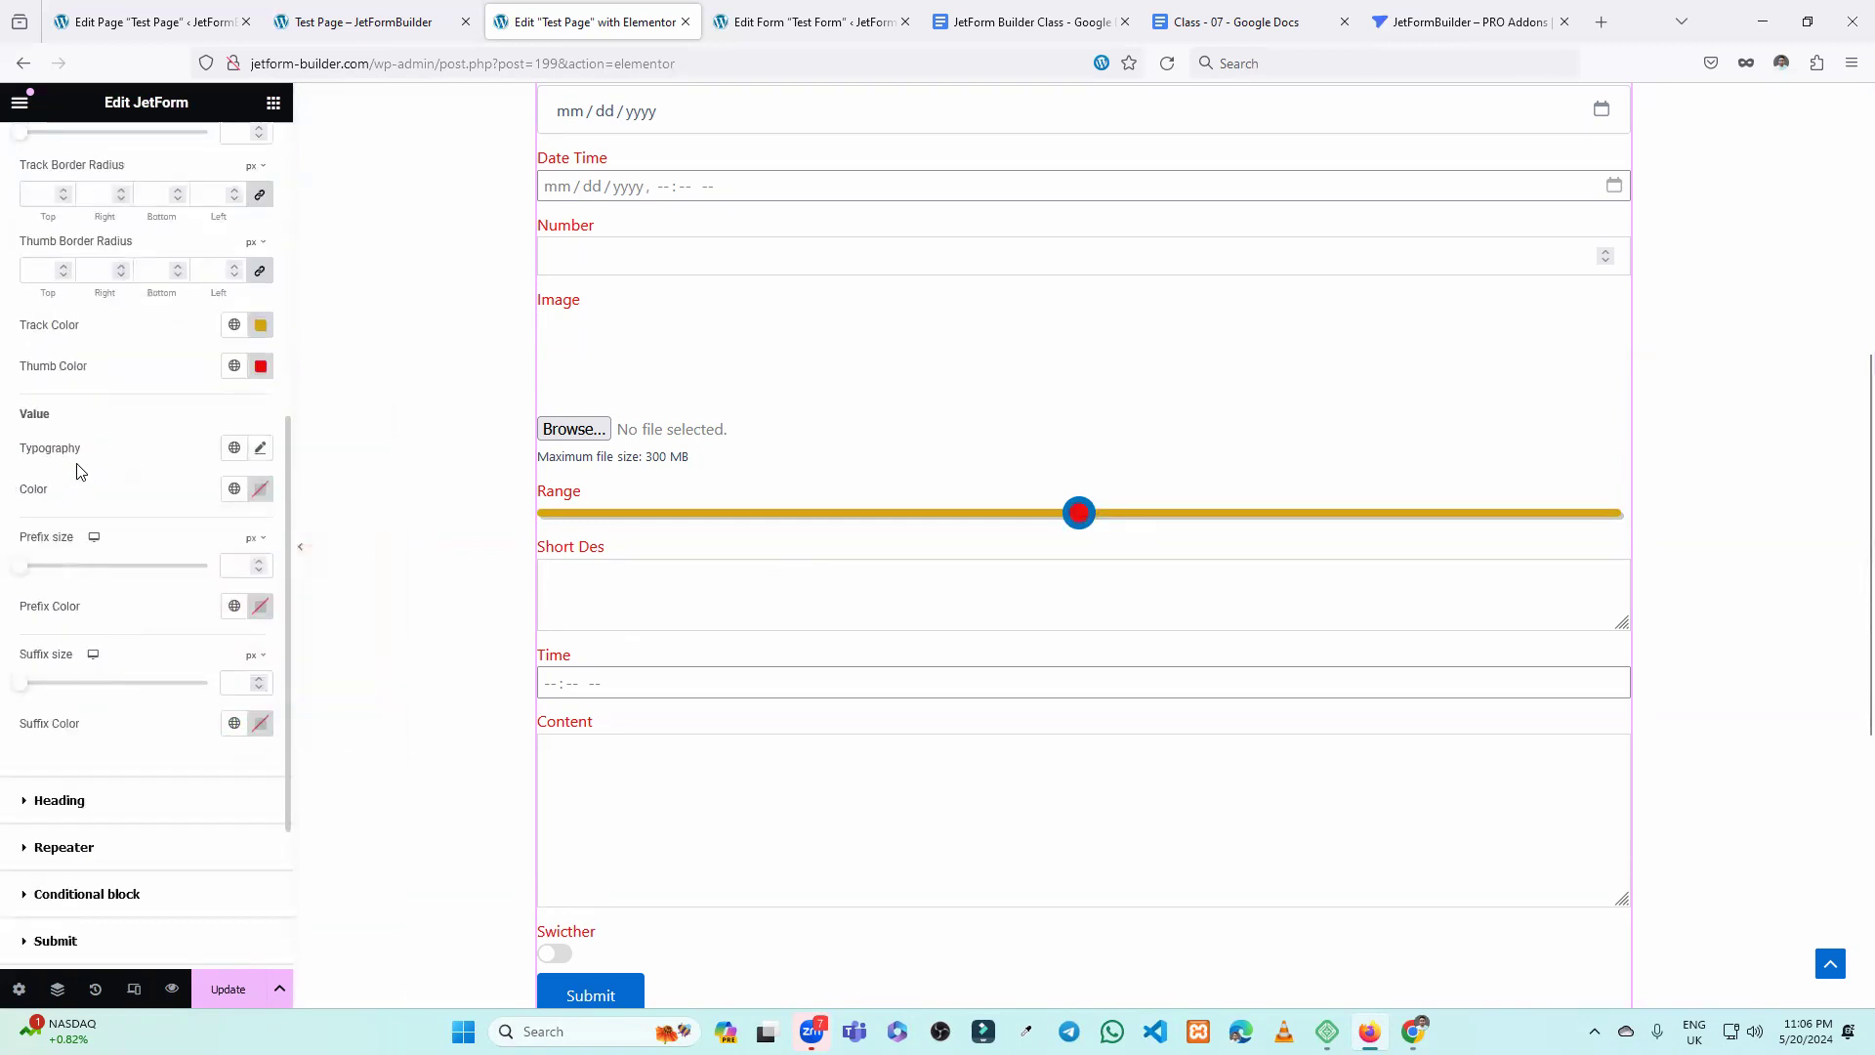
scroll(172, 661, down, 3)
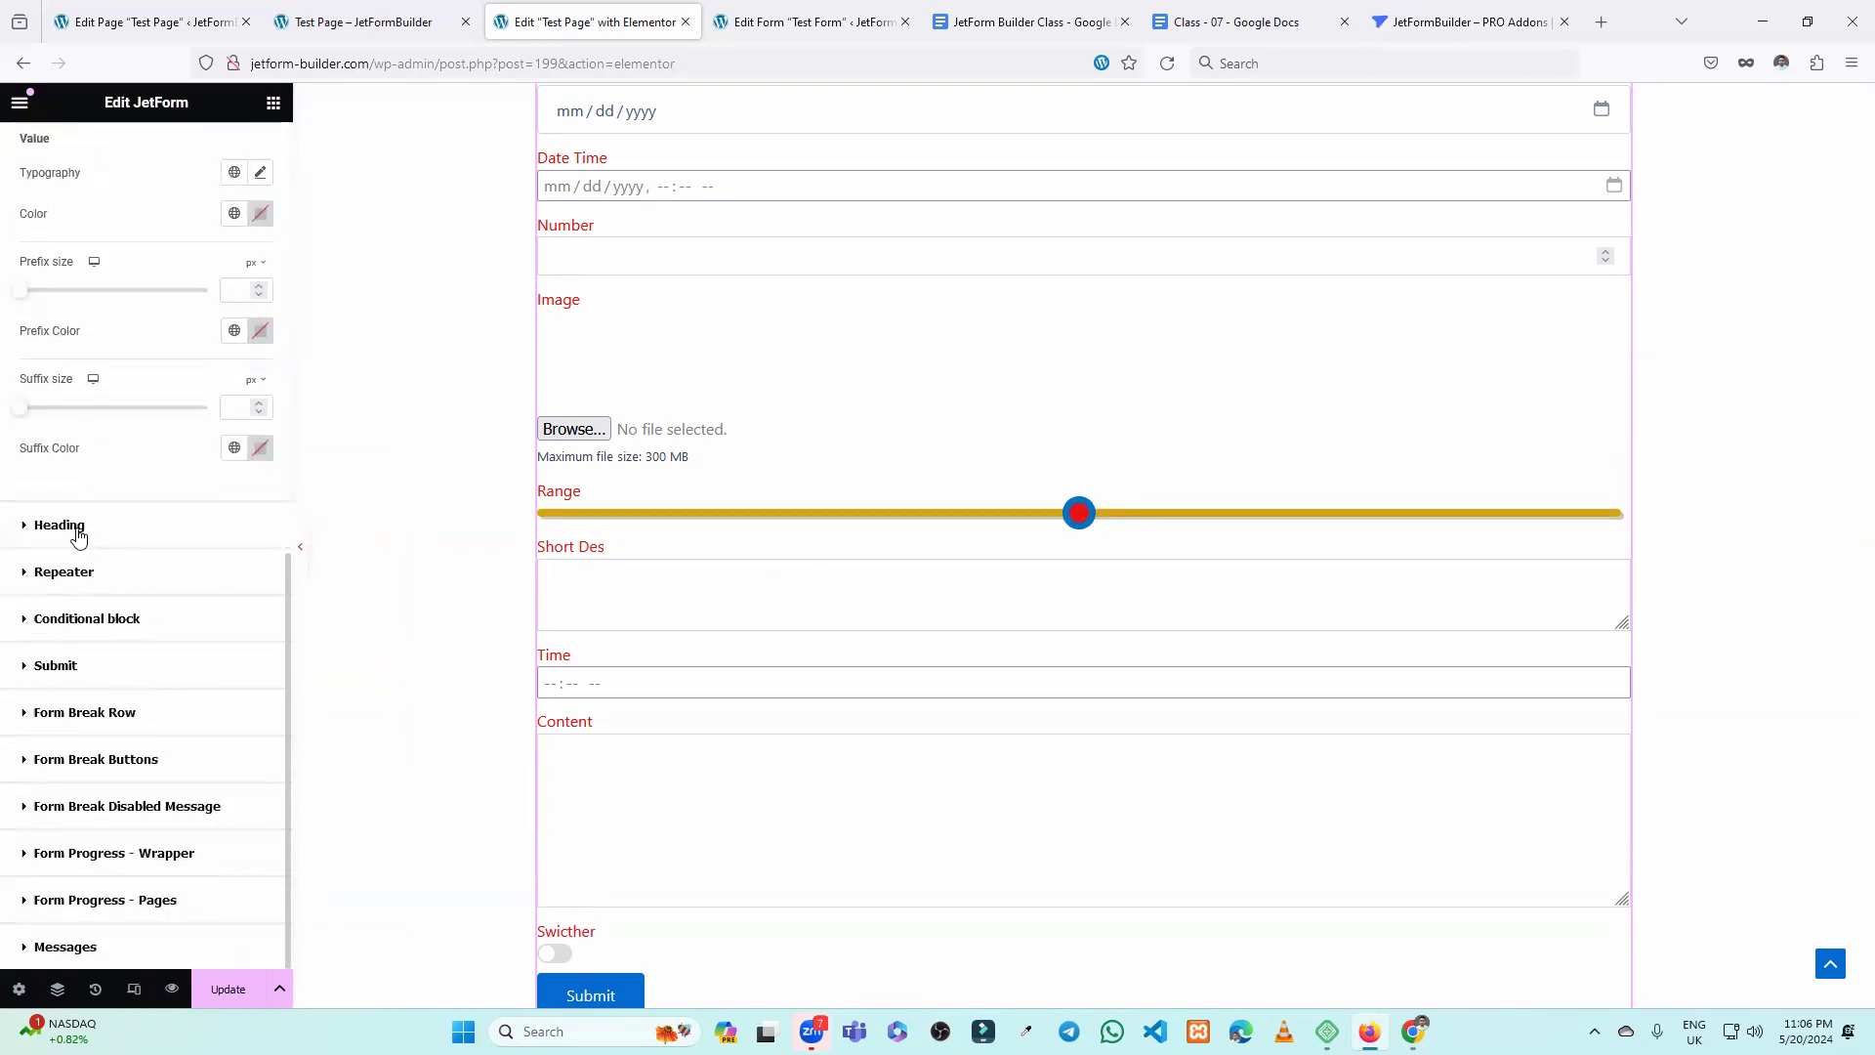
click(78, 531)
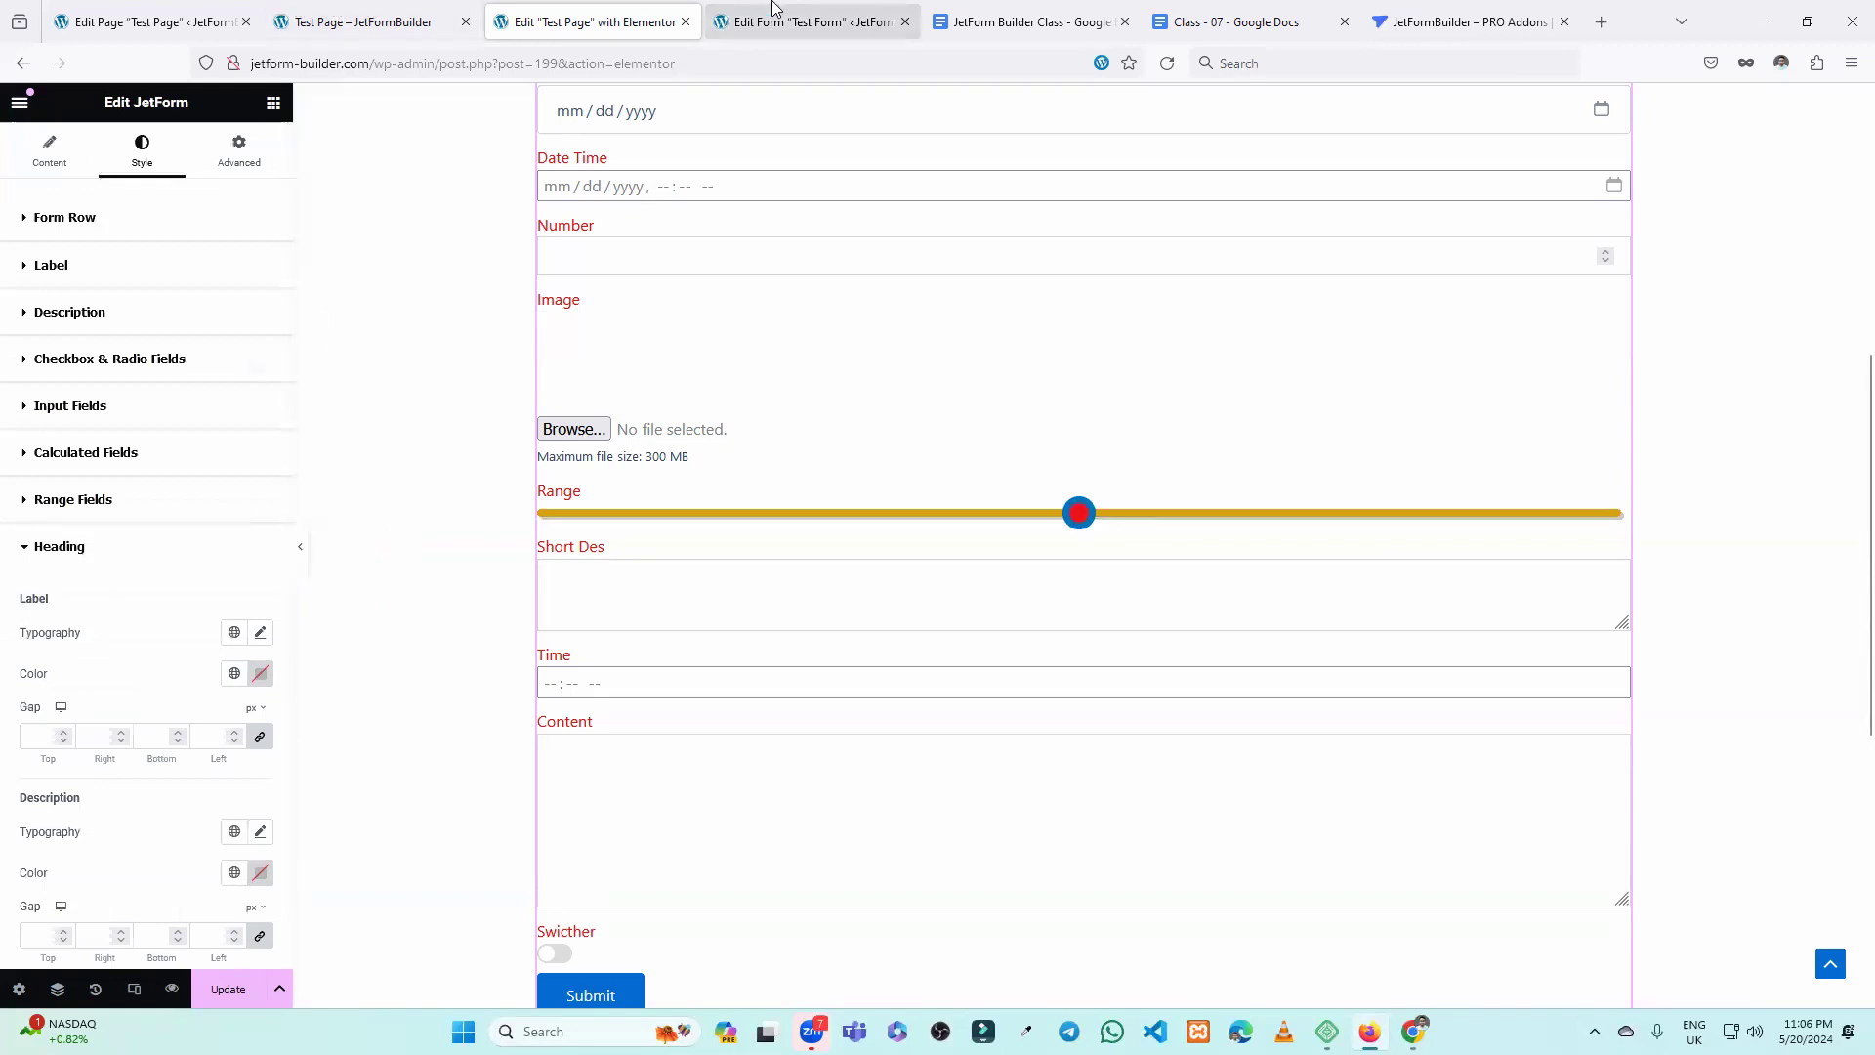
Look over the available JetForm field blocks in the Test Form editor.
click(776, 11)
click(93, 112)
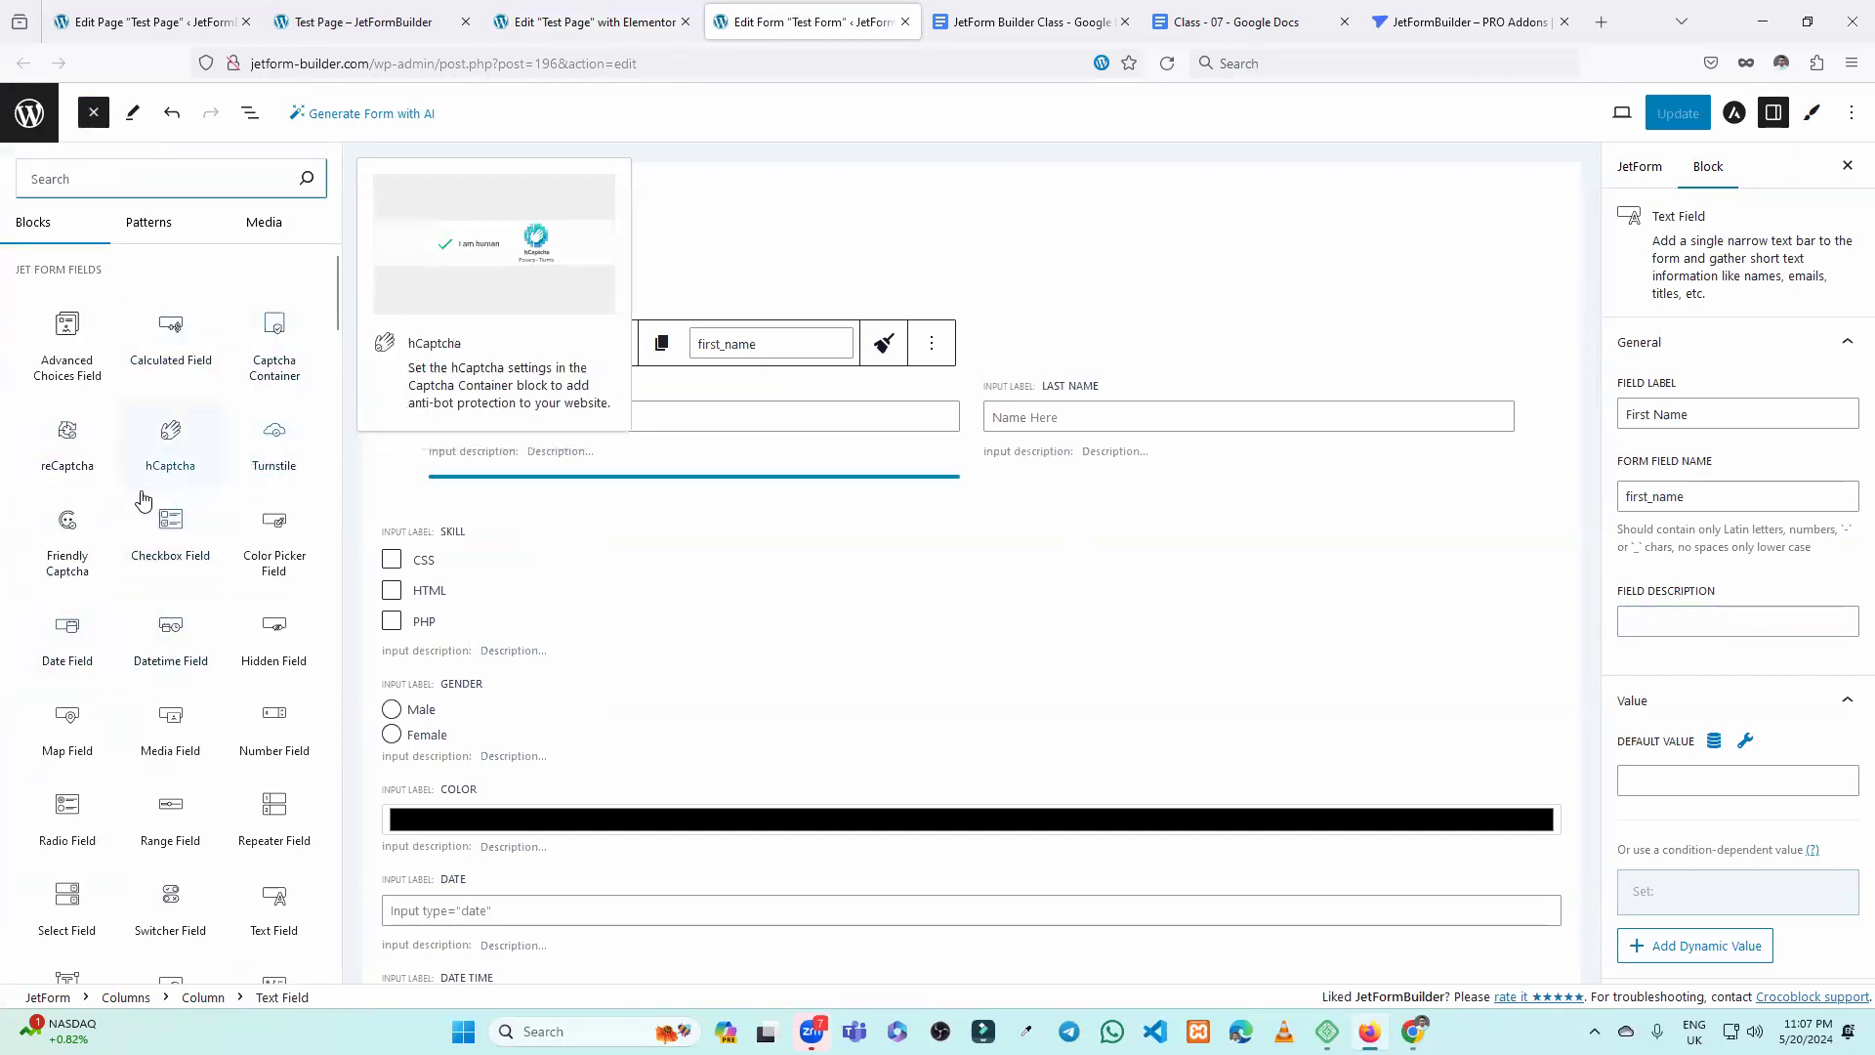
scroll(7, 772, down, 2)
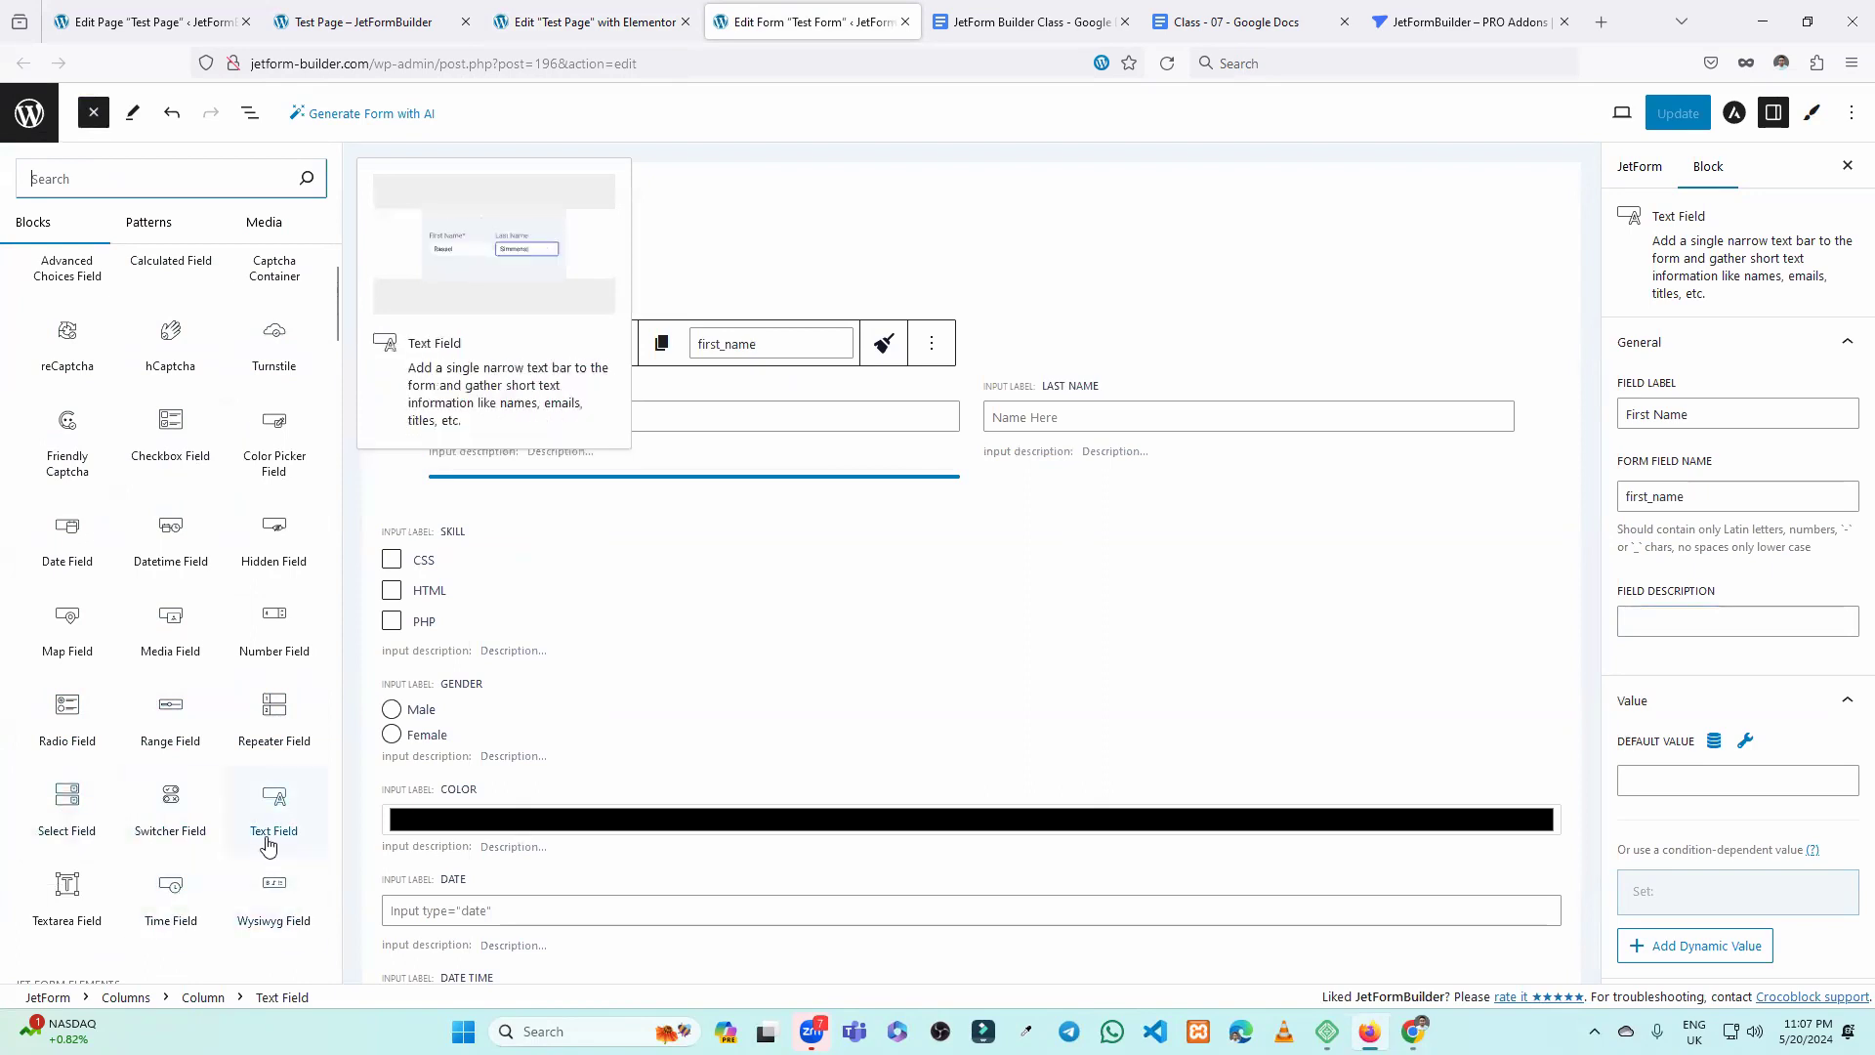
scroll(180, 488, up, 2)
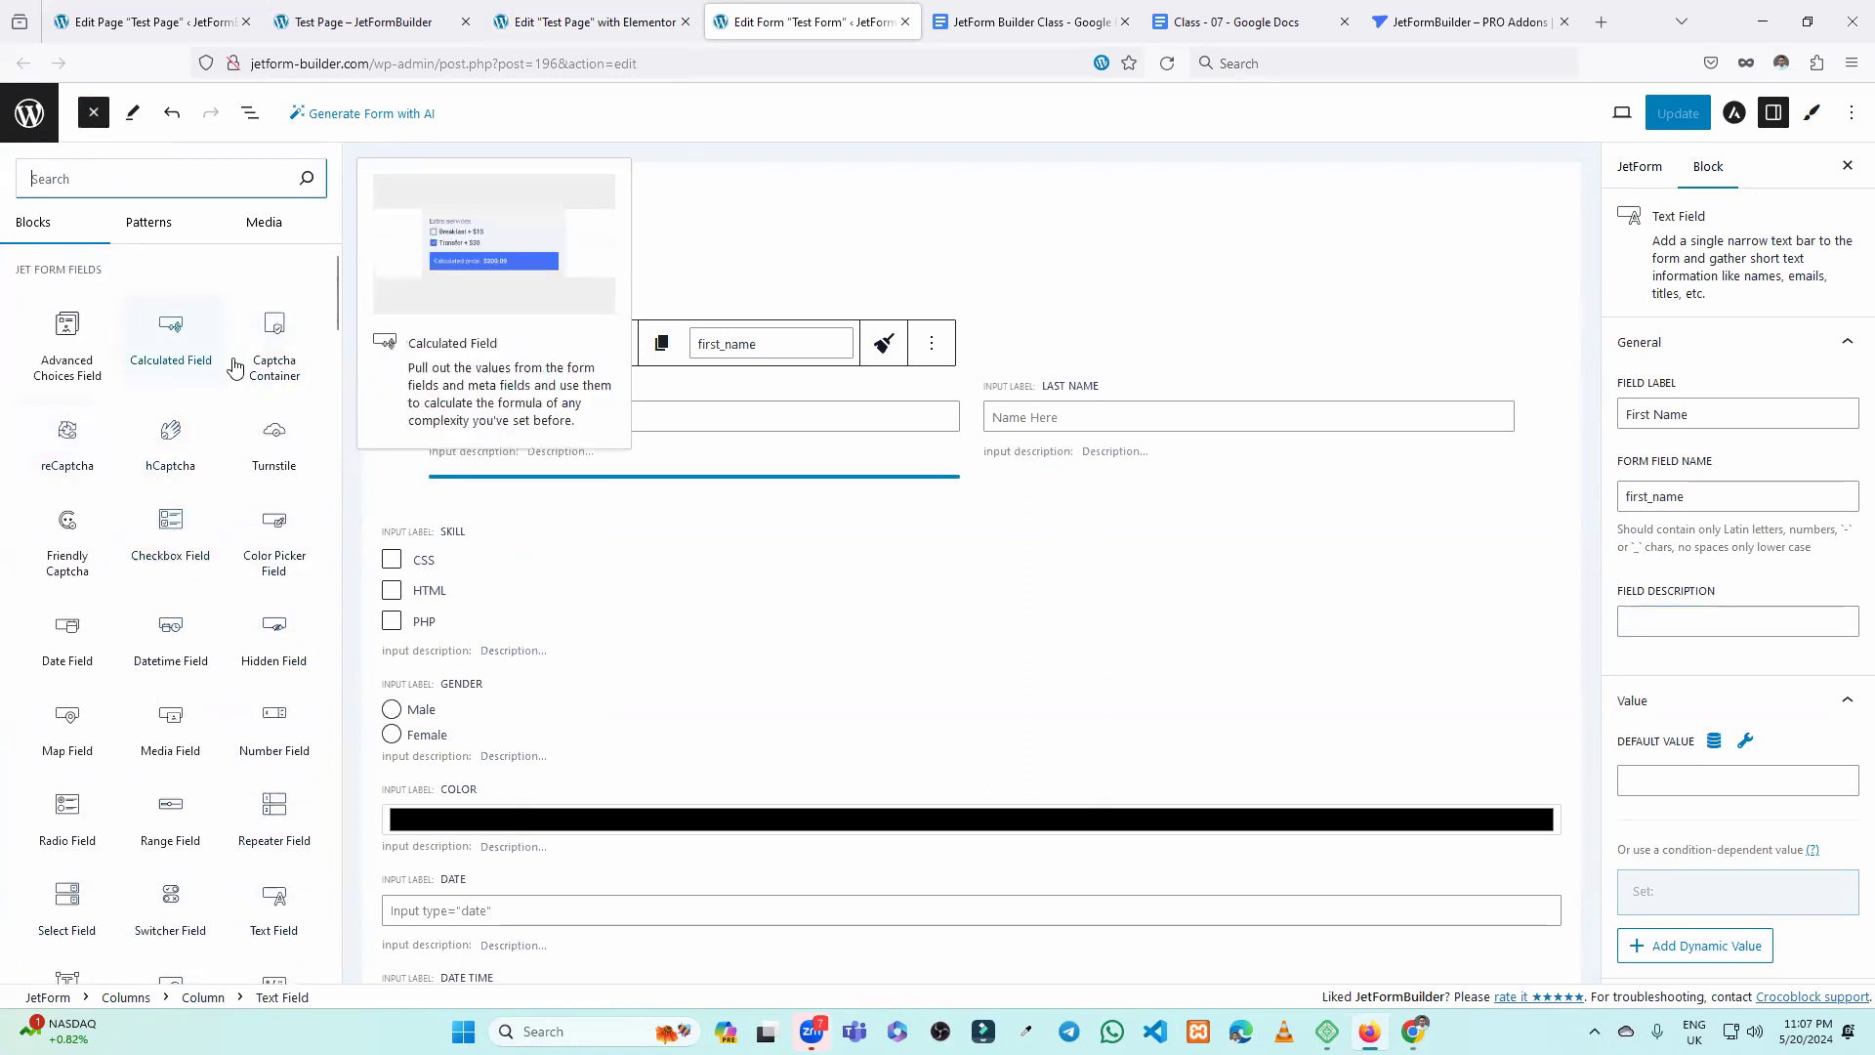
click(753, 272)
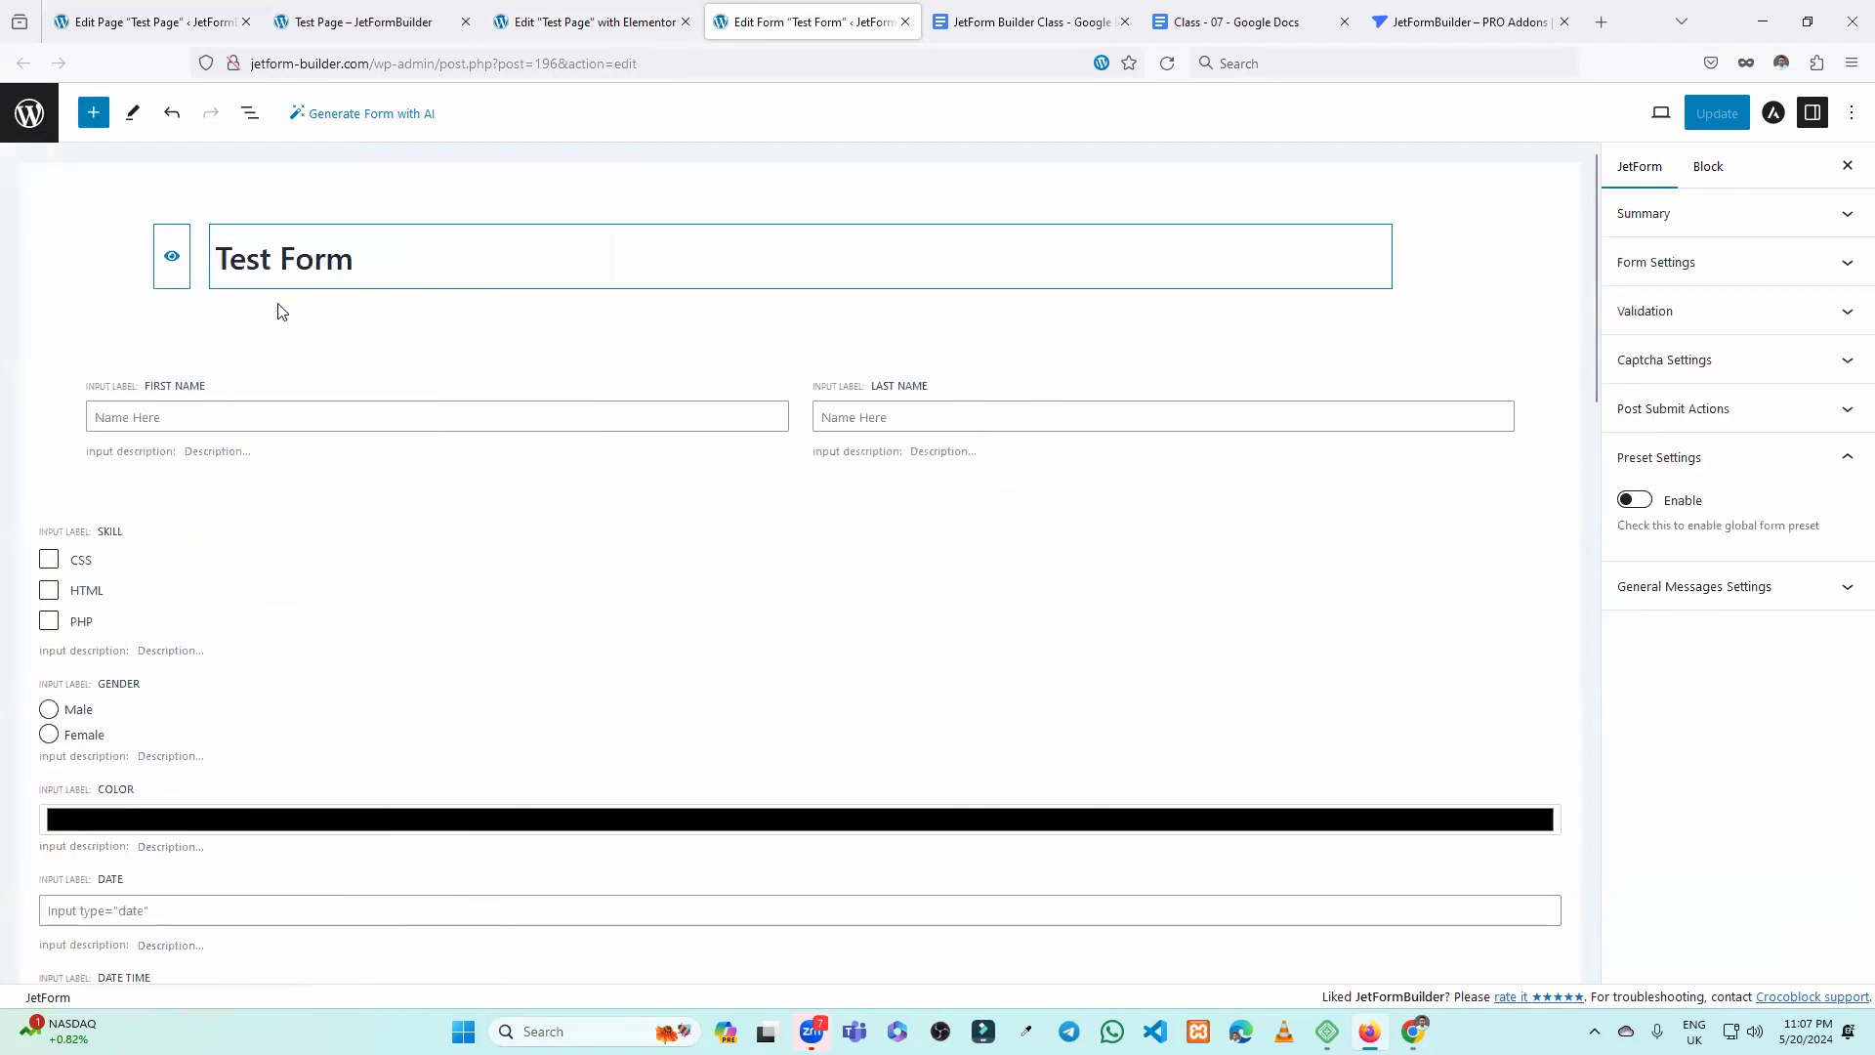
click(161, 347)
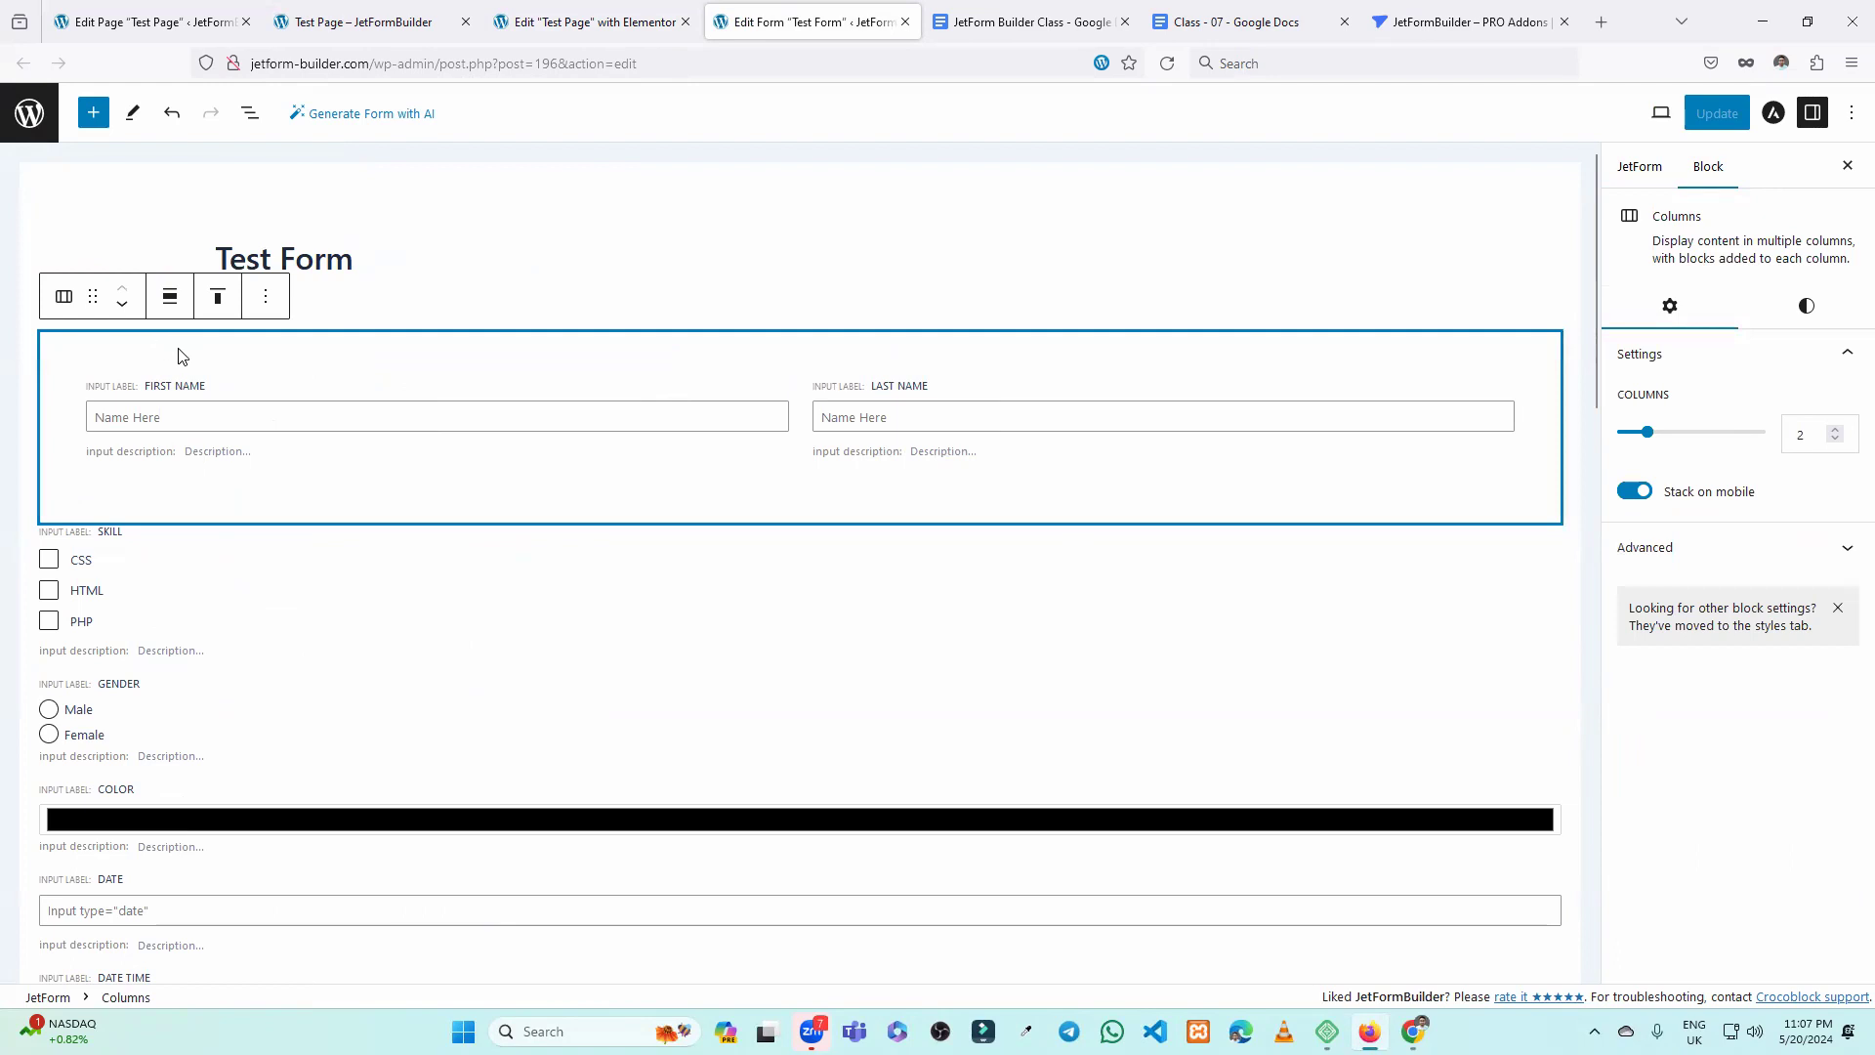
Look over the Heading and Repeater style settings of the JetForm widget in the Elementor page, including the new item button options.
click(586, 21)
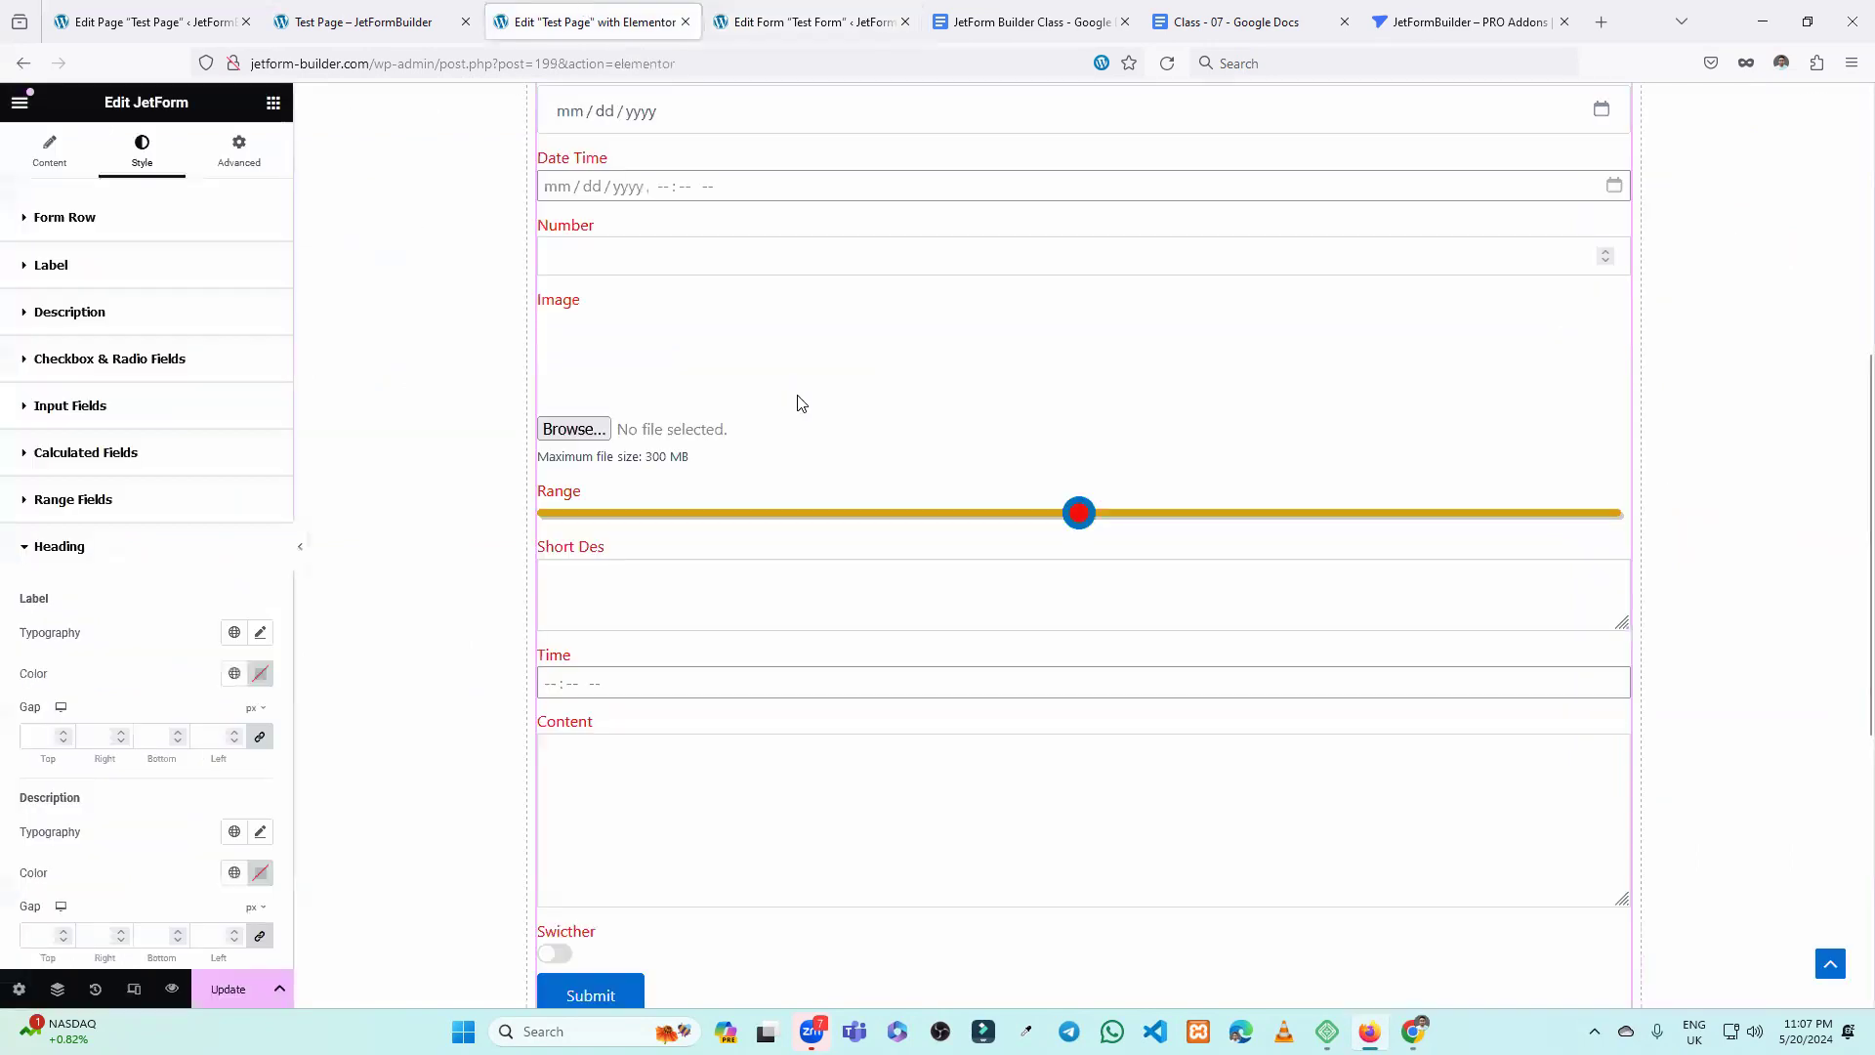
scroll(121, 625, down, 4)
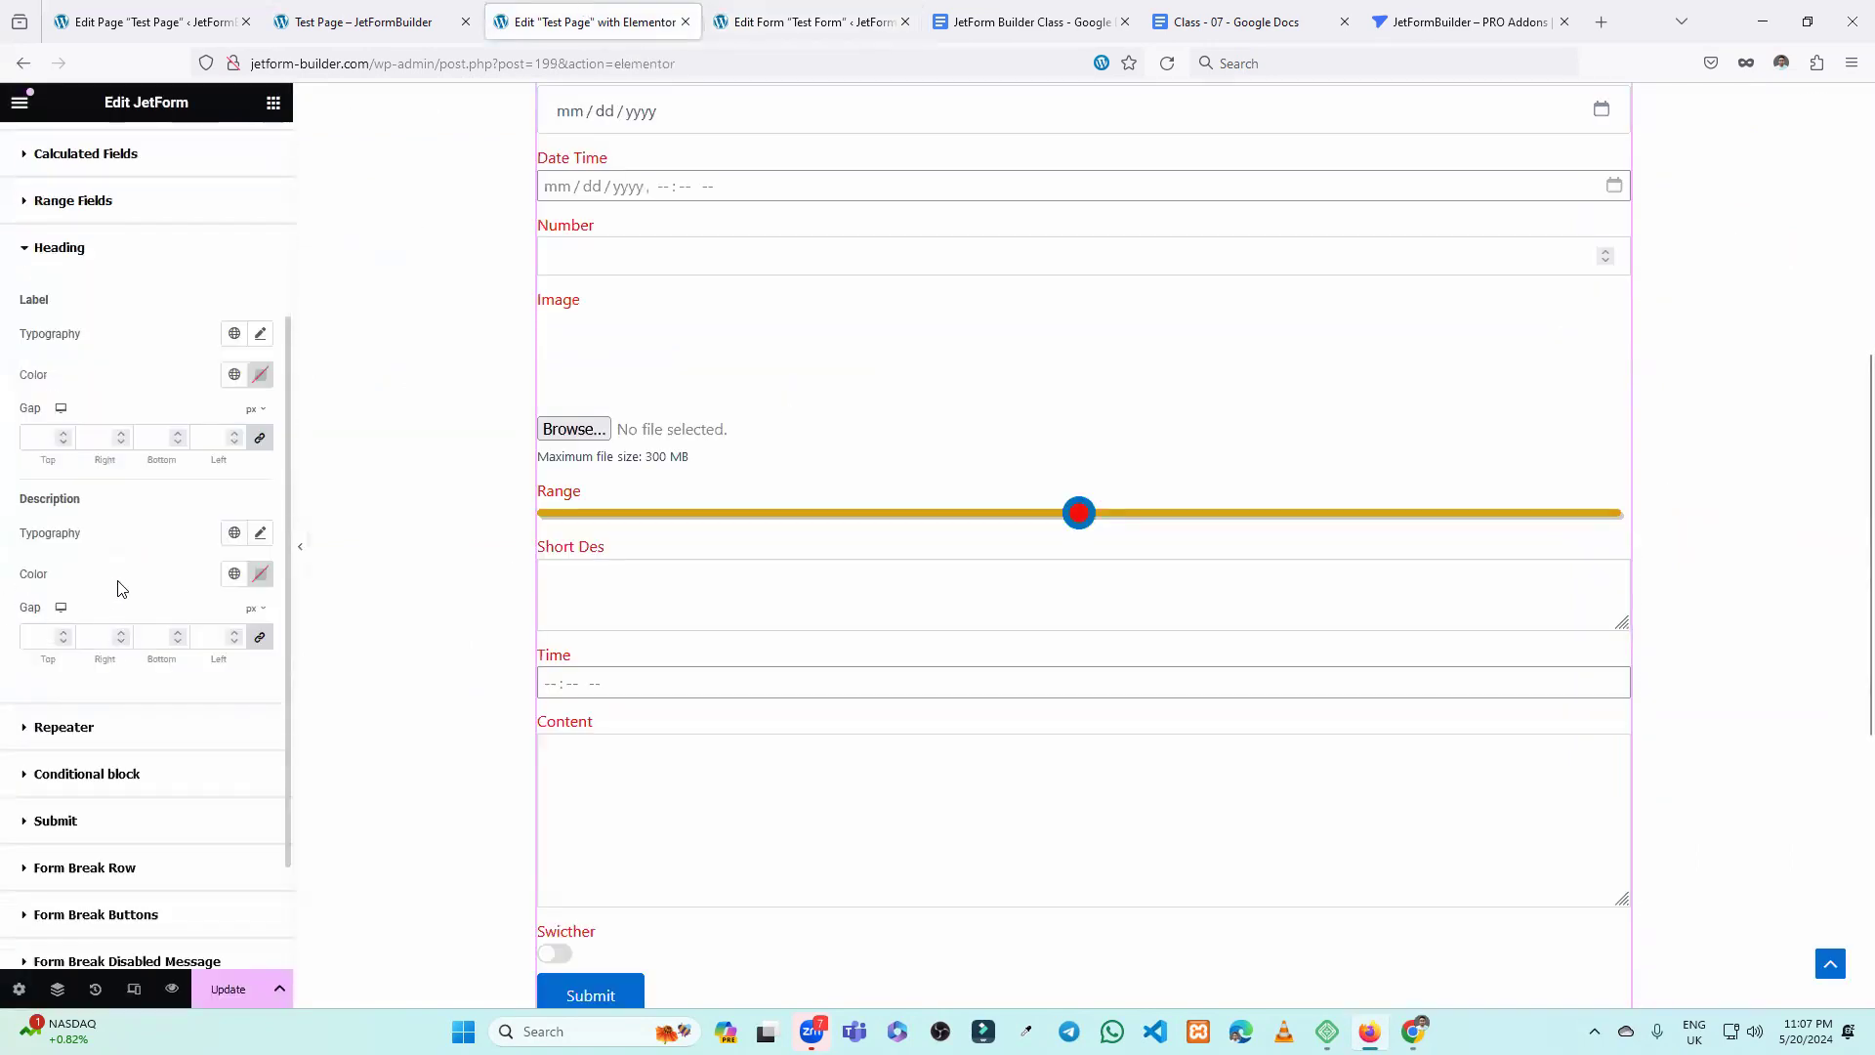
click(125, 632)
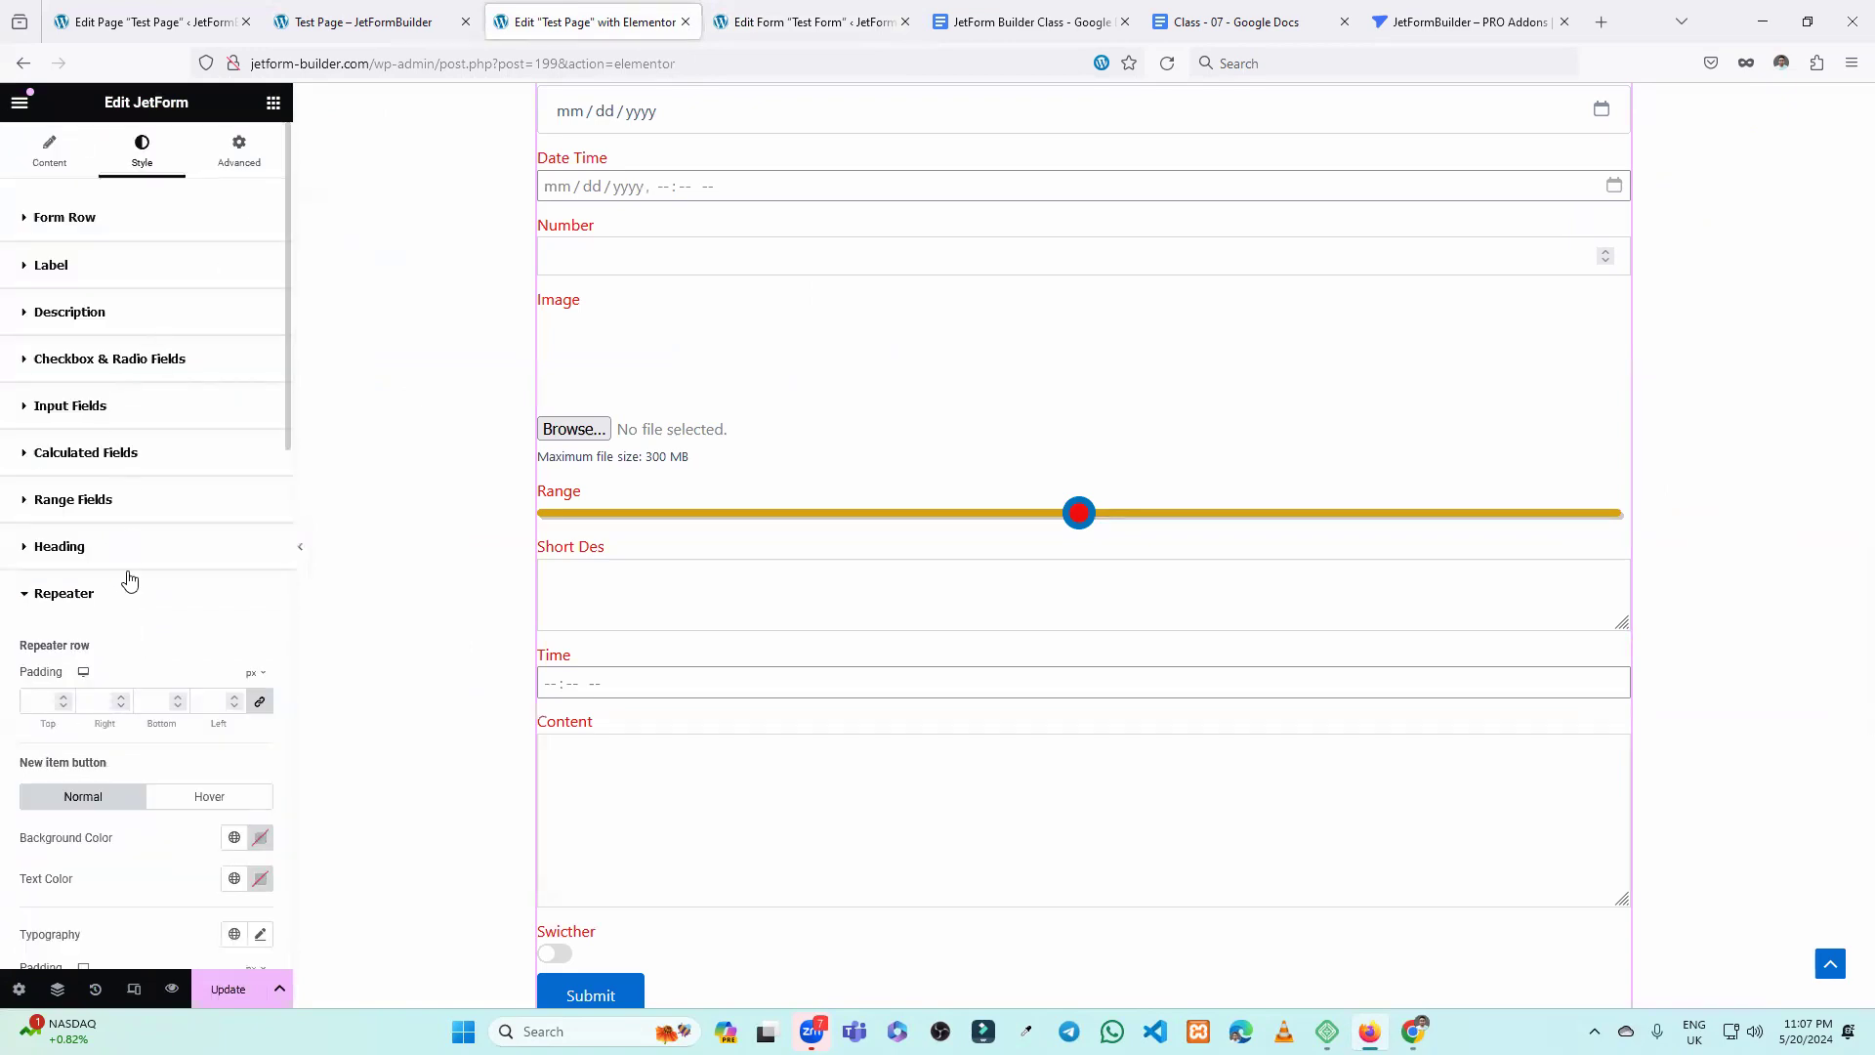
scroll(89, 548, down, 1)
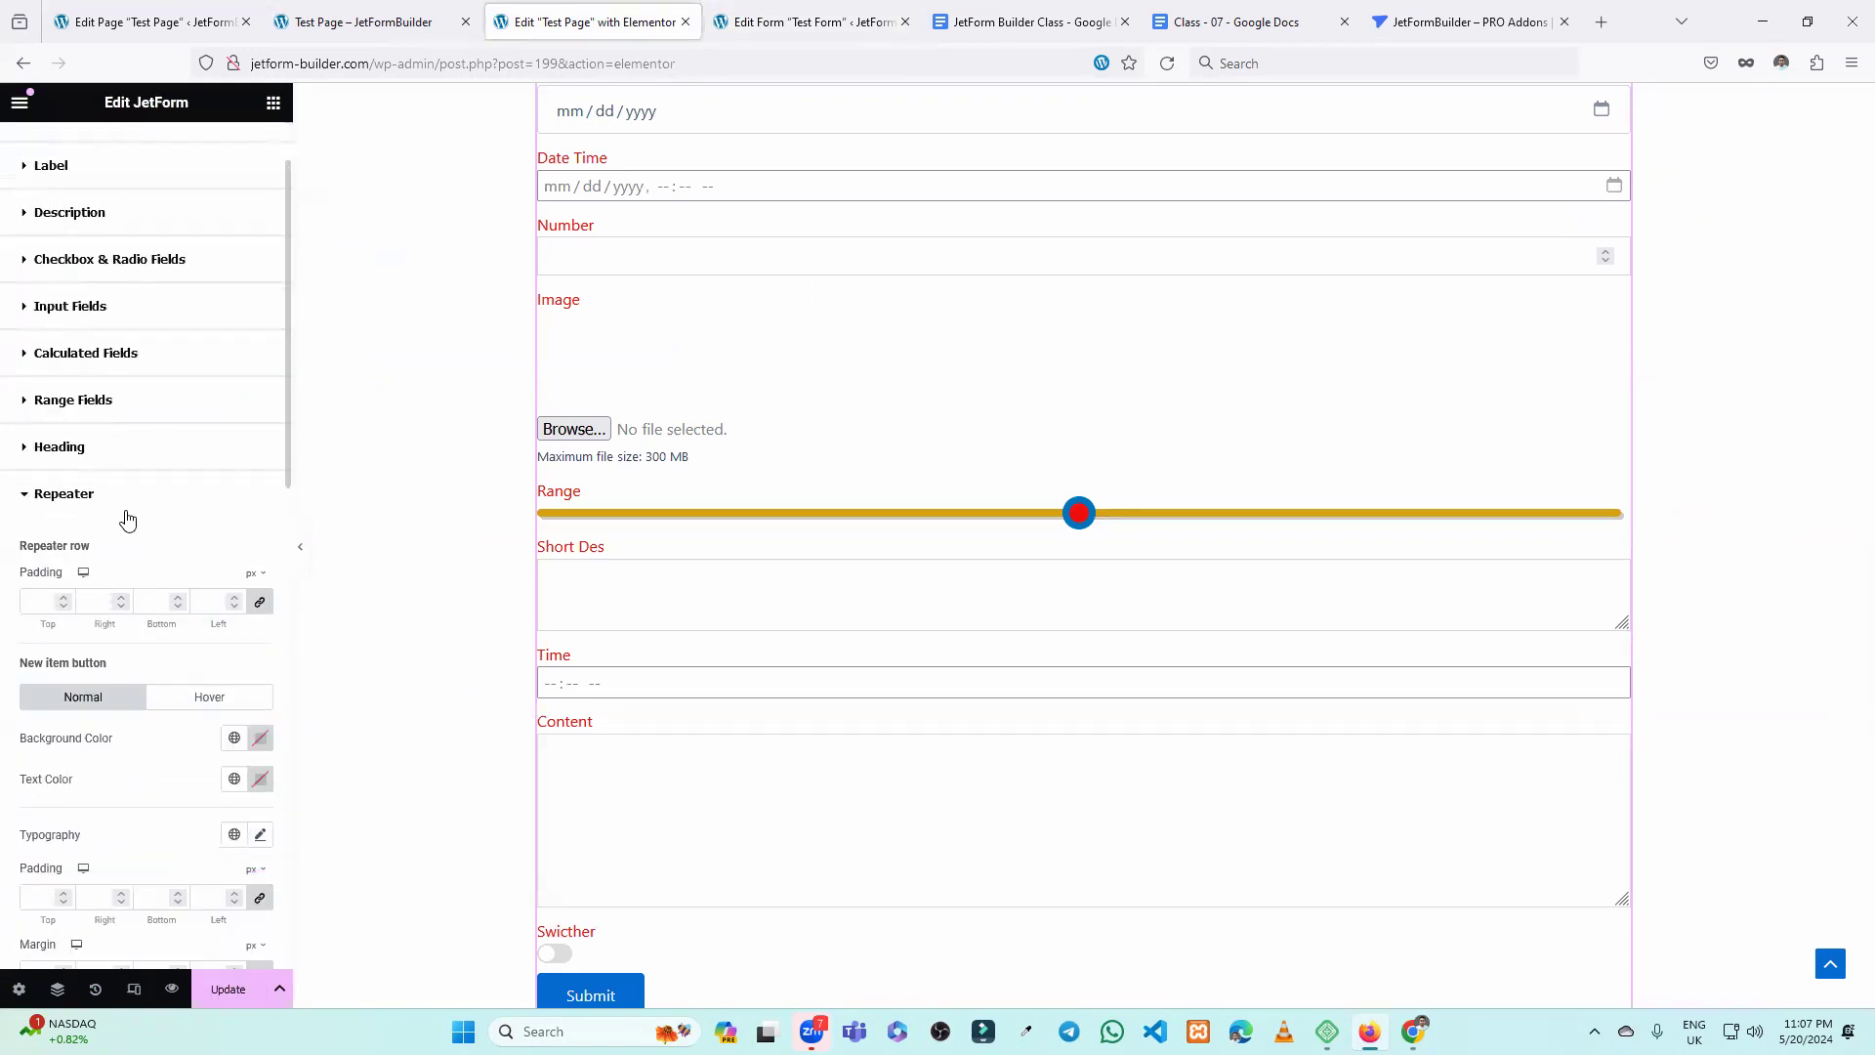
scroll(146, 547, down, 2)
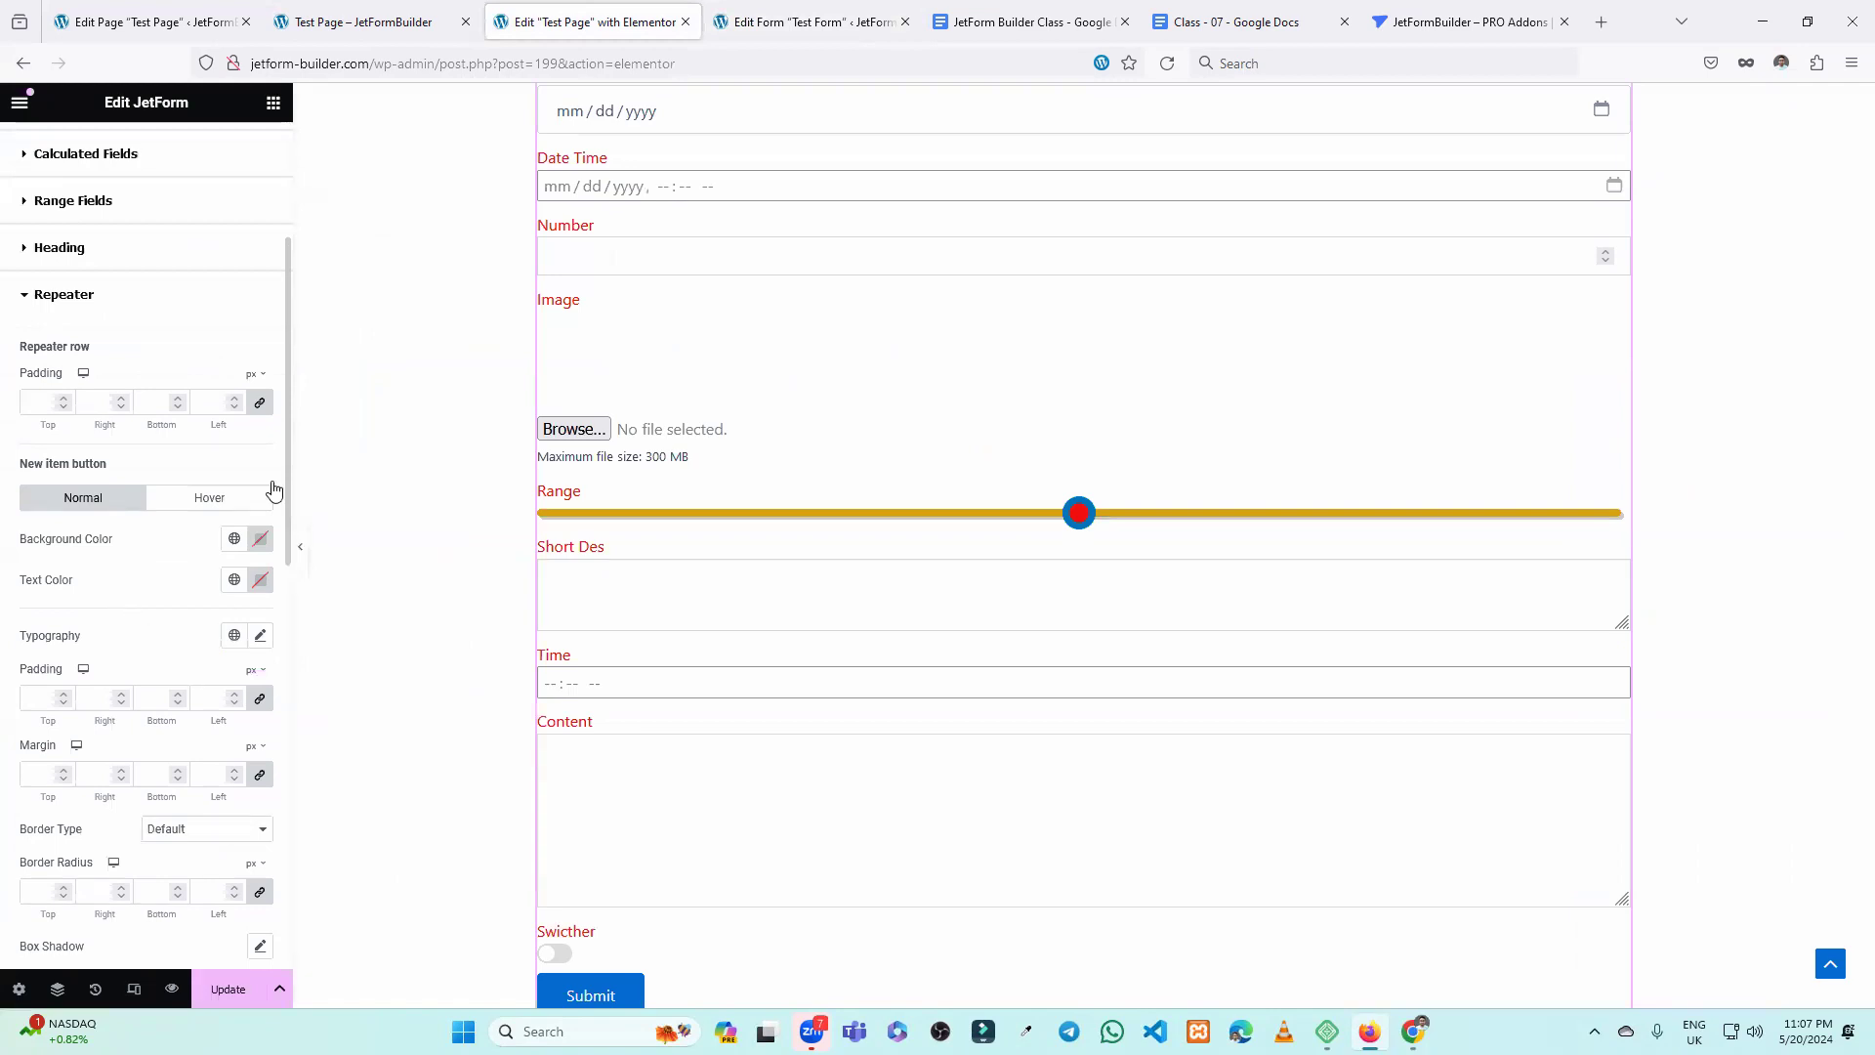
click(371, 21)
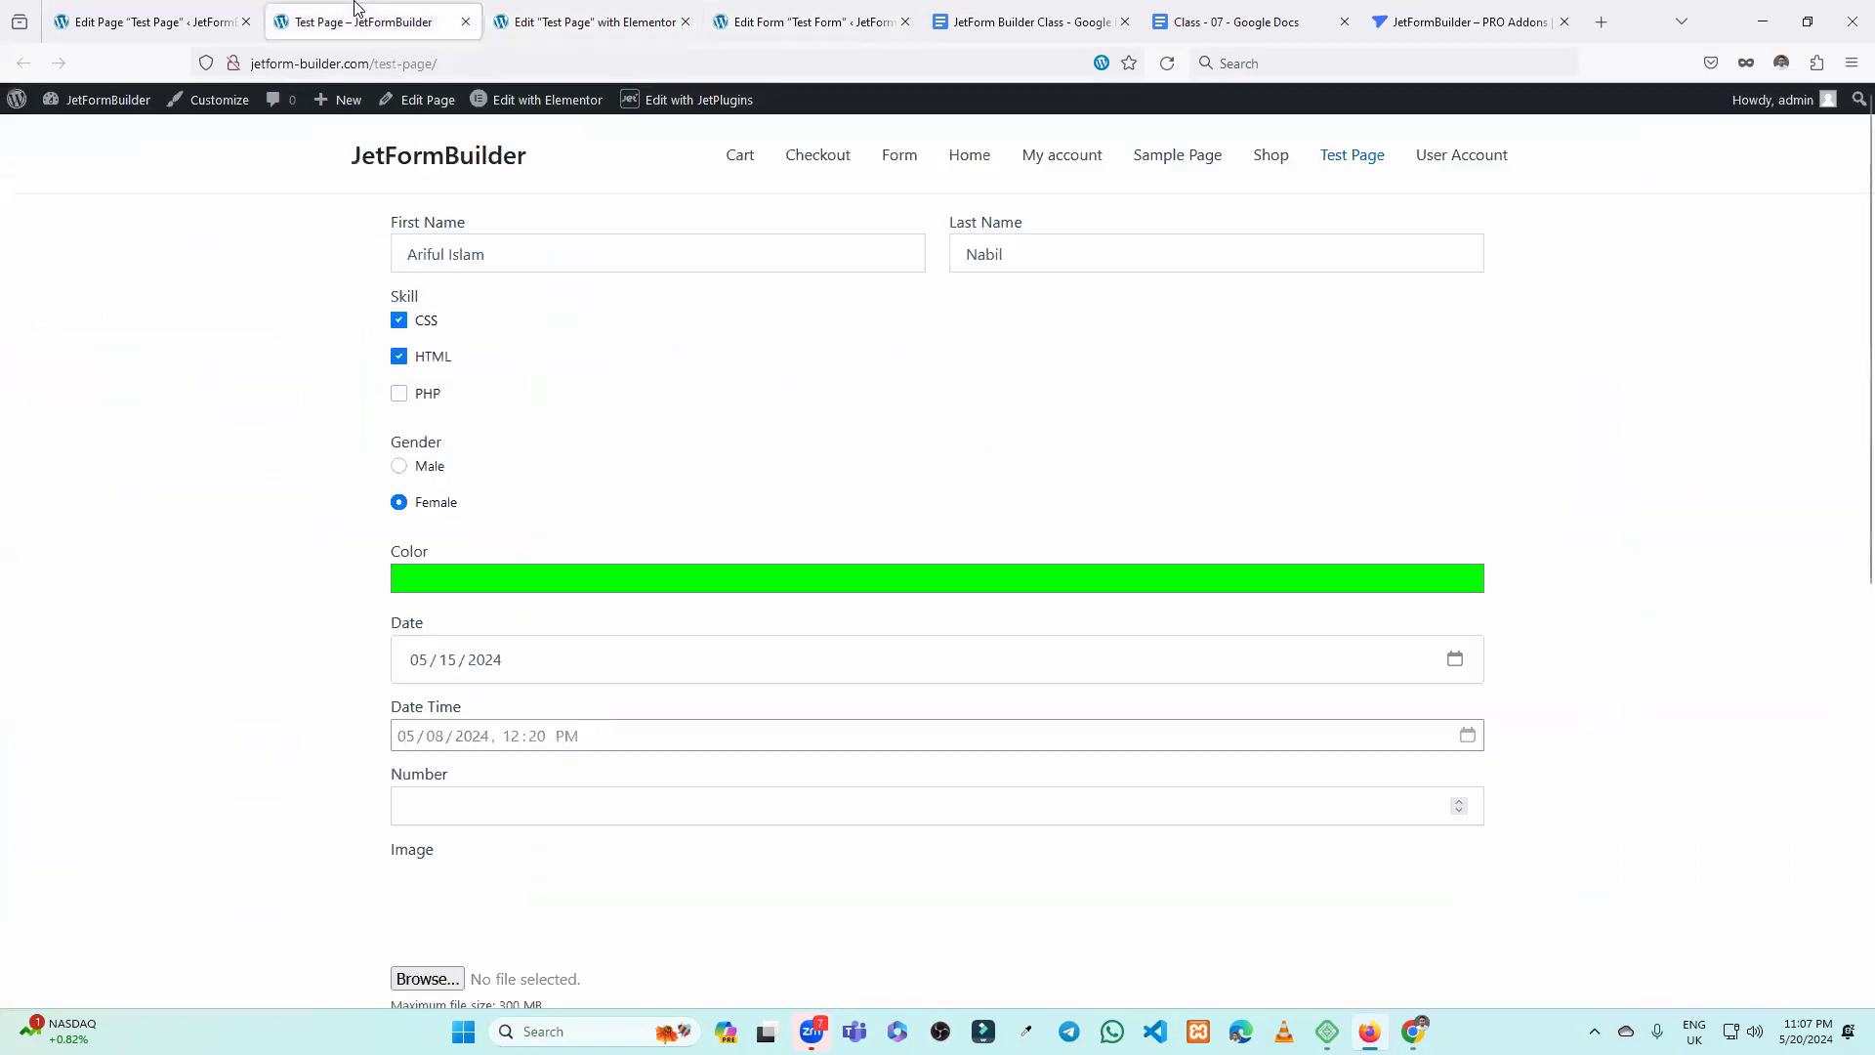
Add a Repeater Field to the Test Form and place it directly above the Submit button.
click(809, 19)
scroll(449, 469, down, 10)
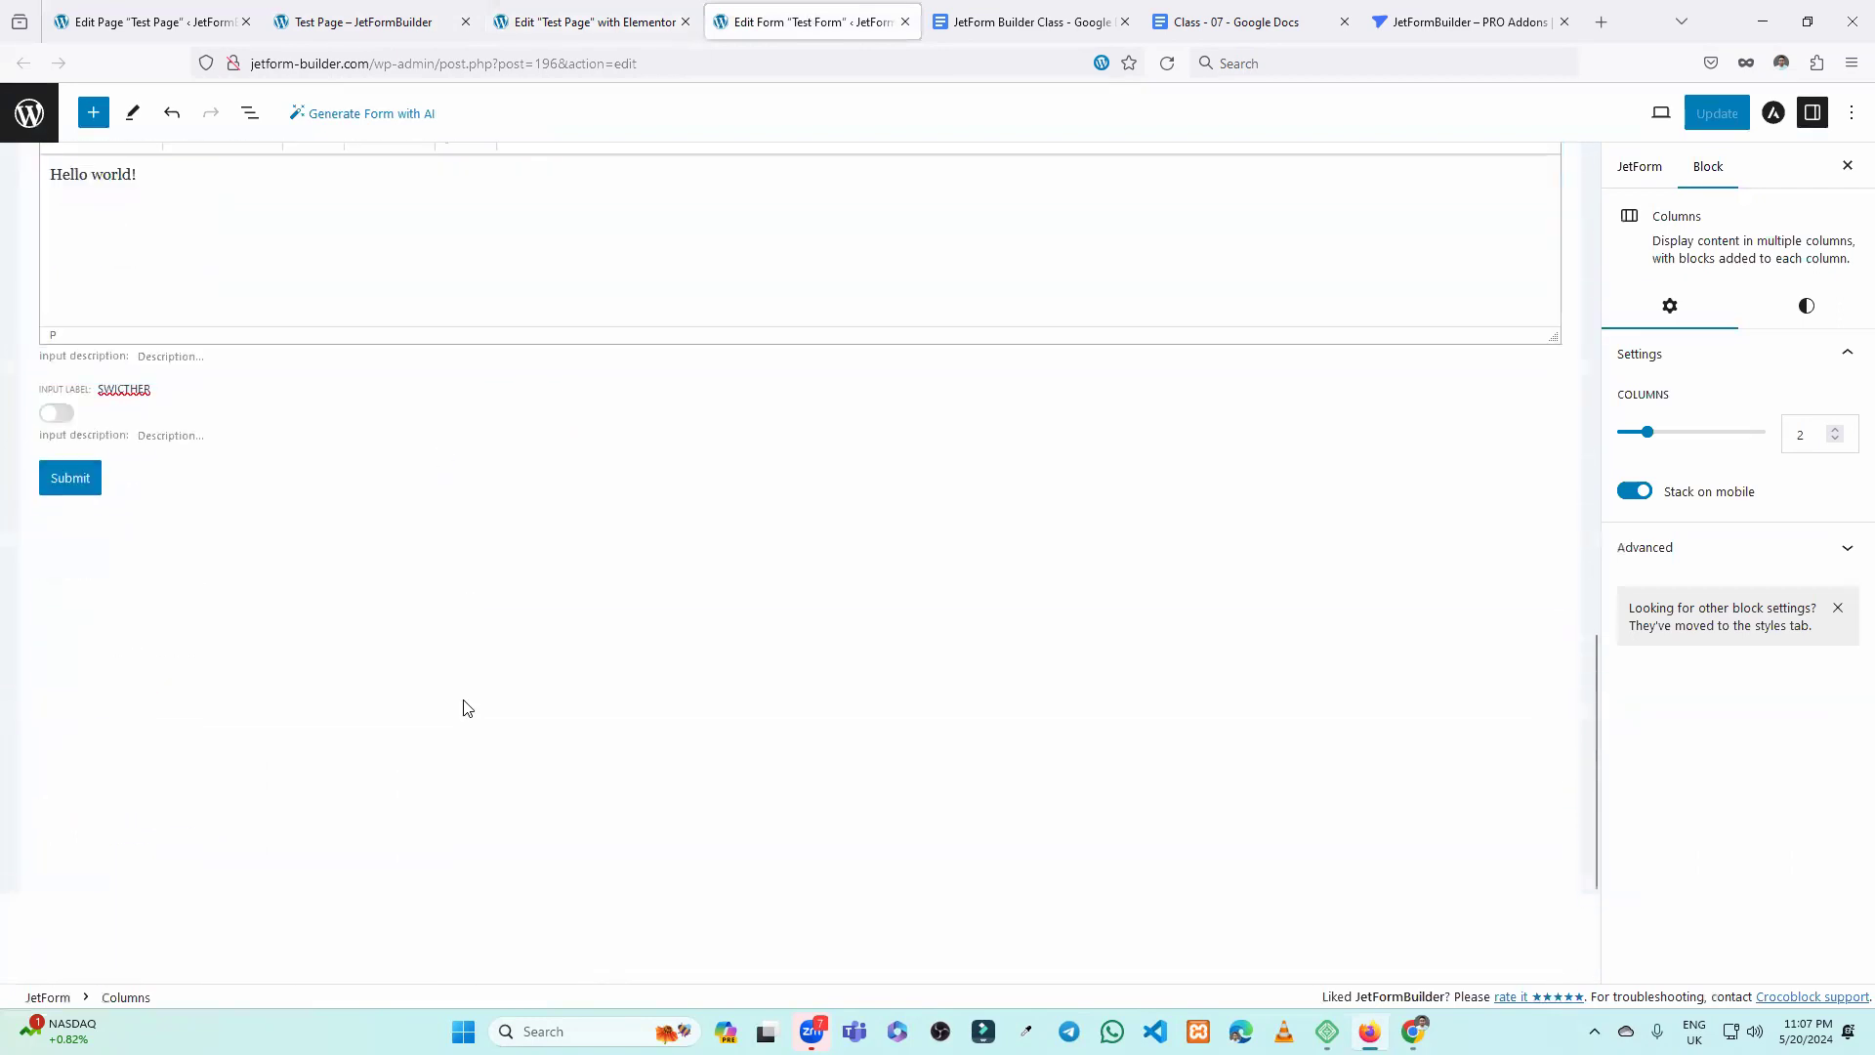
click(464, 708)
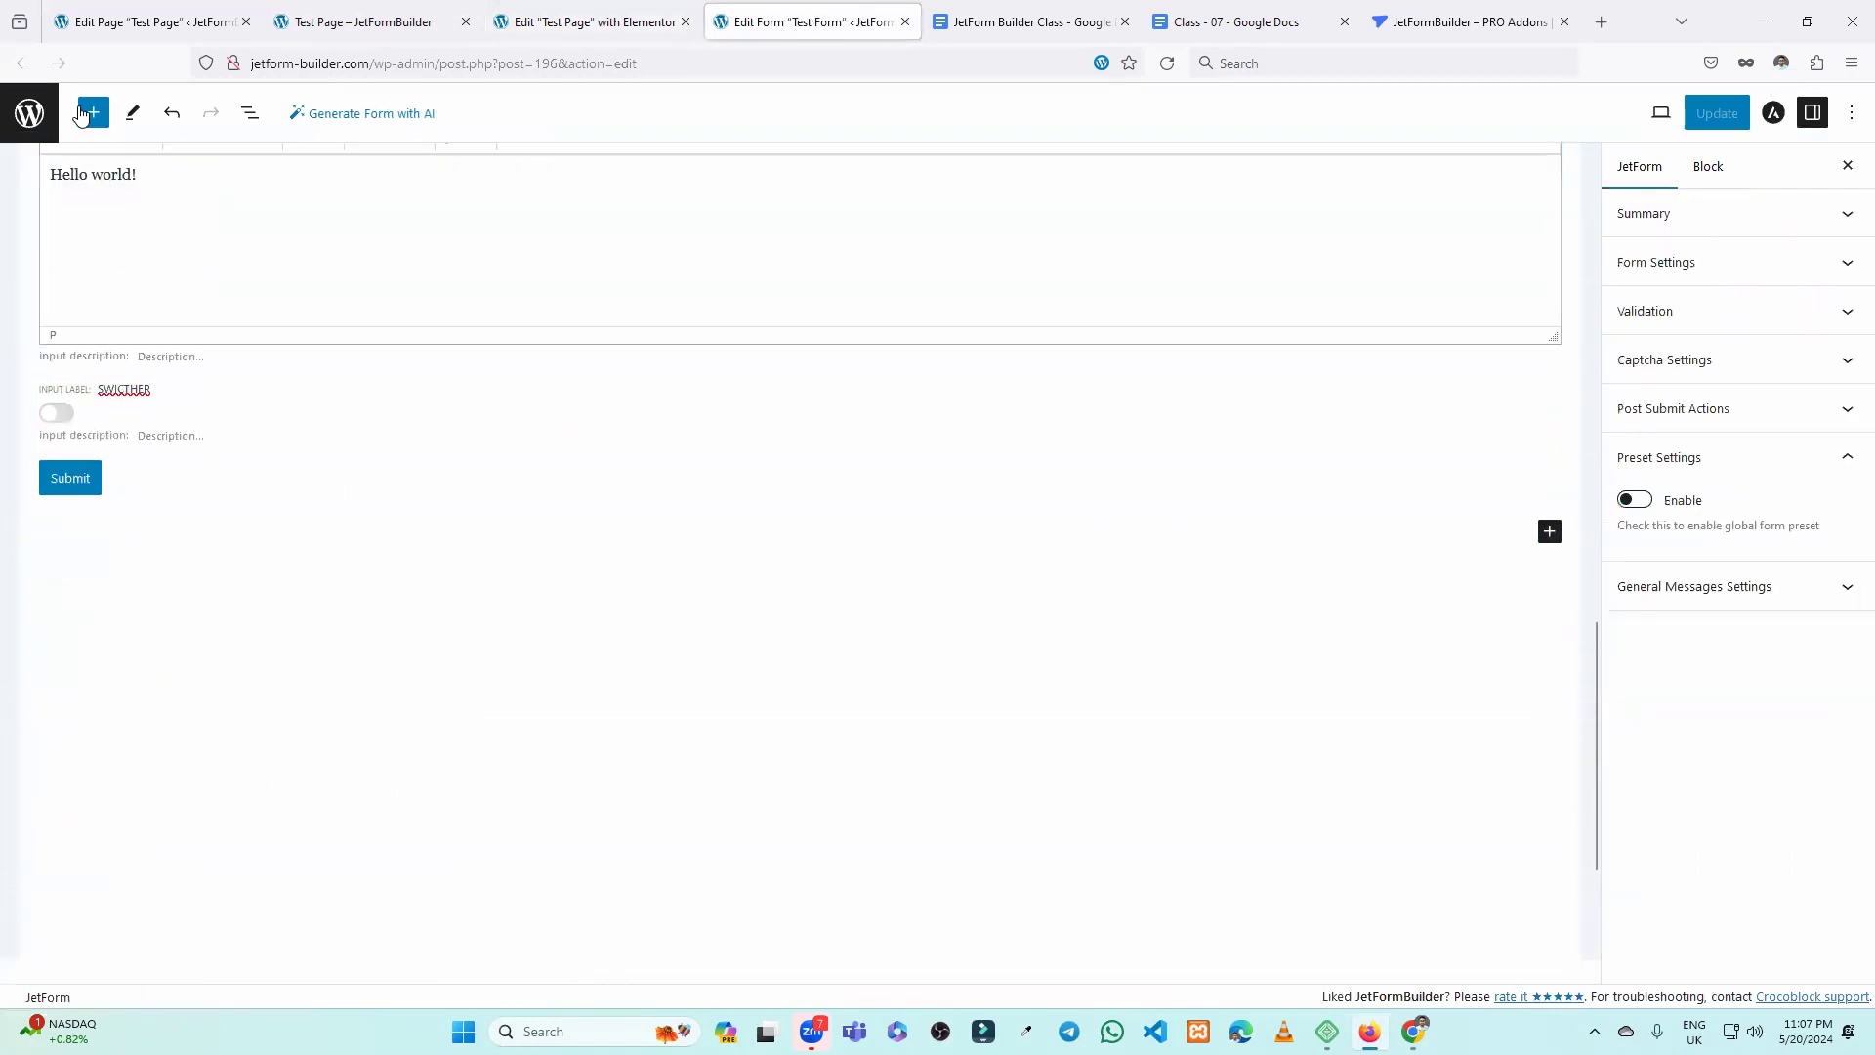
click(85, 113)
scroll(259, 586, down, 1)
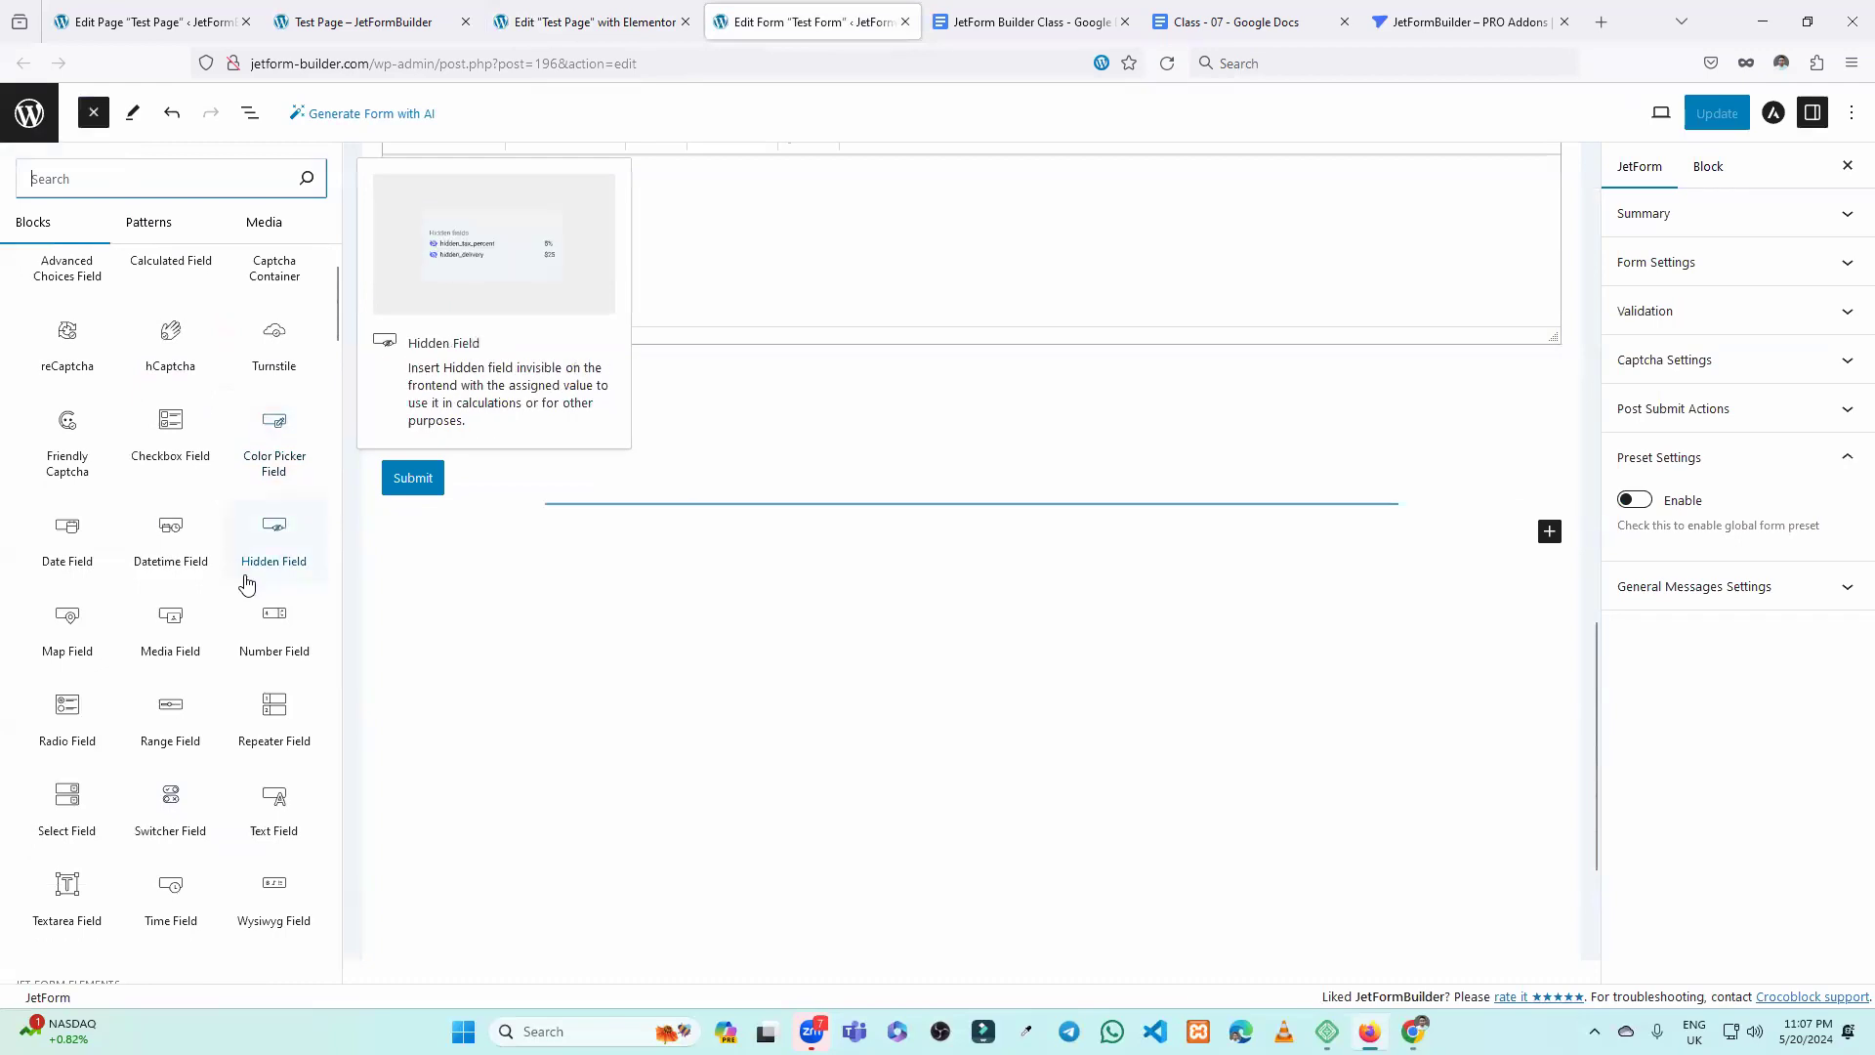
click(256, 752)
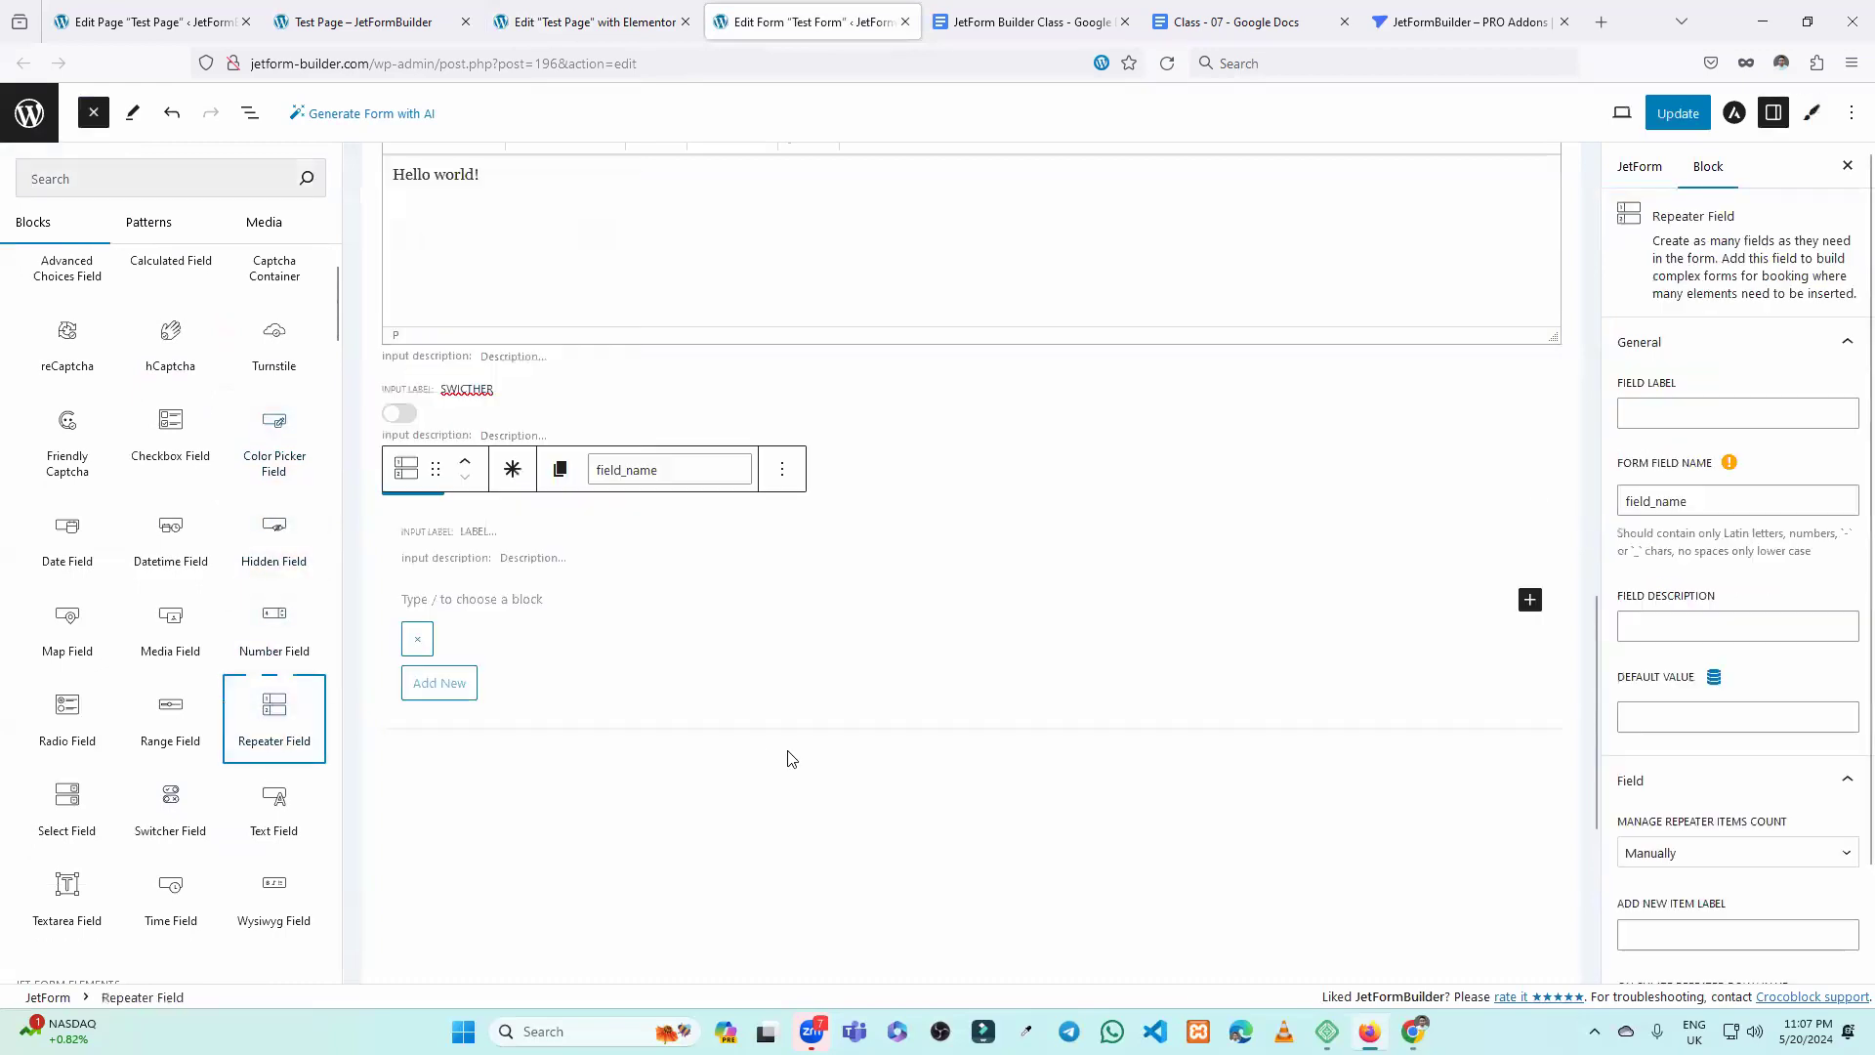
click(461, 464)
click(122, 462)
Label the repeater field "Skill" and save the updated form.
click(1687, 415)
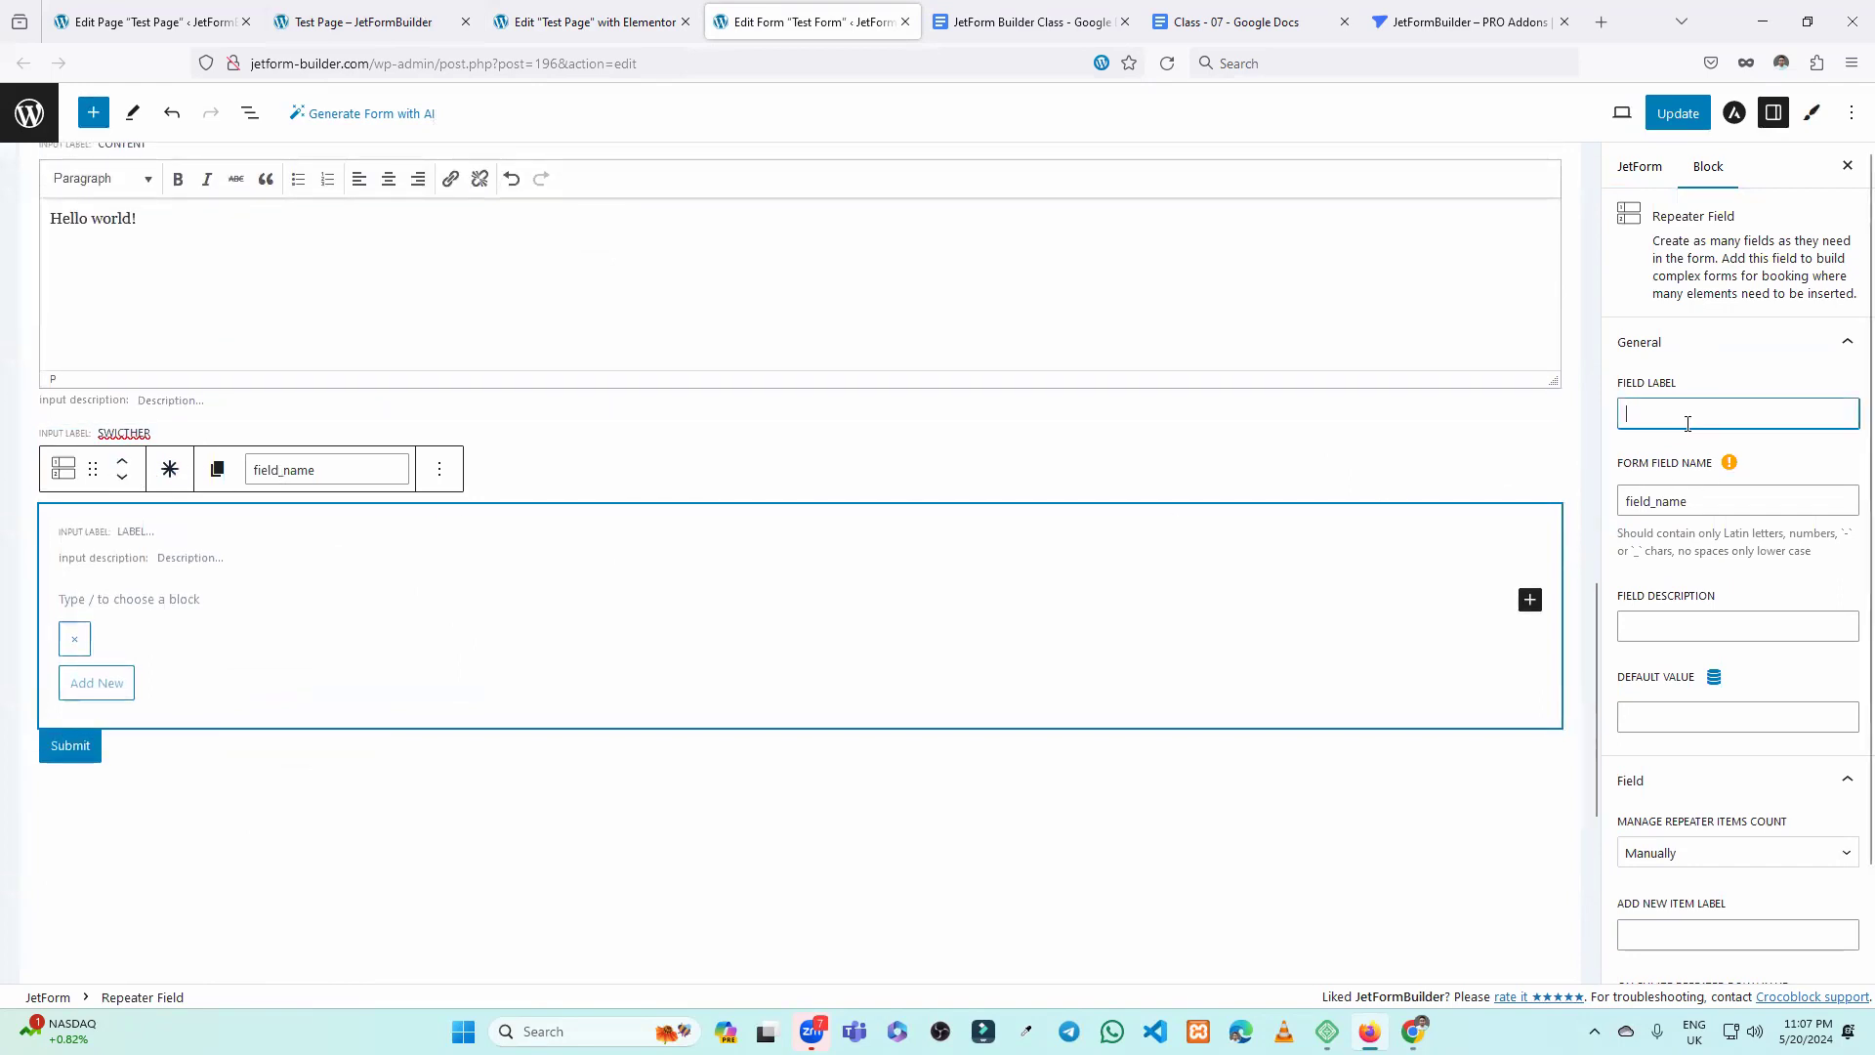
text(Skill)
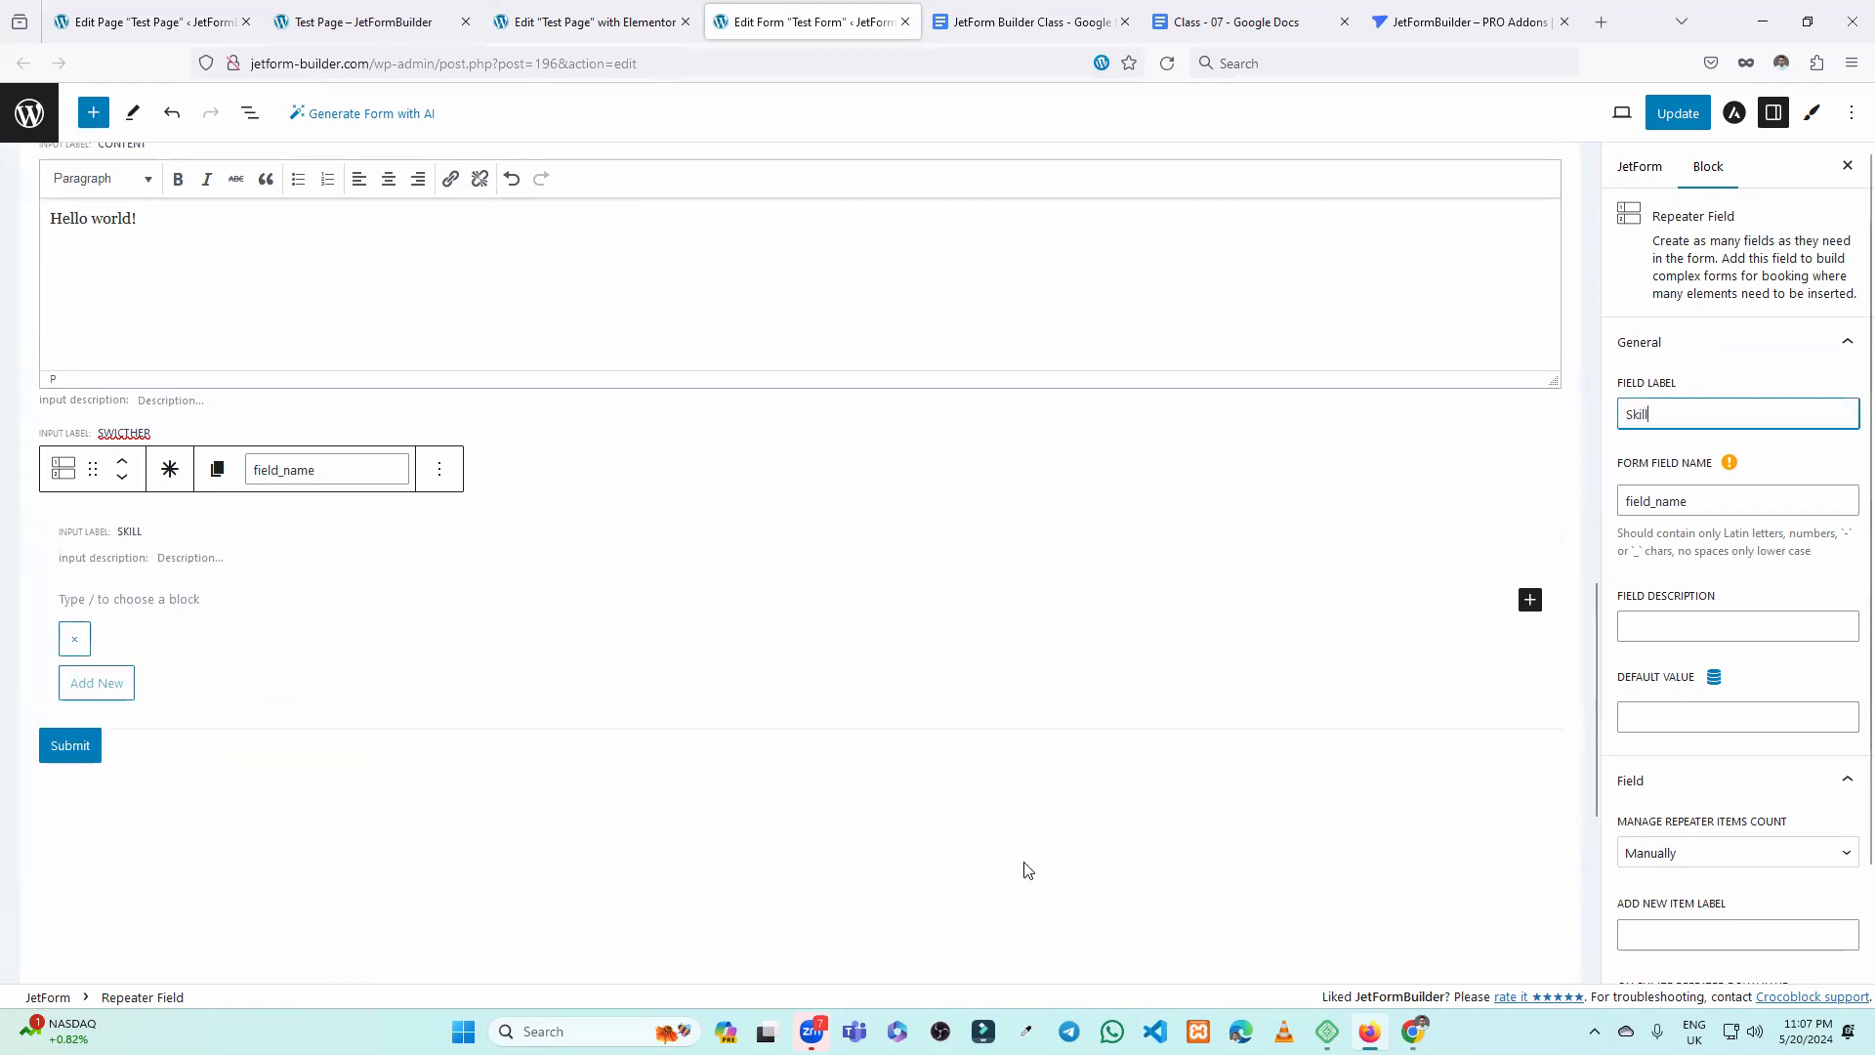
click(701, 801)
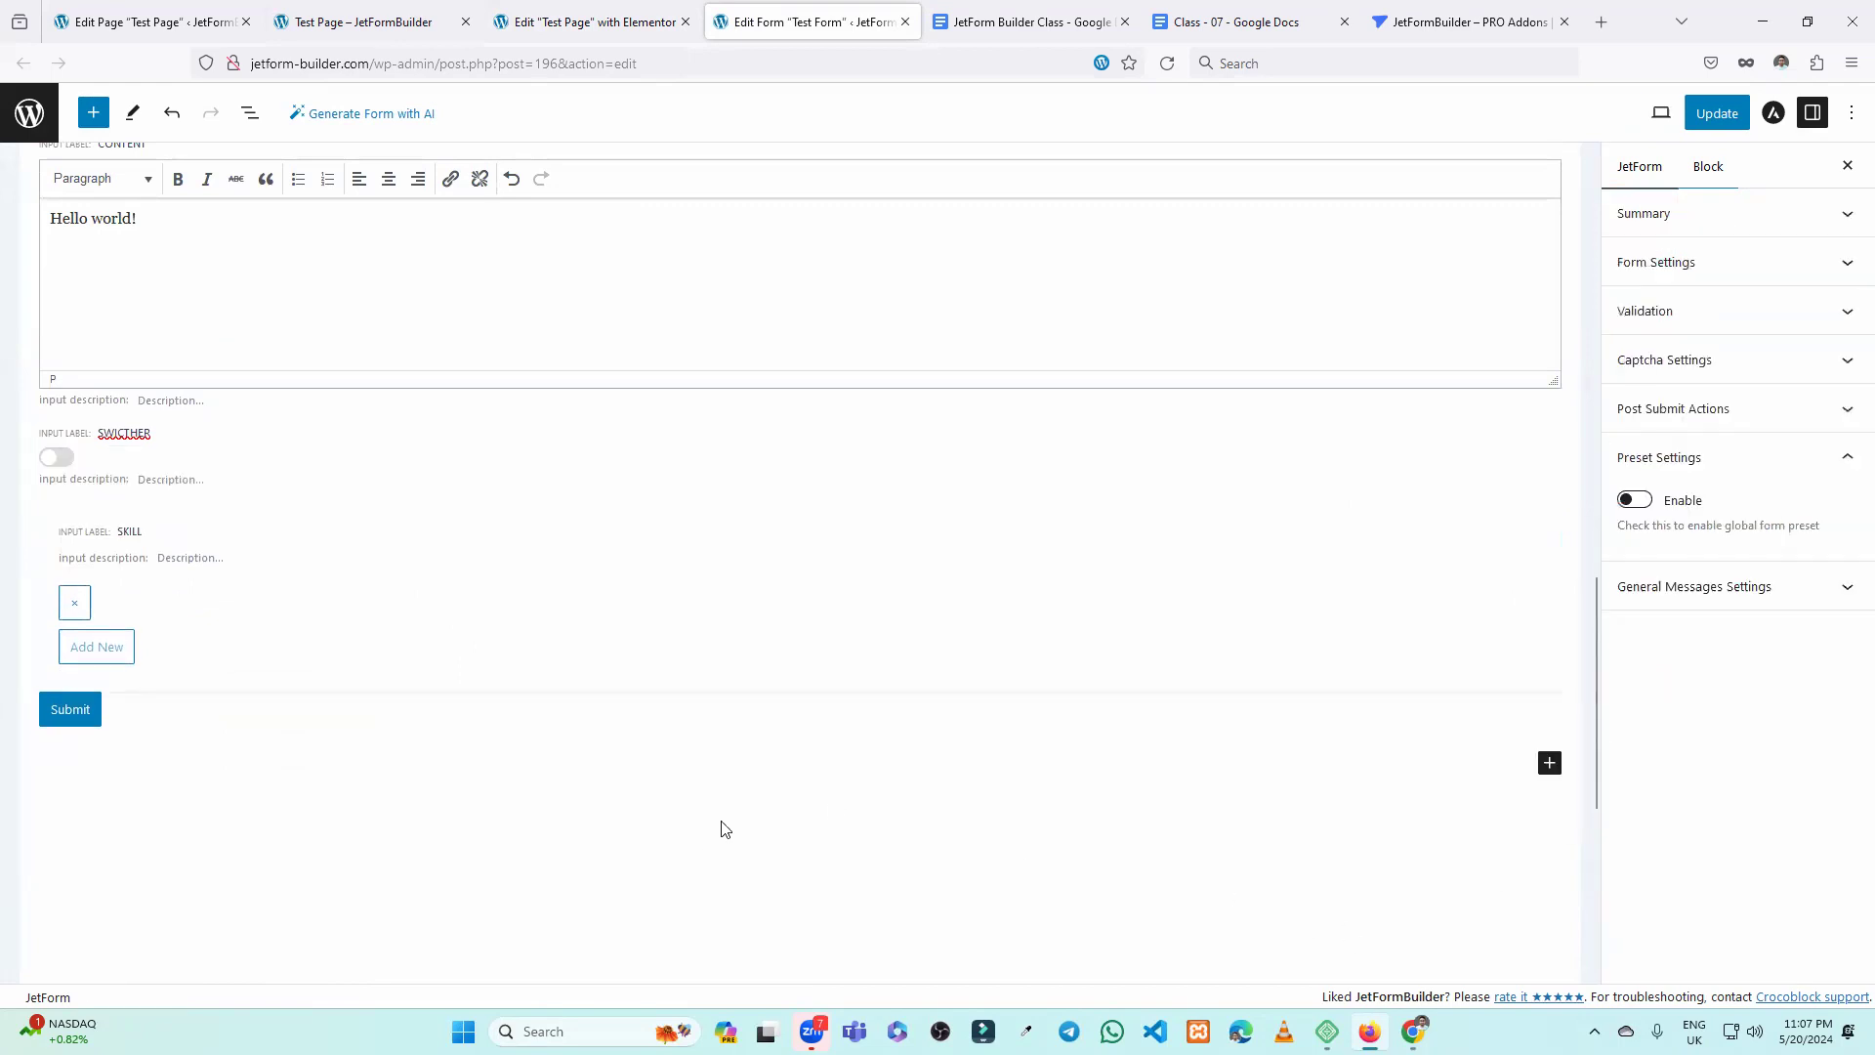
click(1705, 115)
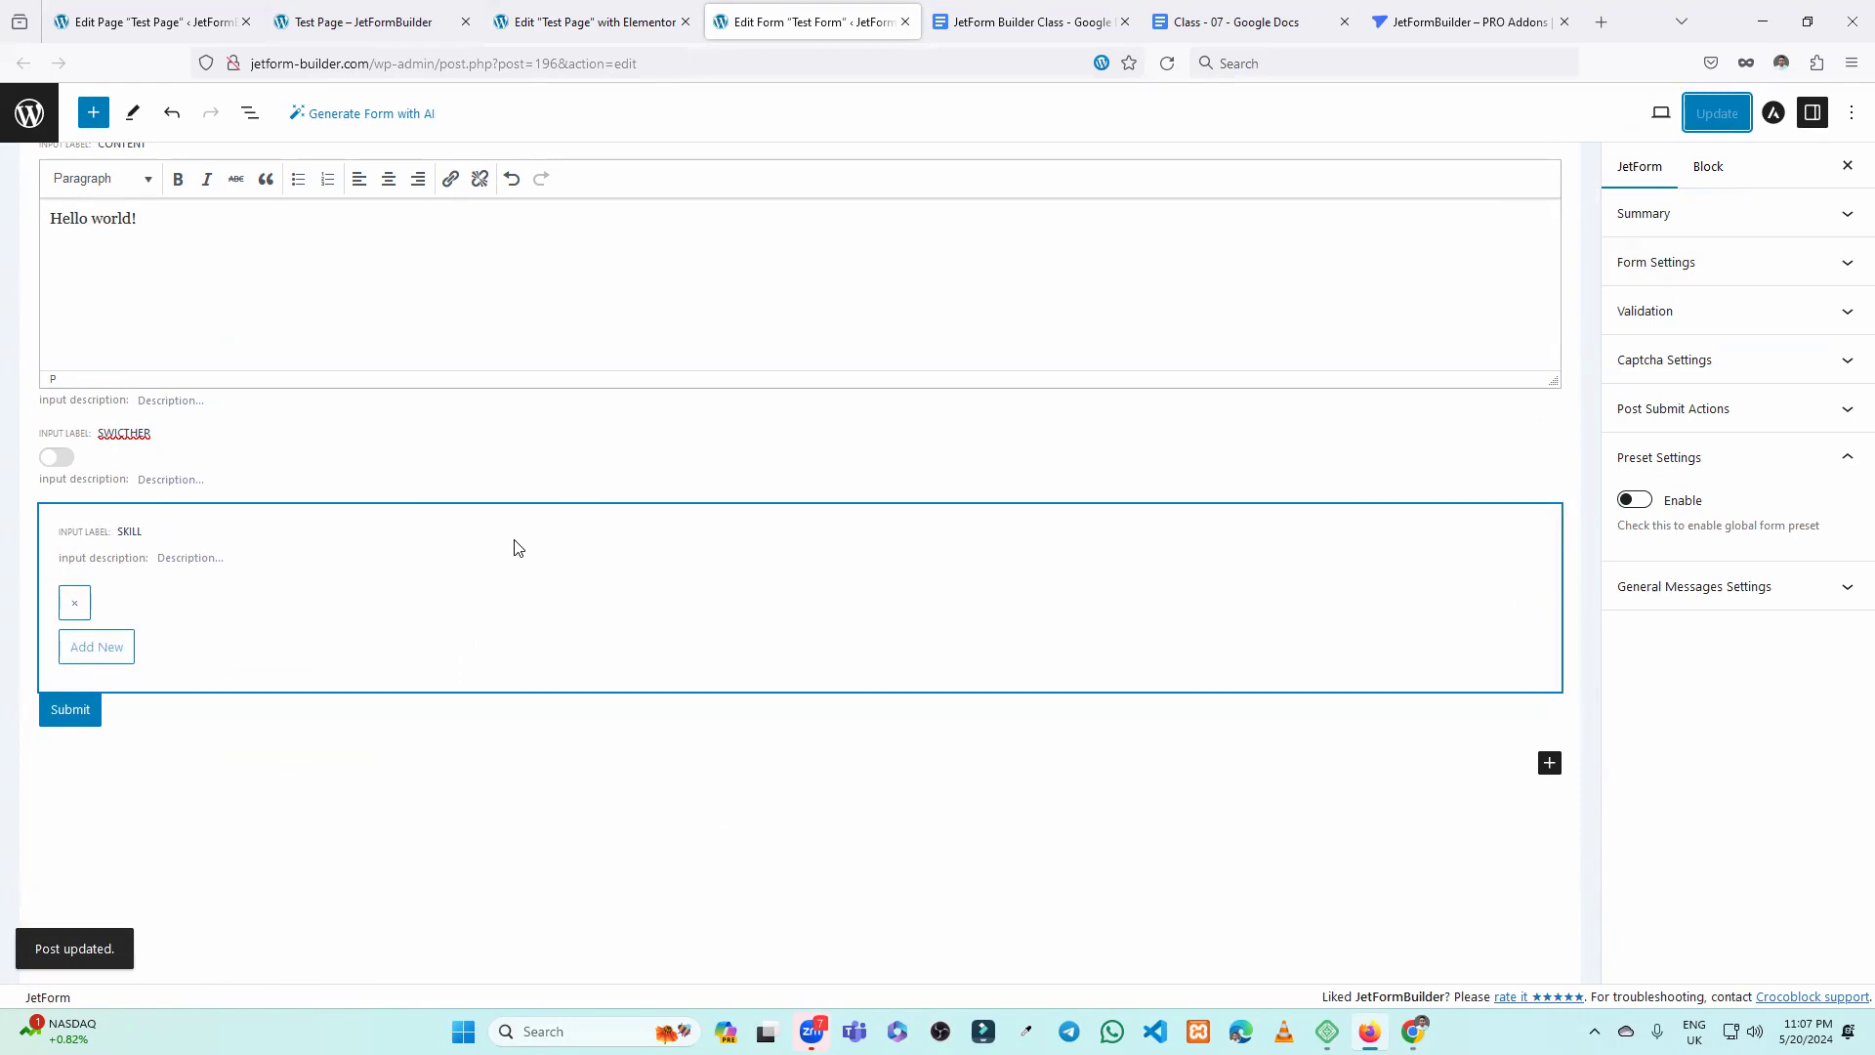
Reload the live Test Page and check the end of the form for the Skill repeater.
click(372, 10)
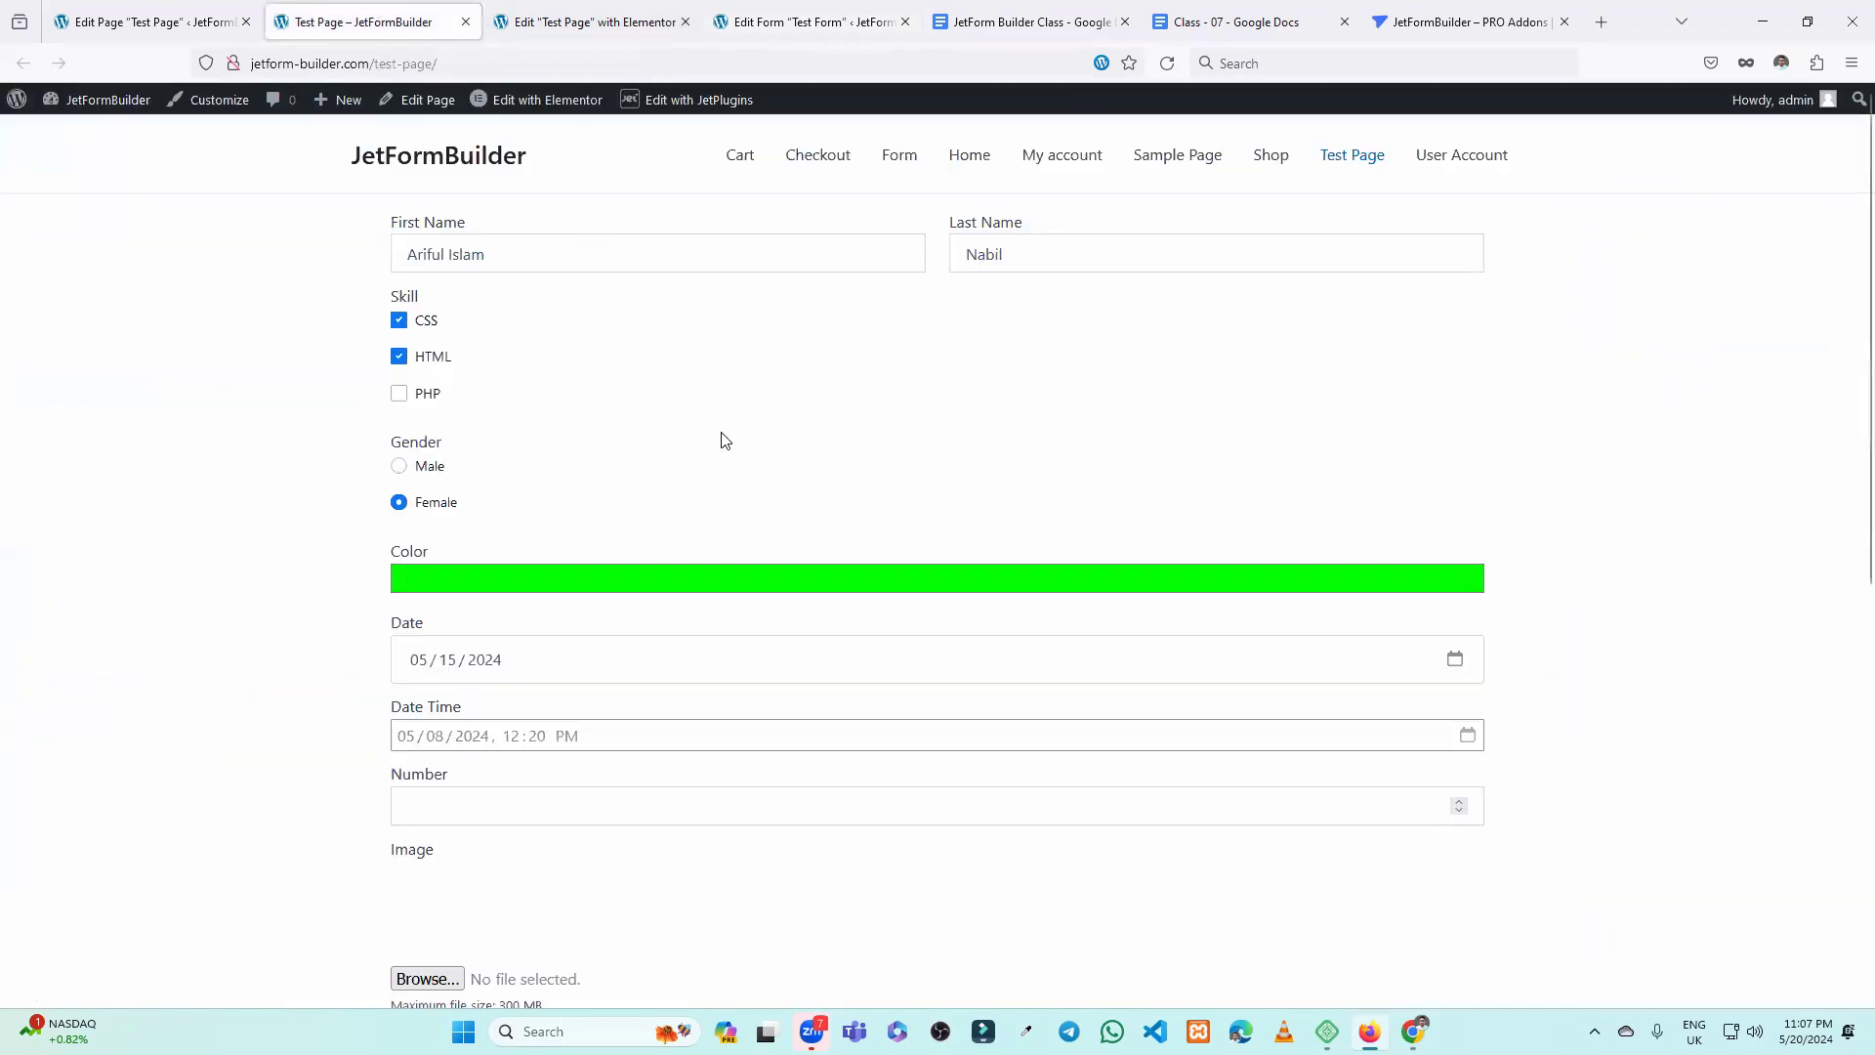
scroll(725, 441, down, 8)
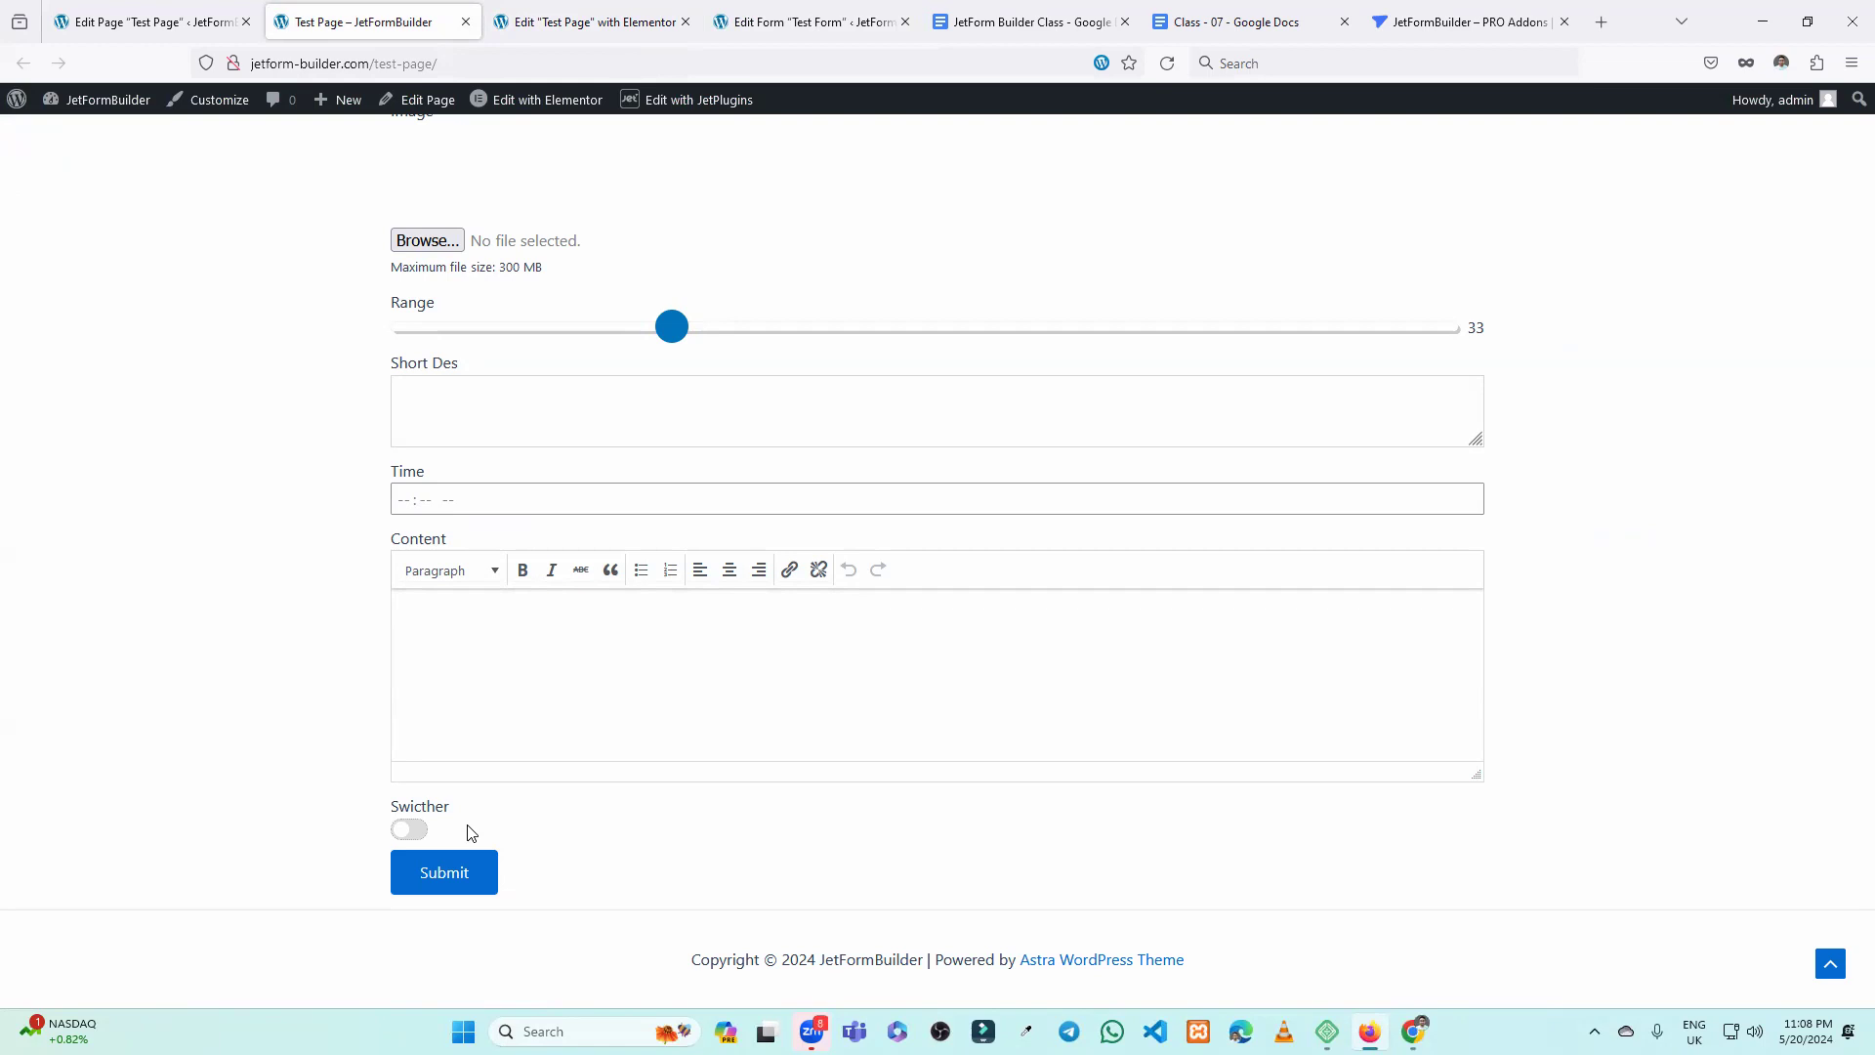
click(167, 18)
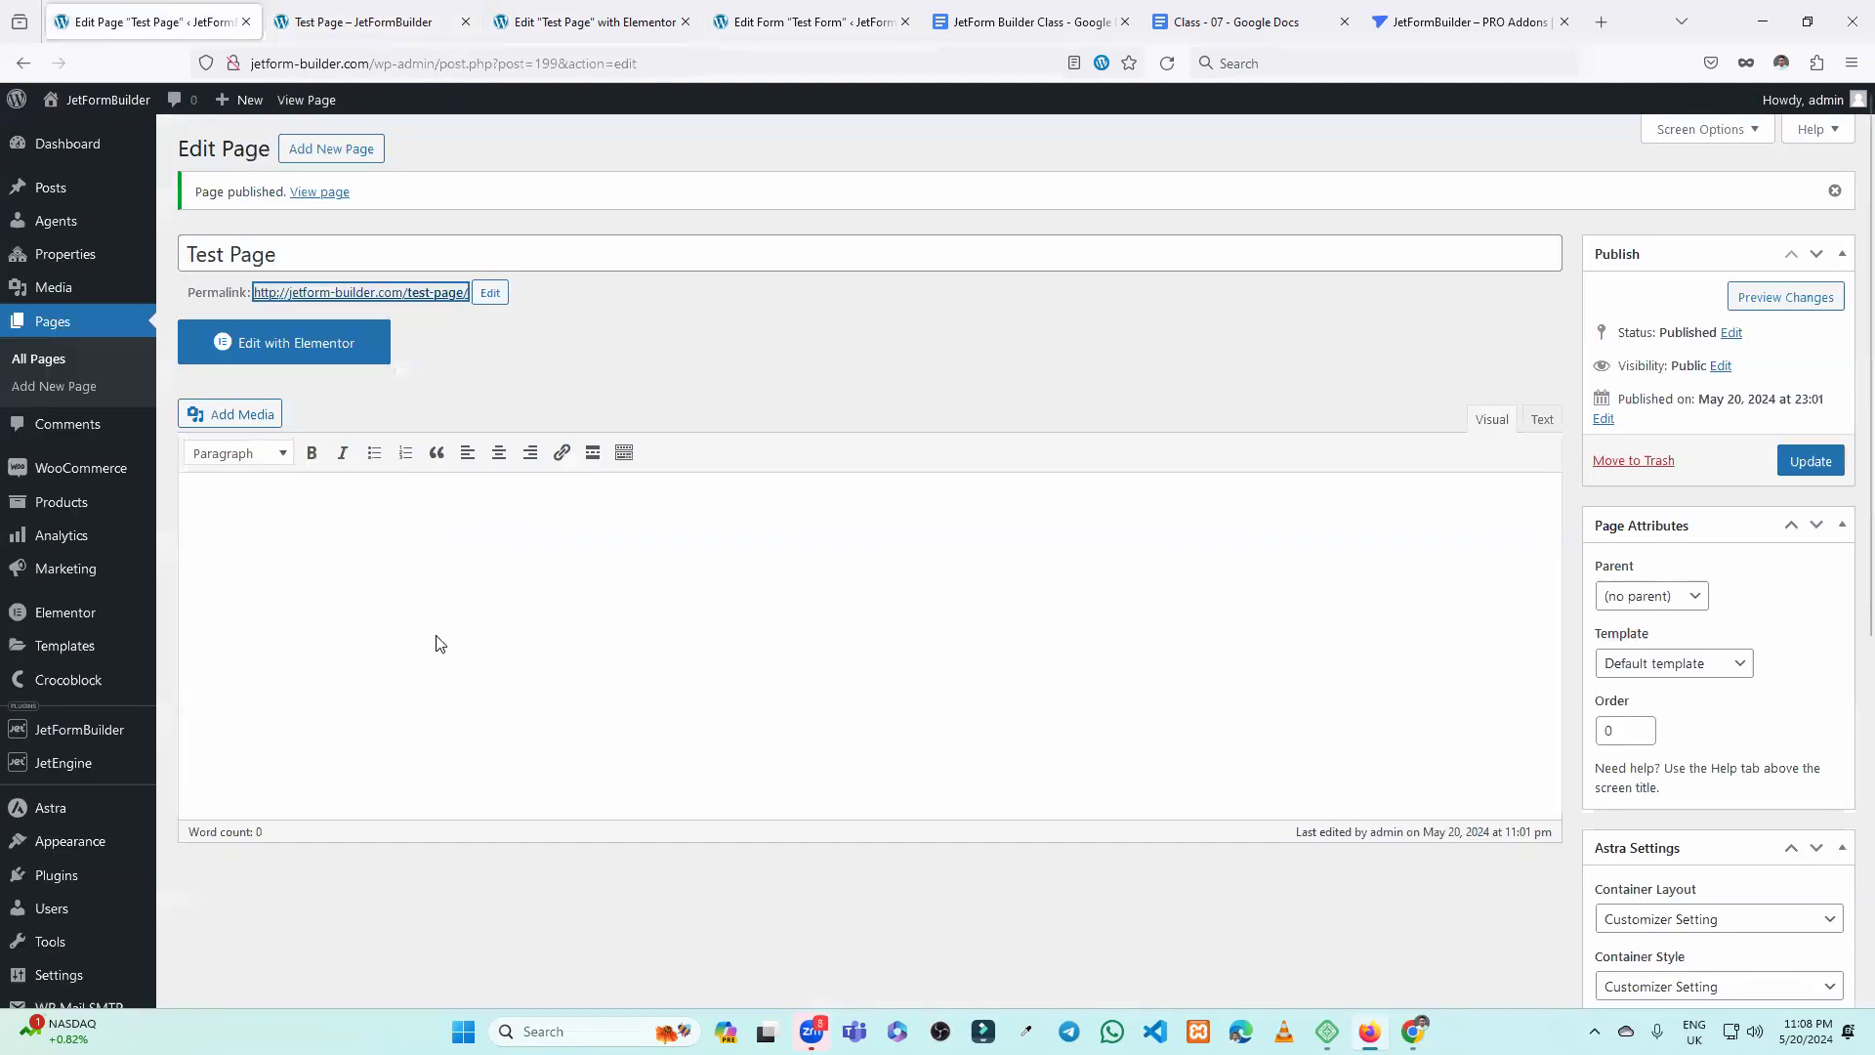
click(390, 9)
click(616, 10)
click(803, 15)
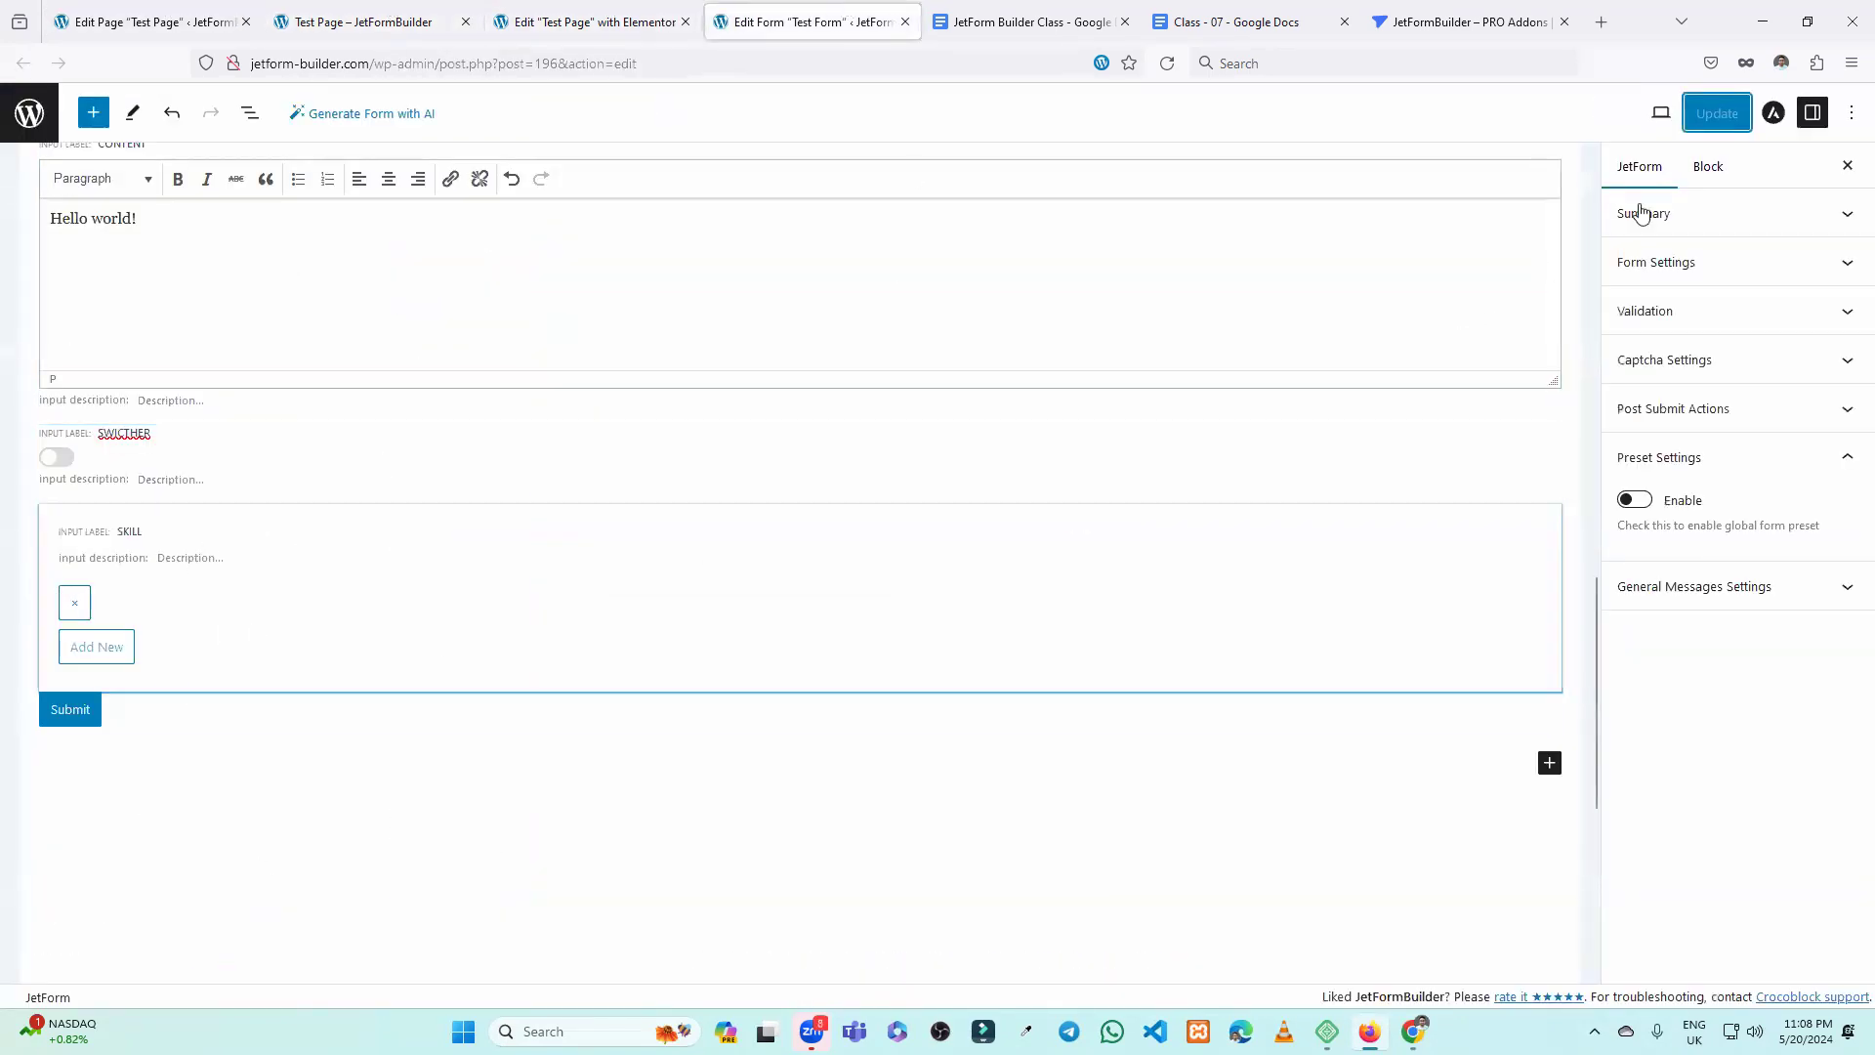
click(391, 17)
click(1174, 62)
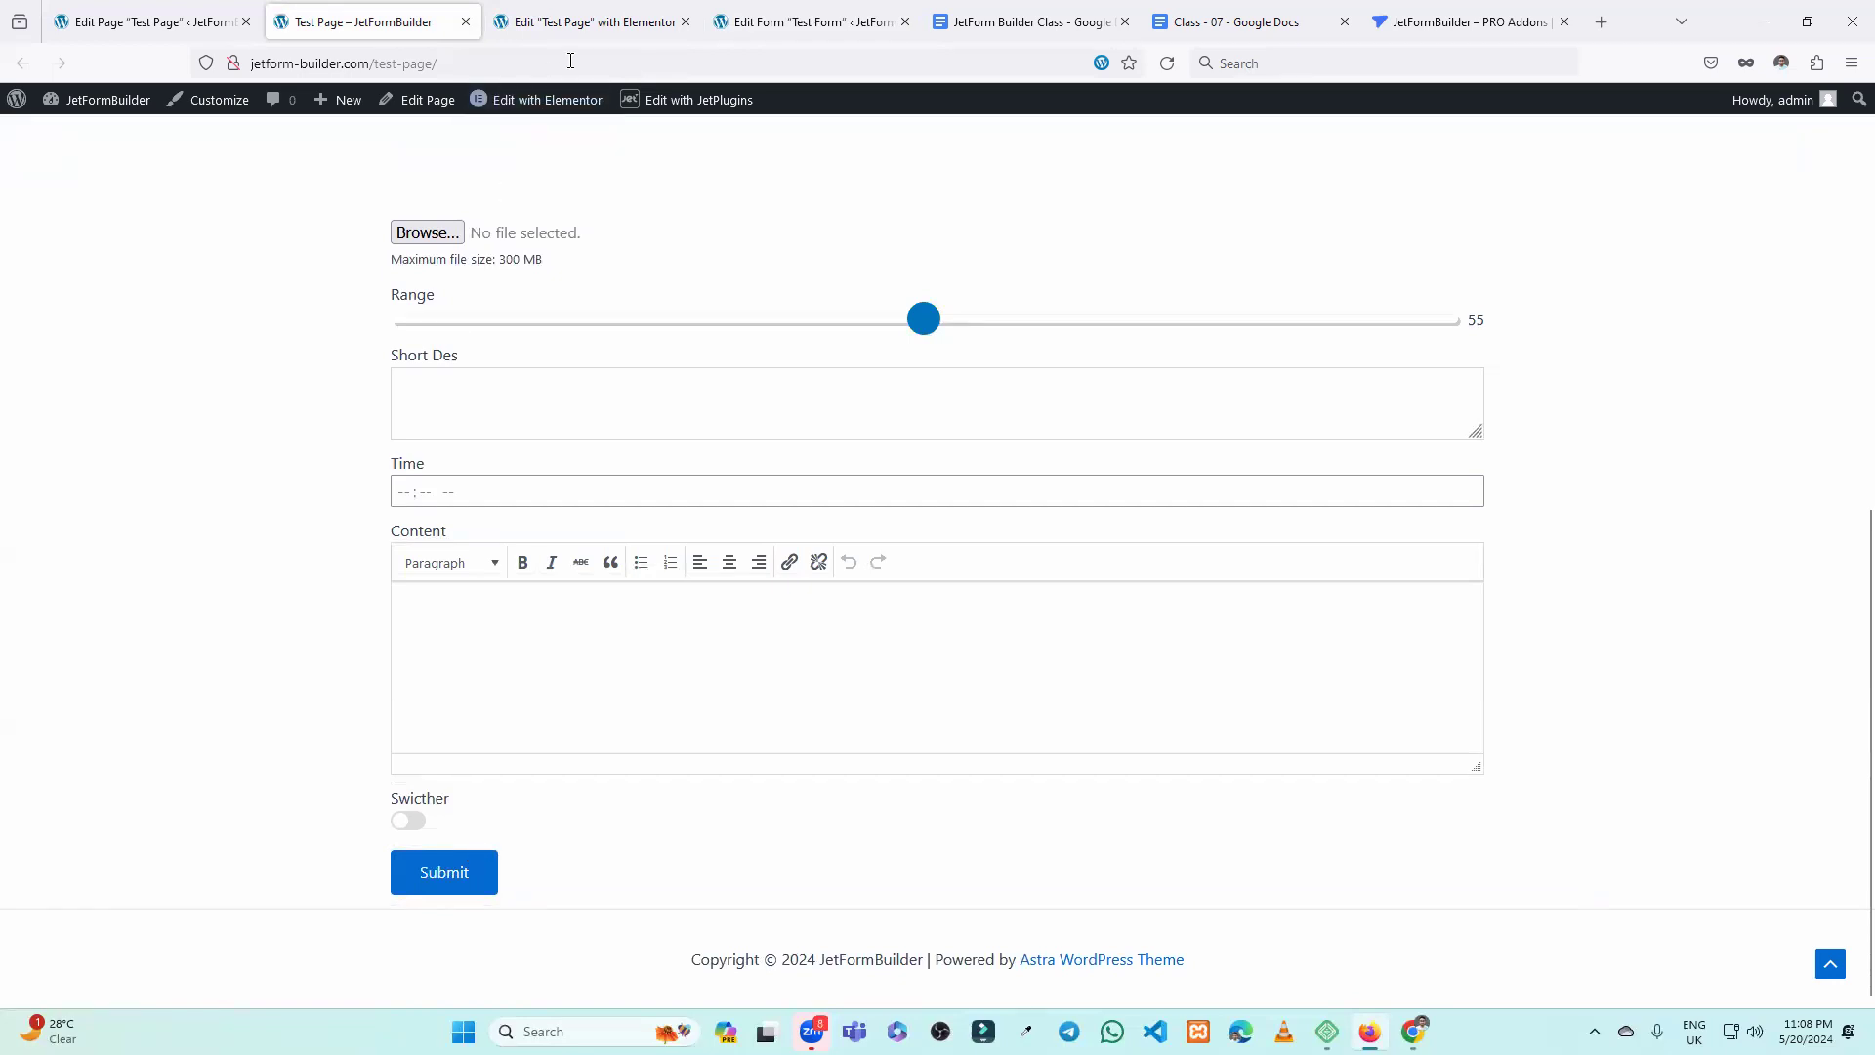
Set the form field name of the Skill repeater in the Test Form to "_skill".
click(809, 23)
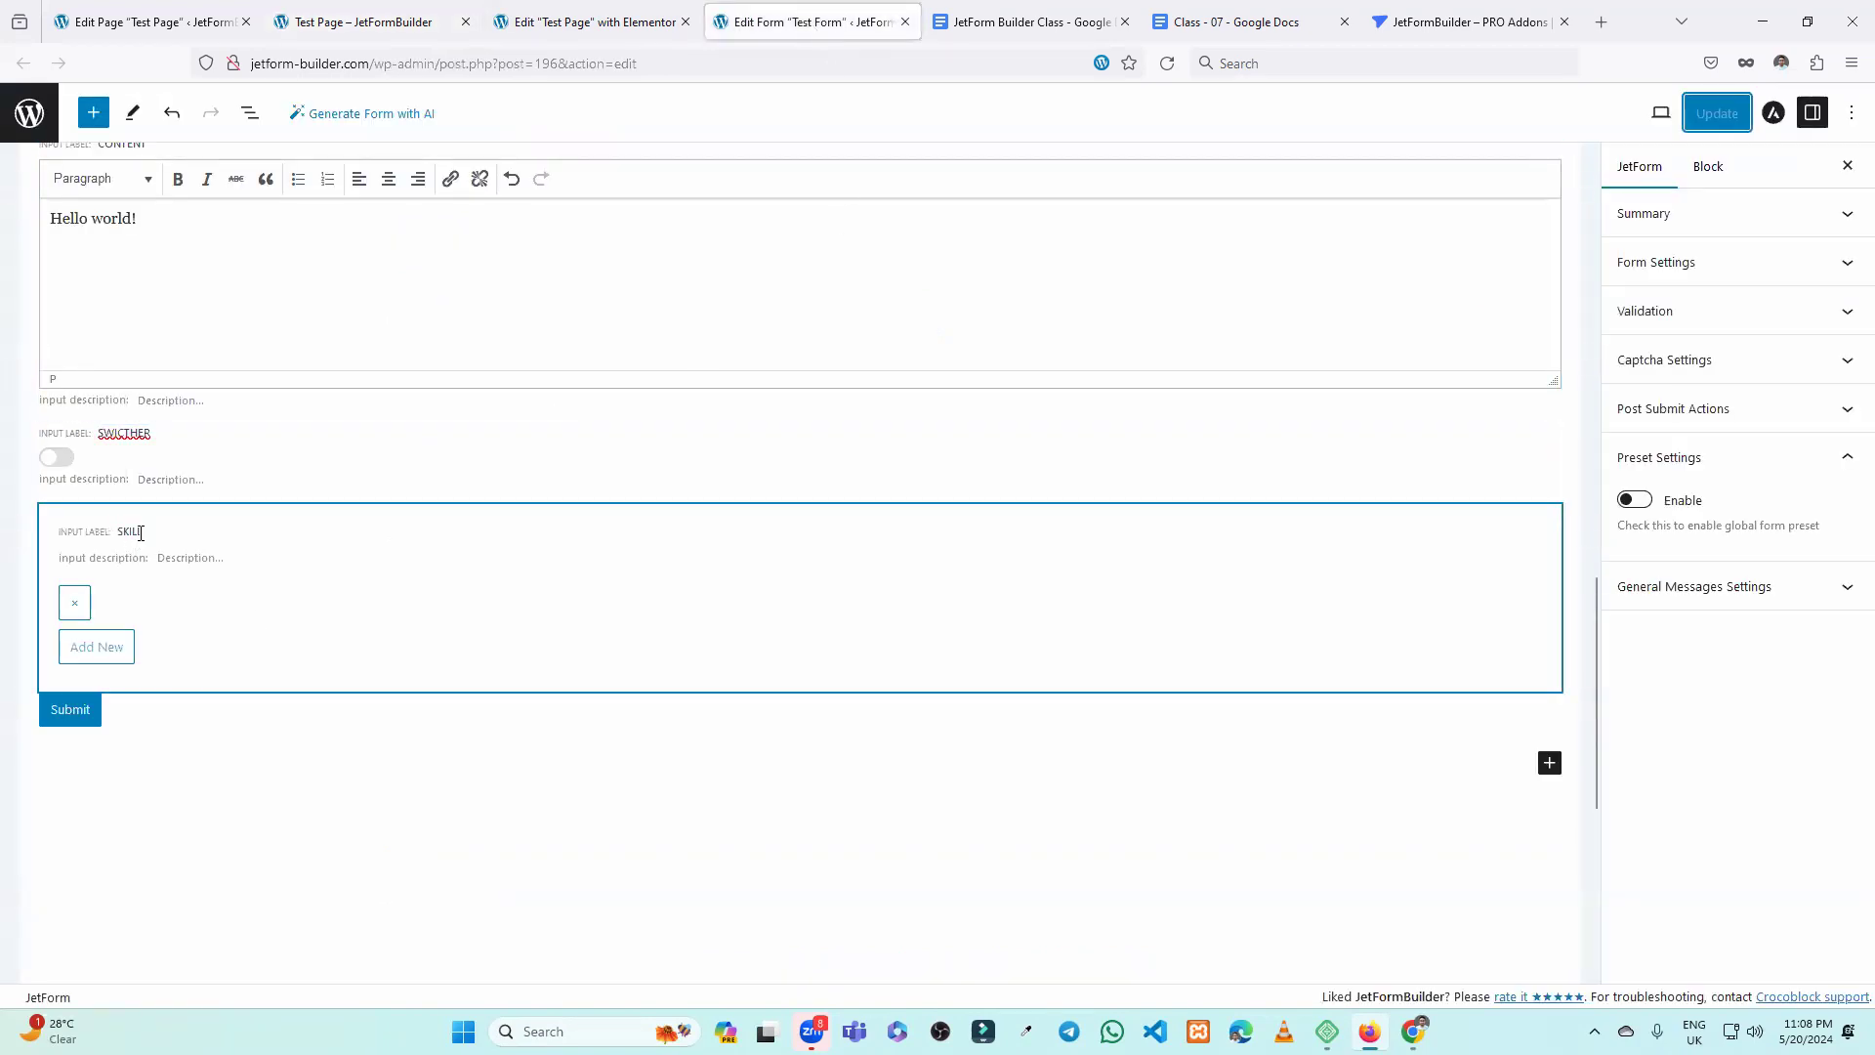
click(265, 626)
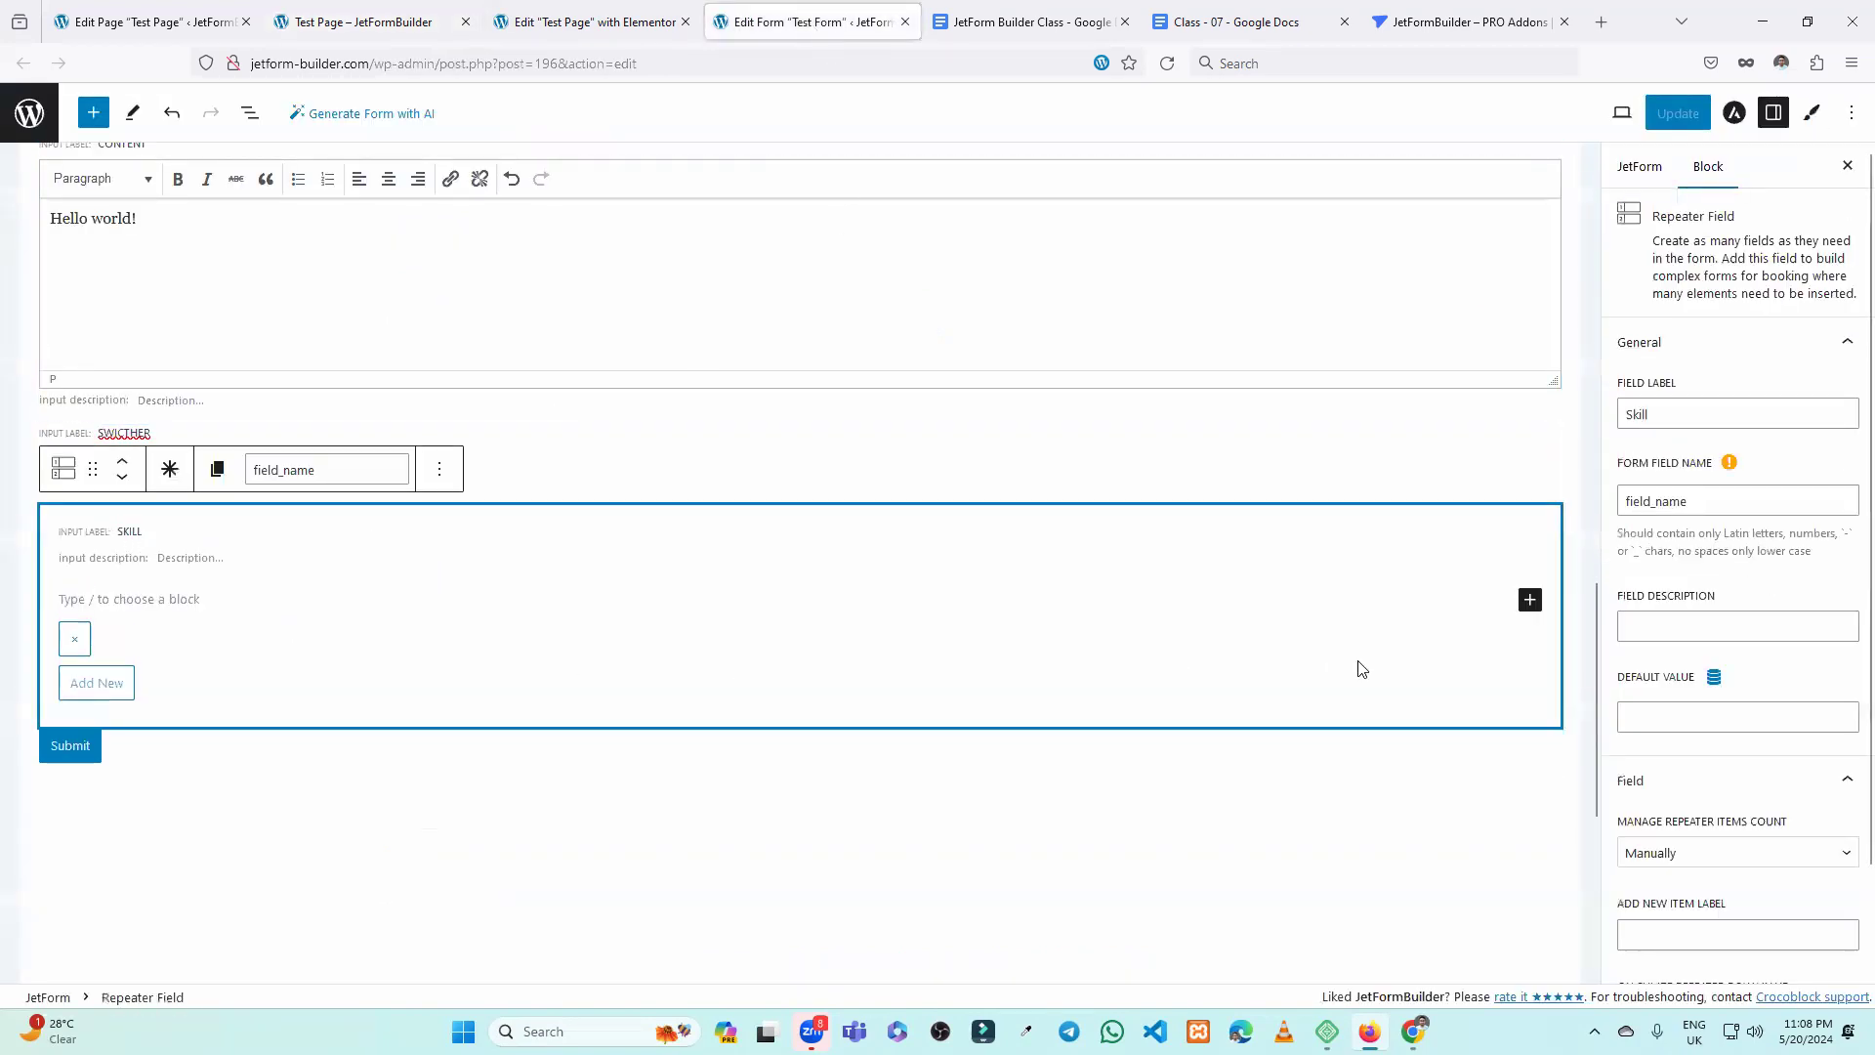
double_click(1699, 500)
text(skill)
click(1621, 505)
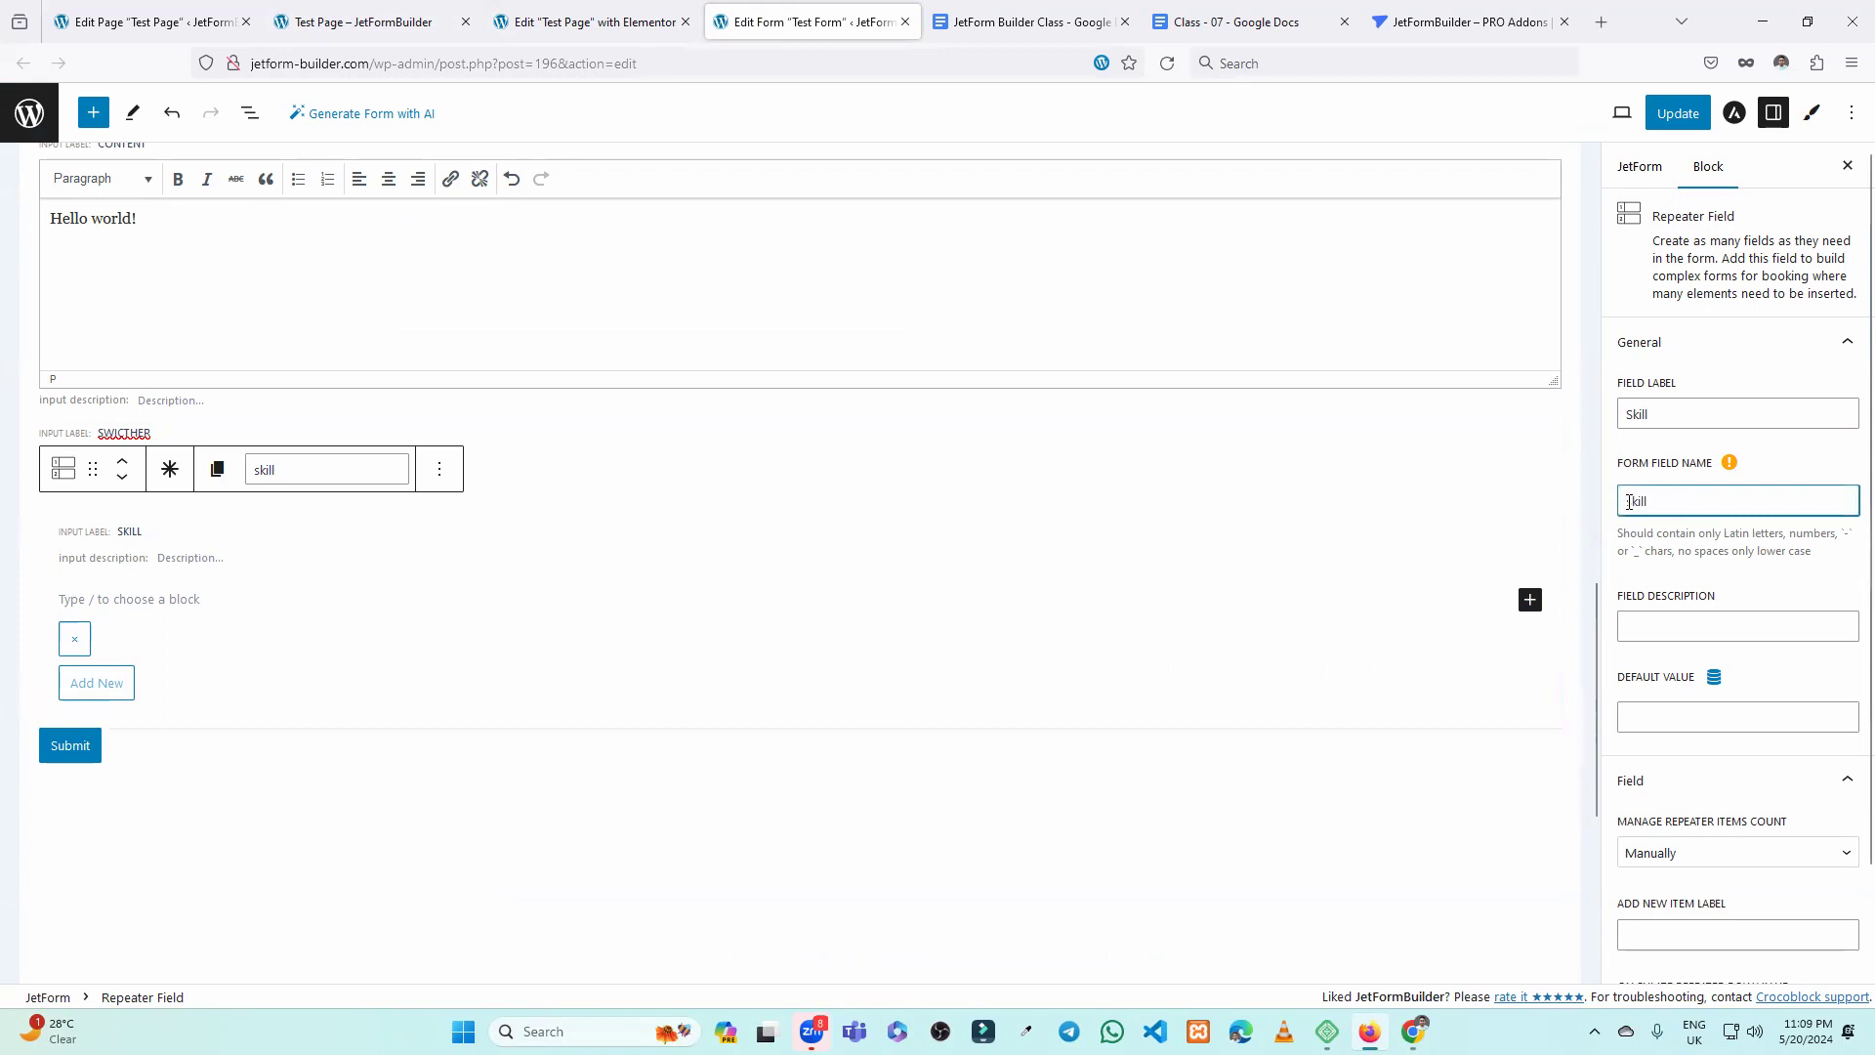
text(_)
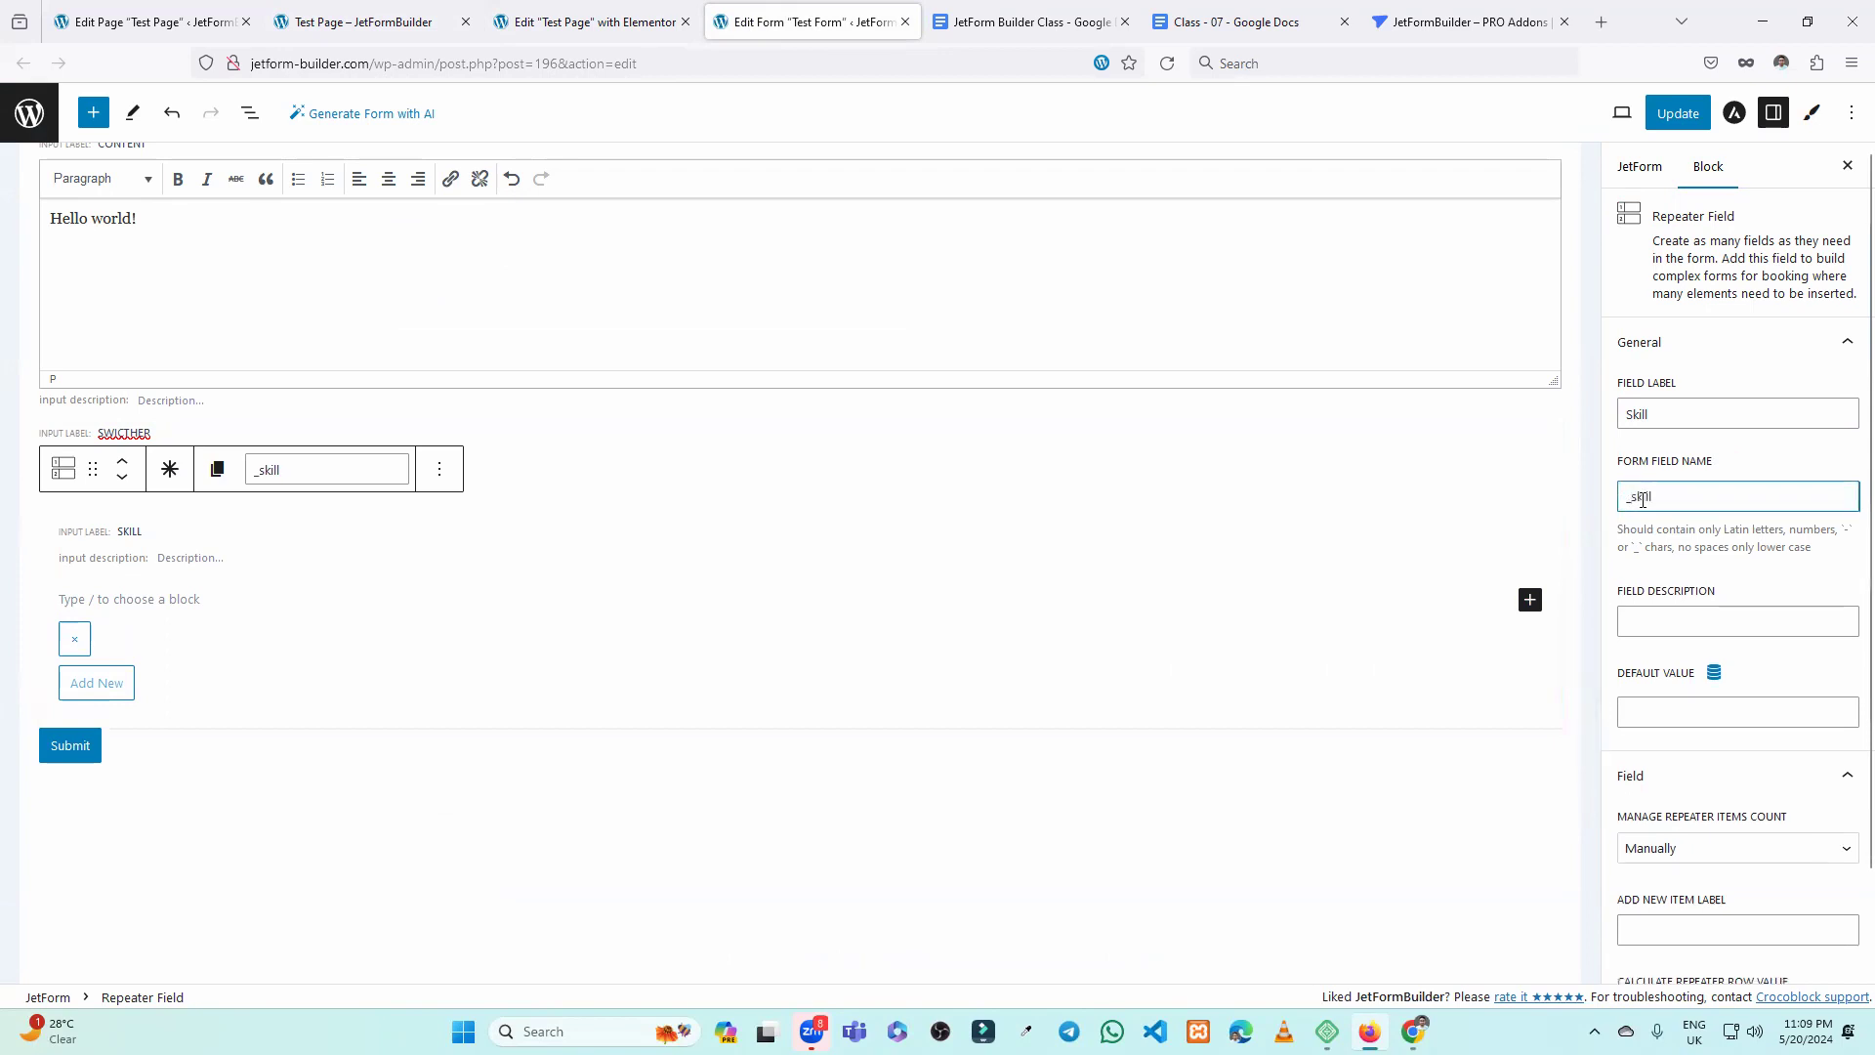
Insert a Text Field inside the Skill repeater of the Test Form.
click(500, 596)
click(496, 596)
click(381, 557)
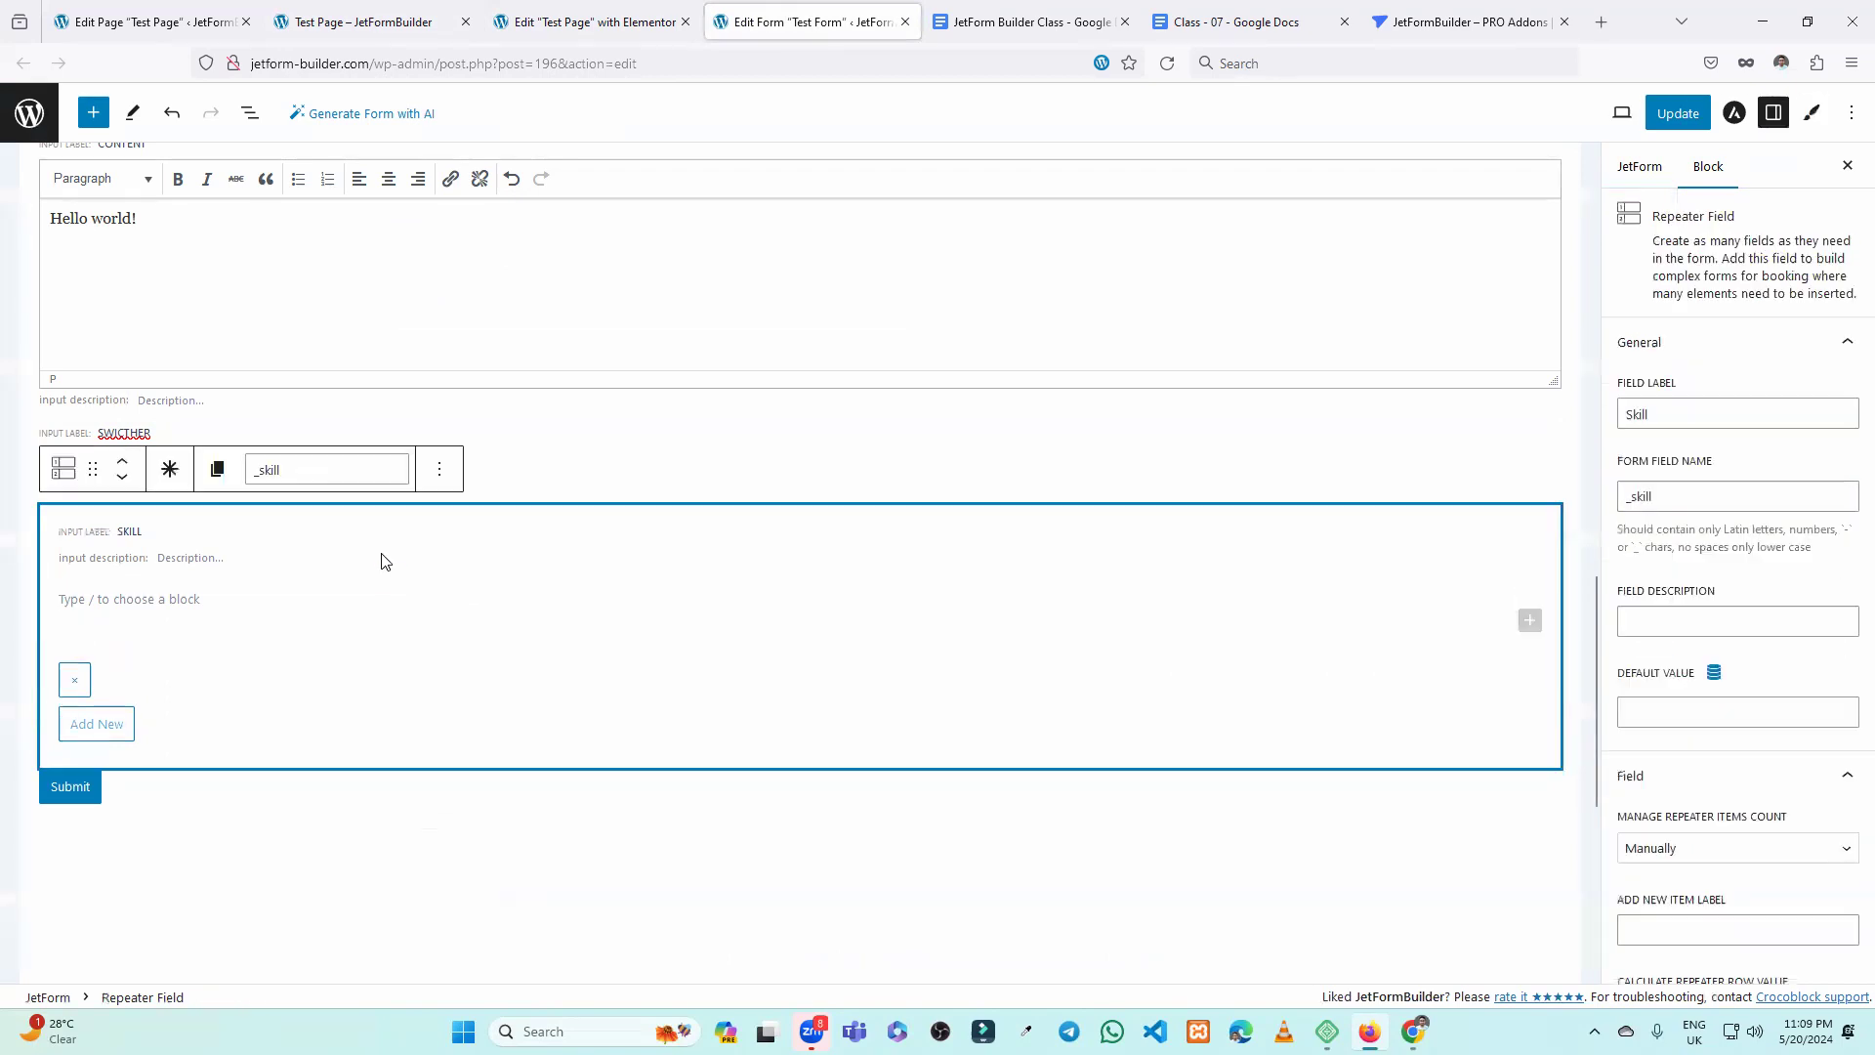
click(307, 629)
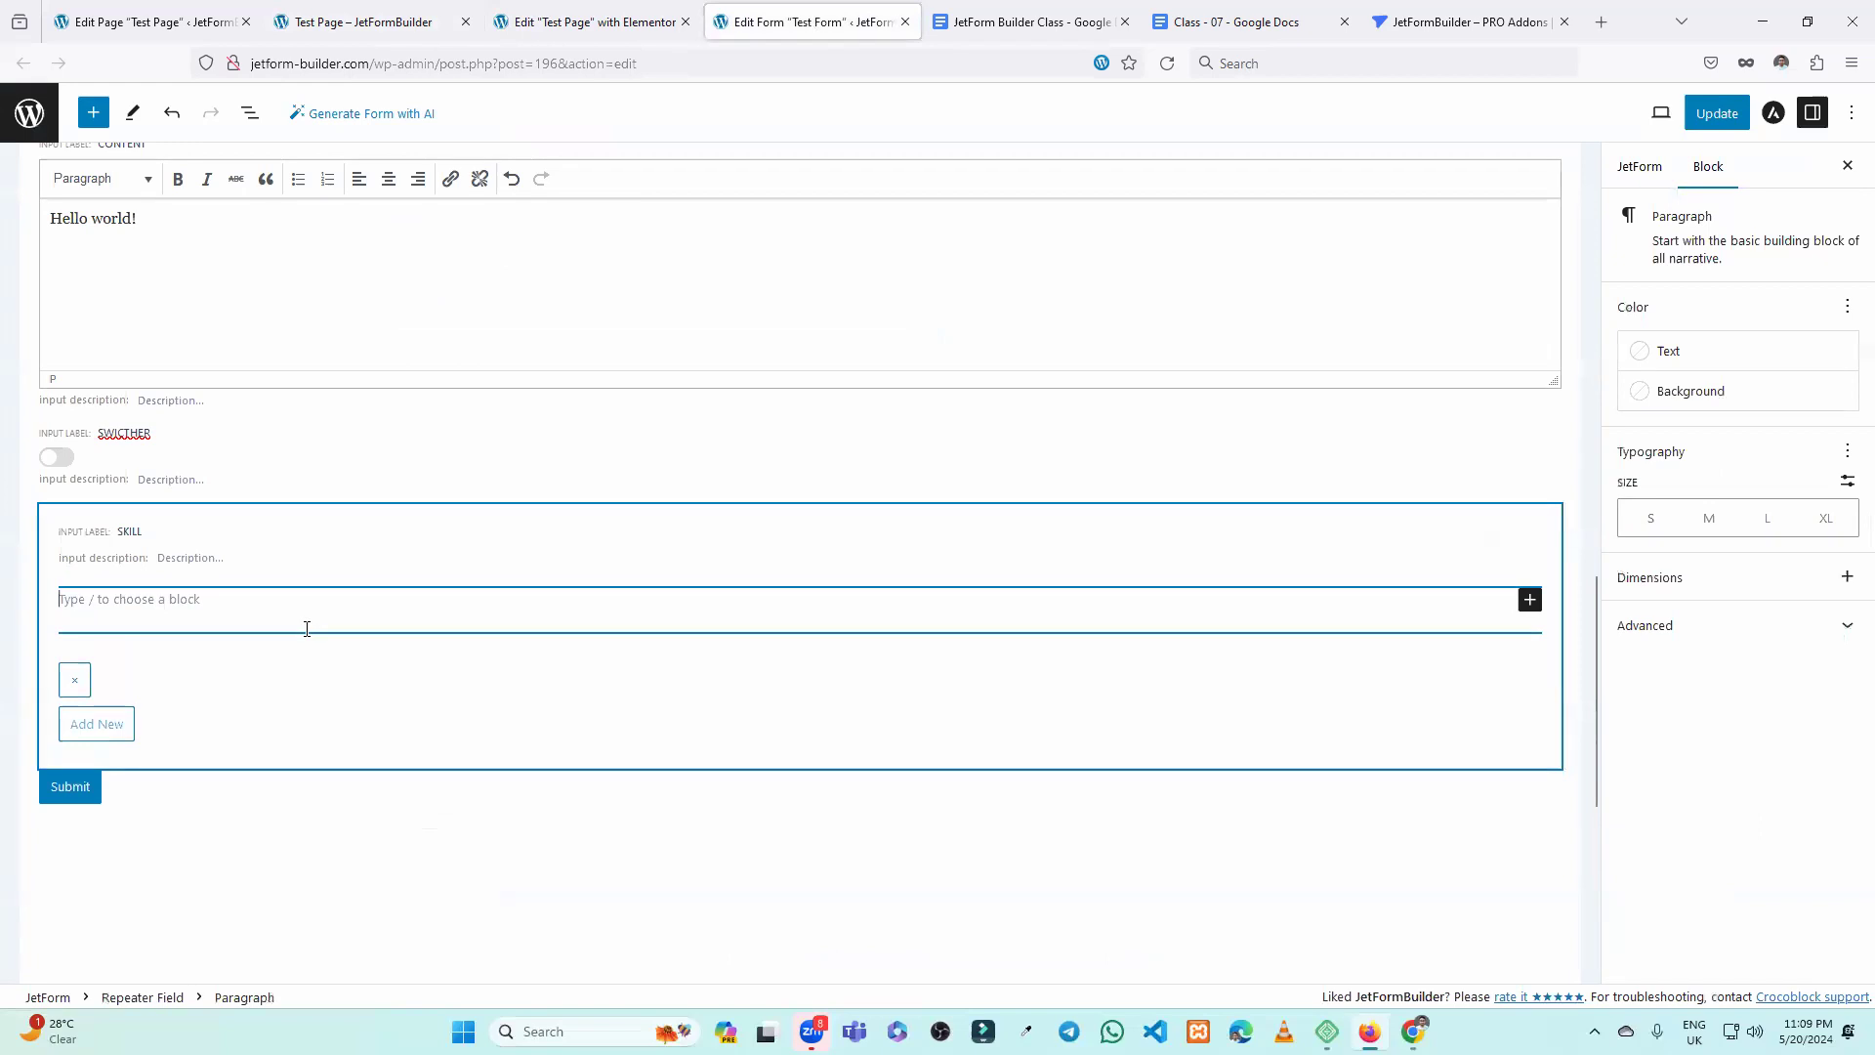
click(1530, 603)
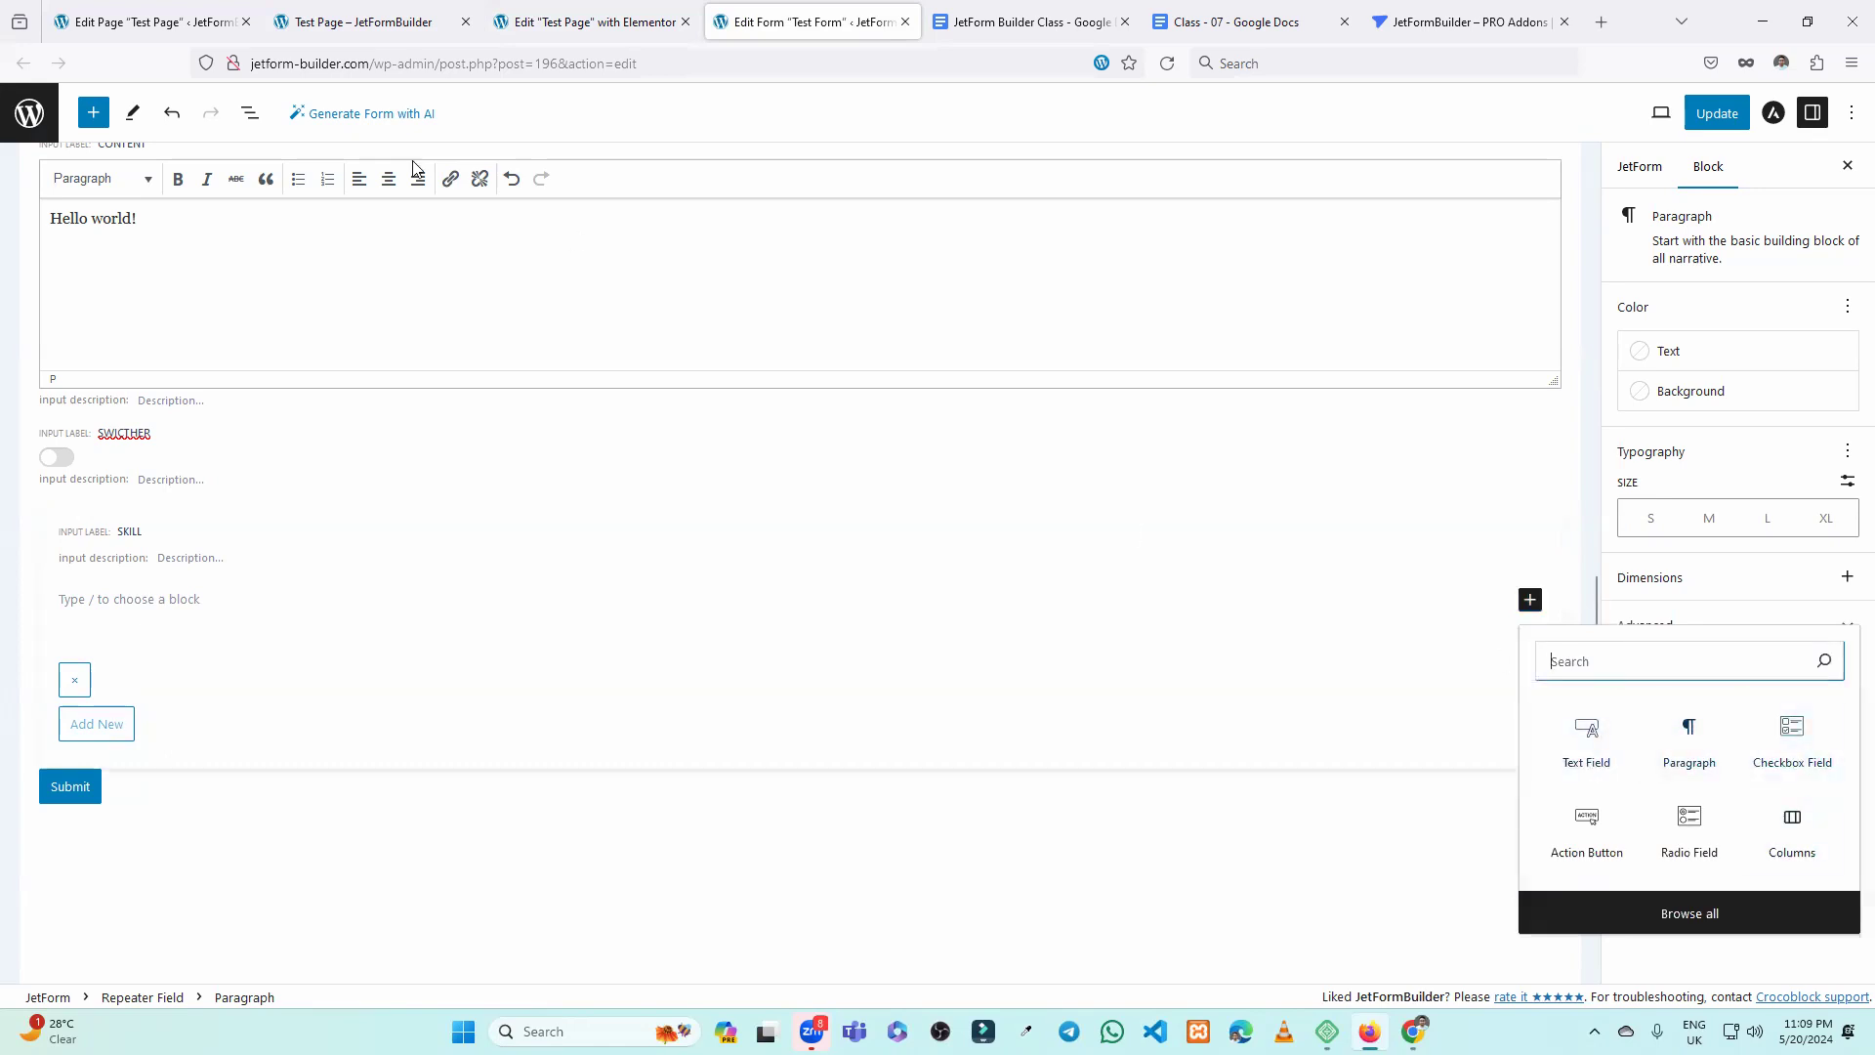
click(93, 112)
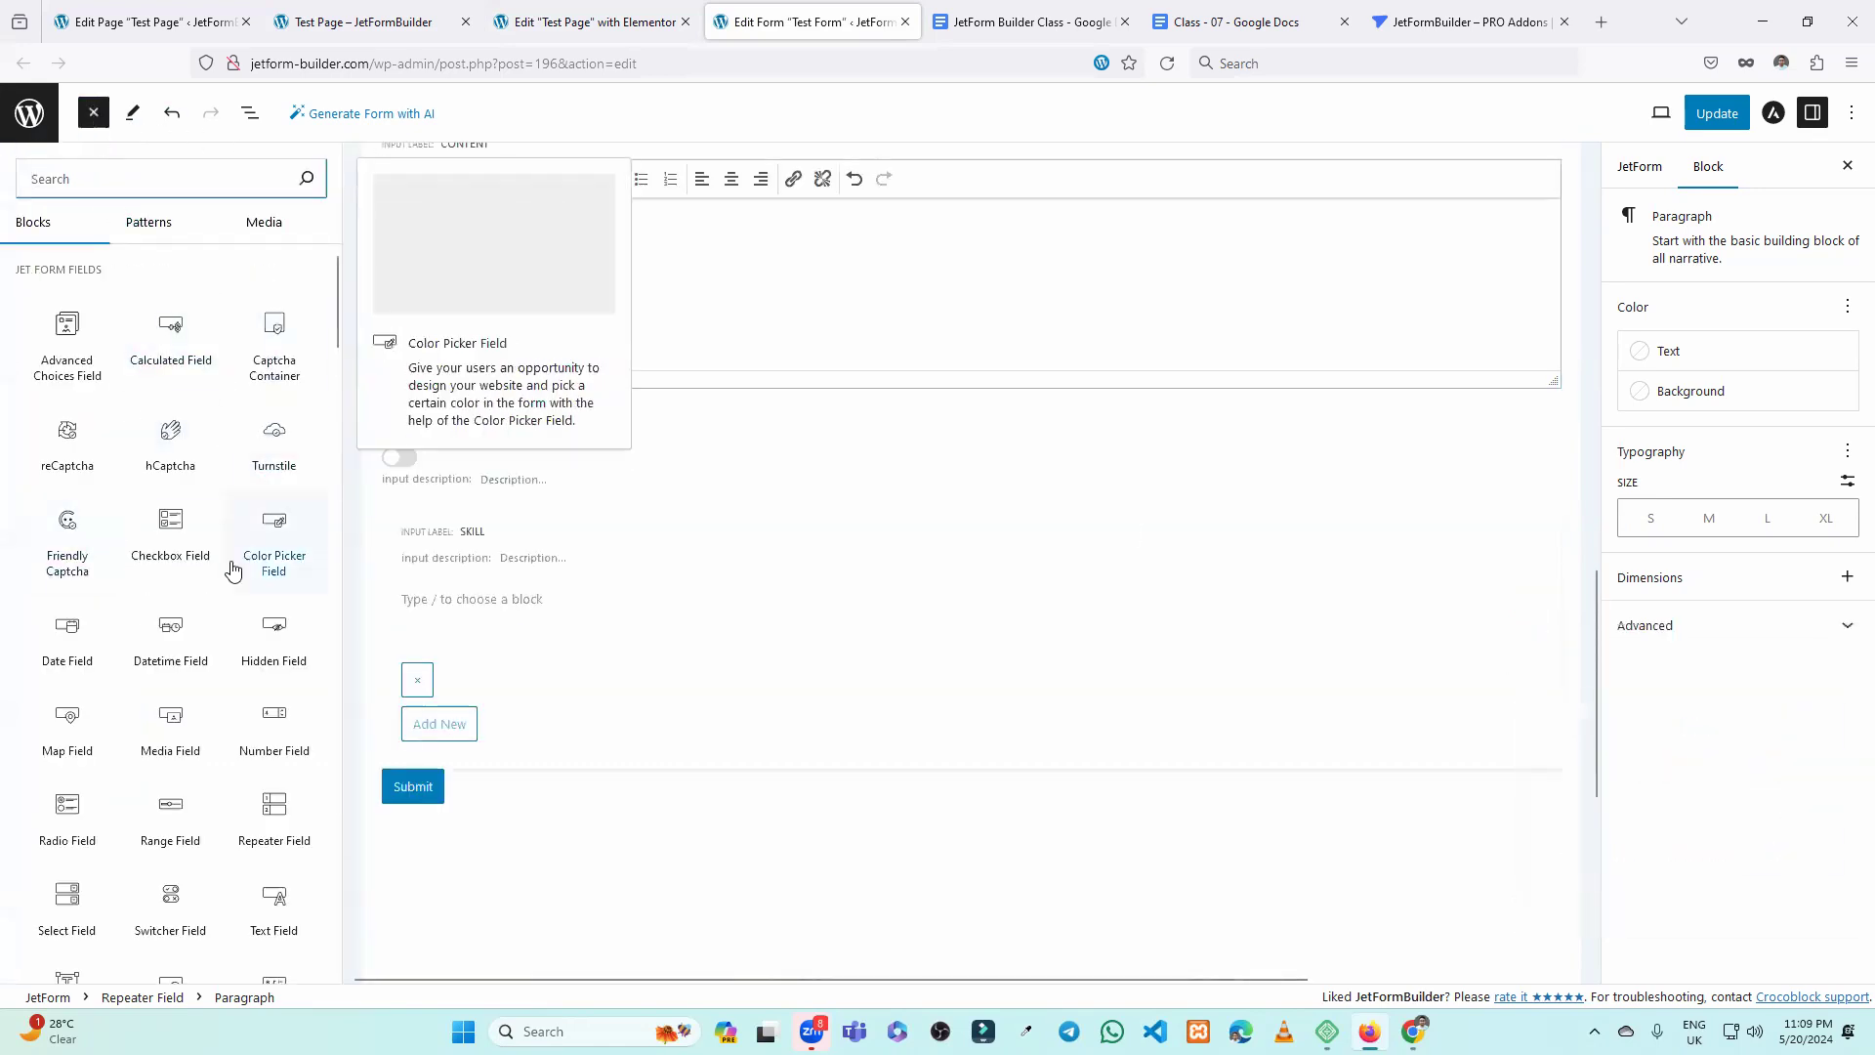
scroll(231, 569, down, 3)
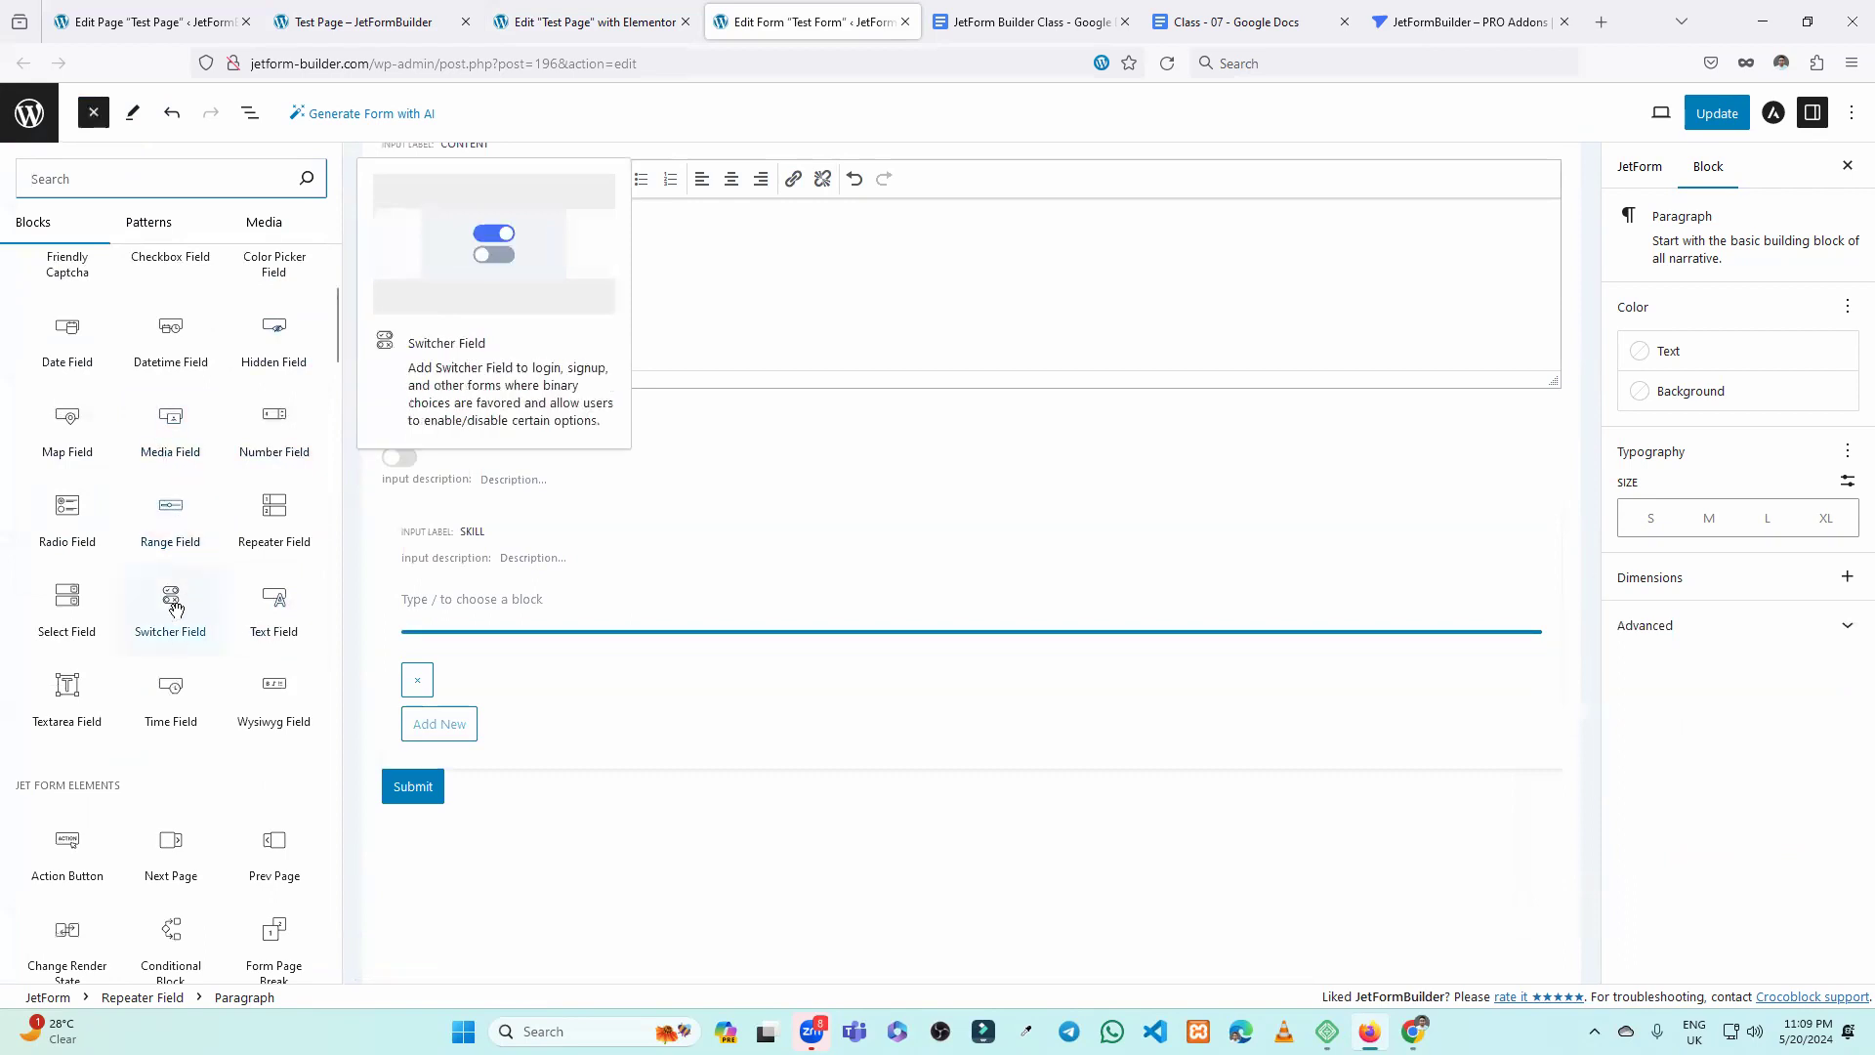
scroll(171, 616, up, 3)
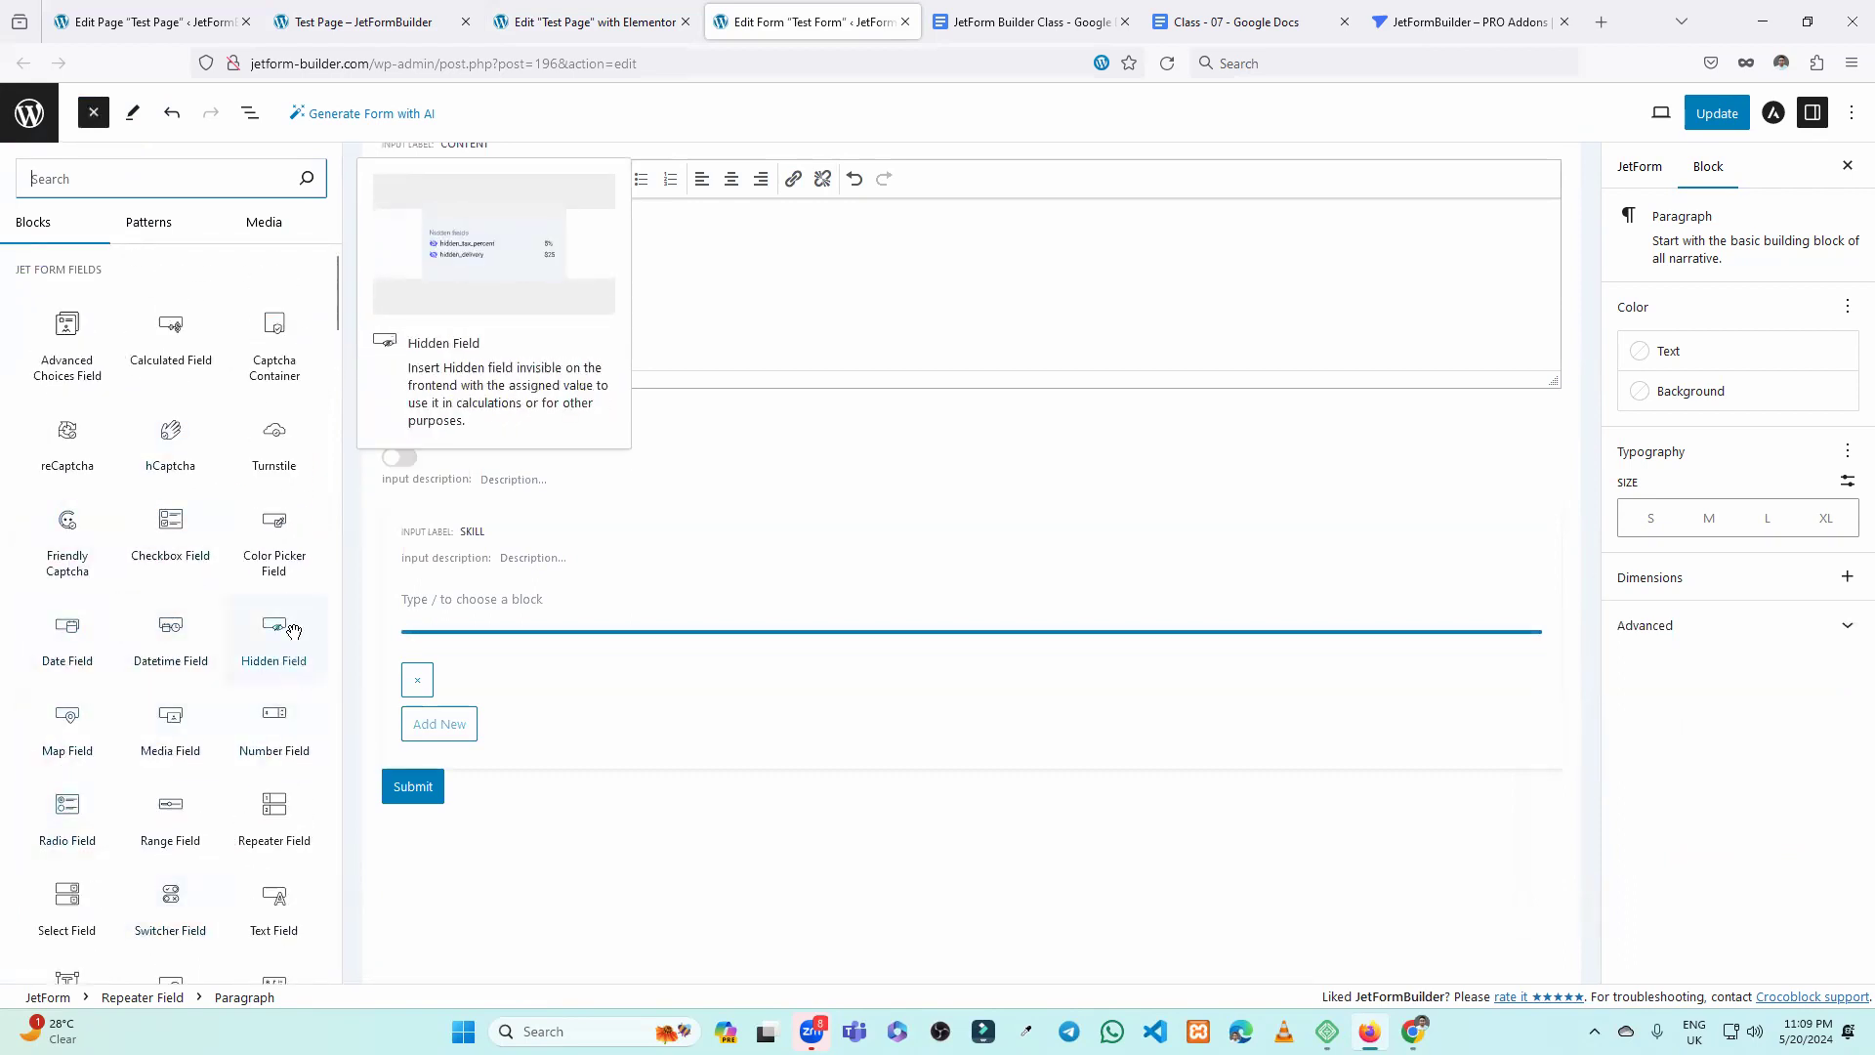
scroll(206, 702, down, 2)
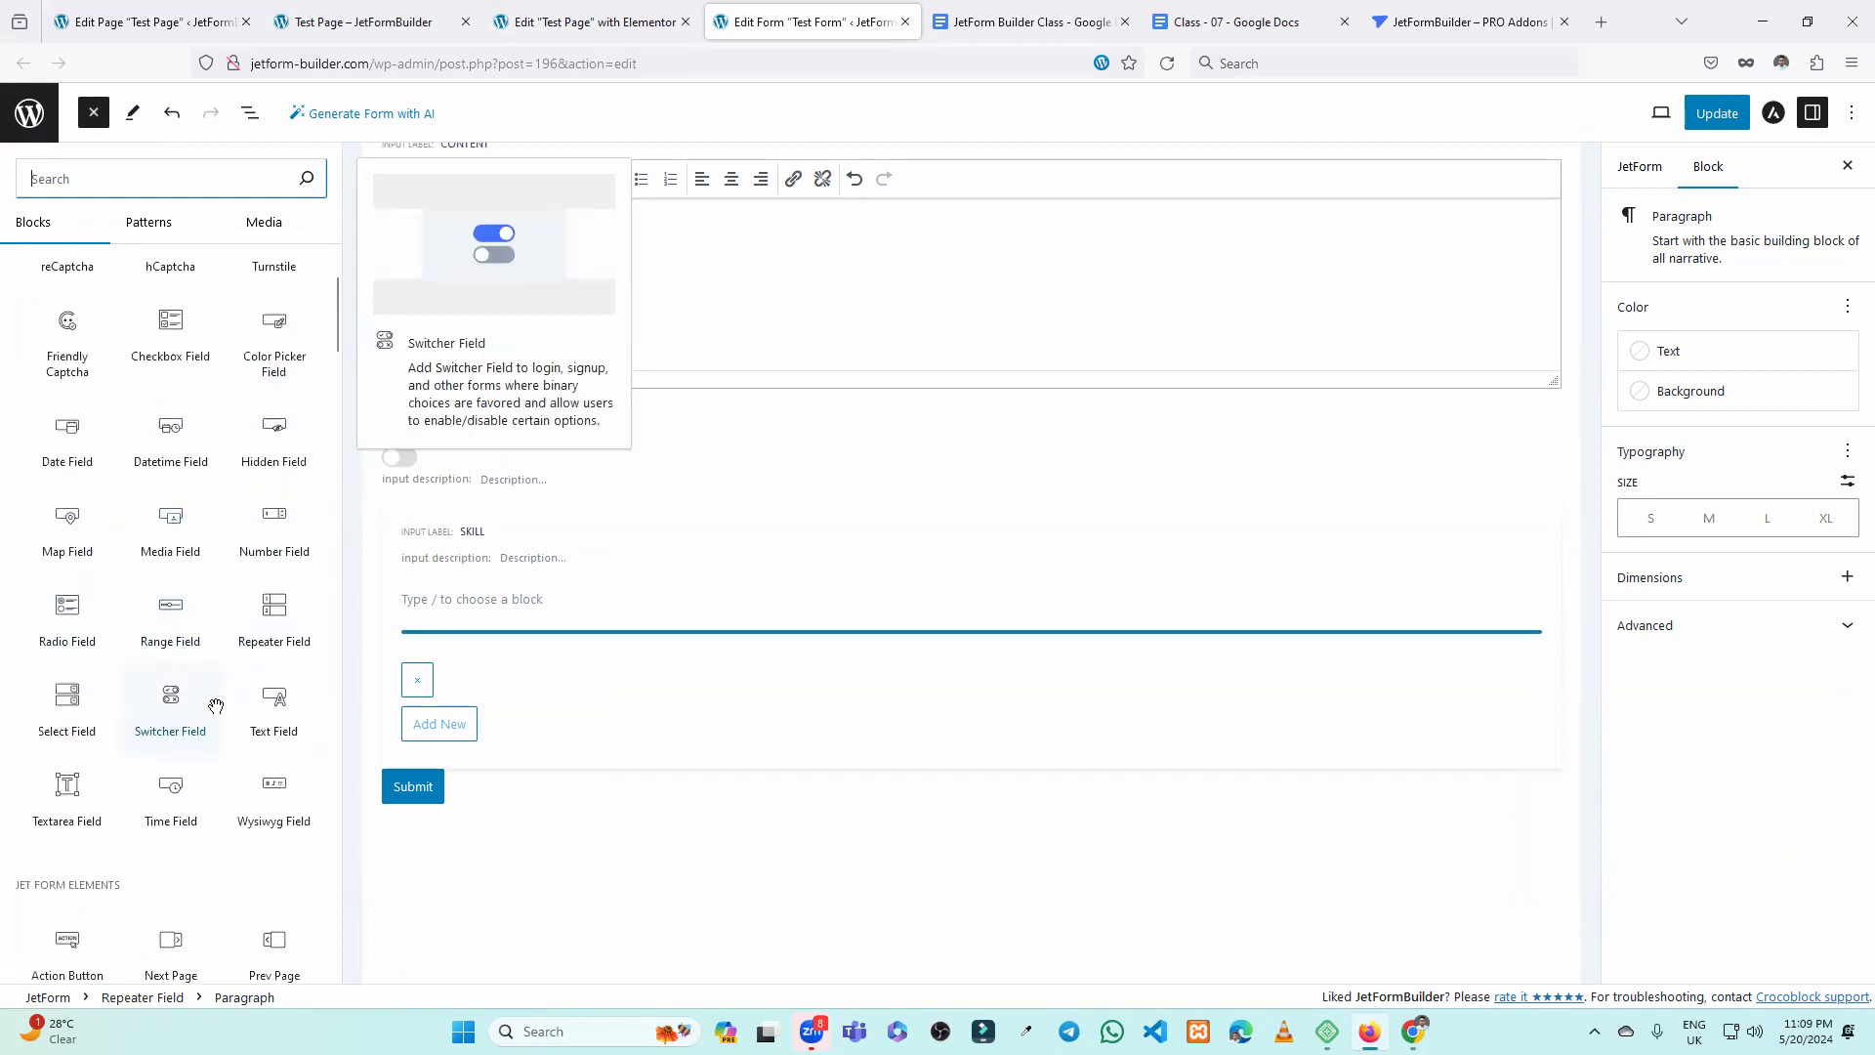
click(273, 705)
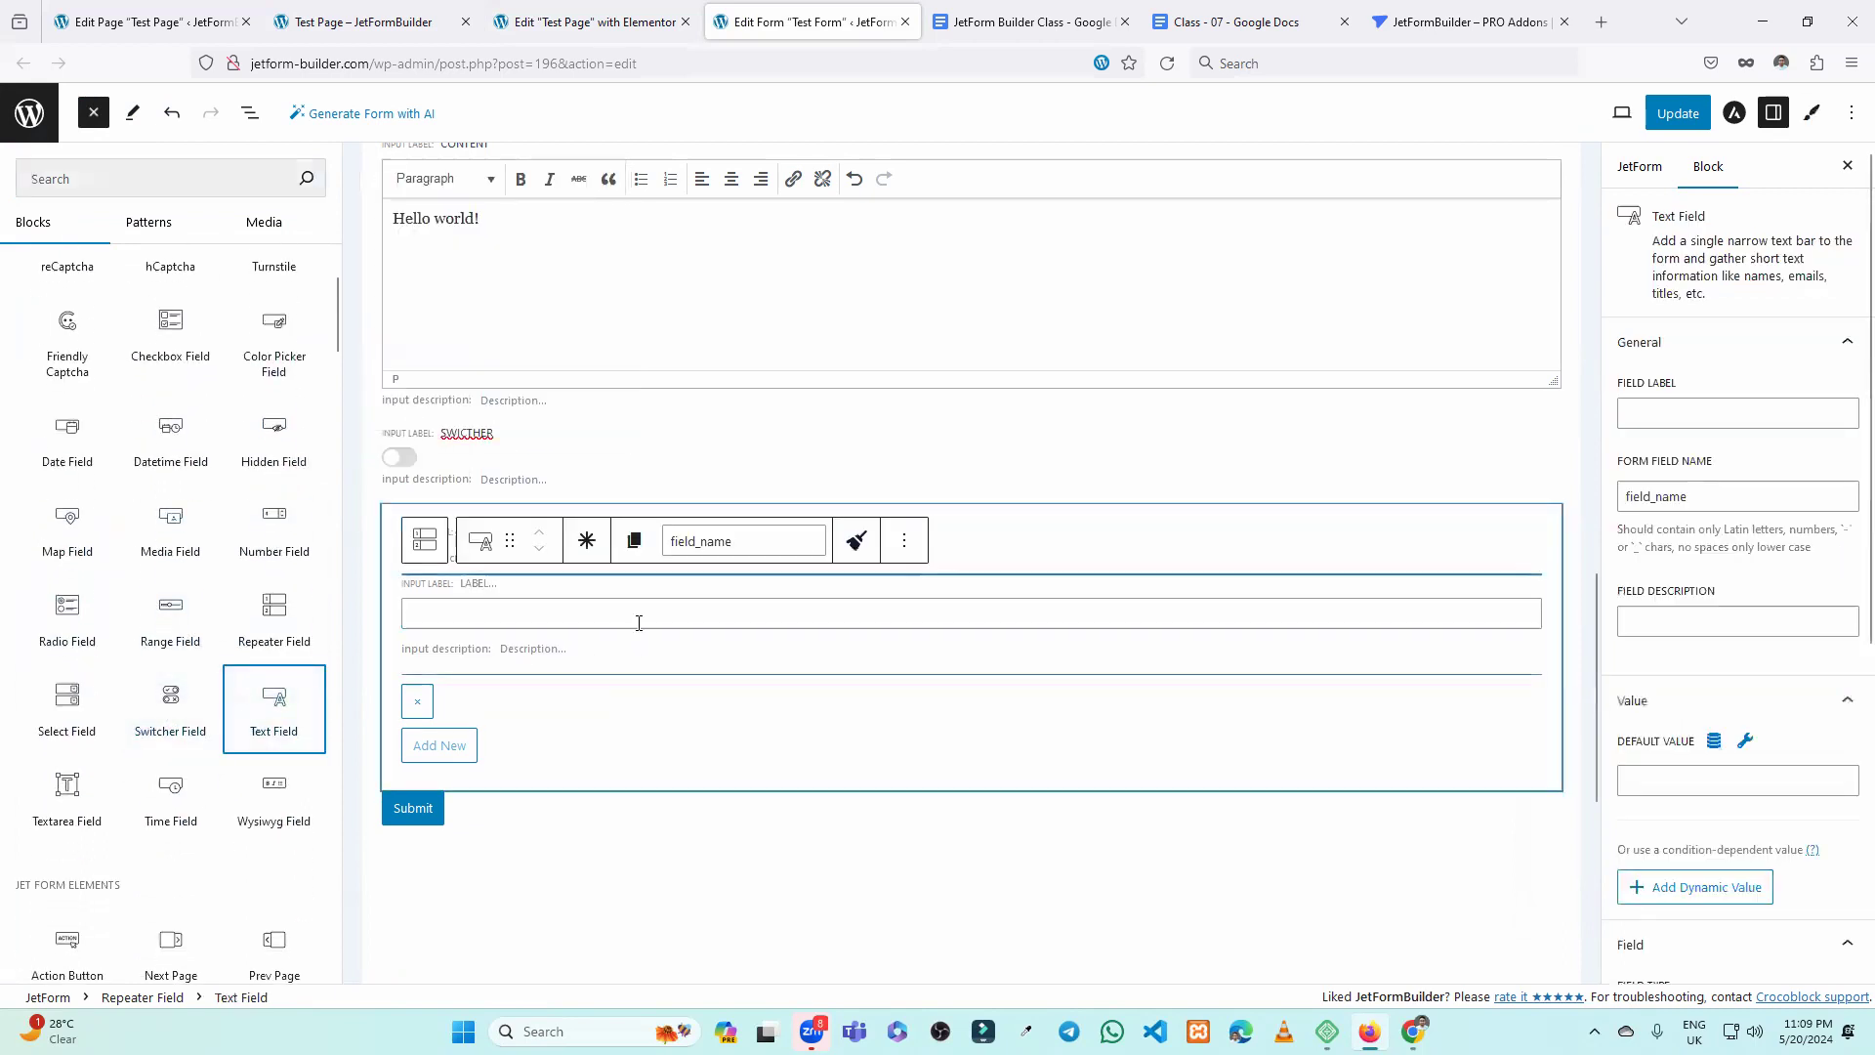
Label the repeater's text field "Skill Name" and save the updated form.
click(519, 606)
click(1670, 422)
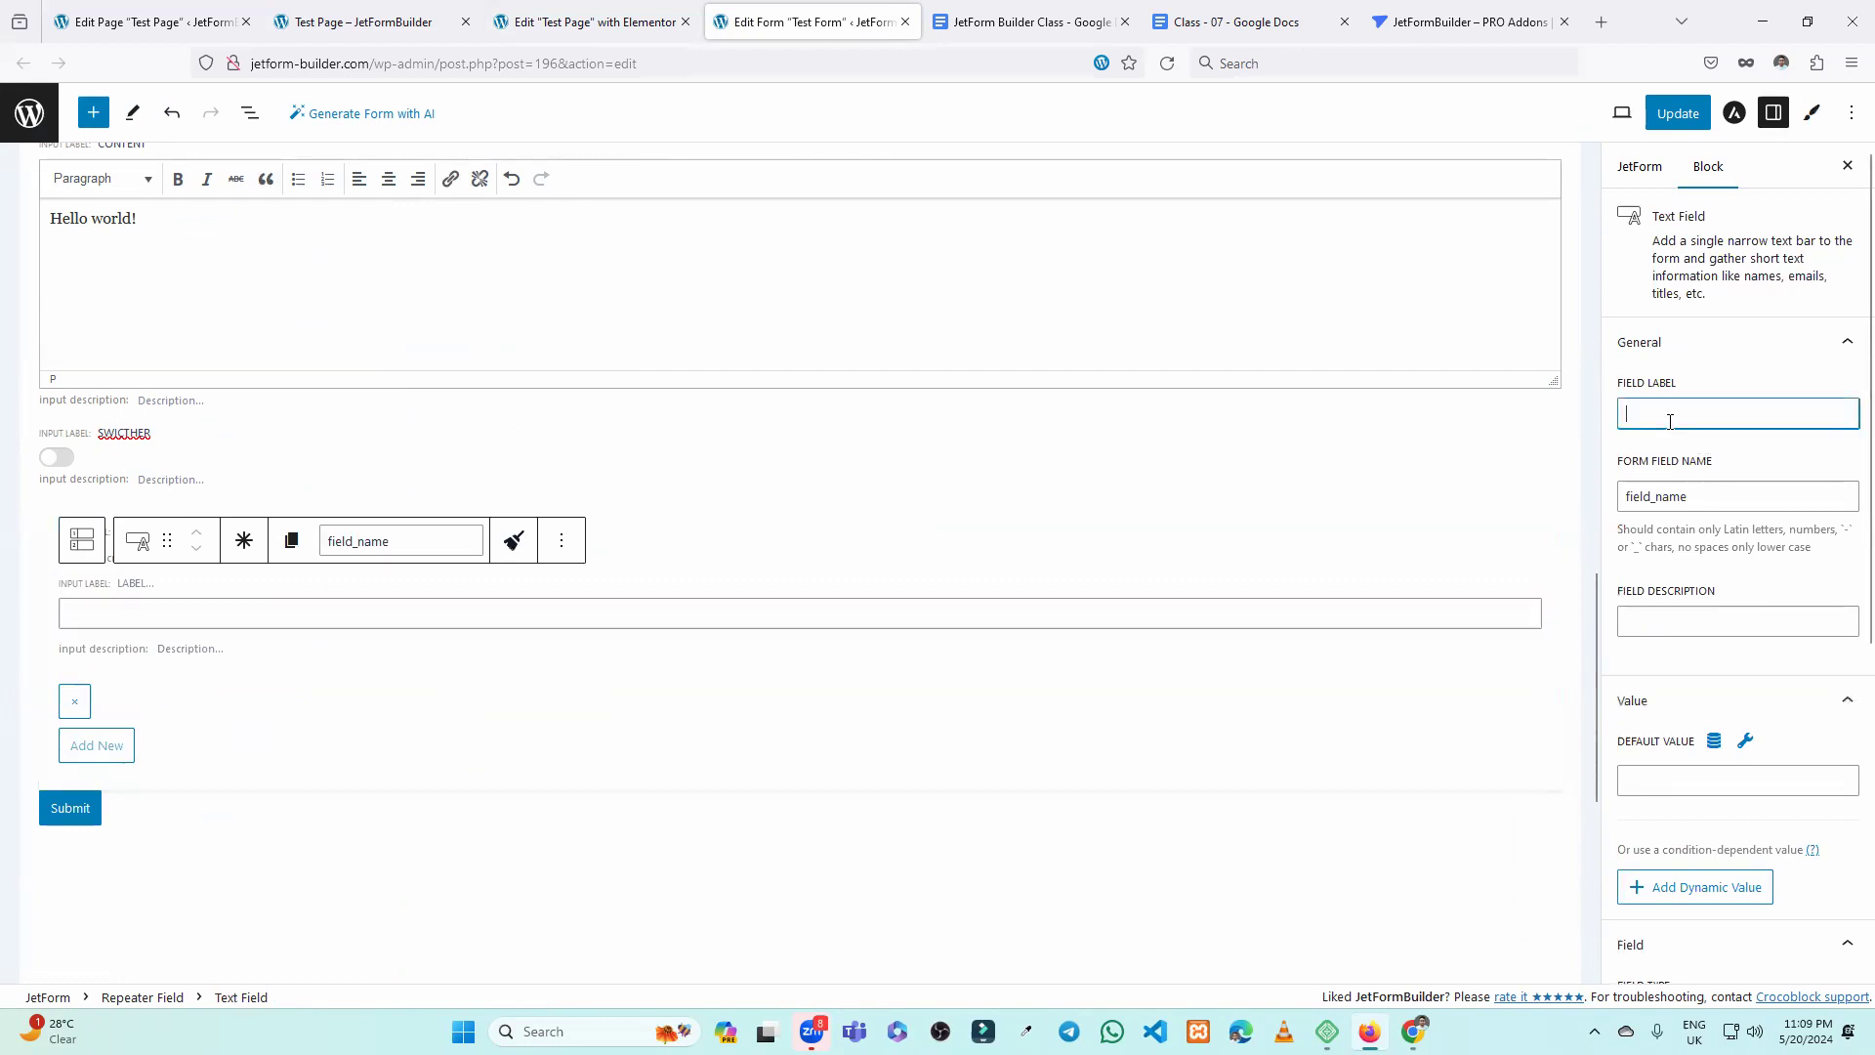
text(Skill Name)
click(1660, 115)
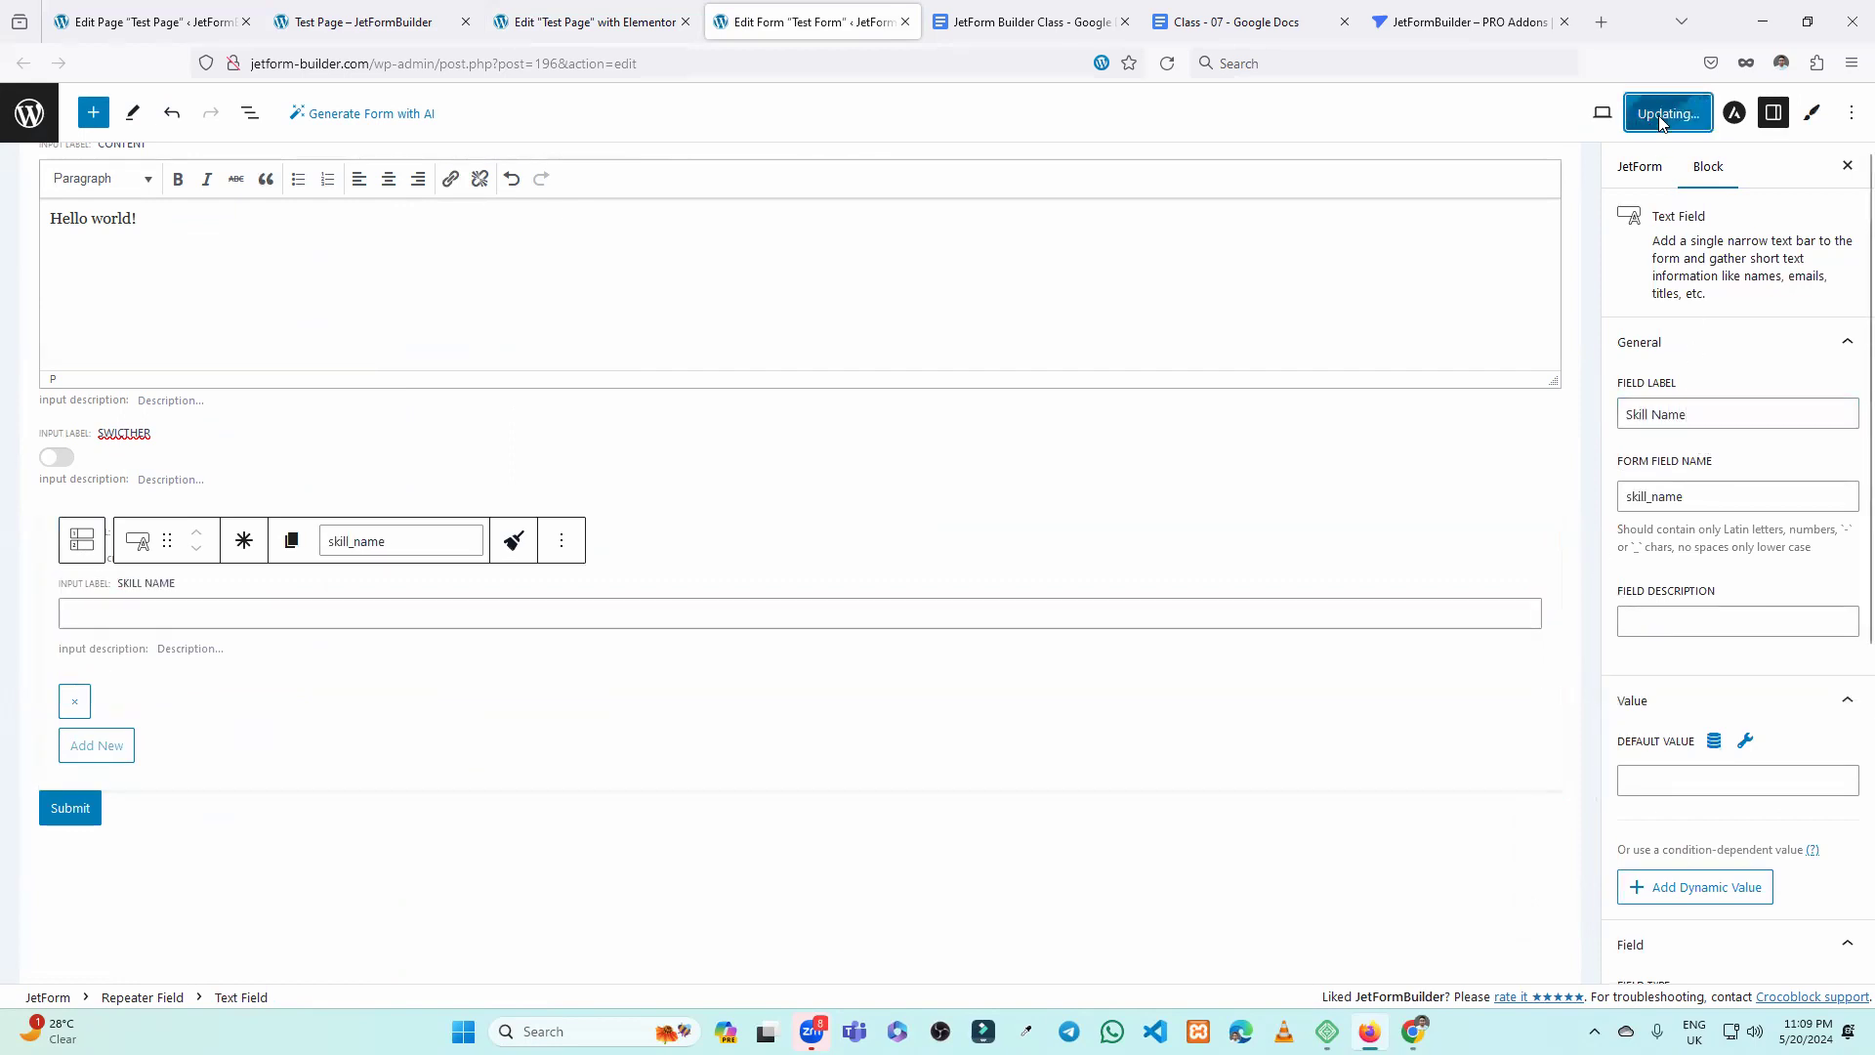
Add a Radio Field below the Skill Name field inside the Skill repeater.
click(43, 540)
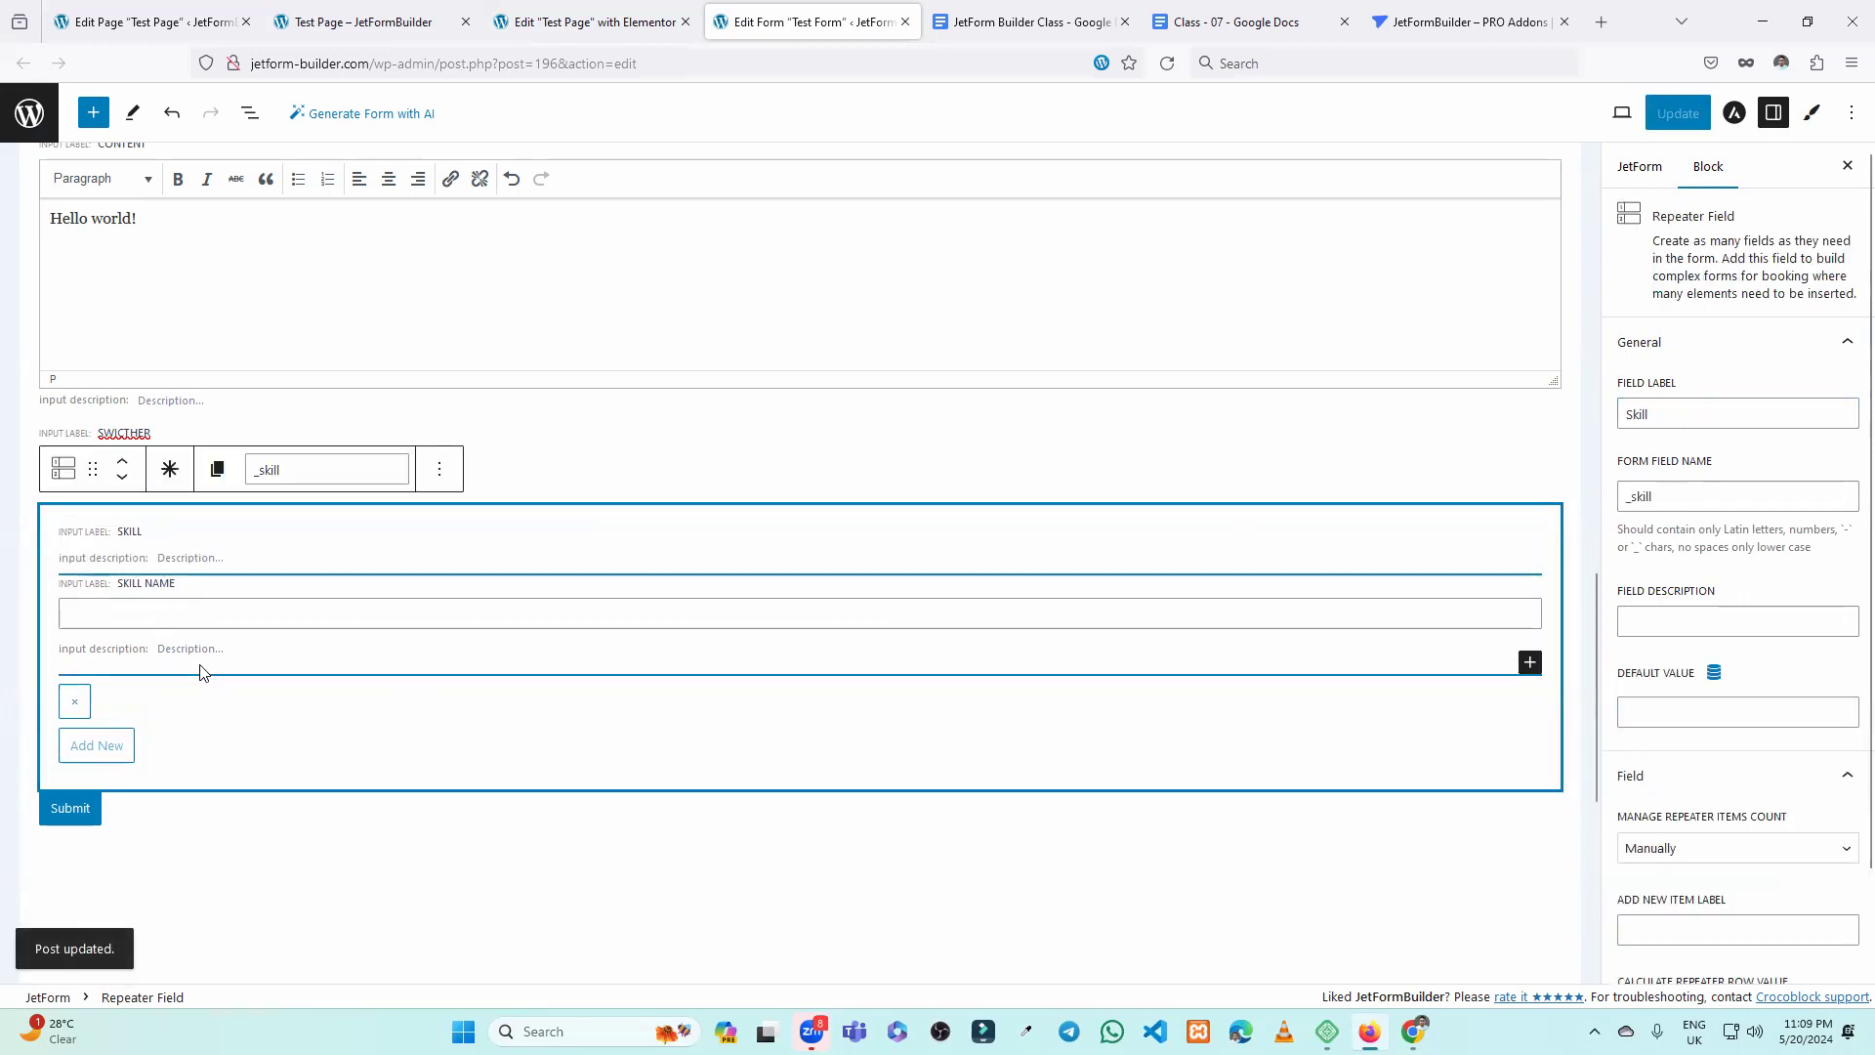
click(1530, 662)
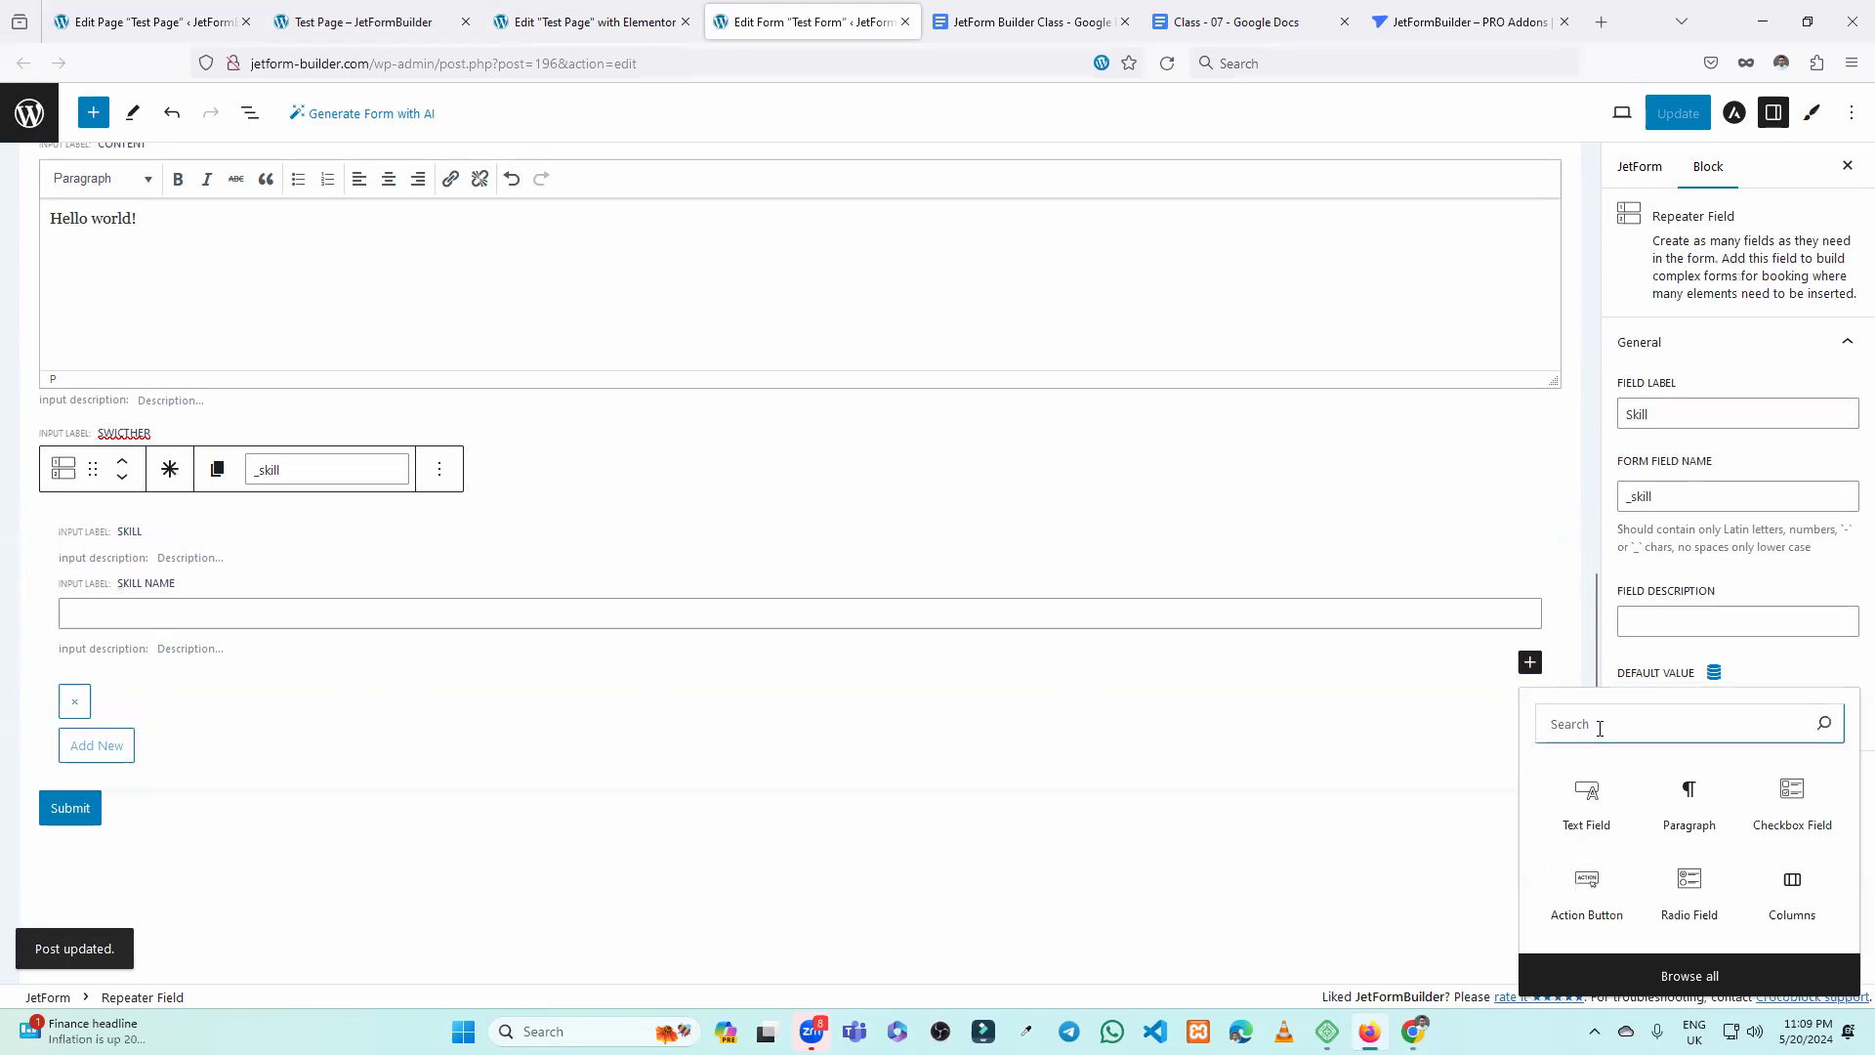
text(radio)
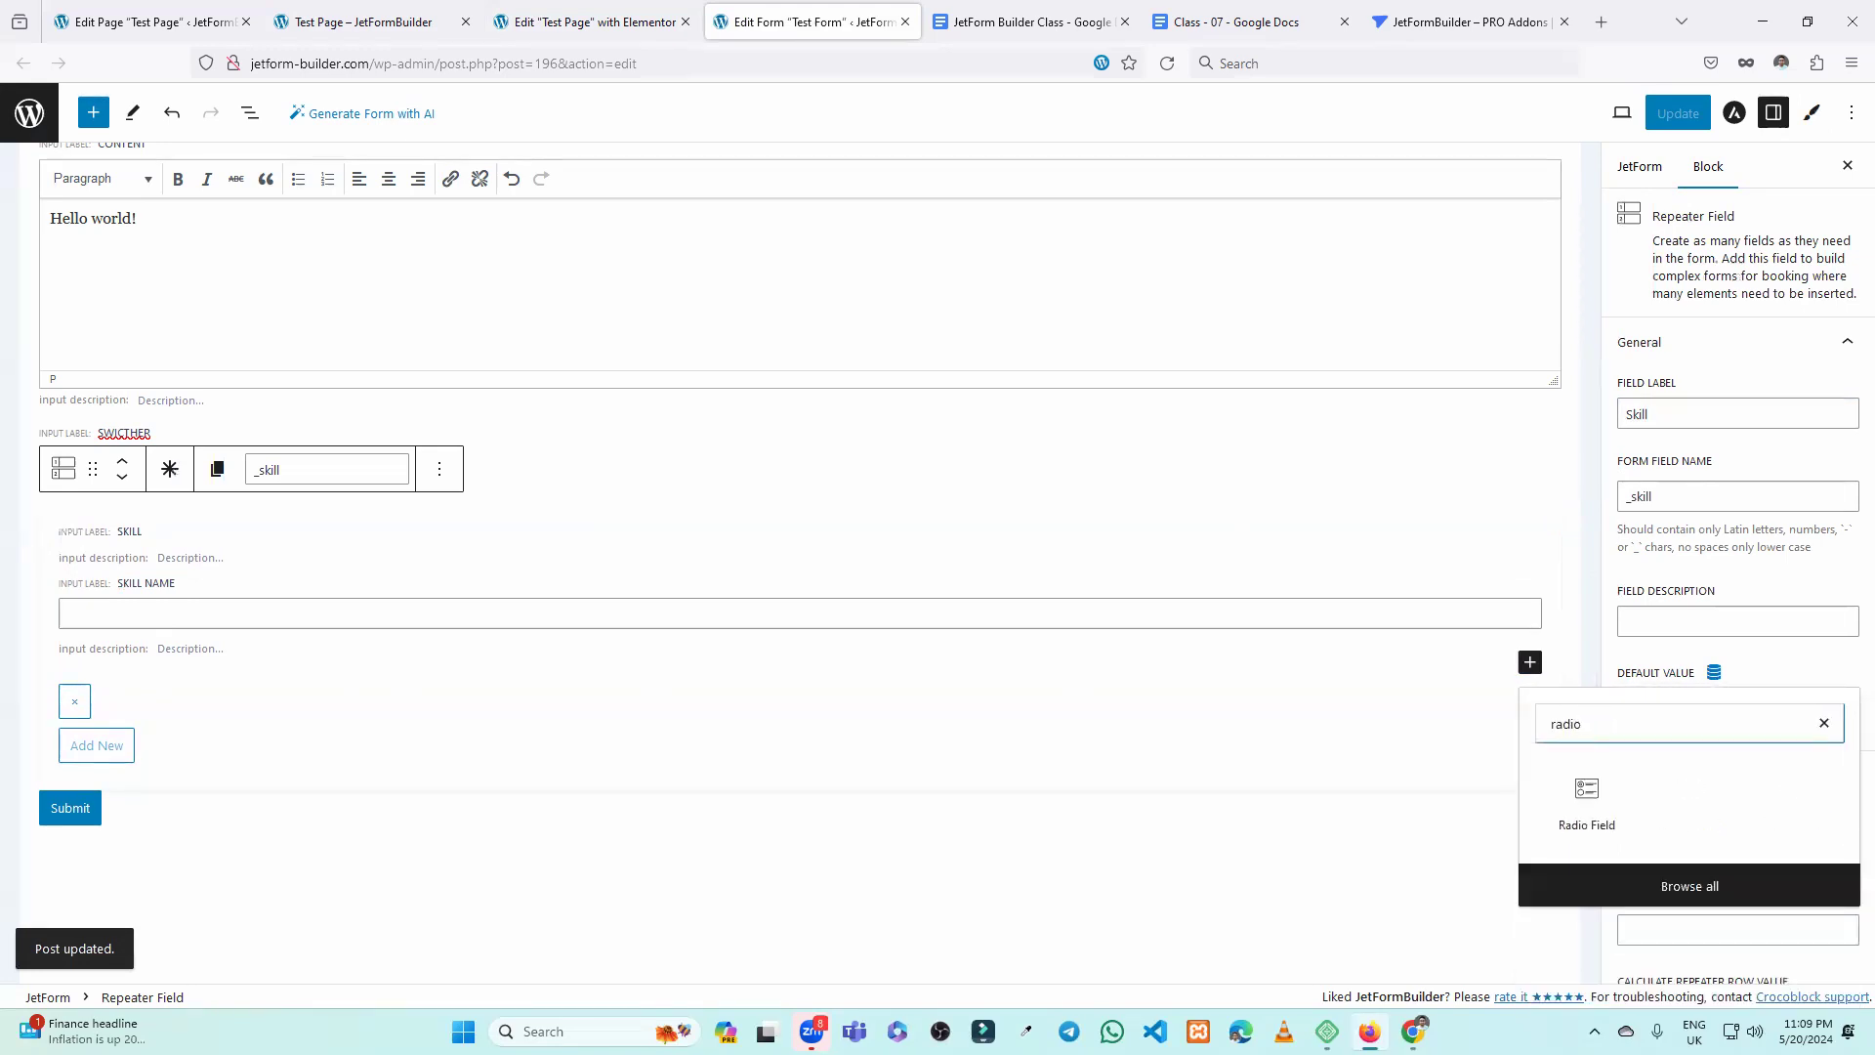
click(1590, 803)
click(142, 681)
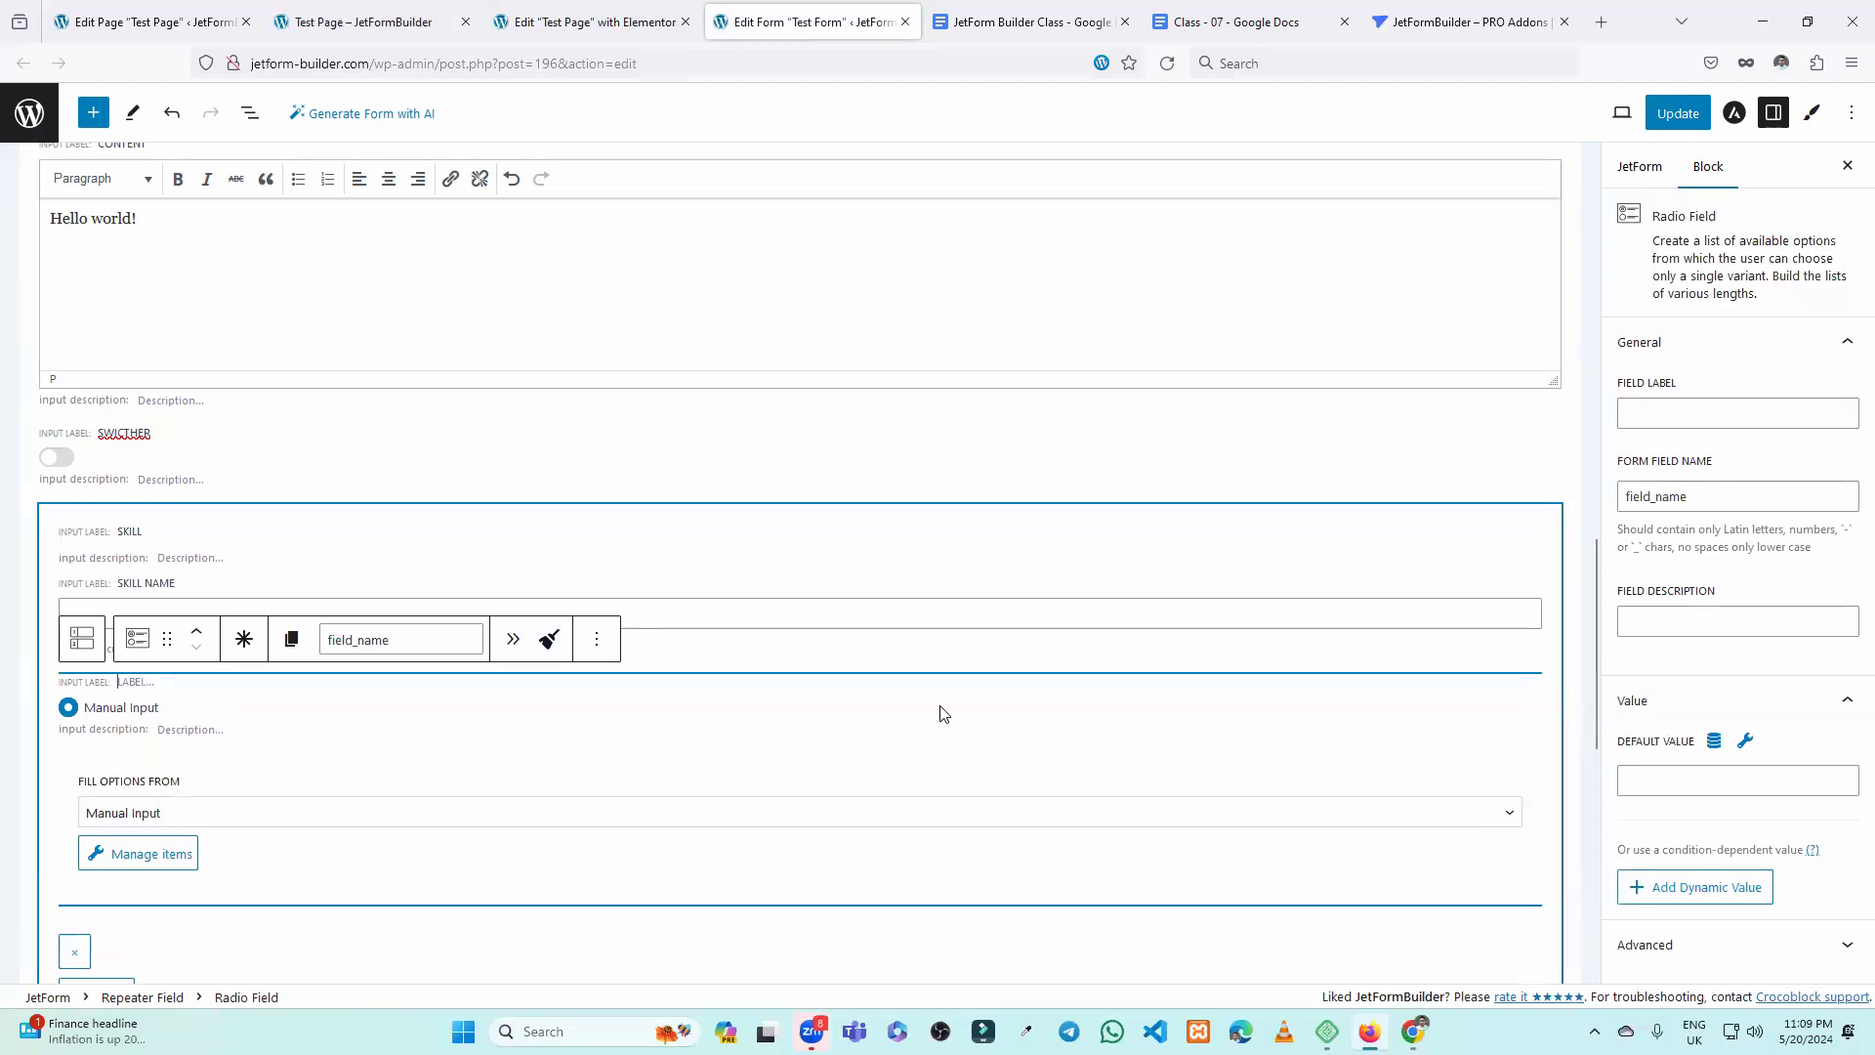
Create the radio field's first manual option with both label and value set to "50%".
click(141, 854)
click(500, 543)
click(727, 466)
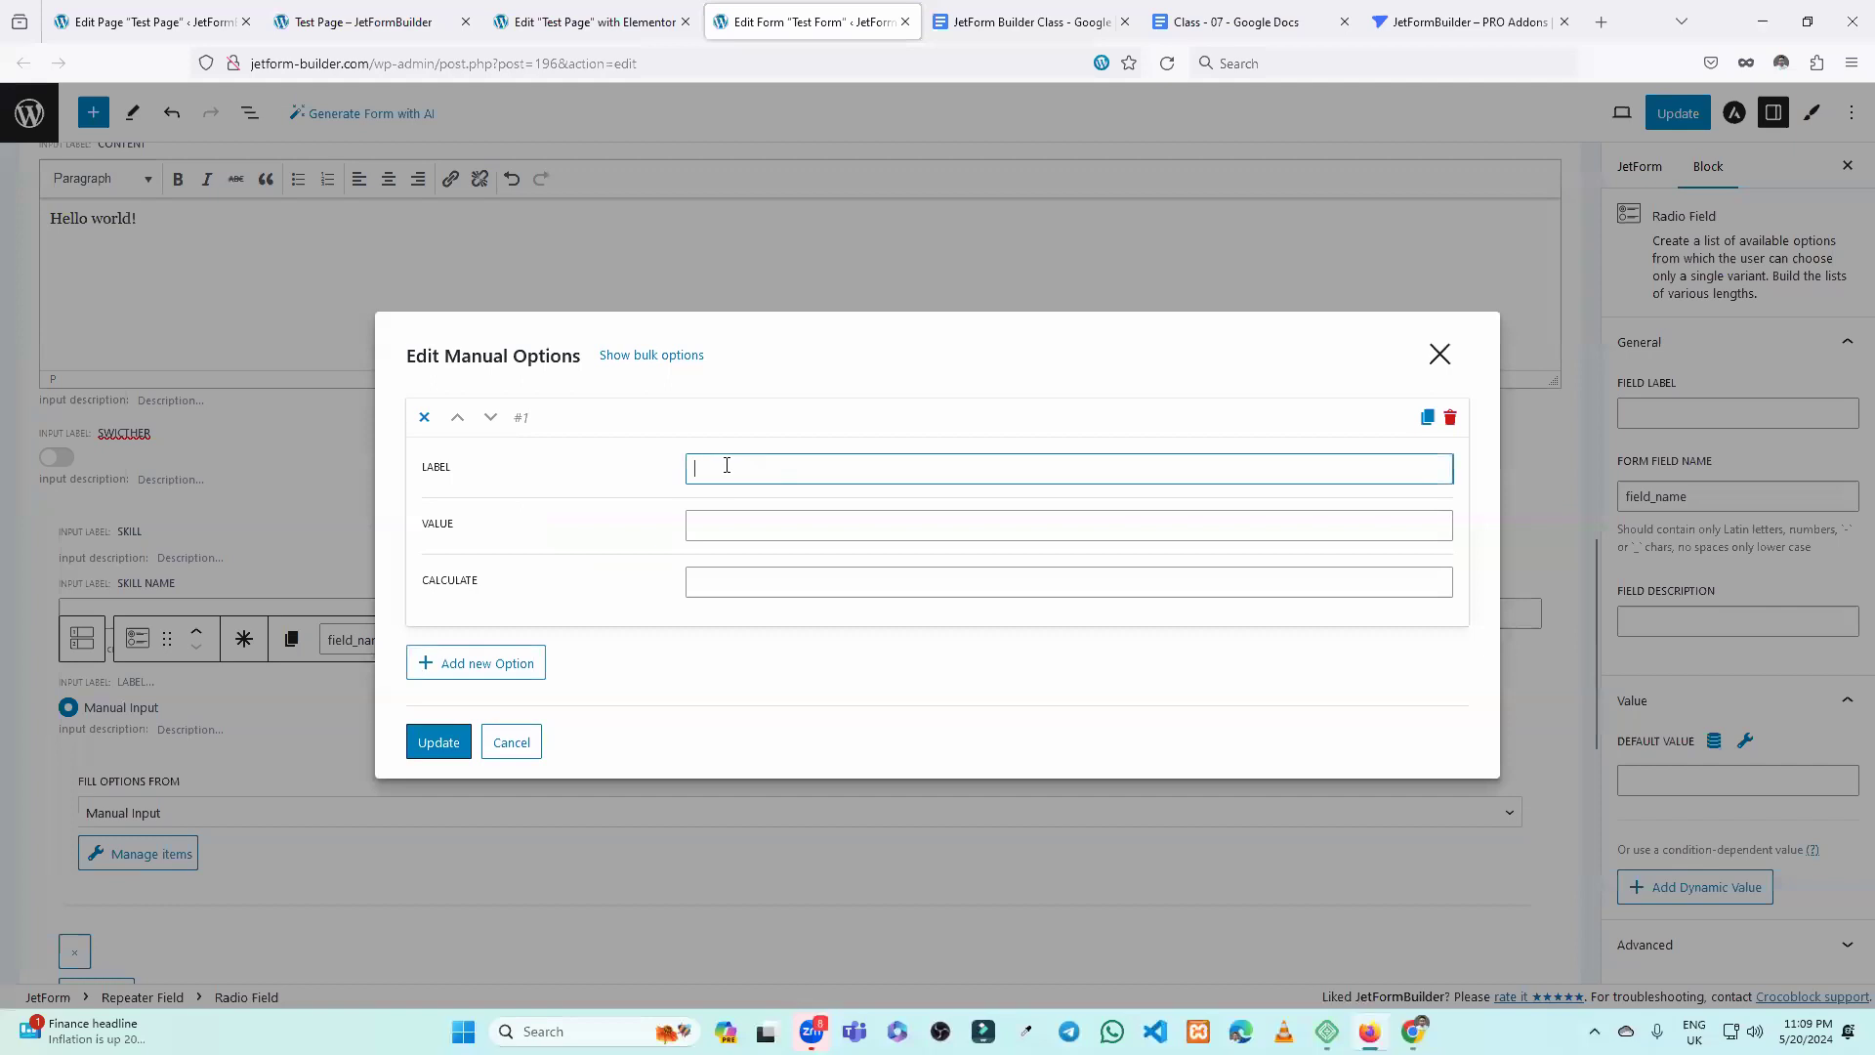
text(50%)
click(733, 531)
text(505)
key(BackSpace)
text(%)
Add a second manual option with label and value "100%" and apply the radio field's options.
click(444, 664)
click(721, 631)
text(100)
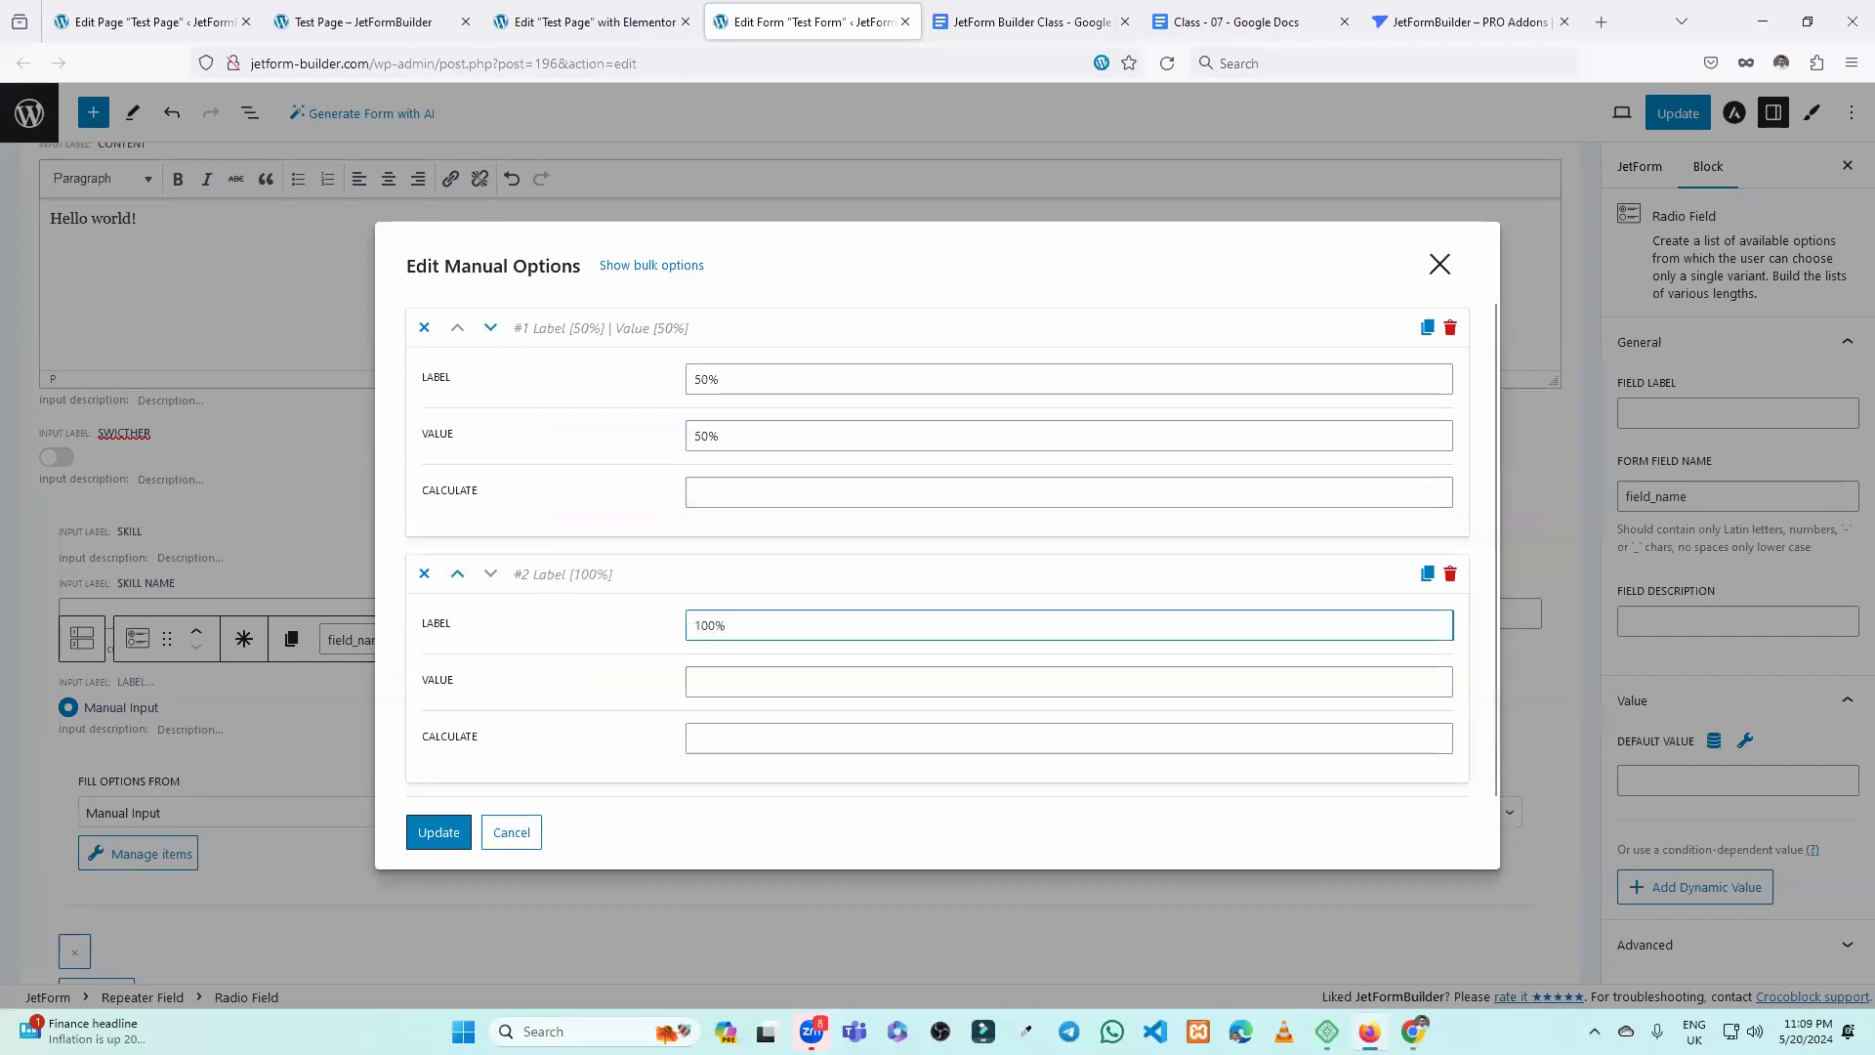
click(717, 685)
text(100)
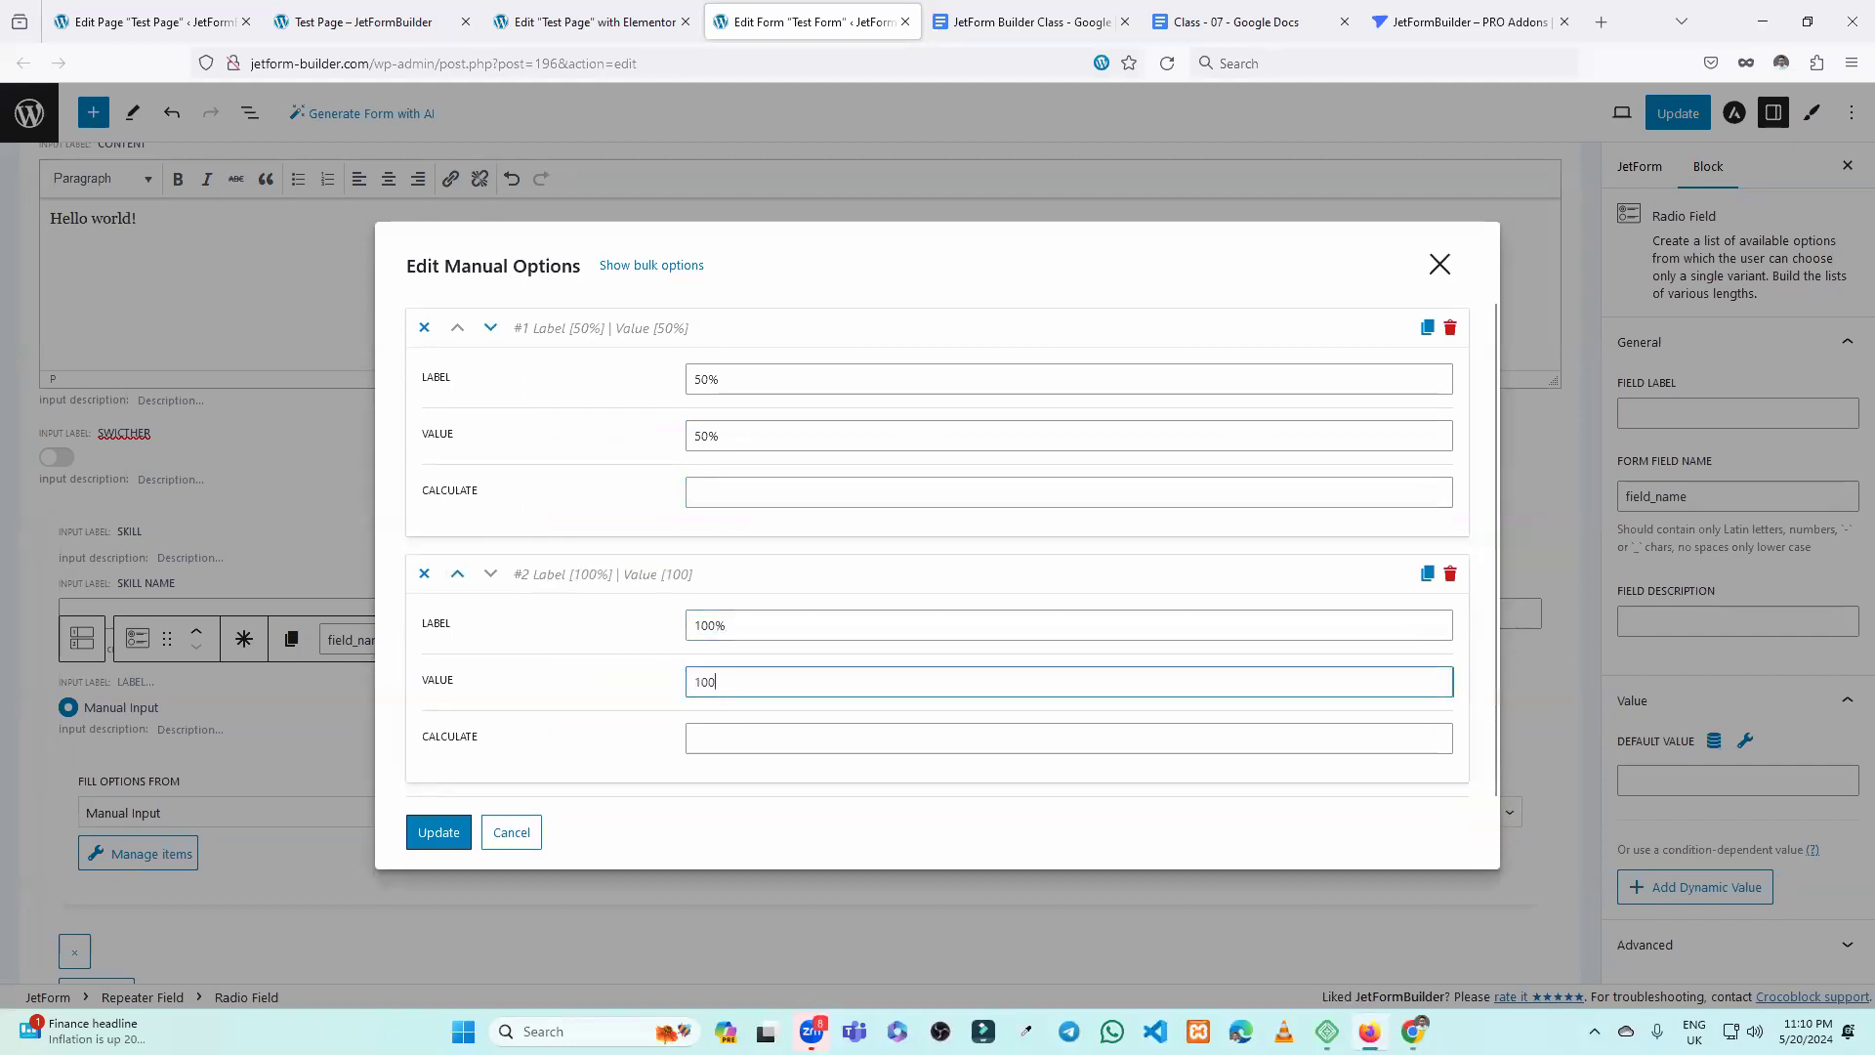
click(429, 833)
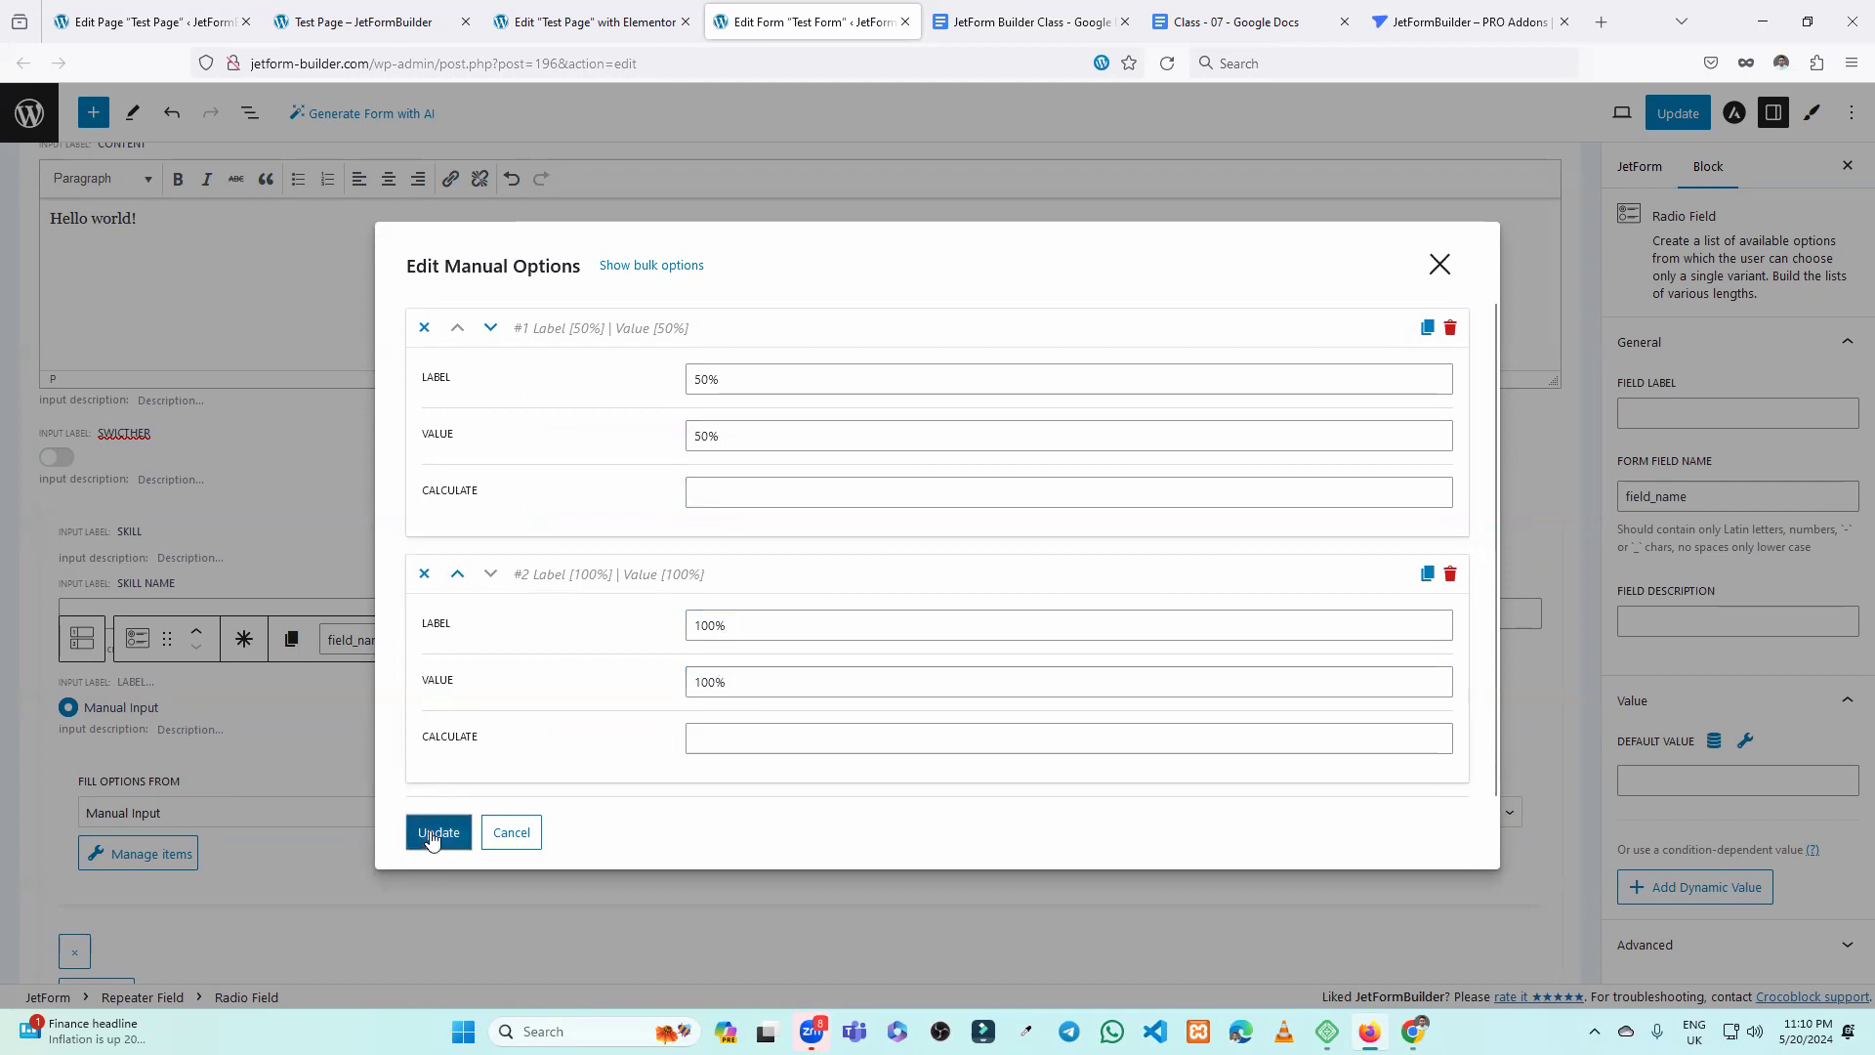
Label the repeater's radio field "Skill Level" and save the updated form.
click(153, 683)
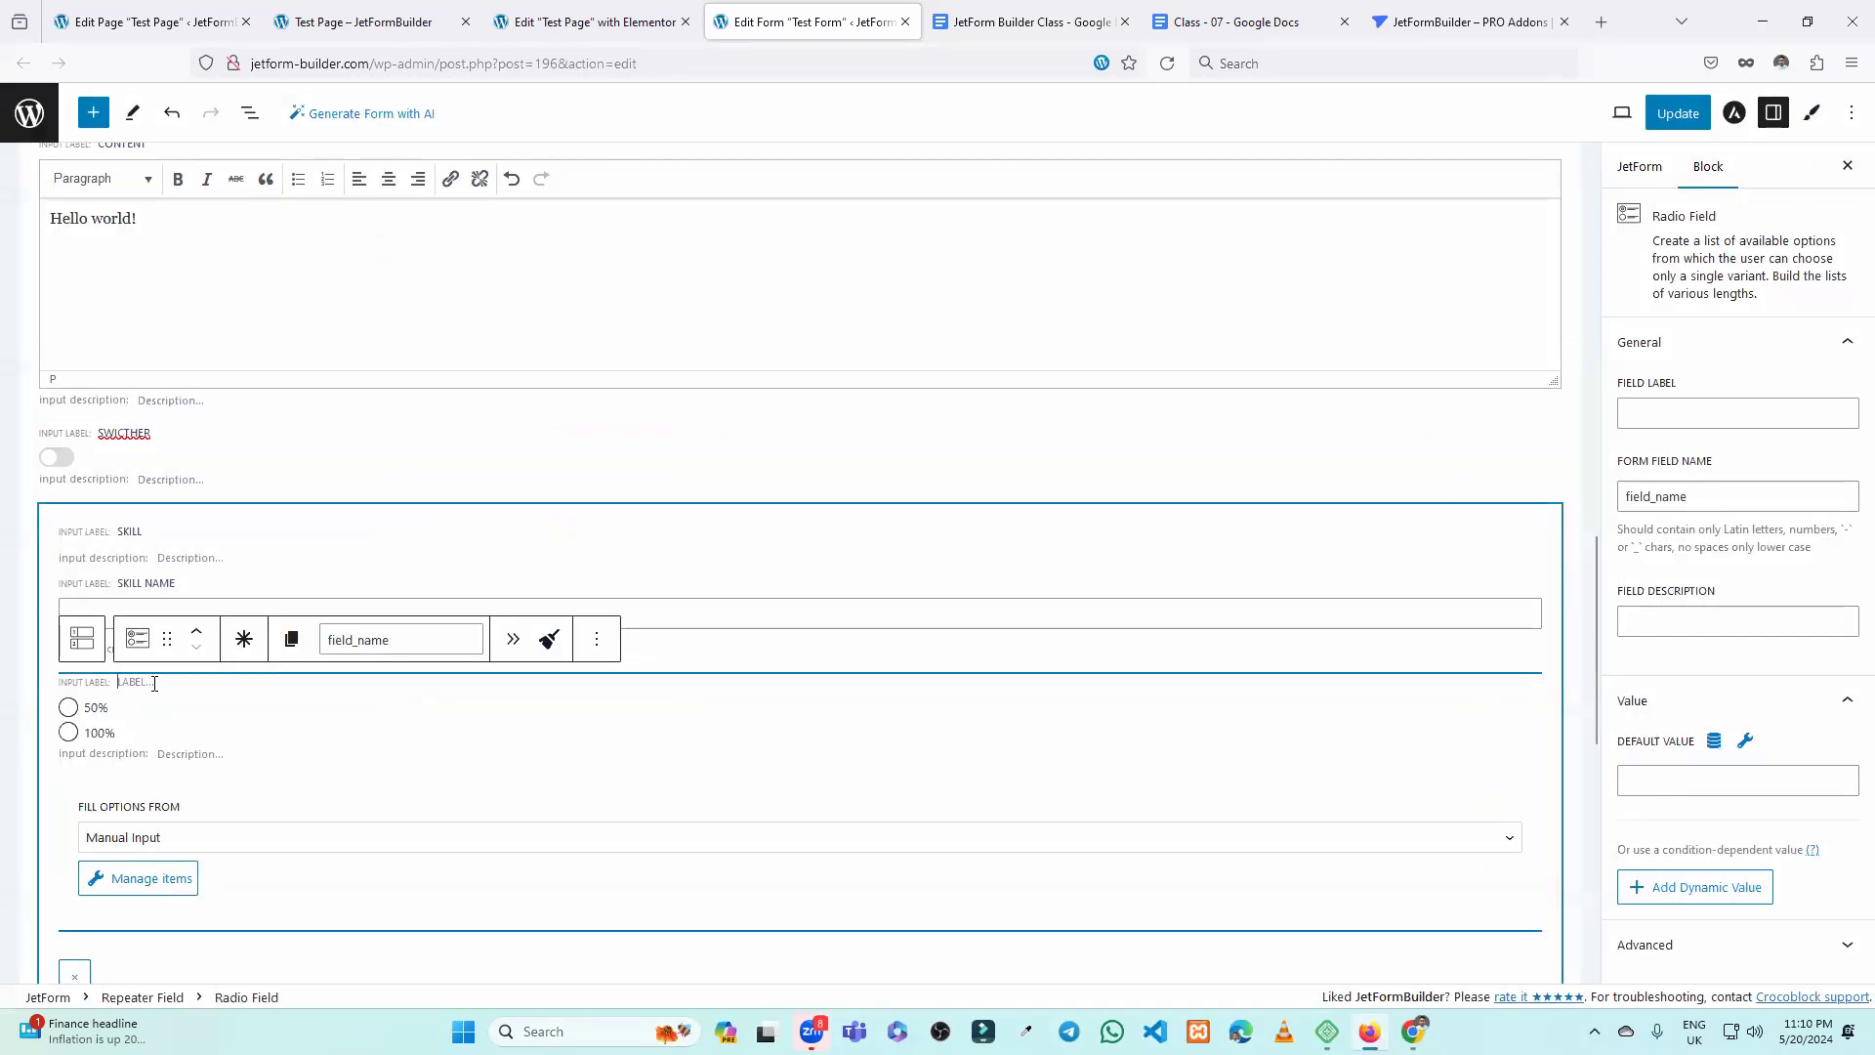
click(1678, 412)
text(Skill Level)
click(1844, 472)
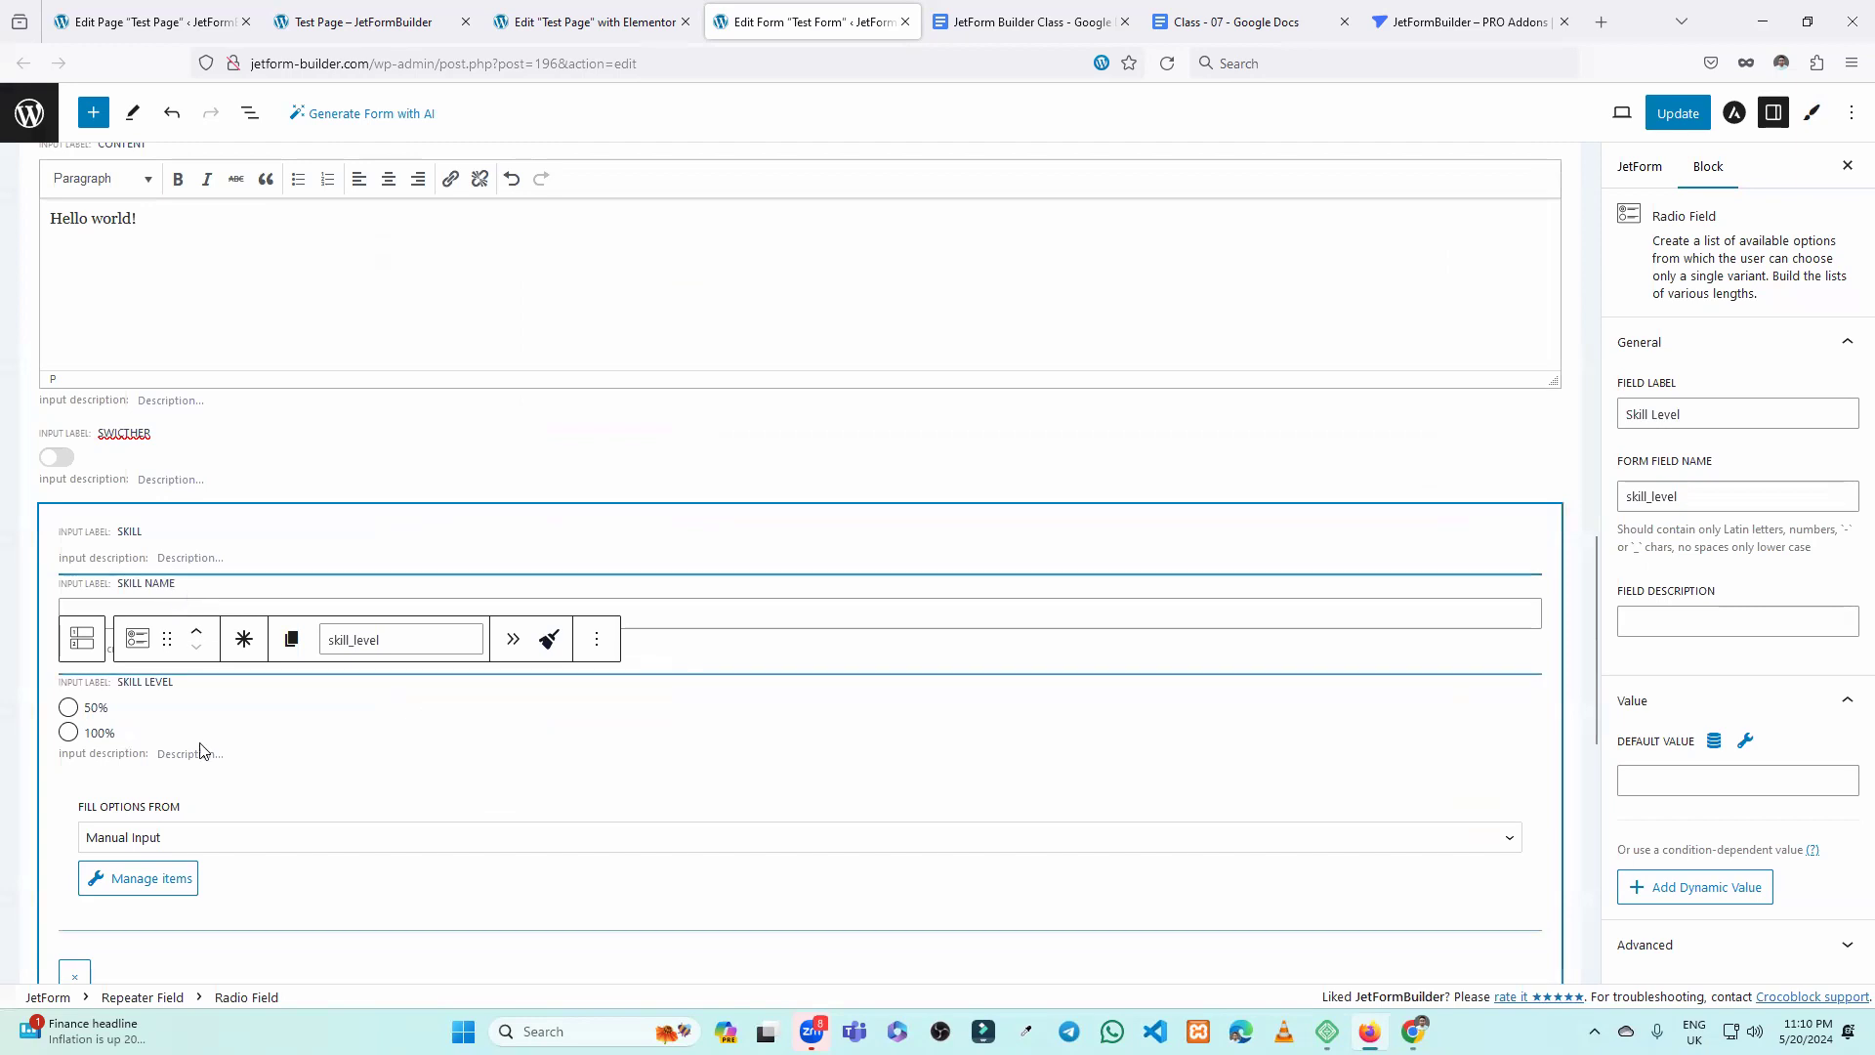
click(1692, 115)
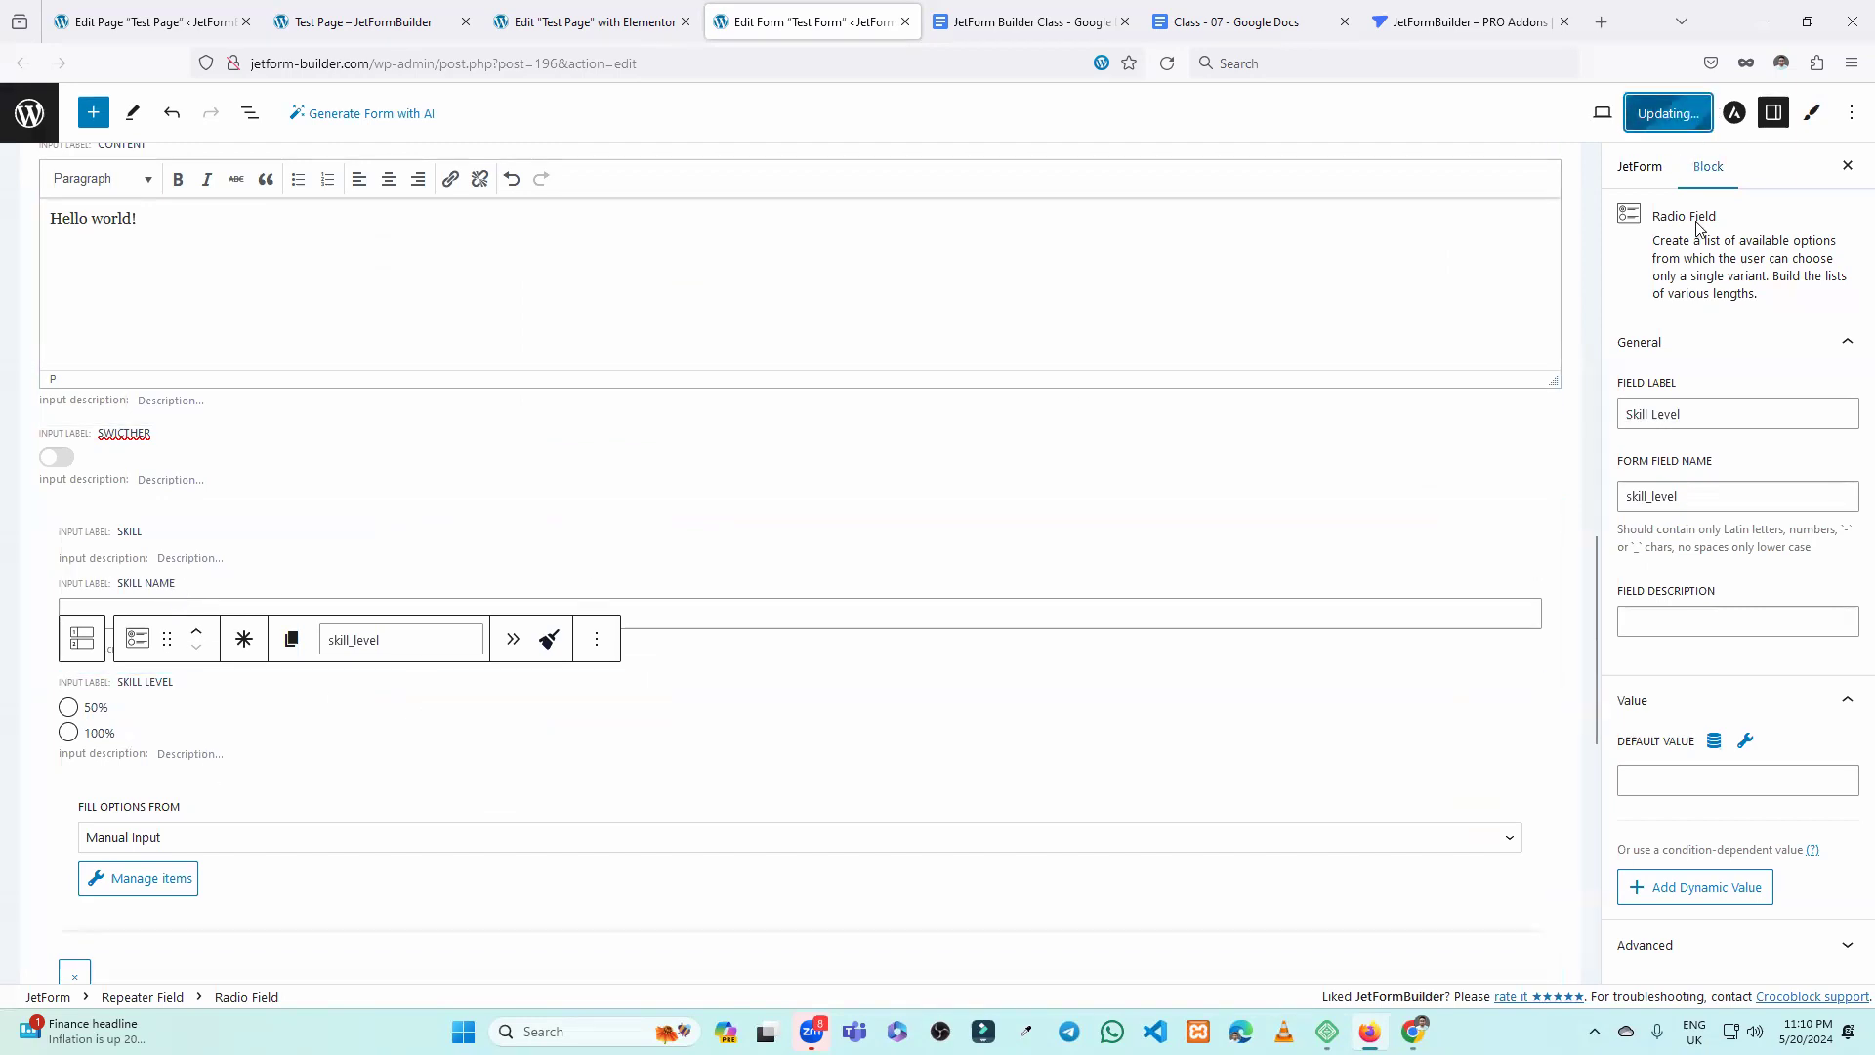
Reload the live Test Page and check its Skill repeater.
click(367, 21)
click(1167, 63)
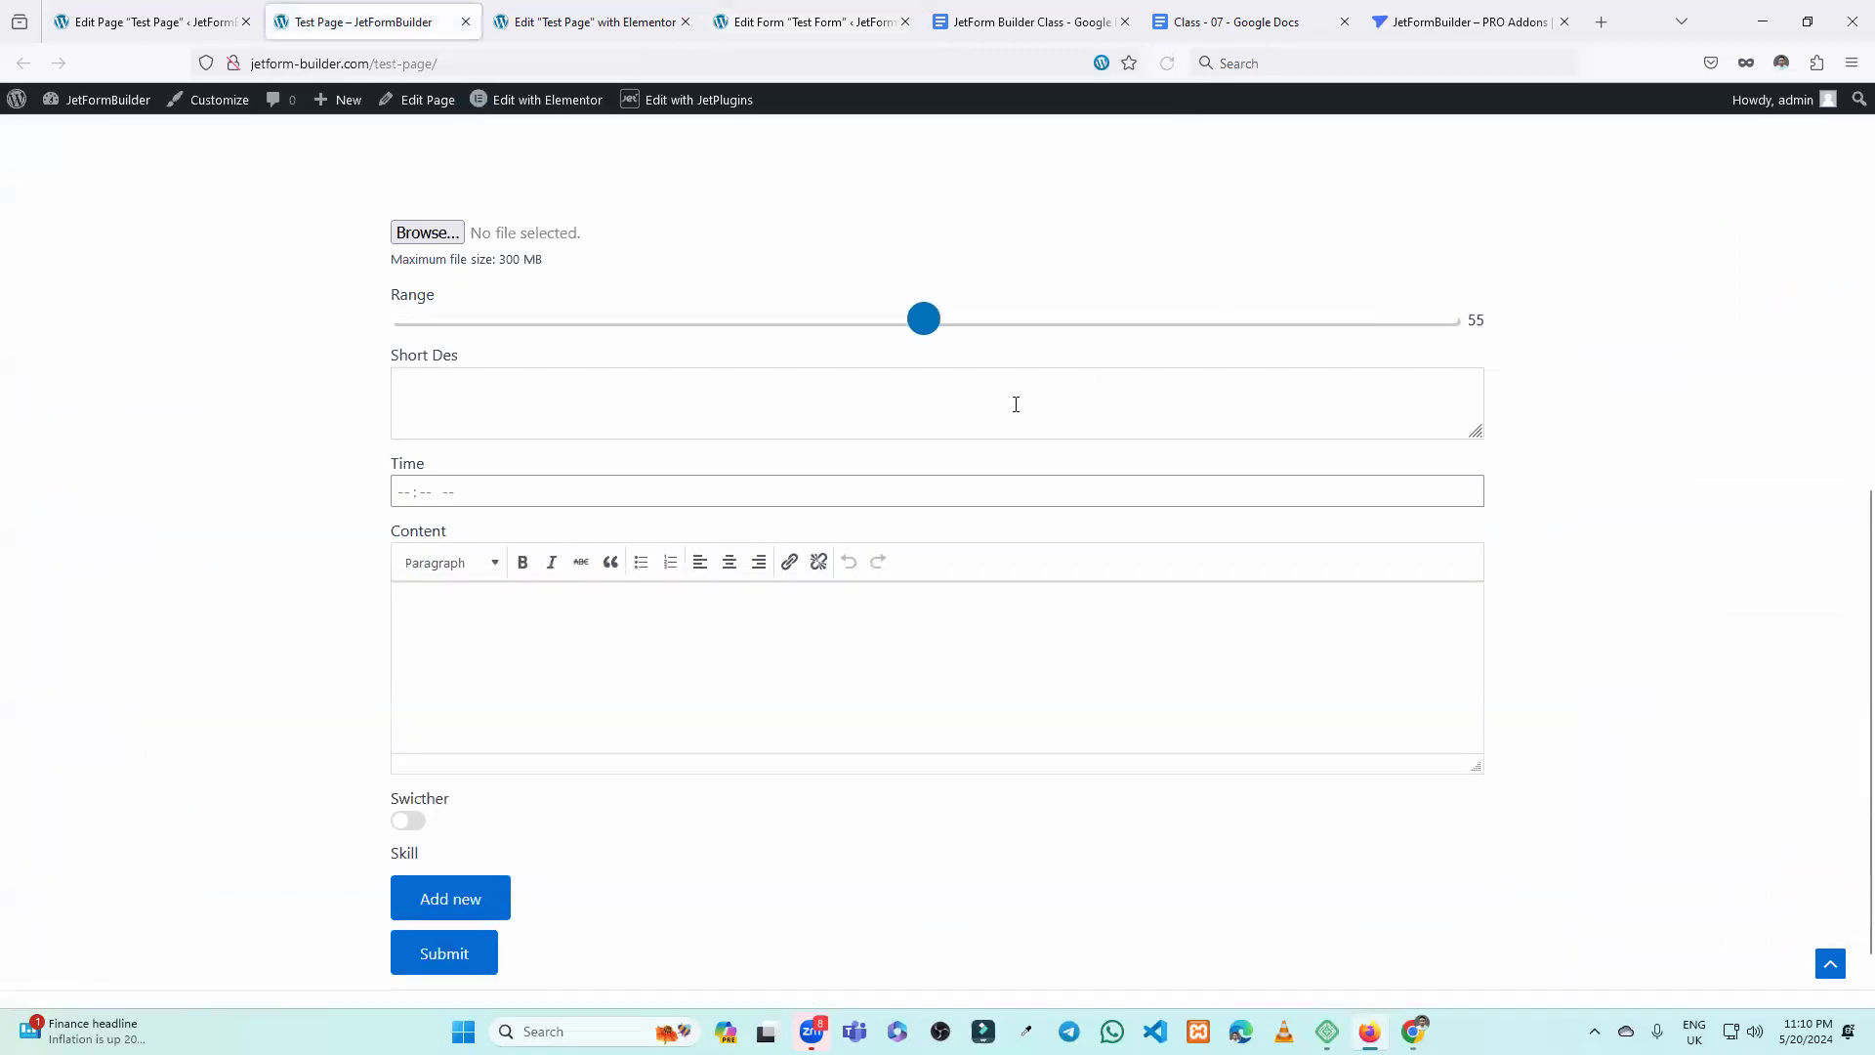
scroll(1013, 402, down, 2)
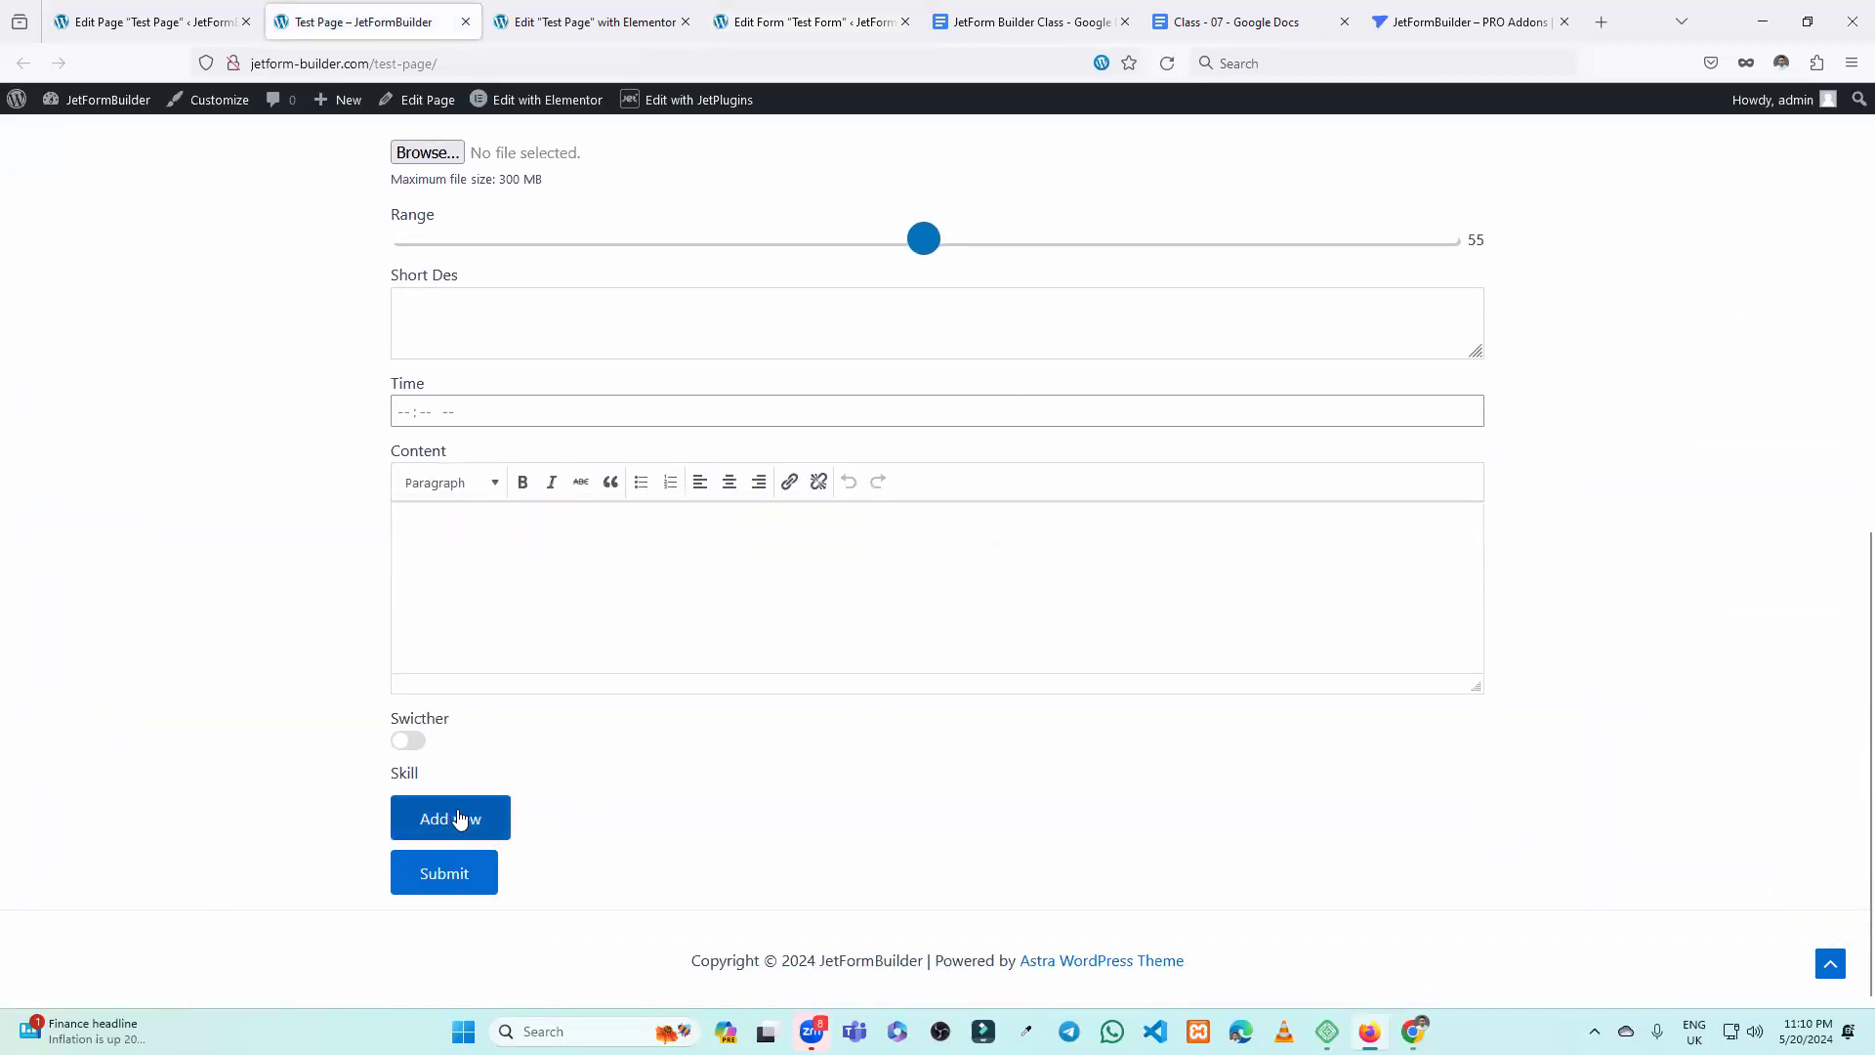
Add a row to the live Skill repeater with skill name "HTML" and skill level 50%.
click(460, 819)
scroll(672, 732, down, 2)
click(518, 640)
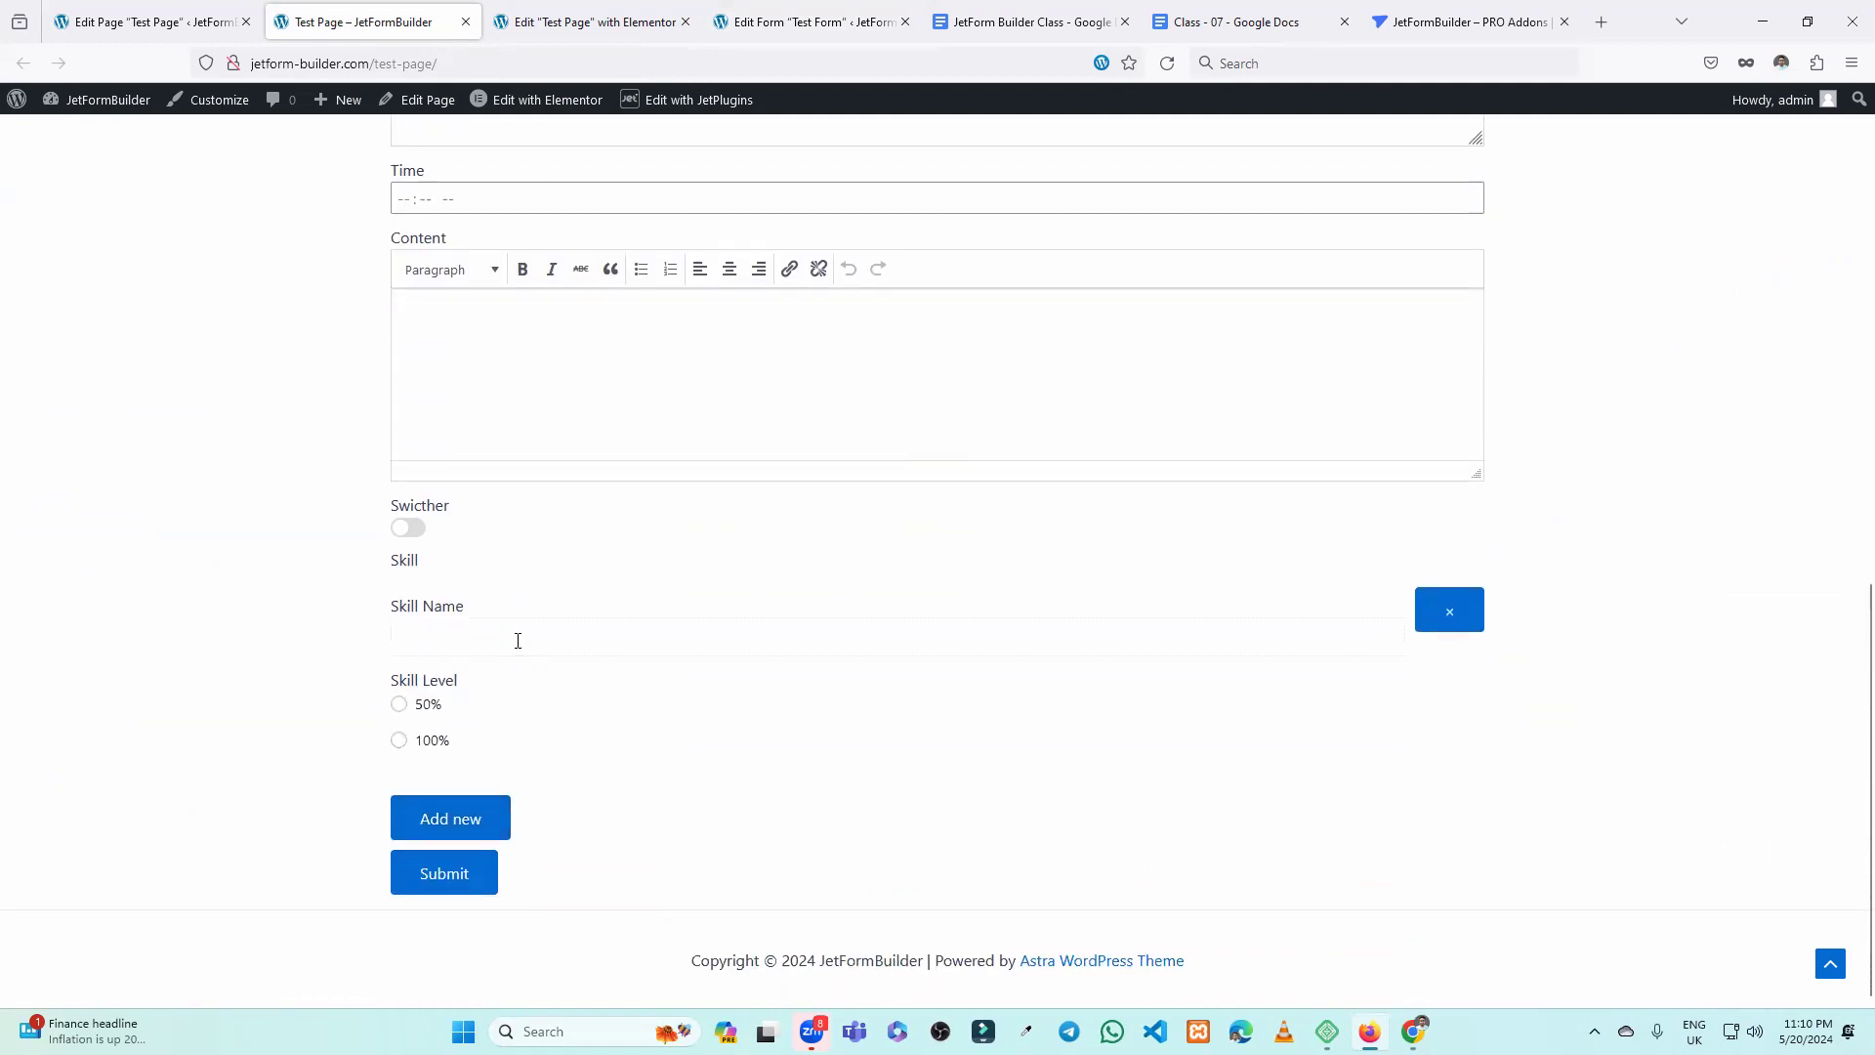
text(HTM)
click(427, 714)
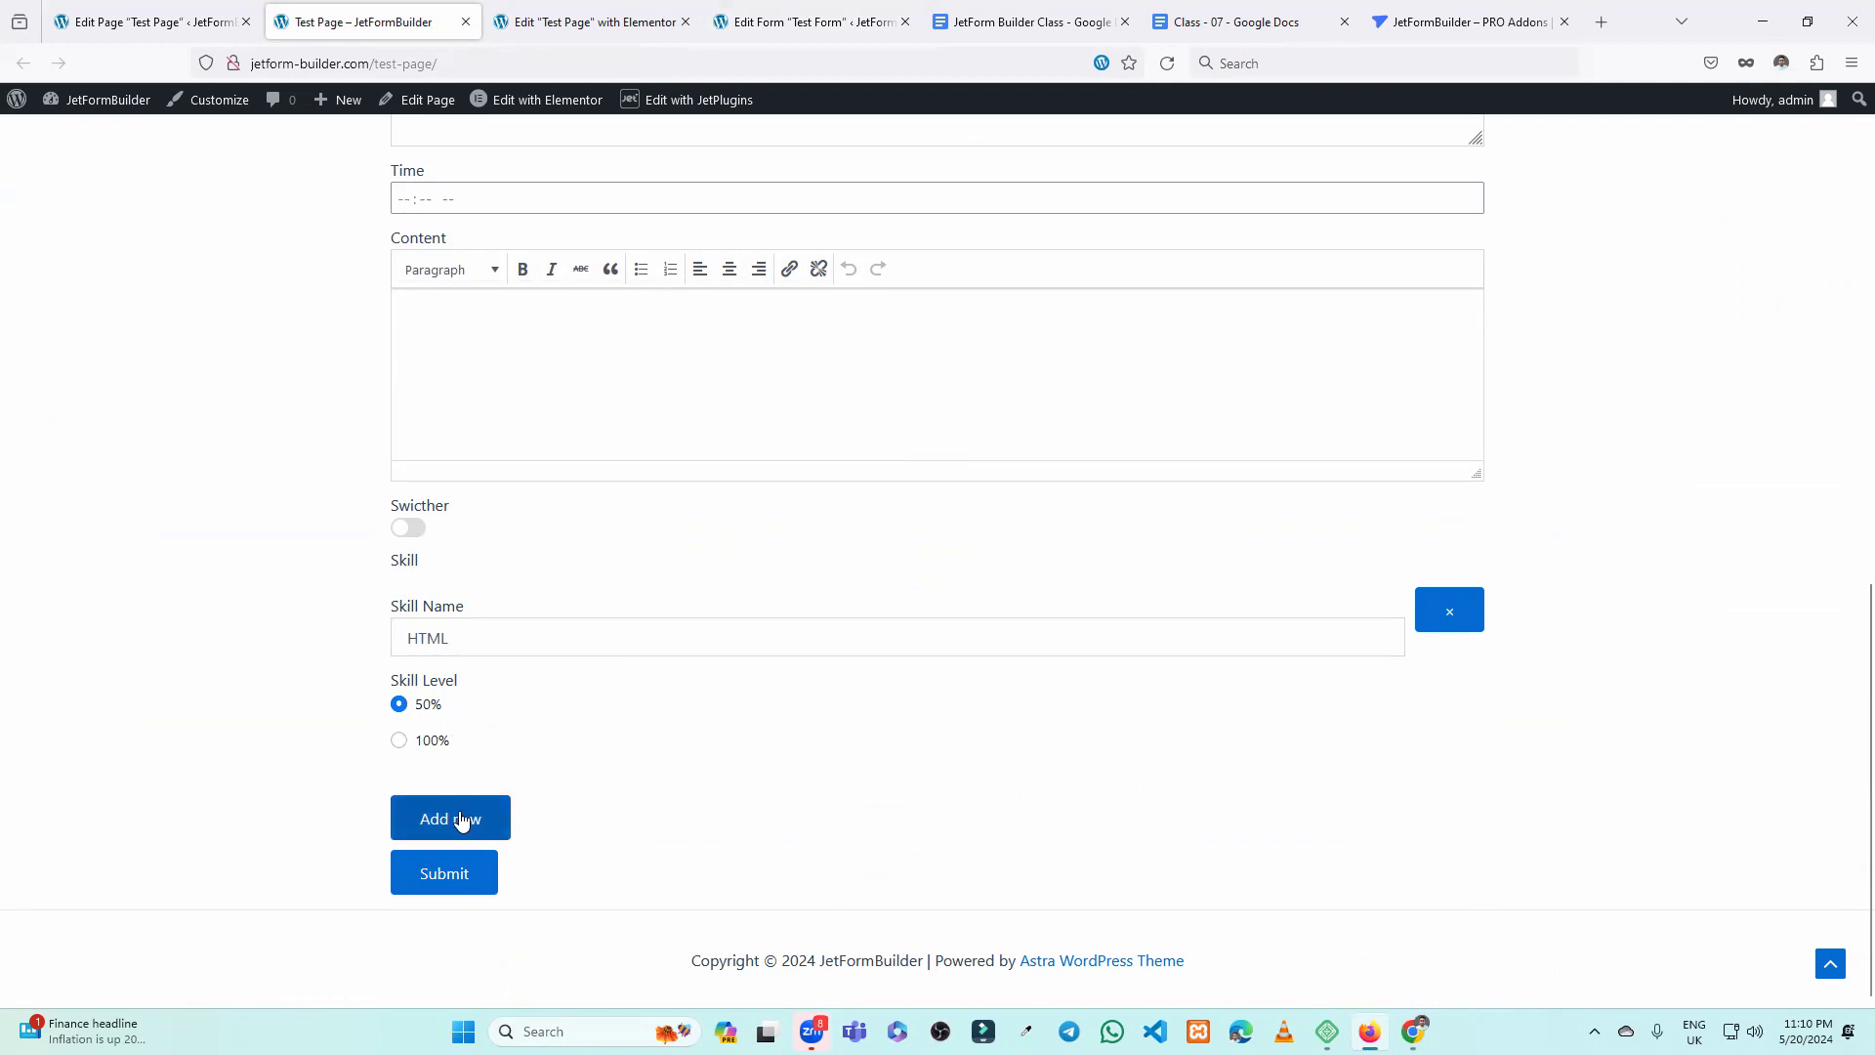
Add a second row to the live Skill repeater with skill name "CSS" and skill level 100%.
click(460, 816)
scroll(619, 749, down, 3)
click(477, 642)
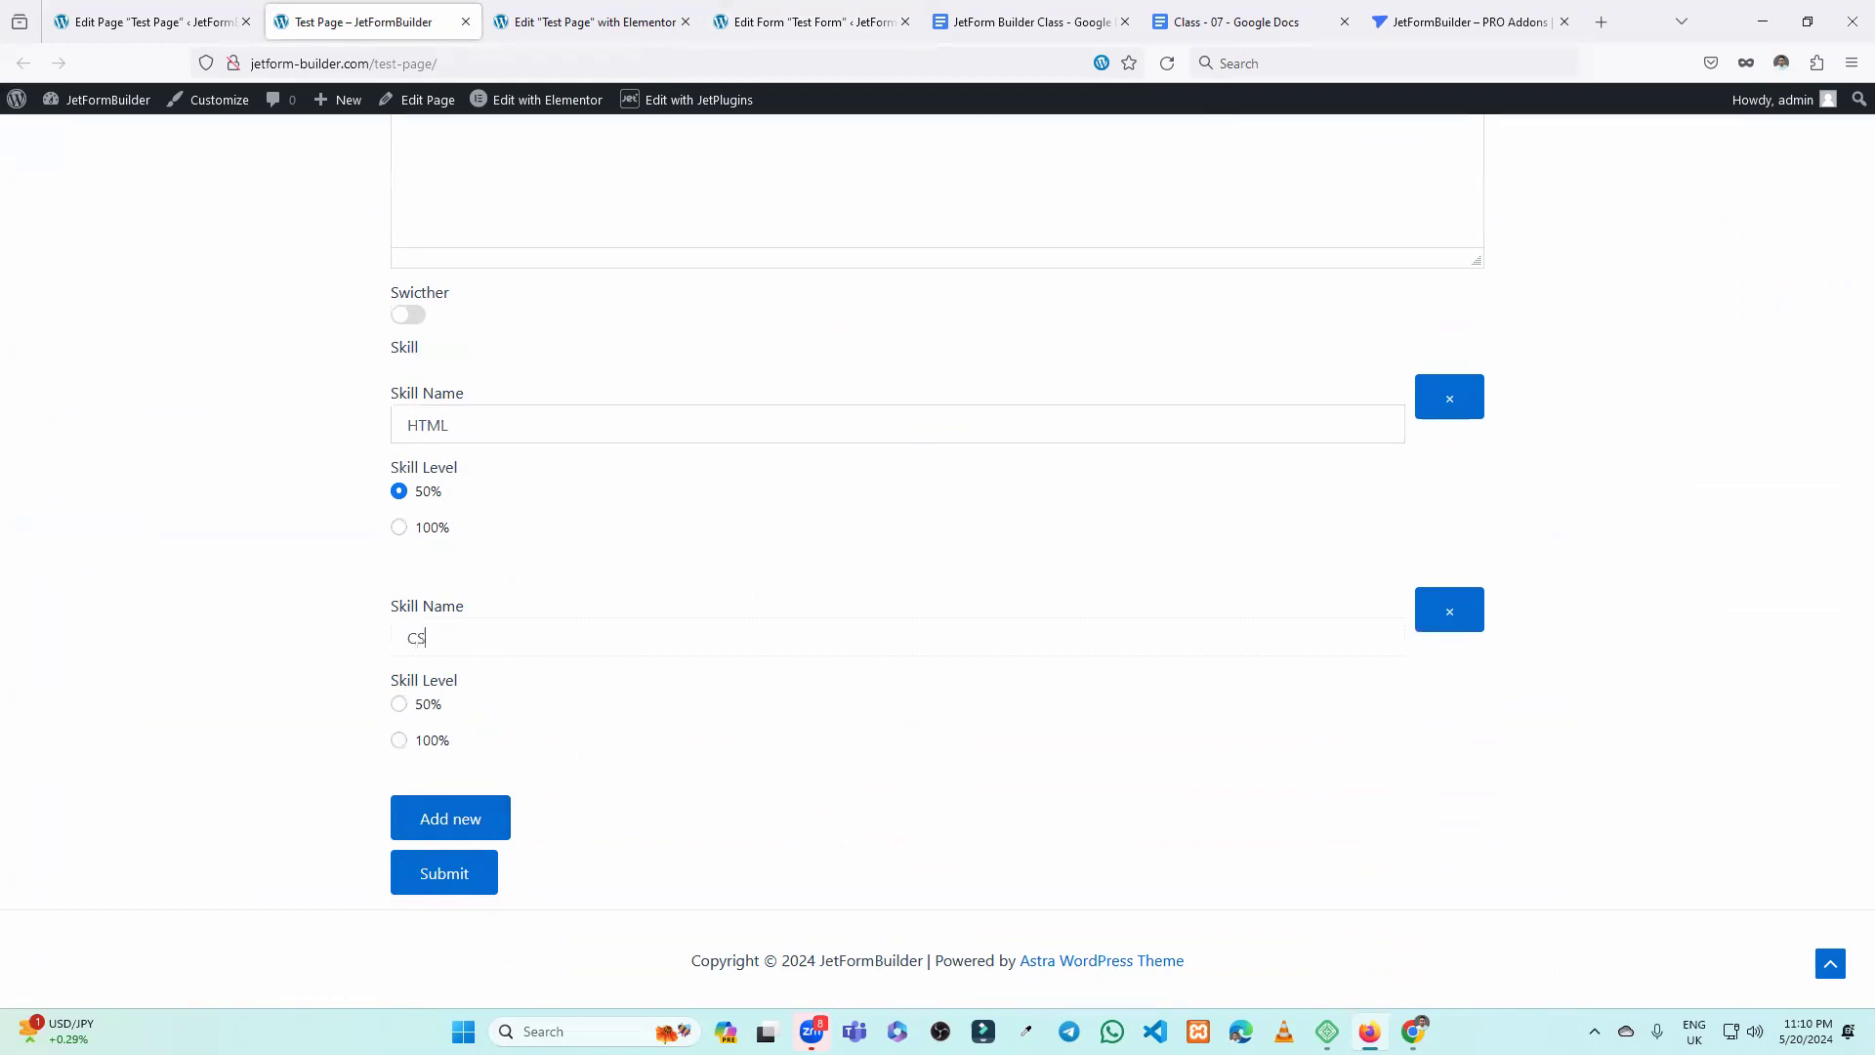
click(401, 740)
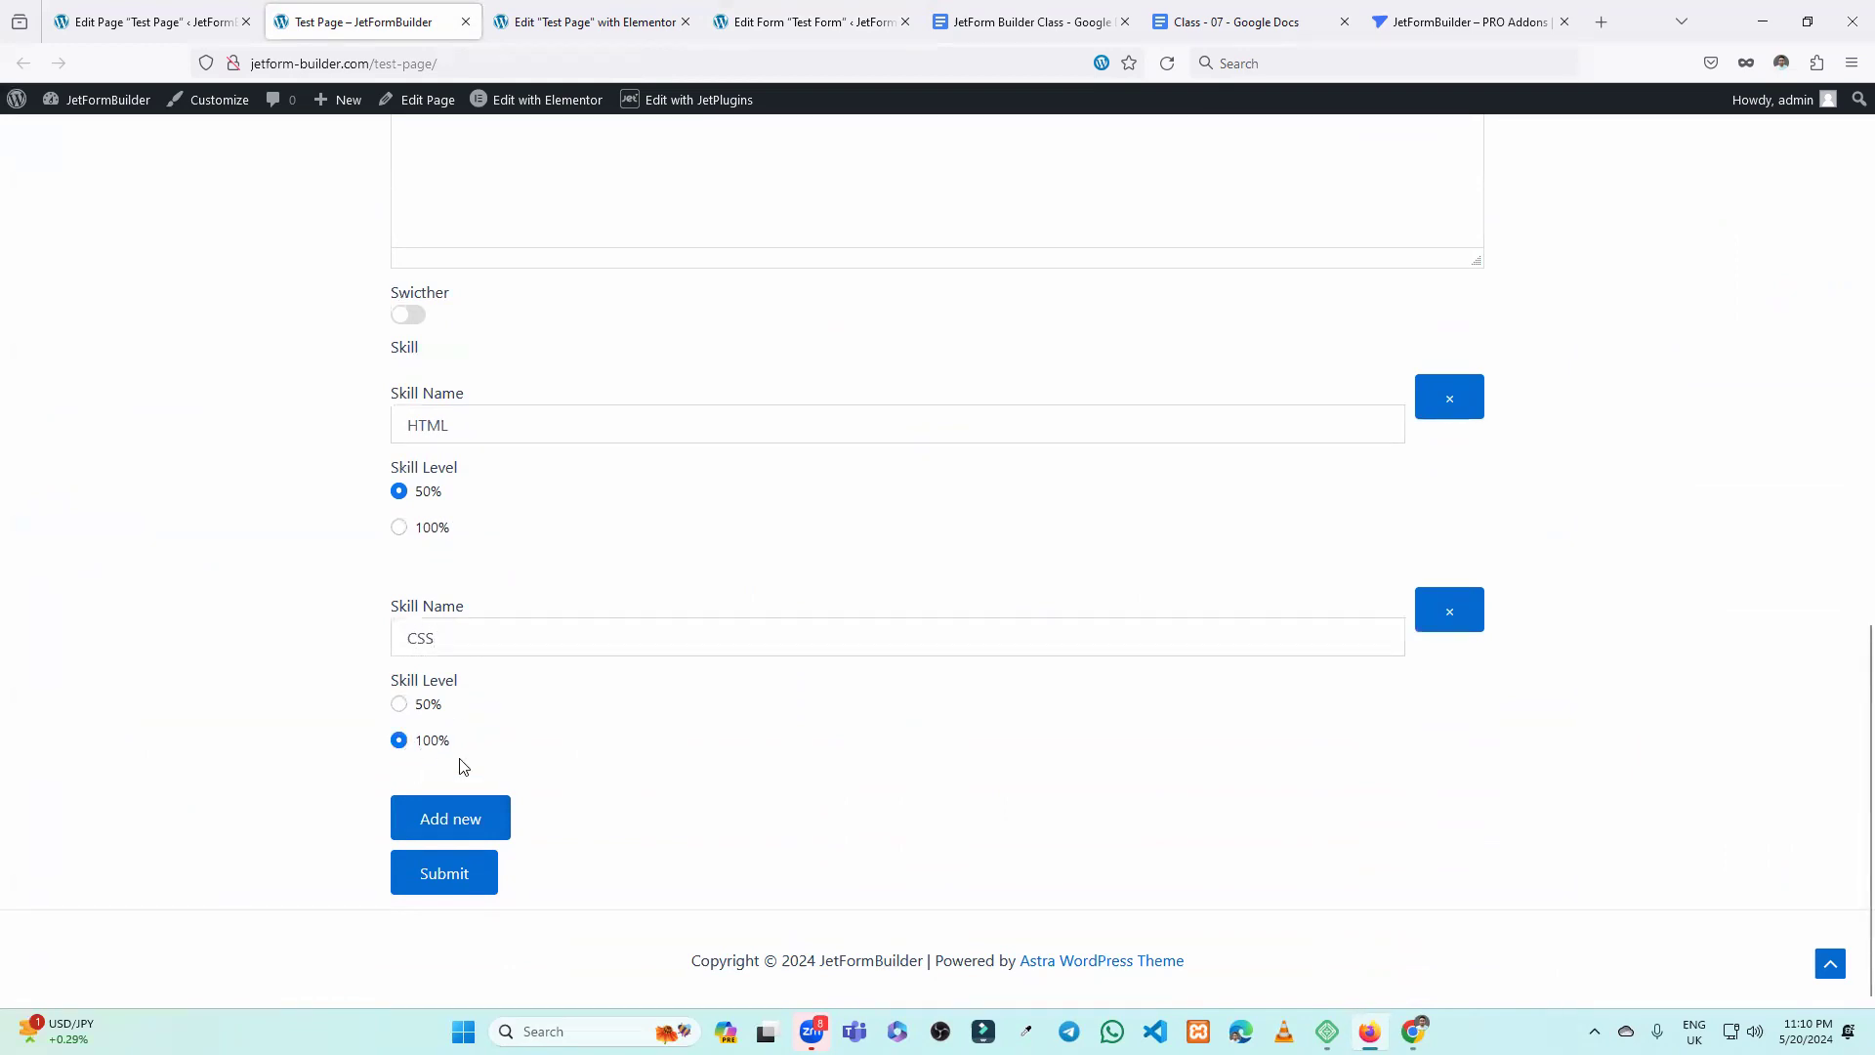
Add a third, empty row to the live Skill repeater and remove all of the repeater's rows.
click(467, 812)
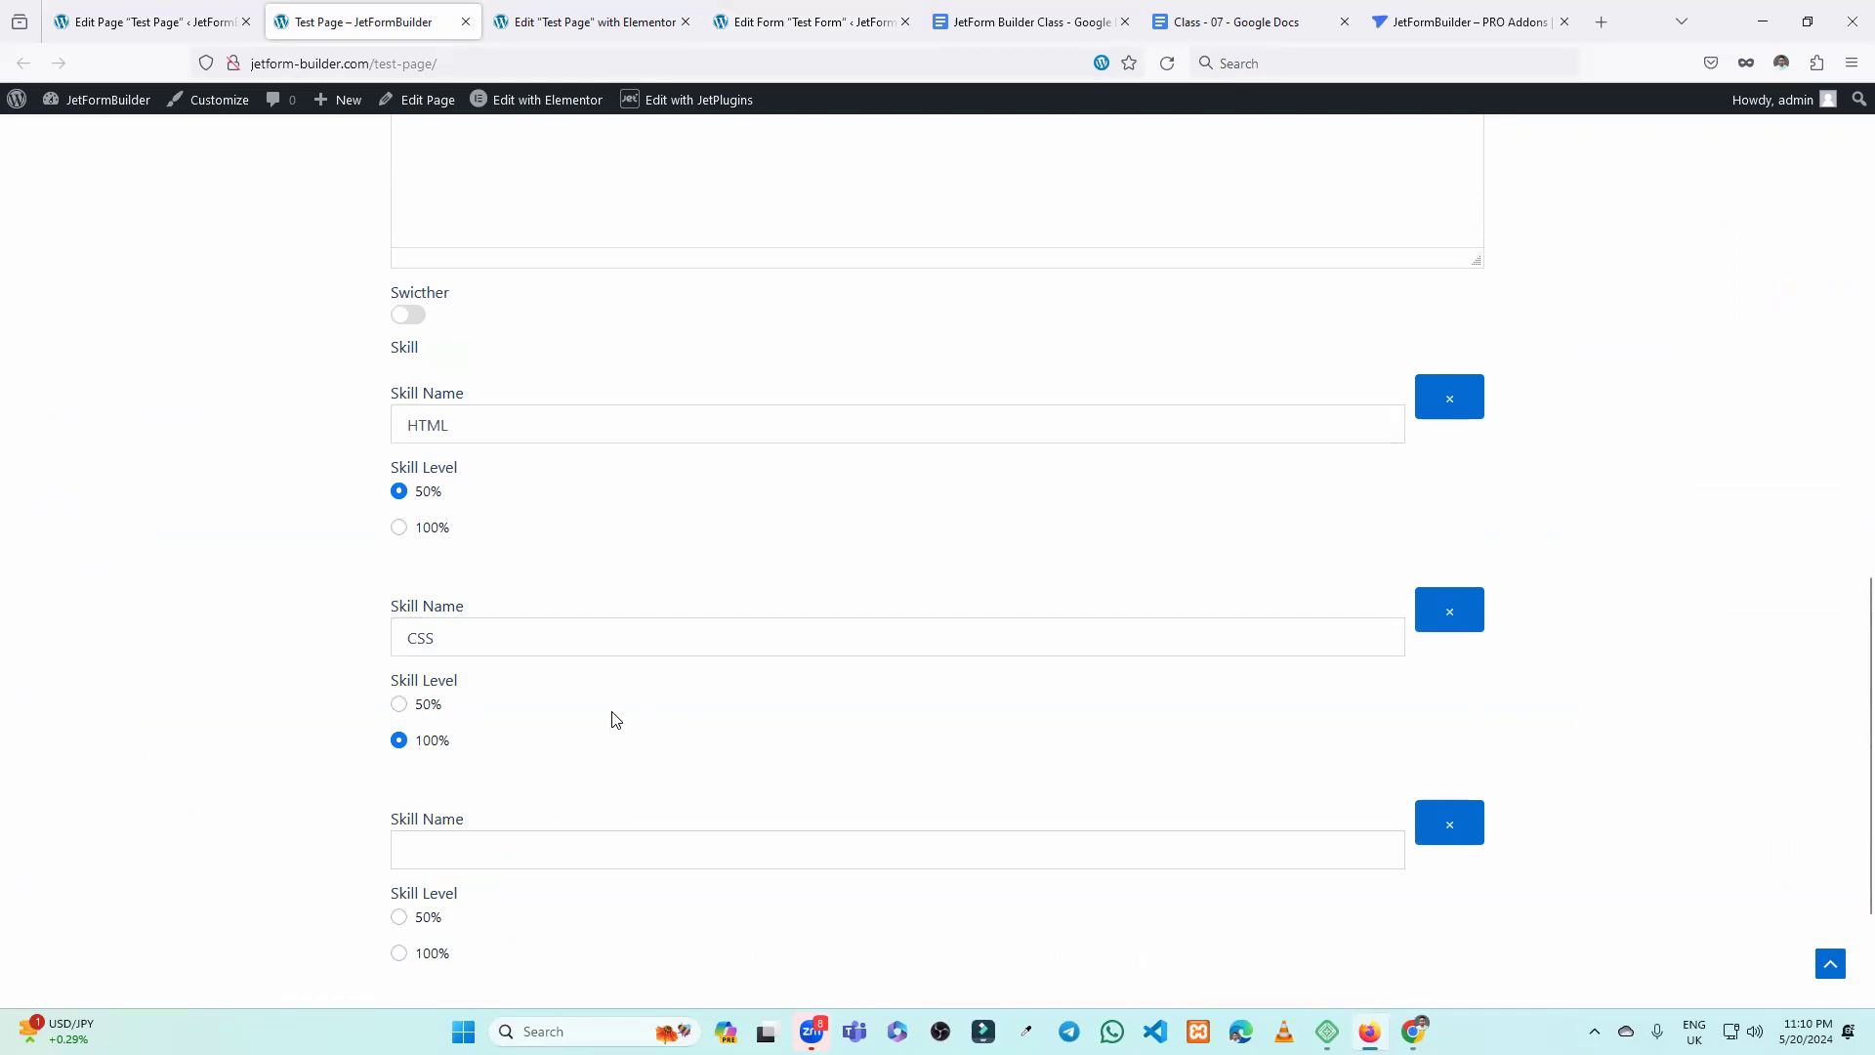
scroll(586, 733, down, 2)
click(1453, 626)
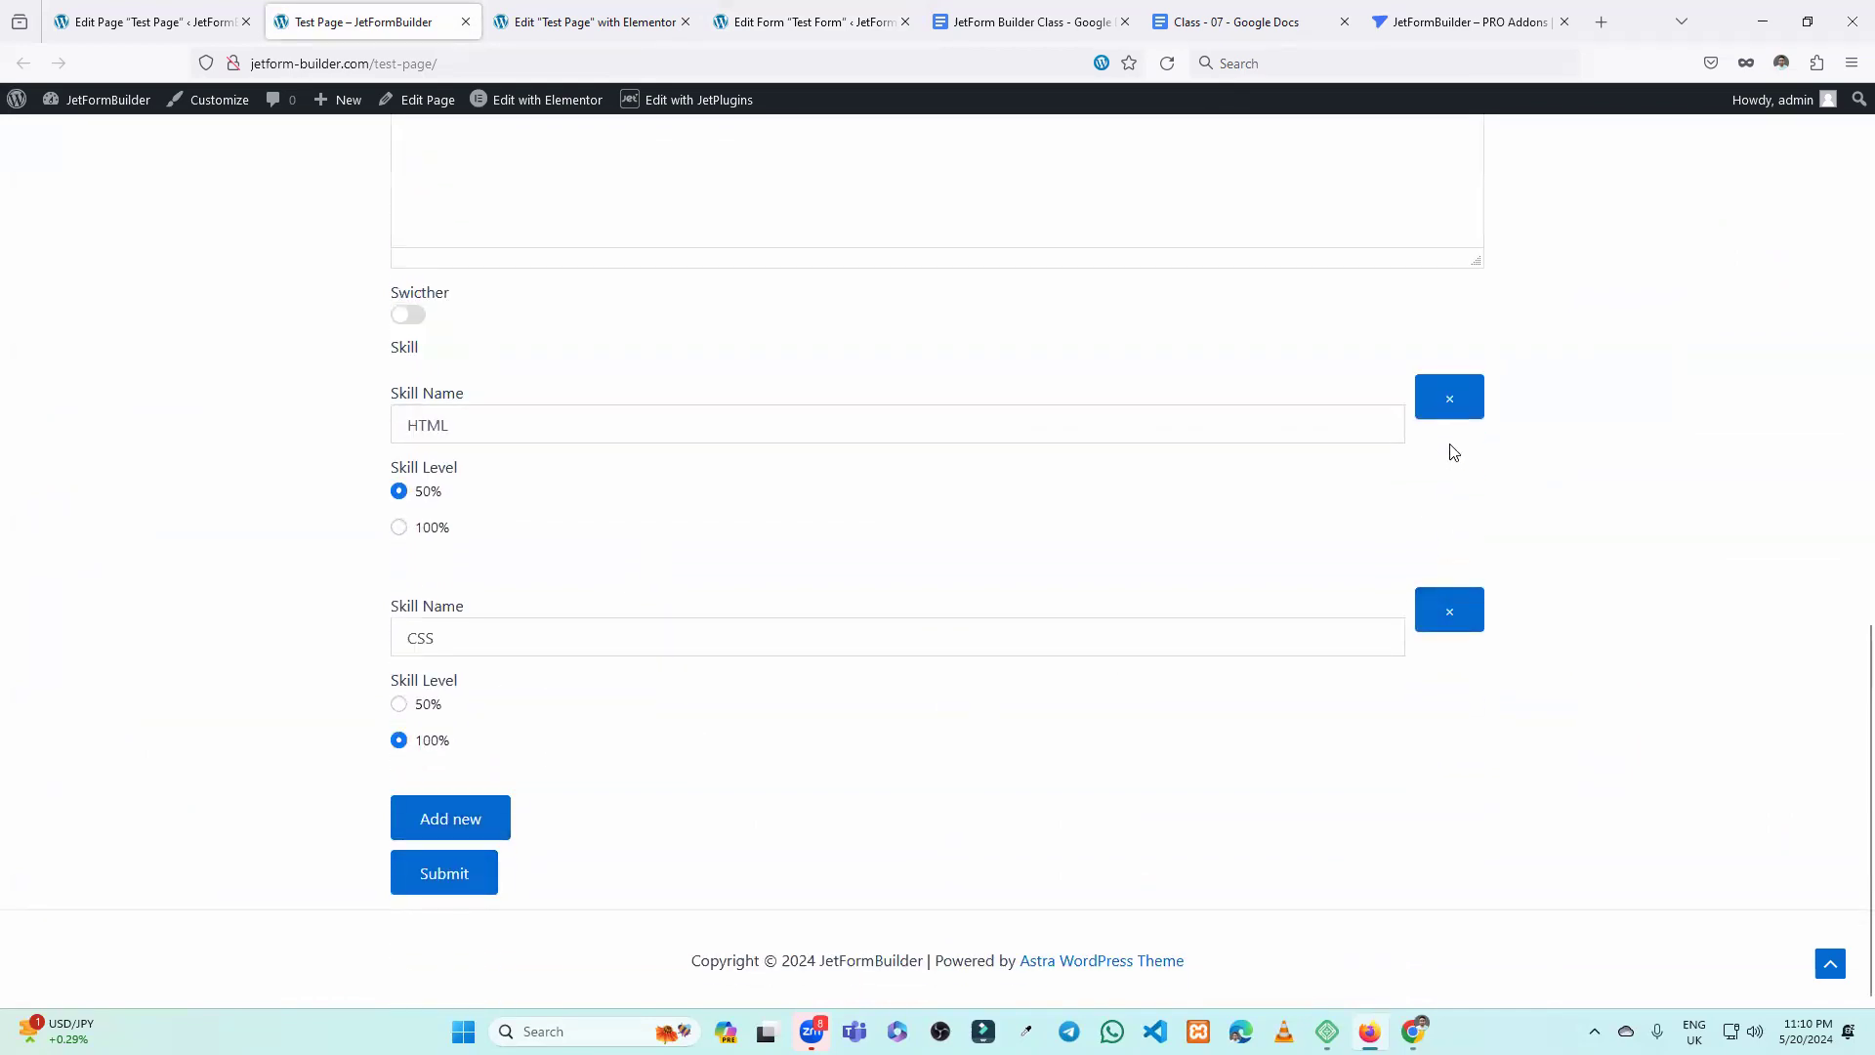
click(1453, 396)
click(1452, 613)
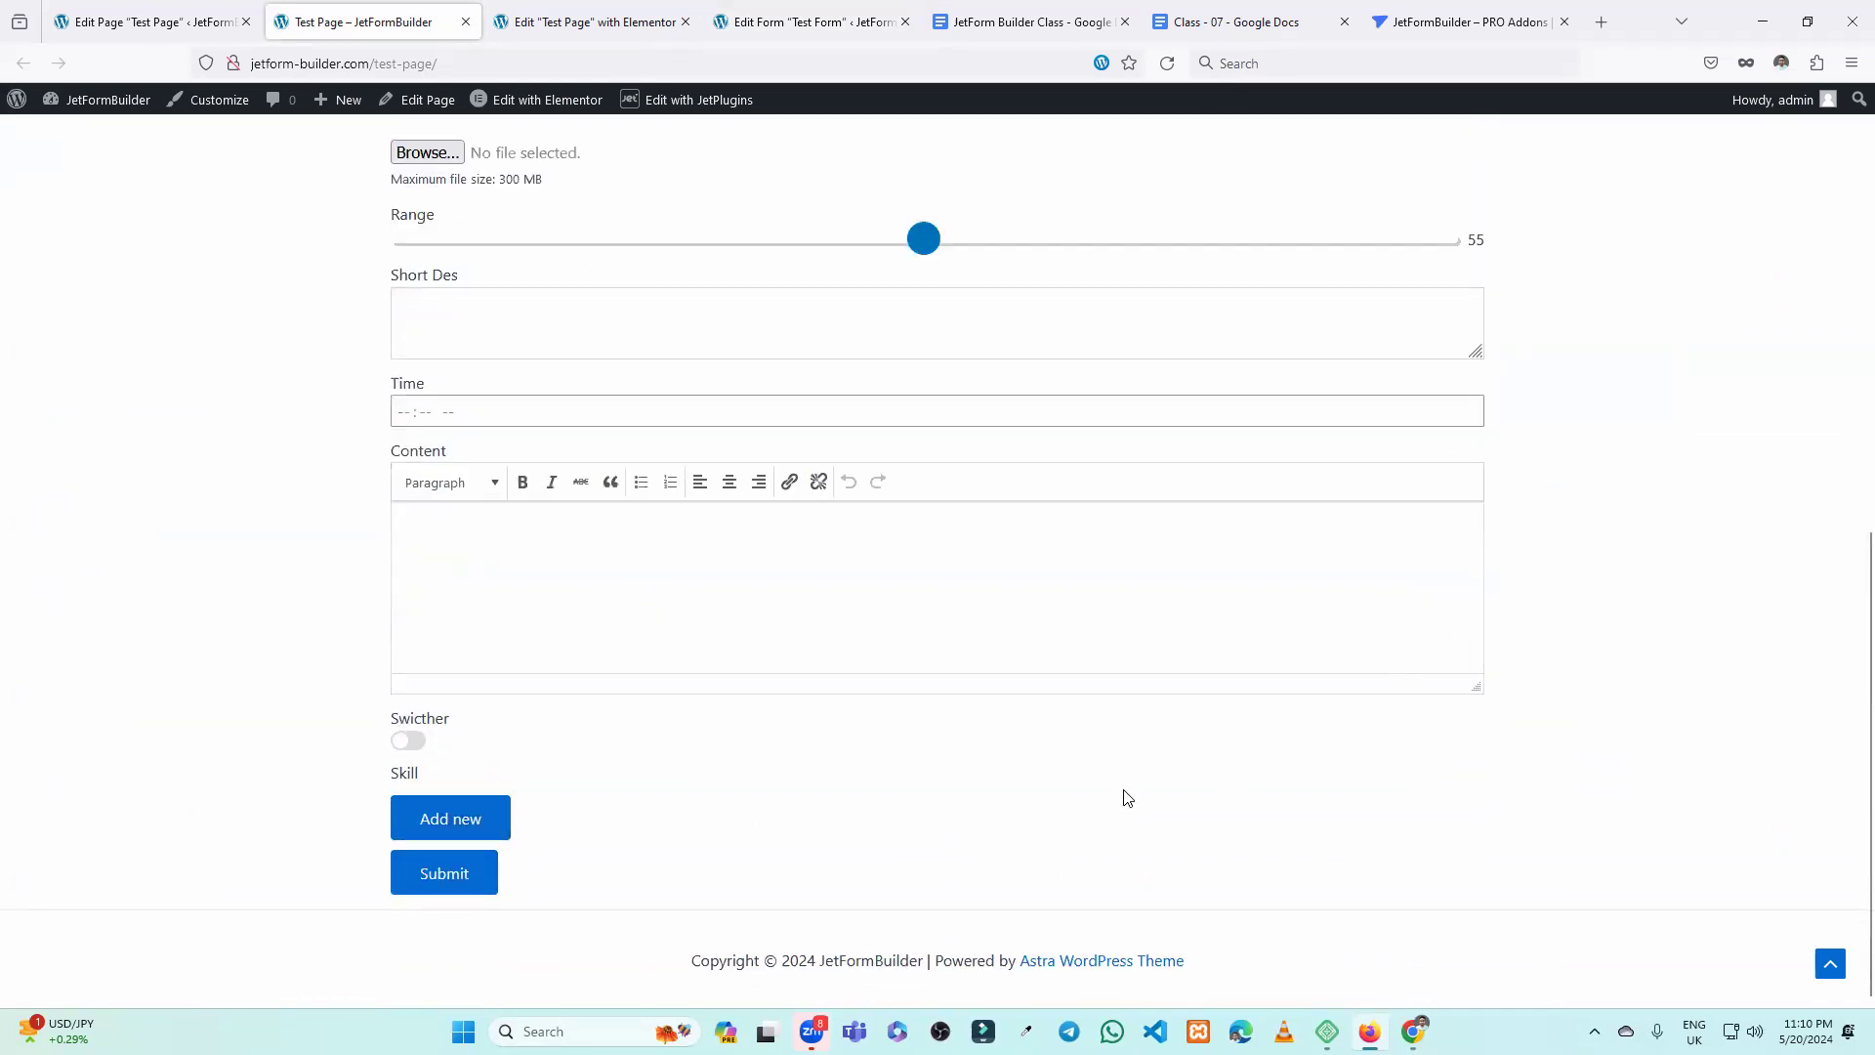
Return to the Test Page's Elementor editor and examine the JetForm widget's Conditional block and Submit style settings.
click(574, 17)
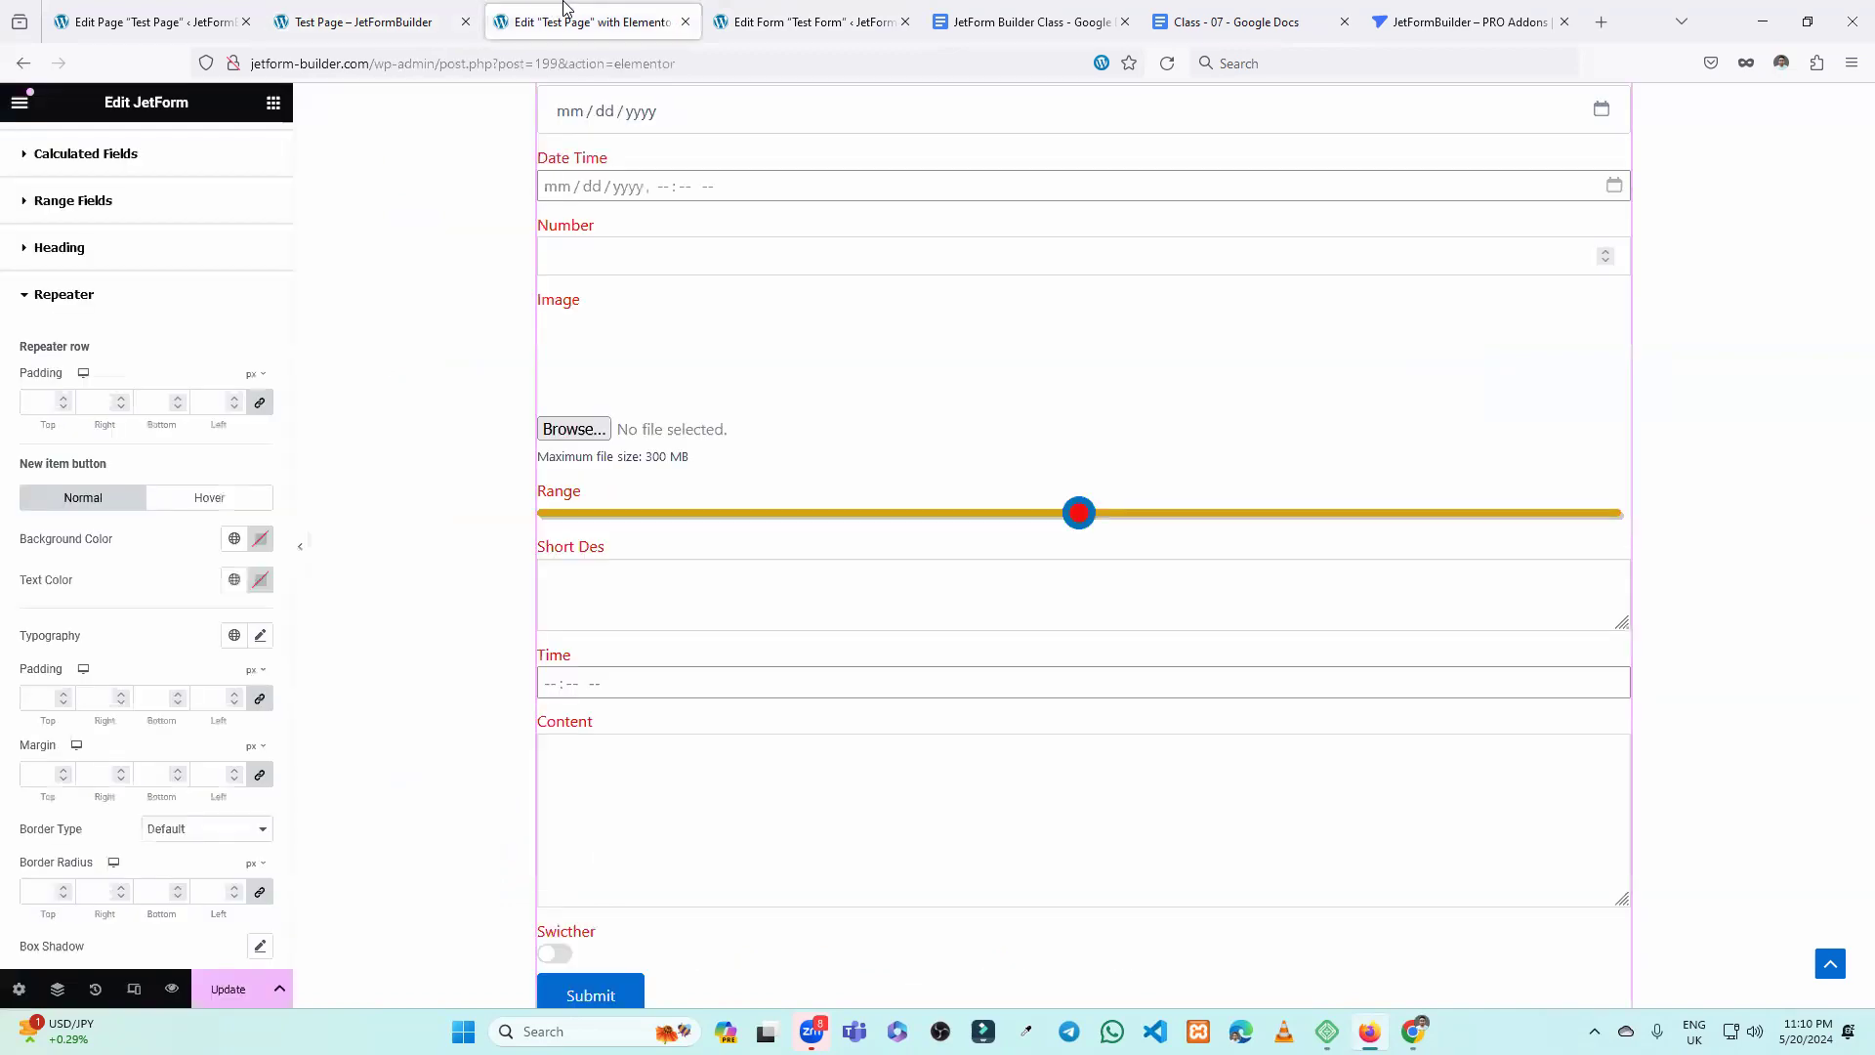
click(82, 296)
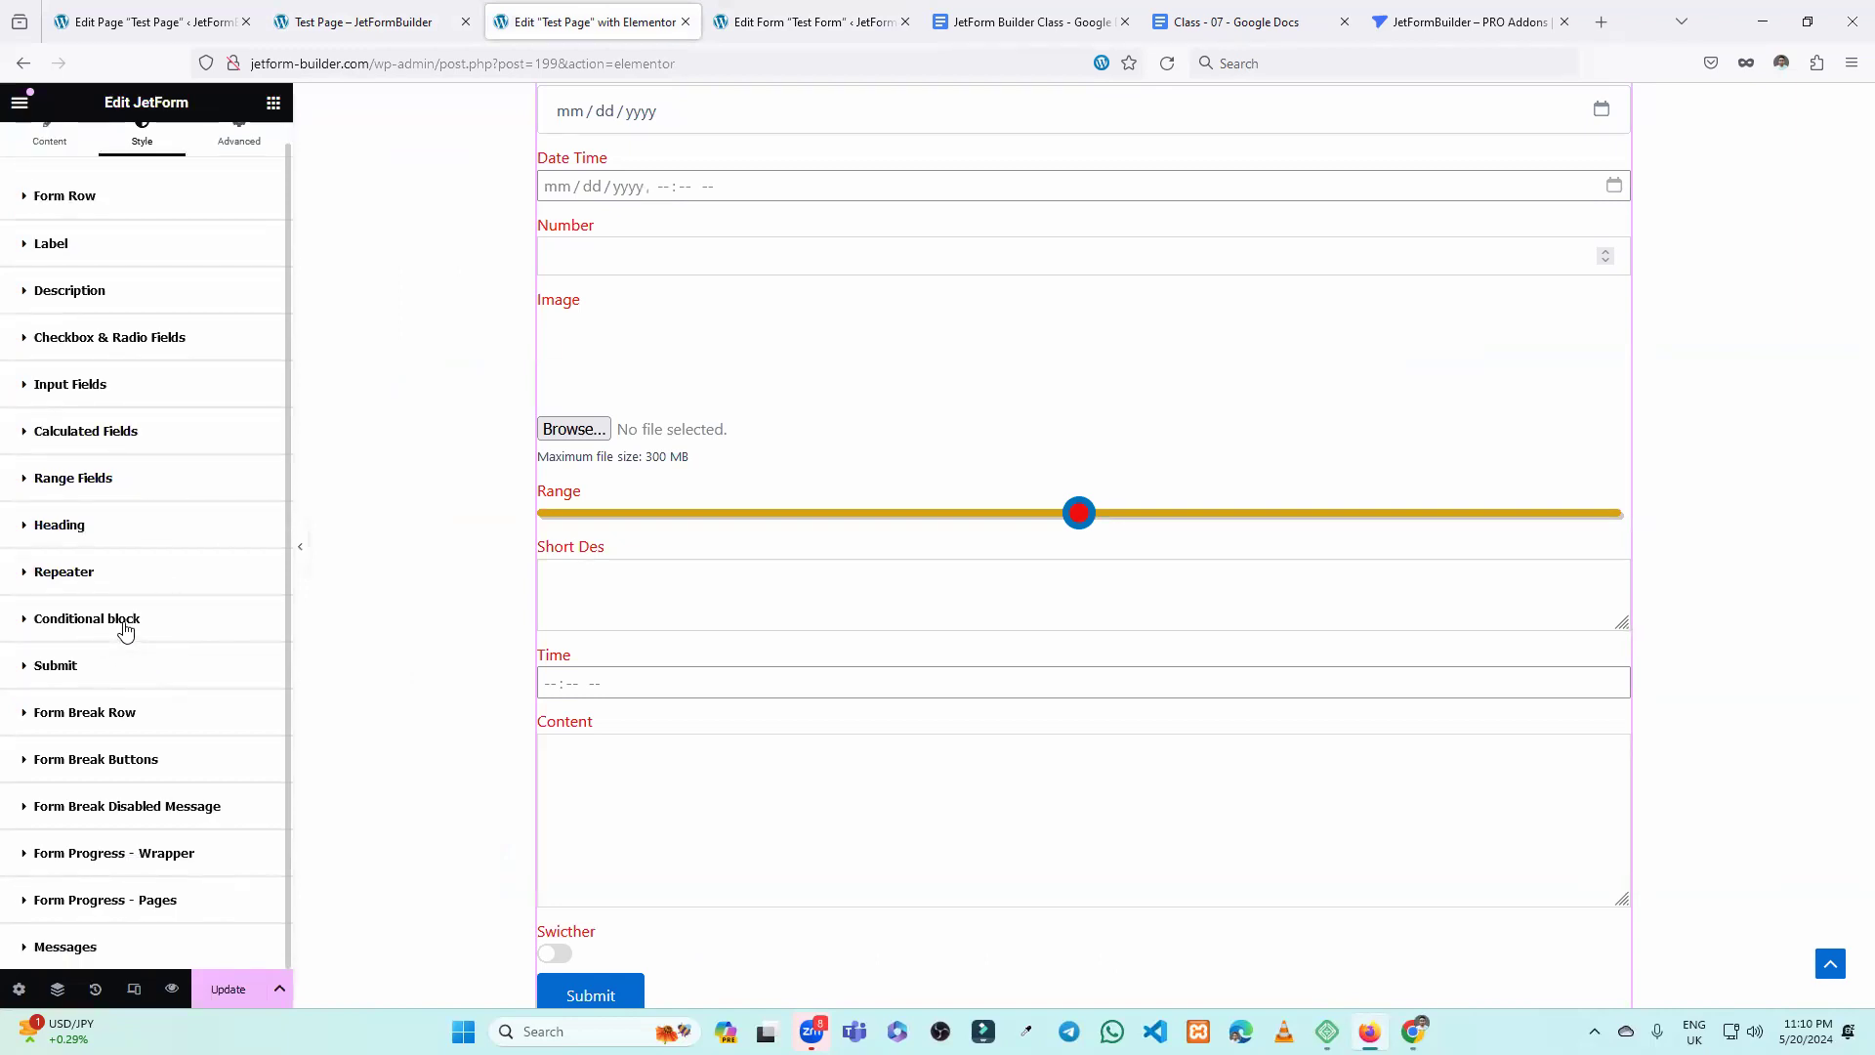
click(126, 630)
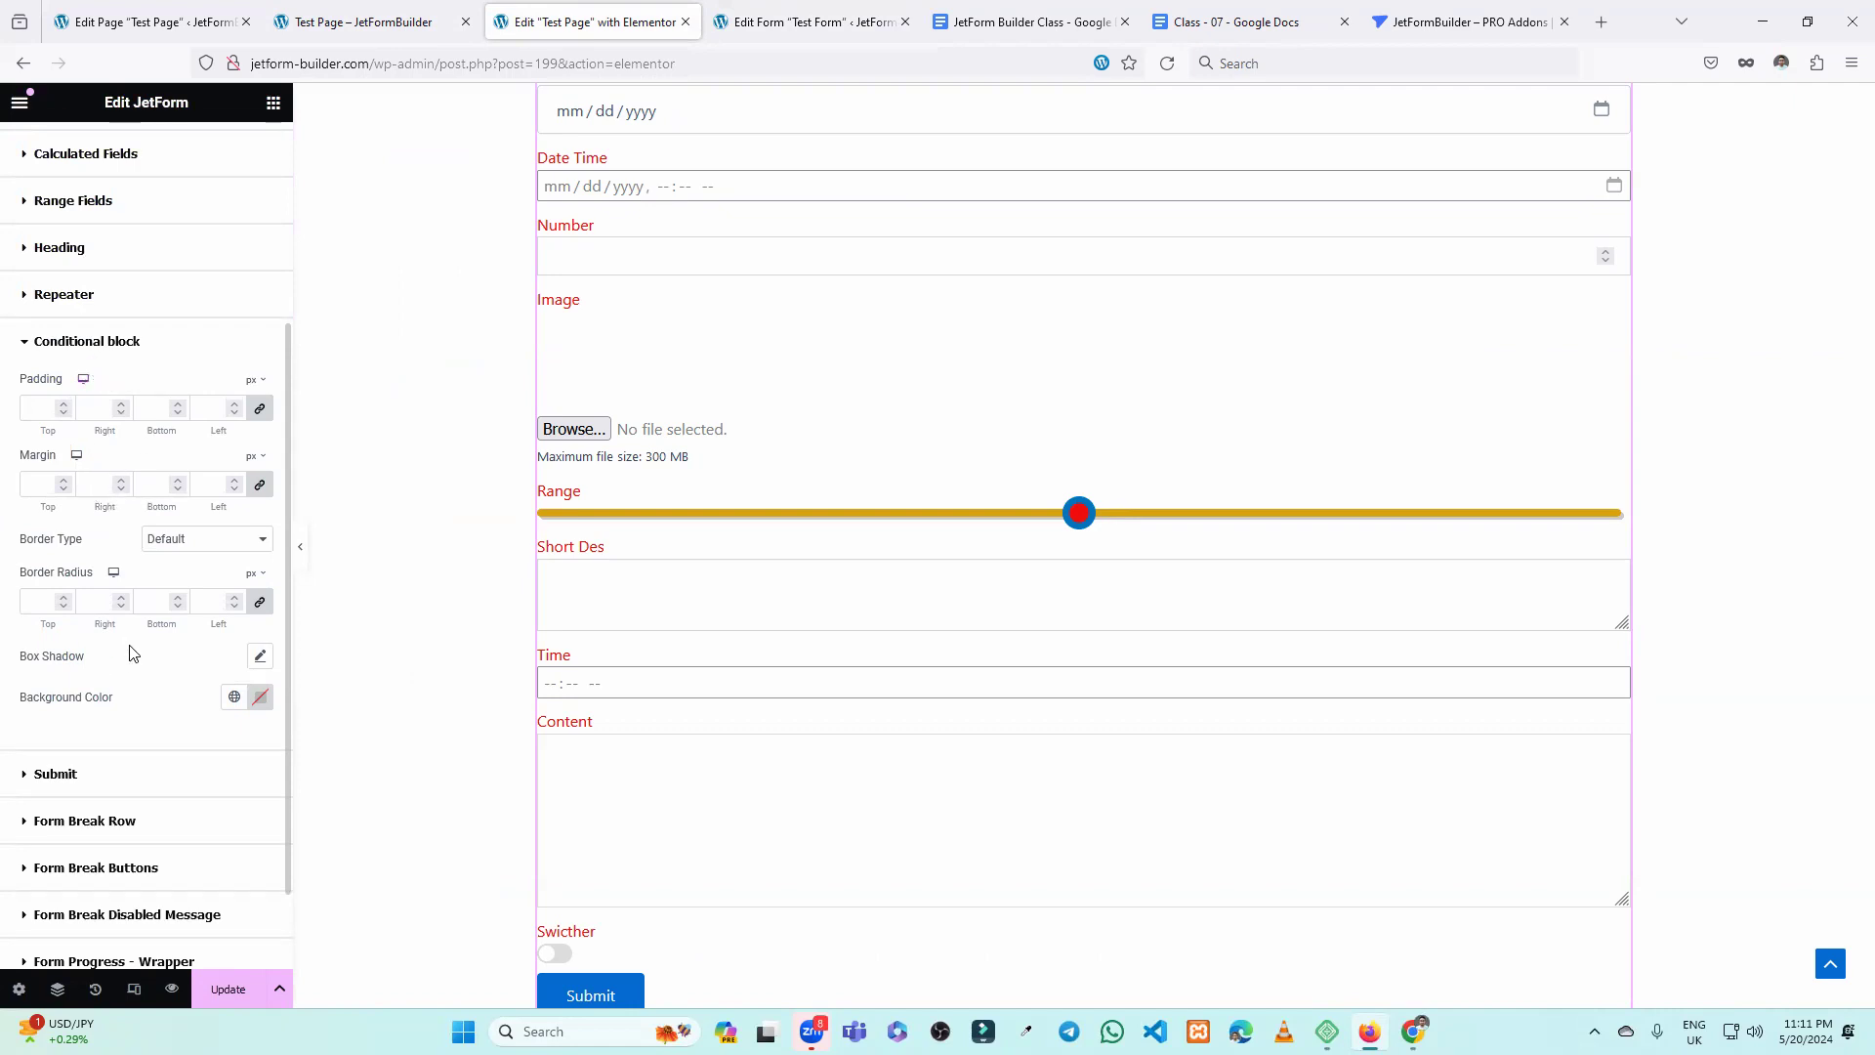
scroll(134, 649, down, 1)
click(90, 682)
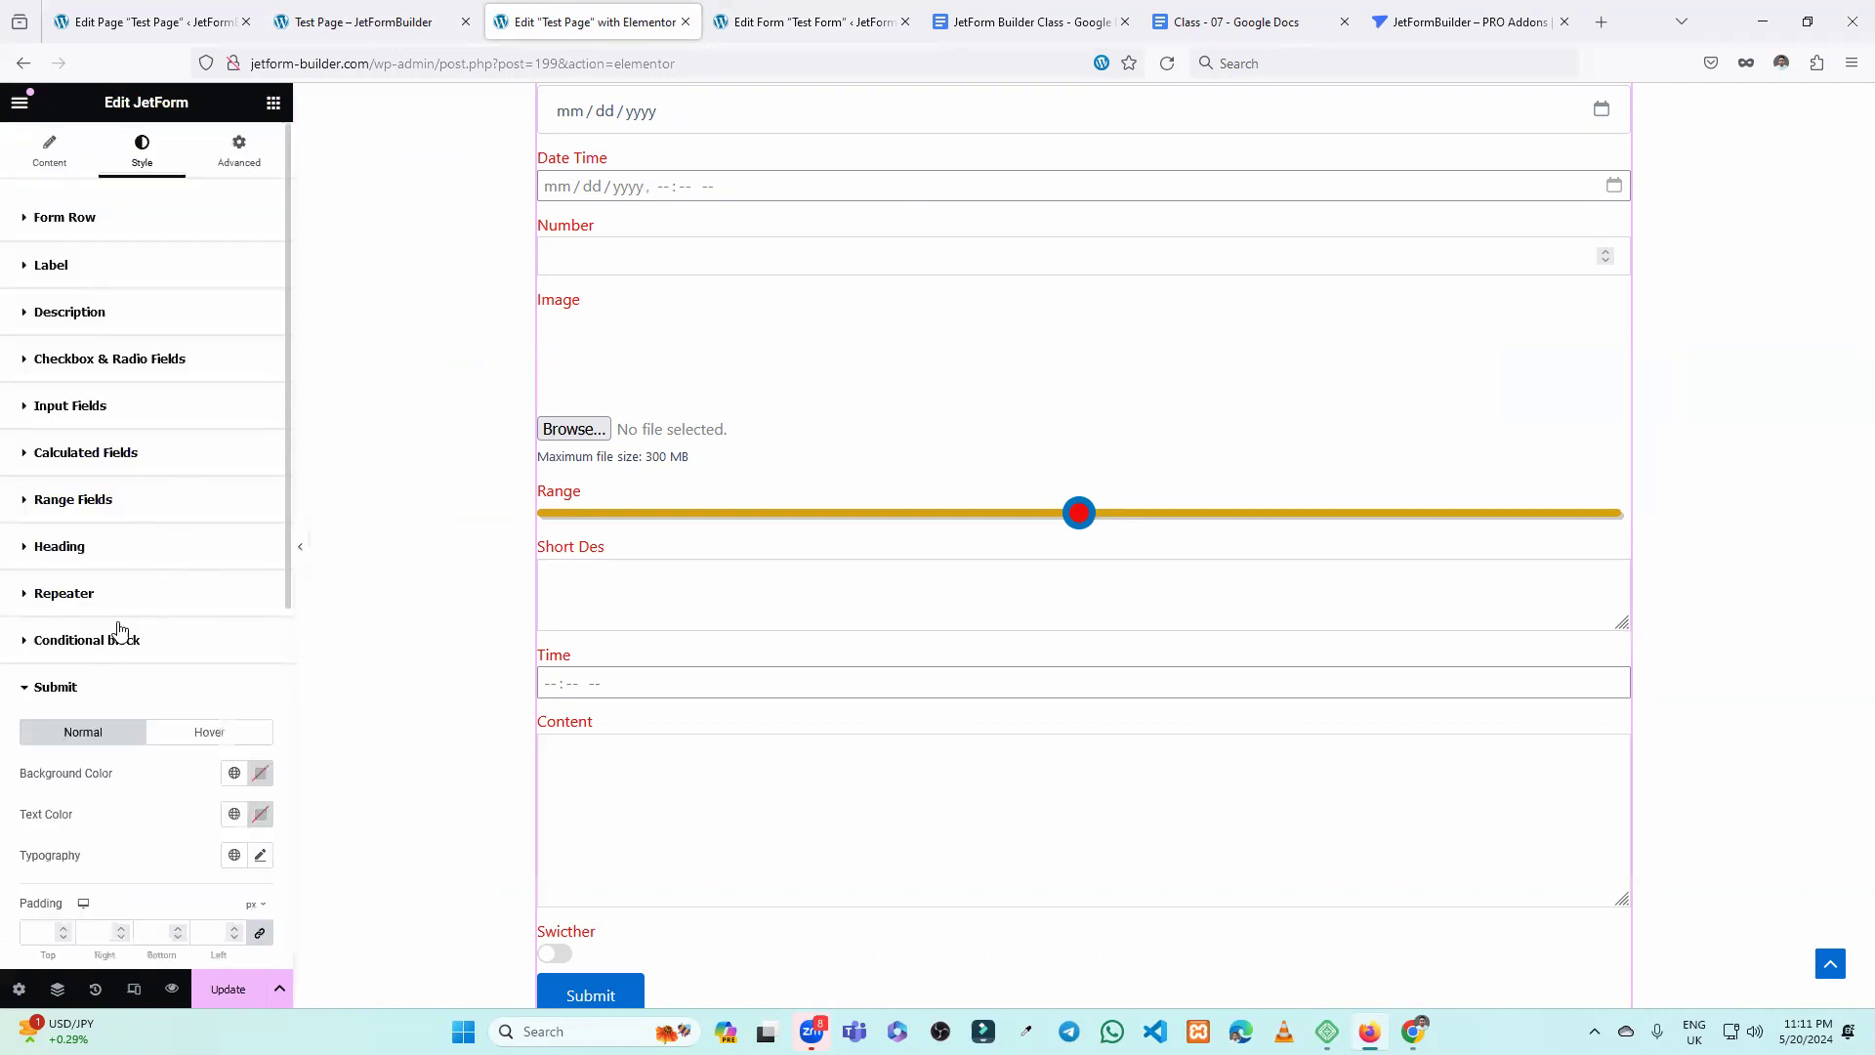
scroll(125, 634, down, 2)
scroll(791, 680, down, 4)
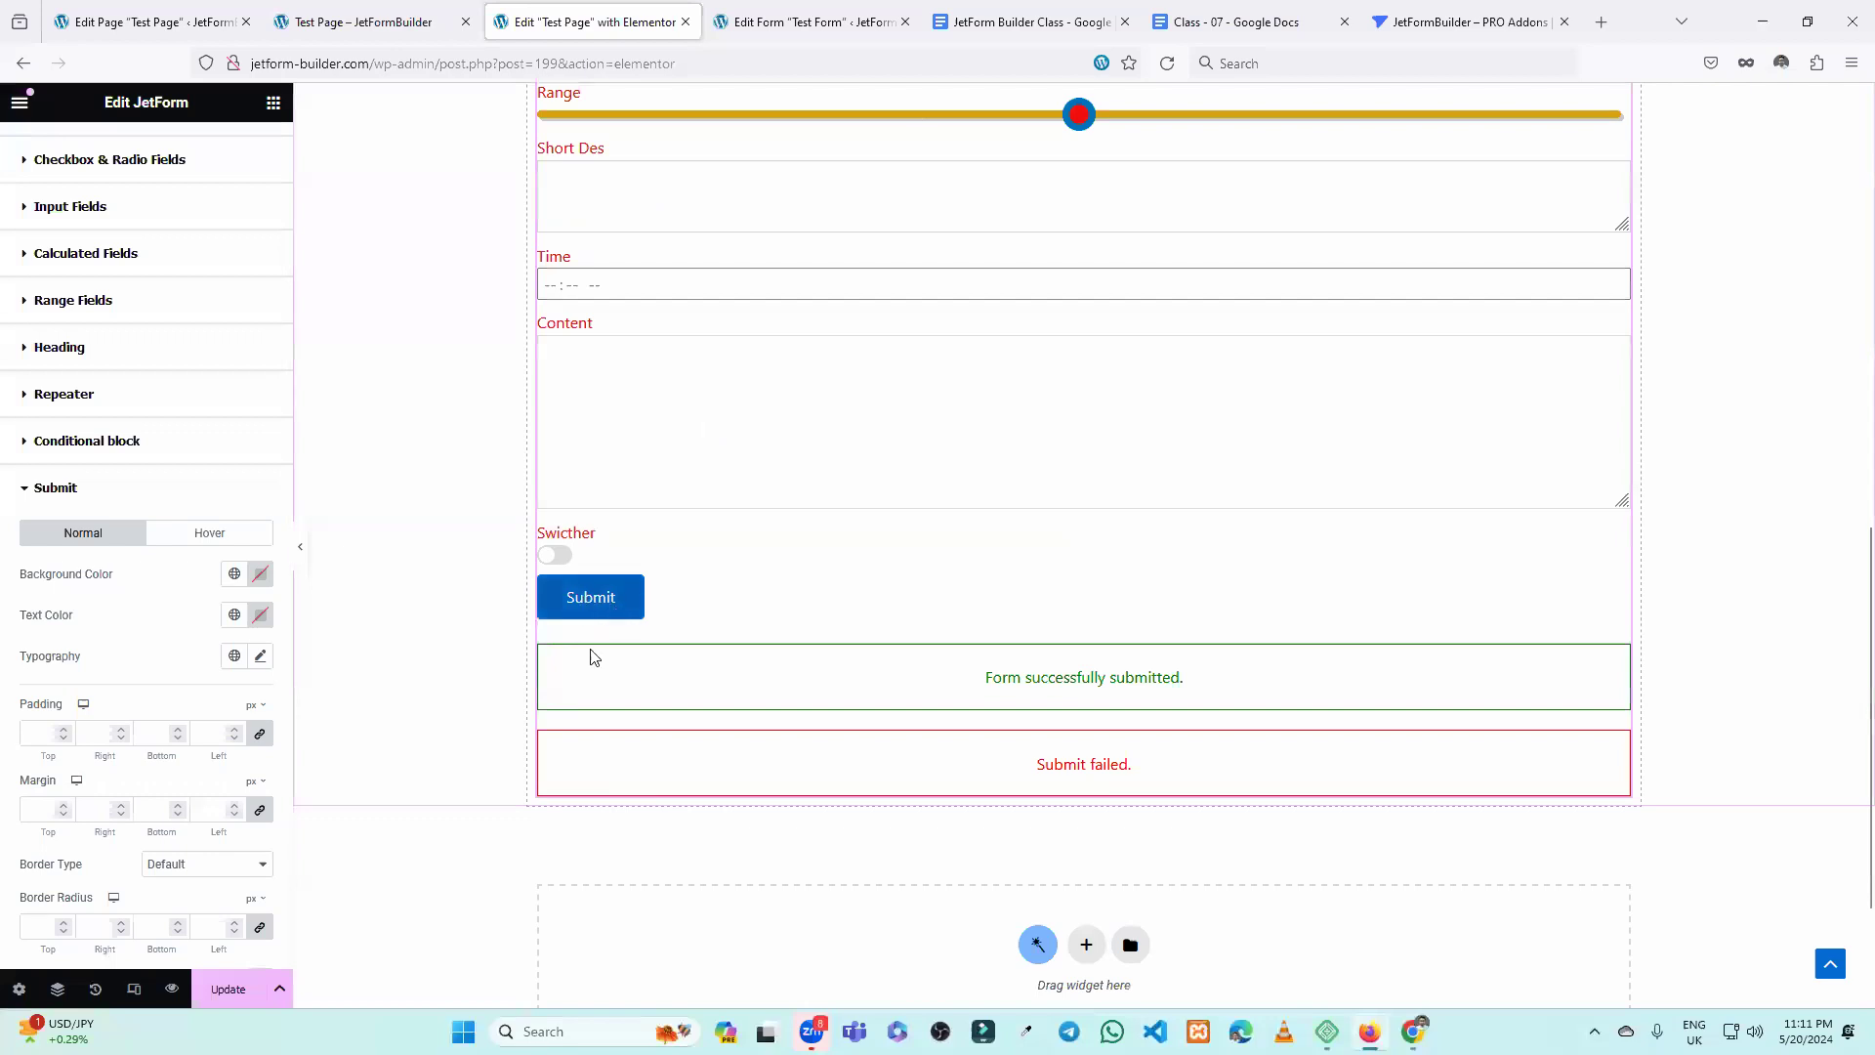
Examine the JetForm widget's Form Break Row style settings and collapse the section.
scroll(134, 681, down, 4)
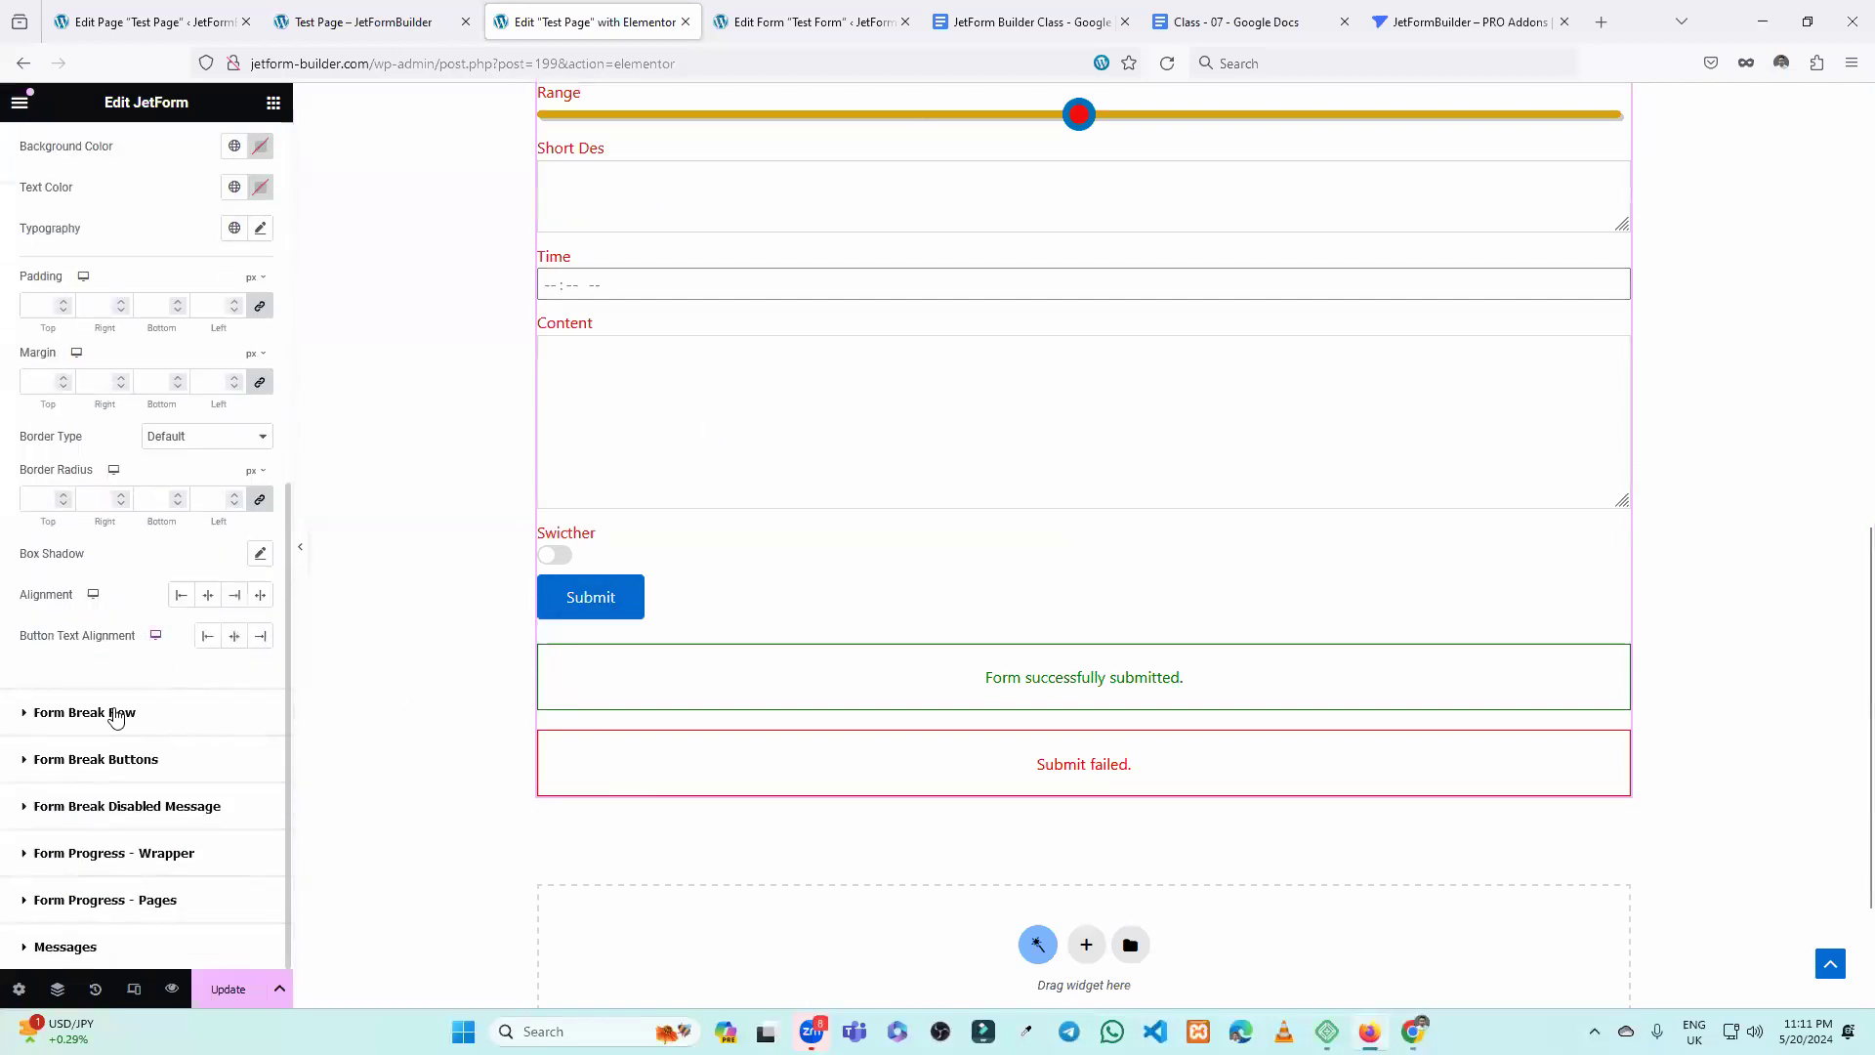
click(124, 717)
scroll(116, 696, down, 3)
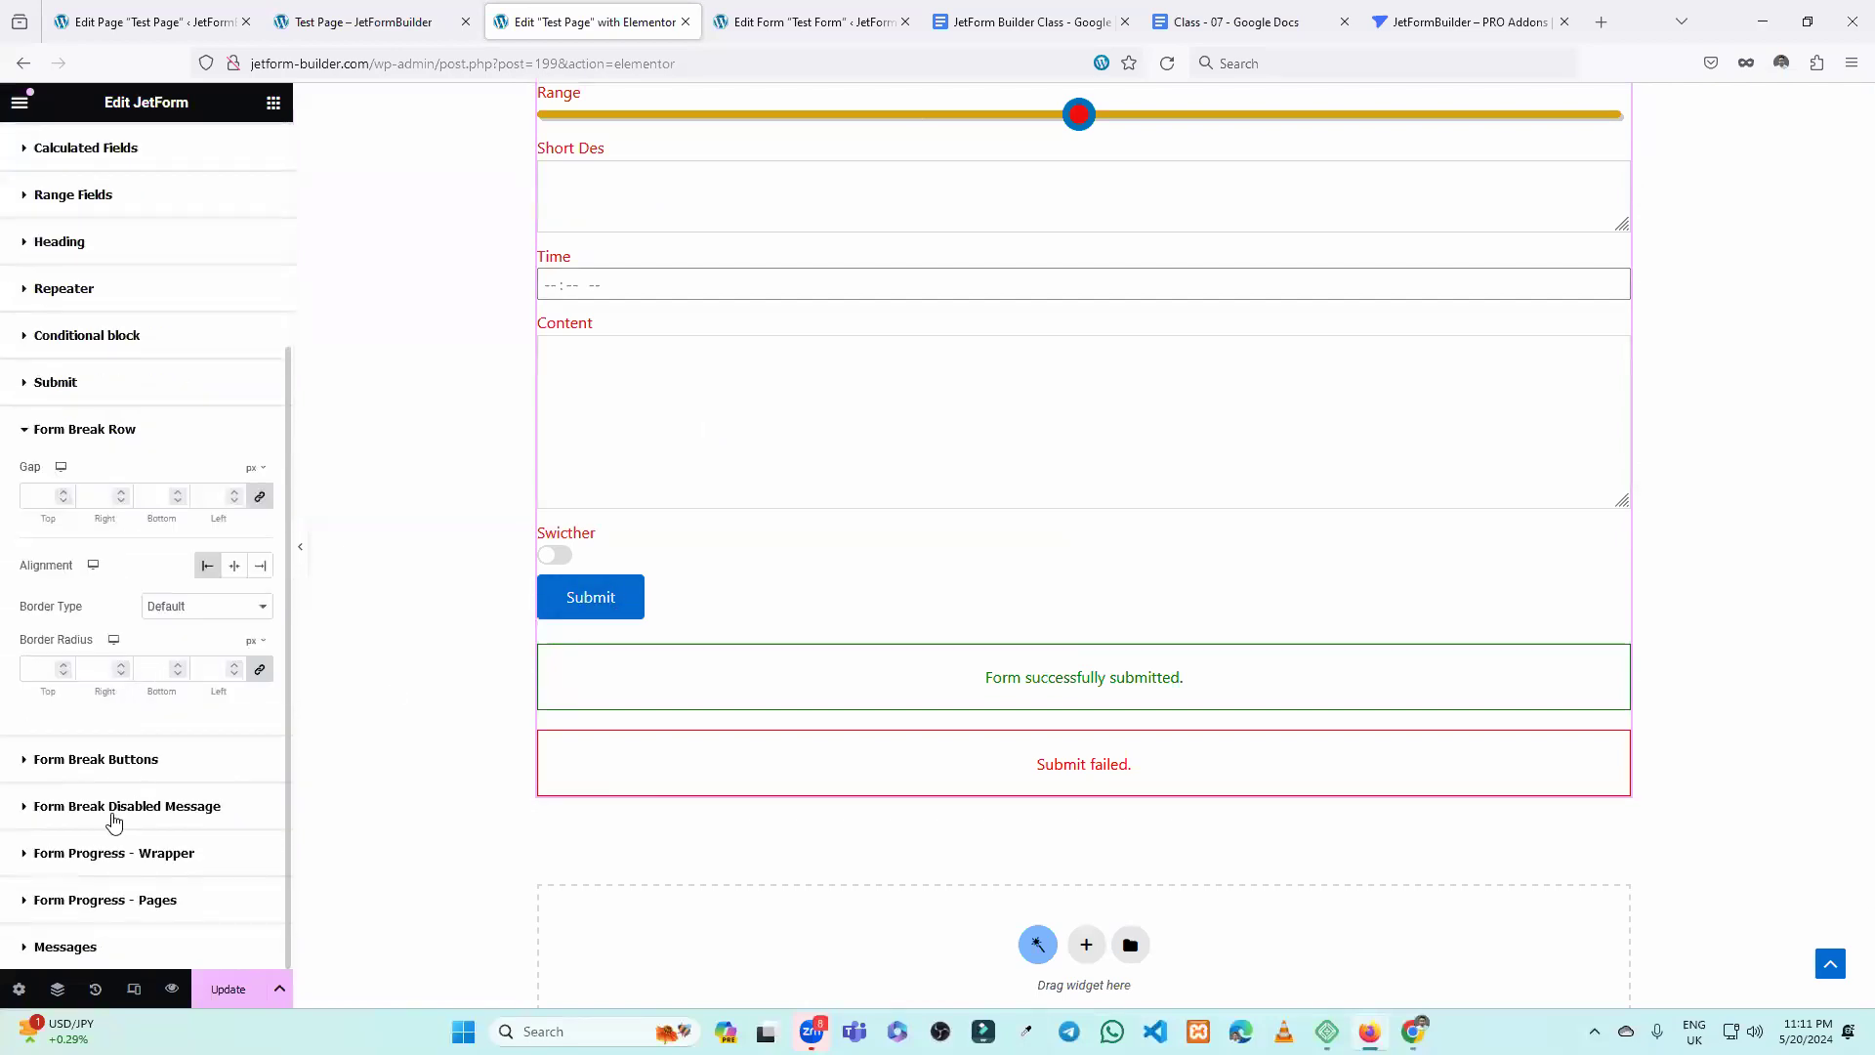
scroll(103, 849, up, 3)
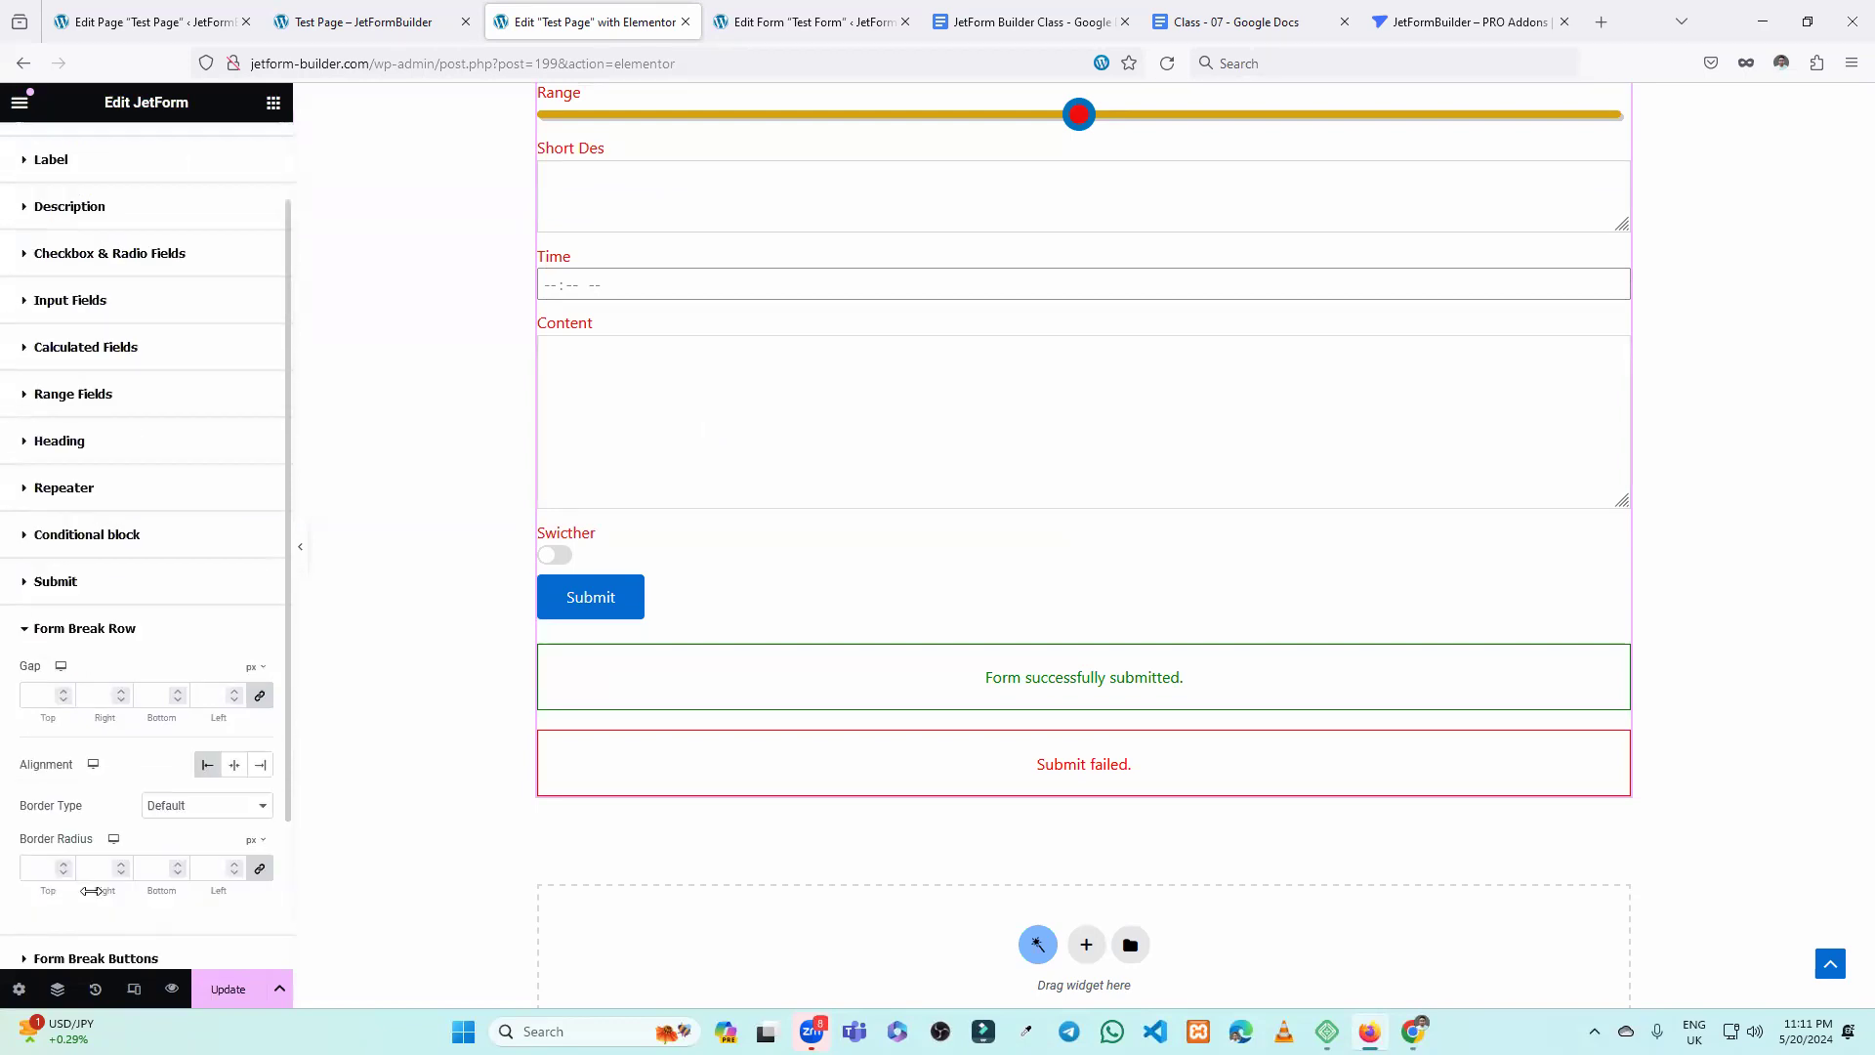
click(101, 730)
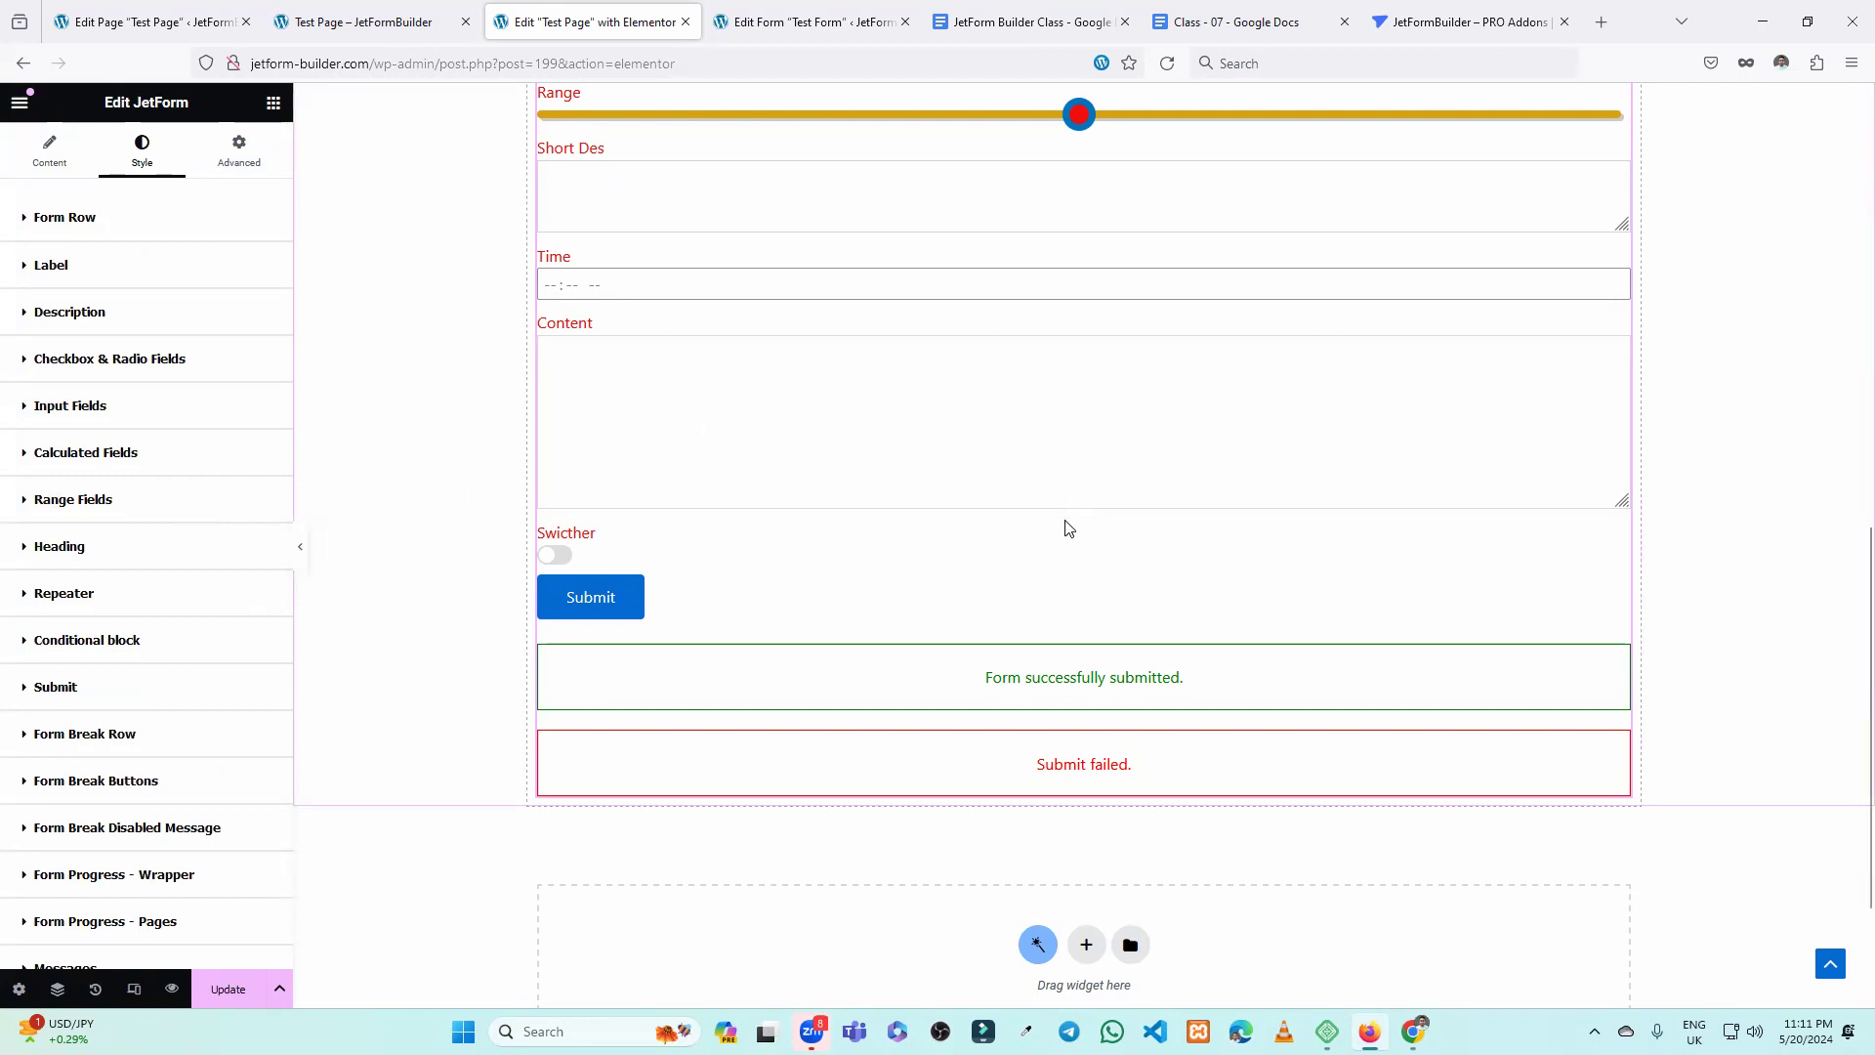
Save the Elementor page and reload the live Test Page to check the form's new styling.
key(ctrl+s)
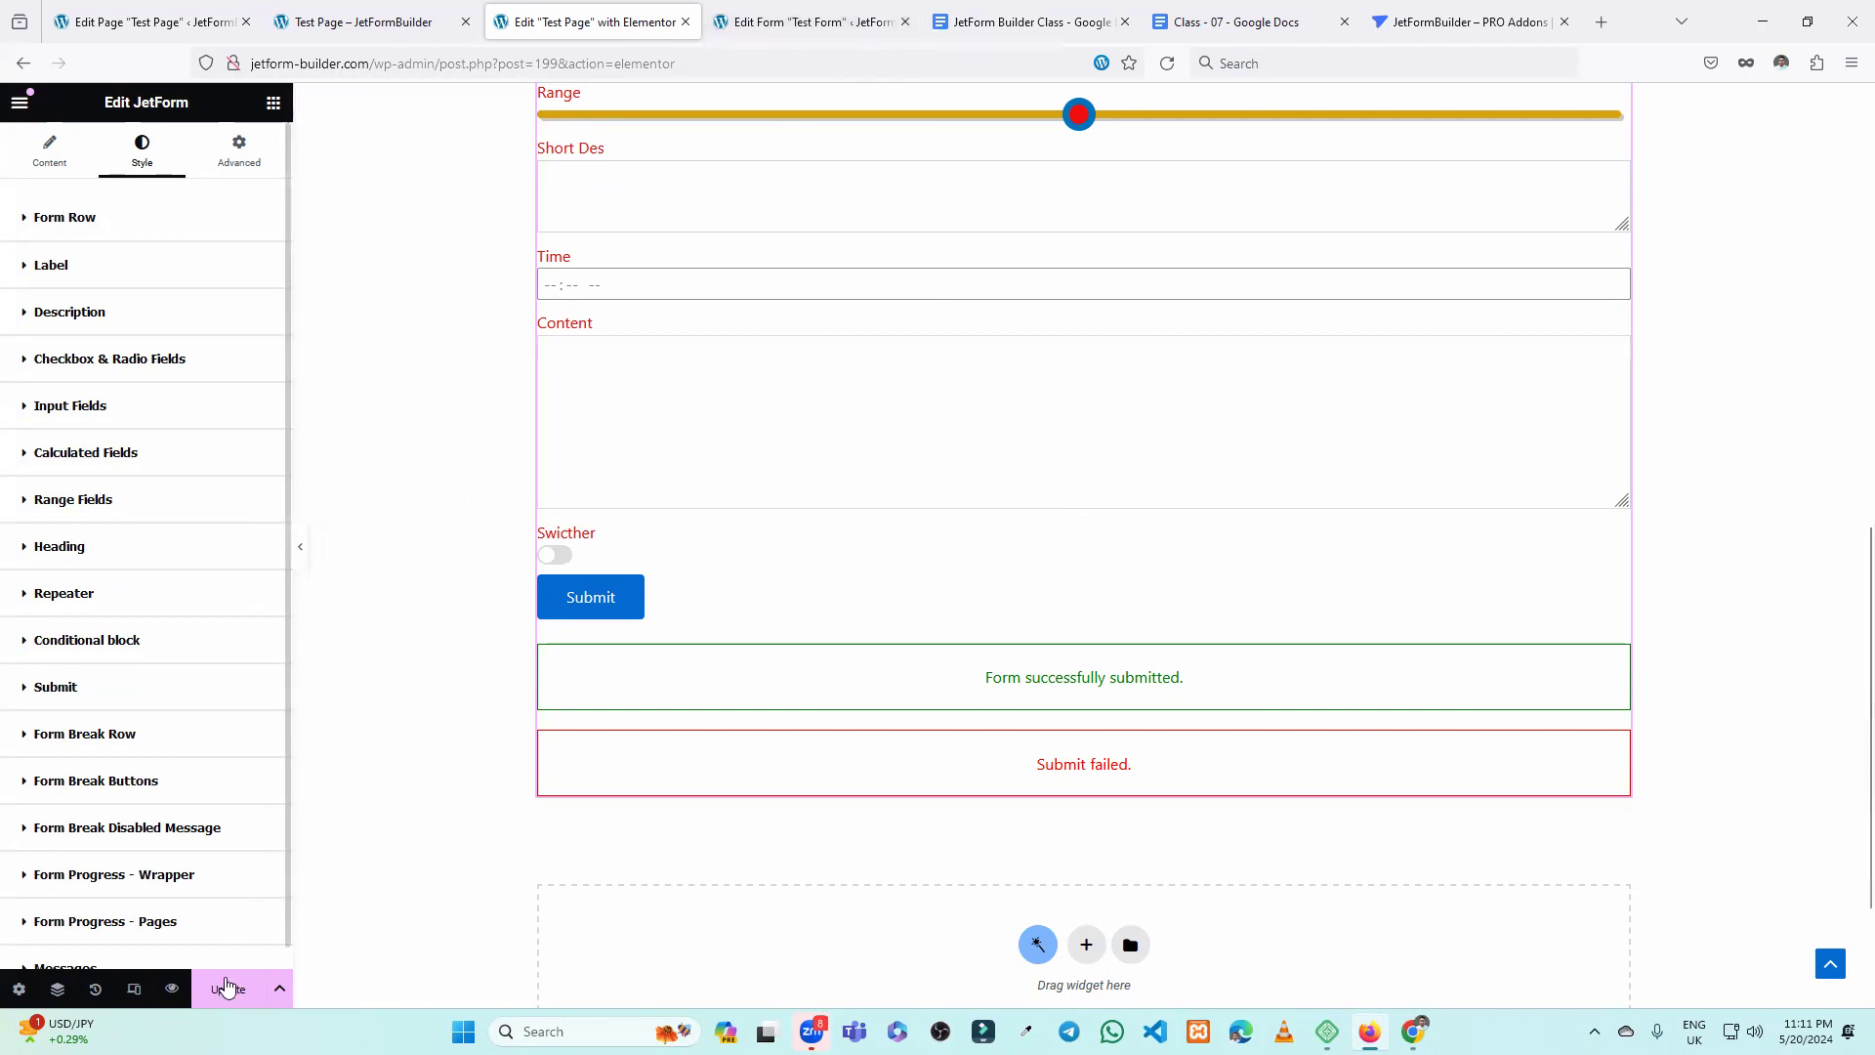
click(363, 22)
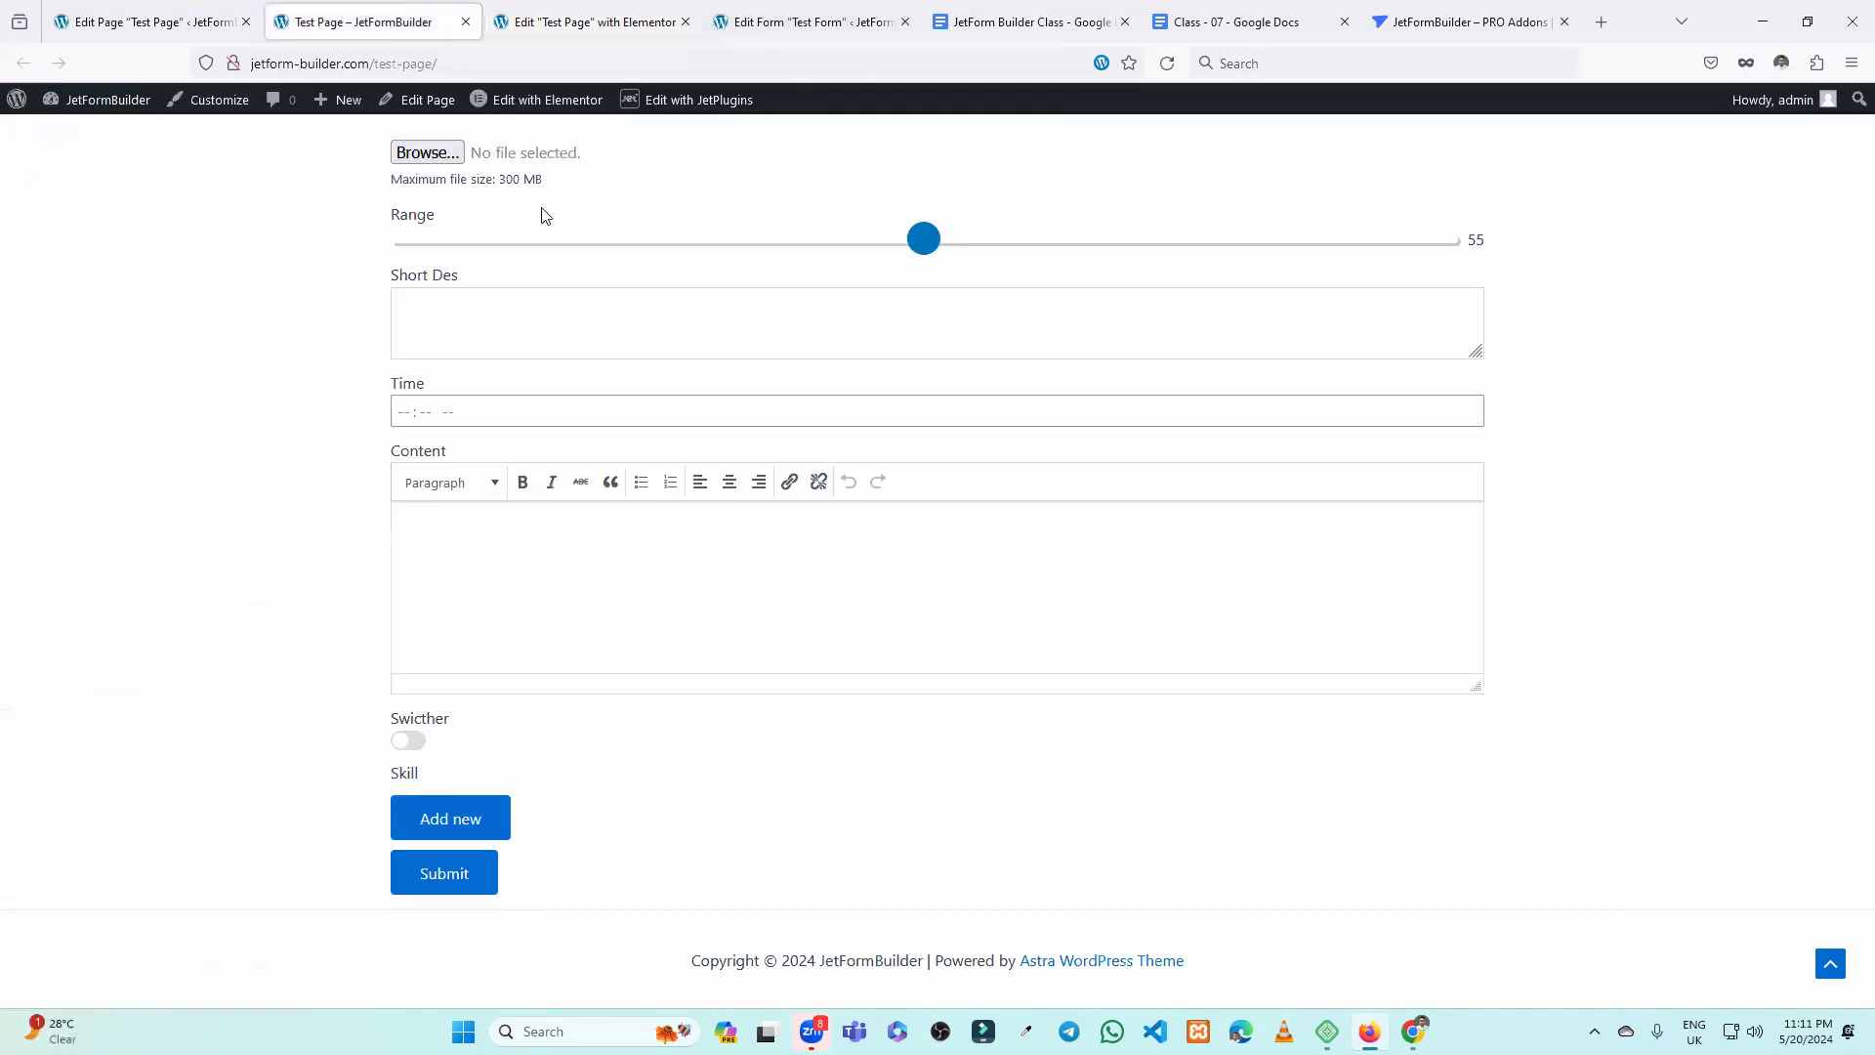
click(1168, 64)
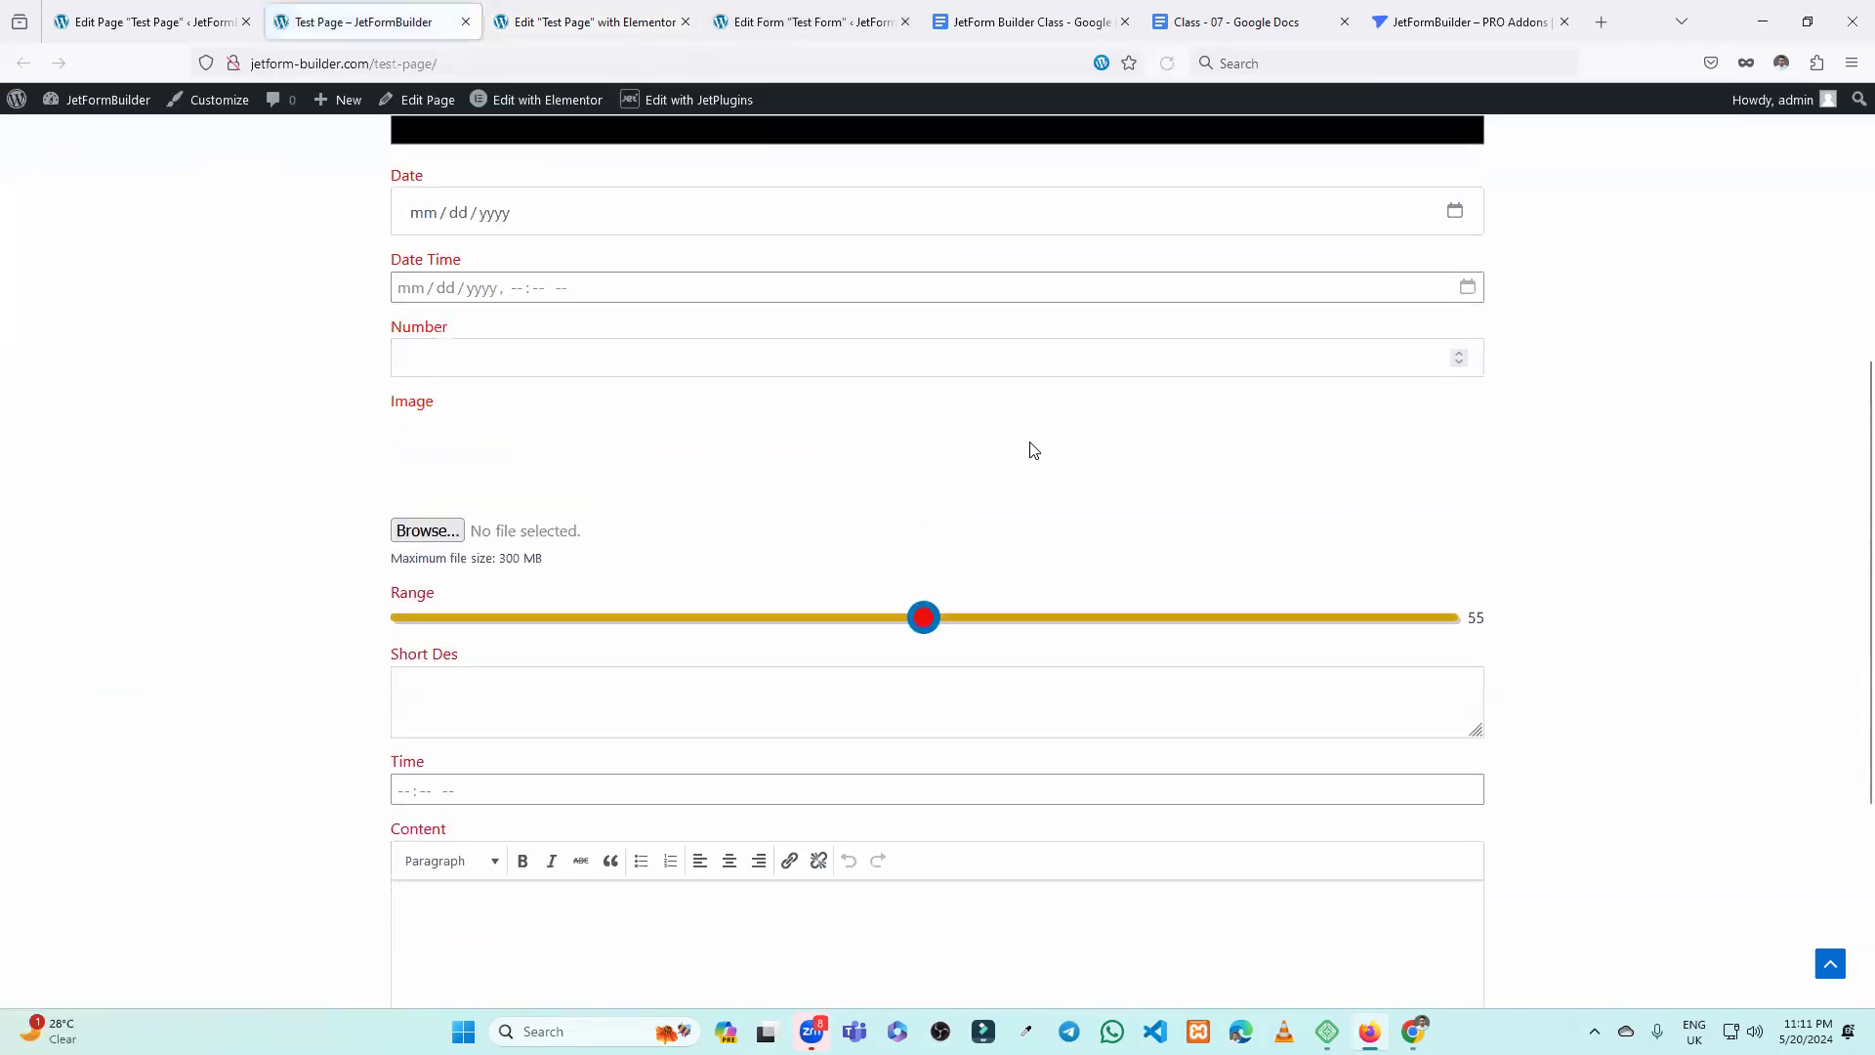
scroll(1031, 449, up, 4)
scroll(410, 414, up, 2)
scroll(547, 420, down, 9)
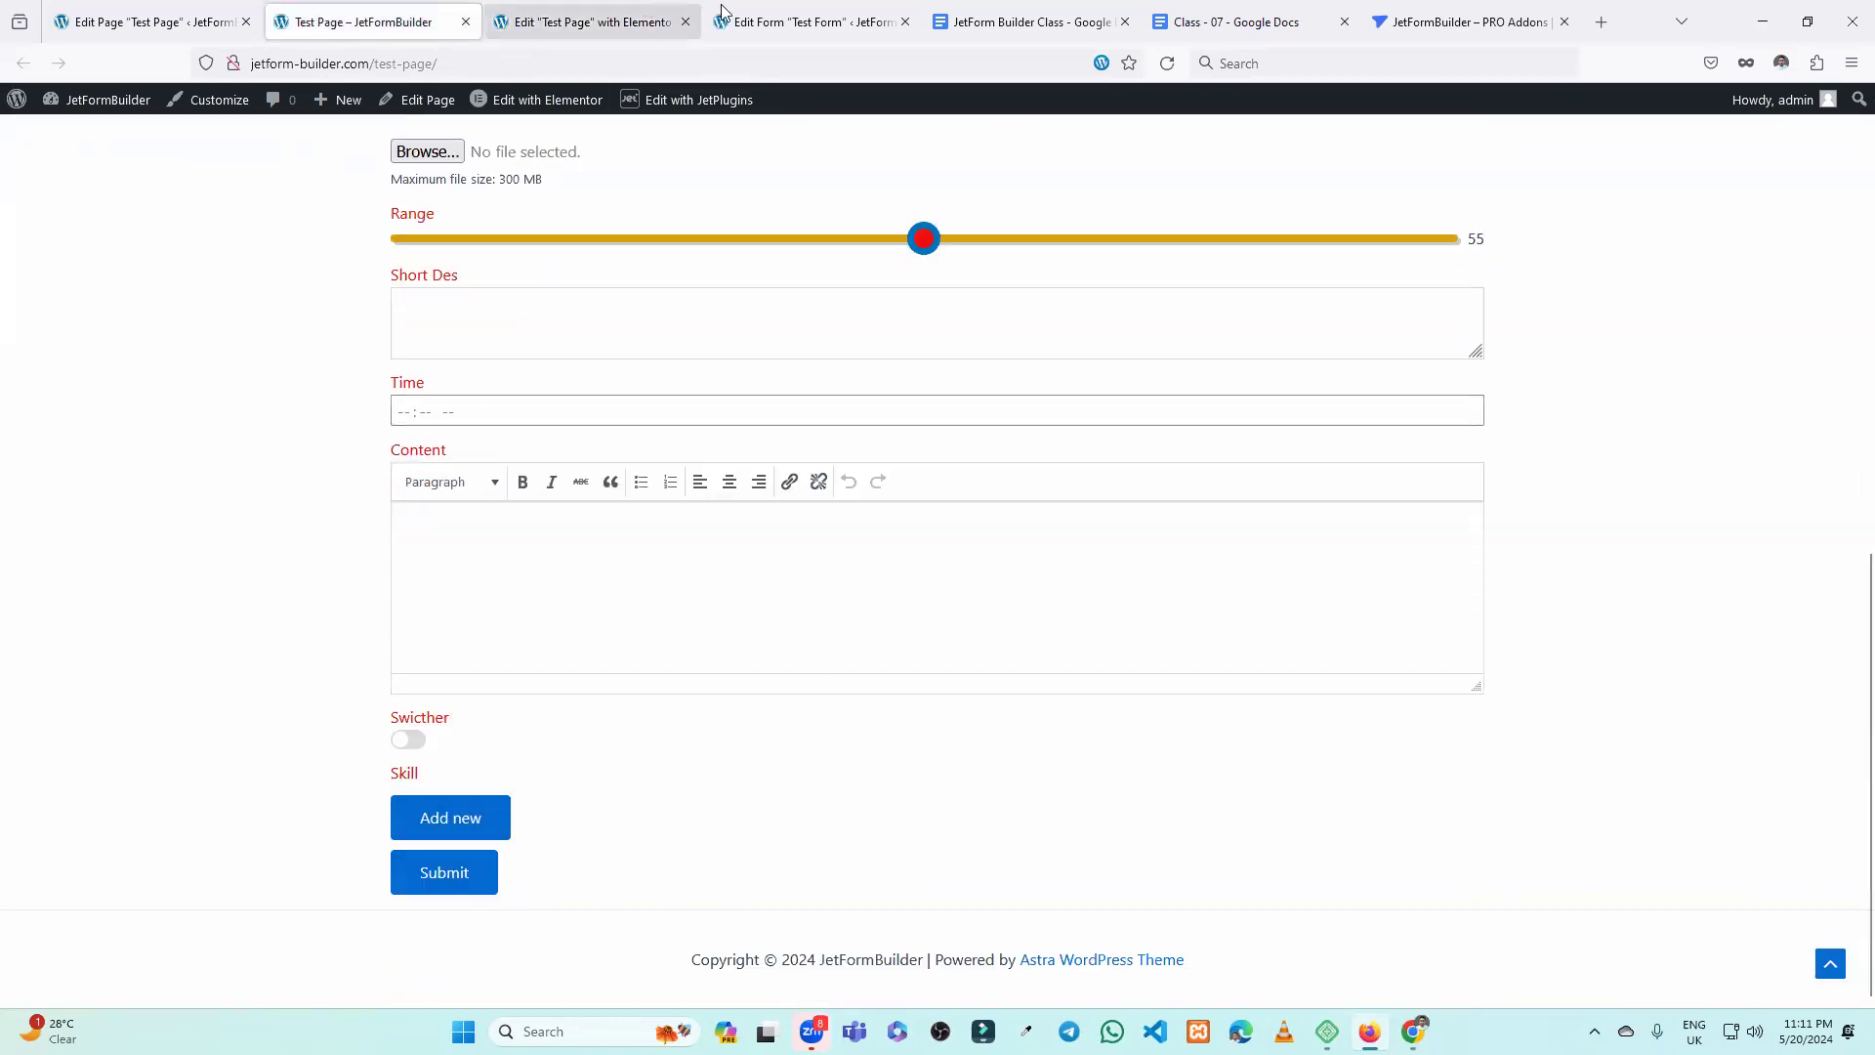
Switch to the Test Form editor and review all of the form's fields from the name fields to the repeater.
click(784, 8)
scroll(377, 391, up, 6)
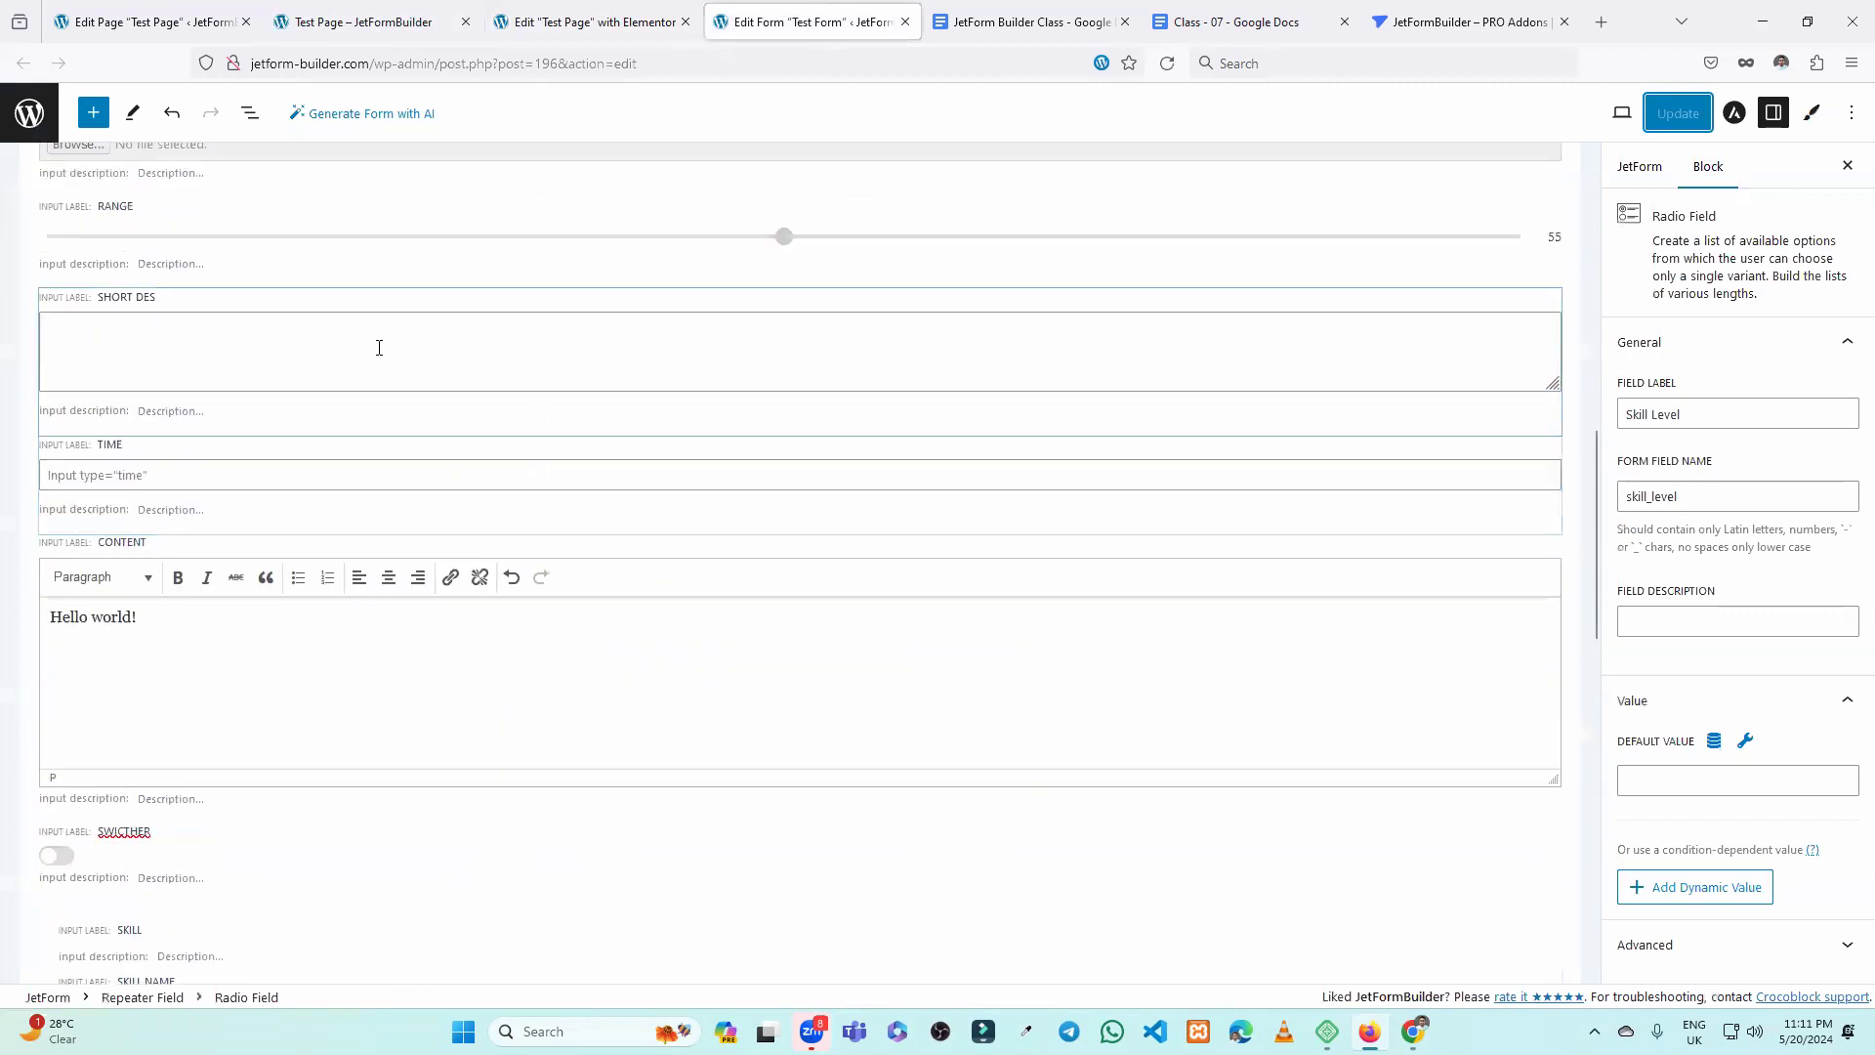
scroll(361, 463, up, 5)
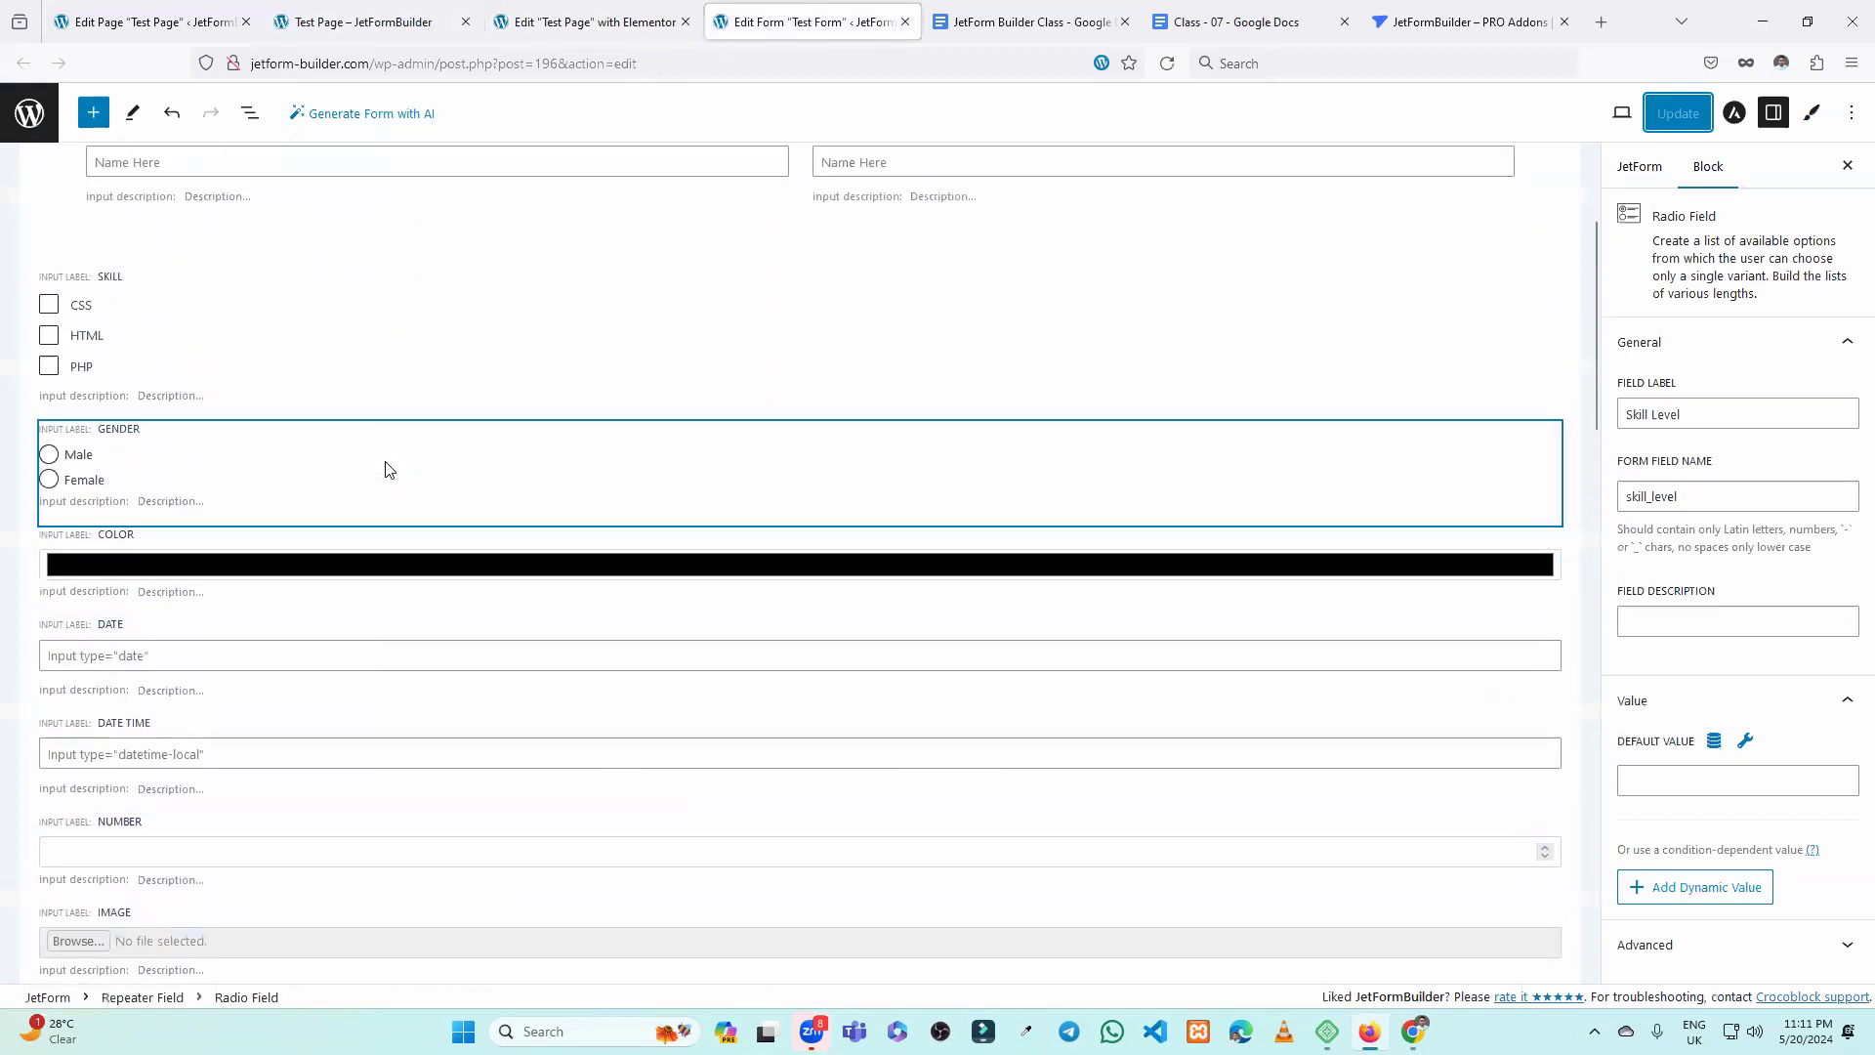
scroll(469, 467, up, 2)
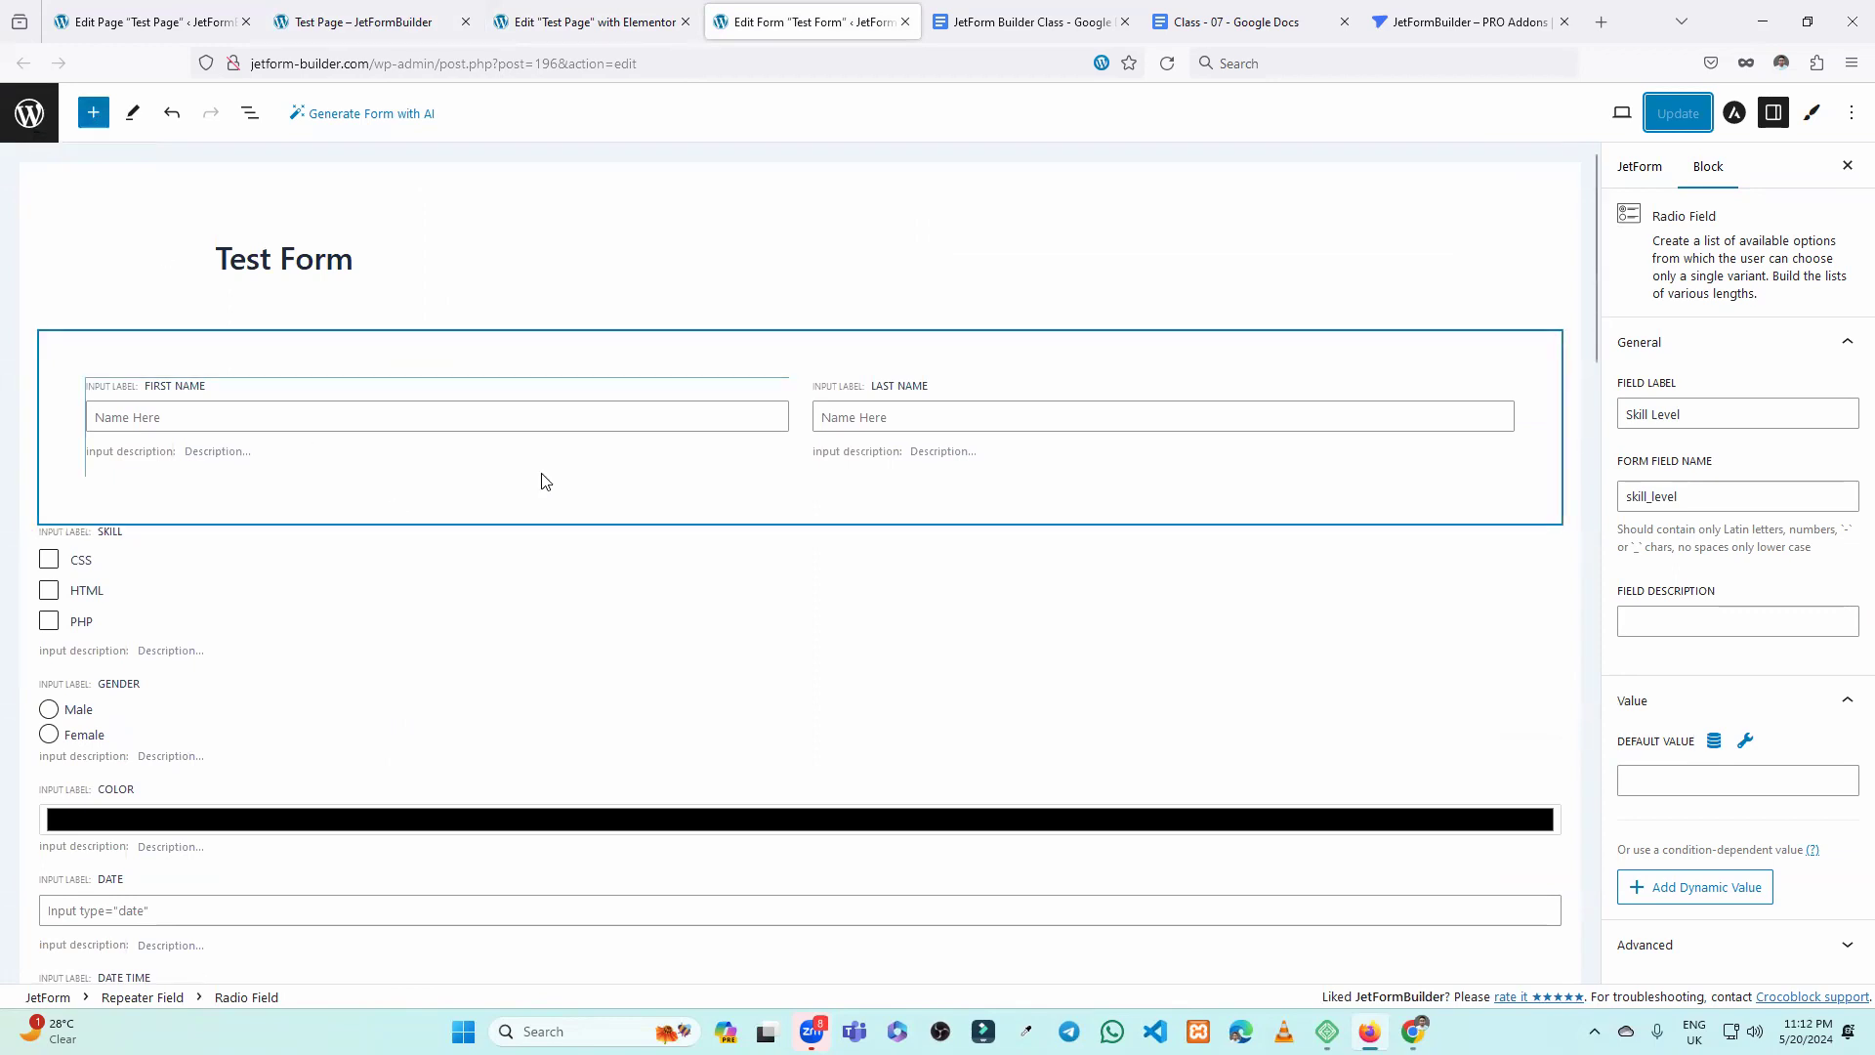
scroll(553, 452, down, 15)
scroll(553, 448, down, 4)
scroll(335, 381, up, 2)
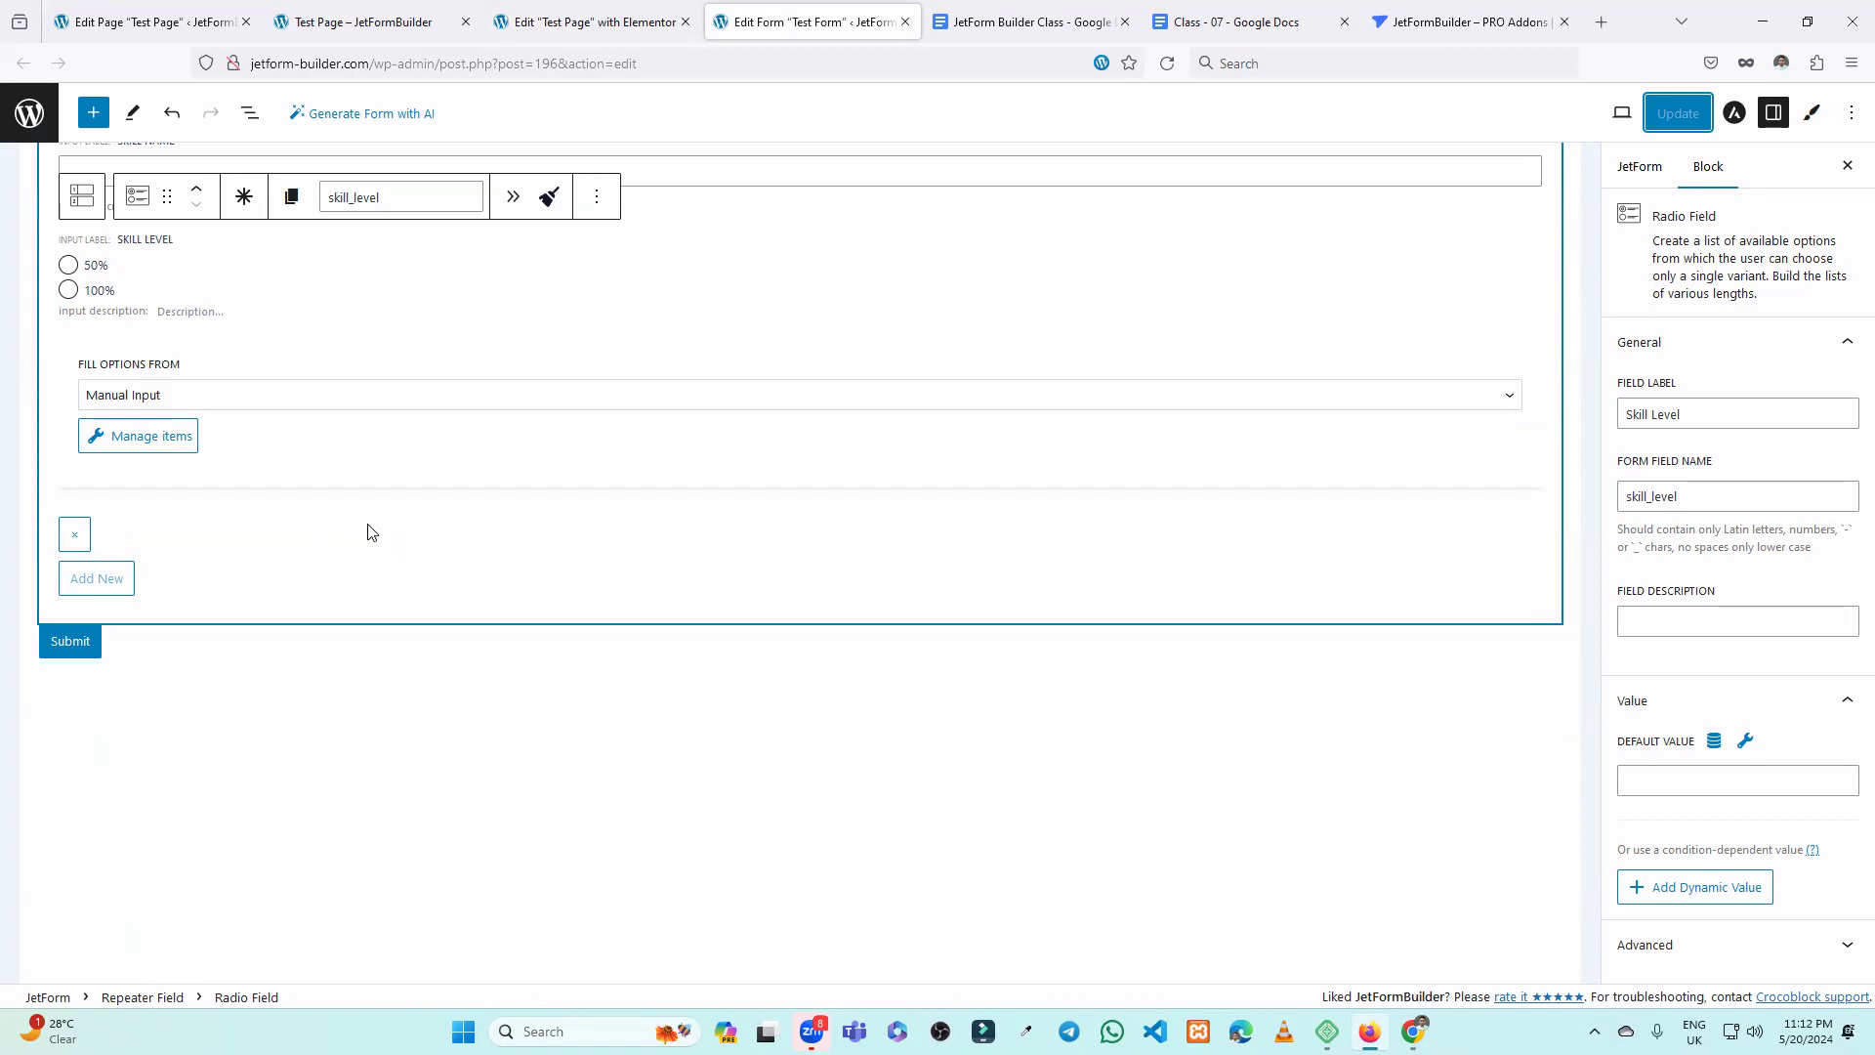
Inspect the block settings of the Skill repeater and its Skill Name and Skill Level fields.
scroll(367, 533, up, 2)
click(73, 281)
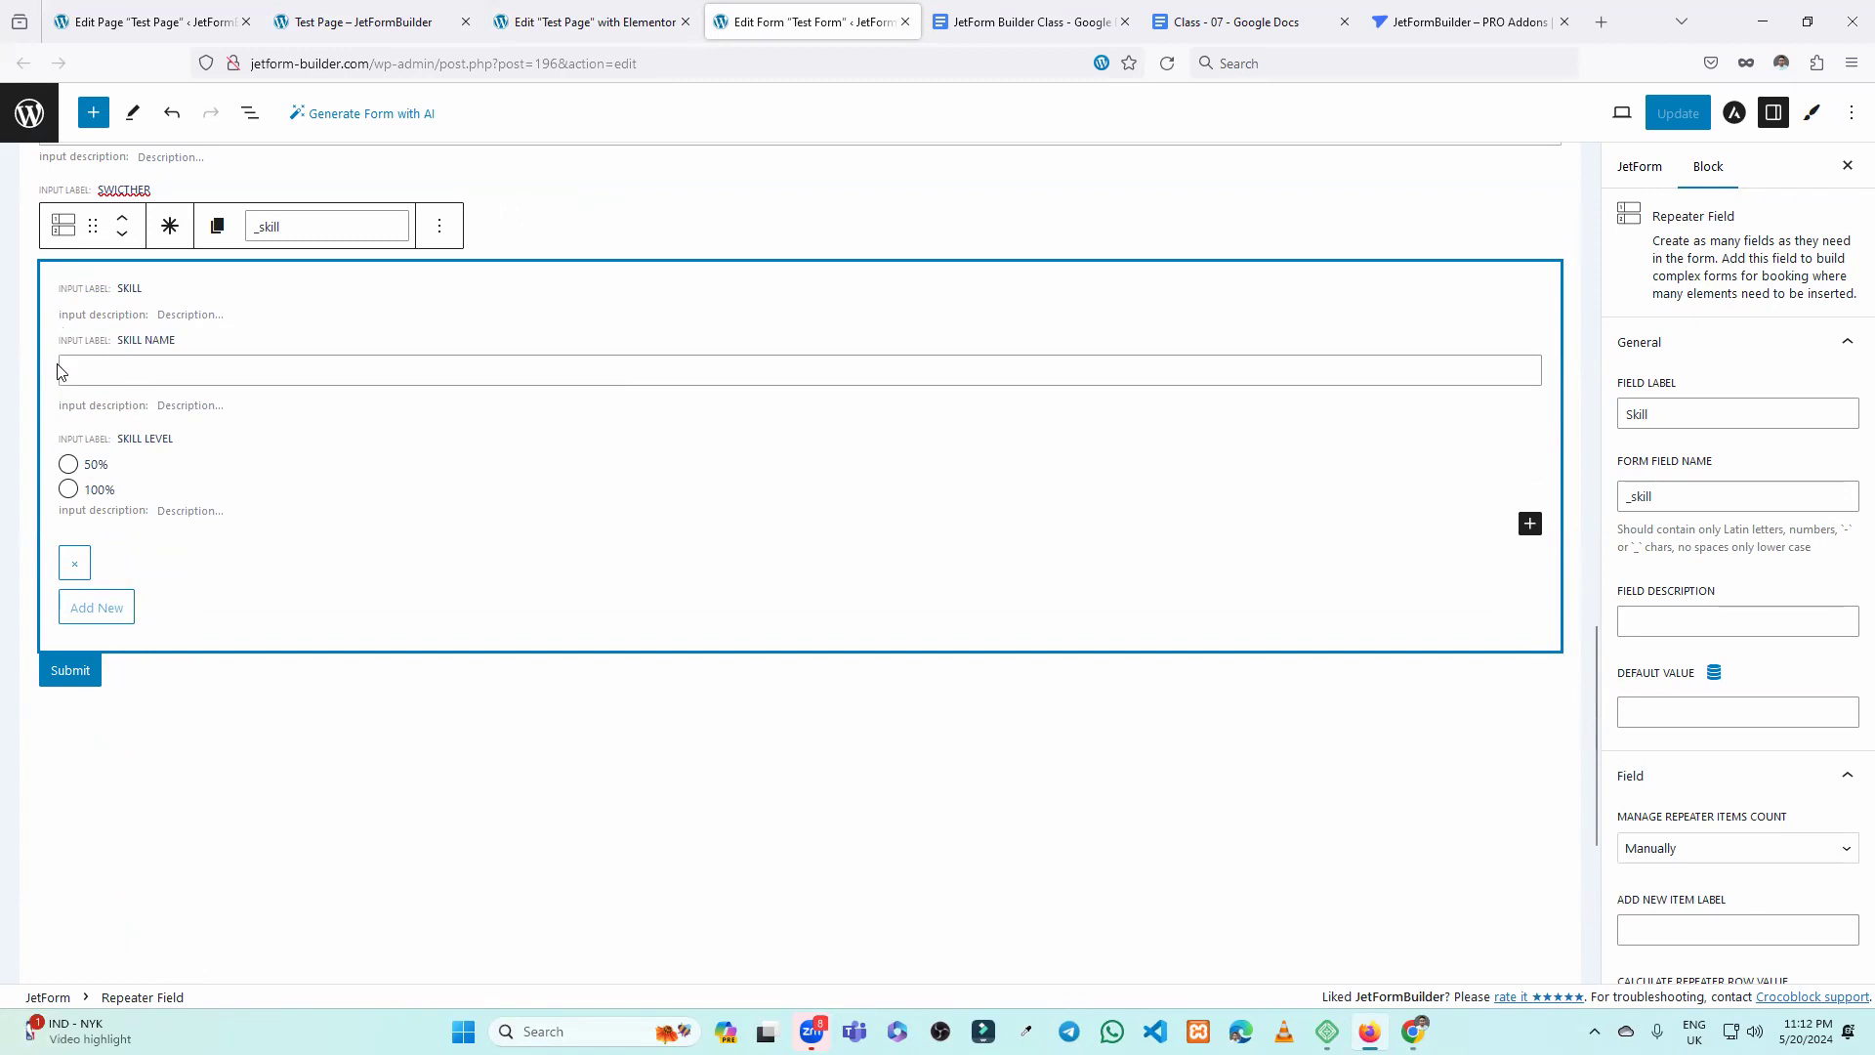
click(225, 377)
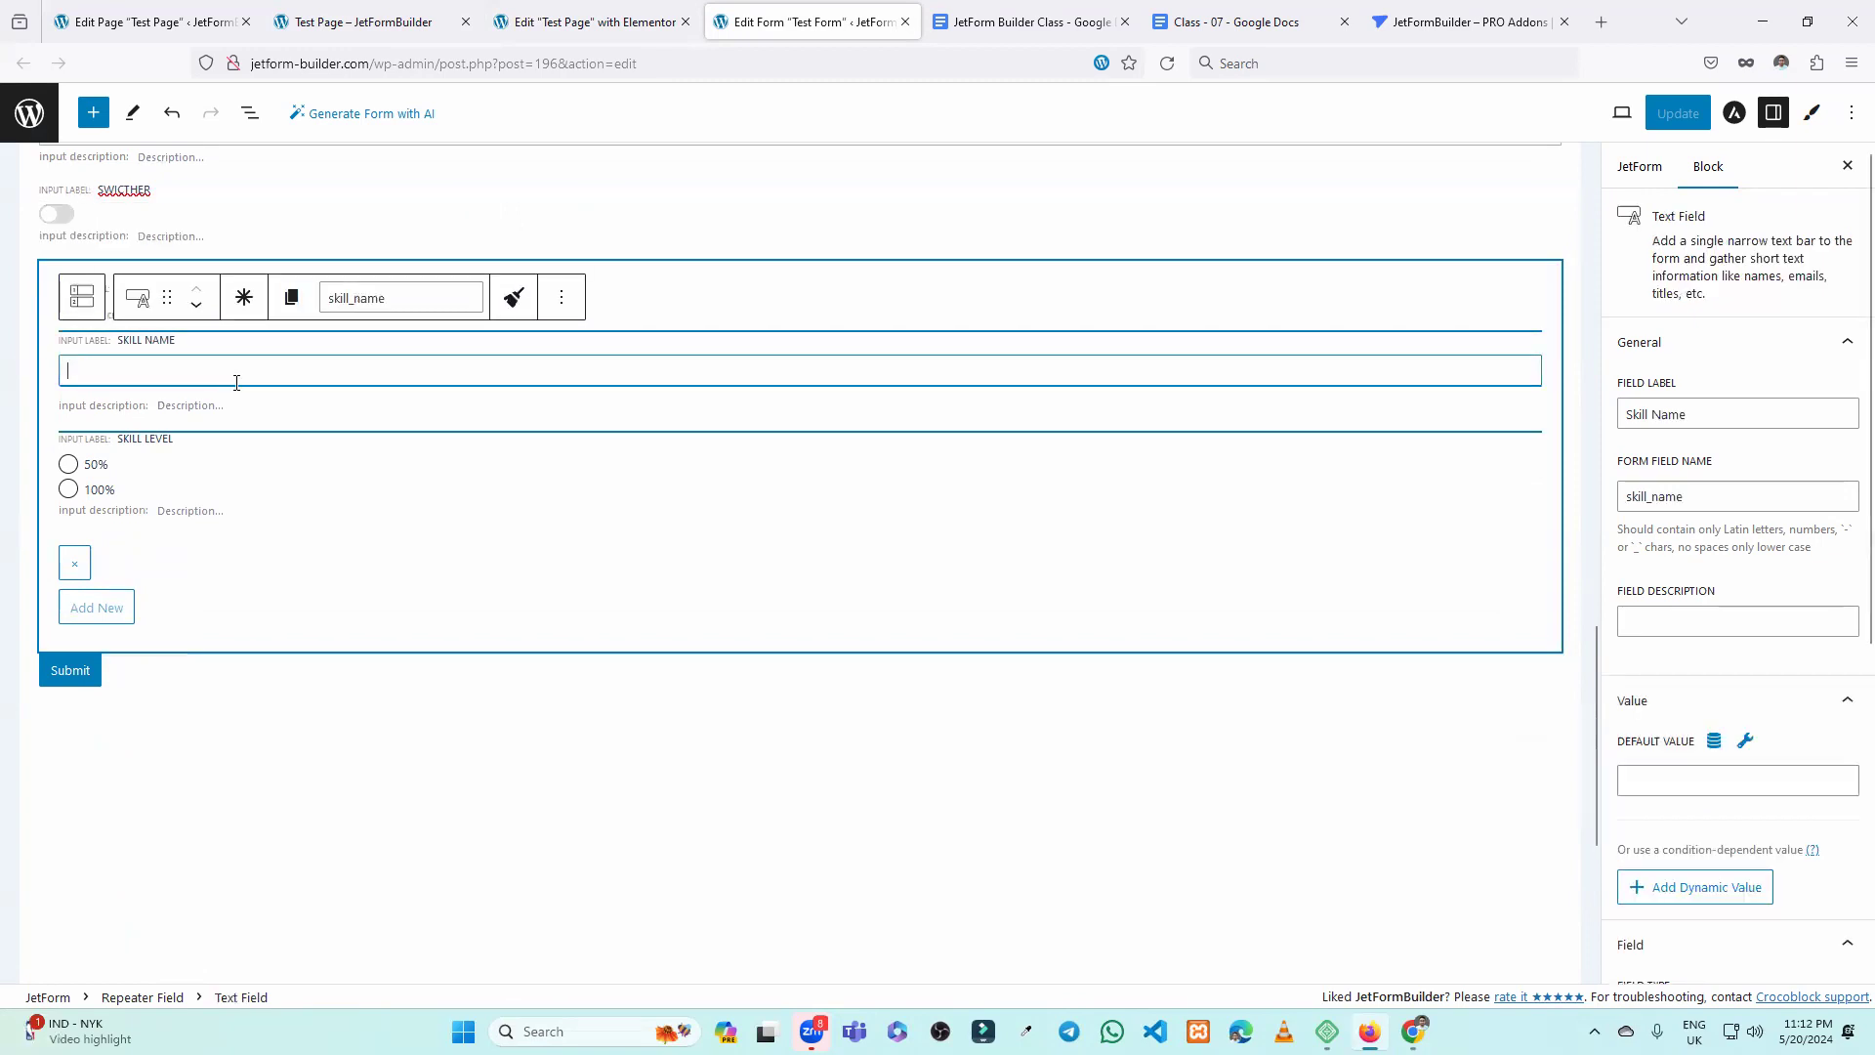
click(270, 483)
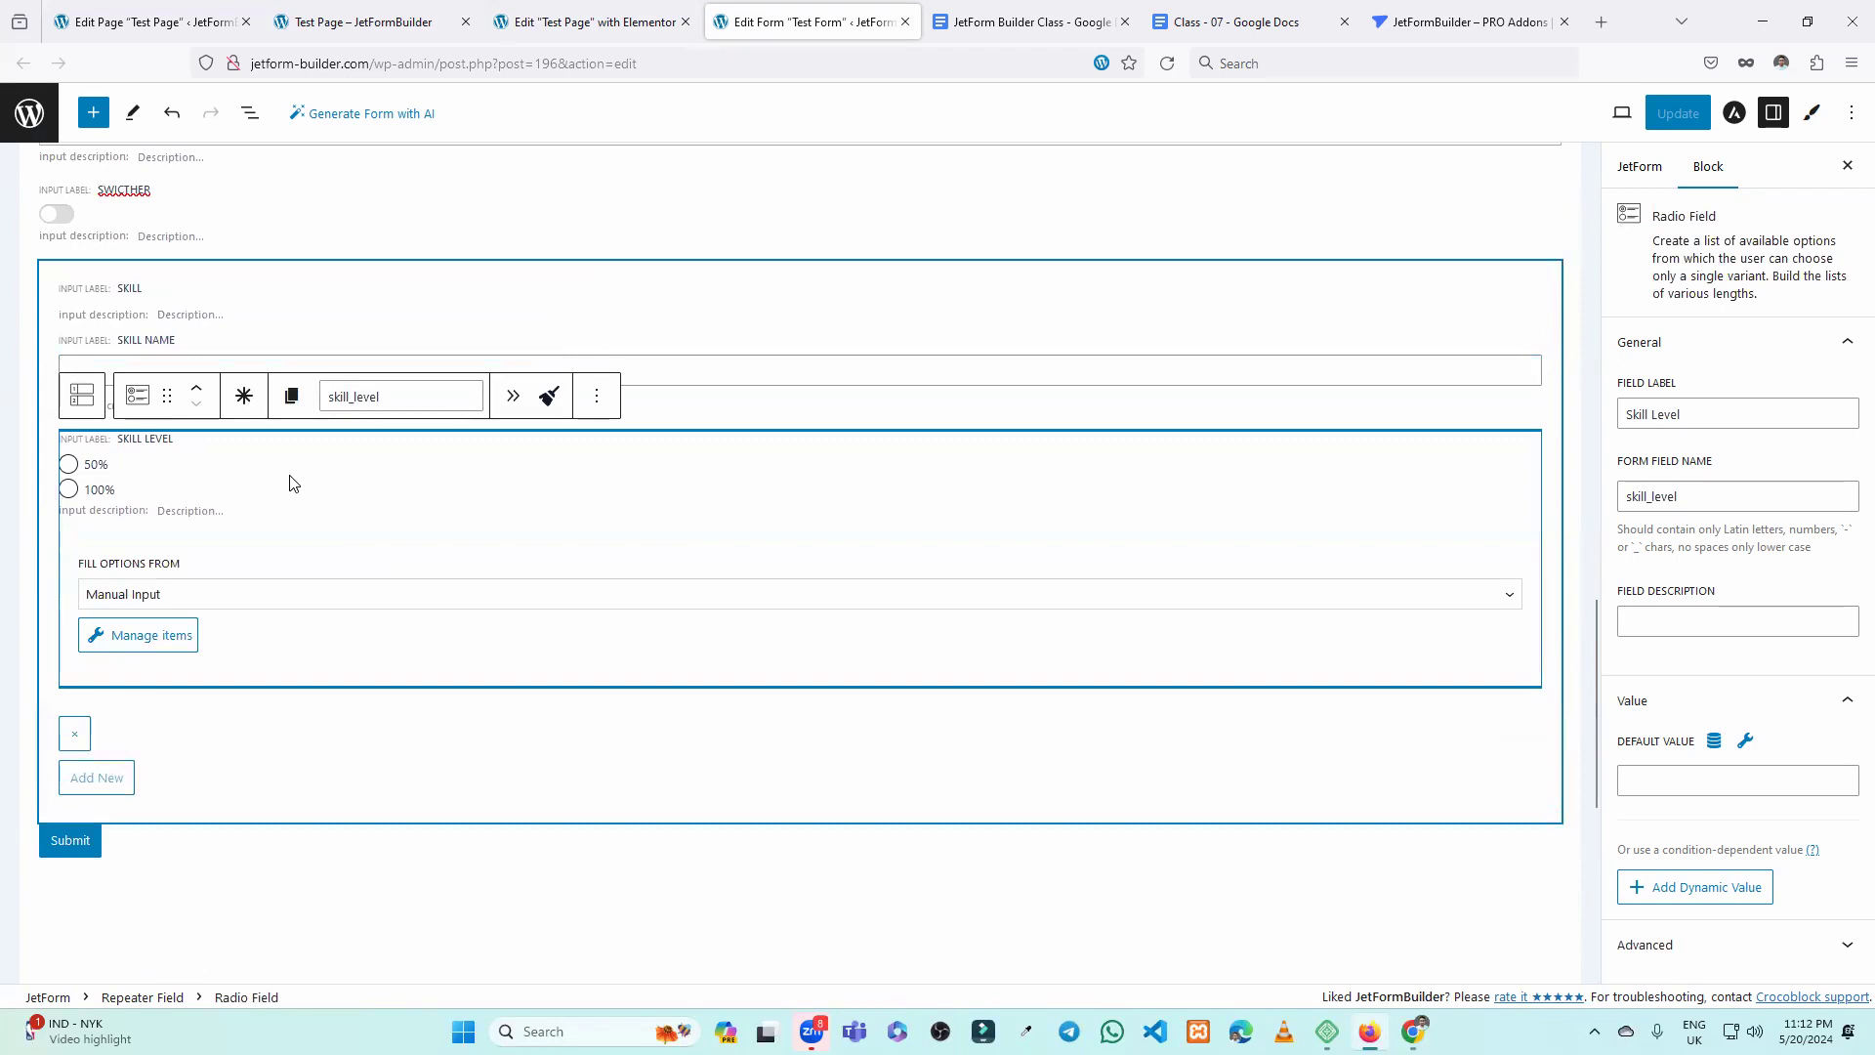
click(356, 884)
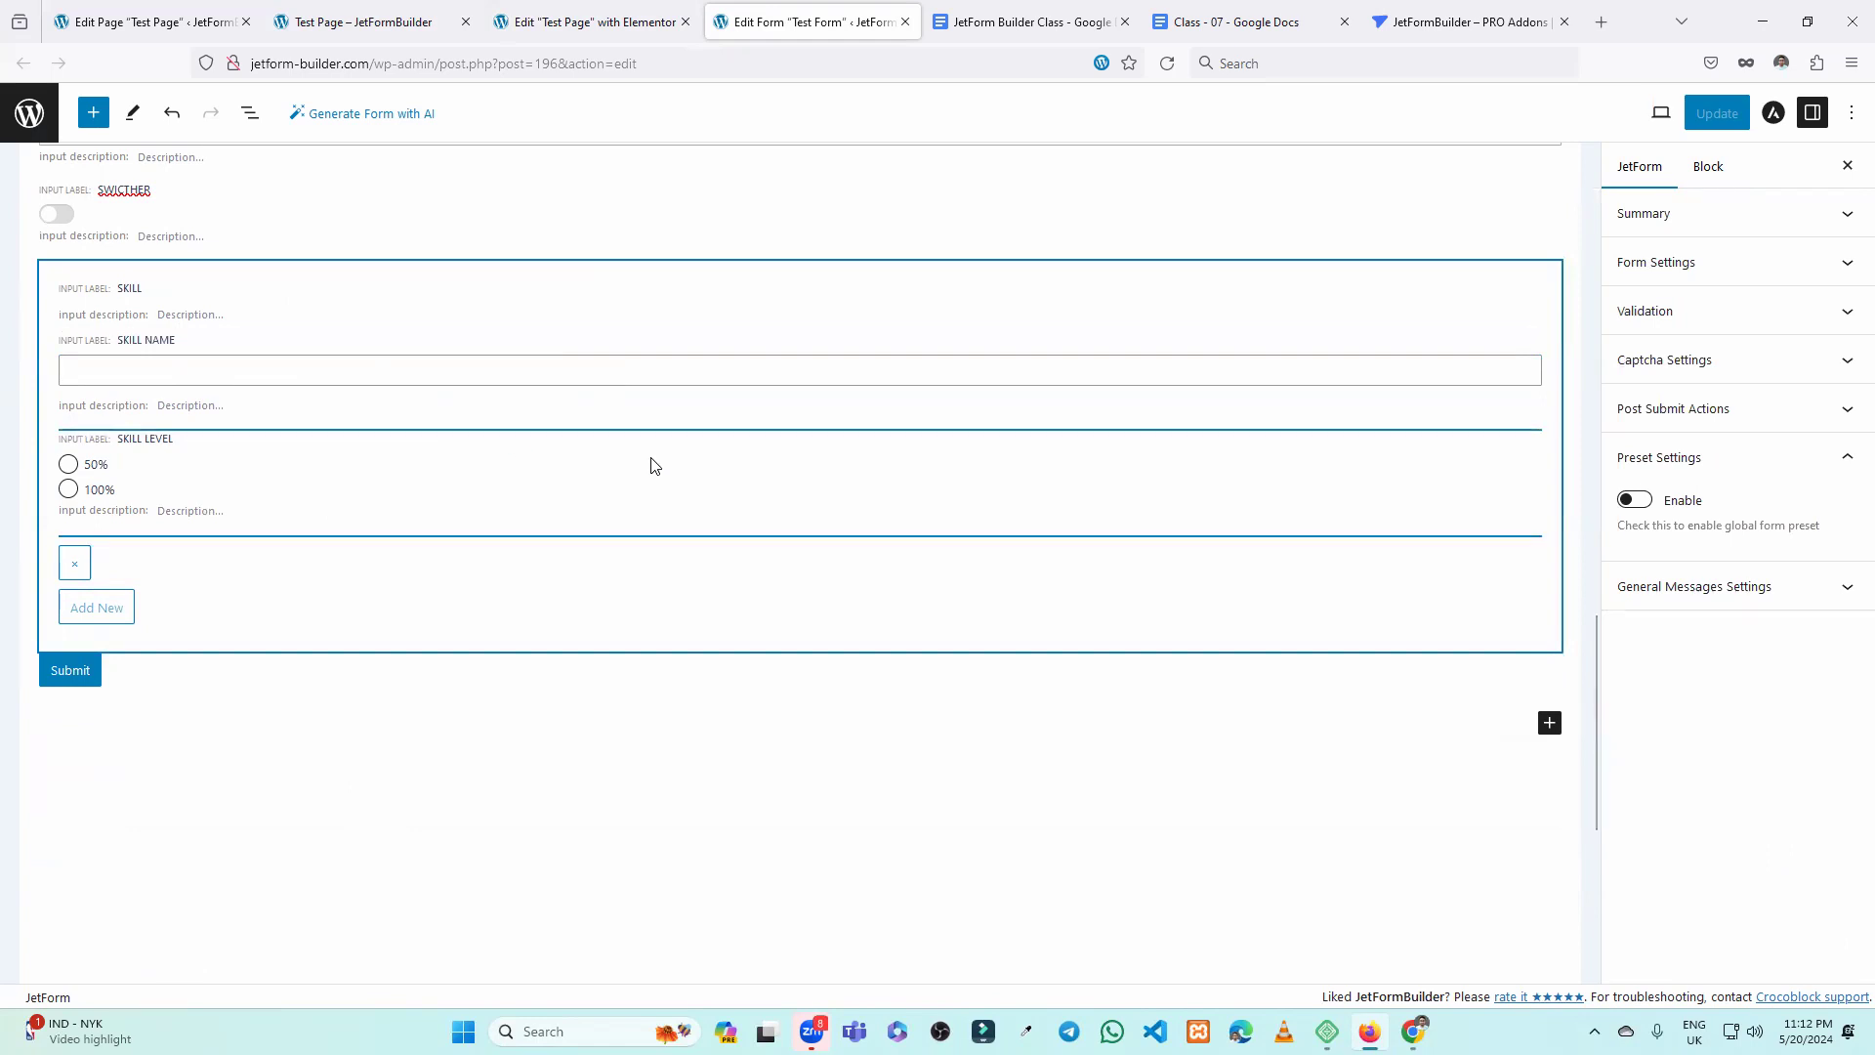
Switch to the Test Page's WordPress edit screen and open the pending "test" property for editing from the Properties list.
click(110, 8)
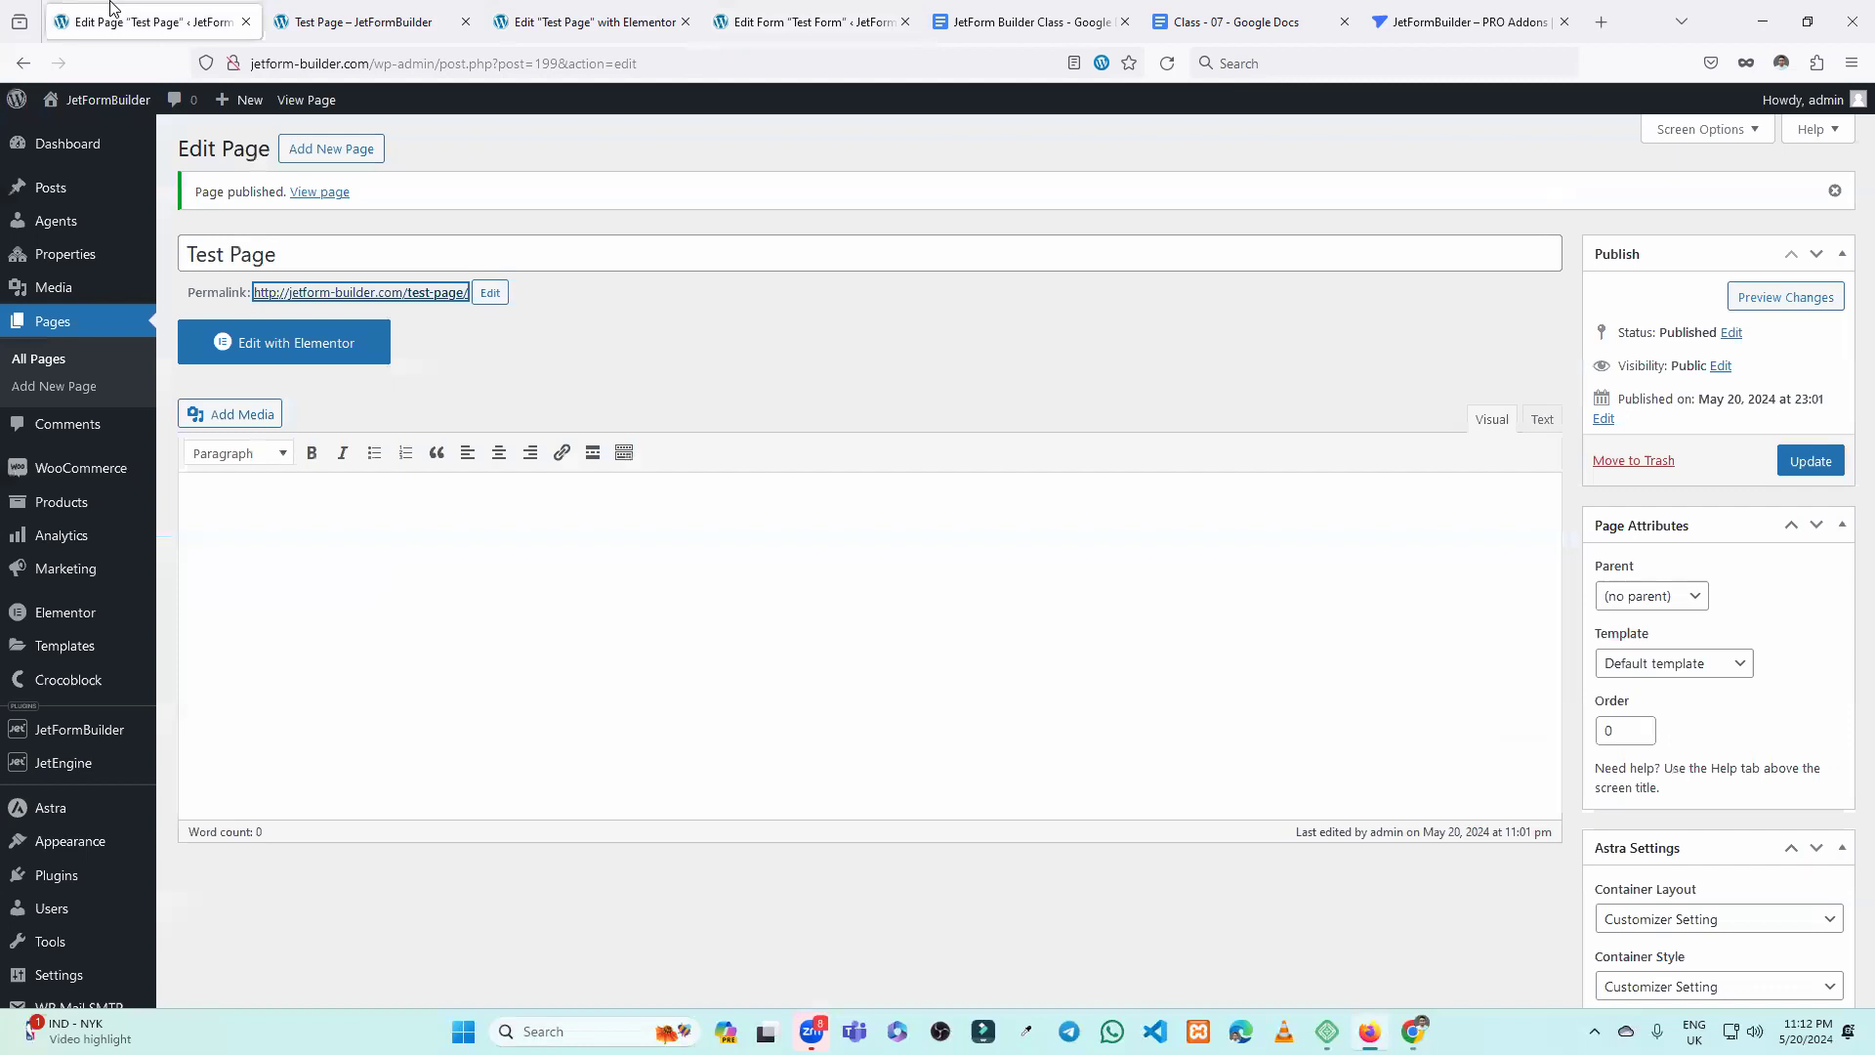
mouse_move(71, 260)
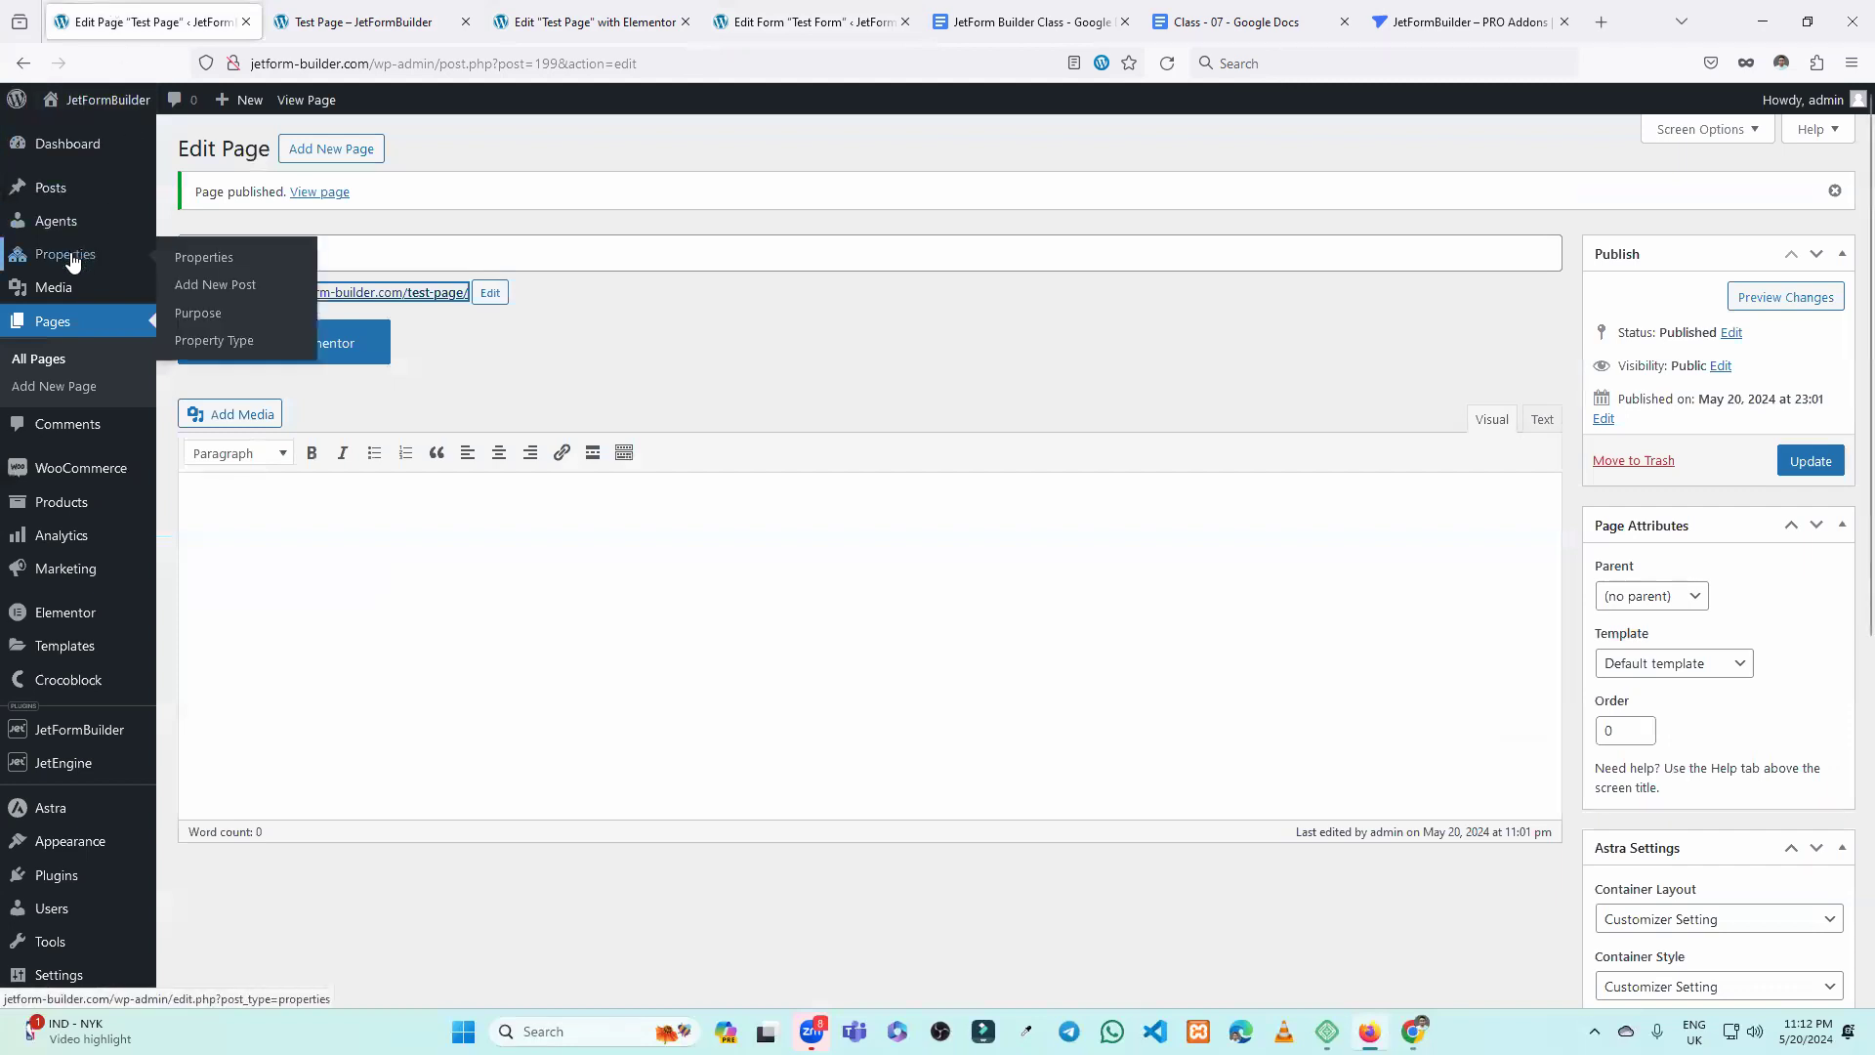
click(453, 239)
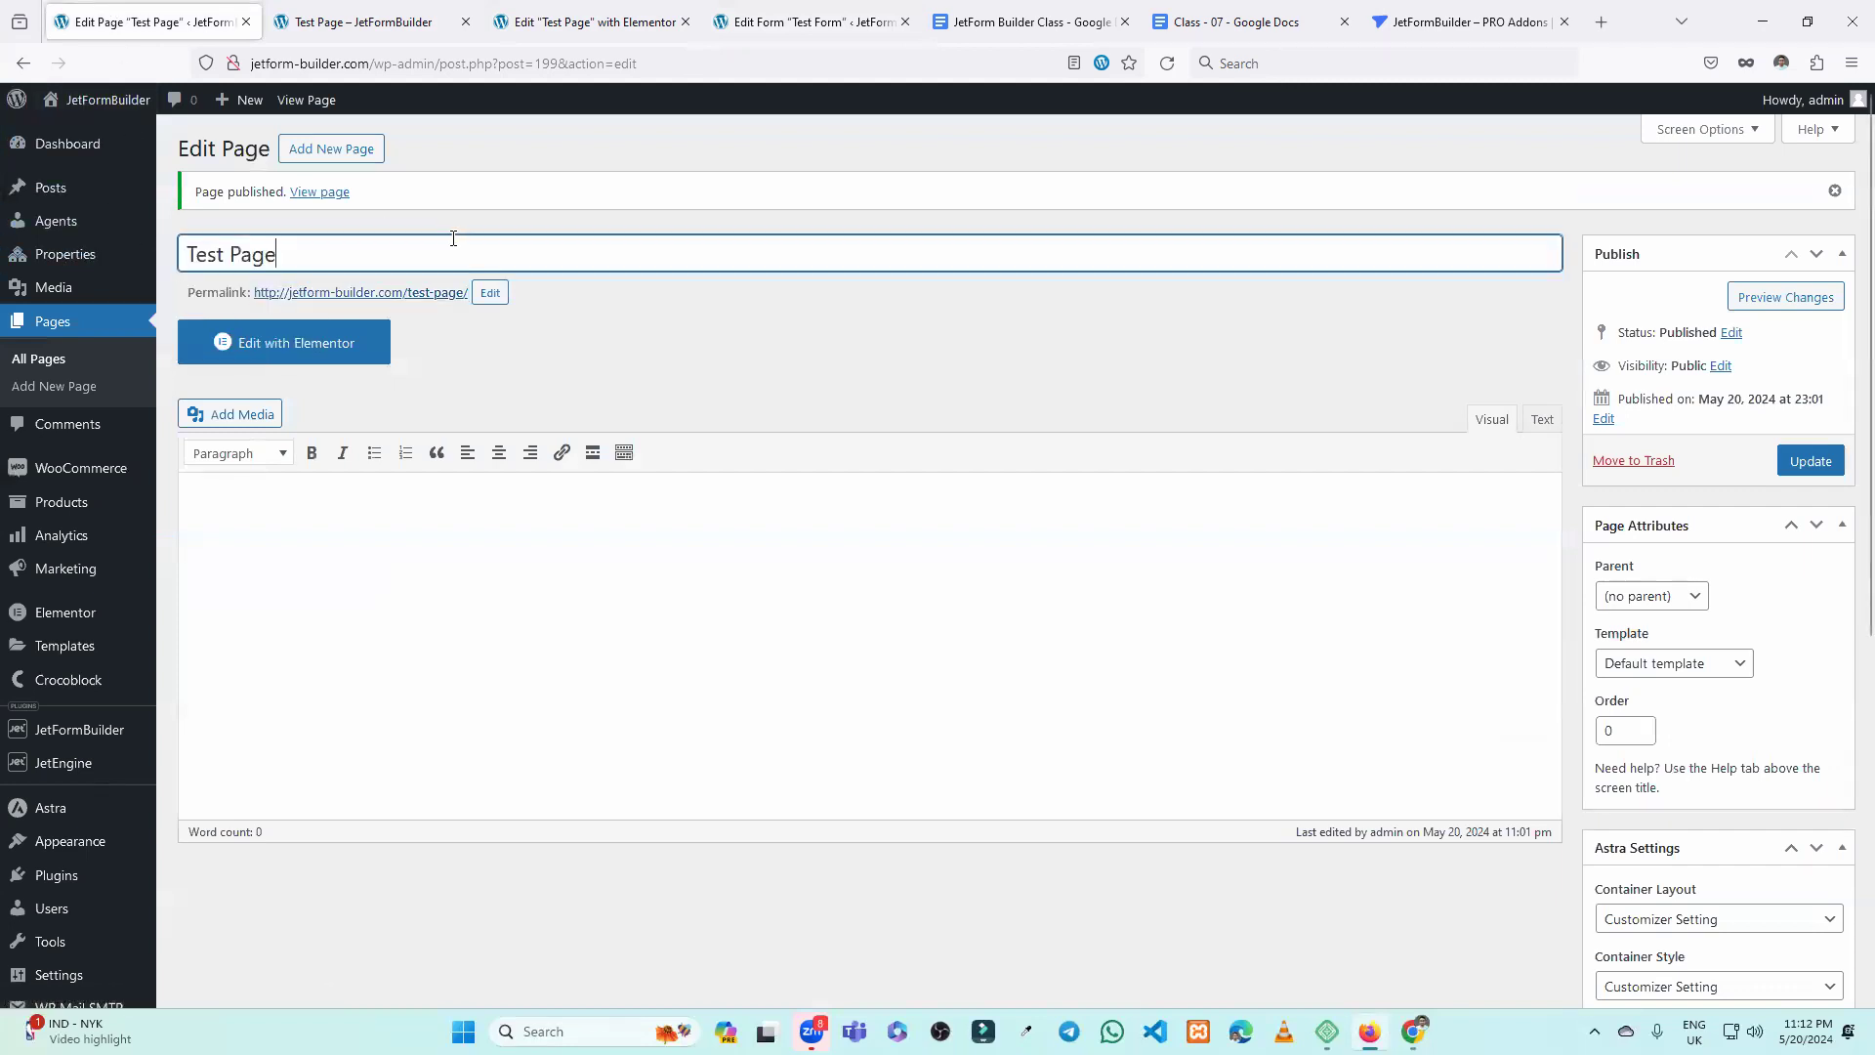
mouse_move(117, 260)
click(205, 261)
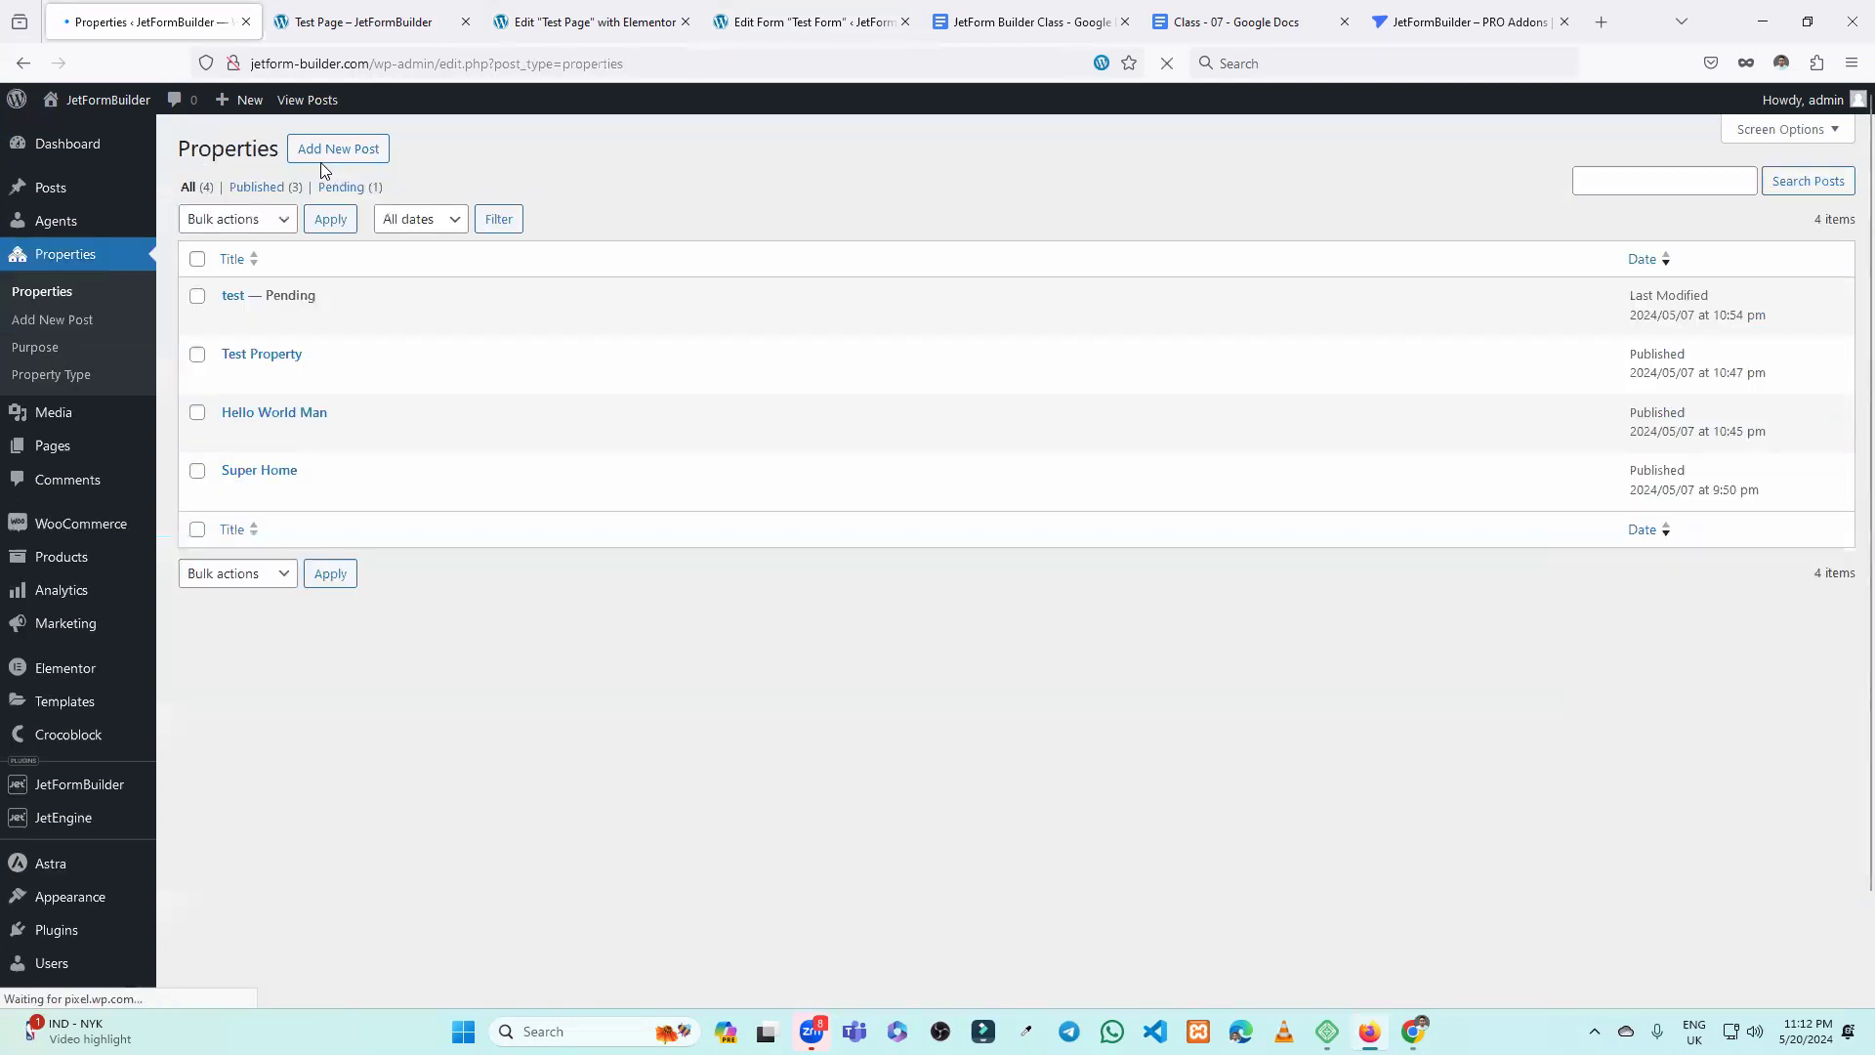
click(242, 319)
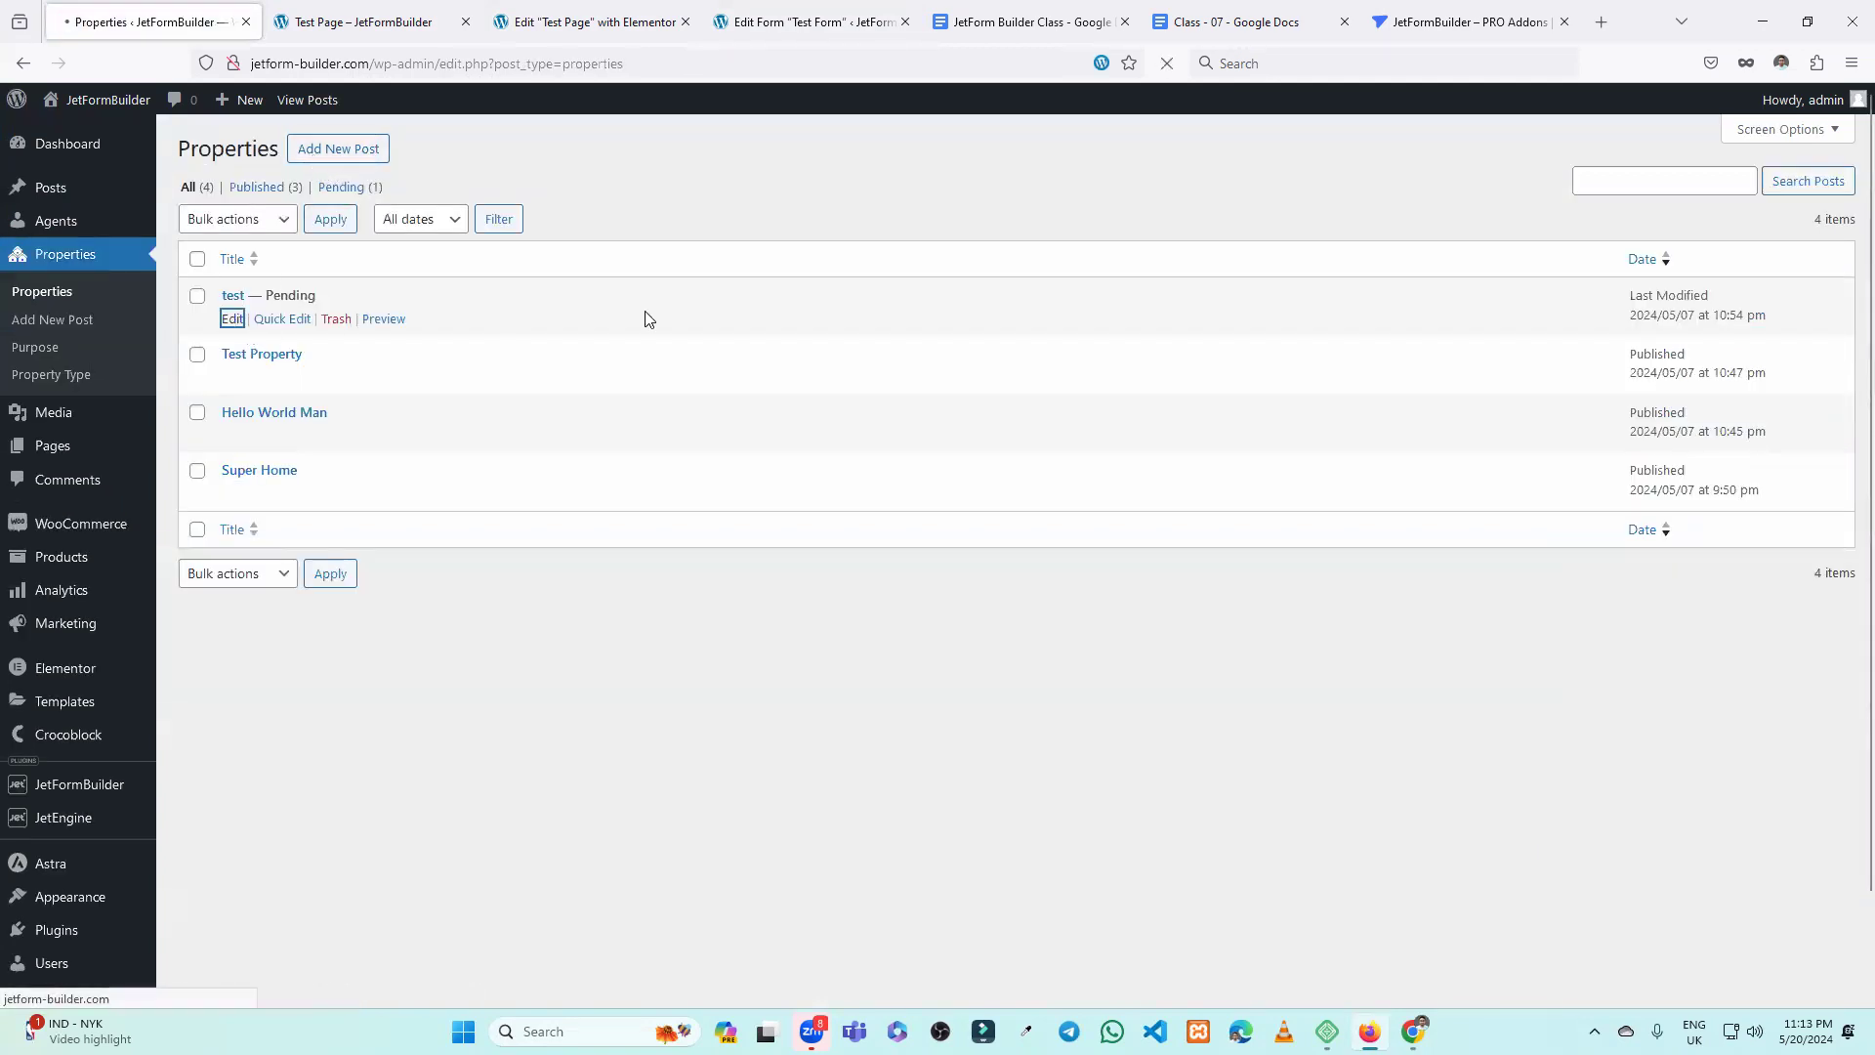
Add an item to the property's Extra Features repeater and examine the repeater's field name.
scroll(762, 351, down, 10)
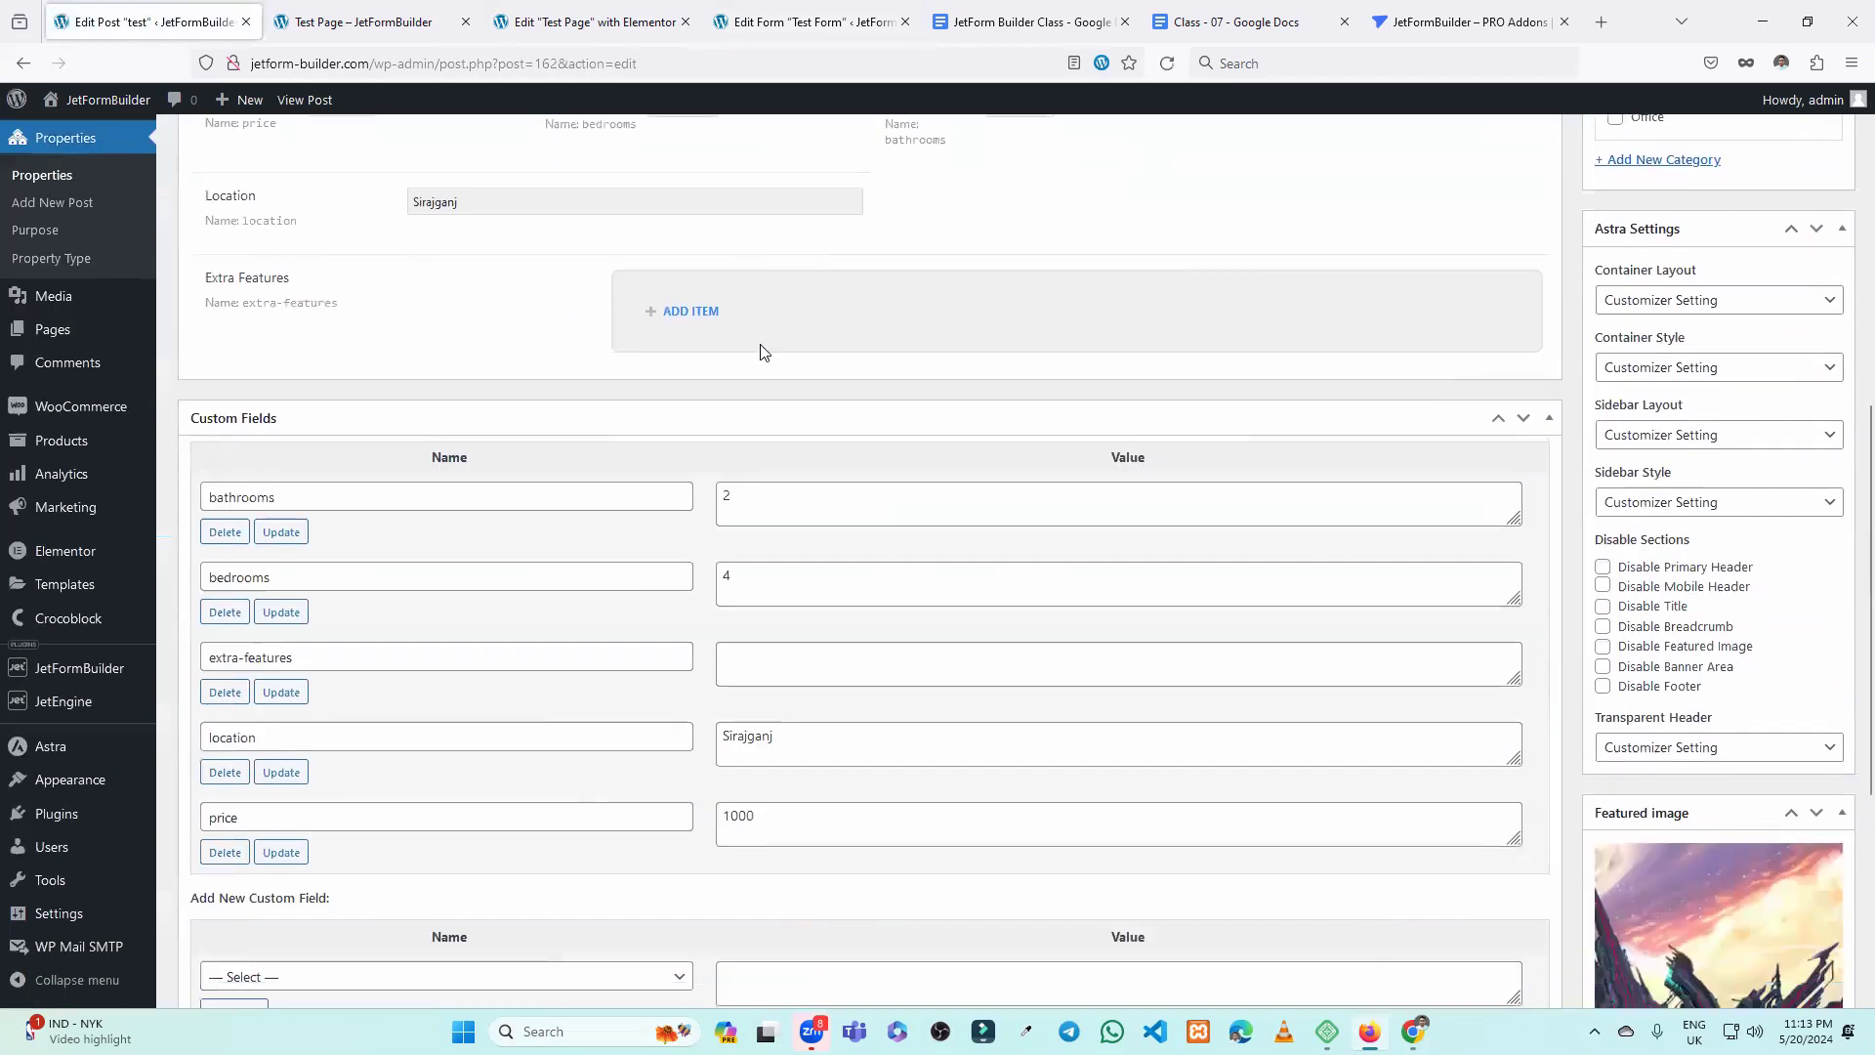
scroll(511, 544, up, 6)
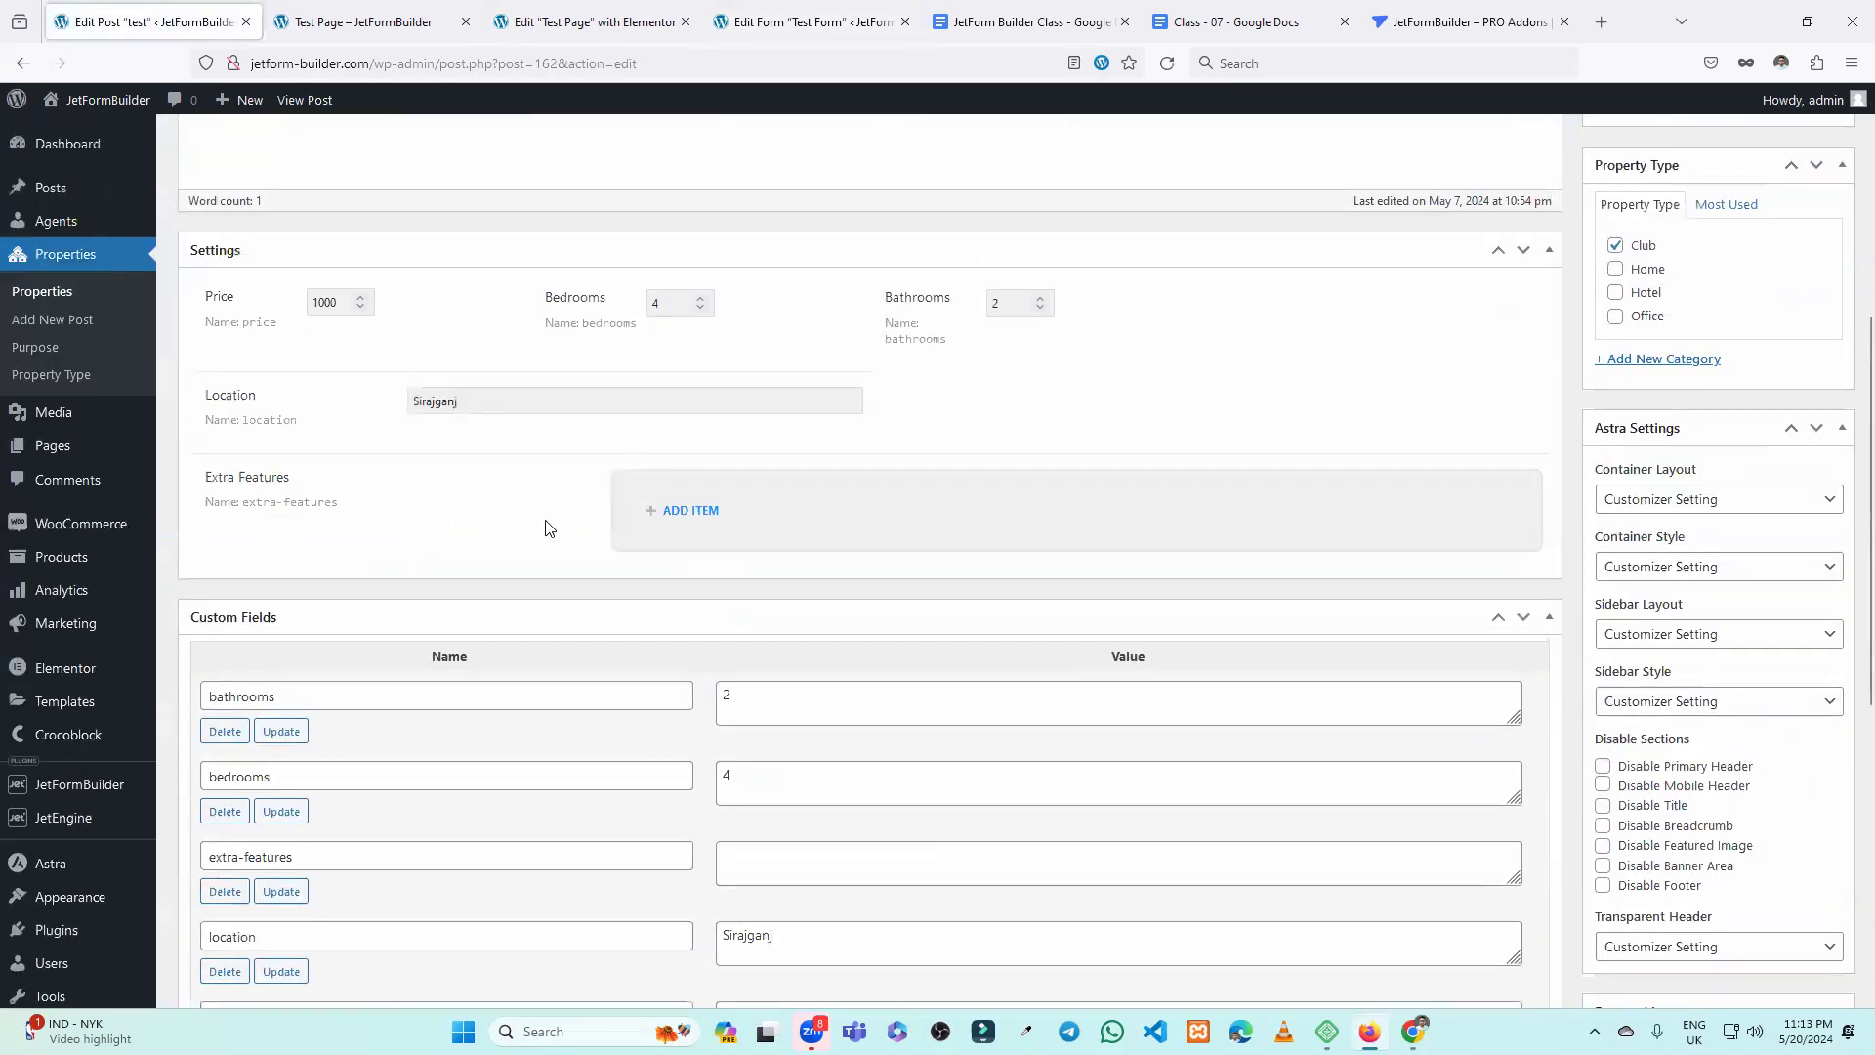
click(685, 511)
scroll(718, 502, down, 1)
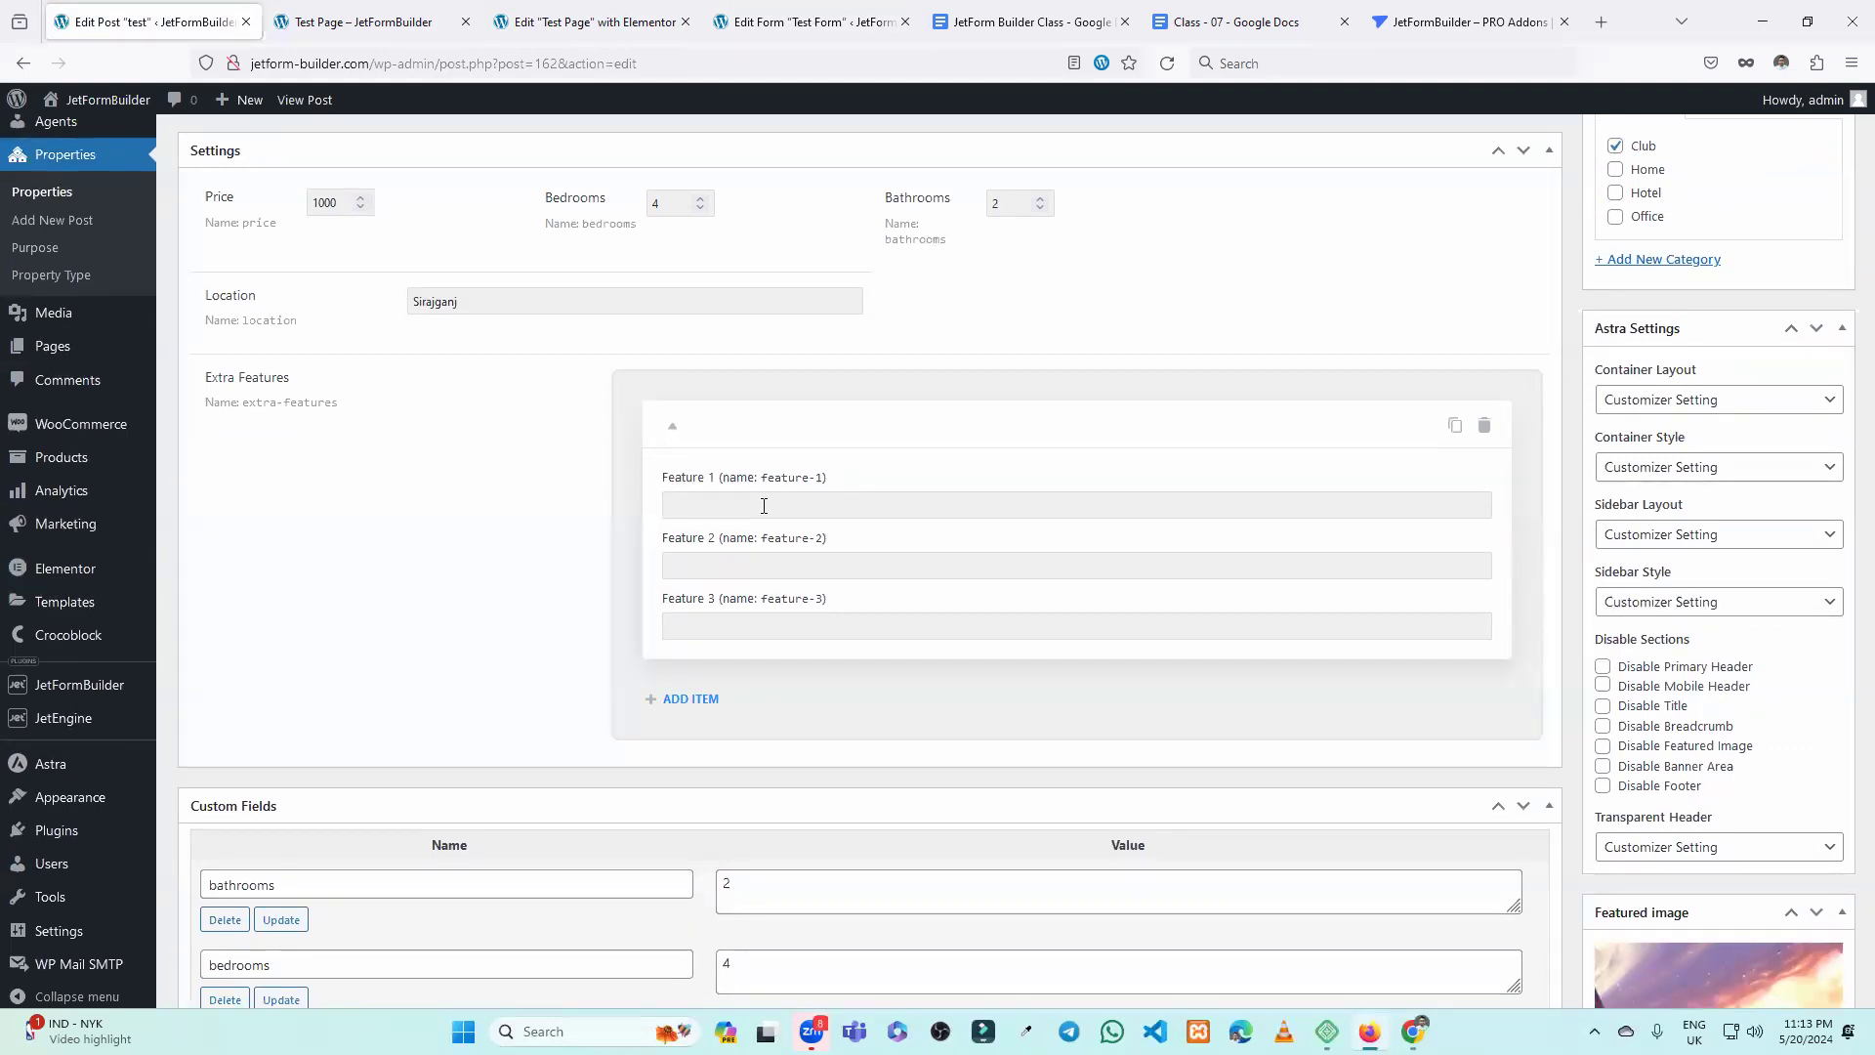
double_click(289, 406)
click(738, 503)
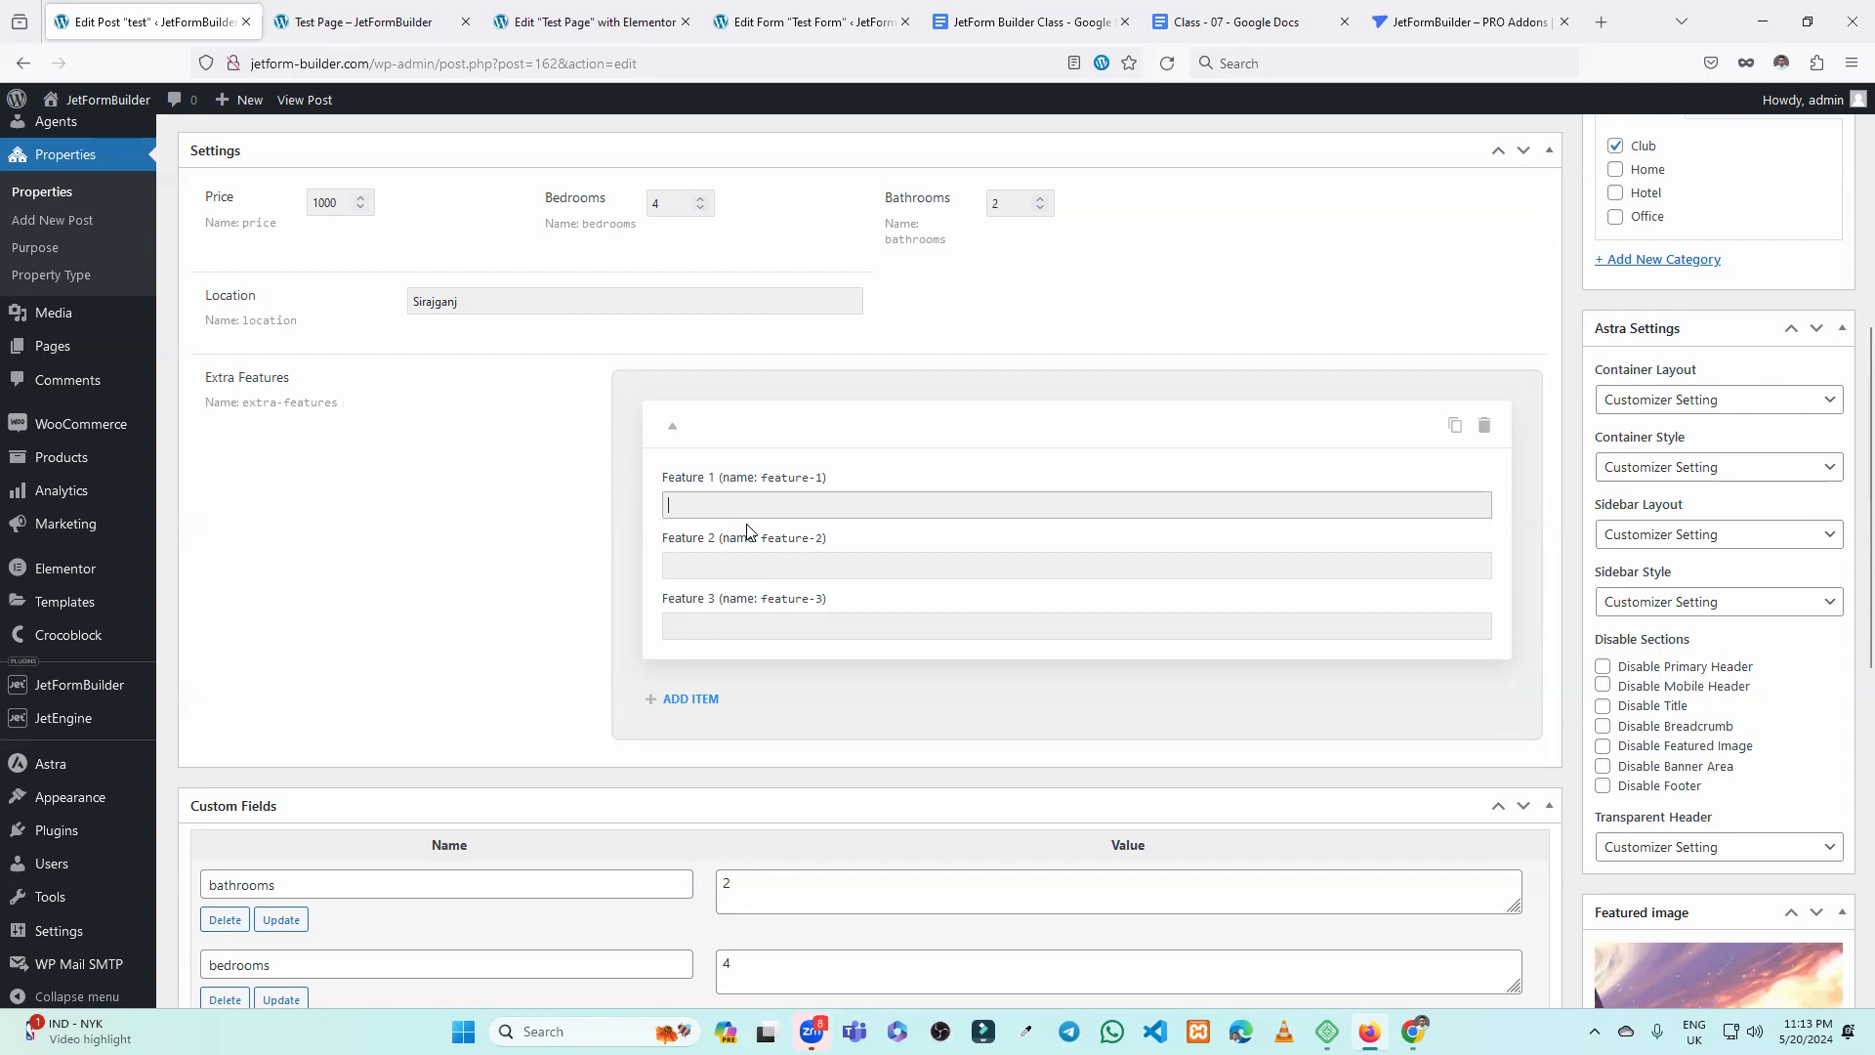
click(280, 408)
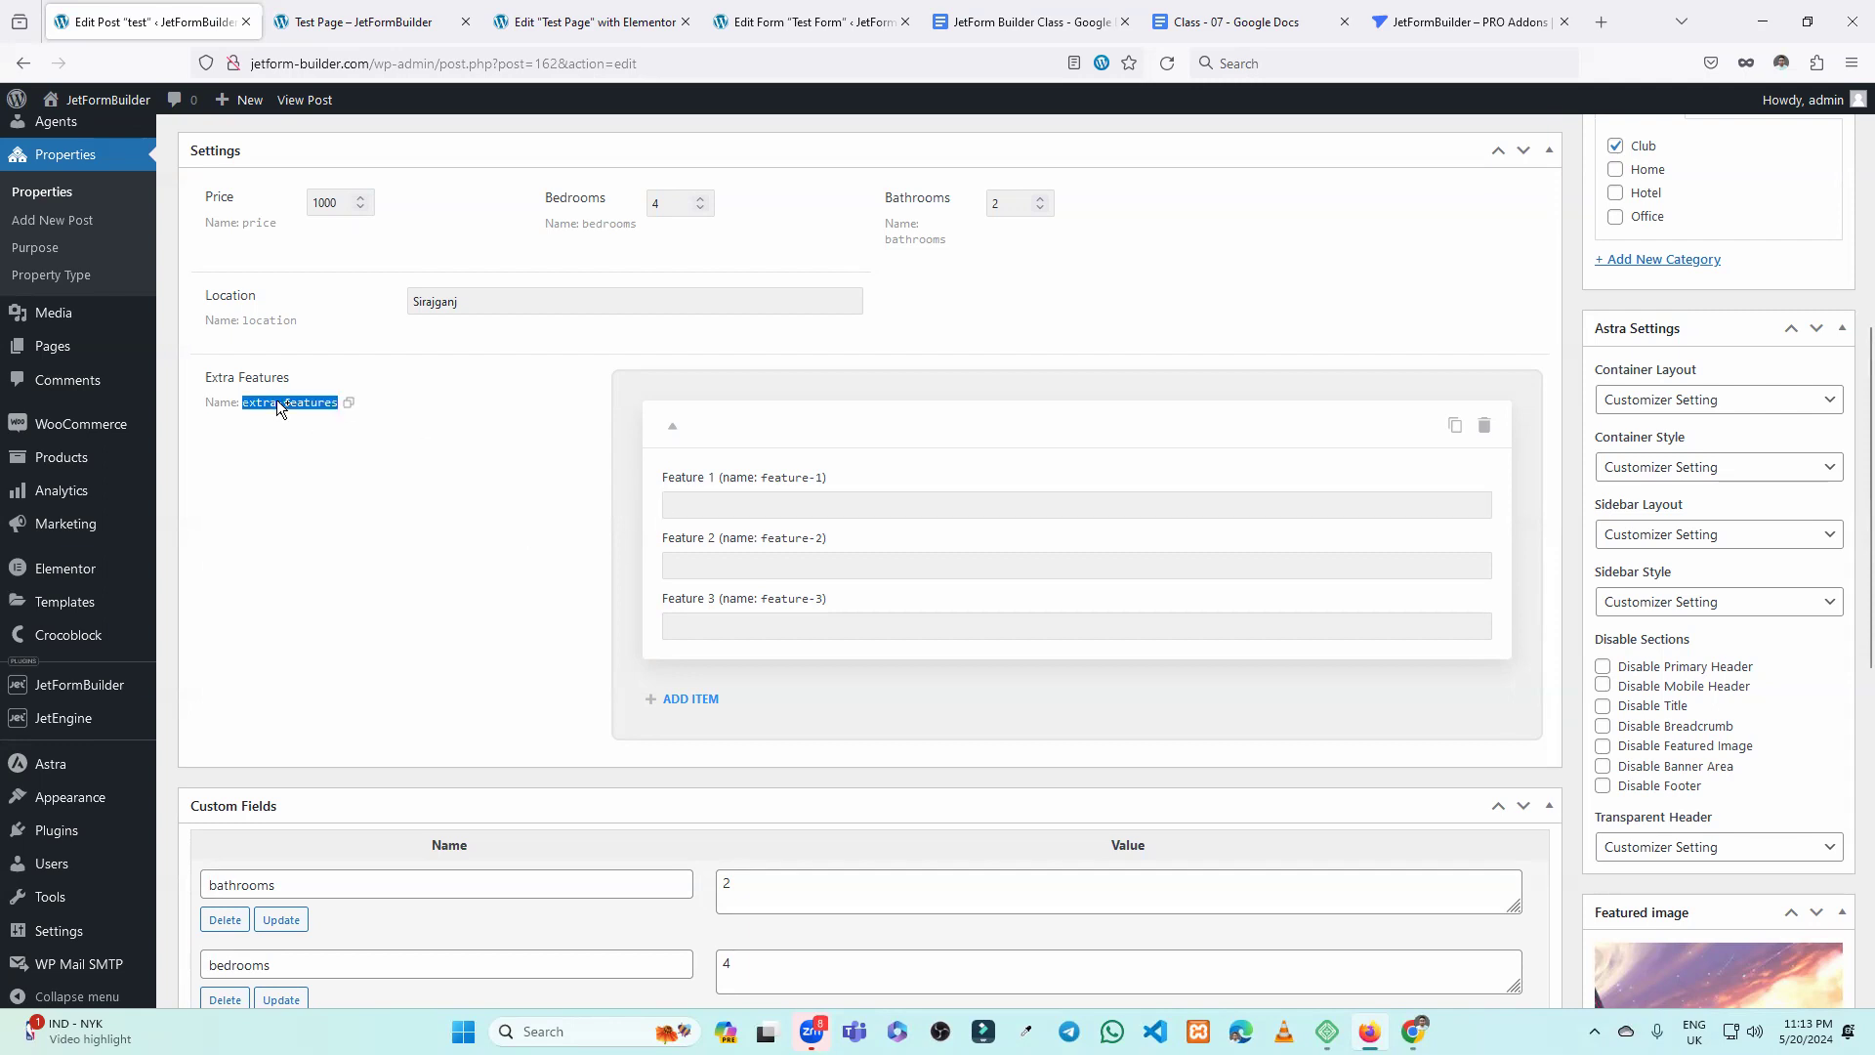
Return to the Test Form editor and examine the Skill repeater's label and its Skill Name field for comparison.
click(787, 14)
scroll(251, 418, up, 1)
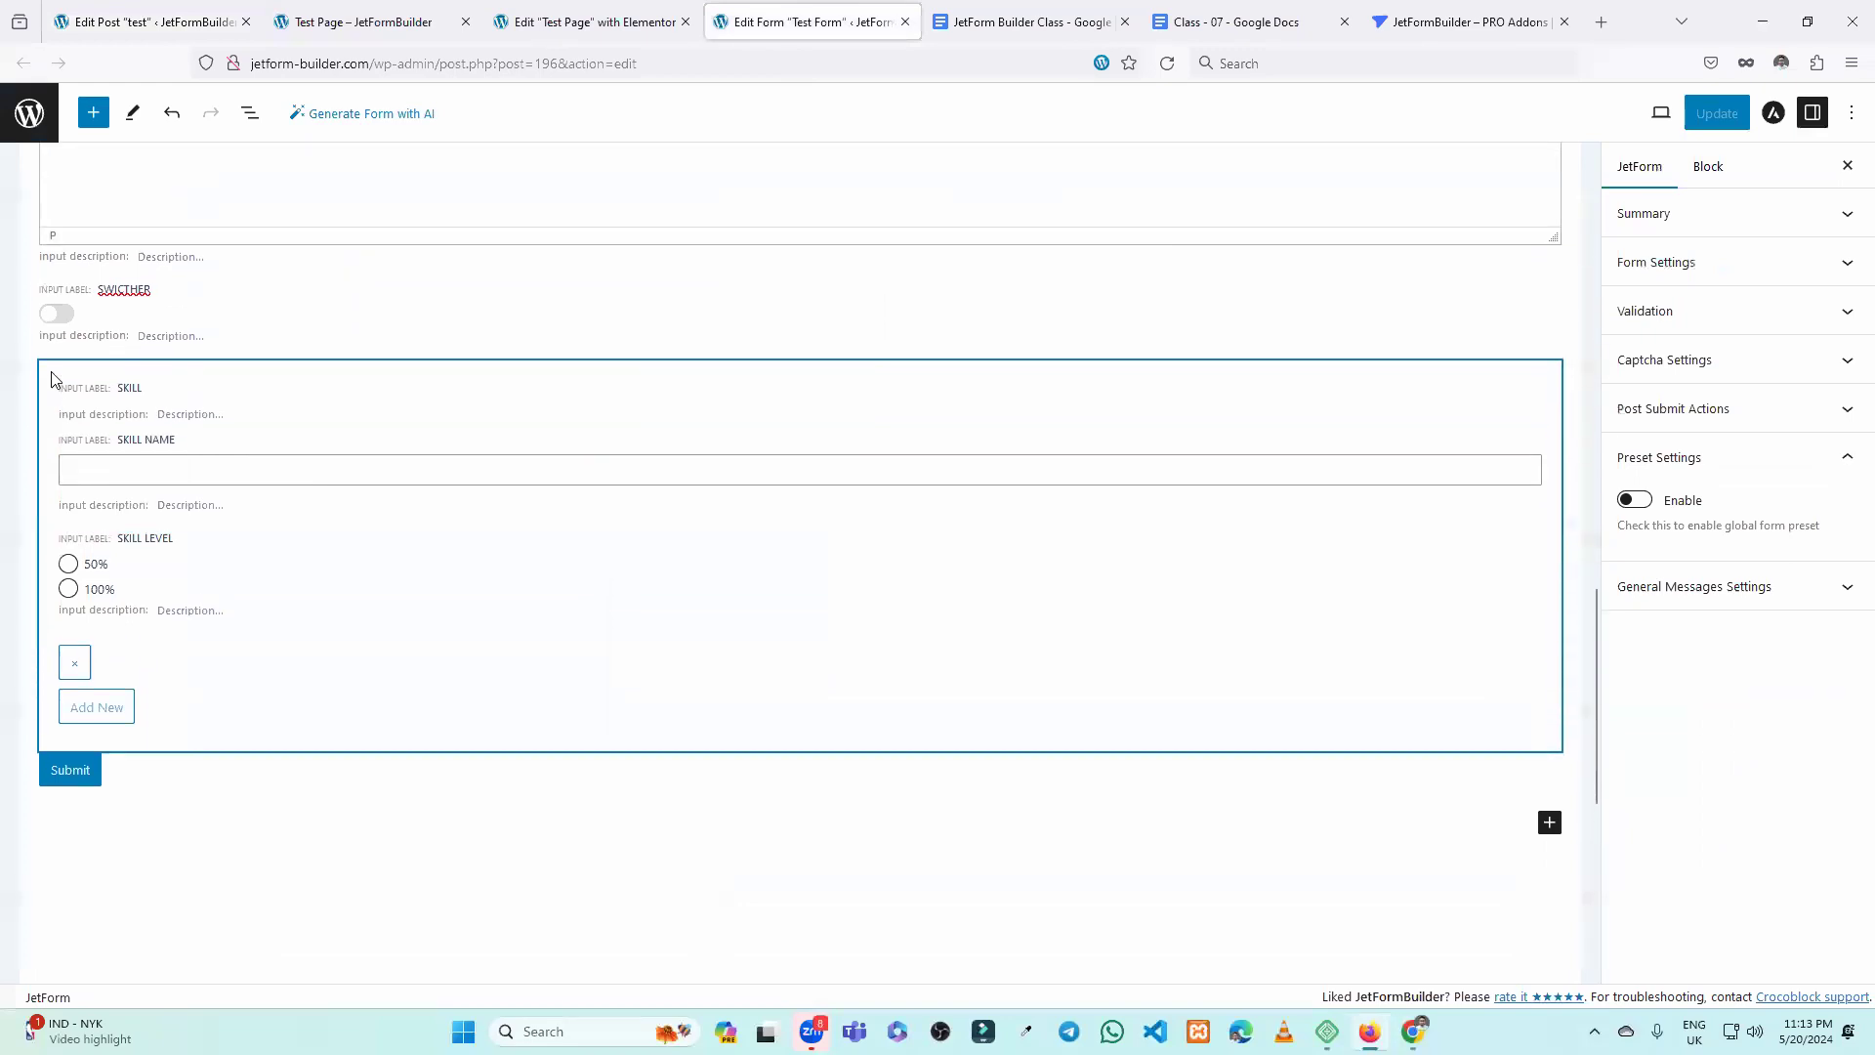
click(54, 379)
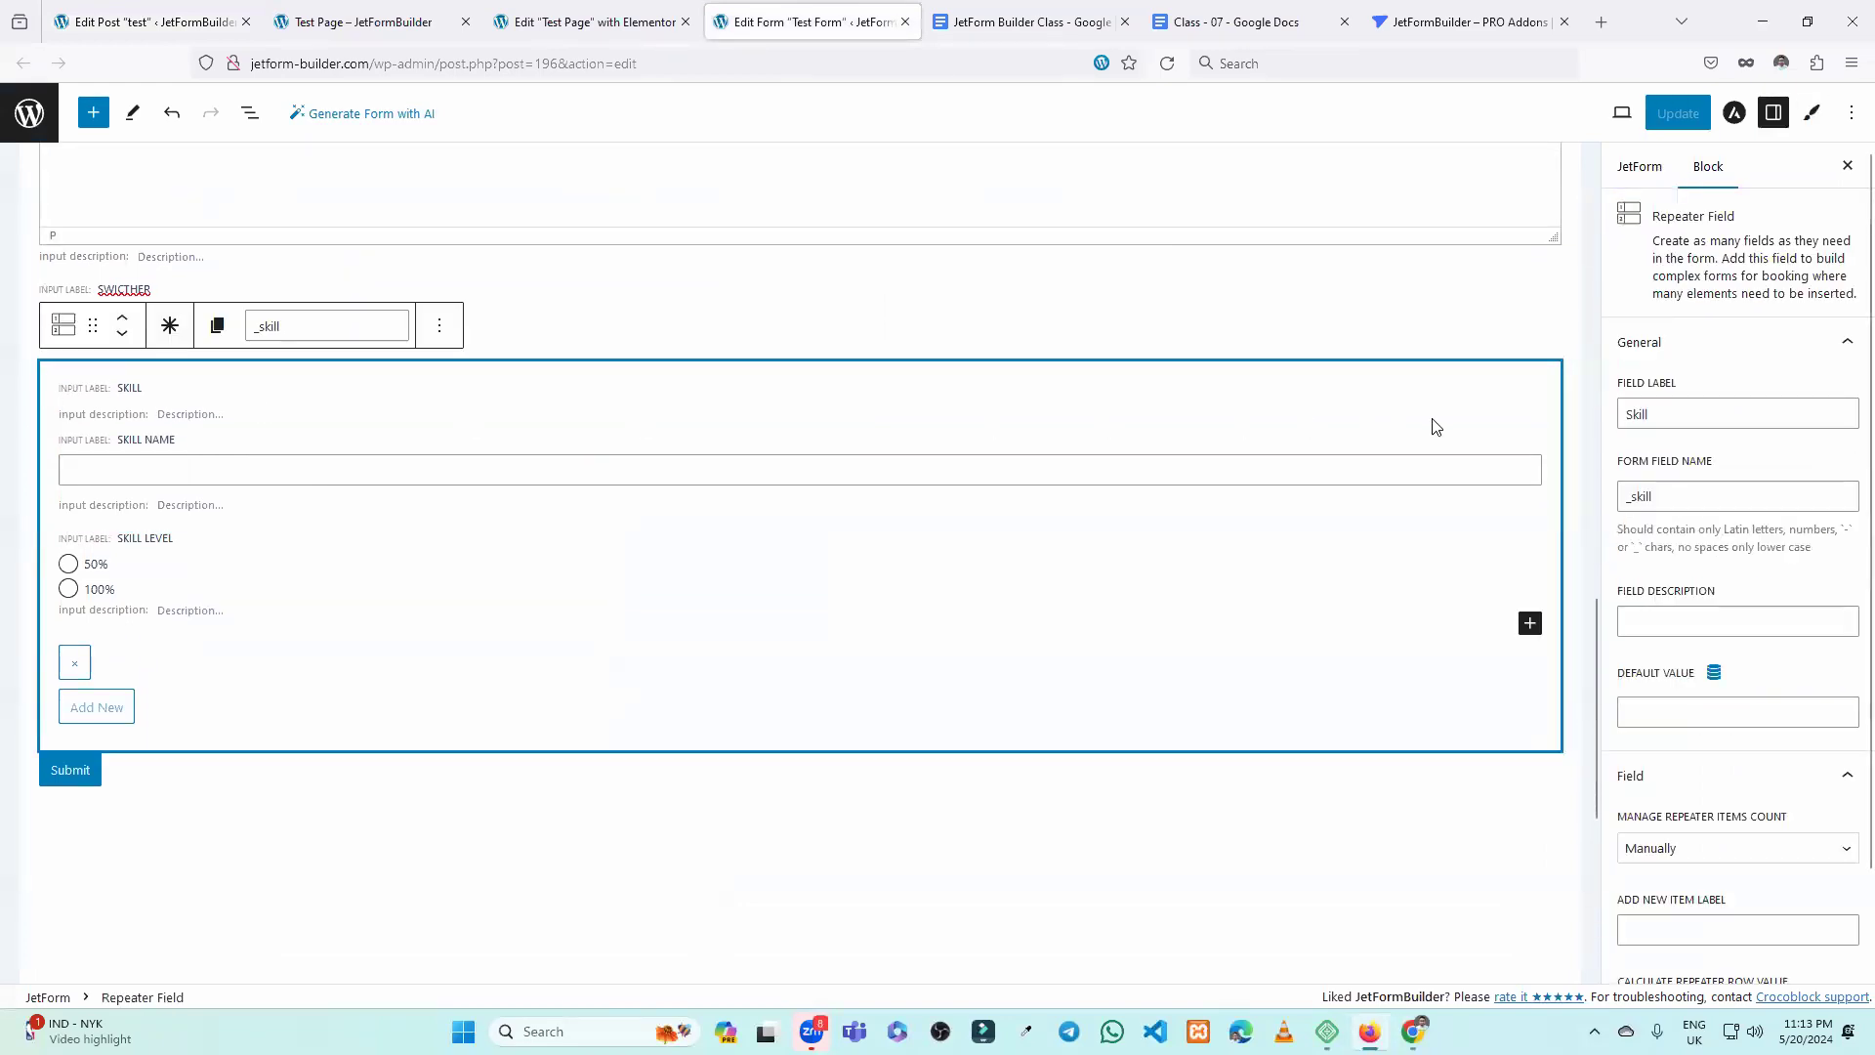
drag(1654, 414, 1621, 418)
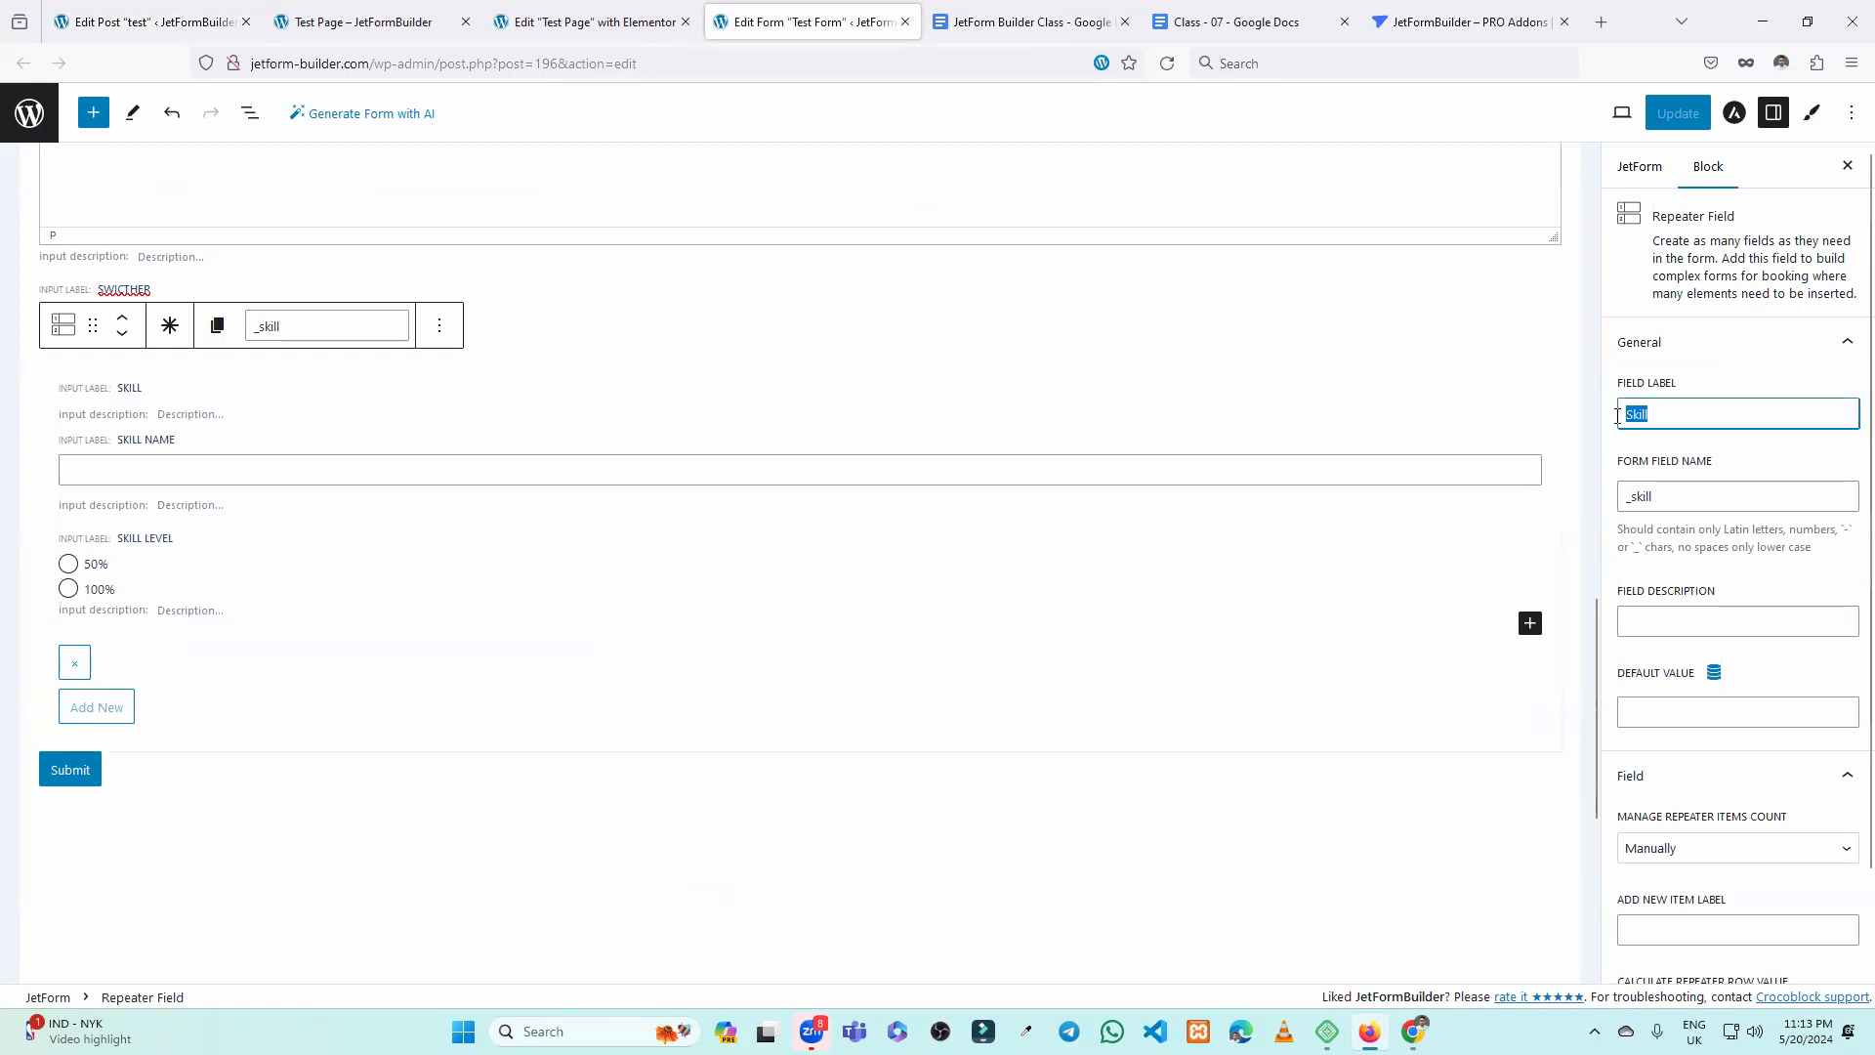
click(170, 463)
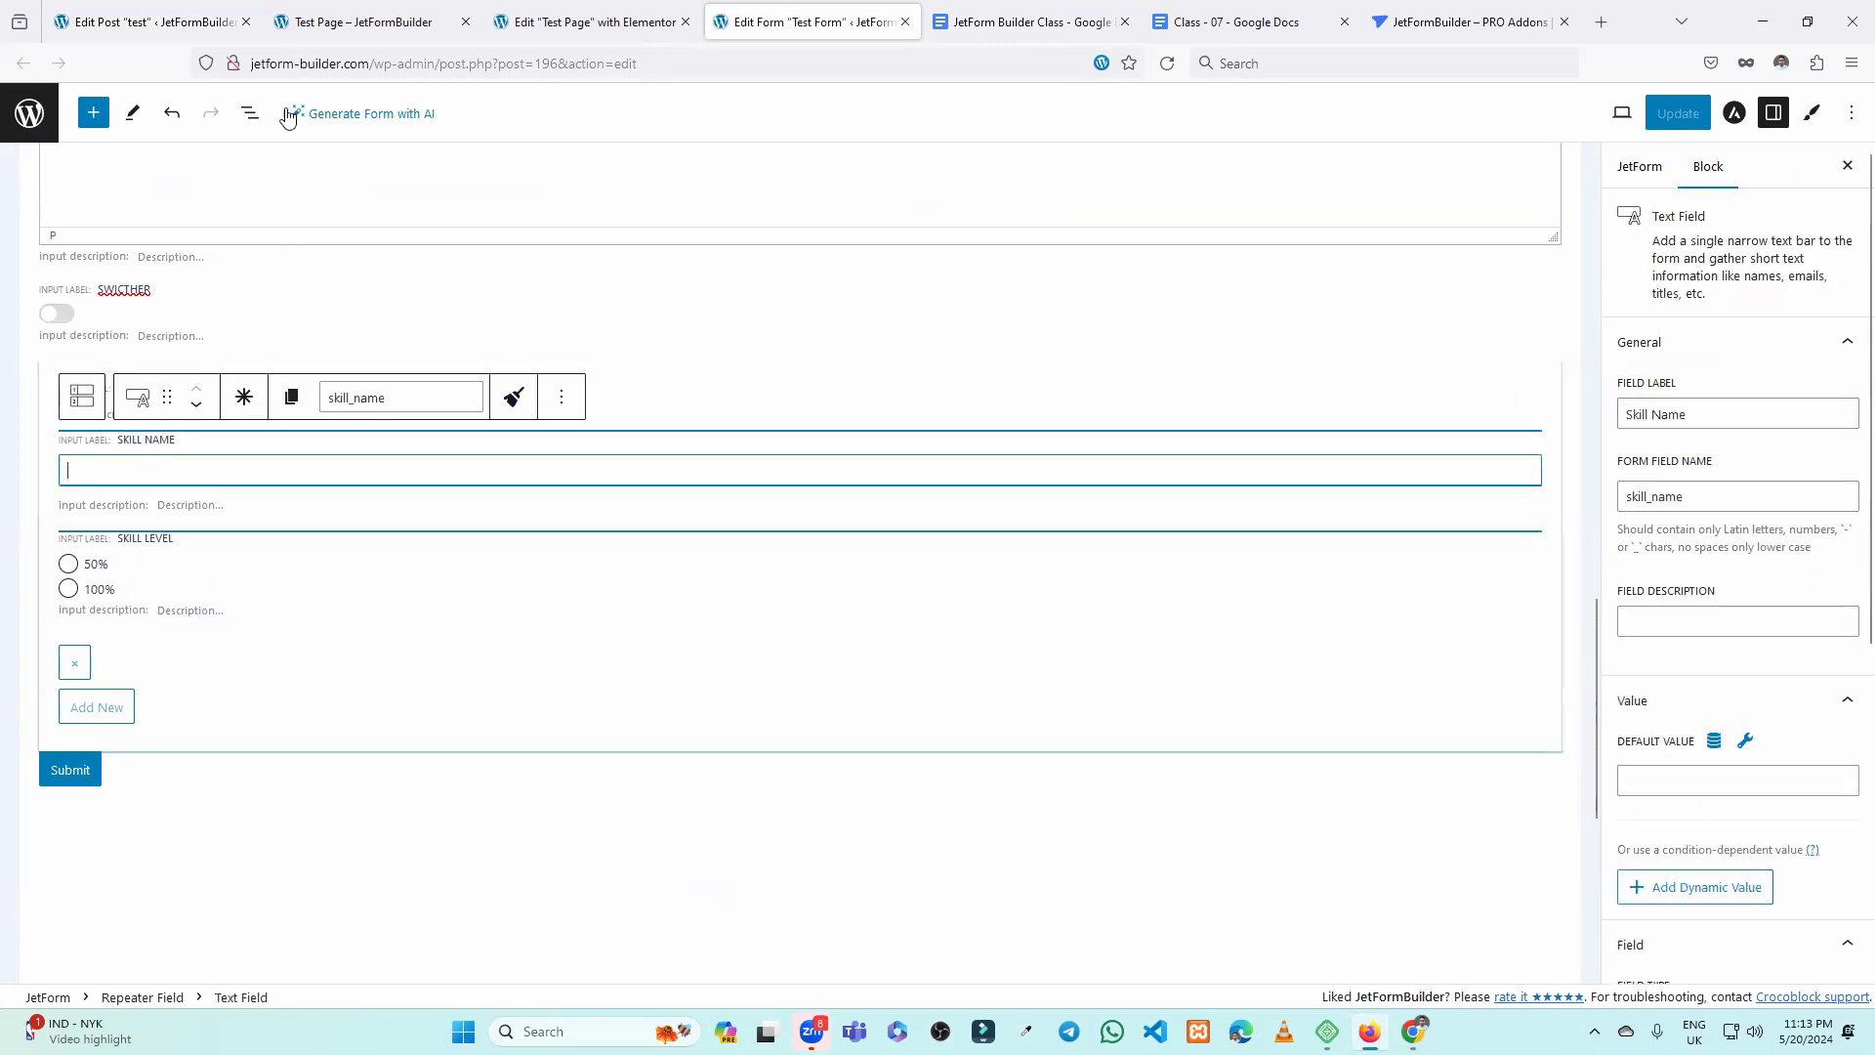
Go back to the property post and examine the three Extra Features subfields and the field name of Feature 1.
click(146, 22)
click(694, 500)
click(703, 571)
click(691, 621)
click(685, 476)
click(685, 480)
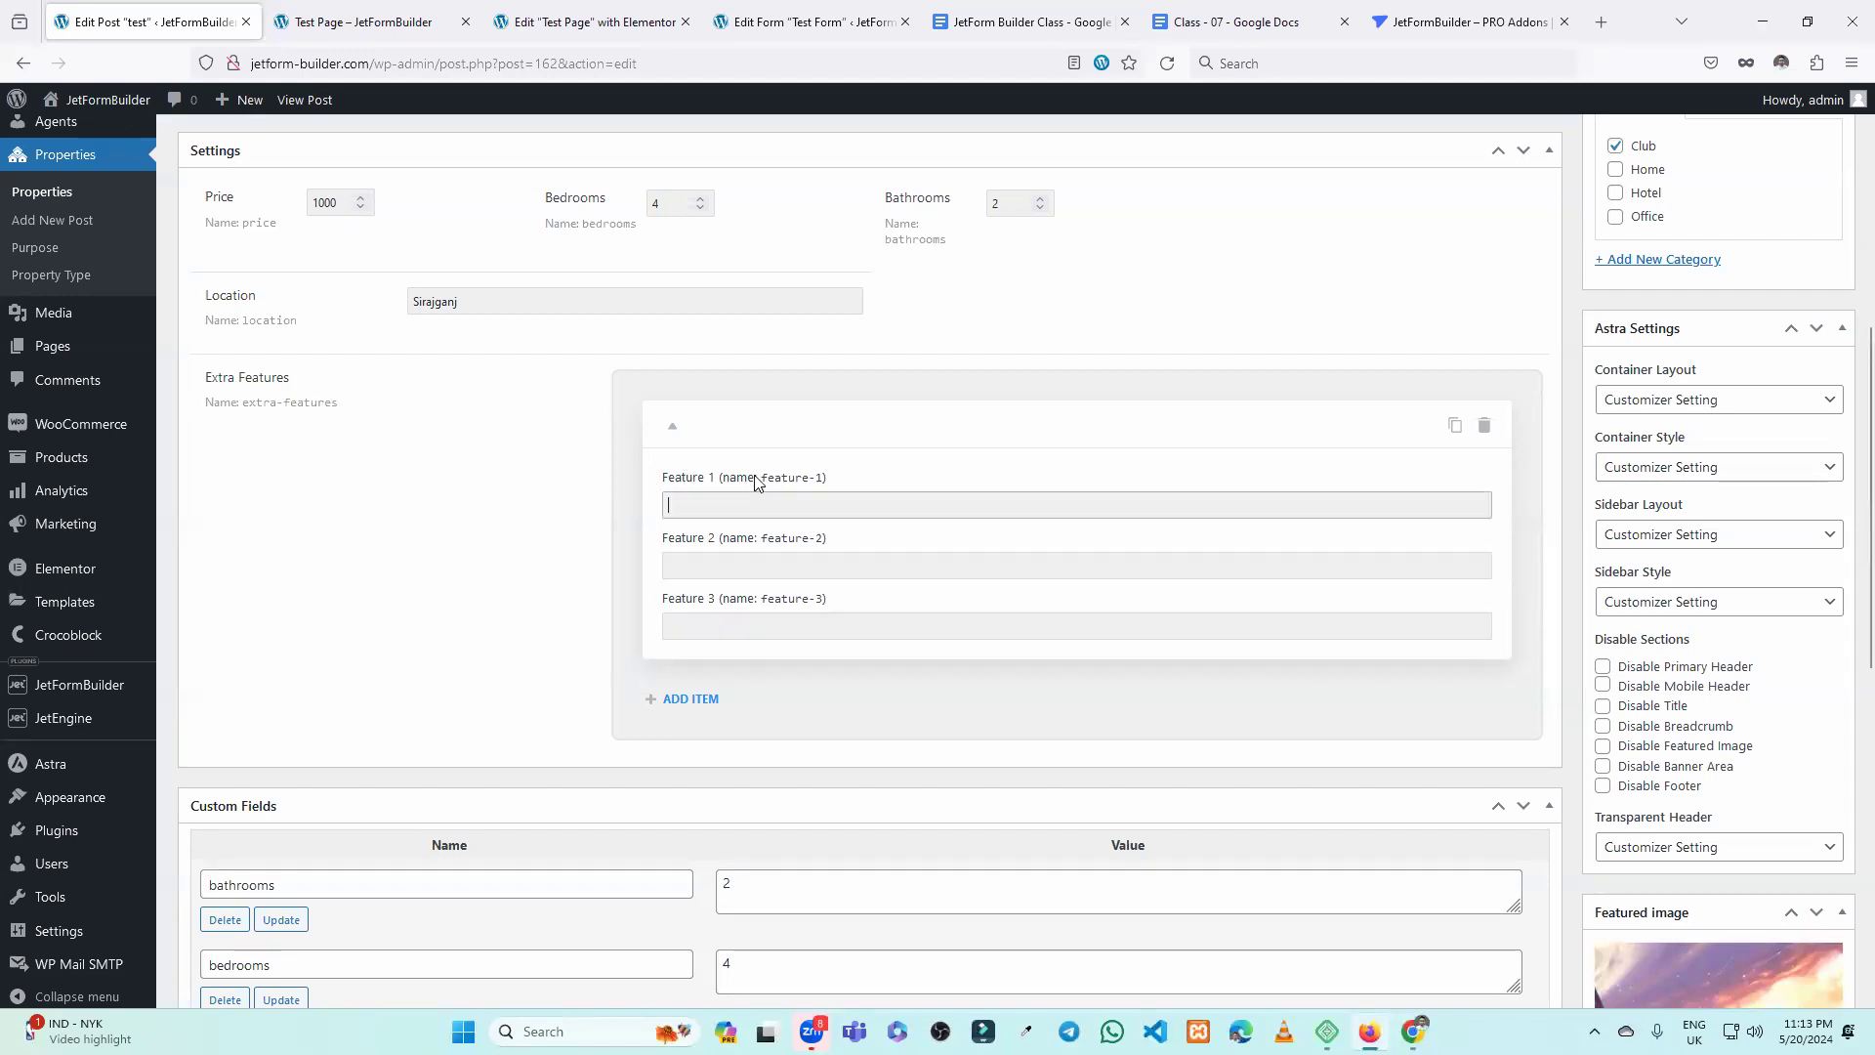
drag(759, 479, 787, 485)
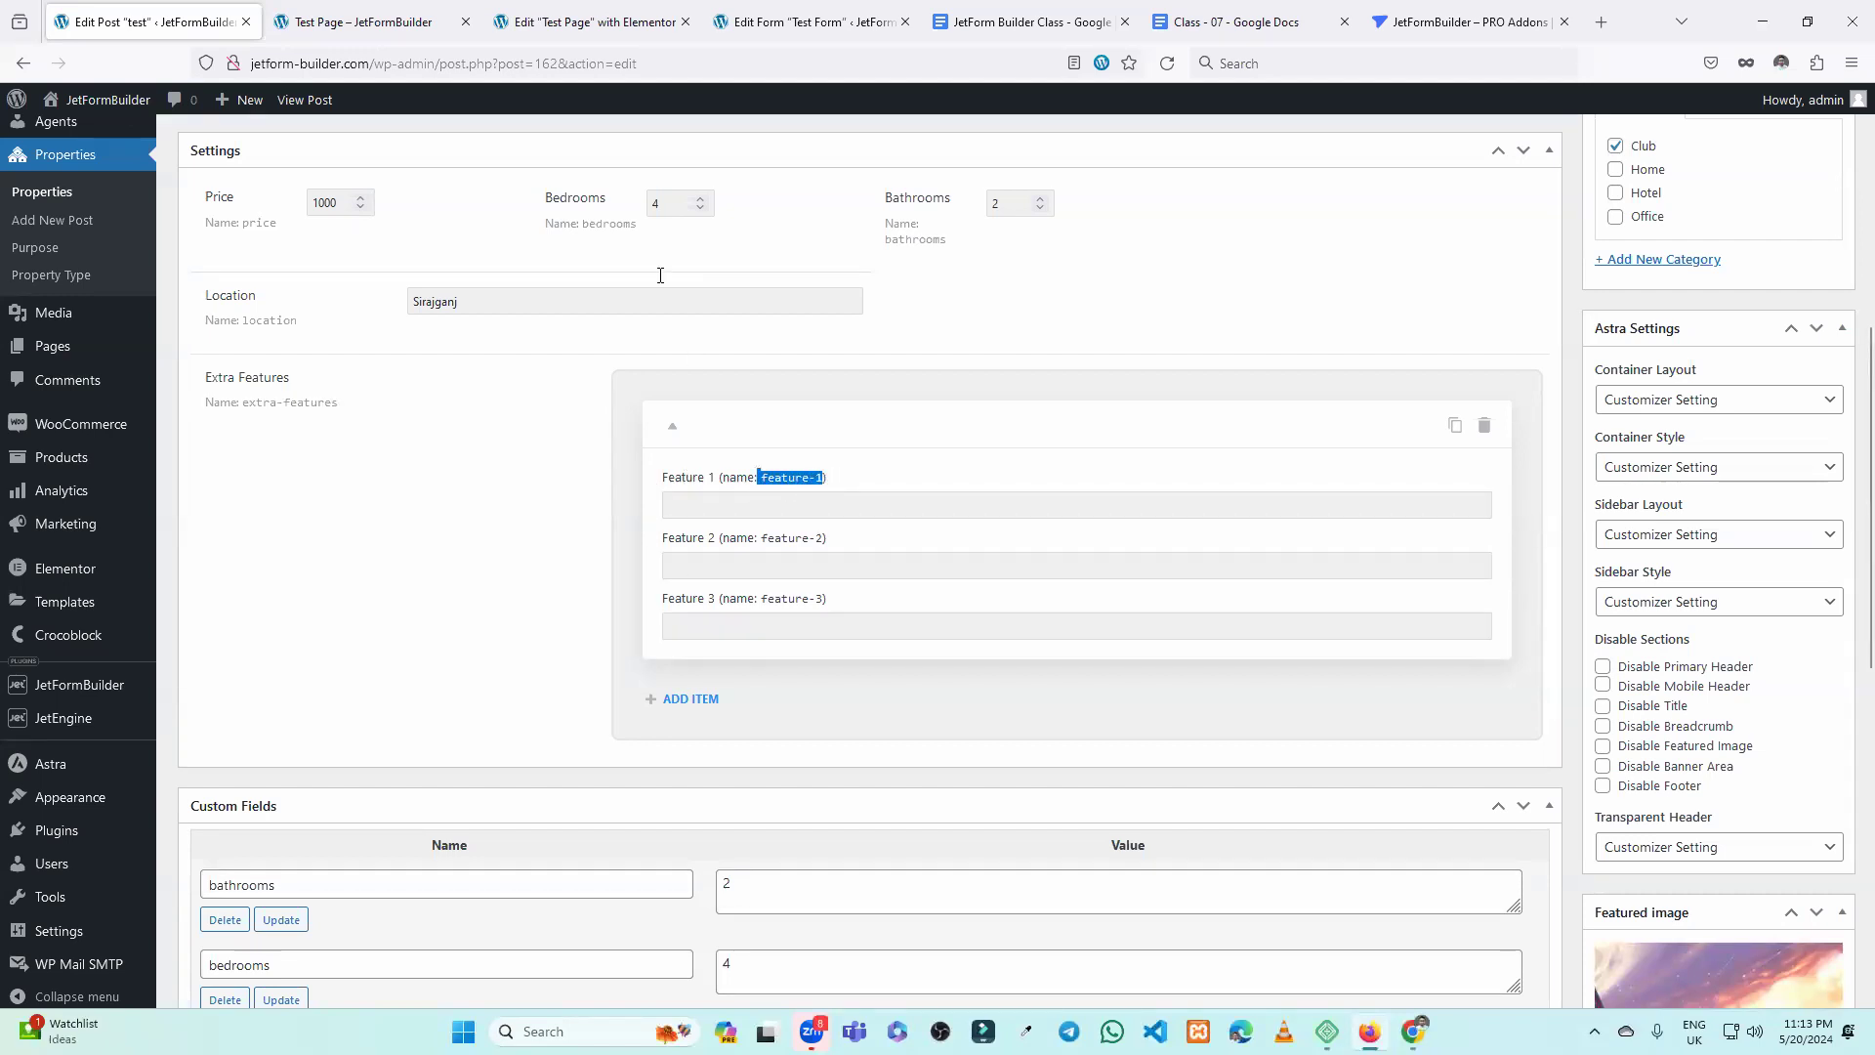
Switch to the Test Form editor and check the form field name of the Skill Name field.
click(795, 22)
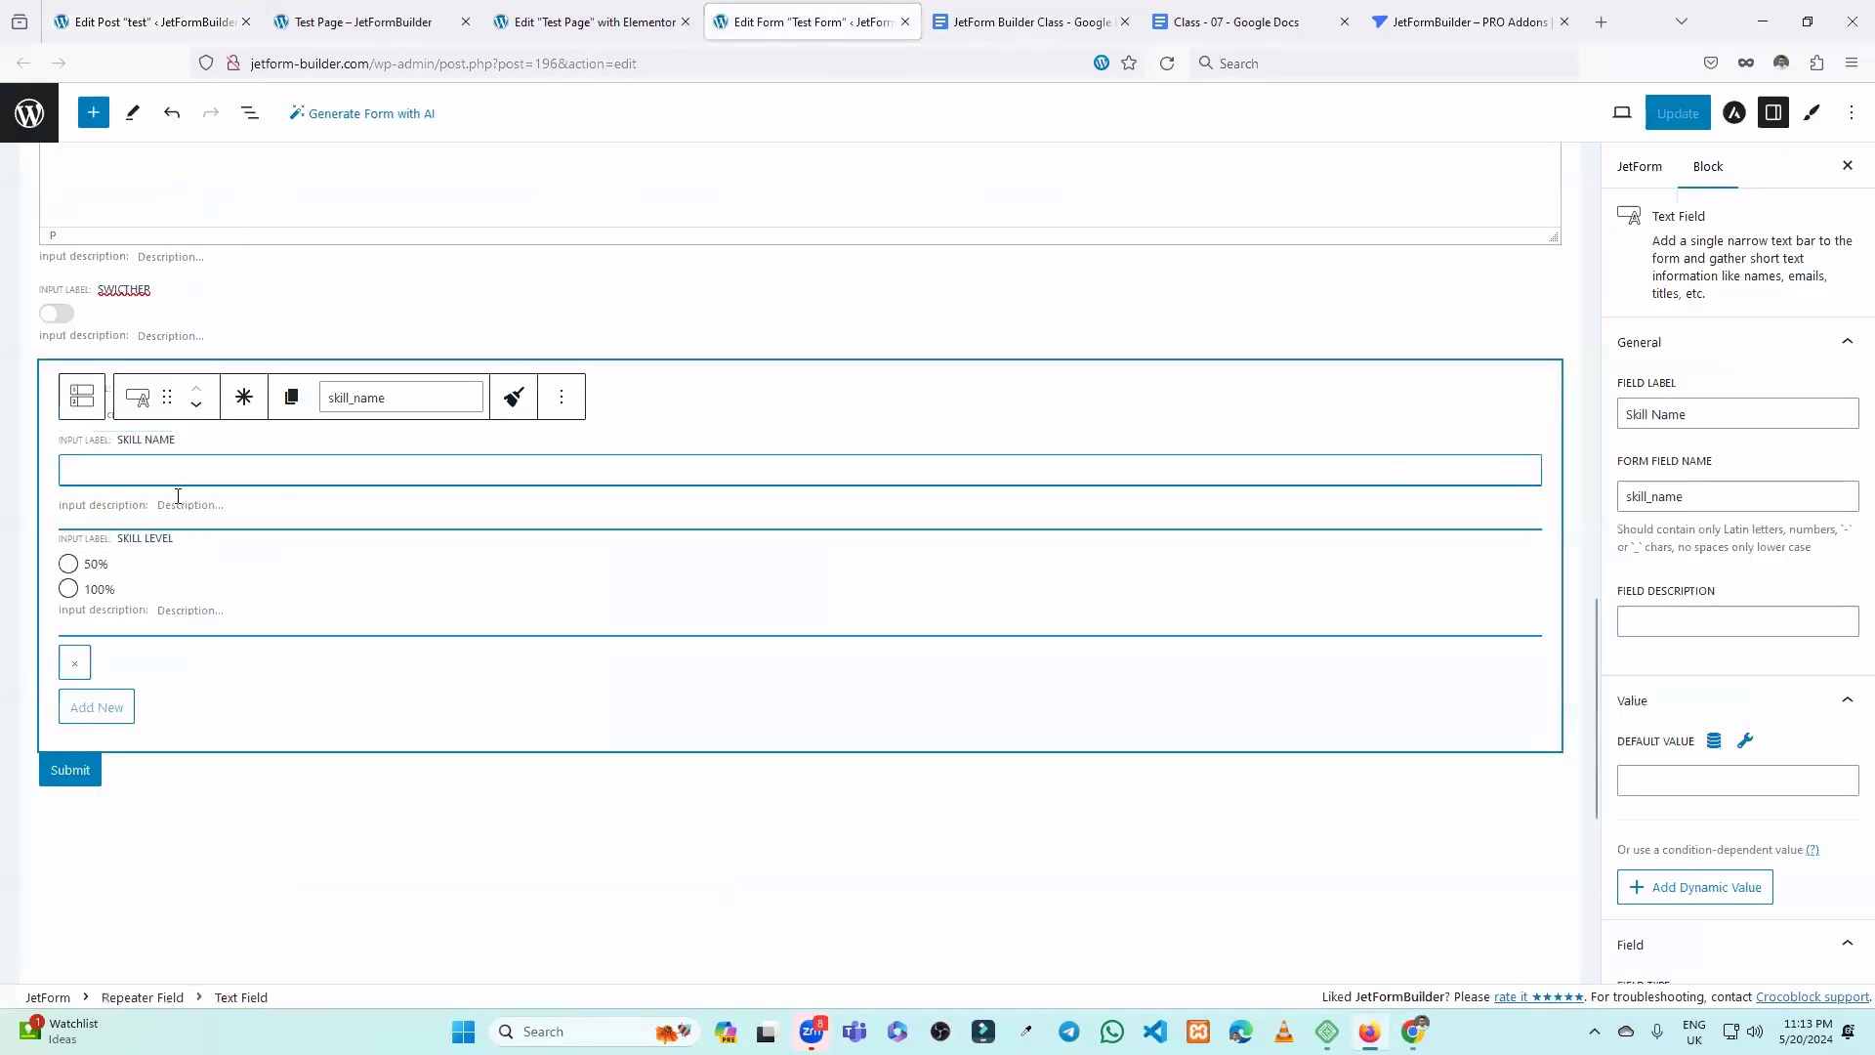
double_click(1647, 498)
click(1659, 498)
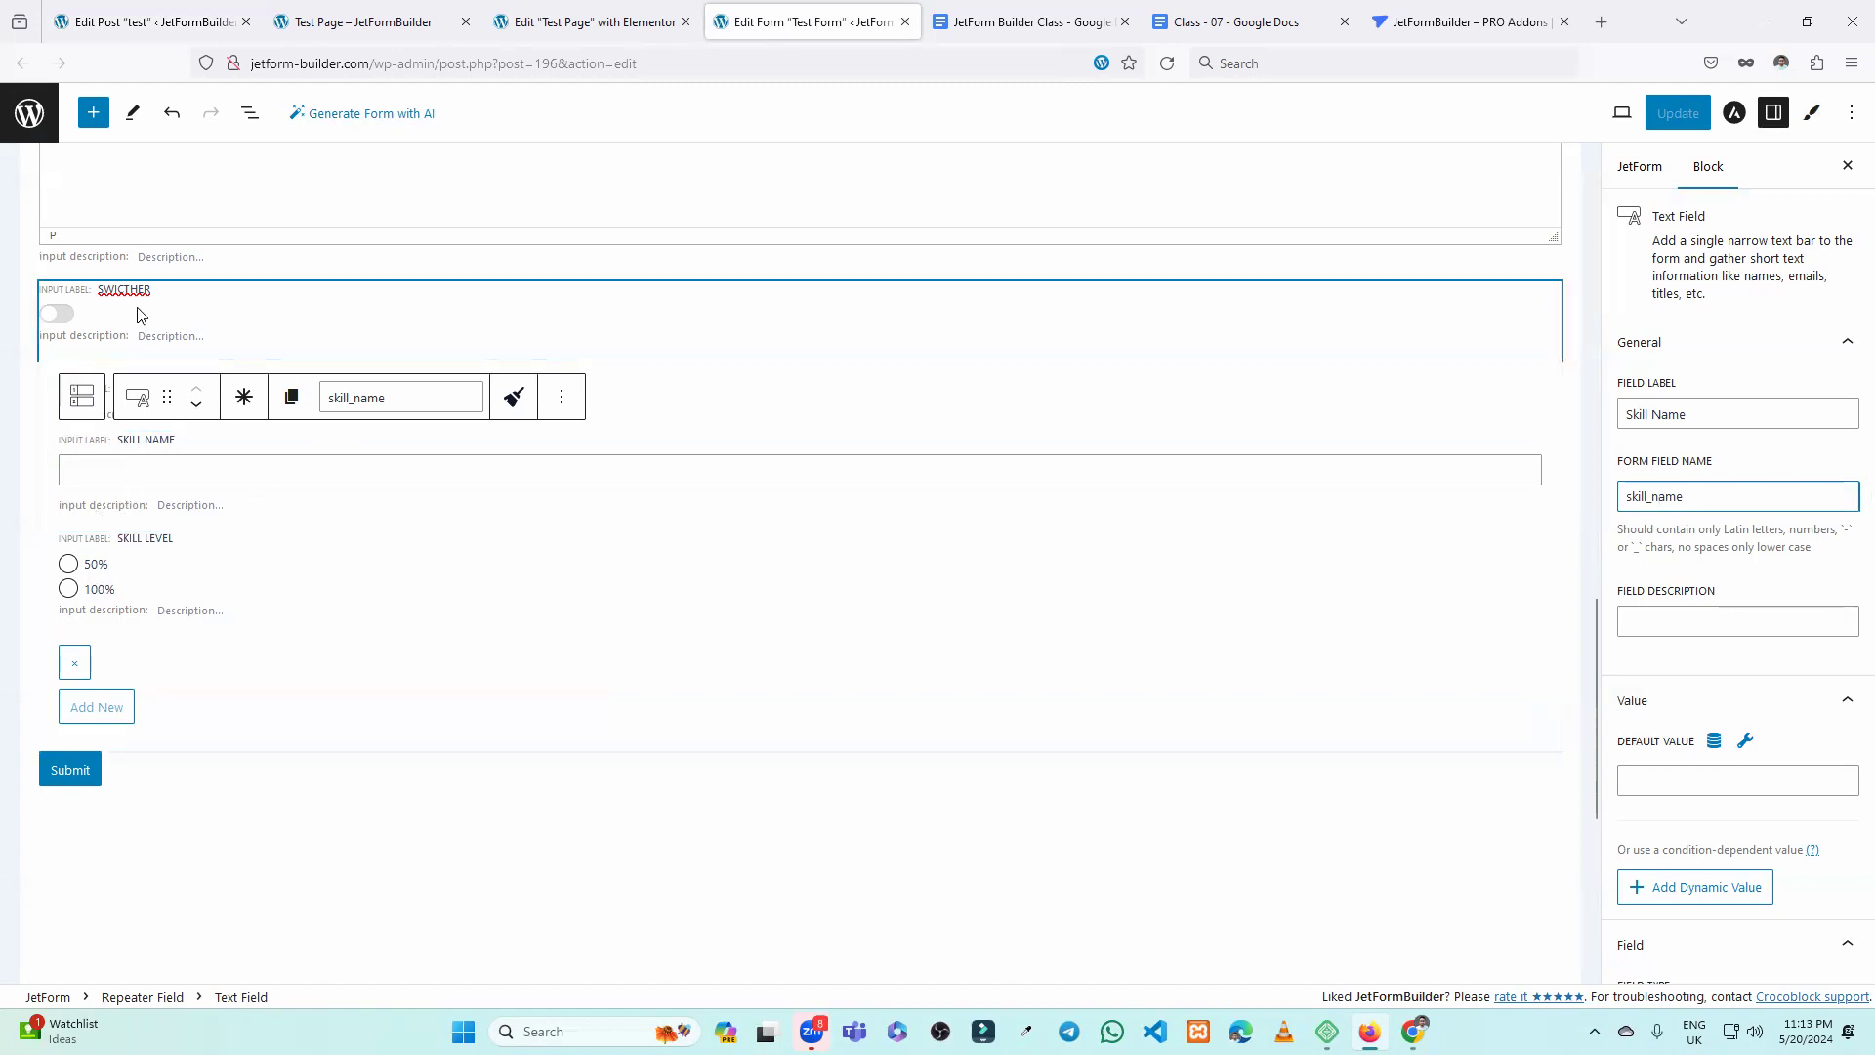
Return to the property post and examine its Settings meta fields, from Price, Bedrooms, Bathrooms and Location to Extra Features.
scroll(136, 315, up, 5)
click(147, 22)
scroll(439, 469, up, 5)
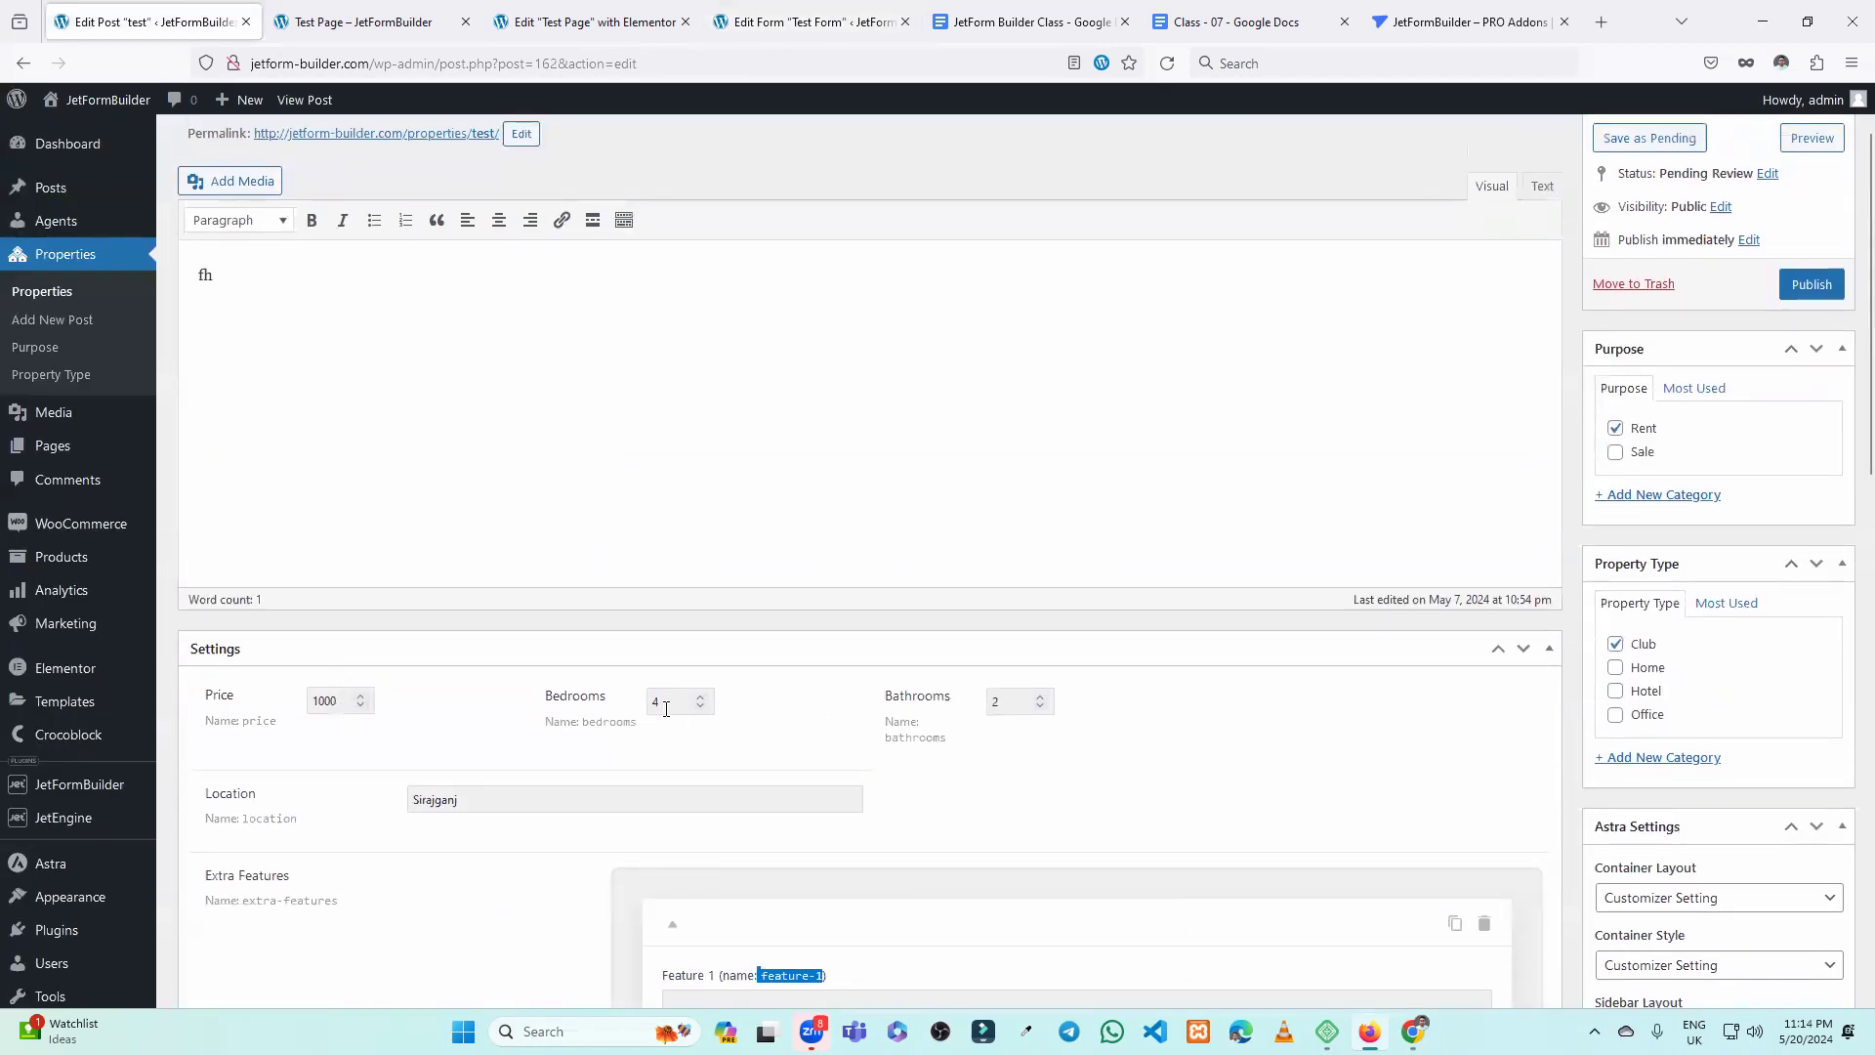
scroll(557, 200, down, 2)
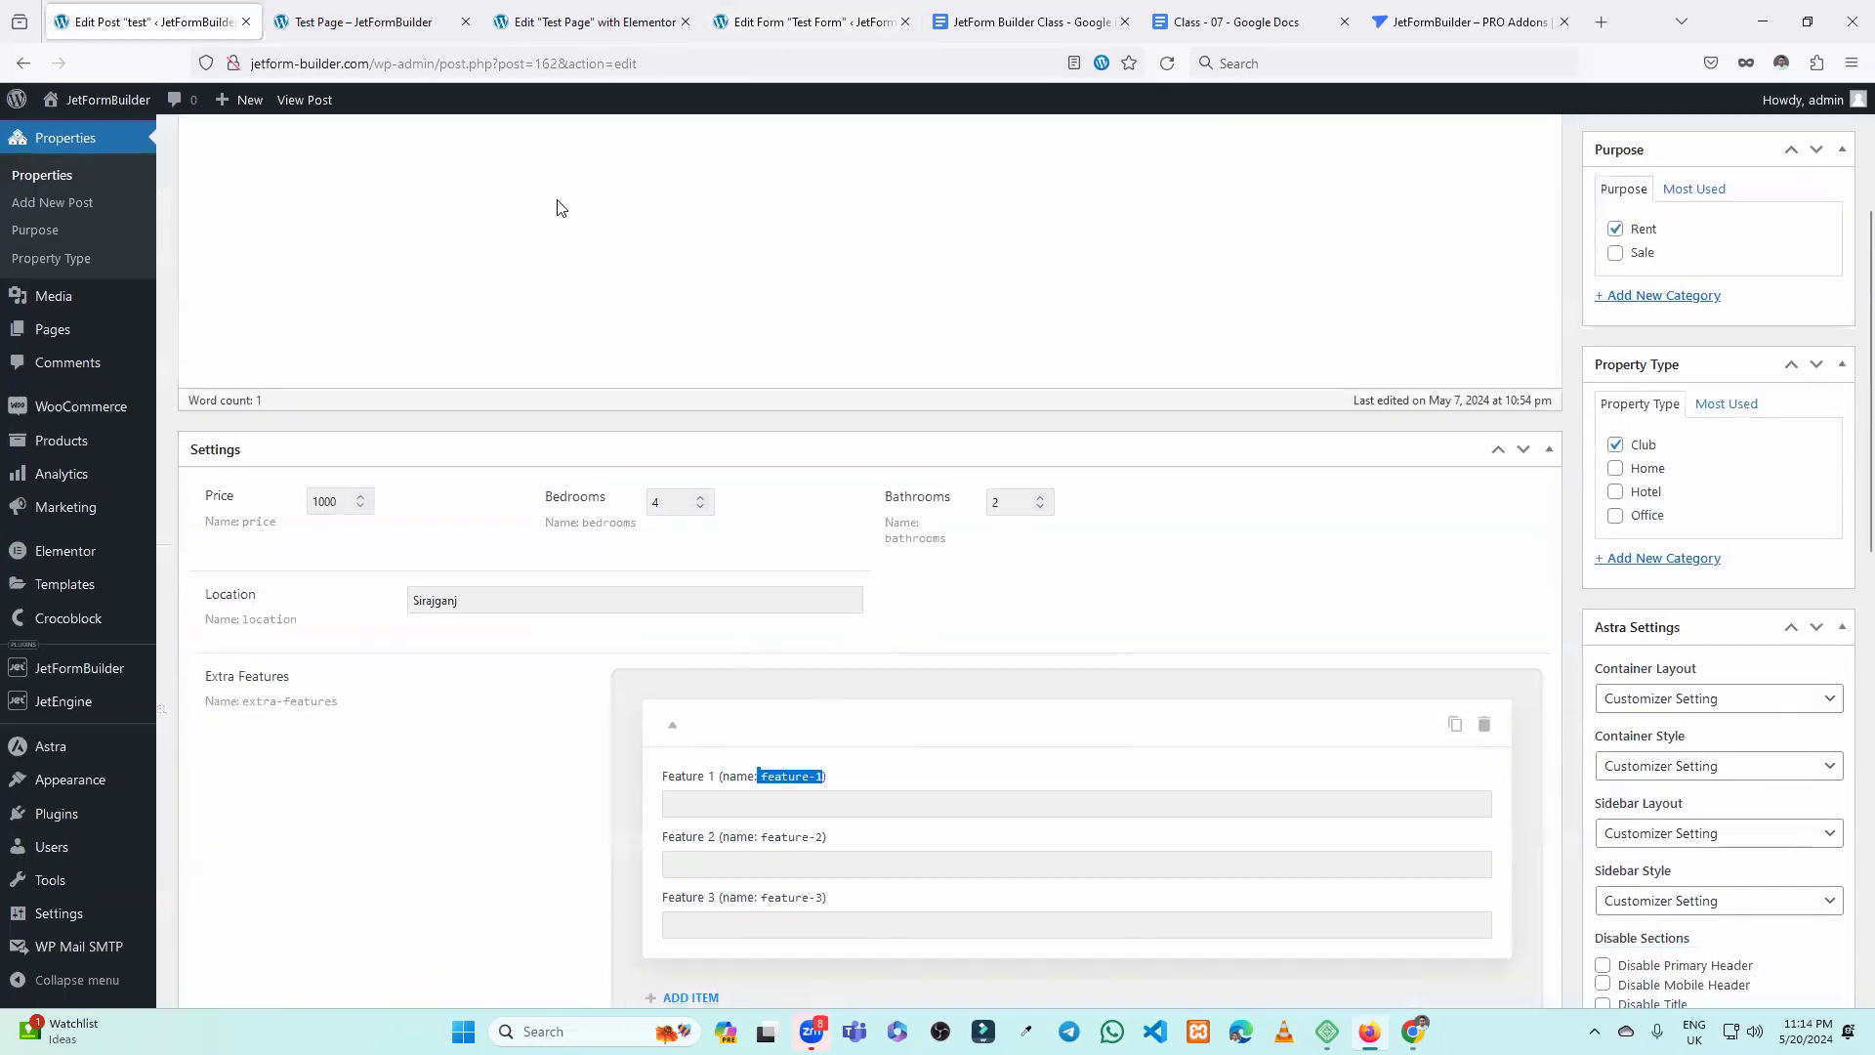
Go back to the Test Form editor, review the available JetForm field blocks, and select the form's Gender radio field.
click(849, 12)
key(ctrl+shift+Tab)
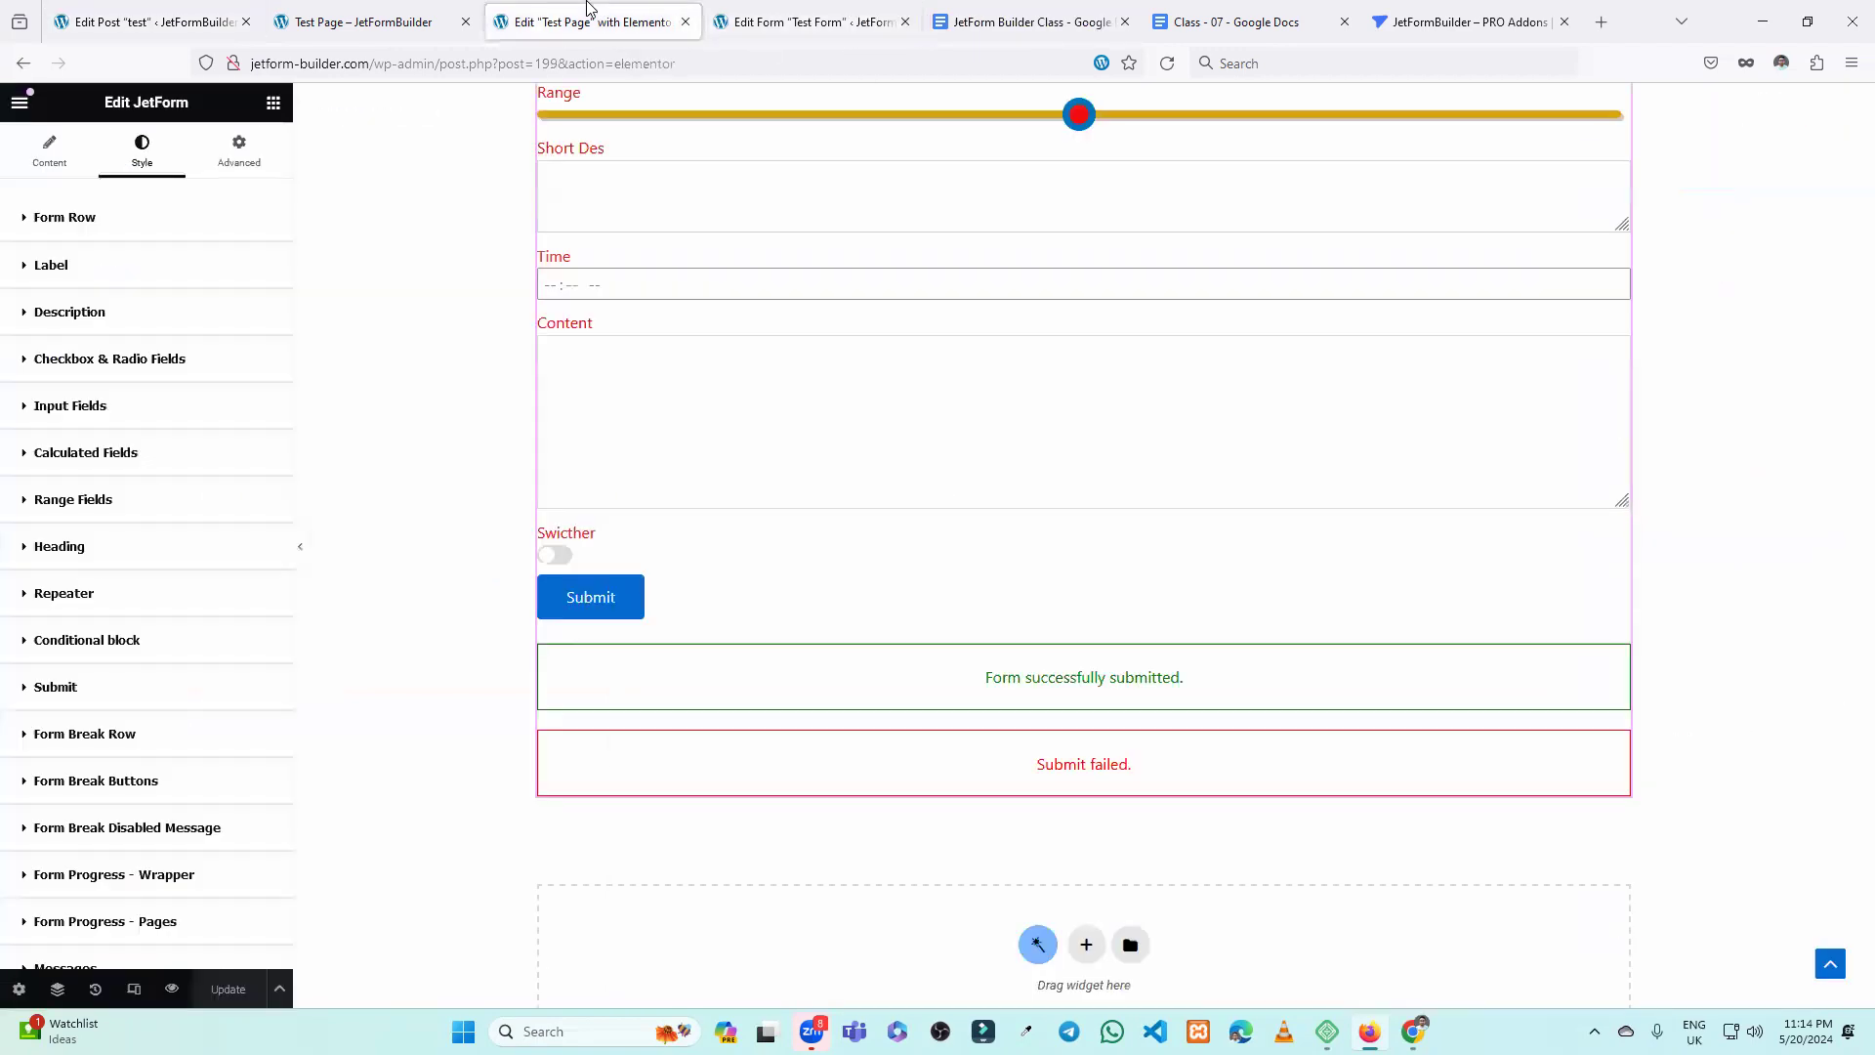
click(772, 12)
scroll(444, 435, up, 6)
click(94, 112)
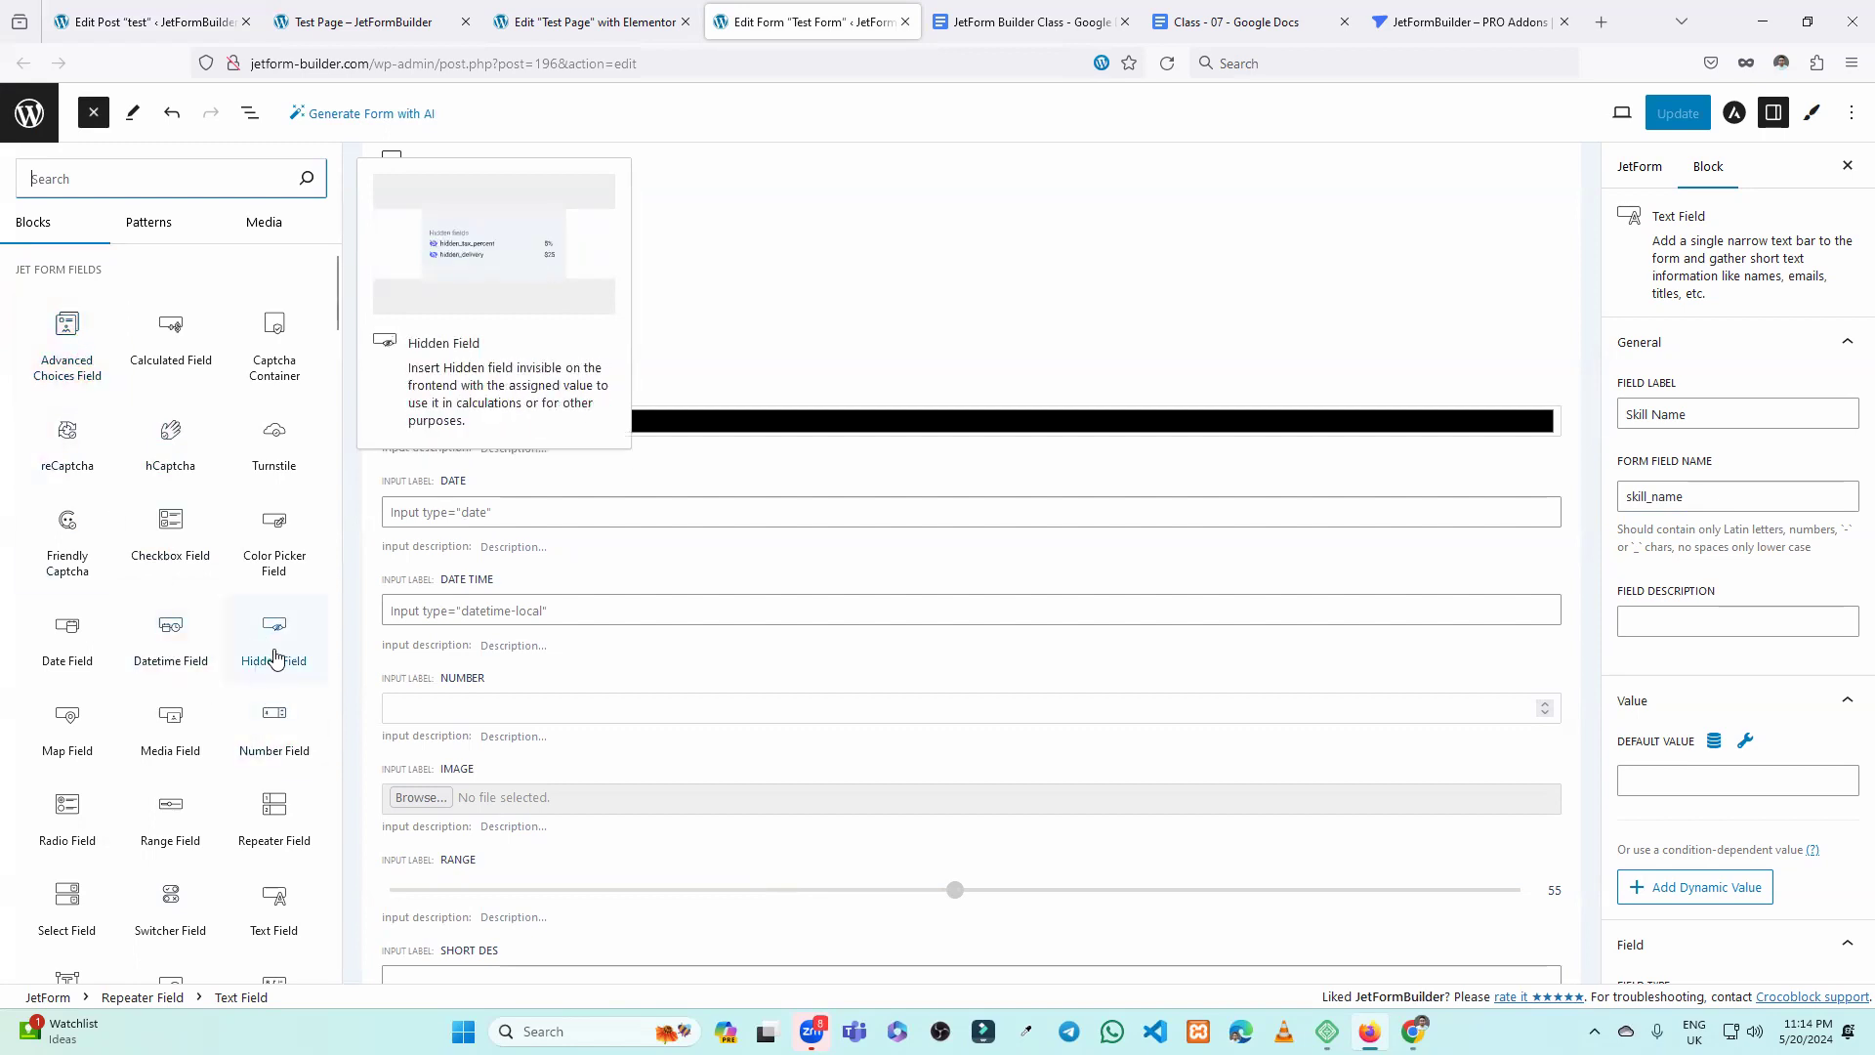
scroll(113, 738, down, 3)
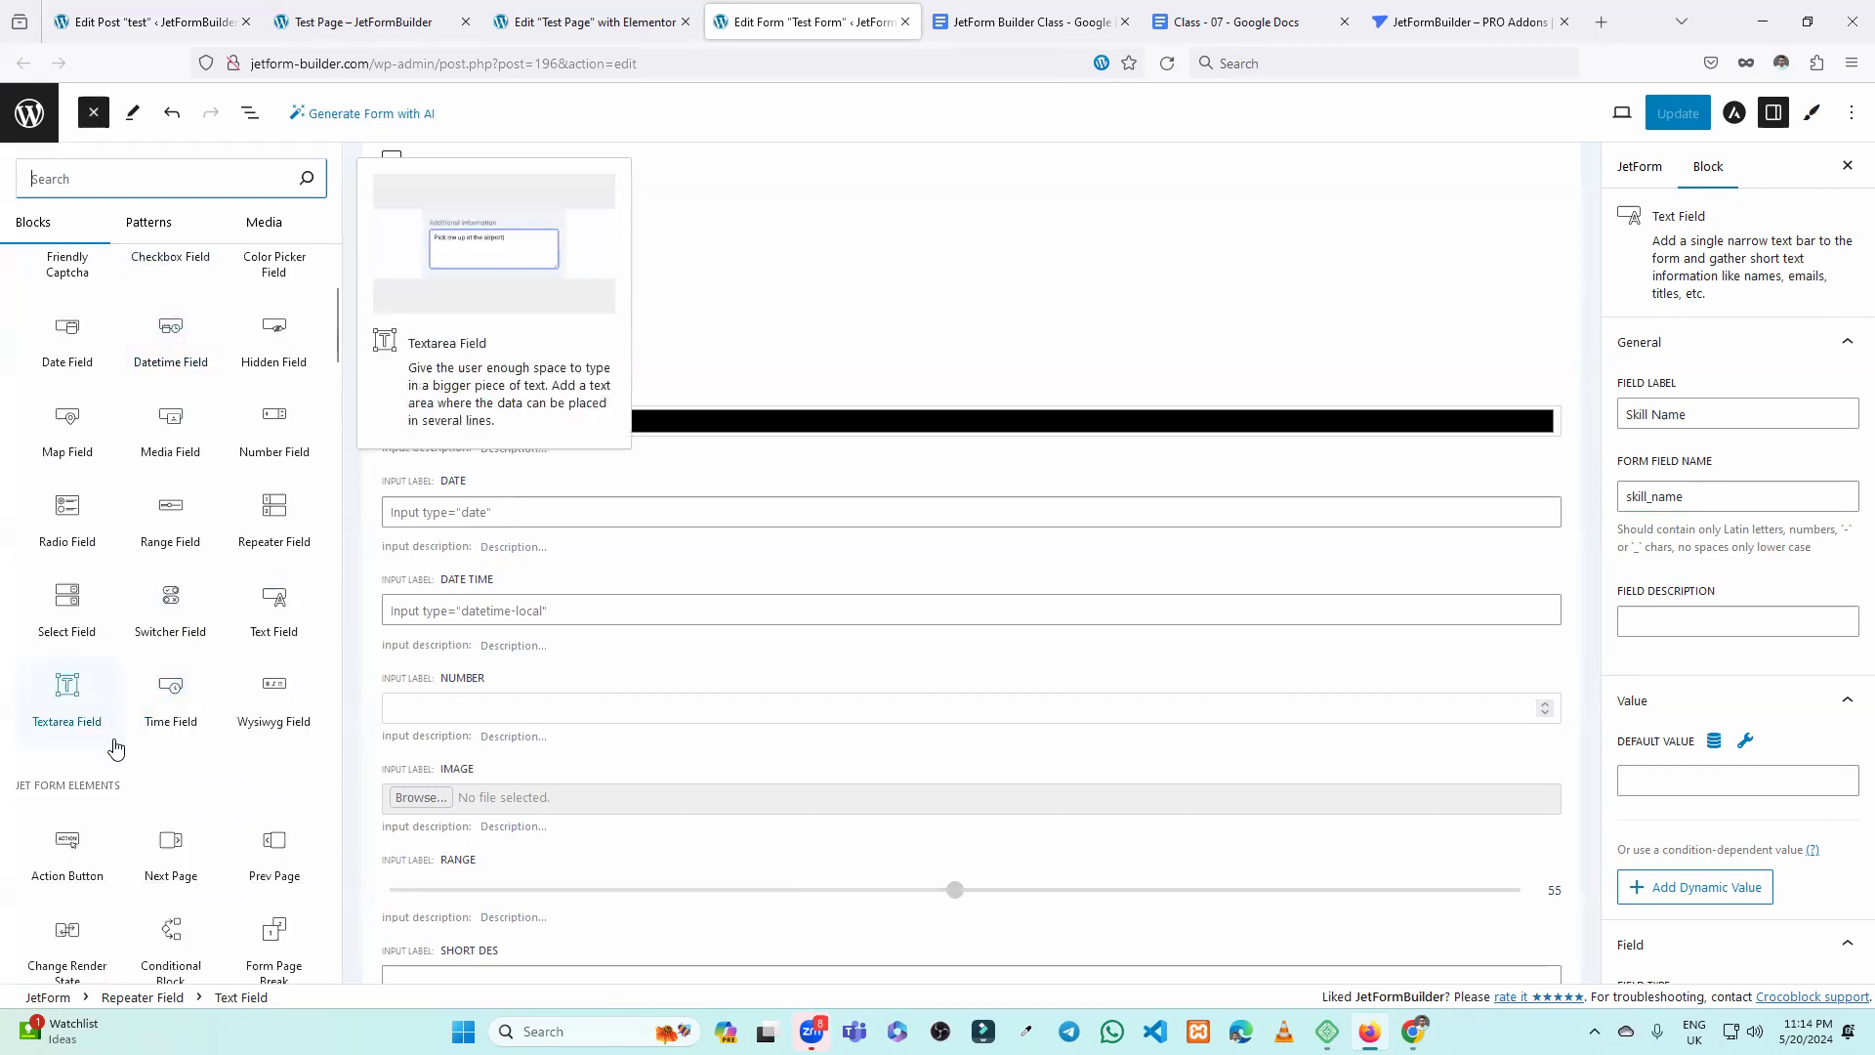
scroll(137, 642, up, 1)
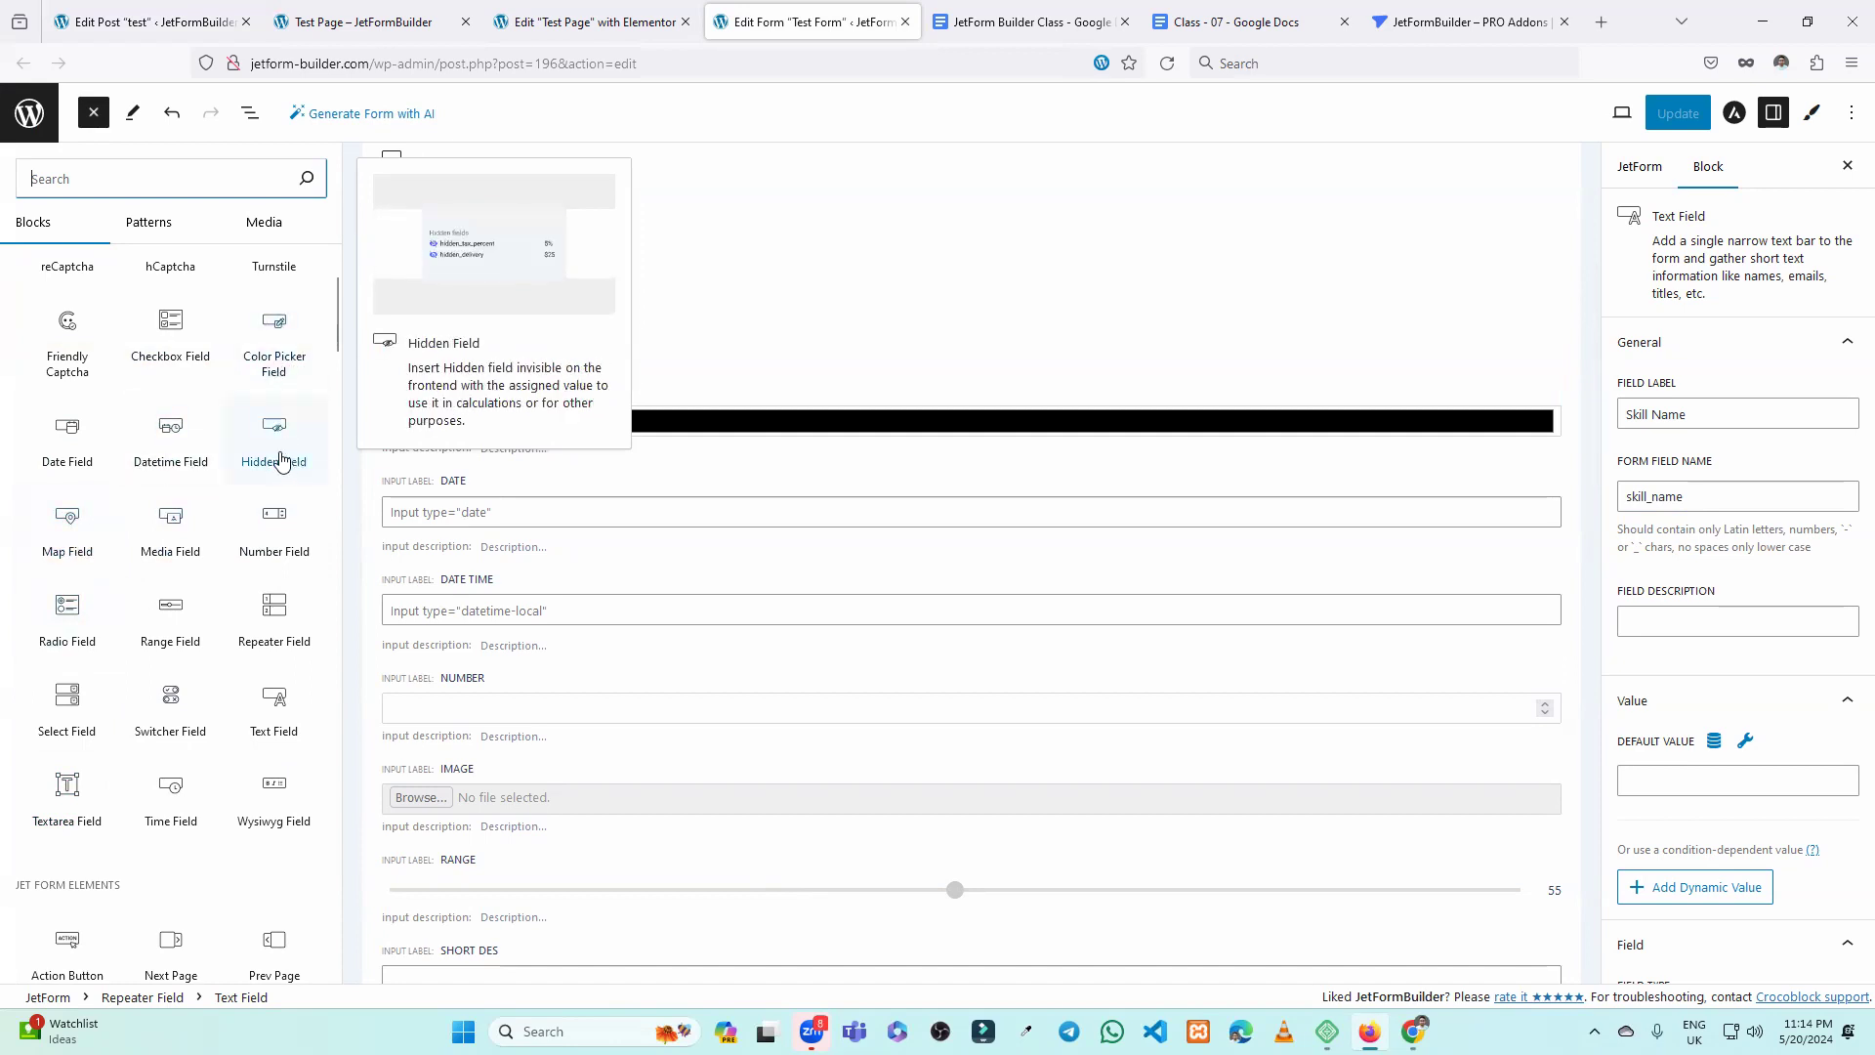
scroll(71, 372, up, 2)
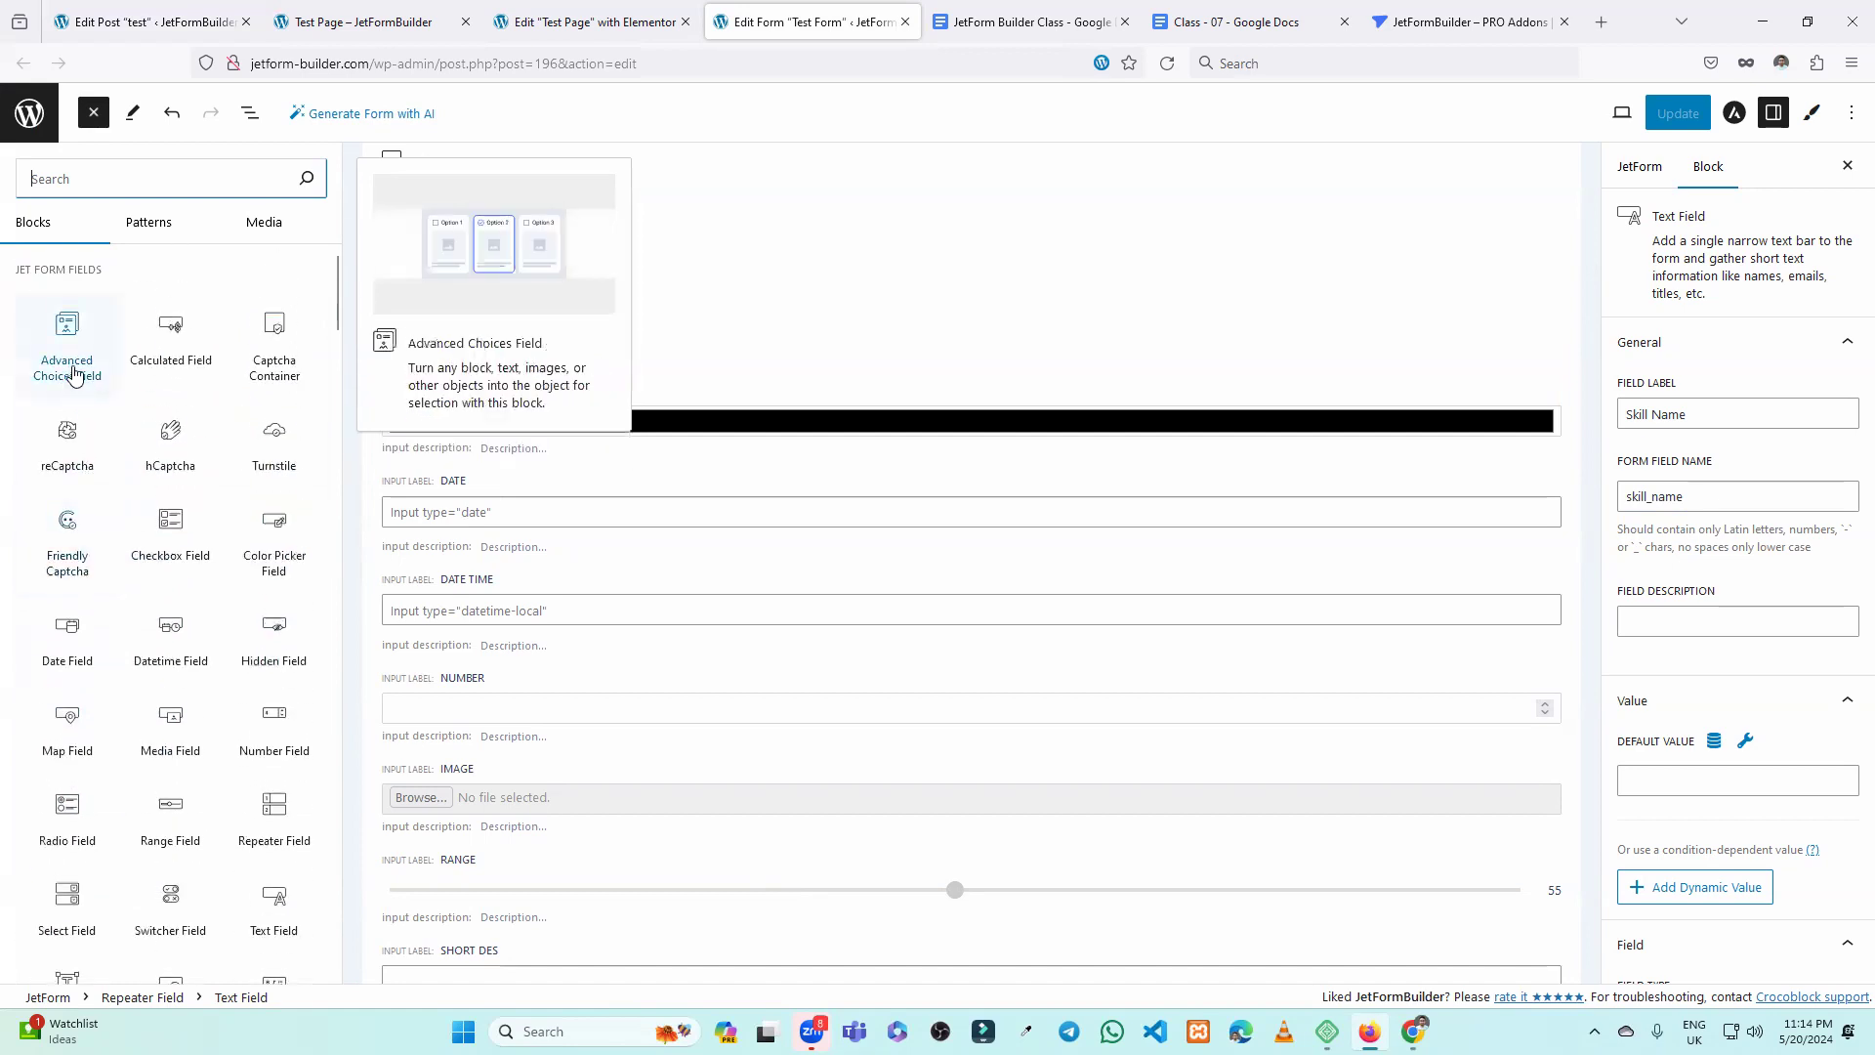
scroll(147, 488, down, 4)
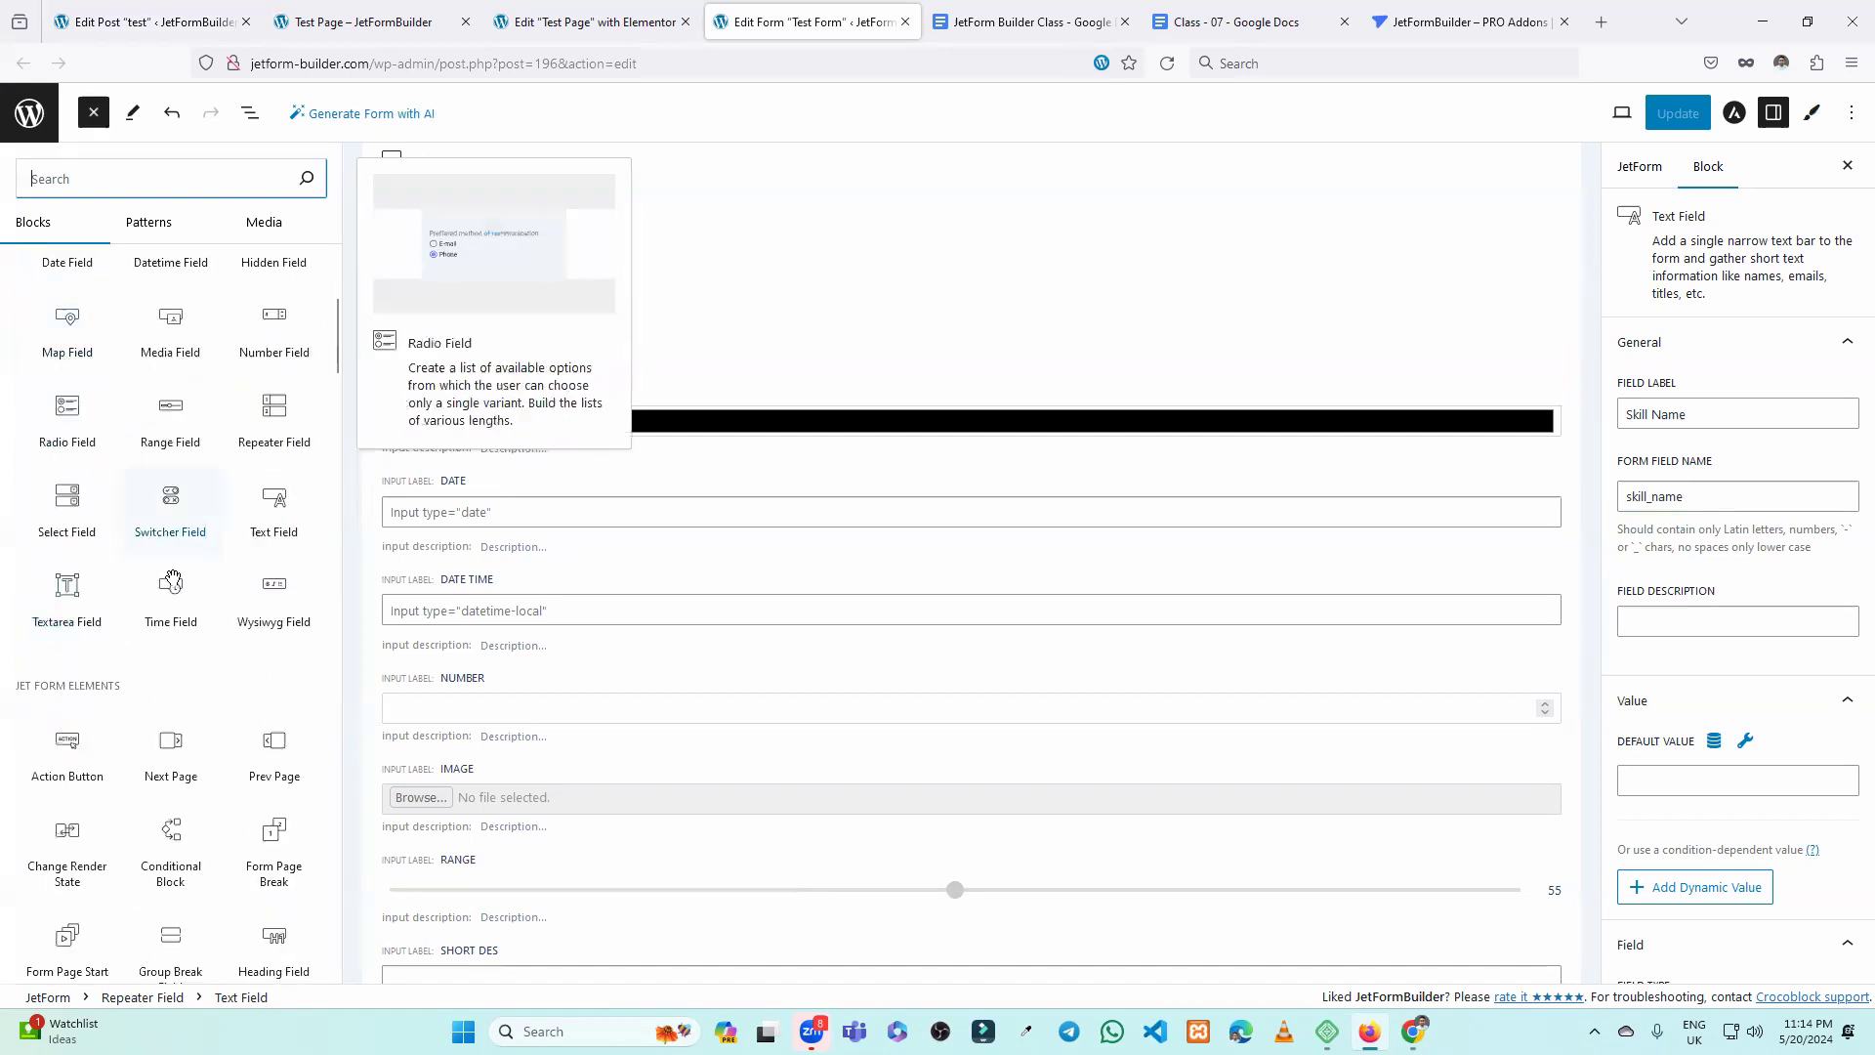
click(891, 318)
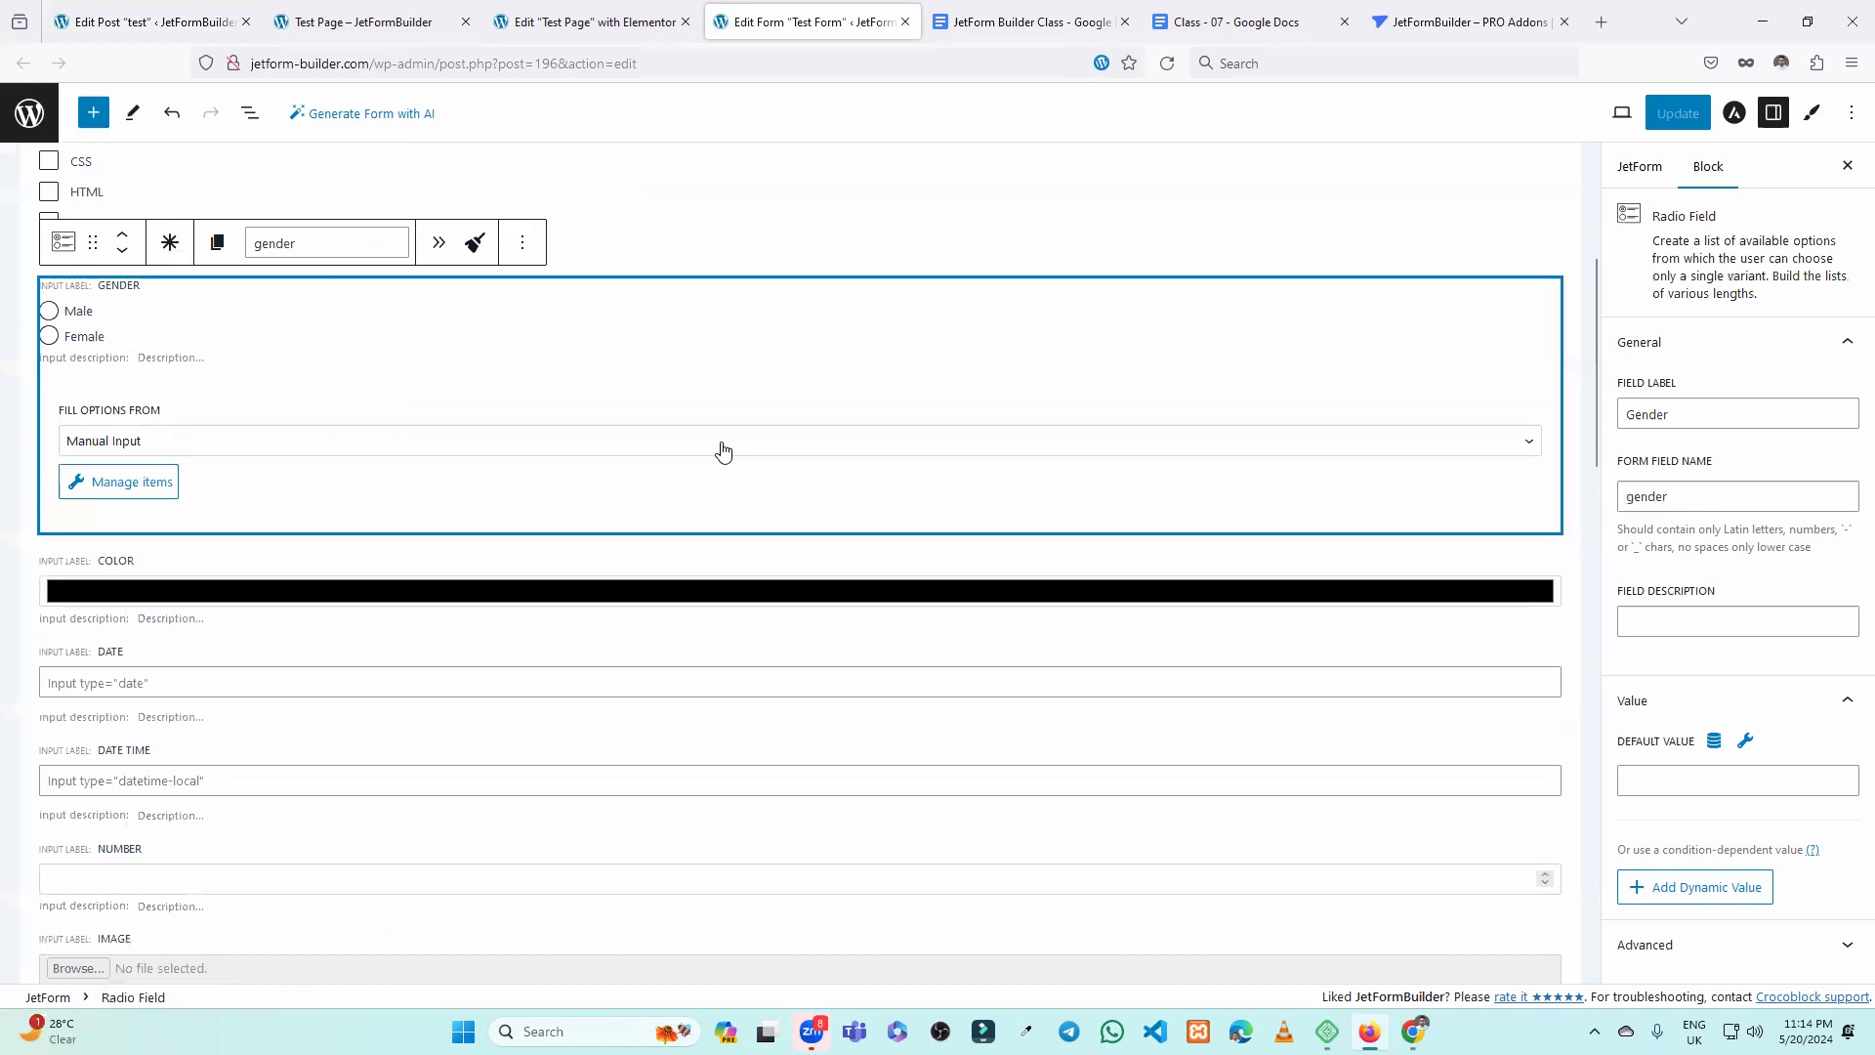